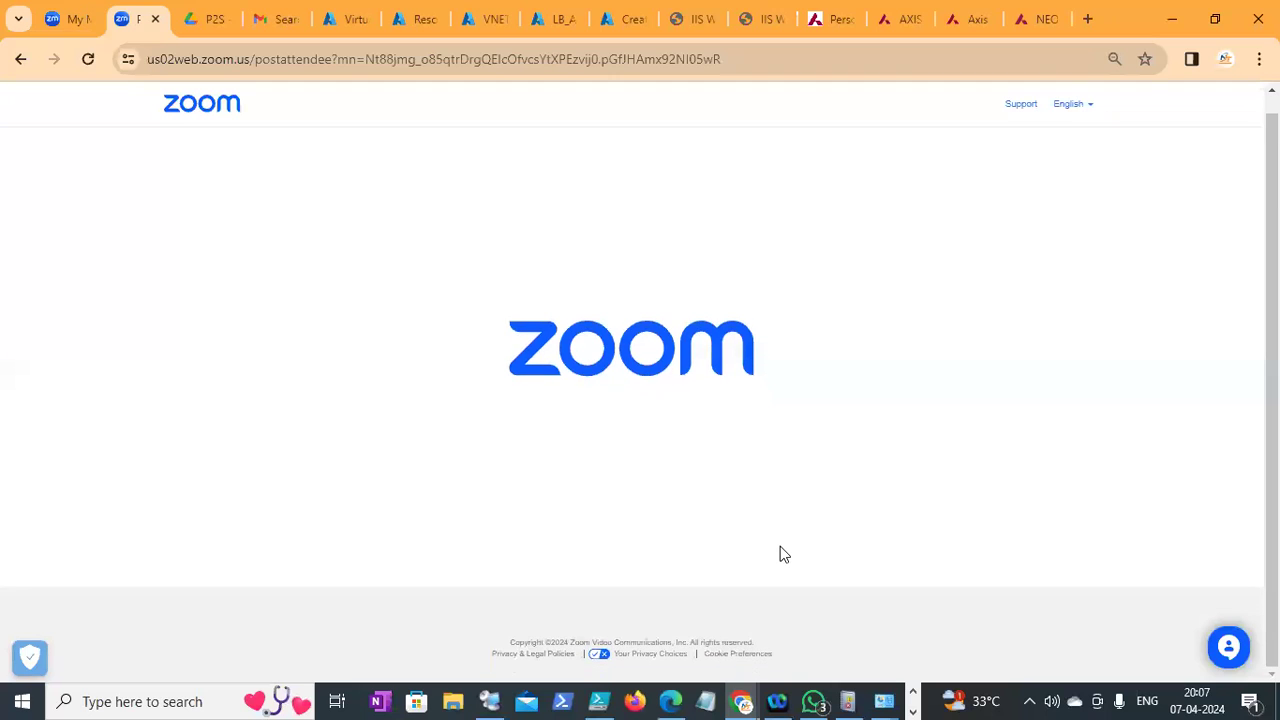
# Switch away from Chrome's Zoom post-meeting page and launch File Explorer from the taskbar
pyautogui.click(913, 691)
pyautogui.click(913, 710)
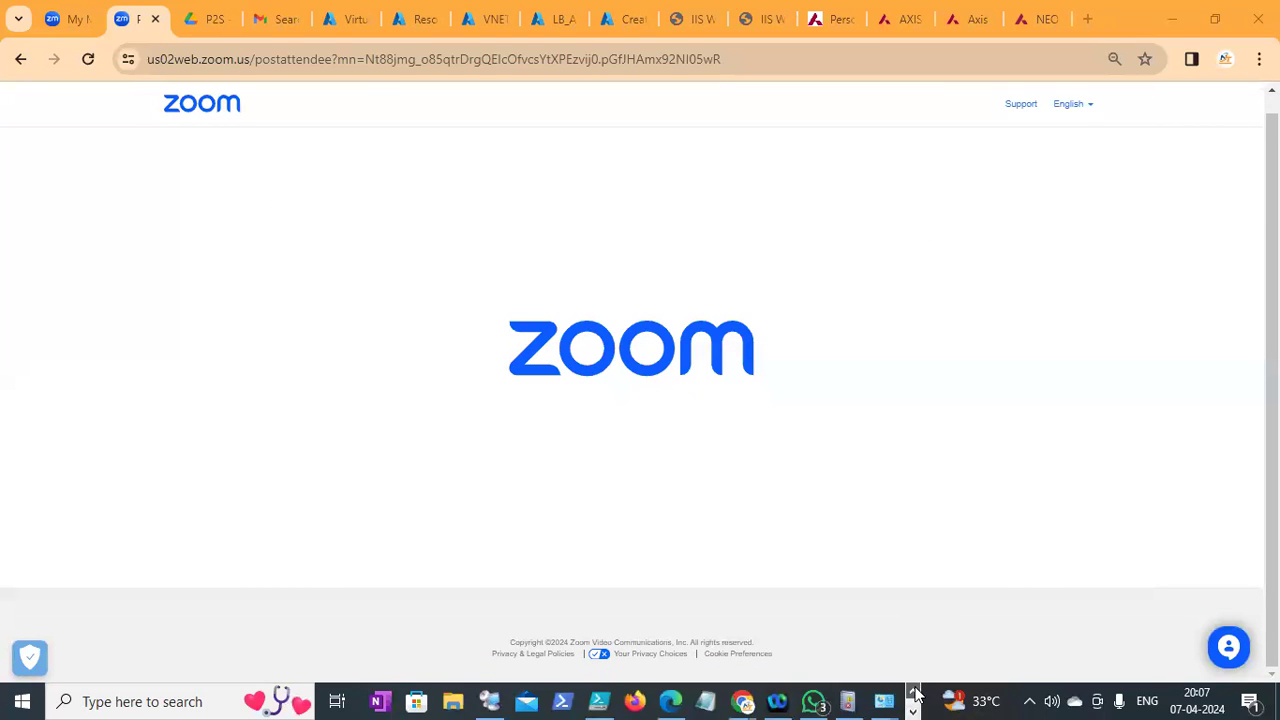
pyautogui.moveTo(487, 700)
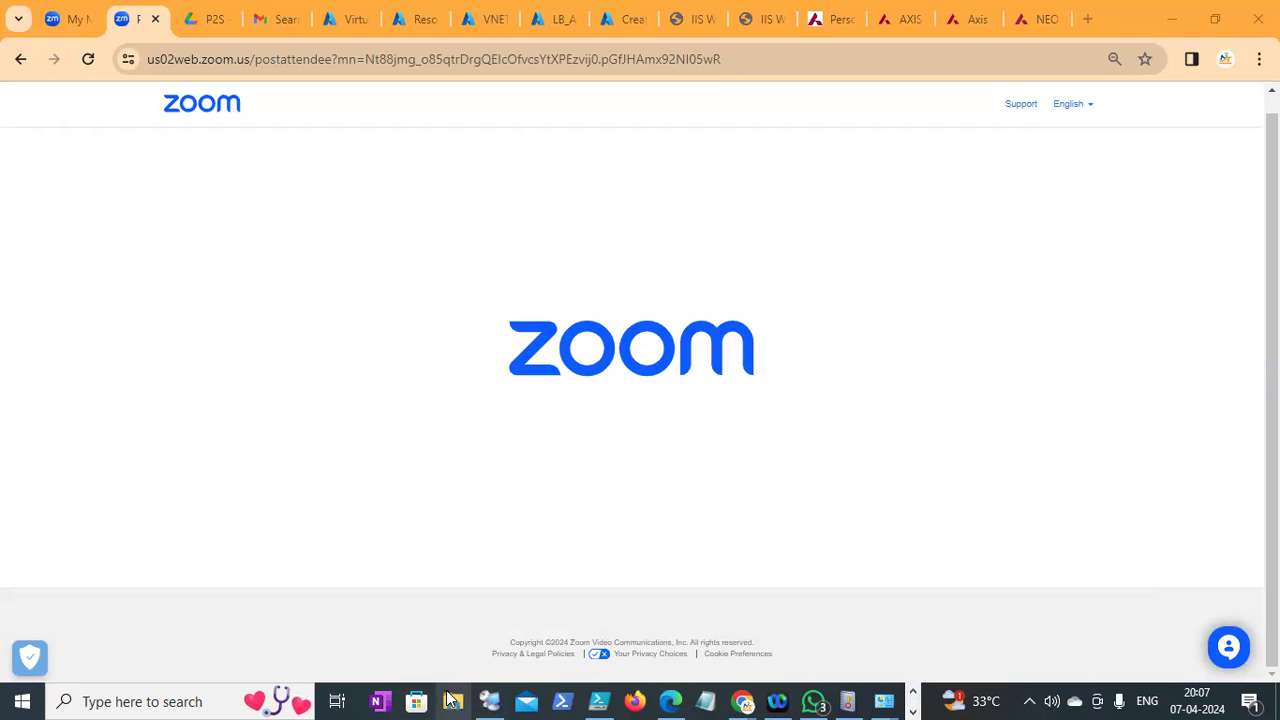
pyautogui.click(452, 700)
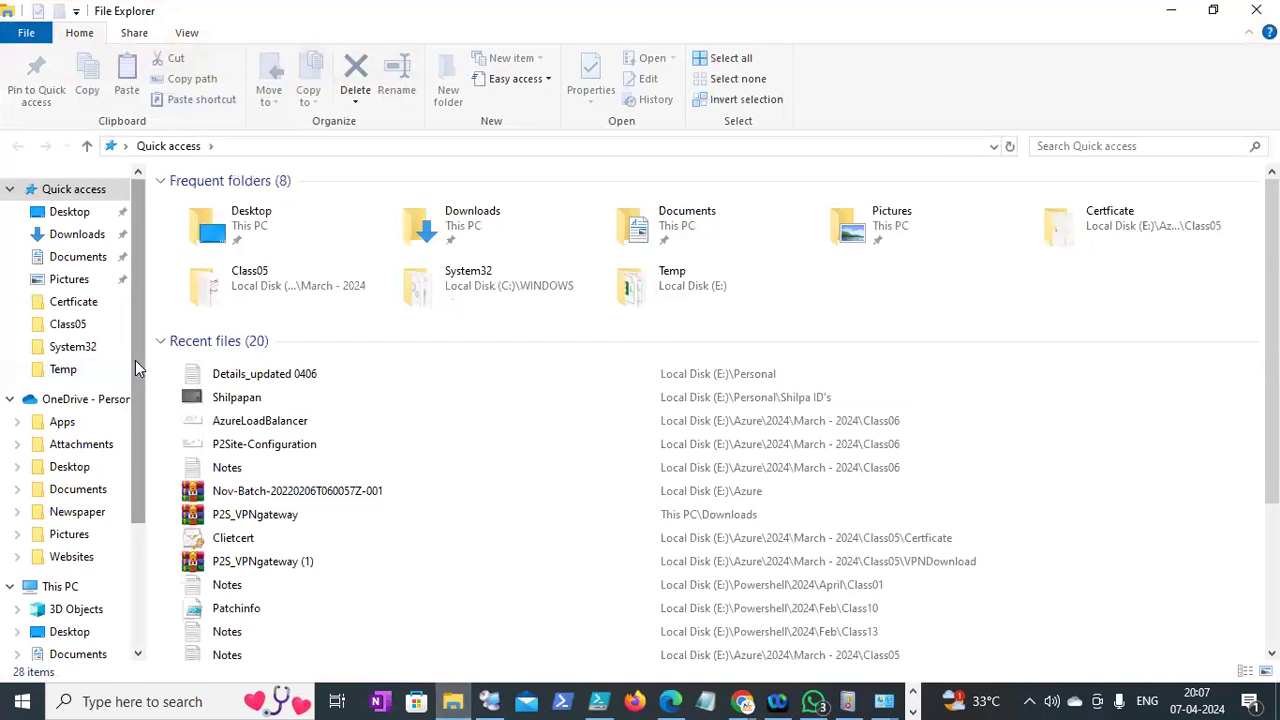
# Browse to E:\Windowssever\2024\March2024 and create a new folder named Class11
pyautogui.scroll(-3, 135, 369)
pyautogui.click(83, 594)
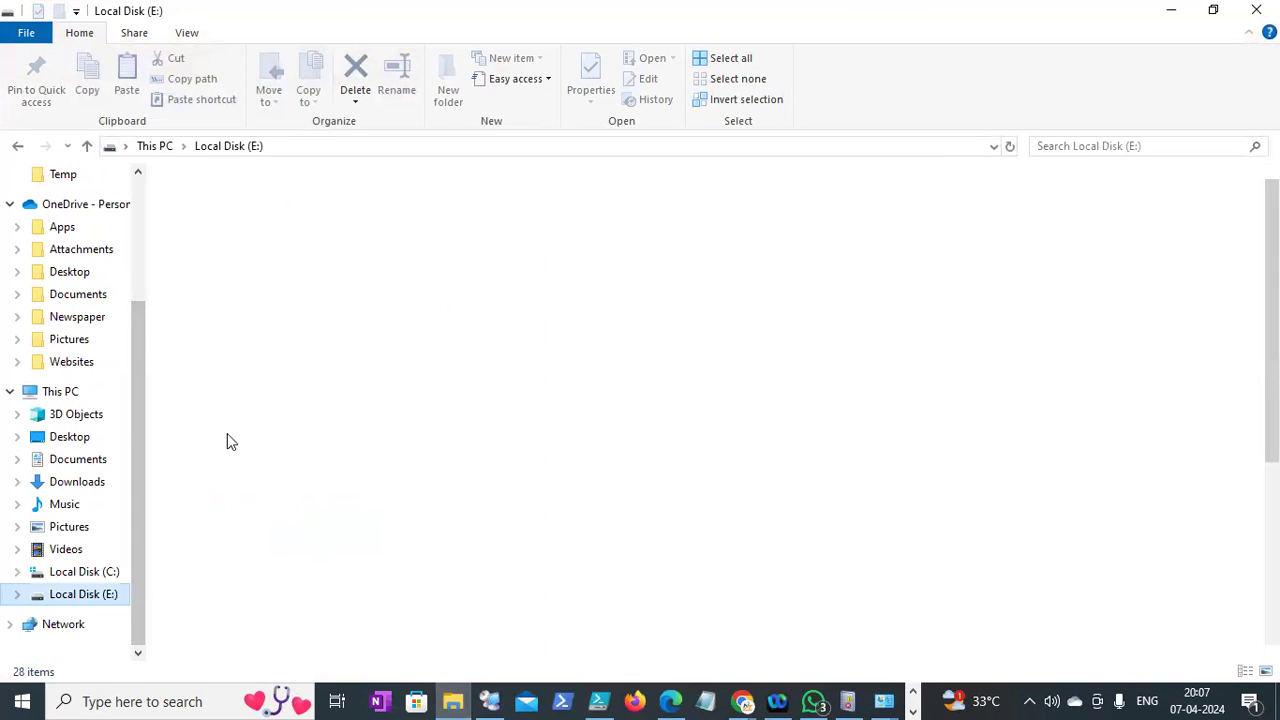
pyautogui.click(210, 362)
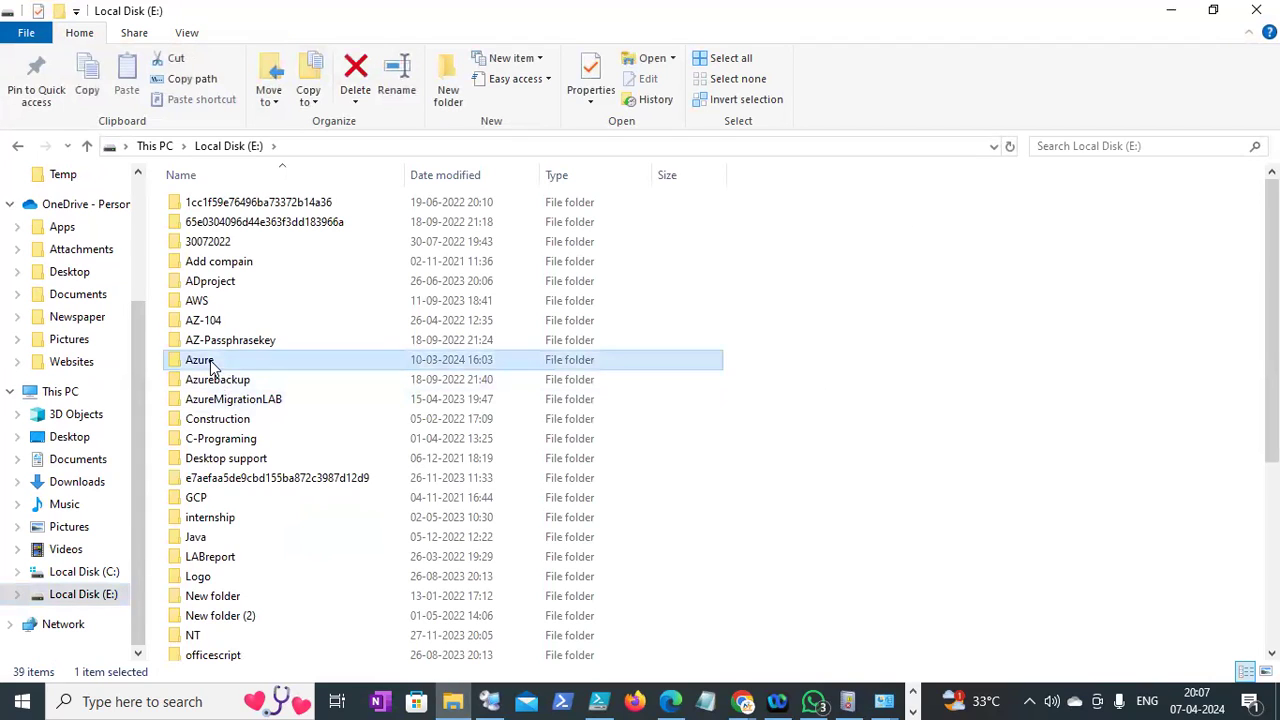
pyautogui.scroll(-5, 210, 362)
pyautogui.press('w')
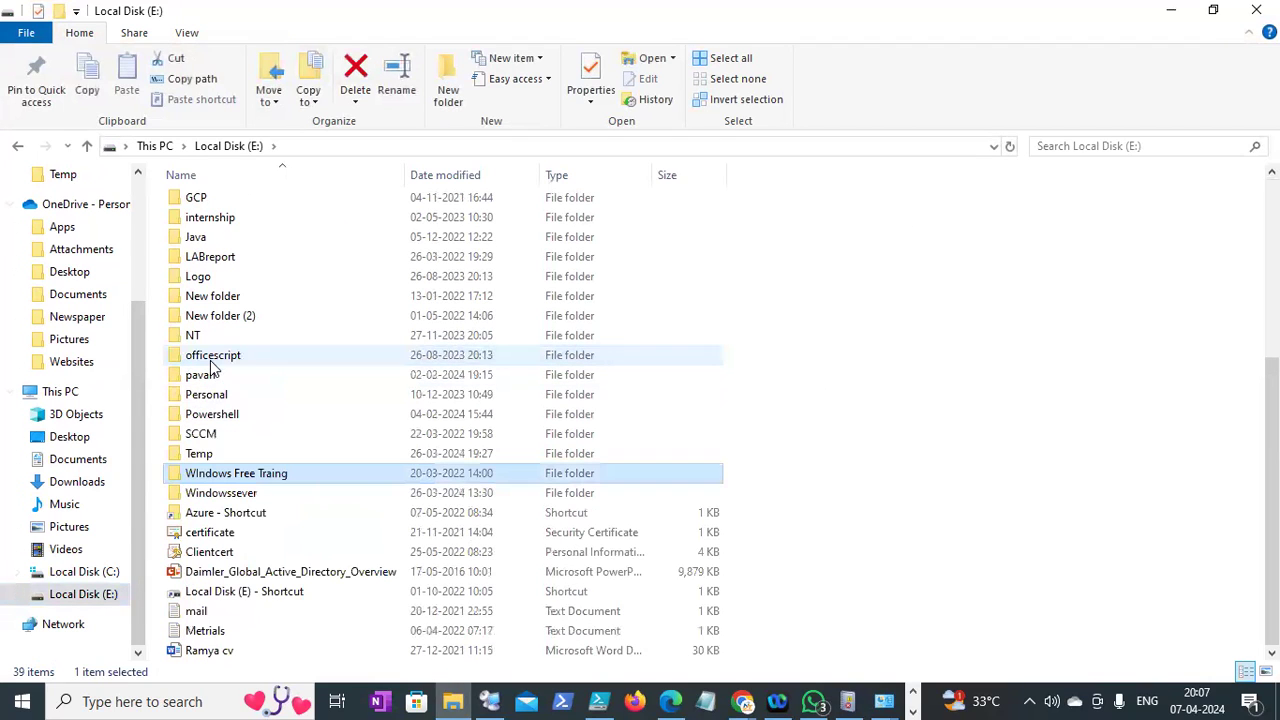
pyautogui.doubleClick(228, 493)
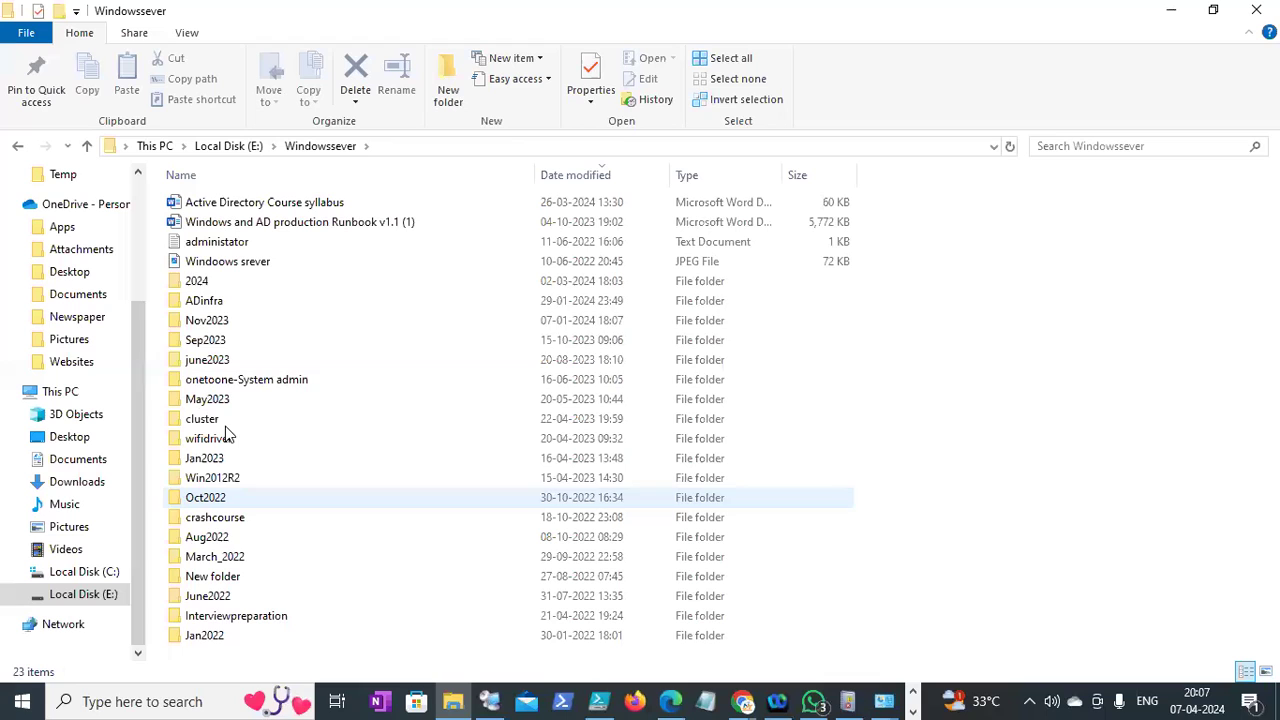
pyautogui.doubleClick(197, 284)
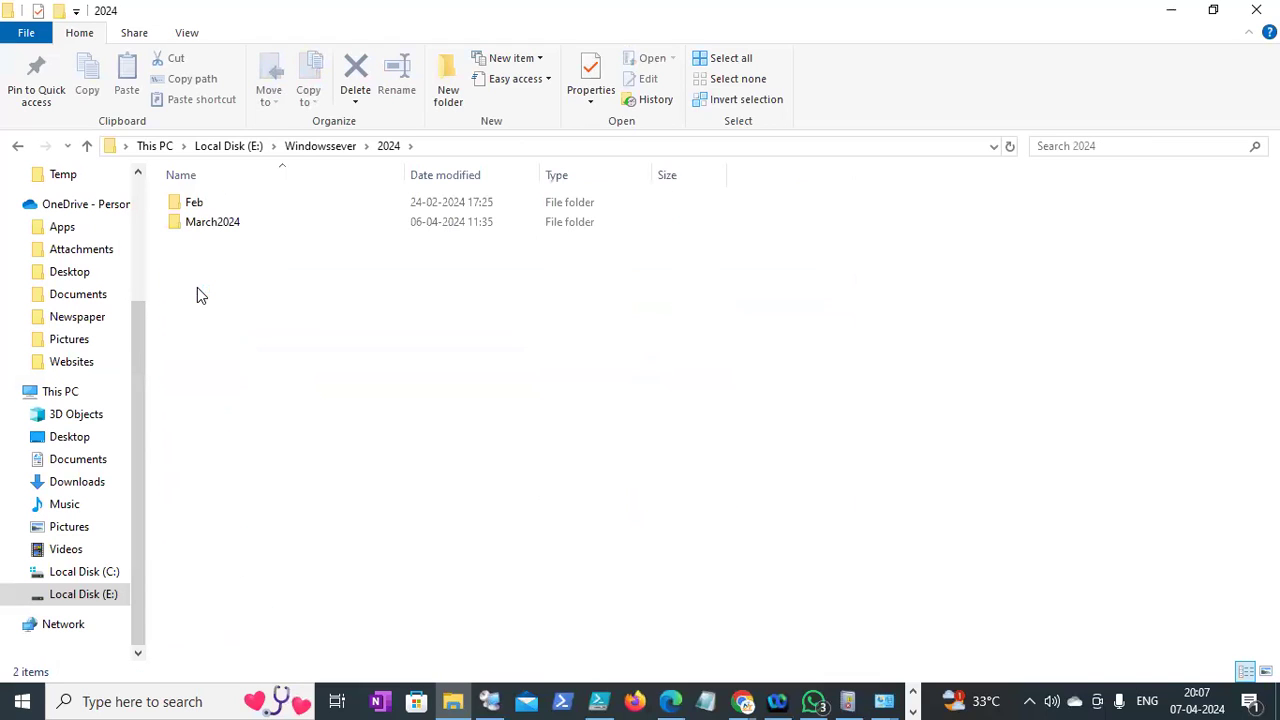
pyautogui.doubleClick(205, 230)
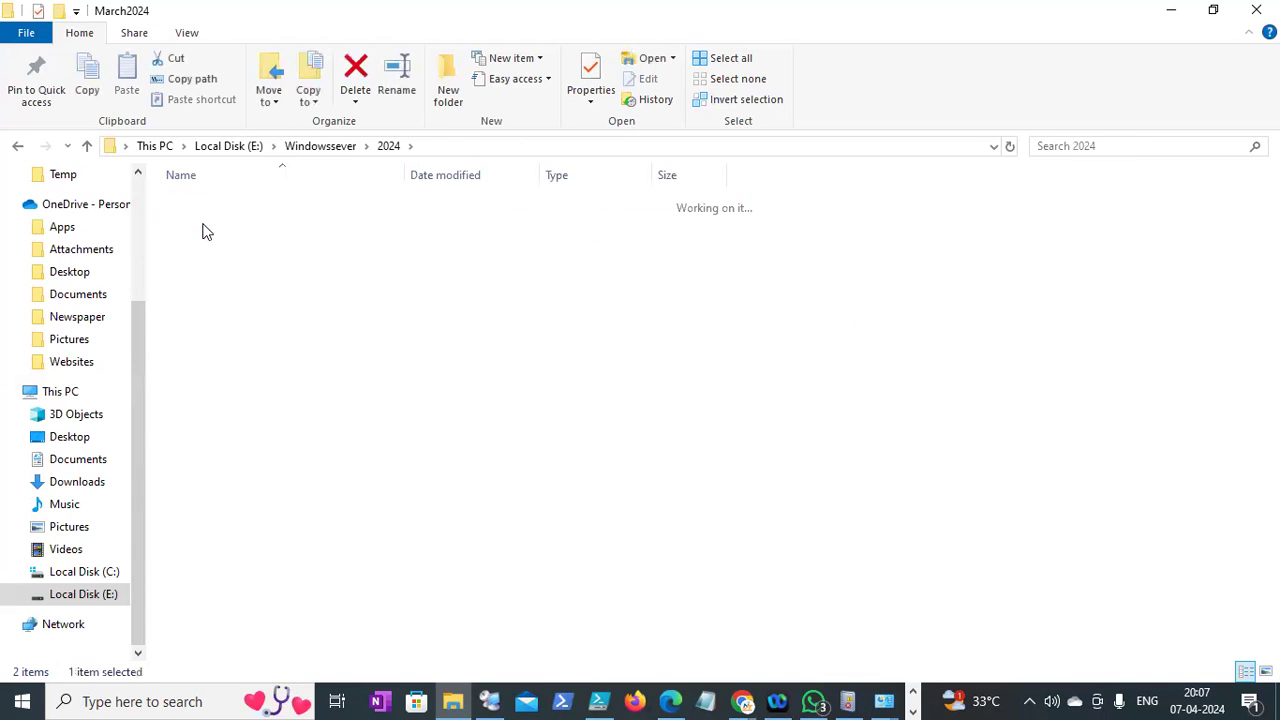
pyautogui.rightClick(297, 536)
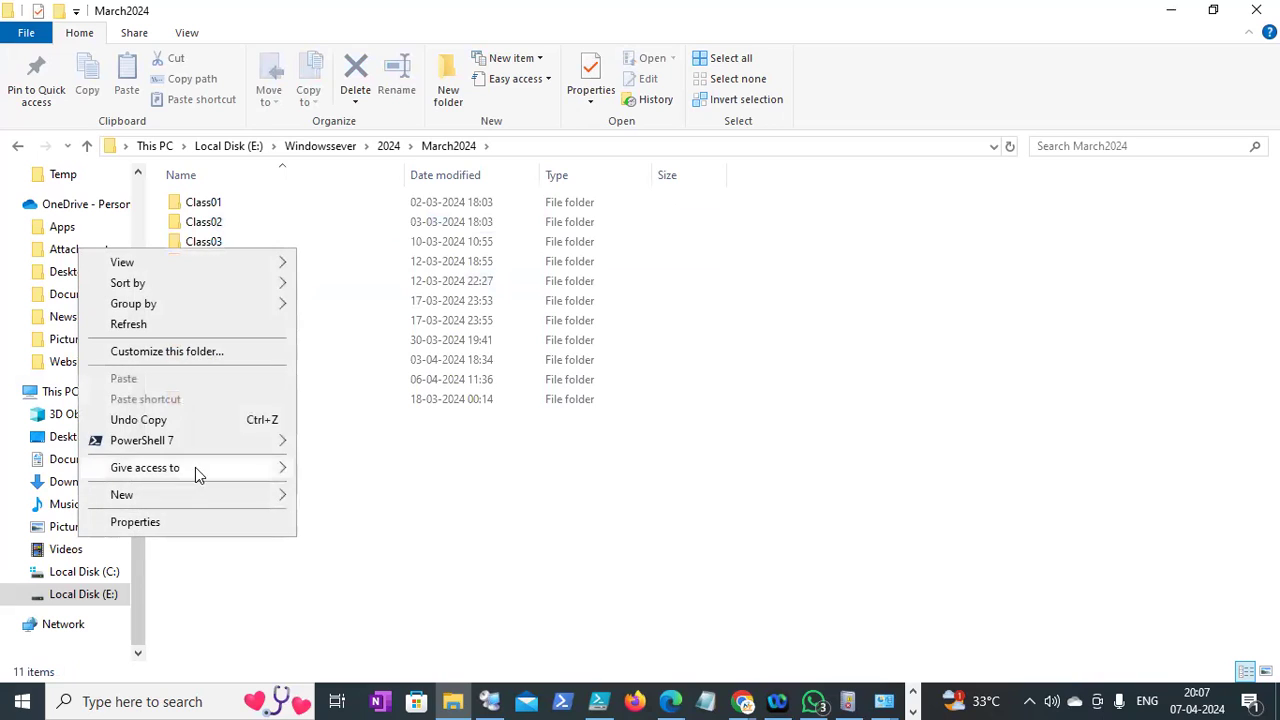
pyautogui.moveTo(195, 495)
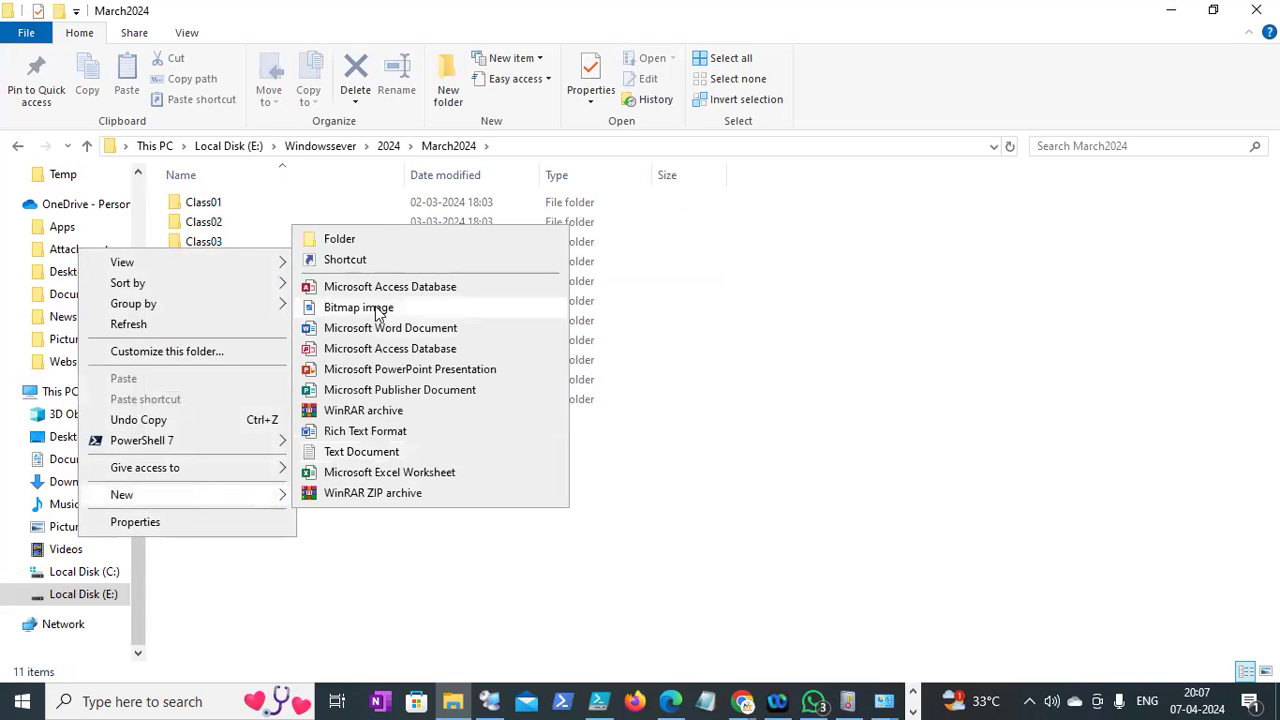
pyautogui.click(366, 240)
pyautogui.write('Class11')
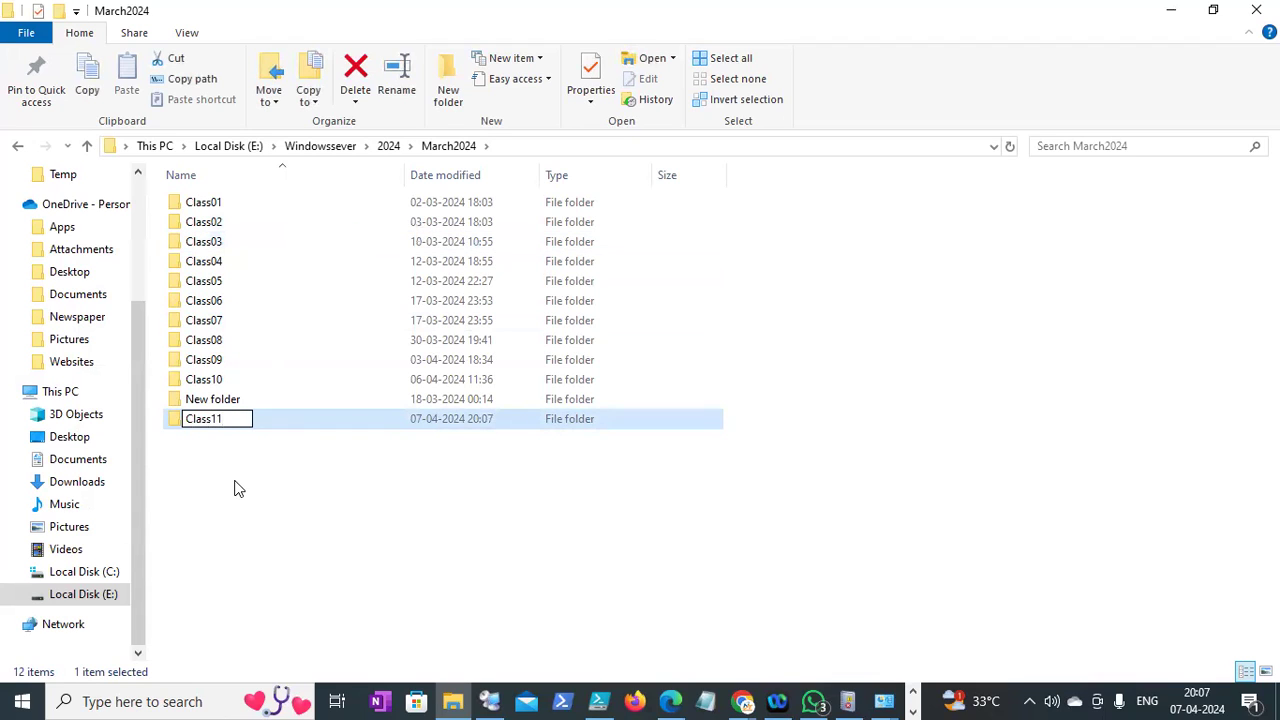
# Copy the Note text file from Class10 into the new Class11 folder
pyautogui.doubleClick(224, 383)
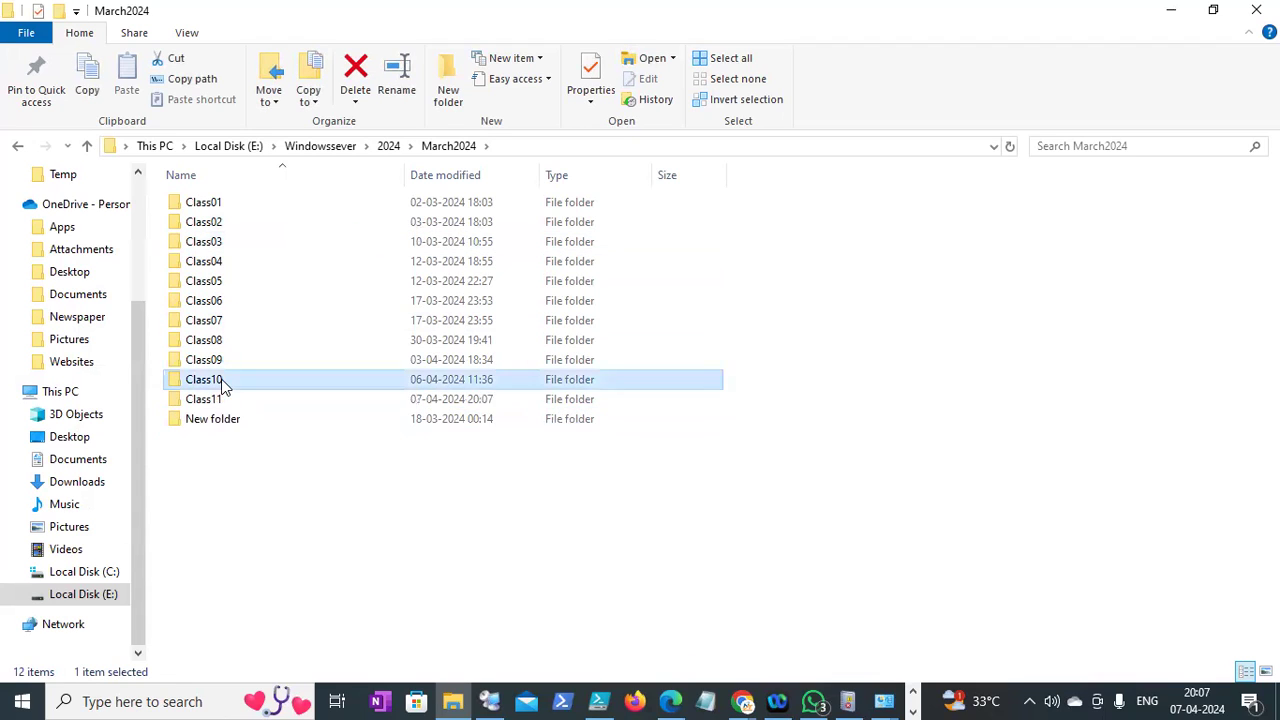
pyautogui.click(200, 206)
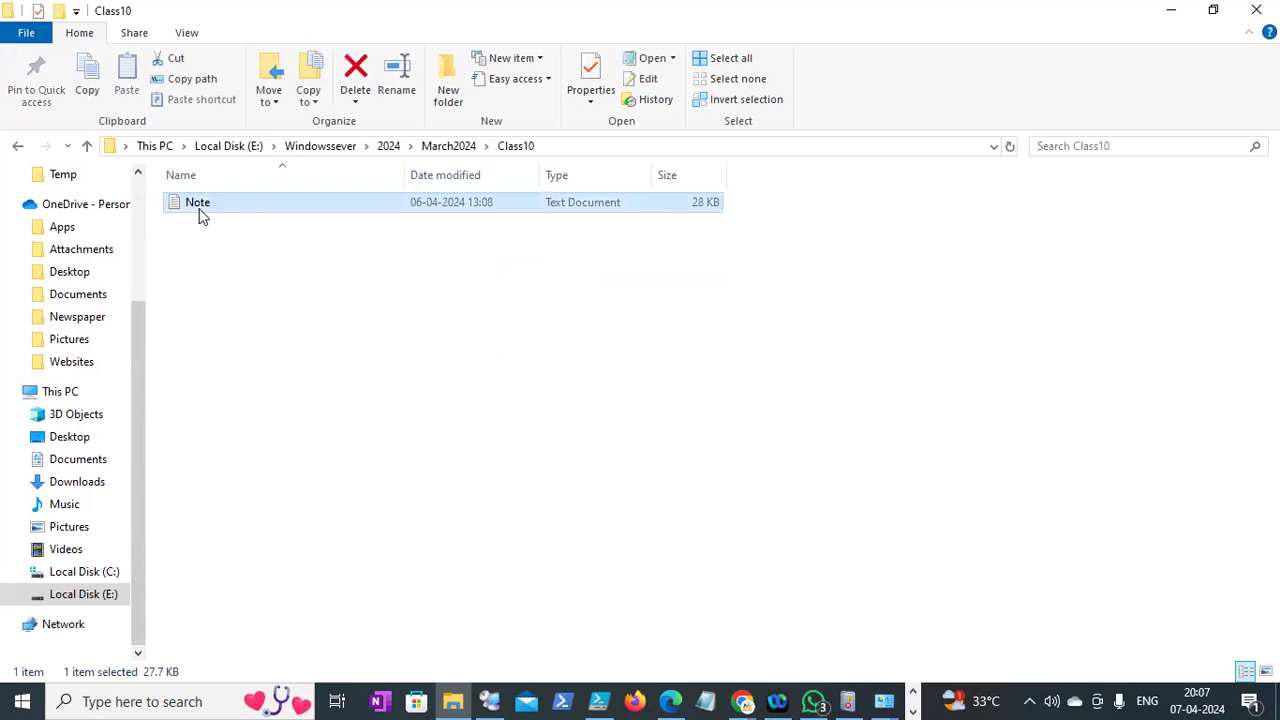
pyautogui.click(447, 146)
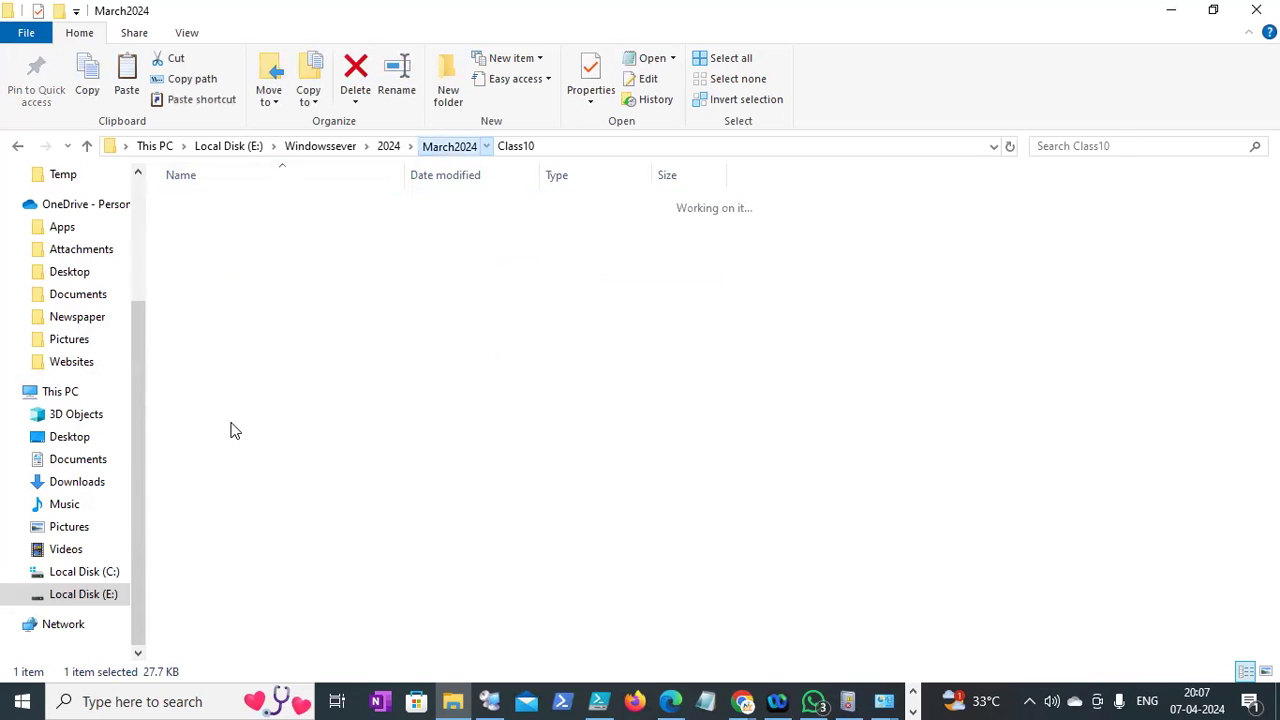
pyautogui.doubleClick(220, 400)
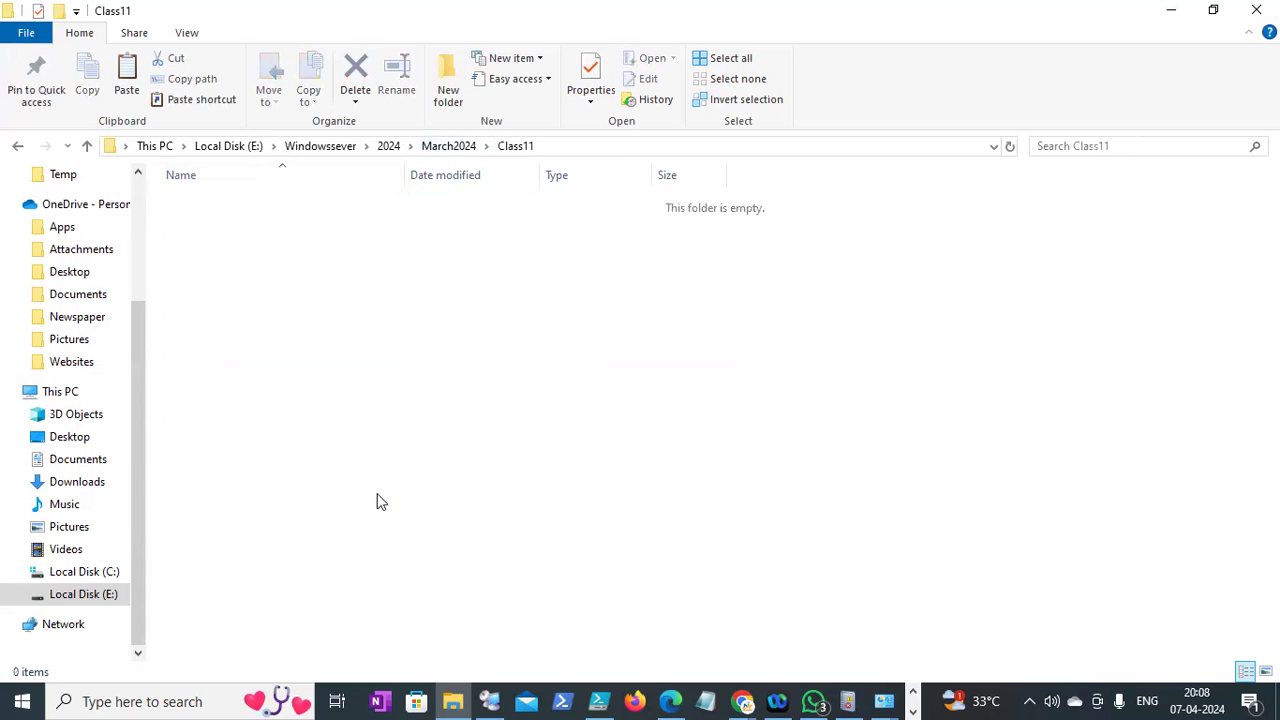
pyautogui.hotkey('ctrl', 'v')
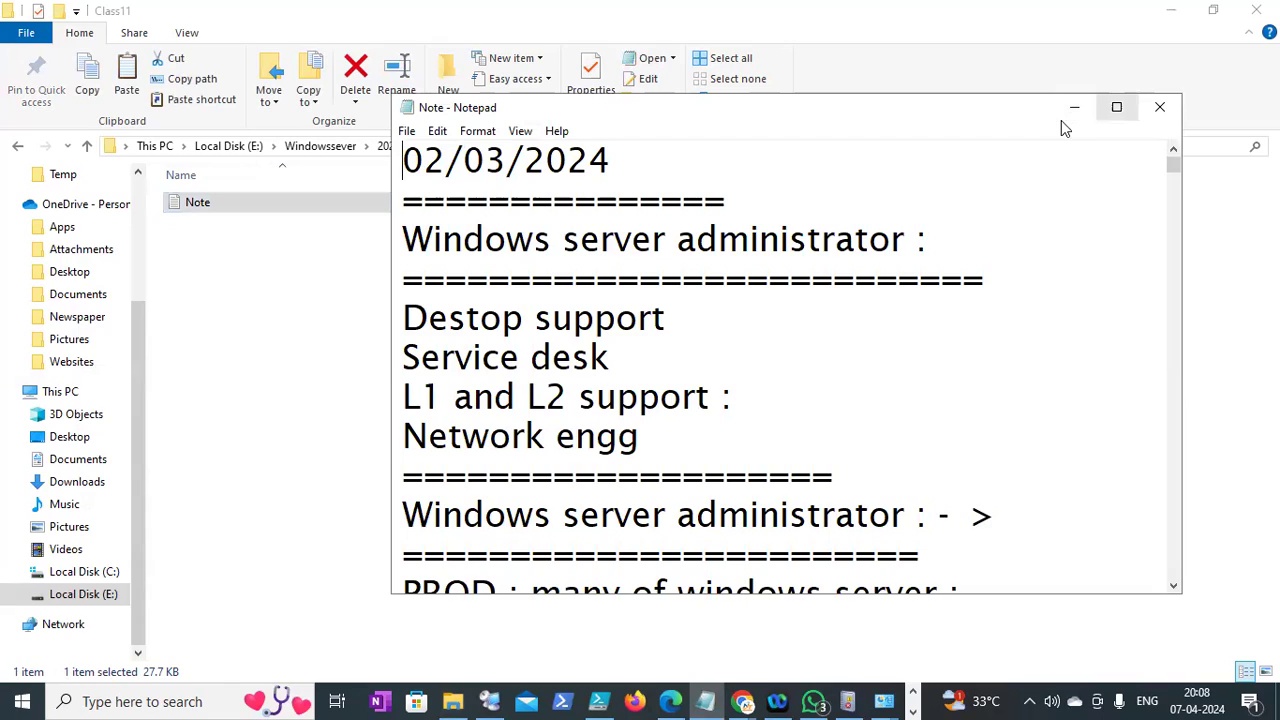
# Maximize Notepad and add a long '=' separator row after the last line of notes
pyautogui.click(1116, 107)
pyautogui.moveTo(1272, 65); pyautogui.dragTo(1272, 653)
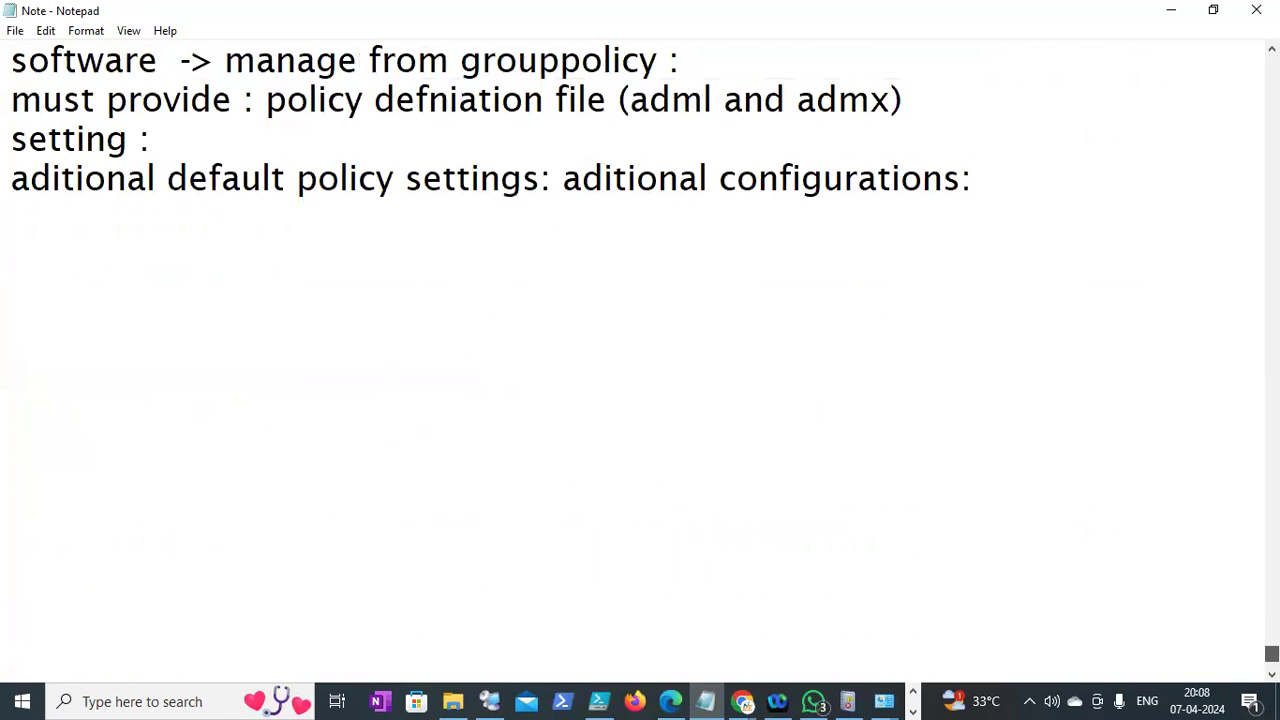
pyautogui.click(1005, 190)
pyautogui.press('Return')
pyautogui.write('===============================================')
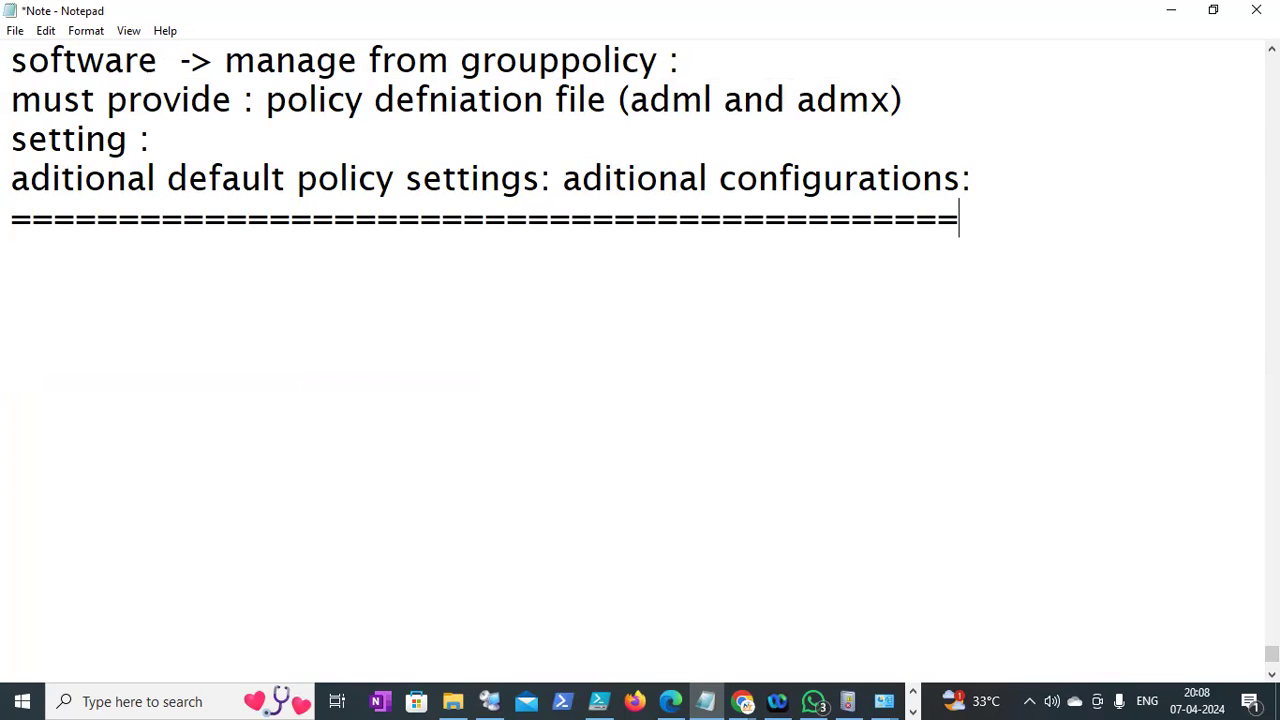
pyautogui.write('==')
pyautogui.press('Return')
# Add the date 07/04/2024 with a short separator, then a 'Recap:' heading underlined with '='
pyautogui.write('0')
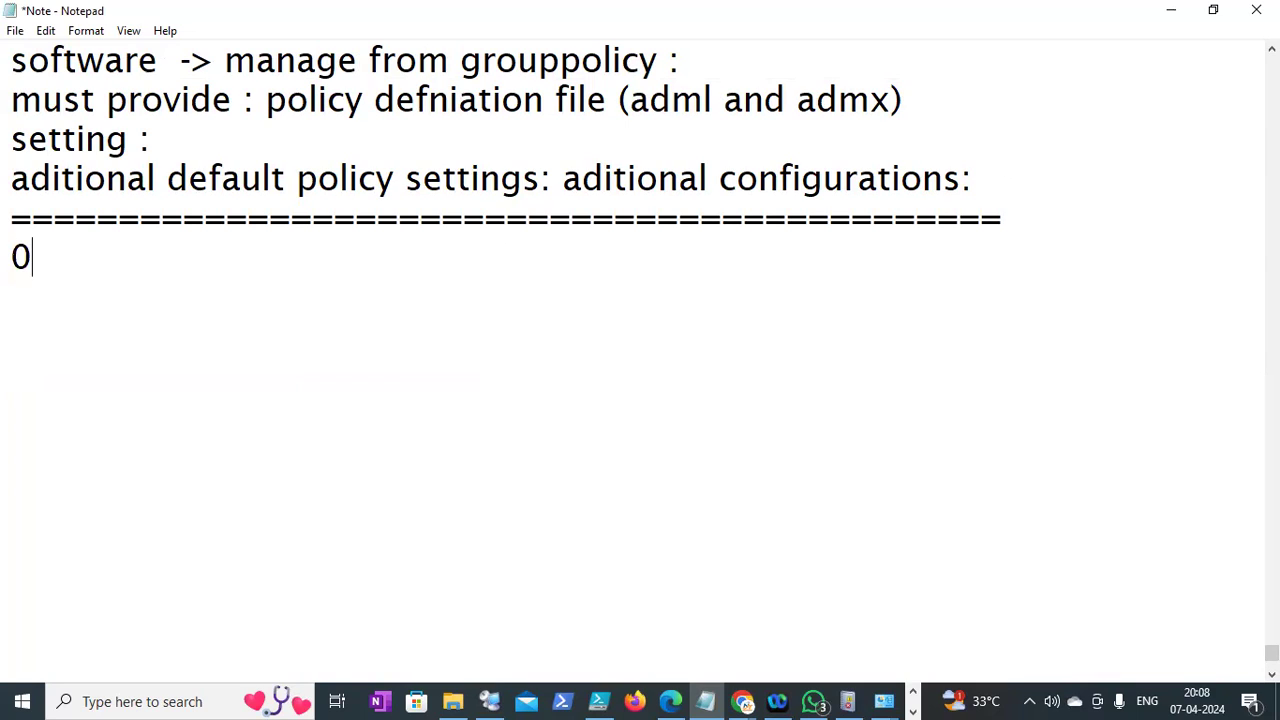
pyautogui.write('7/04/2023')
pyautogui.press('BackSpace')
pyautogui.write('4')
pyautogui.press('Return')
pyautogui.write('==========')
pyautogui.press('Return')
pyautogui.write('R')
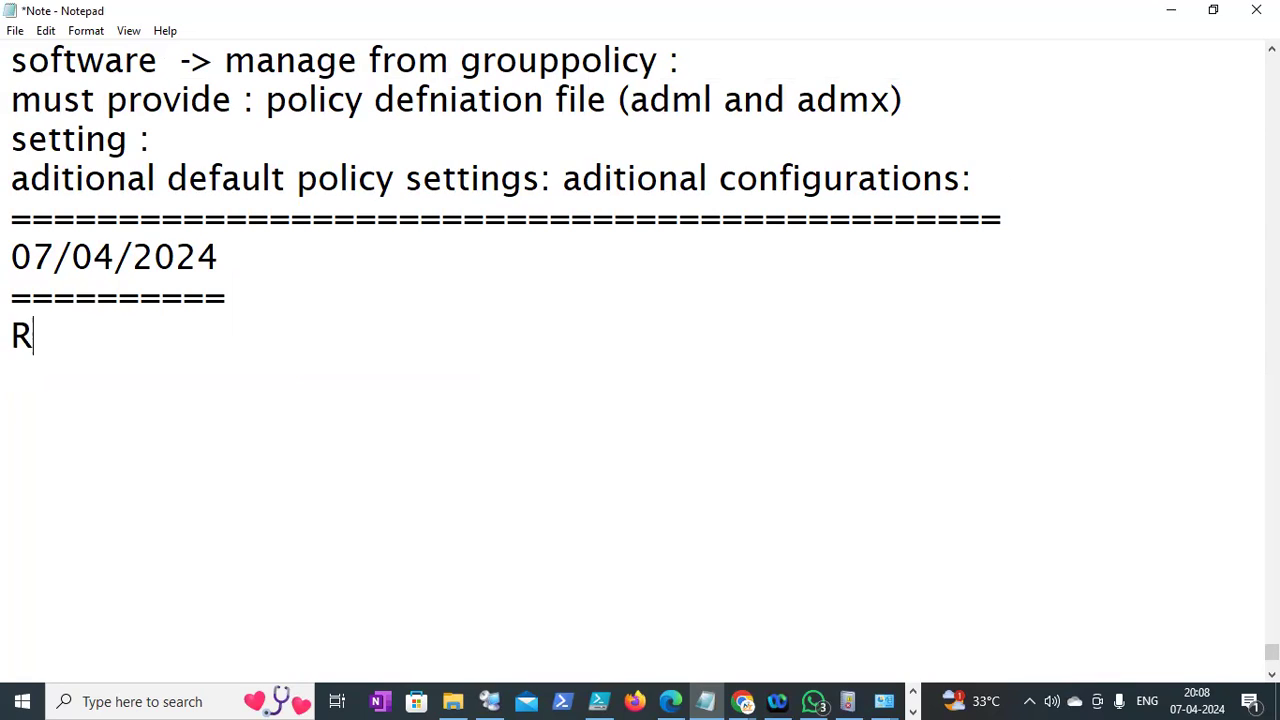
pyautogui.write('ecap:')
pyautogui.press('Return')
pyautogui.write('=======')
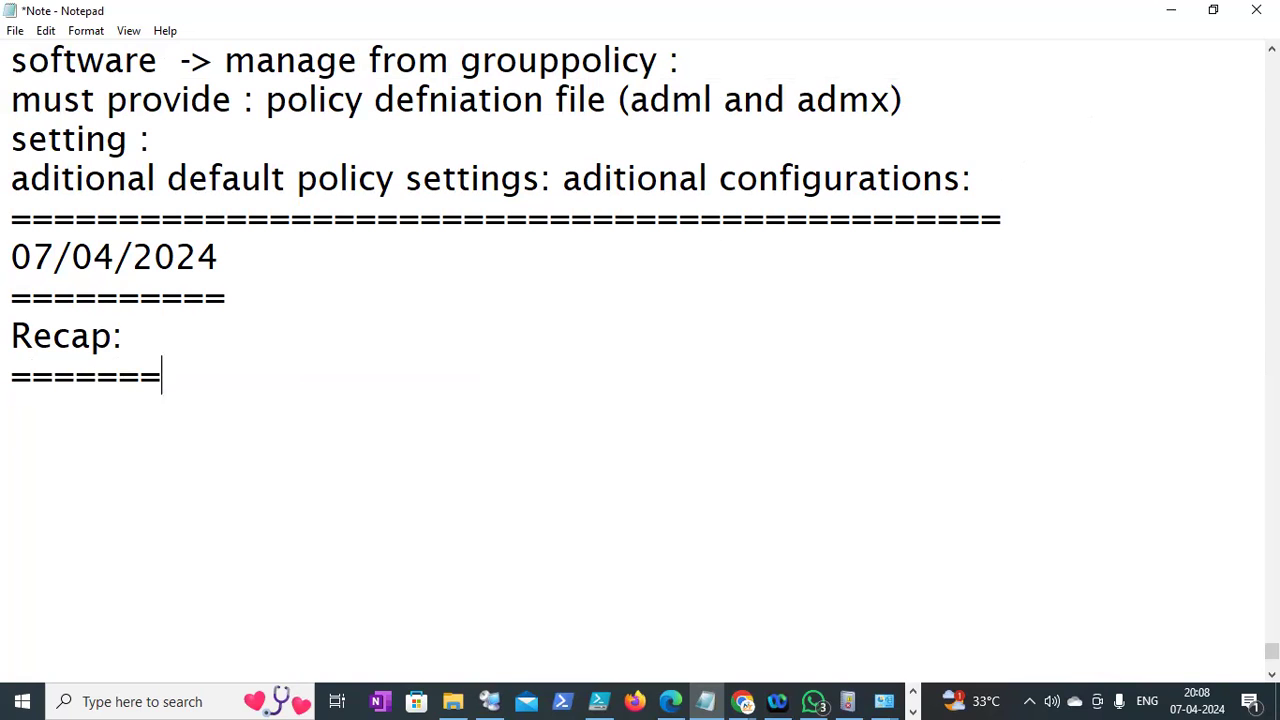
pyautogui.click(1272, 48)
pyautogui.scroll(4, 640, 340)
pyautogui.scroll(6, 640, 360)
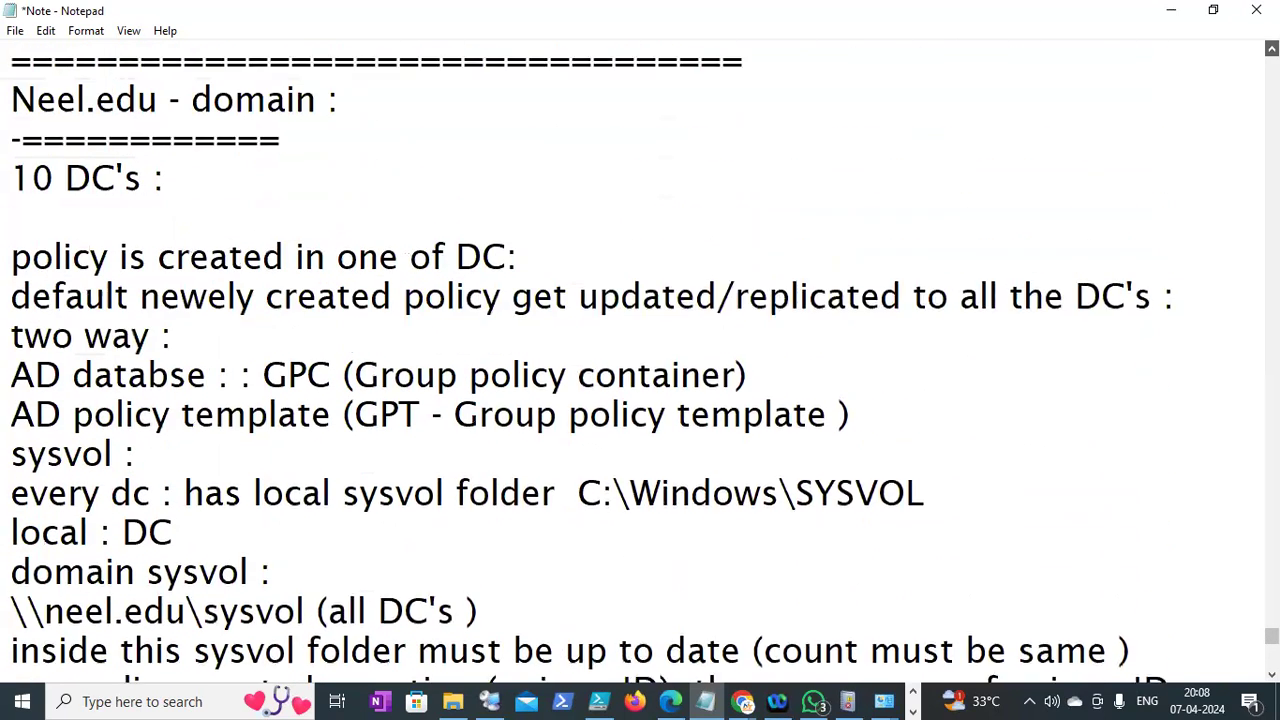
pyautogui.scroll(1, 640, 360)
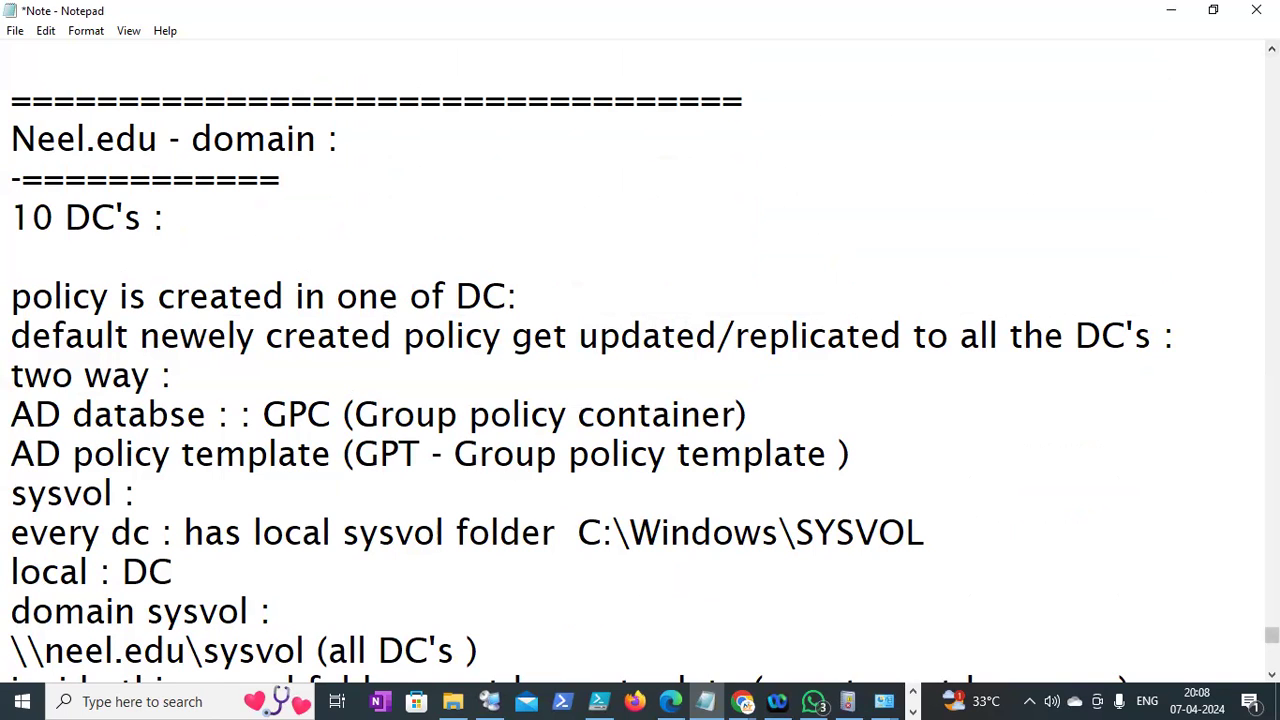
pyautogui.scroll(4, 640, 360)
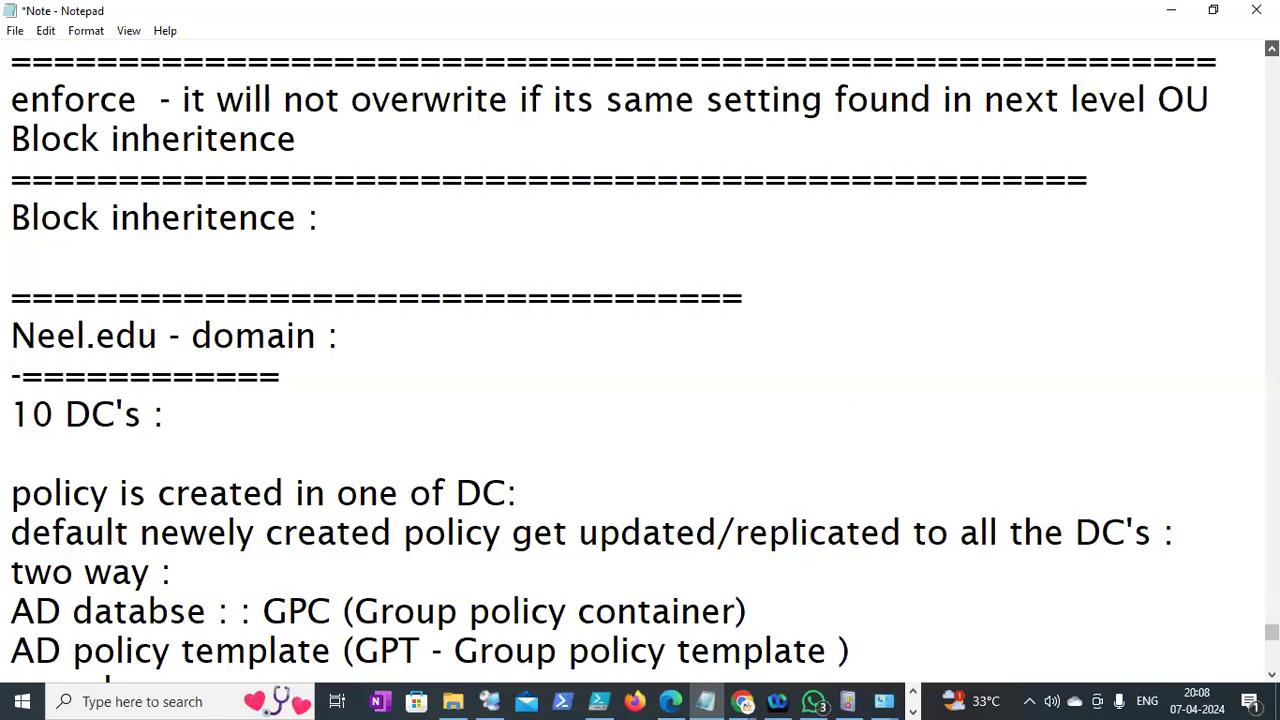
pyautogui.scroll(4, 640, 360)
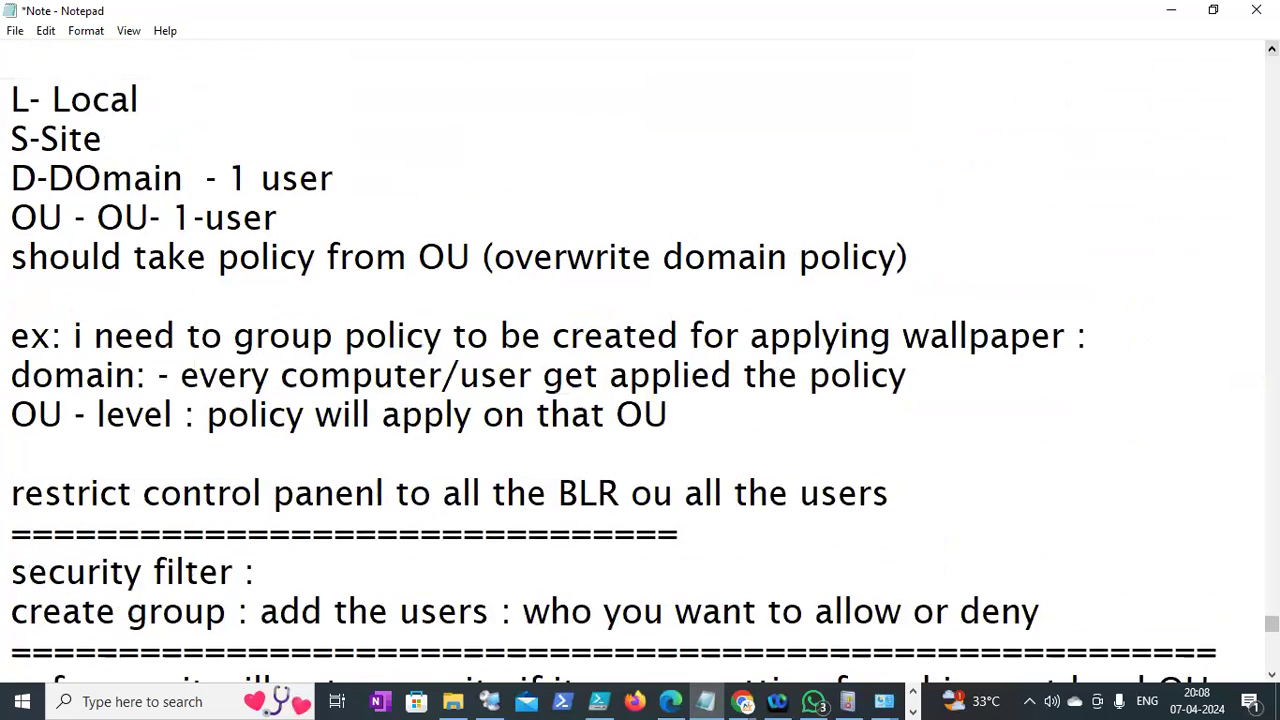
pyautogui.scroll(3, 420, 180)
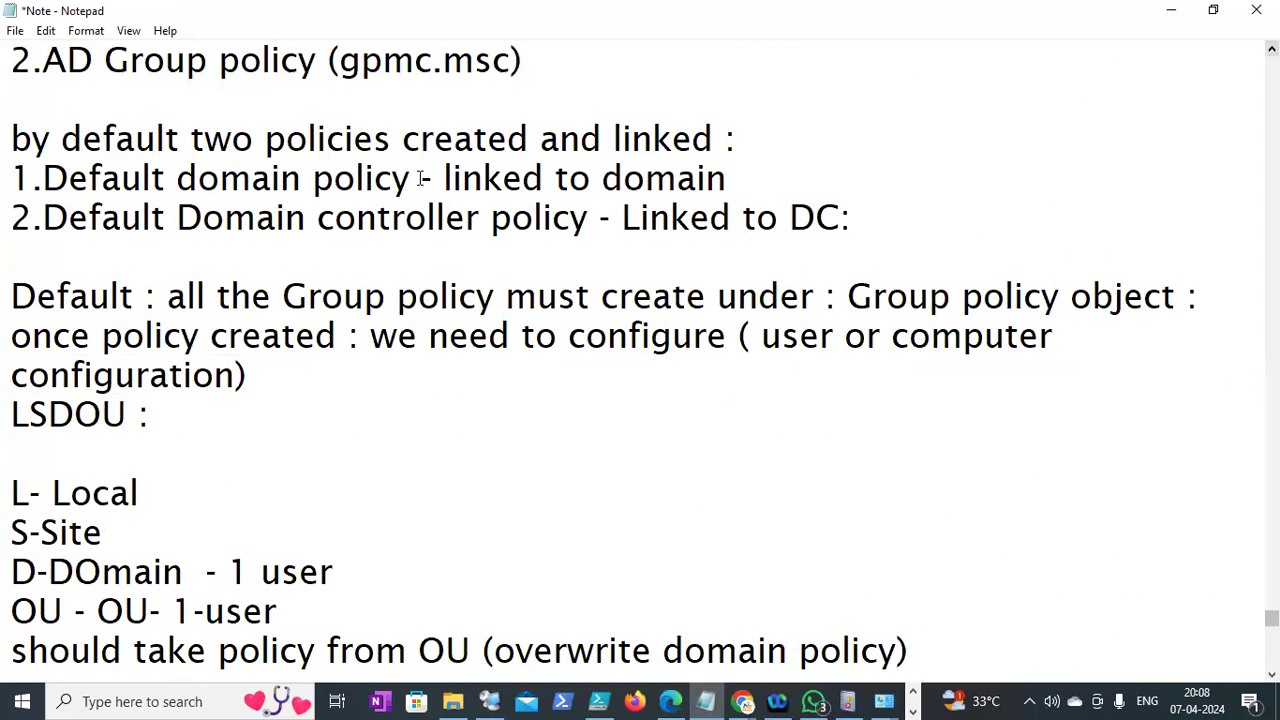
pyautogui.moveTo(12, 178); pyautogui.dragTo(866, 209)
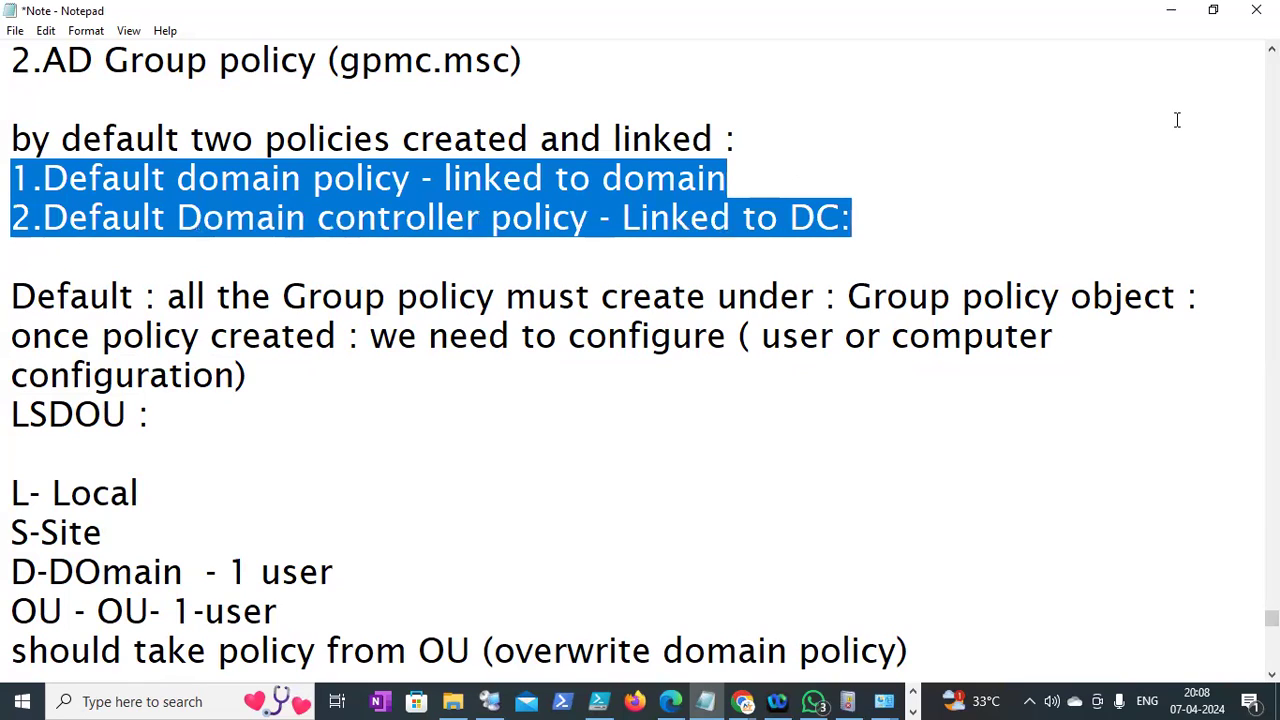
pyautogui.click(794, 179)
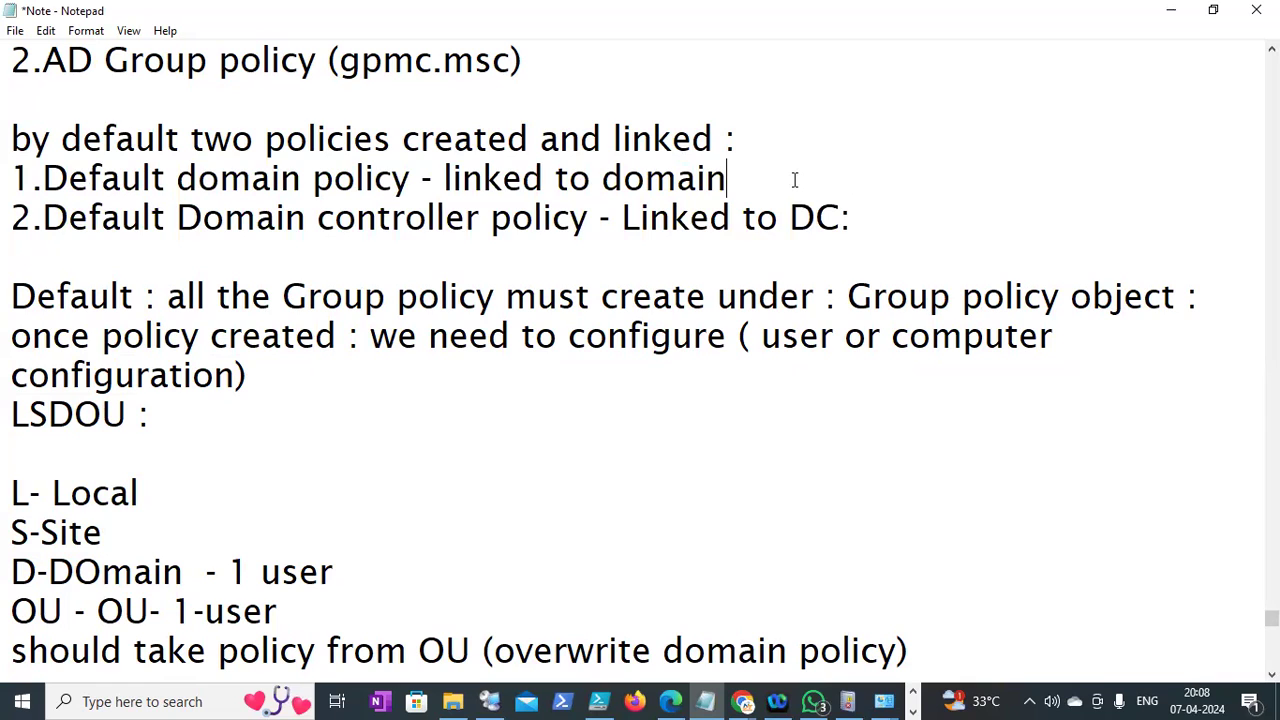
pyautogui.press('Down')
pyautogui.press('Down')
pyautogui.press('Down')
pyautogui.press('Down')
pyautogui.press('Down')
pyautogui.press('Down')
pyautogui.press('Down')
pyautogui.press('Down')
pyautogui.press('Down')
pyautogui.press('Down')
pyautogui.press('Down')
pyautogui.press('Down')
pyautogui.press('Down')
pyautogui.press('Down')
pyautogui.press('Down')
pyautogui.press('Down')
pyautogui.press('Down')
pyautogui.press('Down')
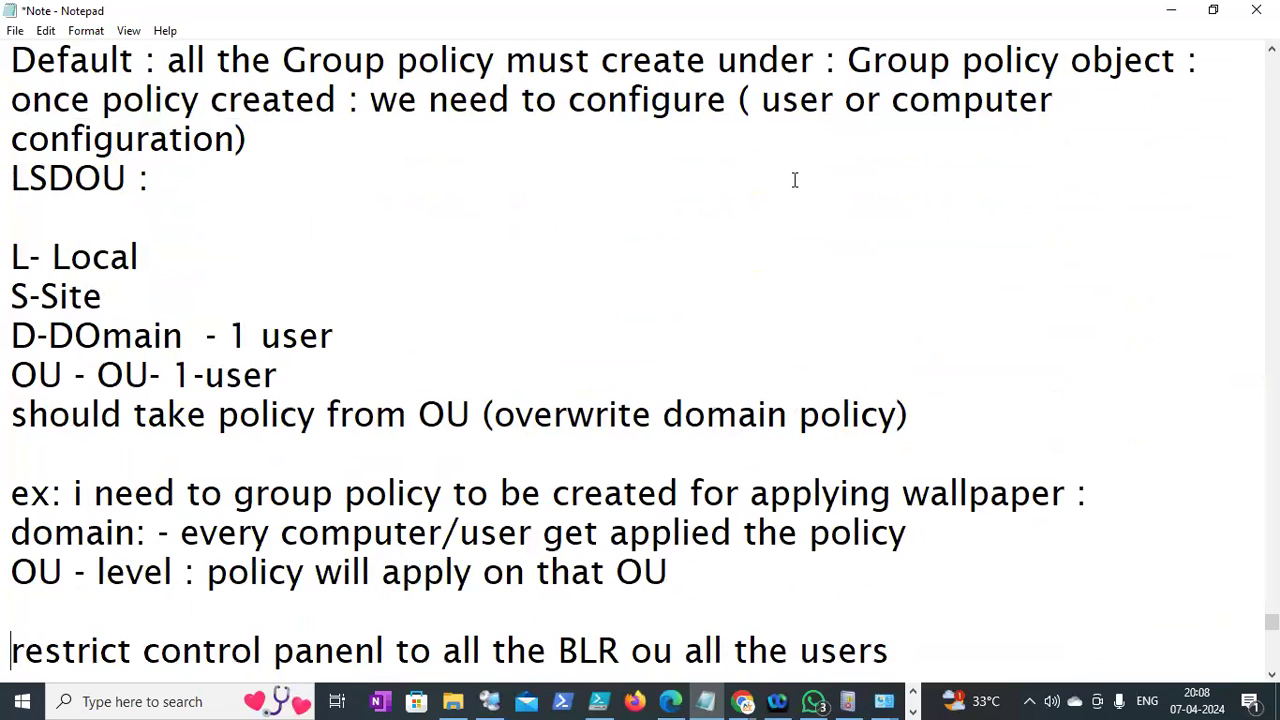
pyautogui.press('Down')
pyautogui.press('Down')
pyautogui.press('Down')
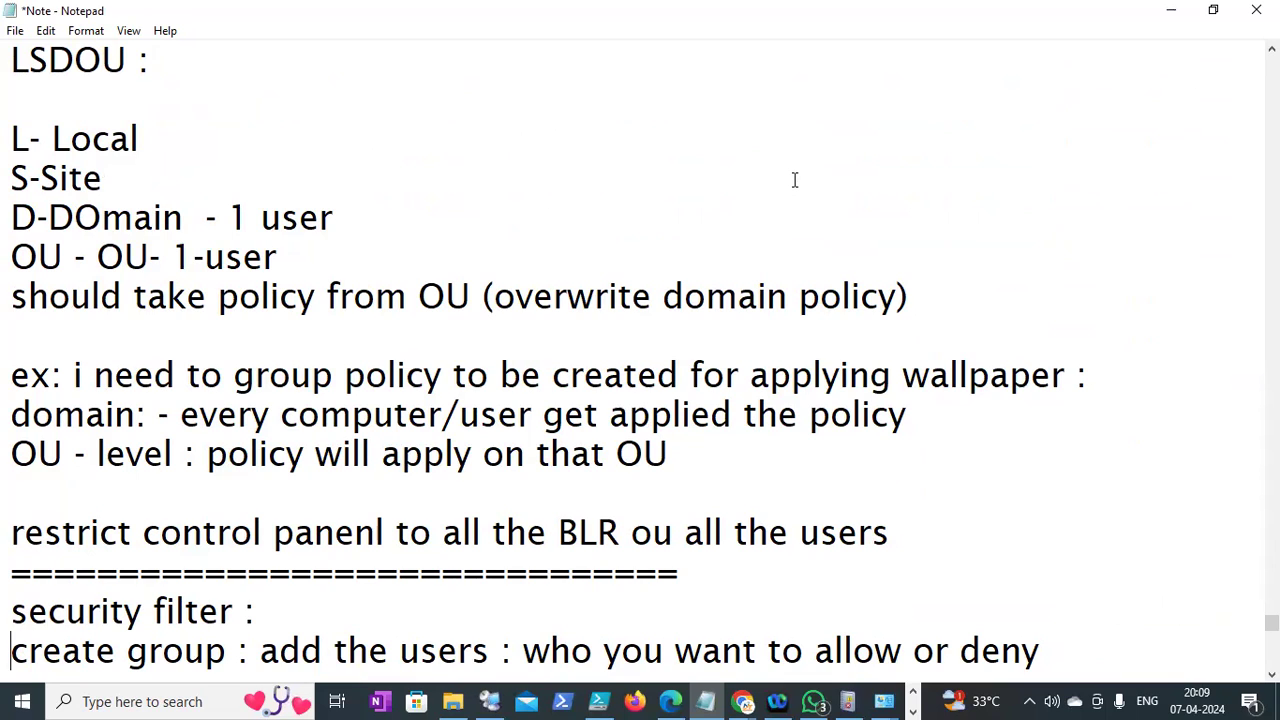
pyautogui.press('Down')
pyautogui.press('Down')
pyautogui.press('Down')
pyautogui.press('Down')
pyautogui.press('Down')
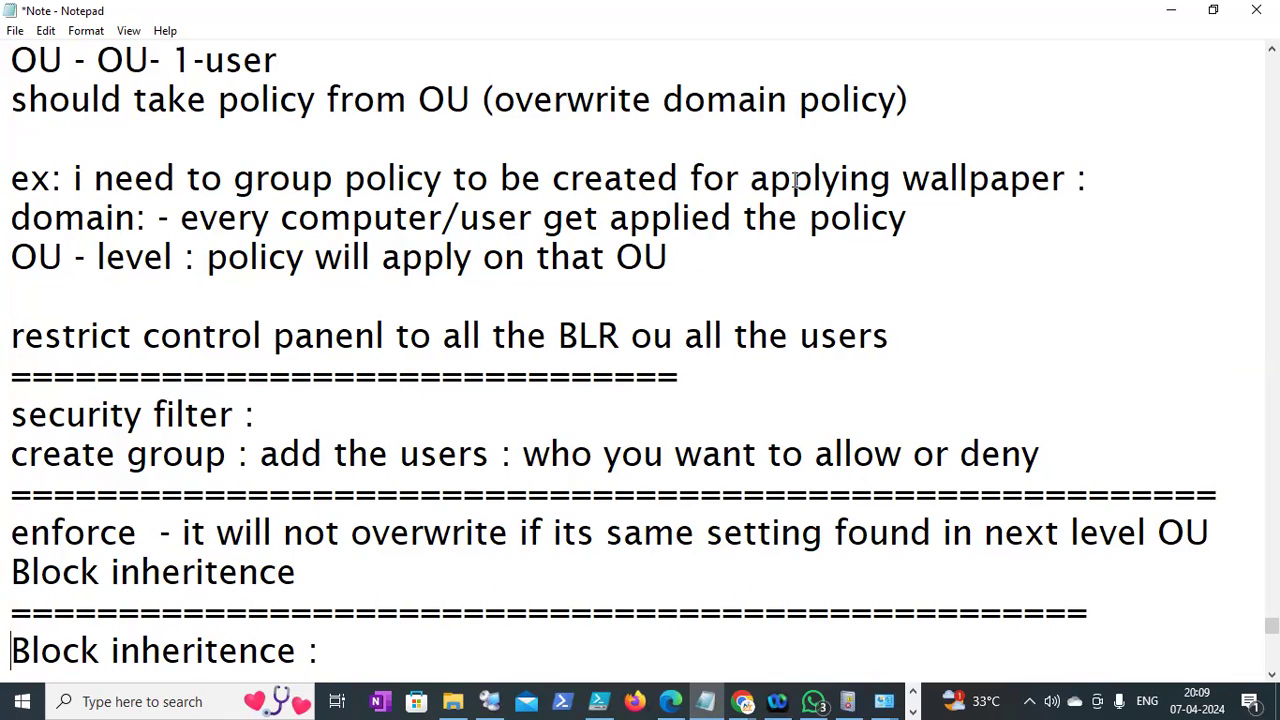
pyautogui.press('Up')
pyautogui.press('Up')
pyautogui.press('Up')
pyautogui.press('Up')
pyautogui.press('Up')
pyautogui.press('Up')
pyautogui.press('Up')
pyautogui.press('Up')
pyautogui.press('Up')
pyautogui.press('Up')
pyautogui.press('Up')
pyautogui.press('Up')
pyautogui.press('Up')
pyautogui.press('Up')
pyautogui.press('Up')
pyautogui.press('Up')
pyautogui.press('Up')
pyautogui.press('Down')
pyautogui.press('Down')
pyautogui.press('Down')
pyautogui.press('Down')
pyautogui.press('Down')
pyautogui.press('Down')
pyautogui.press('Down')
pyautogui.press('Down')
pyautogui.press('Down')
pyautogui.press('Down')
pyautogui.press('Down')
pyautogui.press('Down')
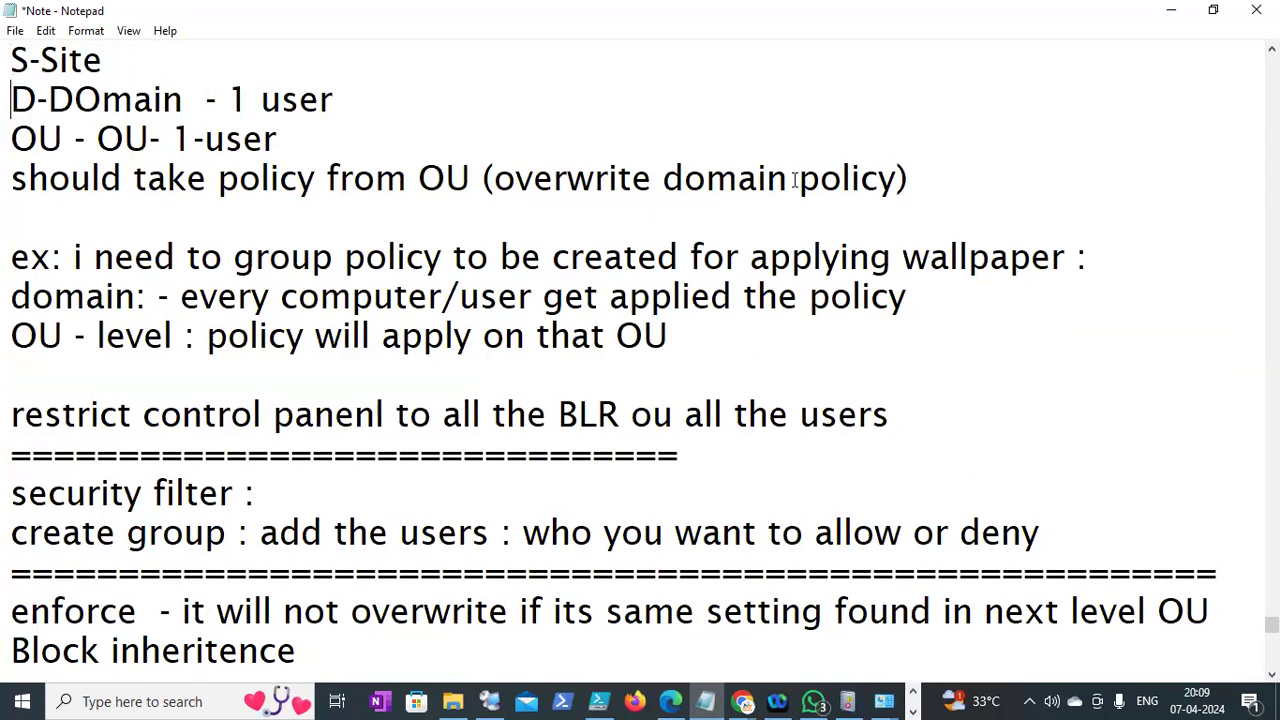
pyautogui.press('Down')
pyautogui.press('Down')
pyautogui.press('Down')
pyautogui.press('Down')
pyautogui.press('Down')
pyautogui.press('Down')
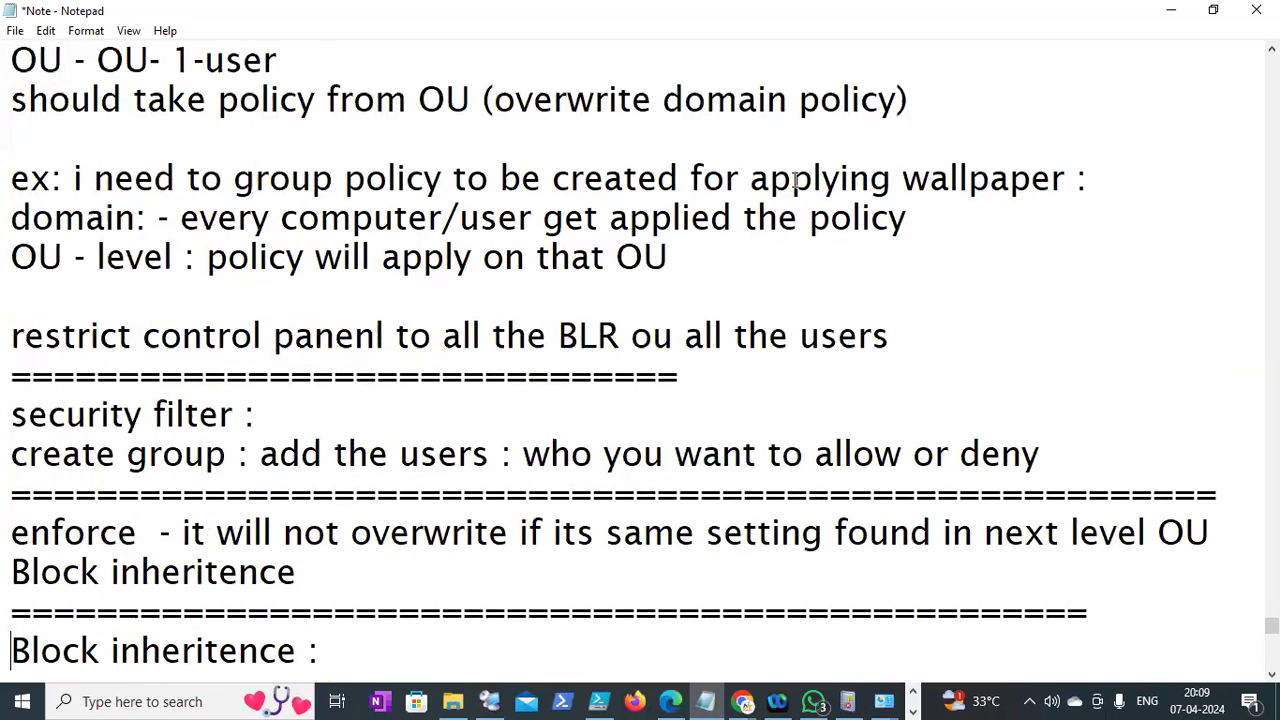
pyautogui.press('Down')
pyautogui.press('Down')
pyautogui.press('Down')
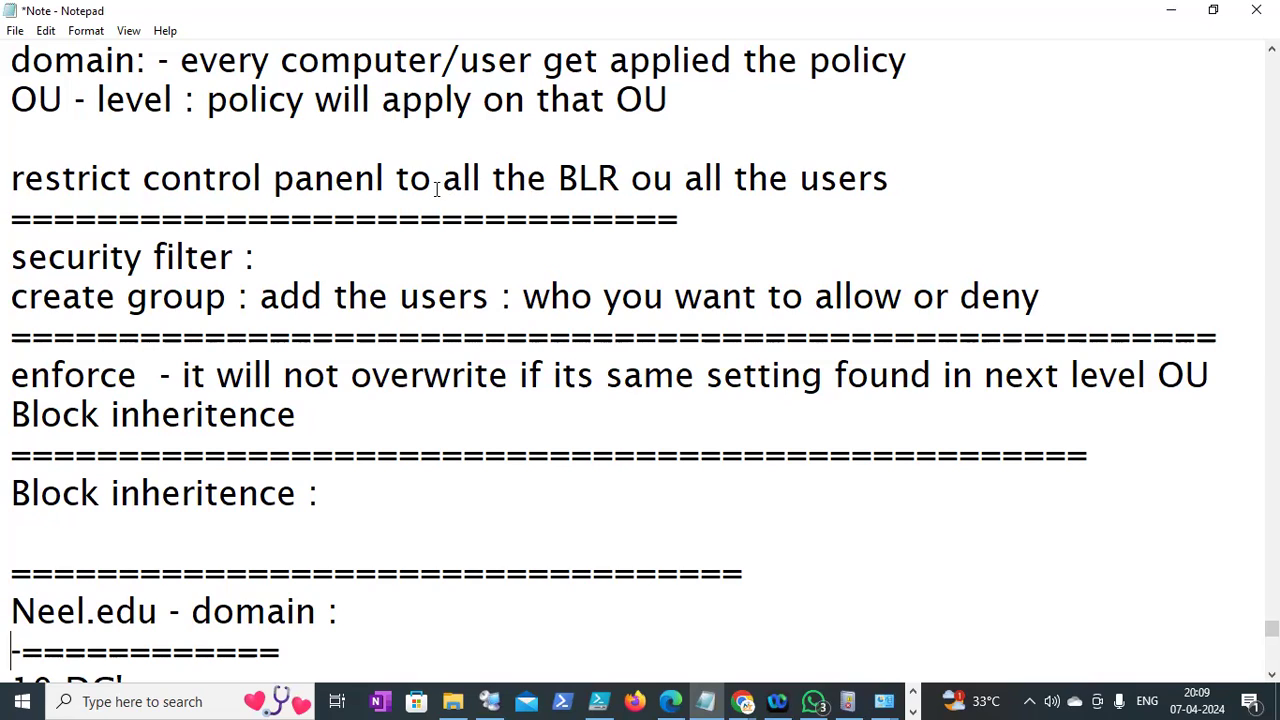
# Highlight the security filter and enforce lines while reviewing the notes
pyautogui.moveTo(12, 297); pyautogui.dragTo(45, 303)
pyautogui.click(11, 297)
pyautogui.moveTo(11, 257); pyautogui.dragTo(280, 256)
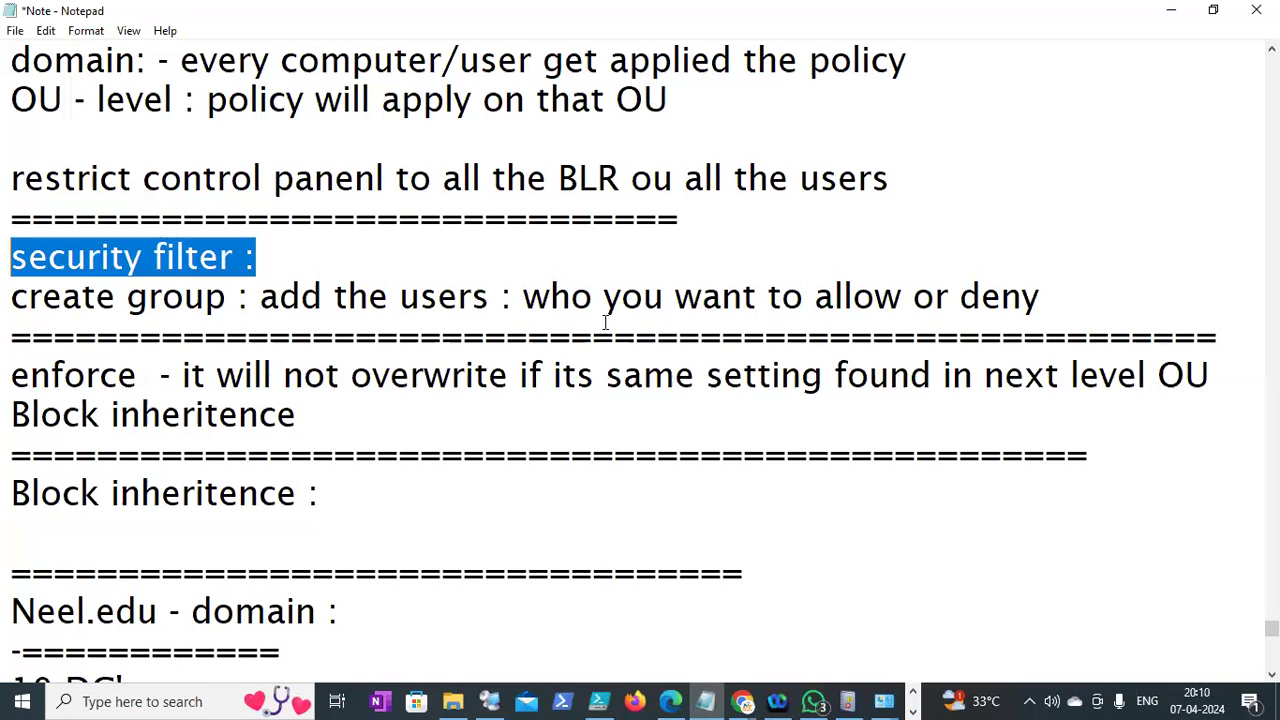
pyautogui.click(846, 300)
pyautogui.keyDown('shift'); pyautogui.click(903, 303); pyautogui.keyUp('shift')
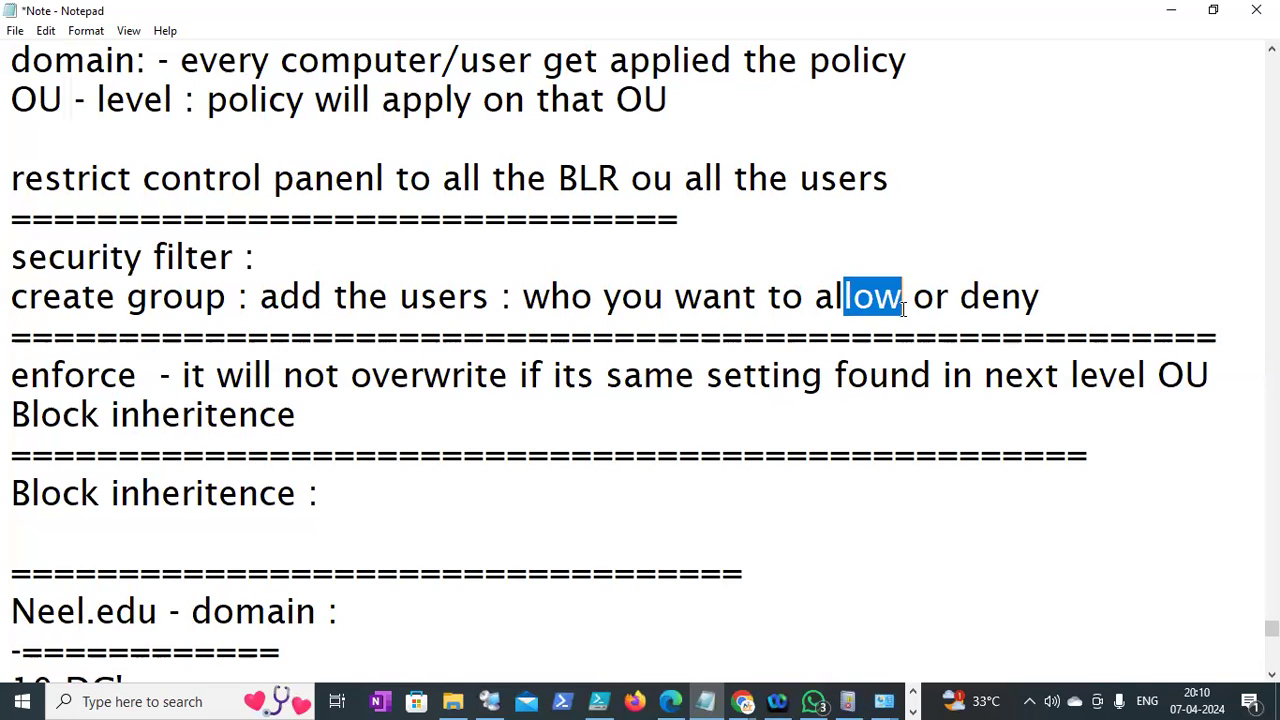
pyautogui.click(588, 414)
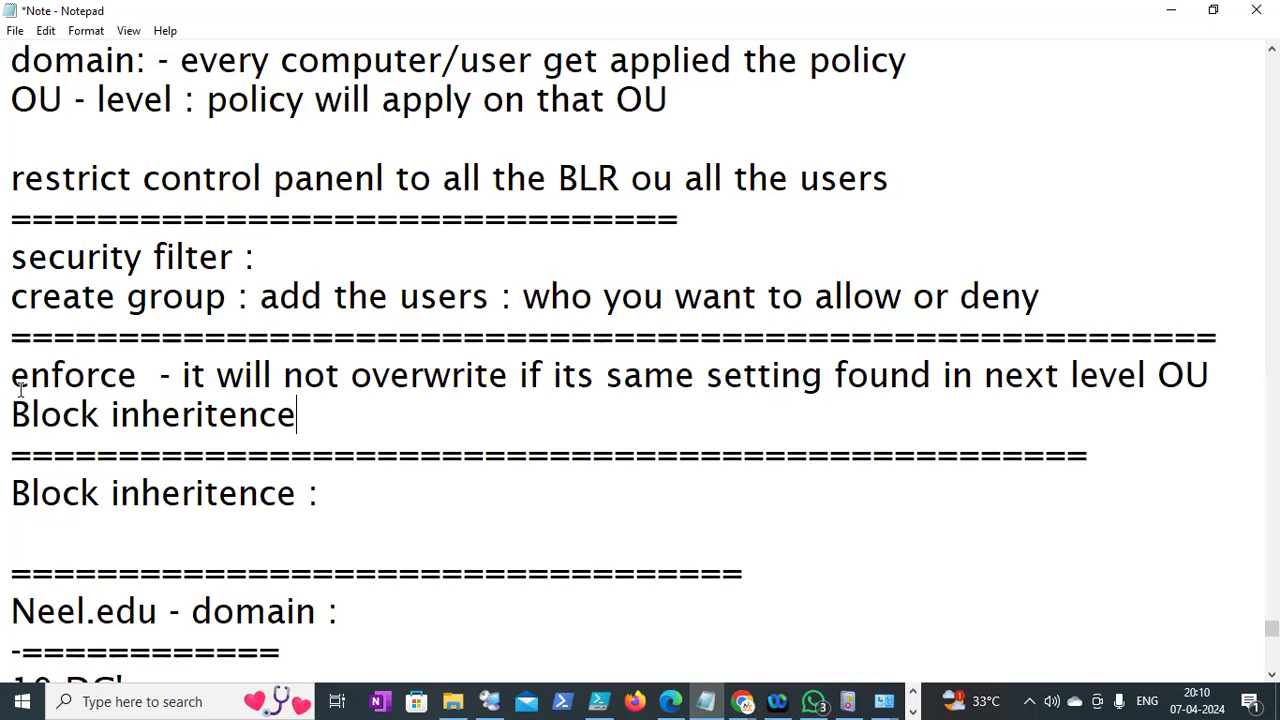
pyautogui.moveTo(14, 385); pyautogui.dragTo(118, 405)
pyautogui.click(218, 376)
# Under 'Block inheritence :', type 'it will apply policy only where you have done for Block inheritence'
pyautogui.press('Up')
pyautogui.press('Down')
pyautogui.press('Down')
pyautogui.press('Down')
pyautogui.press('Down')
pyautogui.write('it will ')
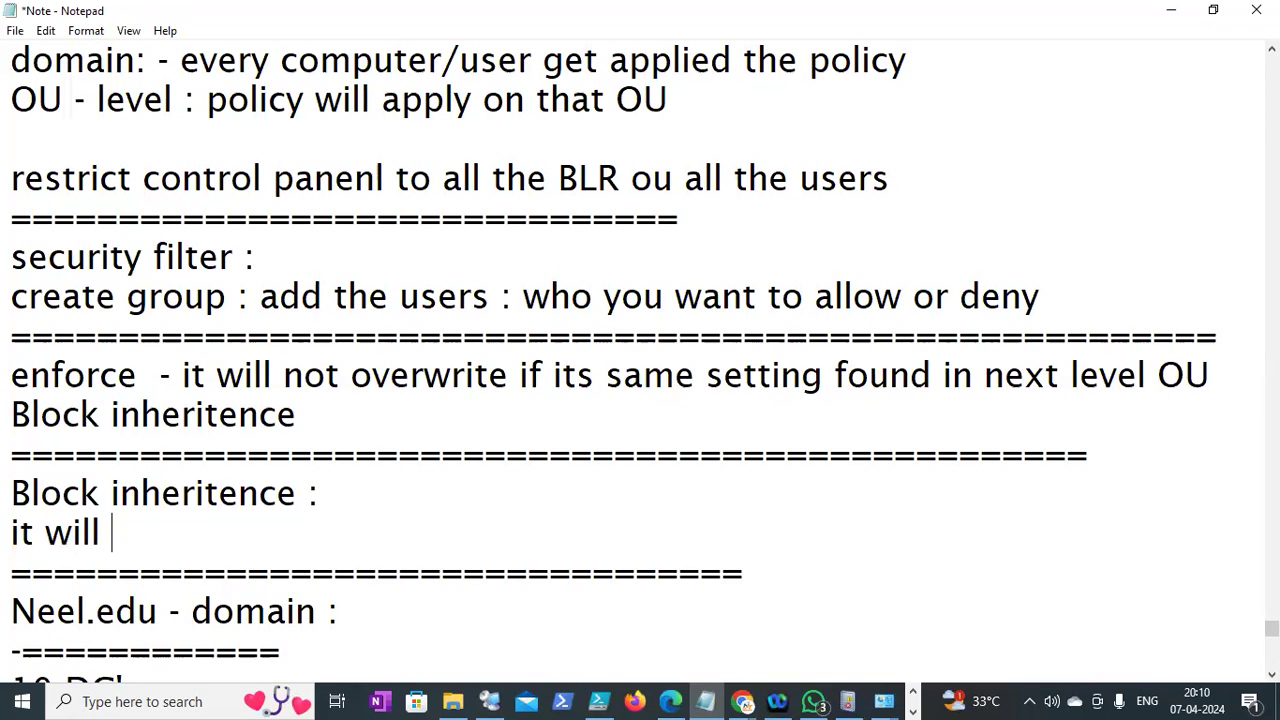
pyautogui.write('apply policy only ')
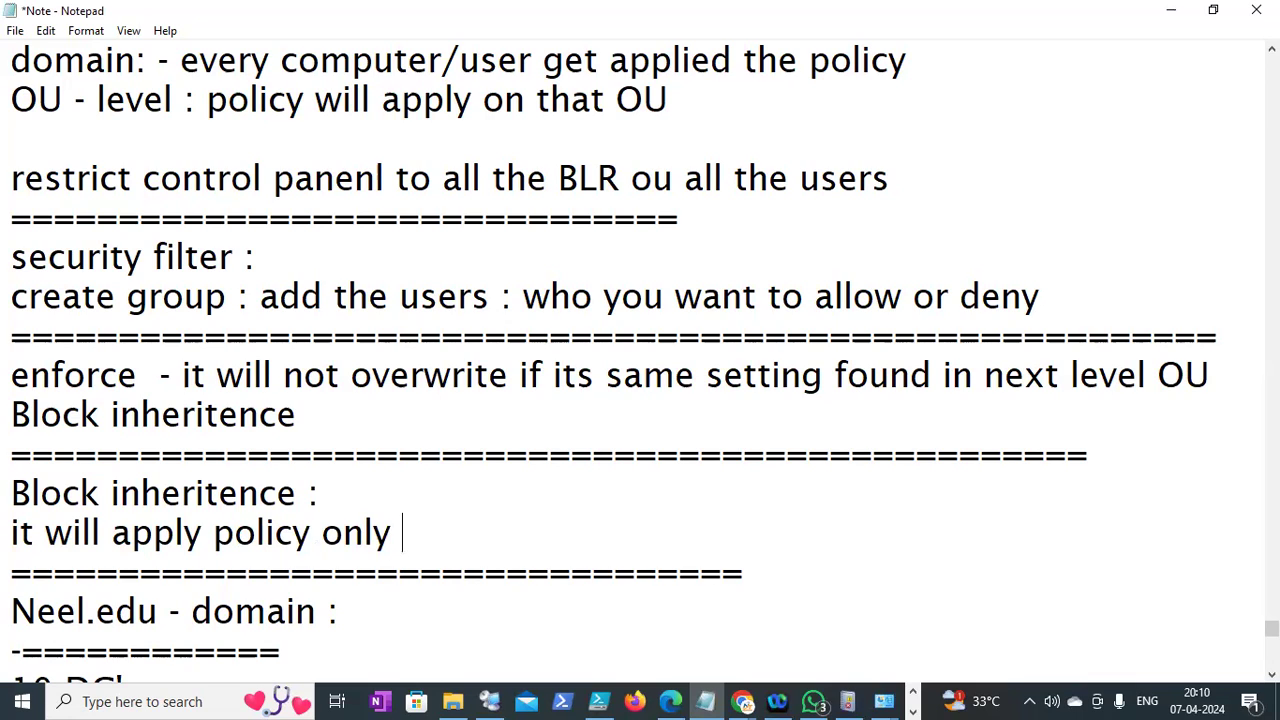
pyautogui.write('where you have ')
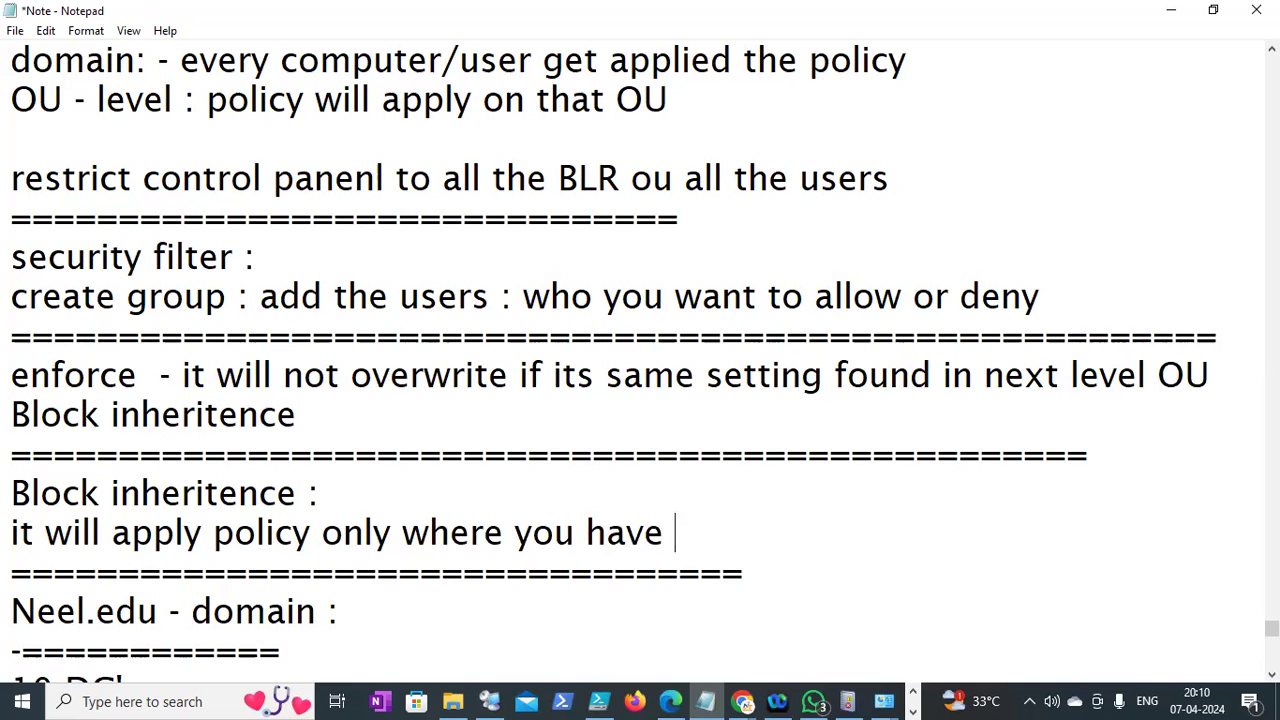
pyautogui.write('done for Block inher')
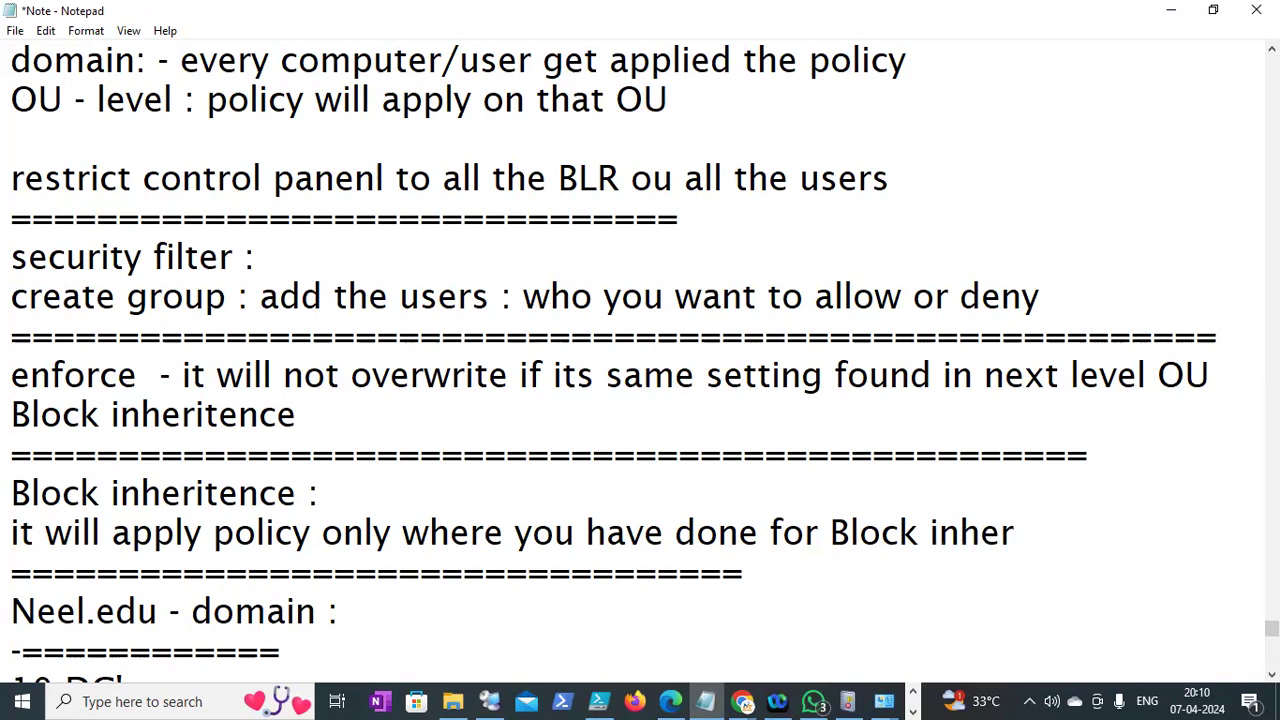
pyautogui.write('itence')
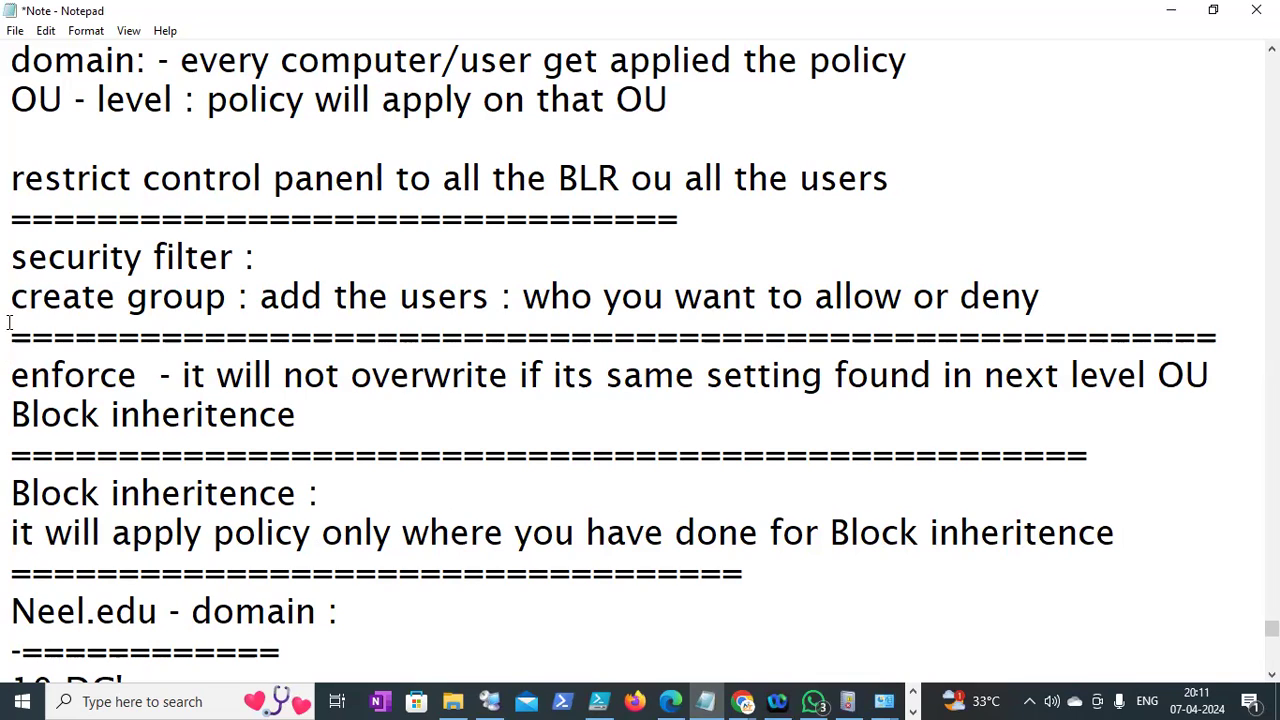
pyautogui.moveTo(10, 372); pyautogui.dragTo(143, 369)
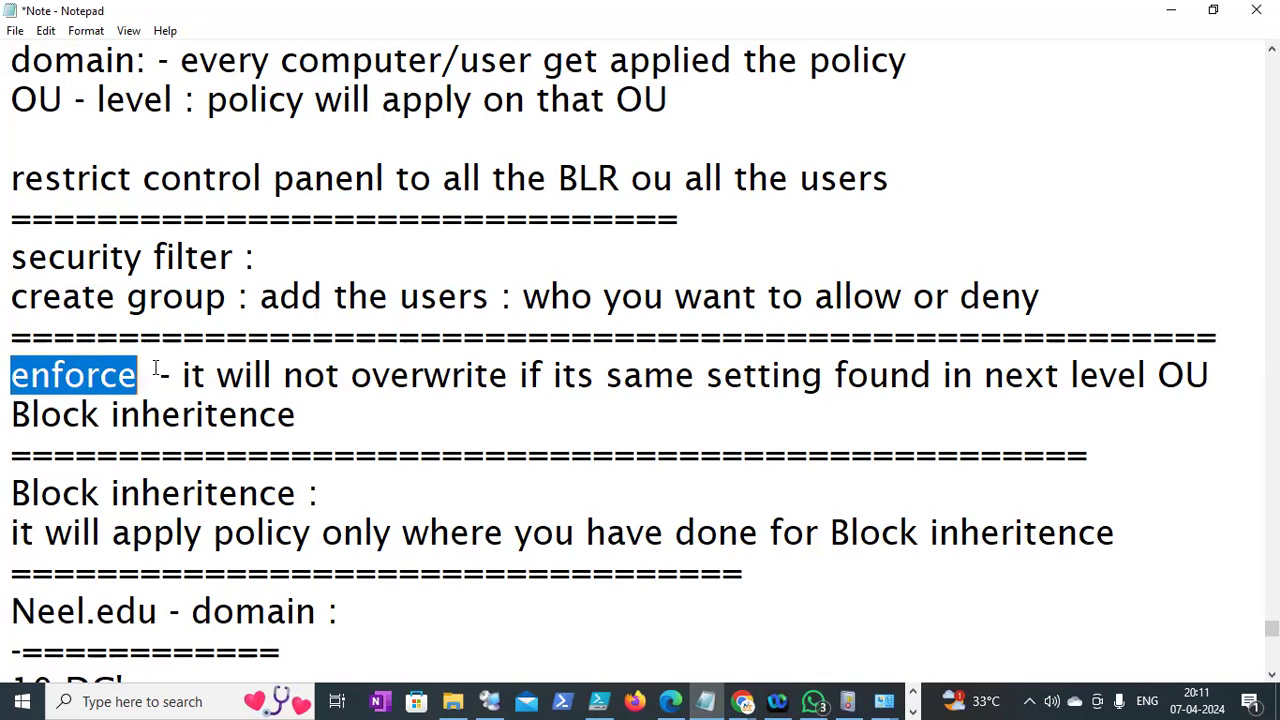
# Append '(Locking icon)' after the Block inheritence heading
pyautogui.click(303, 414)
pyautogui.write('(Locki')
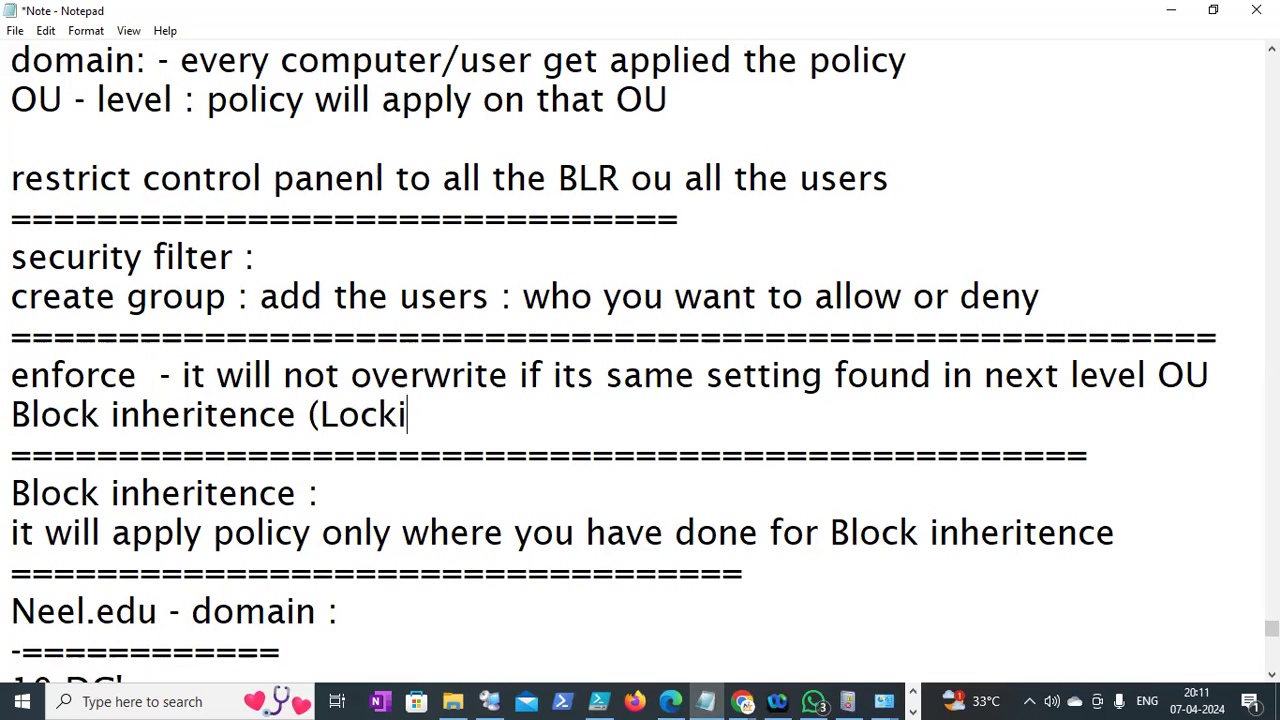
pyautogui.write('g')
pyautogui.press('BackSpace')
pyautogui.write('ng iconP')
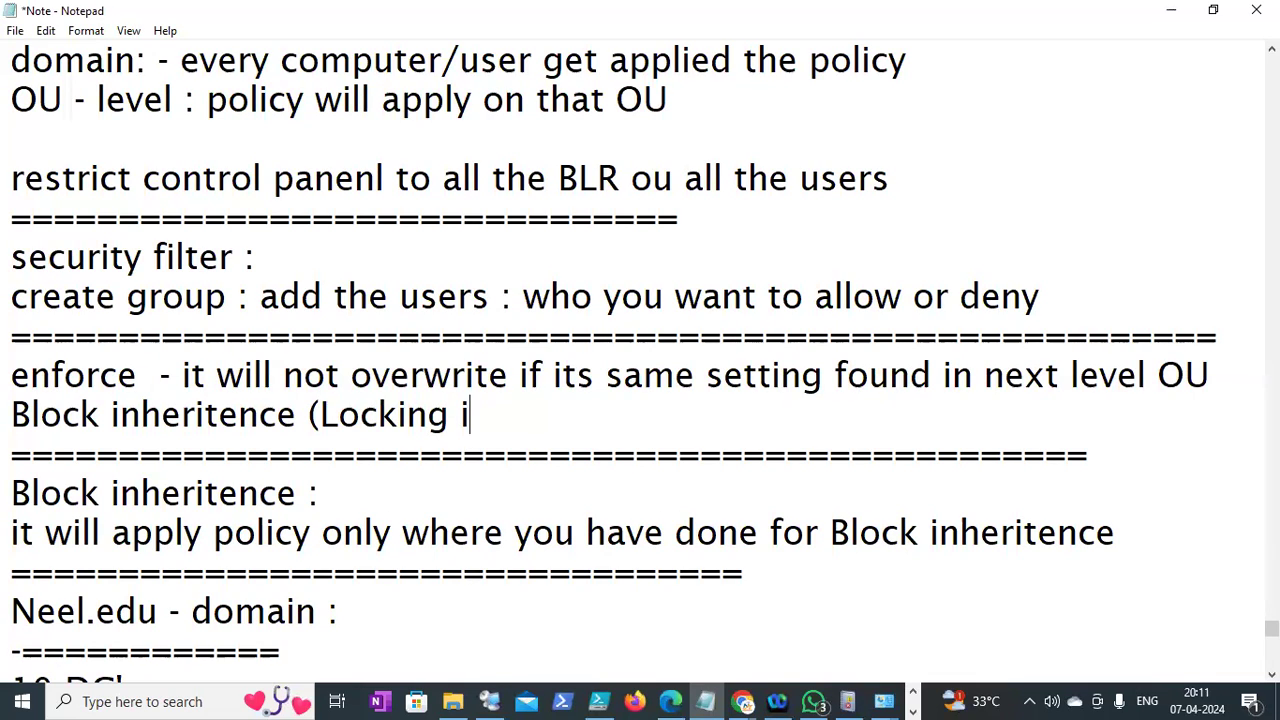
pyautogui.press('BackSpace')
pyautogui.write(')')
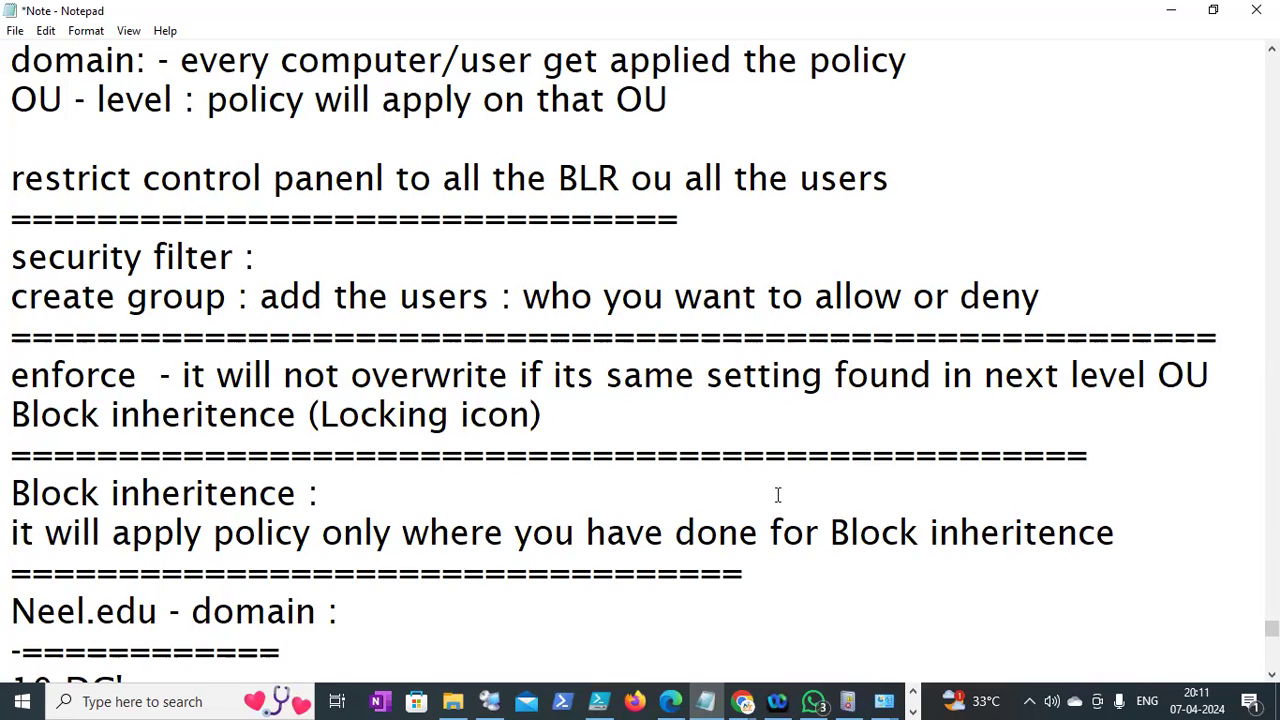
# Add a 'Symbol:exlamatory(blue color)' line below the Block inheritence explanation
pyautogui.click(1210, 530)
pyautogui.press('Return')
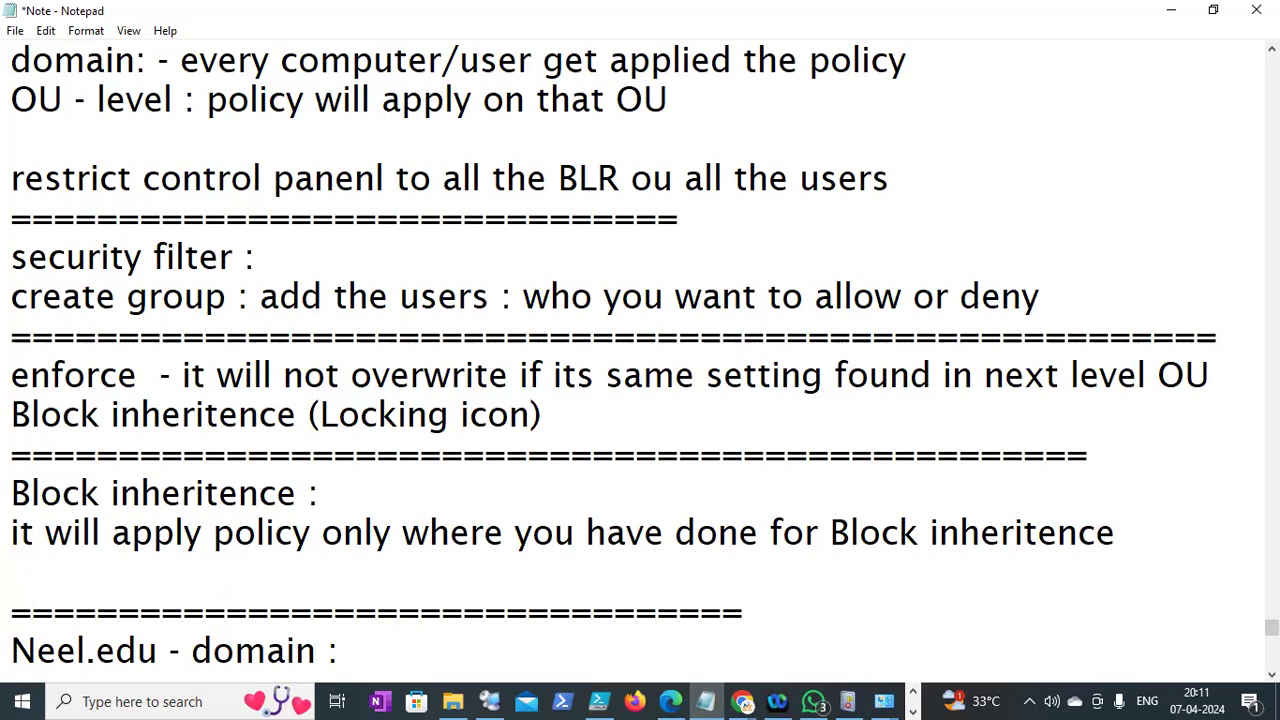
pyautogui.write('Symbol:')
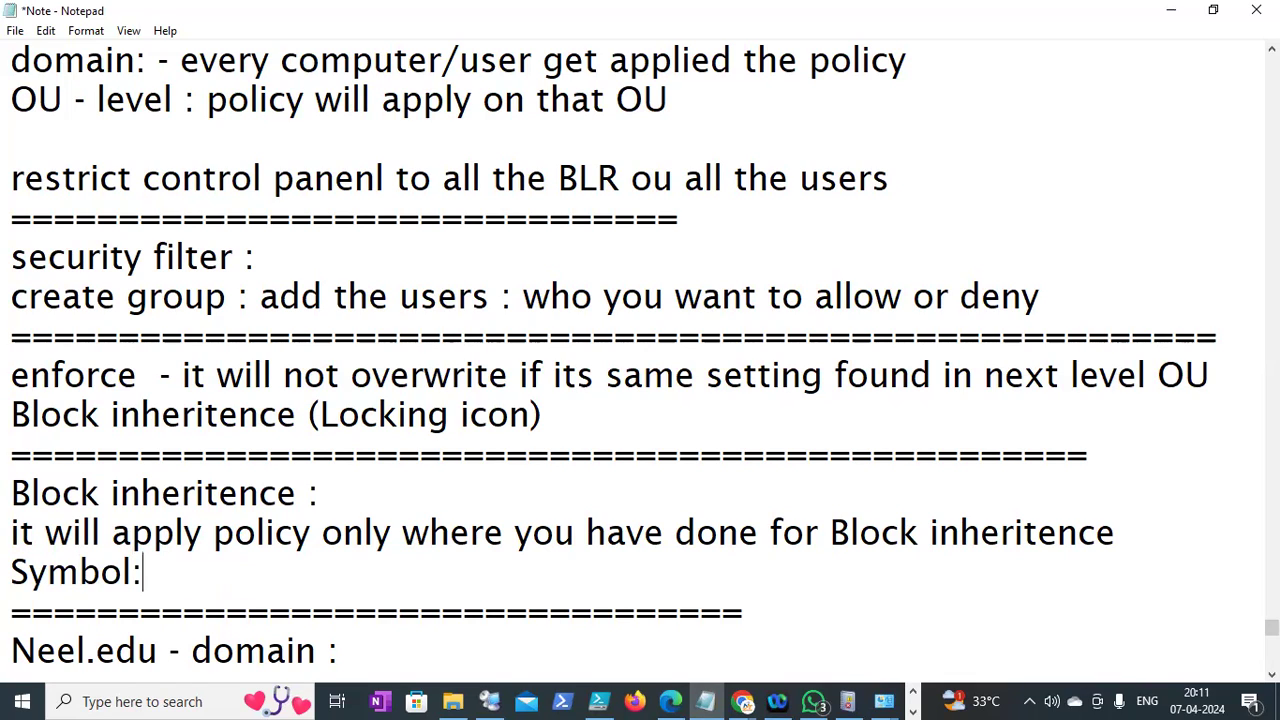
pyautogui.write('exp=')
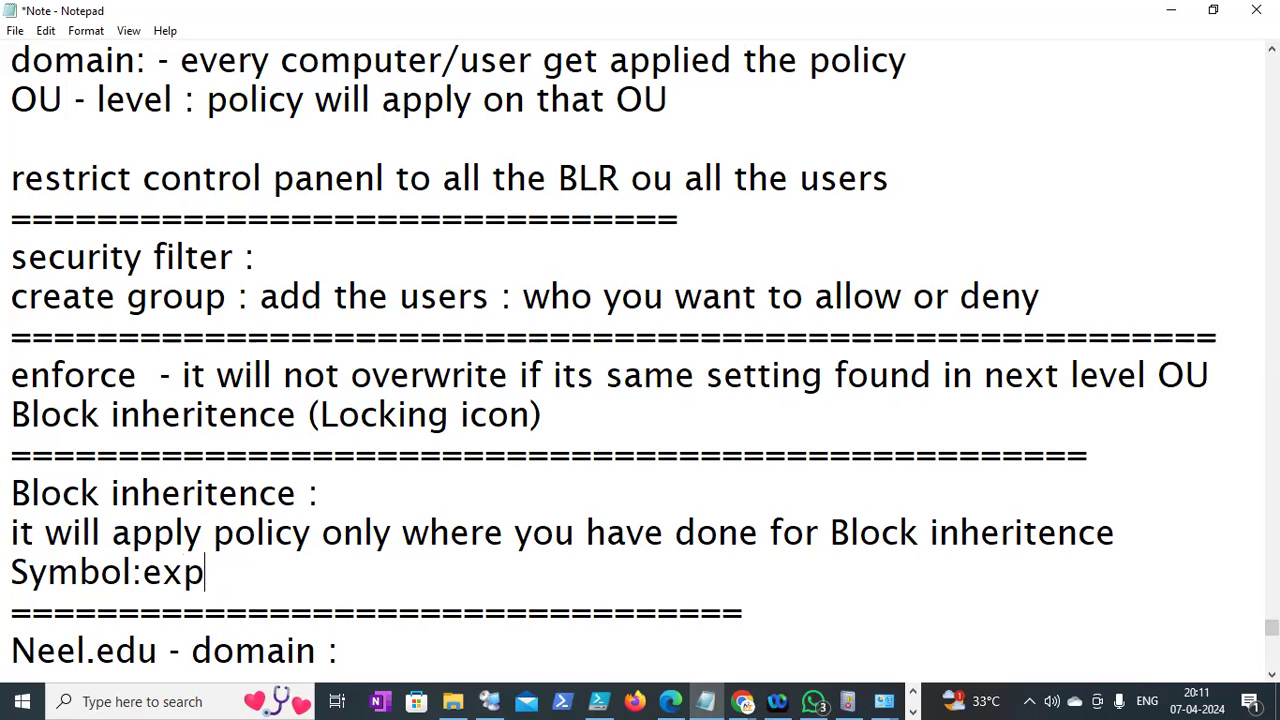
pyautogui.press('BackSpace')
pyautogui.press('BackSpace')
pyautogui.write('lam')
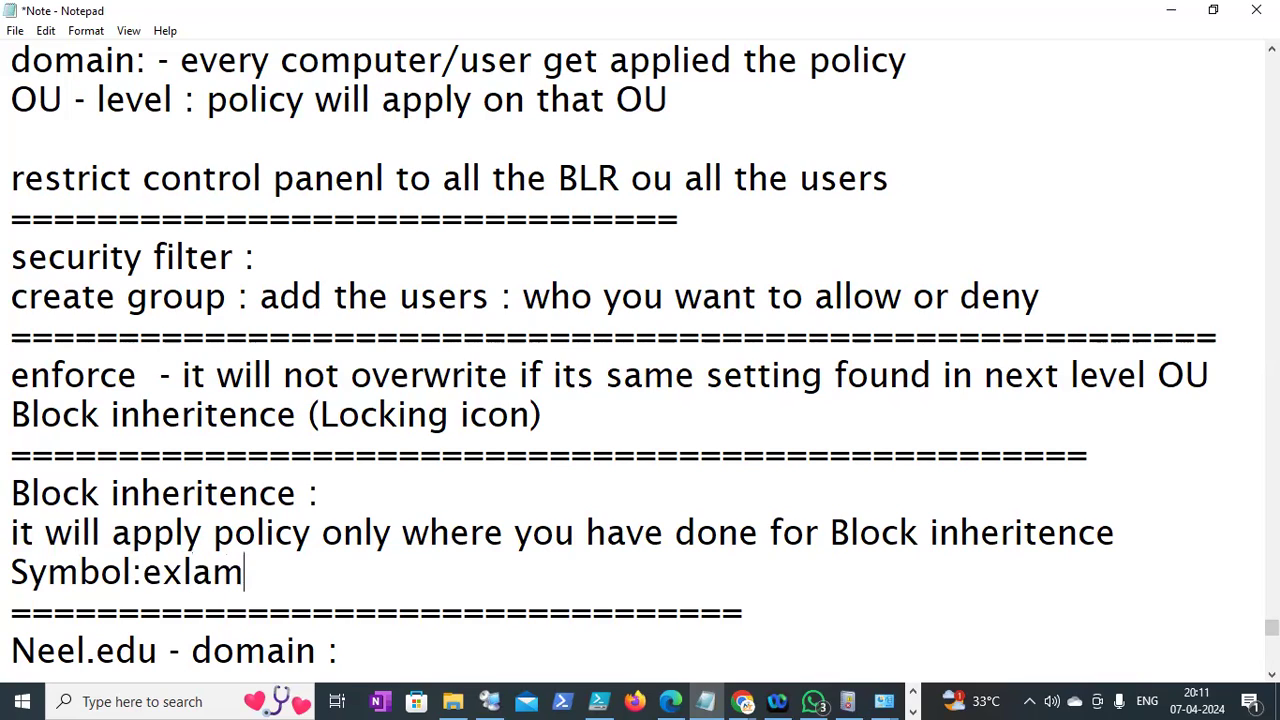
pyautogui.write('atory(')
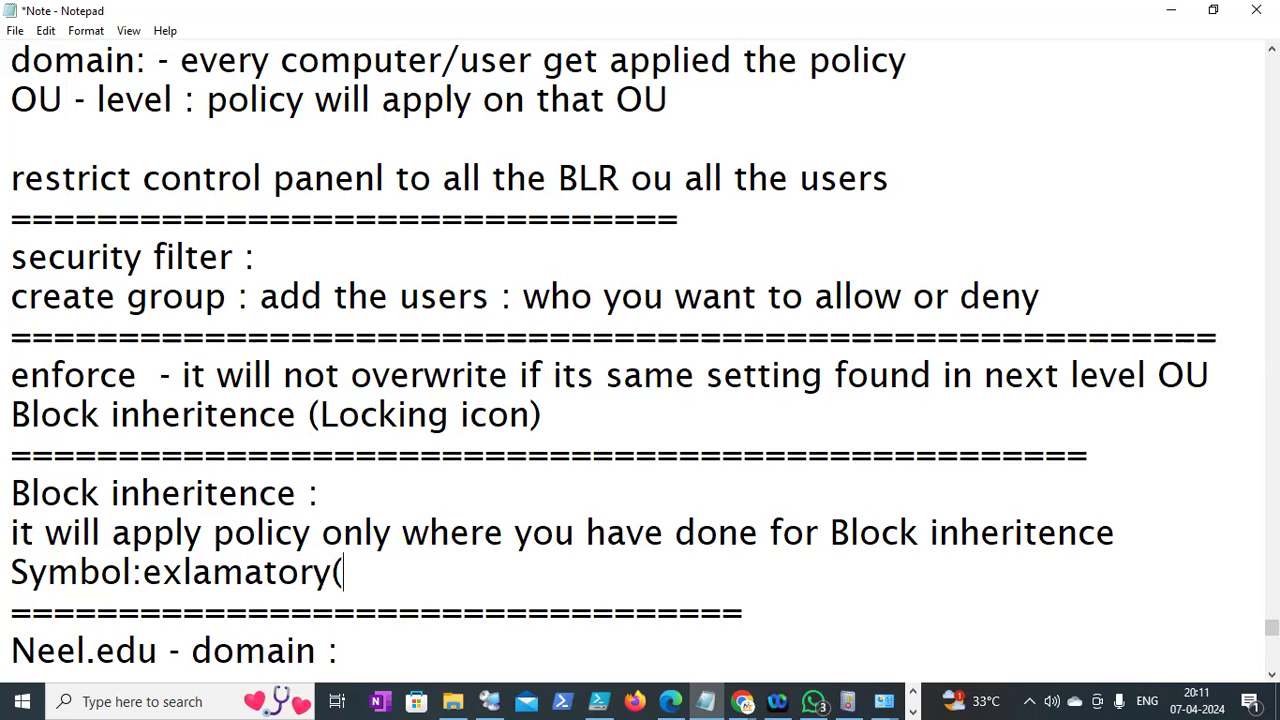
pyautogui.write('blue col')
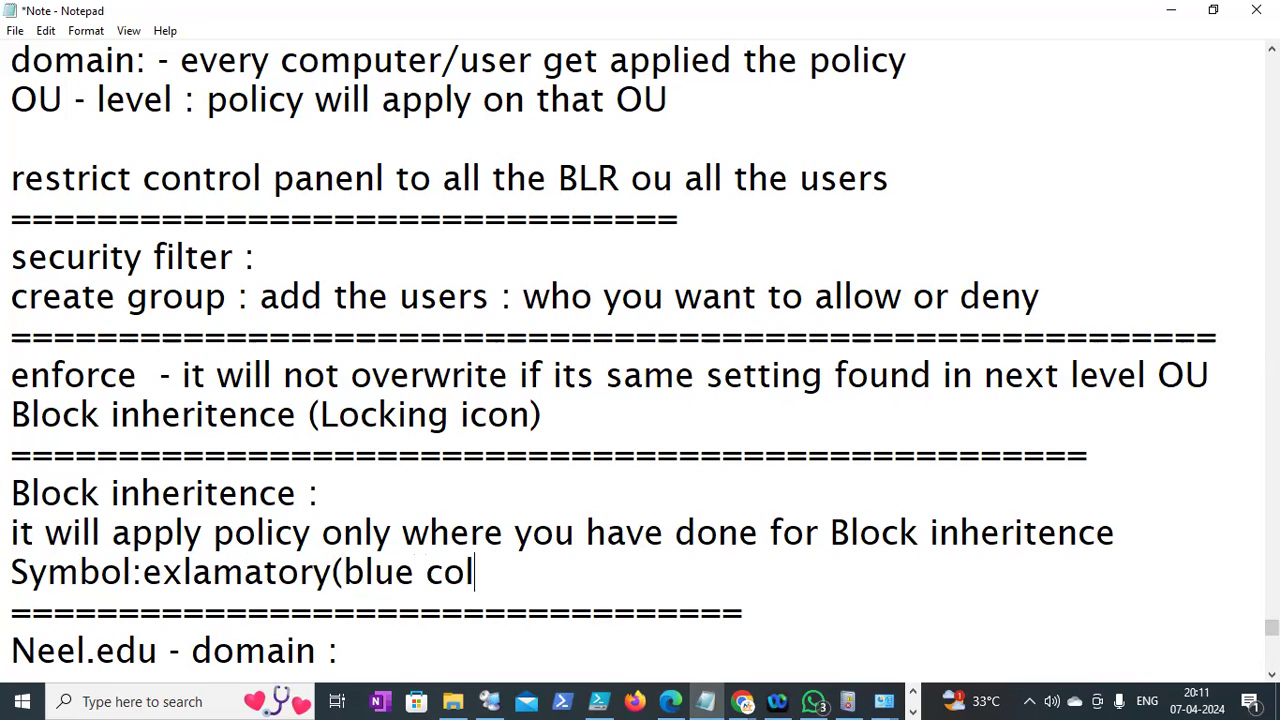
pyautogui.write('or)')
pyautogui.press('Down')
pyautogui.press('Down')
pyautogui.press('Down')
pyautogui.press('Down')
pyautogui.press('Down')
pyautogui.press('Down')
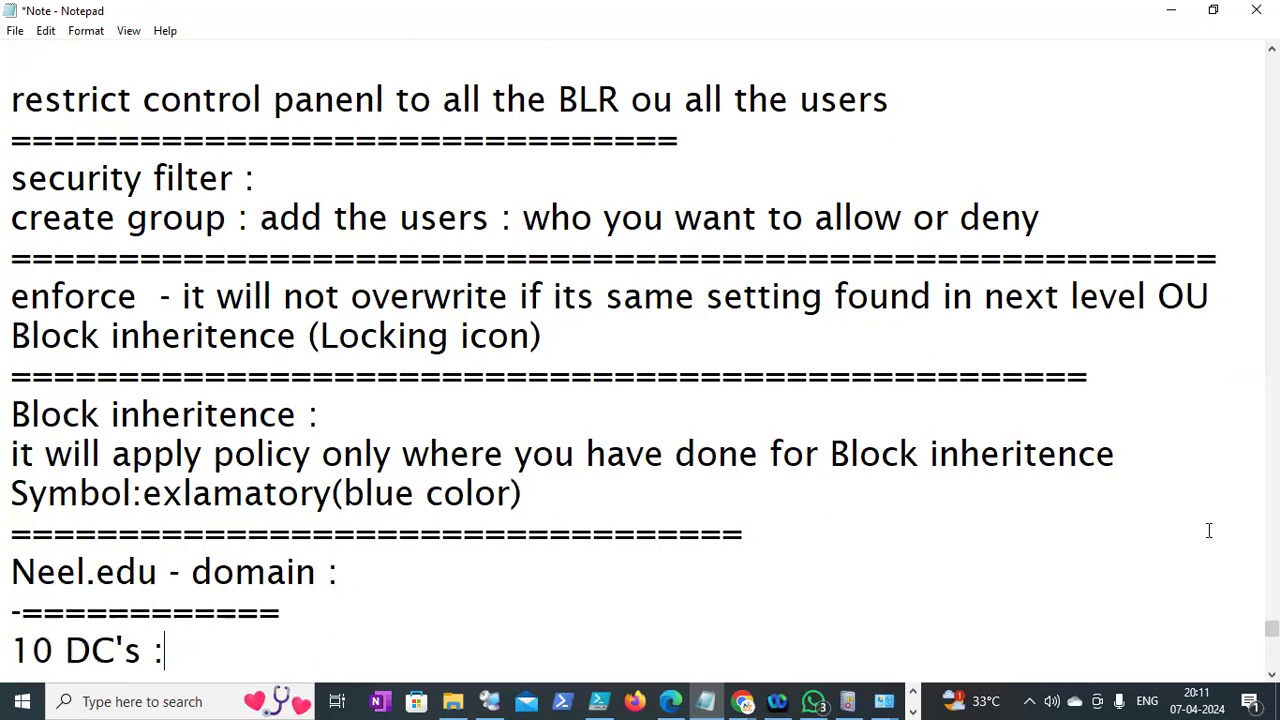
pyautogui.press('Home')
pyautogui.press('Down')
pyautogui.press('Down')
pyautogui.press('Down')
pyautogui.press('Down')
pyautogui.press('Down')
pyautogui.press('Down')
pyautogui.press('Down')
pyautogui.press('Down')
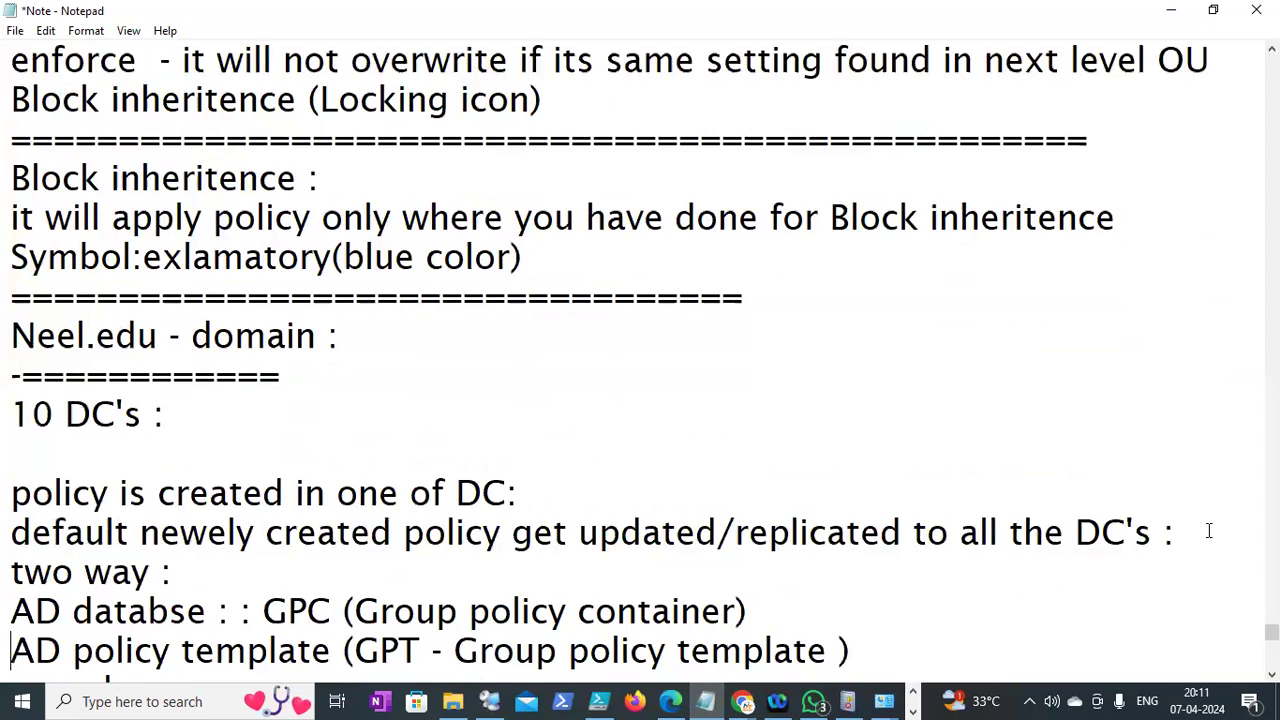
pyautogui.press('Down')
pyautogui.press('Down')
pyautogui.press('Down')
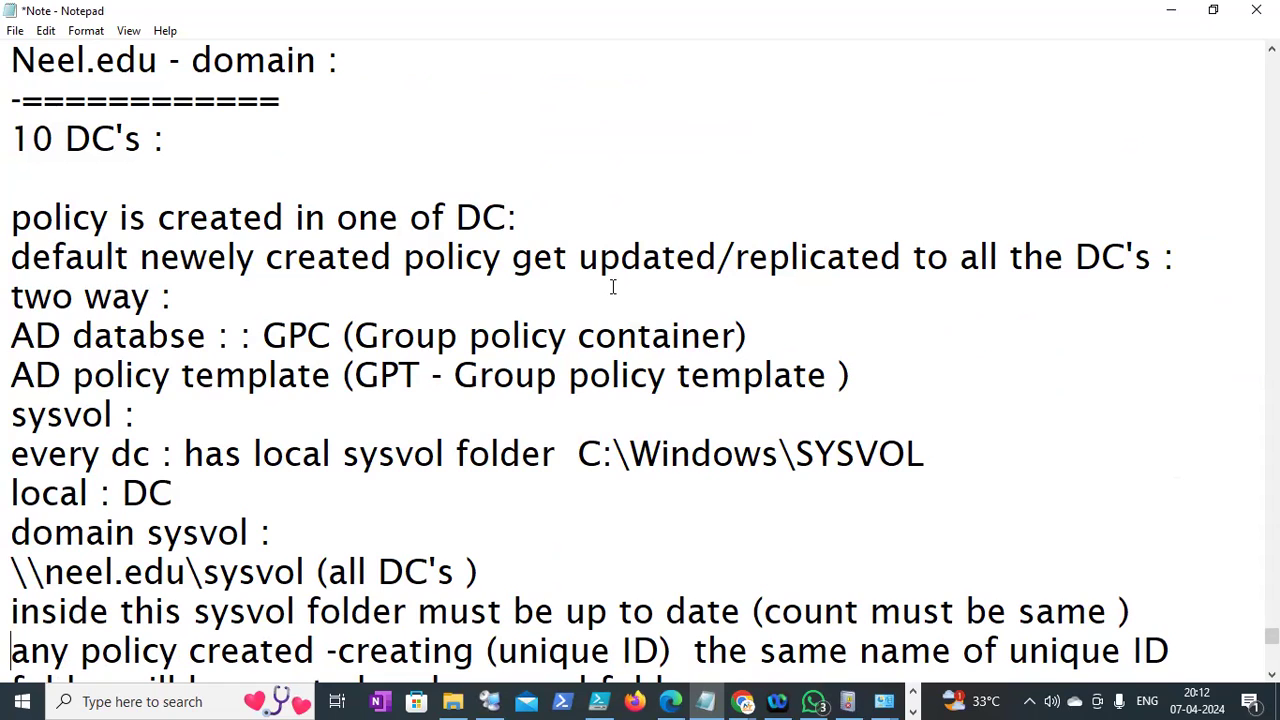
pyautogui.press('Down')
pyautogui.press('Down')
pyautogui.press('Down')
pyautogui.press('Down')
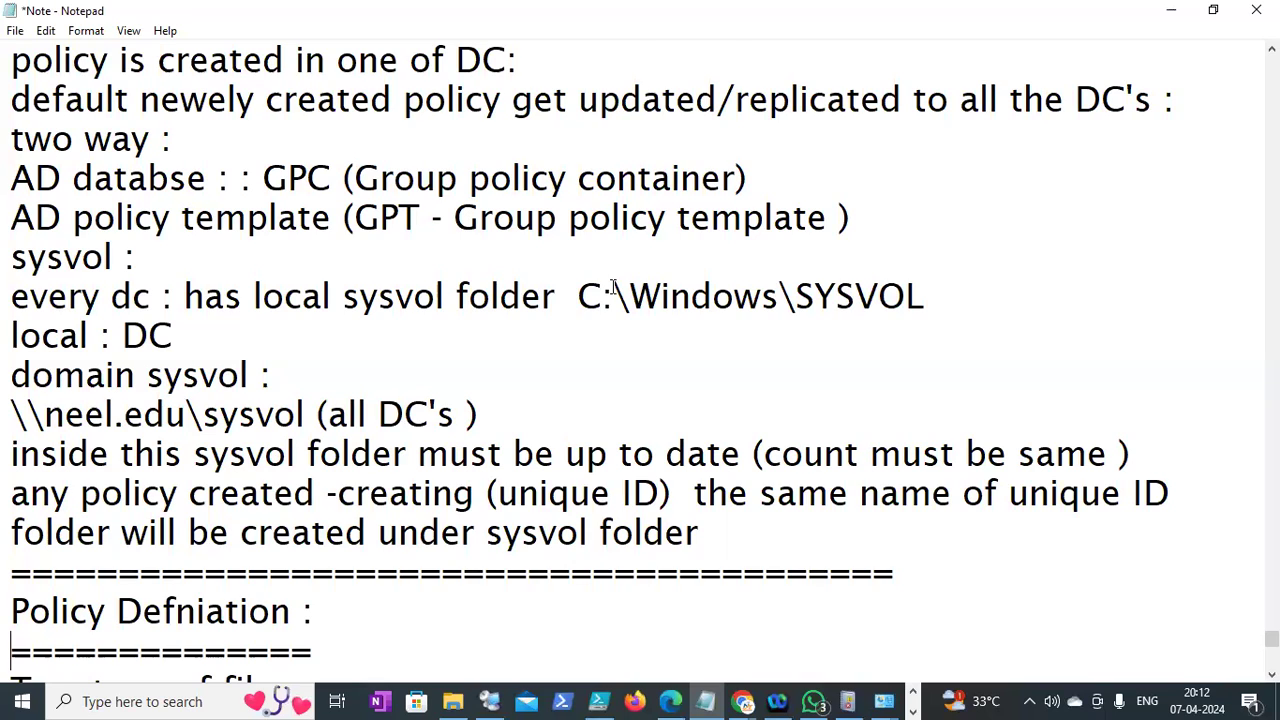
pyautogui.press('Down')
pyautogui.press('Down')
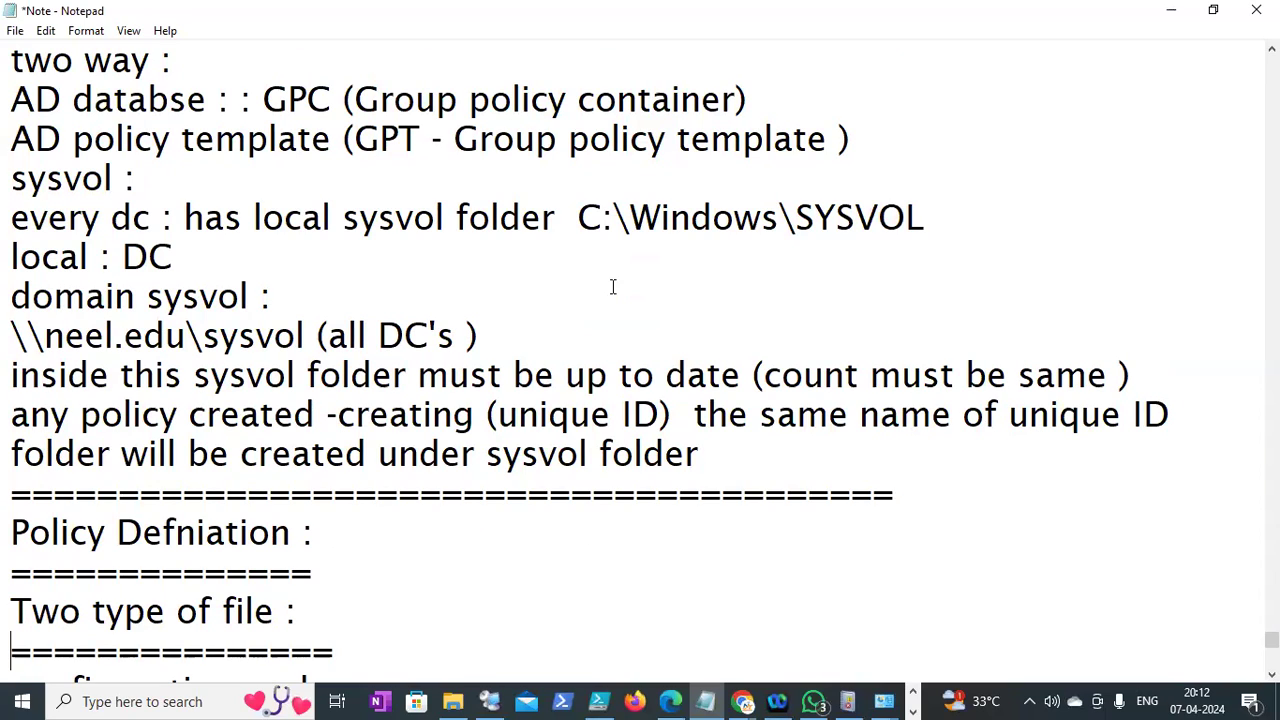
pyautogui.click(676, 33)
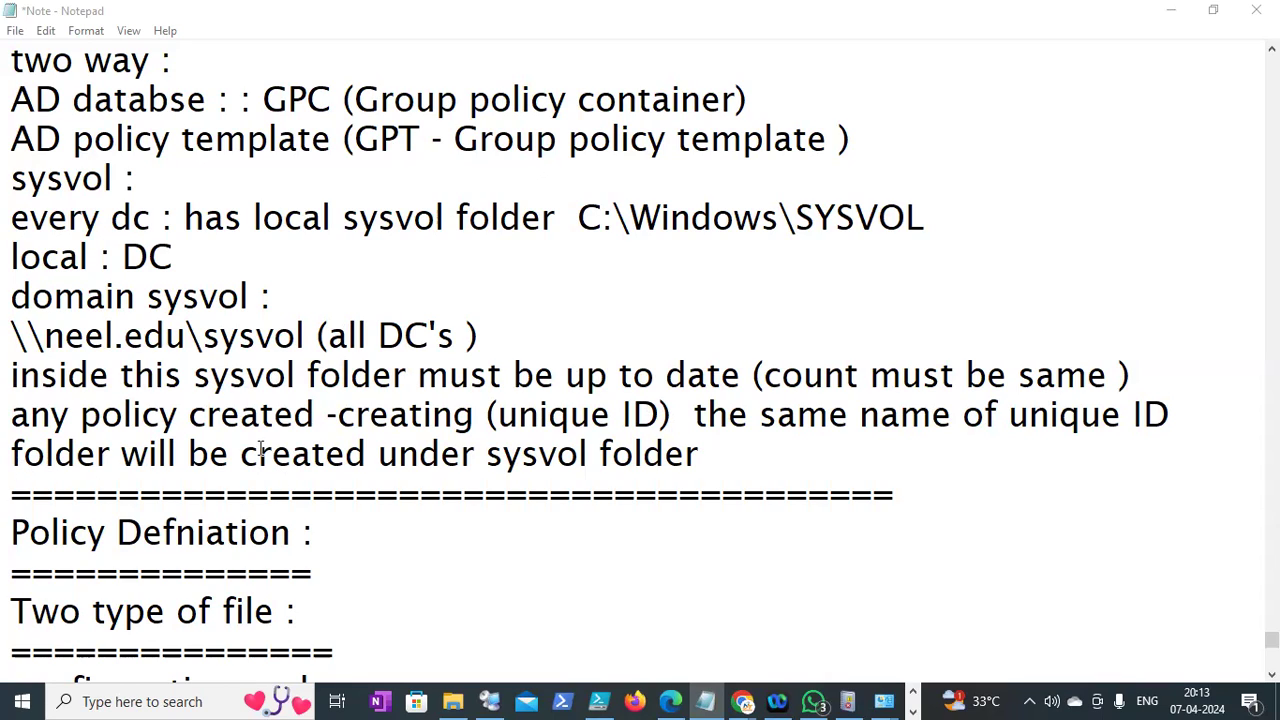
pyautogui.click(729, 438)
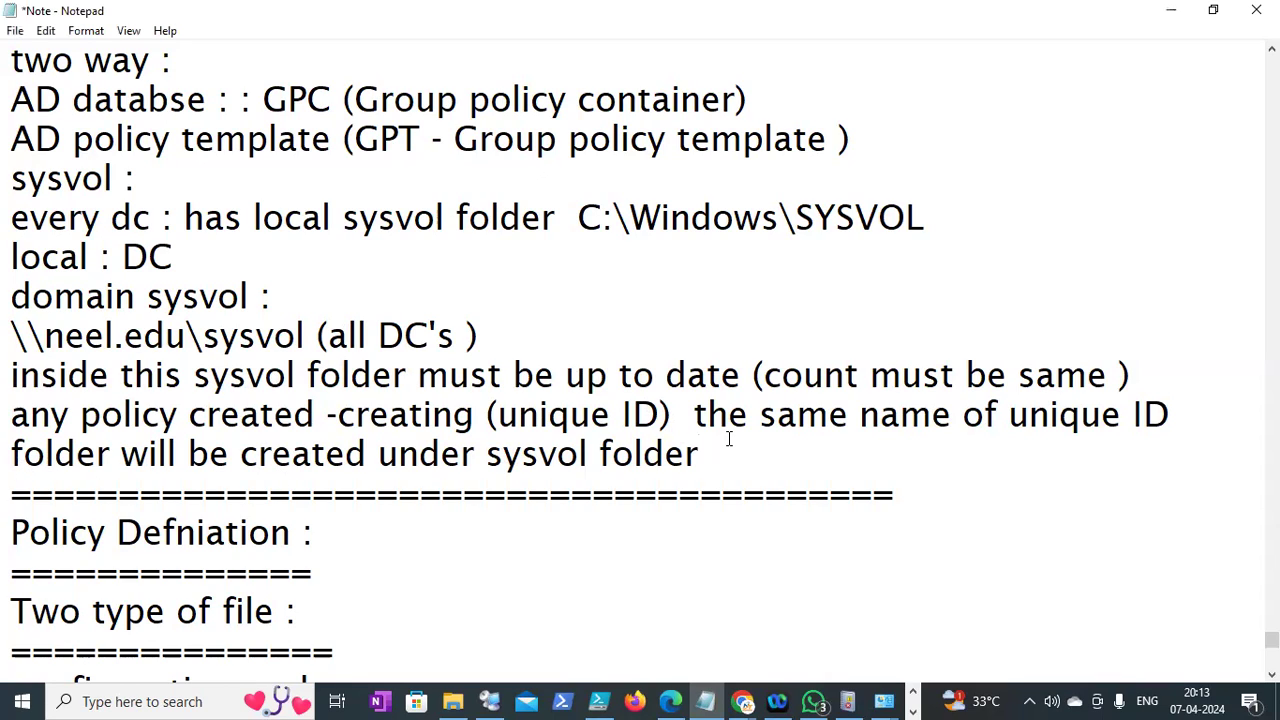
# Add a period and review the Policy Defniation heading with its admx and adml lines
pyautogui.write('.')
pyautogui.press('Down')
pyautogui.press('Down')
pyautogui.press('Down')
pyautogui.press('Down')
pyautogui.press('Down')
pyautogui.press('Down')
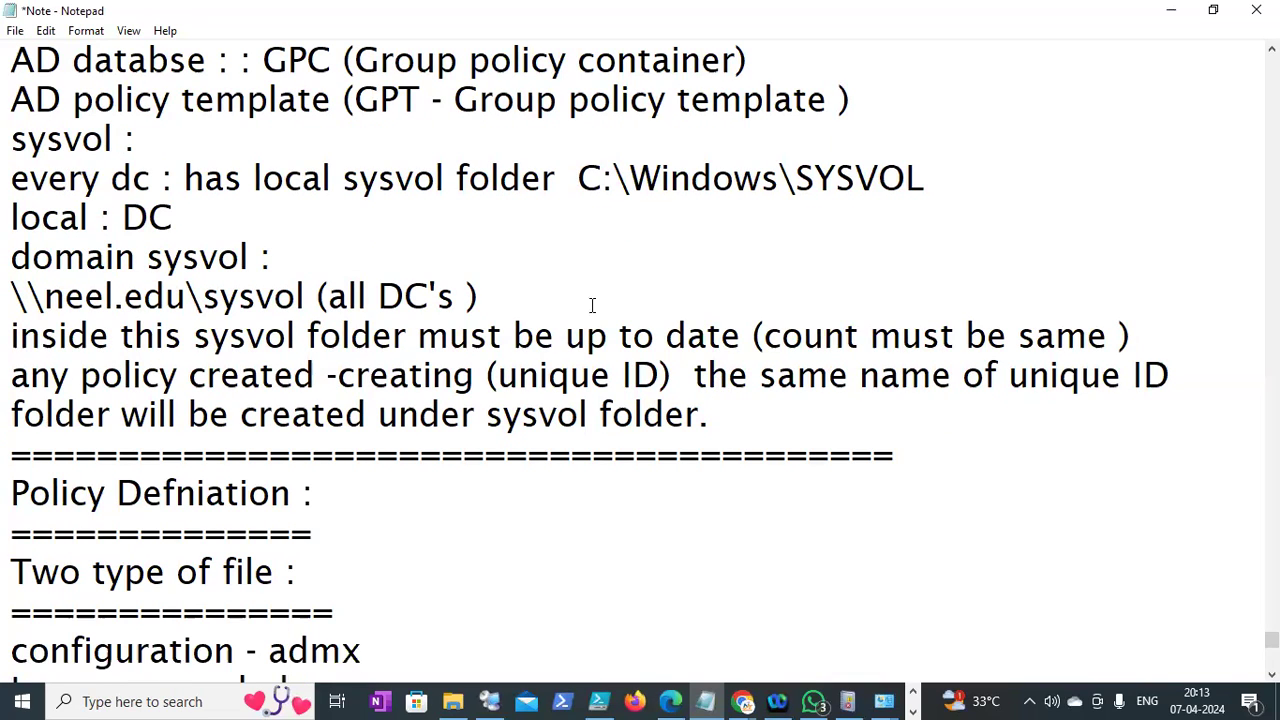
pyautogui.moveTo(302, 492); pyautogui.dragTo(10, 510)
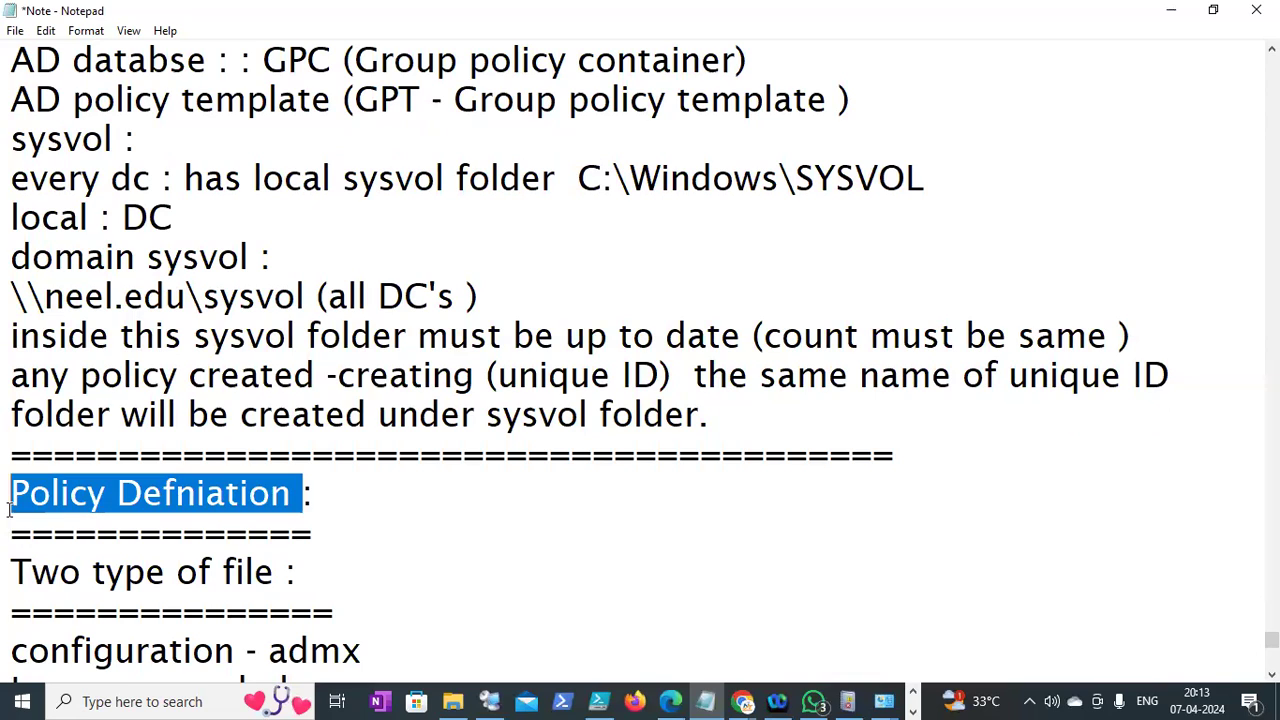
pyautogui.click(205, 518)
pyautogui.click(334, 488)
pyautogui.press('Down')
pyautogui.press('Down')
pyautogui.press('Down')
pyautogui.press('Down')
pyautogui.press('Down')
pyautogui.press('Up')
pyautogui.press('Up')
pyautogui.press('Up')
pyautogui.press('Up')
pyautogui.press('Down')
pyautogui.press('Down')
pyautogui.press('Down')
pyautogui.press('Down')
pyautogui.press('Down')
pyautogui.press('Down')
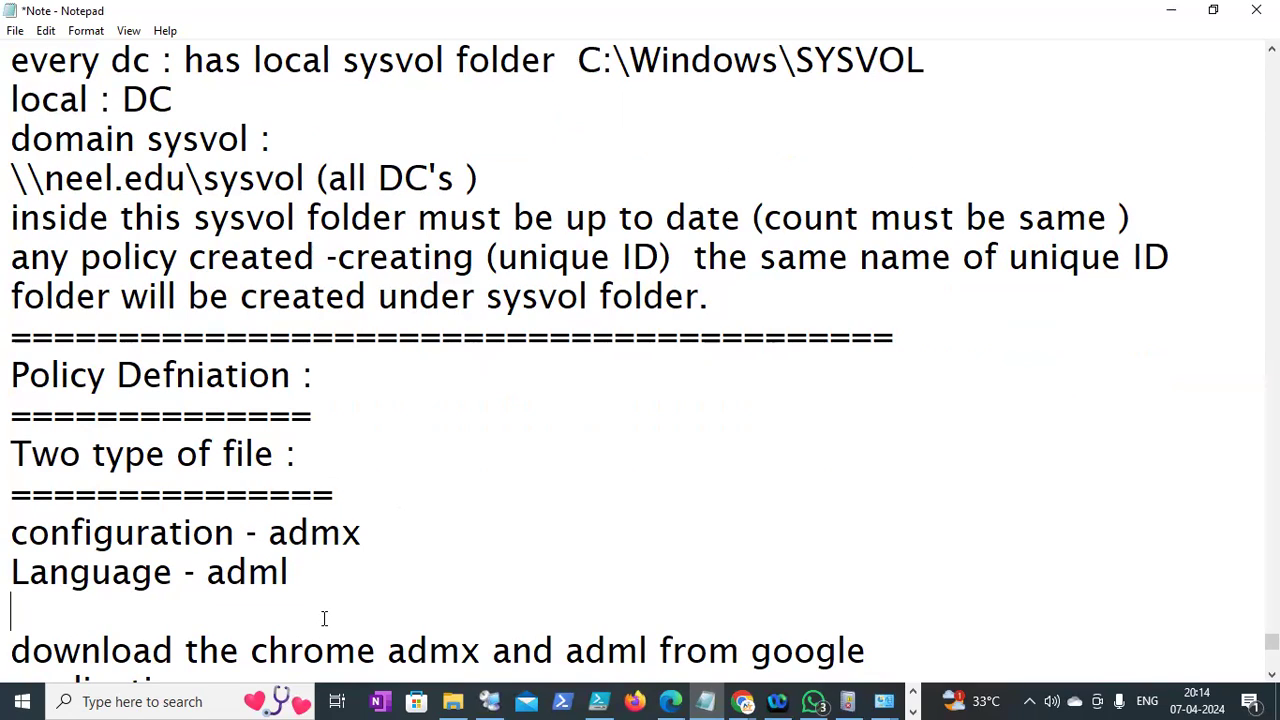
# Delete the blank line after 'Language - adml' and move down to the 07/04/2024 date
pyautogui.press('BackSpace')
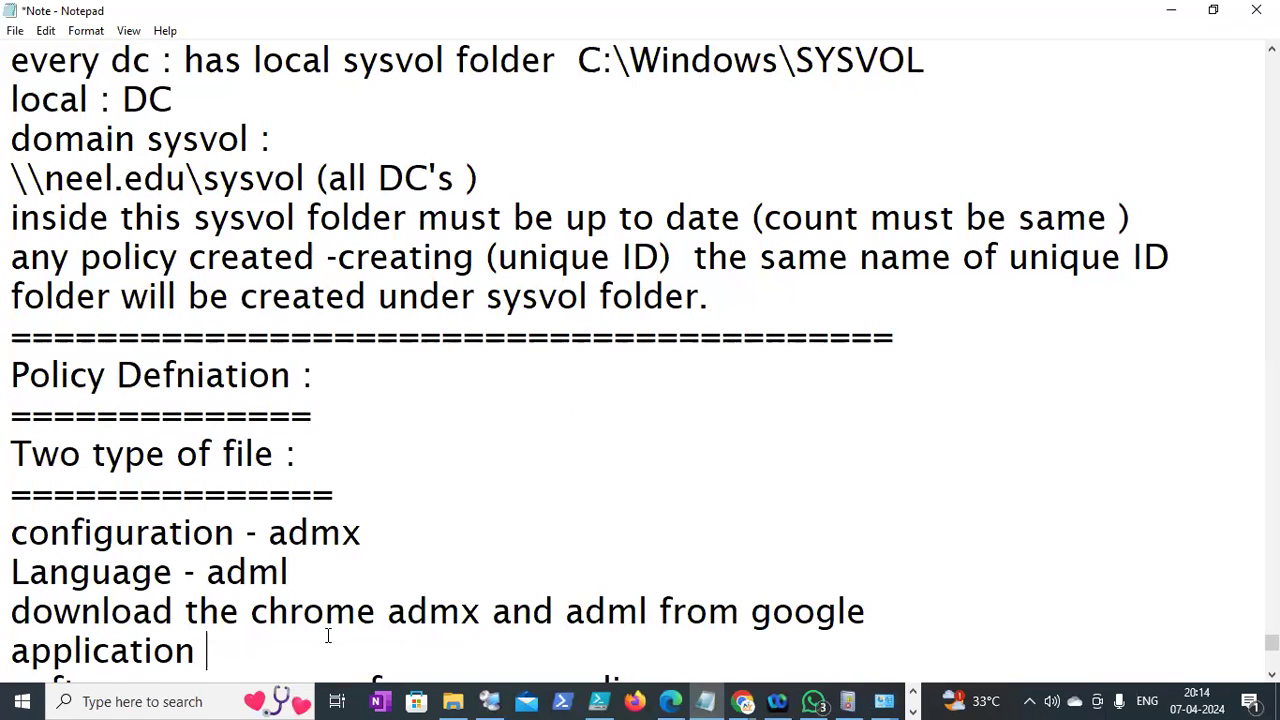
pyautogui.press('Down')
pyautogui.press('Down')
pyautogui.press('Down')
pyautogui.press('Down')
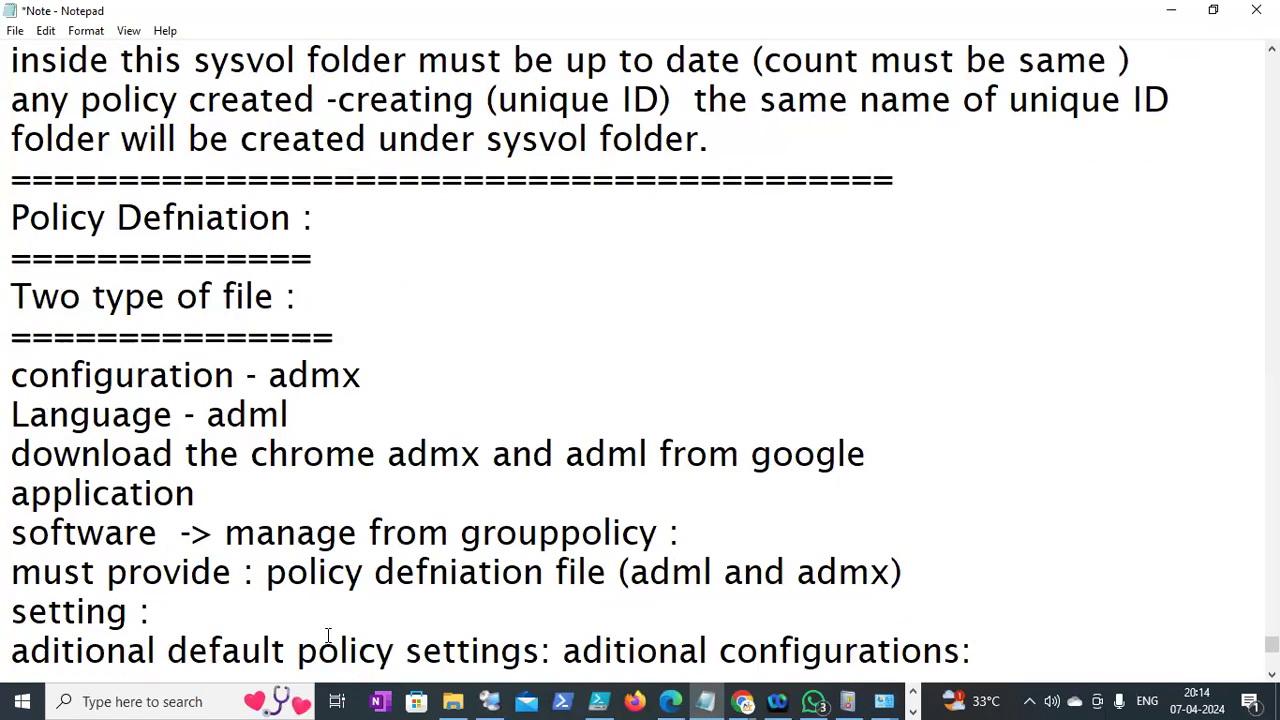
pyautogui.press('Down')
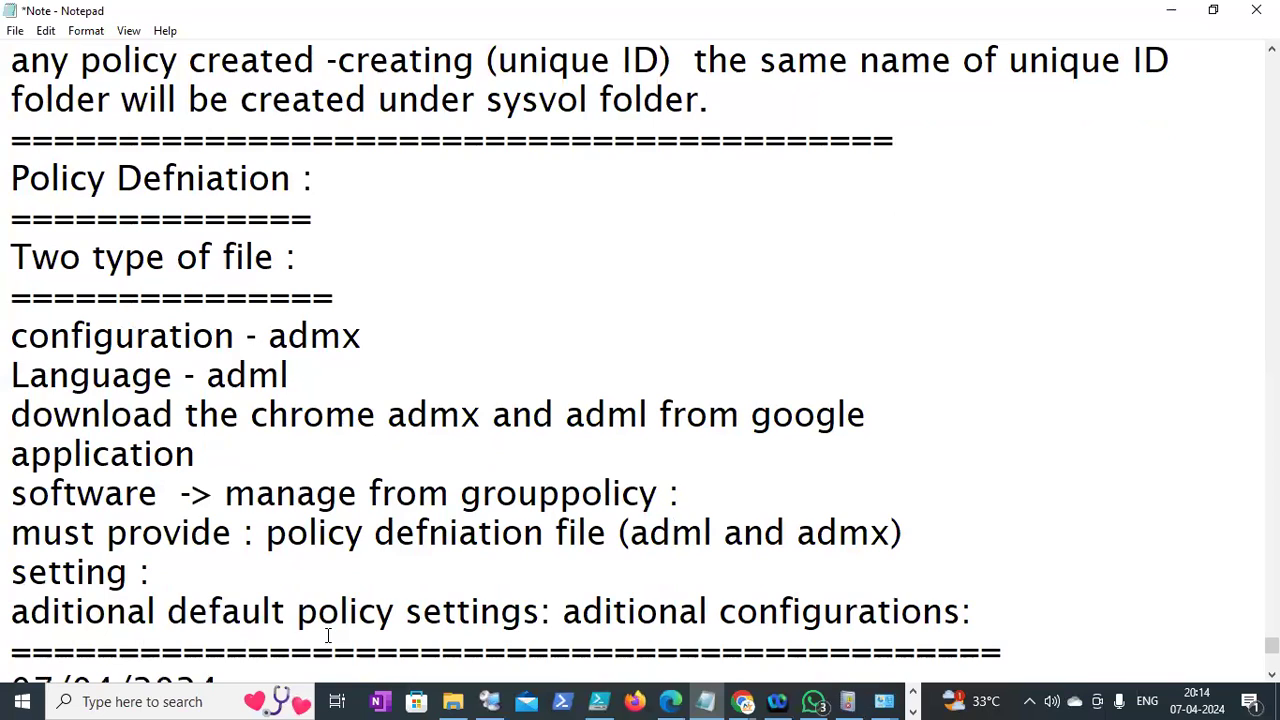
pyautogui.press('Down')
pyautogui.press('Down')
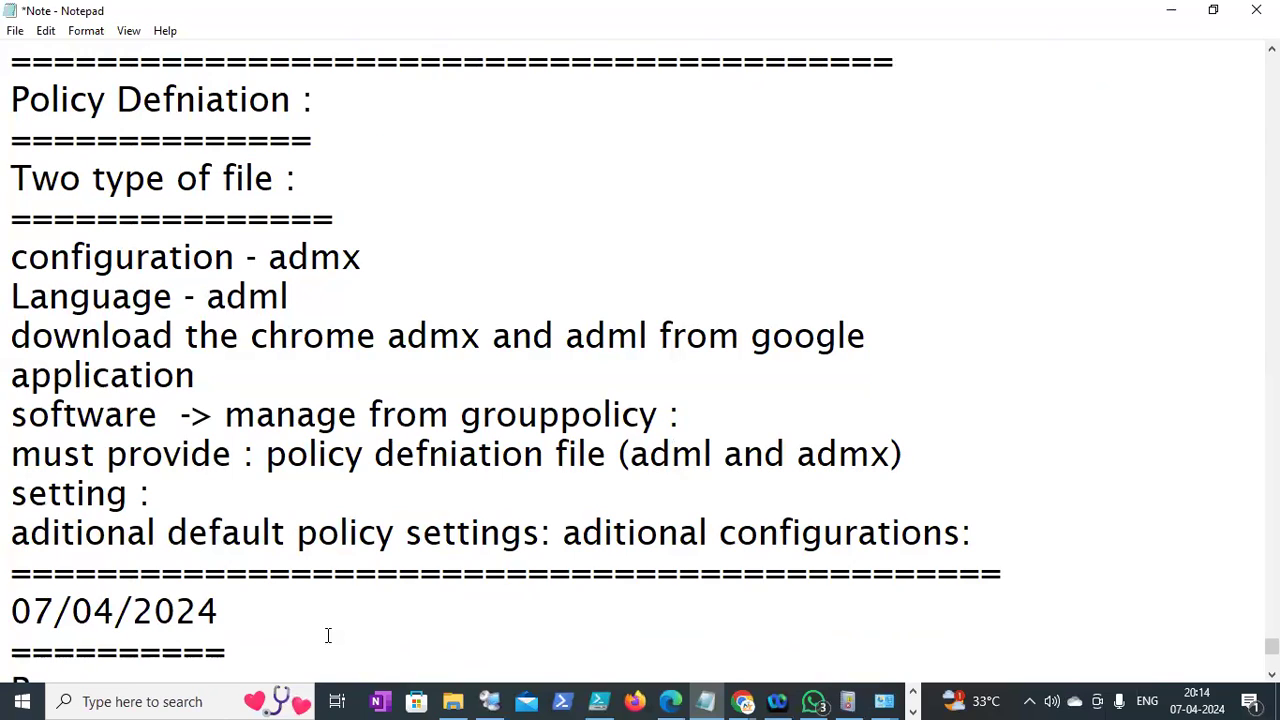
# Discard a false 'Policy D' start and remove the empty line above Recap:
pyautogui.click(245, 641)
pyautogui.press('Return')
pyautogui.write('Po')
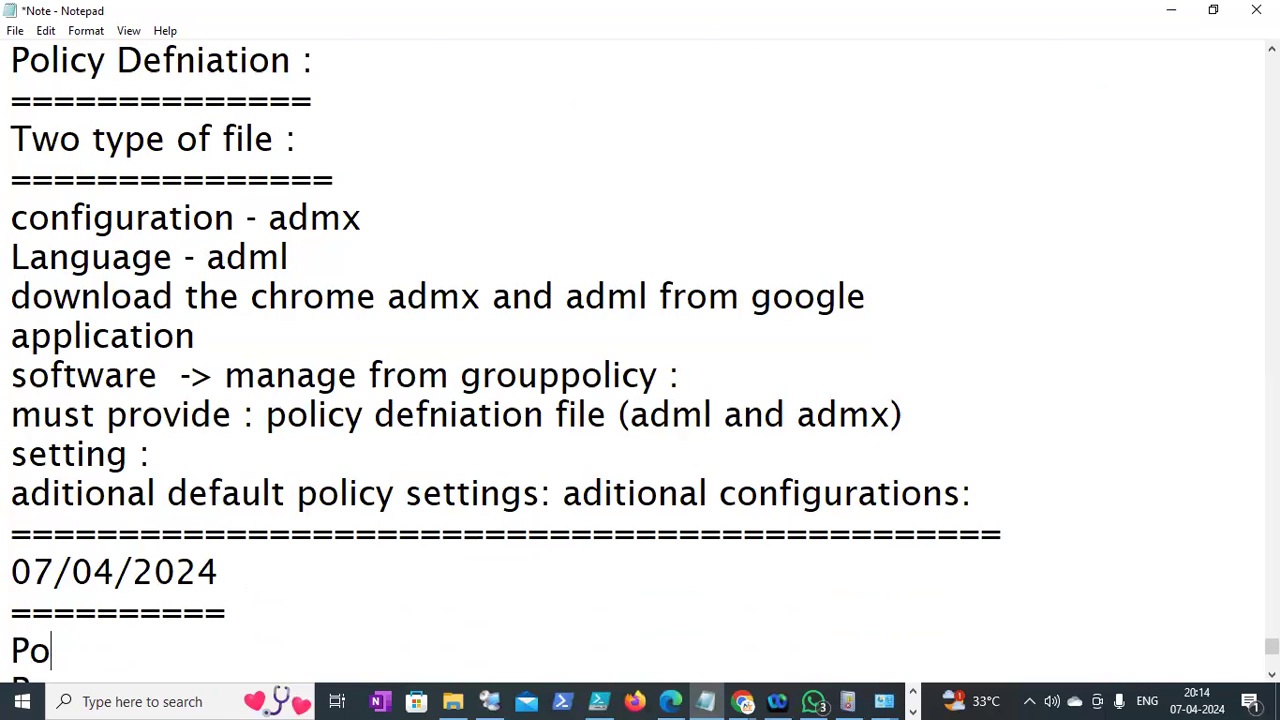
pyautogui.write('licy D')
pyautogui.press('BackSpace')
pyautogui.press('BackSpace')
pyautogui.press('BackSpace')
pyautogui.press('BackSpace')
pyautogui.press('BackSpace')
pyautogui.press('BackSpace')
pyautogui.press('BackSpace')
pyautogui.press('BackSpace')
pyautogui.press('Up')
pyautogui.press('Up')
pyautogui.press('Down')
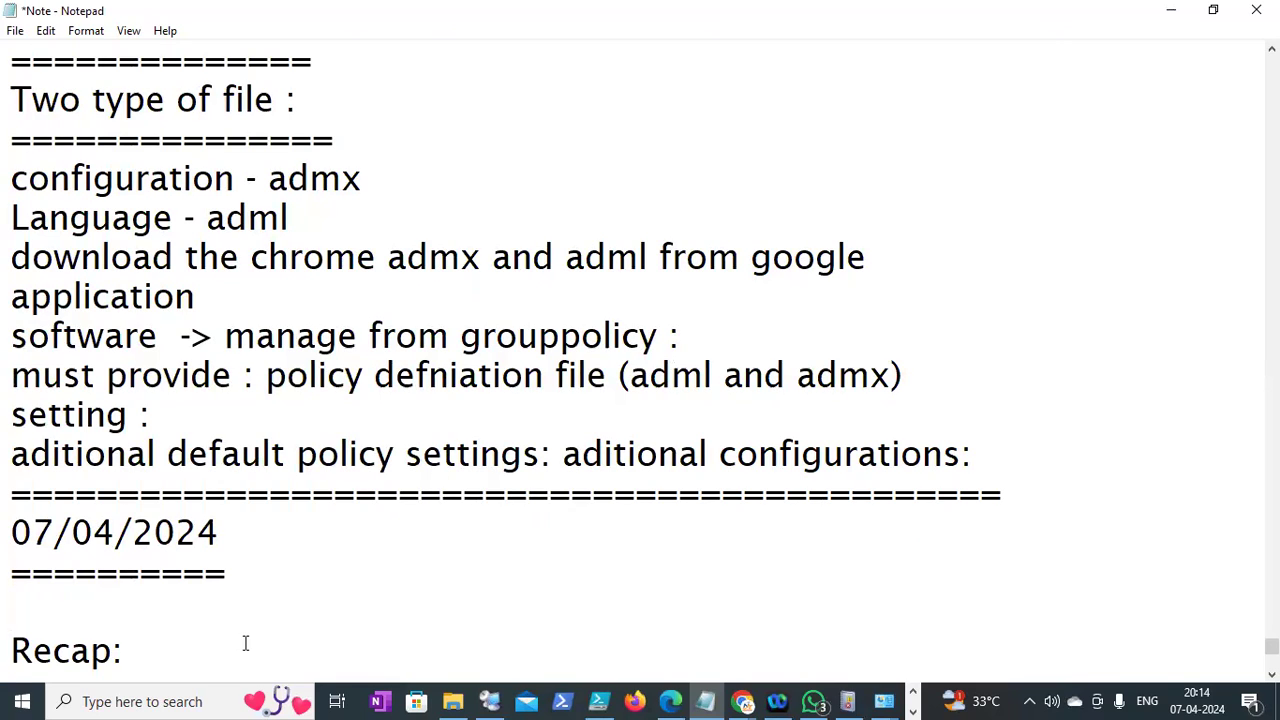
pyautogui.press('BackSpace')
# Under the Recap separator, add a 'Policy Defination :' heading underlined with '='
pyautogui.click(192, 657)
pyautogui.press('Return')
pyautogui.write('Policy Defination :')
pyautogui.press('Return')
pyautogui.write('==========')
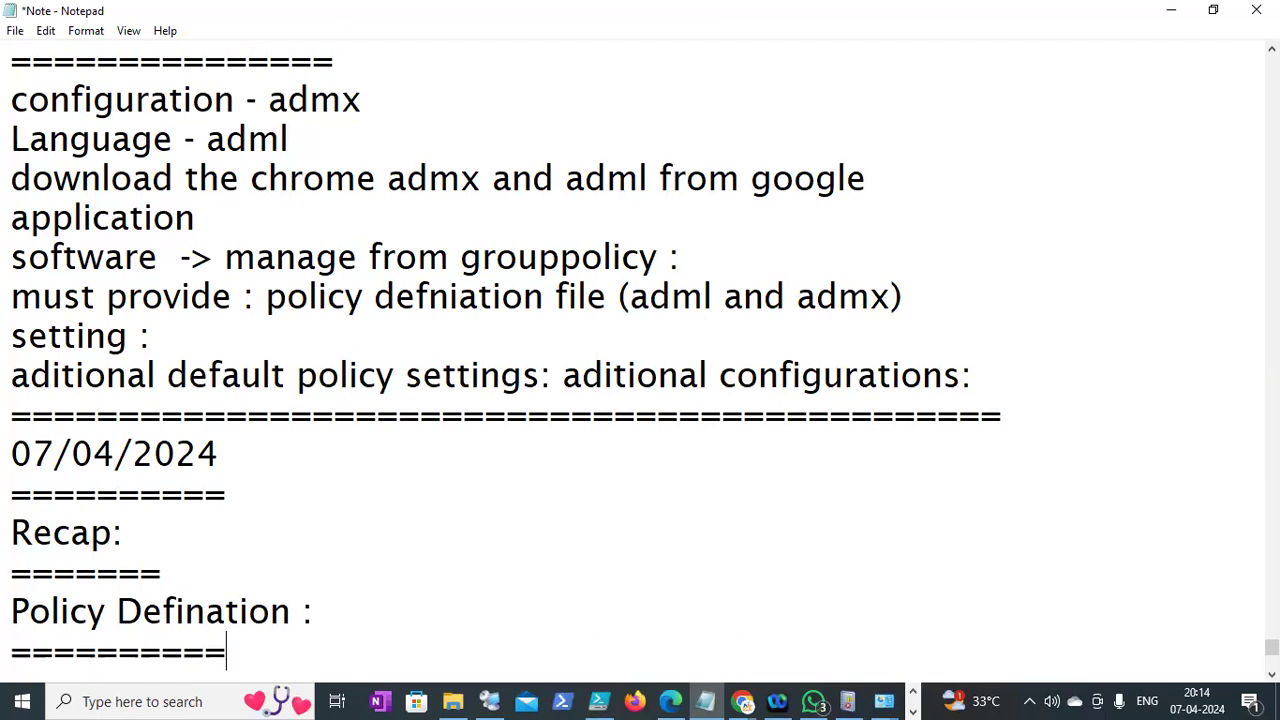
pyautogui.write('=======')
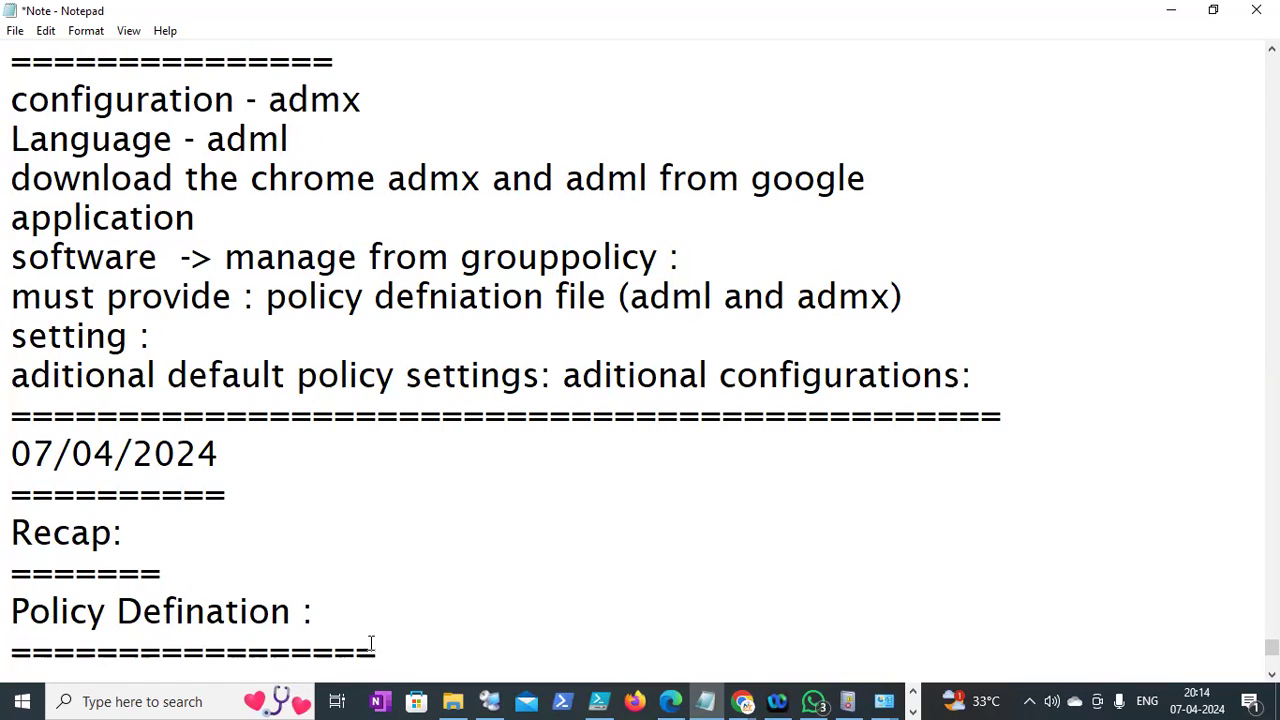
pyautogui.press('Return')
# Add the note 'GP : settings coming from where : how to updatte centrally :'
pyautogui.write('ALl')
pyautogui.press('BackSpace')
pyautogui.press('BackSpace')
pyautogui.press('BackSpace')
pyautogui.press('BackSpace')
pyautogui.write('GP ')
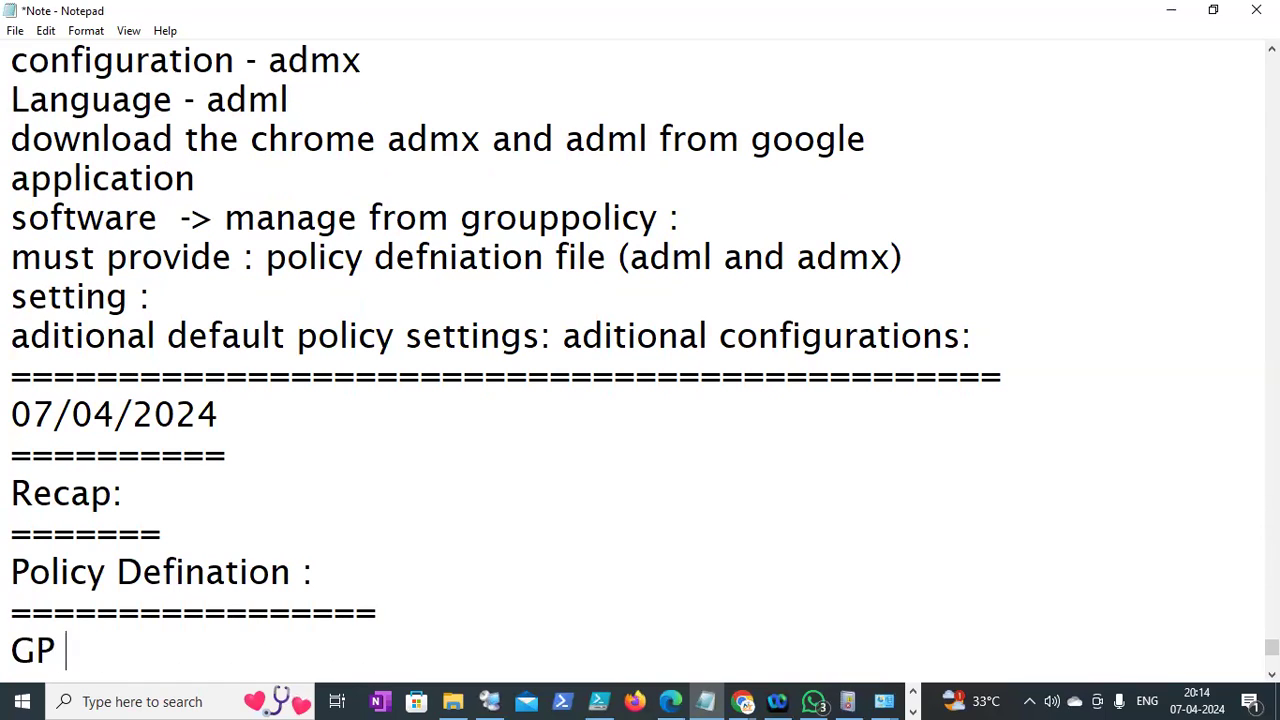
pyautogui.write(': setting')
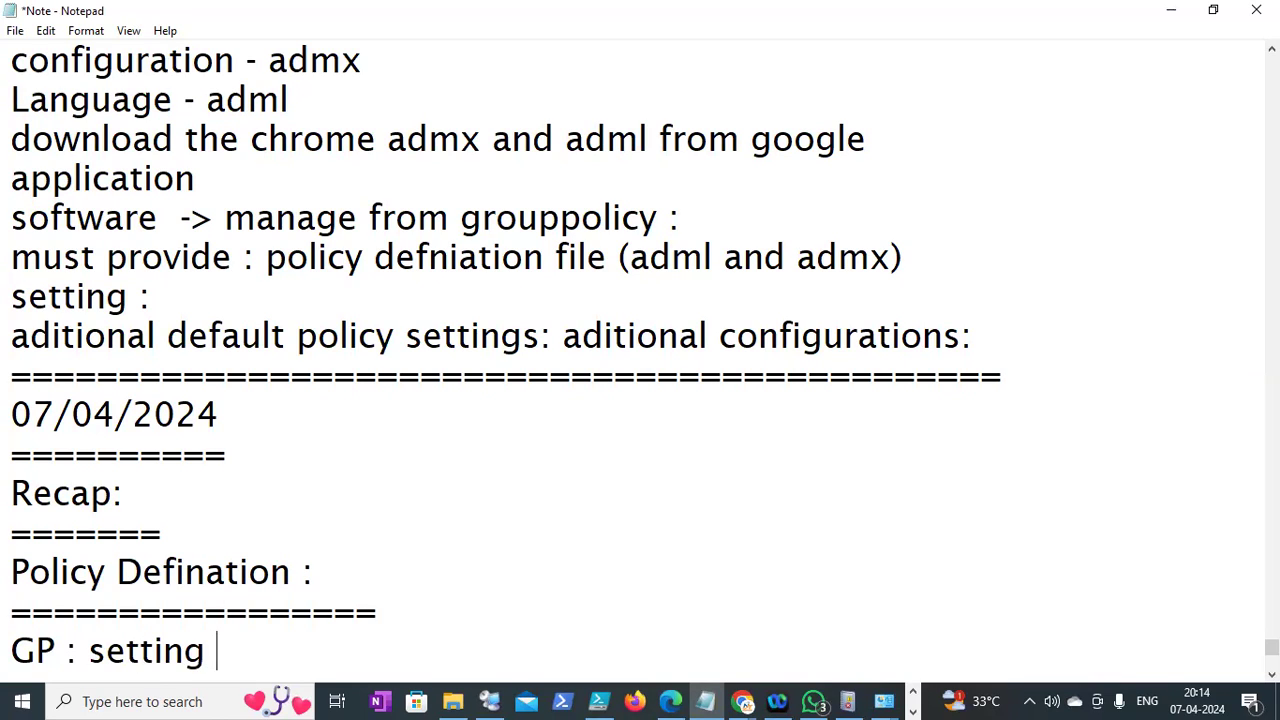
pyautogui.write('s coming ')
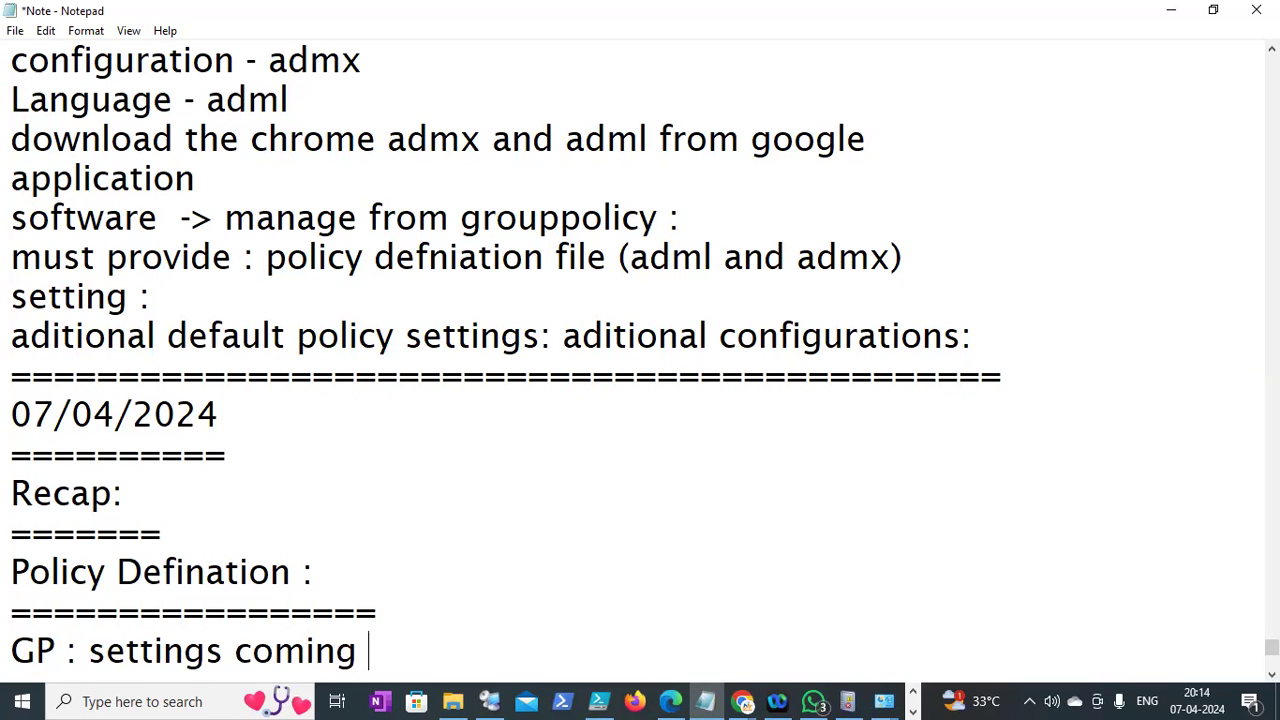
pyautogui.write('from where ')
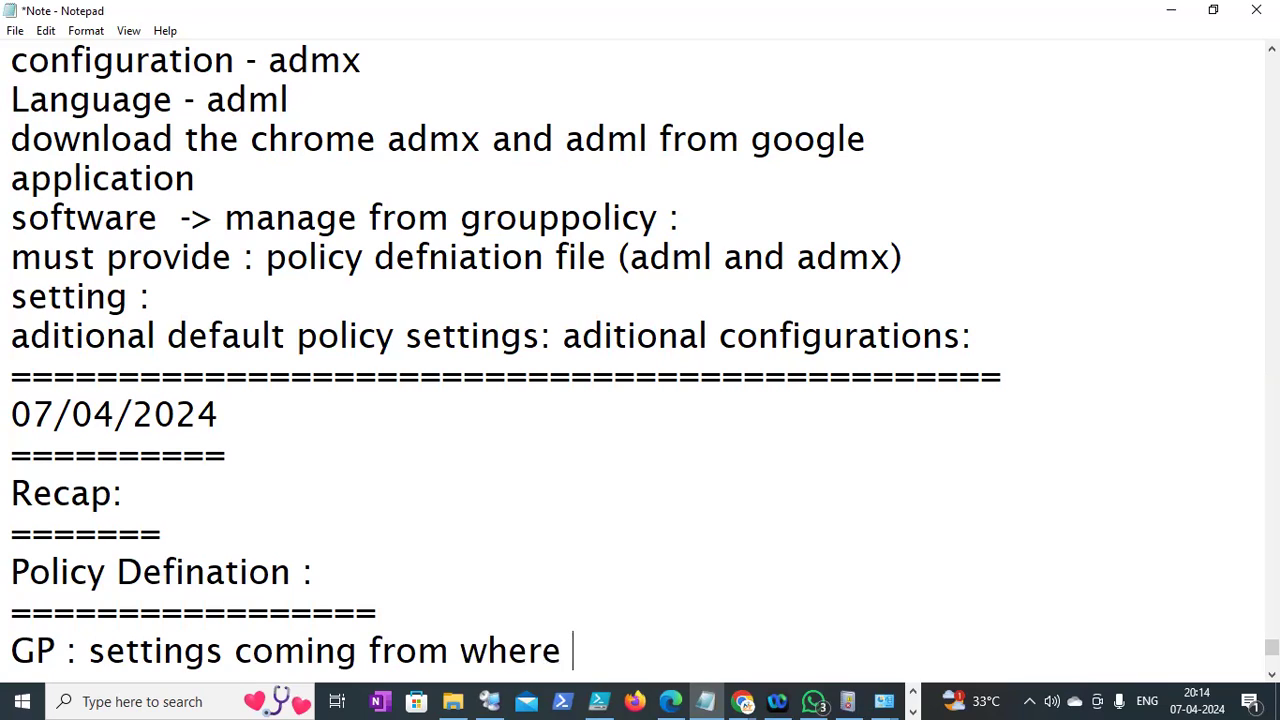
pyautogui.write(': how to ')
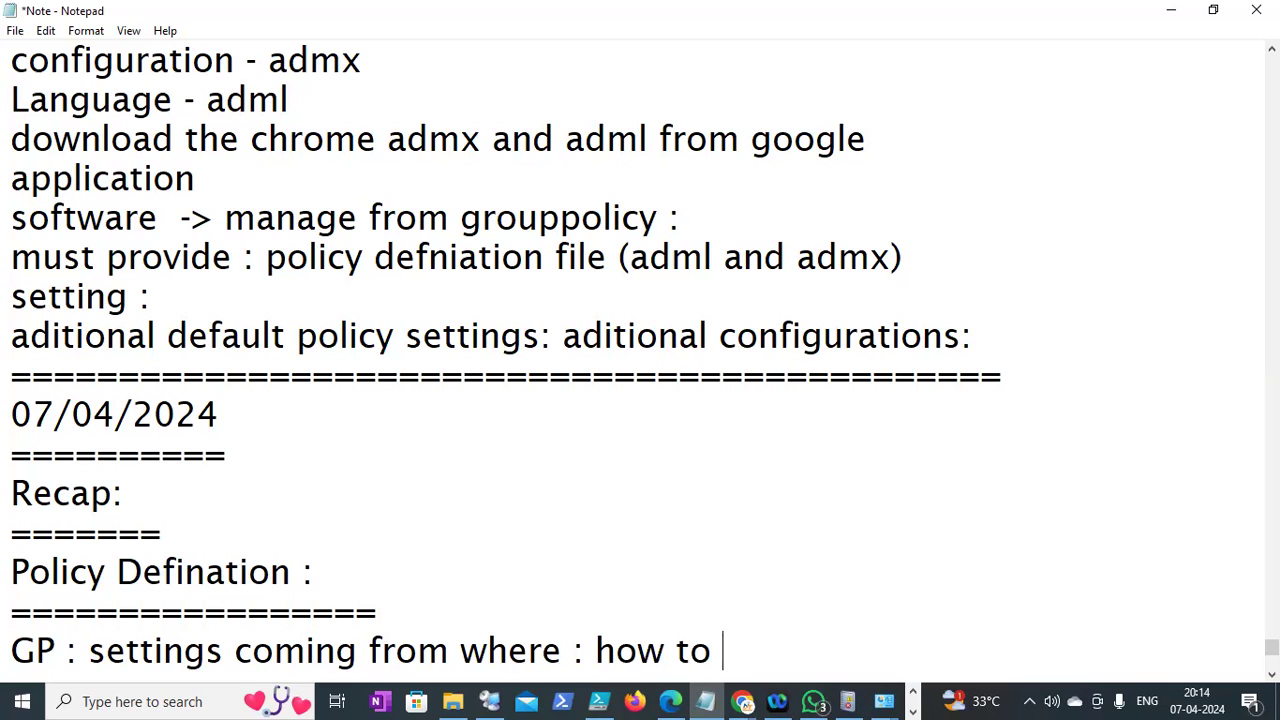
pyautogui.write('updatye')
pyautogui.press('BackSpace')
pyautogui.press('BackSpace')
pyautogui.press('BackSpace')
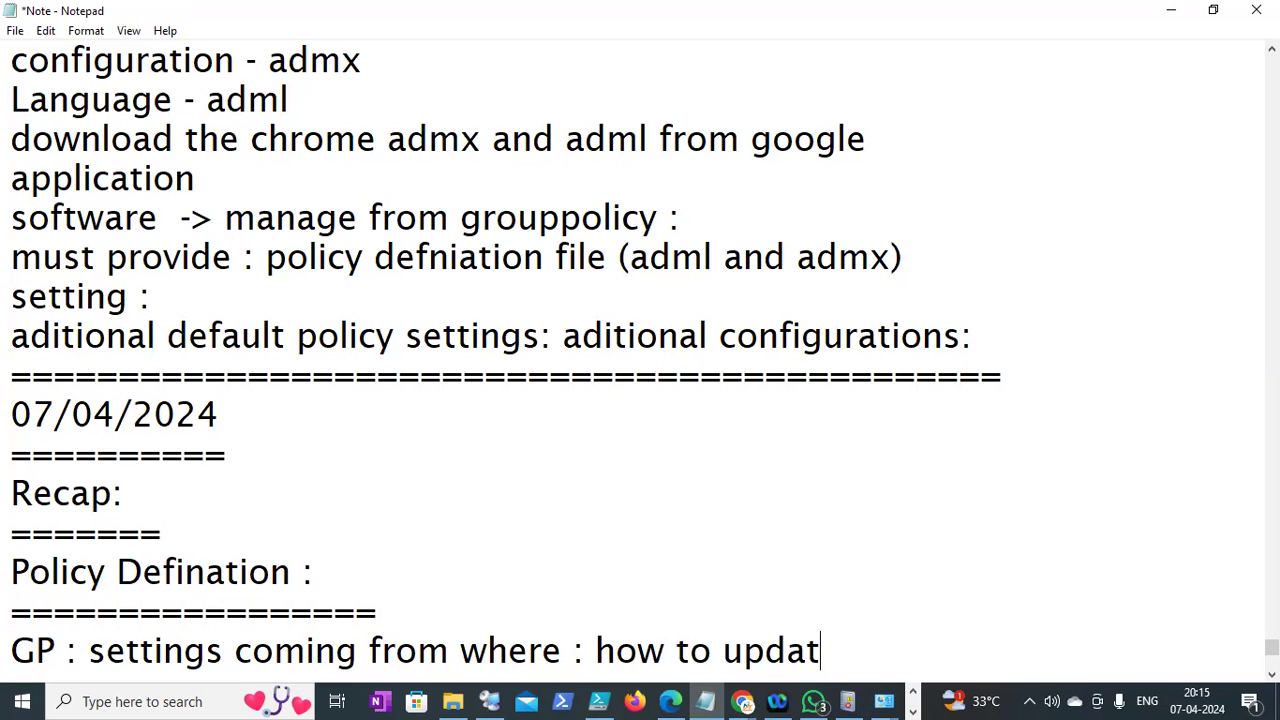
pyautogui.write('te ceny')
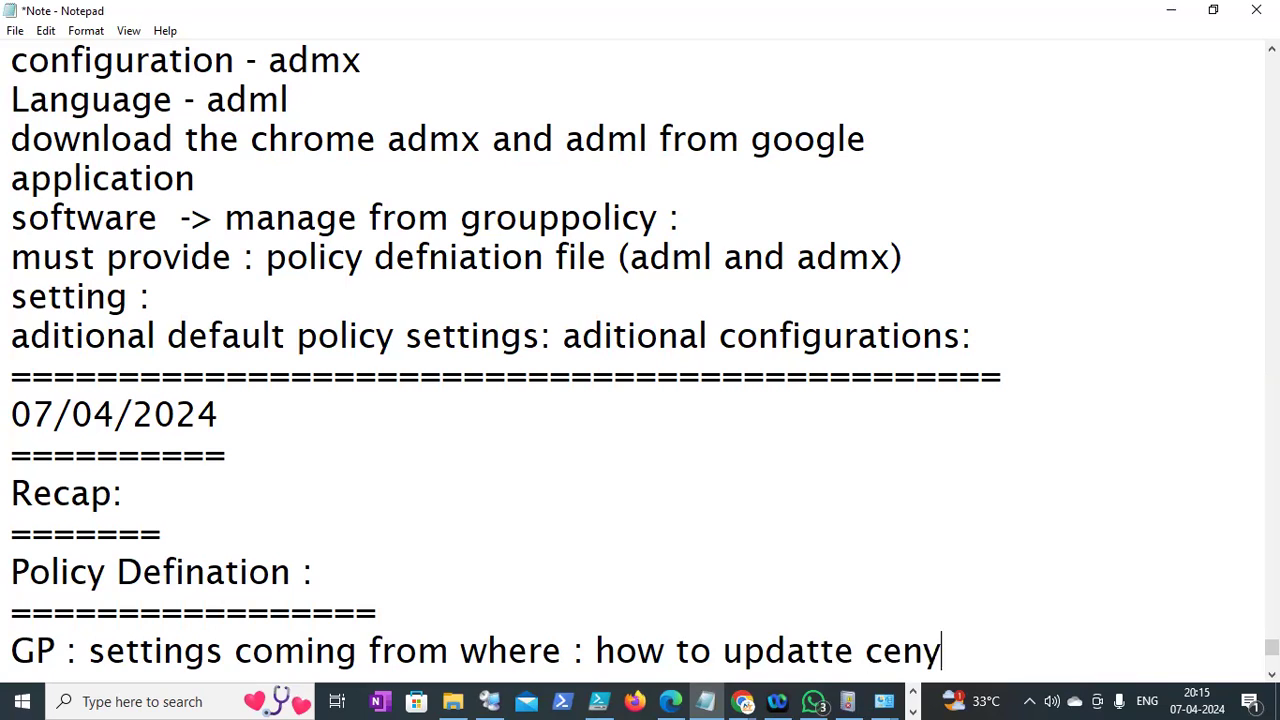
pyautogui.write('trally')
pyautogui.press('BackSpace')
pyautogui.press('BackSpace')
pyautogui.press('BackSpace')
pyautogui.press('BackSpace')
pyautogui.press('BackSpace')
pyautogui.press('BackSpace')
pyautogui.press('BackSpace')
pyautogui.write('trally :')
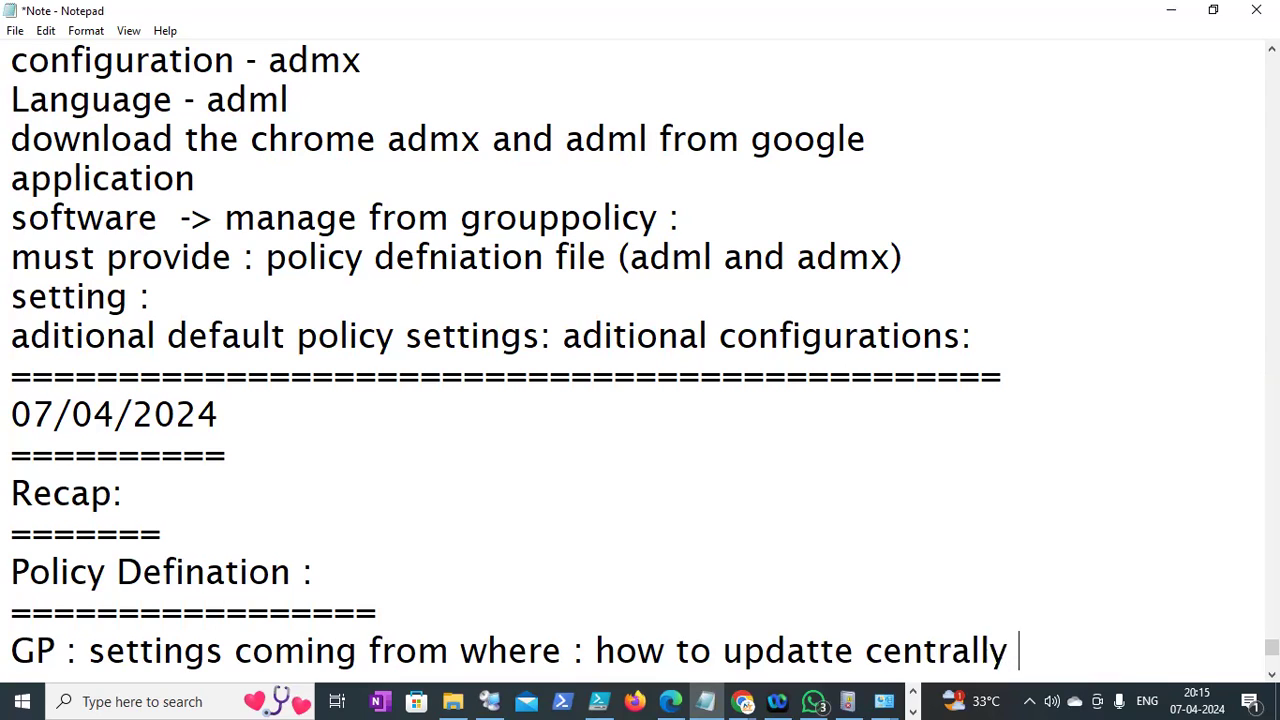
pyautogui.press('Return')
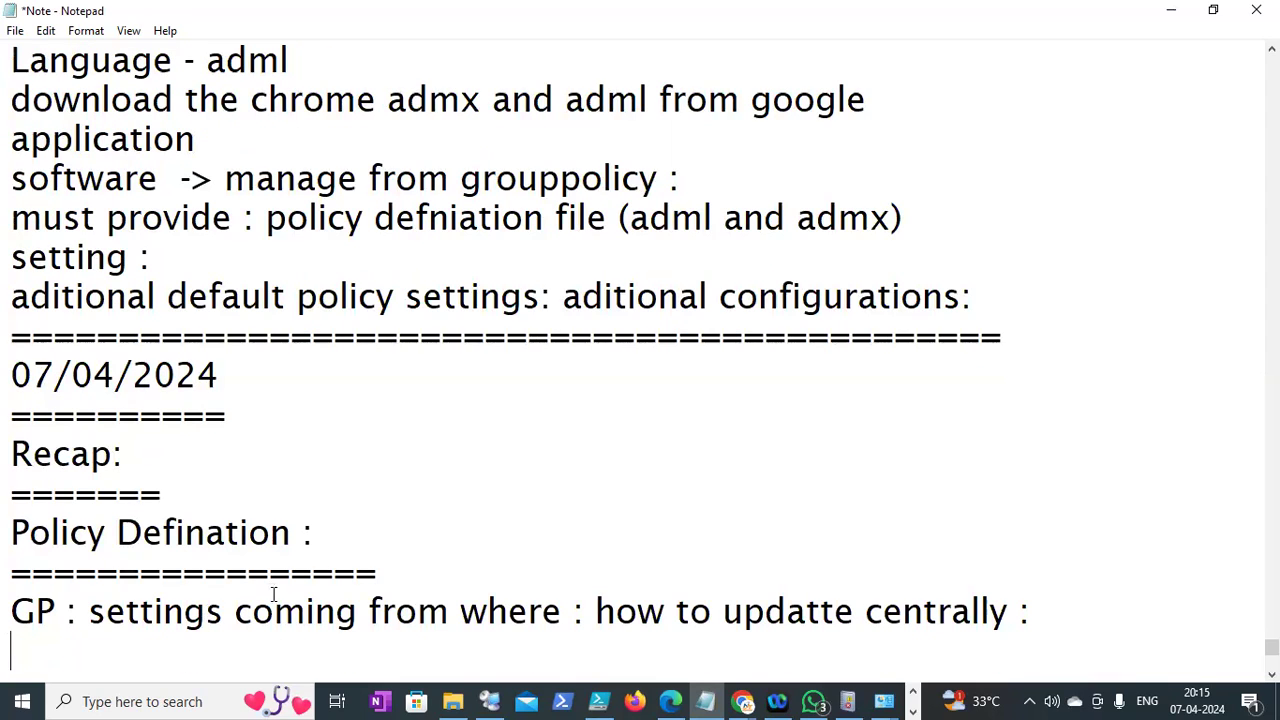
pyautogui.click(742, 701)
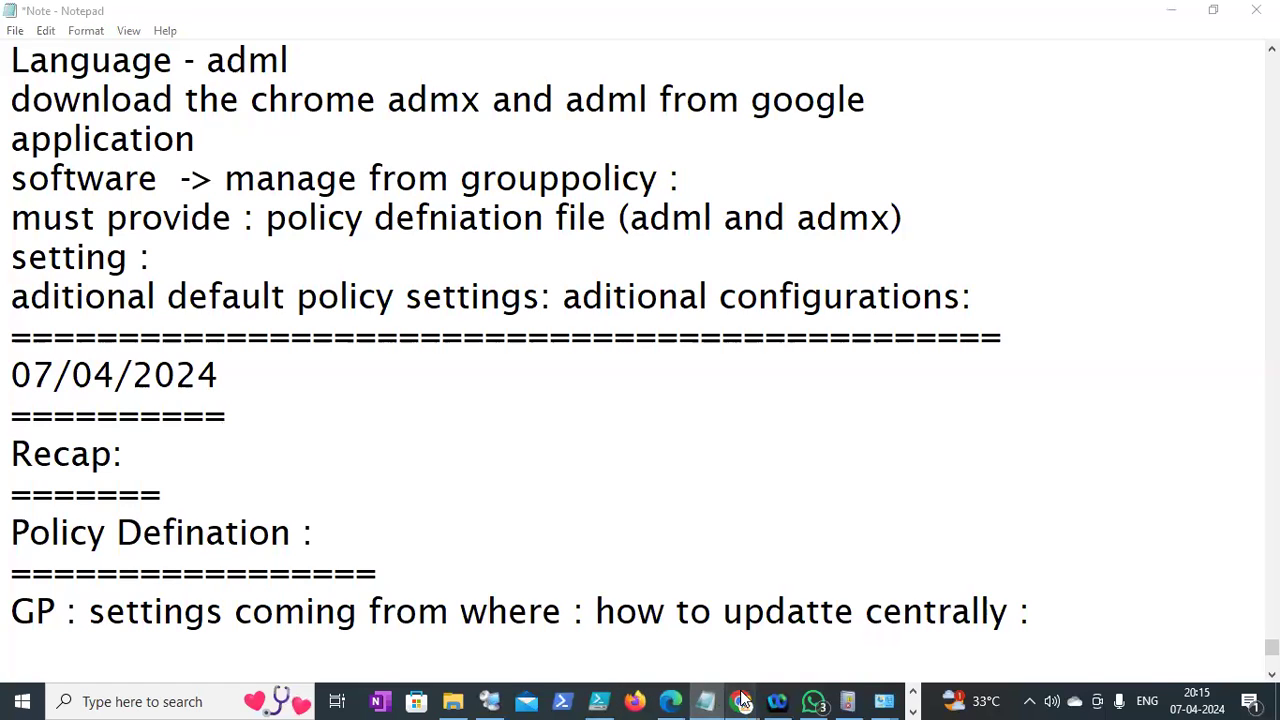
pyautogui.click(991, 616)
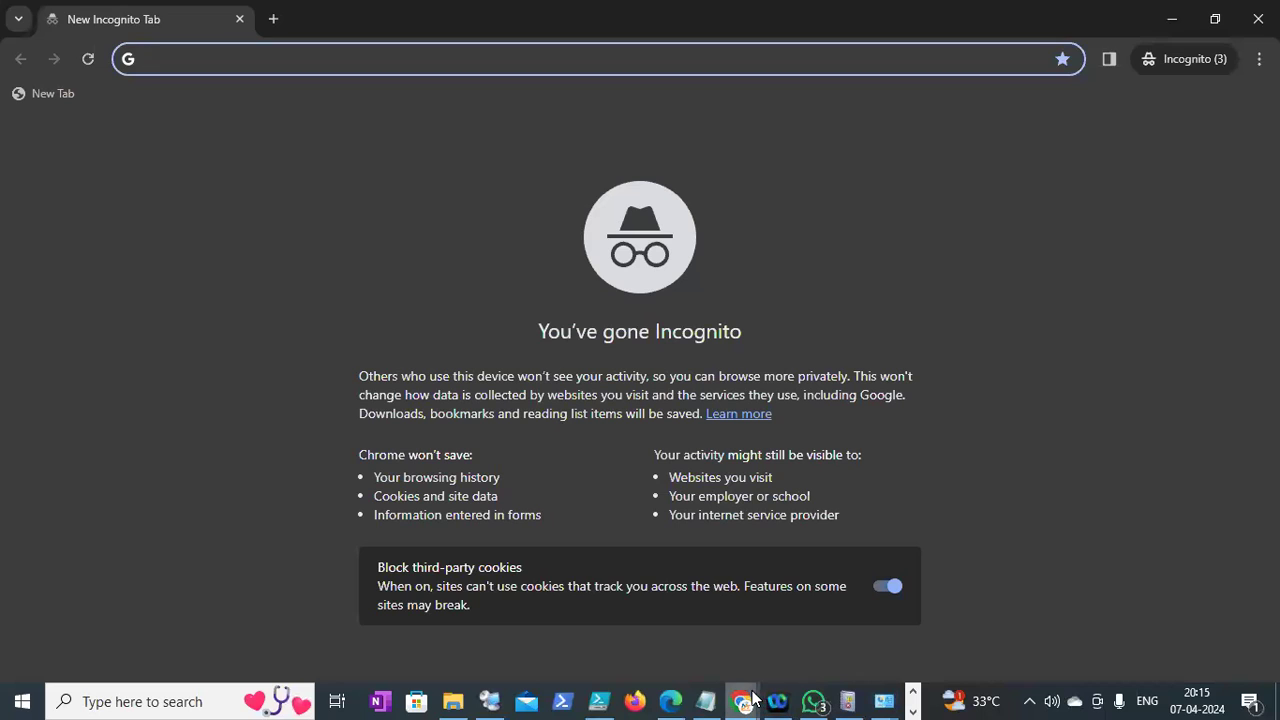
# In the Zoom Chrome window, type 'goo' in the address bar and pick the Google Cloud console suggestion
pyautogui.click(752, 700)
pyautogui.click(493, 613)
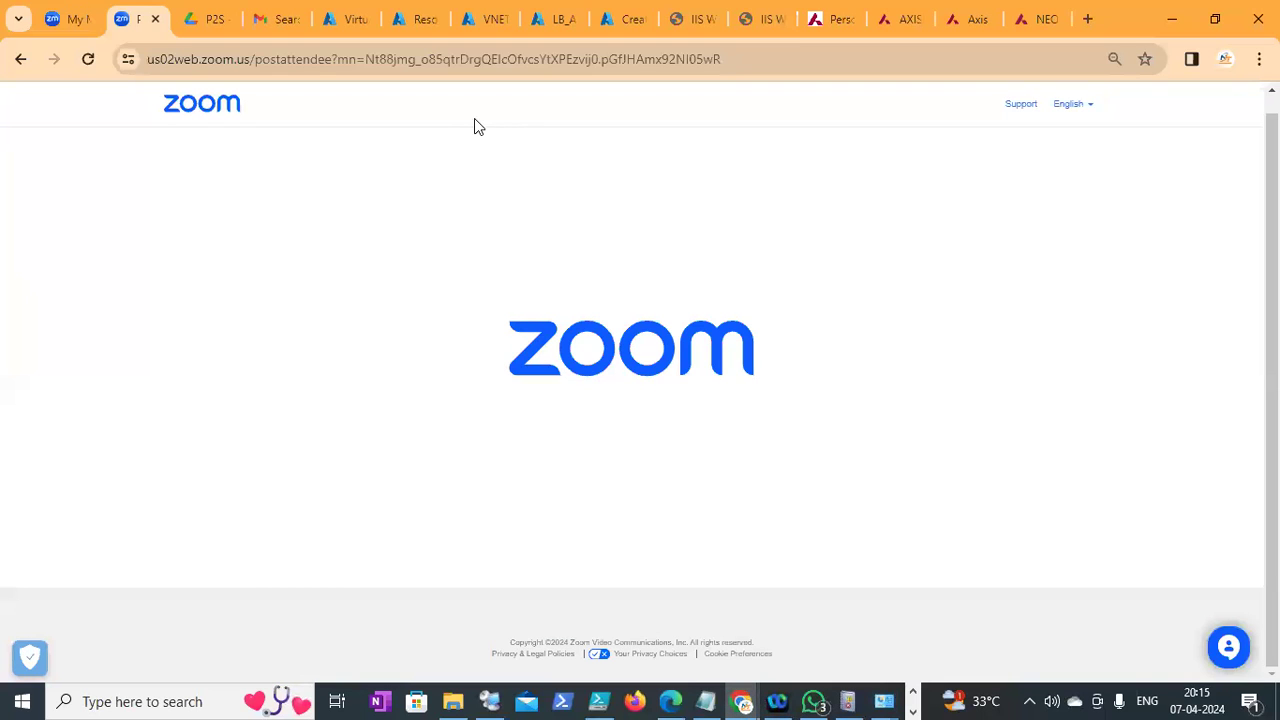
pyautogui.hotkey('ctrl', 'l')
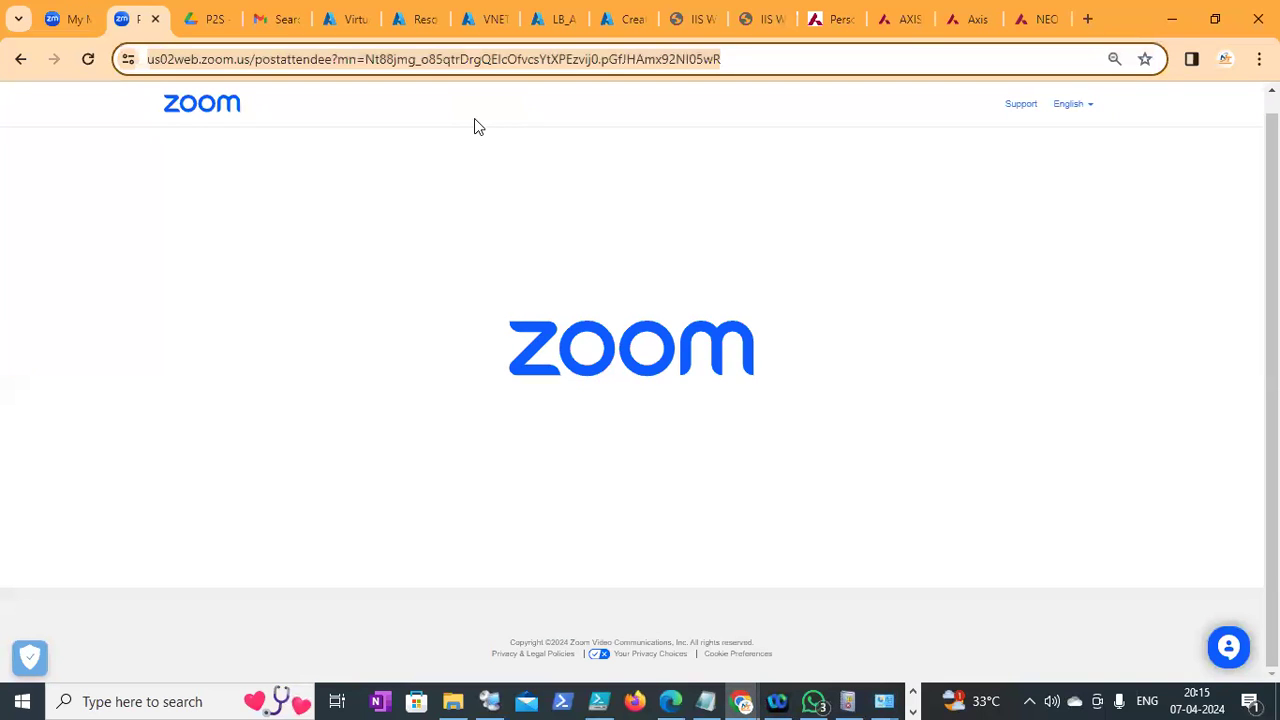
pyautogui.write('goo')
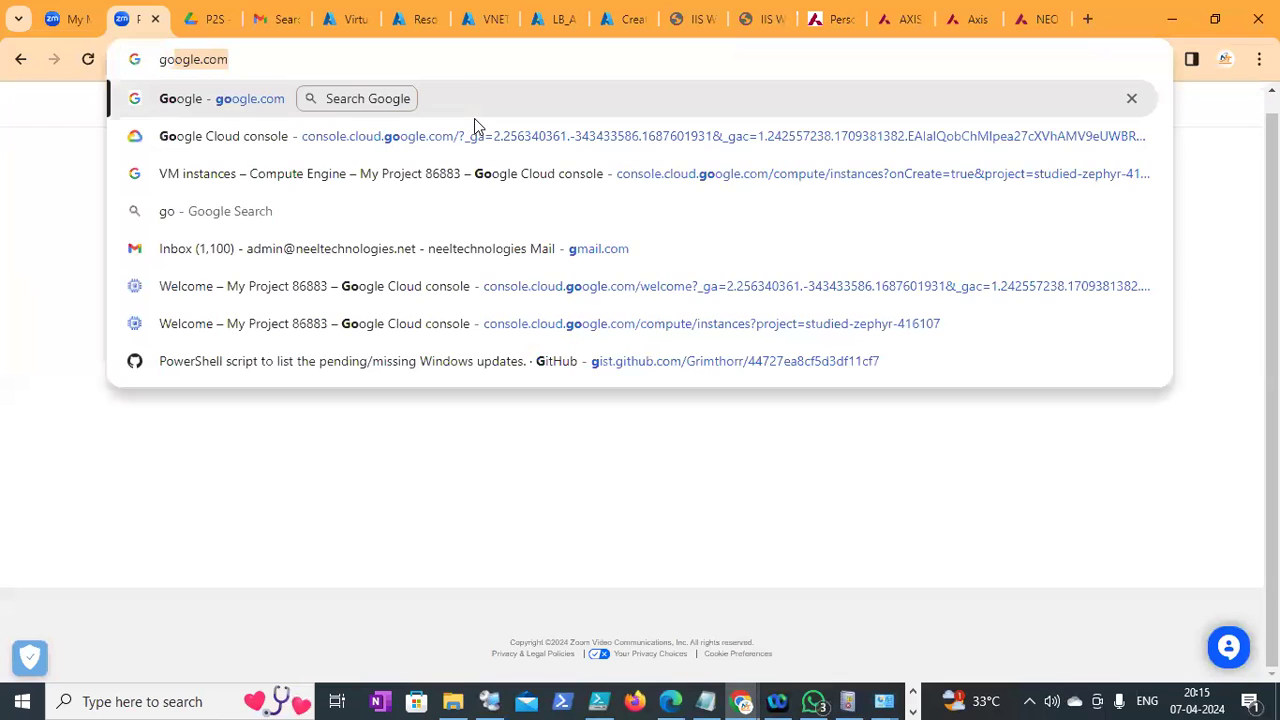
pyautogui.click(424, 336)
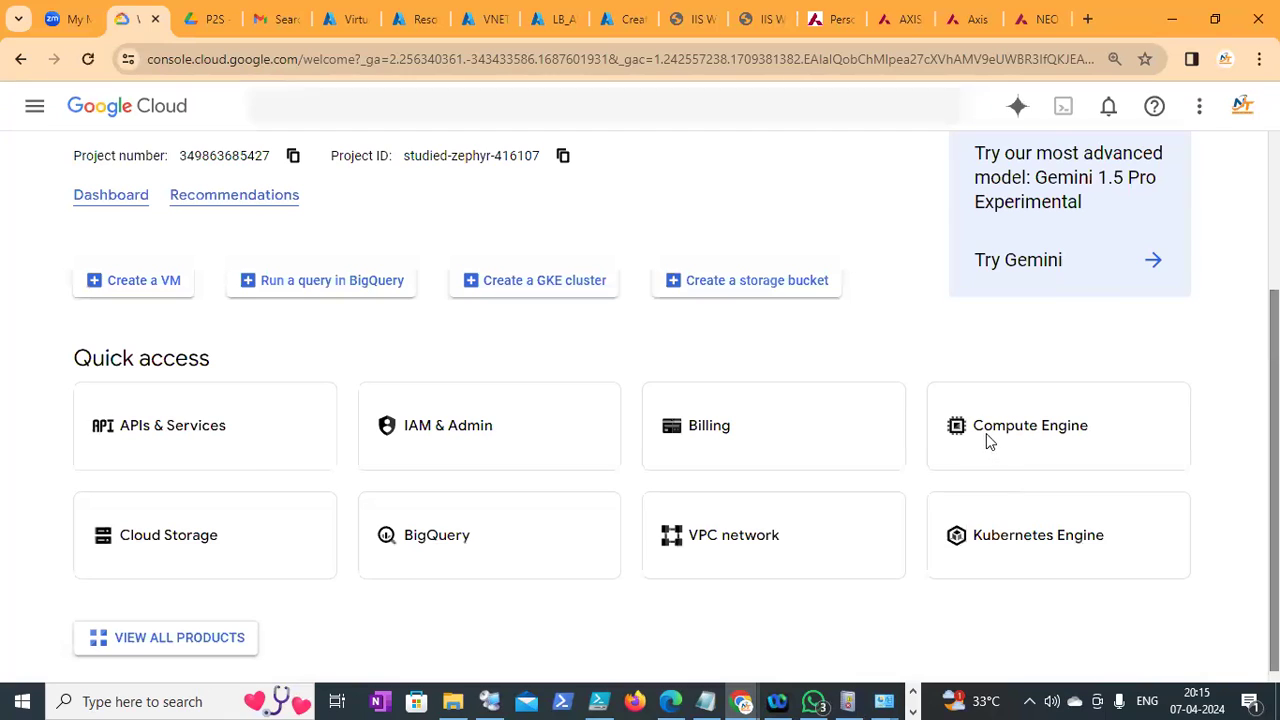
# In Compute Engine, select dc1, client and adc and start the three VM instances
pyautogui.click(1006, 437)
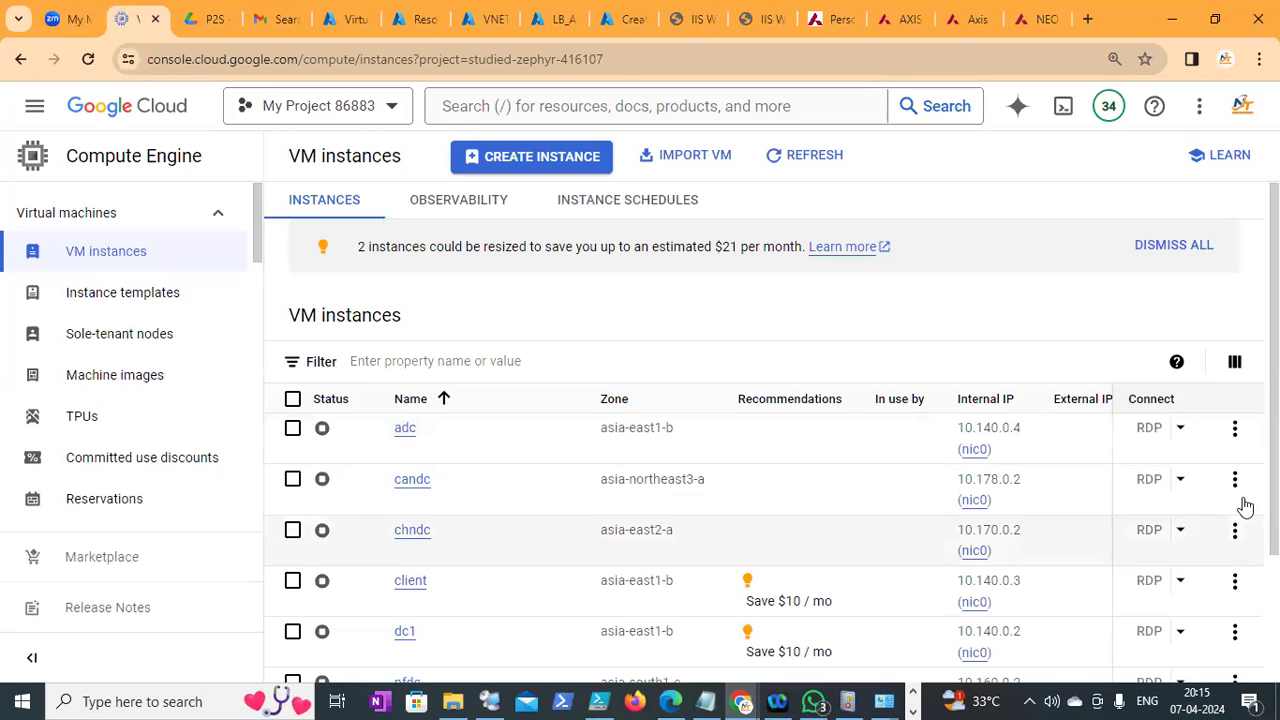
pyautogui.scroll(-2, 772, 434)
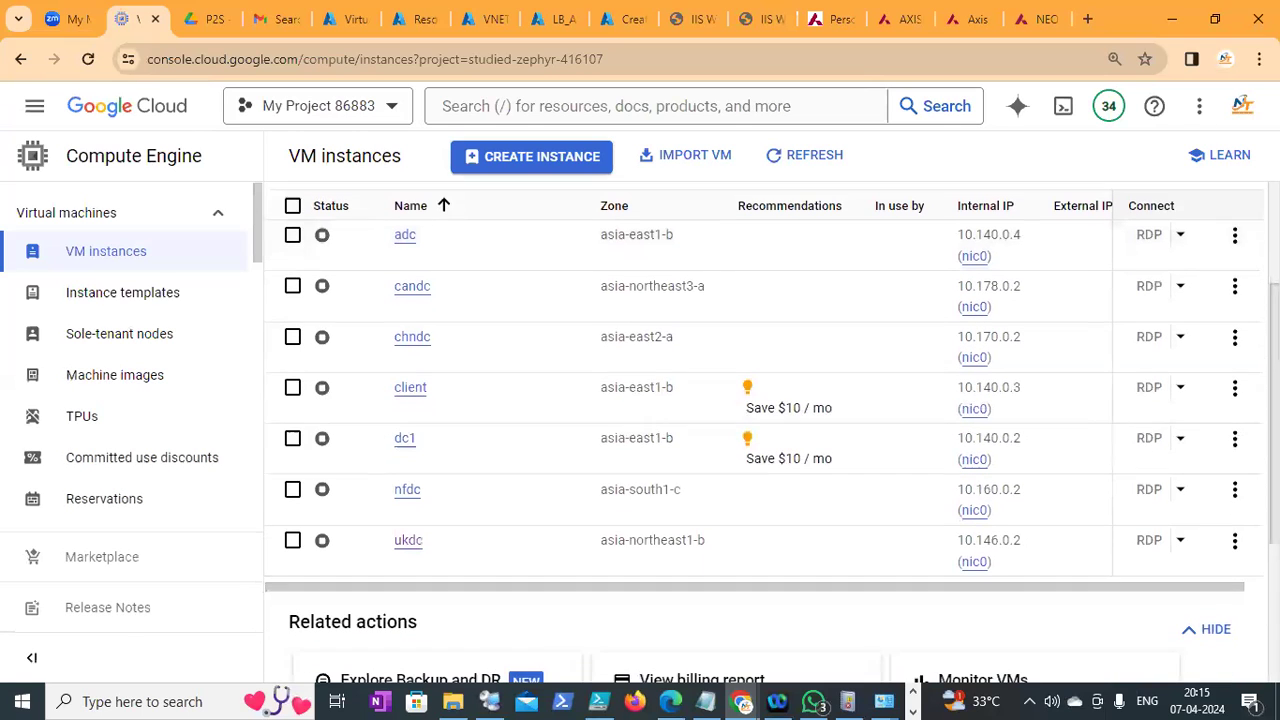
pyautogui.click(292, 438)
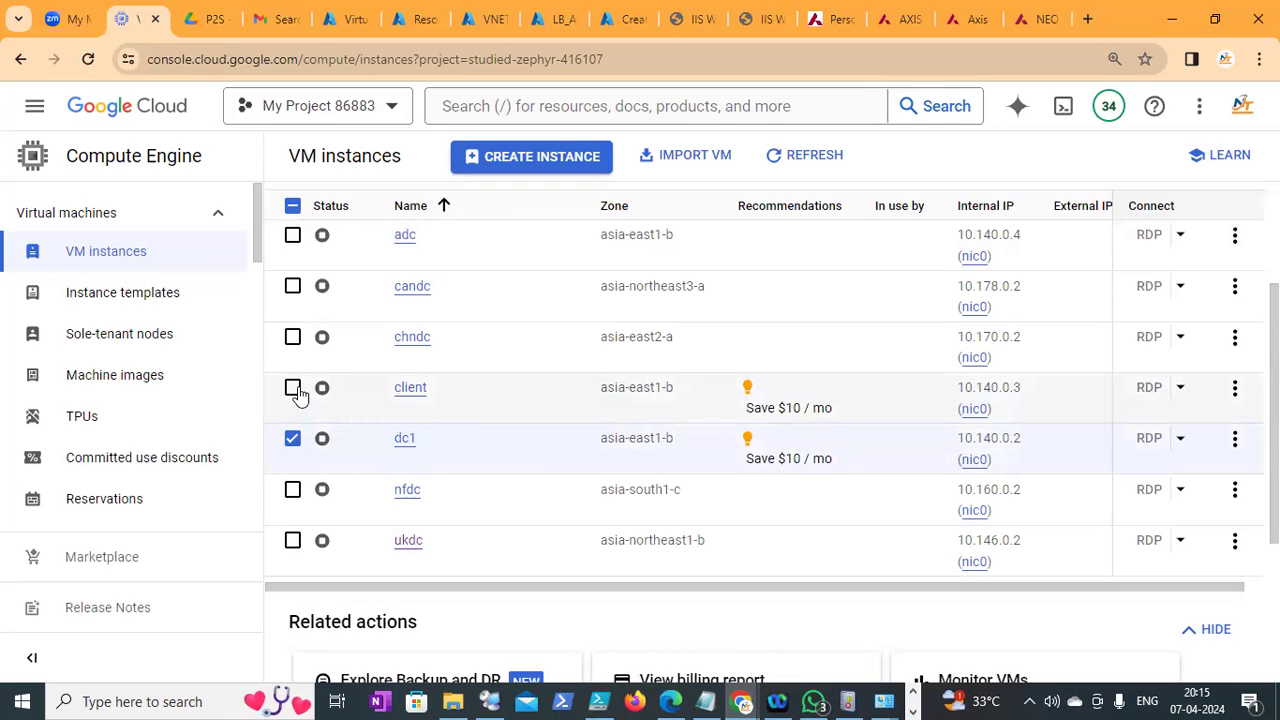
pyautogui.click(292, 388)
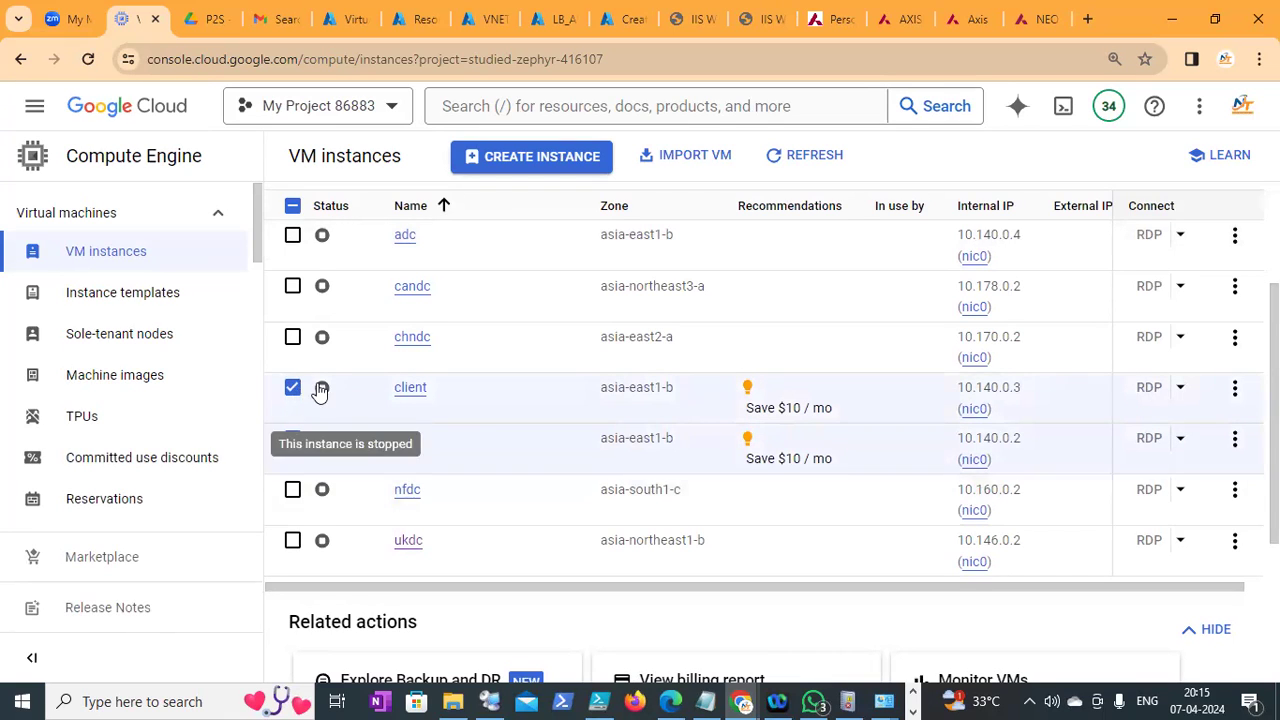
pyautogui.click(292, 236)
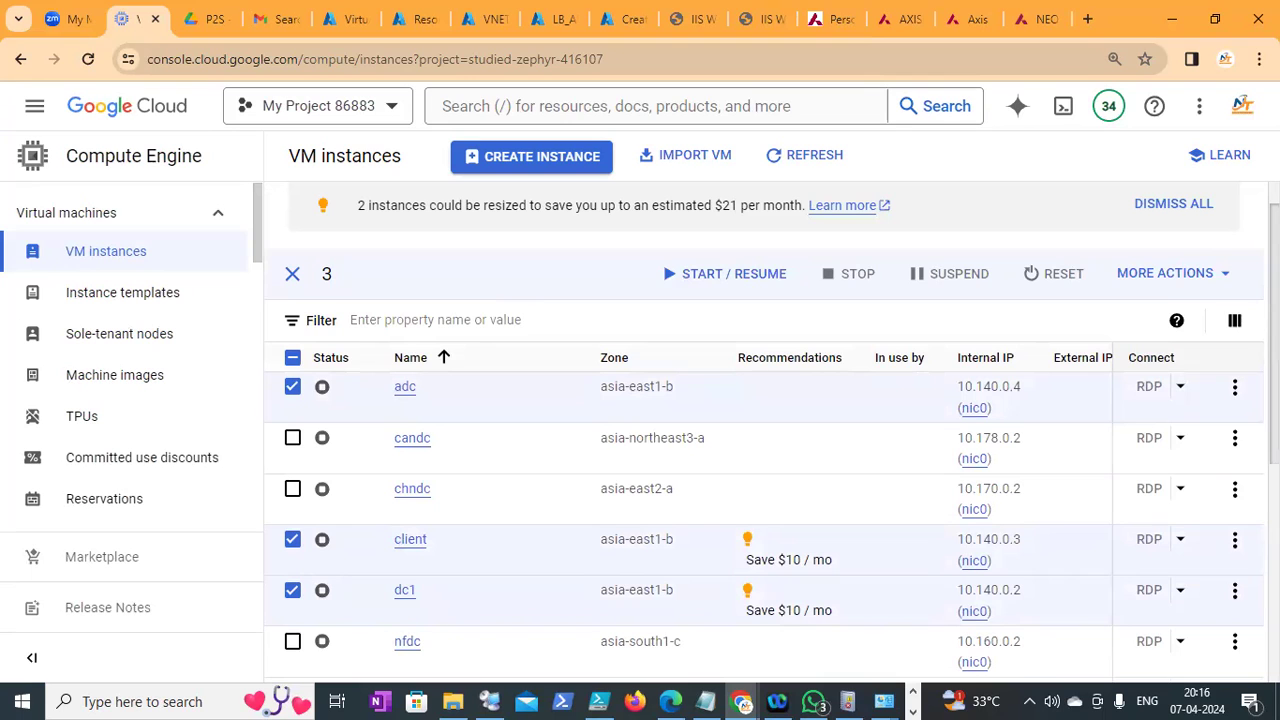
pyautogui.scroll(-1, 764, 430)
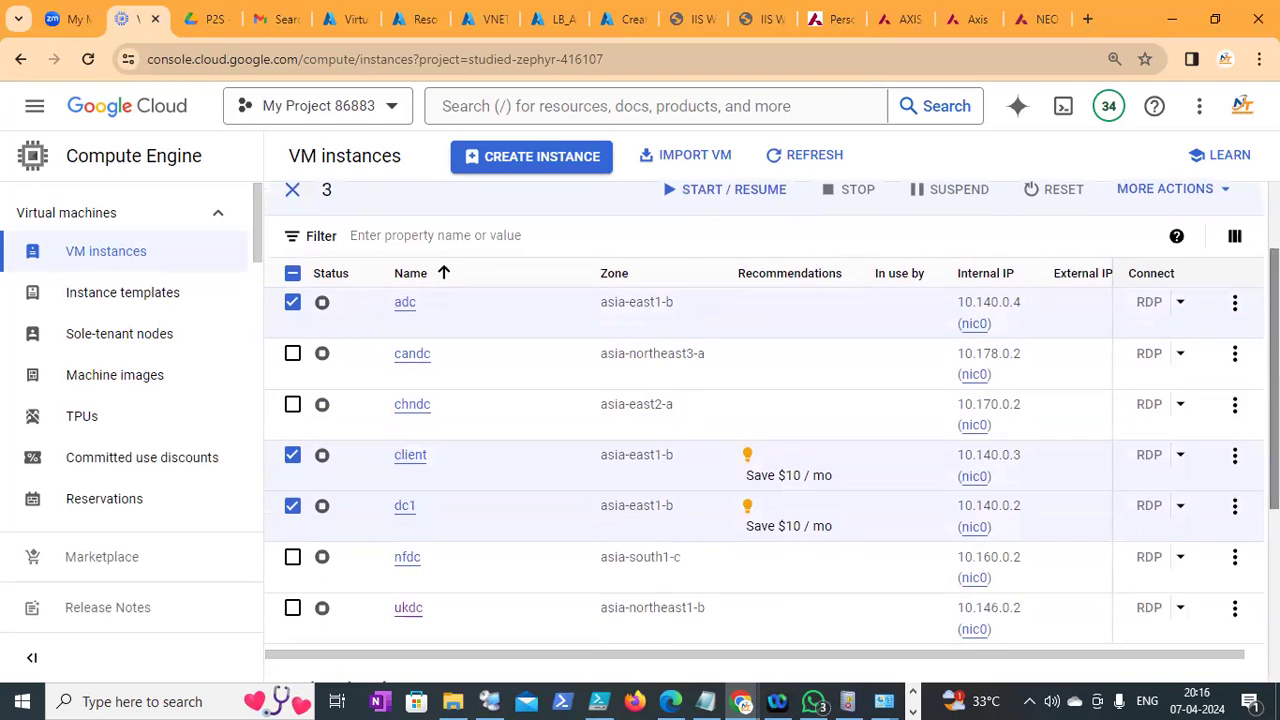
pyautogui.scroll(1, 984, 210)
pyautogui.click(688, 275)
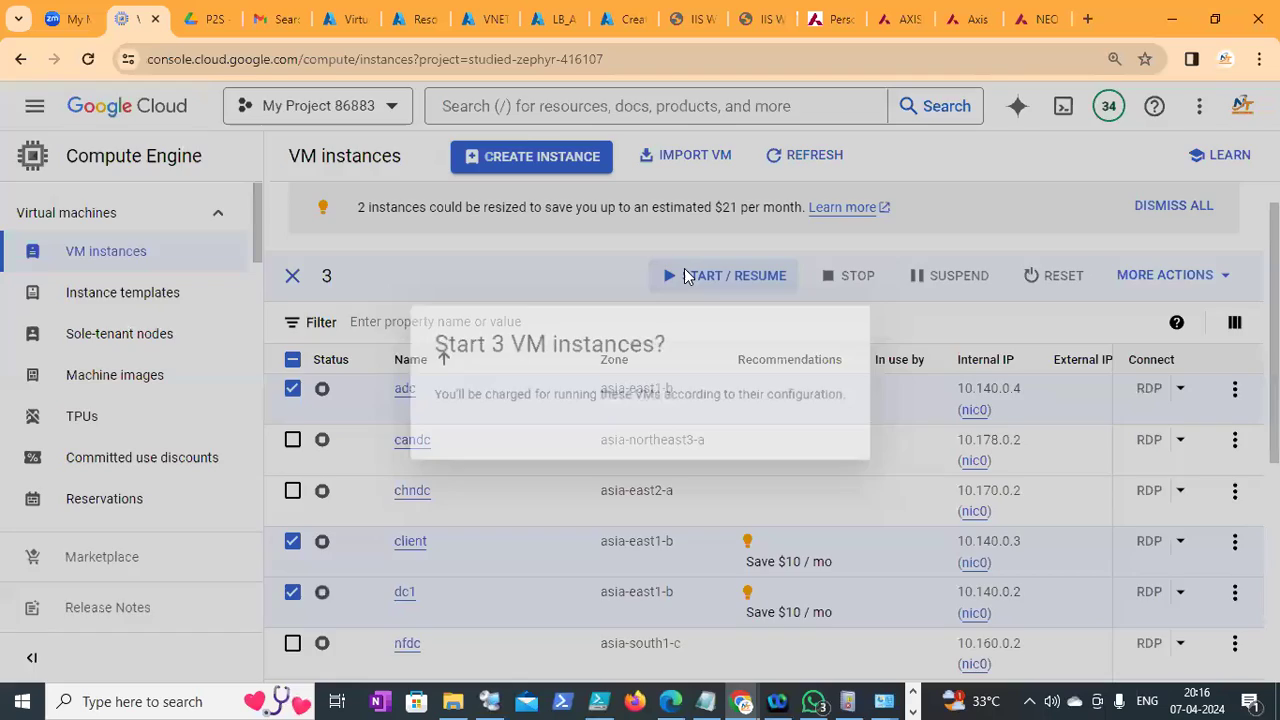
pyautogui.click(818, 450)
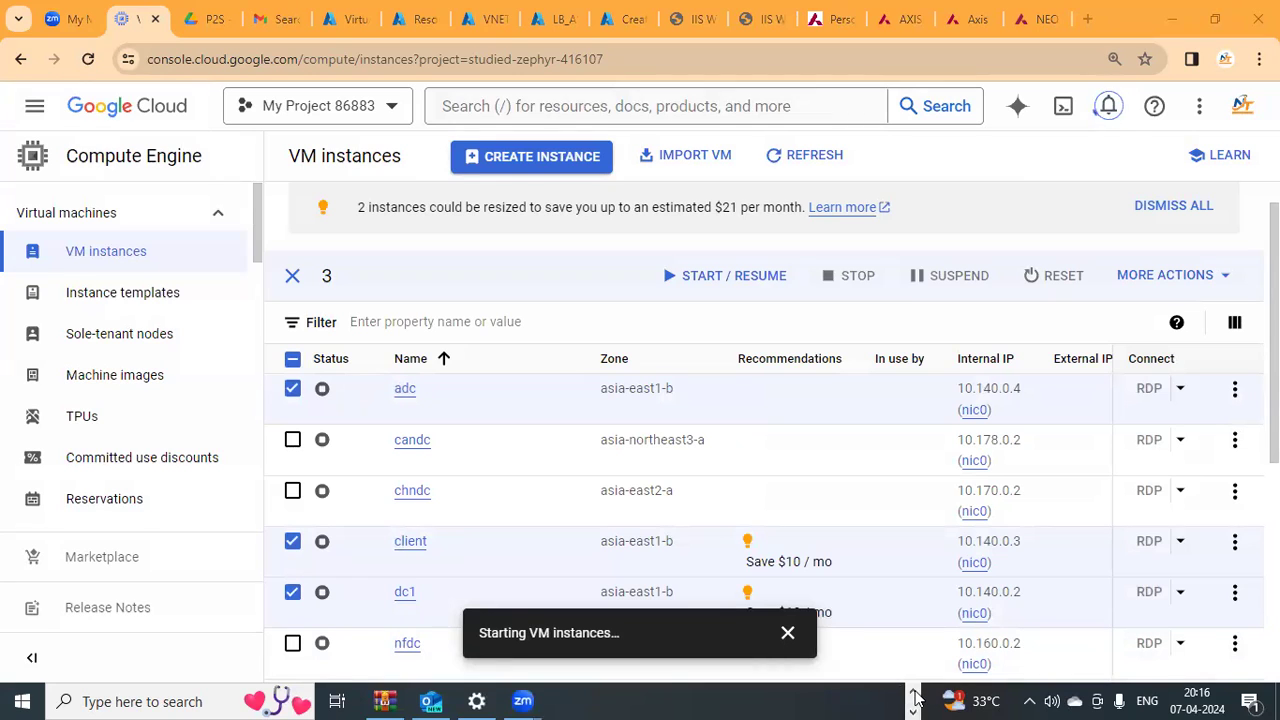
# Return to Notepad with the caret at the end of the GP line
pyautogui.click(912, 693)
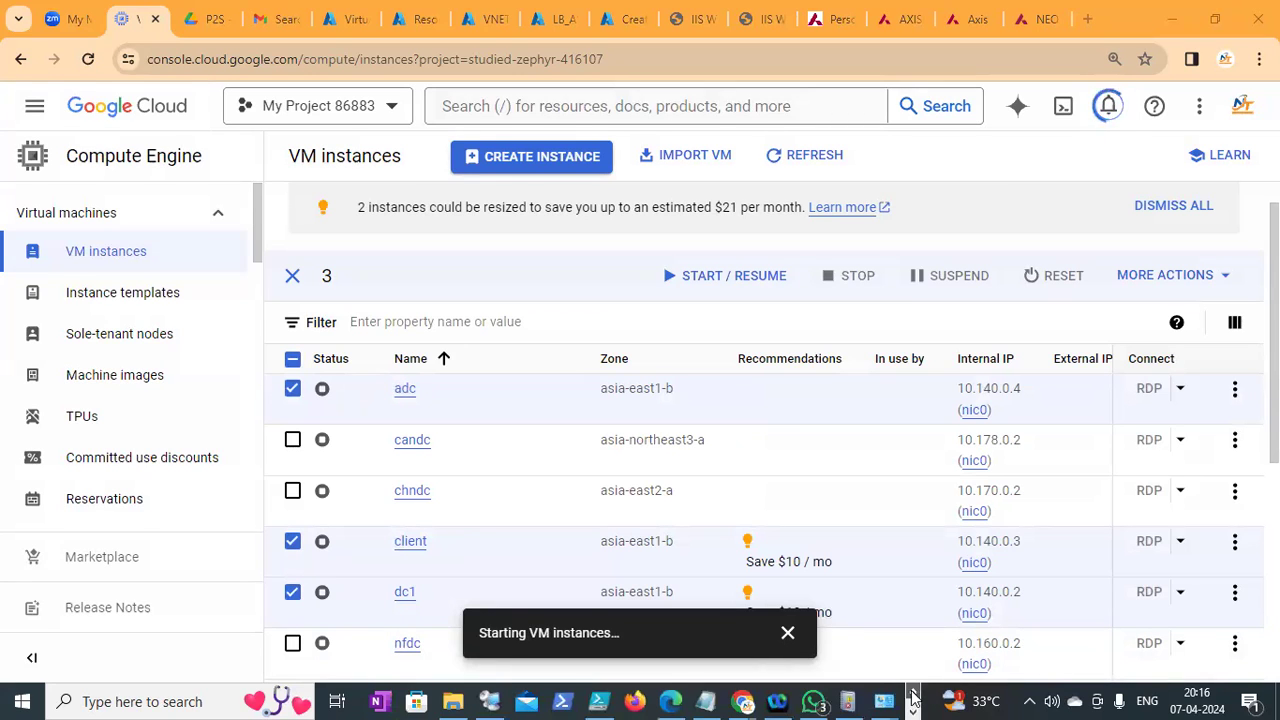
pyautogui.click(706, 701)
pyautogui.click(1049, 609)
# Add 'By default :' and 'All GP settings are coming from locally :' below the GP line
pyautogui.press('Return')
pyautogui.press('Return')
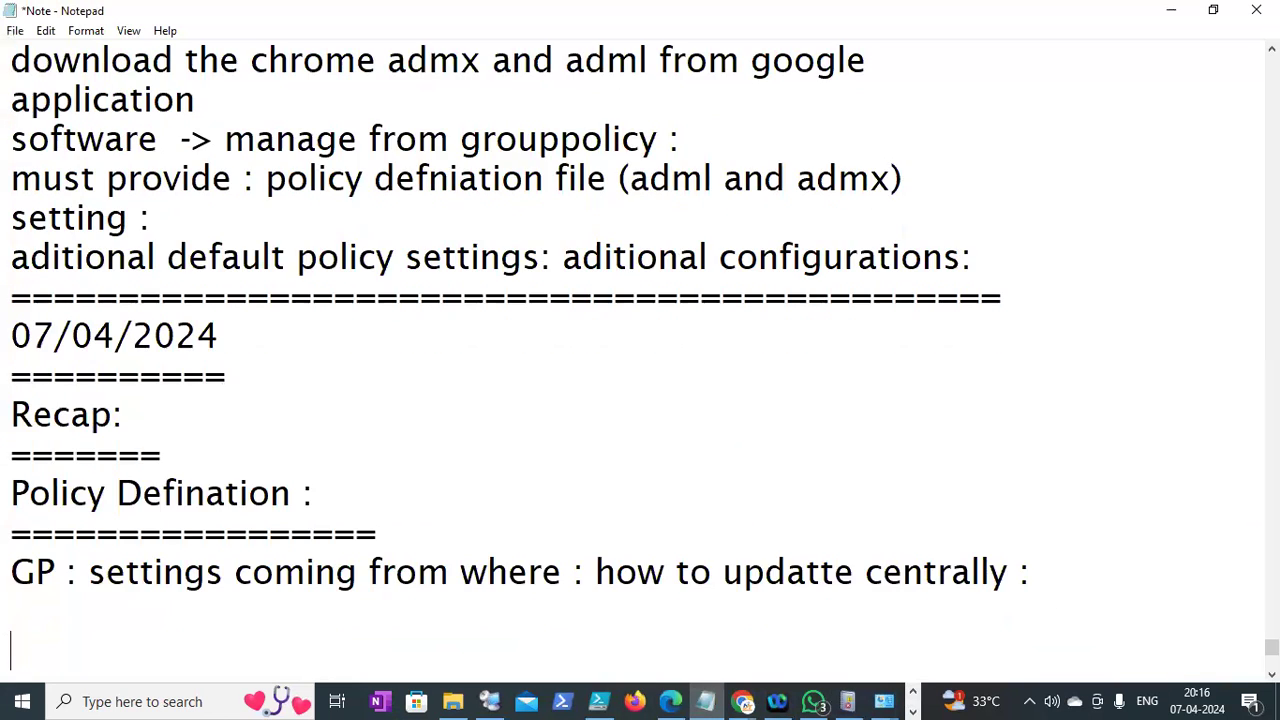
pyautogui.write('By default :')
pyautogui.press('Return')
pyautogui.write('ALL')
pyautogui.press('BackSpace')
pyautogui.press('BackSpace')
pyautogui.press('BackSpace')
pyautogui.write('ll ')
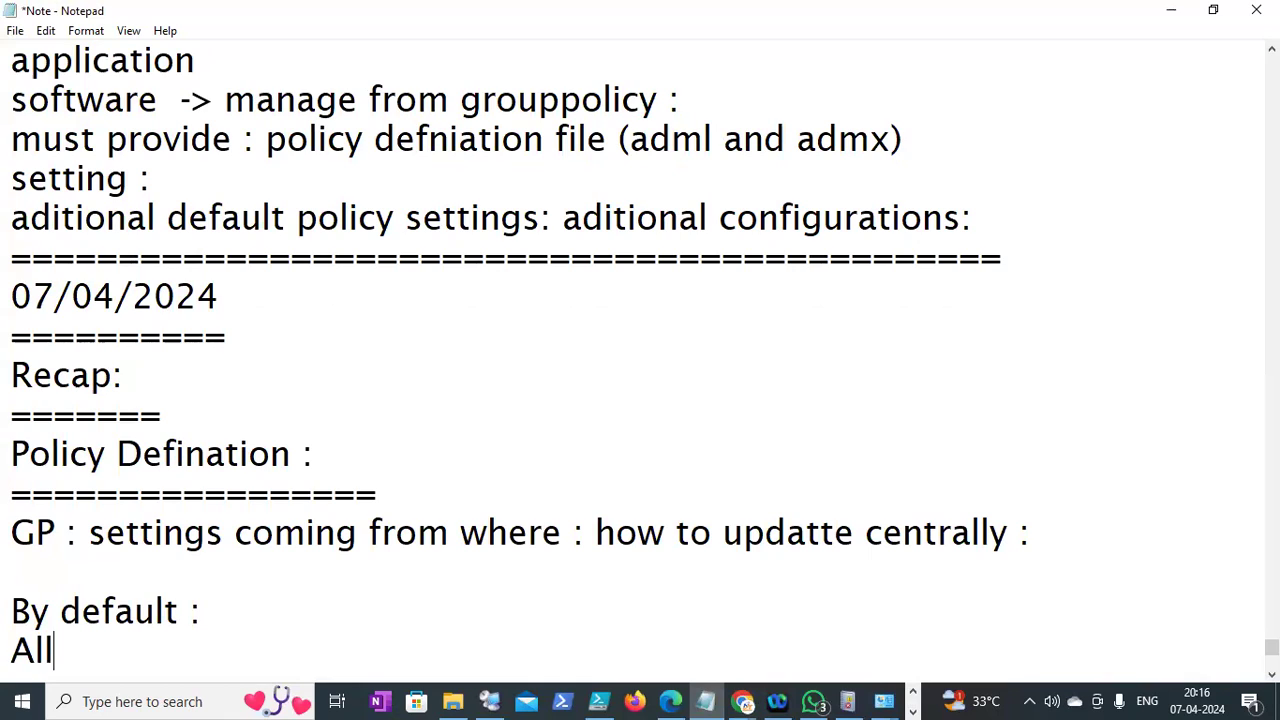
pyautogui.write('GP ss')
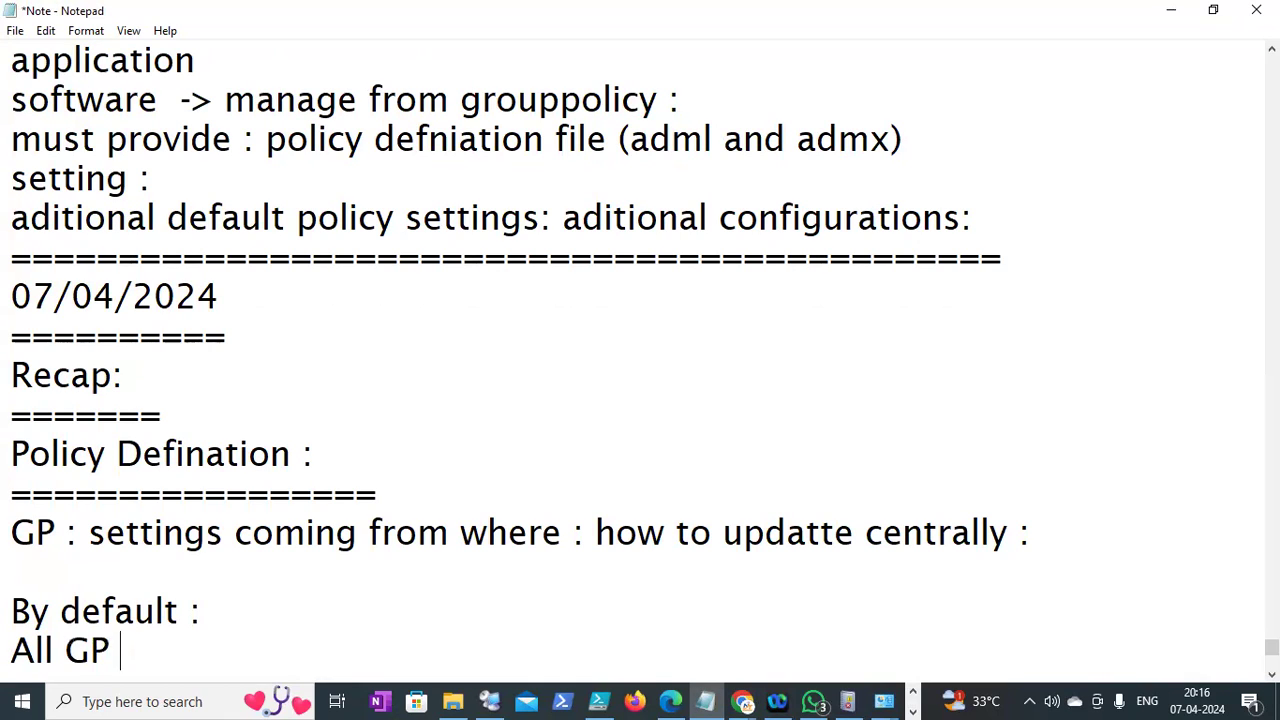
pyautogui.press('BackSpace')
pyautogui.press('BackSpace')
pyautogui.write('sett')
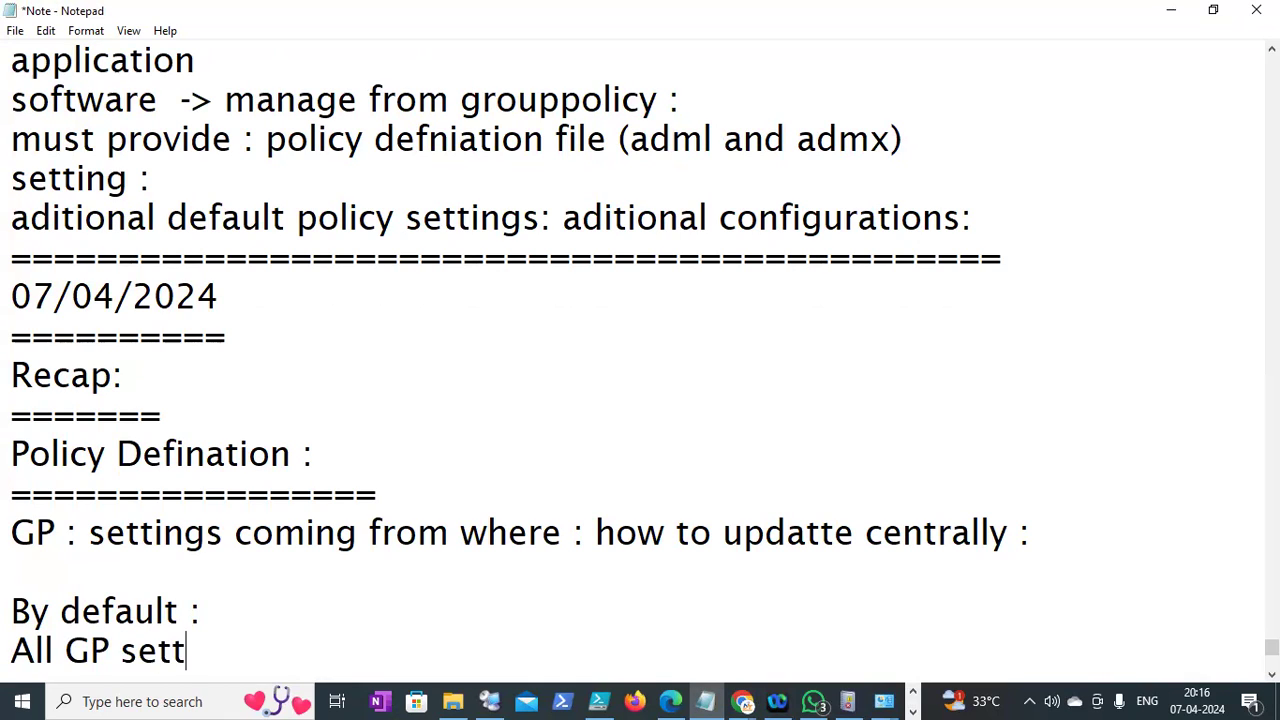
pyautogui.write('ings (are')
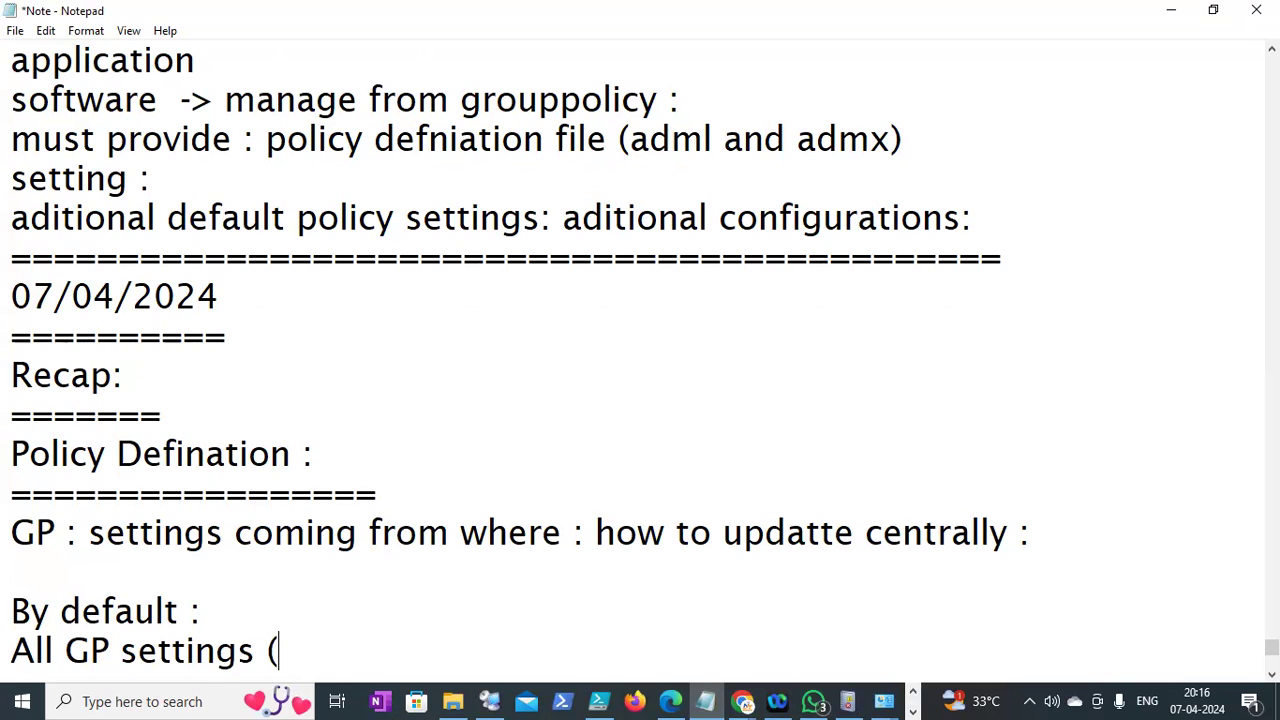
pyautogui.press('BackSpace')
pyautogui.press('BackSpace')
pyautogui.press('BackSpace')
pyautogui.press('BackSpace')
pyautogui.press('BackSpace')
pyautogui.write('are comin')
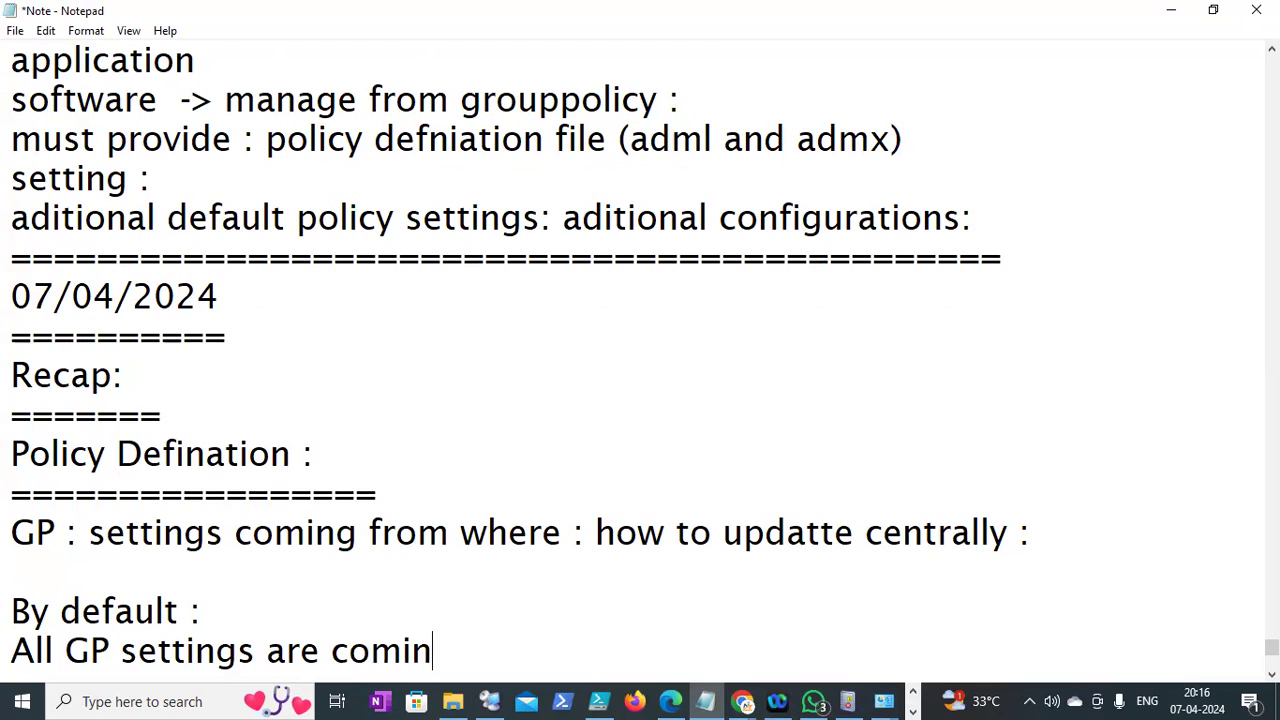
pyautogui.write('g from locally :')
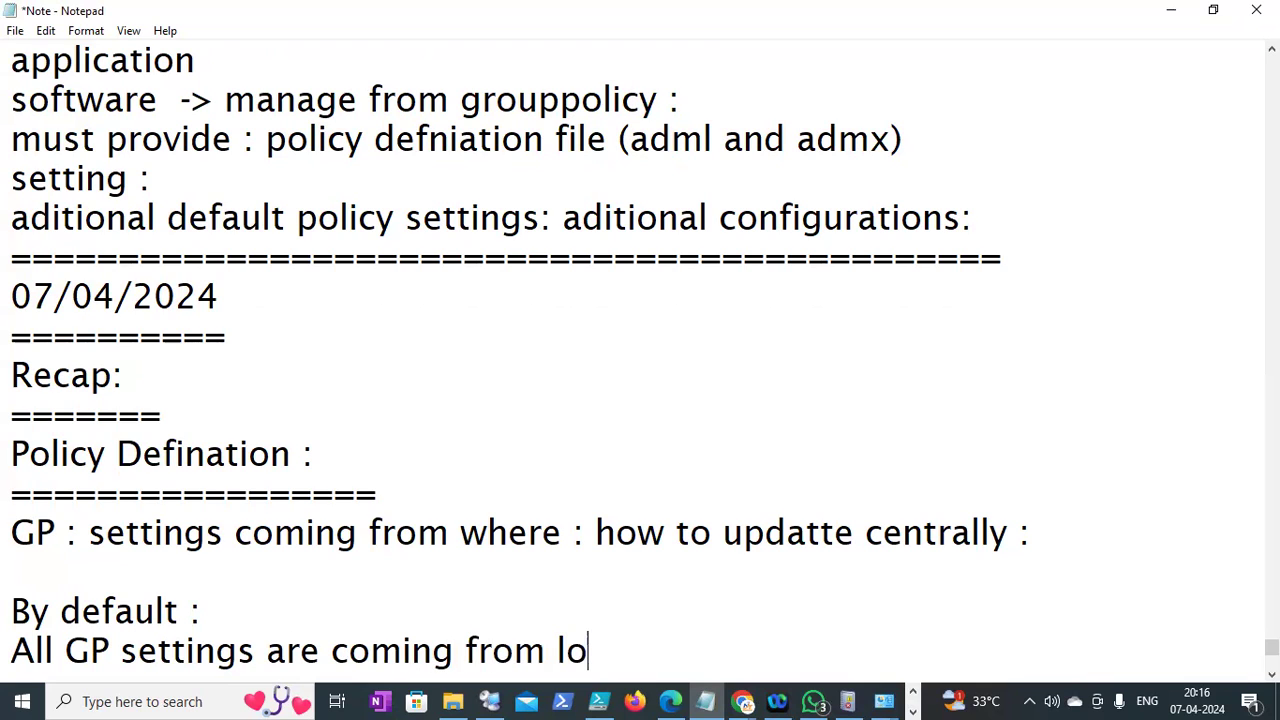
# Add the line 'we need to manage all the setting come from centrally' followed by a blank line
pyautogui.press('Return')
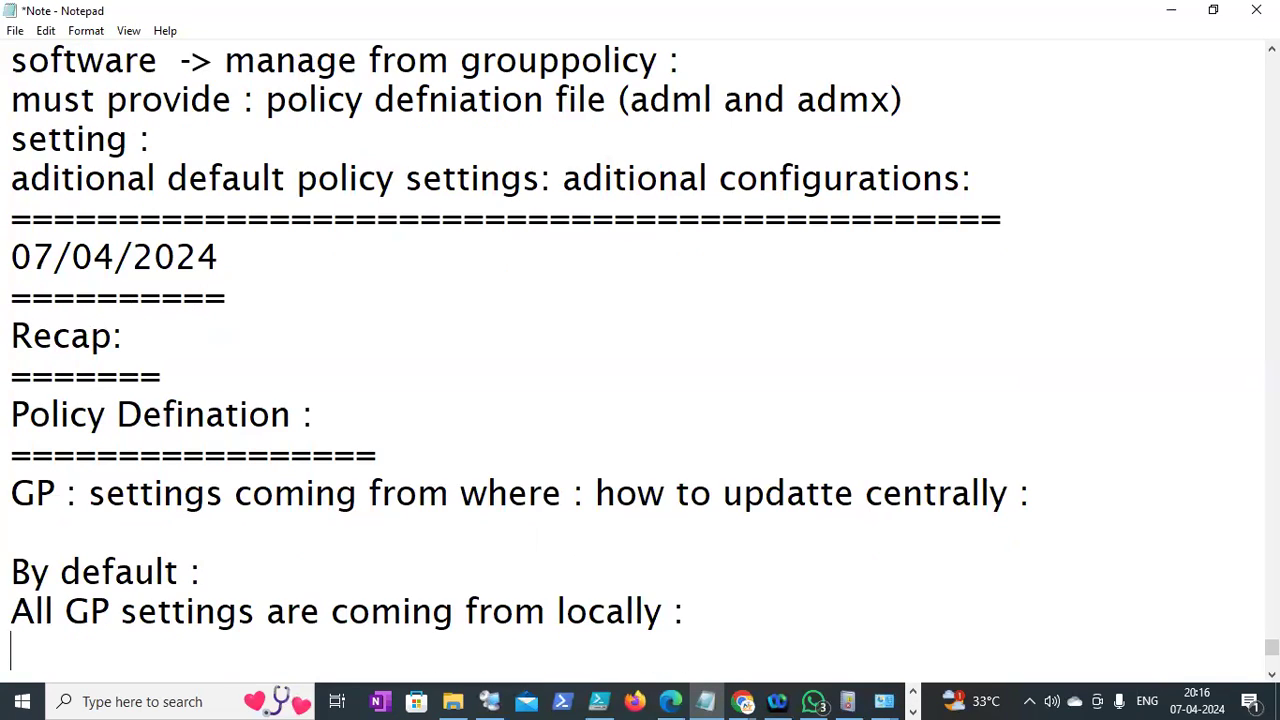
pyautogui.write('we need ')
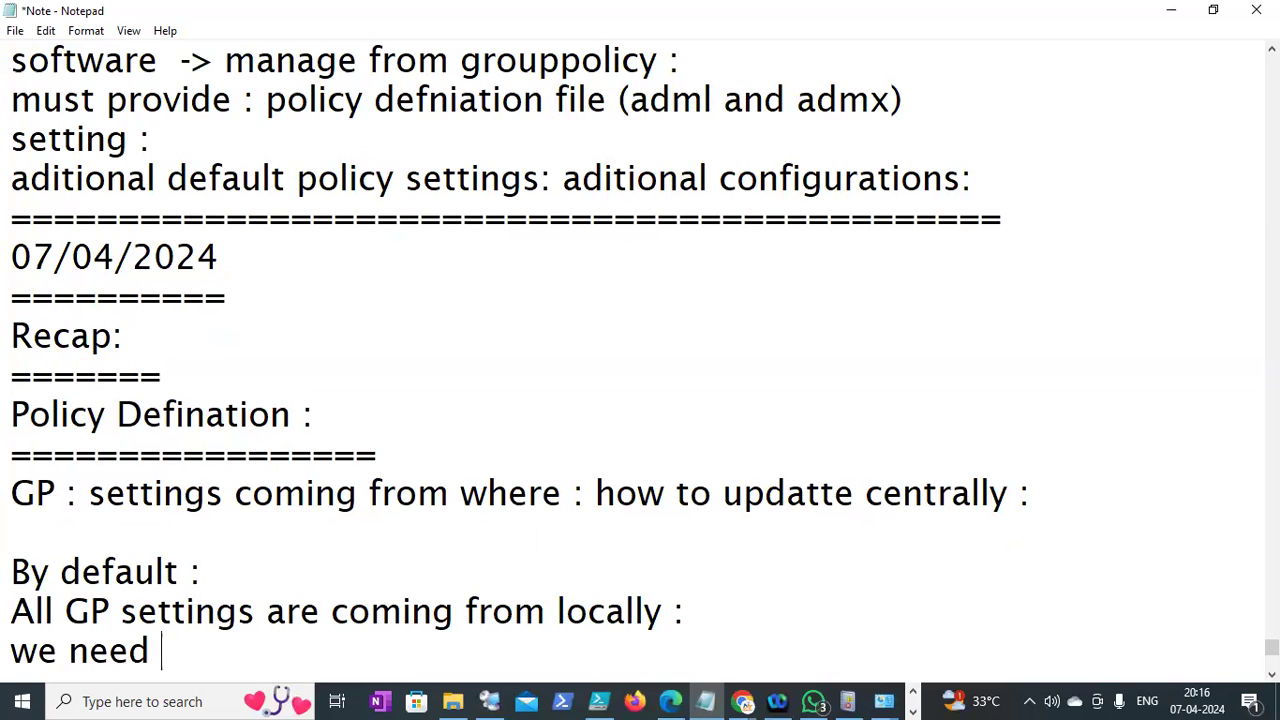
pyautogui.write('to manage ')
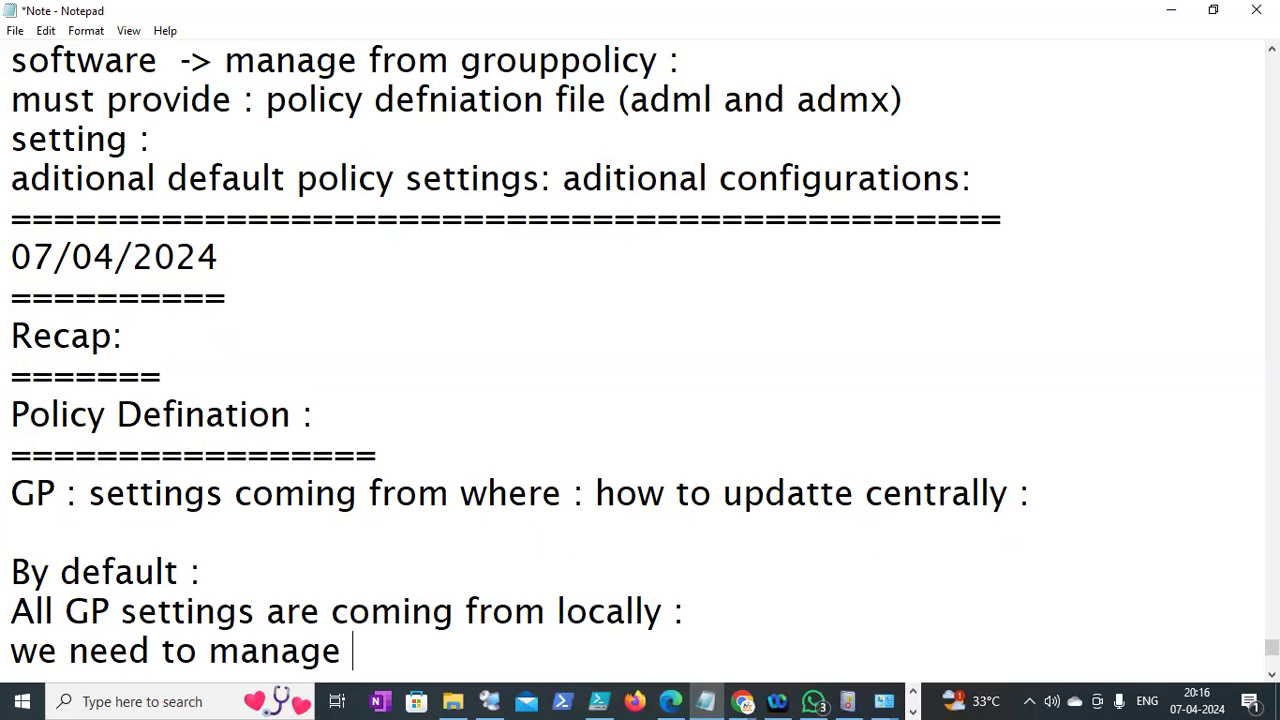
pyautogui.write('all the s')
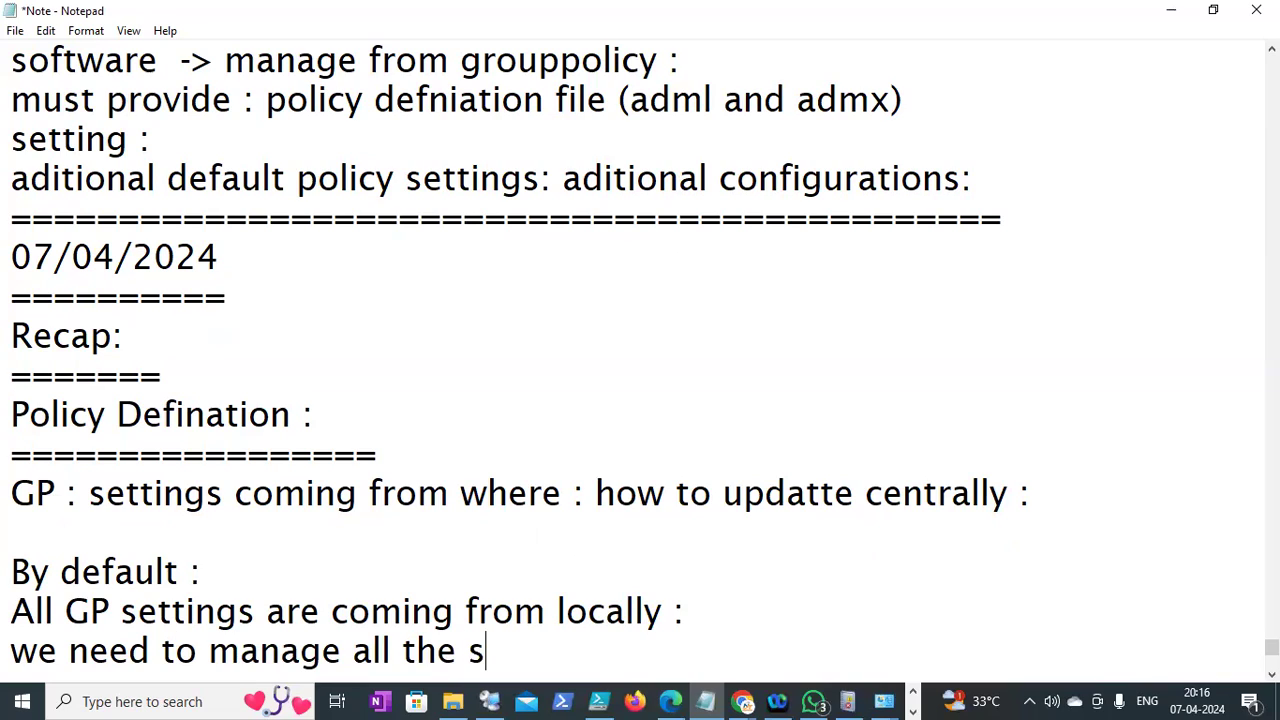
pyautogui.write('etting ')
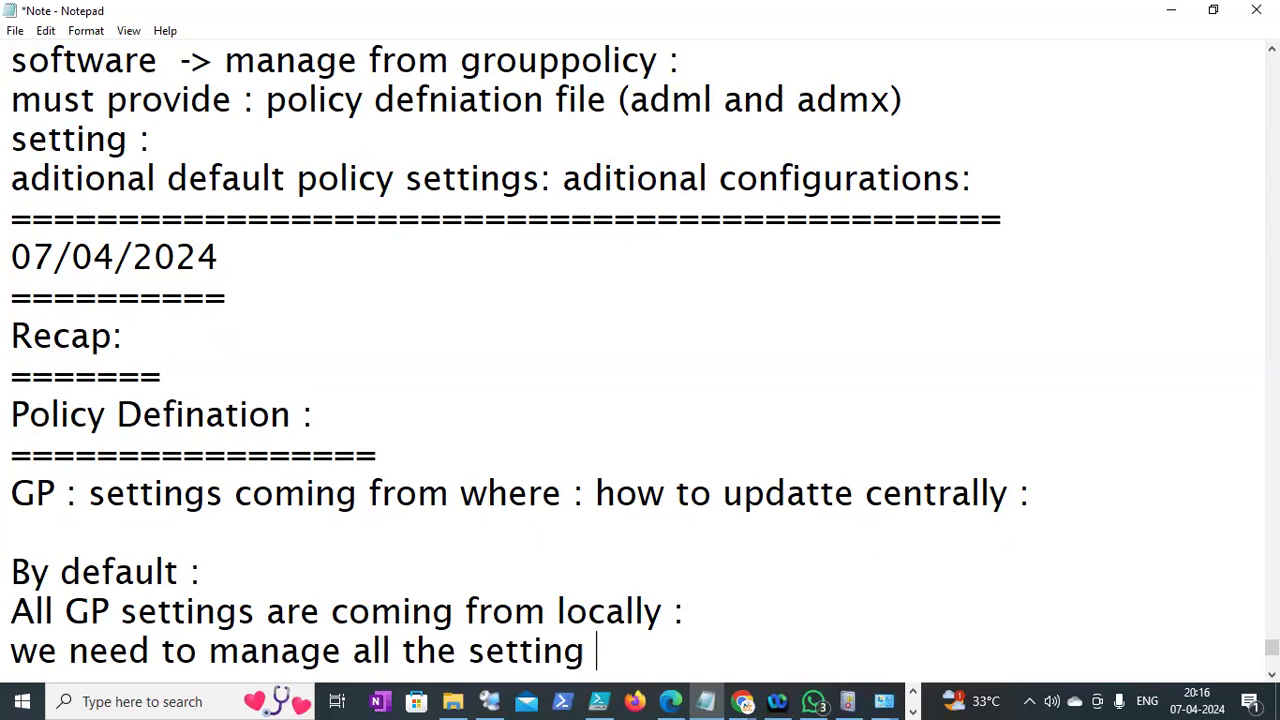
pyautogui.write('come f')
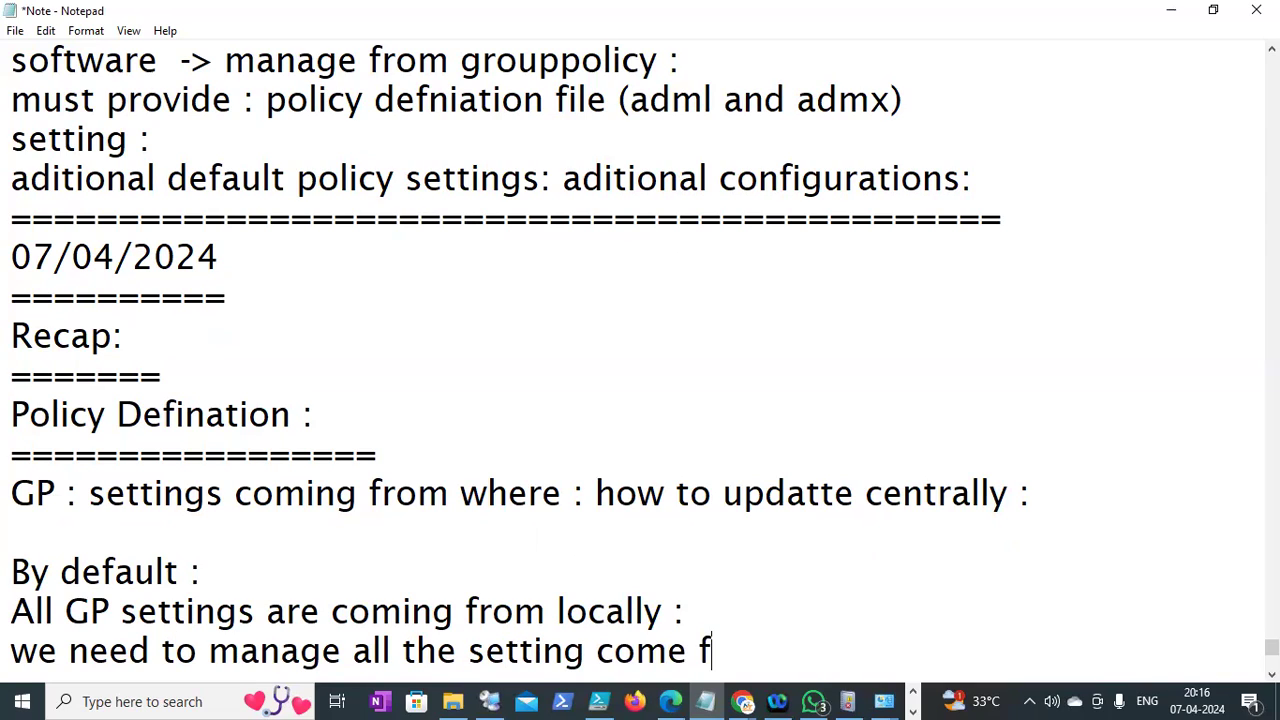
pyautogui.write('rom centrally')
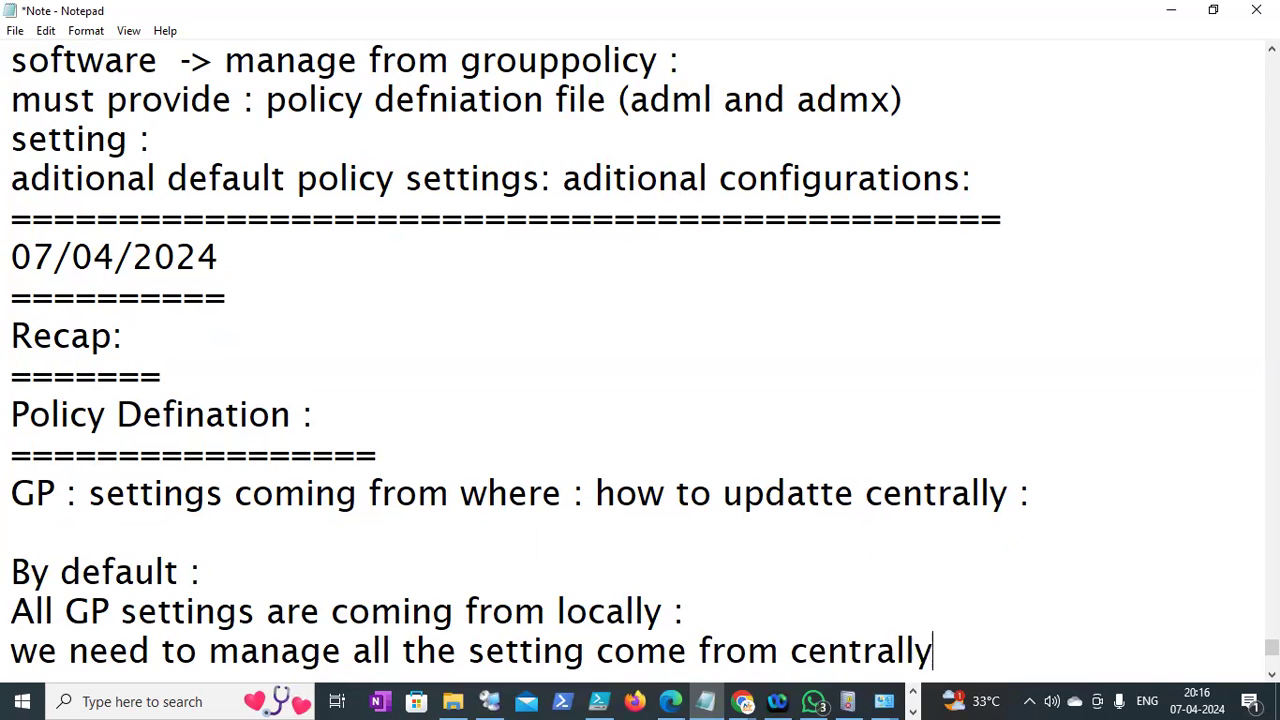
pyautogui.press('Return')
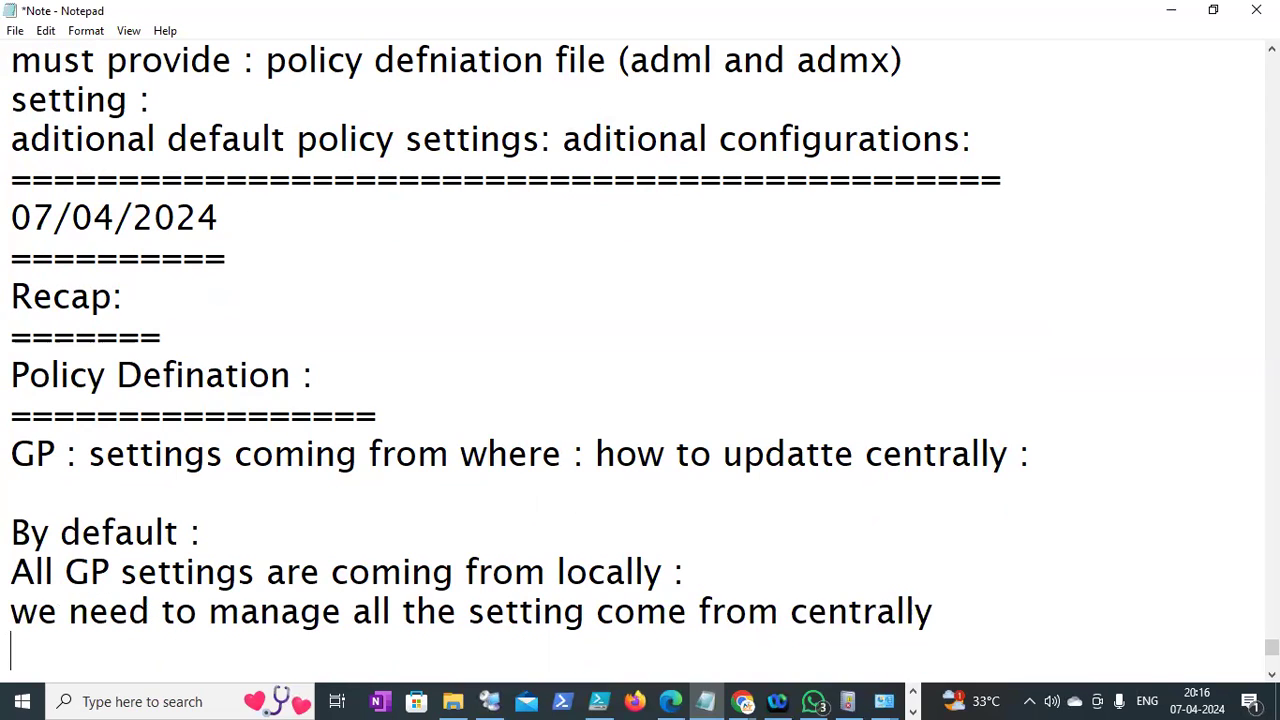
pyautogui.press('Return')
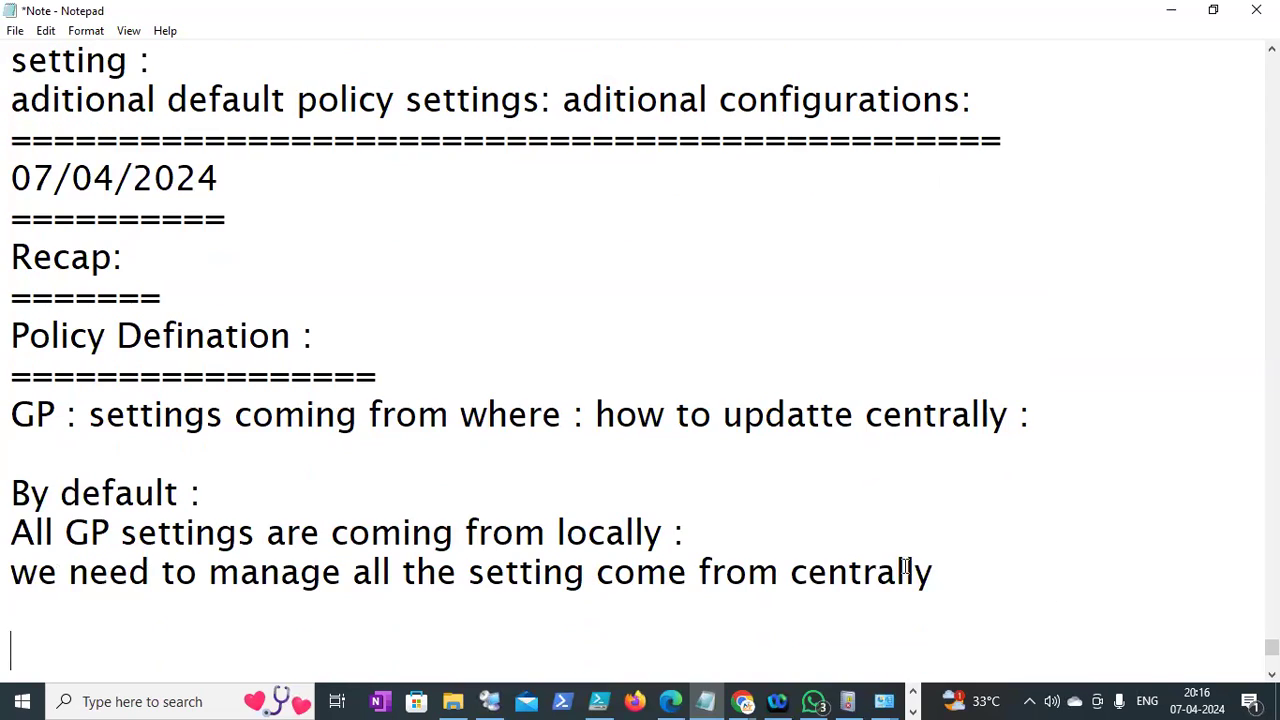
# Delete the empty line between the GP question line and the 'By default :' note
pyautogui.moveTo(12, 344); pyautogui.dragTo(293, 345)
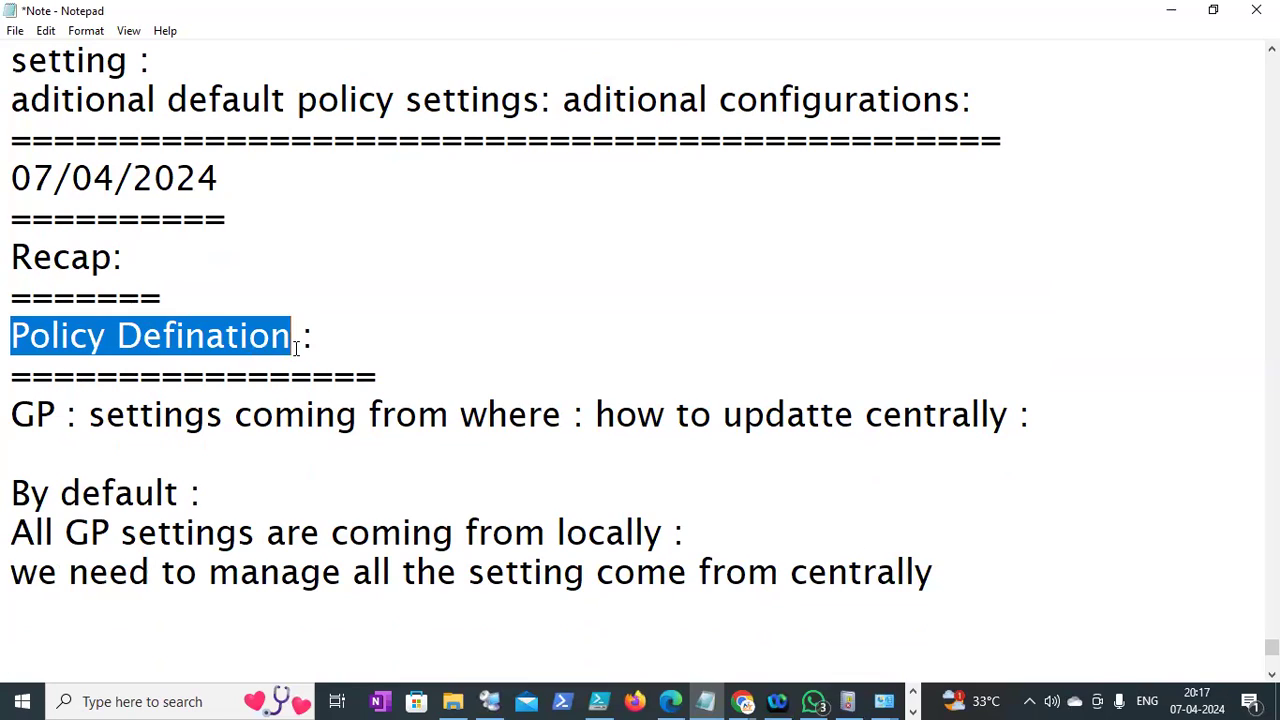
pyautogui.click(279, 459)
pyautogui.press('BackSpace')
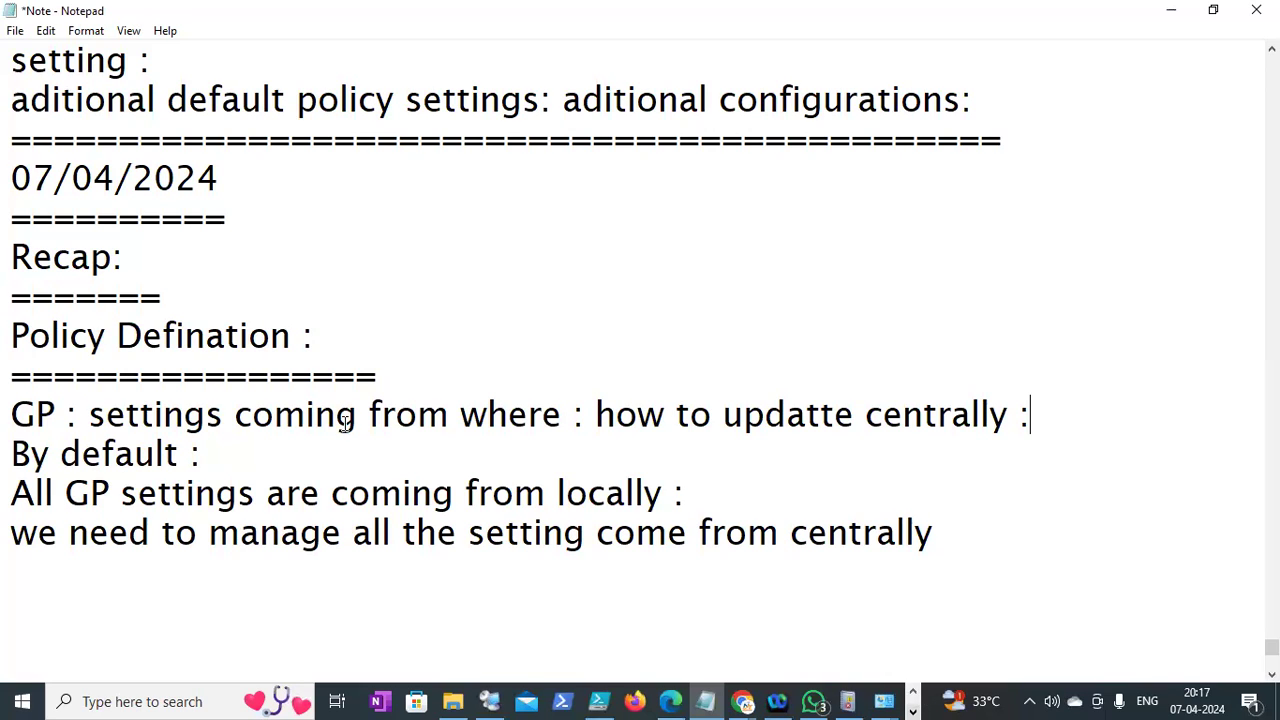
# Scroll up to the earlier SYSVOL notes and select the C:\Windows path
pyautogui.moveTo(10, 334); pyautogui.dragTo(295, 345)
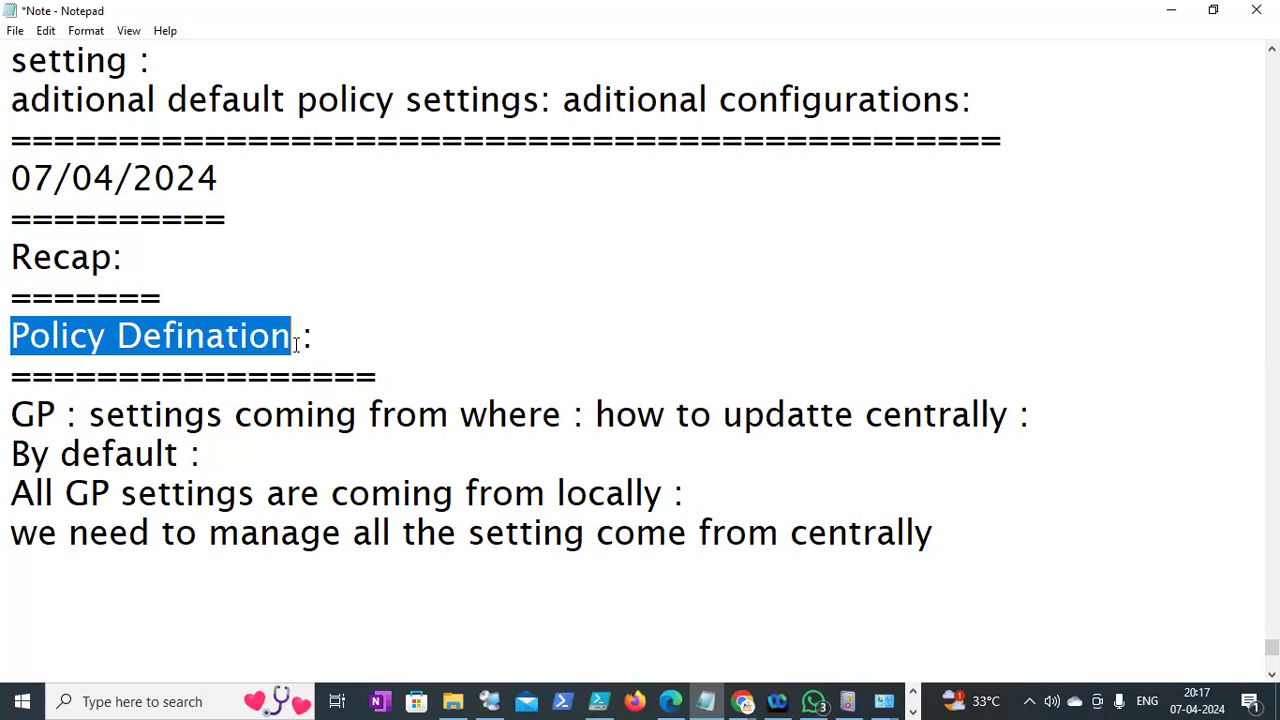
pyautogui.click(295, 345)
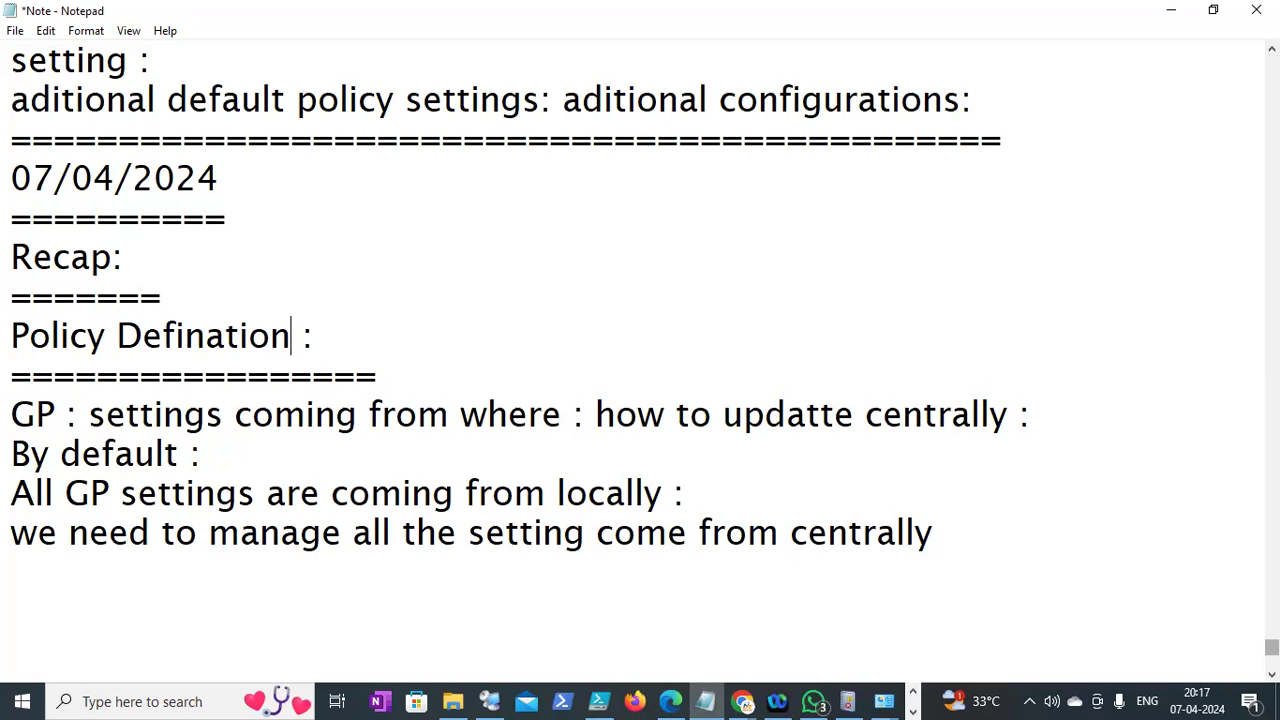
pyautogui.scroll(4, 640, 360)
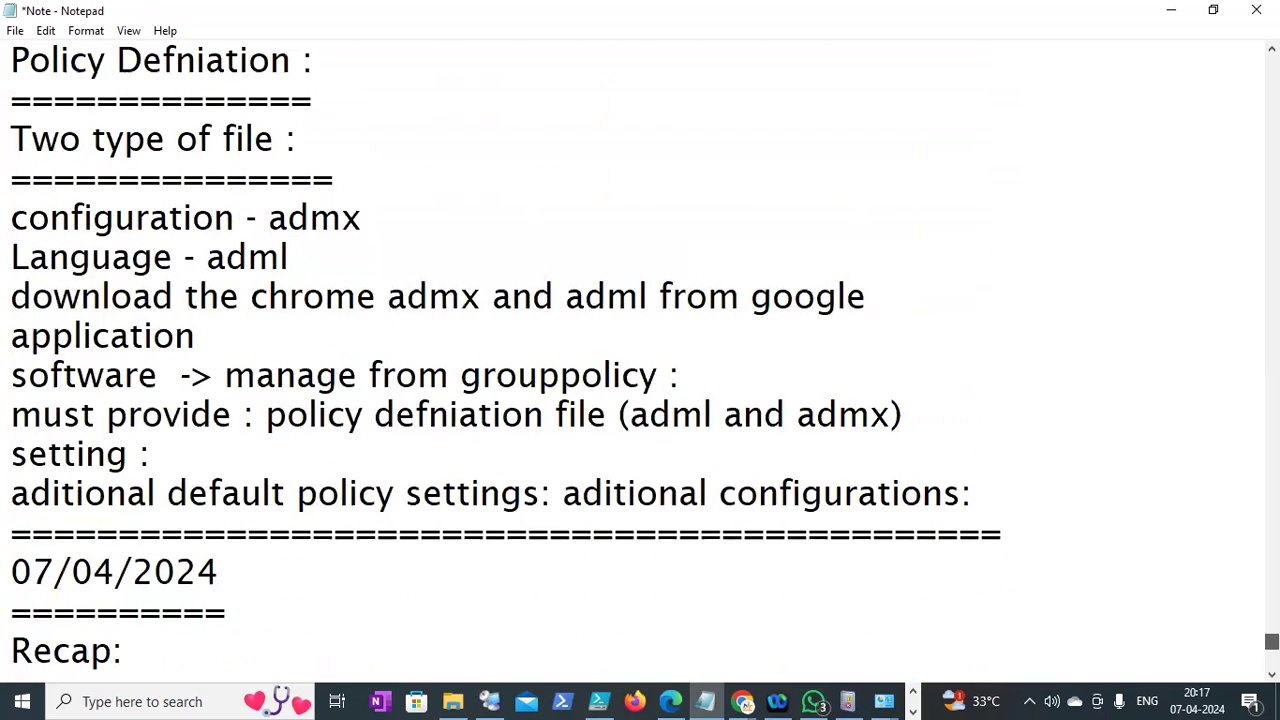
pyautogui.scroll(3, 640, 360)
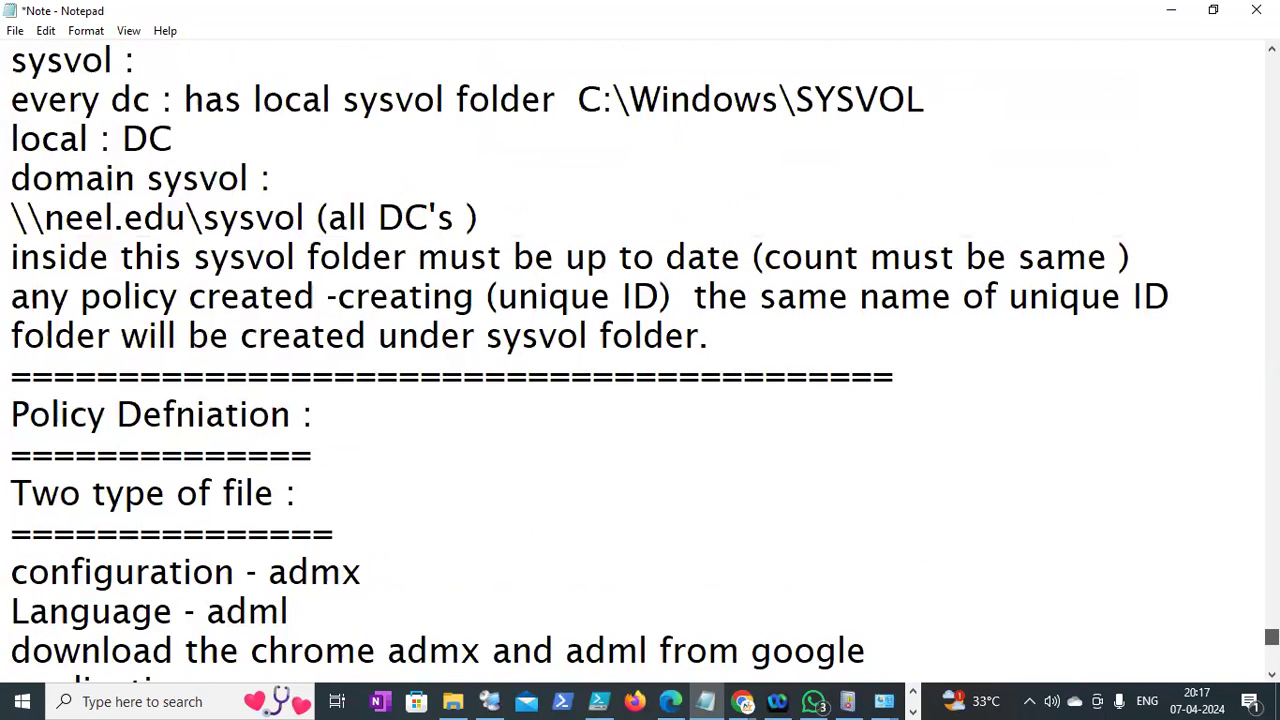
pyautogui.moveTo(570, 182); pyautogui.dragTo(779, 184)
pyautogui.hotkey('ctrl', 'c')
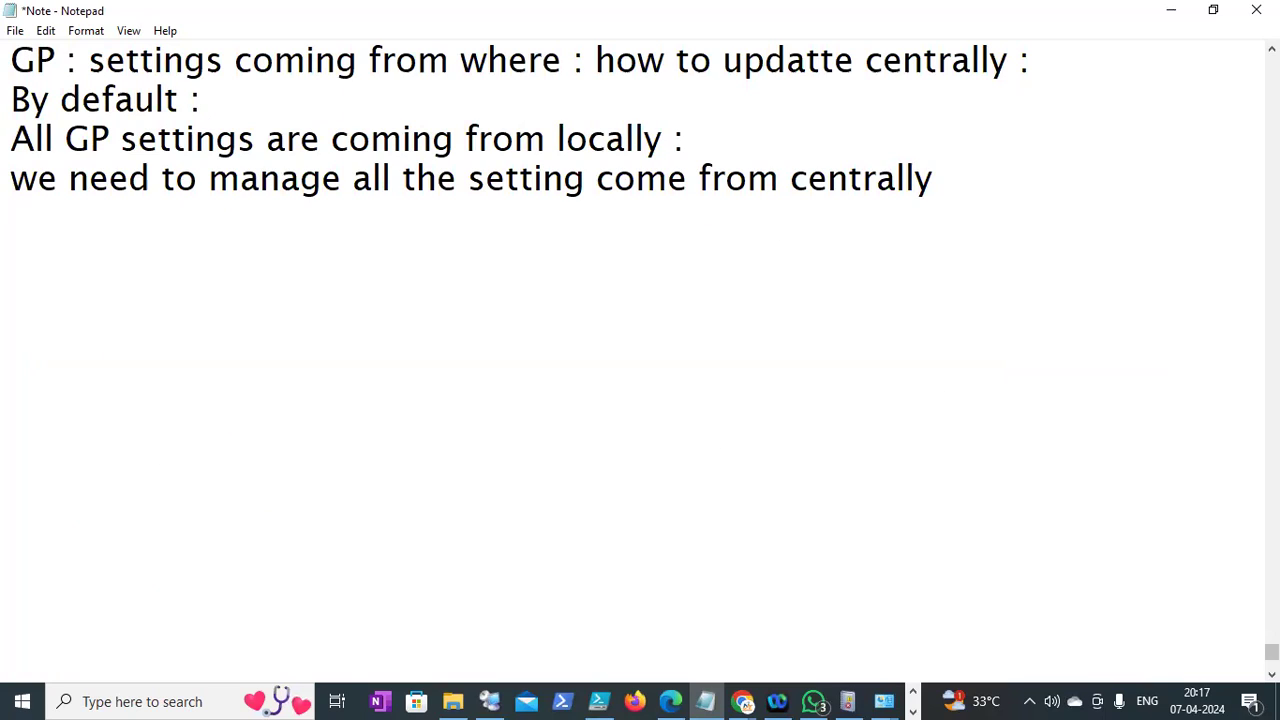
# Paste the C:\Windows path on a new line and extend it to C:\Windows\policydefination
pyautogui.click(958, 169)
pyautogui.press('Return')
pyautogui.press('Return')
pyautogui.hotkey('ctrl', 'v')
pyautogui.press('Return')
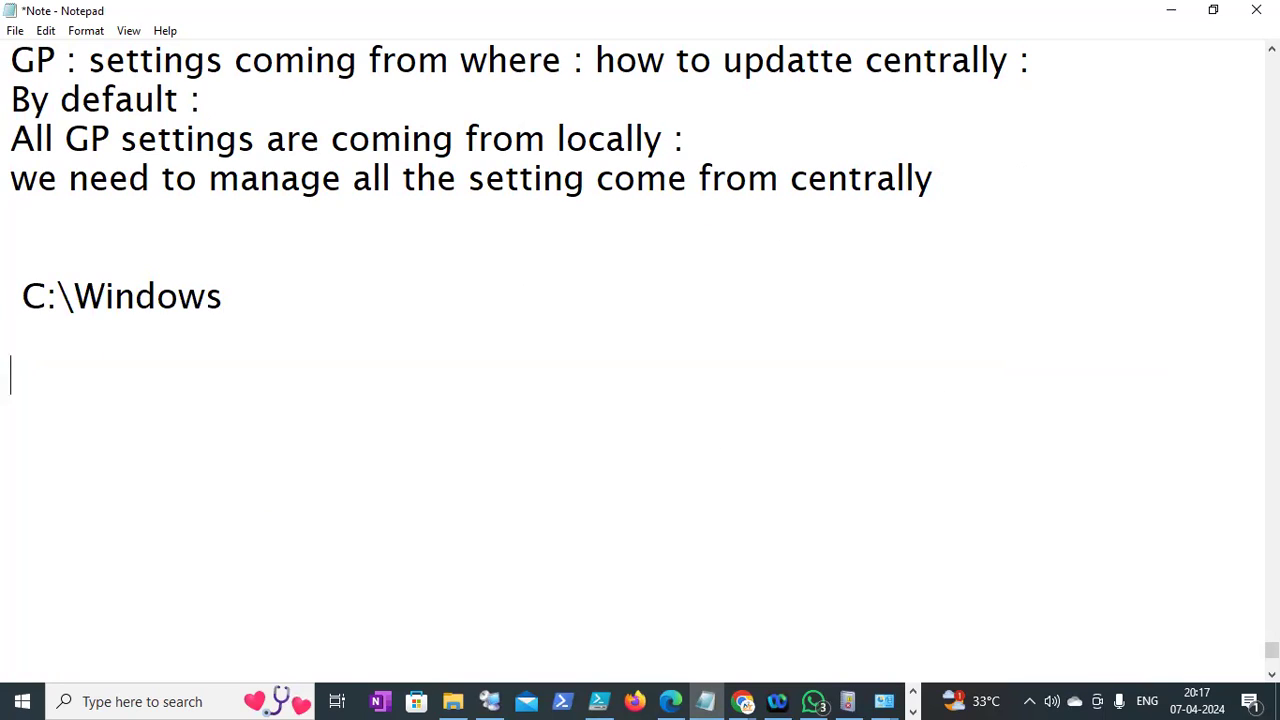
pyautogui.write('Manage')
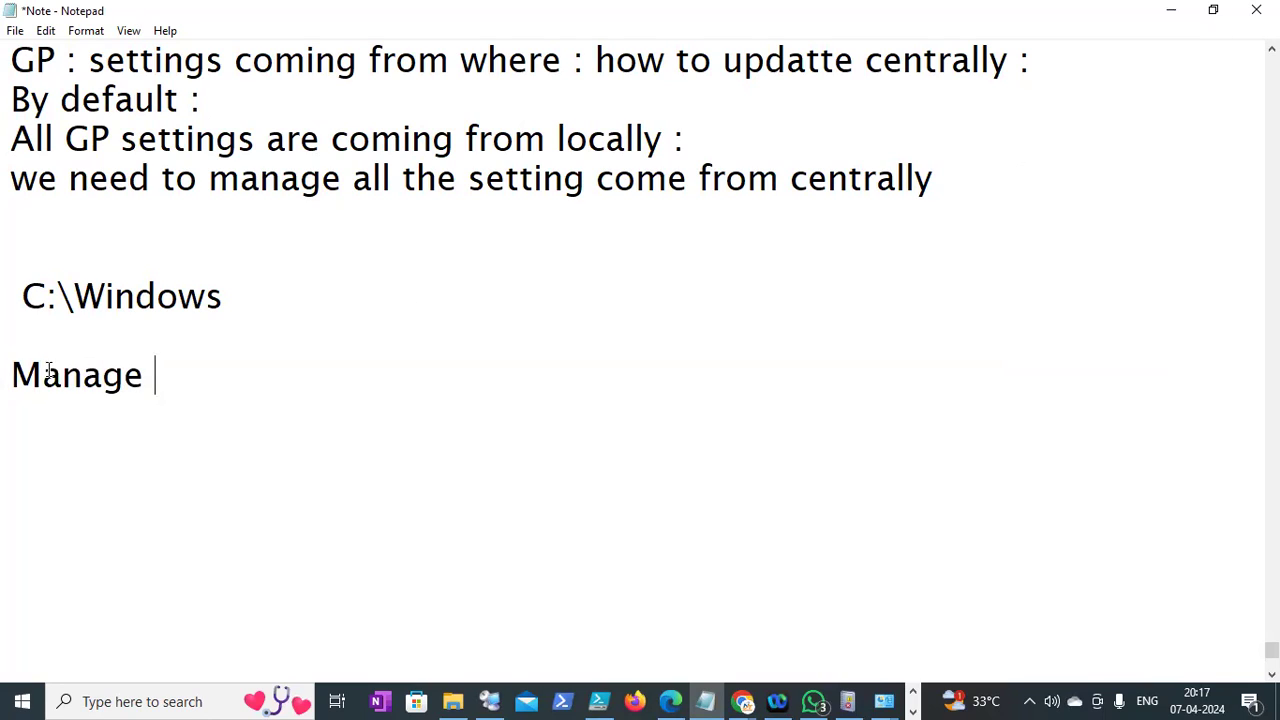
pyautogui.click(226, 302)
pyautogui.write('\\policydefination')
# Add the 'Manage - chrome browser from GP :' heading, with 'DC1 -' and 'ADD' lines below it
pyautogui.click(183, 380)
pyautogui.write('-')
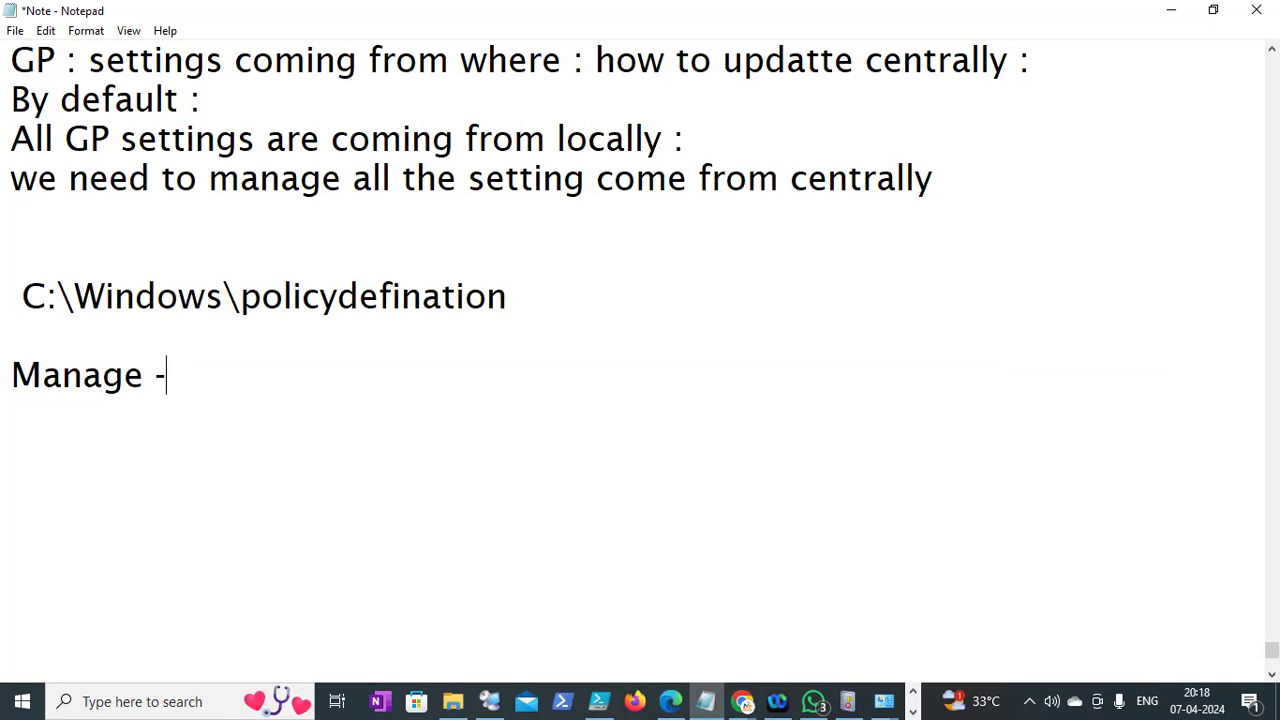
pyautogui.write(' chrome browser from GP :')
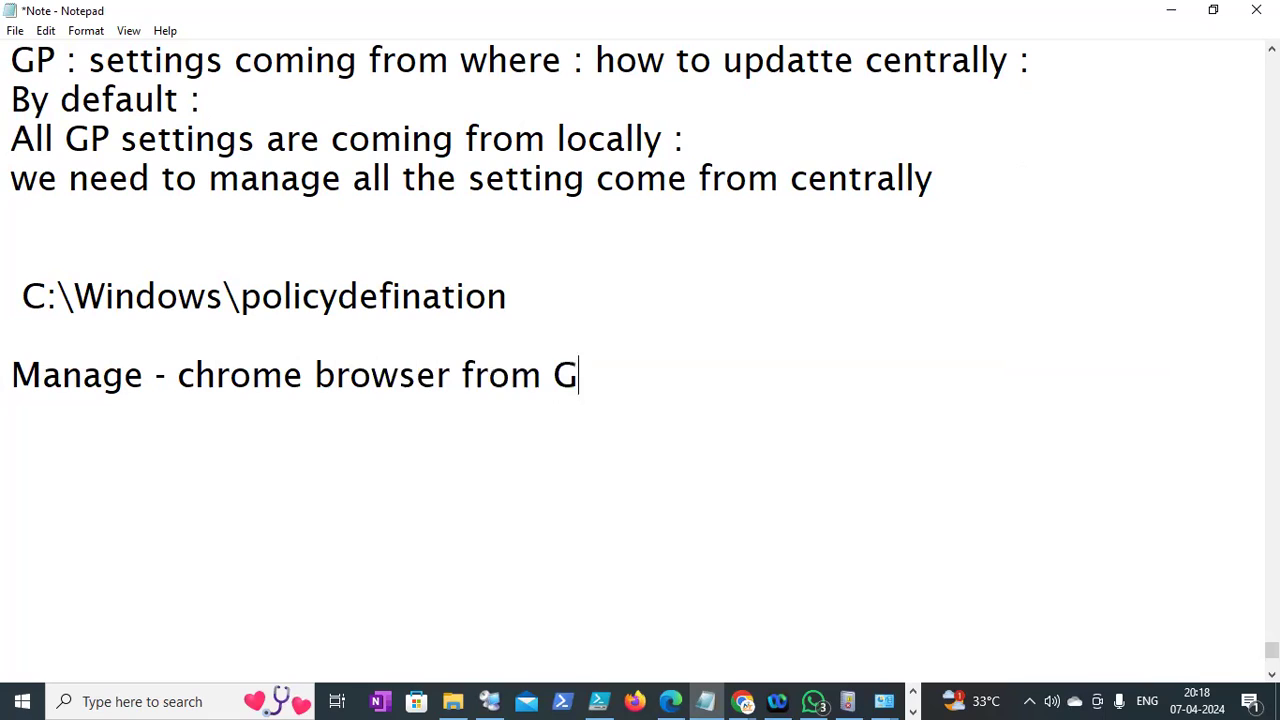
pyautogui.press('Return')
pyautogui.moveTo(177, 376); pyautogui.dragTo(452, 389)
pyautogui.click(614, 376)
pyautogui.press('Down')
pyautogui.write('DC1 -')
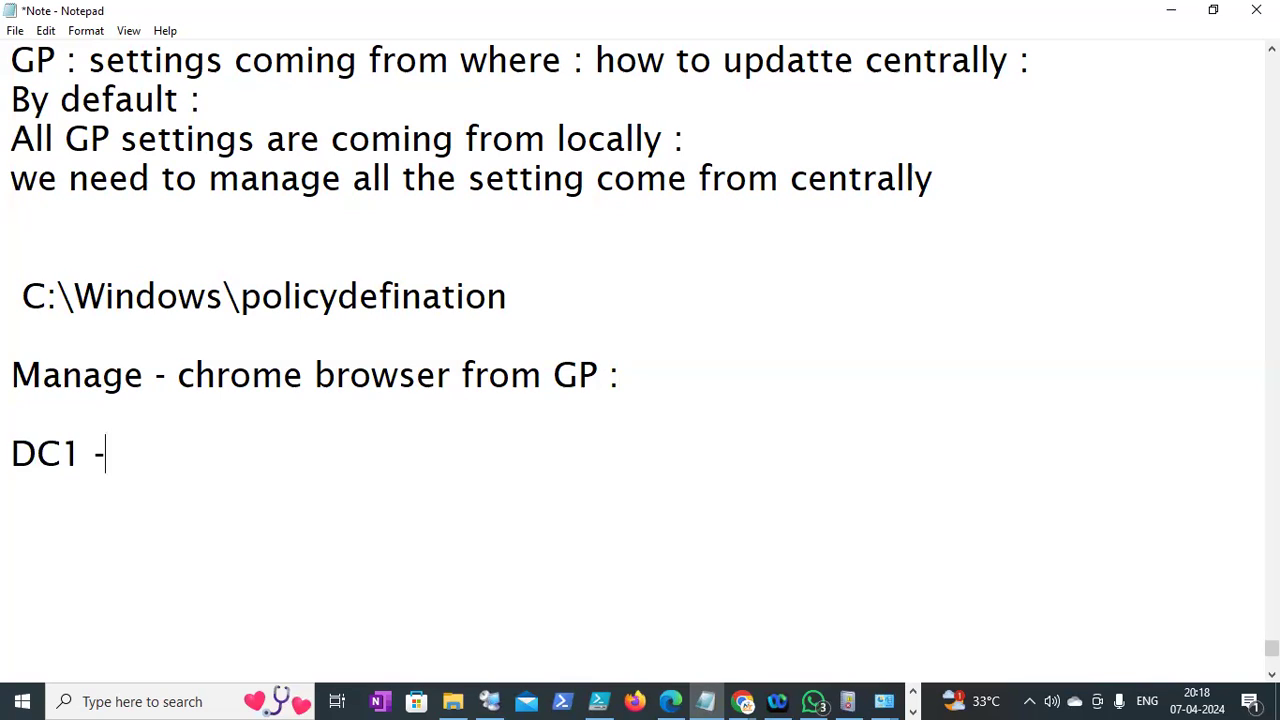
pyautogui.press('Return')
pyautogui.write('AD')
pyautogui.write('Dc')
pyautogui.press('BackSpace')
pyautogui.write('D')
pyautogui.press('Return')
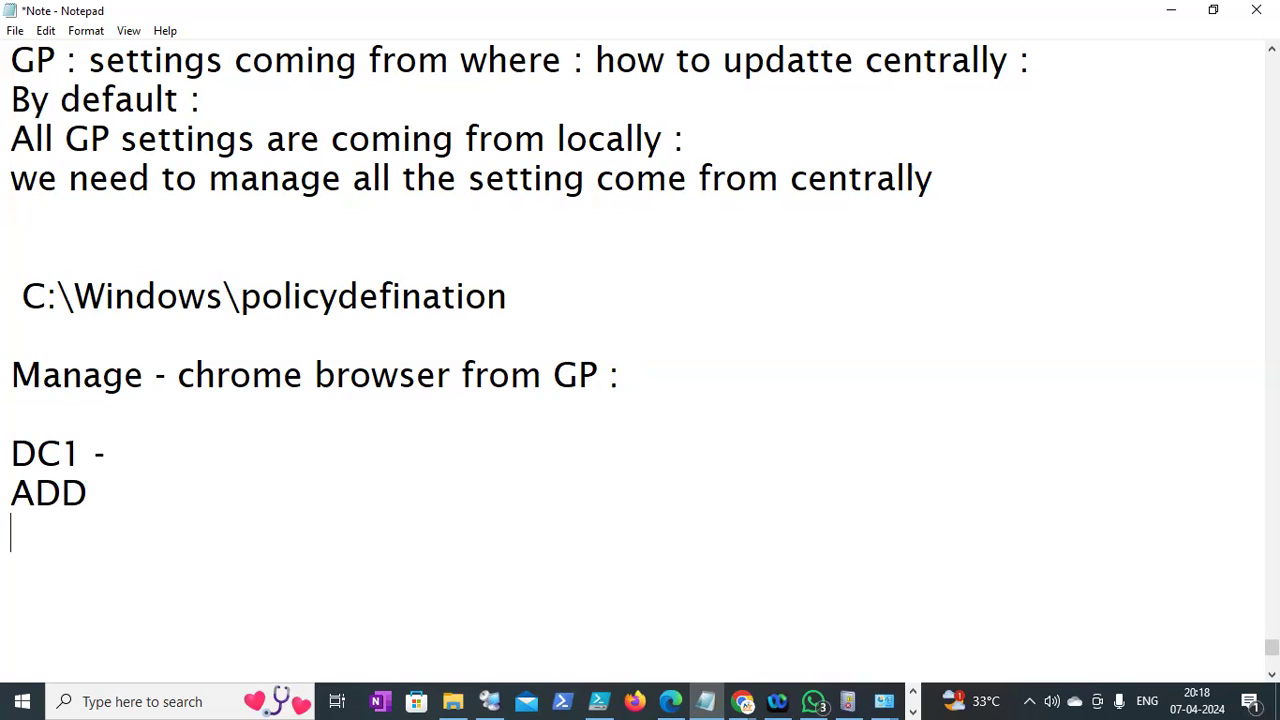
# Under the Chrome heading, add the line 'Download policy defination for chrome :'
pyautogui.click(650, 382)
pyautogui.press('Return')
pyautogui.write('Download policy defination ')
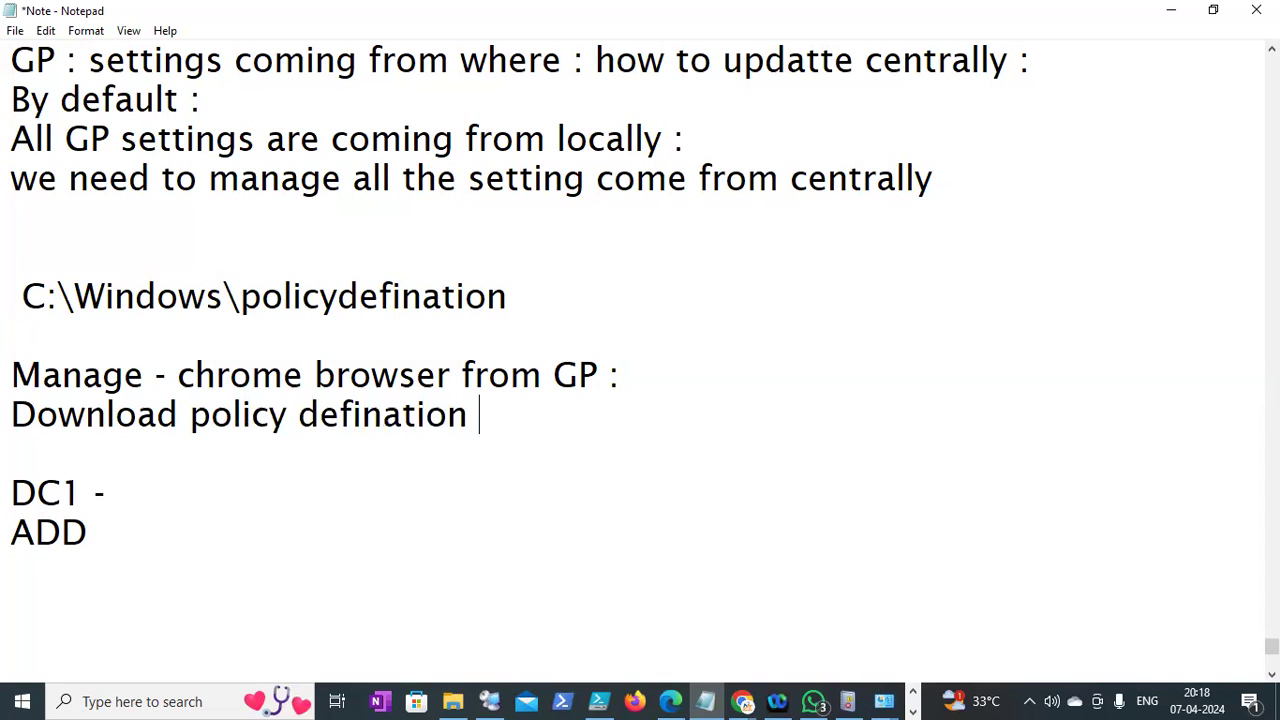
pyautogui.write('of')
pyautogui.press('BackSpace')
pyautogui.press('BackSpace')
pyautogui.write('for')
pyautogui.press('BackSpace')
pyautogui.write('chrome :')
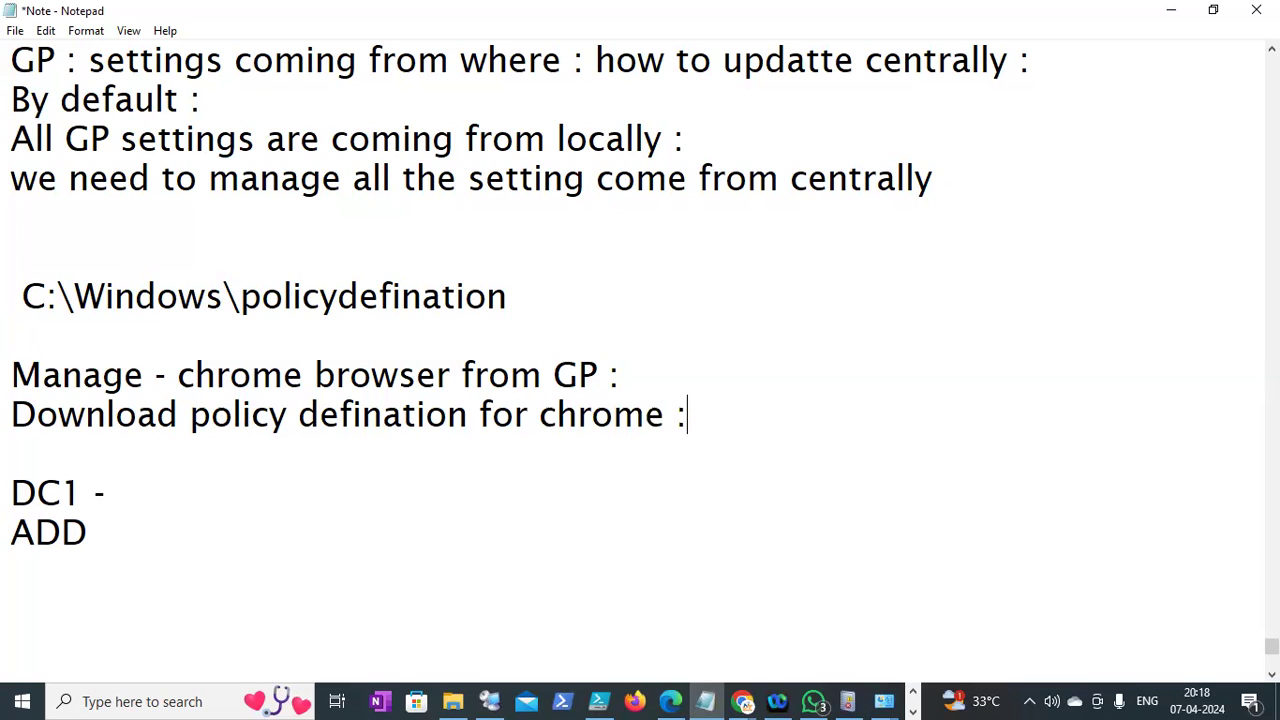
pyautogui.press('Return')
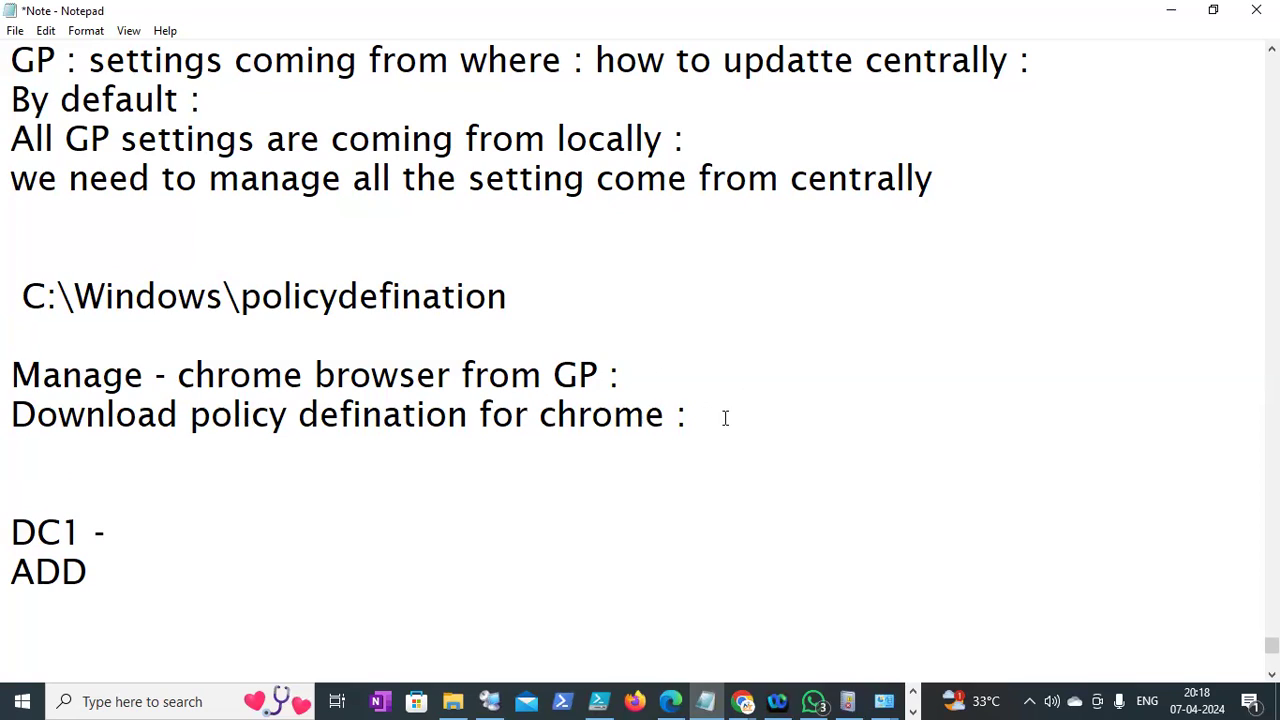
# Add the lines 'admx -configuration' and 'adml -Longuage', removing the extra 'a' typo
pyautogui.press('Return')
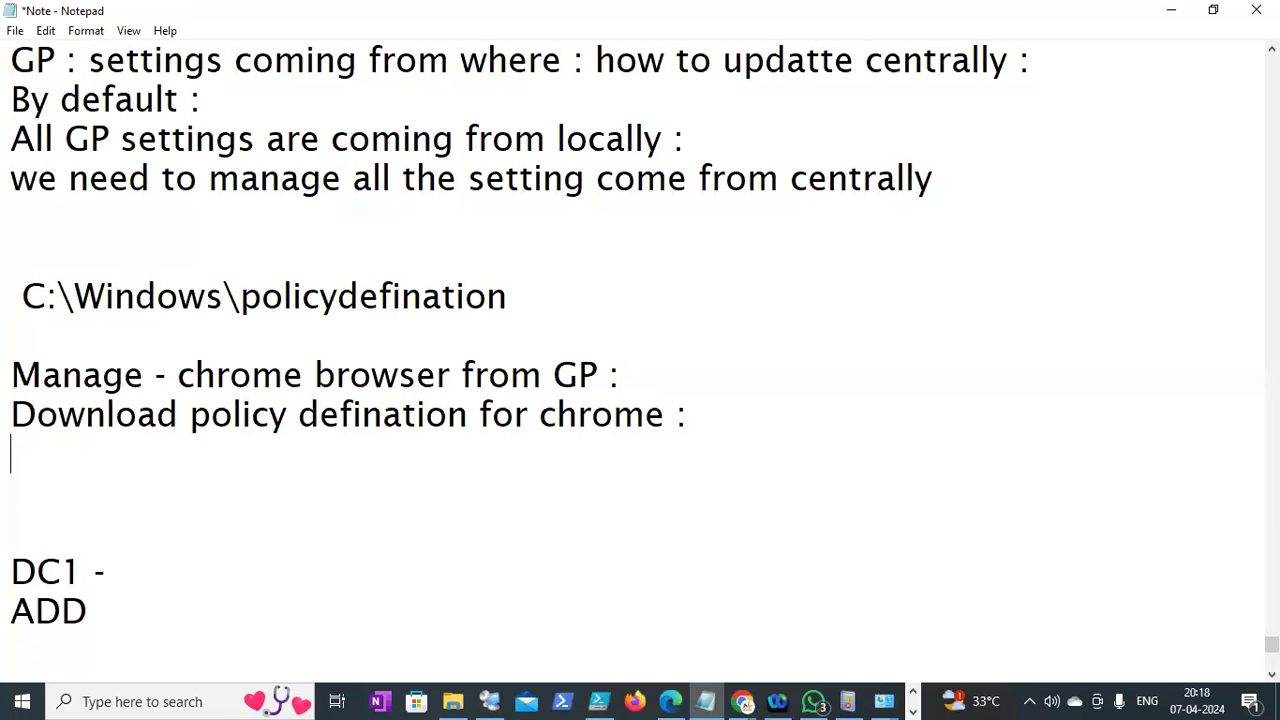
pyautogui.write('admx')
pyautogui.press('Return')
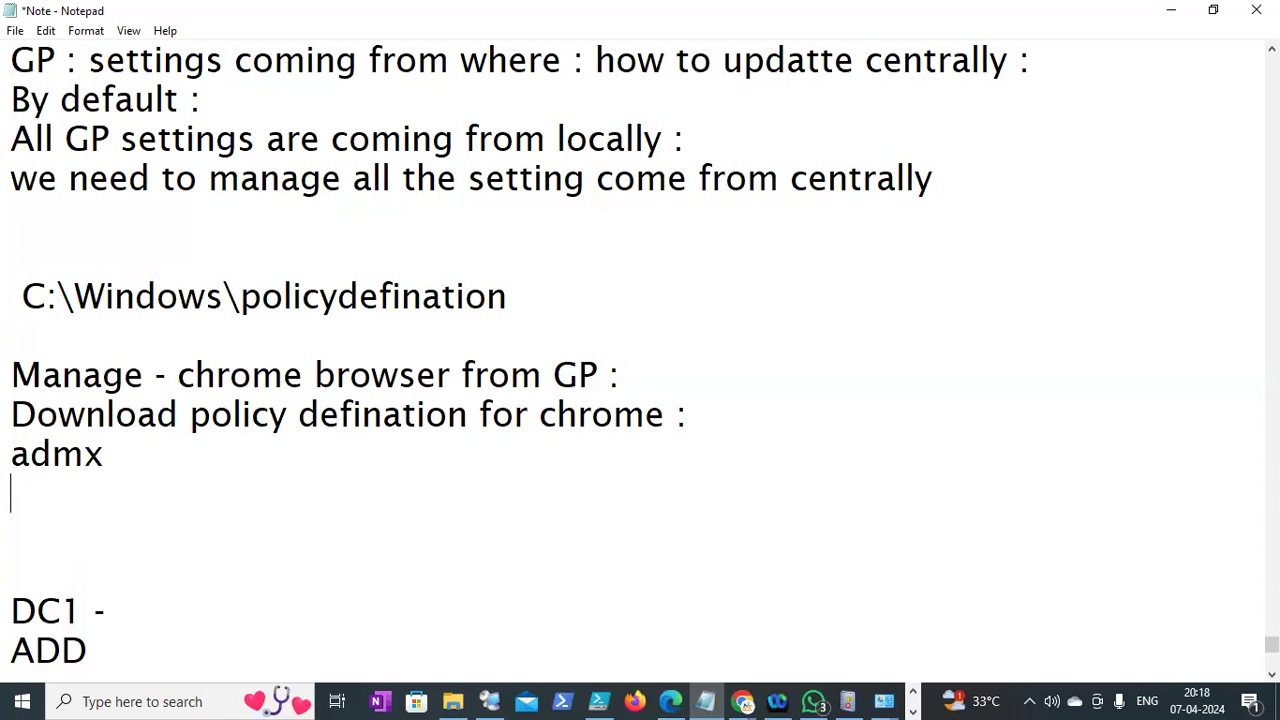
pyautogui.write('adml')
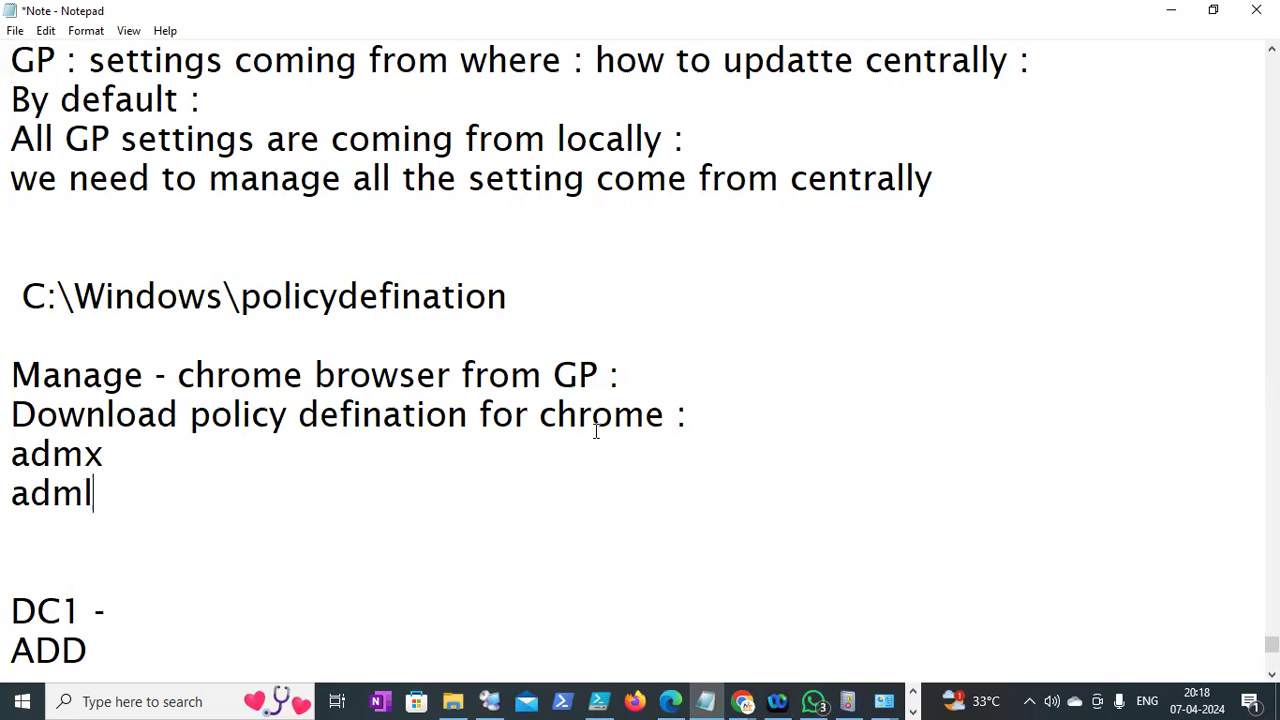
pyautogui.click(191, 468)
pyautogui.write('-configur')
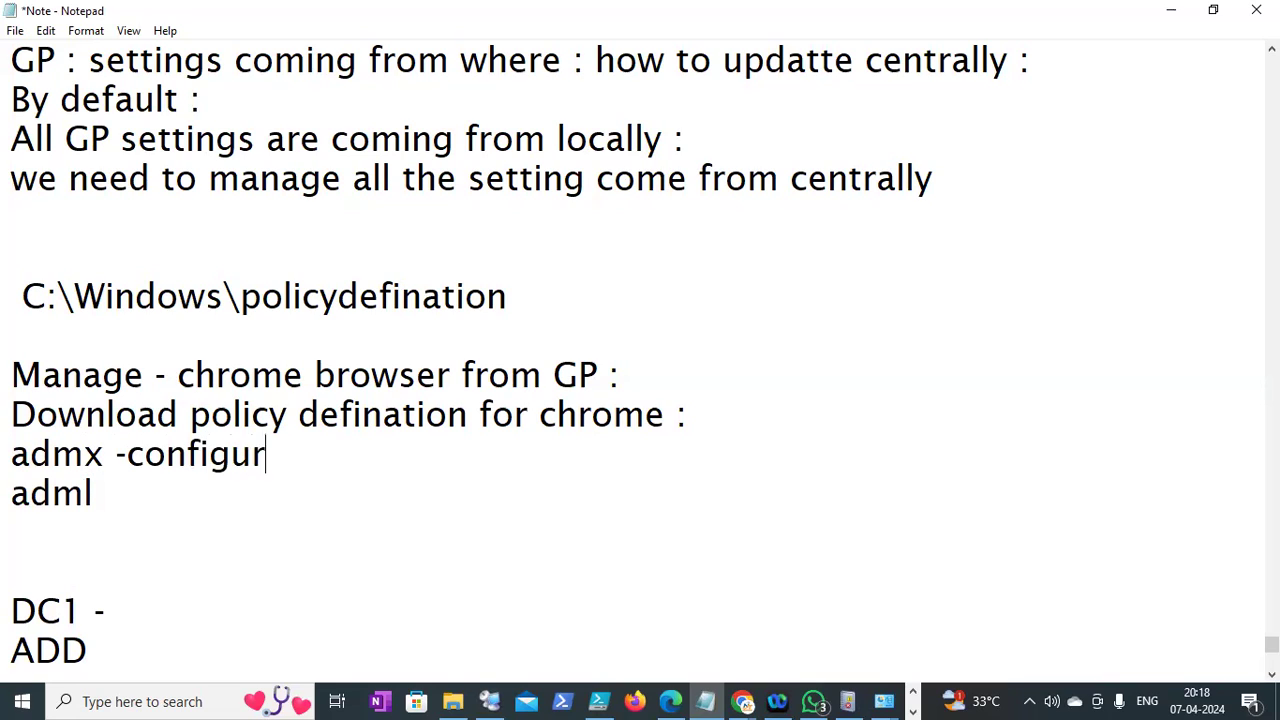
pyautogui.write('ation')
pyautogui.press('Down')
pyautogui.write('-Loanguage')
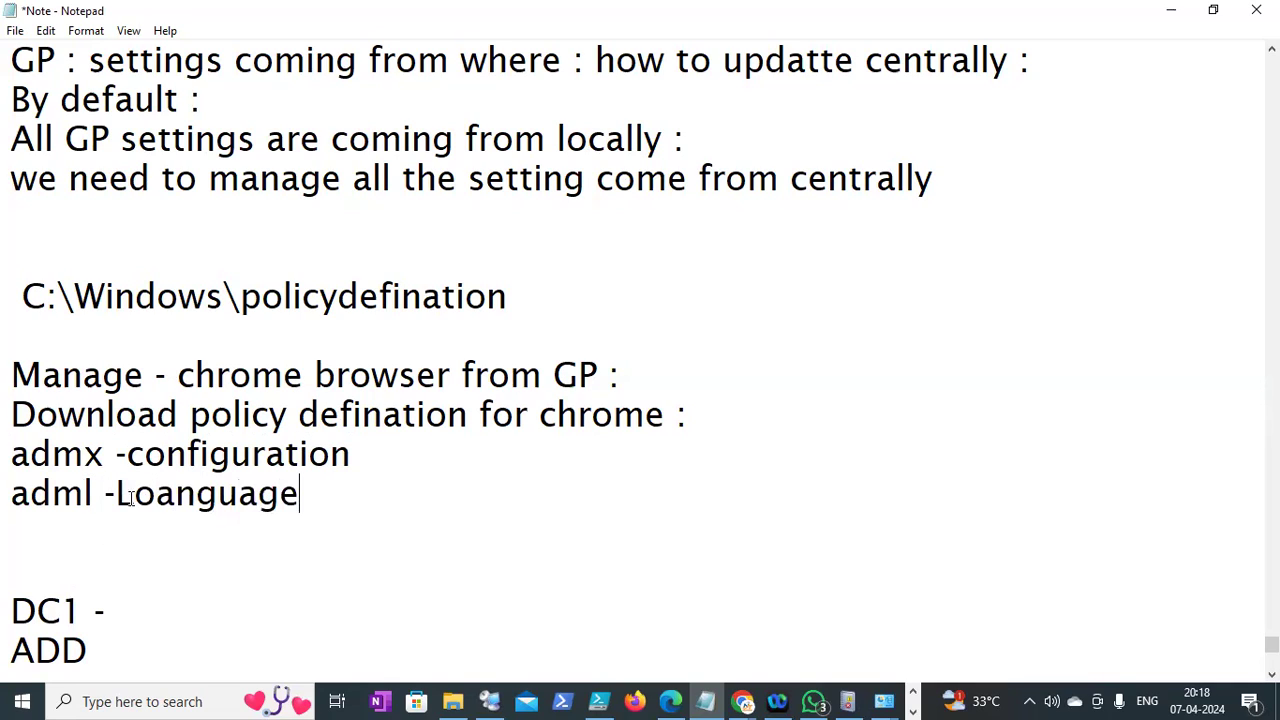
pyautogui.click(171, 635)
pyautogui.click(180, 512)
pyautogui.press('BackSpace')
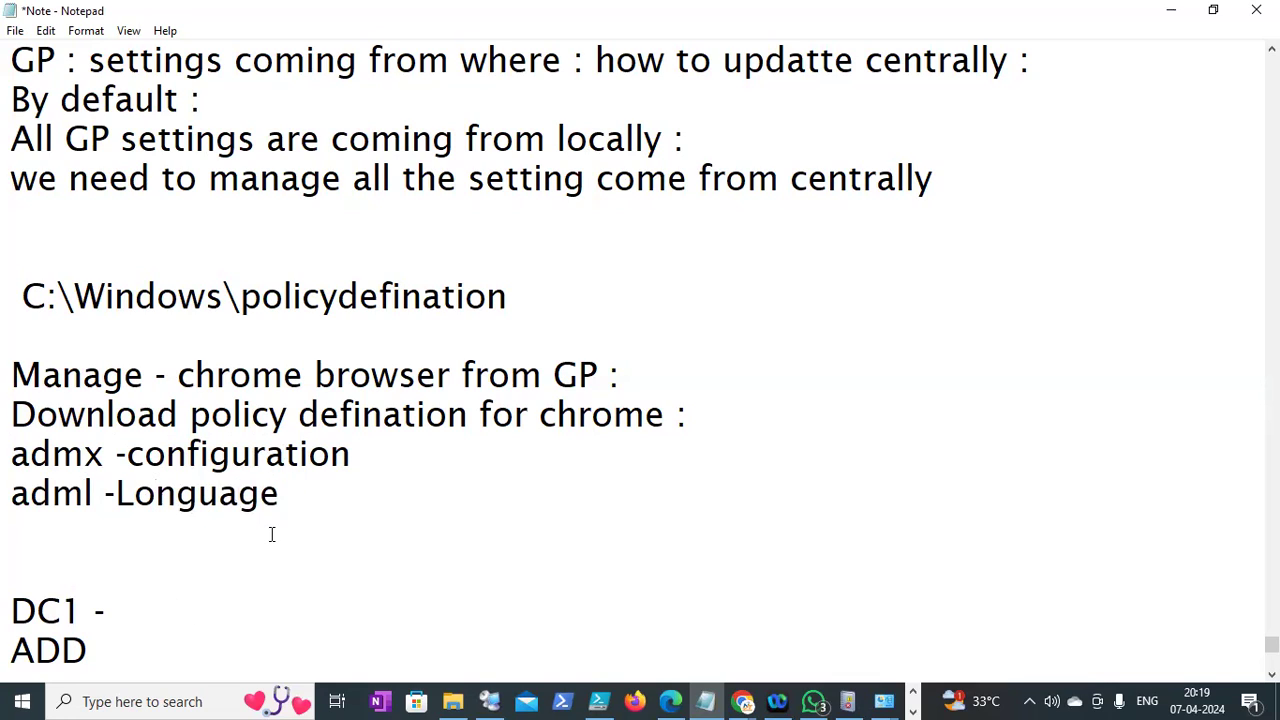
pyautogui.click(211, 622)
# Add 'copy these file' followed by 'c:\windows\policydefination - > admx'
pyautogui.click(374, 522)
pyautogui.press('Return')
pyautogui.write('copy the')
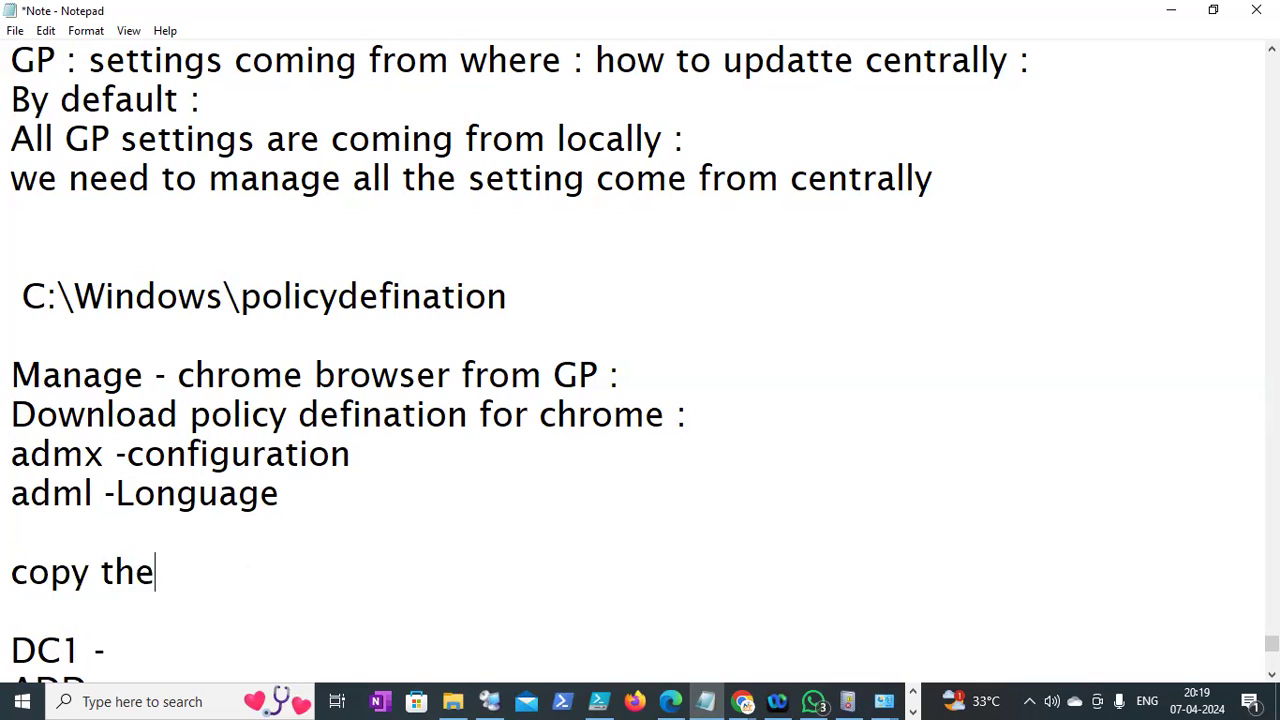
pyautogui.write('se file')
pyautogui.press('Return')
pyautogui.write('c:\\')
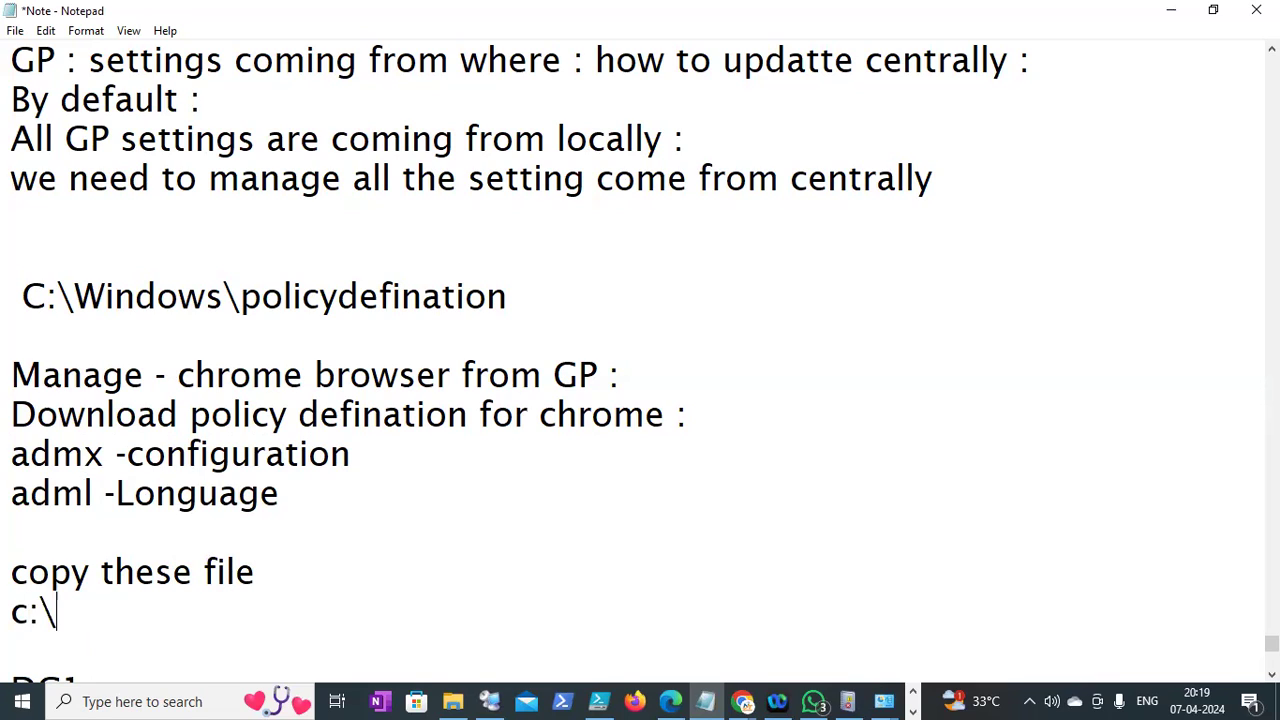
pyautogui.write('windows')
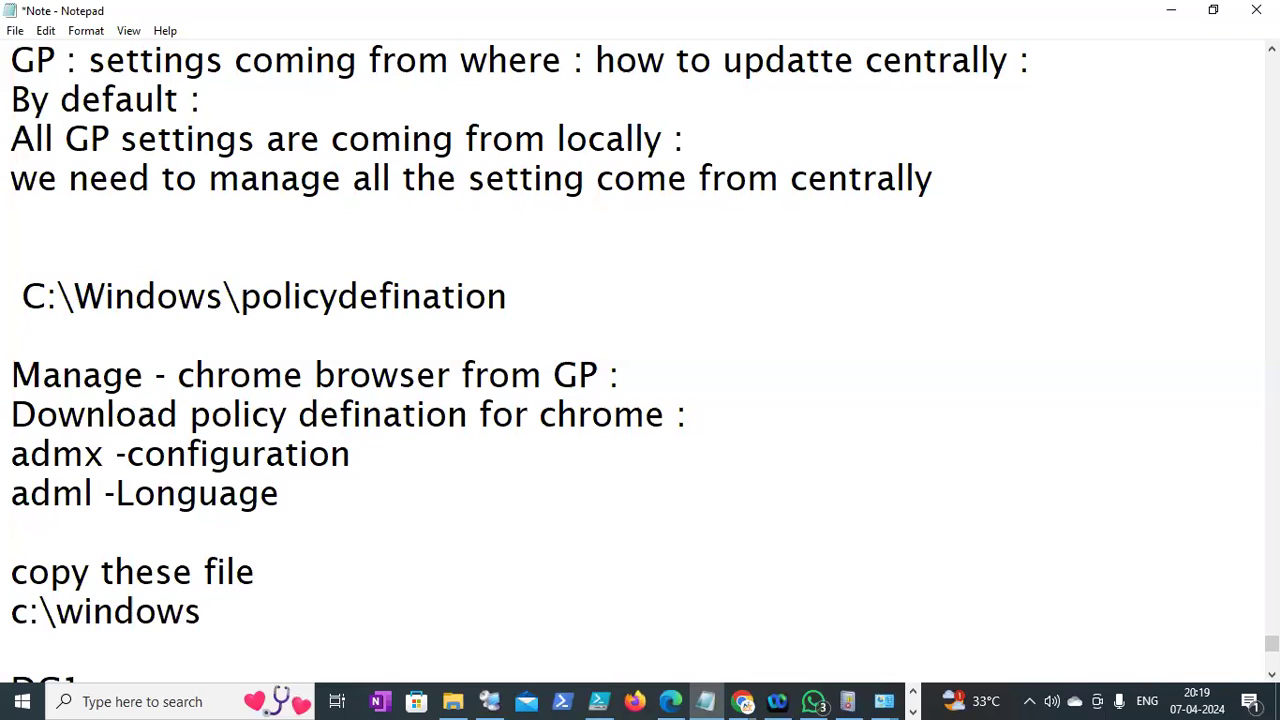
pyautogui.write('\\policy')
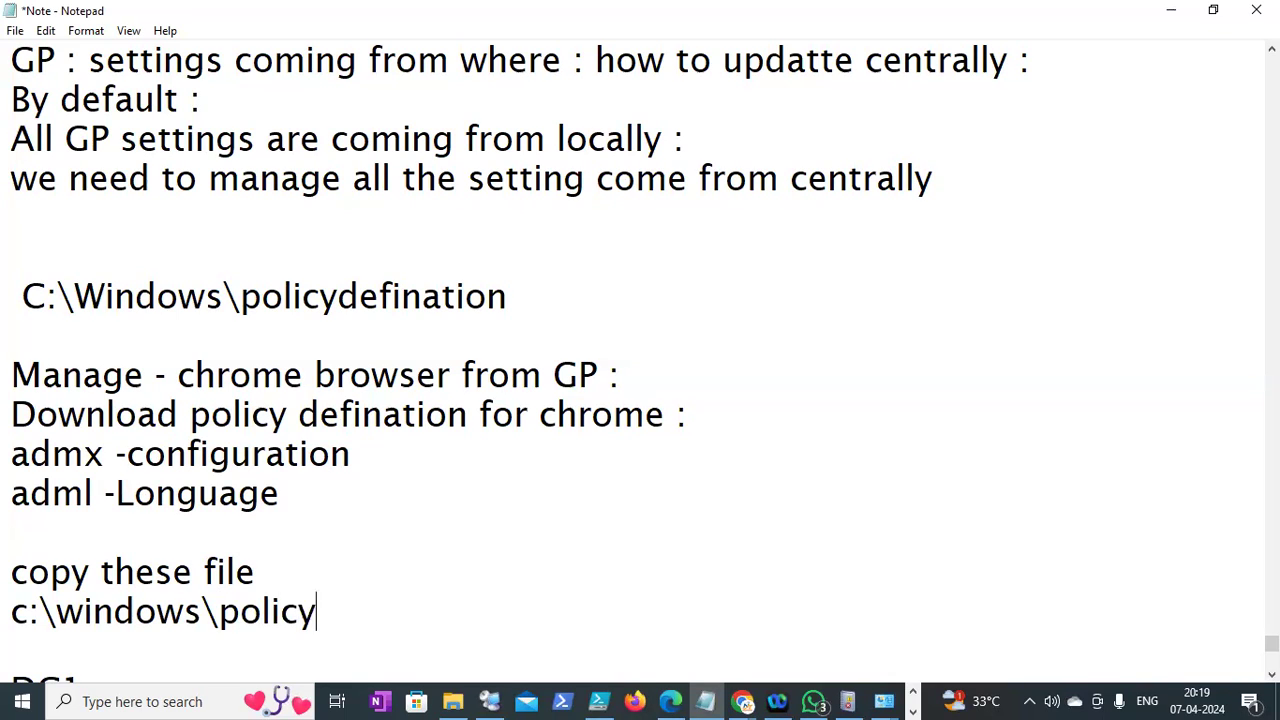
pyautogui.write('defination - > a')
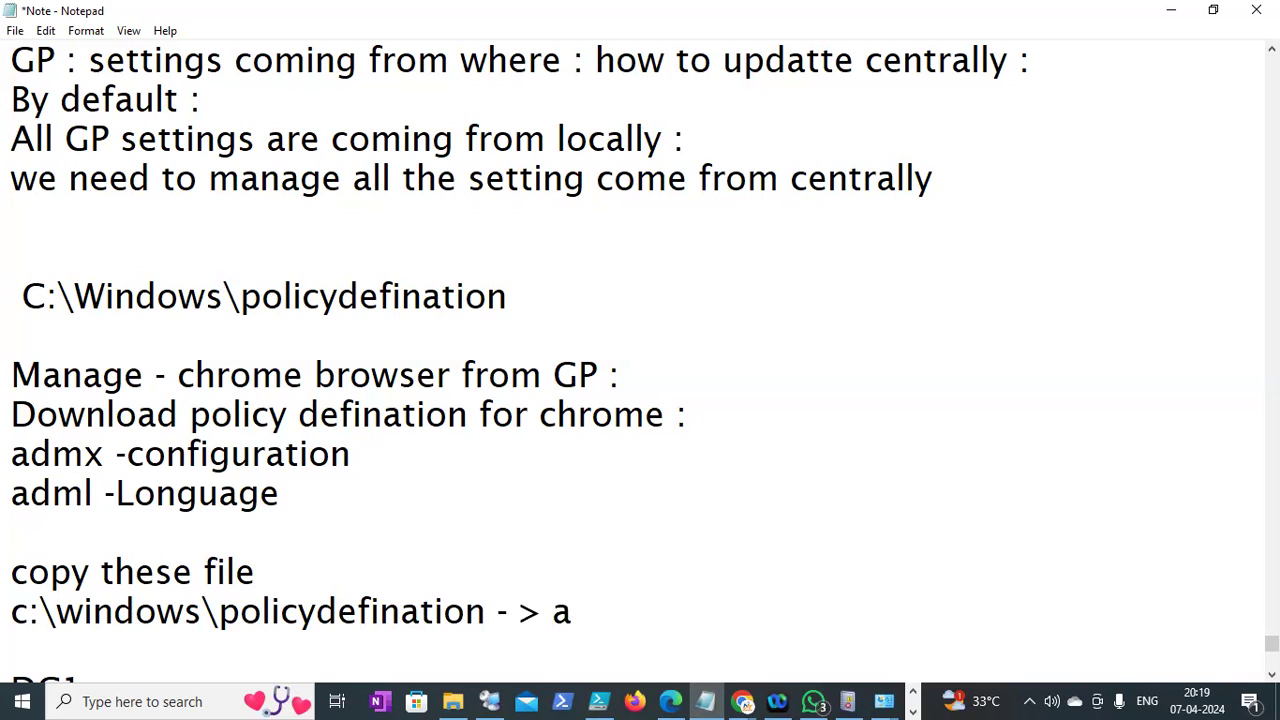
pyautogui.write('dmg')
pyautogui.press('BackSpace')
pyautogui.write('x')
pyautogui.press('Return')
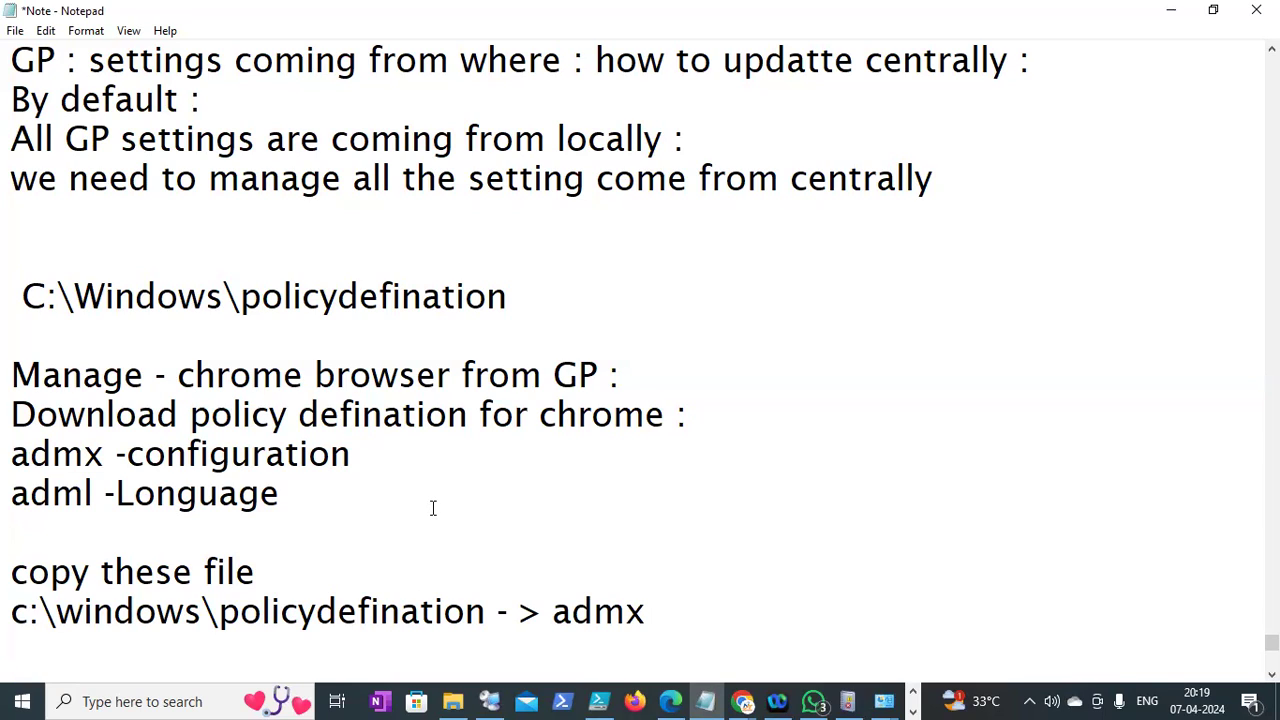
# Reuse the copied path on the next line as 'c:\windows\policydefination\eu -> adml'
pyautogui.moveTo(500, 610); pyautogui.dragTo(12, 600)
pyautogui.hotkey('ctrl', 'c')
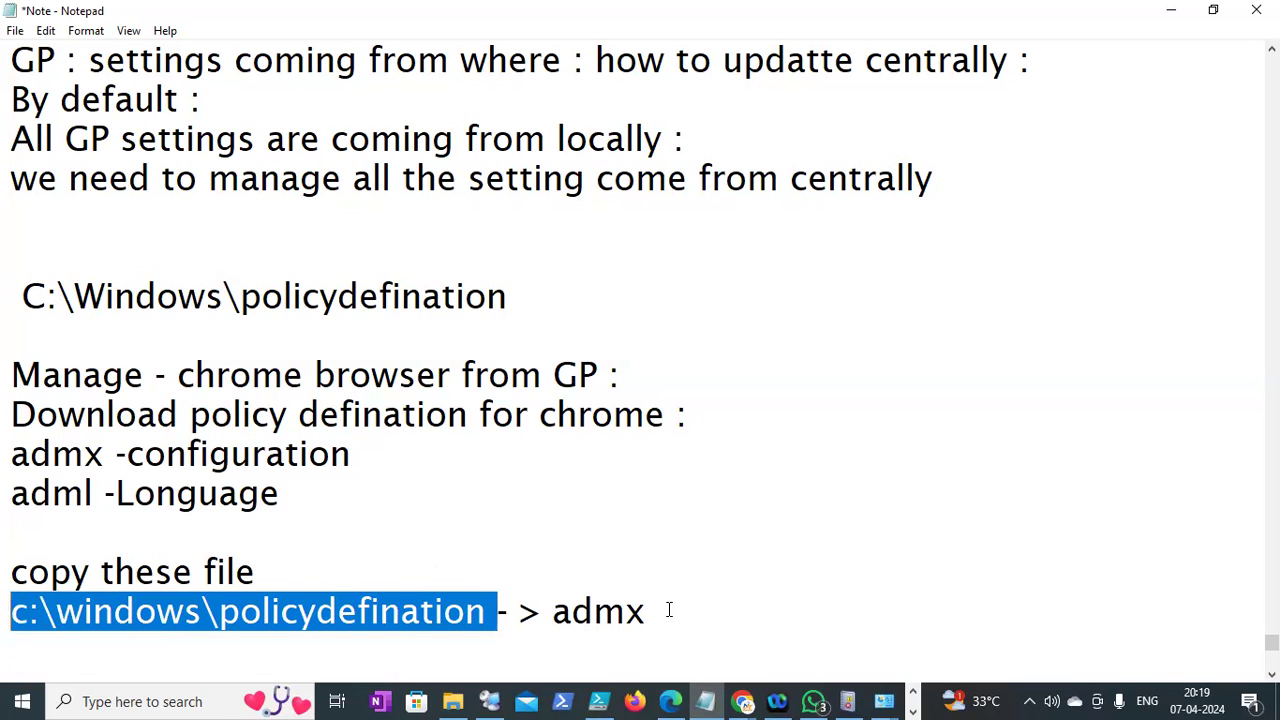
pyautogui.press('Down')
pyautogui.hotkey('ctrl', 'v')
pyautogui.write('\\')
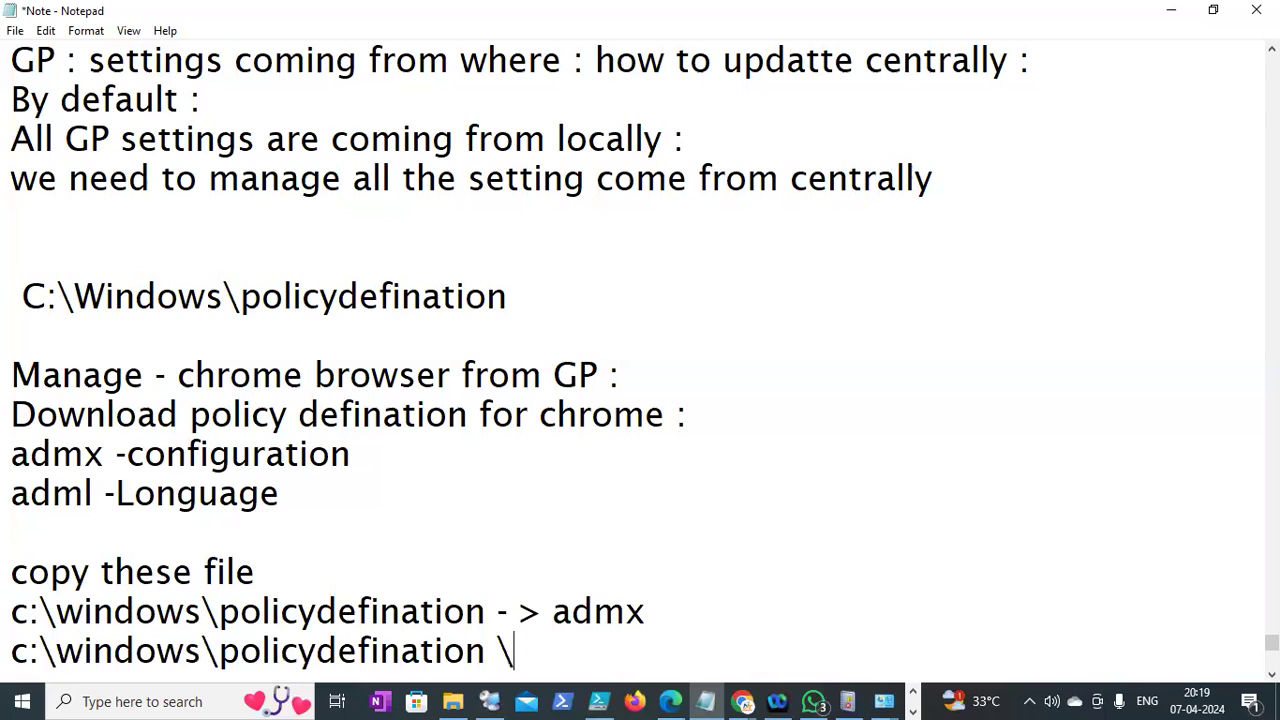
pyautogui.write('eu -> adml')
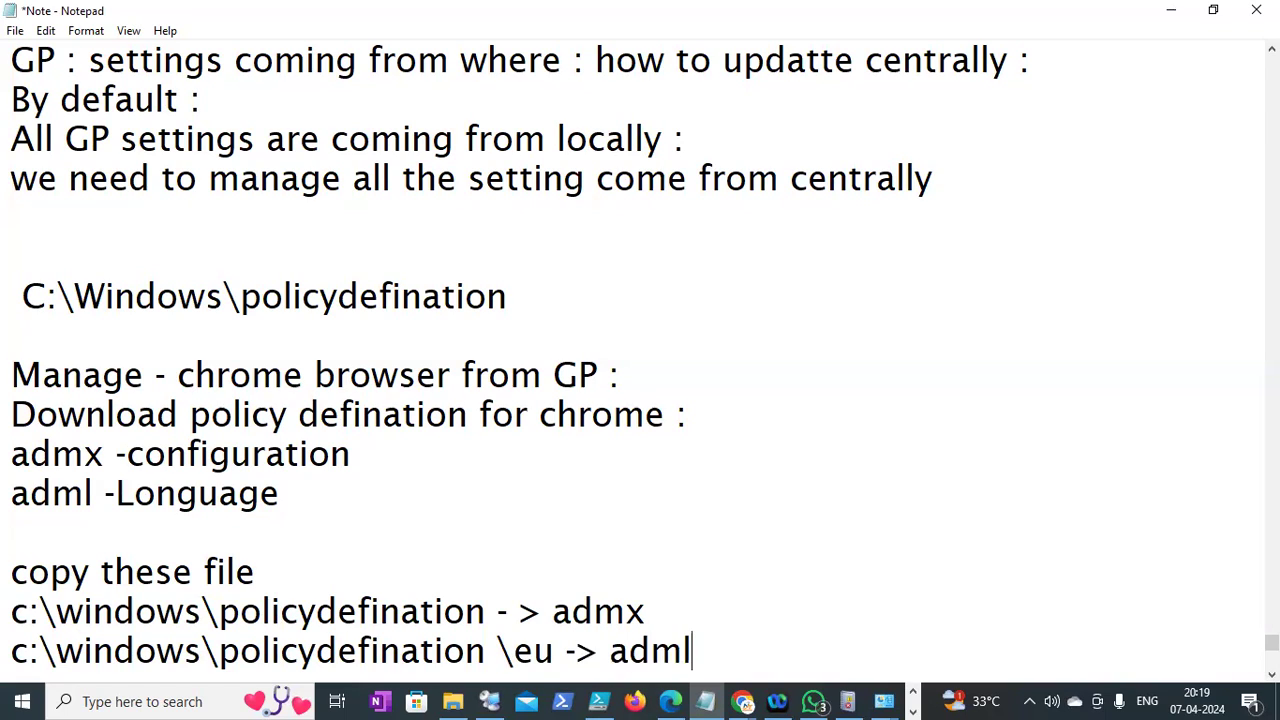
pyautogui.press('Return')
pyautogui.press('Return')
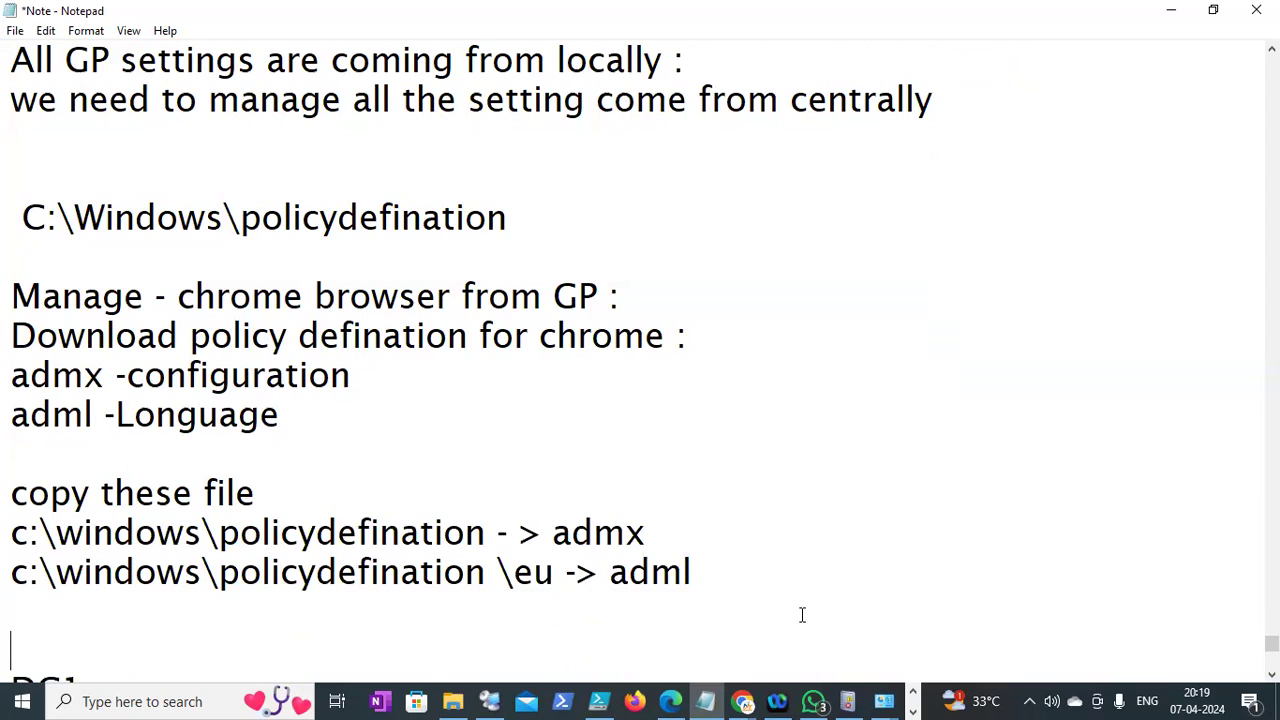
pyautogui.click(714, 578)
pyautogui.press('Down')
pyautogui.press('Down')
pyautogui.press('Down')
pyautogui.press('Down')
pyautogui.press('Down')
pyautogui.press('Down')
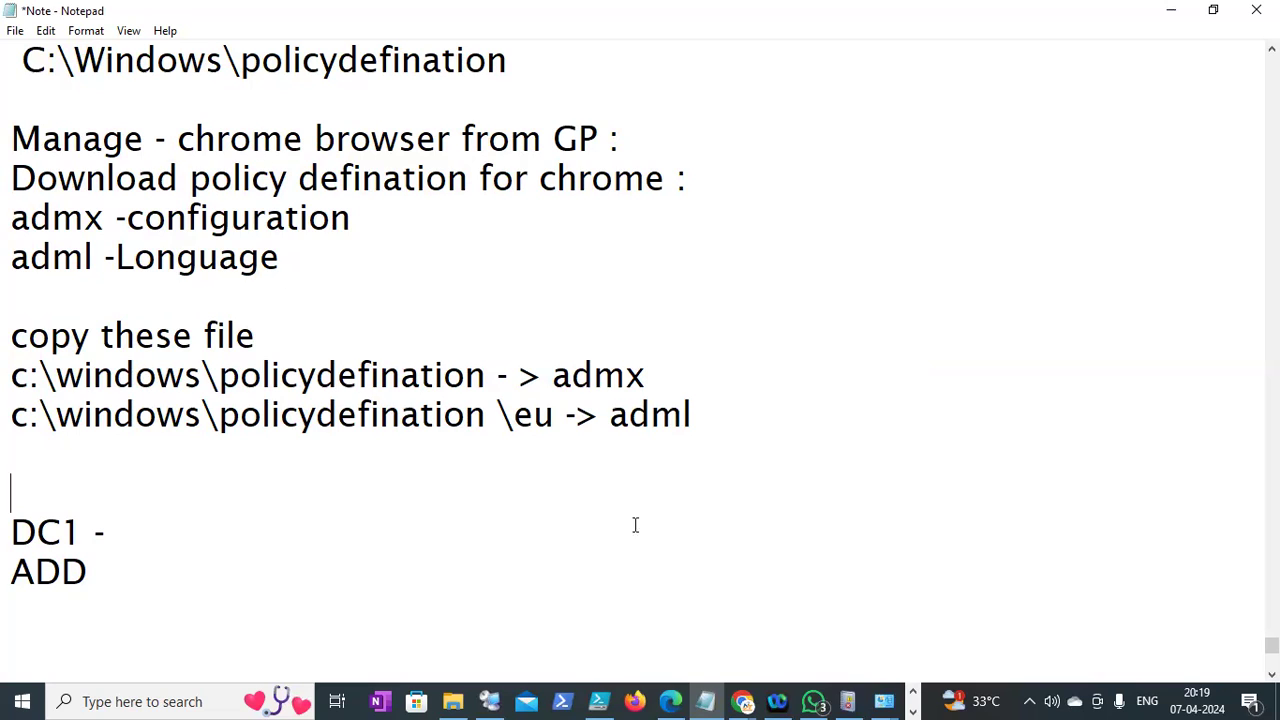
# Copy dc1's external IP 34.80.164.107 from the Google Cloud VM instances list, then return to RDCMan
pyautogui.click(743, 700)
pyautogui.click(482, 590)
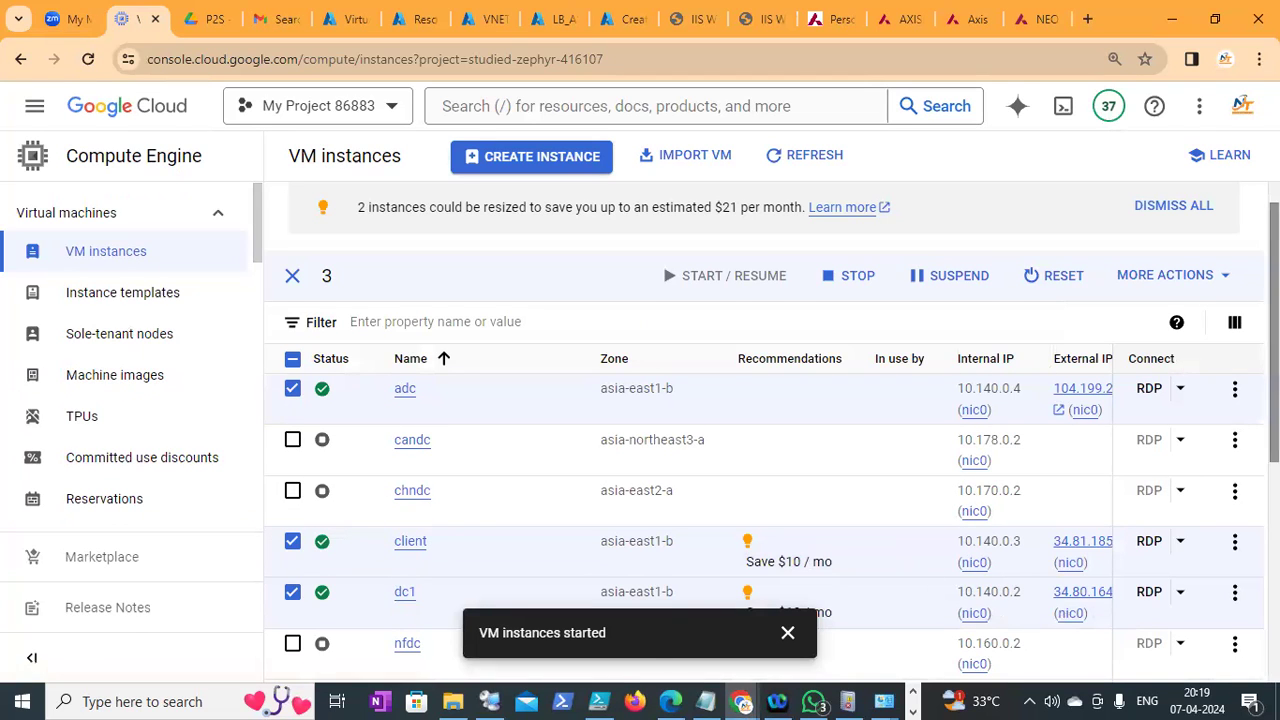
pyautogui.scroll(-2, 1110, 610)
pyautogui.scroll(-2, 1150, 430)
pyautogui.moveTo(1128, 433); pyautogui.dragTo(1224, 433)
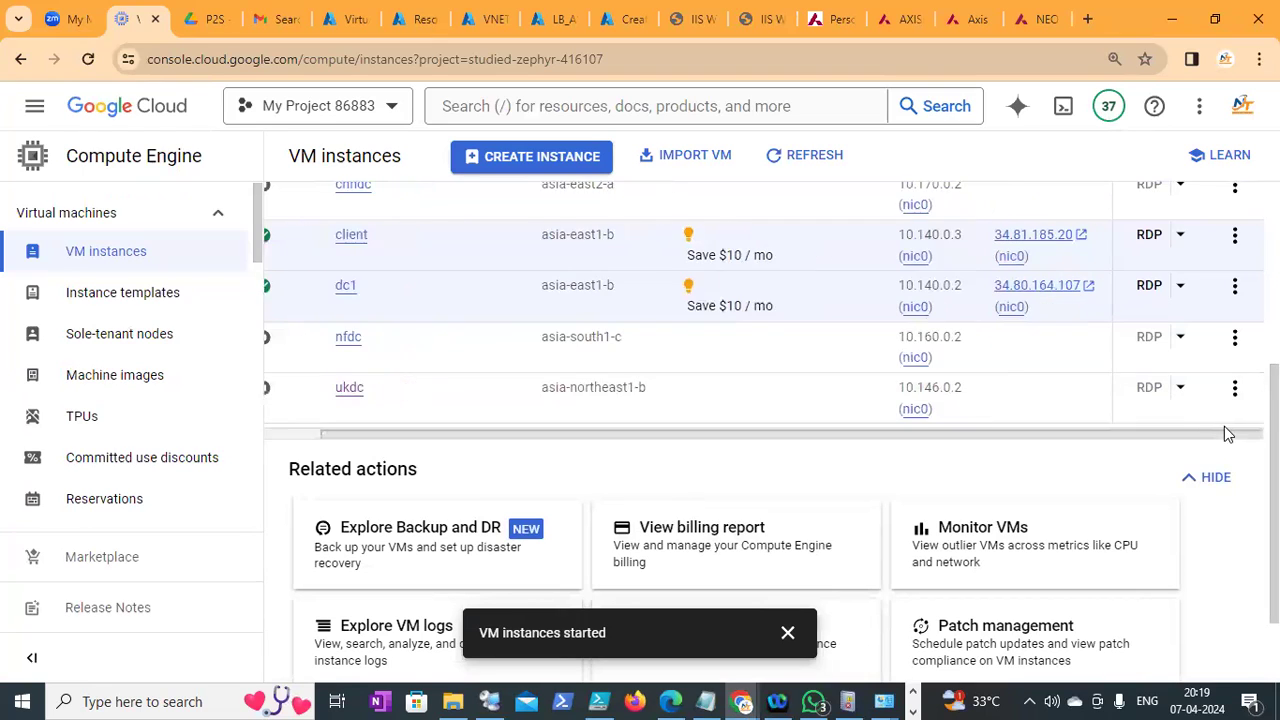
pyautogui.moveTo(782, 436); pyautogui.dragTo(803, 451)
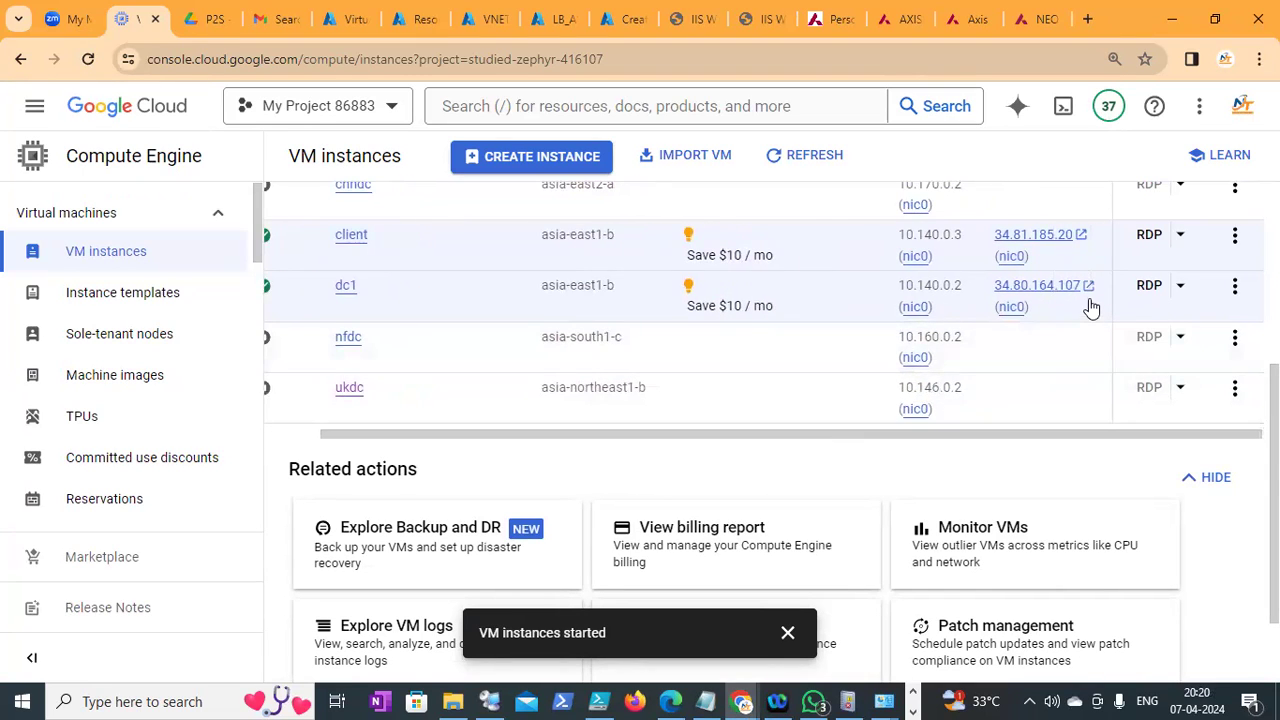
pyautogui.click(1045, 308)
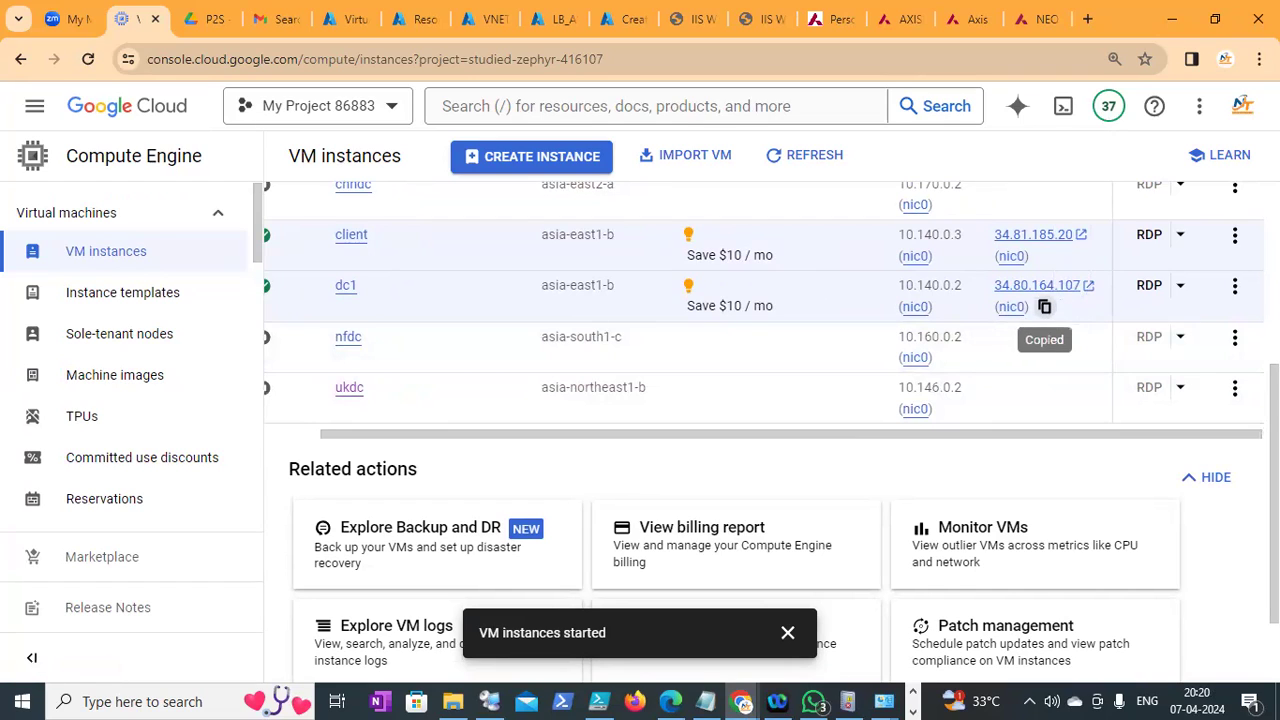
pyautogui.click(497, 700)
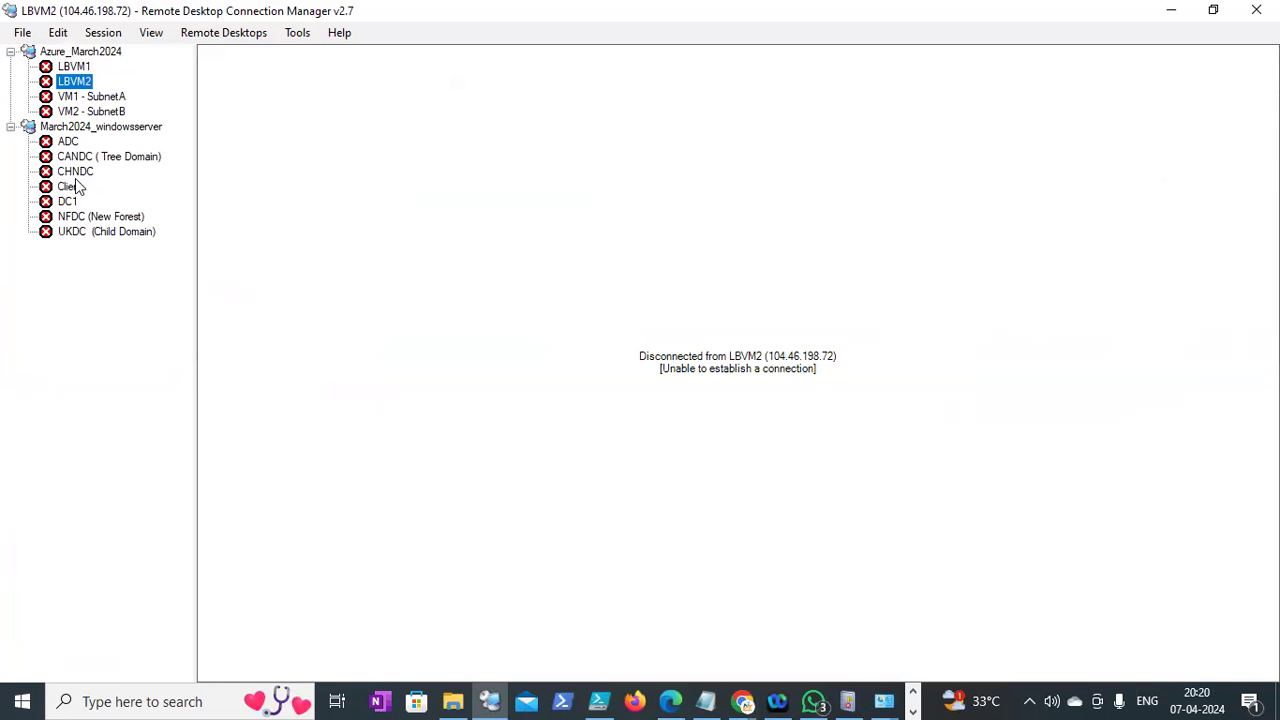
# Update the DC1 server entry's address to the copied IP 34.80.164.107
pyautogui.click(68, 202)
pyautogui.rightClick(68, 202)
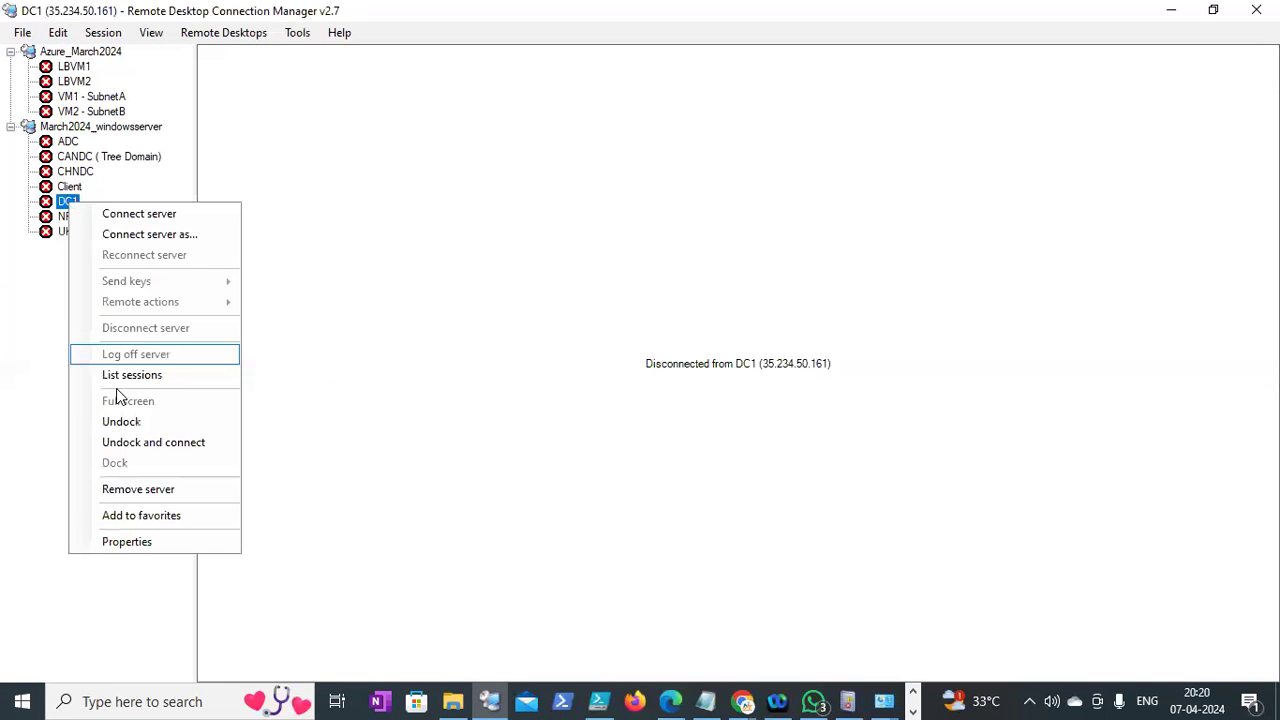
pyautogui.click(143, 543)
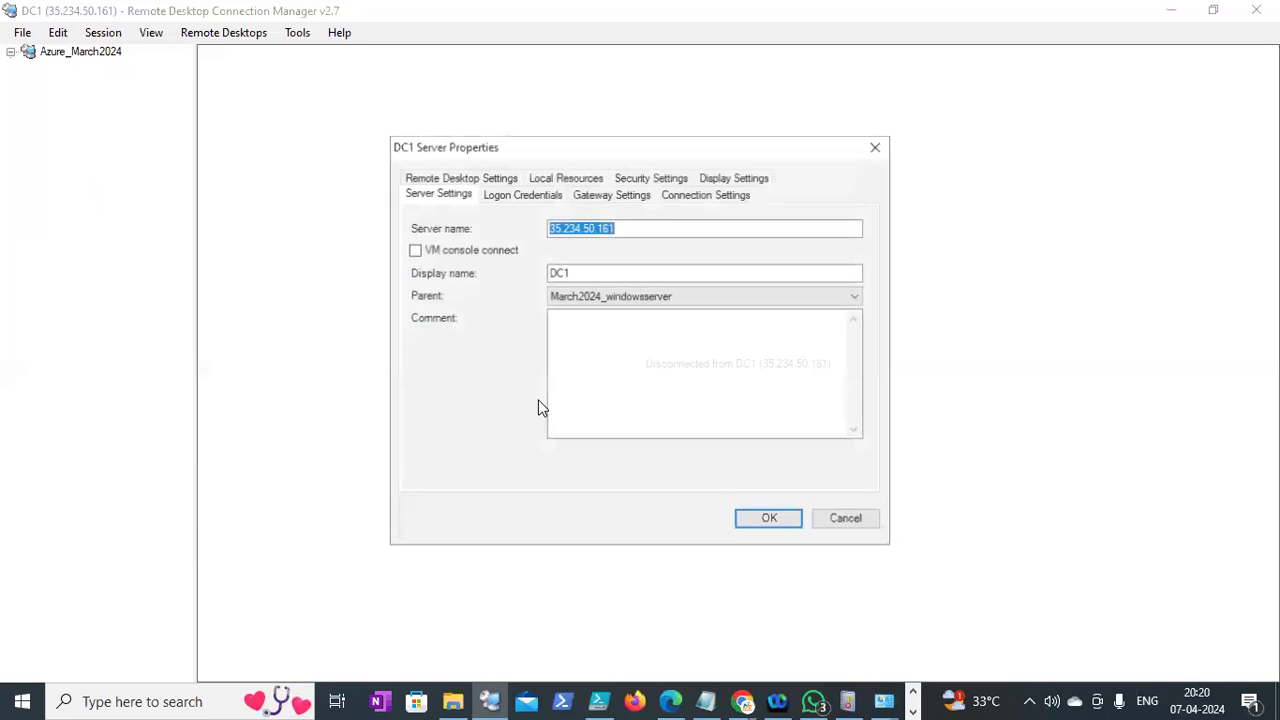
pyautogui.hotkey('ctrl', 'v')
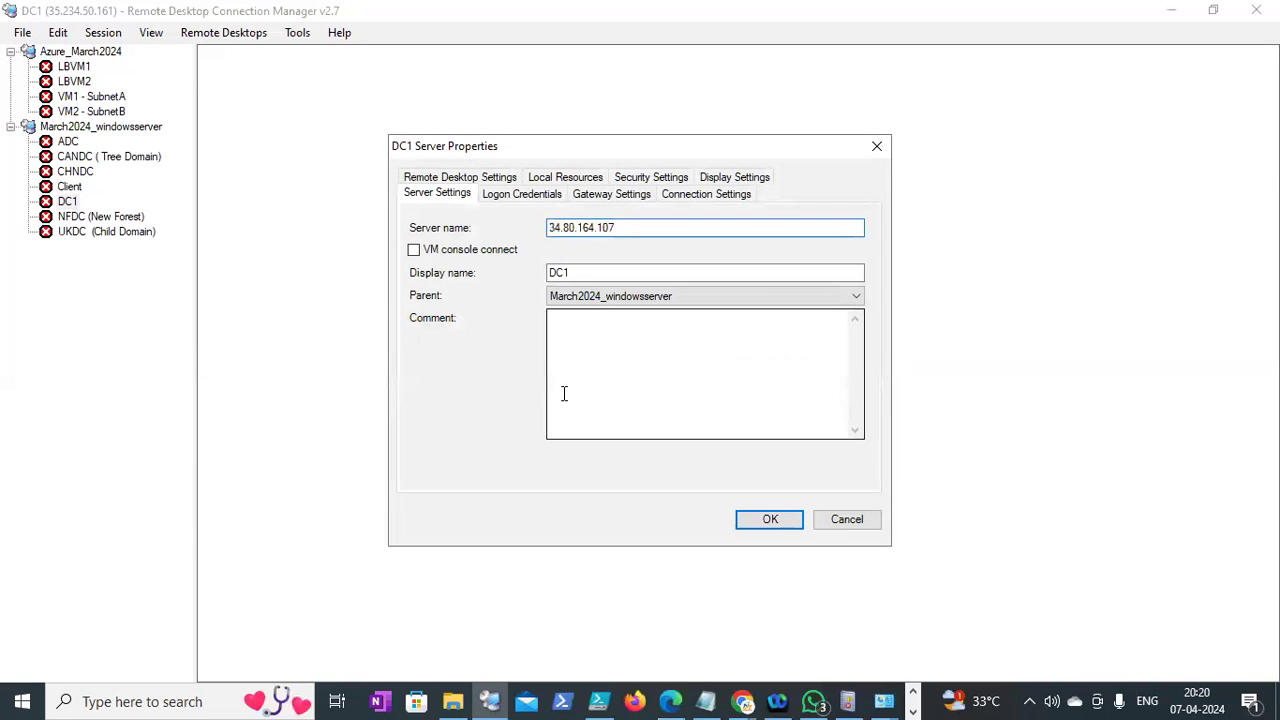
pyautogui.click(770, 520)
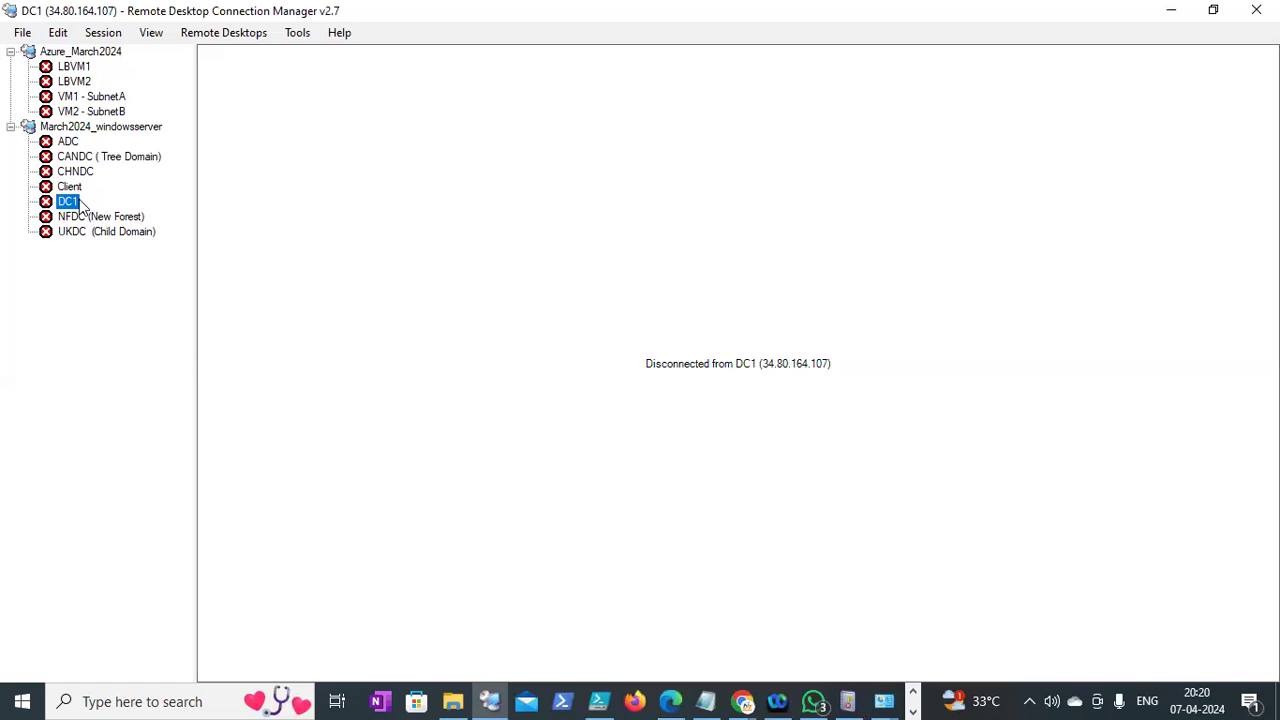
# Connect to DC1 with the domain administrator user name and password, accepting the unverified certificate
pyautogui.doubleClick(81, 204)
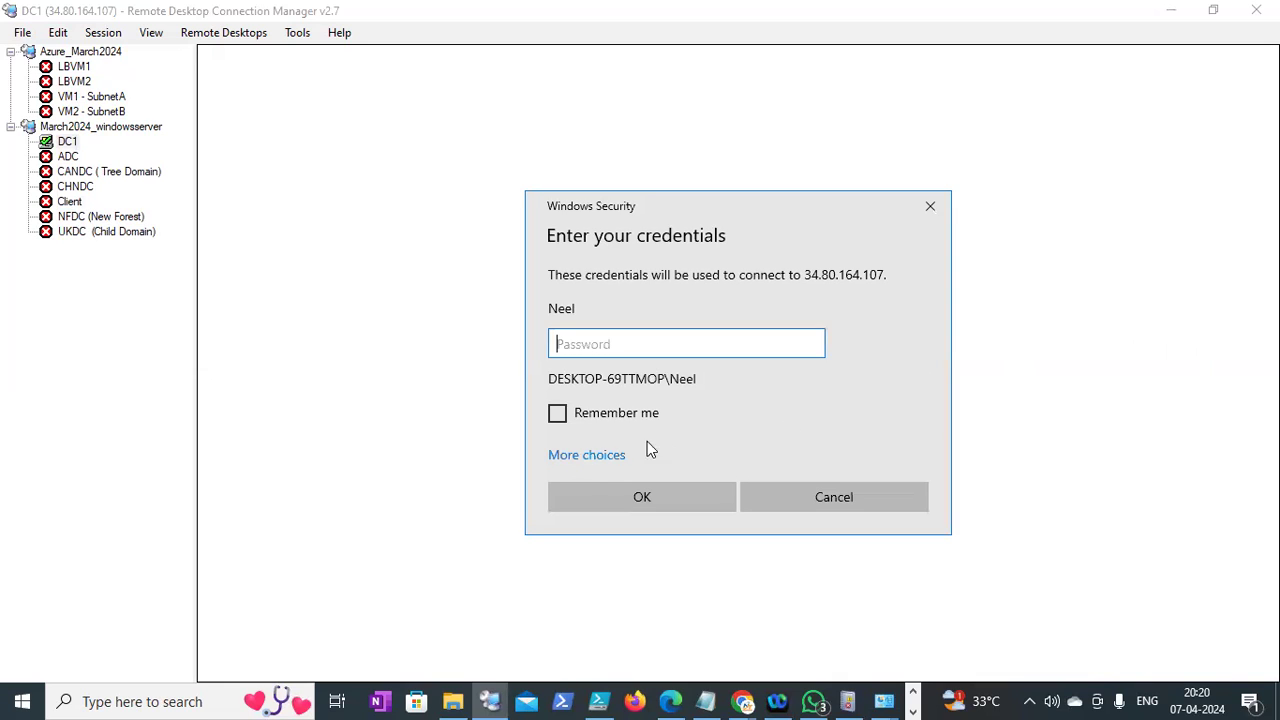
pyautogui.click(605, 456)
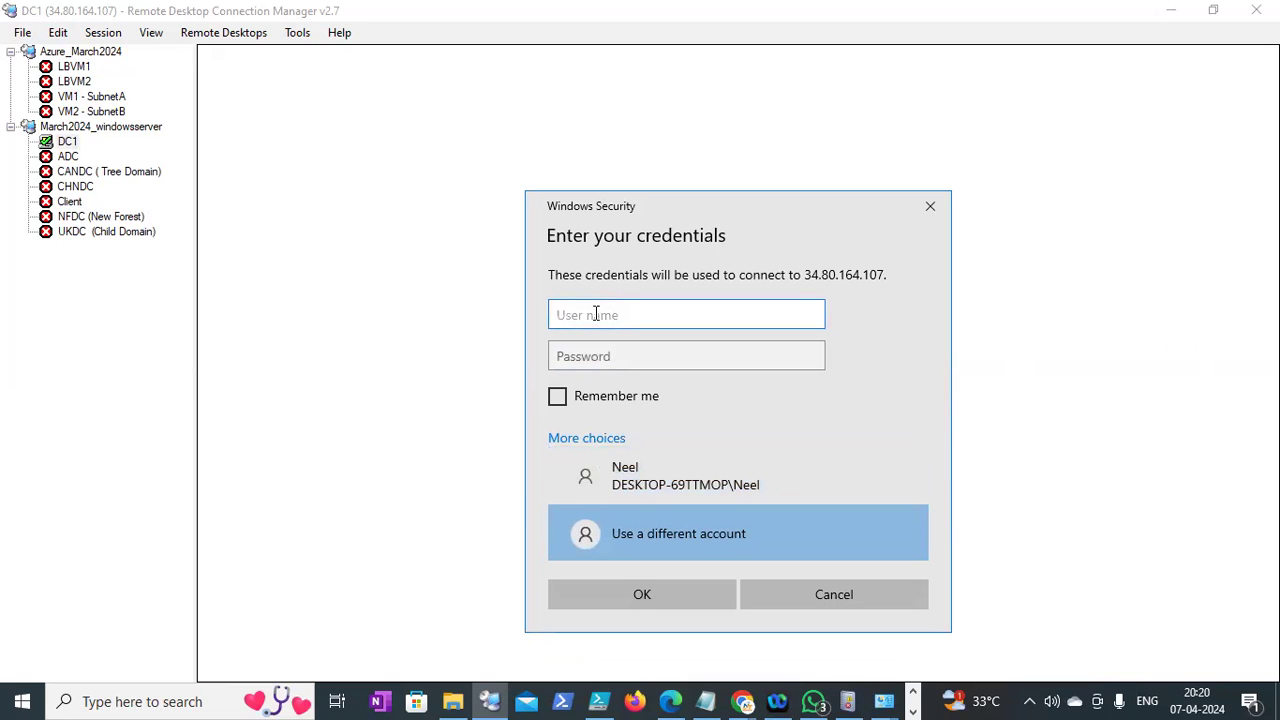
pyautogui.write('neel\\')
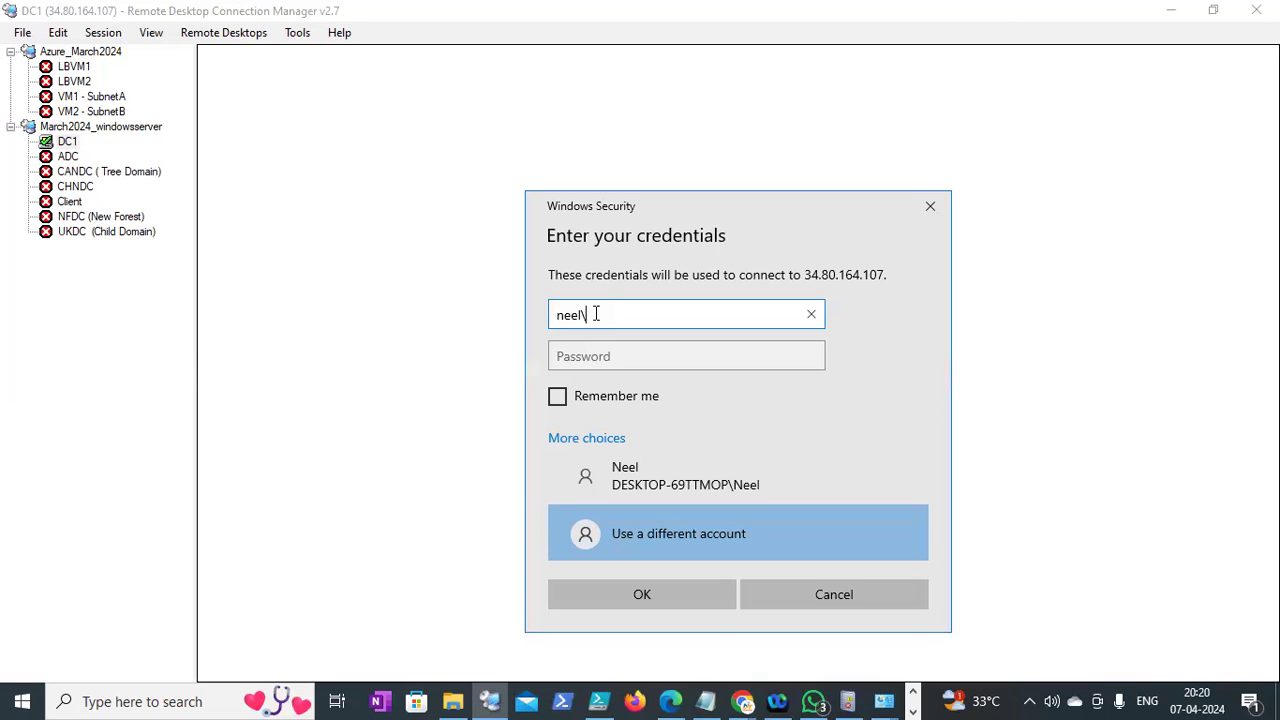
pyautogui.write('administrator')
pyautogui.press('Tab')
pyautogui.write('***')
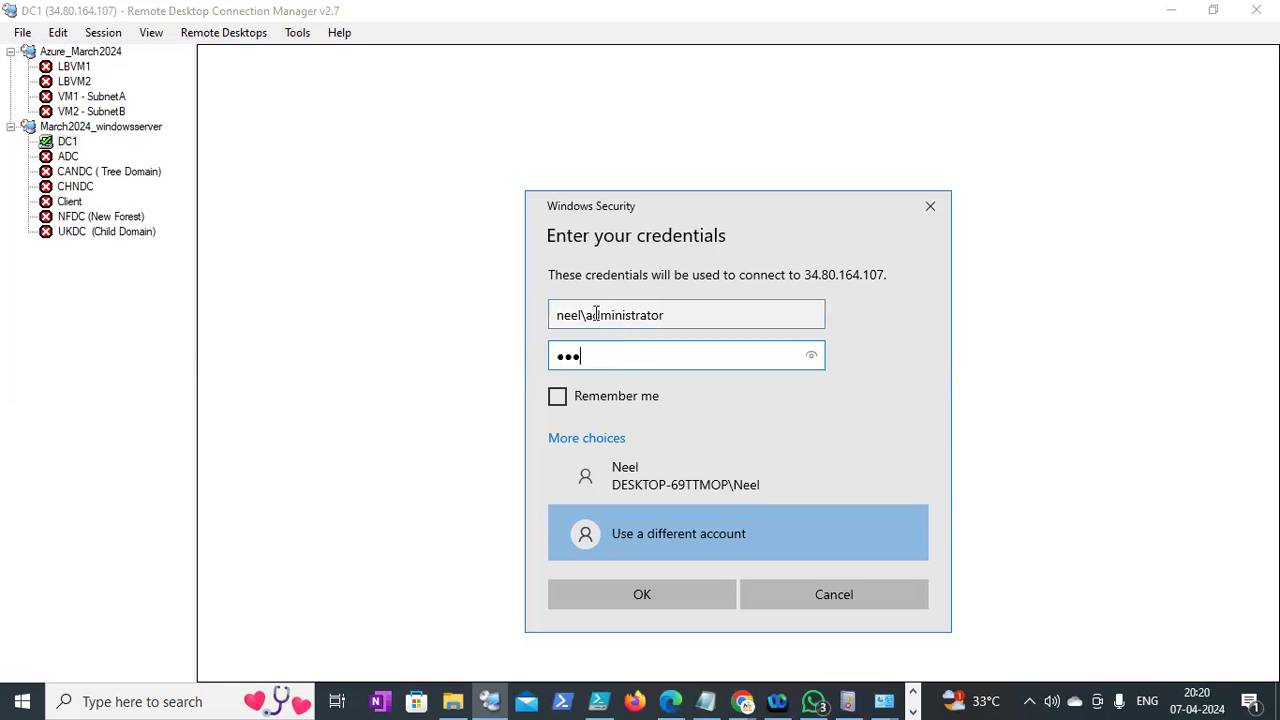
pyautogui.press('BackSpace')
pyautogui.press('BackSpace')
pyautogui.press('BackSpace')
pyautogui.press('BackSpace')
pyautogui.press('BackSpace')
pyautogui.press('BackSpace')
pyautogui.press('BackSpace')
pyautogui.write('***********')
pyautogui.press('Return')
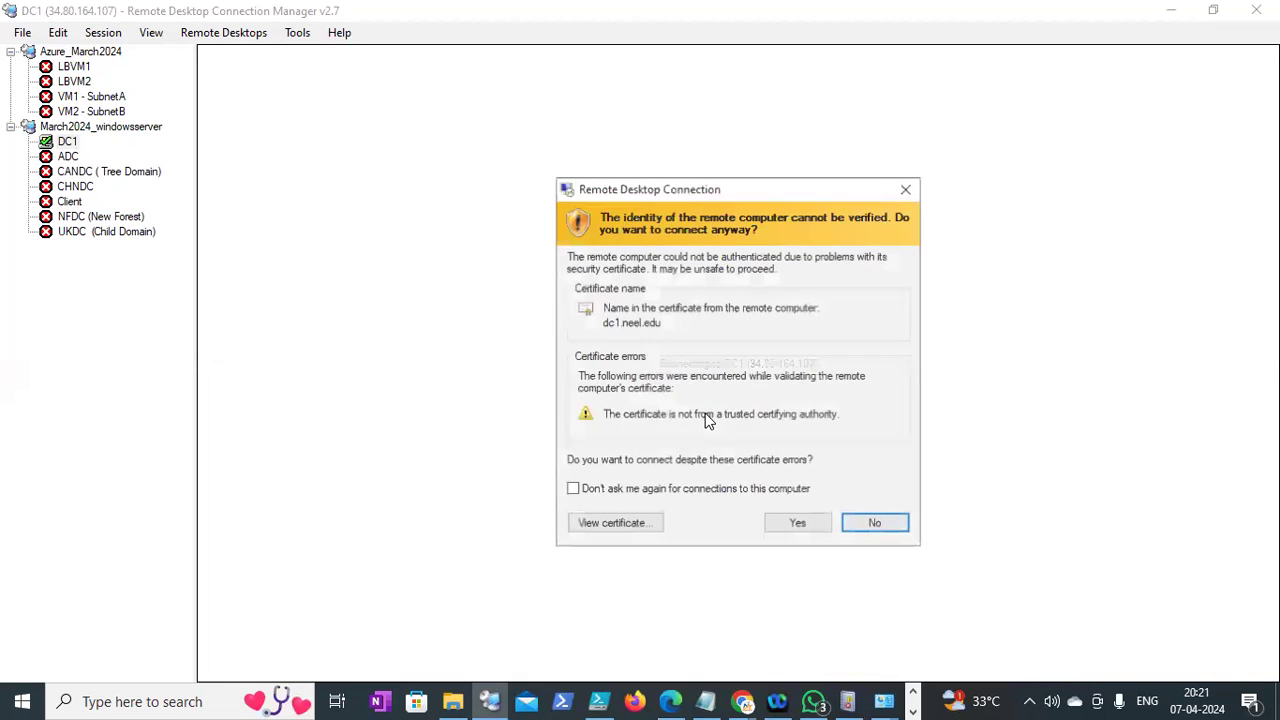
pyautogui.click(783, 520)
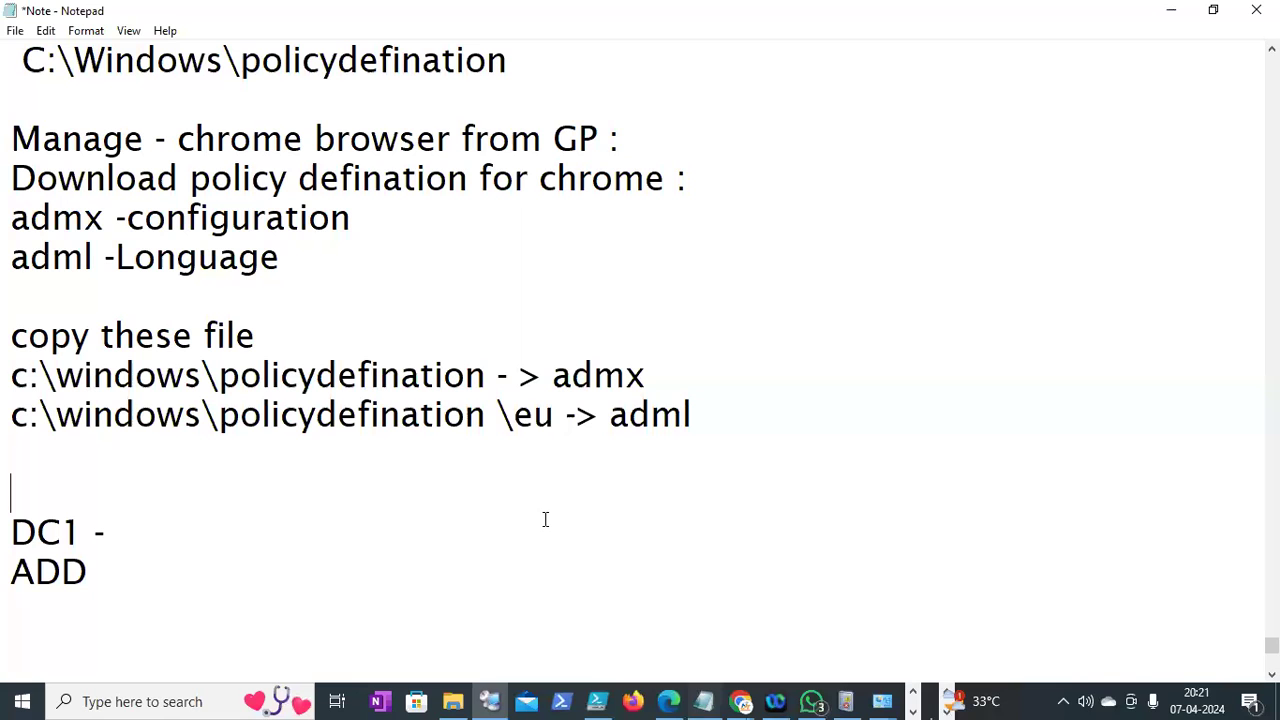
# Scroll through the Chrome policy notes and mark the 'DC1 -' line
pyautogui.click(703, 700)
pyautogui.scroll(2, 1272, 48)
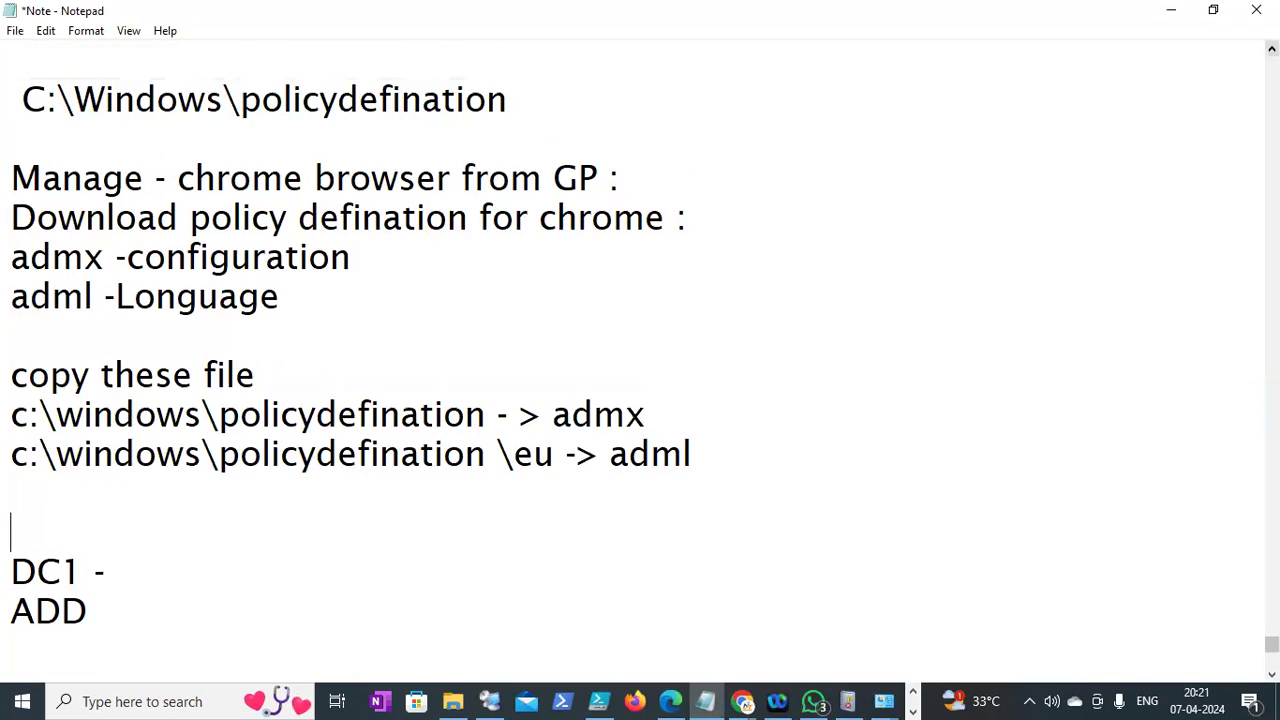
pyautogui.moveTo(10, 452); pyautogui.dragTo(543, 452)
pyautogui.scroll(4, 543, 452)
pyautogui.scroll(1, 543, 452)
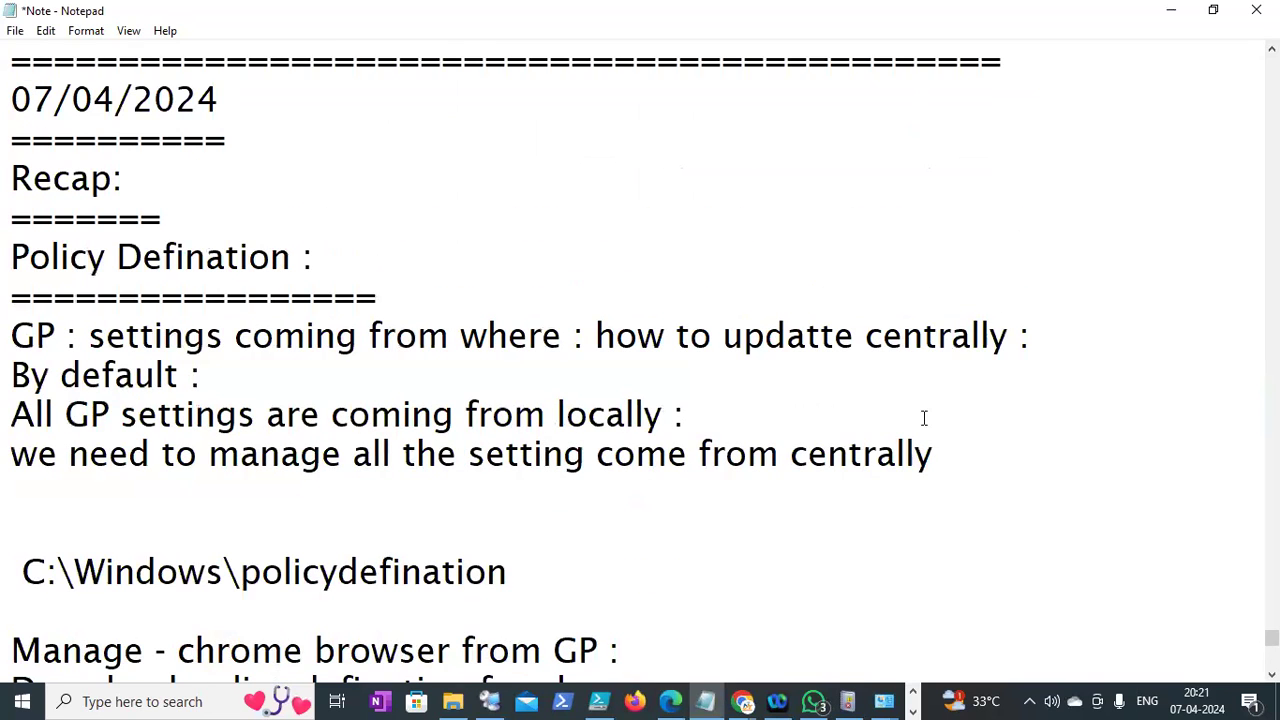
pyautogui.scroll(-2, 1271, 640)
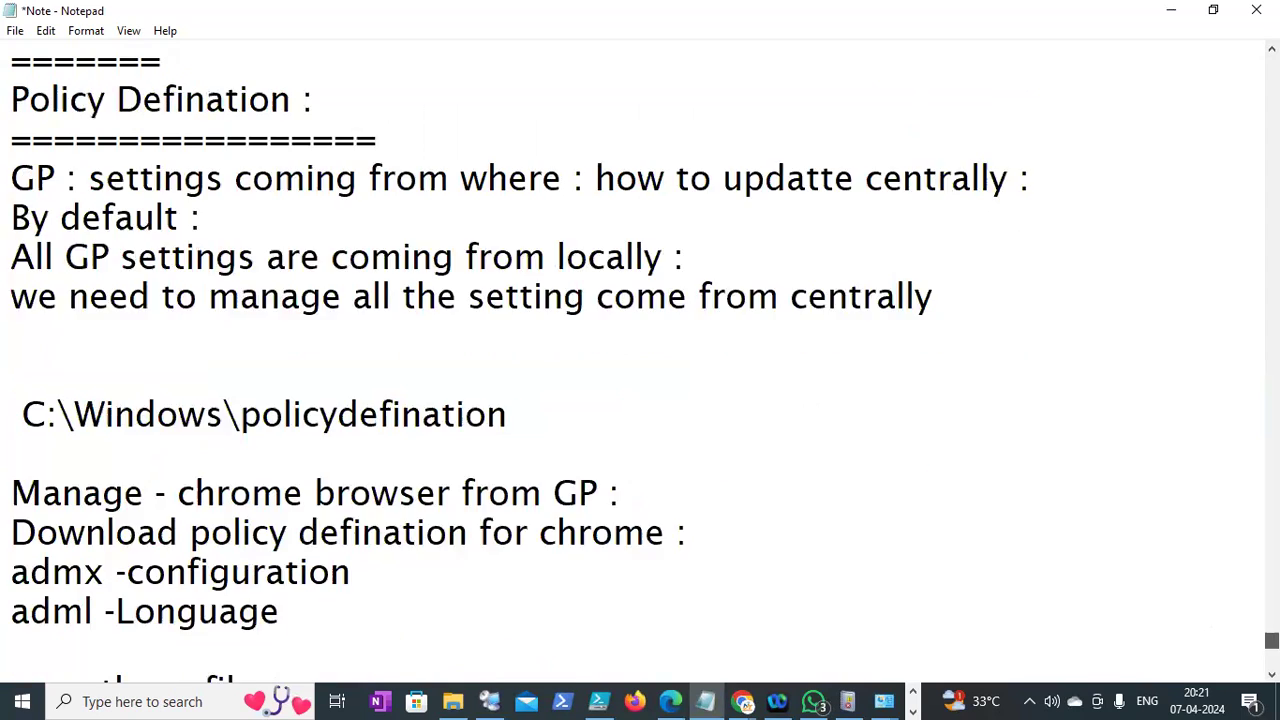
pyautogui.scroll(-2, 1271, 640)
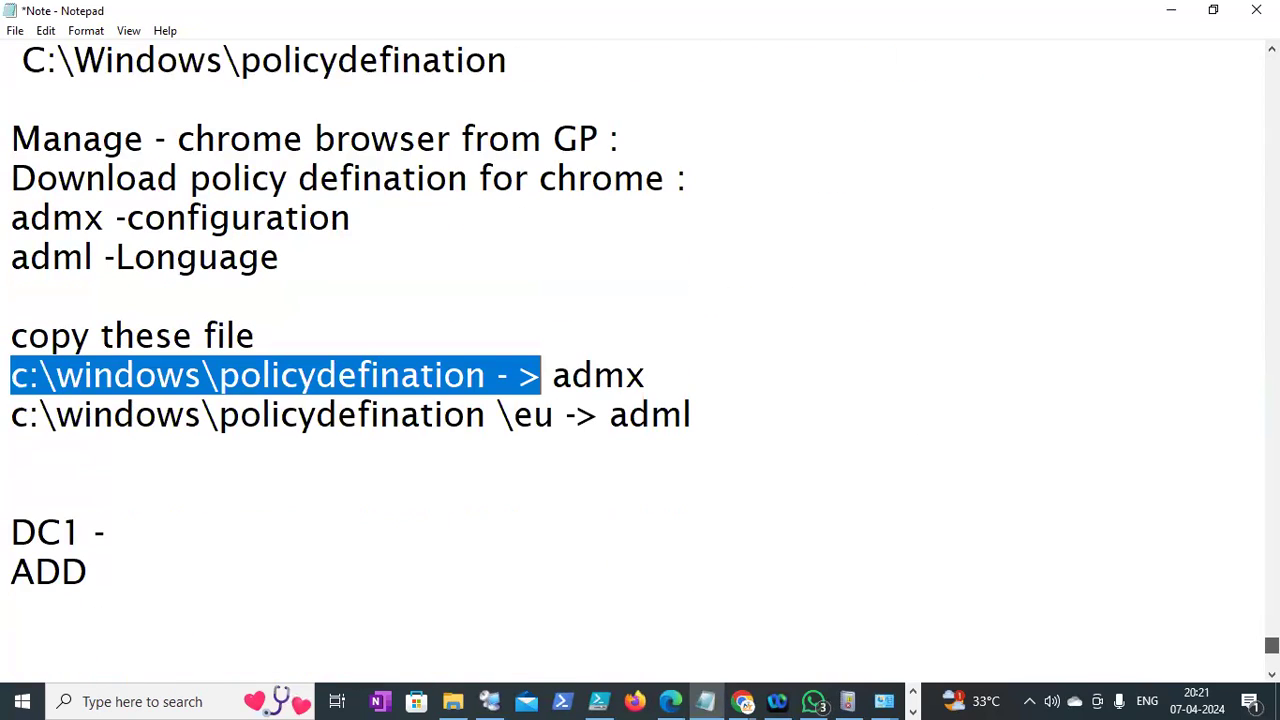
pyautogui.moveTo(10, 531); pyautogui.dragTo(125, 527)
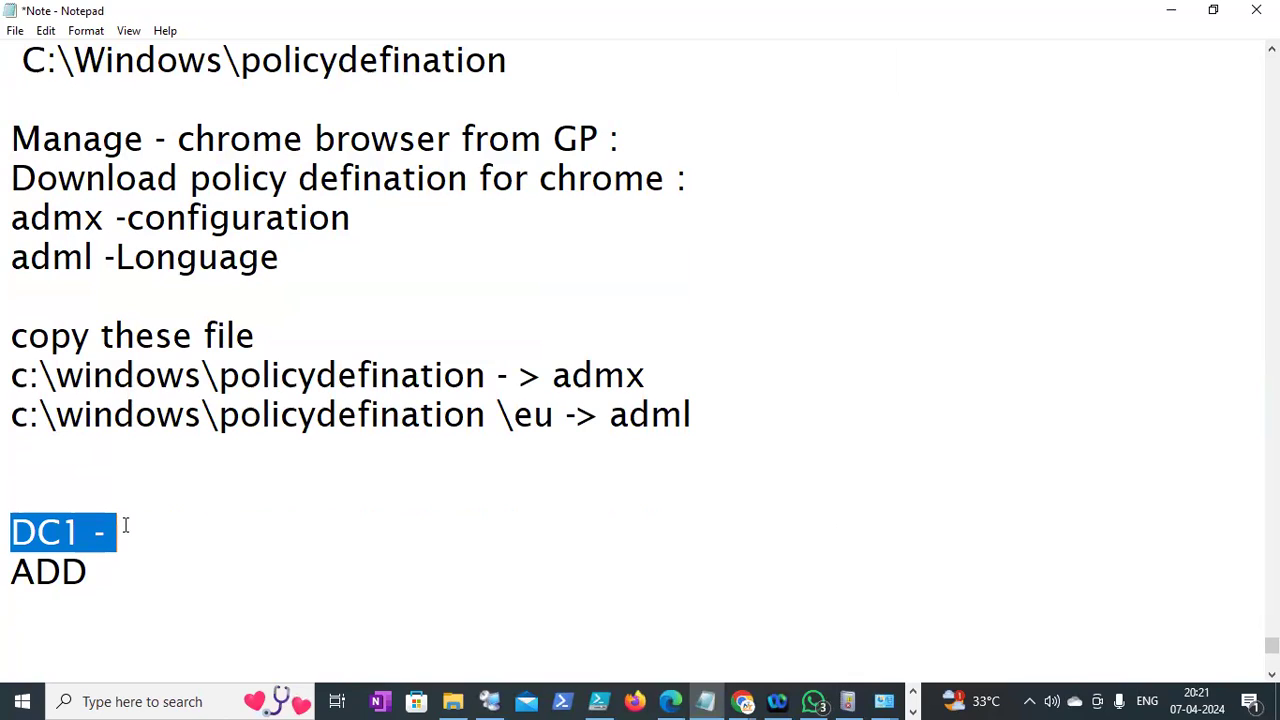
# Change the ADD entry under 'DC1 -' to ADC
pyautogui.click(85, 571)
pyautogui.press('BackSpace')
pyautogui.write('C')
pyautogui.moveTo(118, 572); pyautogui.dragTo(10, 572)
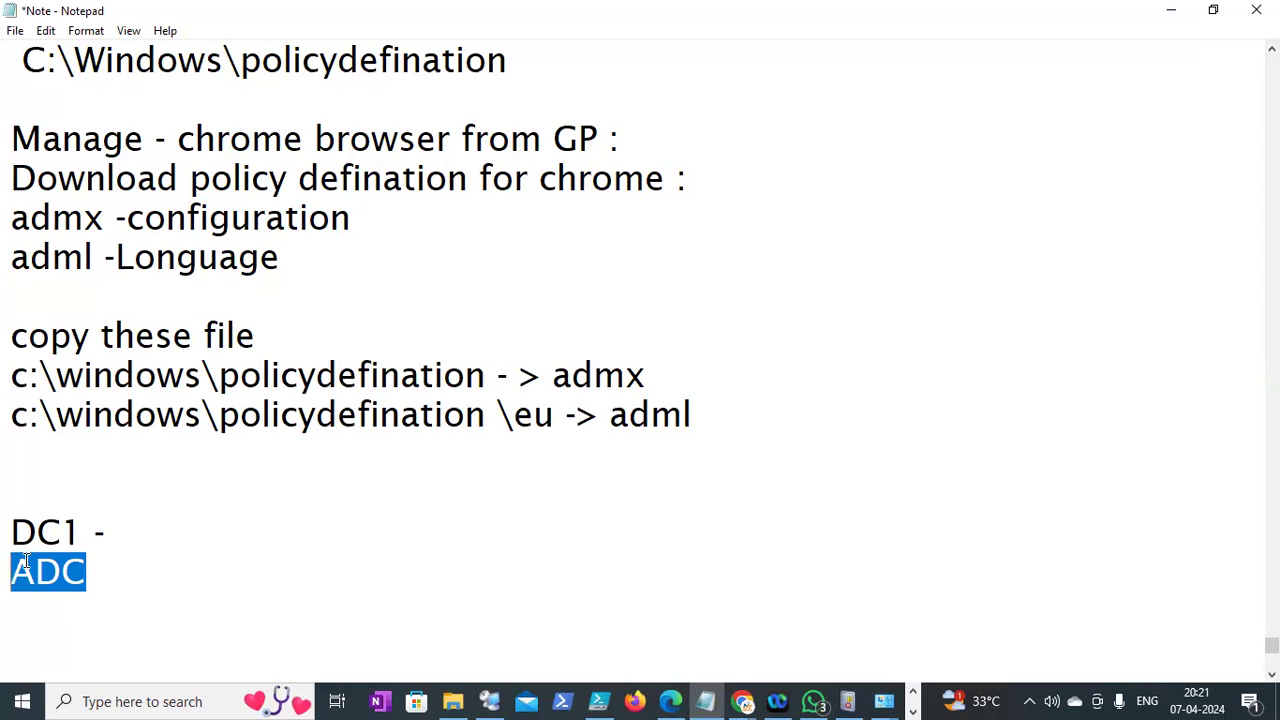
pyautogui.moveTo(117, 532); pyautogui.dragTo(24, 535)
pyautogui.moveTo(247, 375); pyautogui.dragTo(316, 375)
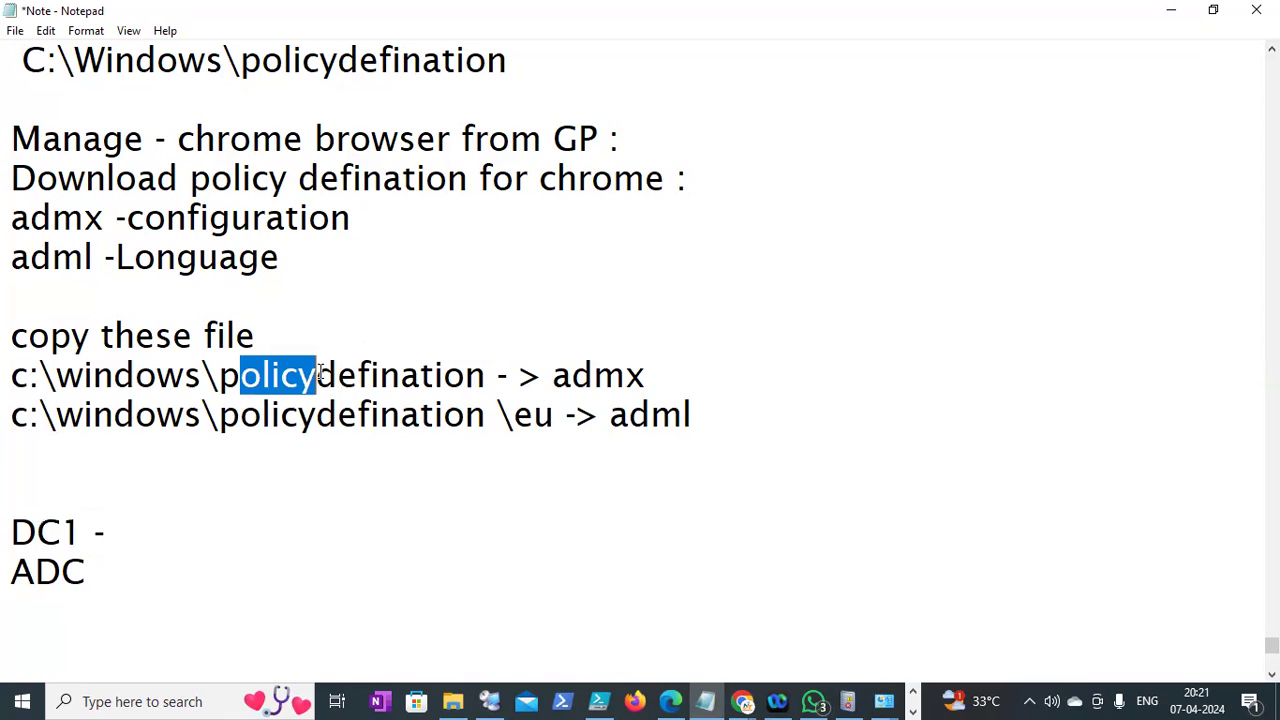
pyautogui.click(109, 567)
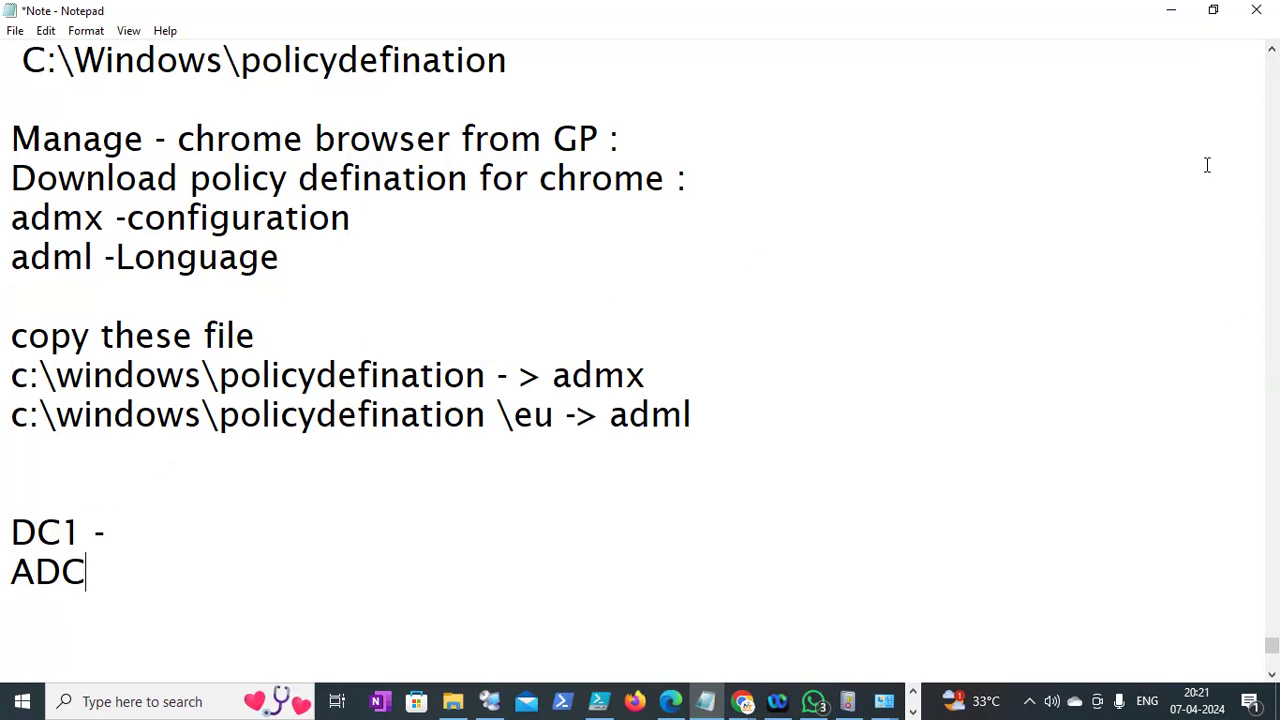
# Review the admx and adml destination path lines before returning to the DC1 session
pyautogui.click(1272, 49)
pyautogui.click(1272, 49)
pyautogui.click(1272, 49)
pyautogui.click(1272, 49)
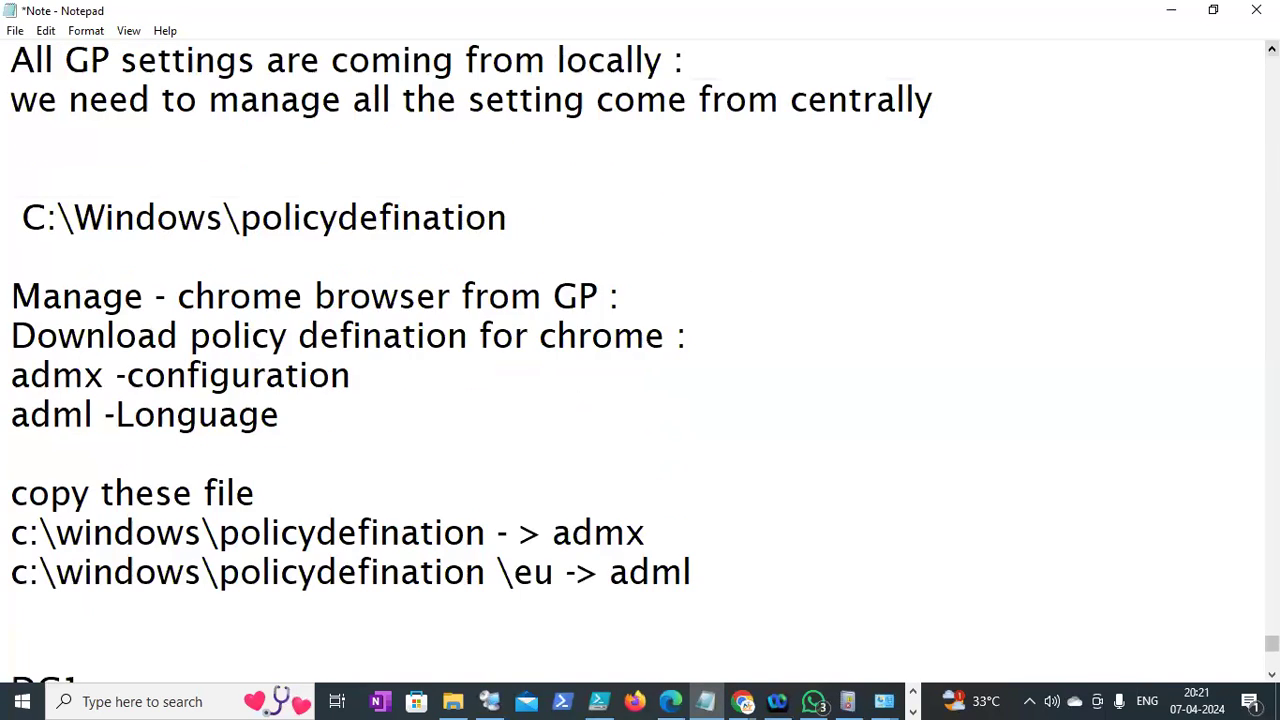
pyautogui.click(1272, 49)
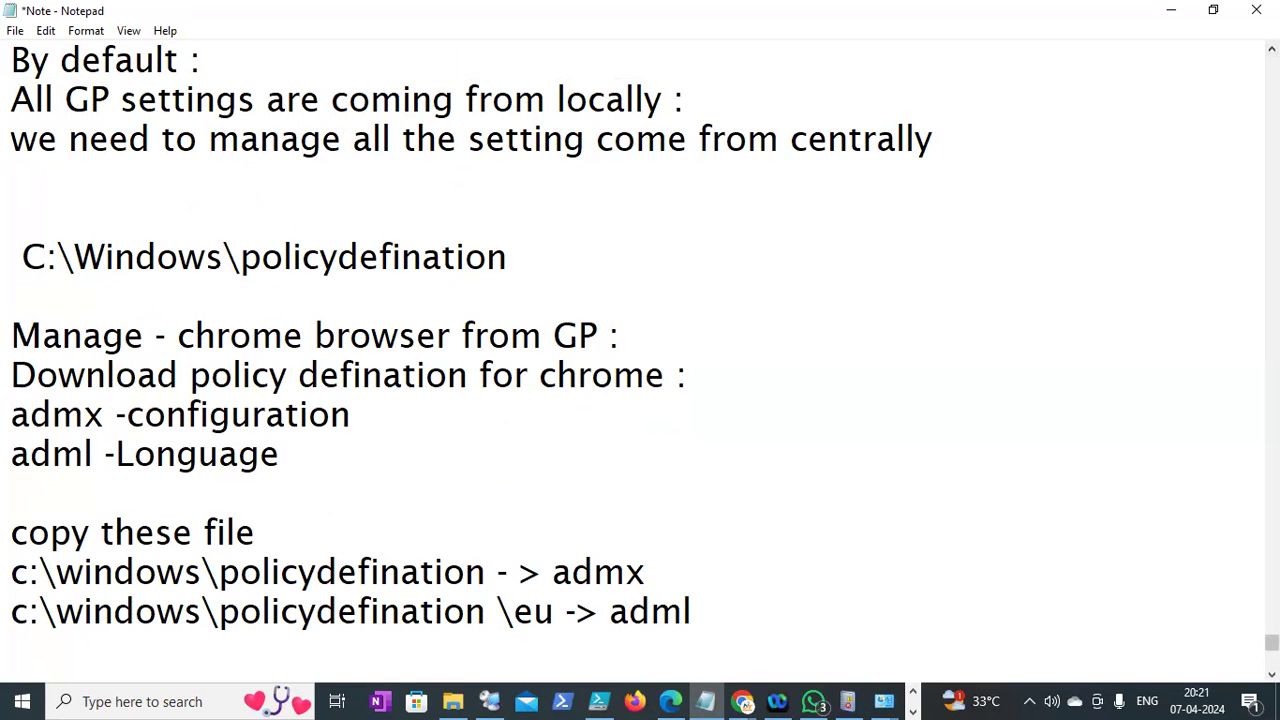
pyautogui.click(1272, 674)
pyautogui.click(1272, 674)
pyautogui.click(1272, 674)
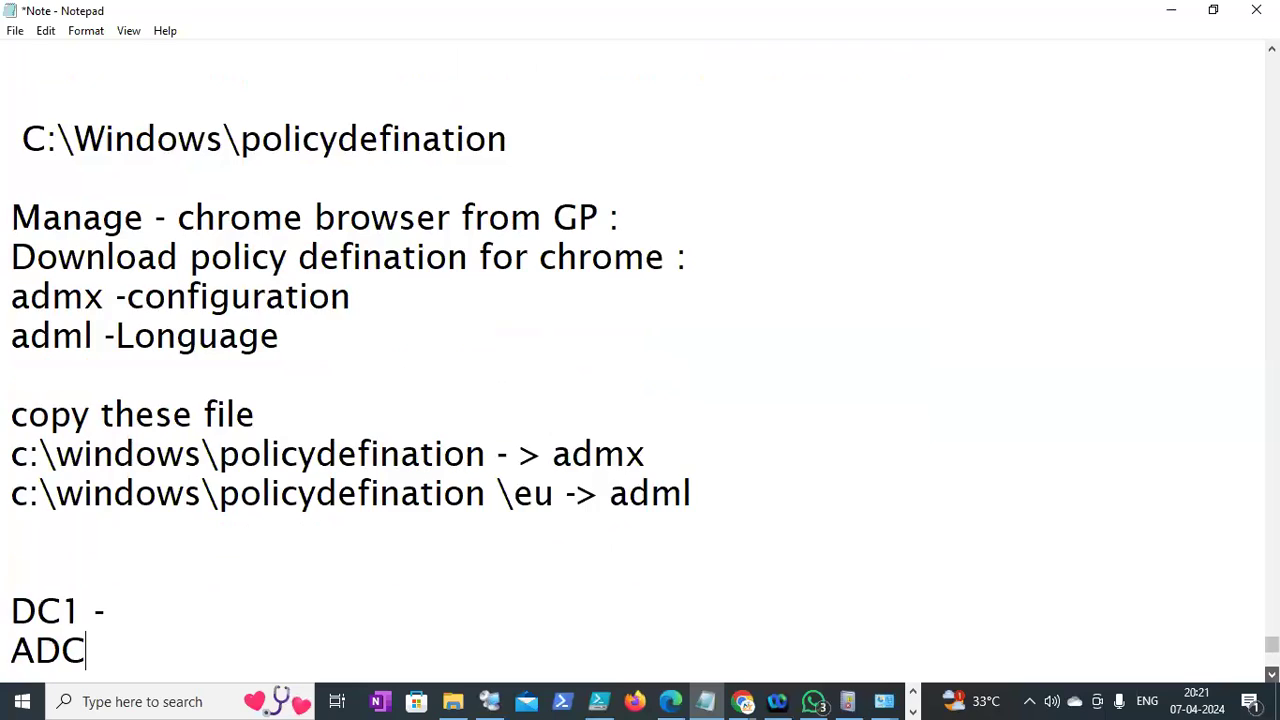
pyautogui.click(1272, 674)
pyautogui.click(1272, 674)
pyautogui.moveTo(8, 374); pyautogui.dragTo(651, 388)
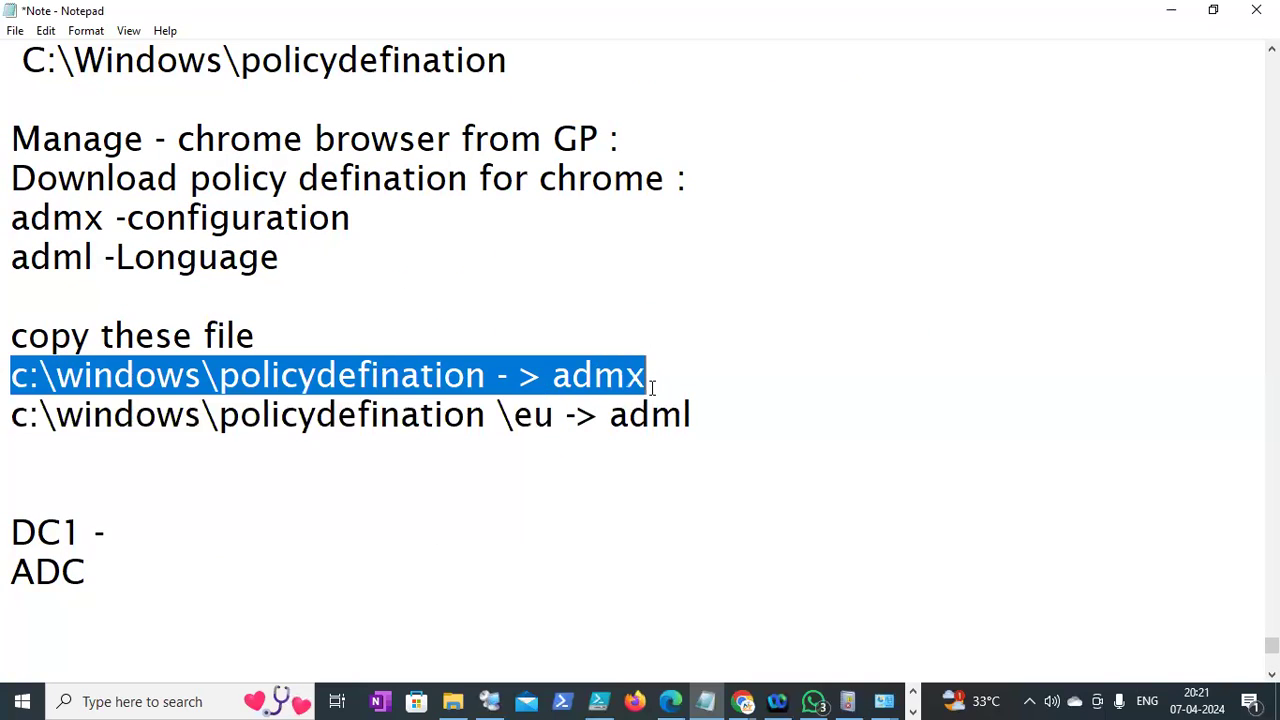
pyautogui.click(109, 526)
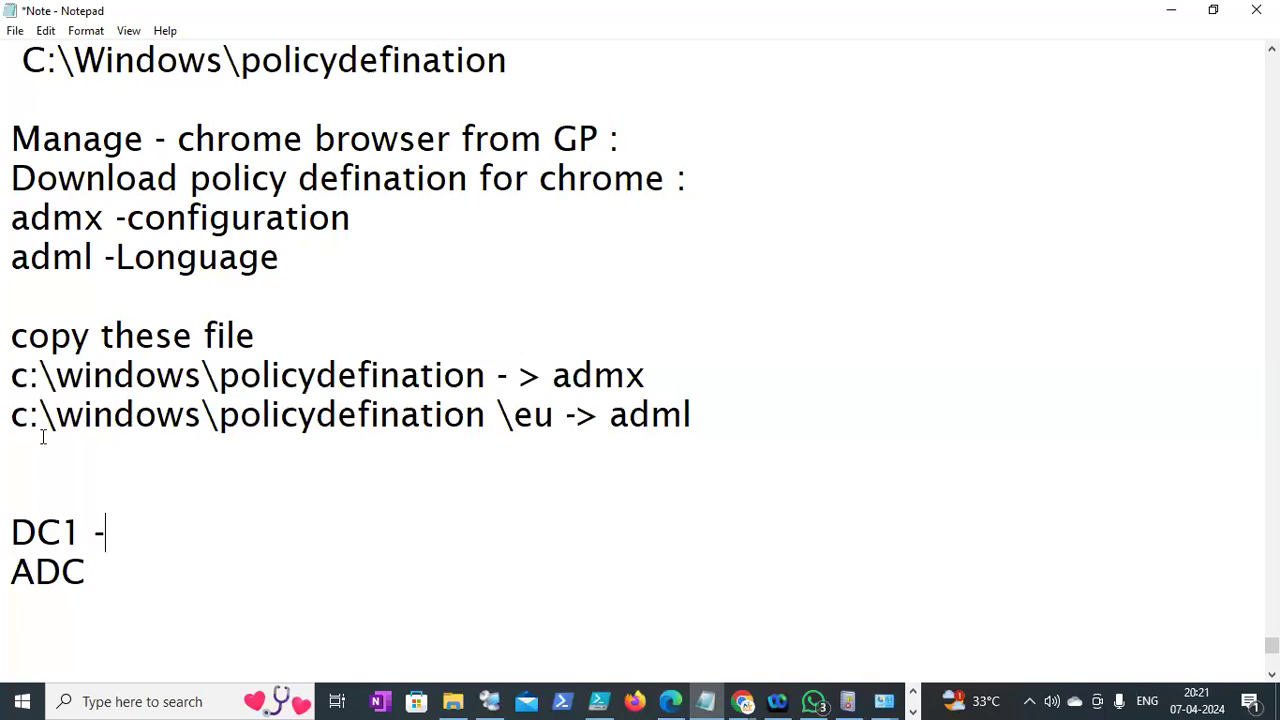
pyautogui.moveTo(10, 375); pyautogui.dragTo(651, 373)
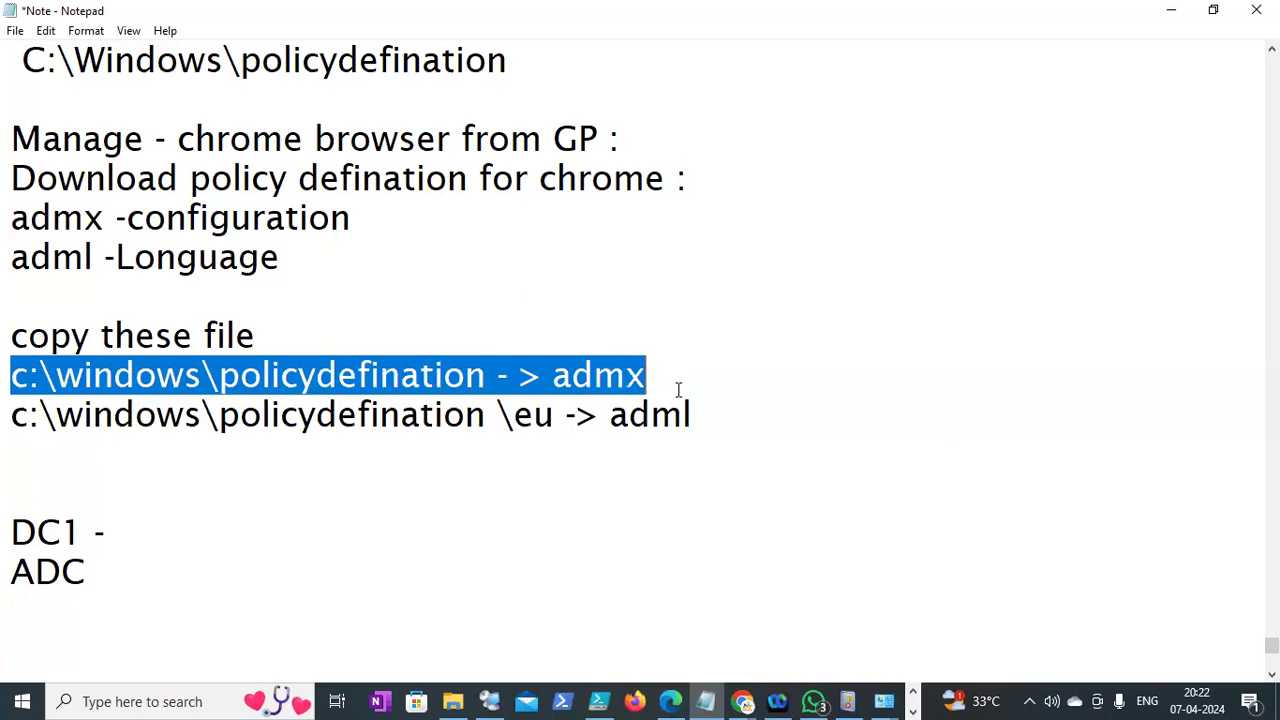
pyautogui.scroll(1, 677, 391)
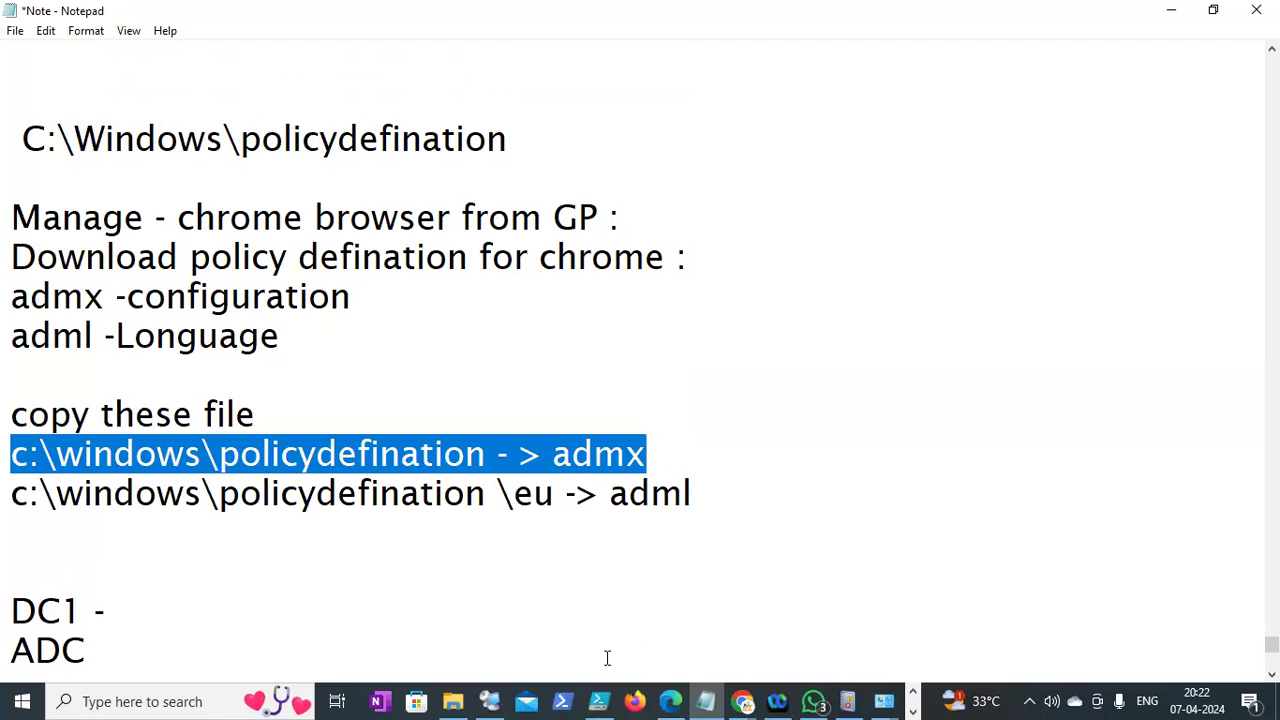
pyautogui.click(489, 701)
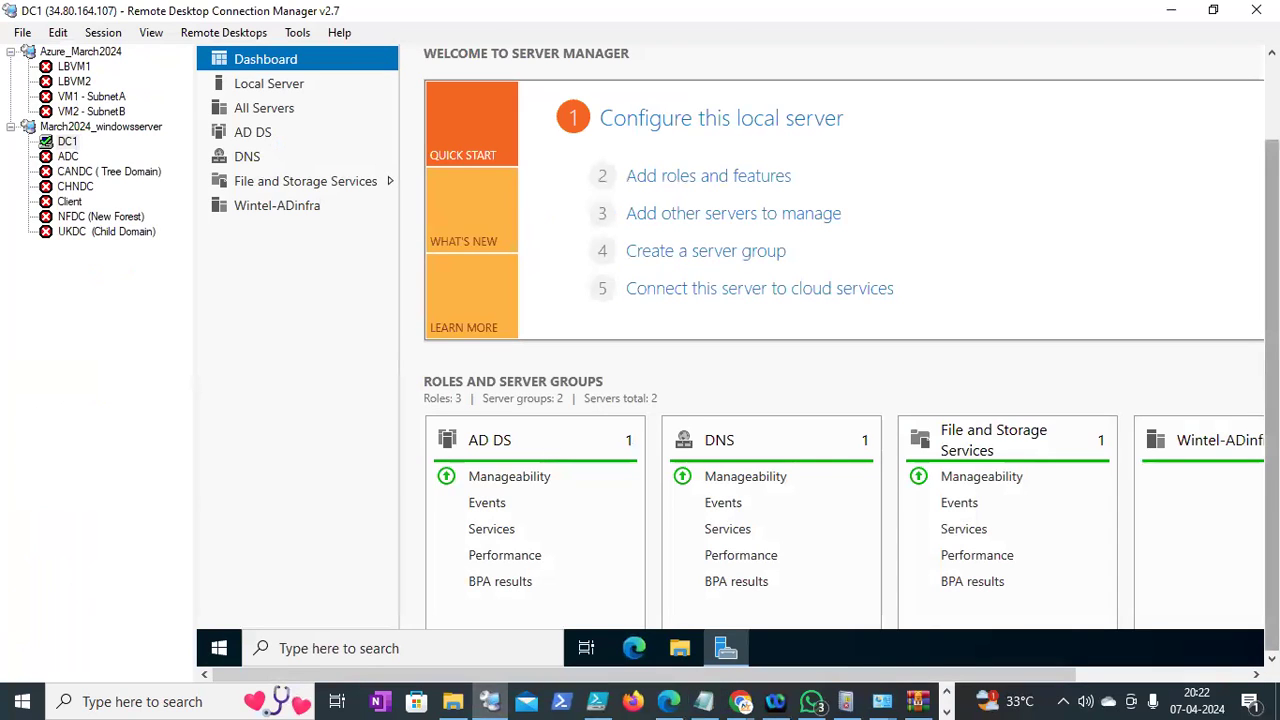
# Launch Group Policy Management on DC1 by running gpmc.msc
pyautogui.rightClick(219, 648)
pyautogui.click(271, 563)
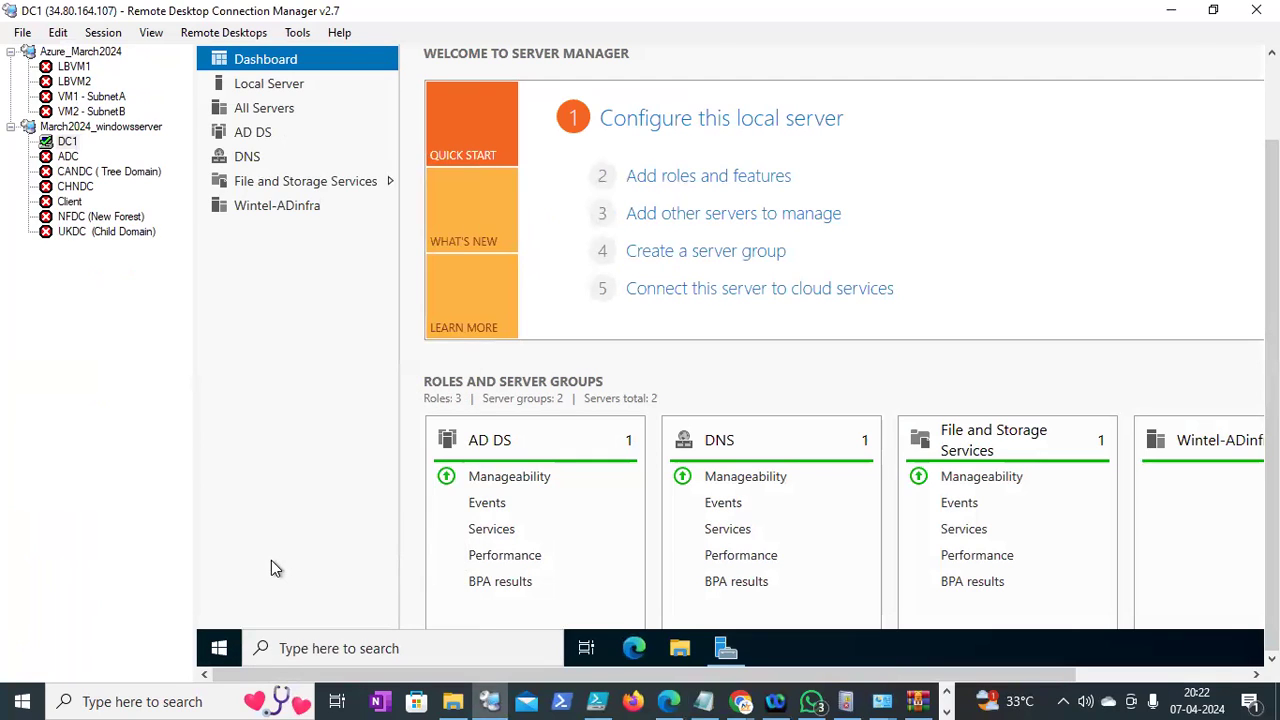
pyautogui.write('gpmc.msc')
pyautogui.press('Return')
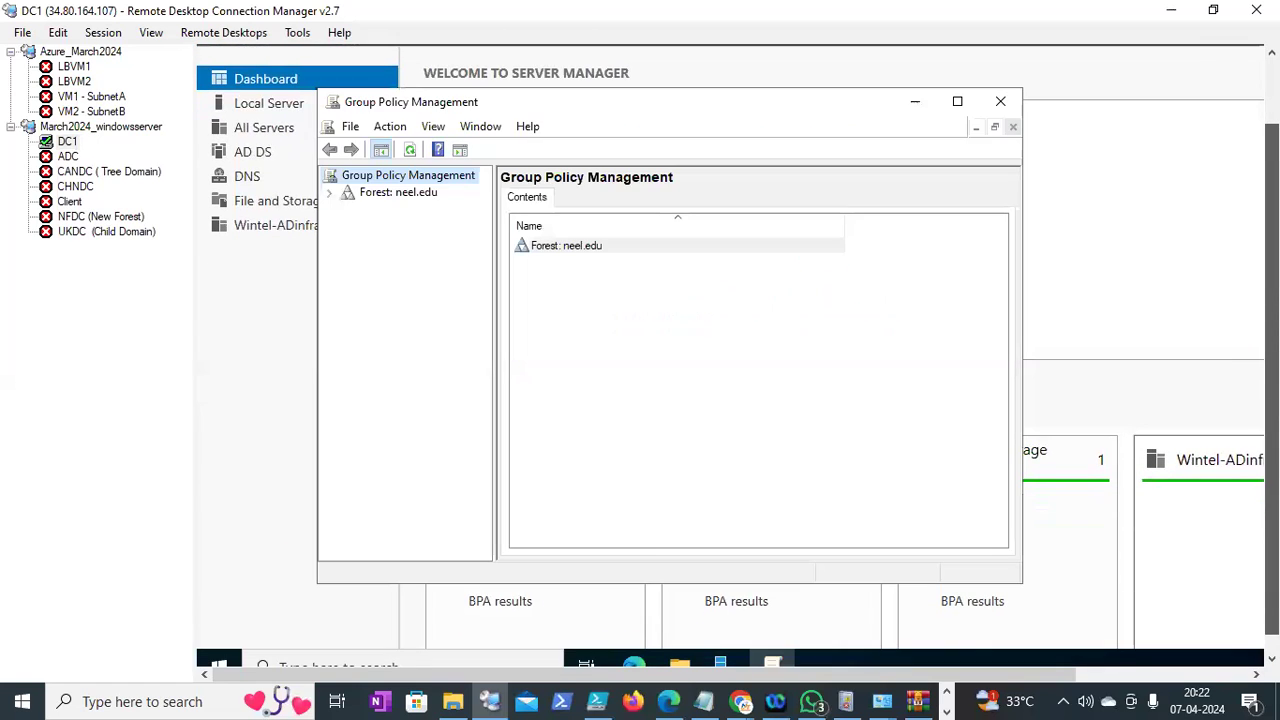
# Expand Forest > Domains > neel.edu > Group Policy Objects and open the Chromeupdate GPO for editing
pyautogui.click(329, 193)
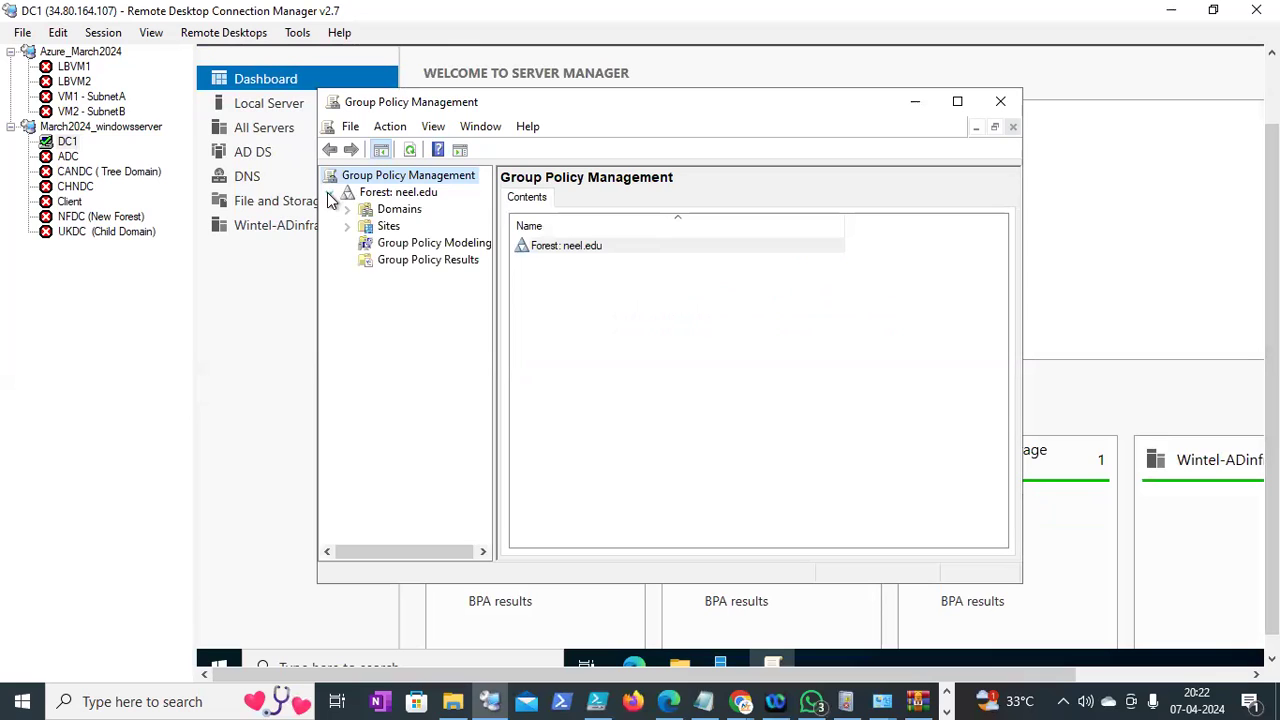
pyautogui.click(347, 210)
pyautogui.click(366, 227)
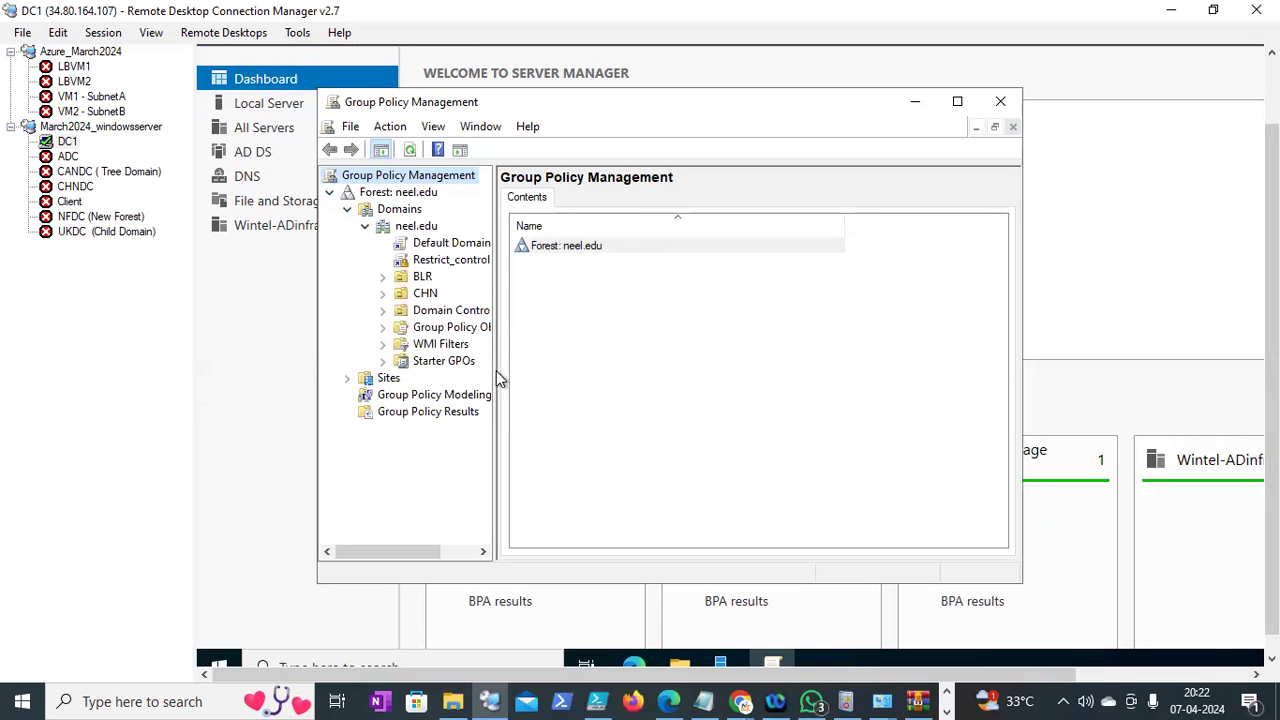
pyautogui.moveTo(510, 367); pyautogui.dragTo(600, 364)
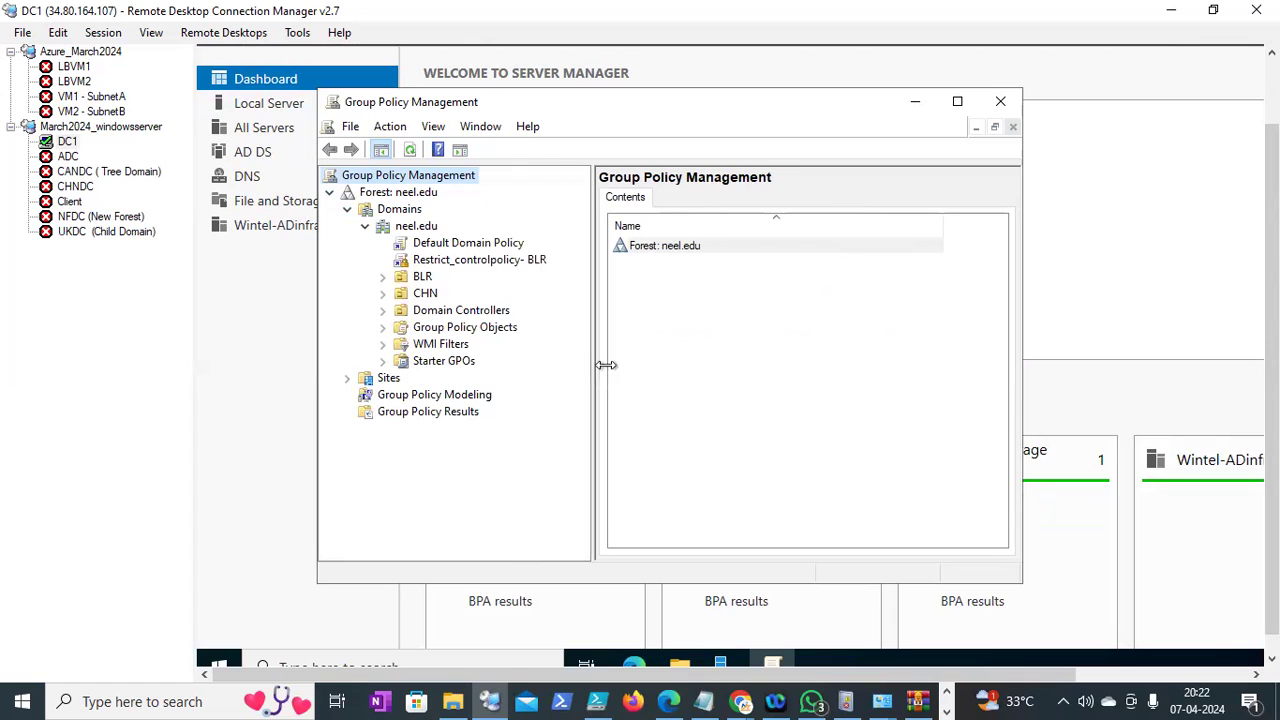
pyautogui.click(957, 101)
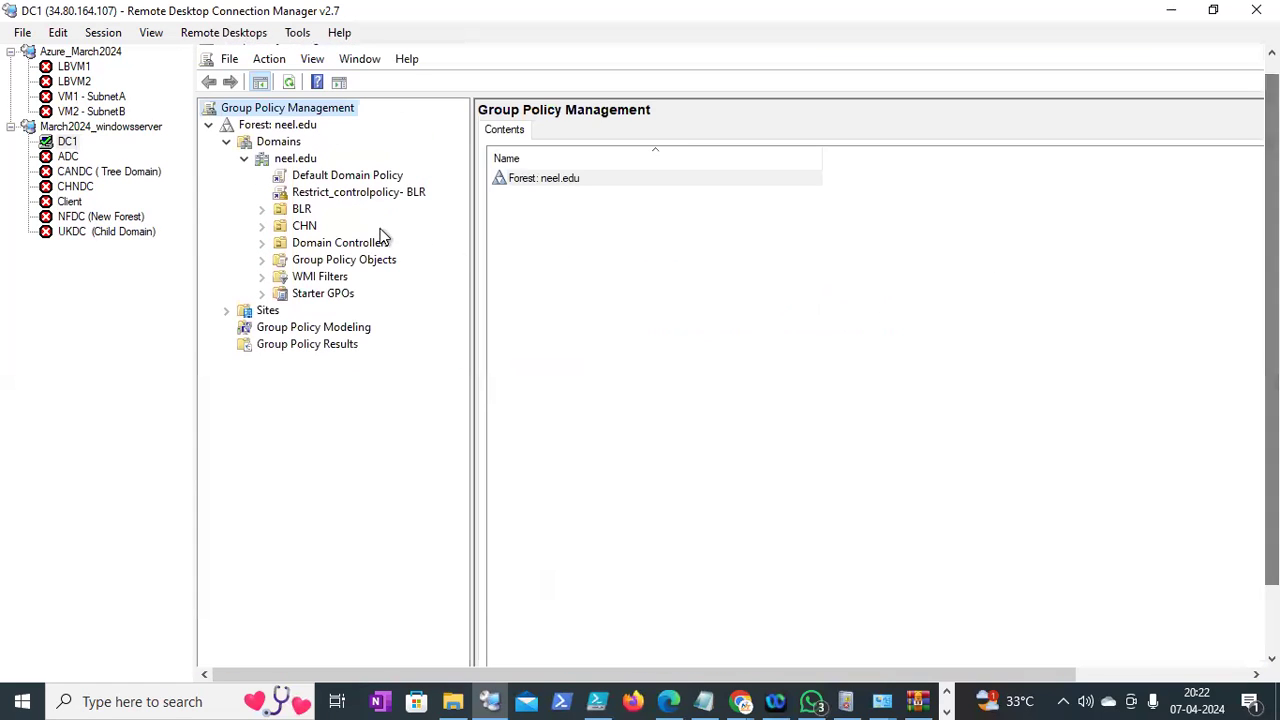
pyautogui.click(262, 261)
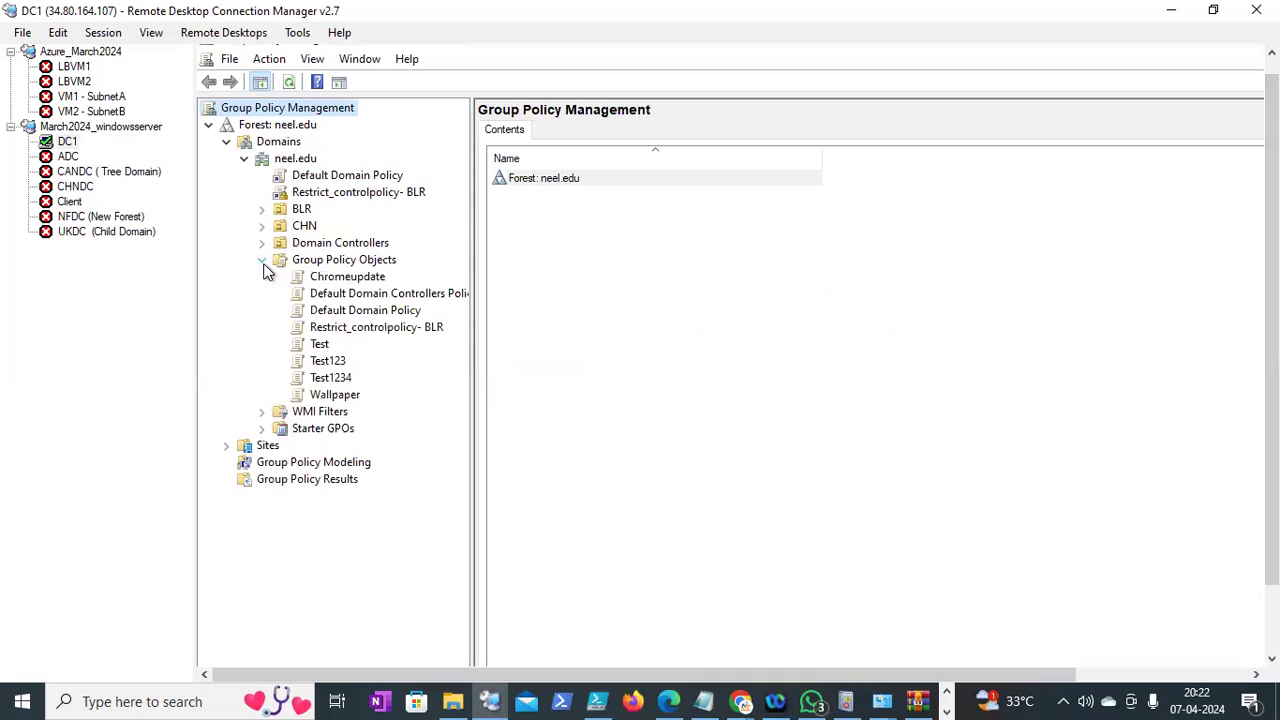
pyautogui.rightClick(328, 280)
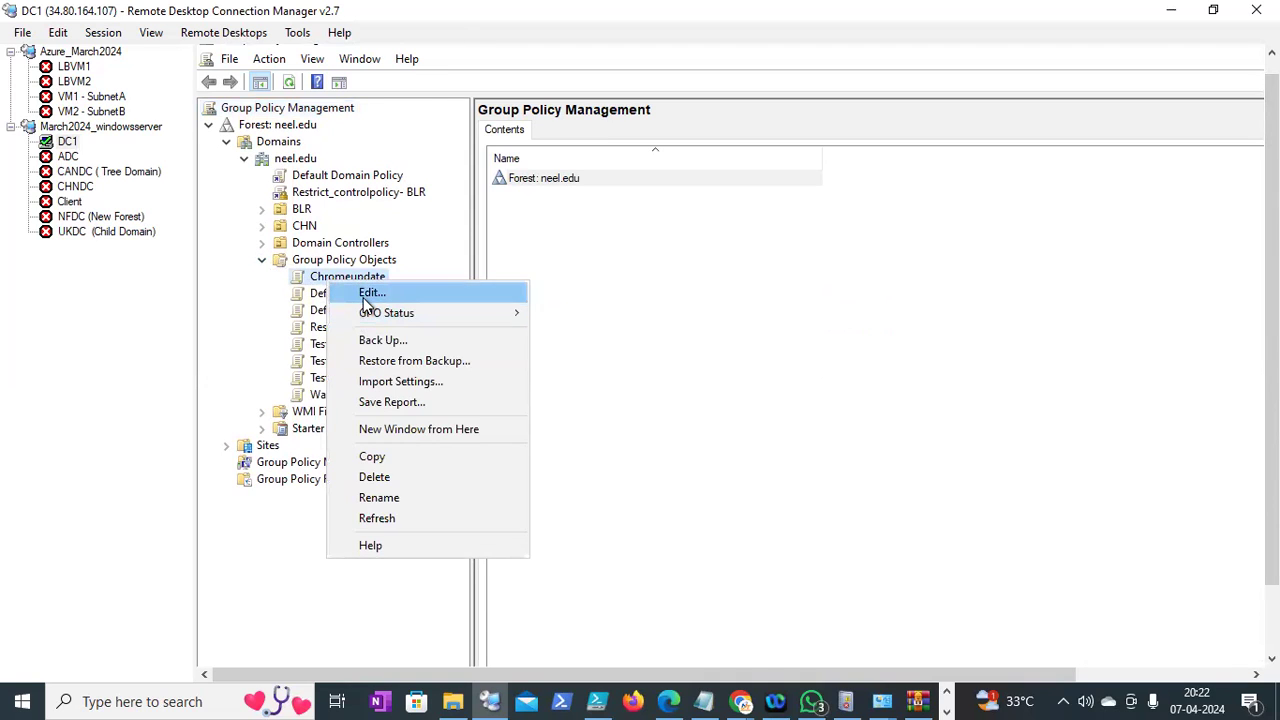
pyautogui.click(364, 296)
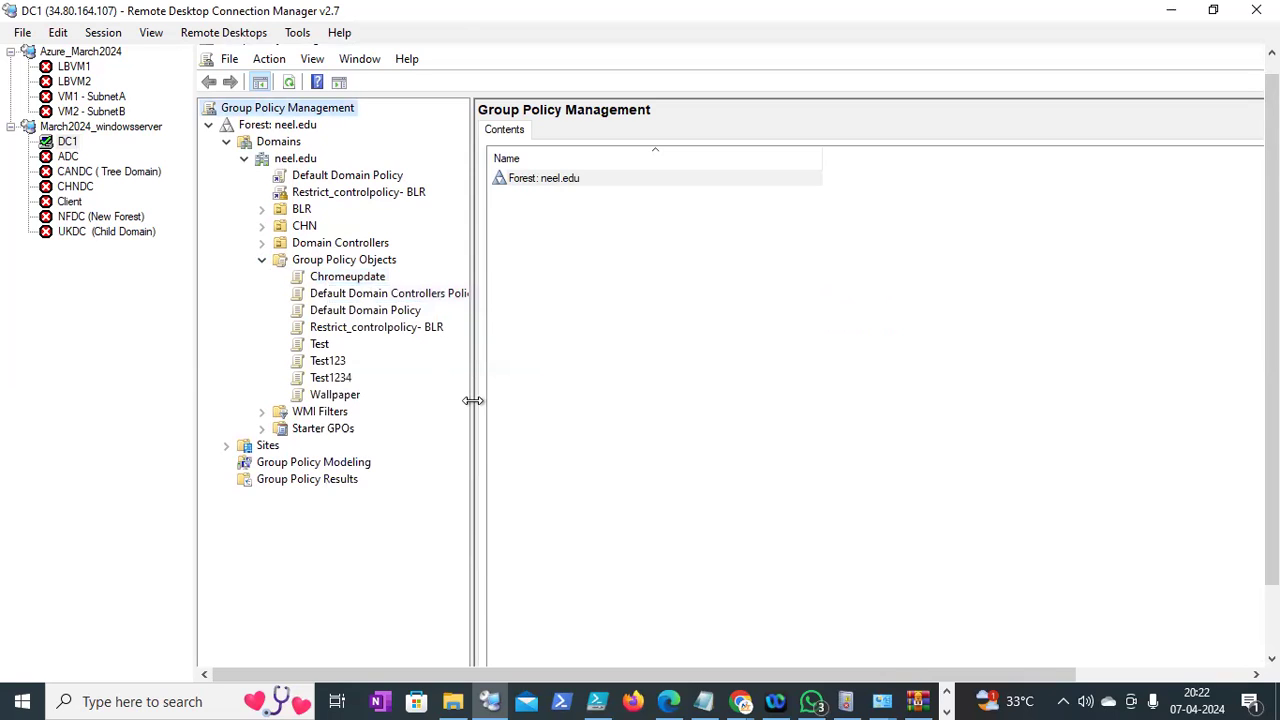
# Maximize the policy editor and expand Policies under Computer and User Configuration
pyautogui.moveTo(473, 400); pyautogui.dragTo(698, 397)
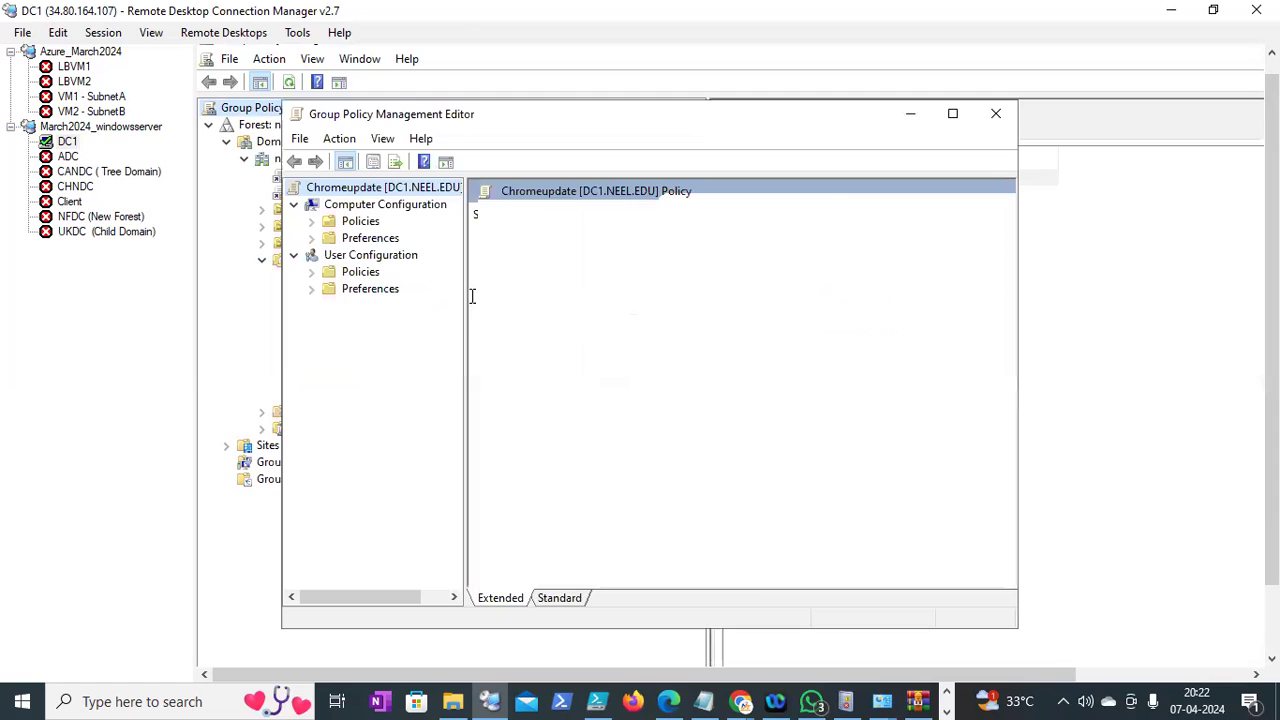
pyautogui.moveTo(466, 296); pyautogui.dragTo(612, 294)
pyautogui.click(952, 113)
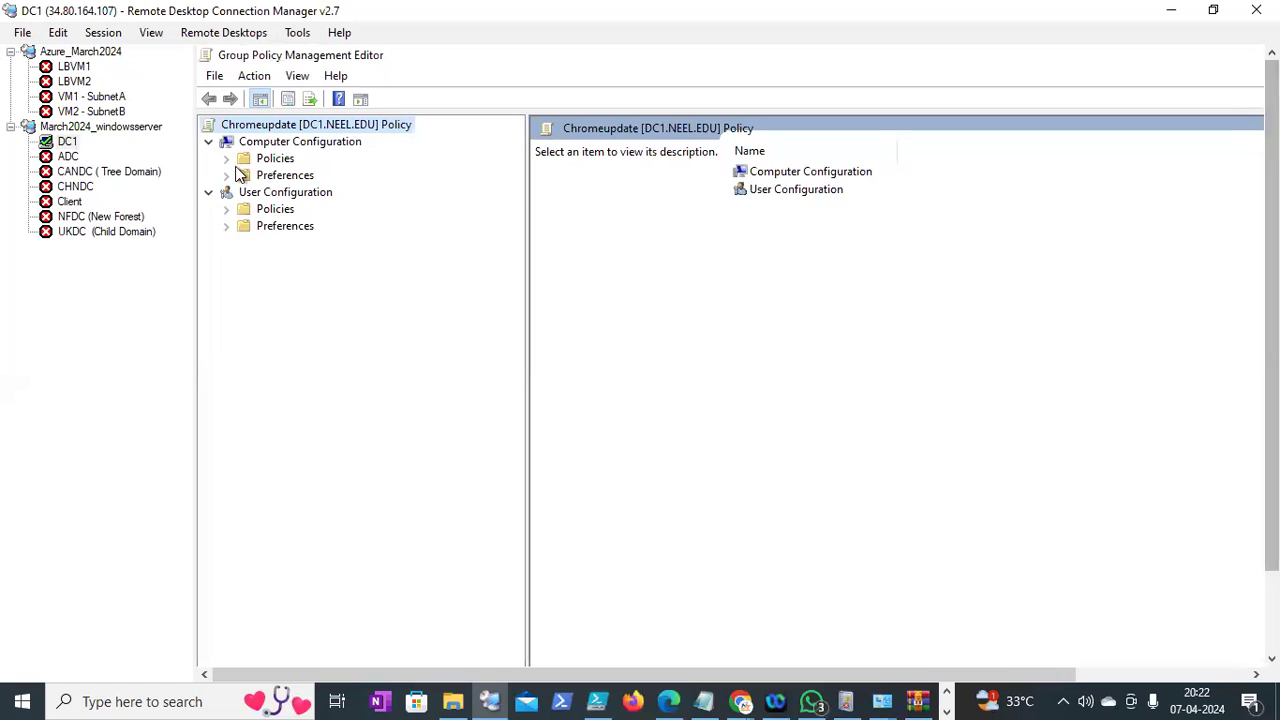
pyautogui.click(226, 159)
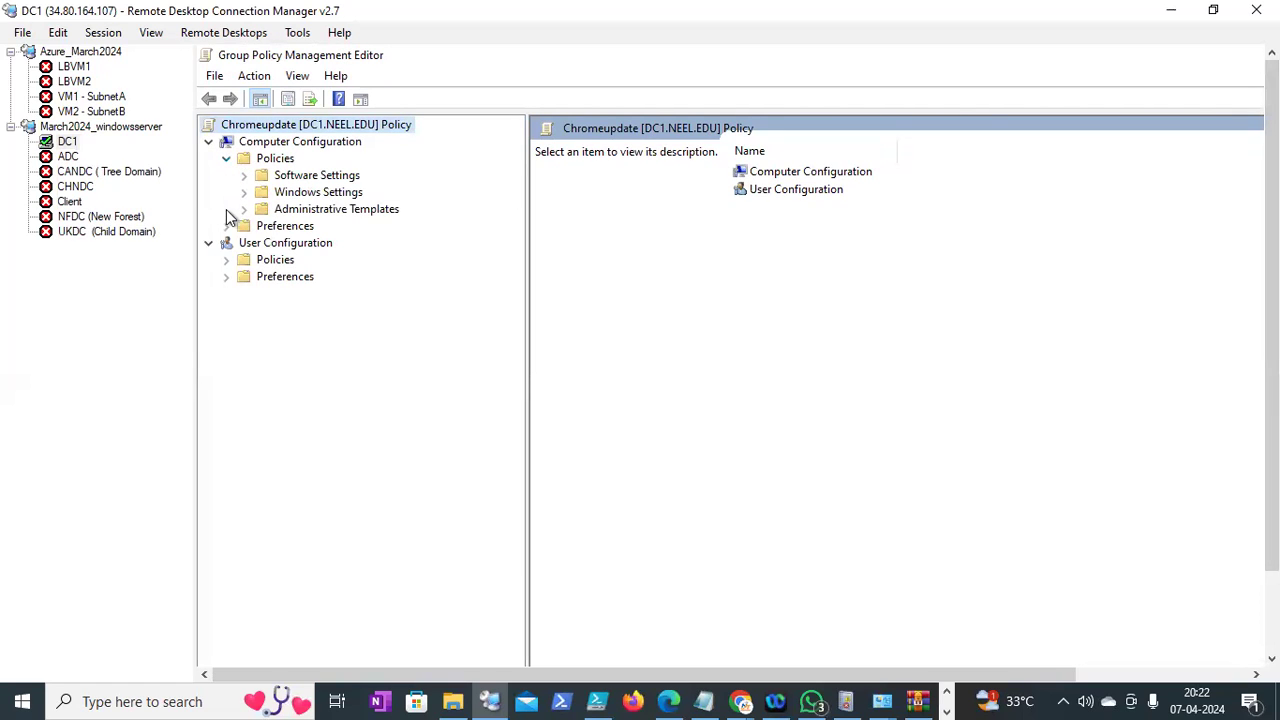
pyautogui.click(226, 277)
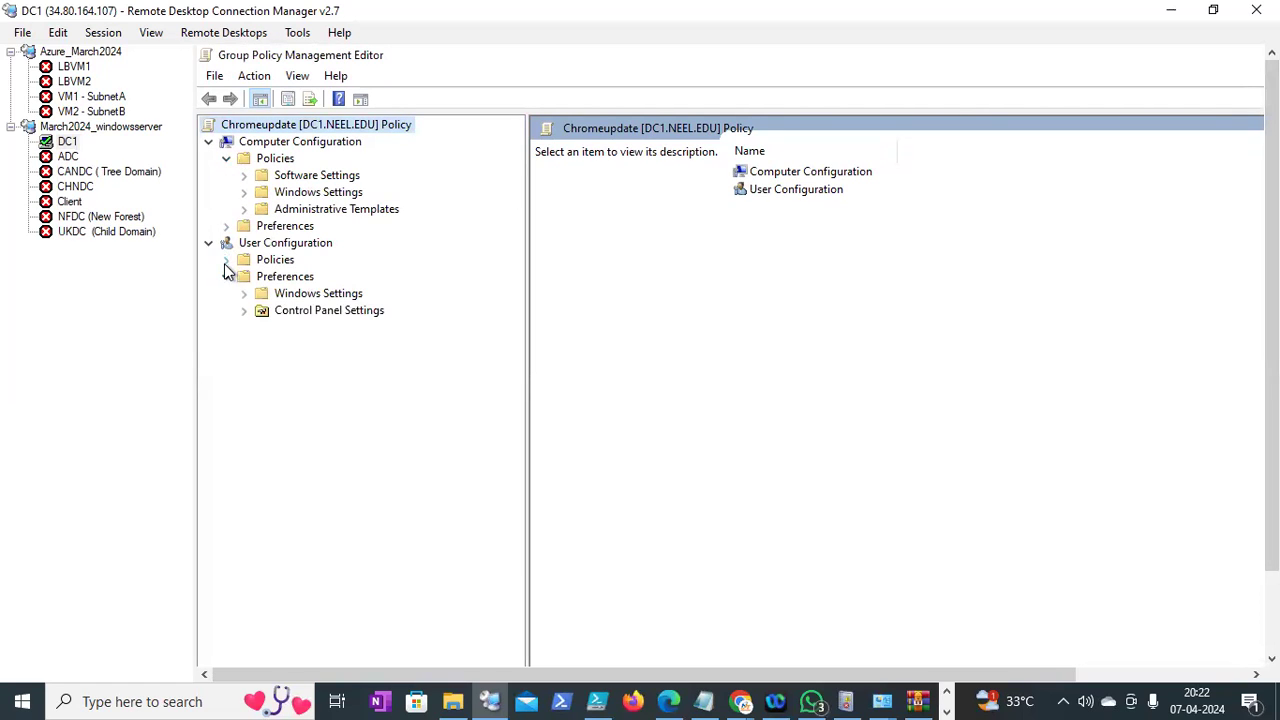
pyautogui.click(226, 262)
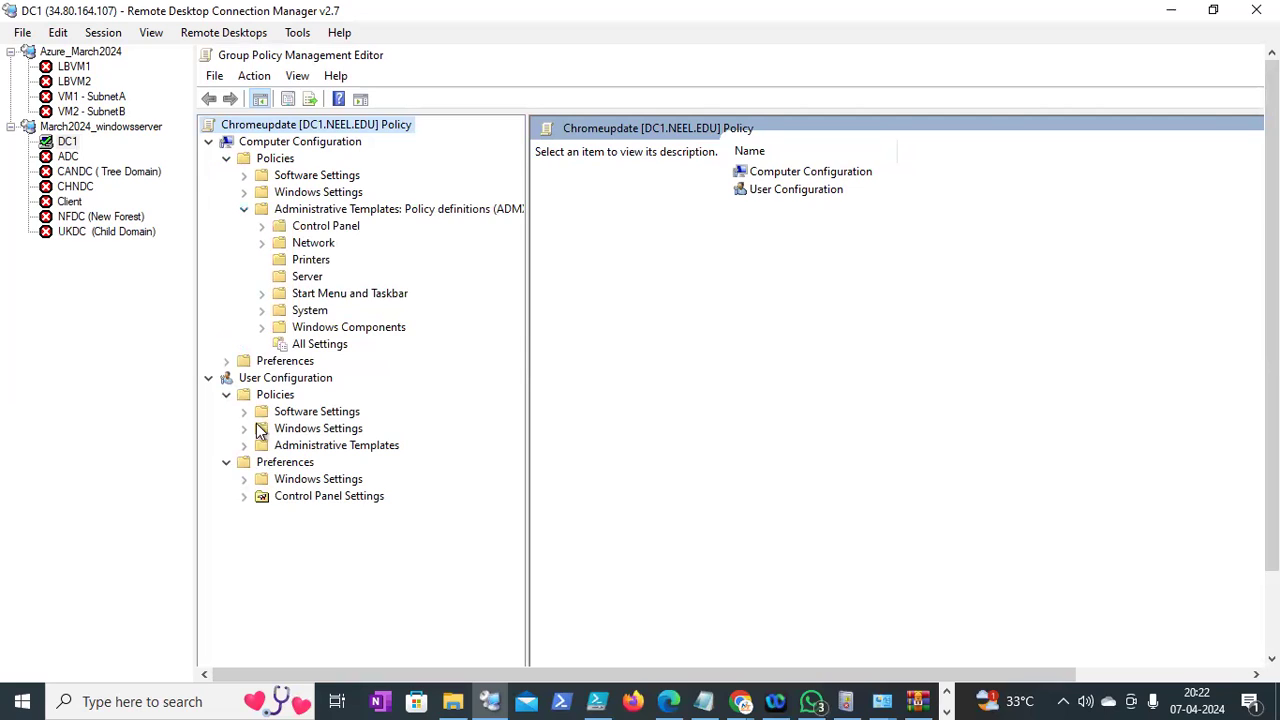
# Expand the user Administrative Templates and list the computer Administrative Templates subfolders
pyautogui.click(243, 446)
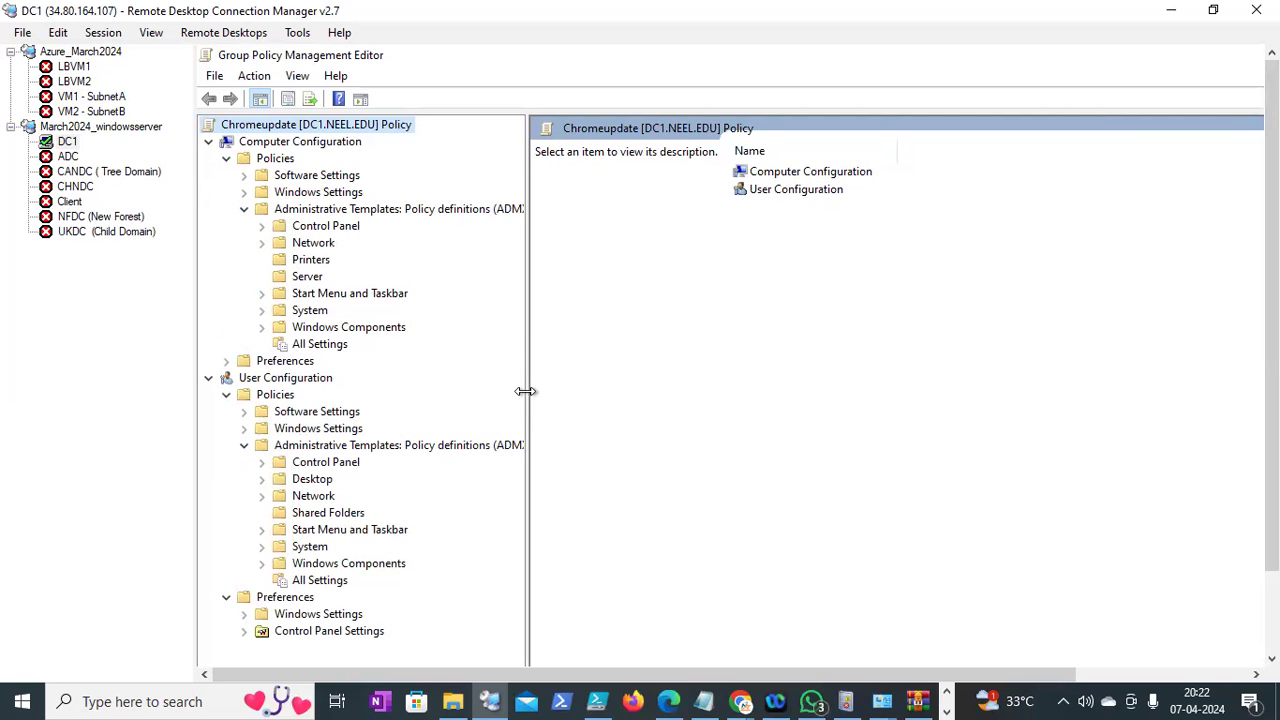
pyautogui.moveTo(525, 391); pyautogui.dragTo(831, 374)
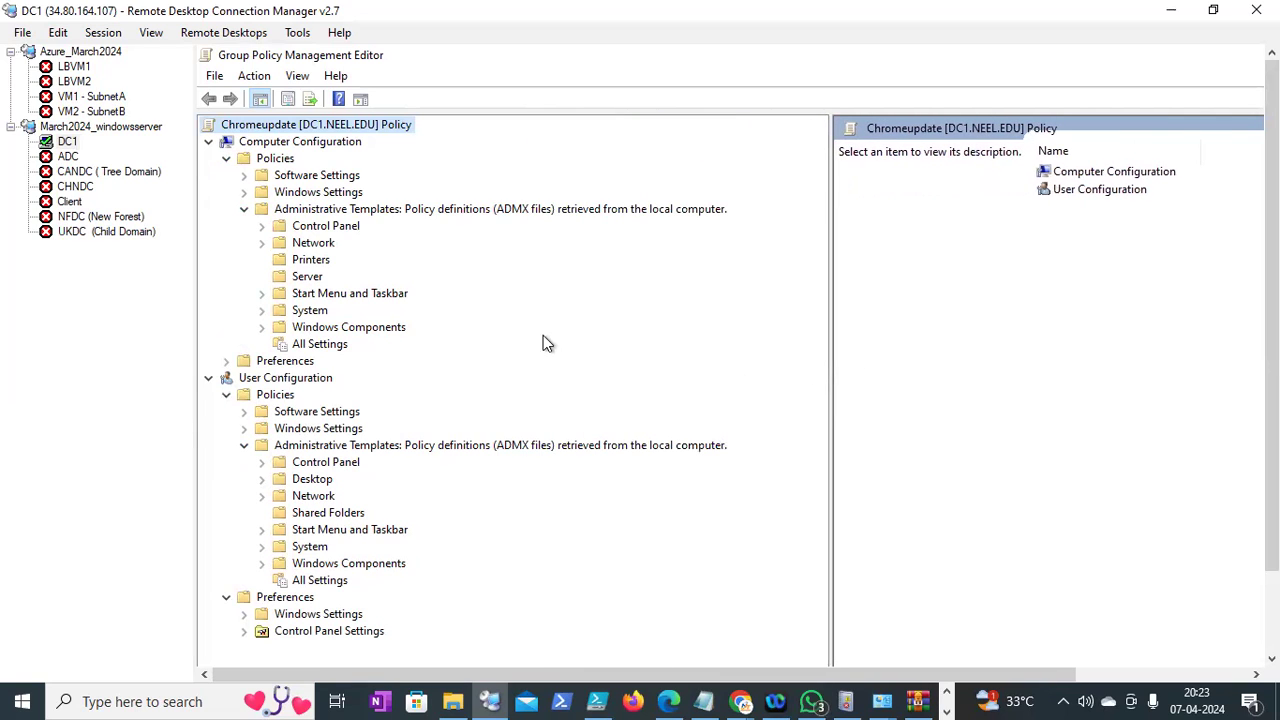
pyautogui.click(338, 210)
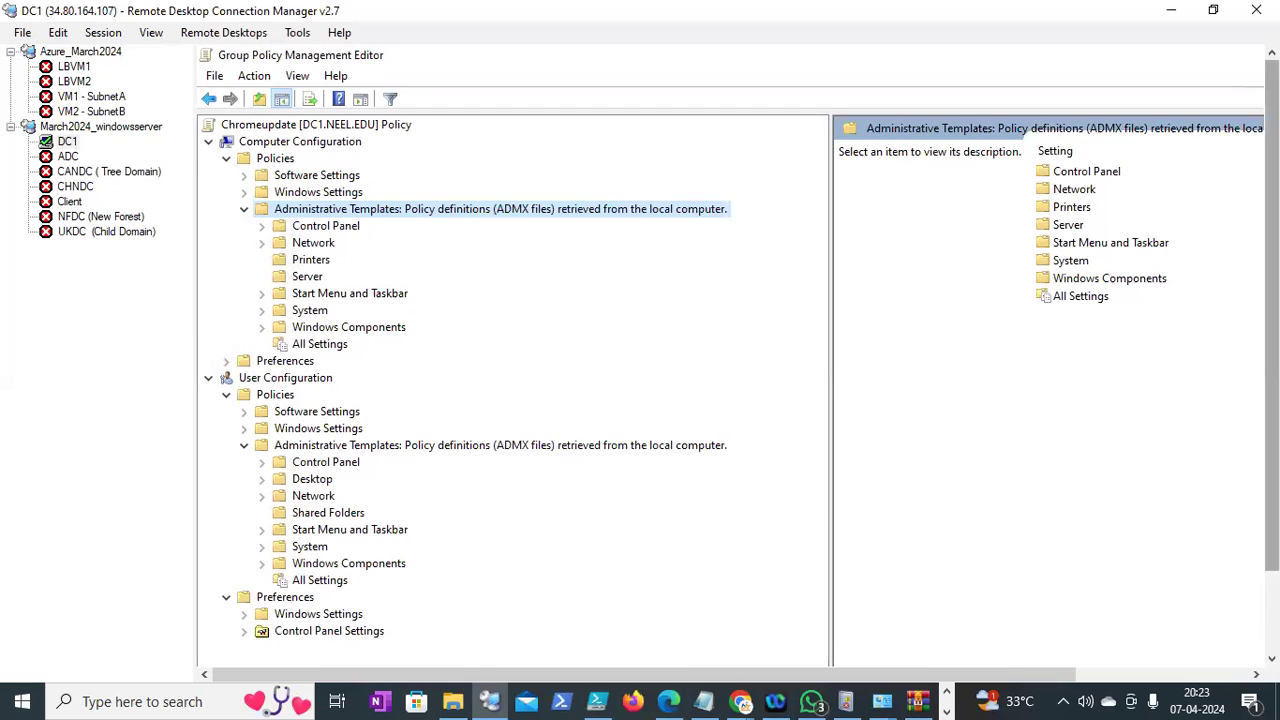
pyautogui.scroll(-1, 738, 356)
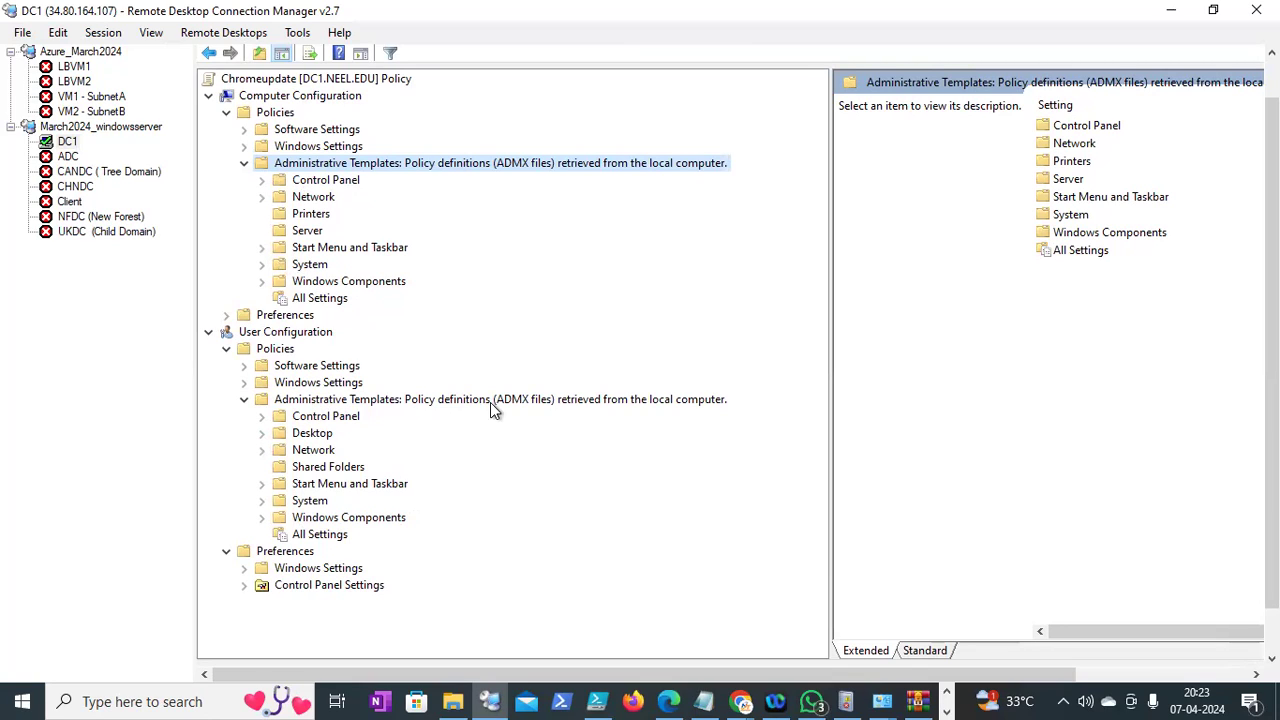
pyautogui.moveTo(1273, 358); pyautogui.dragTo(1273, 380)
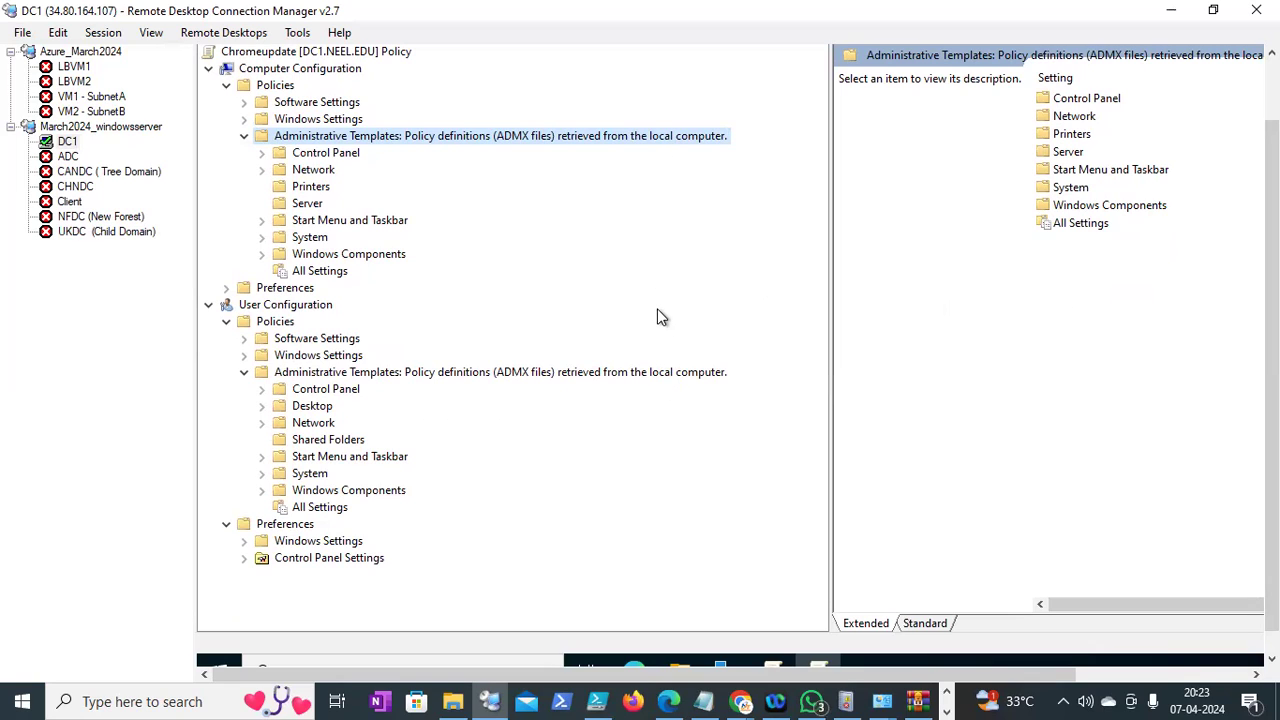
pyautogui.moveTo(1271, 290); pyautogui.dragTo(1271, 241)
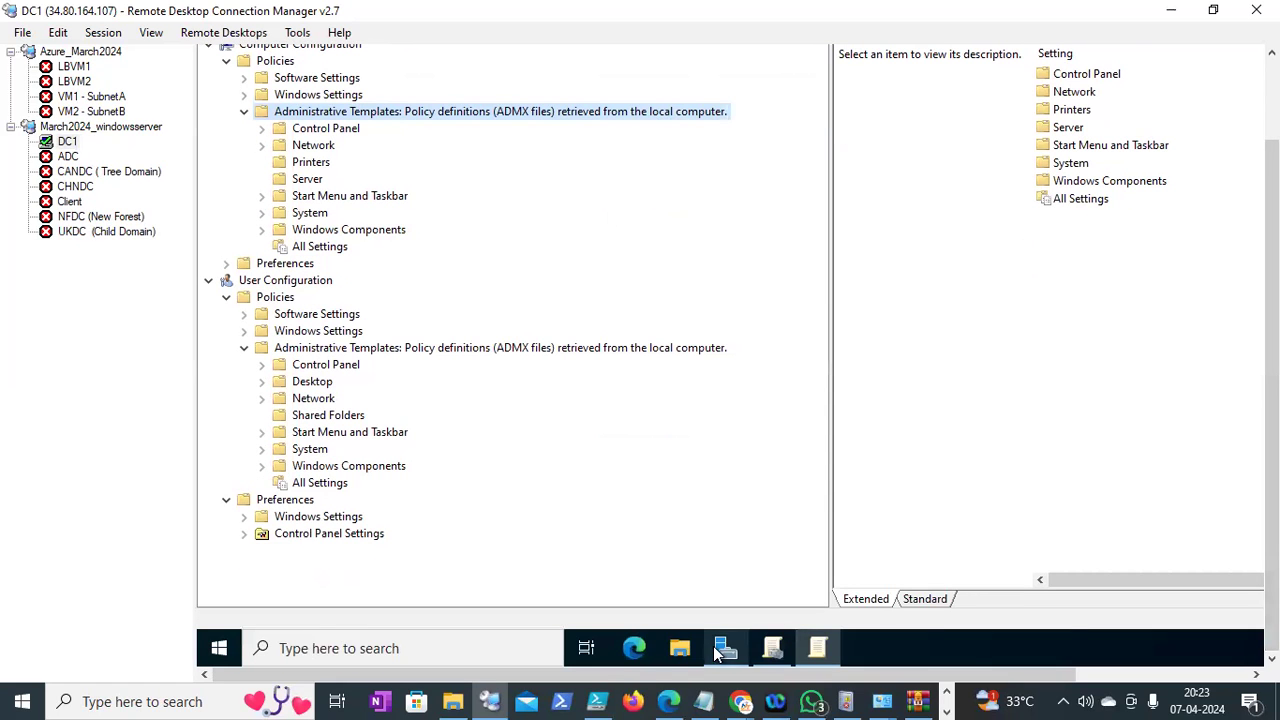
pyautogui.click(704, 701)
# Add '(Administrative template ADMX file ()Policy Definiations)' after 'All GP settings' in the notes
pyautogui.click(478, 532)
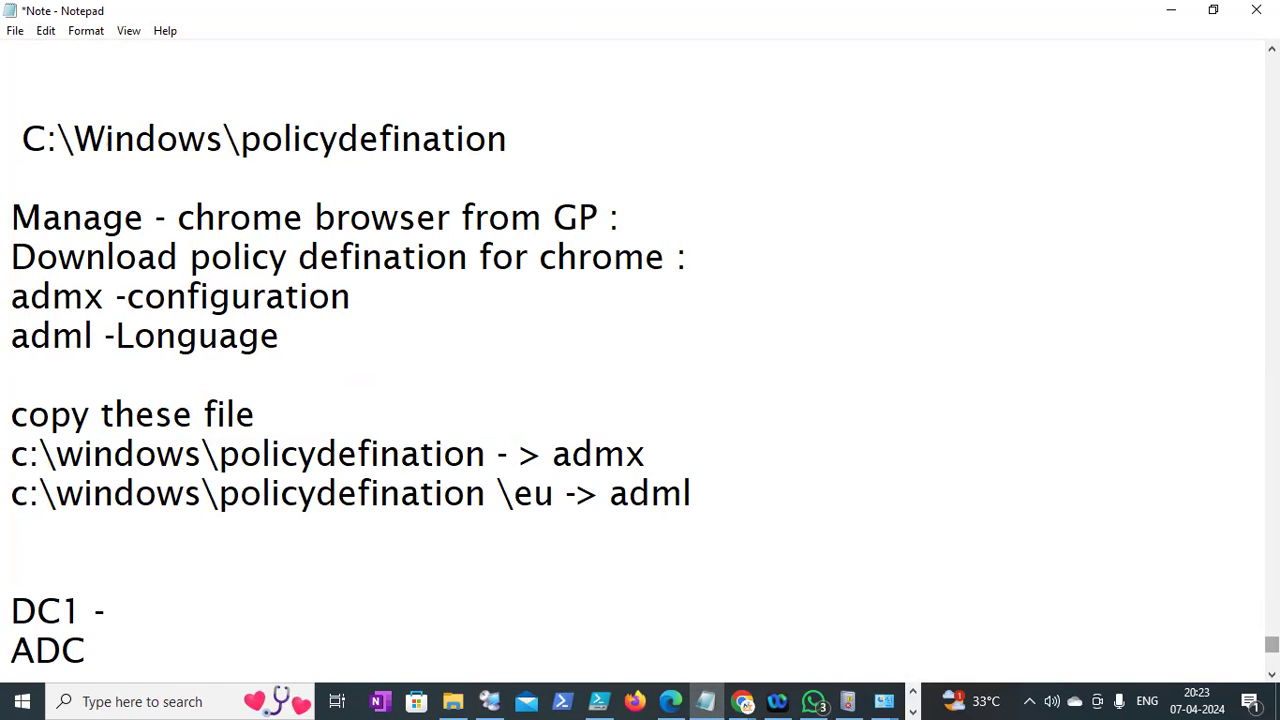
pyautogui.scroll(2, 640, 360)
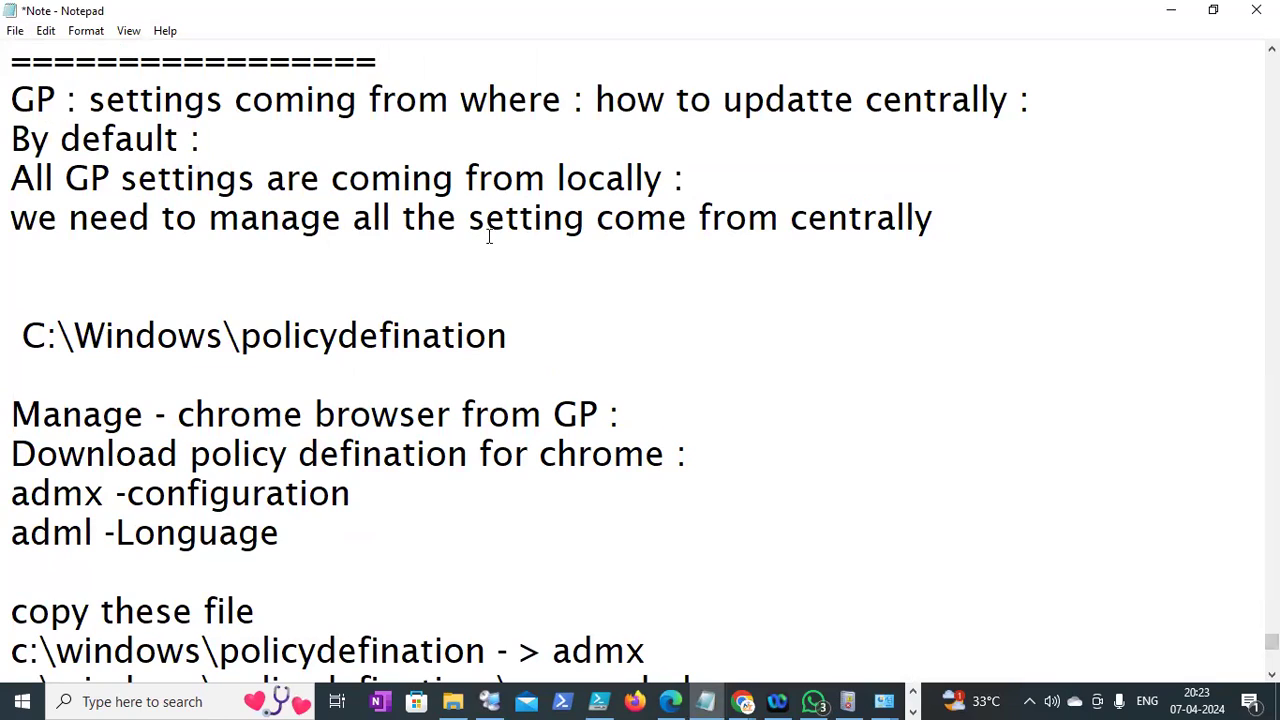
pyautogui.click(356, 219)
pyautogui.moveTo(632, 220); pyautogui.dragTo(862, 220)
pyautogui.moveTo(9, 219); pyautogui.dragTo(903, 251)
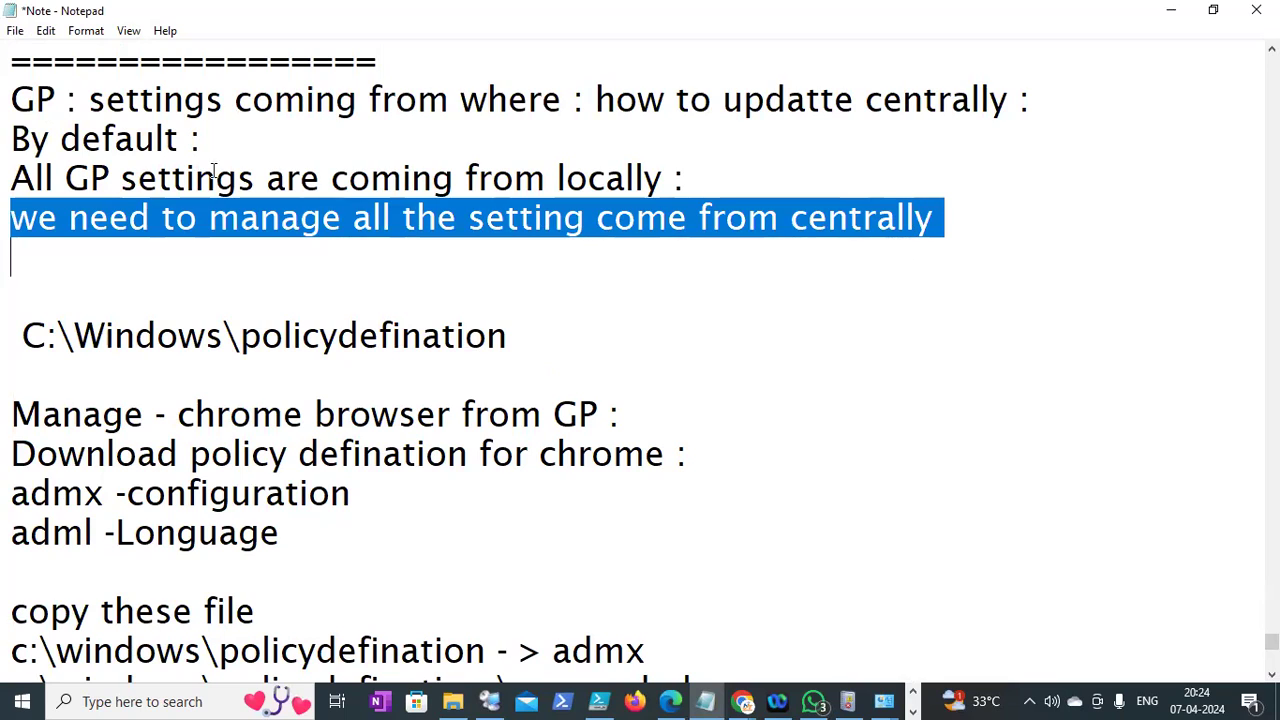
pyautogui.click(14, 140)
pyautogui.moveTo(11, 140); pyautogui.dragTo(117, 141)
pyautogui.moveTo(11, 179); pyautogui.dragTo(268, 182)
pyautogui.click(252, 182)
pyautogui.write('(Admini')
pyautogui.write('strative t')
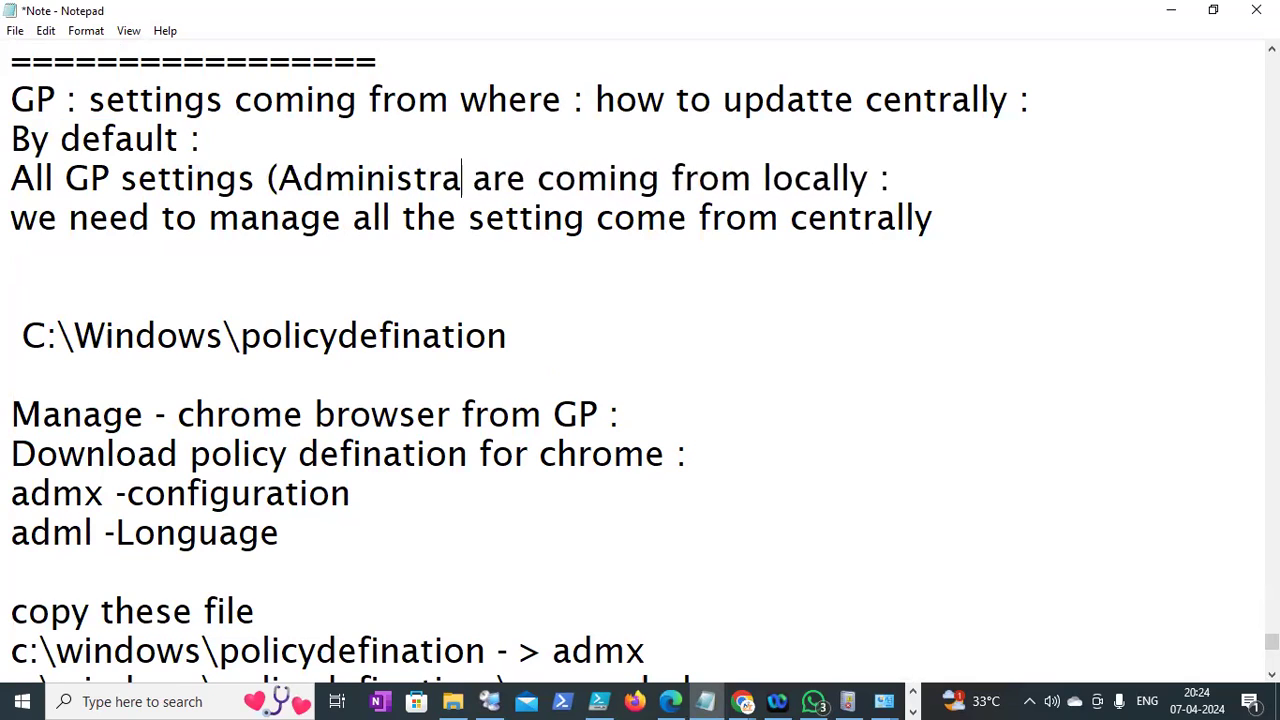
pyautogui.write('emplate ADM')
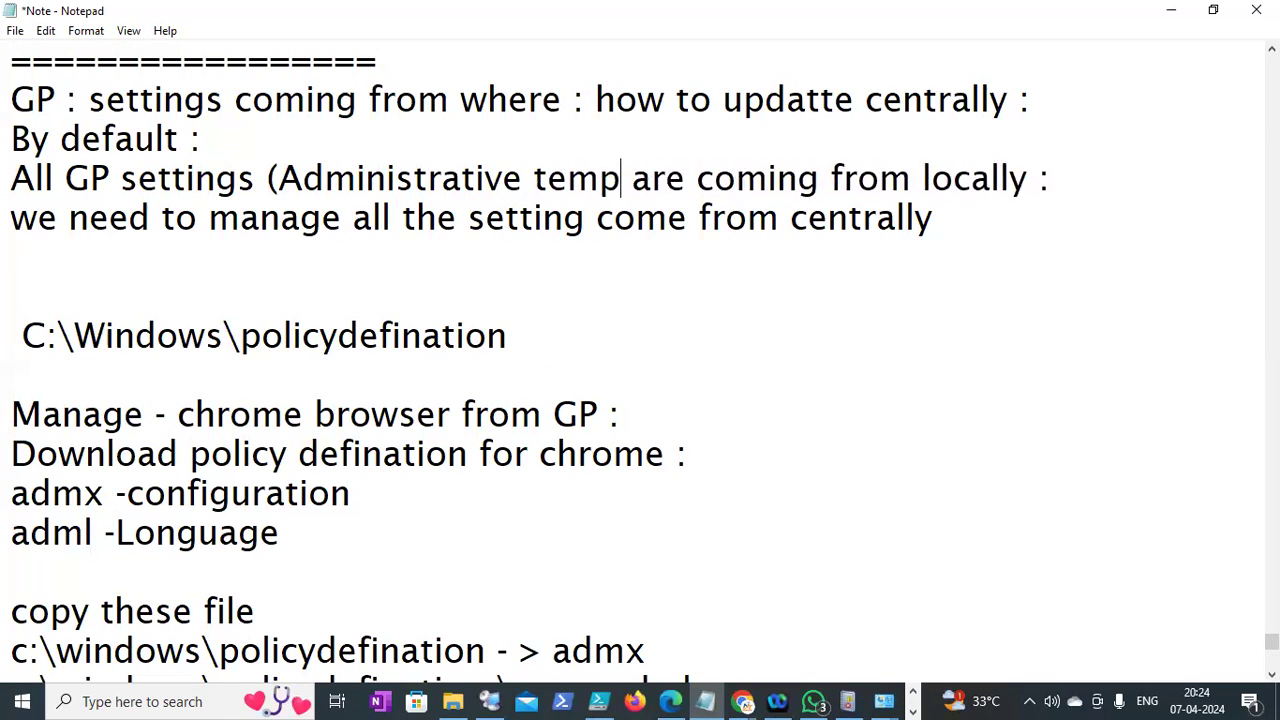
pyautogui.write('X file')
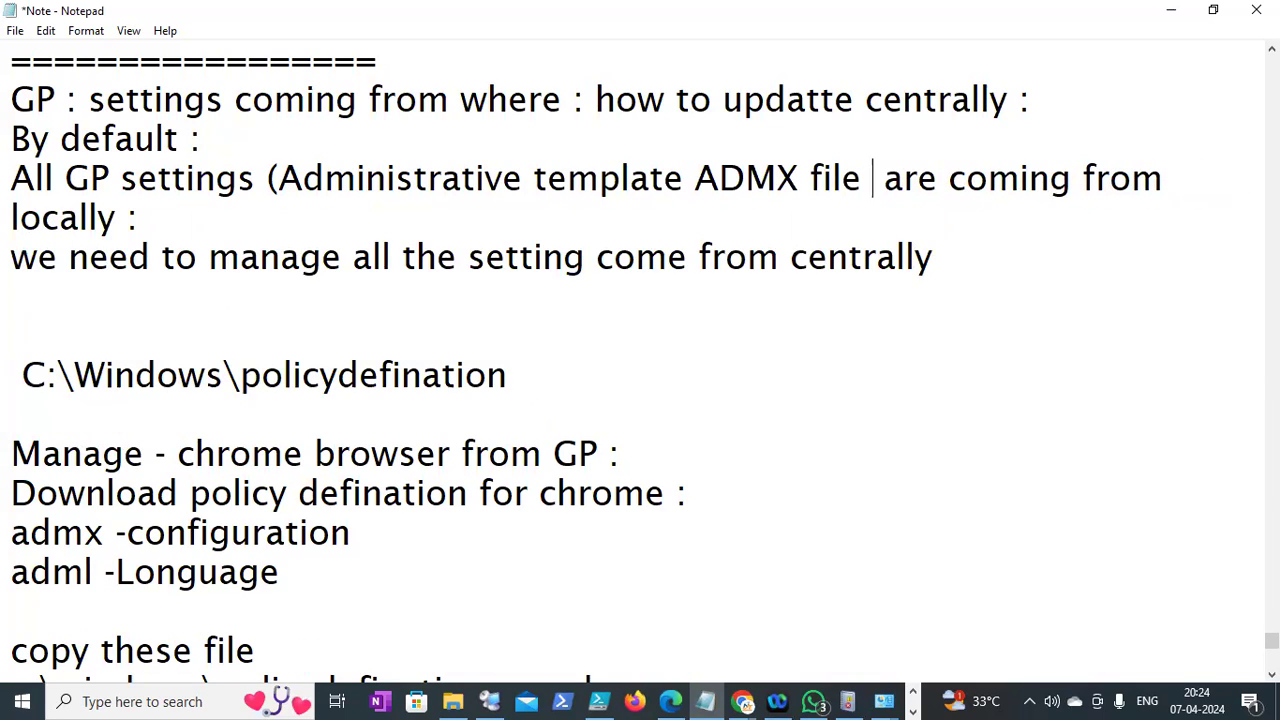
pyautogui.write(' ()')
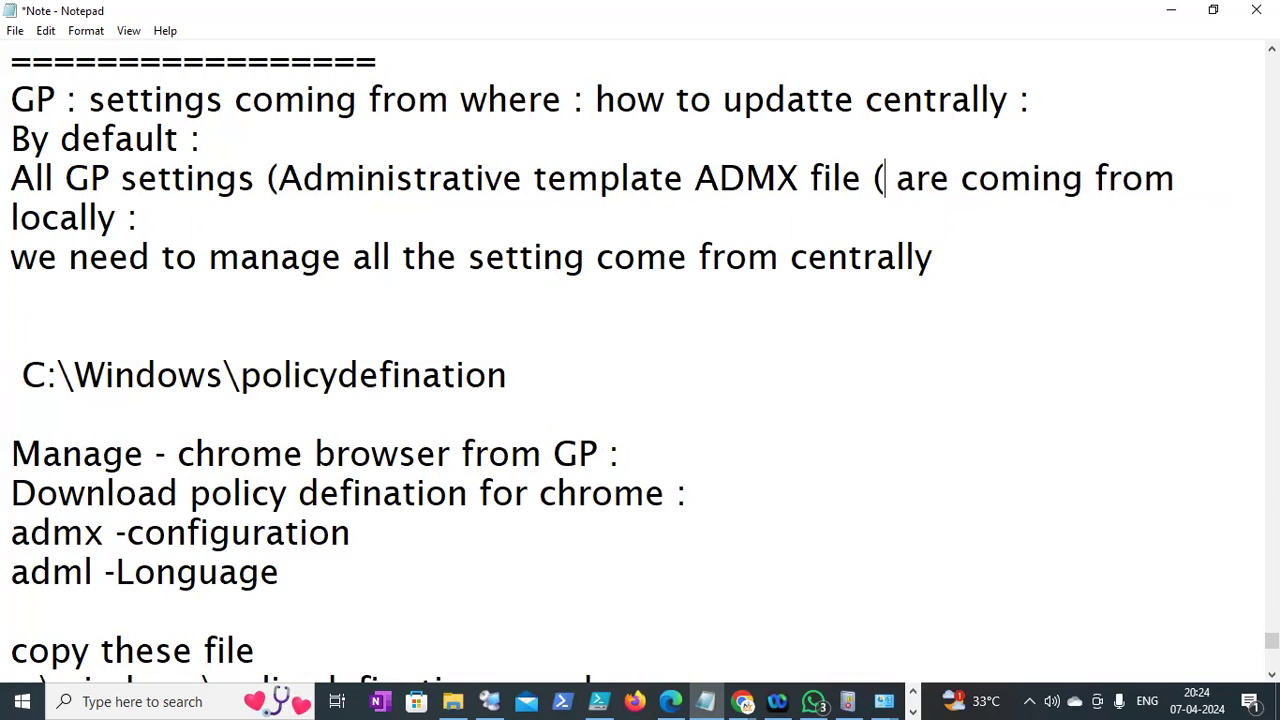
pyautogui.write('Policy Def')
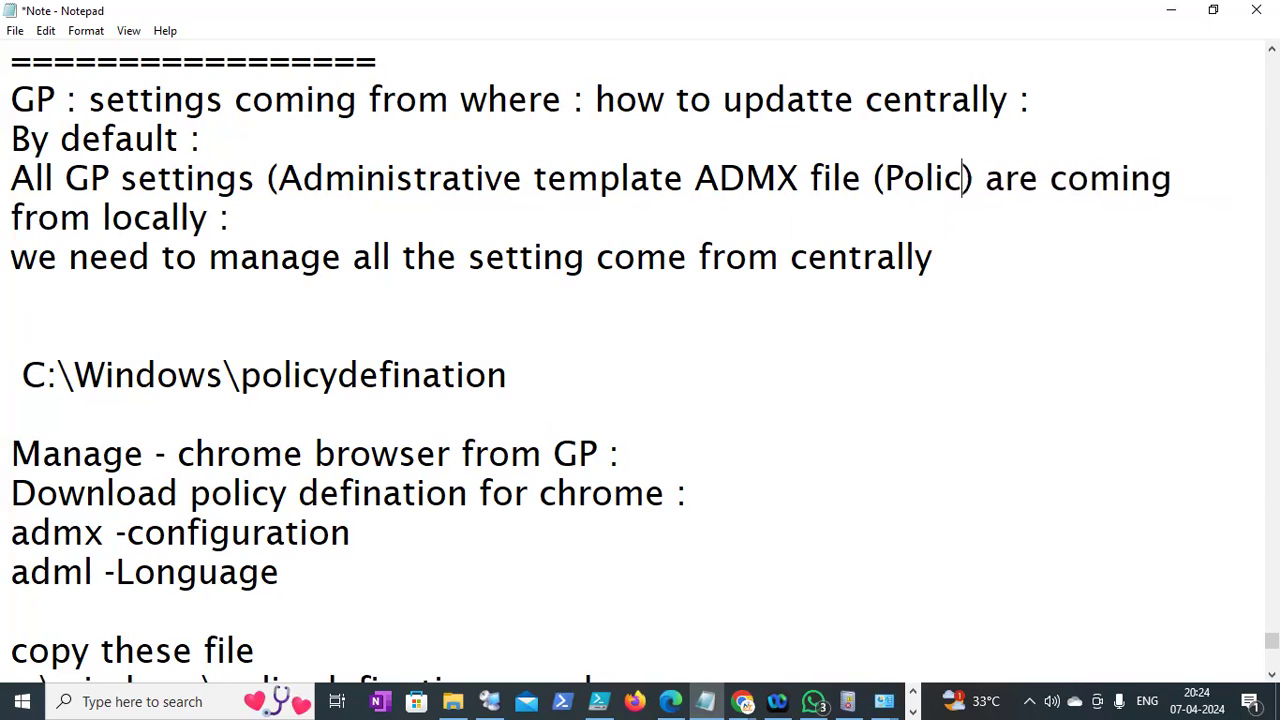
pyautogui.write('iniations')
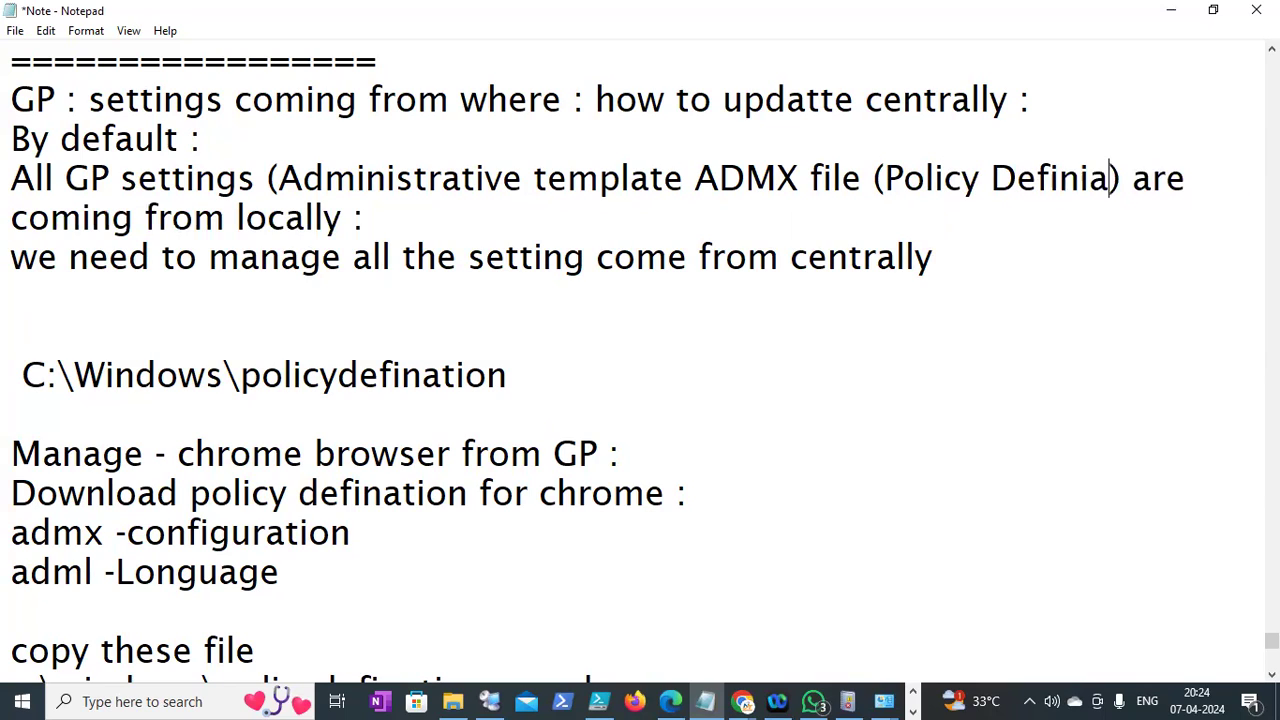
pyautogui.write(')')
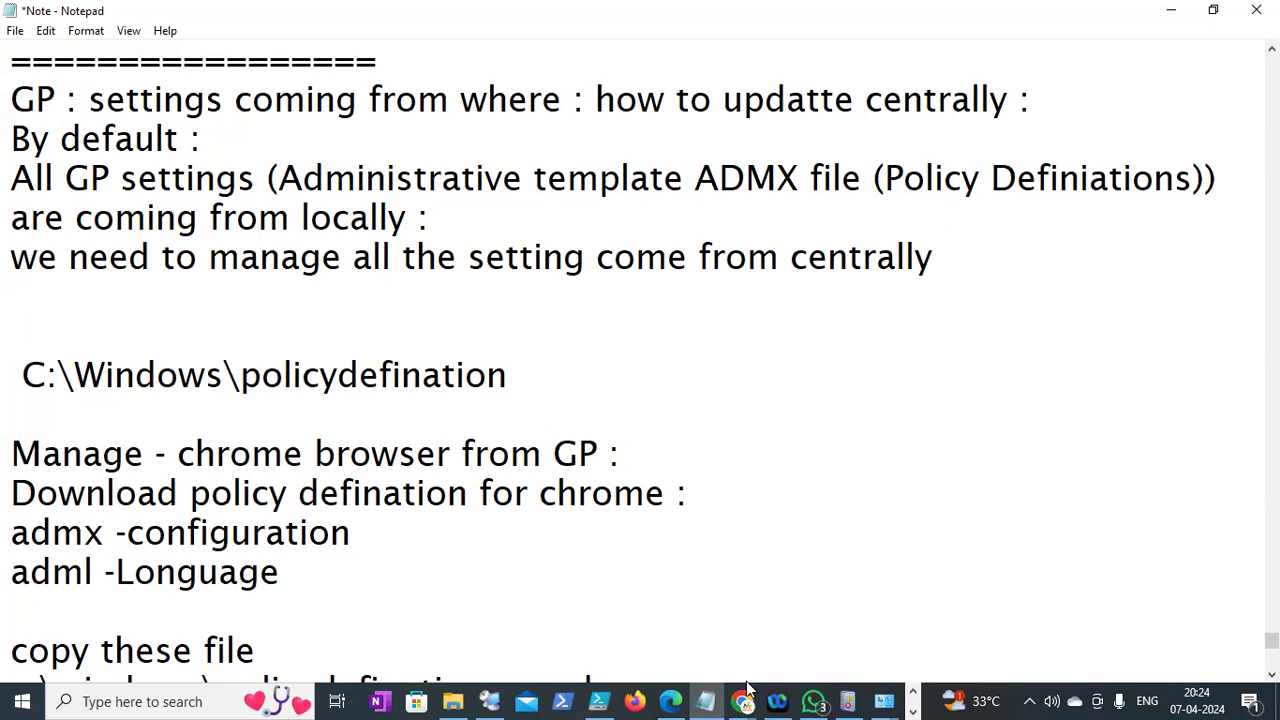
# Bring Remote Desktop Connection Manager with DC1's Group Policy editor back to the front
pyautogui.click(913, 692)
pyautogui.click(915, 694)
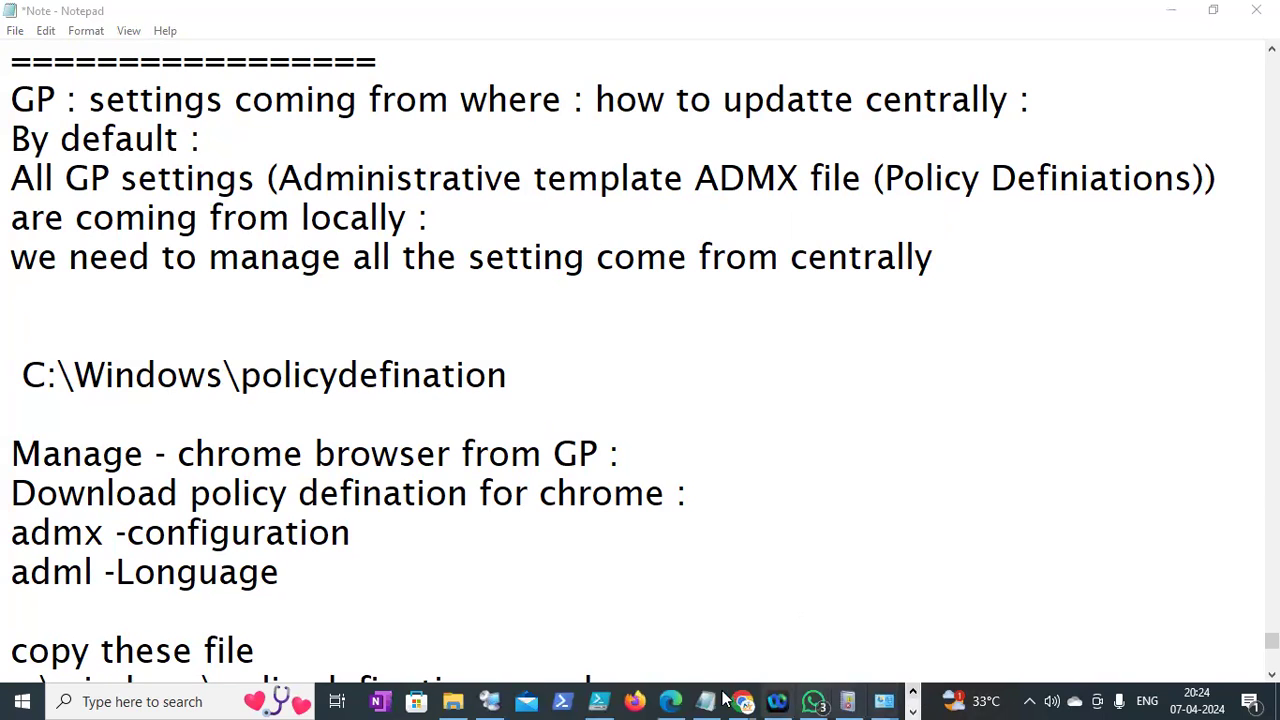
pyautogui.click(499, 698)
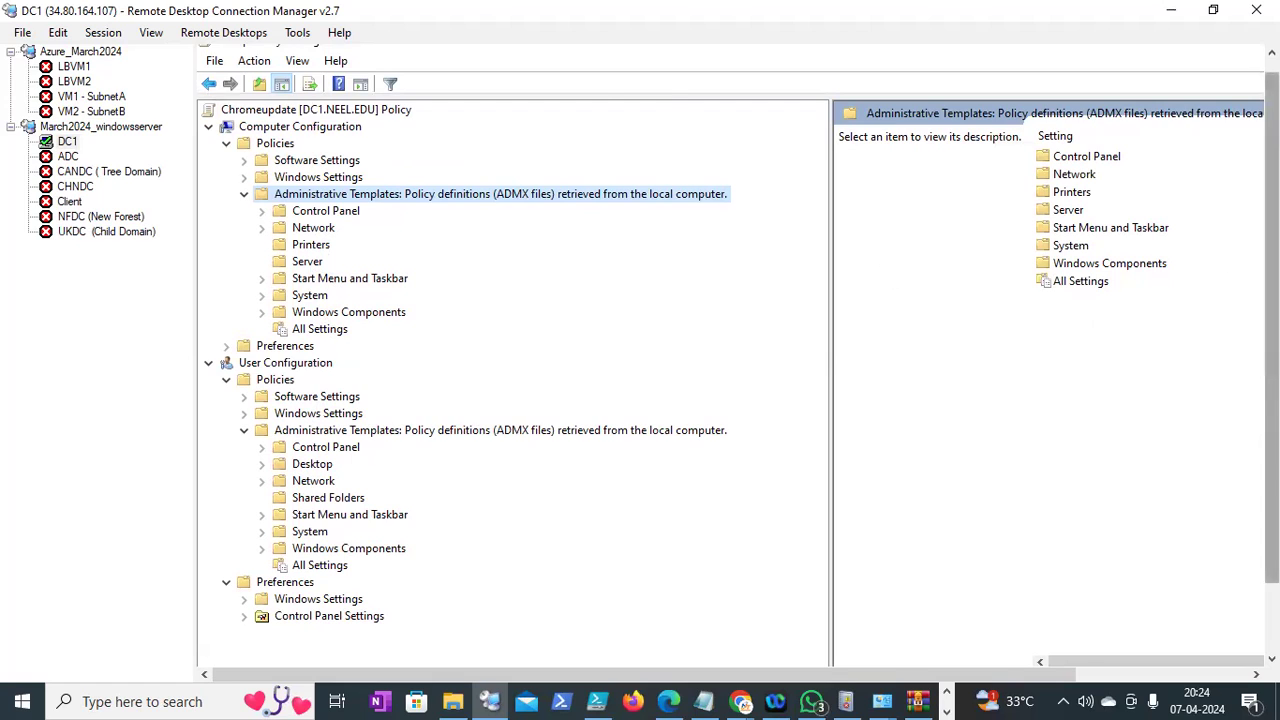
# Switch to the Chrome window showing Google Cloud's VM instances page
pyautogui.moveTo(1271, 275); pyautogui.dragTo(1271, 360)
pyautogui.click(745, 700)
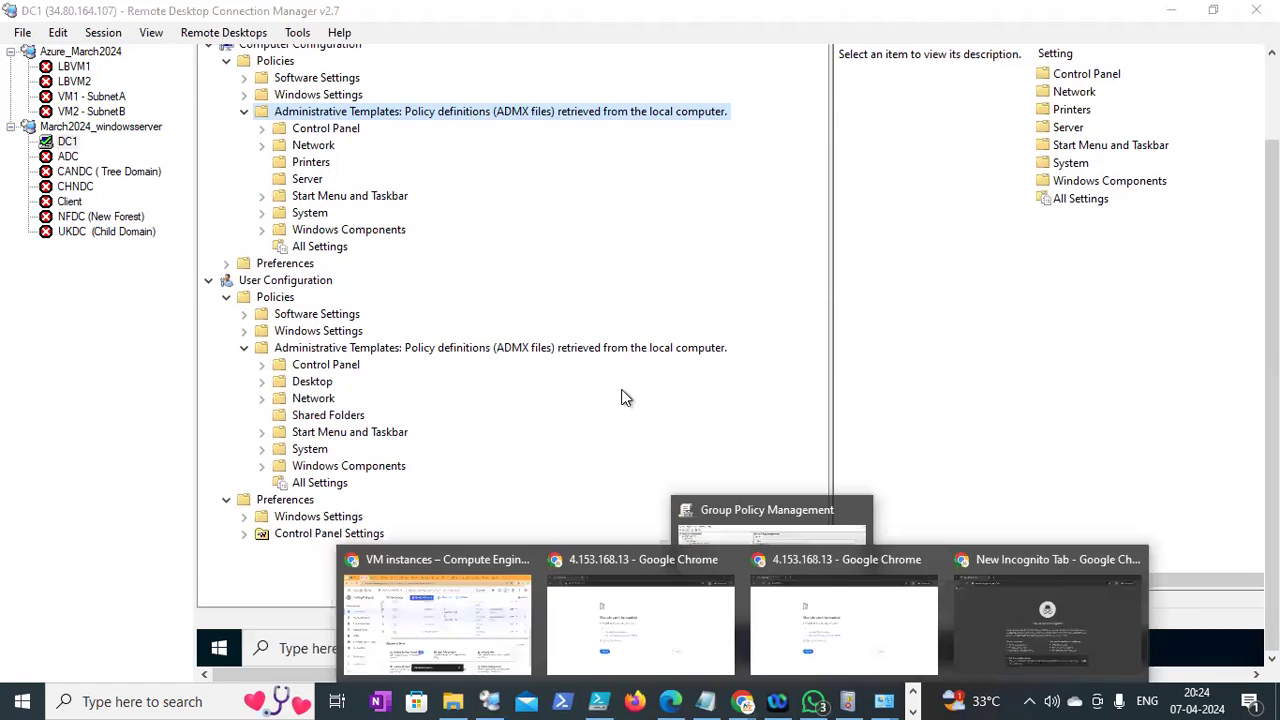
pyautogui.click(742, 701)
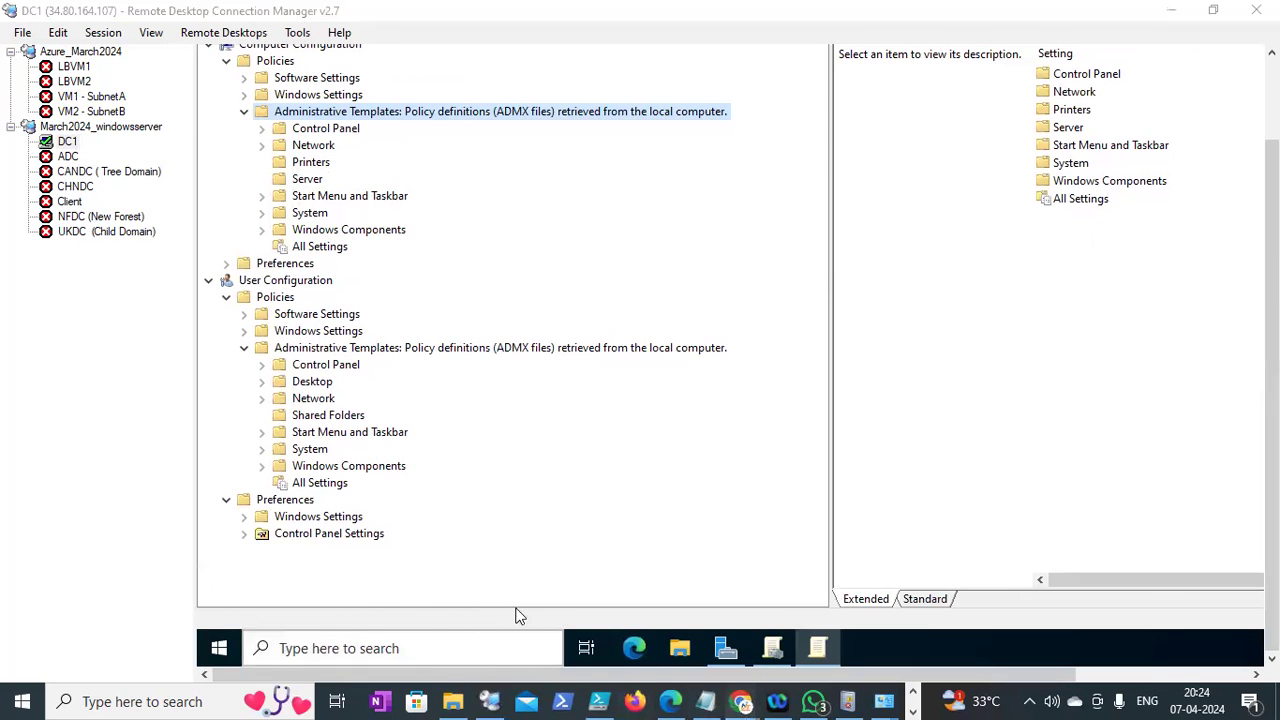
pyautogui.click(475, 610)
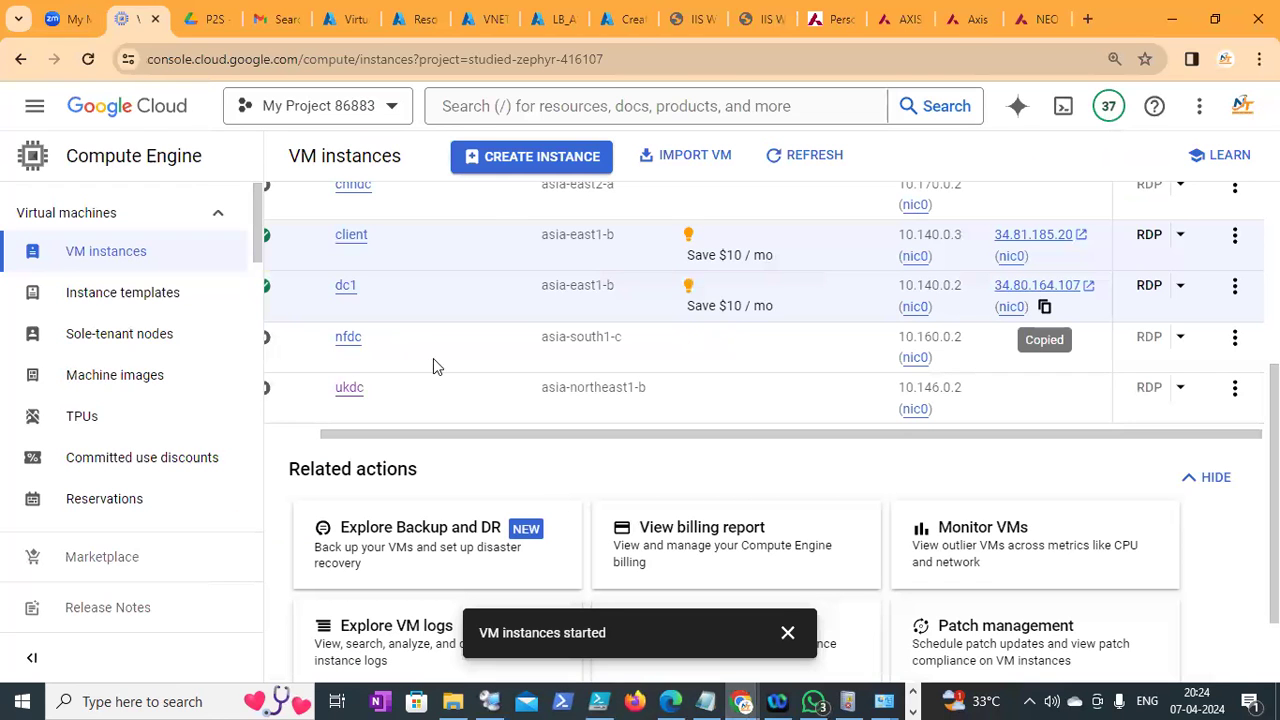
# Open google.com in a new browser tab
pyautogui.hotkey('ctrl', 't')
pyautogui.click(370, 67)
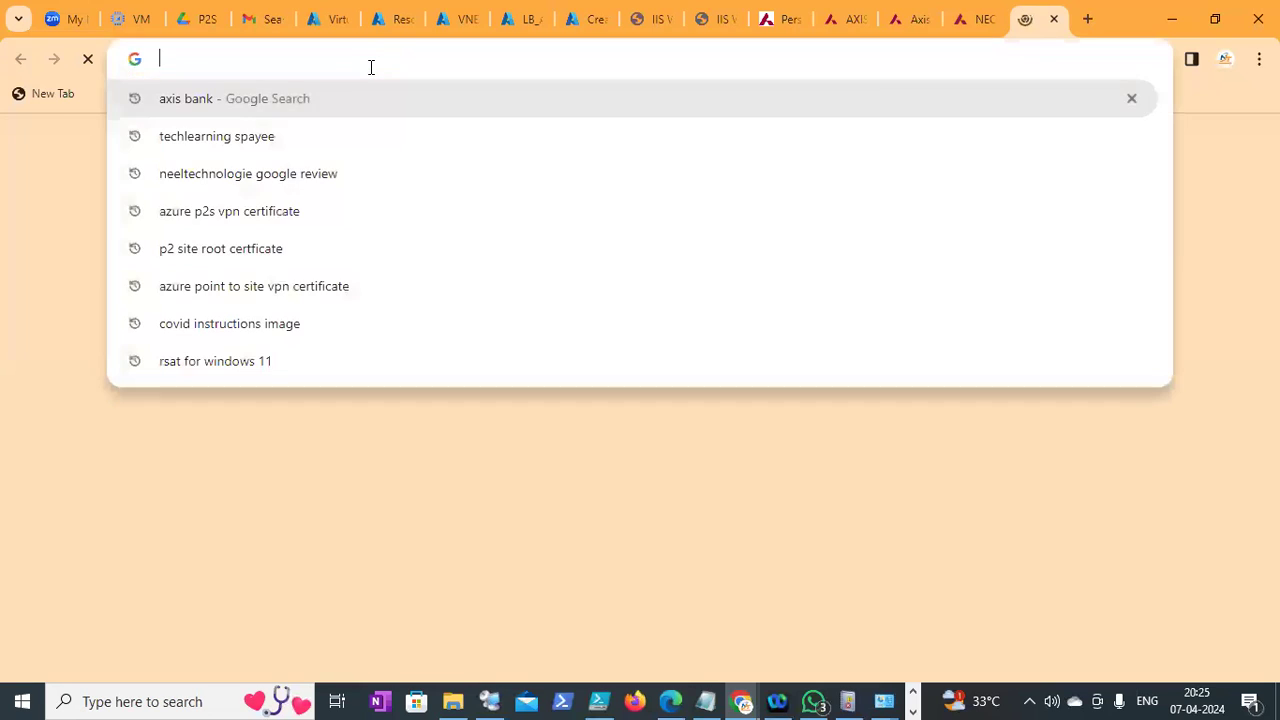
pyautogui.write('goo')
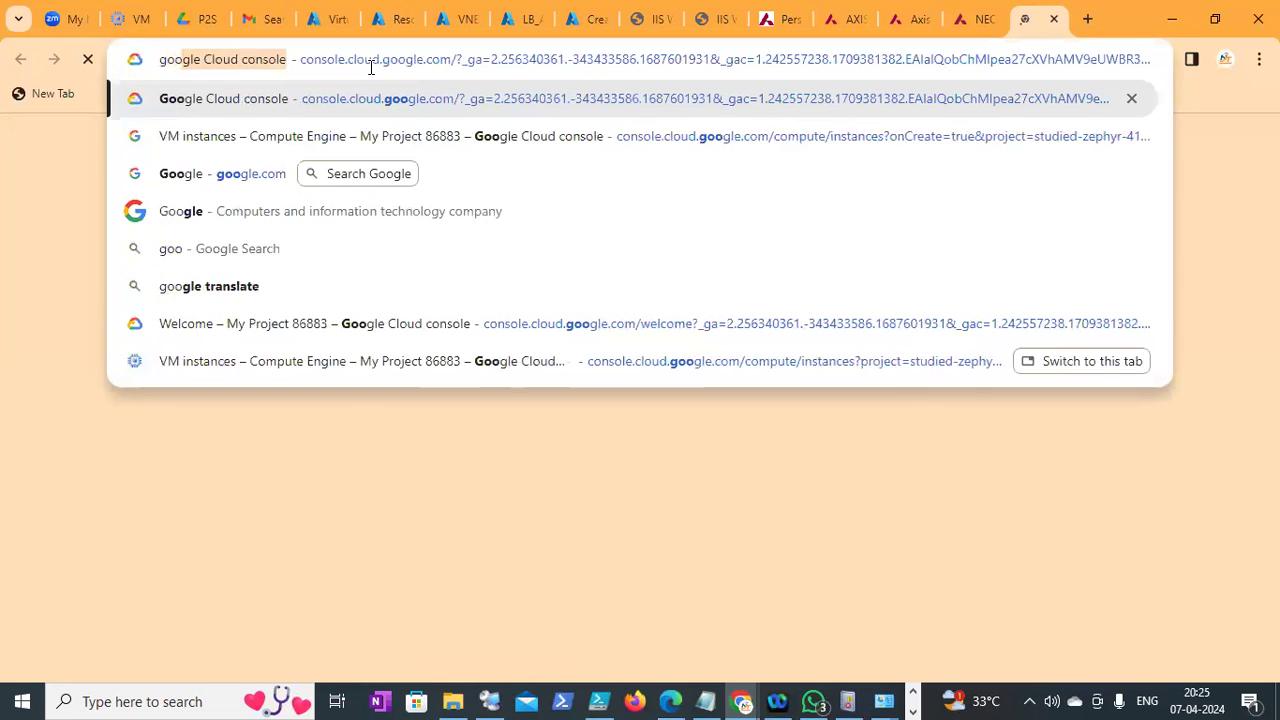
pyautogui.press('BackSpace')
pyautogui.press('BackSpace')
pyautogui.press('BackSpace')
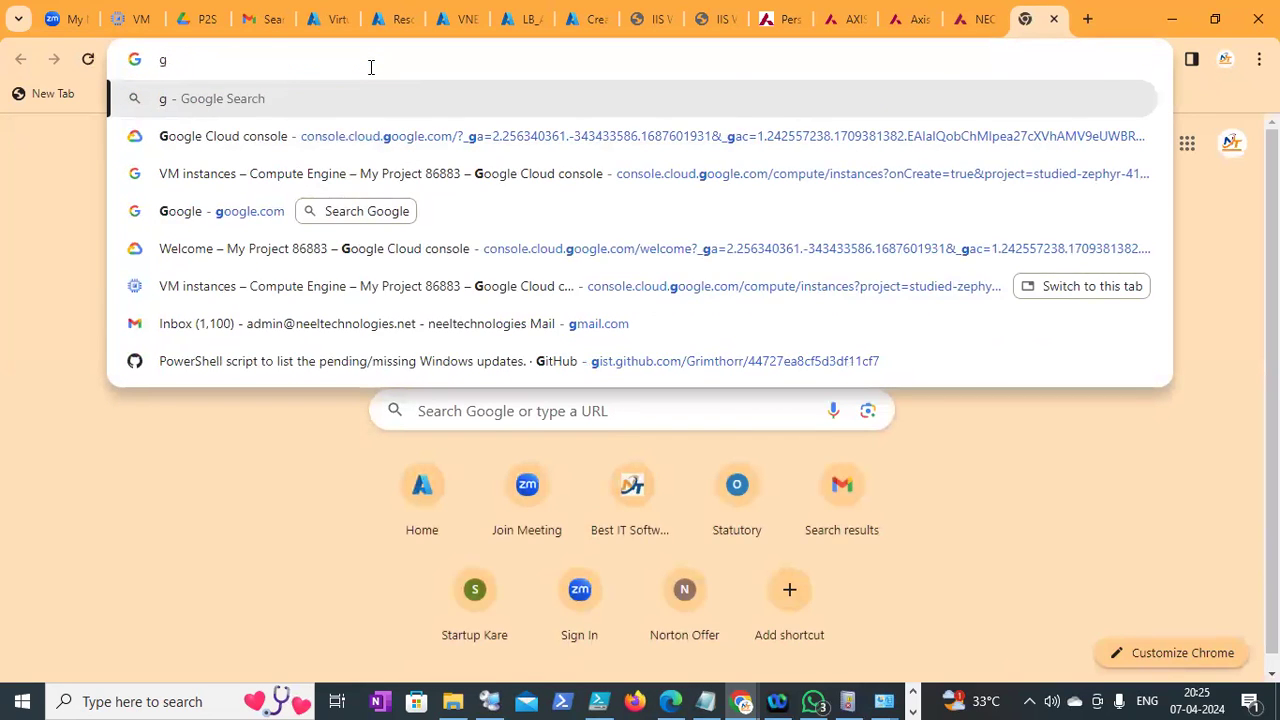
pyautogui.write('oogle')
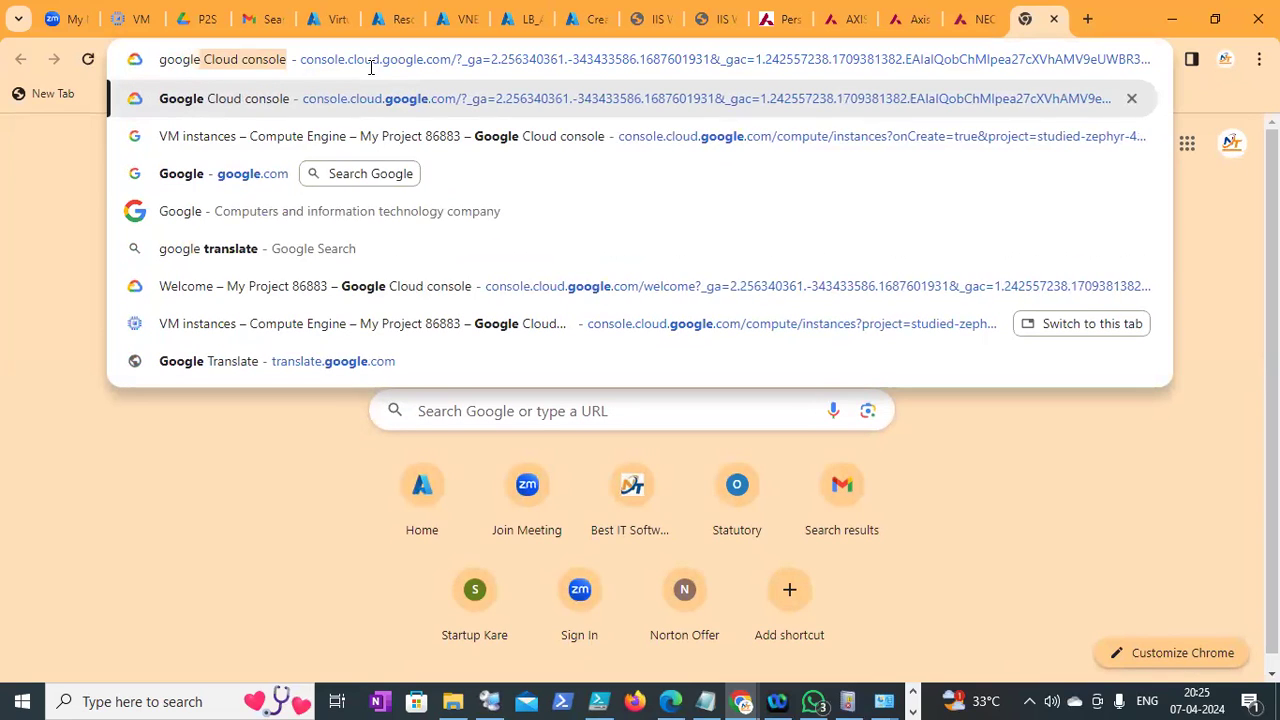
pyautogui.click(249, 173)
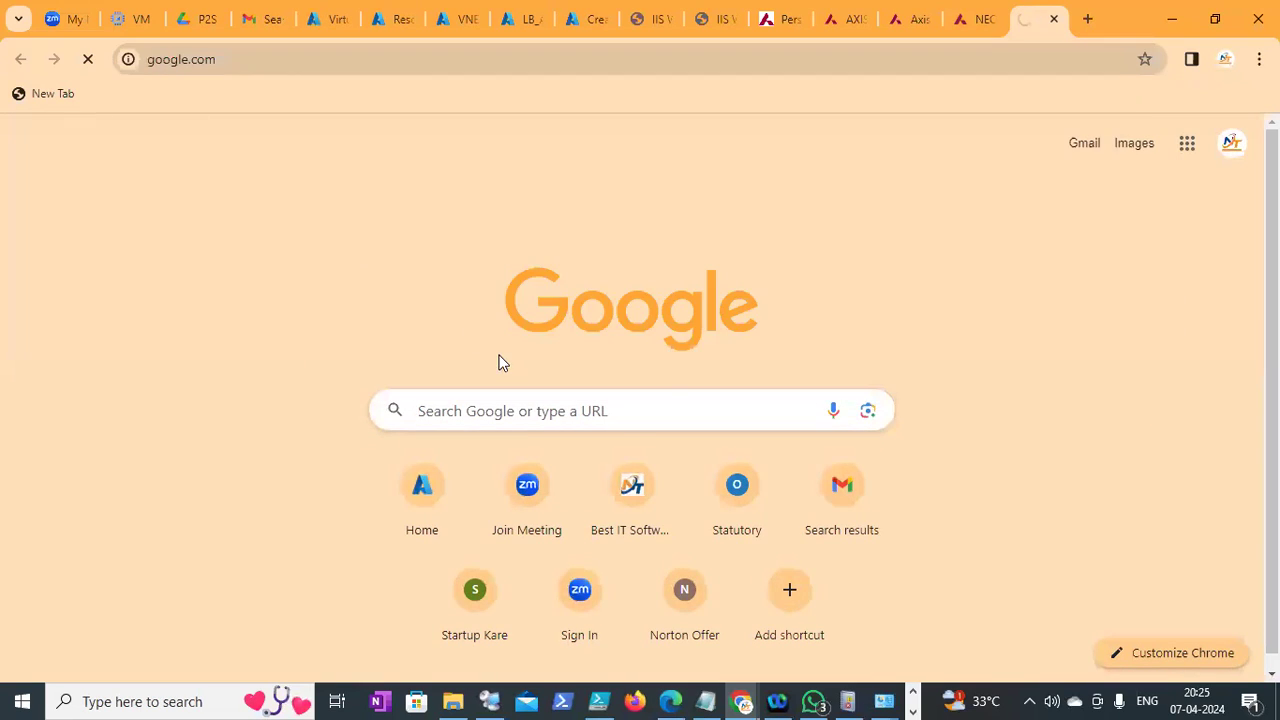
# Search Google for 'admx file for chrome', replacing an earlier 'policy def' query
pyautogui.click(442, 331)
pyautogui.write('Policy def')
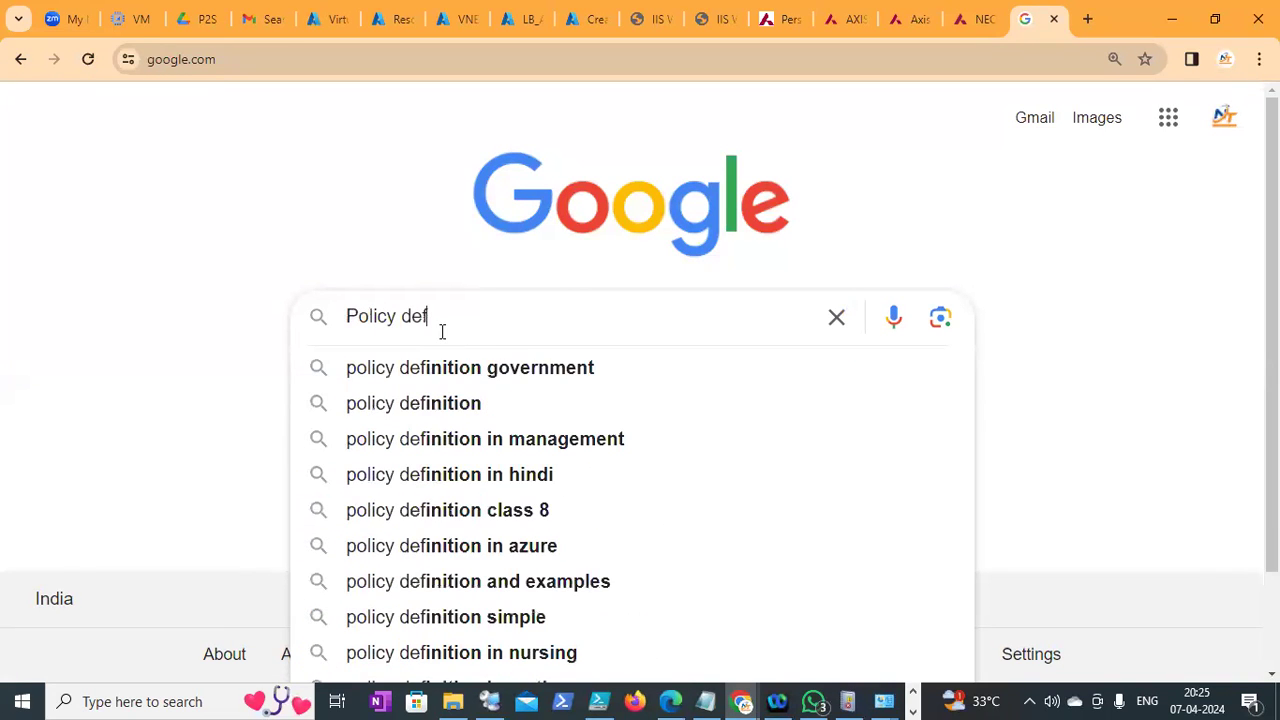
pyautogui.press('Down')
pyautogui.press('Down')
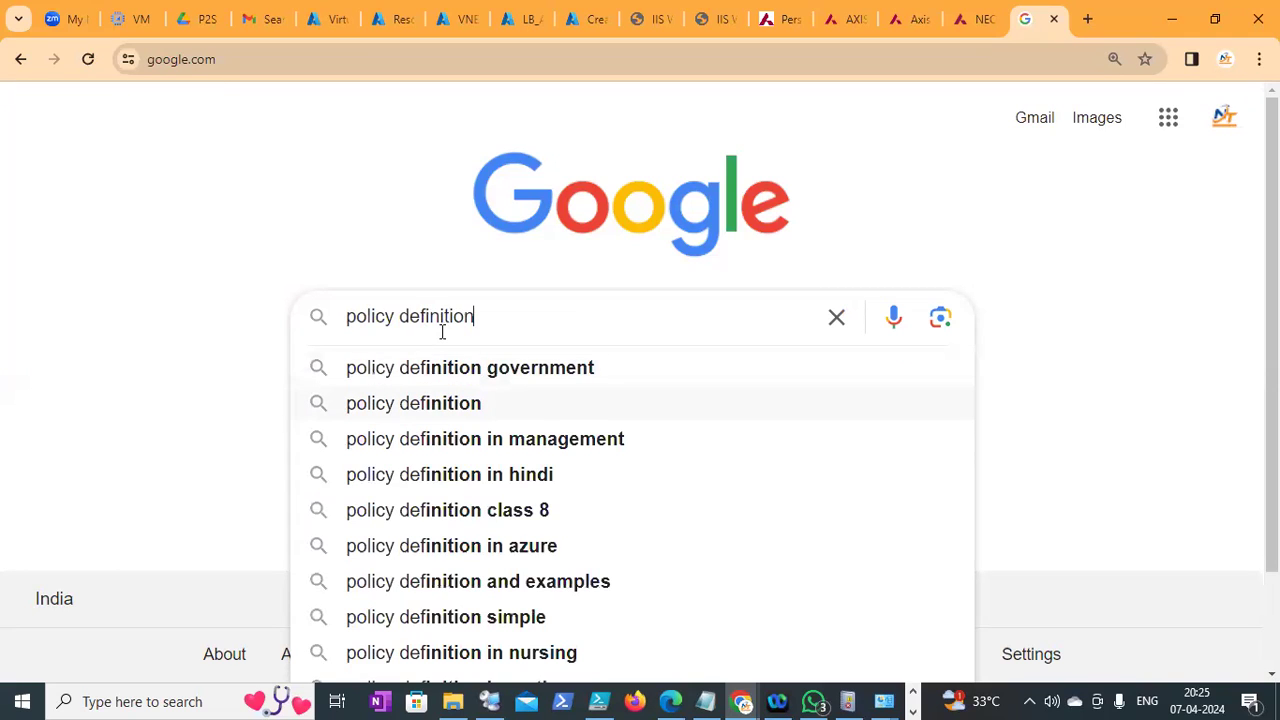
pyautogui.press('BackSpace')
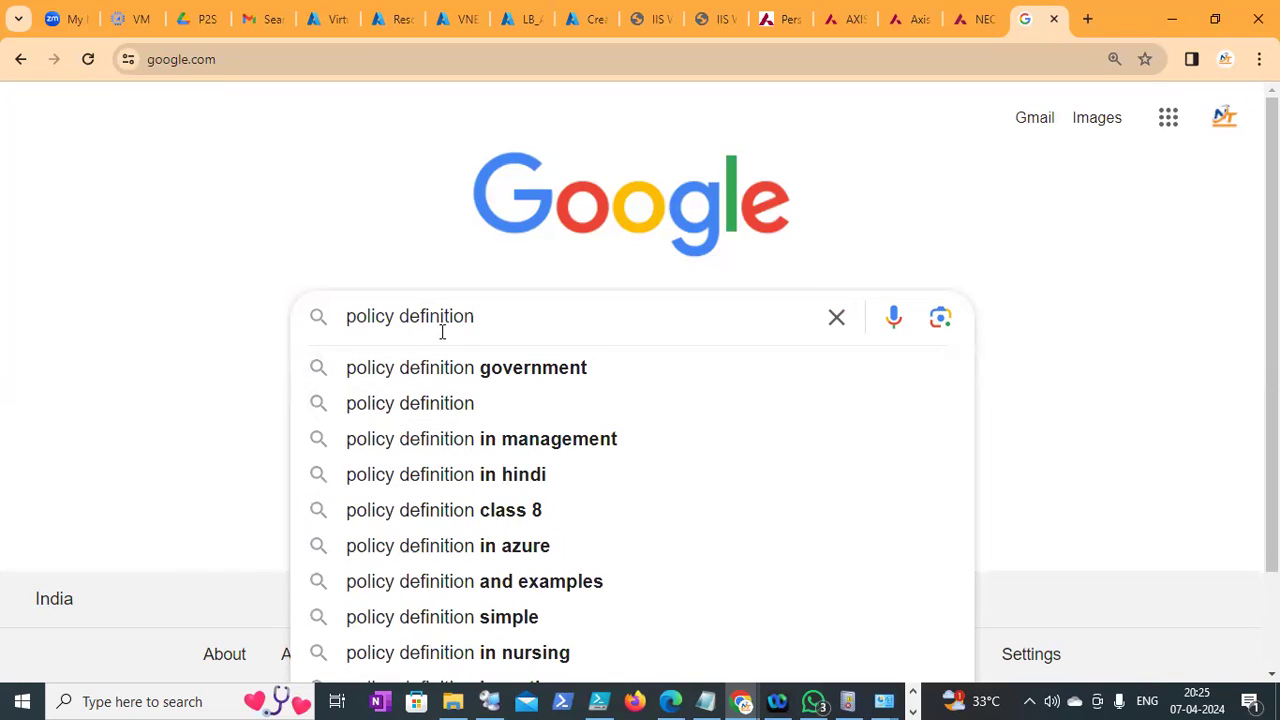
pyautogui.press('BackSpace')
pyautogui.press('BackSpace')
pyautogui.press('BackSpace')
pyautogui.press('BackSpace')
pyautogui.press('BackSpace')
pyautogui.press('BackSpace')
pyautogui.press('BackSpace')
pyautogui.press('BackSpace')
pyautogui.press('BackSpace')
pyautogui.press('BackSpace')
pyautogui.press('BackSpace')
pyautogui.press('BackSpace')
pyautogui.press('BackSpace')
pyautogui.press('BackSpace')
pyautogui.press('BackSpace')
pyautogui.press('BackSpace')
pyautogui.press('BackSpace')
pyautogui.write('admx ')
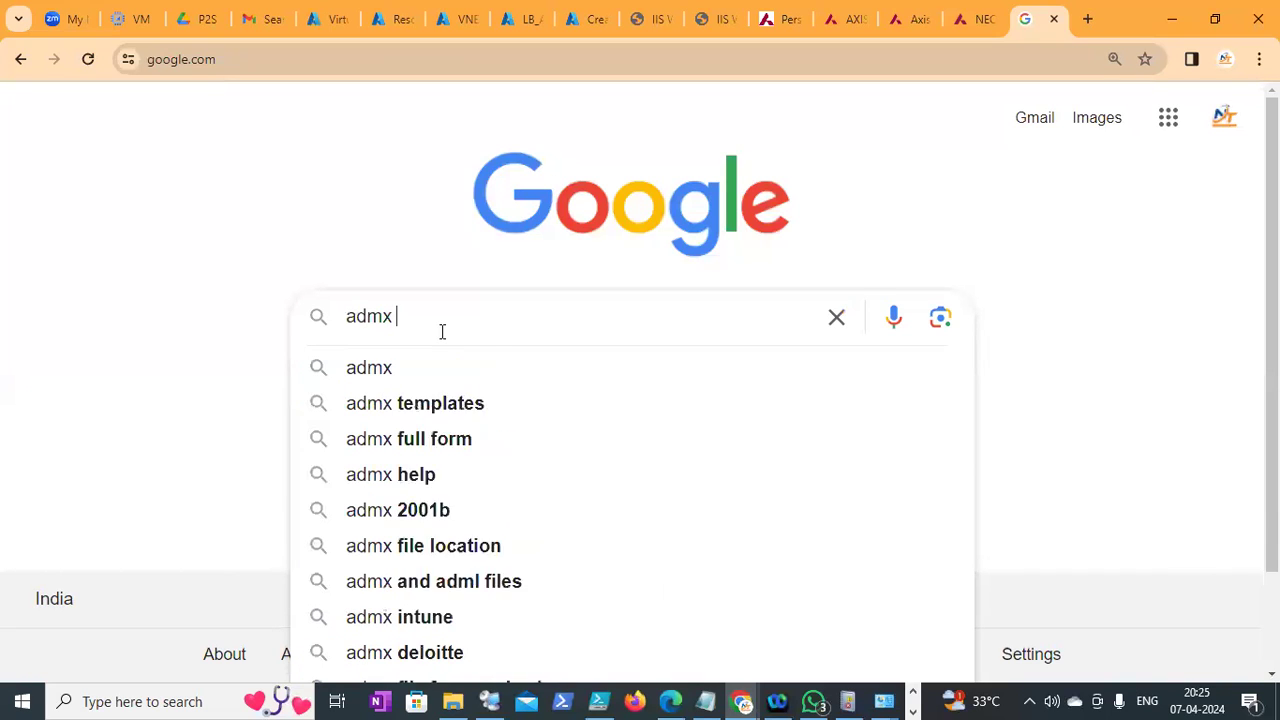
pyautogui.write('file for ')
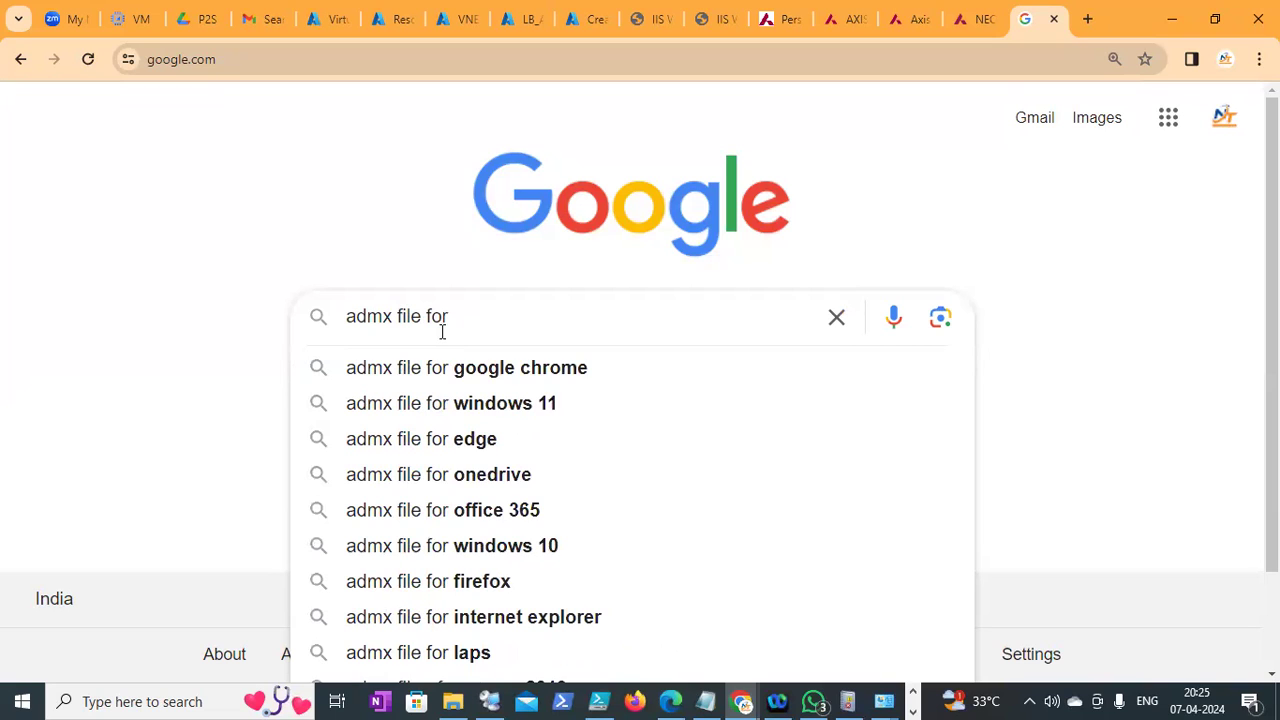
pyautogui.write('chrom')
pyautogui.press('Down')
pyautogui.press('Down')
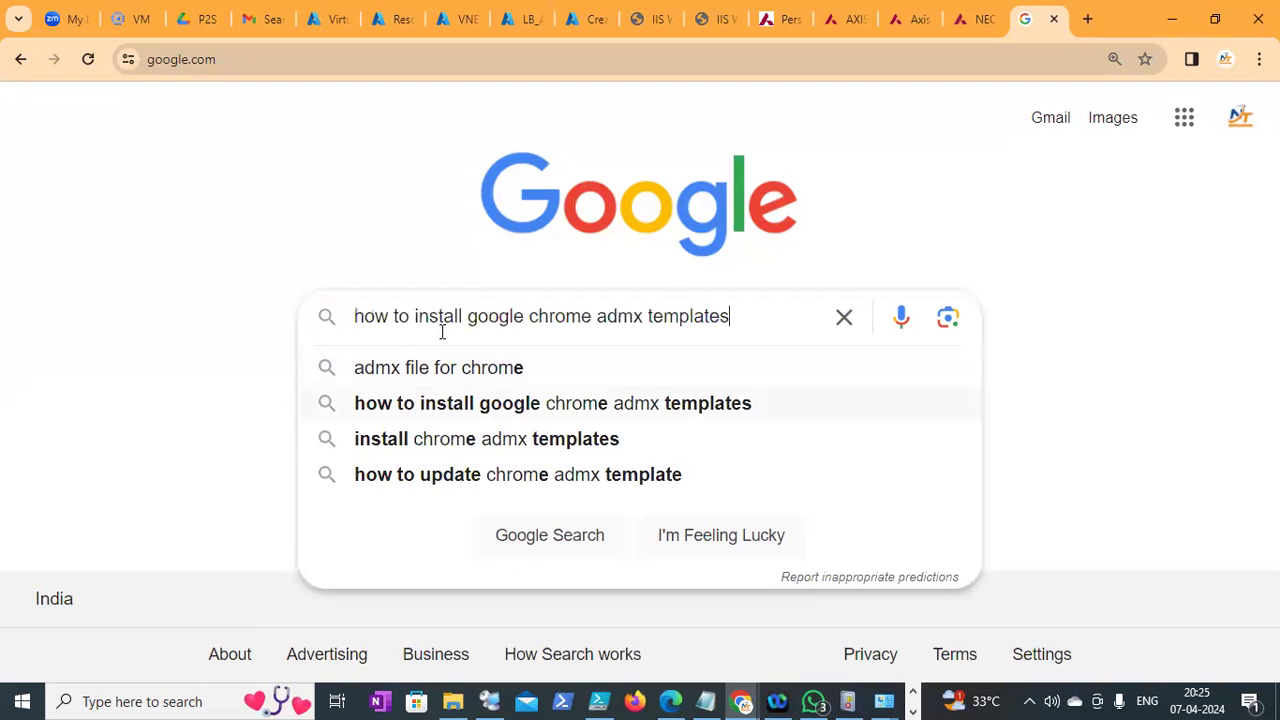
pyautogui.press('Up')
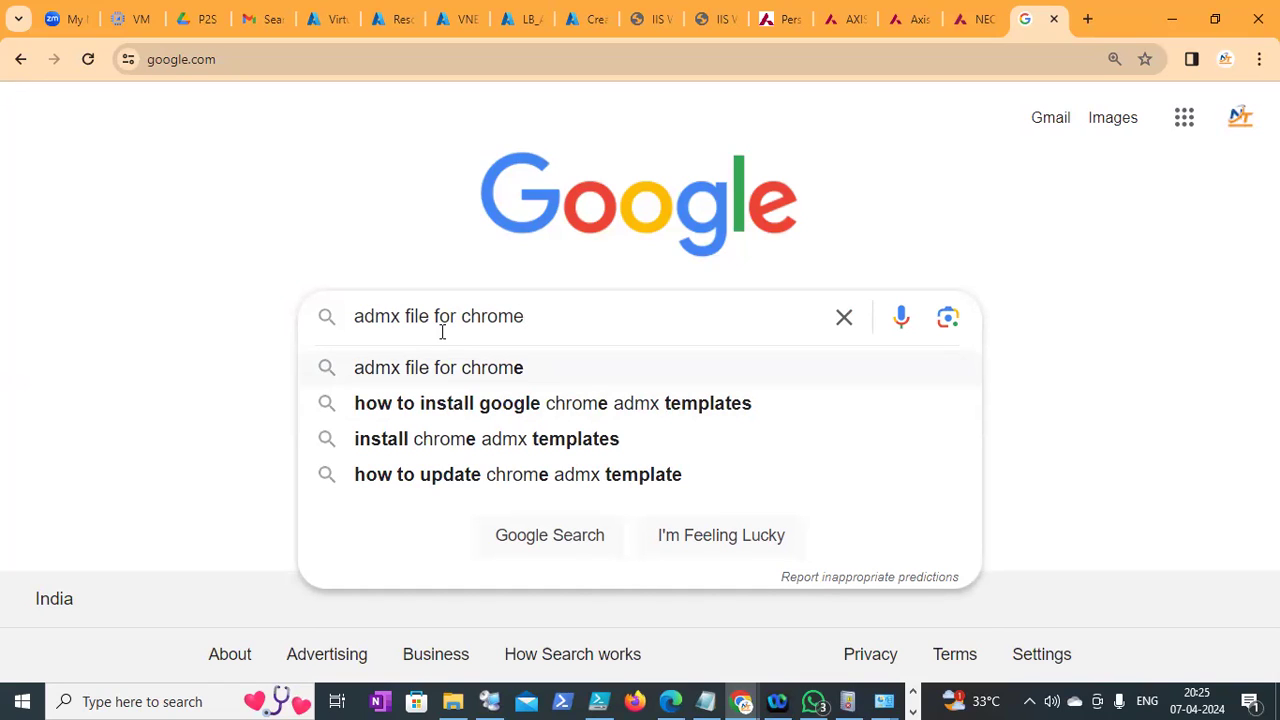
pyautogui.press('Return')
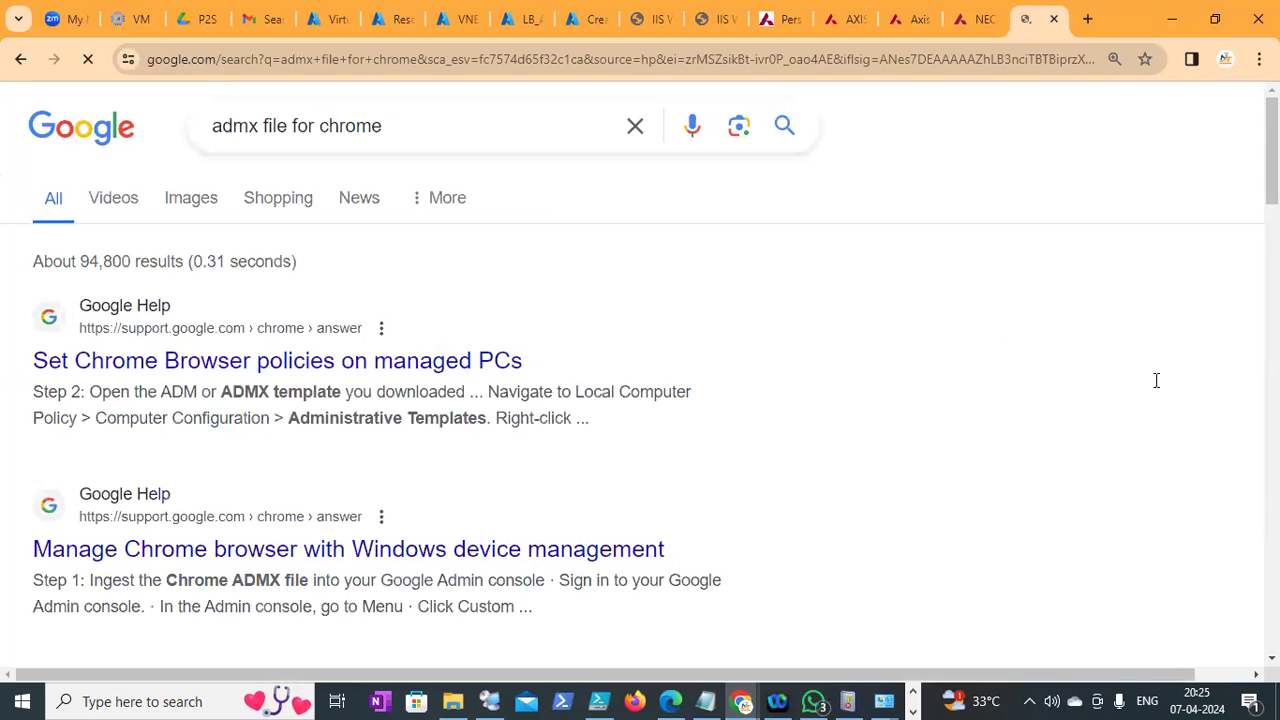
pyautogui.scroll(-3, 1156, 380)
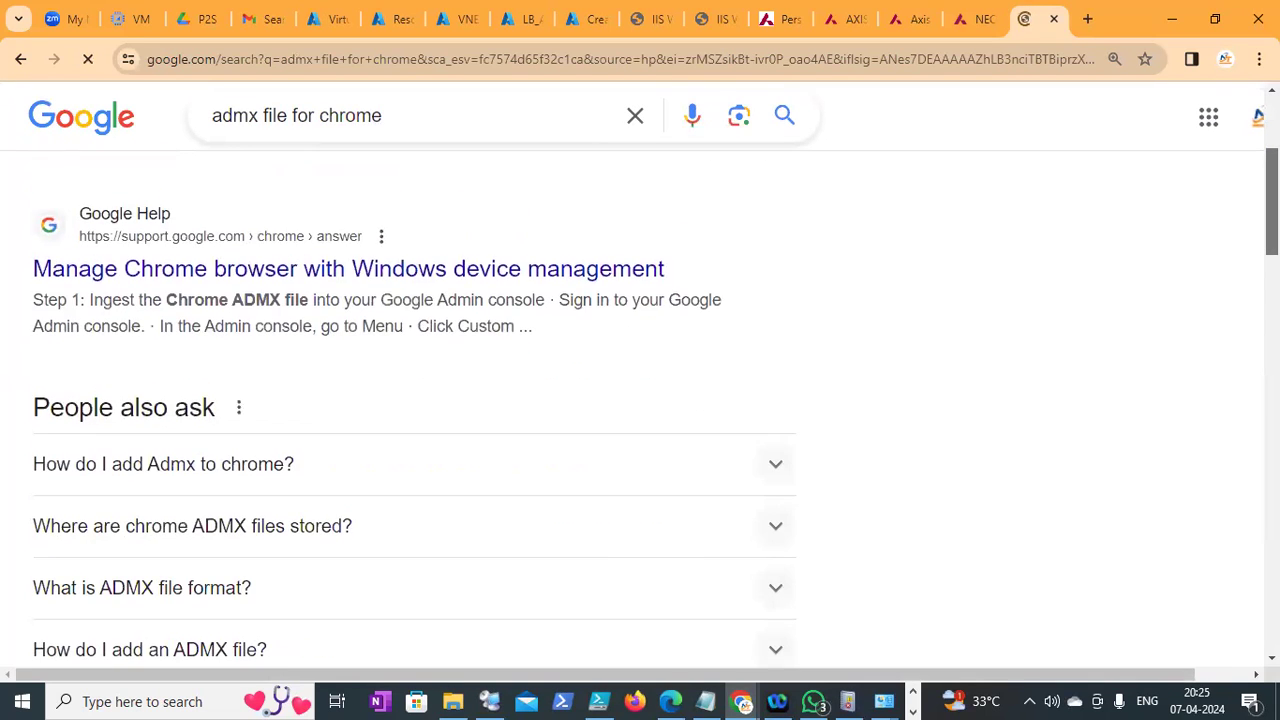
pyautogui.scroll(-6, 640, 400)
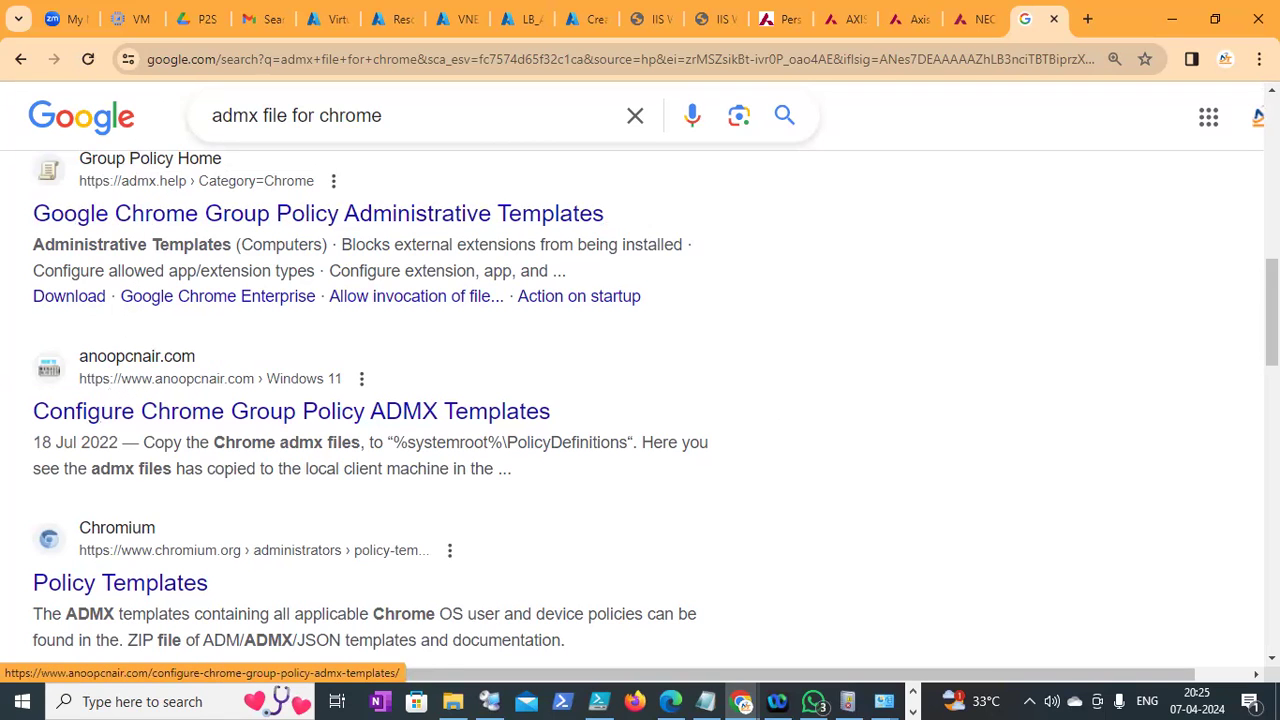
pyautogui.scroll(-3, 640, 400)
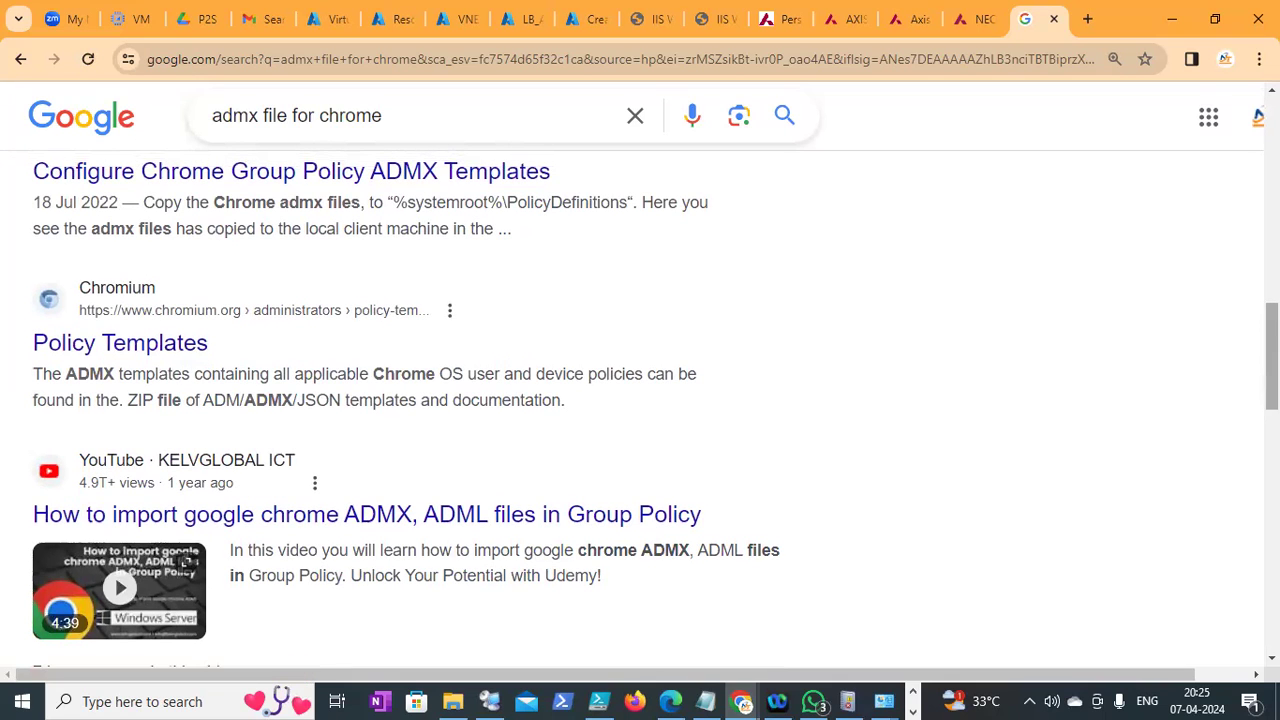
pyautogui.scroll(-7, 640, 400)
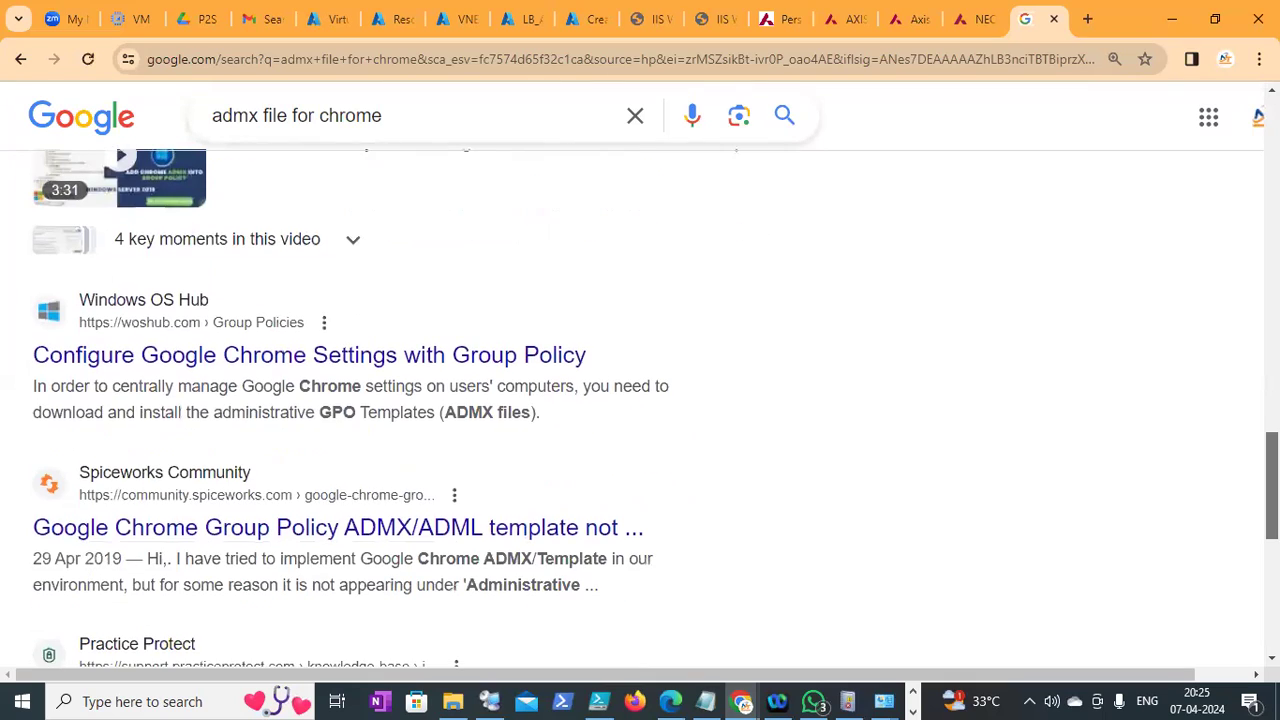
pyautogui.scroll(-4, 640, 400)
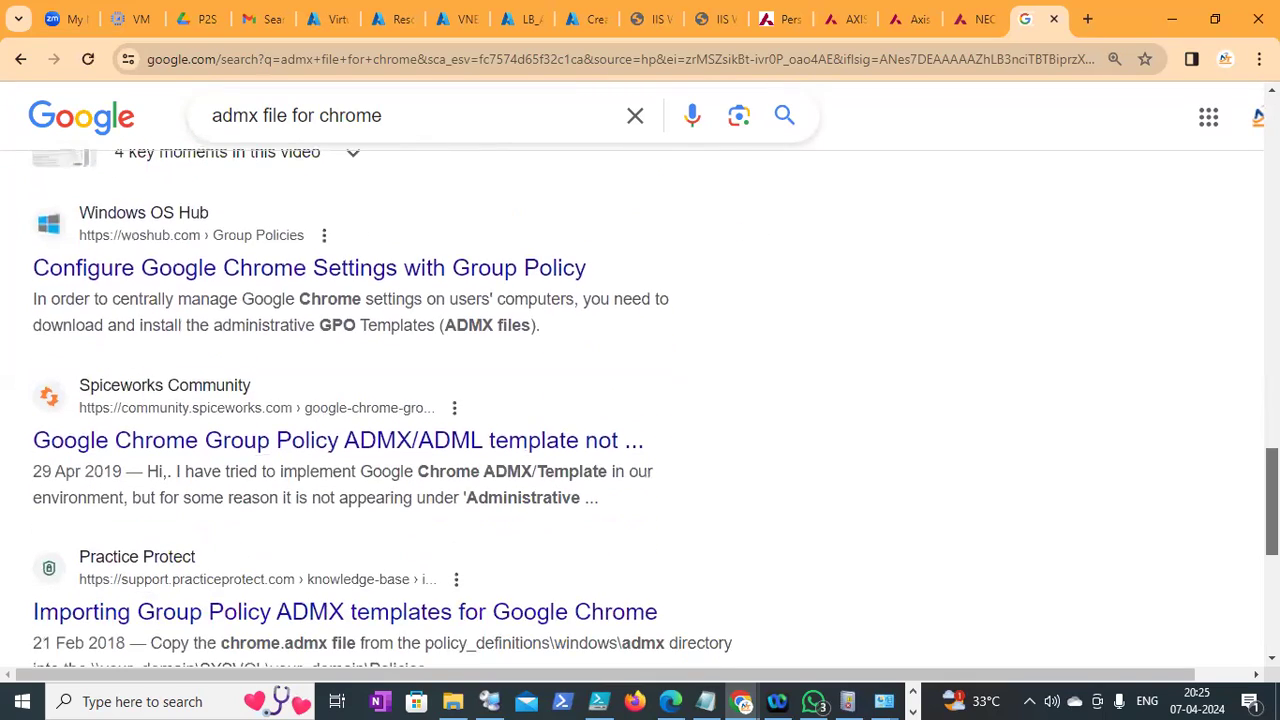
pyautogui.scroll(15, 415, 400)
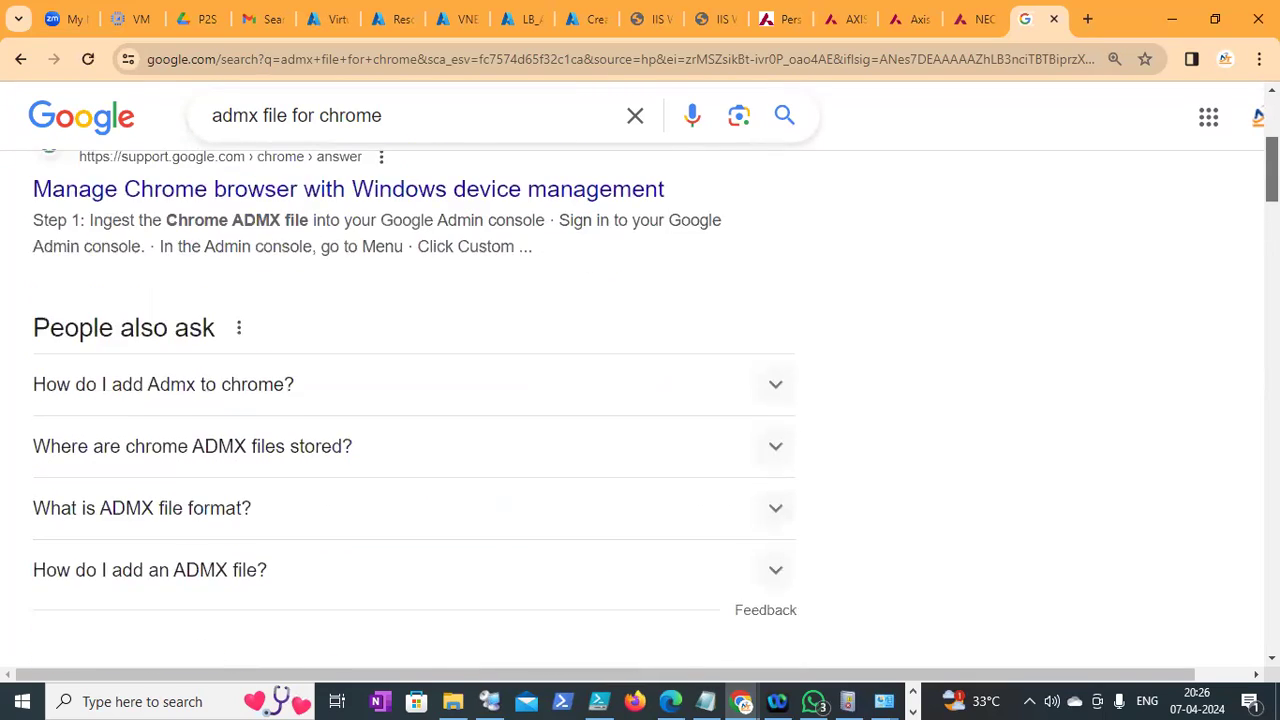
pyautogui.scroll(2, 415, 400)
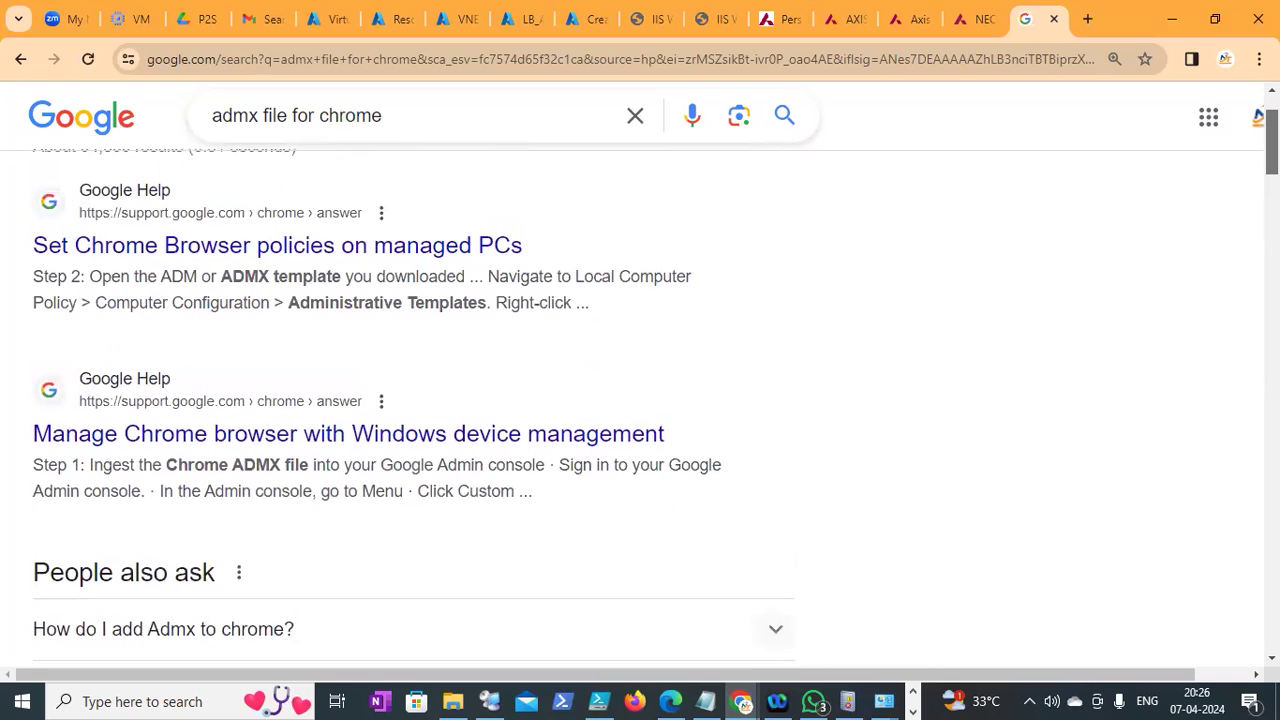
pyautogui.scroll(-6, 415, 400)
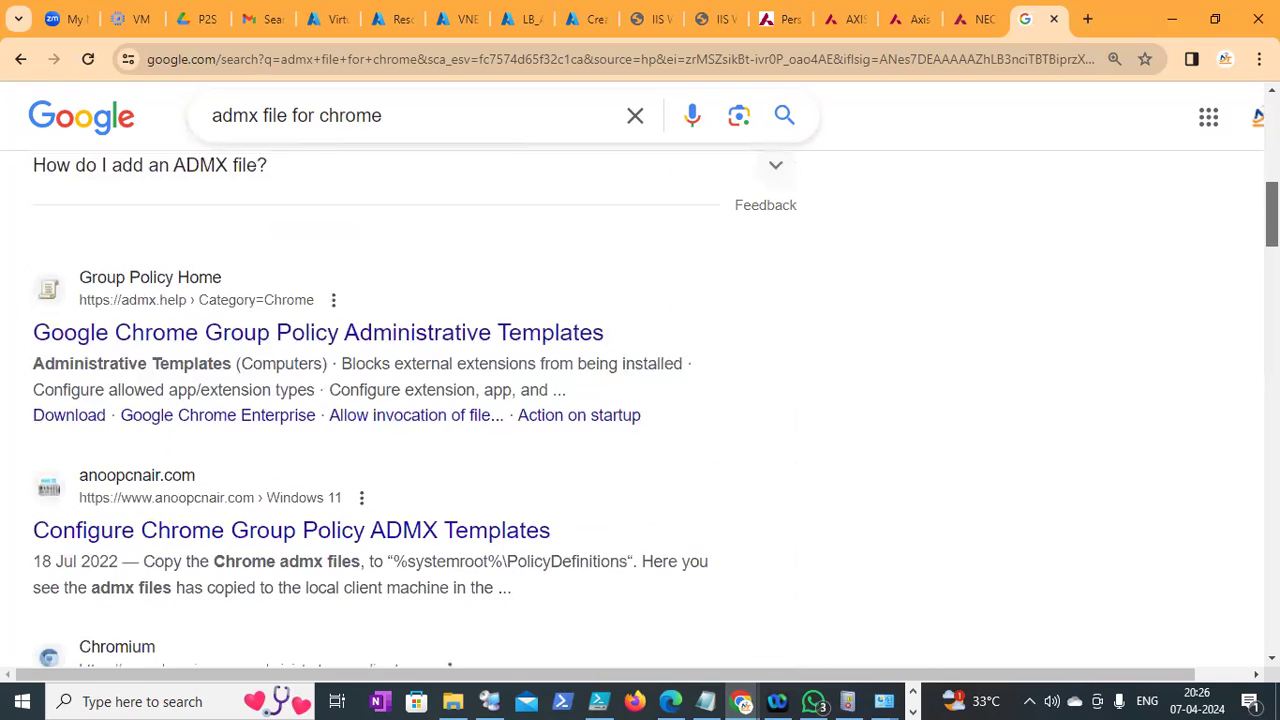
pyautogui.scroll(-3, 498, 490)
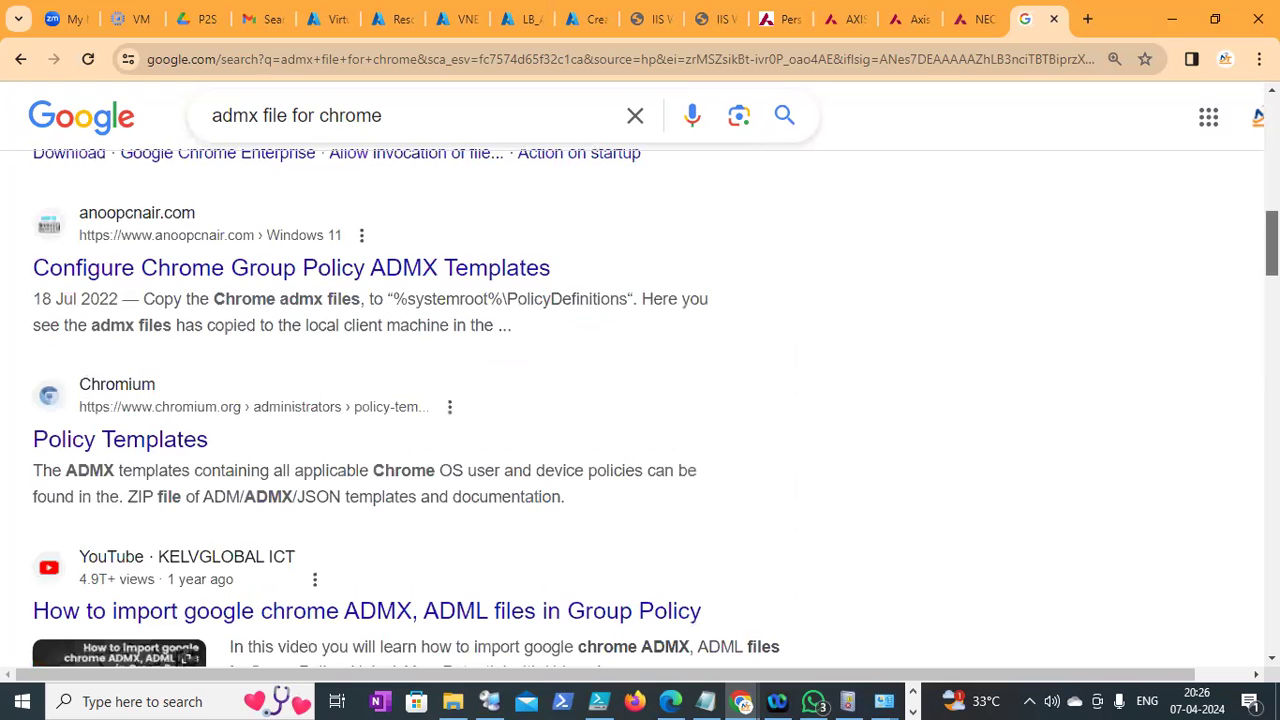
# Download the Policy Templates ZIP of ADM/ADMX/JSON templates and show it in Downloads
pyautogui.click(178, 404)
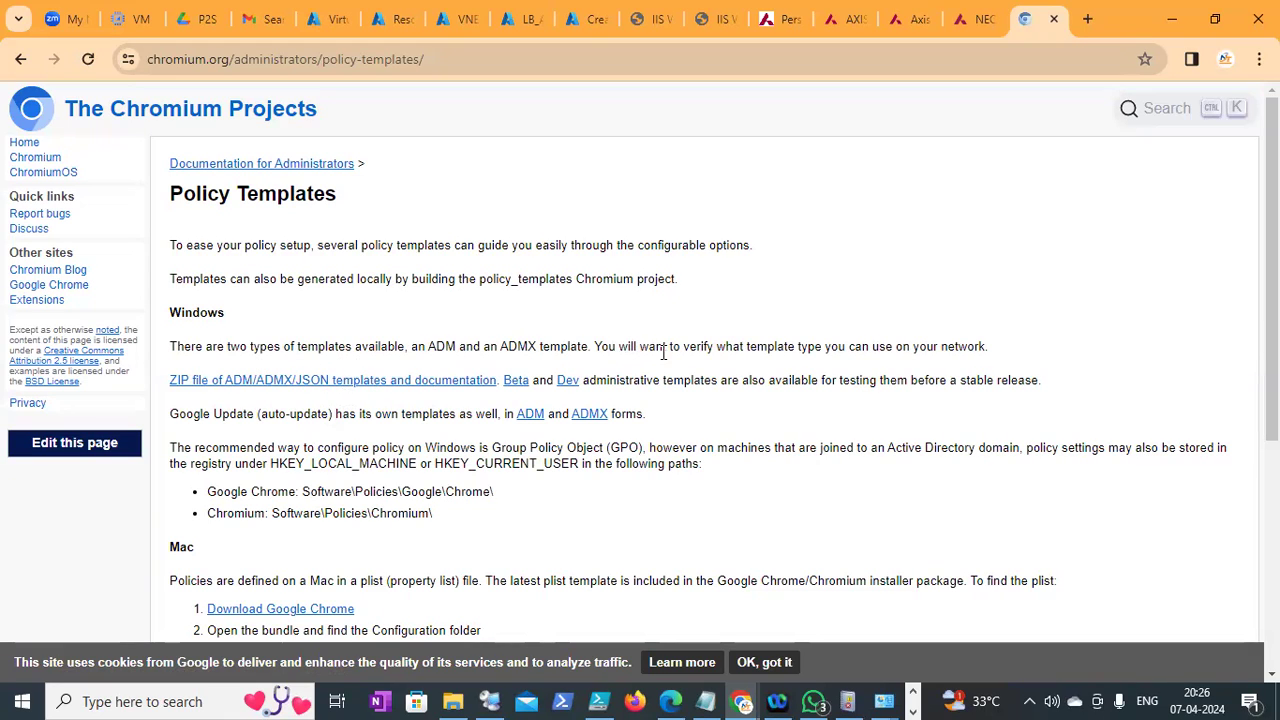
pyautogui.click(347, 387)
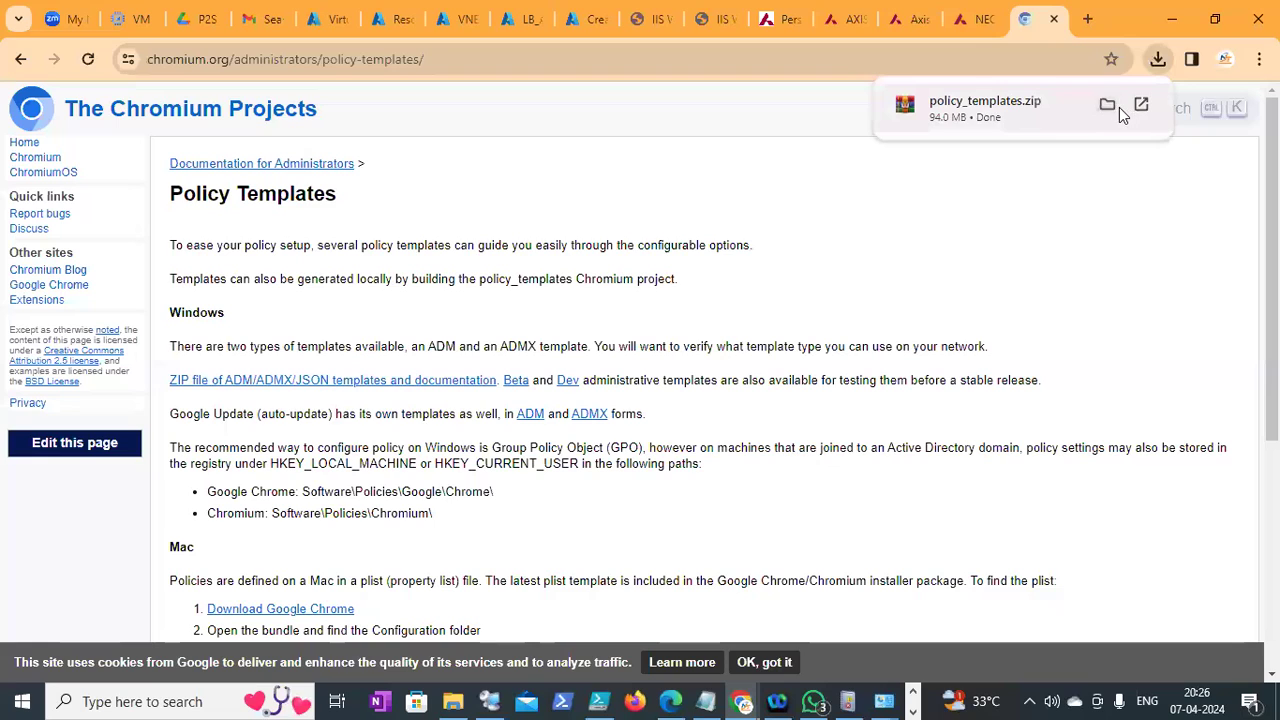
pyautogui.click(1108, 106)
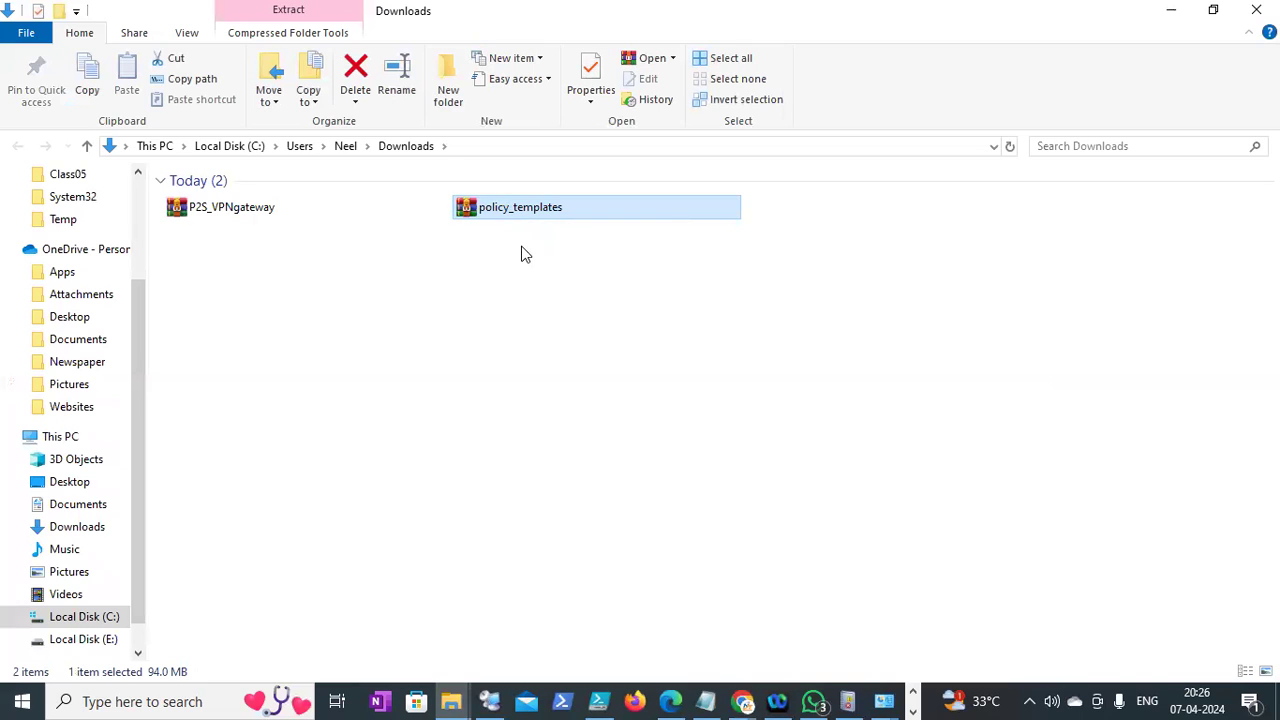
# Select the policy_templates archive and switch to the DC1 remote desktop session
pyautogui.rightClick(508, 203)
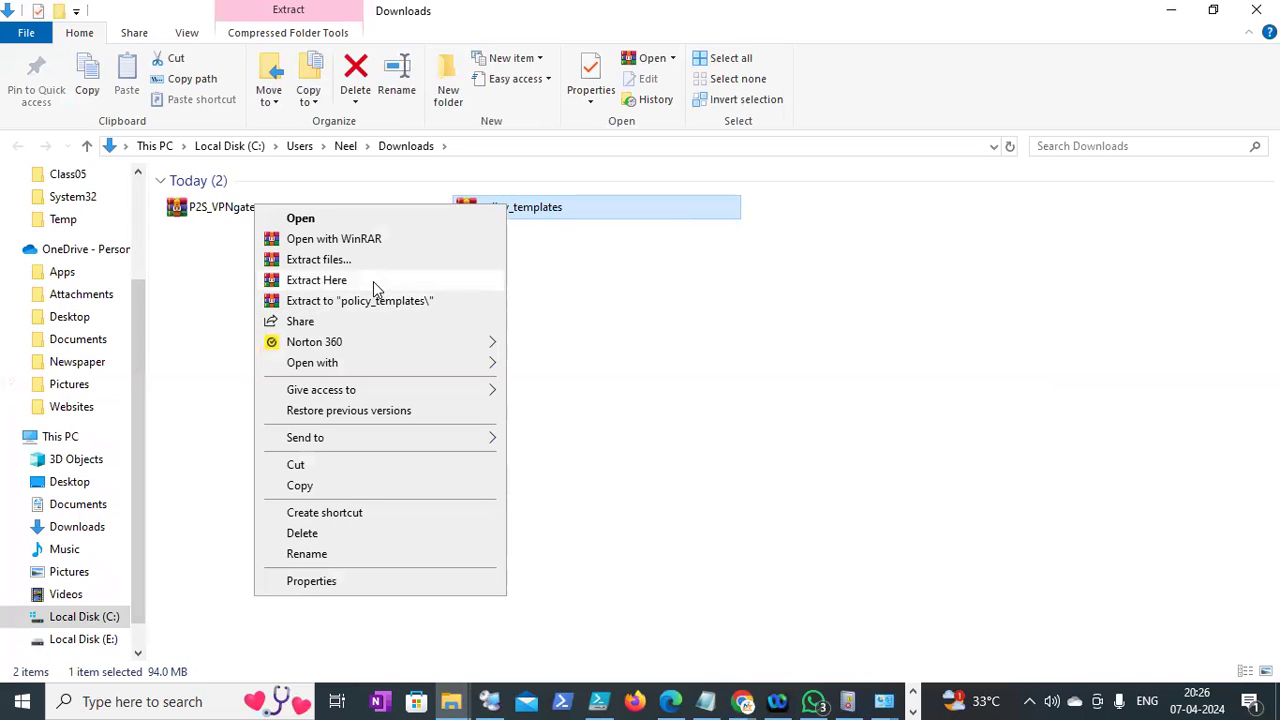
pyautogui.click(591, 282)
pyautogui.click(535, 209)
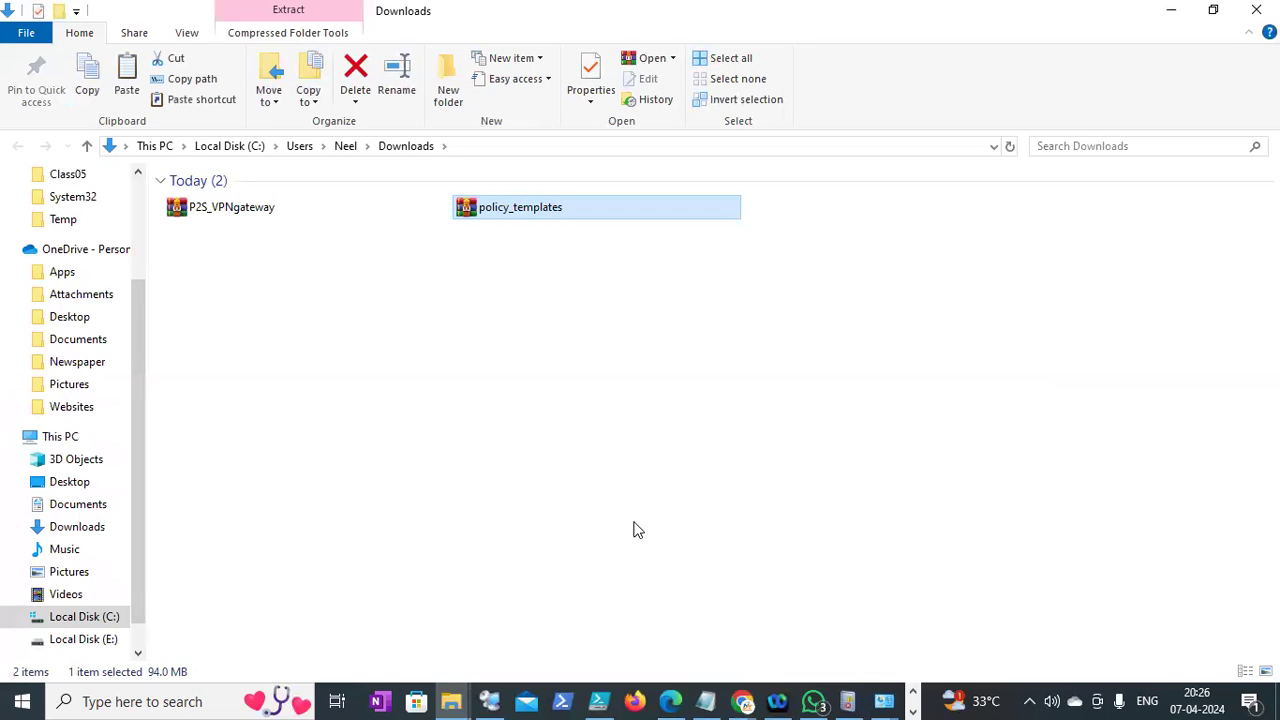
pyautogui.click(491, 700)
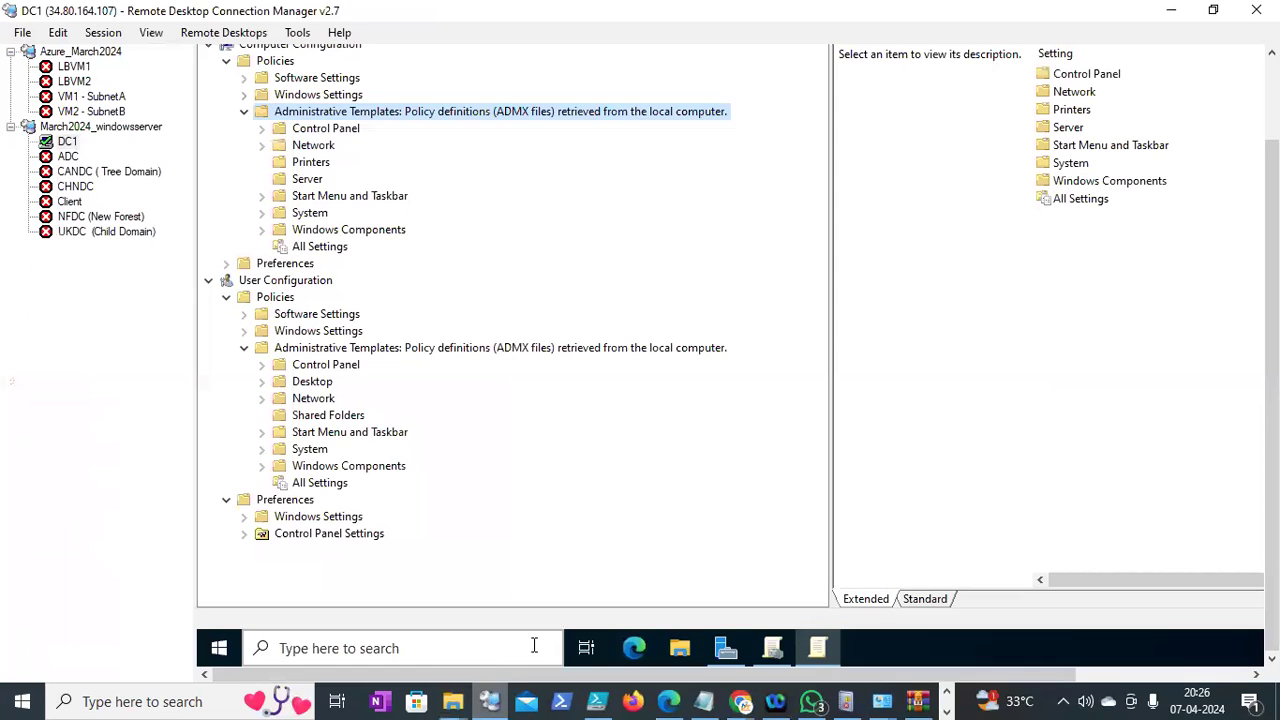
# On DC1, open File Explorer at This PC > Local Disk (C:)
pyautogui.click(681, 646)
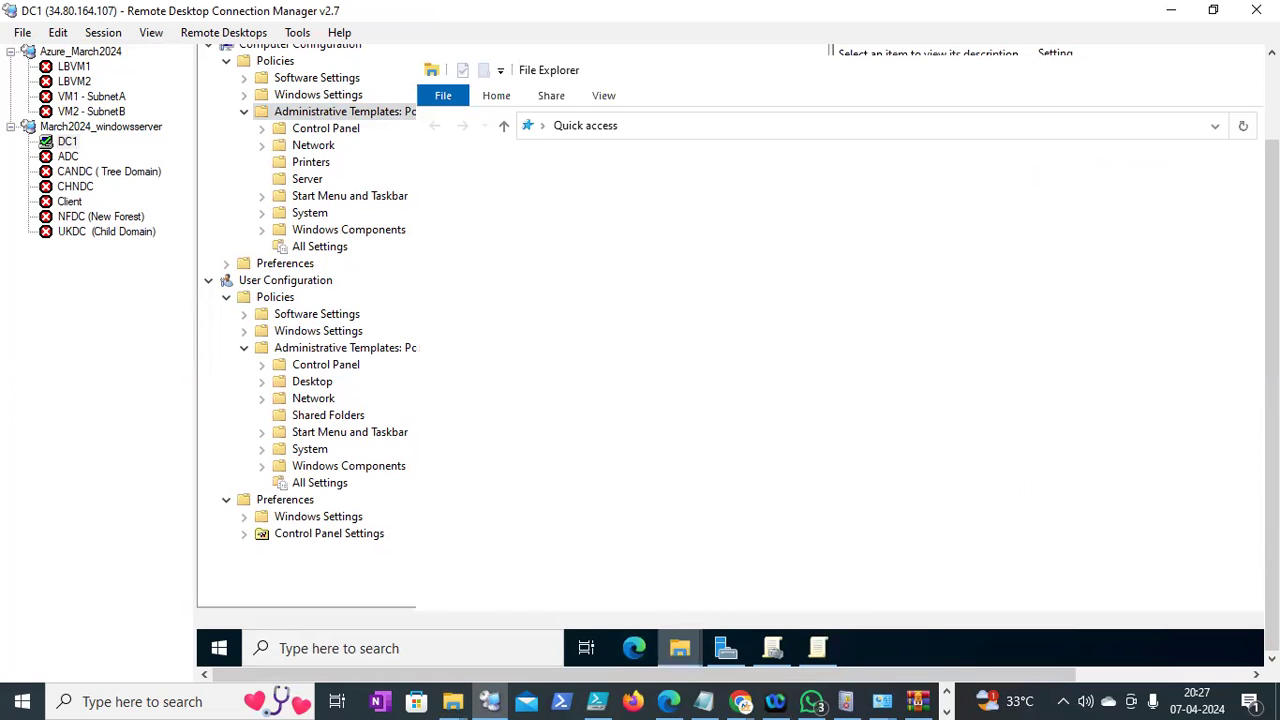
pyautogui.click(465, 339)
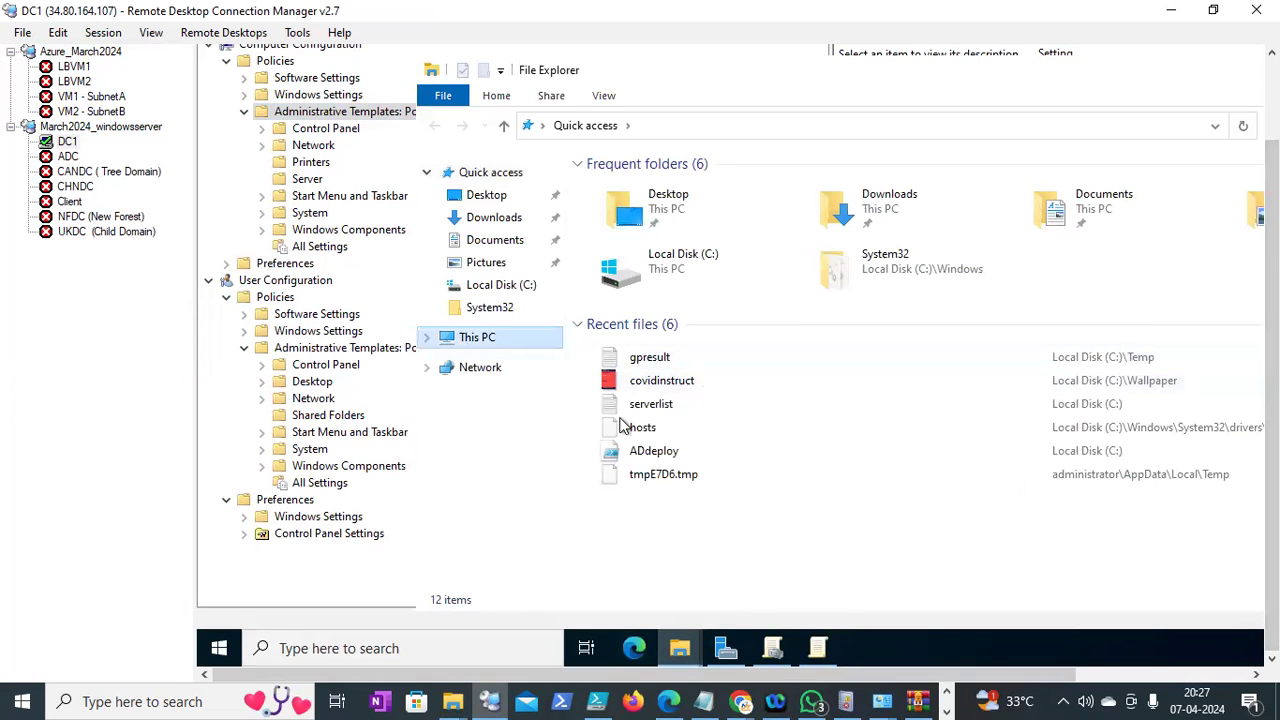
pyautogui.doubleClick(668, 385)
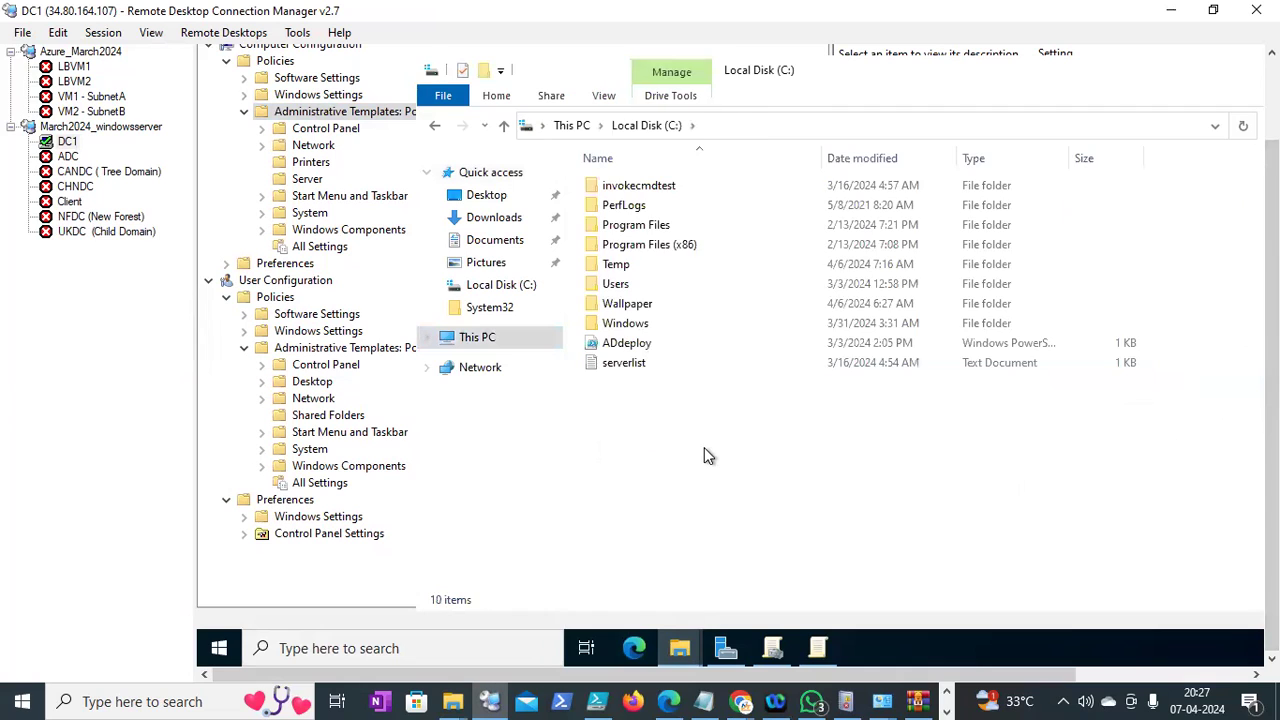
# Create a new folder named Chrome on C:, open it and paste policy_templates.zip
pyautogui.rightClick(704, 450)
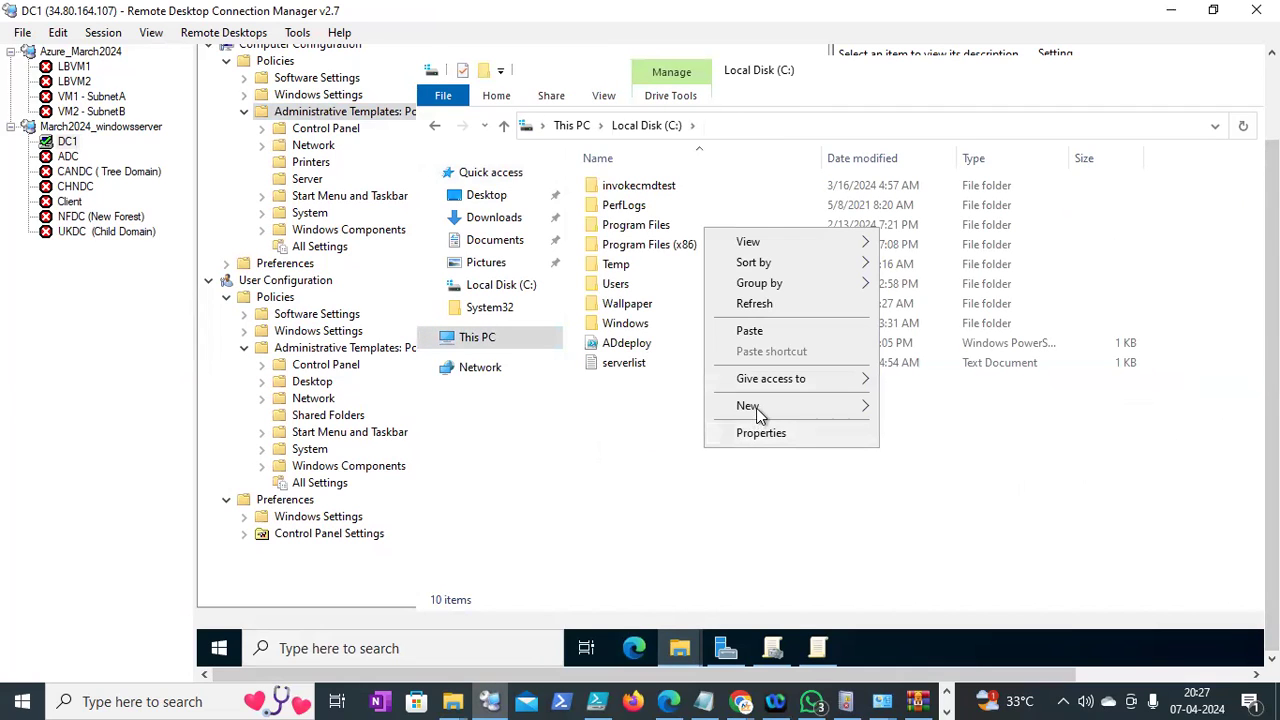
pyautogui.moveTo(749, 419)
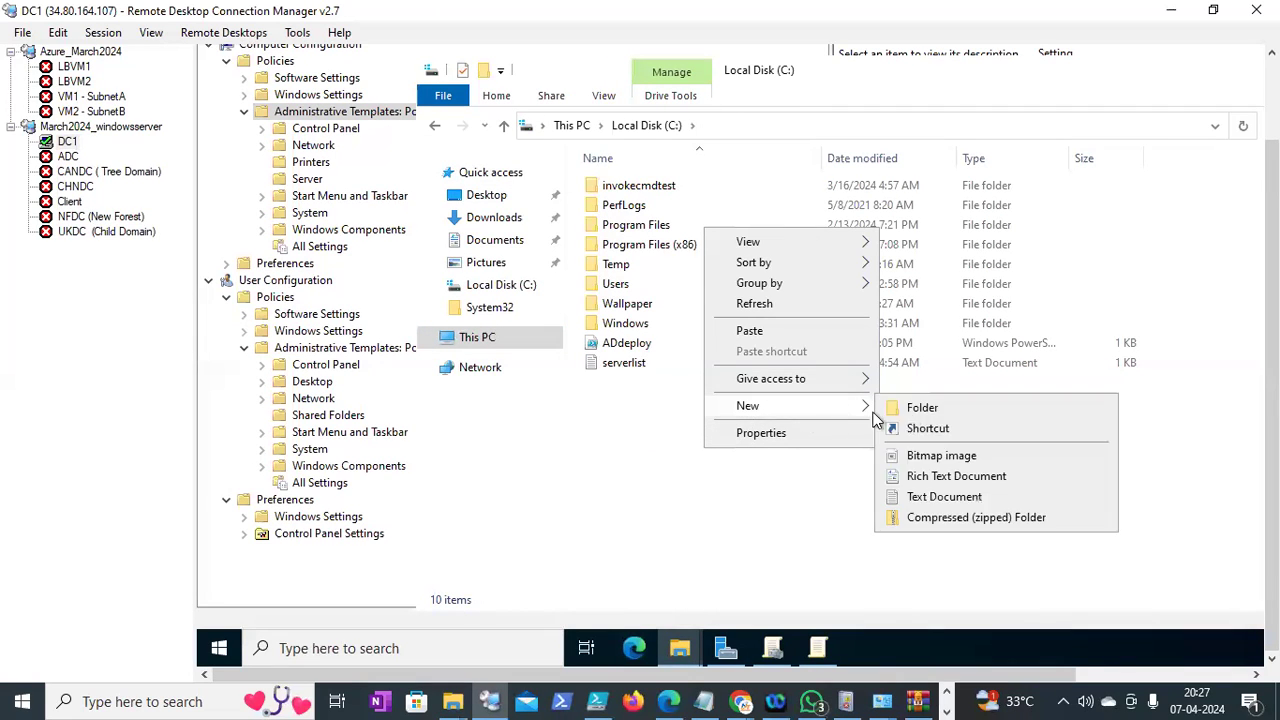
pyautogui.click(925, 413)
pyautogui.write('CHro')
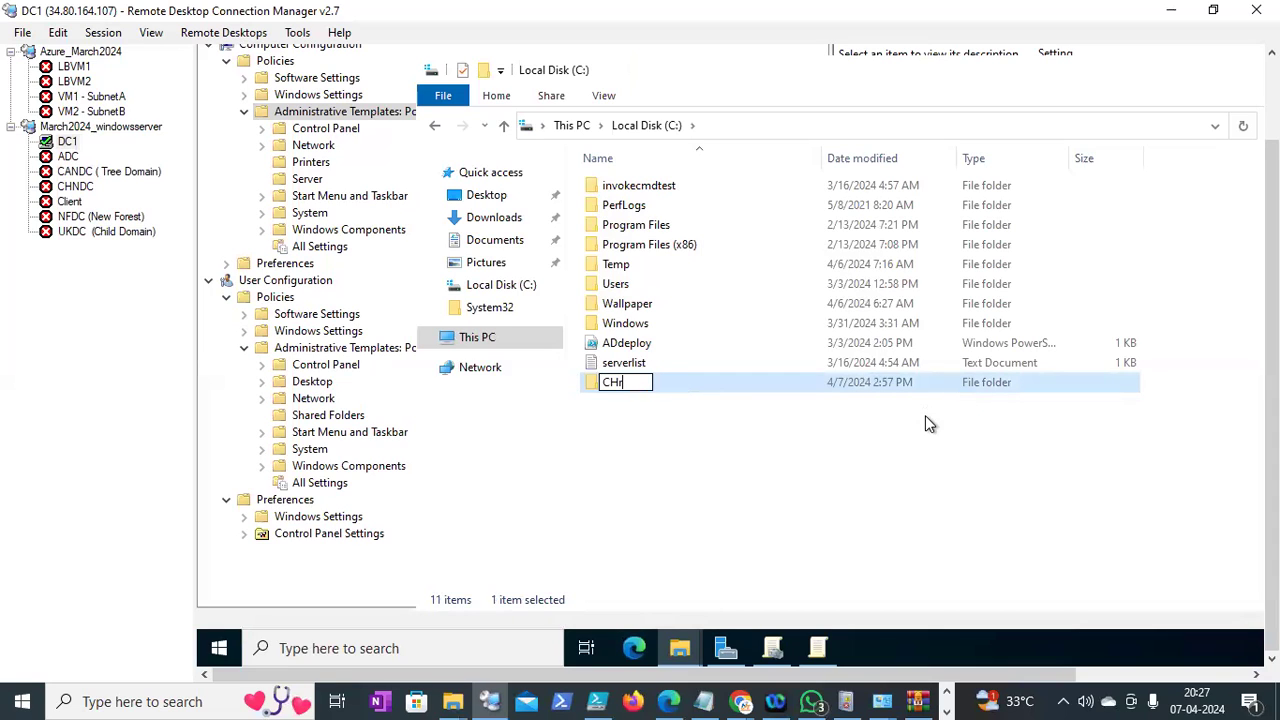
pyautogui.press('BackSpace')
pyautogui.press('BackSpace')
pyautogui.press('BackSpace')
pyautogui.write('hrome')
pyautogui.click(839, 462)
pyautogui.doubleClick(608, 383)
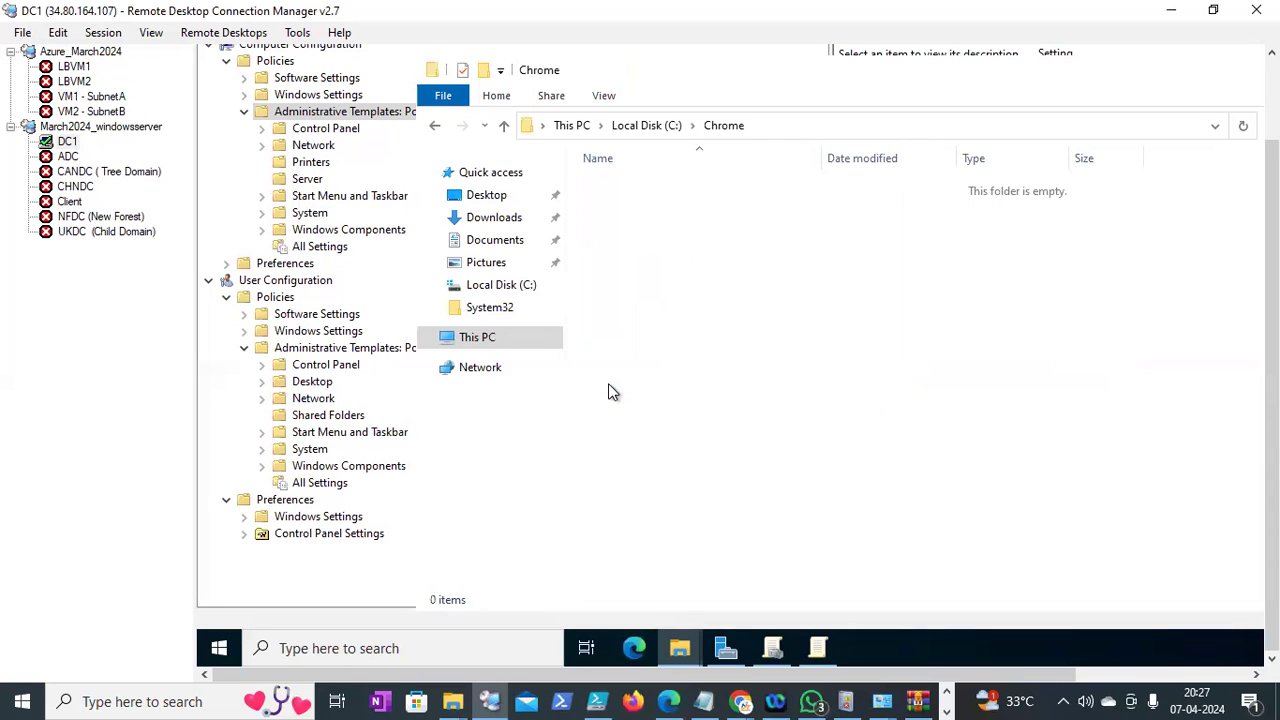
pyautogui.hotkey('ctrl', 'v')
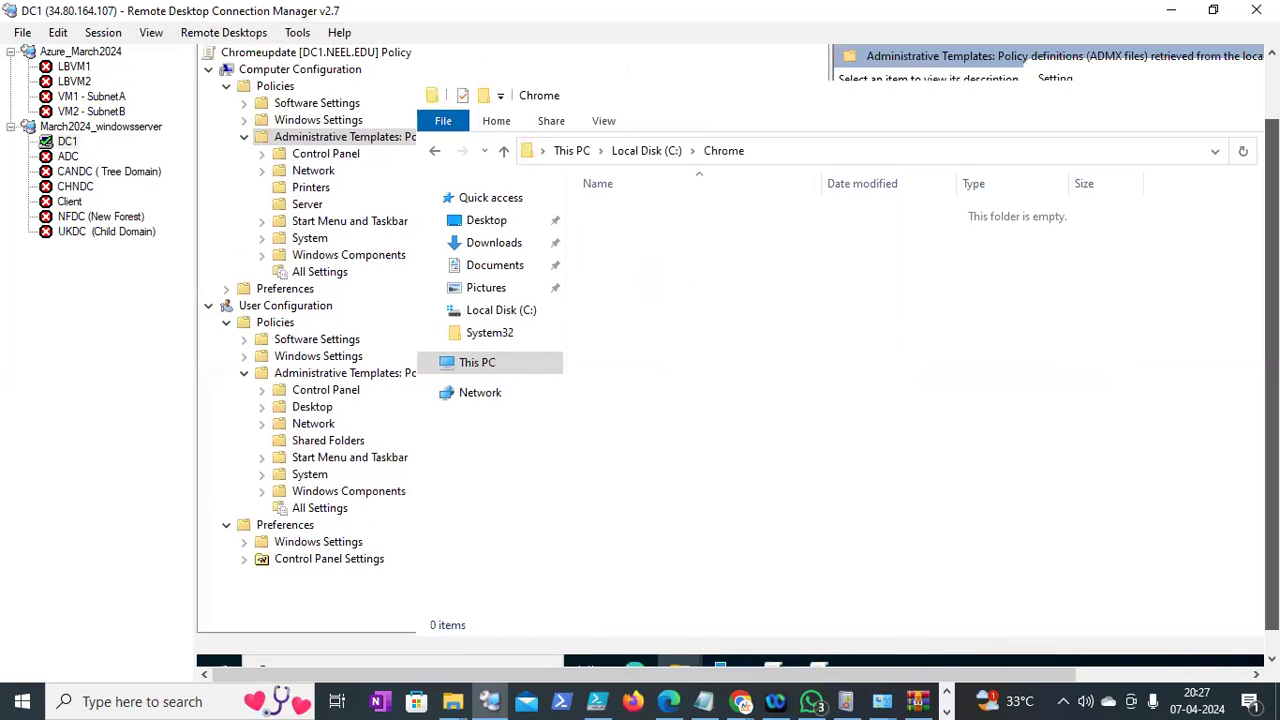
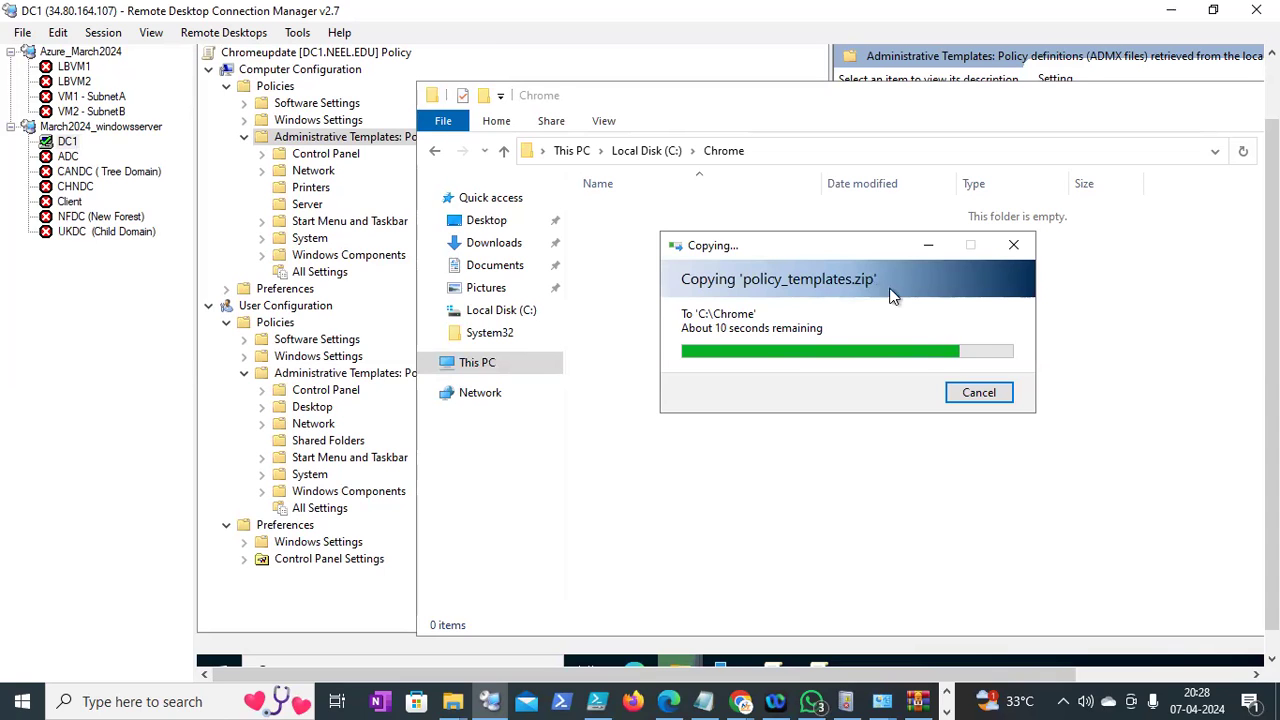
# Extract policy_templates.zip with Extract All into C:\Chrome\policy_templates
pyautogui.moveTo(861, 245); pyautogui.dragTo(835, 229)
pyautogui.moveTo(1271, 205); pyautogui.dragTo(1271, 215)
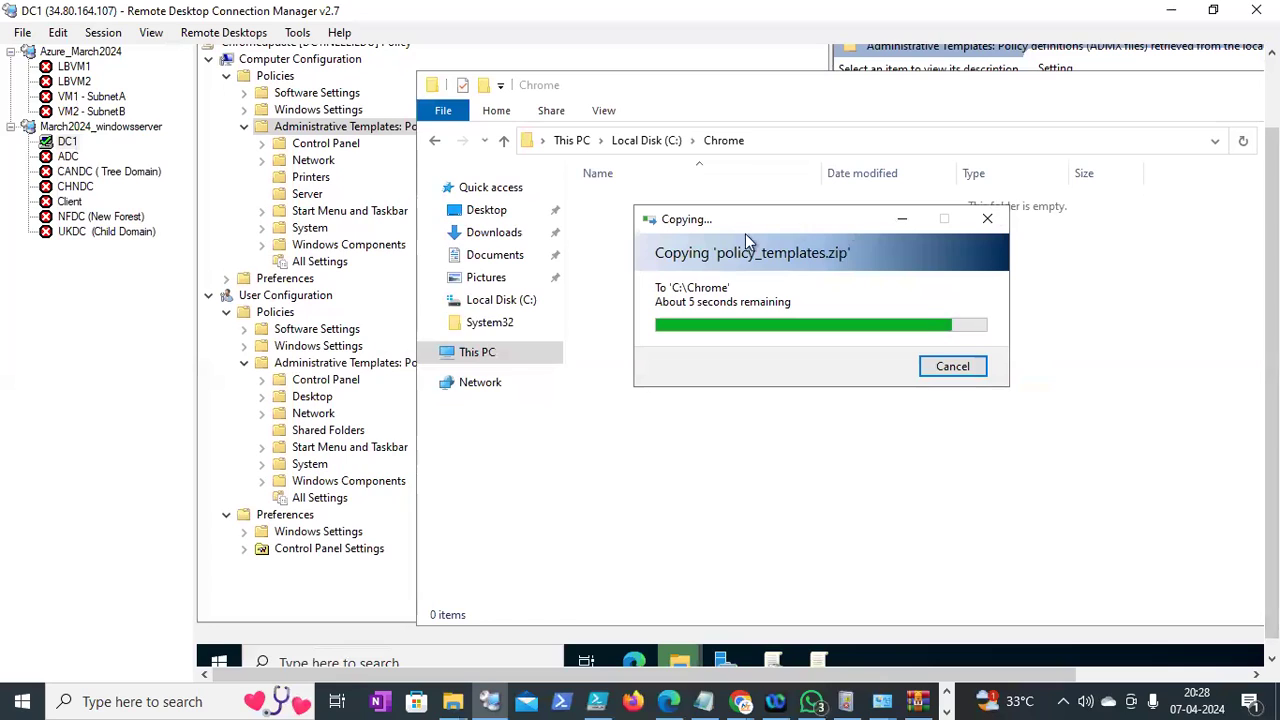
pyautogui.click(357, 128)
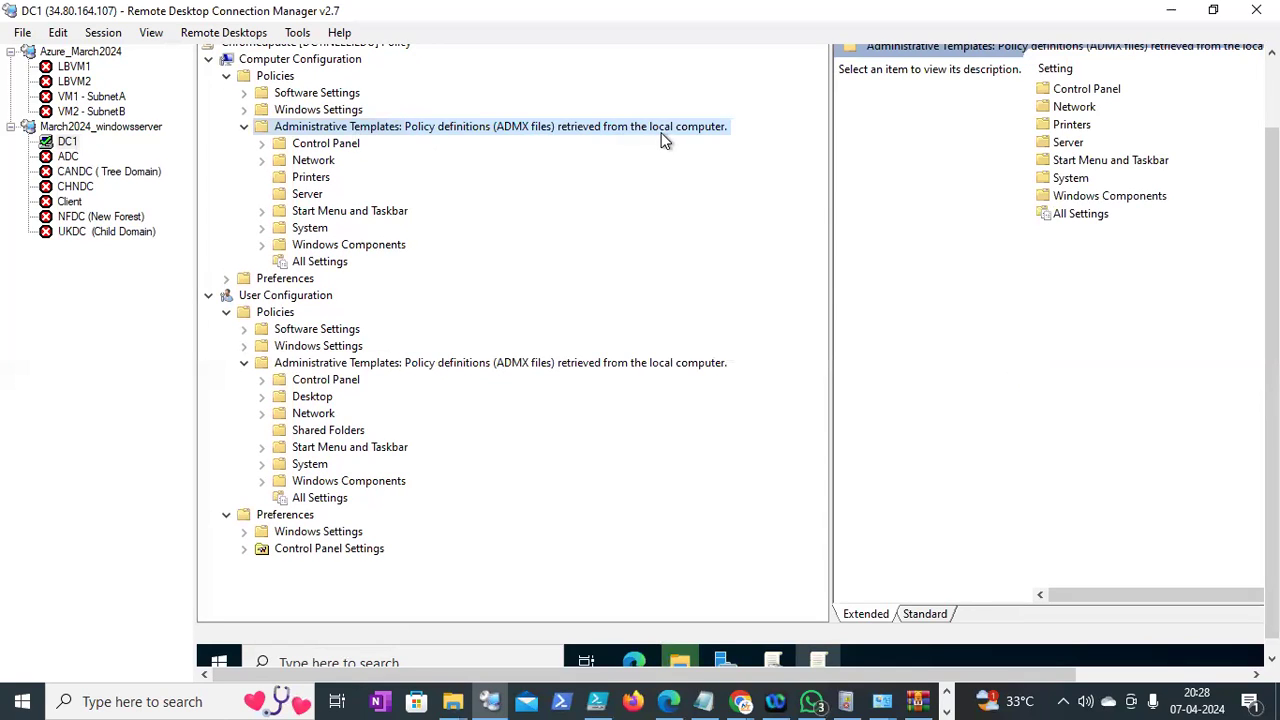
pyautogui.moveTo(1271, 300); pyautogui.dragTo(1271, 325)
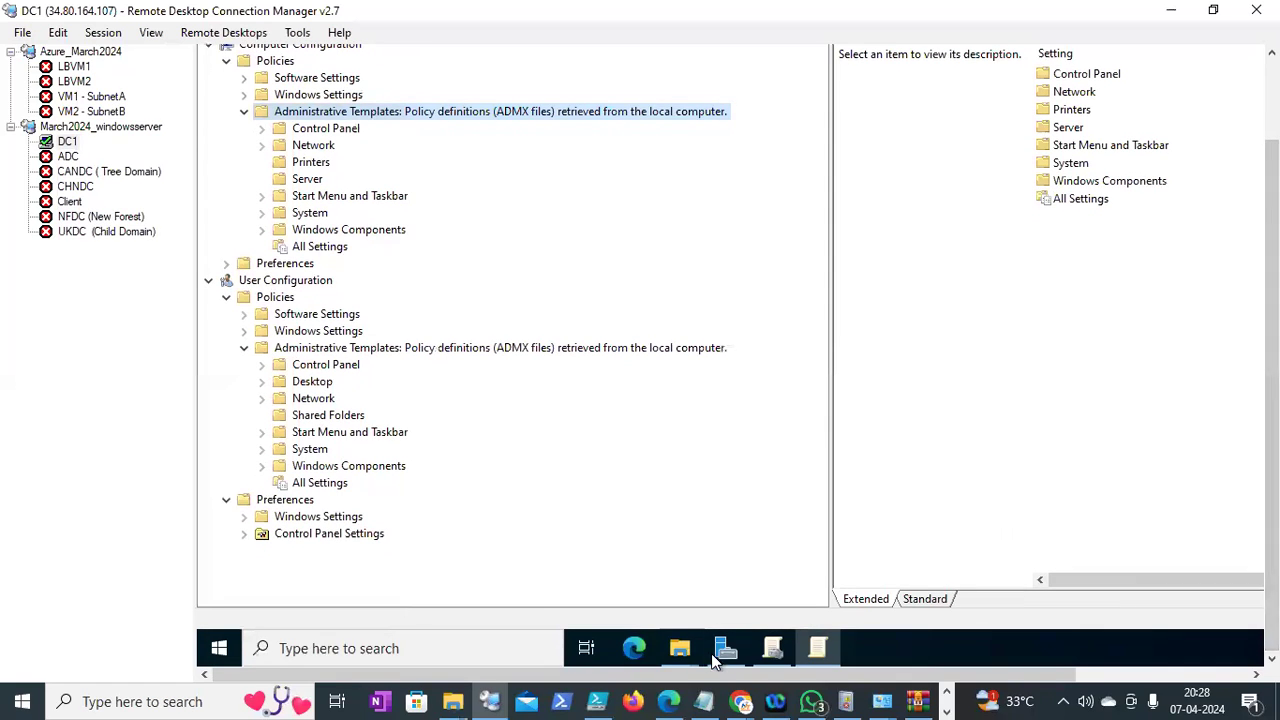
pyautogui.moveTo(687, 648)
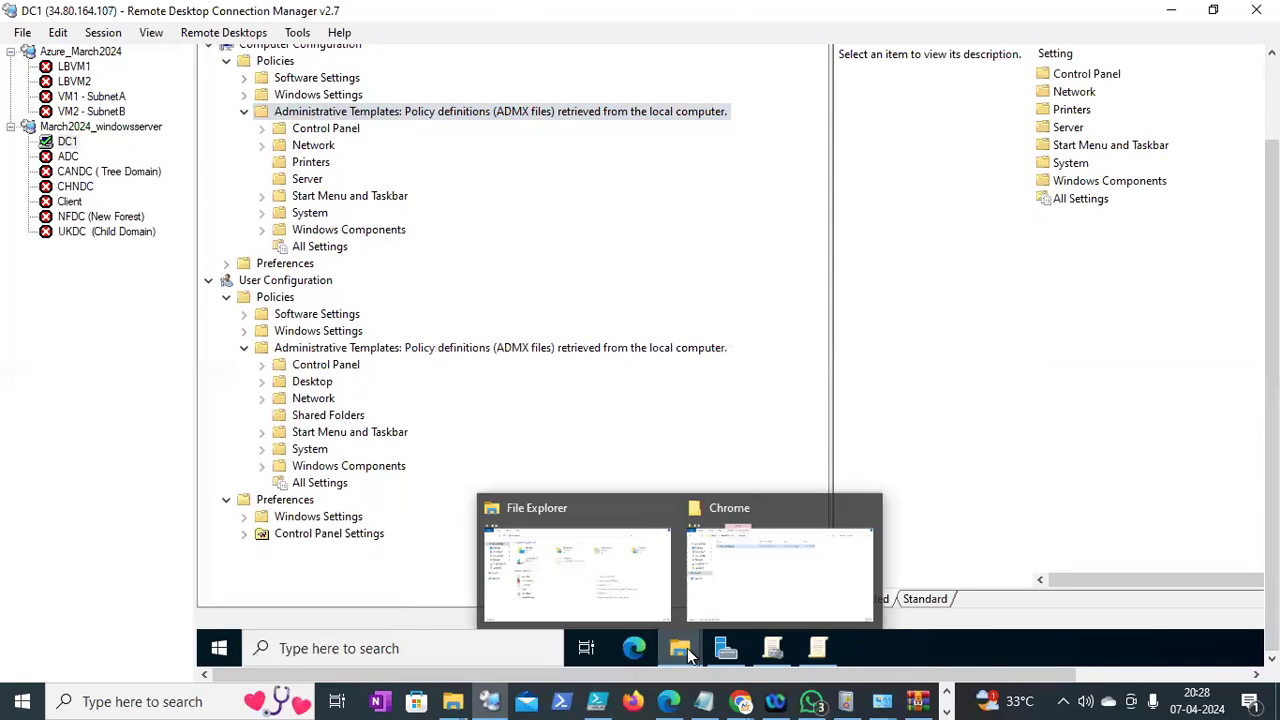
pyautogui.click(773, 560)
pyautogui.rightClick(638, 194)
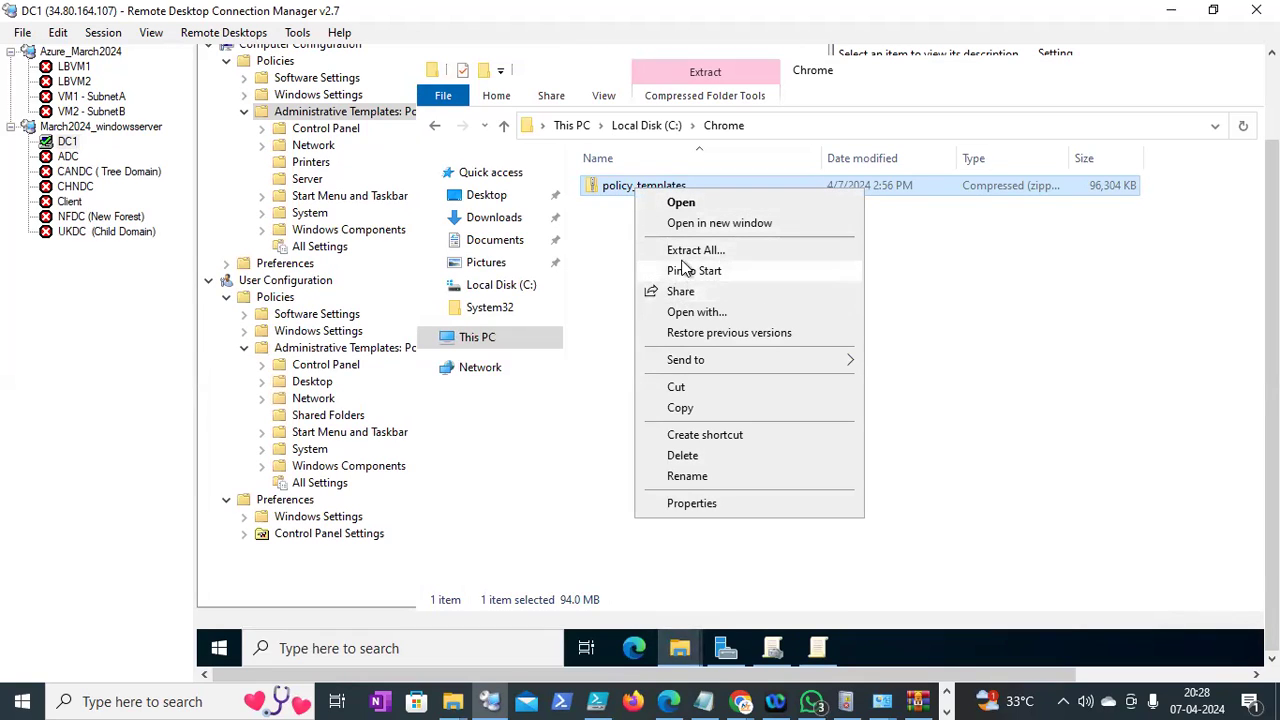
pyautogui.click(688, 251)
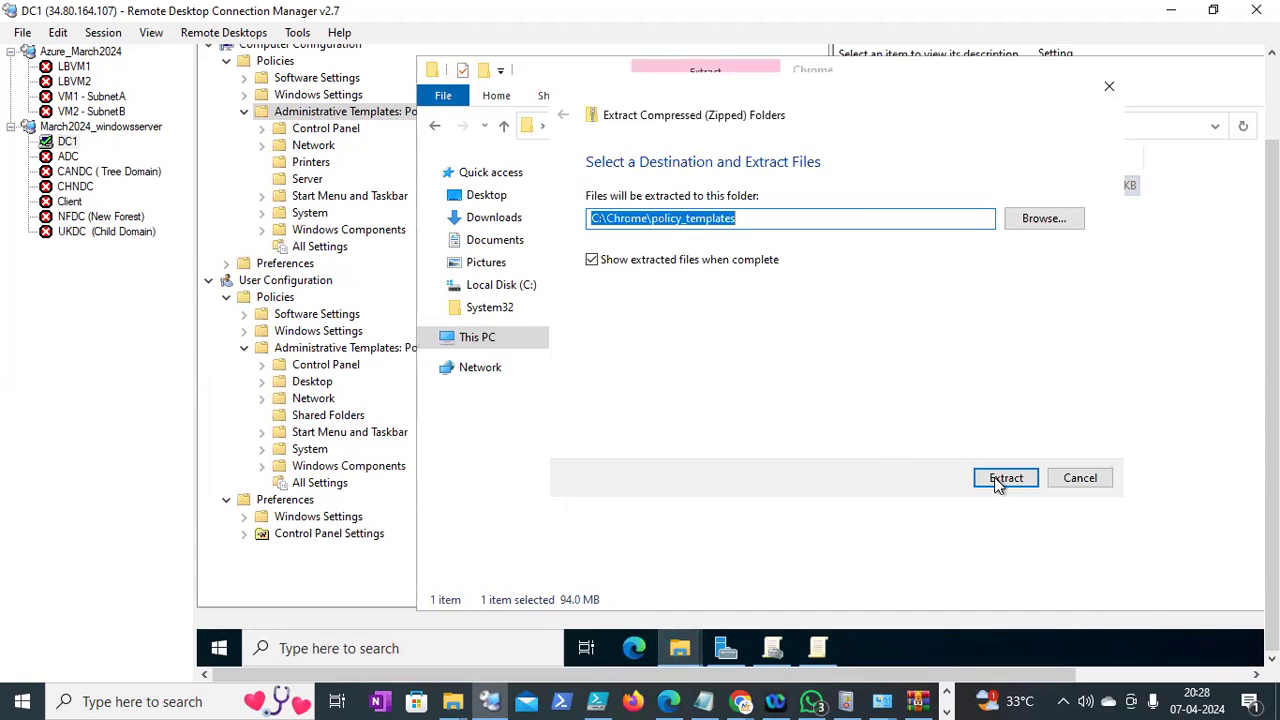
pyautogui.click(1005, 478)
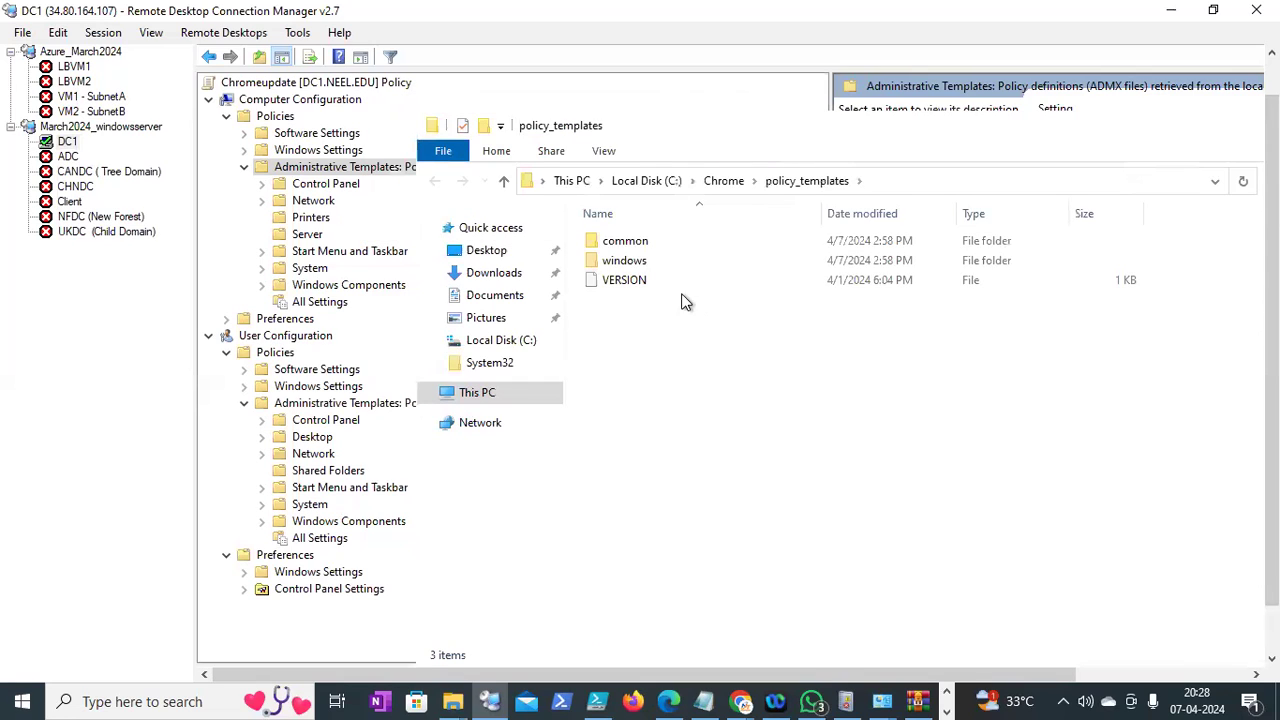
# Copy chrome.admx from the extracted windows\admx templates folder
pyautogui.doubleClick(630, 261)
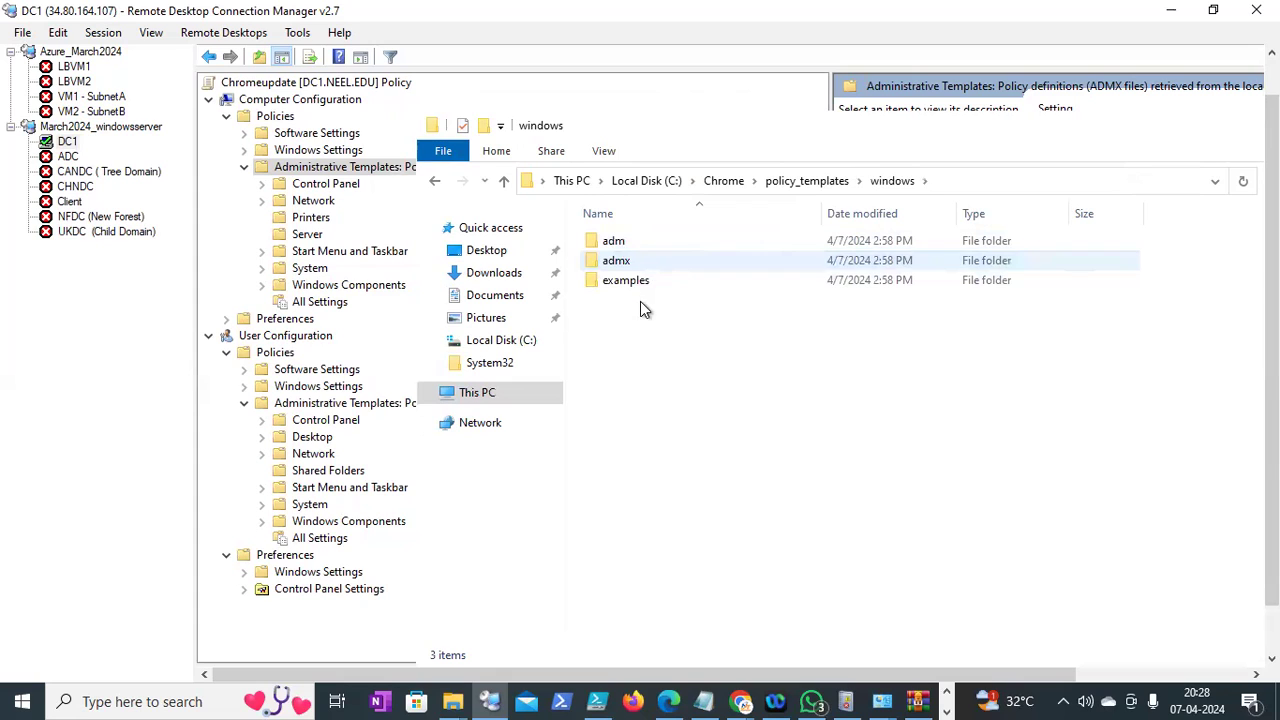
pyautogui.doubleClick(630, 261)
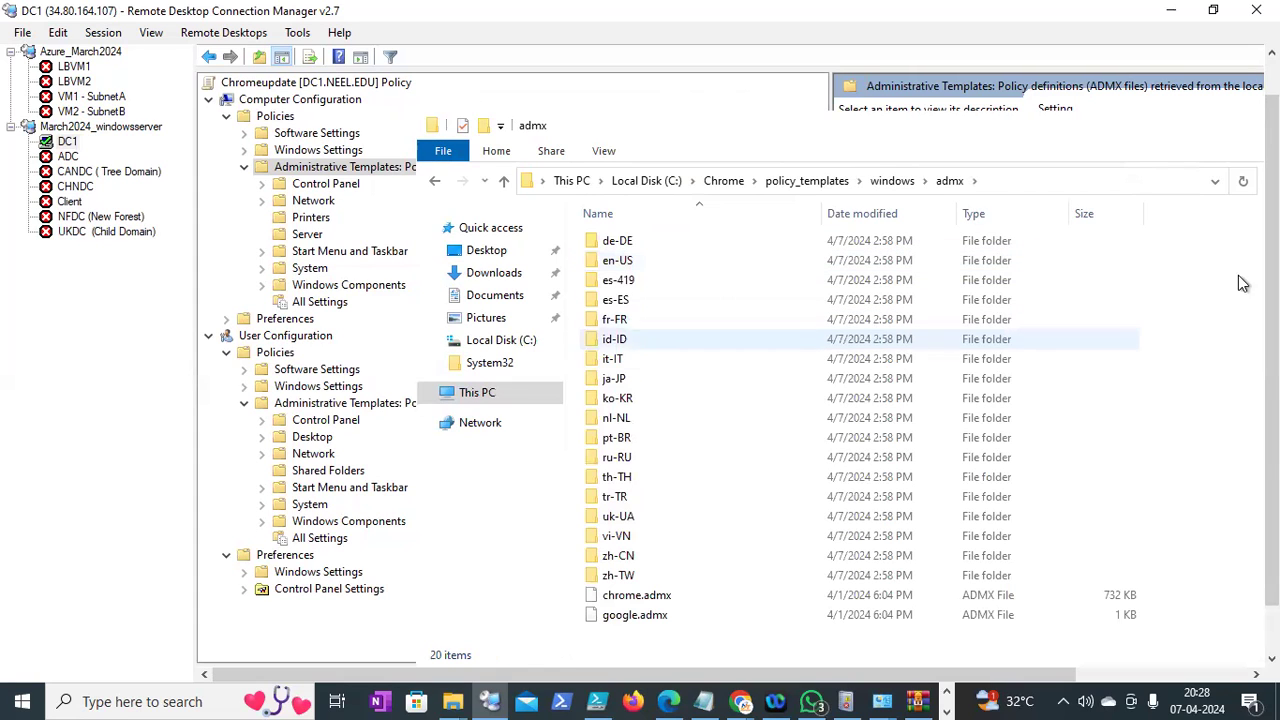
pyautogui.moveTo(1272, 288); pyautogui.dragTo(1272, 338)
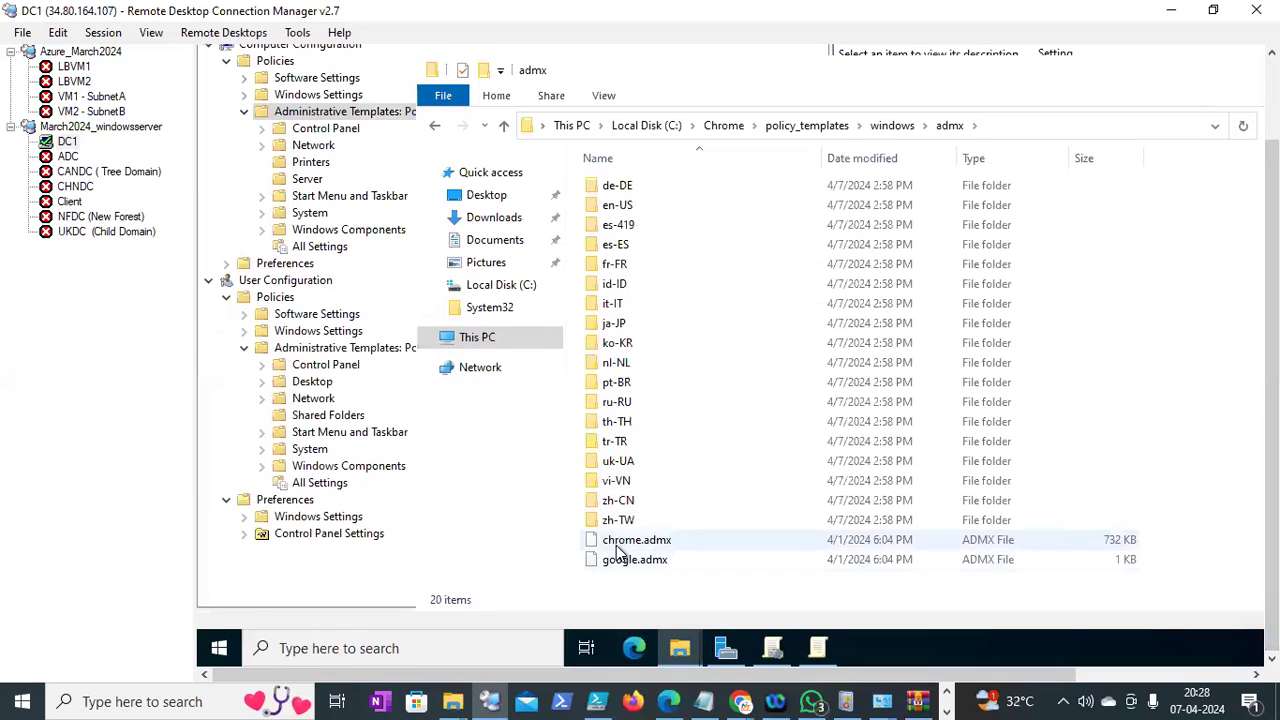
pyautogui.click(619, 550)
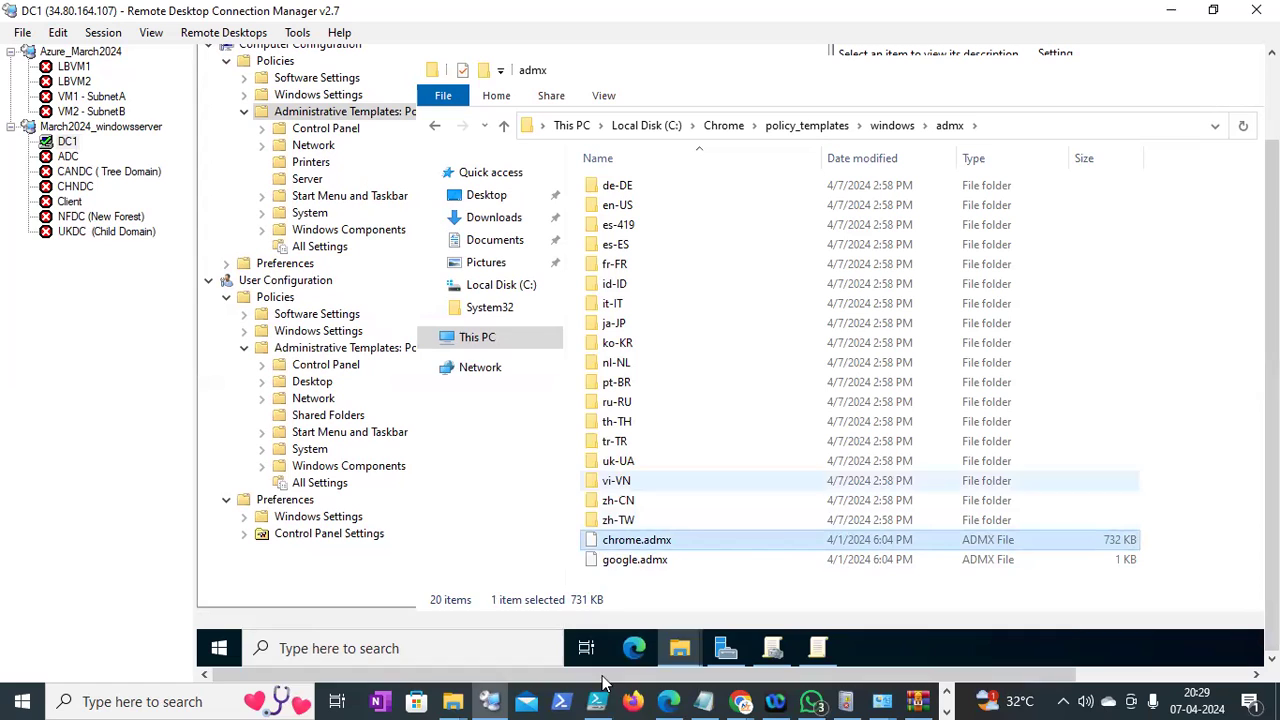
pyautogui.moveTo(678, 652)
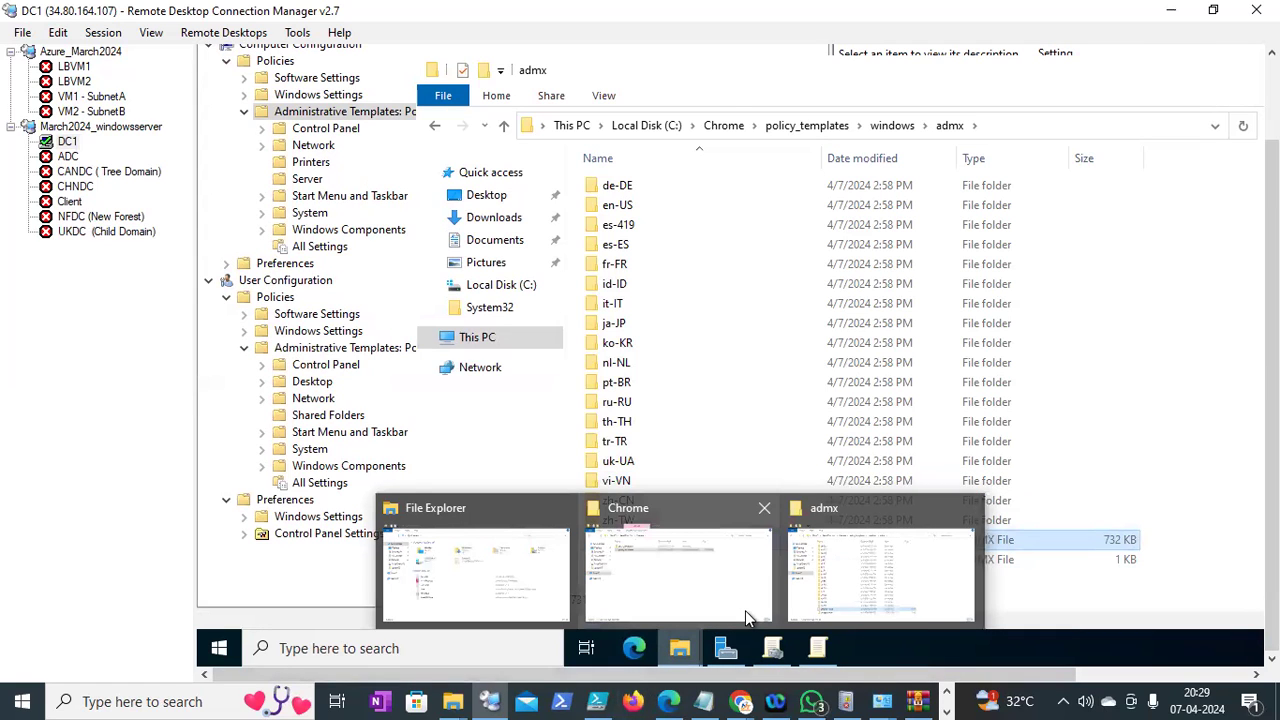
pyautogui.moveTo(745, 615)
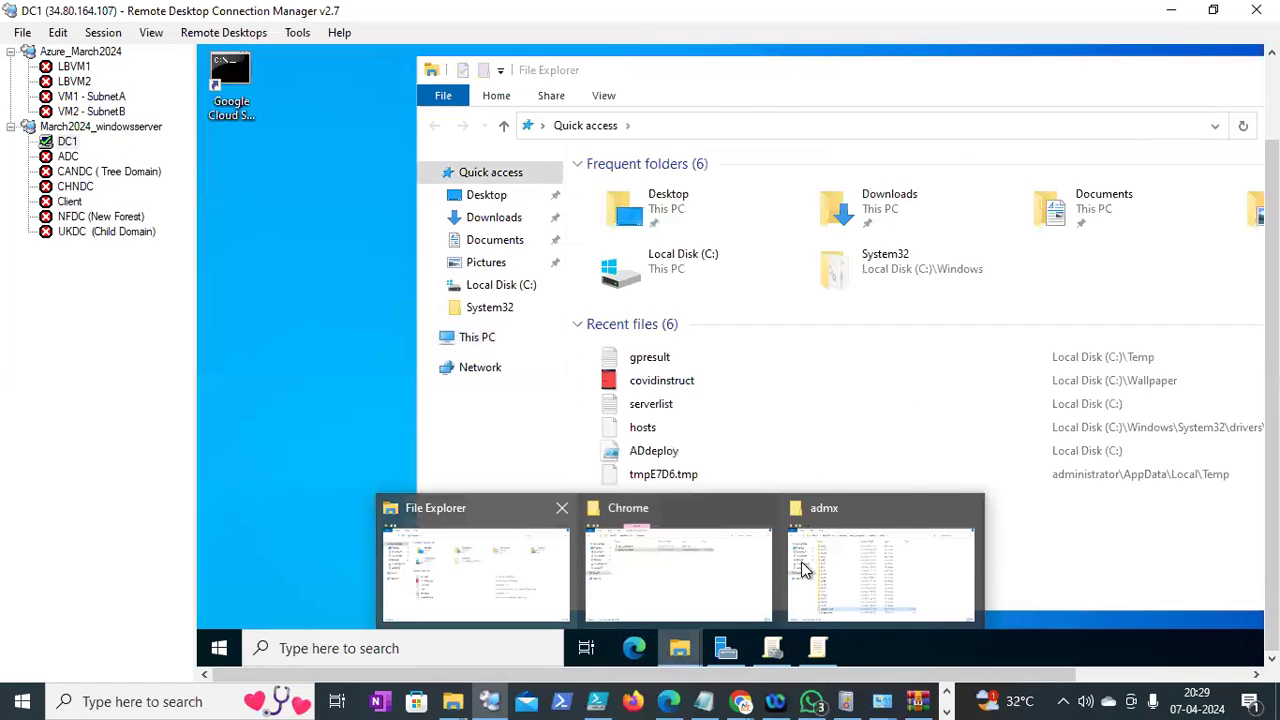
# Paste chrome.admx into C:\Windows\PolicyDefinitions
pyautogui.click(481, 603)
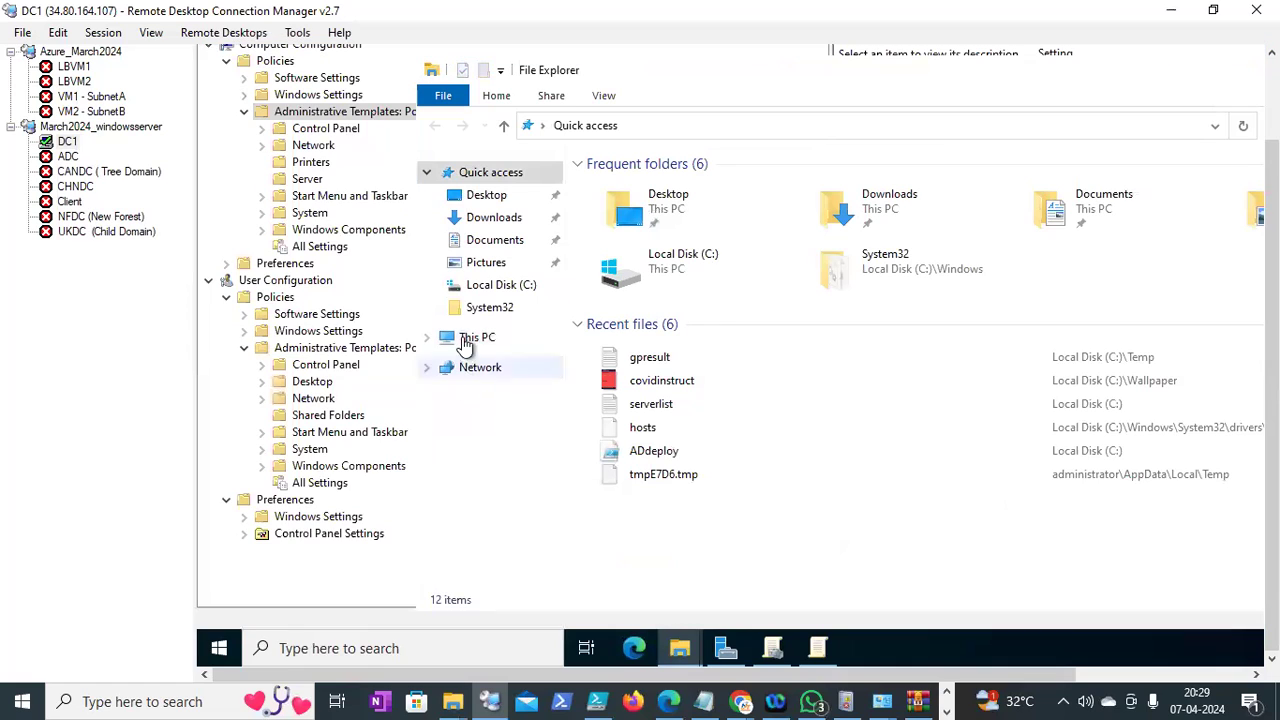
pyautogui.click(505, 340)
pyautogui.doubleClick(719, 399)
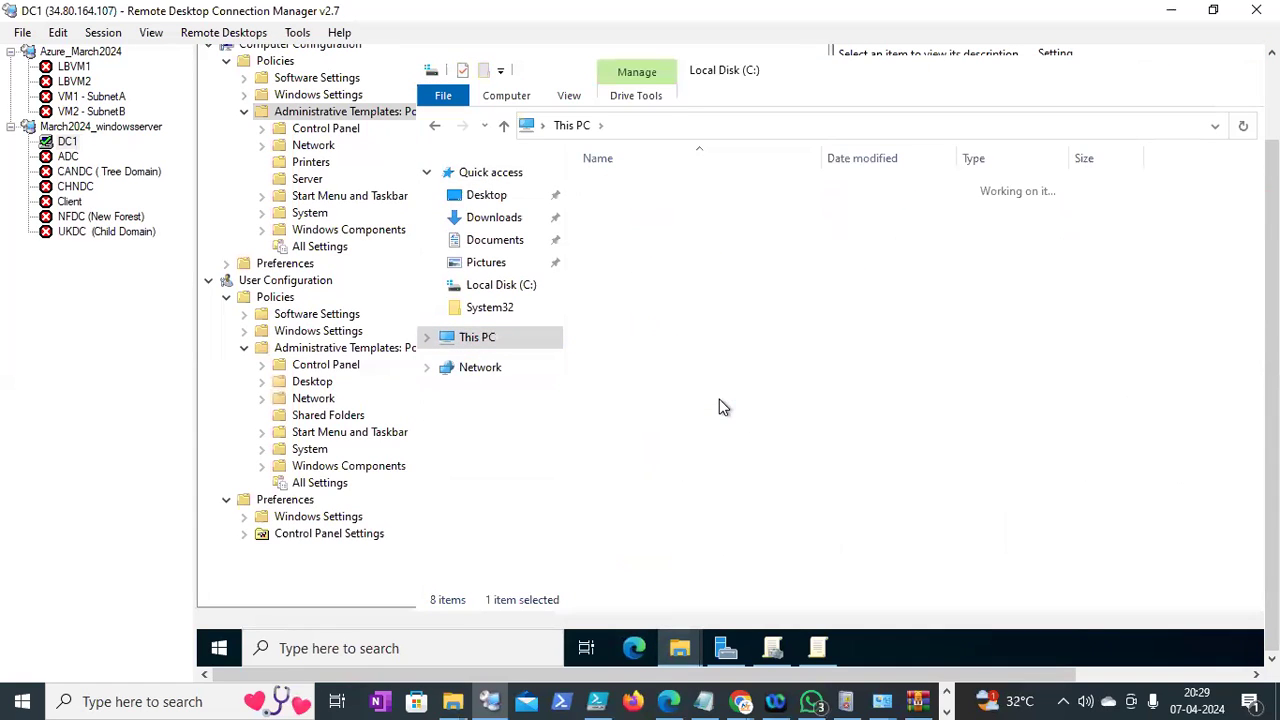
pyautogui.doubleClick(640, 343)
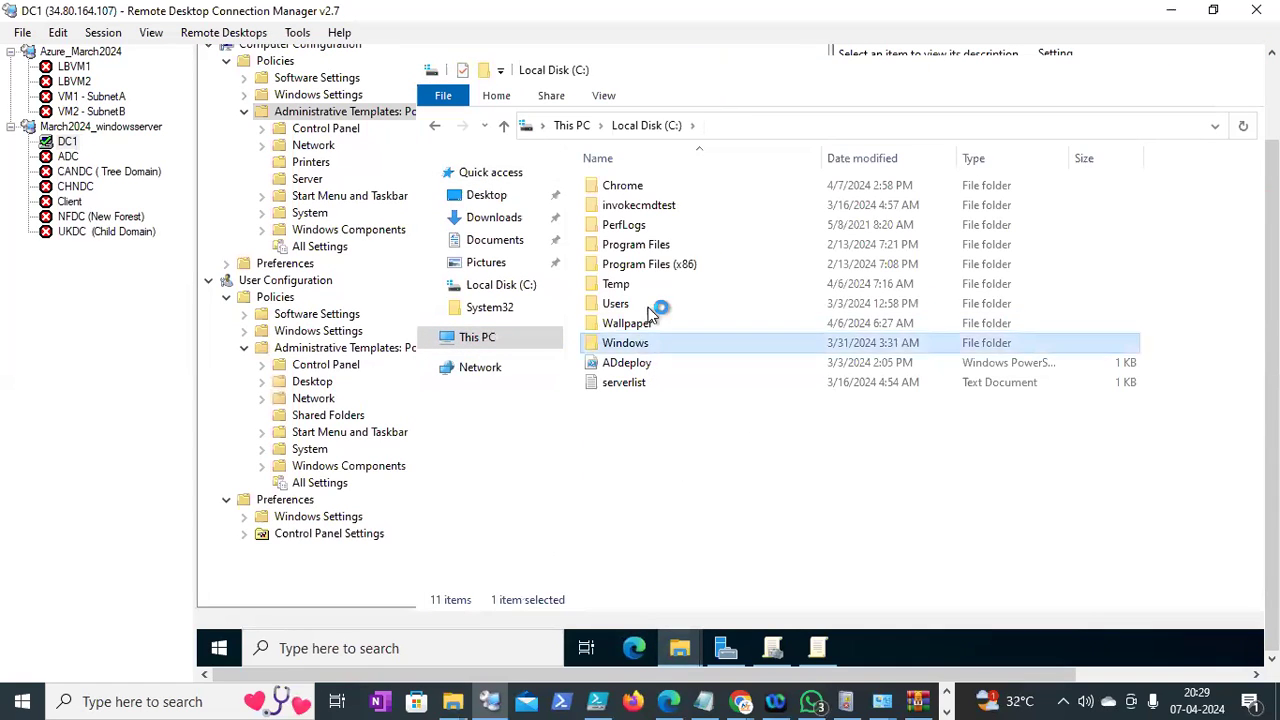
pyautogui.scroll(-15, 650, 283)
pyautogui.click(648, 244)
pyautogui.doubleClick(648, 248)
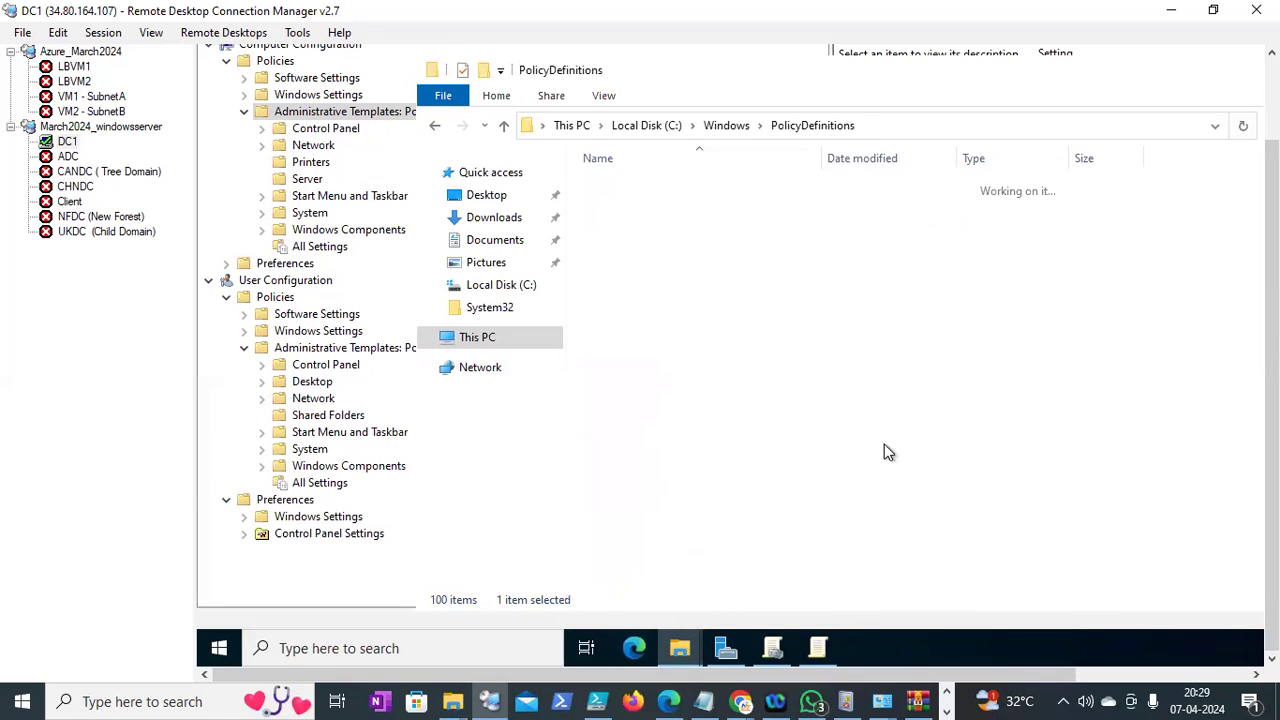
pyautogui.hotkey('ctrl', 'v')
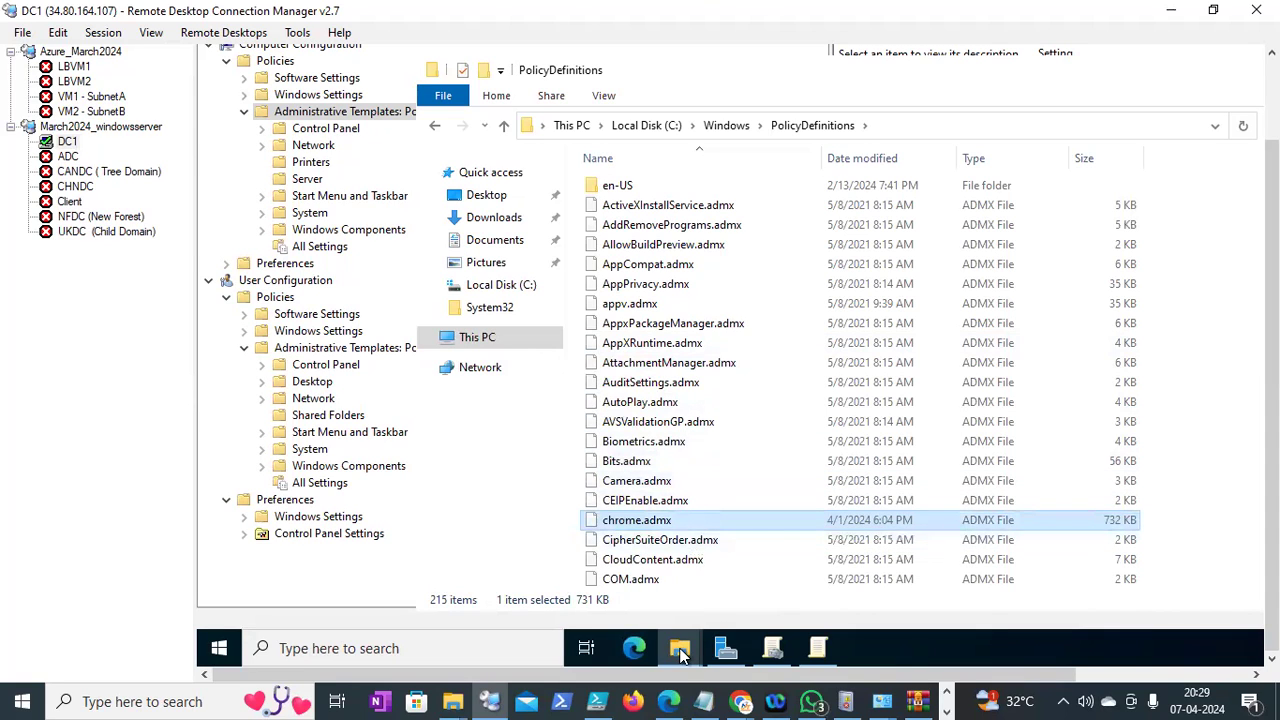
pyautogui.moveTo(680, 652)
pyautogui.click(676, 582)
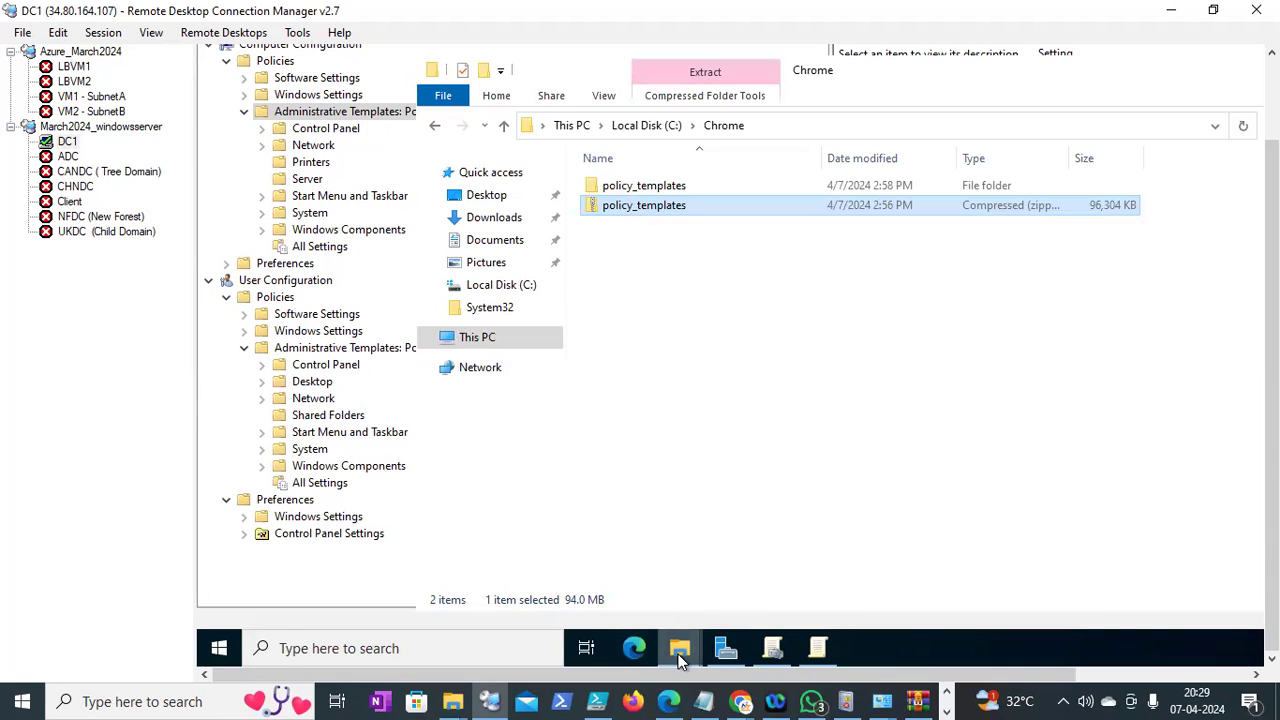
# Copy chrome.adm from the templates' windows\adm\en-US folder
pyautogui.moveTo(680, 652)
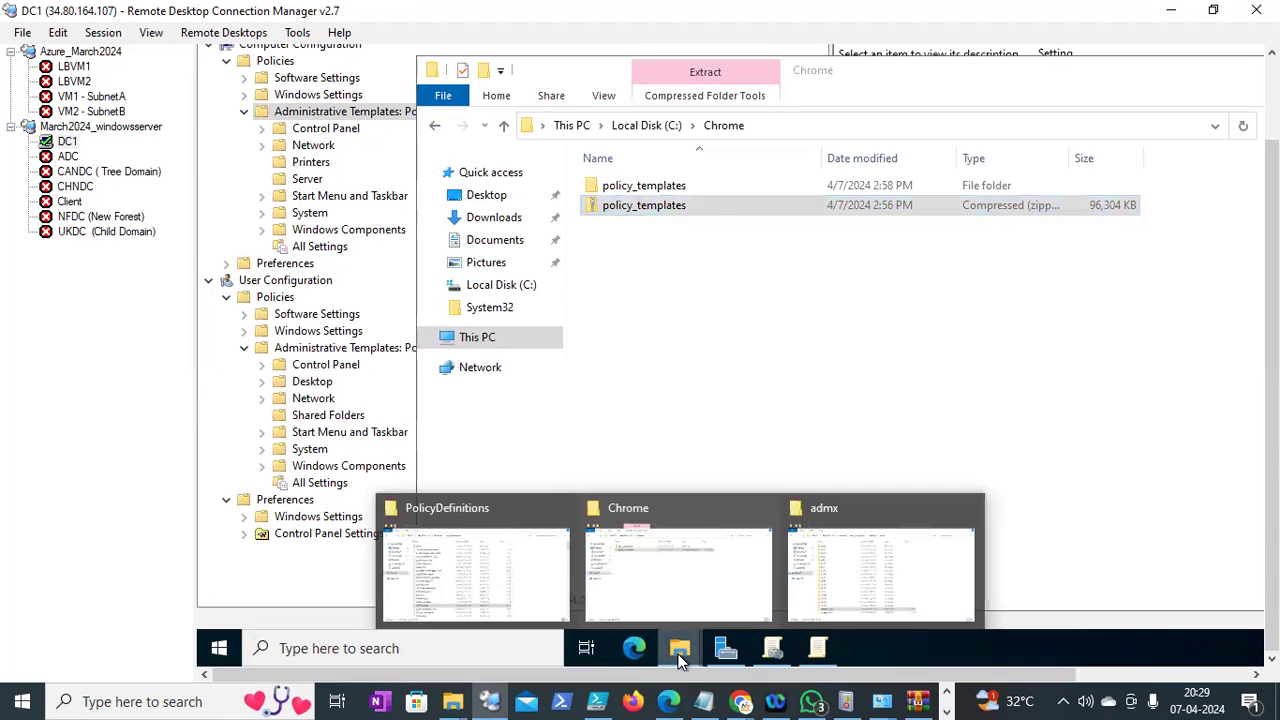
pyautogui.click(818, 569)
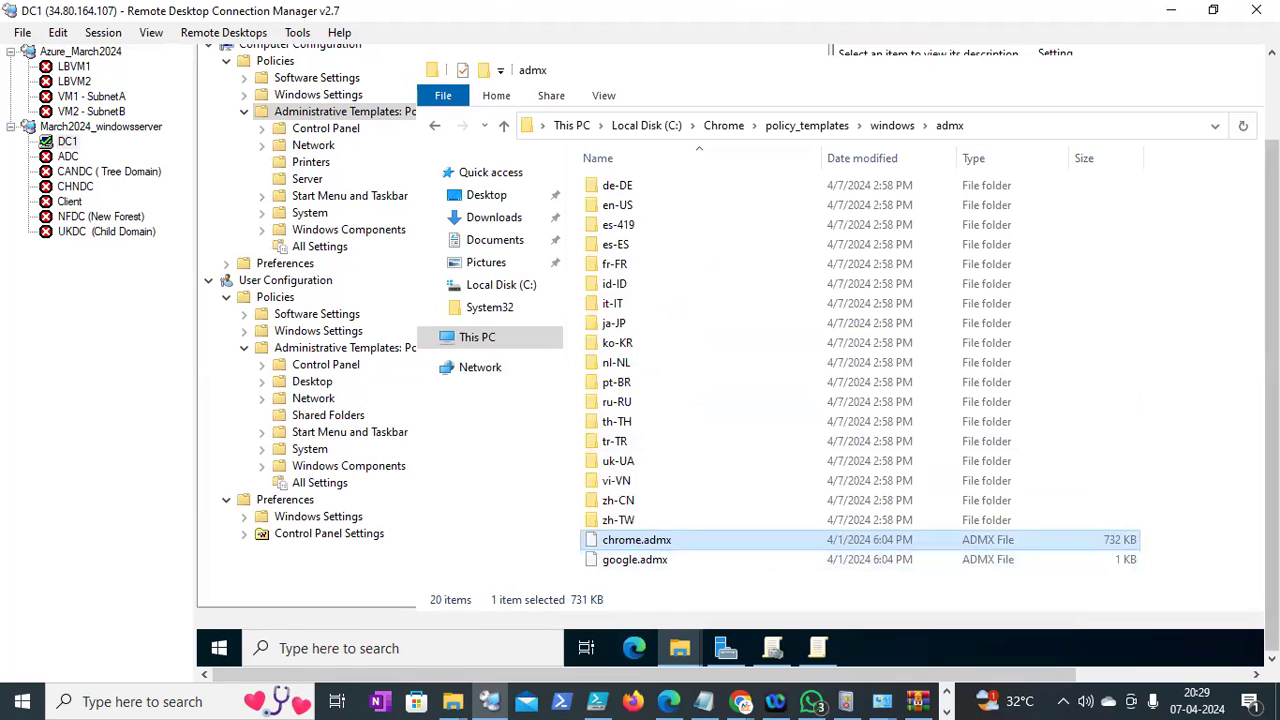
pyautogui.scroll(1, 1271, 400)
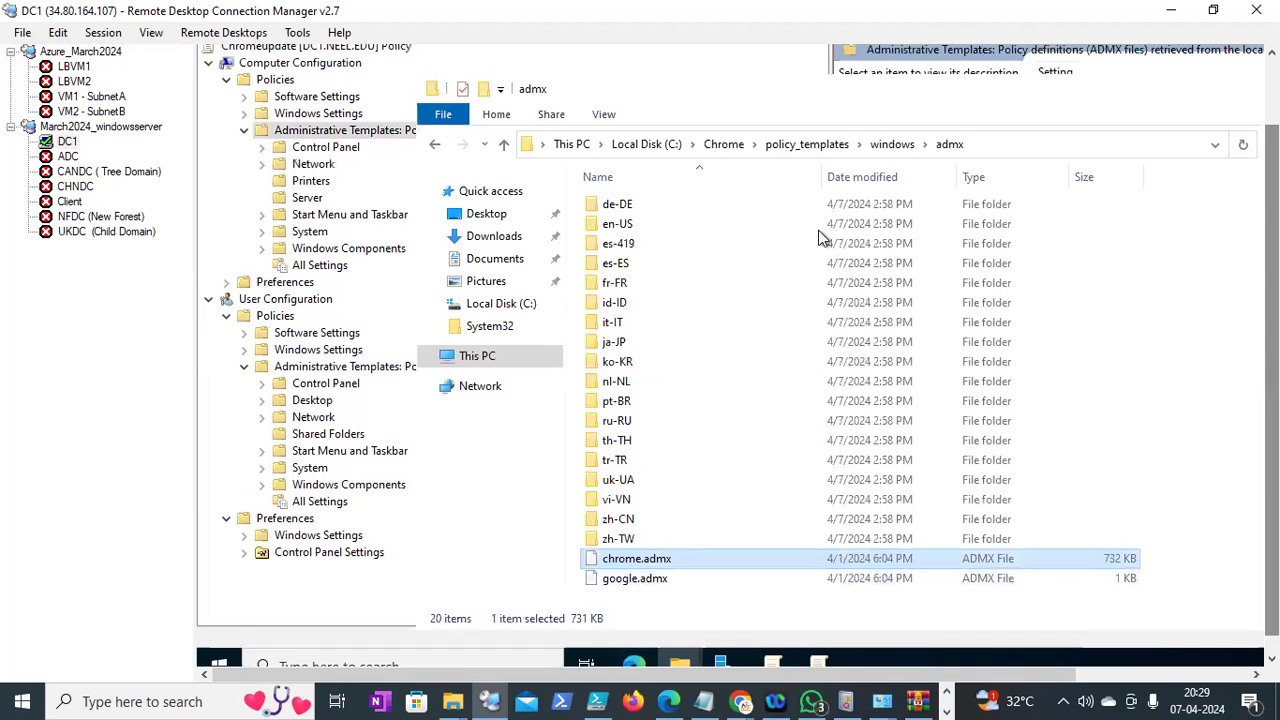
pyautogui.click(891, 144)
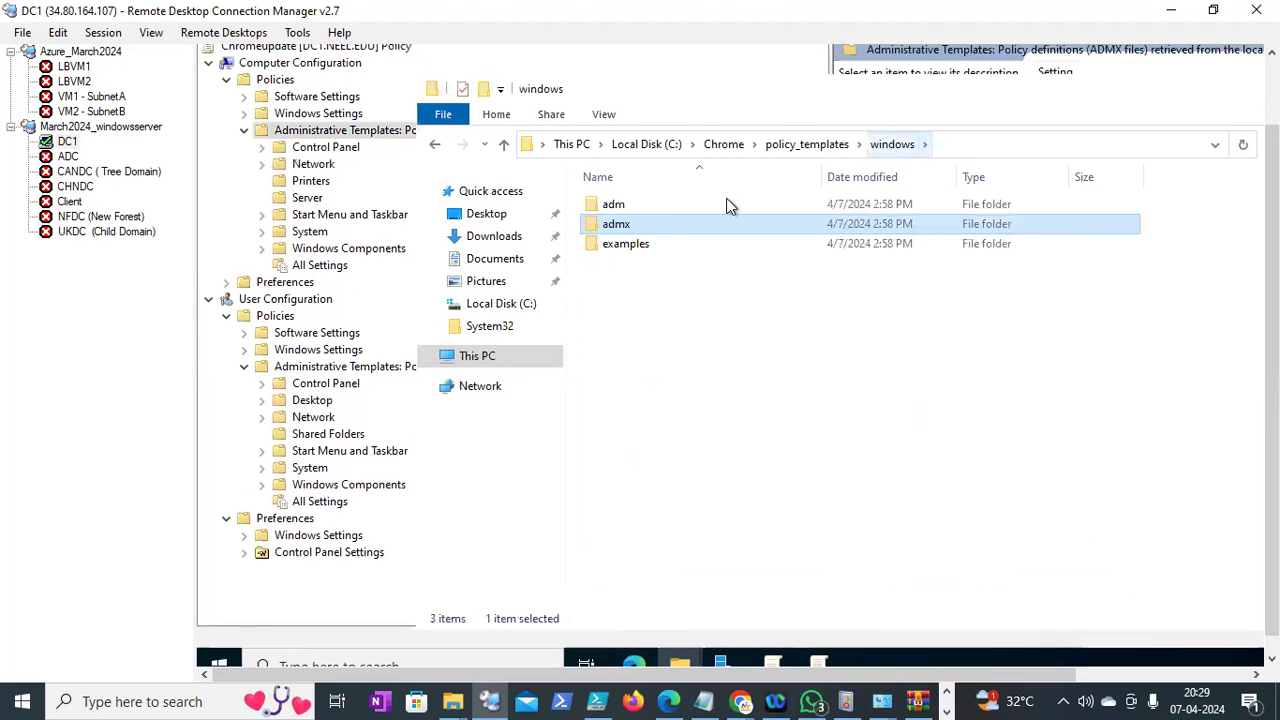
pyautogui.doubleClick(617, 206)
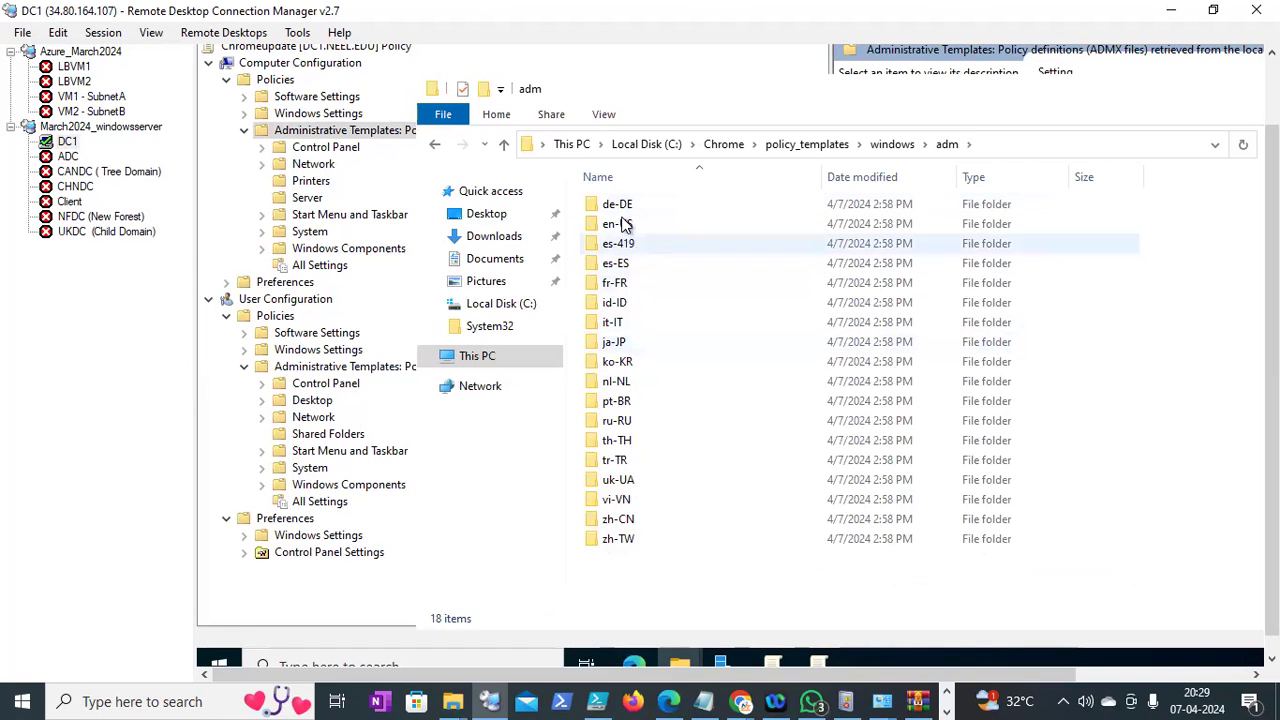
pyautogui.doubleClick(624, 226)
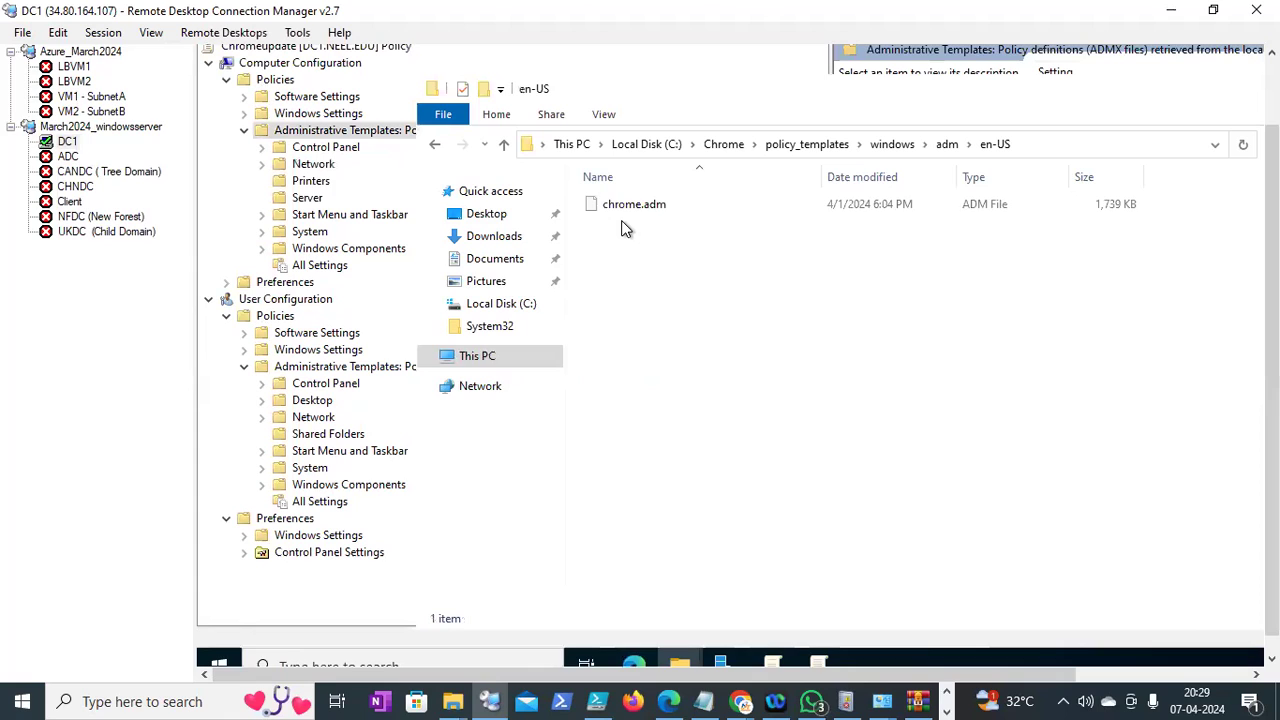
pyautogui.click(632, 210)
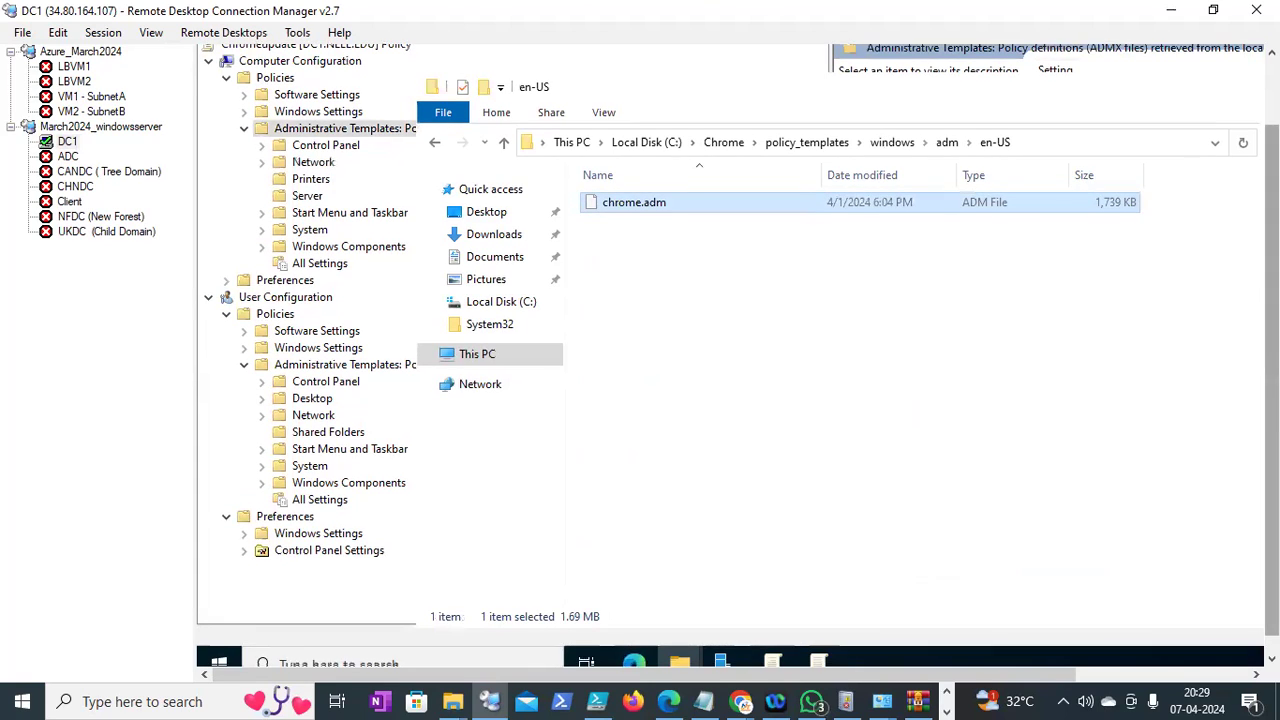
pyautogui.moveTo(685, 650)
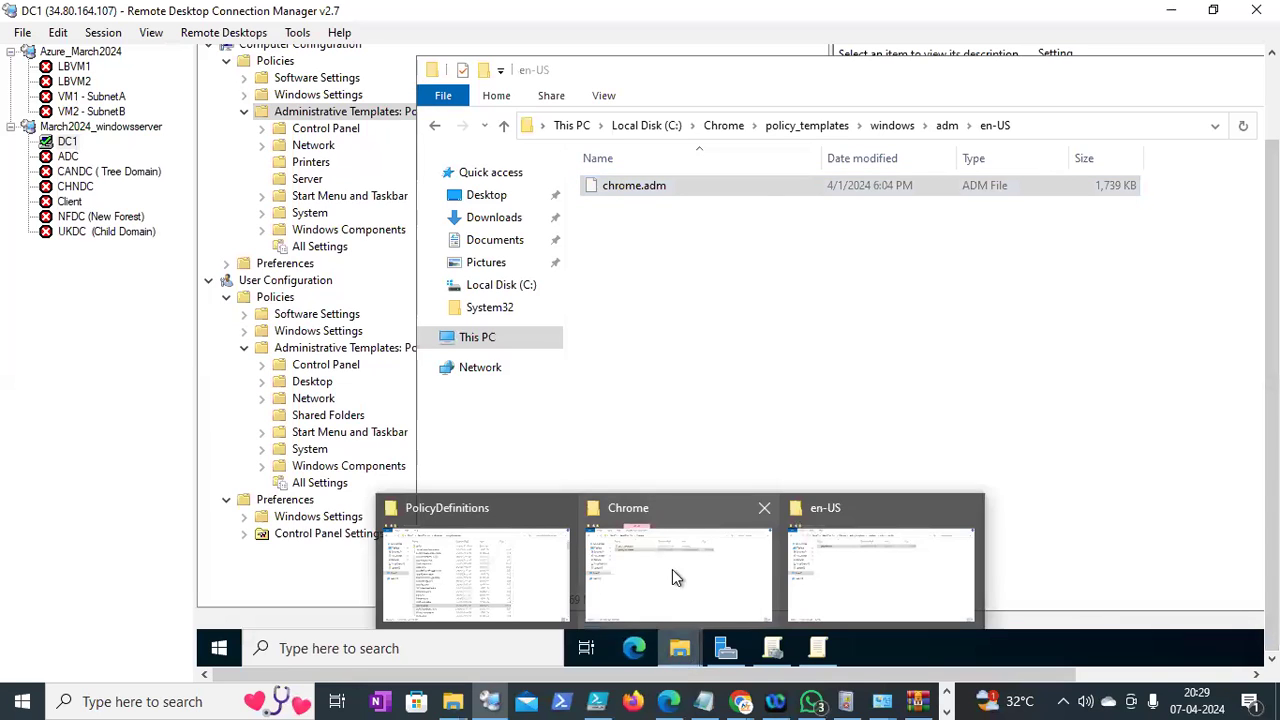
# Paste chrome.adm into PolicyDefinitions\en-US
pyautogui.click(524, 583)
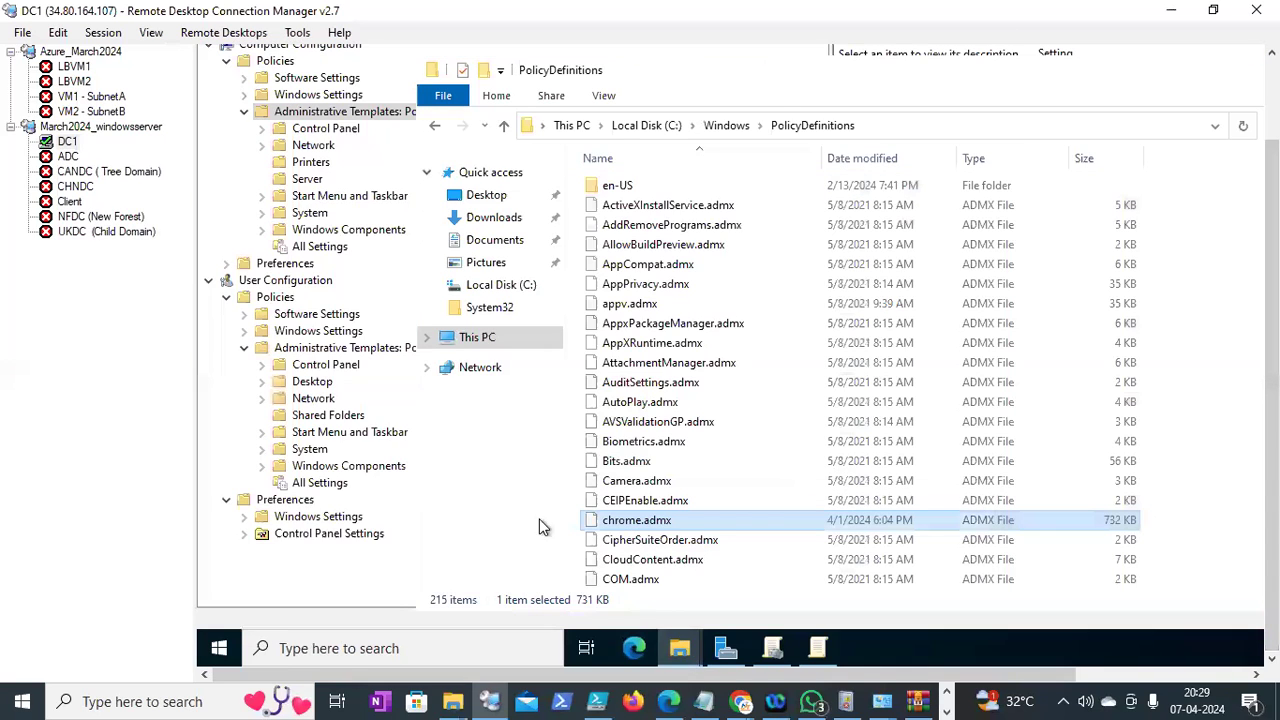
pyautogui.doubleClick(636, 185)
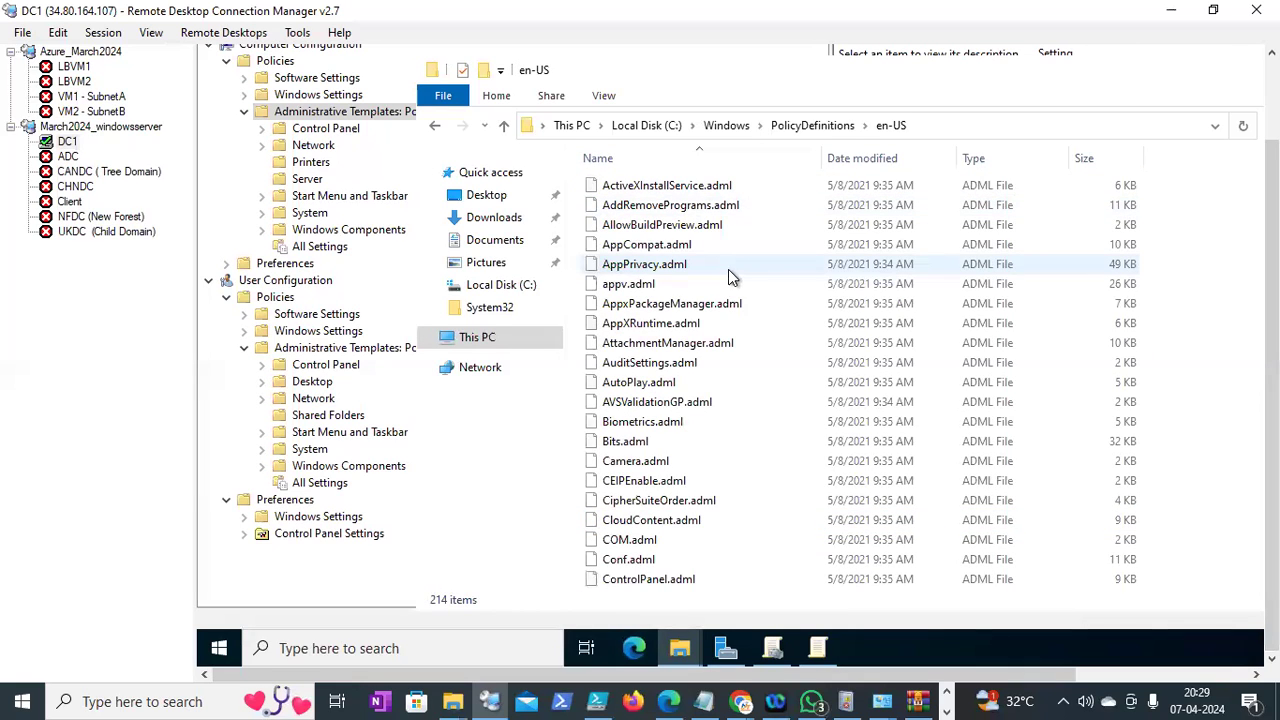
pyautogui.hotkey('ctrl', 'v')
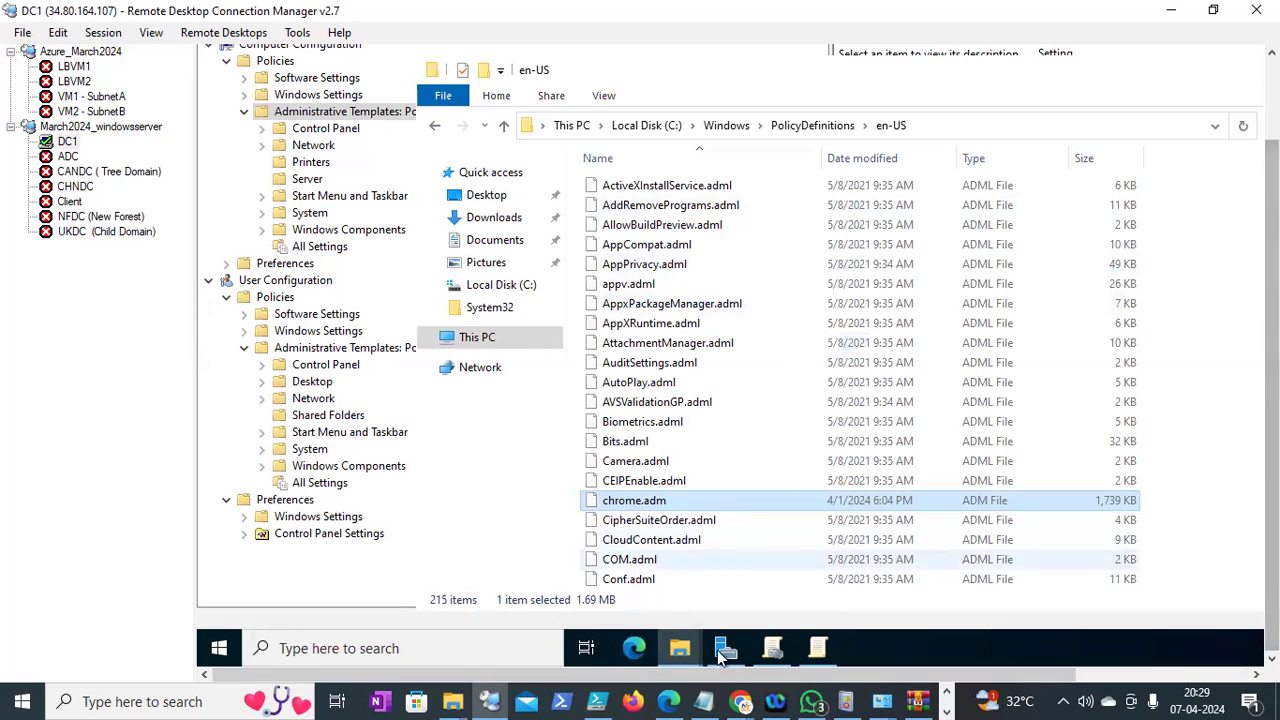
# Append "(chrome)" to the admx and adml copy lines in the Notepad notes and save
pyautogui.hotkey('alt', 'Tab')
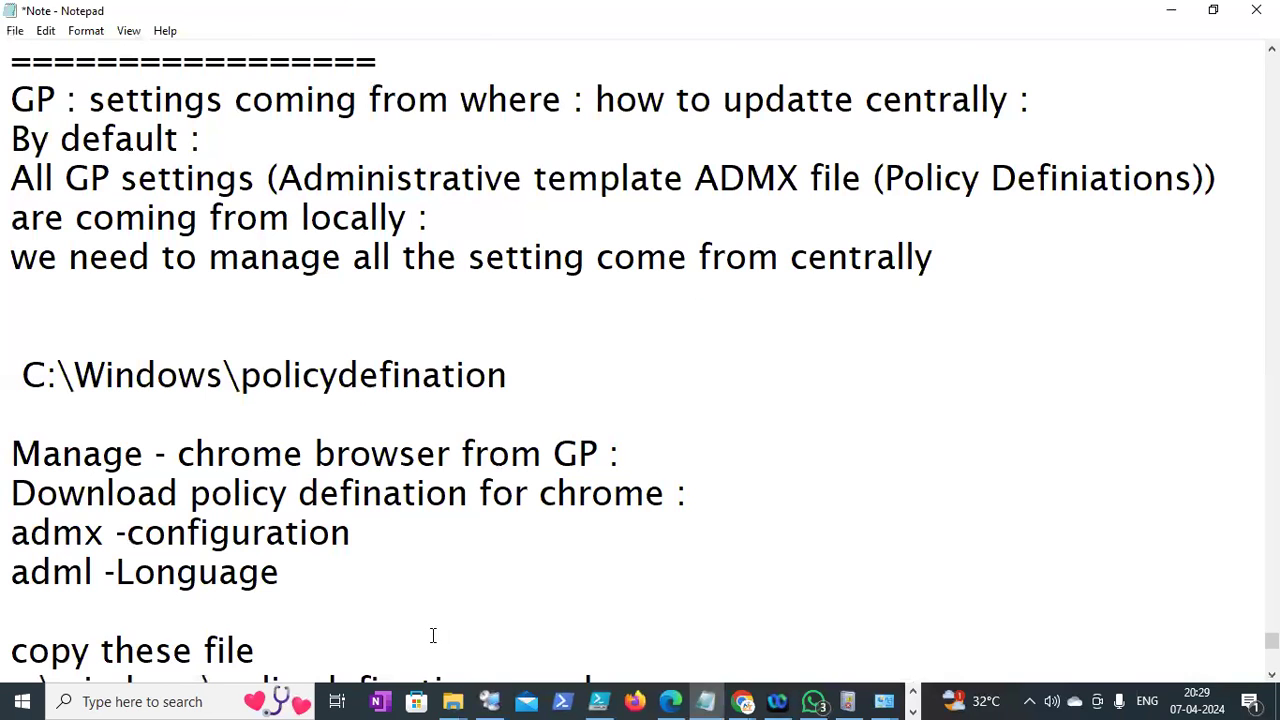
pyautogui.press('Down')
pyautogui.press('Down')
pyautogui.press('Down')
pyautogui.press('Down')
pyautogui.press('Down')
pyautogui.press('Down')
pyautogui.press('Down')
pyautogui.press('Down')
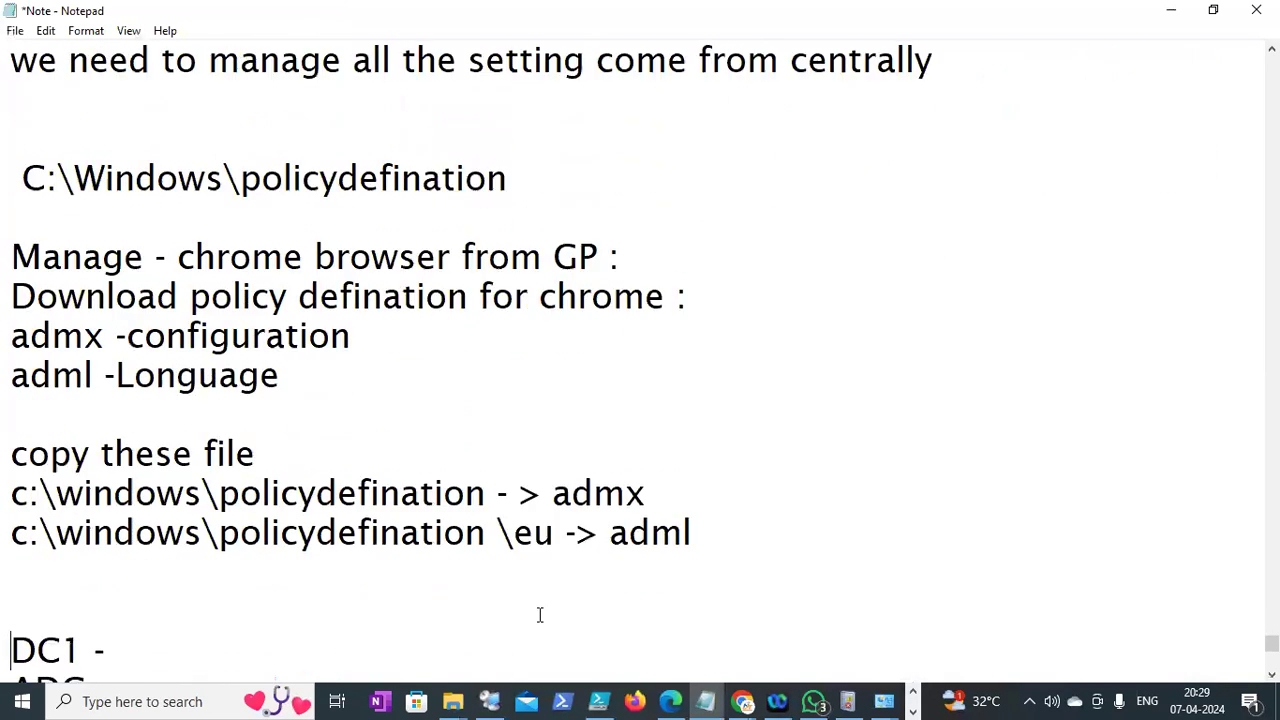
pyautogui.click(676, 386)
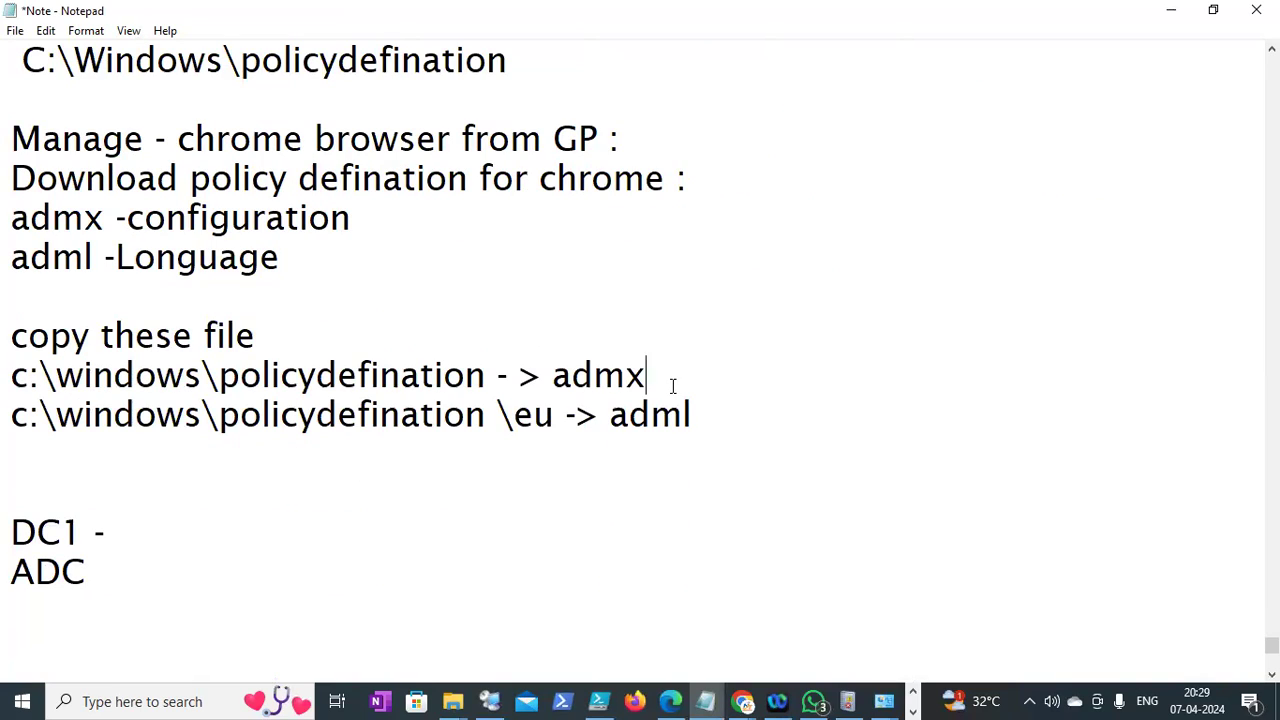
pyautogui.write('(chrome)')
pyautogui.click(758, 413)
pyautogui.write('(chrome)')
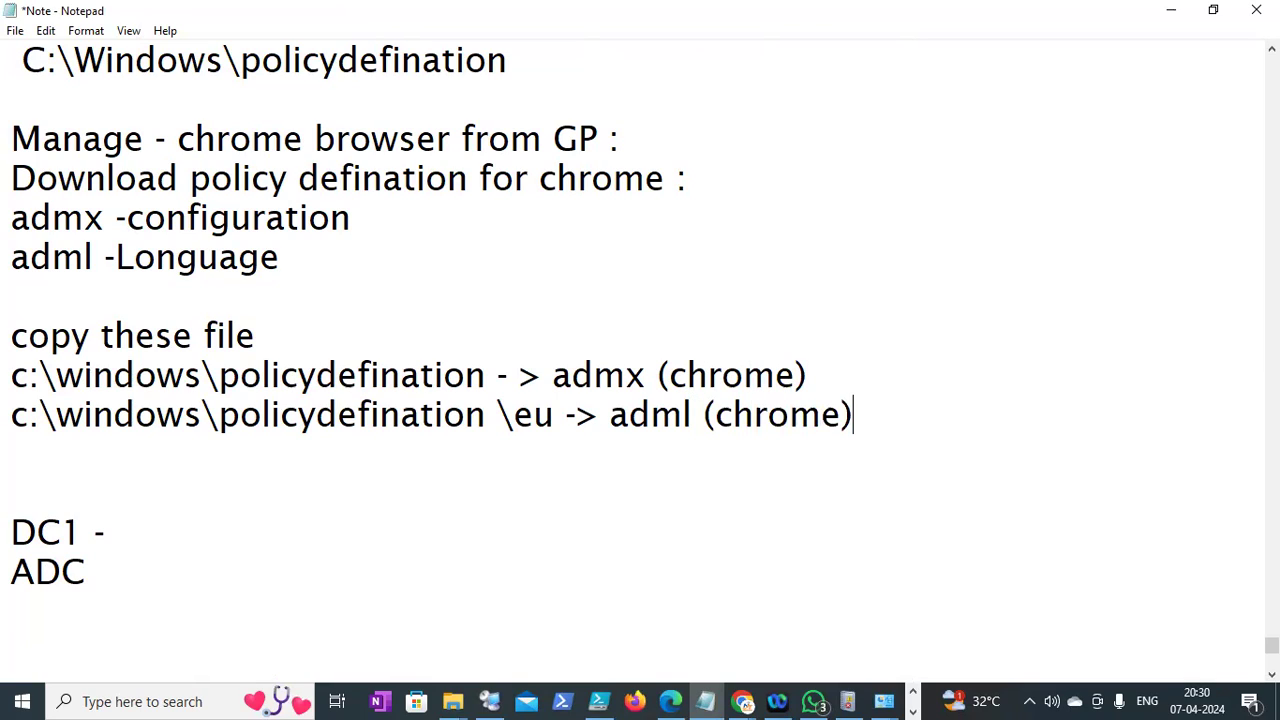
pyautogui.click(15, 31)
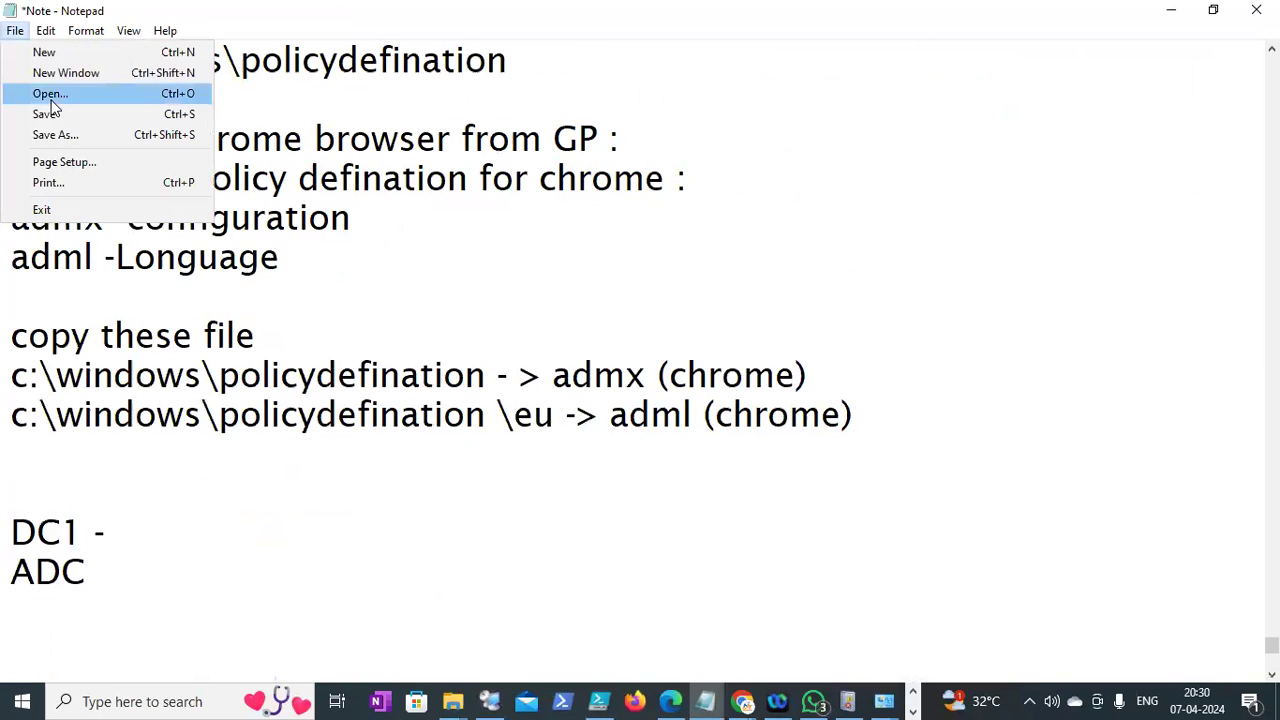
pyautogui.click(48, 114)
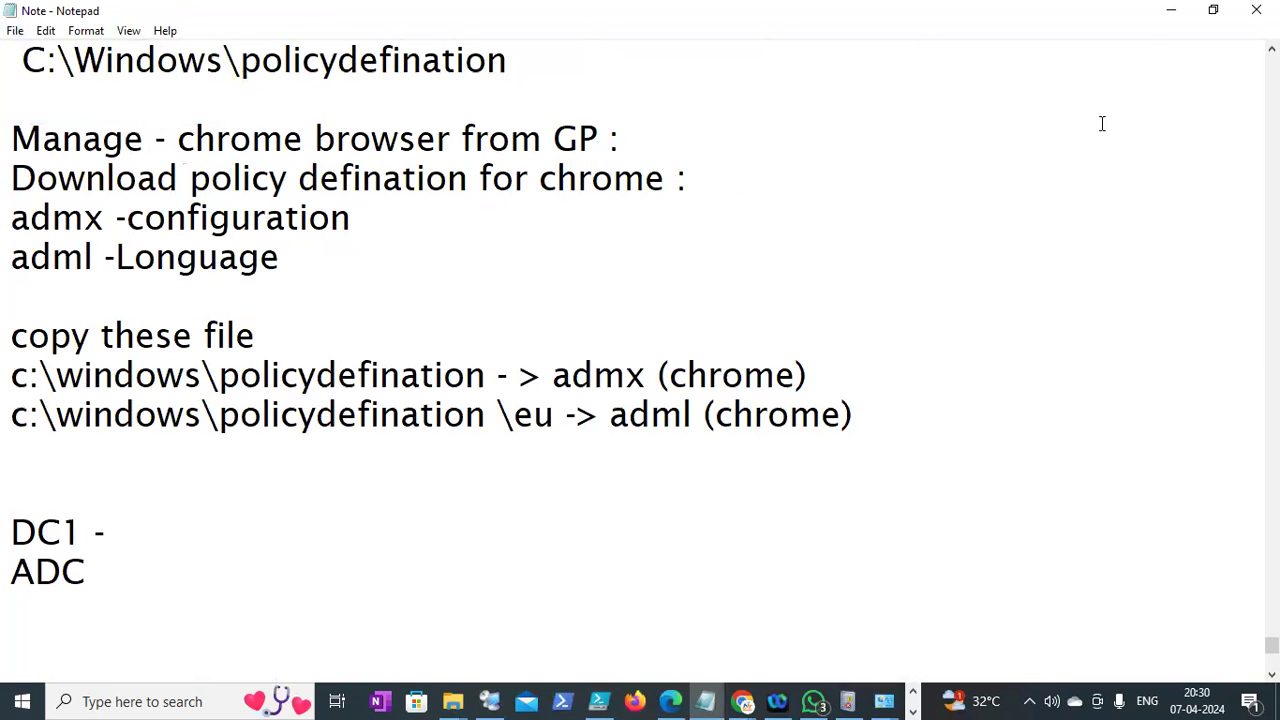
pyautogui.click(1152, 29)
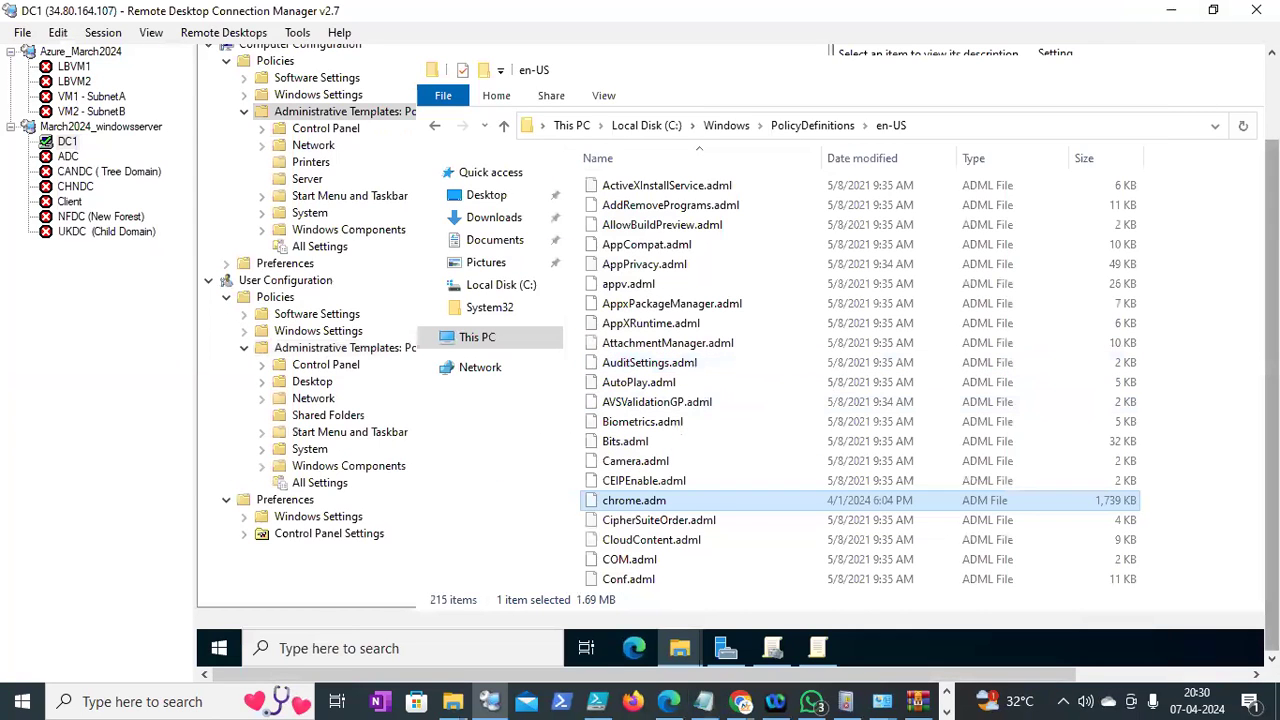
# Exit the Group Policy Management Editor
pyautogui.moveTo(1272, 318); pyautogui.dragTo(1272, 247)
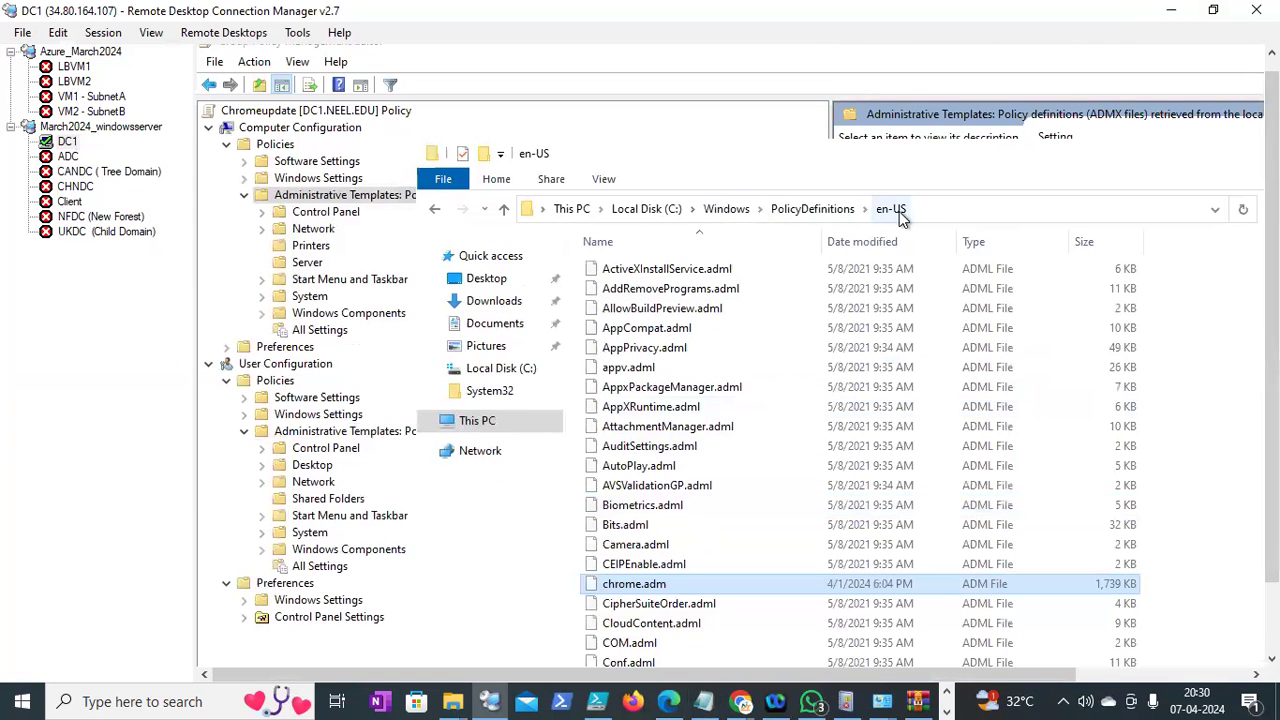
pyautogui.click(790, 208)
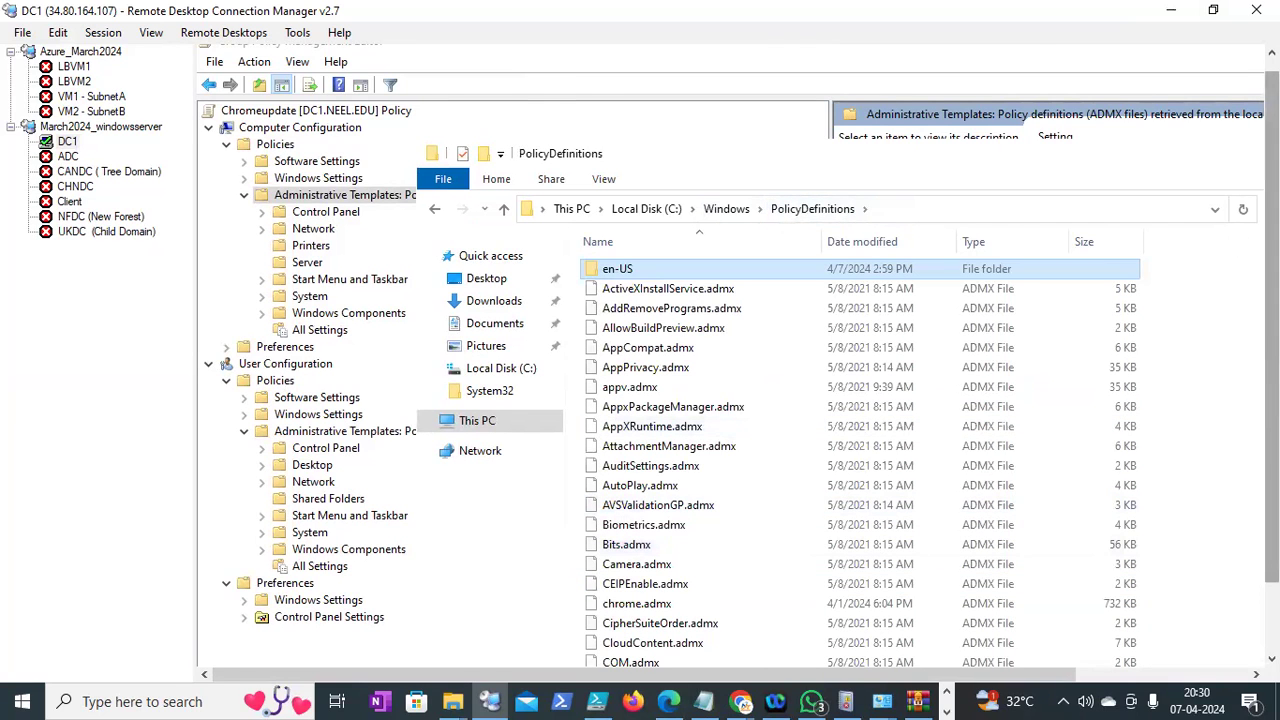
pyautogui.moveTo(1272, 285); pyautogui.dragTo(1272, 356)
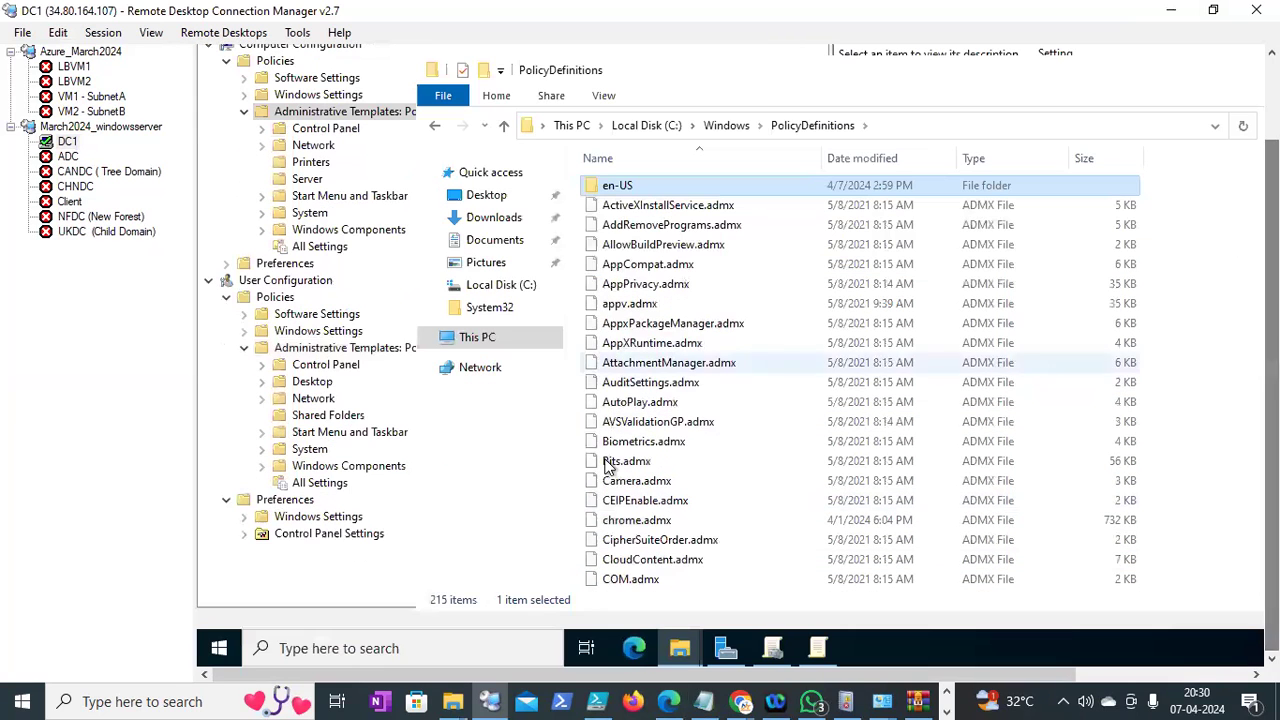
pyautogui.click(228, 409)
pyautogui.moveTo(1272, 320); pyautogui.dragTo(1272, 238)
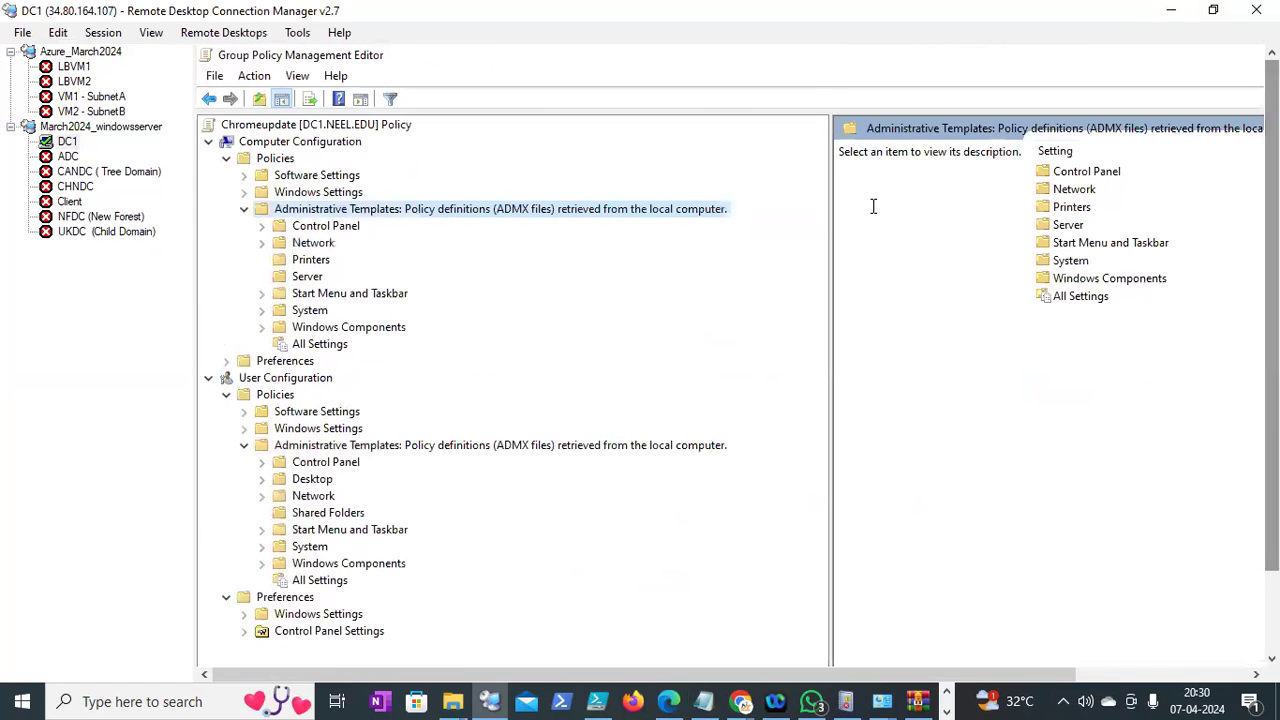
pyautogui.click(292, 142)
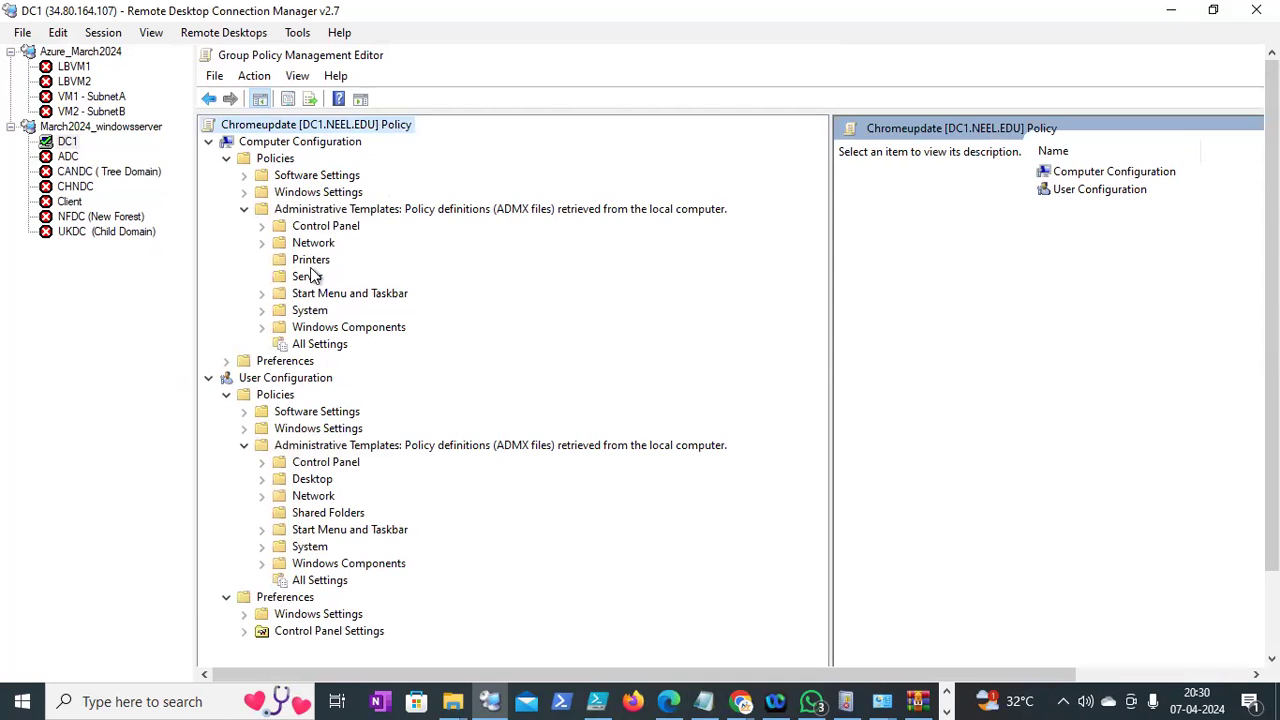
pyautogui.click(214, 77)
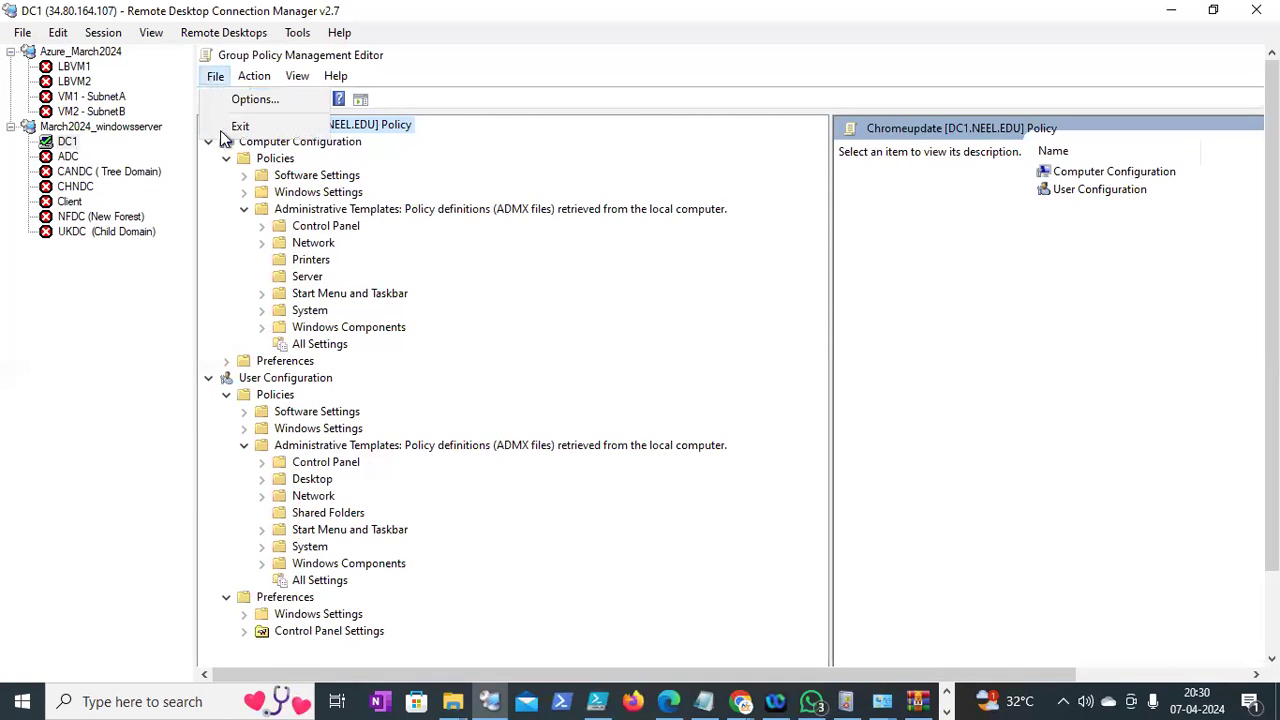
pyautogui.click(232, 127)
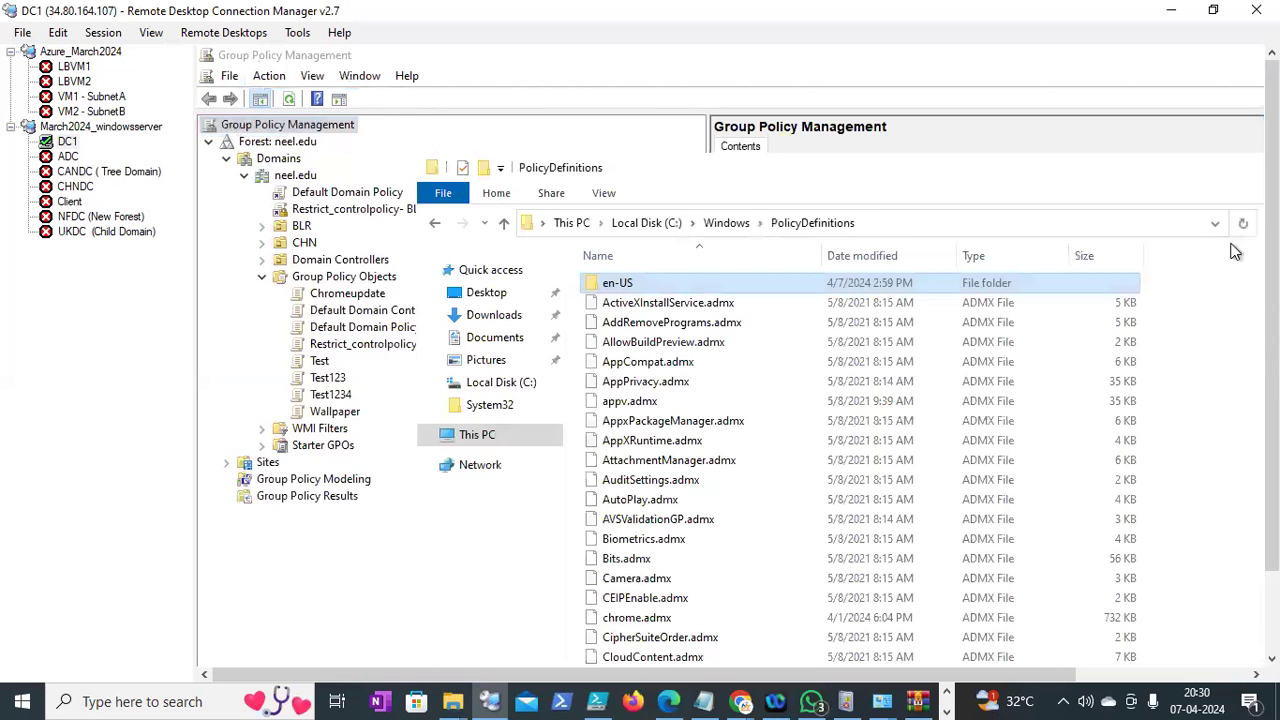
# Close the en-US, Chrome and PolicyDefinitions Explorer windows
pyautogui.click(494, 537)
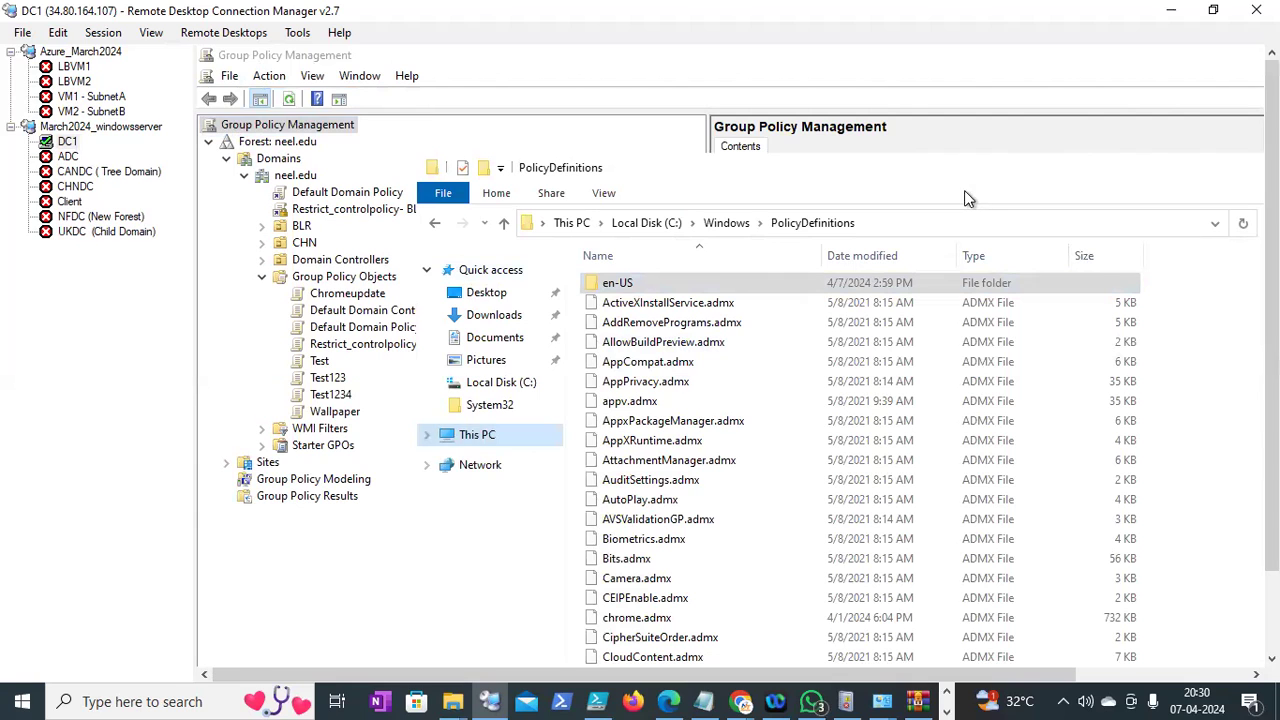
pyautogui.moveTo(914, 166); pyautogui.dragTo(816, 204)
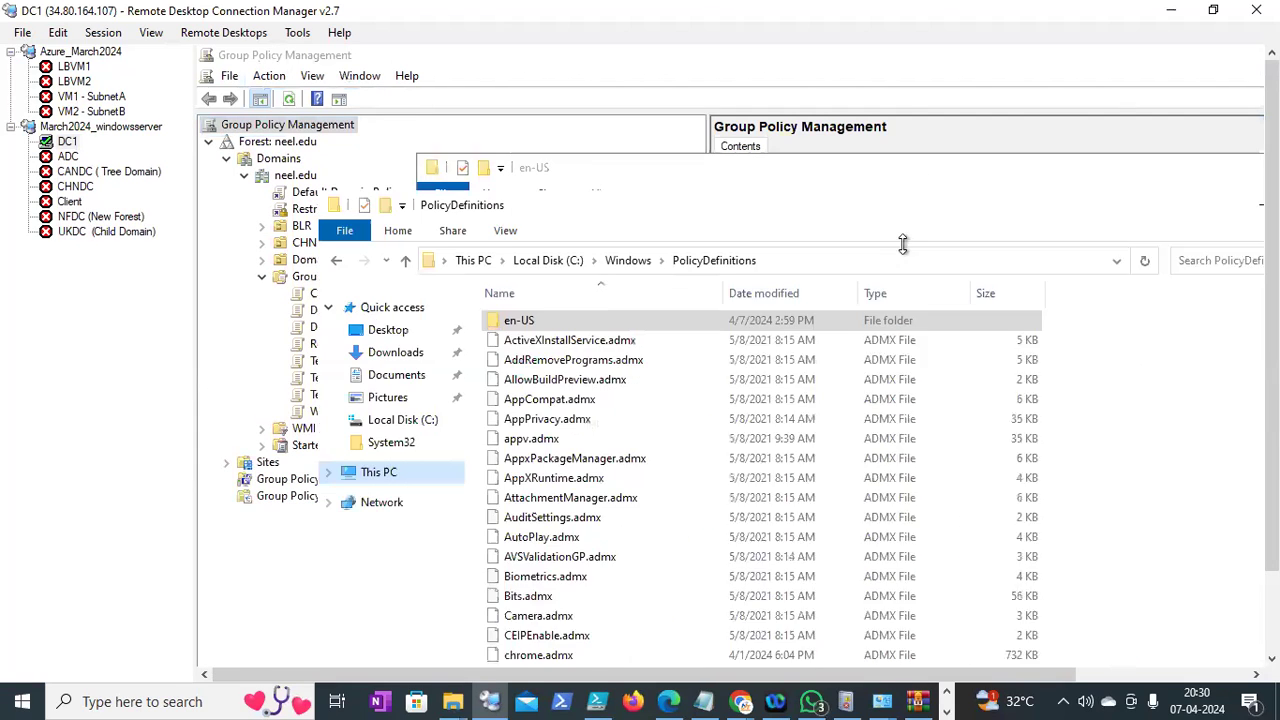
pyautogui.moveTo(1004, 172); pyautogui.dragTo(829, 283)
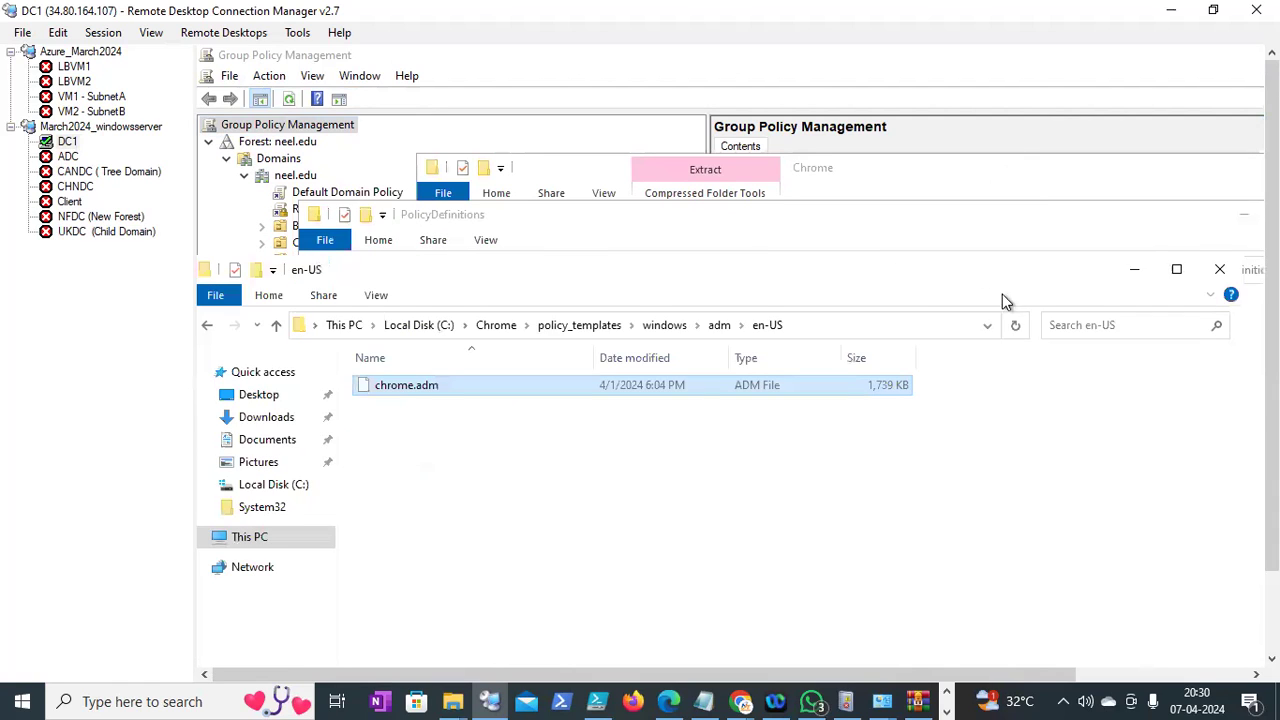
pyautogui.click(1220, 272)
pyautogui.click(968, 176)
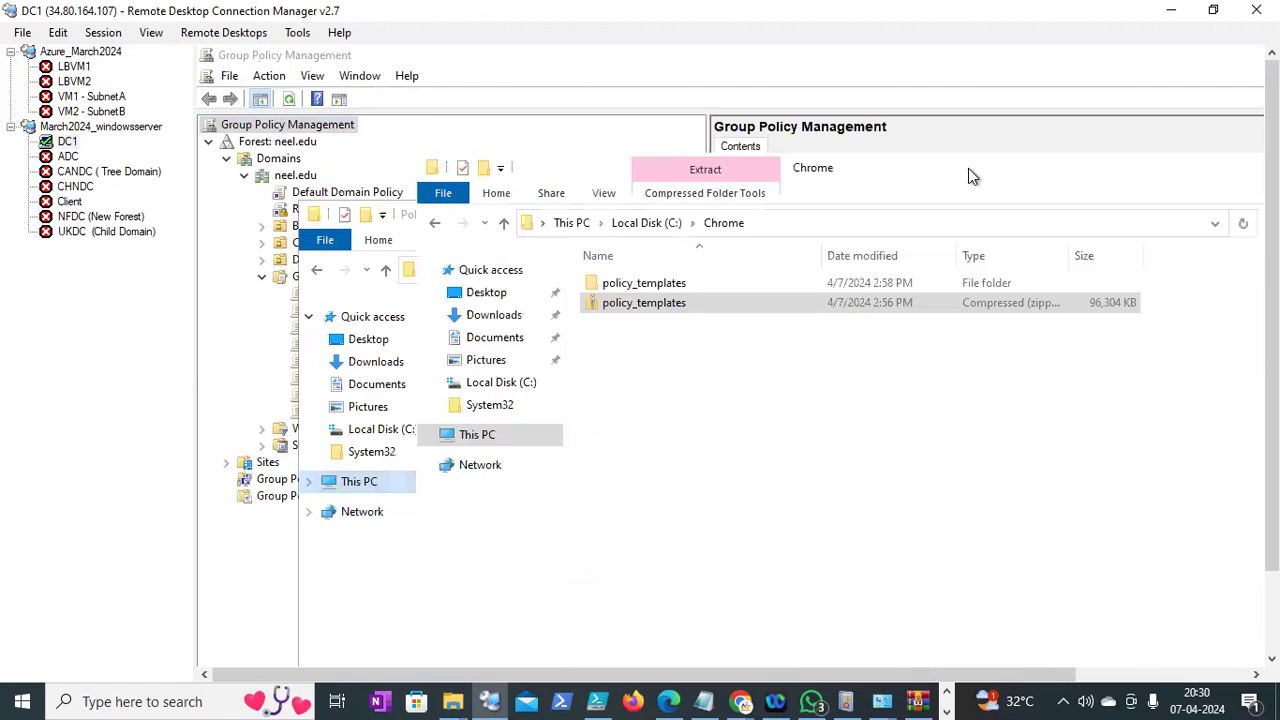
pyautogui.moveTo(988, 220); pyautogui.dragTo(829, 277)
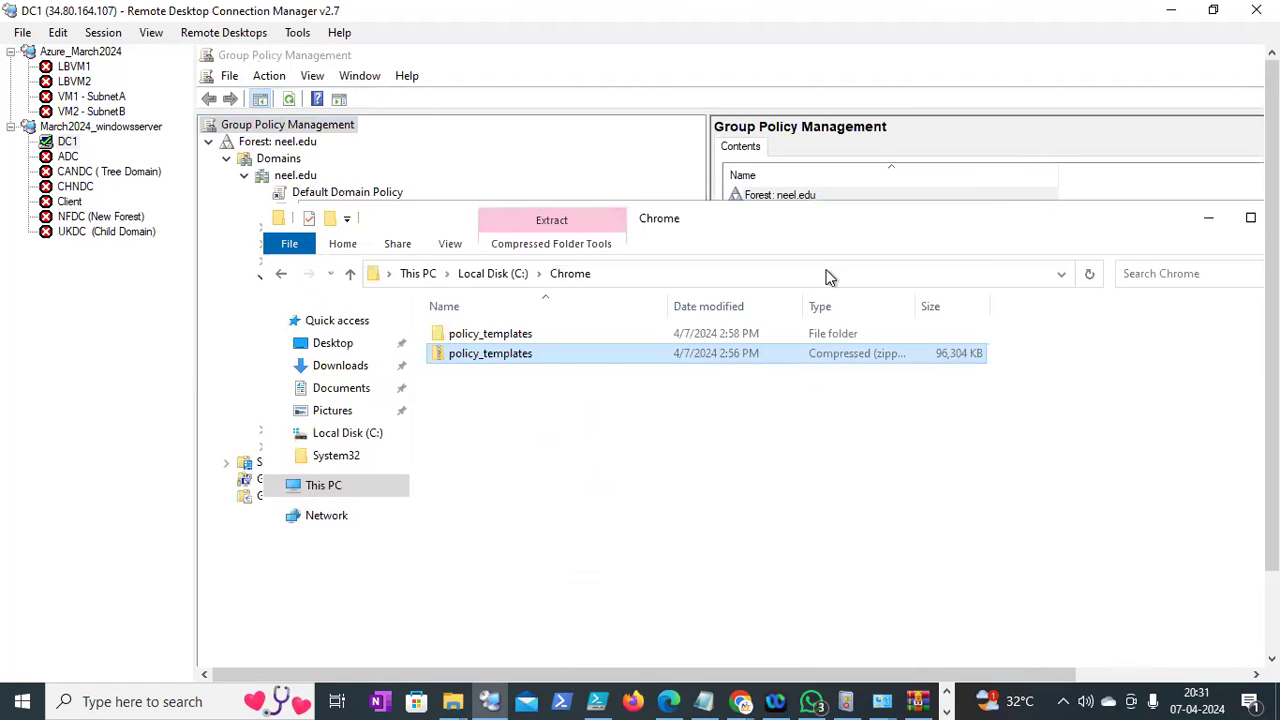
pyautogui.click(1134, 273)
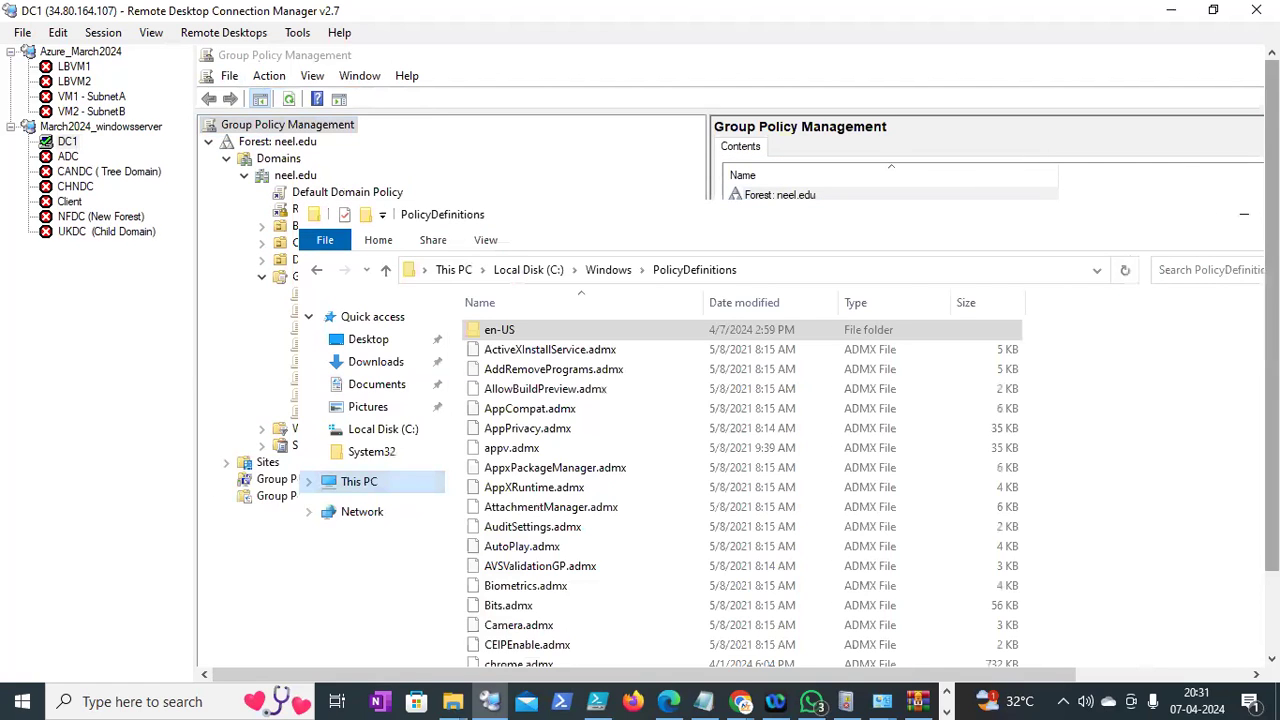
pyautogui.moveTo(896, 240); pyautogui.dragTo(787, 262)
pyautogui.click(1220, 236)
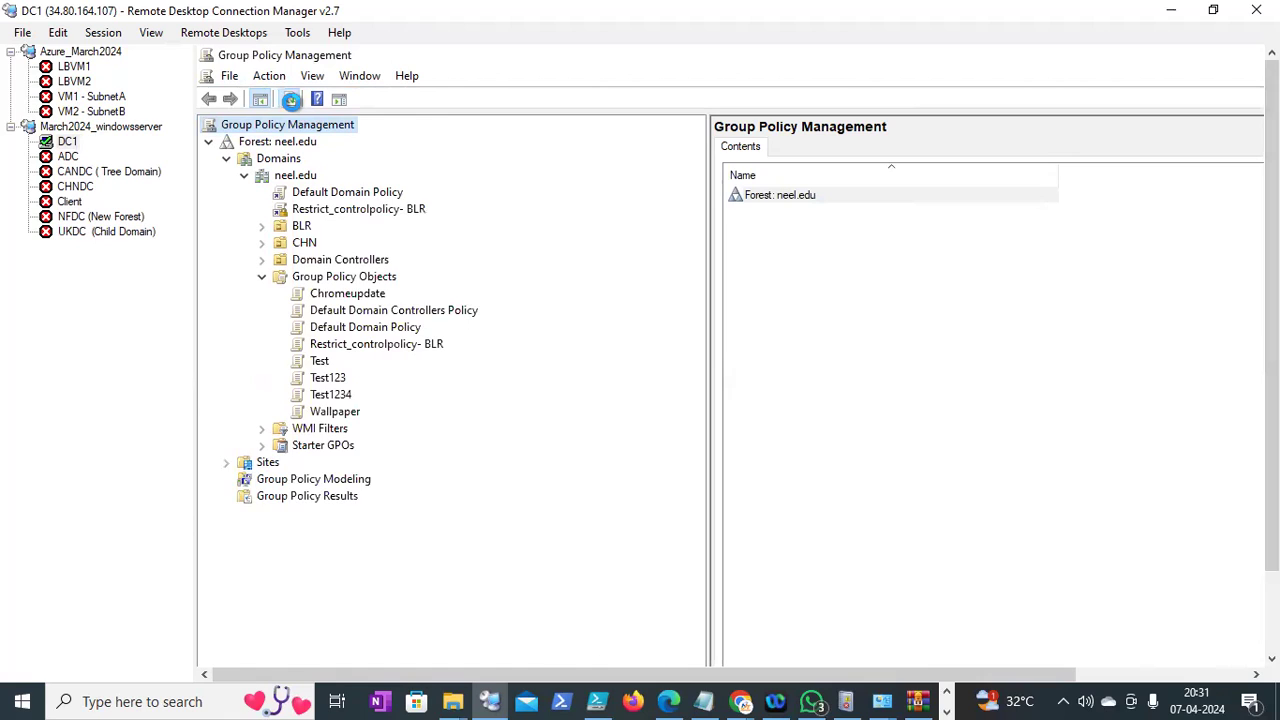
# Refresh Group Policy Management, expand Group Policy Objects and select Test
pyautogui.click(290, 100)
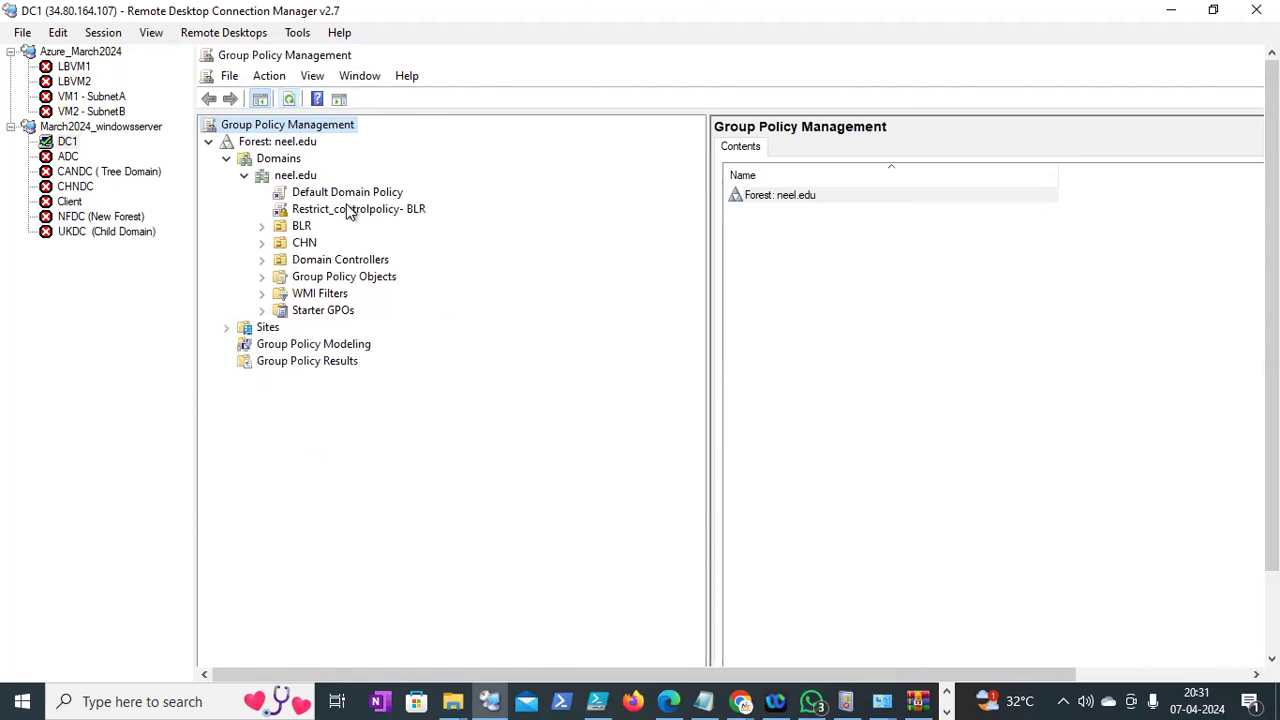
pyautogui.click(263, 277)
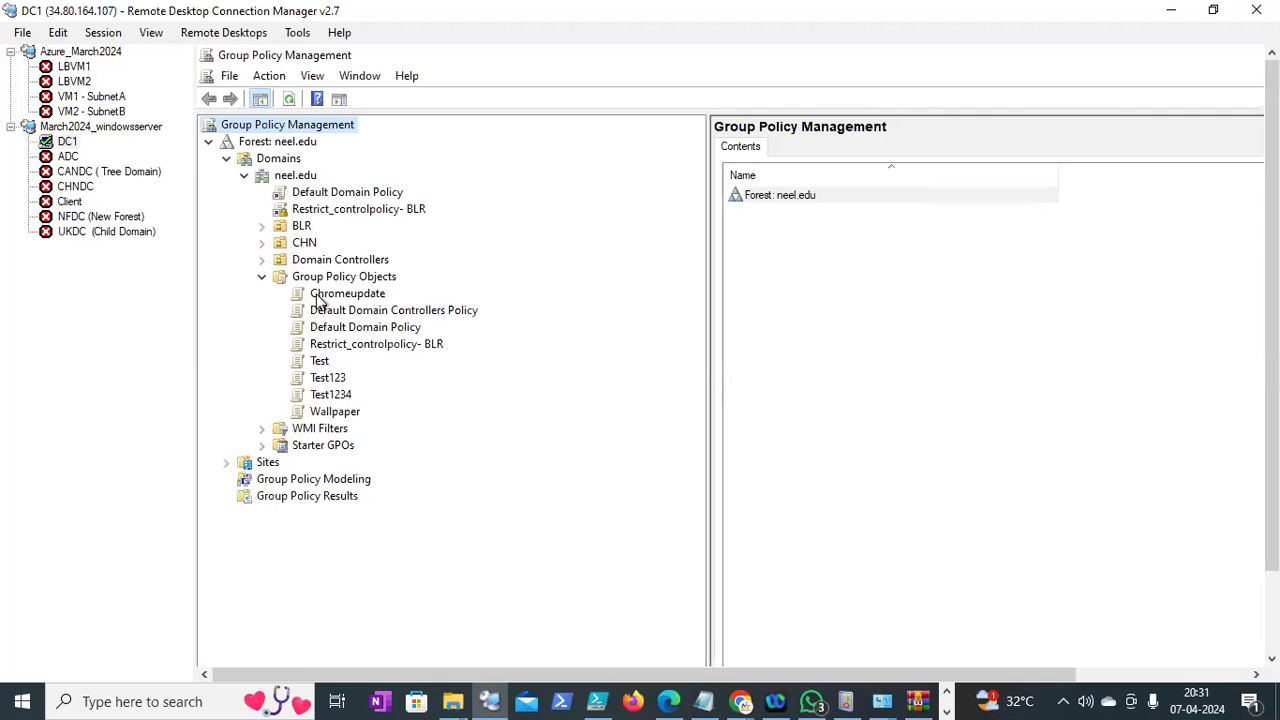
pyautogui.click(320, 362)
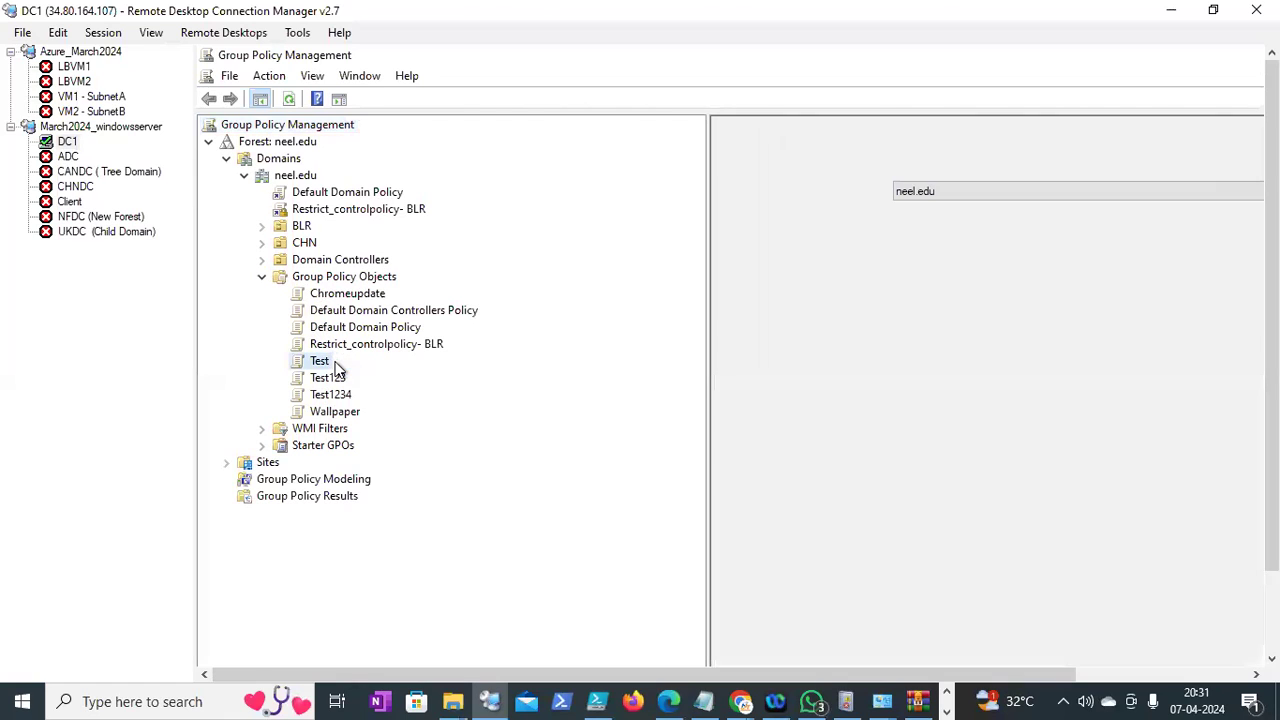
# Edit the Test GPO and expand Computer Configuration's Administrative Templates, dismissing the missing-resource error
pyautogui.rightClick(335, 361)
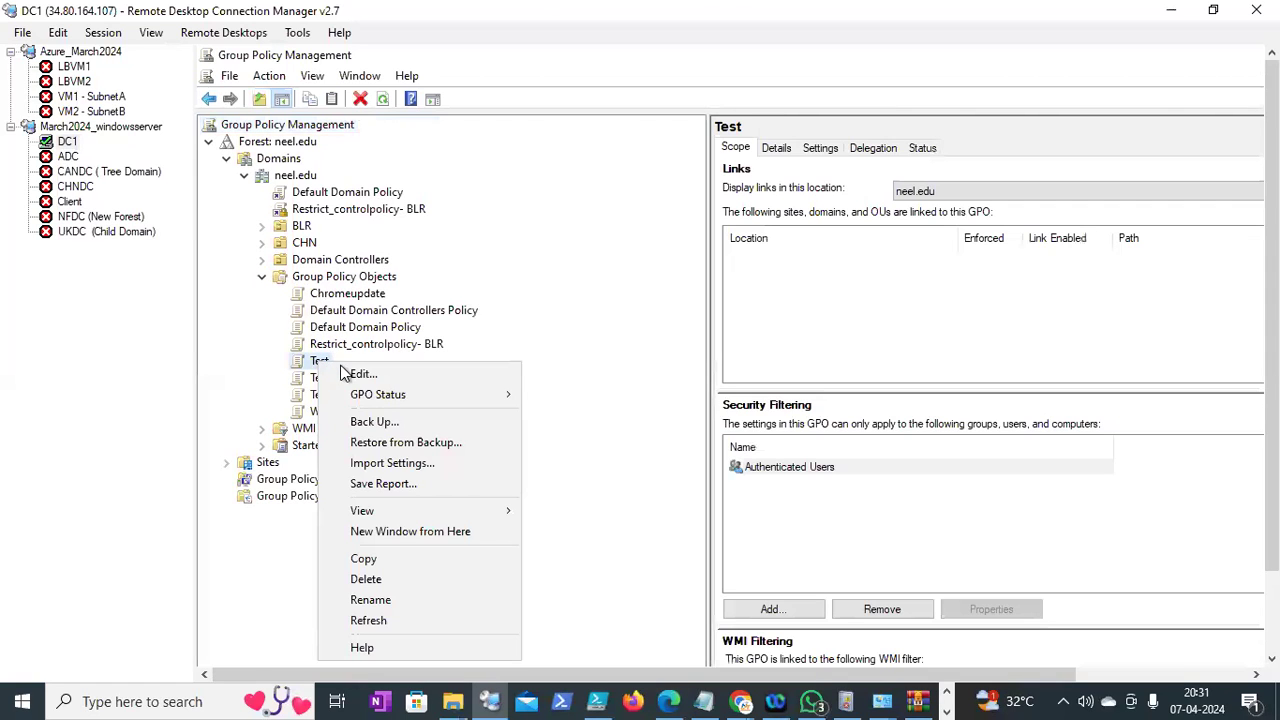
pyautogui.click(350, 372)
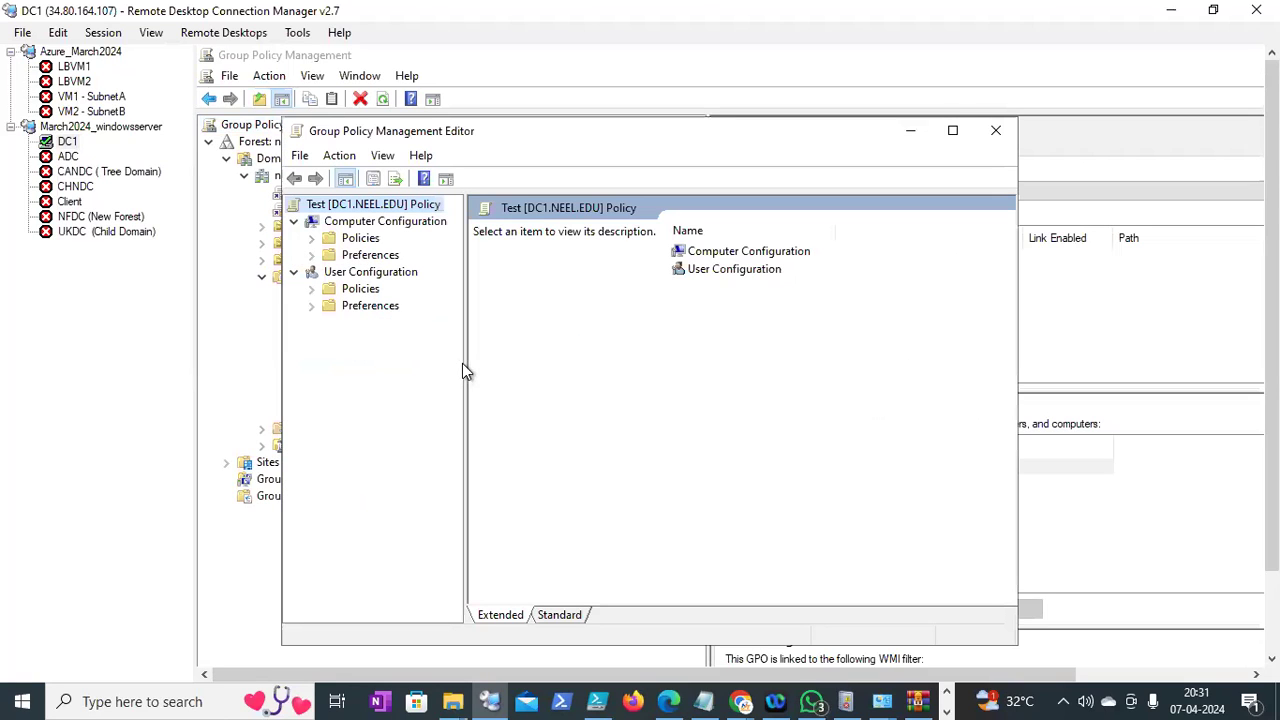
pyautogui.moveTo(463, 363); pyautogui.dragTo(743, 357)
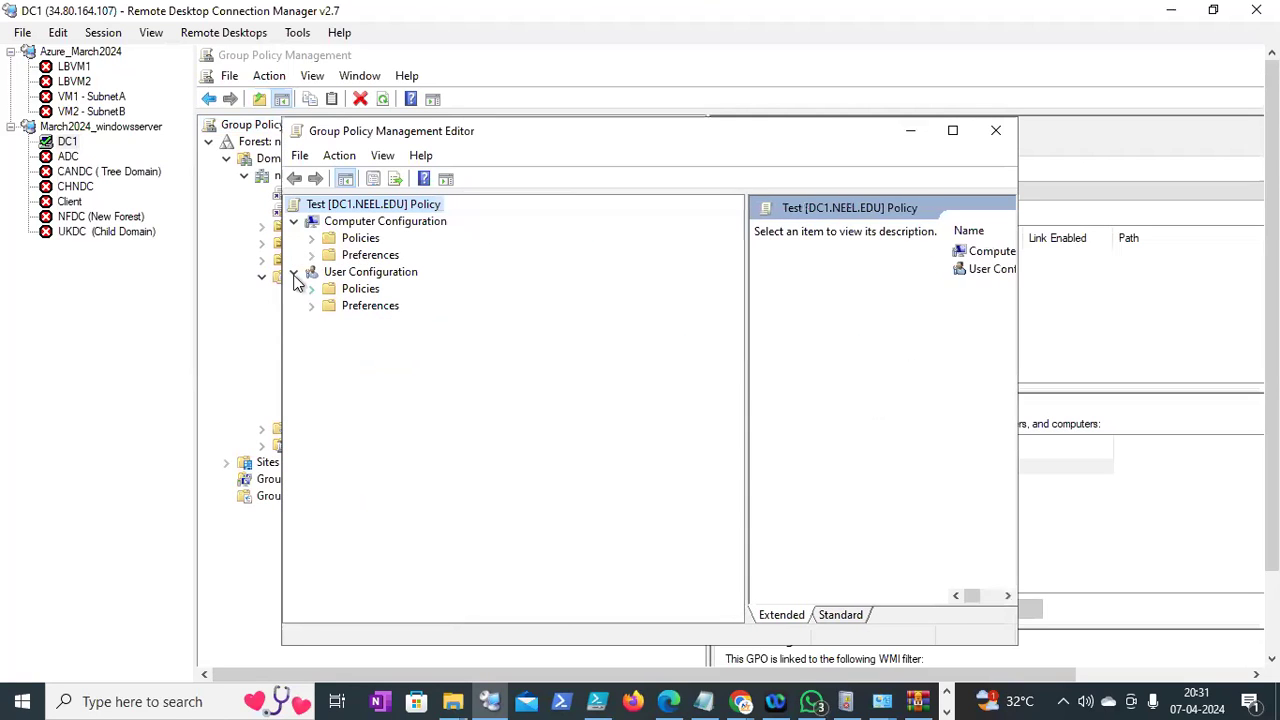
pyautogui.click(311, 238)
pyautogui.click(329, 289)
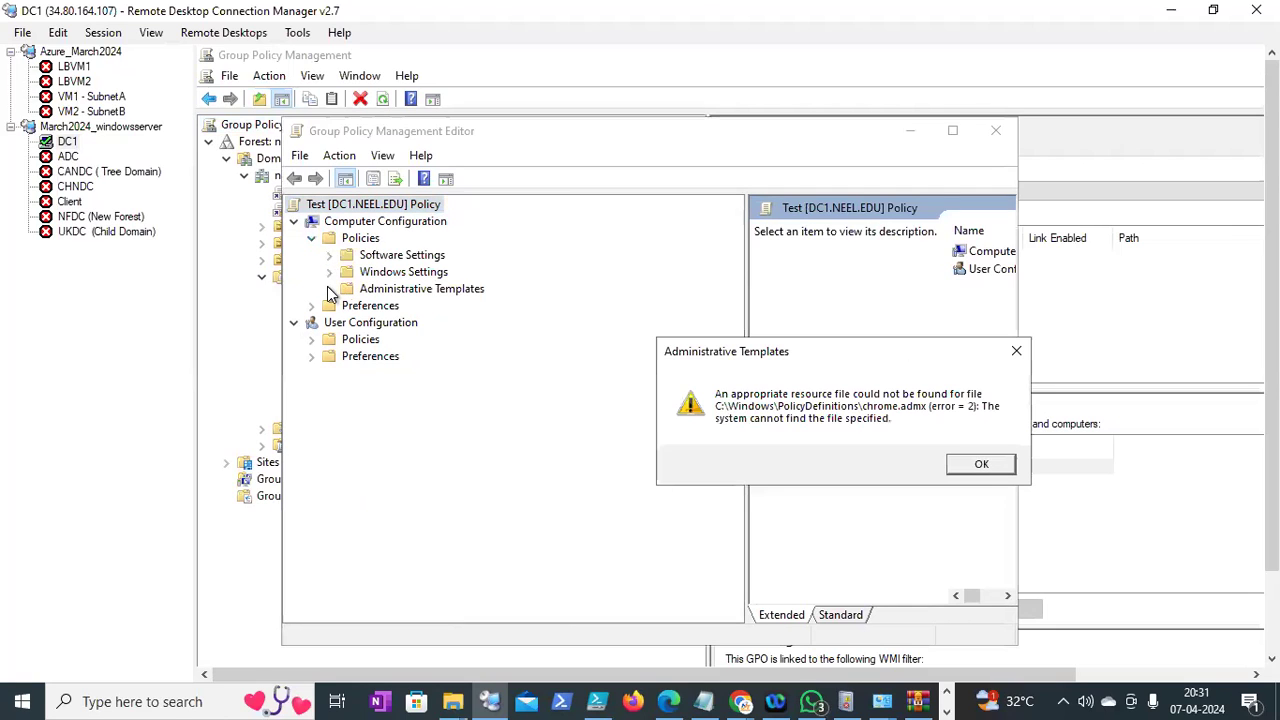
pyautogui.click(981, 464)
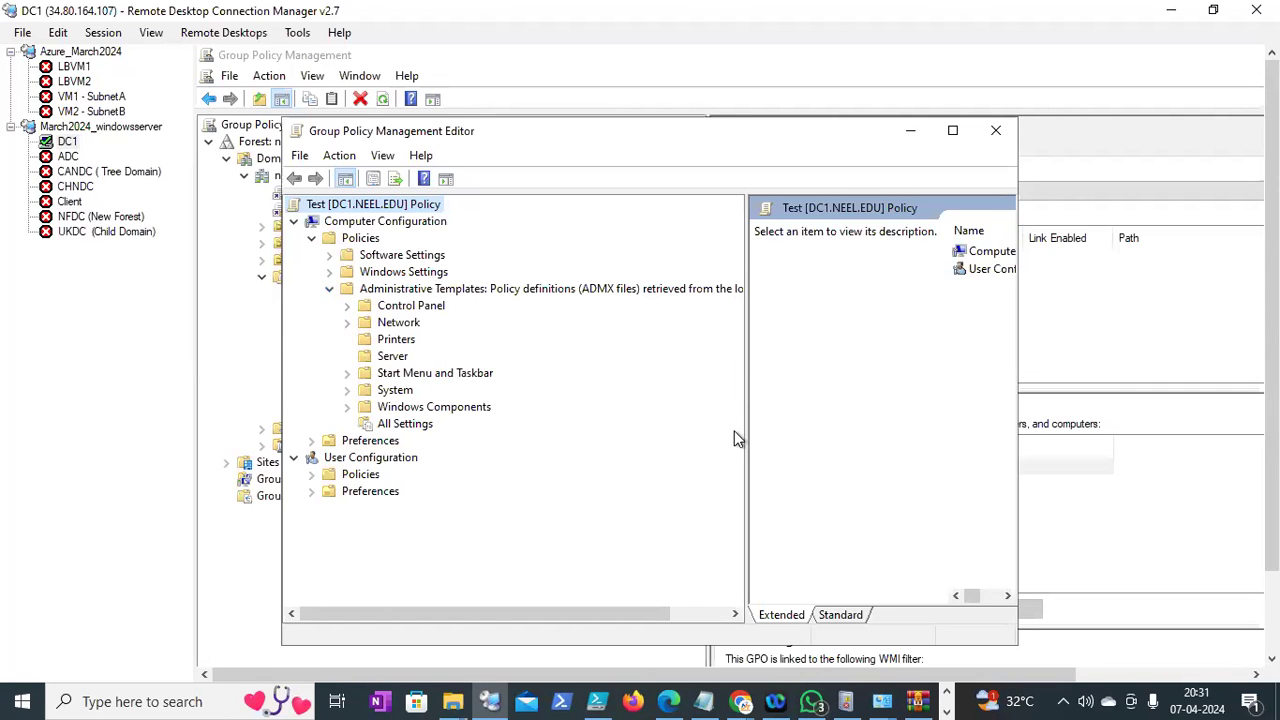
# Expand User Configuration's Administrative Templates, dismissing the missing-resource error again
pyautogui.moveTo(746, 430); pyautogui.dragTo(864, 428)
pyautogui.click(311, 476)
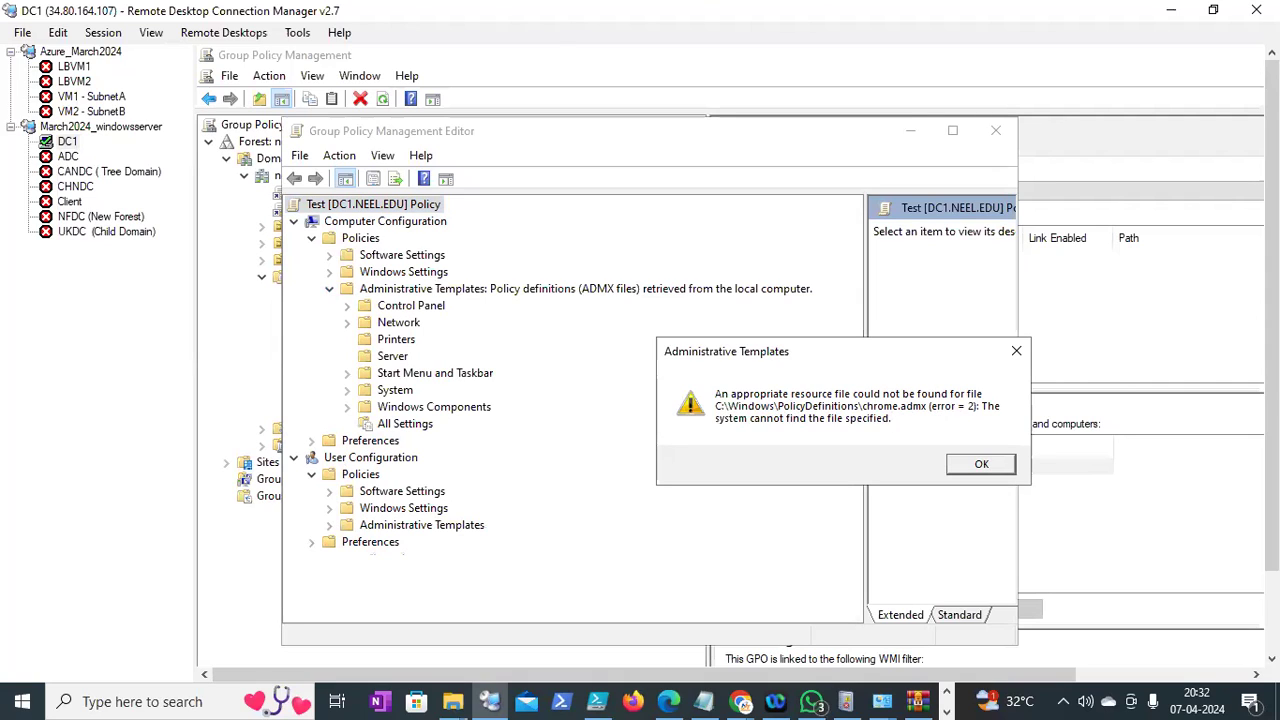
pyautogui.click(981, 464)
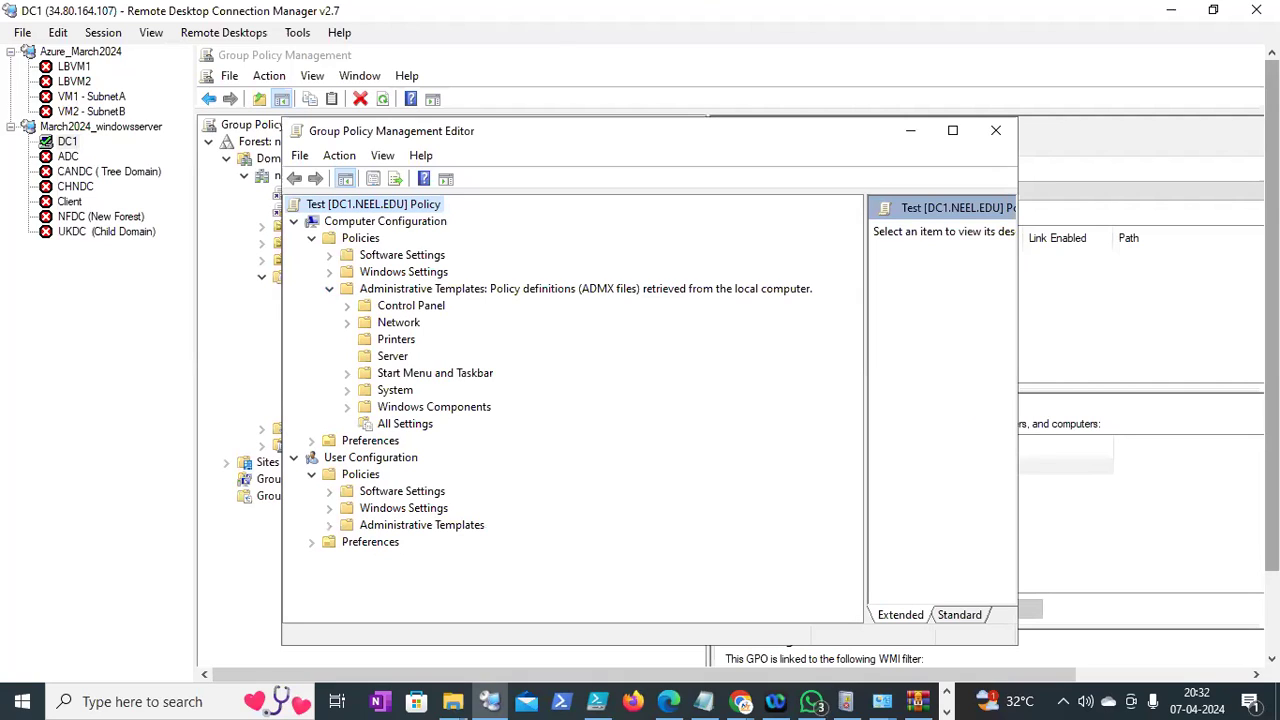
pyautogui.scroll(-1, 327, 481)
pyautogui.click(329, 479)
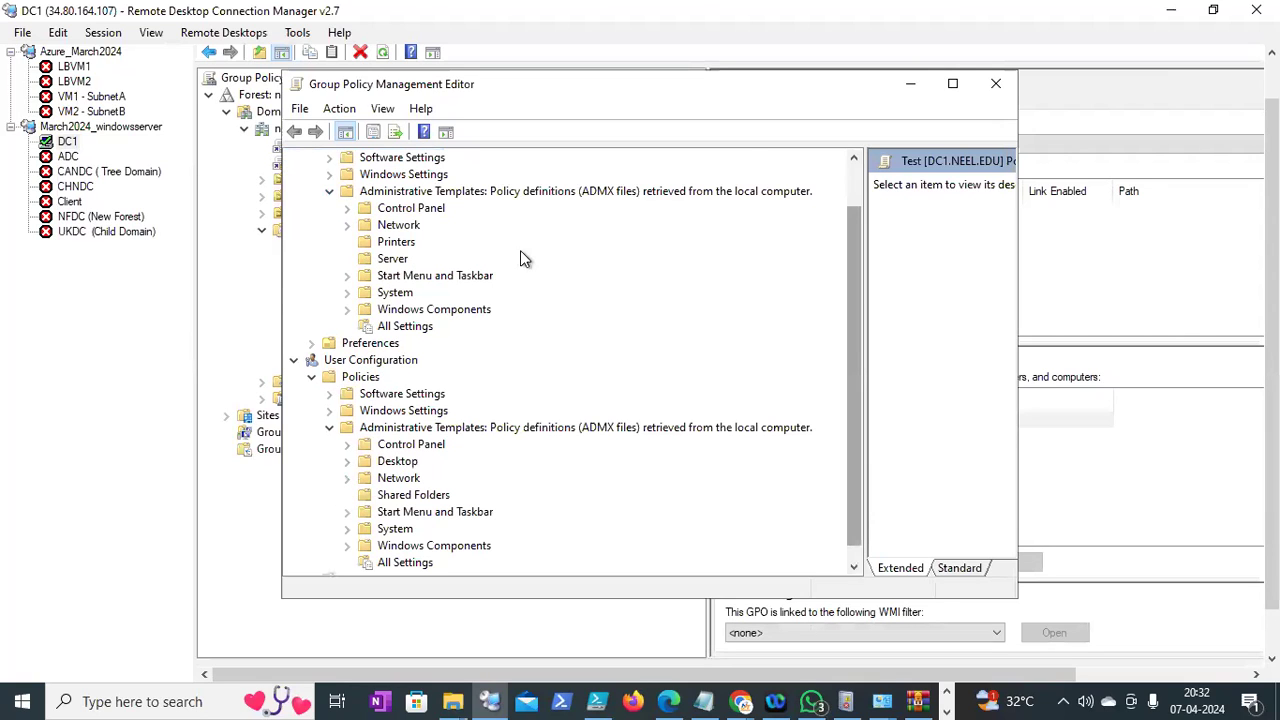
pyautogui.scroll(1, 525, 255)
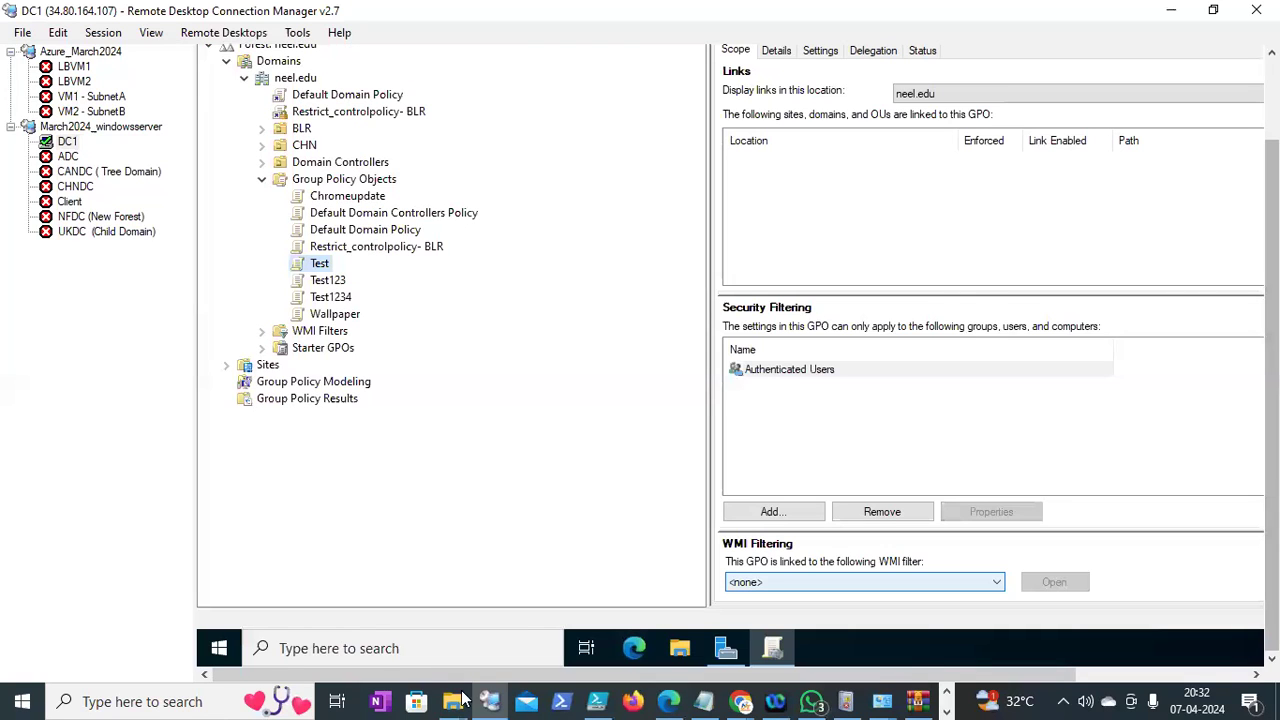
pyautogui.click(679, 652)
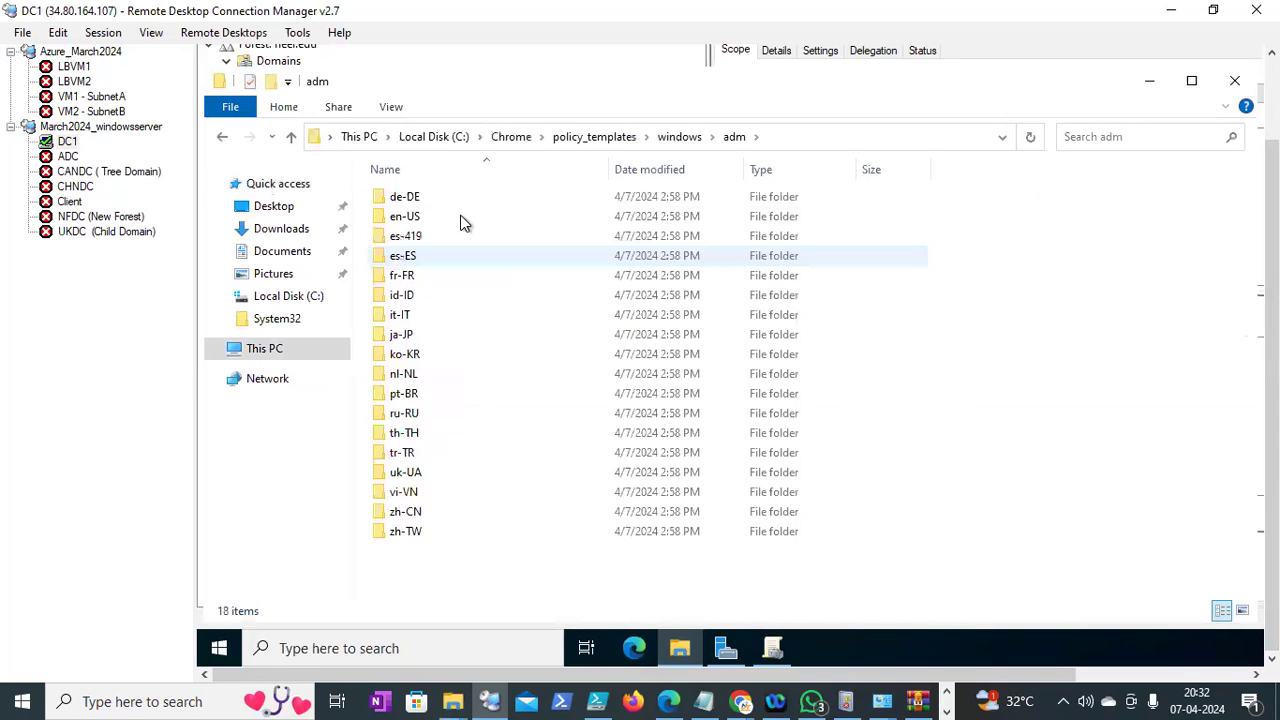
pyautogui.click(219, 139)
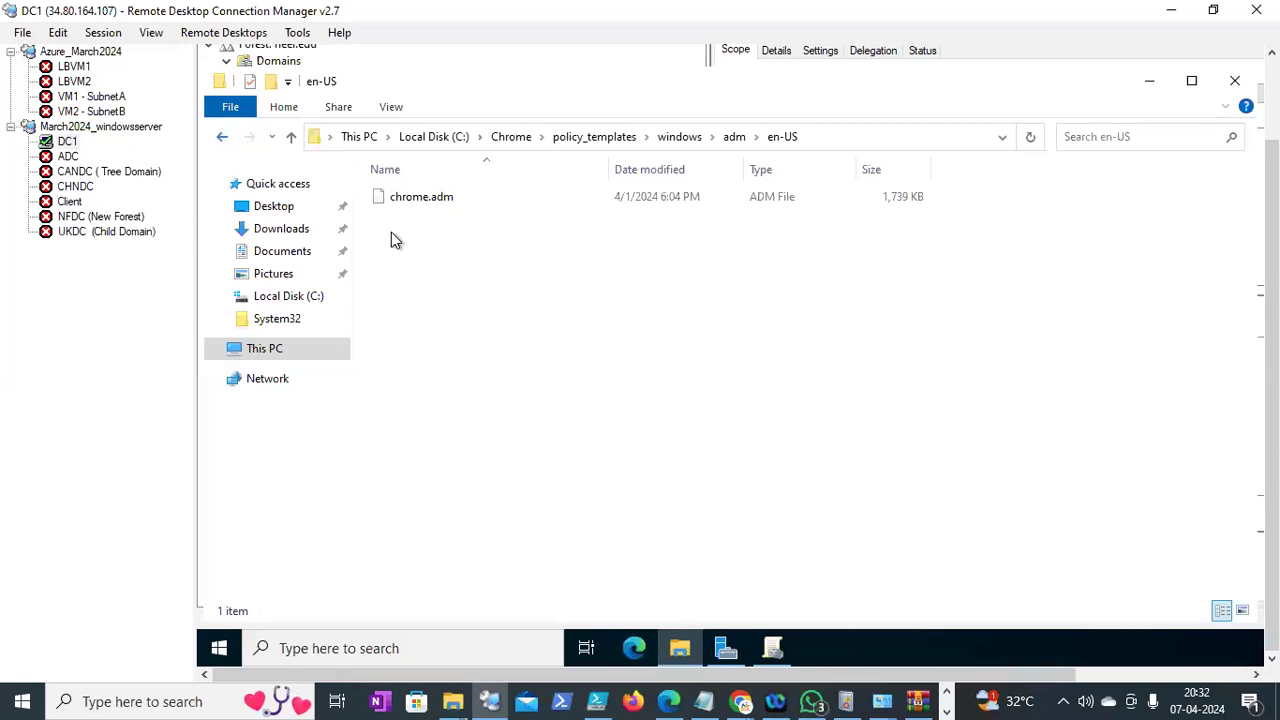
pyautogui.press('BackSpace')
pyautogui.press('BackSpace')
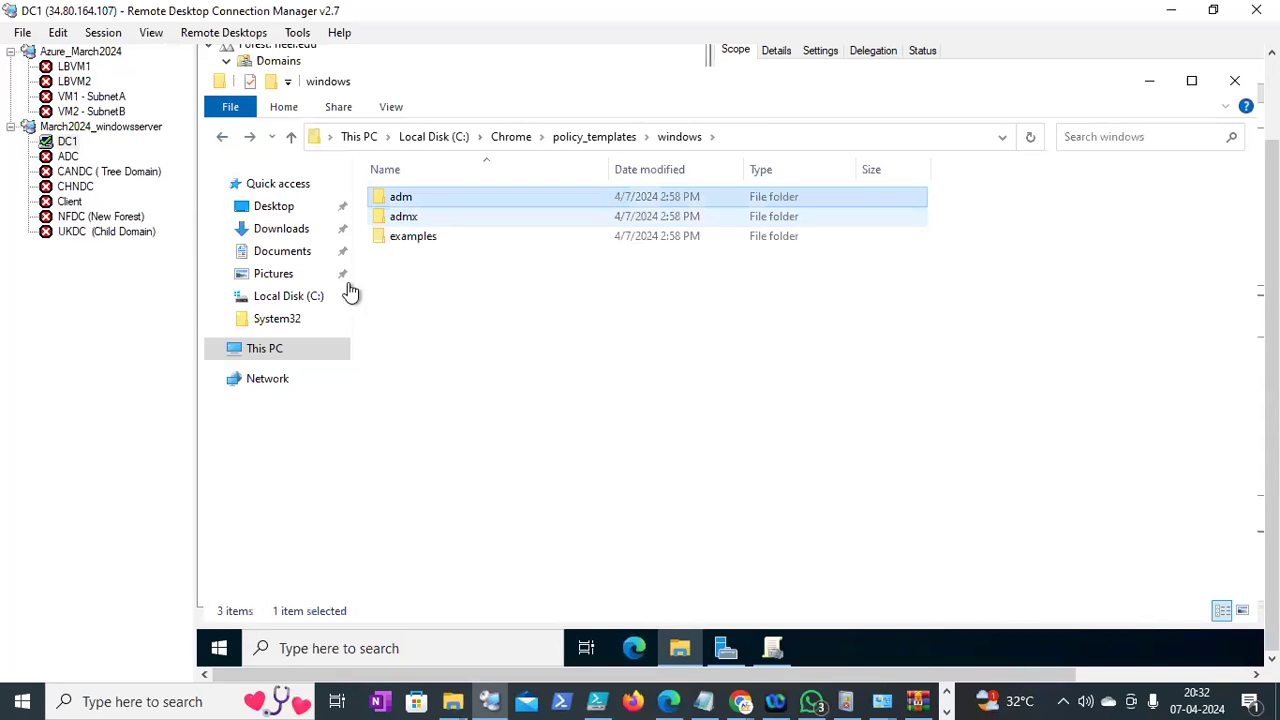
pyautogui.press('Down')
pyautogui.press('Return')
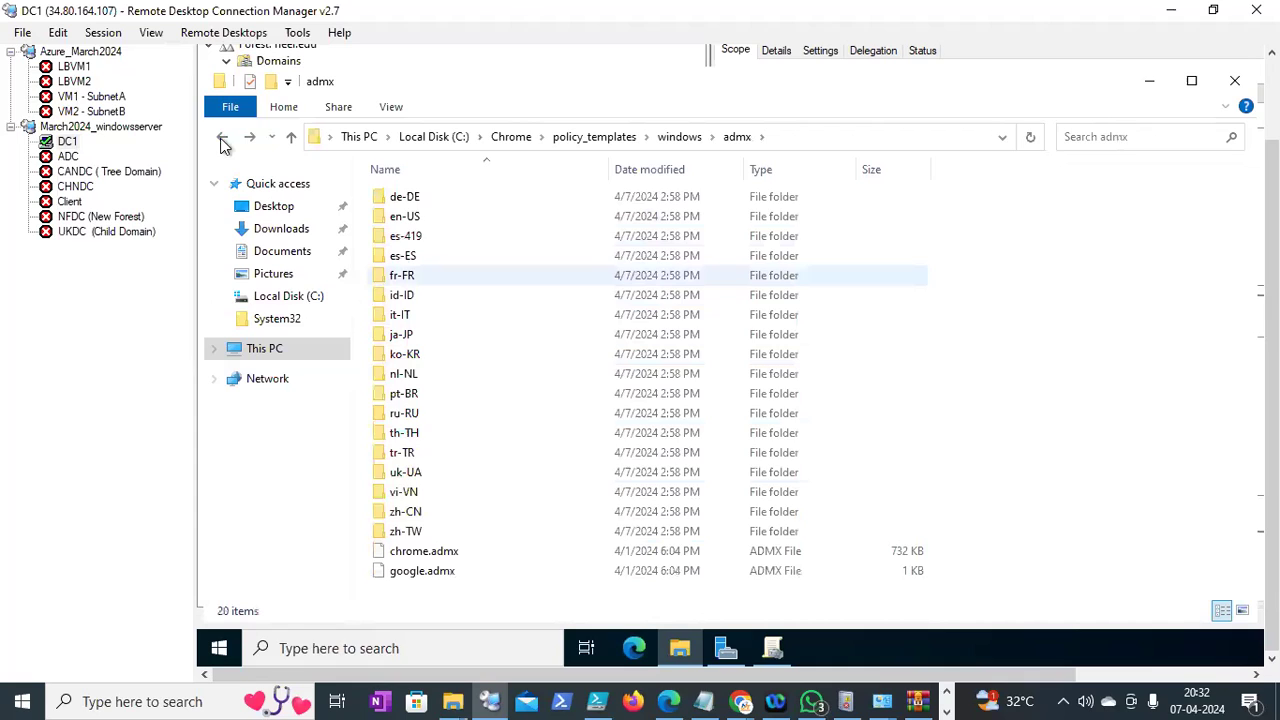
pyautogui.doubleClick(404, 256)
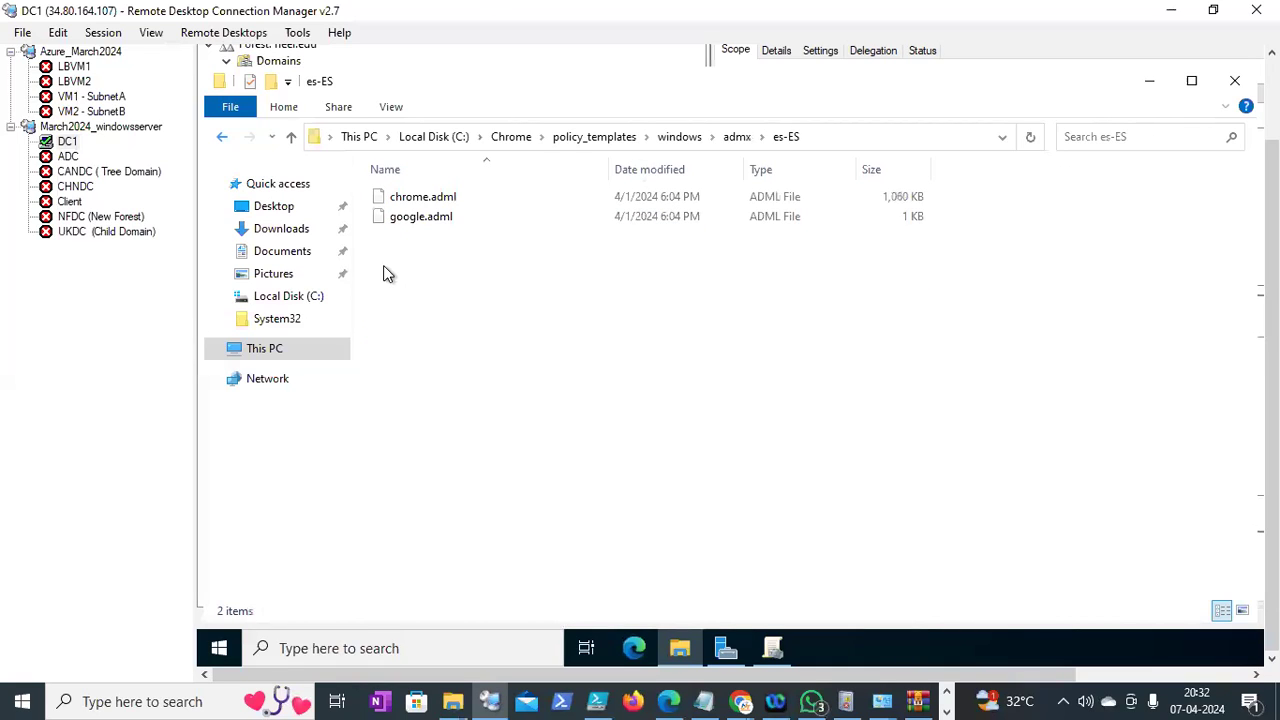
pyautogui.hotkey('alt', 'Left')
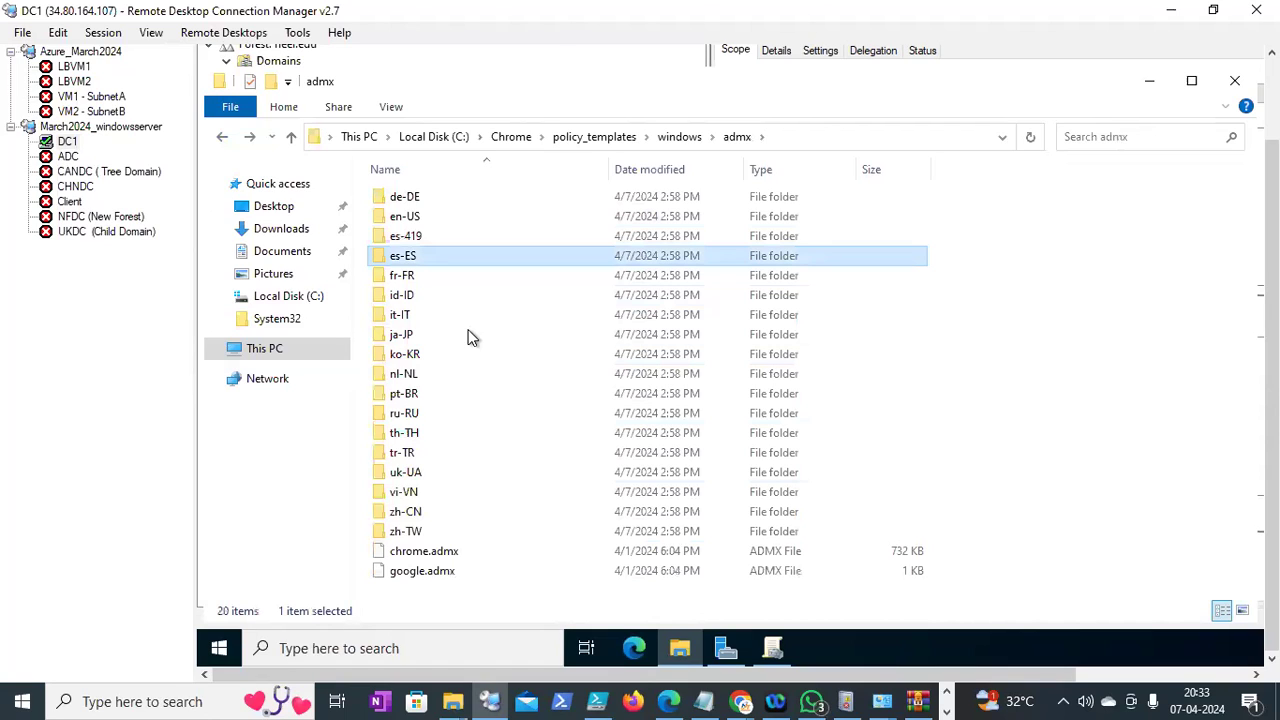
pyautogui.doubleClick(421, 212)
pyautogui.click(421, 203)
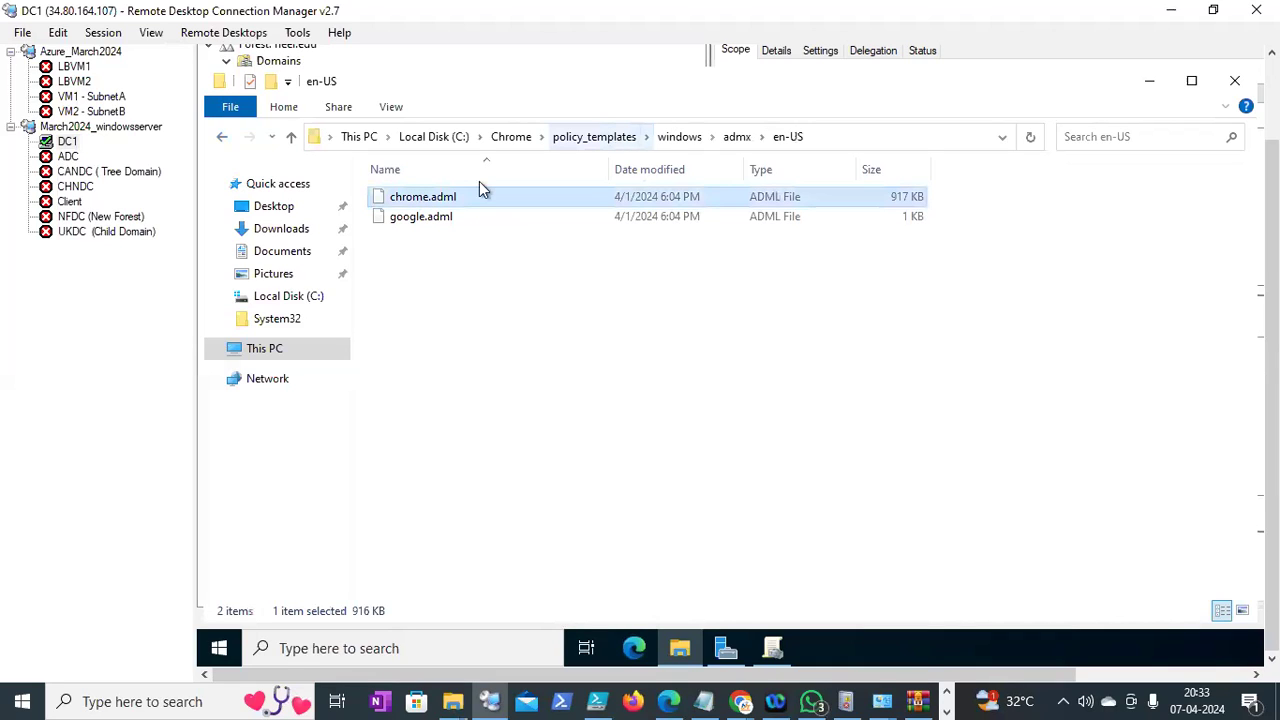
pyautogui.click(594, 137)
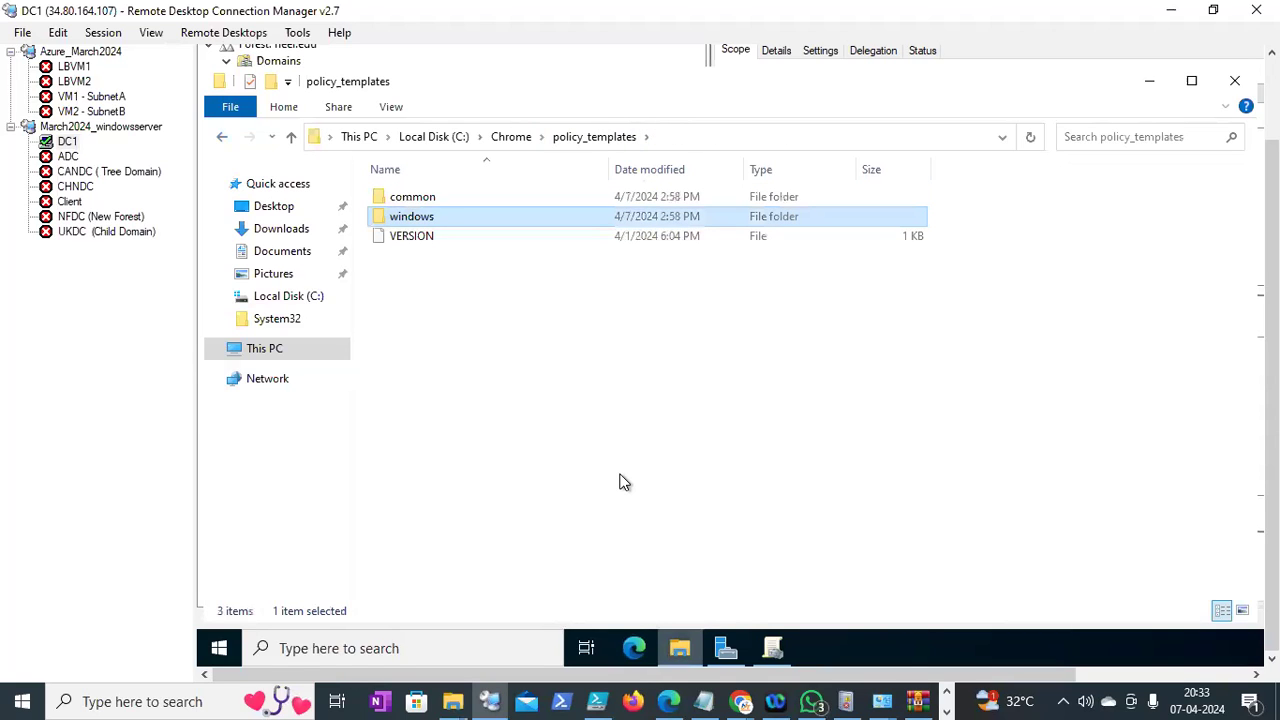
pyautogui.hotkey('alt', 'Tab')
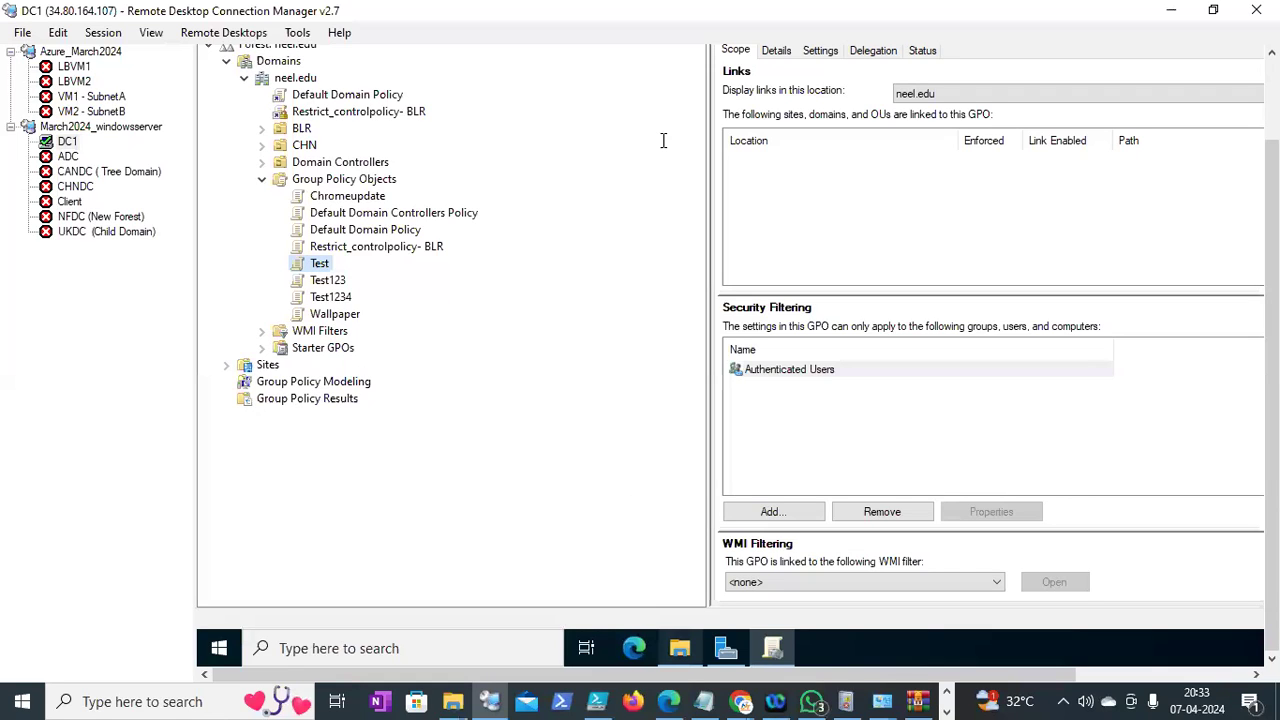
# In C:\Windows\PolicyDefinitions\en-US, delete chrome.adm, paste chrome.adml and close Explorer
pyautogui.hotkey('alt', 'Tab')
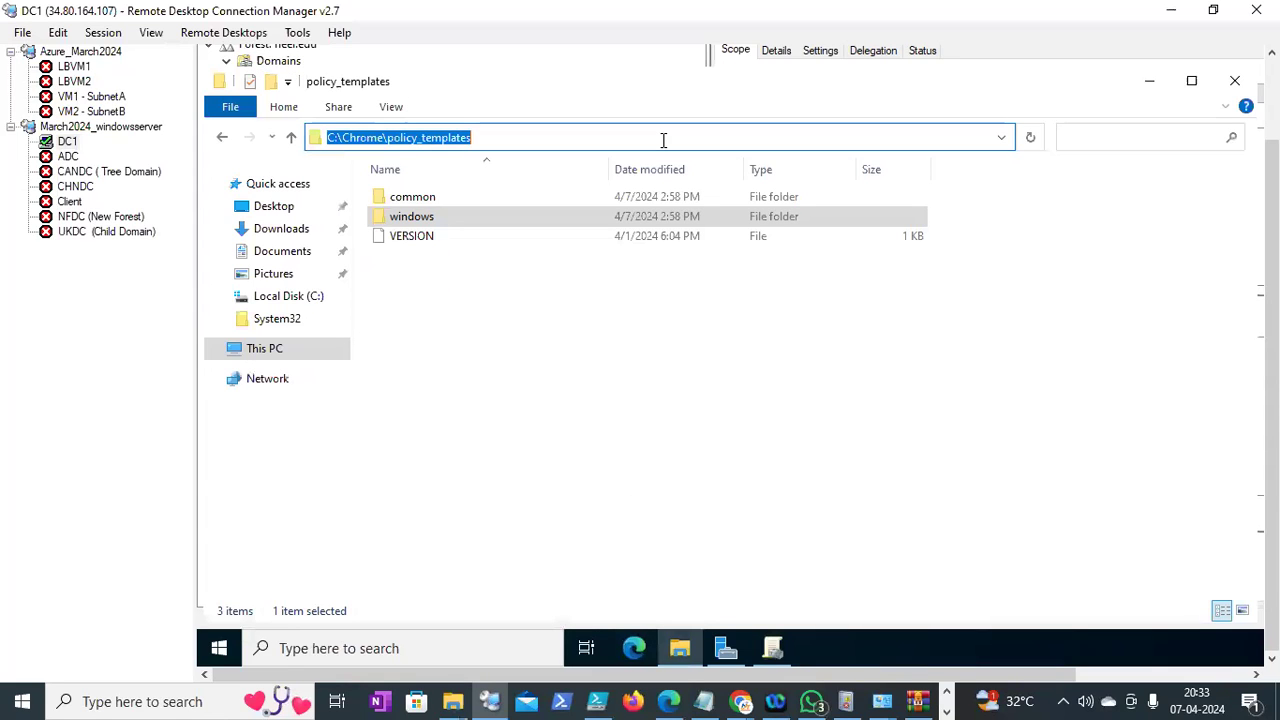
pyautogui.write('C:\\')
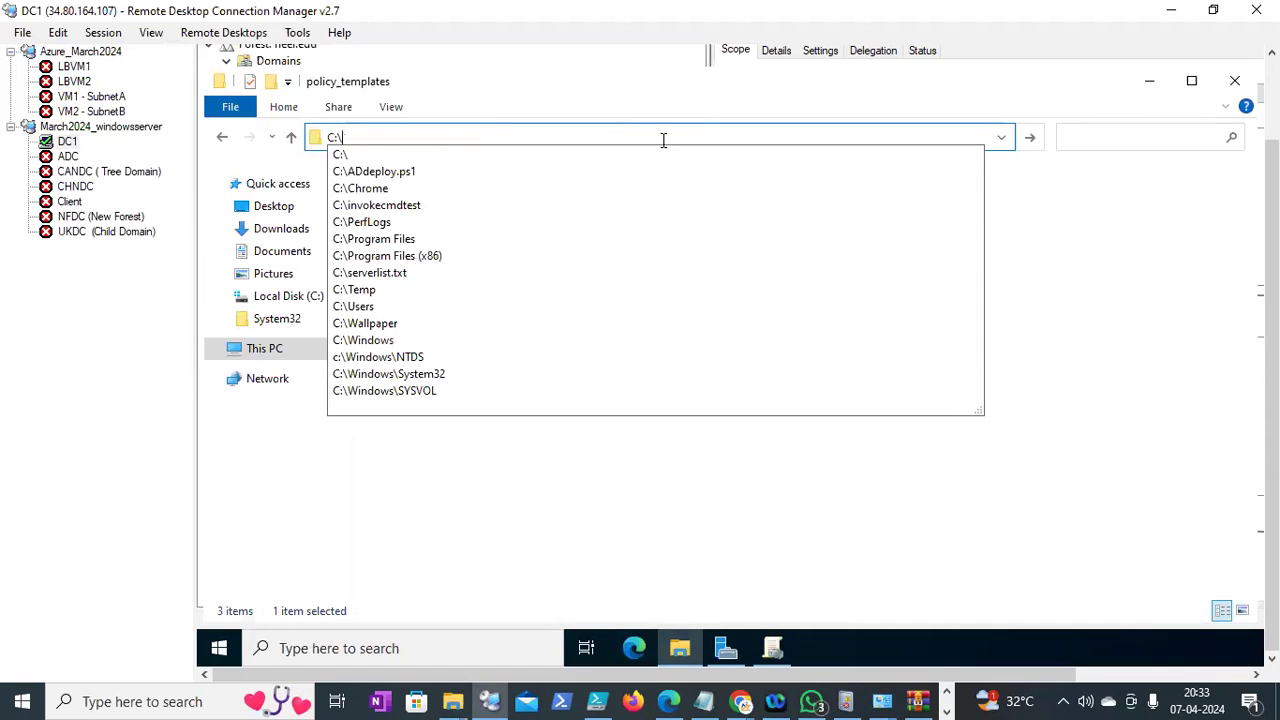
pyautogui.write('windows')
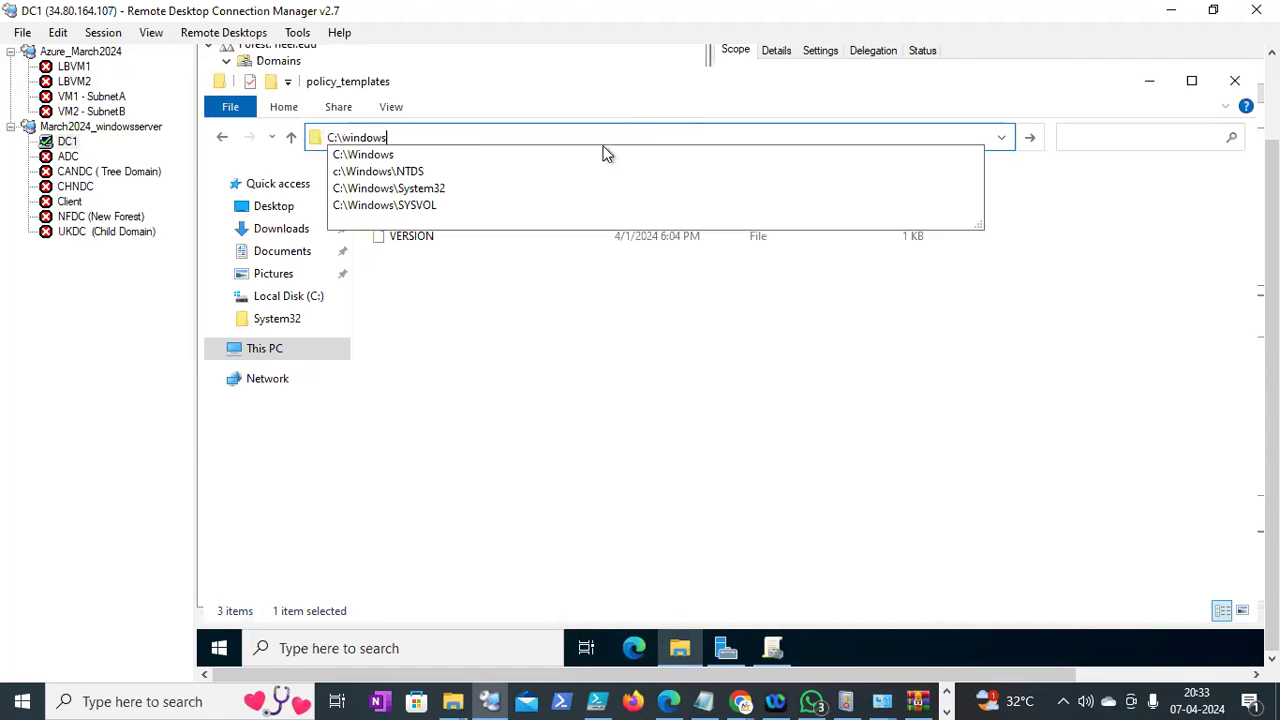
pyautogui.write('\\po')
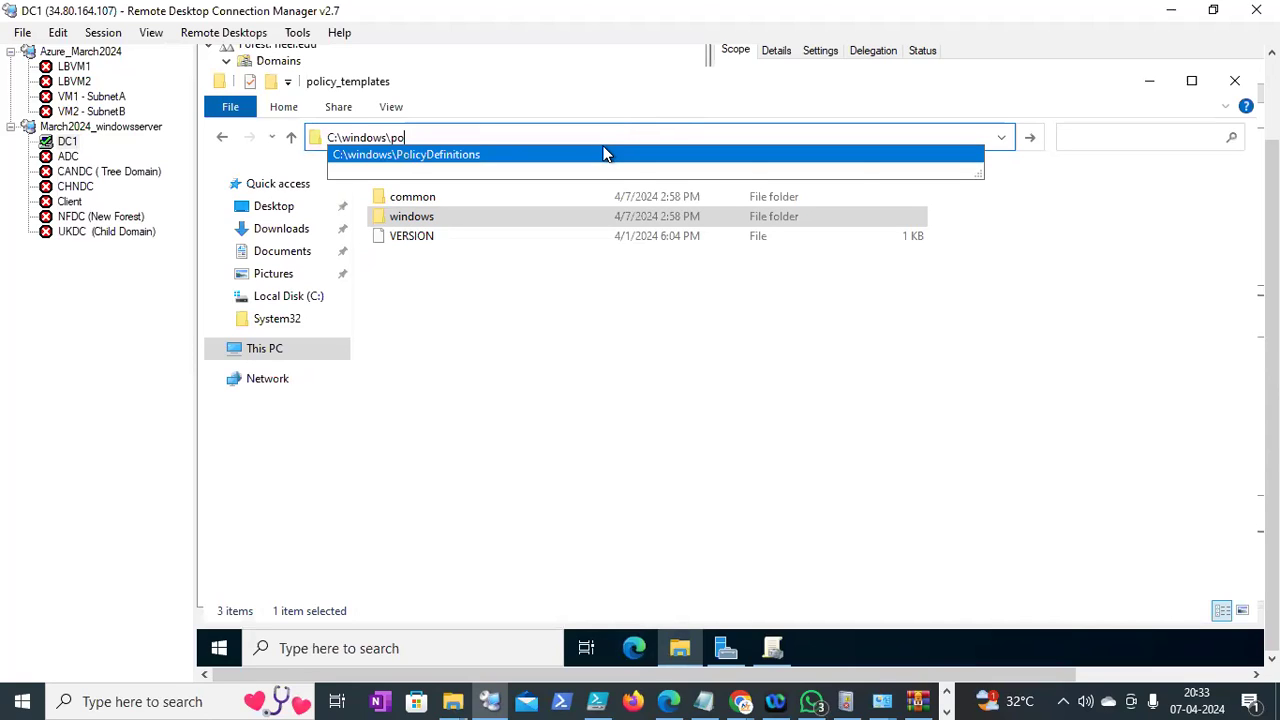
pyautogui.click(607, 154)
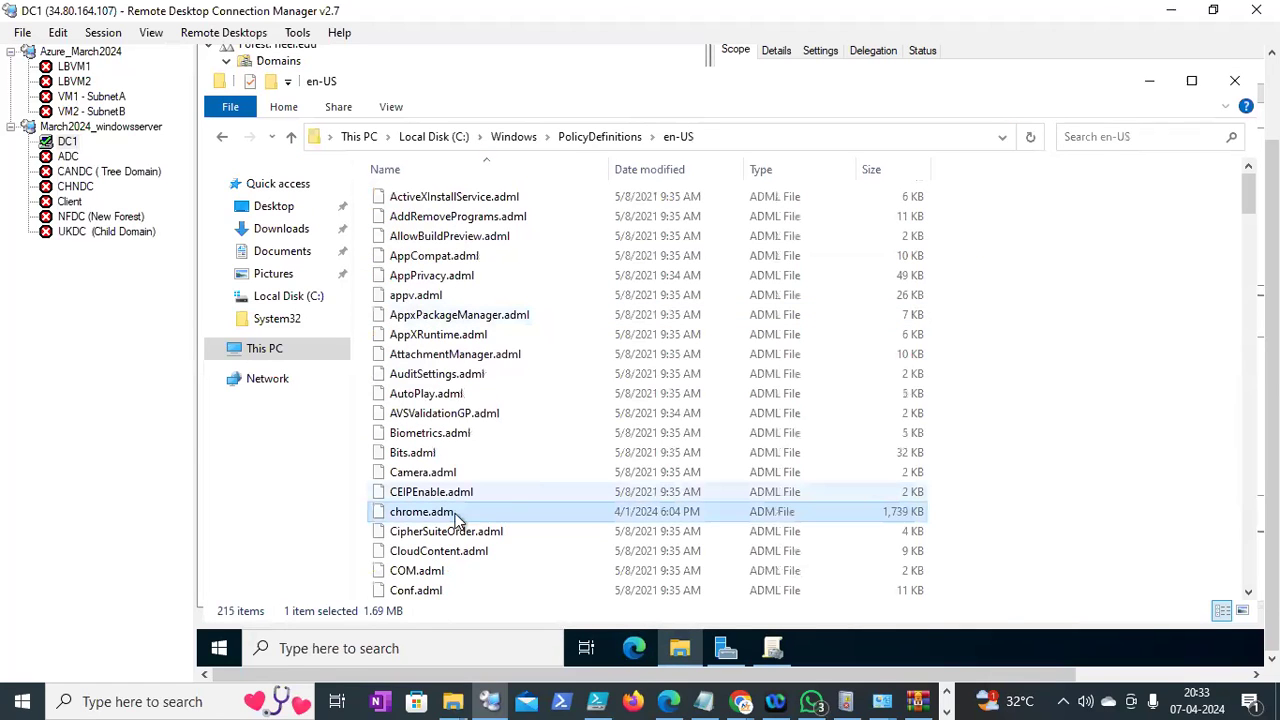
pyautogui.press('Delete')
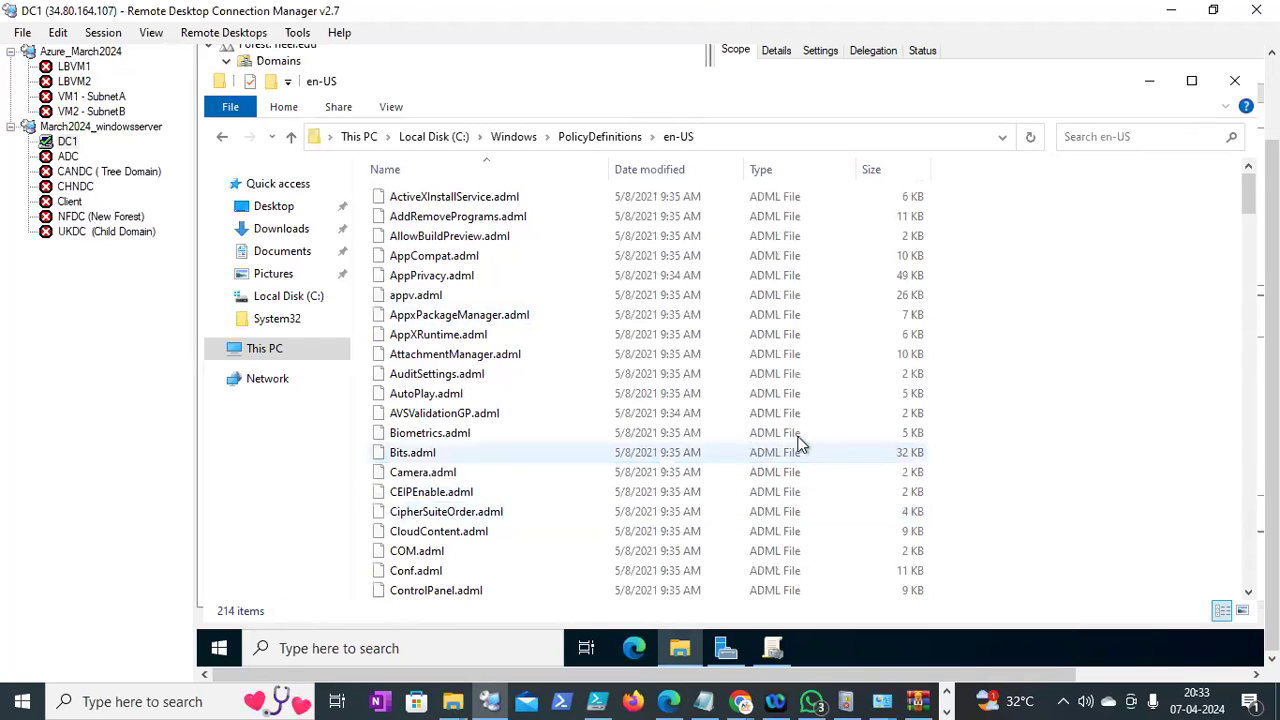
pyautogui.hotkey('ctrl', 'v')
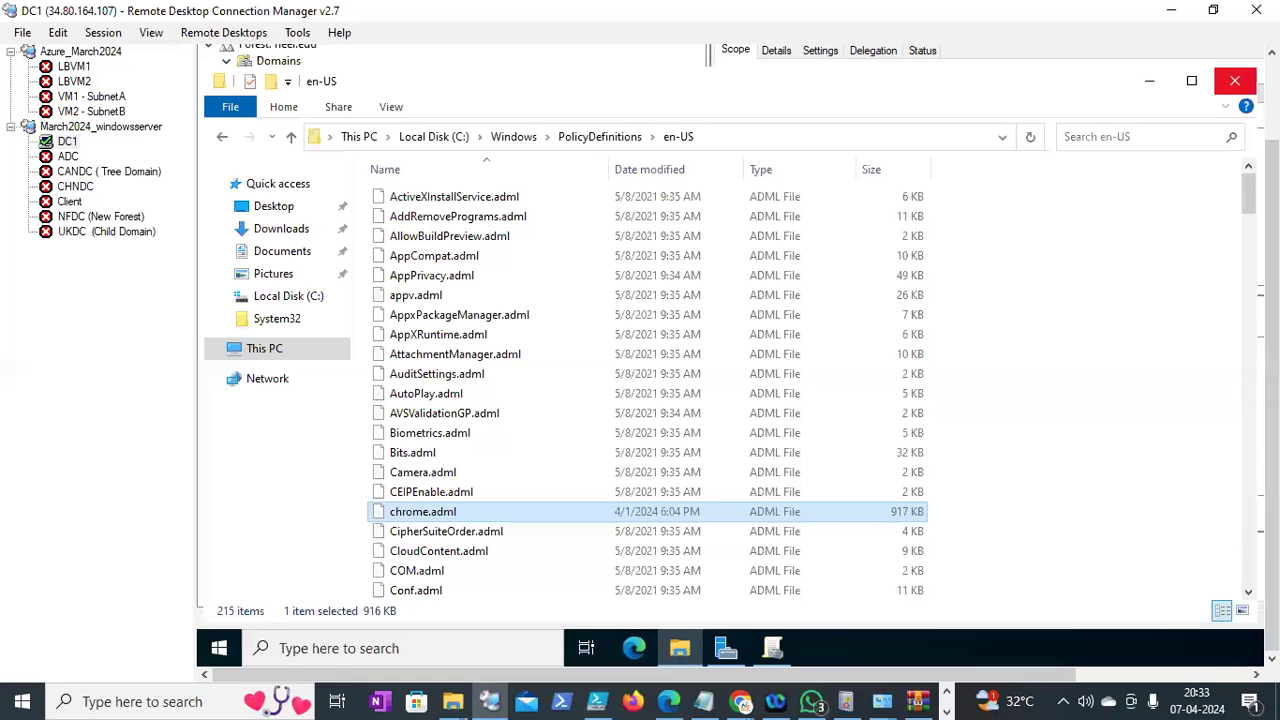
pyautogui.click(1235, 81)
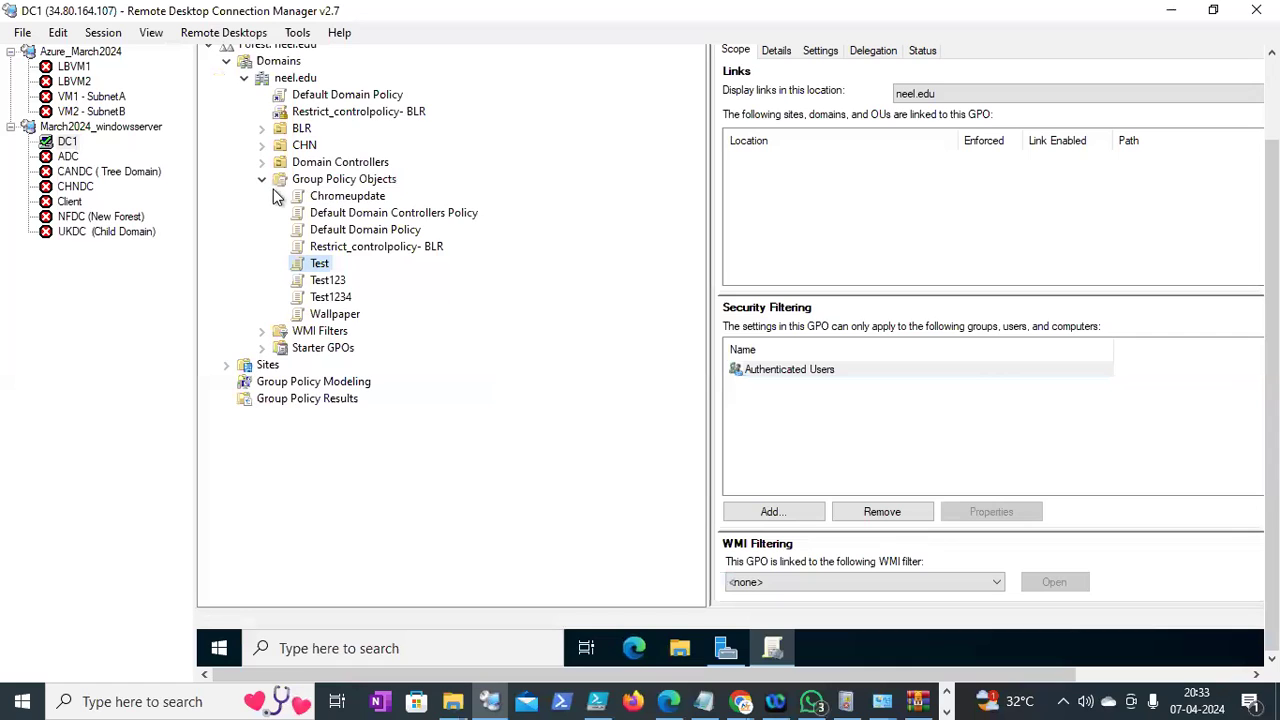
# Refresh the Forest: neel.edu tree so it lists Chromeupdate, Test, Test123, Test1234 and Wallpaper
pyautogui.scroll(2, 277, 197)
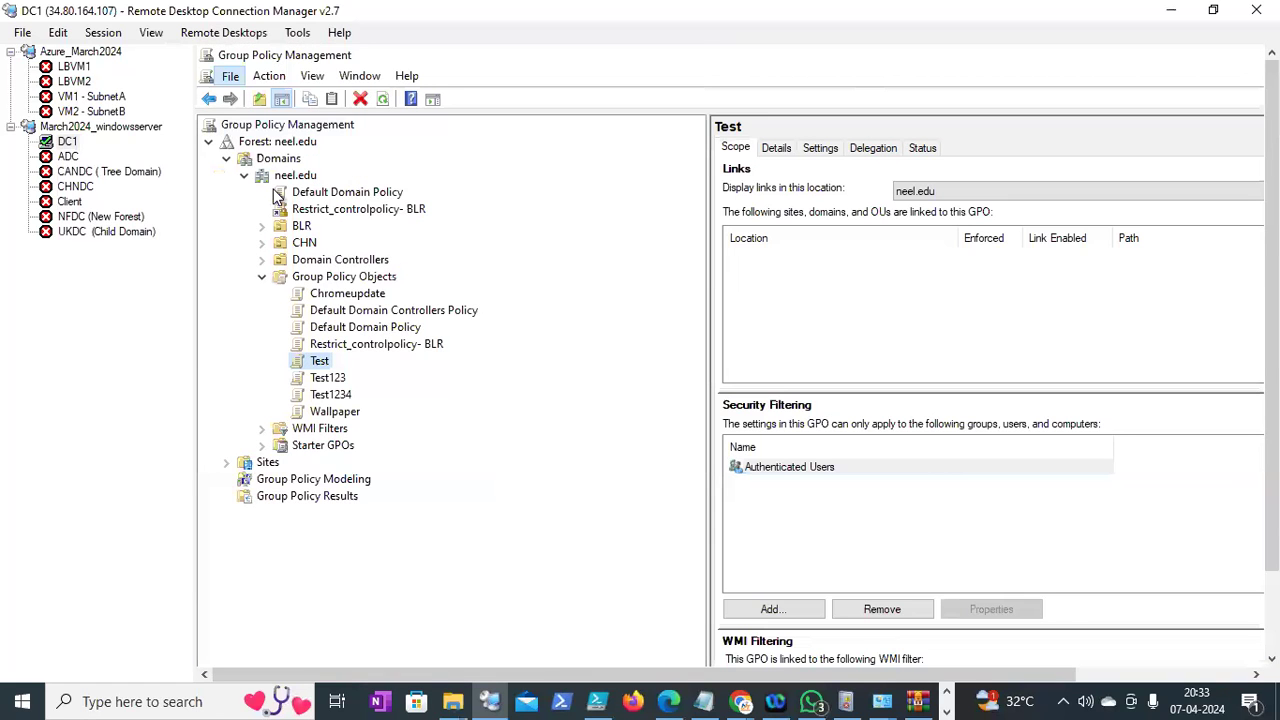
pyautogui.hotkey('alt', 'F4')
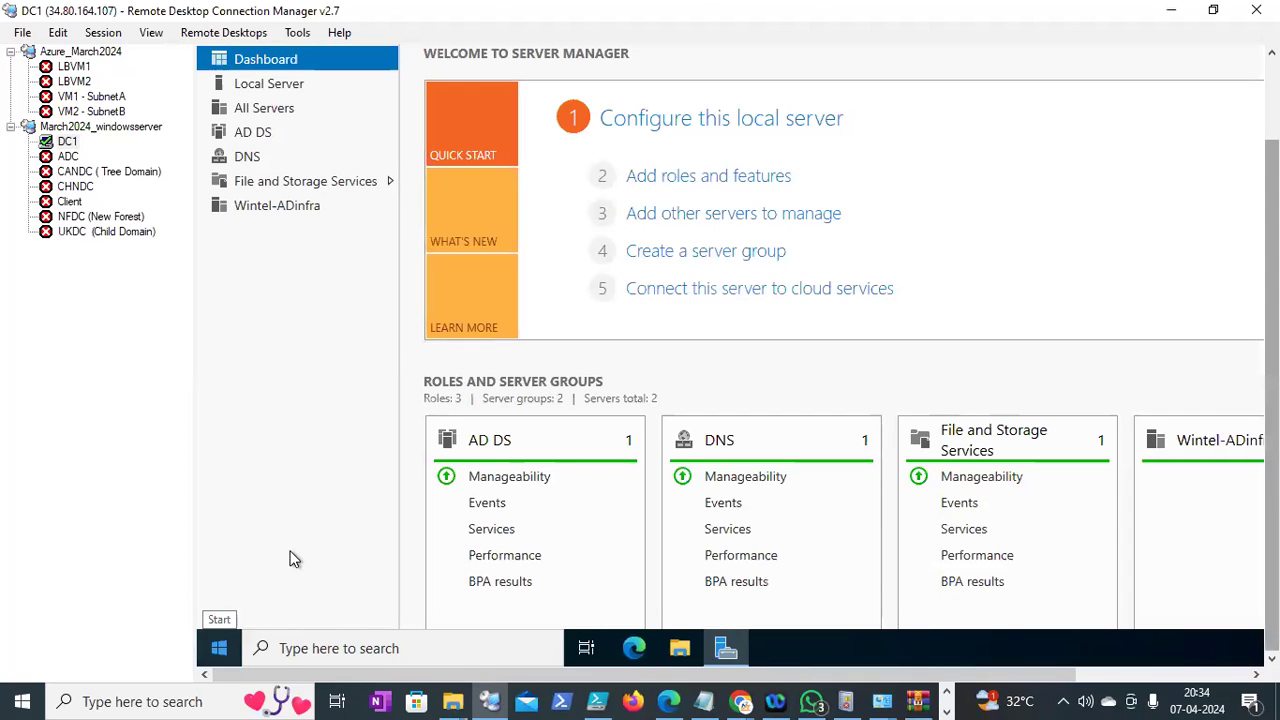
pyautogui.click(219, 648)
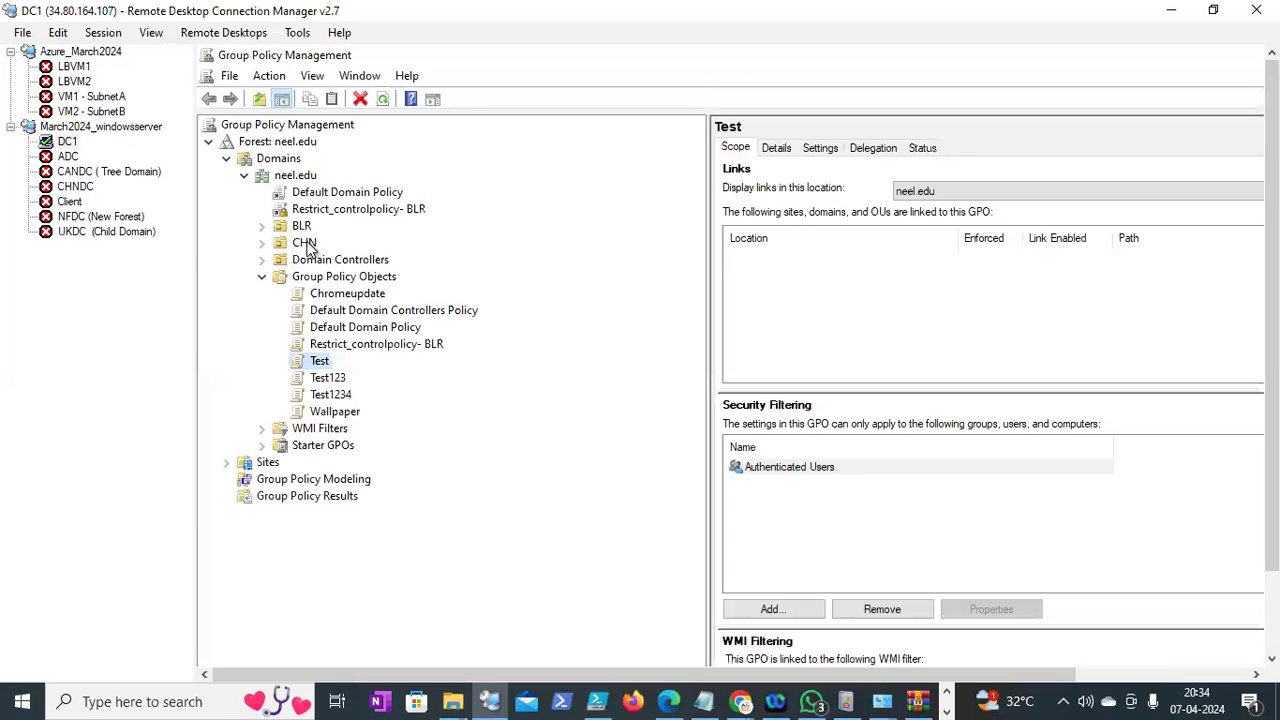
pyautogui.rightClick(290, 141)
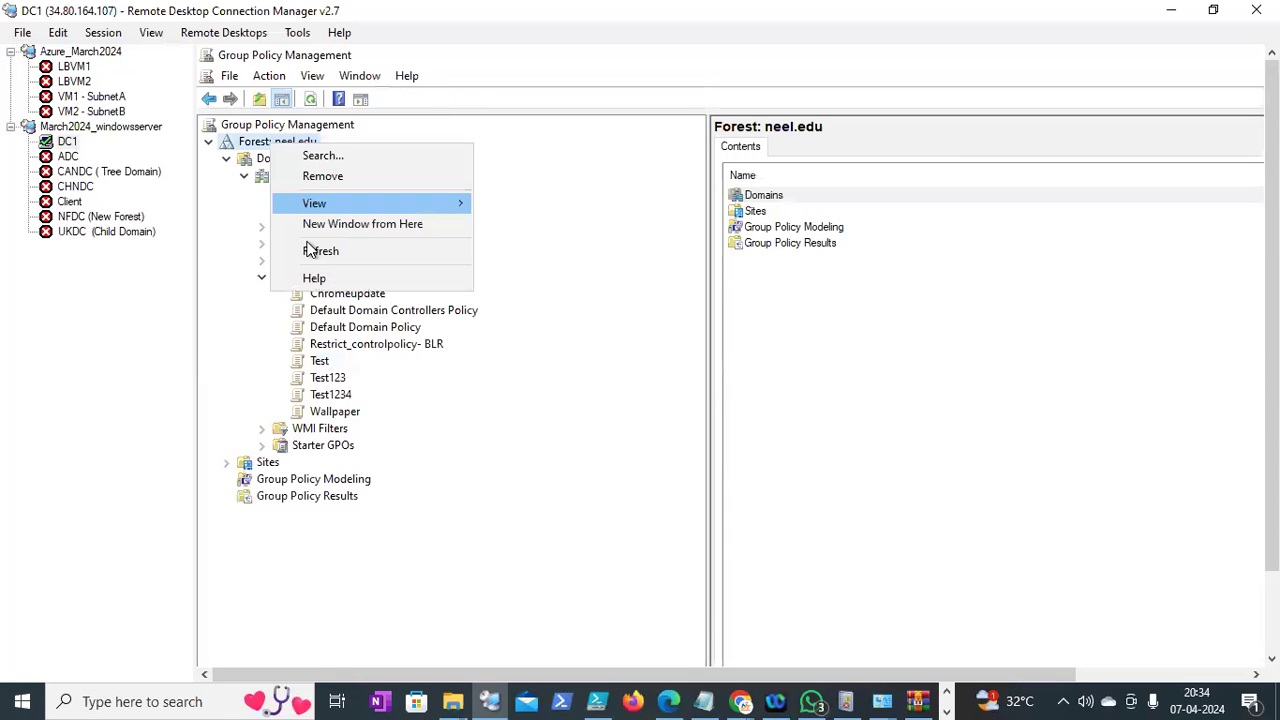
pyautogui.click(315, 249)
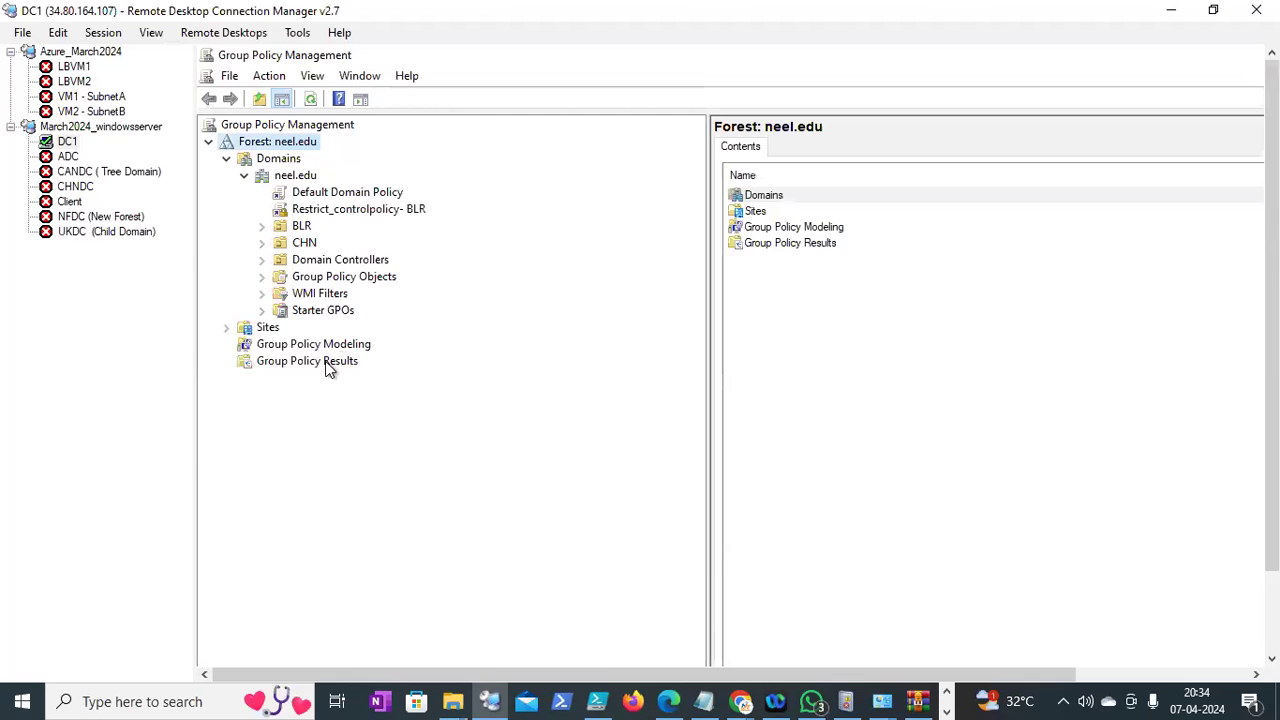
# Edit the Test GPO and expand Administrative Templates > Google Chrome under Computer Configuration
pyautogui.rightClick(322, 362)
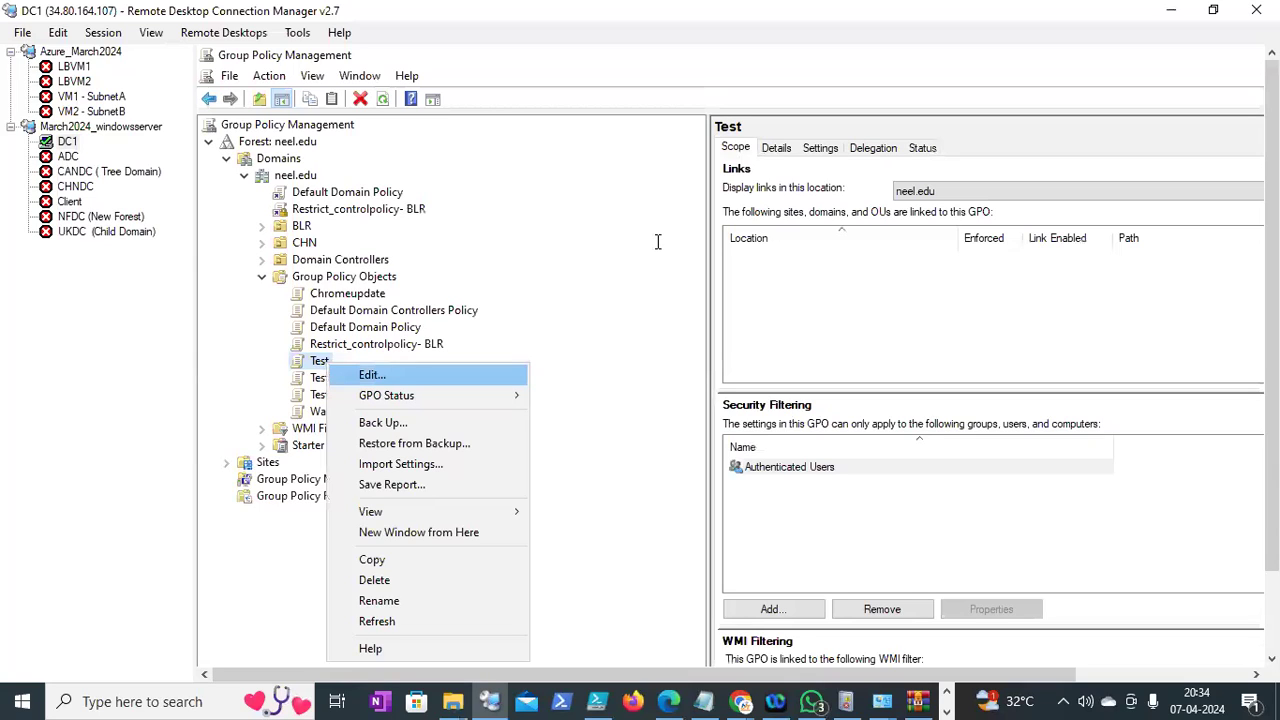
pyautogui.press('Return')
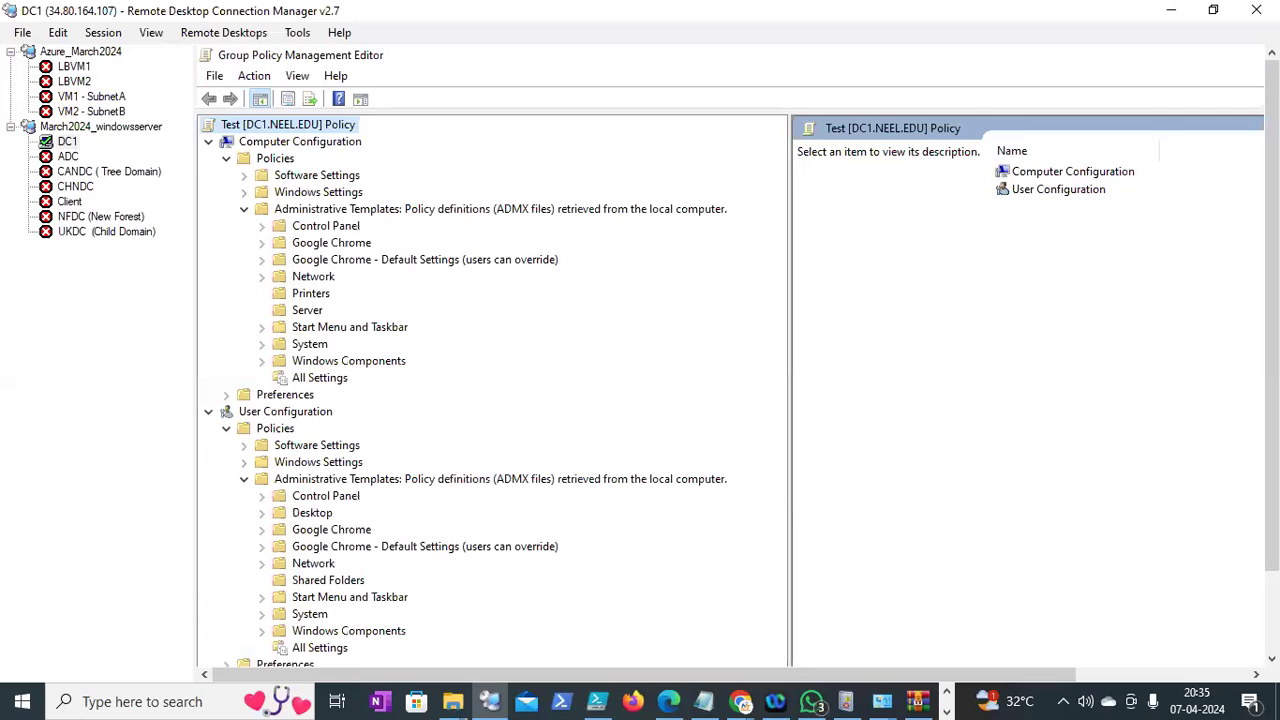
pyautogui.scroll(-1, 417, 222)
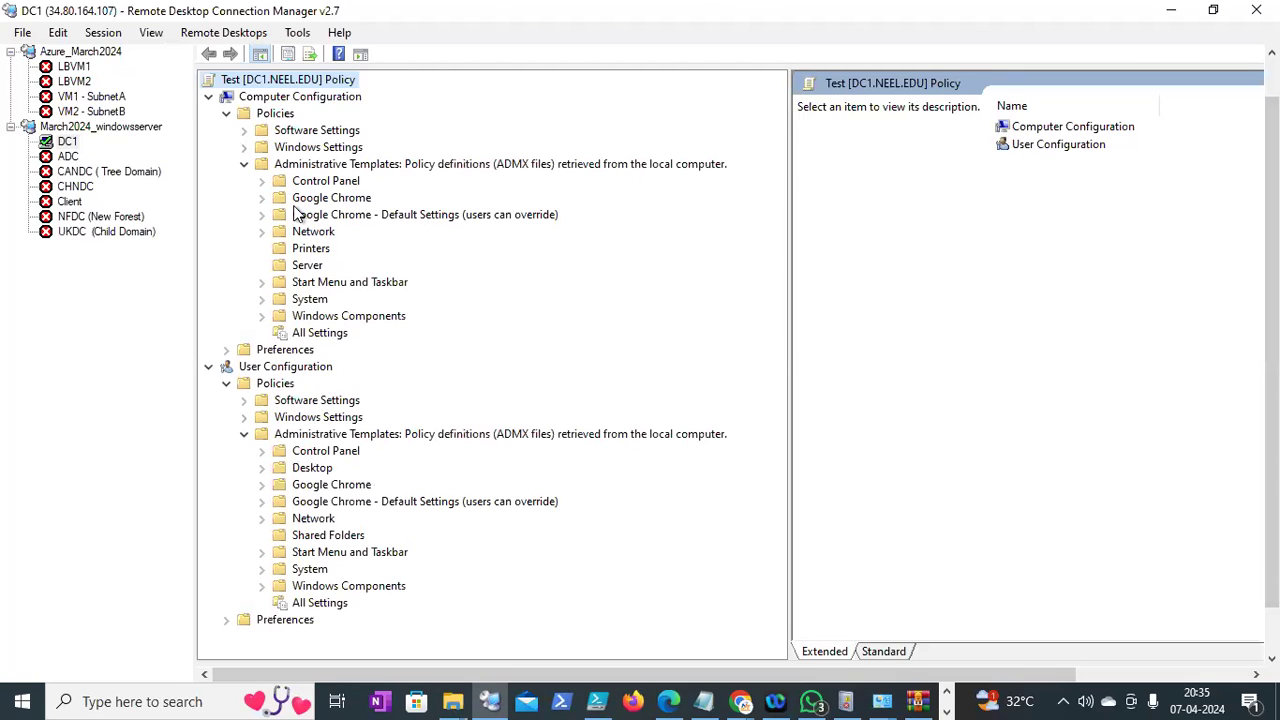
pyautogui.click(263, 198)
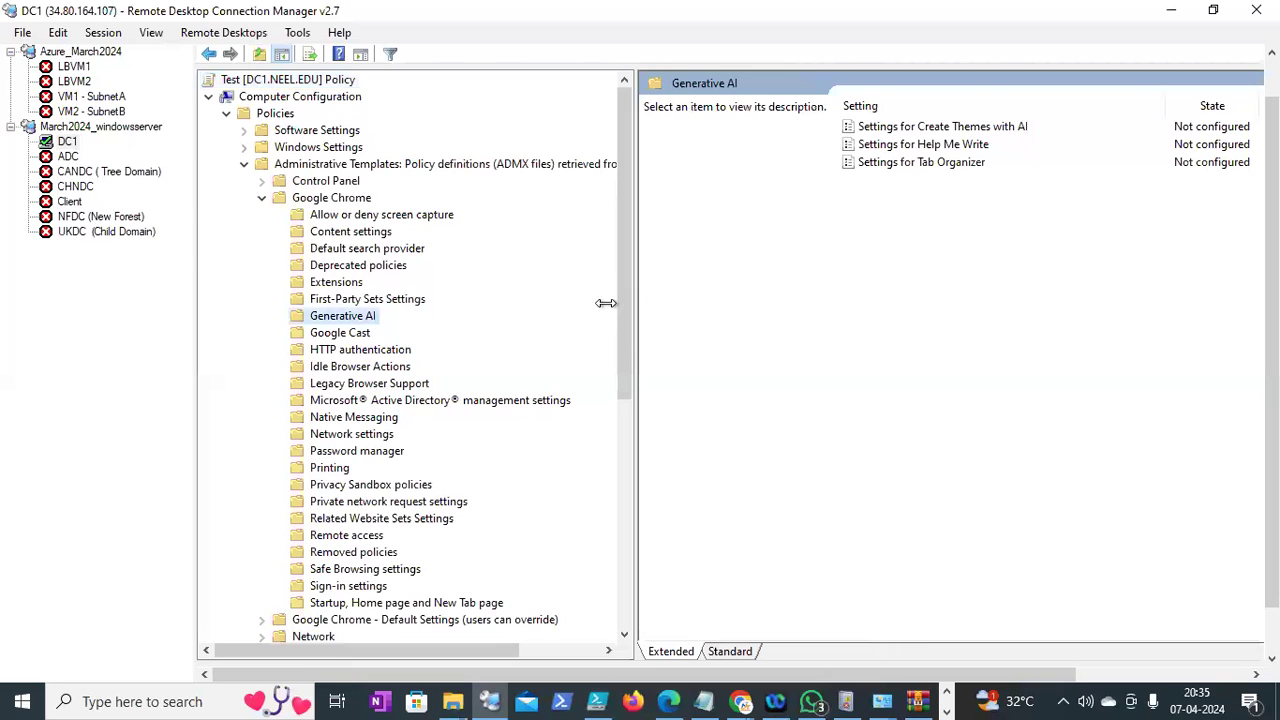
# Widen the policy settings pane beside the policy tree
pyautogui.moveTo(636, 370); pyautogui.dragTo(759, 368)
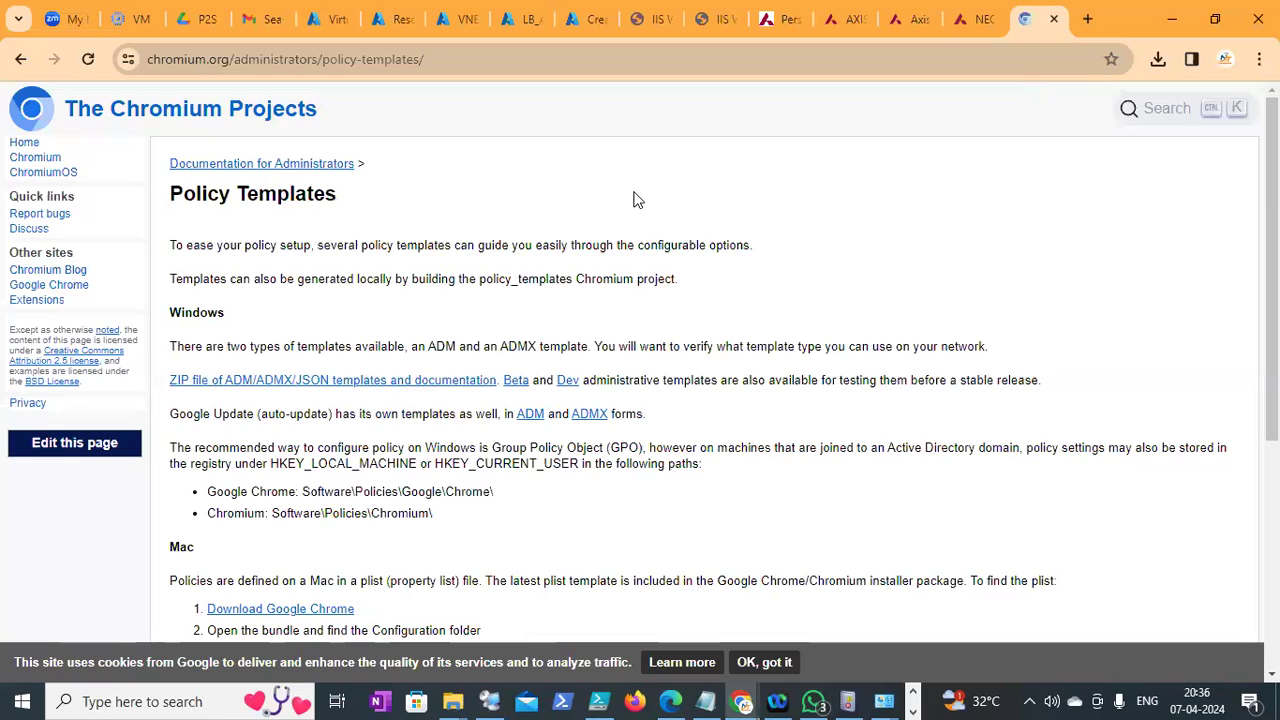
# Close the bank's forgot-ID tab so the Azure Virtual machines tab is in front
pyautogui.hotkey('ctrl', 'shift', 'Tab')
pyautogui.hotkey('ctrl', 'w')
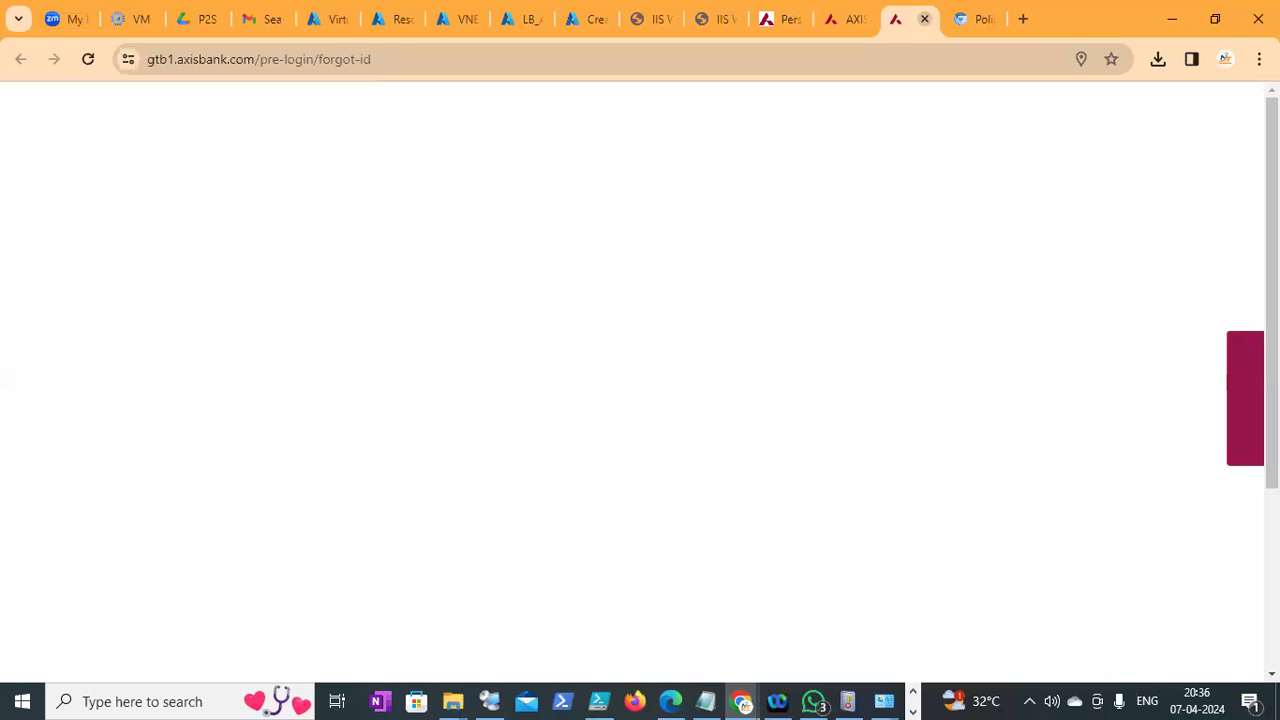
pyautogui.click(925, 19)
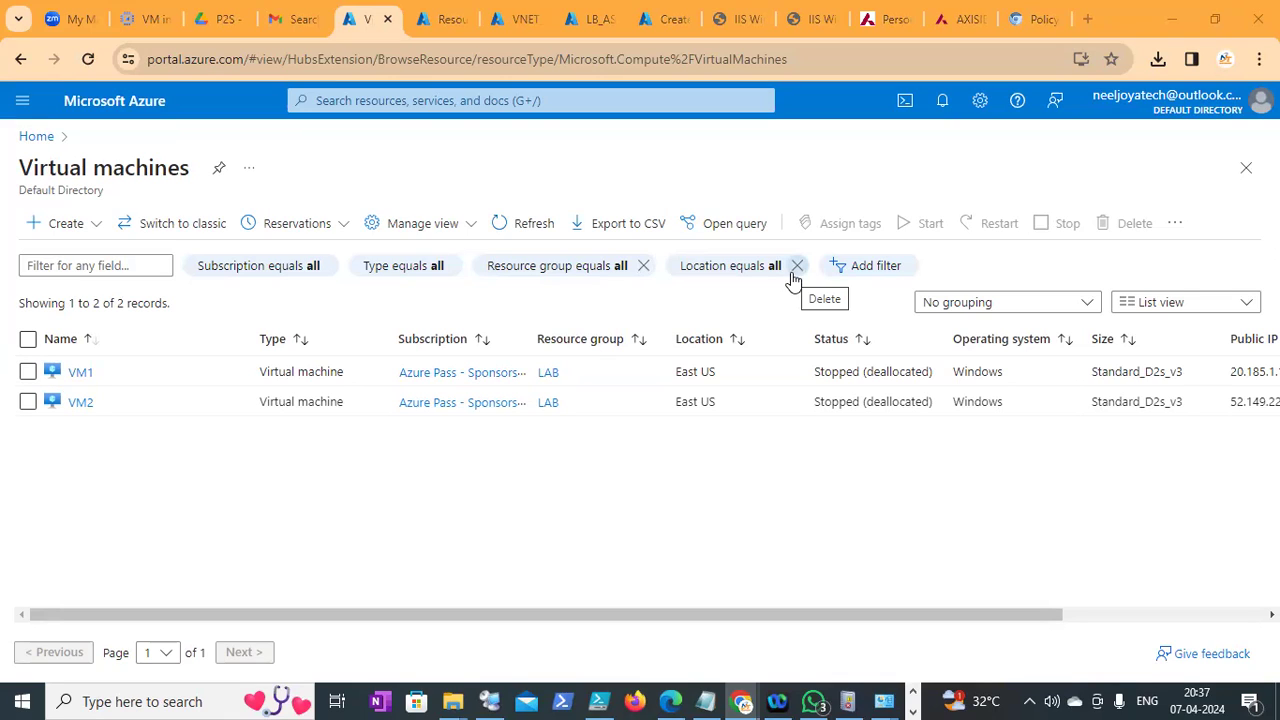
# Bring the second 'VM in...' tab forward so its page starts loading
pyautogui.click(137, 19)
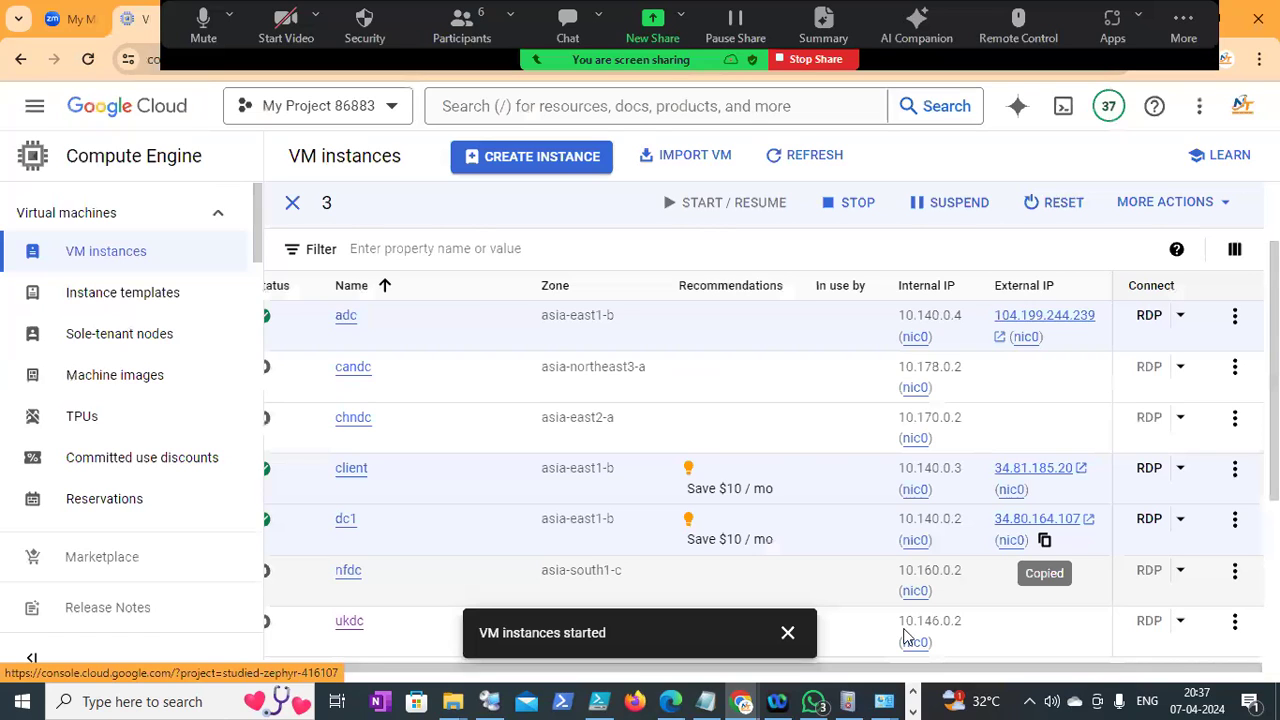
# Select text in the VM instances table, then return to Remote Desktop Connection Manager
pyautogui.moveTo(500, 576); pyautogui.dragTo(487, 634)
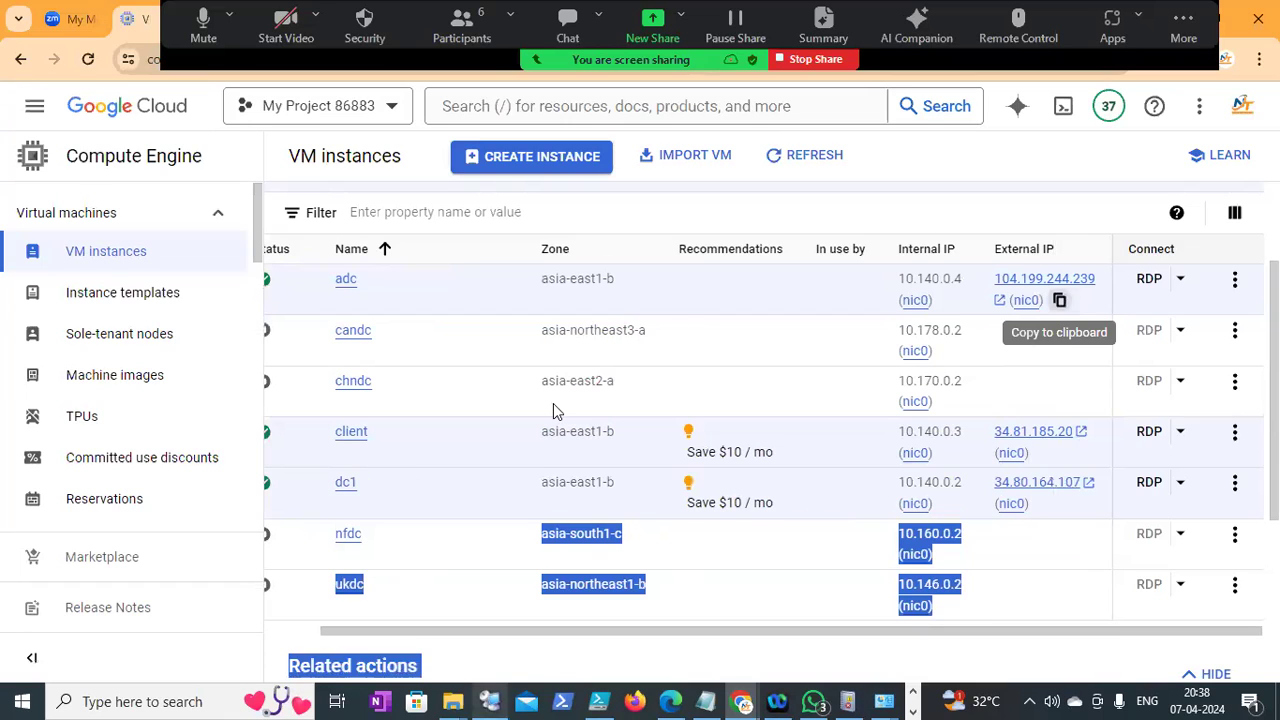
pyautogui.hotkey('alt', 'Tab')
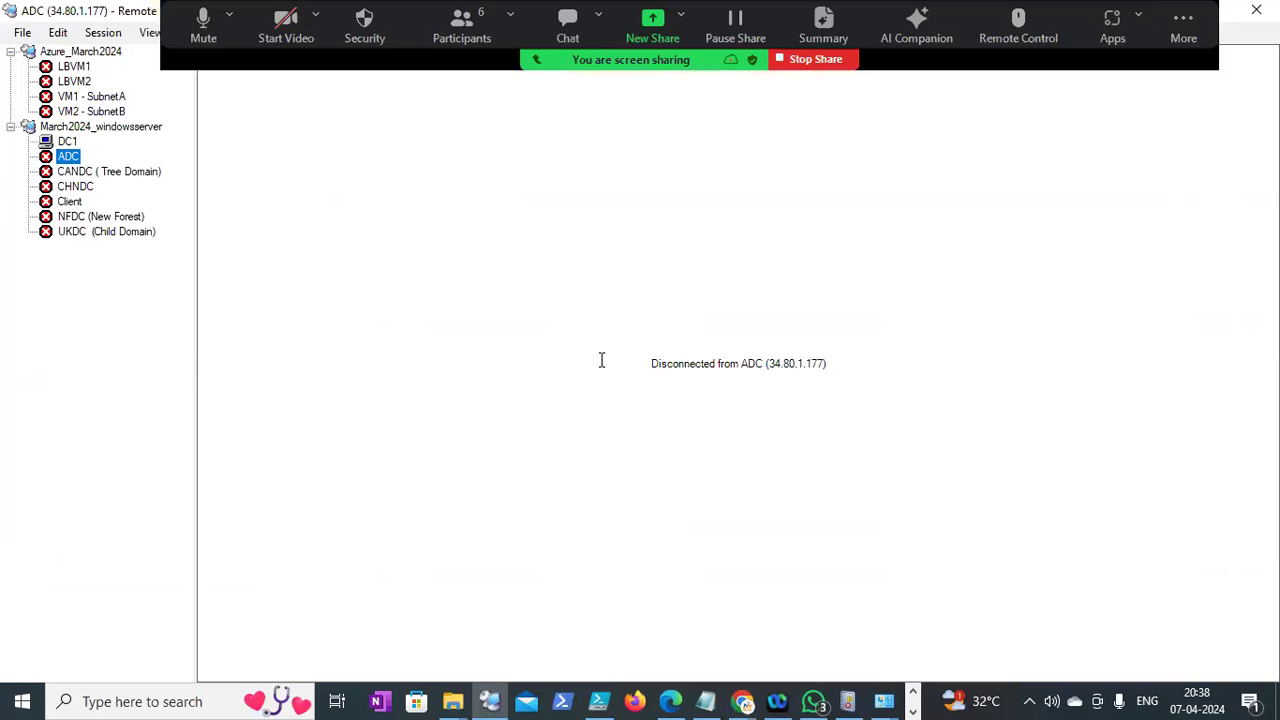
# Paste 104.199.244.239 as ADC's server name and check it against the Compute Engine VM list
pyautogui.hotkey('alt', 'Return')
pyautogui.write('104.199.244.239')
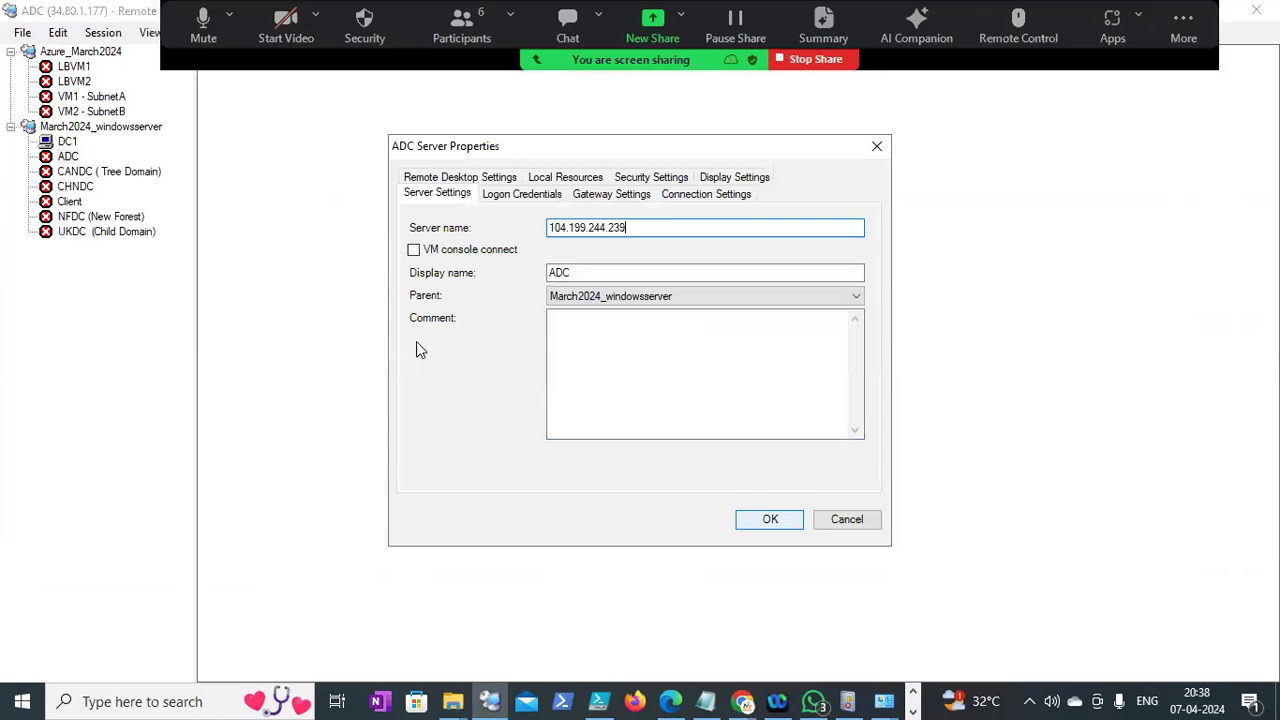
pyautogui.press('Return')
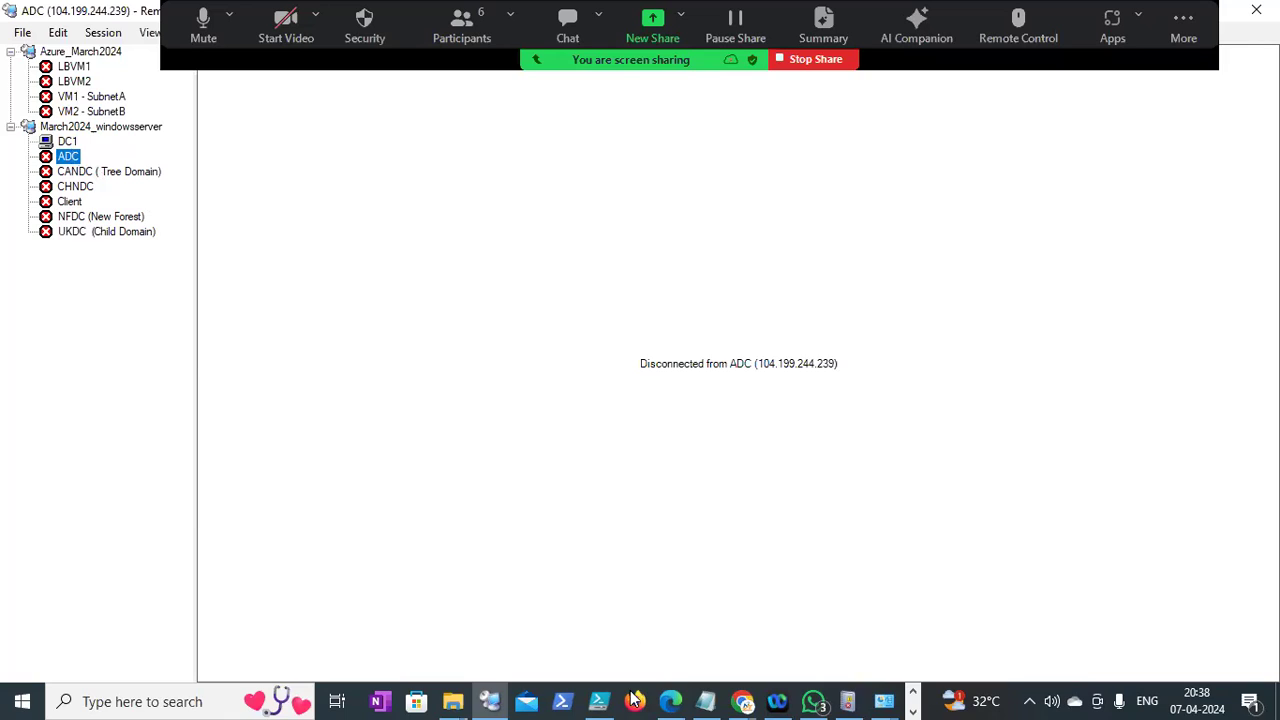
pyautogui.click(742, 701)
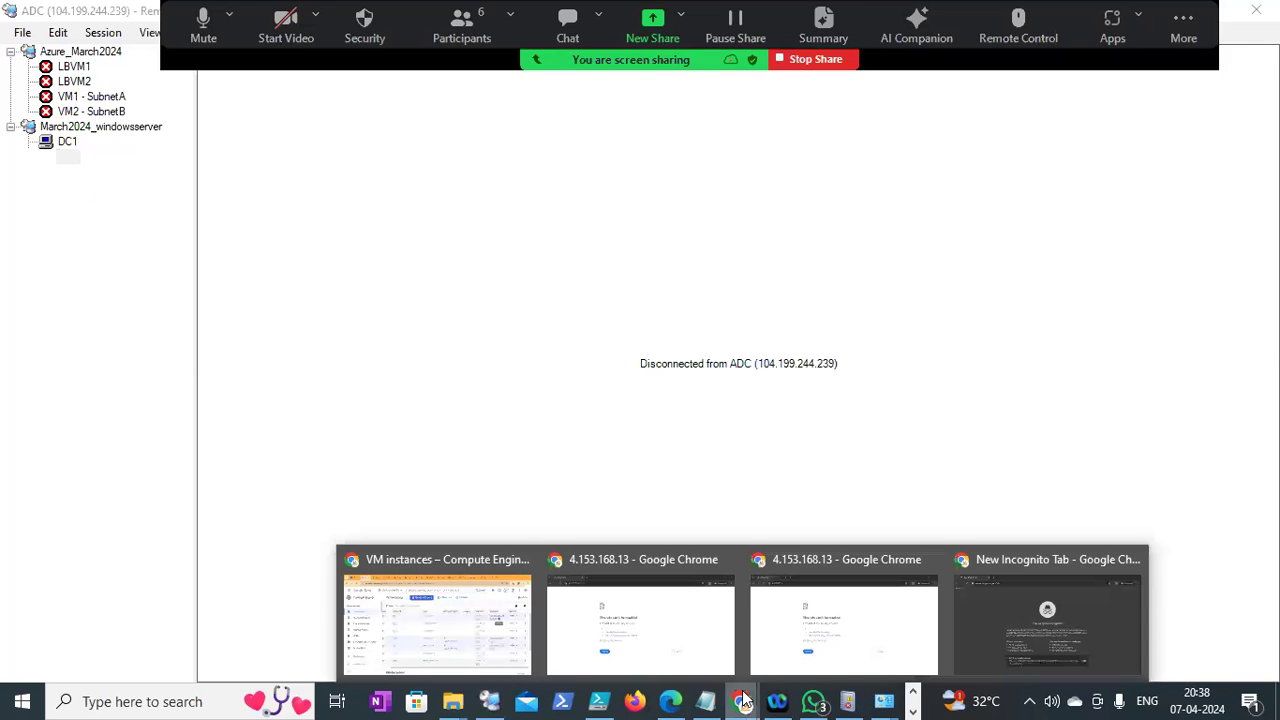
pyautogui.click(437, 615)
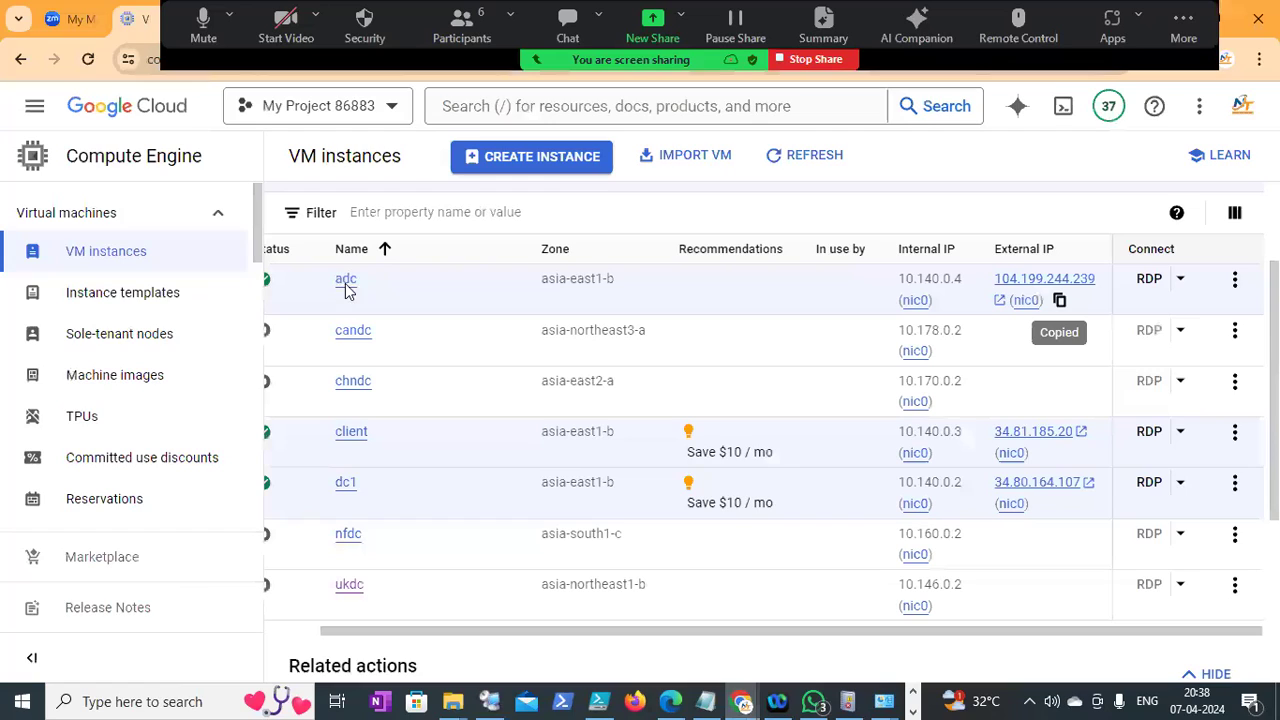
pyautogui.hotkey('alt', 'Tab')
# Reopen ADC's properties to confirm the new address, then choose Connect server
pyautogui.rightClick(70, 153)
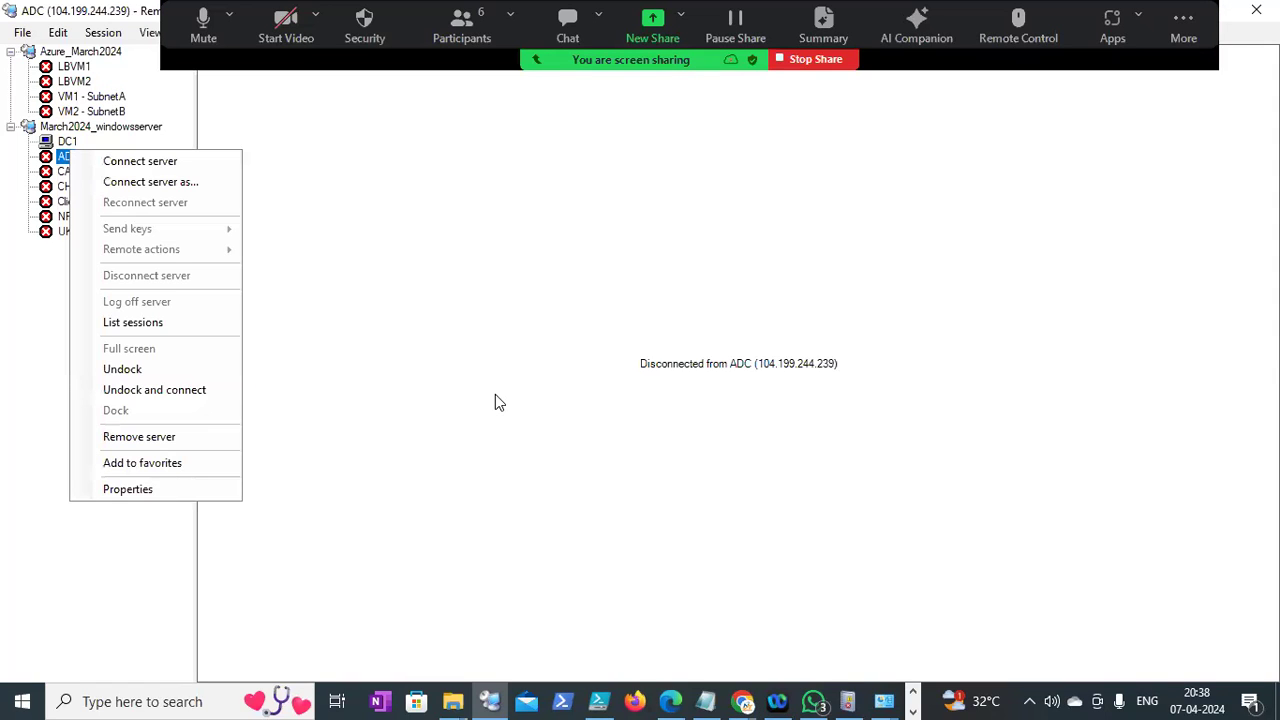
pyautogui.press('Up')
pyautogui.press('Return')
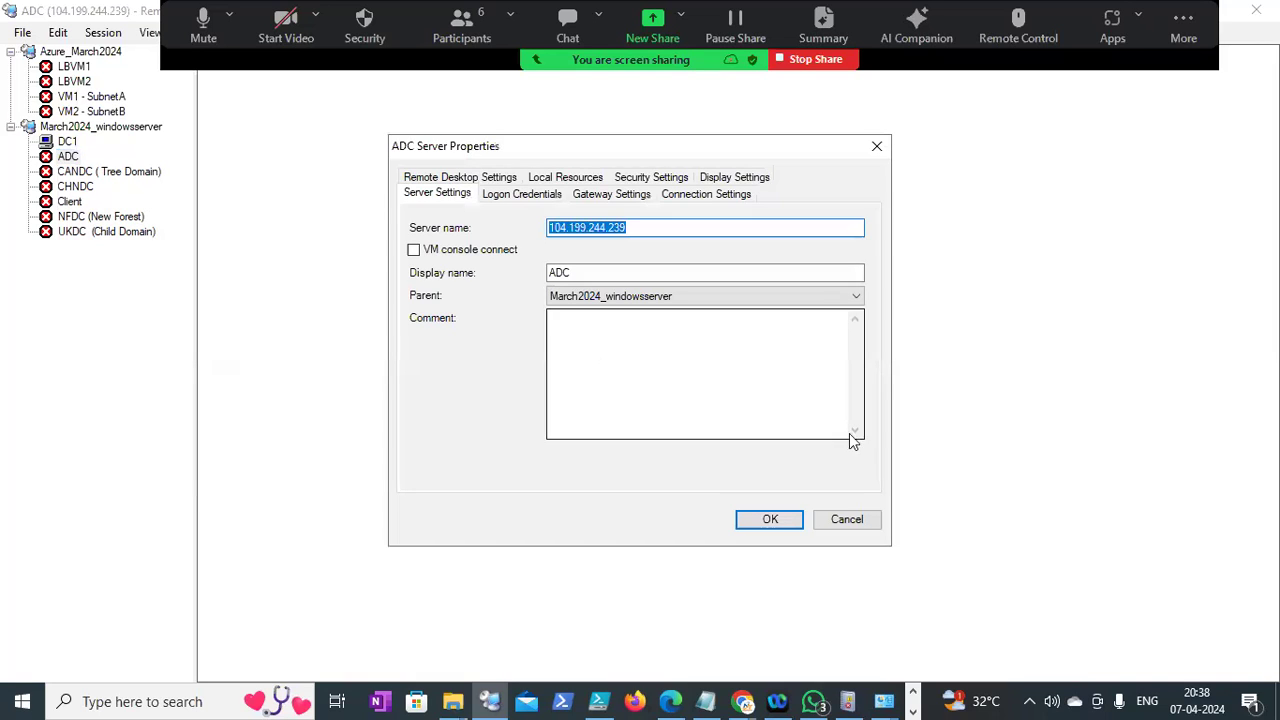
pyautogui.click(774, 518)
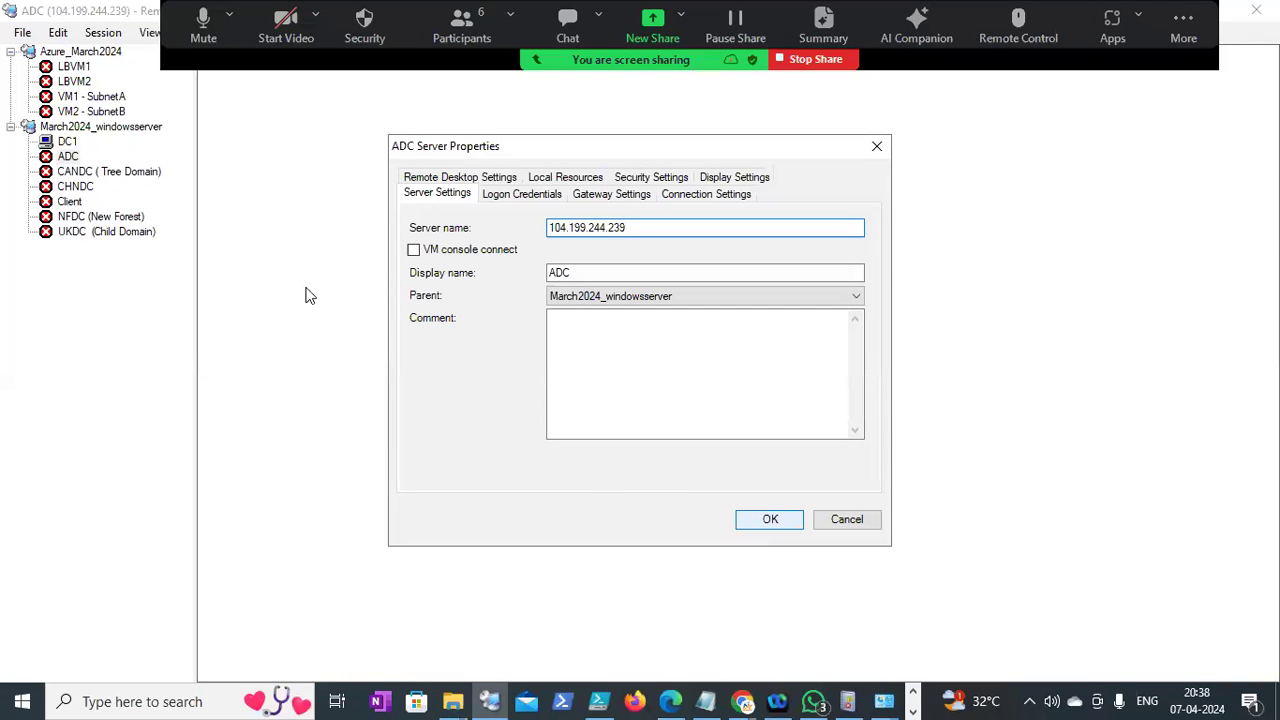
pyautogui.rightClick(74, 157)
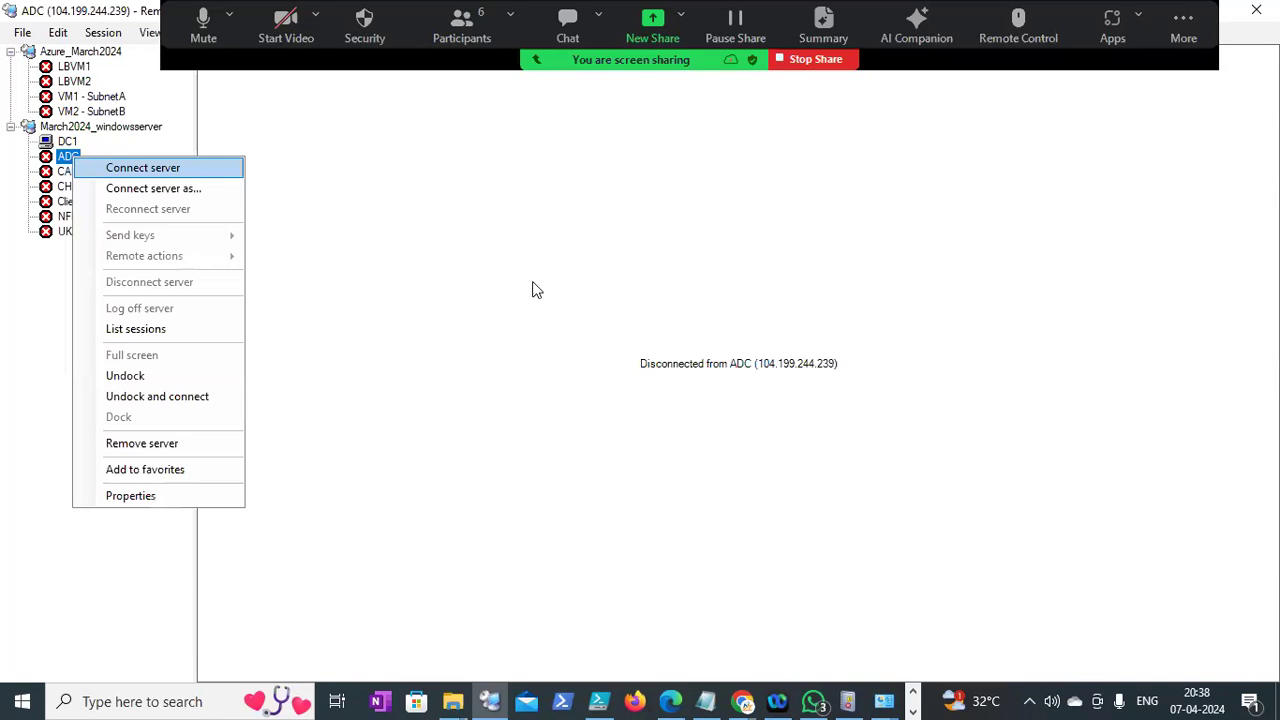
pyautogui.press('Return')
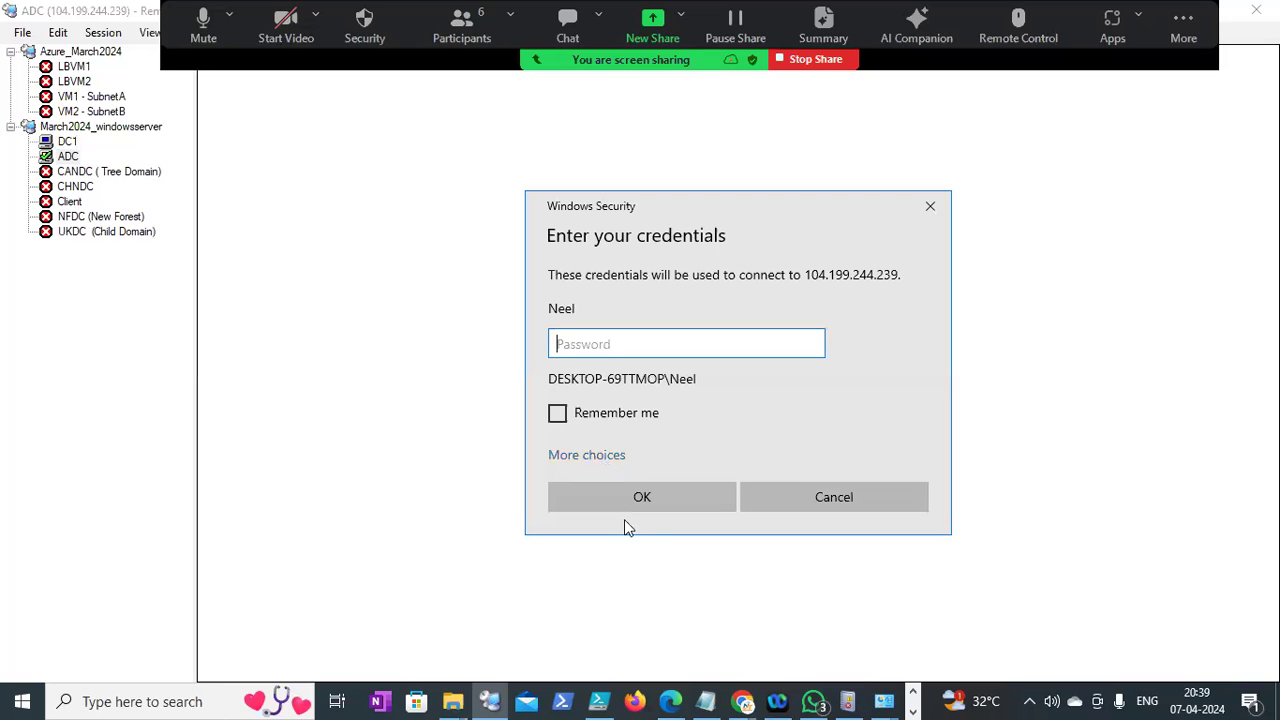
# Sign in to ADC with the domain administrator user name and password, accepting the certificate warning
pyautogui.click(590, 455)
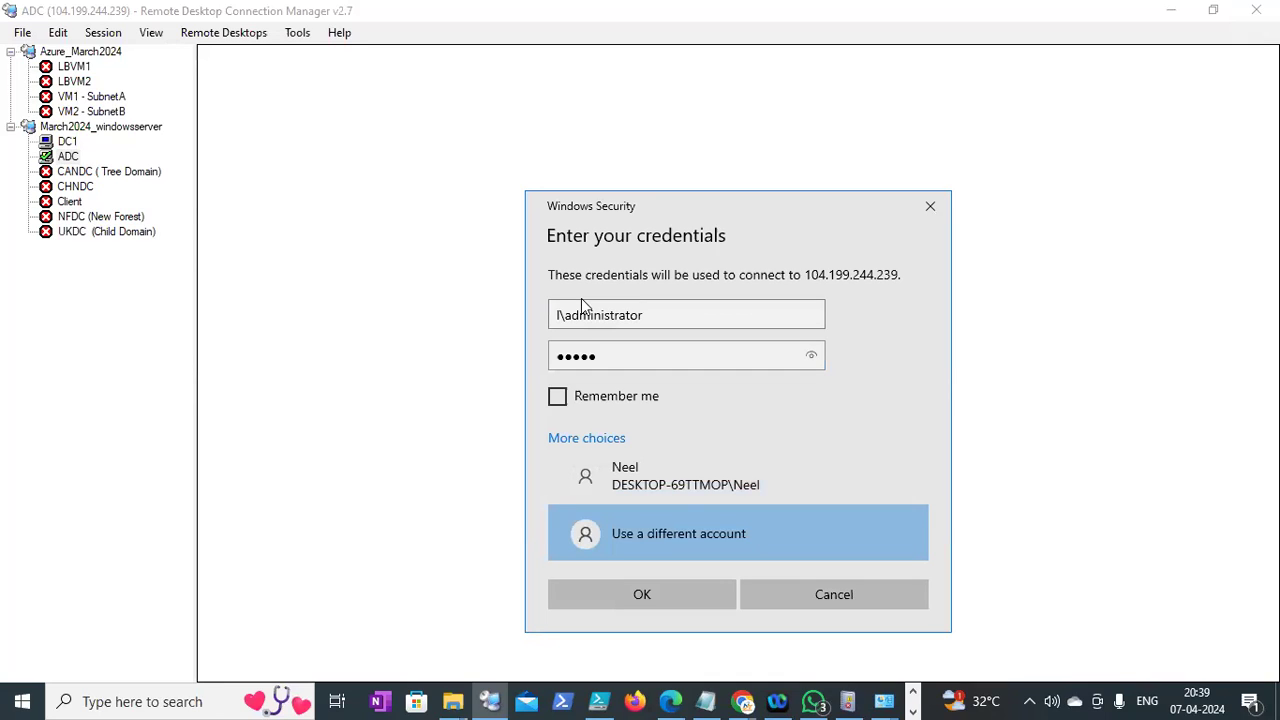
pyautogui.click(804, 501)
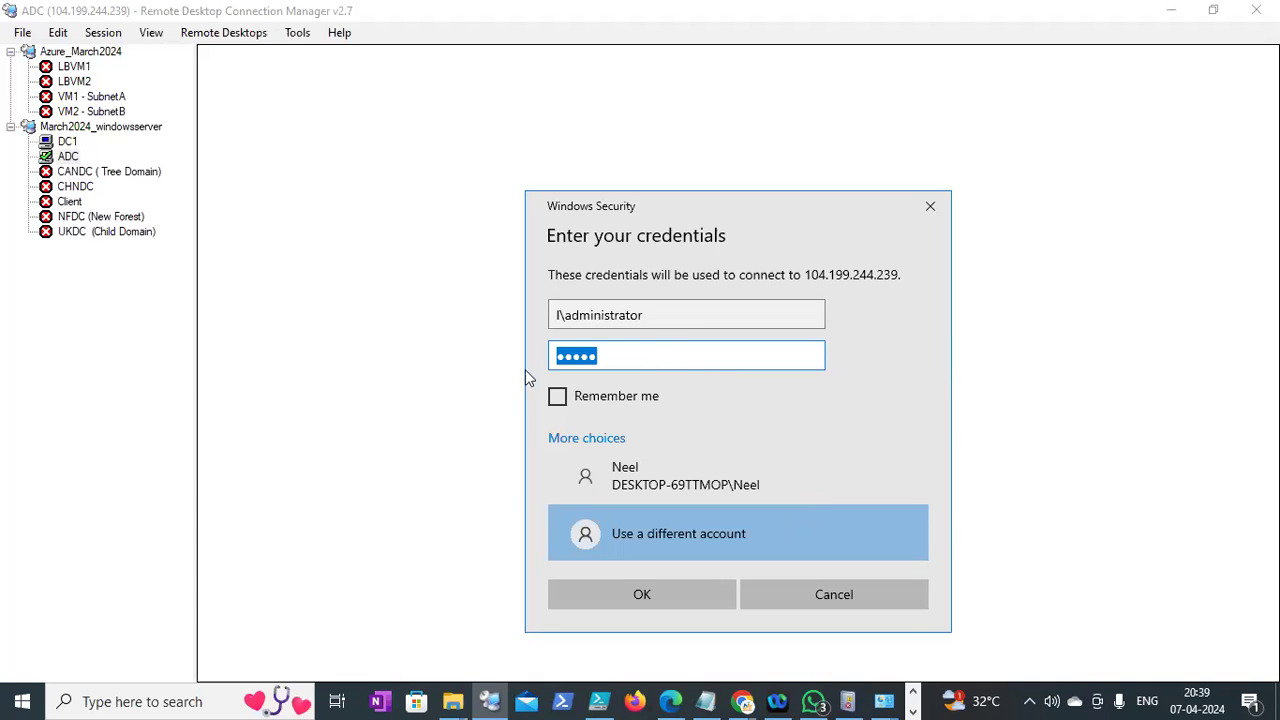
pyautogui.hotkey('shift', 'Tab')
pyautogui.write('ne')
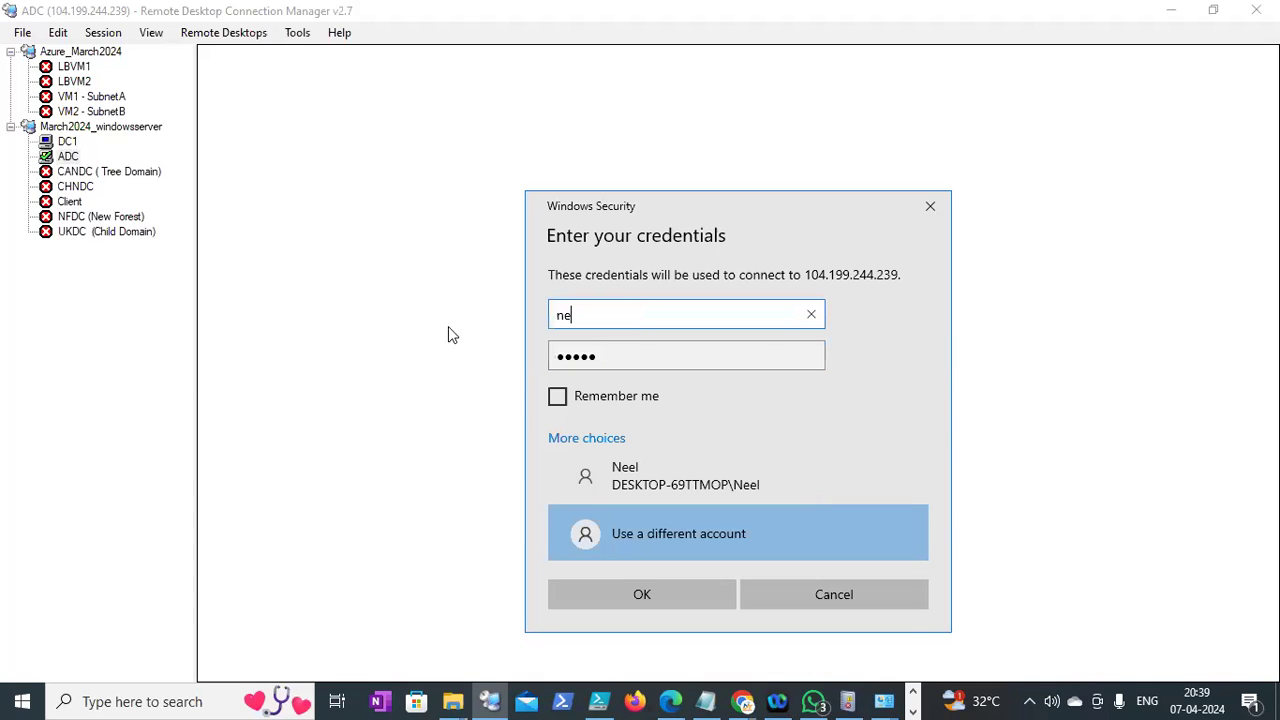
pyautogui.write('el\\administrator')
pyautogui.press('Tab')
pyautogui.write('Password@123')
pyautogui.press('Return')
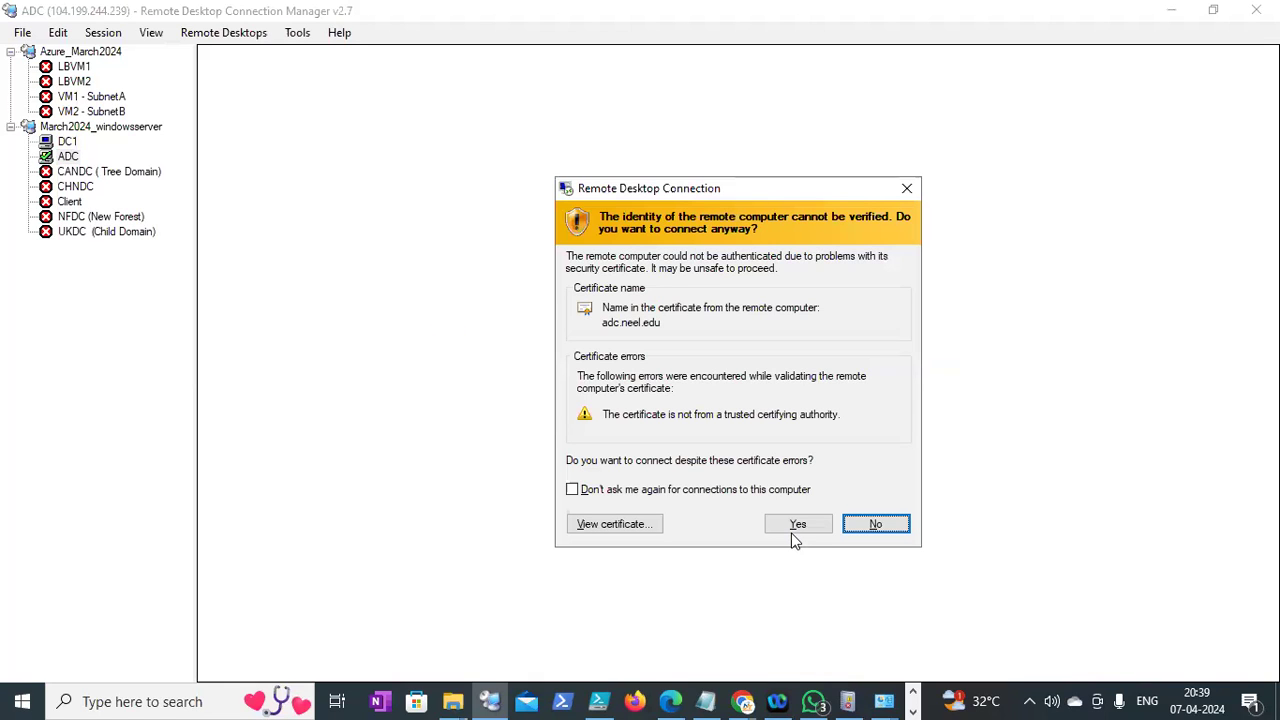
pyautogui.click(796, 527)
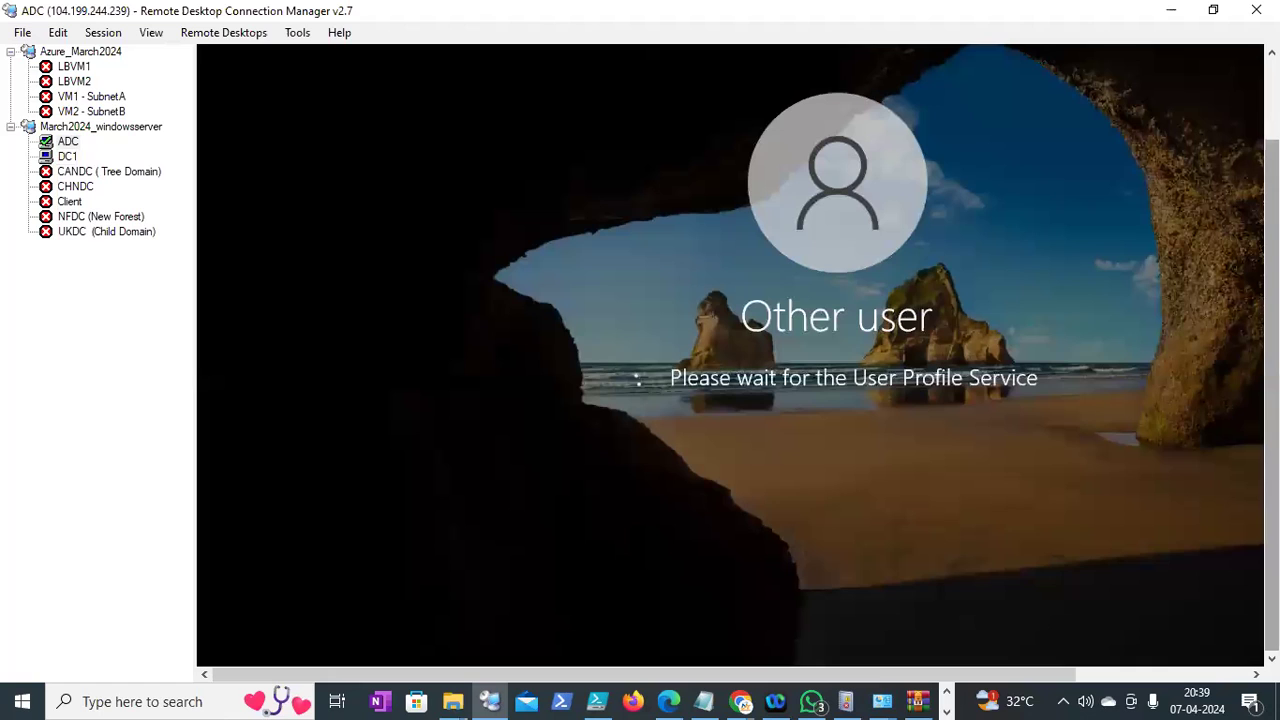
# Run gpmc.msc from the ADC Start menu's Run prompt and close the Azure Arc popup
pyautogui.moveTo(1271, 350); pyautogui.dragTo(1271, 322)
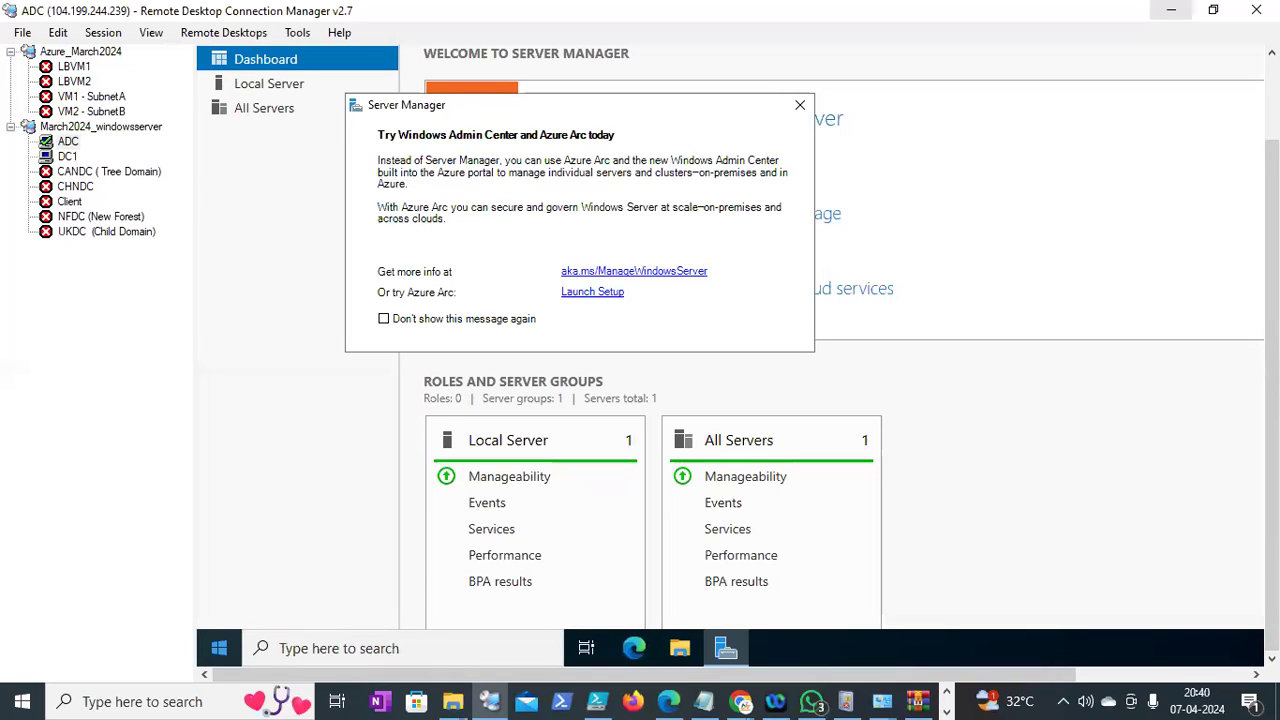
pyautogui.click(218, 652)
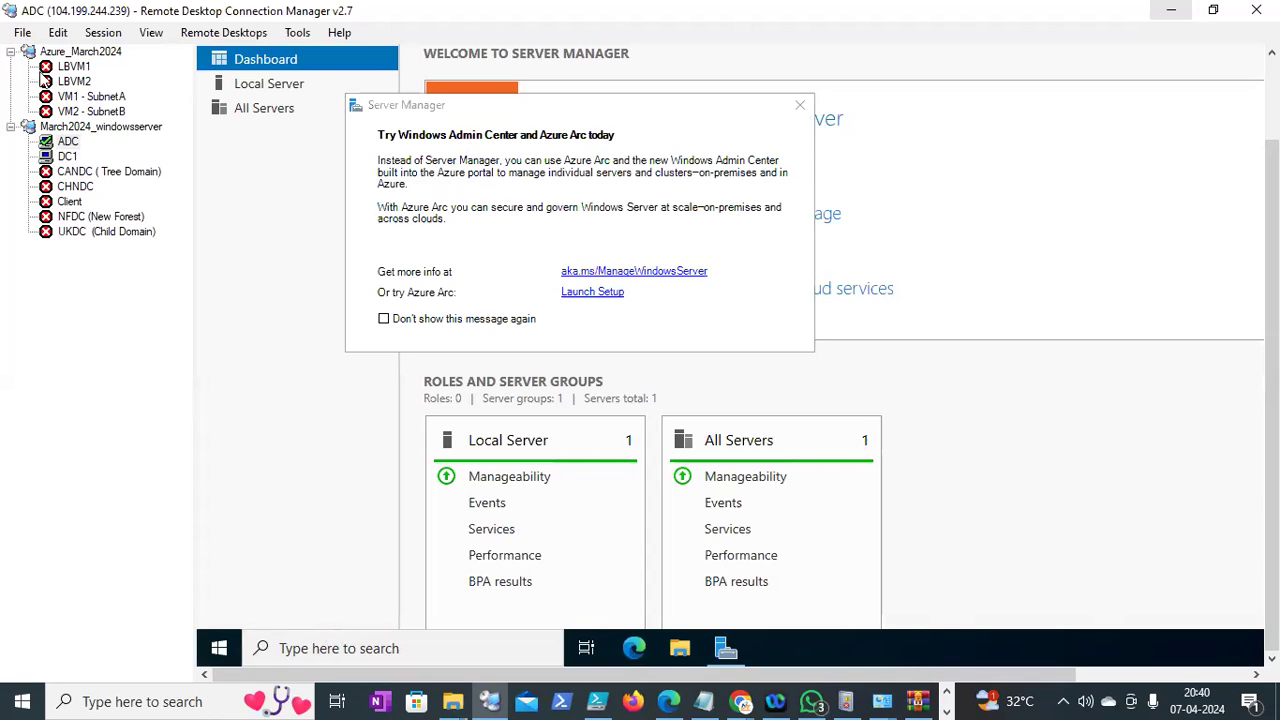
pyautogui.click(18, 35)
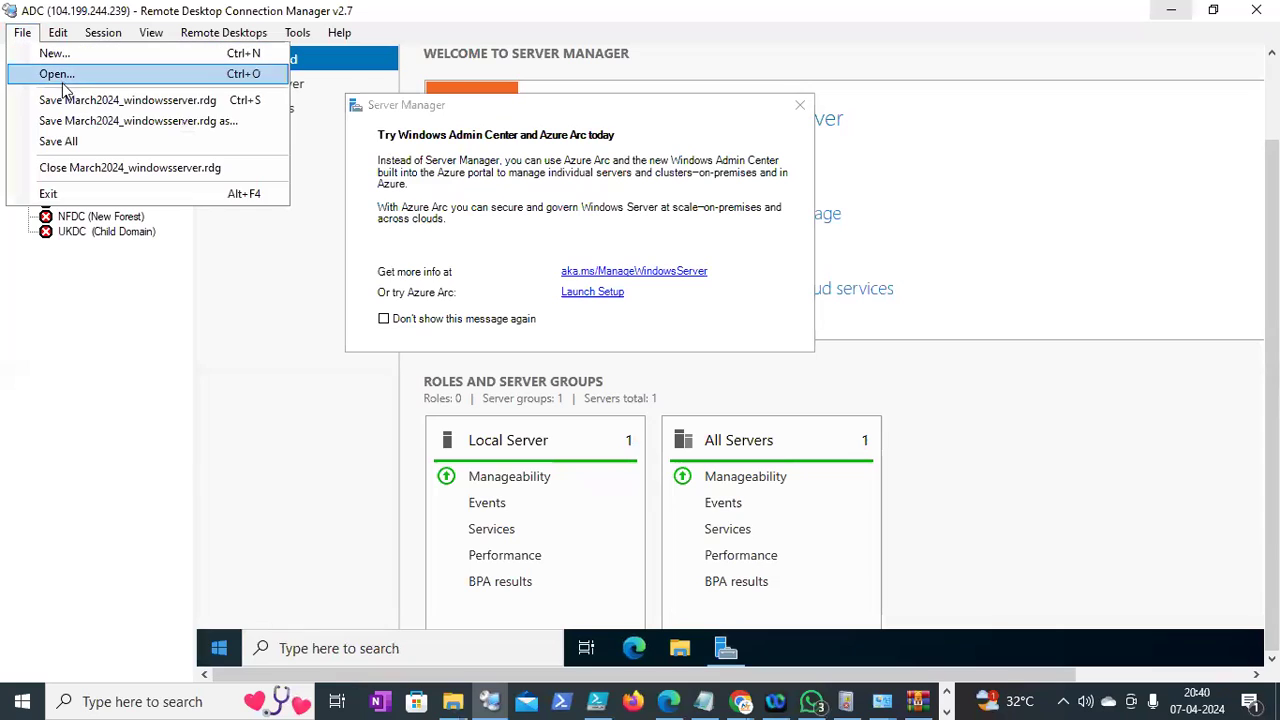
pyautogui.click(63, 139)
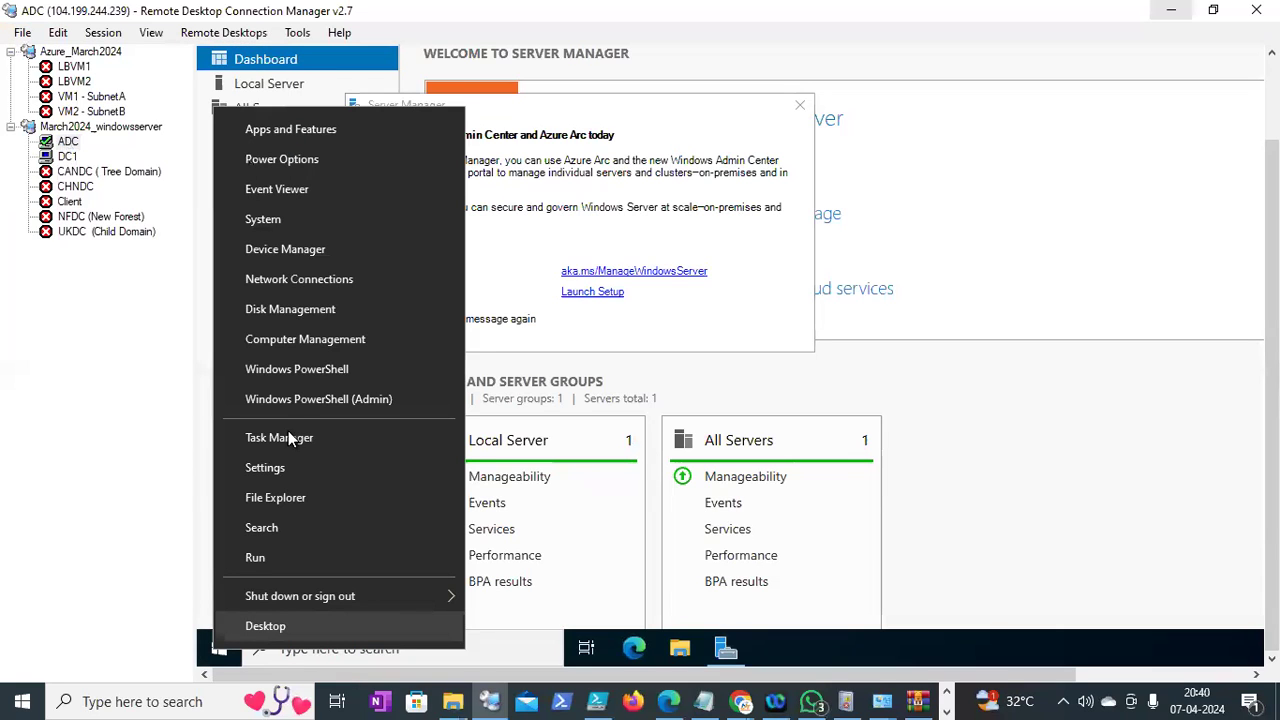
pyautogui.click(273, 560)
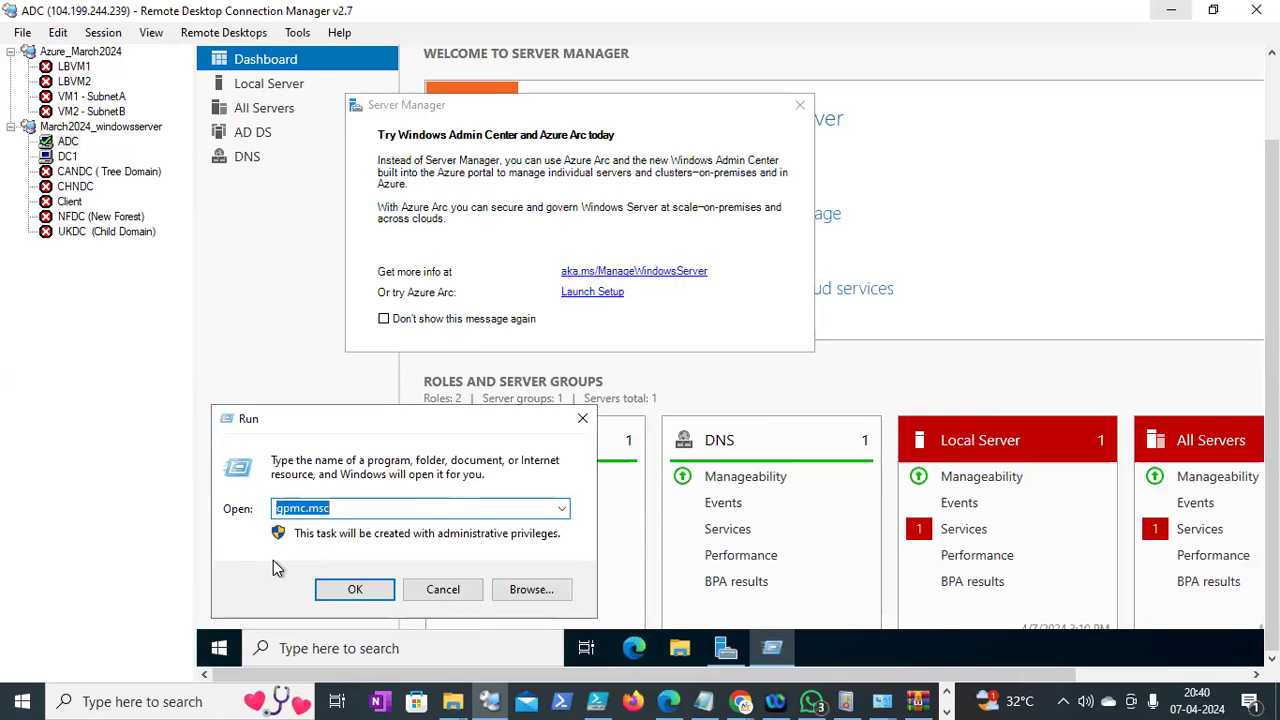
pyautogui.press('Return')
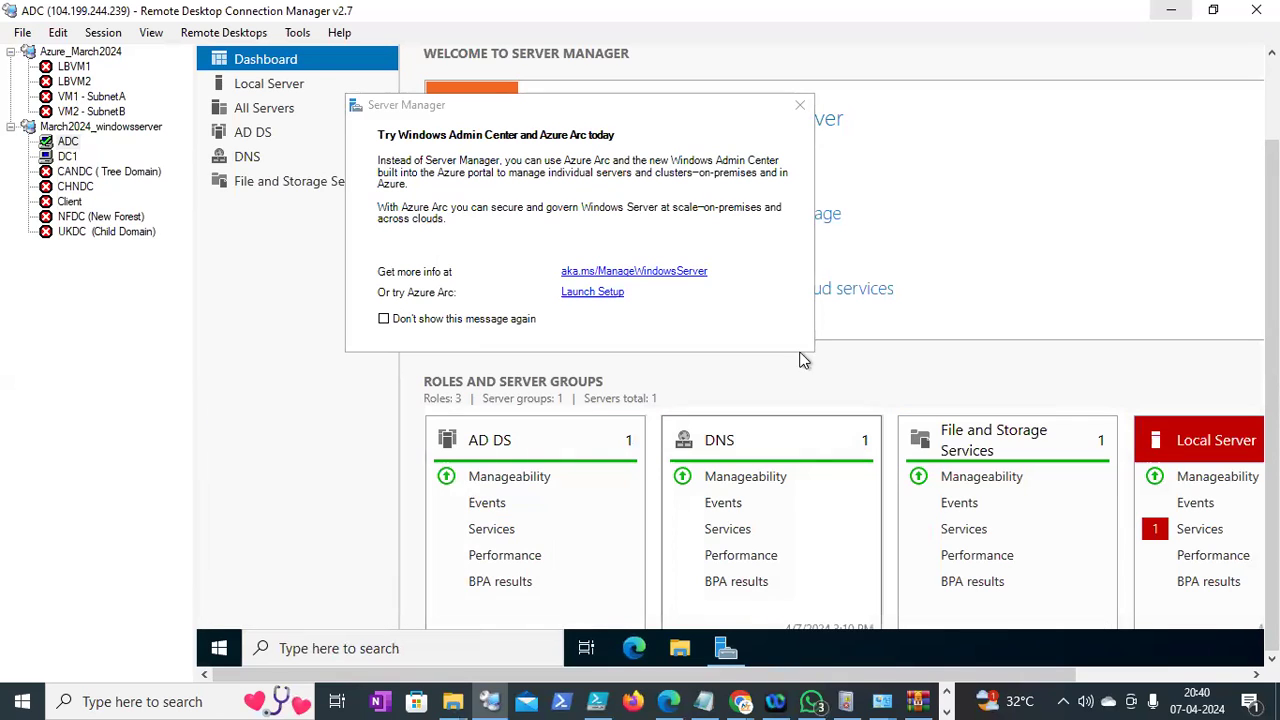
pyautogui.click(800, 106)
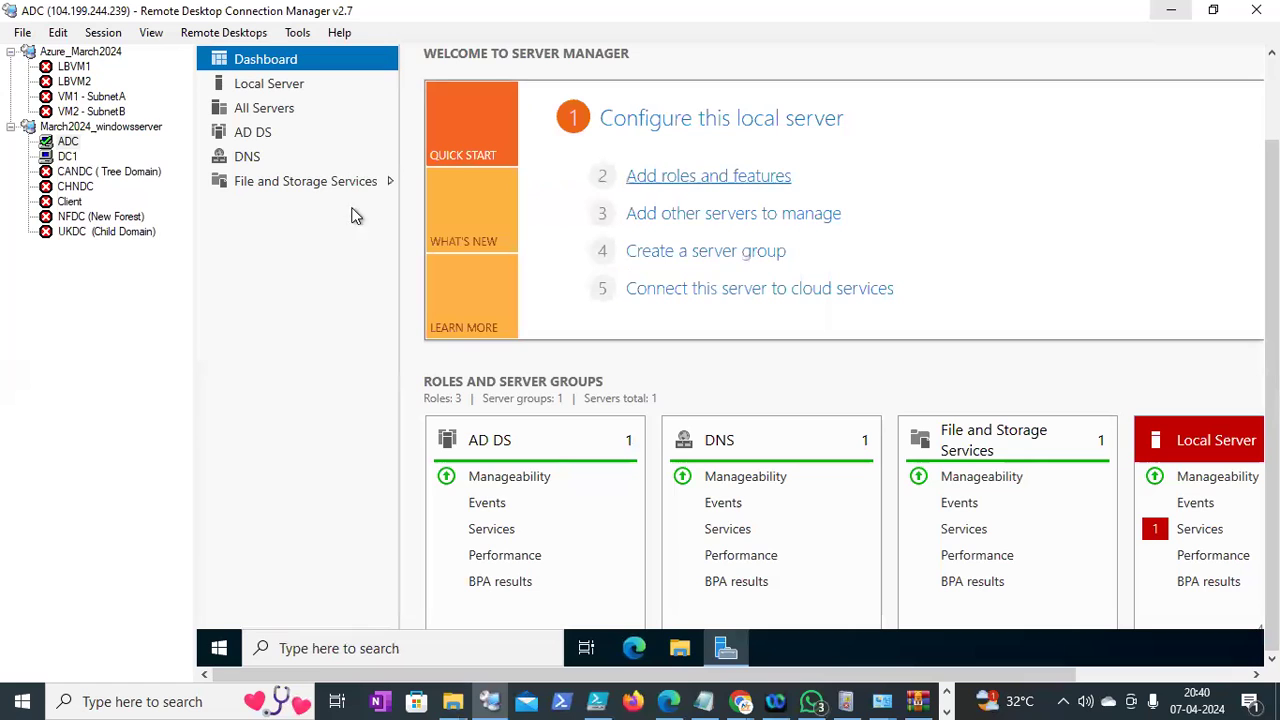
# Look over DC1's Administrative Templates, then return to the ADC session
pyautogui.click(67, 157)
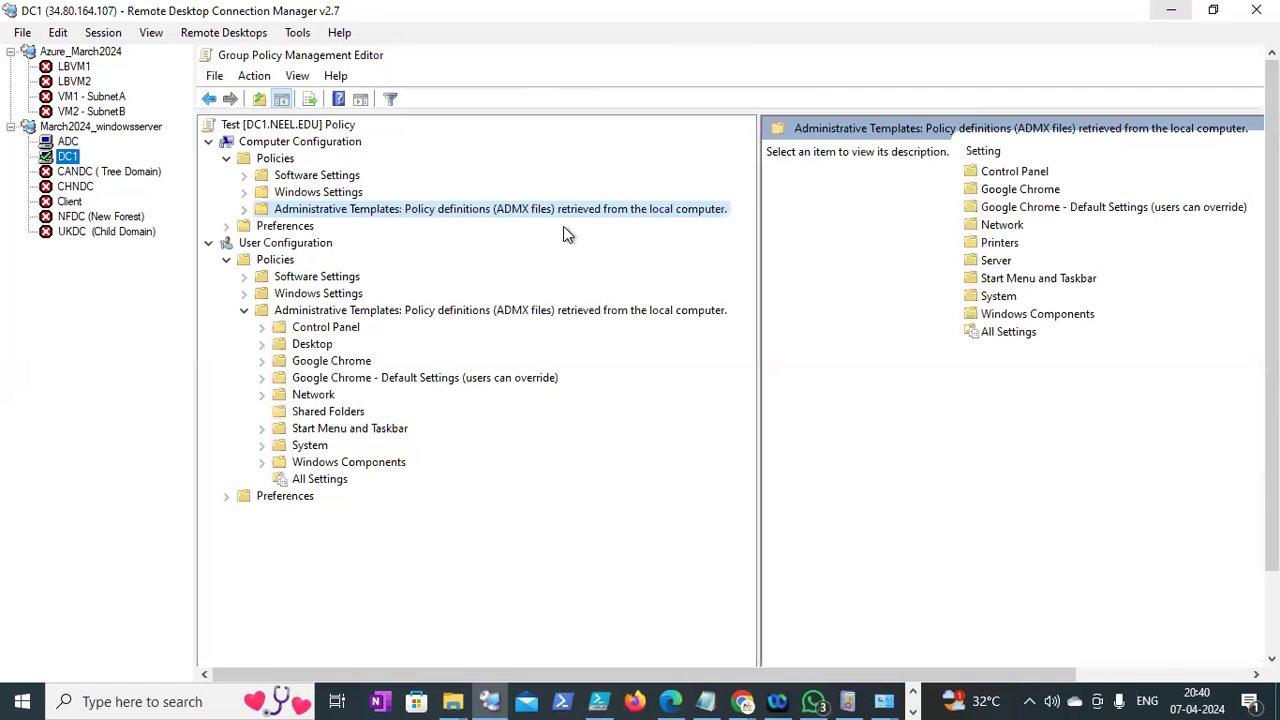
pyautogui.click(245, 210)
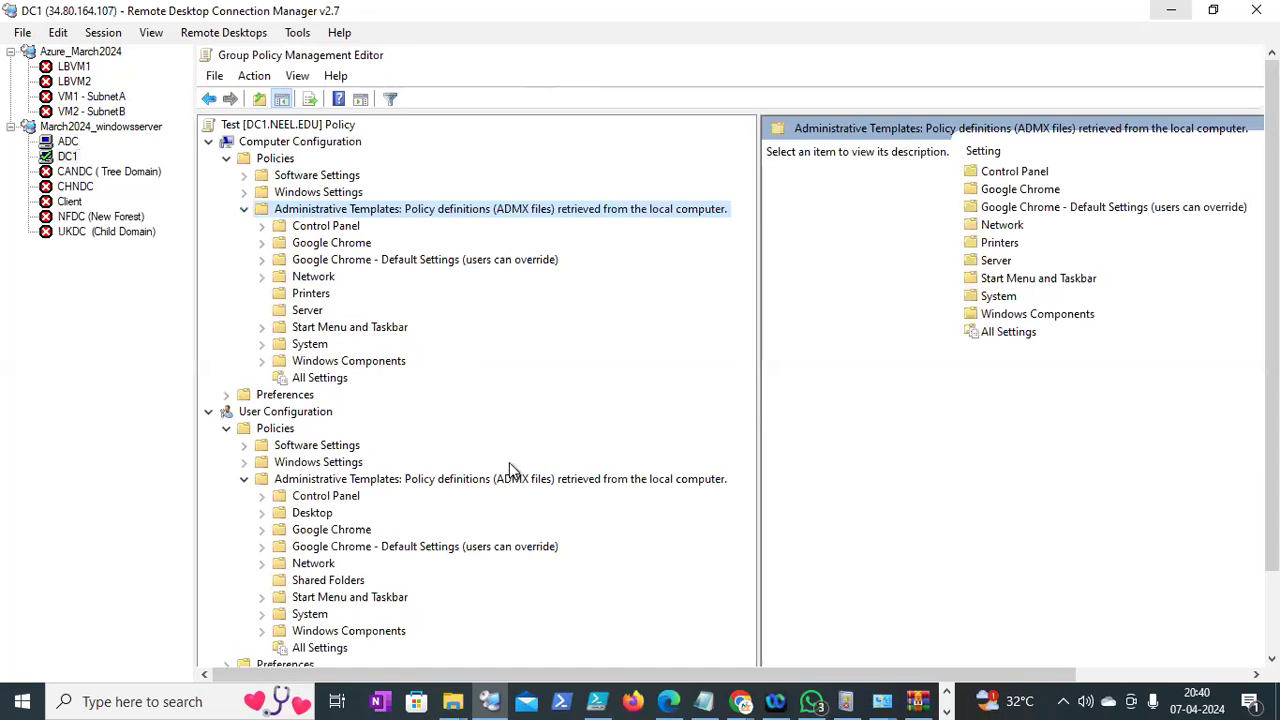
pyautogui.scroll(-1, 445, 505)
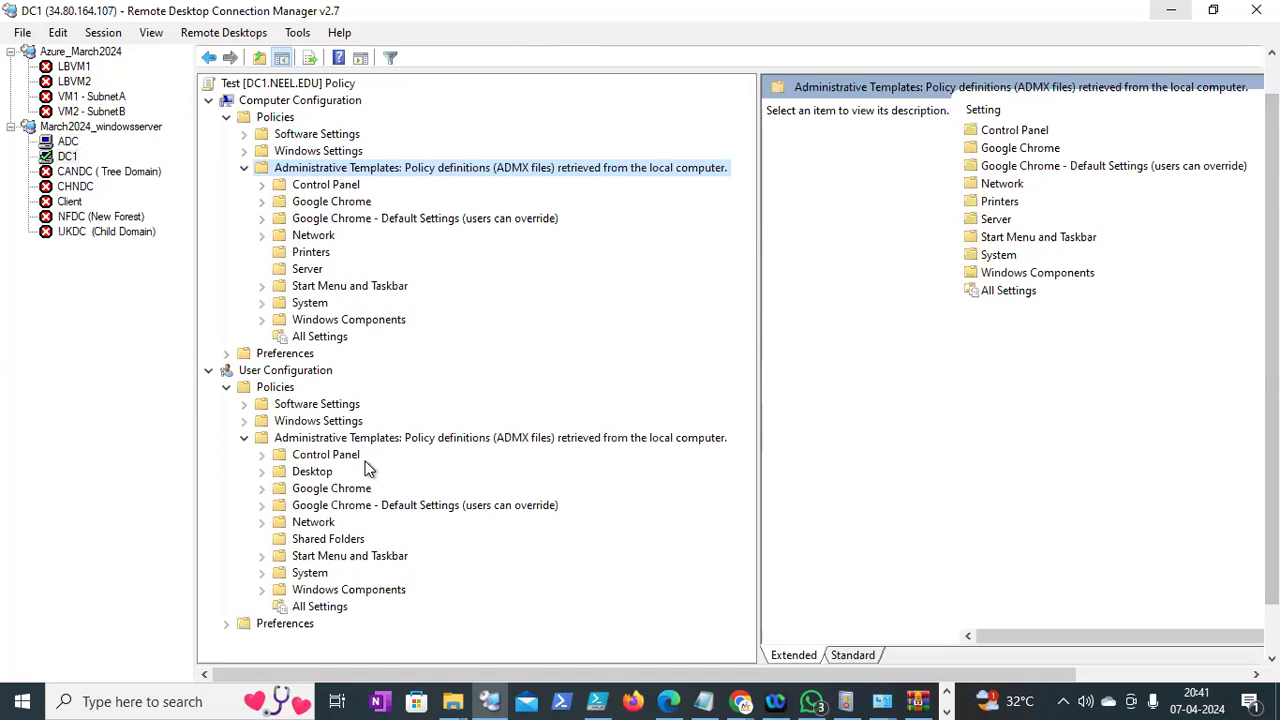
pyautogui.click(76, 143)
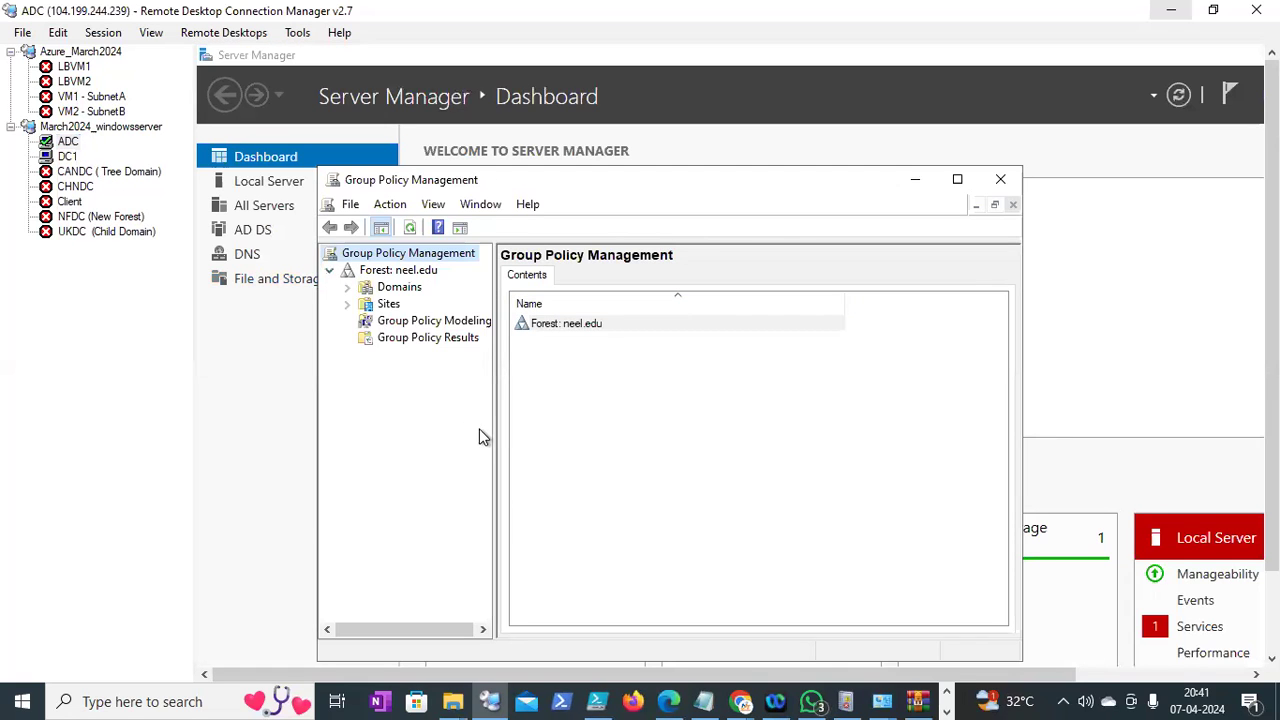
# Expand Domains down to Group Policy Objects, select the Test GPO and maximize the window
pyautogui.moveTo(493, 434); pyautogui.dragTo(765, 434)
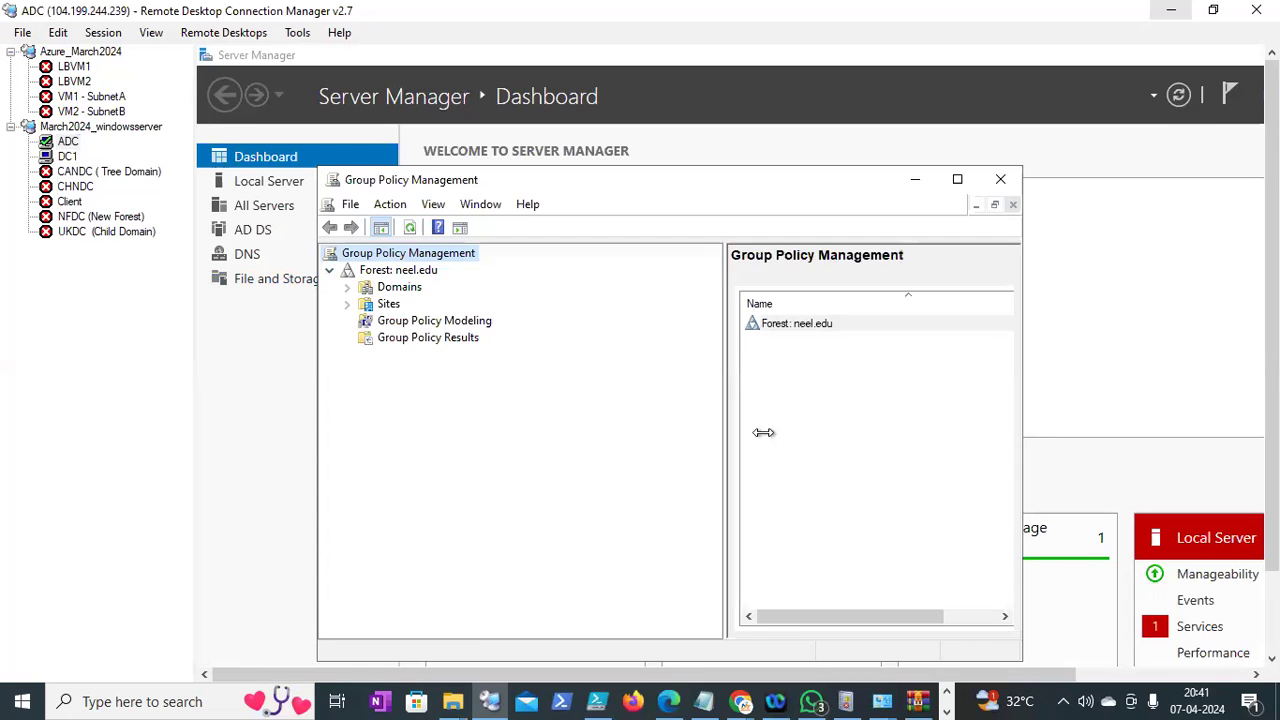
pyautogui.click(347, 287)
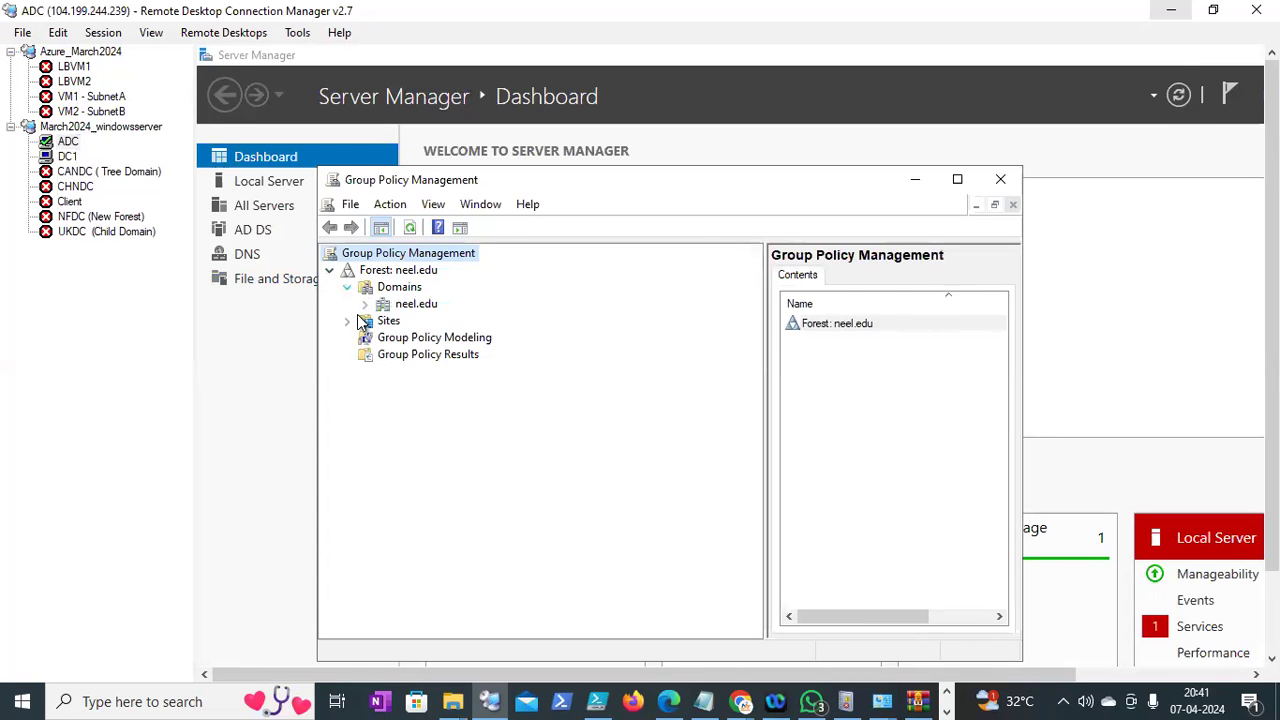
pyautogui.click(364, 304)
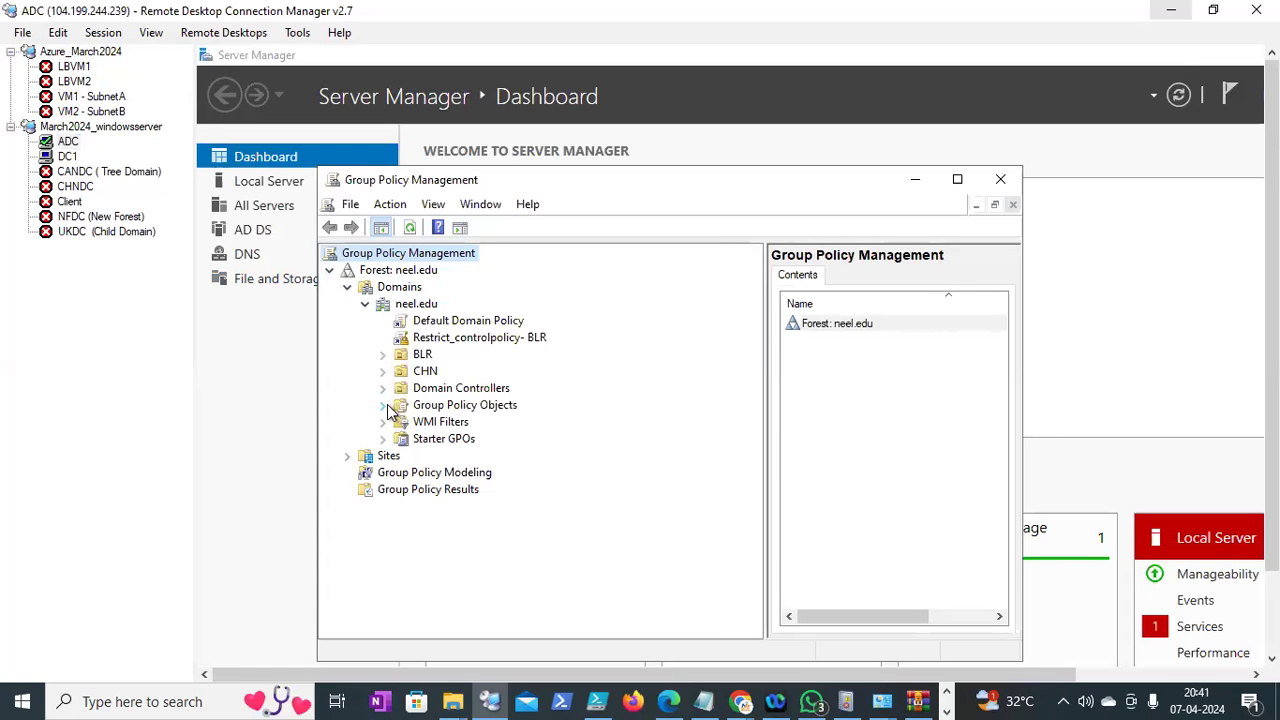
pyautogui.click(384, 405)
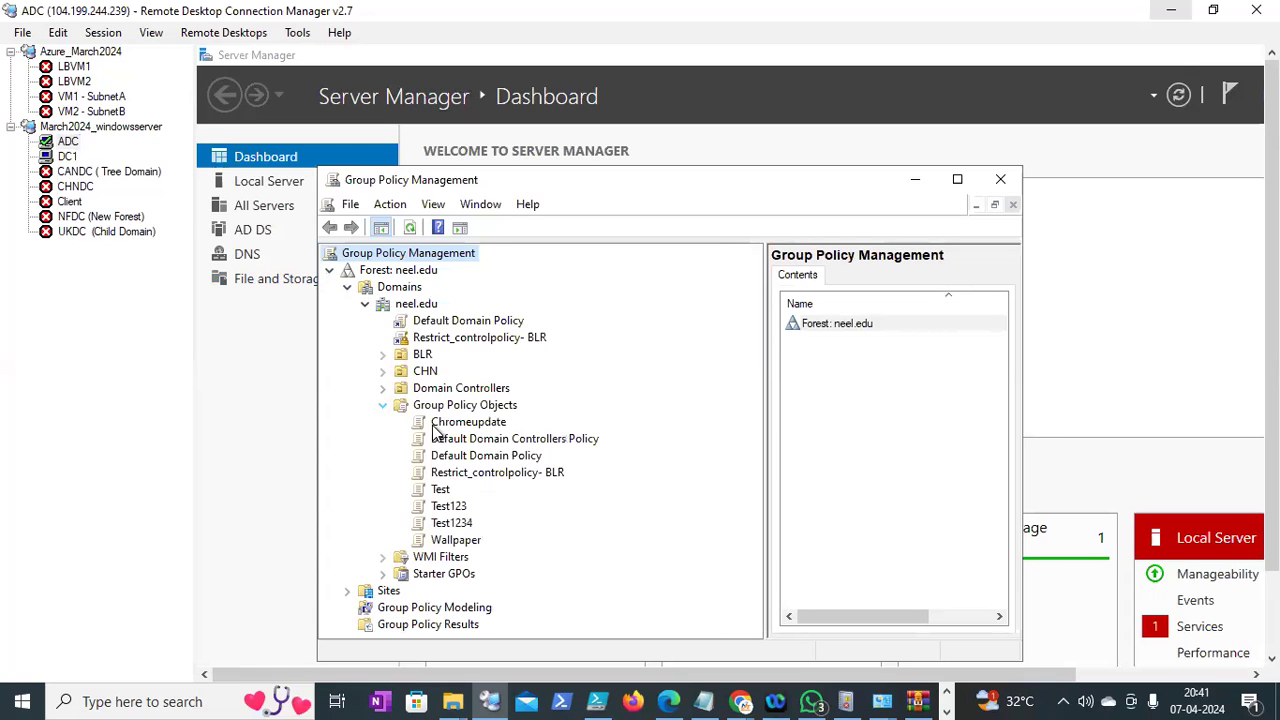
pyautogui.click(443, 490)
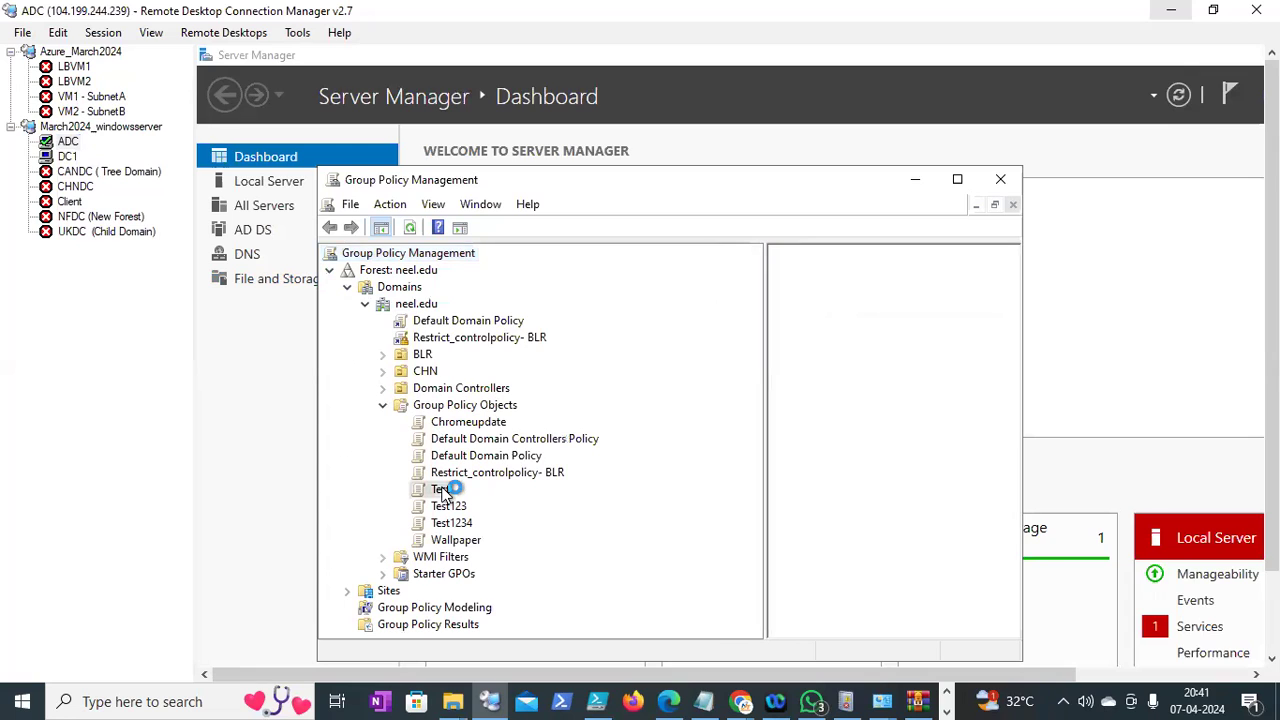
pyautogui.rightClick(444, 488)
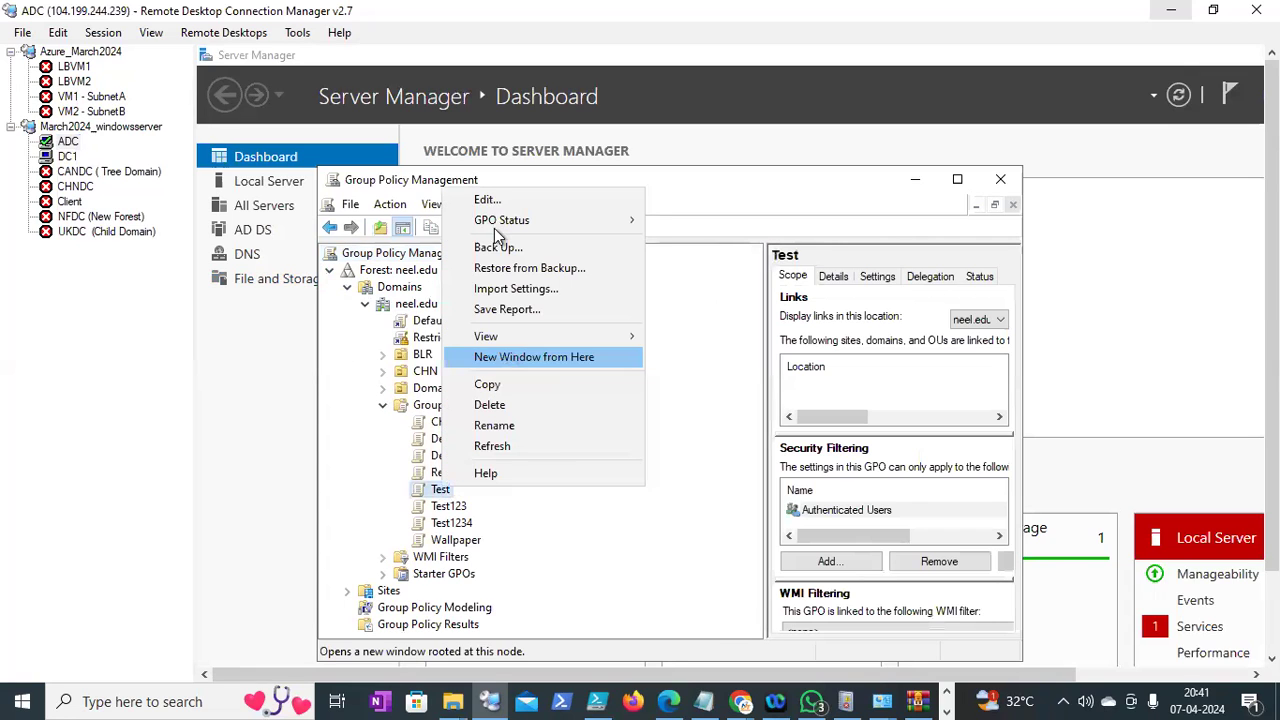
pyautogui.click(957, 179)
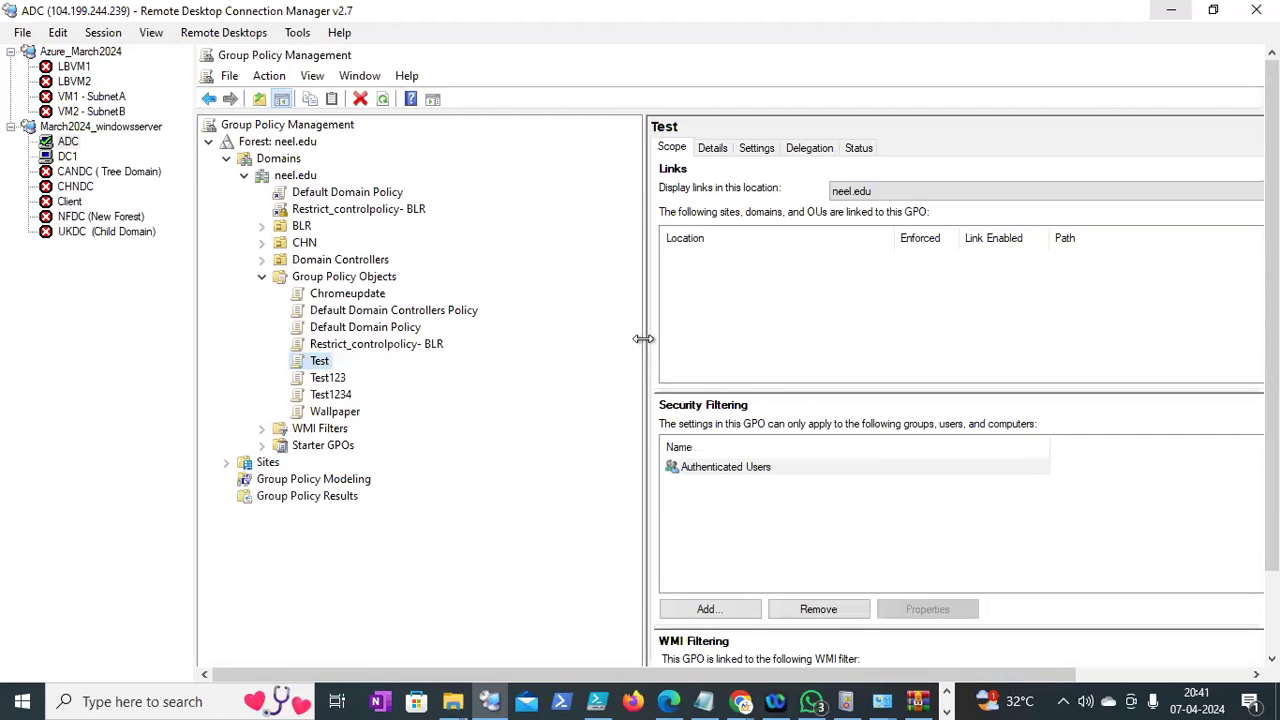
pyautogui.moveTo(643, 339); pyautogui.dragTo(661, 339)
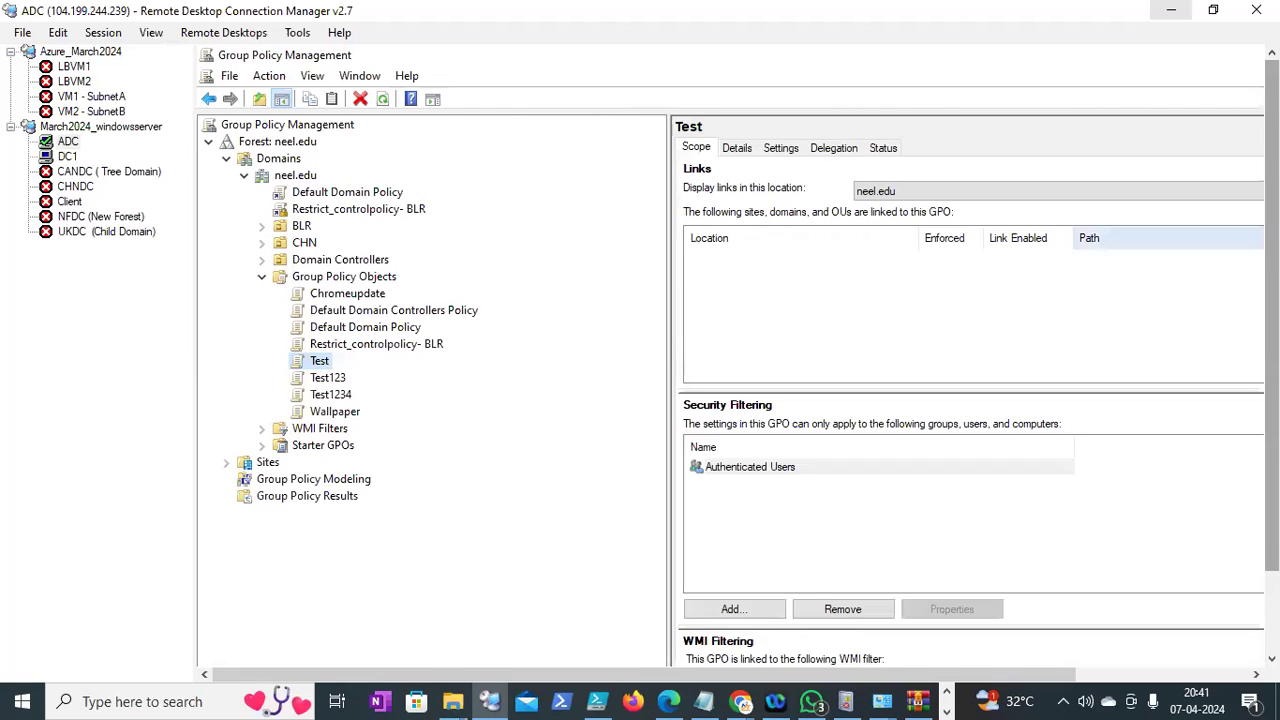
# Maximize the Test policy editor and expand Administrative Templates under Computer and User Configuration
pyautogui.click(819, 648)
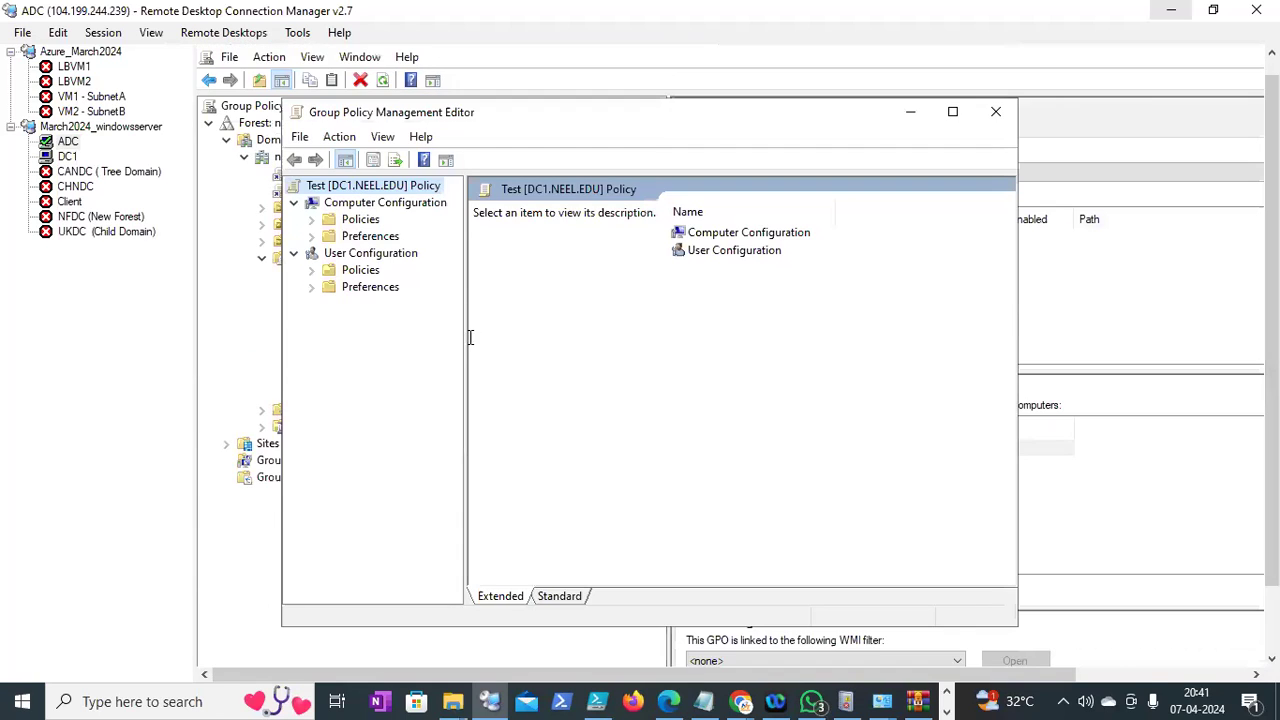
pyautogui.moveTo(466, 339); pyautogui.dragTo(640, 337)
pyautogui.click(953, 115)
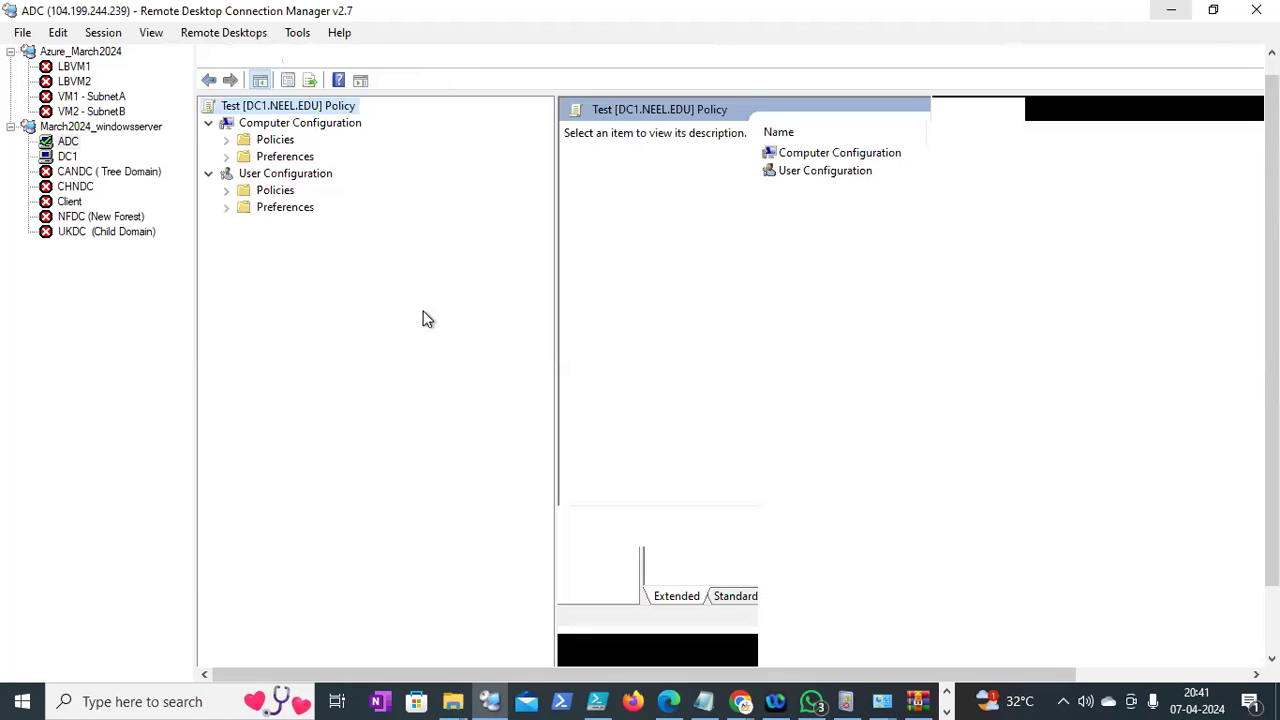
pyautogui.click(227, 140)
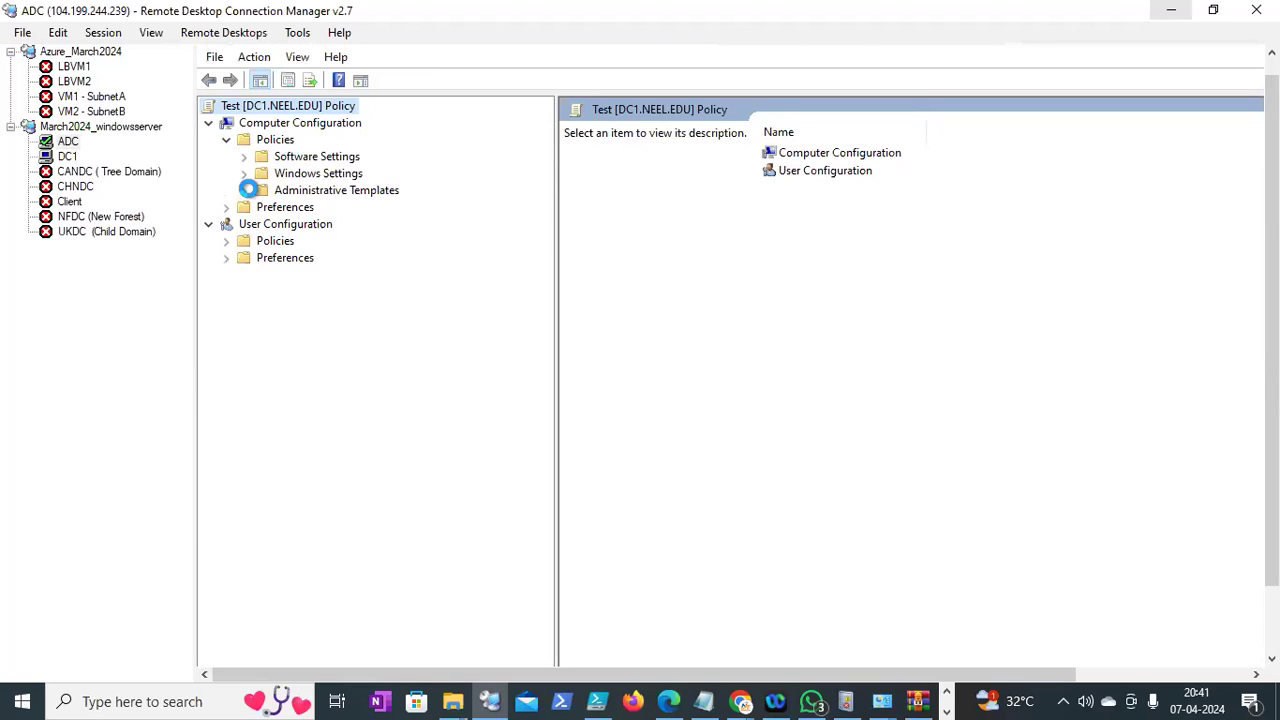
pyautogui.click(244, 190)
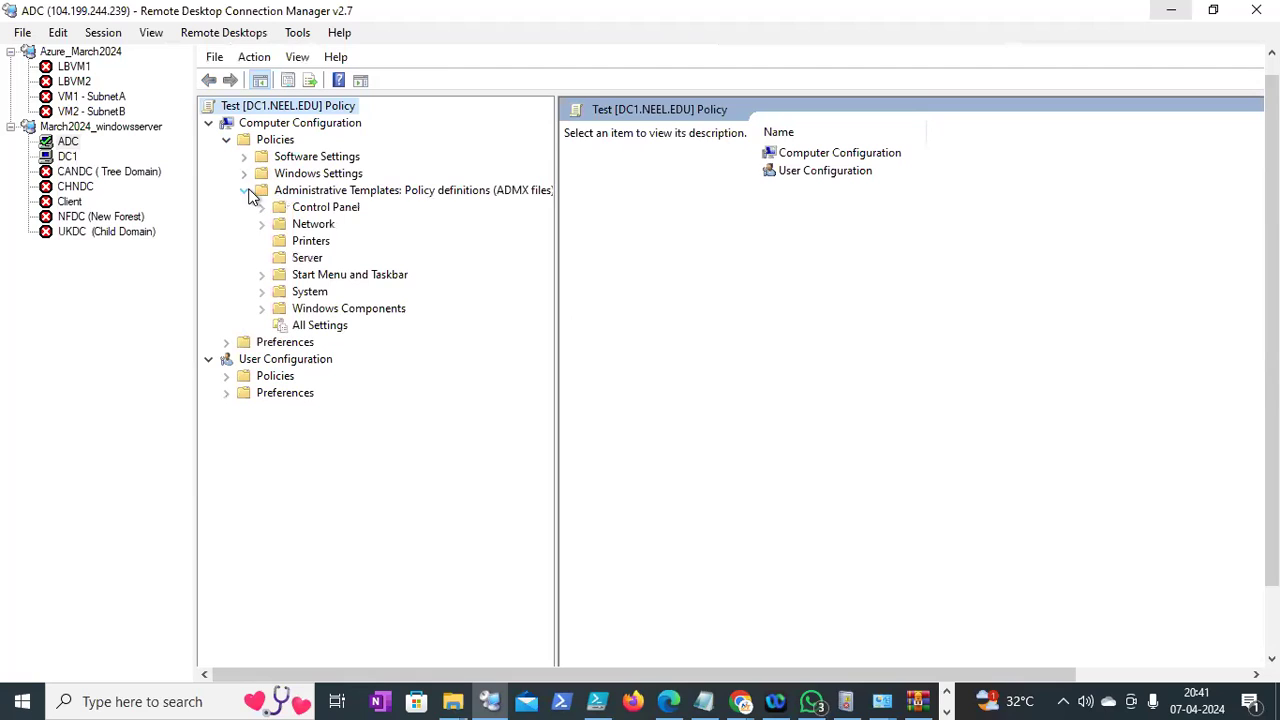
pyautogui.click(227, 377)
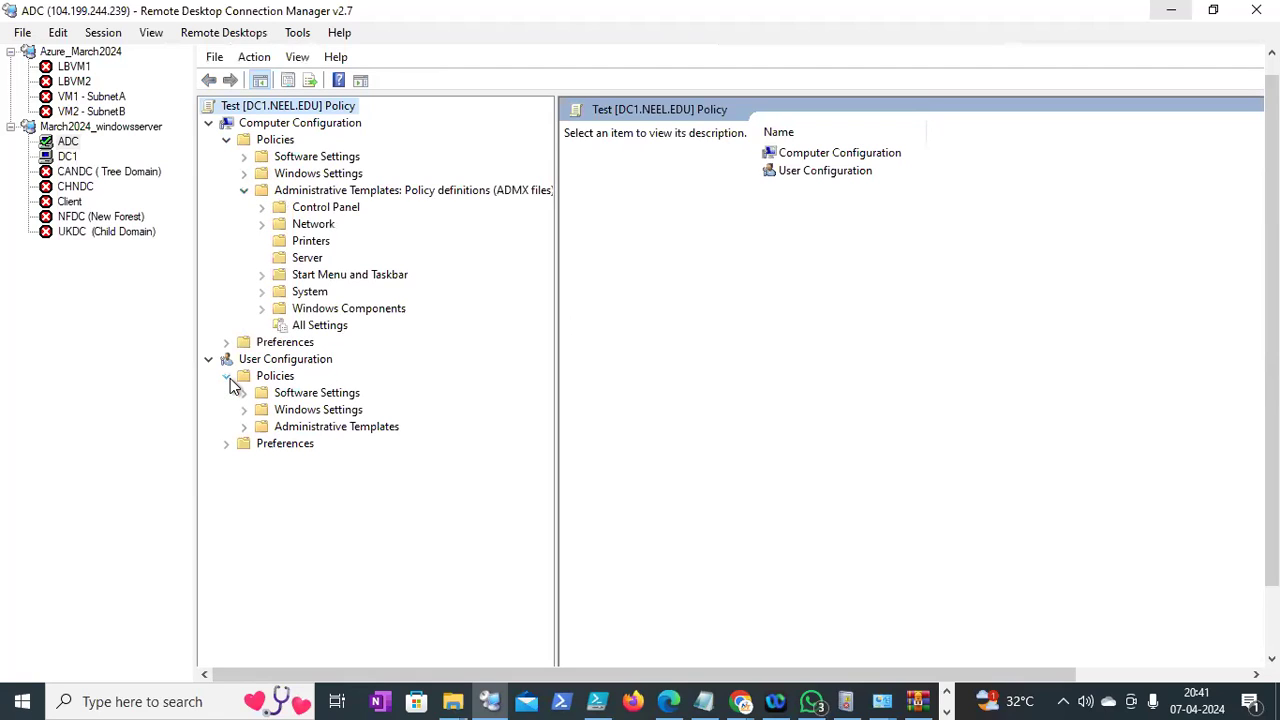
pyautogui.click(246, 427)
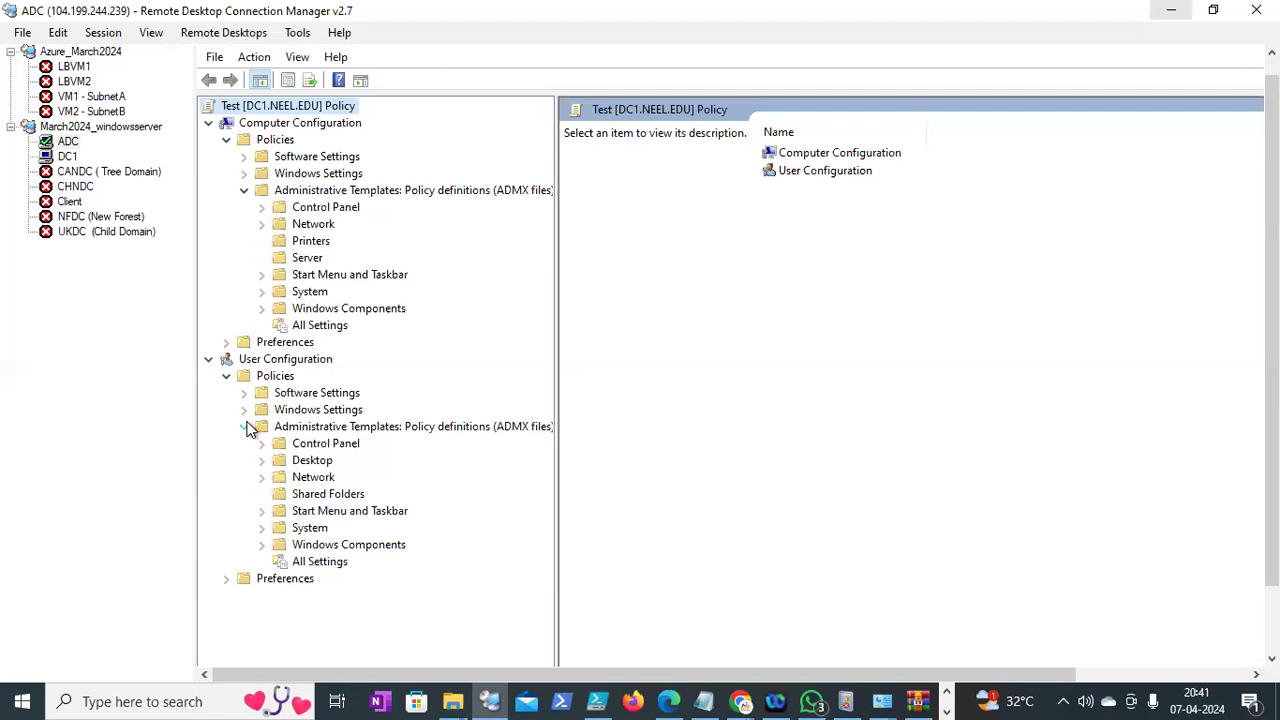
pyautogui.moveTo(557, 485); pyautogui.dragTo(783, 462)
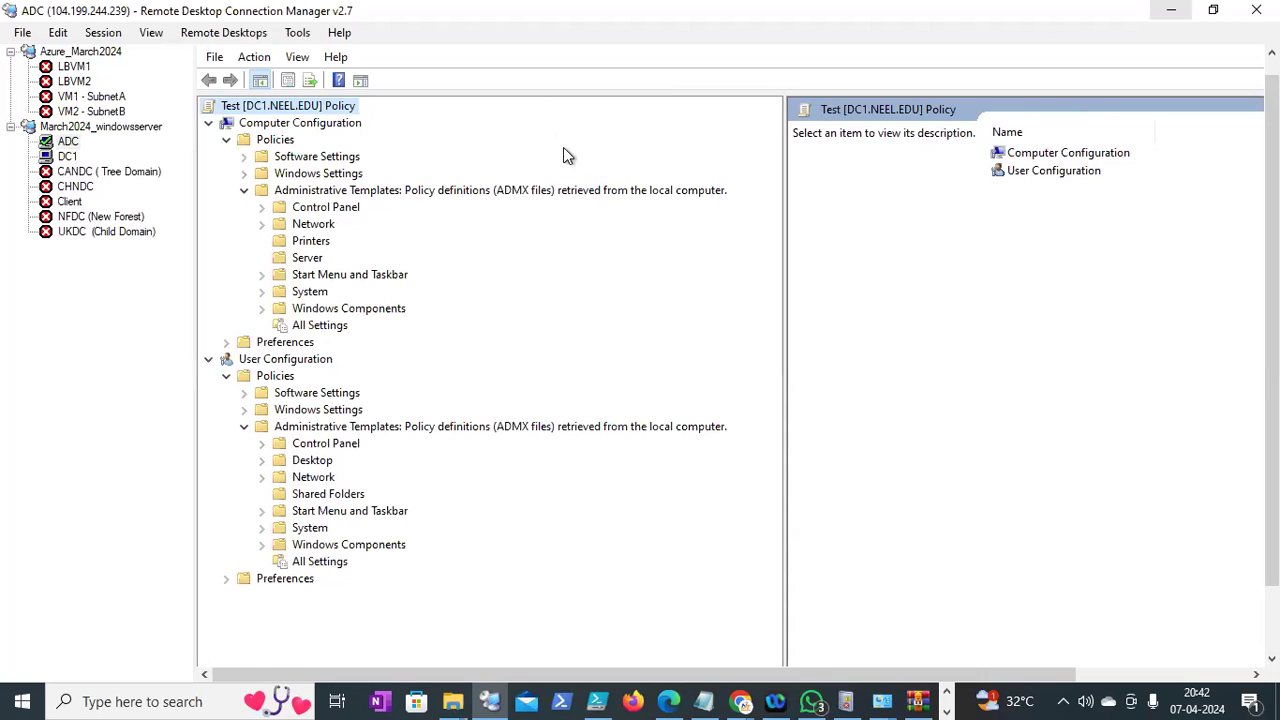
# Compare ADC with DC1's Test GPO editor, which lists Google Chrome templates
pyautogui.click(67, 157)
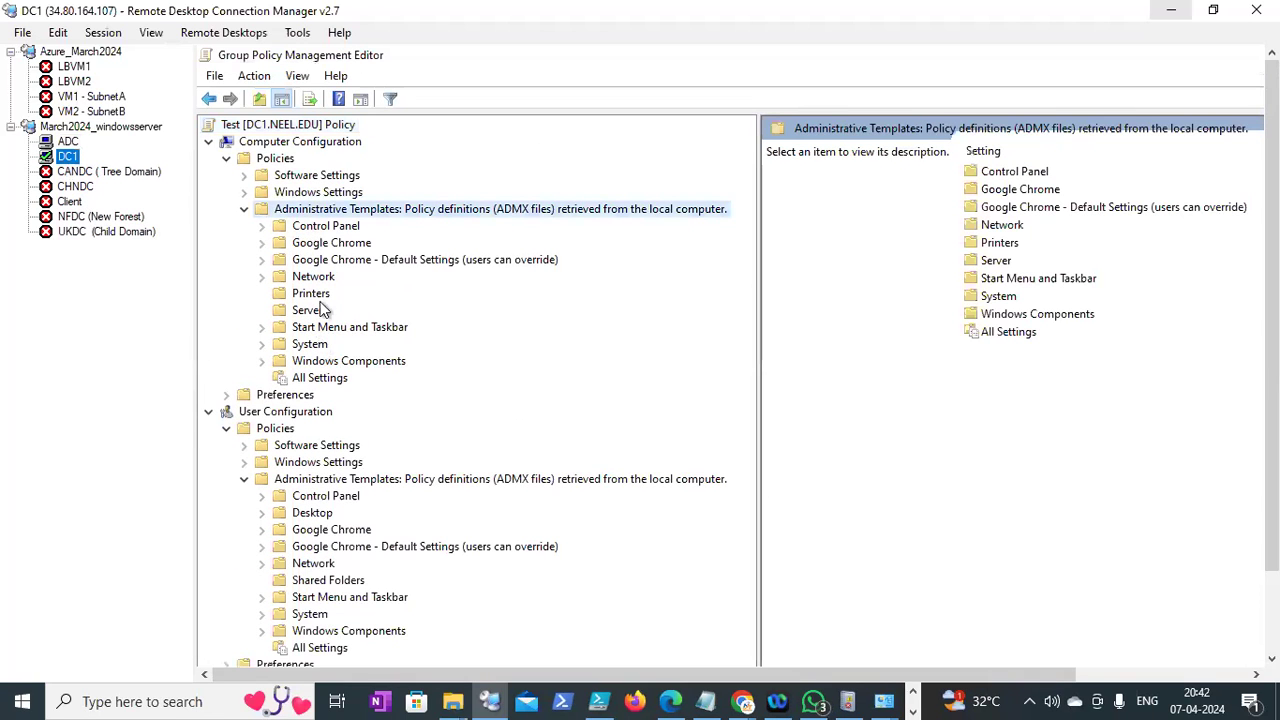
pyautogui.click(67, 141)
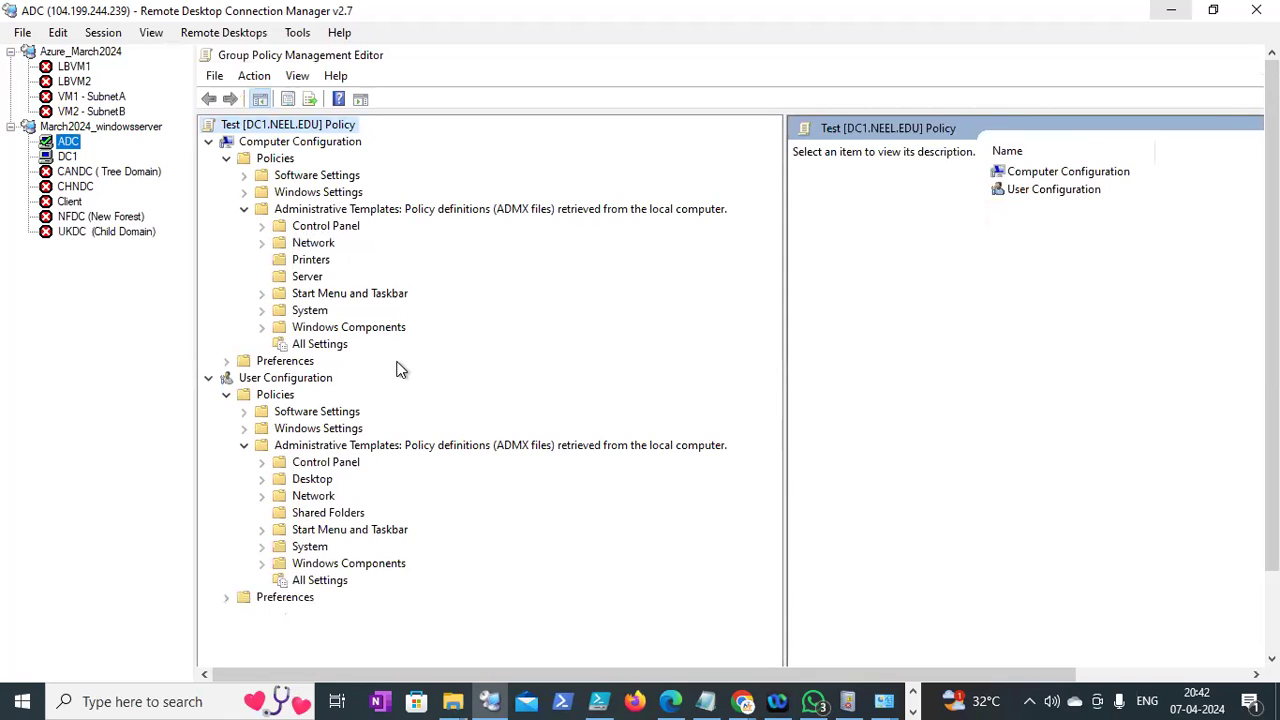
pyautogui.moveTo(1271, 340)
pyautogui.mouseDown()
pyautogui.moveTo(1271, 371)
pyautogui.moveTo(1271, 340)
pyautogui.mouseUp()
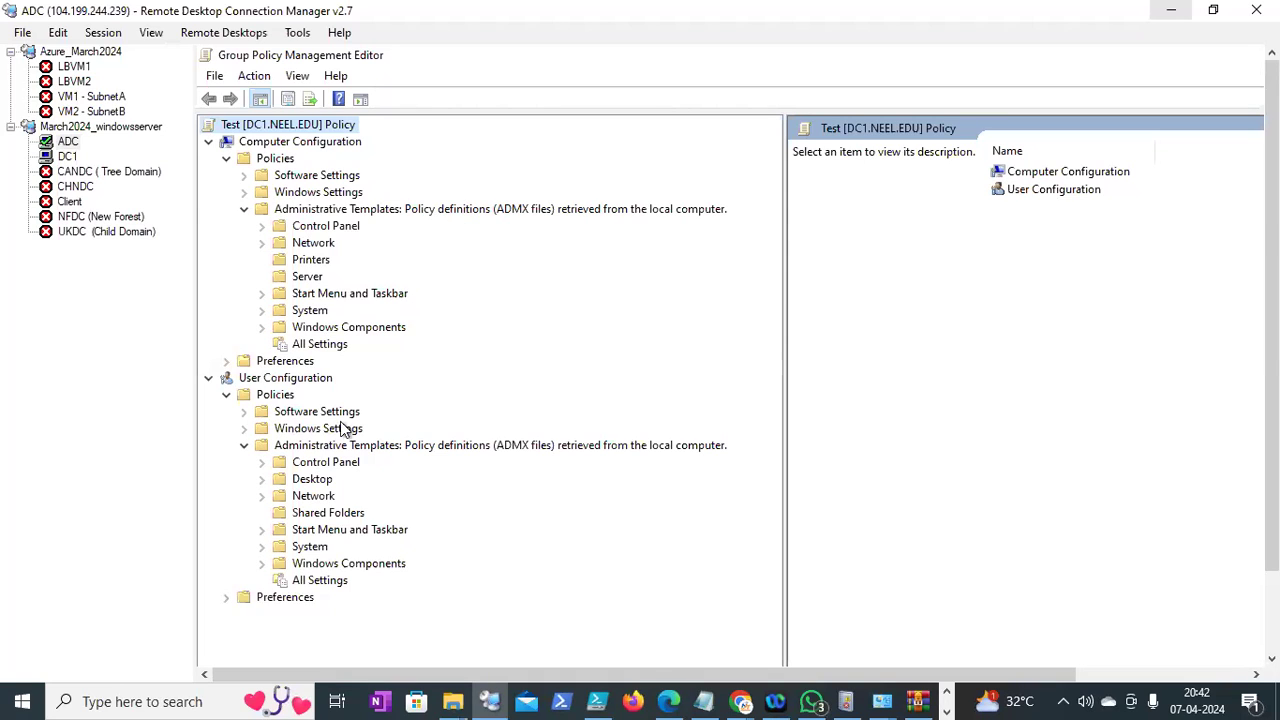
pyautogui.click(68, 157)
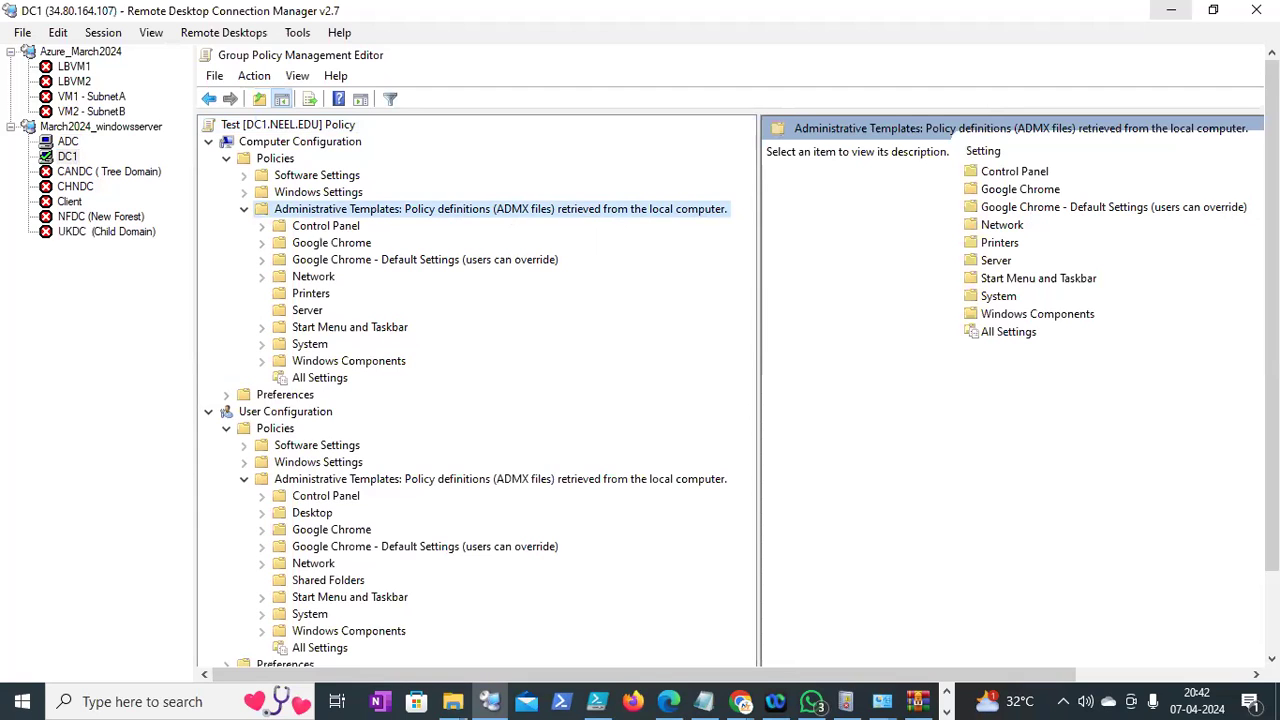
pyautogui.moveTo(1271, 420); pyautogui.dragTo(1271, 520)
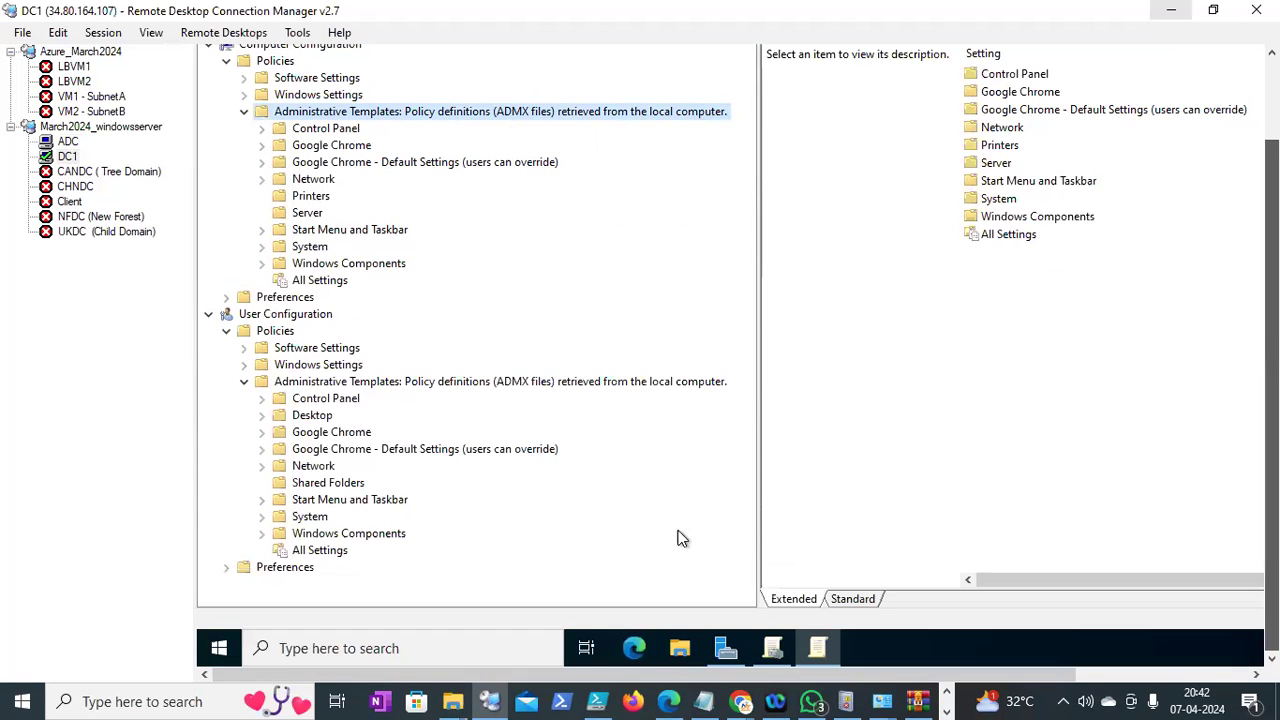
# Open File Explorer on DC1 and browse to C:\Windows
pyautogui.click(683, 653)
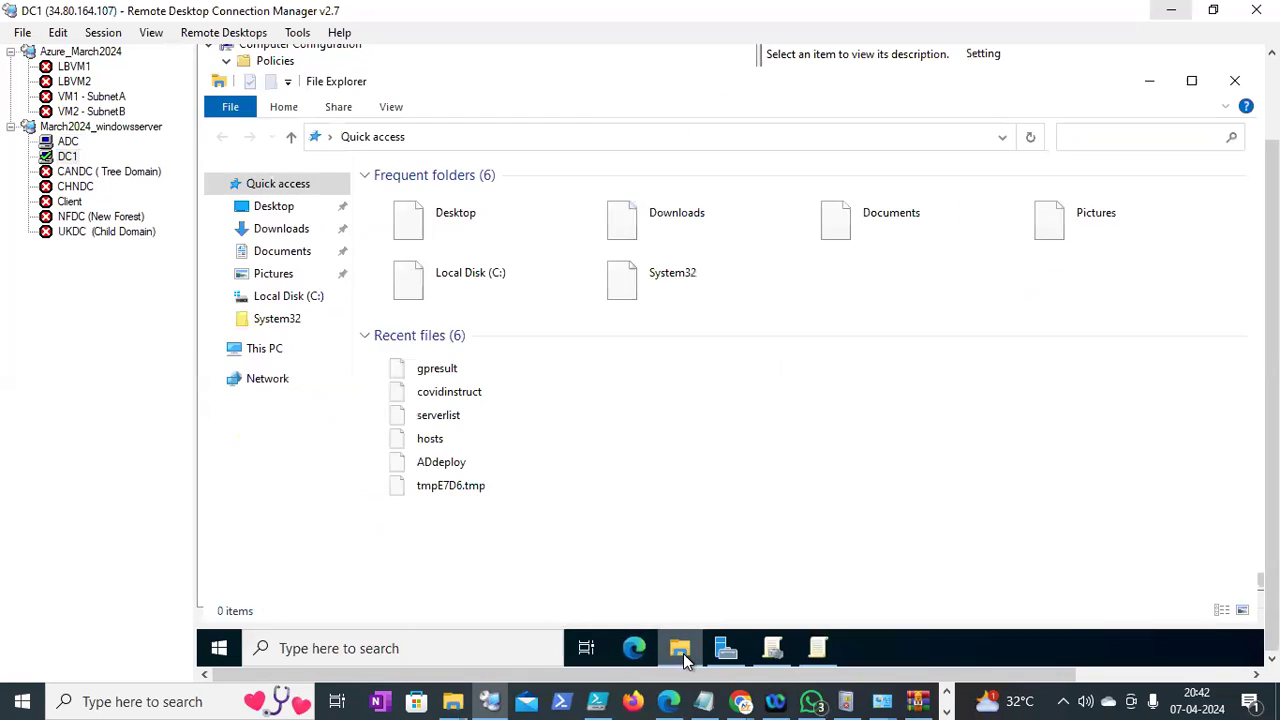
pyautogui.click(268, 350)
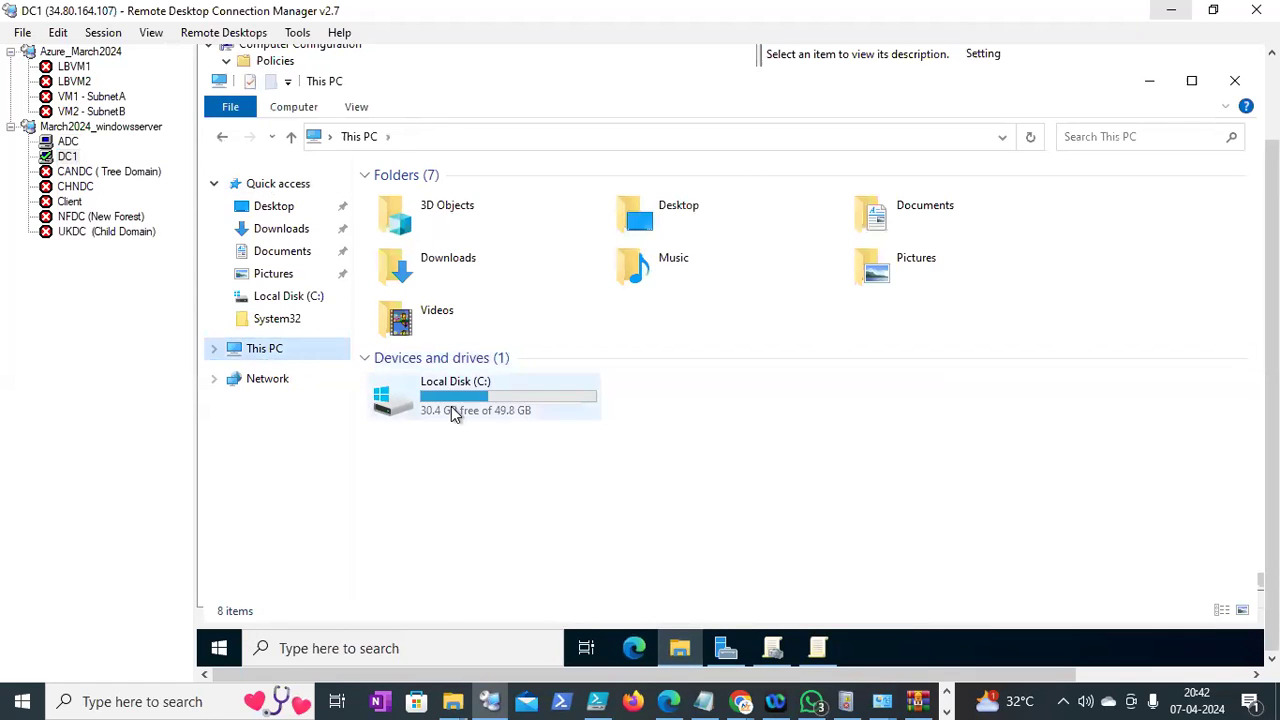
pyautogui.doubleClick(451, 406)
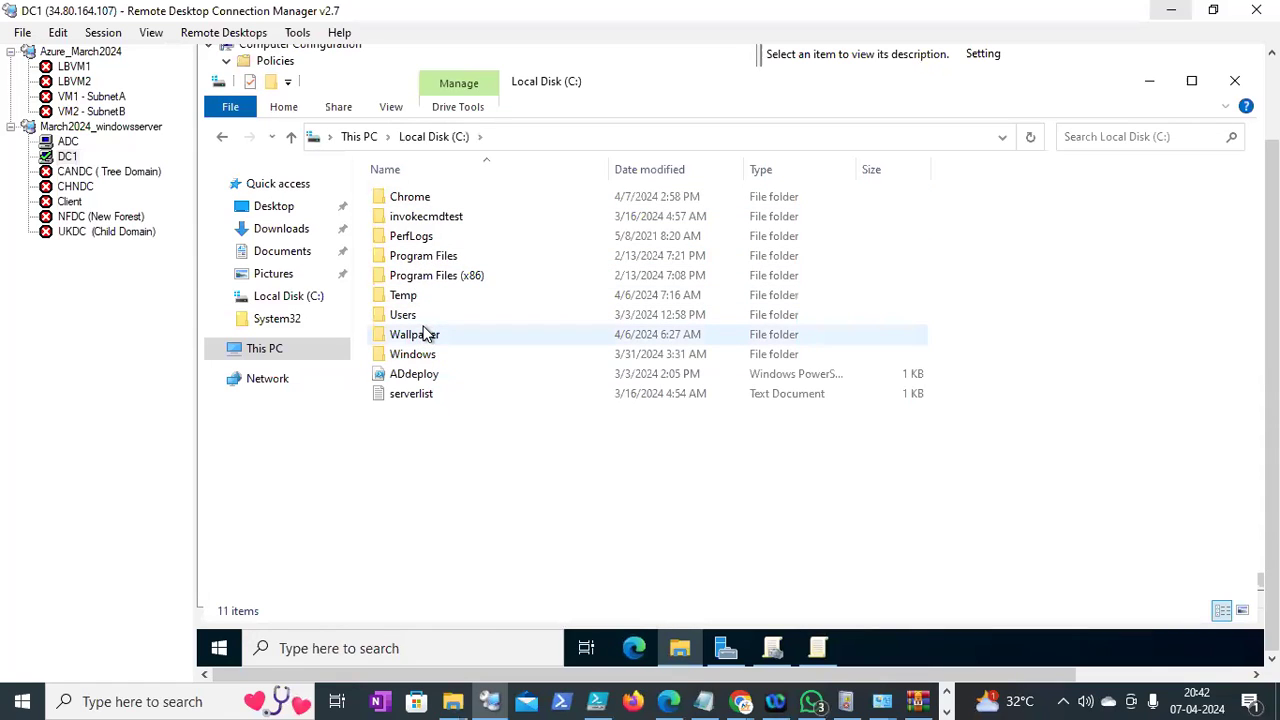
pyautogui.click(418, 356)
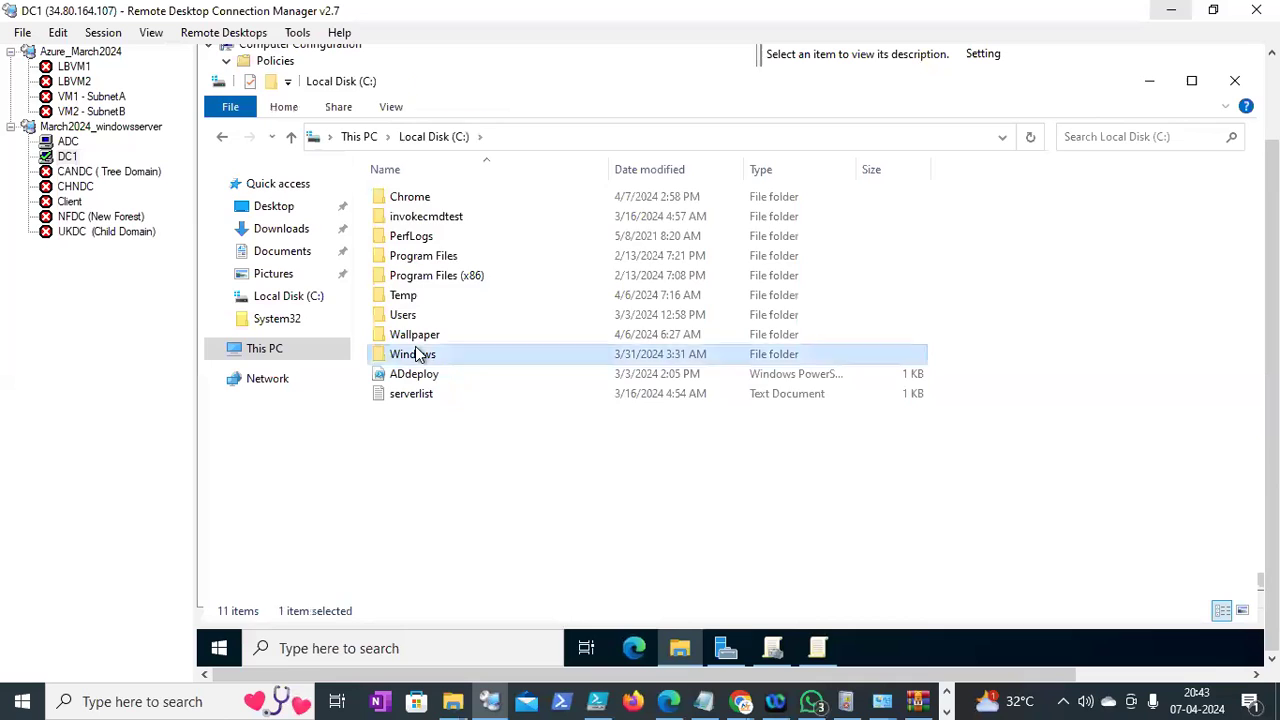
pyautogui.doubleClick(418, 356)
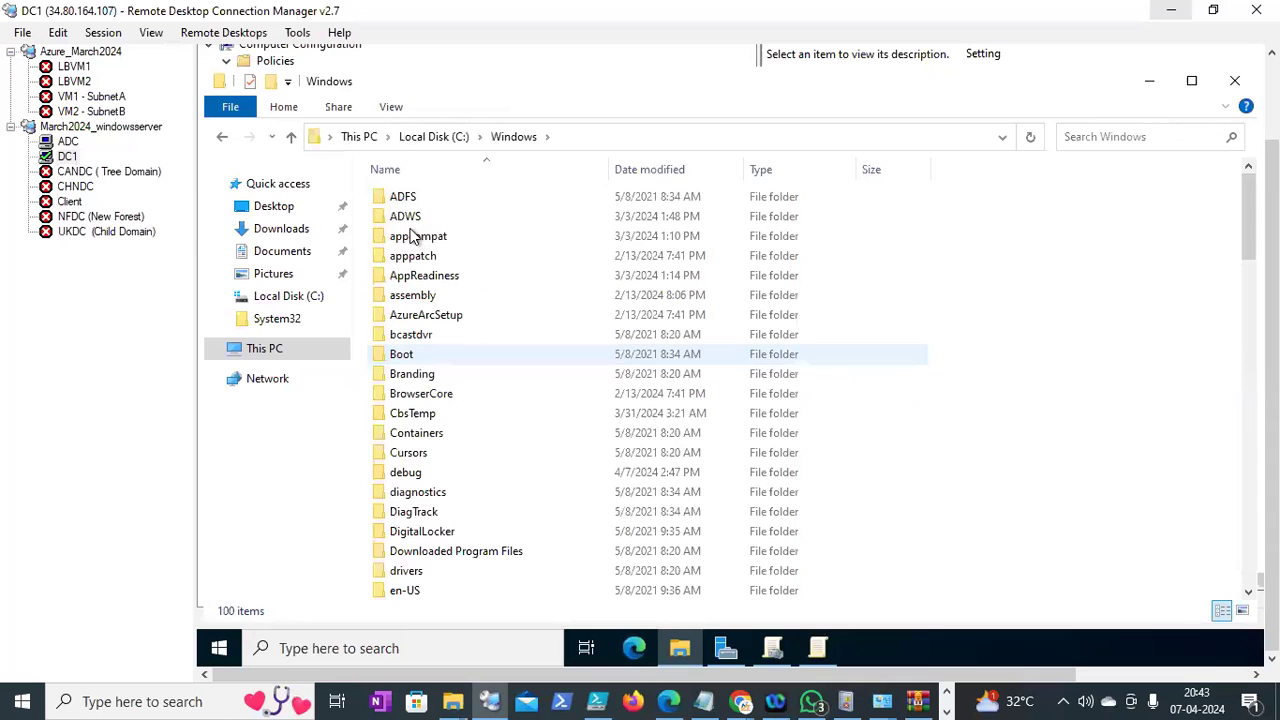
# Find and select the PolicyDefinitions folder in C:\Windows
pyautogui.click(567, 140)
pyautogui.click(567, 140)
pyautogui.write('\\Windows\\')
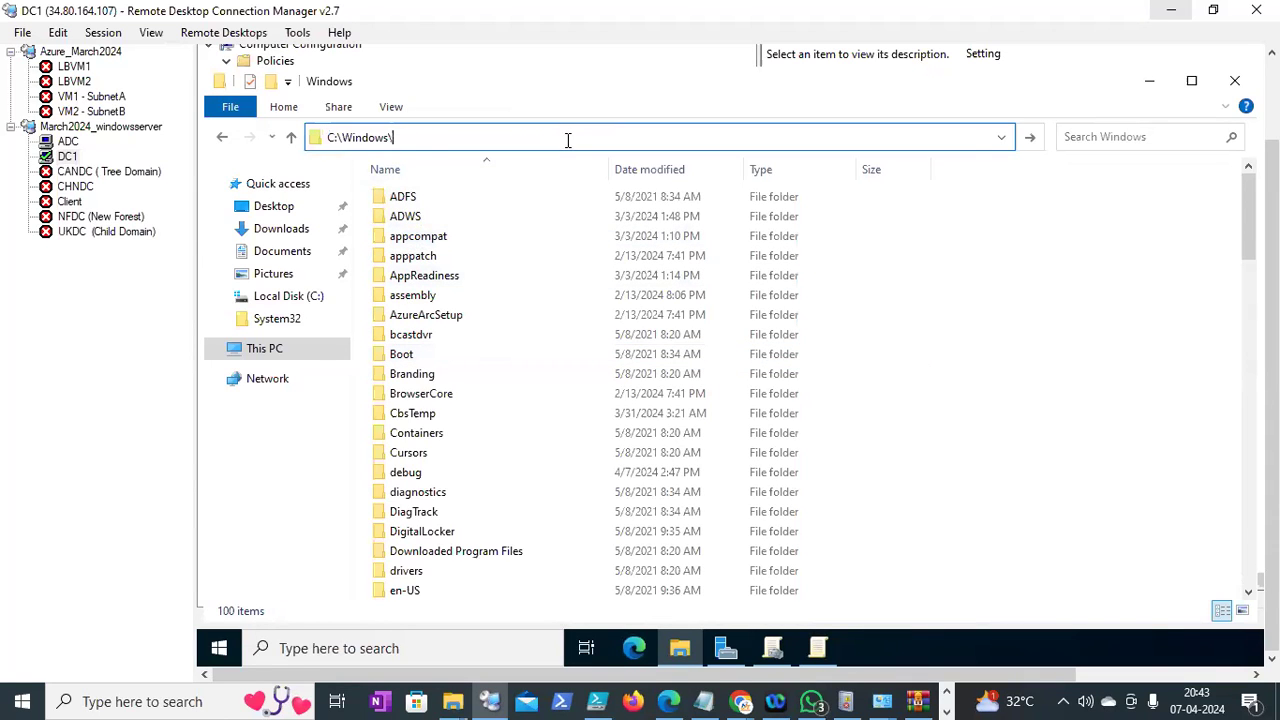
pyautogui.write('po')
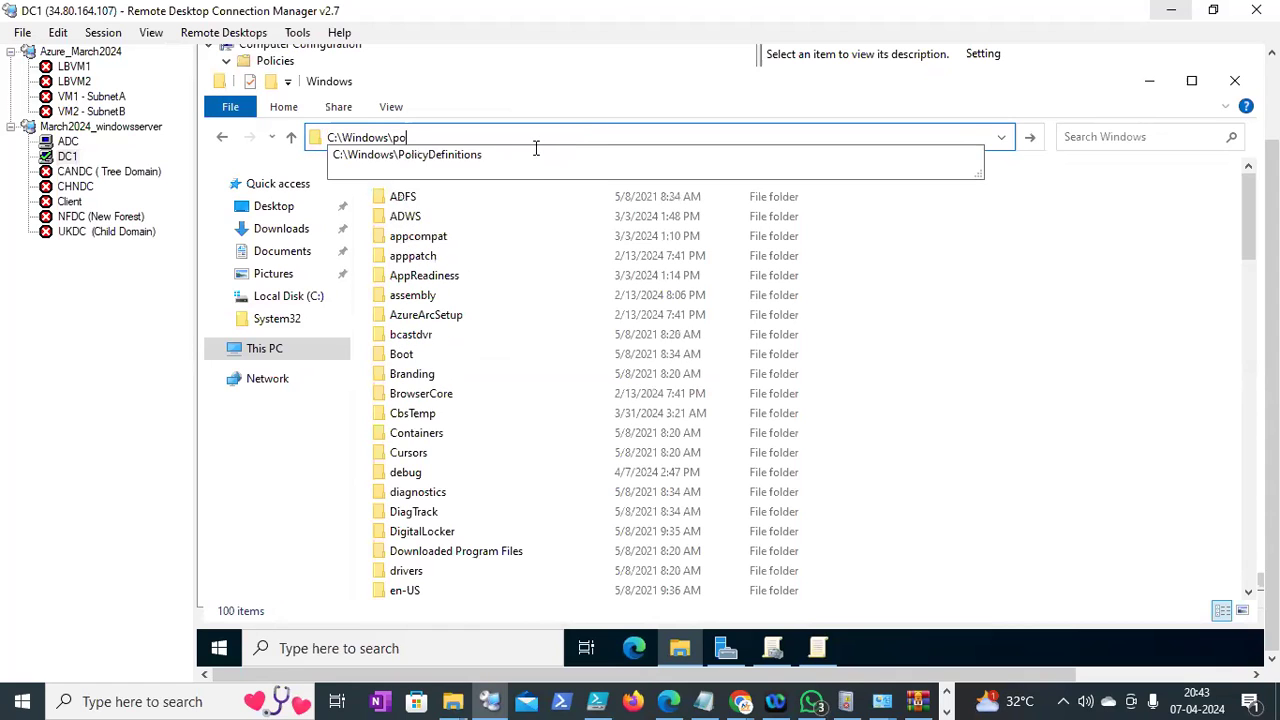
pyautogui.press('BackSpace')
pyautogui.press('BackSpace')
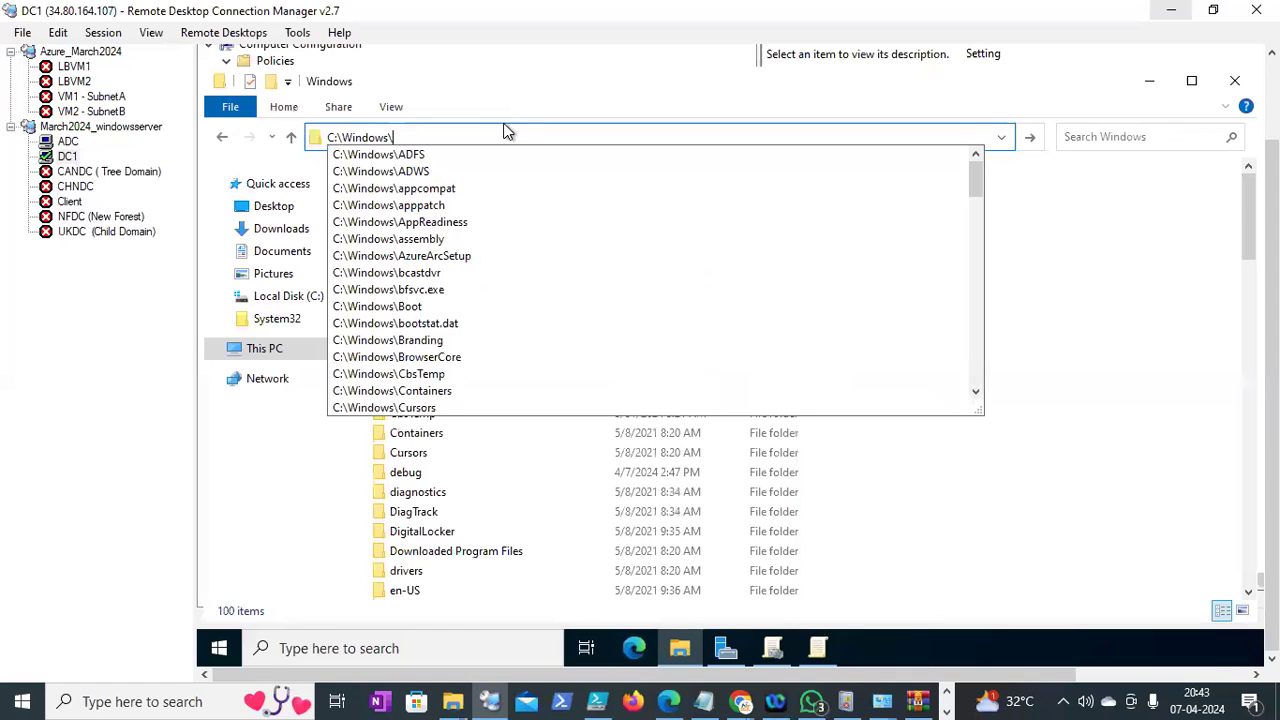
pyautogui.press('Return')
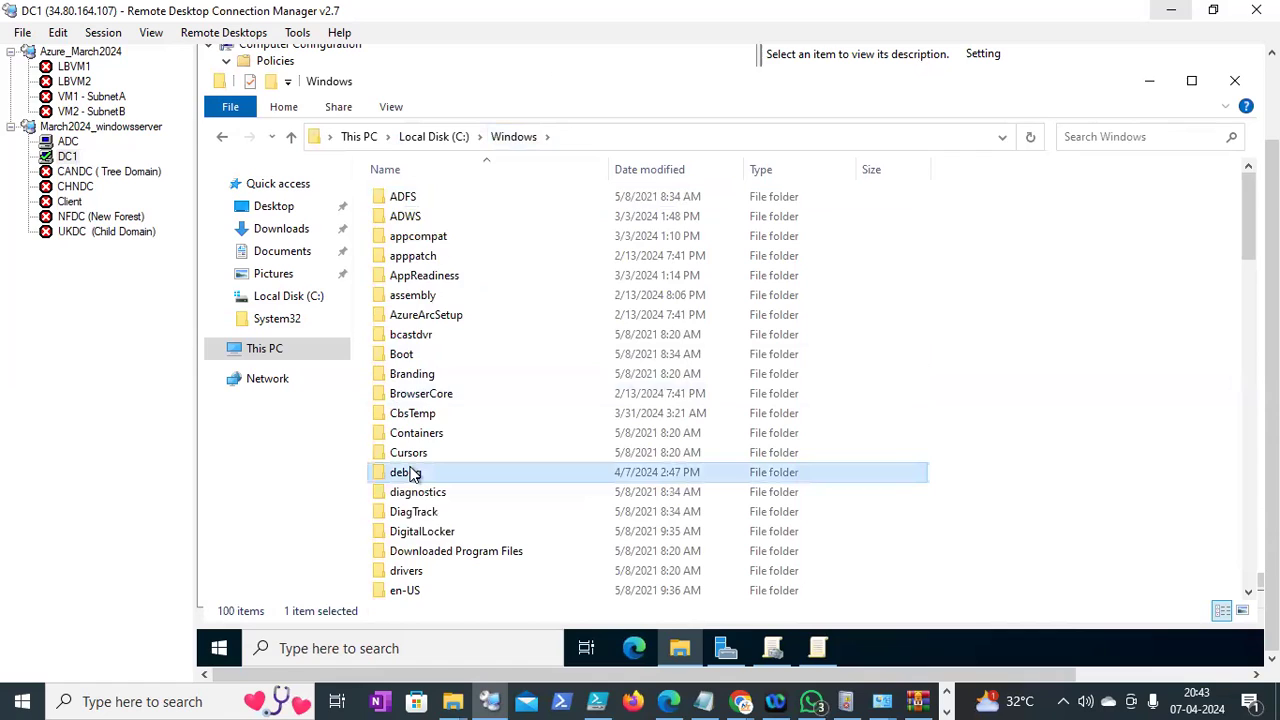
pyautogui.press('l')
pyautogui.press('p')
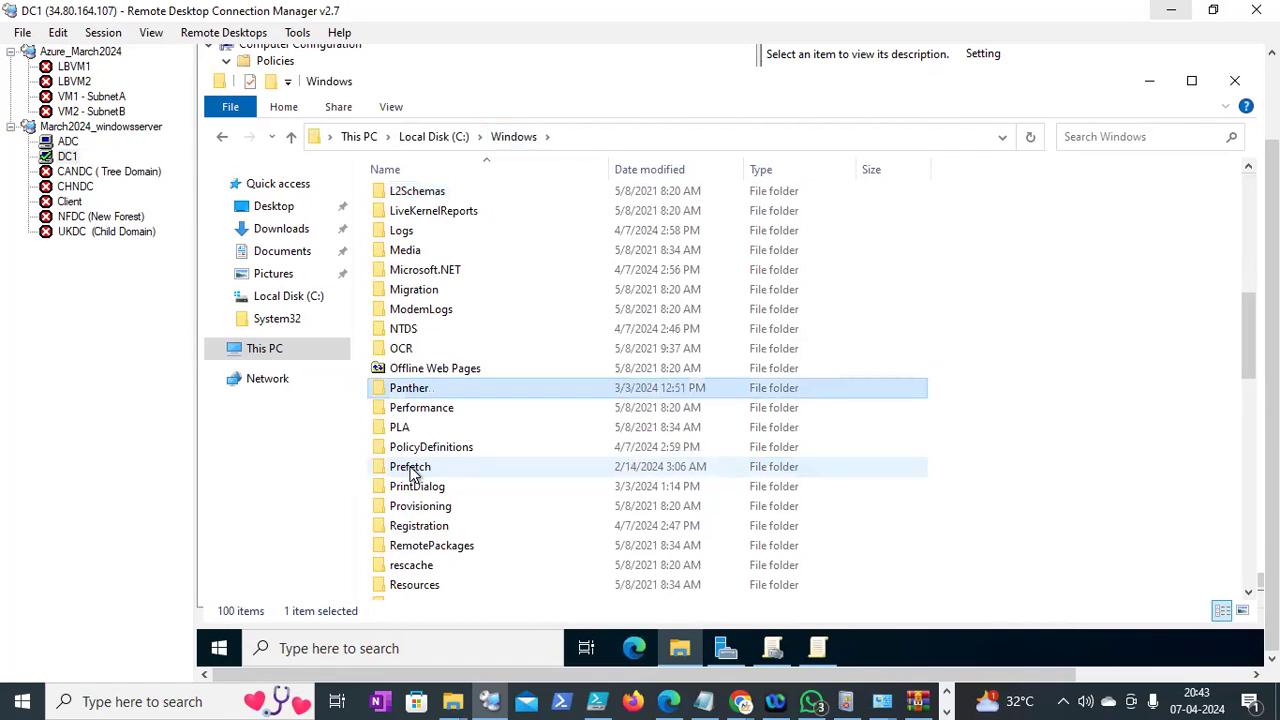
pyautogui.press('o')
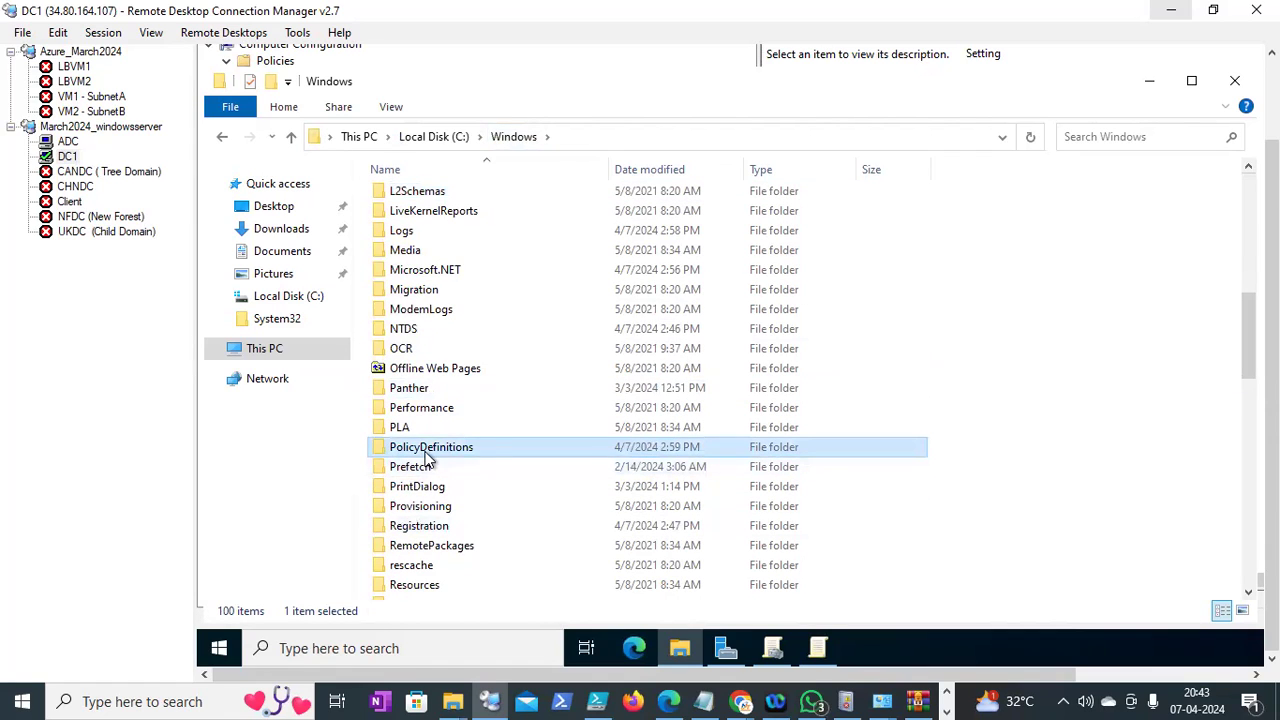
pyautogui.click(425, 452)
pyautogui.click(934, 408)
pyautogui.click(448, 451)
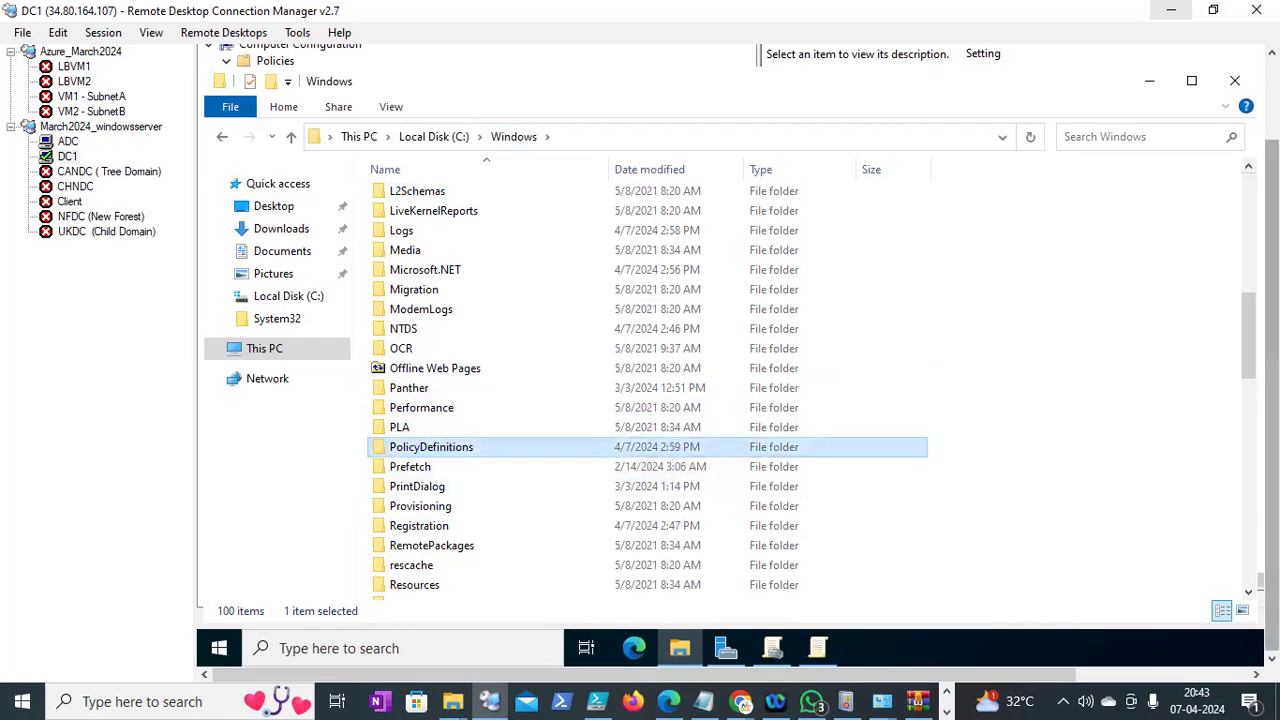
# Open \\neel.edu\SYSVOL via Run and paste PolicyDefinitions into the neel.edu folder
pyautogui.rightClick(222, 650)
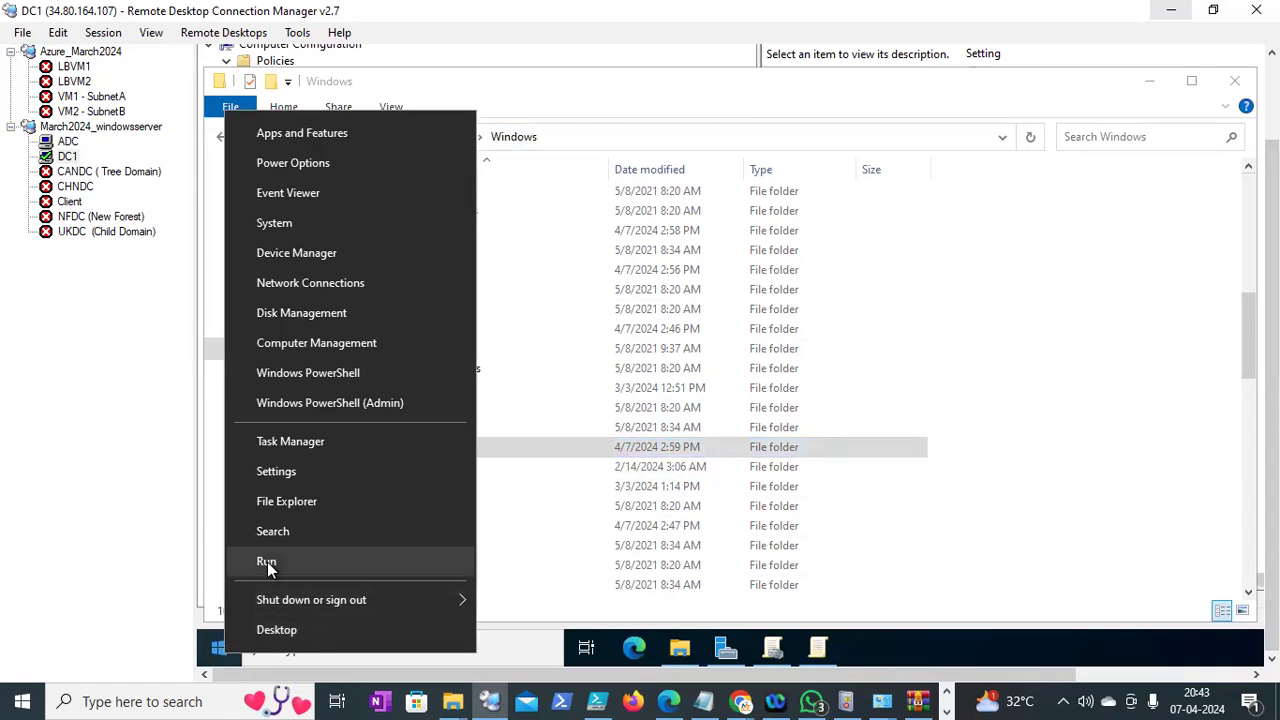
pyautogui.click(266, 562)
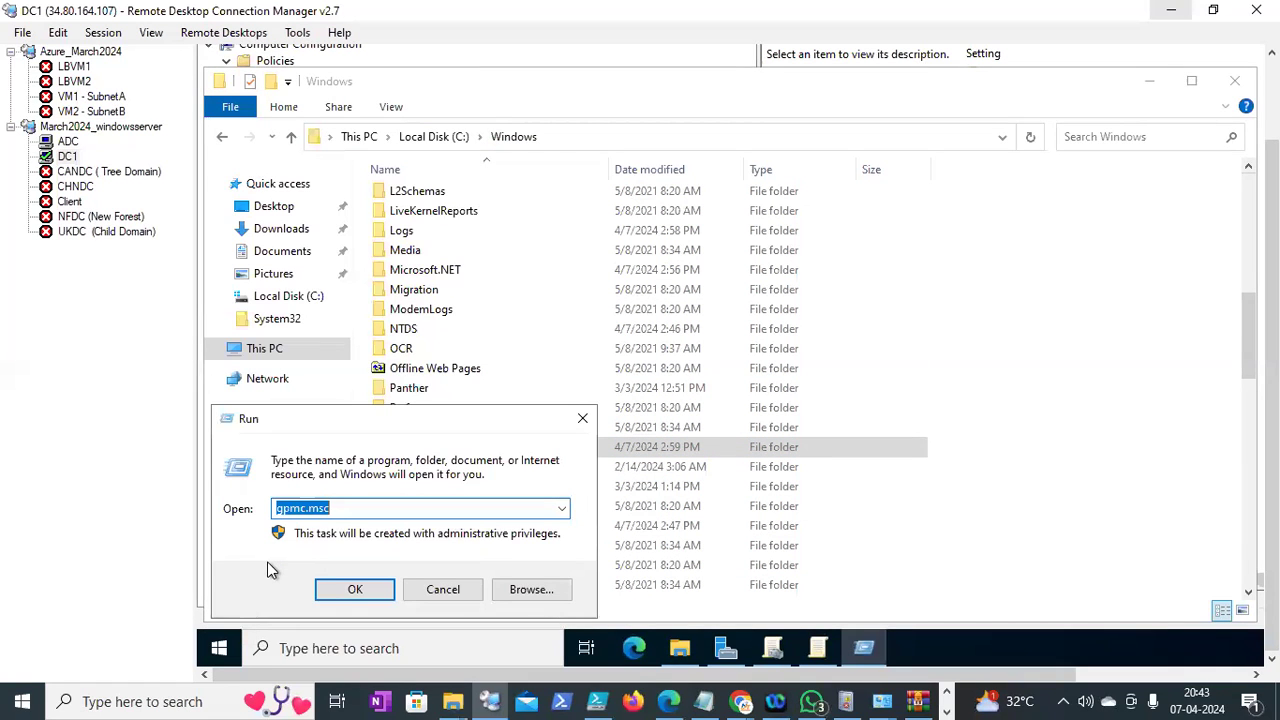
pyautogui.write('\\ne')
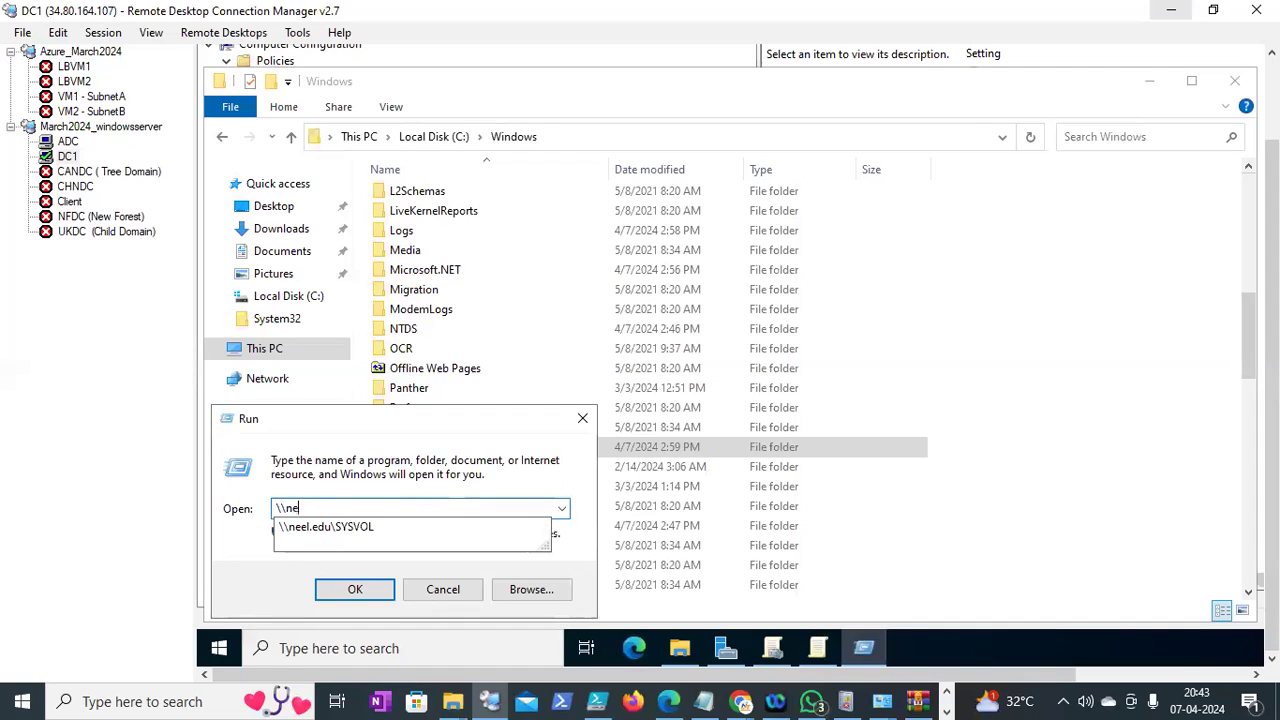
pyautogui.write('el.')
pyautogui.press('Down')
pyautogui.press('Return')
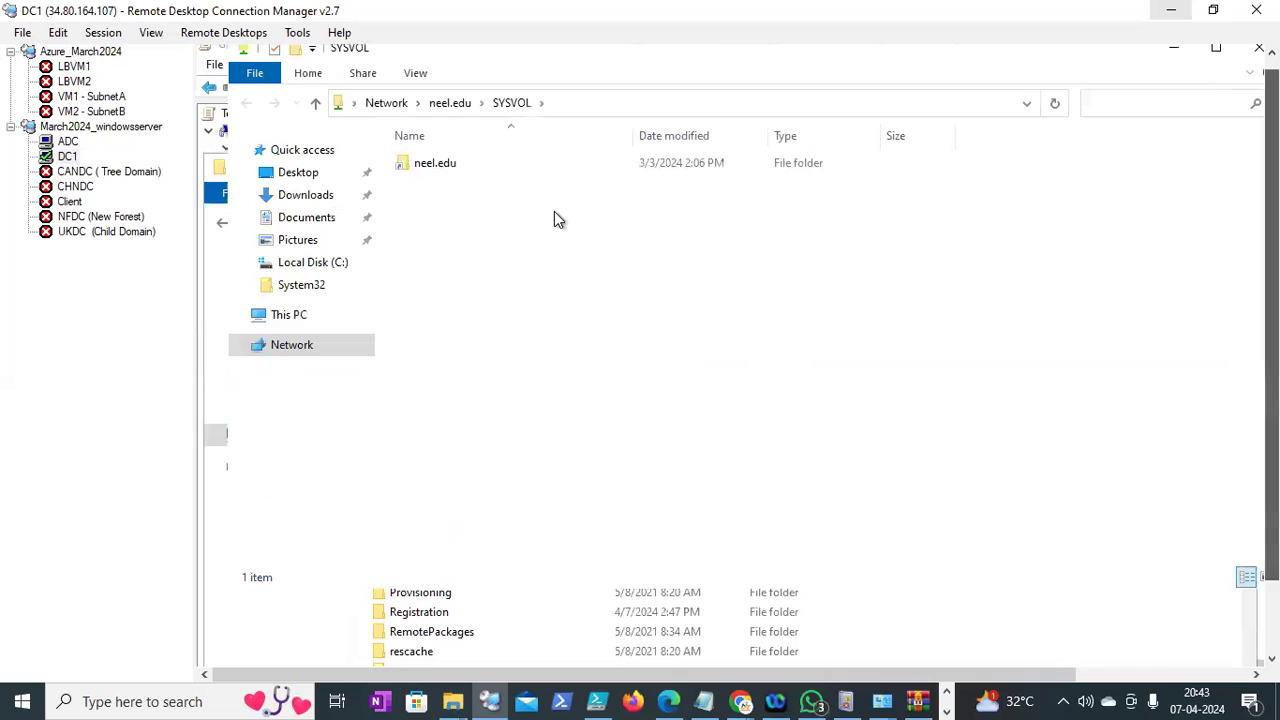
pyautogui.doubleClick(430, 165)
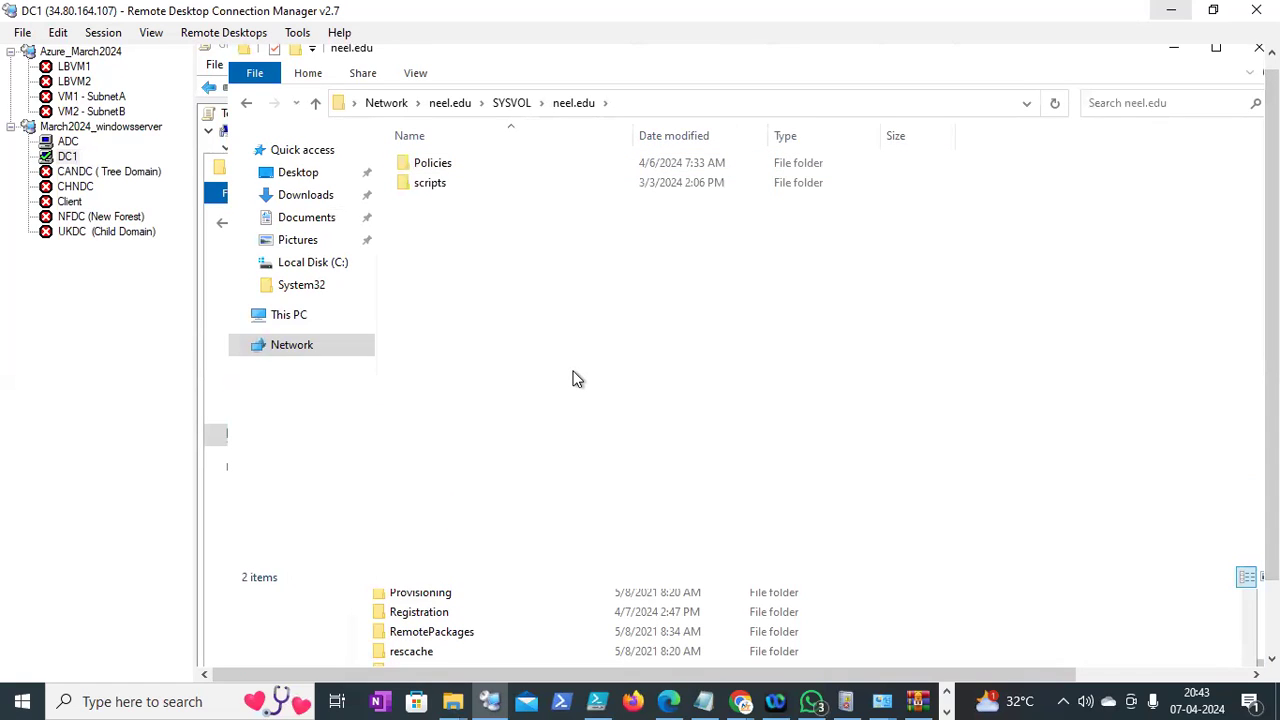
pyautogui.hotkey('ctrl', 'v')
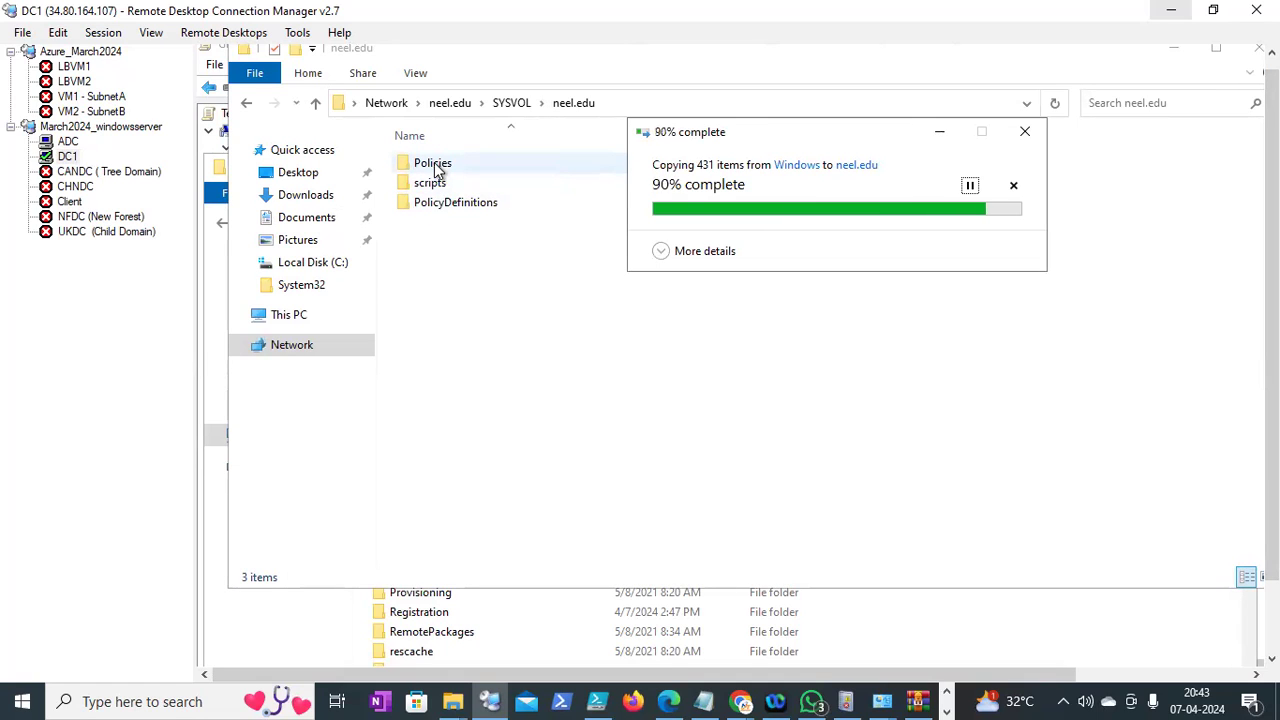
# Paste PolicyDefinitions into the Policies folder and view its full network path
pyautogui.doubleClick(434, 164)
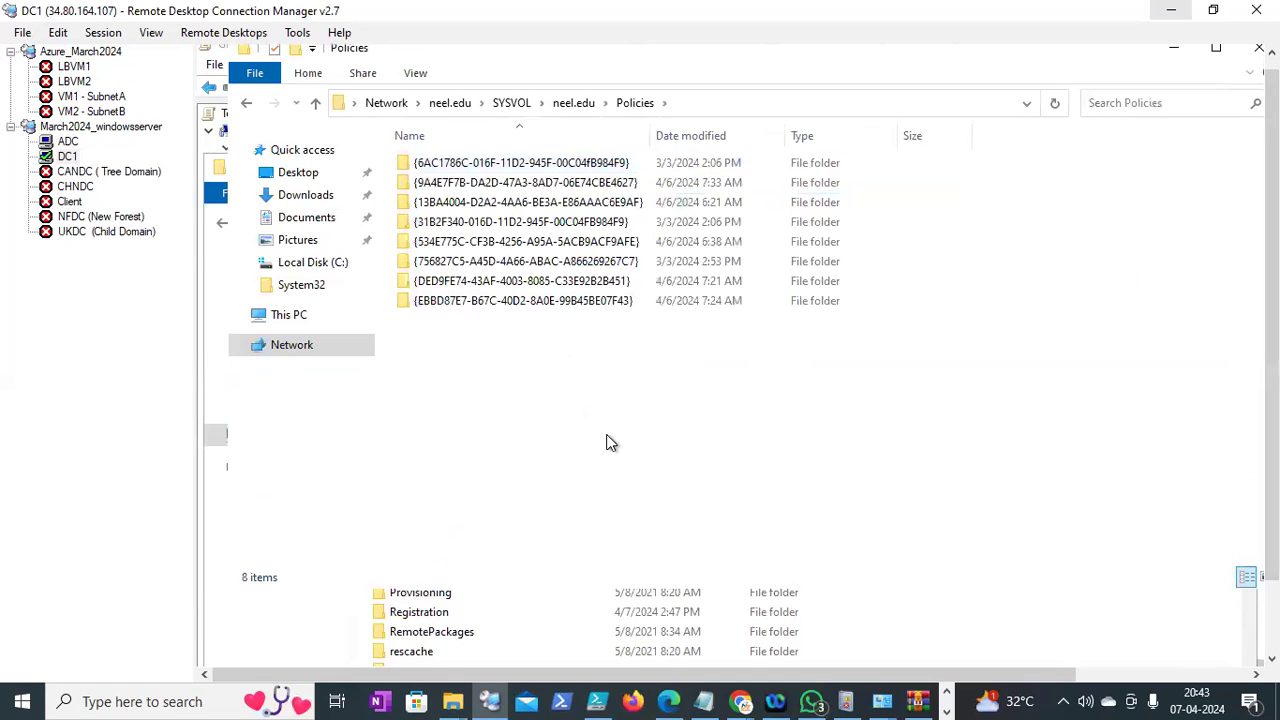
pyautogui.hotkey('ctrl', 'v')
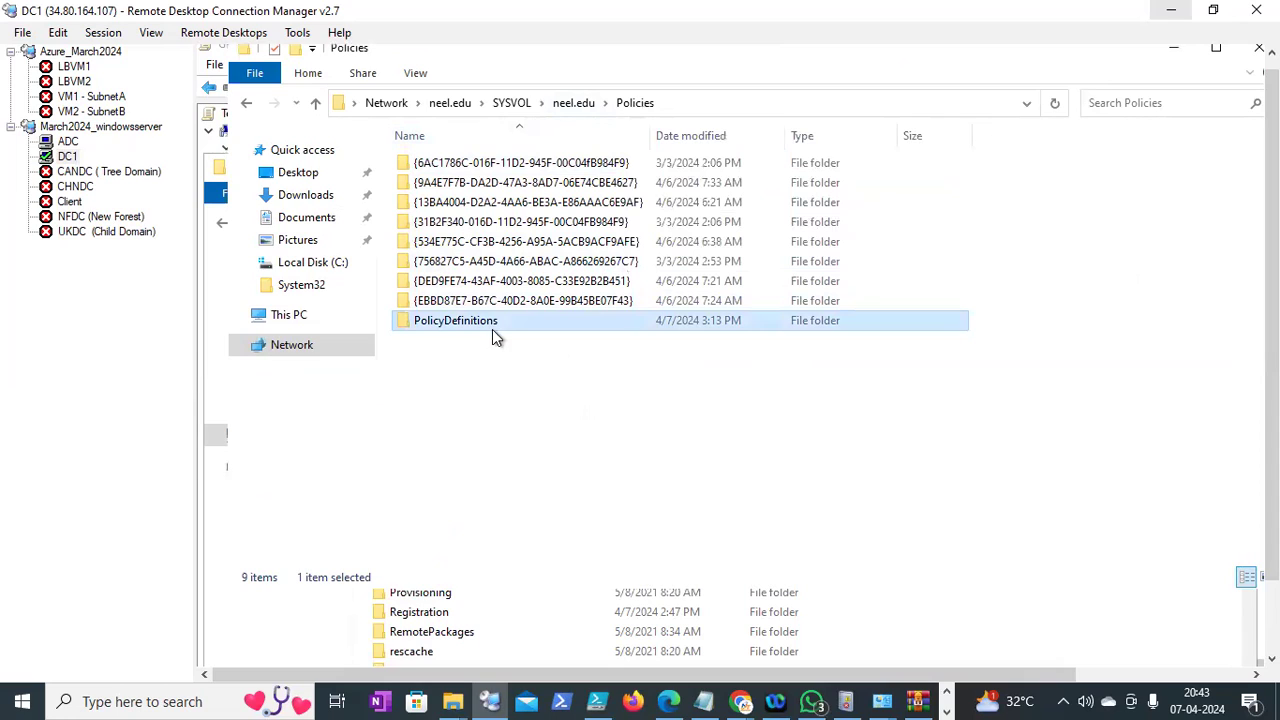
pyautogui.click(682, 97)
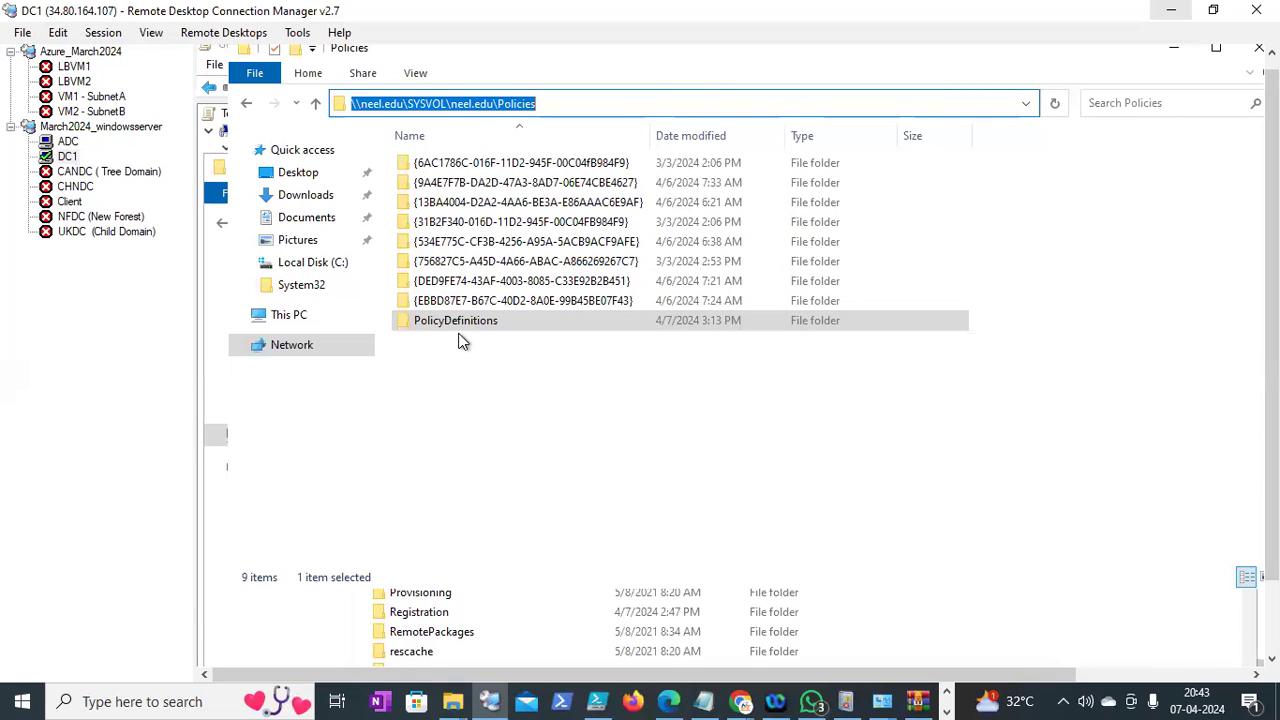
pyautogui.click(548, 102)
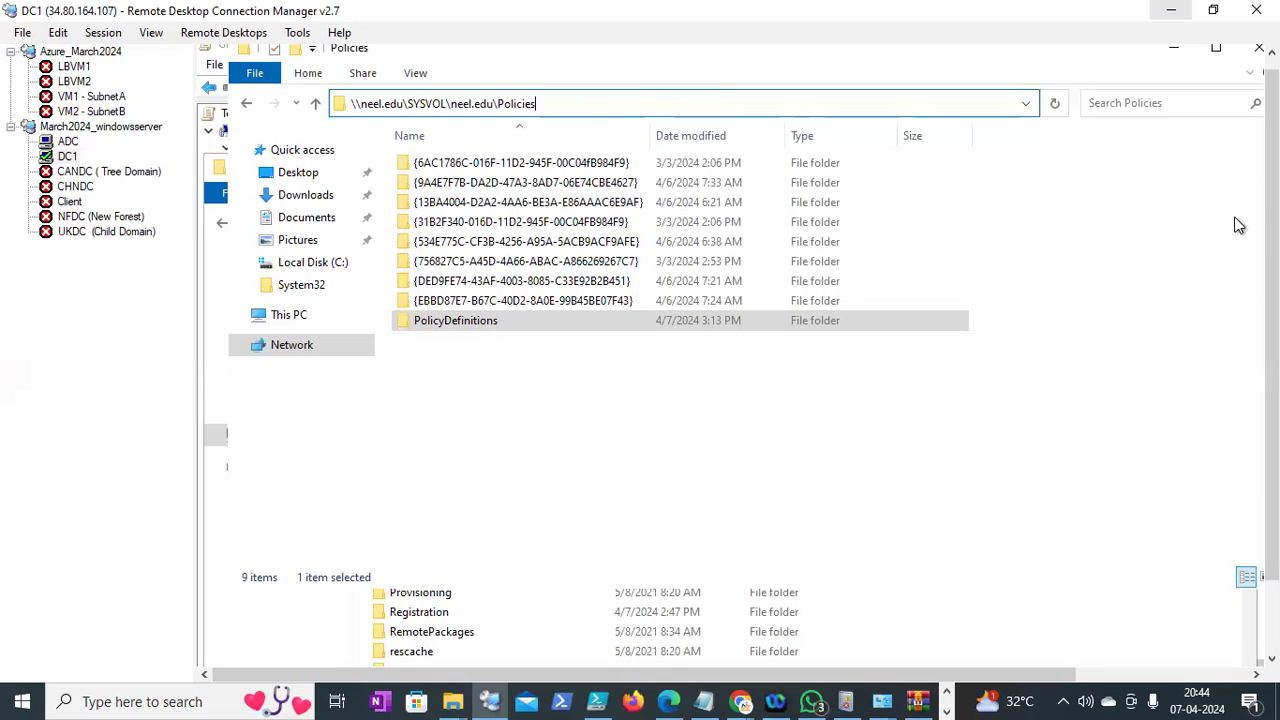
pyautogui.moveTo(1272, 236); pyautogui.dragTo(1272, 316)
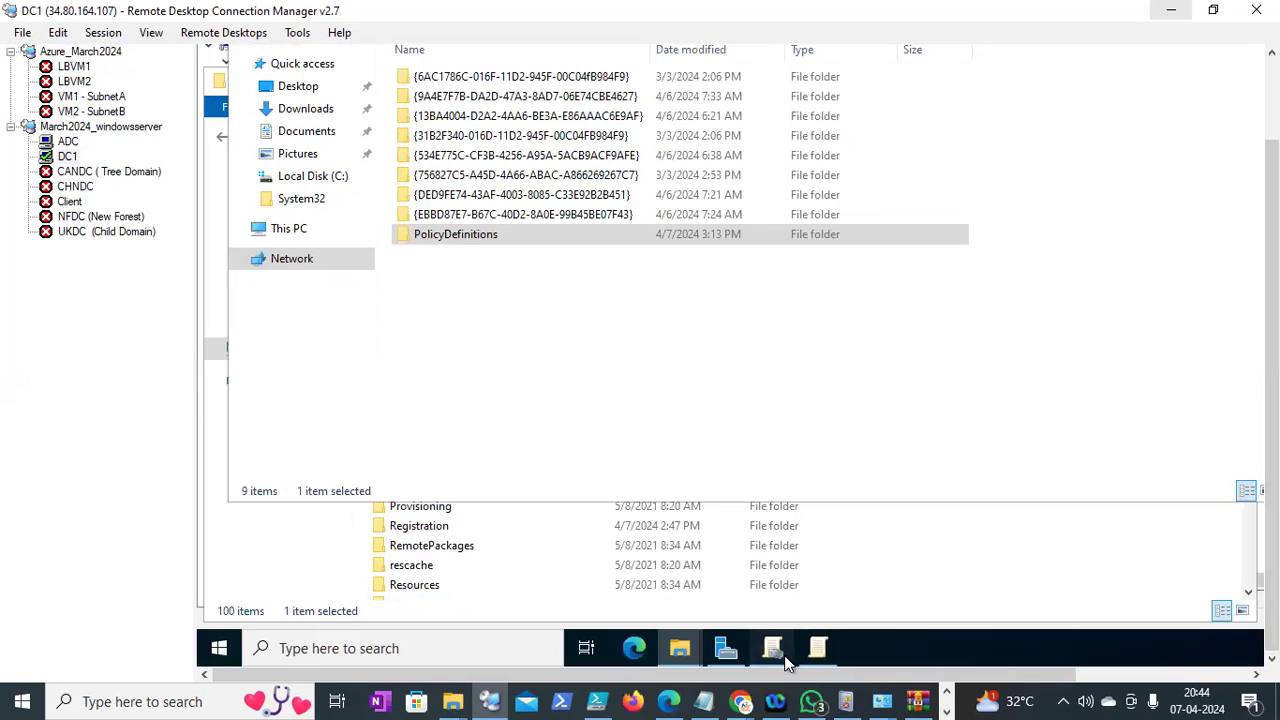
# Bring DC1's Group Policy windows forward and exit the Test GPO's Group Policy Management Editor
pyautogui.click(784, 655)
pyautogui.moveTo(1272, 330); pyautogui.dragTo(1272, 246)
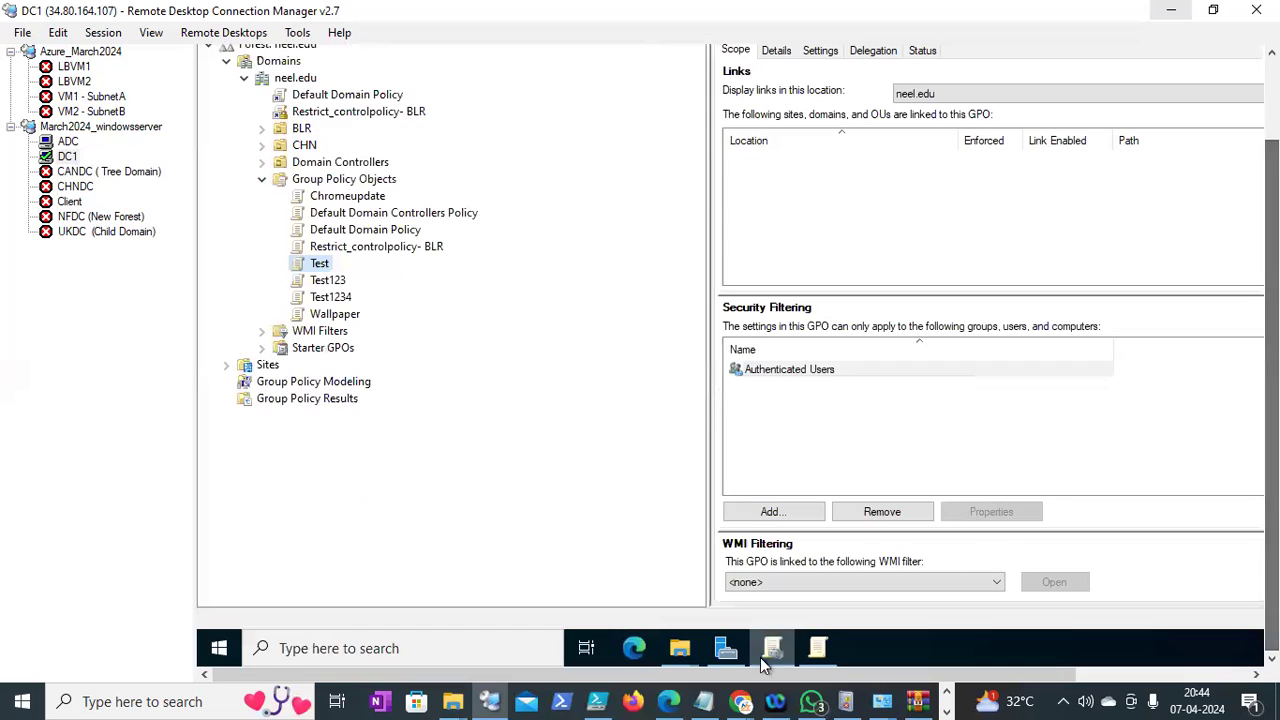
pyautogui.click(818, 650)
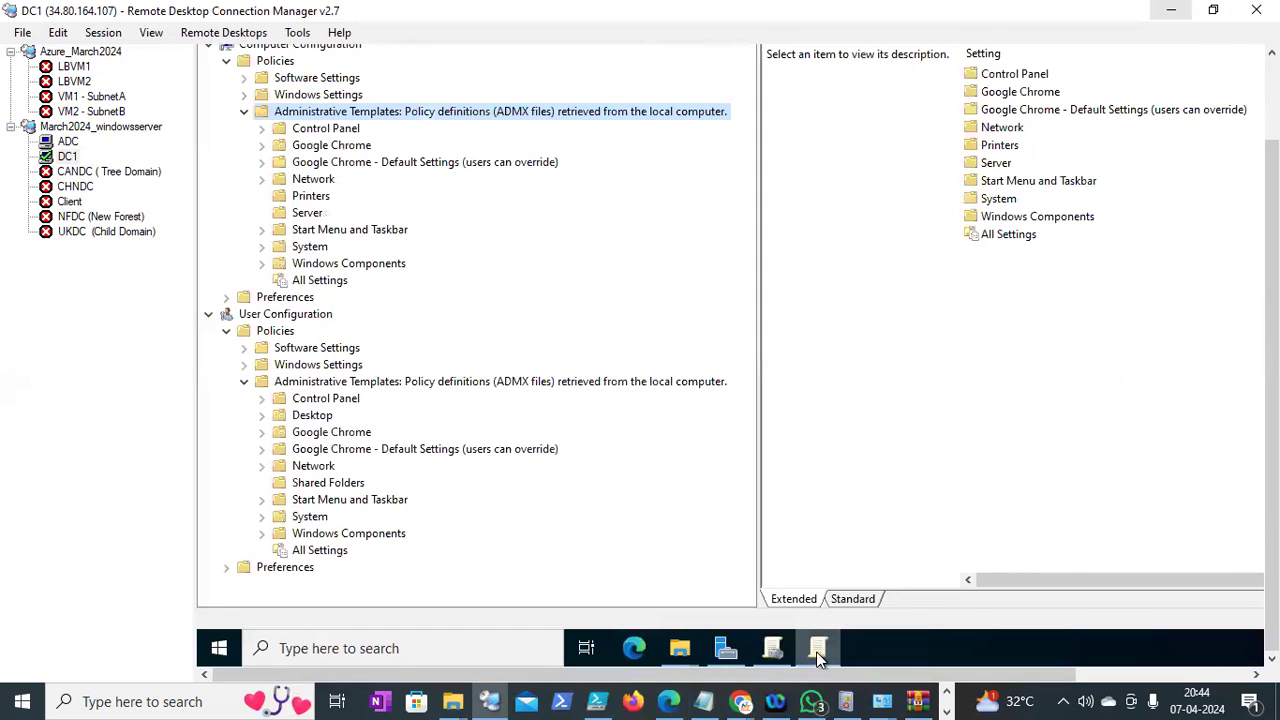
pyautogui.moveTo(1272, 350); pyautogui.dragTo(1272, 294)
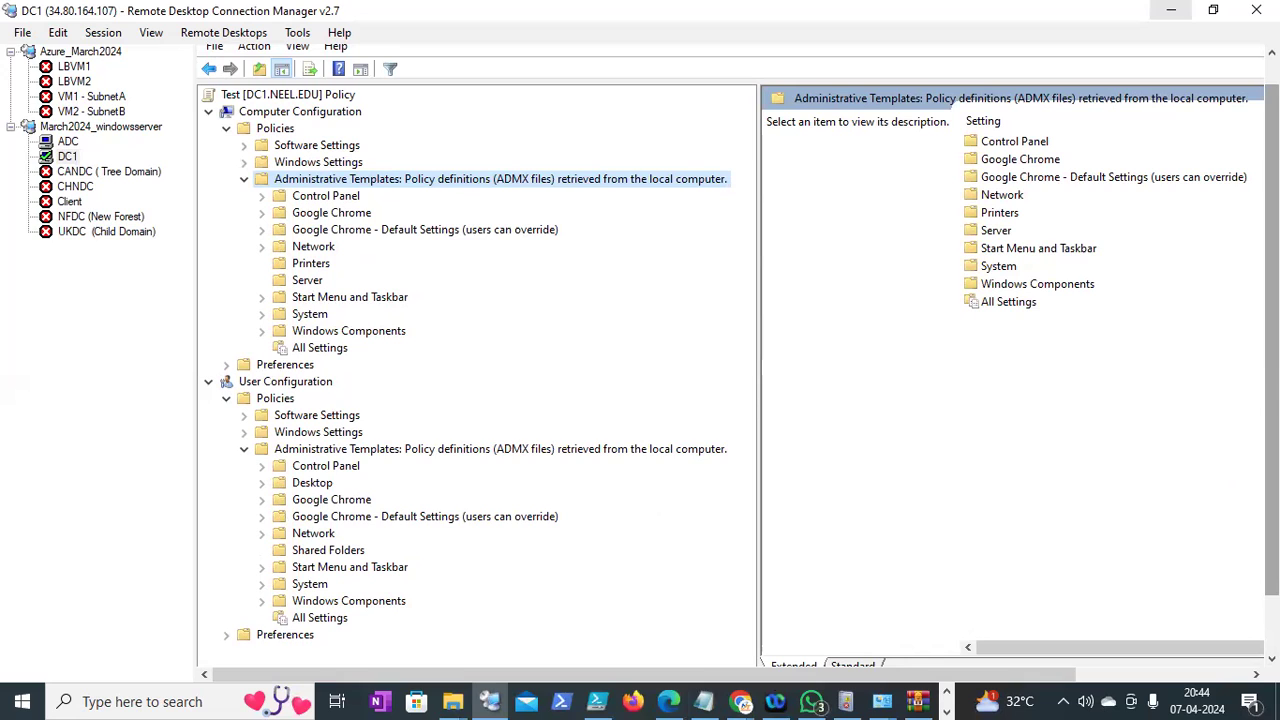
pyautogui.scroll(1, 471, 209)
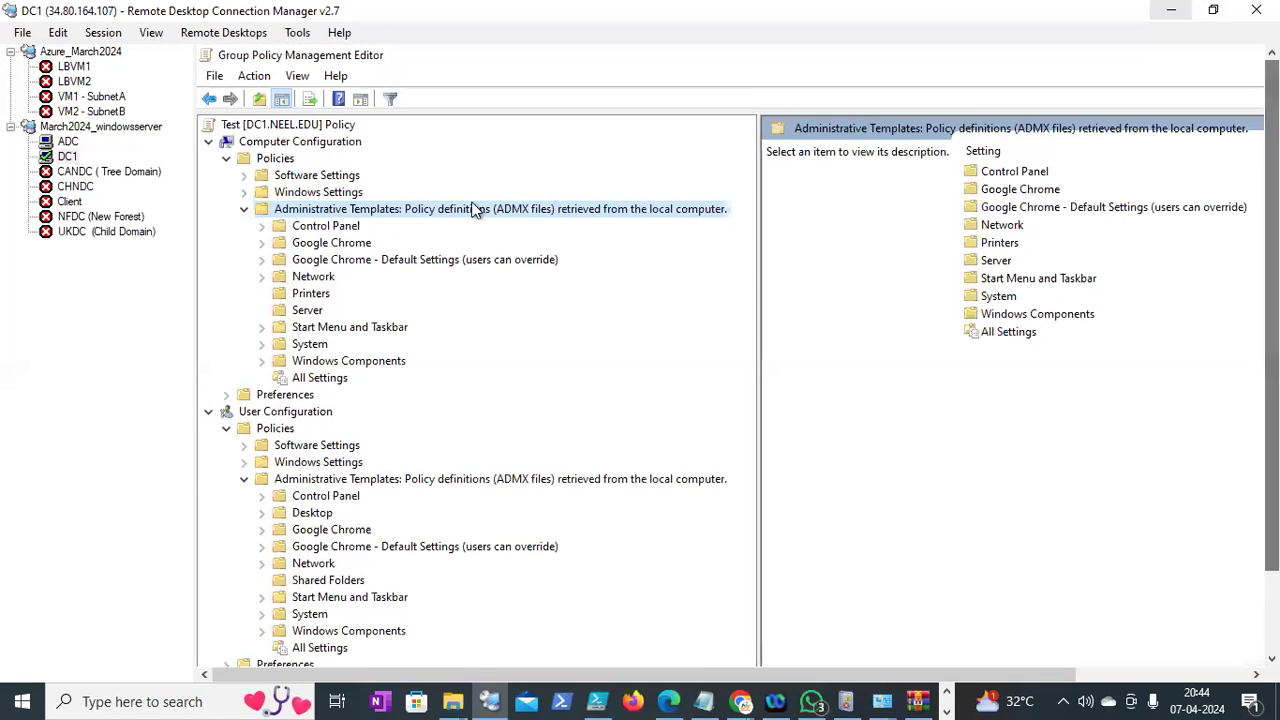
pyautogui.click(229, 77)
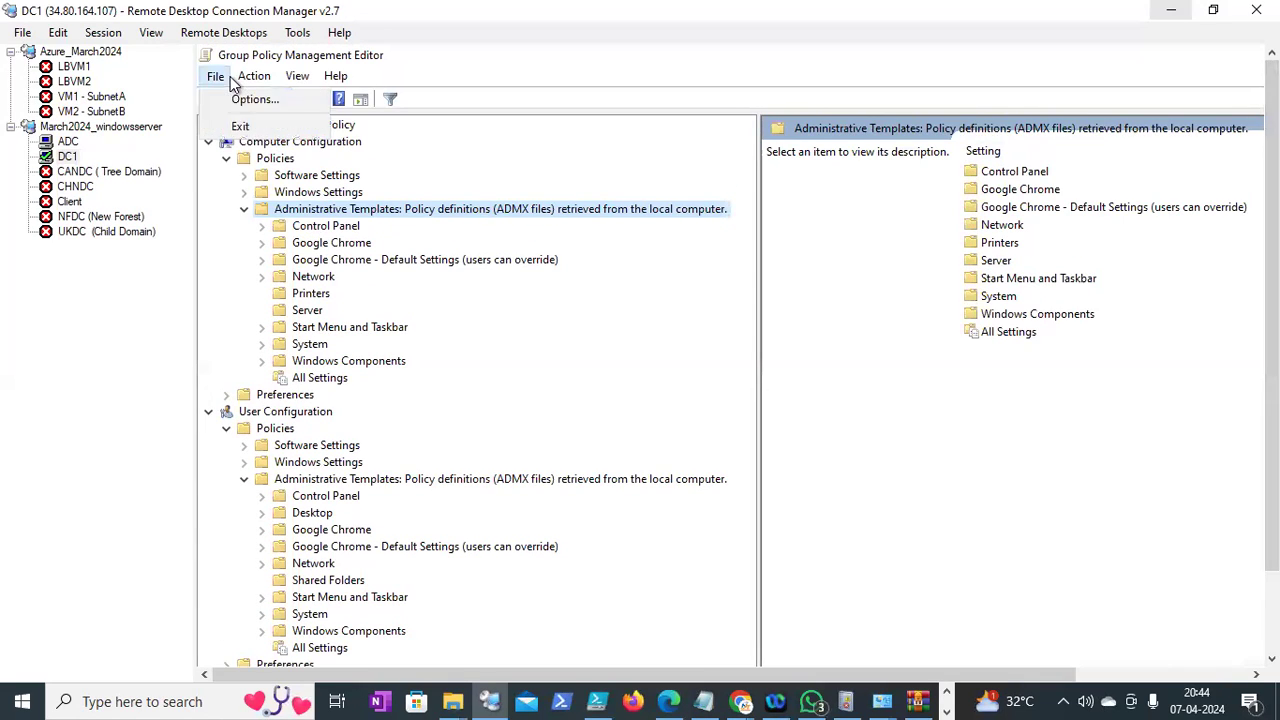
pyautogui.click(243, 127)
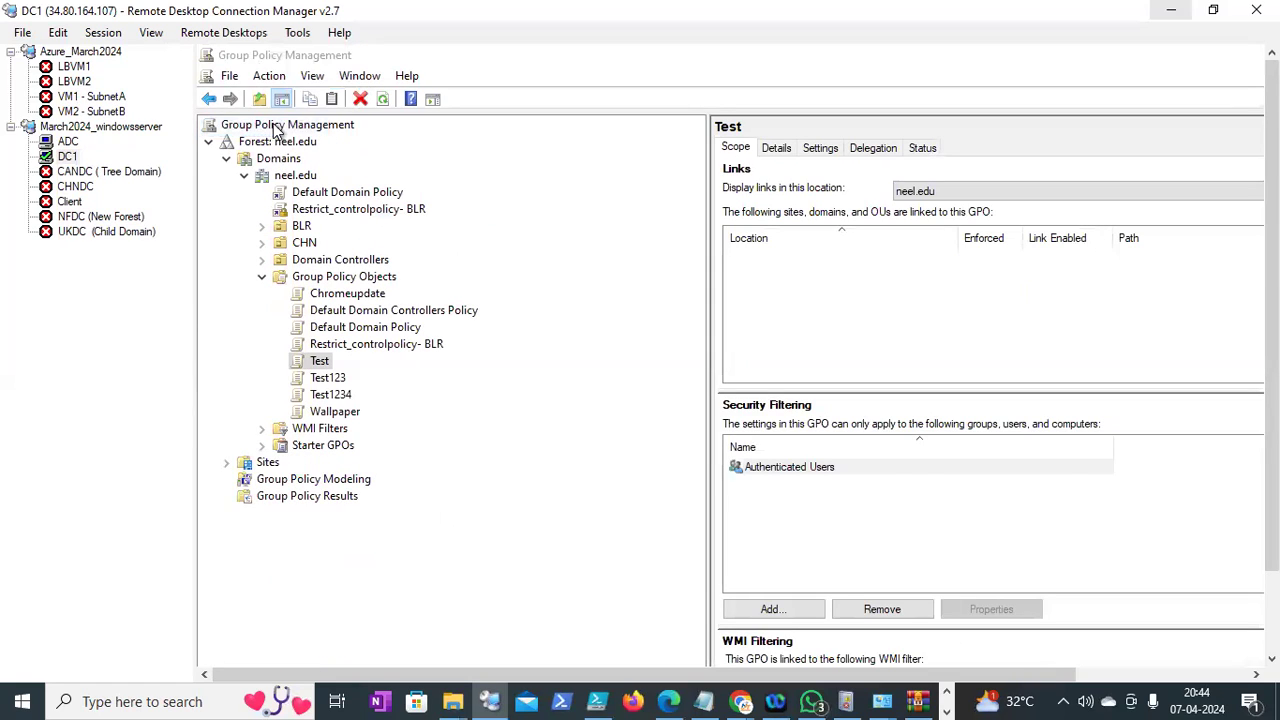
# Refresh the neel.edu forest in the Group Policy console, then switch to the ADC session
pyautogui.click(275, 127)
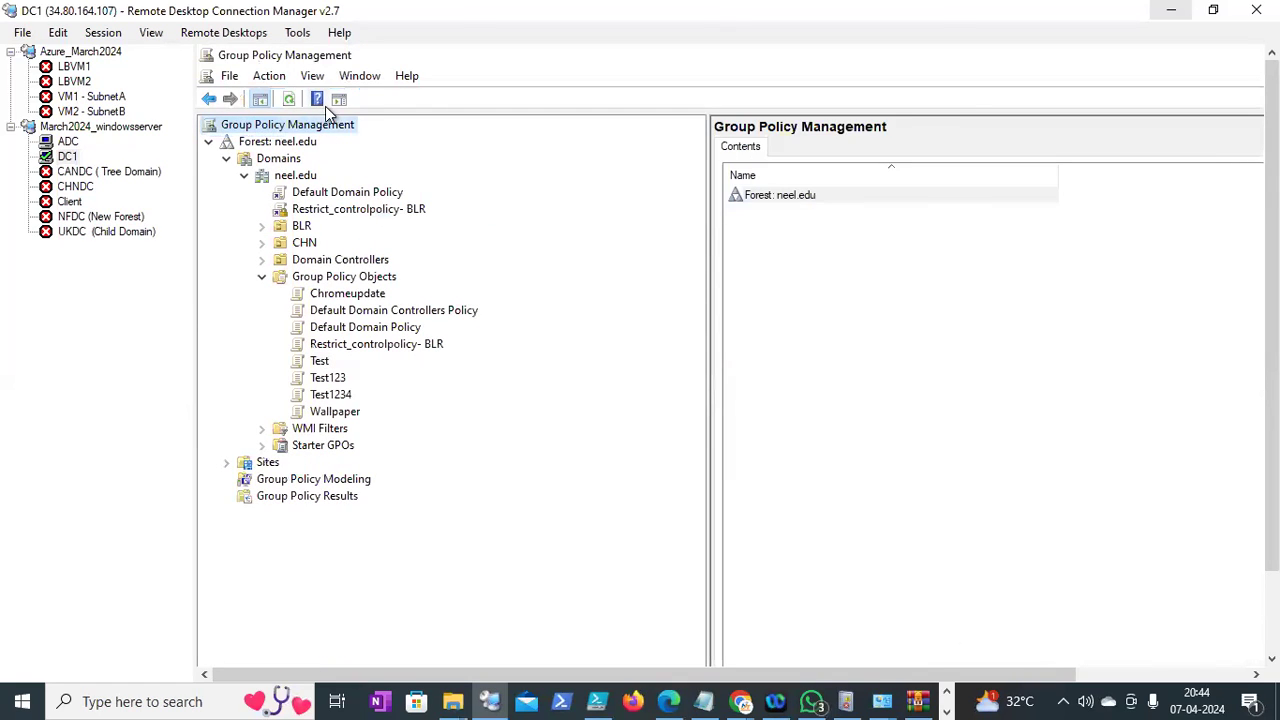
pyautogui.click(297, 145)
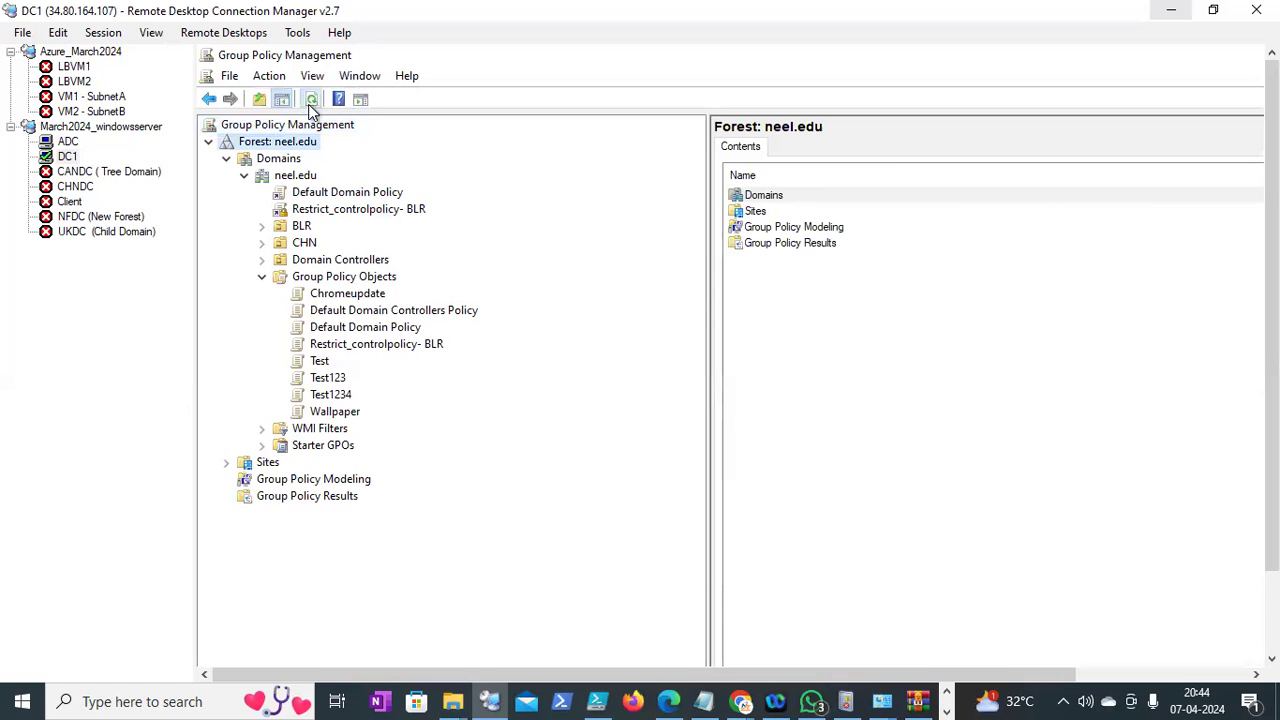
pyautogui.click(310, 98)
pyautogui.click(76, 143)
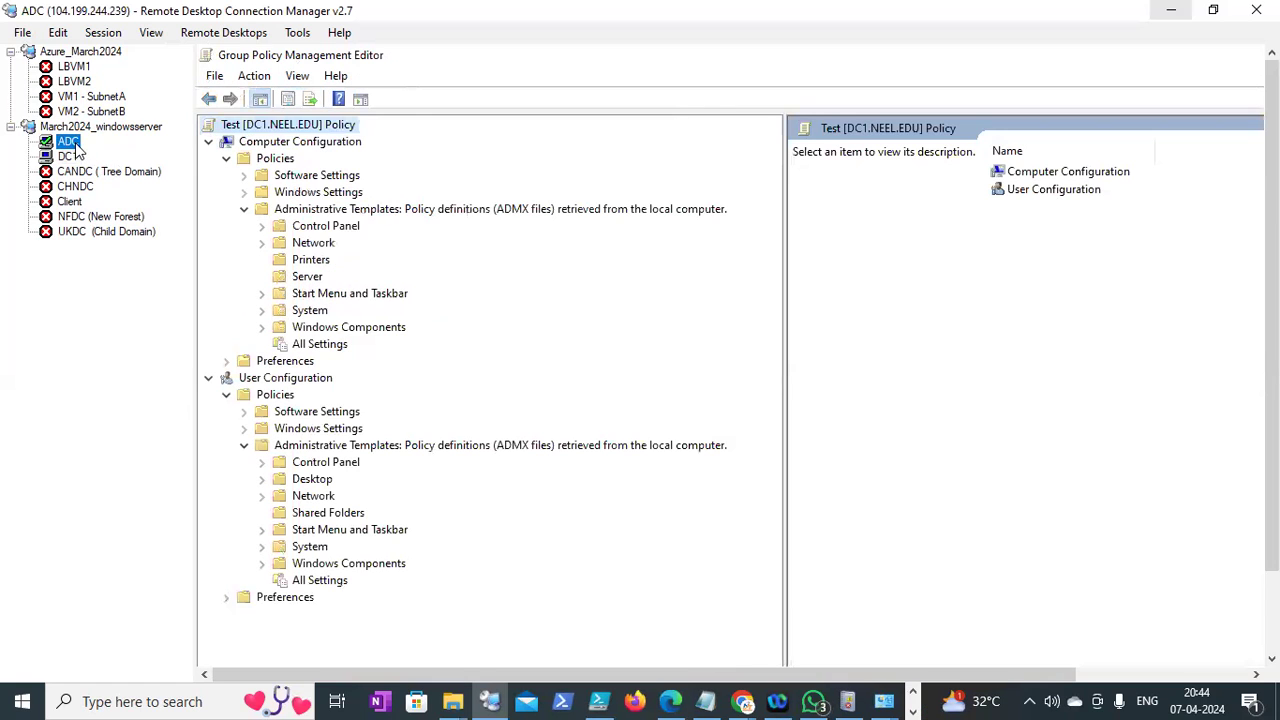
# Exit ADC's policy editor and refresh the neel.edu forest in Group Policy Management
pyautogui.click(218, 77)
pyautogui.click(240, 128)
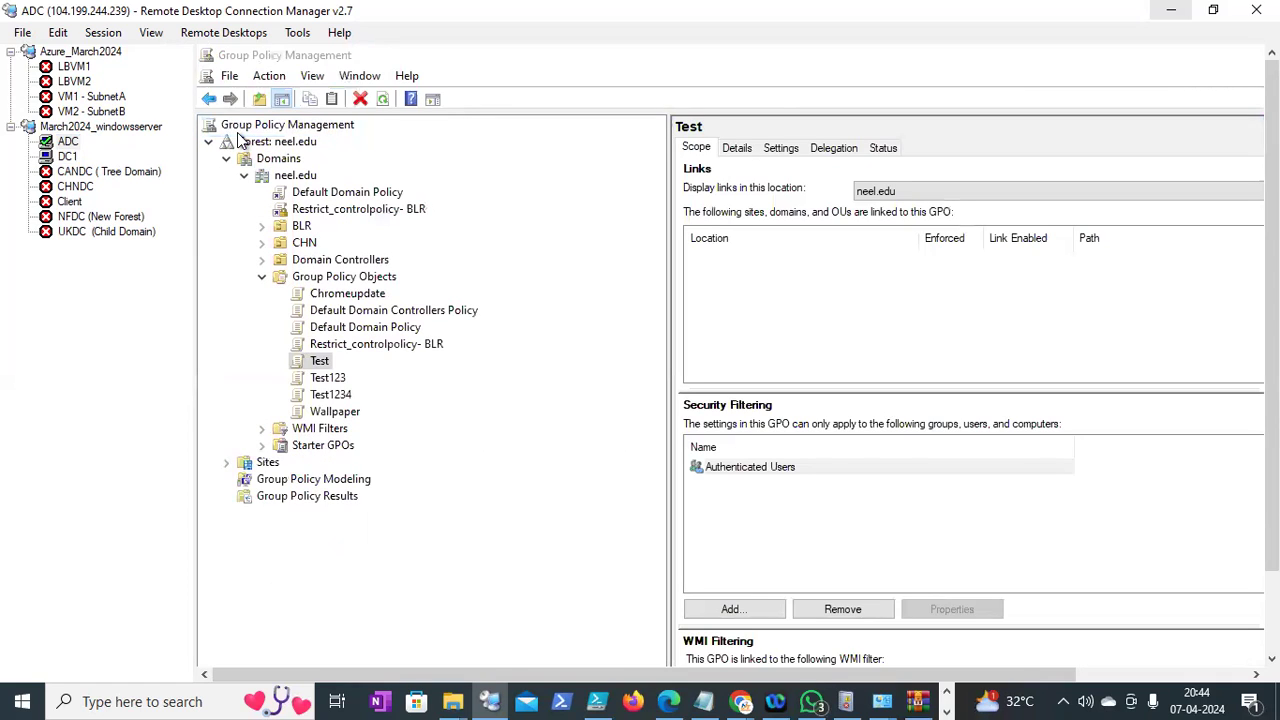
pyautogui.click(252, 145)
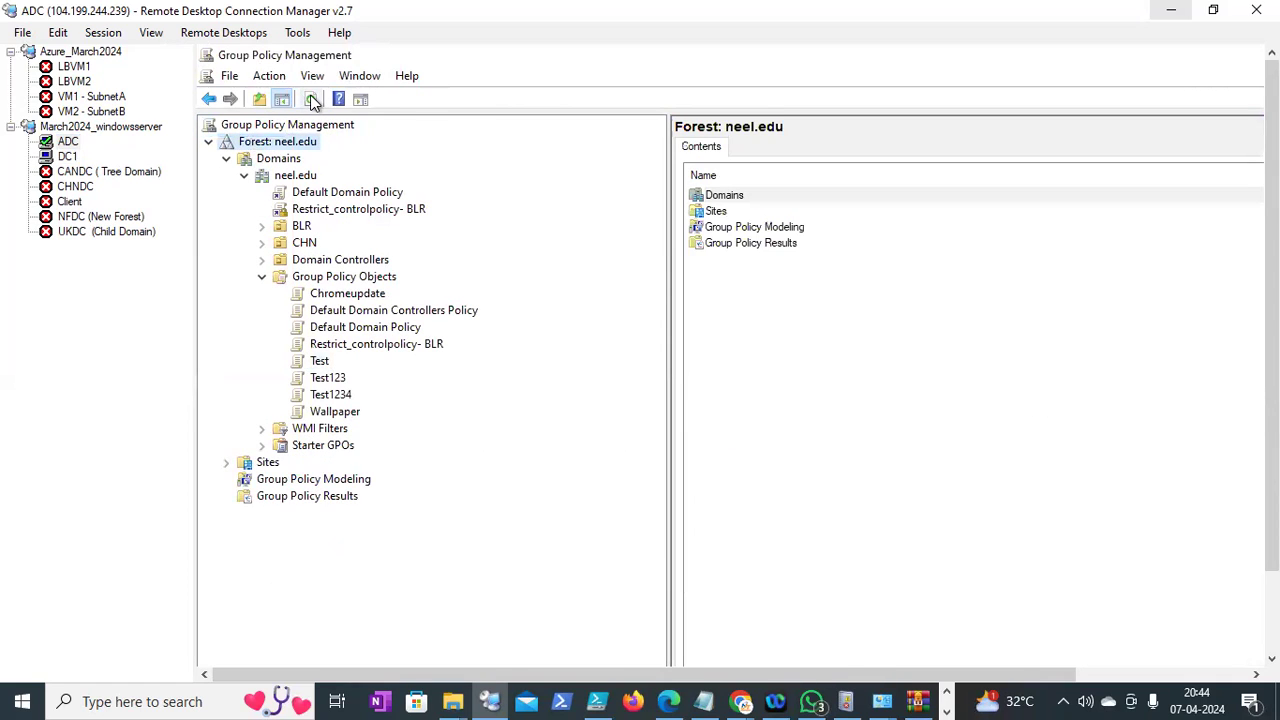
pyautogui.click(312, 99)
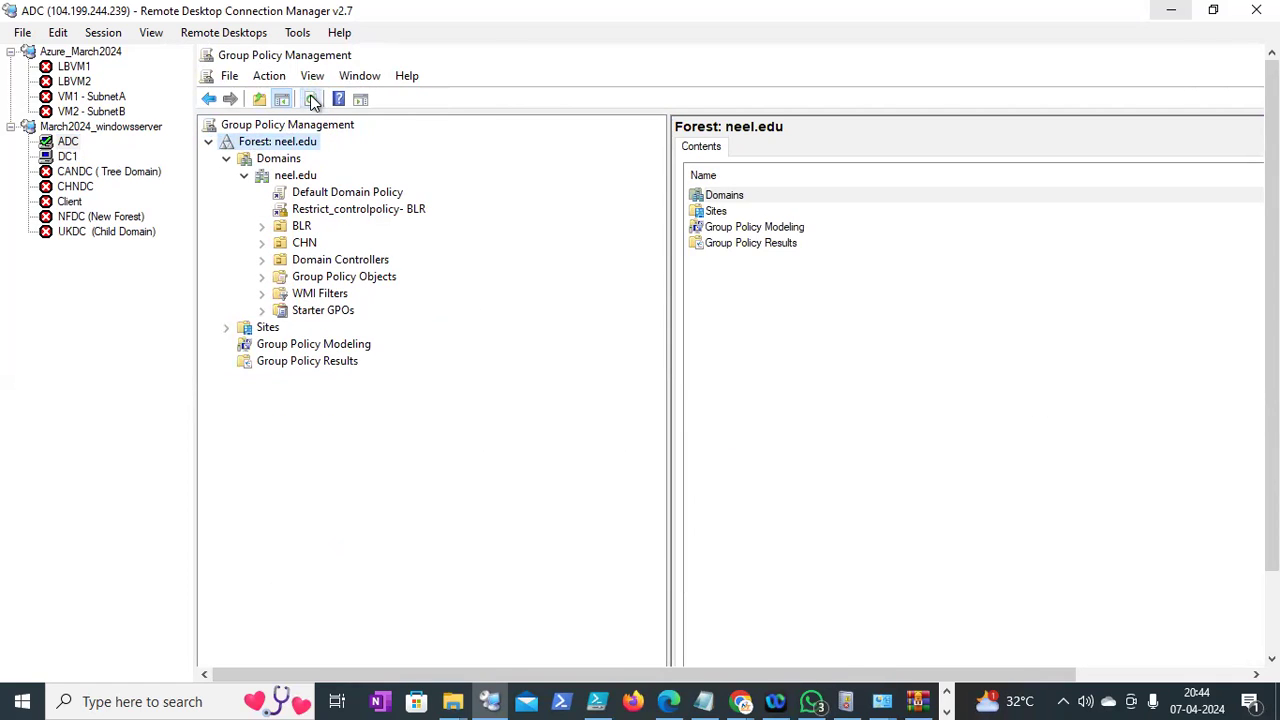
# Open the Test GPO from Group Policy Objects for editing and maximize the editor
pyautogui.click(263, 278)
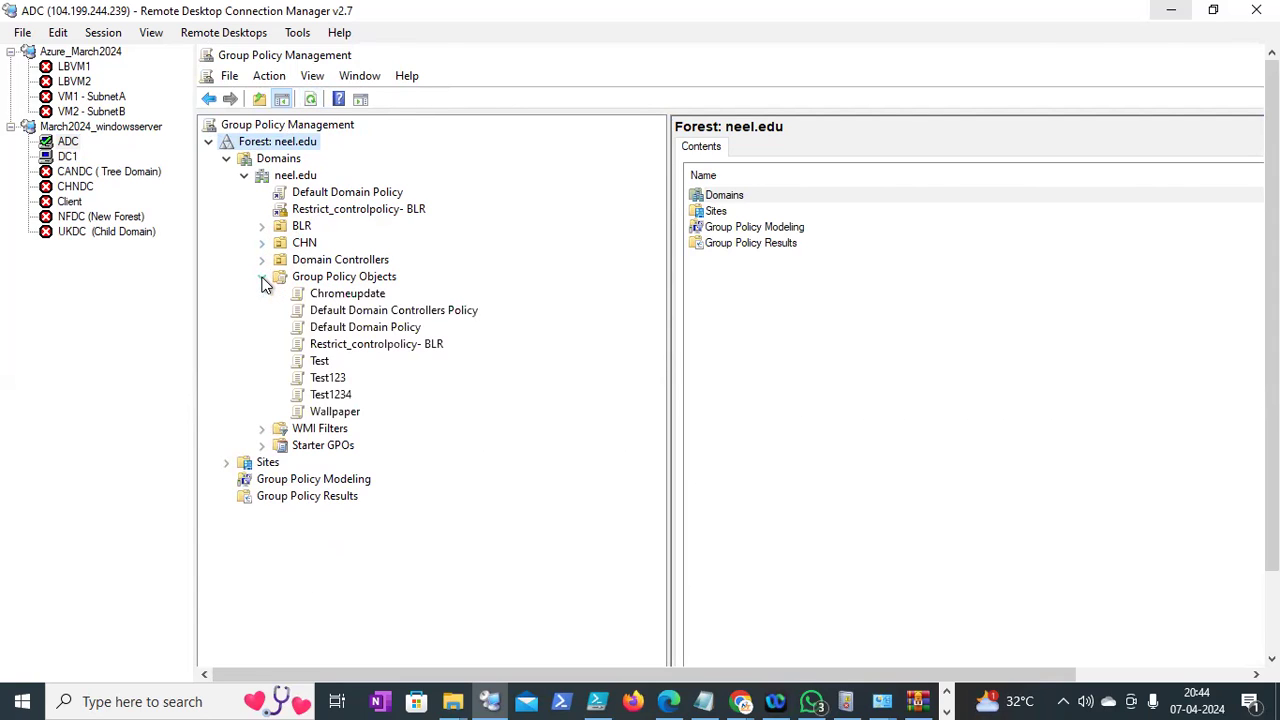
pyautogui.click(320, 360)
pyautogui.rightClick(320, 362)
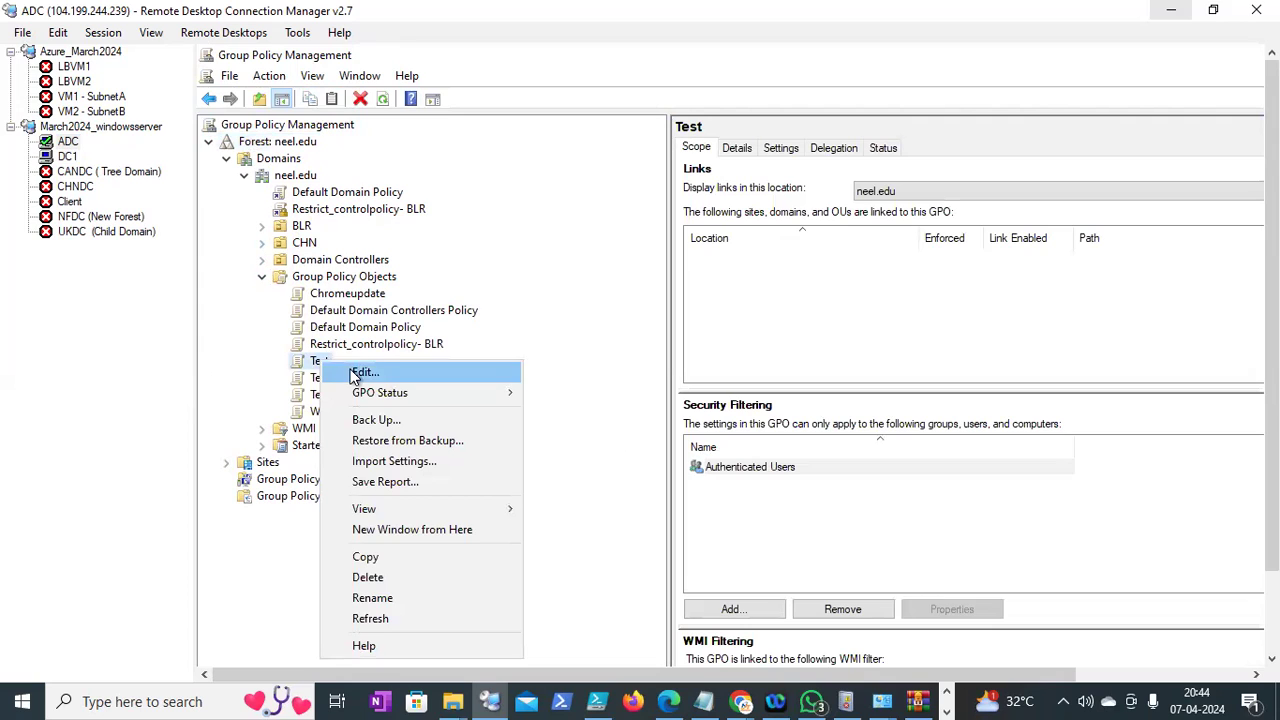
pyautogui.click(362, 372)
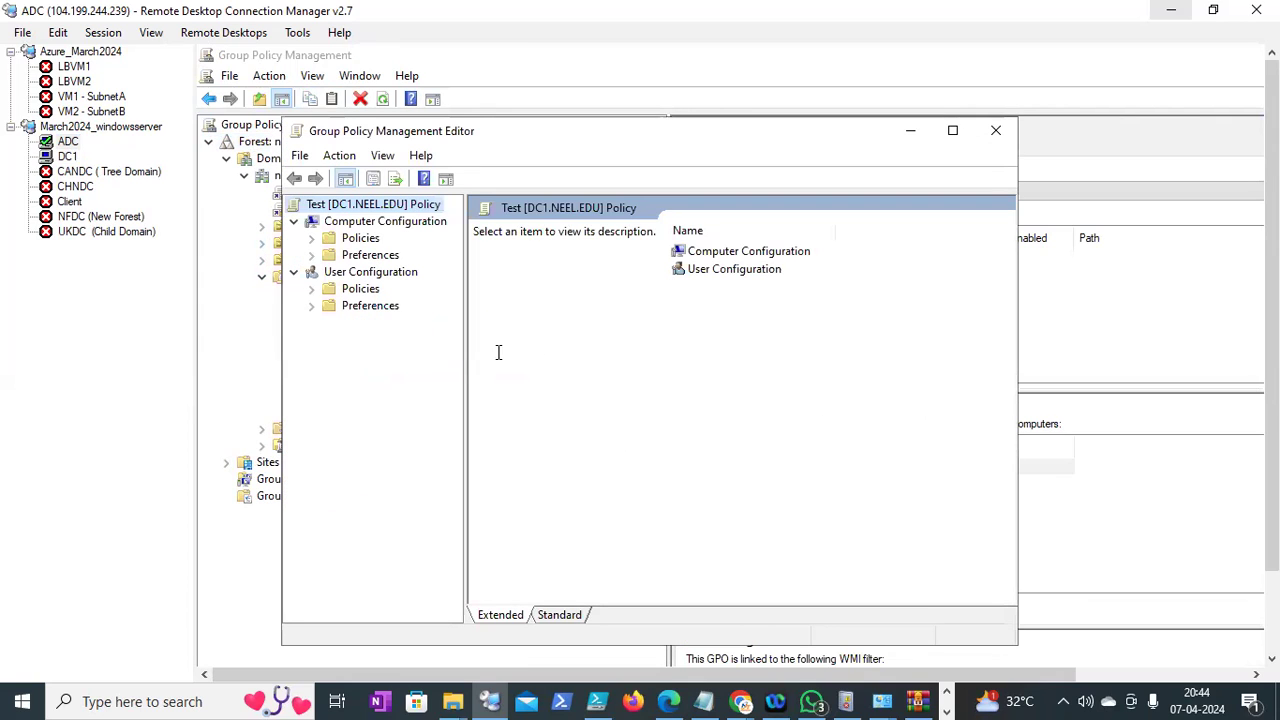
pyautogui.moveTo(470, 352); pyautogui.dragTo(620, 366)
pyautogui.click(952, 130)
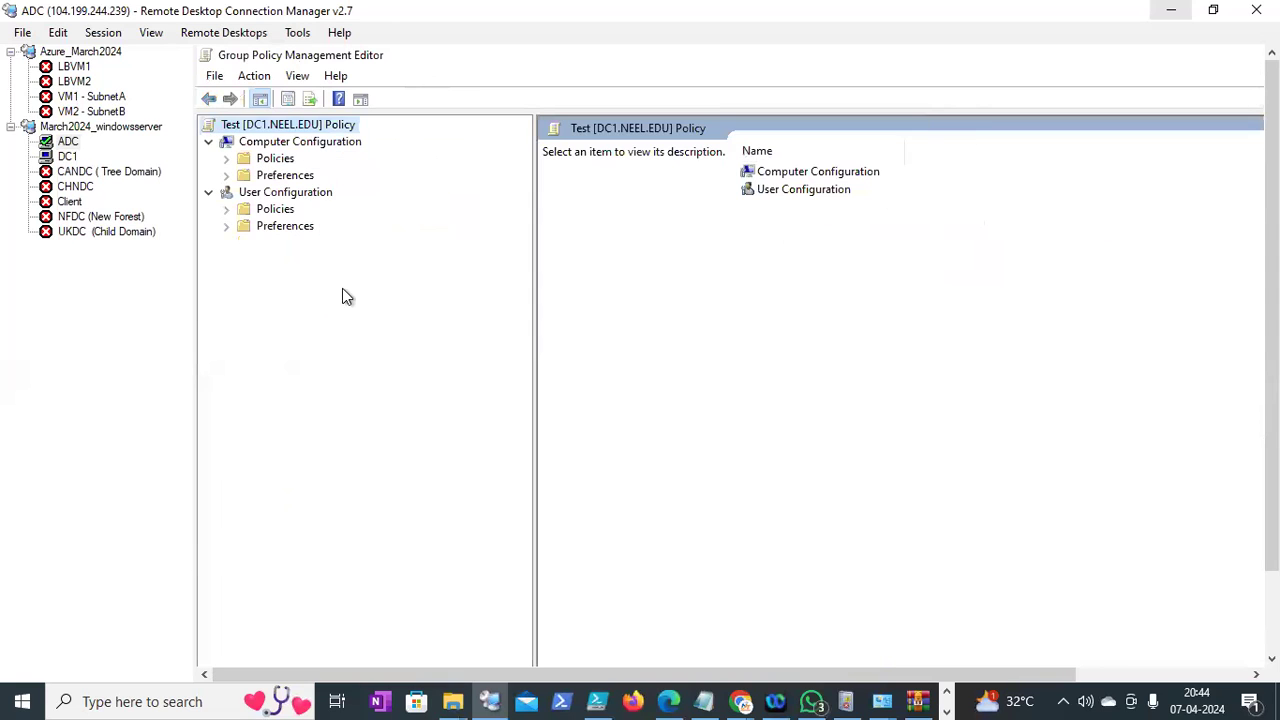
# Expand Administrative Templates under both Computer and User Configuration Policies, then return to DC1
pyautogui.click(227, 159)
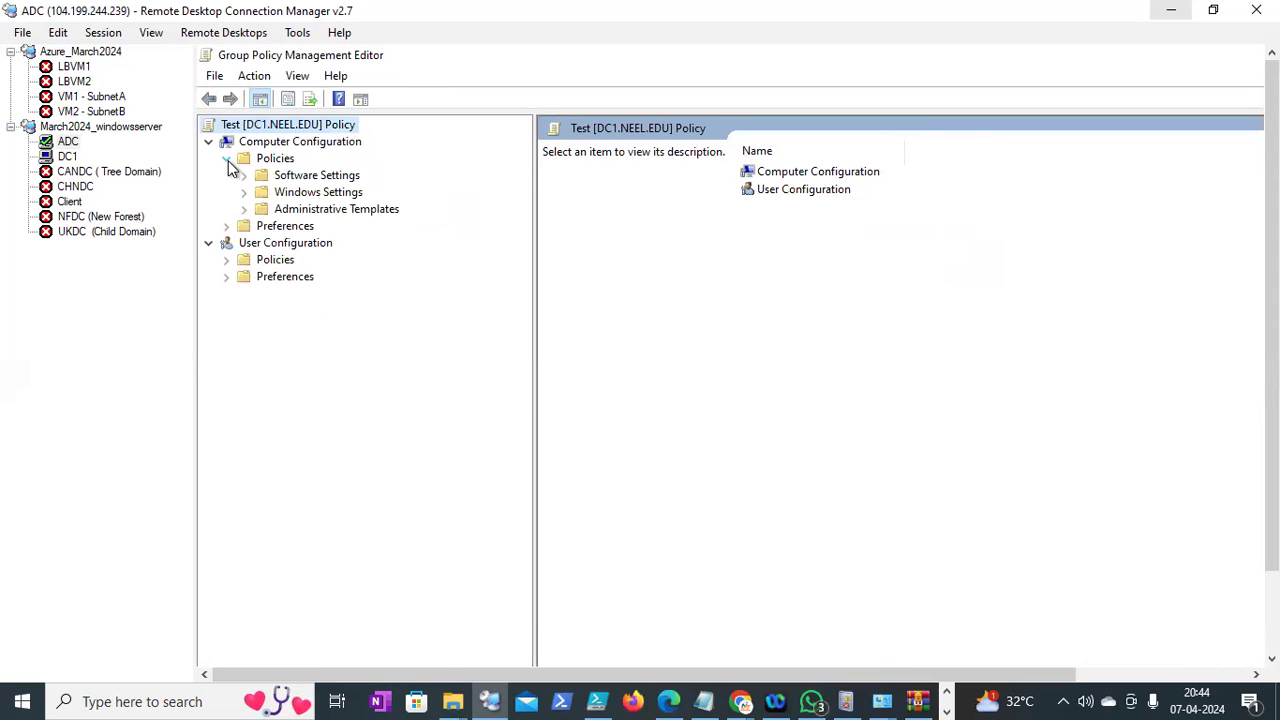
pyautogui.click(243, 209)
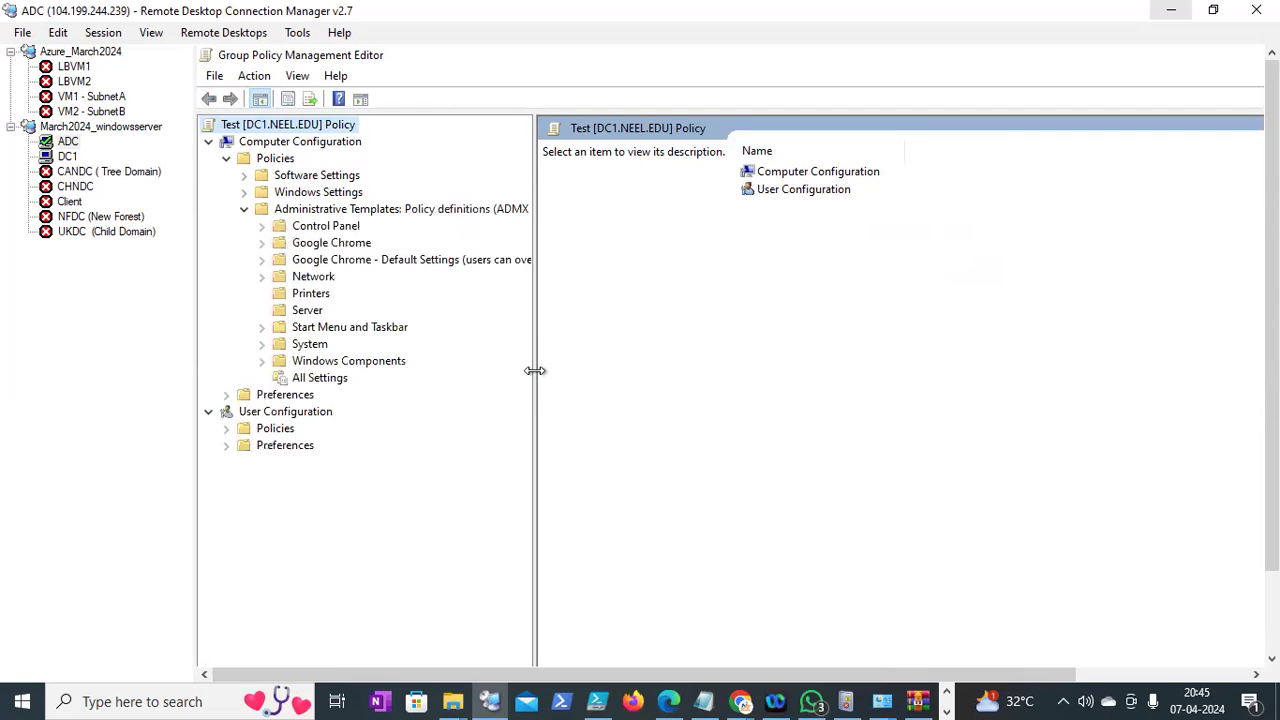
pyautogui.moveTo(537, 371); pyautogui.dragTo(791, 331)
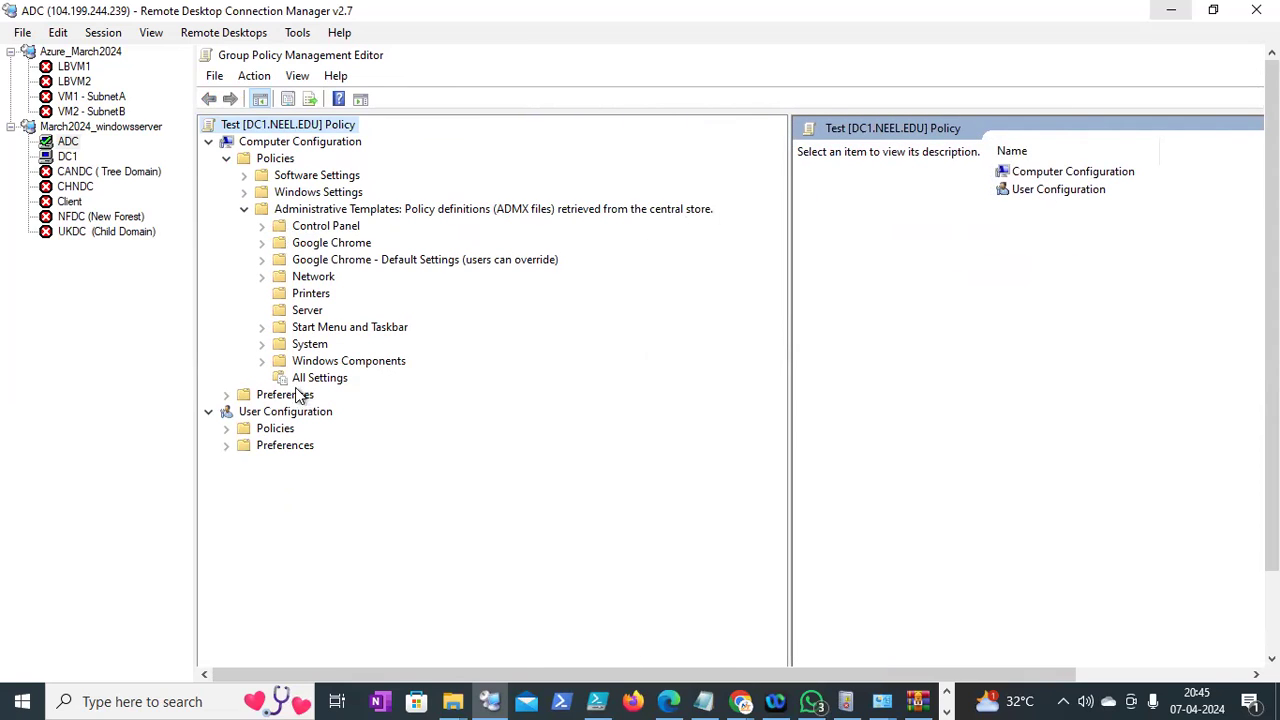
pyautogui.click(227, 445)
pyautogui.click(227, 445)
pyautogui.click(226, 428)
pyautogui.click(243, 479)
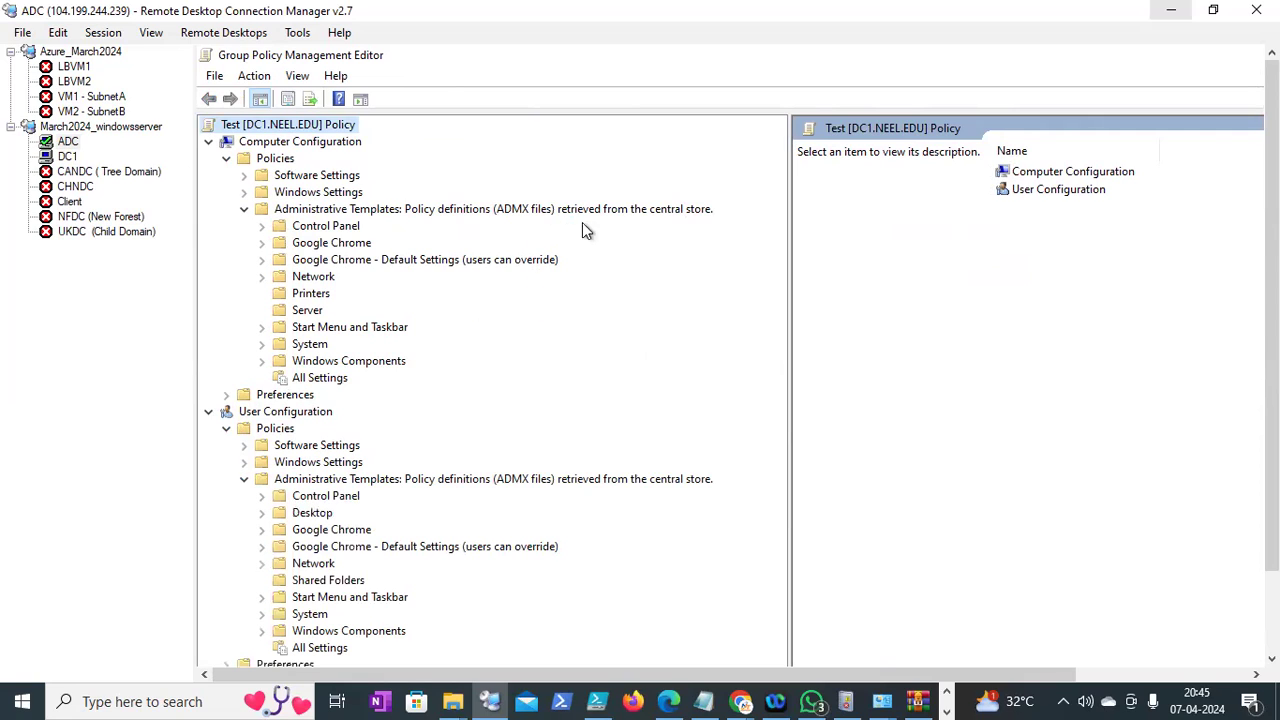
pyautogui.moveTo(791, 286); pyautogui.dragTo(854, 291)
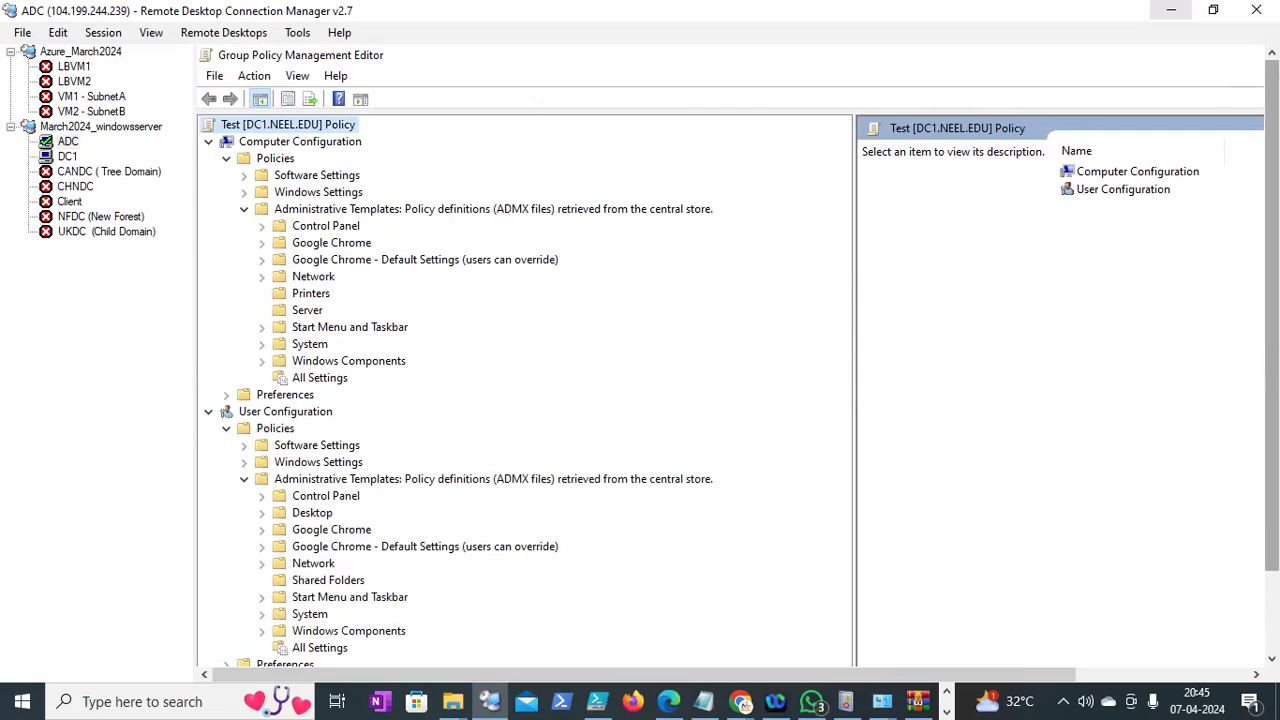
pyautogui.moveTo(1272, 290); pyautogui.dragTo(1272, 330)
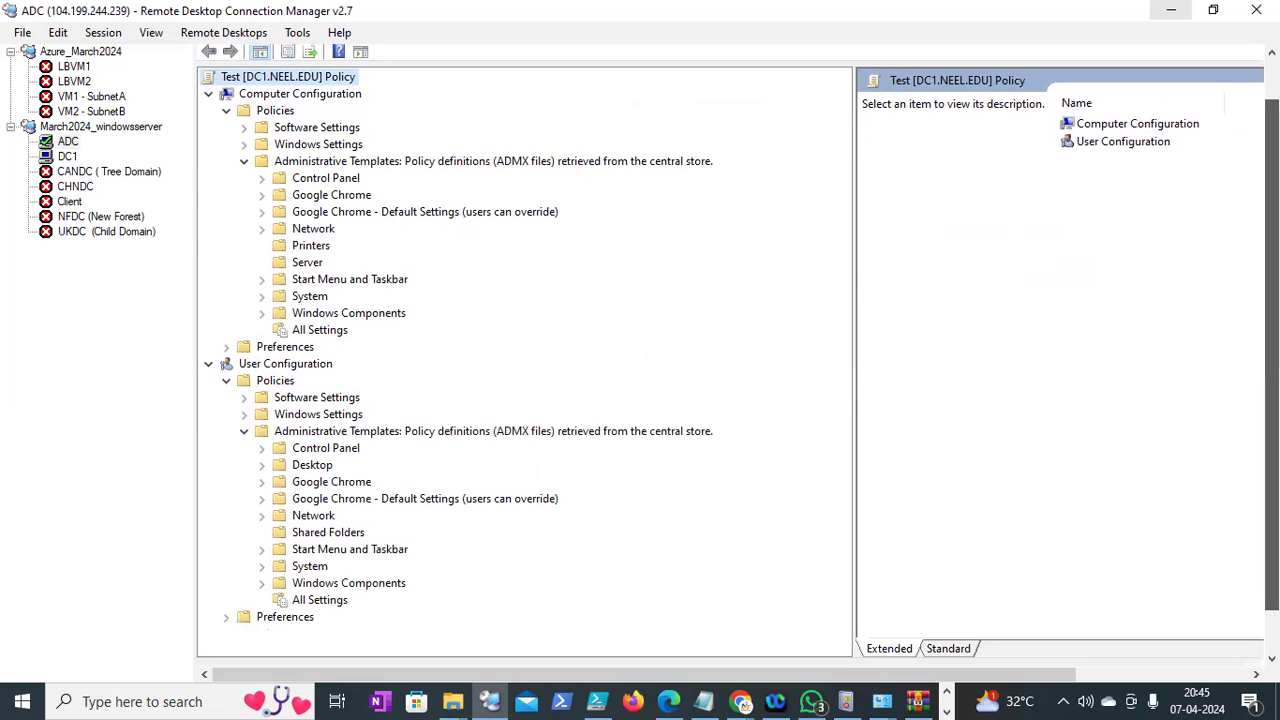
pyautogui.click(68, 157)
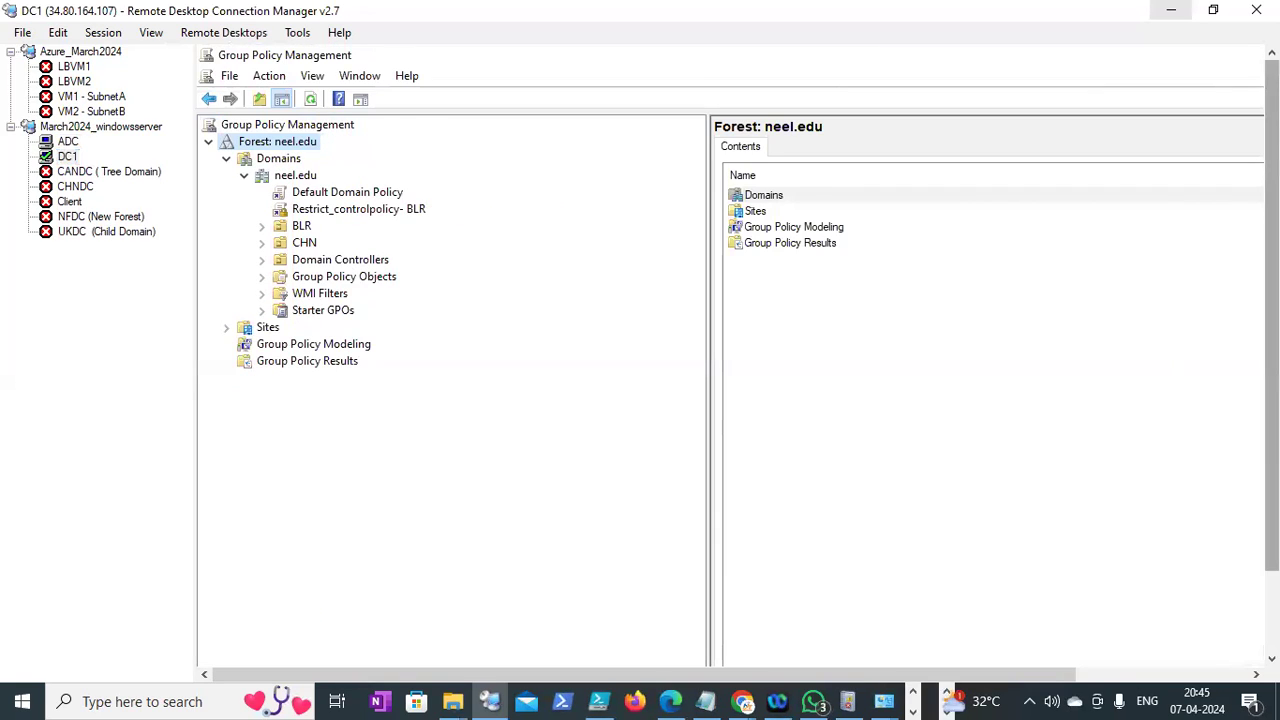
# In DC1's Policies folder, open PolicyDefinitions and en-US, return to Policies, then switch to ADC
pyautogui.moveTo(679, 648)
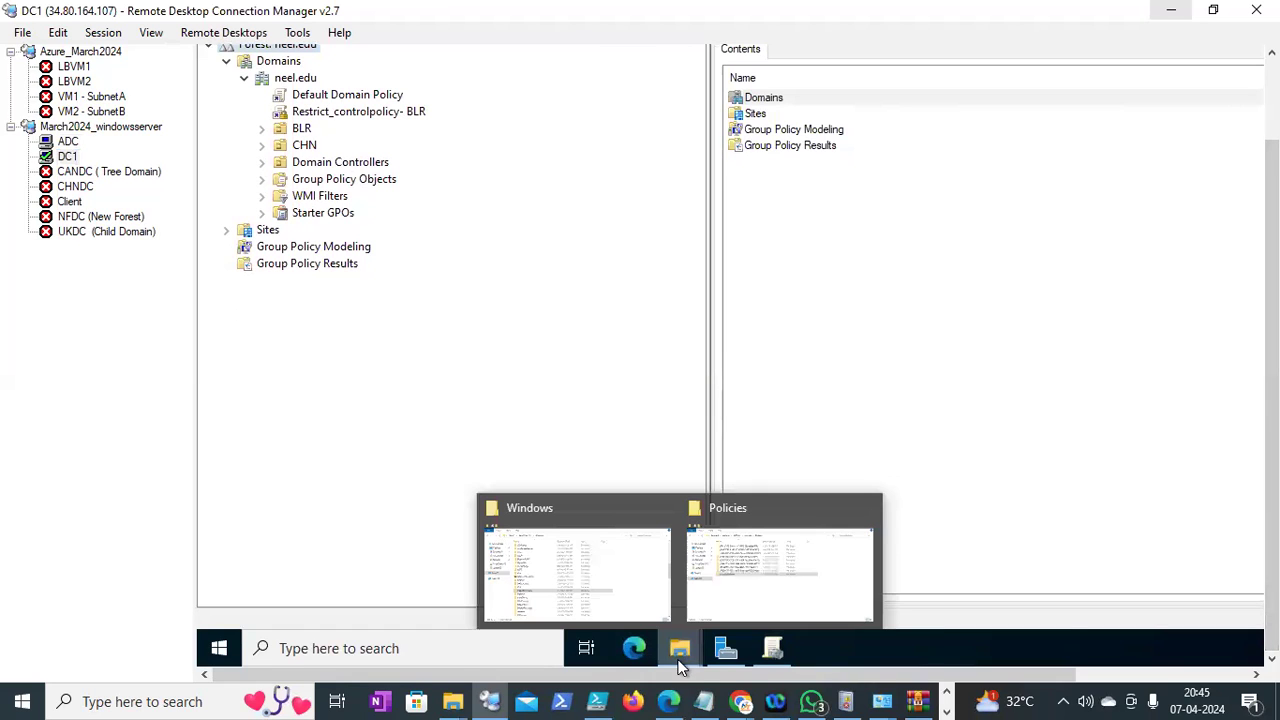
pyautogui.click(704, 580)
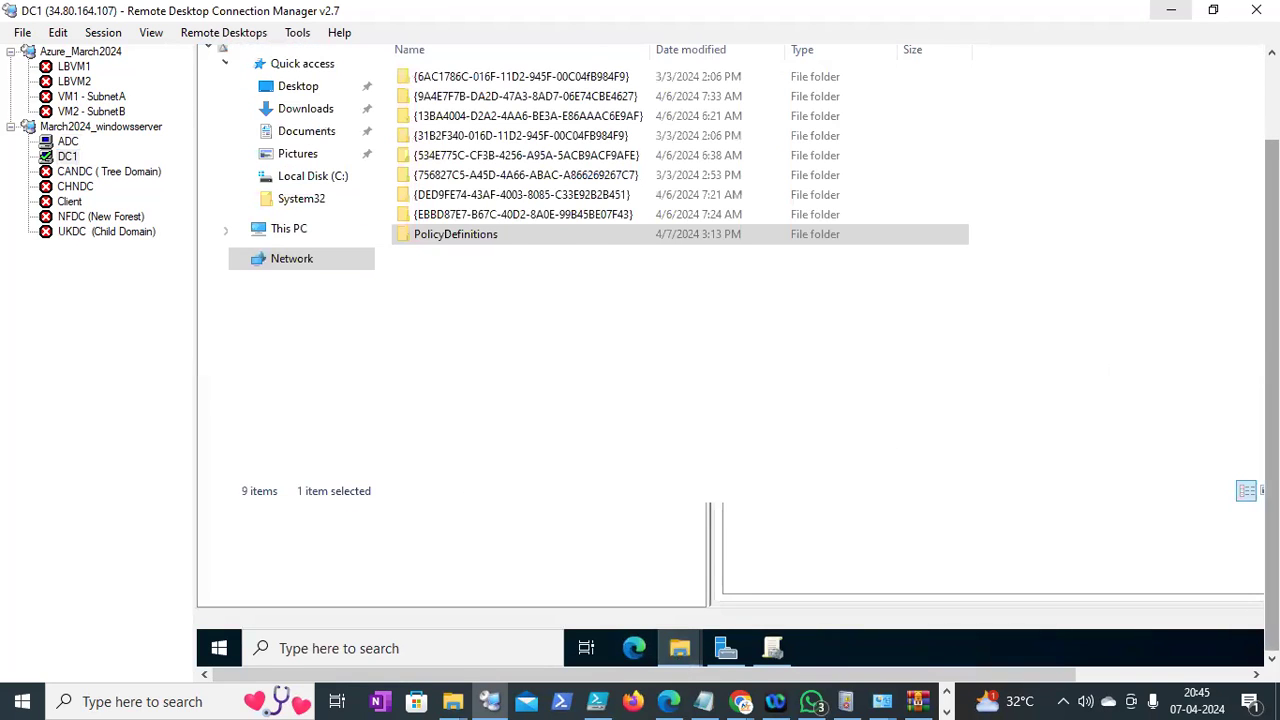
pyautogui.doubleClick(445, 302)
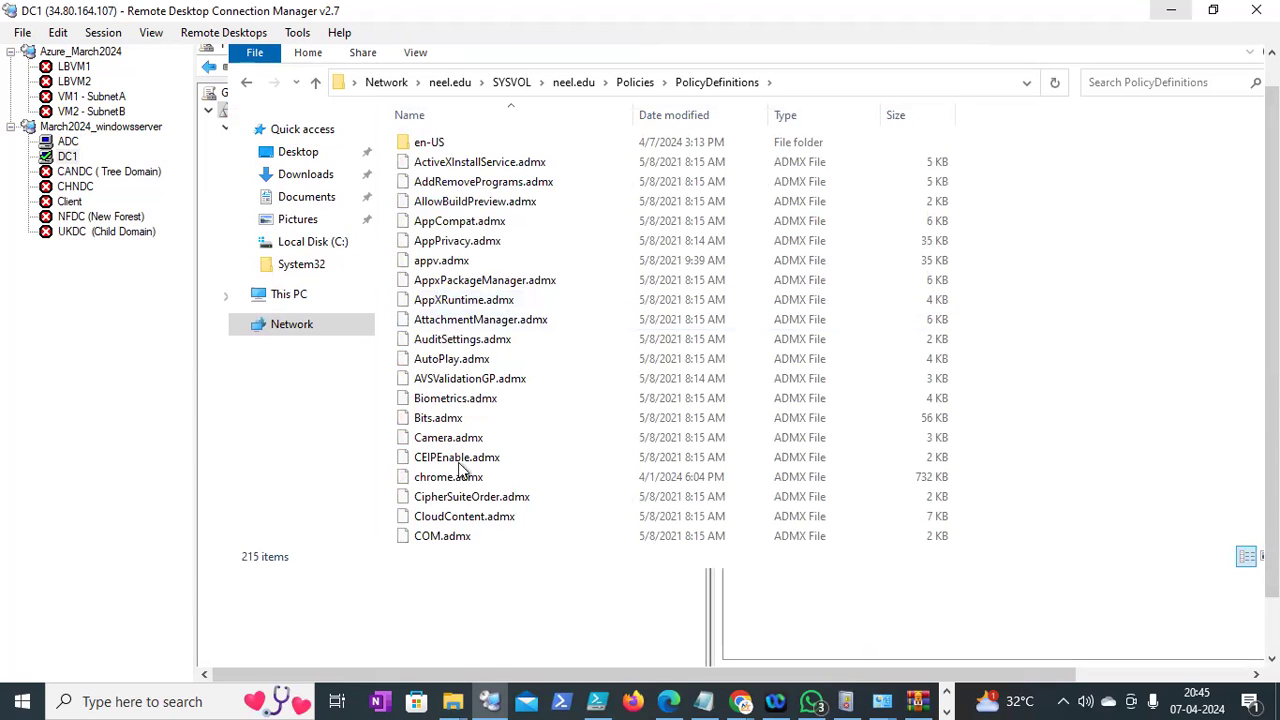
pyautogui.doubleClick(436, 145)
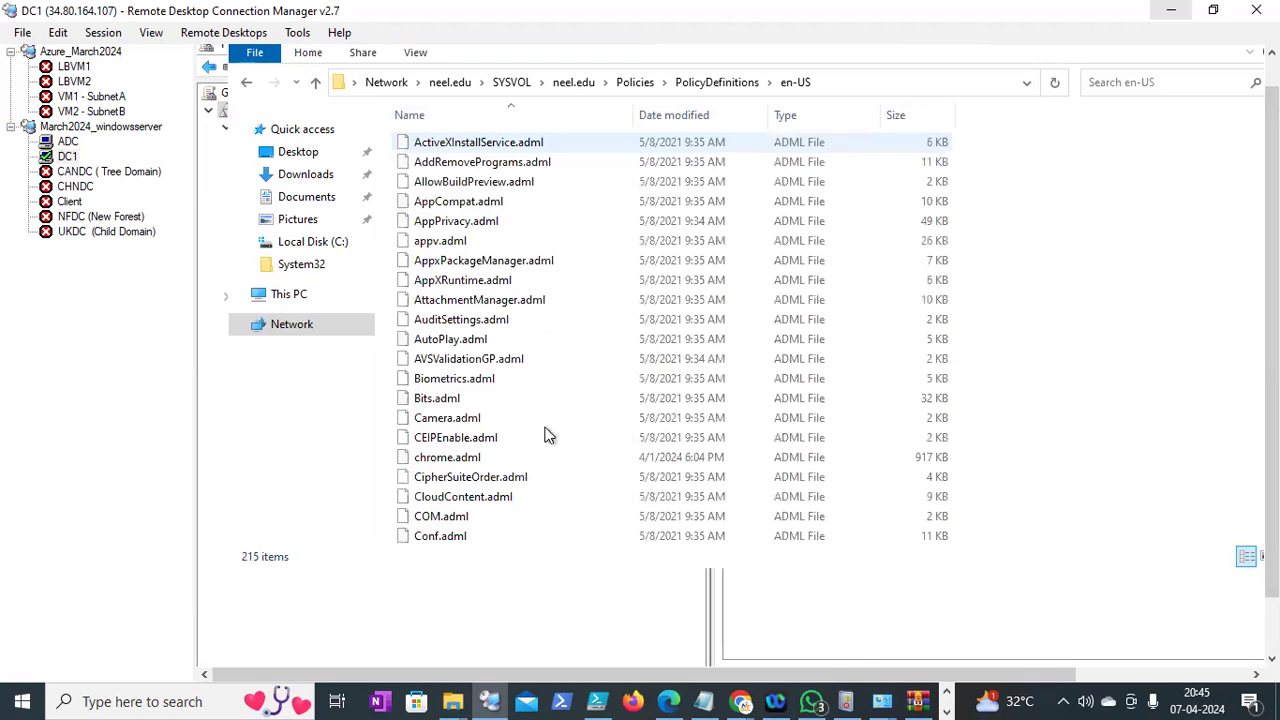
pyautogui.click(640, 84)
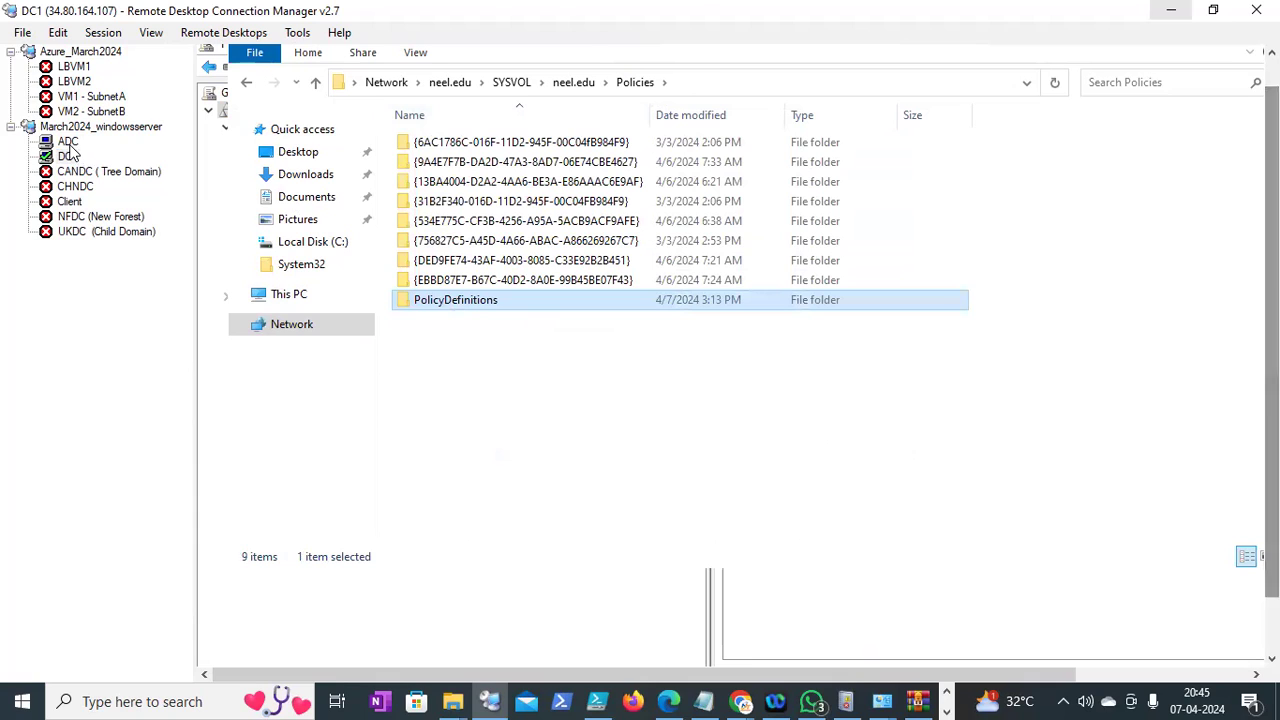
pyautogui.click(67, 142)
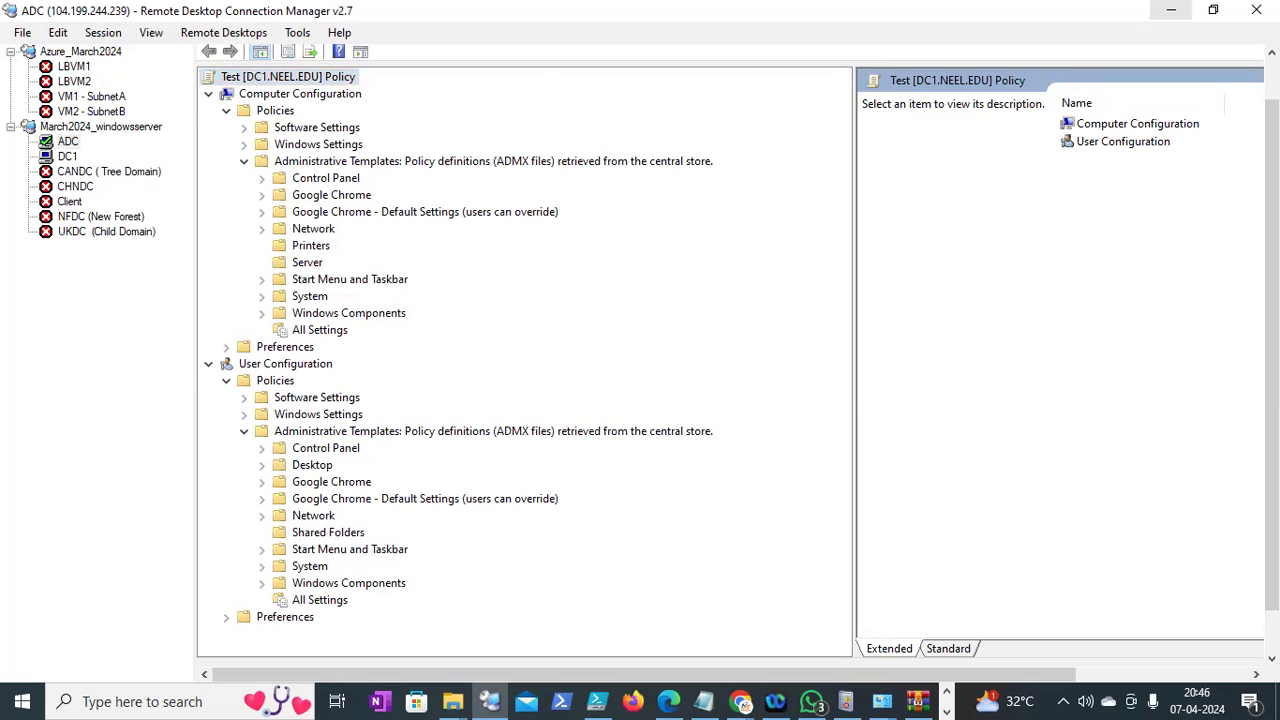
pyautogui.moveTo(1272, 300); pyautogui.dragTo(1272, 342)
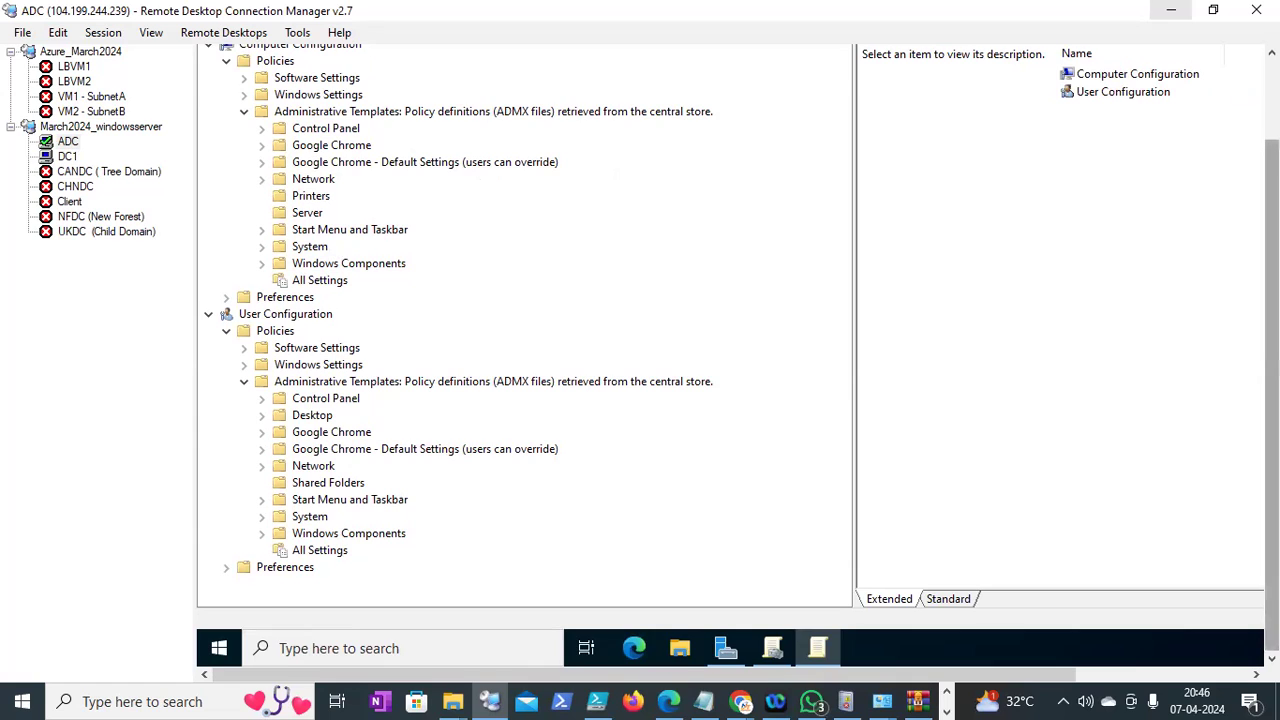
pyautogui.scroll(1, 738, 356)
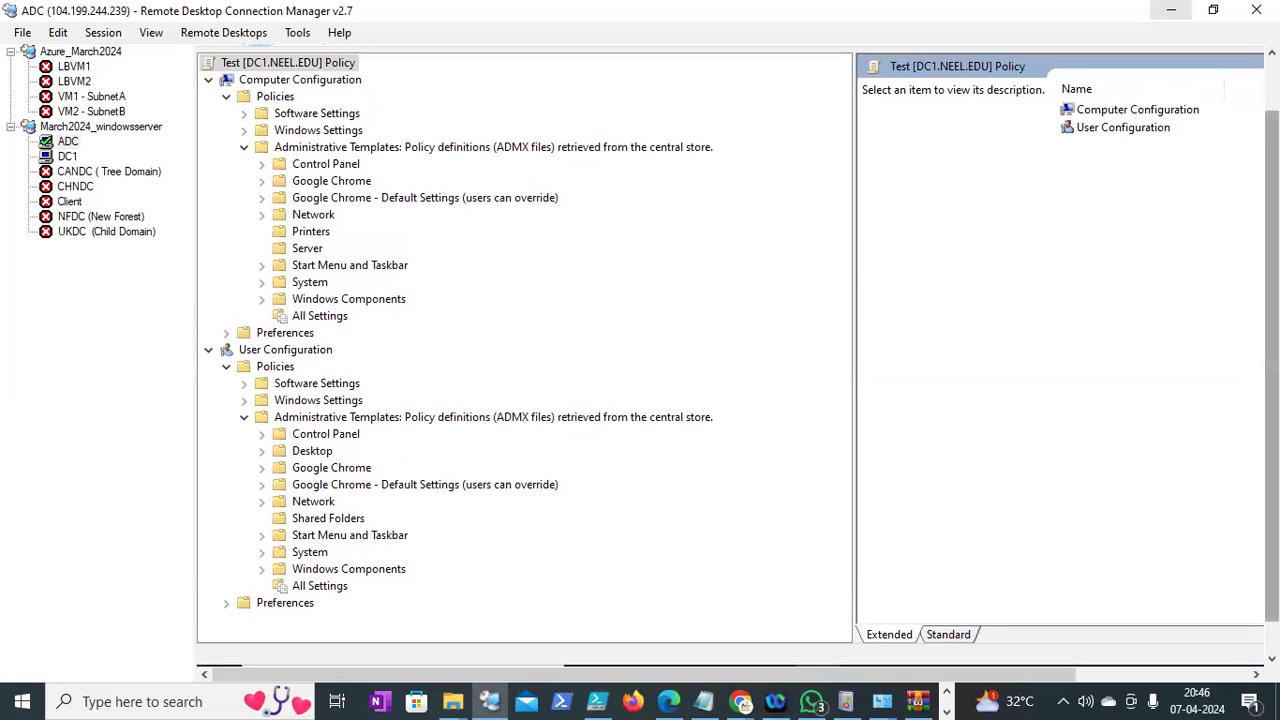
pyautogui.moveTo(1272, 366); pyautogui.dragTo(1272, 370)
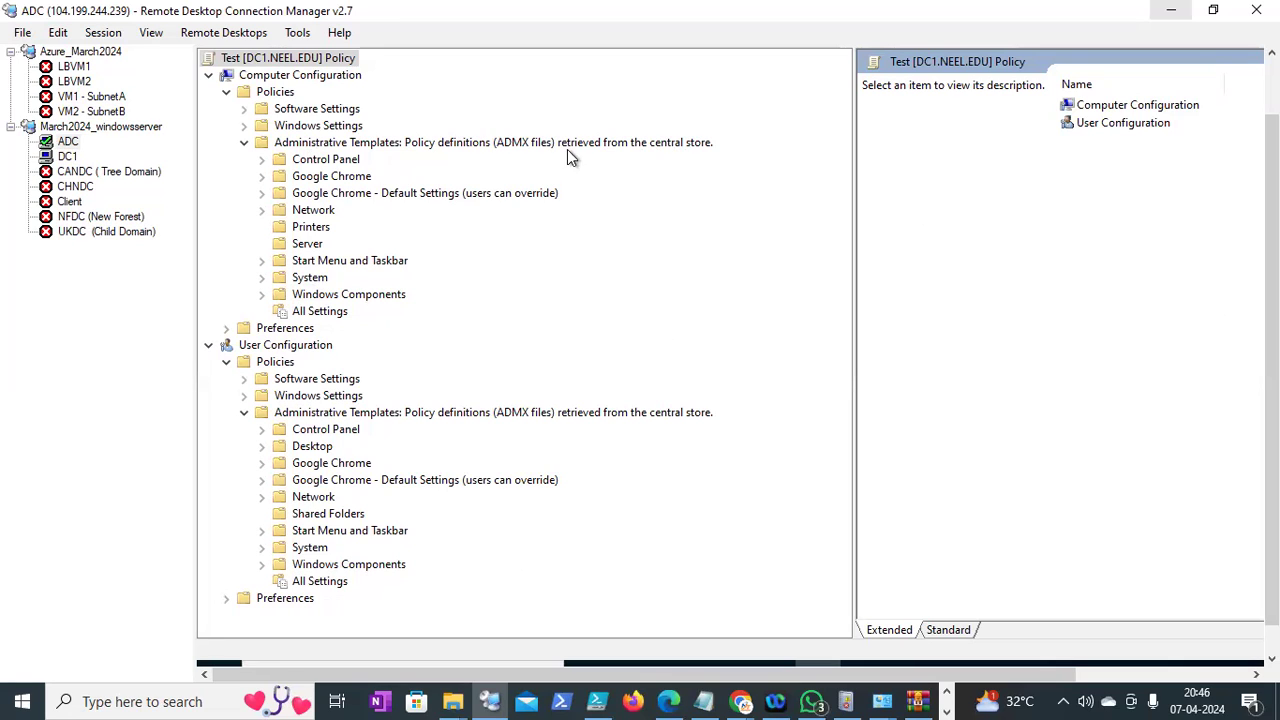
pyautogui.moveTo(1272, 380)
pyautogui.mouseDown()
pyautogui.moveTo(1272, 408)
pyautogui.moveTo(1271, 362)
pyautogui.mouseUp()
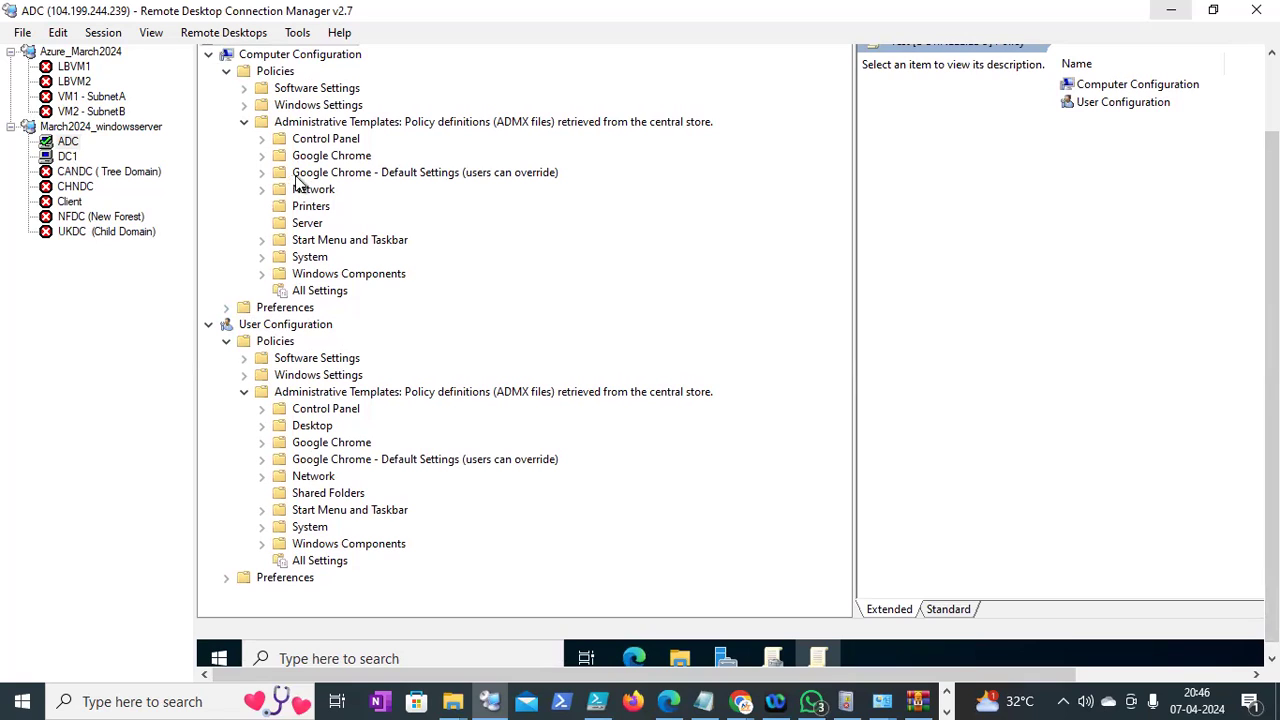
pyautogui.moveTo(1272, 400); pyautogui.dragTo(1272, 376)
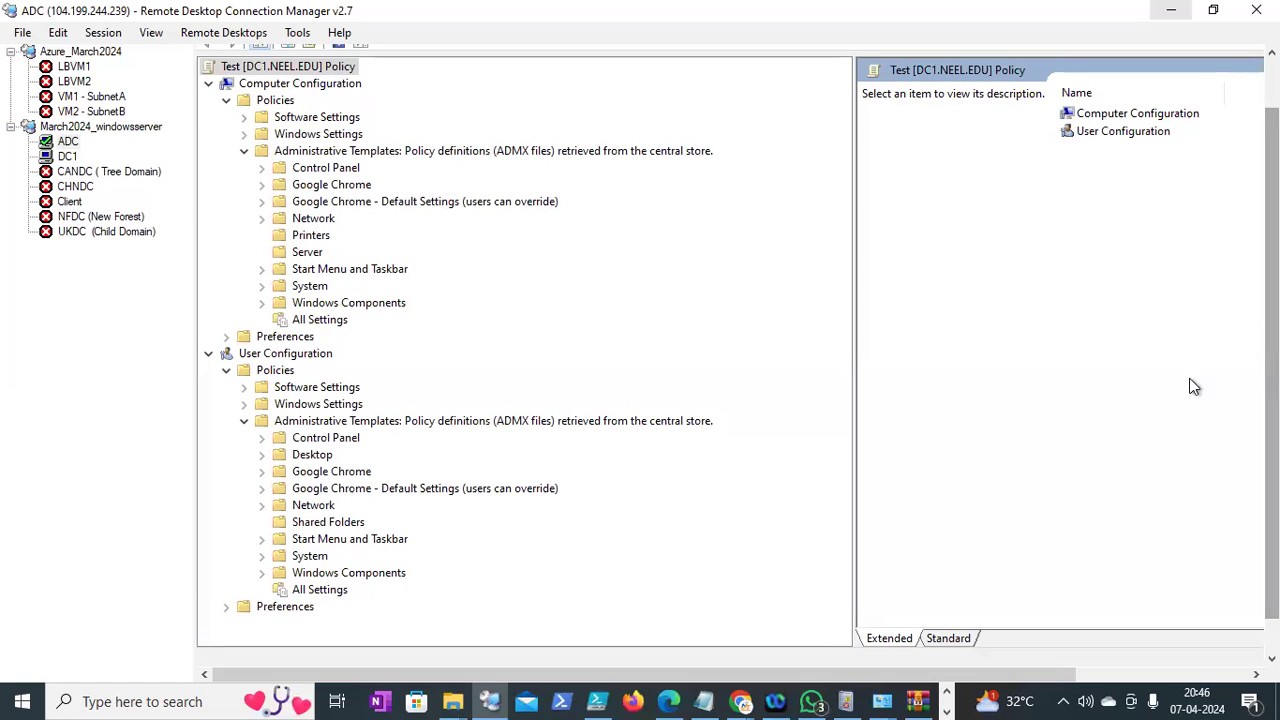
pyautogui.moveTo(1272, 384); pyautogui.dragTo(1272, 418)
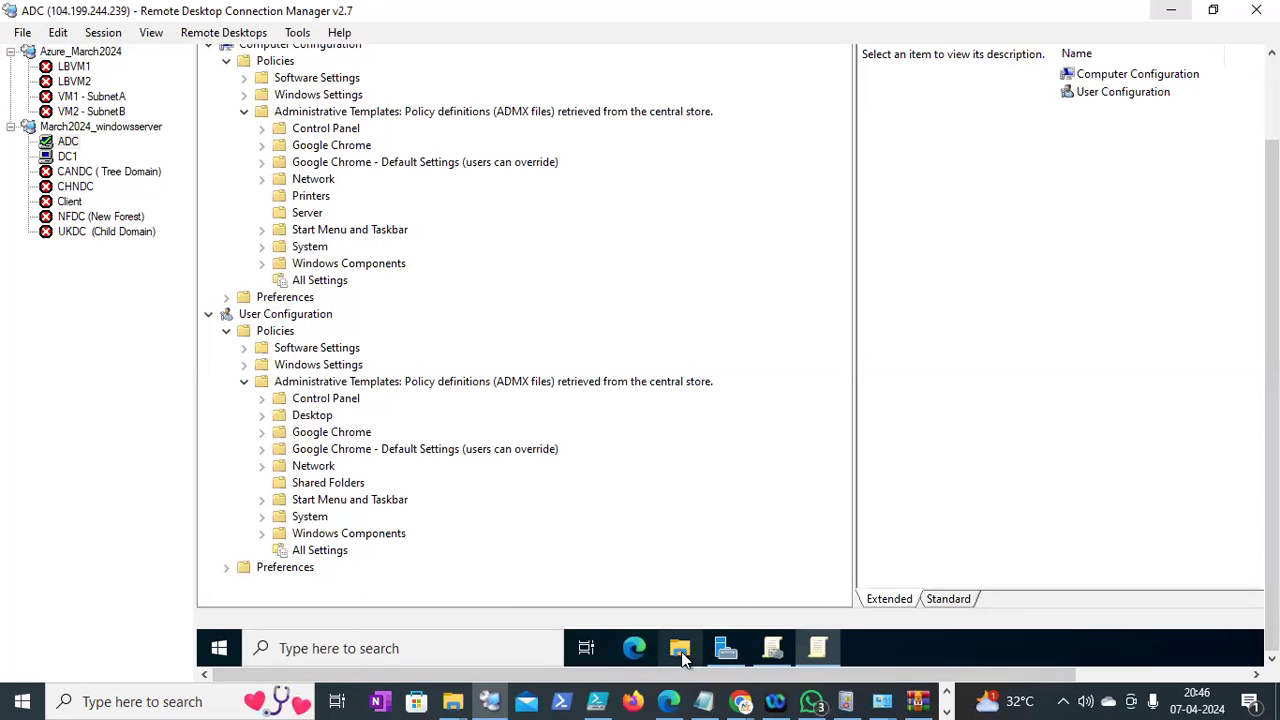
# Browse ADC's local C:\Windows\PolicyDefinitions folder and look over its .admx files
pyautogui.click(681, 650)
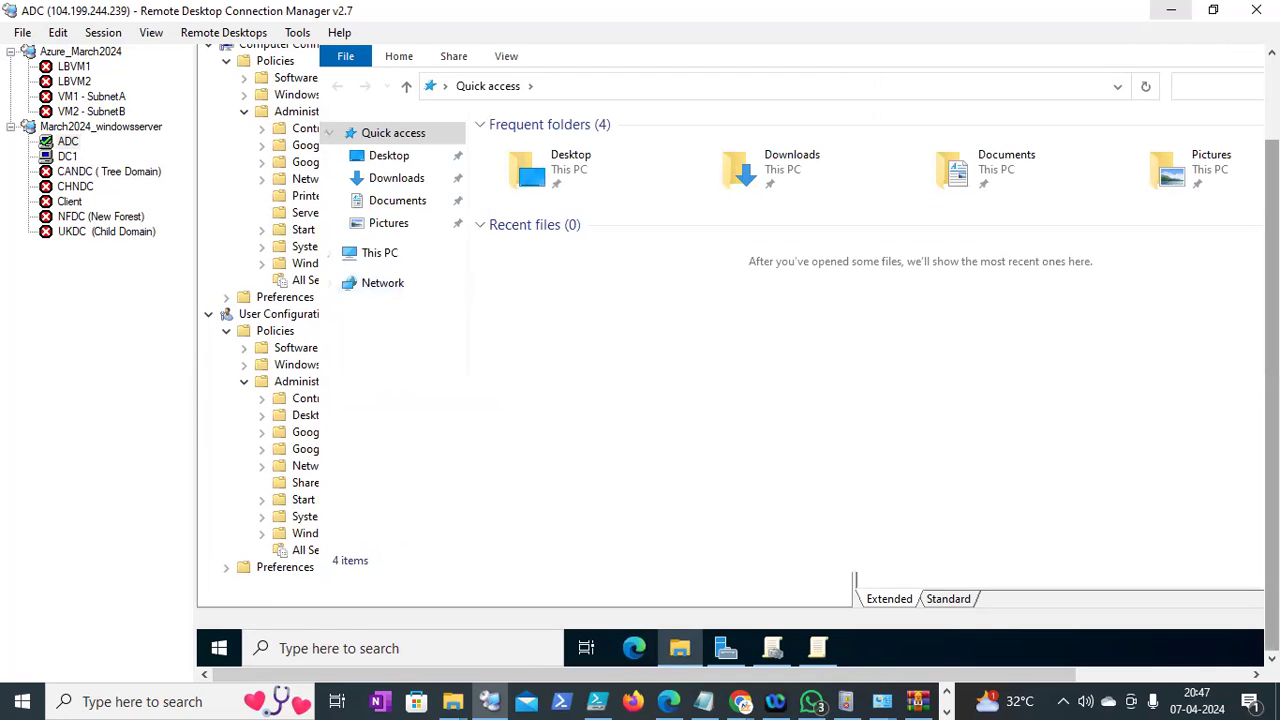
pyautogui.click(396, 260)
pyautogui.doubleClick(575, 360)
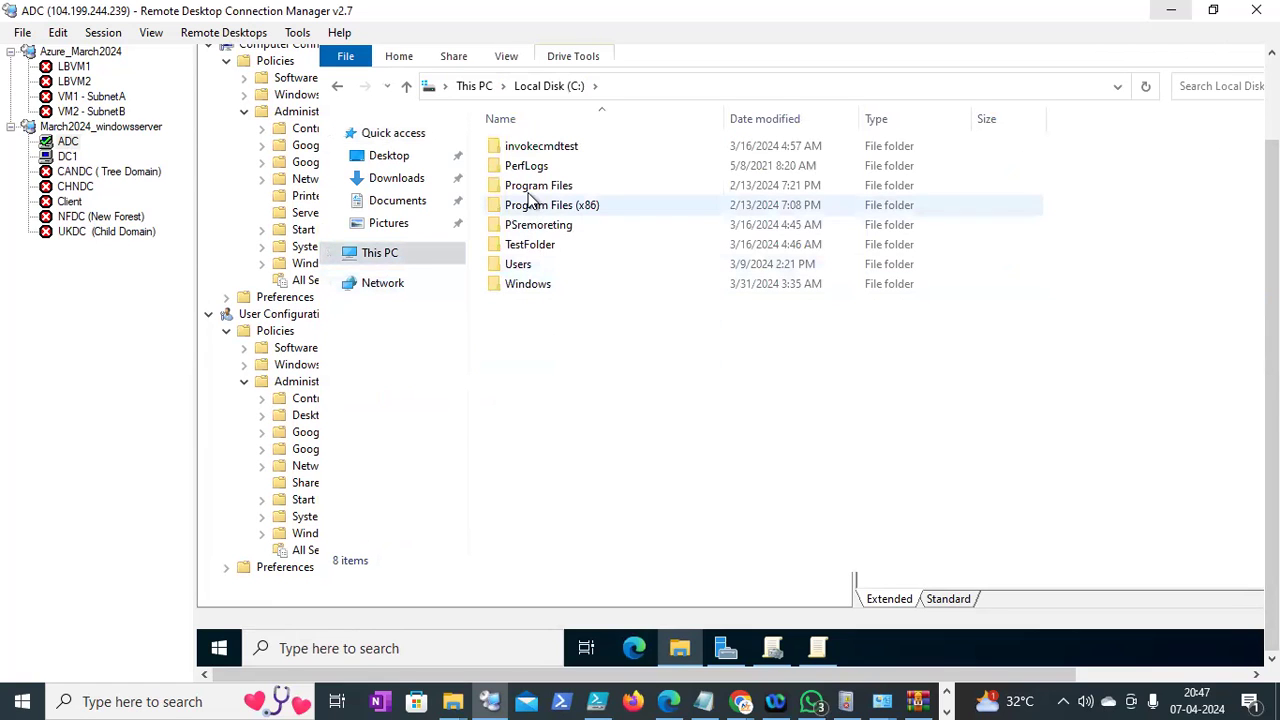
pyautogui.doubleClick(529, 287)
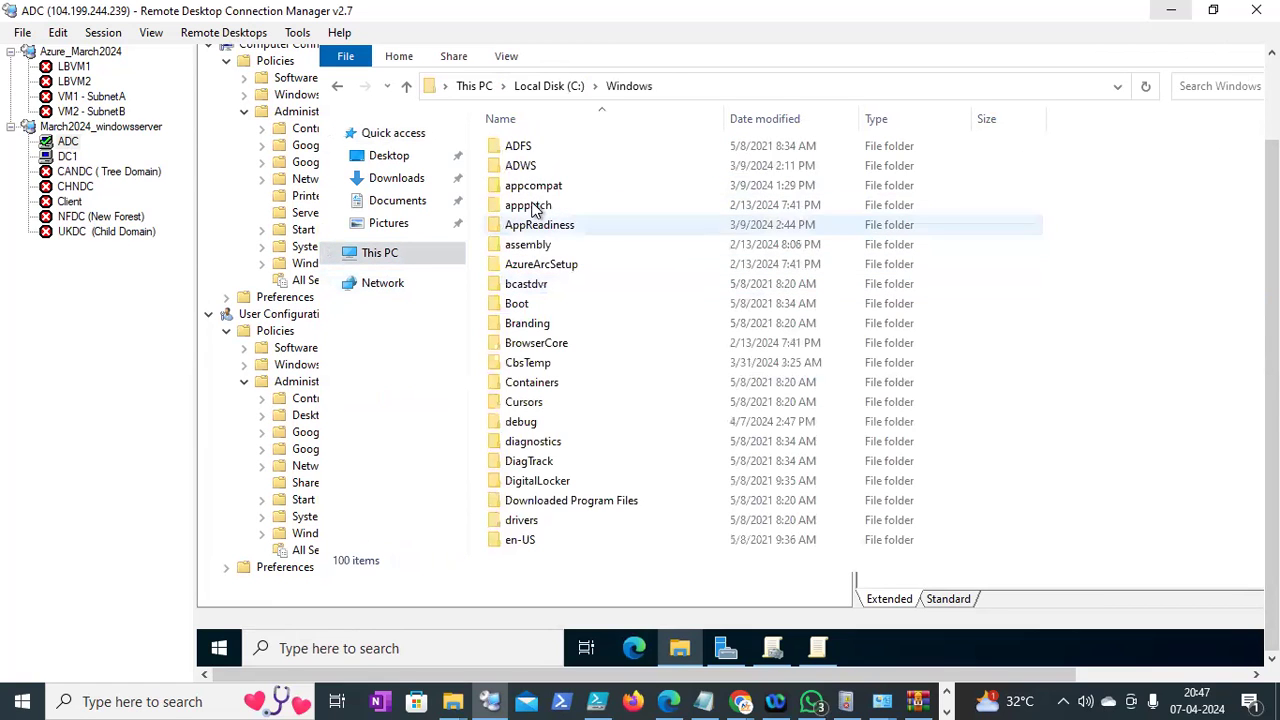
pyautogui.click(528, 323)
pyautogui.write('po')
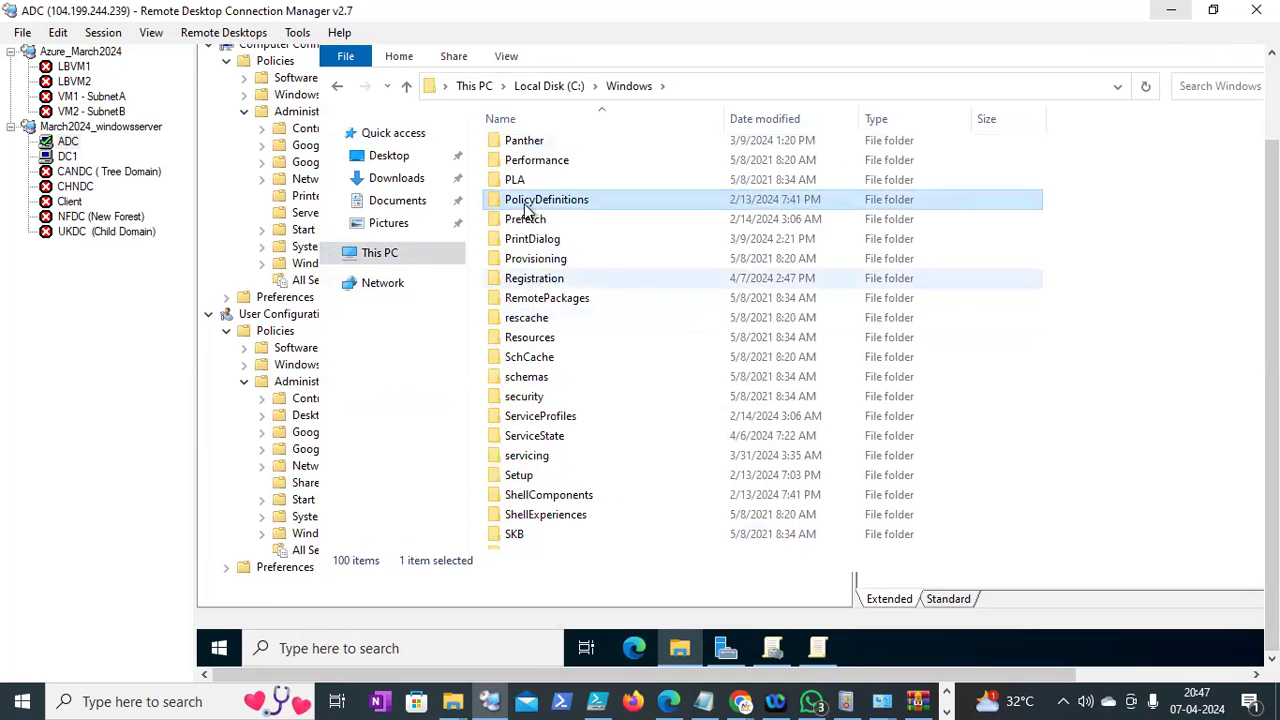
pyautogui.doubleClick(548, 206)
pyautogui.click(590, 310)
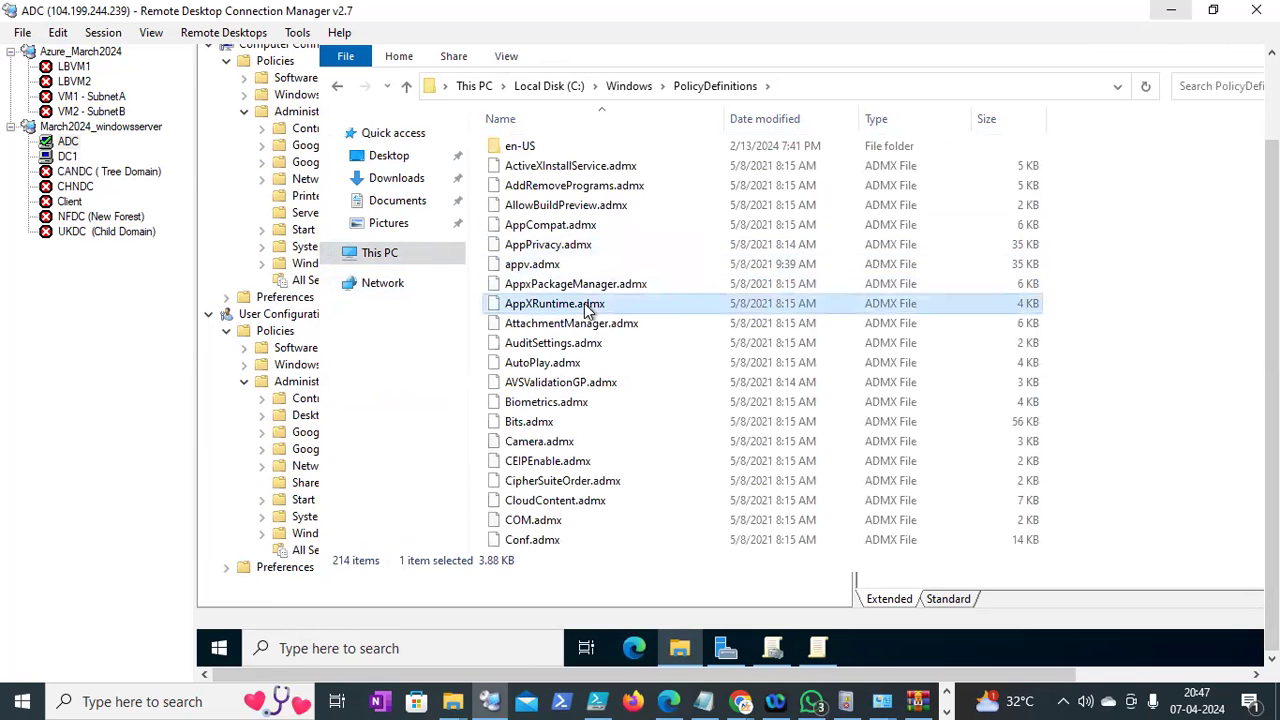
pyautogui.press('c')
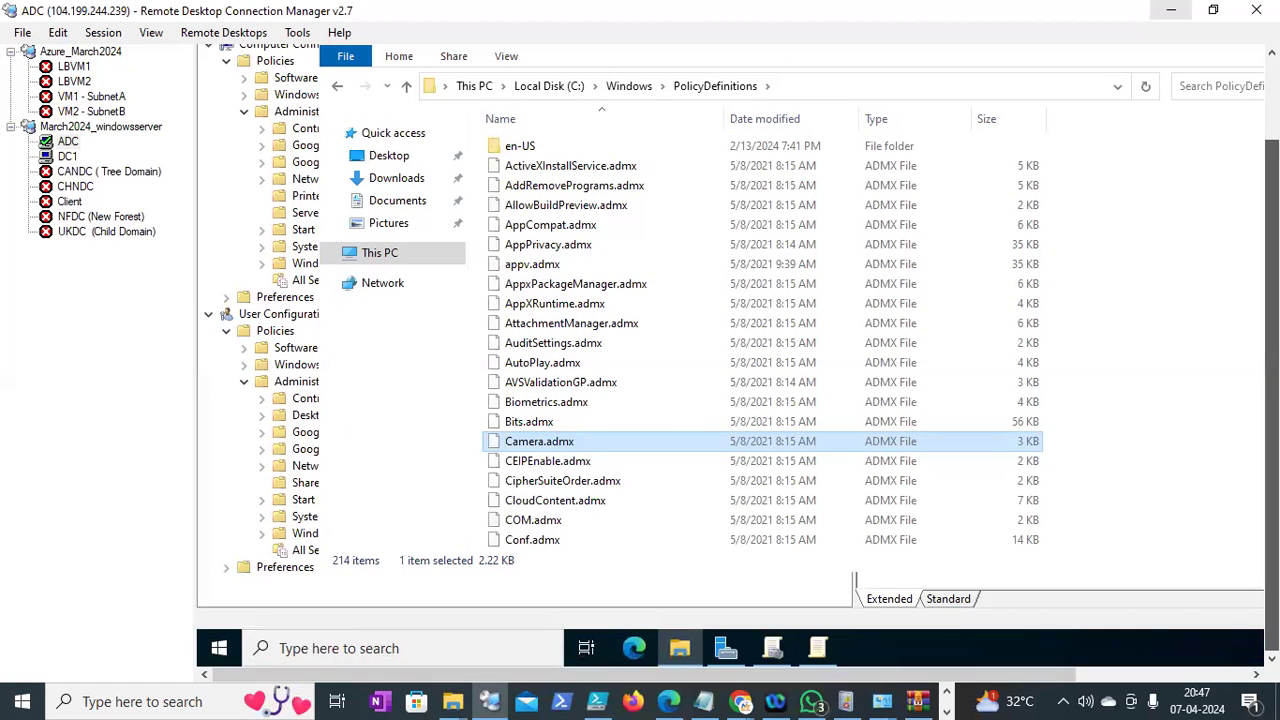
pyautogui.click(1115, 465)
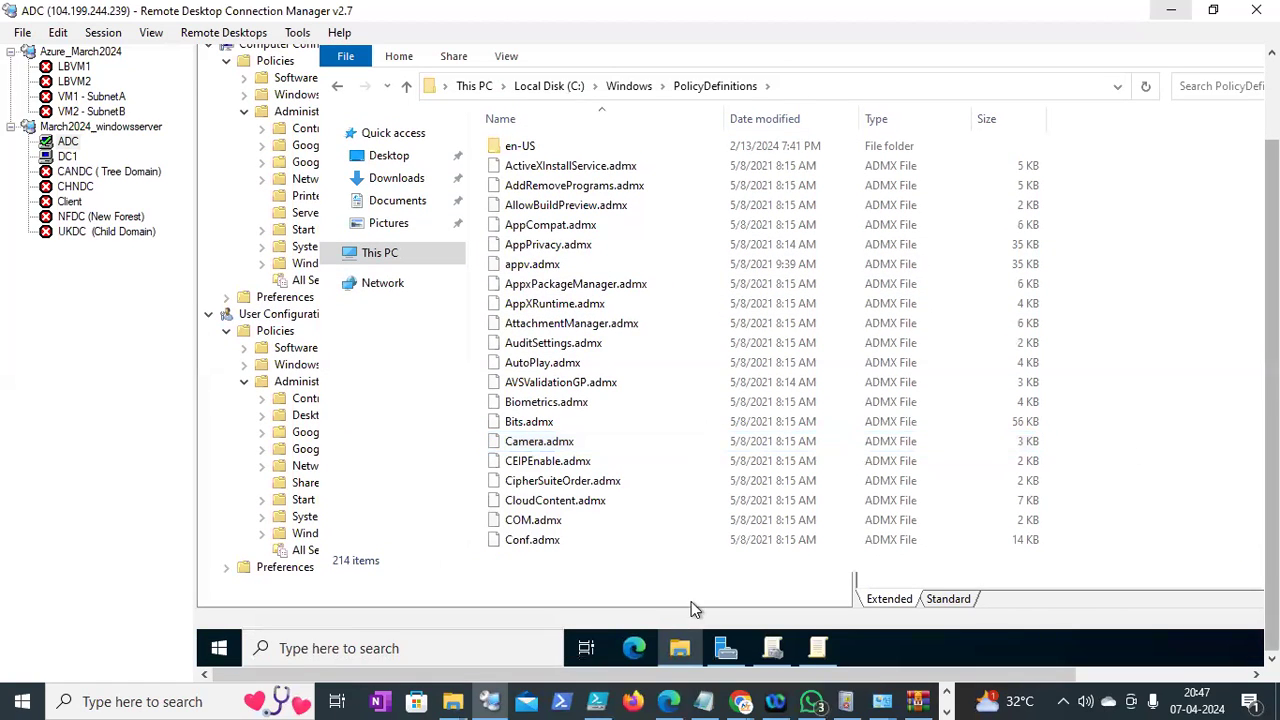
# Open the \\neel.edu\ network share using the Run prompt
pyautogui.rightClick(222, 648)
pyautogui.click(282, 546)
pyautogui.write('\\\\neel.edu\\')
pyautogui.press('Return')
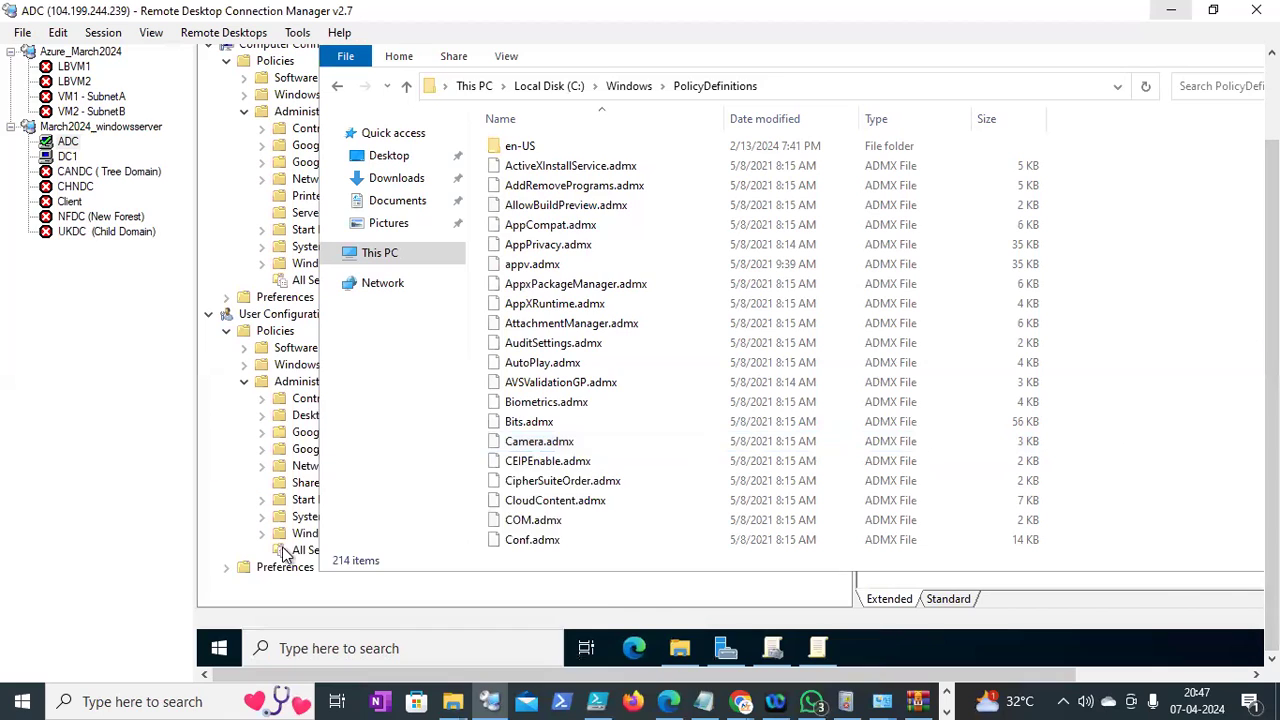
# Navigate SYSVOL > neel.edu > Policies > PolicyDefinitions on the share, then return to Notepad
pyautogui.click(800, 168)
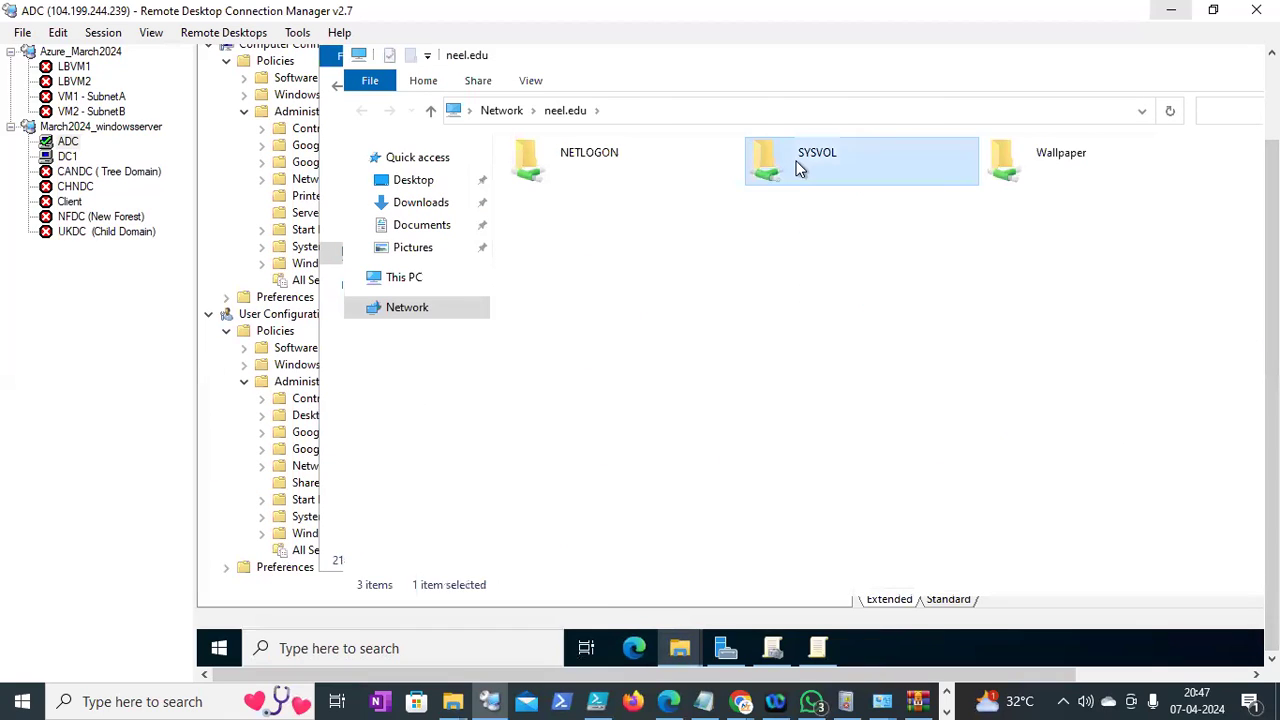
pyautogui.doubleClick(800, 168)
pyautogui.doubleClick(582, 175)
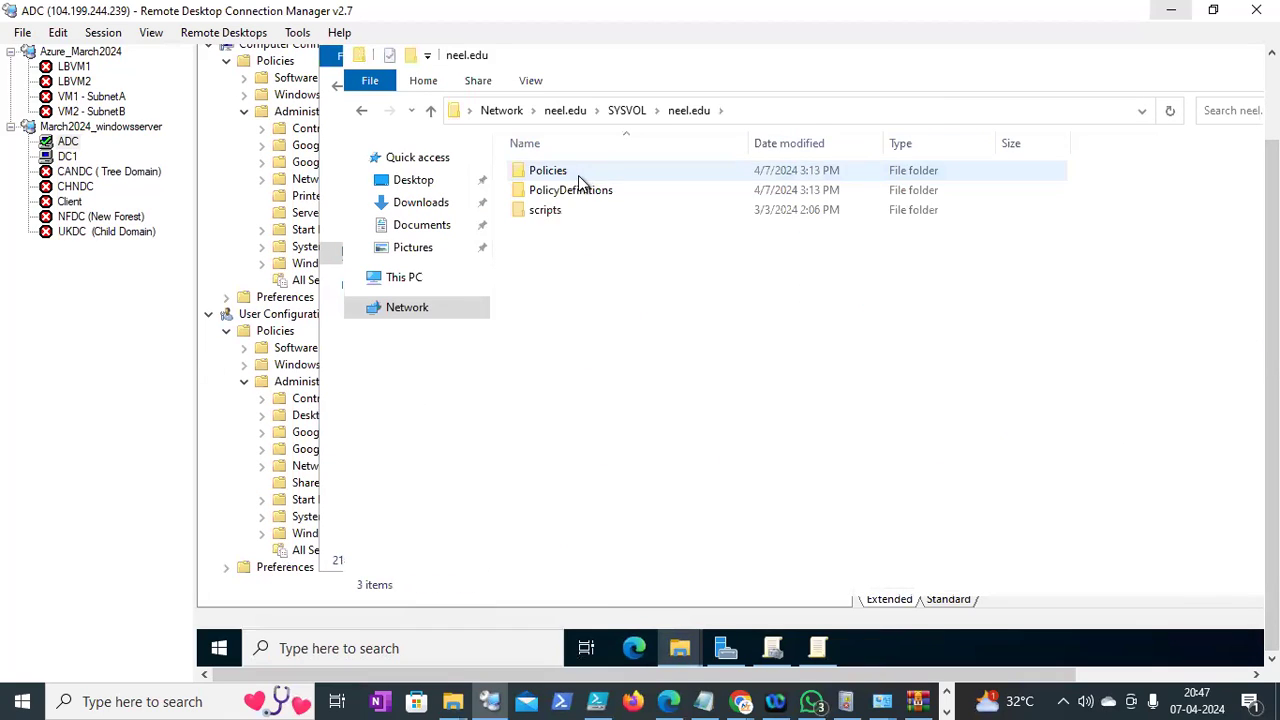
pyautogui.doubleClick(550, 174)
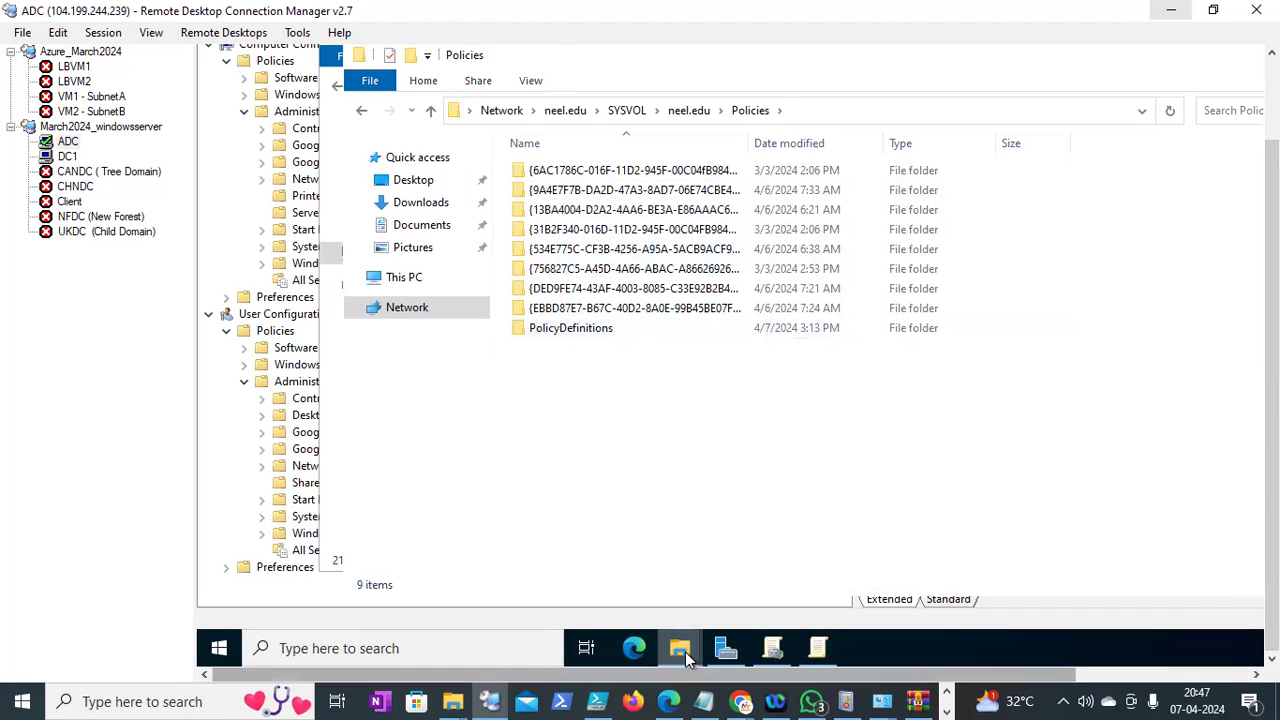
pyautogui.moveTo(681, 648)
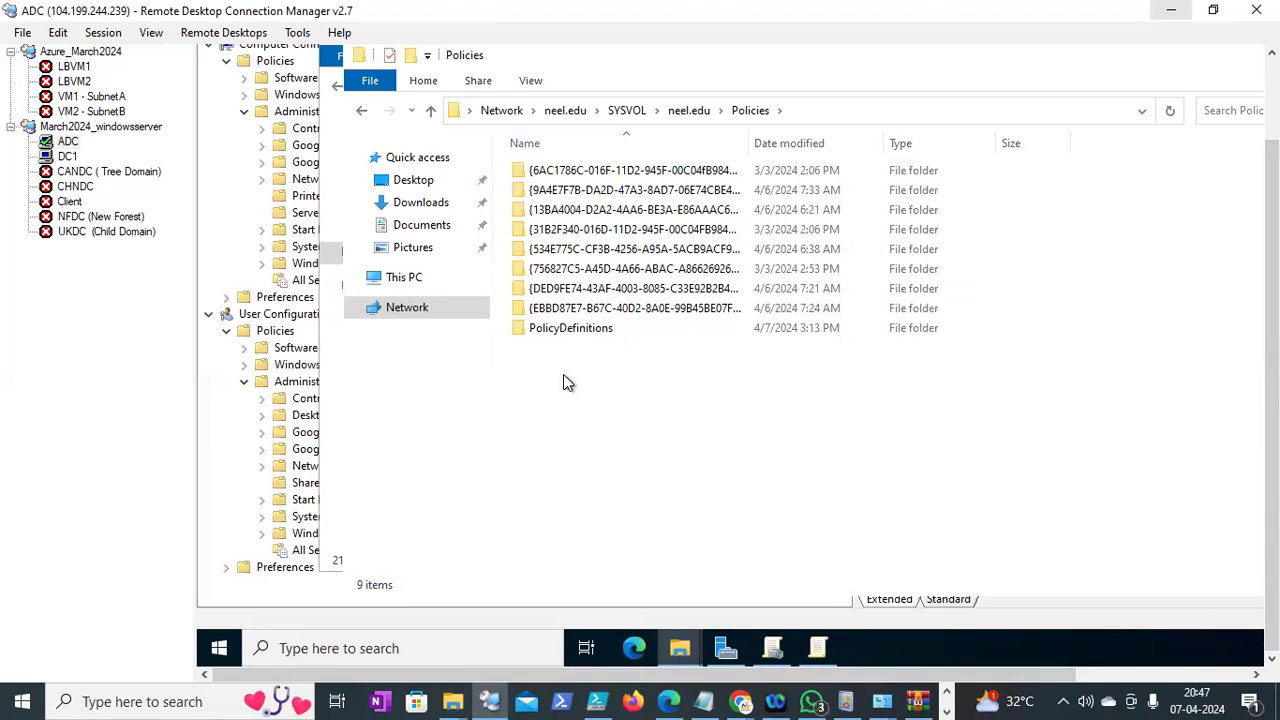
pyautogui.doubleClick(571, 331)
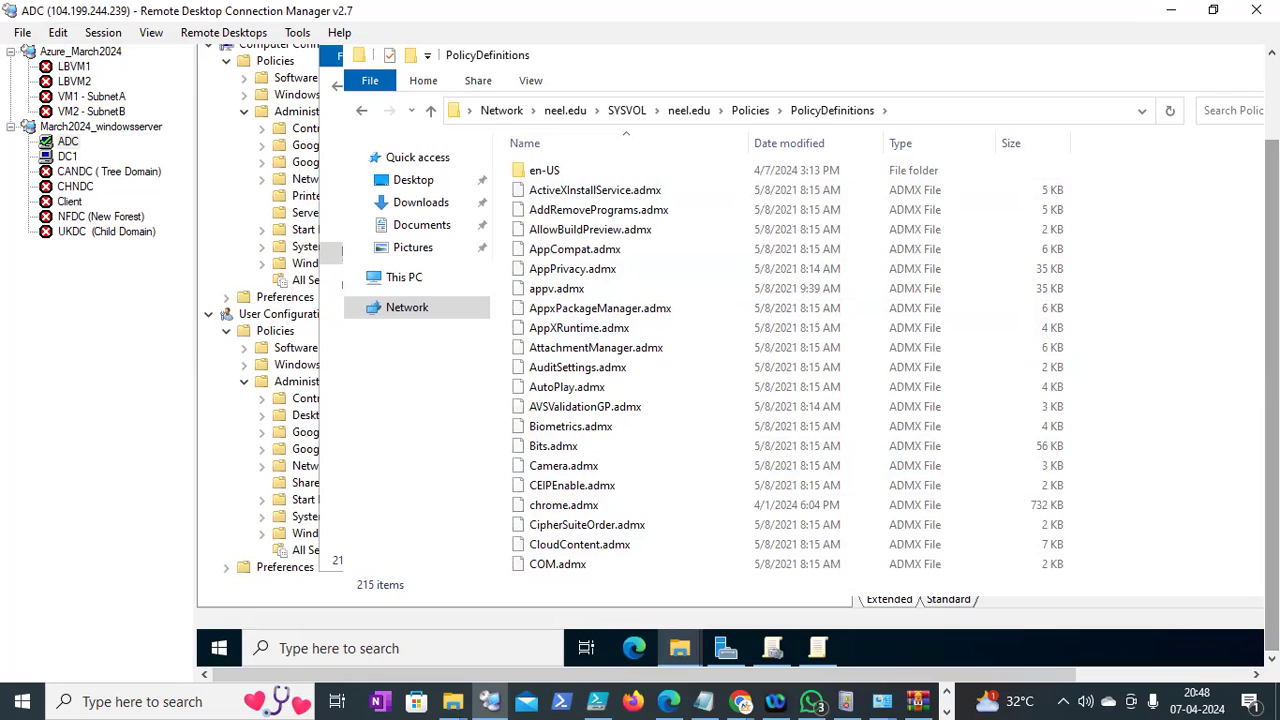
pyautogui.scroll(1, 738, 356)
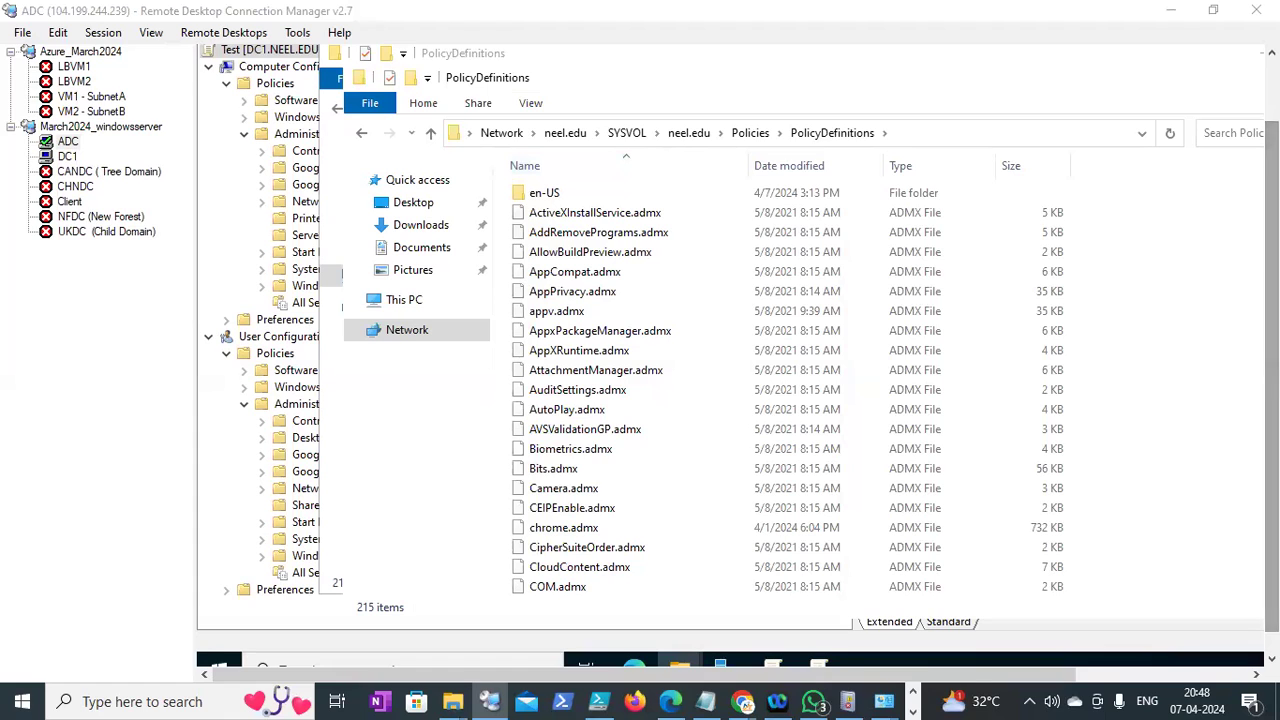
pyautogui.moveTo(1271, 388); pyautogui.dragTo(1271, 412)
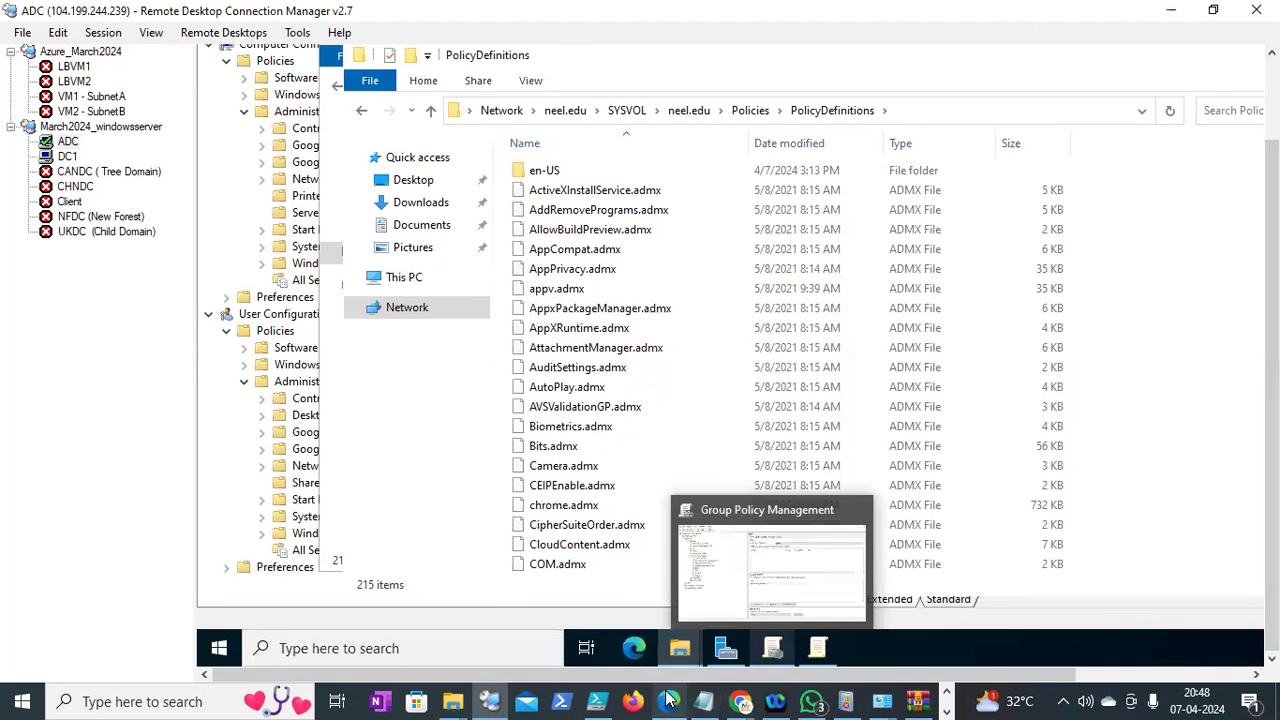
pyautogui.click(704, 701)
# Replace the leftover DC1 and ADC lines with a ==== separator and open a line above it
pyautogui.moveTo(180, 608); pyautogui.dragTo(10, 497)
pyautogui.press('Delete')
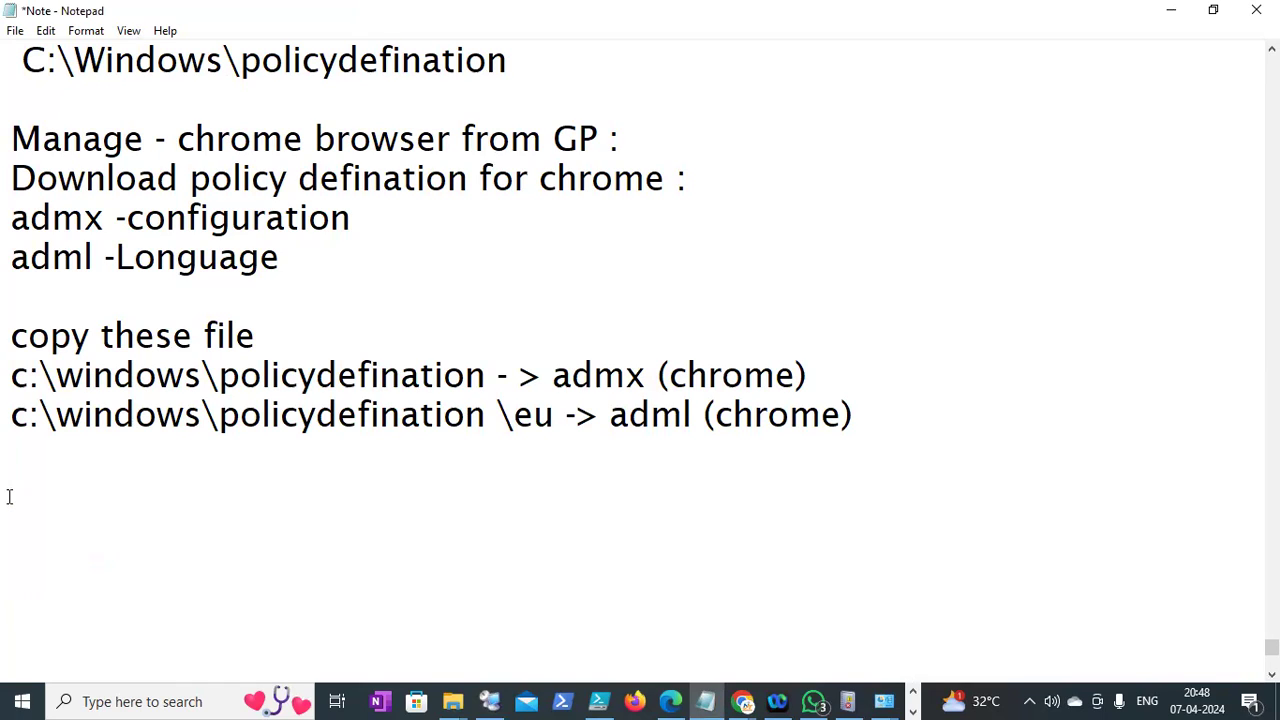
pyautogui.write('============================================')
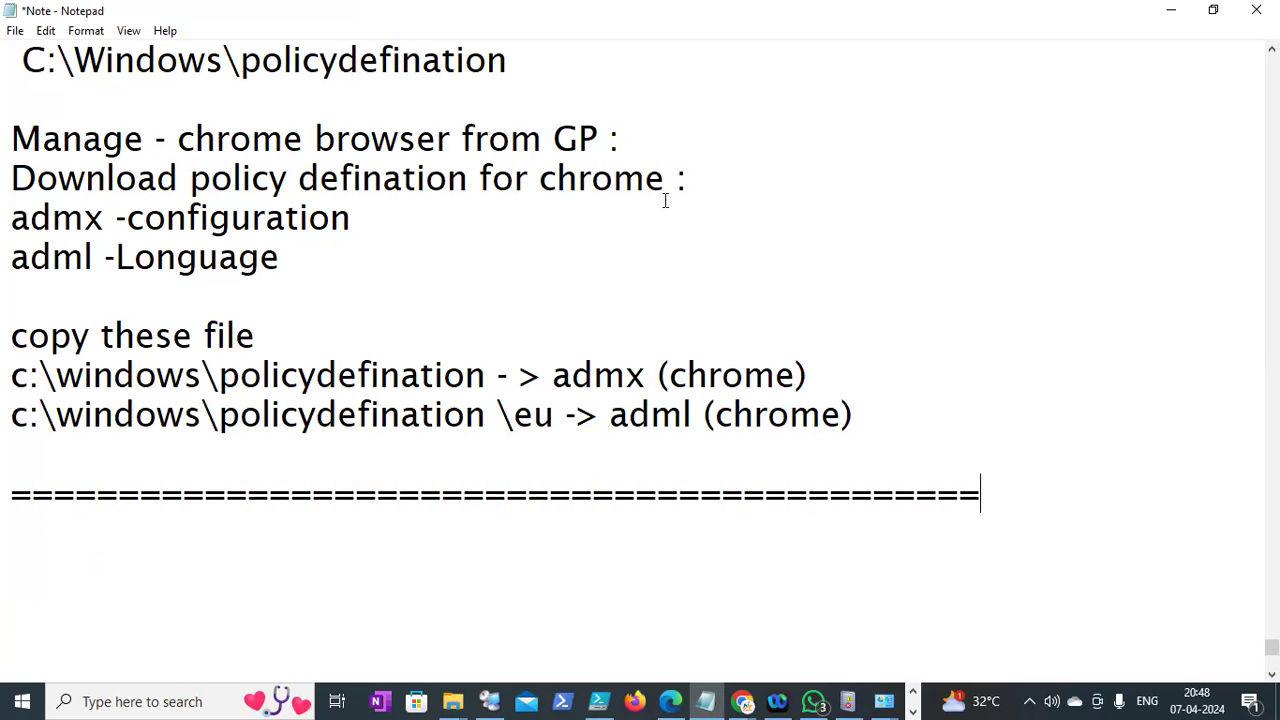
pyautogui.scroll(1, 496, 300)
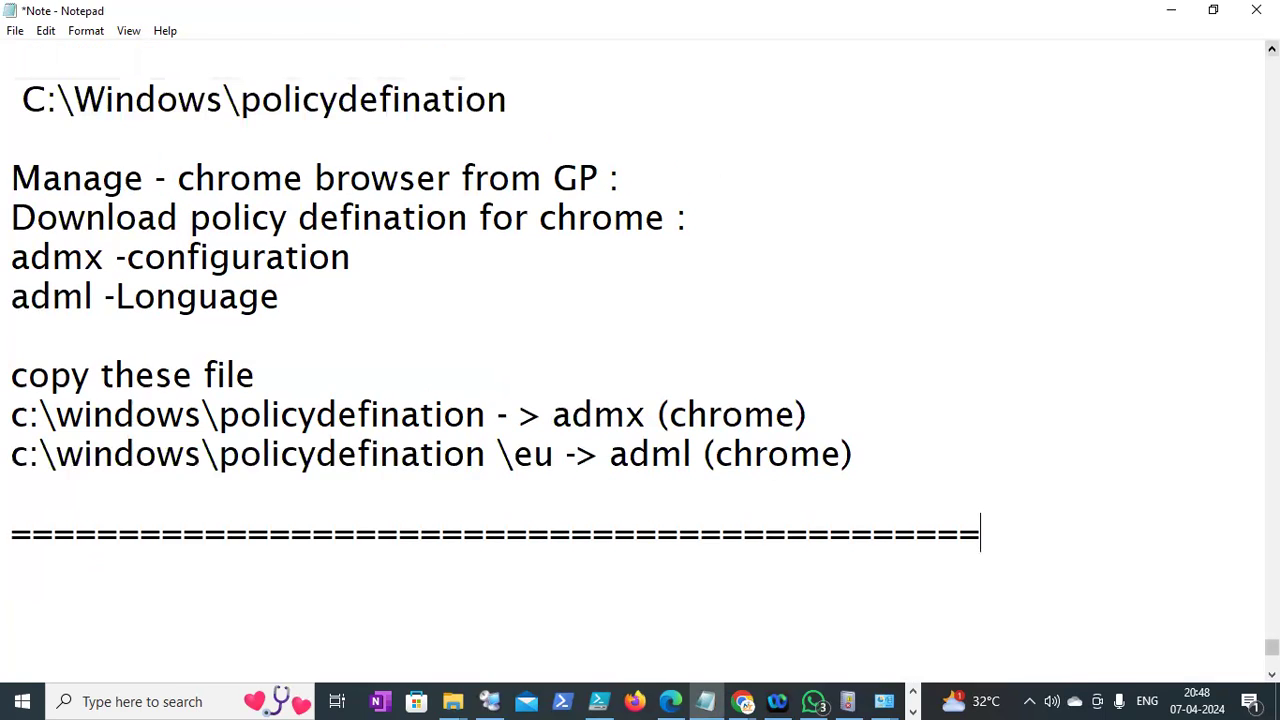
pyautogui.scroll(1, 496, 300)
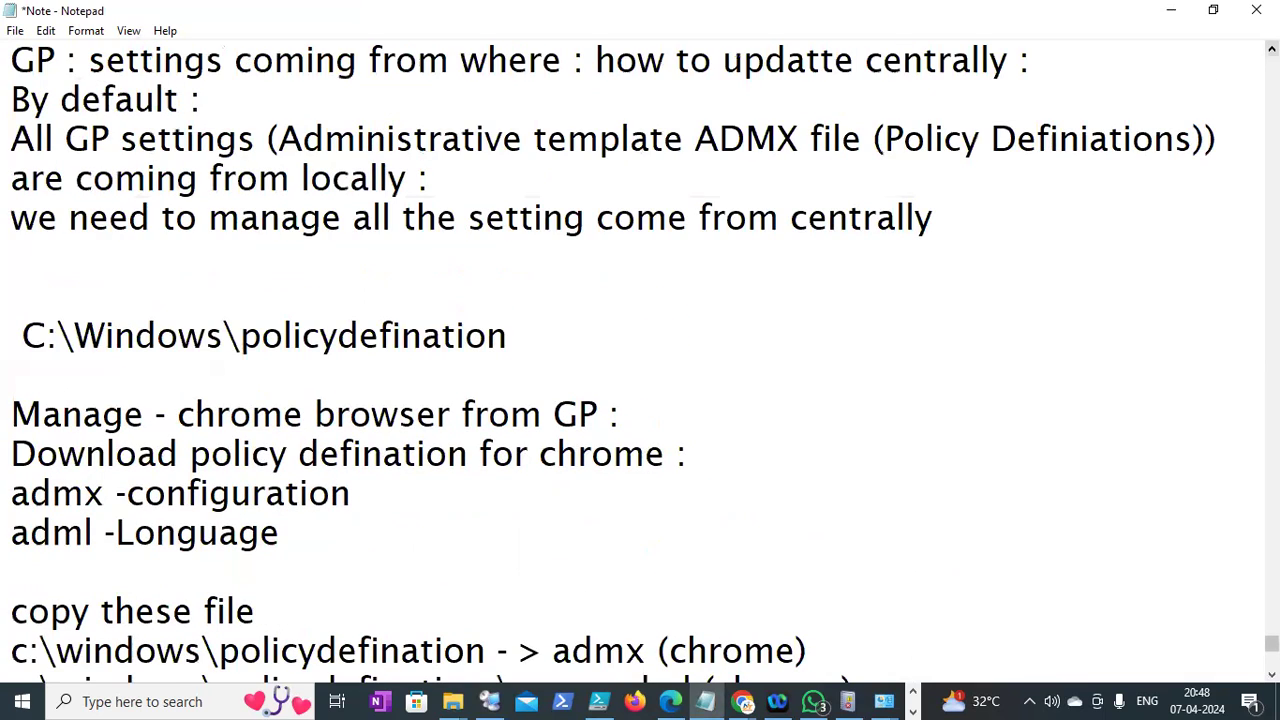
pyautogui.click(862, 547)
pyautogui.click(1156, 493)
pyautogui.press('Down')
pyautogui.press('Down')
pyautogui.press('Down')
pyautogui.press('Down')
pyautogui.press('Down')
pyautogui.press('Down')
pyautogui.press('Down')
pyautogui.press('Down')
pyautogui.press('Down')
pyautogui.press('Down')
pyautogui.press('Up')
pyautogui.press('Up')
pyautogui.press('Up')
pyautogui.press('Up')
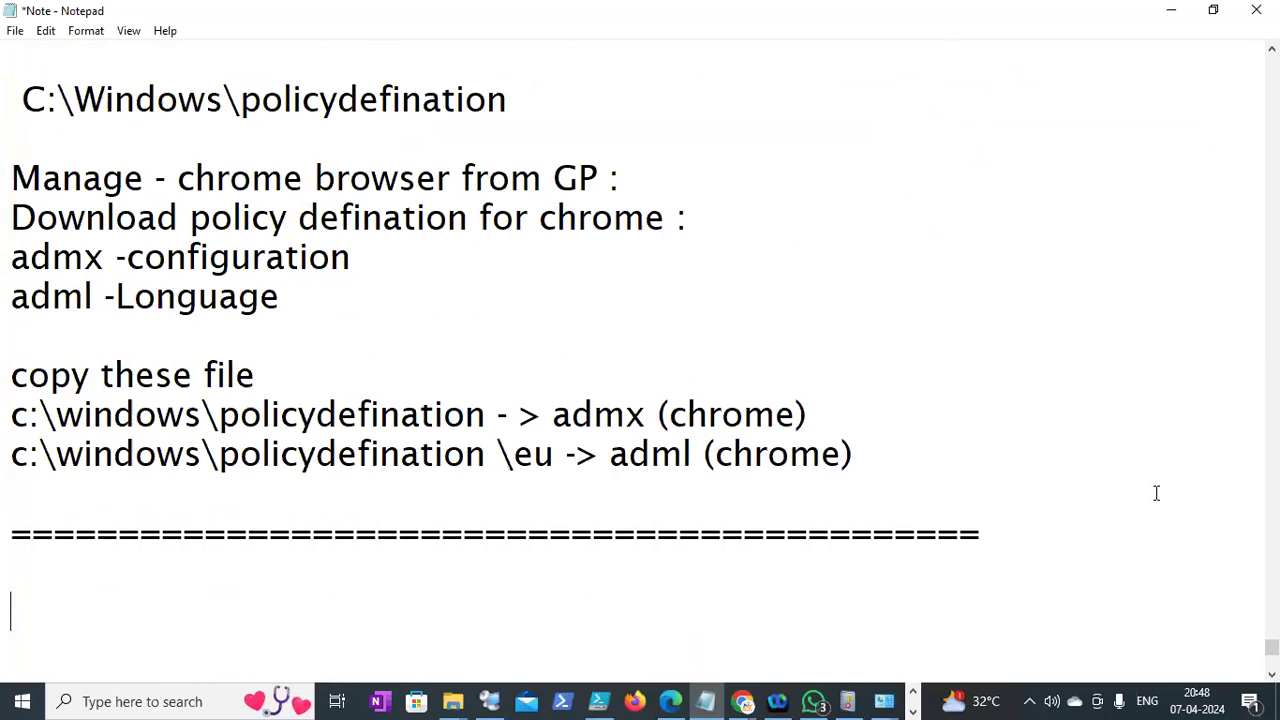
pyautogui.press('Return')
# Type the lines 'Perticualr OU :', 'DOmain :', 'users' and 'computer:'
pyautogui.write('Perticualr OU :')
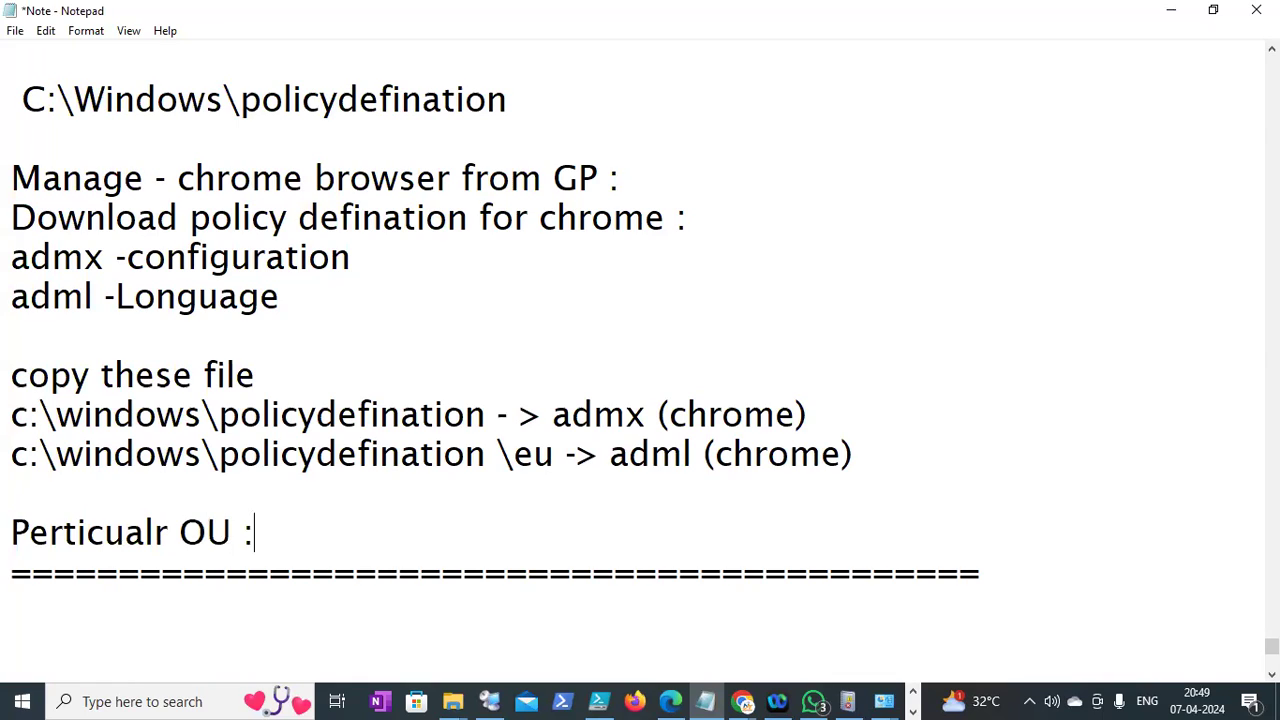
pyautogui.press('Return')
pyautogui.write('DOmain :')
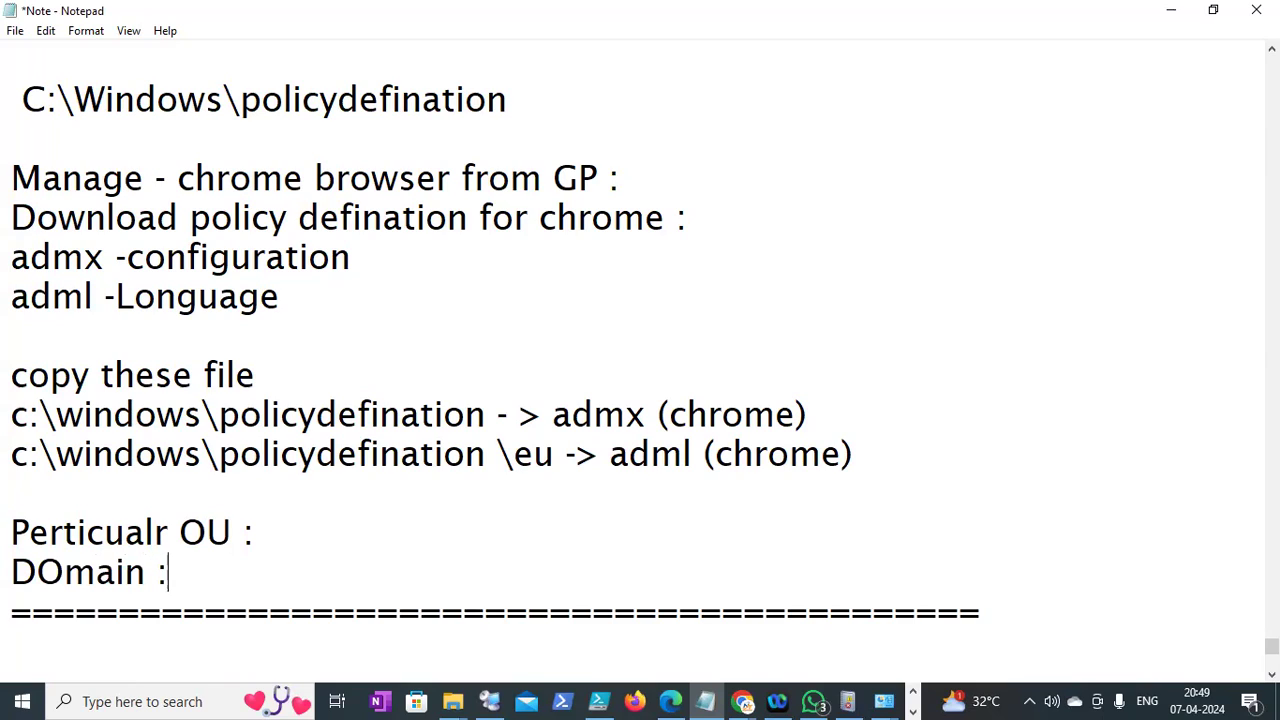
pyautogui.press('Return')
pyautogui.press('Return')
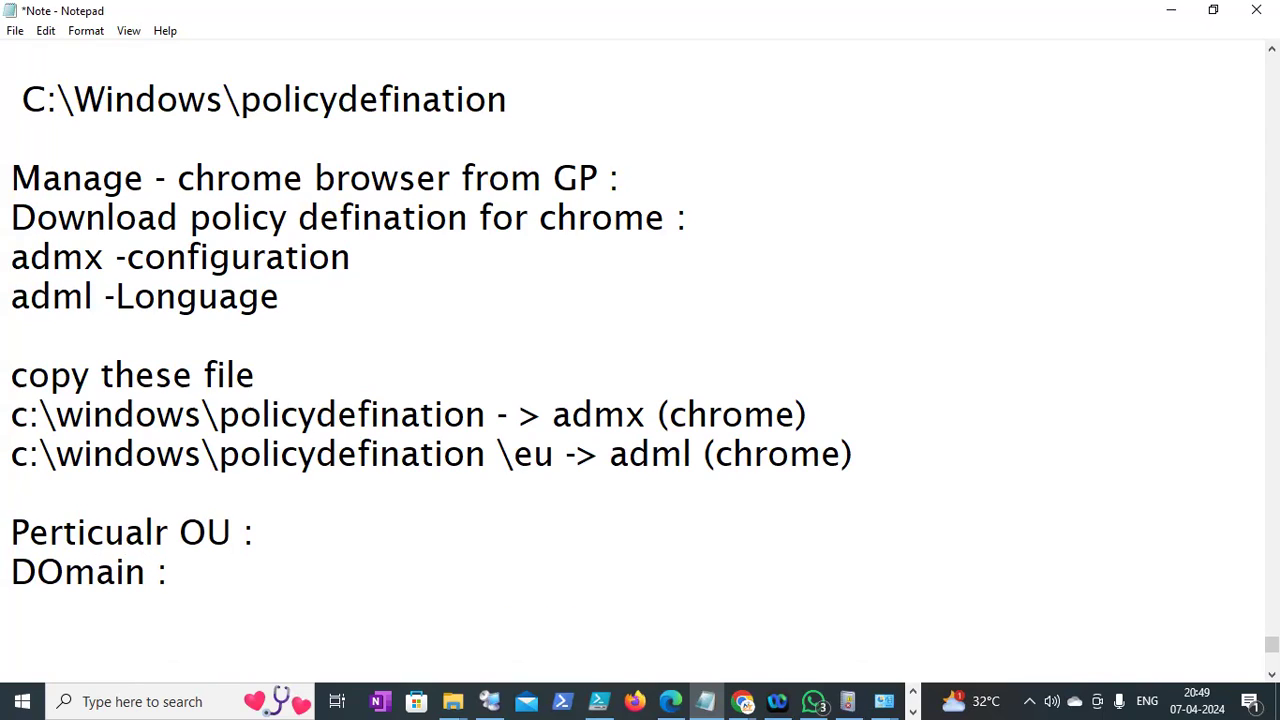
pyautogui.write('users')
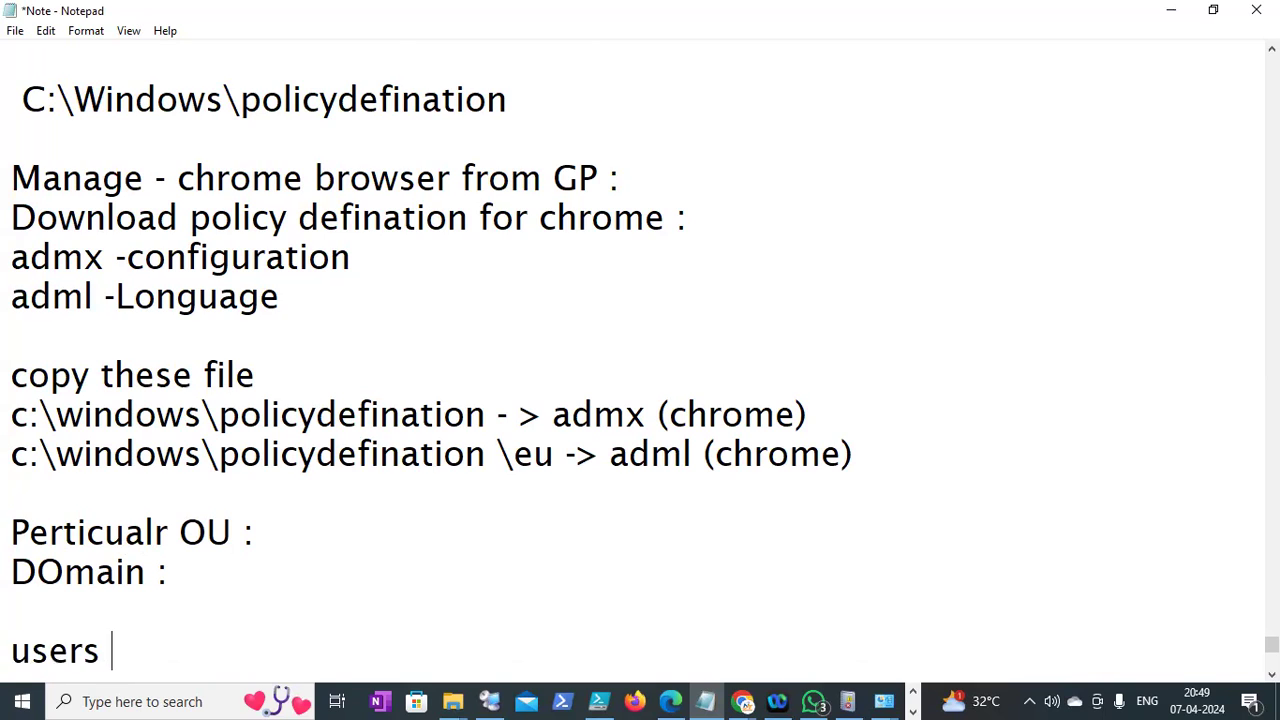
pyautogui.press('Return')
pyautogui.write('computer:')
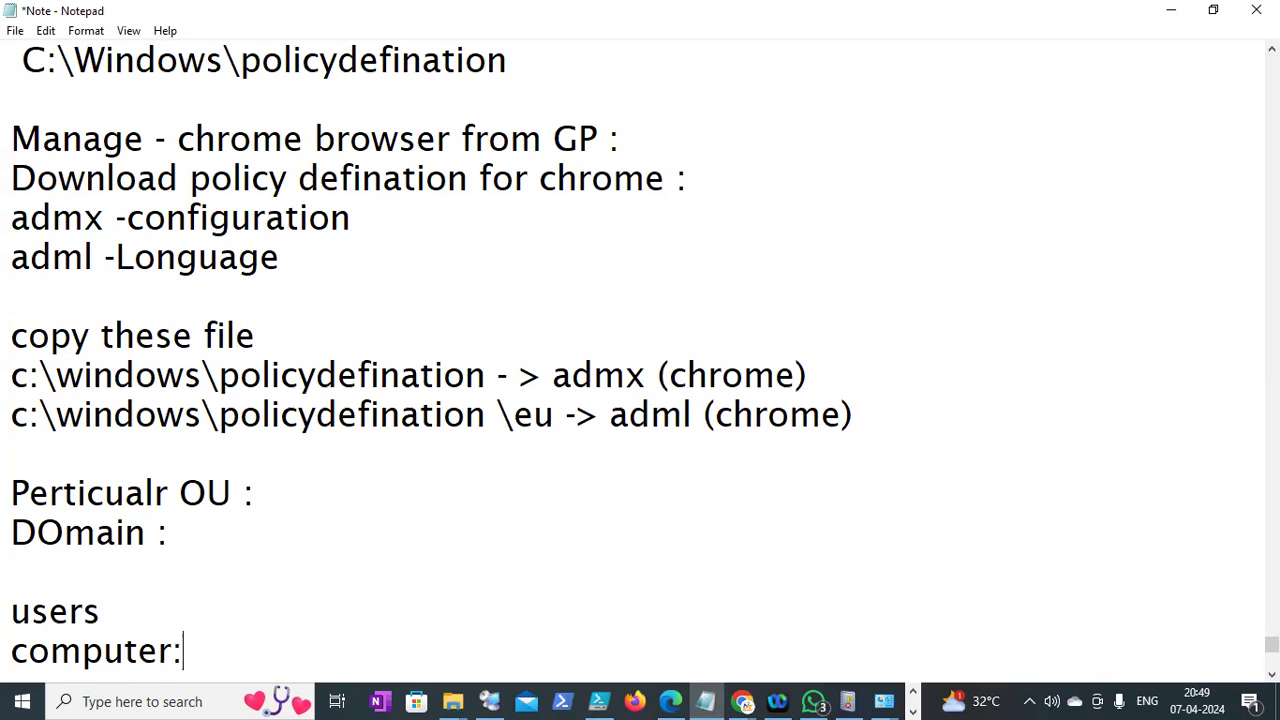
pyautogui.press('Return')
# Add 'win10 OS -> policy applied' and 'Dell laptop -> policy applied' lines
pyautogui.press('Down')
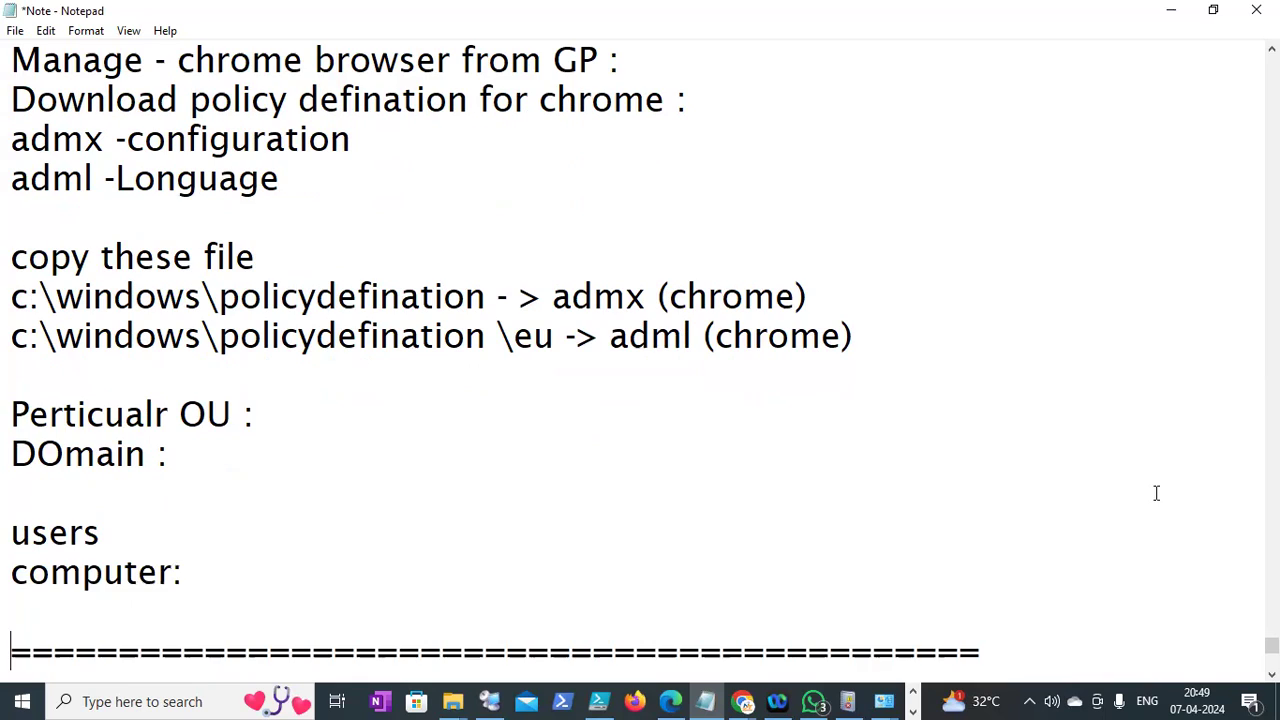
pyautogui.press('Return')
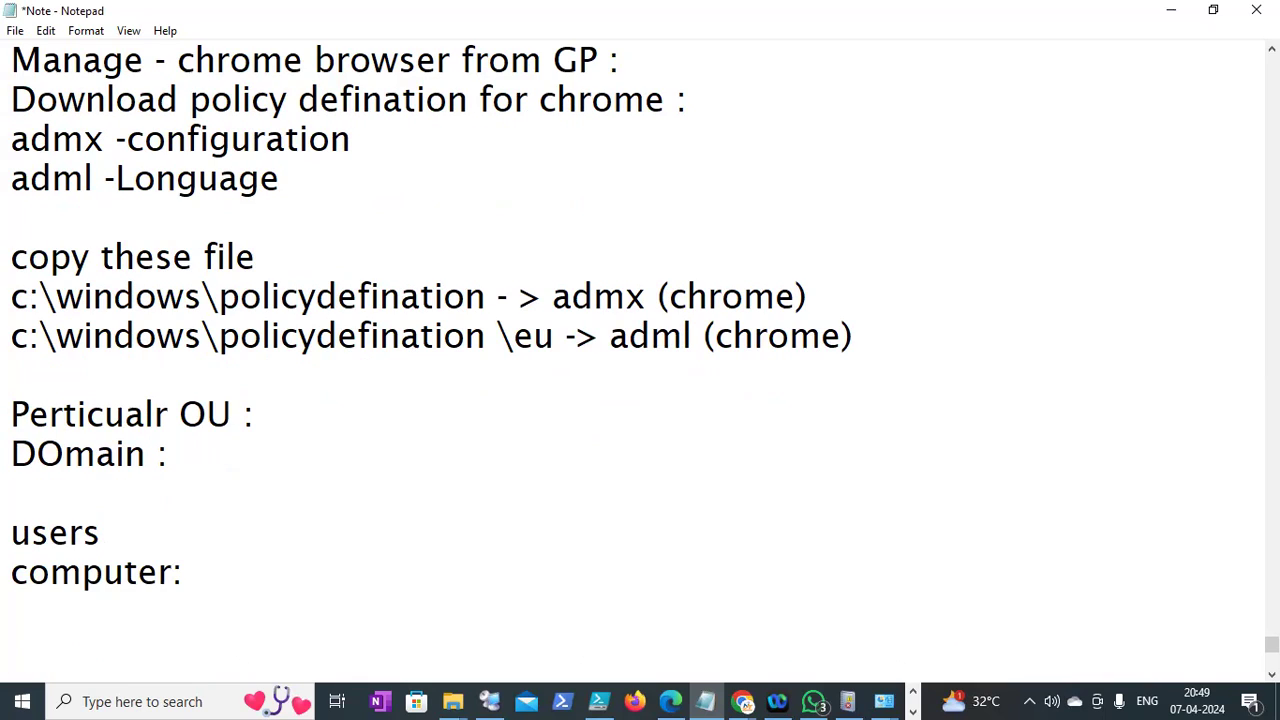
pyautogui.write('win10 ')
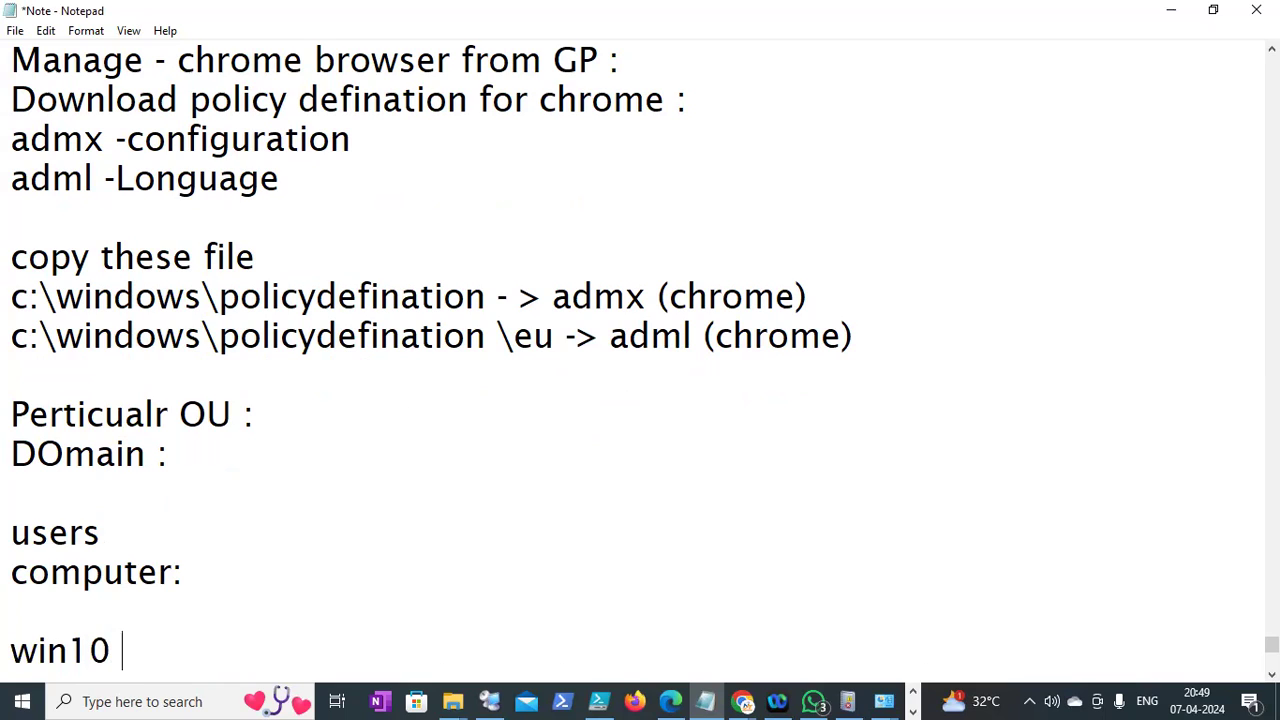
pyautogui.write('OS -> ')
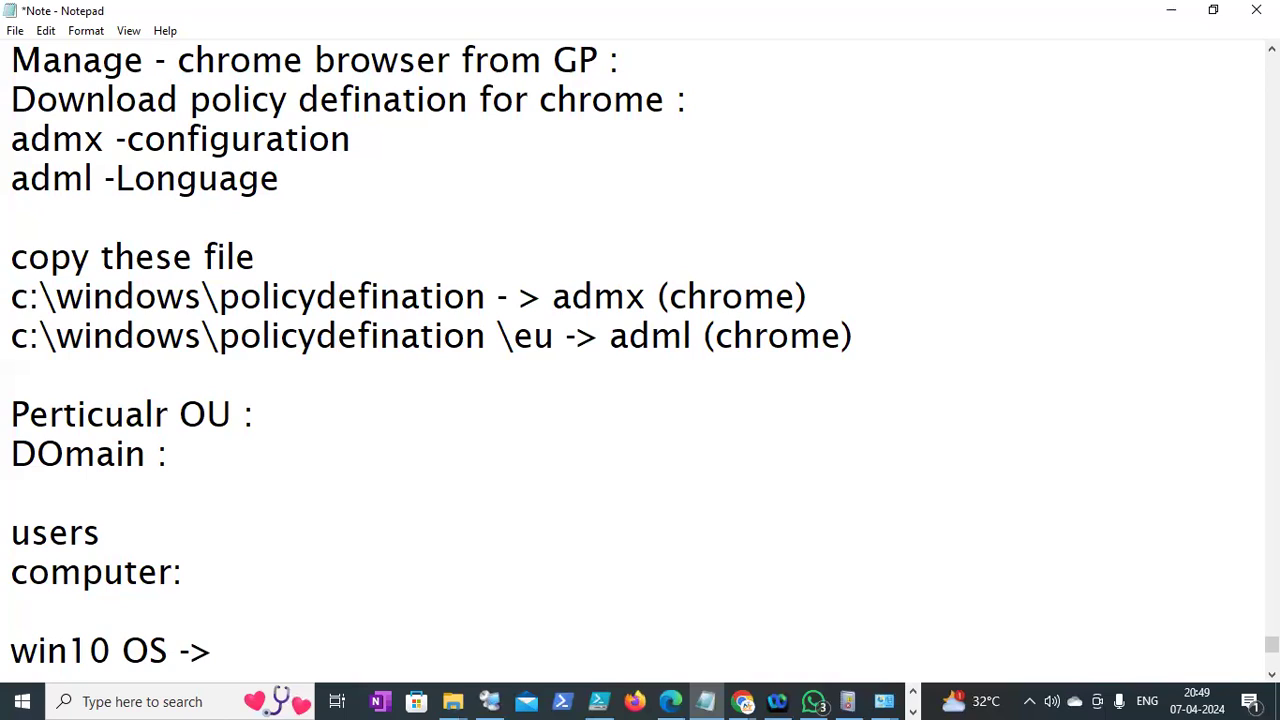
pyautogui.write('policy ')
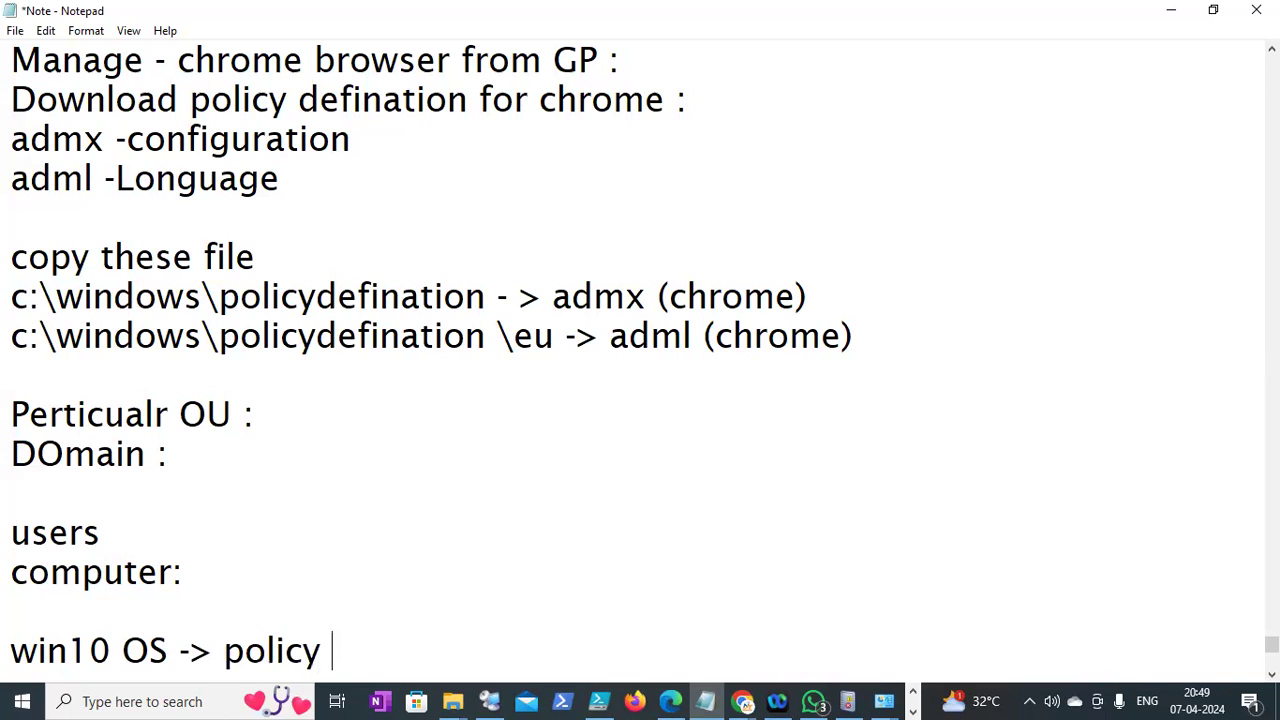
pyautogui.write('applied')
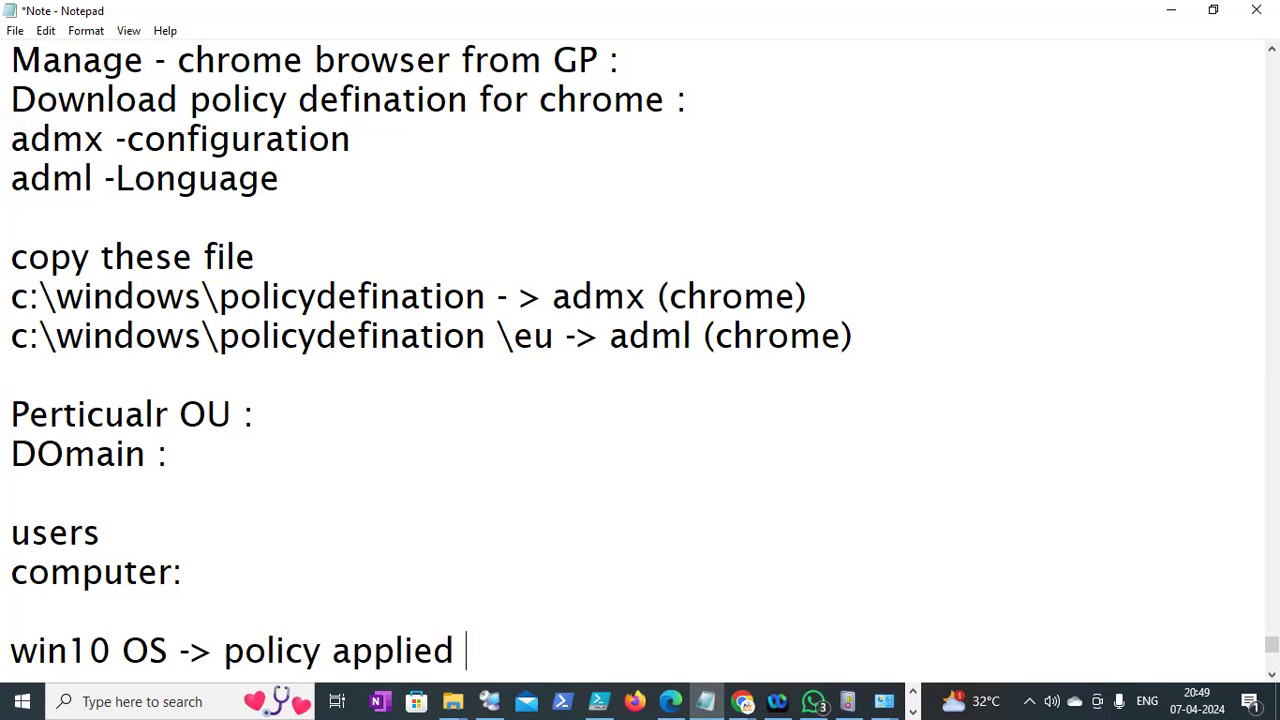
pyautogui.press('Return')
pyautogui.write('Dell laptop -> a')
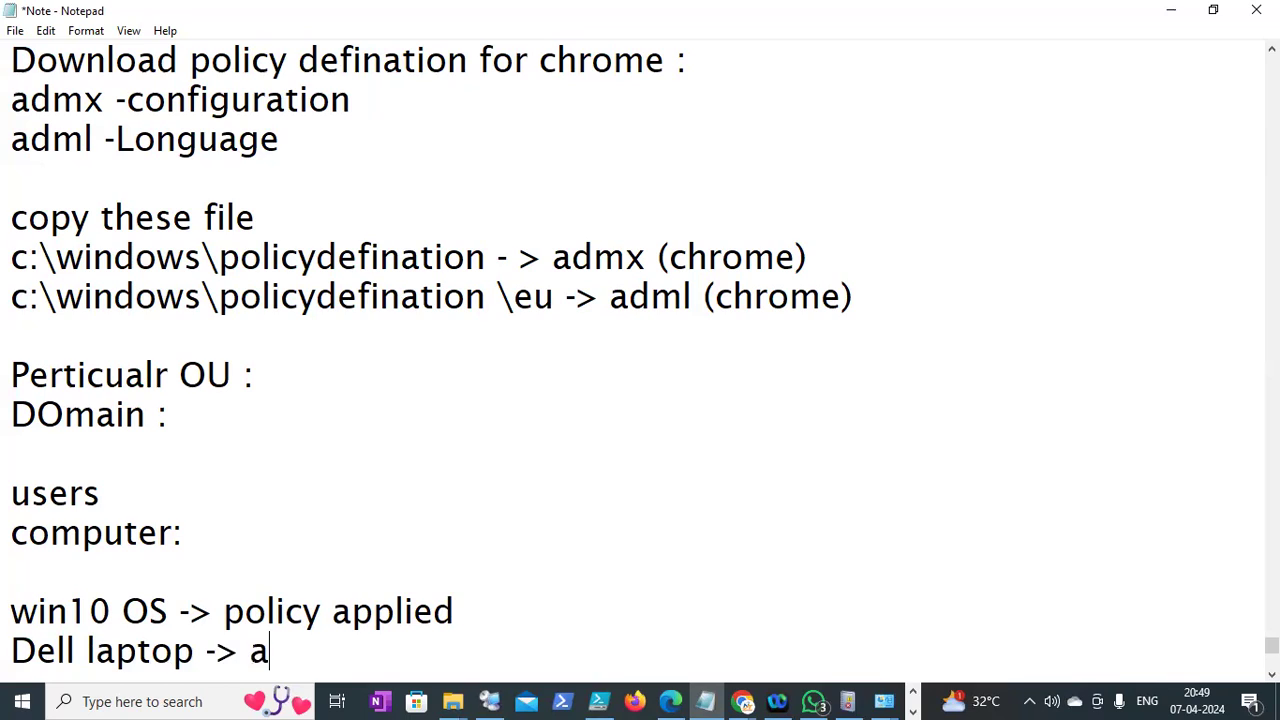
pyautogui.press('BackSpace')
pyautogui.write('polic')
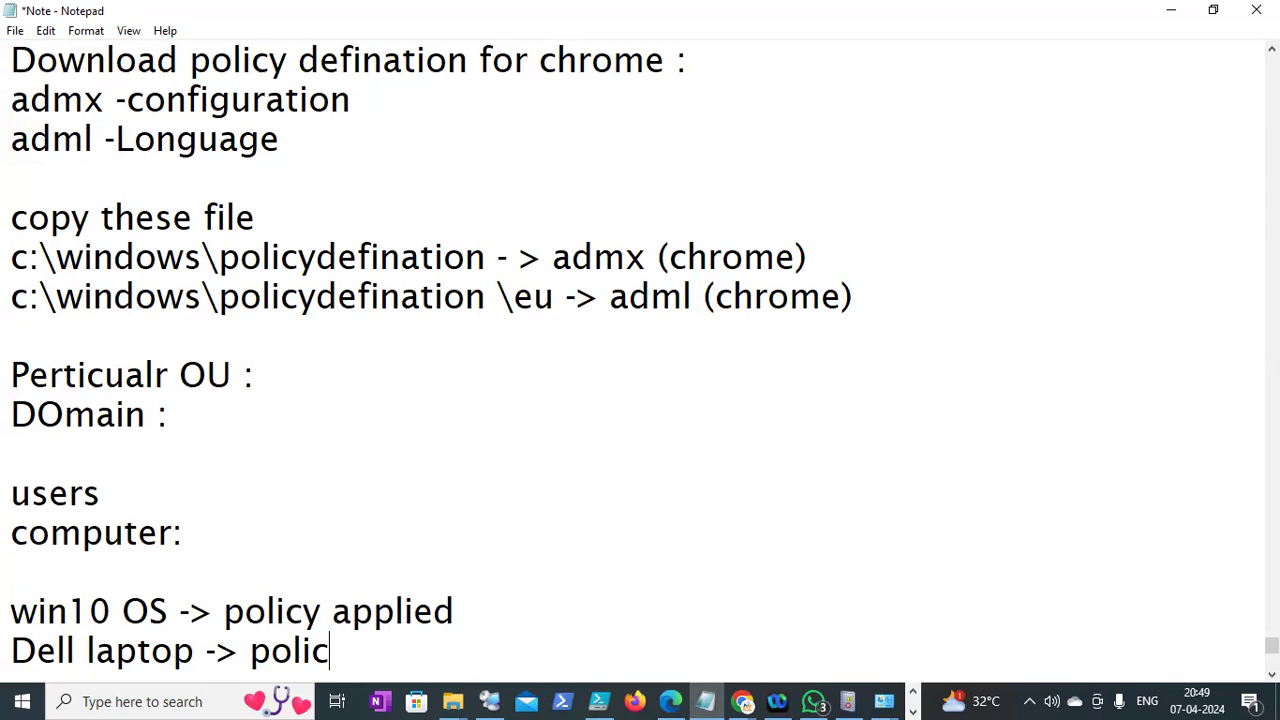
pyautogui.write('y applied')
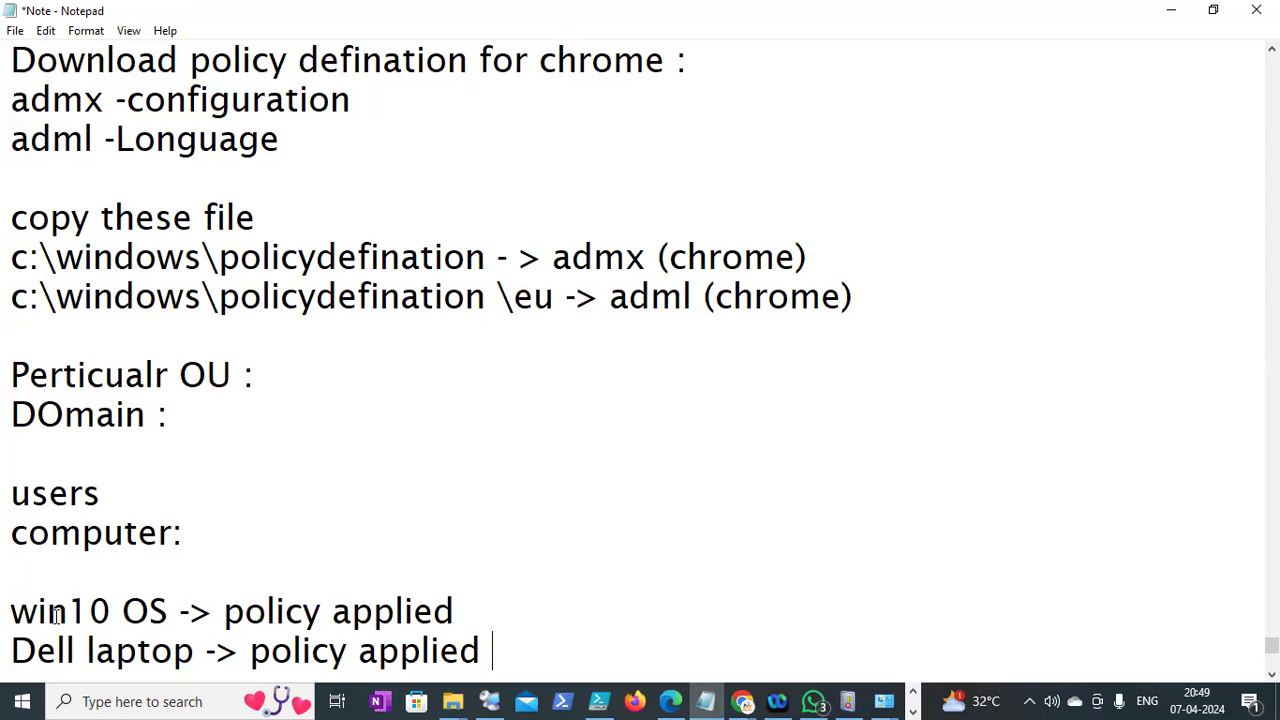
pyautogui.moveTo(187, 655); pyautogui.dragTo(8, 608)
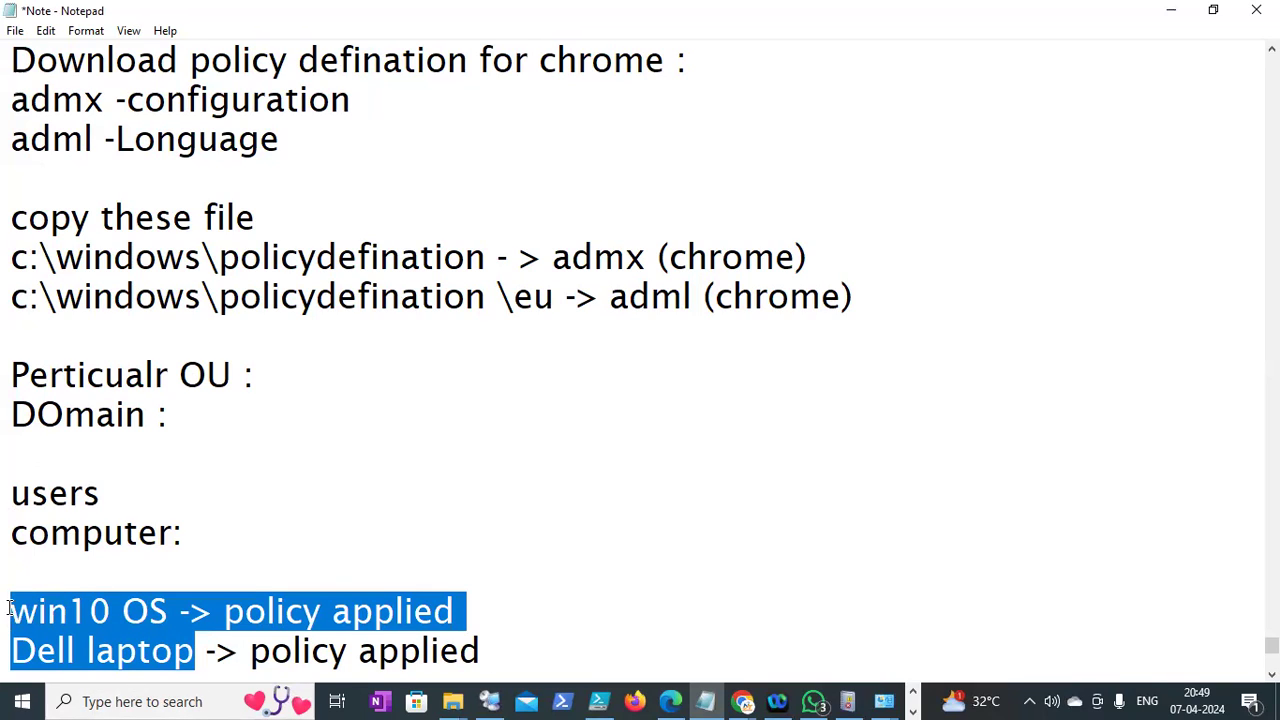
pyautogui.click(90, 612)
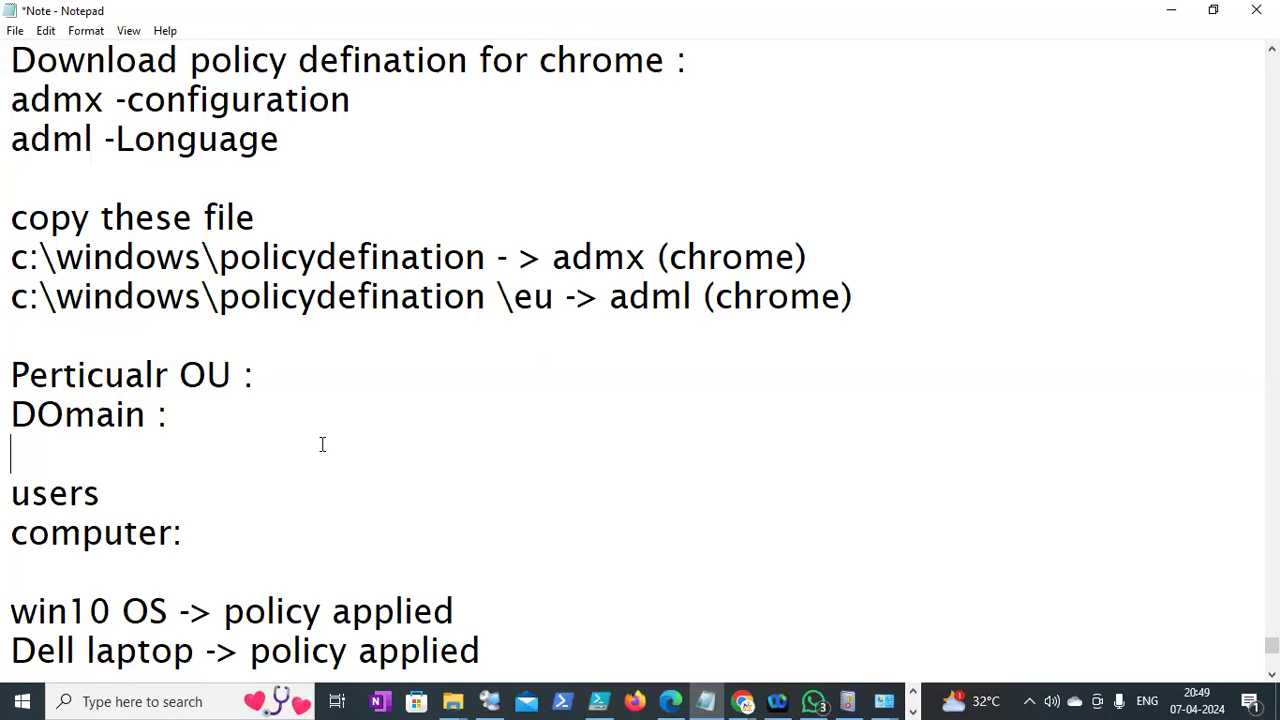
# Under DOmain, add 'BLR ->' followed by IT, HR and Finanace on separate lines
pyautogui.press('Return')
pyautogui.write('BLR ->')
pyautogui.press('Return')
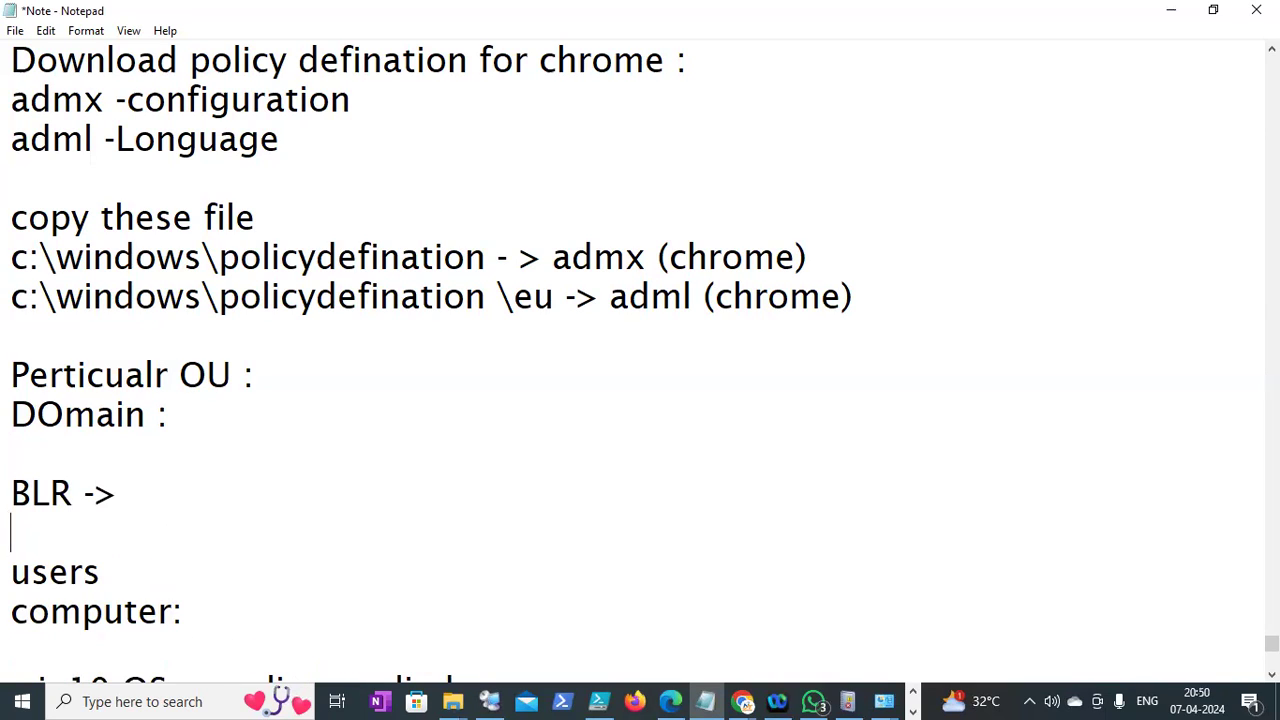
pyautogui.write('IT')
pyautogui.press('Return')
pyautogui.write('HT')
pyautogui.press('Return')
pyautogui.press('BackSpace')
pyautogui.press('BackSpace')
pyautogui.write('T')
pyautogui.press('BackSpace')
pyautogui.write('T')
pyautogui.press('BackSpace')
pyautogui.write('R')
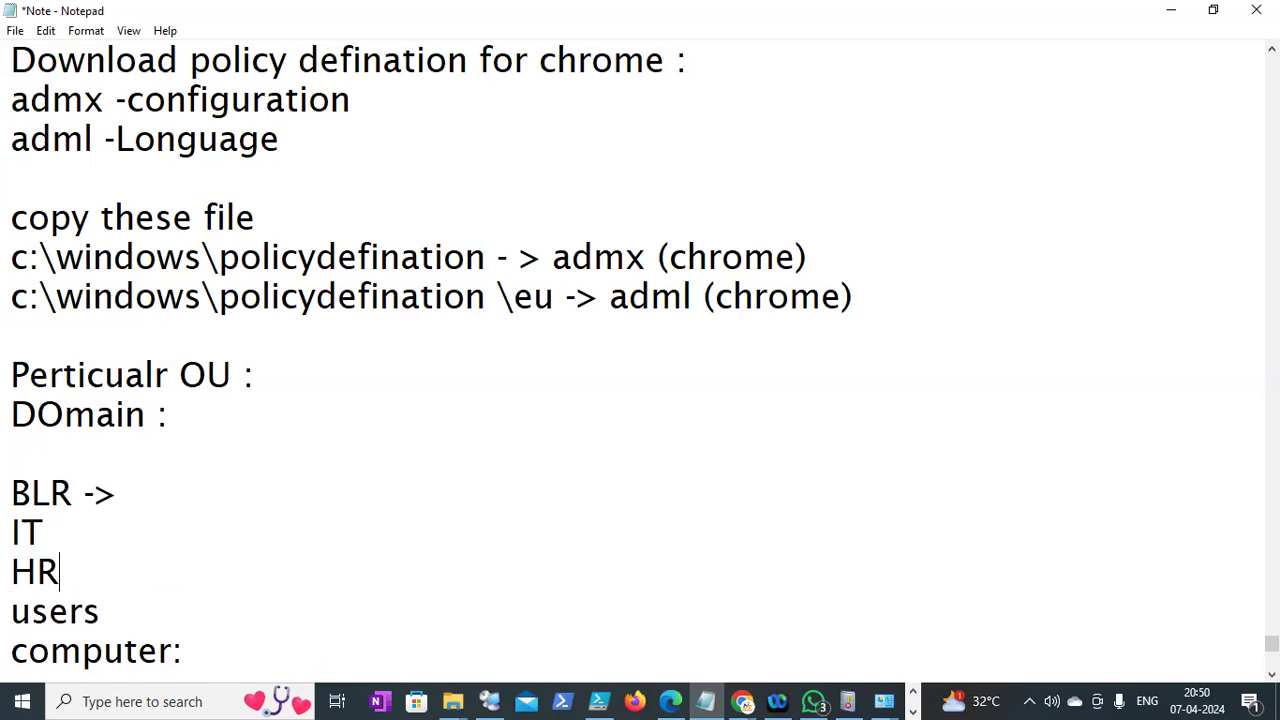
pyautogui.press('Return')
pyautogui.write('Finanace')
pyautogui.press('Return')
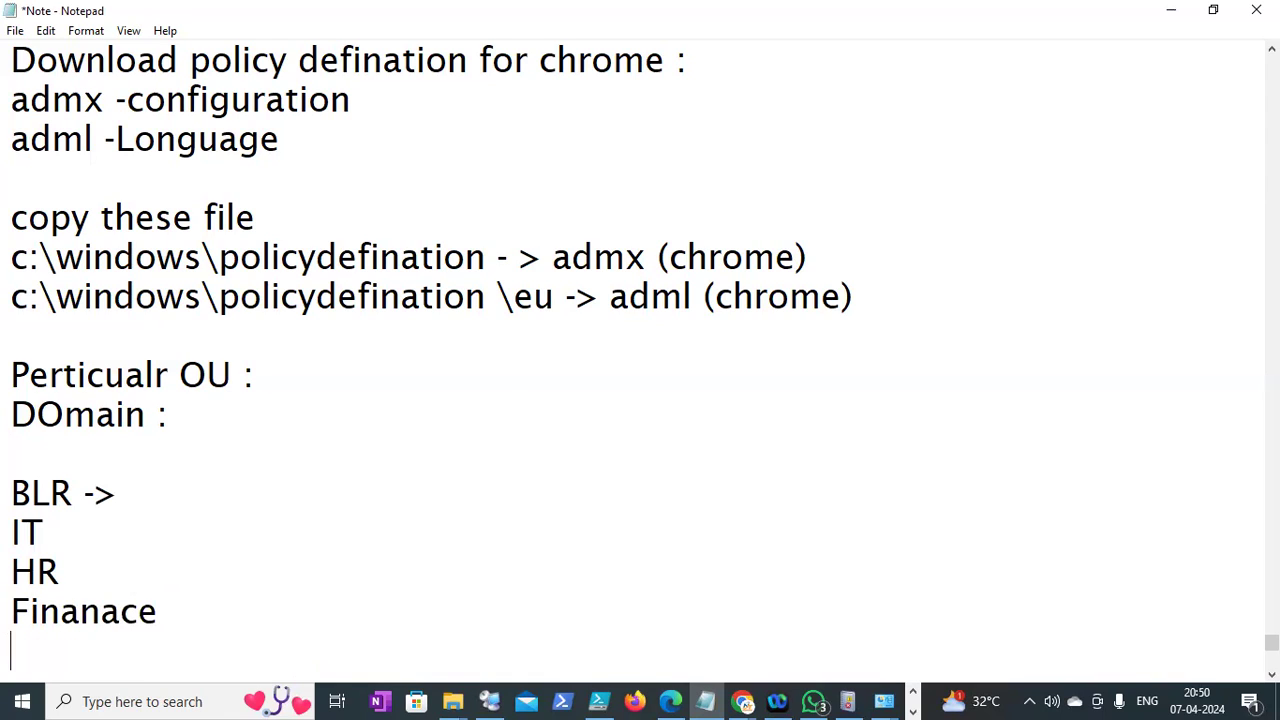
pyautogui.press('Down')
pyautogui.press('Down')
pyautogui.press('Down')
pyautogui.press('Down')
pyautogui.press('Down')
pyautogui.press('Down')
pyautogui.press('Down')
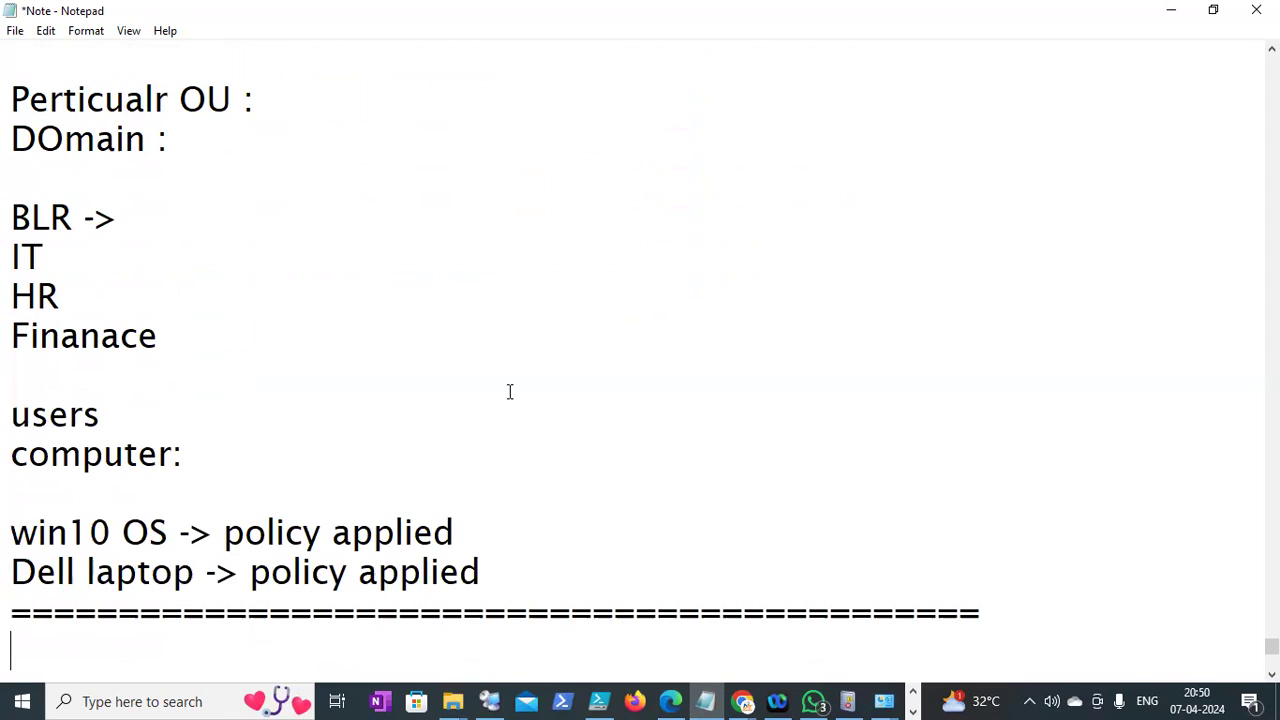
# Capitalise win10 to Win10 and review the Win10 and Dell laptop policy lines
pyautogui.click(38, 535)
pyautogui.press('BackSpace')
pyautogui.write('W')
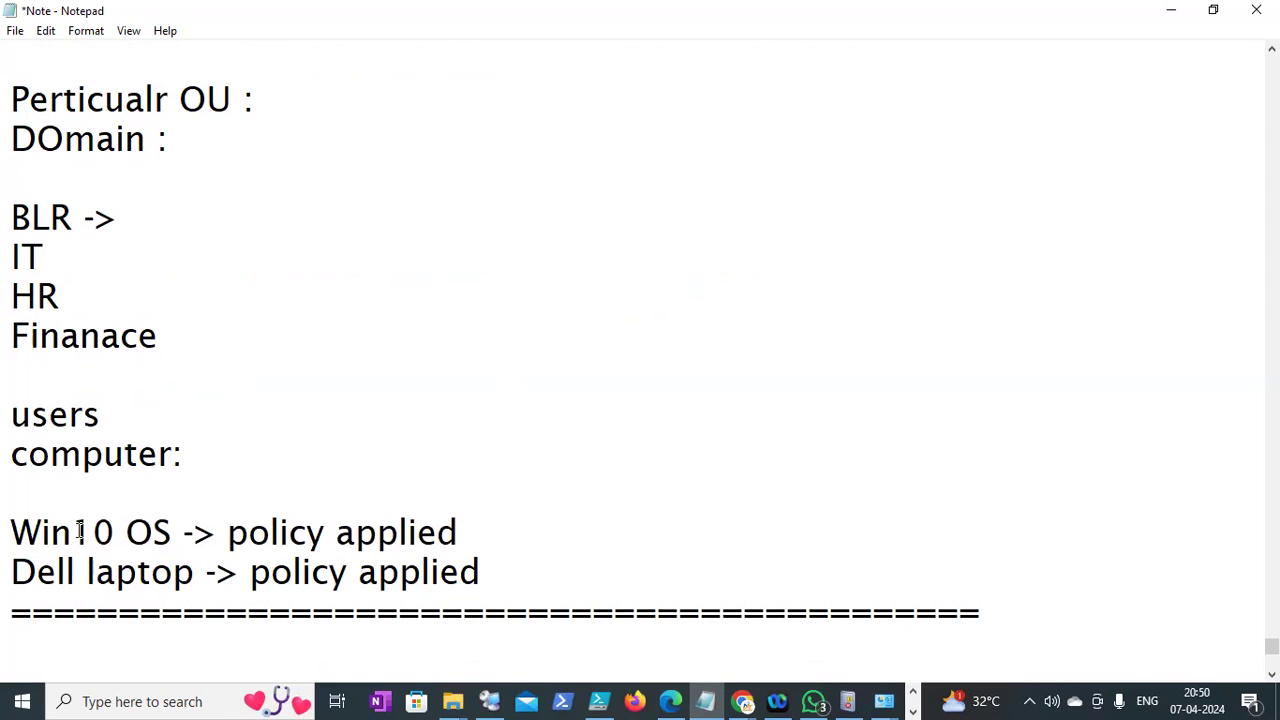
pyautogui.moveTo(173, 531); pyautogui.dragTo(9, 537)
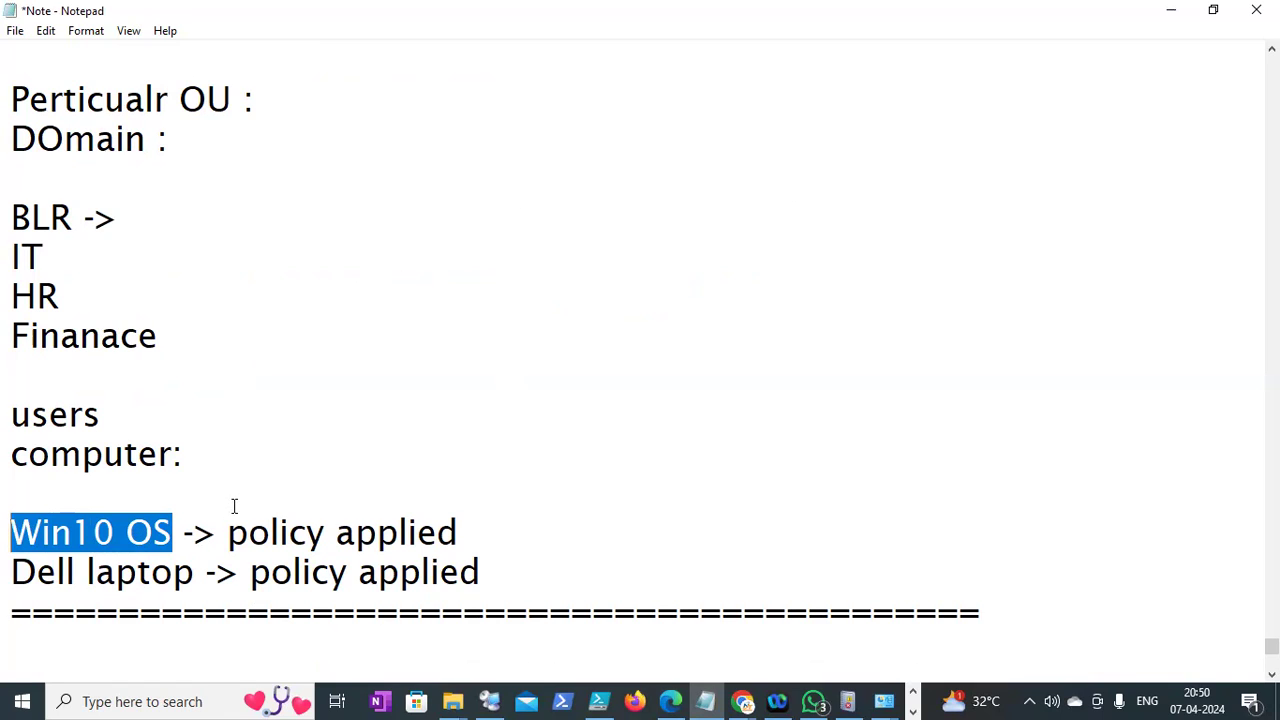
pyautogui.moveTo(229, 531); pyautogui.dragTo(476, 521)
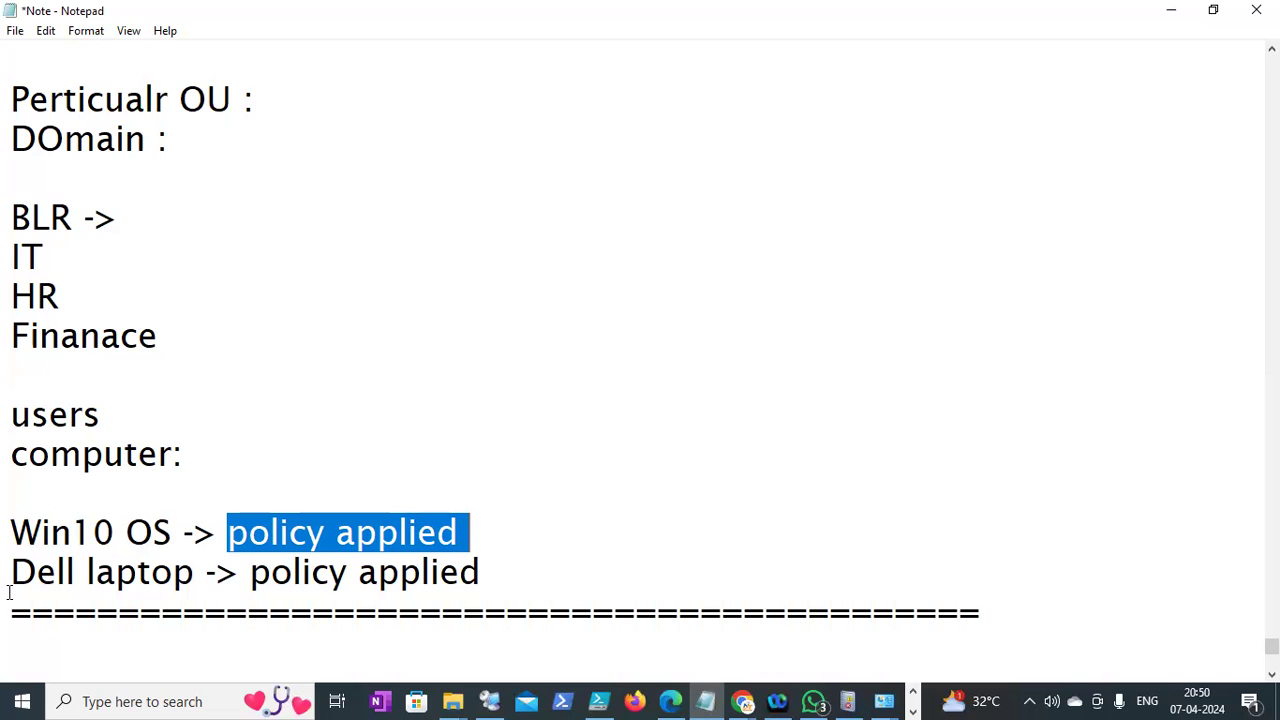
pyautogui.moveTo(10, 572); pyautogui.dragTo(206, 572)
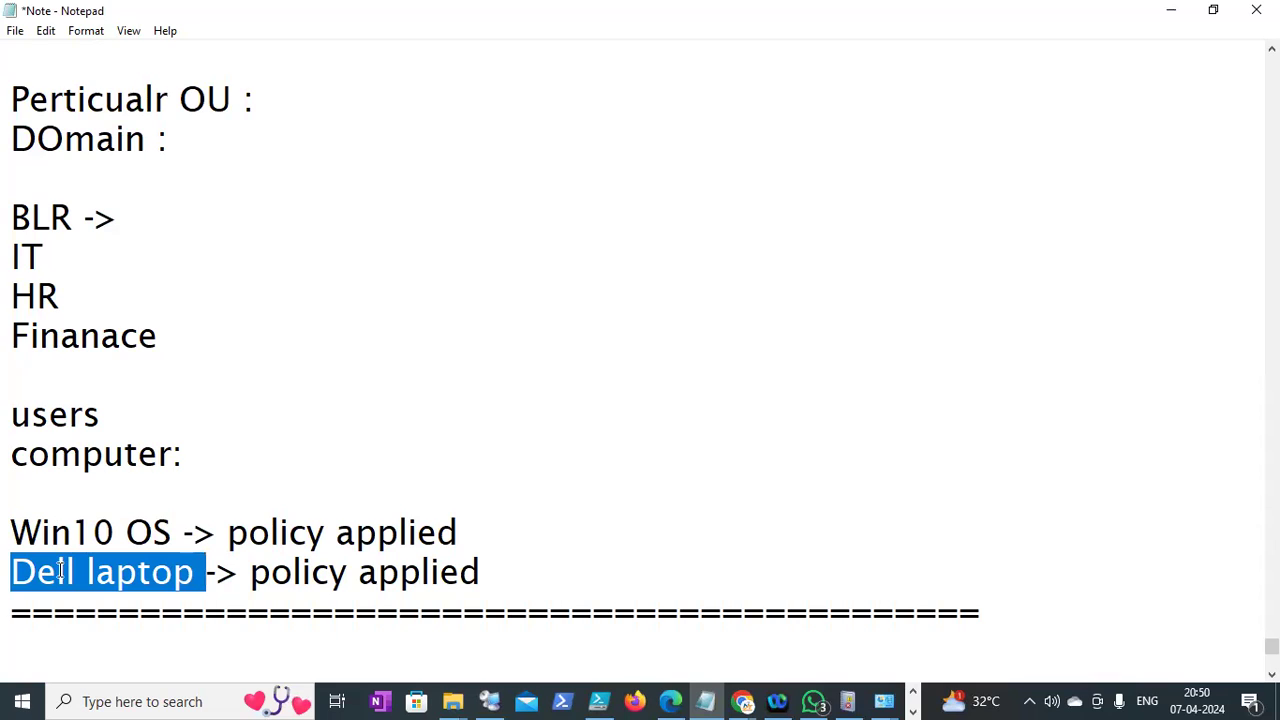
pyautogui.moveTo(11, 572); pyautogui.dragTo(66, 572)
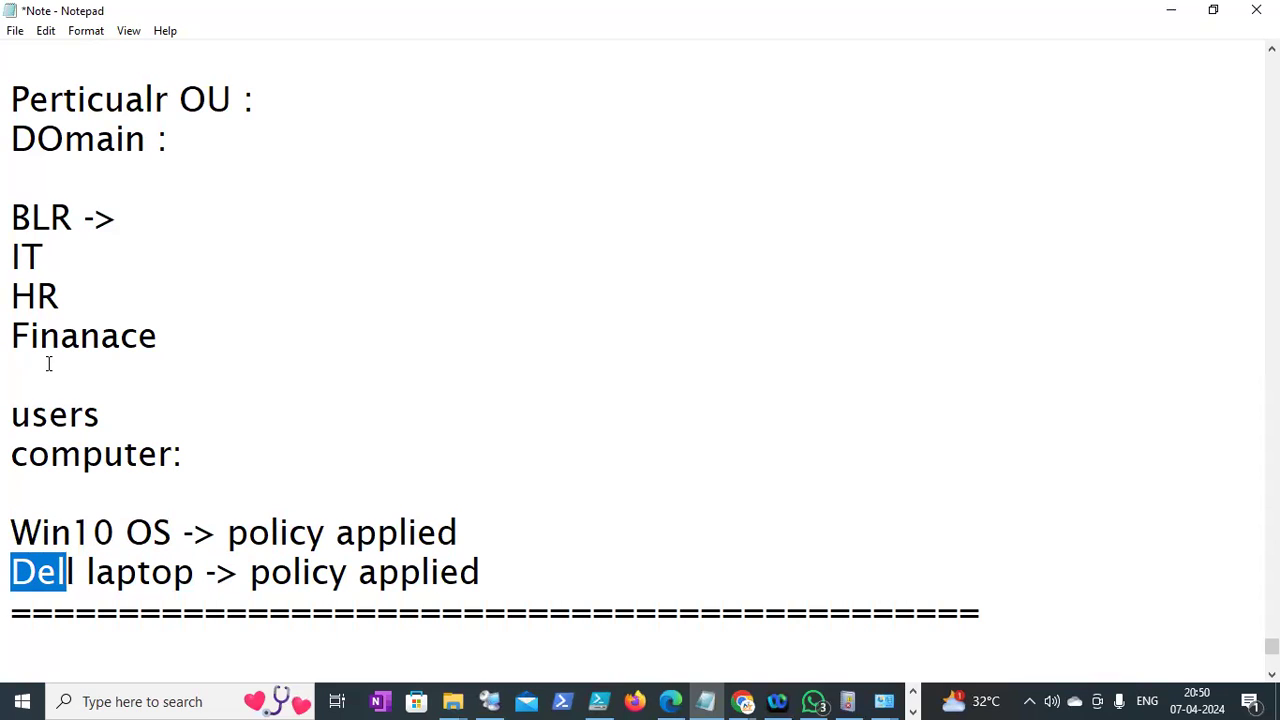
# Add a new line below 'Dell laptop -> policy applied'
pyautogui.click(551, 569)
pyautogui.press('Return')
pyautogui.press('Return')
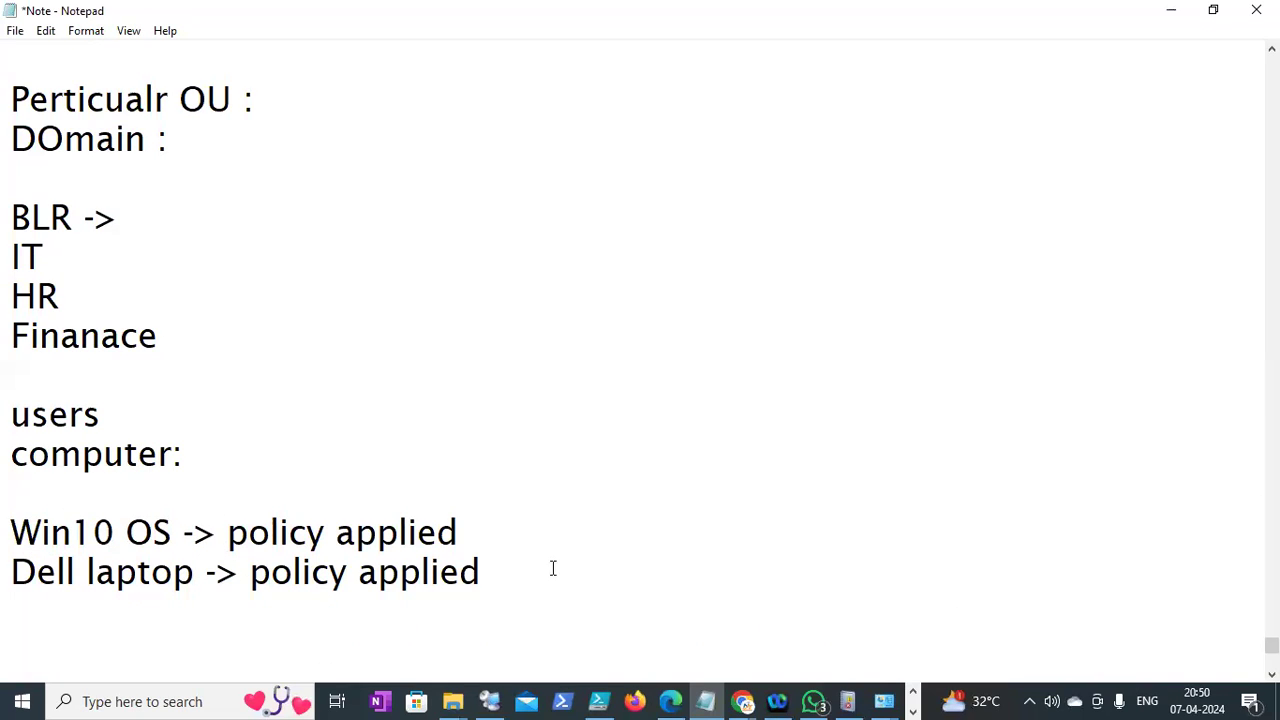
pyautogui.click(522, 573)
# Type 'WMI filtering :', 'Windows management instrumentation:' and 'contal panel access restrict -> only win10 OS :'
pyautogui.write('WMI ')
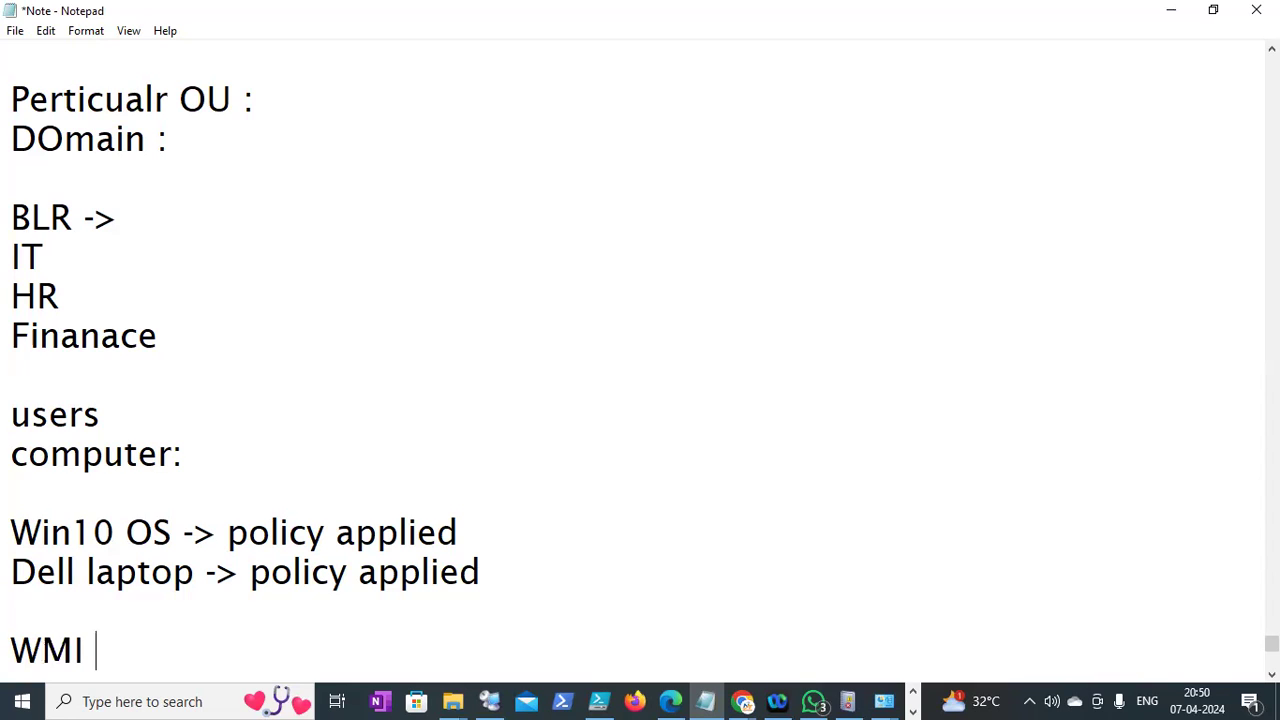
pyautogui.write('filter')
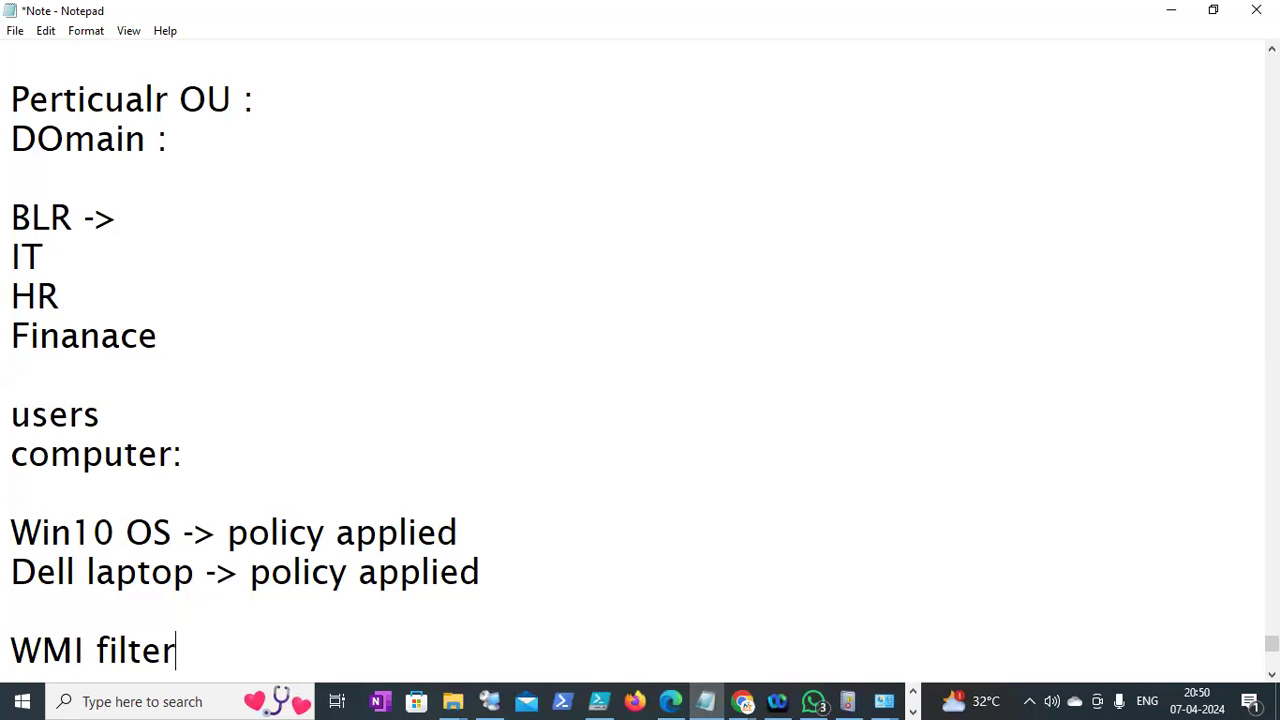
pyautogui.write('ing :')
pyautogui.press('Return')
pyautogui.write('Windows m')
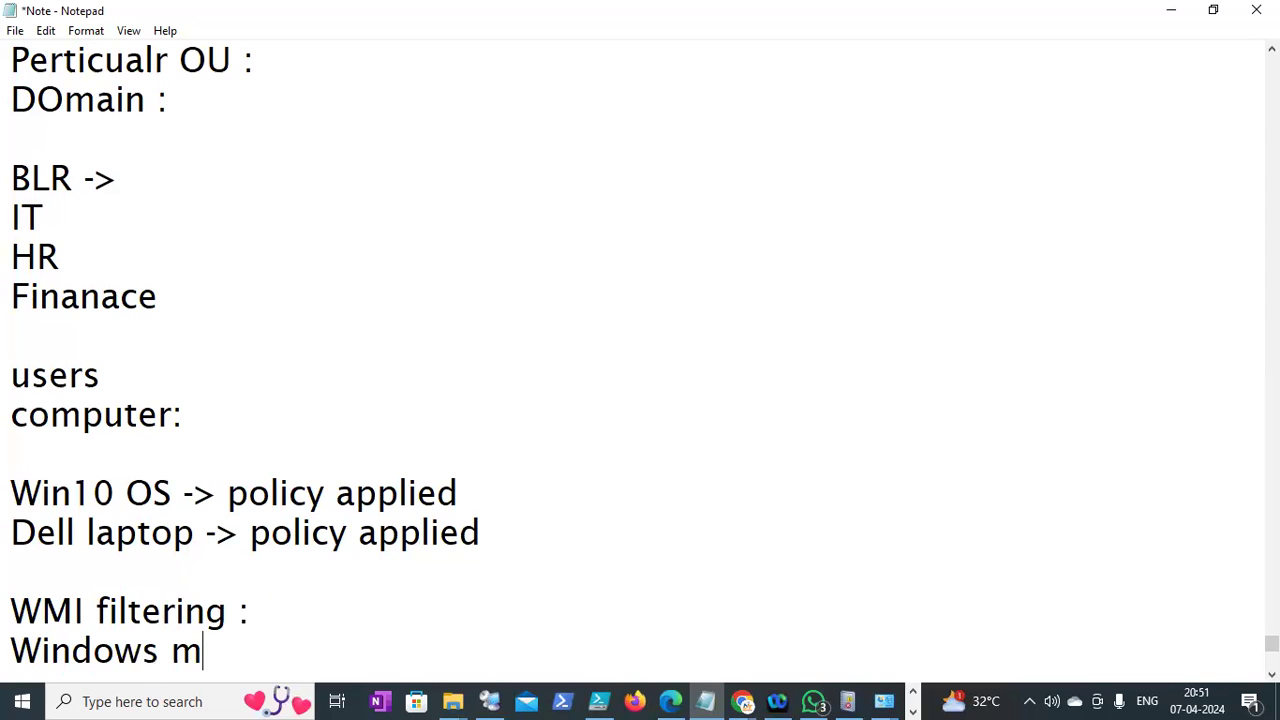
pyautogui.write('anagement instrumentation:')
pyautogui.press('Return')
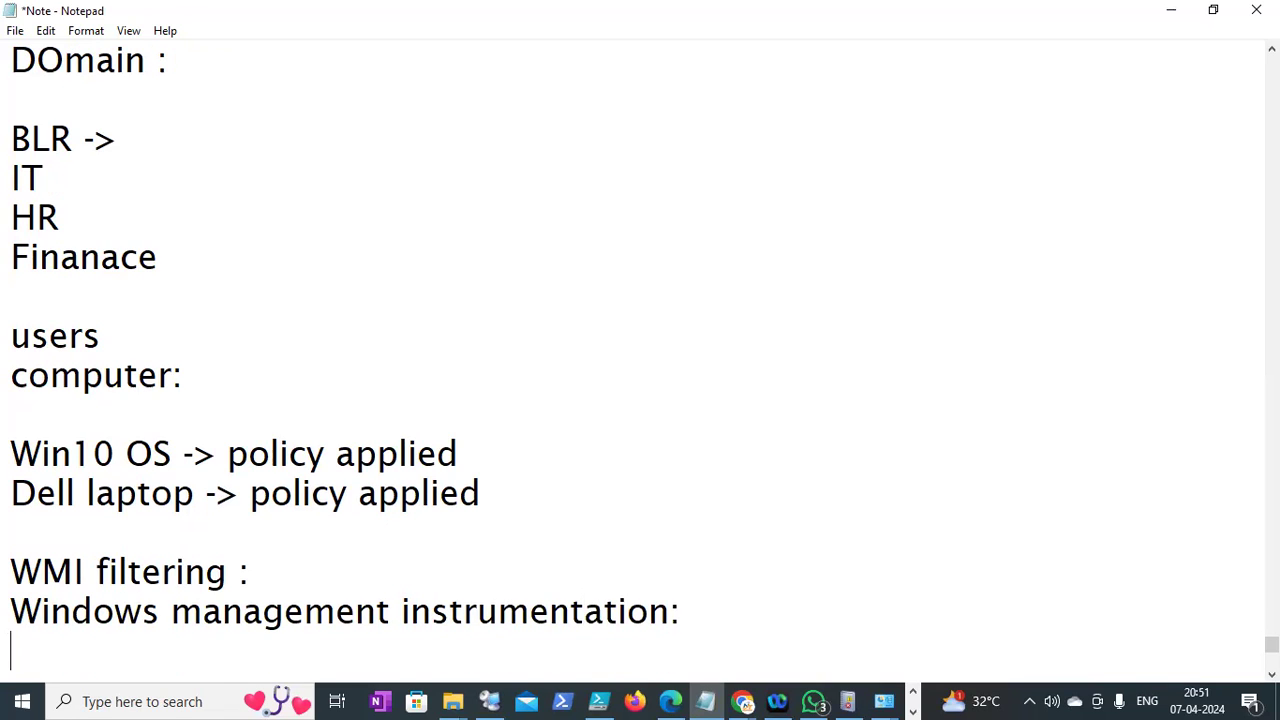
pyautogui.press('Return')
pyautogui.write('cont')
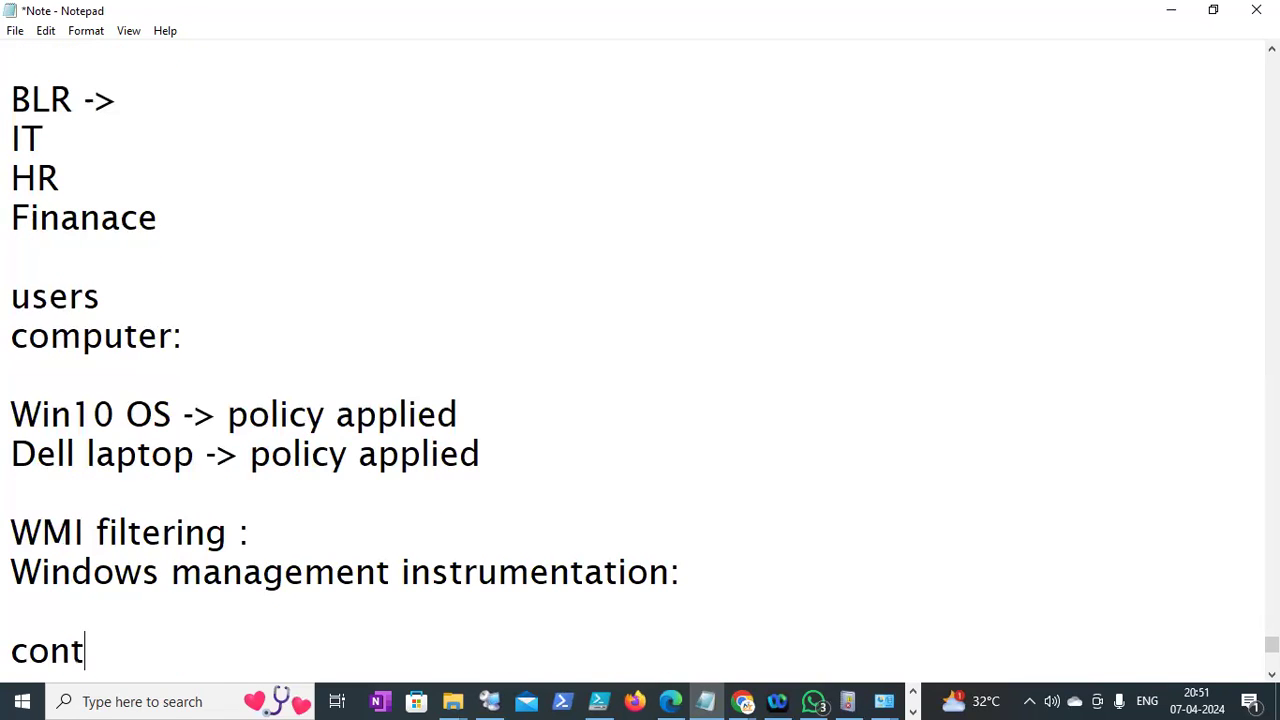
pyautogui.write('al pa')
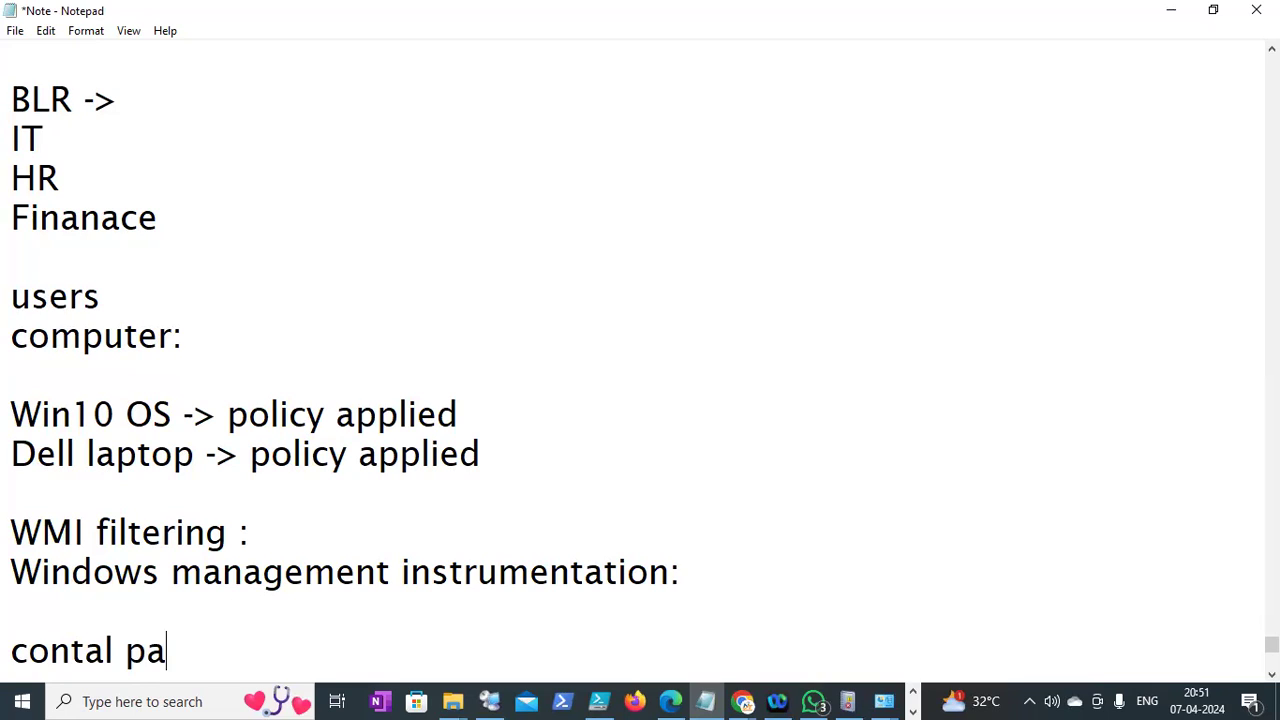
pyautogui.write('nel acce')
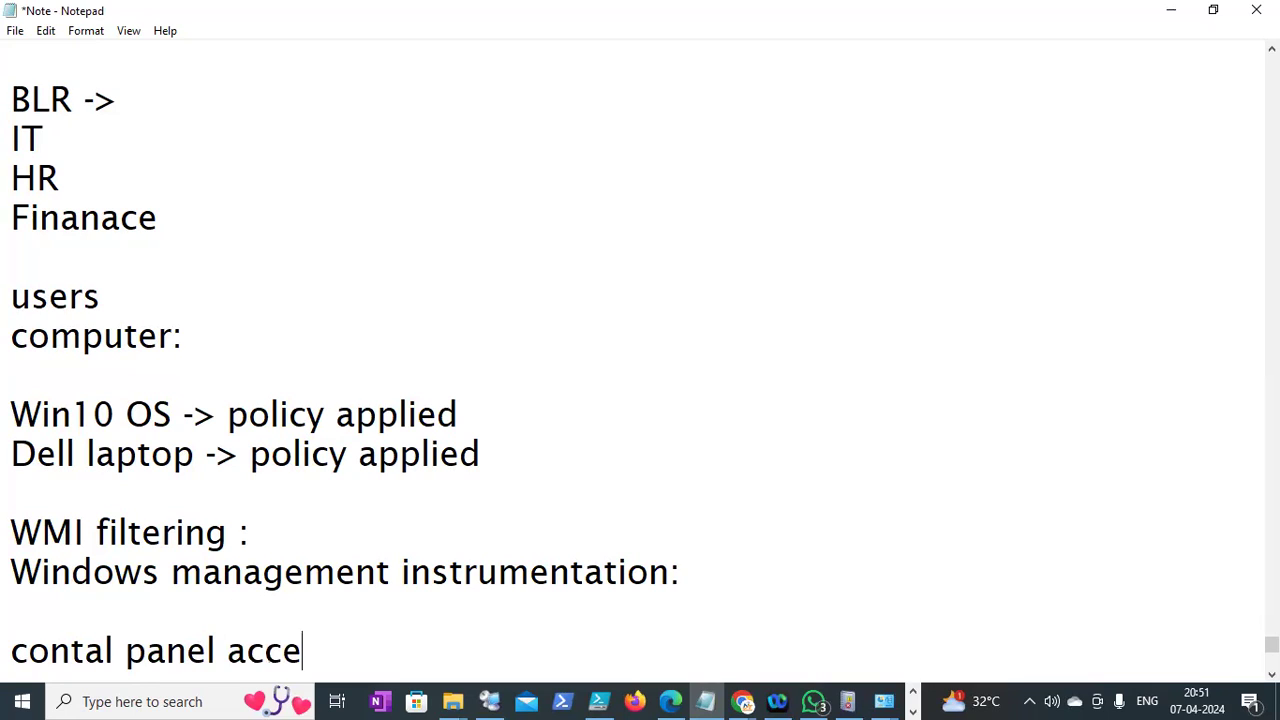
pyautogui.write('ss restric')
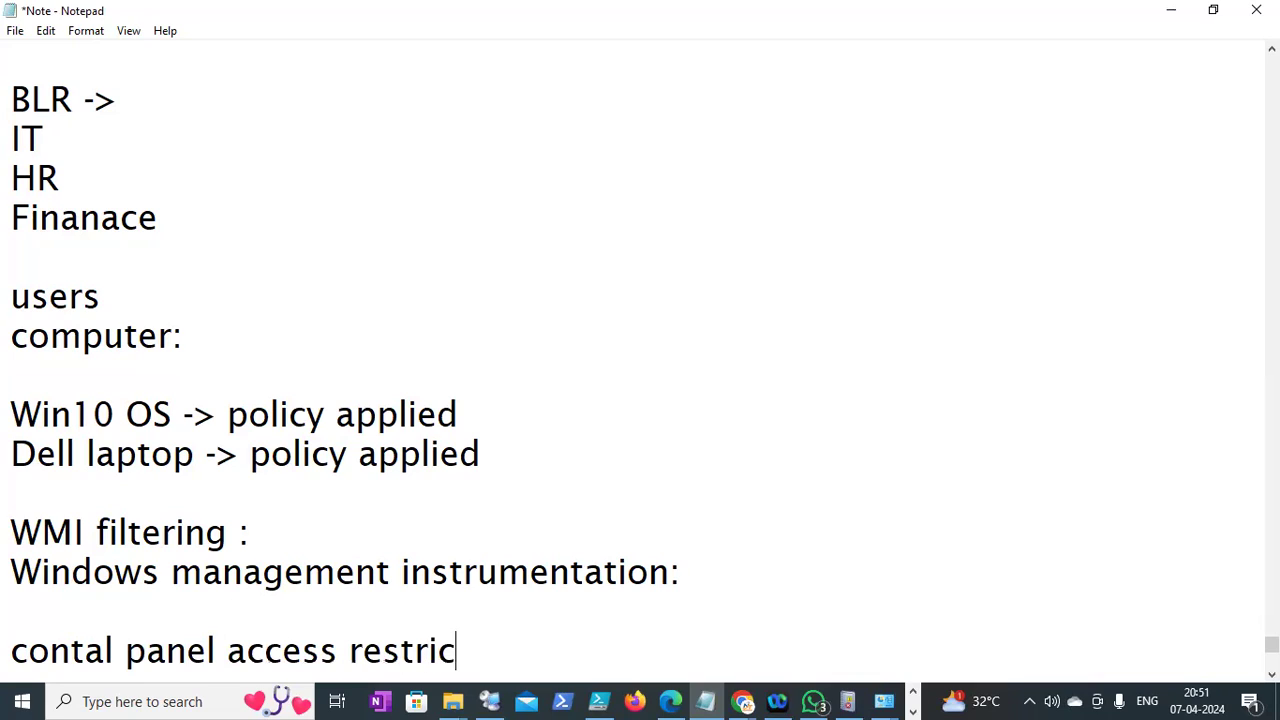
pyautogui.write('t  -> only win10 ')
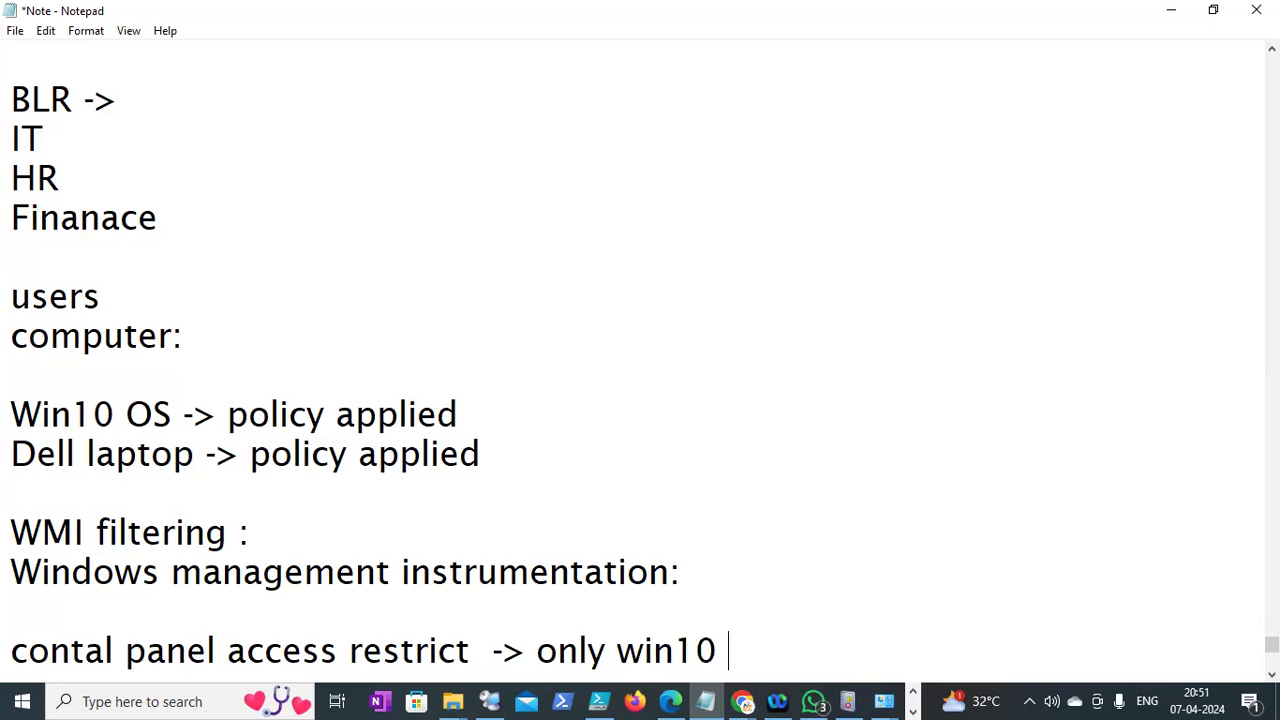
pyautogui.write('OS :')
pyautogui.press('Return')
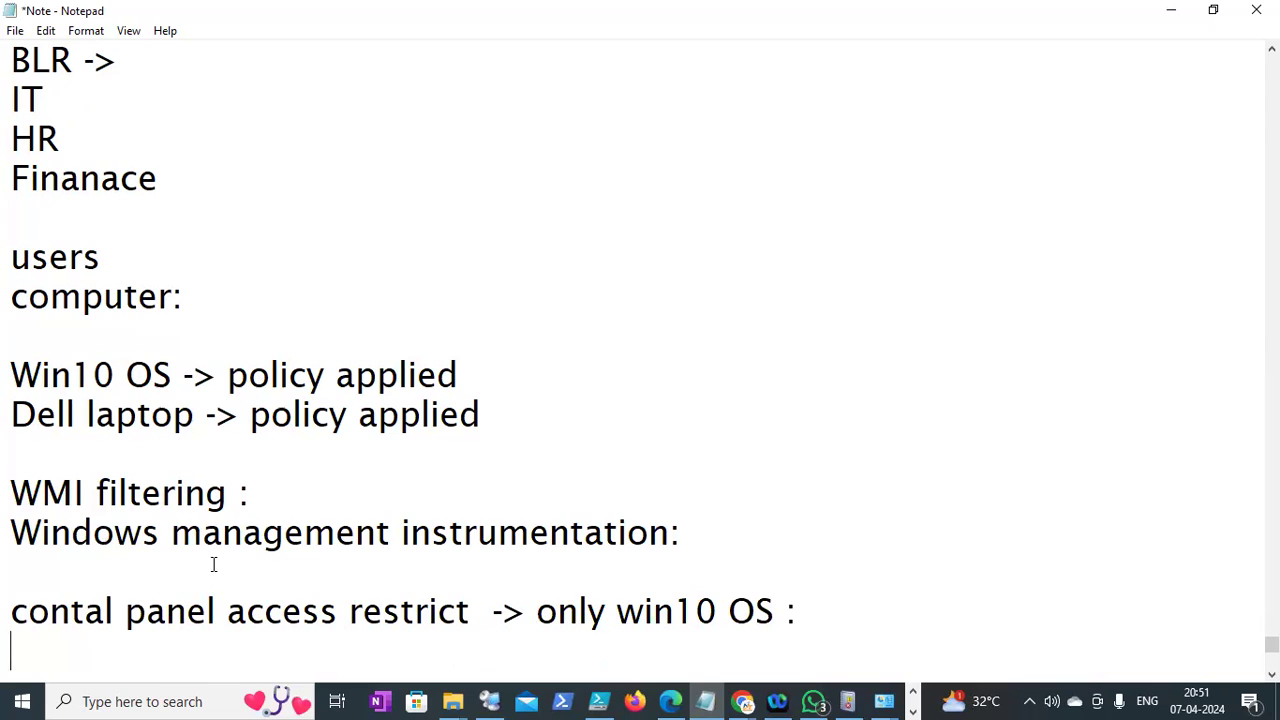
# After 'WMI filtering :', add 'we need to write query :' and a 'google' line
pyautogui.moveTo(258, 500); pyautogui.dragTo(9, 505)
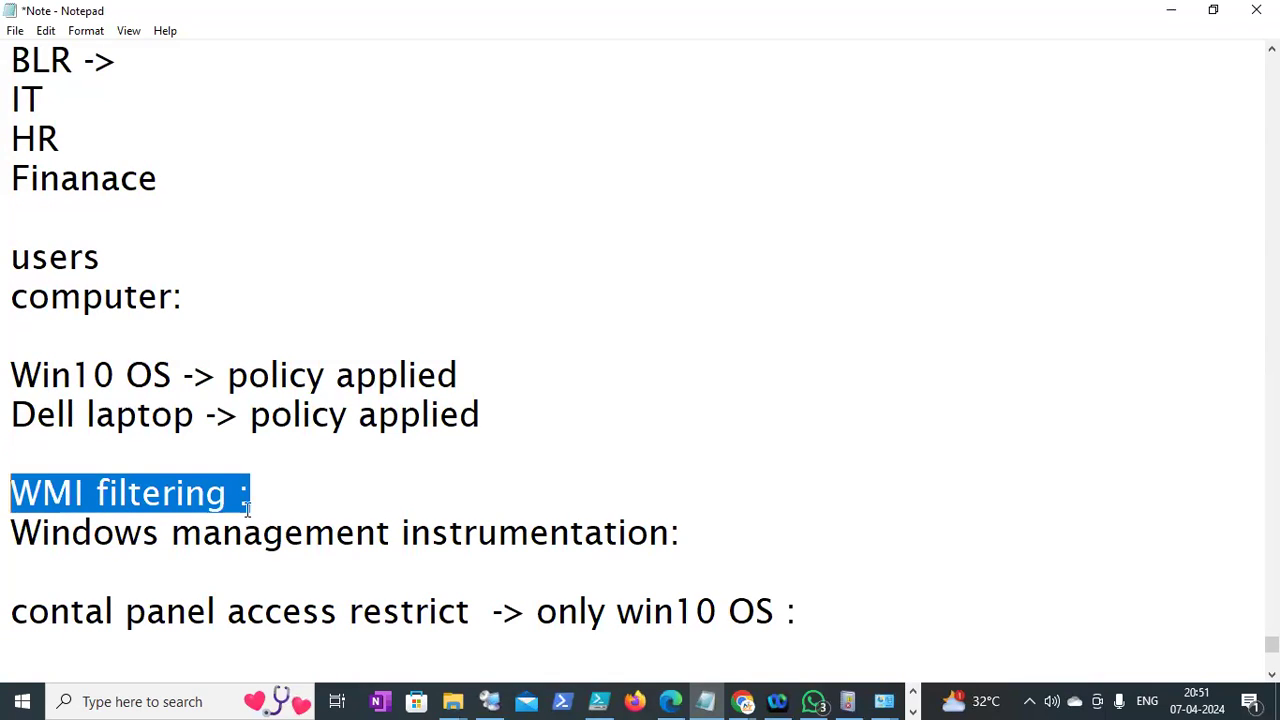
pyautogui.click(286, 489)
pyautogui.write('we need')
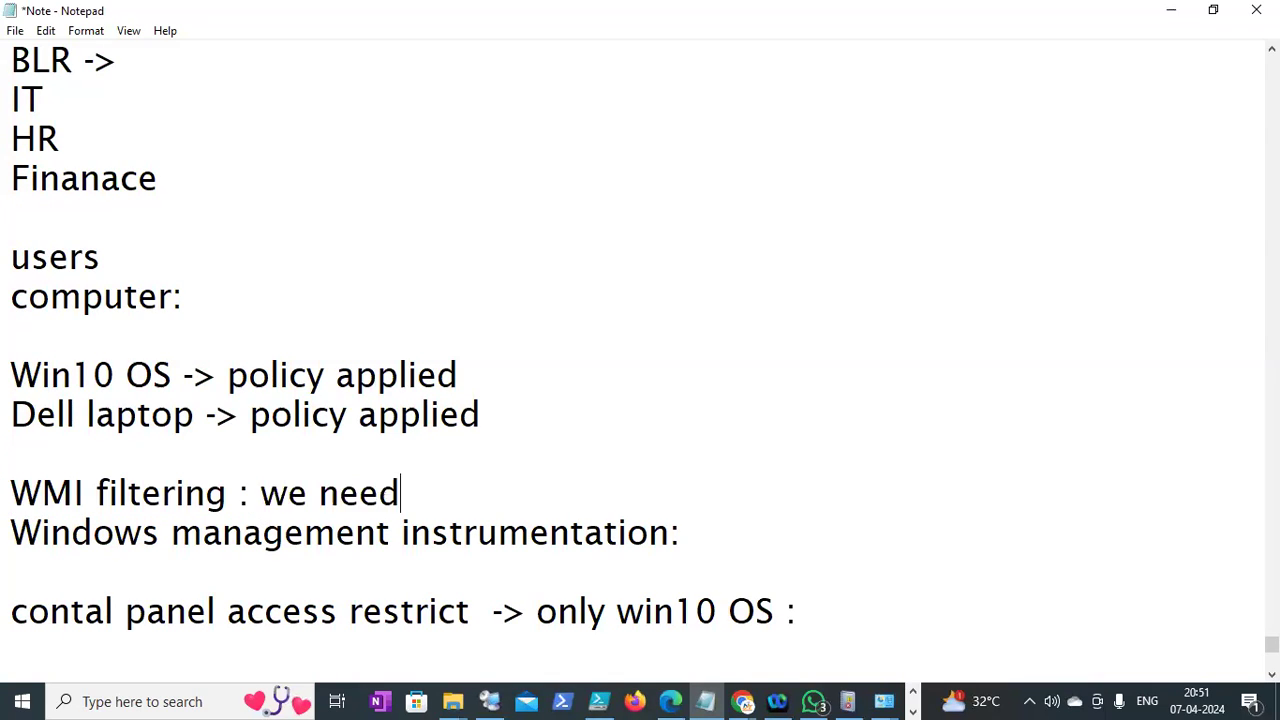
pyautogui.write(' to w')
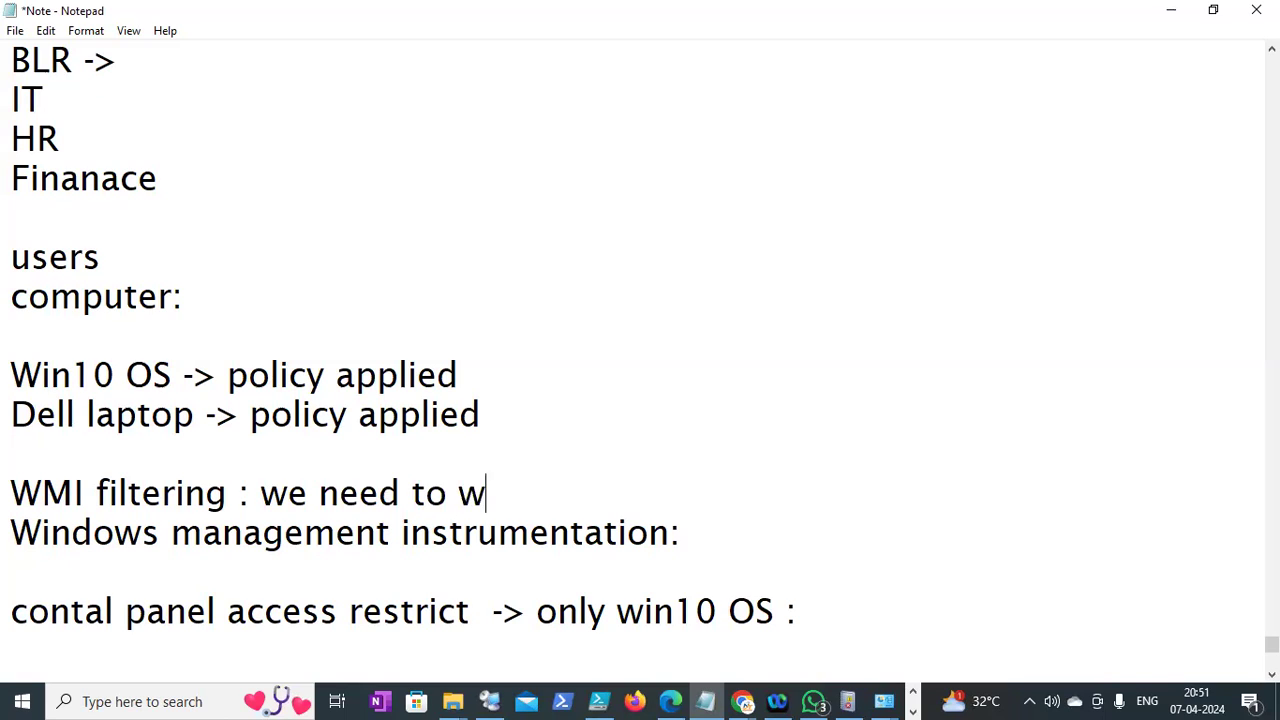
pyautogui.write('rite query :')
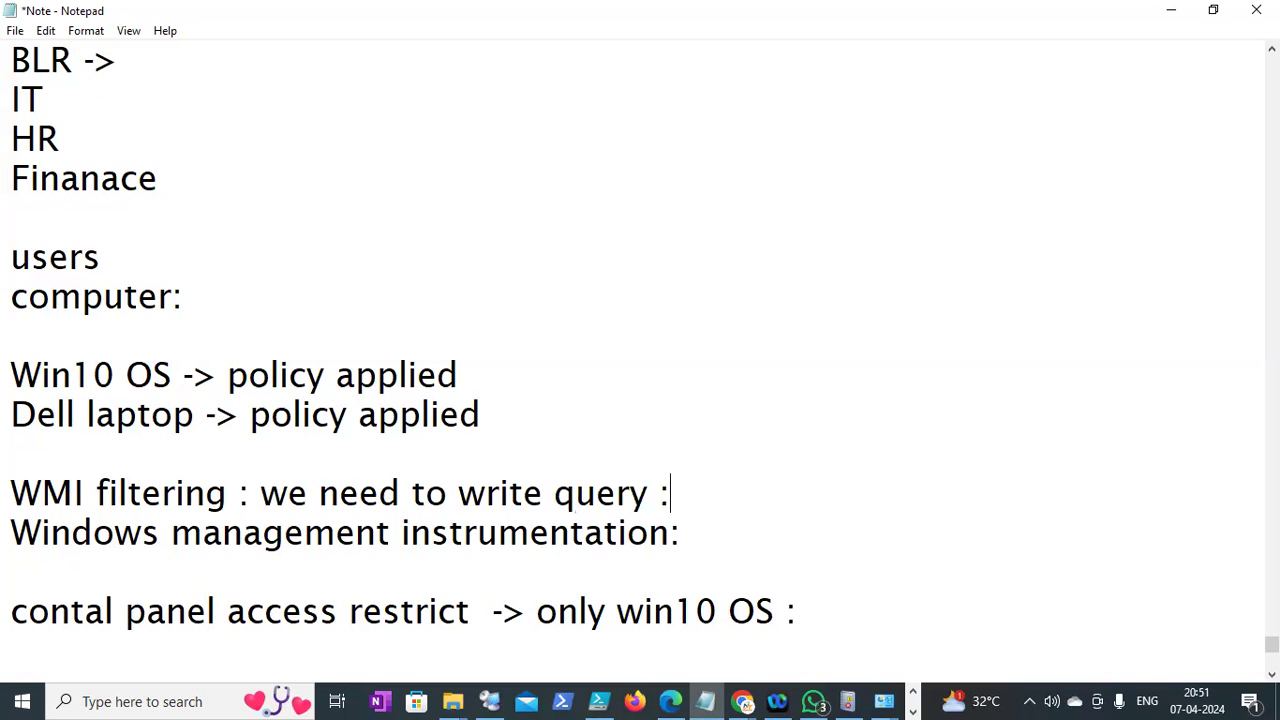
pyautogui.press('Return')
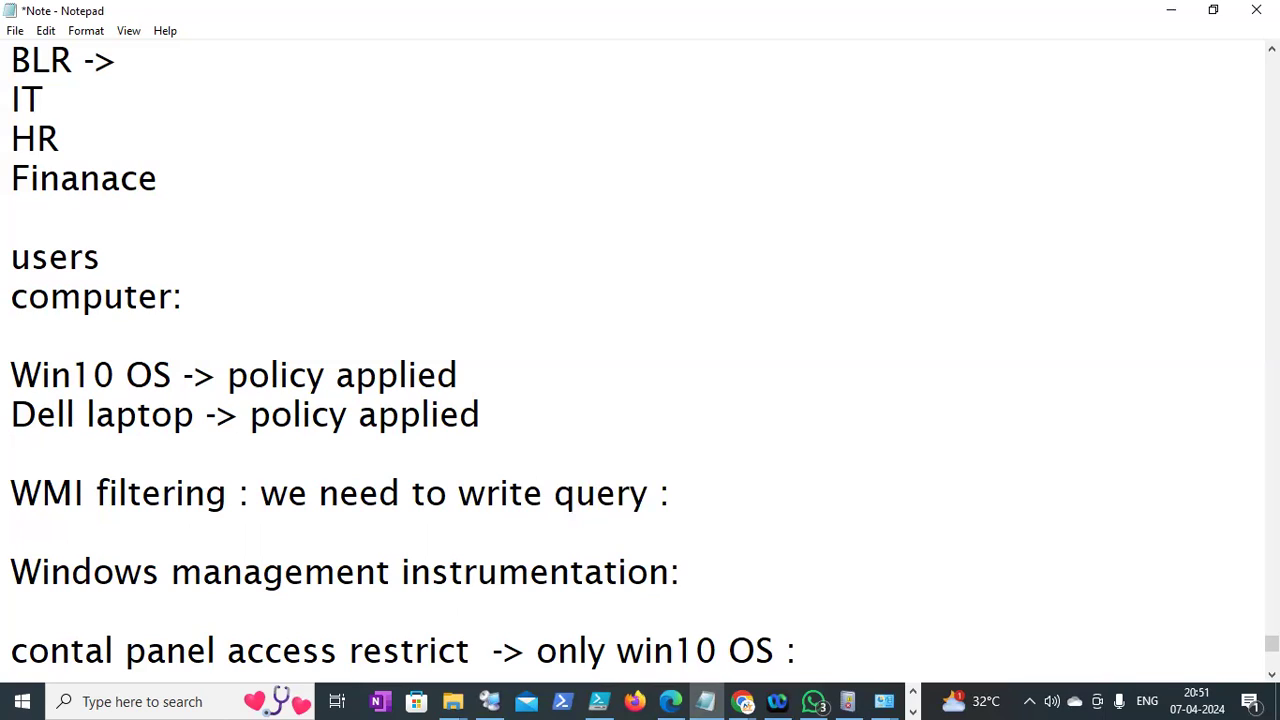
pyautogui.write('google')
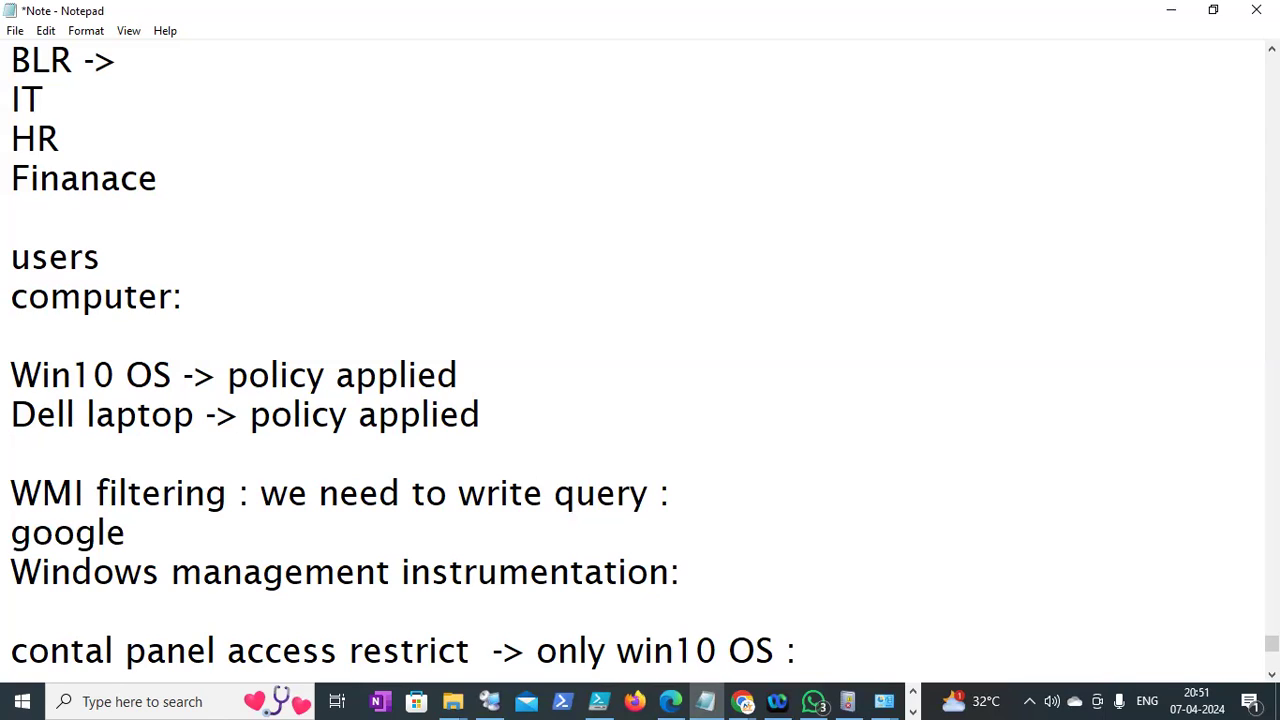
pyautogui.press('Return')
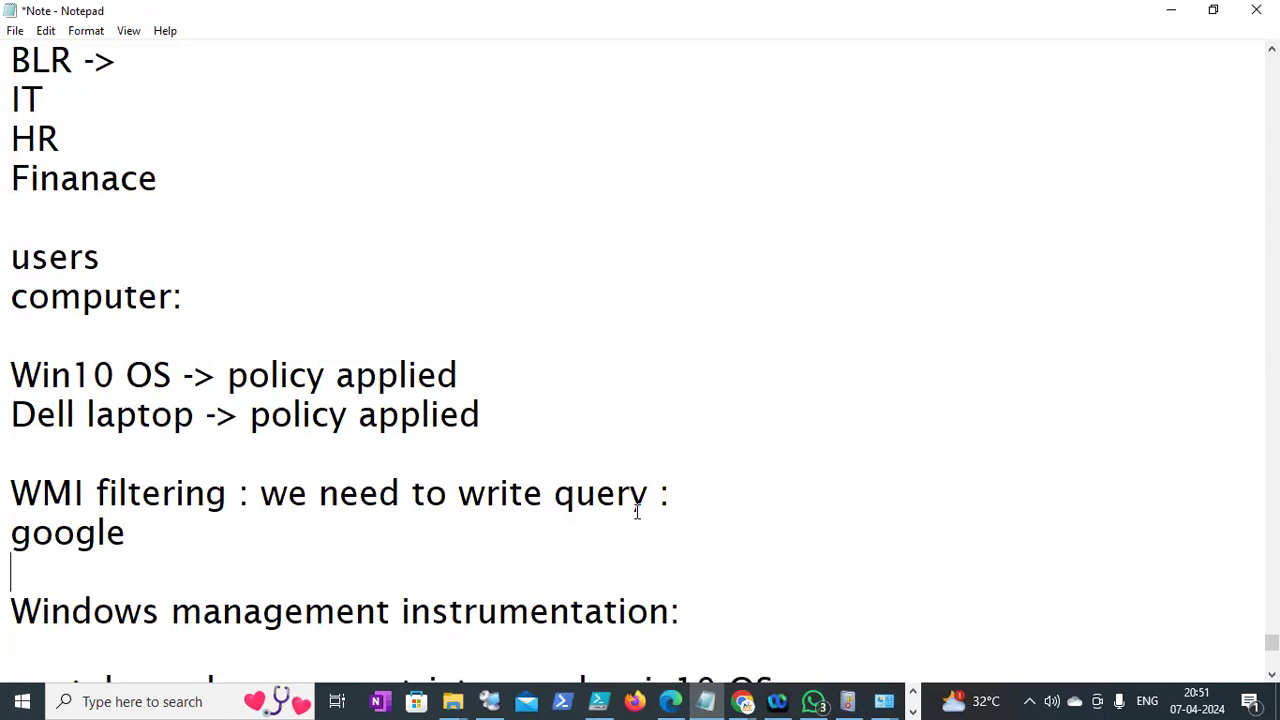
pyautogui.scroll(-5, 640, 360)
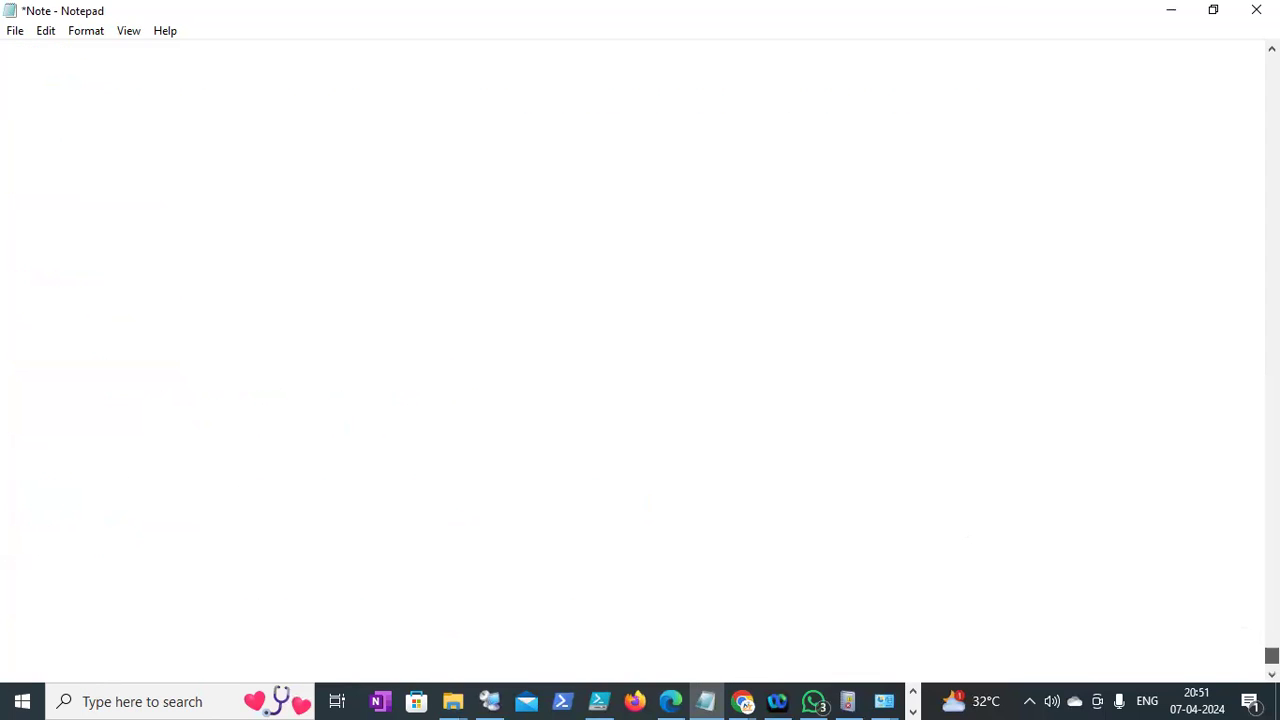
pyautogui.scroll(5, 640, 360)
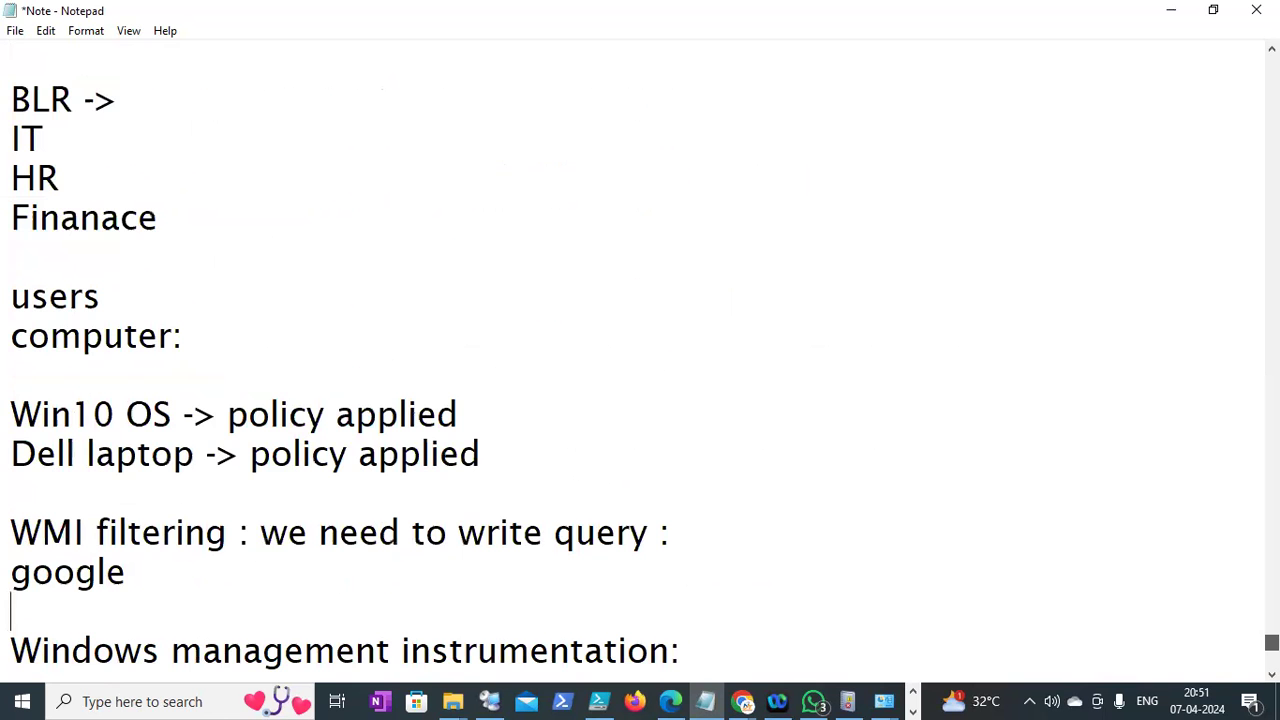
pyautogui.scroll(-2, 640, 360)
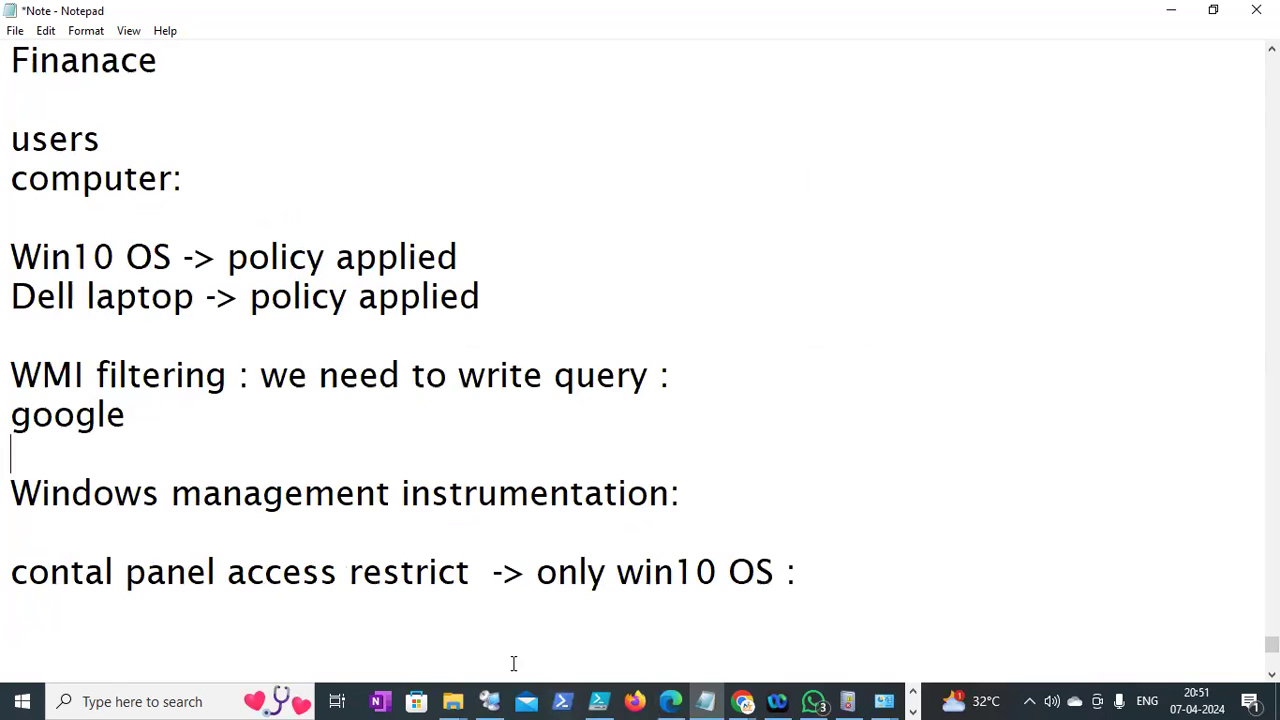
pyautogui.click(180, 464)
pyautogui.click(742, 700)
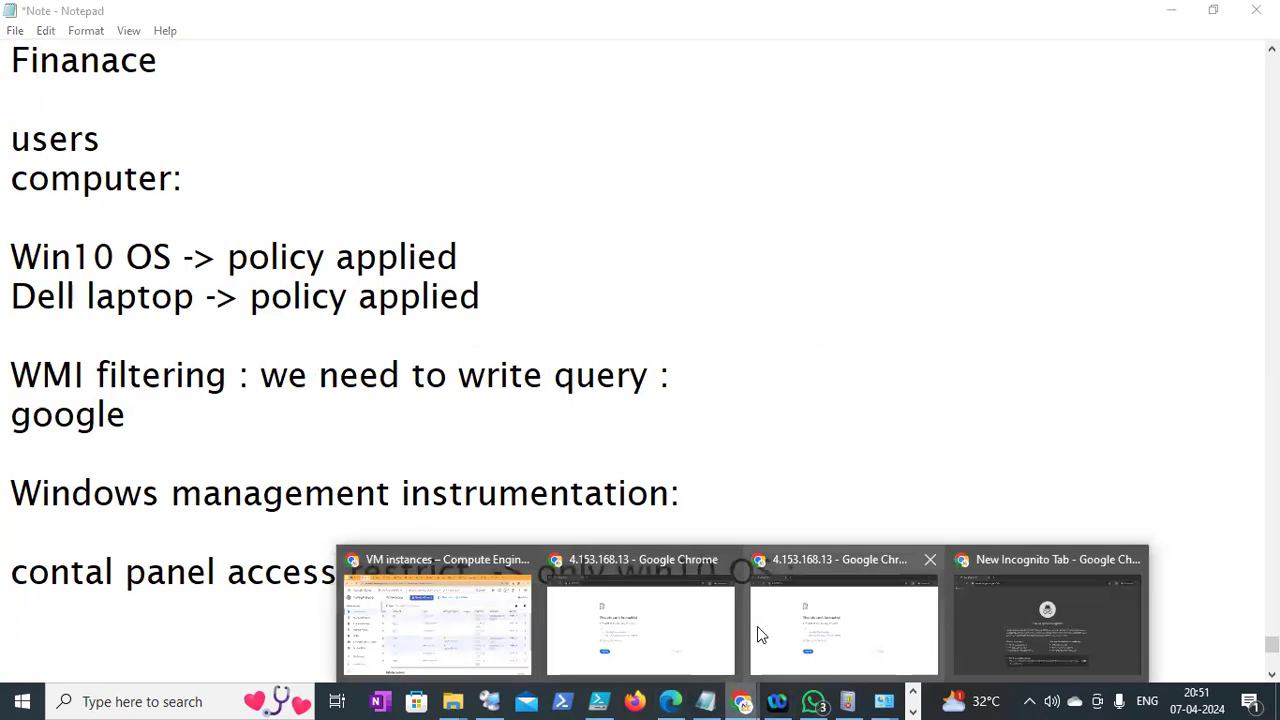
# Go to google.com in the incognito Chrome window
pyautogui.click(760, 622)
pyautogui.click(341, 76)
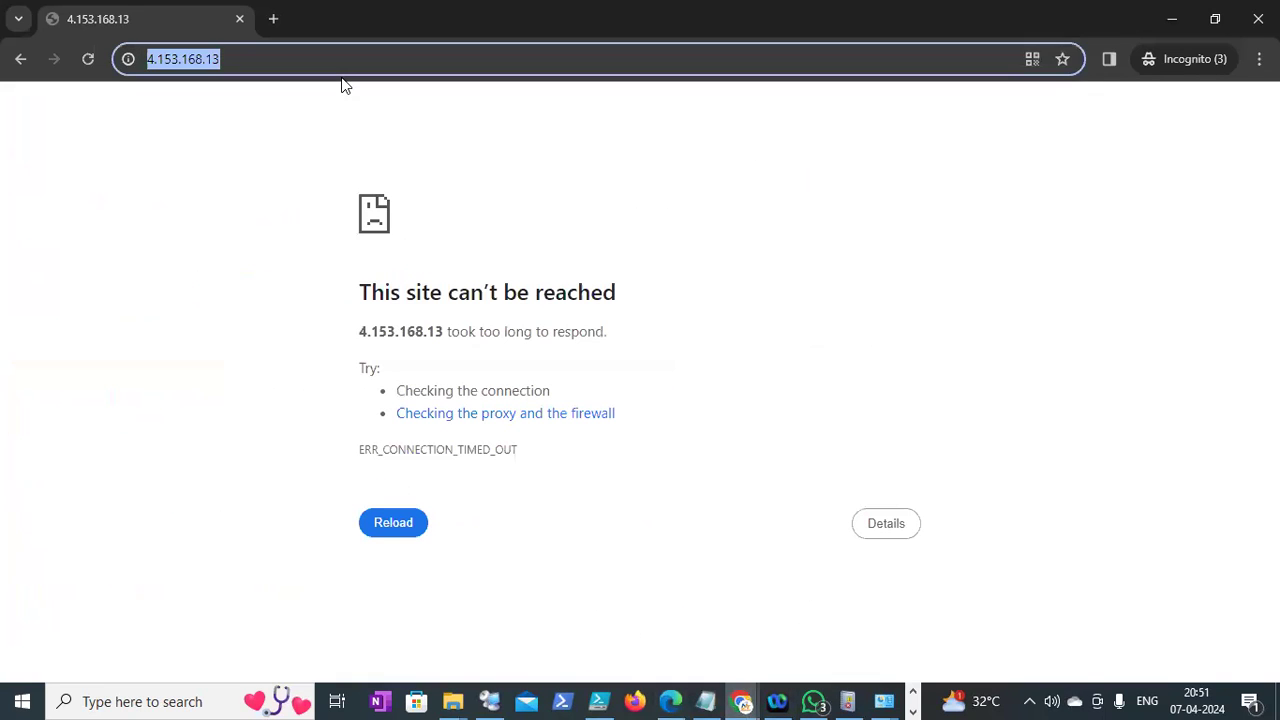
pyautogui.write('goo')
pyautogui.press('Return')
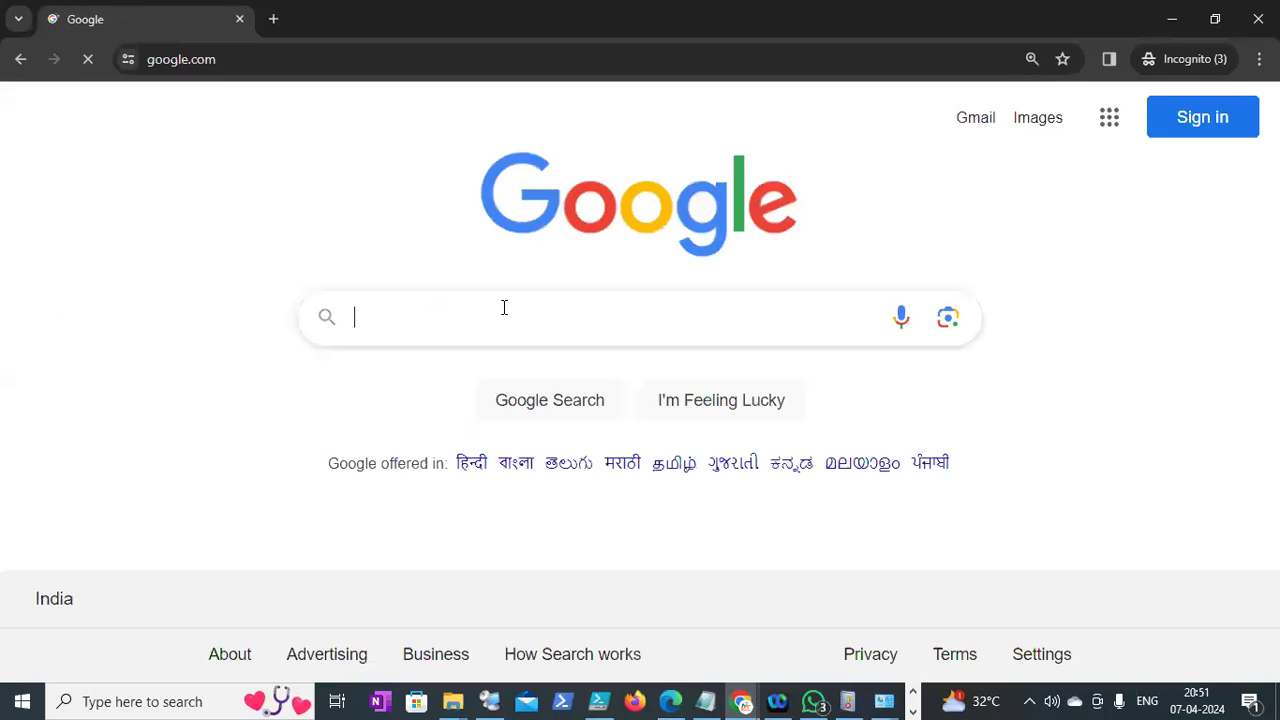
# Search 'wmi query for windows 10' and open 'Create WMI Filters for the GPO' in a new tab
pyautogui.write('win1')
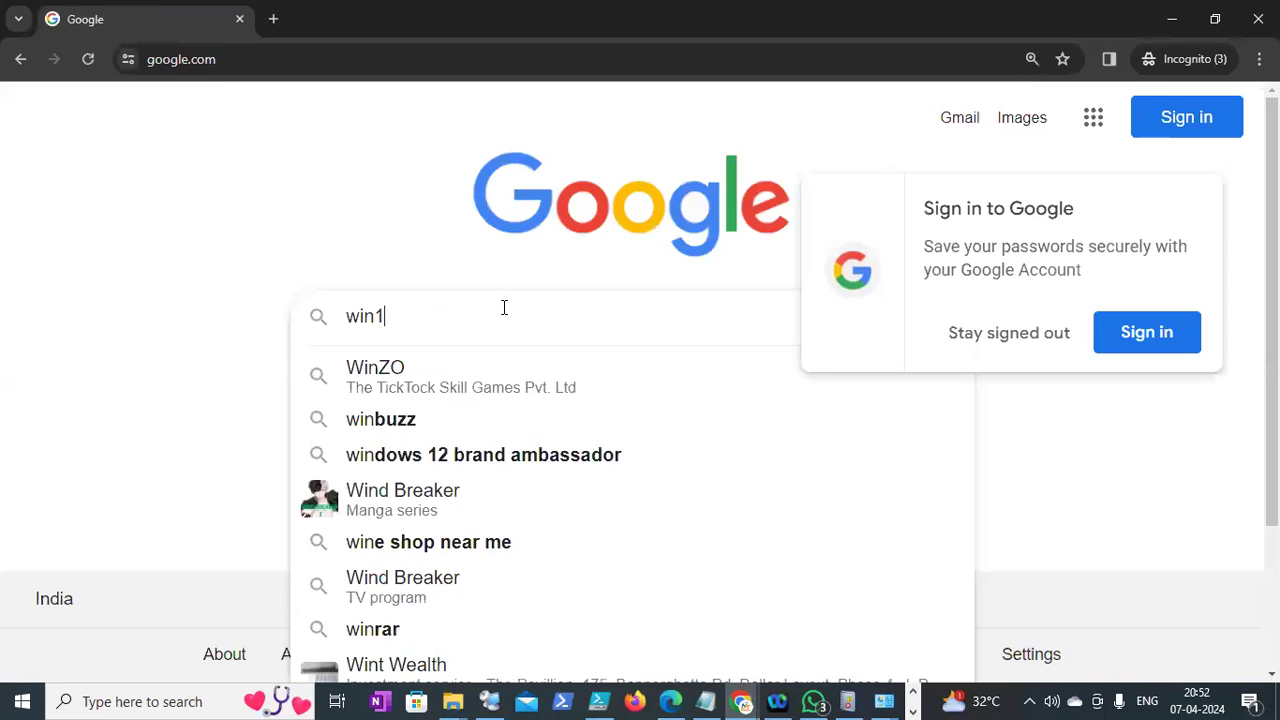
pyautogui.write('0 OS')
pyautogui.press('BackSpace')
pyautogui.press('BackSpace')
pyautogui.press('BackSpace')
pyautogui.press('BackSpace')
pyautogui.press('BackSpace')
pyautogui.press('BackSpace')
pyautogui.press('BackSpace')
pyautogui.press('BackSpace')
pyautogui.write('wmi query')
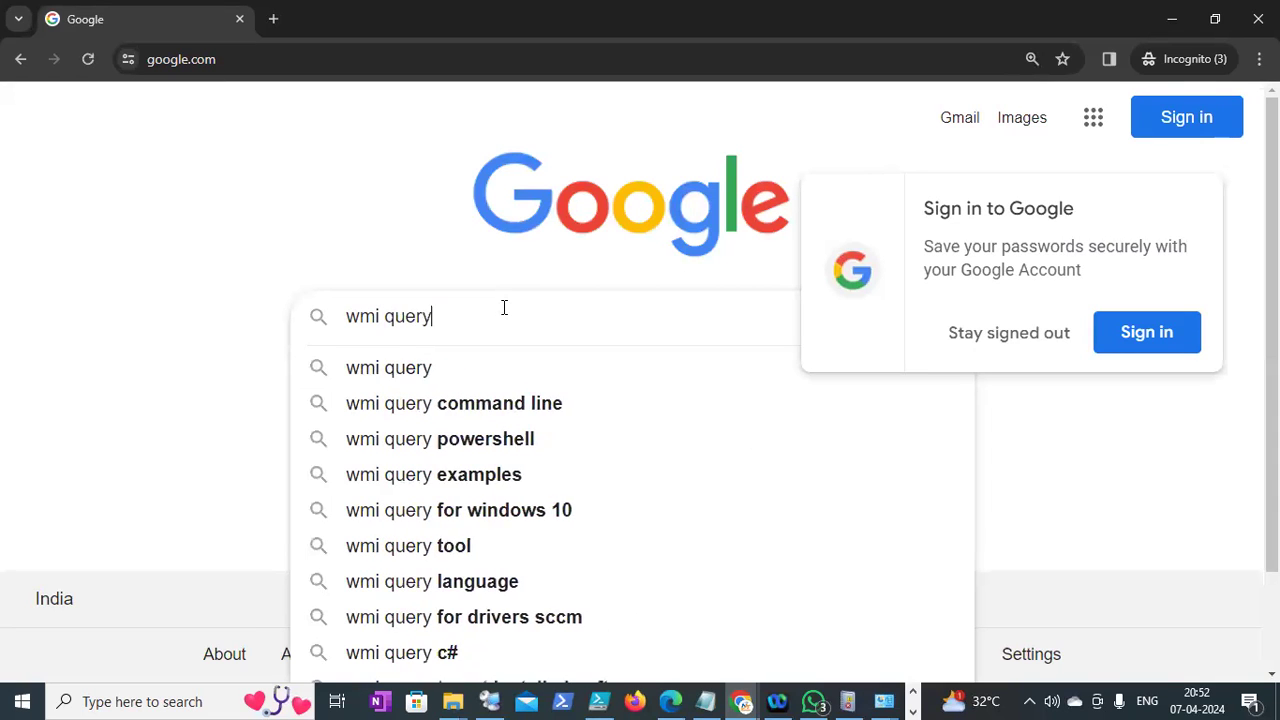
pyautogui.write(' for')
pyautogui.press('Down')
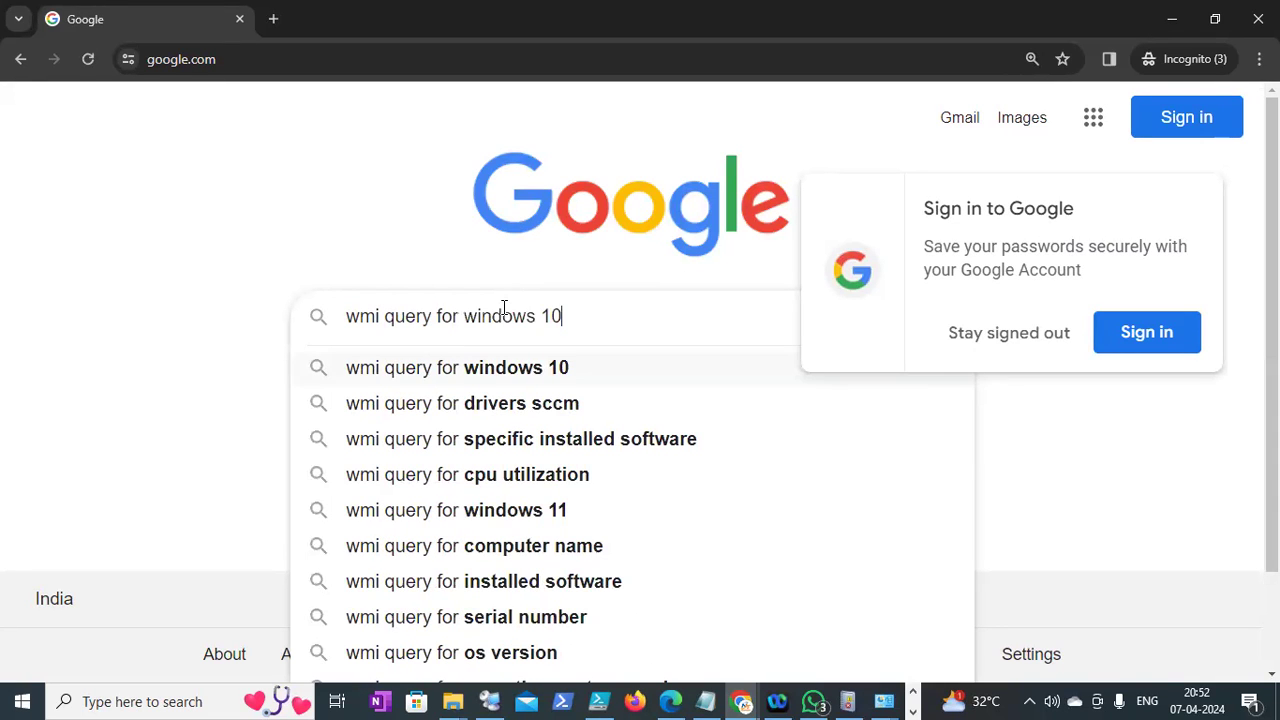
pyautogui.press('Return')
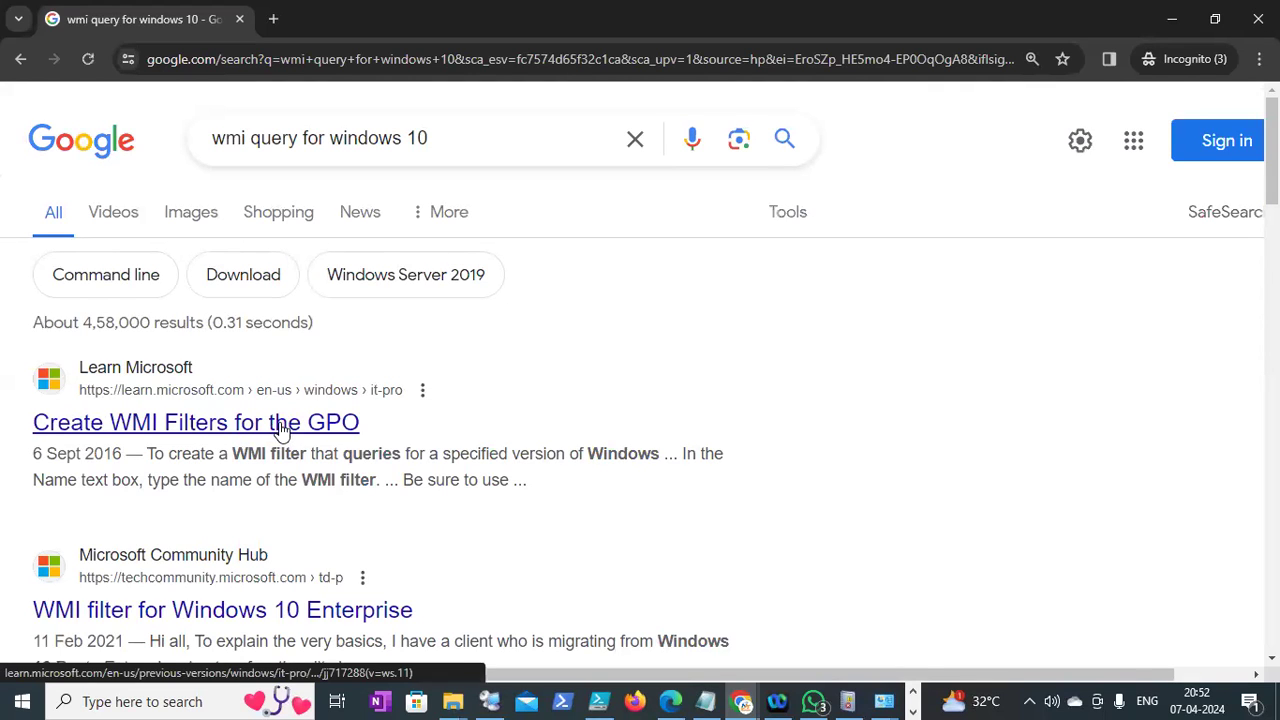
pyautogui.rightClick(281, 427)
pyautogui.click(369, 201)
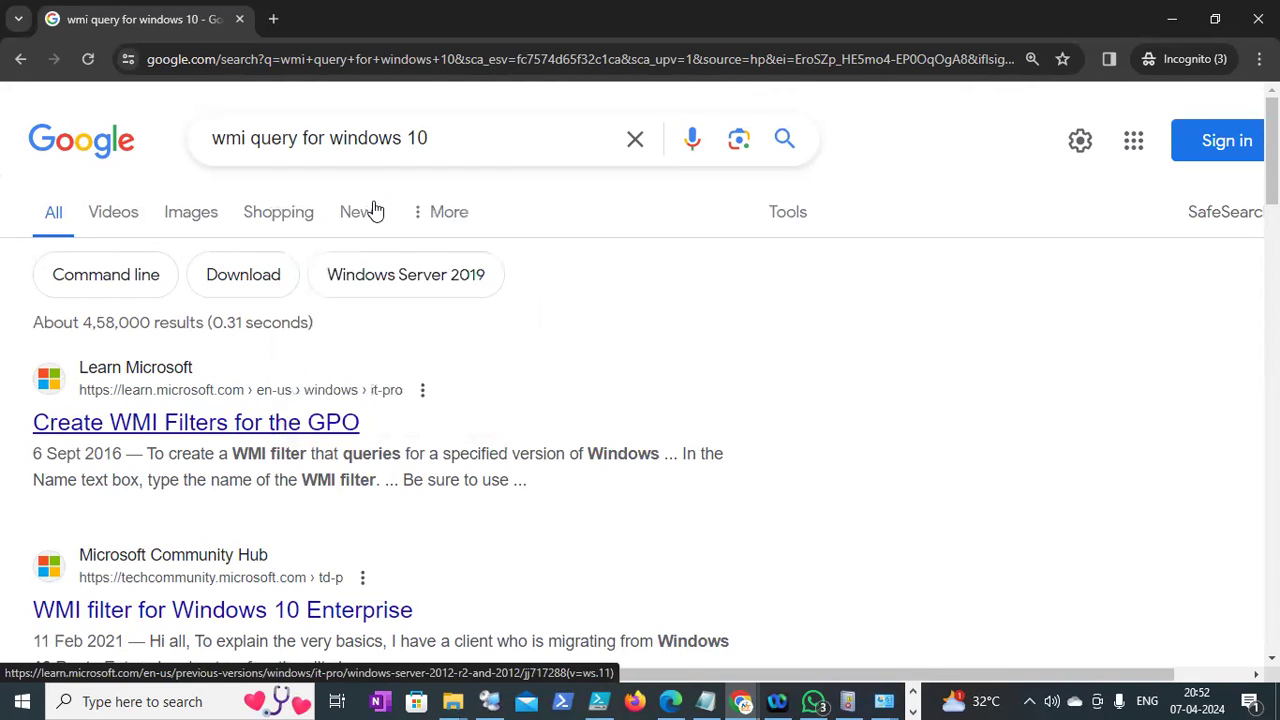
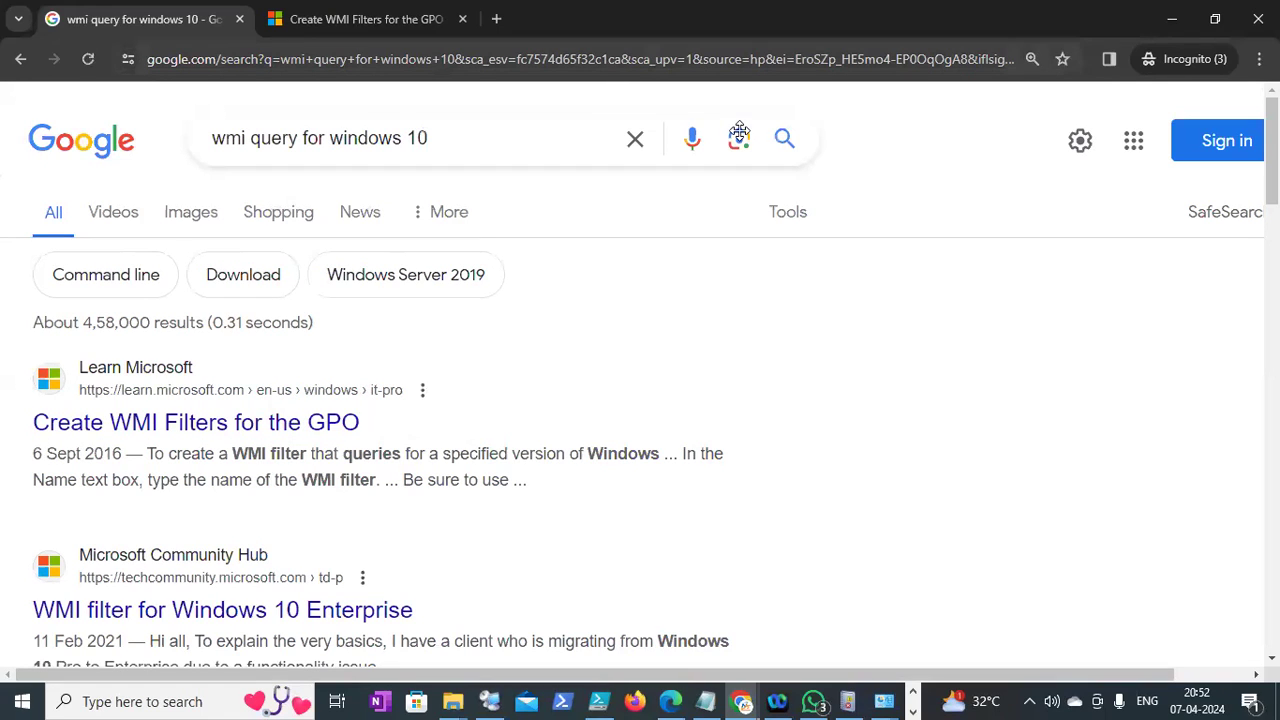
# Read the article's Version query examples, highlighting the "6.%" version value
pyautogui.hotkey('ctrl', 'Tab')
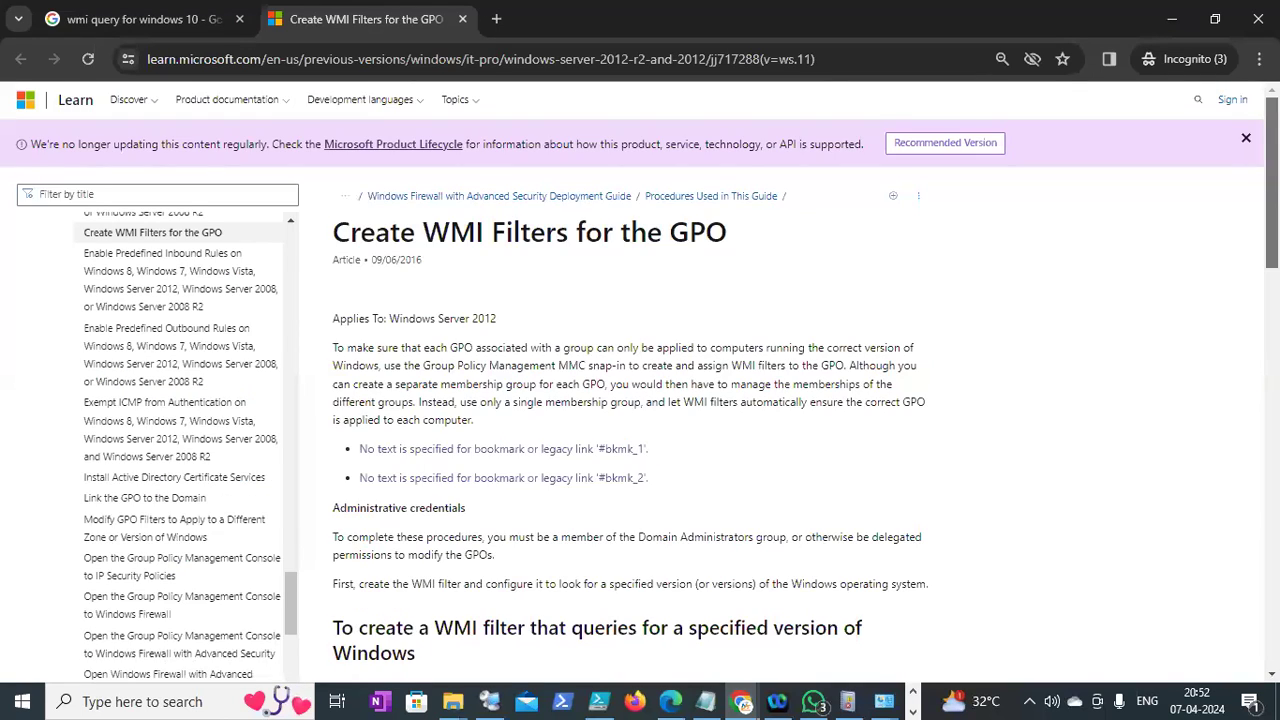
pyautogui.scroll(-4, 640, 400)
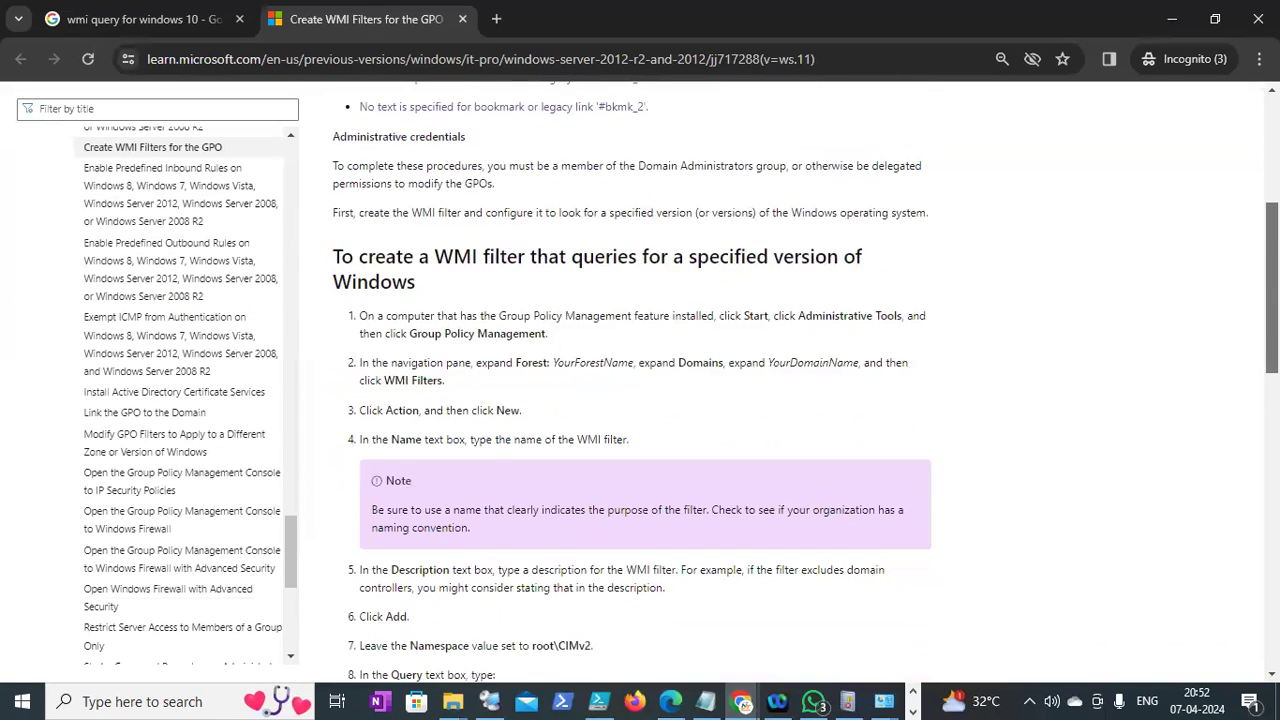
pyautogui.scroll(-3, 443, 503)
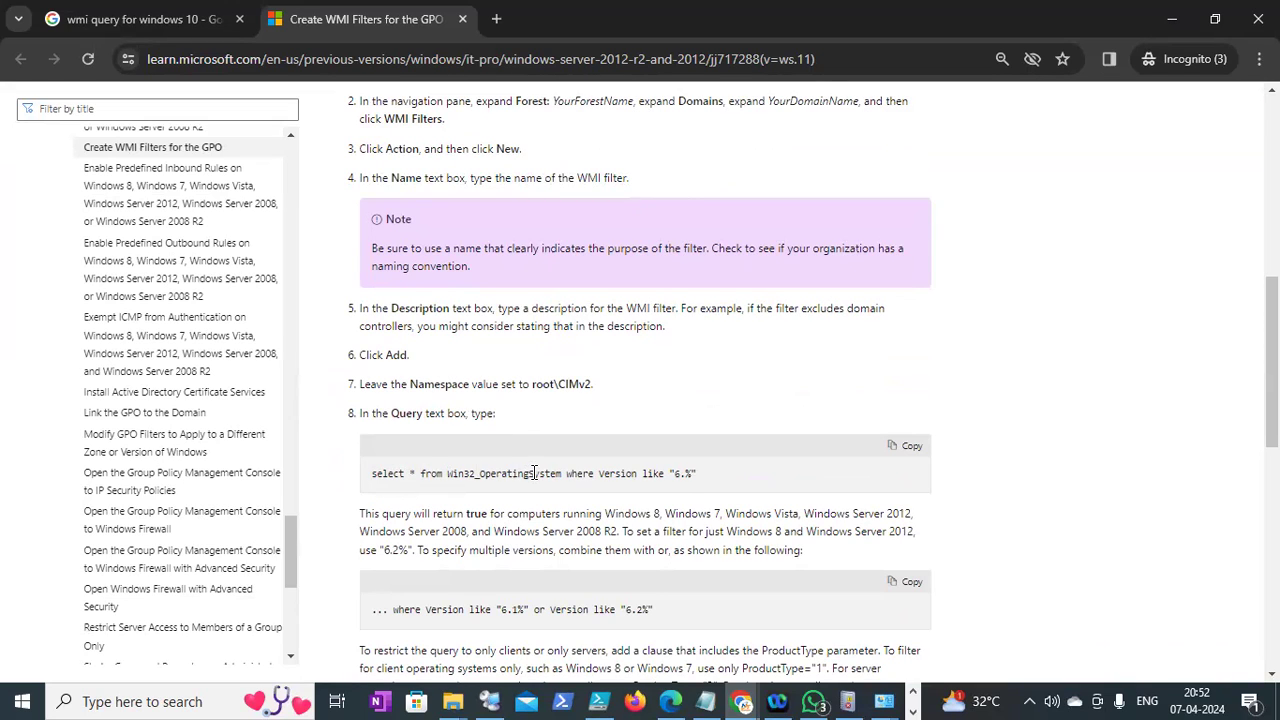
pyautogui.moveTo(697, 474); pyautogui.dragTo(668, 474)
pyautogui.scroll(-2, 1271, 360)
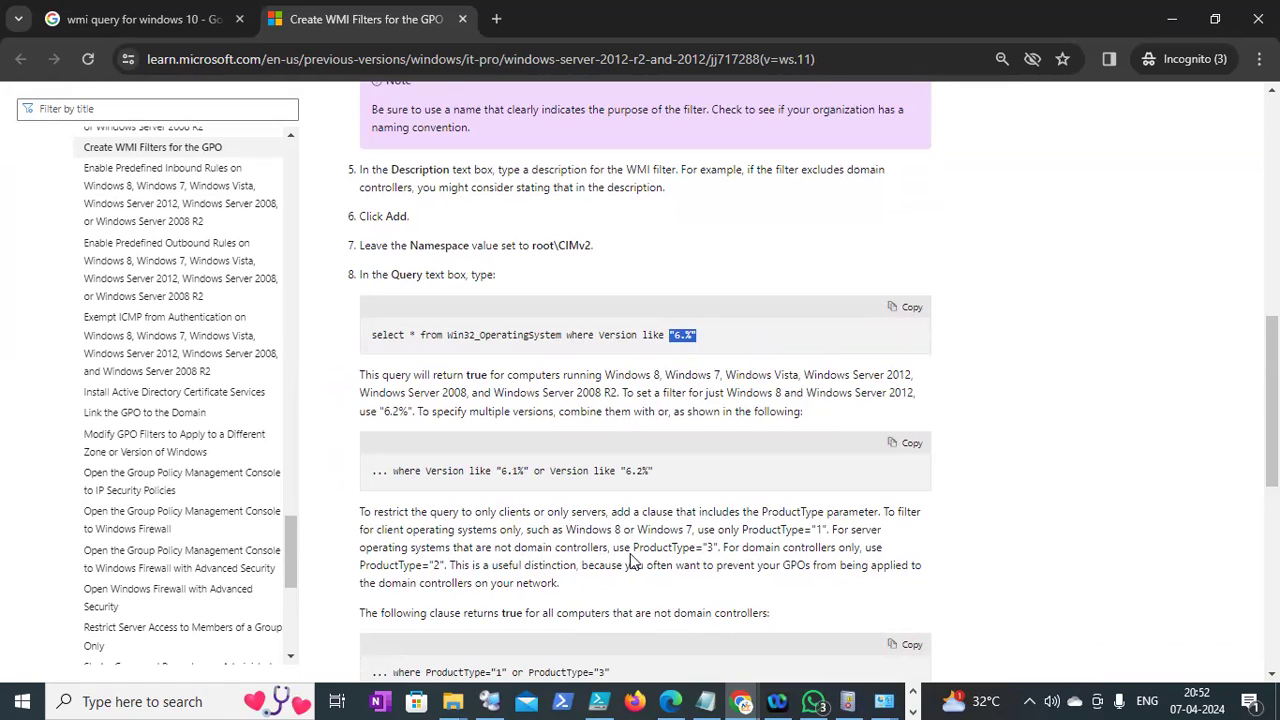
pyautogui.moveTo(655, 547); pyautogui.dragTo(714, 547)
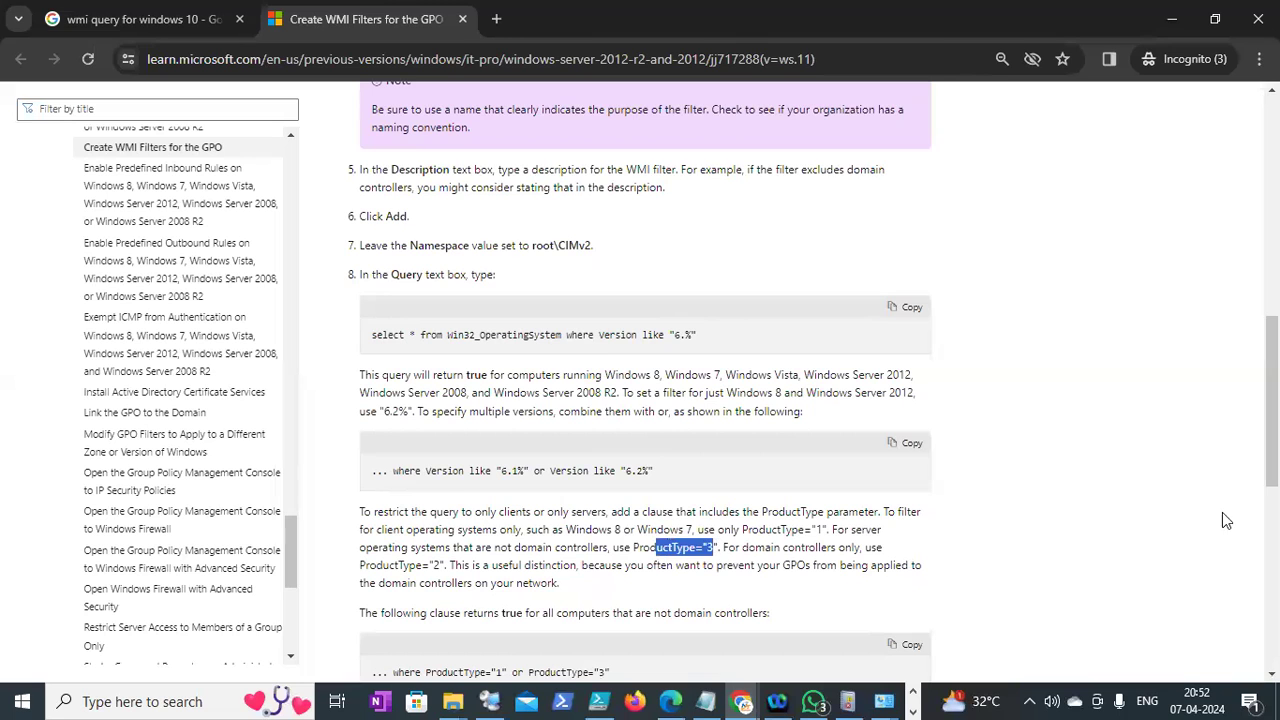
# Read the ProductType examples, highlight the note on excluding domain controllers, and scroll back up
pyautogui.scroll(-2, 640, 380)
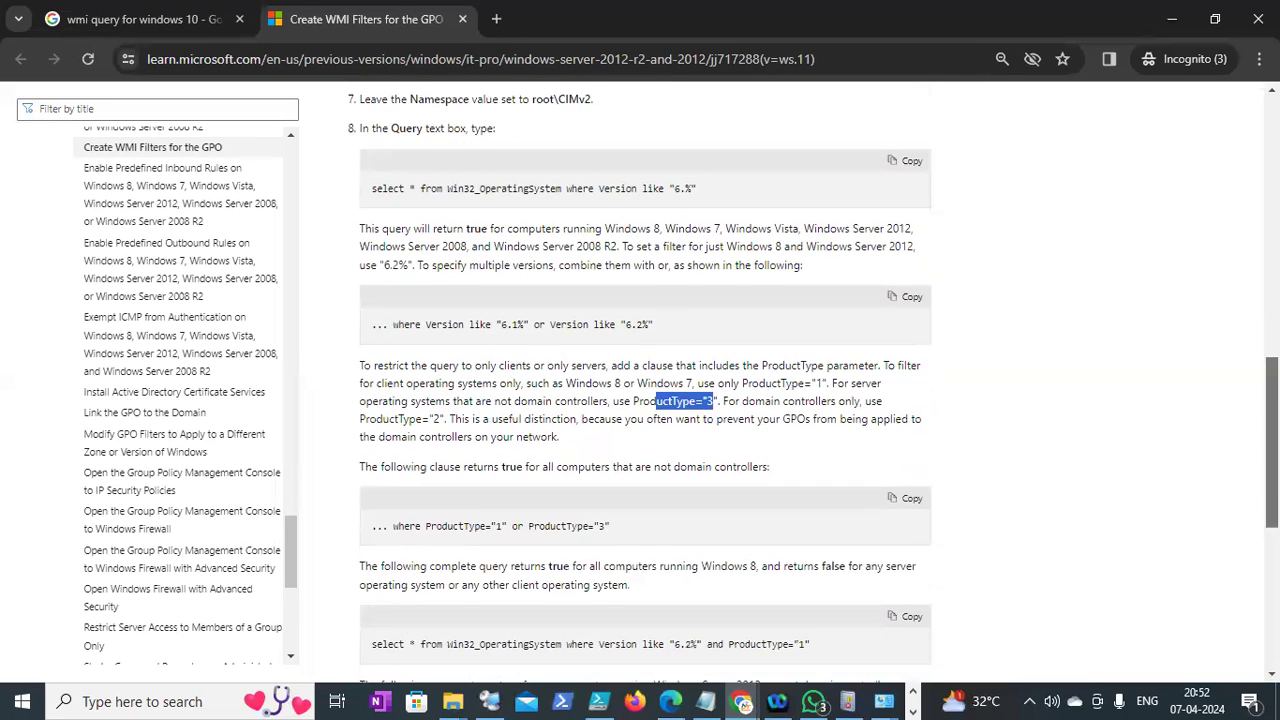
pyautogui.scroll(-1, 640, 380)
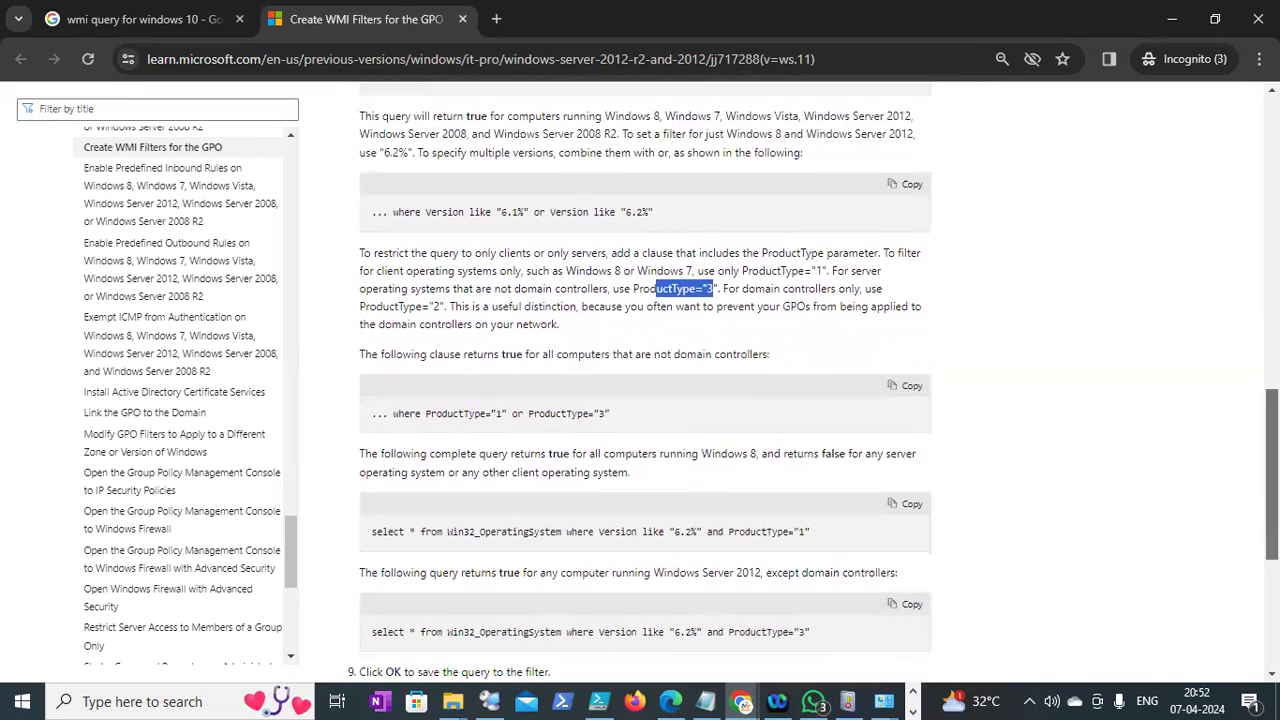
pyautogui.scroll(-1, 640, 380)
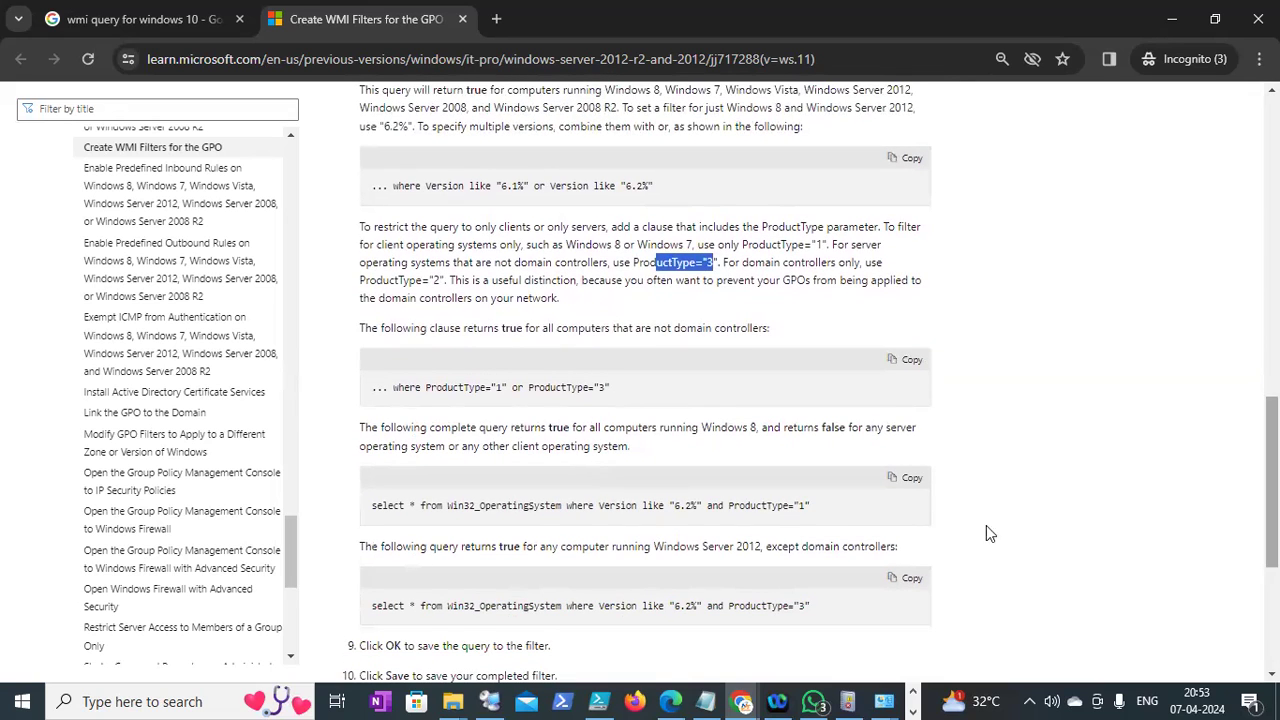
pyautogui.moveTo(772, 548); pyautogui.dragTo(860, 550)
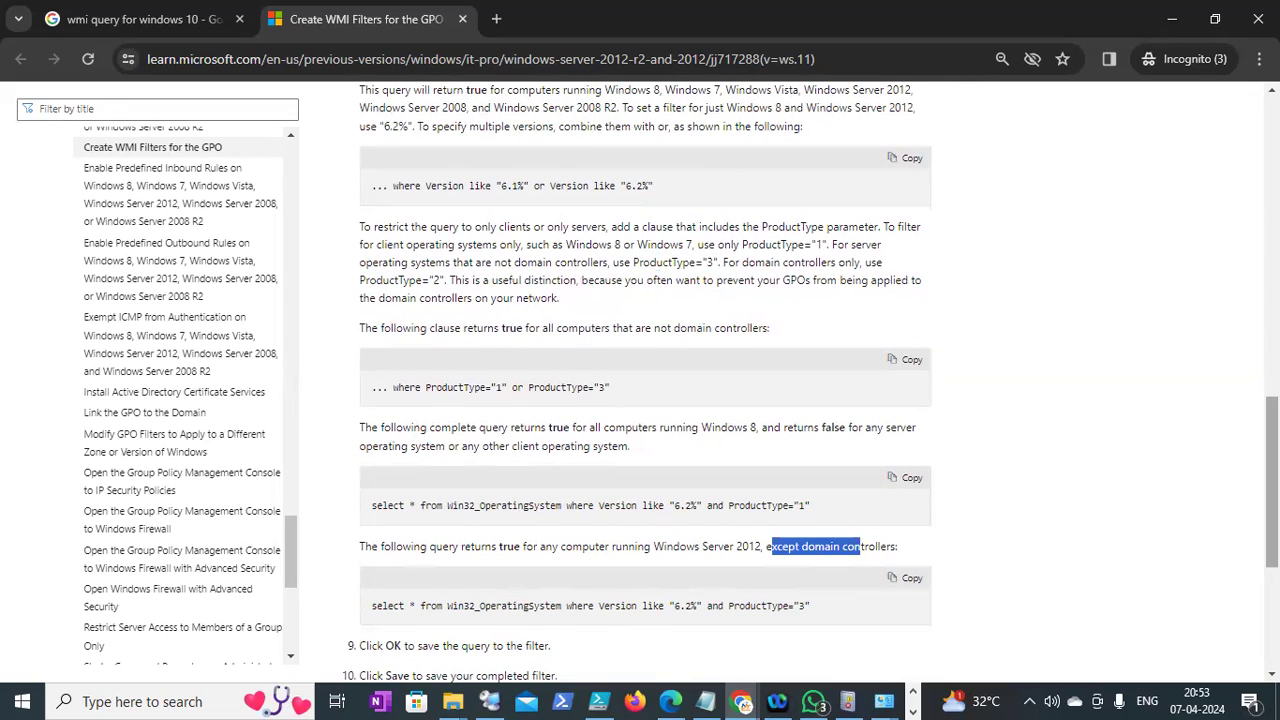
pyautogui.scroll(-3, 640, 370)
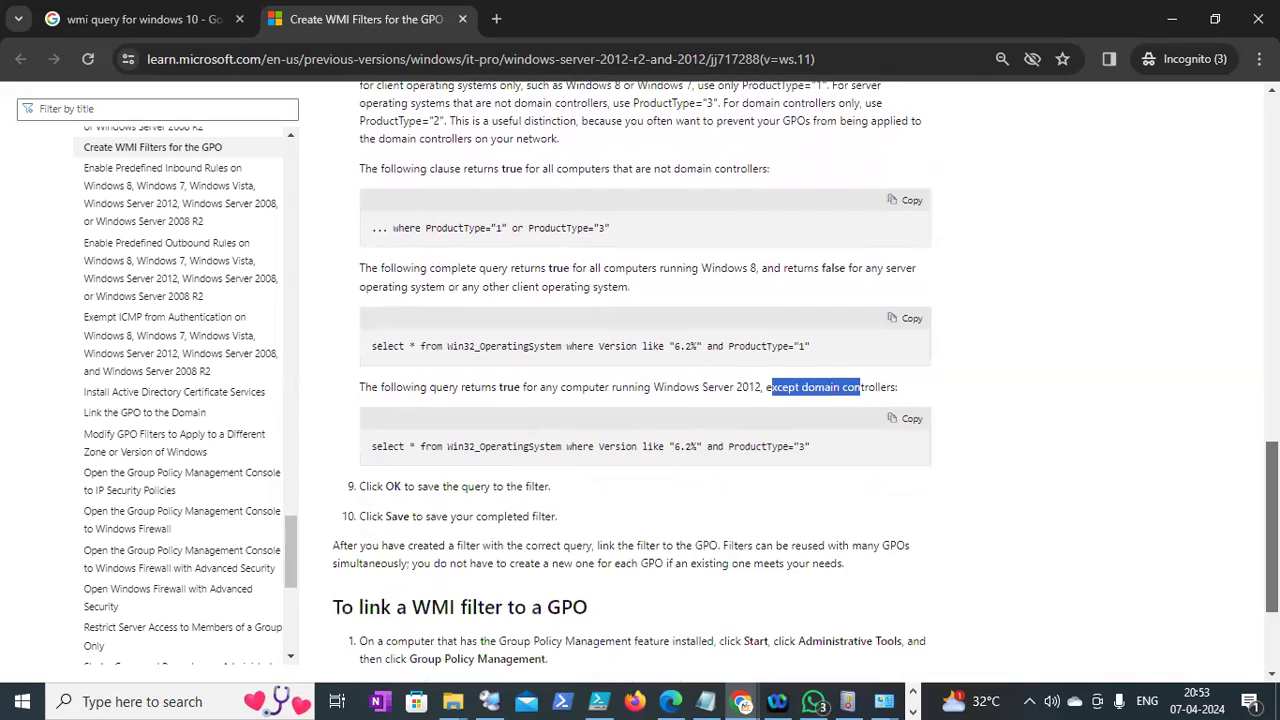
pyautogui.scroll(-2, 640, 390)
pyautogui.scroll(-1, 640, 390)
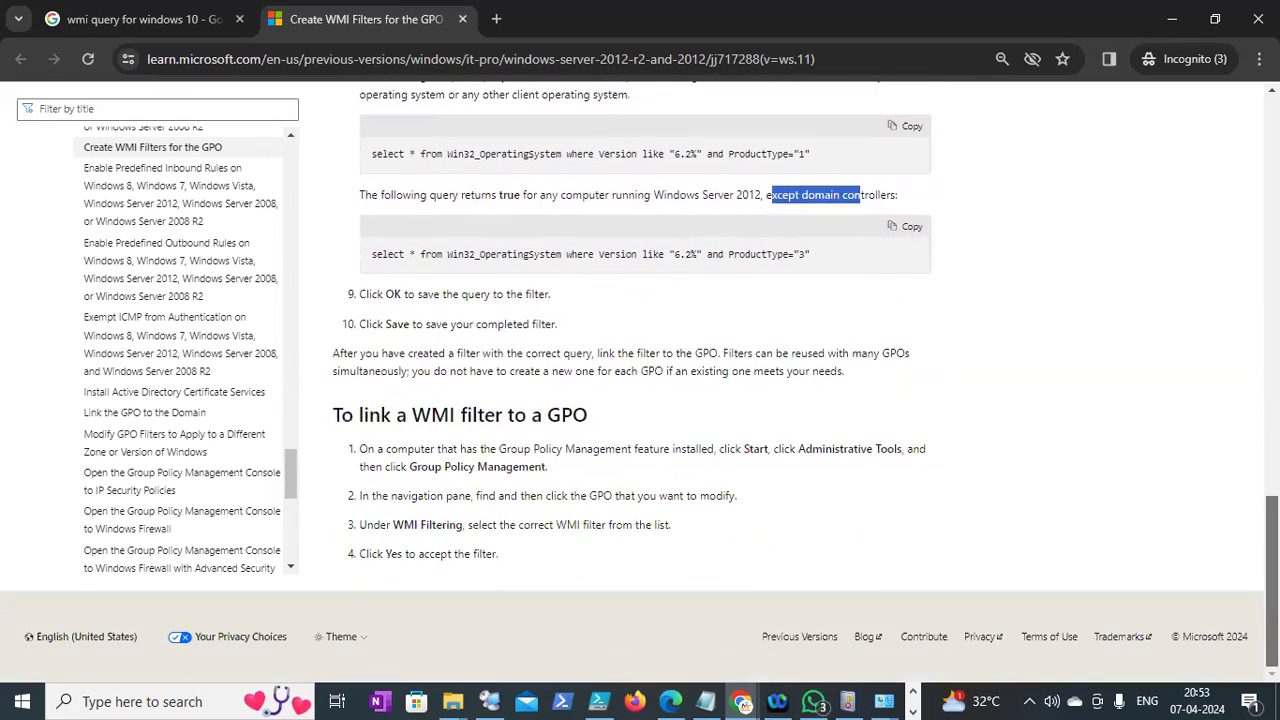
pyautogui.scroll(3, 640, 390)
pyautogui.scroll(10, 1245, 226)
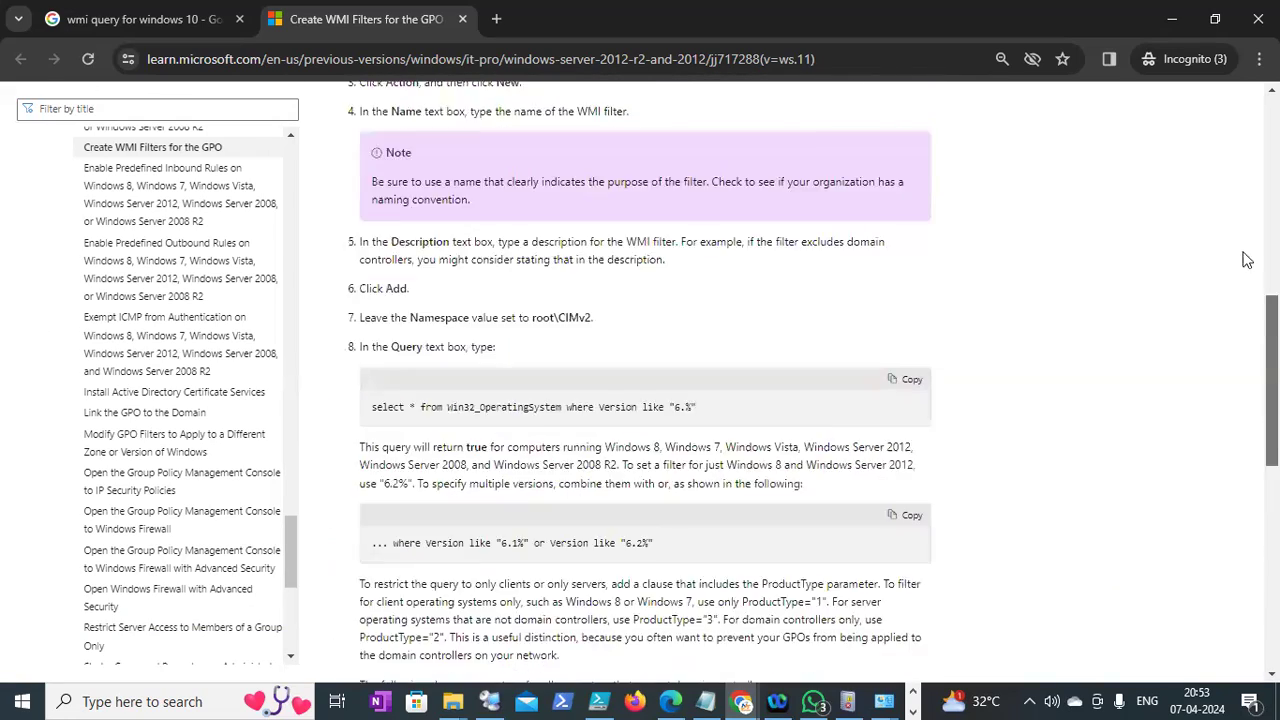
pyautogui.scroll(3, 1245, 226)
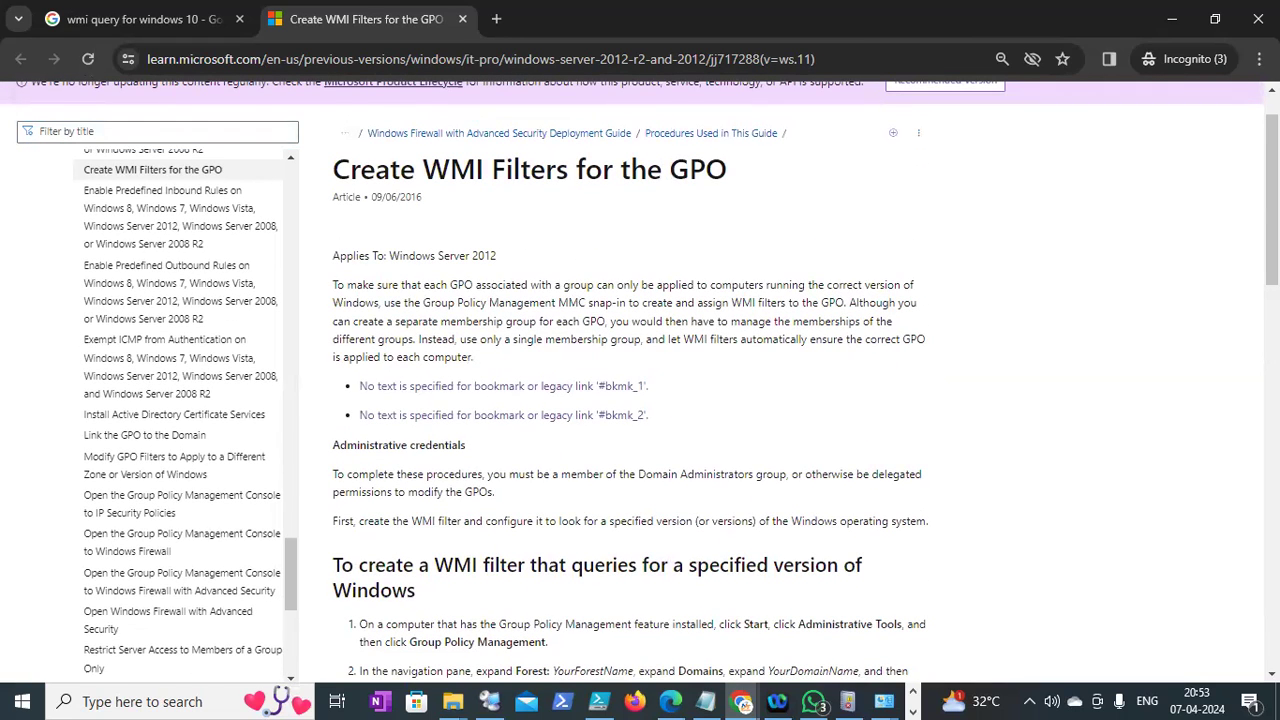
# Open the Tech Community Windows 10 Enterprise WMI filter thread in a new tab and scroll to the reply
pyautogui.click(147, 19)
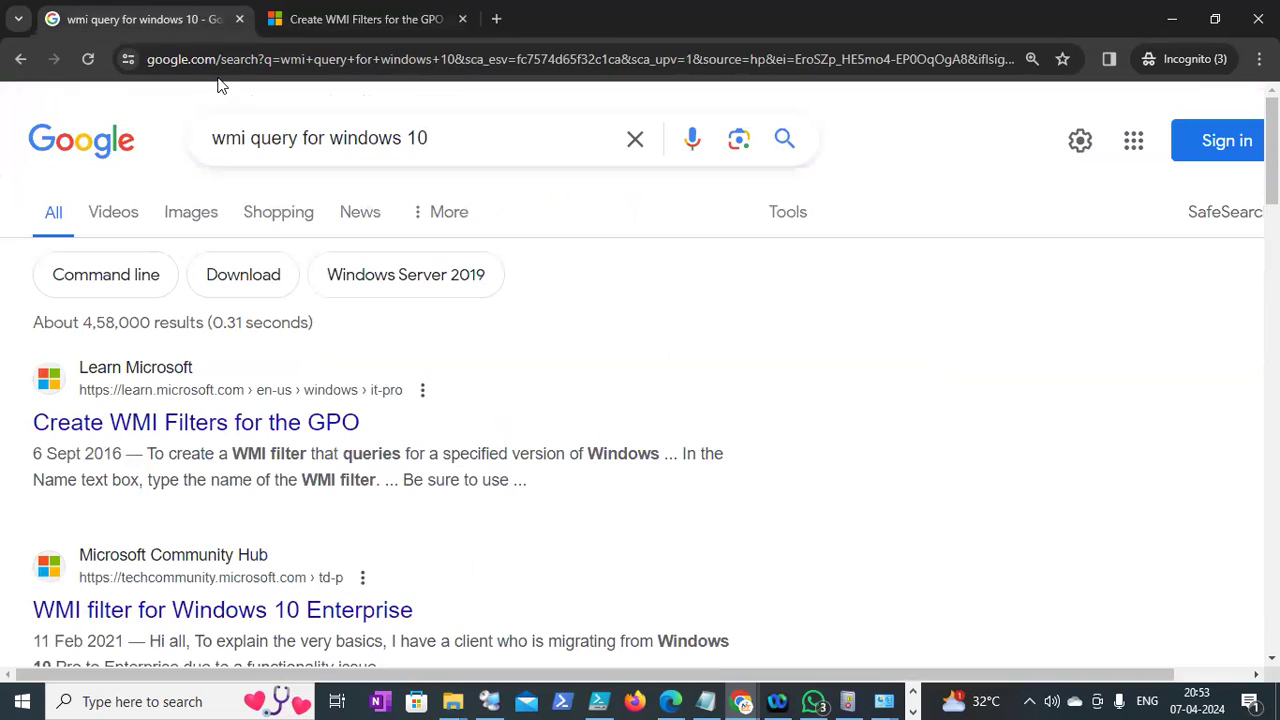
pyautogui.rightClick(276, 610)
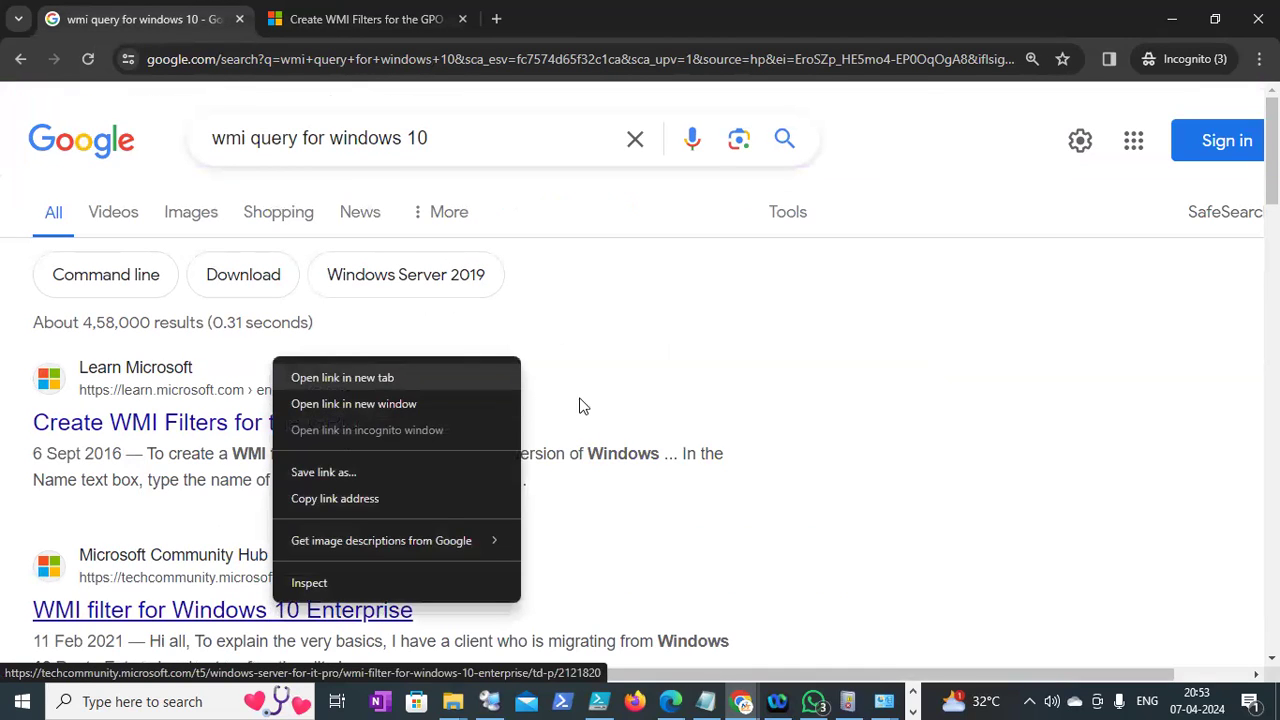
pyautogui.press('Return')
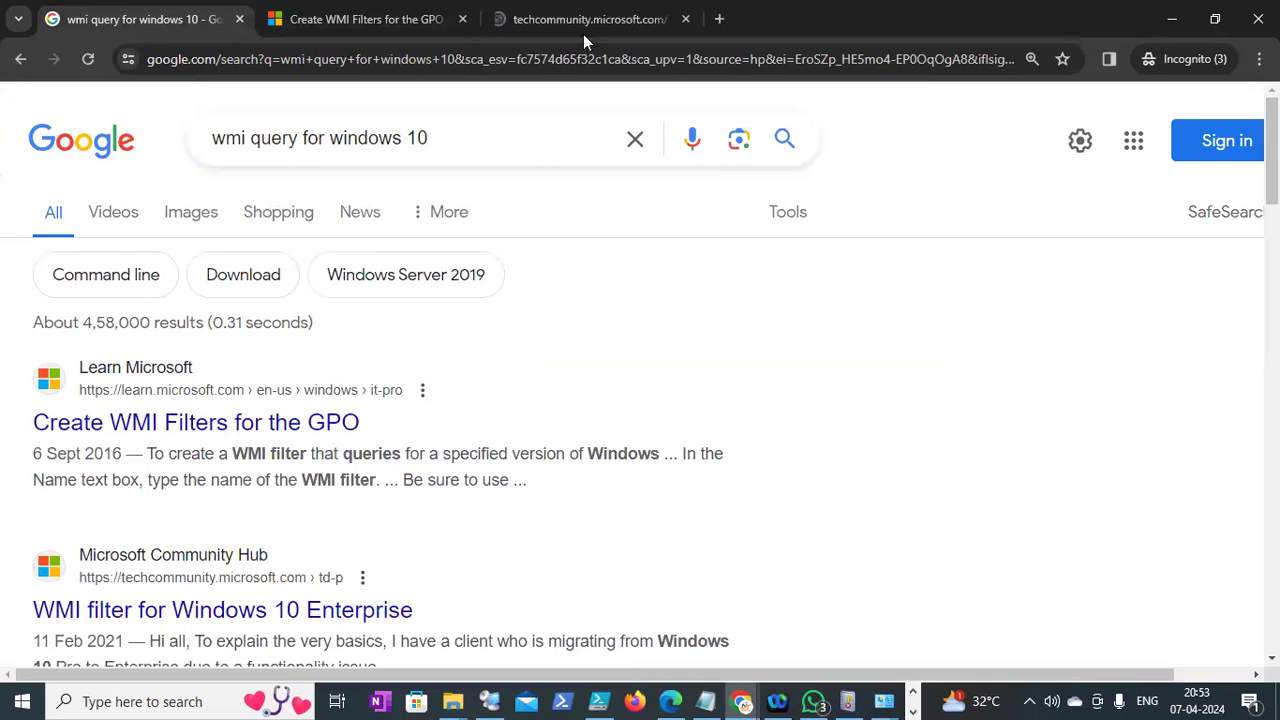
pyautogui.click(581, 22)
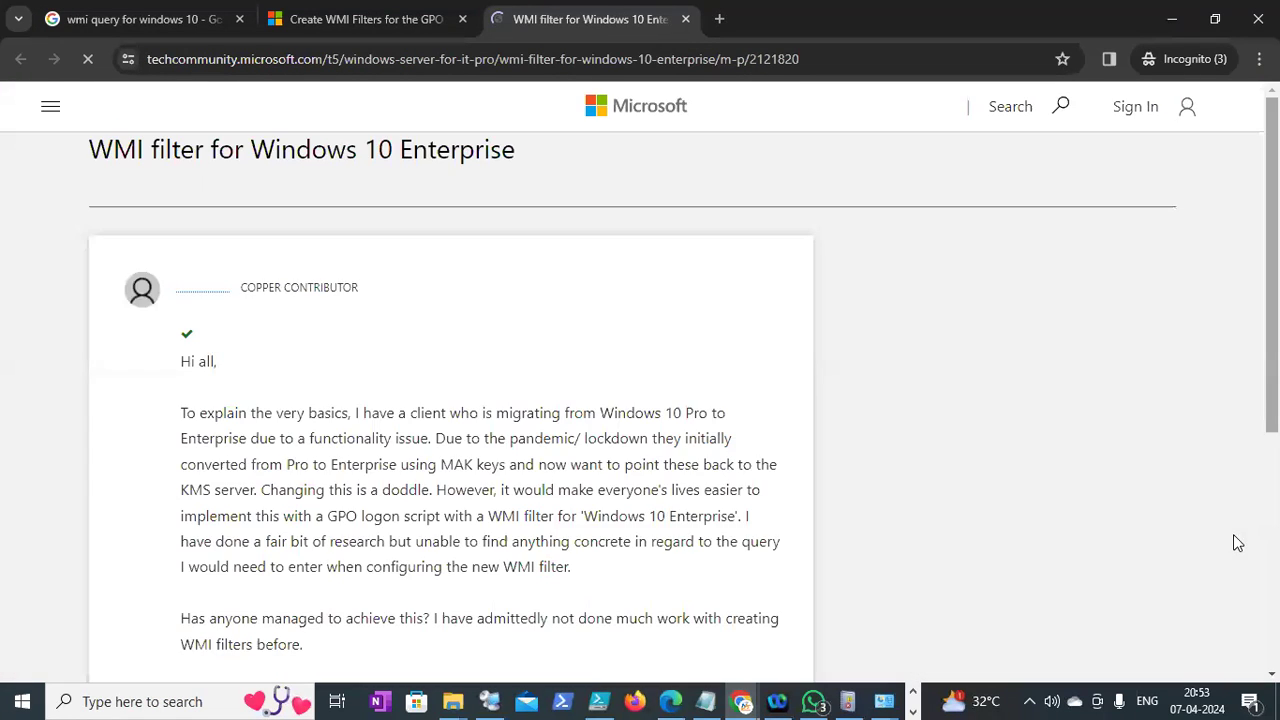
pyautogui.scroll(-4, 640, 400)
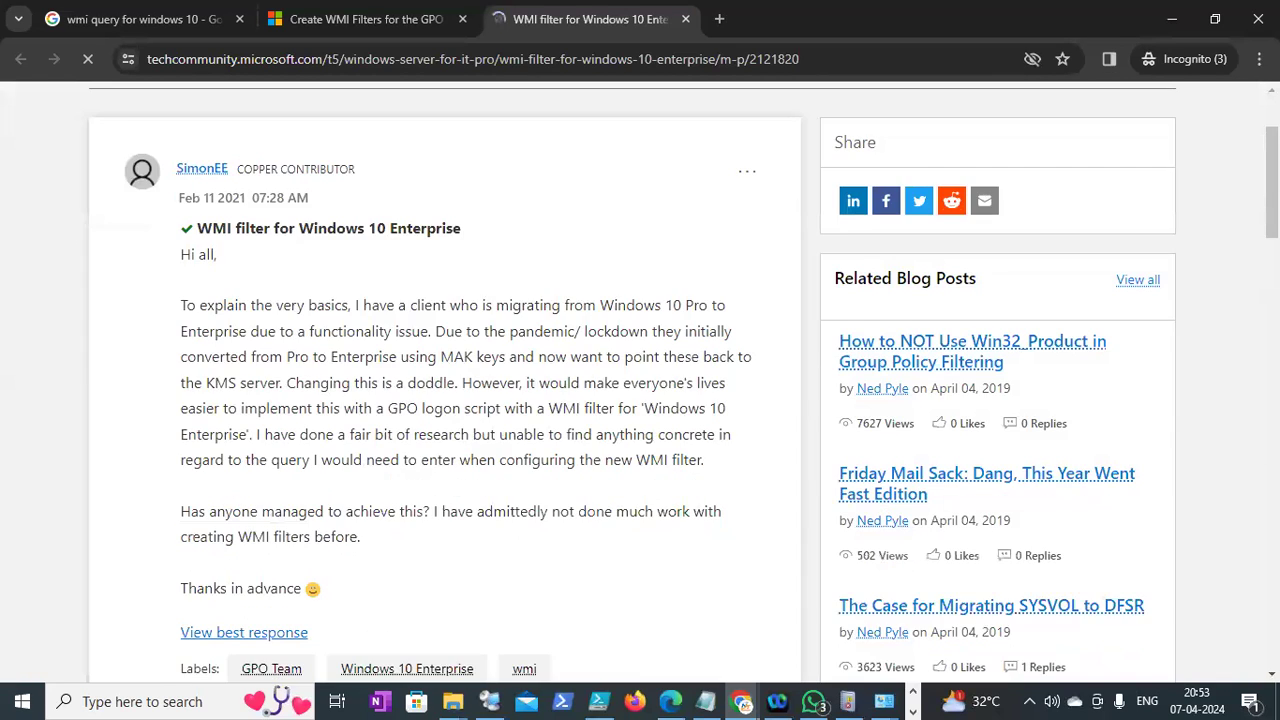
pyautogui.scroll(-1, 470, 400)
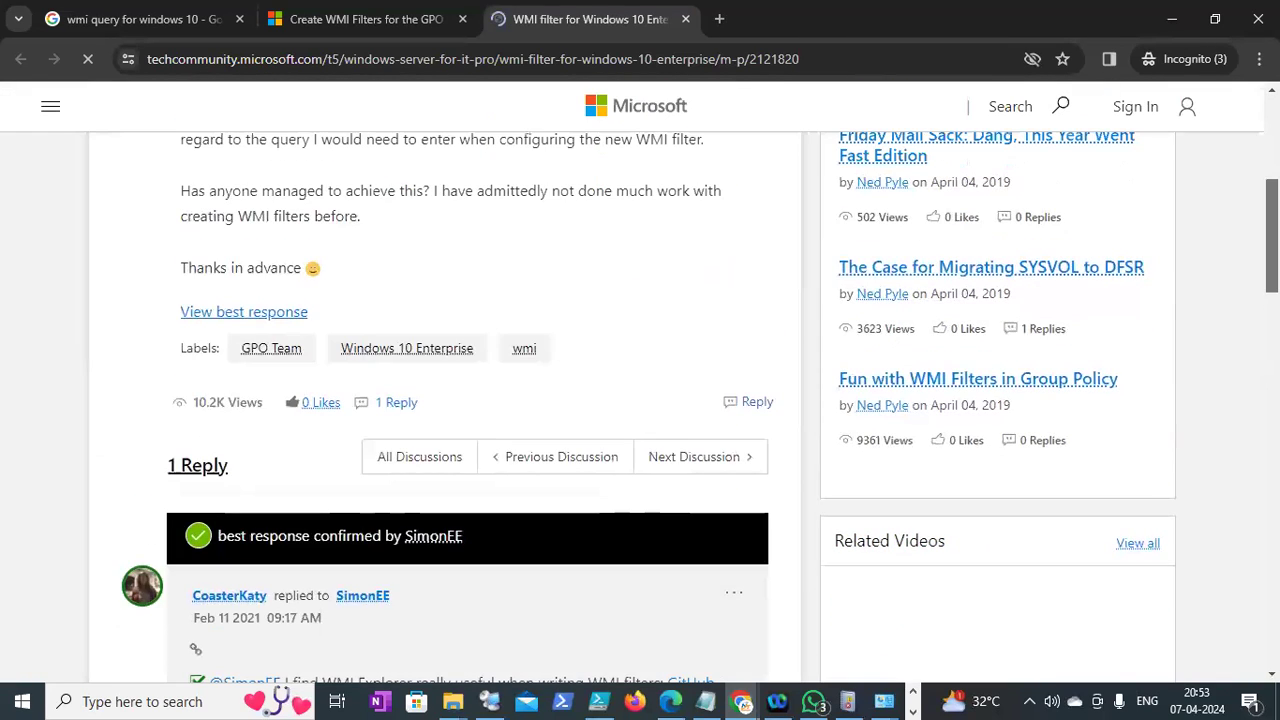
pyautogui.scroll(-3, 470, 400)
pyautogui.scroll(-3, 470, 400)
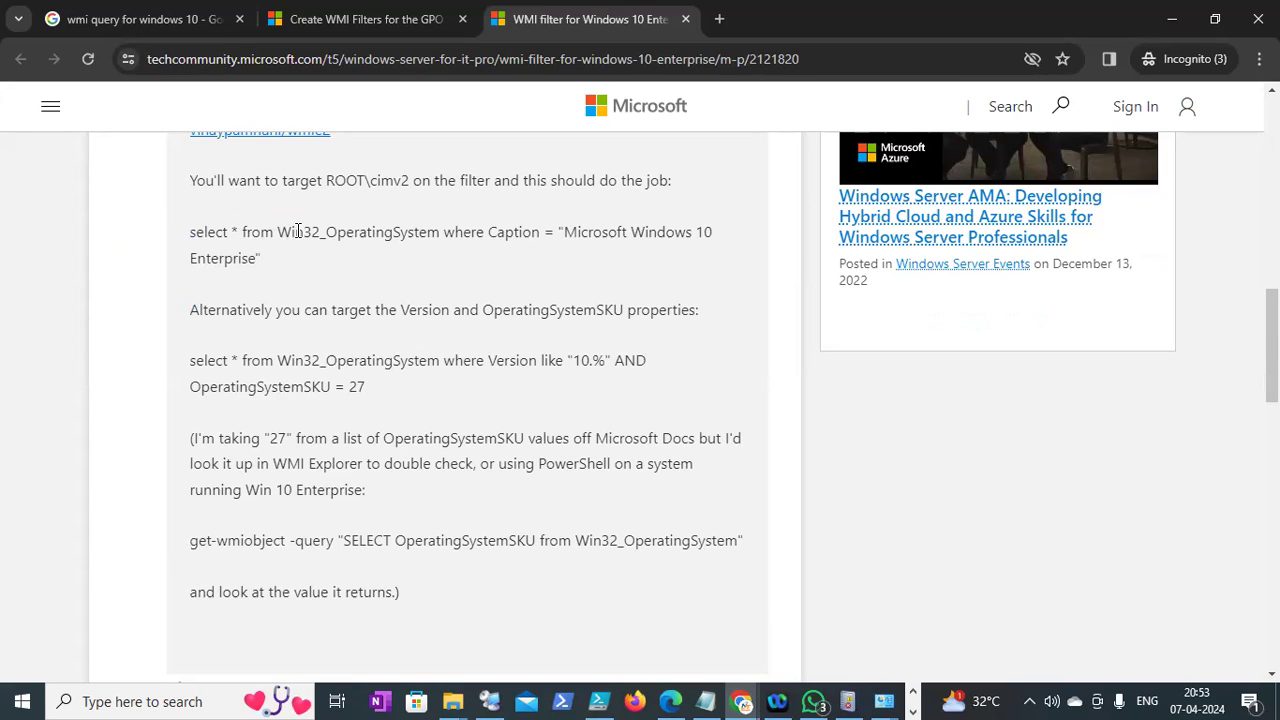
# Highlight the Windows 10 Enterprise caption, the OperatingSystemSKU = 27 condition and the Version like "10.%" query
pyautogui.moveTo(564, 232); pyautogui.dragTo(666, 250)
pyautogui.click(632, 268)
pyautogui.moveTo(372, 386); pyautogui.dragTo(236, 386)
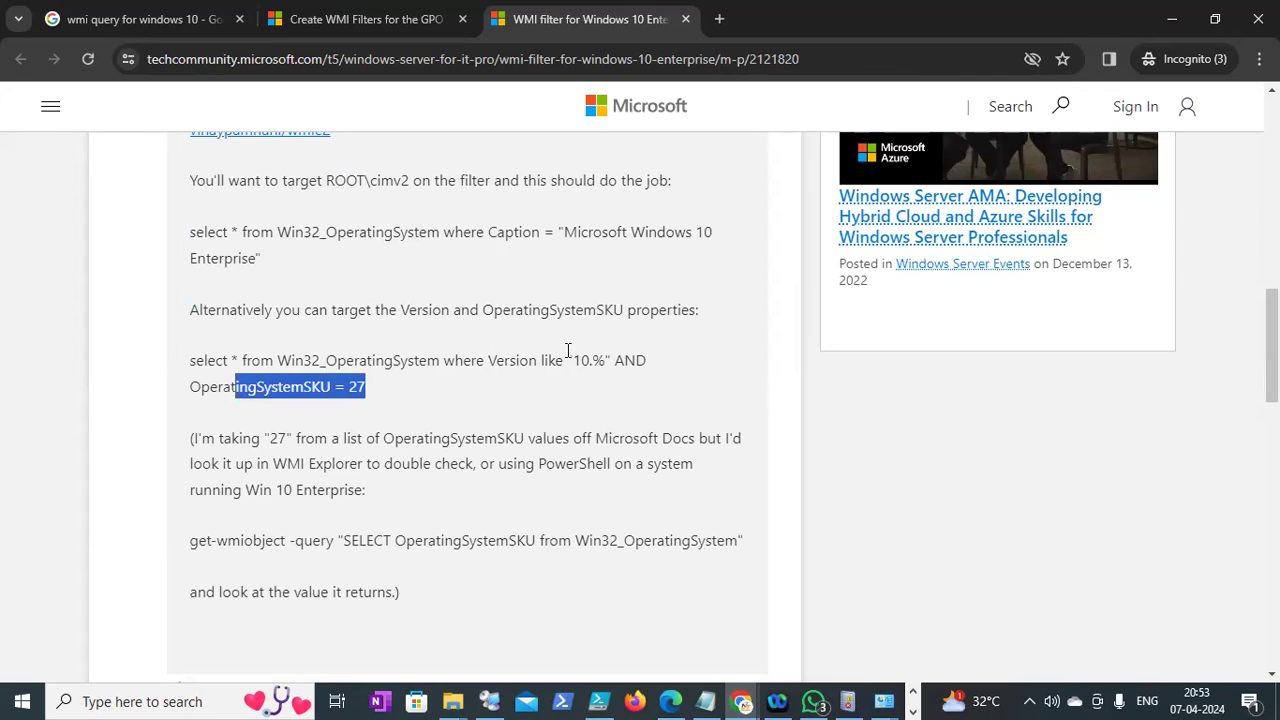
pyautogui.moveTo(615, 362); pyautogui.dragTo(174, 371)
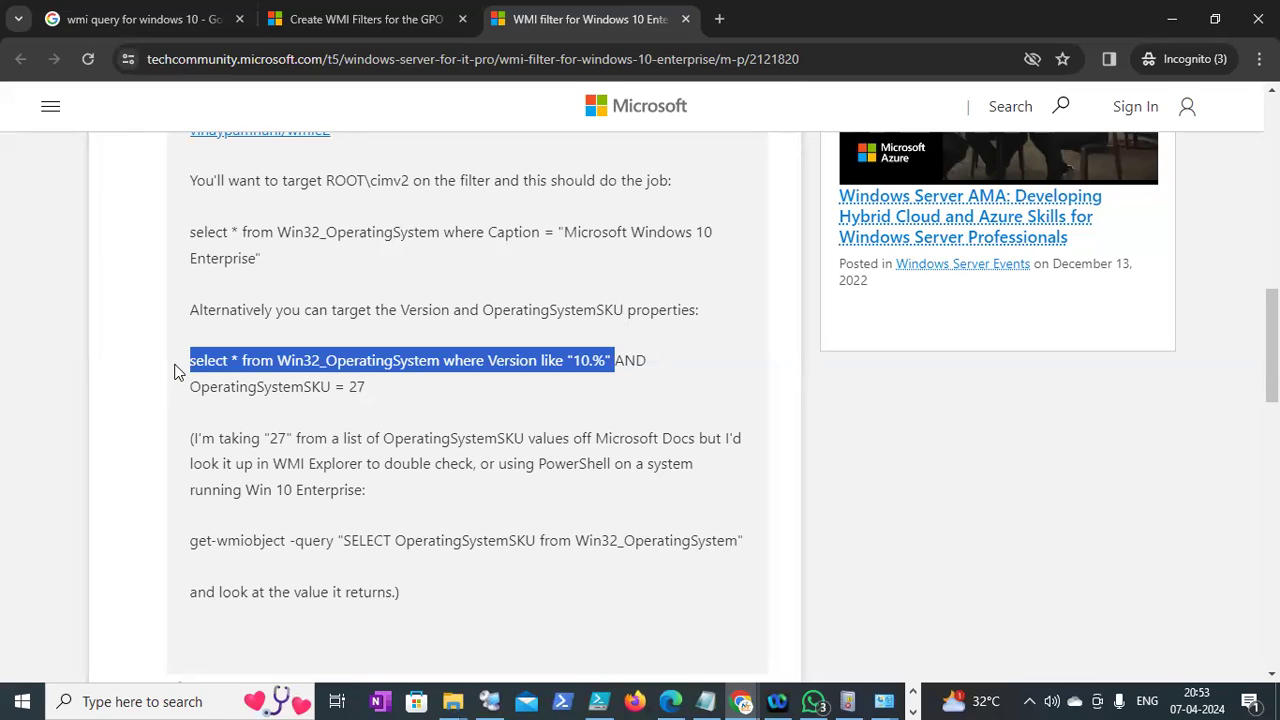
pyautogui.click(164, 380)
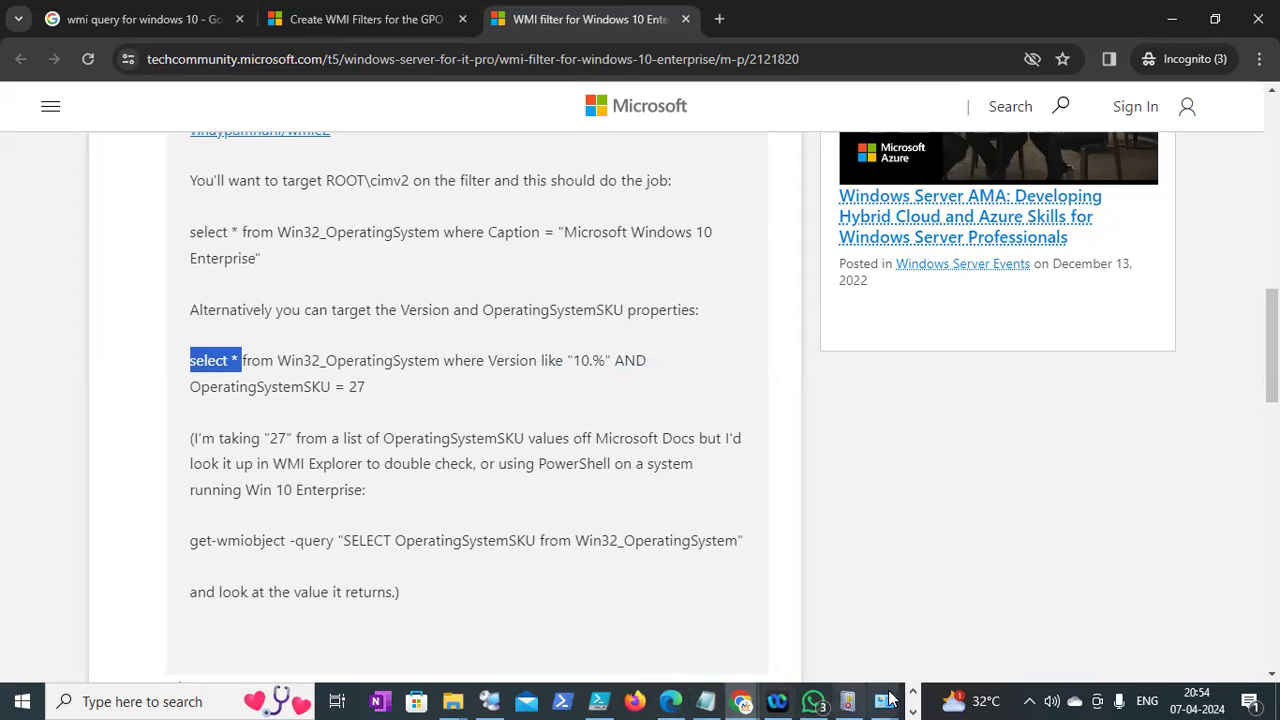
# Highlight the Win10 OS requirement in the Notepad note, then return to the remote server session
pyautogui.click(912, 711)
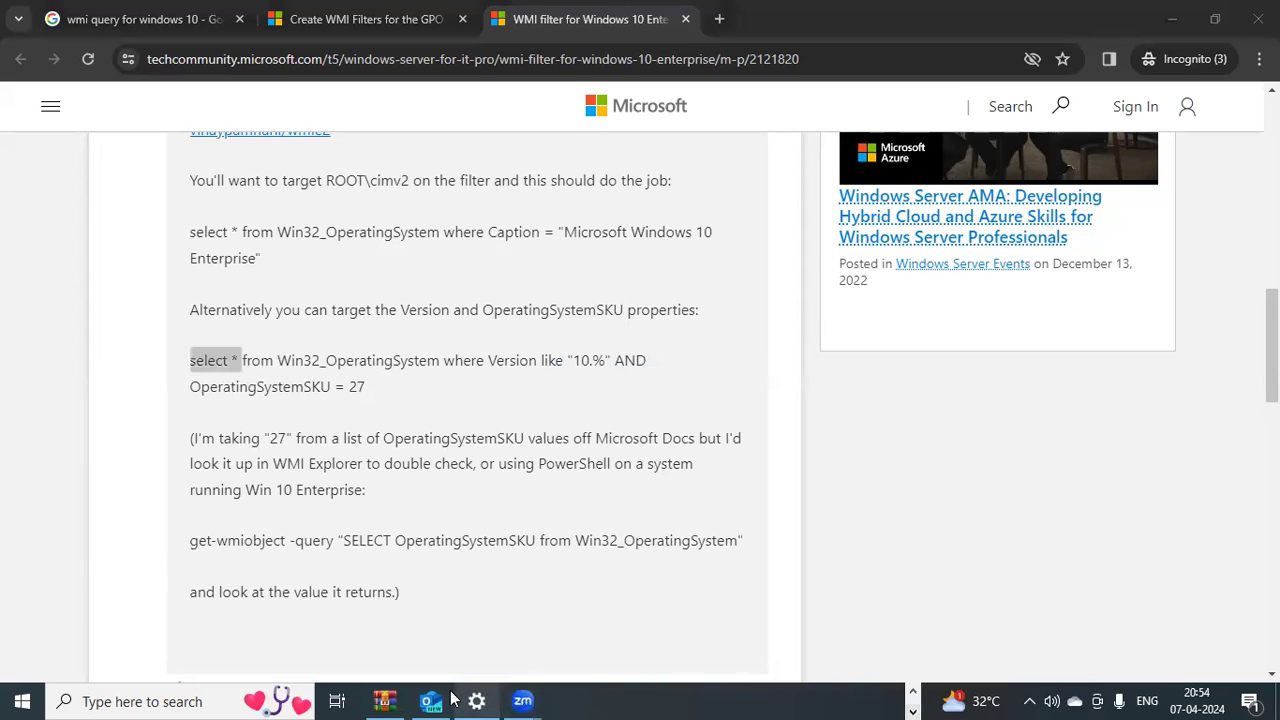
pyautogui.click(912, 692)
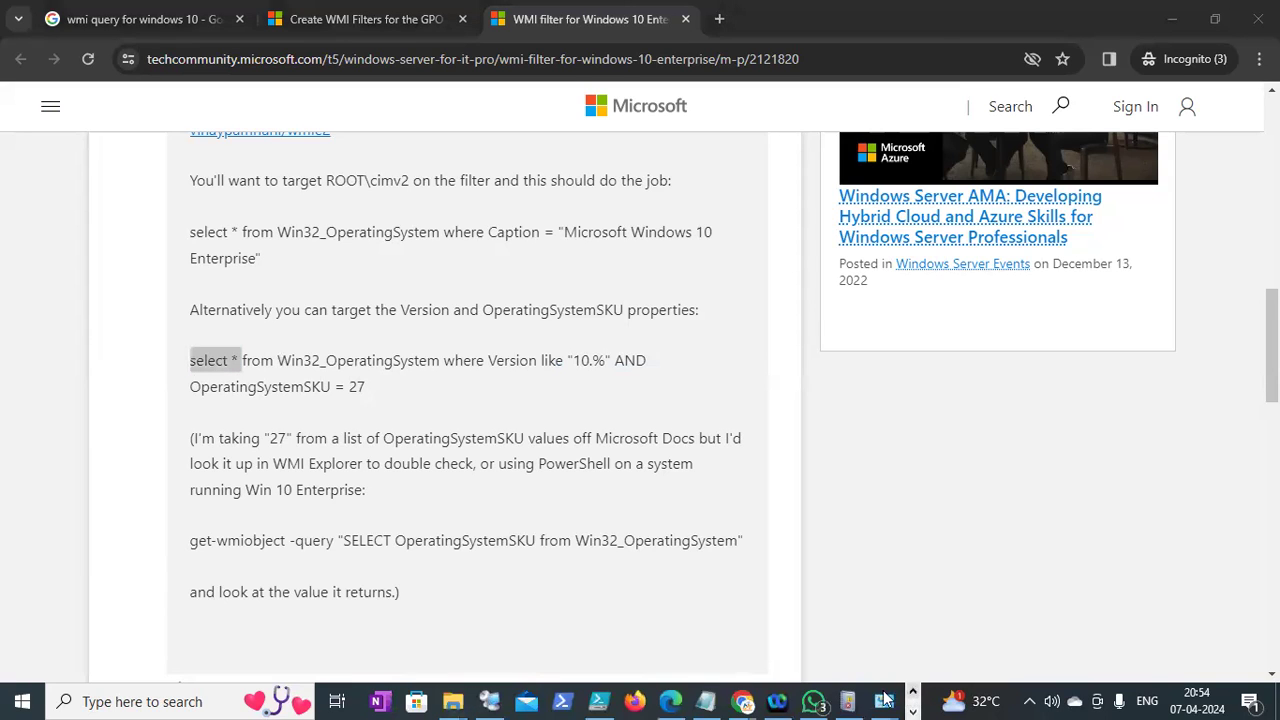
pyautogui.click(706, 701)
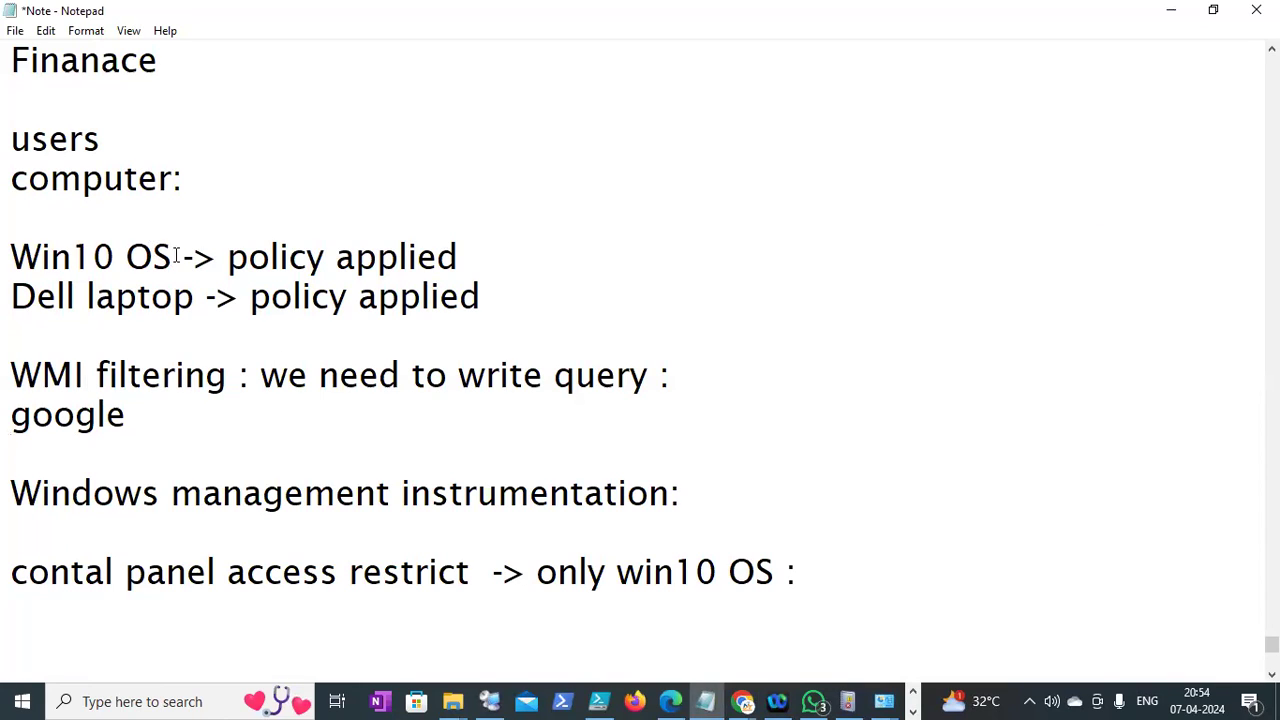
pyautogui.moveTo(171, 251); pyautogui.dragTo(92, 247)
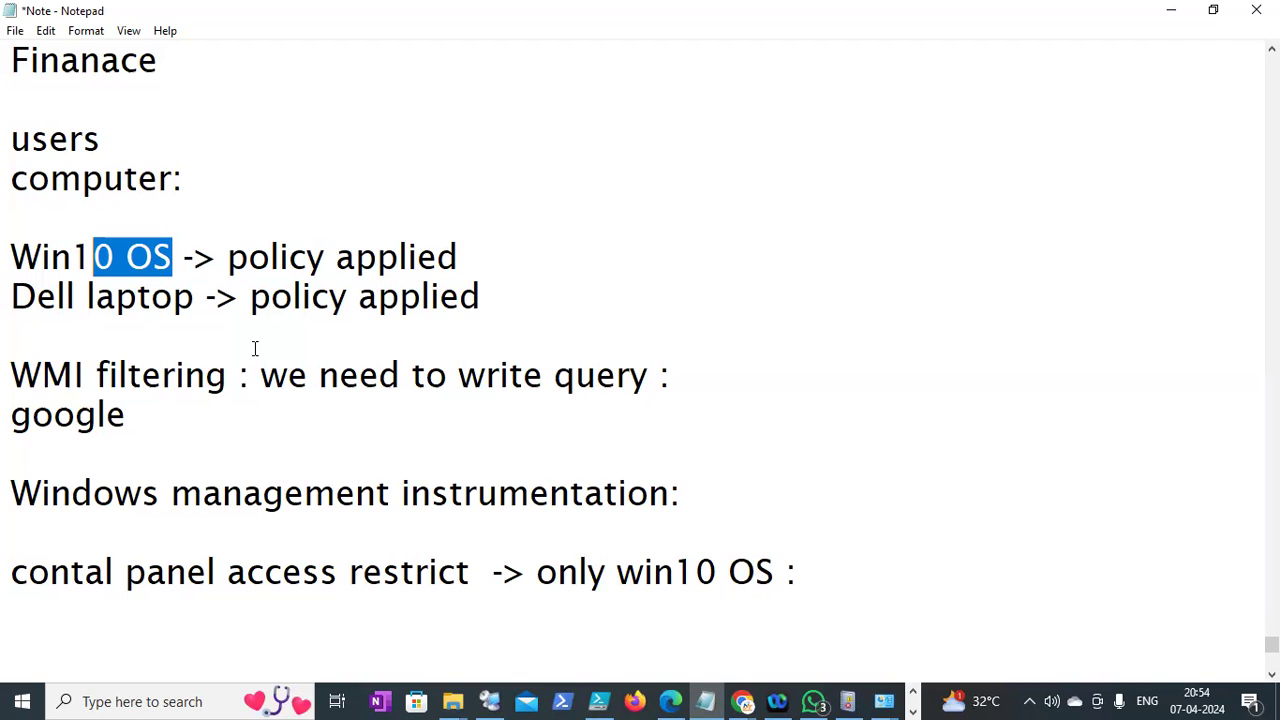
pyautogui.click(490, 699)
pyautogui.moveTo(1272, 370); pyautogui.dragTo(1268, 190)
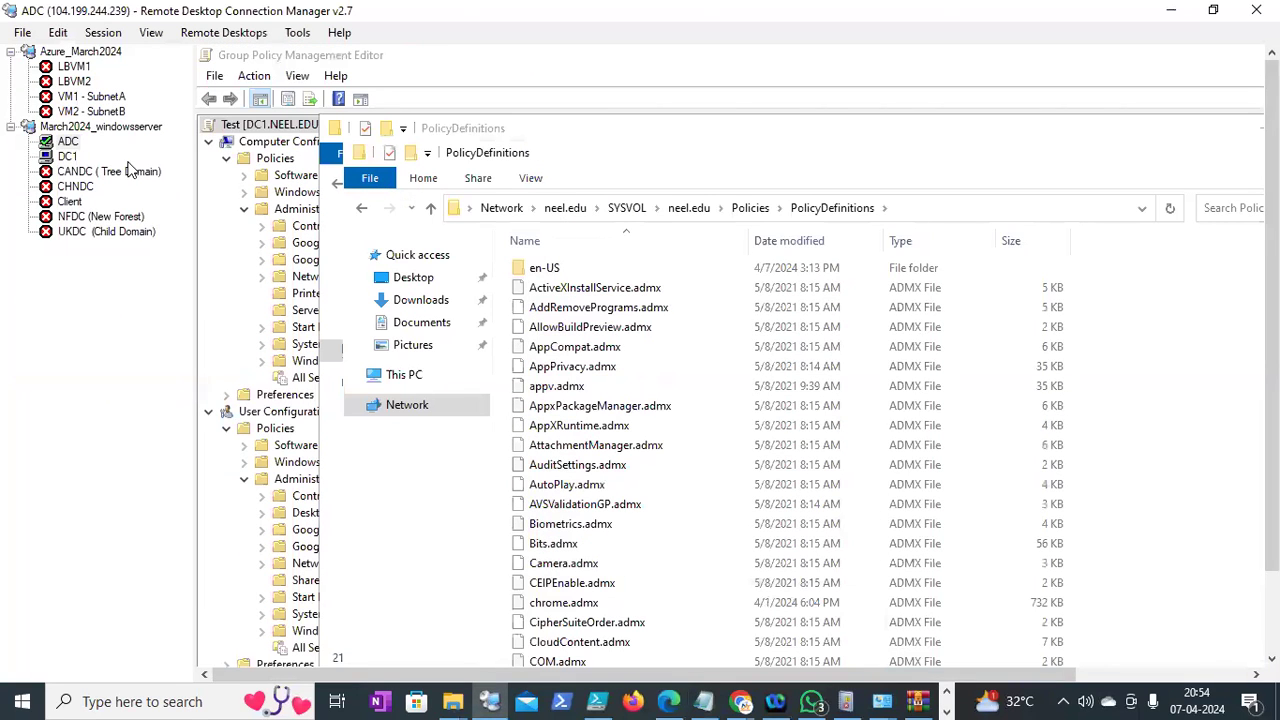
# Check the client VM's external IP 34.81.185.20 in Google Cloud, then return to Remote Desktop Connection Manager
pyautogui.click(741, 701)
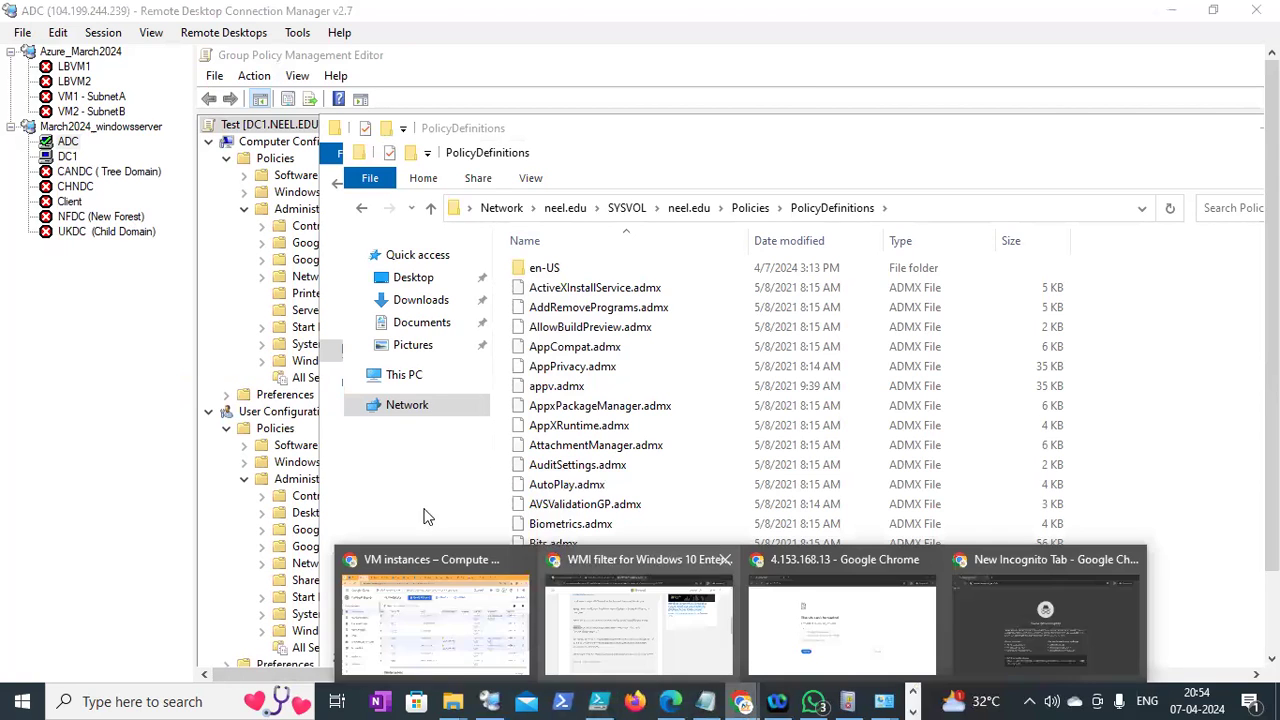
pyautogui.click(425, 590)
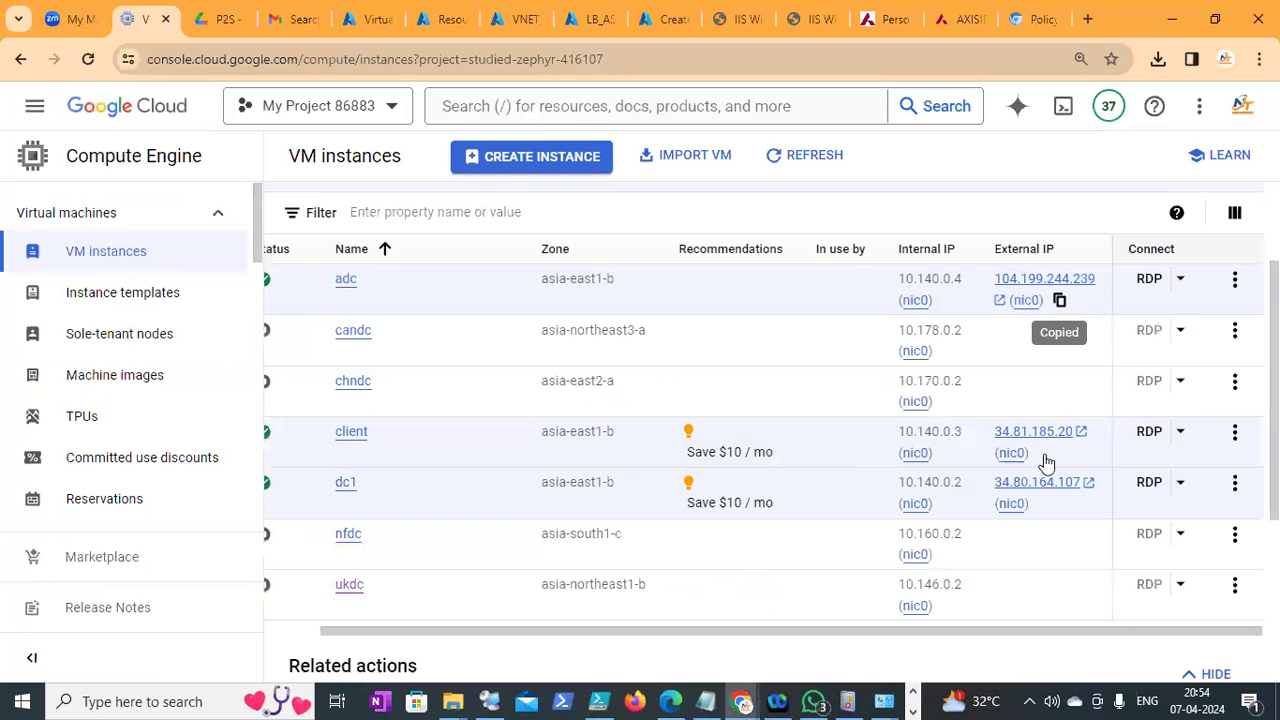
pyautogui.click(498, 696)
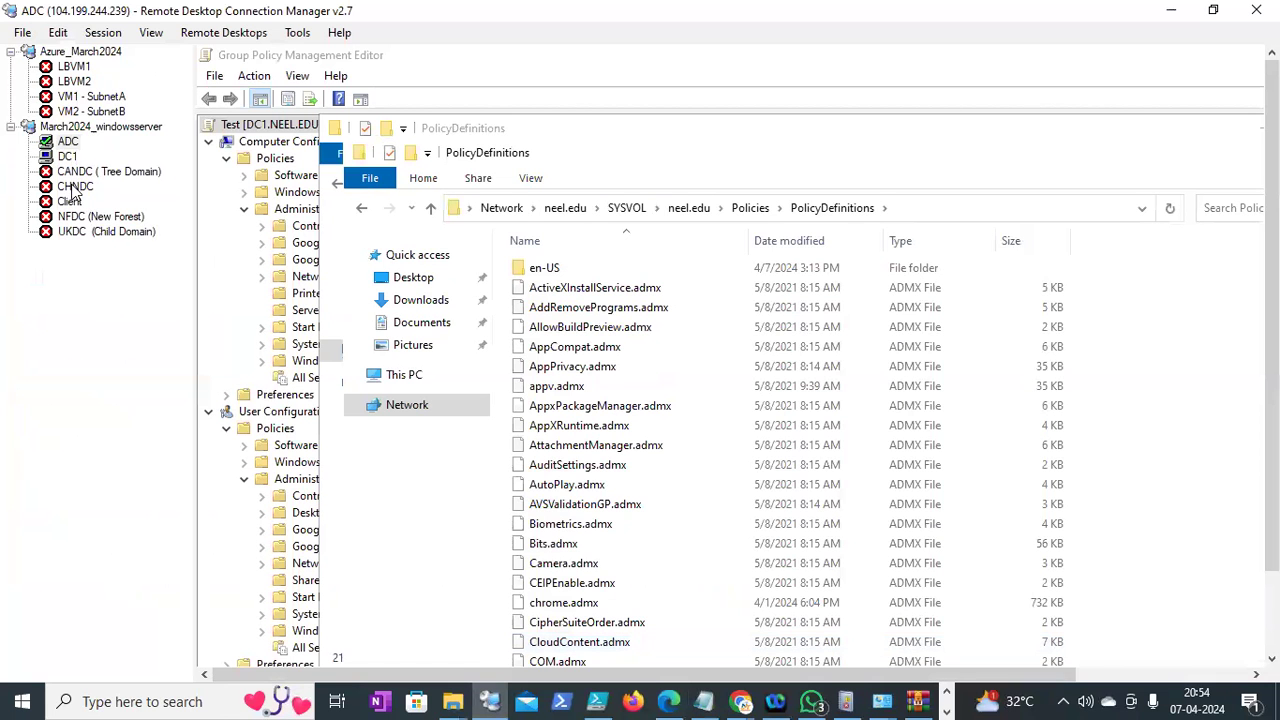
# Change the Client server's address to 34.81.185.20 in its properties
pyautogui.click(72, 205)
pyautogui.rightClick(72, 206)
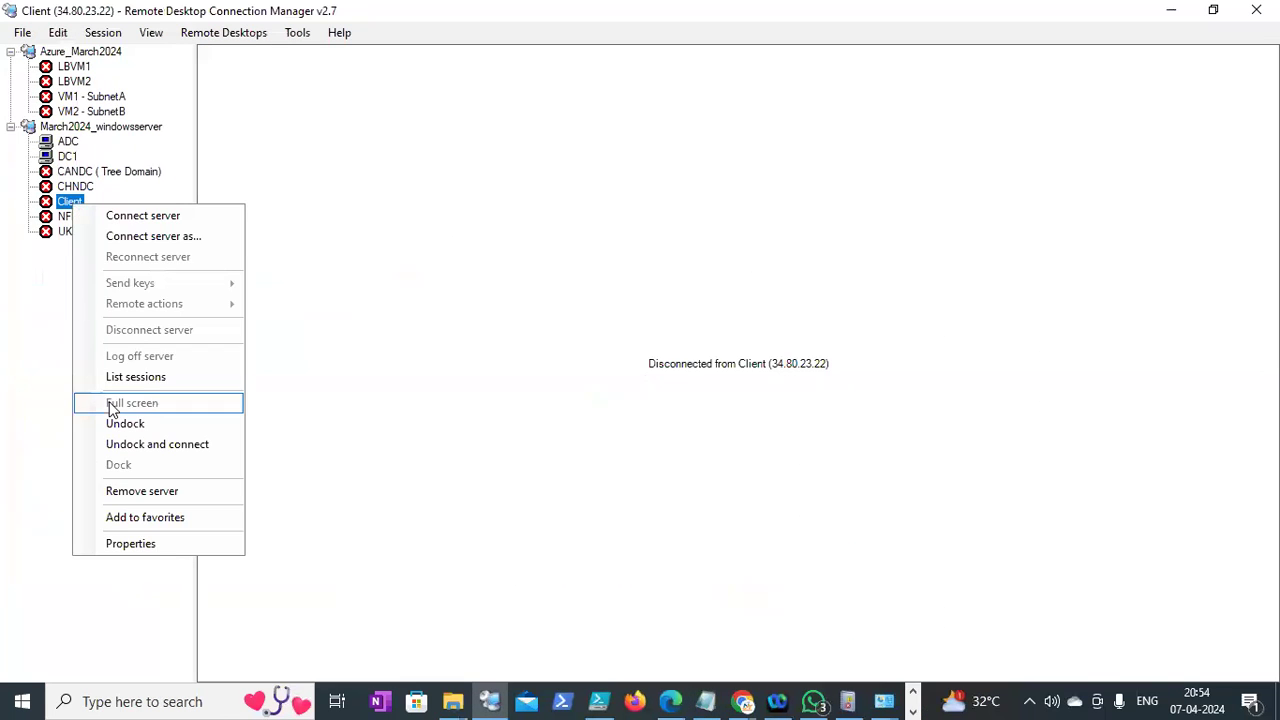
pyautogui.click(110, 541)
pyautogui.write('34.81.185.20')
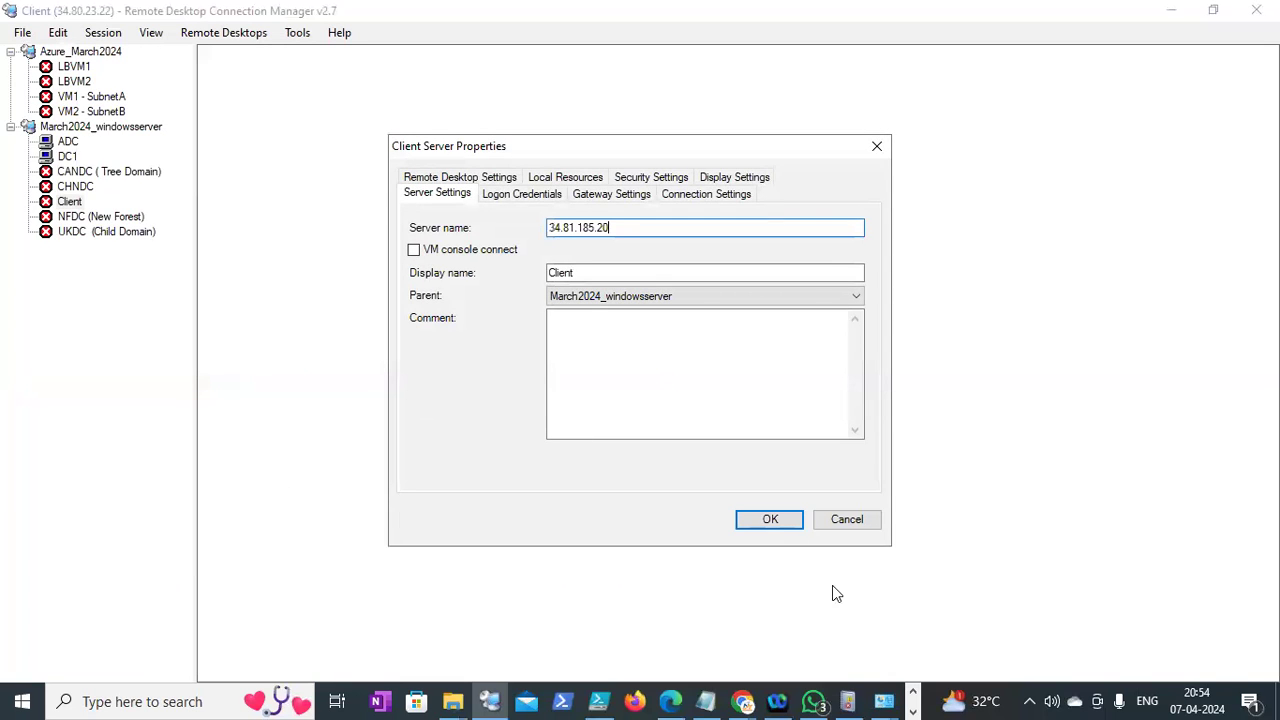
pyautogui.click(787, 519)
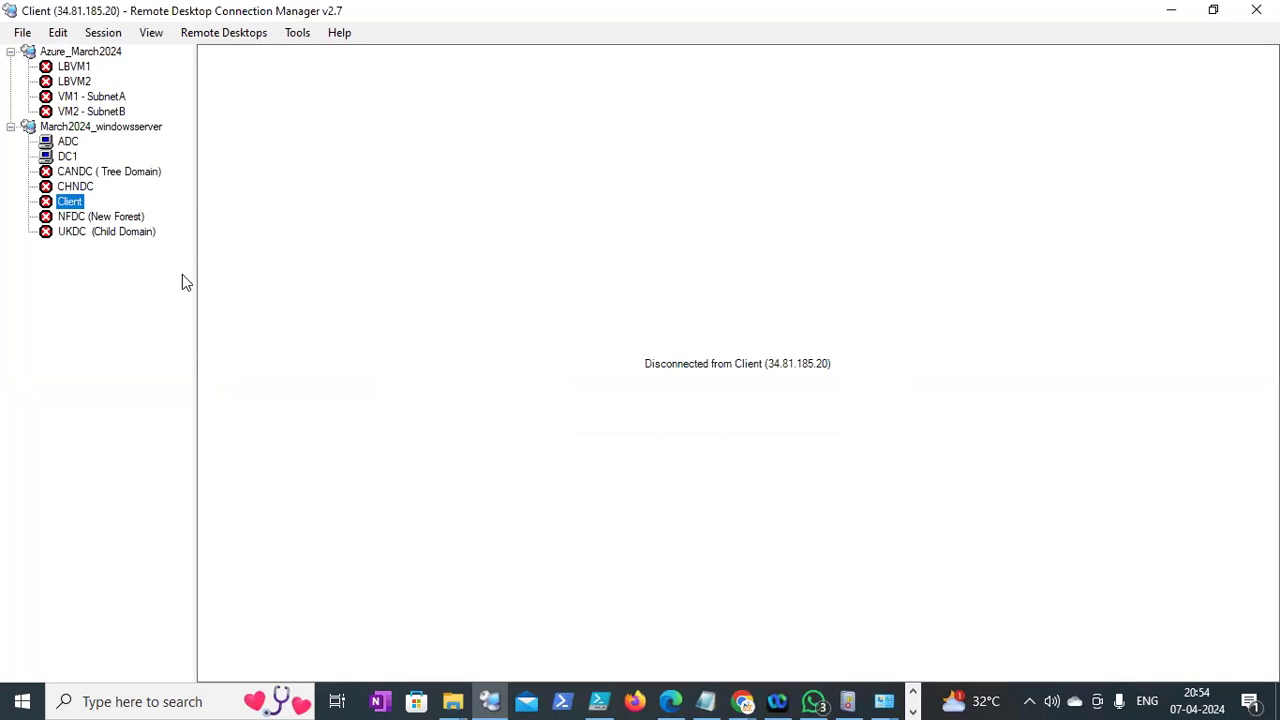
# Try connecting to Client, cancel the credential prompt, then show Group Policy Management on DC1
pyautogui.rightClick(80, 205)
pyautogui.click(95, 212)
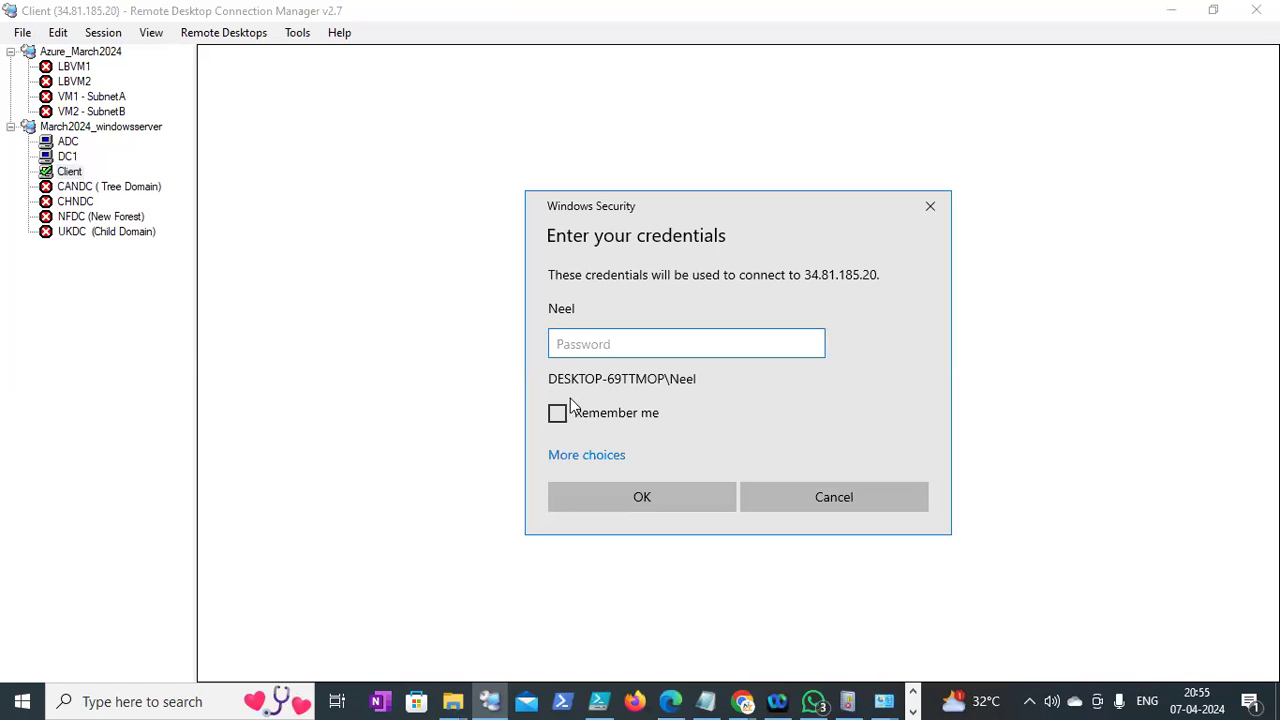
pyautogui.click(582, 455)
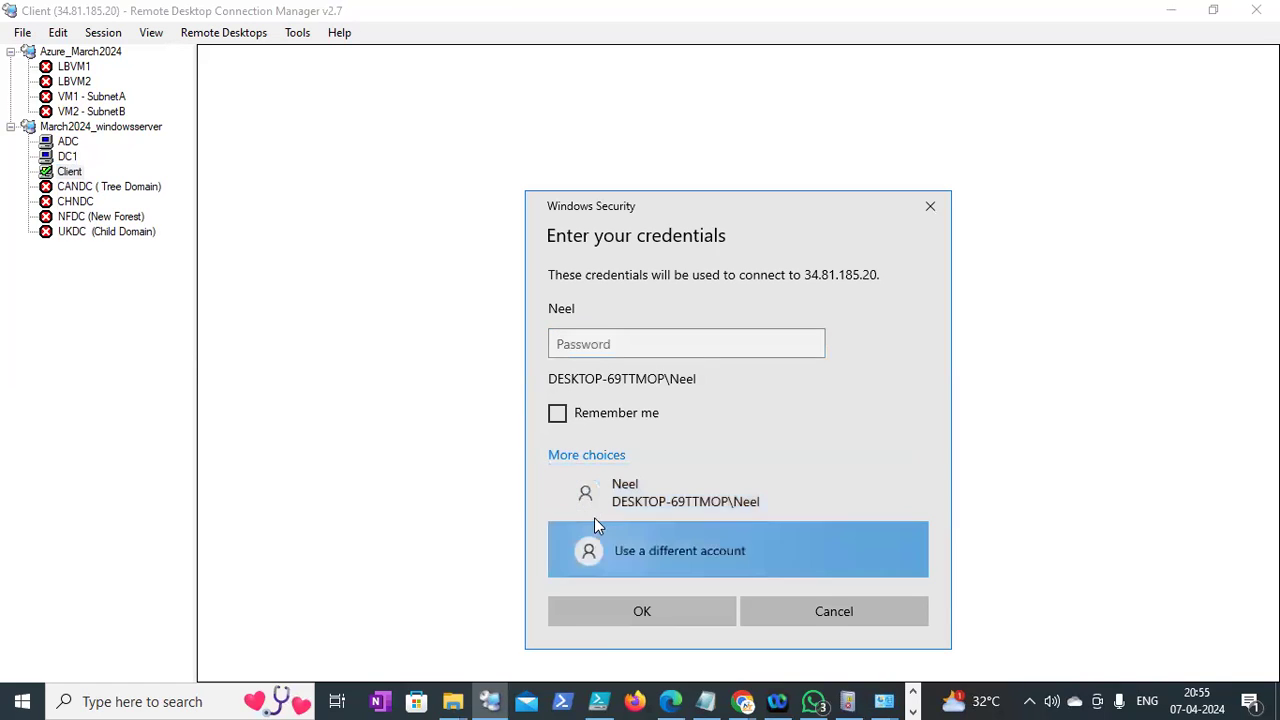
pyautogui.click(594, 520)
pyautogui.write('neel\\')
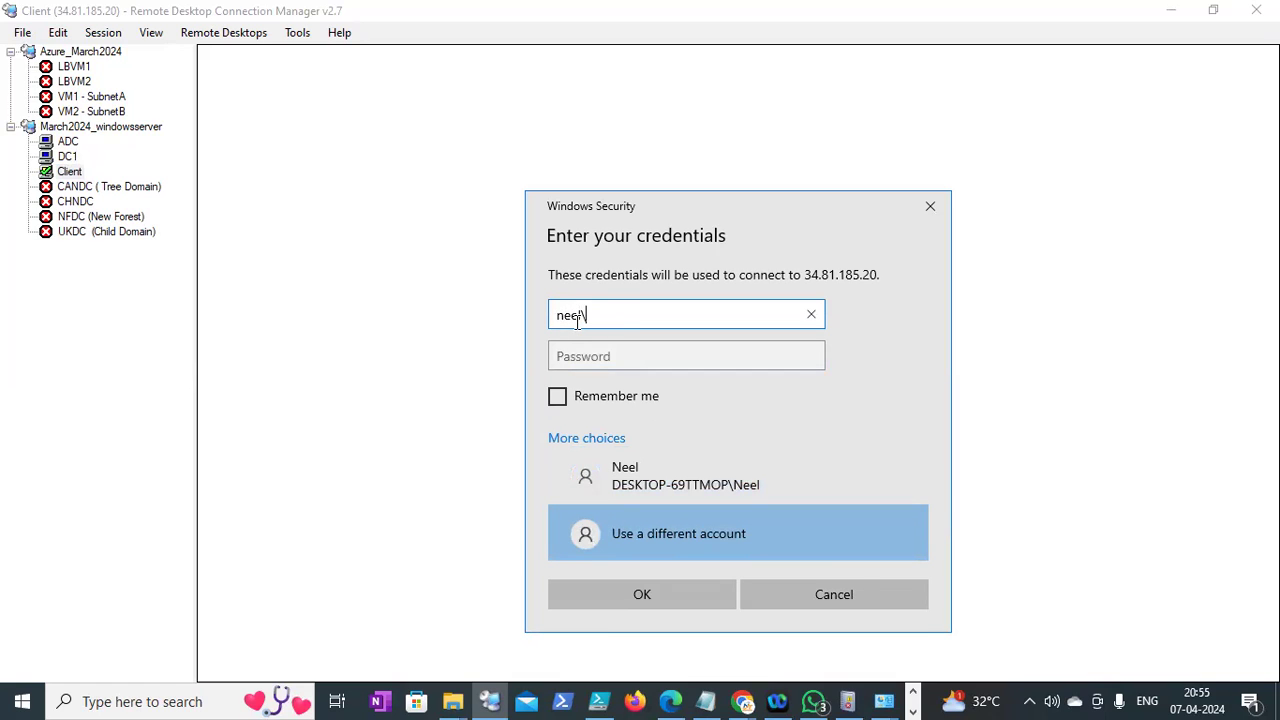
pyautogui.click(845, 592)
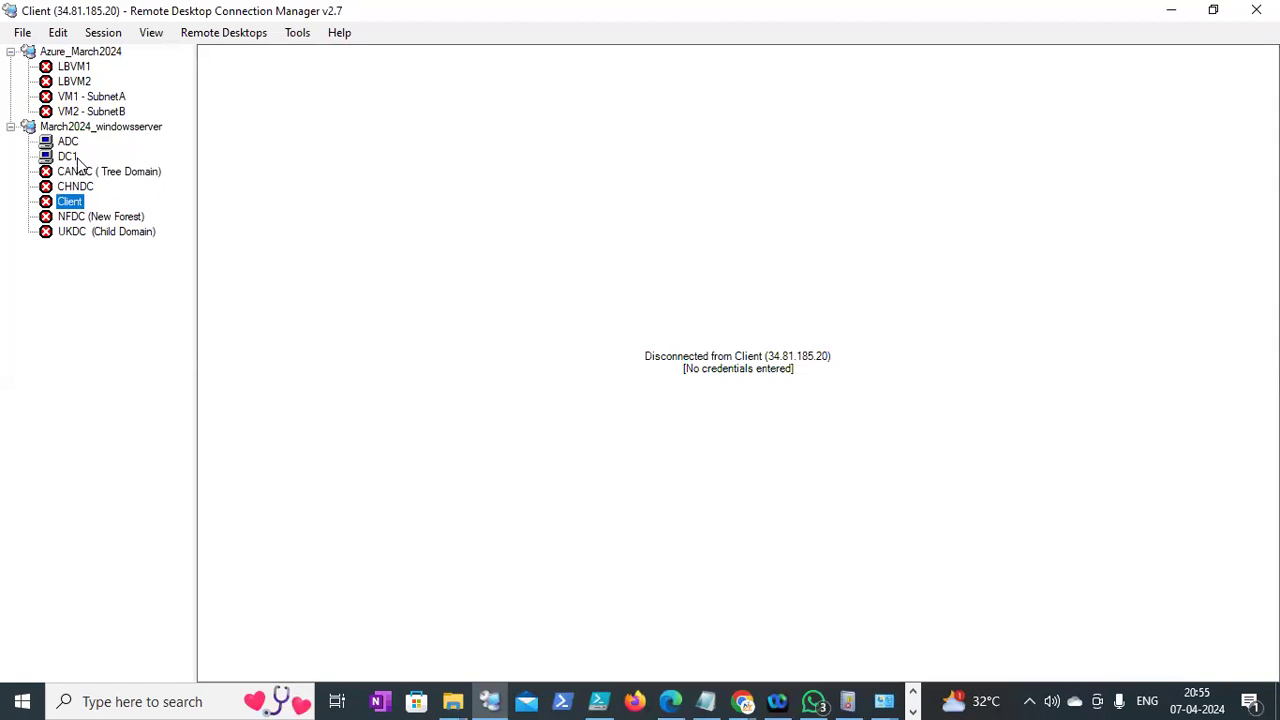
pyautogui.click(72, 157)
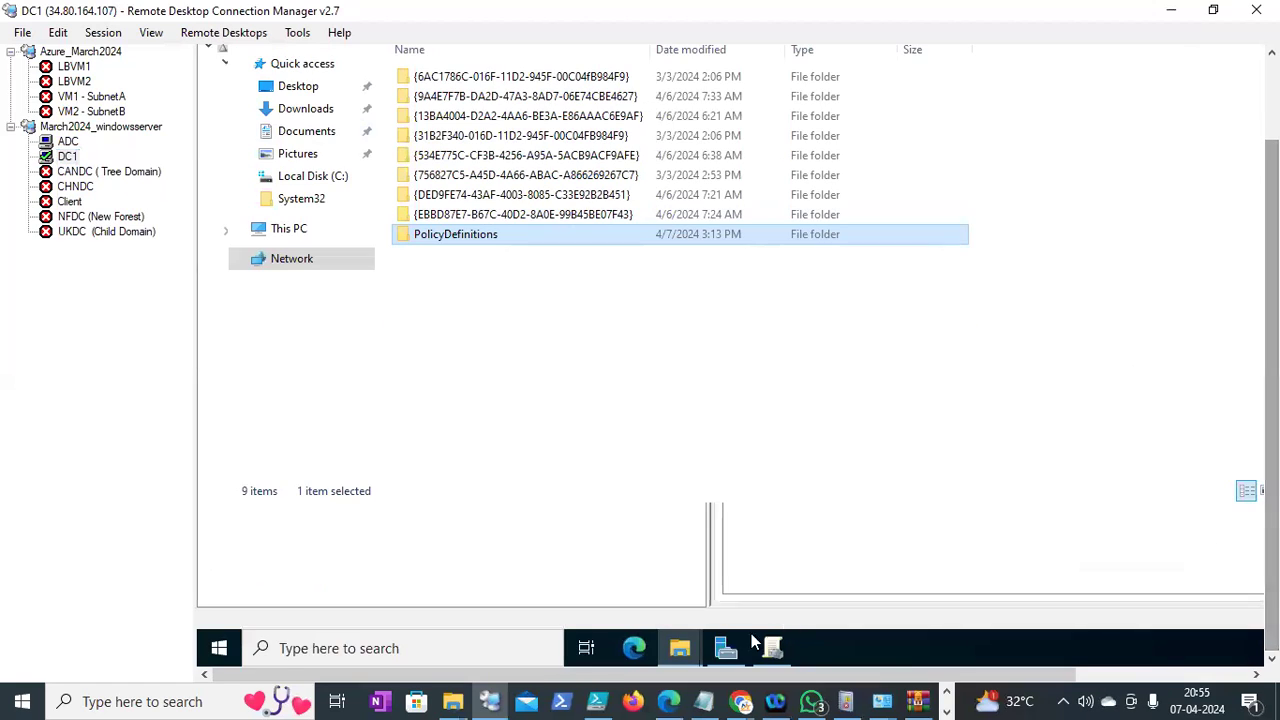
pyautogui.click(771, 647)
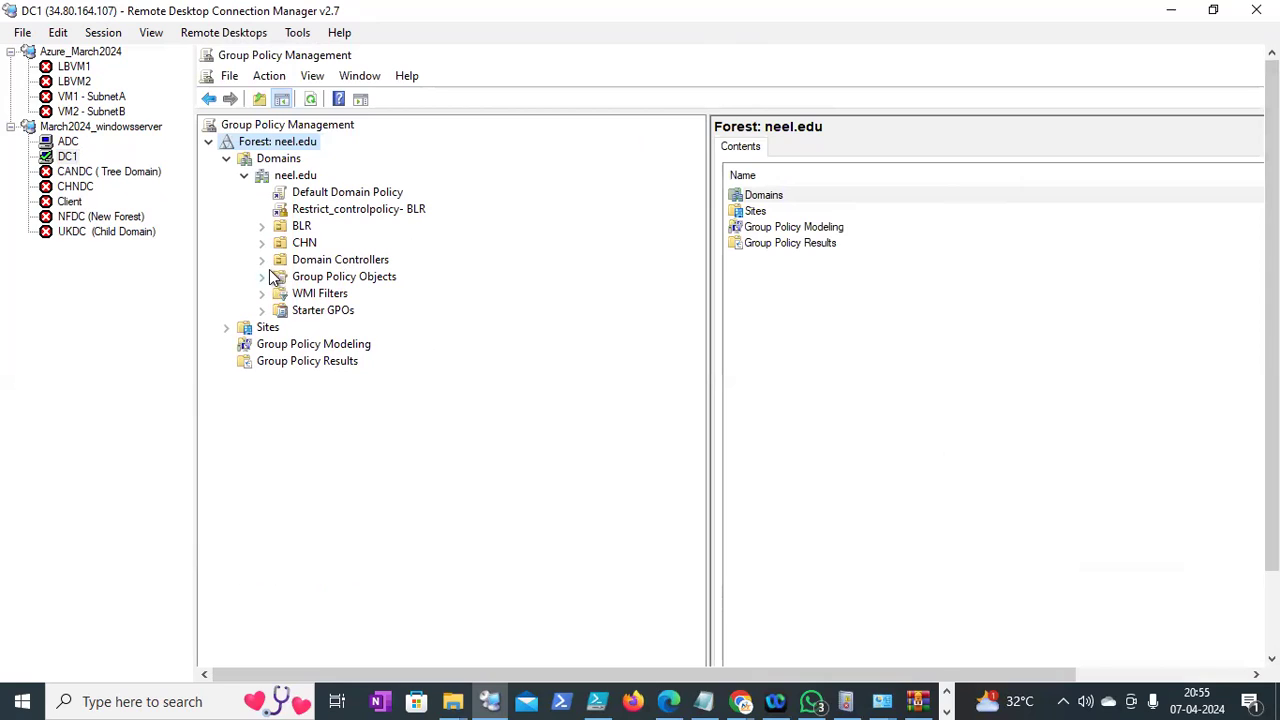
# Expand Group Policy Objects and BLR, and turn off Enforced on the BLR policy link
pyautogui.click(265, 277)
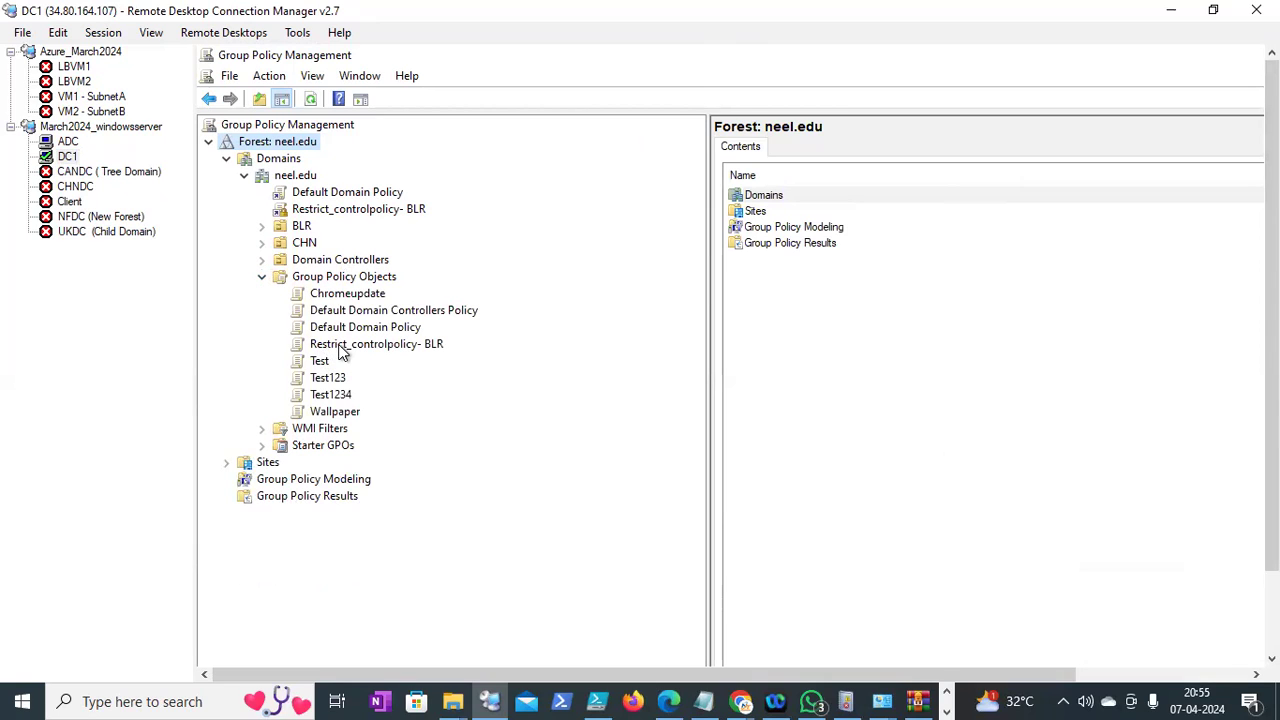
pyautogui.click(263, 224)
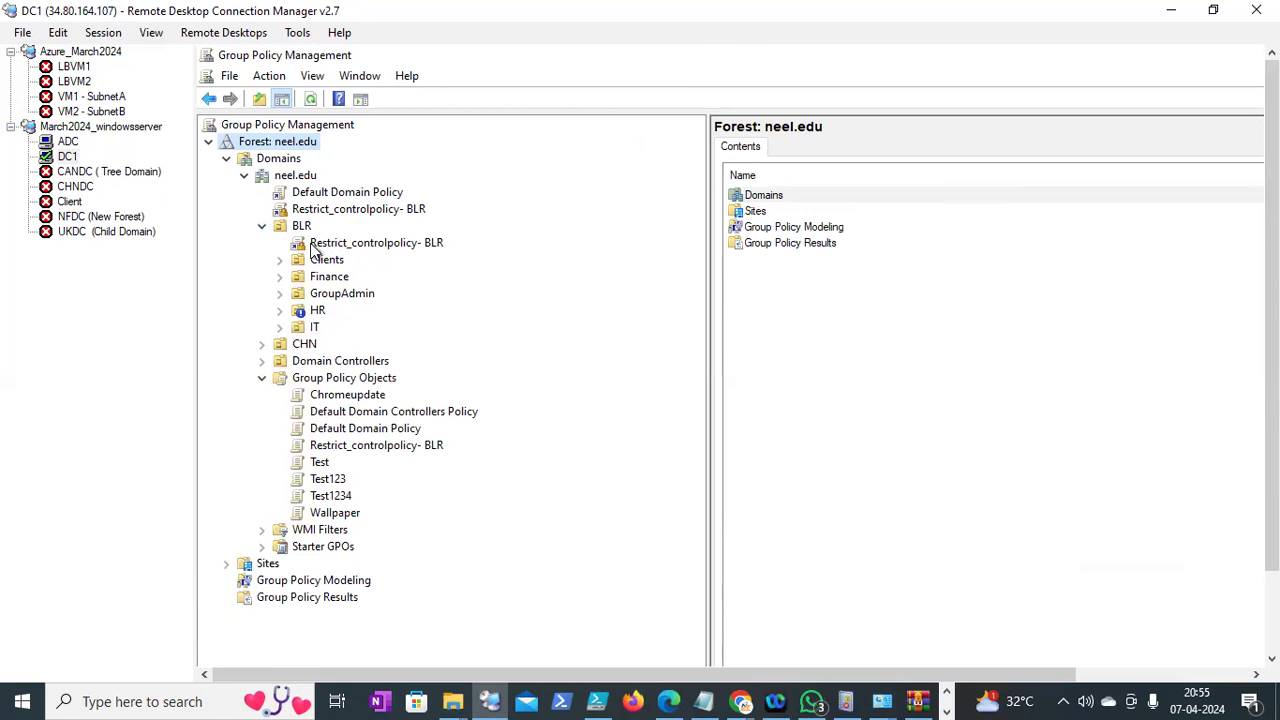
pyautogui.rightClick(313, 244)
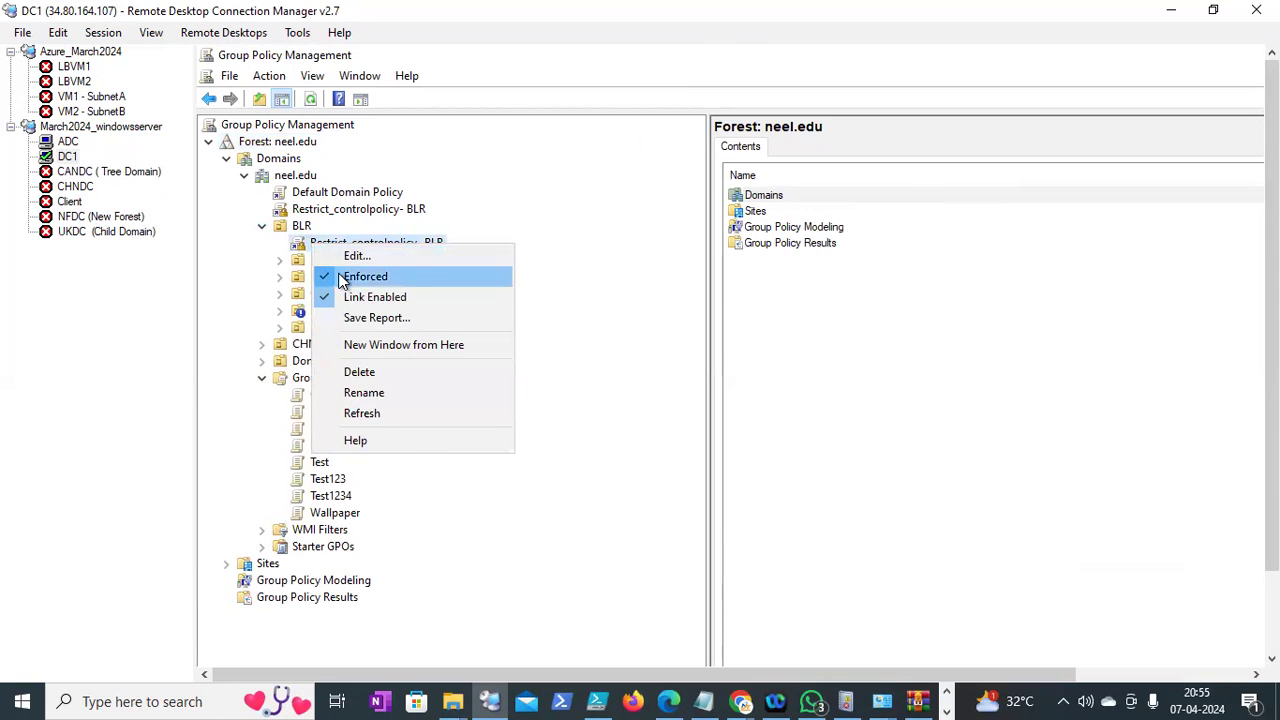
pyautogui.click(340, 281)
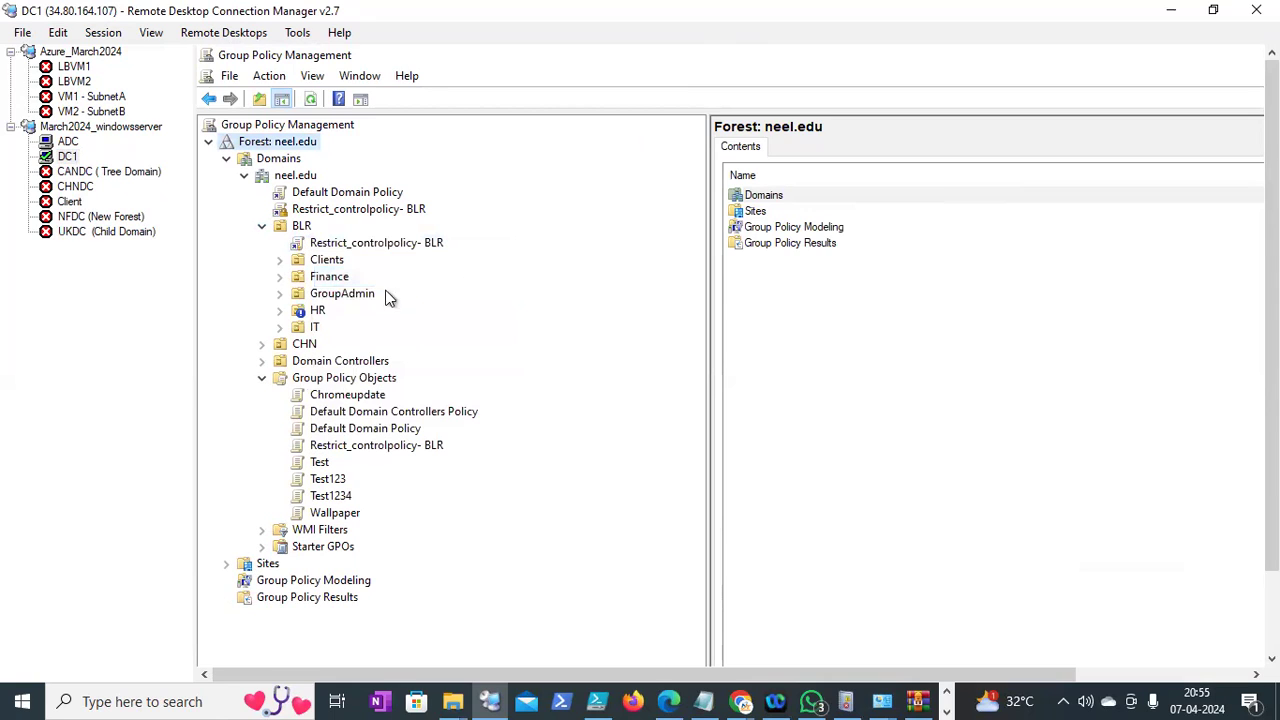
# Remove Block Inheritance from the HR OU and expand HR and CHN
pyautogui.rightClick(297, 310)
pyautogui.click(337, 366)
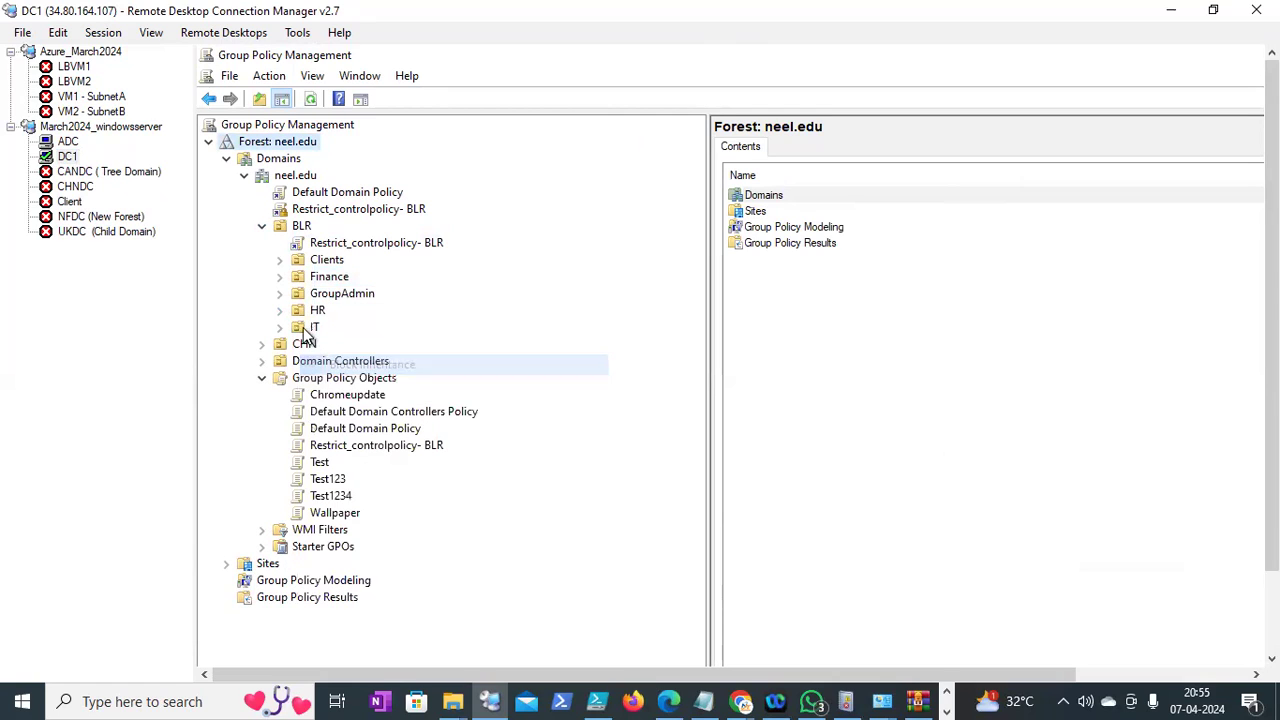
pyautogui.click(281, 310)
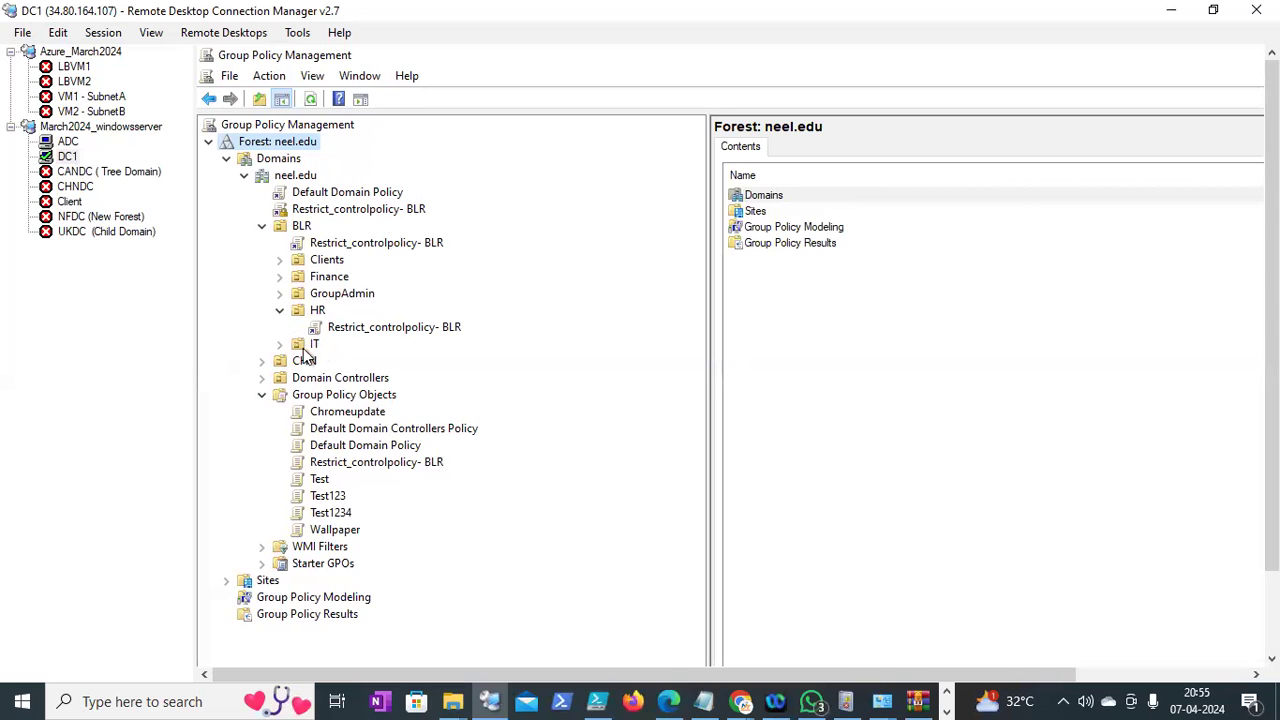
pyautogui.click(262, 361)
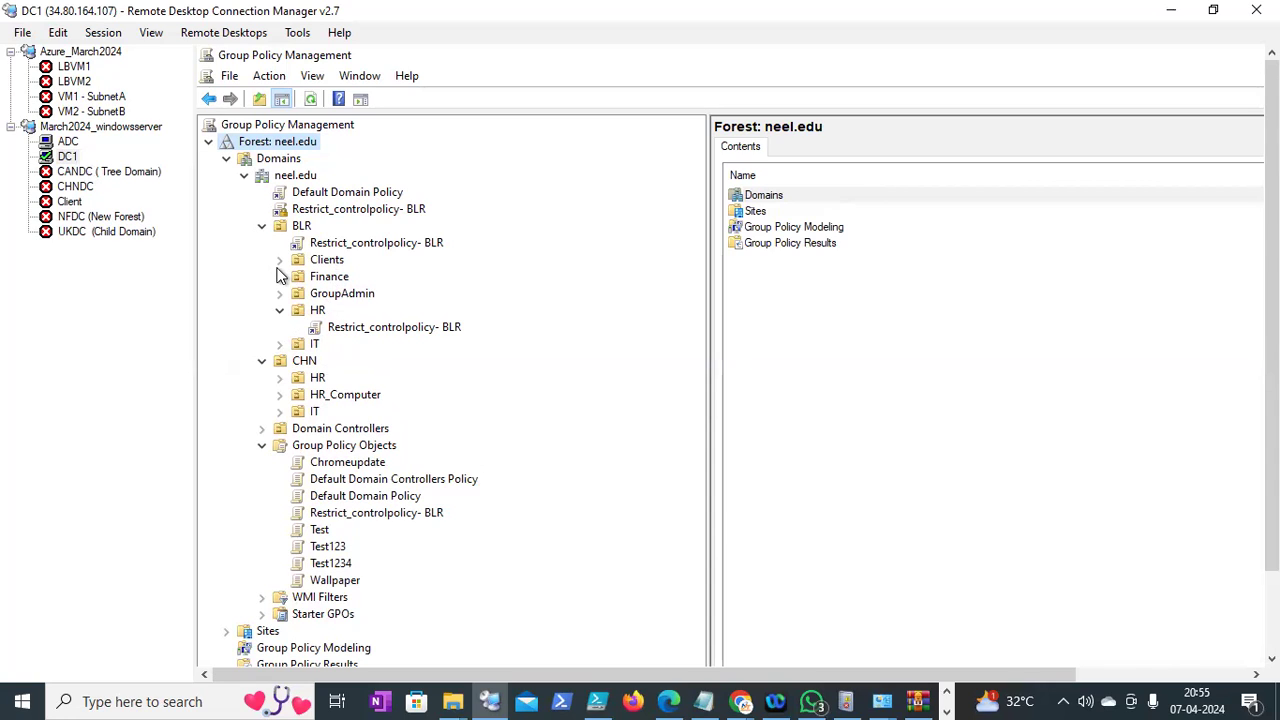
# Start connecting to the Client machine using a different account
pyautogui.rightClick(75, 201)
pyautogui.click(101, 215)
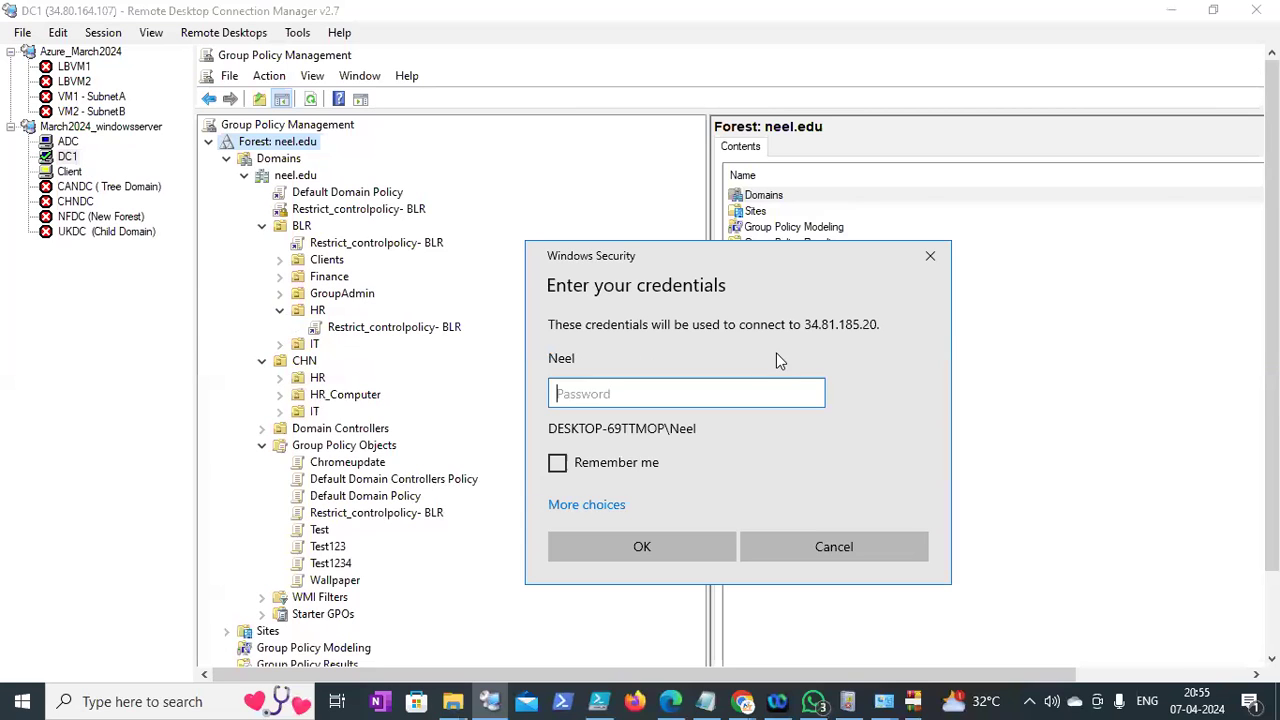
pyautogui.click(620, 505)
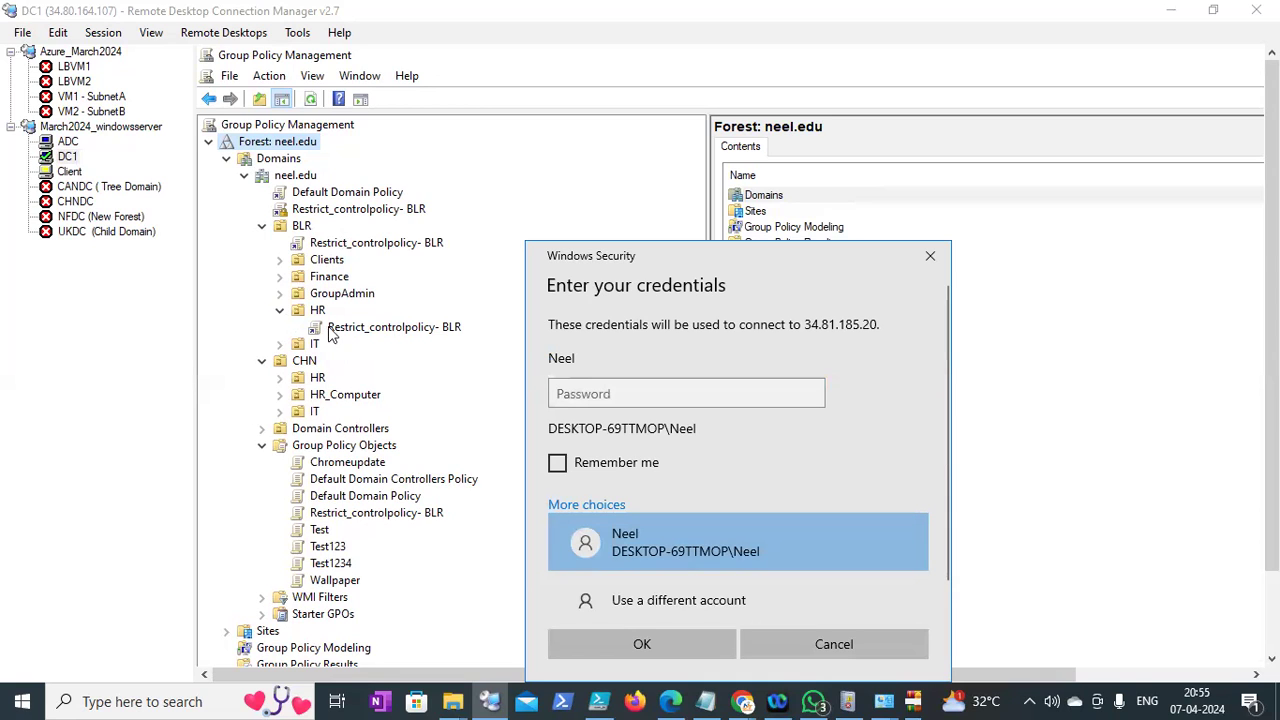
pyautogui.click(640, 598)
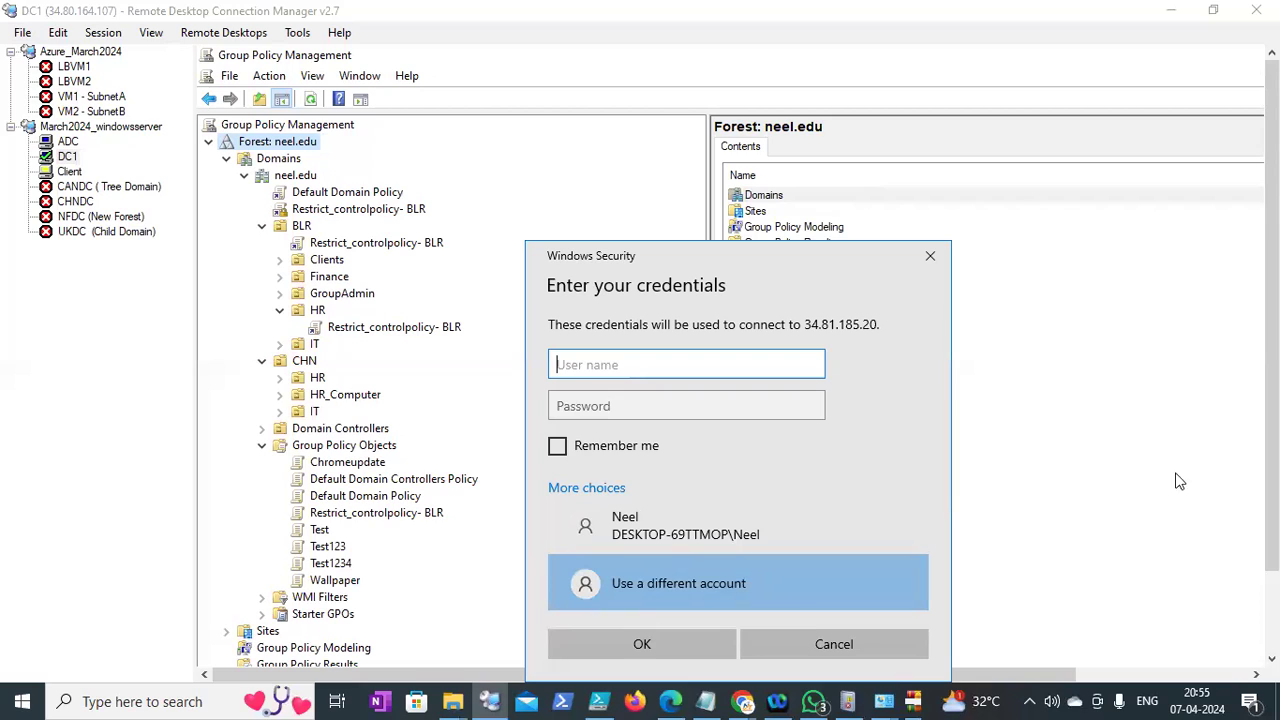
# Sign in as the BLR HR domain user, accept the certificate warning, and return to DC1's Group Policy Management
pyautogui.write('neel\x08lr_hr_001')
pyautogui.press('Tab')
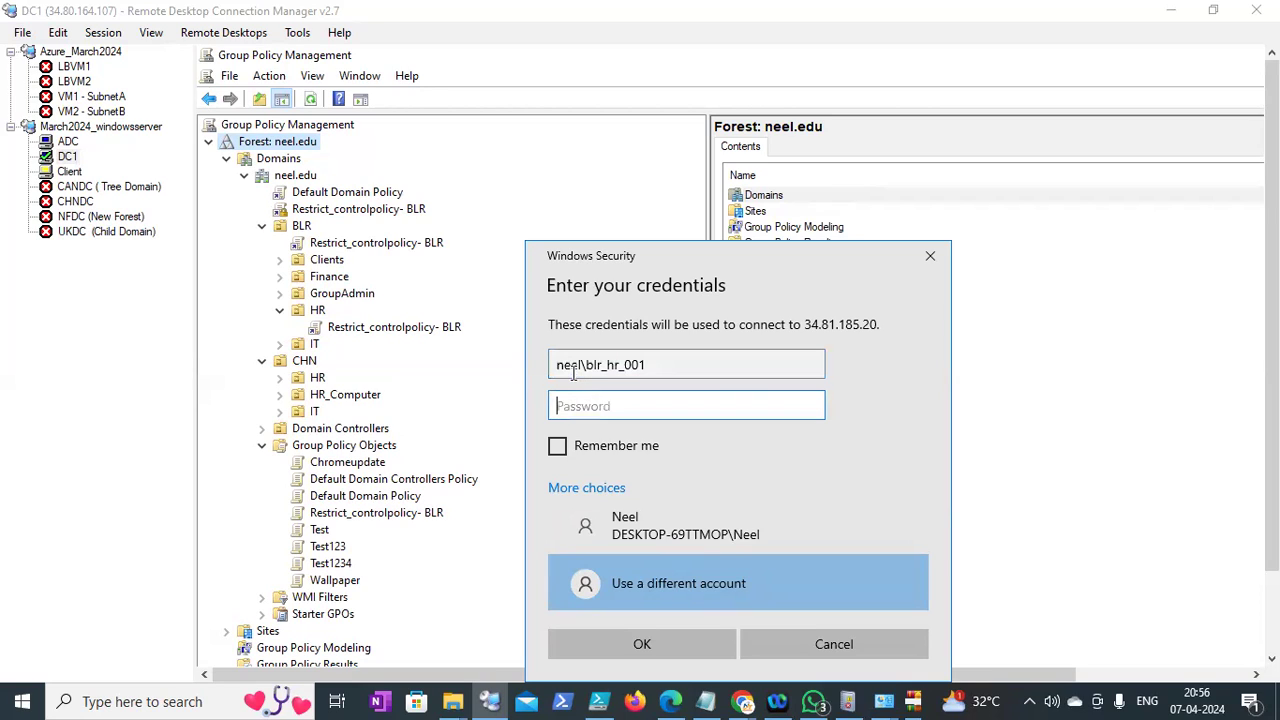
pyautogui.write('***')
pyautogui.press('BackSpace')
pyautogui.press('BackSpace')
pyautogui.press('BackSpace')
pyautogui.press('BackSpace')
pyautogui.press('BackSpace')
pyautogui.write('**********')
pyautogui.press('Return')
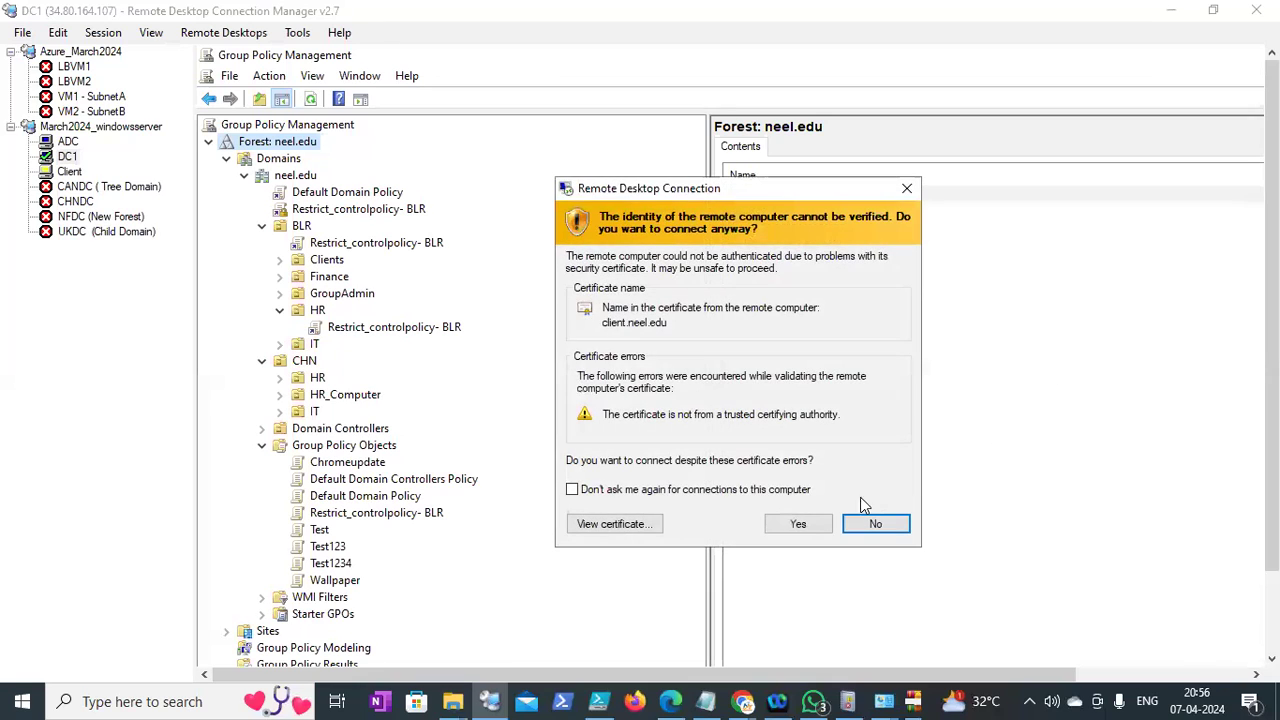
pyautogui.click(800, 524)
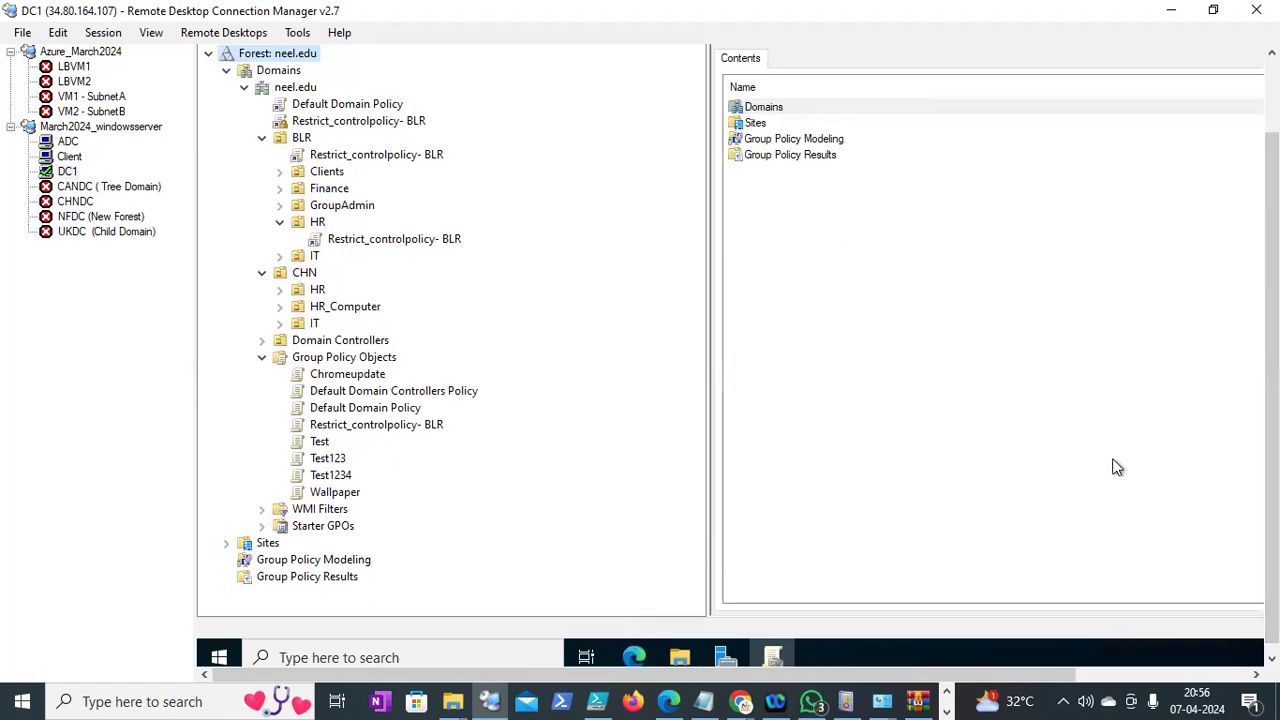
pyautogui.click(777, 657)
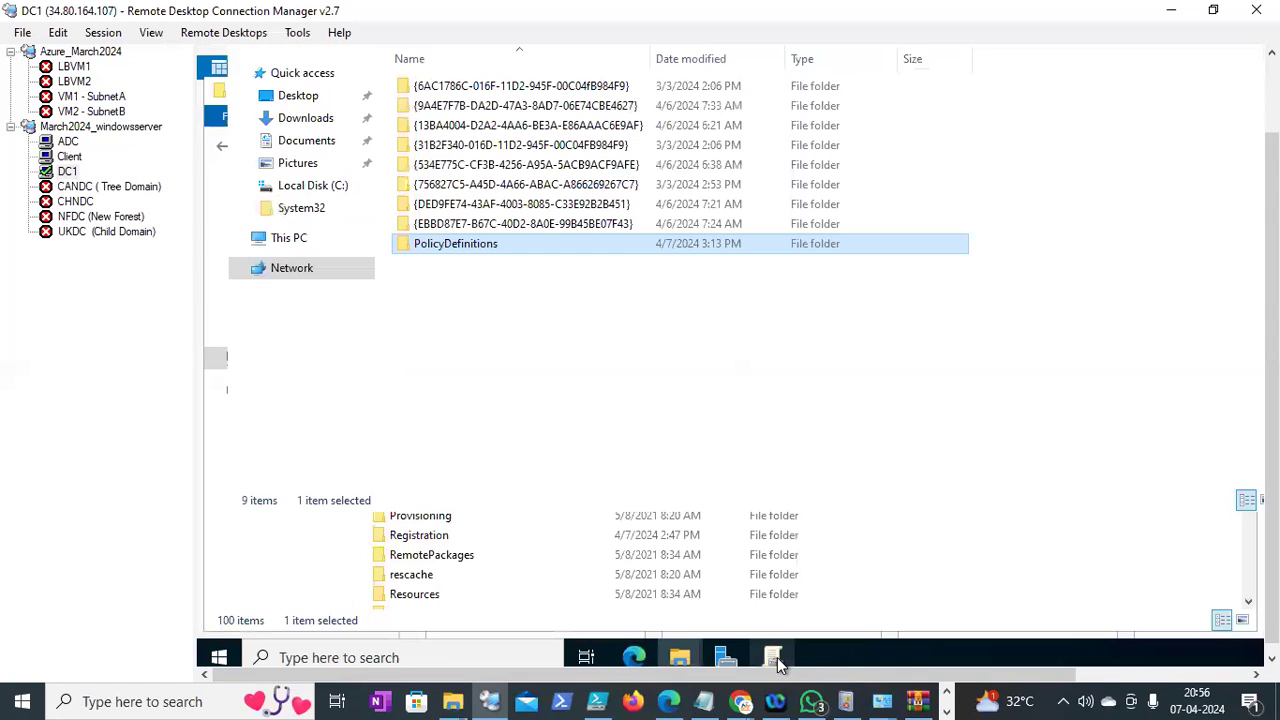
pyautogui.click(777, 657)
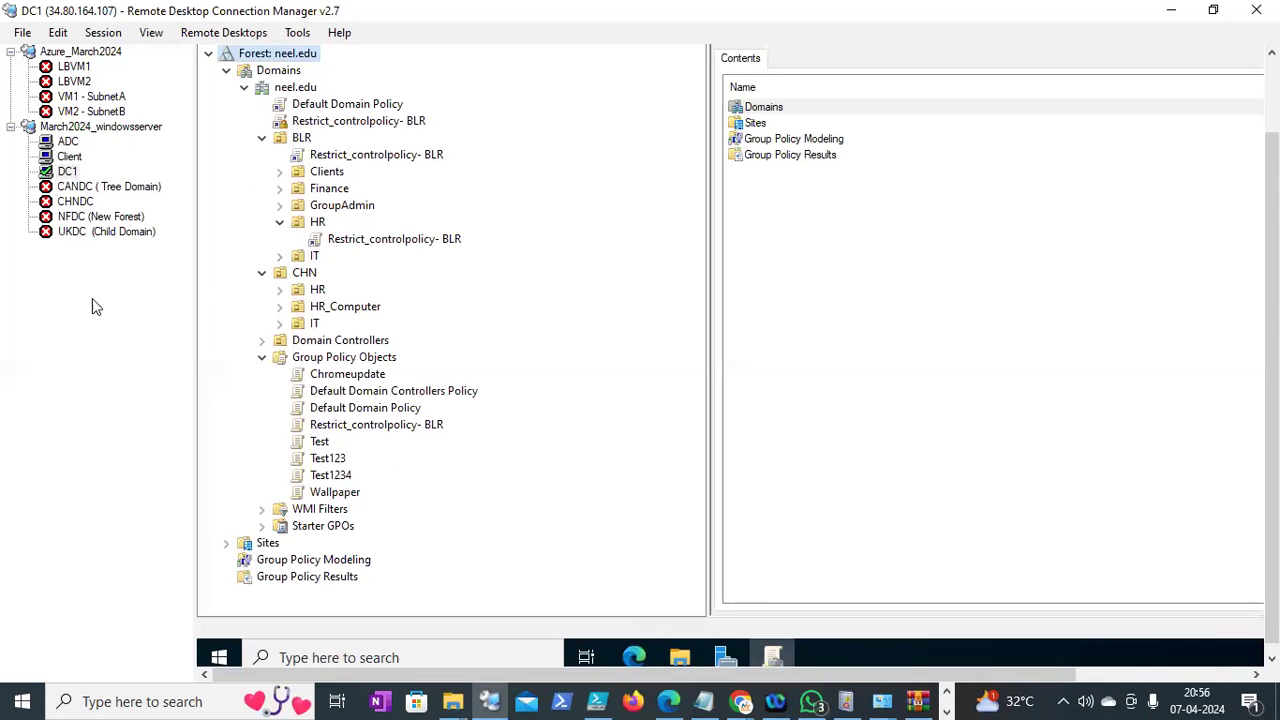
pyautogui.click(75, 158)
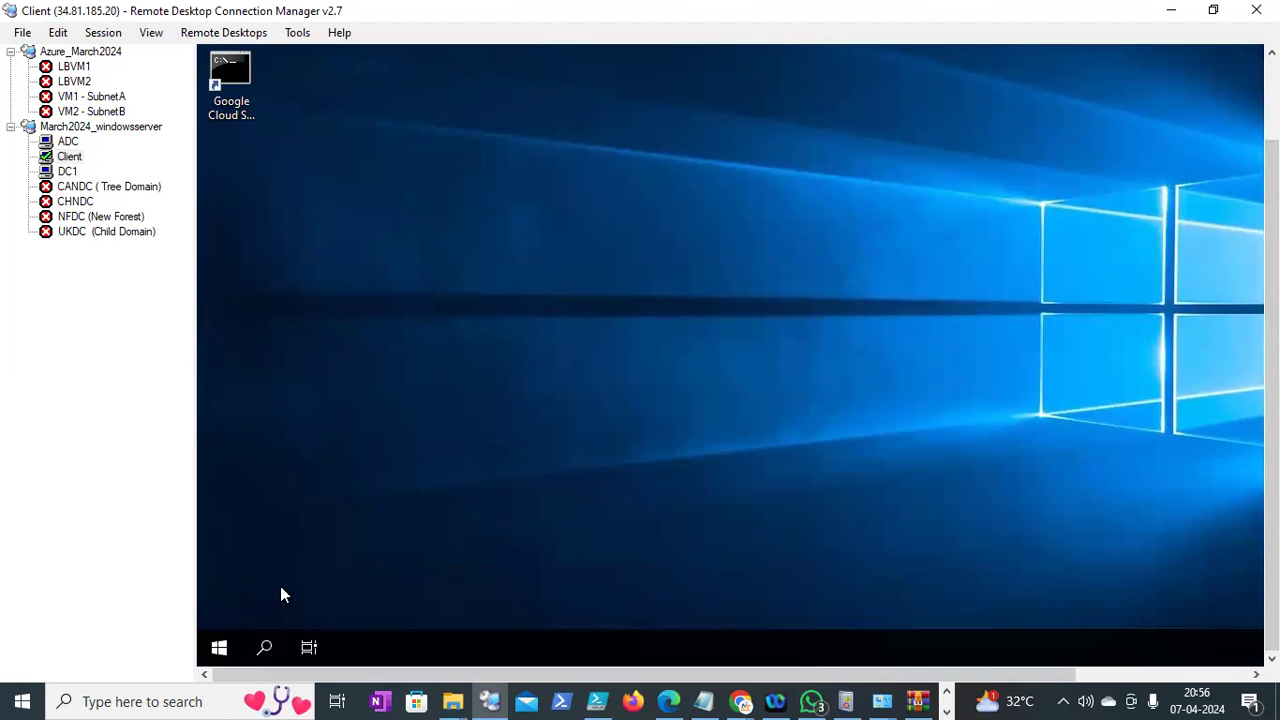
pyautogui.rightClick(224, 648)
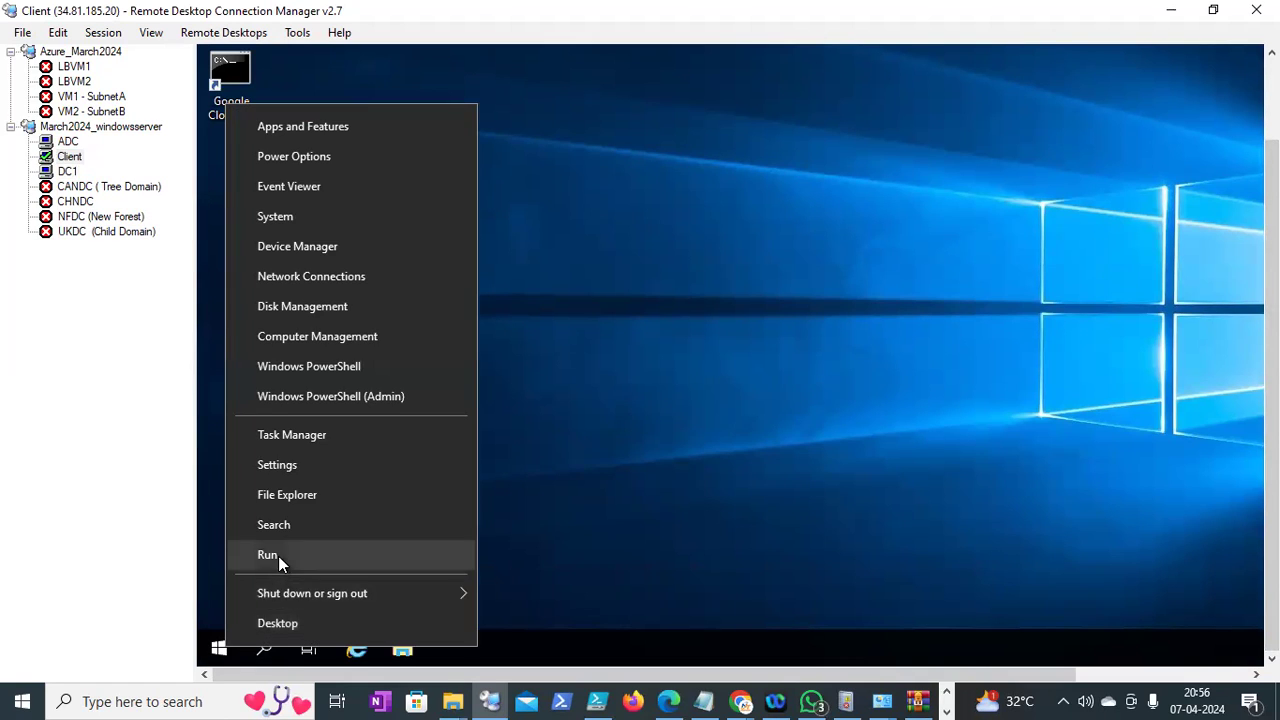
pyautogui.click(278, 556)
pyautogui.write('contrai')
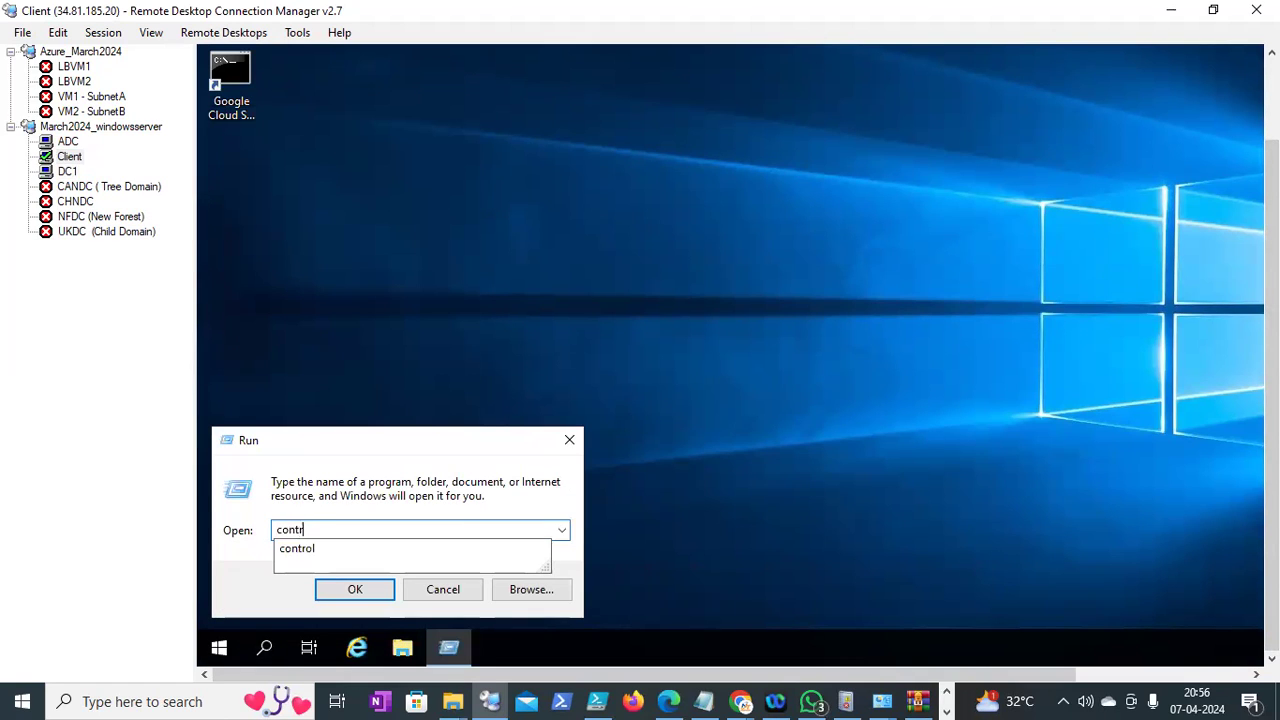
pyautogui.press('BackSpace')
pyautogui.press('BackSpace')
pyautogui.click(279, 552)
pyautogui.press('Return')
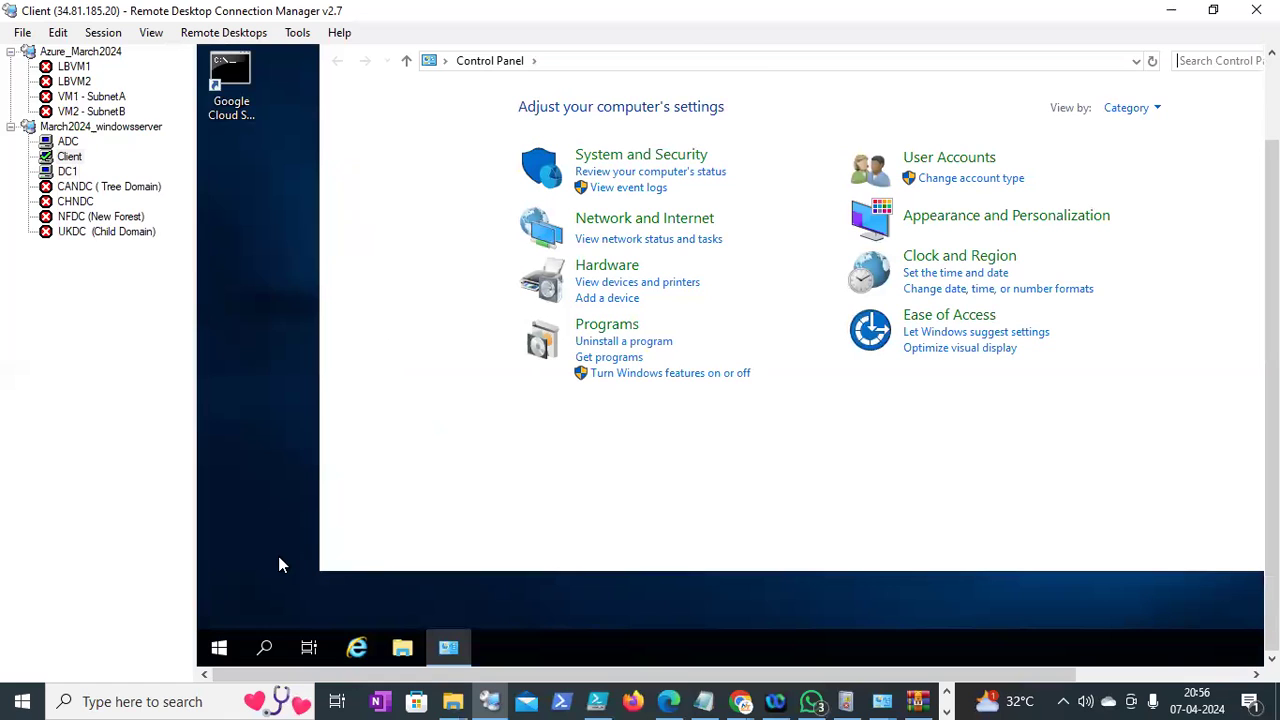
pyautogui.click(70, 173)
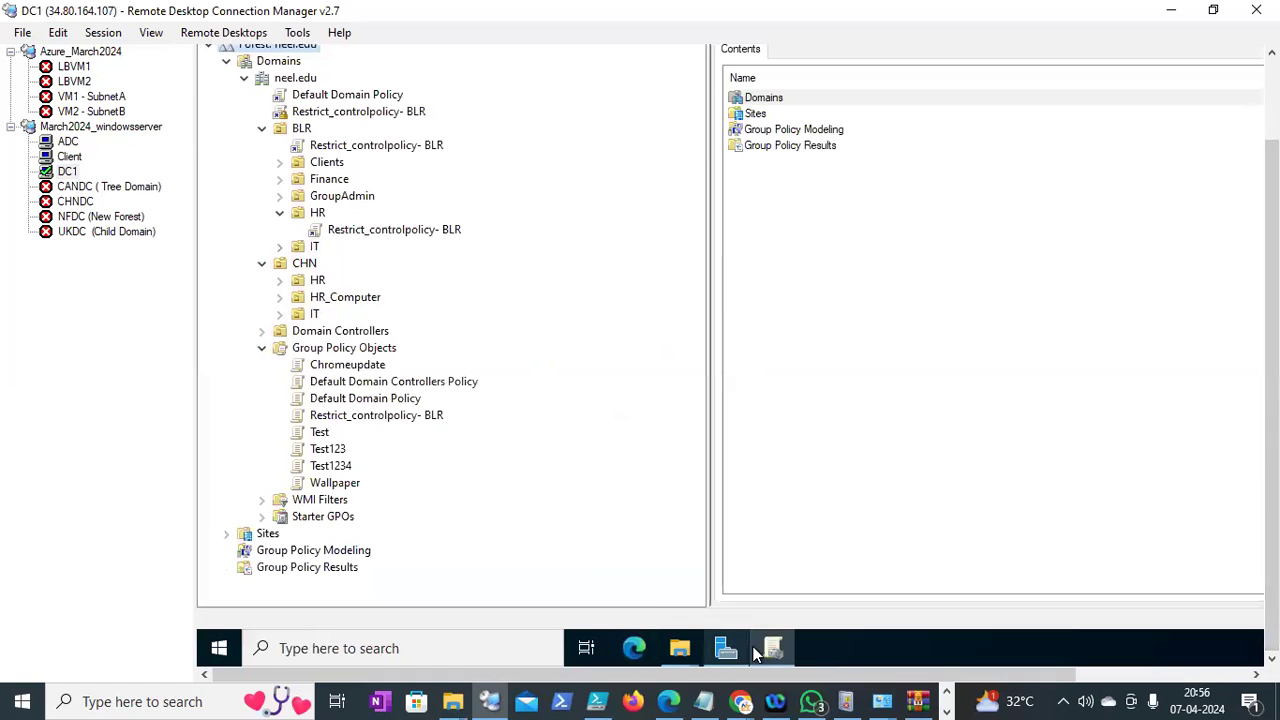
# Select the Restrict_controlpolicy- BLR link under HR and dismiss the linked policy warning
pyautogui.click(768, 650)
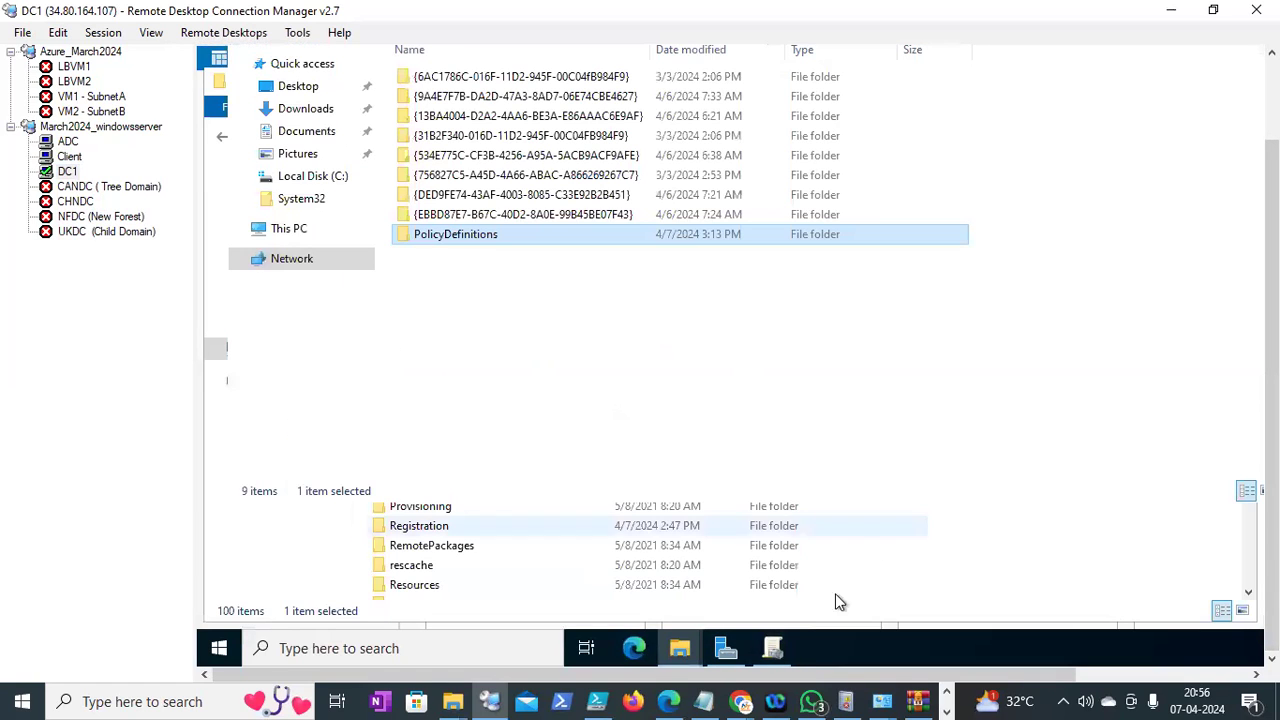
pyautogui.click(776, 648)
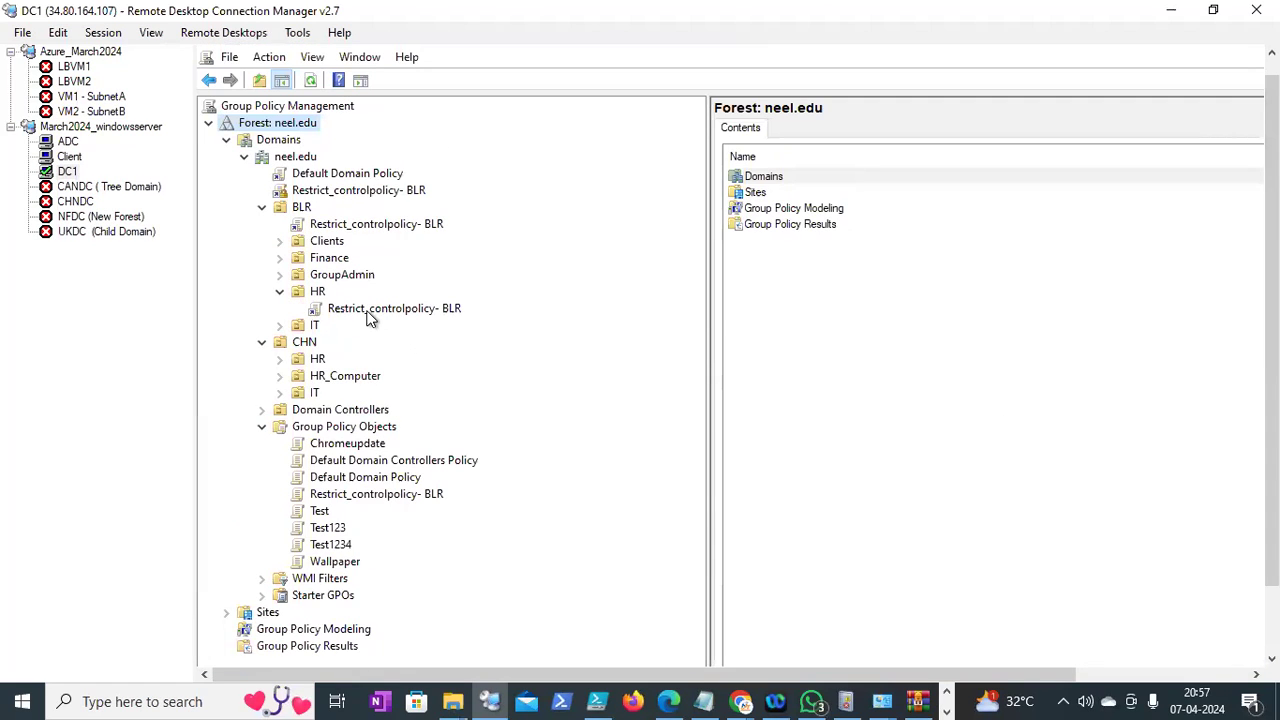
pyautogui.click(368, 313)
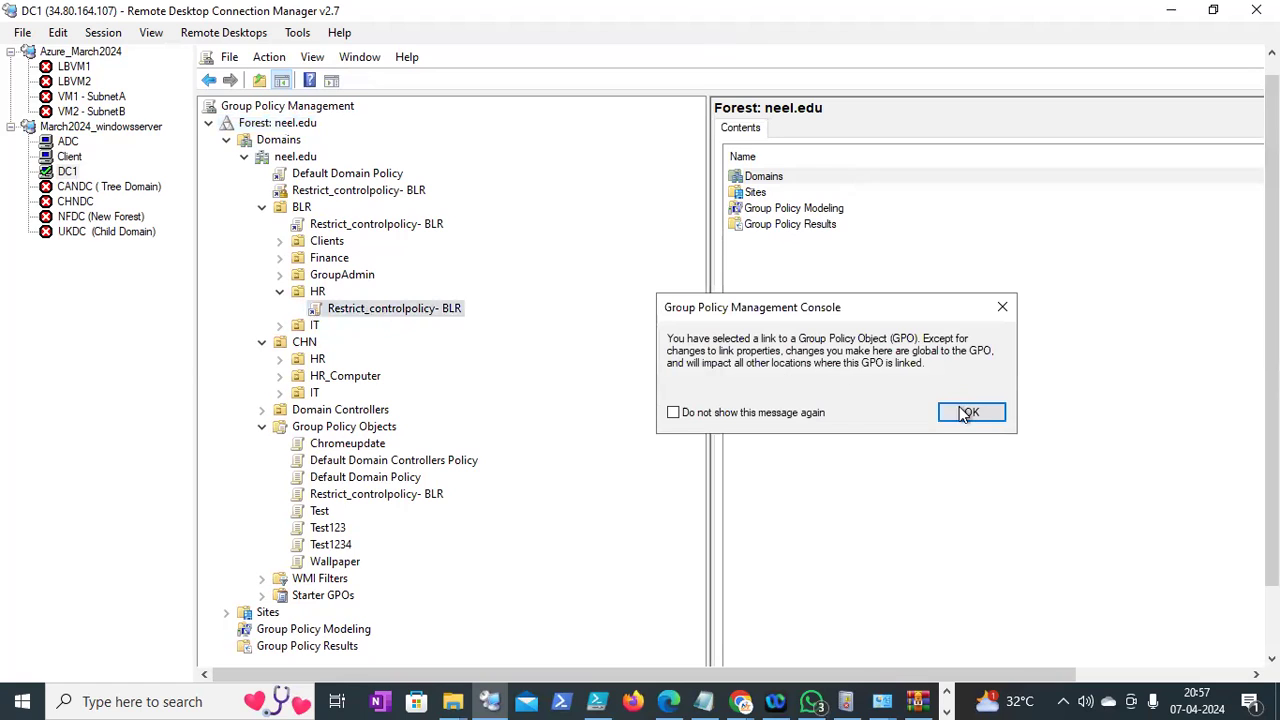
pyautogui.click(966, 414)
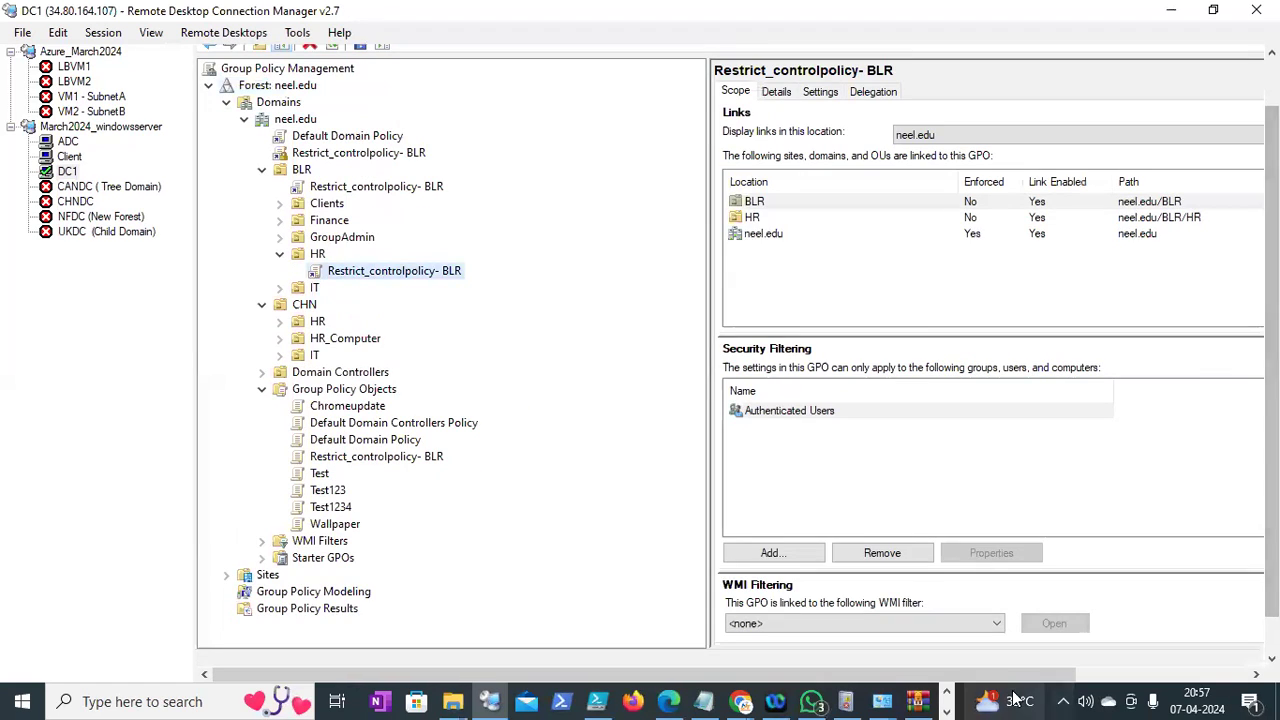
# Open the policy's Delegation tab and select the Allocppolicy group, backing out of a first removal
pyautogui.click(1108, 676)
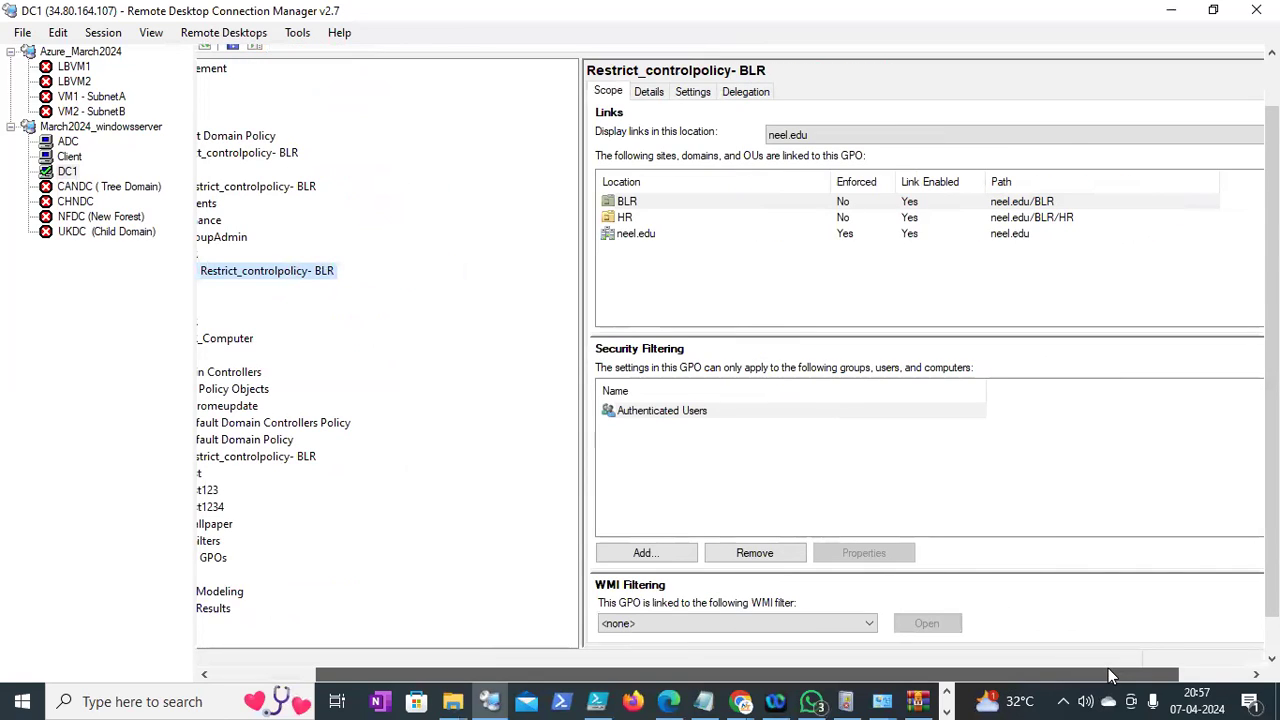
pyautogui.click(745, 90)
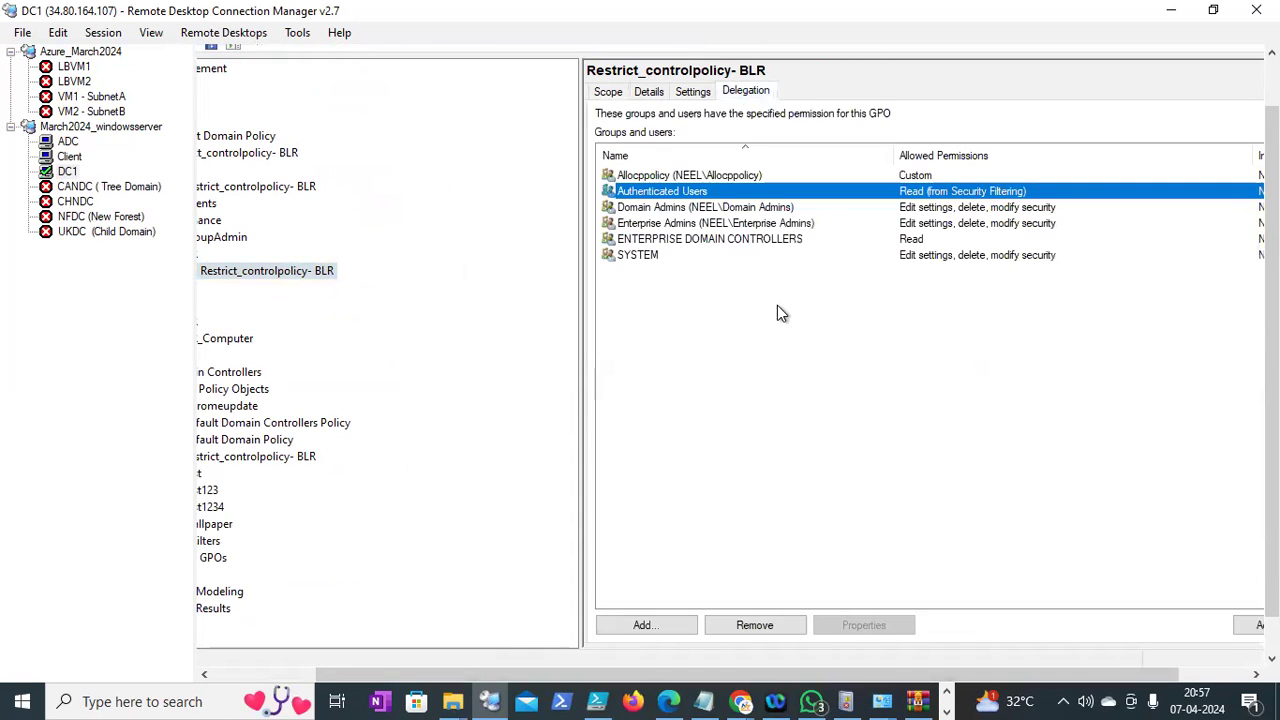
pyautogui.click(651, 175)
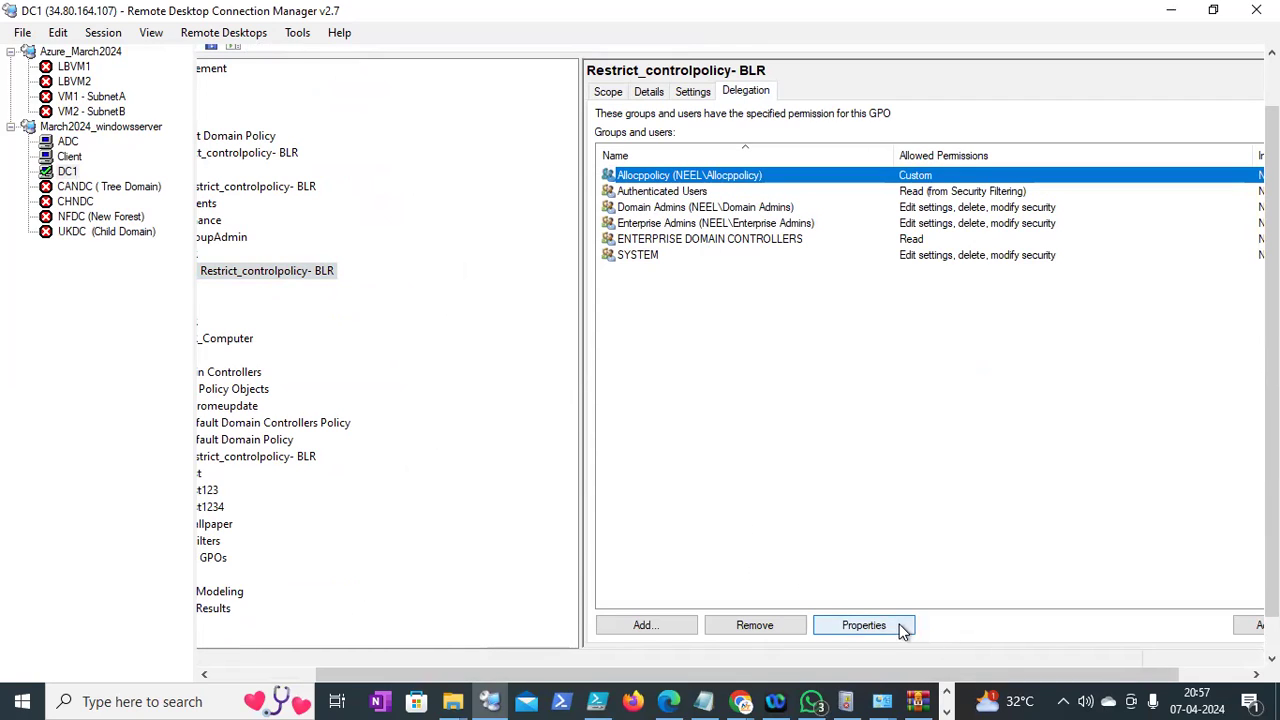
pyautogui.click(755, 625)
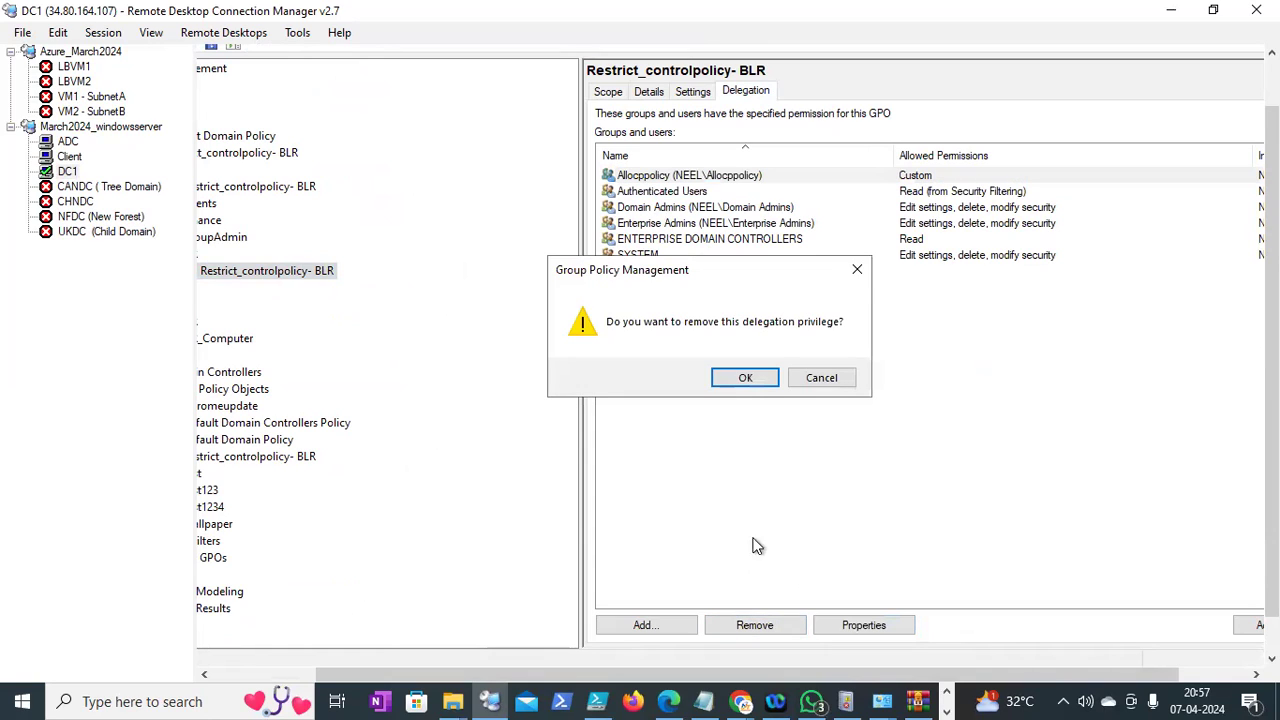
pyautogui.click(822, 378)
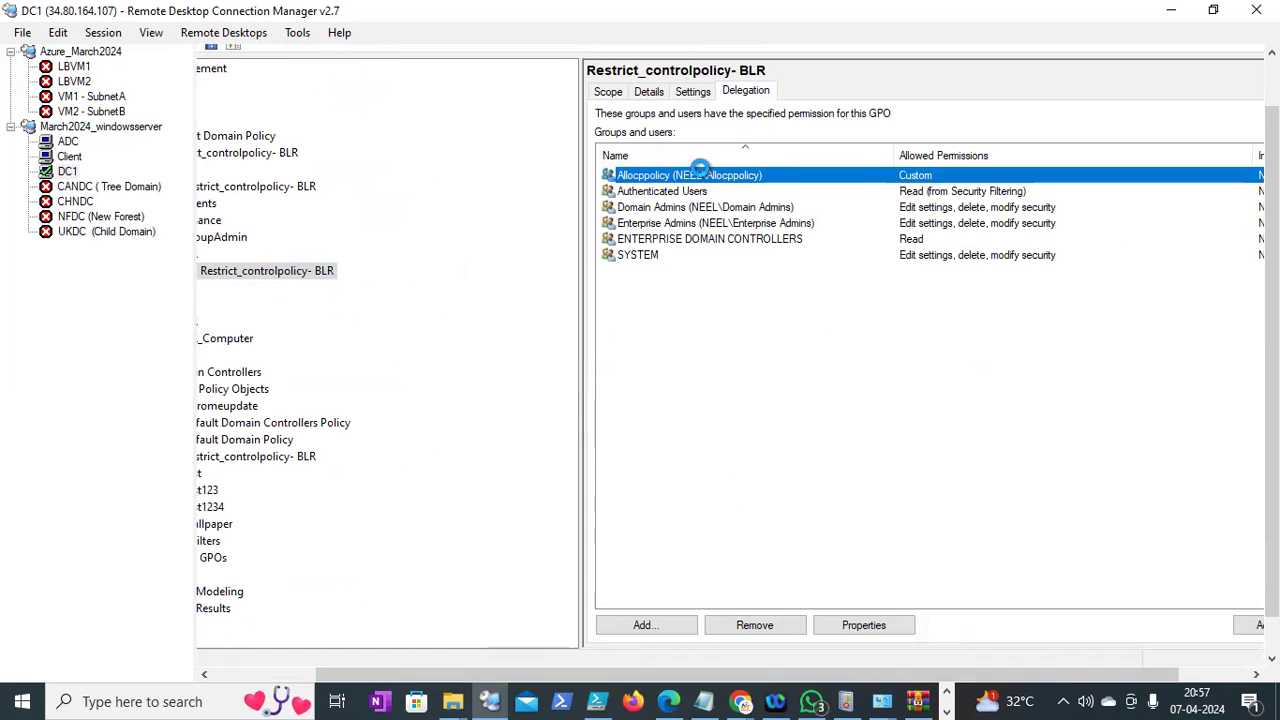
# Review the Allocppolicy group's members, then remove its delegation and confirm
pyautogui.click(698, 168)
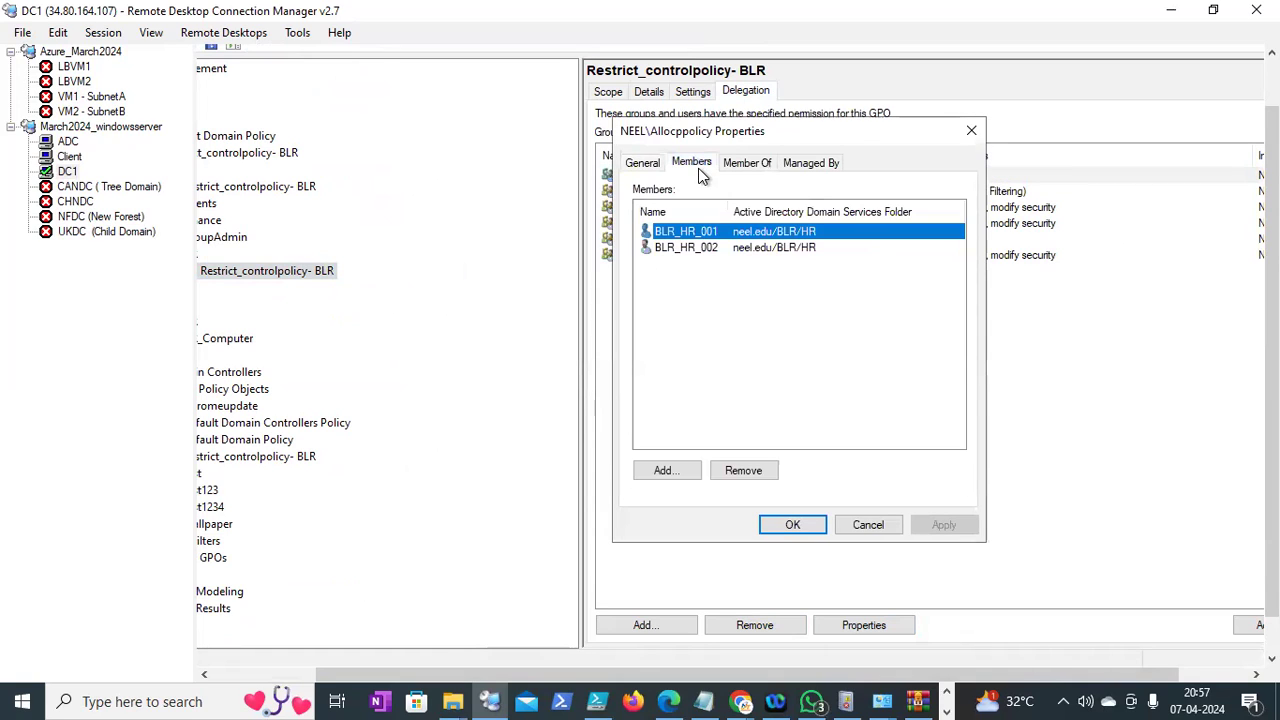
pyautogui.moveTo(731, 212); pyautogui.dragTo(801, 212)
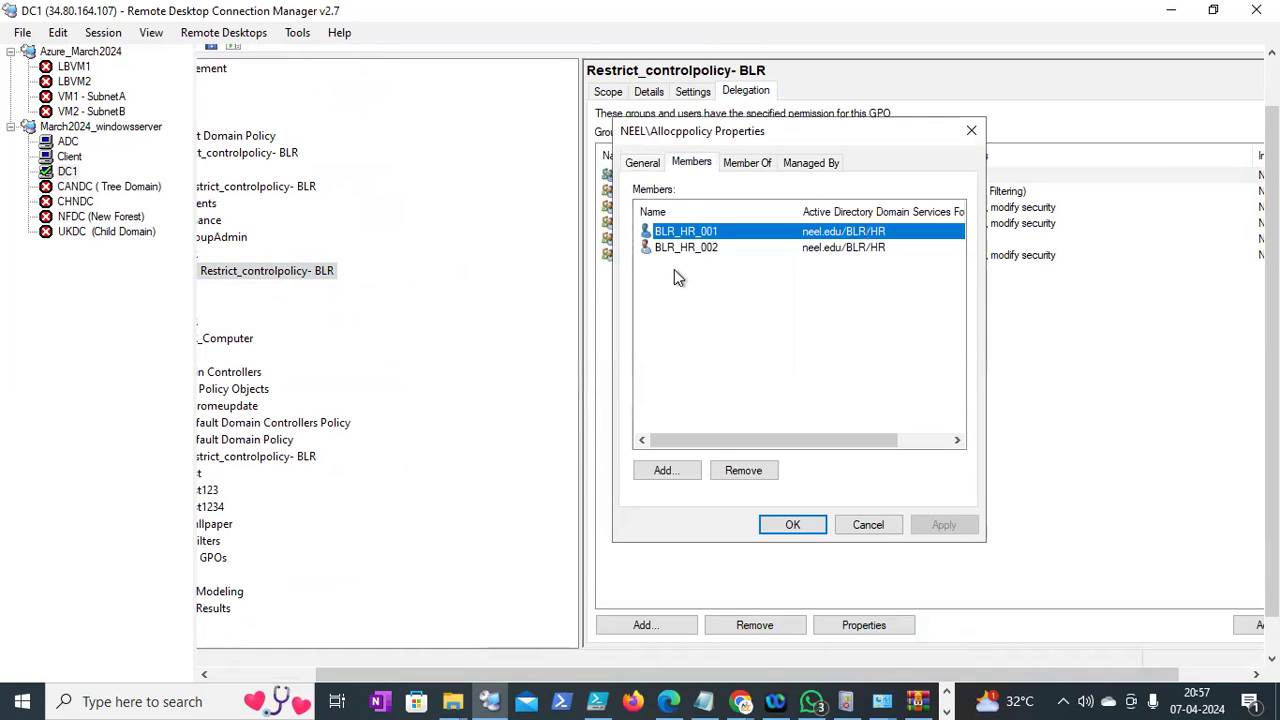
pyautogui.click(869, 526)
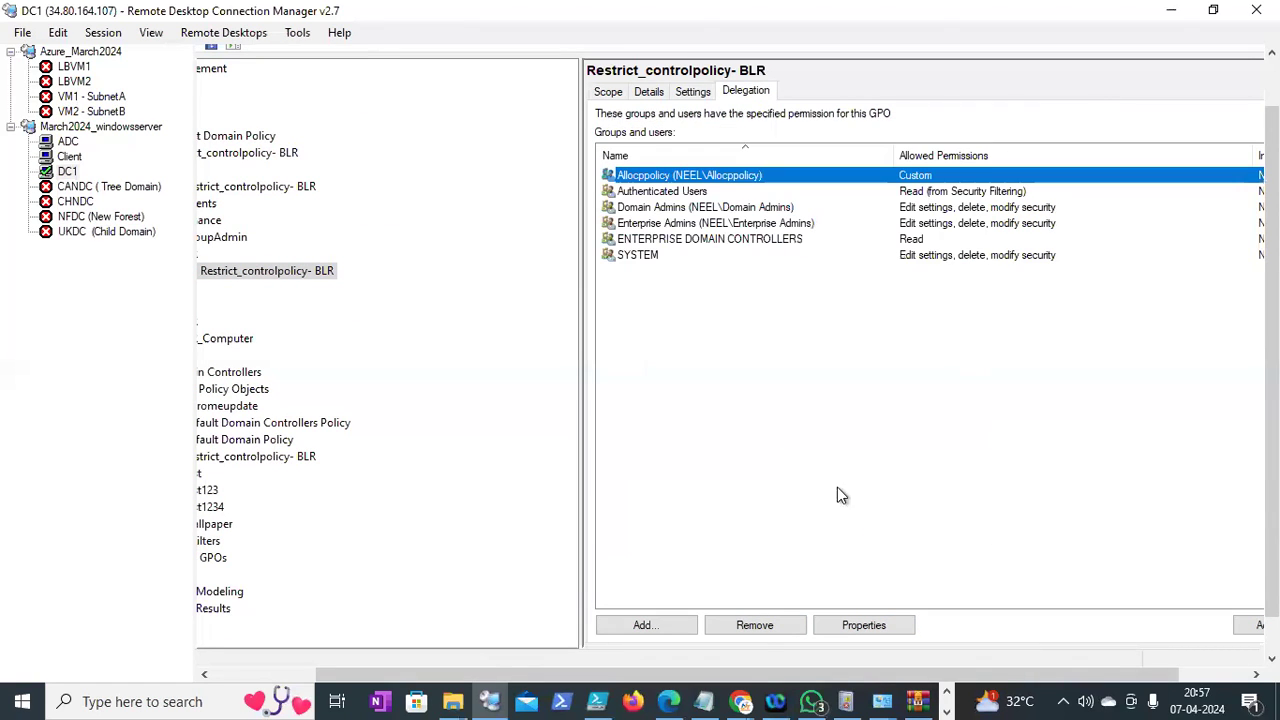
pyautogui.click(758, 627)
pyautogui.click(745, 378)
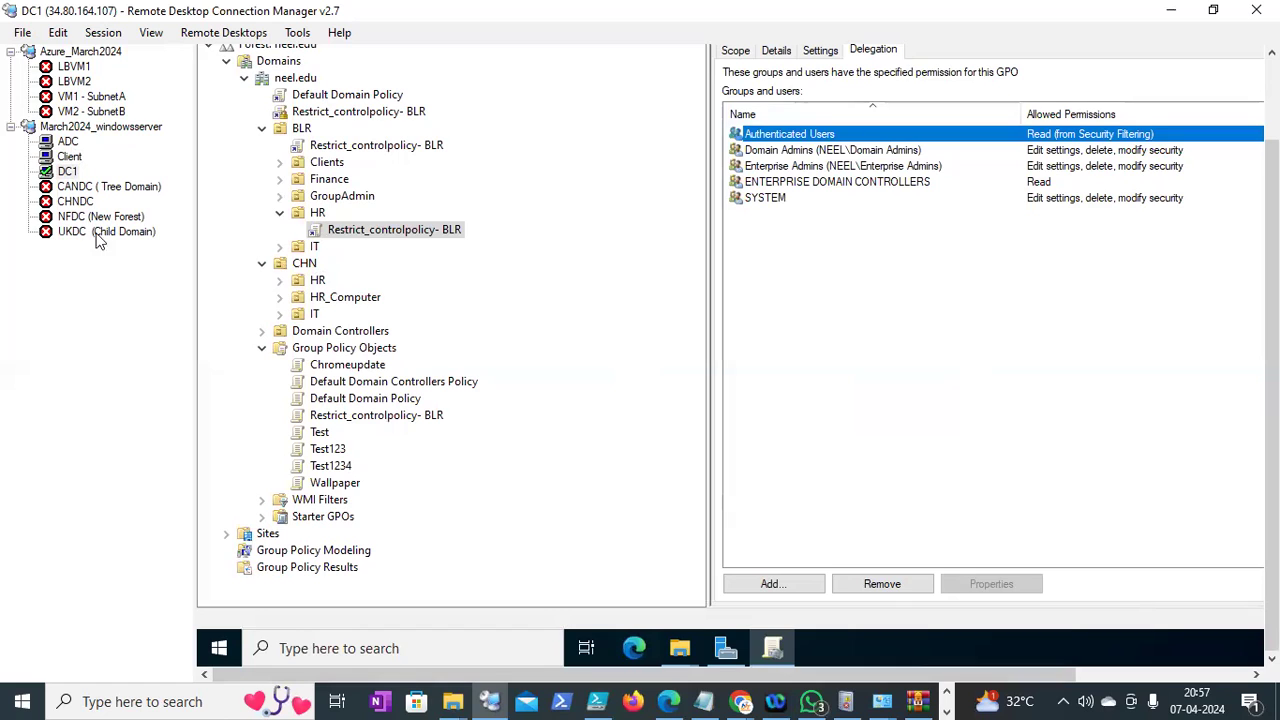
# Open a Command Prompt on DC1 by running cmd from the power-user menu's Run
pyautogui.click(68, 157)
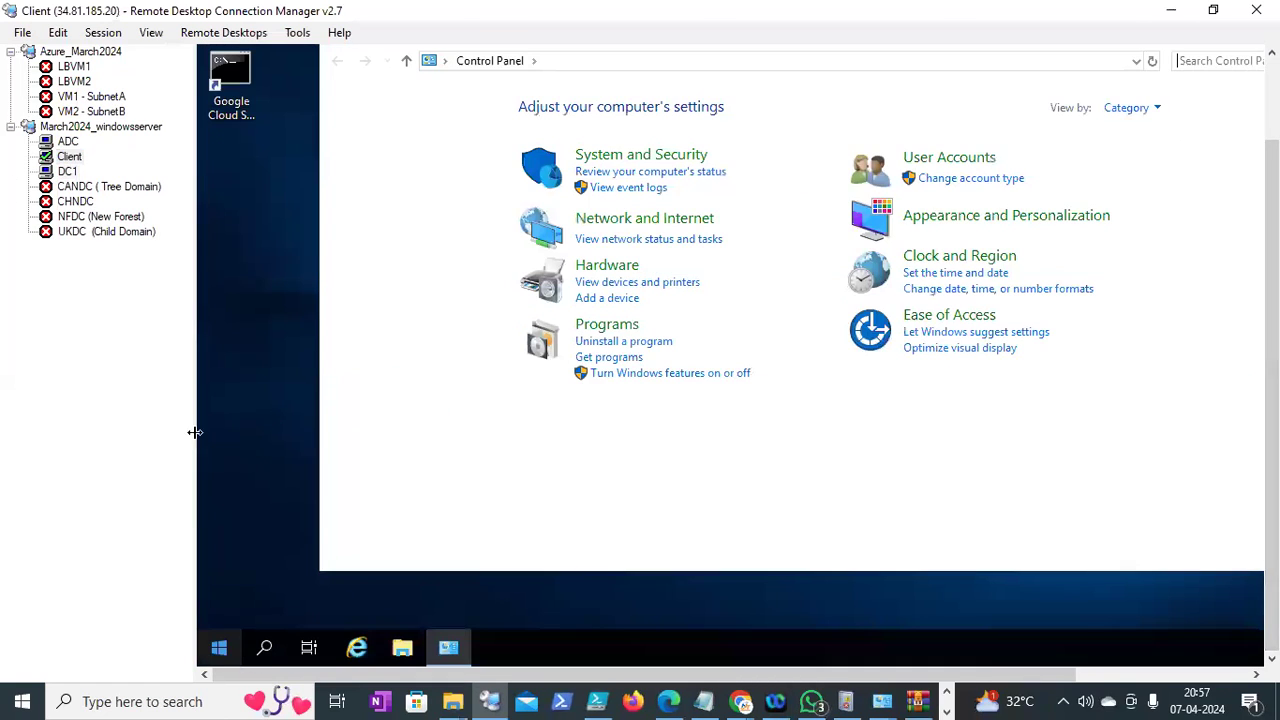
pyautogui.click(76, 172)
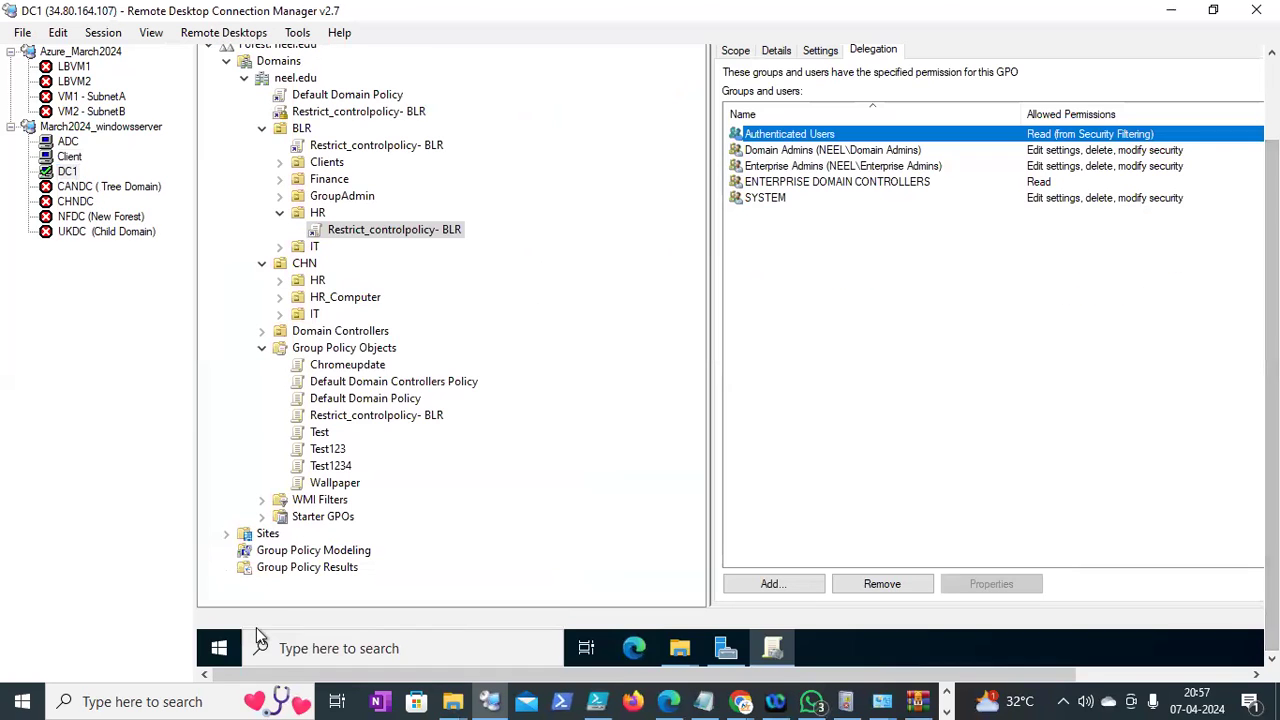
pyautogui.rightClick(219, 648)
pyautogui.click(288, 558)
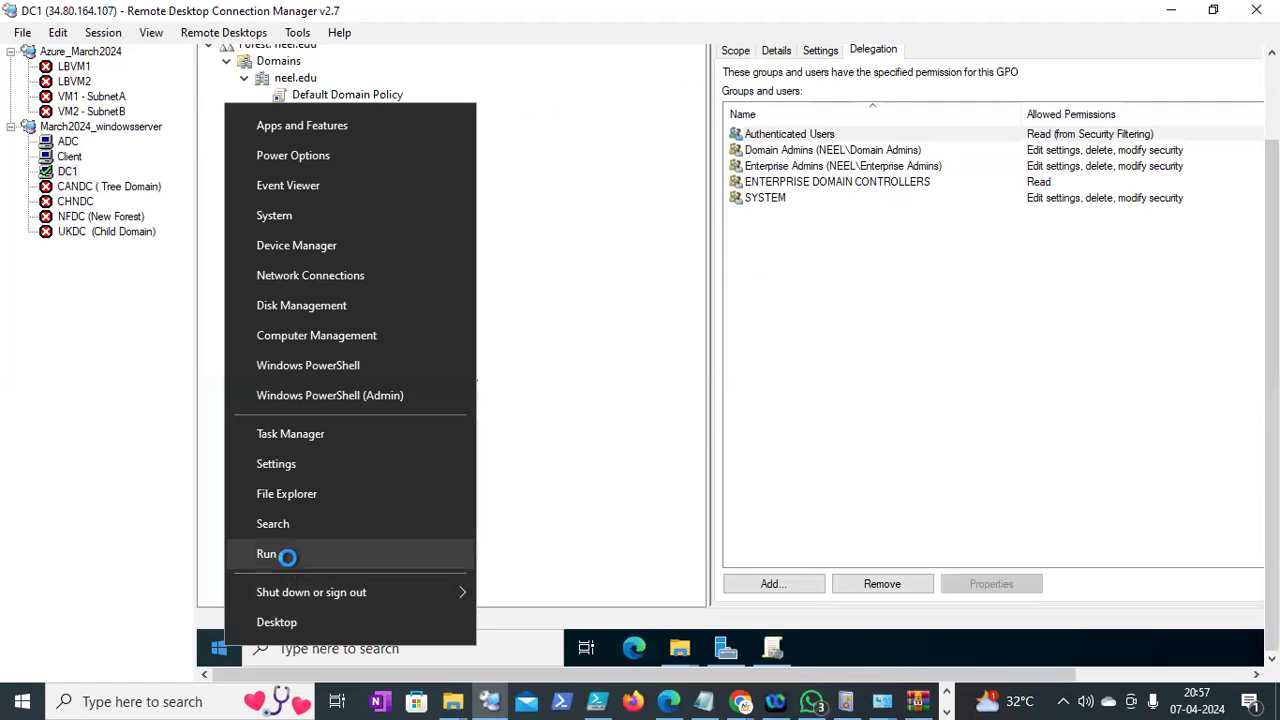
pyautogui.write('cmd')
pyautogui.press('Return')
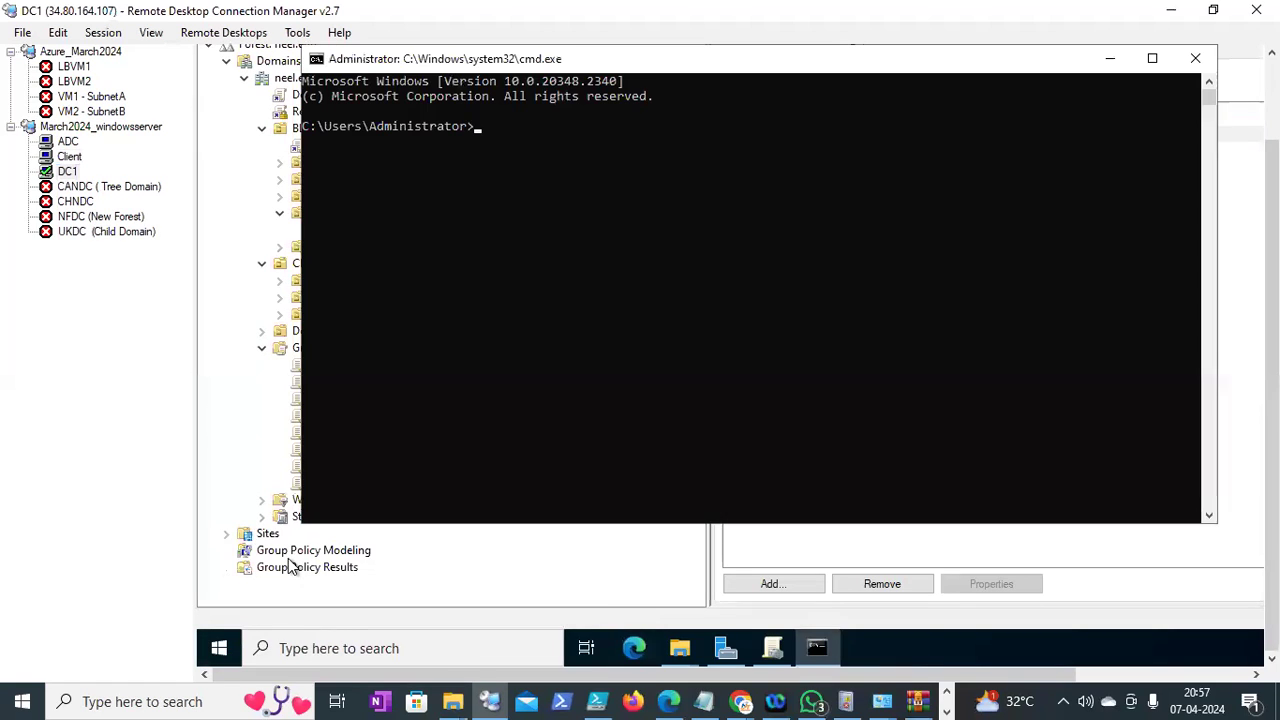
# Run gpupdate /force on DC1, then bring up the Client's power-user menu
pyautogui.write('gpupdate /forc')
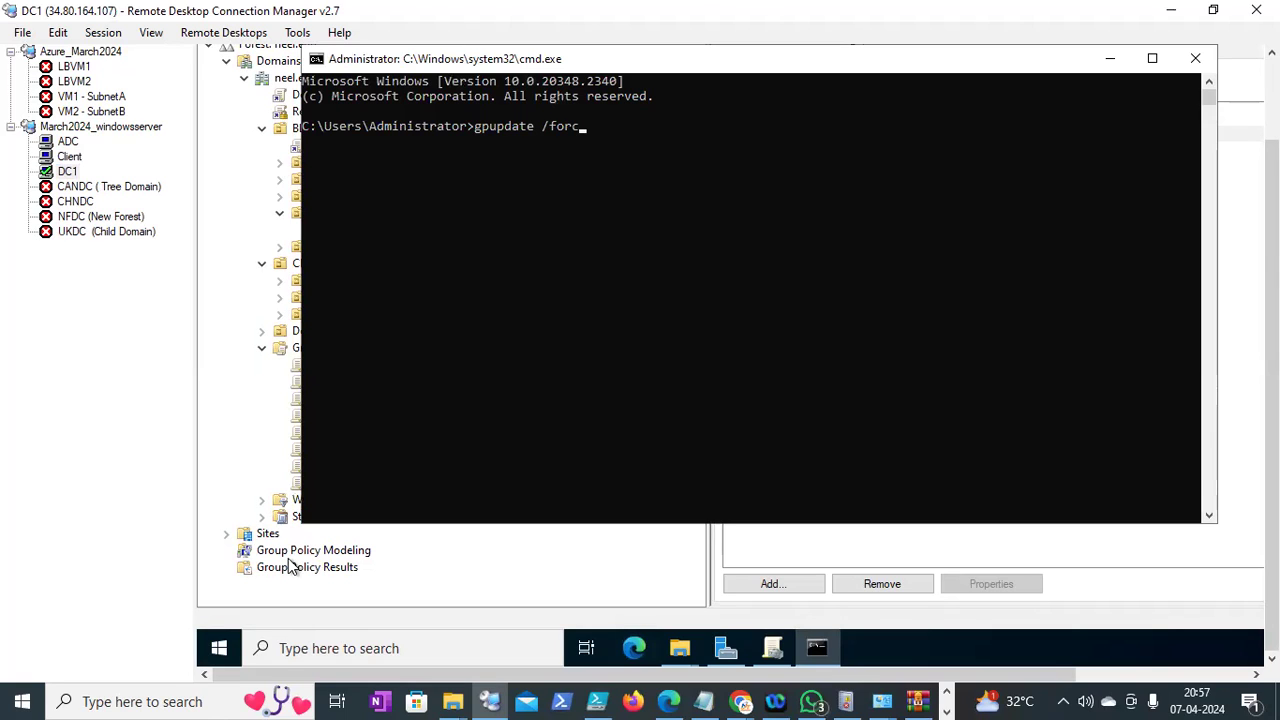
pyautogui.write('e')
pyautogui.press('Return')
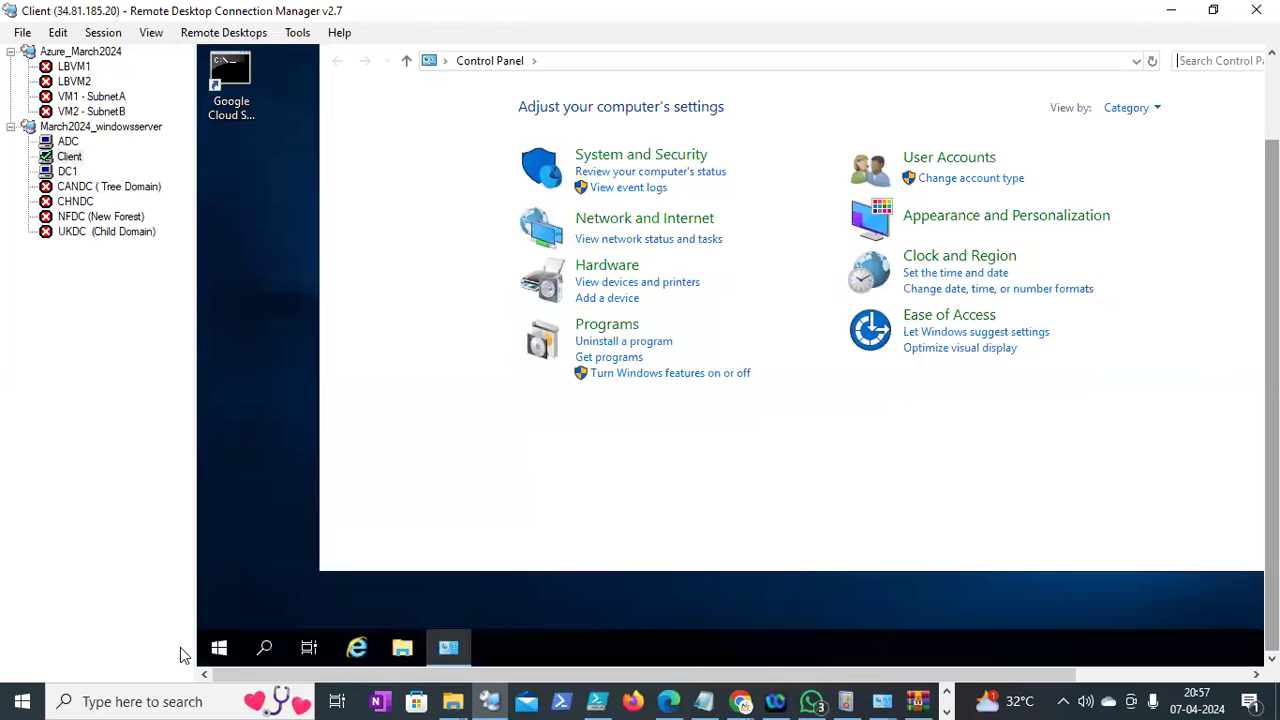
pyautogui.rightClick(219, 649)
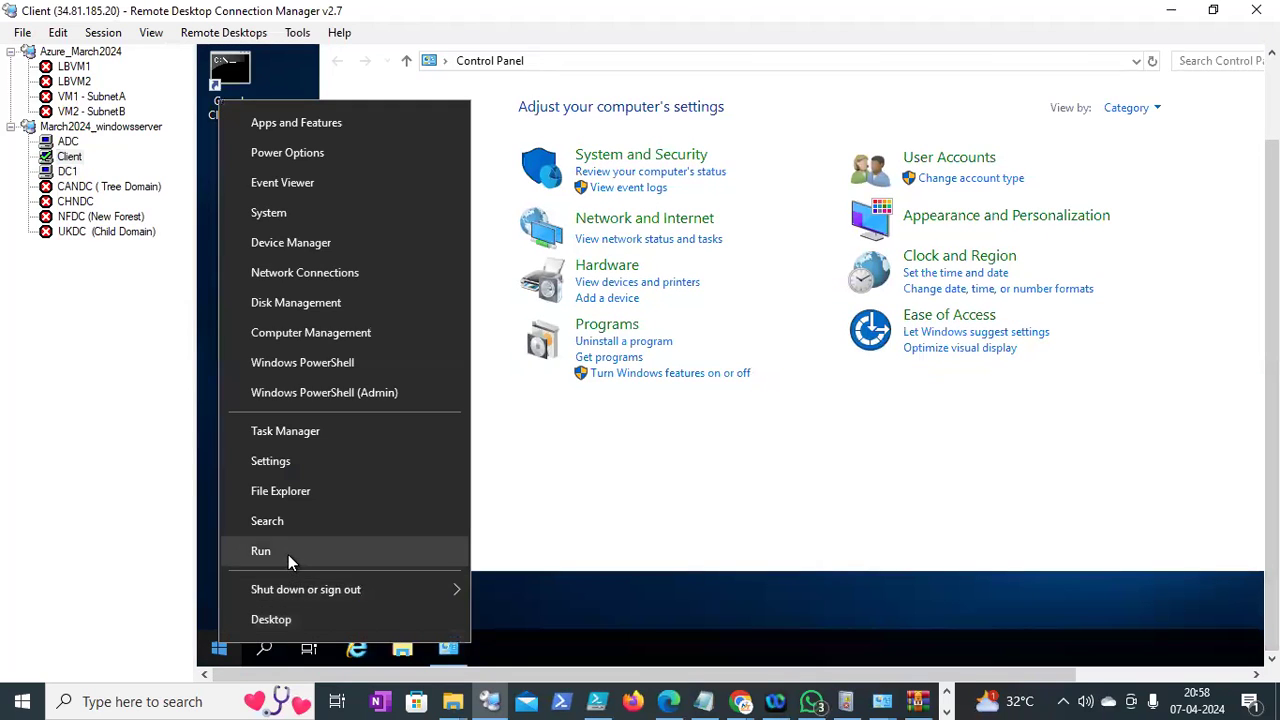
# Log off the Client session by running logoff from the Run prompt
pyautogui.click(288, 551)
pyautogui.write('logof')
pyautogui.click(293, 550)
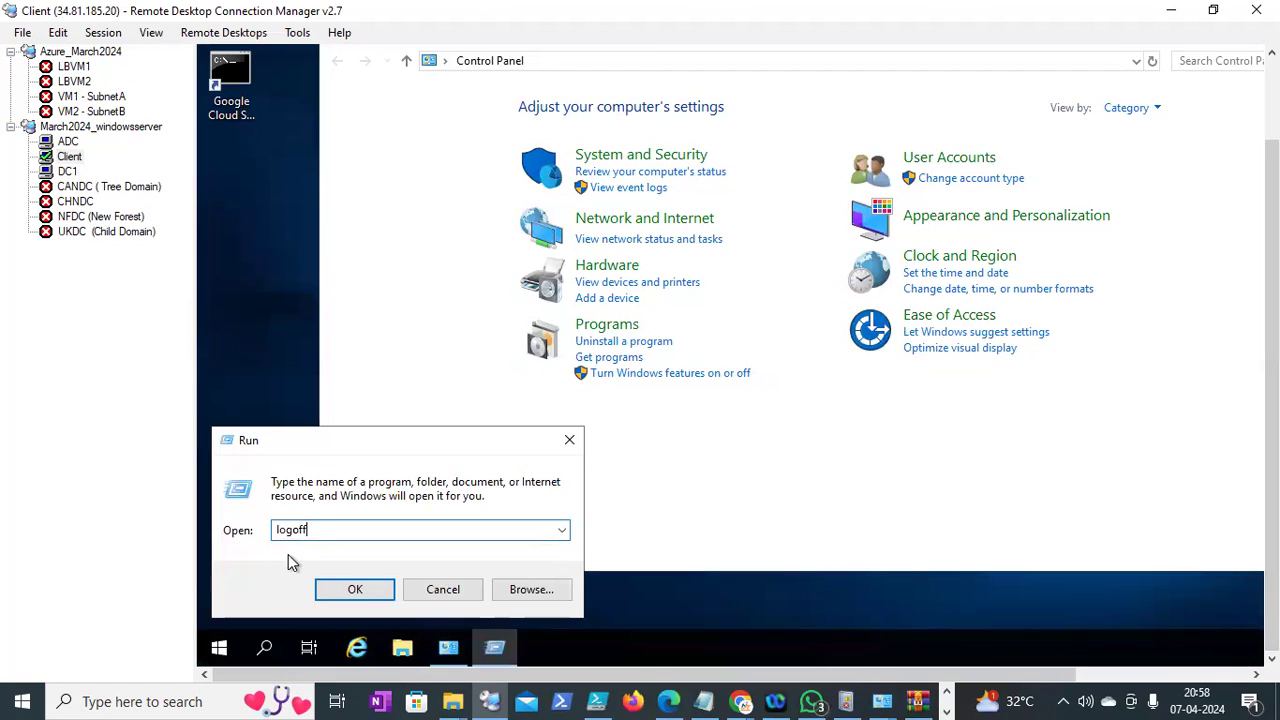
pyautogui.press('Return')
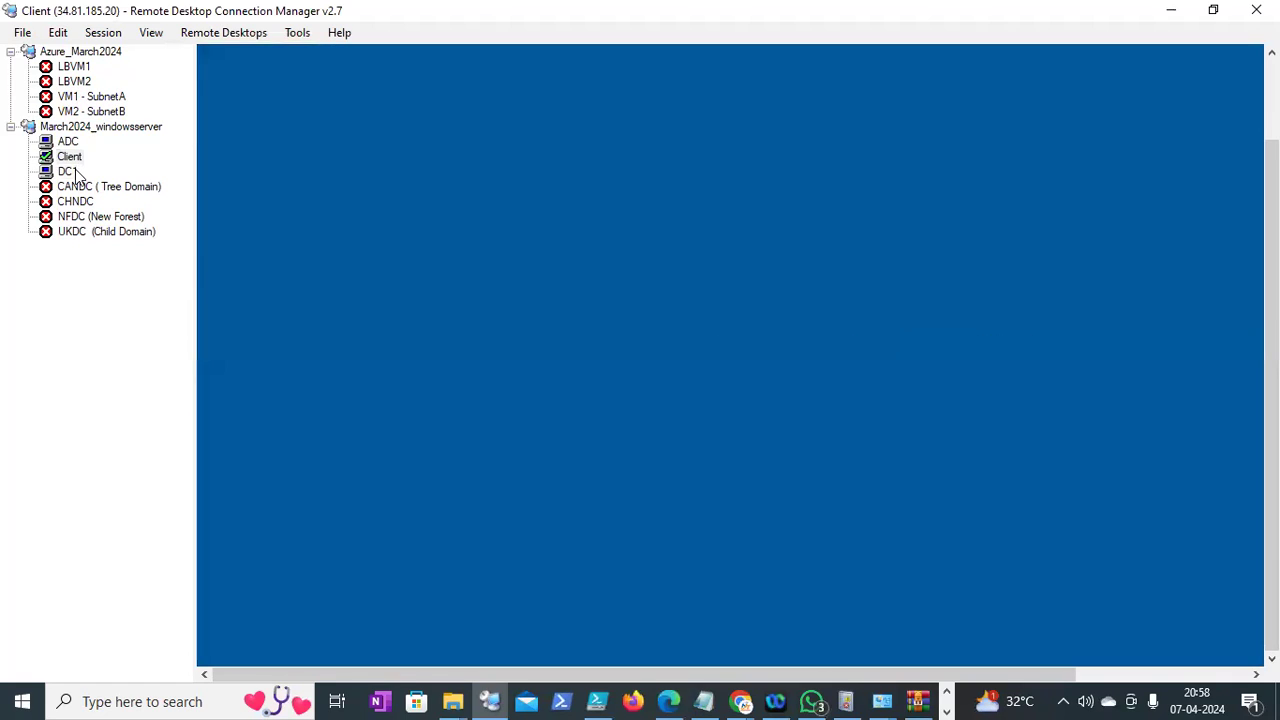
# Reconnect to Client, sign in with a BLR HR user account and password, and accept the certificate
pyautogui.click(68, 171)
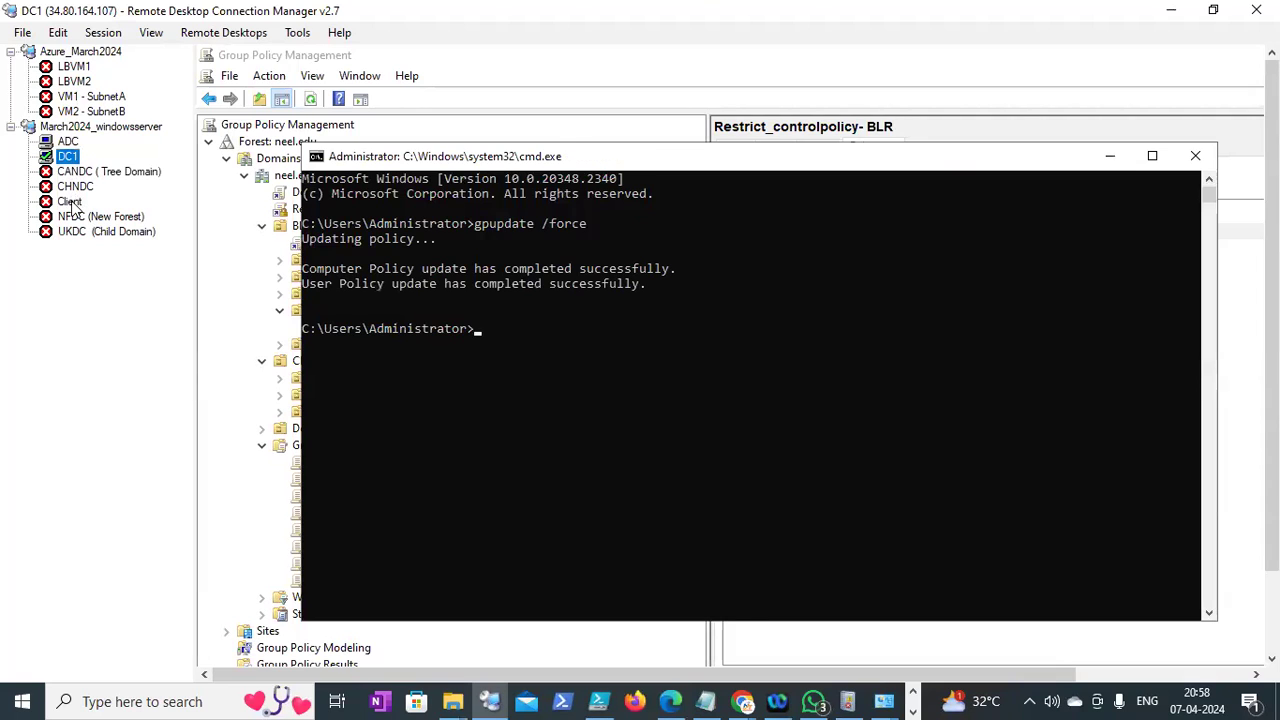
pyautogui.click(70, 201)
pyautogui.rightClick(72, 202)
pyautogui.click(130, 210)
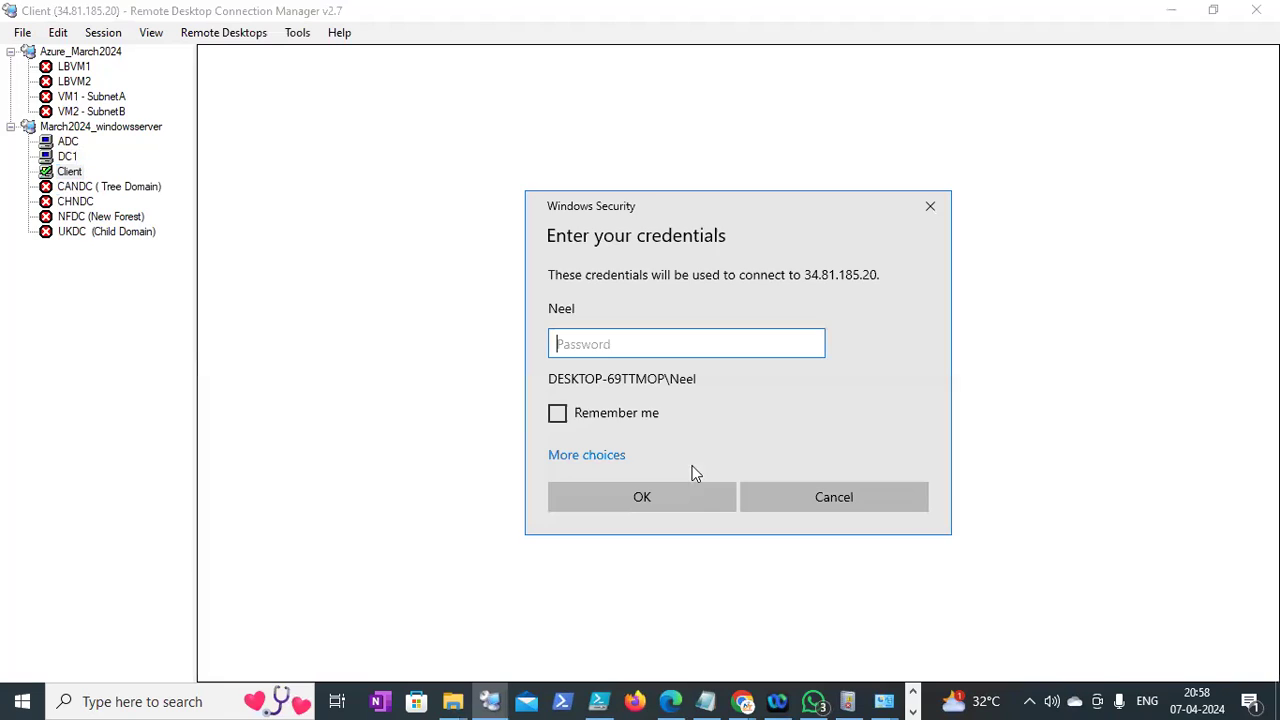
pyautogui.click(604, 459)
pyautogui.click(671, 562)
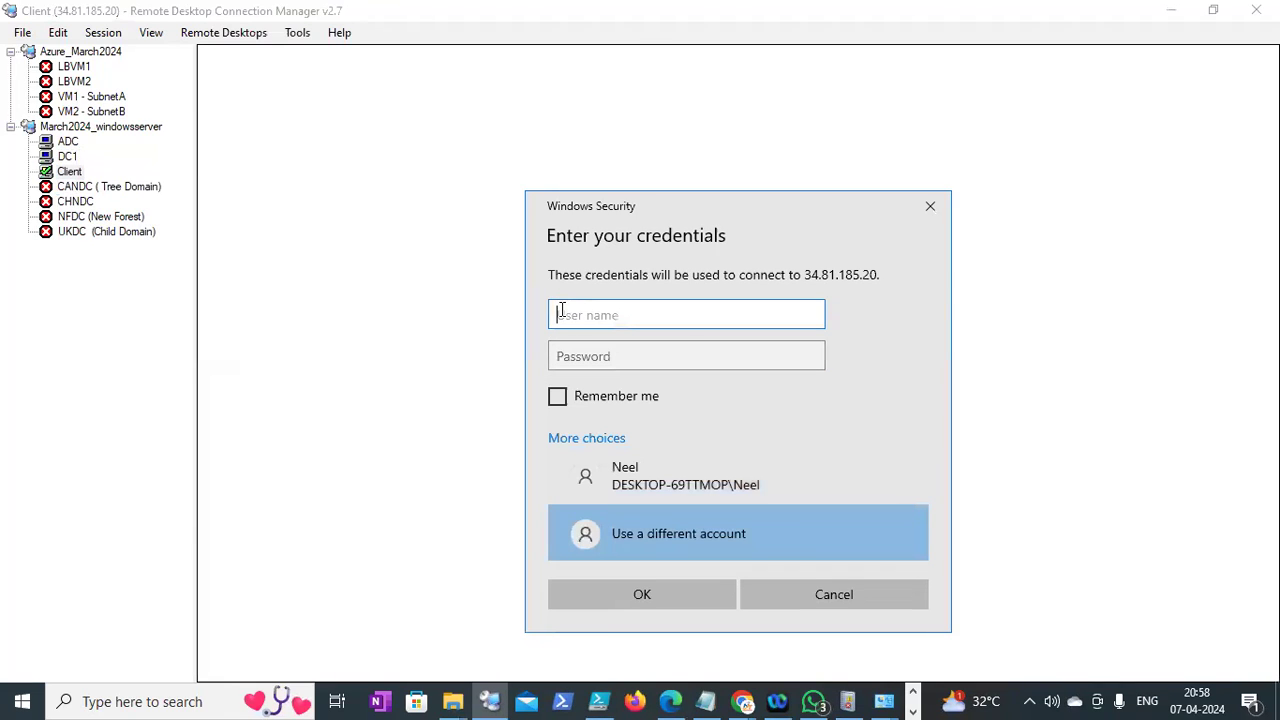
pyautogui.write('neel\\blr_hr_001')
pyautogui.press('Tab')
pyautogui.write('•••••••••••')
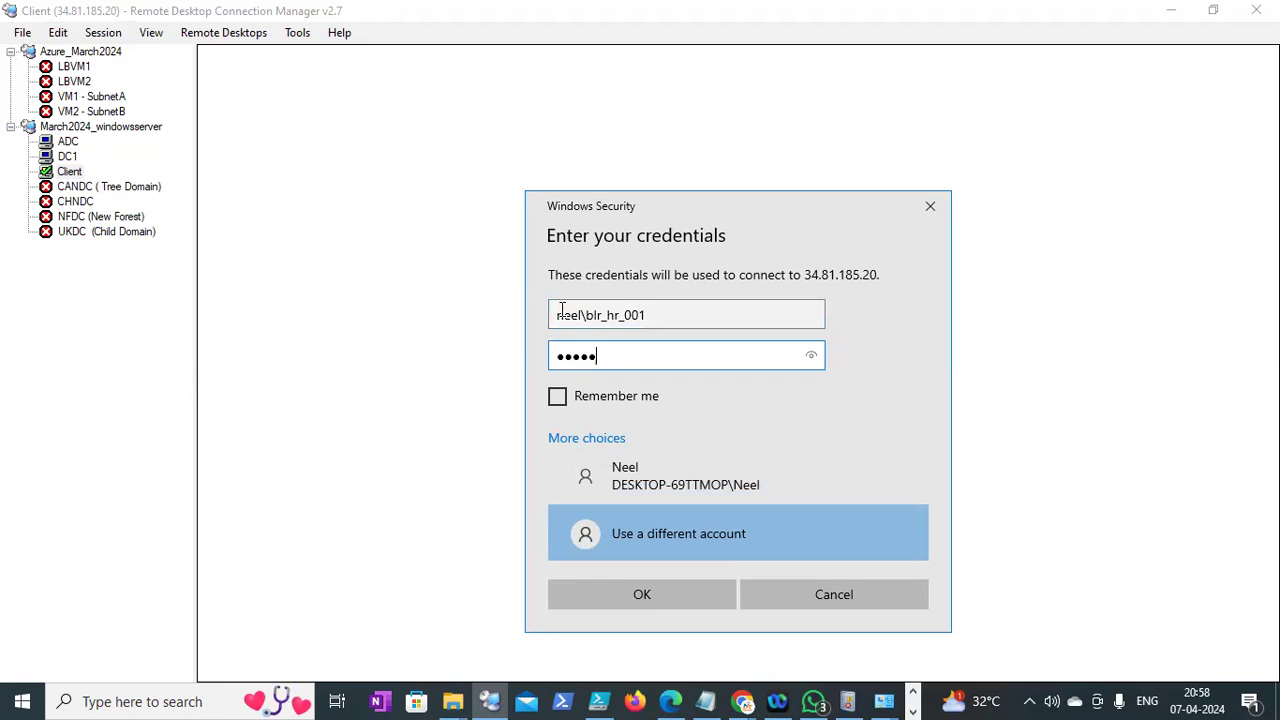
pyautogui.press('Return')
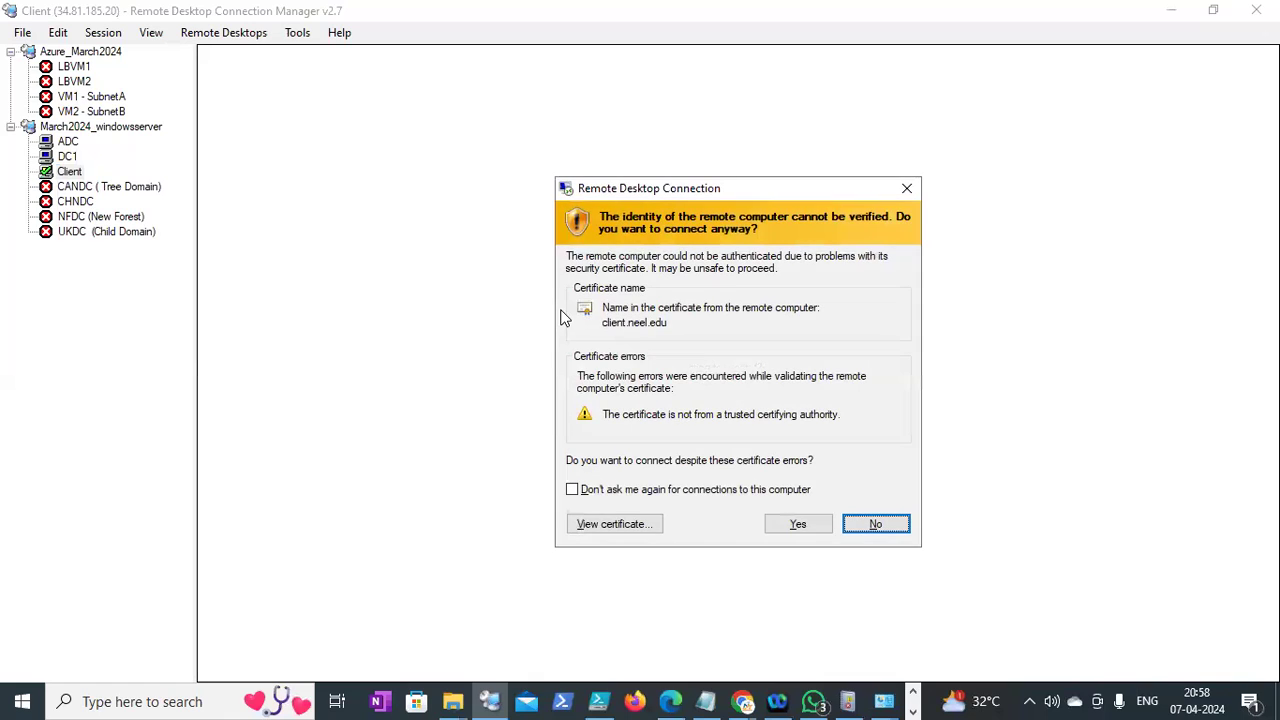
pyautogui.click(798, 523)
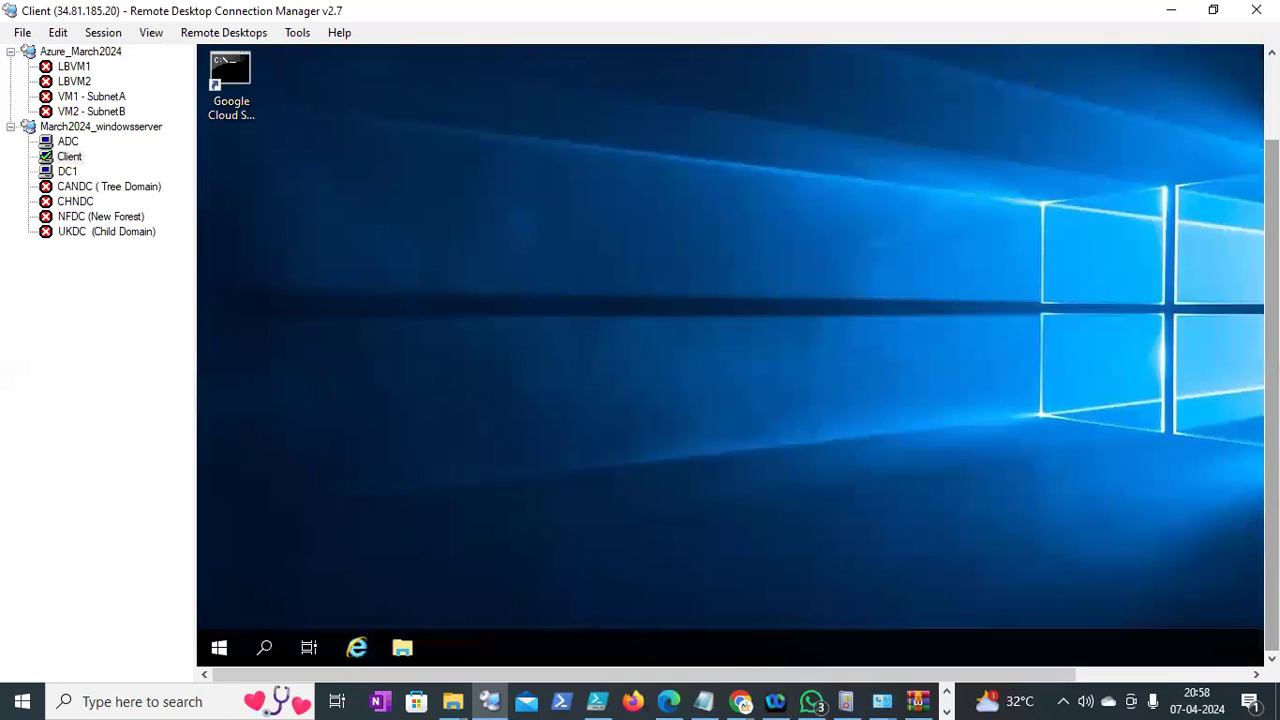
# Run 'control' on Client to try launching Control Panel
pyautogui.rightClick(219, 648)
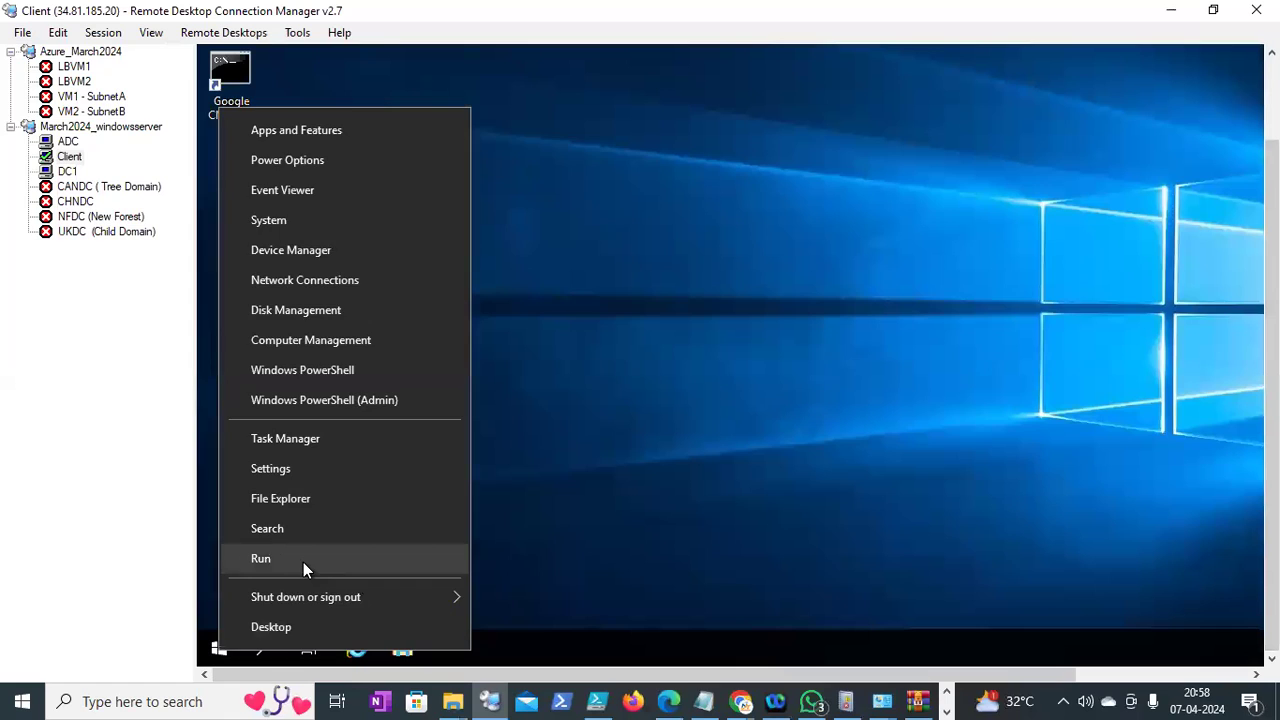
pyautogui.click(303, 562)
pyautogui.write('control')
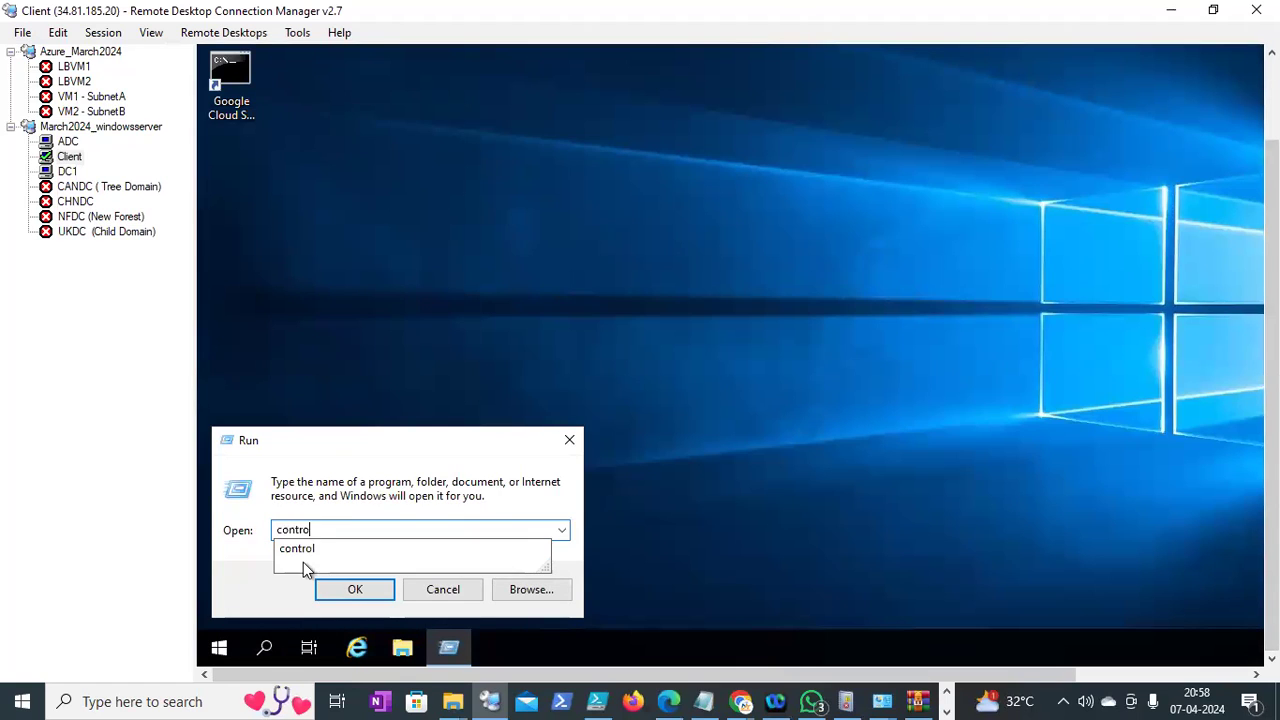
pyautogui.press('Return')
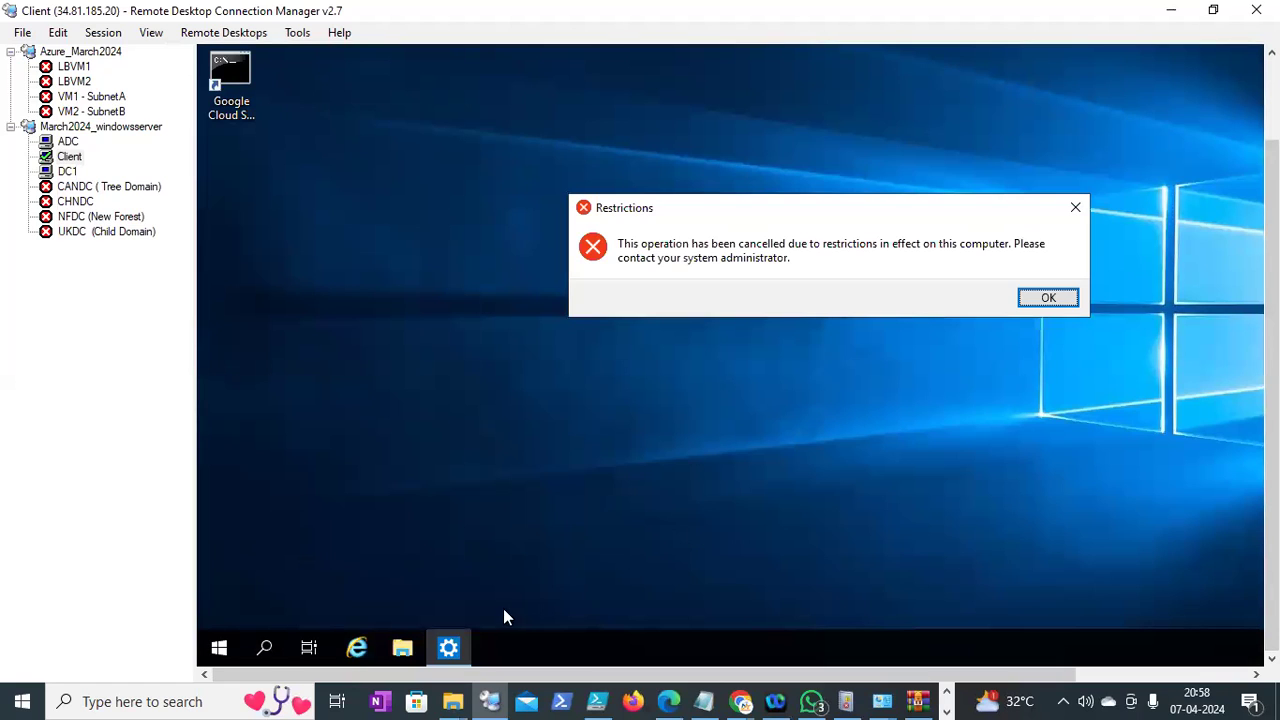
# In File Explorer, try This PC's Properties twice, dismissing each restrictions error
pyautogui.click(403, 648)
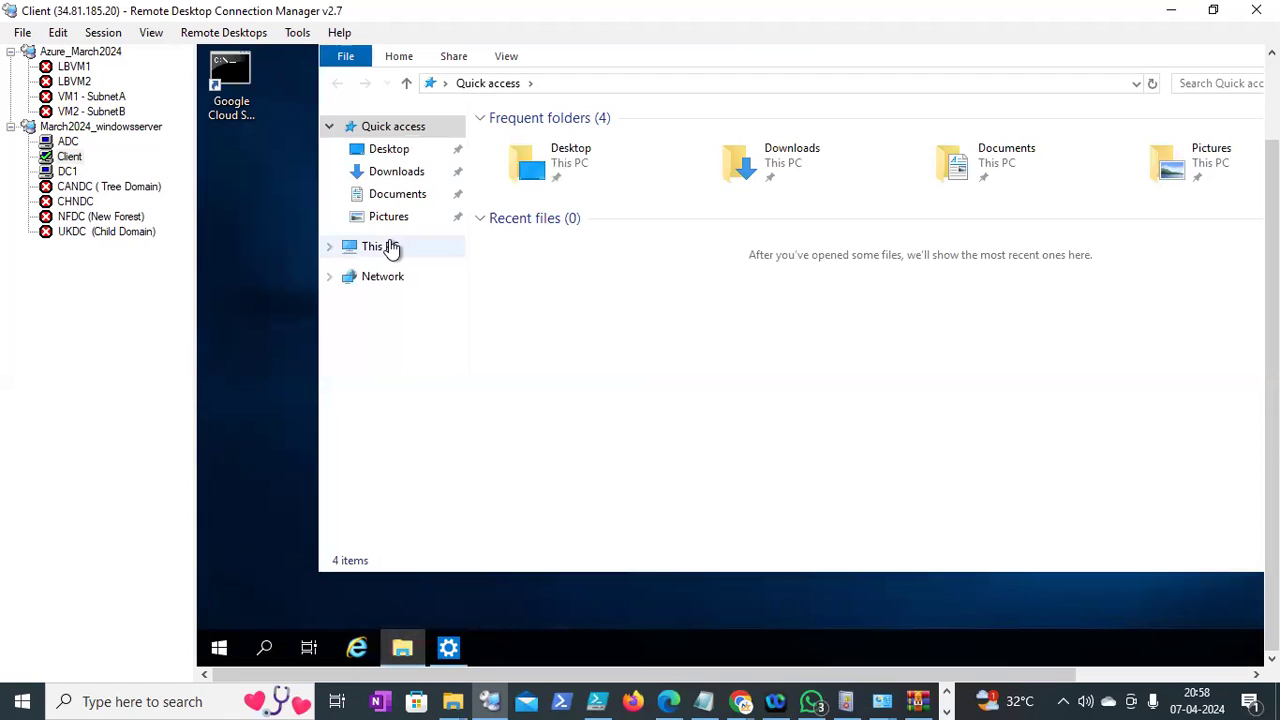
pyautogui.rightClick(391, 248)
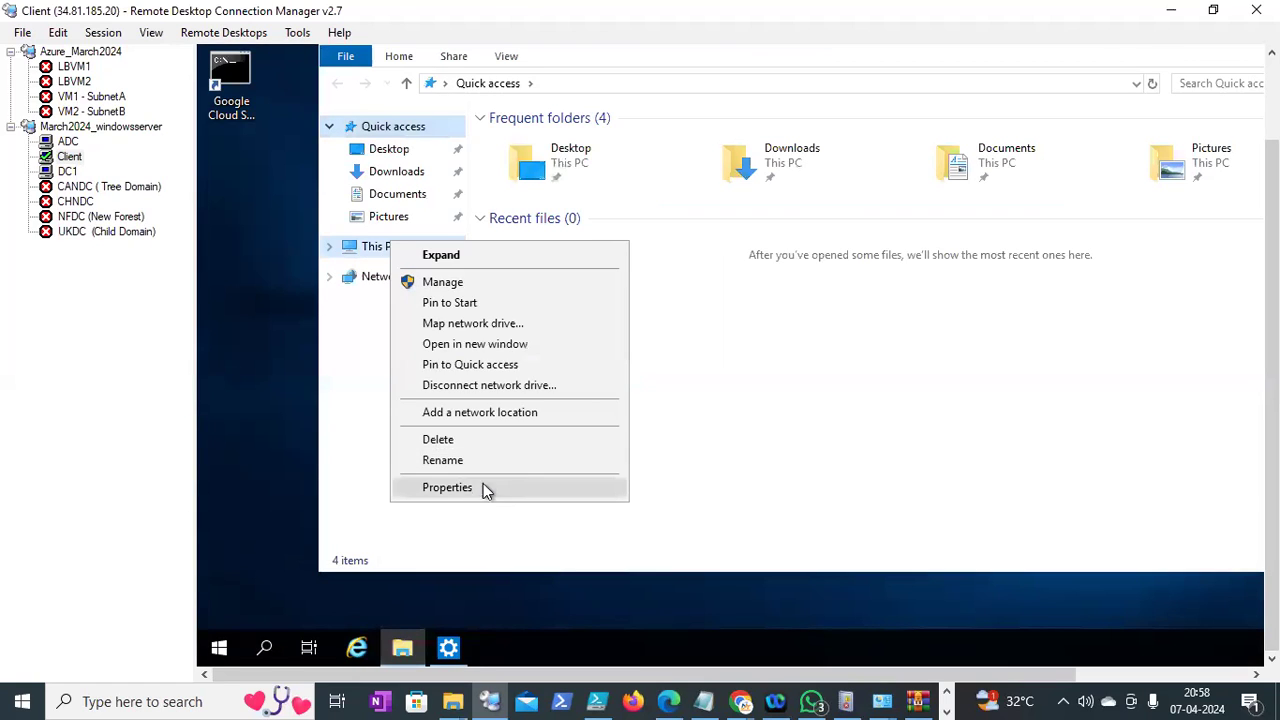
pyautogui.click(485, 489)
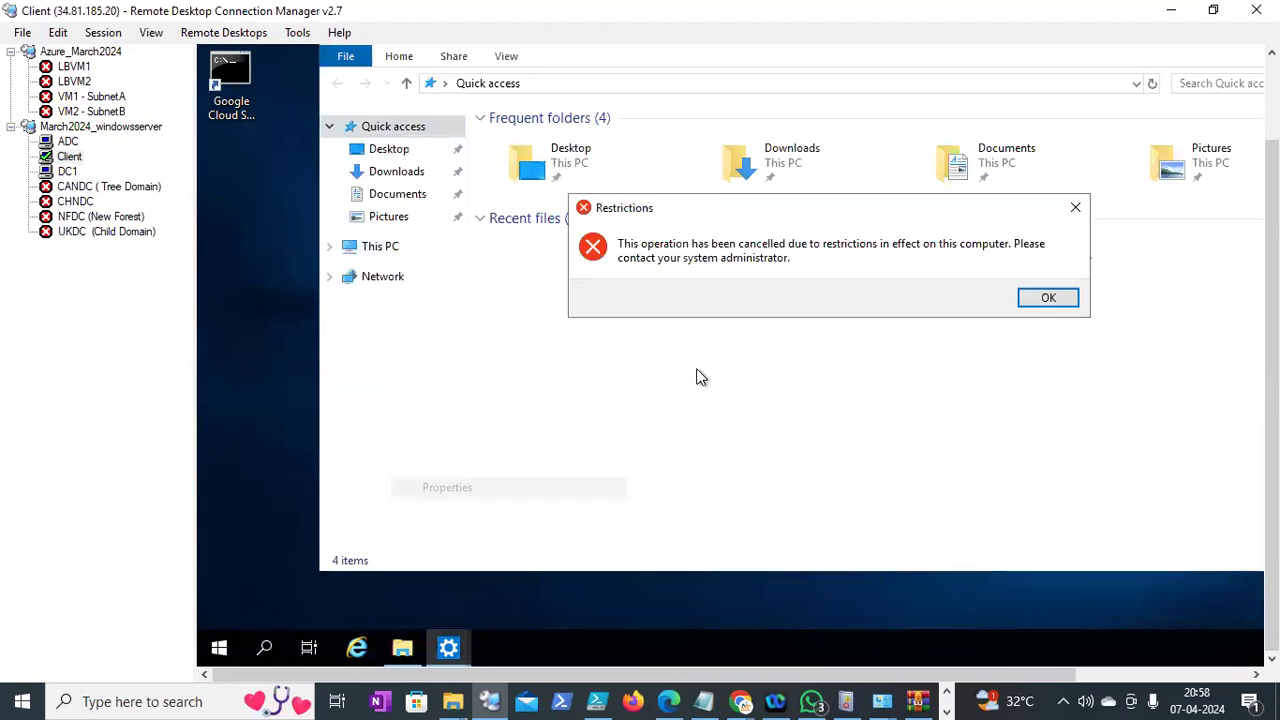
pyautogui.click(1046, 299)
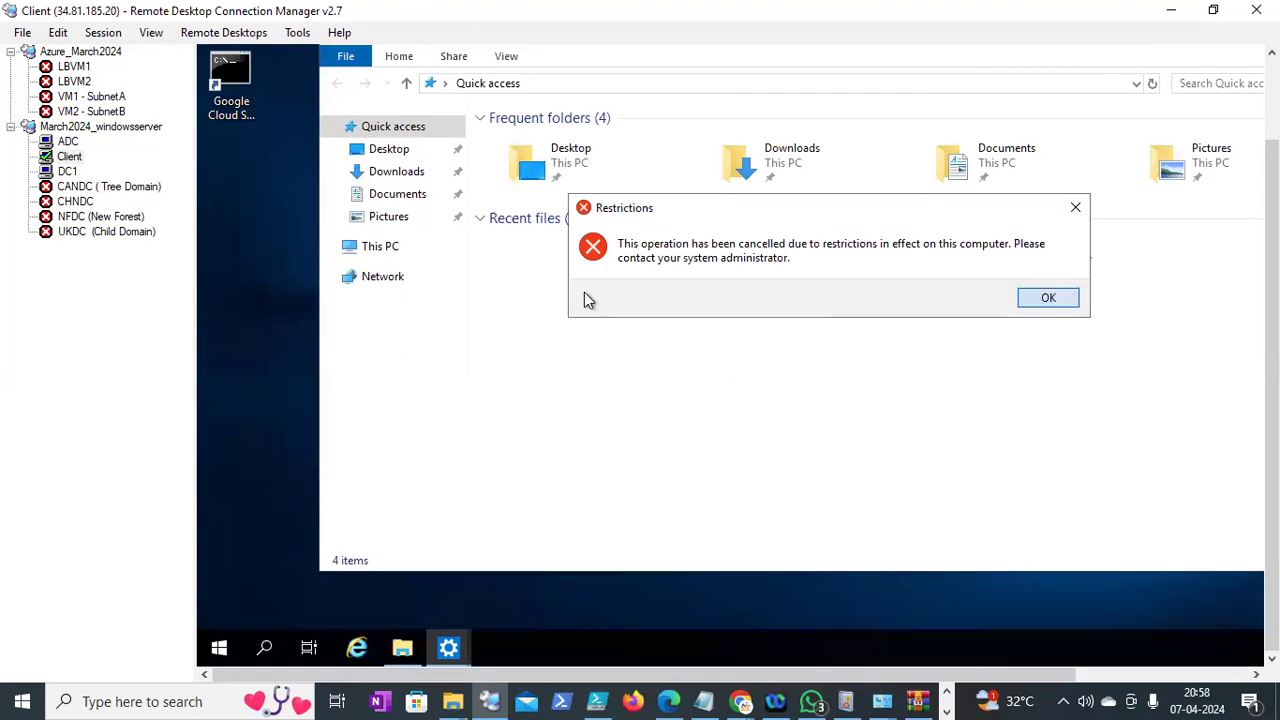
pyautogui.rightClick(380, 250)
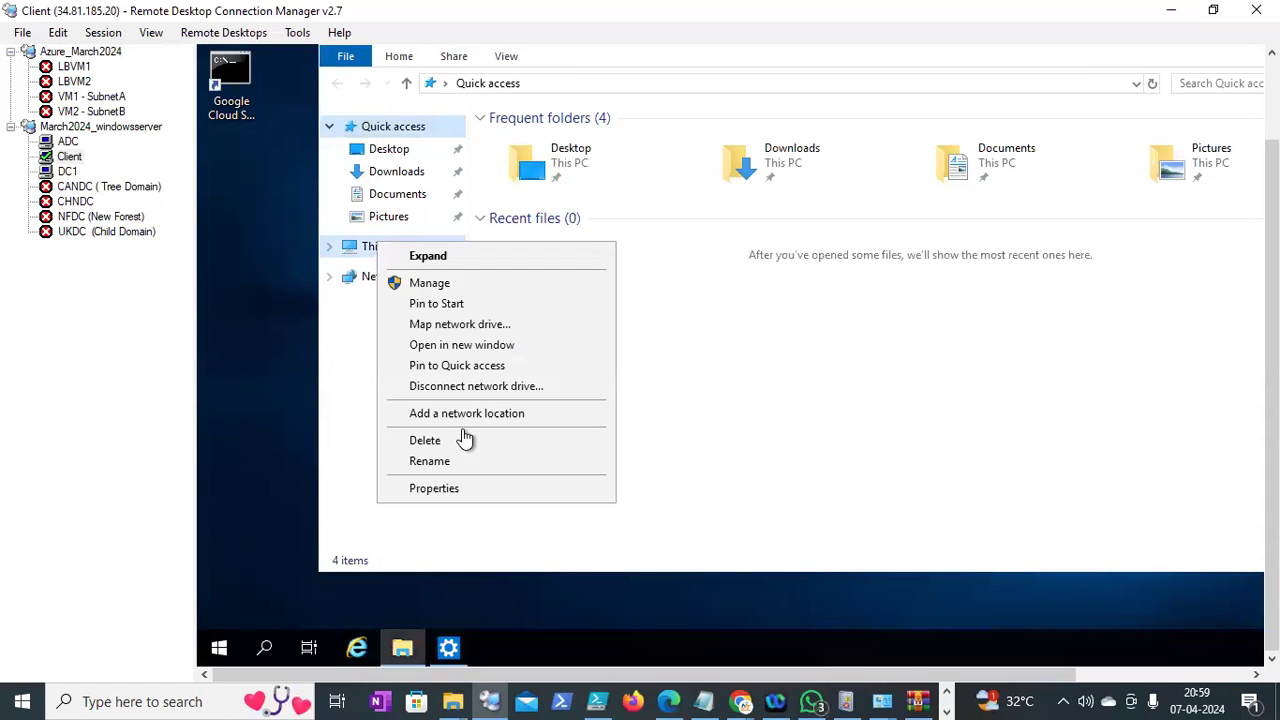
pyautogui.click(465, 494)
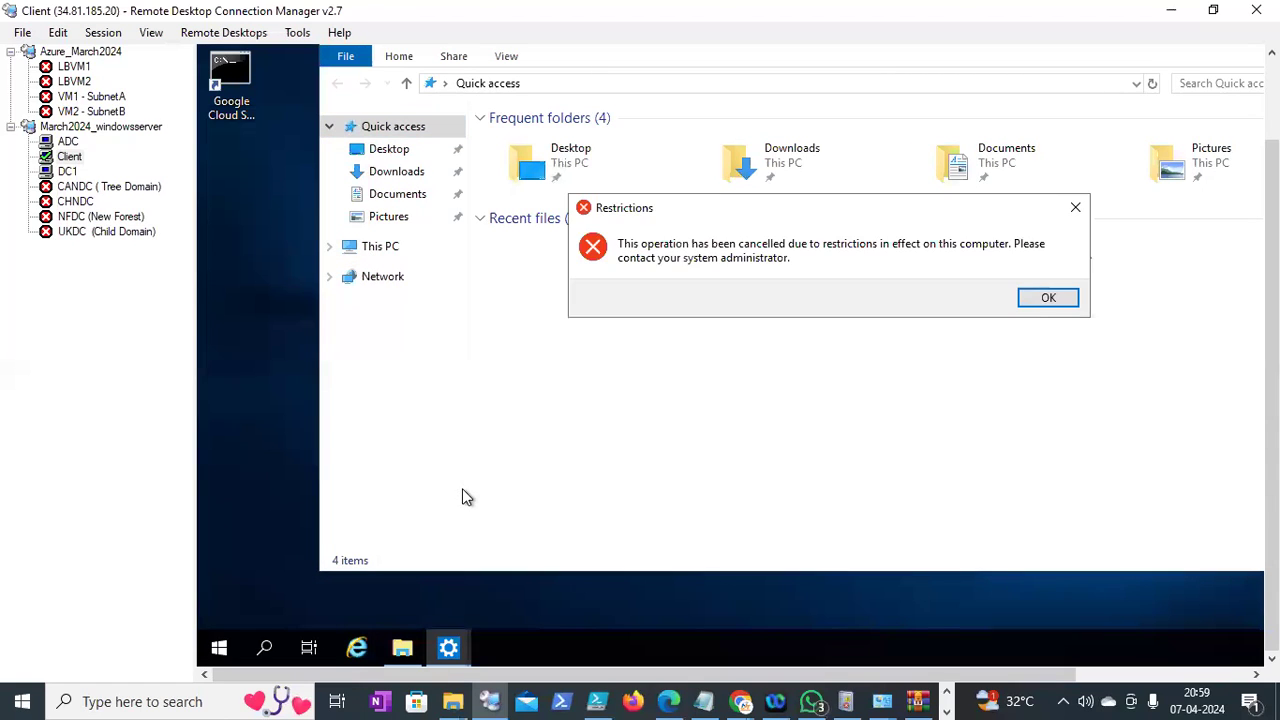
pyautogui.click(1043, 301)
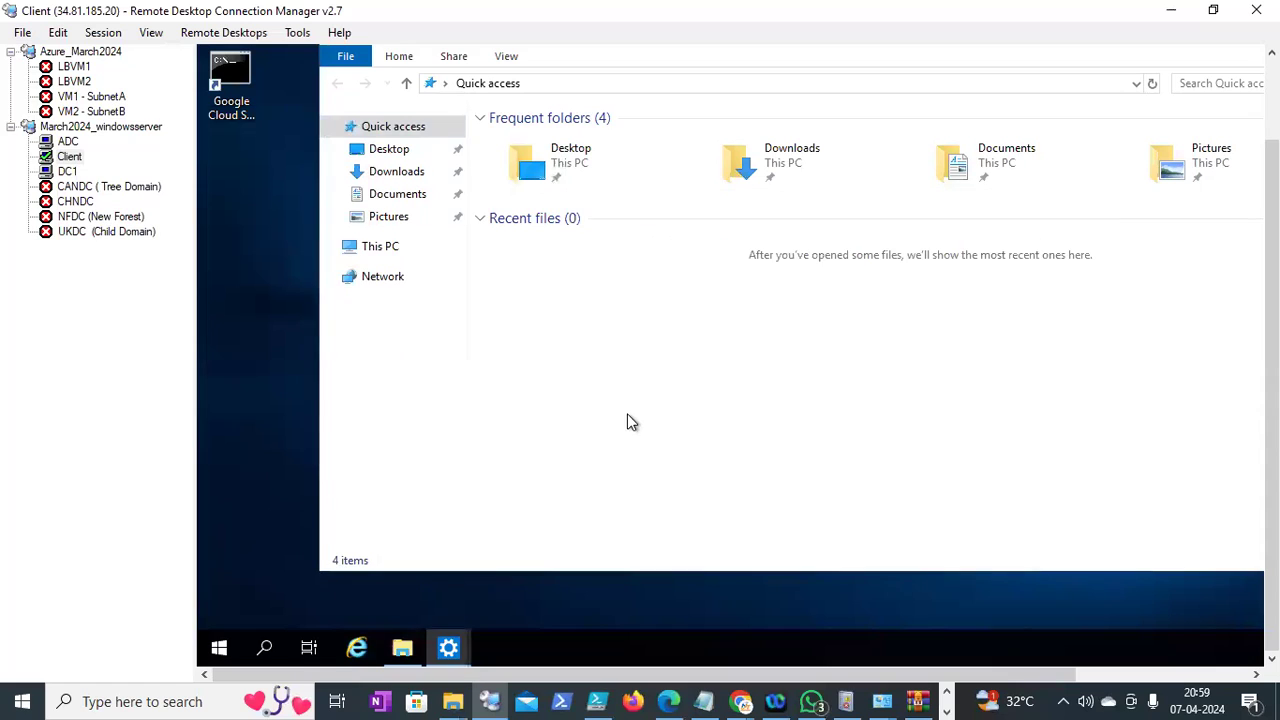
pyautogui.rightClick(222, 651)
# Run systeminfo in cmd and highlight the OS Name line showing Windows Server 2019 Datacenter
pyautogui.click(273, 556)
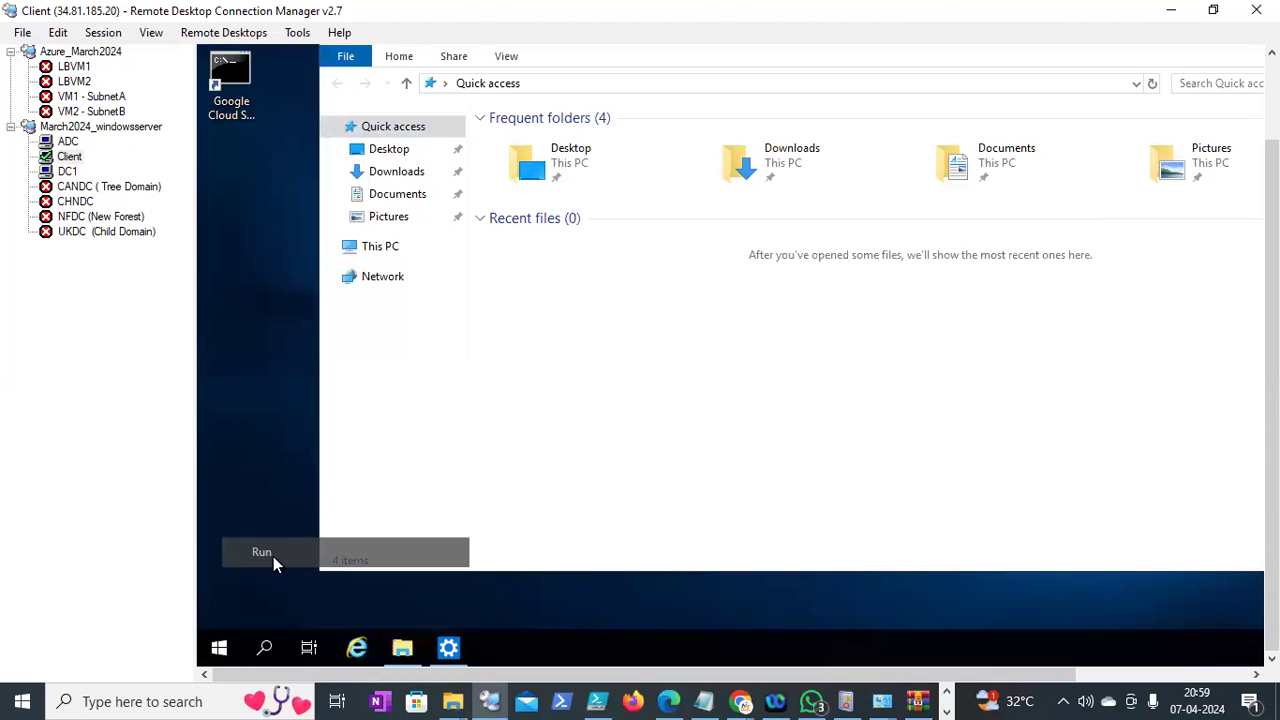
pyautogui.write('cmd')
pyautogui.press('Return')
pyautogui.write('systeminfo')
pyautogui.press('Return')
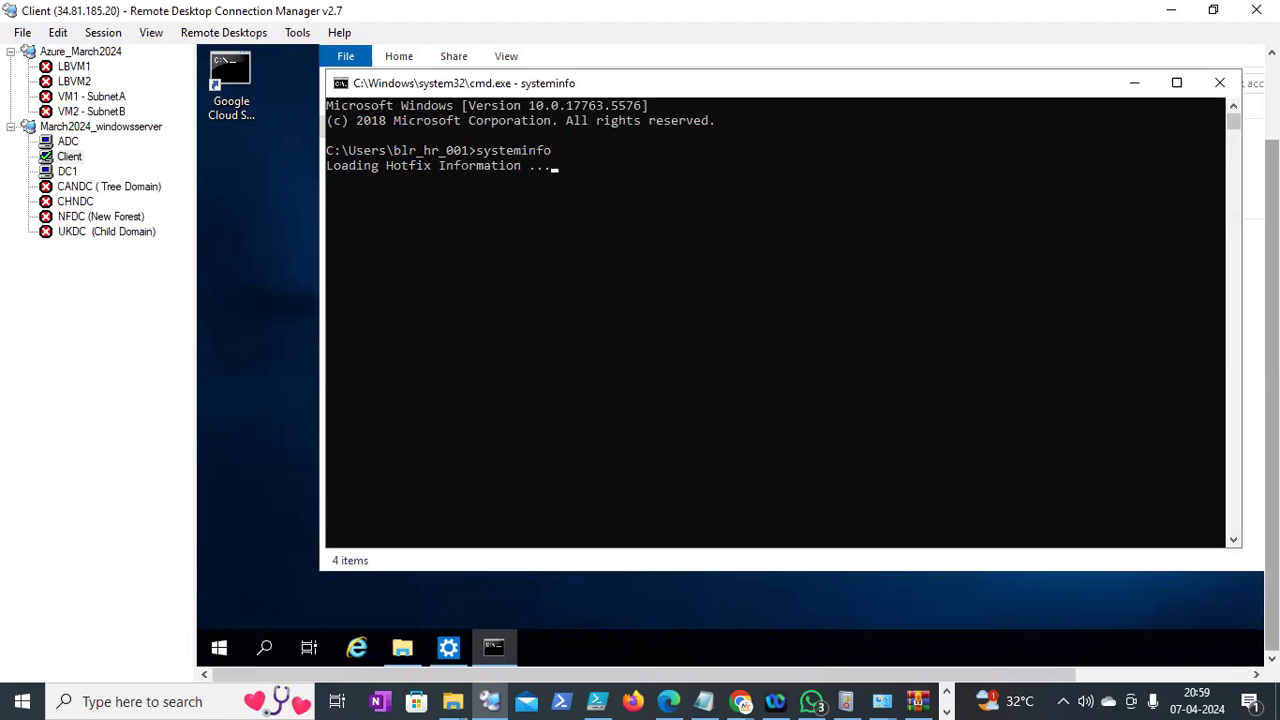
pyautogui.moveTo(858, 140); pyautogui.dragTo(835, 250)
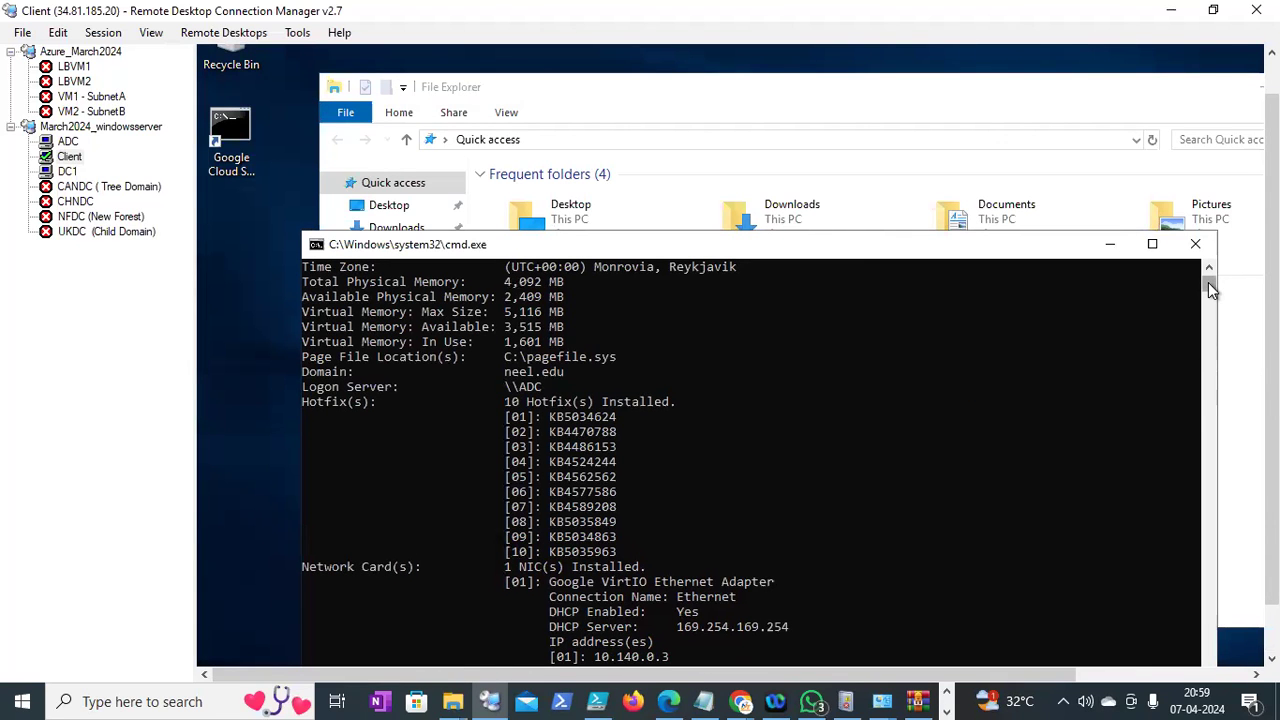
pyautogui.scroll(9, 1208, 287)
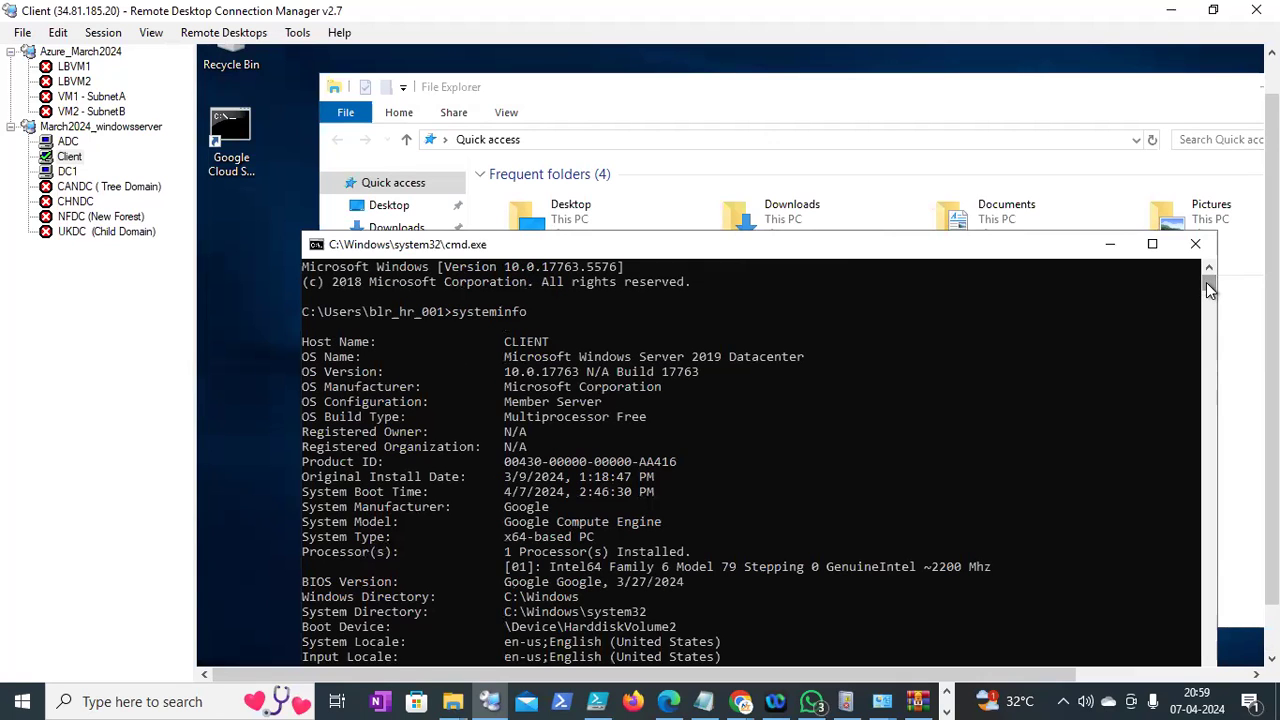
pyautogui.moveTo(507, 357); pyautogui.dragTo(800, 365)
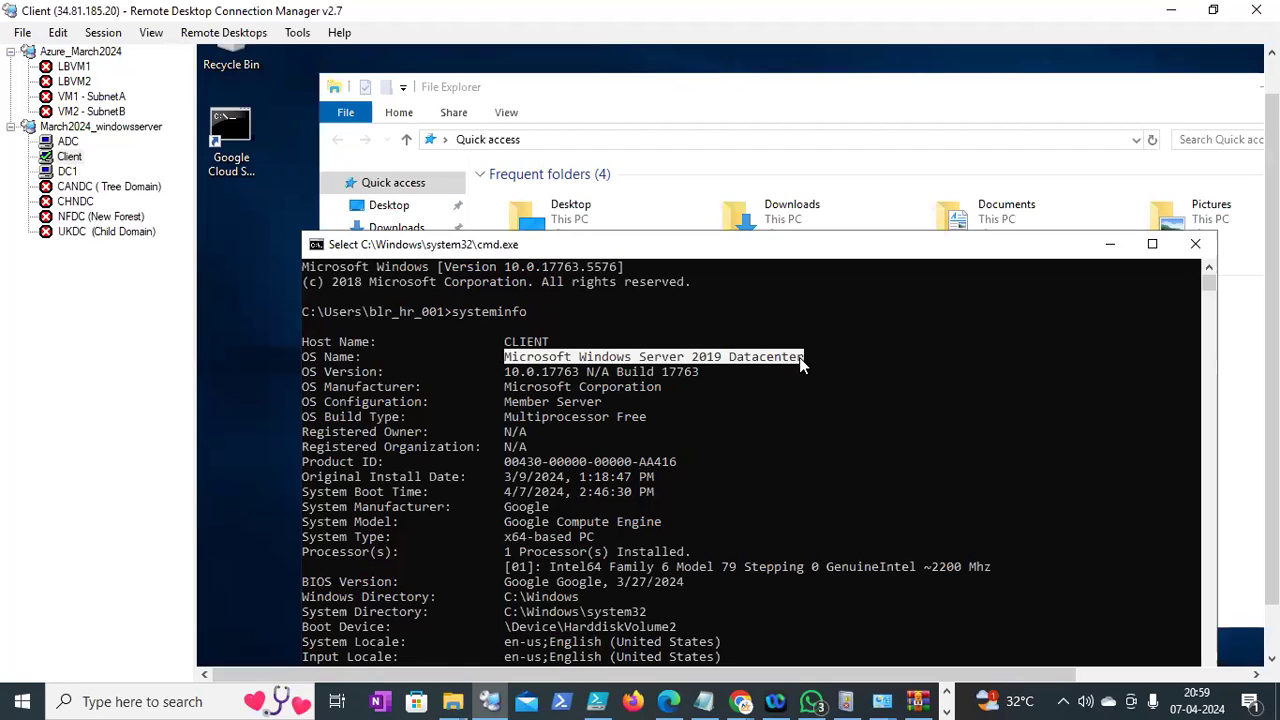
# Check DC1's gpupdate window and minimize it to reveal Group Policy Management
pyautogui.moveTo(1272, 224); pyautogui.dragTo(1272, 275)
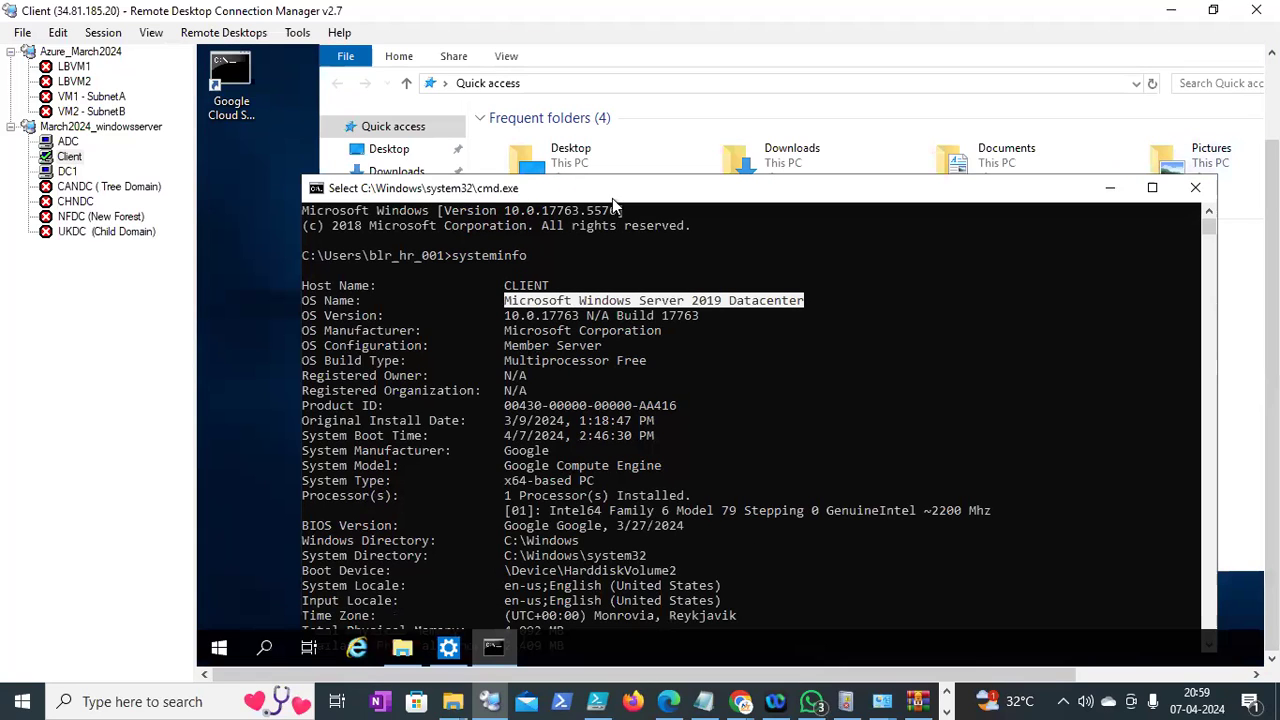
pyautogui.click(70, 172)
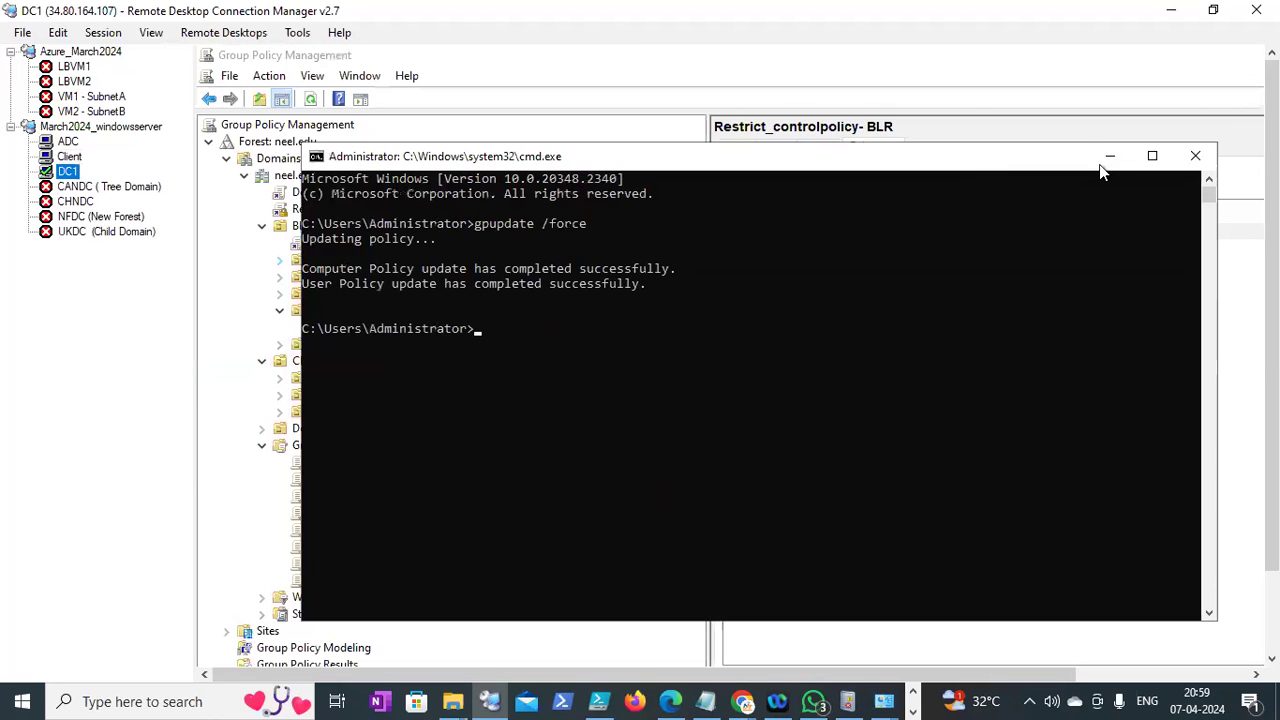
pyautogui.click(1109, 158)
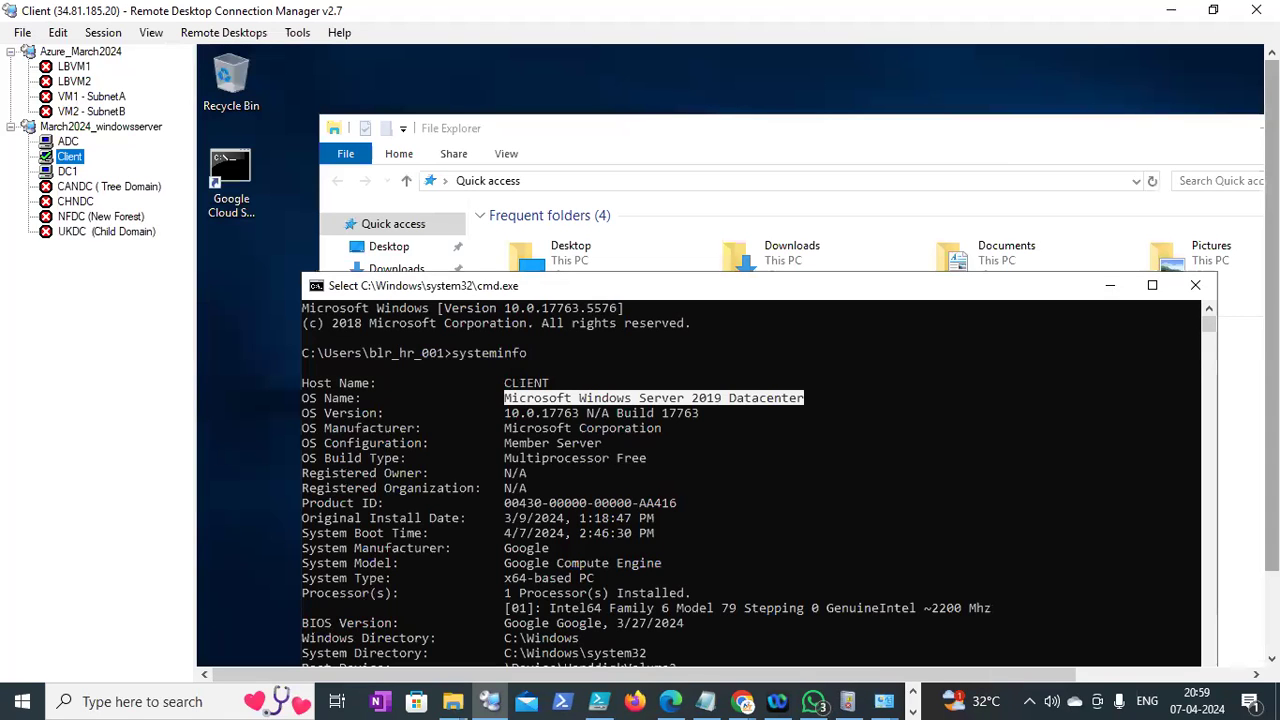
pyautogui.moveTo(1272, 317); pyautogui.dragTo(1272, 400)
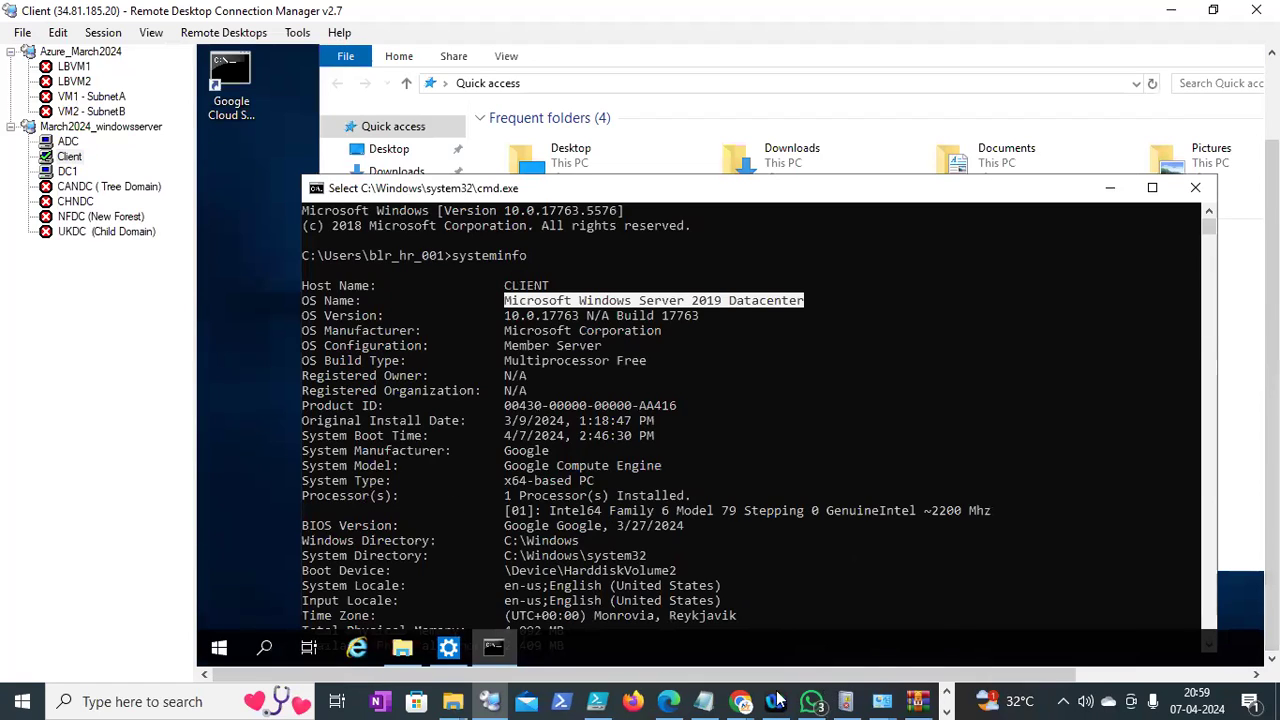
# Add a 'wmifilter :' line below the 'only win10 OS' note in Notepad
pyautogui.click(706, 701)
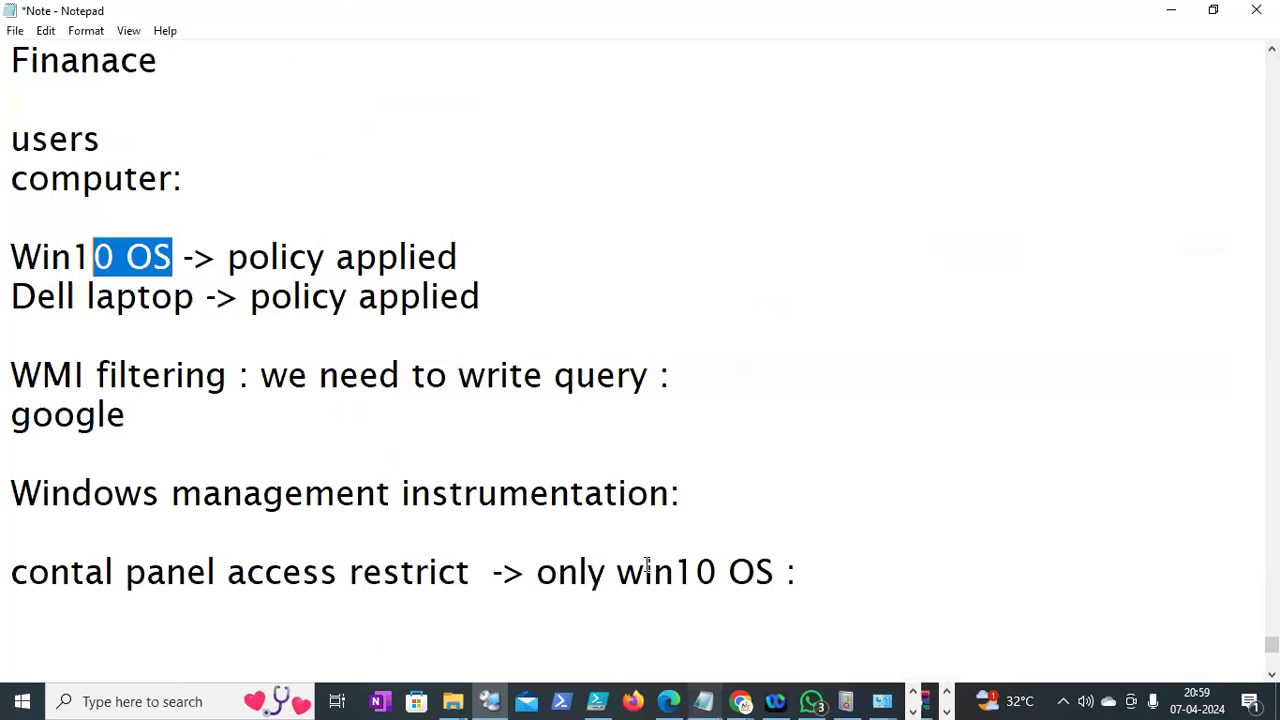
pyautogui.moveTo(537, 577); pyautogui.dragTo(775, 565)
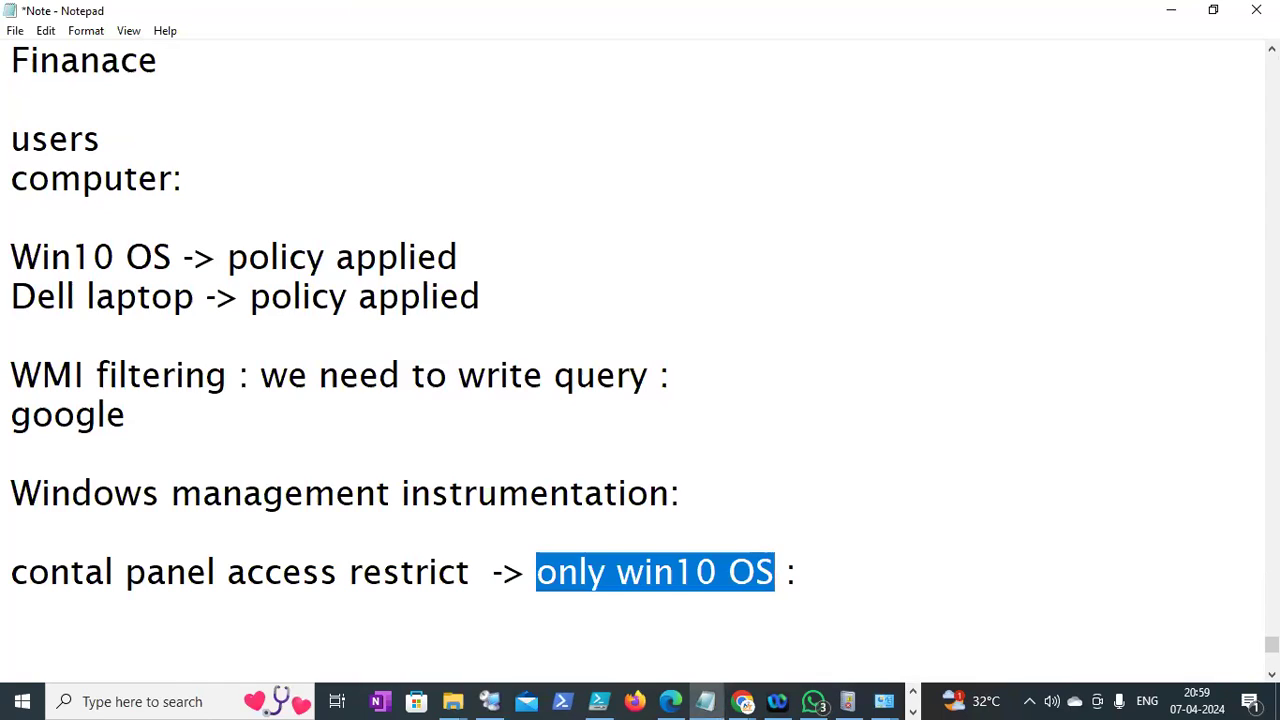
pyautogui.click(820, 574)
pyautogui.press('Return')
pyautogui.write('wmif')
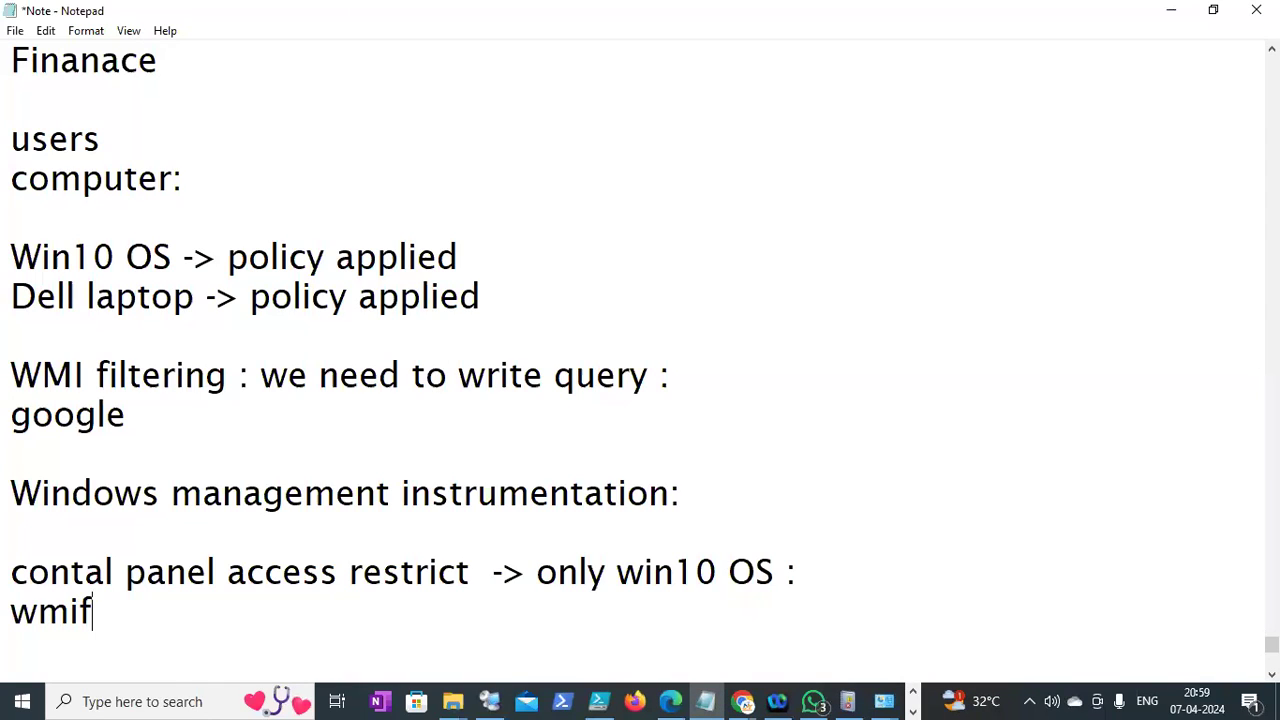
pyautogui.write('ilter :')
pyautogui.press('Return')
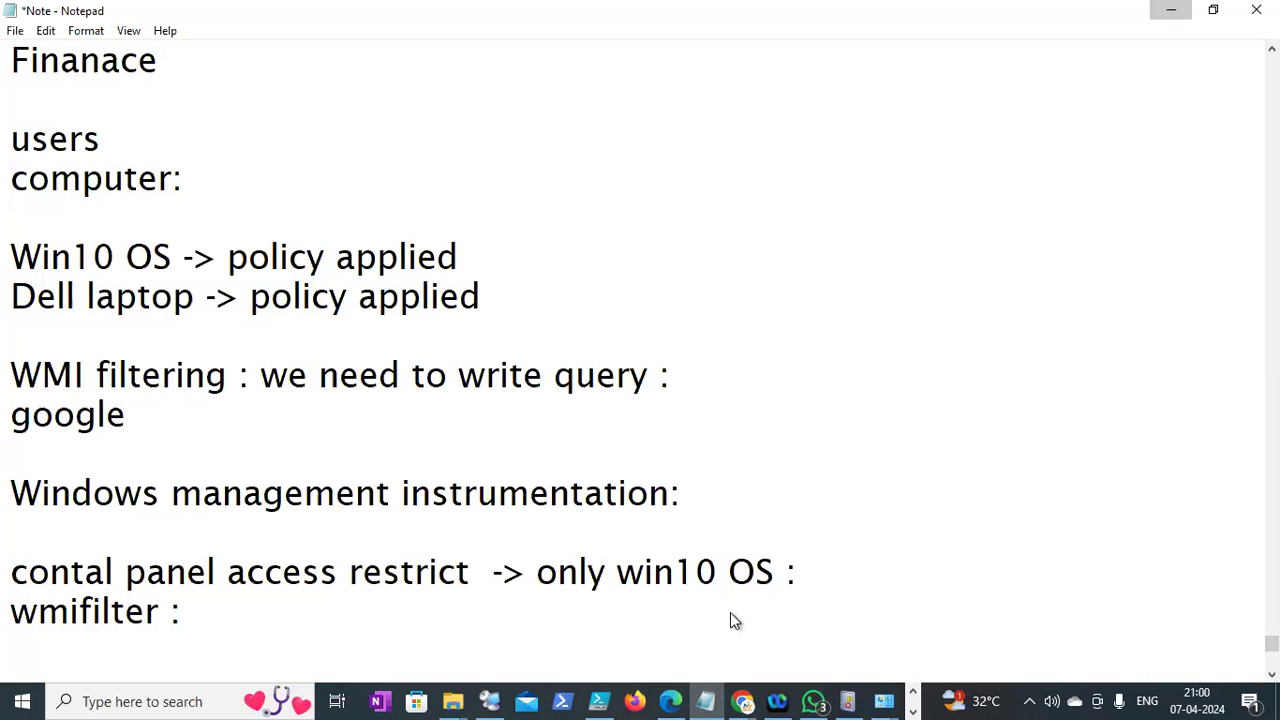
pyautogui.hotkey('alt', 'Tab')
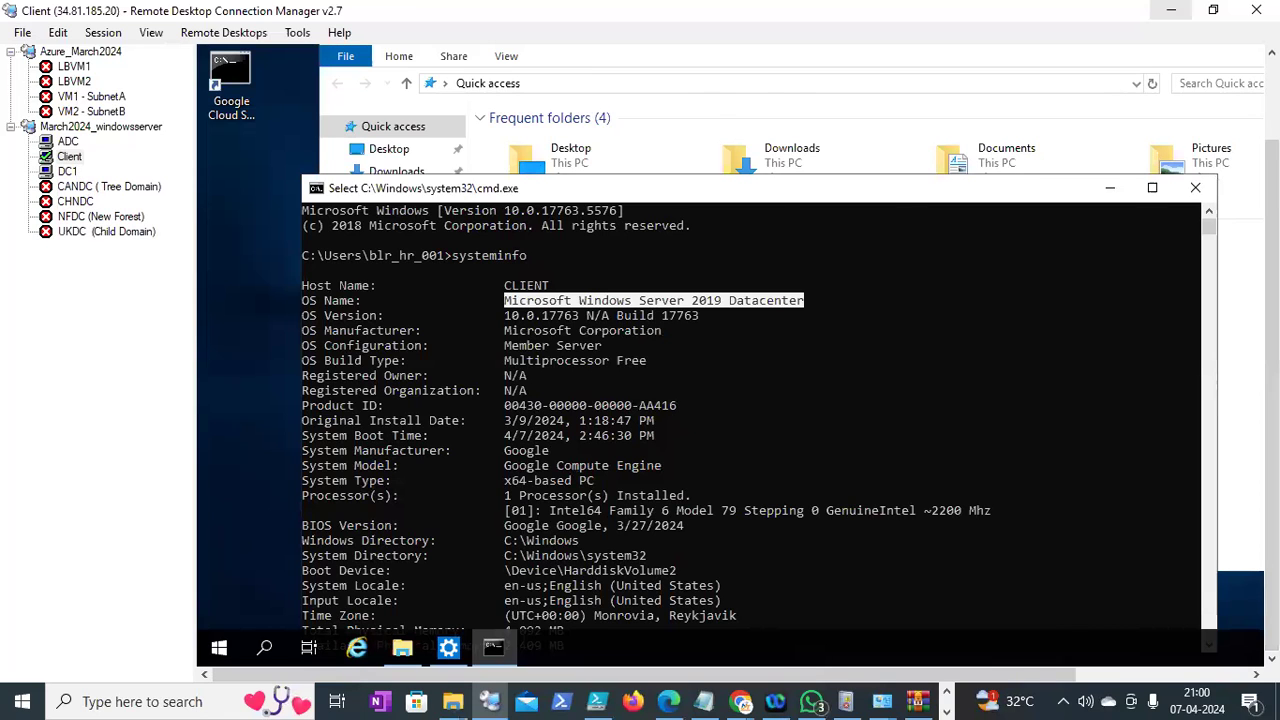
# Create a new WMI filter on DC1 named ControlPanelRestrict_win10, pasting the name as its description
pyautogui.click(67, 171)
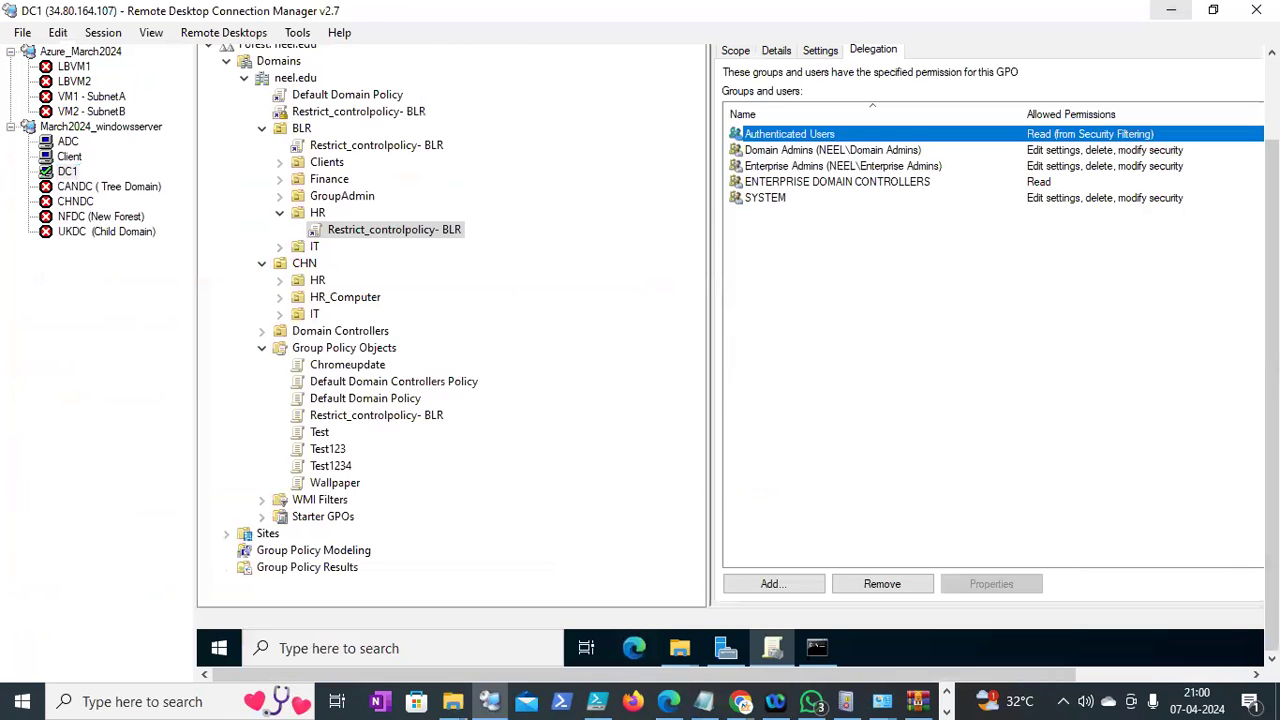
pyautogui.click(289, 507)
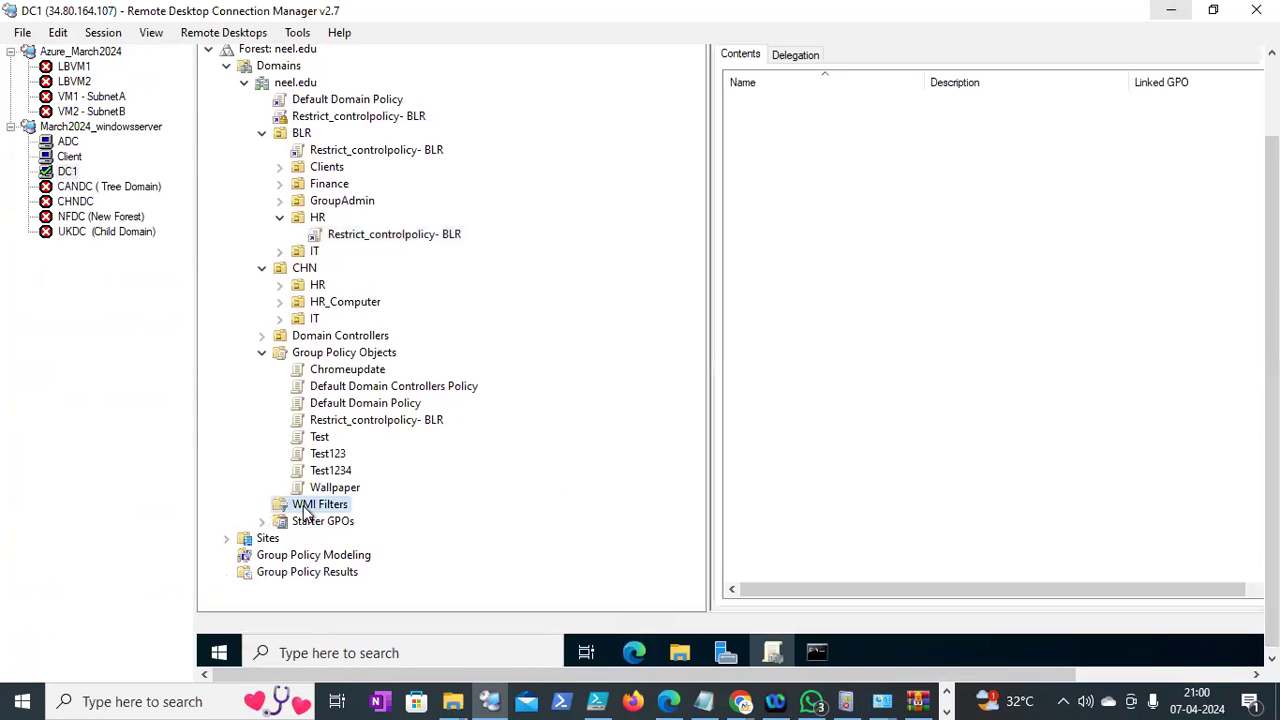
pyautogui.rightClick(309, 505)
pyautogui.click(357, 370)
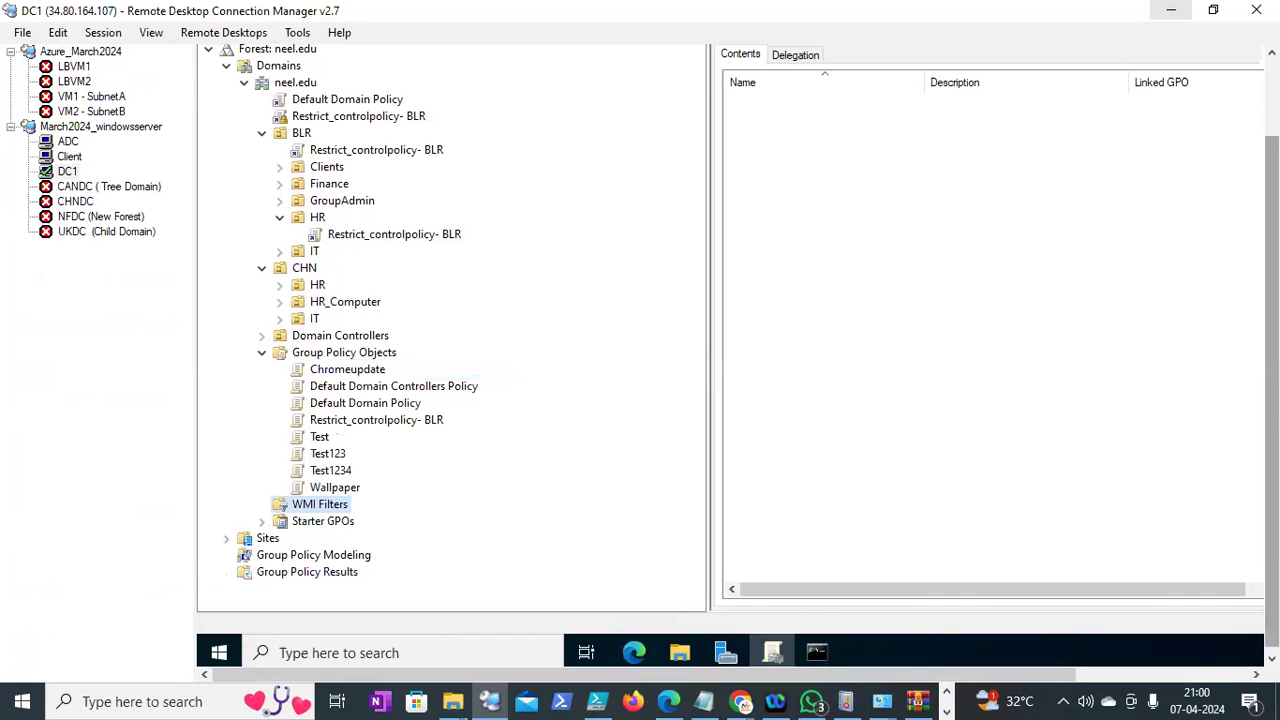
pyautogui.moveTo(1272, 390); pyautogui.dragTo(1272, 354)
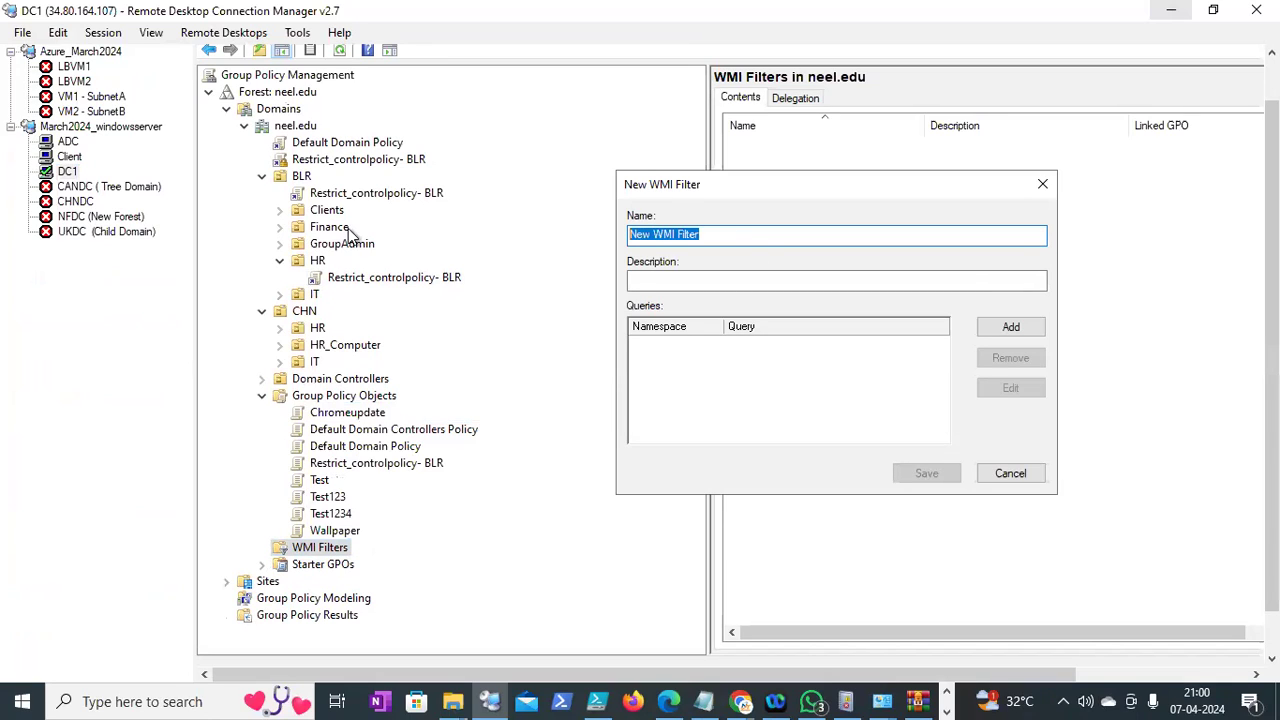
pyautogui.write('Con')
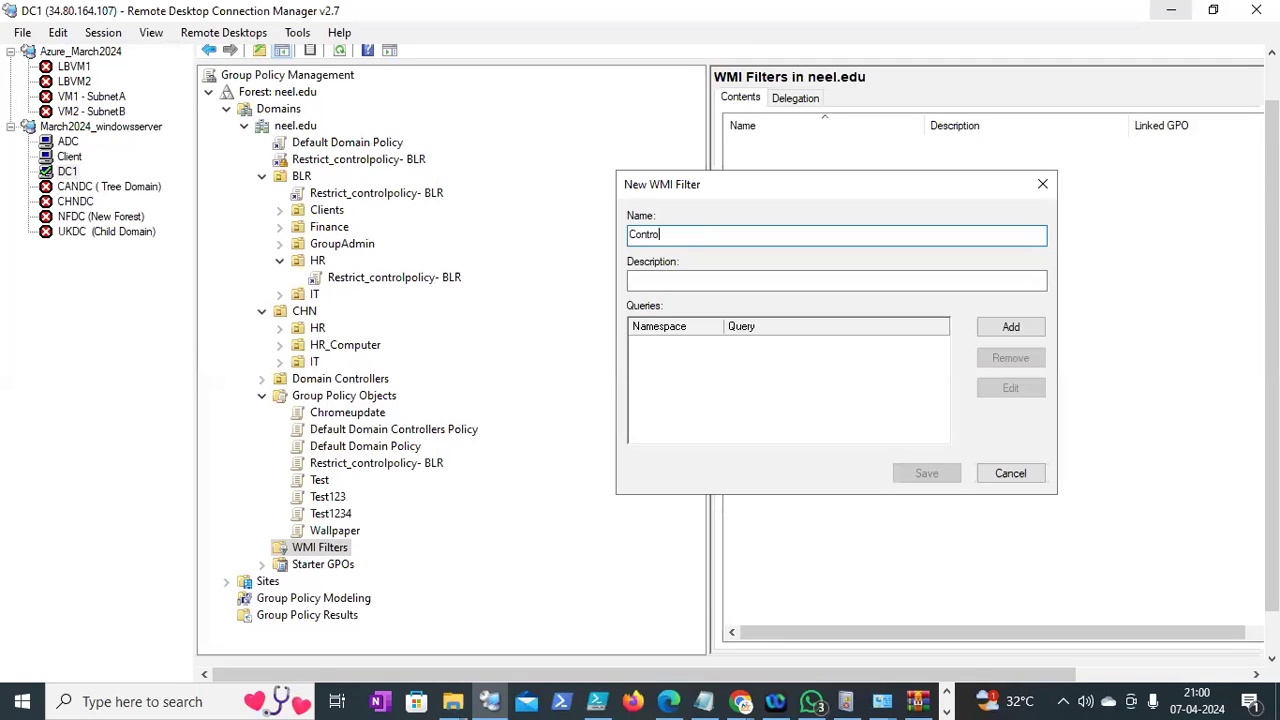
pyautogui.write('trolPanelres')
pyautogui.write('Restrict_')
pyautogui.write('win10')
pyautogui.moveTo(768, 238); pyautogui.dragTo(453, 262)
pyautogui.hotkey('ctrl', 'c')
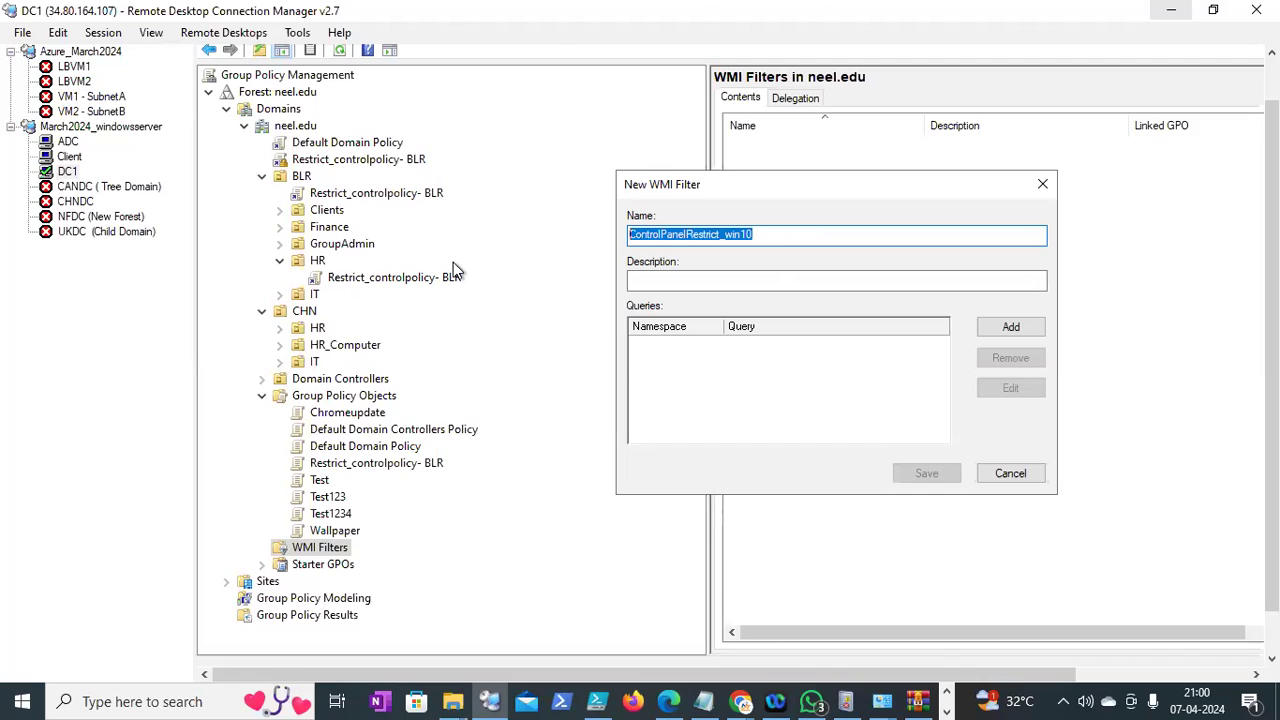
pyautogui.click(666, 280)
pyautogui.hotkey('ctrl', 'v')
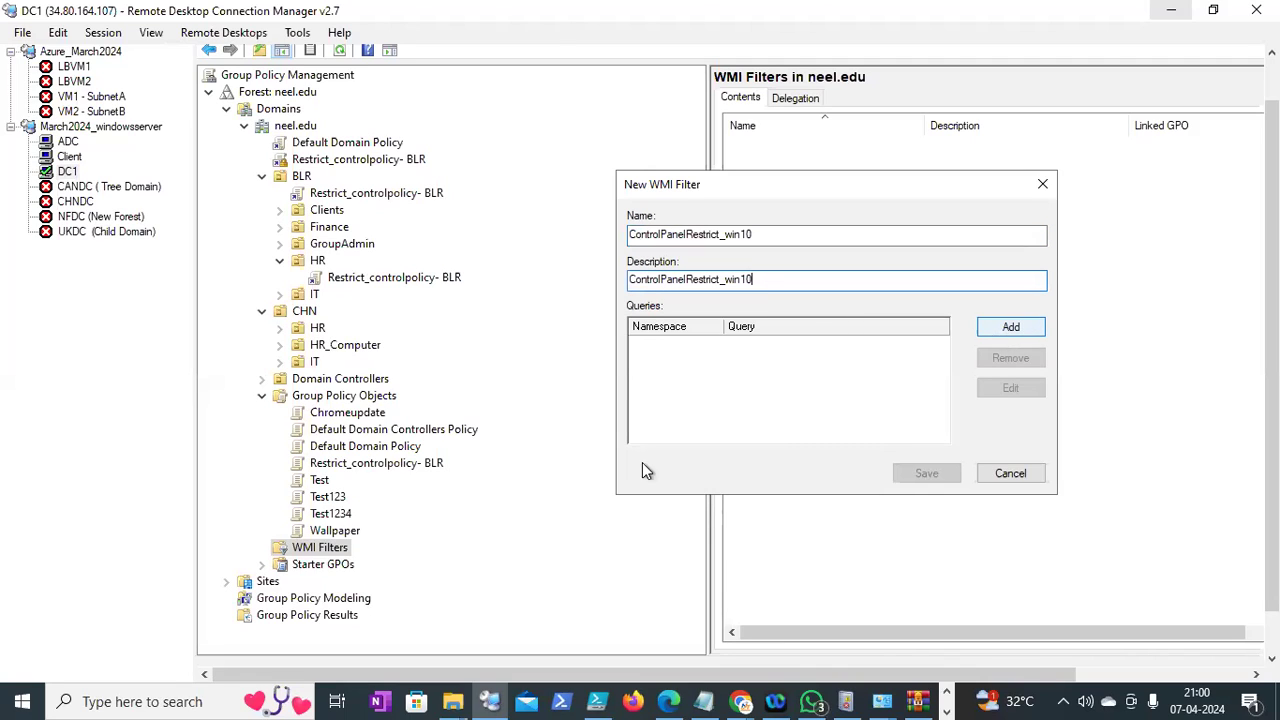
pyautogui.click(742, 702)
# Dismiss the Chrome survey and copy the query 'select * from Win32_OperatingSystem where Version like "10.%"'
pyautogui.click(654, 605)
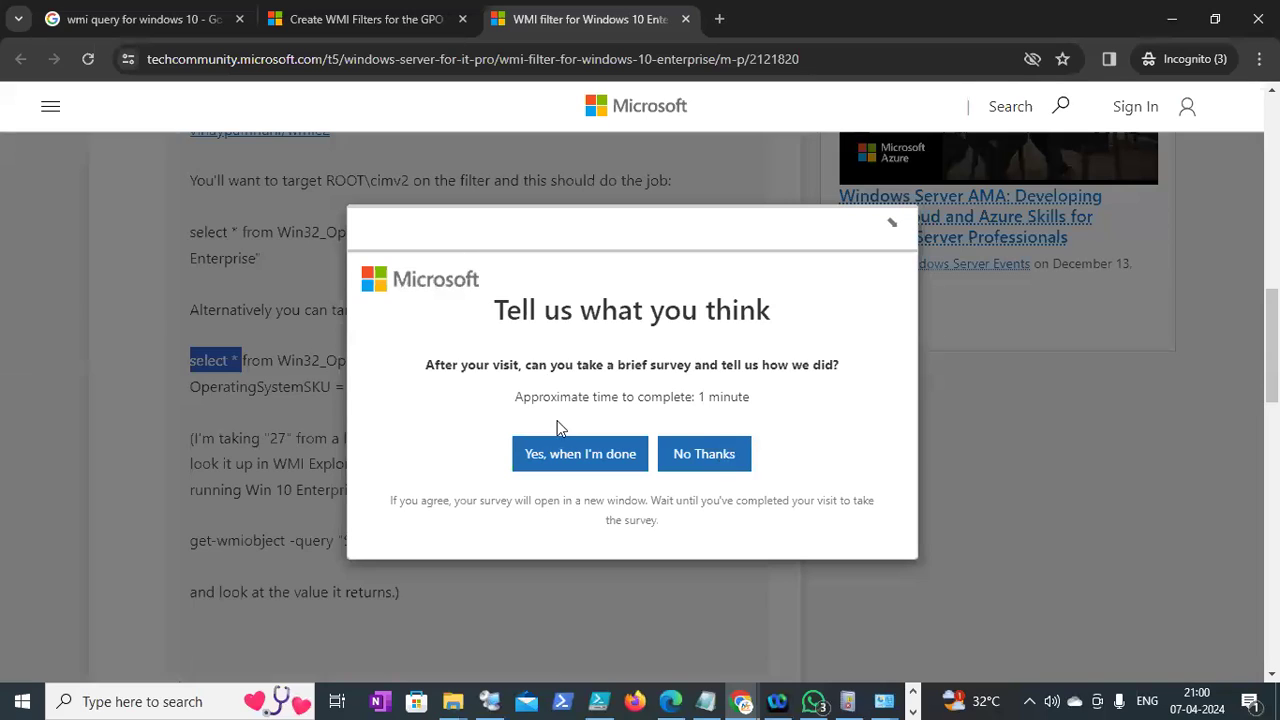
pyautogui.click(286, 375)
pyautogui.click(189, 364)
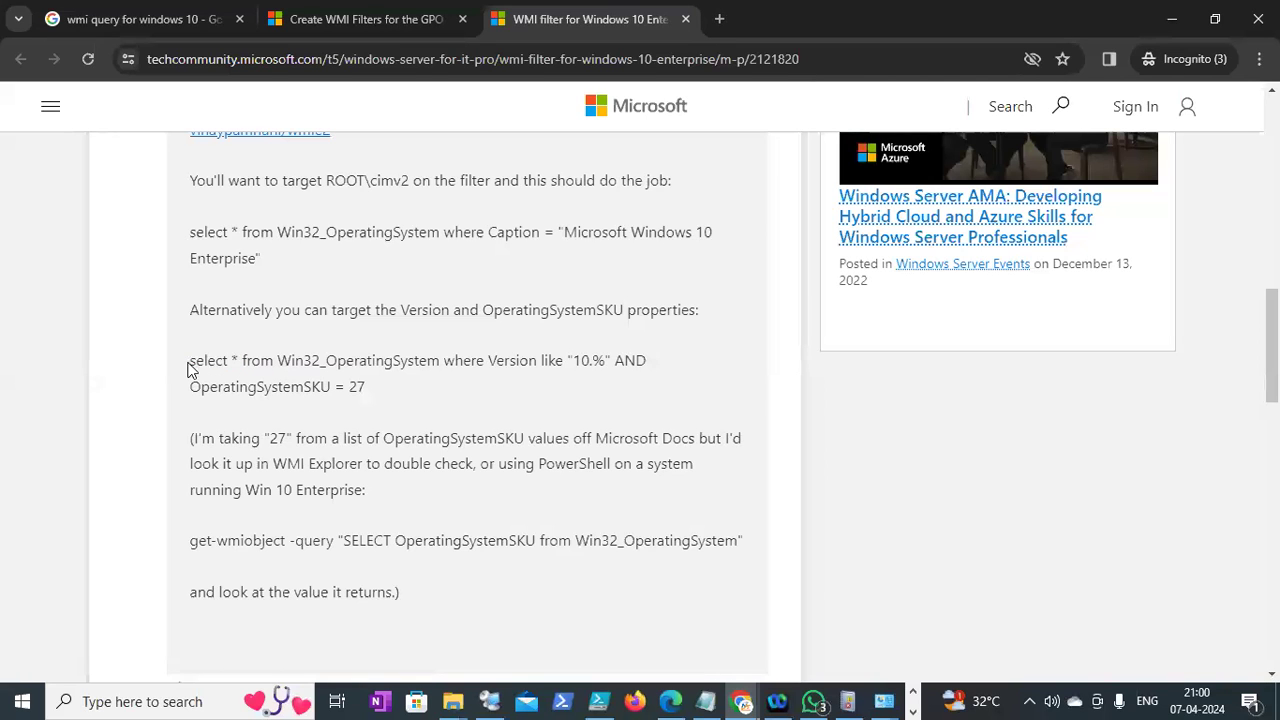
pyautogui.moveTo(190, 368); pyautogui.dragTo(610, 362)
pyautogui.hotkey('ctrl', 'c')
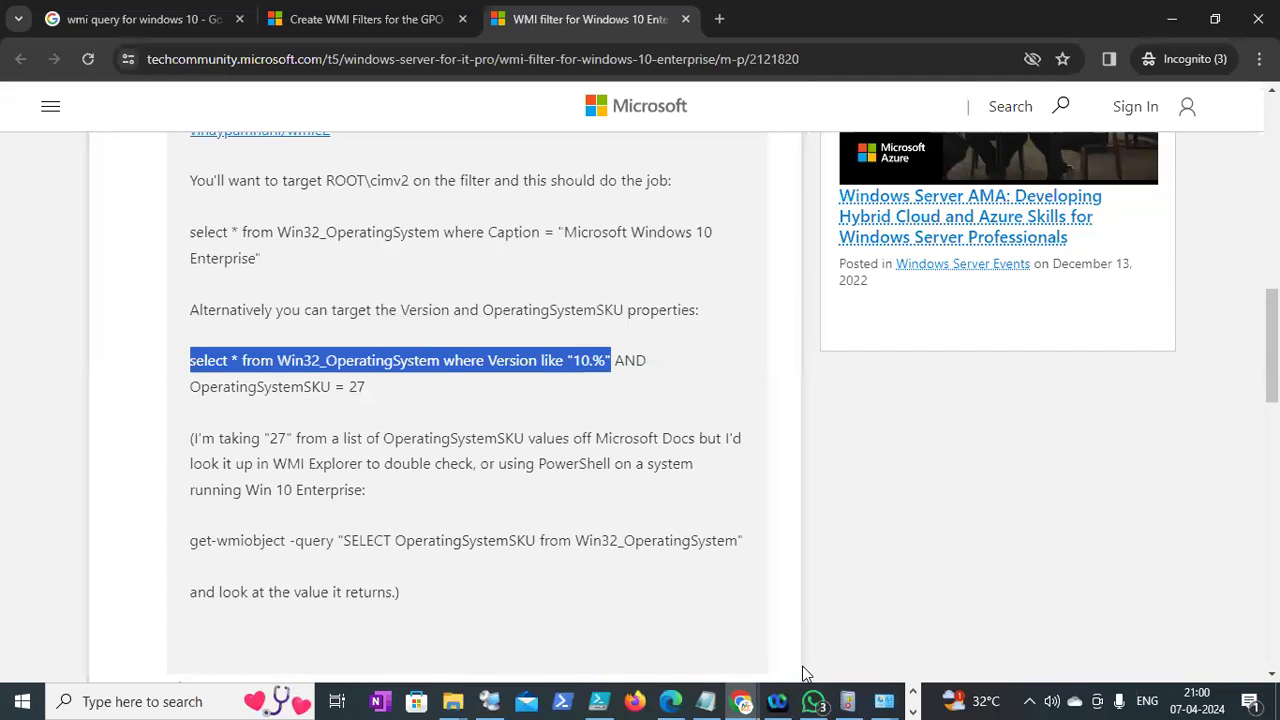
pyautogui.click(489, 701)
# Add the pasted Version like "10.%" query to ControlPanelRestrict_win10 and save the filter
pyautogui.click(1000, 328)
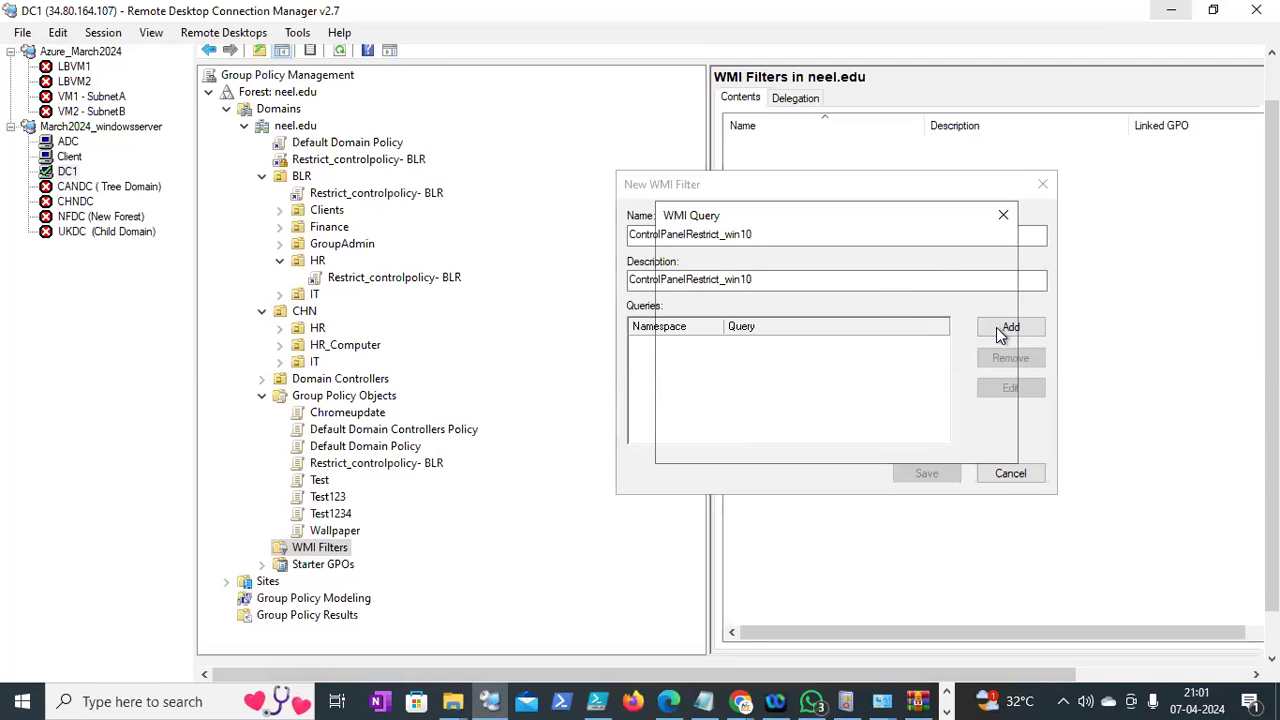
pyautogui.hotkey('ctrl', 'v')
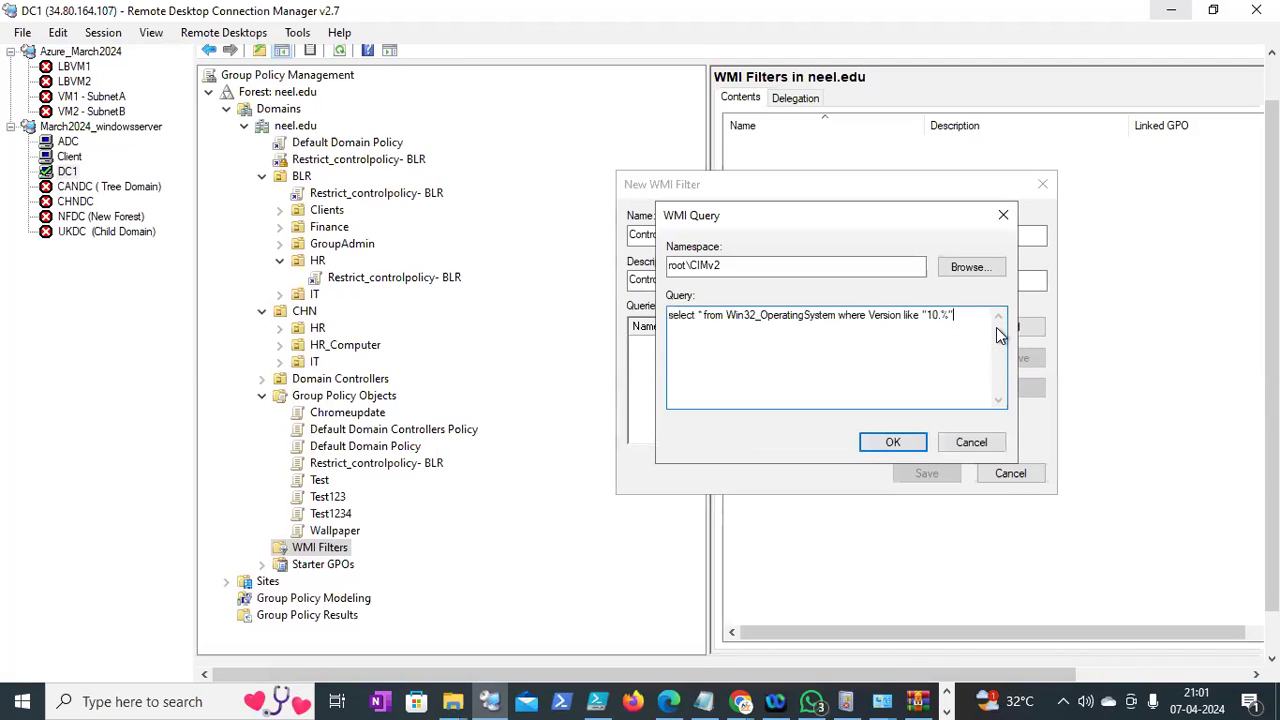
pyautogui.click(880, 447)
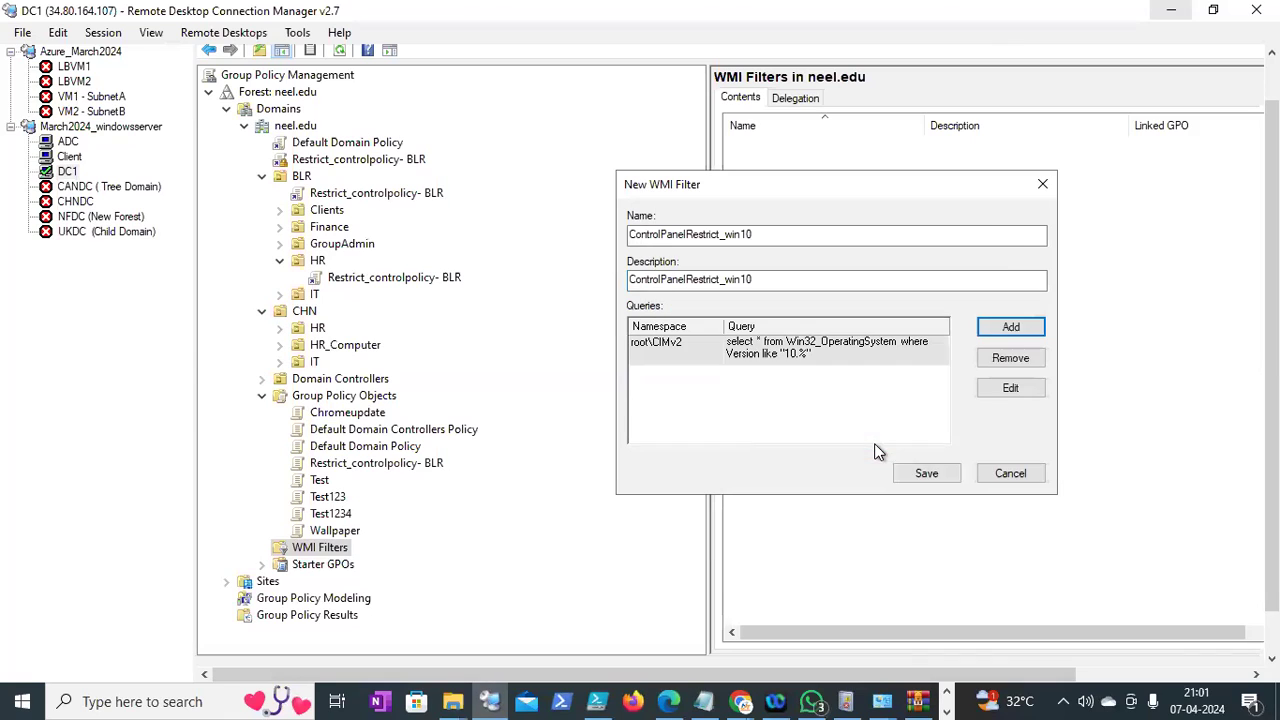
pyautogui.click(924, 474)
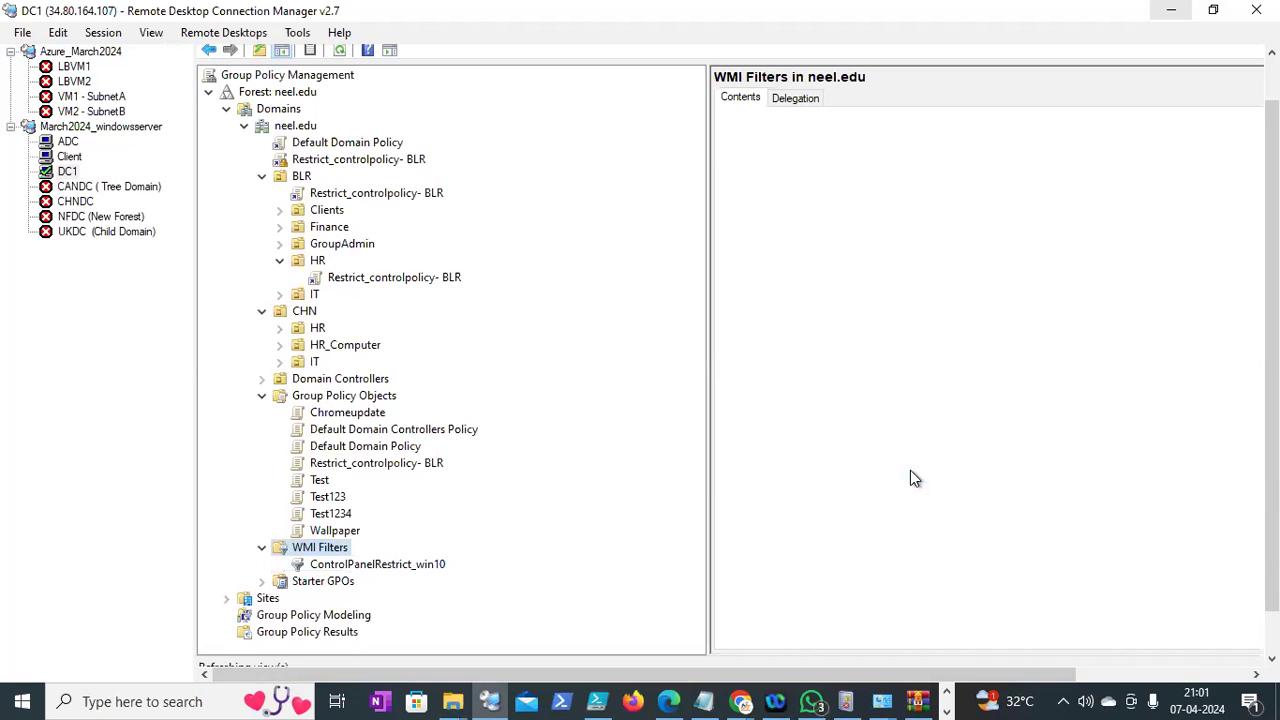
pyautogui.moveTo(1272, 420); pyautogui.dragTo(1272, 460)
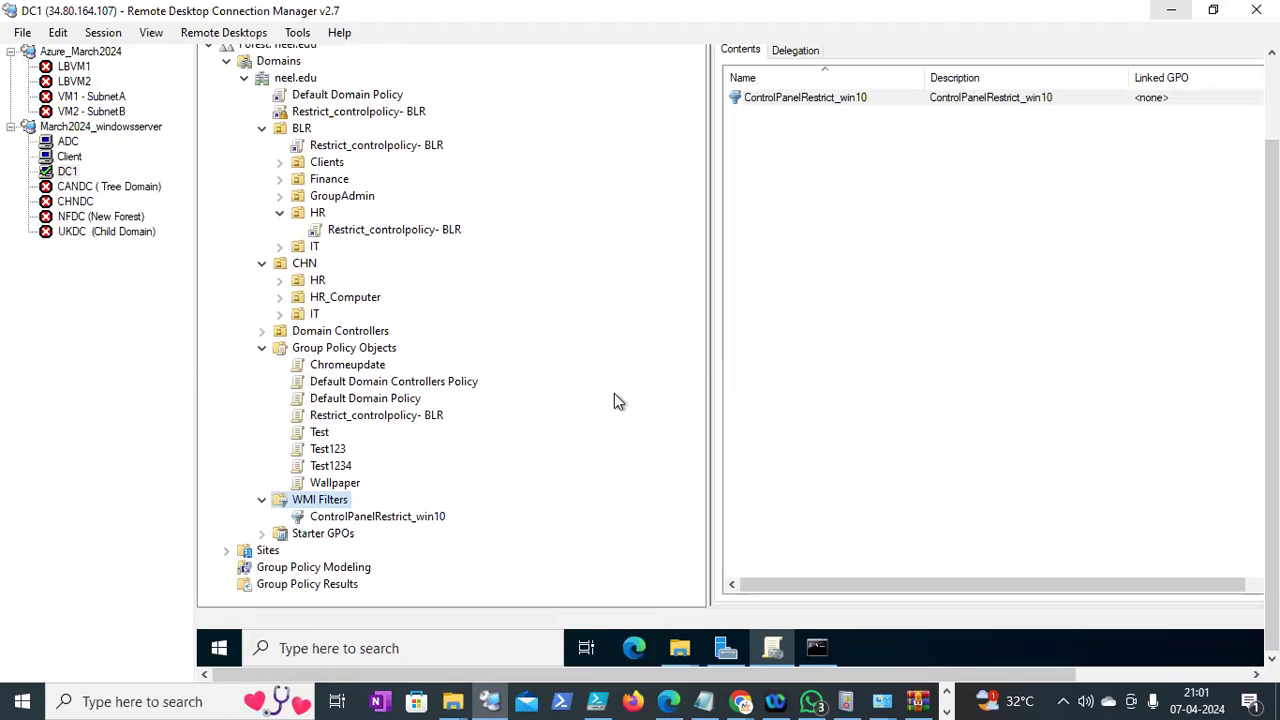
pyautogui.moveTo(1272, 400); pyautogui.dragTo(1272, 366)
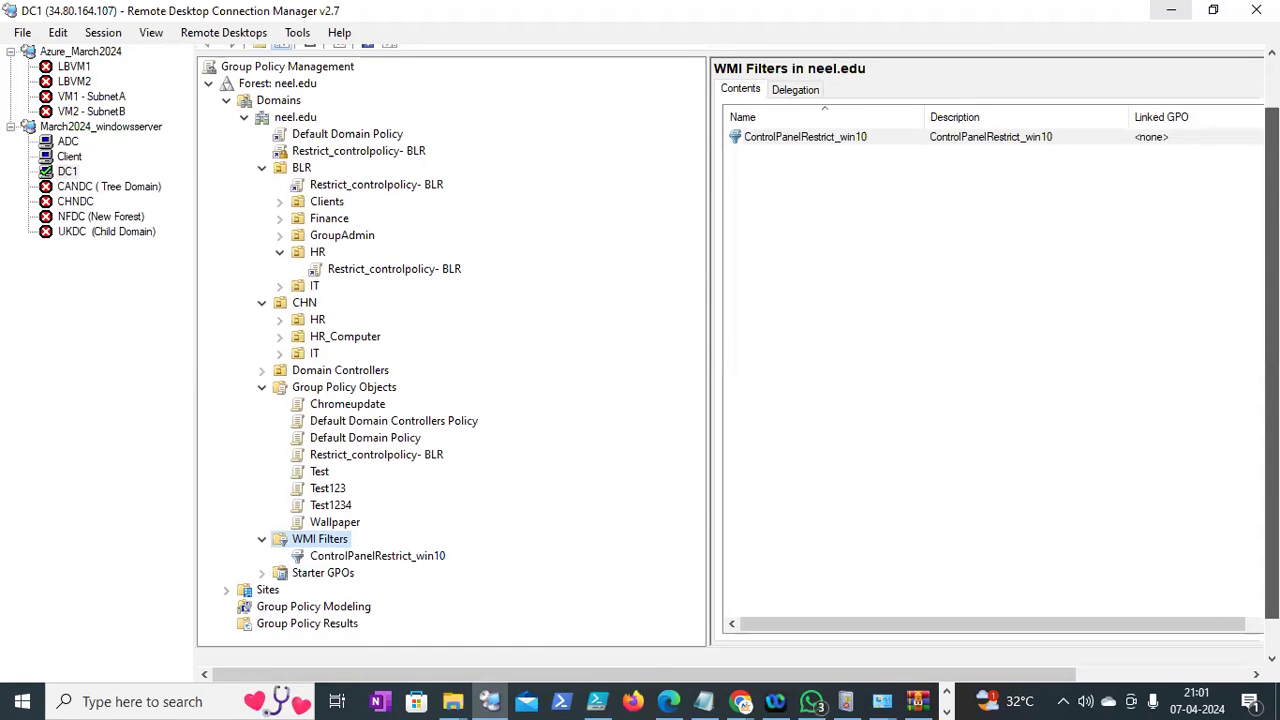
pyautogui.moveTo(1272, 366); pyautogui.dragTo(1272, 365)
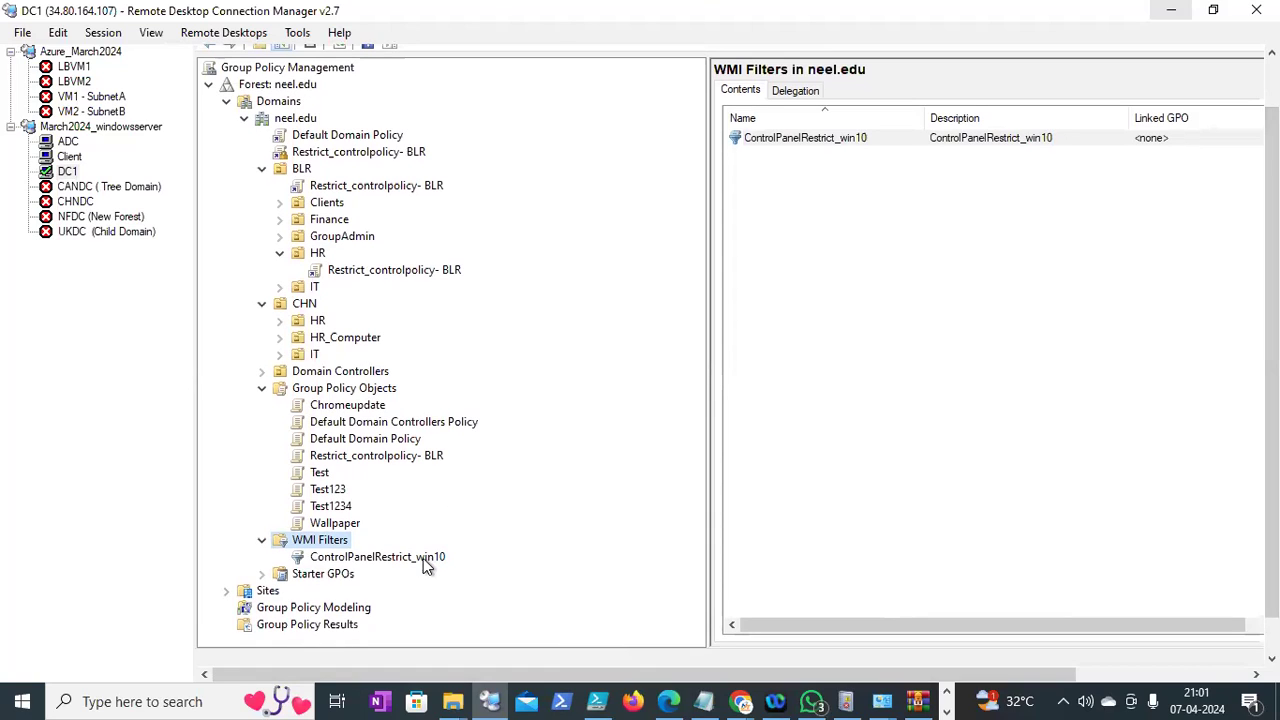
# Set Restrict_controlpolicy- BLR's WMI Filtering to ControlPanelRestrict_win10 and confirm with Yes
pyautogui.click(350, 458)
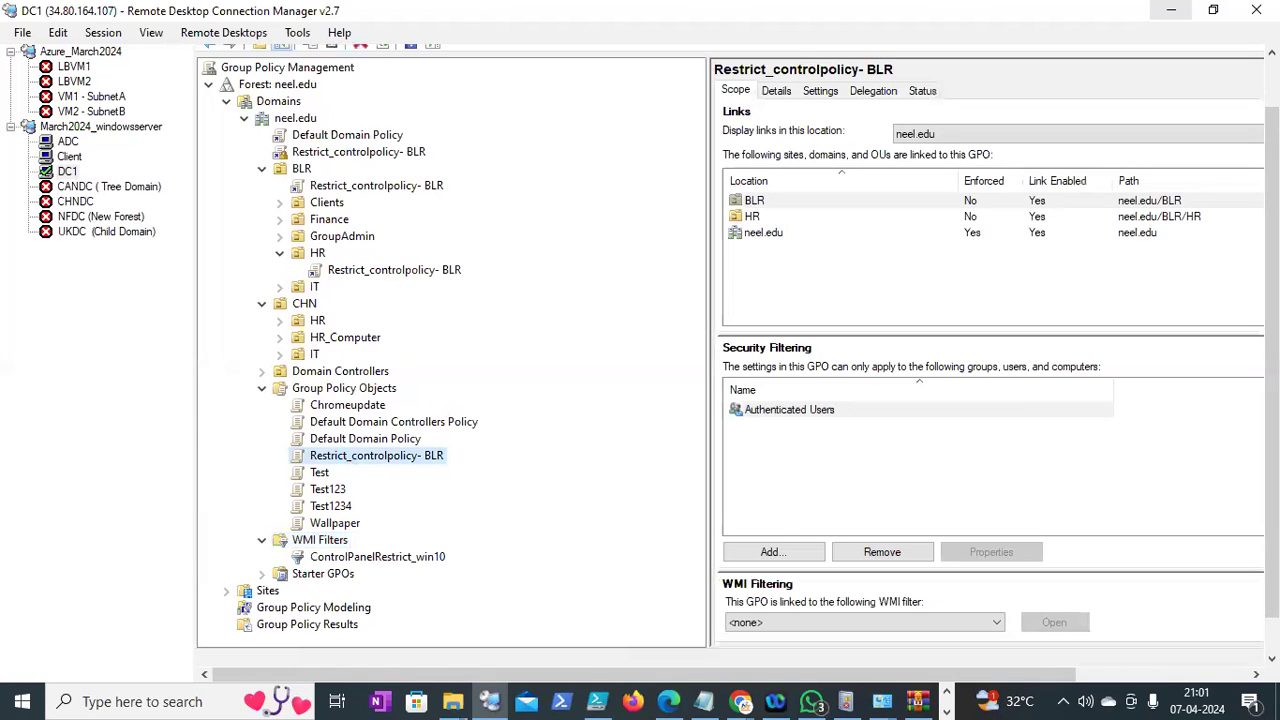
pyautogui.moveTo(1271, 470); pyautogui.dragTo(1271, 506)
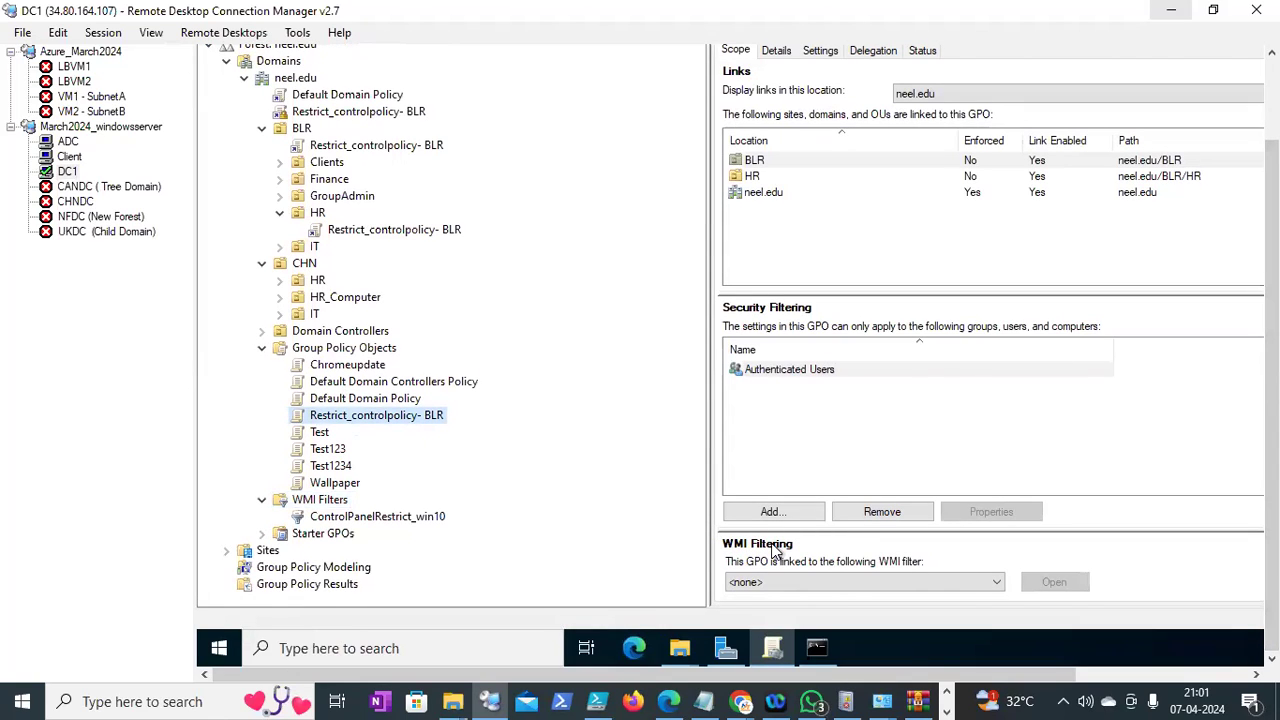
pyautogui.click(996, 587)
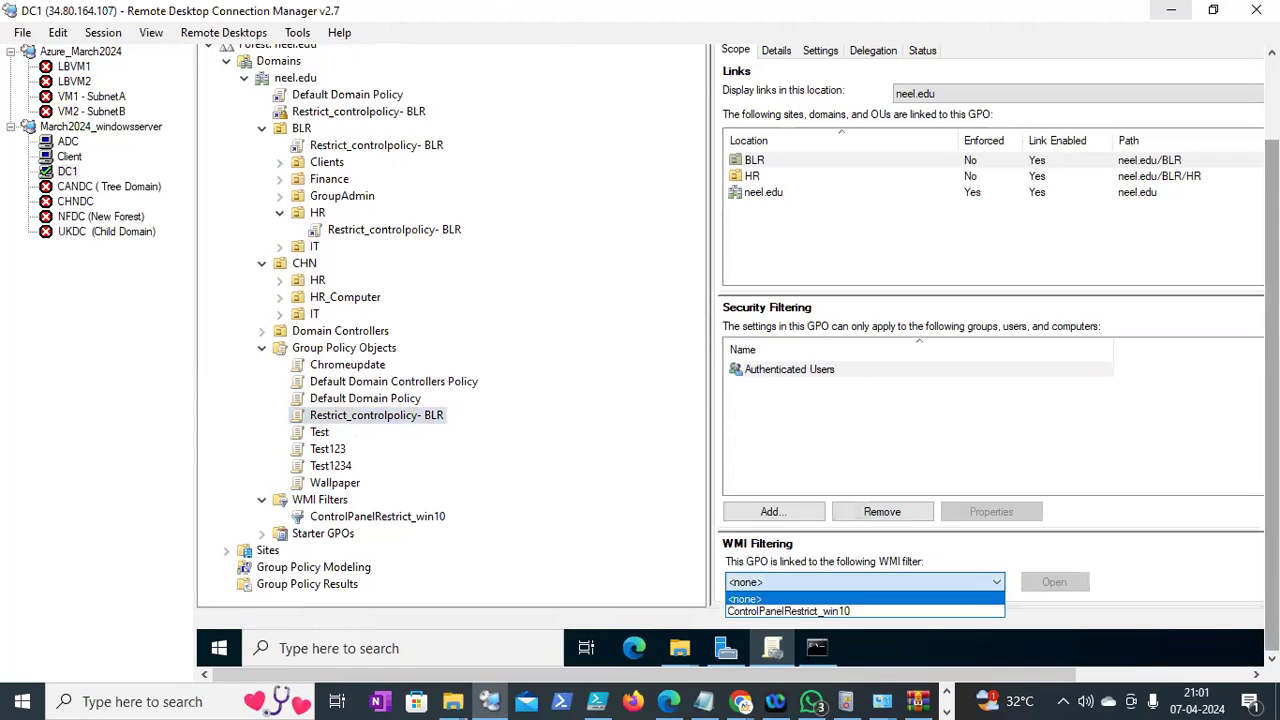
pyautogui.click(985, 612)
pyautogui.click(856, 337)
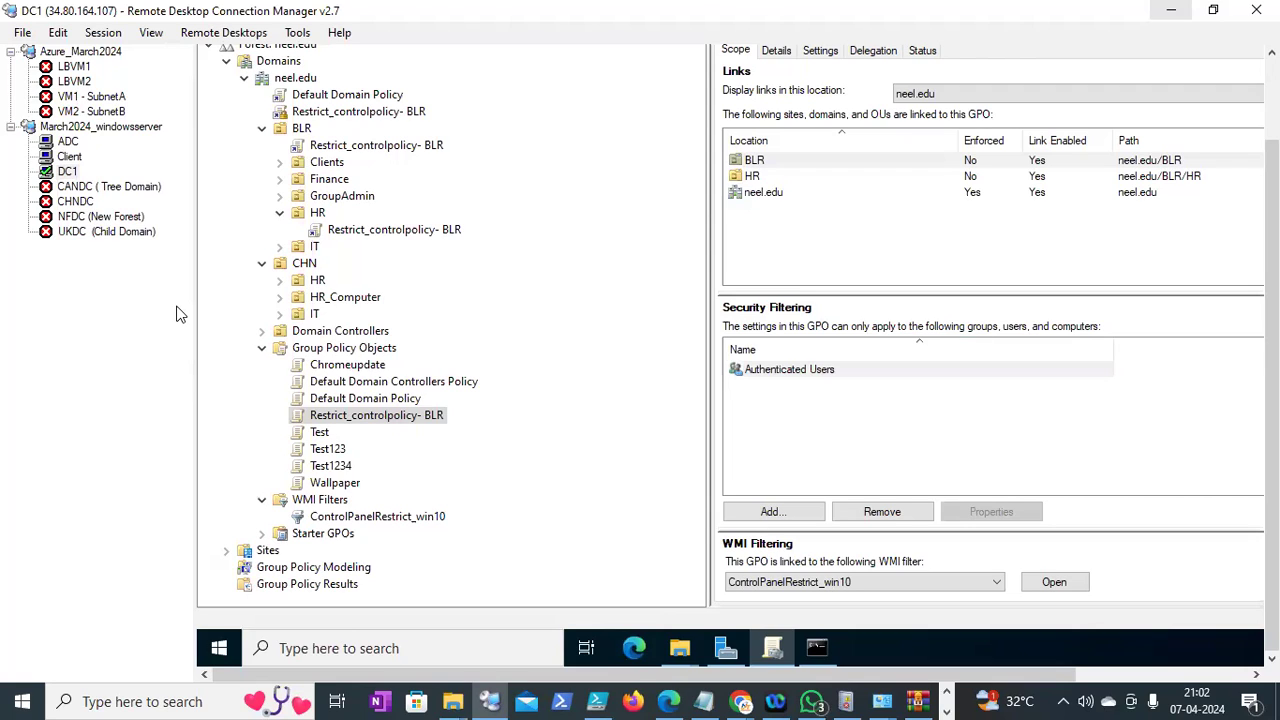
# Rerun gpupdate /force in DC1's command prompt, then minimize the window
pyautogui.click(817, 648)
pyautogui.press('Up')
pyautogui.press('Return')
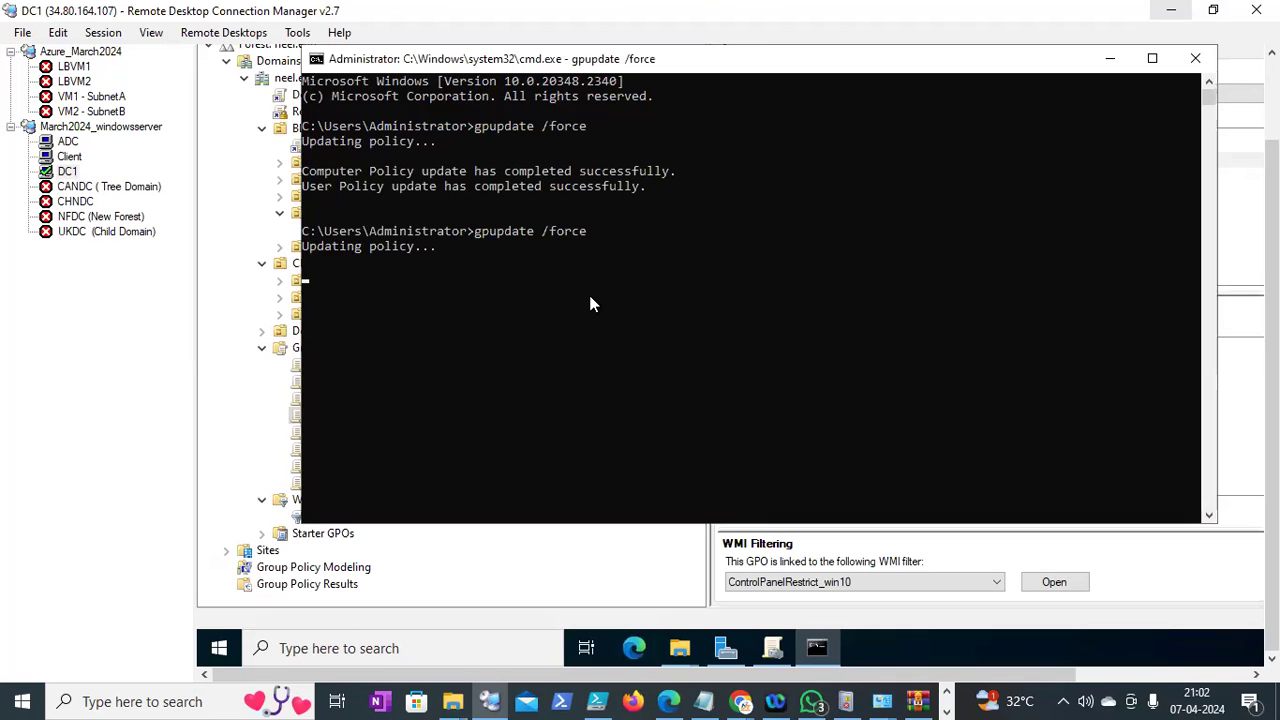
pyautogui.click(1108, 62)
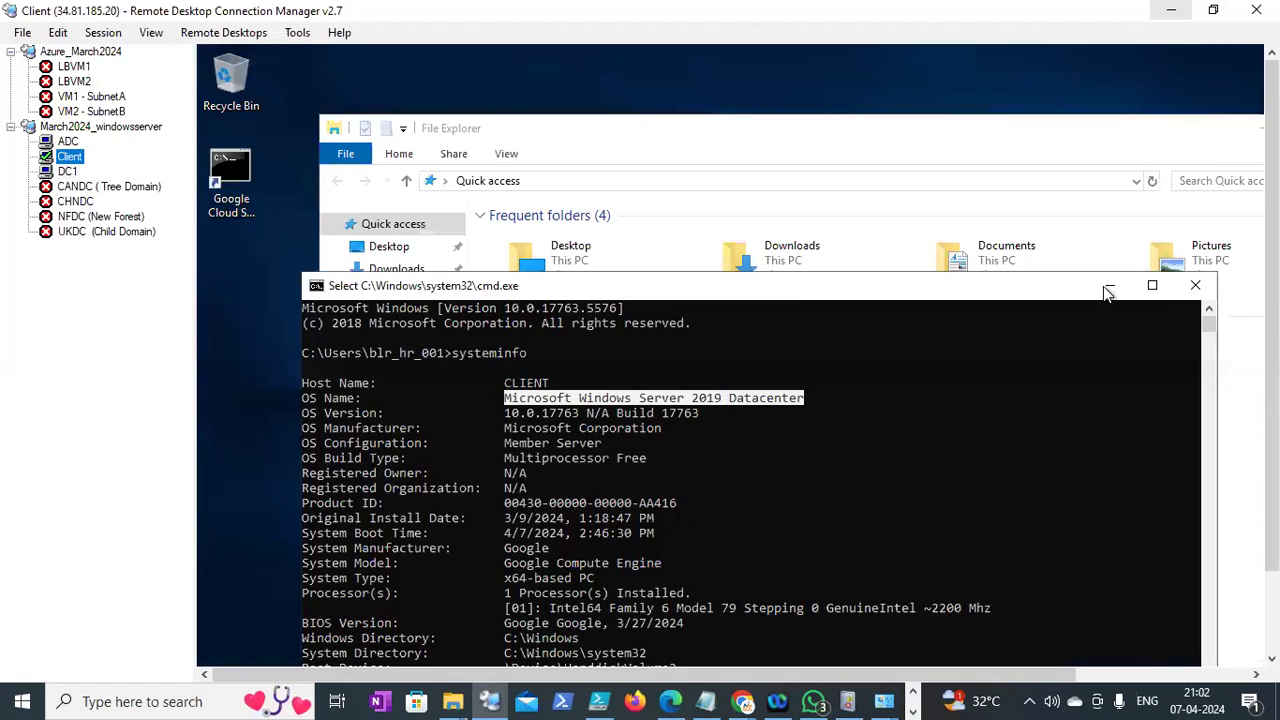
# Minimize cmd, close File Explorer on Client, and dismiss the restrictions error
pyautogui.click(1106, 287)
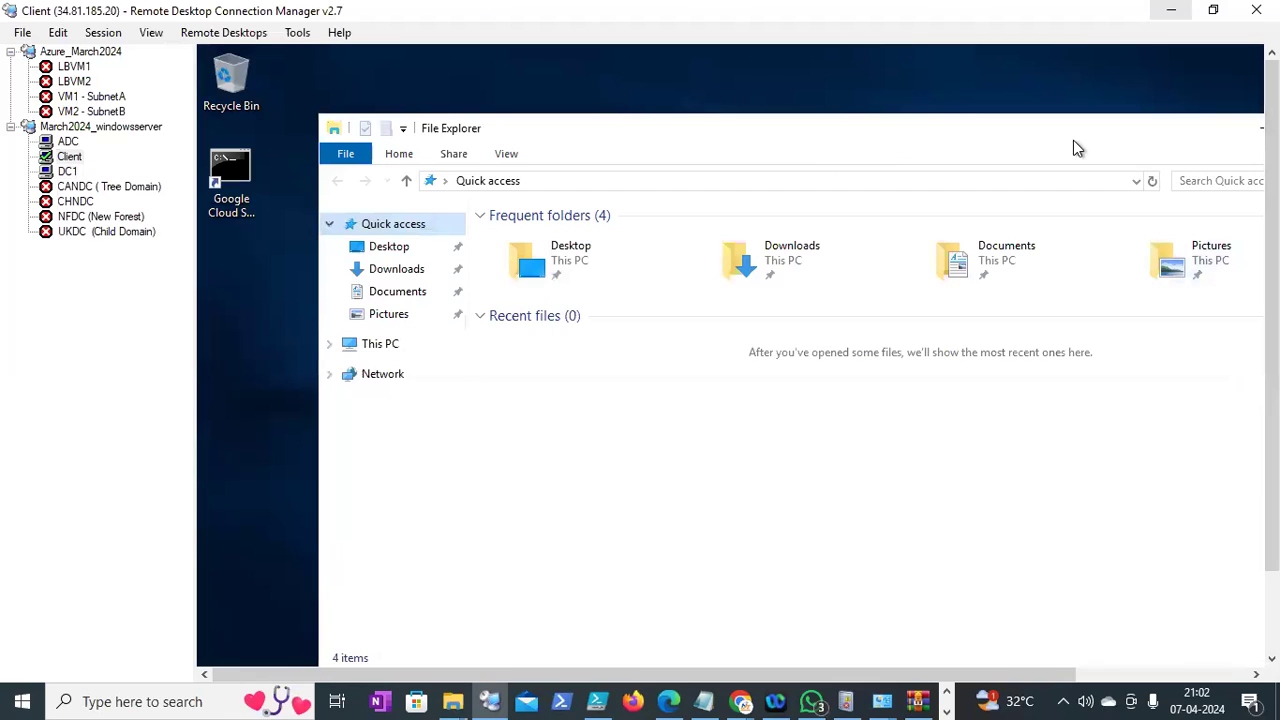
pyautogui.moveTo(1073, 141); pyautogui.dragTo(950, 157)
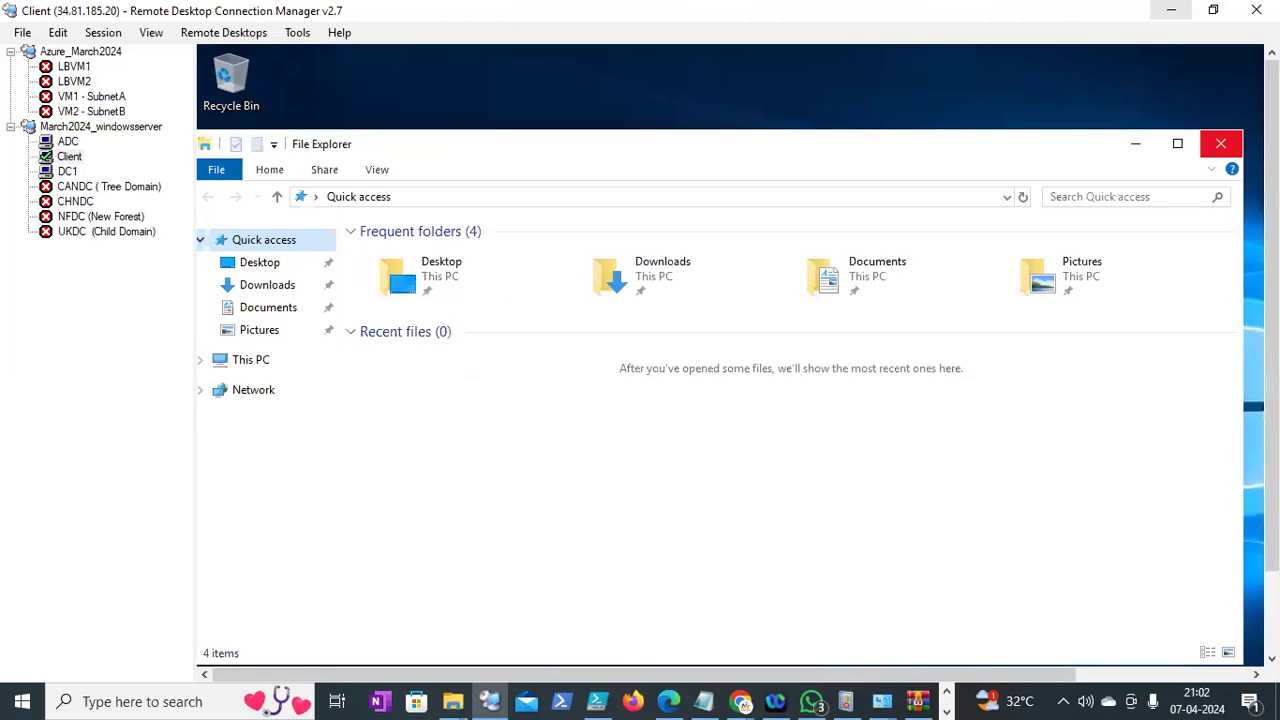
pyautogui.click(1220, 143)
pyautogui.click(1049, 303)
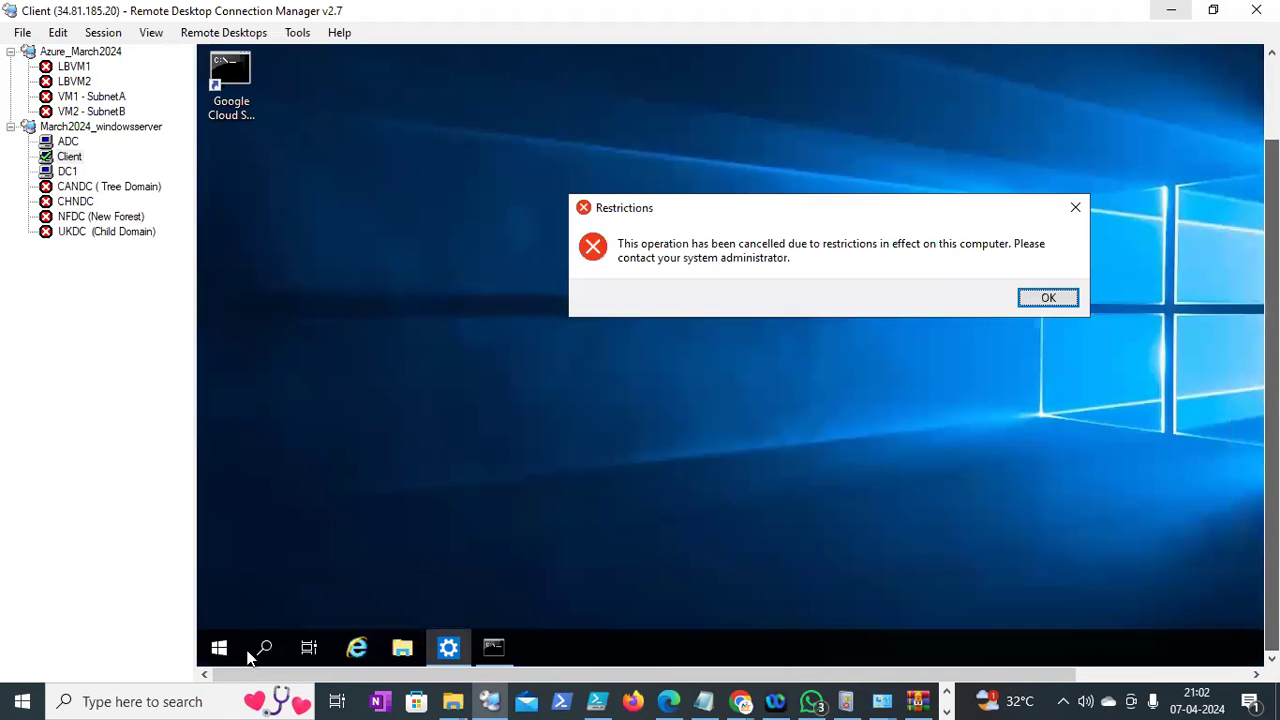
# Log off the Client session by running logoff from the Run prompt
pyautogui.rightClick(218, 652)
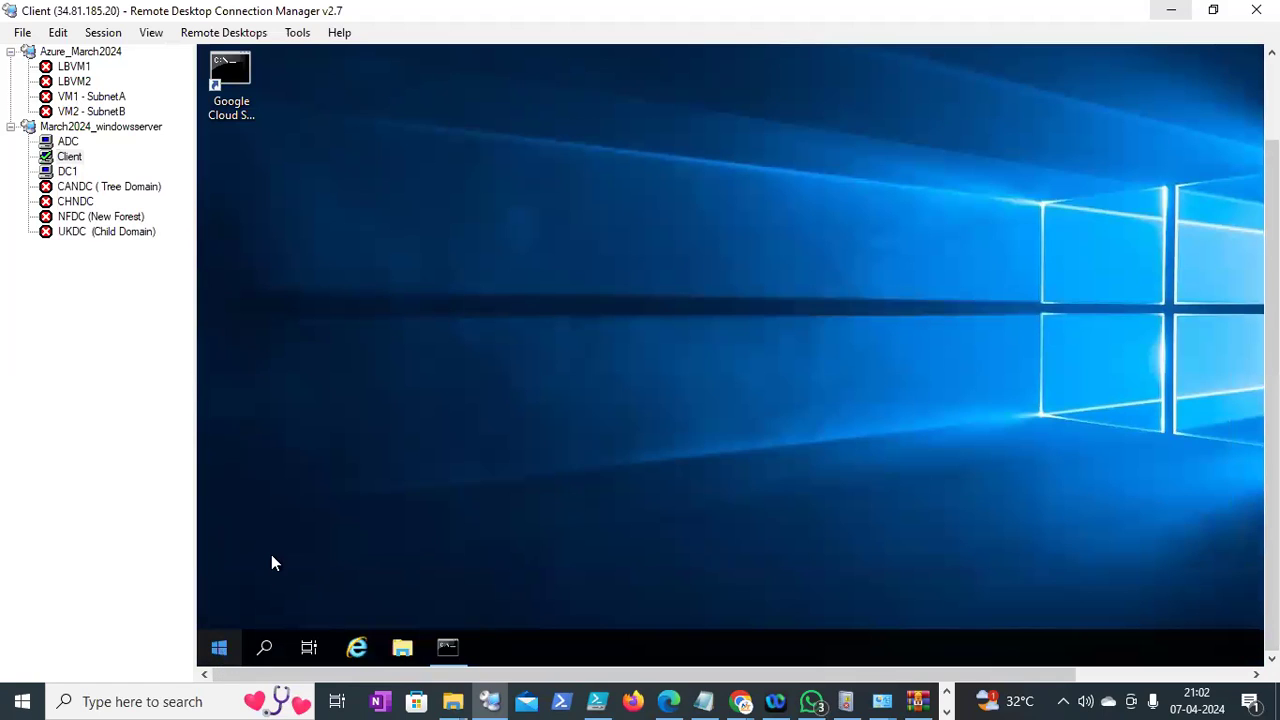
pyautogui.click(260, 562)
pyautogui.write('logoff')
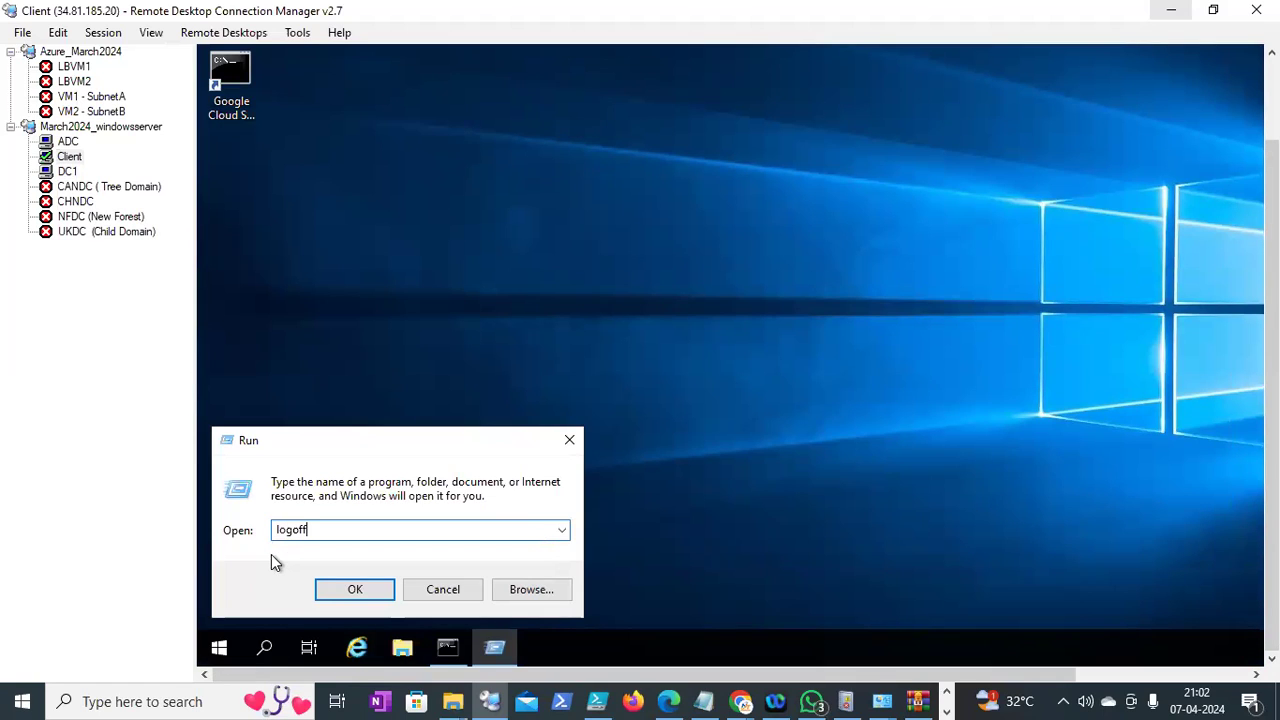
pyautogui.press('Return')
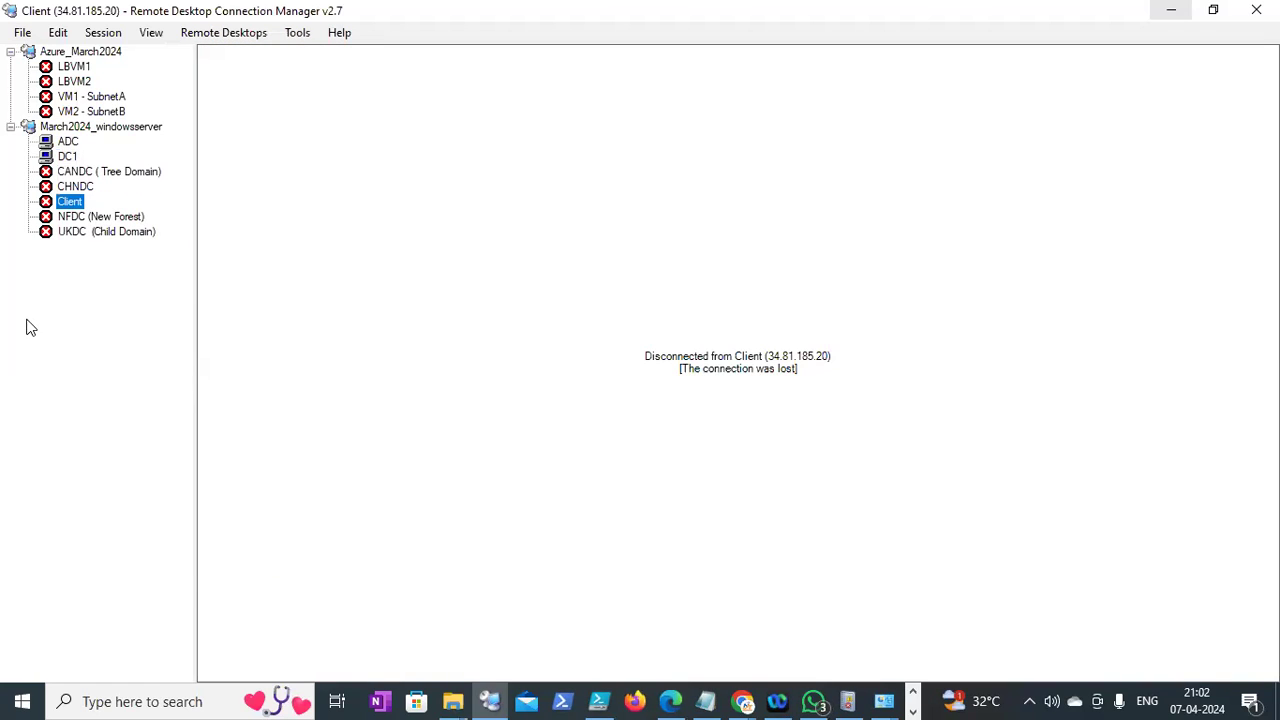
# Reconnect to the Client machine with a different neel domain HR account, accepting the certificate warning
pyautogui.rightClick(74, 200)
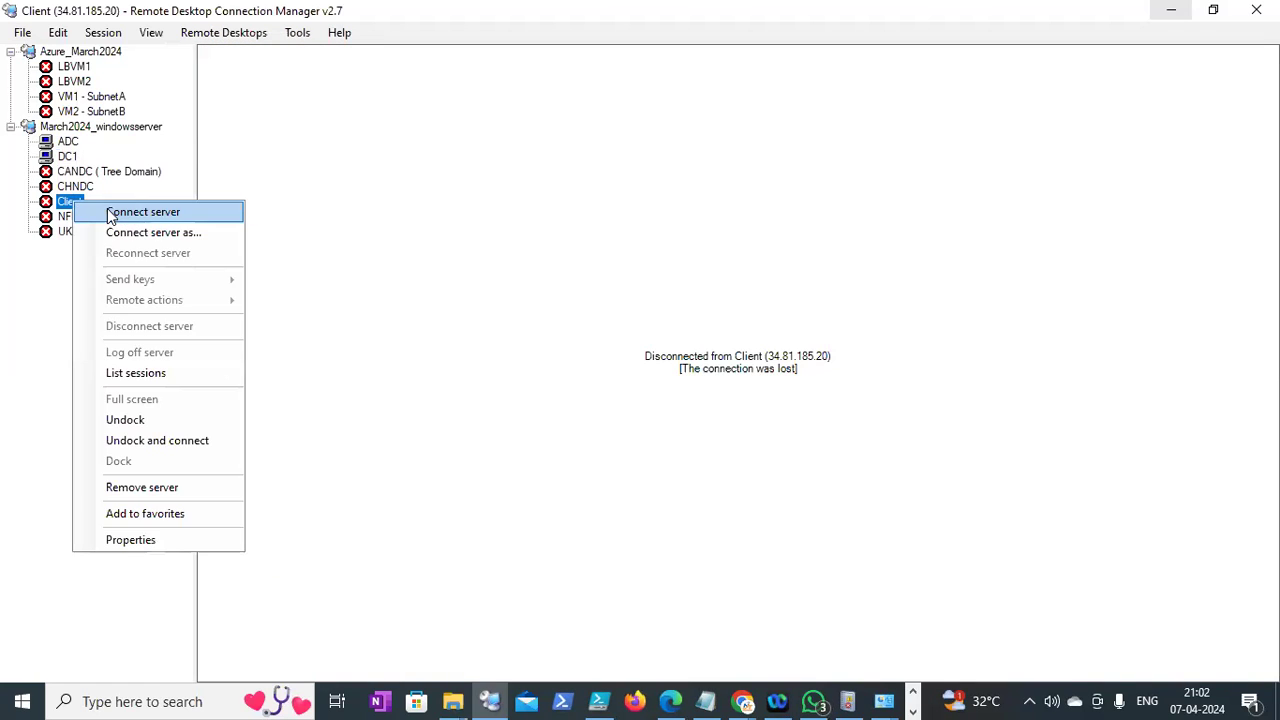
pyautogui.click(110, 214)
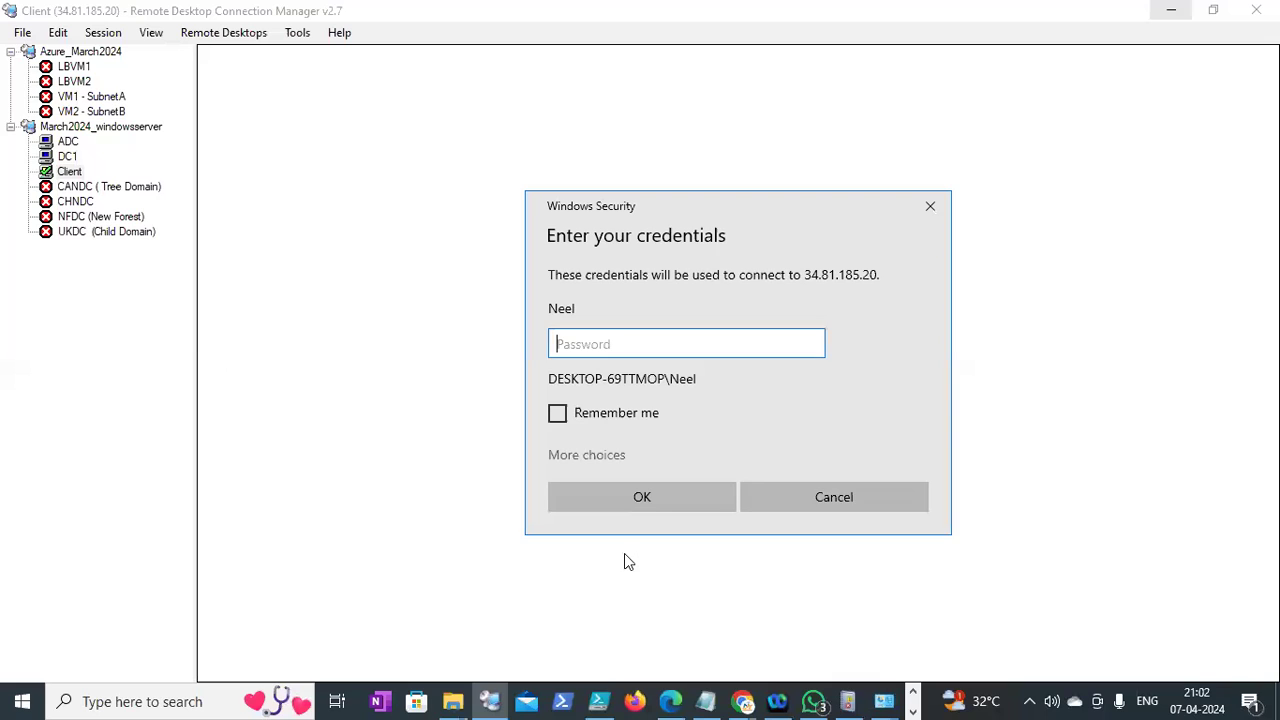
pyautogui.click(588, 454)
pyautogui.press('Down')
pyautogui.write('neel\\hr_hr')
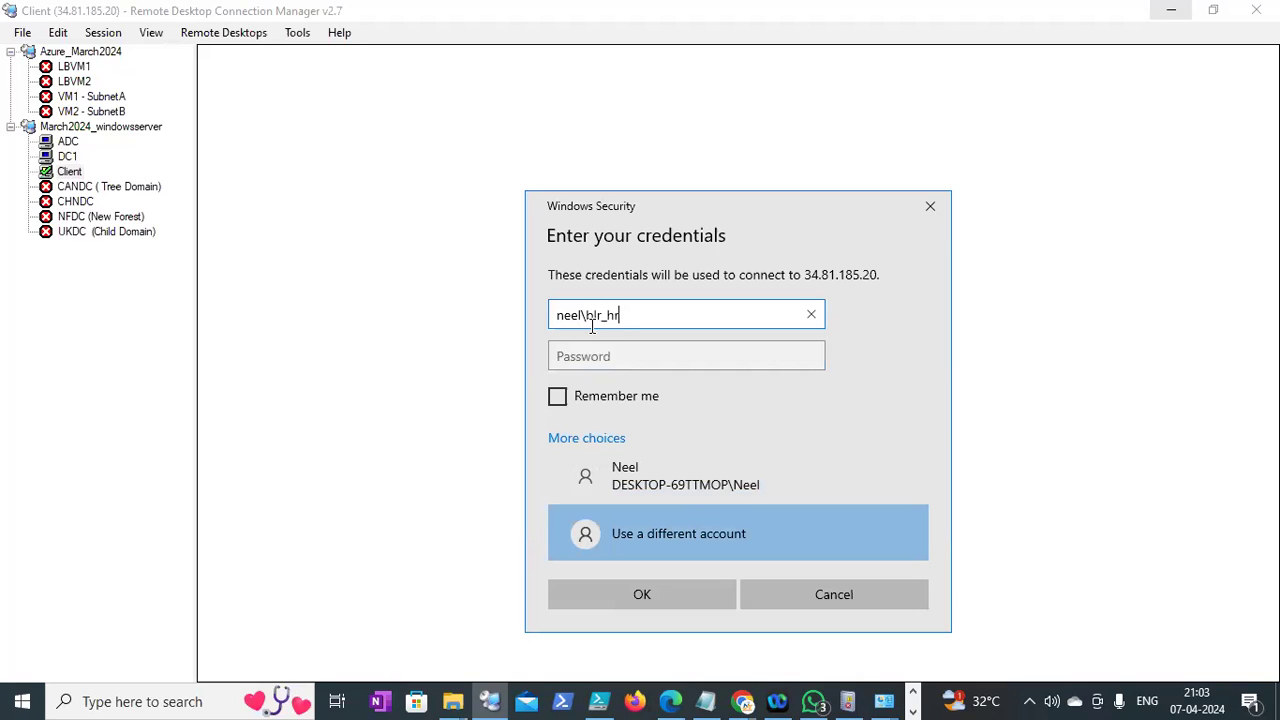
pyautogui.write('_001')
pyautogui.press('Tab')
pyautogui.write('•••••••••')
pyautogui.press('Return')
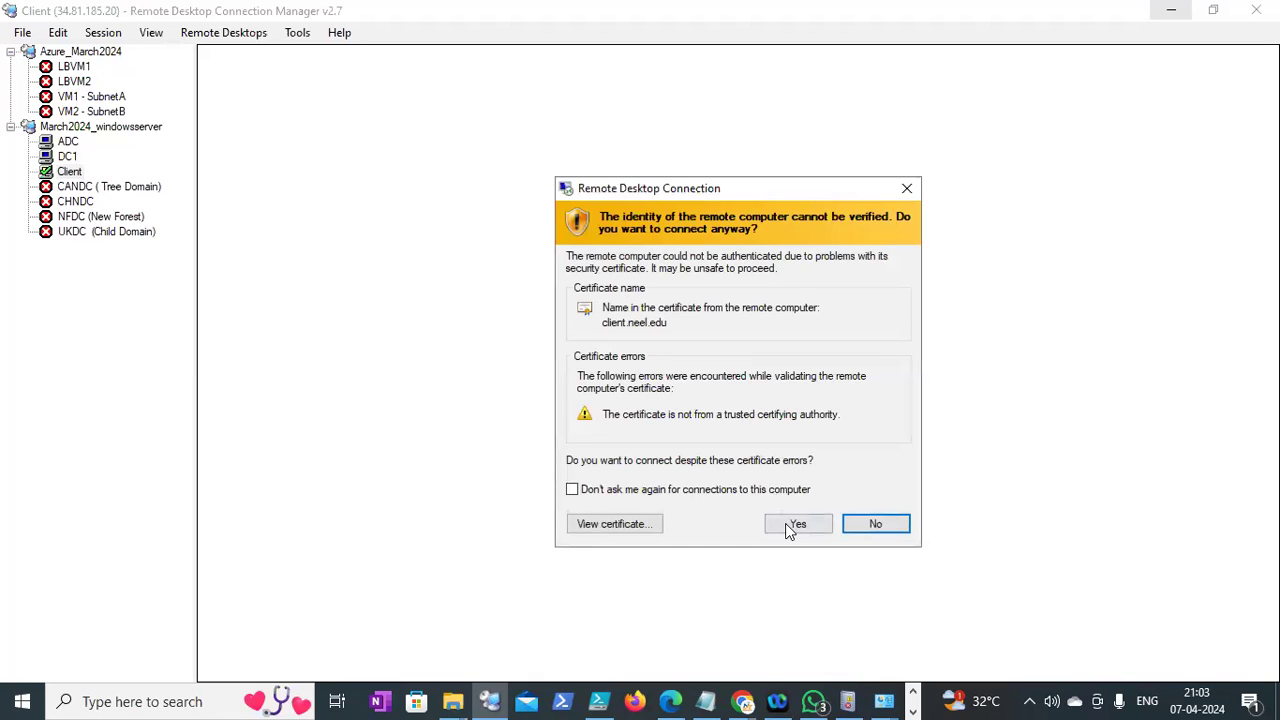
pyautogui.click(797, 524)
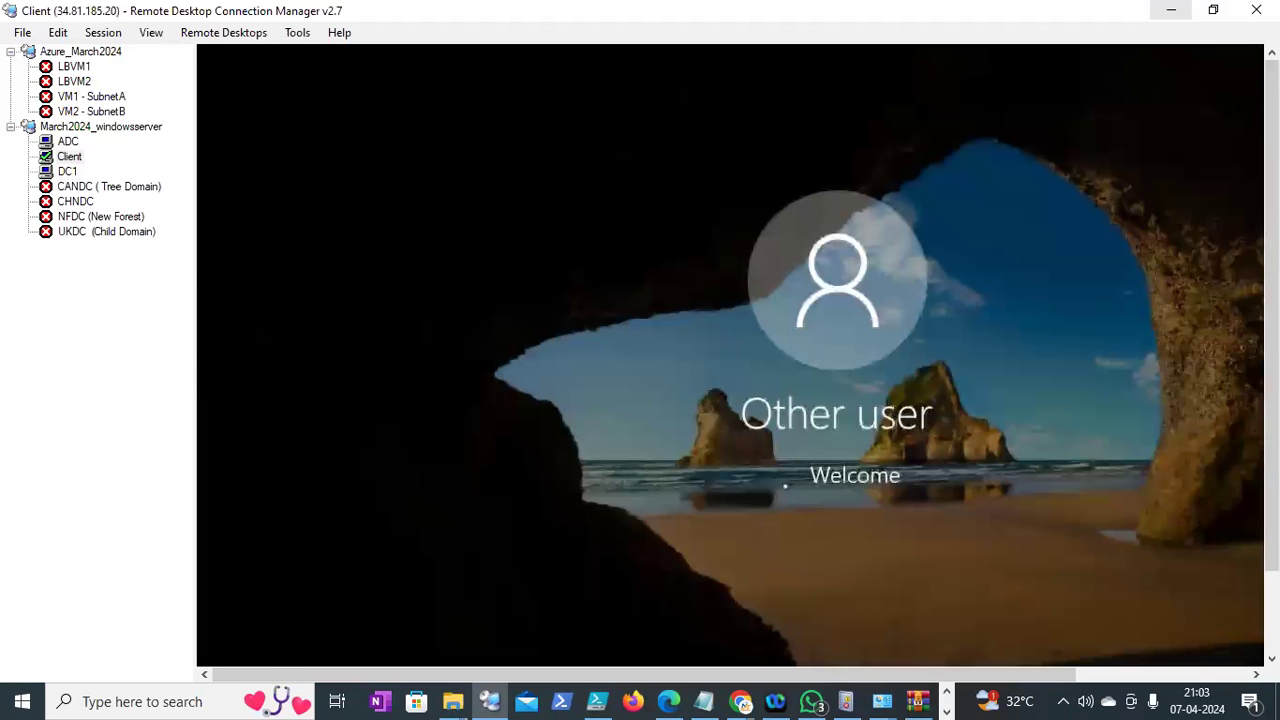
pyautogui.moveTo(1272, 330); pyautogui.dragTo(1272, 412)
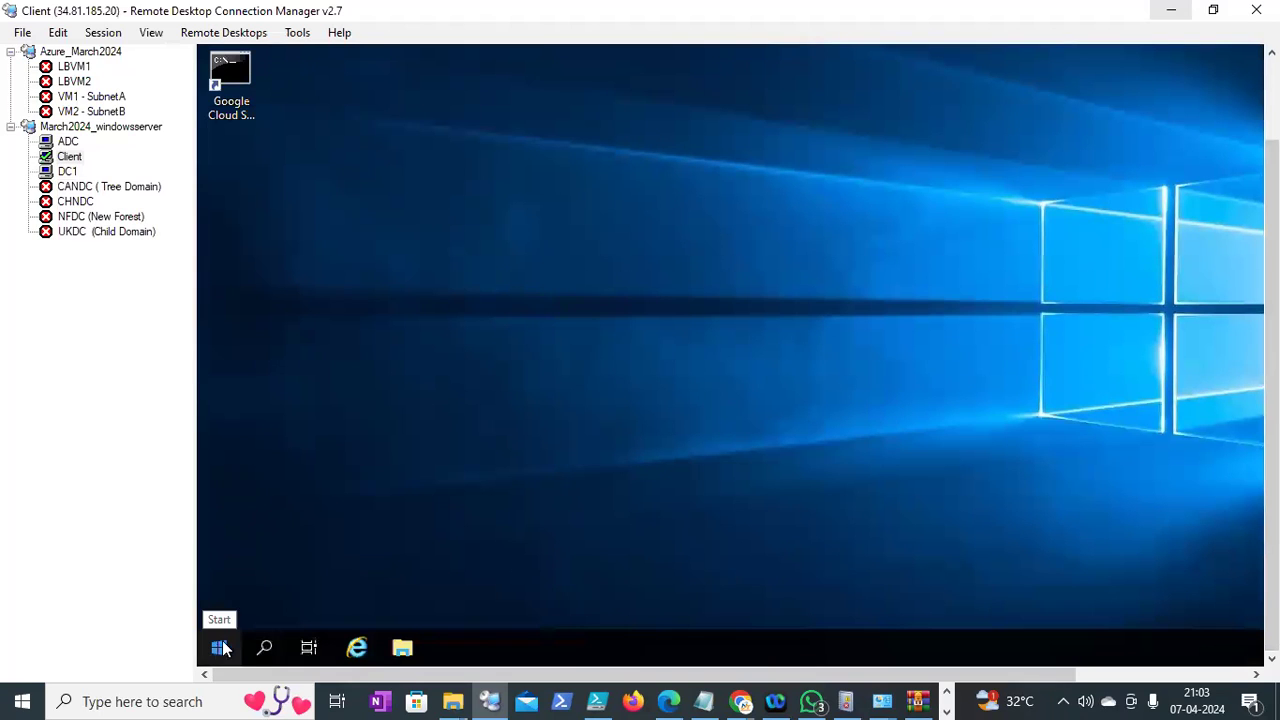
# From the Run box, try the misspelled 'contraol' command and dismiss the not-found error
pyautogui.rightClick(219, 649)
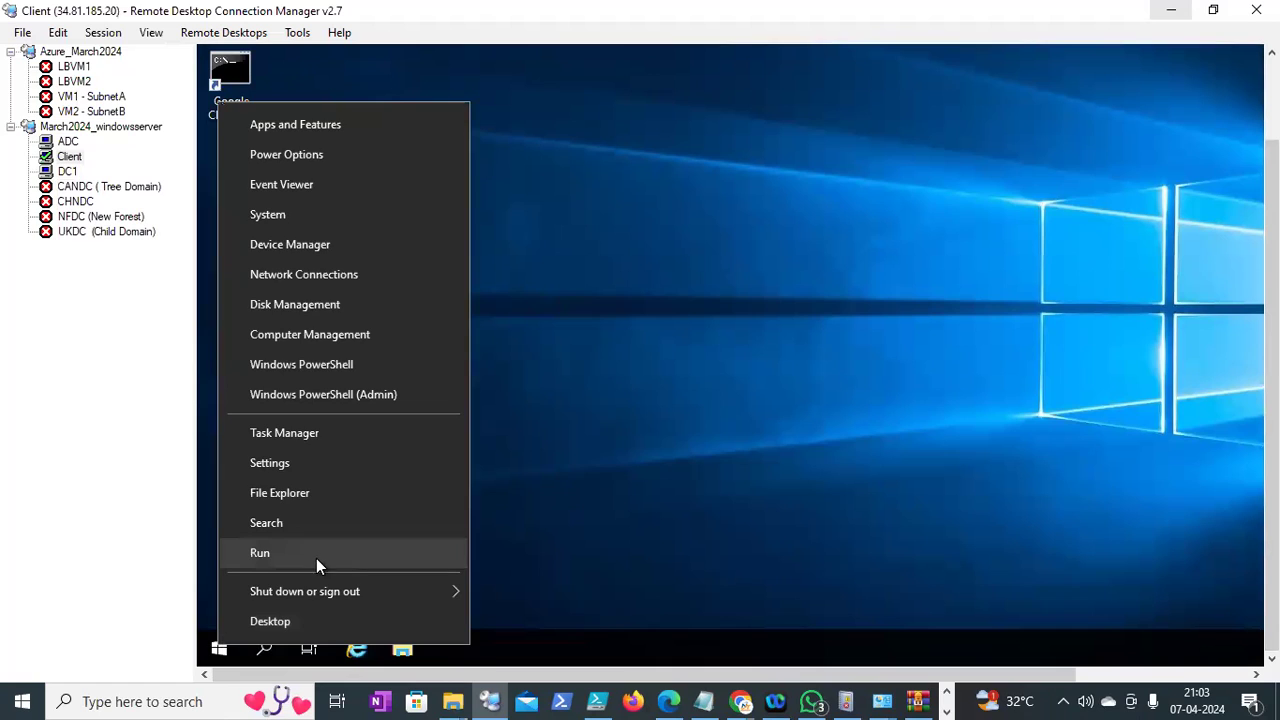
pyautogui.click(316, 558)
pyautogui.write('contraol')
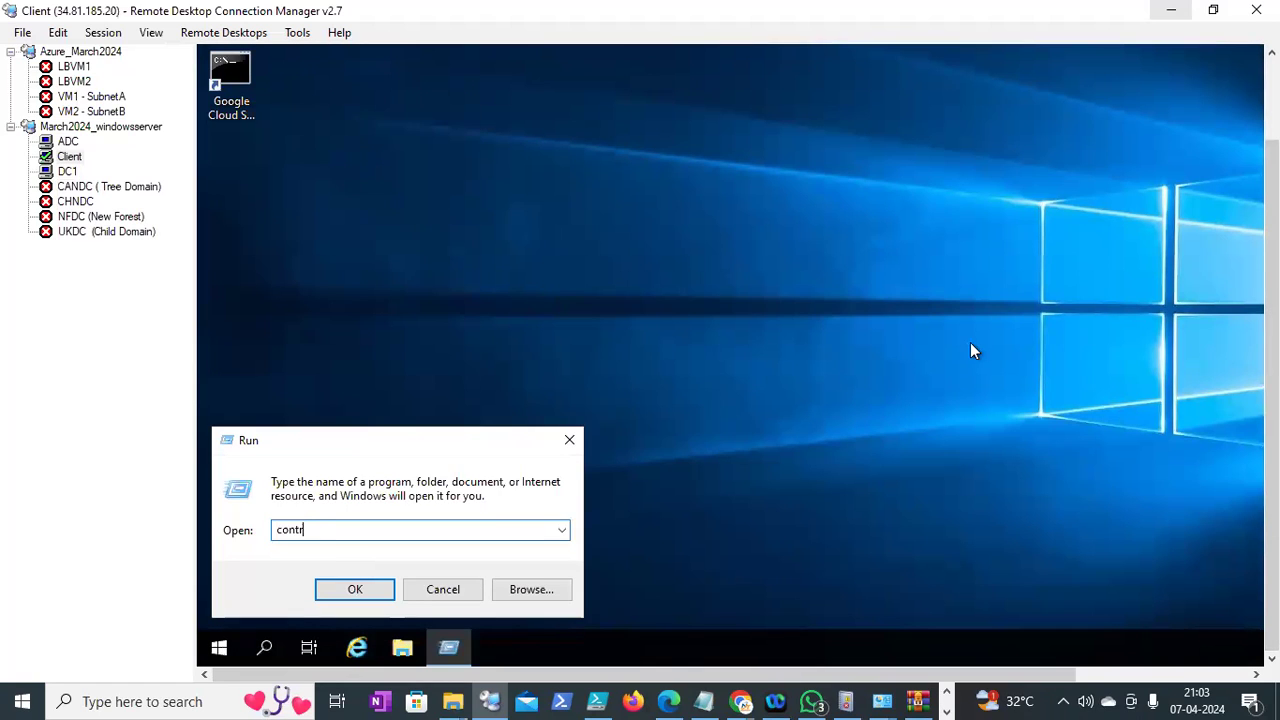
pyautogui.press('Return')
pyautogui.click(1075, 299)
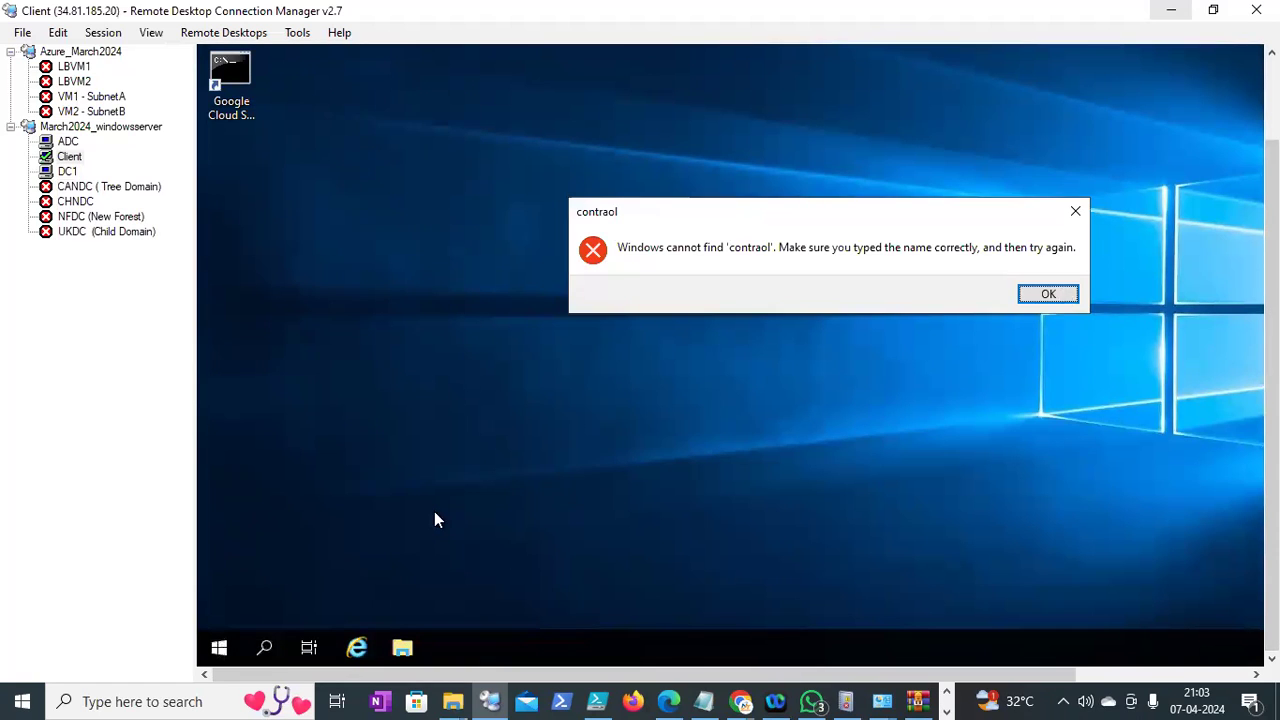
# Retry 'contraol', then run 'control' to open Control Panel on the Client session
pyautogui.write('c')
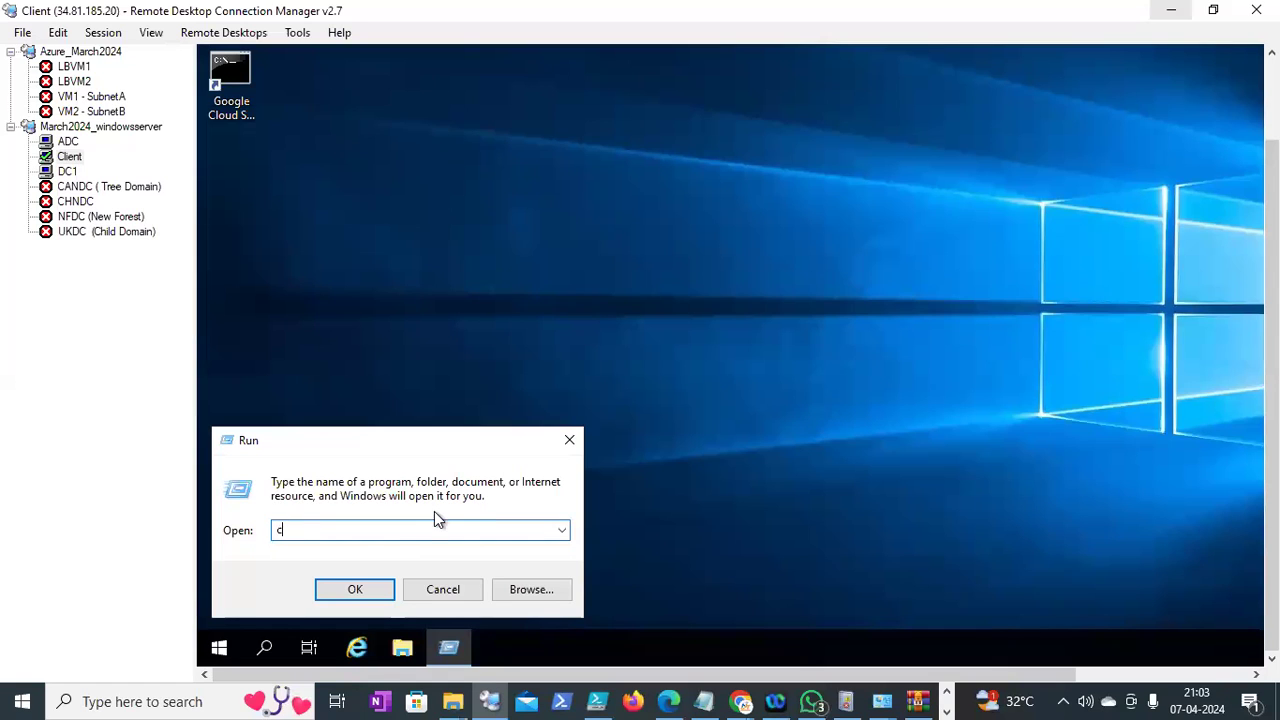
pyautogui.write('ontraol')
pyautogui.press('Return')
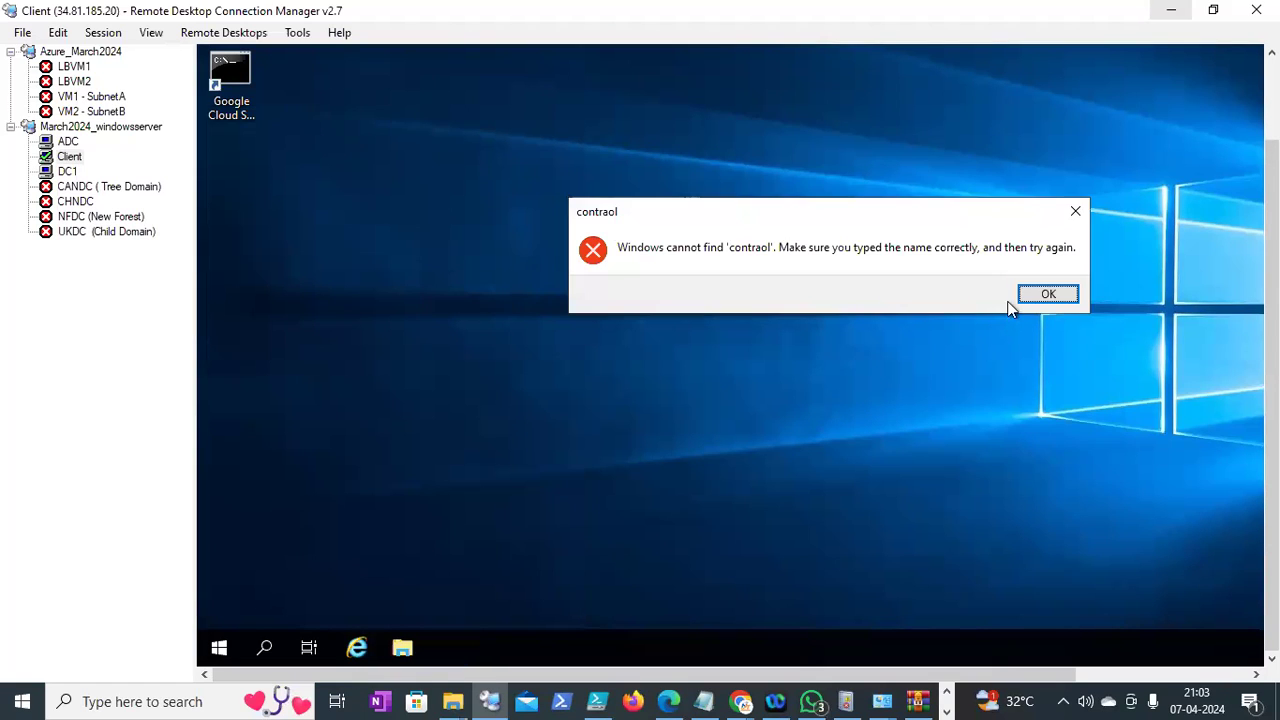
pyautogui.press('Return')
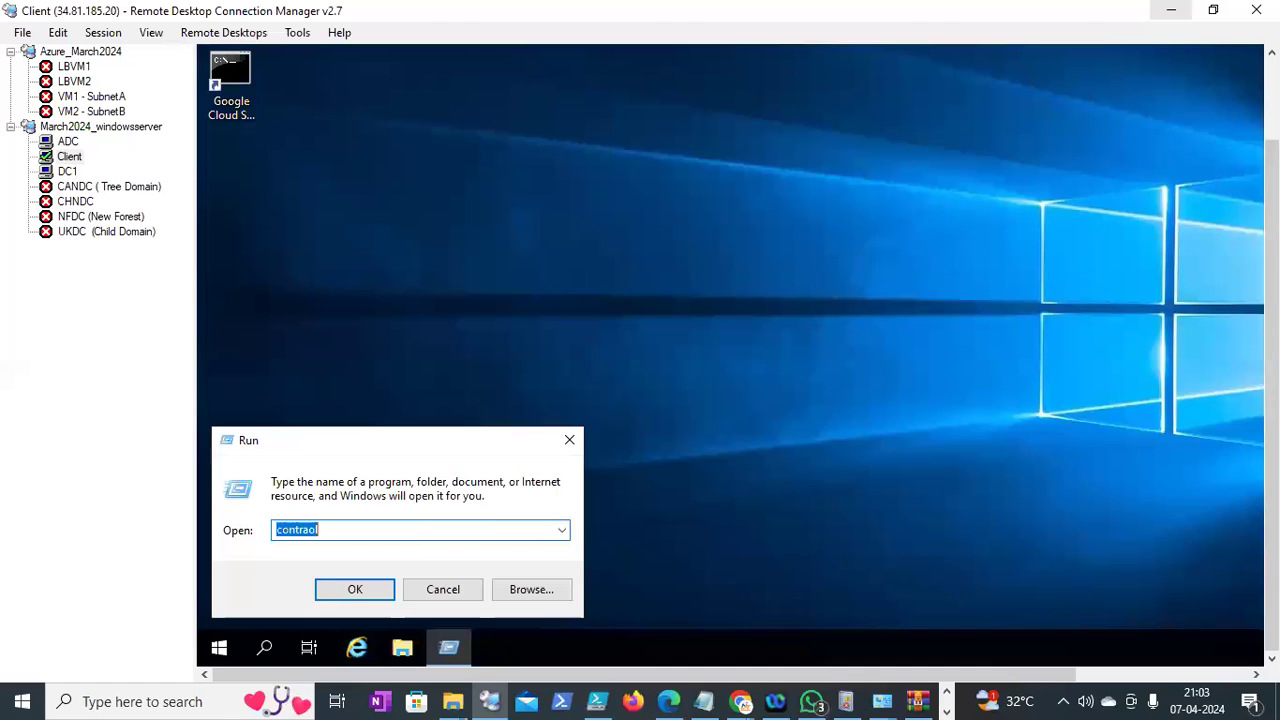
pyautogui.write('control')
pyautogui.press('Return')
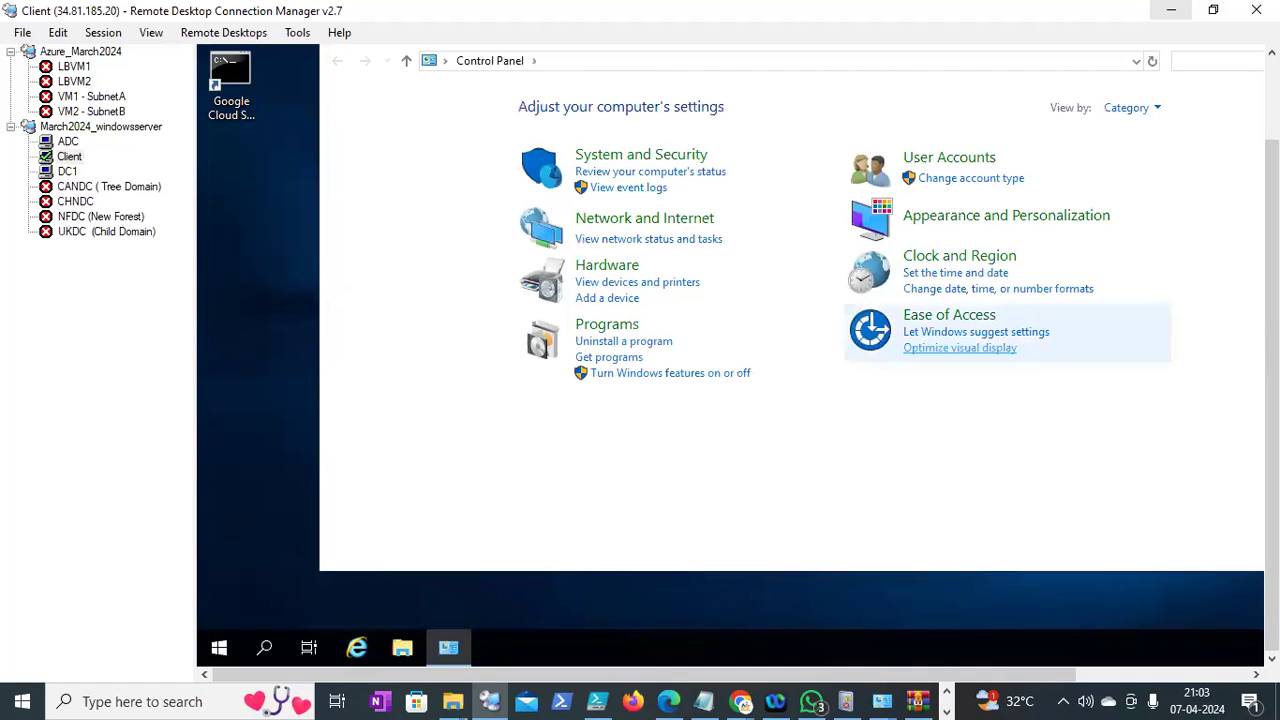
pyautogui.moveTo(1271, 310)
pyautogui.mouseDown()
pyautogui.moveTo(1271, 246)
pyautogui.moveTo(1271, 310)
pyautogui.mouseUp()
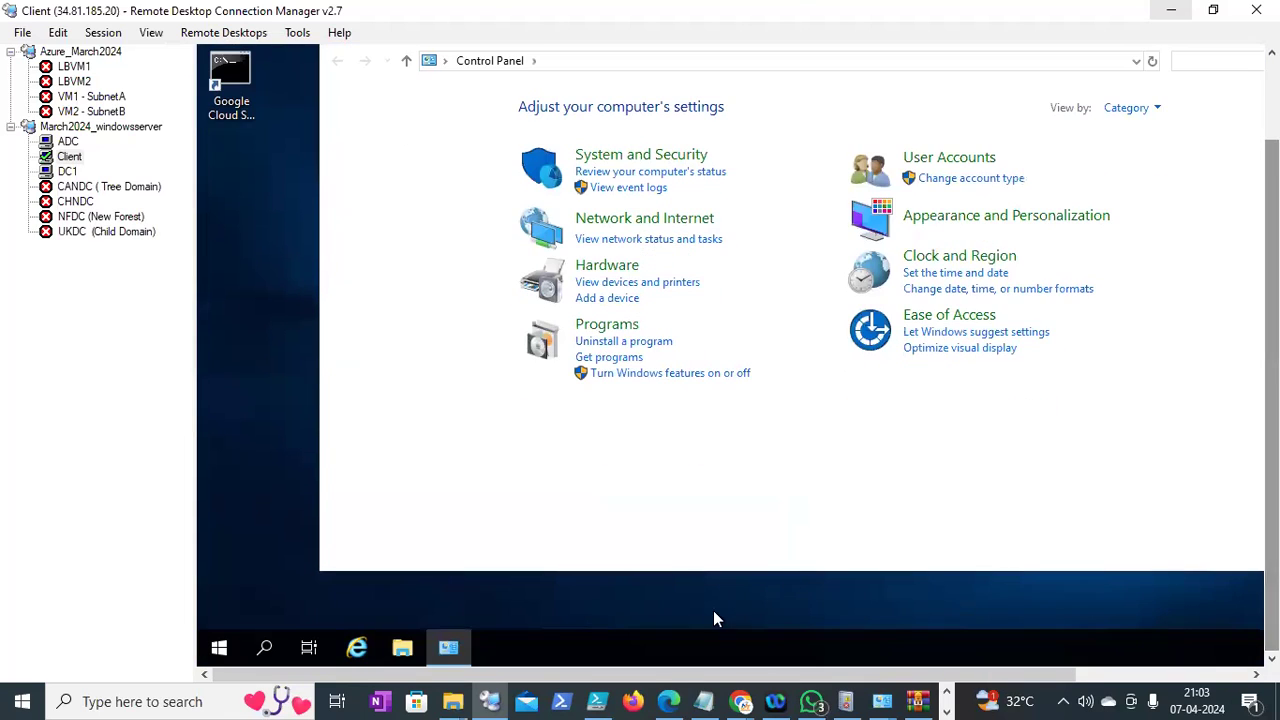
pyautogui.click(741, 701)
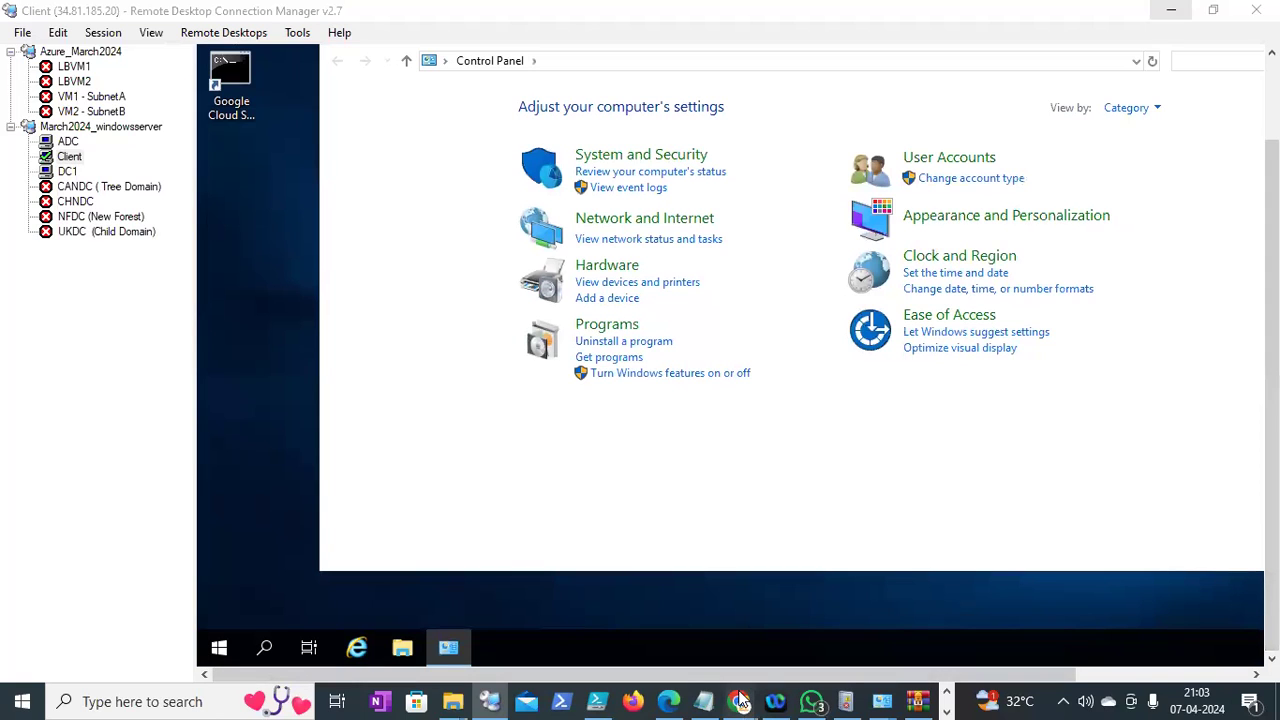
pyautogui.click(489, 701)
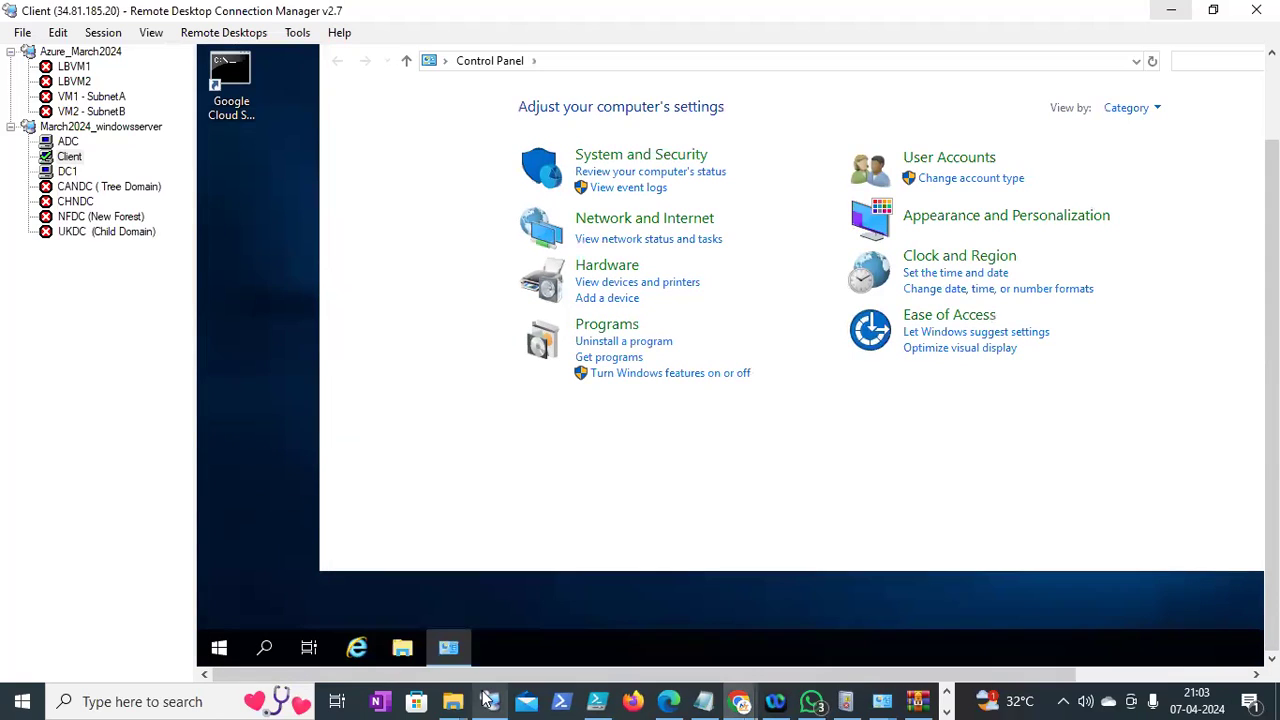
# Switch to the DC1 session and widen Group Policy Management's details pane
pyautogui.click(67, 171)
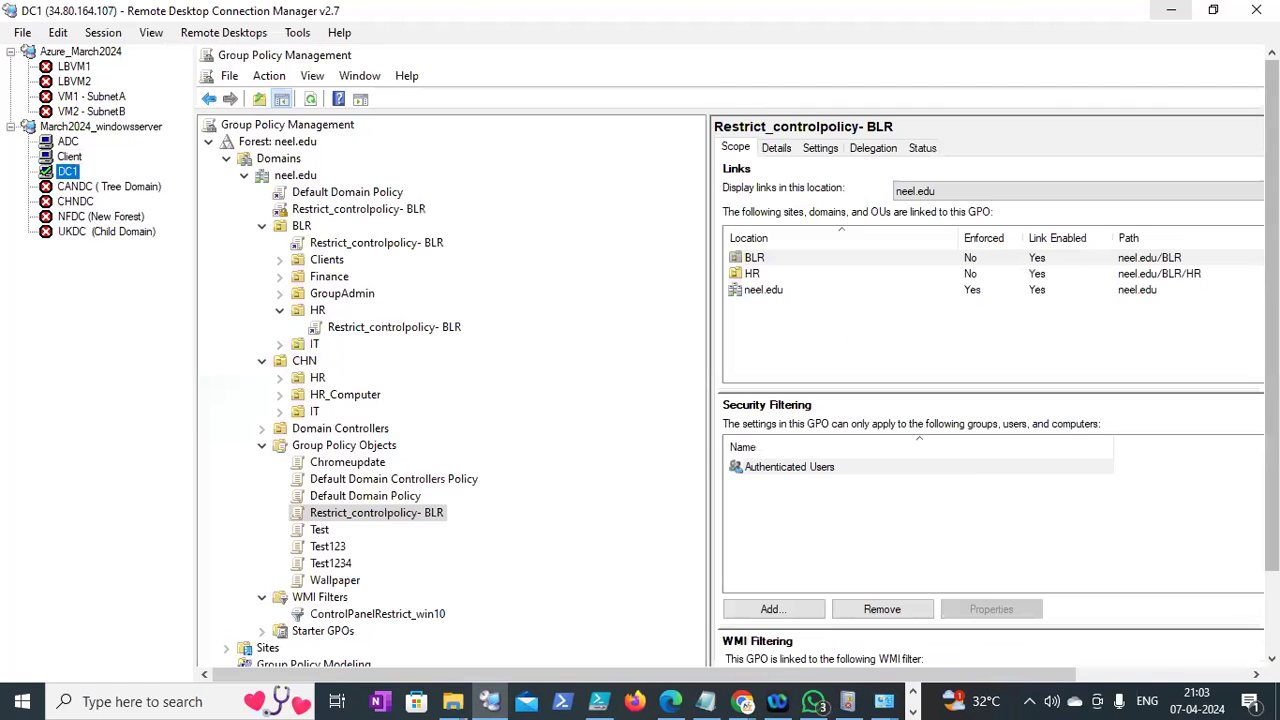
pyautogui.moveTo(1271, 400); pyautogui.dragTo(365, 332)
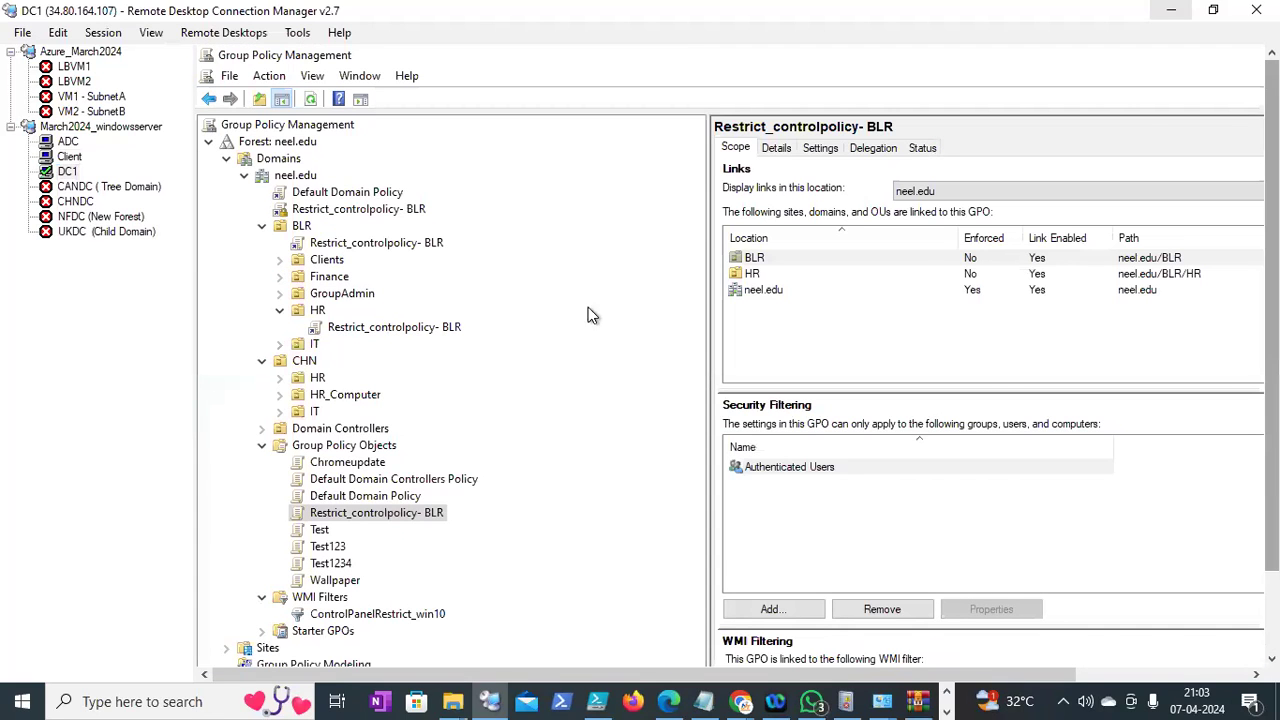
pyautogui.moveTo(574, 288); pyautogui.dragTo(577, 288)
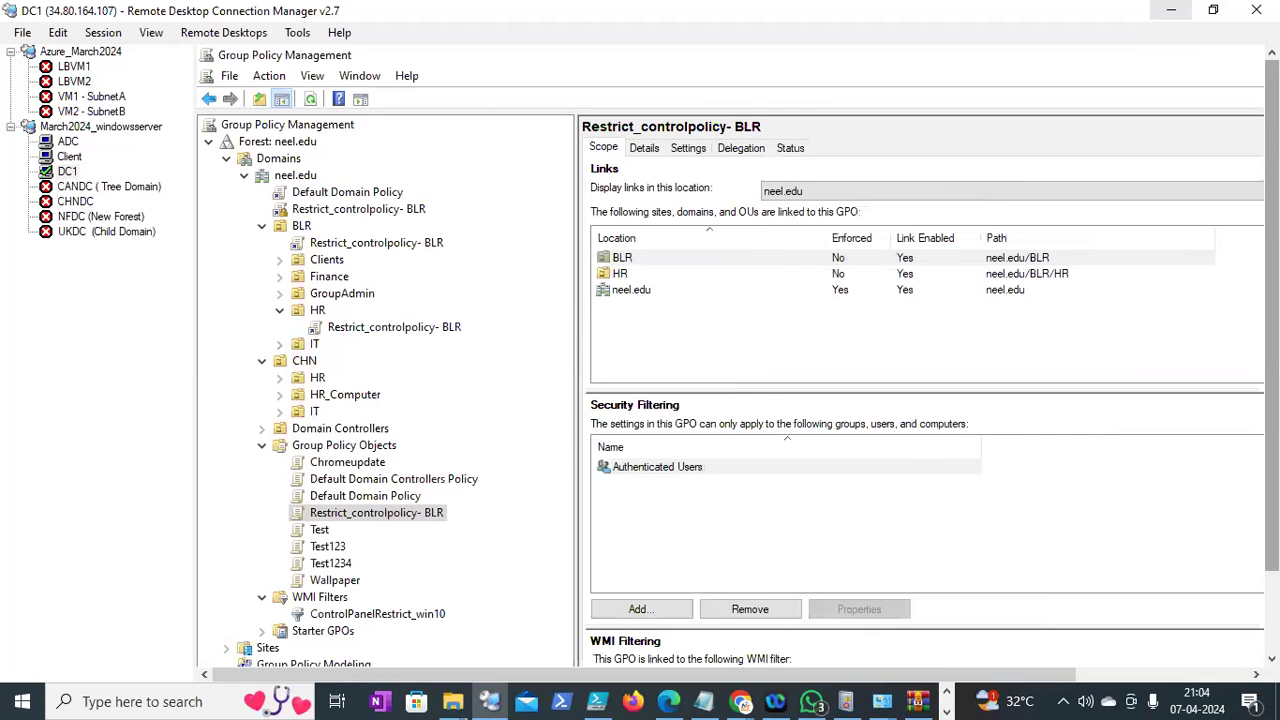
pyautogui.scroll(-3, 783, 563)
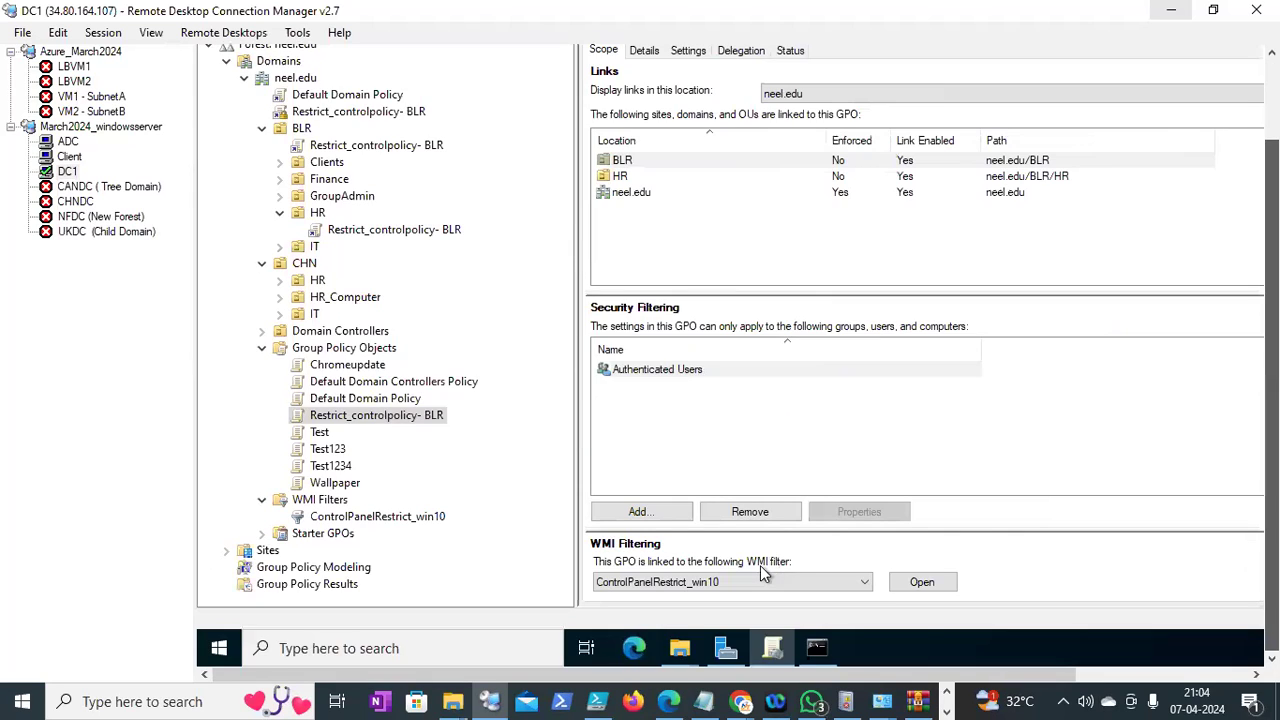
pyautogui.scroll(3, 1114, 580)
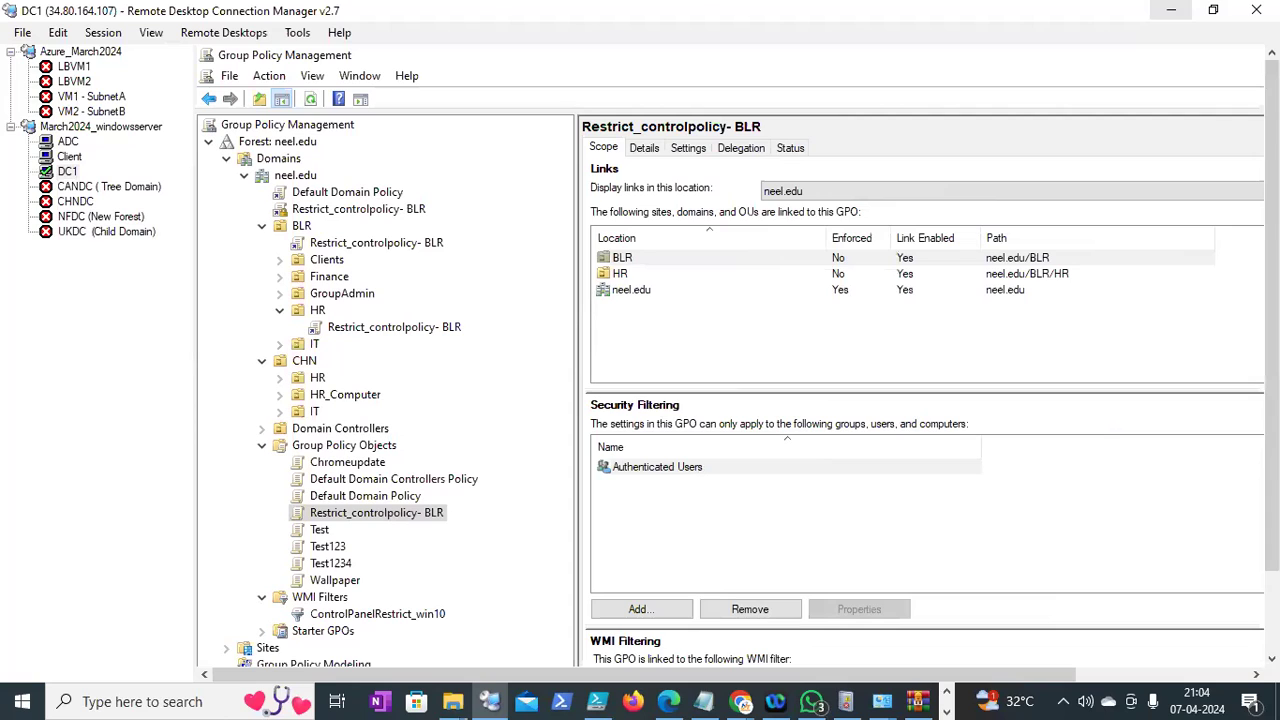
pyautogui.scroll(-1, 445, 331)
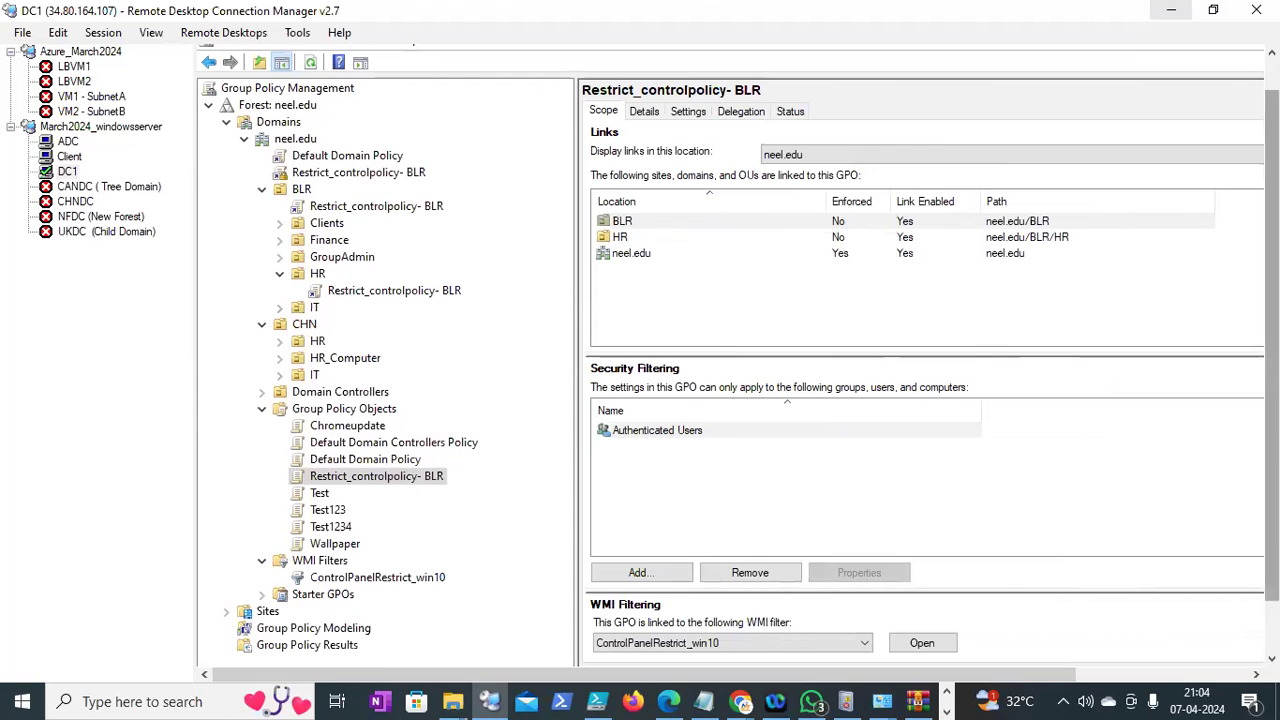
pyautogui.scroll(-2, 725, 450)
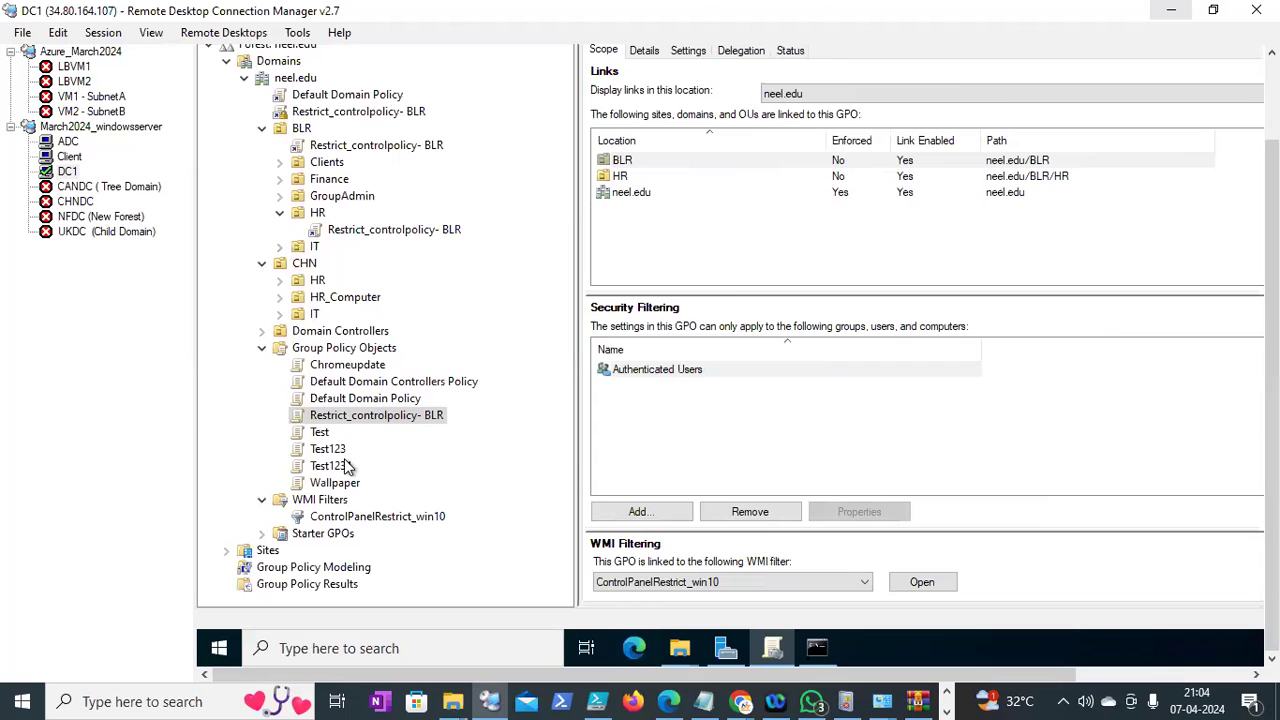
# Compare the Test1234 and Wallpaper GPO scopes; Wallpaper links only to neel.edu/BLR/IT
pyautogui.click(463, 463)
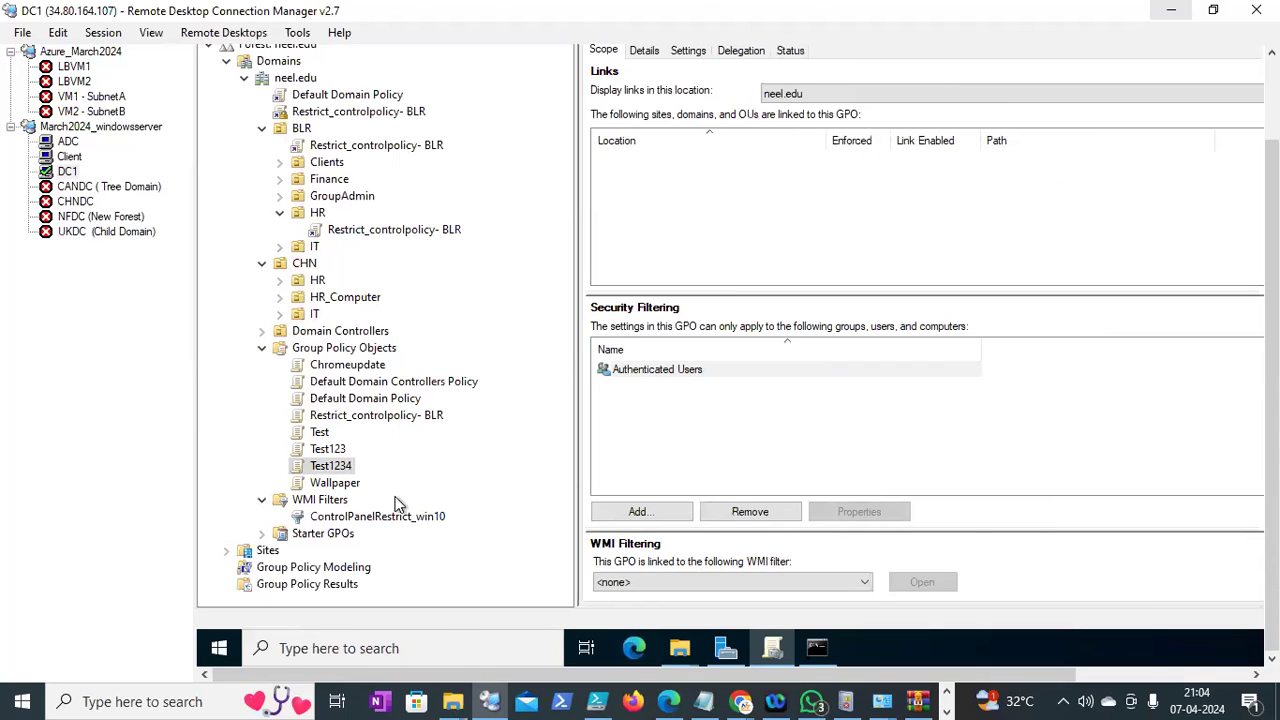
pyautogui.click(357, 484)
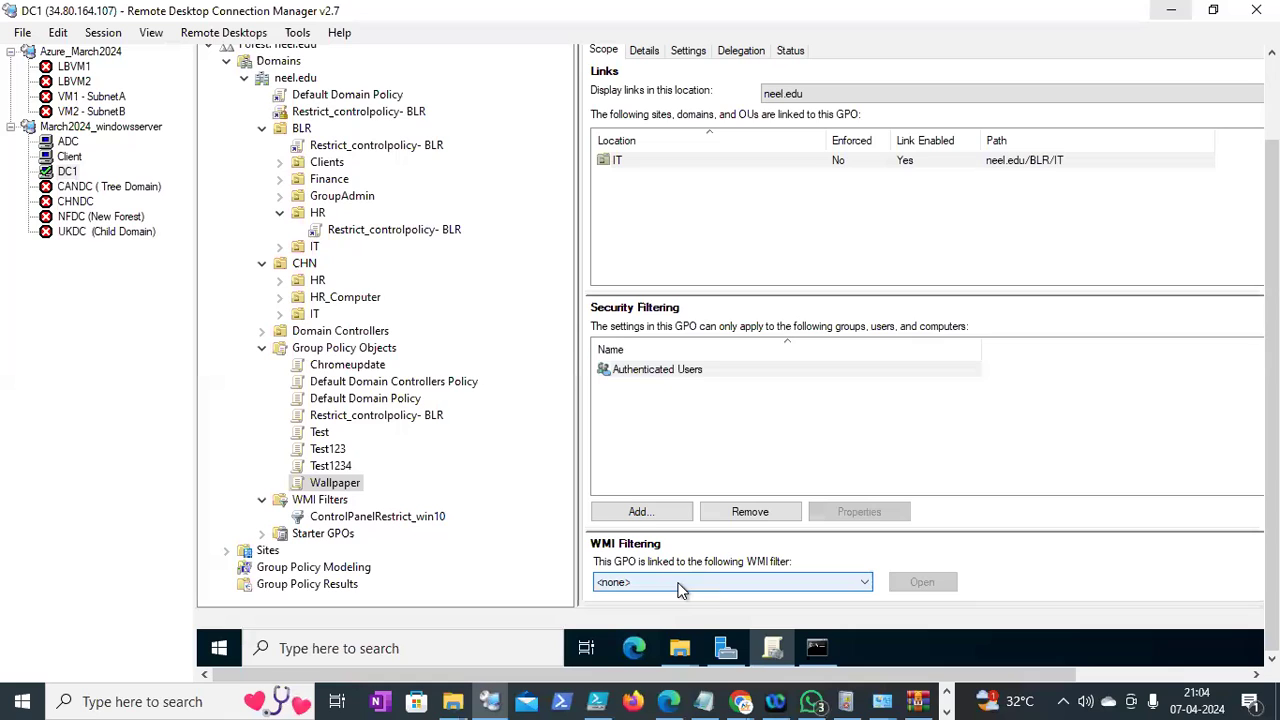
pyautogui.scroll(1, 1272, 350)
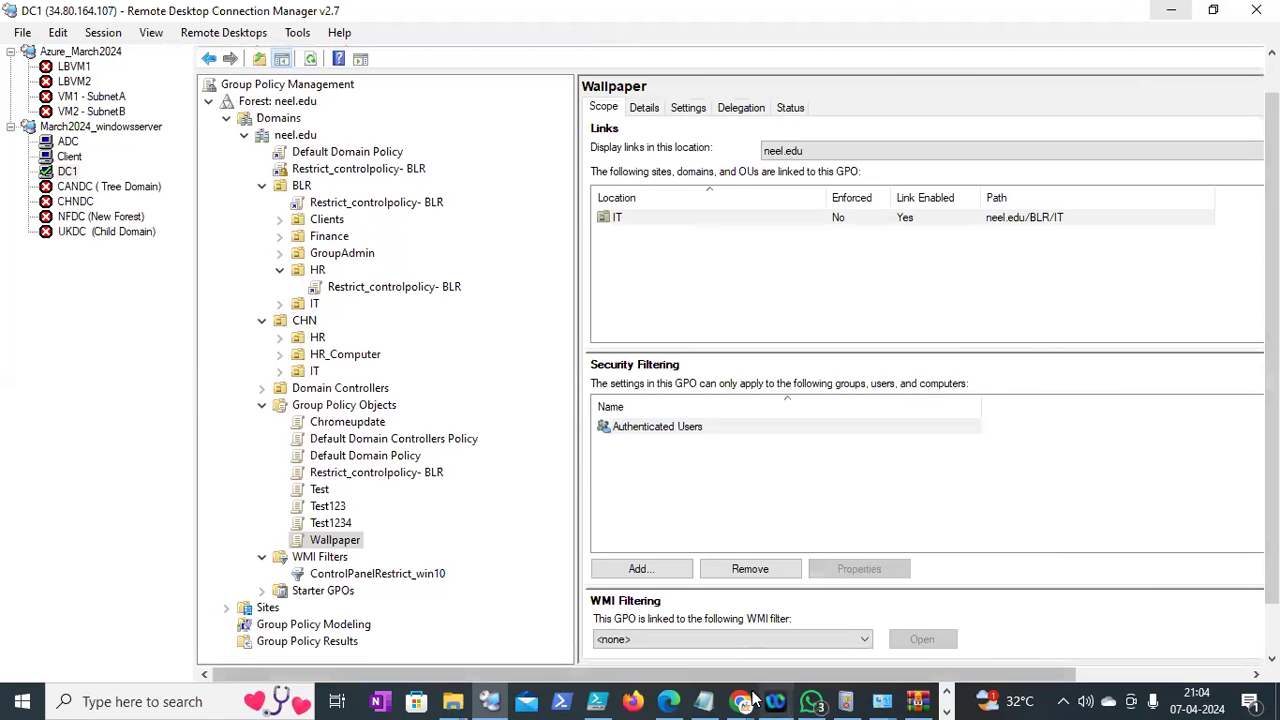
# Scroll through the WMI filter for Windows 10 Enterprise thread, then the Create WMI Filters article
pyautogui.moveTo(745, 701)
pyautogui.click(613, 634)
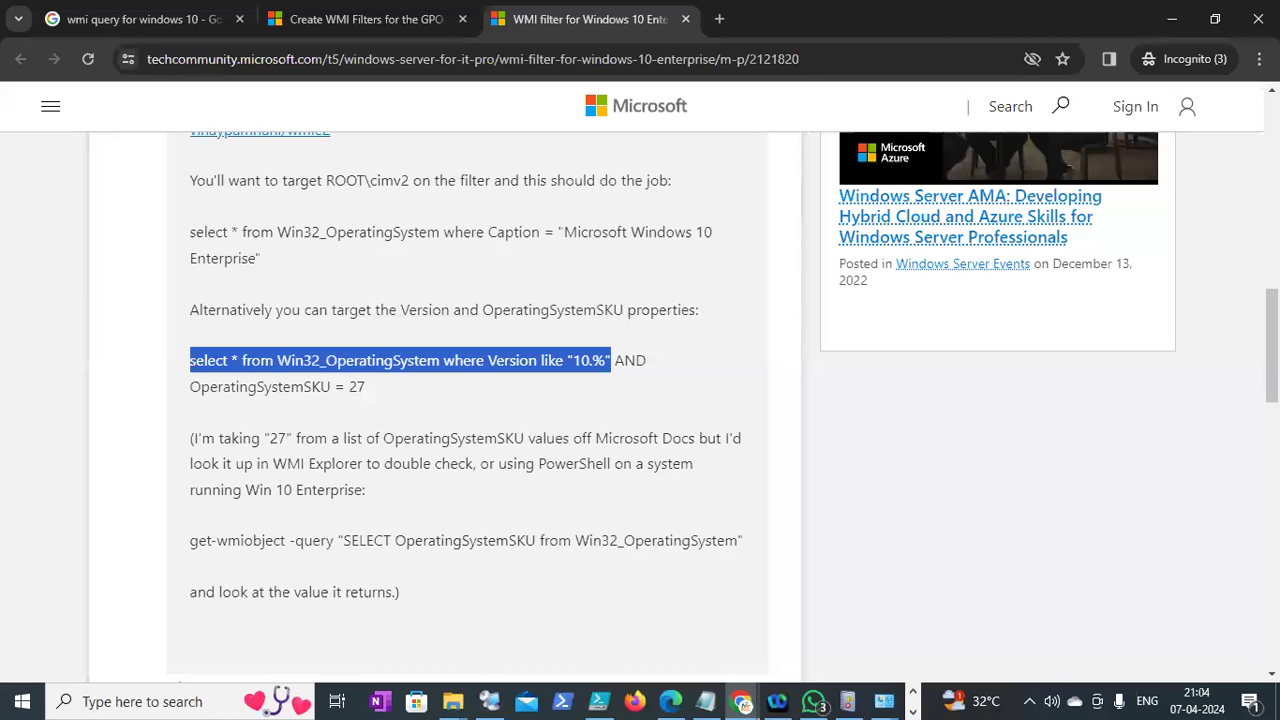
pyautogui.scroll(5, 467, 400)
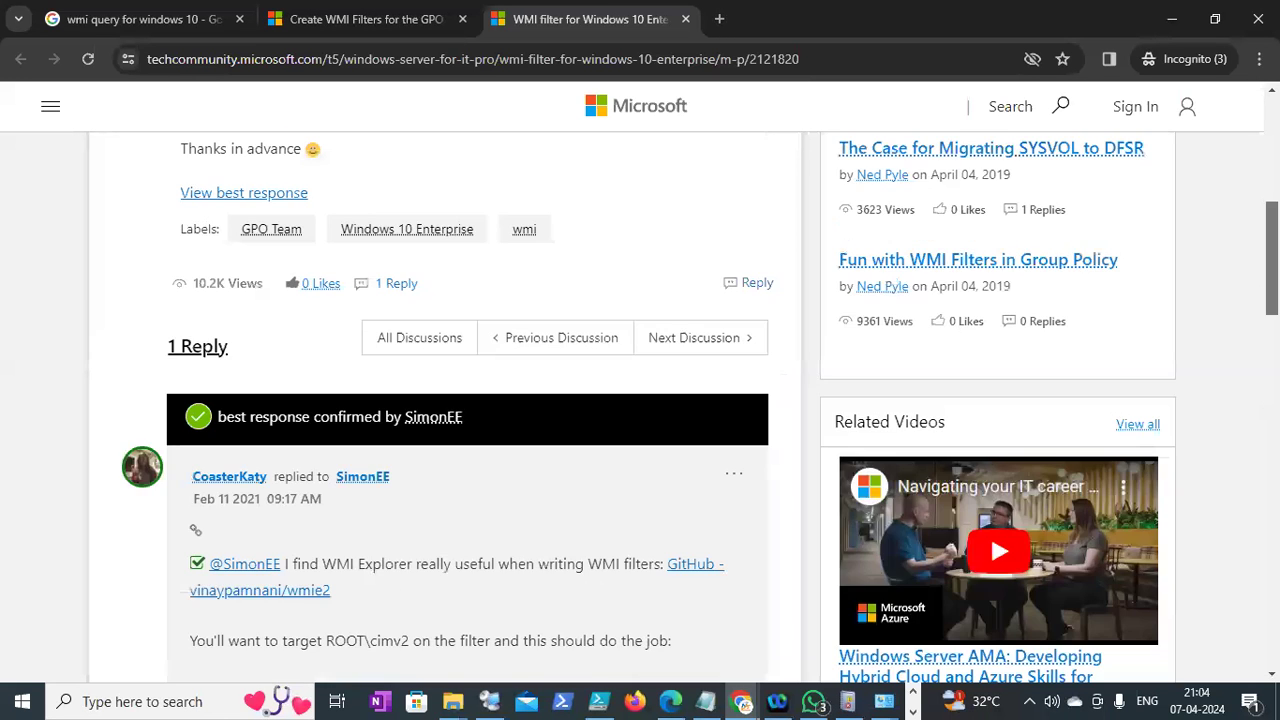
pyautogui.scroll(-2, 467, 400)
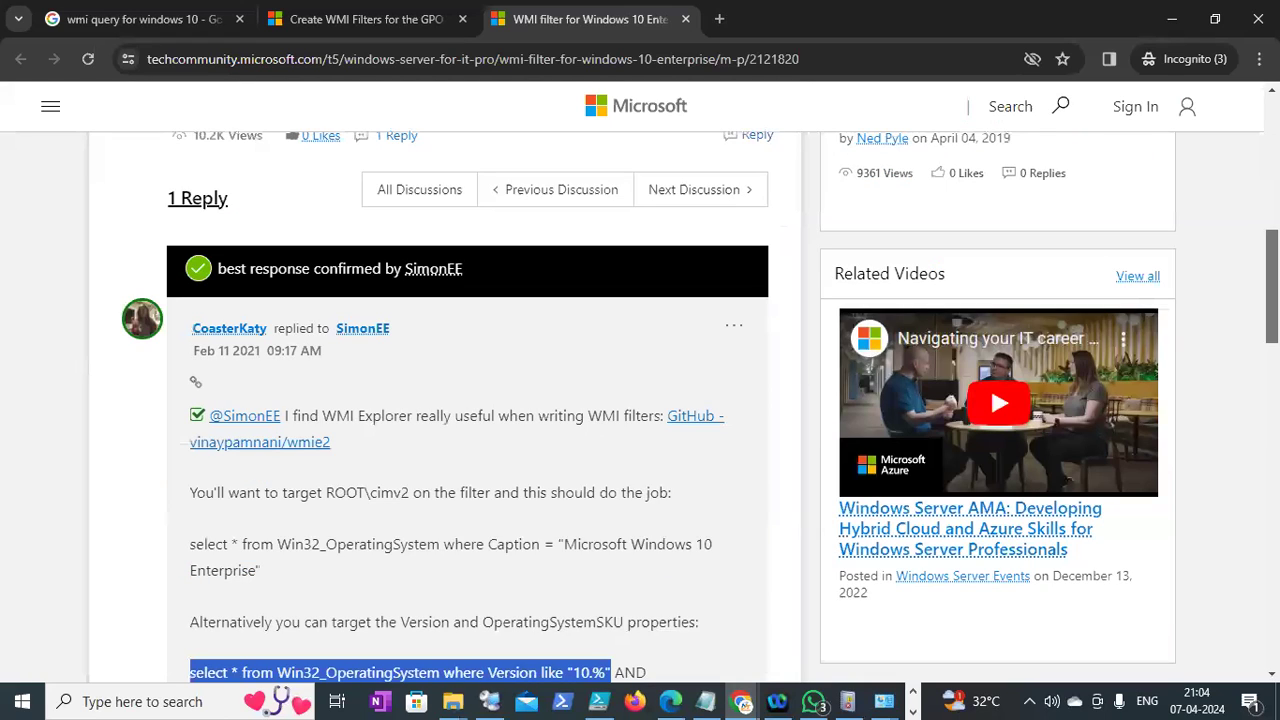
pyautogui.moveTo(1272, 286); pyautogui.dragTo(1272, 197)
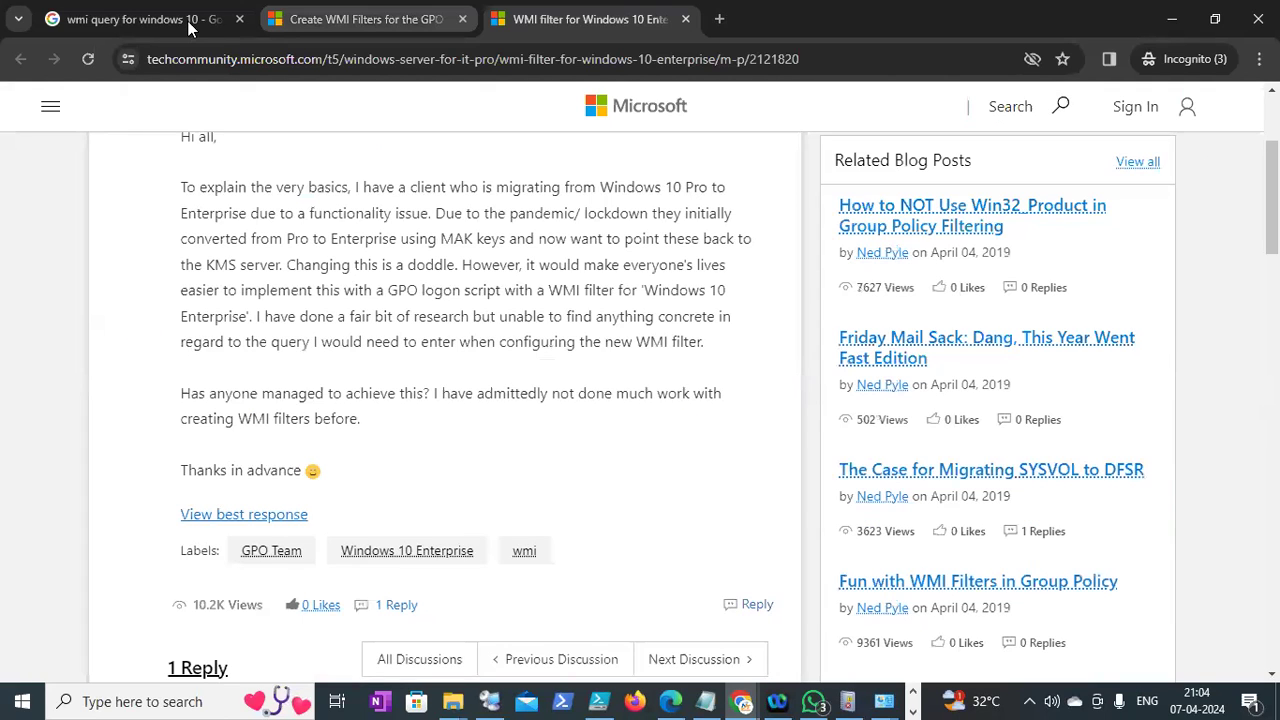
pyautogui.click(366, 20)
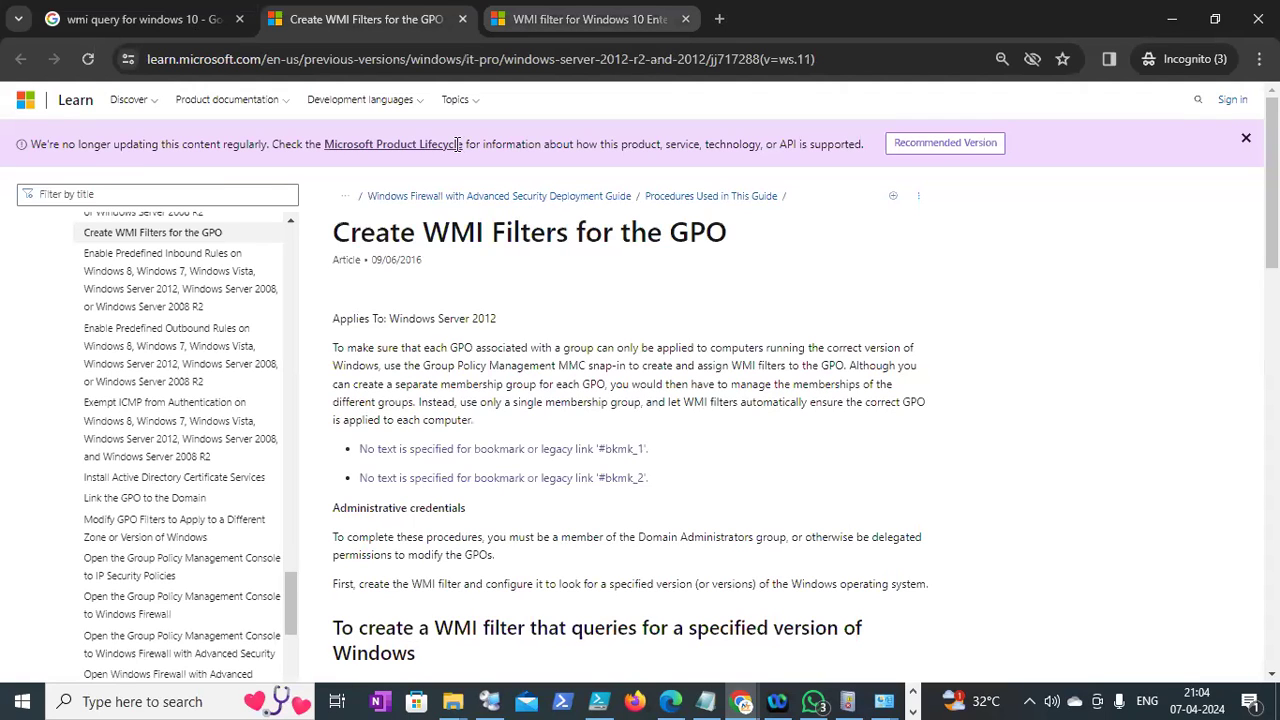
# Search Google for 'wmi query for windows dell laptop' and scan the results
pyautogui.hotkey('ctrl', 'shift', 'Tab')
pyautogui.press('Down')
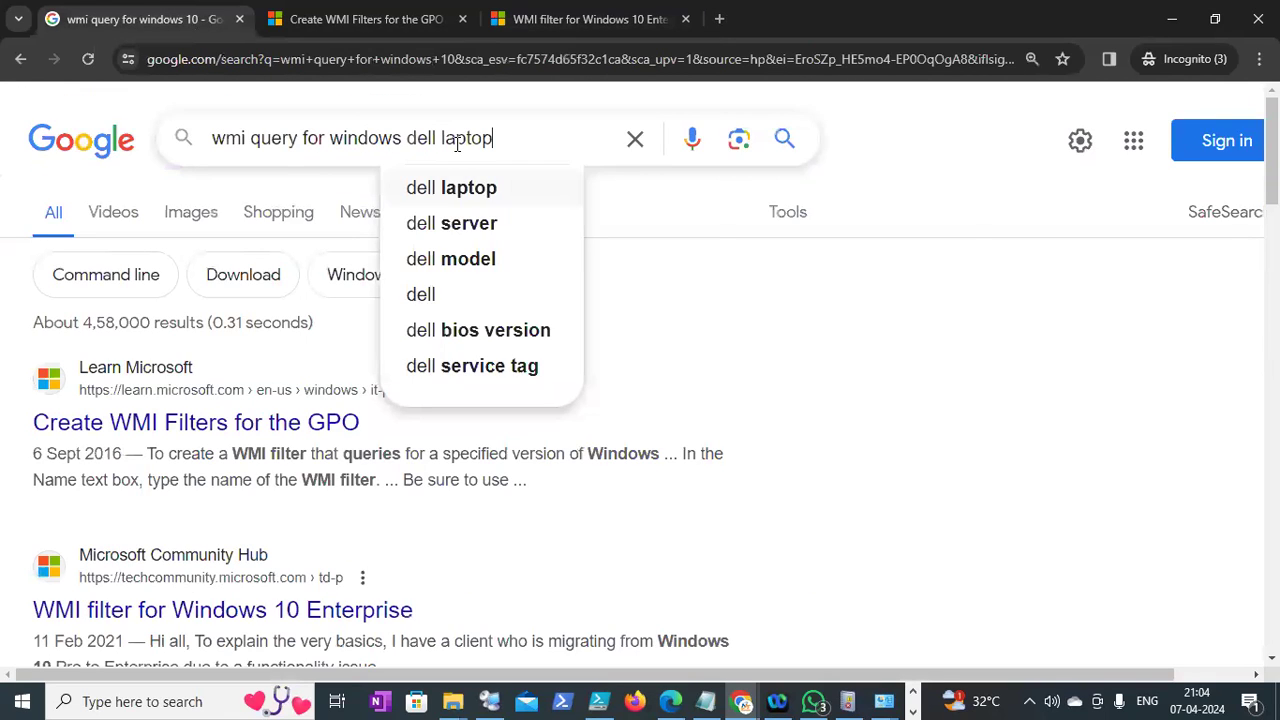
pyautogui.press('Return')
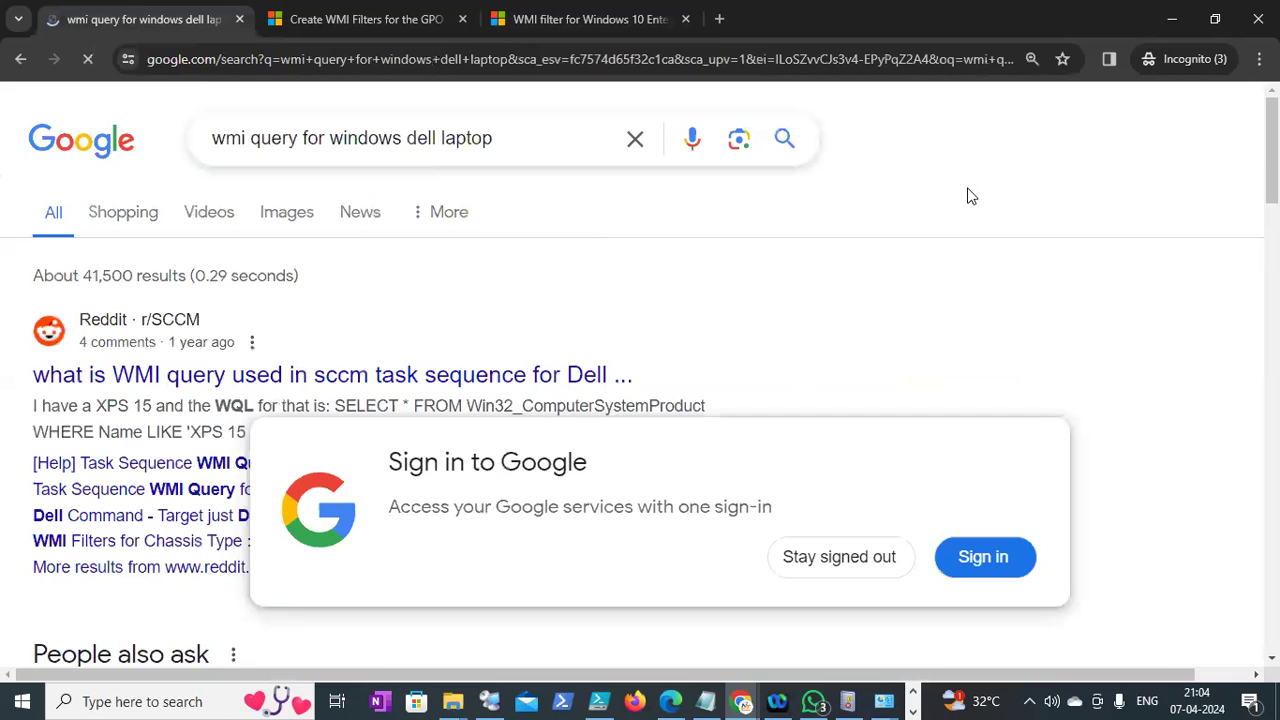
pyautogui.tripleClick(921, 323)
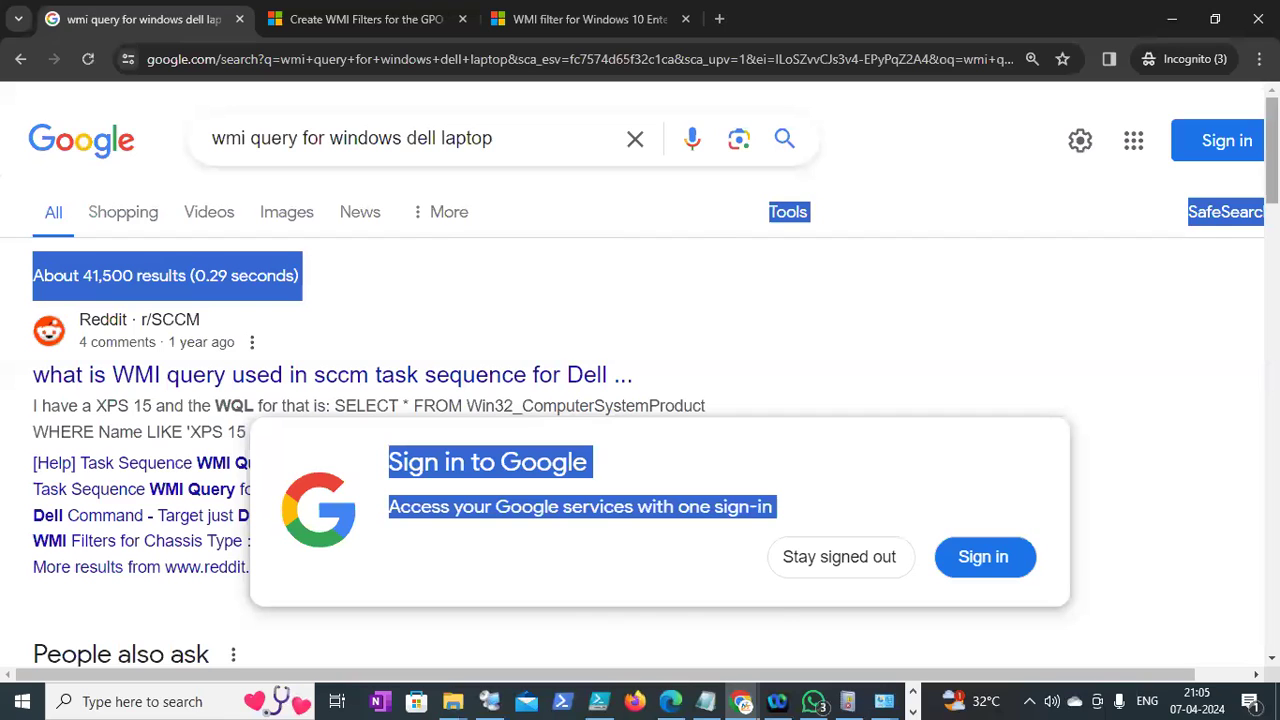
pyautogui.scroll(-2, 640, 380)
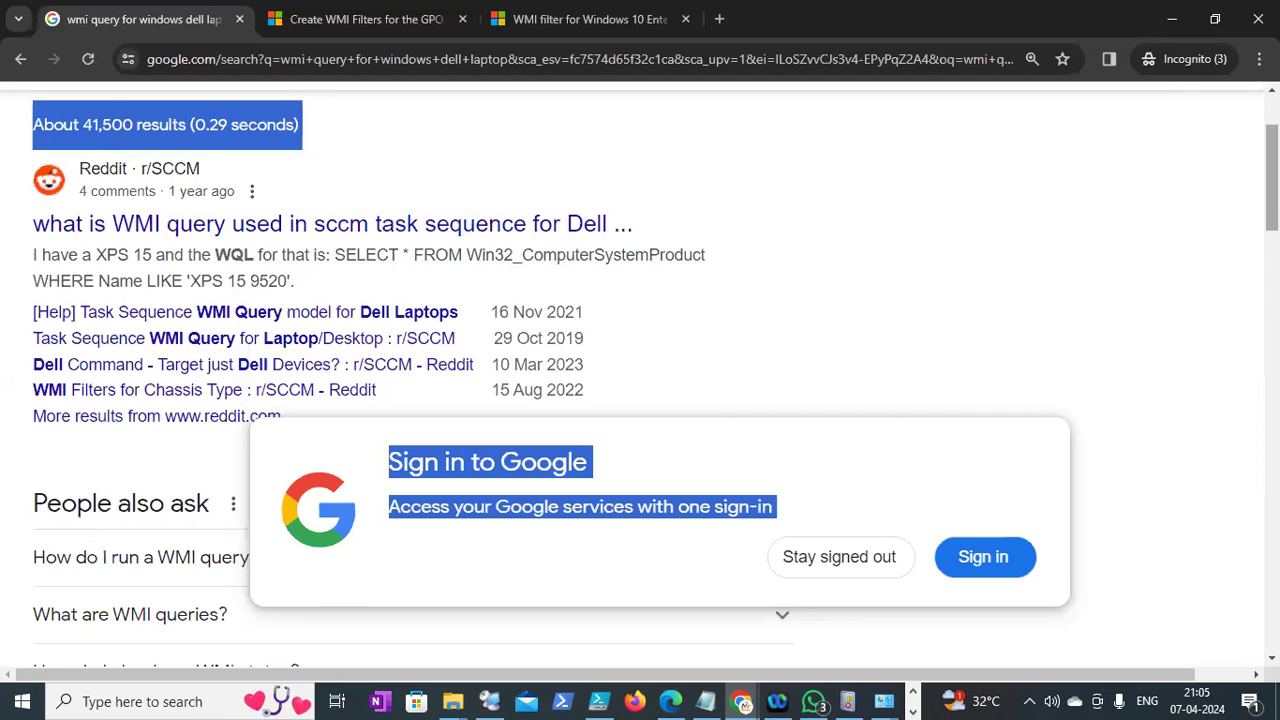
pyautogui.scroll(-5, 640, 380)
pyautogui.scroll(-2, 516, 212)
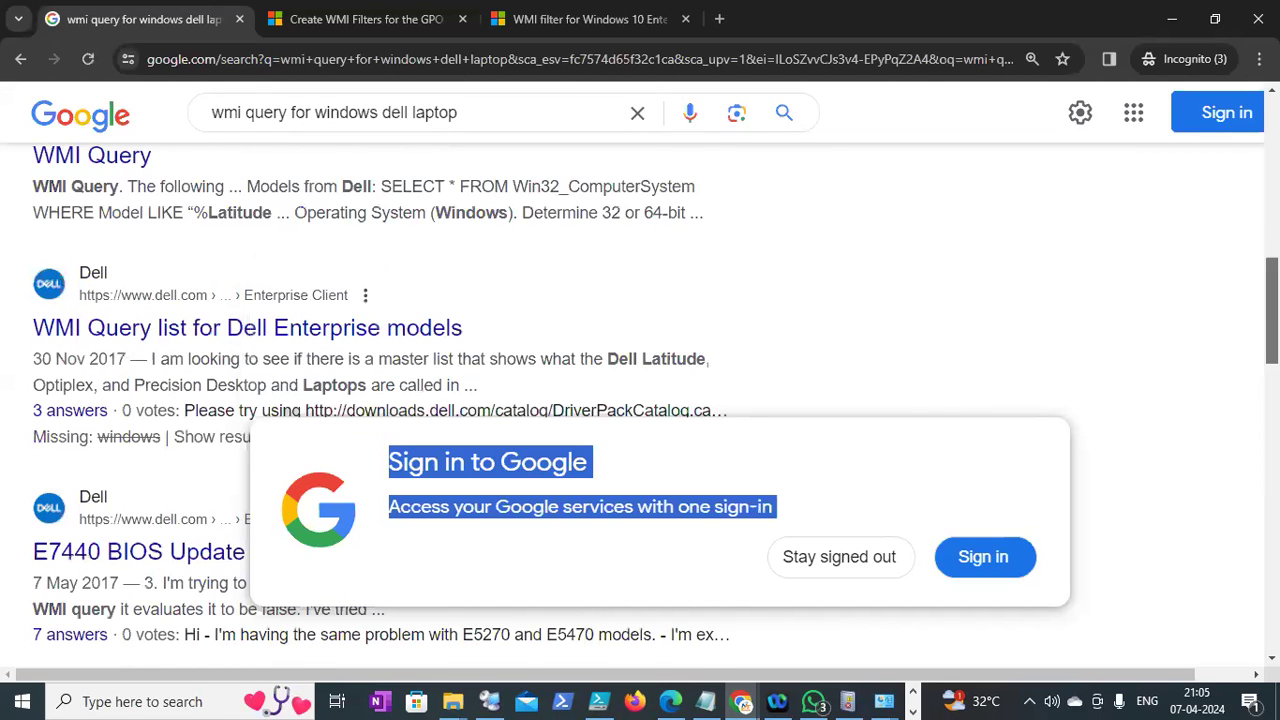
pyautogui.scroll(1, 516, 212)
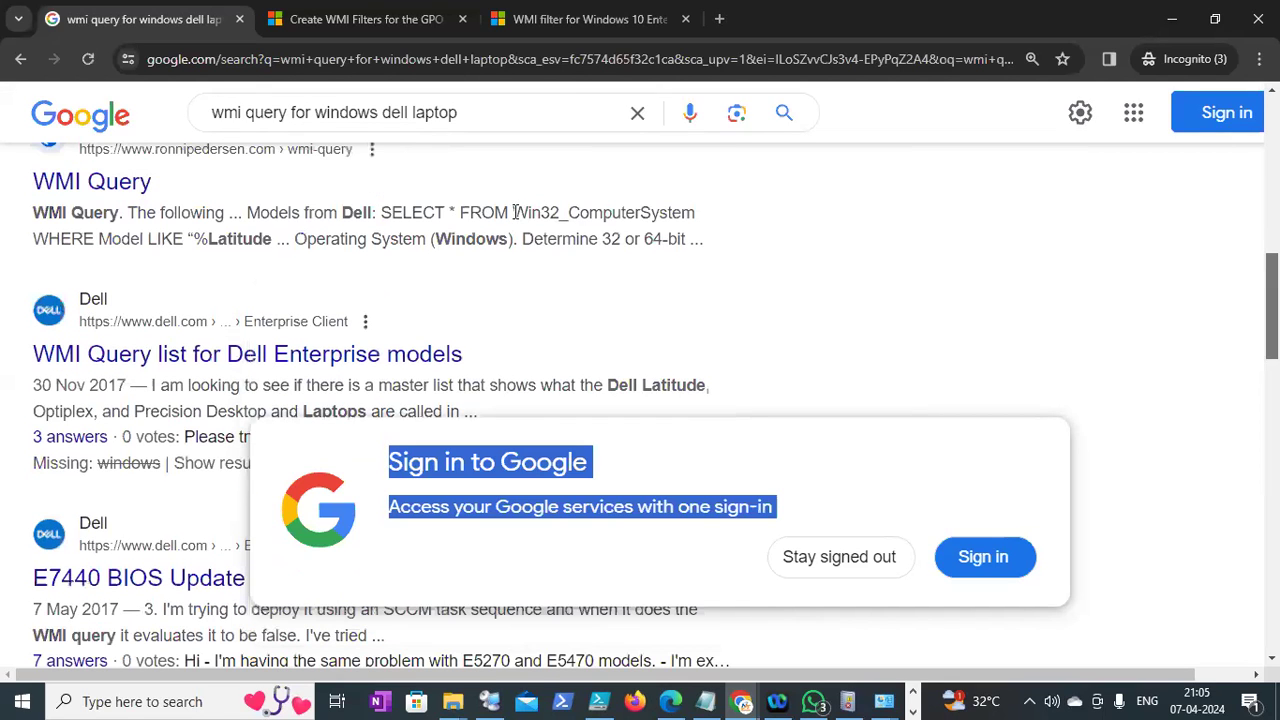
# Open the ronnipedersen.com WMI Query result in a new tab and view it
pyautogui.rightClick(136, 187)
pyautogui.click(159, 205)
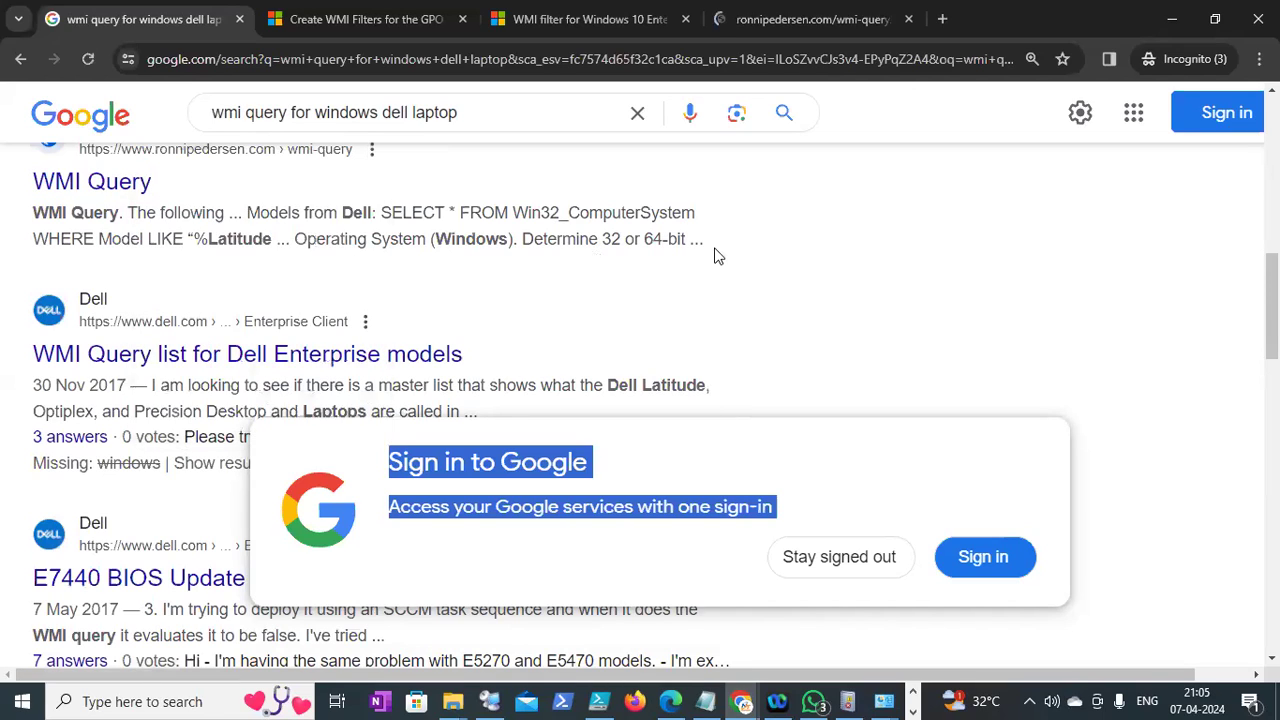
pyautogui.click(753, 26)
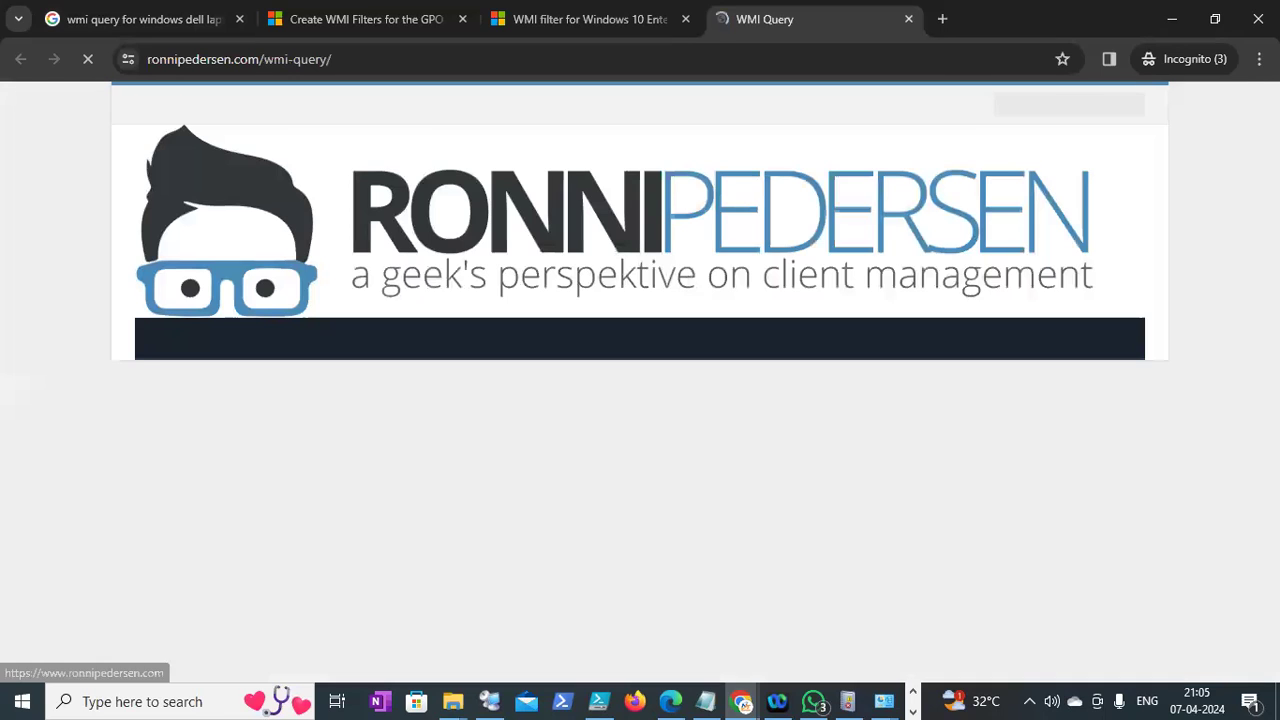
# Highlight the Dell manufacturer query and the Latitude E7440 model query
pyautogui.scroll(-5, 165, 348)
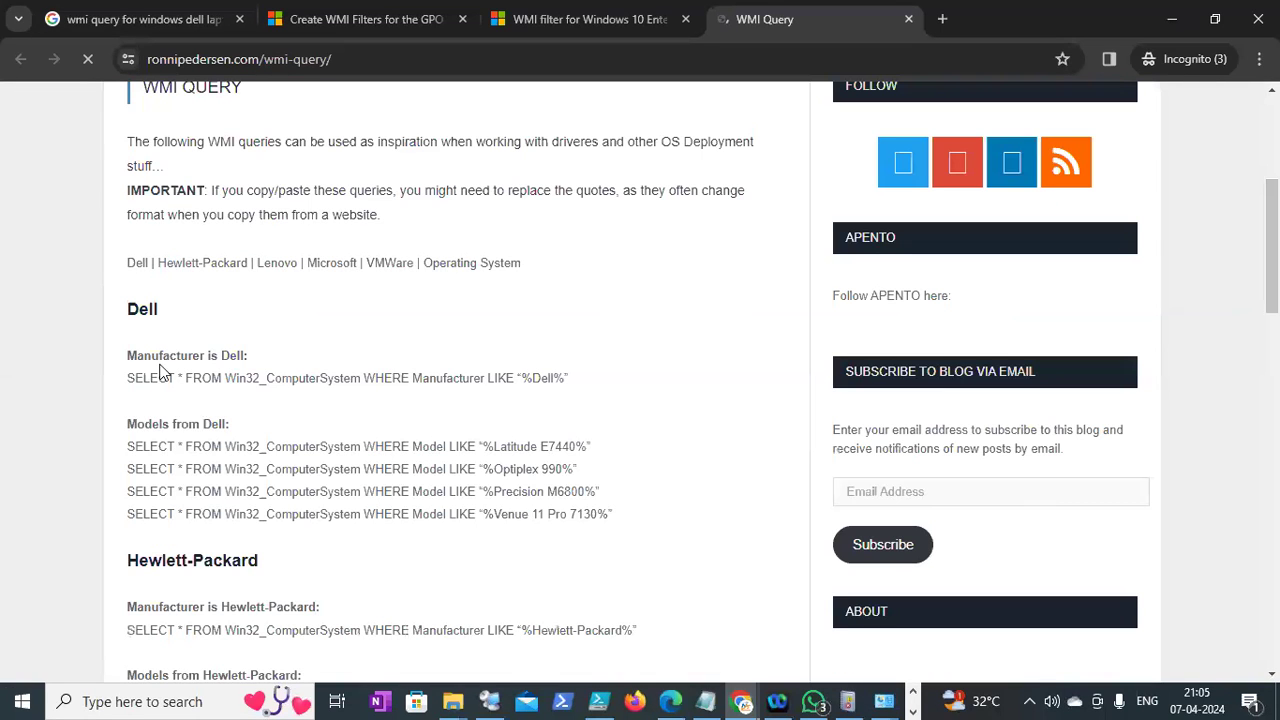
pyautogui.moveTo(127, 381); pyautogui.dragTo(570, 390)
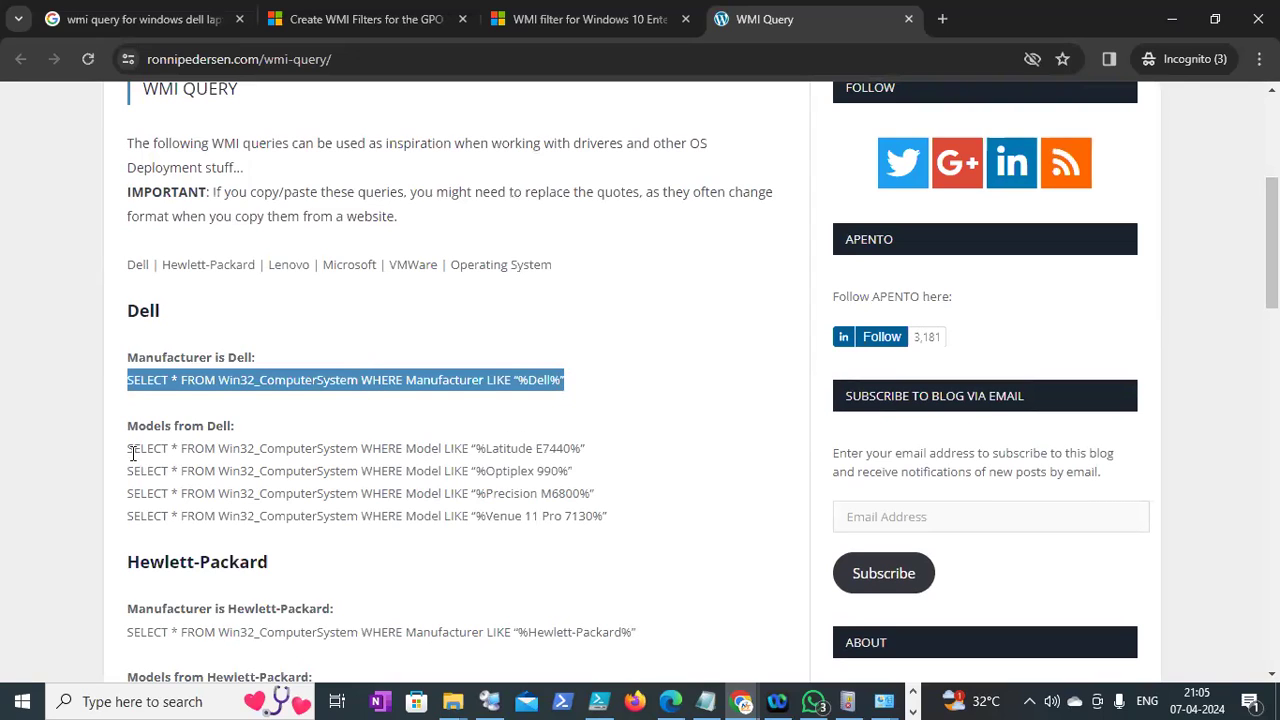
pyautogui.moveTo(132, 449); pyautogui.dragTo(205, 467)
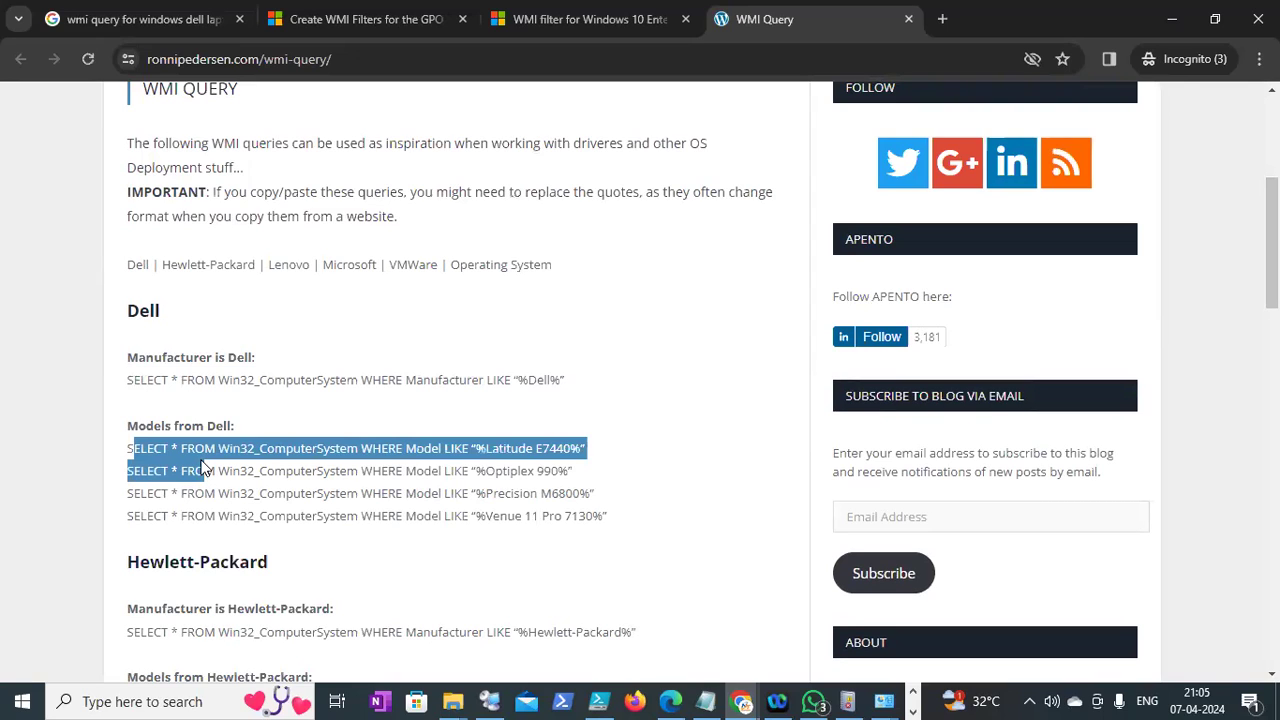
pyautogui.click(472, 468)
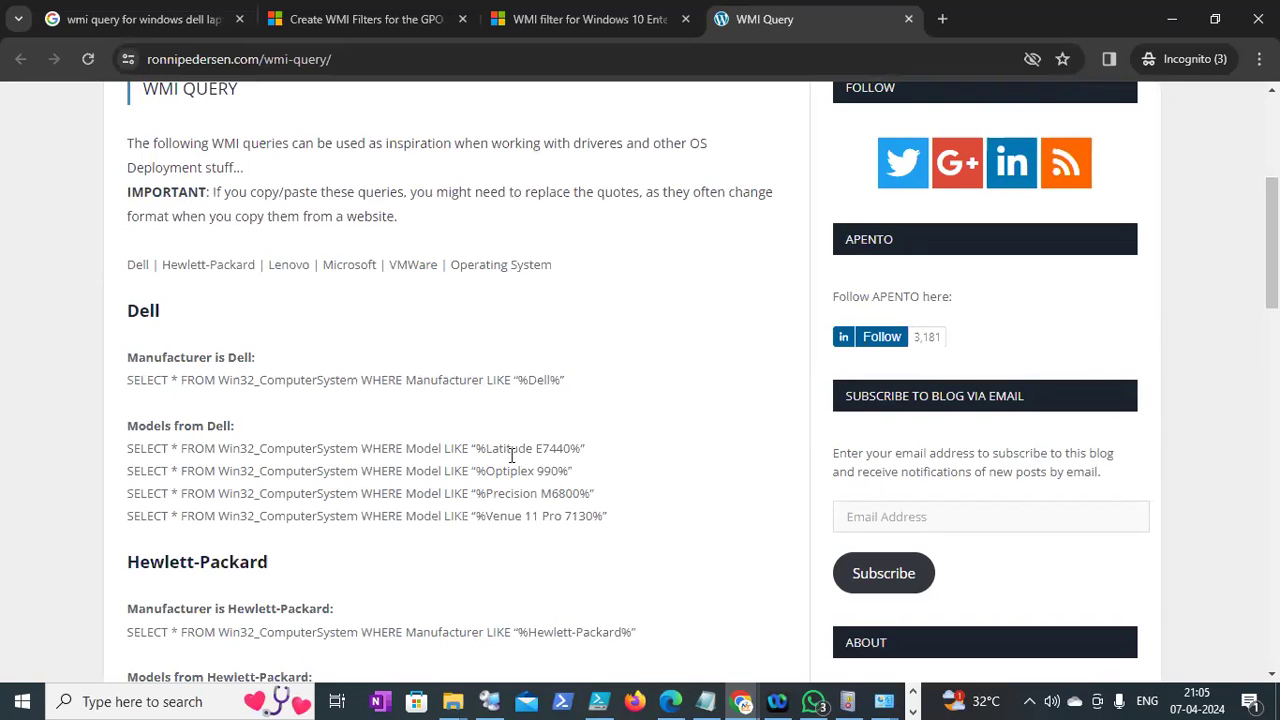
# Review the Hewlett-Packard and Lenovo queries and copy the page's URL
pyautogui.scroll(-2, 227, 409)
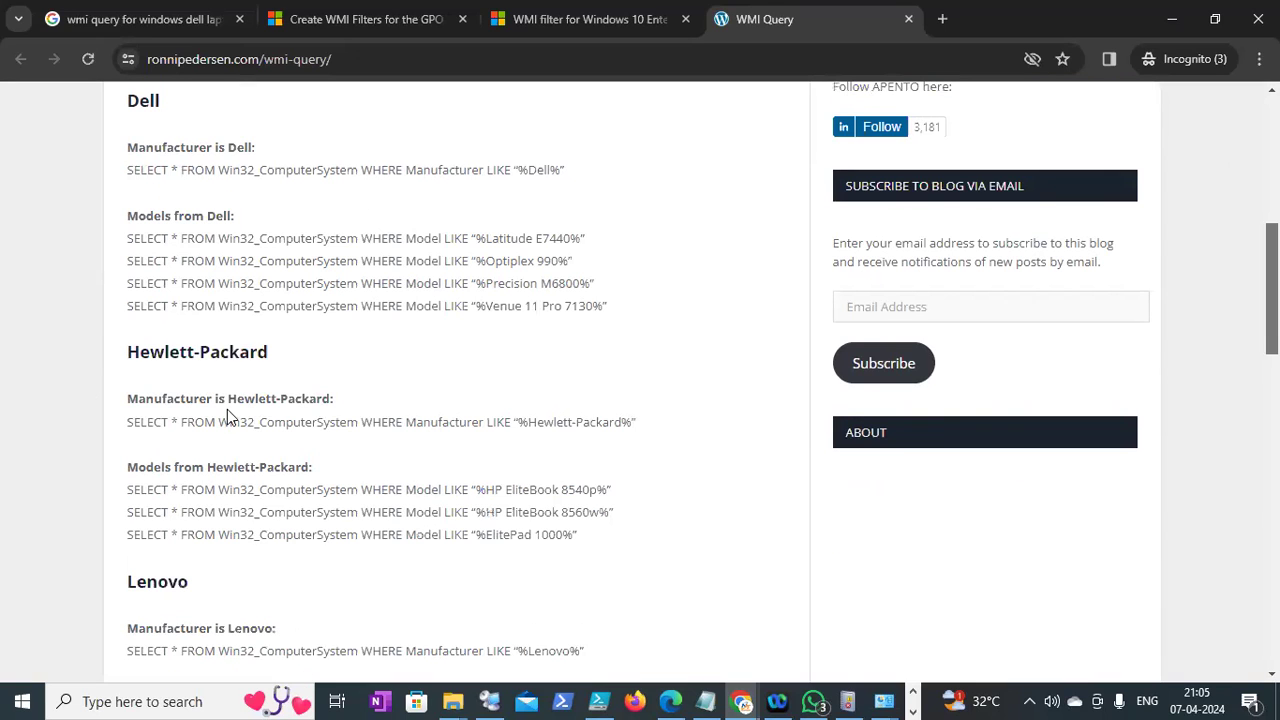
pyautogui.moveTo(144, 352); pyautogui.dragTo(228, 399)
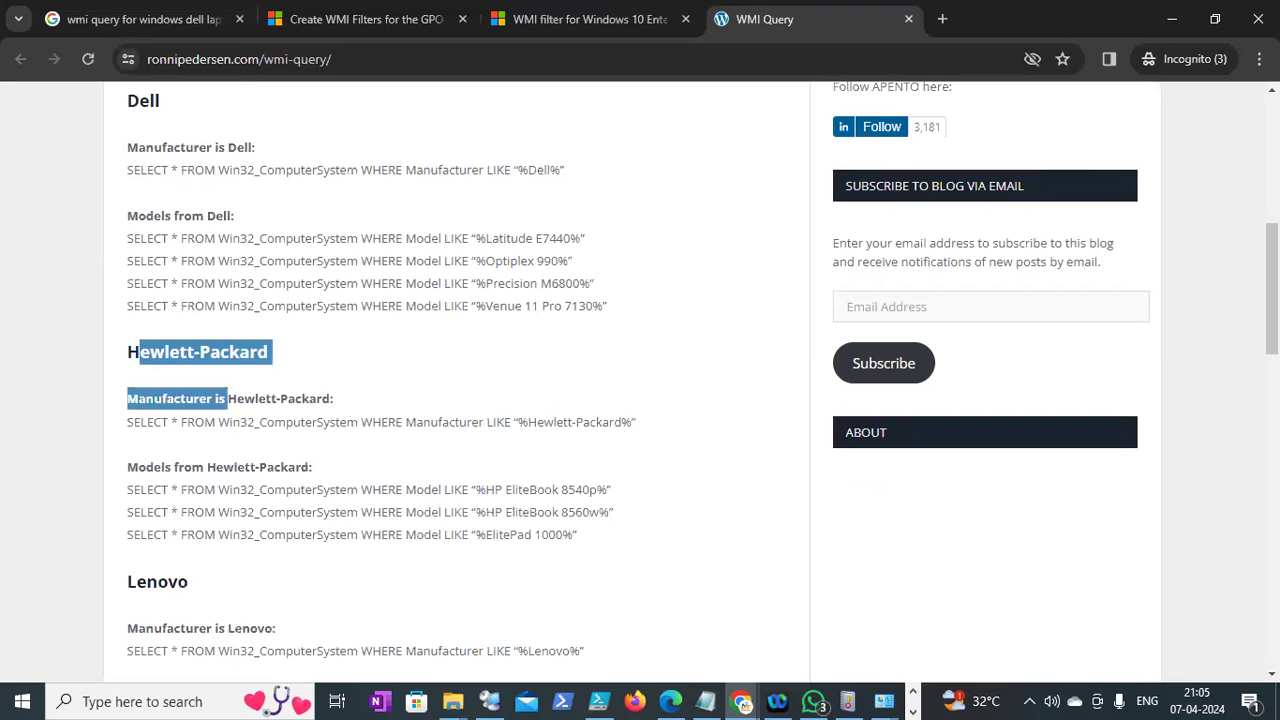
pyautogui.scroll(-3, 640, 380)
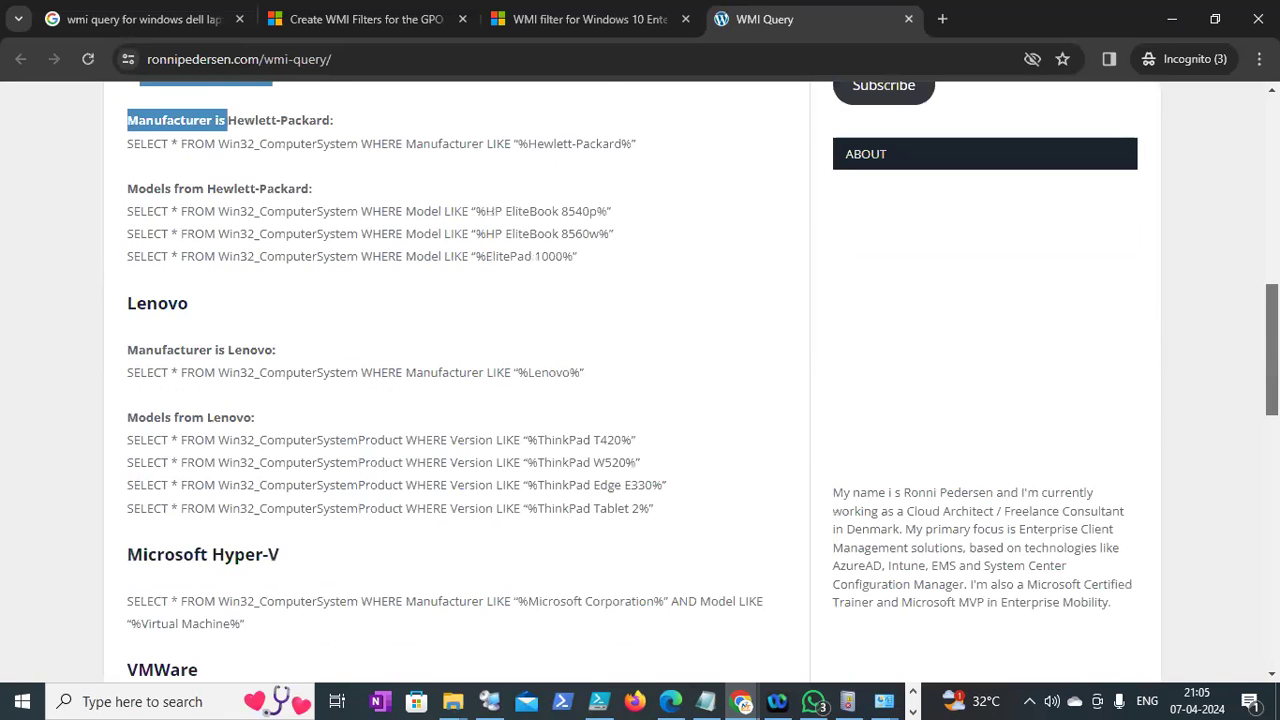
pyautogui.scroll(-3, 626, 384)
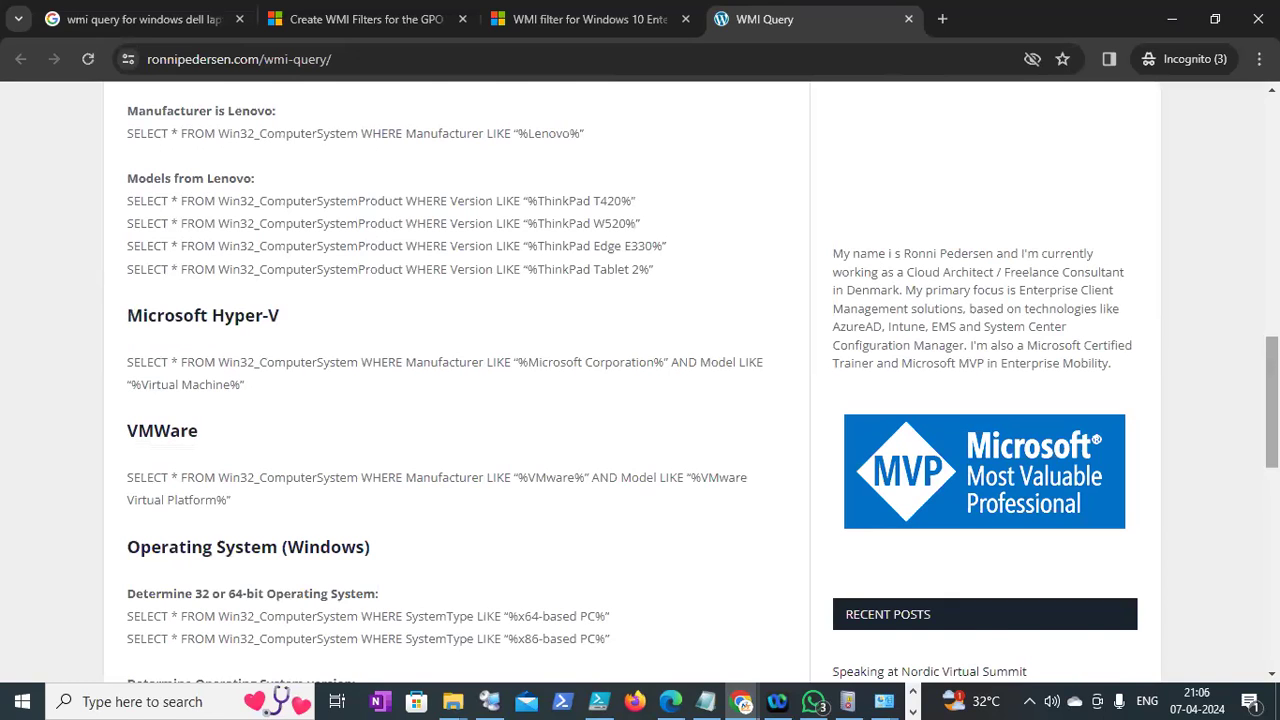
pyautogui.scroll(4, 440, 130)
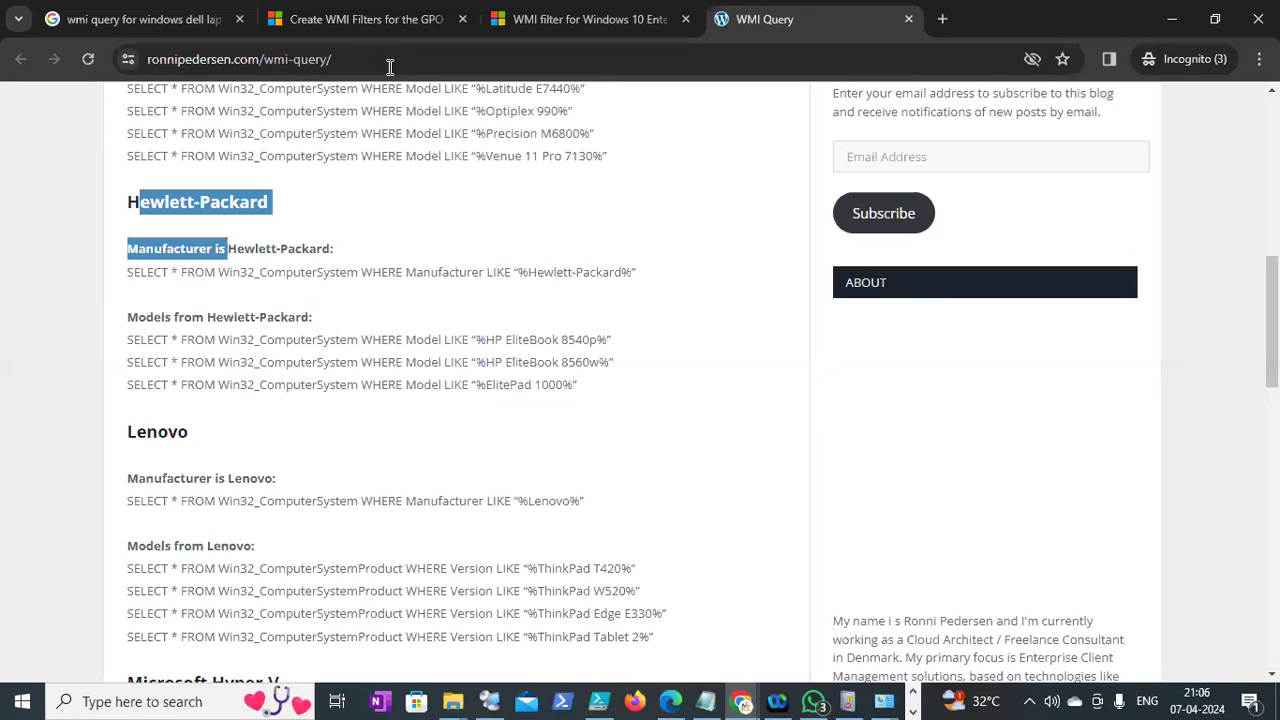
pyautogui.click(390, 63)
pyautogui.hotkey('ctrl', 'c')
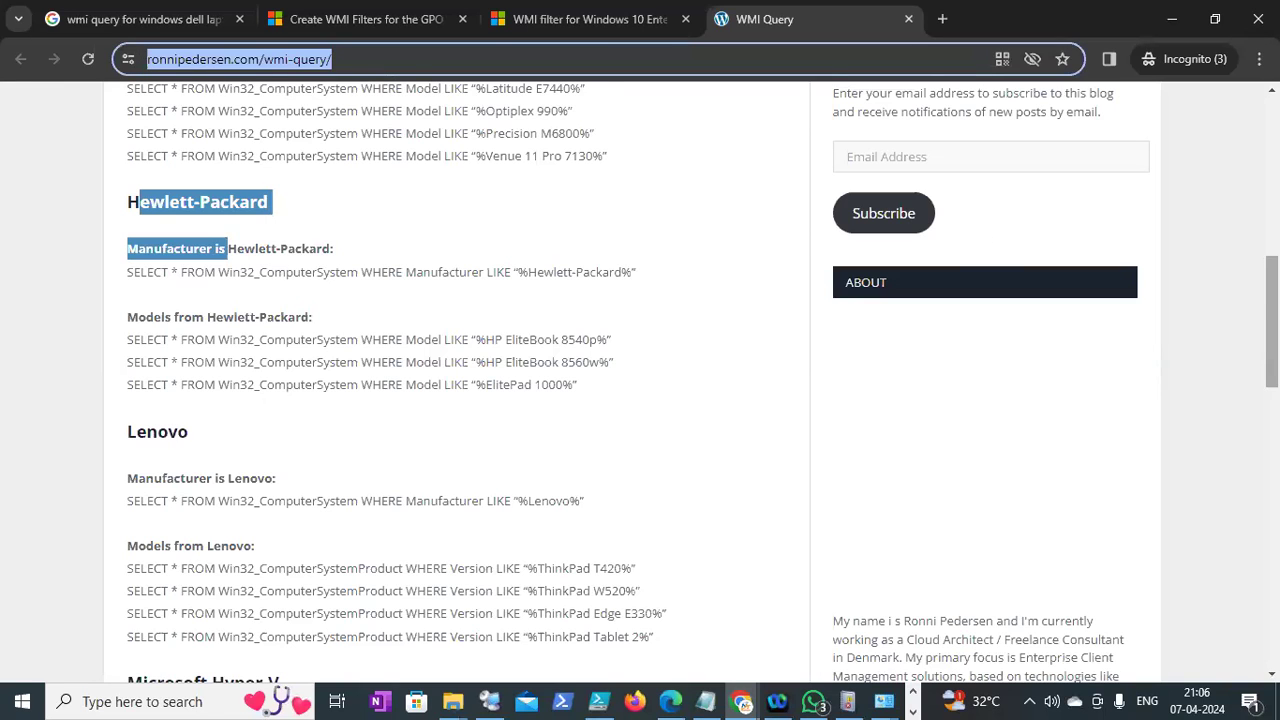
pyautogui.click(857, 520)
pyautogui.scroll(-2, 857, 520)
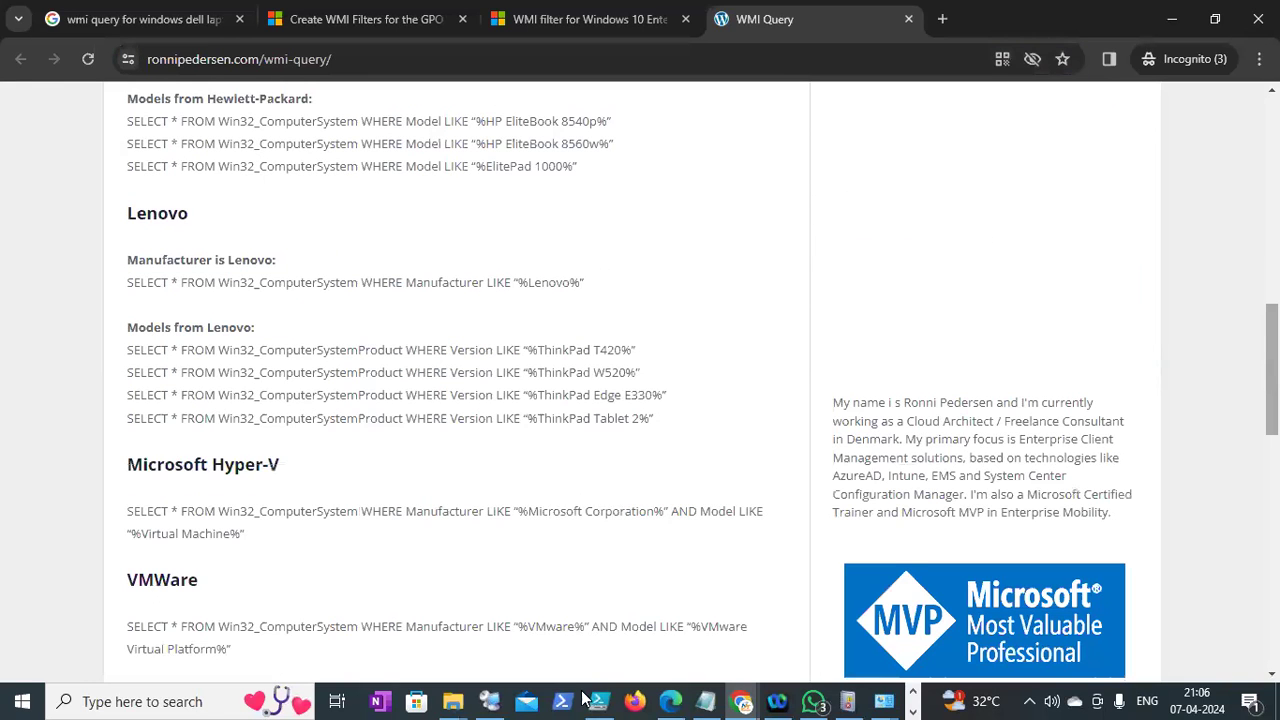
pyautogui.click(706, 701)
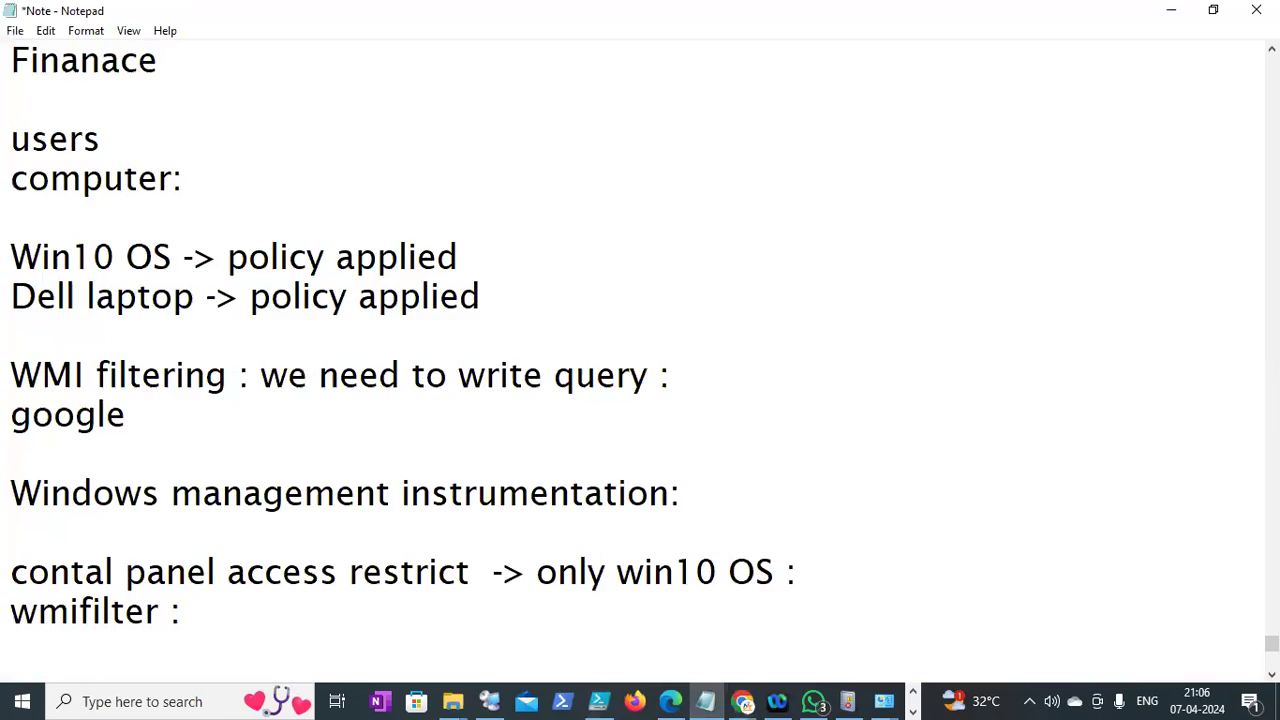
pyautogui.press('Return')
pyautogui.hotkey('ctrl', 'v')
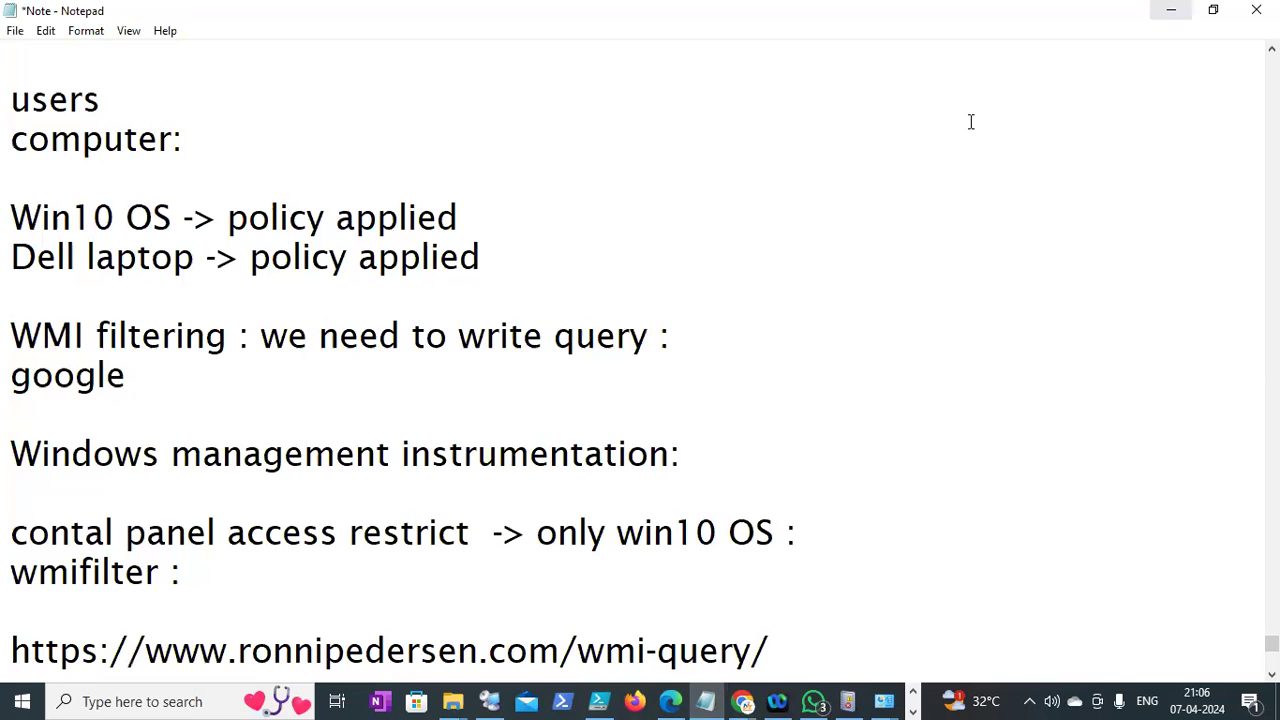
pyautogui.hotkey('alt', 'Tab')
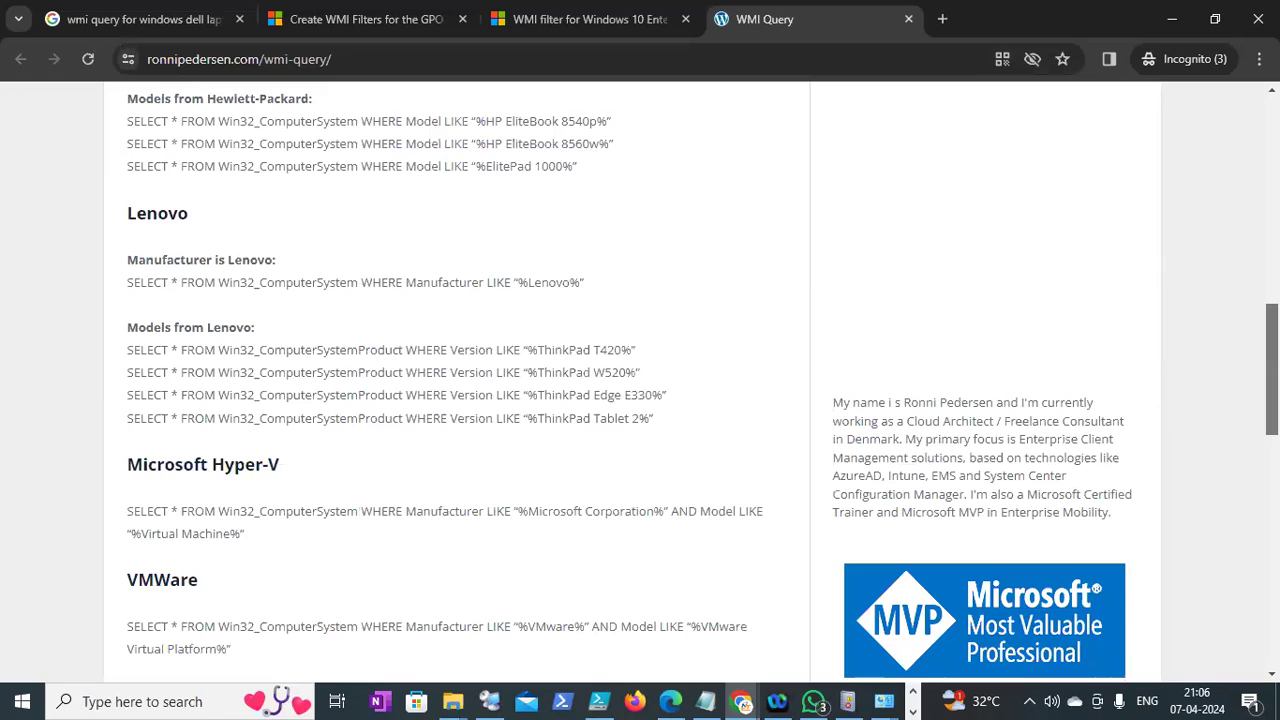
# Reread the Dell Win32_ComputerSystem queries, then return to the remote server session
pyautogui.scroll(5, 640, 380)
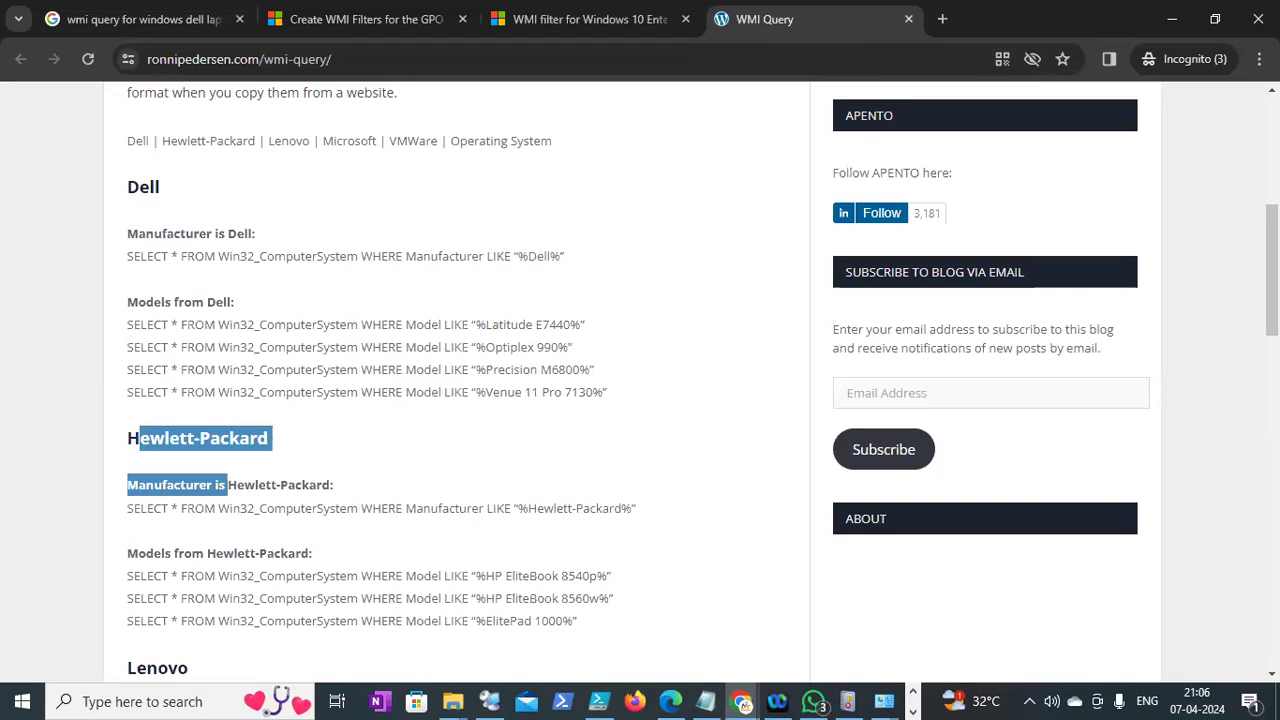
pyautogui.scroll(2, 640, 380)
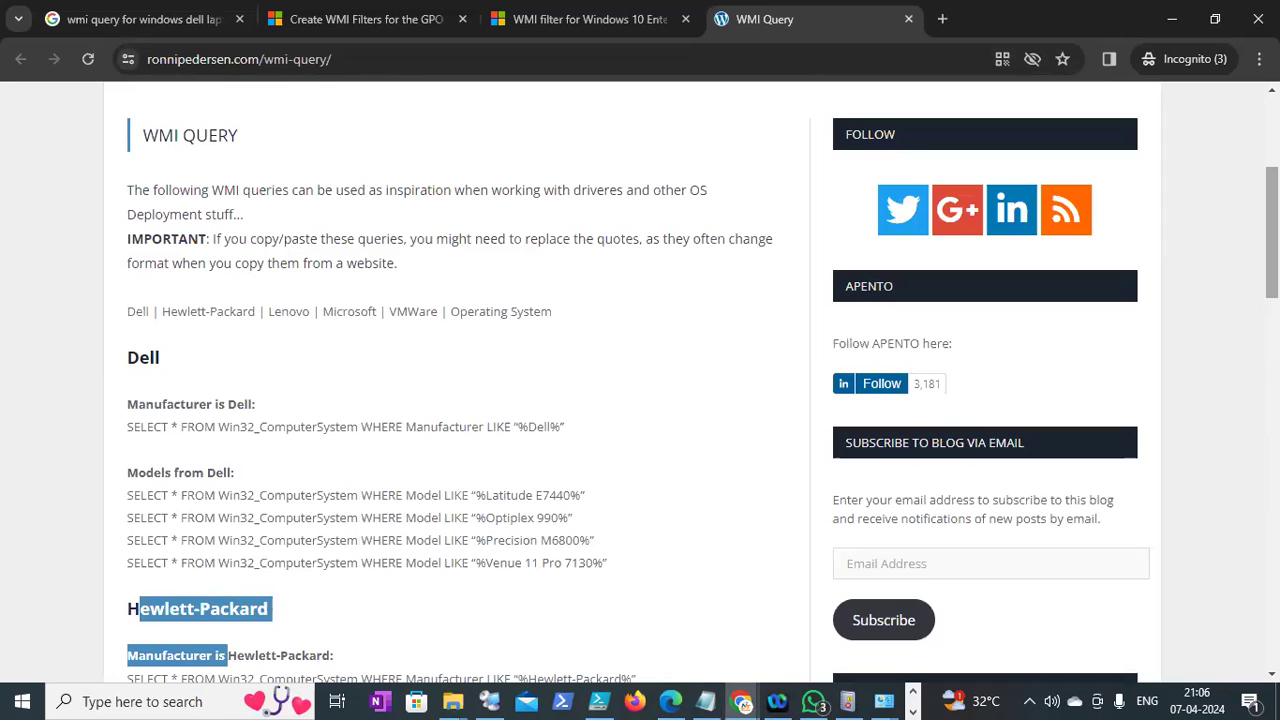
pyautogui.scroll(-1, 914, 450)
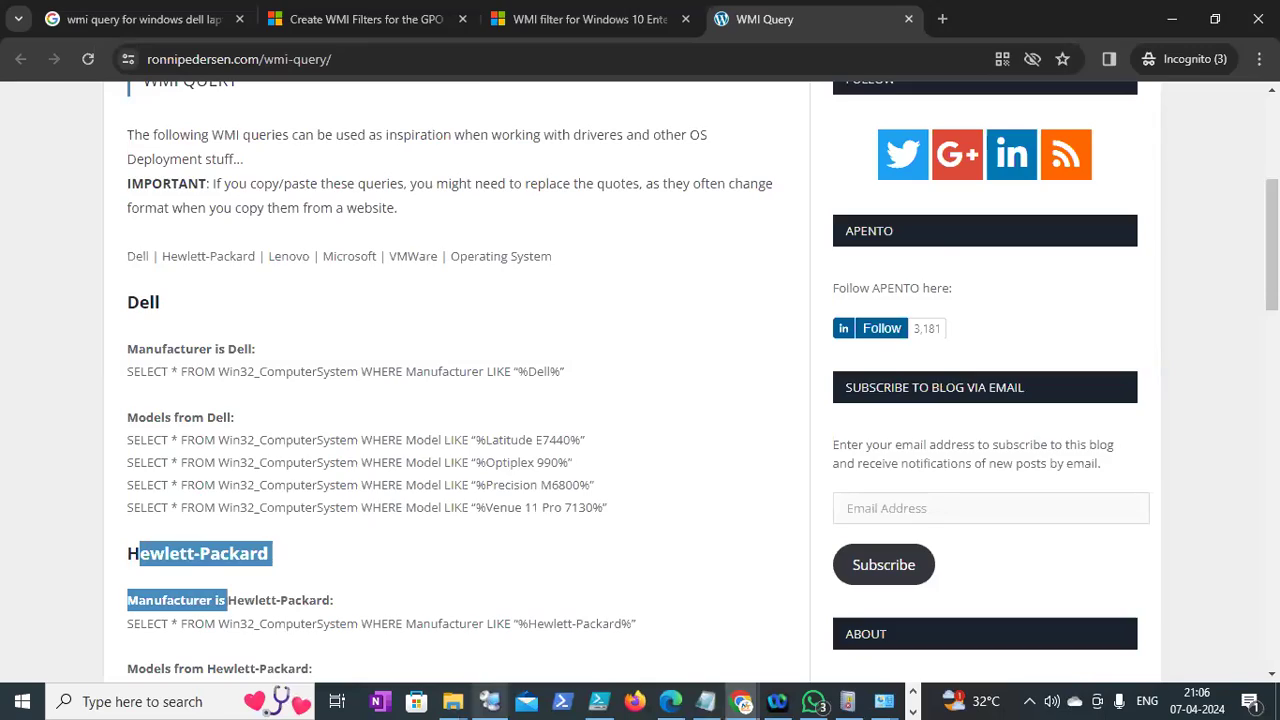
pyautogui.click(489, 701)
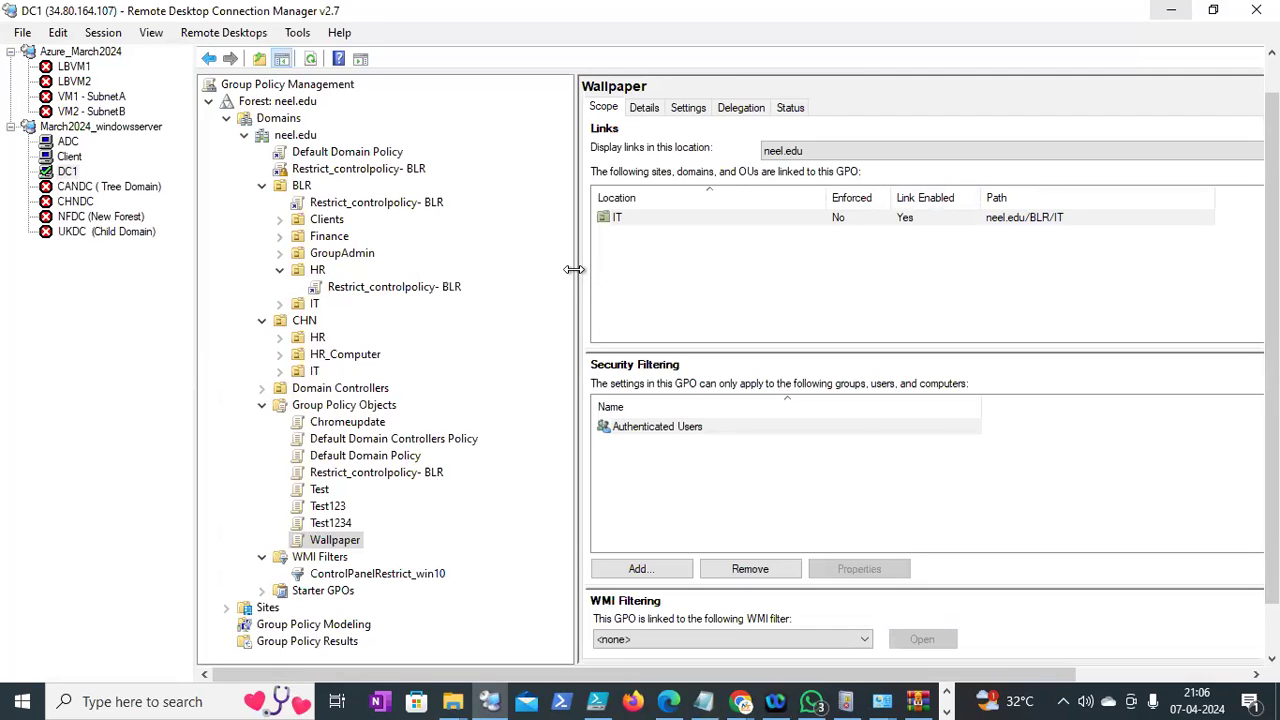
# Check Test's scope, then Restrict_controlpolicy- BLR's links and ControlPanelRestrict_win10 WMI filter
pyautogui.moveTo(1272, 225)
pyautogui.mouseDown()
pyautogui.moveTo(1272, 190)
pyautogui.moveTo(1272, 218)
pyautogui.mouseUp()
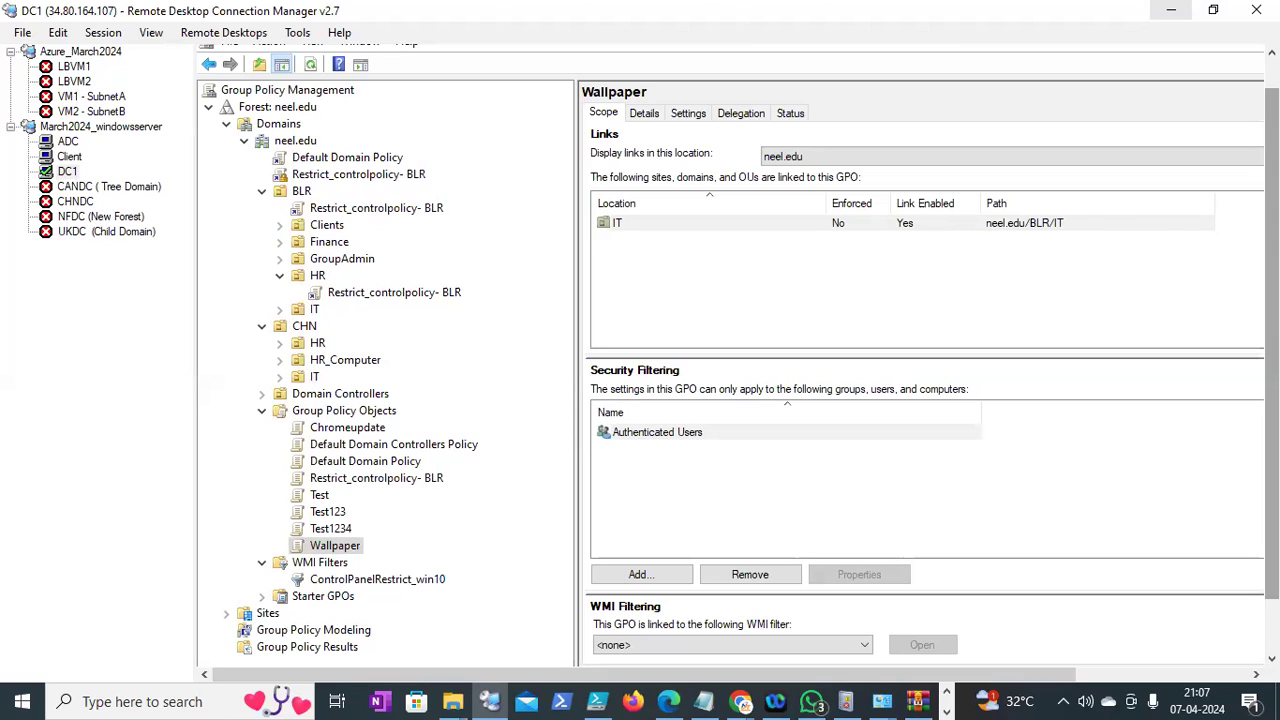
pyautogui.click(320, 495)
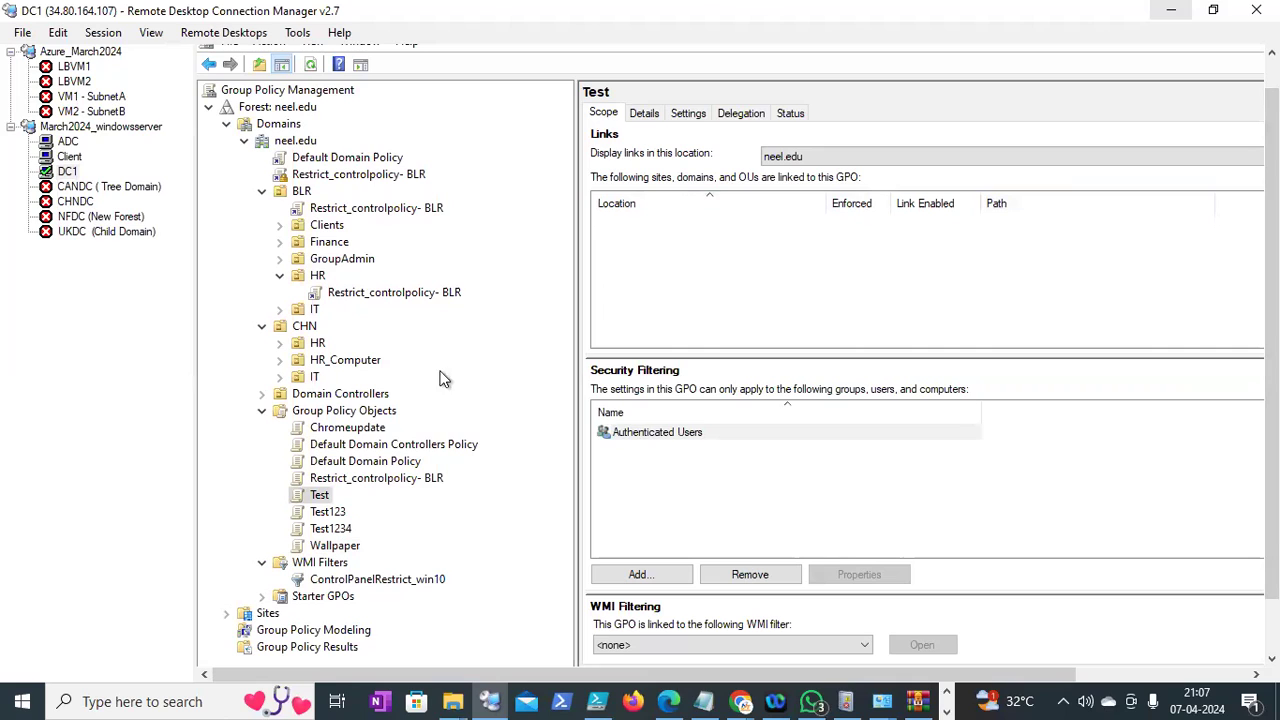
pyautogui.click(348, 479)
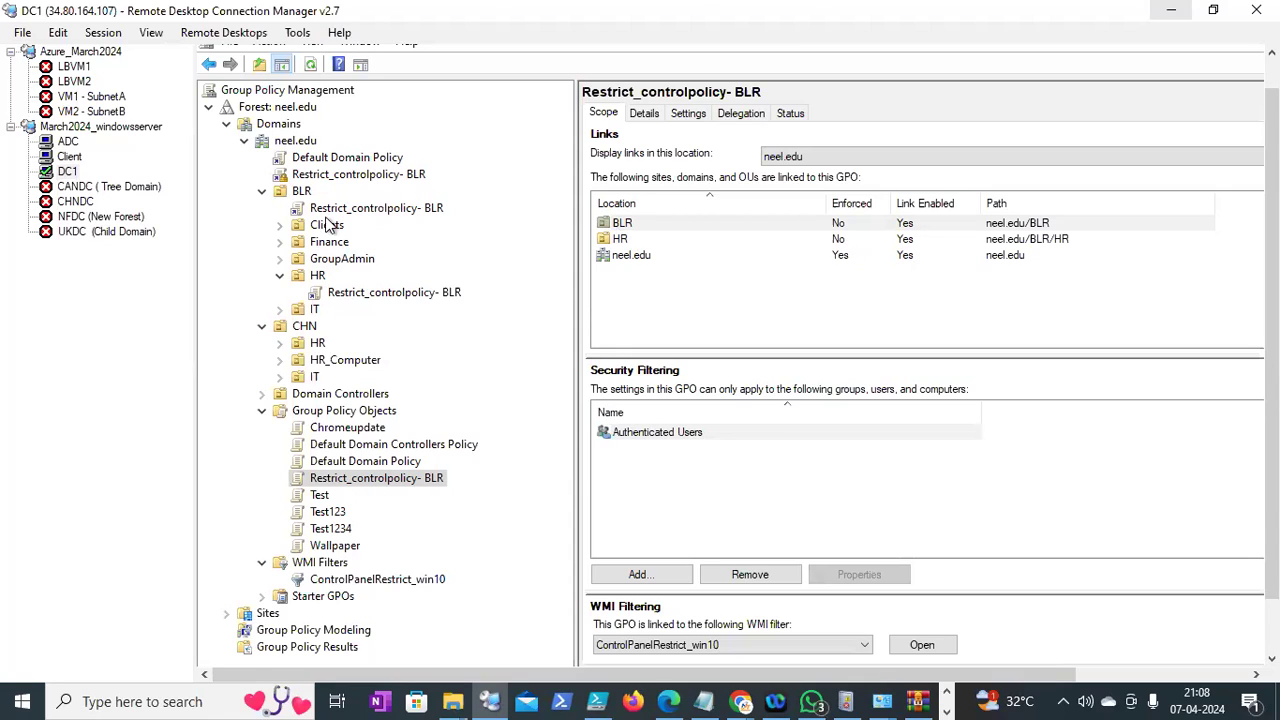
# Turn off Enforced and uncheck Link Enabled on the Restrict_controlpolicy- BLR neel.edu link
pyautogui.rightClick(314, 180)
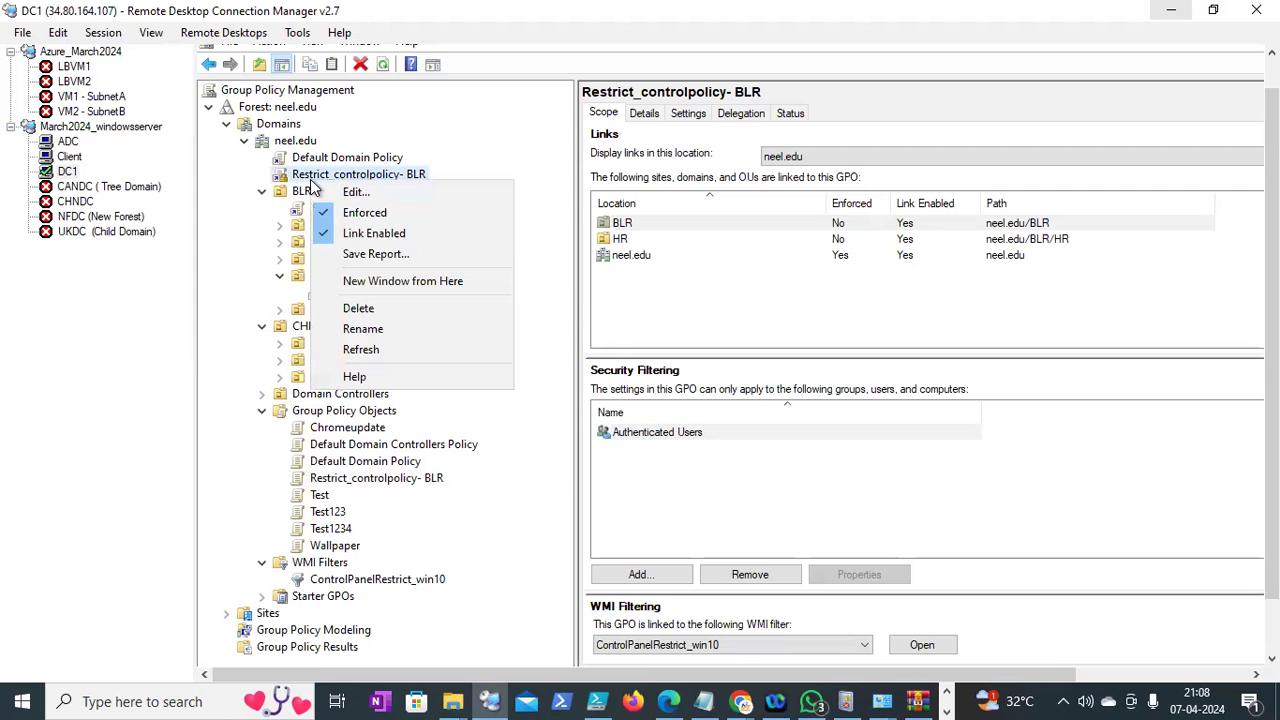
pyautogui.click(329, 210)
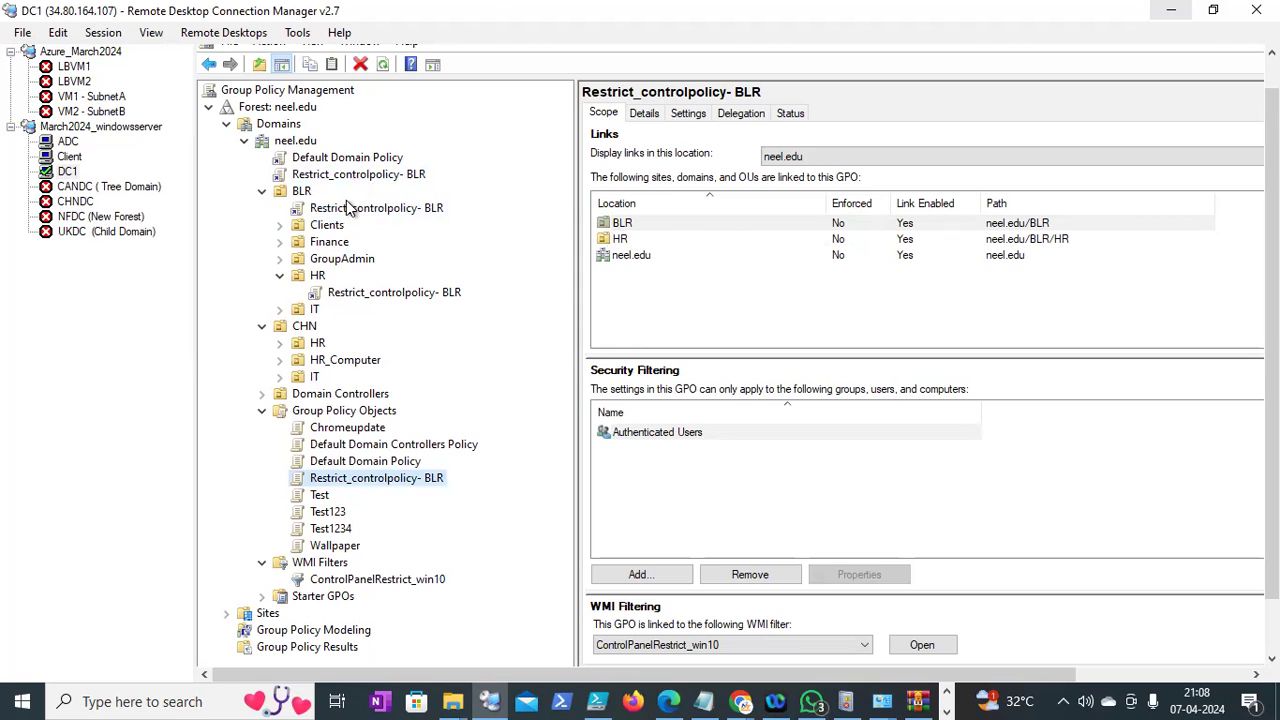
pyautogui.rightClick(357, 178)
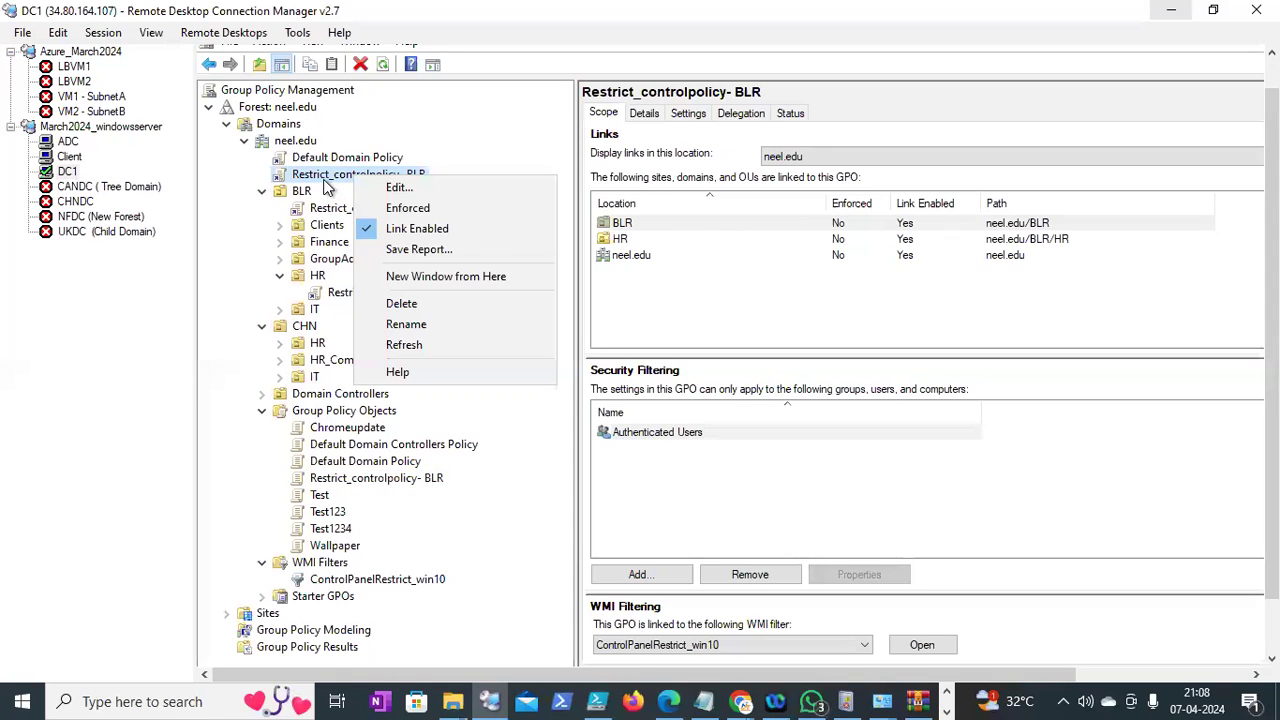
pyautogui.click(377, 230)
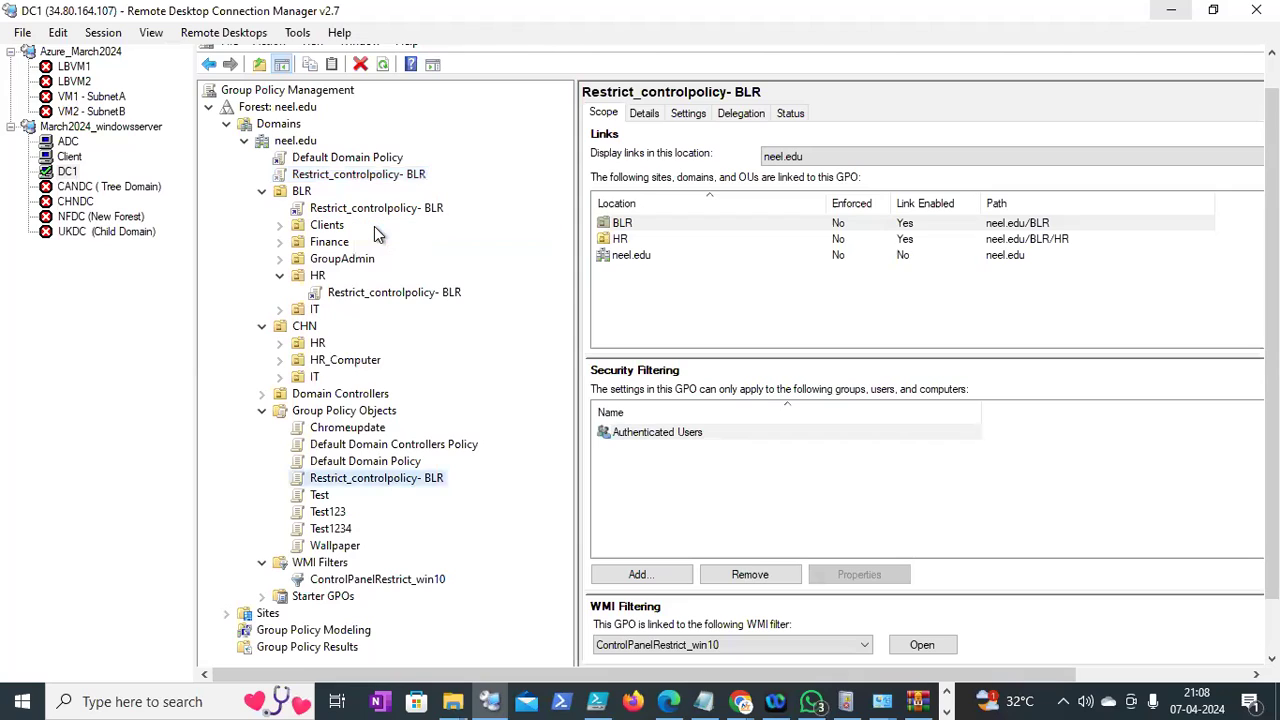
# Recheck the neel.edu link's options twice, closing the menu without changes
pyautogui.rightClick(318, 177)
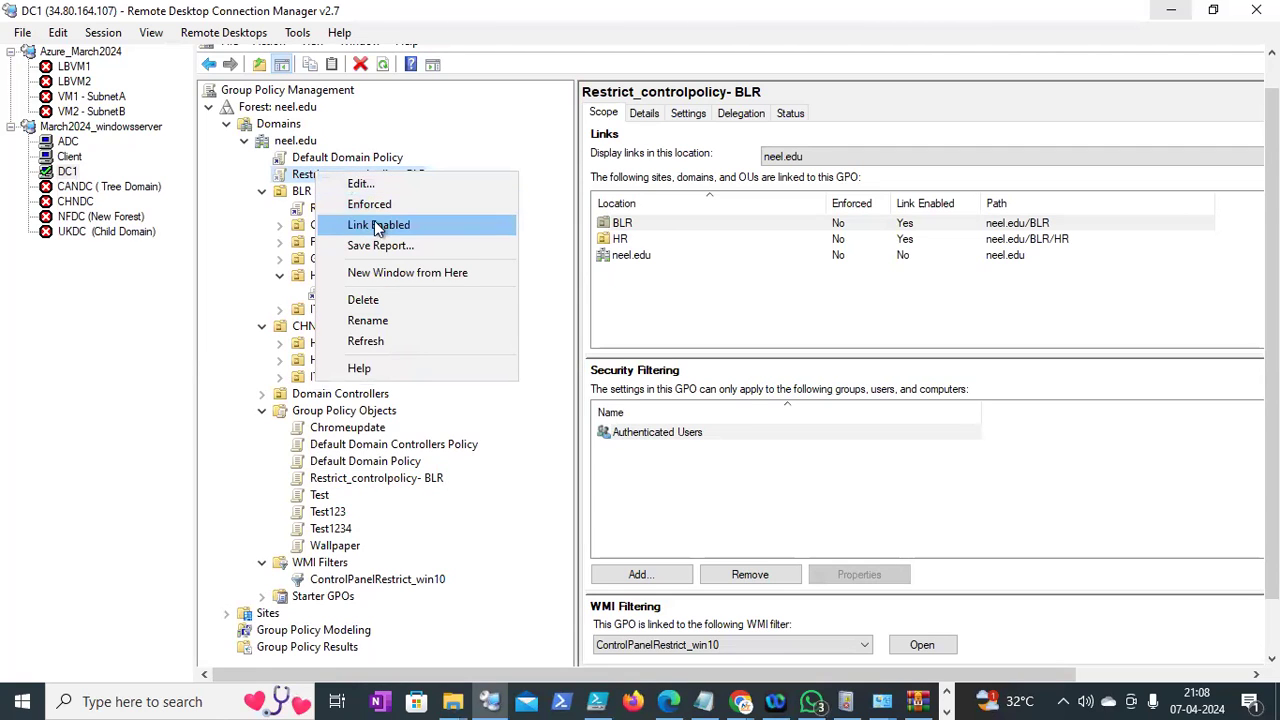
pyautogui.click(942, 235)
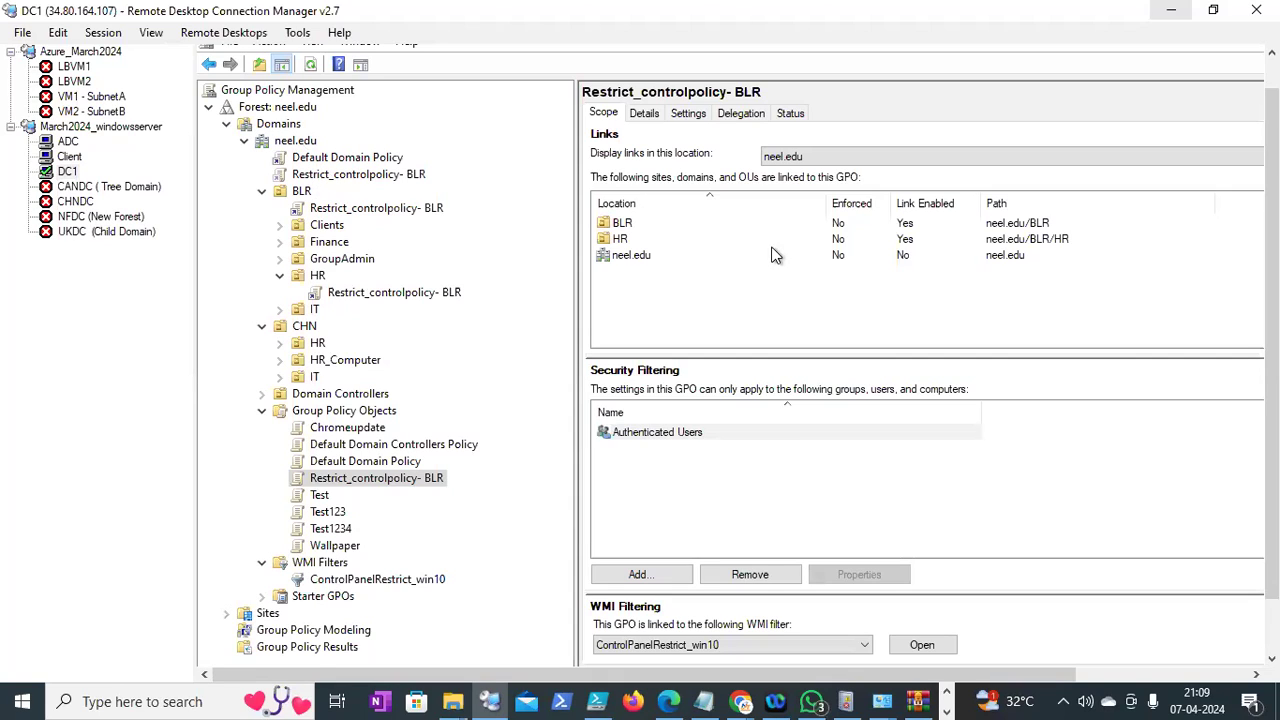
pyautogui.rightClick(420, 177)
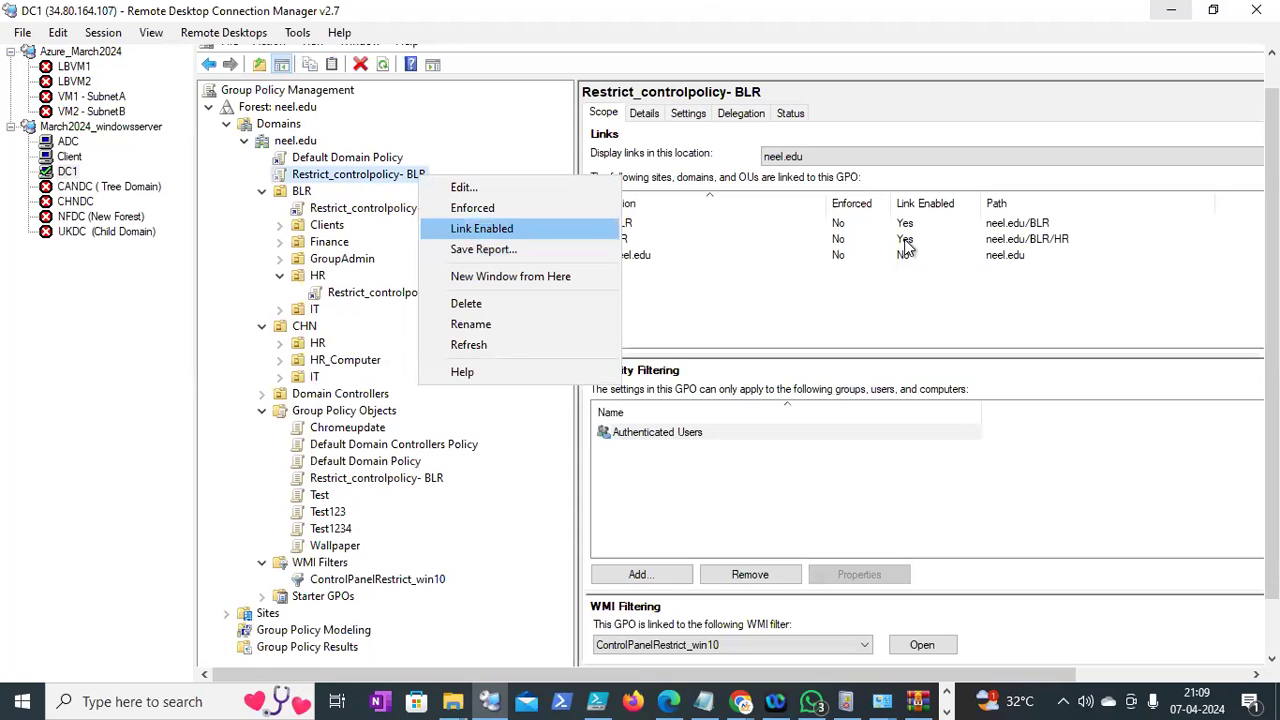
pyautogui.click(908, 277)
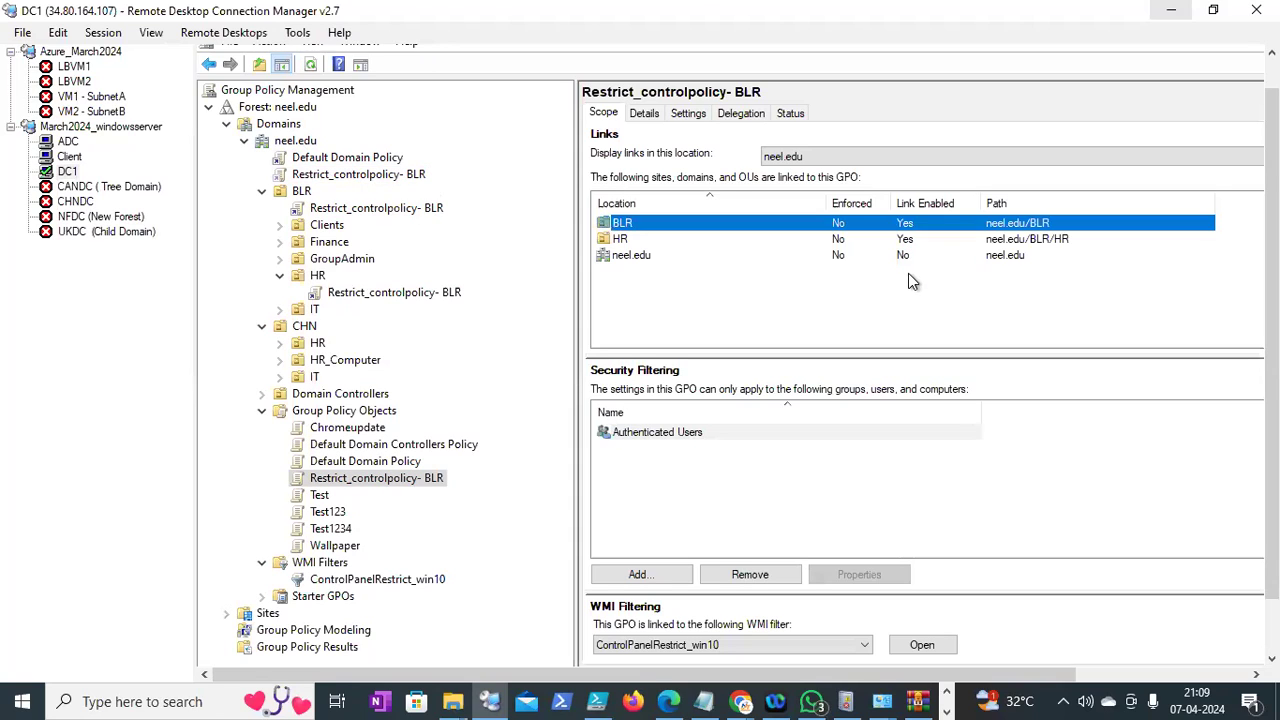
pyautogui.moveTo(908, 277); pyautogui.dragTo(1022, 305)
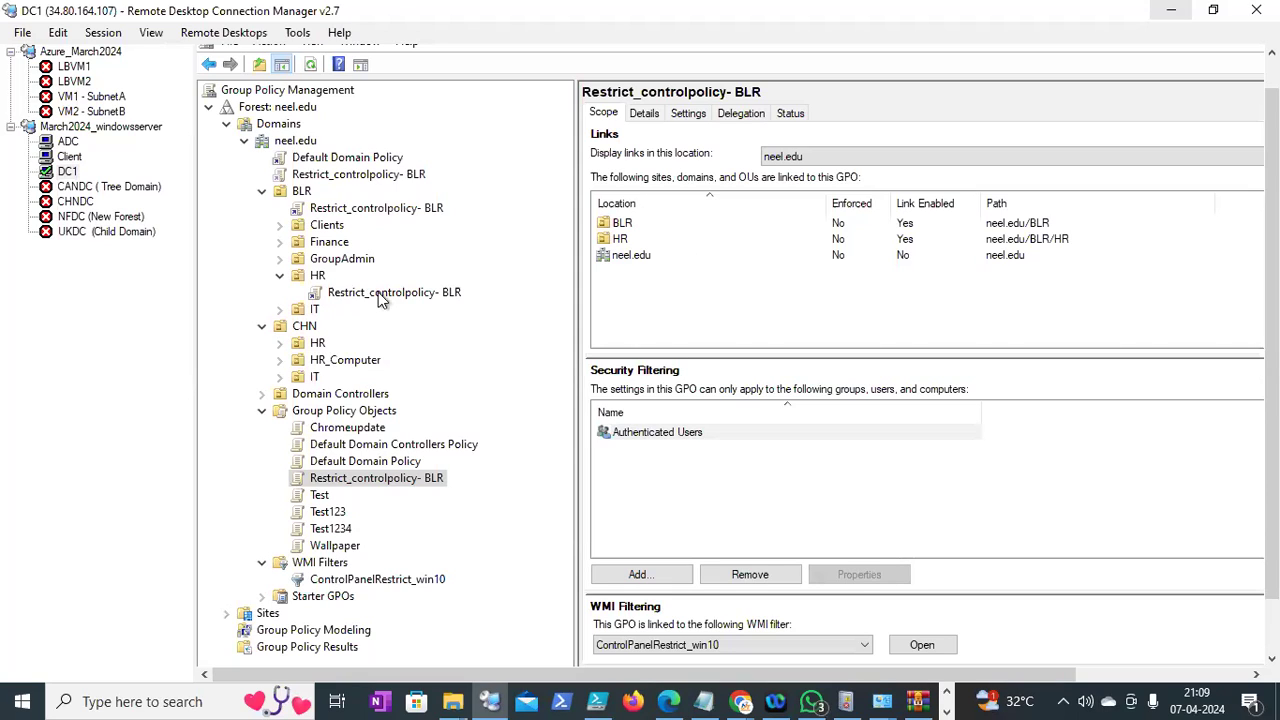
# Show Restrict_controlpolicy- BLR's details: domain, owner, dates, versions and Enabled status
pyautogui.click(906, 258)
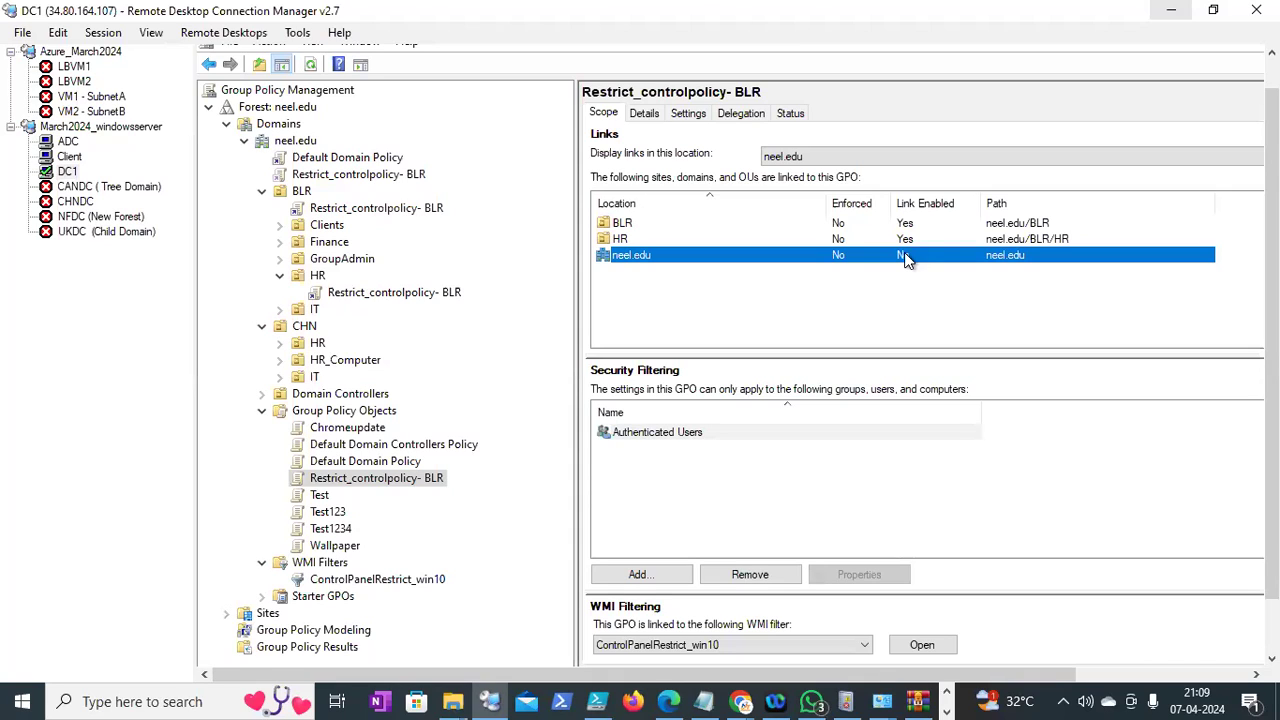
pyautogui.click(645, 114)
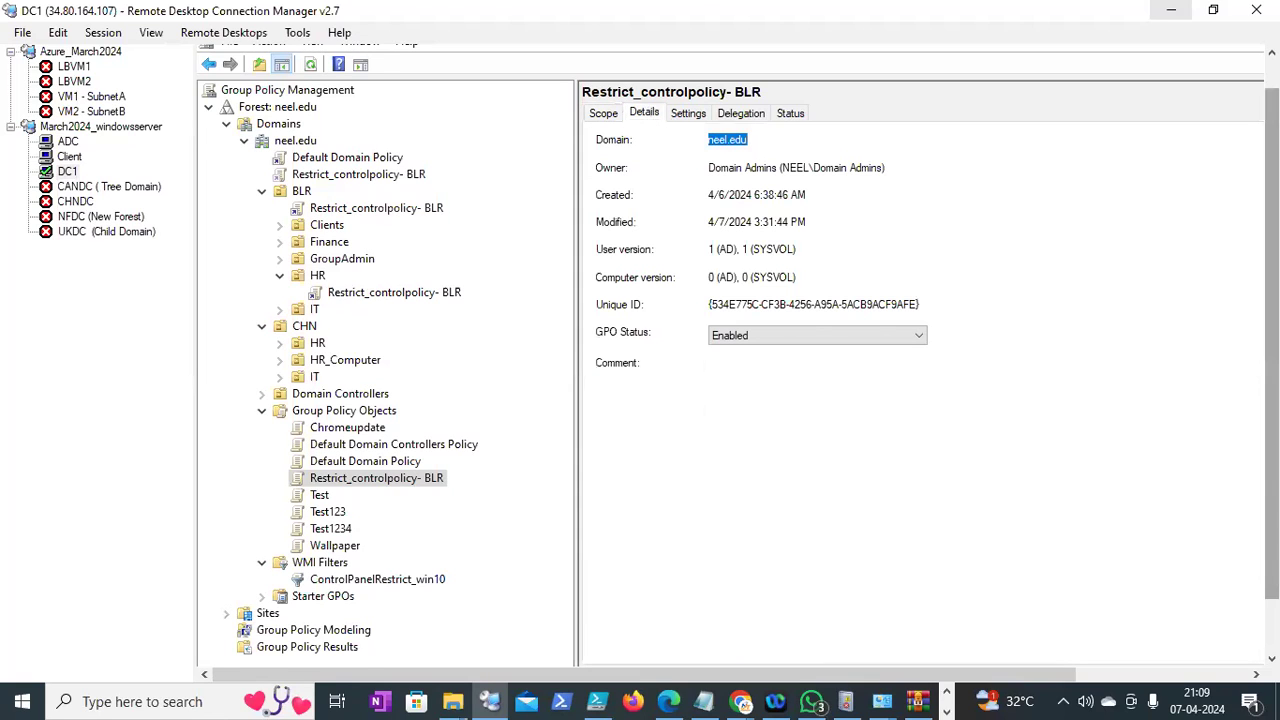
pyautogui.moveTo(1272, 240); pyautogui.dragTo(1272, 205)
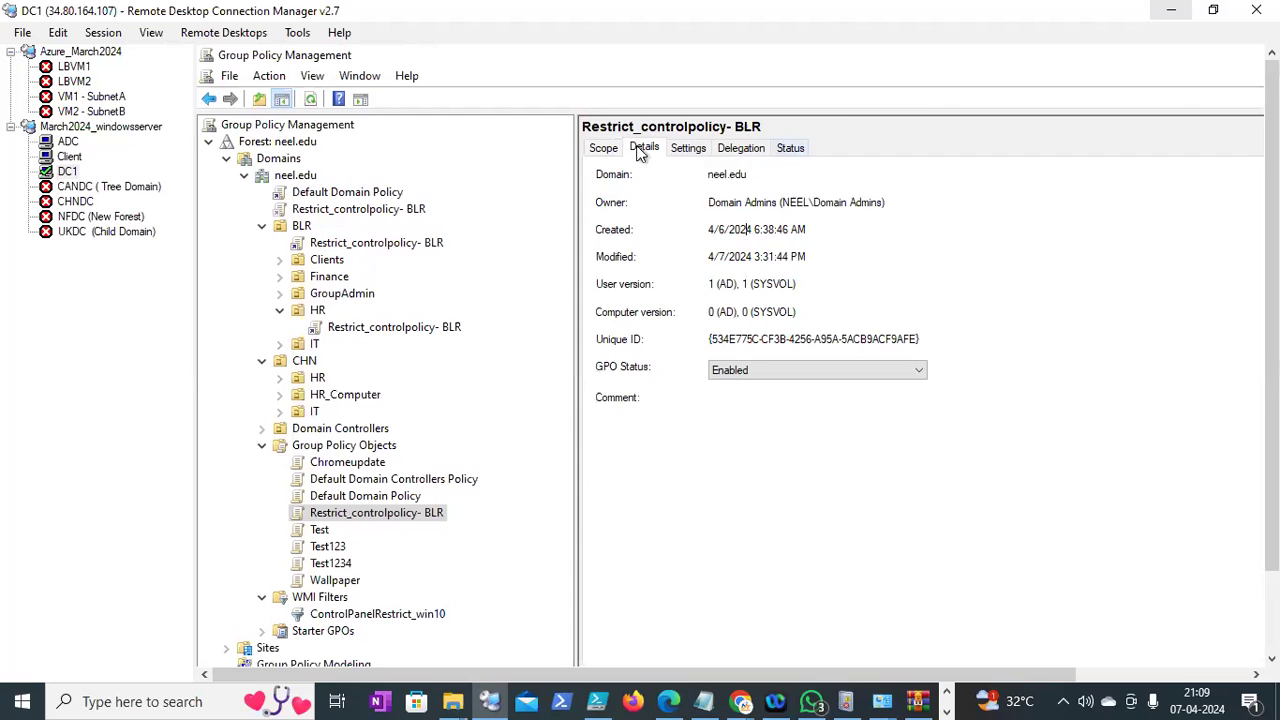
pyautogui.click(605, 150)
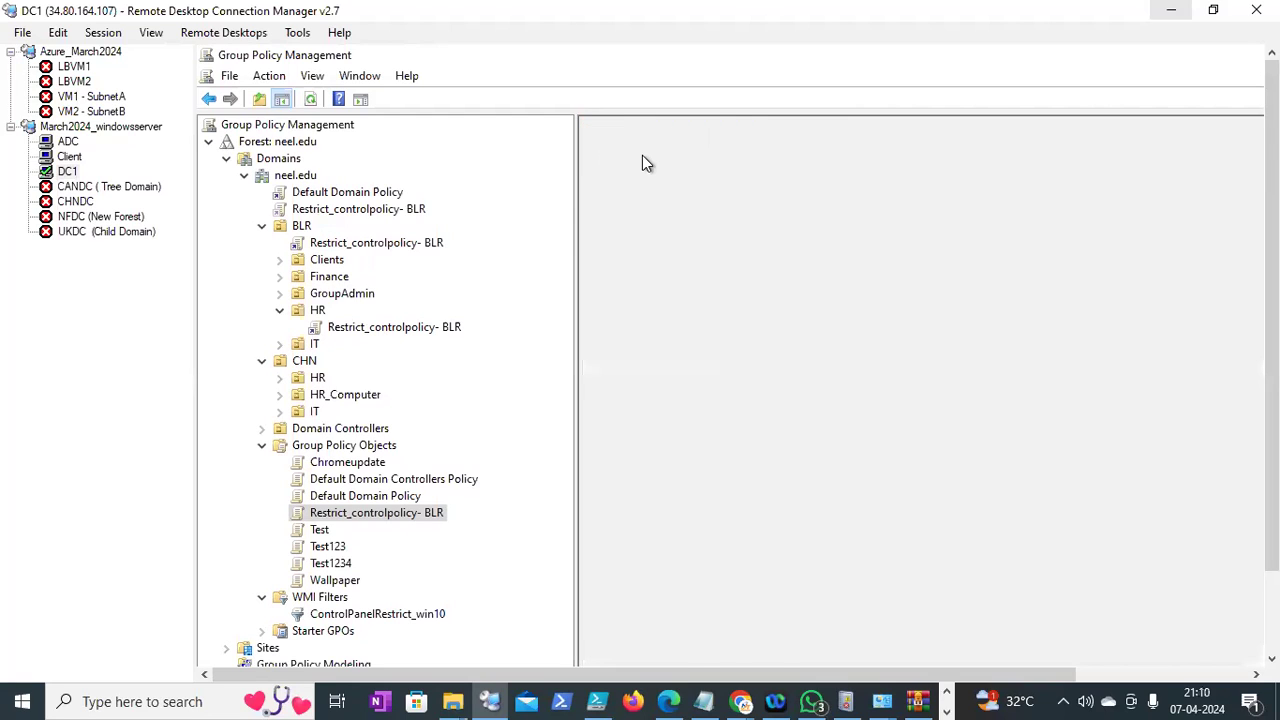
pyautogui.click(644, 150)
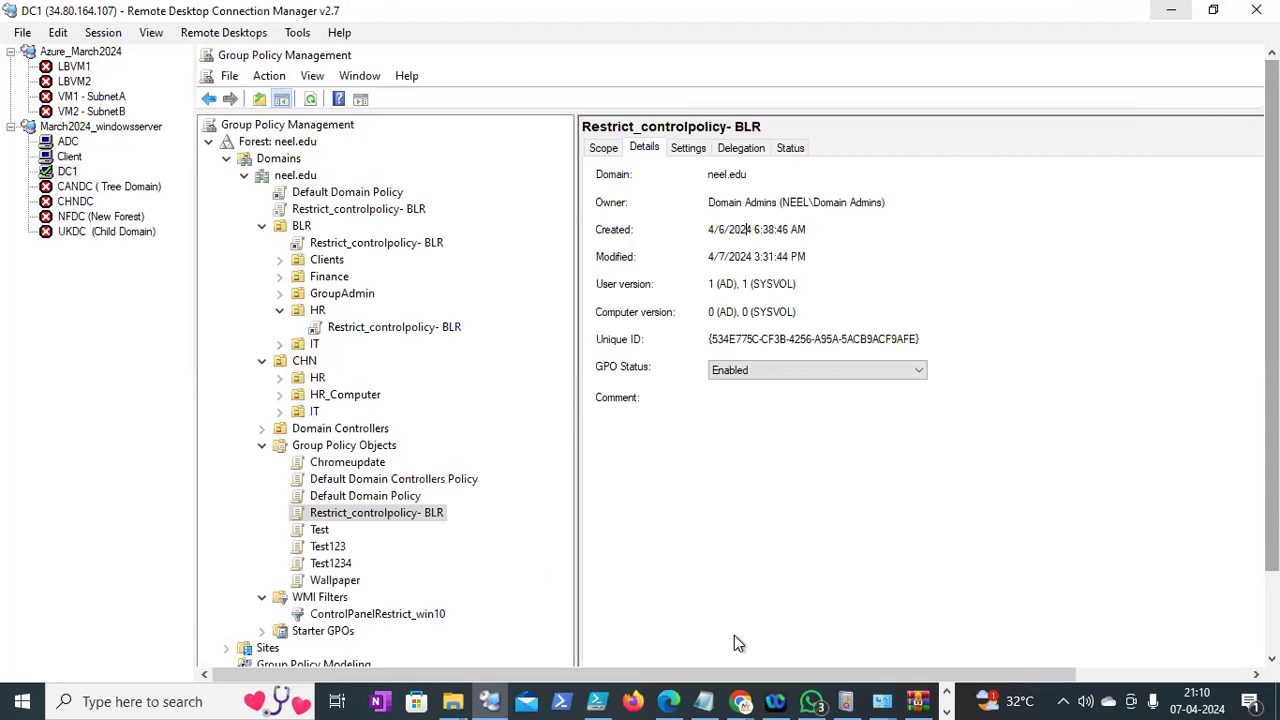
pyautogui.scroll(-3, 734, 635)
# Launch Active Directory Users and Computers with dsa.msc from the Run prompt
pyautogui.rightClick(222, 648)
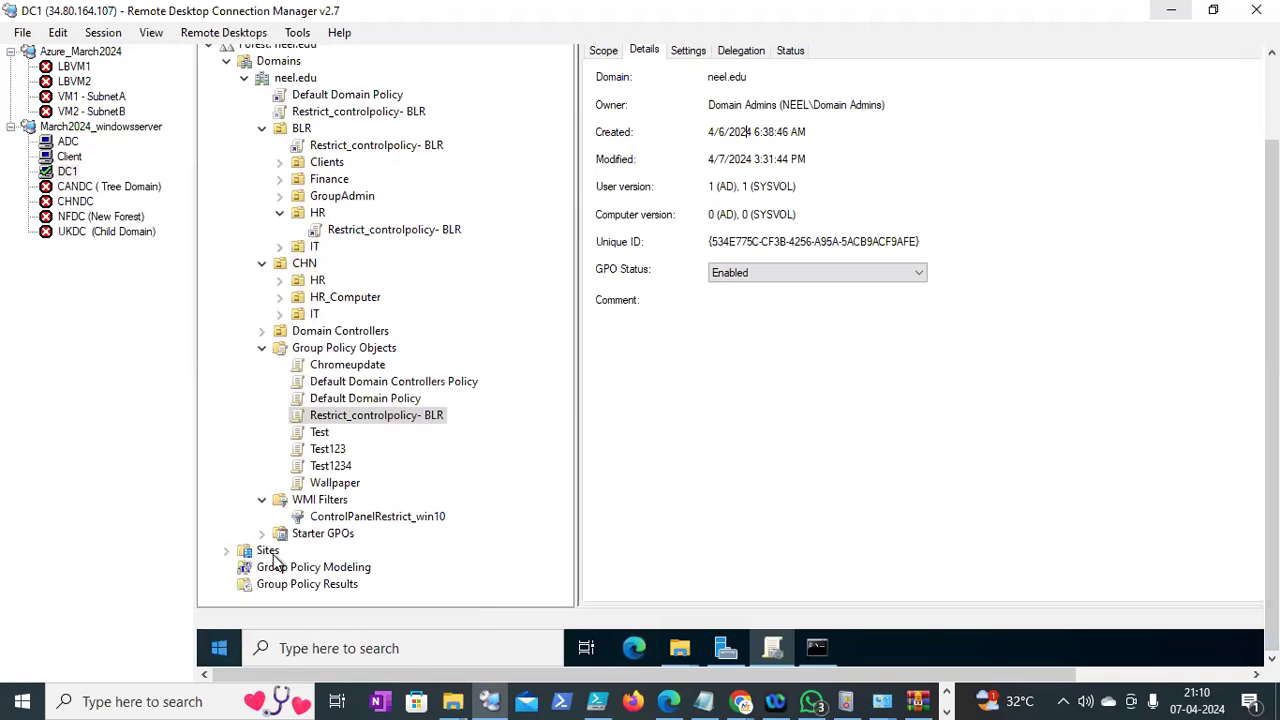
pyautogui.click(265, 549)
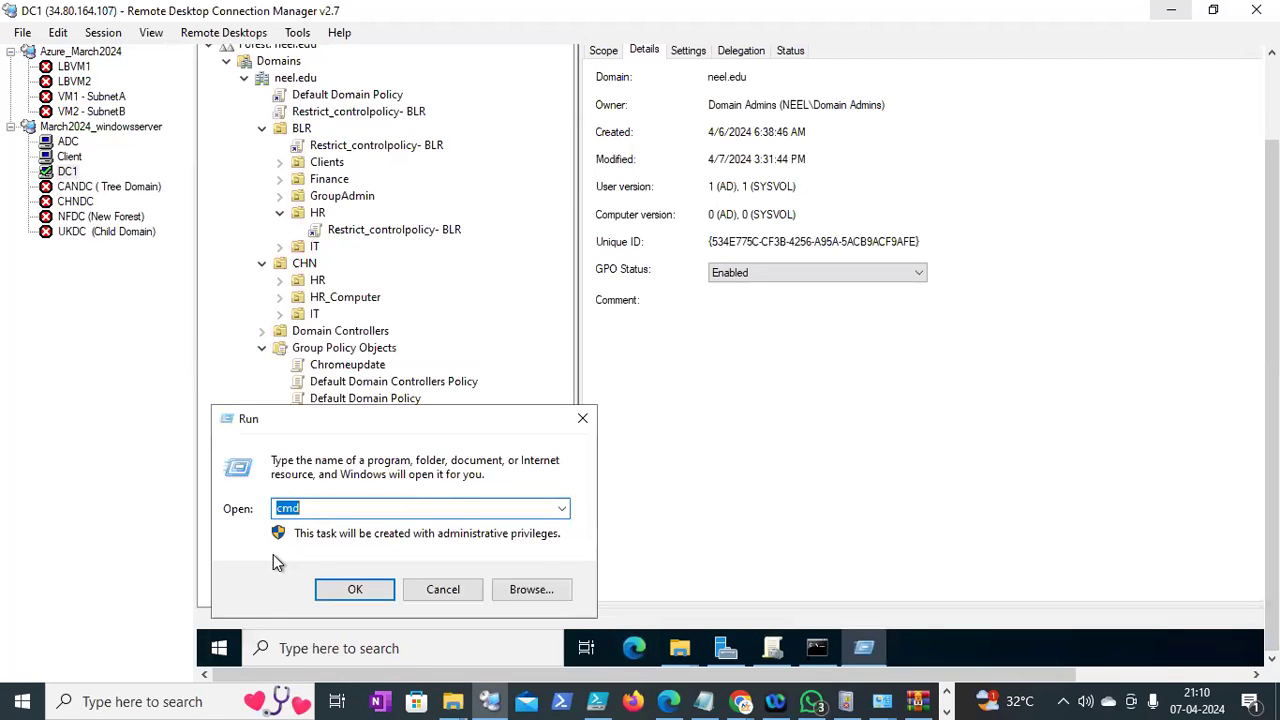
pyautogui.write('ds')
pyautogui.click(280, 561)
pyautogui.press('Return')
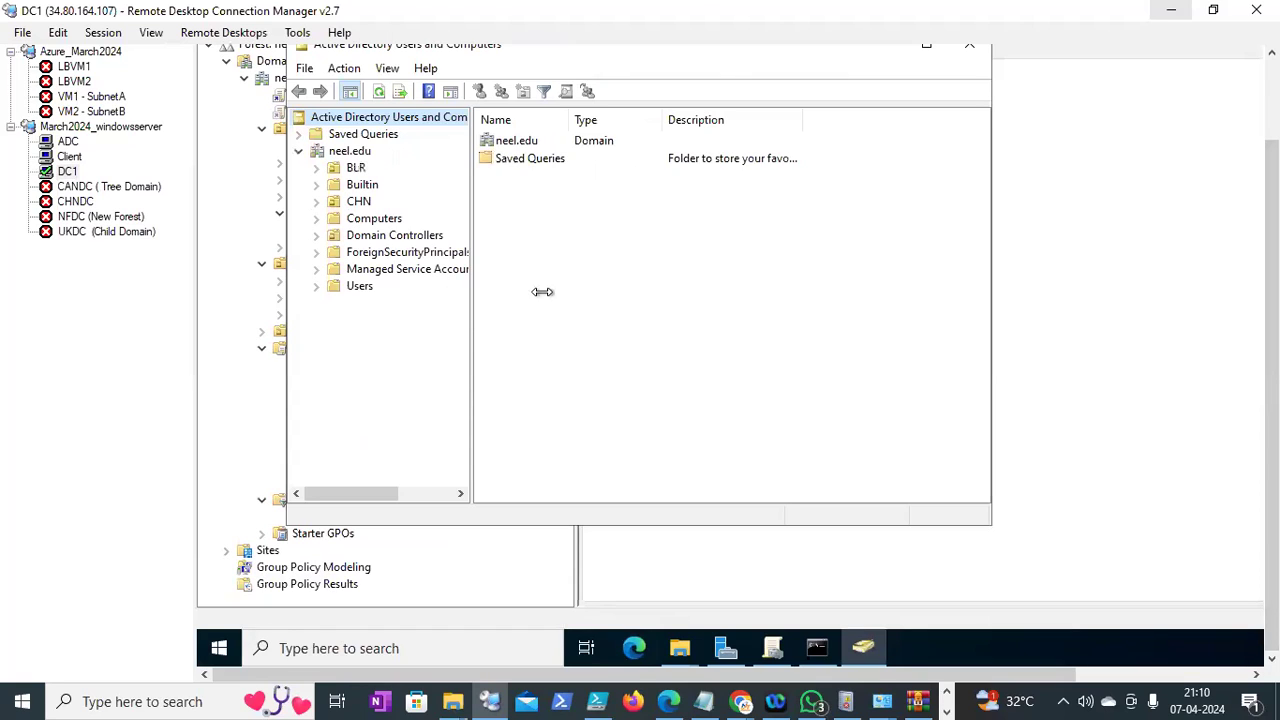
# Review Group Policy Creator Owners' description and members in Users, then return to Group Policy Management
pyautogui.moveTo(542, 291); pyautogui.dragTo(549, 291)
pyautogui.click(370, 286)
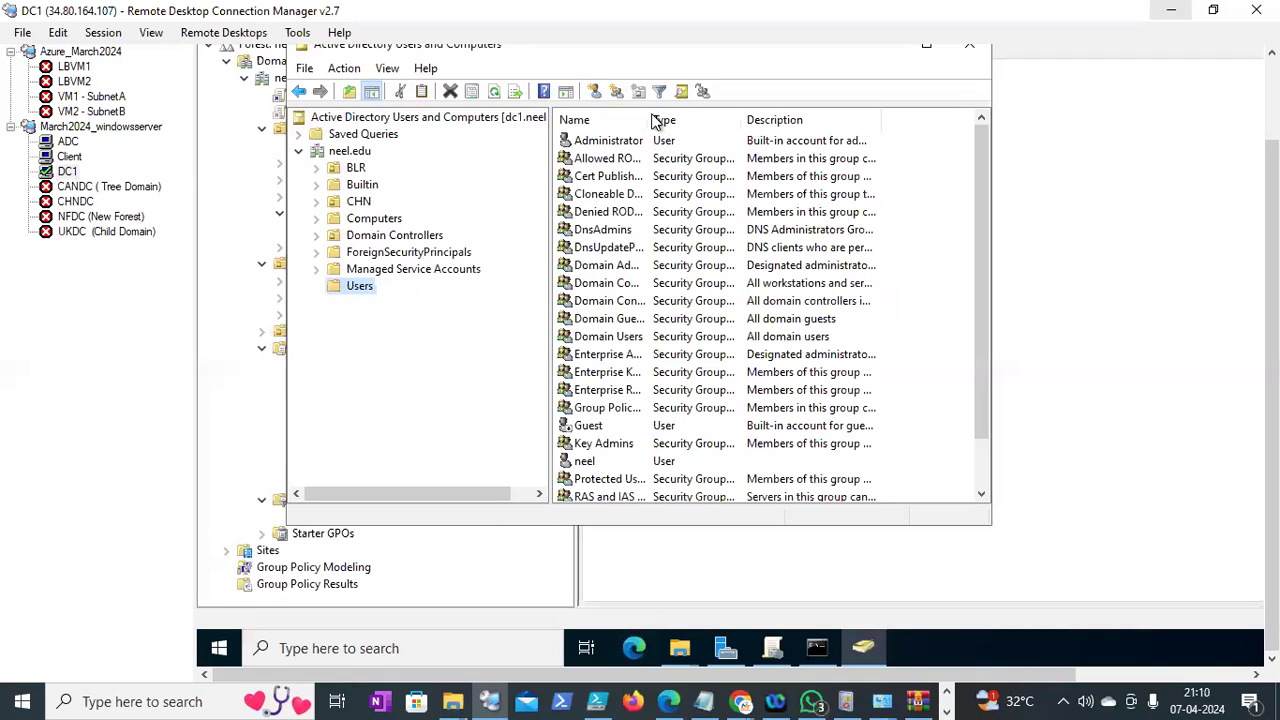
pyautogui.click(652, 410)
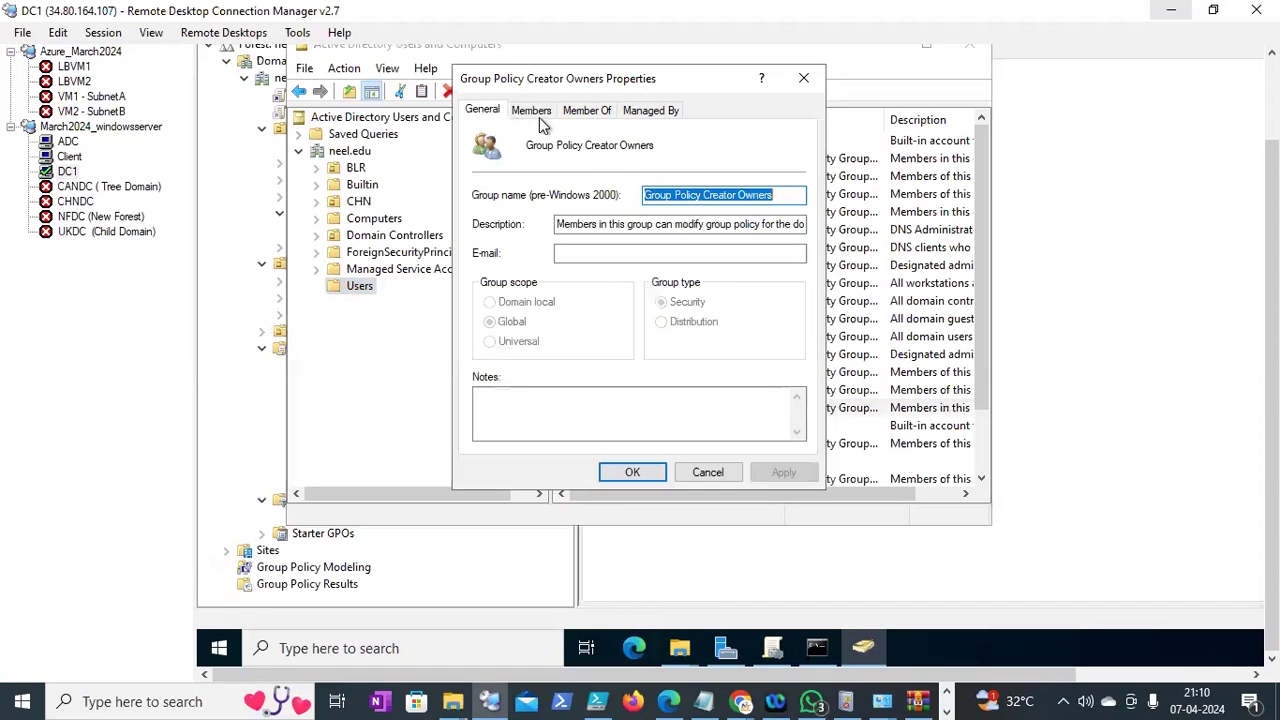
pyautogui.click(627, 226)
pyautogui.press('End')
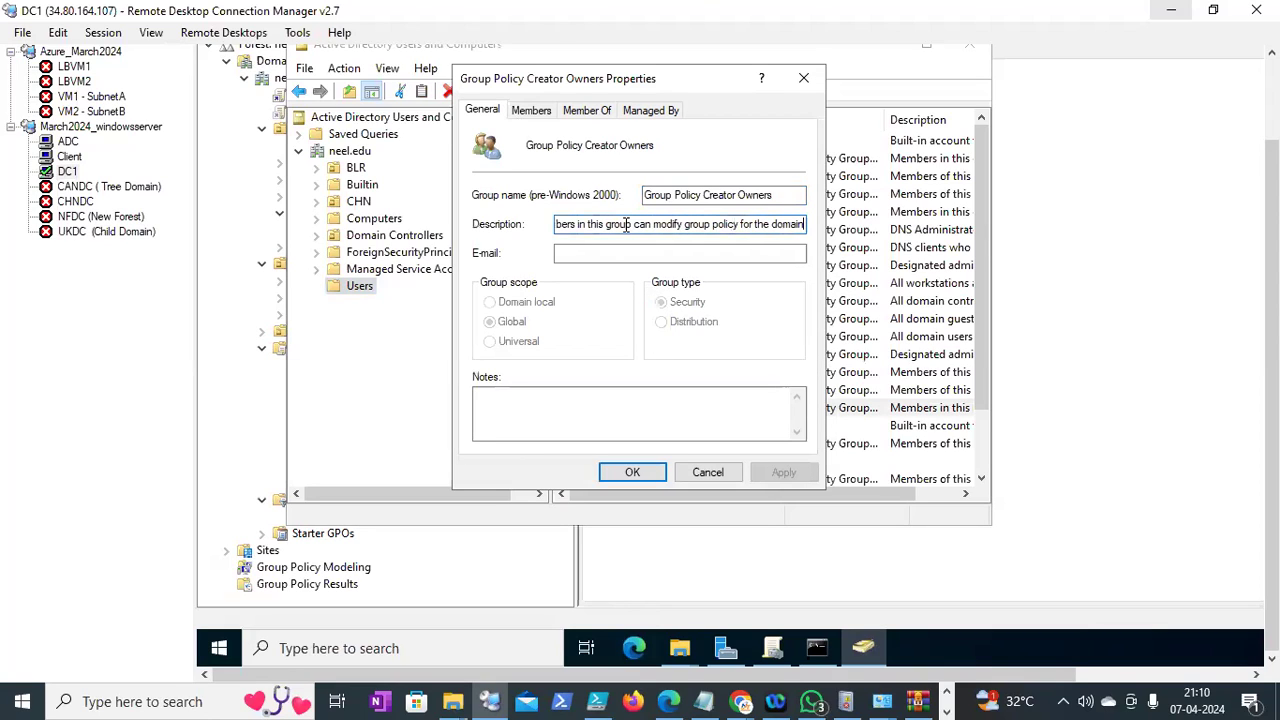
pyautogui.click(533, 108)
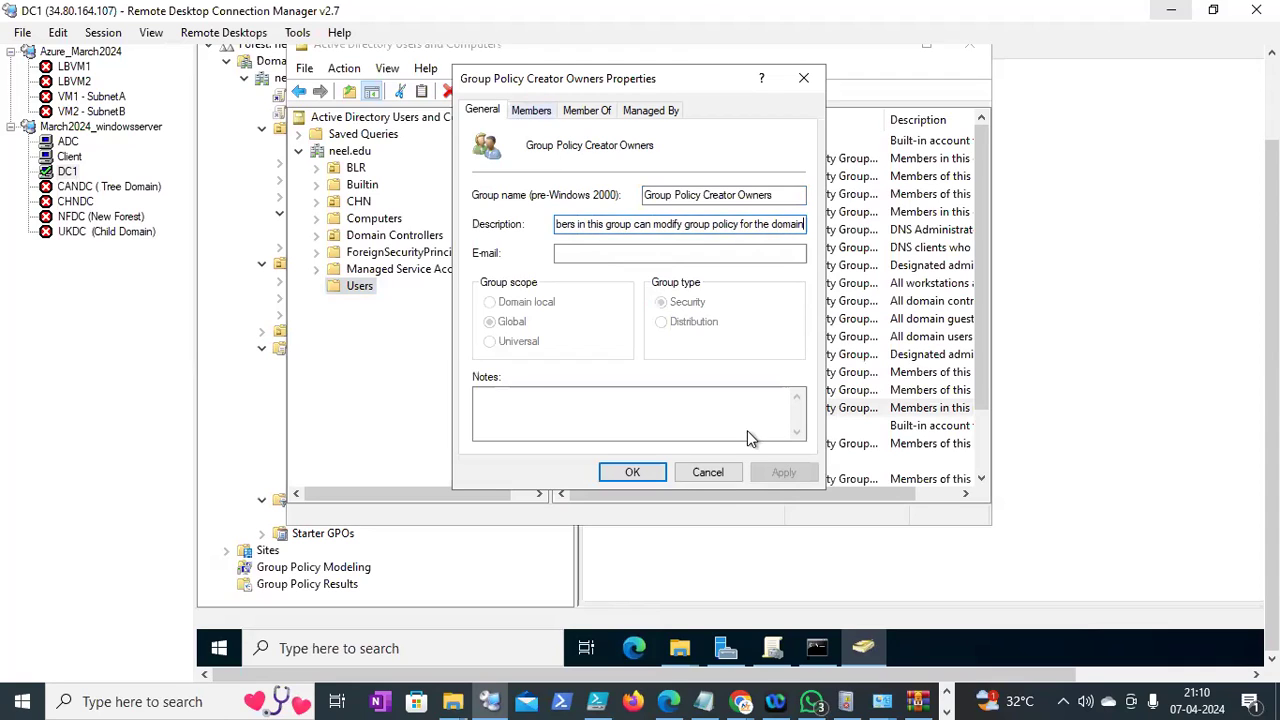
pyautogui.click(702, 476)
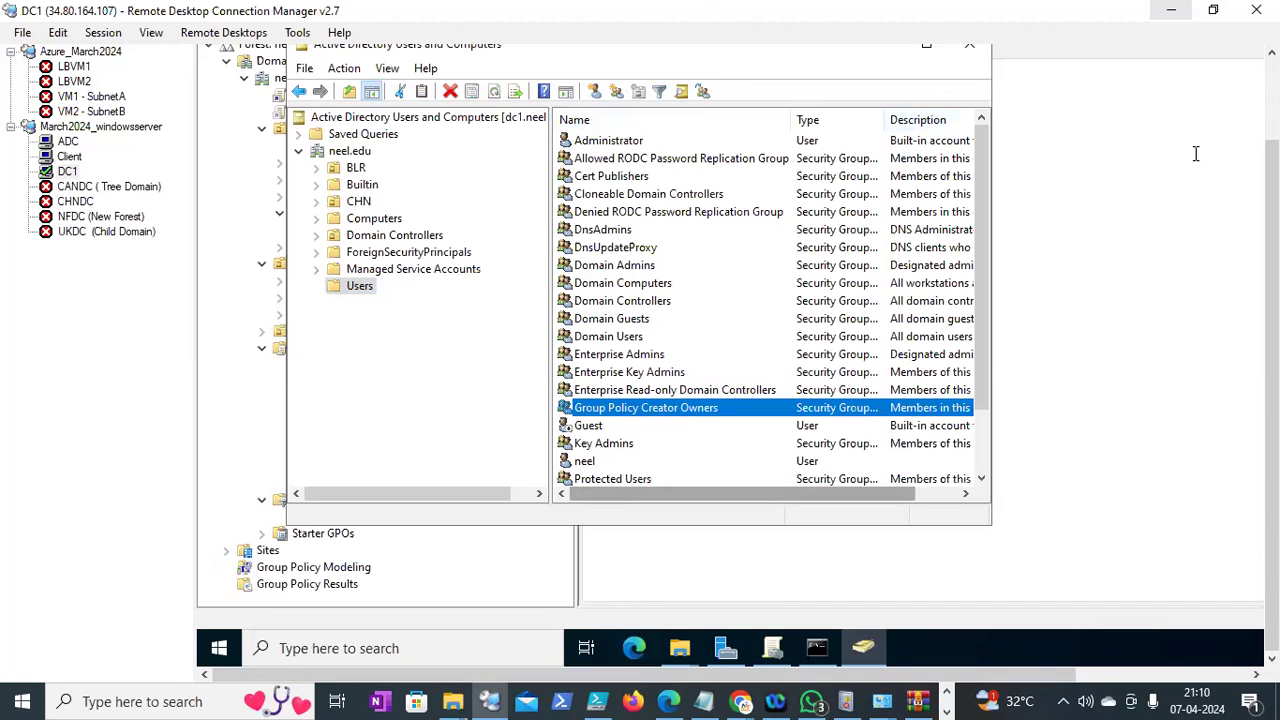
pyautogui.click(934, 157)
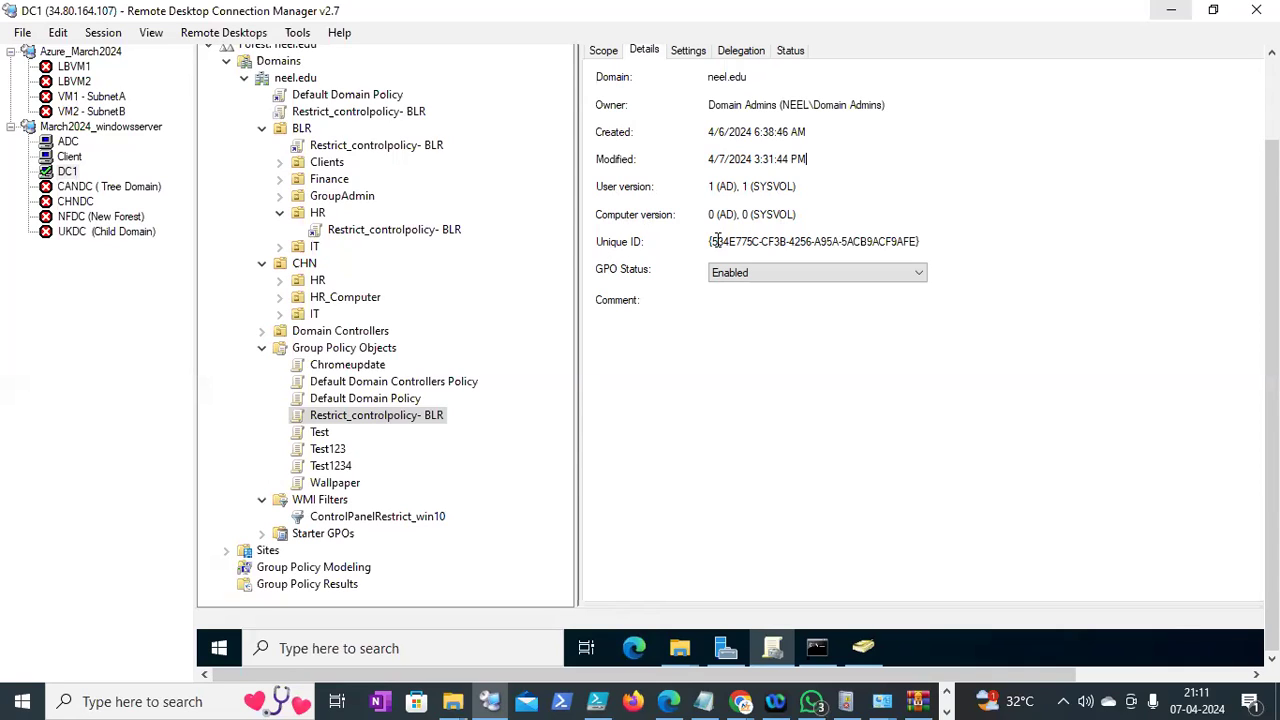
# Show the GPO's settings report with Administrative Templates > Control Panel expanded
pyautogui.moveTo(710, 242); pyautogui.dragTo(918, 242)
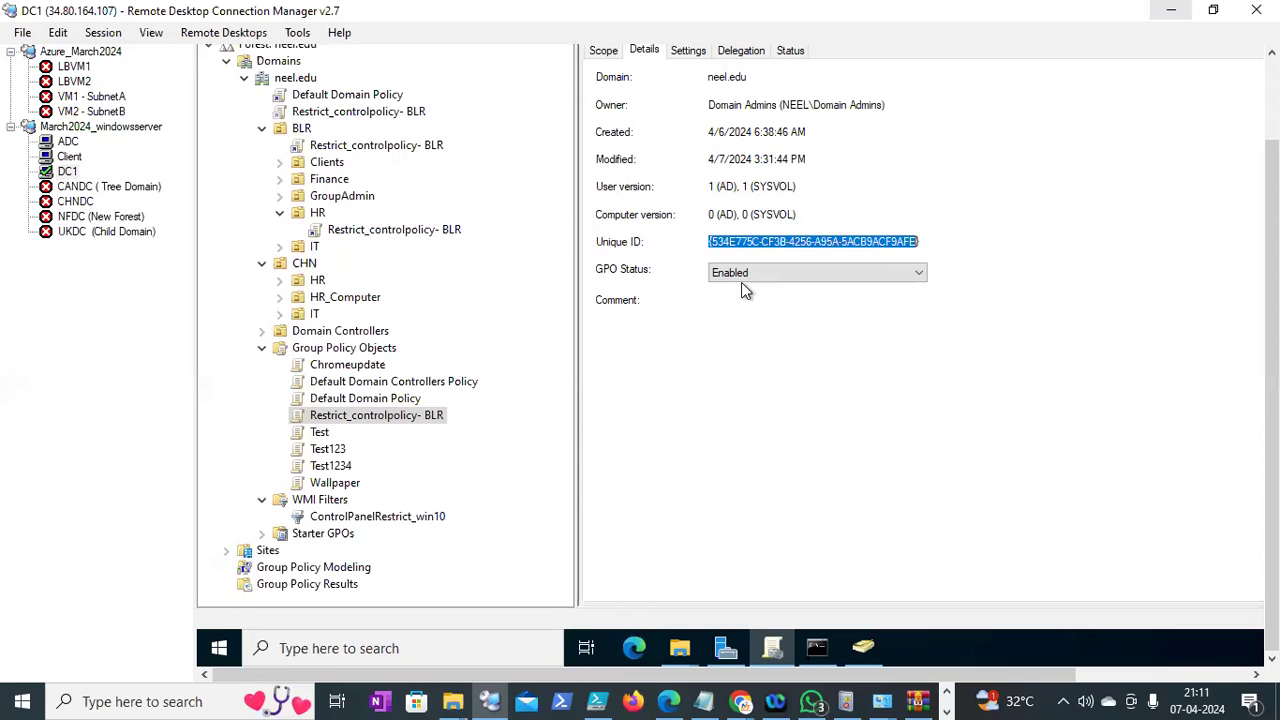
pyautogui.moveTo(1271, 290); pyautogui.dragTo(1271, 205)
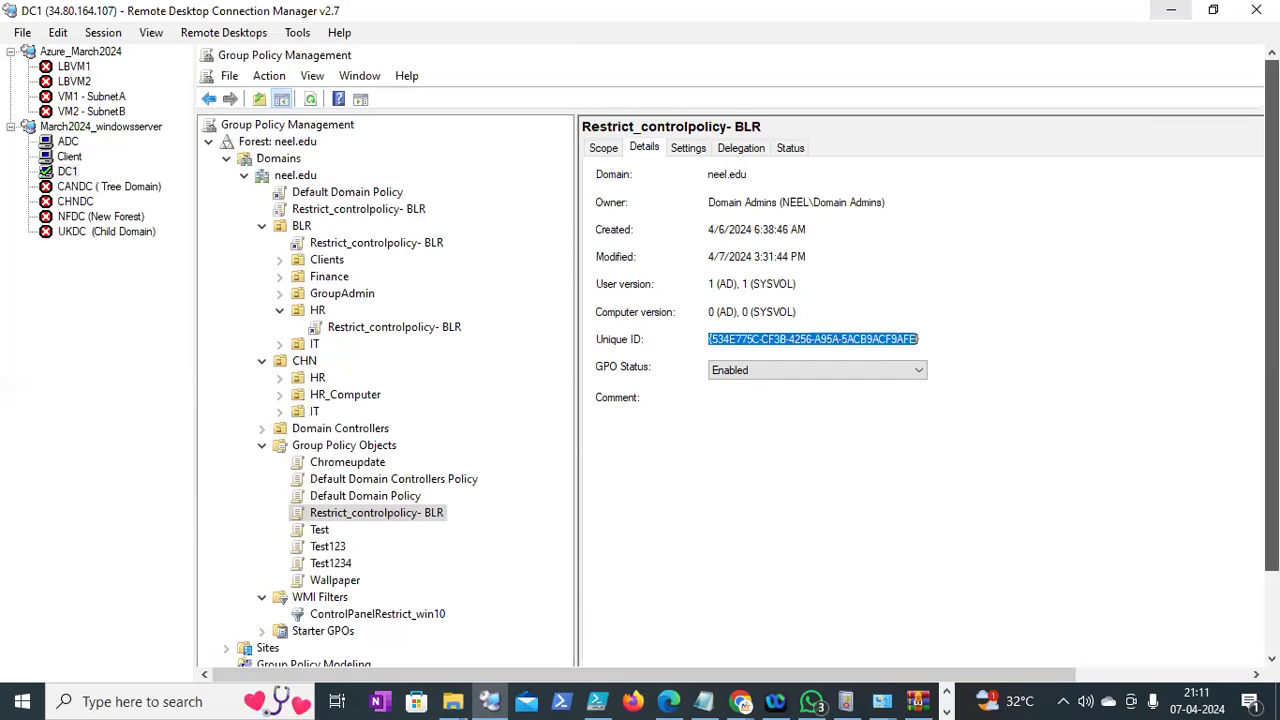
pyautogui.click(698, 148)
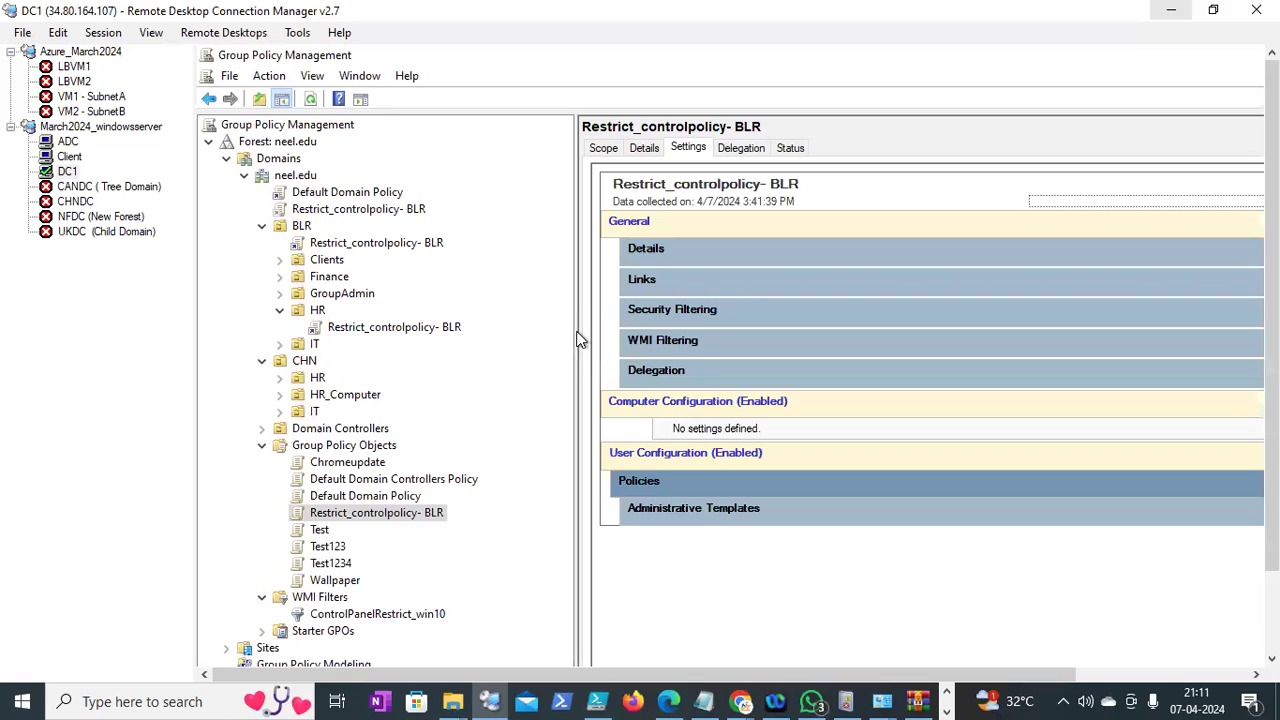
pyautogui.moveTo(576, 342); pyautogui.dragTo(540, 322)
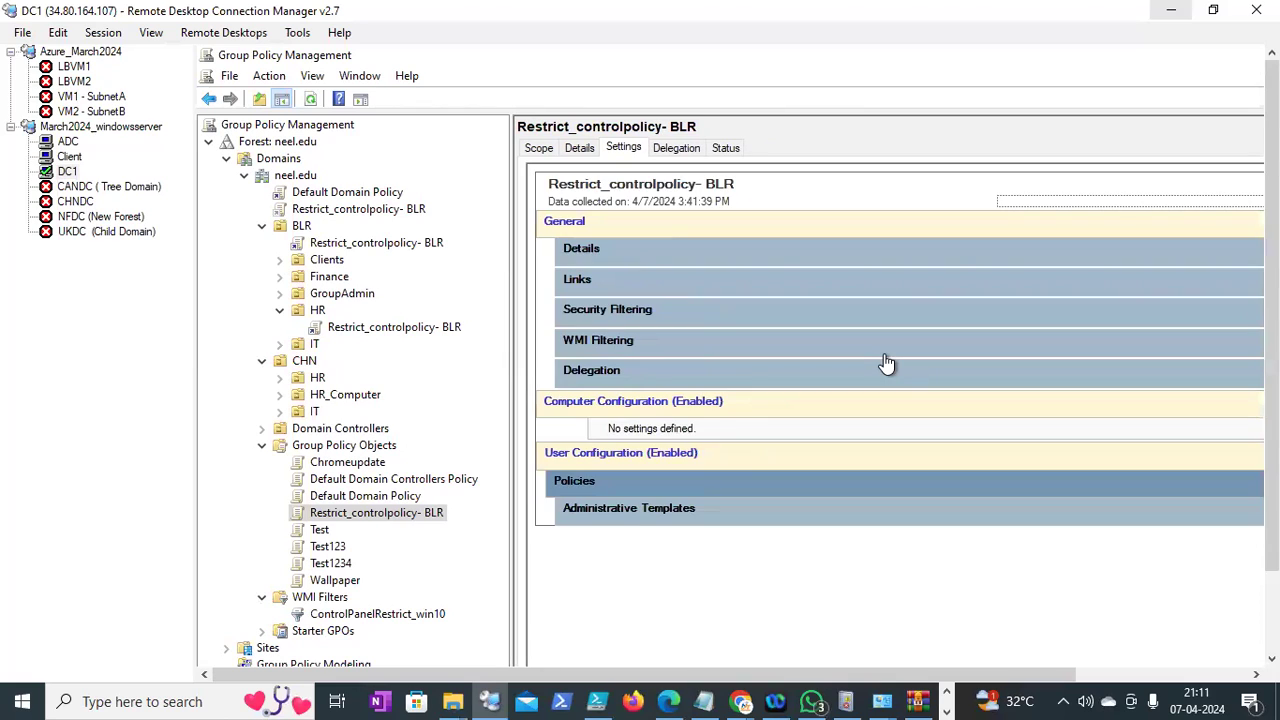
pyautogui.click(621, 510)
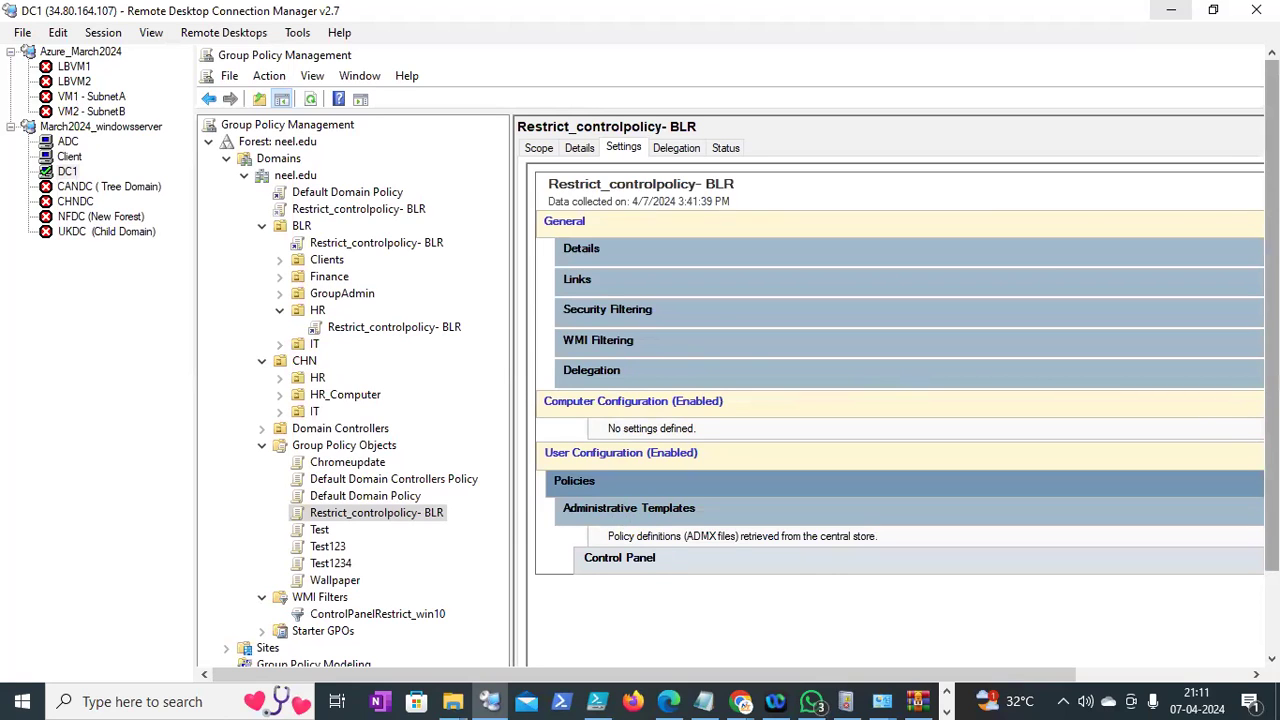
pyautogui.scroll(-1, 800, 524)
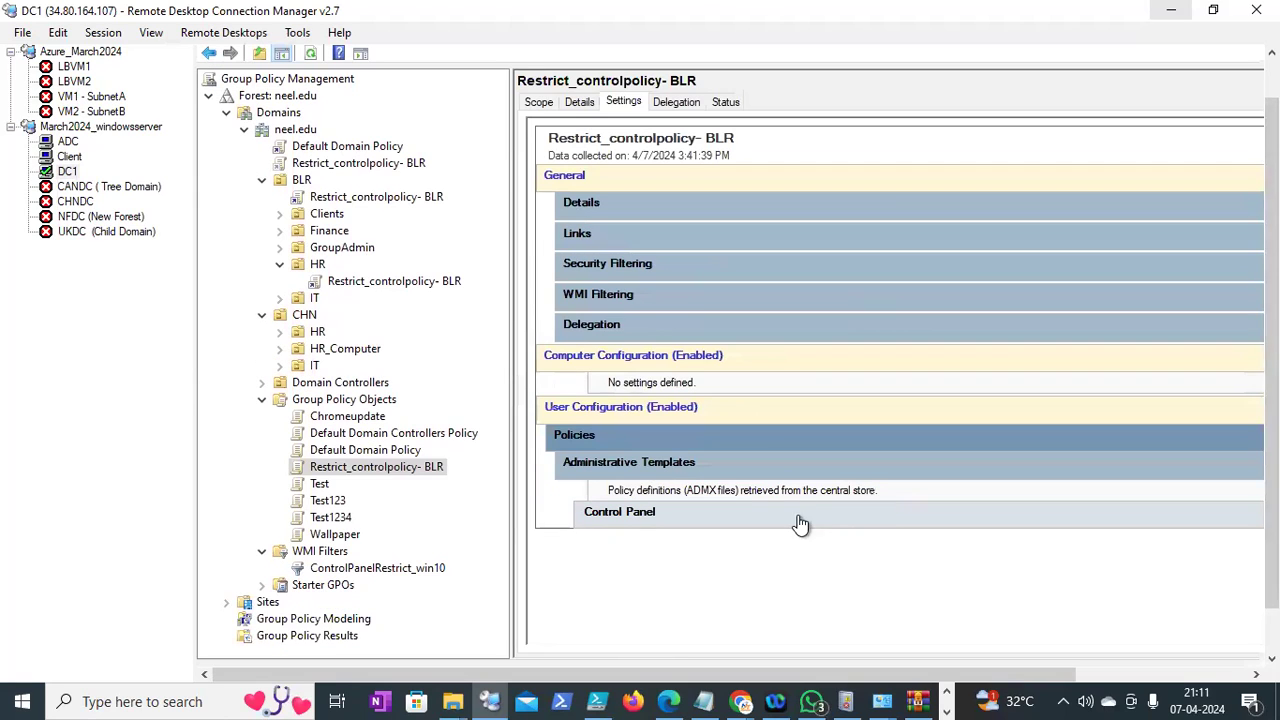
pyautogui.click(756, 516)
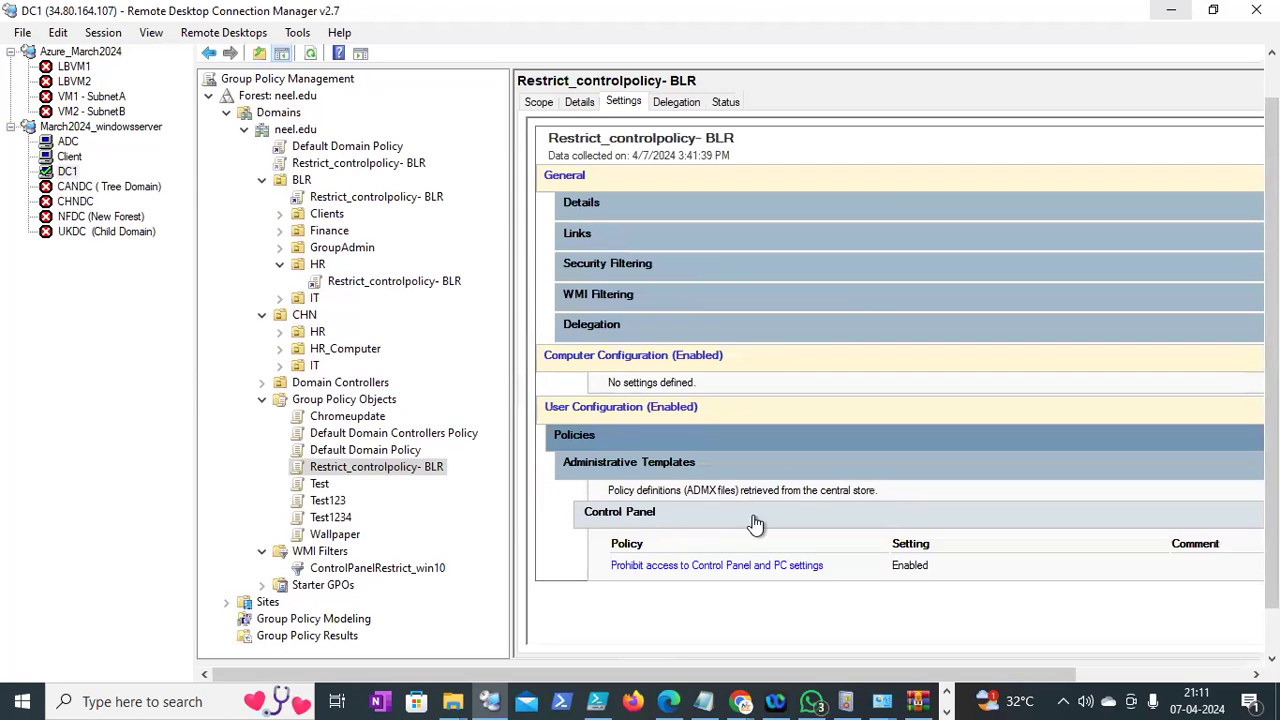
# Review the GPO's delegation permissions and replication status
pyautogui.rightClick(400, 473)
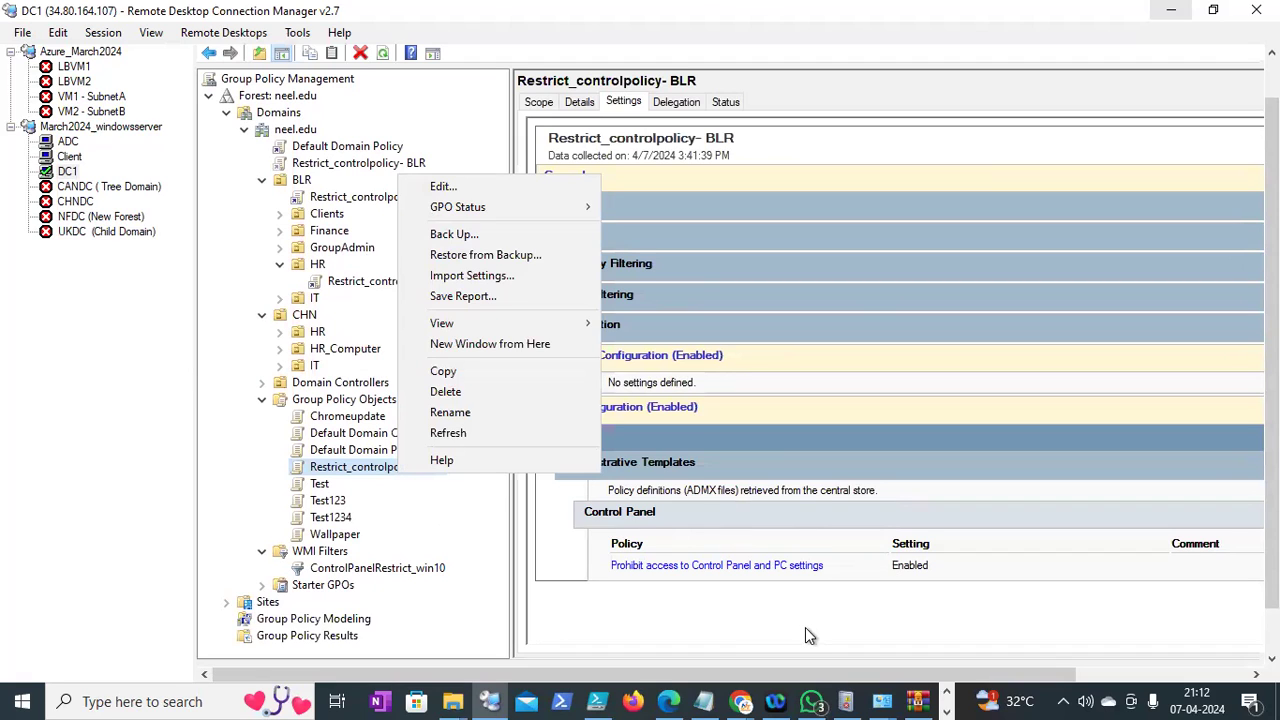
pyautogui.click(766, 285)
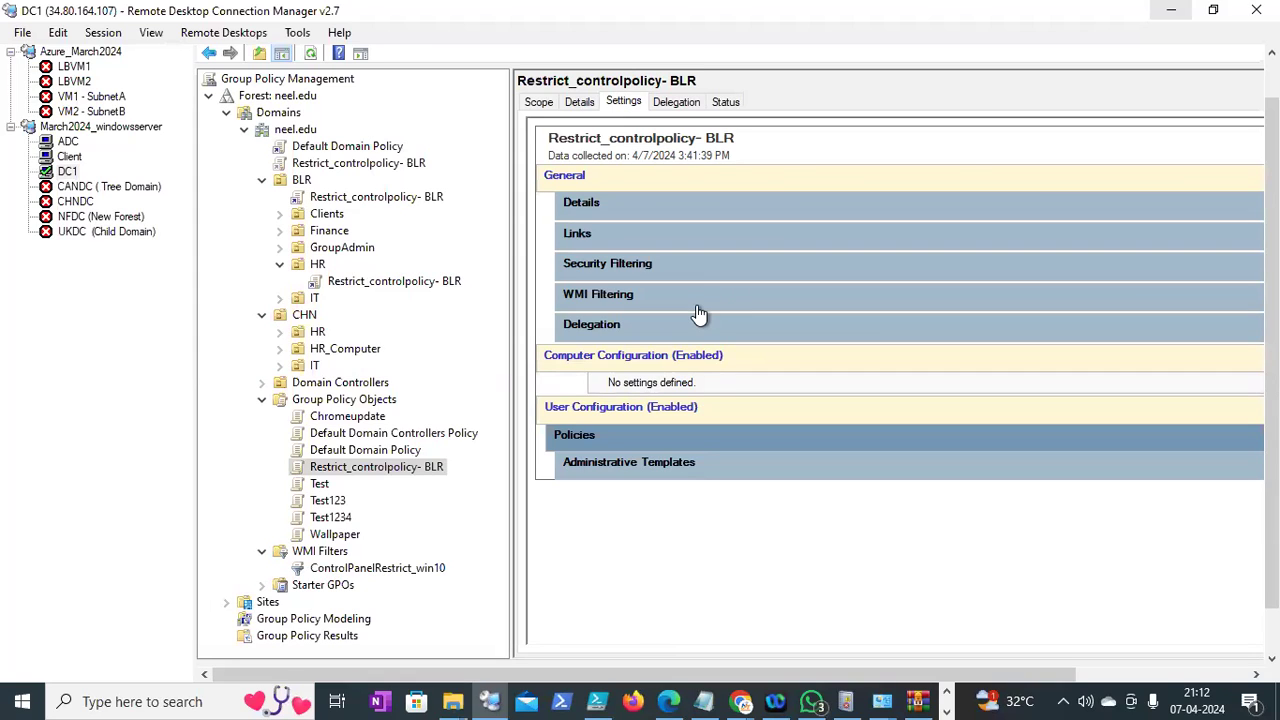
pyautogui.click(678, 104)
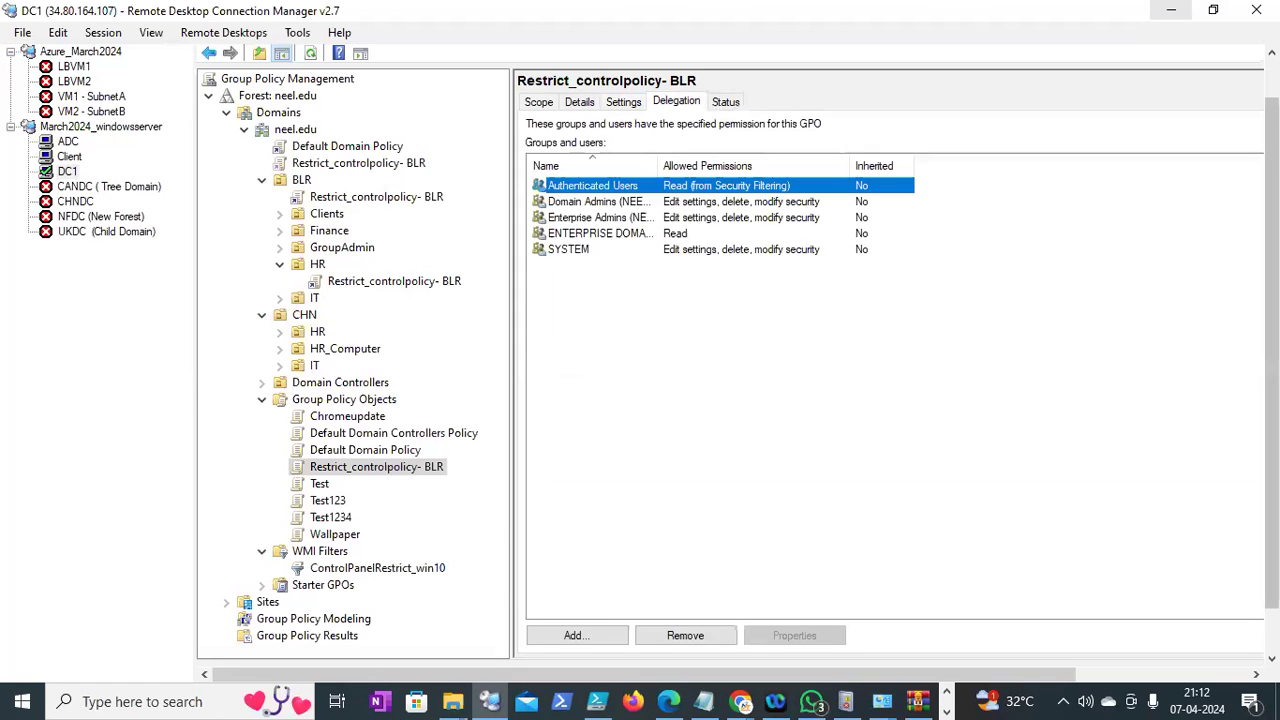
pyautogui.scroll(-1, 738, 355)
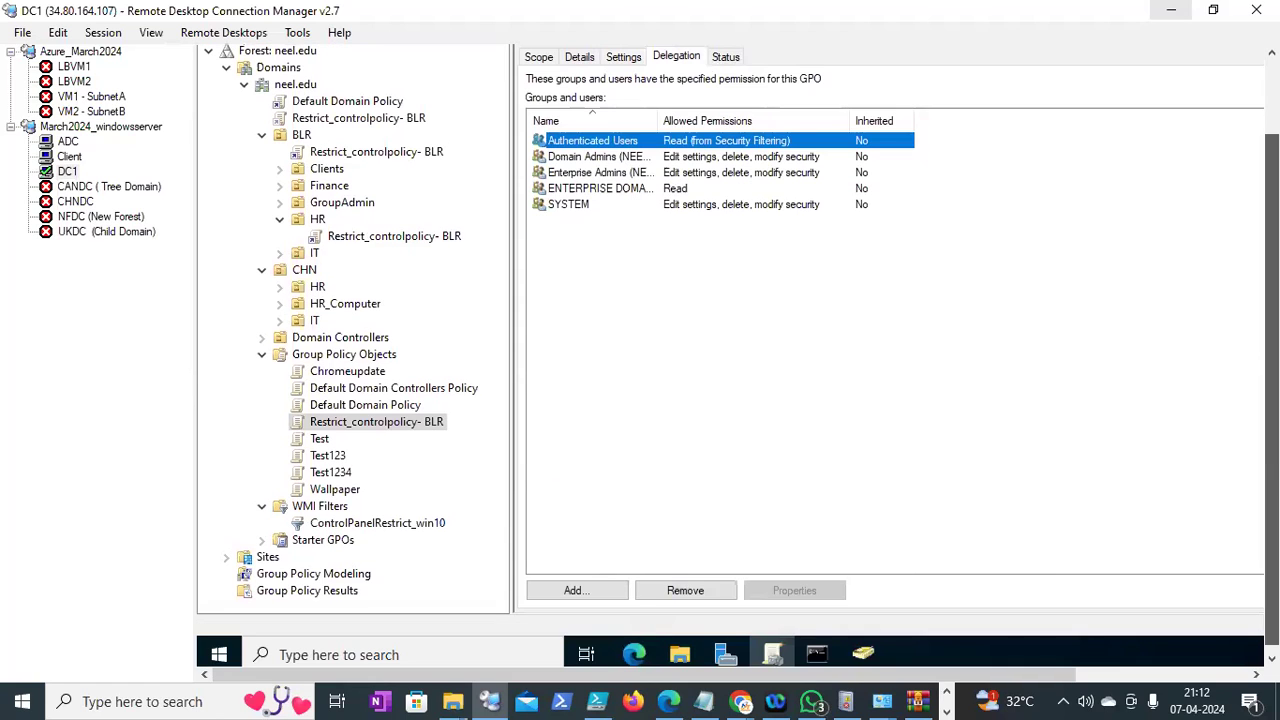
pyautogui.scroll(2, 820, 168)
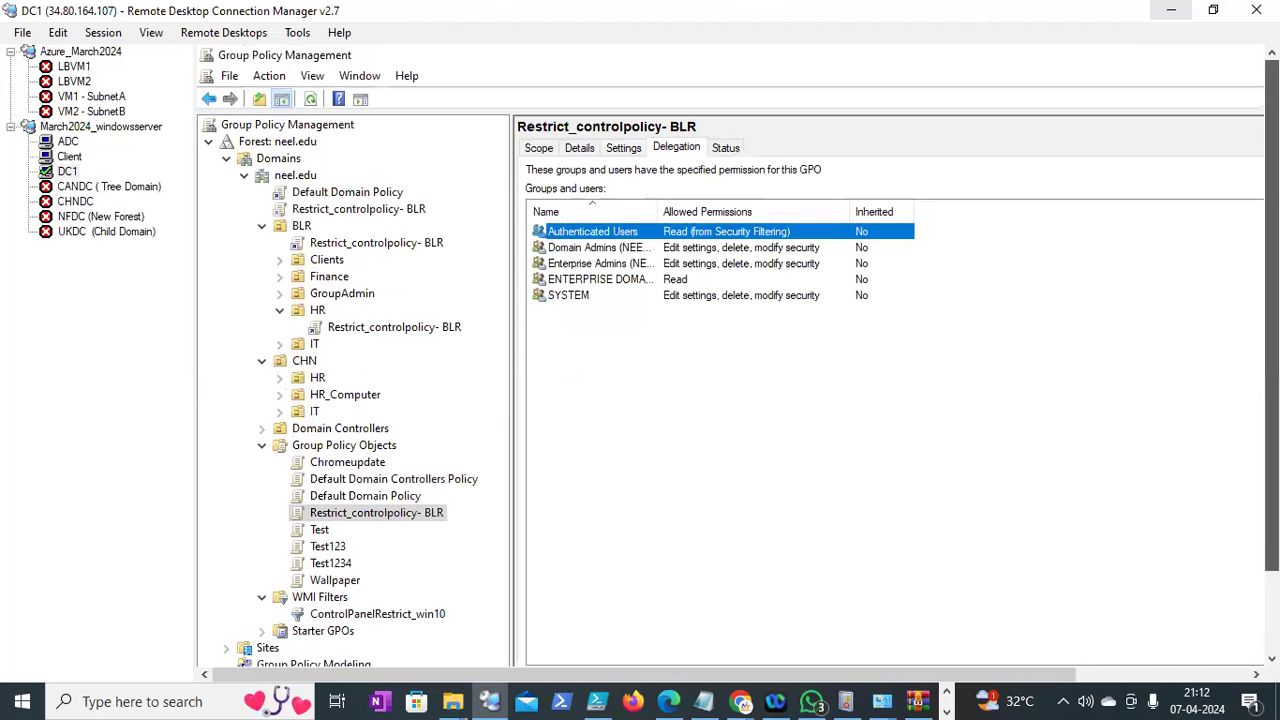
pyautogui.click(724, 148)
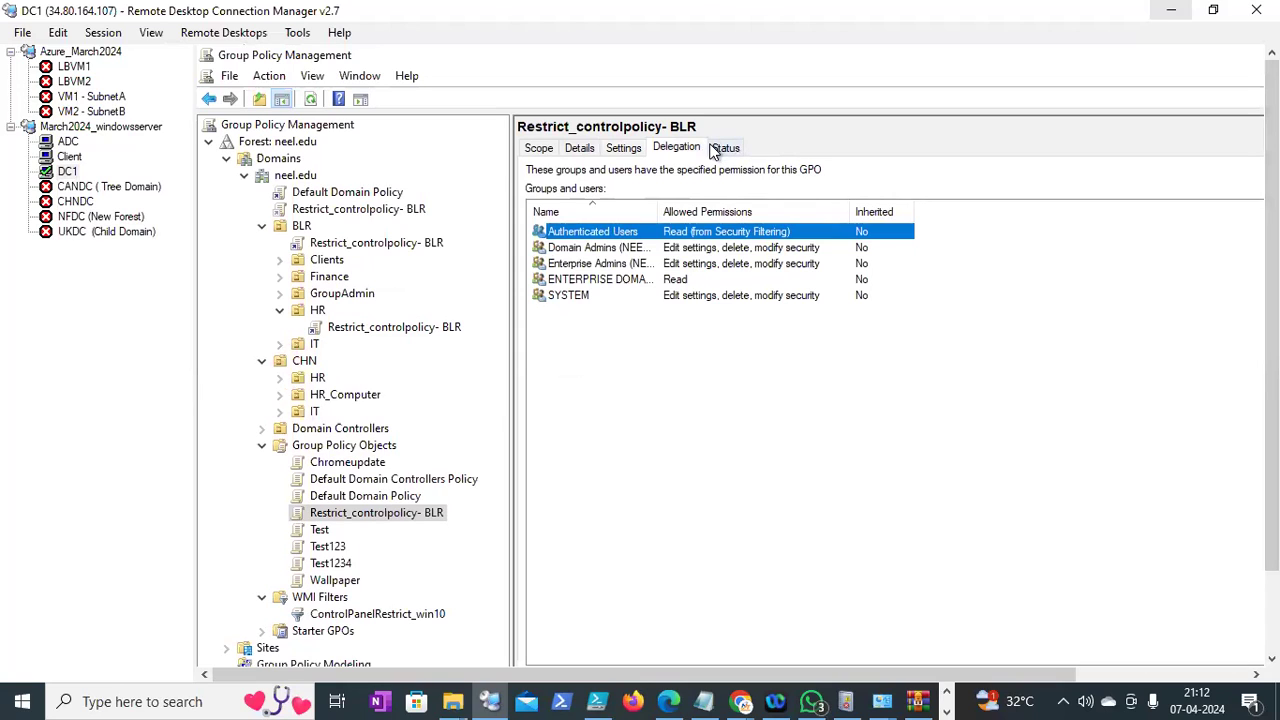
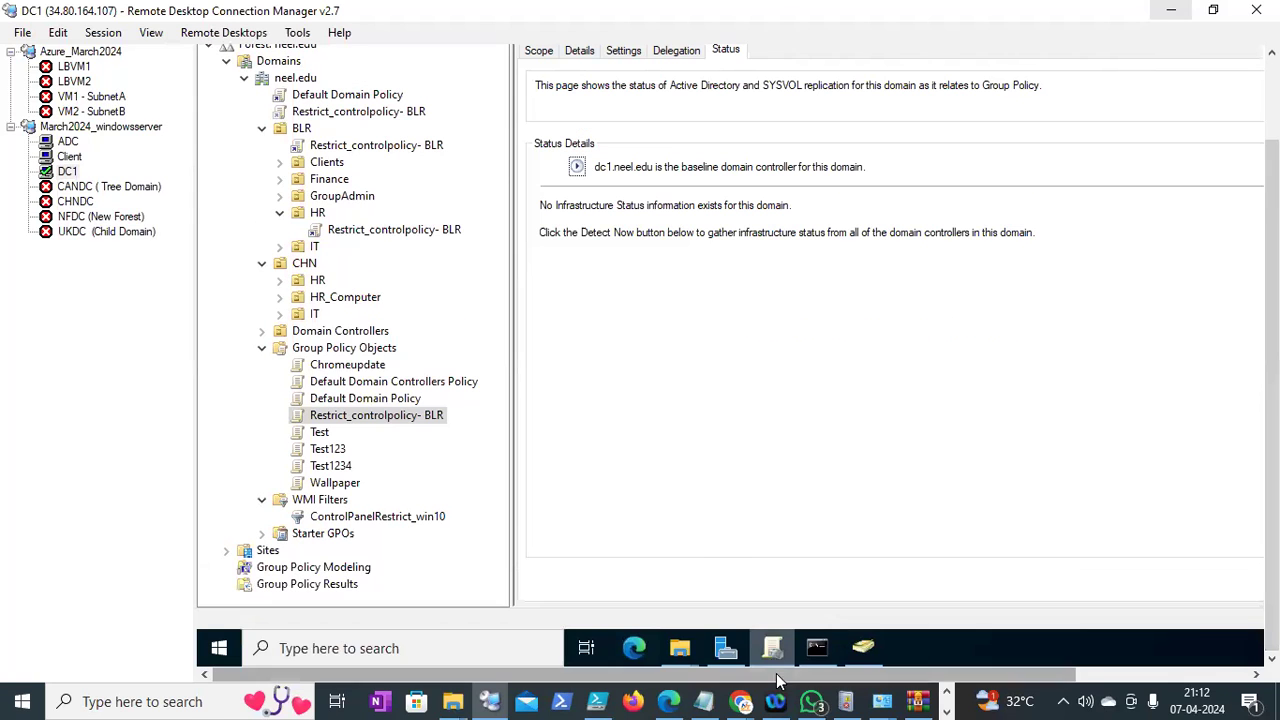
# Add the line "GP changes -> update - PDC:" below the WMI query link in the notes
pyautogui.click(705, 701)
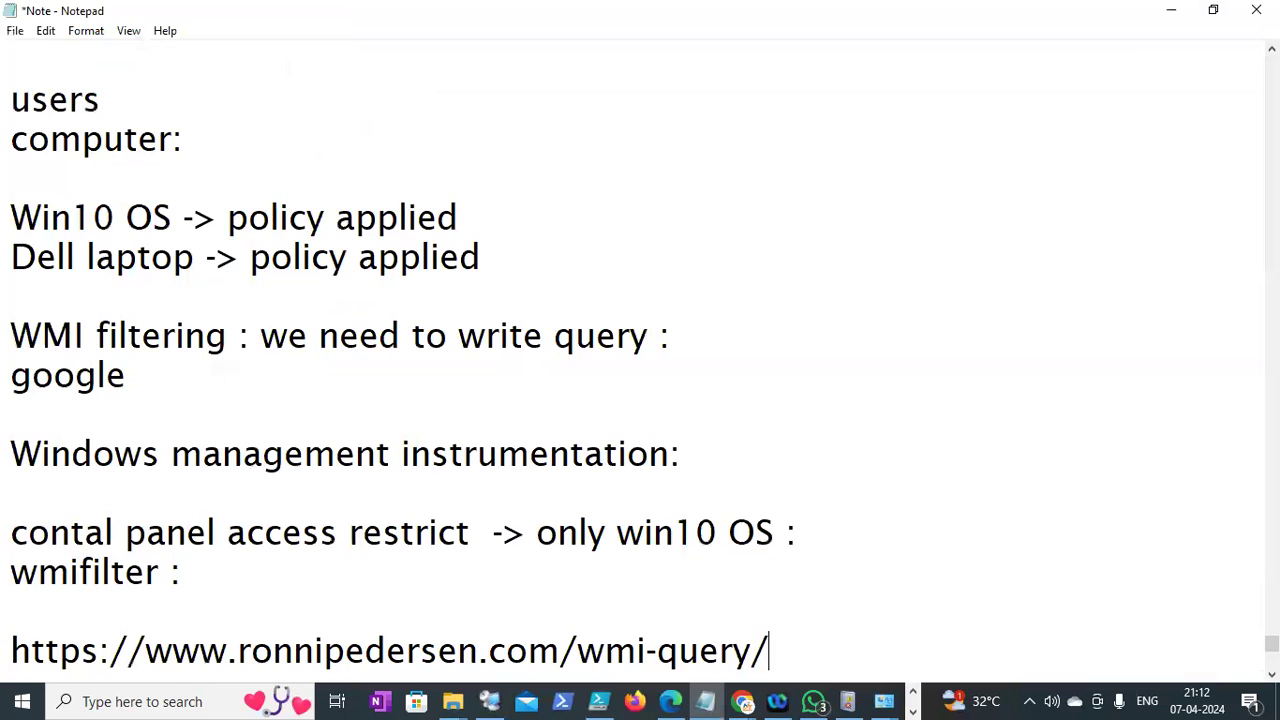
pyautogui.press('Return')
pyautogui.press('Return')
pyautogui.write('GP c')
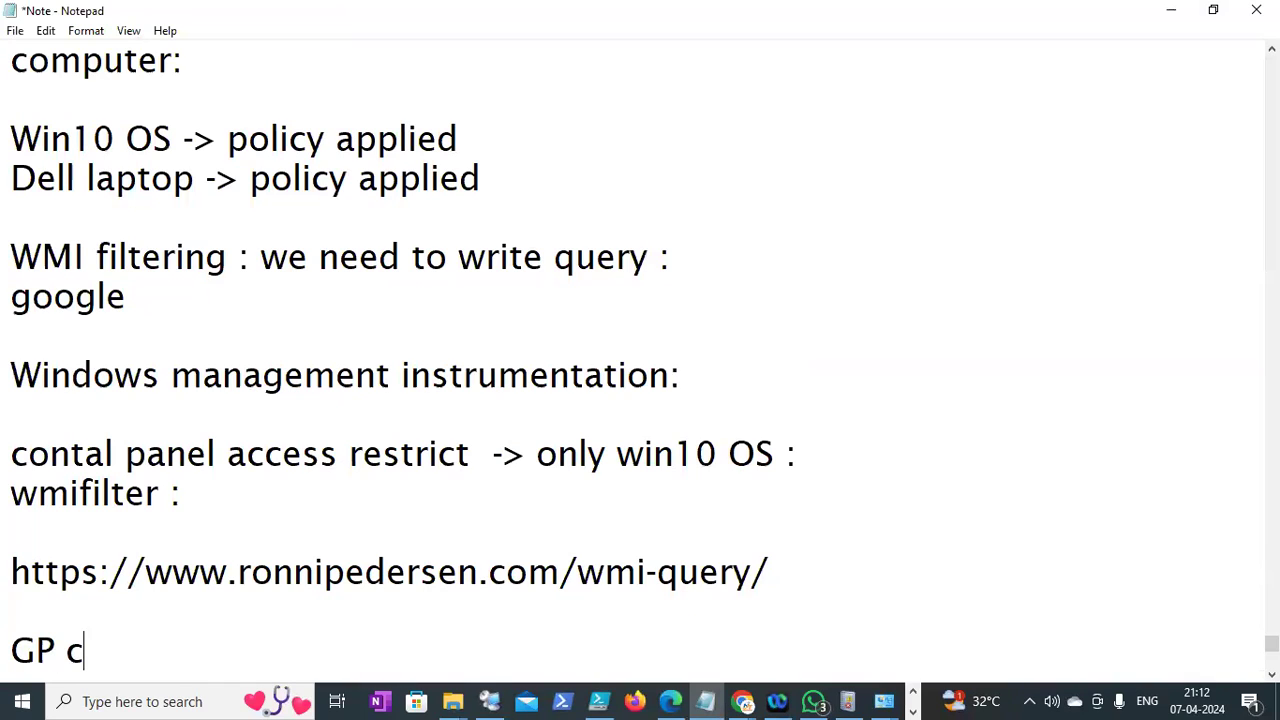
pyautogui.write('hanges -> ')
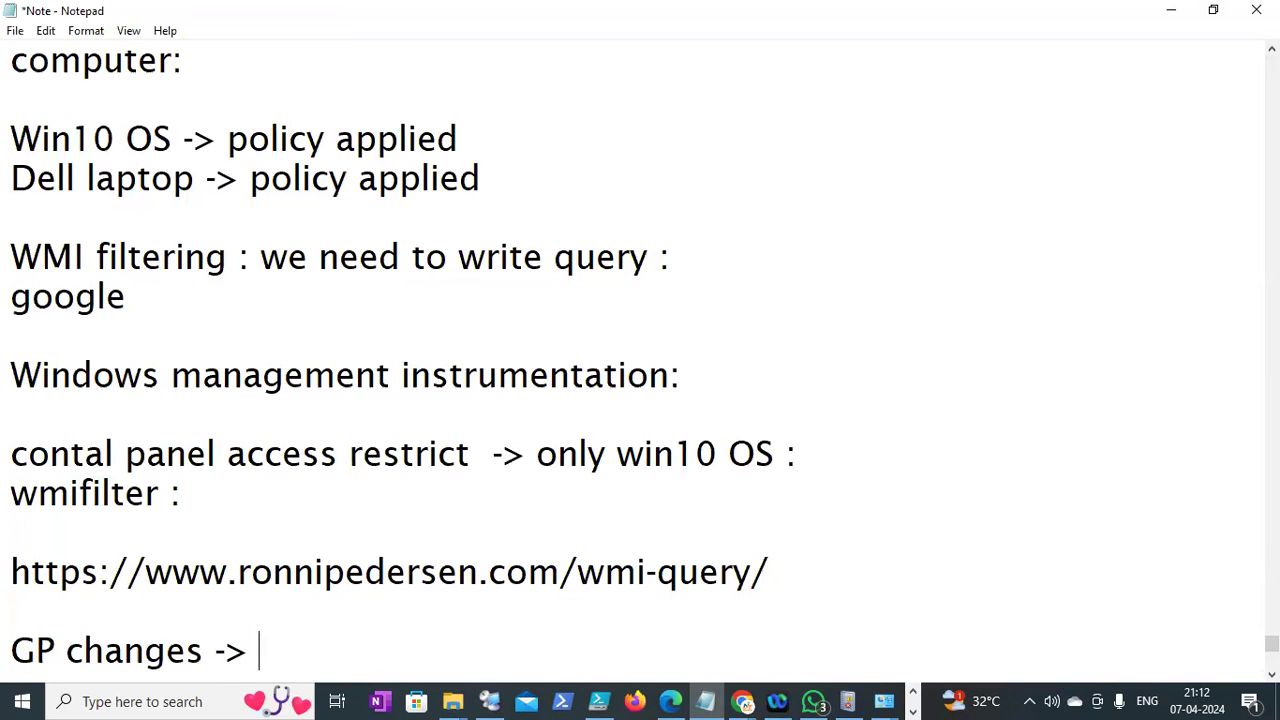
pyautogui.write('update ')
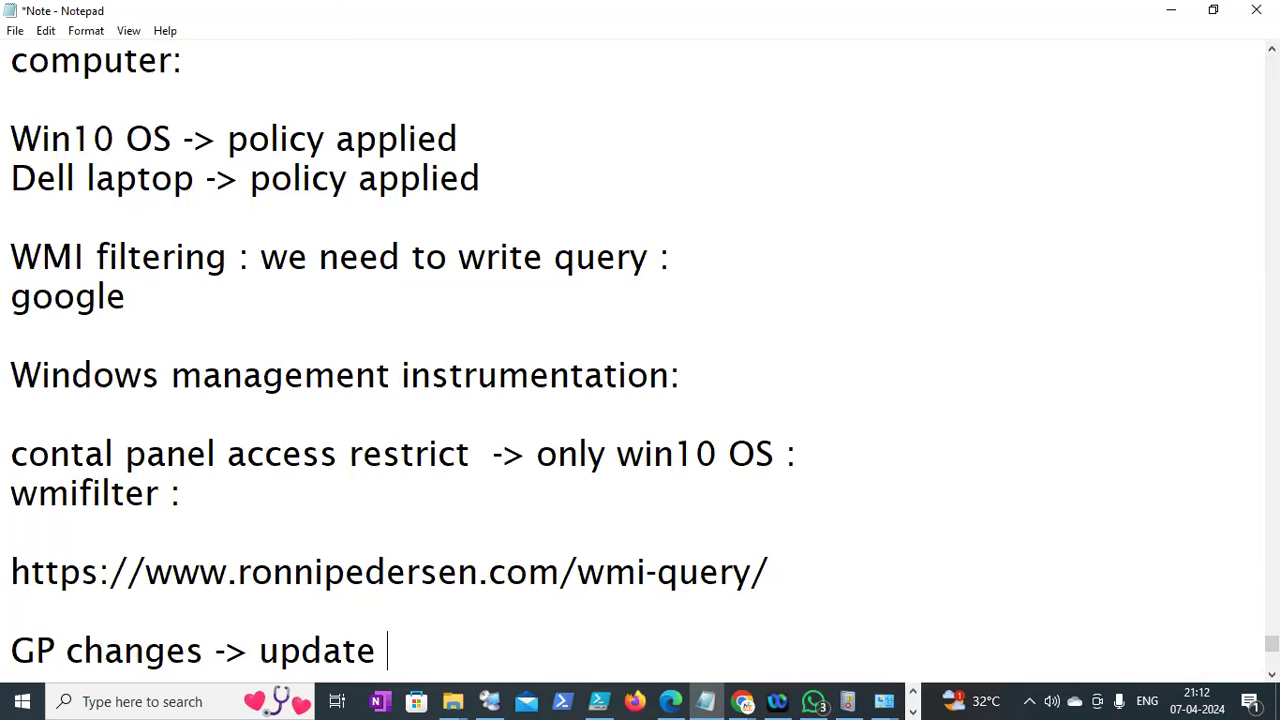
pyautogui.write('- PDC:')
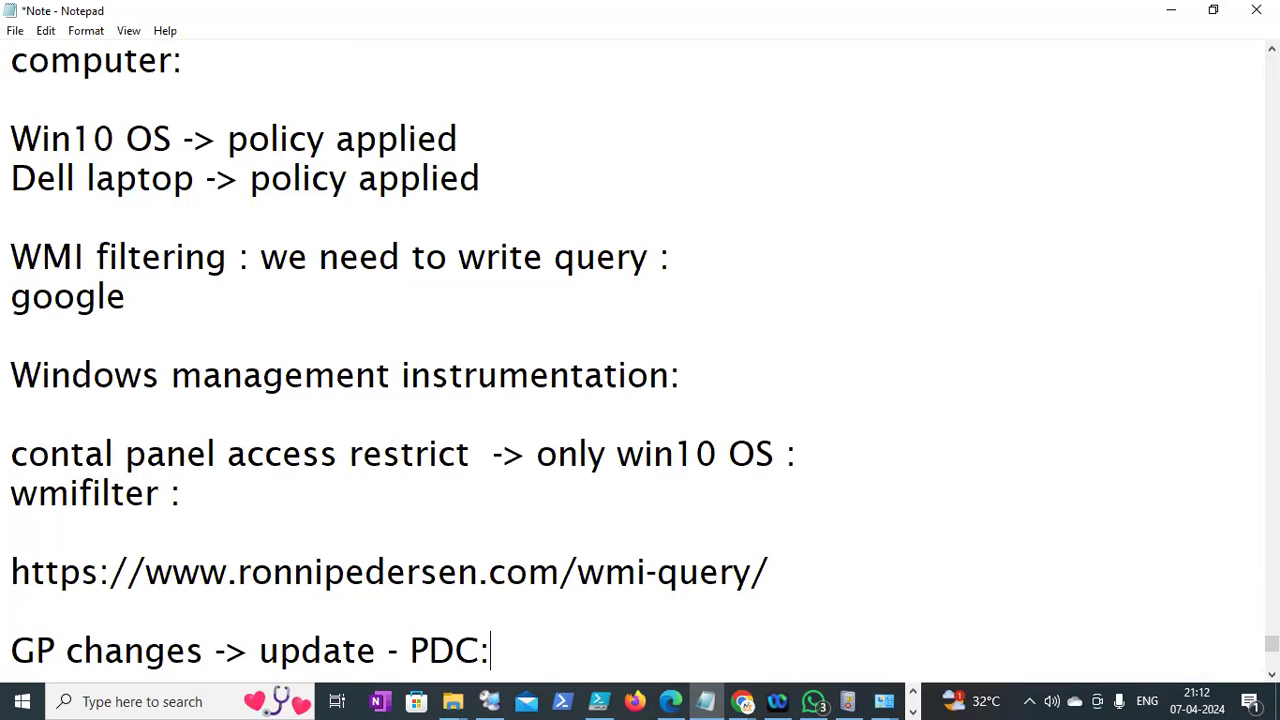
pyautogui.press('Return')
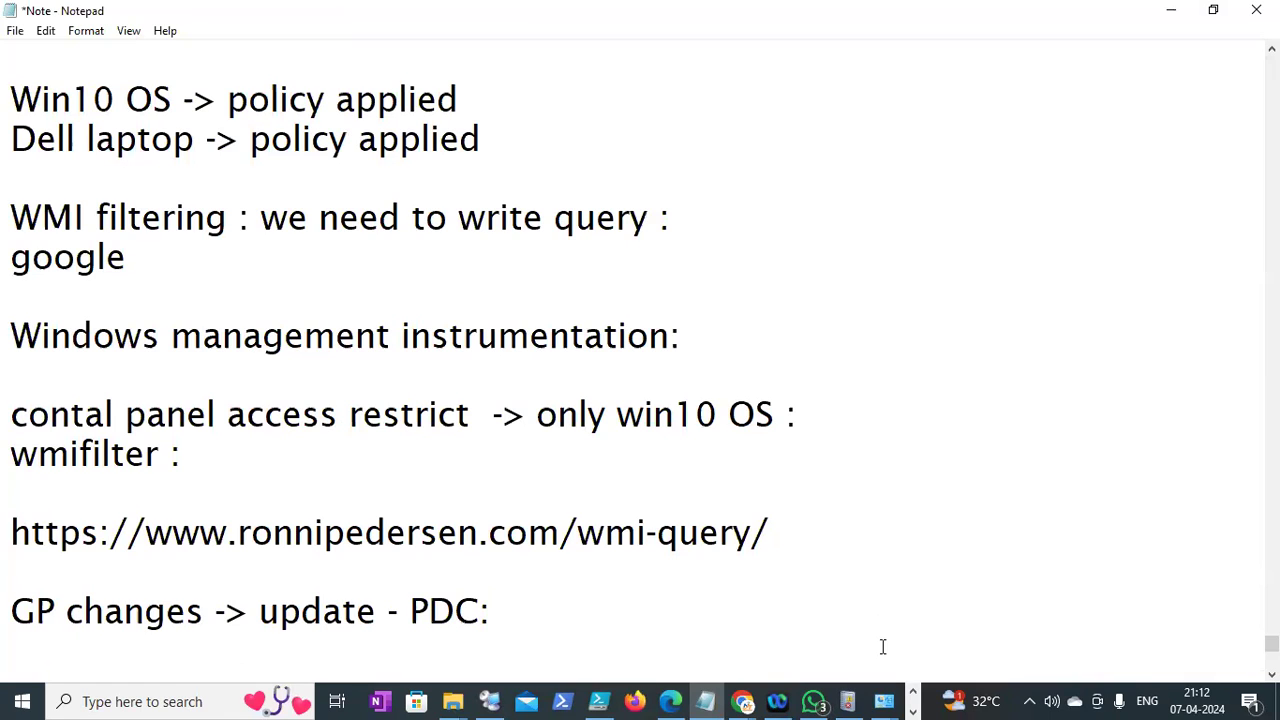
pyautogui.click(1160, 30)
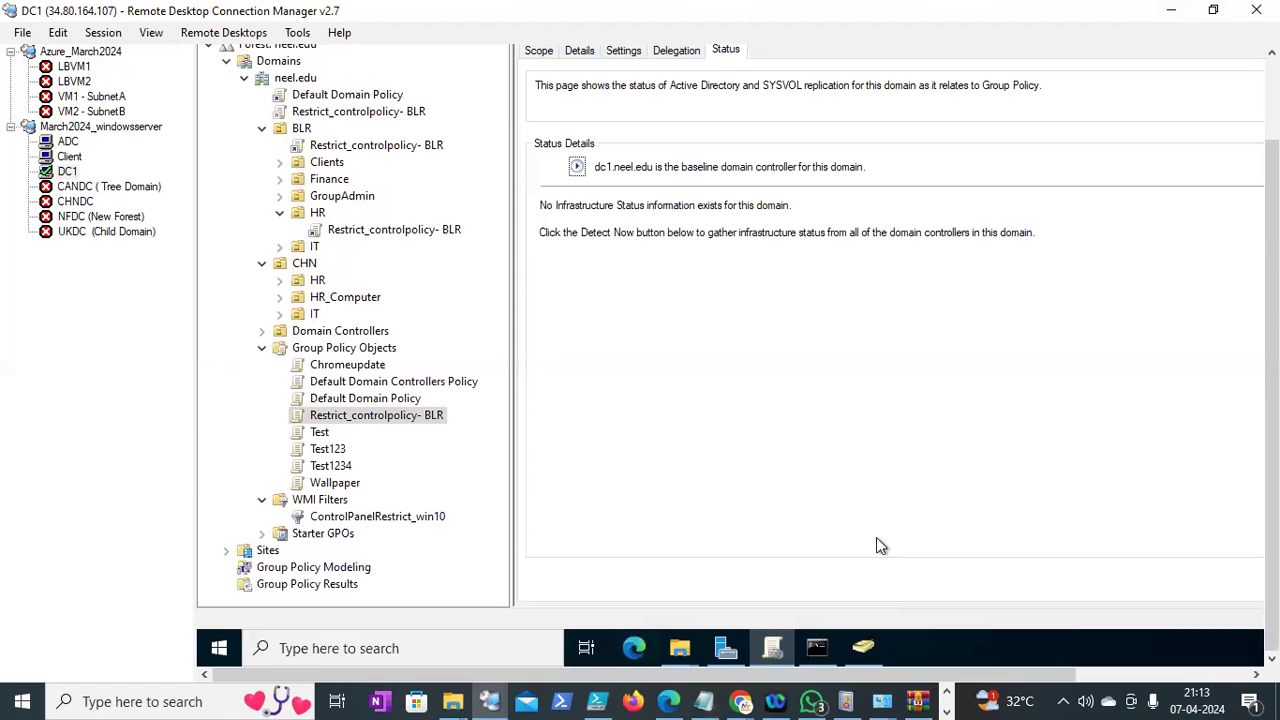
# Append "(Primary Domain controller)" after PDC: to explain the abbreviation
pyautogui.click(712, 700)
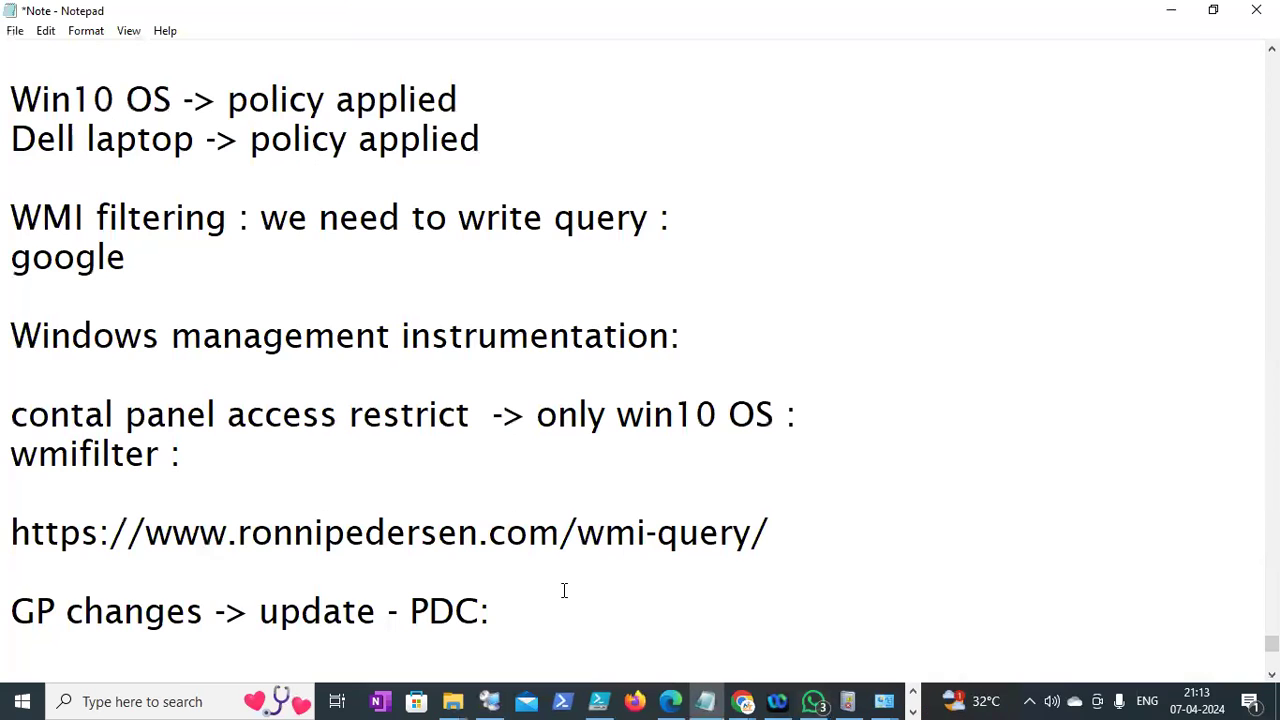
pyautogui.click(551, 606)
pyautogui.write('(Primary Dom')
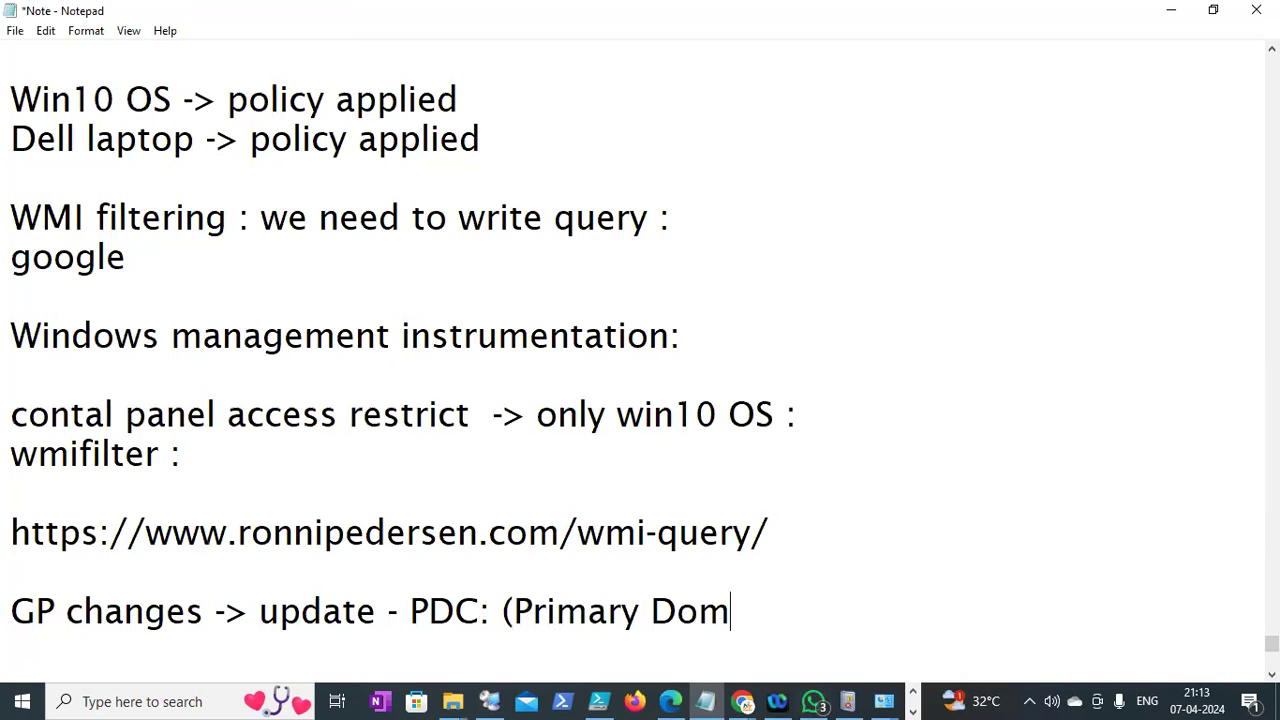
pyautogui.write('ain controller')
pyautogui.press('Return')
pyautogui.write(')')
pyautogui.press('BackSpace')
pyautogui.press('BackSpace')
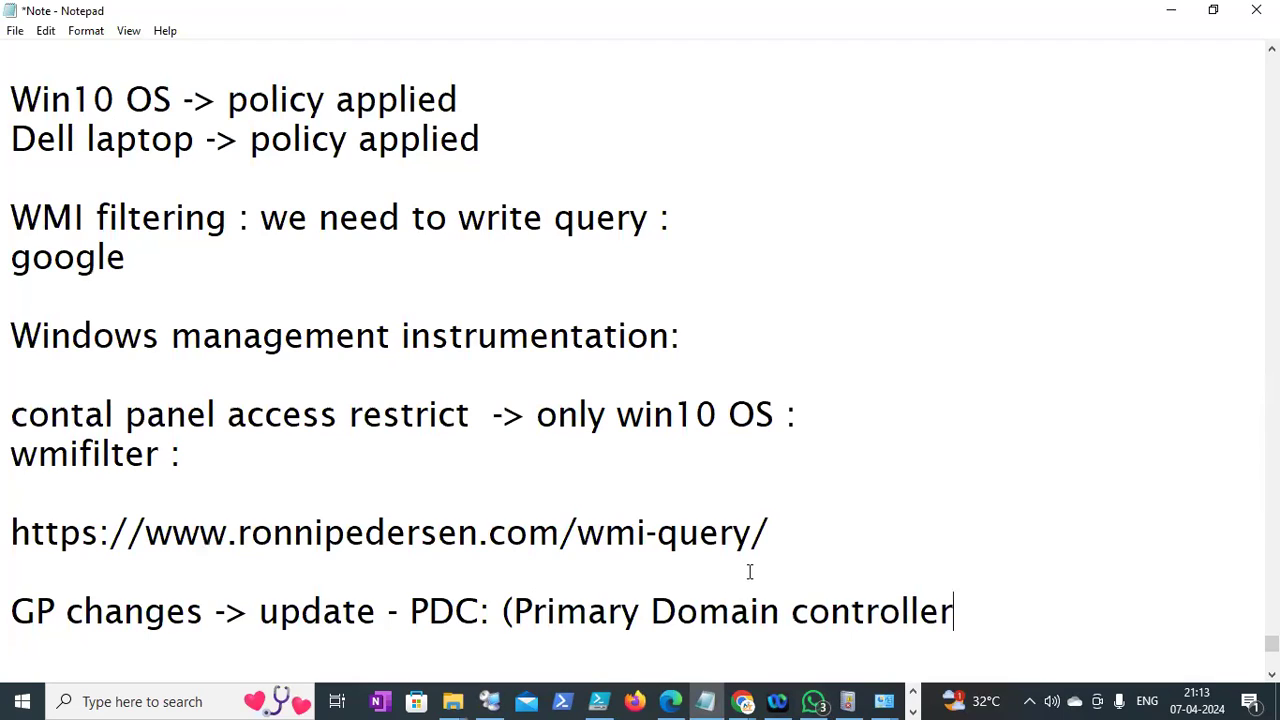
pyautogui.write(')')
pyautogui.click(1168, 12)
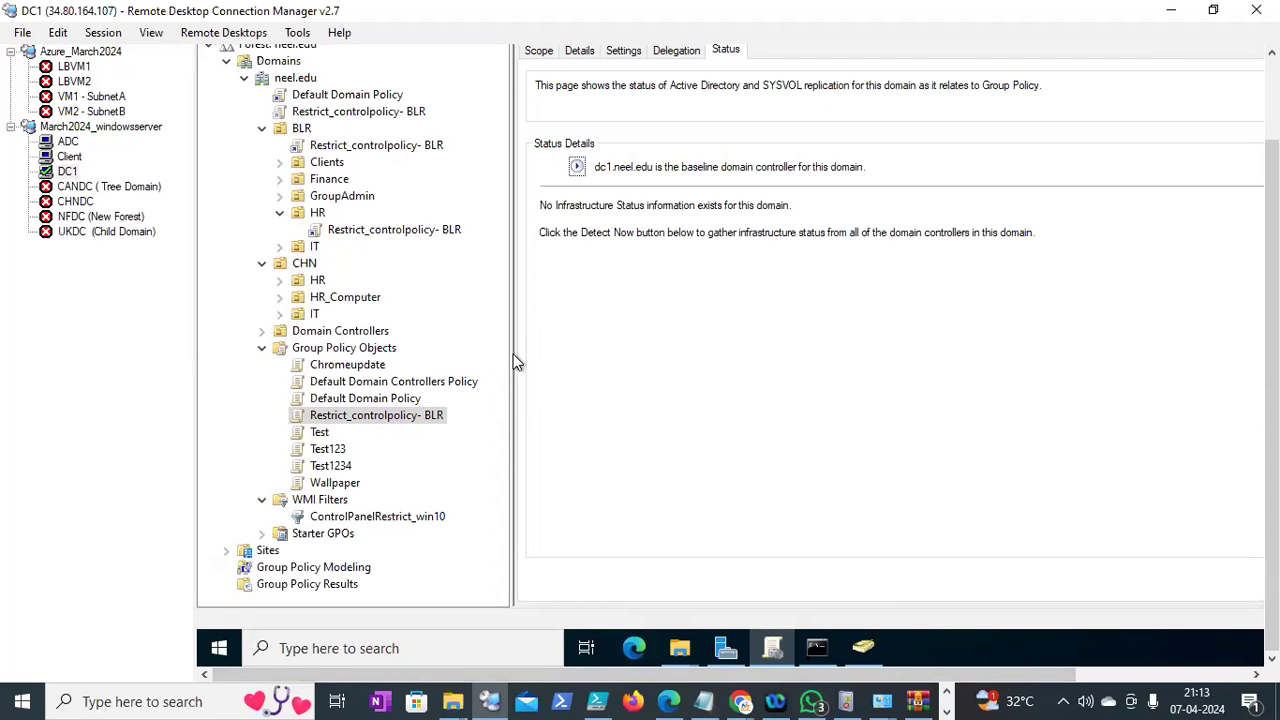
# Widen the GPMC policy tree pane on DC1 slightly and scroll the remote view up and down
pyautogui.moveTo(510, 357); pyautogui.dragTo(532, 363)
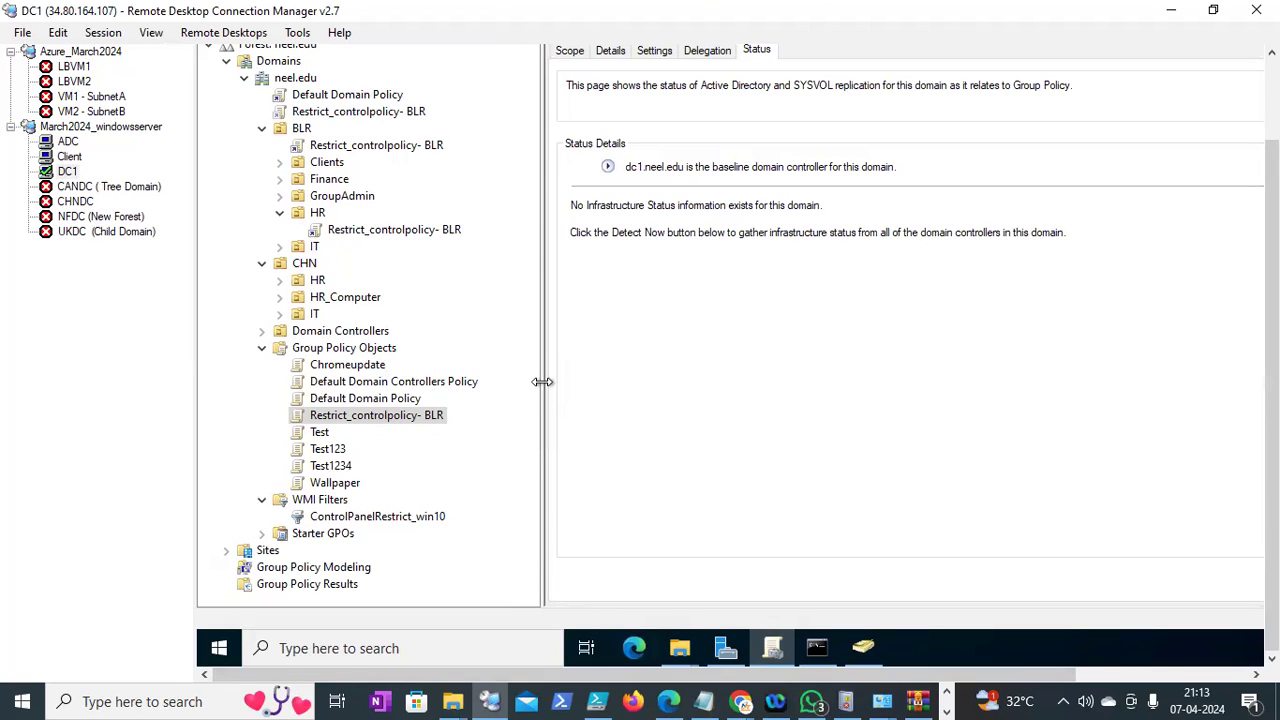
pyautogui.moveTo(541, 382); pyautogui.dragTo(549, 370)
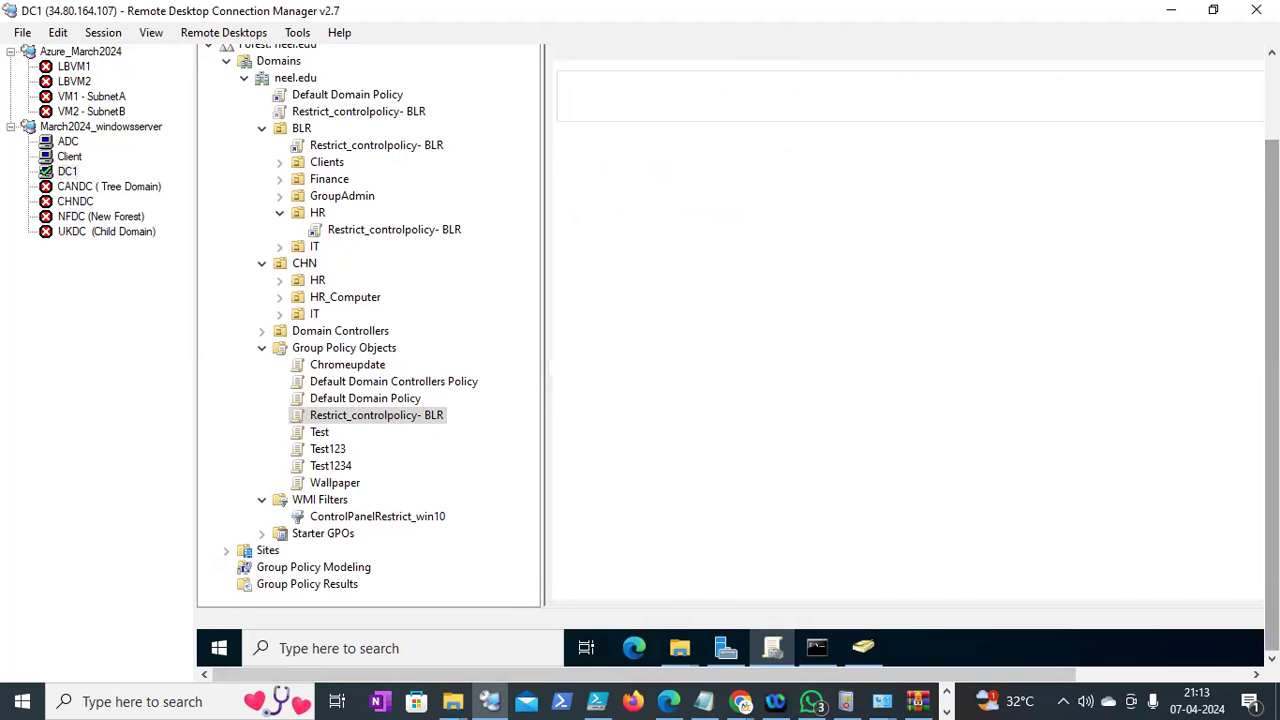
pyautogui.moveTo(1272, 230); pyautogui.dragTo(1272, 150)
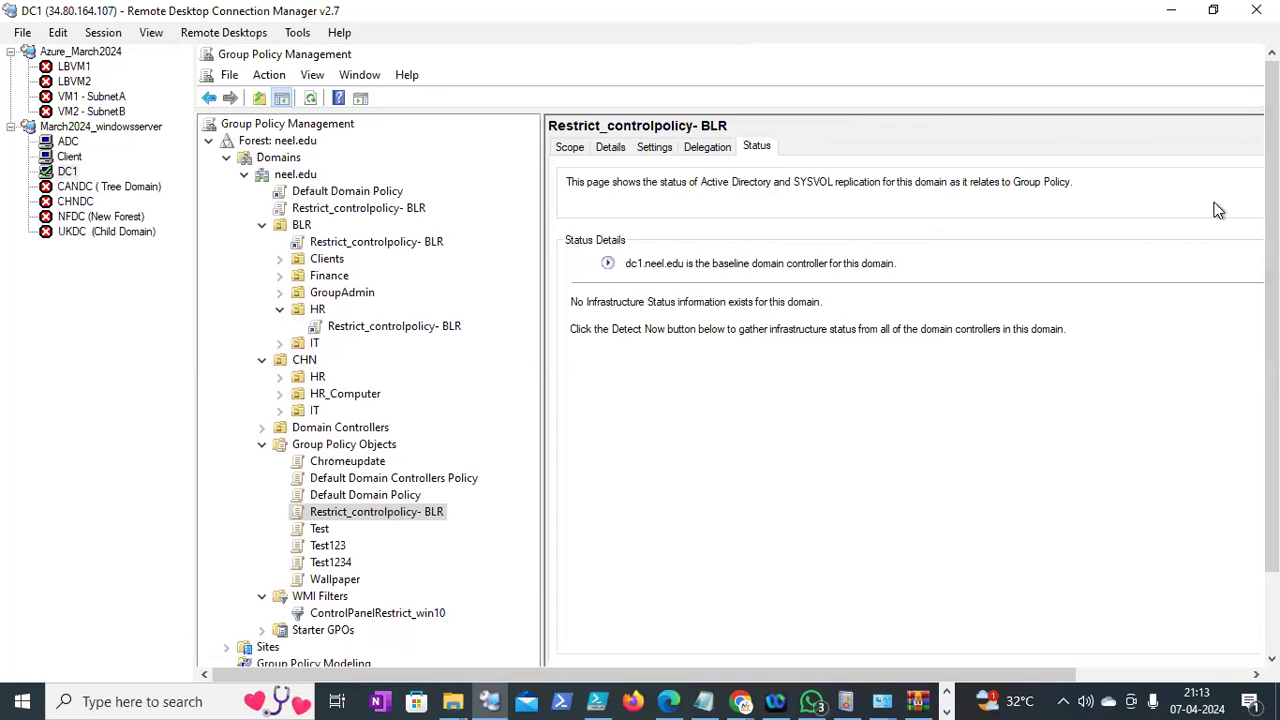
pyautogui.moveTo(1272, 300); pyautogui.dragTo(1272, 380)
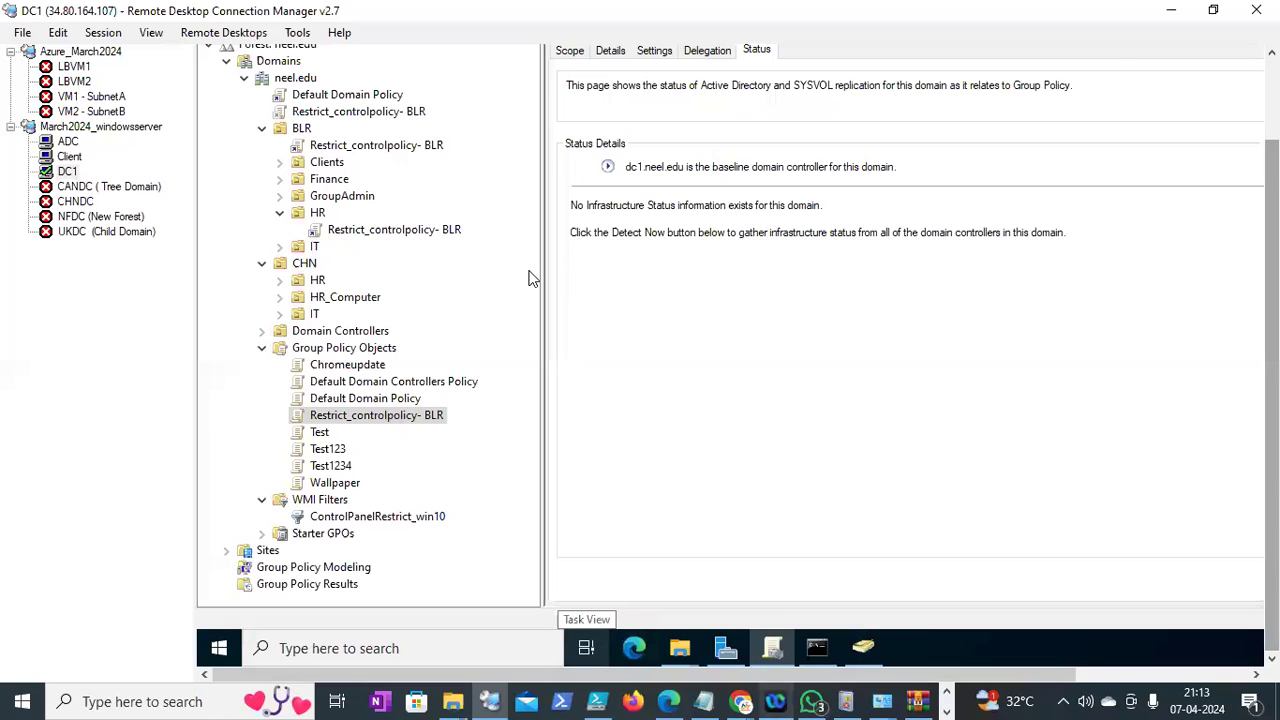
pyautogui.hotkey('alt', 'Tab')
pyautogui.hotkey('ctrl', 't')
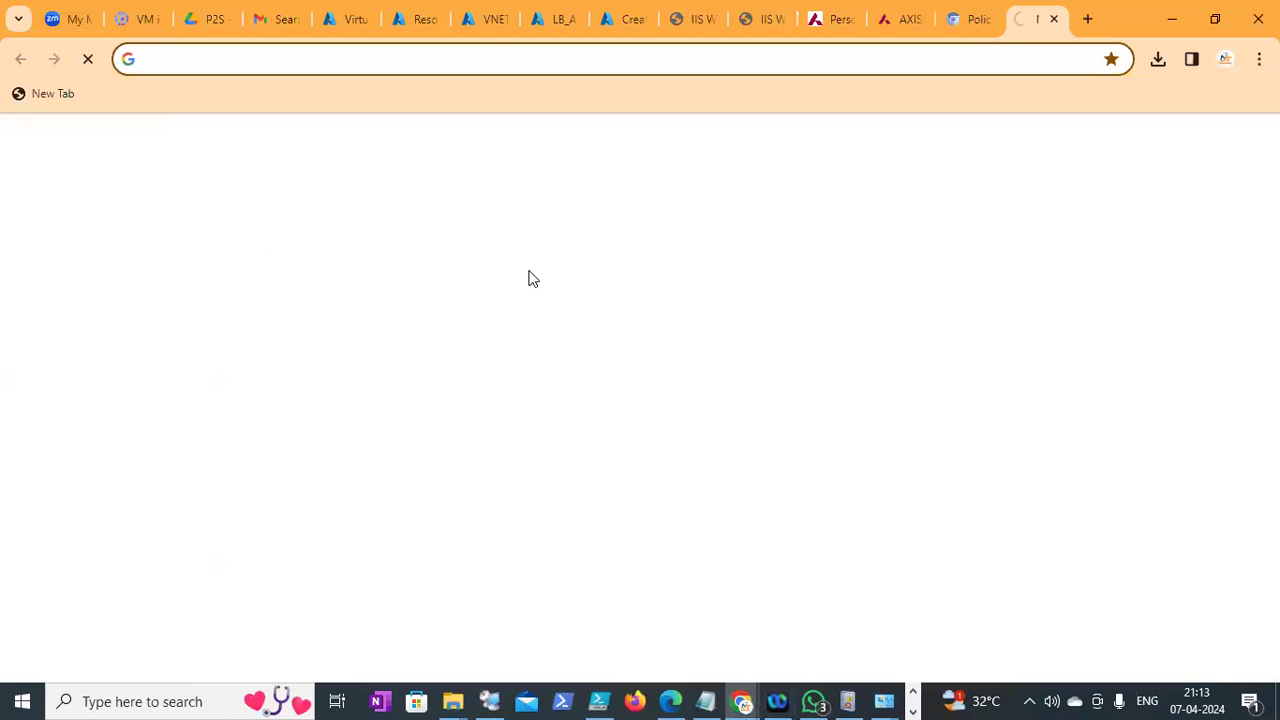
# Search Google for 'powershell script for group policy details'
pyautogui.click(352, 68)
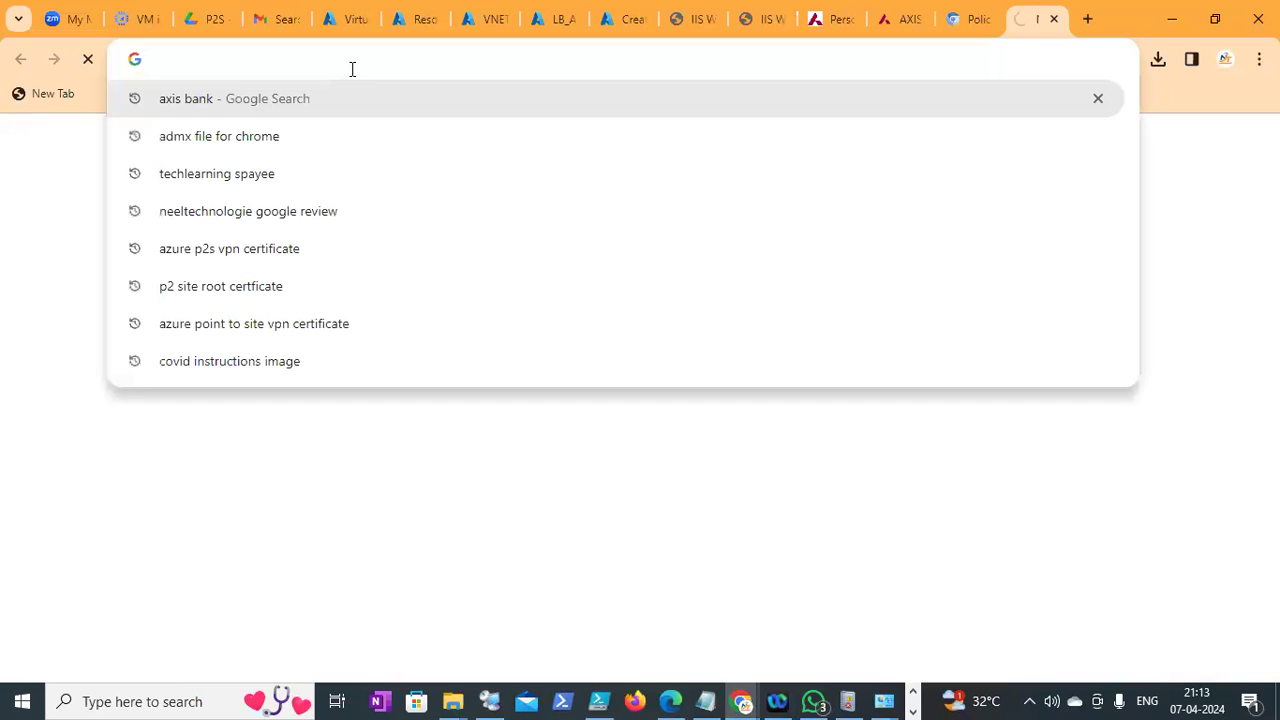
pyautogui.write('powers')
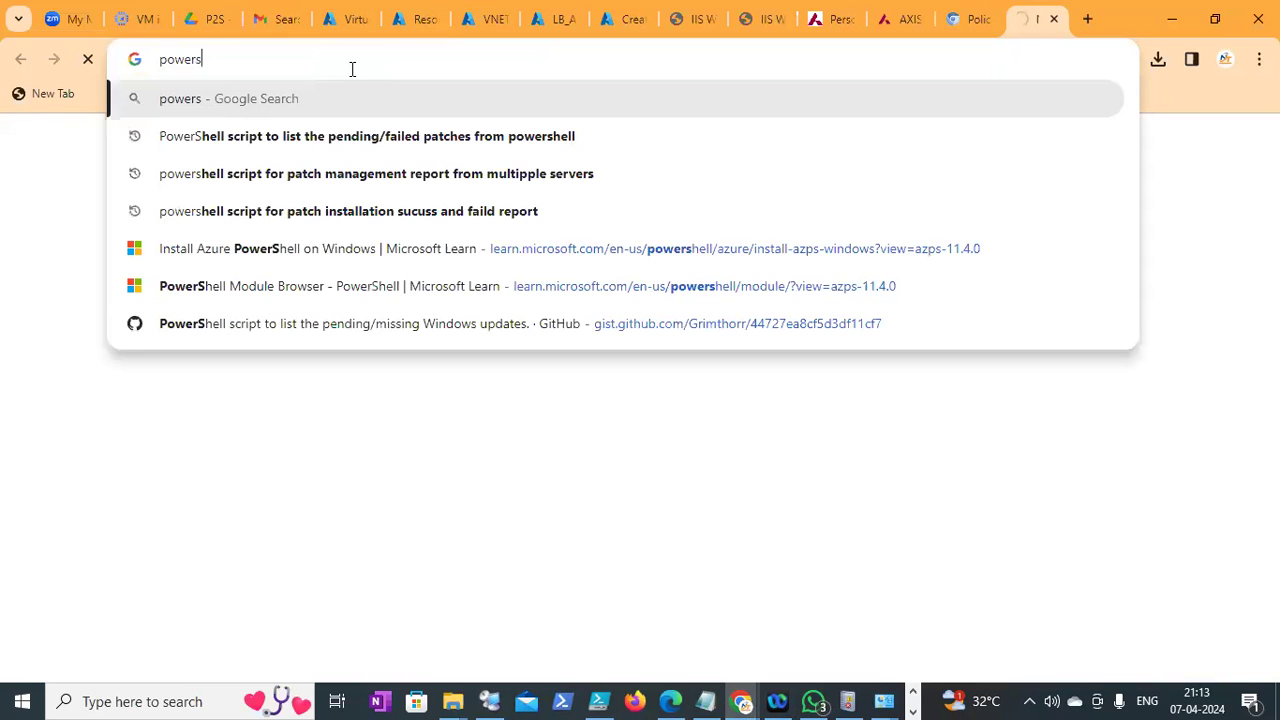
pyautogui.write('hell scrip')
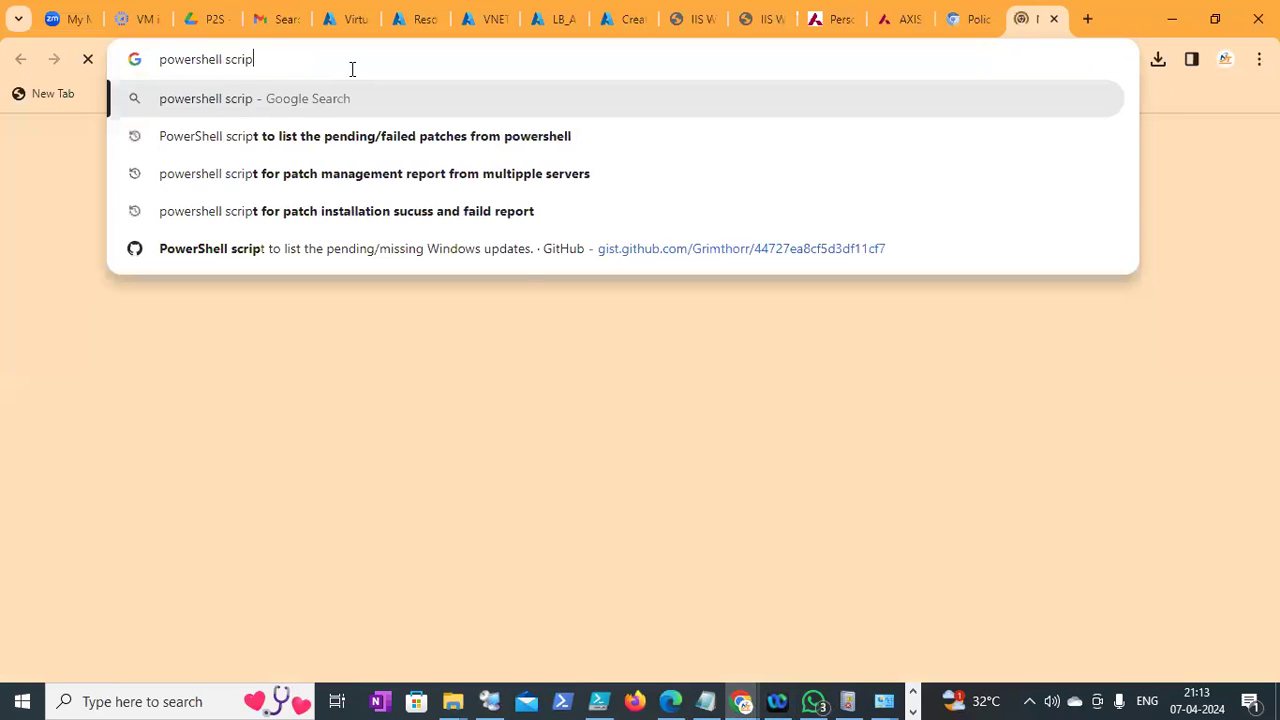
pyautogui.write('t for g')
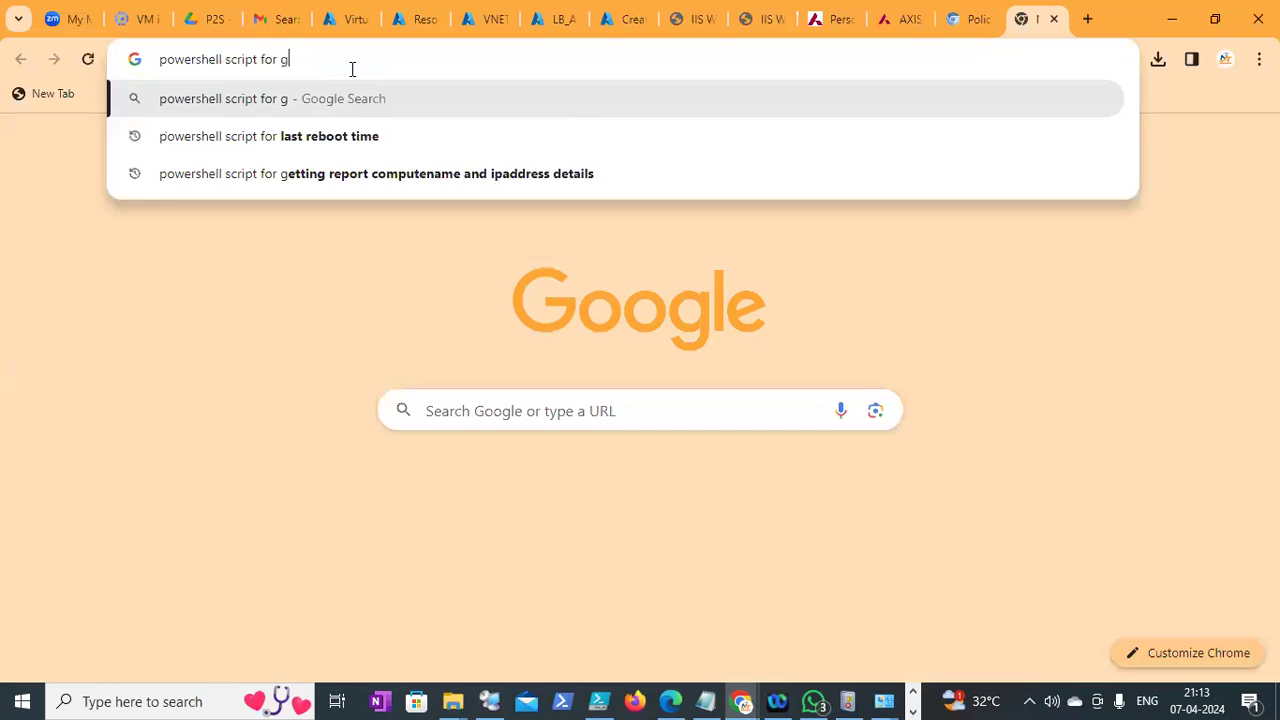
pyautogui.write('roup polic')
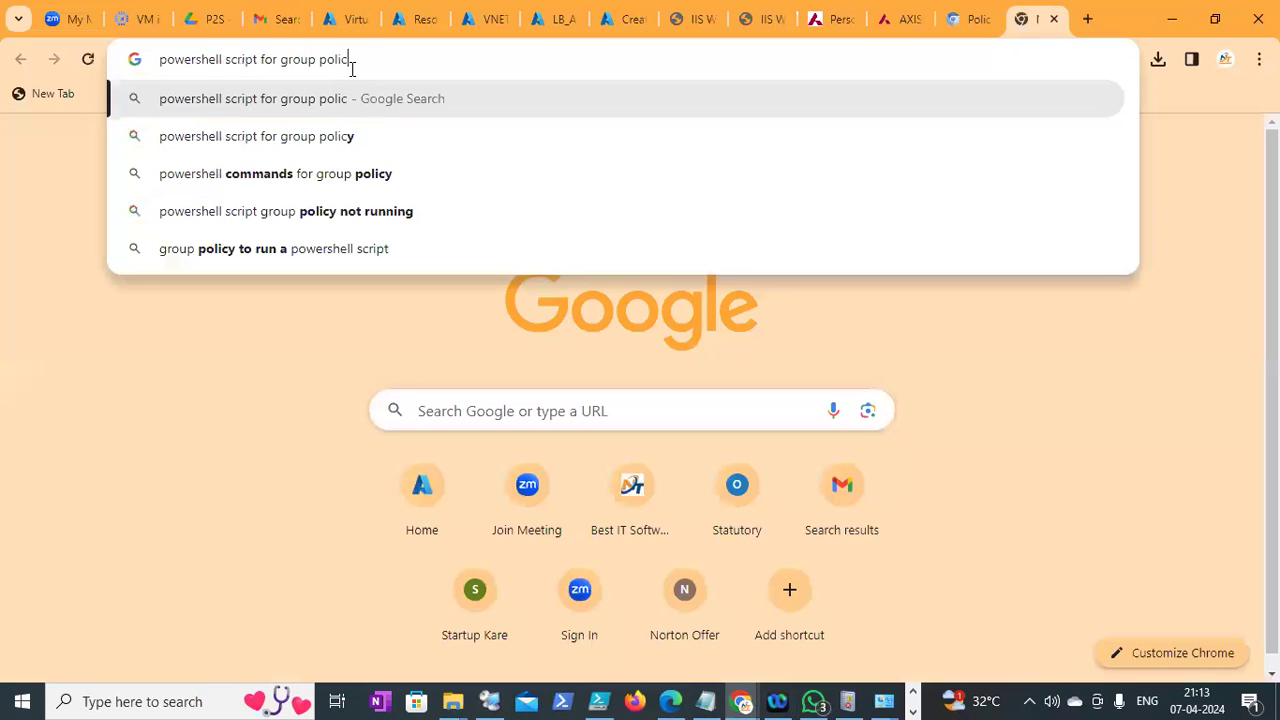
pyautogui.write('t')
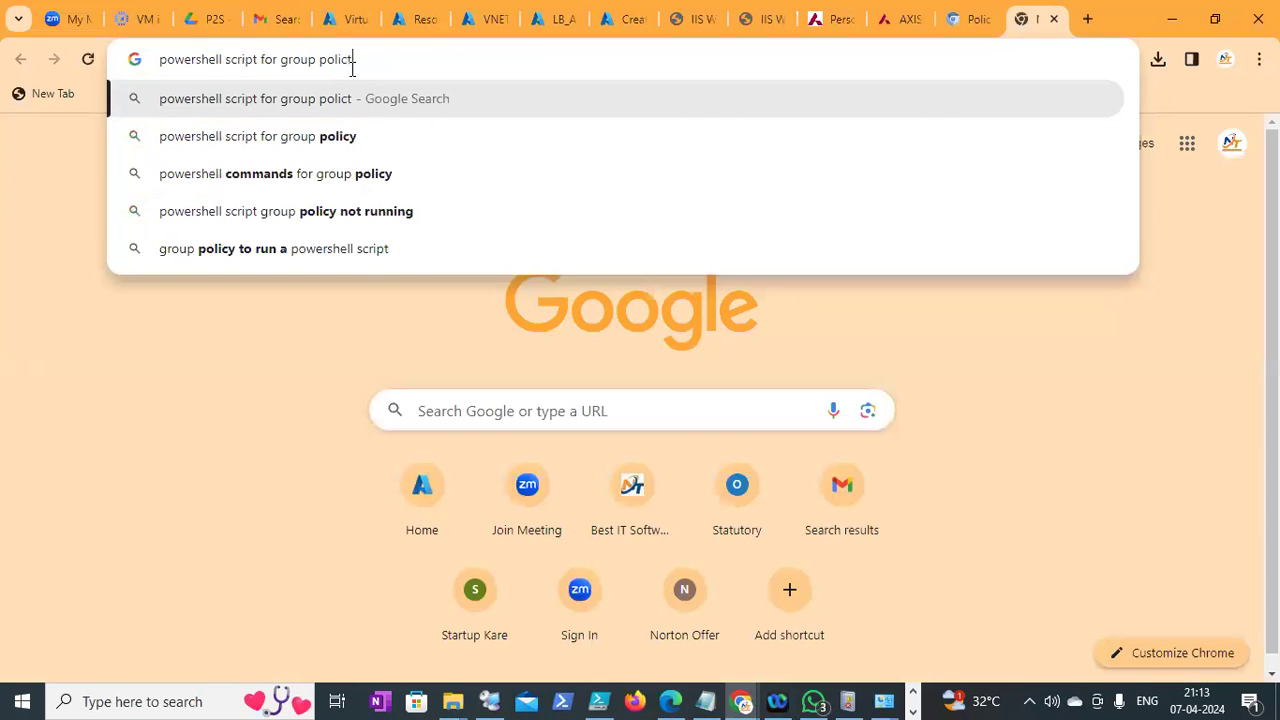
pyautogui.write('l')
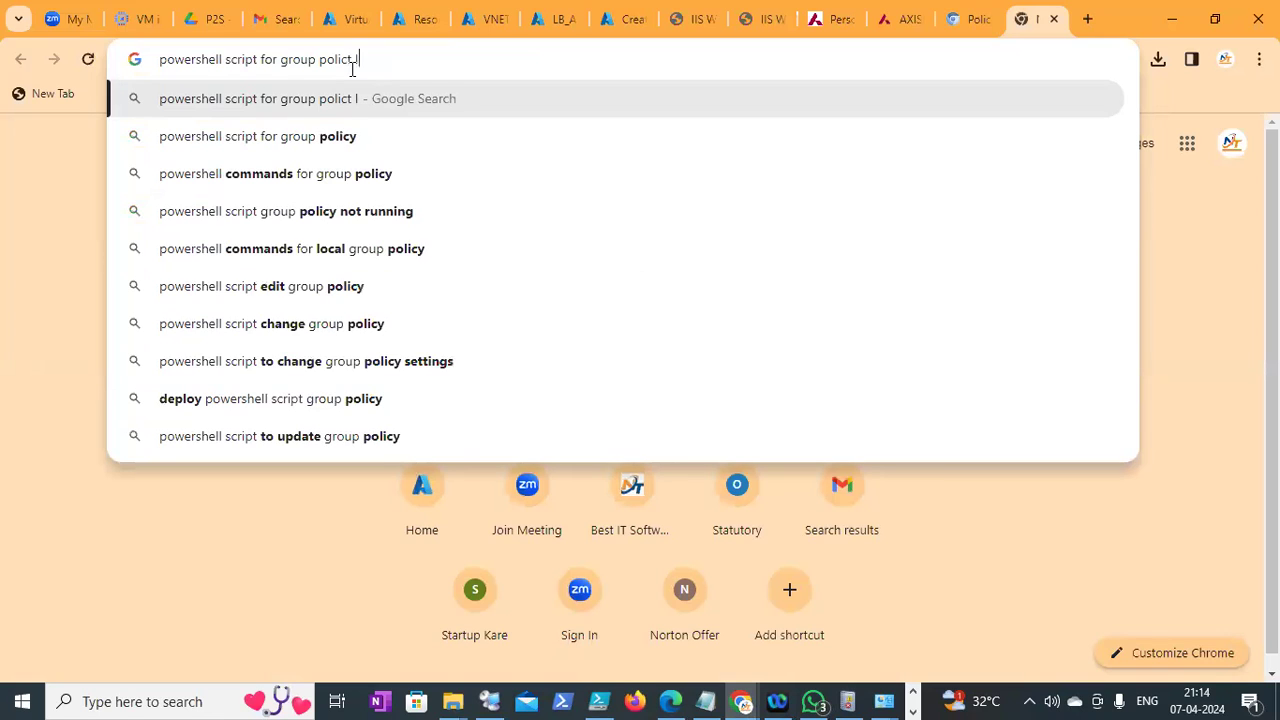
pyautogui.write('in')
pyautogui.press('BackSpace')
pyautogui.press('BackSpace')
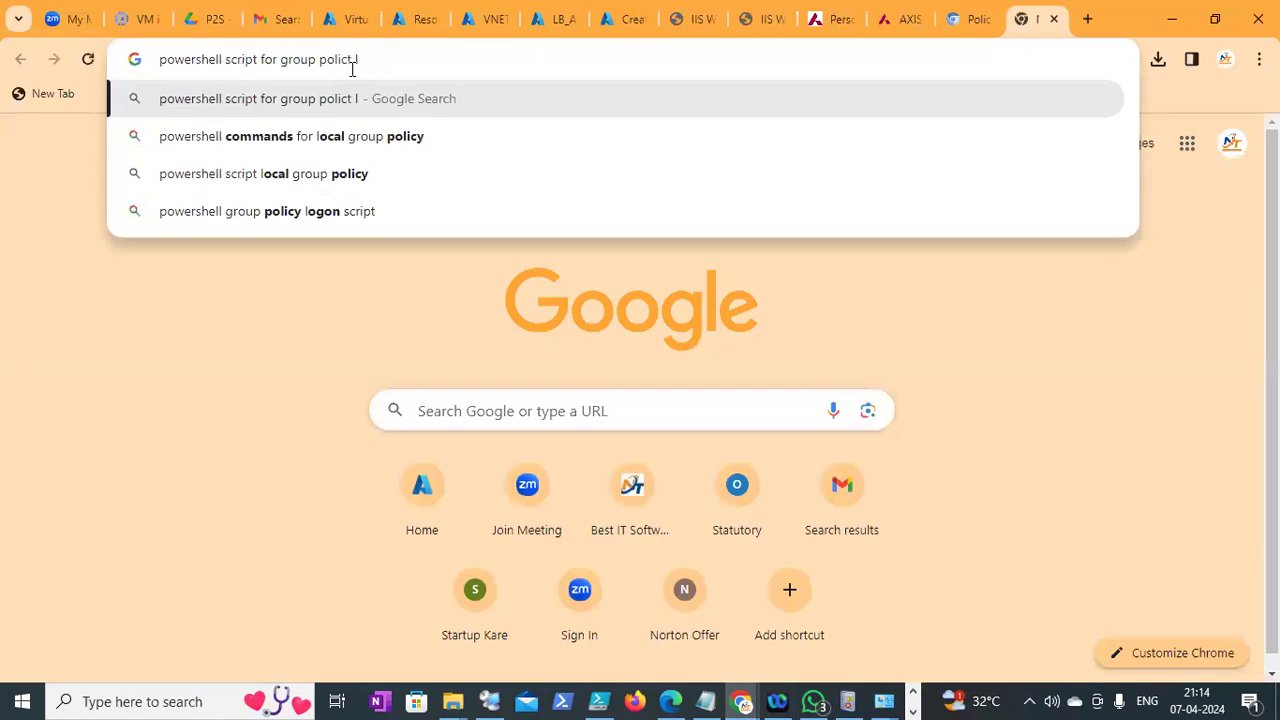
pyautogui.press('BackSpace')
pyautogui.press('BackSpace')
pyautogui.press('BackSpace')
pyautogui.write('y')
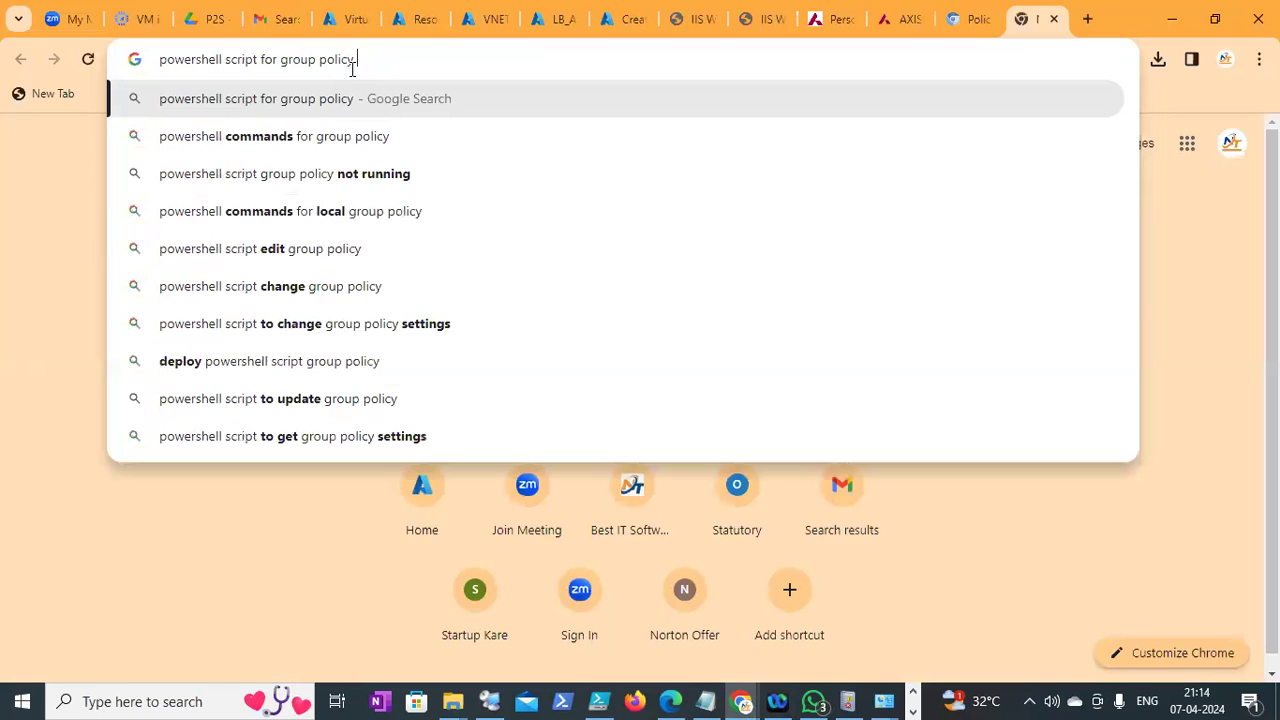
pyautogui.write(' d')
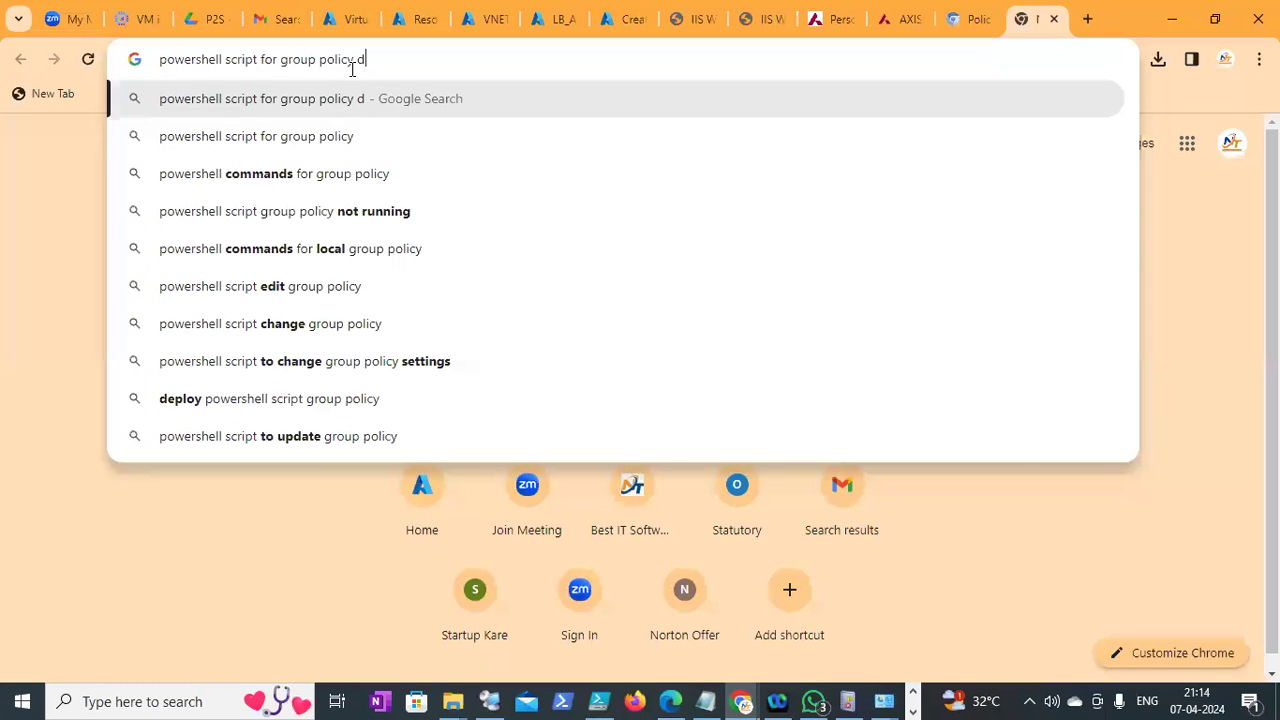
pyautogui.write('etails')
pyautogui.press('Return')
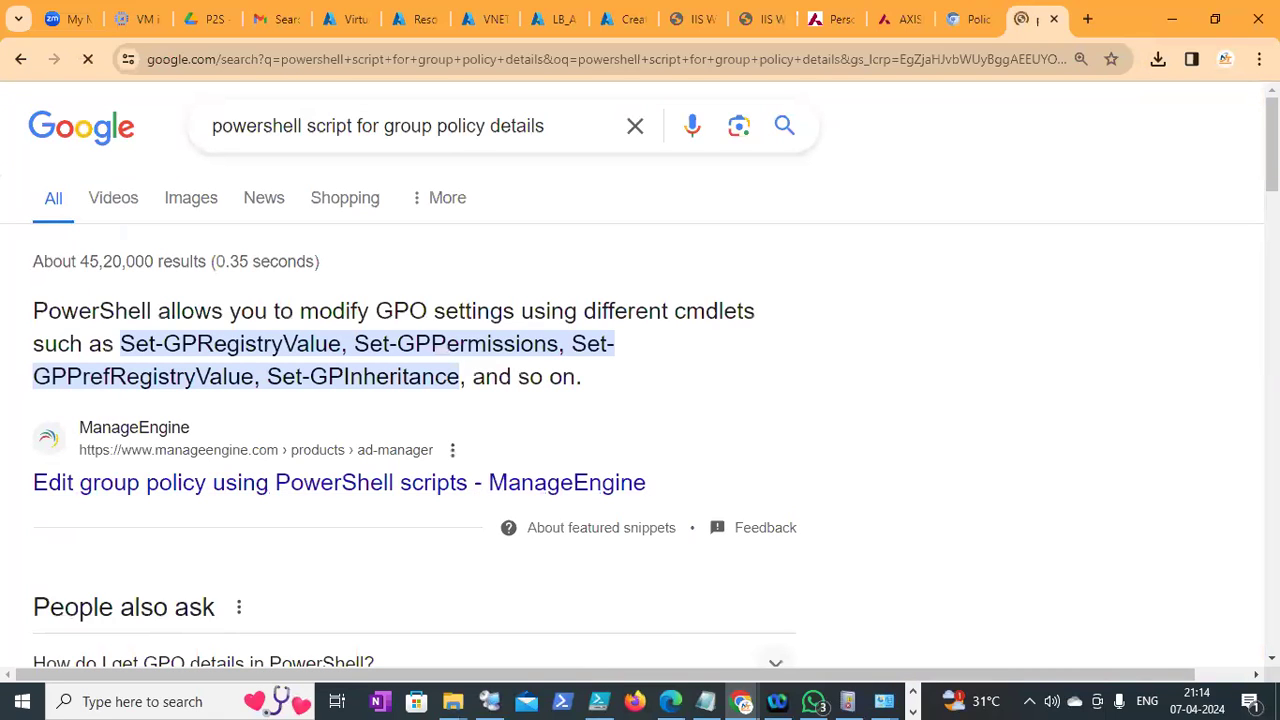
# Scroll the results down to Microsoft Learn's Get-GPO (GroupPolicy) link
pyautogui.scroll(-3, 640, 400)
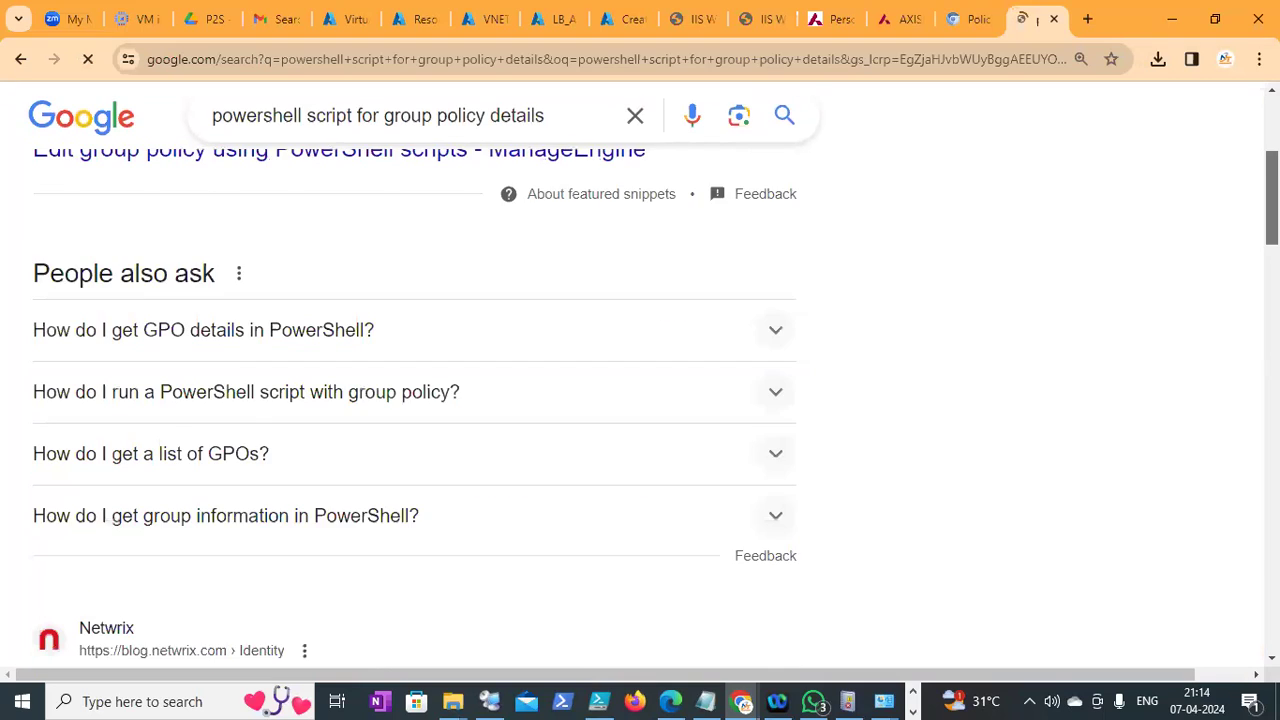
pyautogui.scroll(-2, 422, 308)
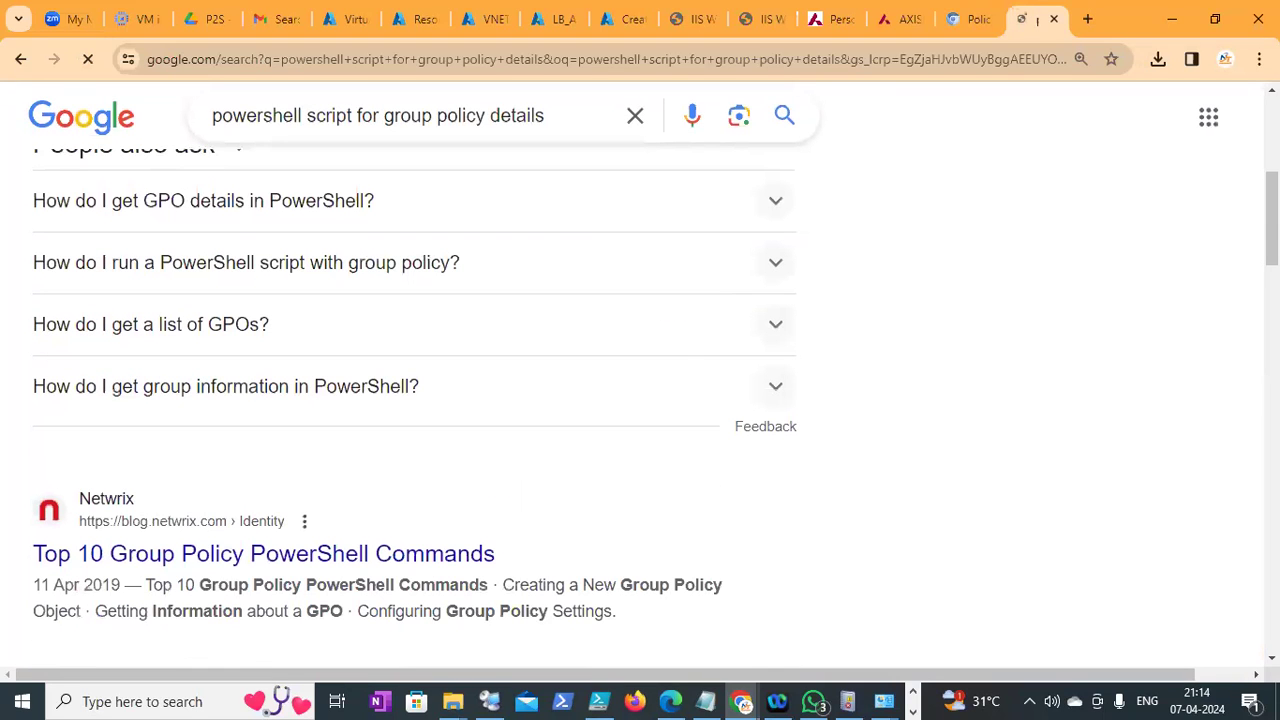
pyautogui.scroll(-4, 640, 400)
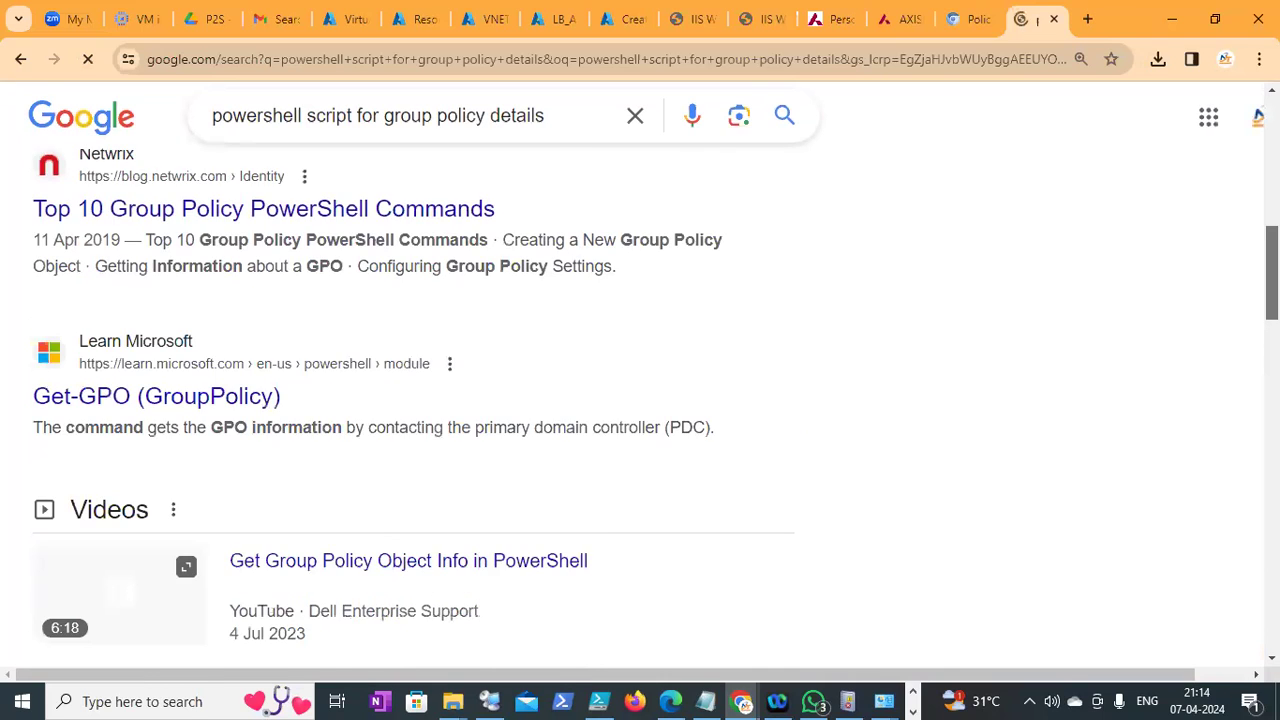
pyautogui.scroll(-1, 226, 263)
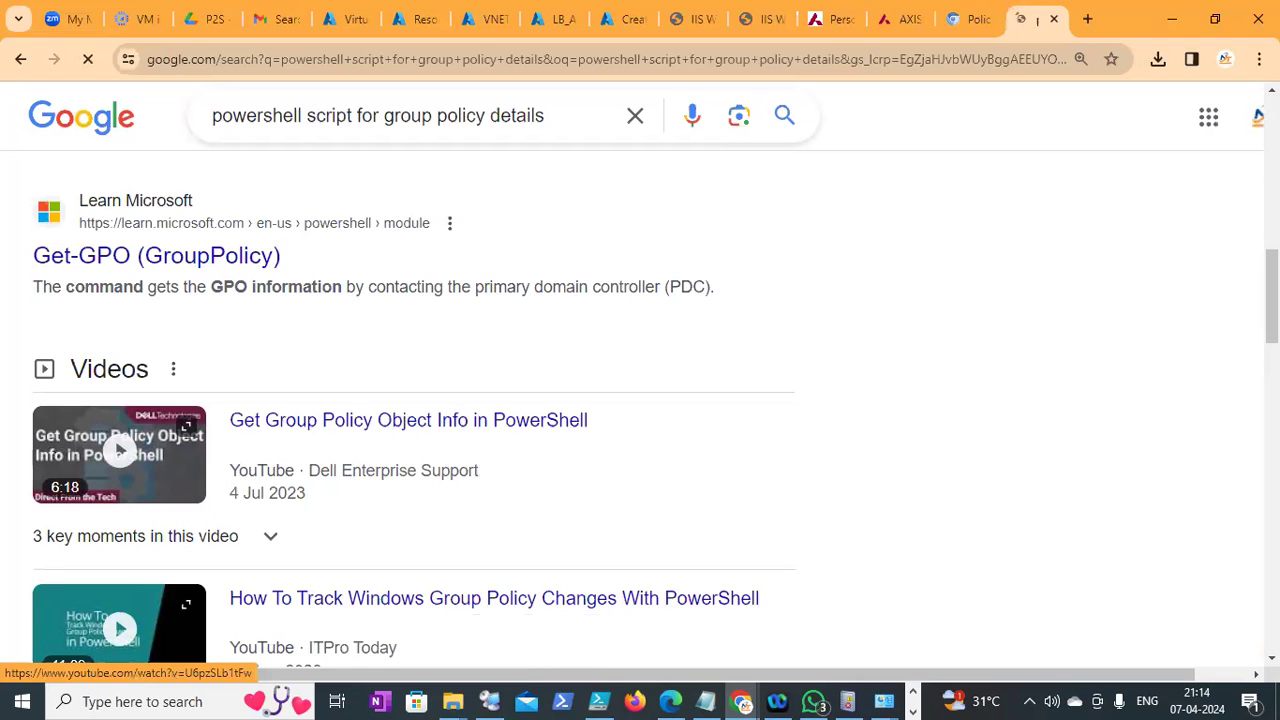
pyautogui.scroll(-5, 640, 400)
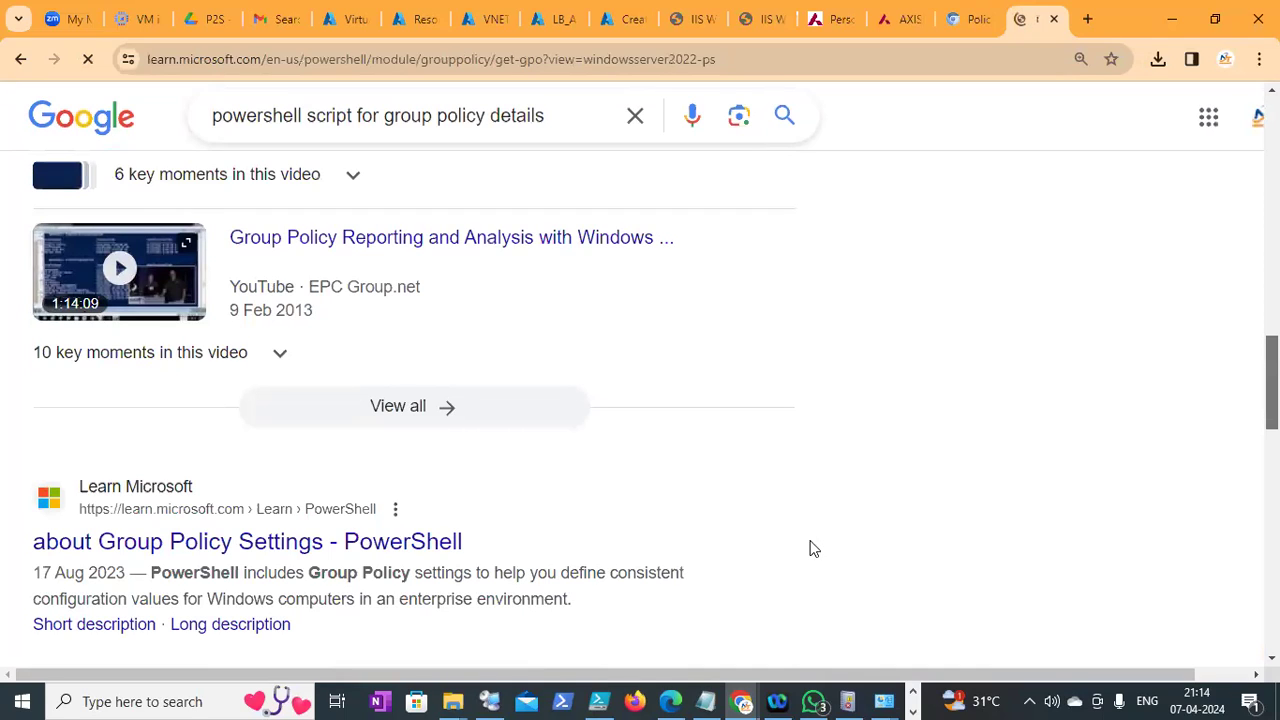
# Return to DC1's session and view, then dismiss, the Group Policy Objects container's context menu
pyautogui.click(505, 693)
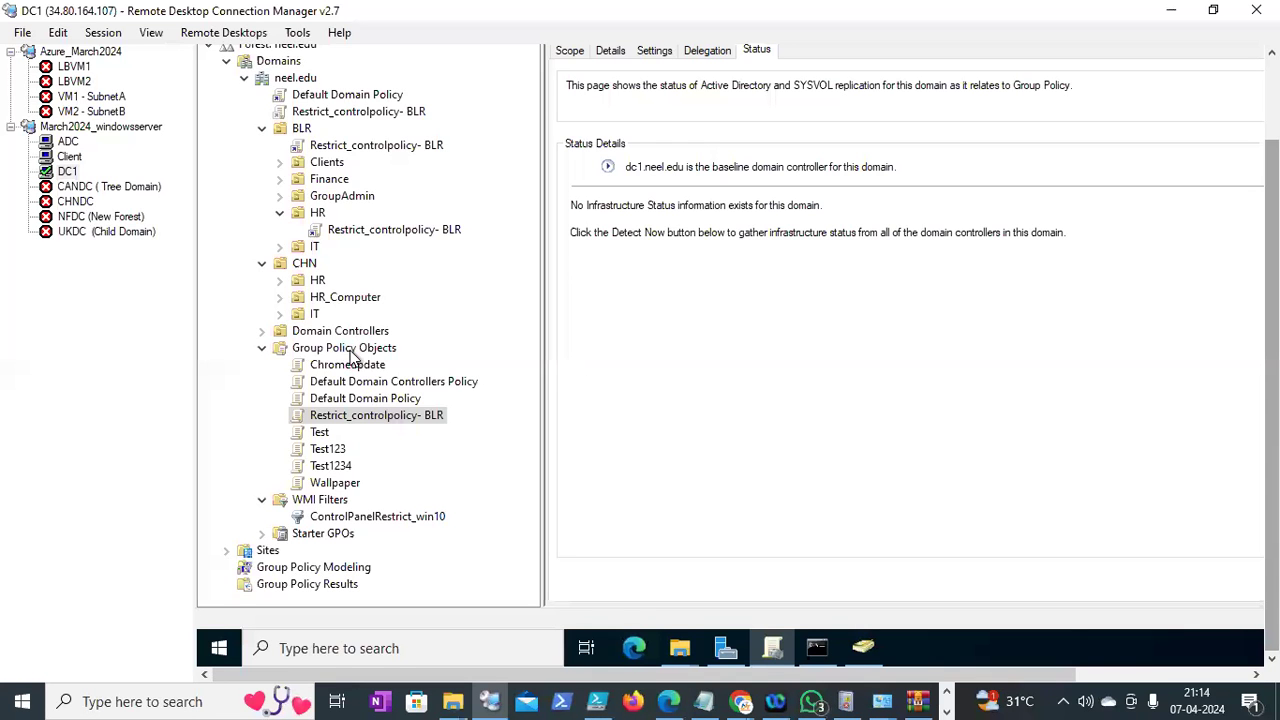
pyautogui.rightClick(350, 350)
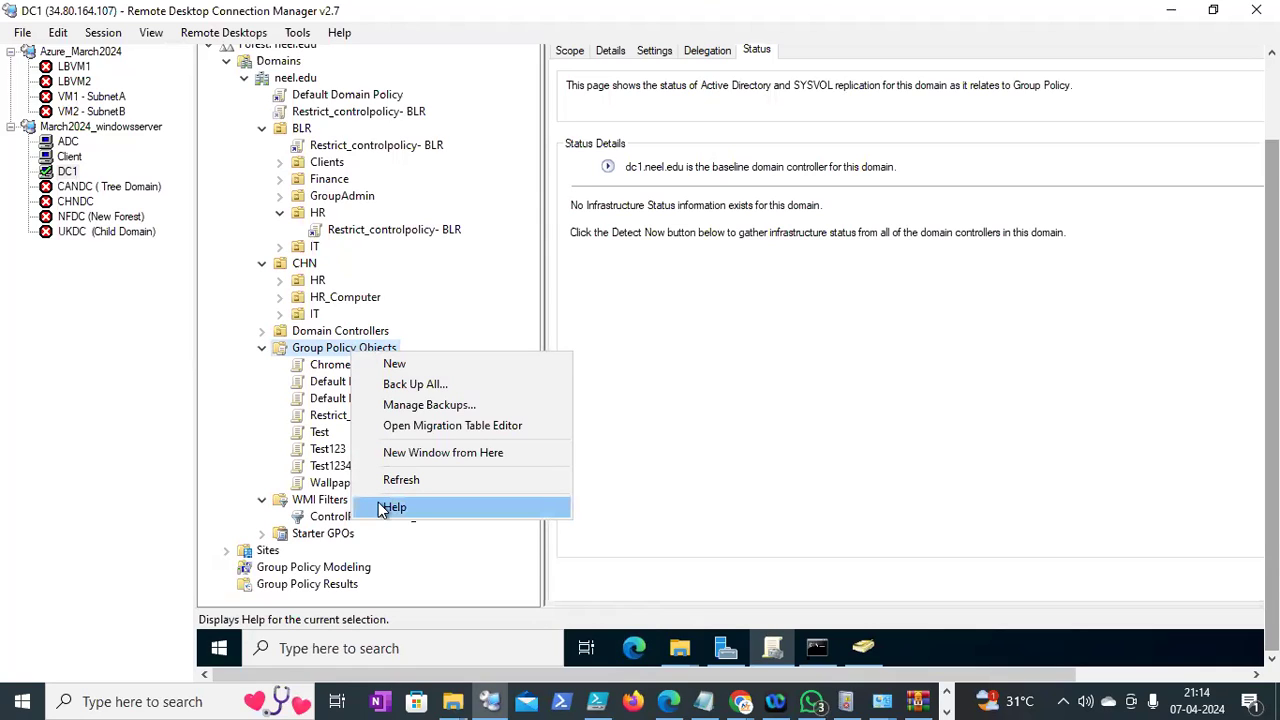
pyautogui.click(588, 207)
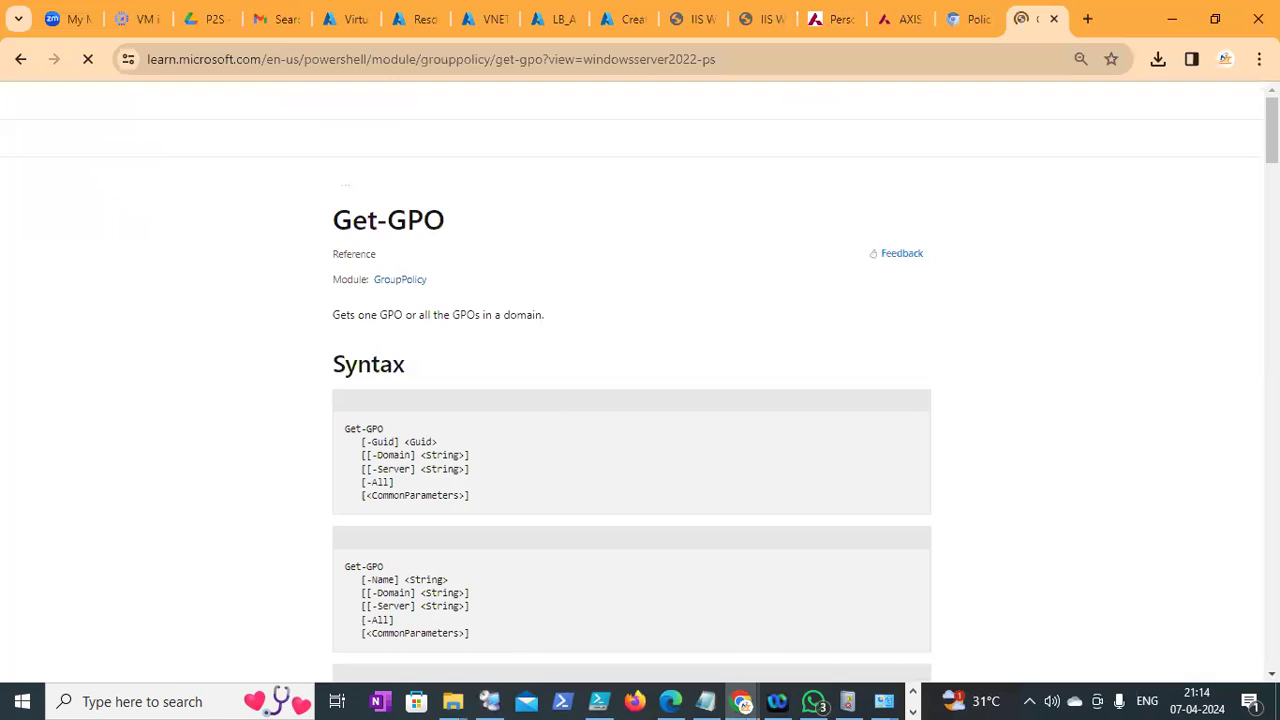
# Copy Example 3's command Get-GPO -All -Domain "sales.contoso.com" from the Get-GPO reference
pyautogui.moveTo(1271, 130); pyautogui.dragTo(1271, 316)
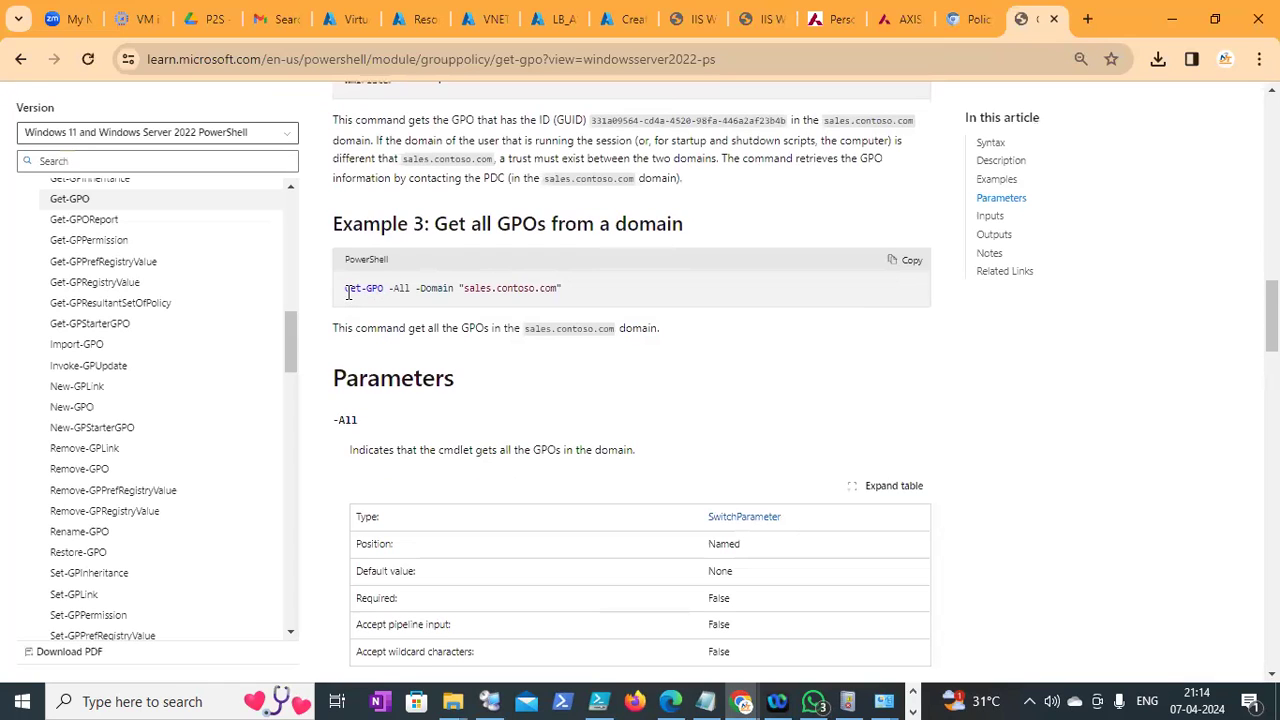
pyautogui.moveTo(343, 290); pyautogui.dragTo(432, 288)
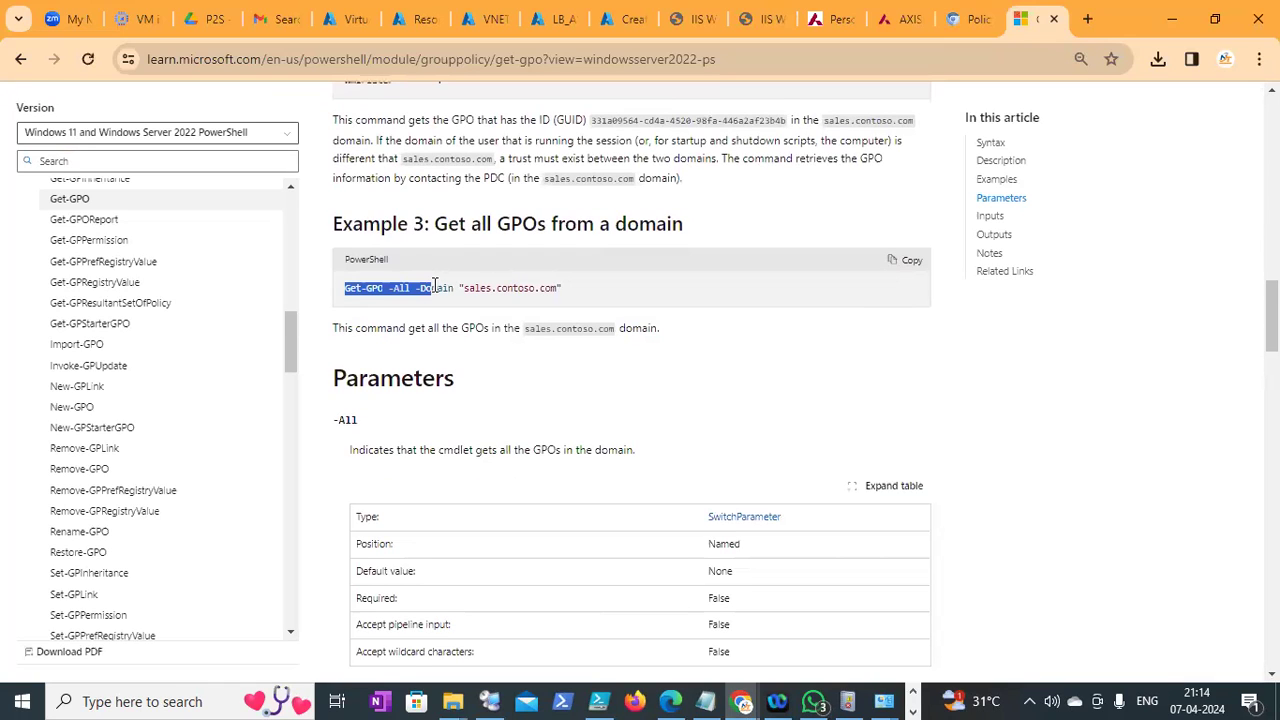
pyautogui.moveTo(547, 290); pyautogui.dragTo(501, 297)
pyautogui.rightClick(503, 302)
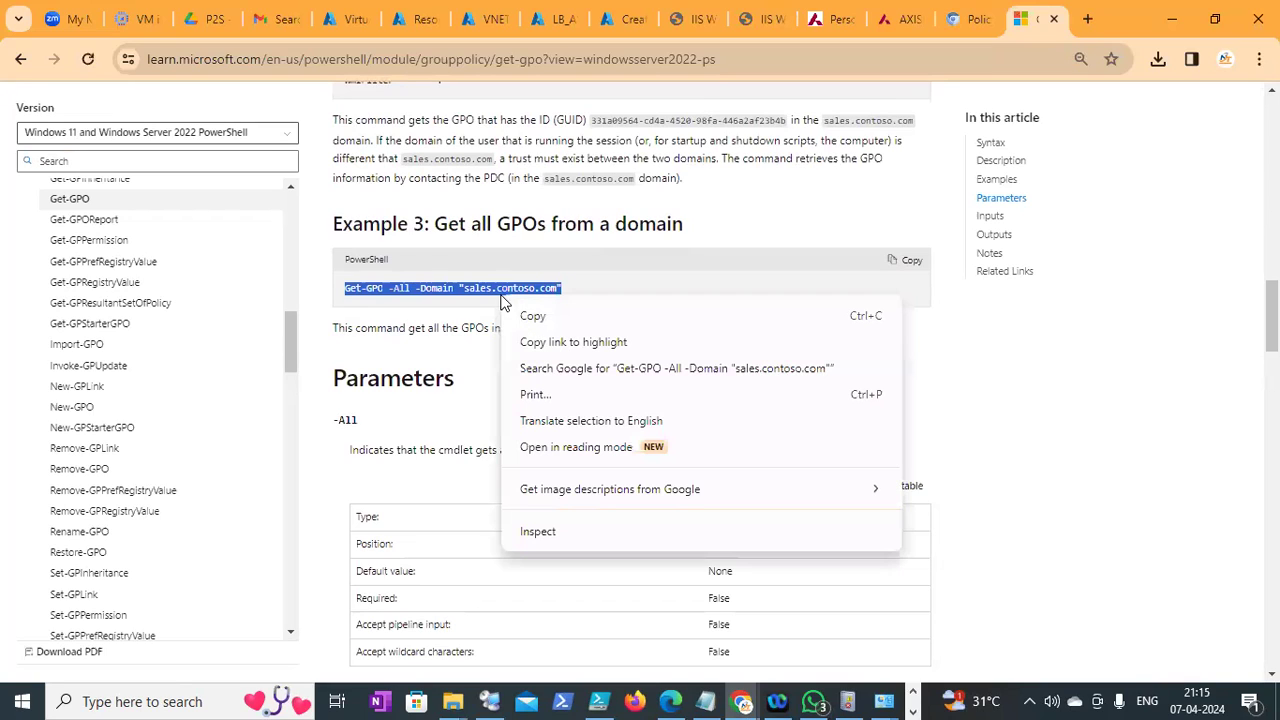
pyautogui.click(525, 317)
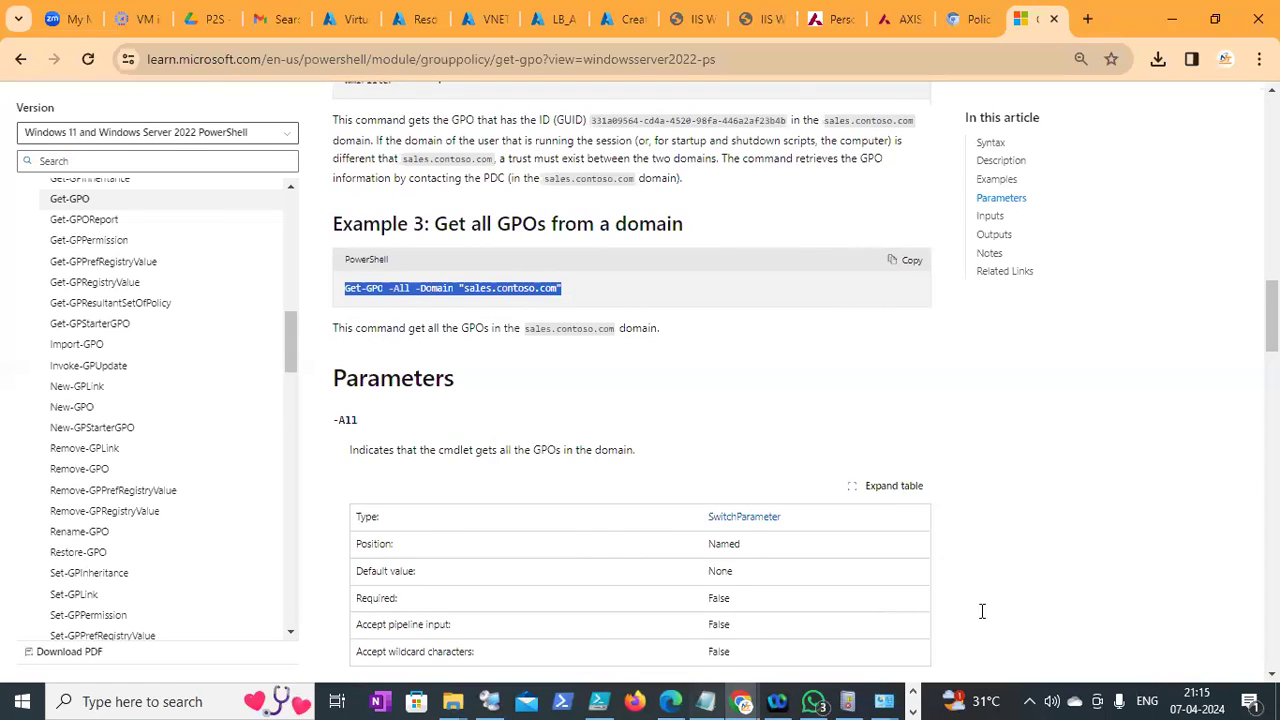
pyautogui.hotkey('alt', 'Tab')
# Paste the Get-GPO command into the notes and change its domain to neel.edu
pyautogui.press('Return')
pyautogui.press('Return')
pyautogui.hotkey('ctrl', 'v')
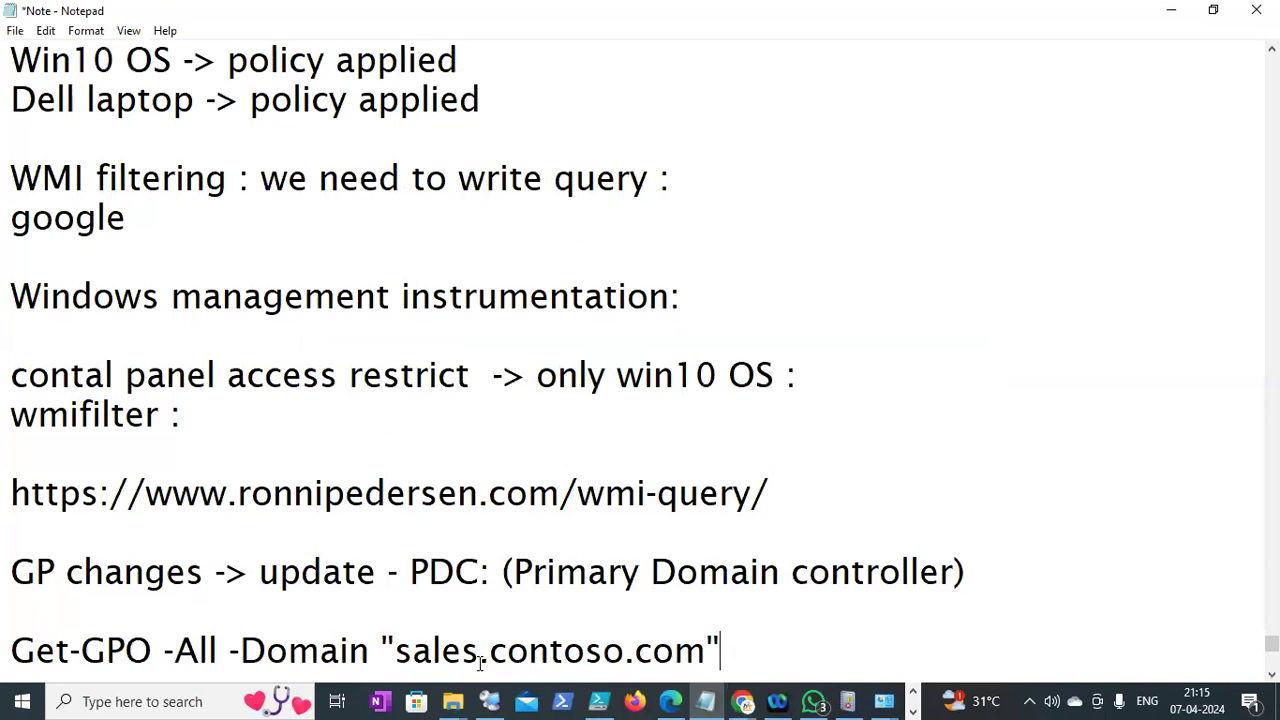
pyautogui.click(241, 650)
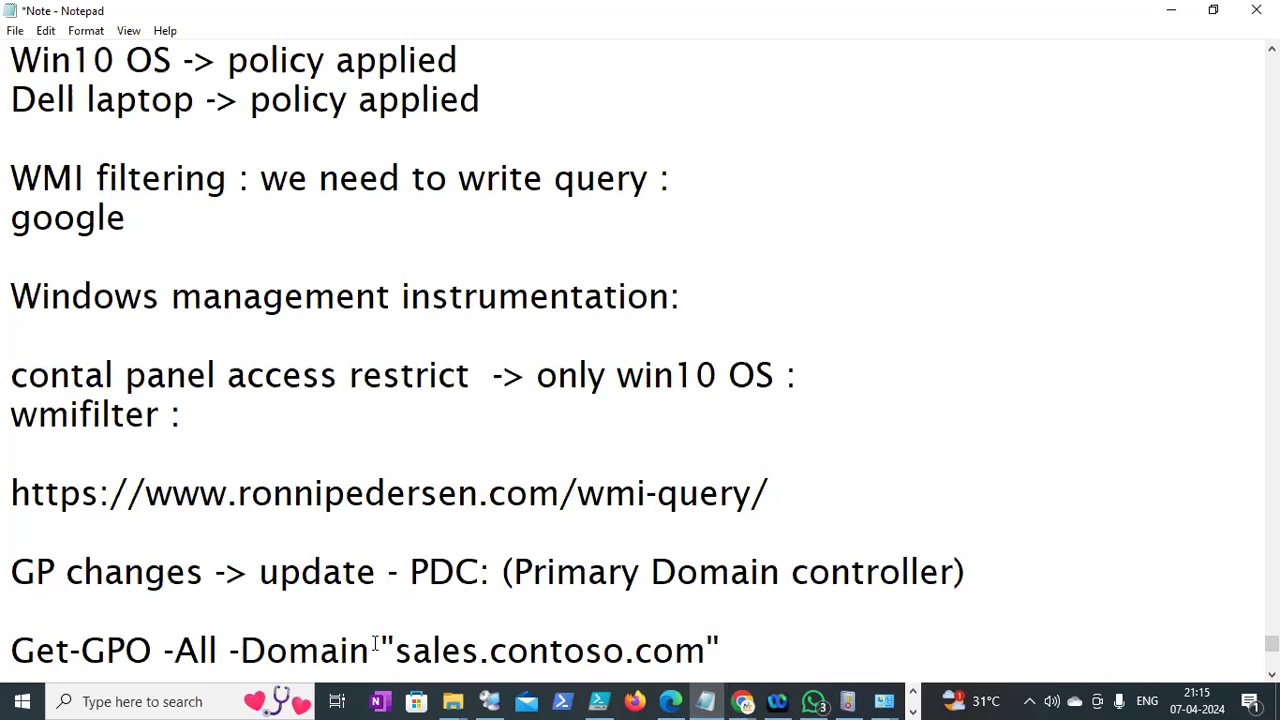
pyautogui.click(636, 649)
pyautogui.moveTo(706, 651); pyautogui.dragTo(700, 684)
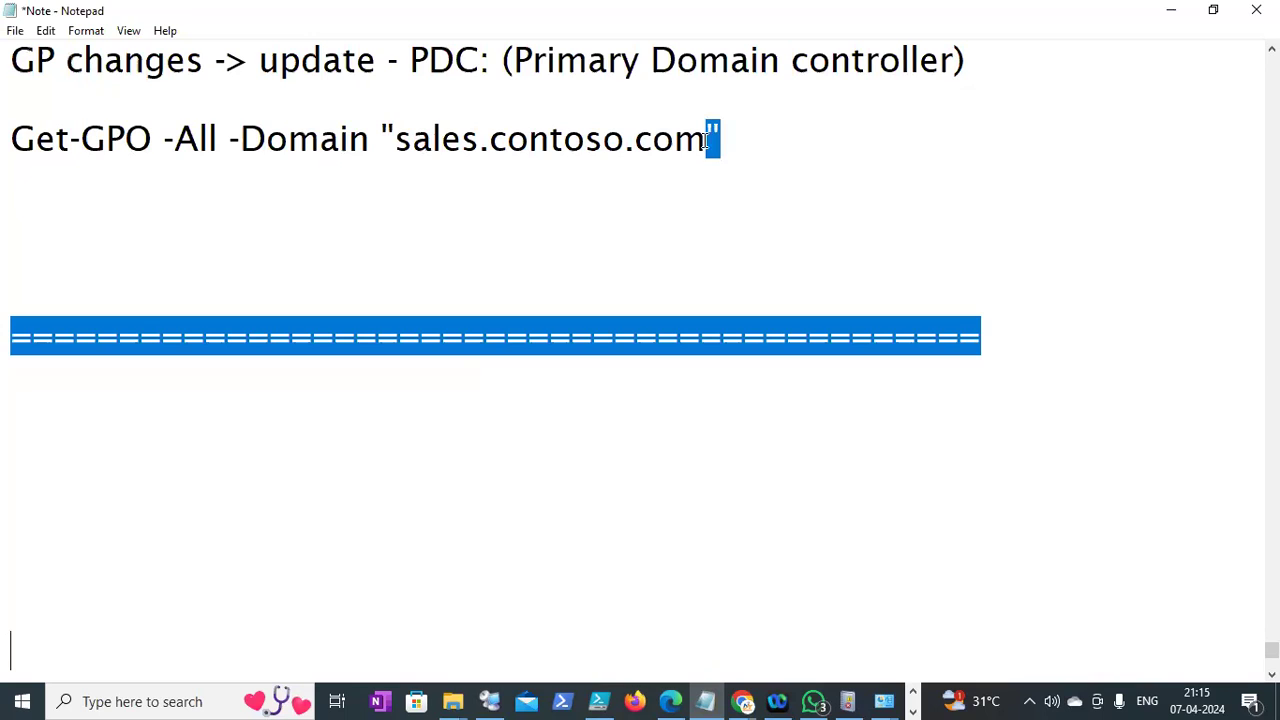
pyautogui.doubleClick(554, 140)
pyautogui.click(587, 140)
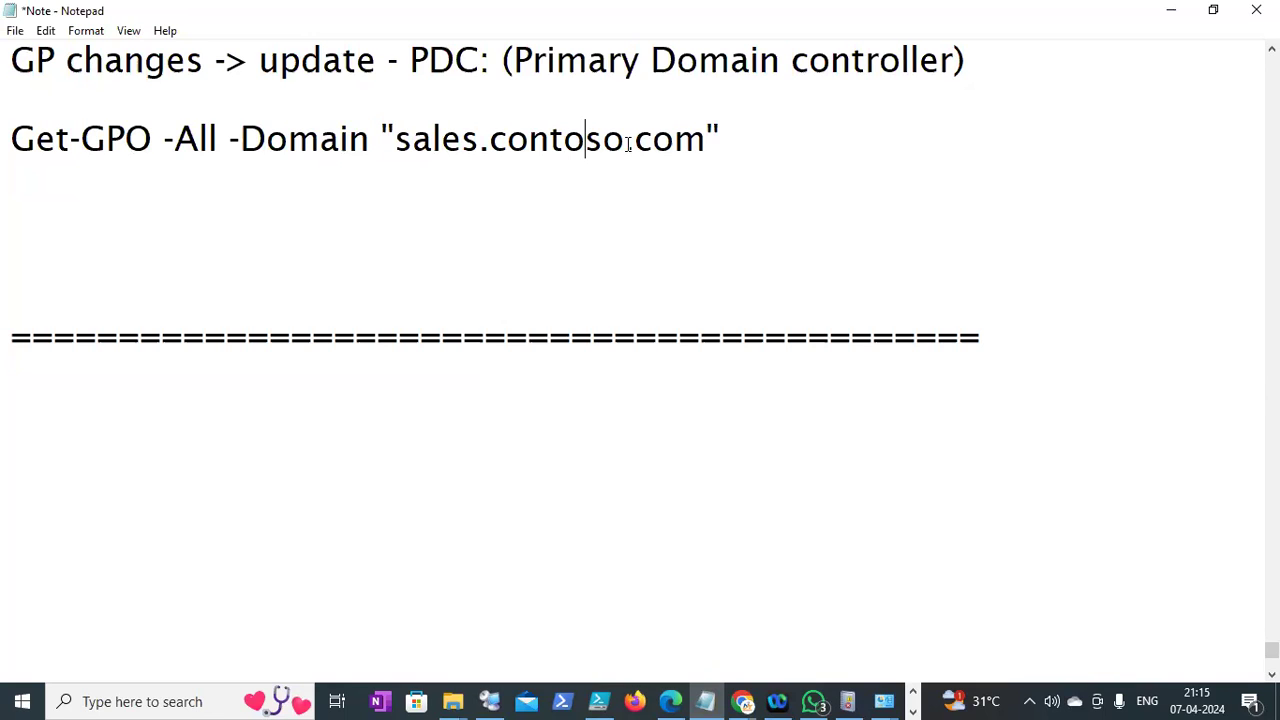
pyautogui.moveTo(707, 139); pyautogui.dragTo(394, 145)
pyautogui.write('neel.')
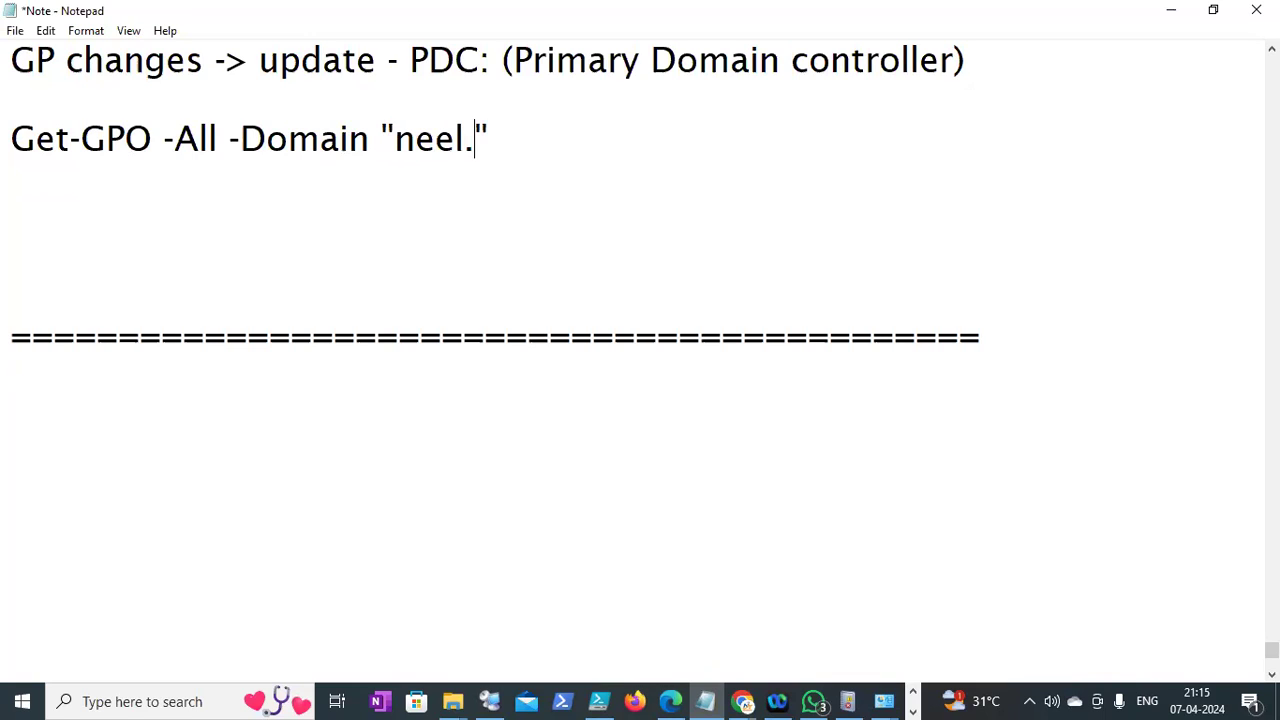
pyautogui.write('edu')
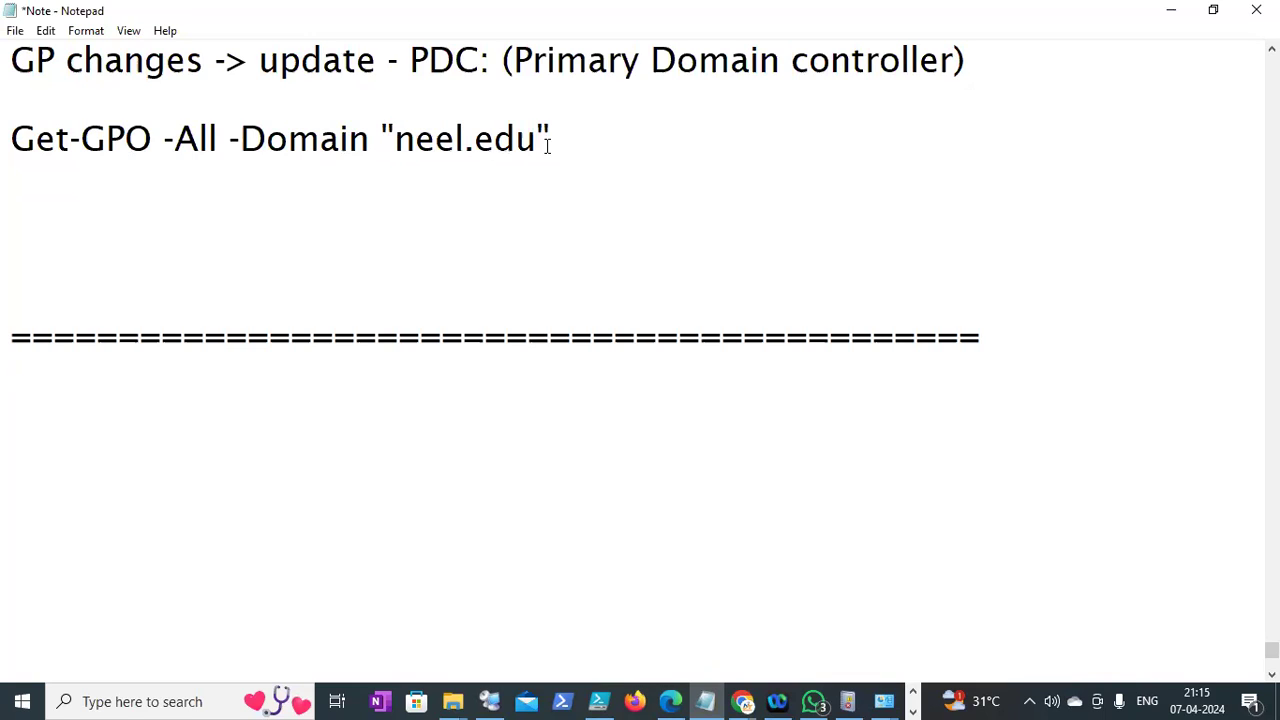
# Select the edited Get-GPO -All -Domain "neel.edu" line and go back to the DC1 session
pyautogui.moveTo(612, 140); pyautogui.dragTo(7, 150)
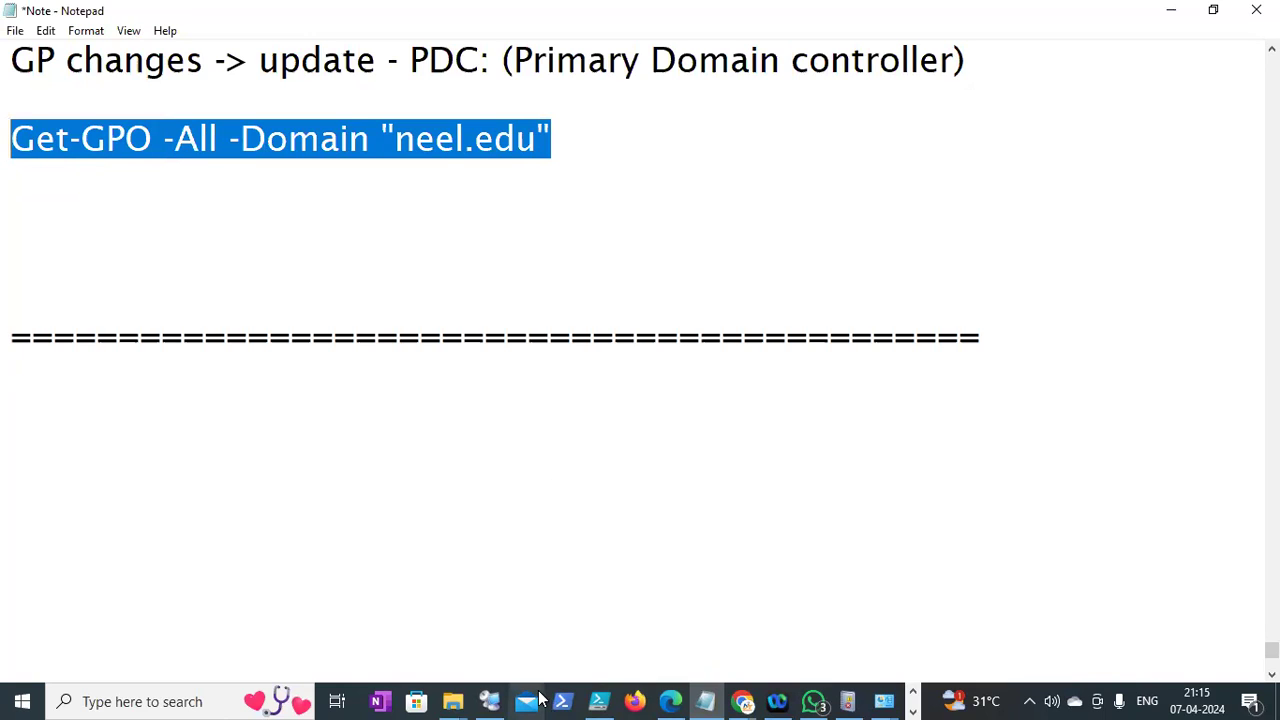
pyautogui.click(912, 711)
pyautogui.click(914, 692)
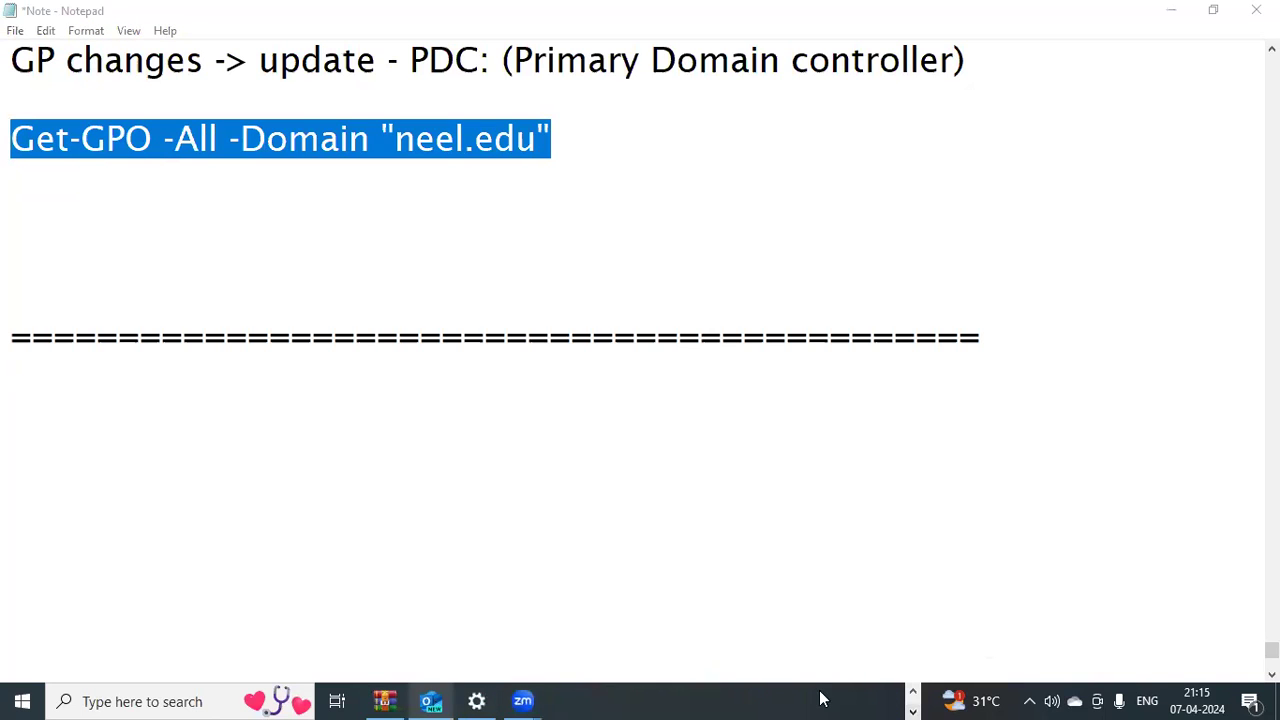
pyautogui.click(500, 700)
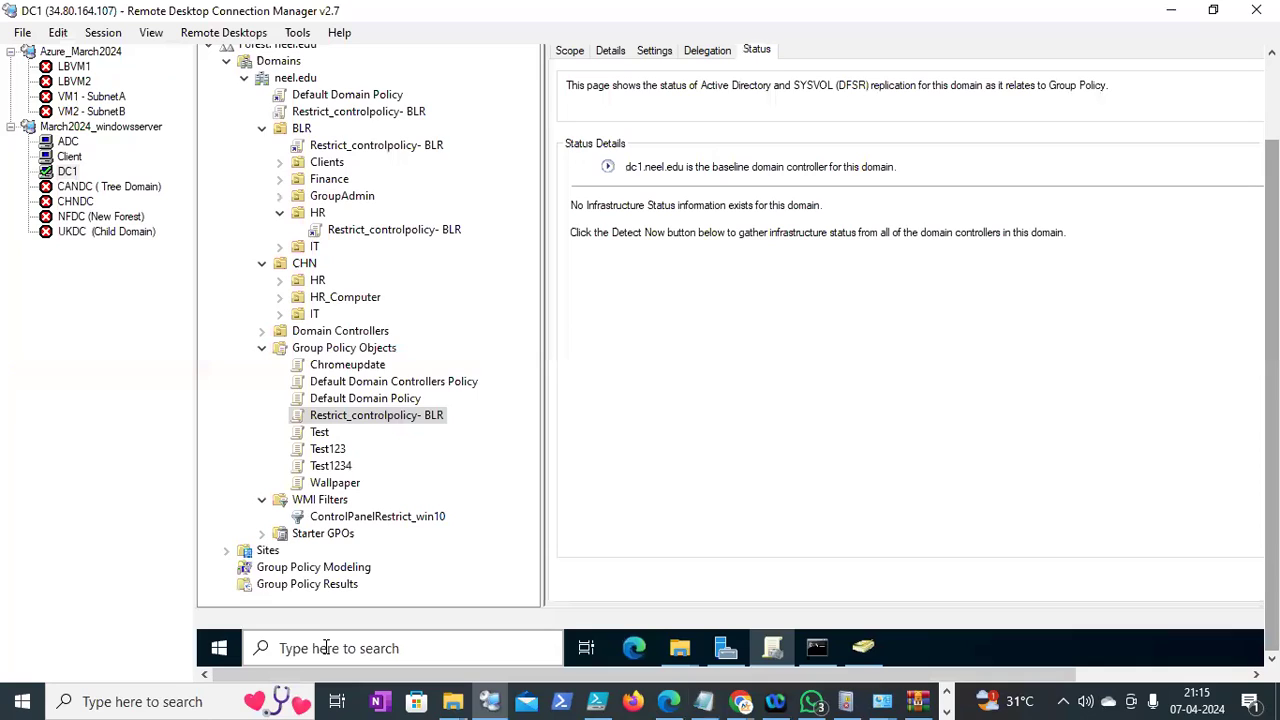
pyautogui.click(325, 648)
# Search DC1 for 'power' and launch Windows PowerShell as Administrator
pyautogui.write('er')
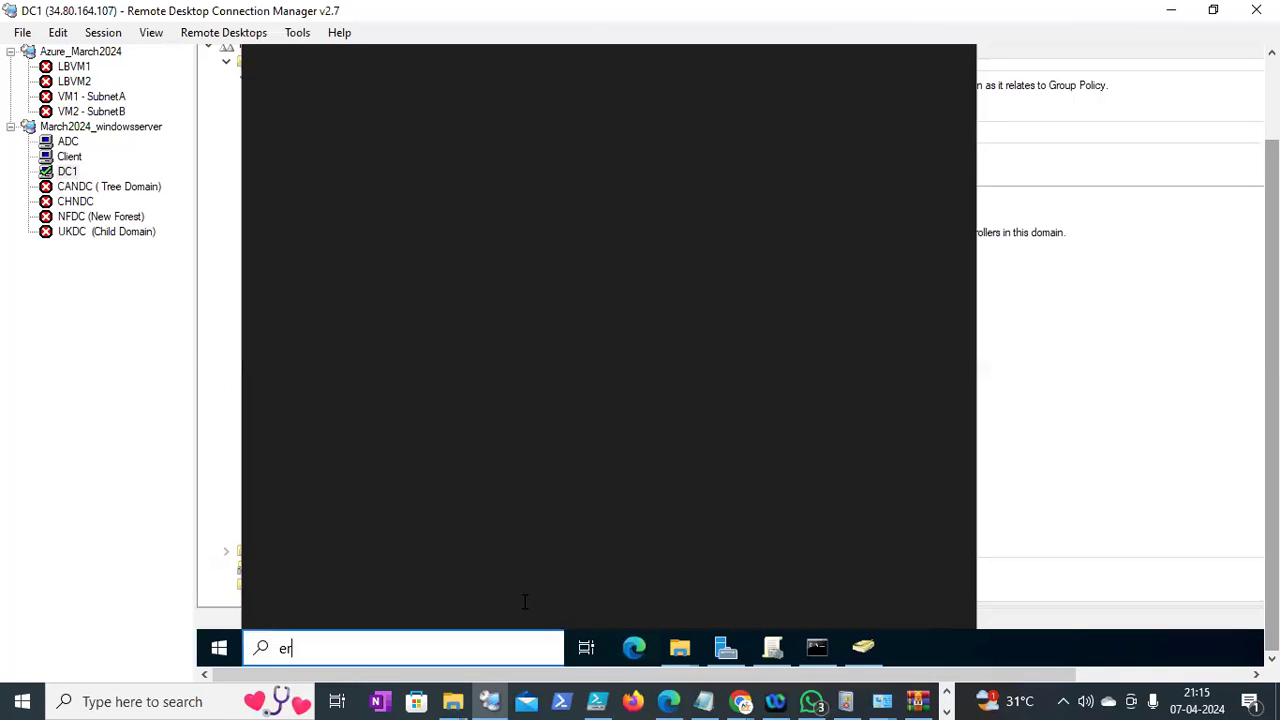
pyautogui.press('BackSpace')
pyautogui.press('BackSpace')
pyautogui.write('pow')
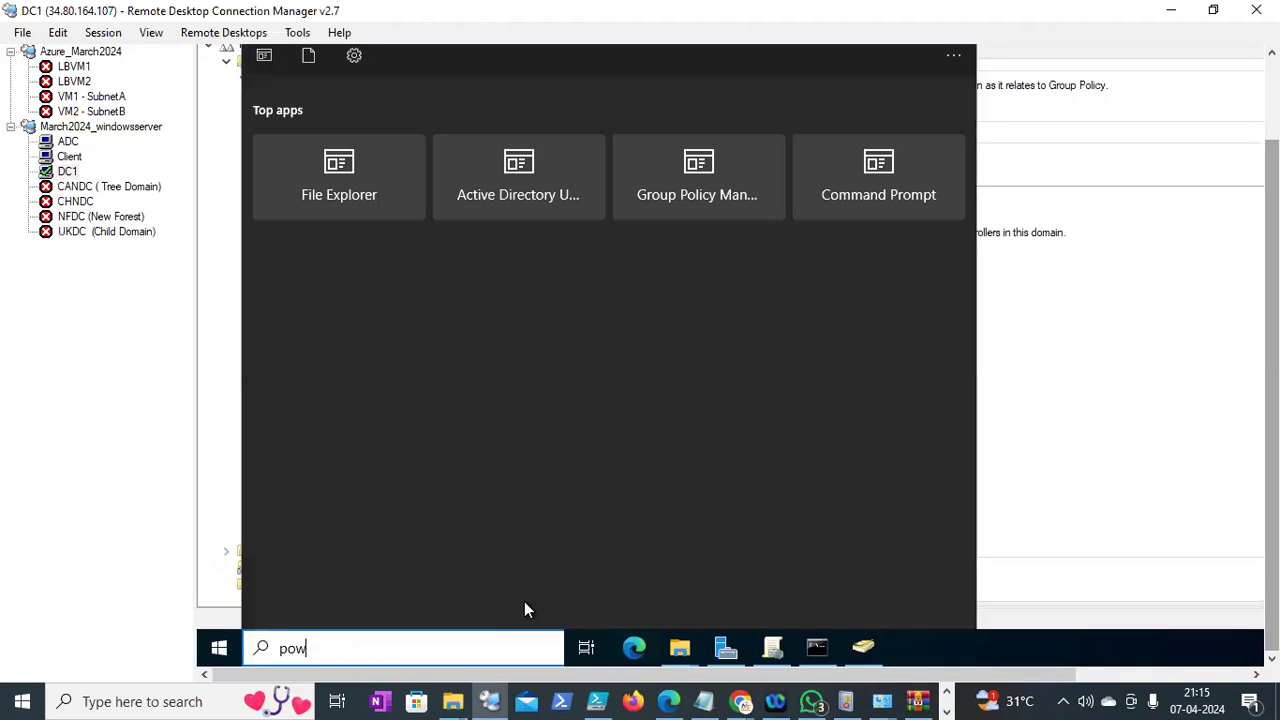
pyautogui.write('er')
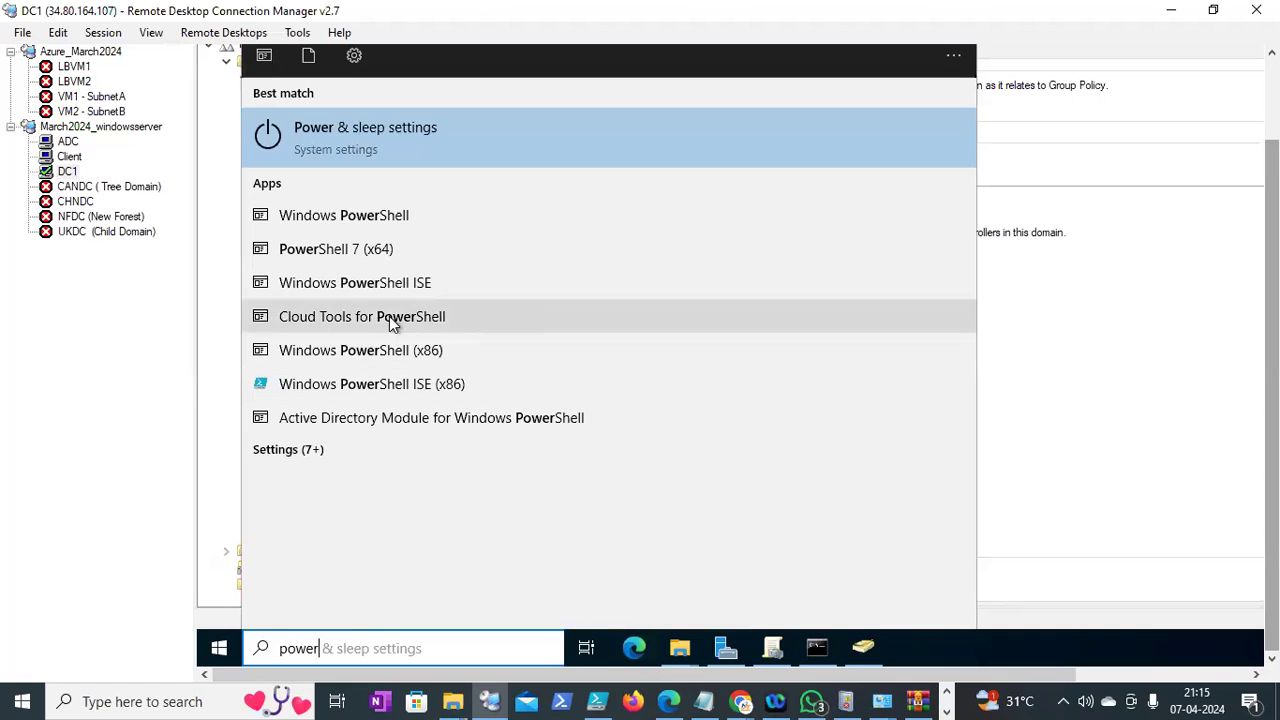
pyautogui.click(384, 214)
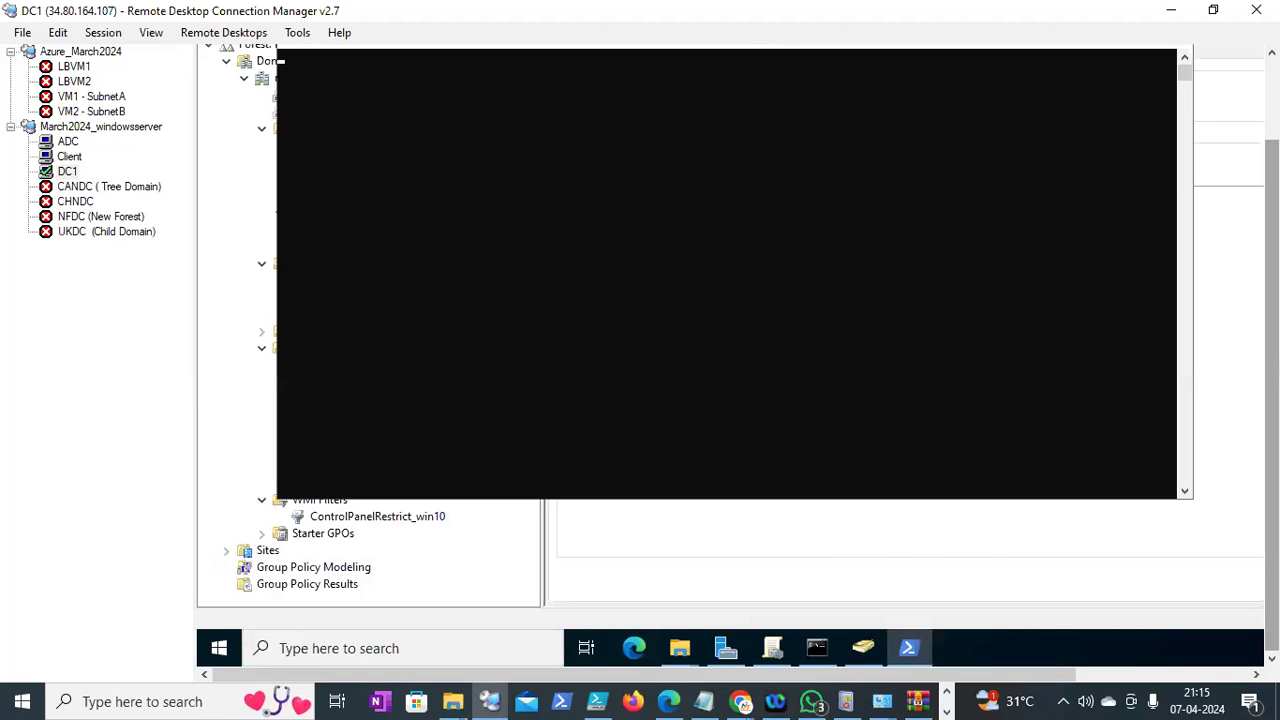
pyautogui.moveTo(1272, 395); pyautogui.dragTo(1272, 345)
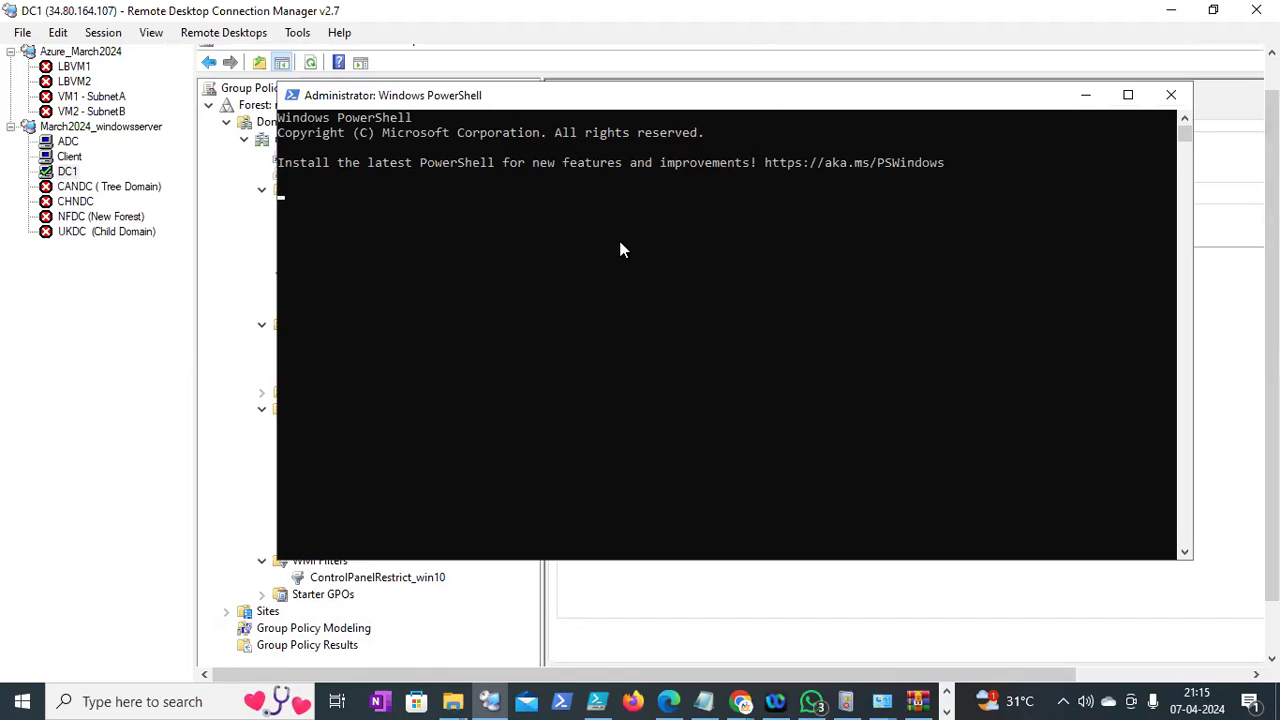
# Run Get-GPO -All -Domain "neel.edu" in PowerShell to list every GPO
pyautogui.press('Return')
pyautogui.press('Return')
pyautogui.press('Return')
pyautogui.press('Return')
pyautogui.press('Return')
pyautogui.press('Return')
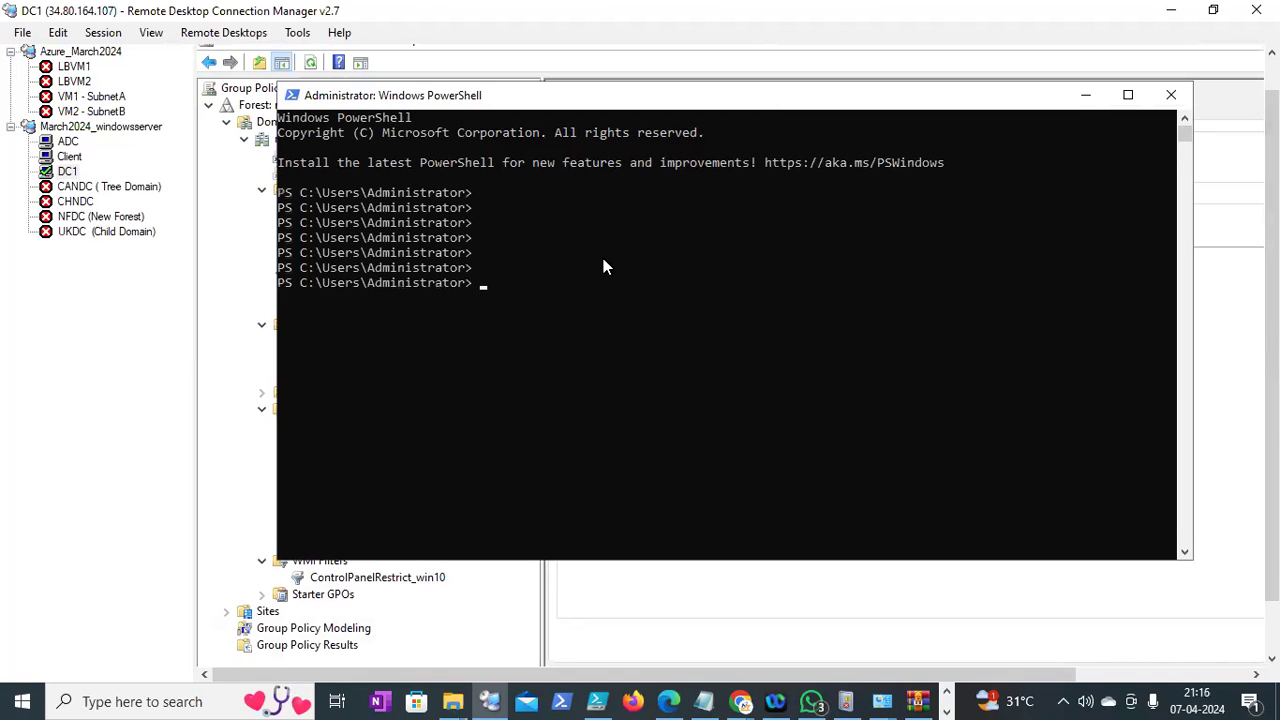
pyautogui.hotkey('ctrl', 'v')
pyautogui.click(576, 286)
pyautogui.press('BackSpace')
pyautogui.write('"')
pyautogui.press('Return')
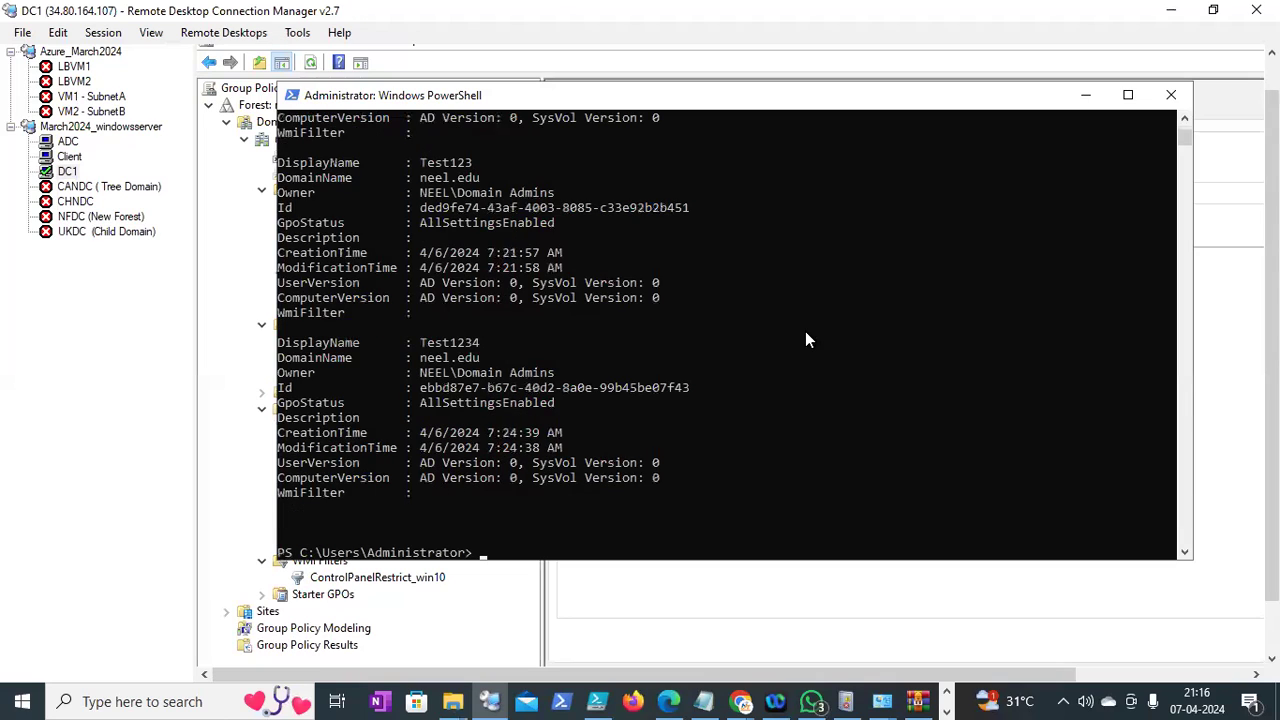
# Recall the command and append | export-csv -path "c:\" to start the export
pyautogui.press('Up')
pyautogui.write('| ')
pyautogui.write('export-csv')
pyautogui.write(' c:')
pyautogui.press('BackSpace')
pyautogui.press('BackSpace')
pyautogui.press('BackSpace')
pyautogui.write('-path ')
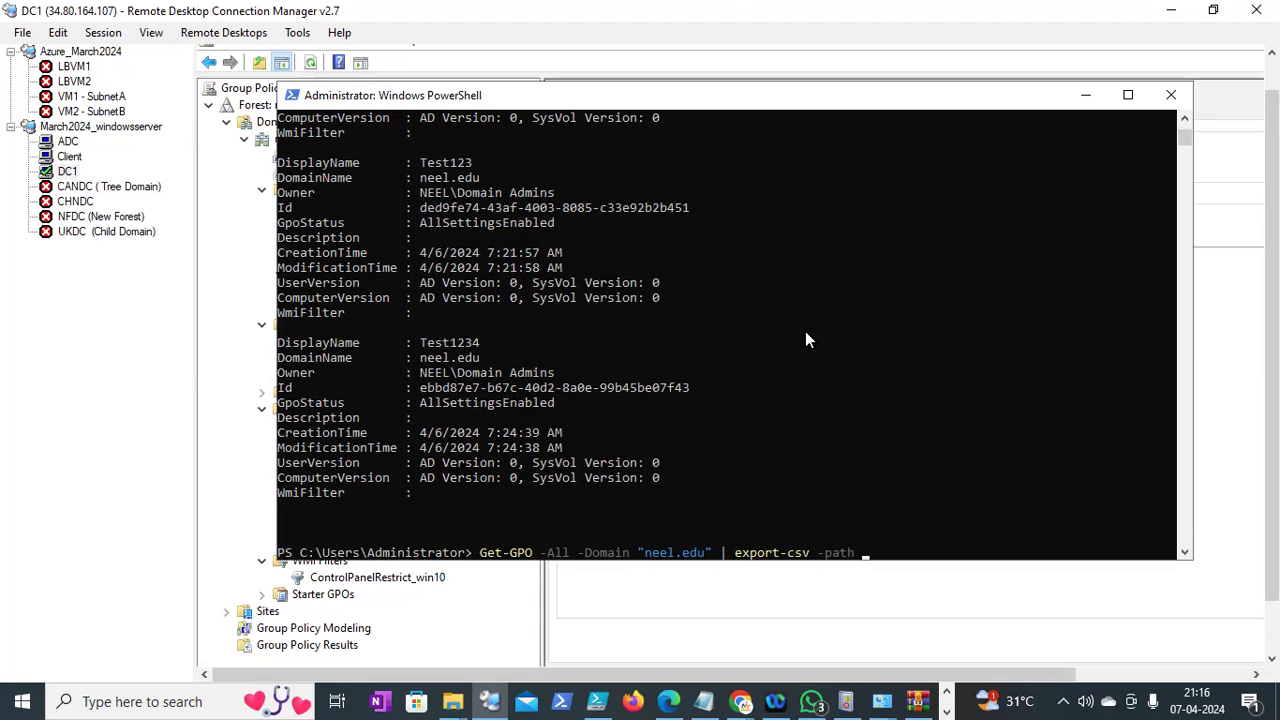
pyautogui.write('""')
pyautogui.press('Left')
pyautogui.write('c:\\')
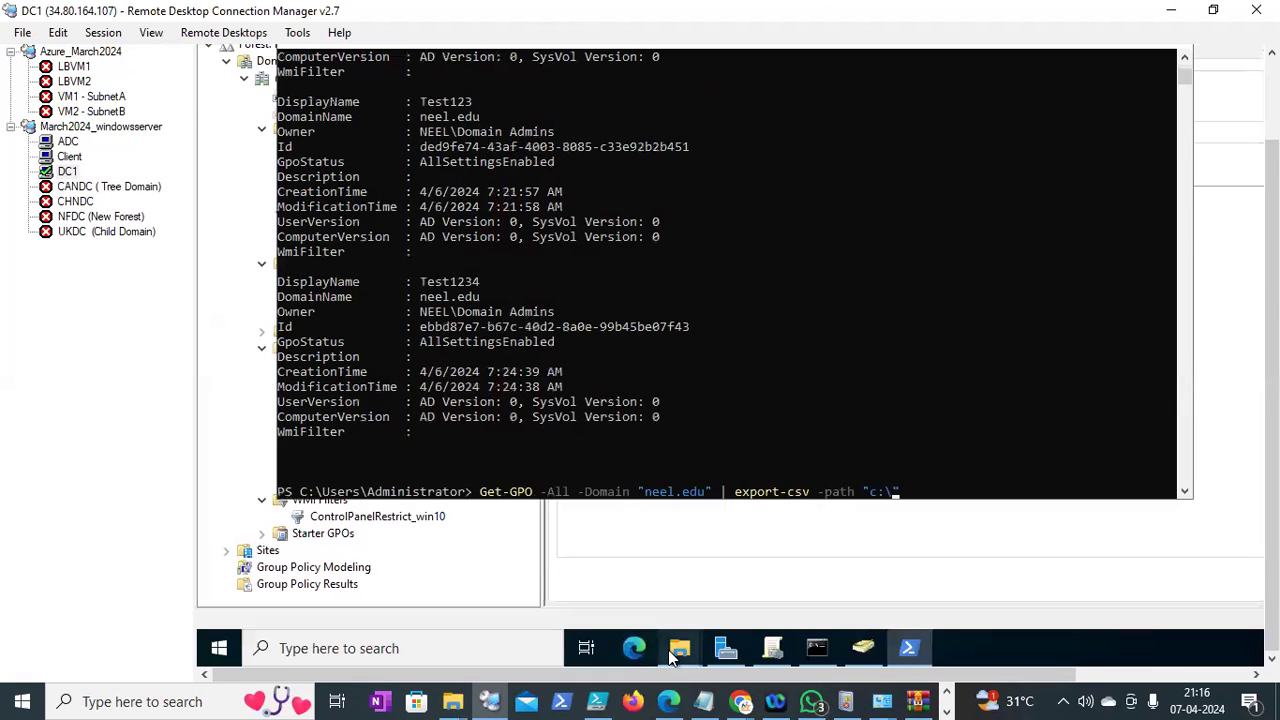
# Open Local Disk (C:) in DC1's File Explorer to check its folders
pyautogui.moveTo(672, 652)
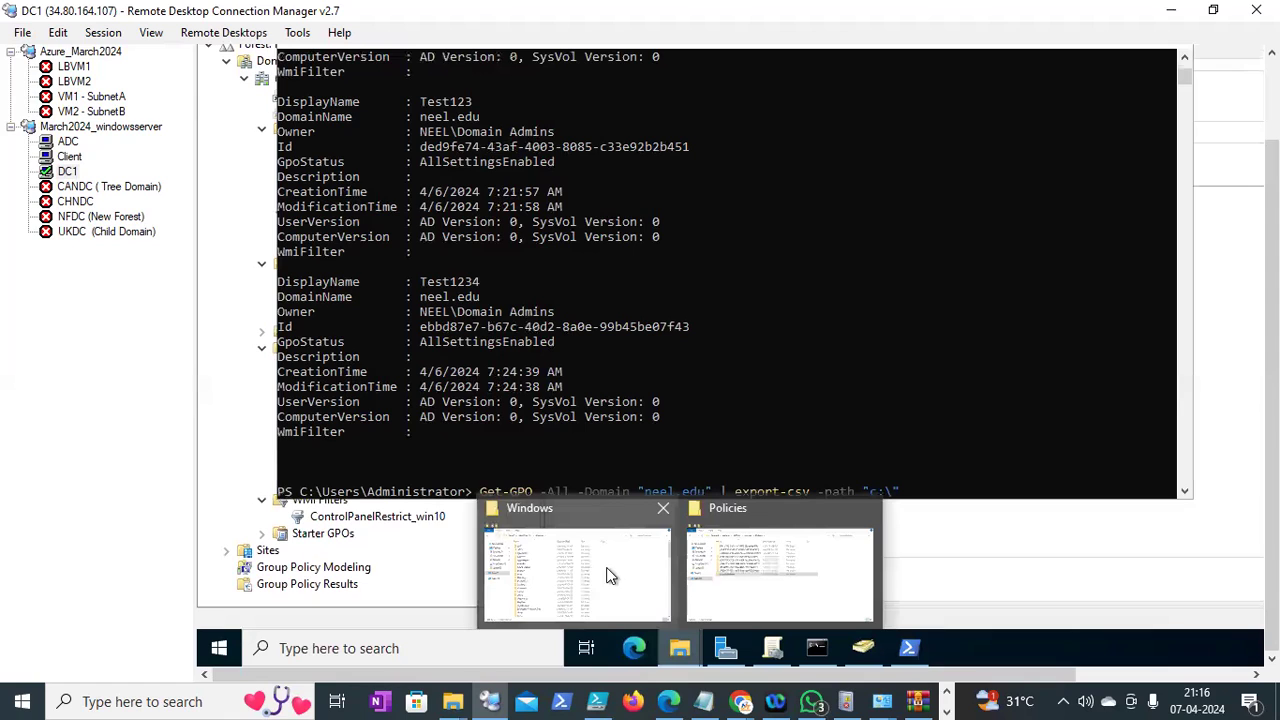
pyautogui.click(560, 545)
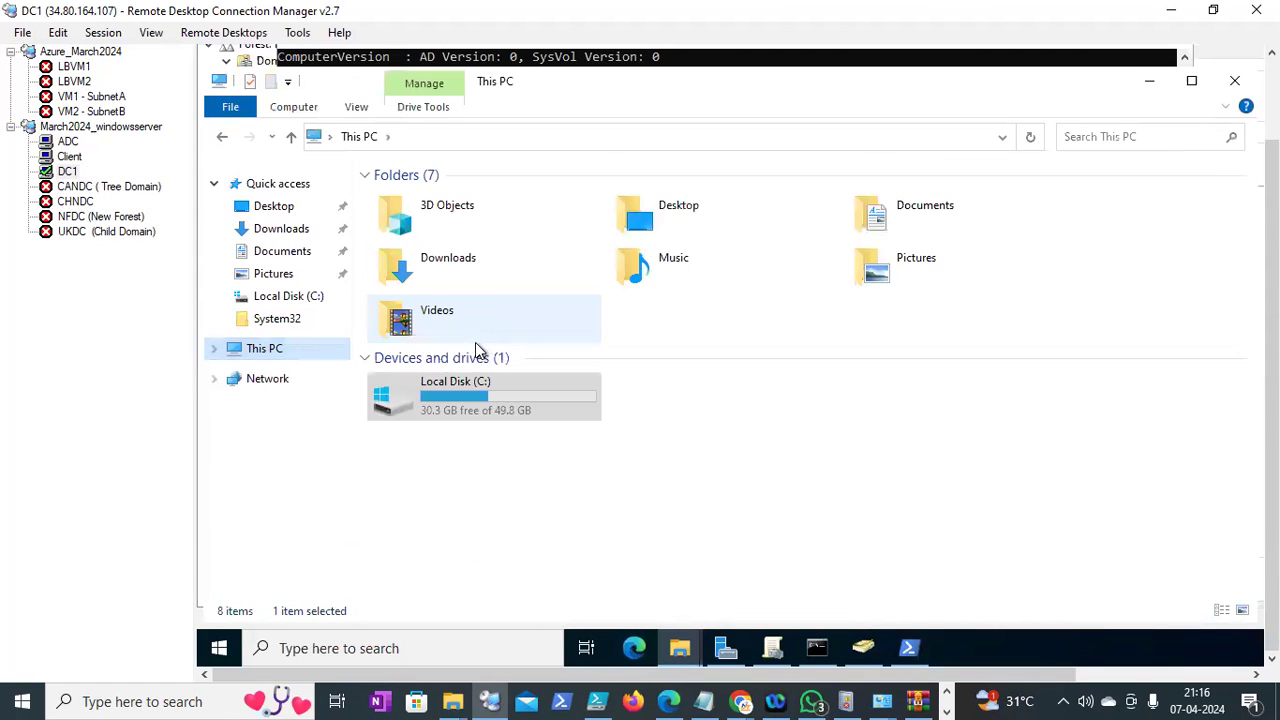
pyautogui.doubleClick(477, 400)
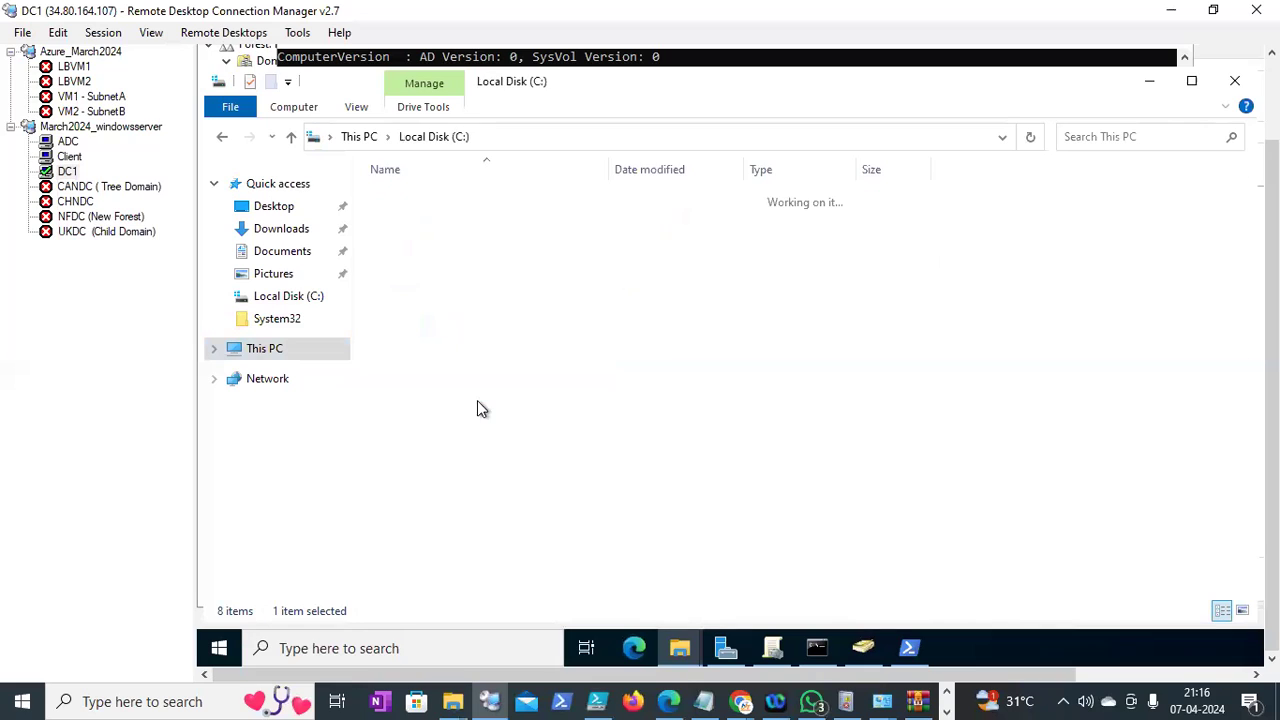
pyautogui.rightClick(490, 480)
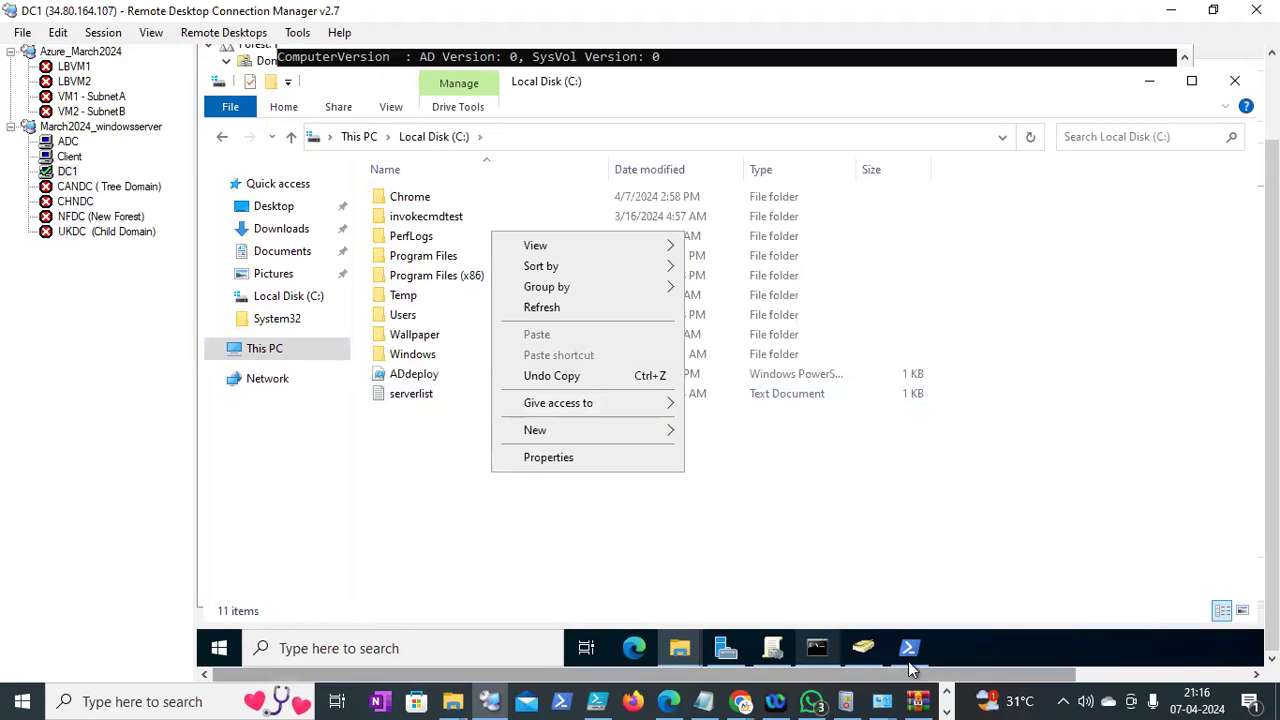
# Finish the export path as c:\Temp\policydetails with -NoTypeInformation and run it
pyautogui.moveTo(908, 660)
pyautogui.click(876, 582)
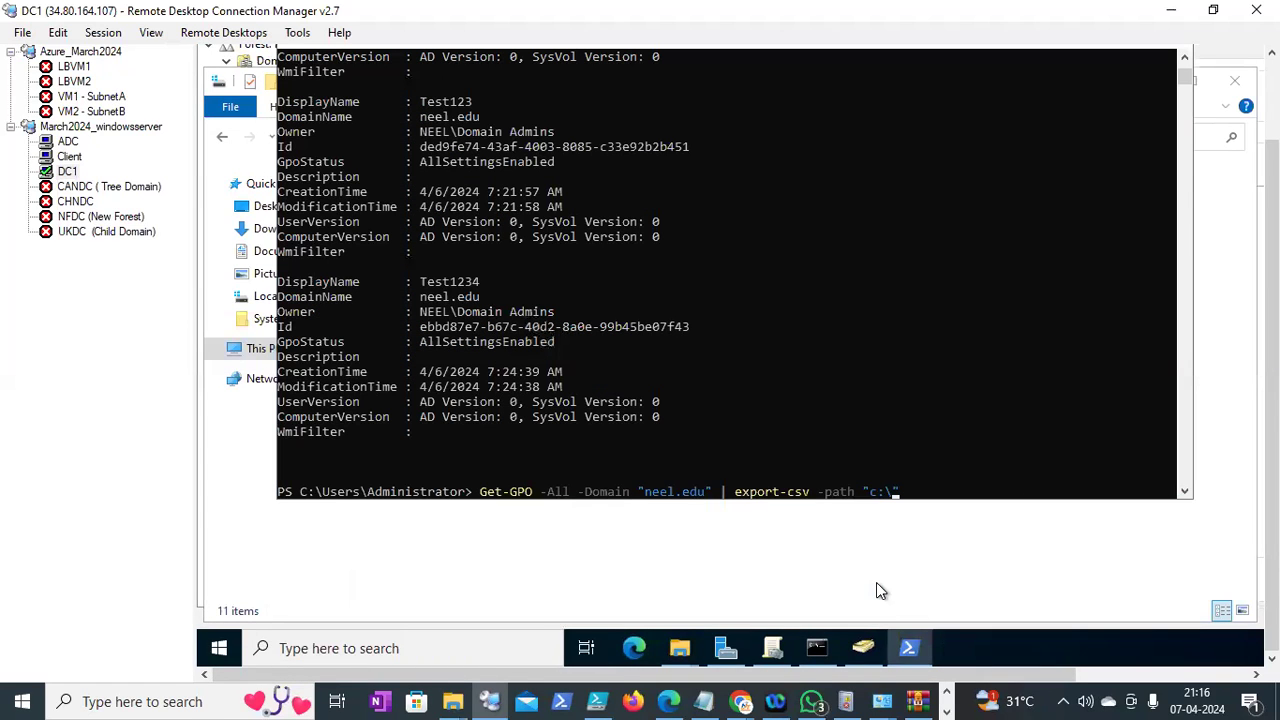
pyautogui.write('Temp\\policydetails')
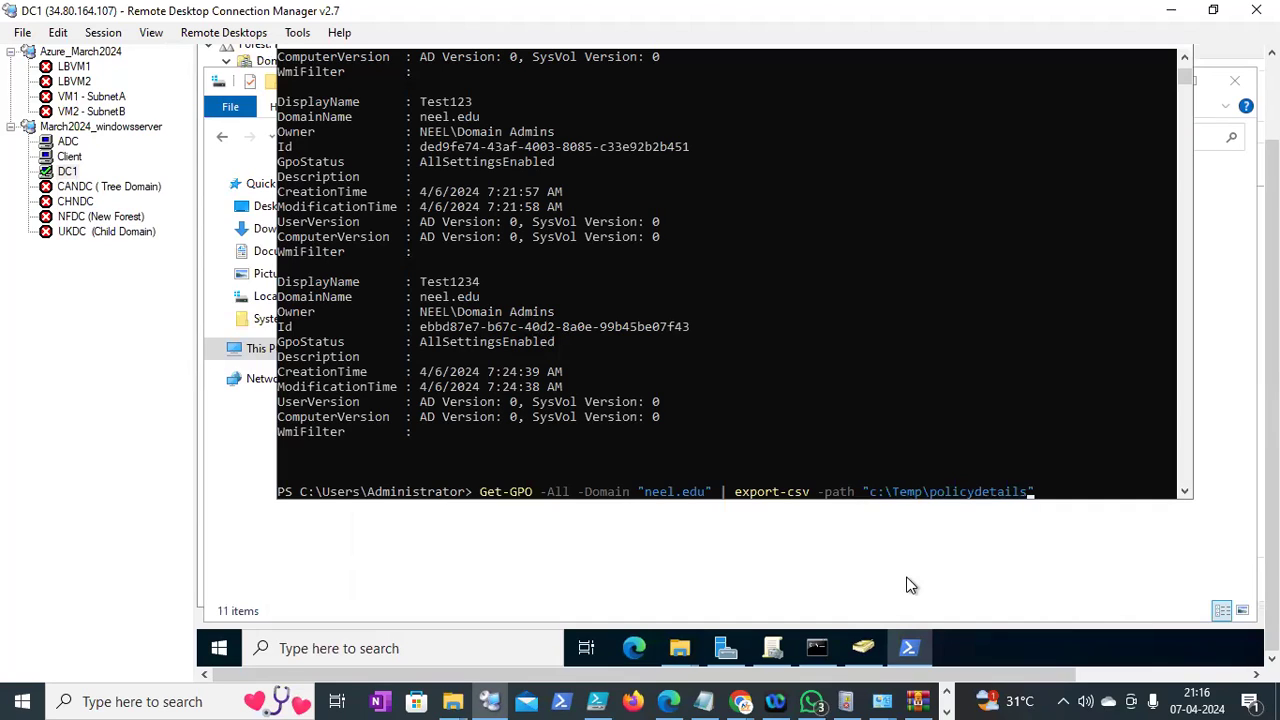
pyautogui.write('" -')
pyautogui.press('BackSpace')
pyautogui.write('-no')
pyautogui.press('Tab')
pyautogui.press('Tab')
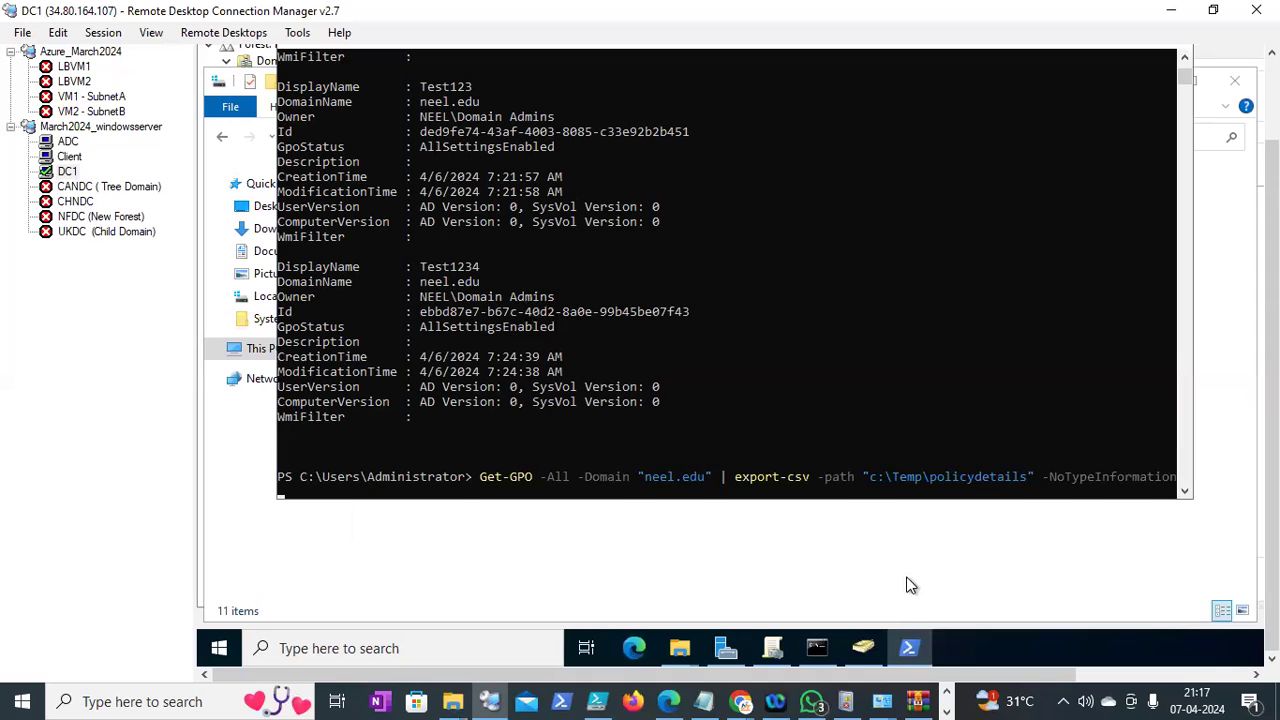
pyautogui.press('Return')
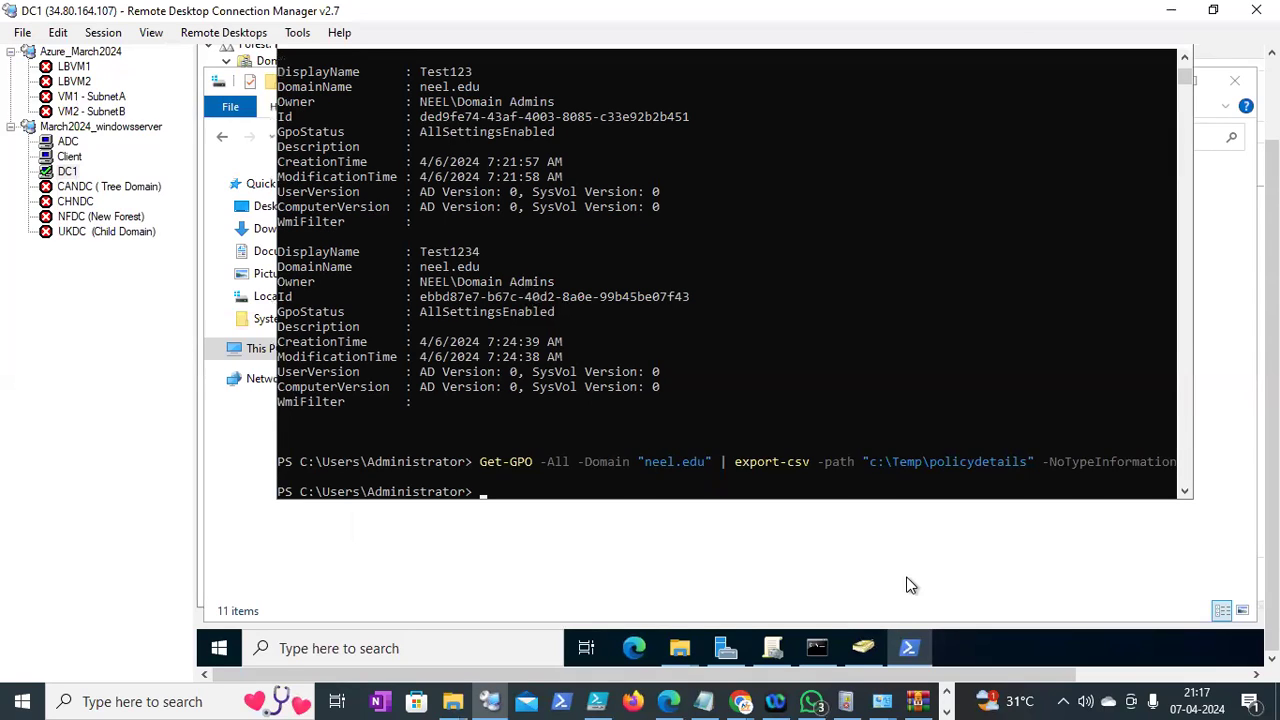
# Open C:\Temp on DC1 and select the exported policydetails file
pyautogui.moveTo(680, 652)
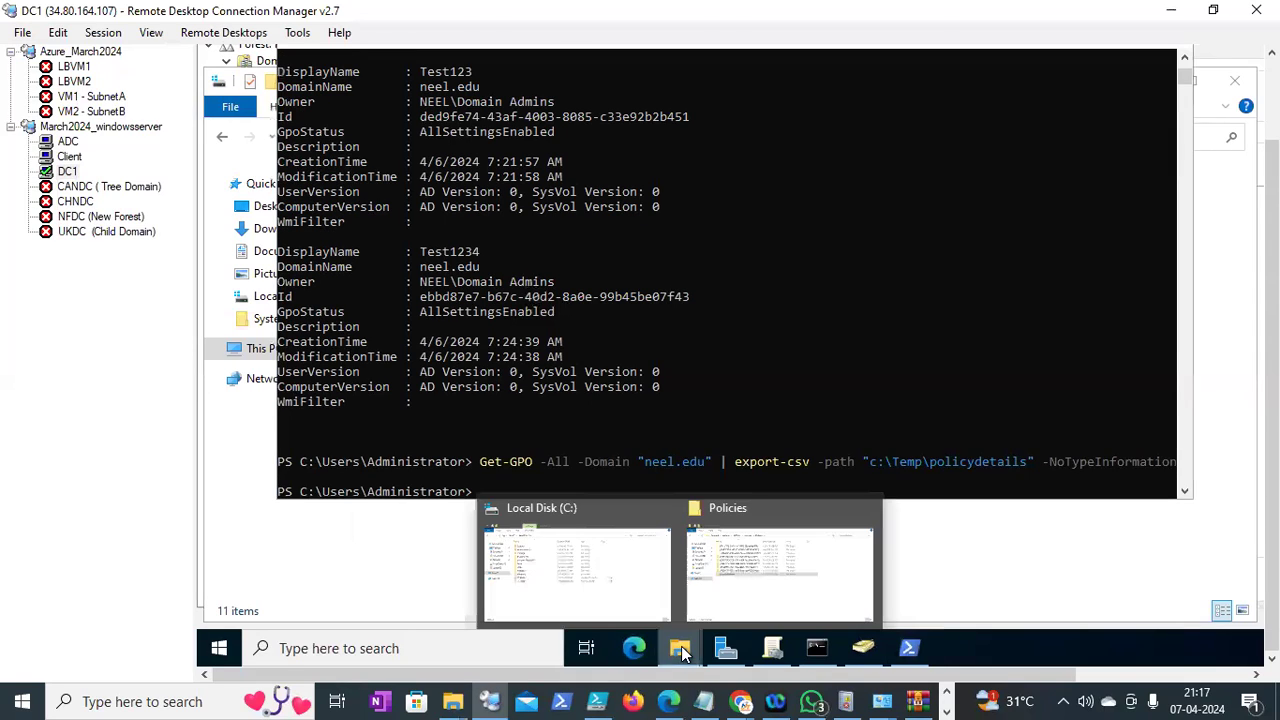
pyautogui.click(640, 582)
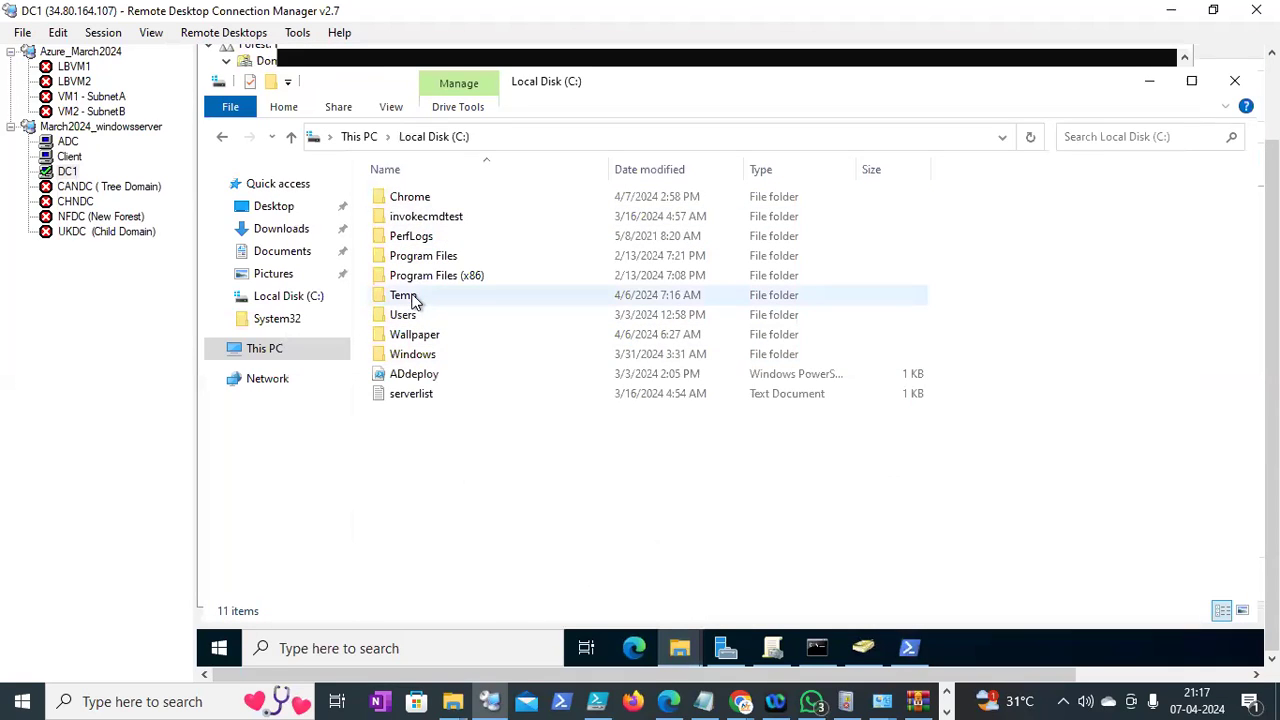
pyautogui.doubleClick(410, 298)
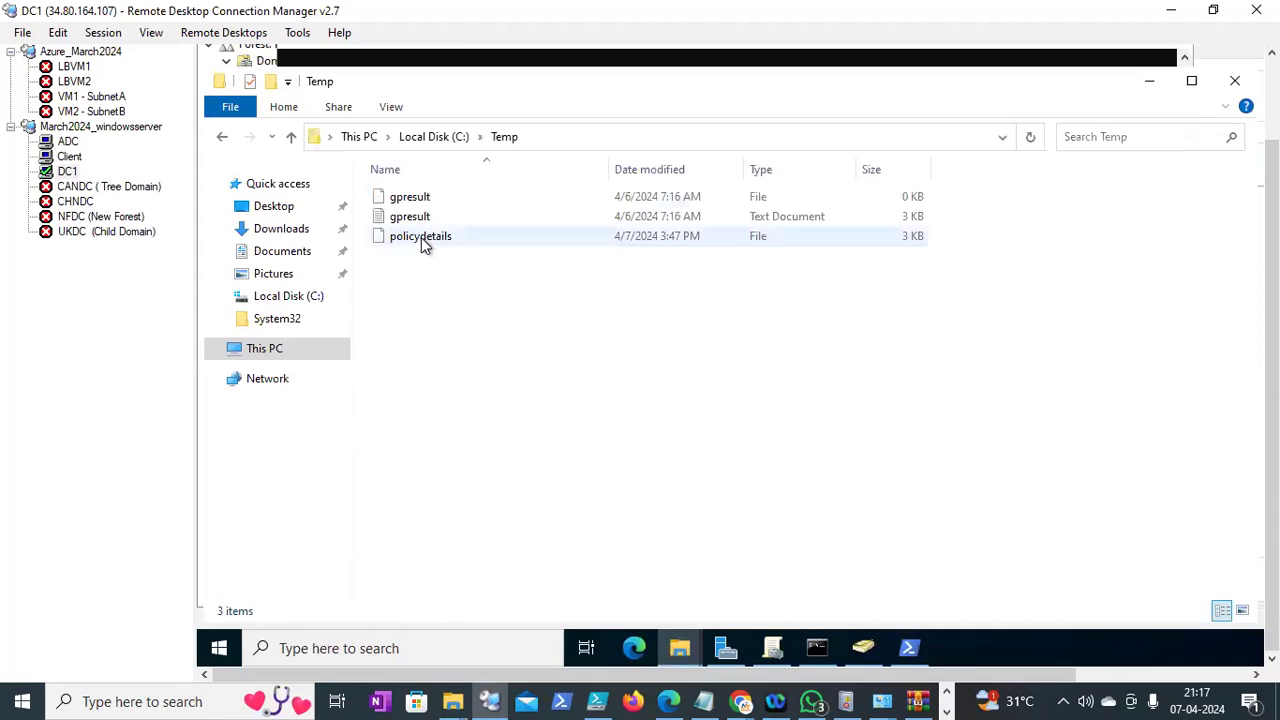
pyautogui.click(421, 237)
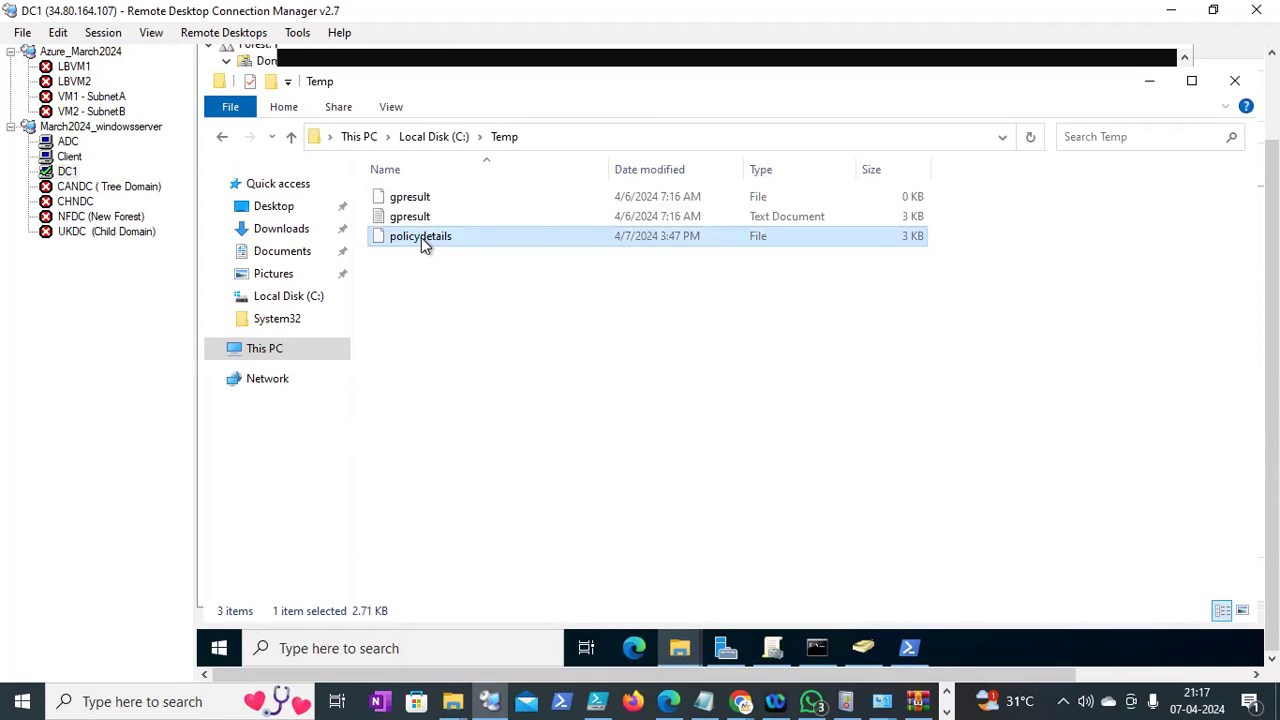
# Paste policydetails into the local Class11 folder, then return to DC1's PowerShell
pyautogui.click(463, 692)
pyautogui.moveTo(463, 697)
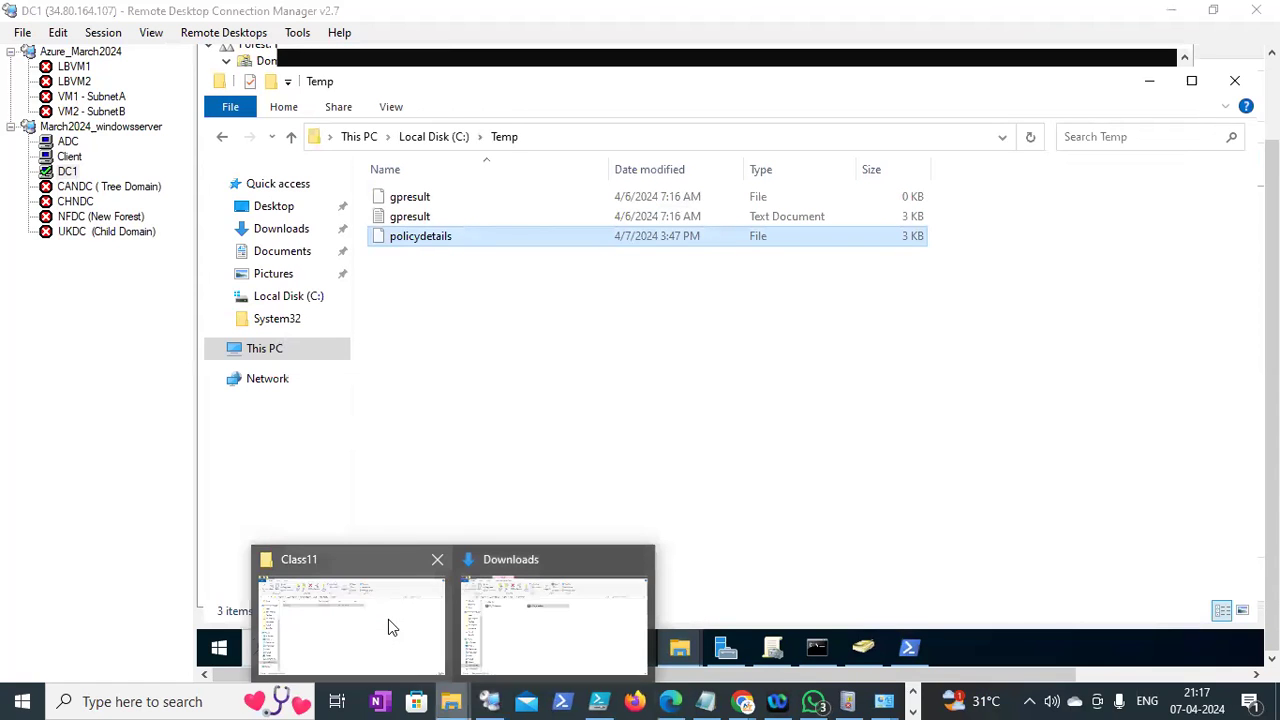
pyautogui.click(388, 619)
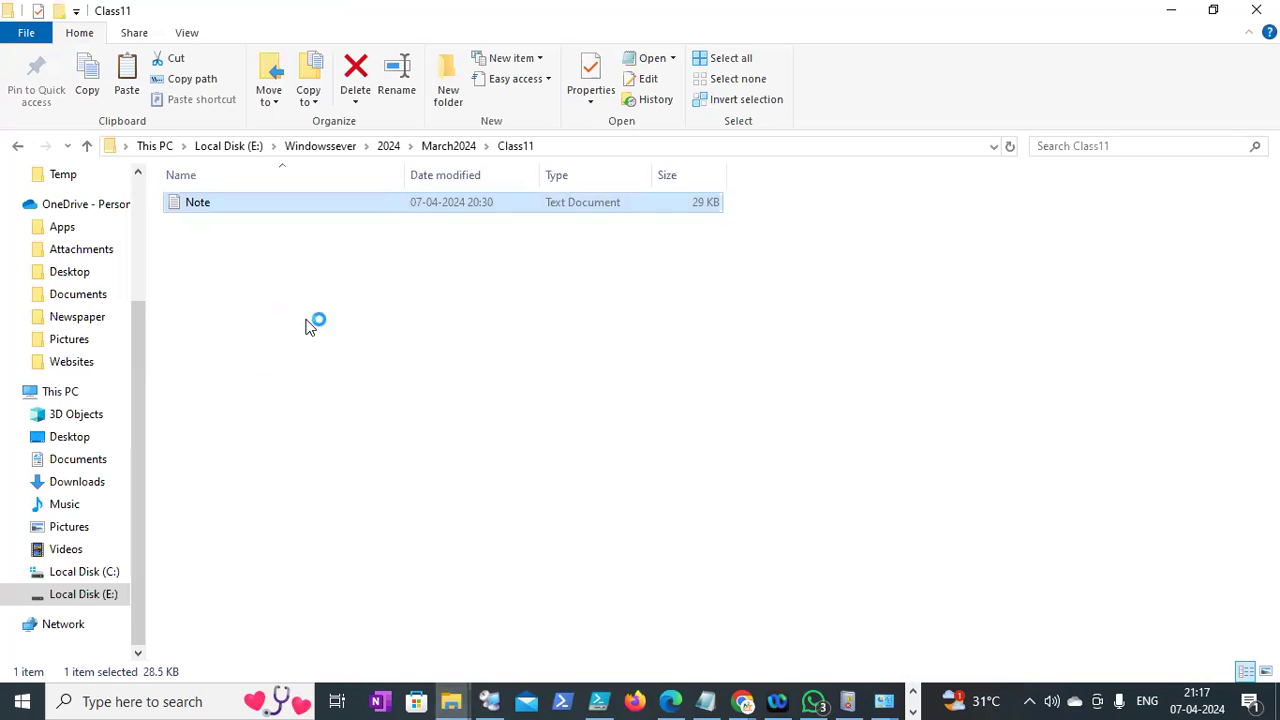
pyautogui.hotkey('ctrl', 'v')
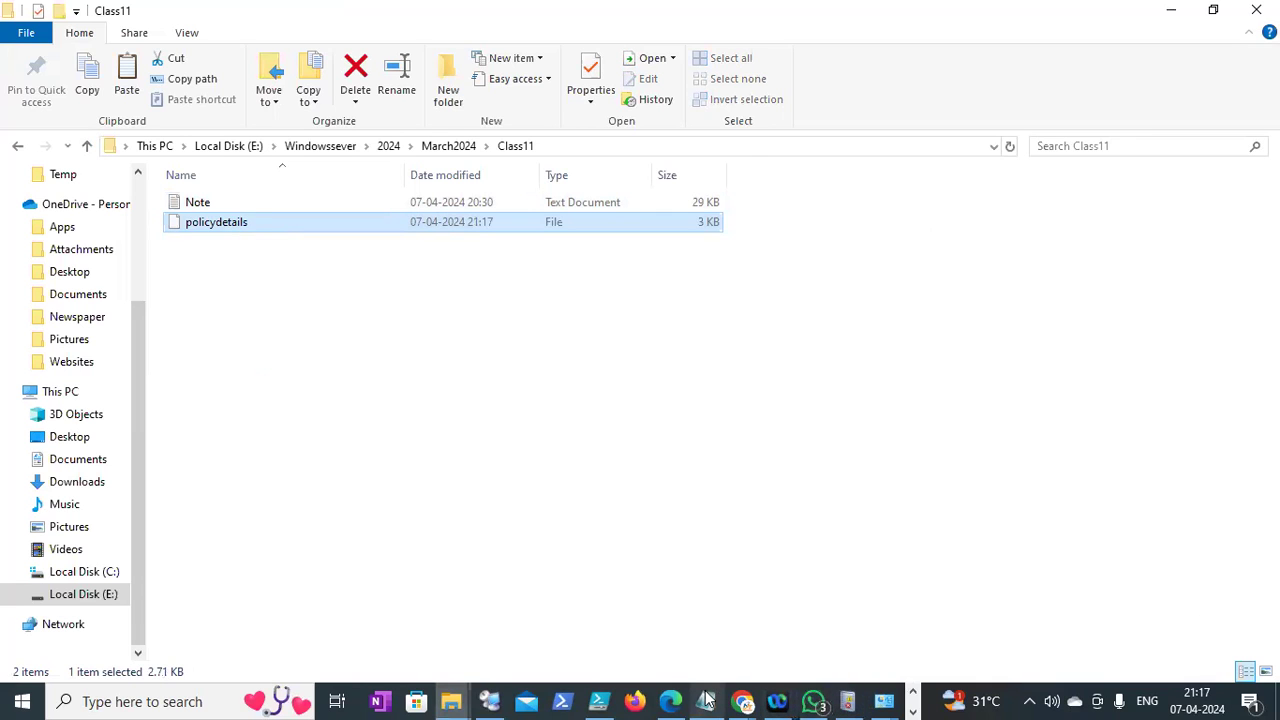
pyautogui.click(489, 700)
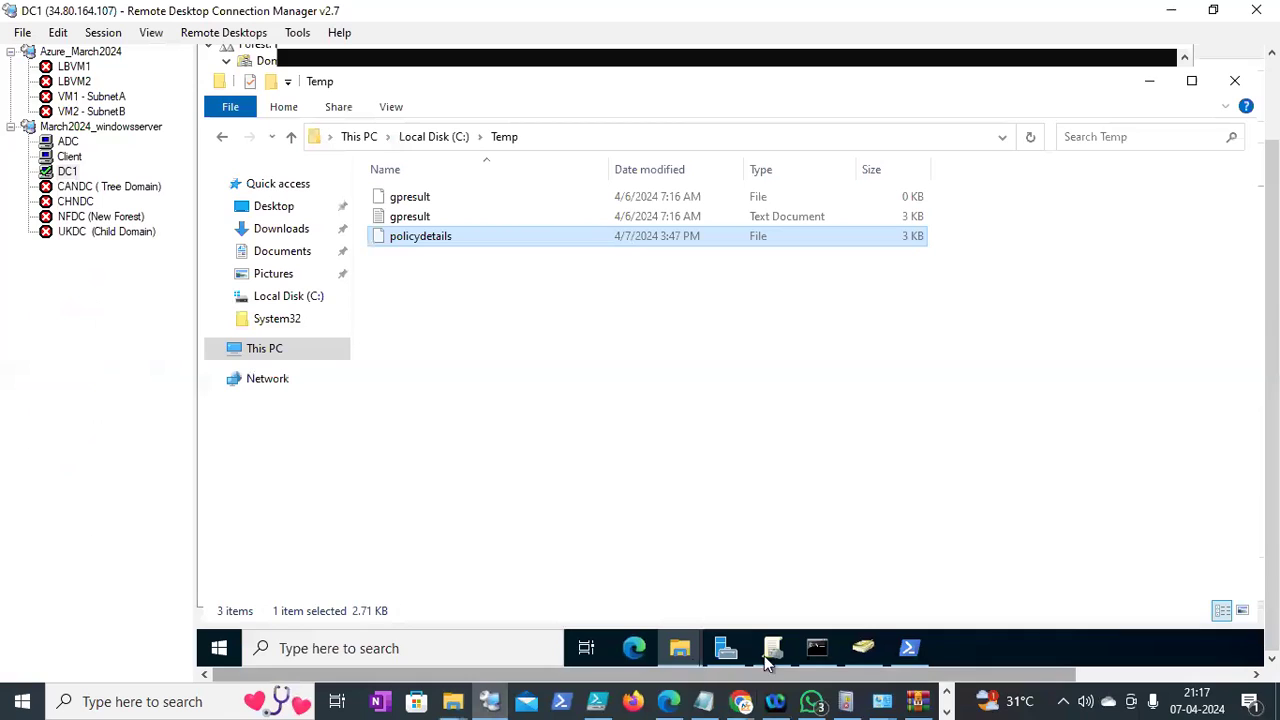
pyautogui.click(910, 650)
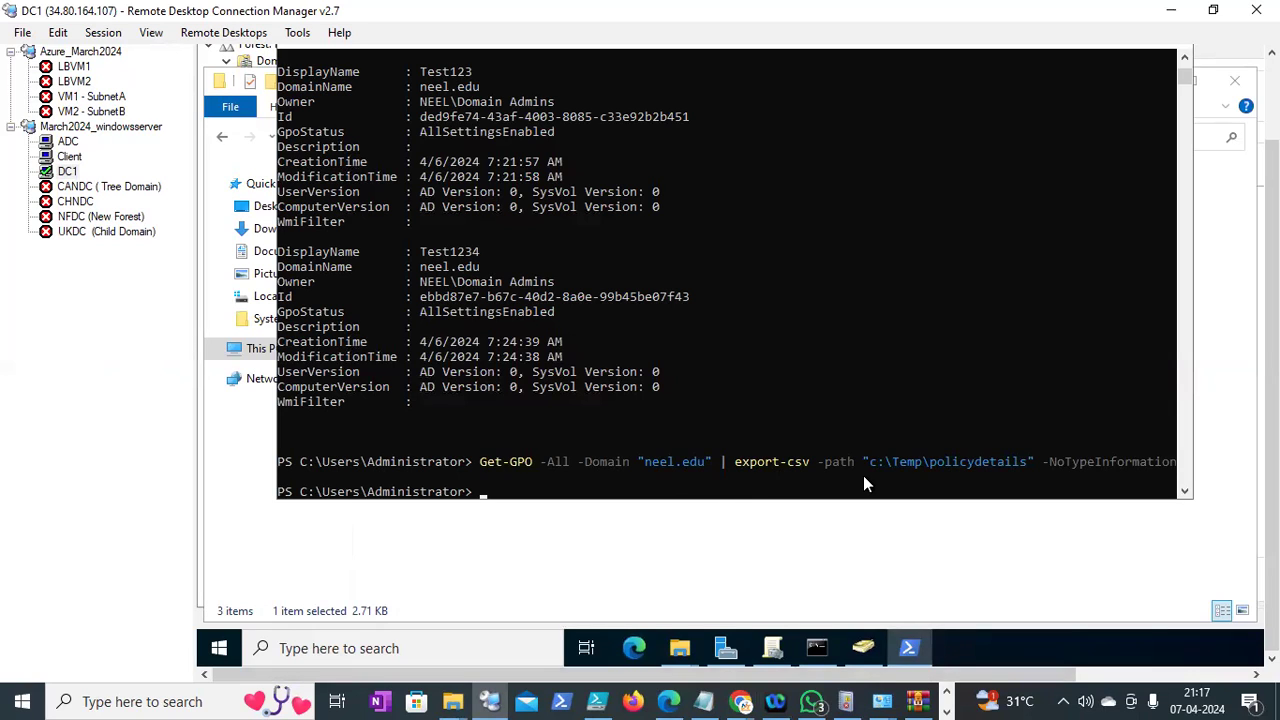
# Rerun the GPO export as policydetails.csv and select the new file in DC1's Temp folder
pyautogui.press('Up')
pyautogui.press('Return')
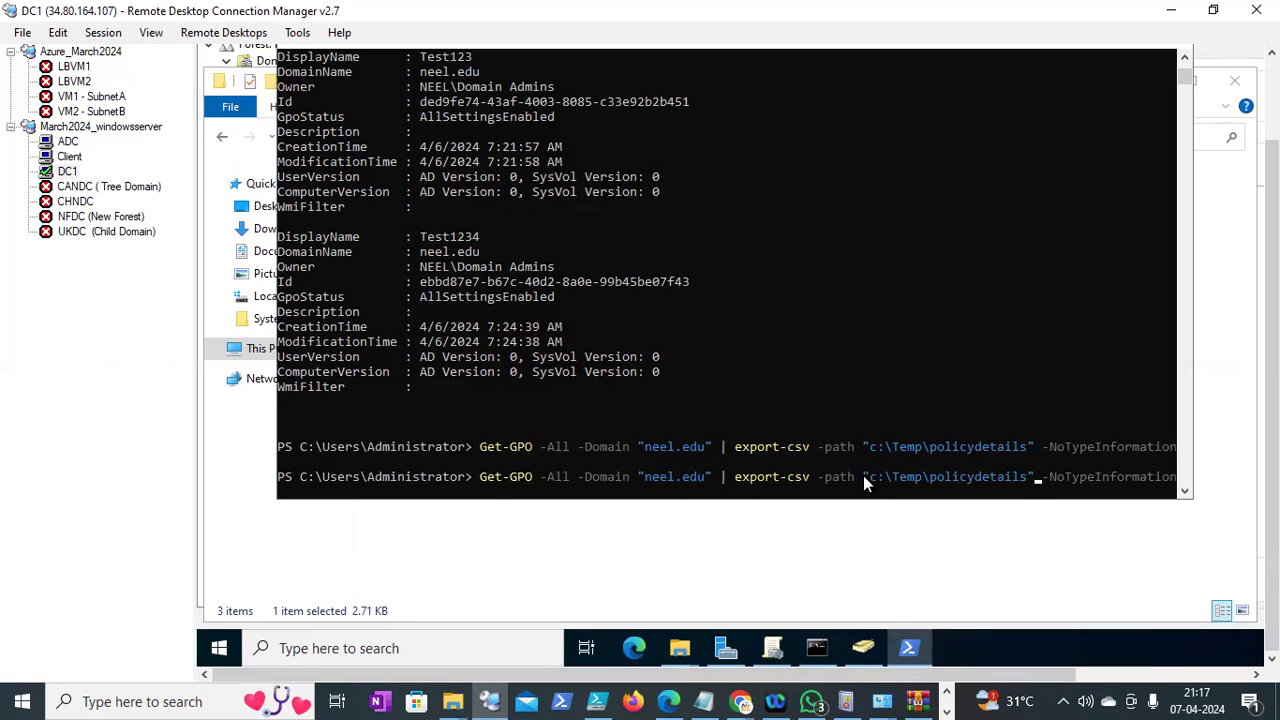
pyautogui.write('.csv')
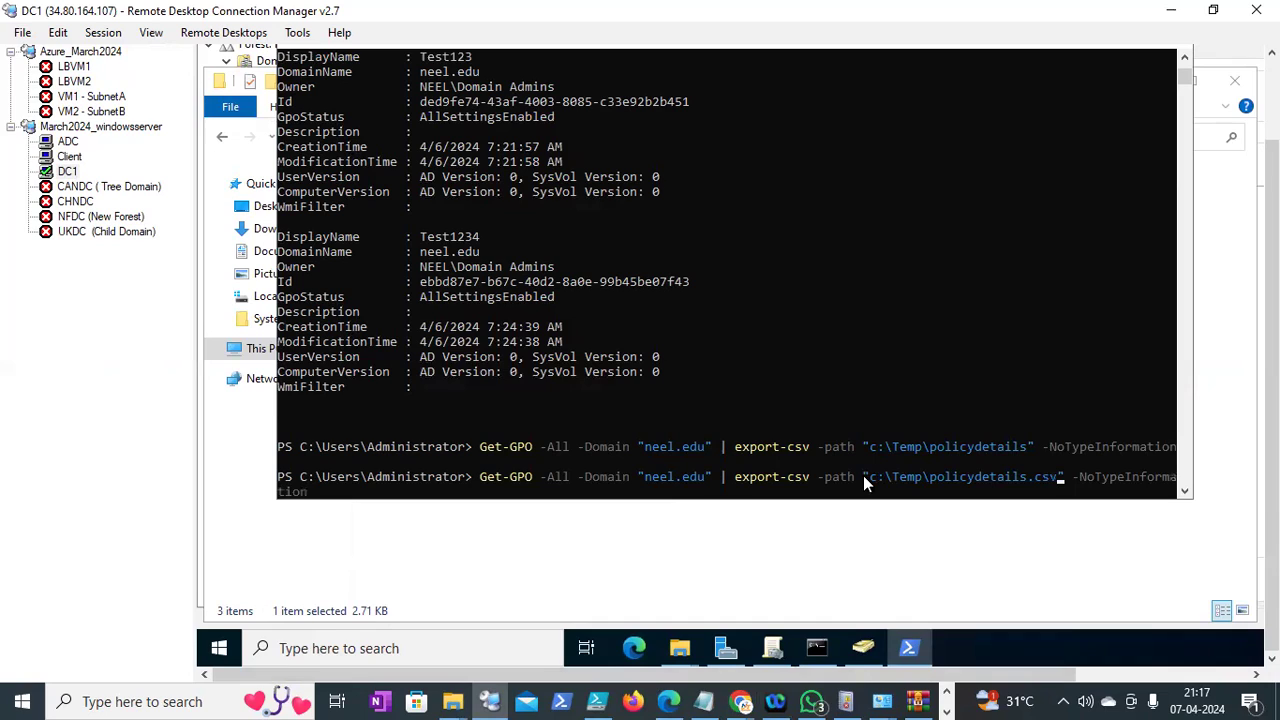
pyautogui.press('Return')
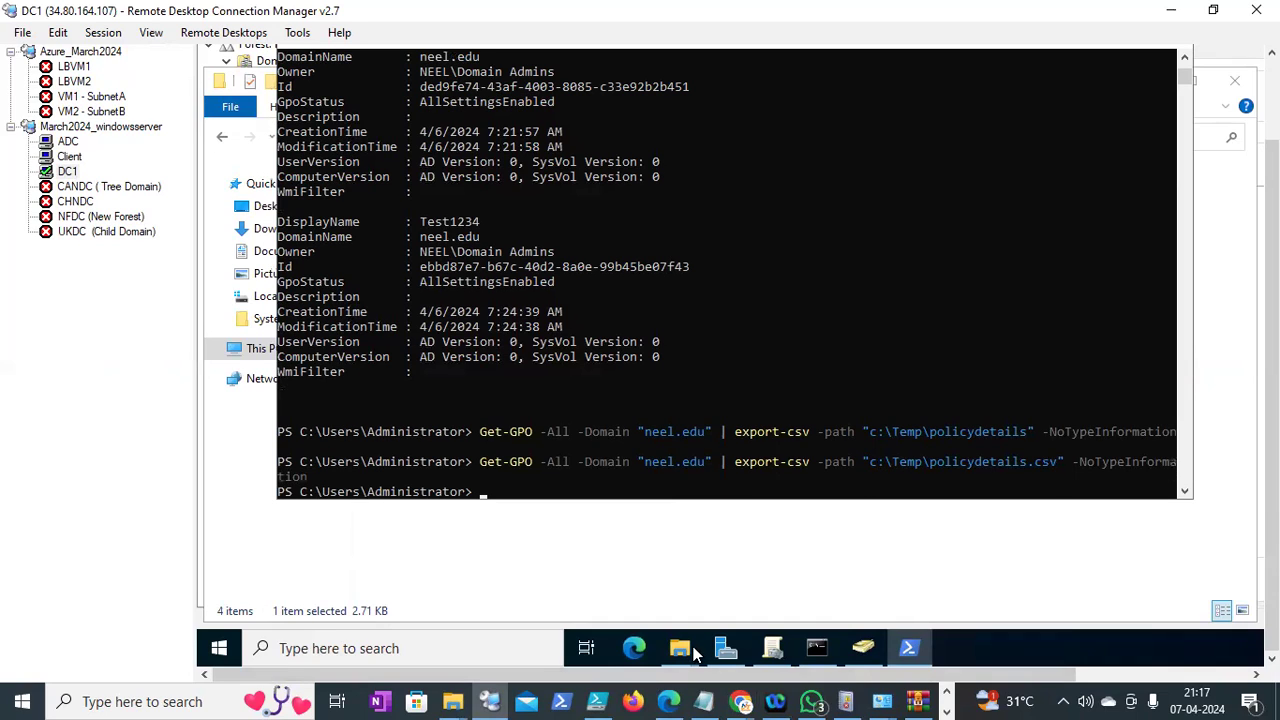
pyautogui.click(606, 590)
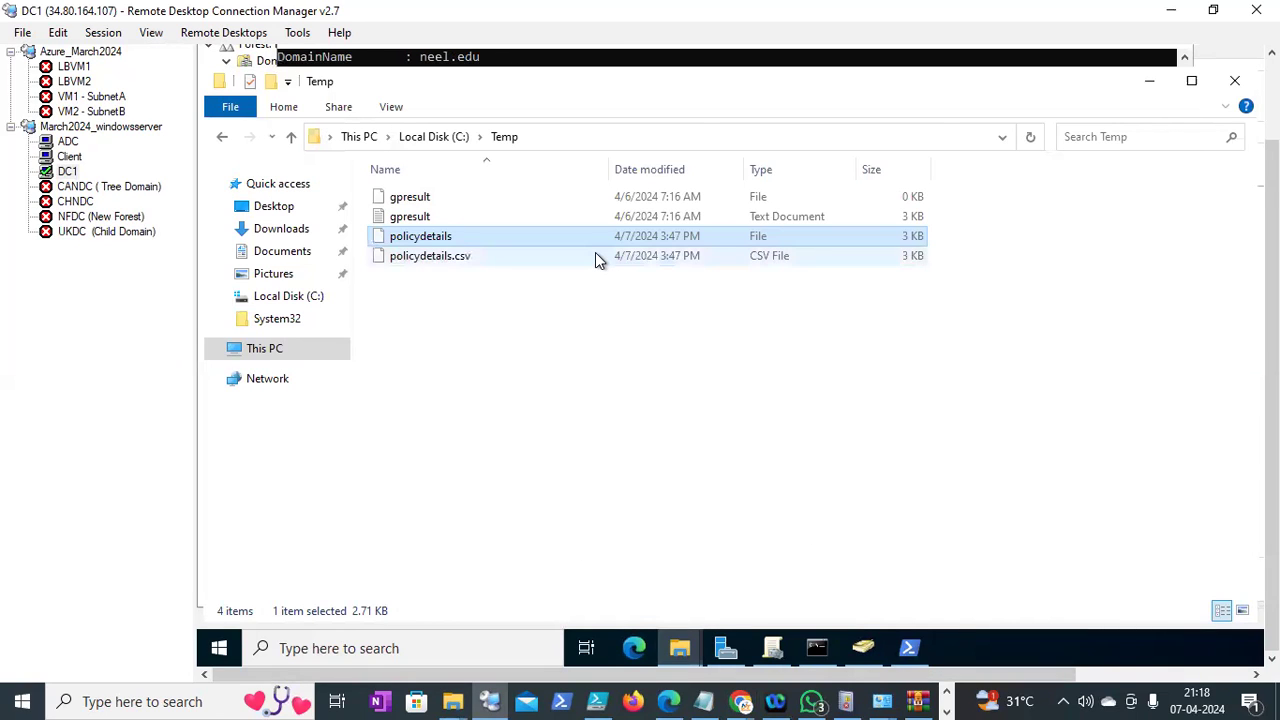
pyautogui.click(596, 257)
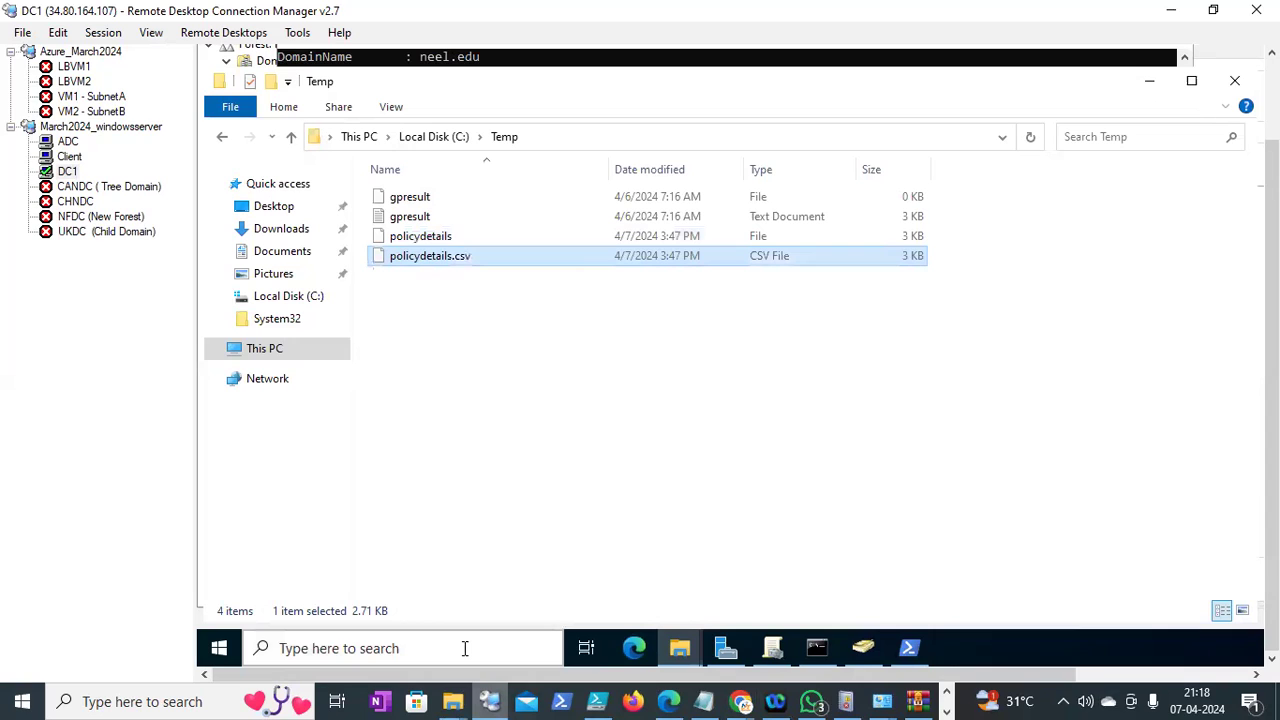
# Paste policydetails.csv into the local Class11 folder and open it
pyautogui.click(455, 701)
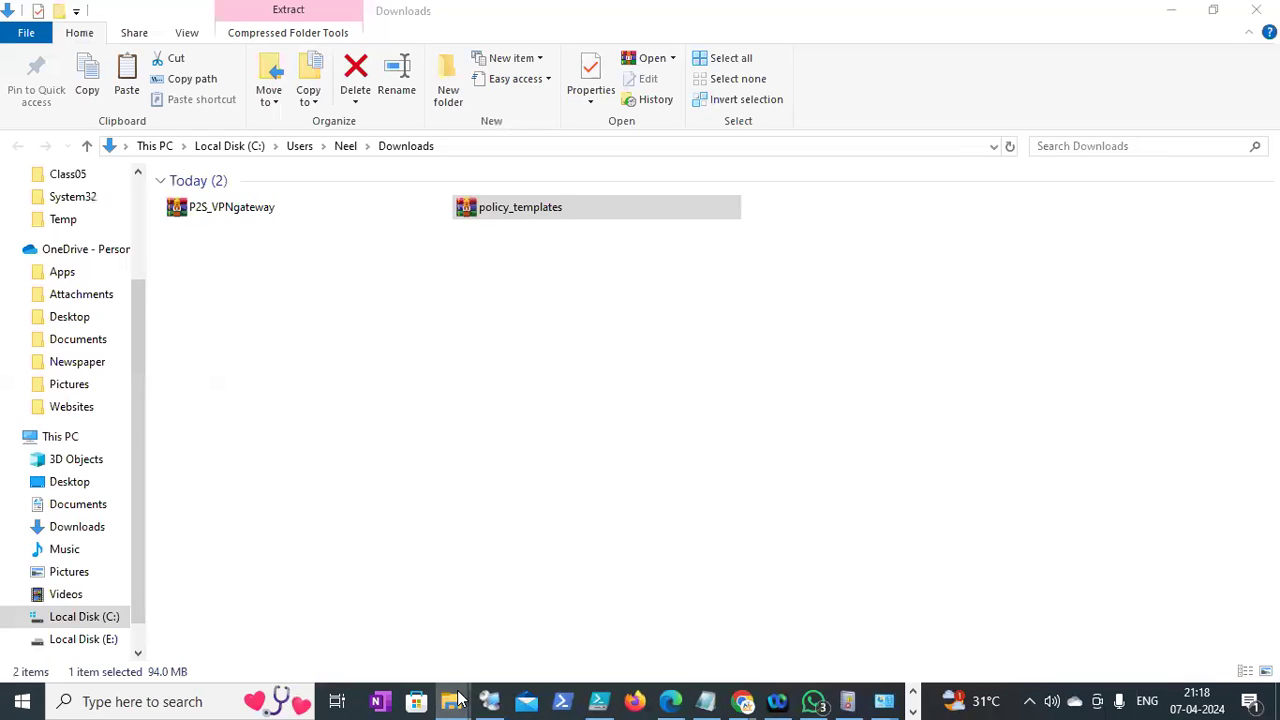
pyautogui.moveTo(451, 701)
pyautogui.click(374, 614)
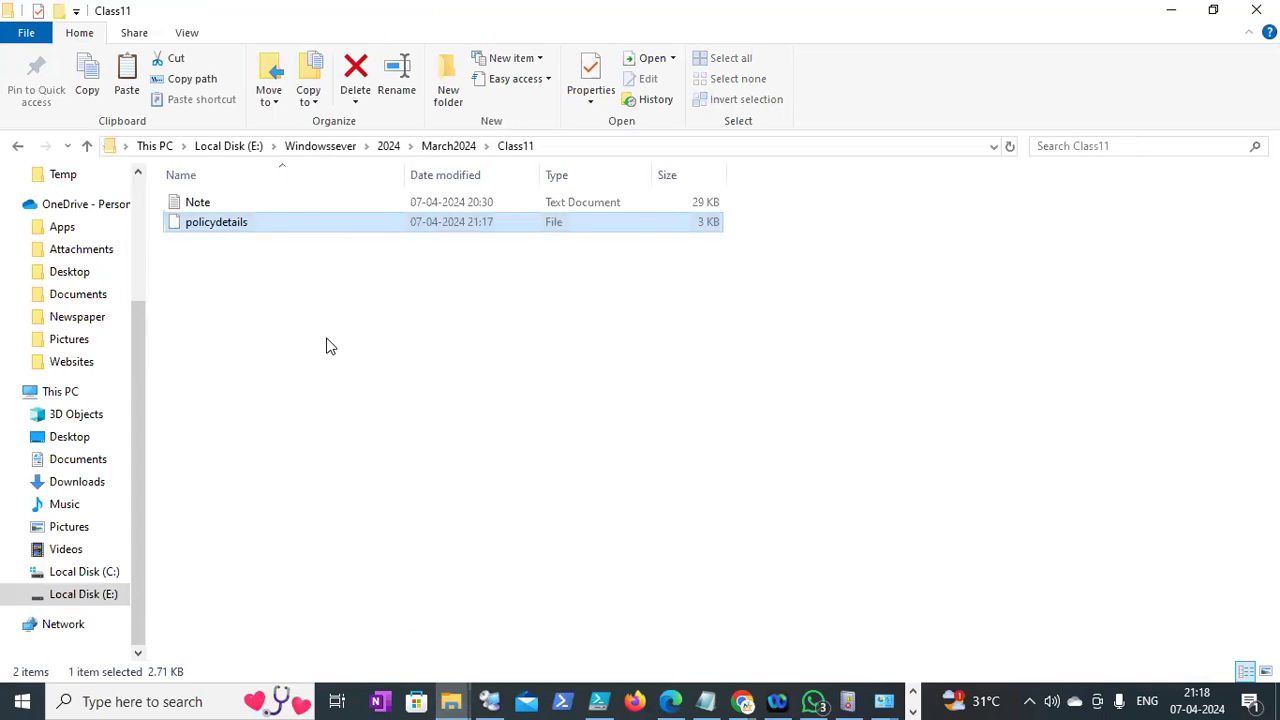
pyautogui.hotkey('ctrl', 'c')
pyautogui.doubleClick(240, 244)
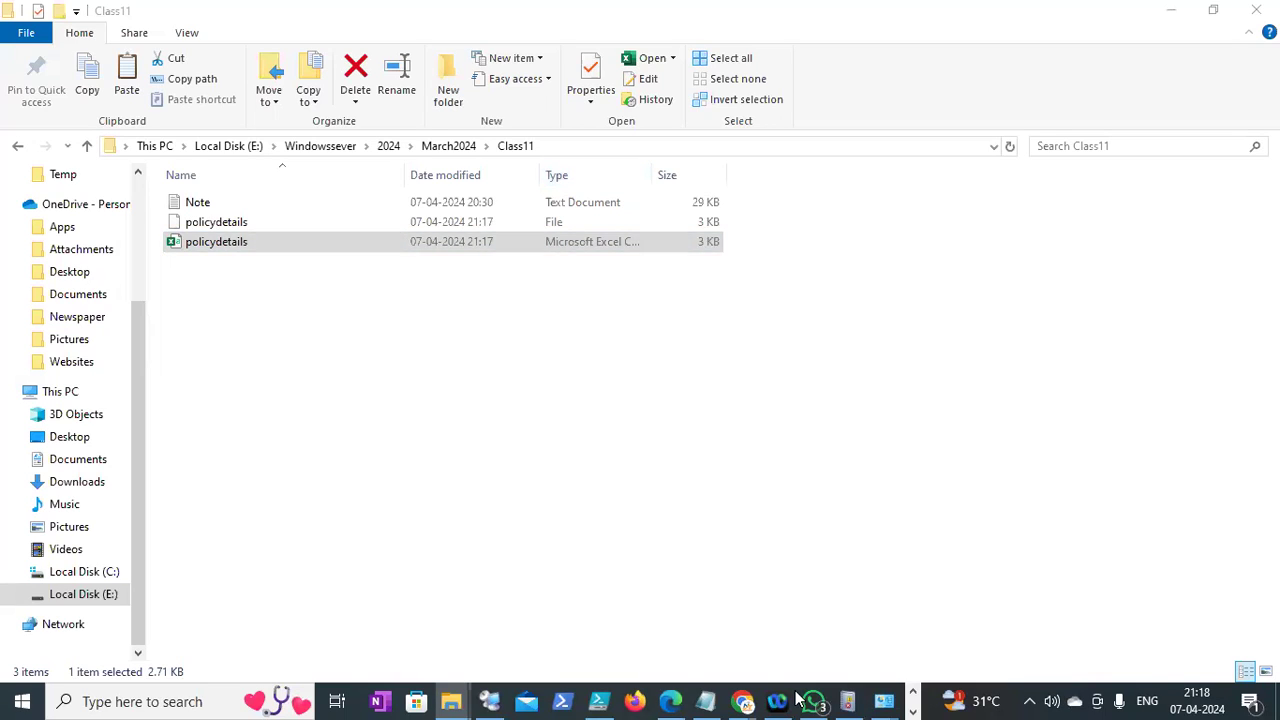
# Return to Group Policy Management in the DC1 remote session
pyautogui.click(914, 696)
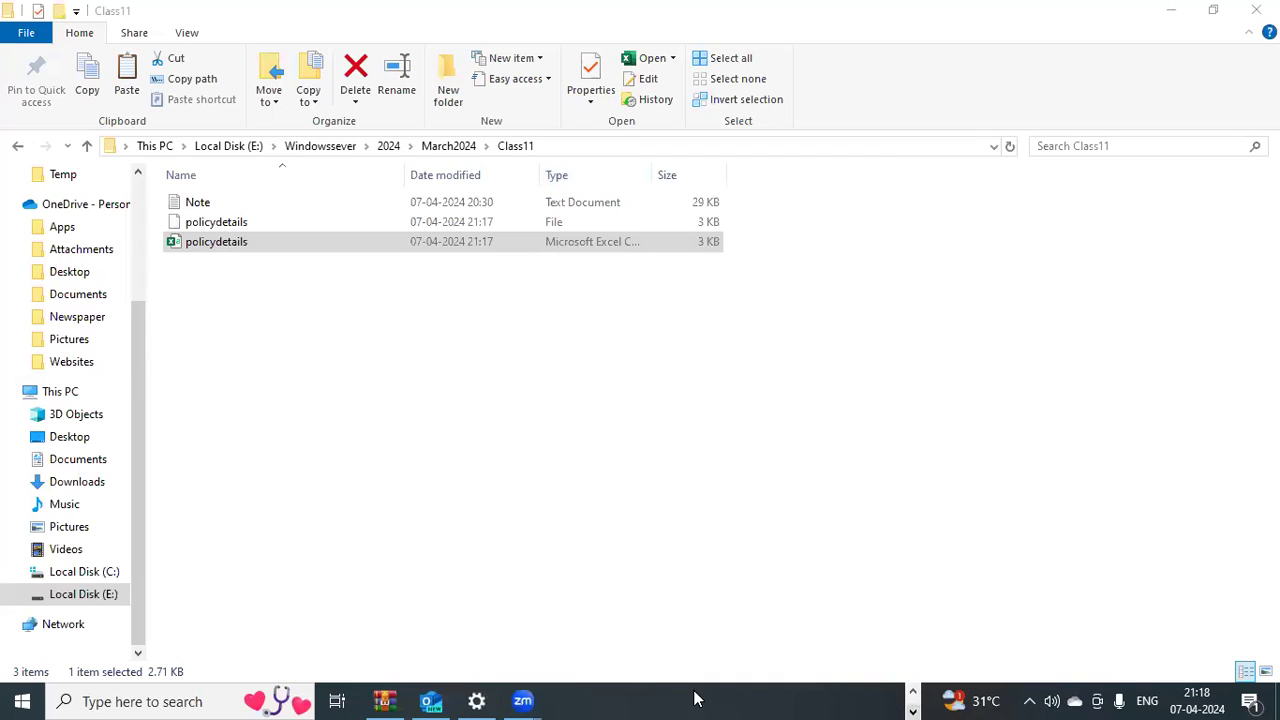
pyautogui.click(914, 692)
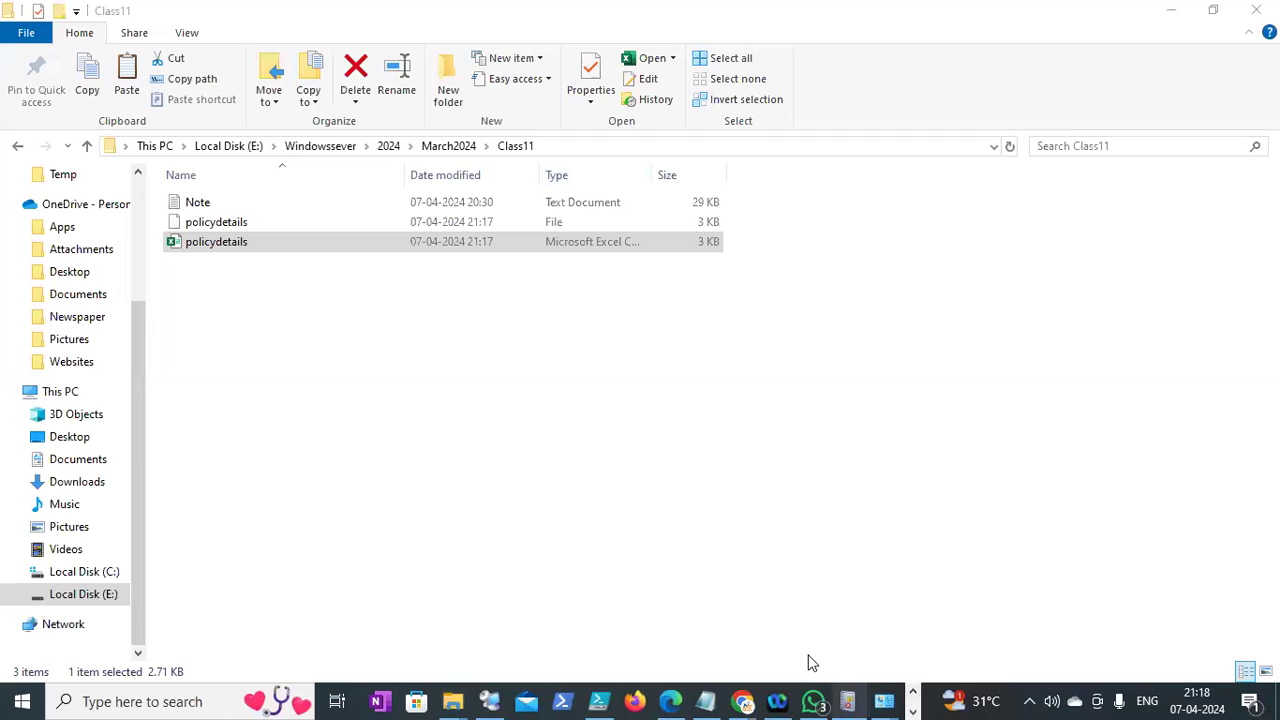
pyautogui.click(670, 584)
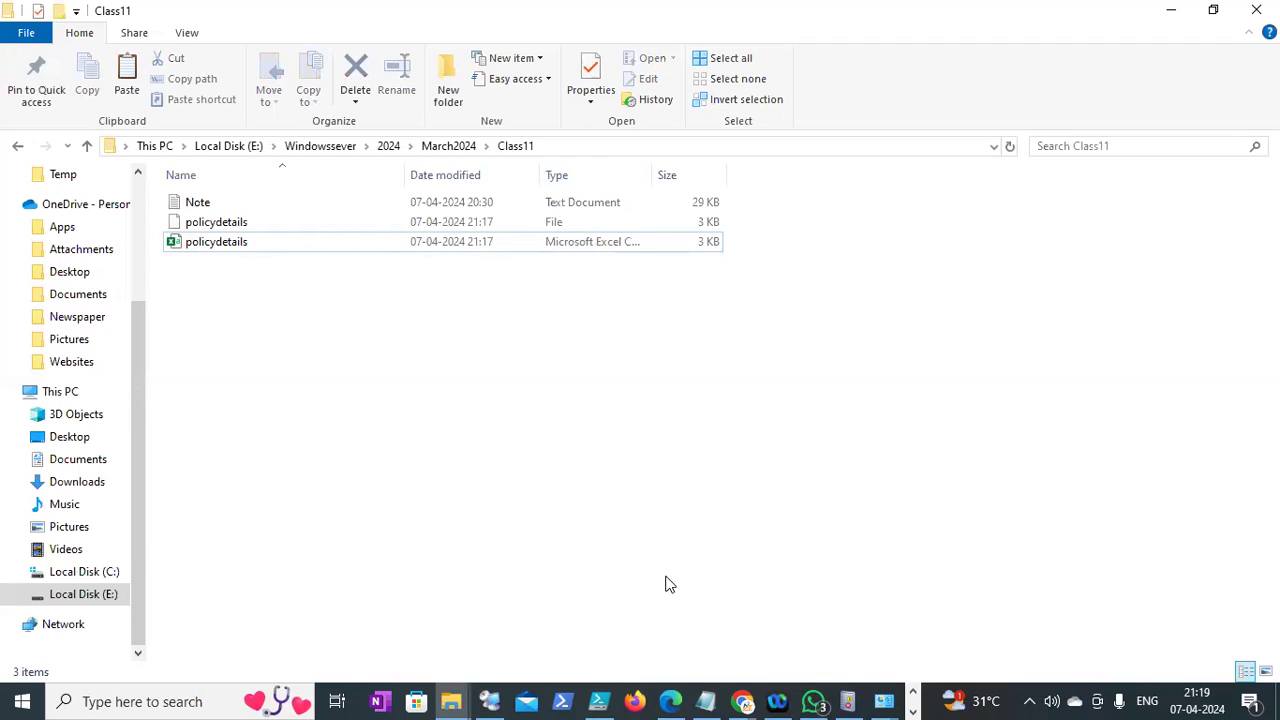
pyautogui.click(491, 701)
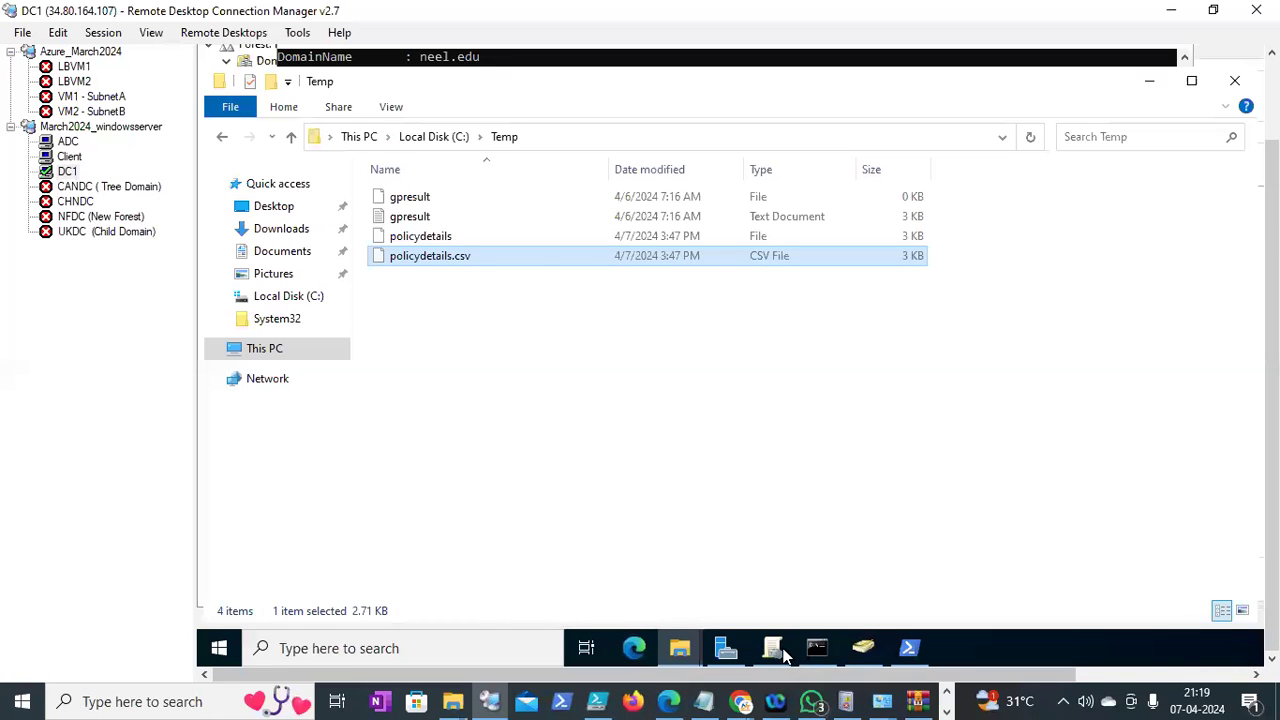
pyautogui.click(782, 650)
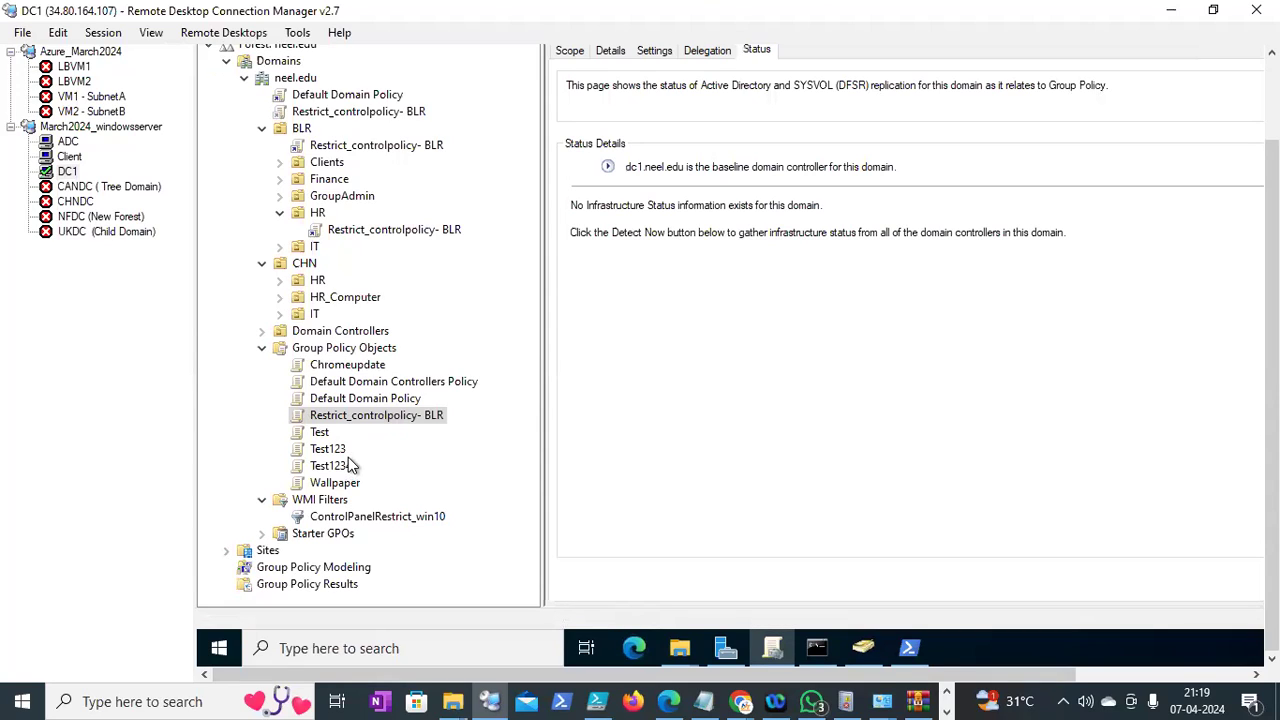
# Maximize the policydetails workbook and dismiss the document recovery prompt, choosing to view recovered files later
pyautogui.click(948, 698)
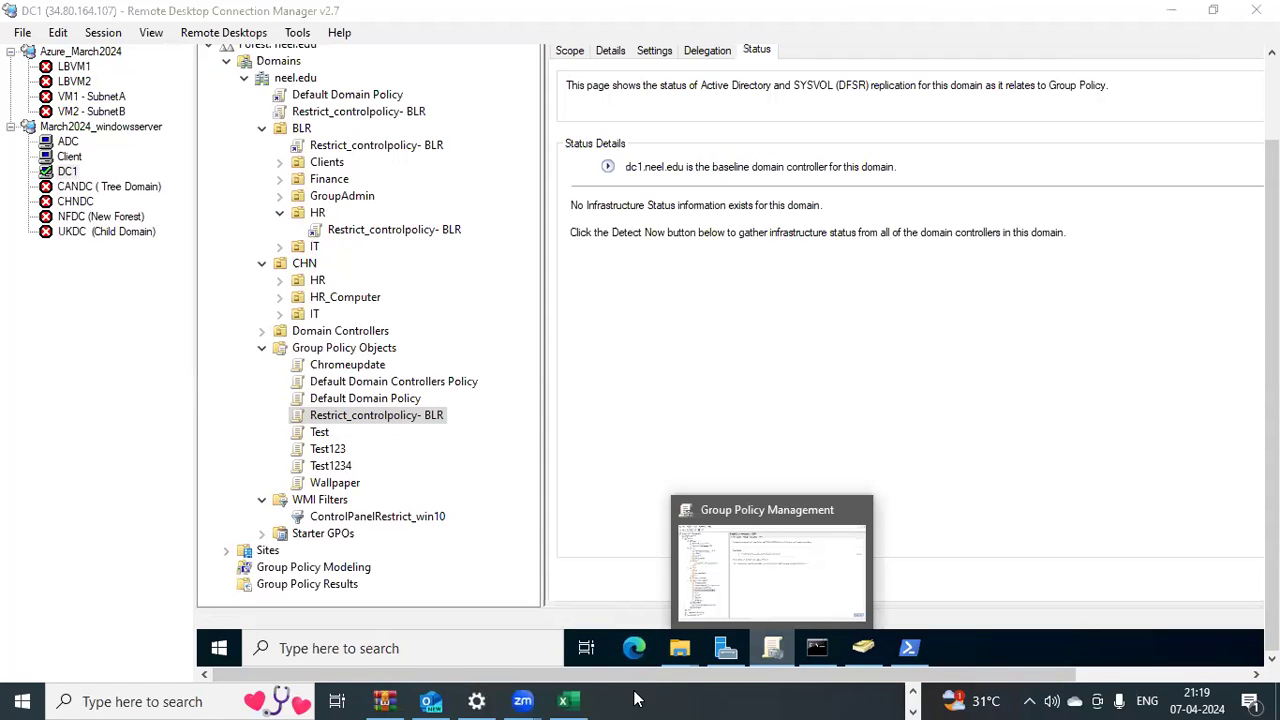
pyautogui.click(568, 701)
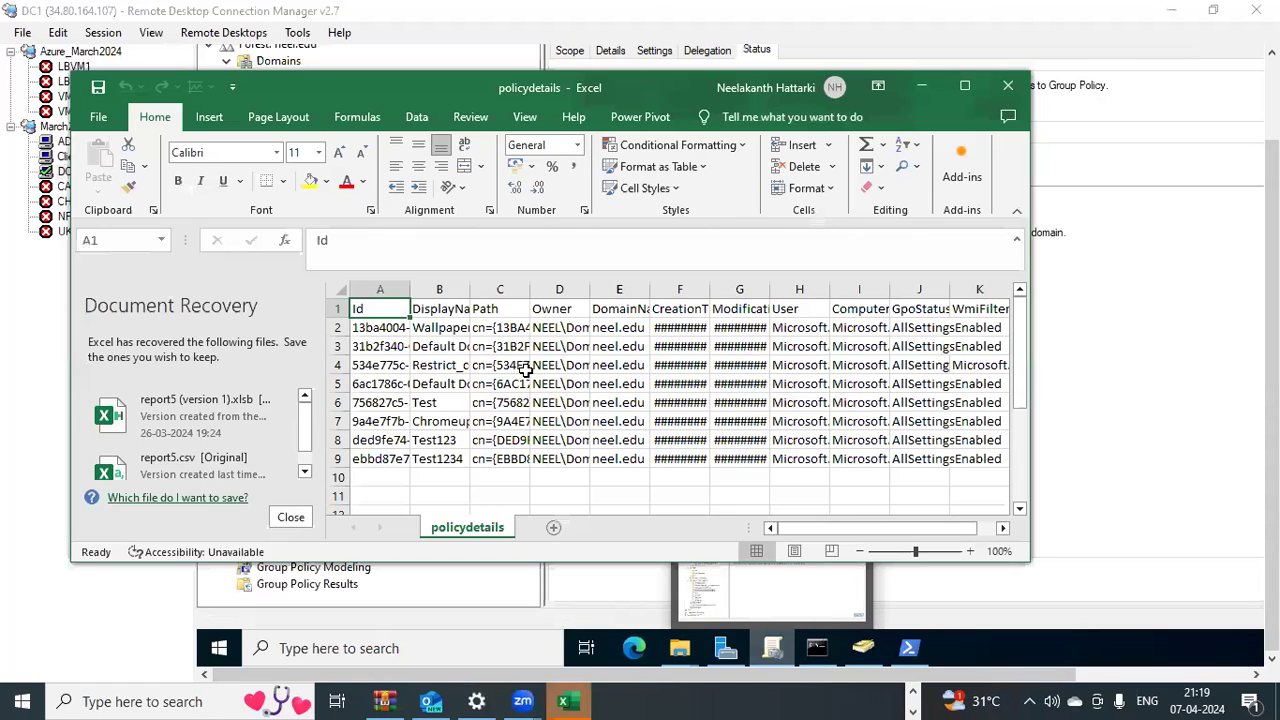
pyautogui.click(966, 87)
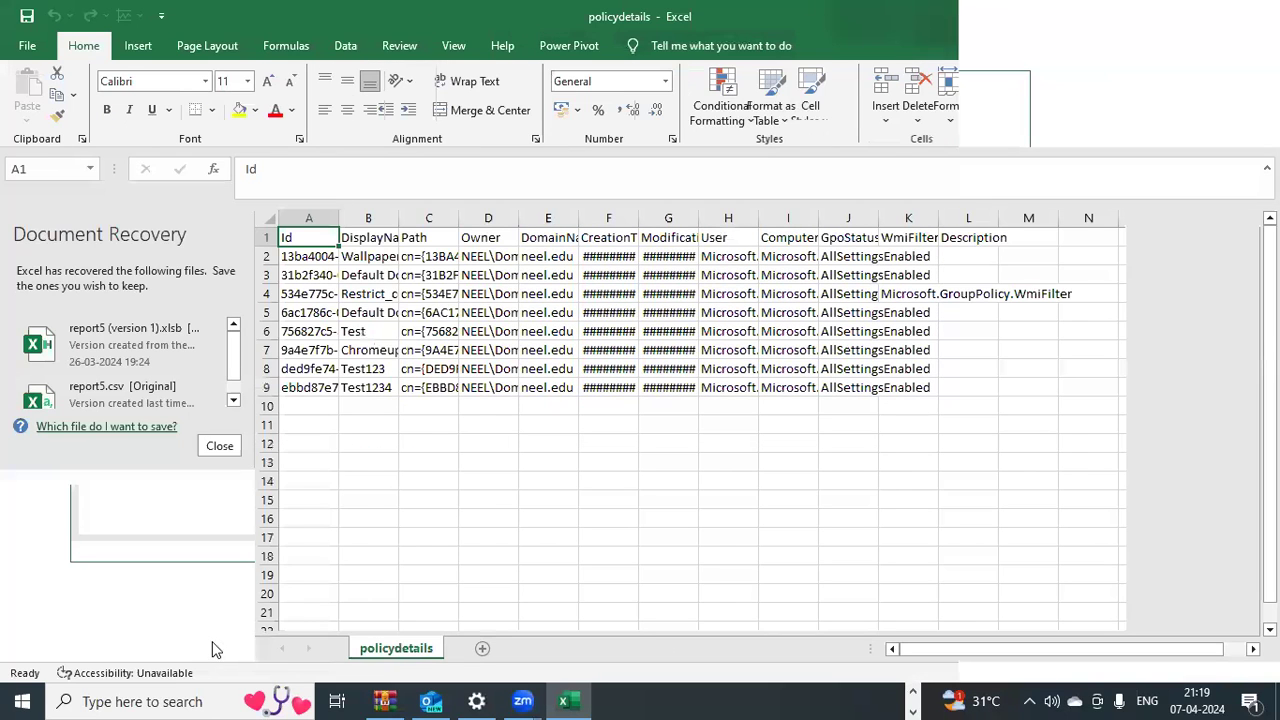
pyautogui.click(217, 641)
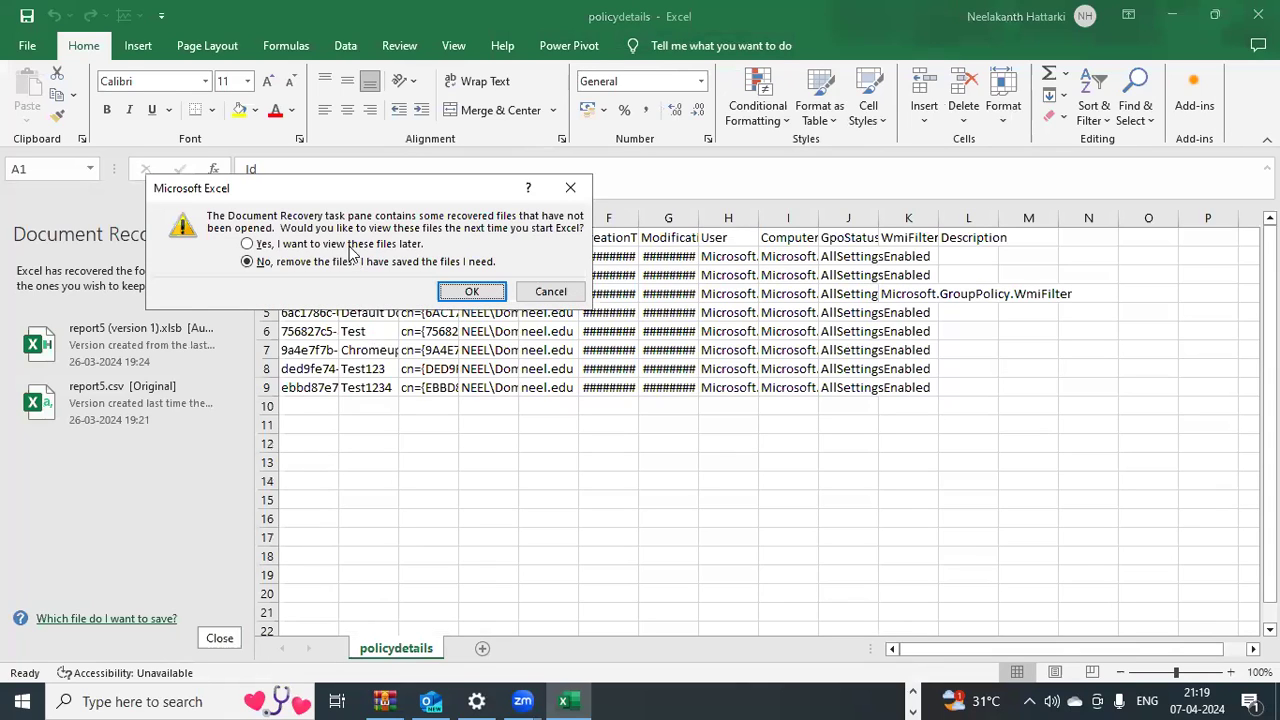
pyautogui.click(349, 245)
pyautogui.click(471, 293)
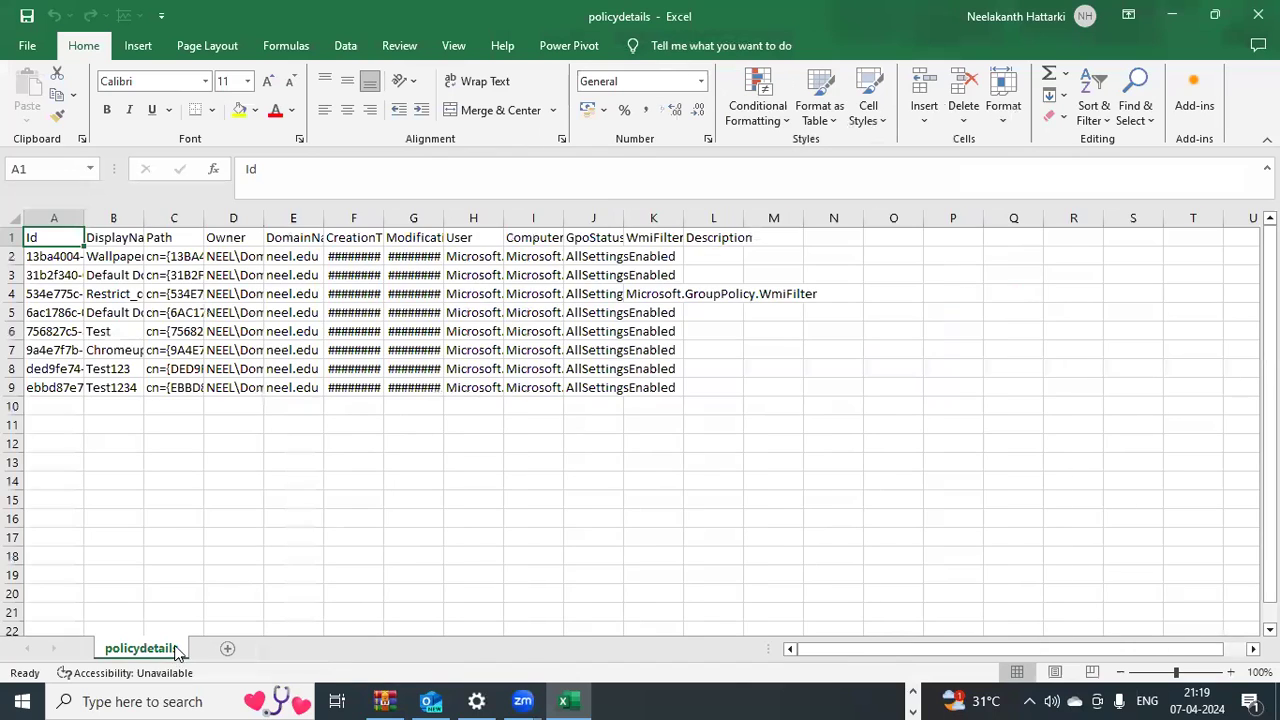
# AutoFit columns A through E so full IDs, display names, paths, owners and domains show
pyautogui.doubleClick(84, 221)
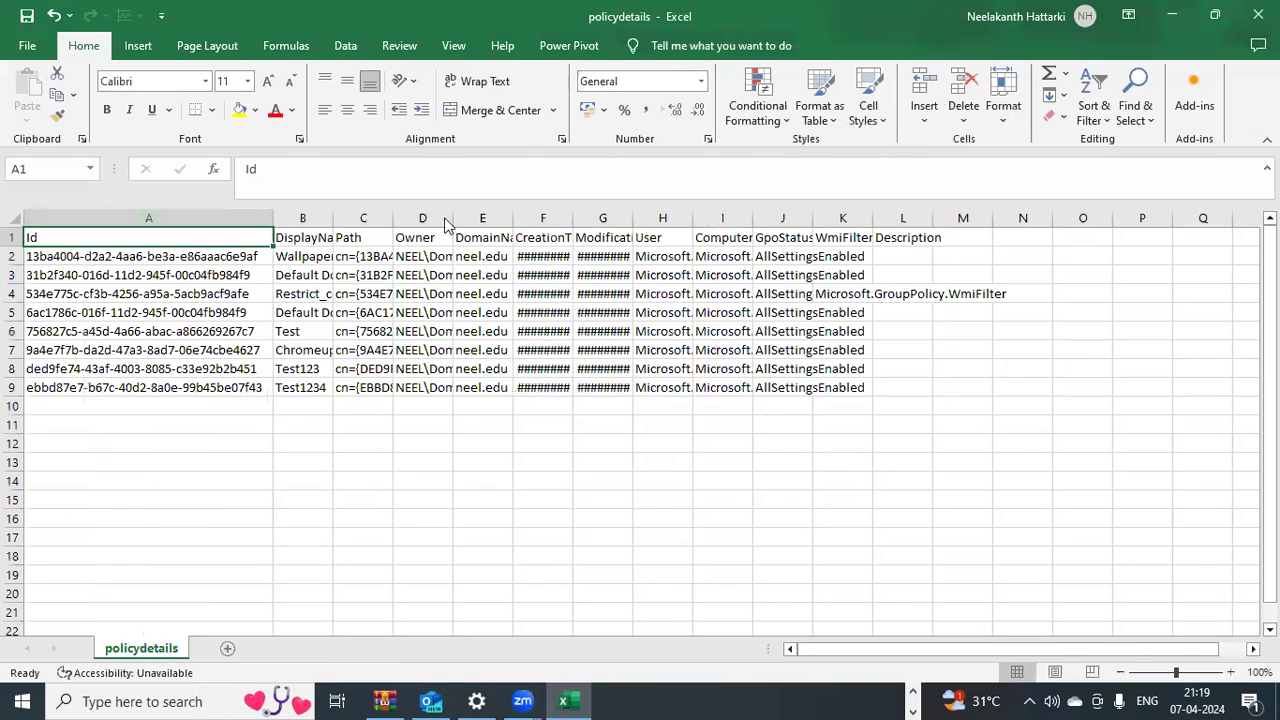
pyautogui.doubleClick(333, 220)
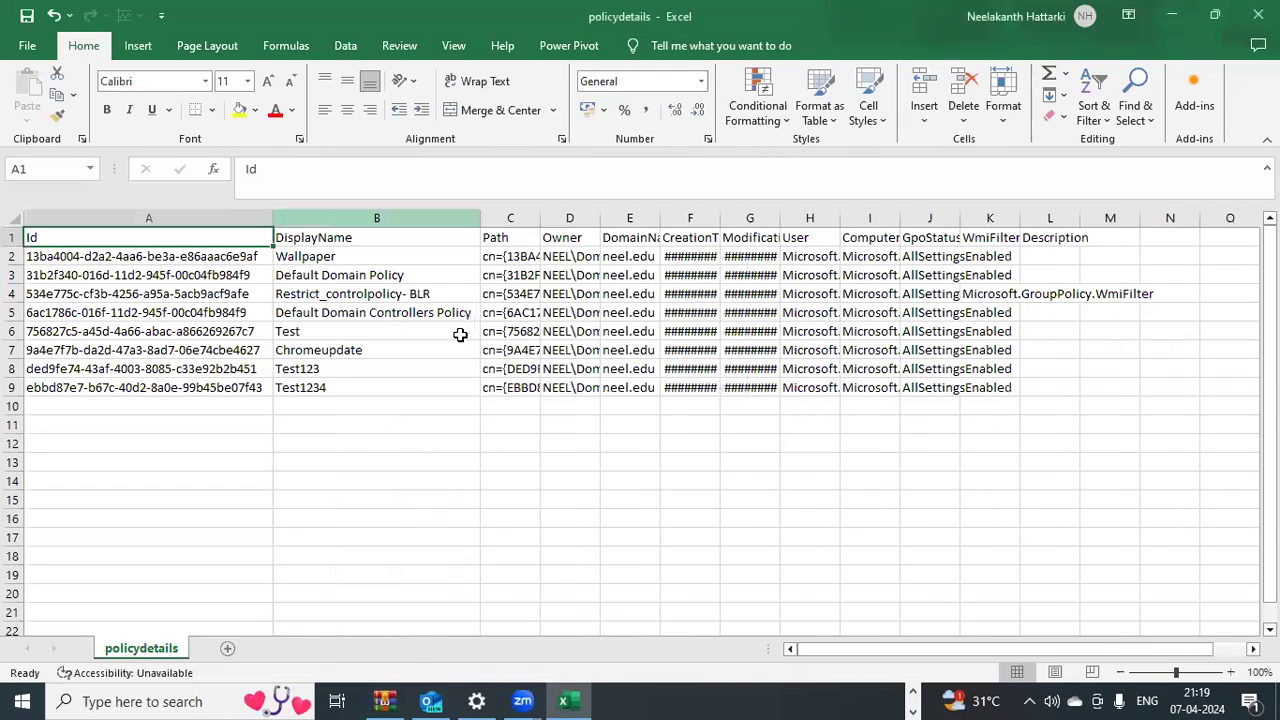
pyautogui.doubleClick(540, 218)
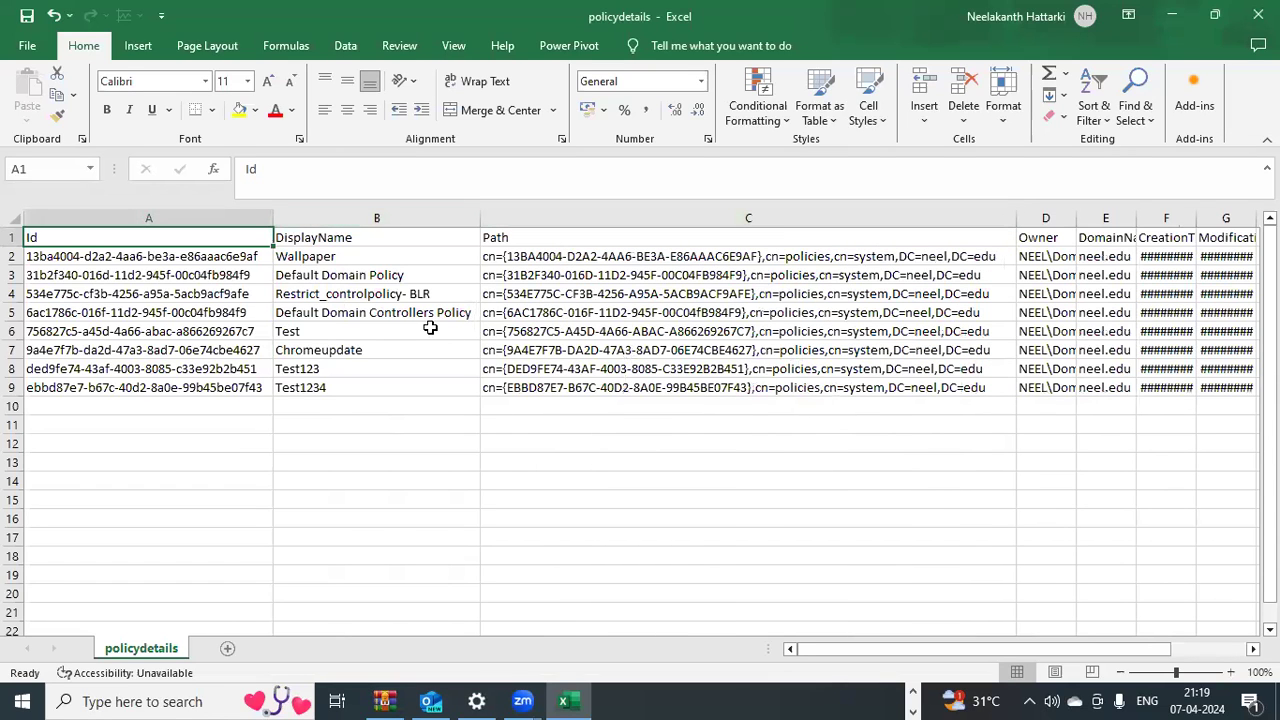
pyautogui.click(381, 258)
pyautogui.moveTo(381, 258); pyautogui.dragTo(375, 388)
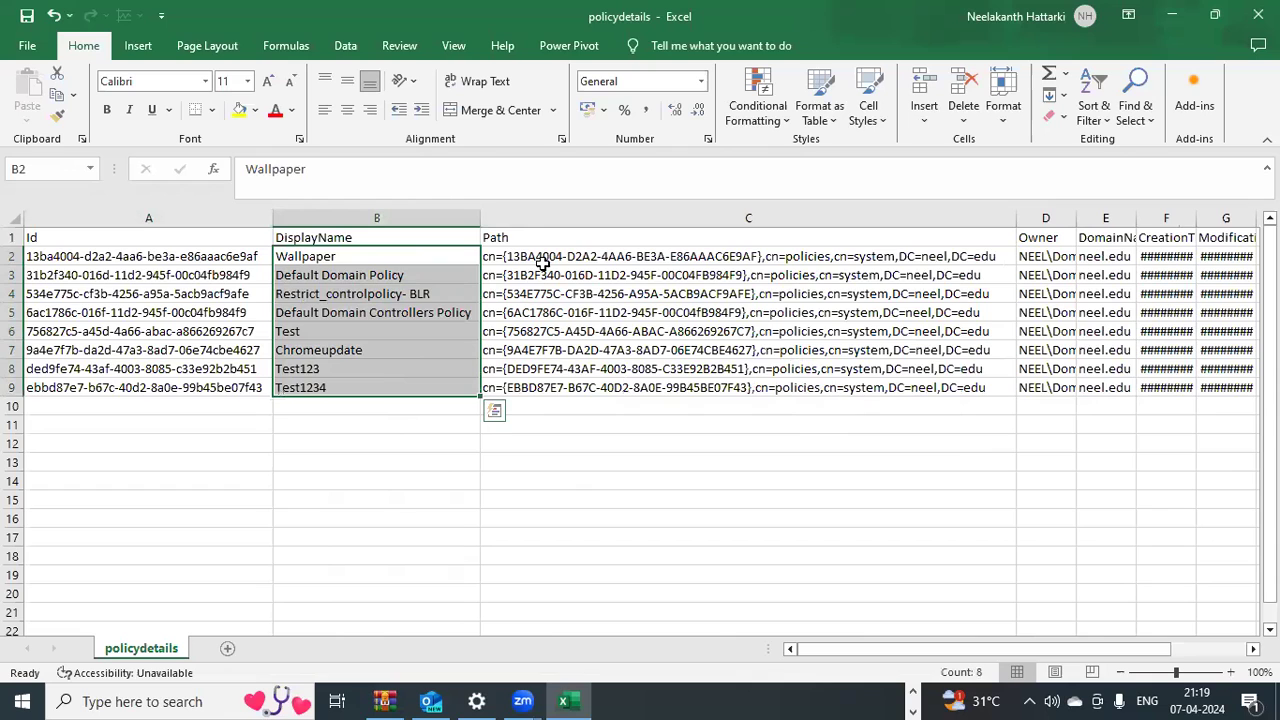
pyautogui.moveTo(542, 264); pyautogui.dragTo(553, 298)
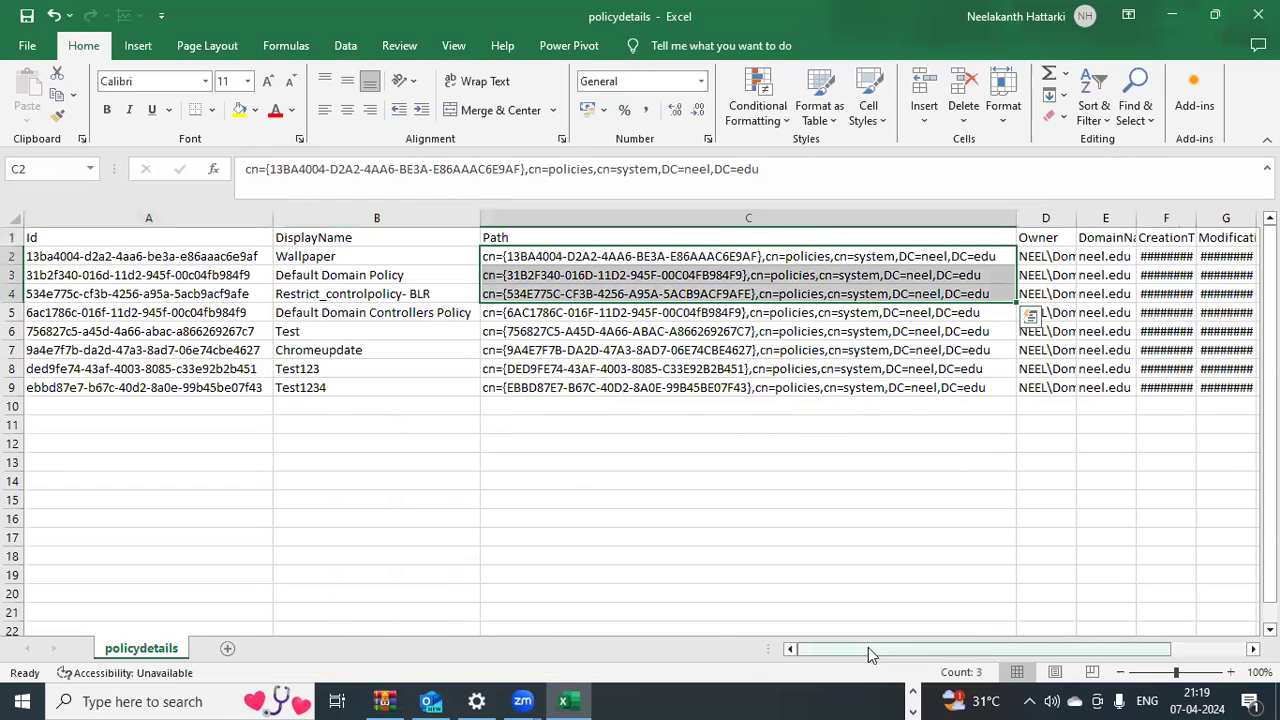
pyautogui.moveTo(868, 647); pyautogui.dragTo(969, 656)
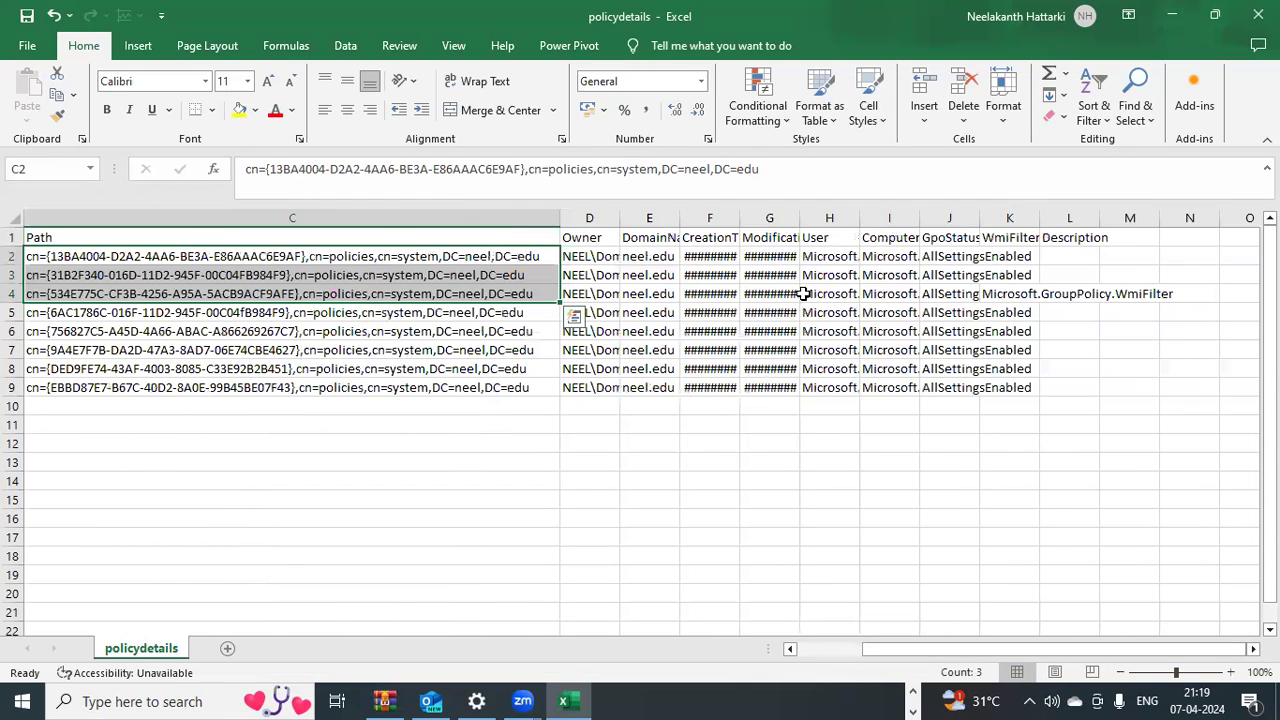
pyautogui.moveTo(680, 212); pyautogui.dragTo(720, 208)
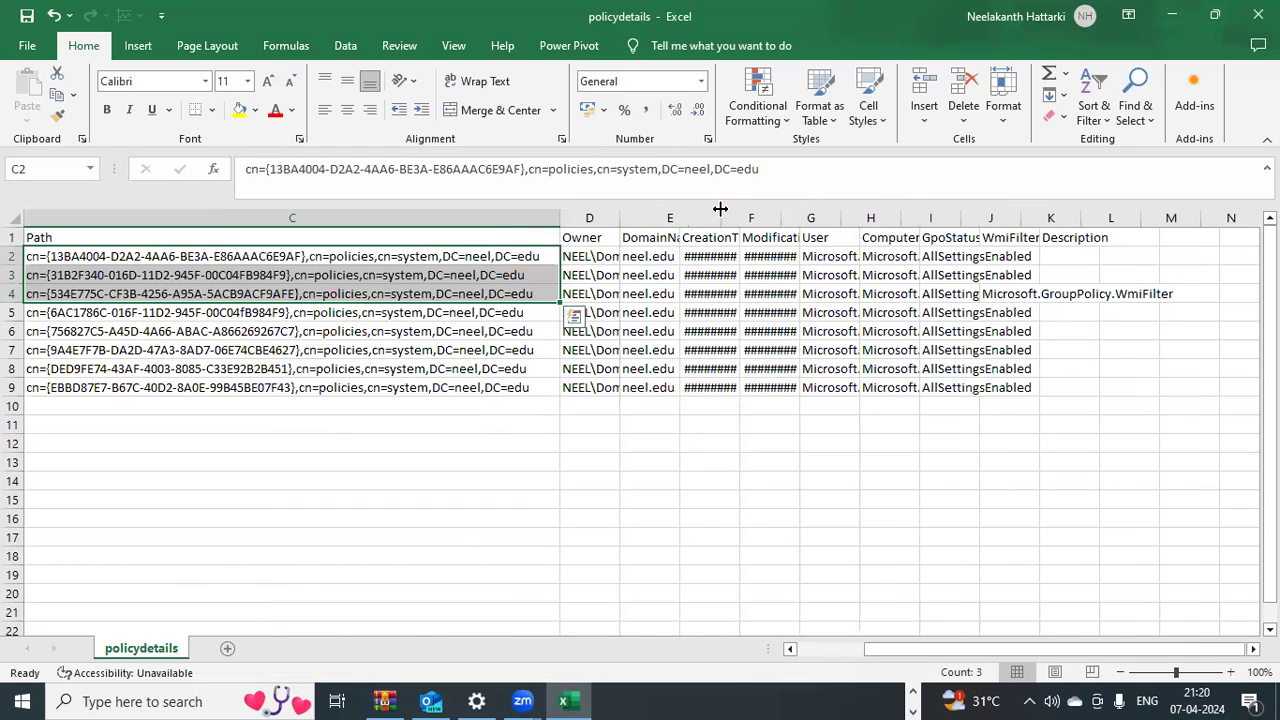
pyautogui.doubleClick(617, 225)
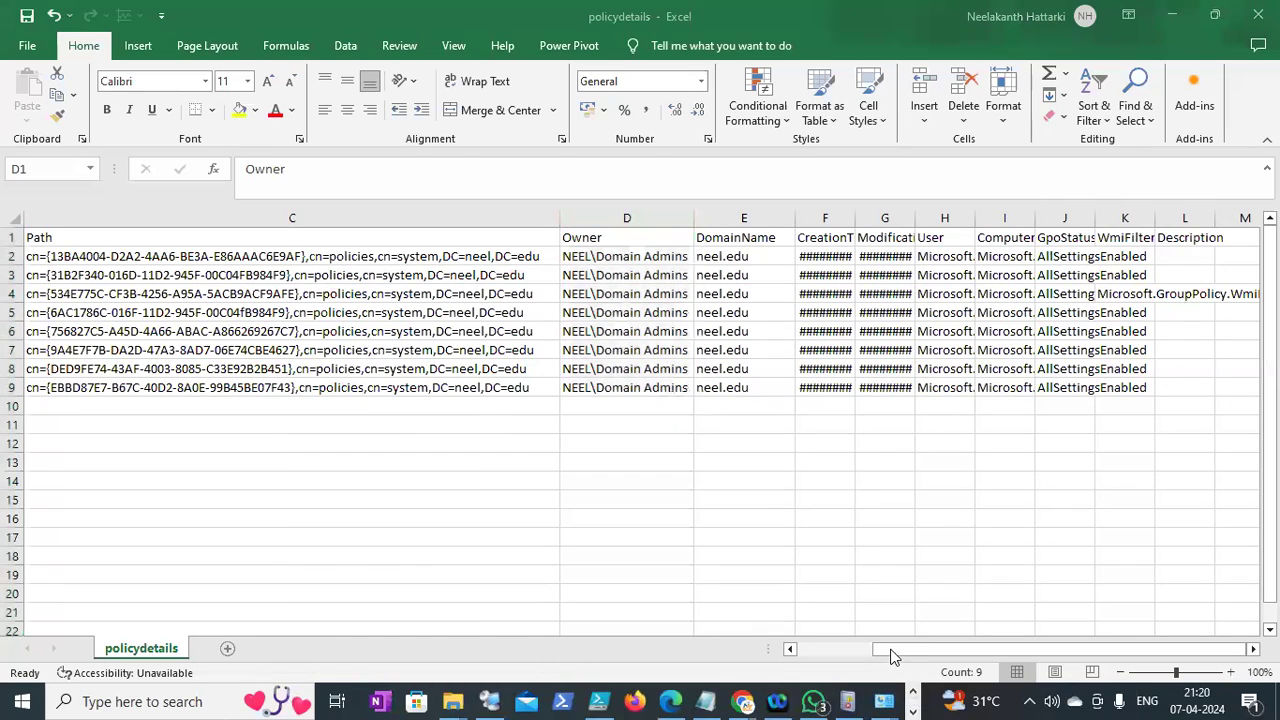
# AutoFit columns F through J for creation and modification times, User, Computer and AllSettingsEnabled
pyautogui.moveTo(905, 648); pyautogui.dragTo(769, 642)
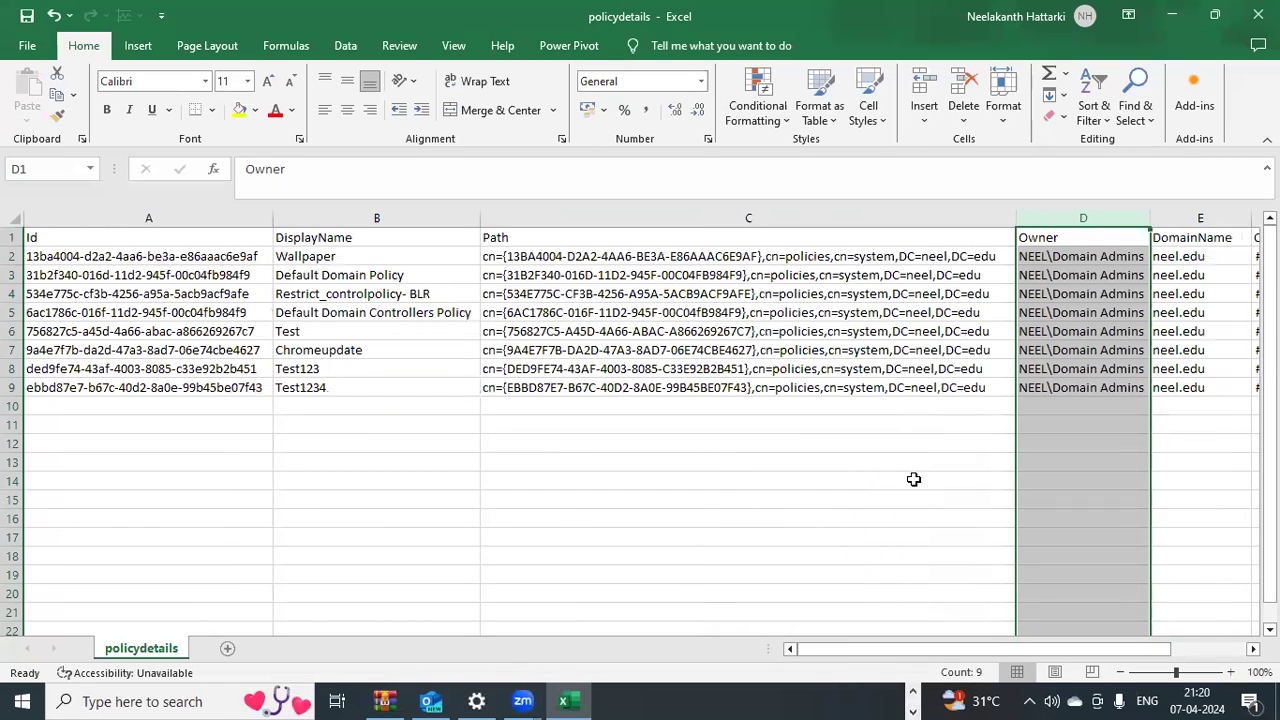
pyautogui.moveTo(935, 645); pyautogui.dragTo(1008, 645)
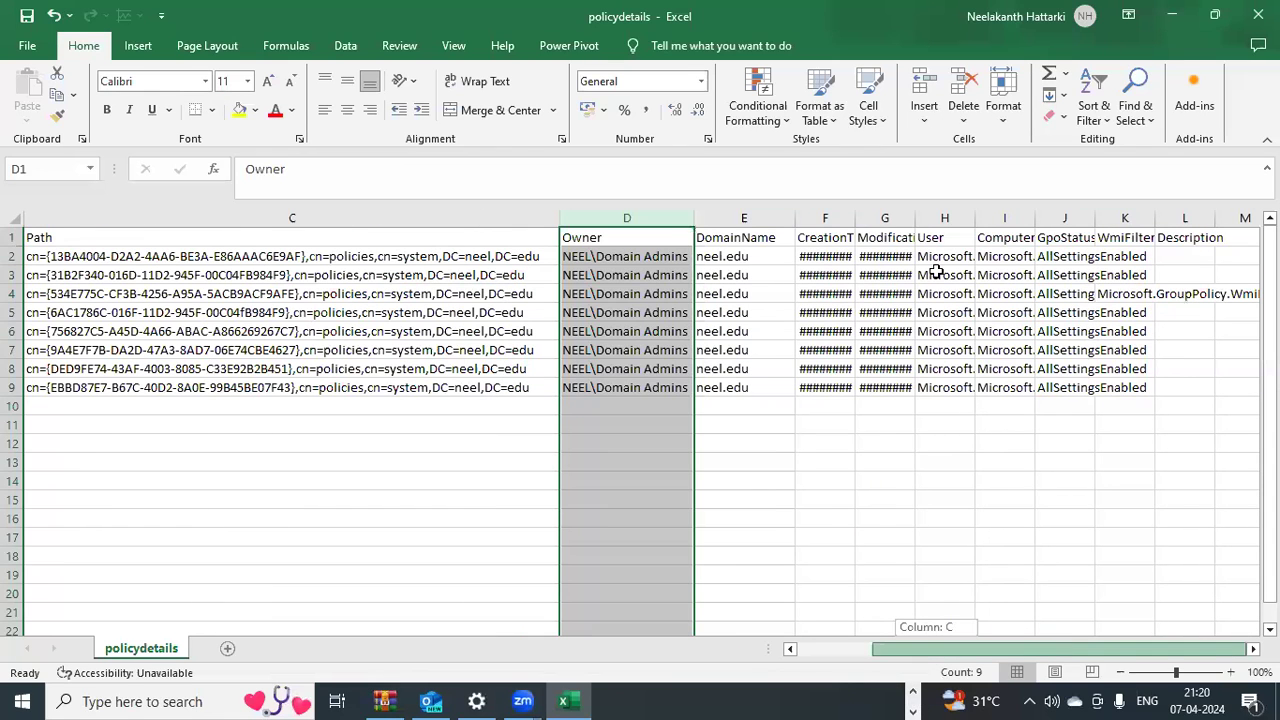
pyautogui.doubleClick(855, 217)
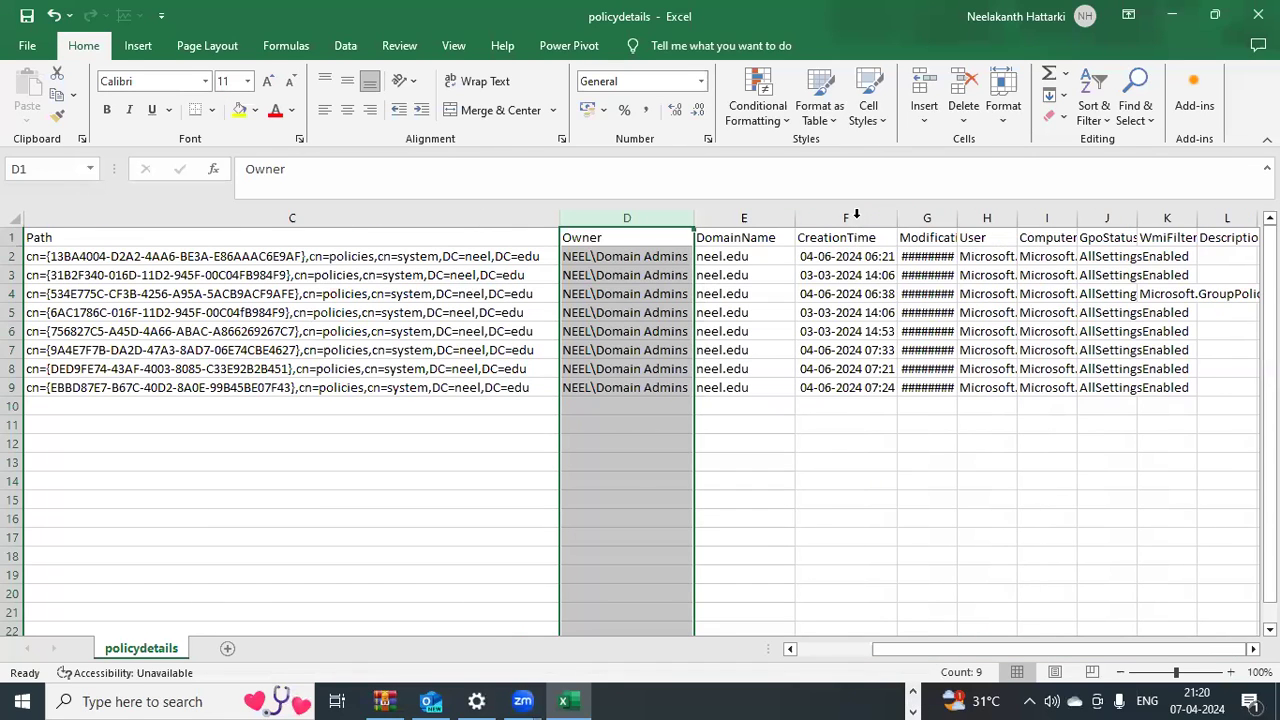
pyautogui.doubleClick(956, 217)
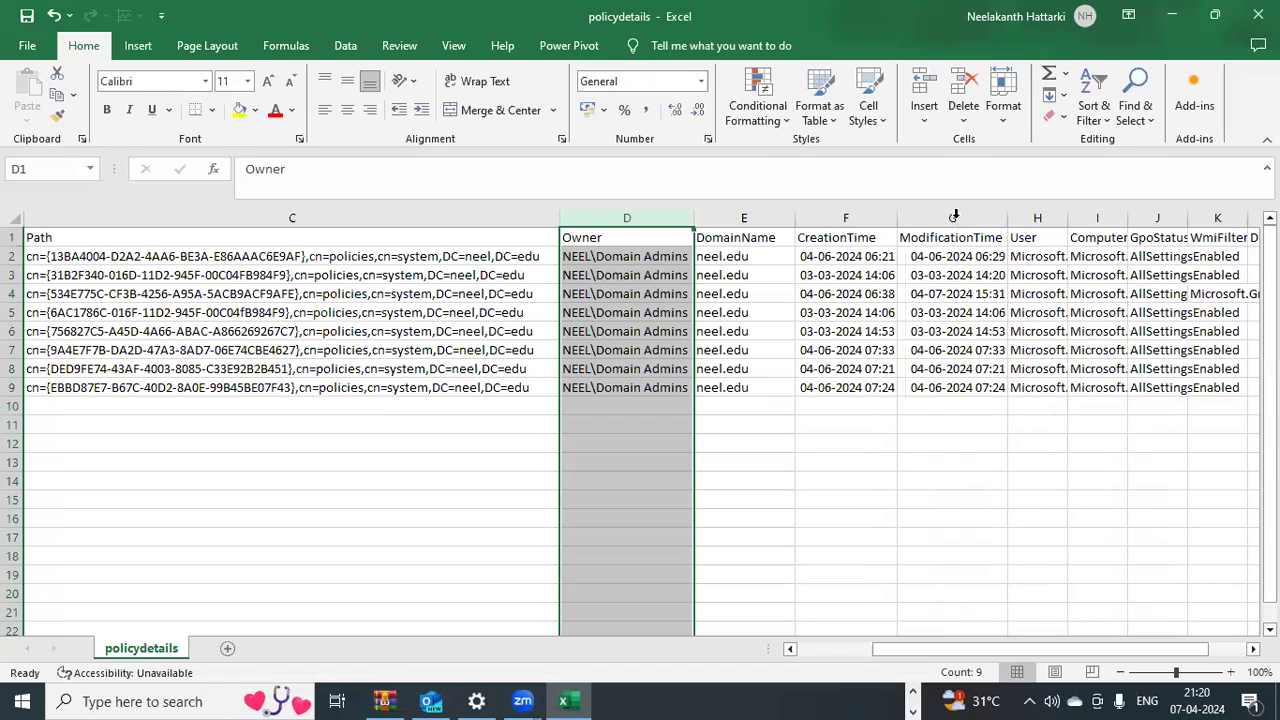
pyautogui.doubleClick(1067, 217)
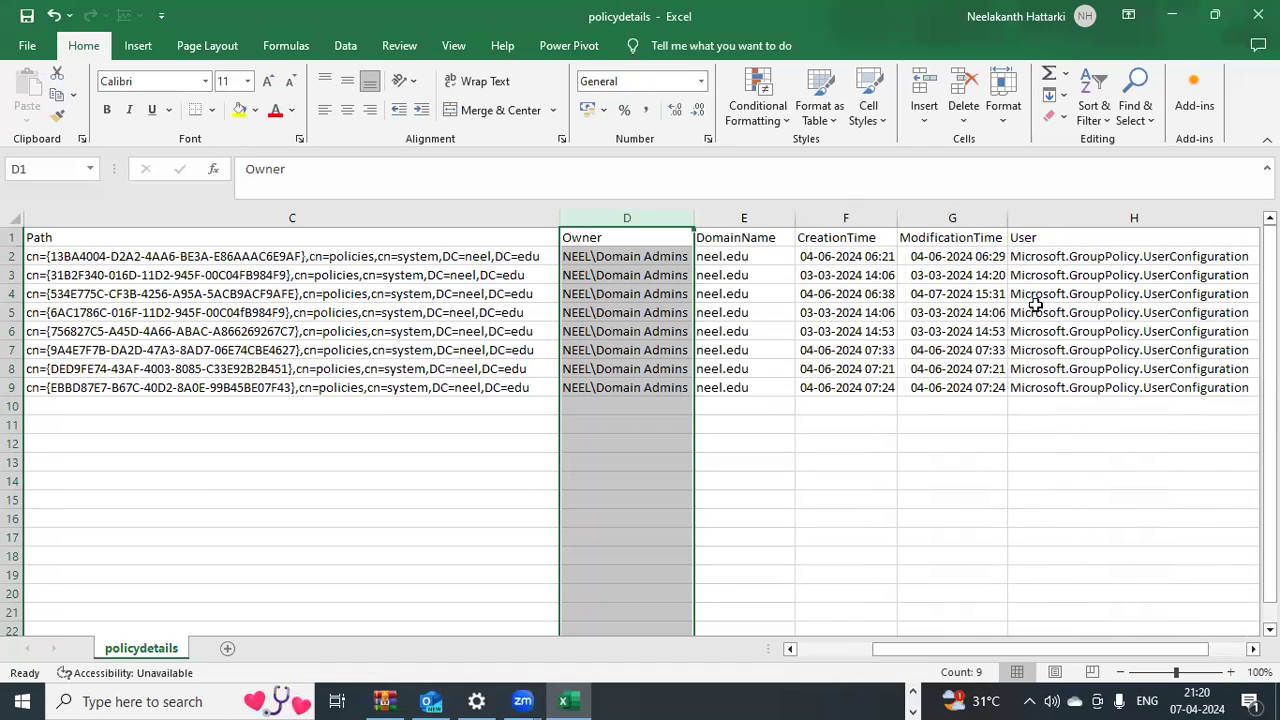
pyautogui.moveTo(983, 660); pyautogui.dragTo(1147, 626)
pyautogui.moveTo(895, 300); pyautogui.dragTo(895, 300)
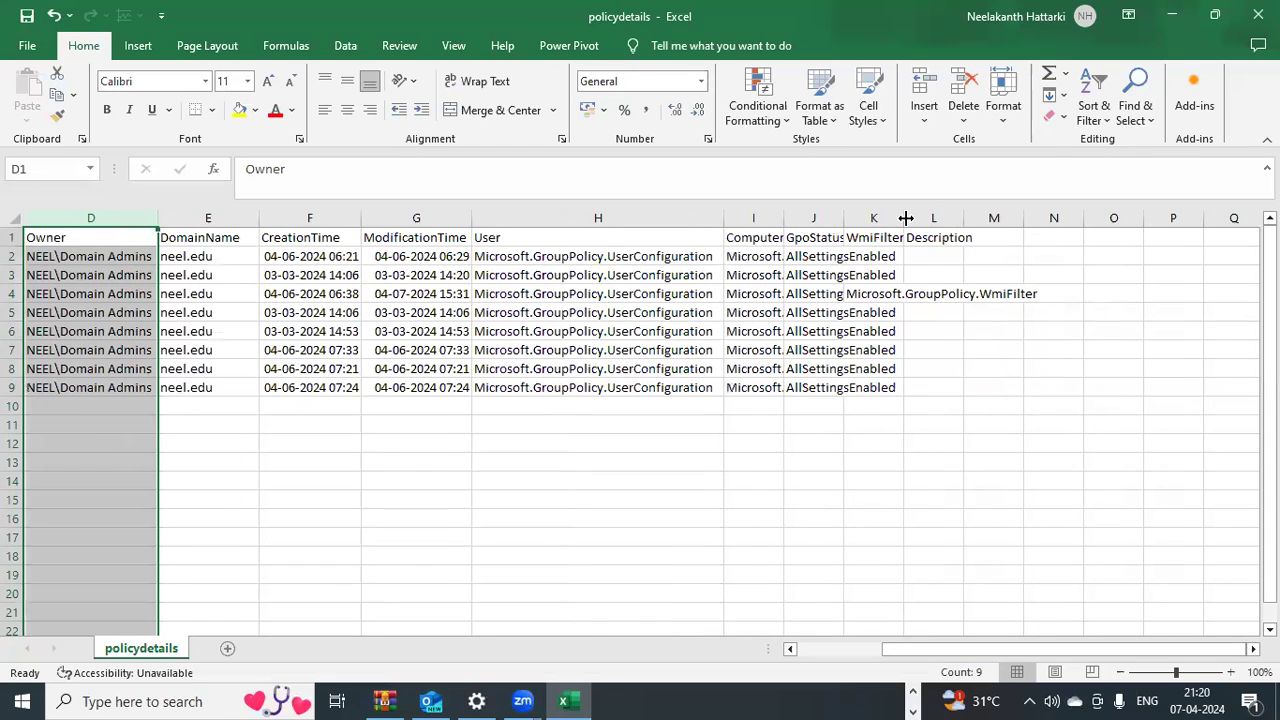
pyautogui.doubleClick(843, 216)
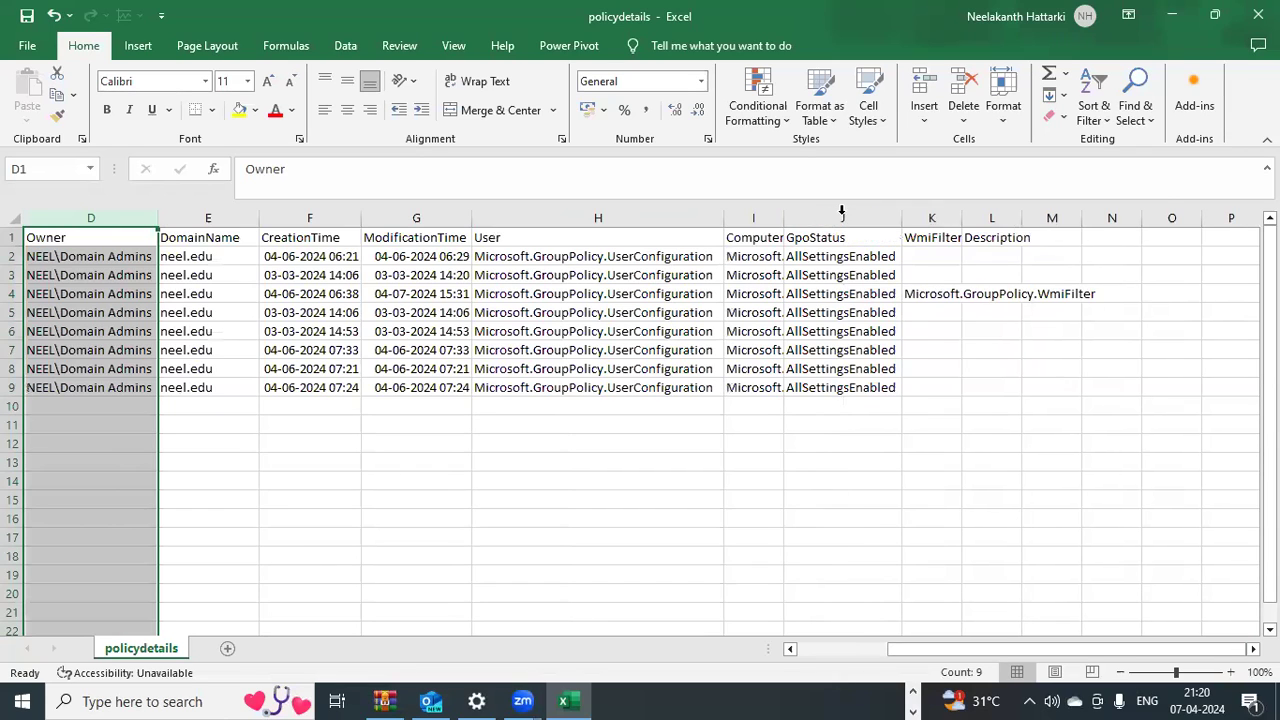
pyautogui.doubleClick(785, 216)
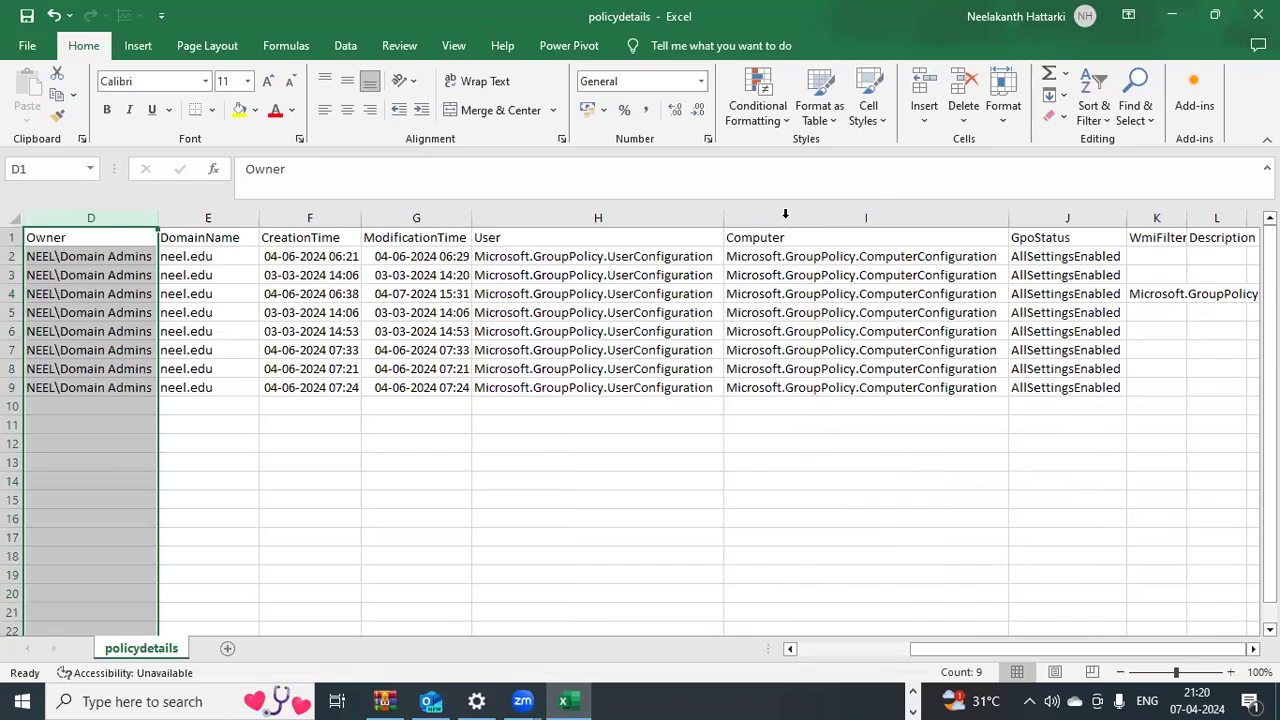
pyautogui.moveTo(1033, 647); pyautogui.dragTo(865, 643)
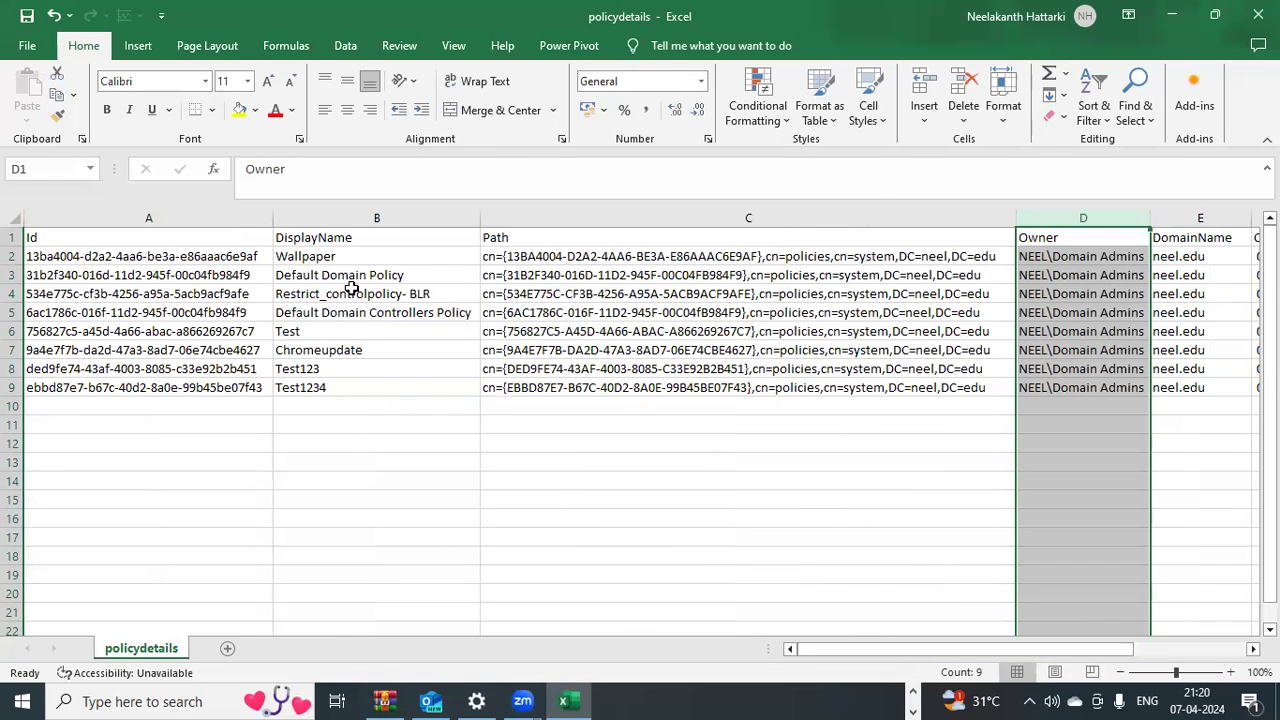
pyautogui.moveTo(340, 256); pyautogui.dragTo(349, 380)
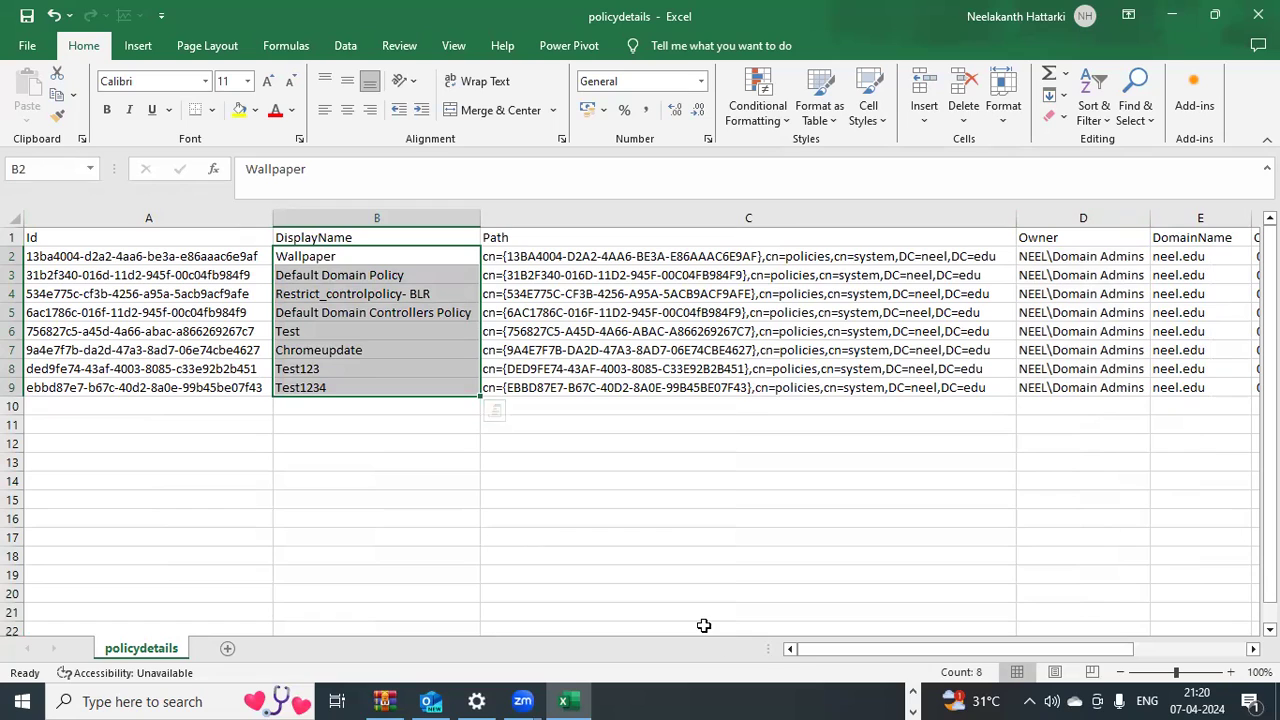
pyautogui.click(913, 700)
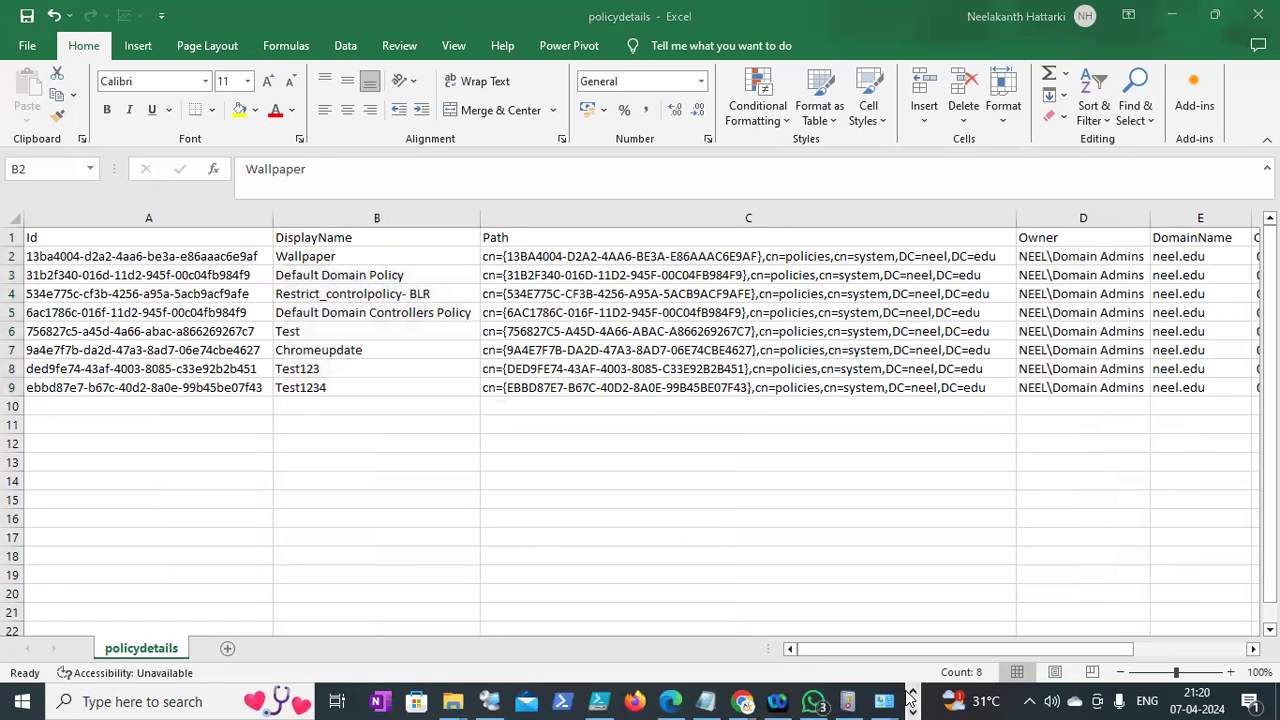
pyautogui.click(910, 700)
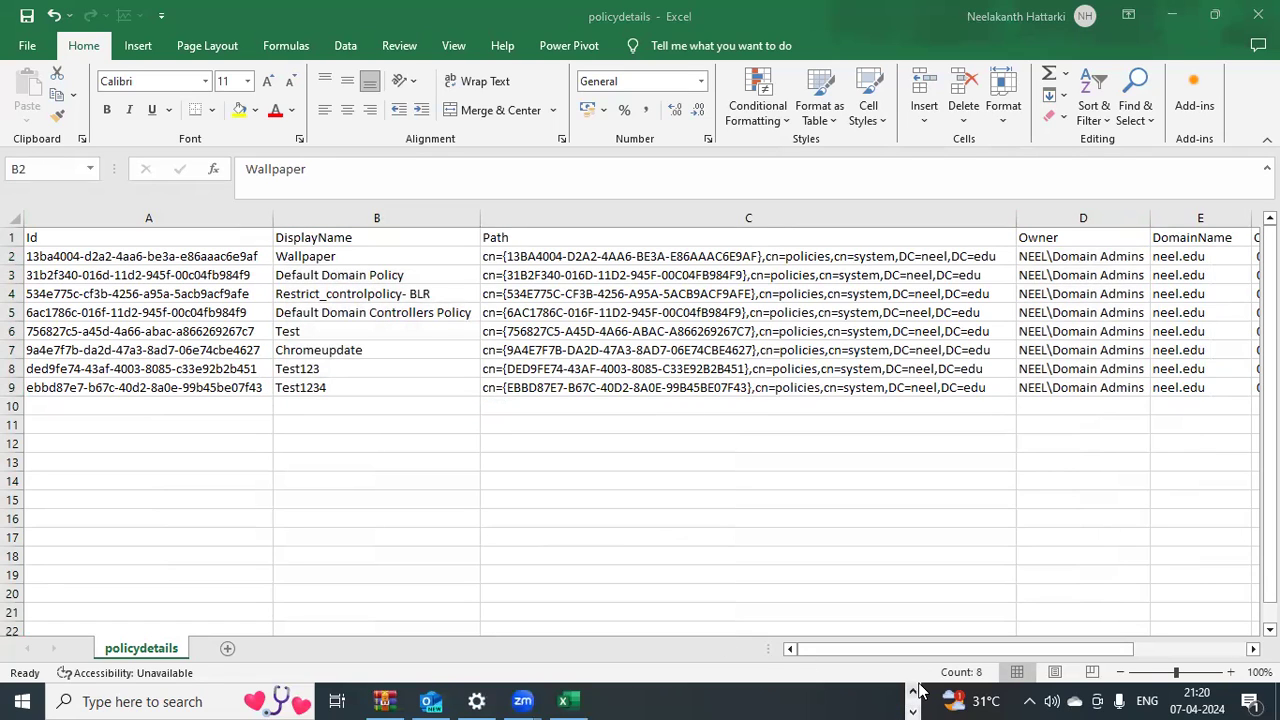
pyautogui.click(913, 693)
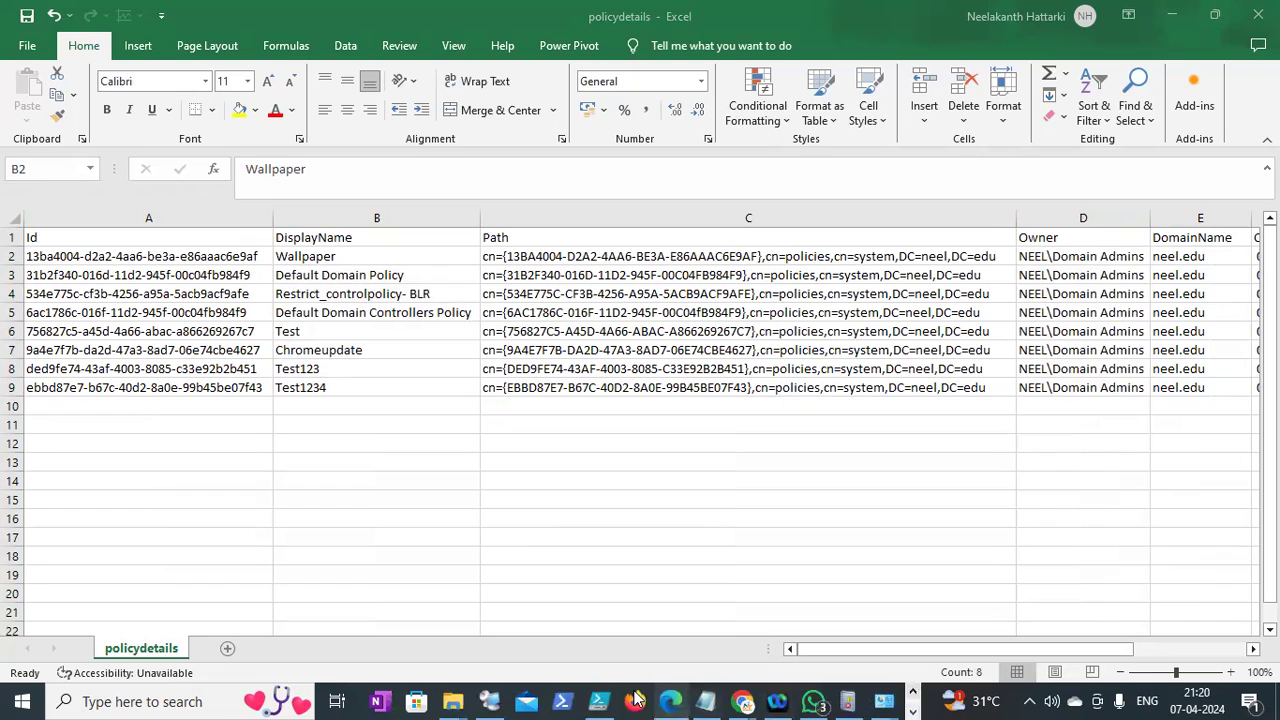
# Widen the policy details pane in DC1's GPMC, review Group Policy Objects, then go to Notepad
pyautogui.click(490, 700)
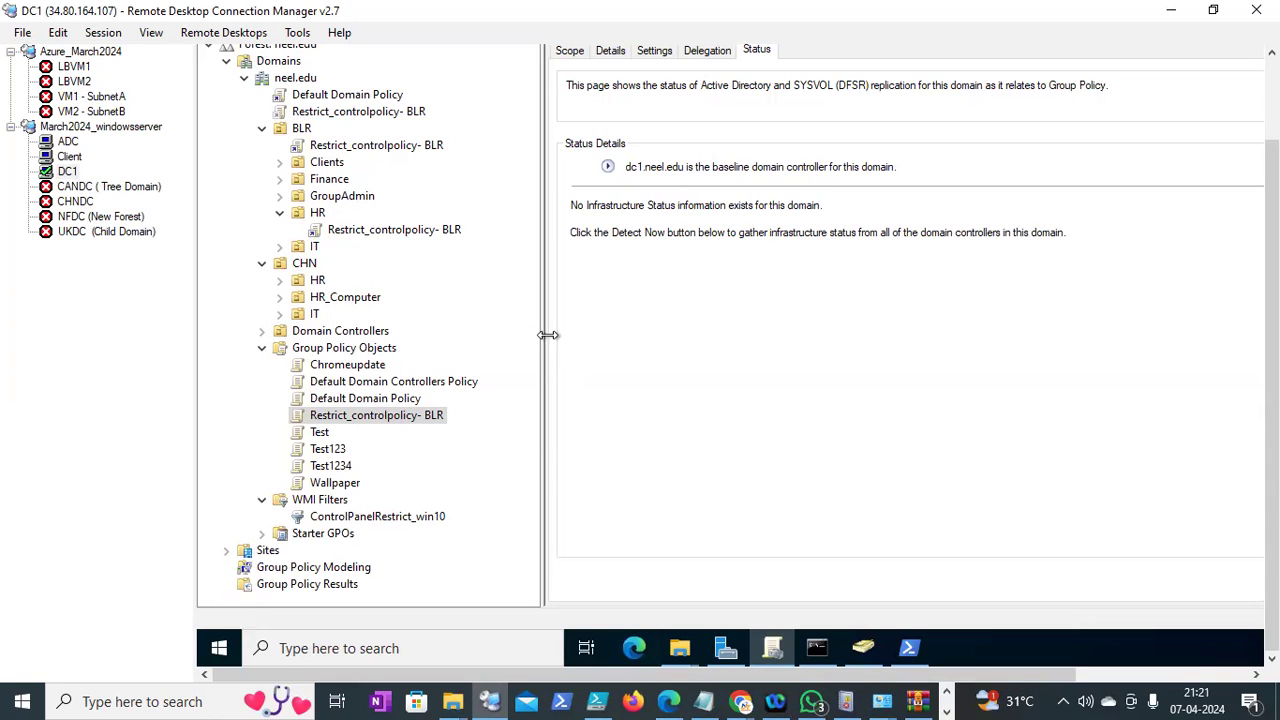
pyautogui.moveTo(544, 334); pyautogui.dragTo(398, 397)
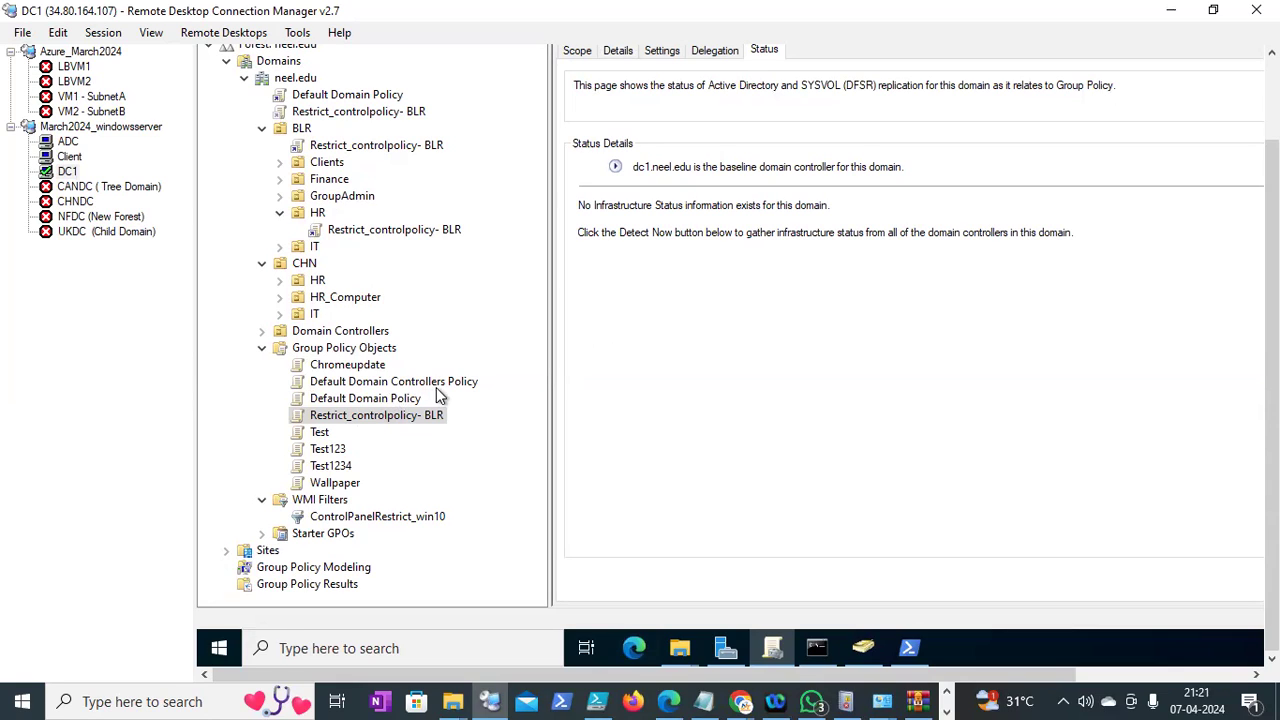
pyautogui.scroll(2, 1270, 370)
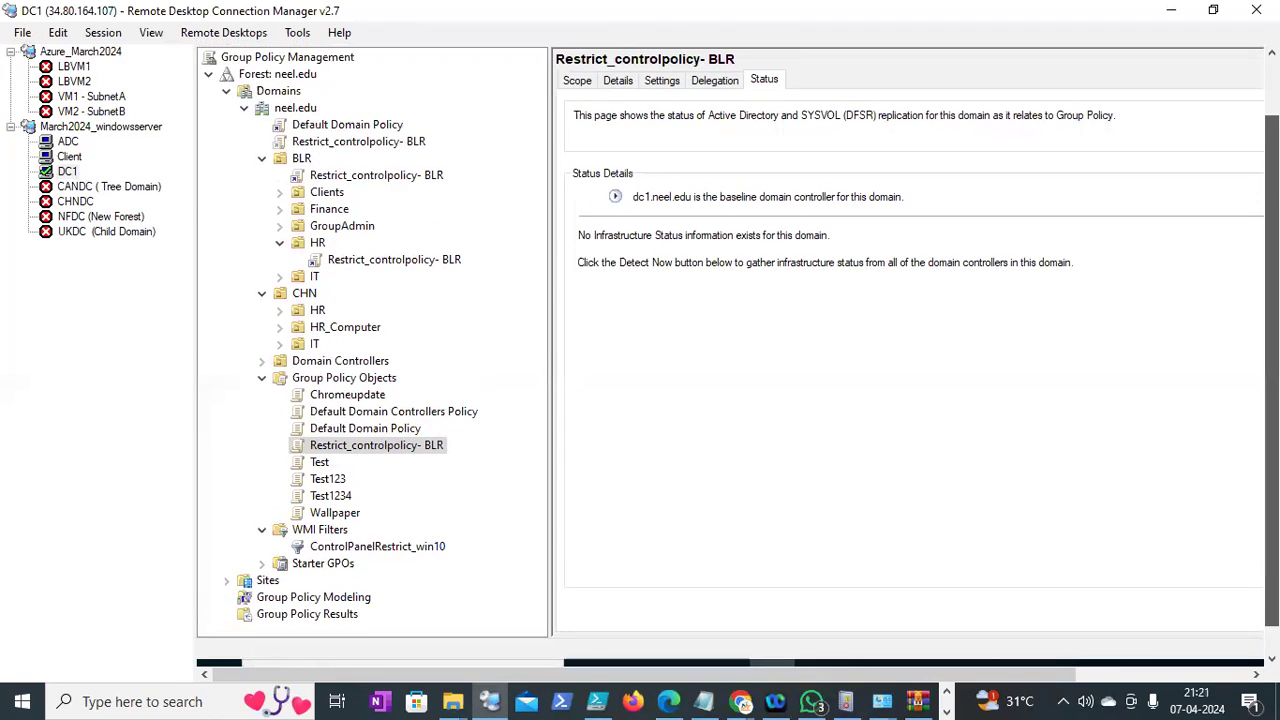
pyautogui.scroll(-1, 1270, 370)
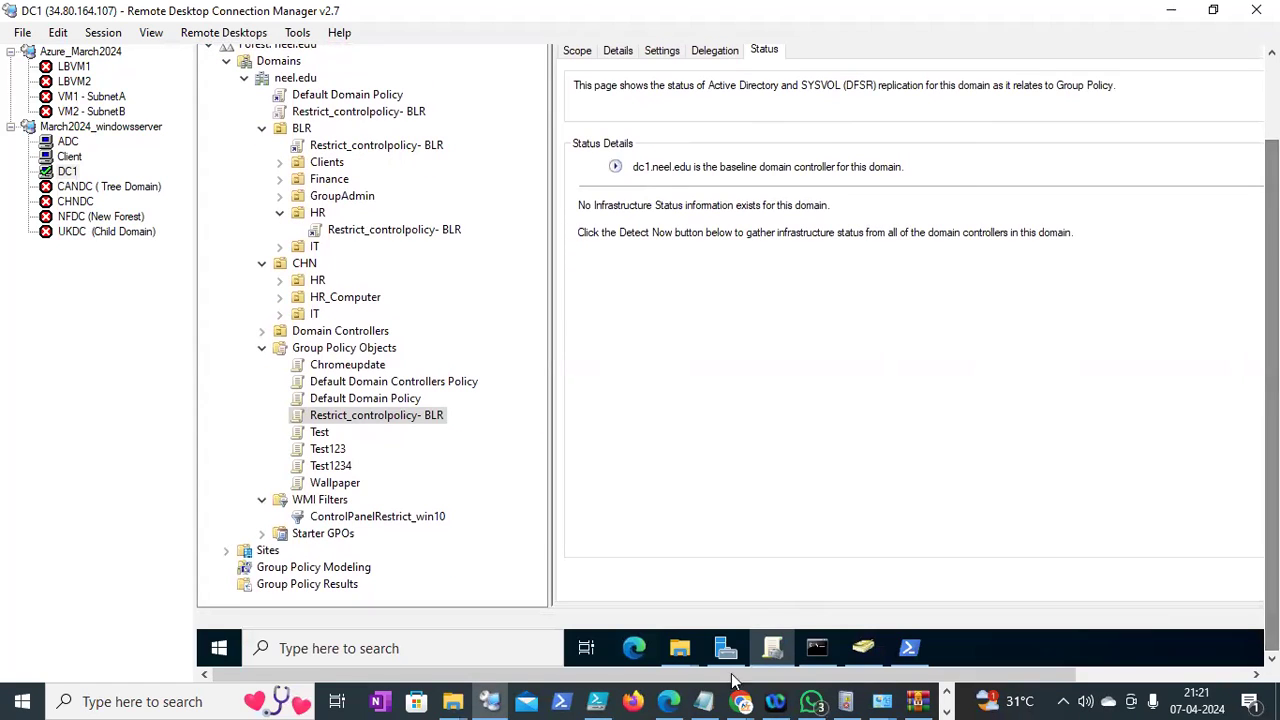
pyautogui.click(705, 701)
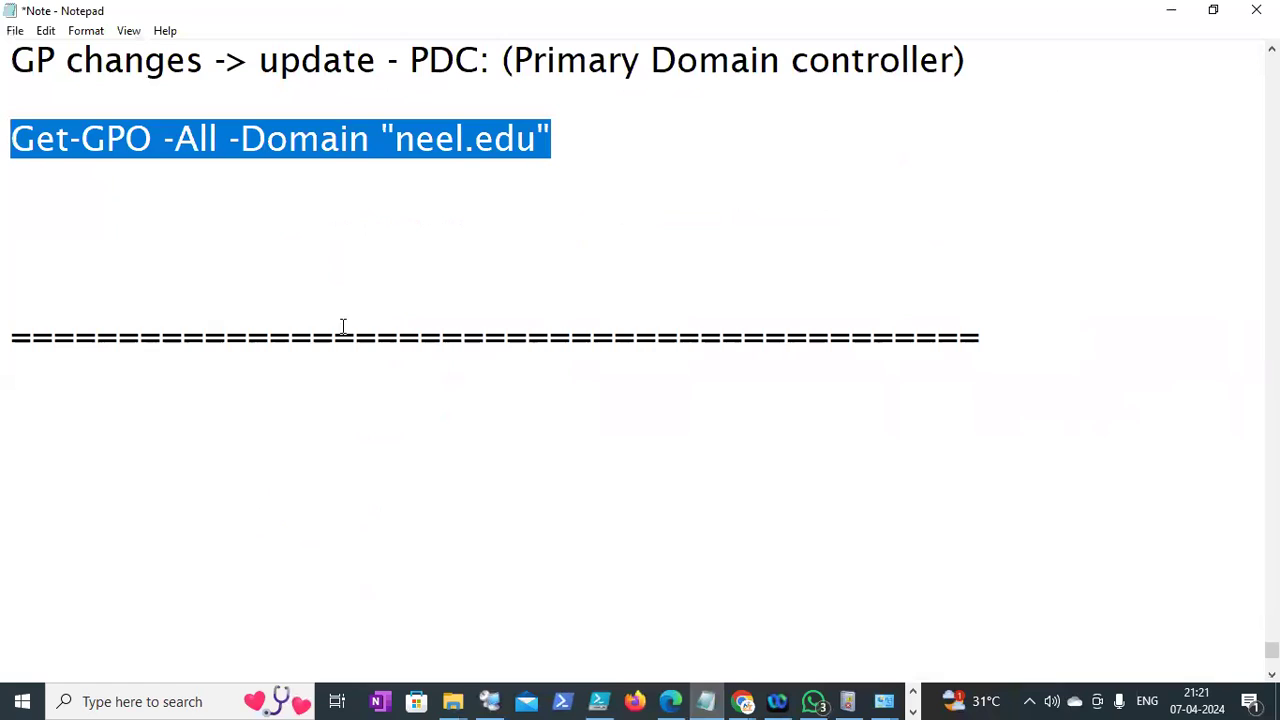
# Write the note 'get the report which policy are empty configuration and not linked policy', fixing typos
pyautogui.click(262, 279)
pyautogui.write('get')
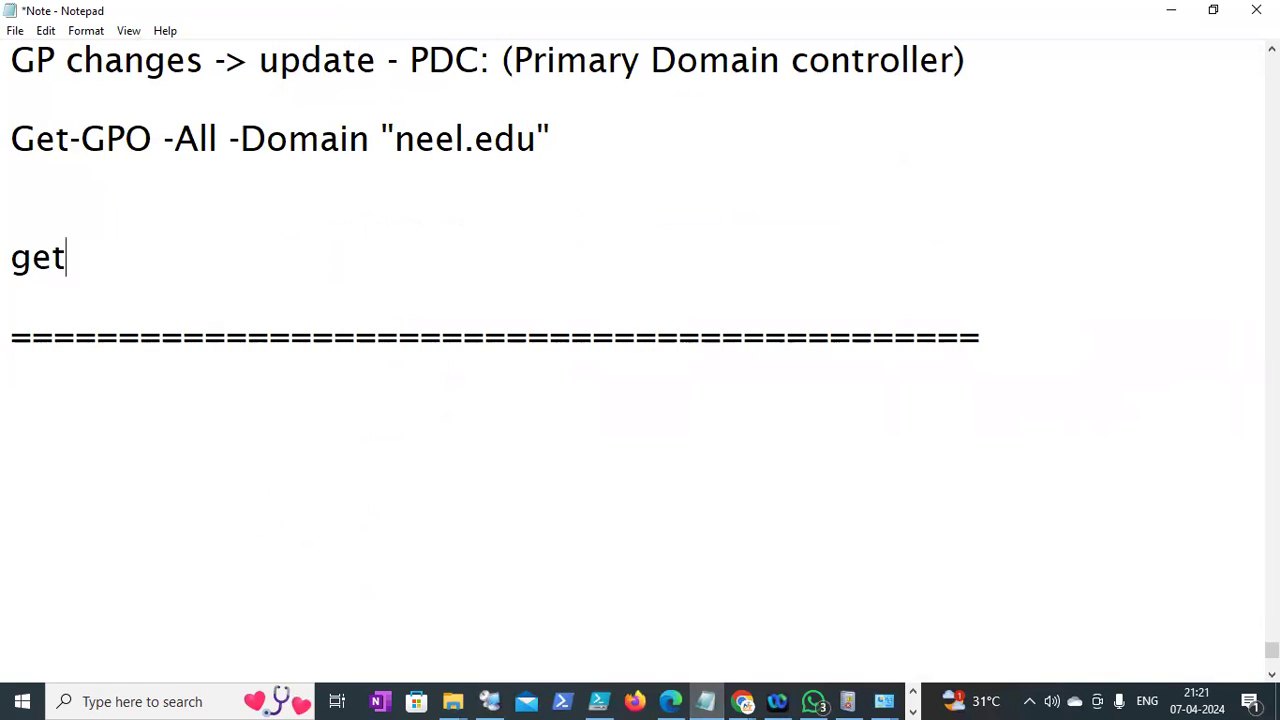
pyautogui.write(' the report')
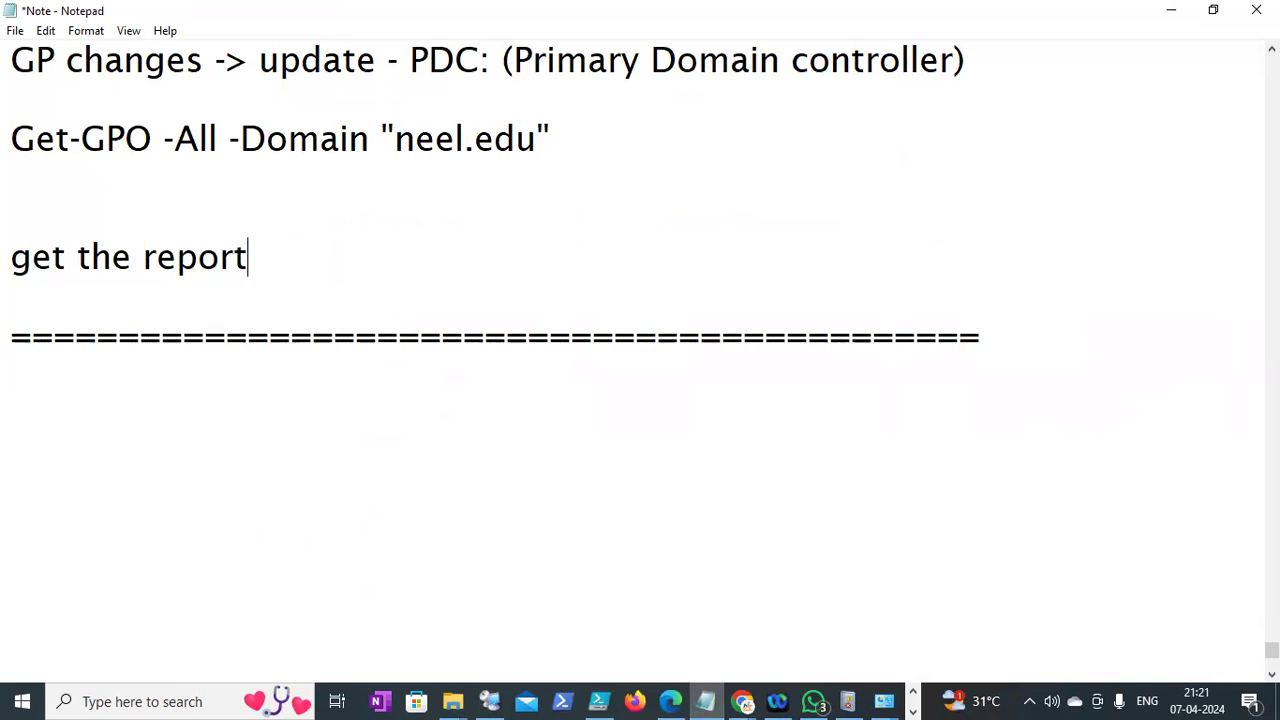
pyautogui.write(' which policy are ')
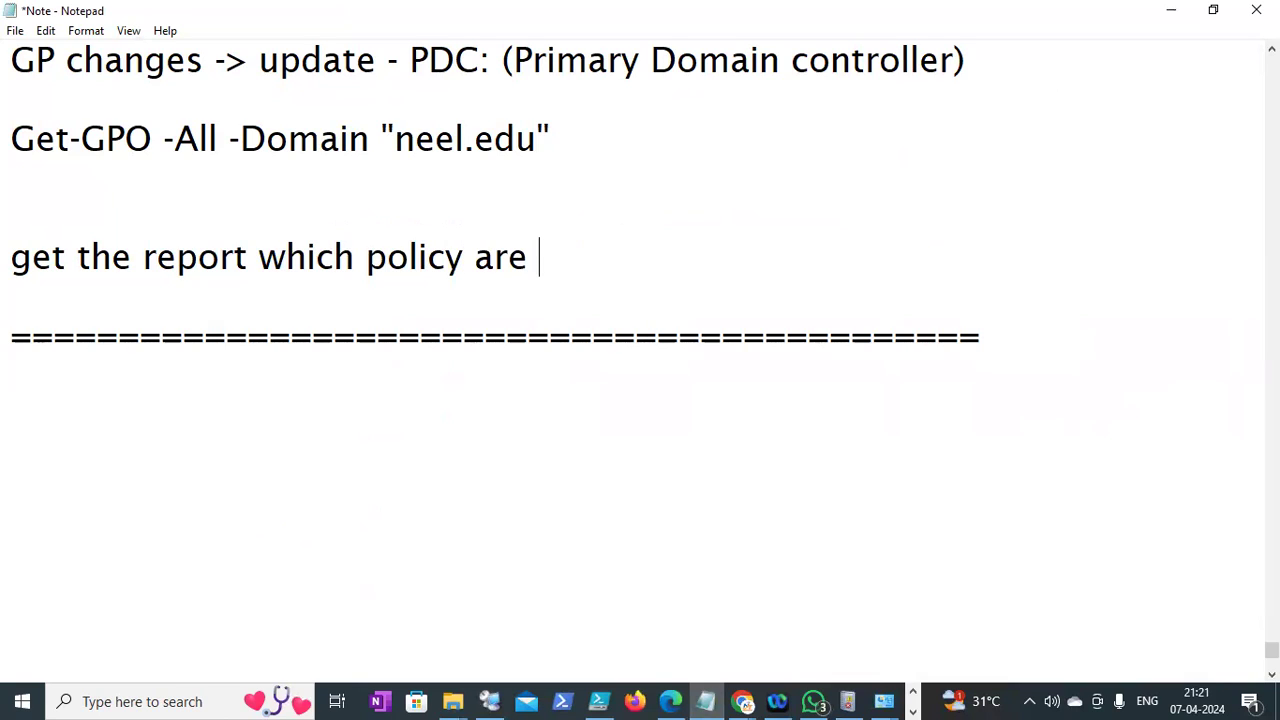
pyautogui.write('created a')
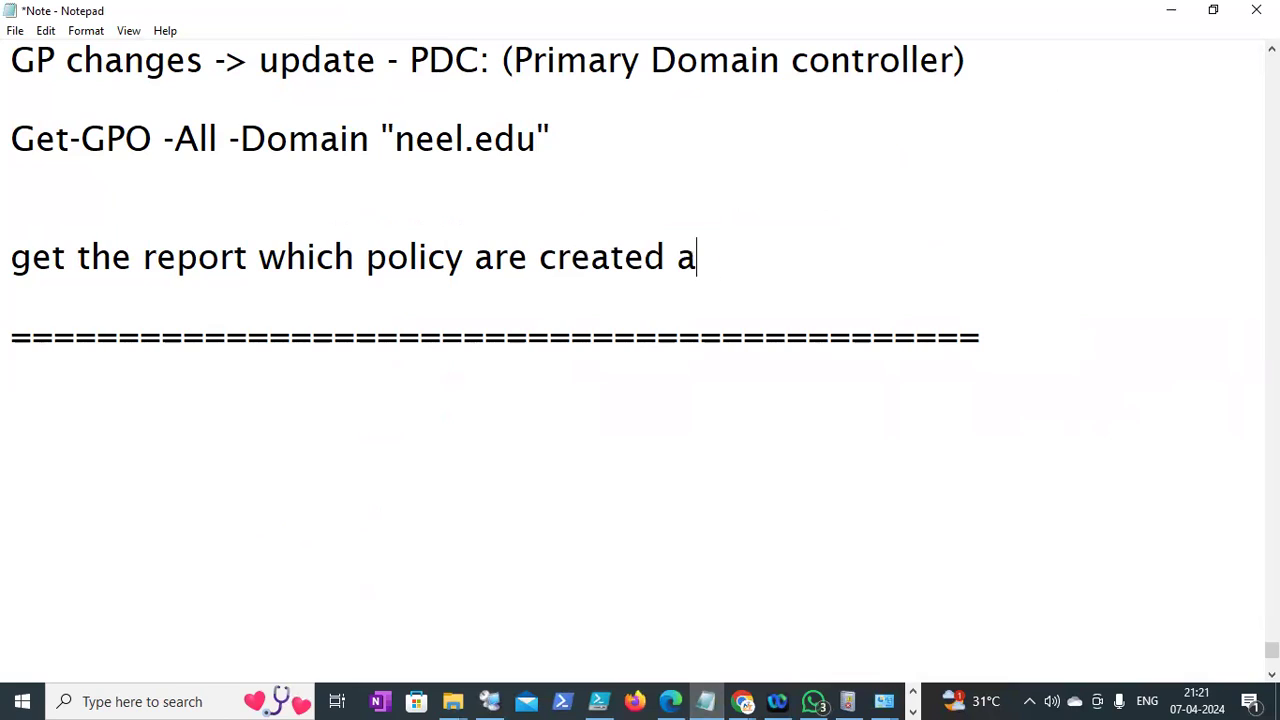
pyautogui.write('nd linked')
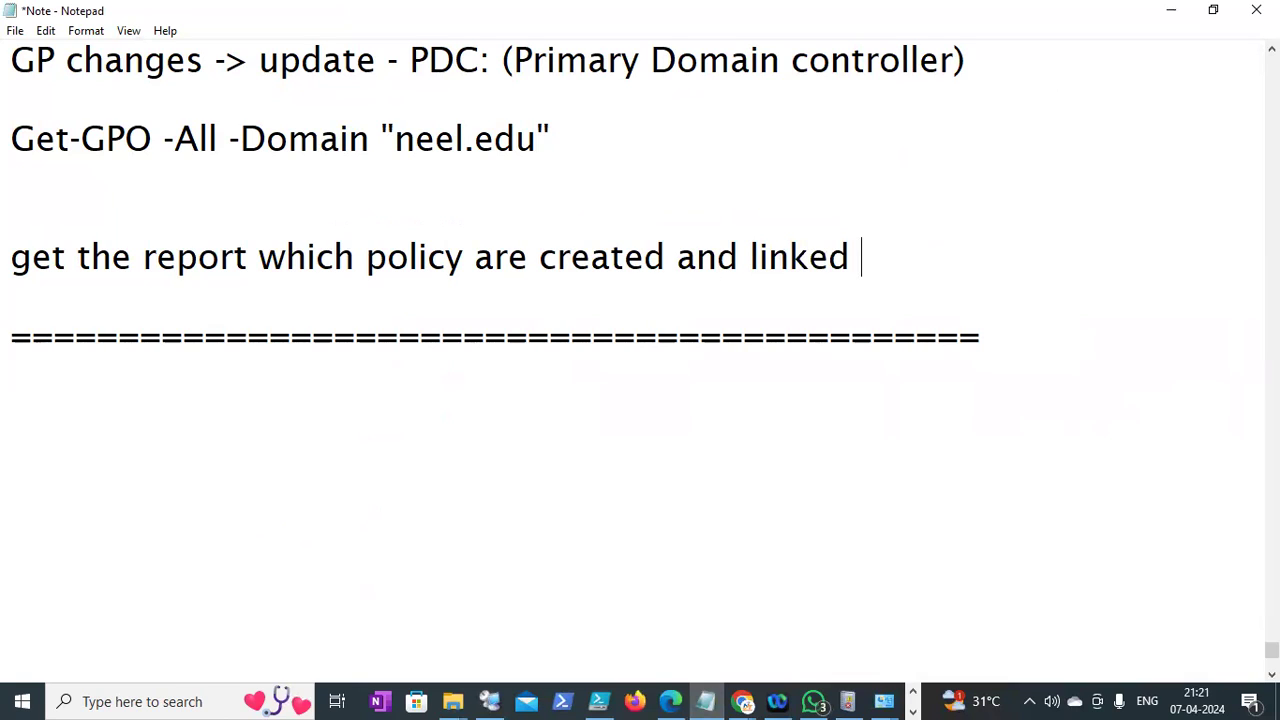
pyautogui.press('Return')
pyautogui.press('BackSpace')
pyautogui.press('BackSpace')
pyautogui.press('BackSpace')
pyautogui.press('BackSpace')
pyautogui.press('BackSpace')
pyautogui.press('BackSpace')
pyautogui.press('BackSpace')
pyautogui.press('BackSpace')
pyautogui.press('BackSpace')
pyautogui.press('BackSpace')
pyautogui.press('BackSpace')
pyautogui.press('BackSpace')
pyautogui.press('BackSpace')
pyautogui.press('BackSpace')
pyautogui.press('BackSpace')
pyautogui.press('BackSpace')
pyautogui.press('BackSpace')
pyautogui.press('BackSpace')
pyautogui.press('BackSpace')
pyautogui.press('BackSpace')
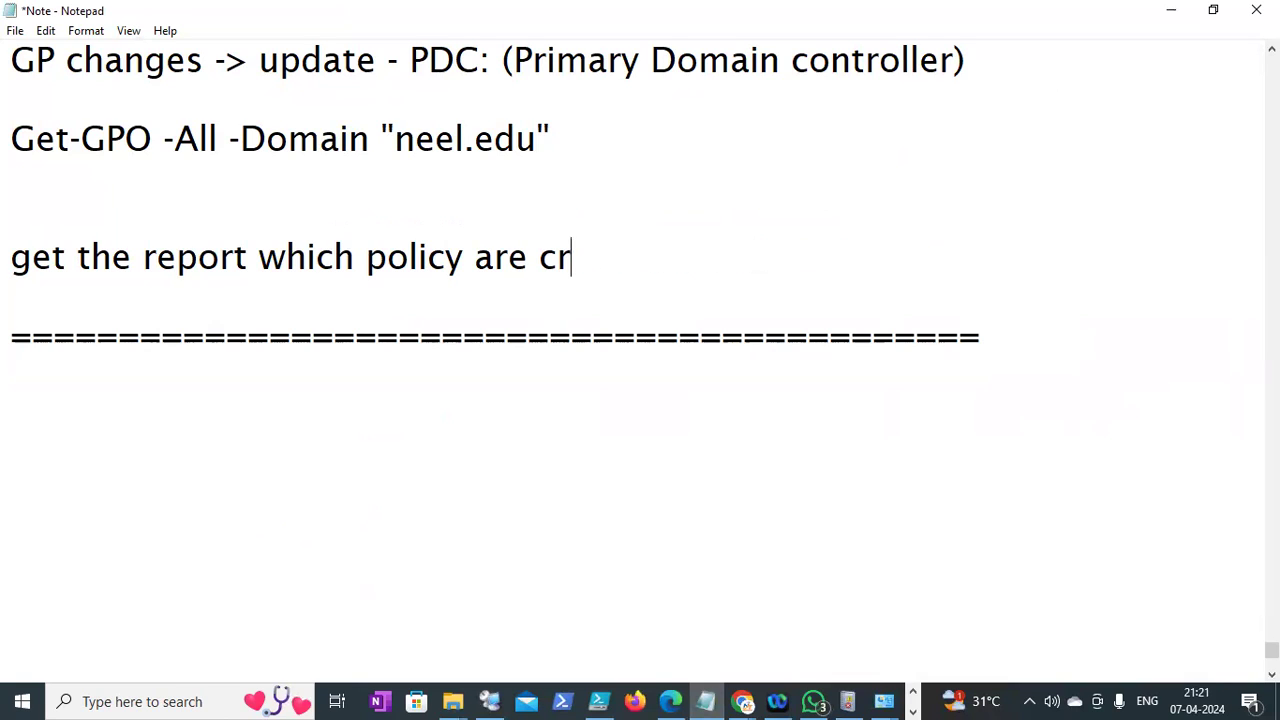
pyautogui.write('emp')
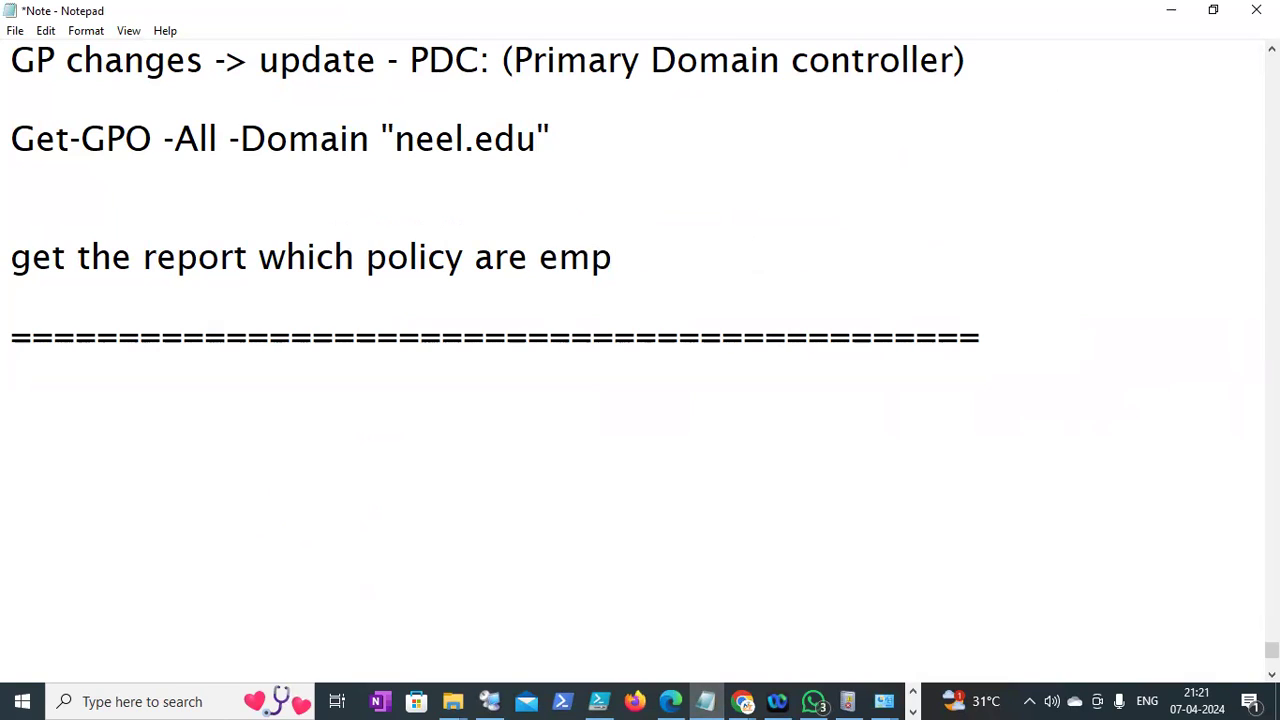
pyautogui.write('tyt')
pyautogui.press('BackSpace')
pyautogui.press('BackSpace')
pyautogui.press('BackSpace')
pyautogui.write('y configurat')
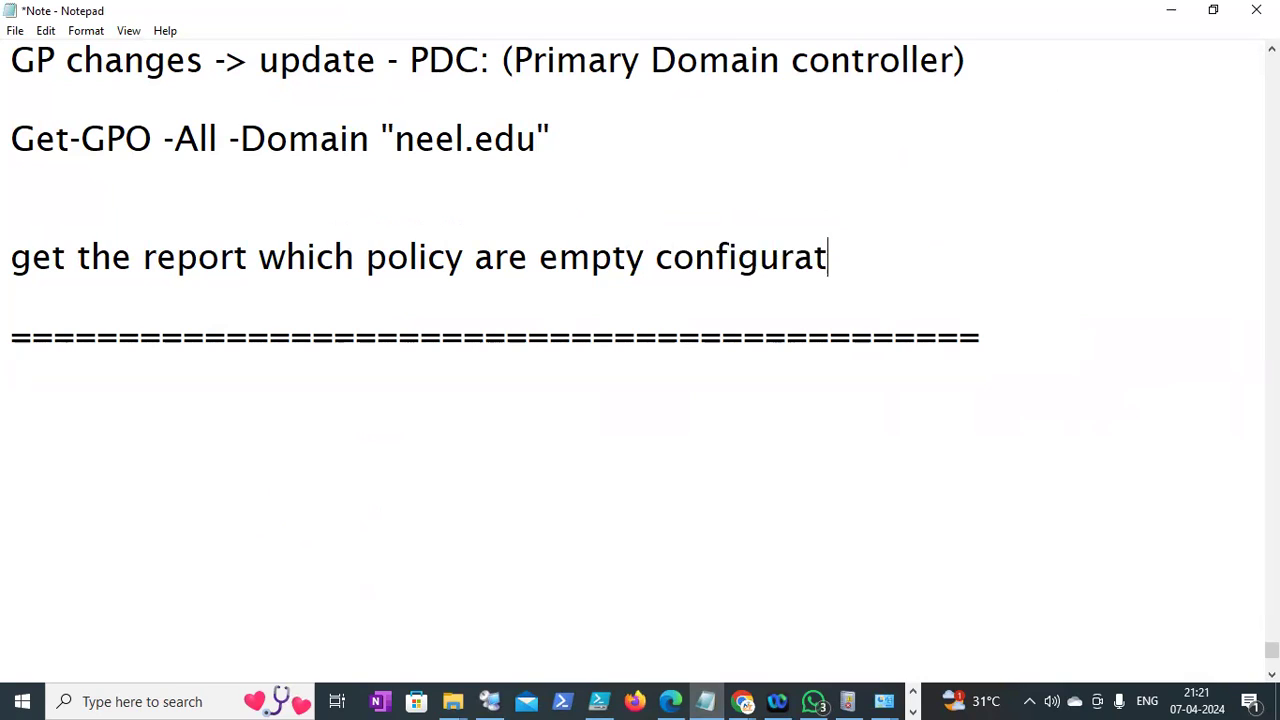
pyautogui.write('ion and not')
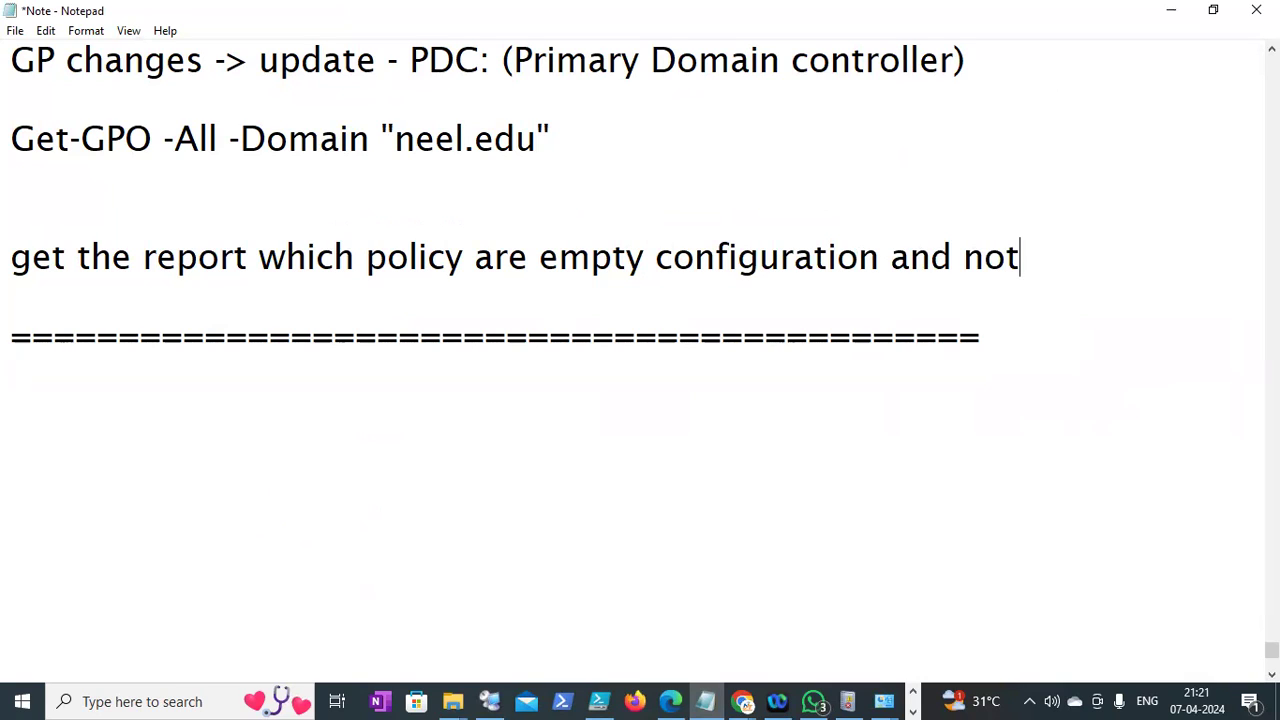
pyautogui.write(' linke dp')
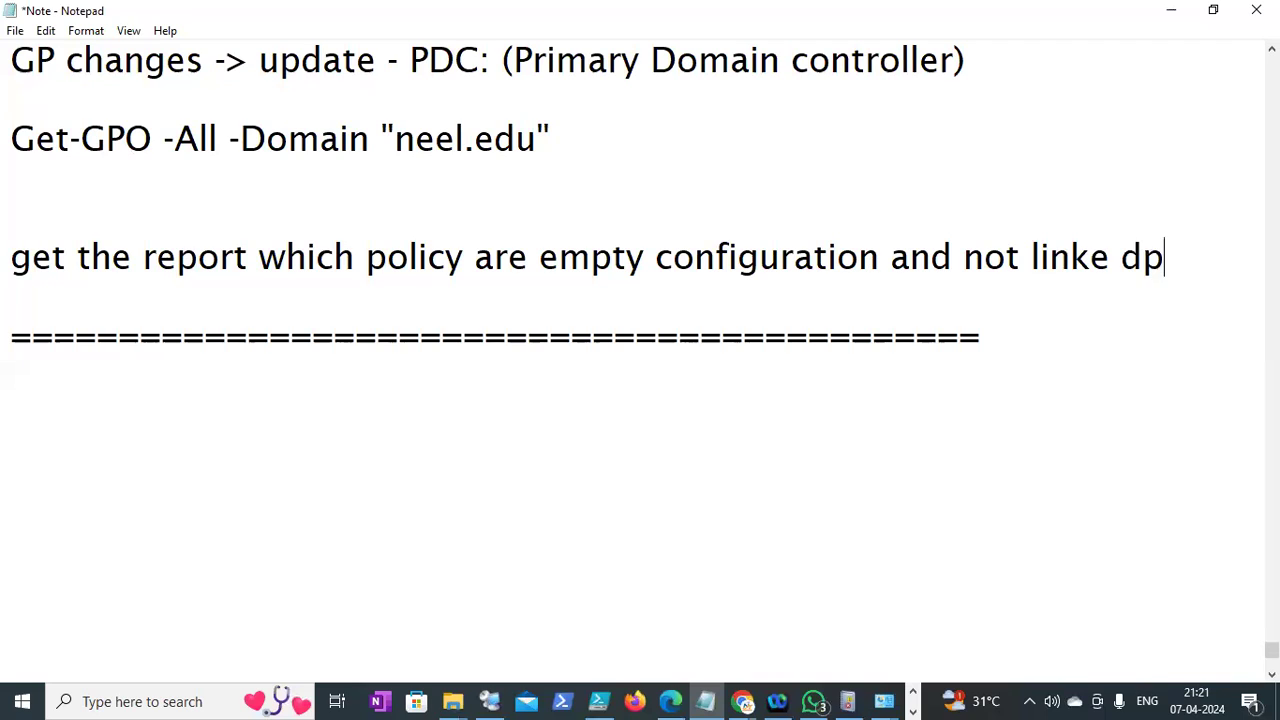
pyautogui.write('olicy')
pyautogui.press('BackSpace')
pyautogui.press('BackSpace')
pyautogui.press('BackSpace')
pyautogui.press('BackSpace')
pyautogui.press('BackSpace')
pyautogui.press('BackSpace')
pyautogui.press('BackSpace')
pyautogui.press('BackSpace')
pyautogui.write('d pol')
pyautogui.write('cy')
pyautogui.press('BackSpace')
pyautogui.press('BackSpace')
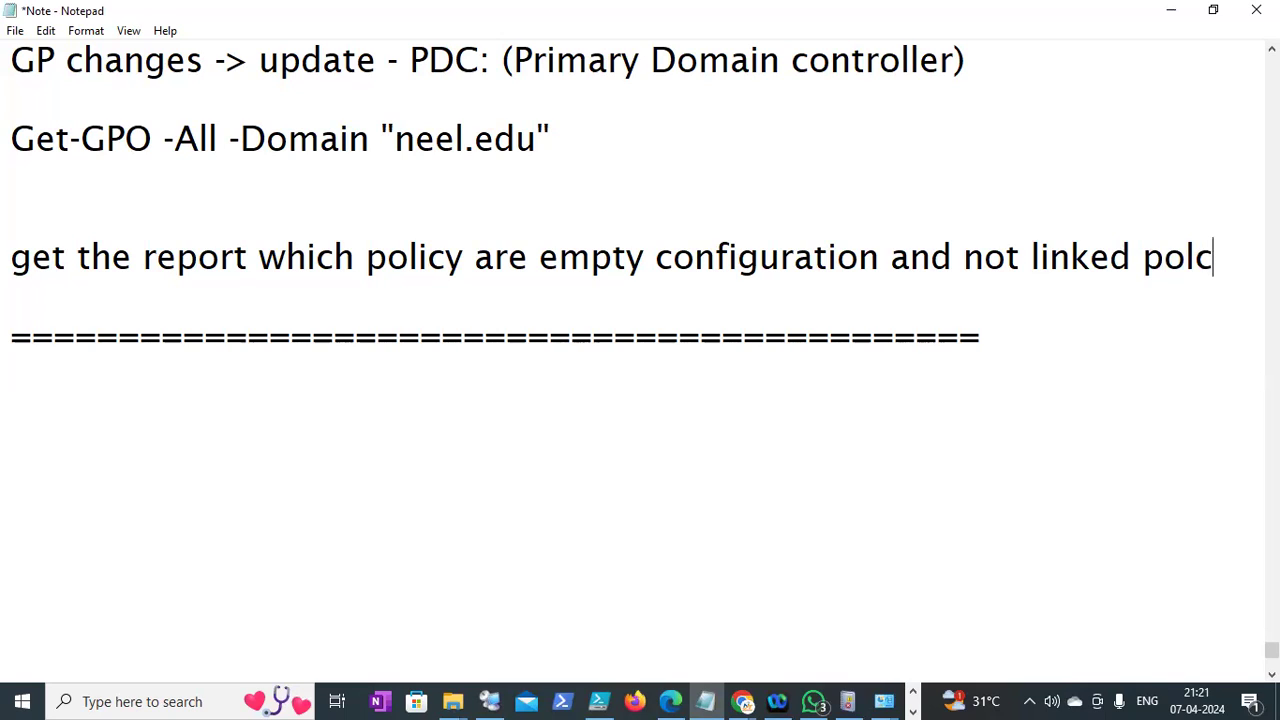
pyautogui.write('iy')
pyautogui.press('BackSpace')
pyautogui.press('BackSpace')
pyautogui.press('BackSpace')
pyautogui.write('icy')
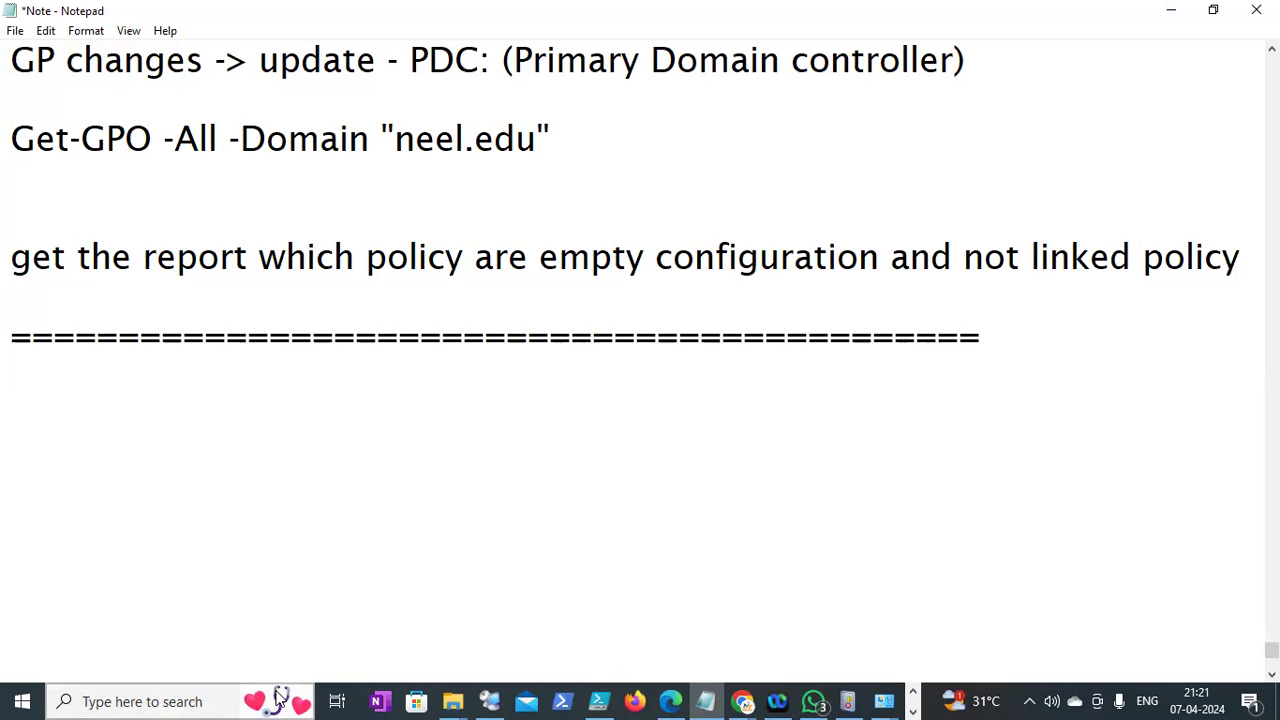
pyautogui.click(489, 701)
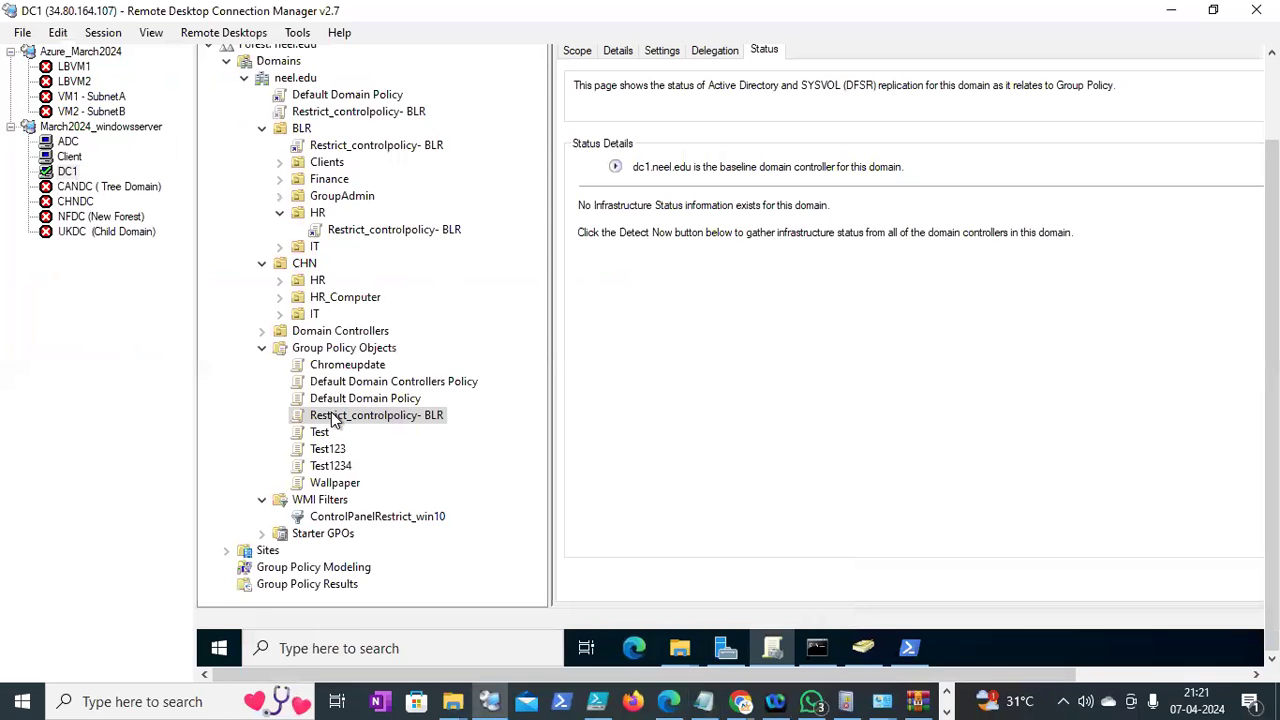
# Select the Test GPO and scroll through its Settings report showing no defined settings
pyautogui.click(320, 432)
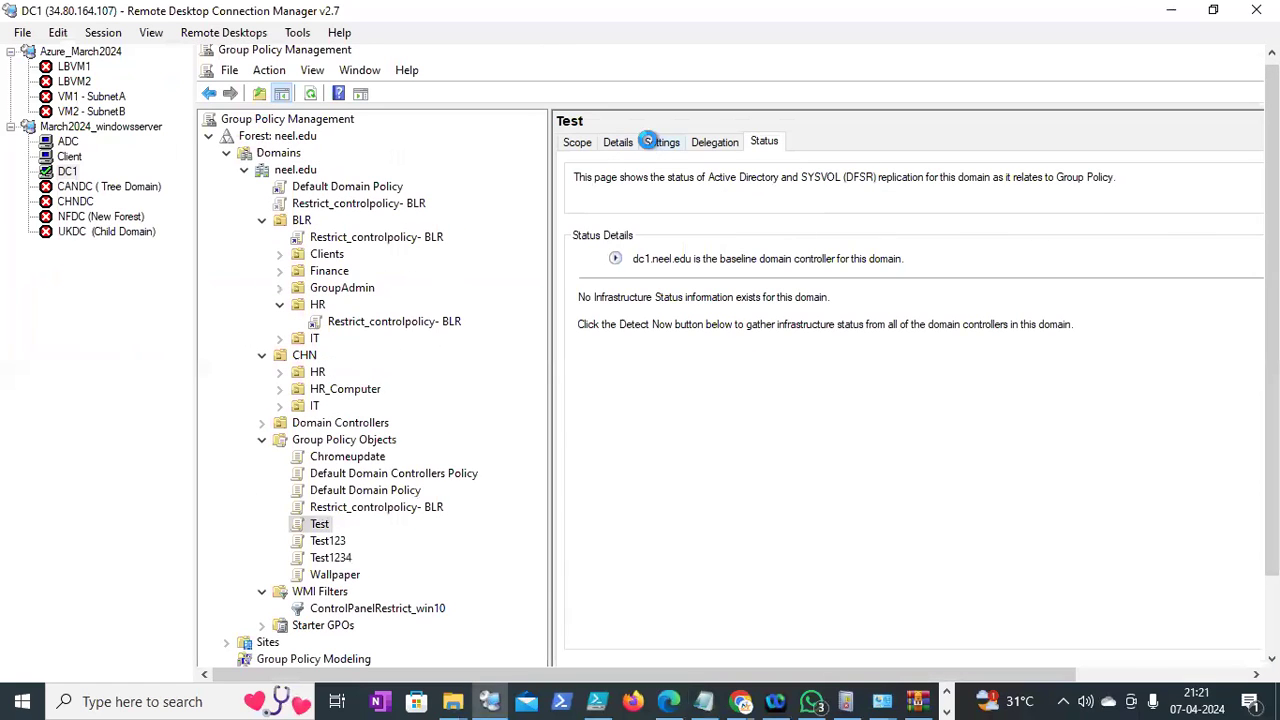
pyautogui.click(655, 141)
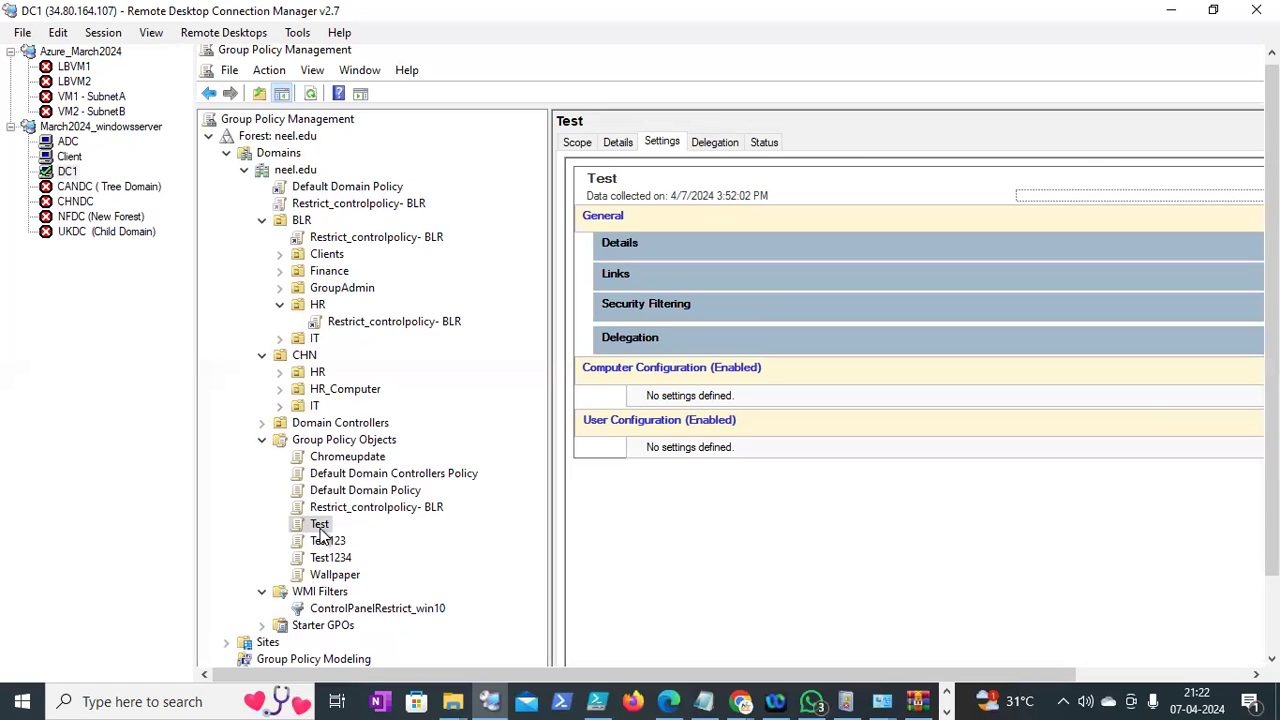
pyautogui.moveTo(1272, 342); pyautogui.dragTo(1272, 417)
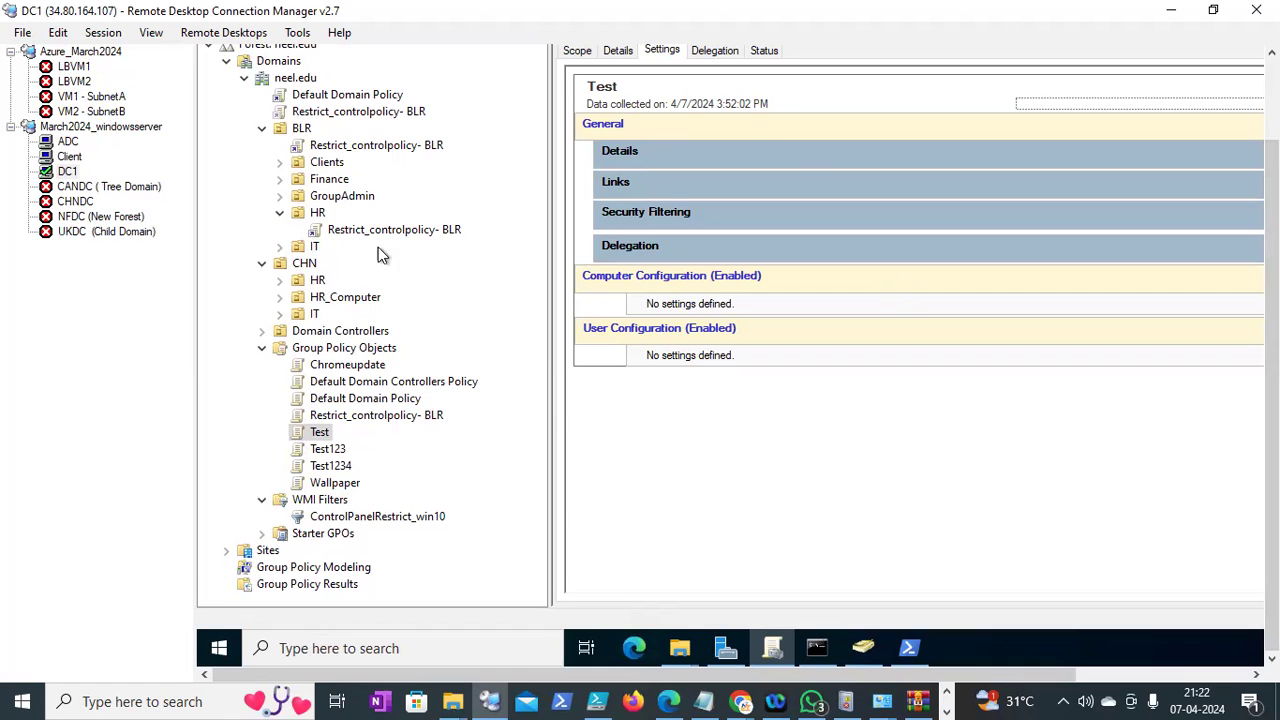
pyautogui.moveTo(1272, 425); pyautogui.dragTo(1272, 381)
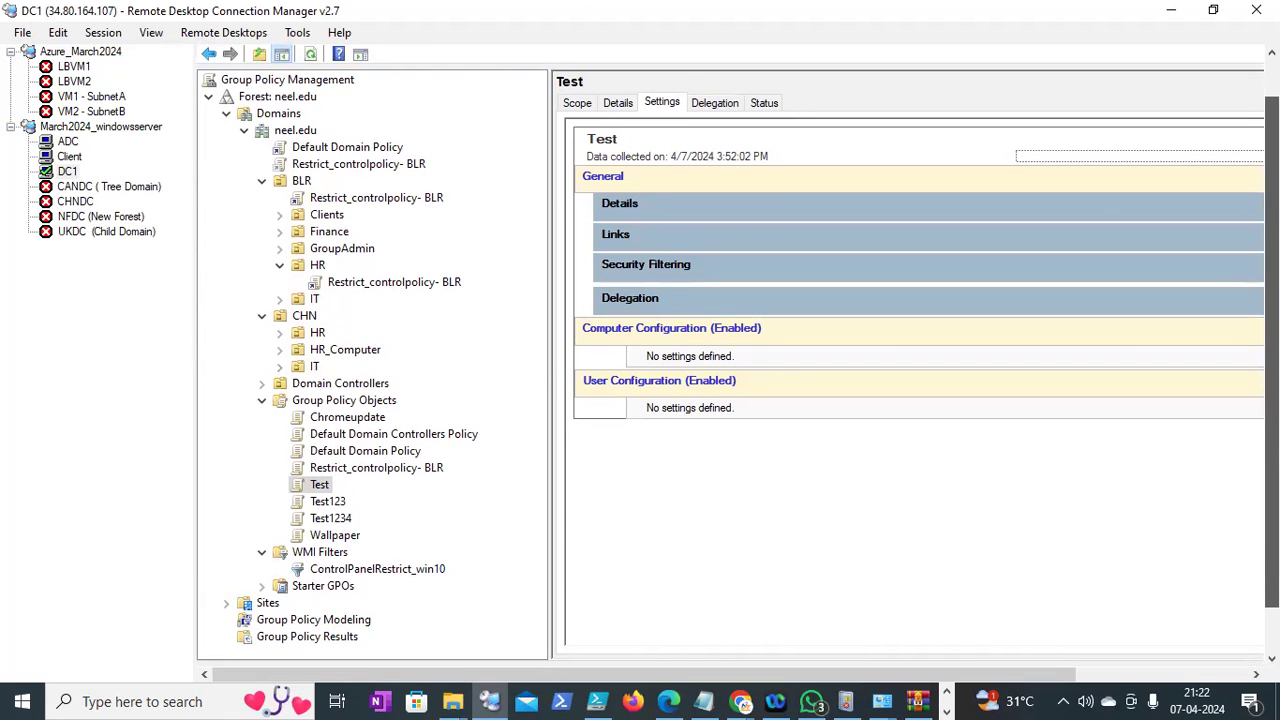
pyautogui.moveTo(1272, 381); pyautogui.dragTo(1272, 428)
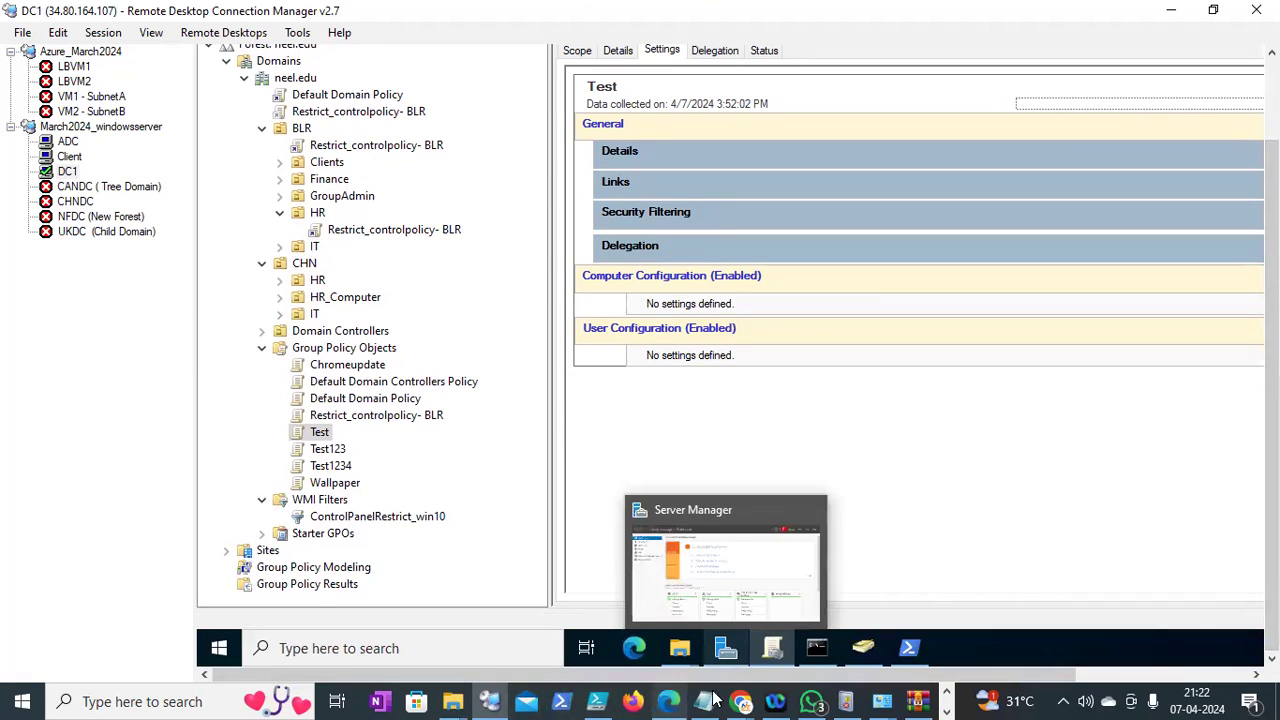
# Search the web for 'powershell script for empty policy'
pyautogui.moveTo(741, 701)
pyautogui.click(472, 626)
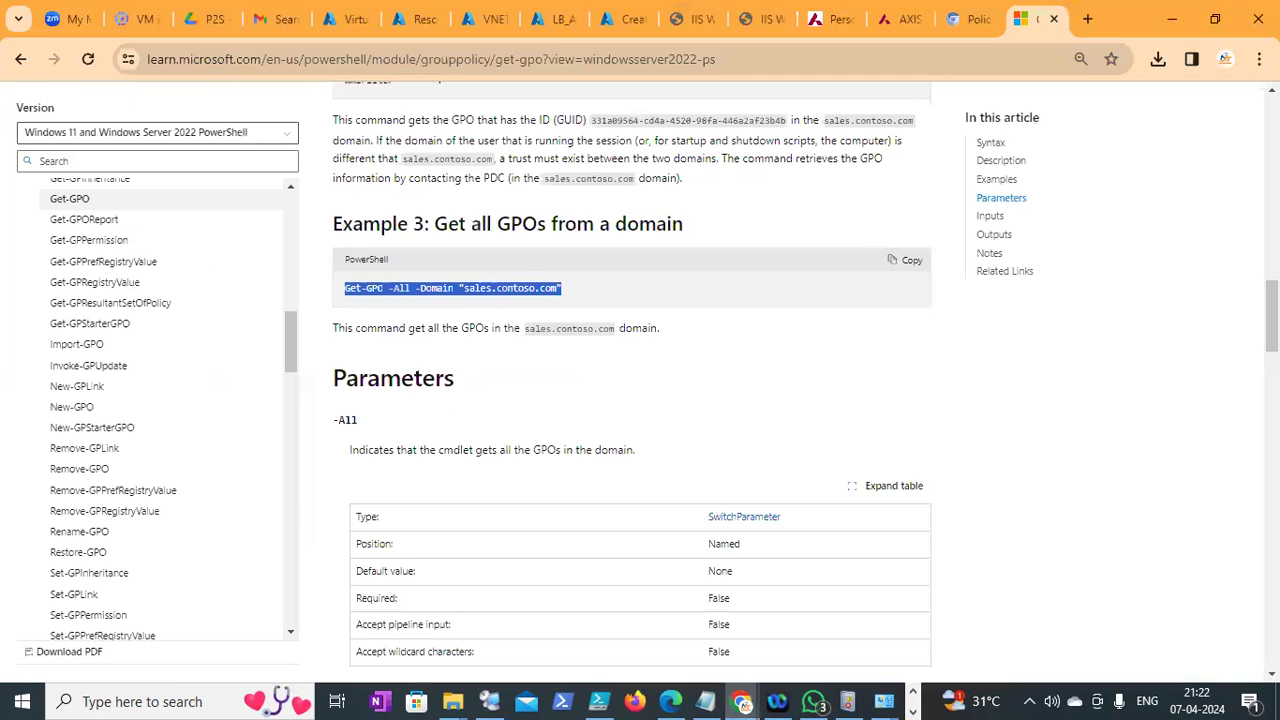
pyautogui.scroll(15, 632, 380)
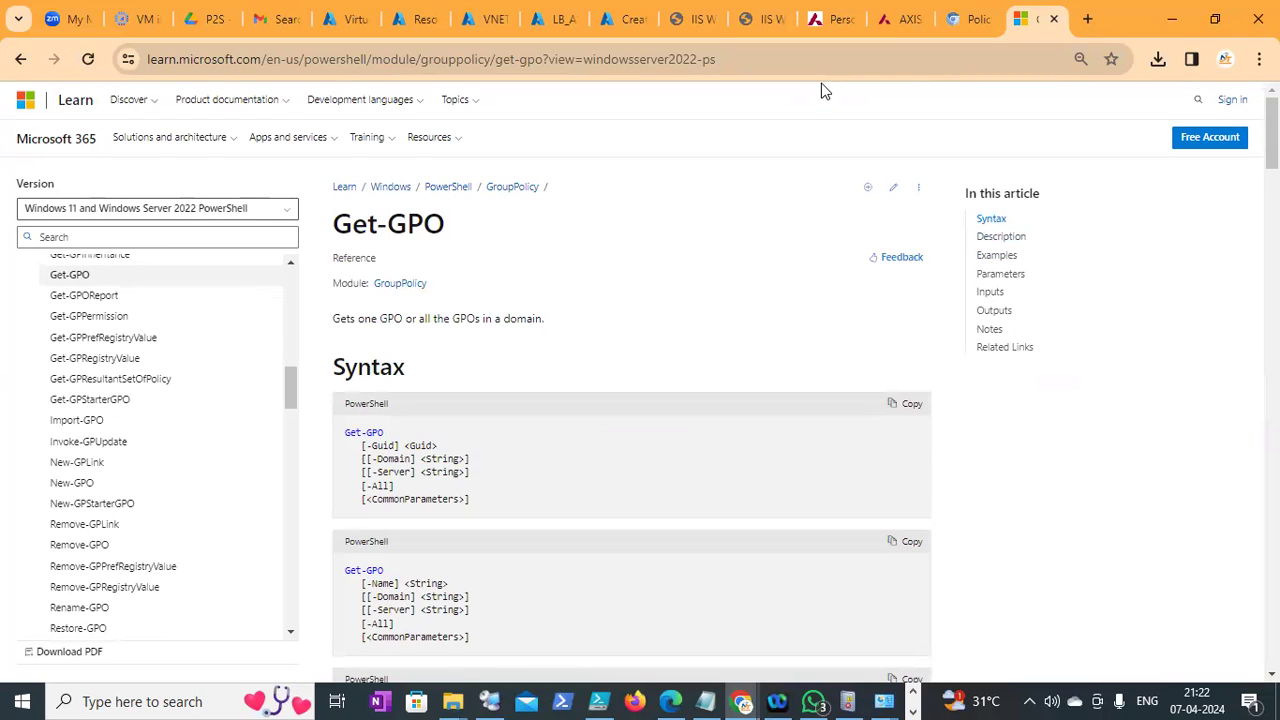
pyautogui.click(470, 62)
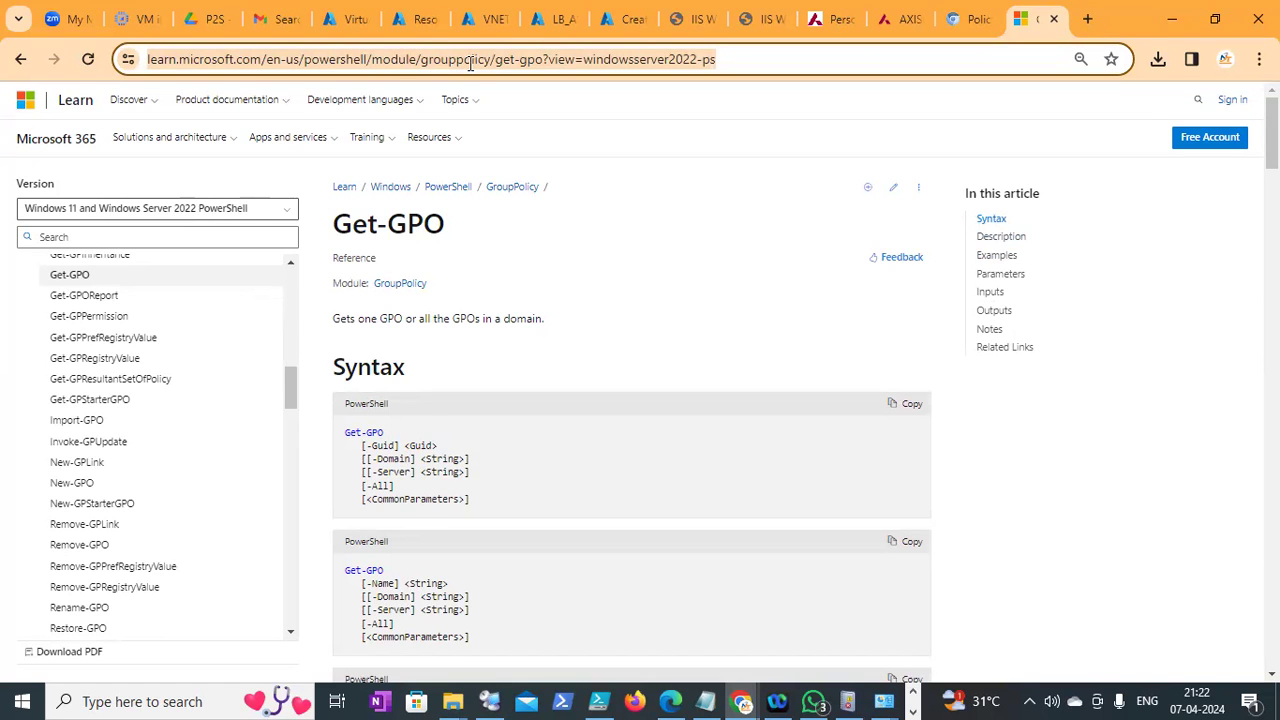
pyautogui.write('get the polc')
pyautogui.press('BackSpace')
pyautogui.press('BackSpace')
pyautogui.press('BackSpace')
pyautogui.press('BackSpace')
pyautogui.press('BackSpace')
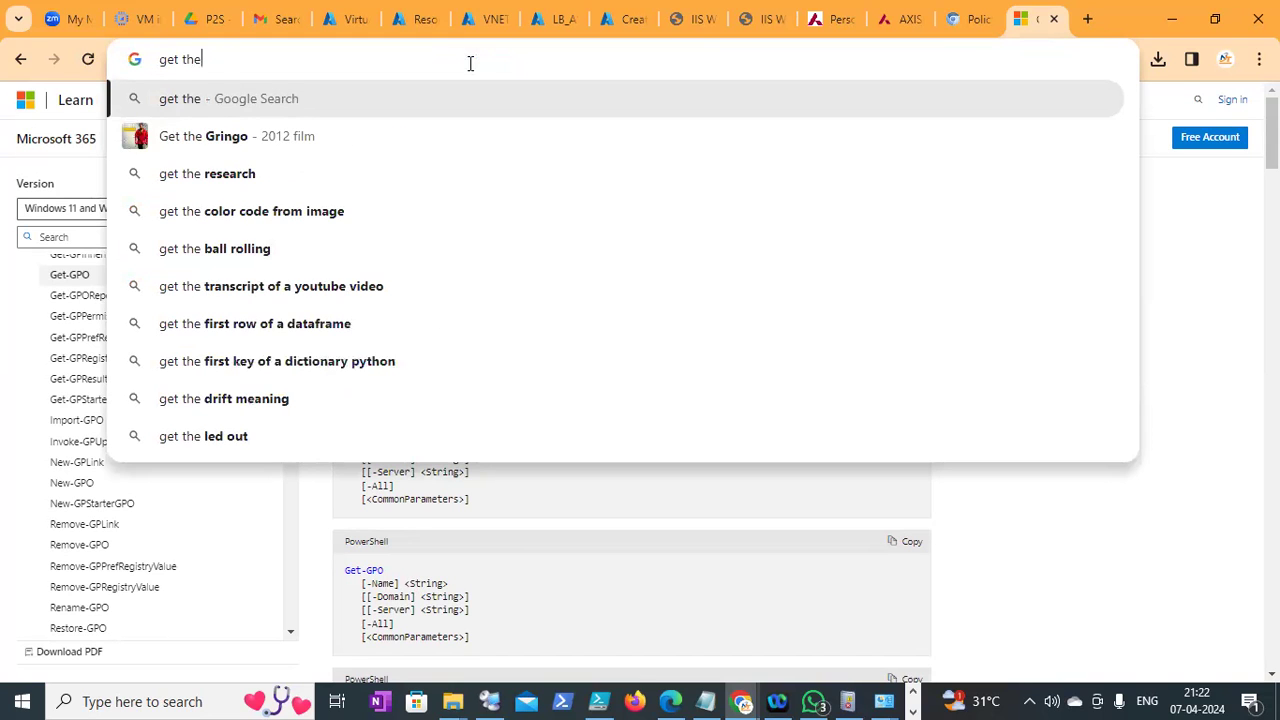
pyautogui.press('BackSpace')
pyautogui.press('BackSpace')
pyautogui.press('BackSpace')
pyautogui.press('BackSpace')
pyautogui.press('BackSpace')
pyautogui.press('BackSpace')
pyautogui.press('BackSpace')
pyautogui.write('powershell')
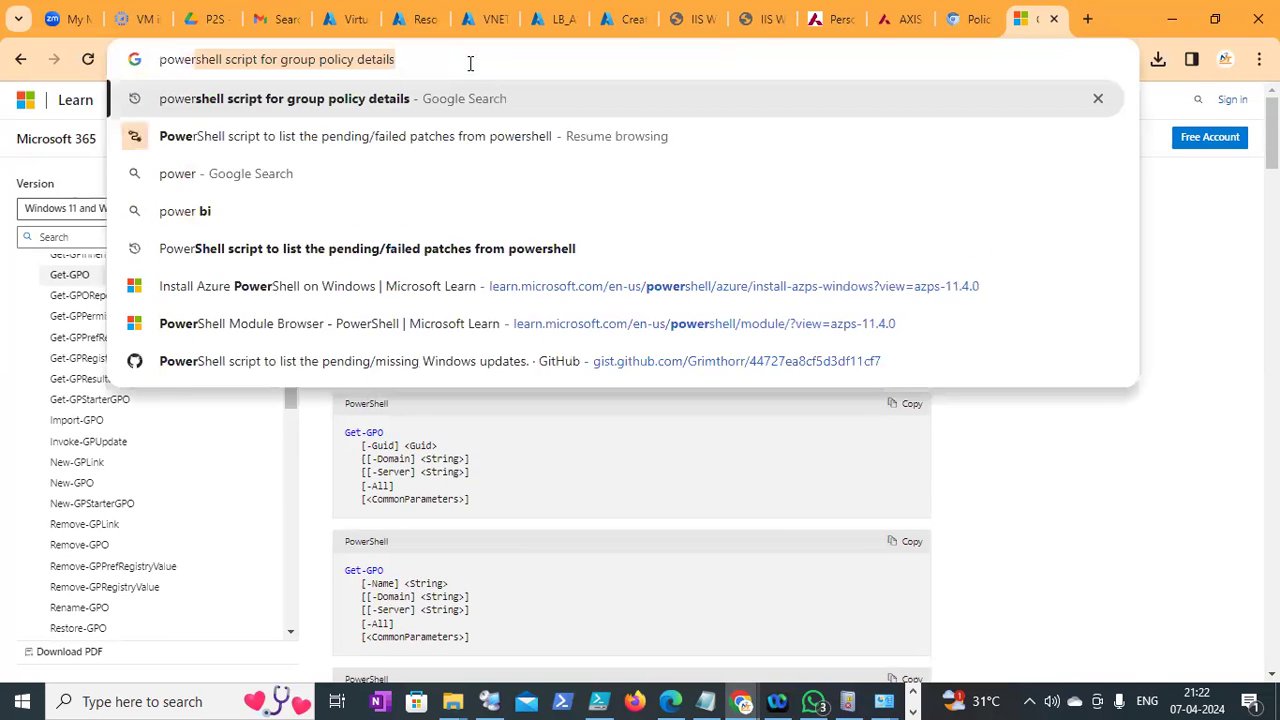
pyautogui.press('Right')
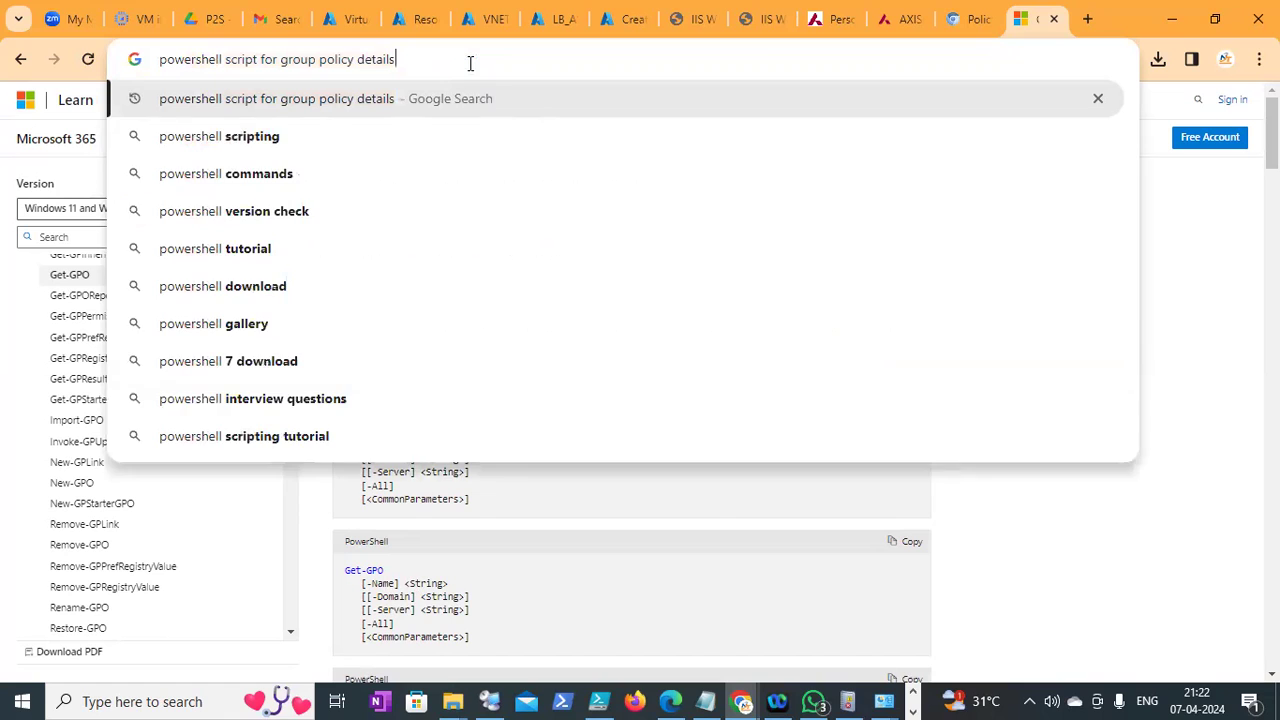
pyautogui.press('BackSpace')
pyautogui.press('BackSpace')
pyautogui.press('BackSpace')
pyautogui.press('BackSpace')
pyautogui.press('BackSpace')
pyautogui.press('BackSpace')
pyautogui.press('BackSpace')
pyautogui.press('BackSpace')
pyautogui.press('BackSpace')
pyautogui.press('BackSpace')
pyautogui.press('BackSpace')
pyautogui.press('BackSpace')
pyautogui.press('BackSpace')
pyautogui.press('BackSpace')
pyautogui.press('BackSpace')
pyautogui.press('BackSpace')
pyautogui.press('BackSpace')
pyautogui.press('BackSpace')
pyautogui.press('BackSpace')
pyautogui.press('BackSpace')
pyautogui.write('empty')
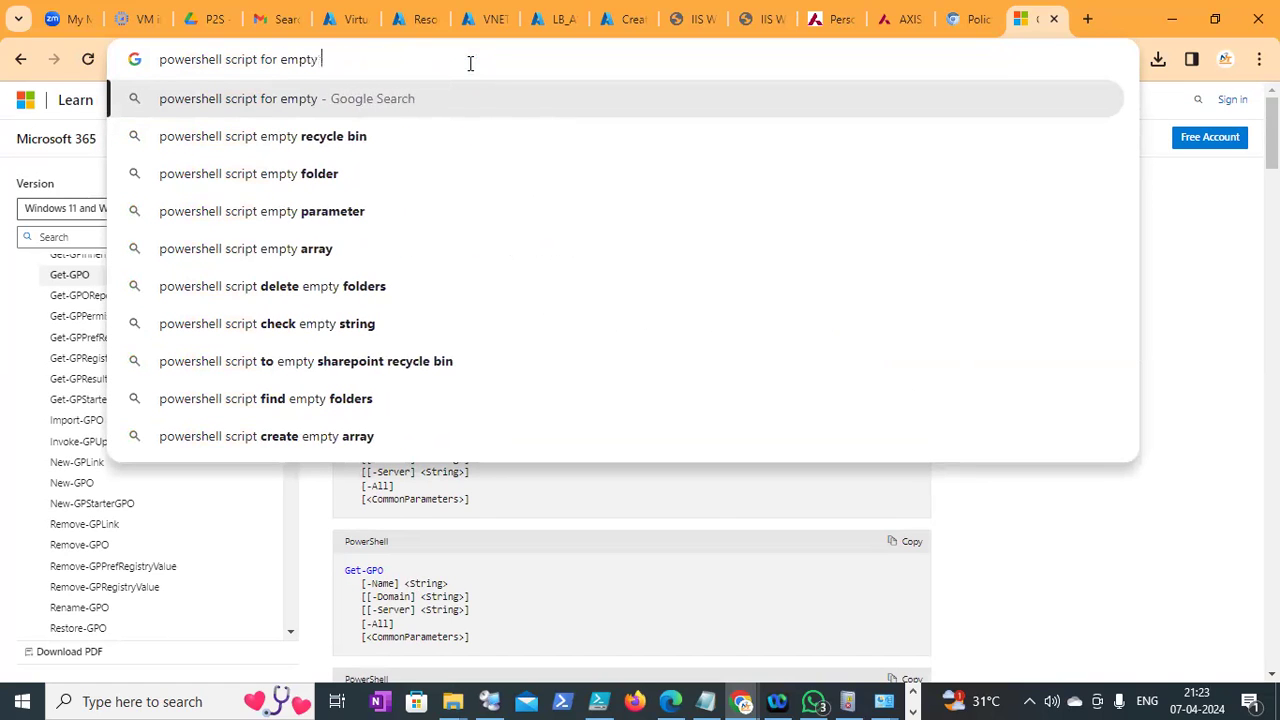
pyautogui.write(' policy')
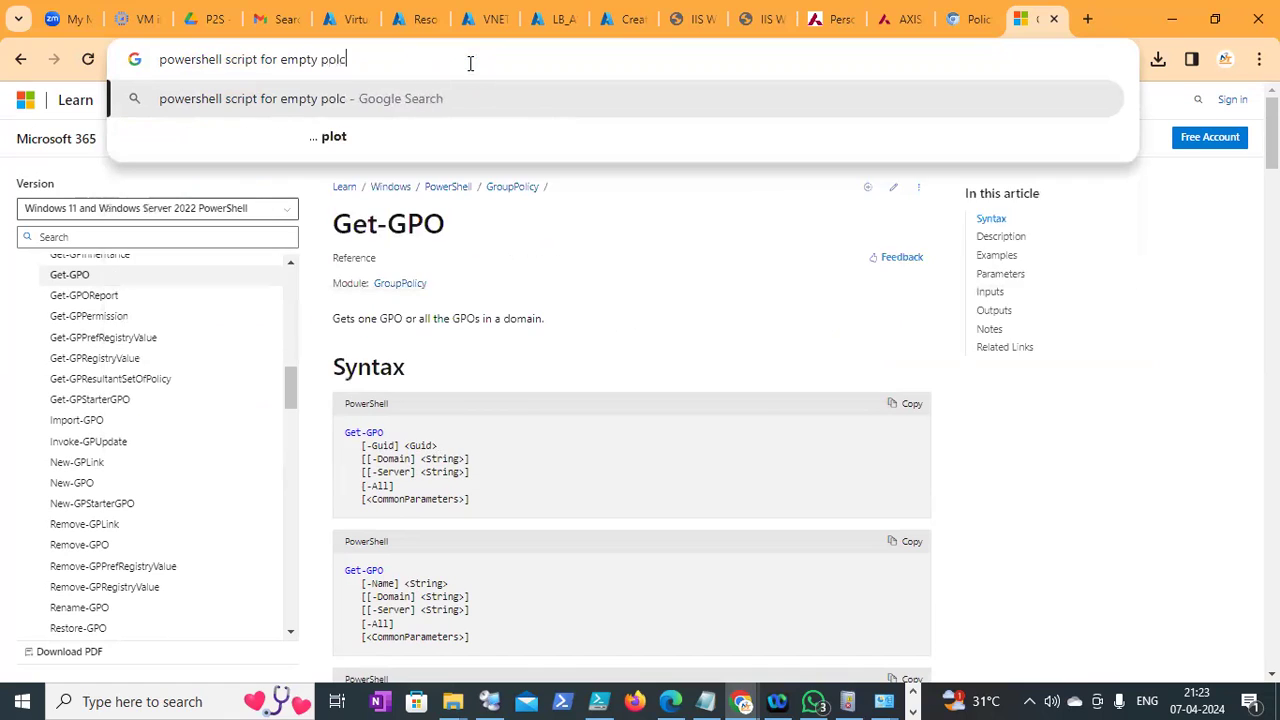
pyautogui.press('BackSpace')
pyautogui.press('BackSpace')
pyautogui.press('BackSpace')
pyautogui.write('icy')
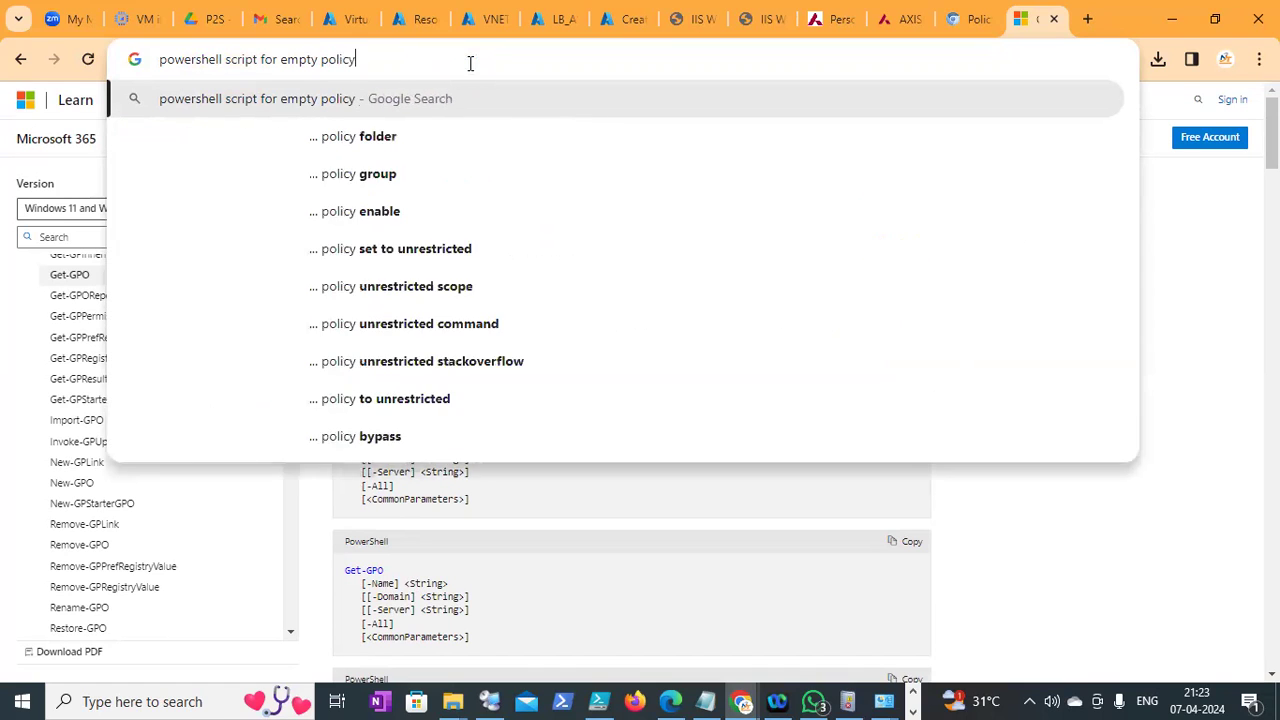
pyautogui.press('Return')
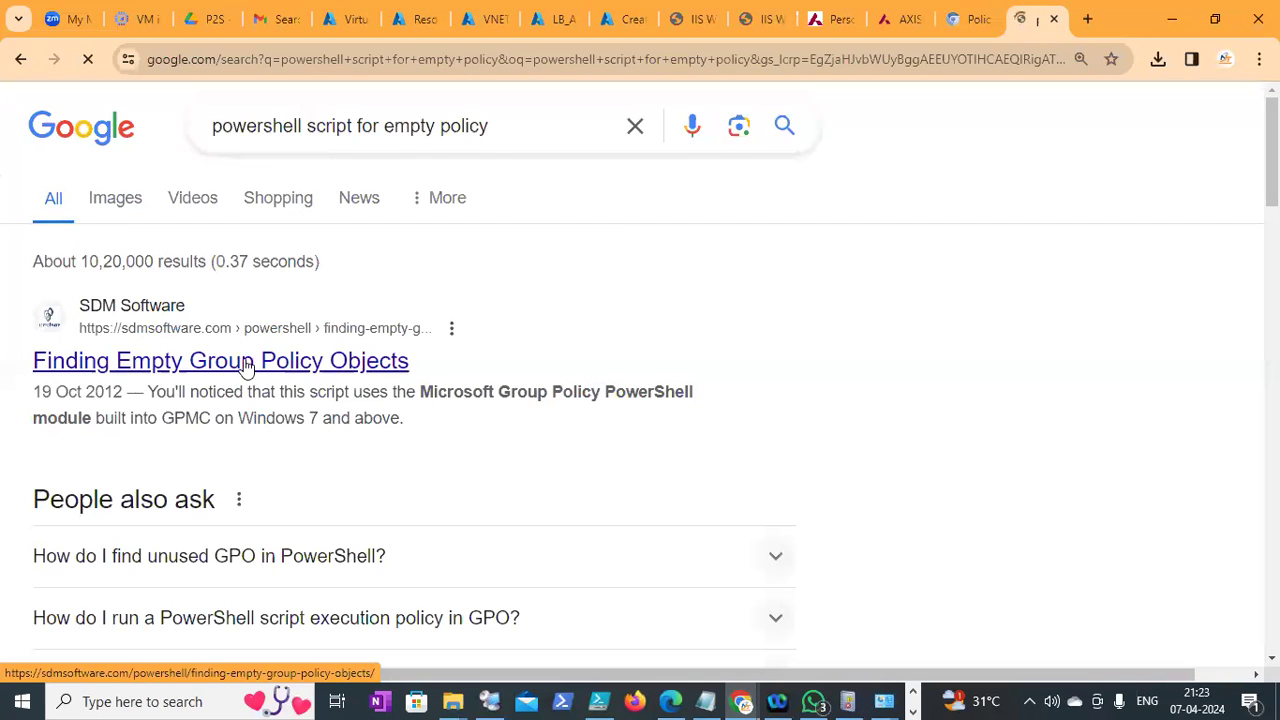
# Open the sdmsoftware 'Finding Empty Group Policy Objects' result in a new tab and view it
pyautogui.rightClick(268, 372)
pyautogui.click(900, 367)
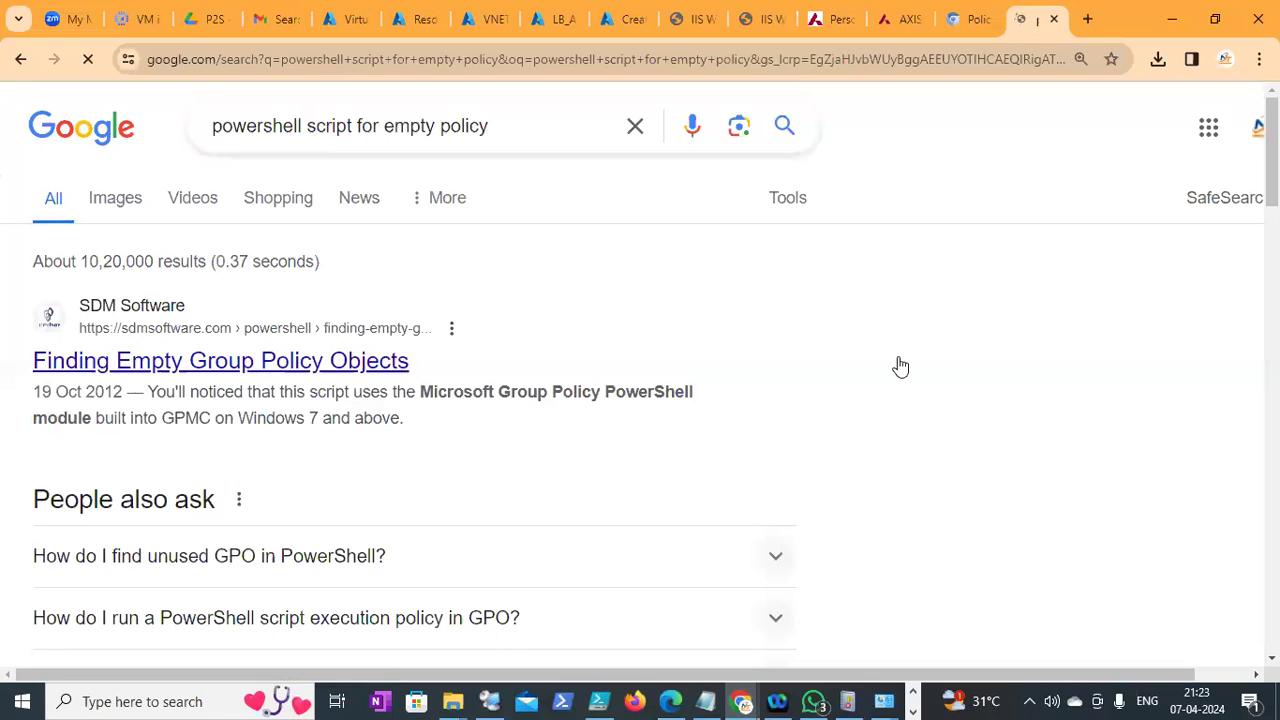
pyautogui.scroll(-3, 900, 367)
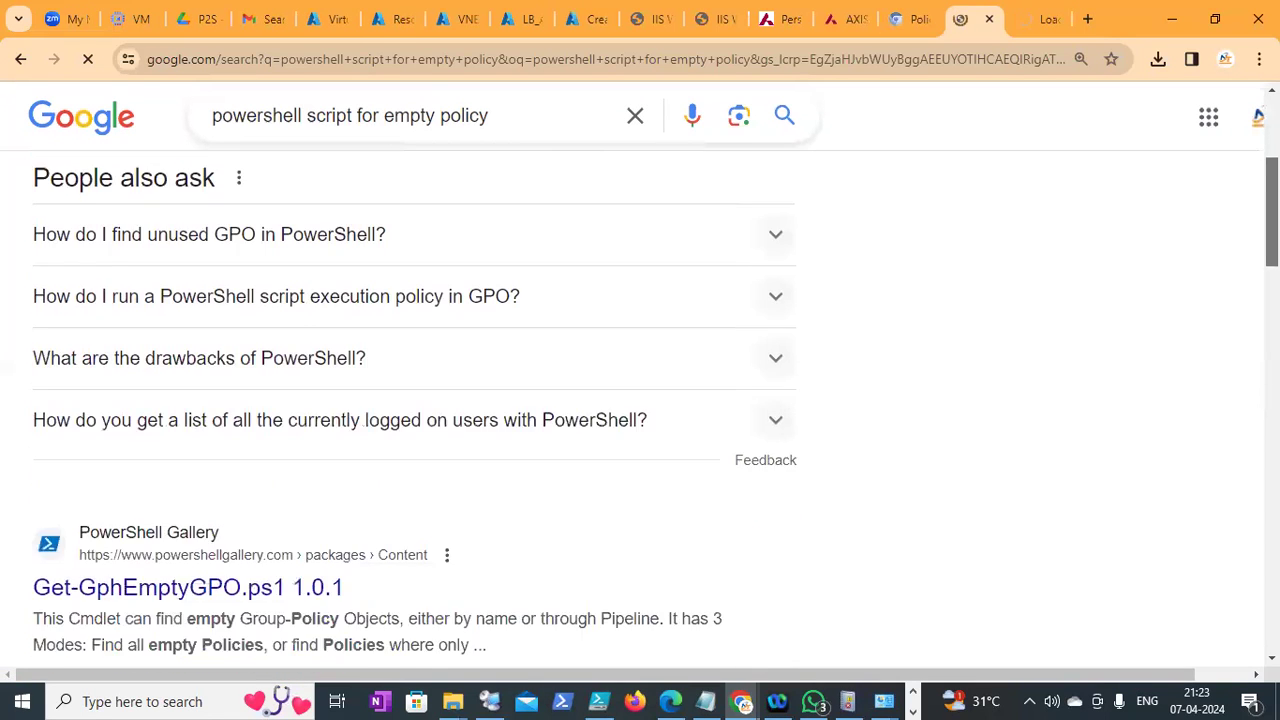
pyautogui.scroll(-1, 900, 367)
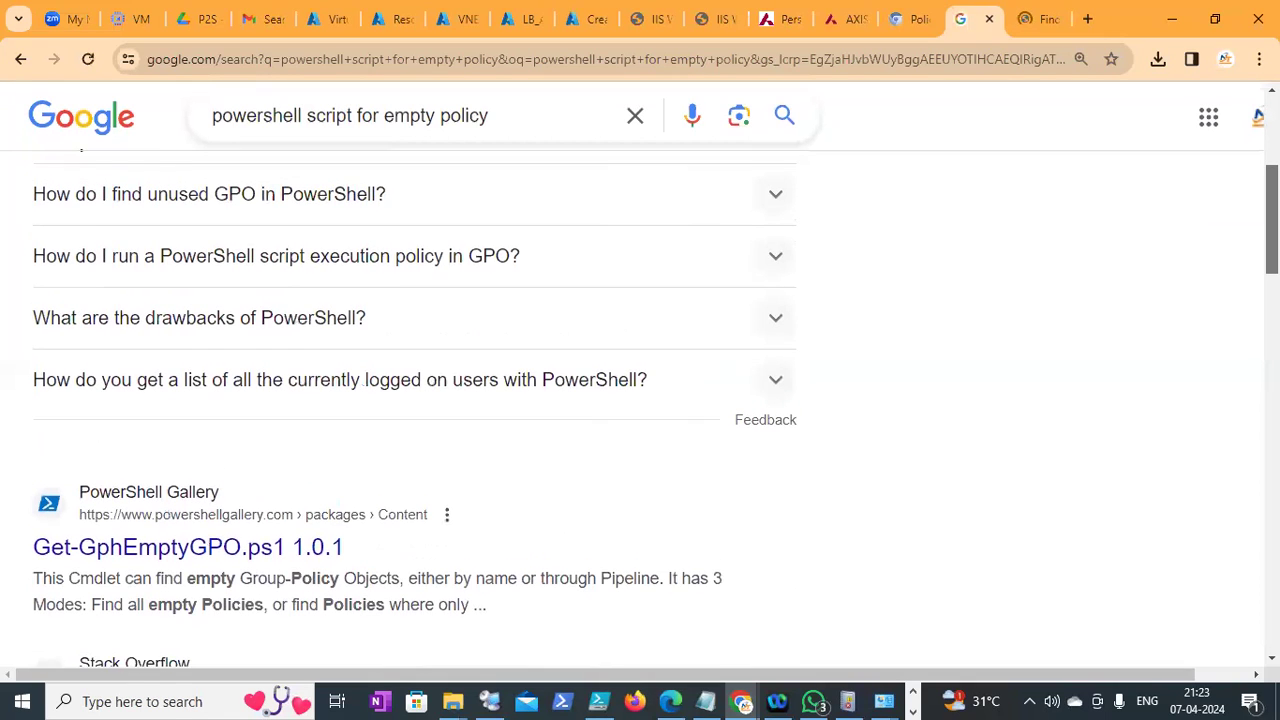
pyautogui.click(1030, 30)
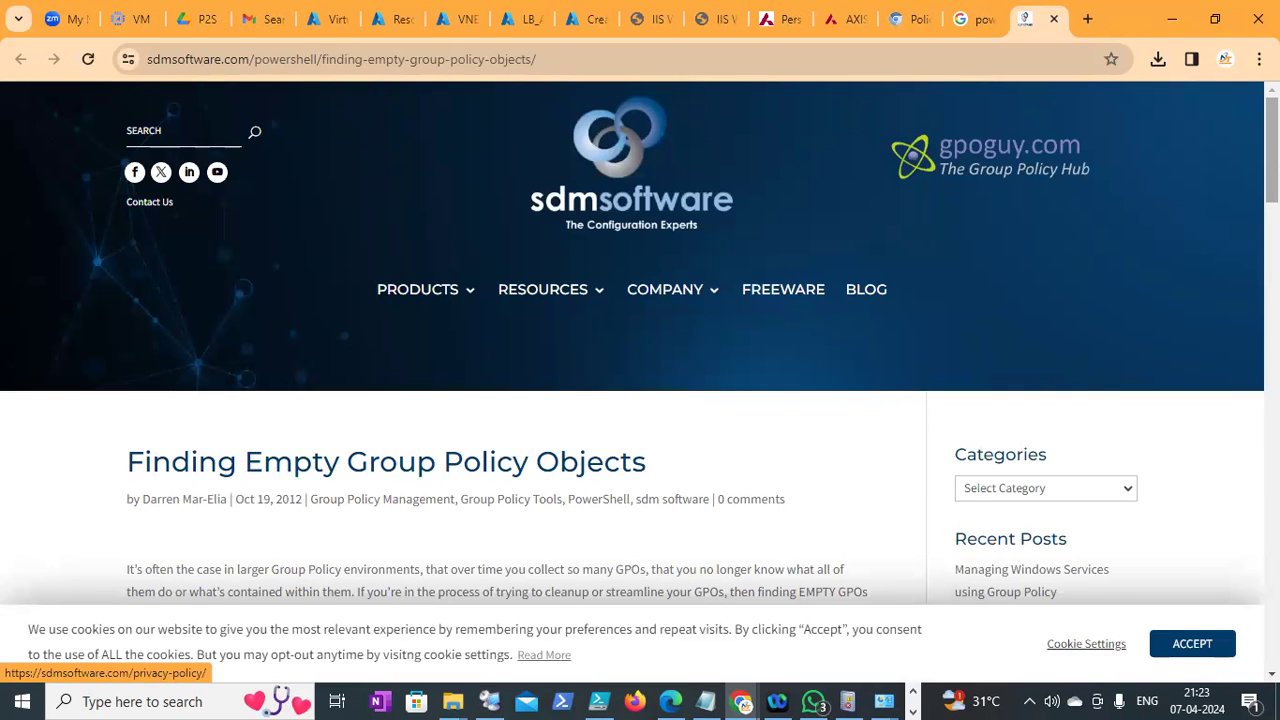
# Scroll to the empty-GPO script and highlight its get-gpo, foreach, version-check and write-host lines
pyautogui.scroll(-5, 640, 340)
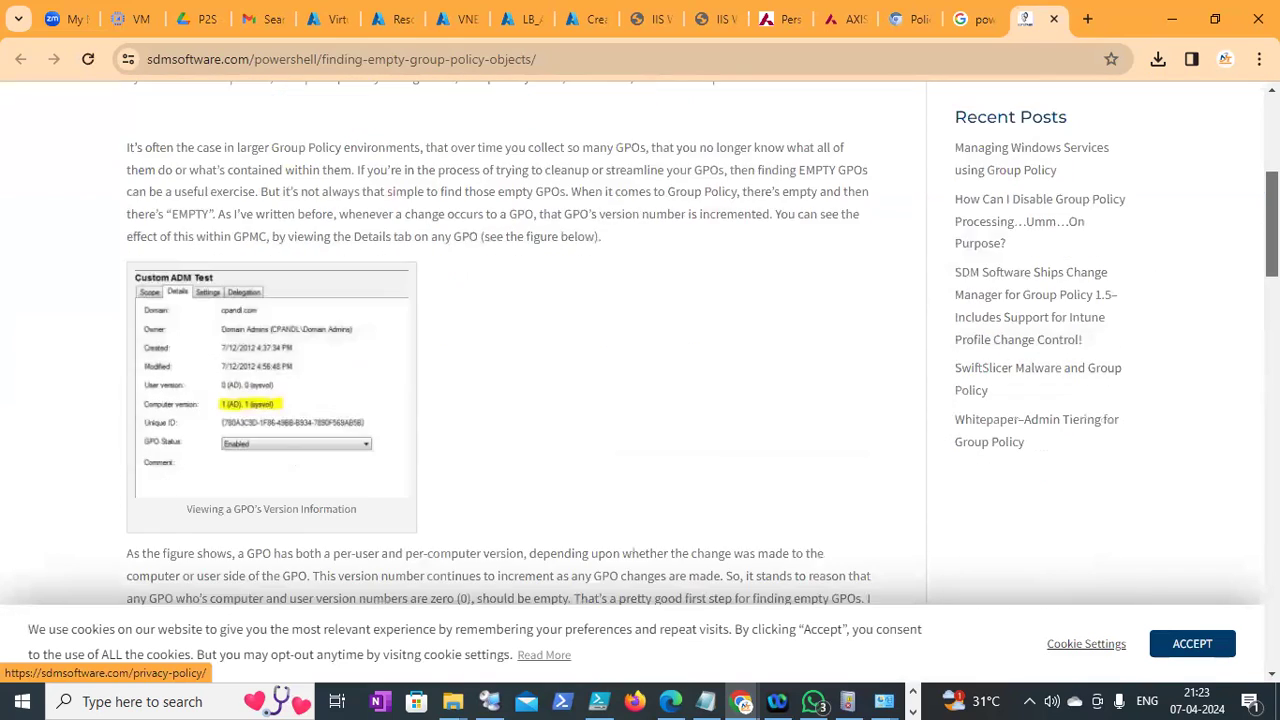
pyautogui.scroll(-4, 500, 340)
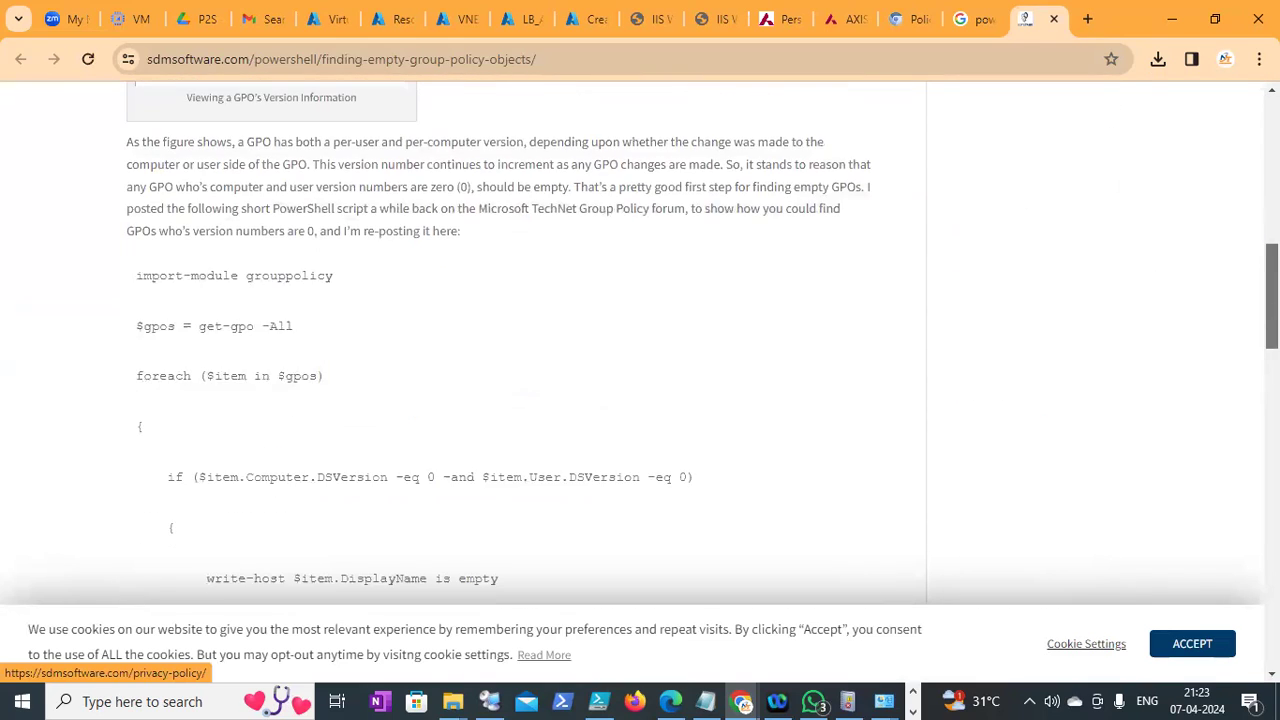
pyautogui.scroll(-1, 500, 340)
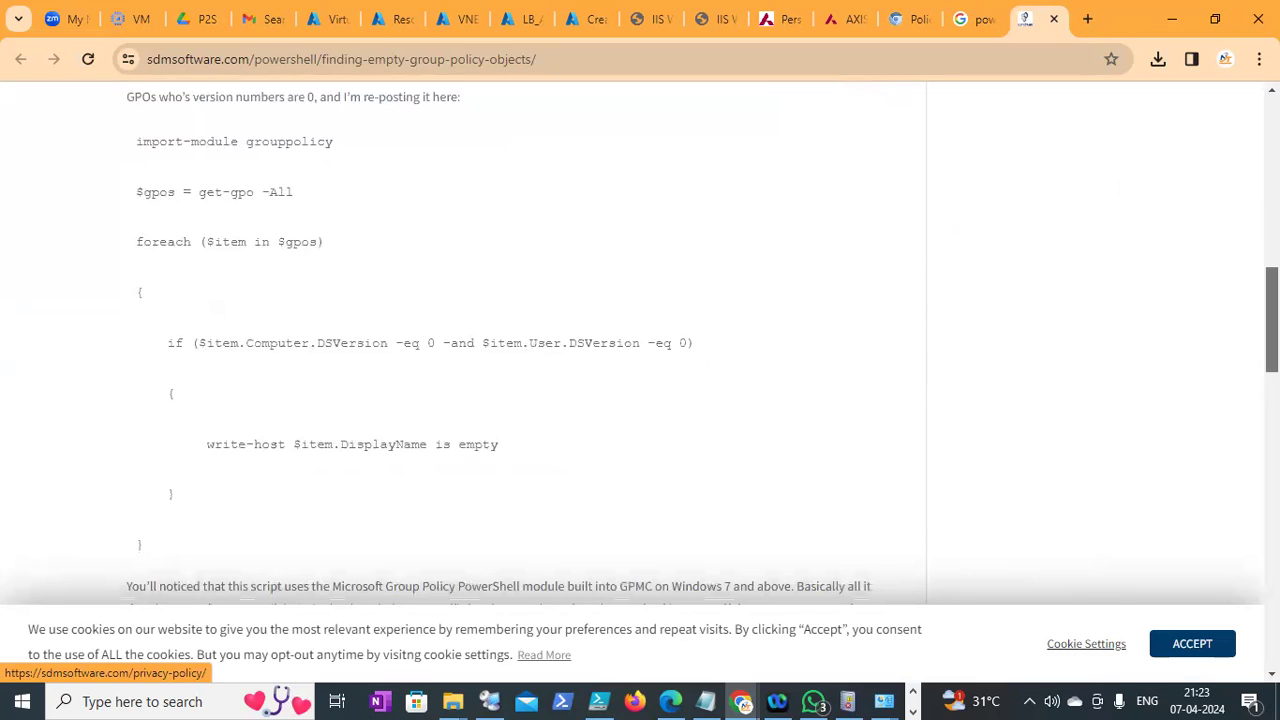
pyautogui.moveTo(137, 203); pyautogui.dragTo(248, 192)
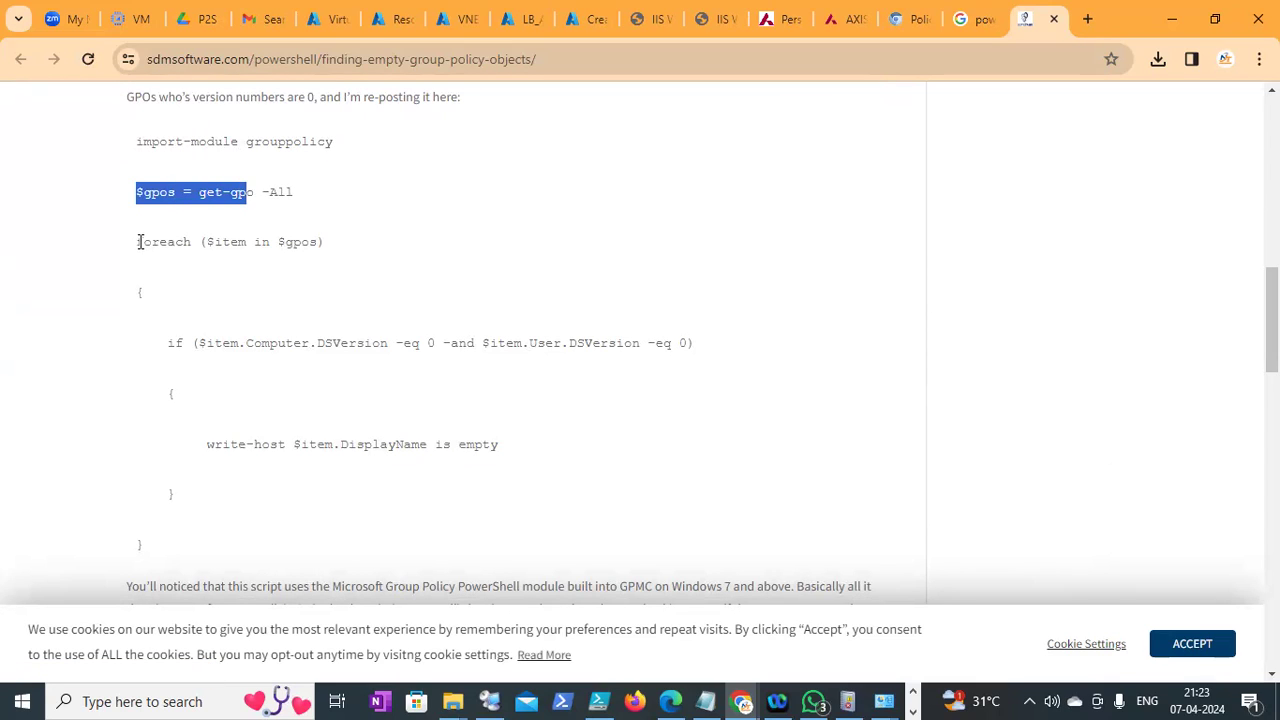
pyautogui.moveTo(140, 243); pyautogui.dragTo(206, 243)
pyautogui.click(230, 258)
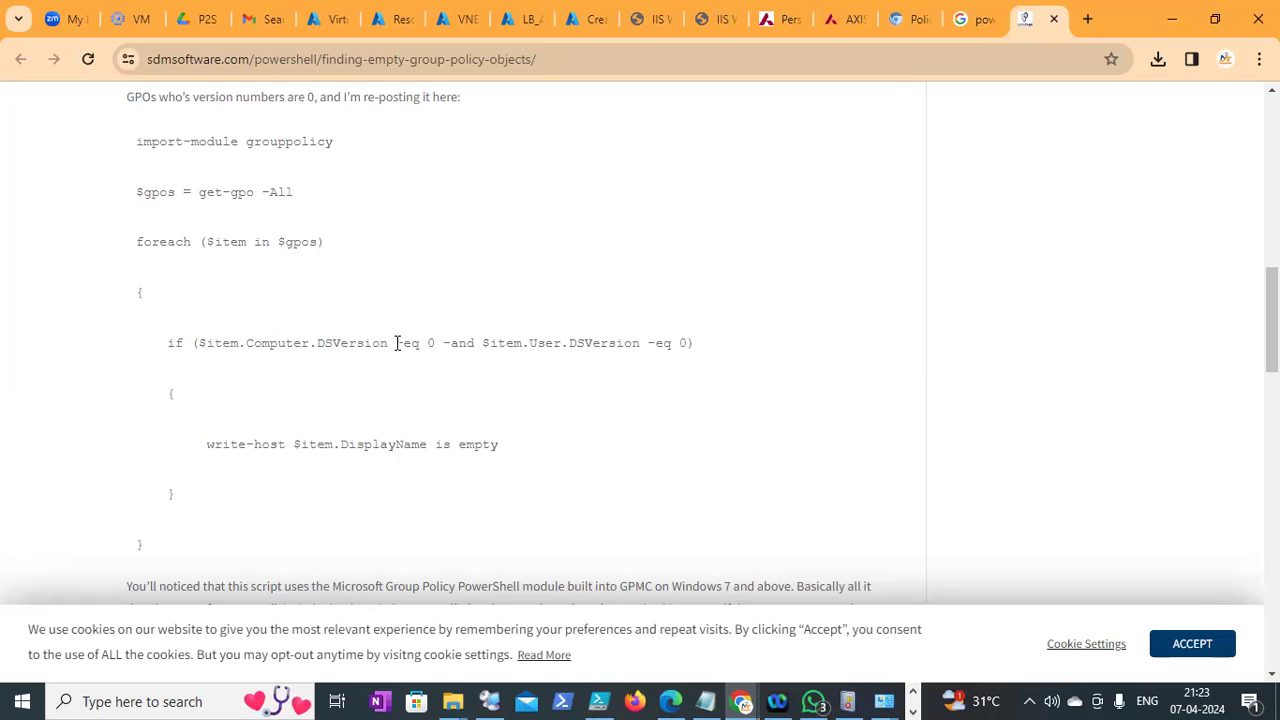
pyautogui.moveTo(404, 343); pyautogui.dragTo(571, 343)
pyautogui.click(481, 346)
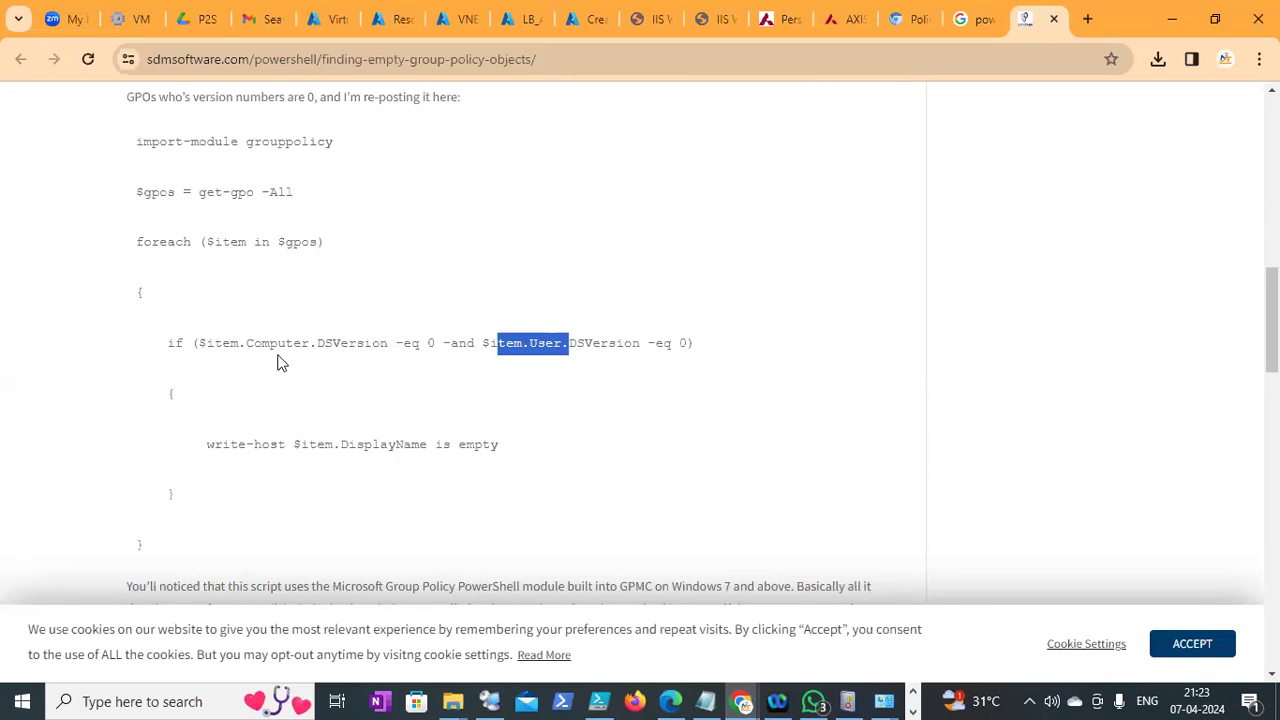
pyautogui.click(485, 346)
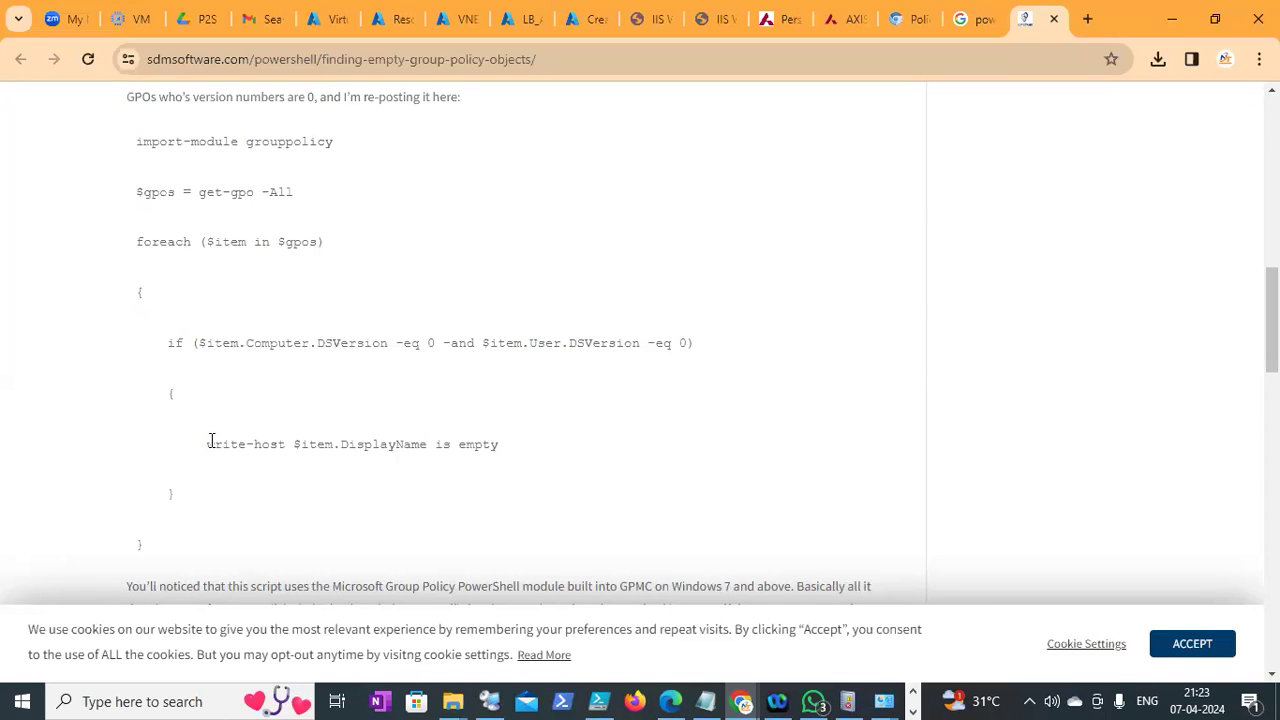
pyautogui.moveTo(210, 441); pyautogui.dragTo(437, 429)
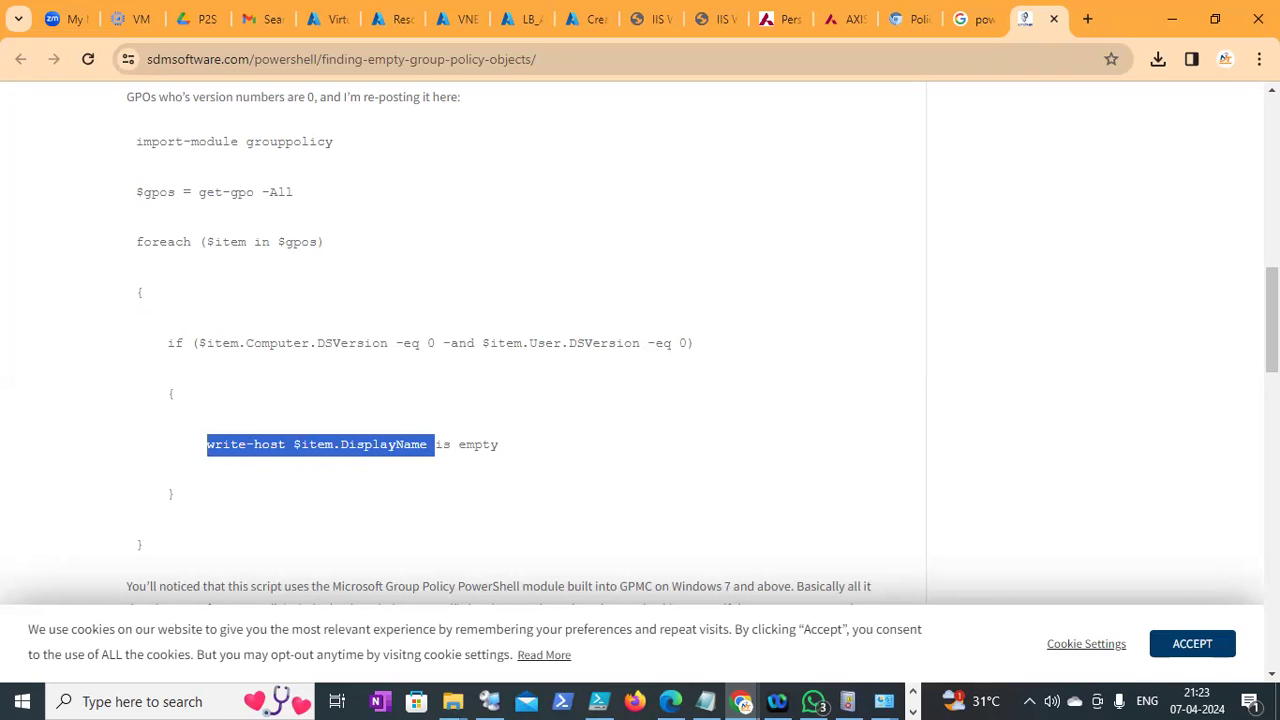
# Select the whole script from import-module to the closing brace, then return to DC1
pyautogui.scroll(1, 429, 200)
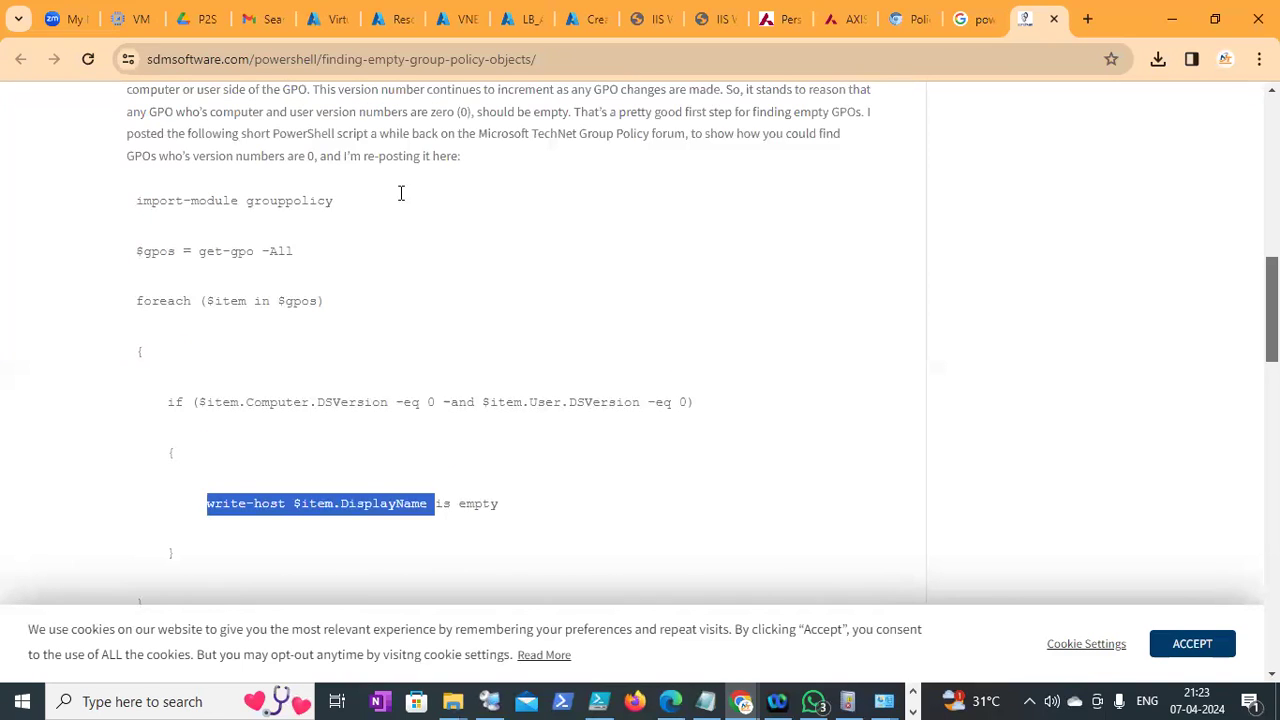
pyautogui.moveTo(140, 207); pyautogui.dragTo(505, 563)
pyautogui.hotkey('ctrl', 'c')
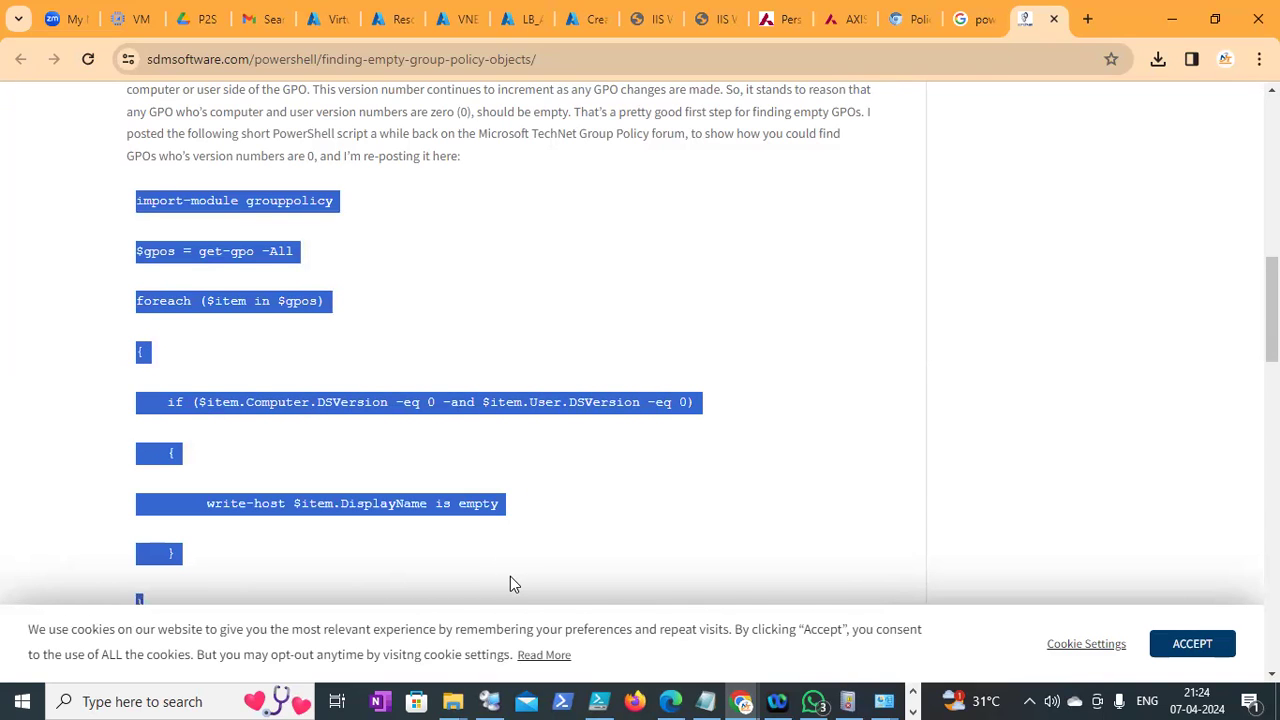
pyautogui.scroll(-1, 510, 583)
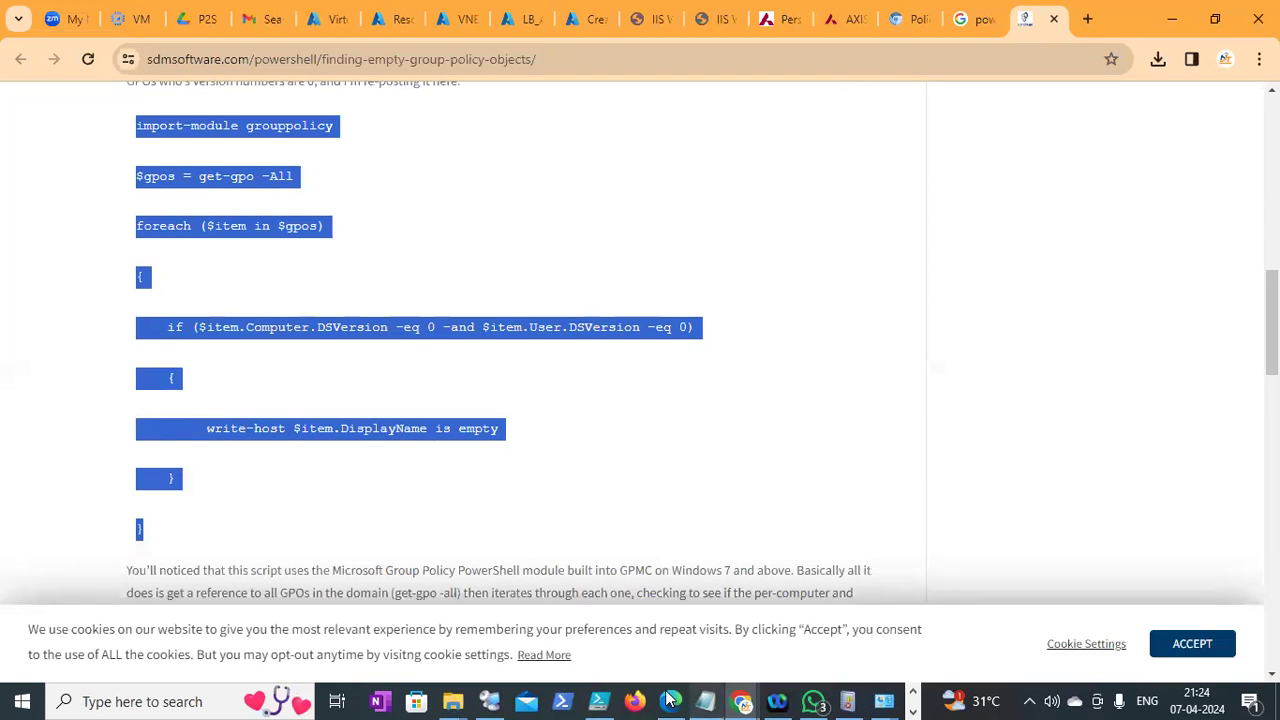
pyautogui.click(498, 692)
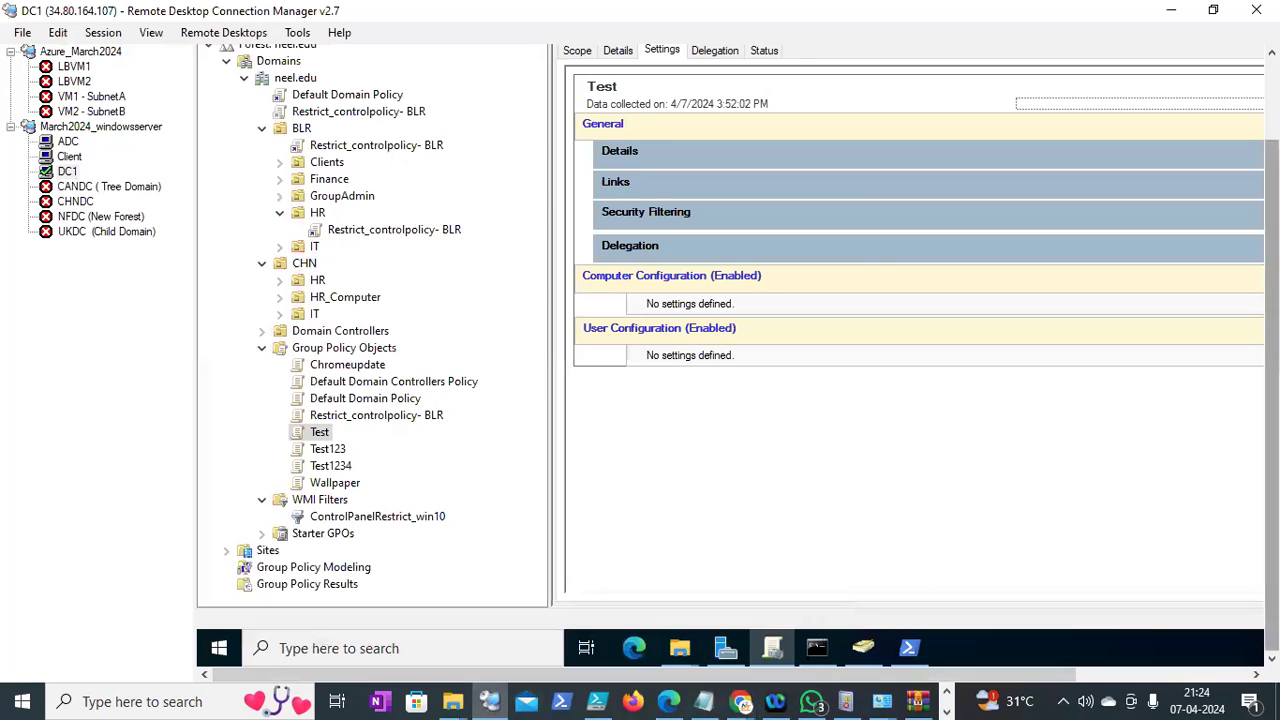
# Search 'power' on DC1, launch Windows PowerShell ISE as administrator and dismiss the recovery warning
pyautogui.click(338, 650)
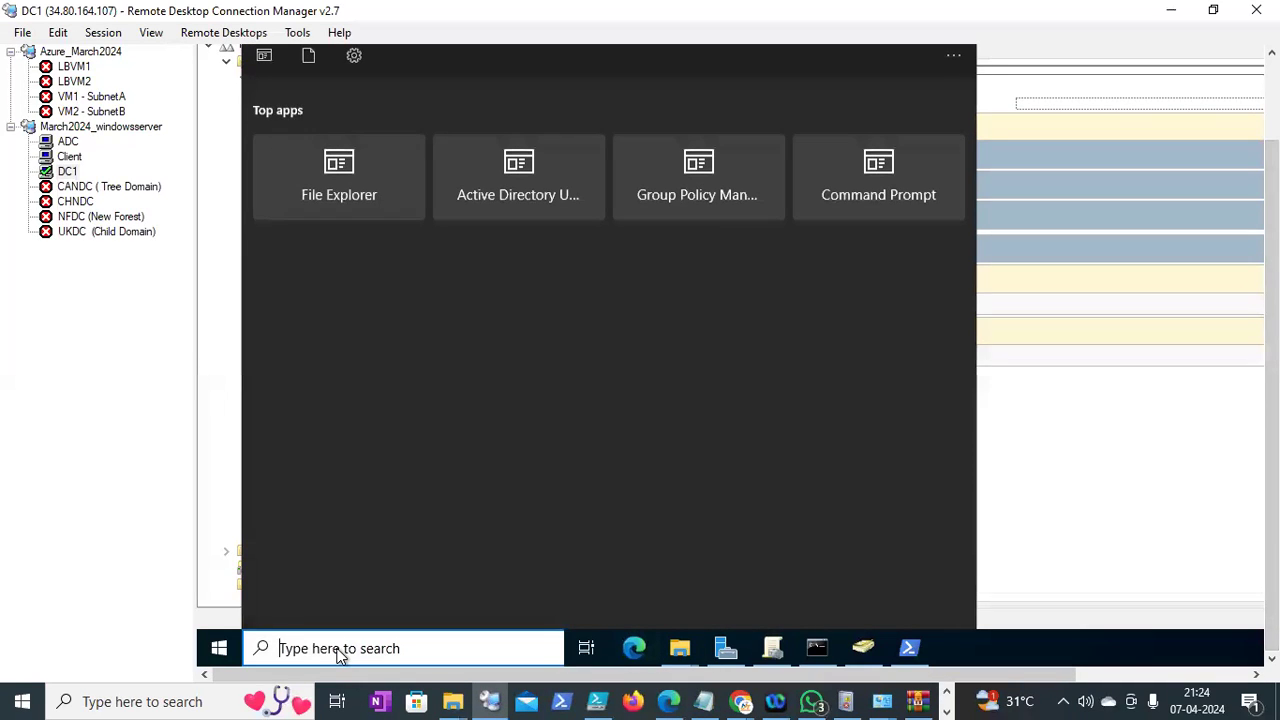
pyautogui.write('power')
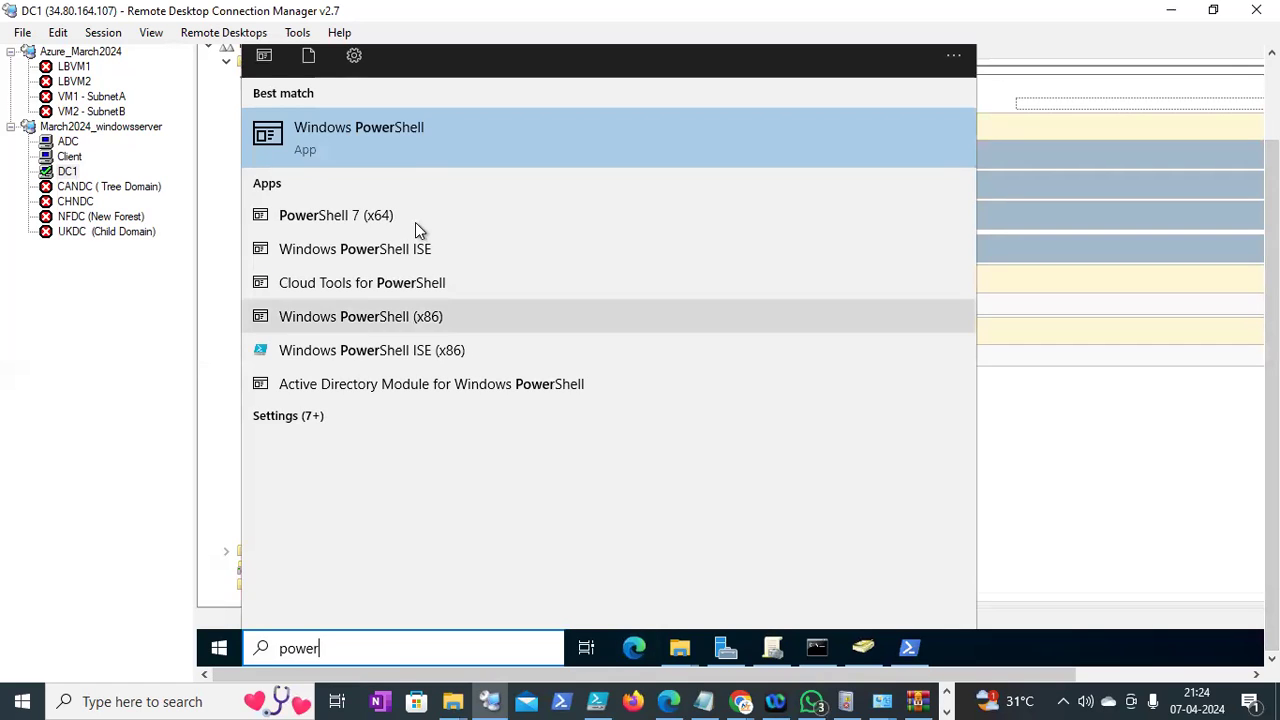
pyautogui.rightClick(374, 254)
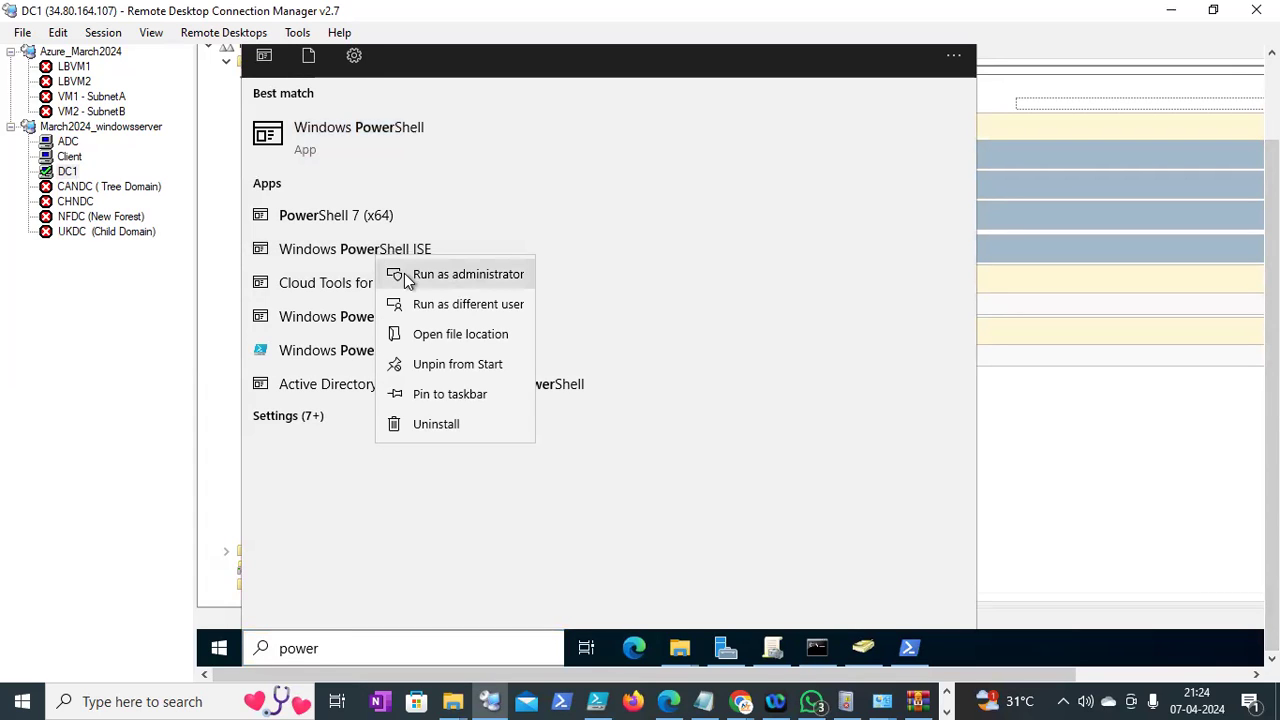
pyautogui.press('Escape')
pyautogui.click(374, 252)
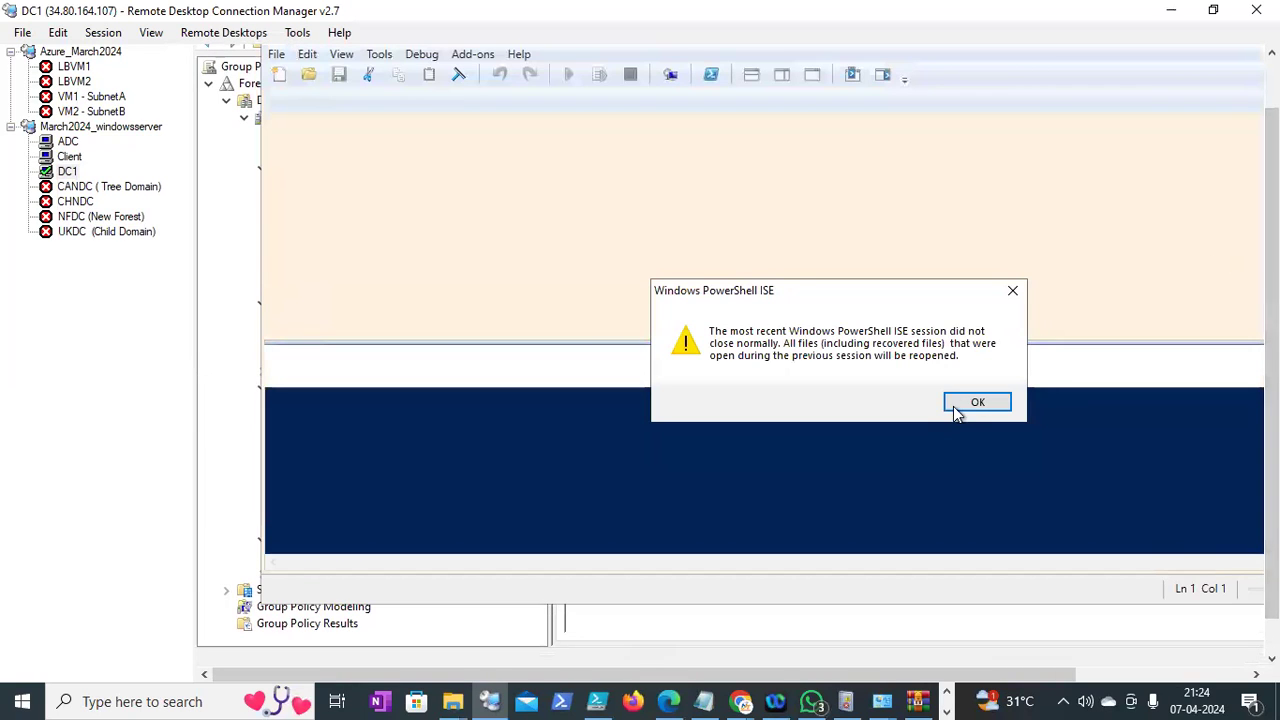
pyautogui.press('Return')
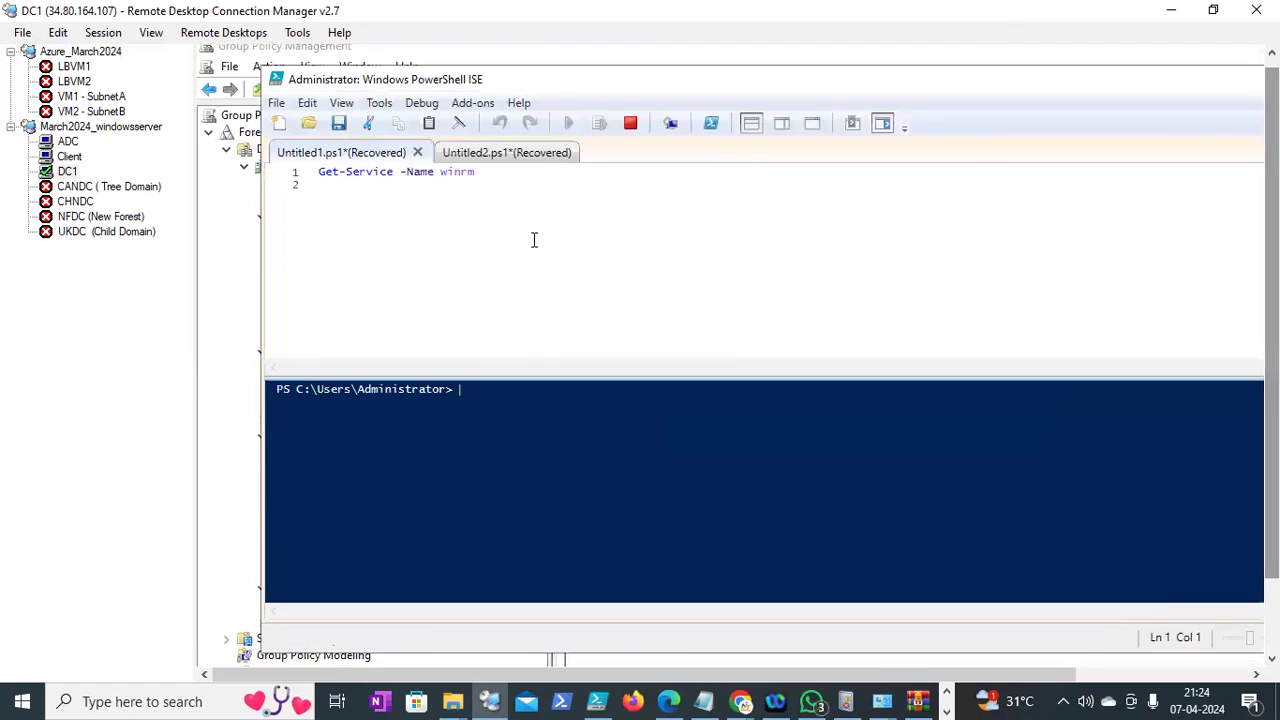
# Paste the empty-GPO finder script into a new Untitled3.ps1 tab and run it
pyautogui.click(284, 123)
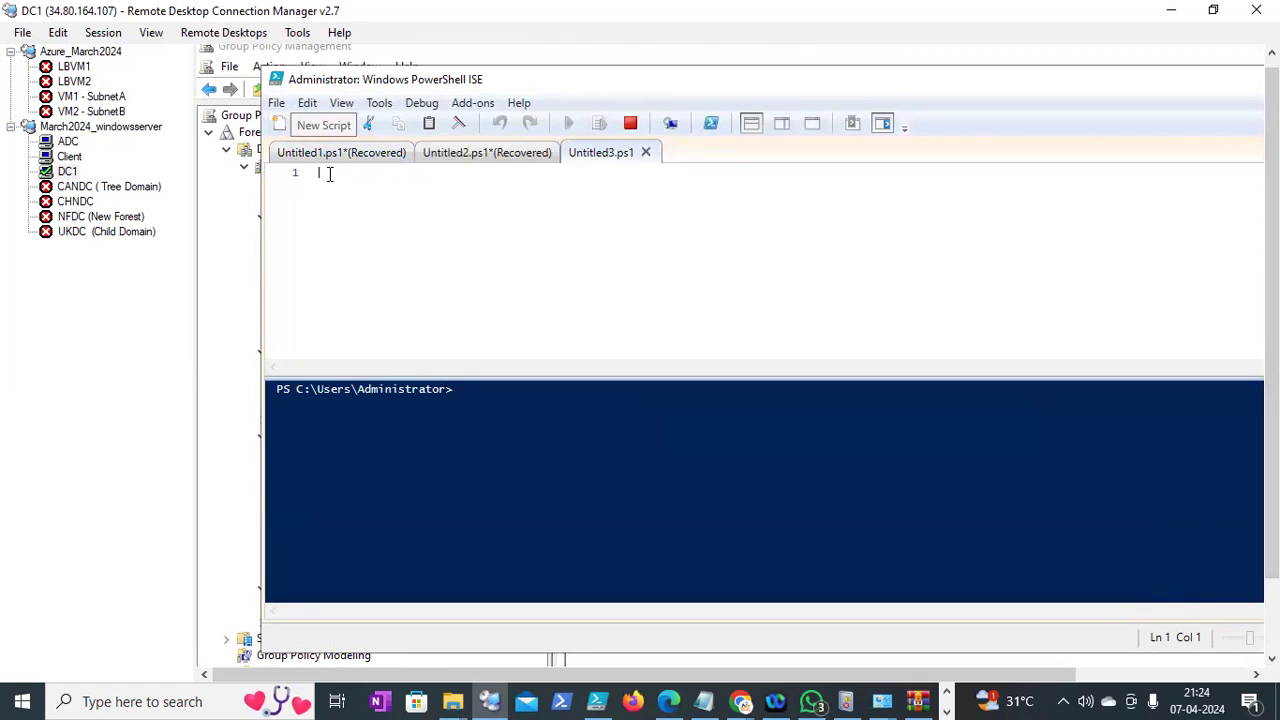
pyautogui.hotkey('ctrl', 'v')
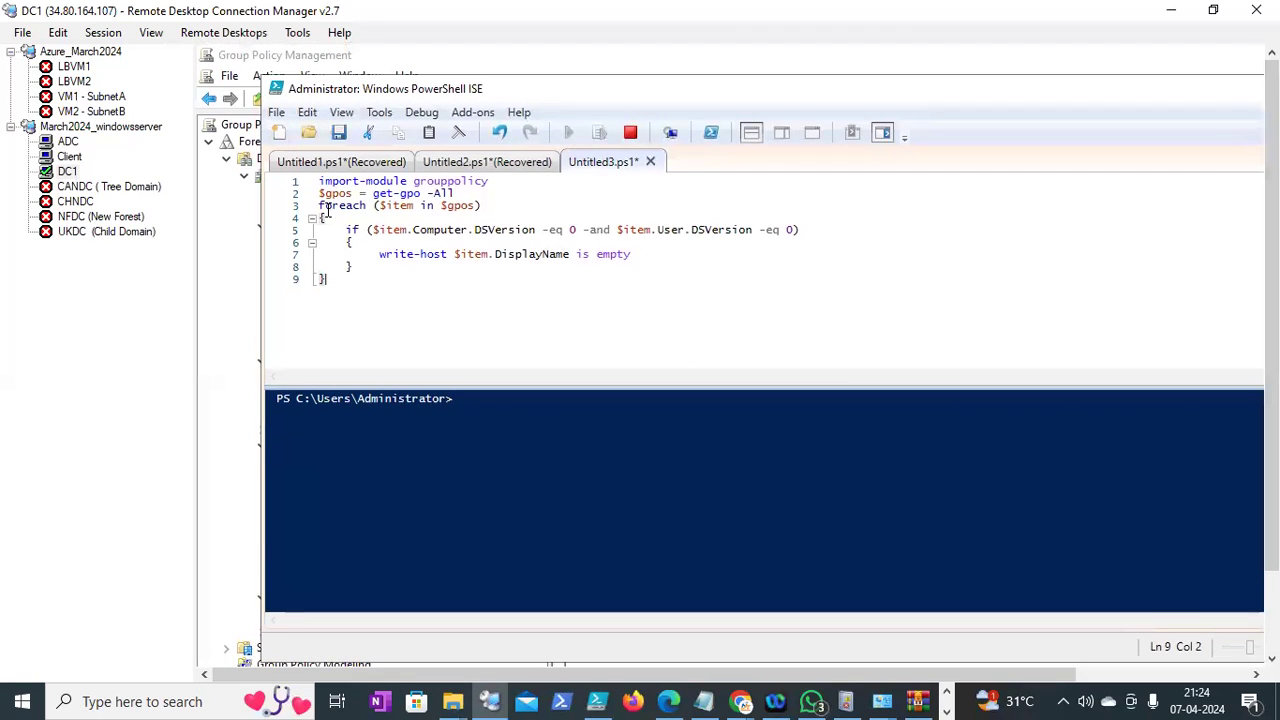
pyautogui.moveTo(352, 193); pyautogui.dragTo(319, 193)
pyautogui.click(462, 185)
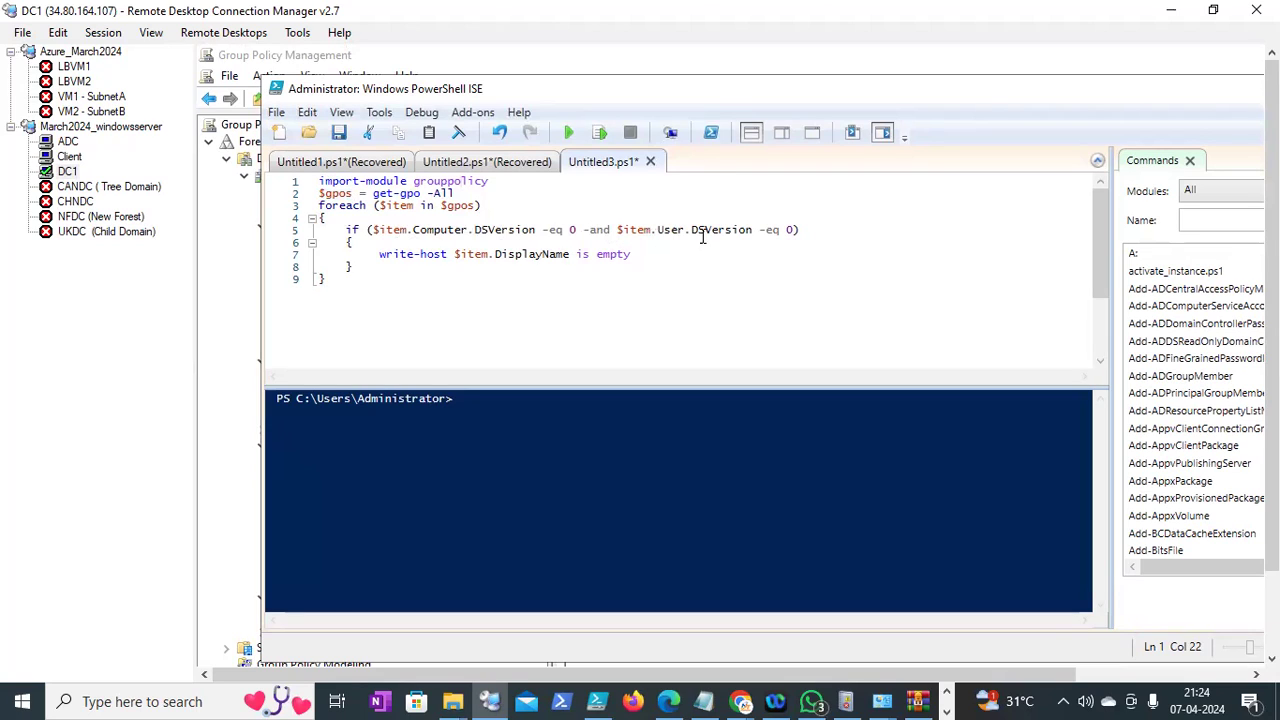
pyautogui.click(816, 220)
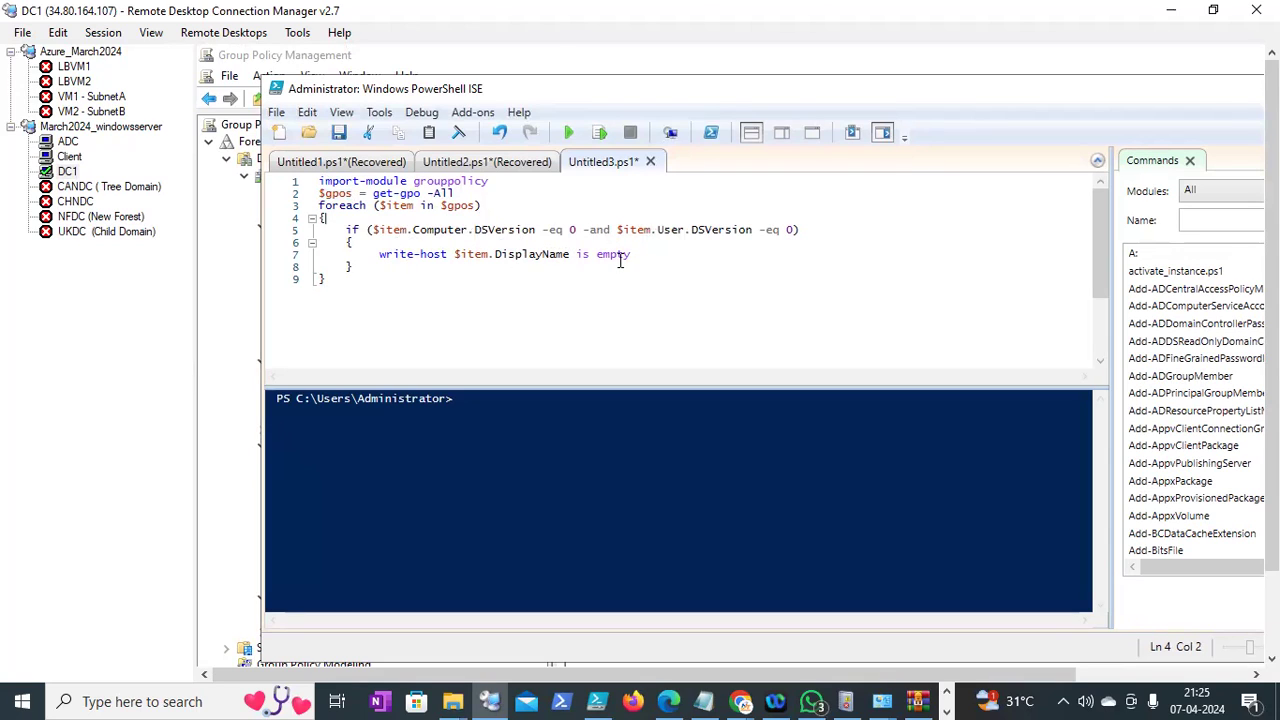
pyautogui.click(568, 132)
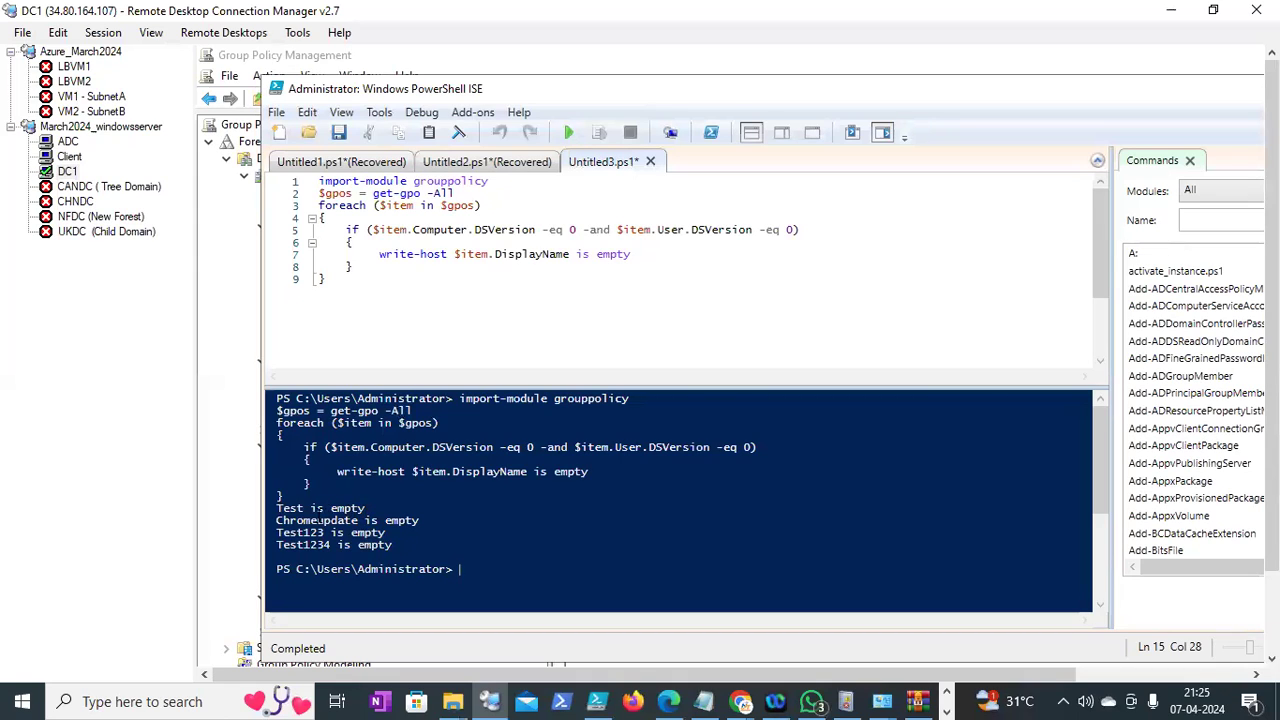
pyautogui.moveTo(277, 520); pyautogui.dragTo(418, 520)
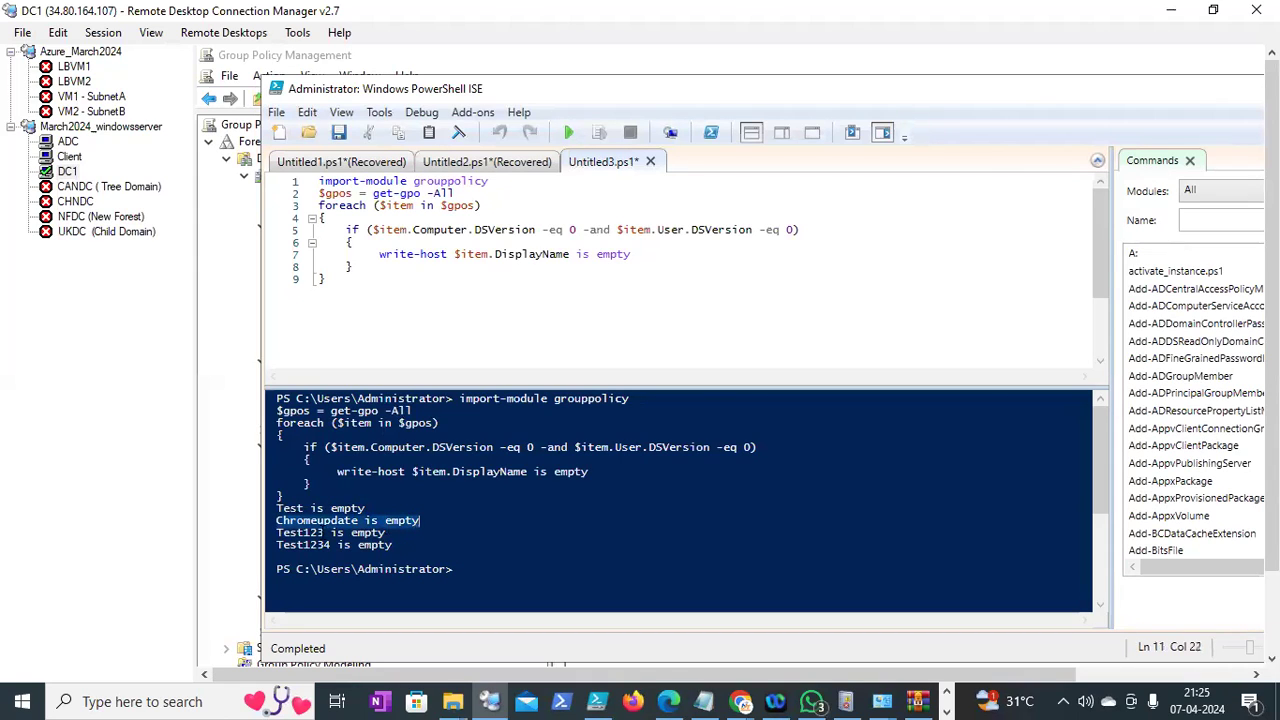
pyautogui.moveTo(277, 532); pyautogui.dragTo(405, 538)
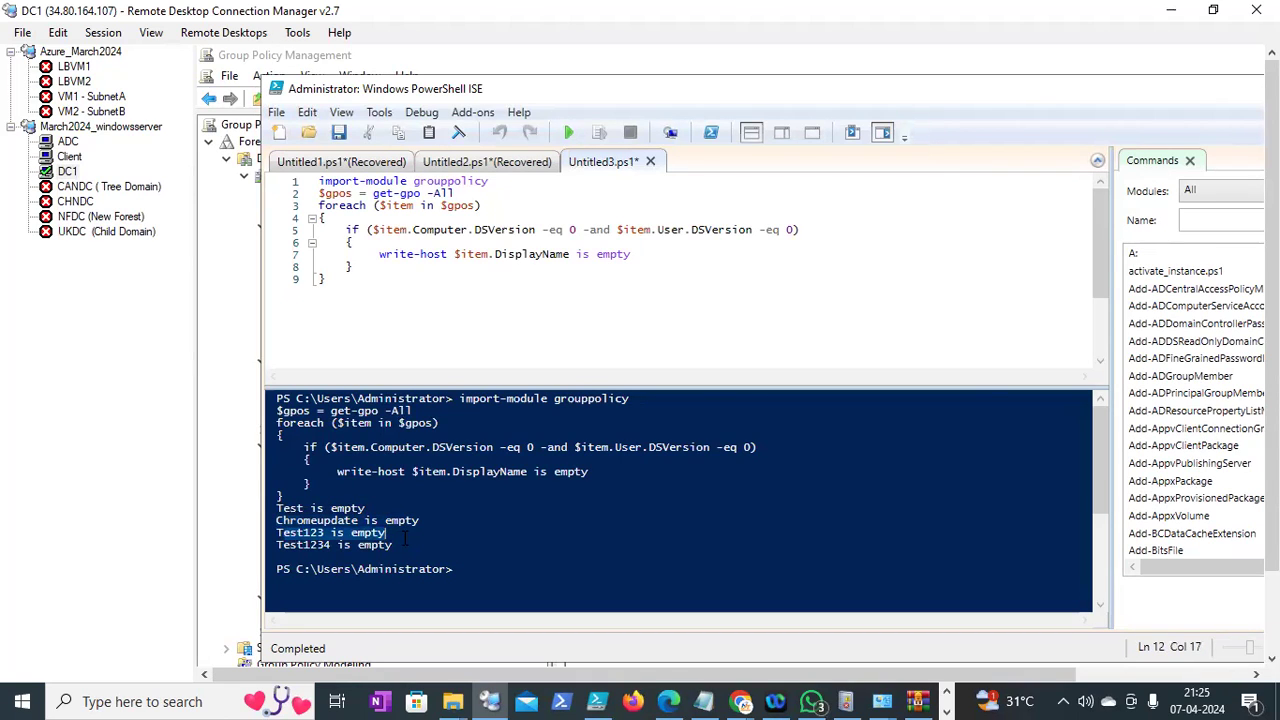
pyautogui.click(277, 557)
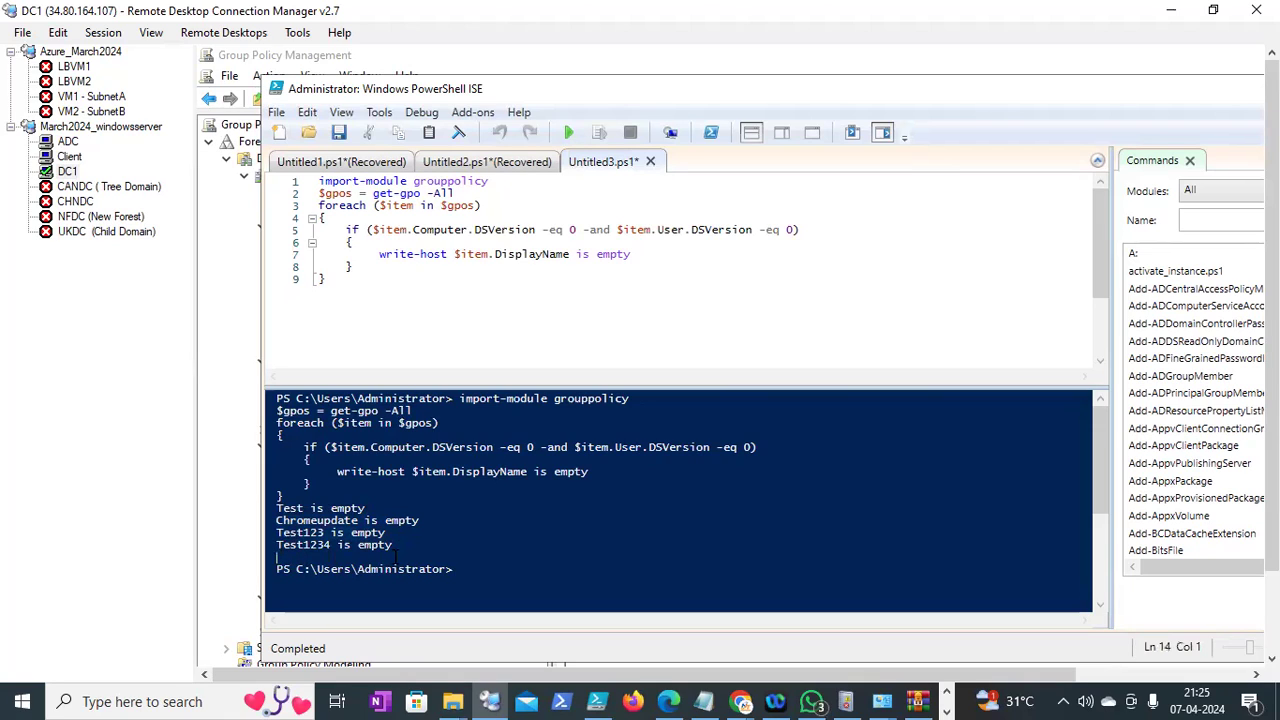
pyautogui.moveTo(395, 552); pyautogui.dragTo(283, 513)
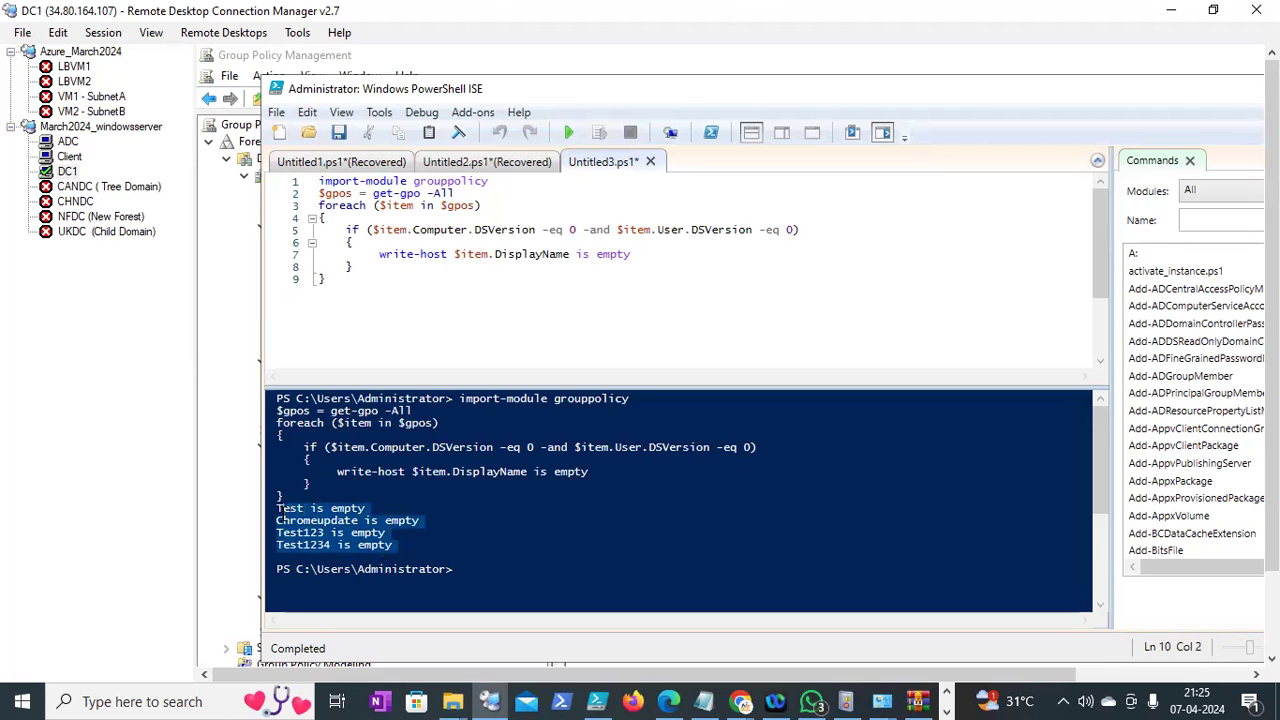
pyautogui.moveTo(1271, 249); pyautogui.dragTo(1271, 320)
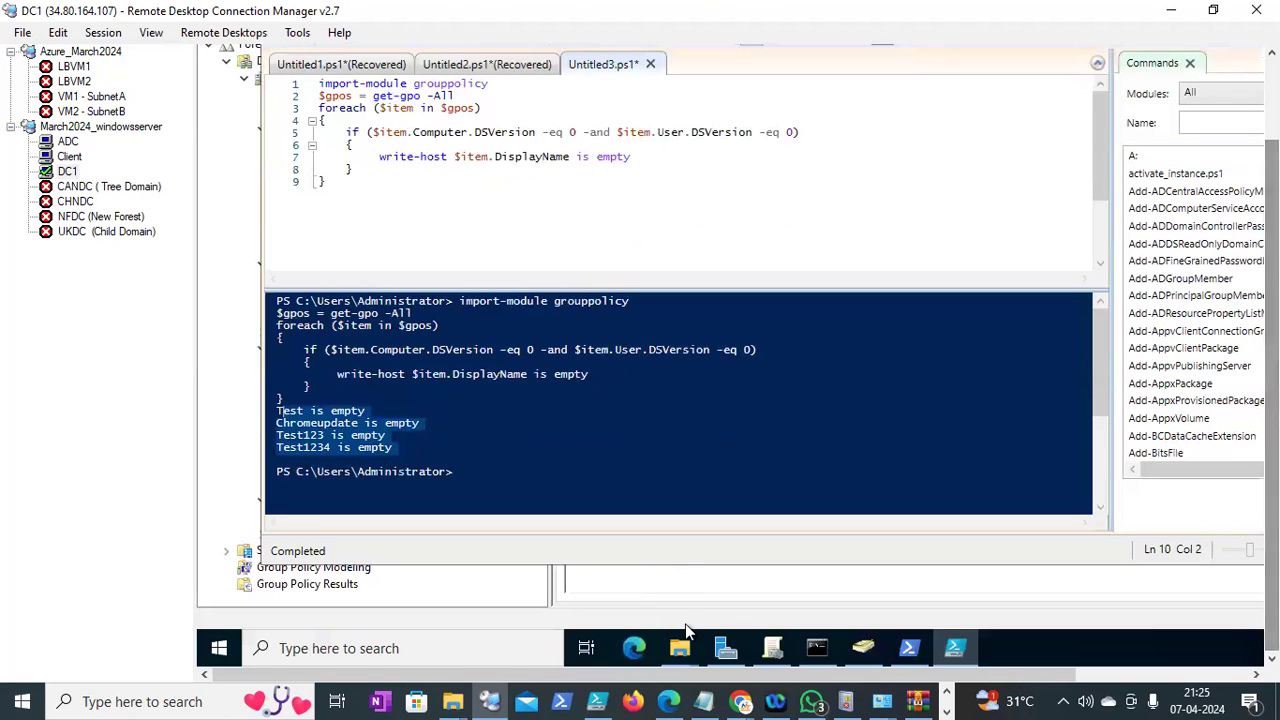
pyautogui.click(762, 650)
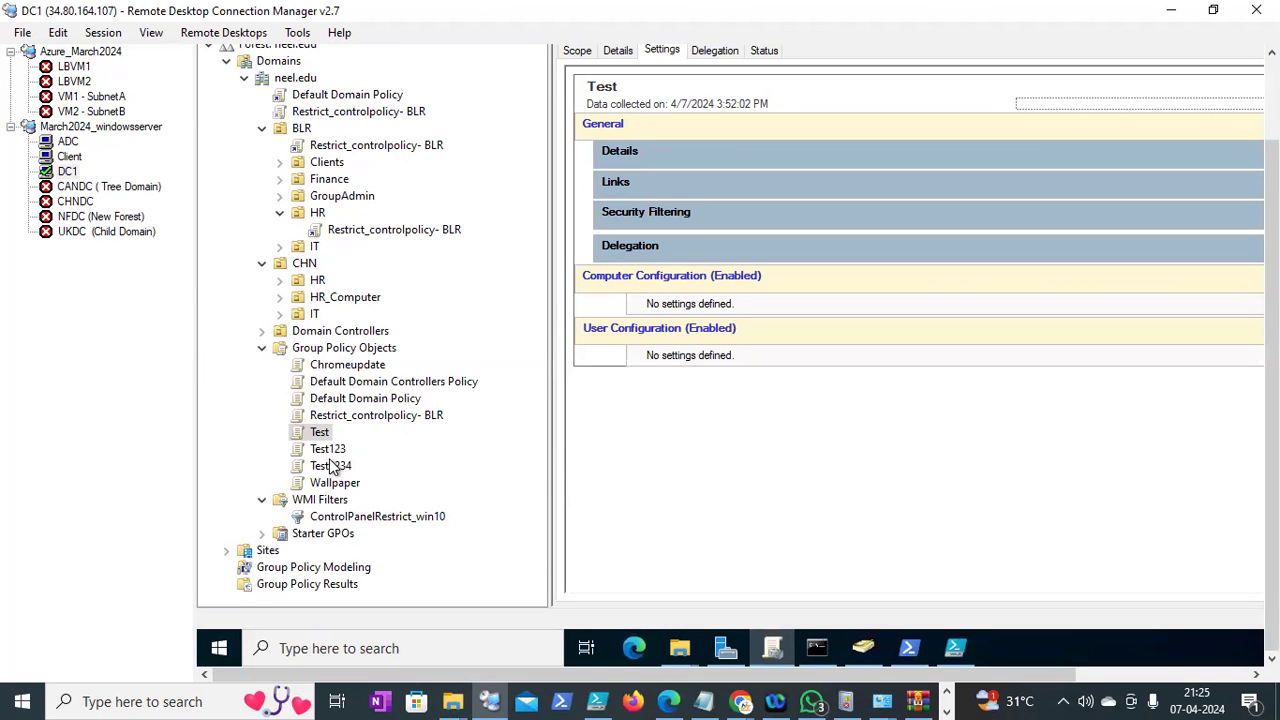
pyautogui.click(952, 648)
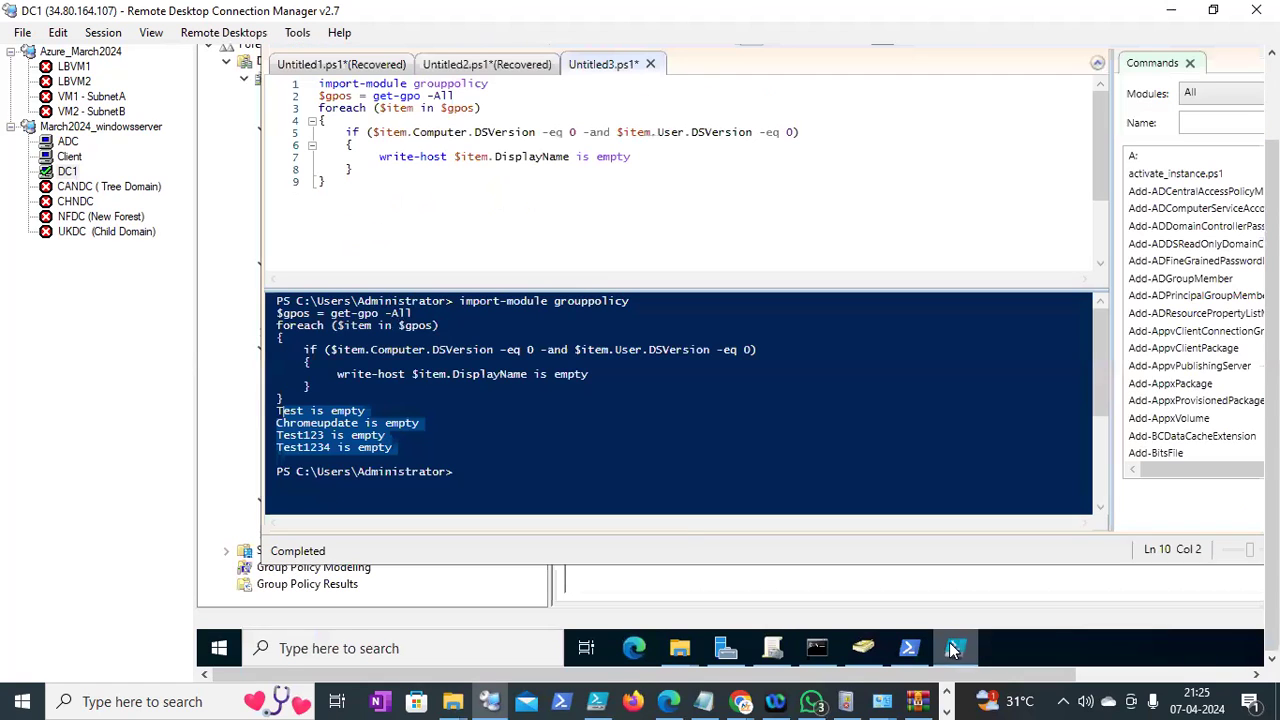
pyautogui.click(537, 469)
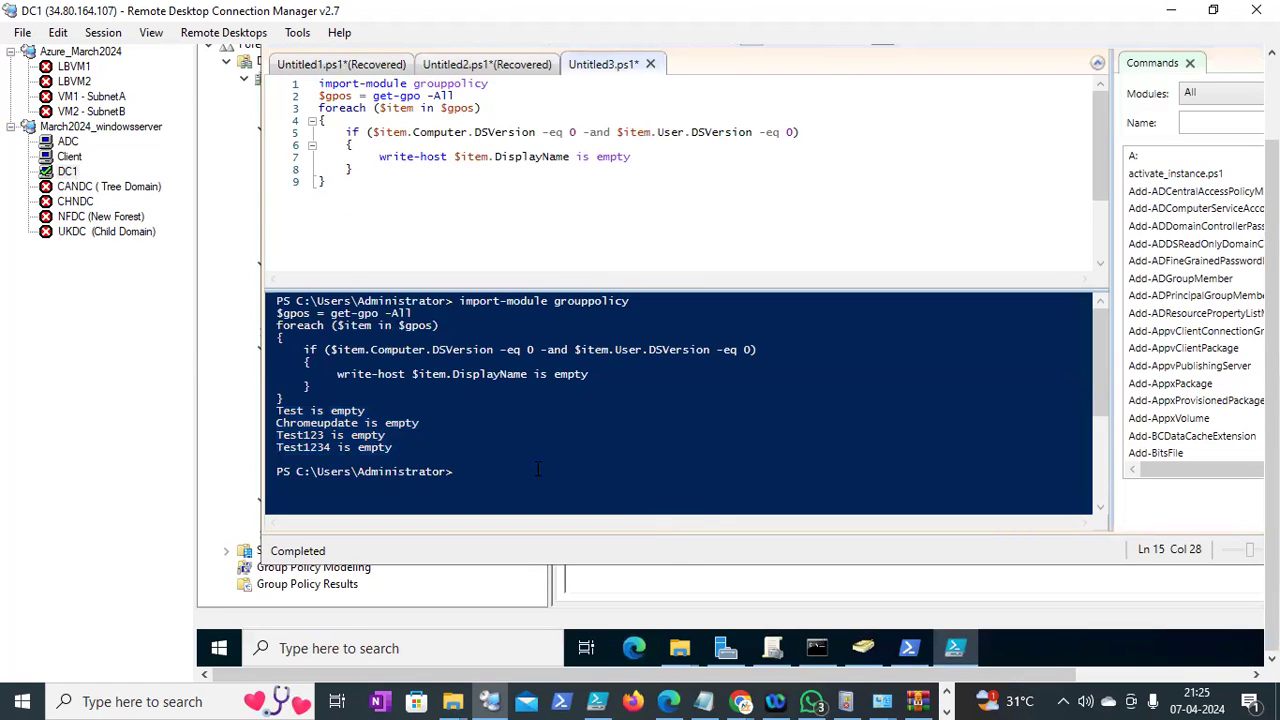
pyautogui.moveTo(1272, 232); pyautogui.dragTo(1272, 189)
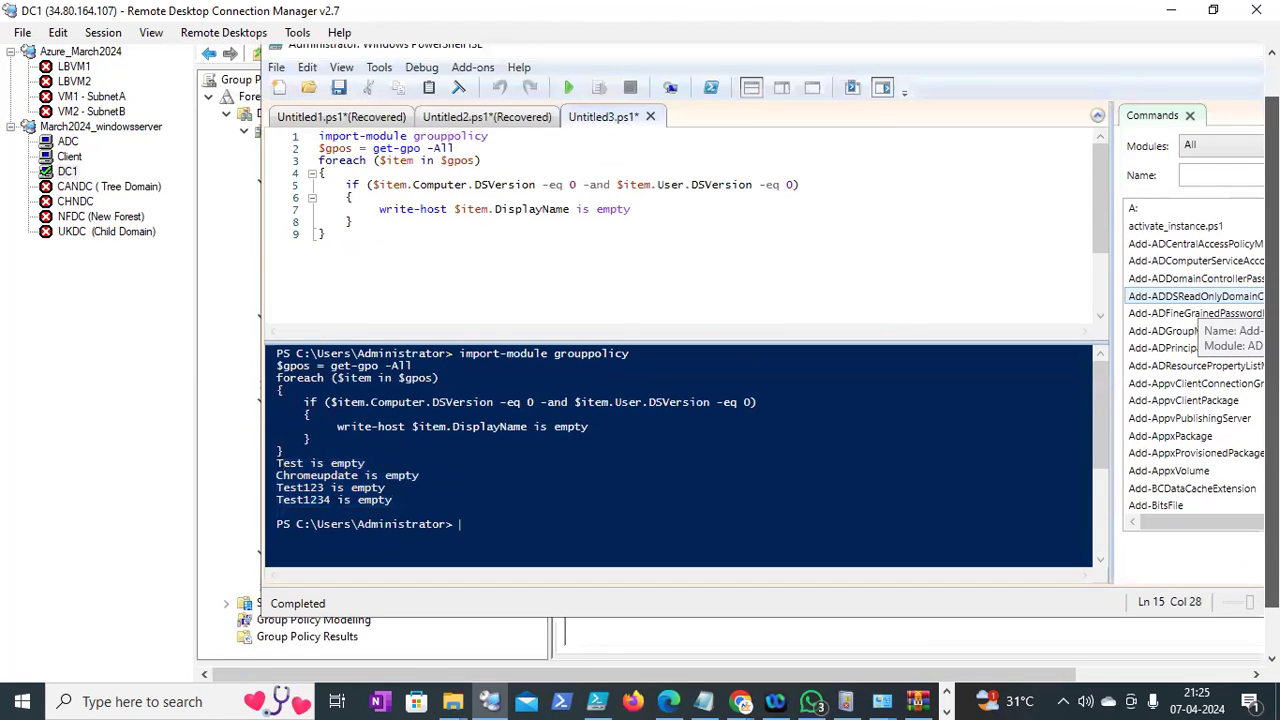
pyautogui.moveTo(1272, 211); pyautogui.dragTo(1272, 177)
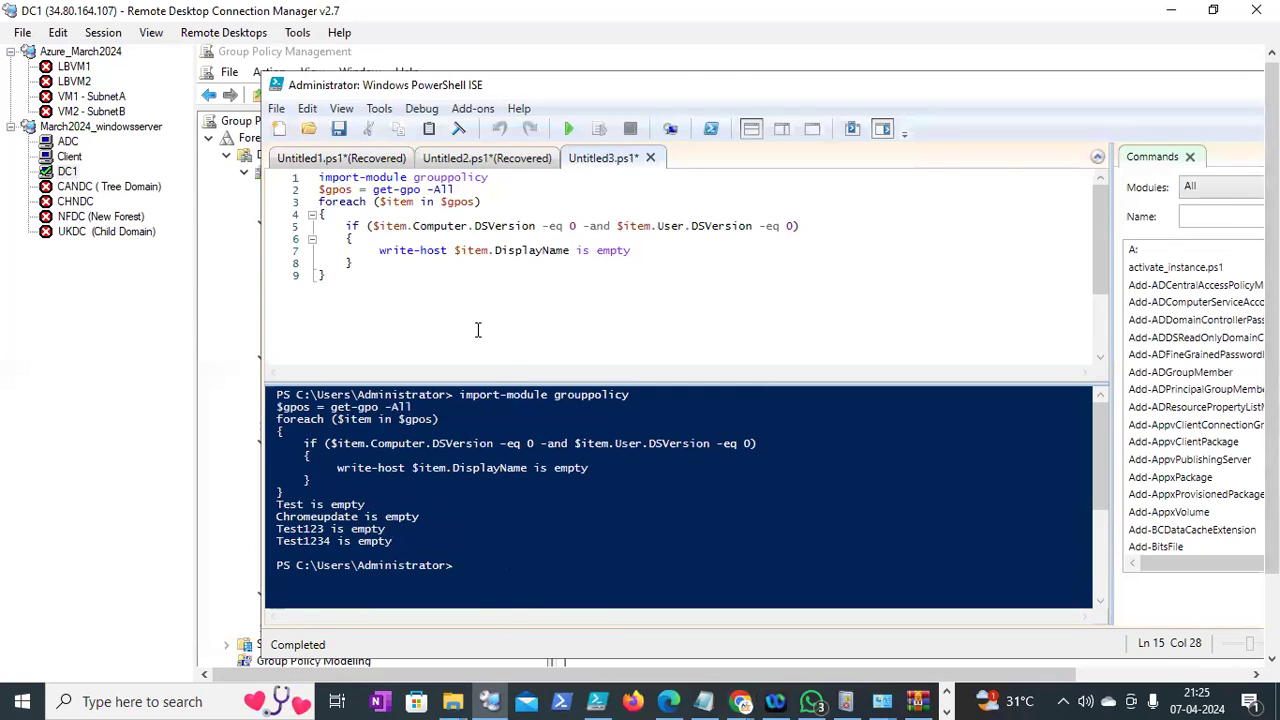
# Highlight the foreach keyword, then the whole empty-GPO script, in PowerShell ISE
pyautogui.doubleClick(338, 202)
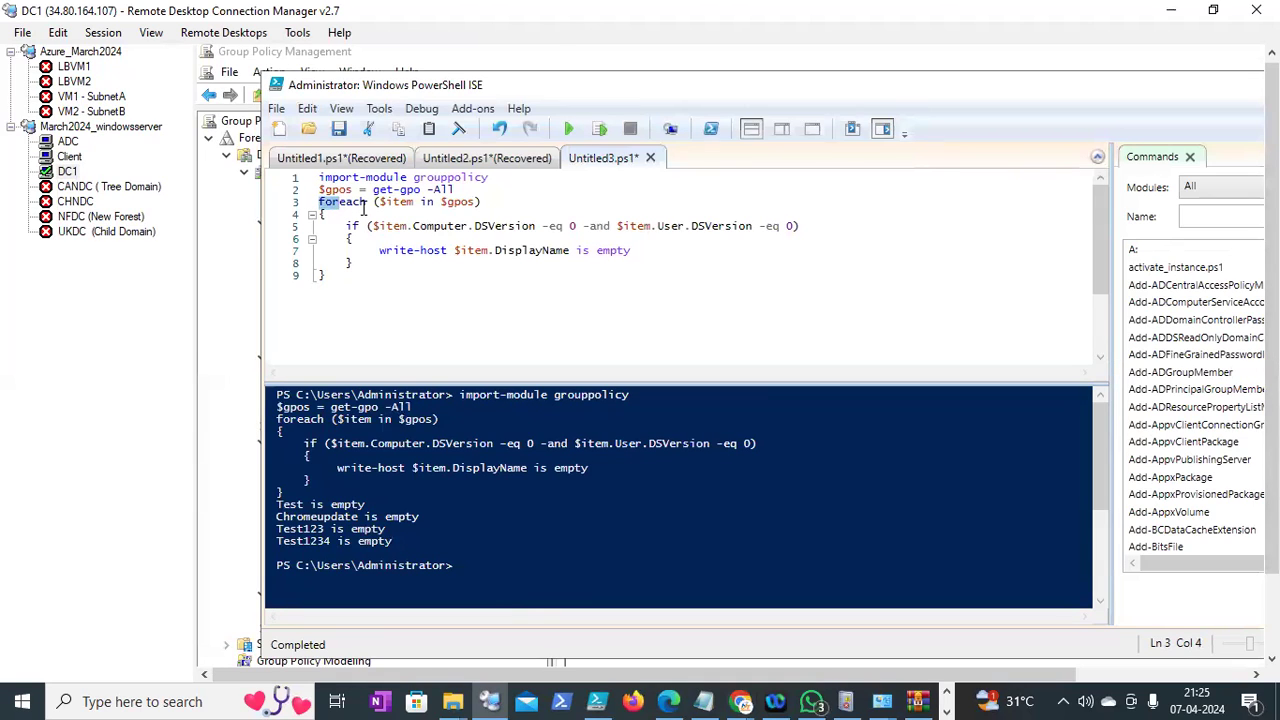
pyautogui.click(363, 204)
pyautogui.moveTo(409, 287); pyautogui.dragTo(319, 176)
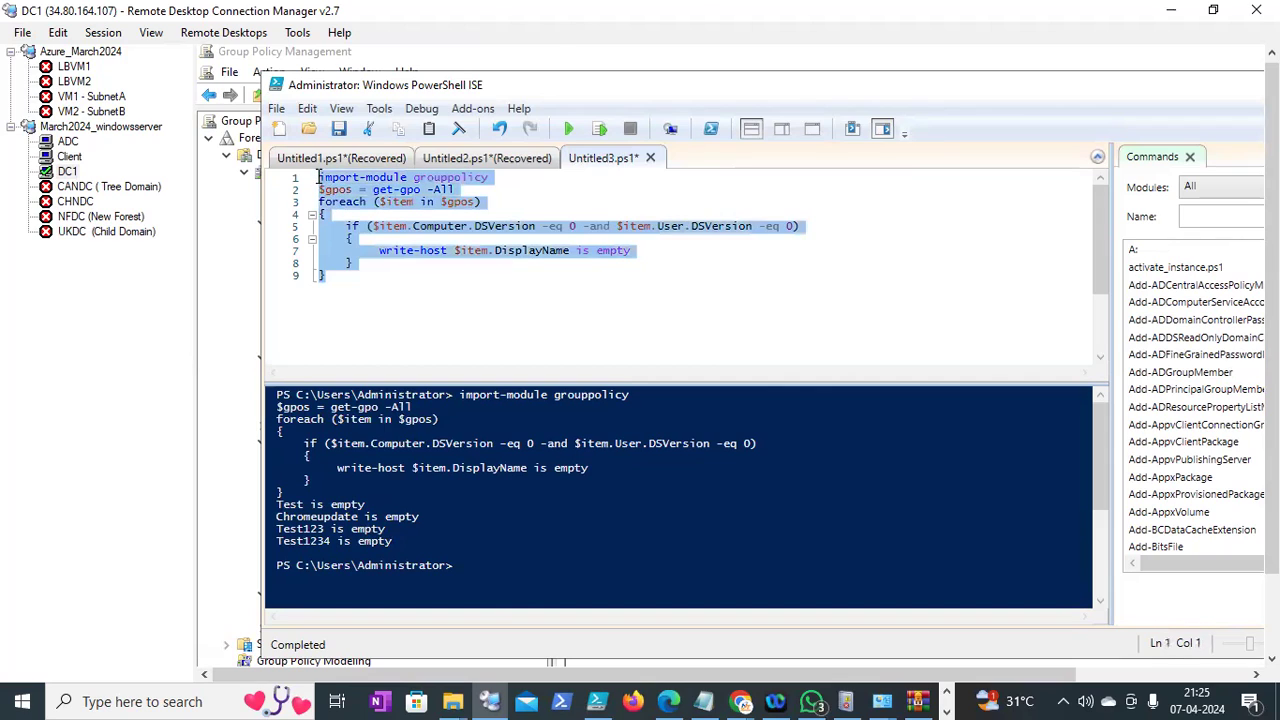
pyautogui.click(385, 243)
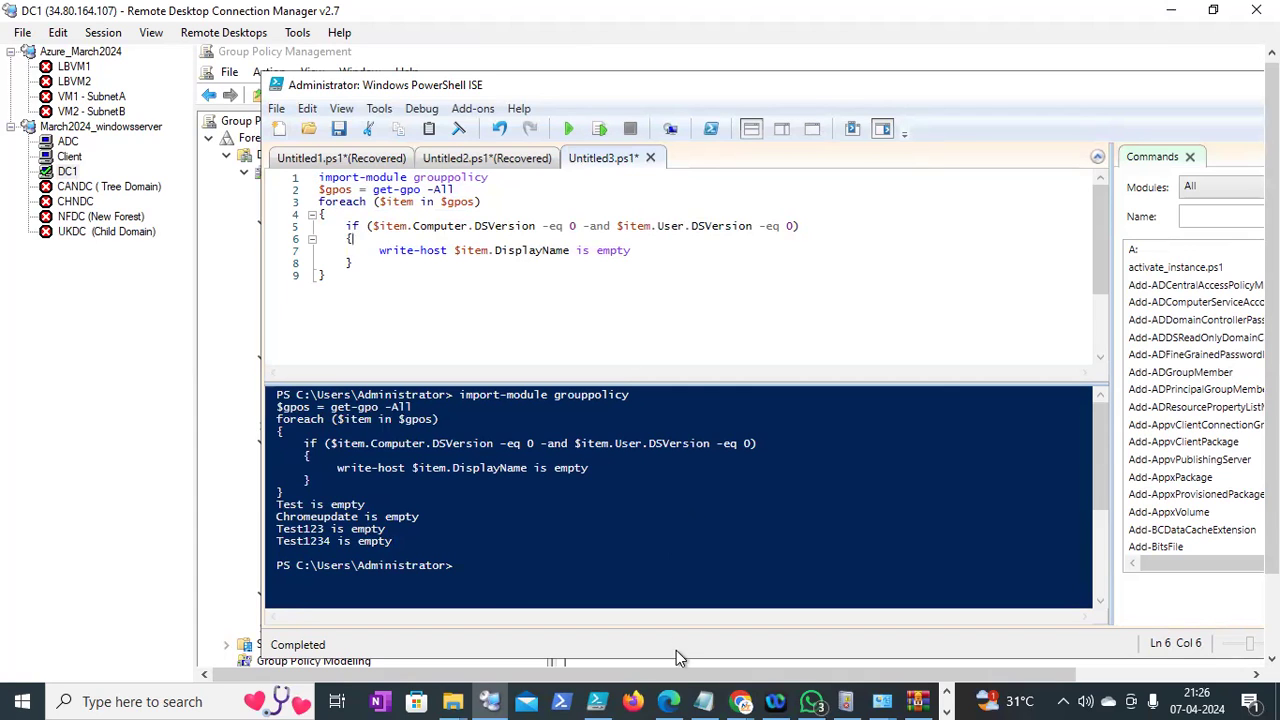
# Bring DC1's Group Policy Management console back to the front
pyautogui.click(491, 700)
pyautogui.click(492, 696)
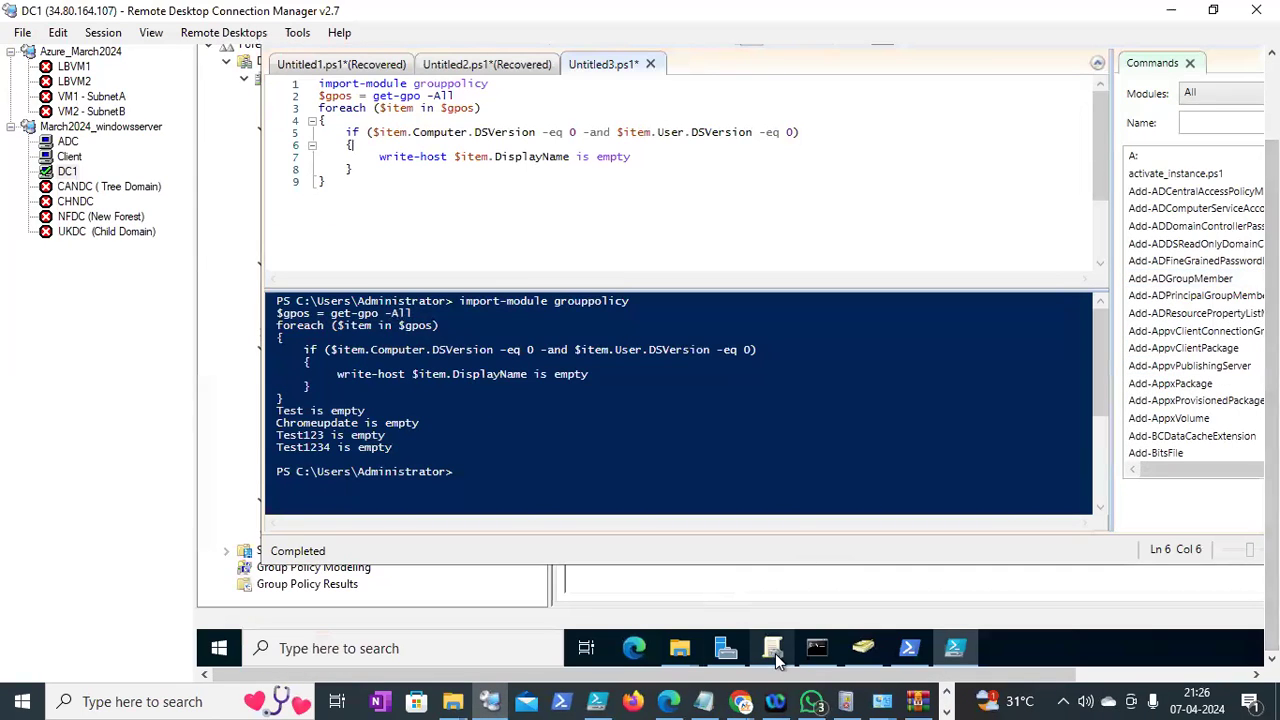
pyautogui.click(775, 650)
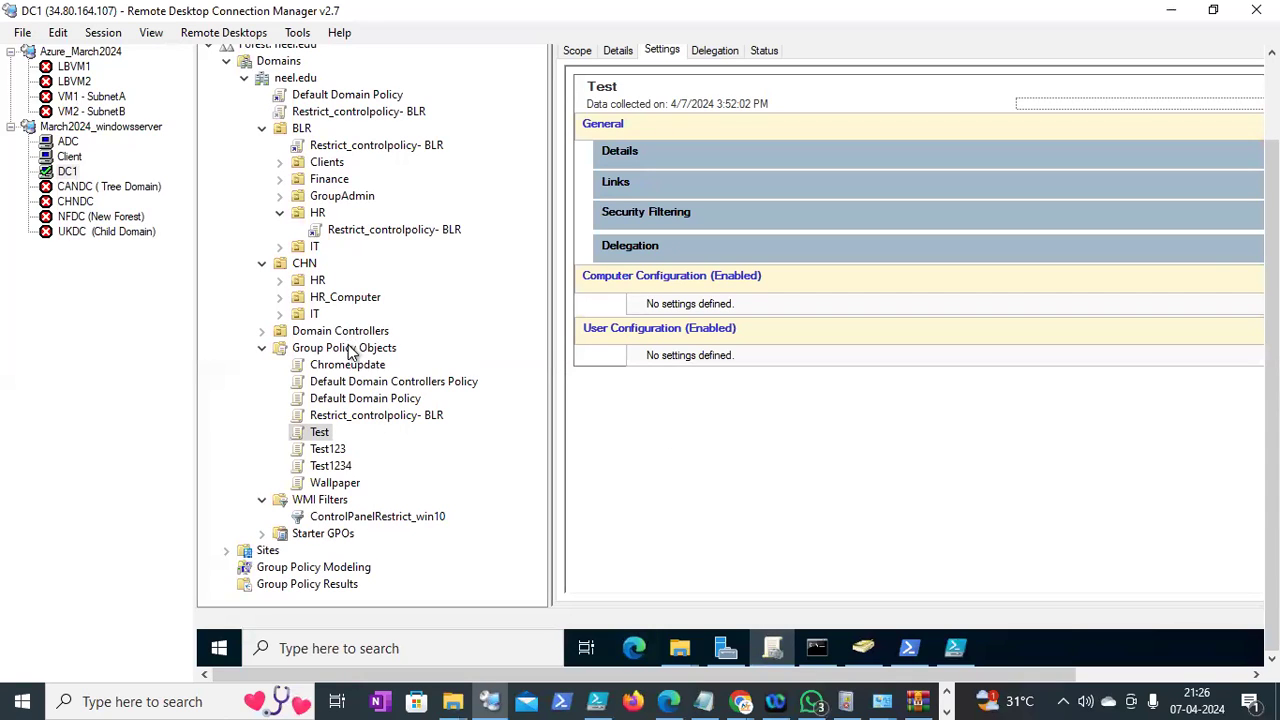
# Bring DC1's C:\Temp Explorer window forward and open its context menu on empty space
pyautogui.moveTo(1272, 331); pyautogui.dragTo(1272, 322)
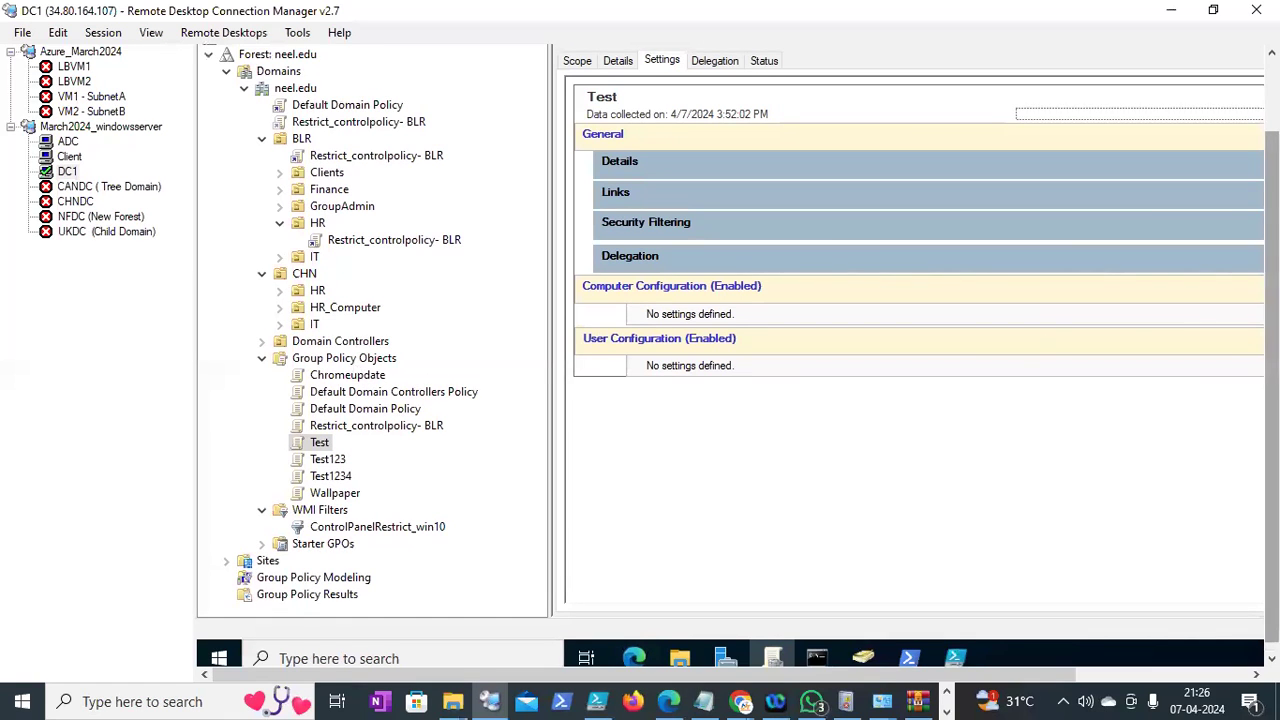
pyautogui.moveTo(1271, 336); pyautogui.dragTo(1271, 346)
pyautogui.moveTo(690, 650)
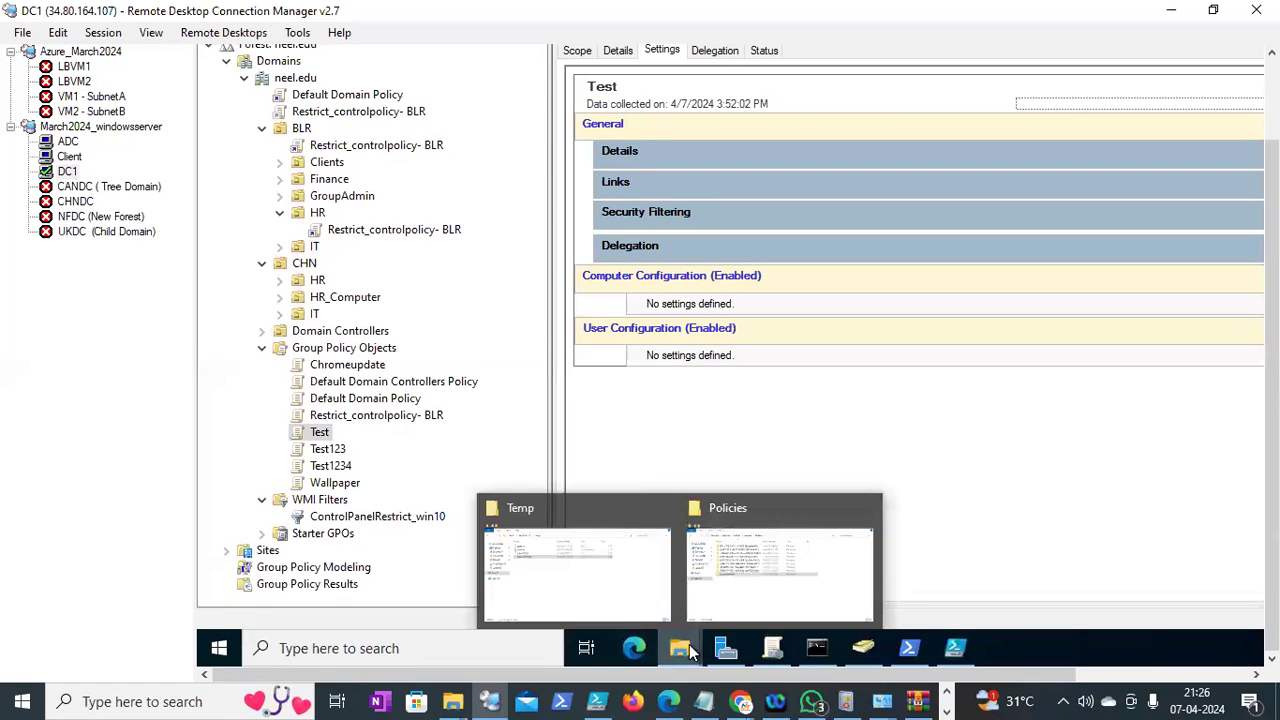
pyautogui.click(552, 490)
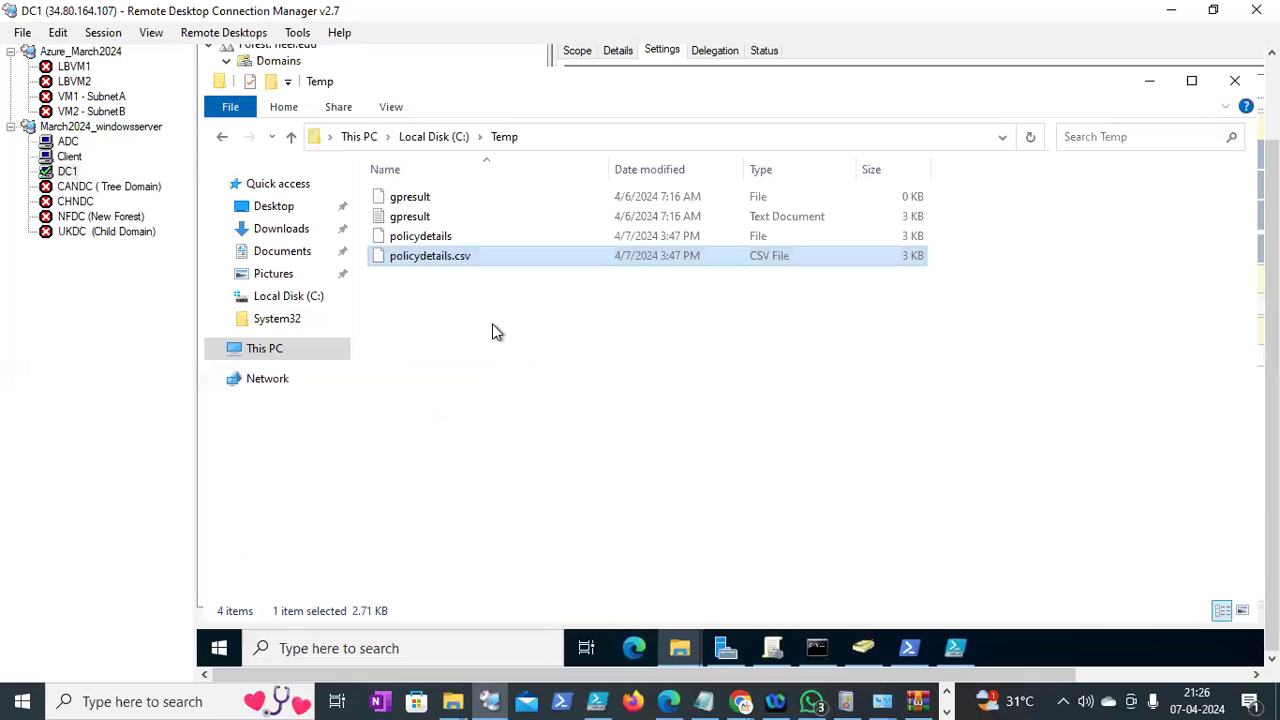
pyautogui.rightClick(443, 400)
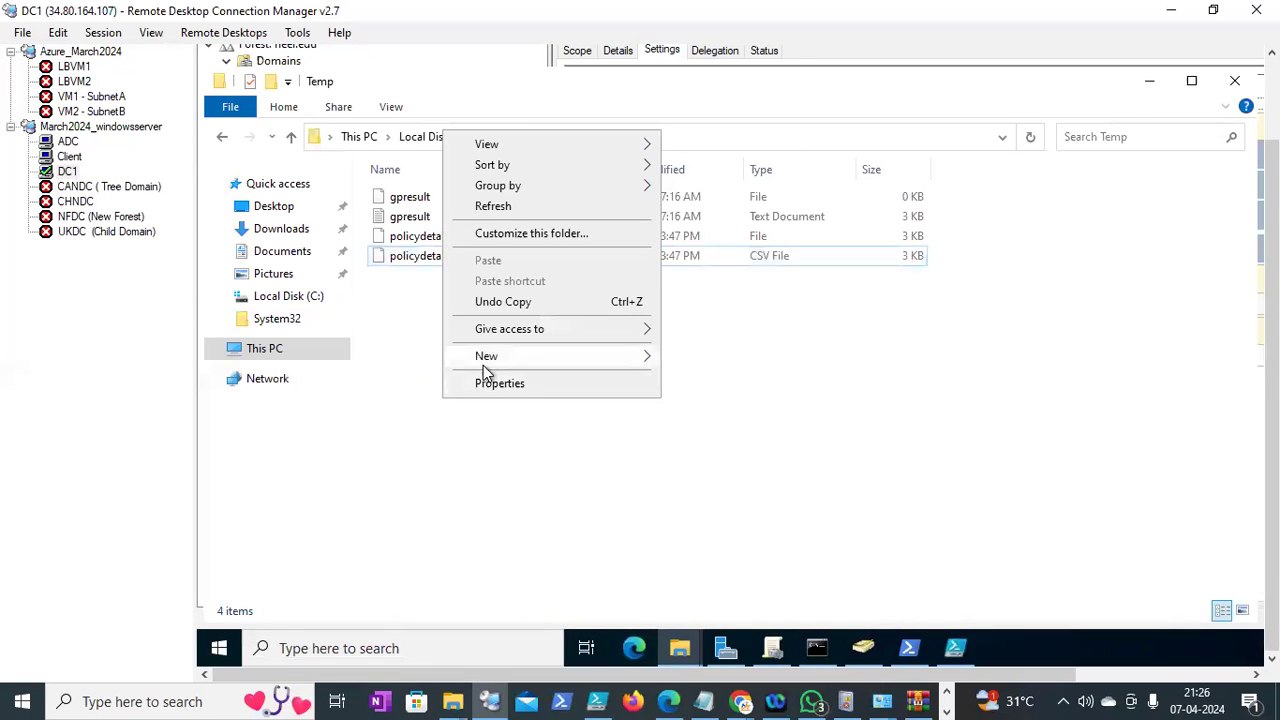
# Create a new folder named GPObackp in C:\Temp
pyautogui.moveTo(484, 366)
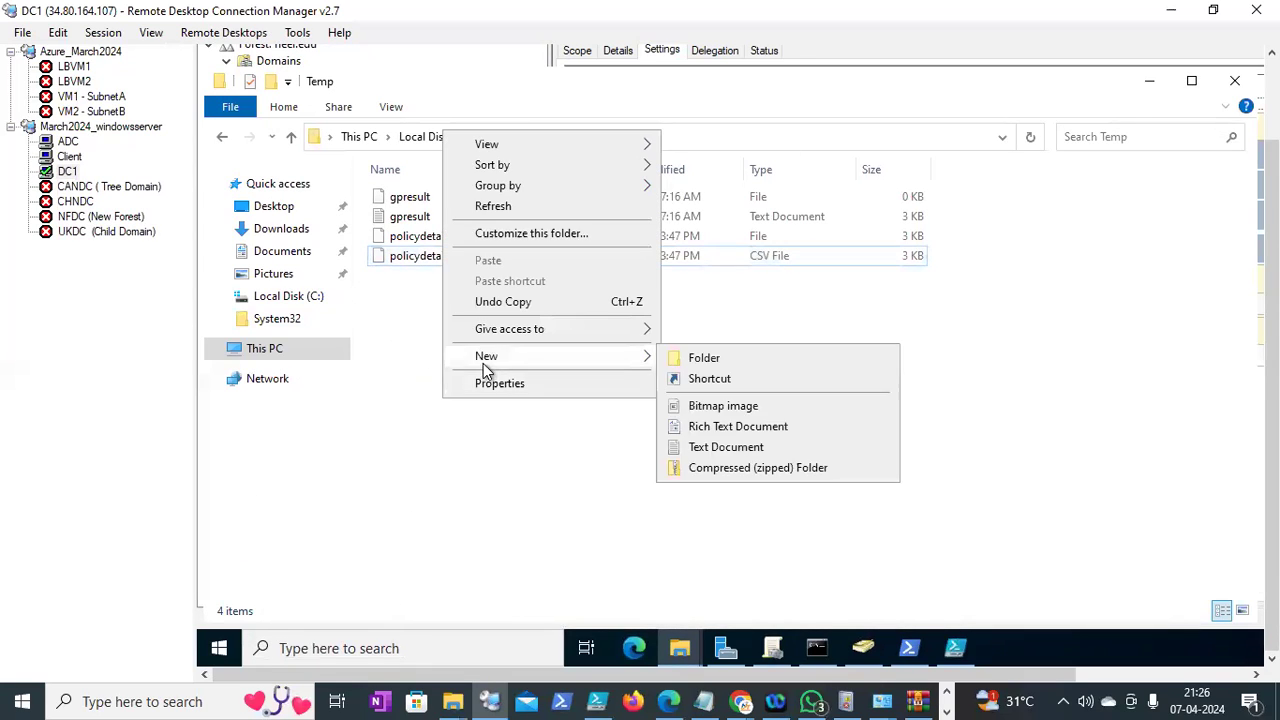
pyautogui.click(740, 358)
pyautogui.write('GPO')
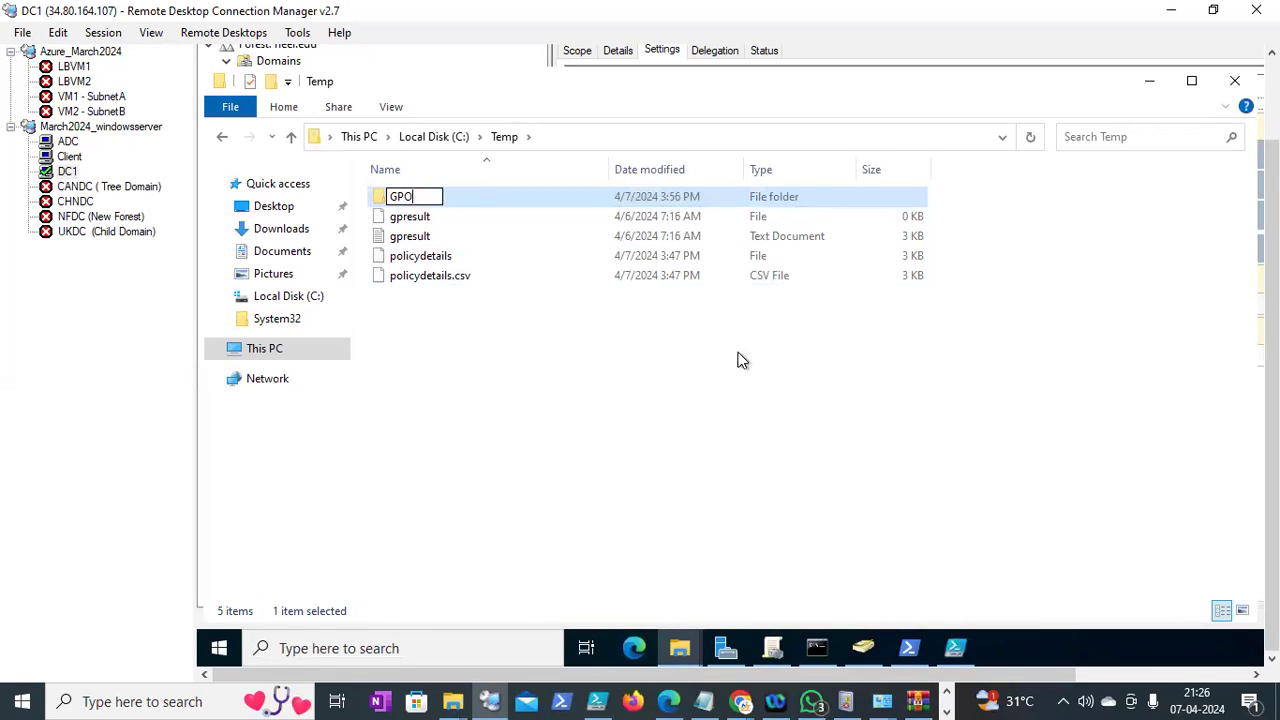
pyautogui.write('backp')
pyautogui.press('Return')
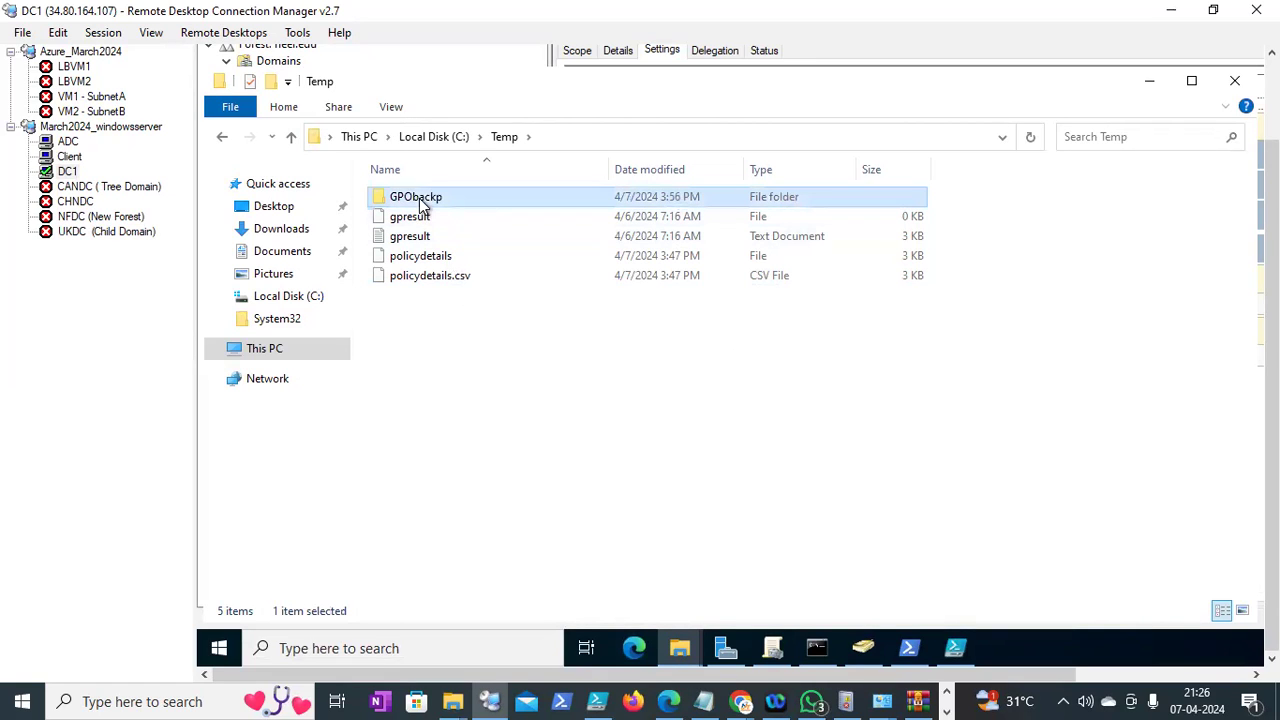
# Share GPObackp through Advanced Sharing, giving Everyone Full Control
pyautogui.rightClick(419, 197)
pyautogui.click(476, 516)
pyautogui.click(502, 214)
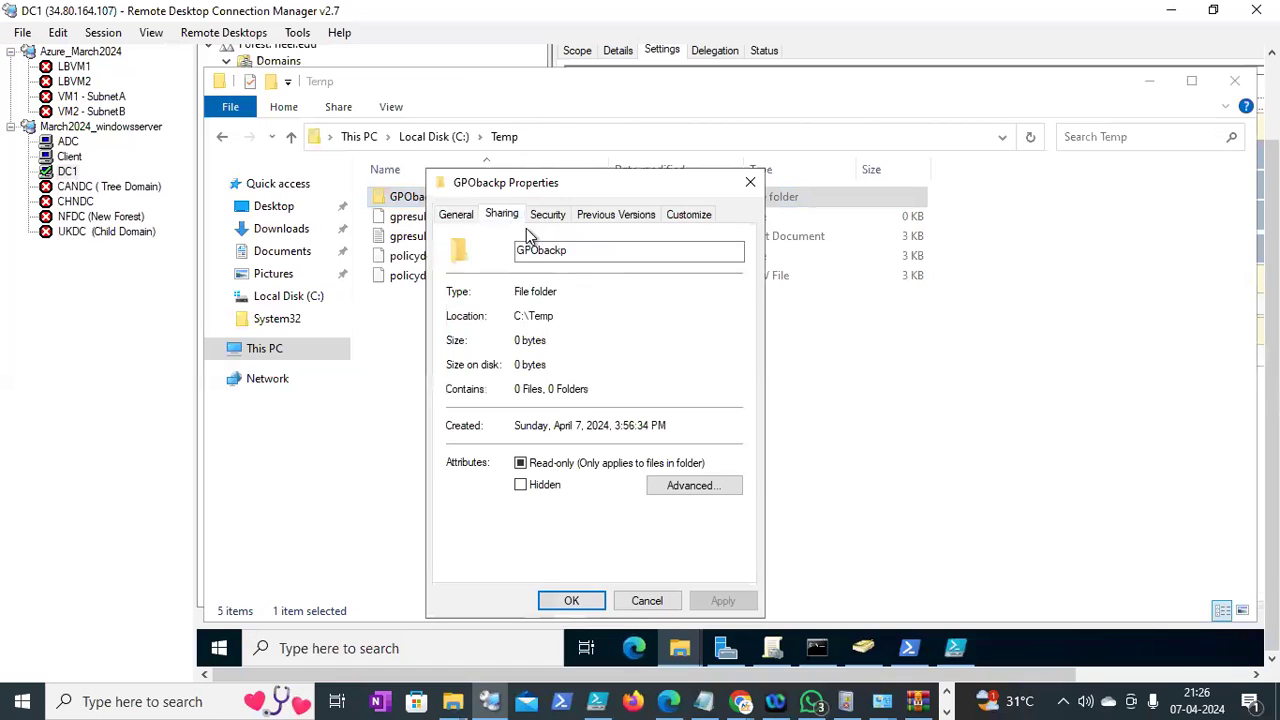
pyautogui.click(511, 438)
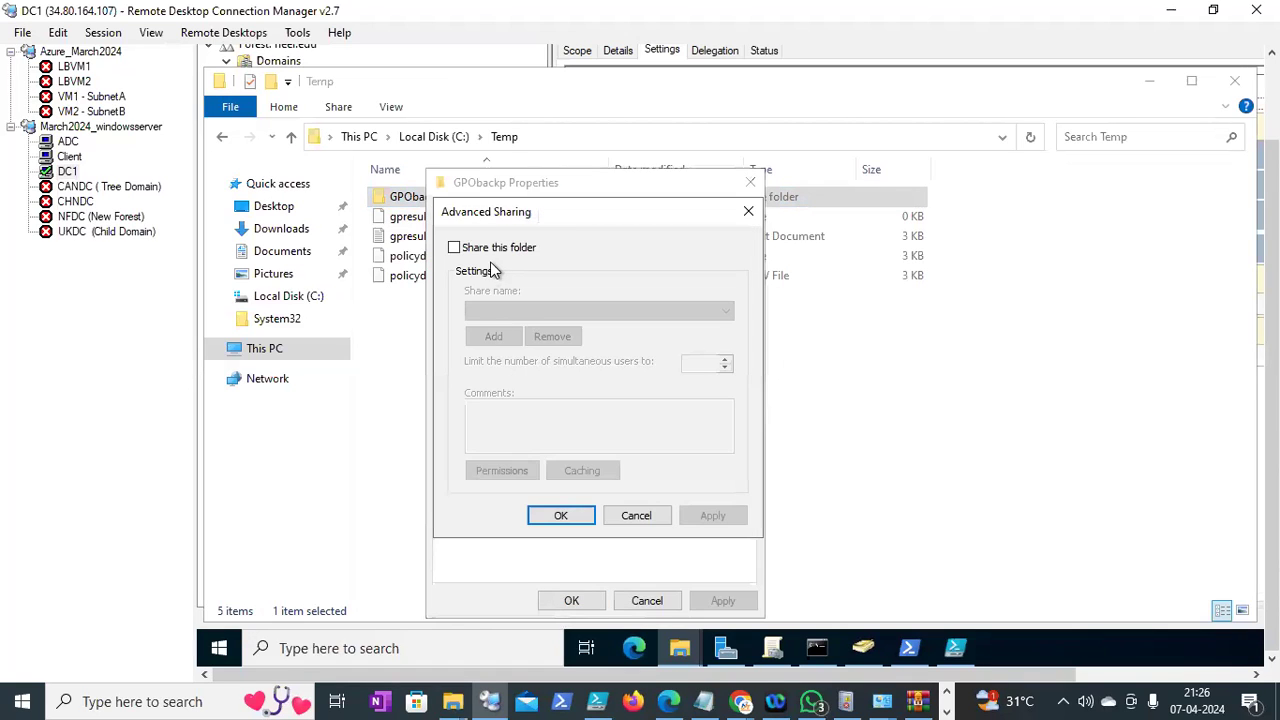
pyautogui.click(488, 256)
pyautogui.click(511, 471)
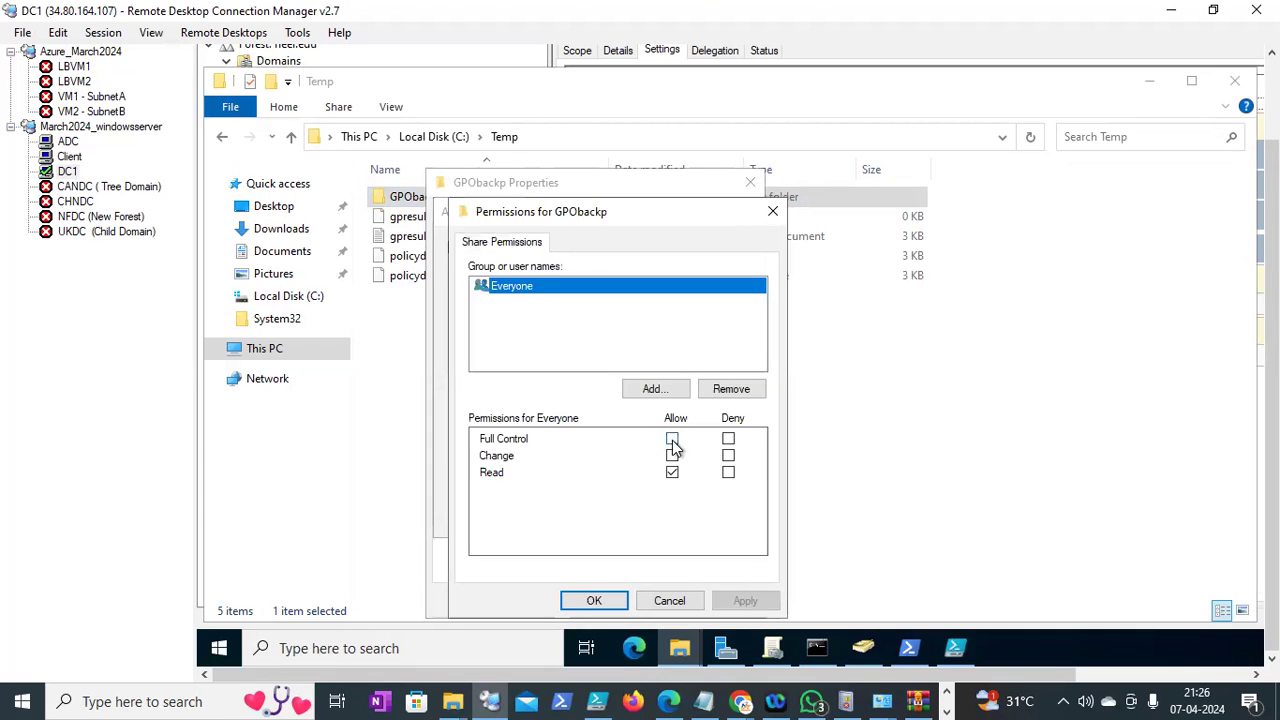
pyautogui.click(672, 439)
pyautogui.click(594, 601)
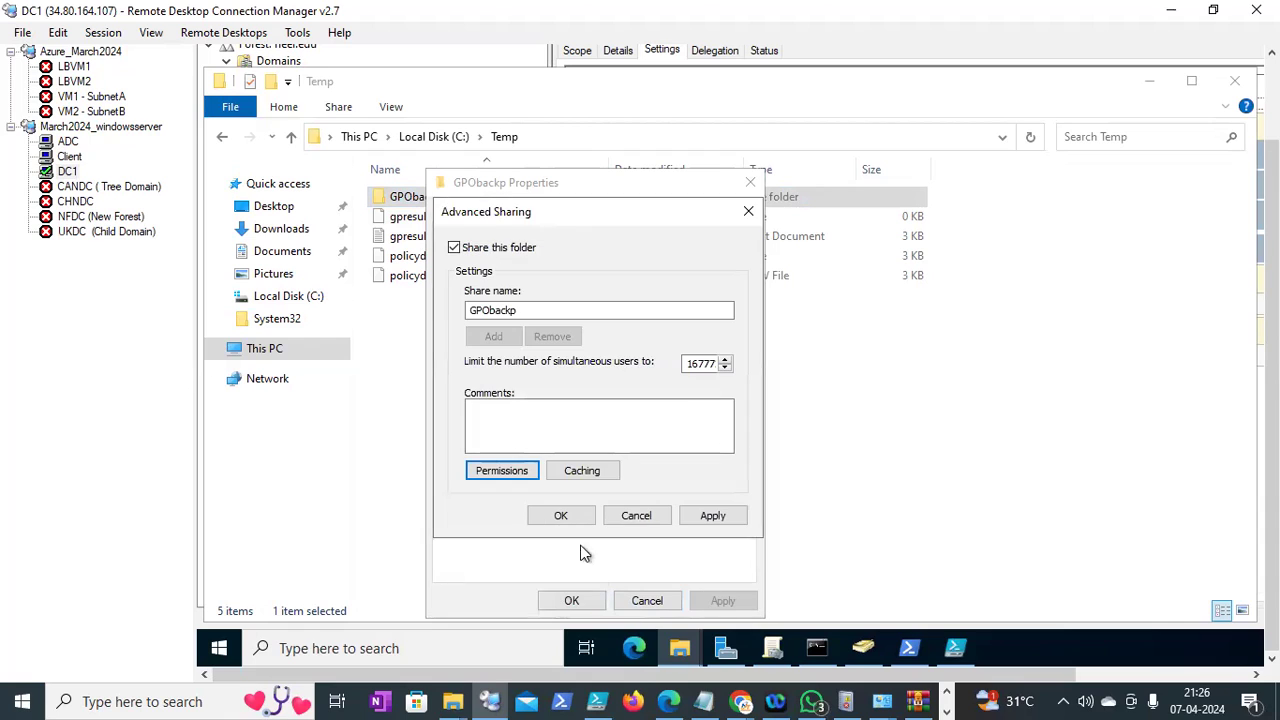
pyautogui.click(561, 516)
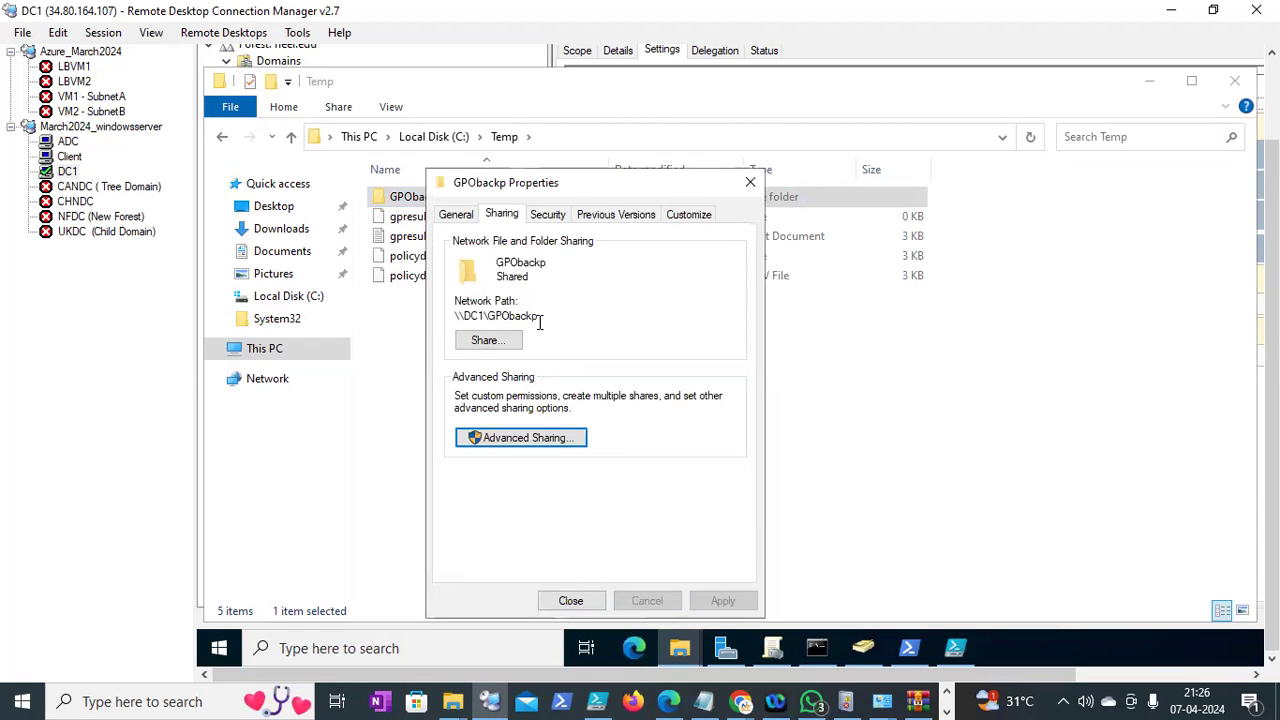
# Copy the \\DC1\GPObackp path, close the properties, and return to Group Policy Management
pyautogui.moveTo(539, 318); pyautogui.dragTo(426, 325)
pyautogui.hotkey('ctrl', 'c')
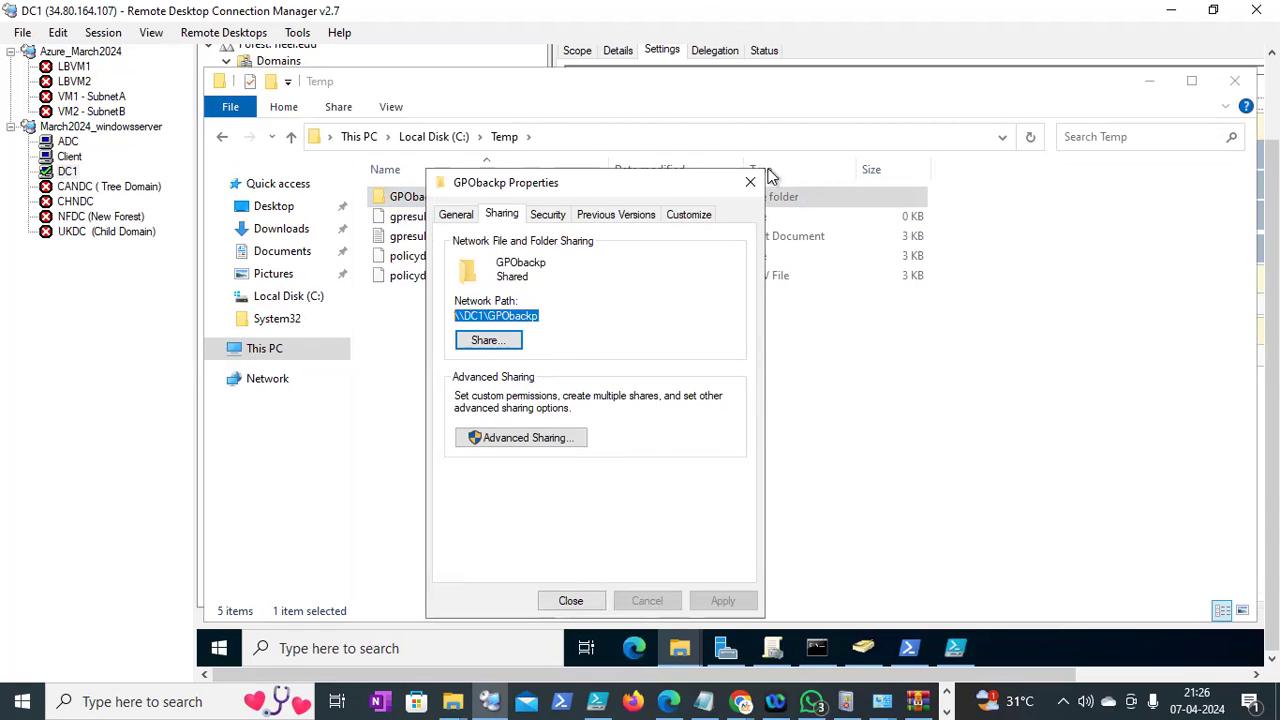
pyautogui.click(751, 181)
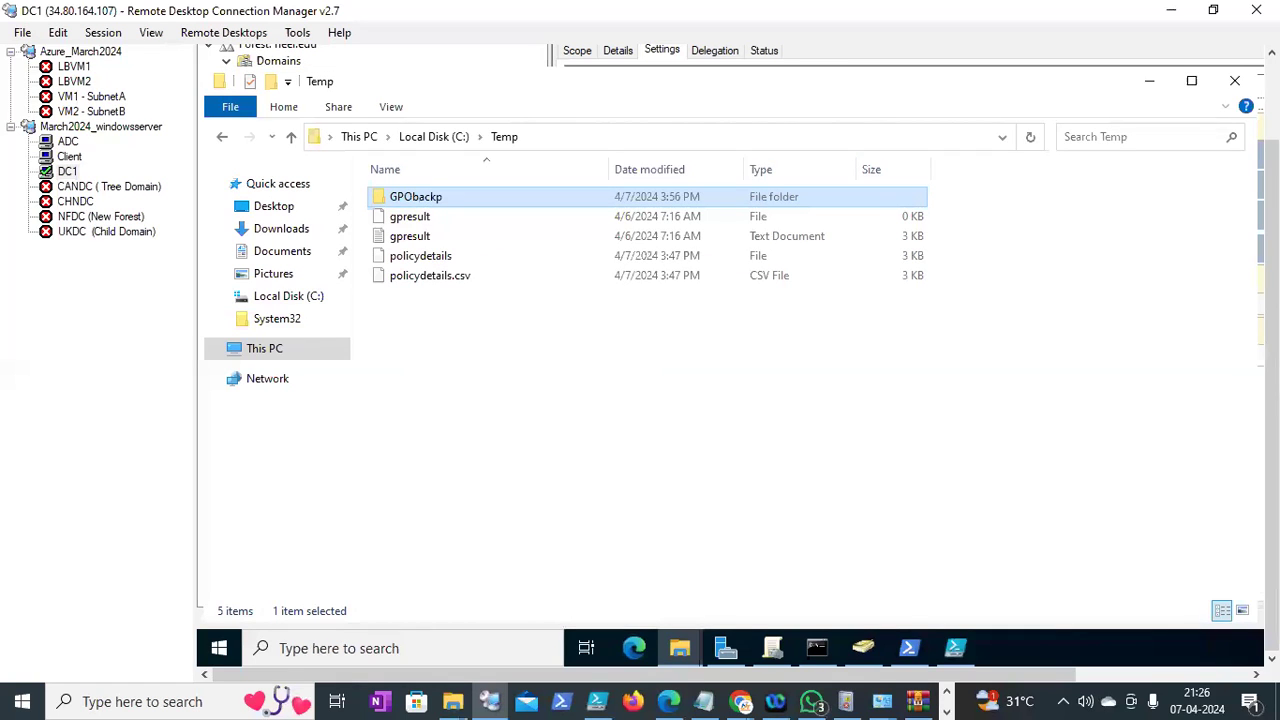
pyautogui.click(775, 649)
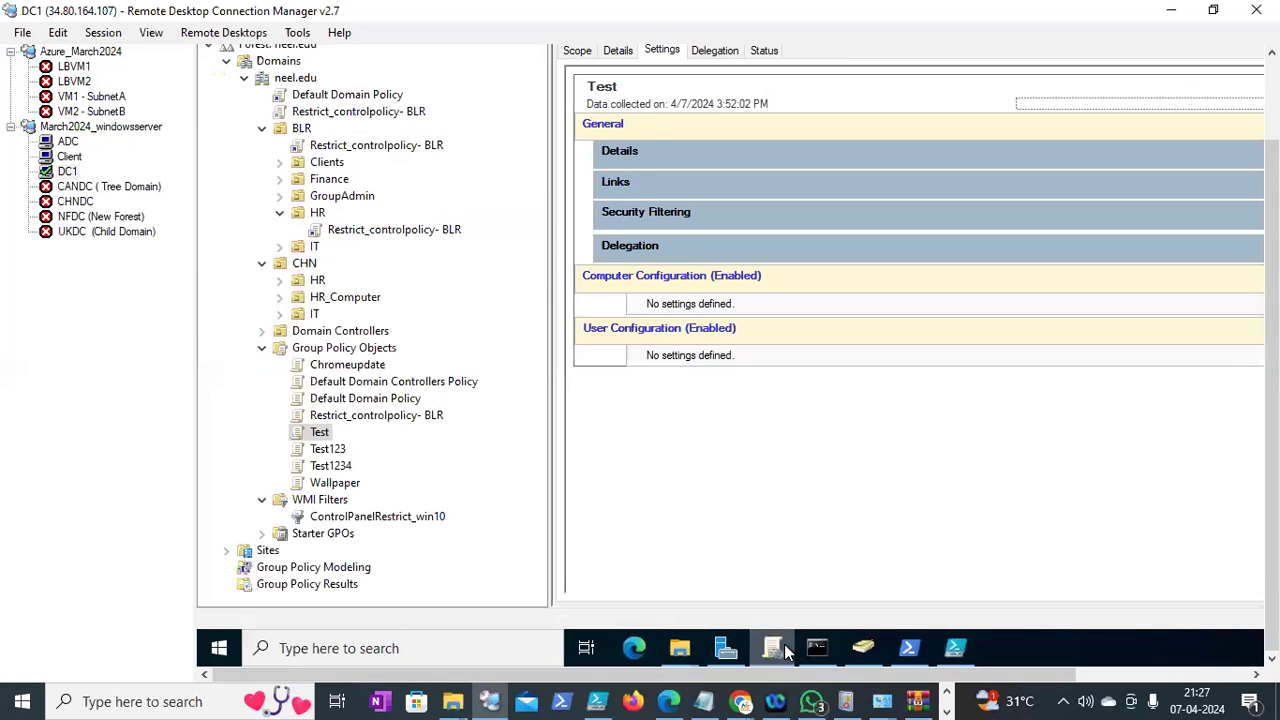
# Back up all GPOs to \\DC1\GPObackp with a description, then dismiss the successful report
pyautogui.rightClick(310, 356)
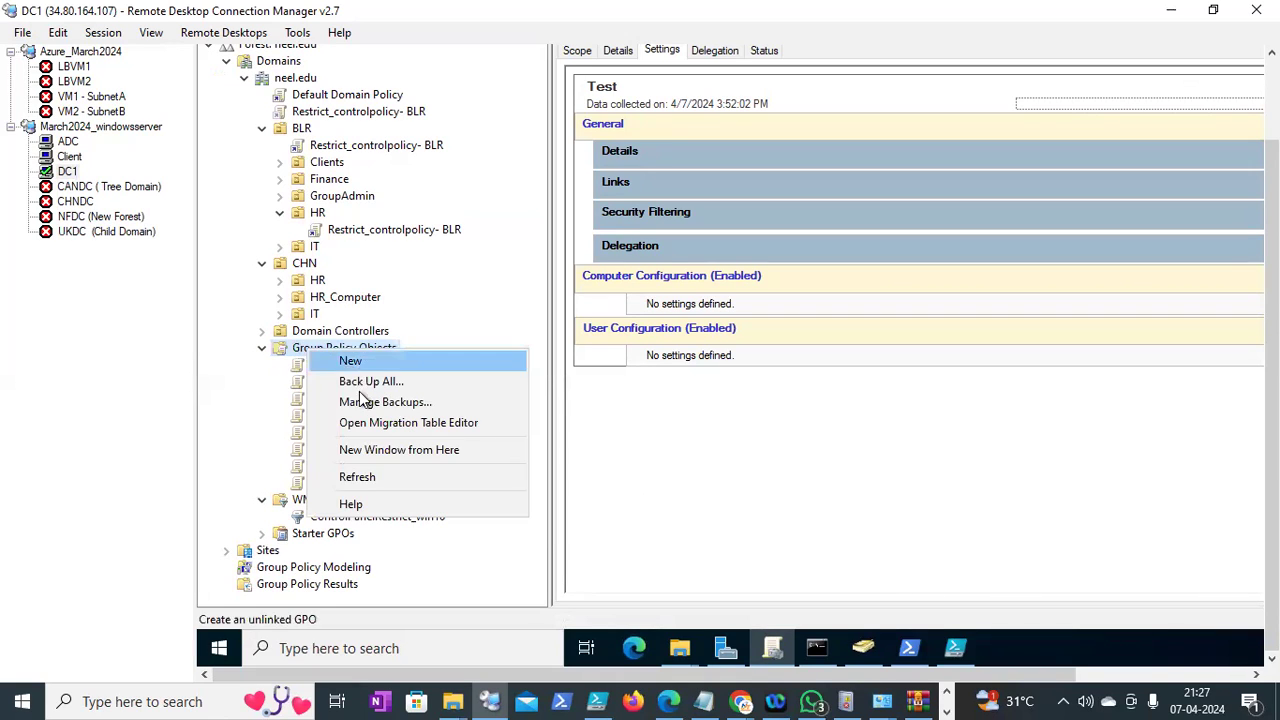
pyautogui.click(367, 382)
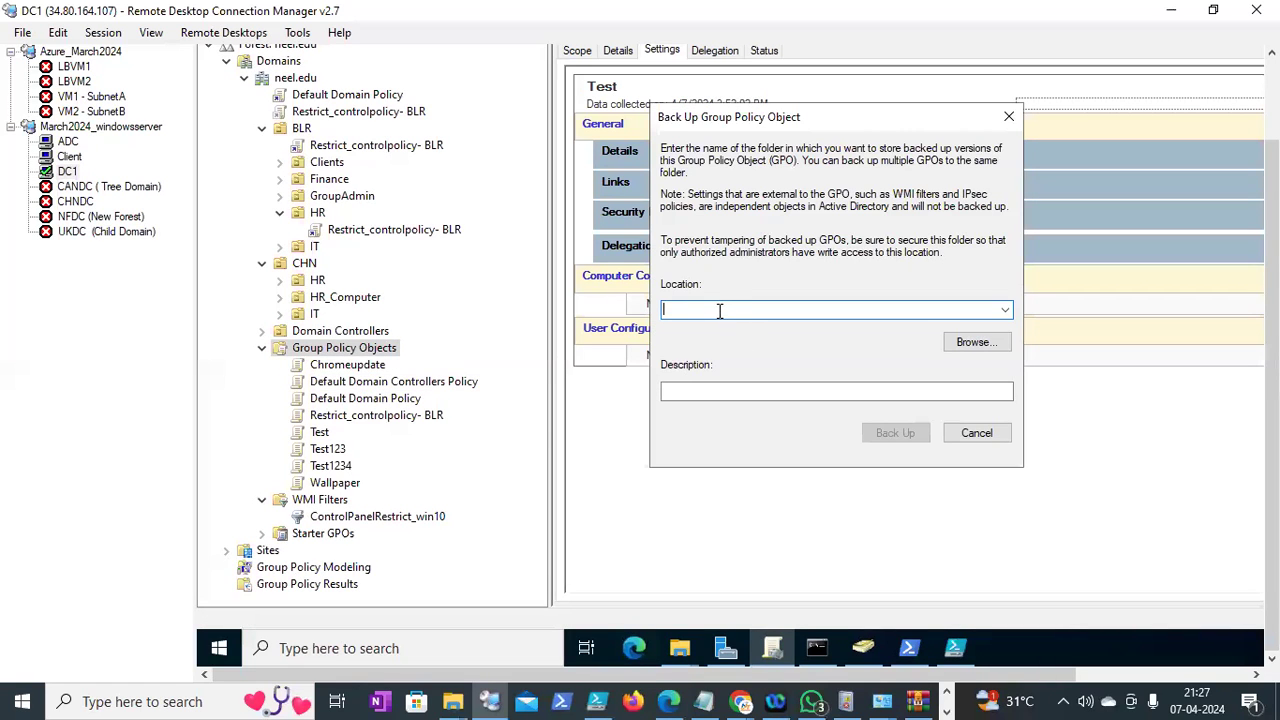
pyautogui.hotkey('ctrl', 'v')
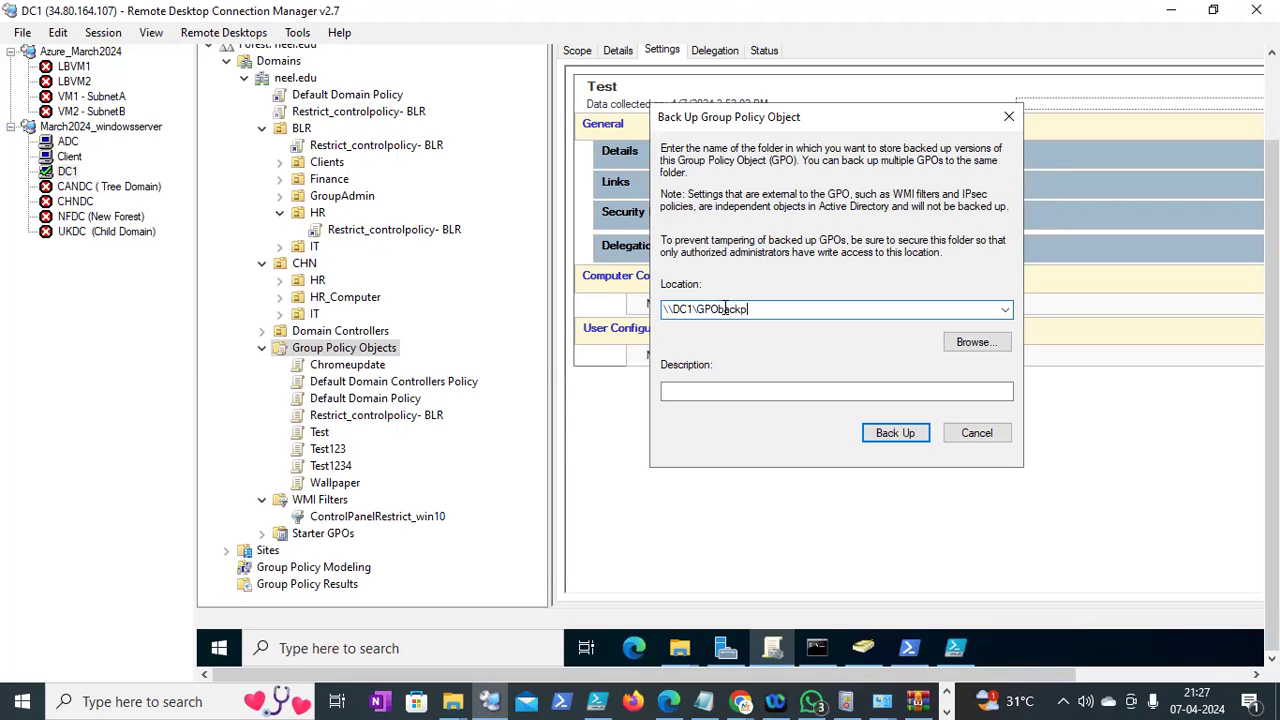
pyautogui.click(727, 385)
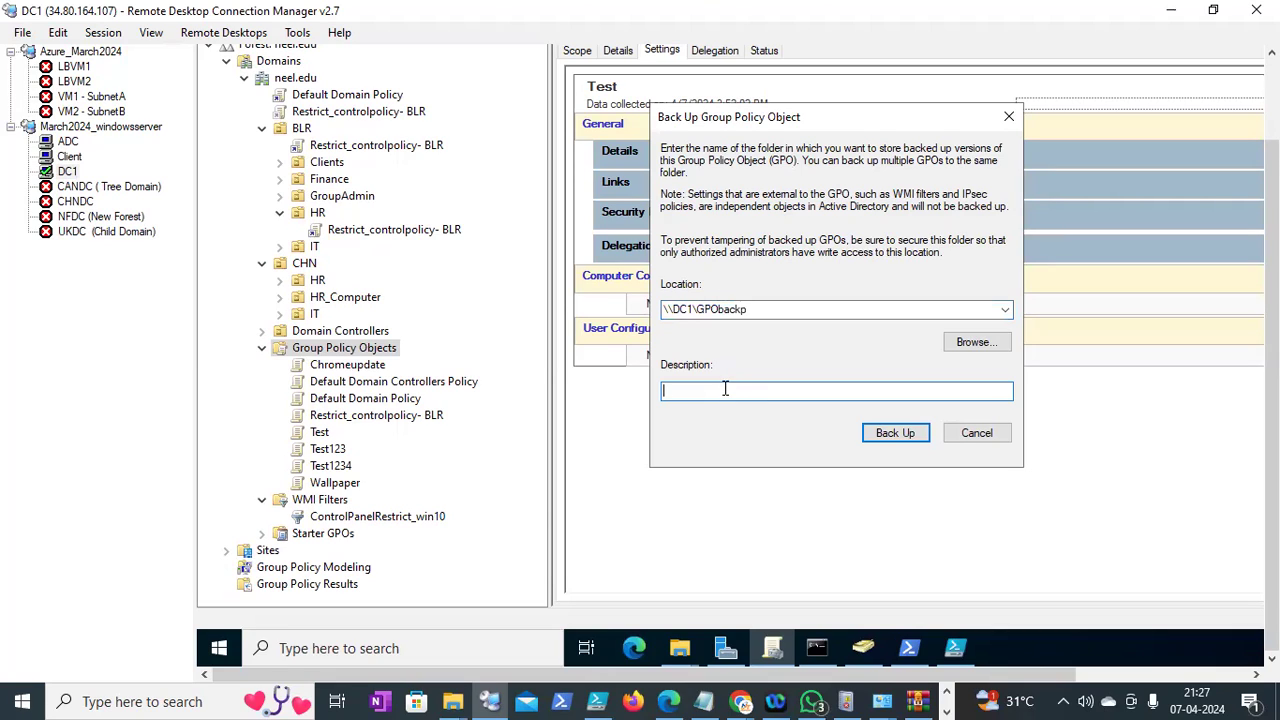
pyautogui.write('licy')
pyautogui.write('GPbackup')
pyautogui.moveTo(1272, 352); pyautogui.dragTo(1272, 314)
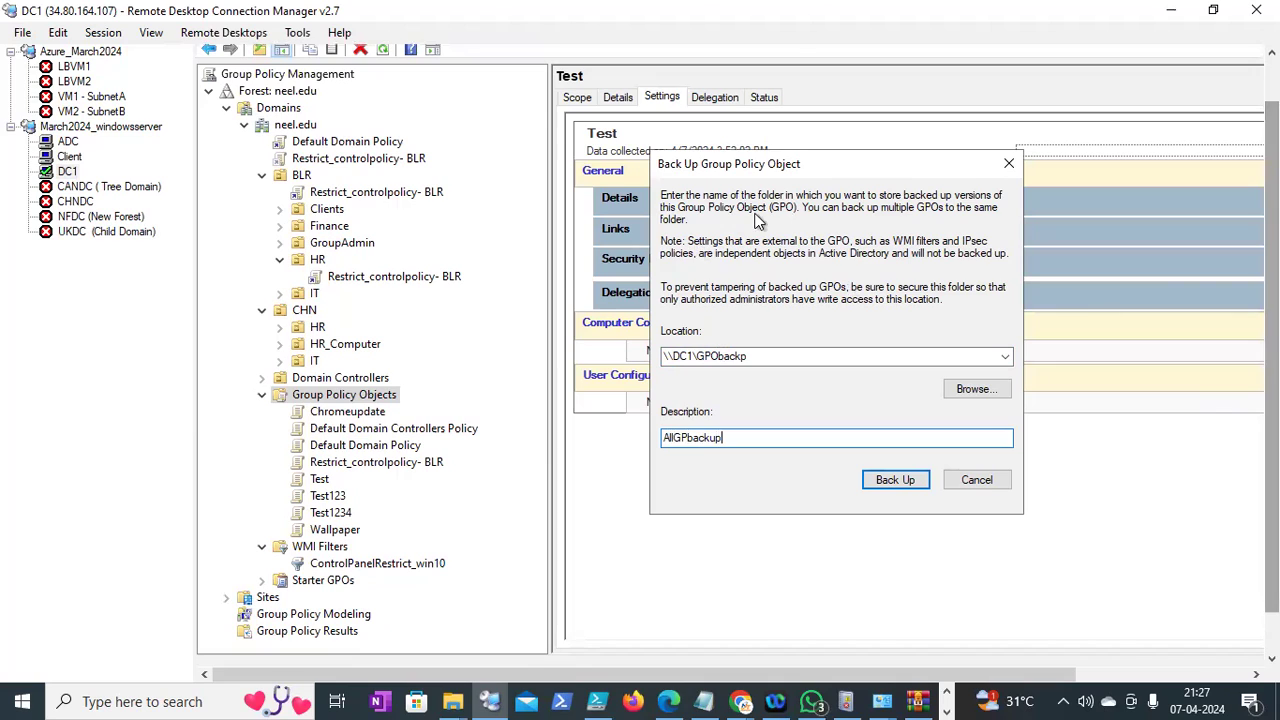
pyautogui.click(881, 482)
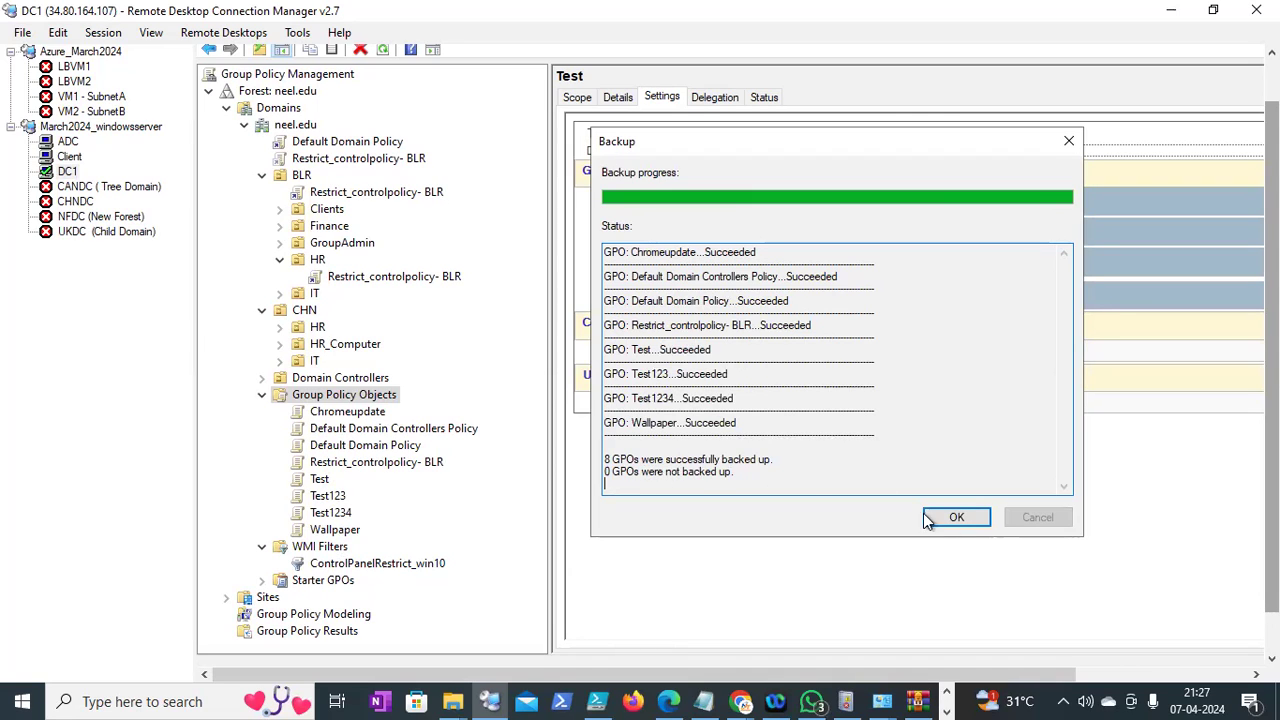
pyautogui.click(945, 520)
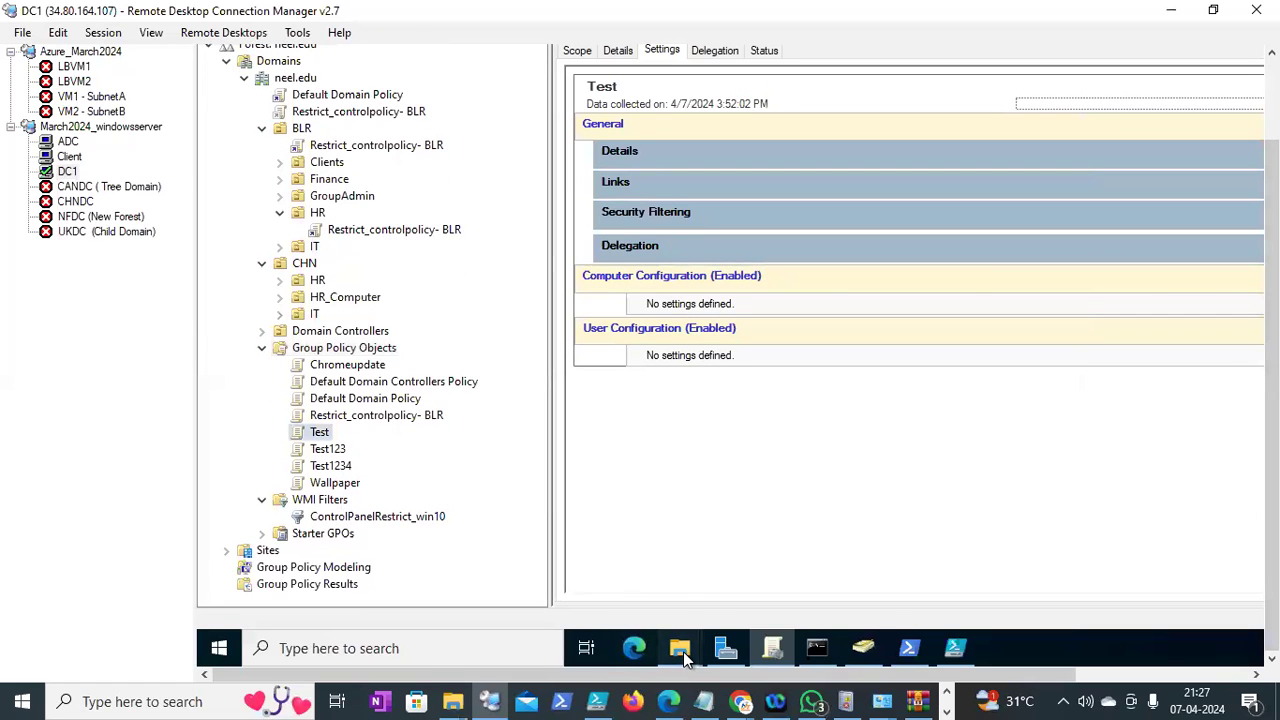
# Open GPObackp to view its eight GUID-named backup folders, then return to Group Policy Management
pyautogui.moveTo(678, 648)
pyautogui.click(616, 597)
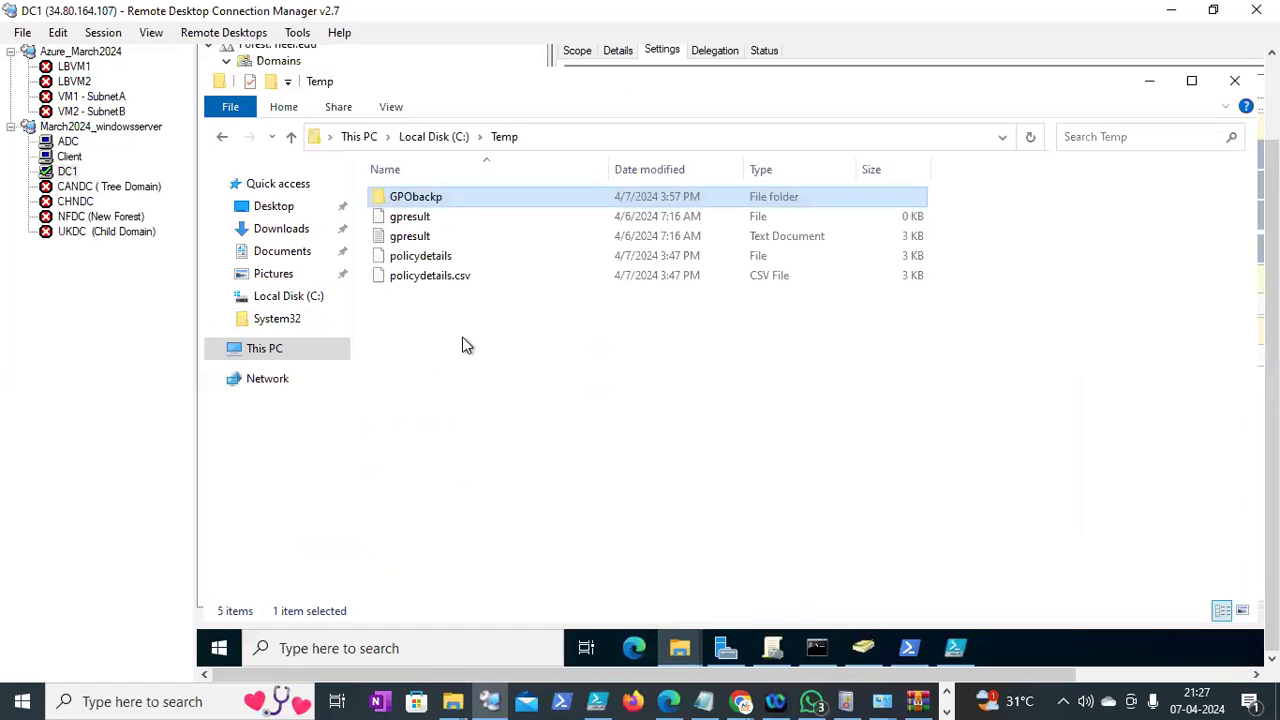
pyautogui.doubleClick(429, 197)
pyautogui.doubleClick(613, 169)
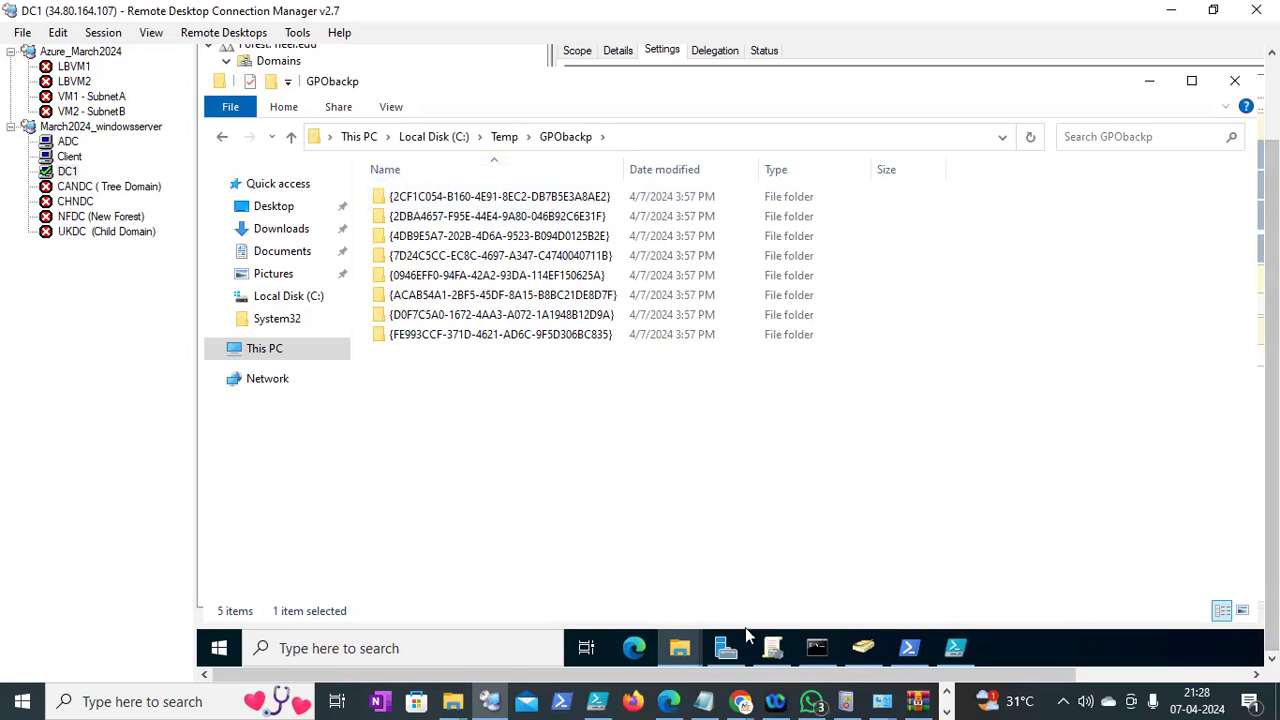
pyautogui.click(772, 648)
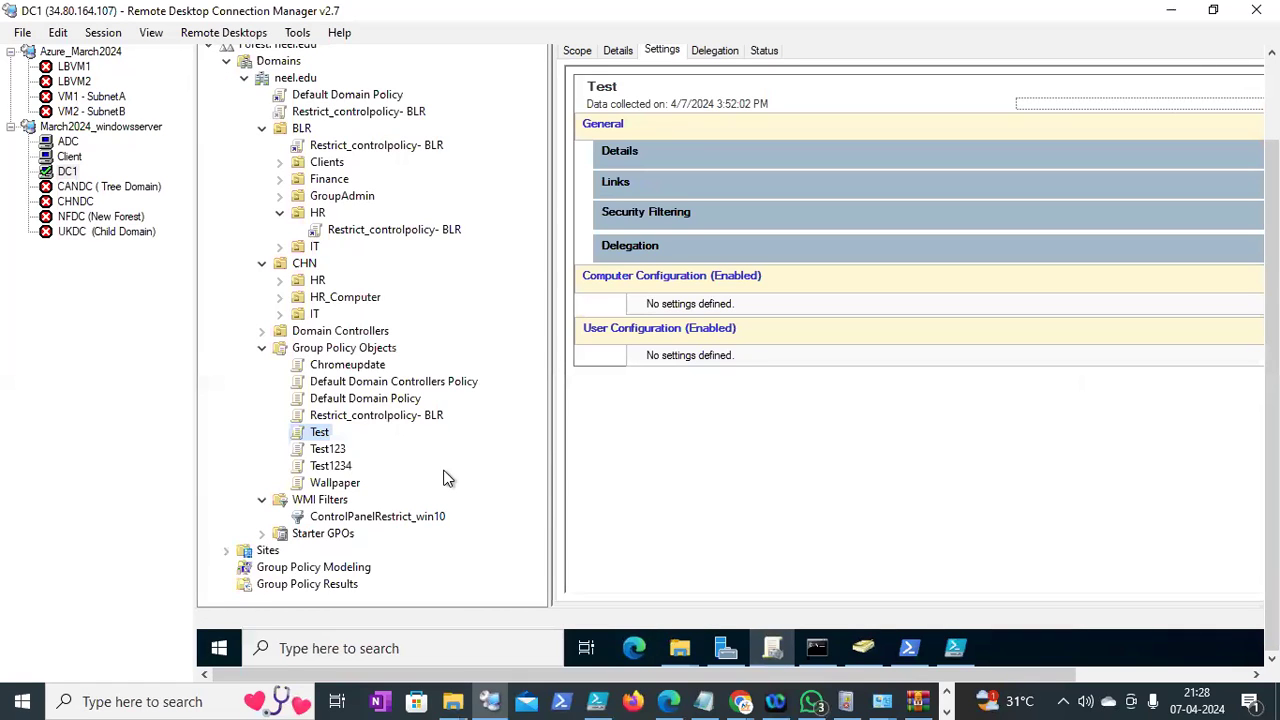
# Delete the Restrict_controlpolicy- BLR link from the BLR OU
pyautogui.rightClick(316, 486)
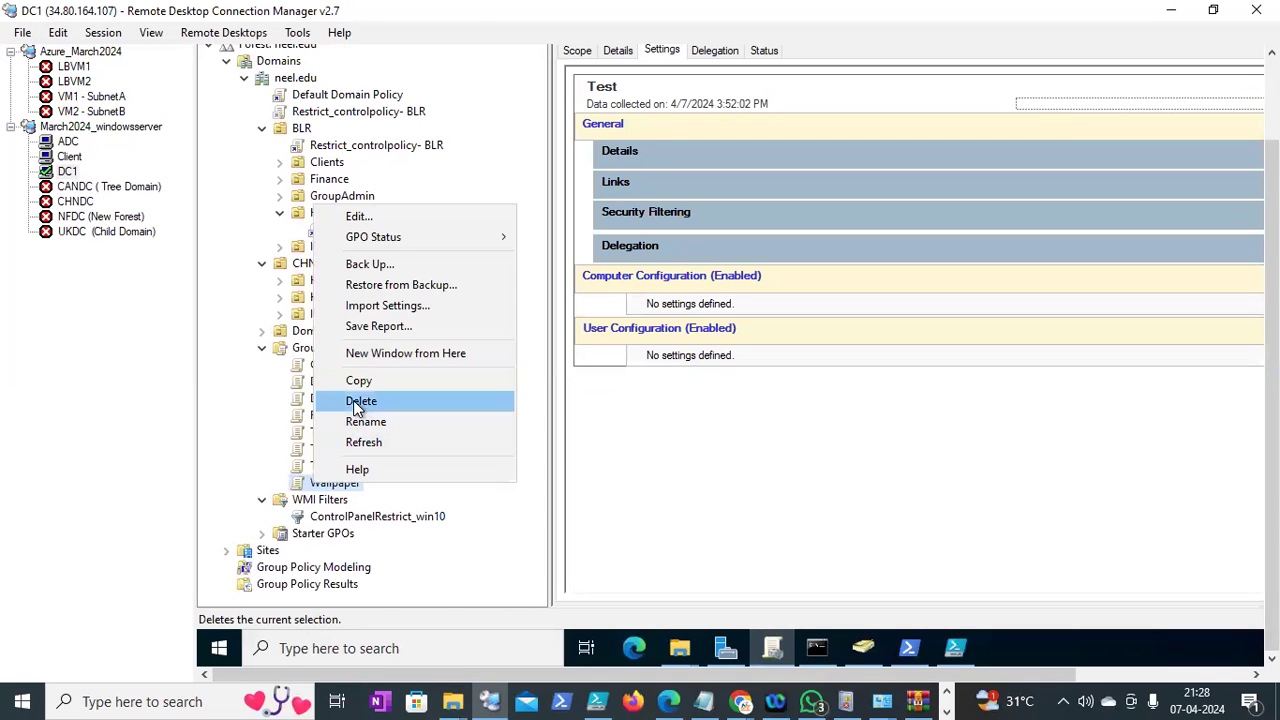
pyautogui.click(674, 399)
pyautogui.moveTo(1271, 398); pyautogui.dragTo(1271, 370)
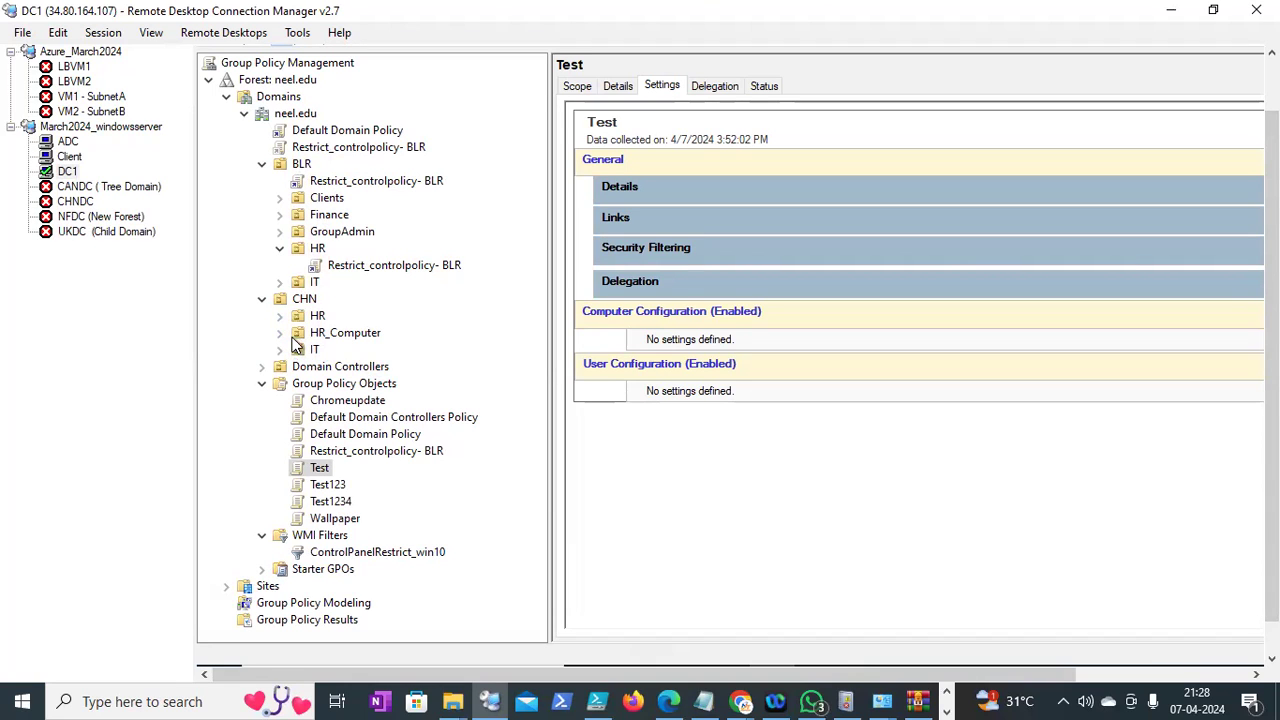
pyautogui.rightClick(328, 184)
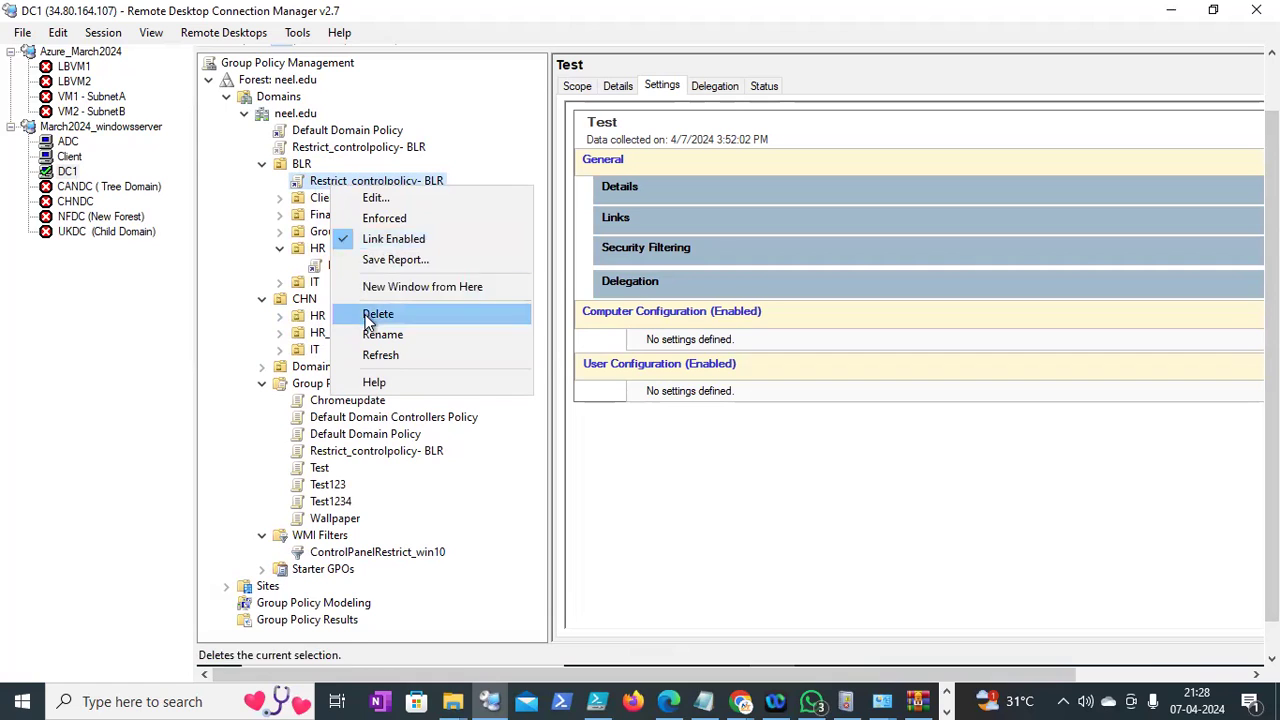
pyautogui.click(369, 316)
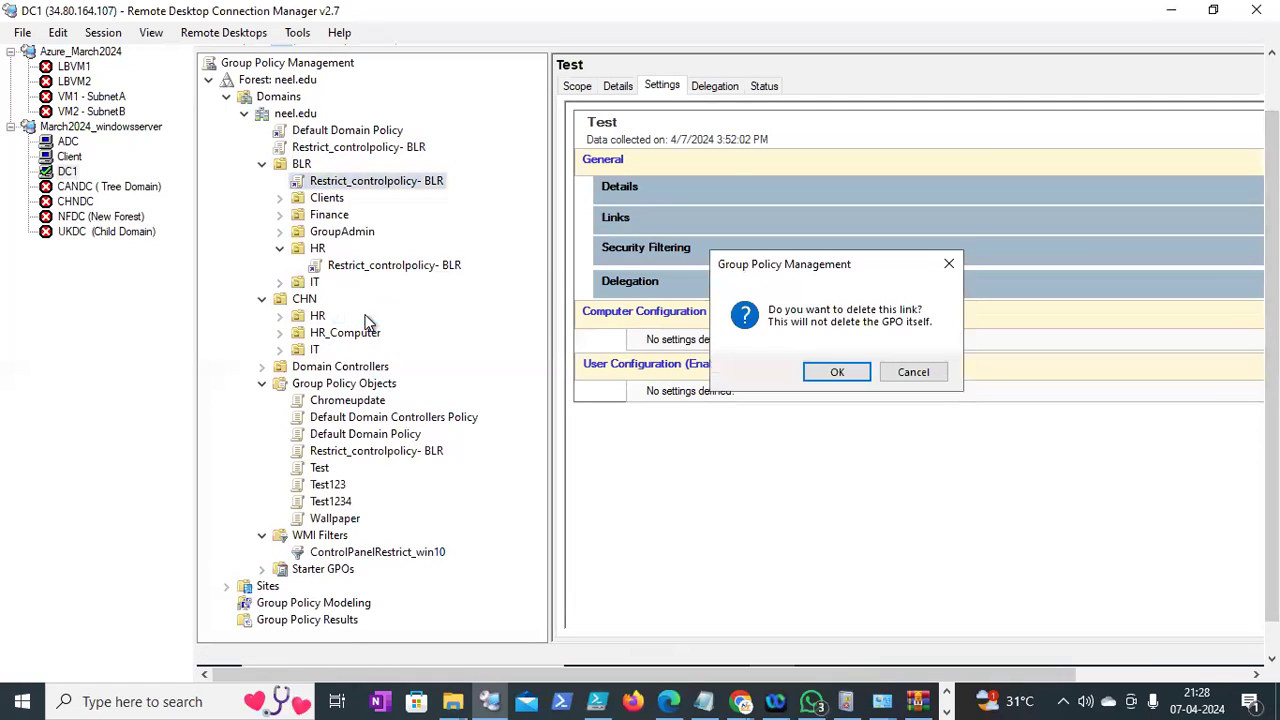
pyautogui.click(820, 373)
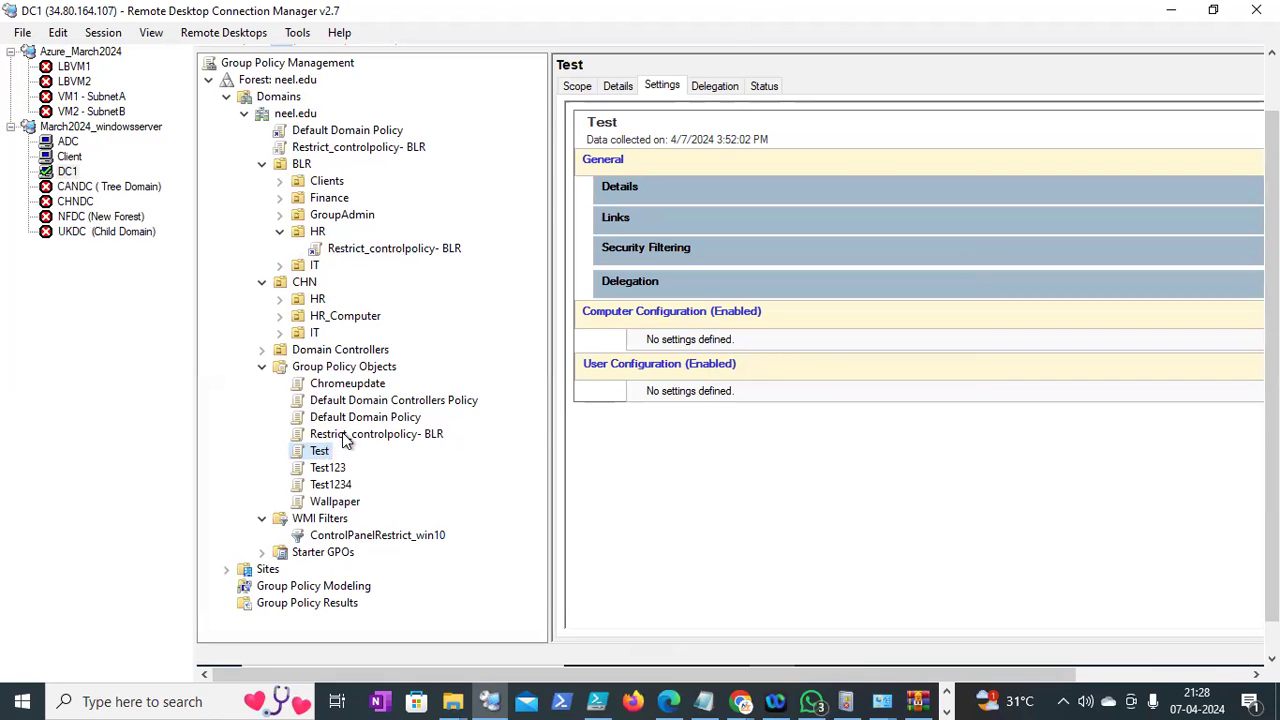
# Delete the Restrict_controlpolicy- BLR GPO and its links from Group Policy Objects
pyautogui.rightClick(343, 437)
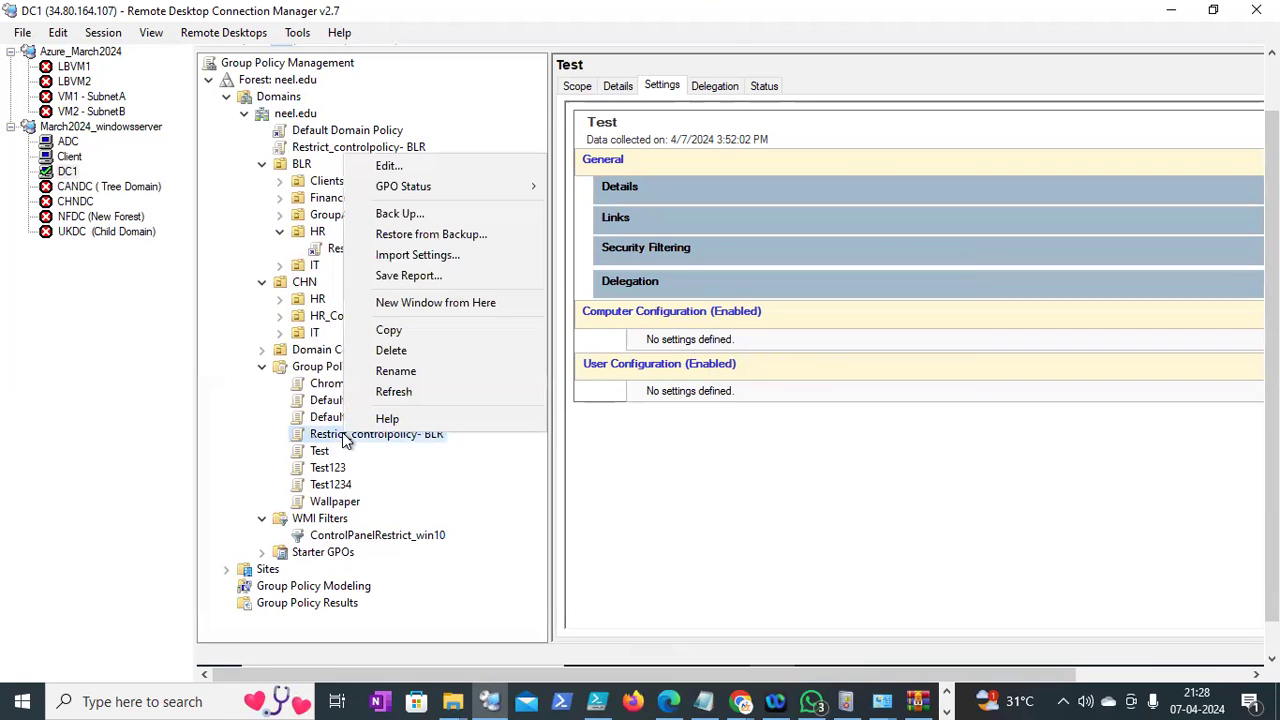
pyautogui.click(390, 350)
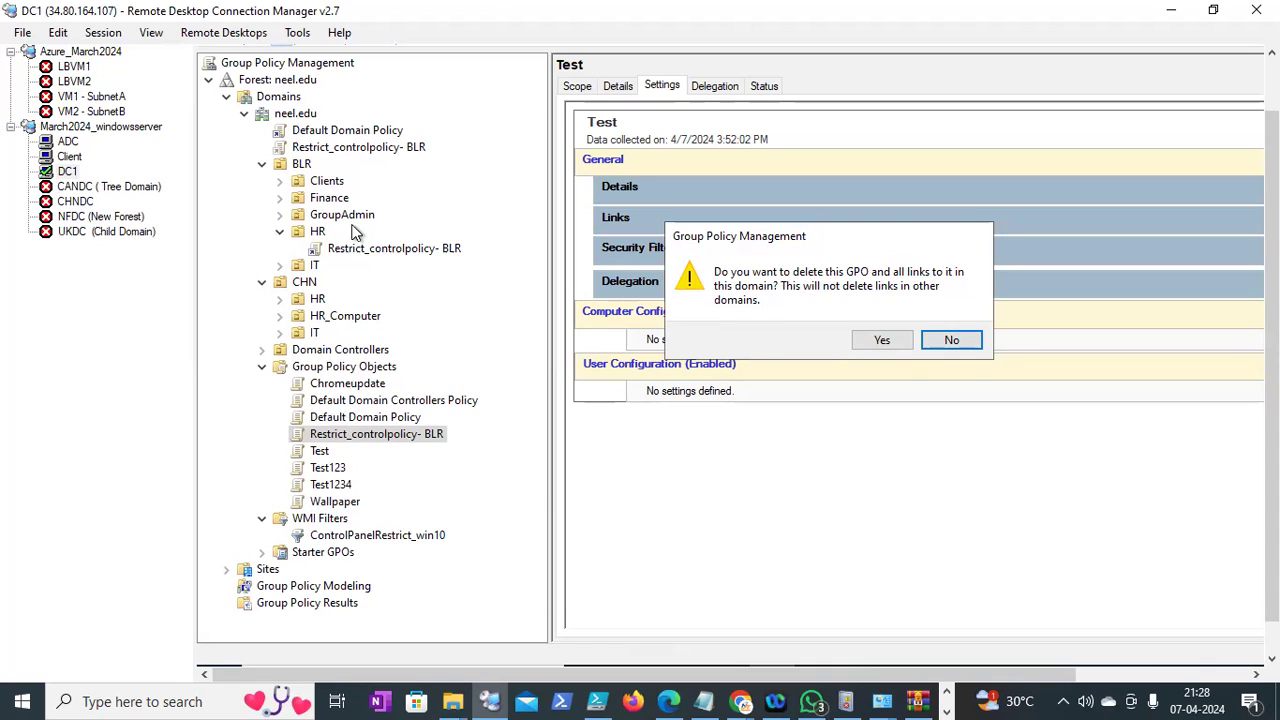
pyautogui.click(876, 341)
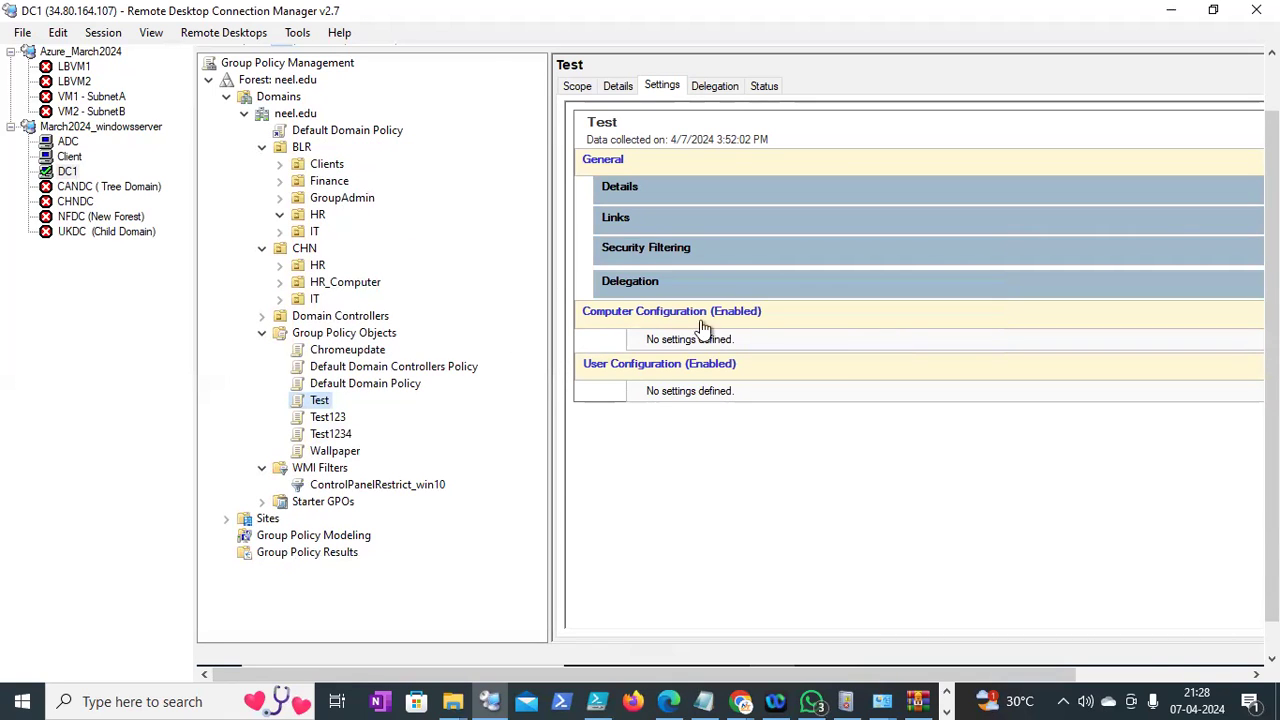
pyautogui.moveTo(1272, 368); pyautogui.dragTo(1272, 396)
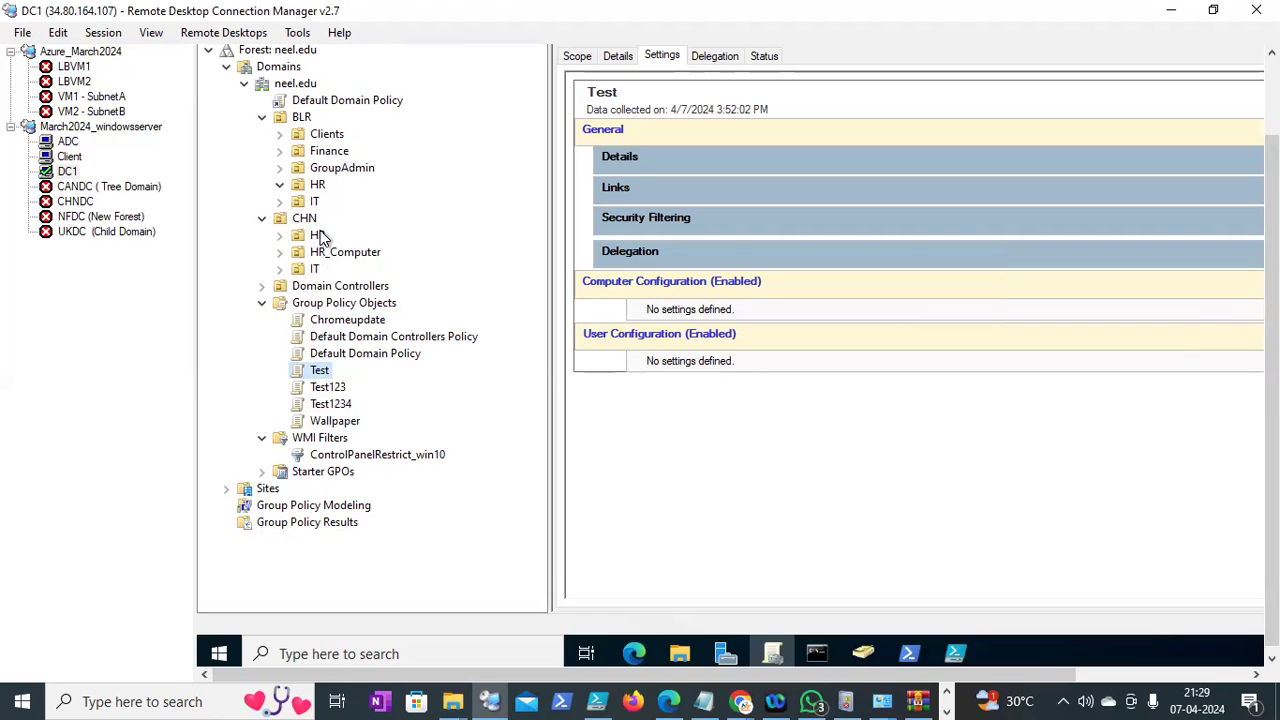
# Open Manage Backups from the Group Policy Objects container
pyautogui.rightClick(333, 300)
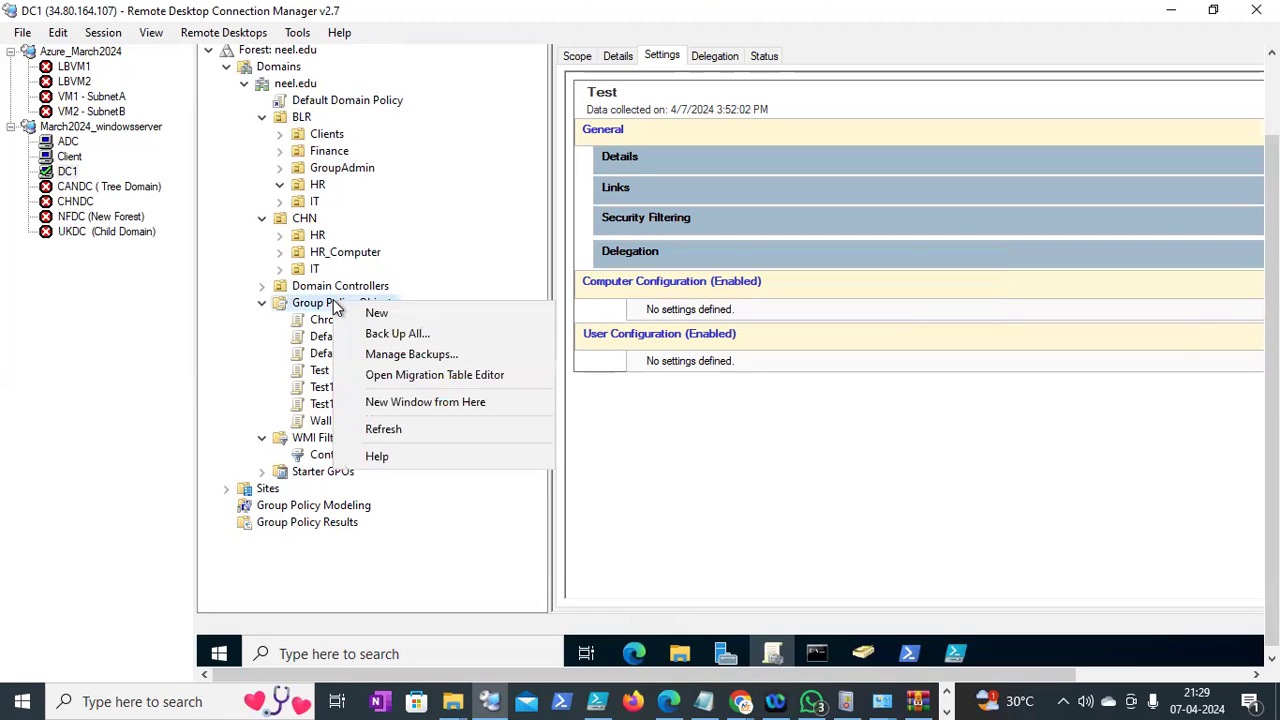
pyautogui.click(258, 341)
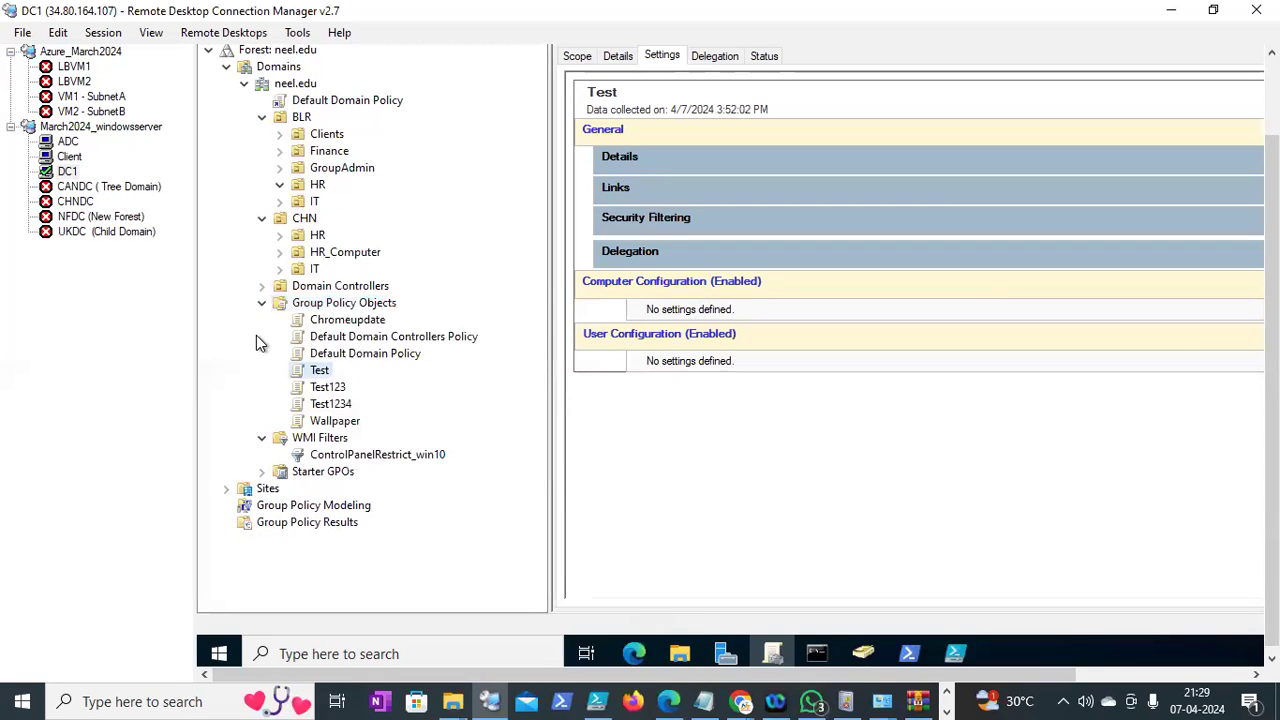
pyautogui.rightClick(347, 308)
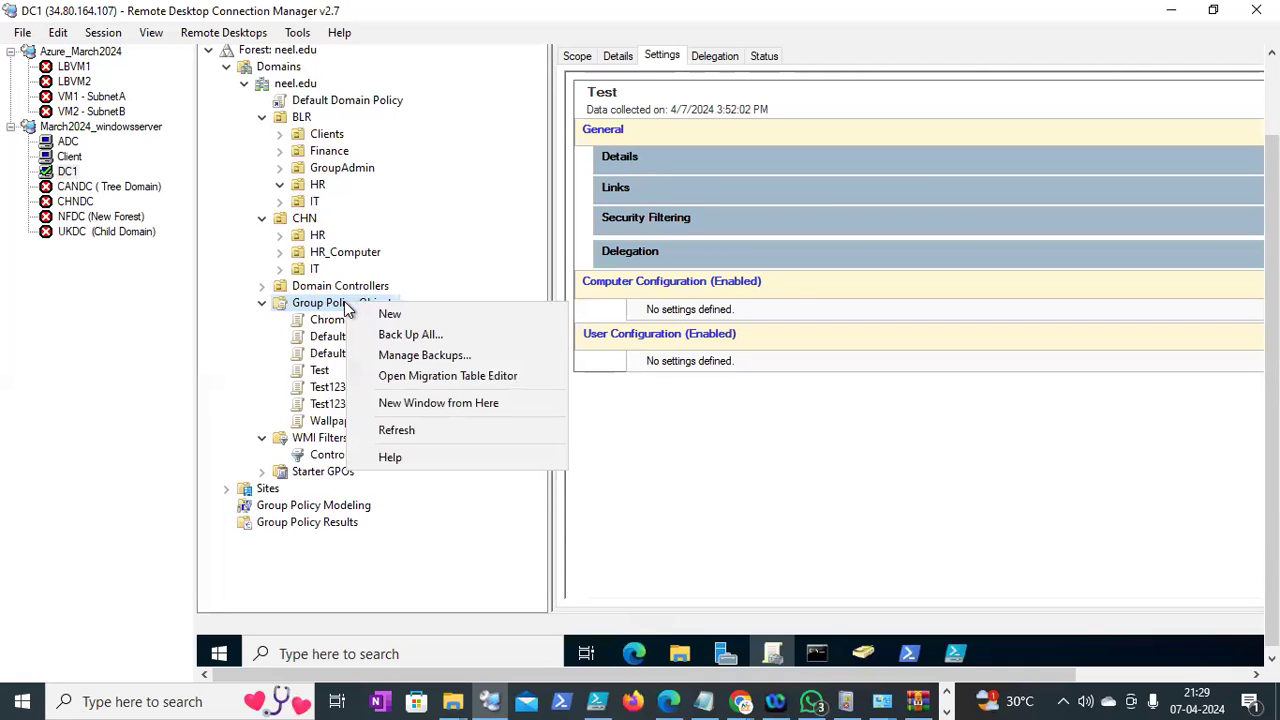
pyautogui.click(241, 339)
pyautogui.click(340, 305)
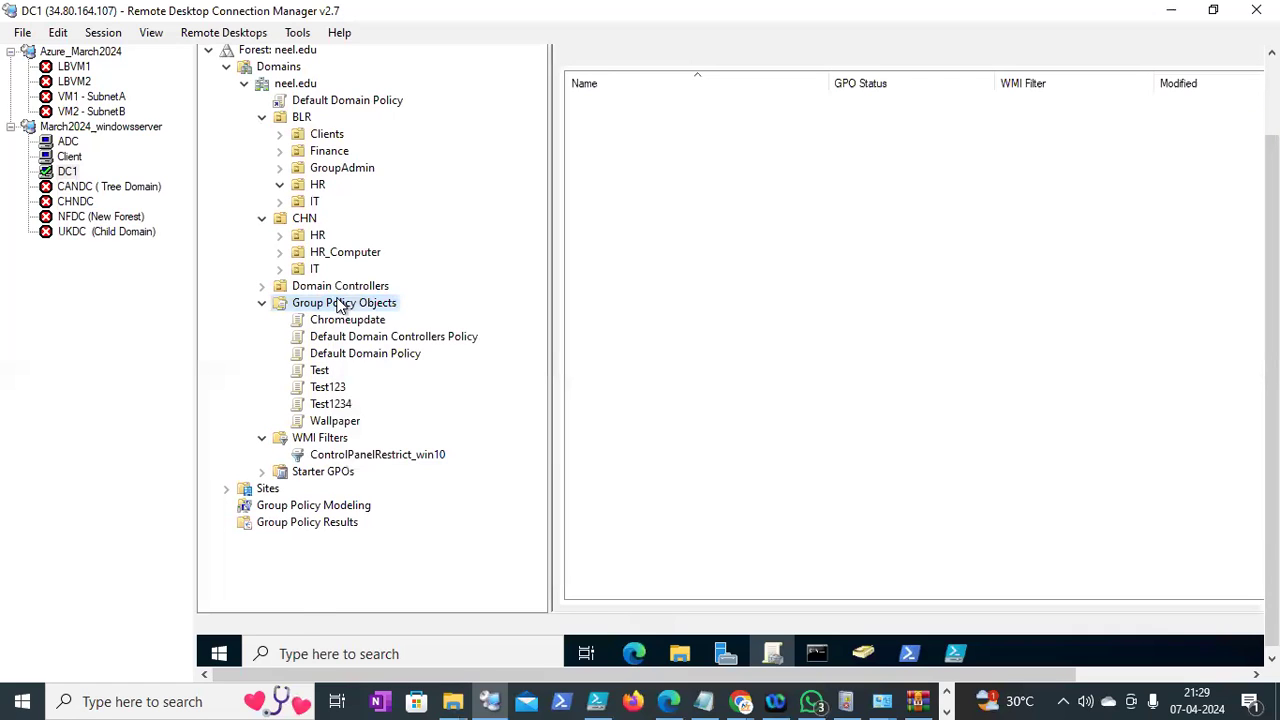
pyautogui.rightClick(341, 303)
pyautogui.click(415, 353)
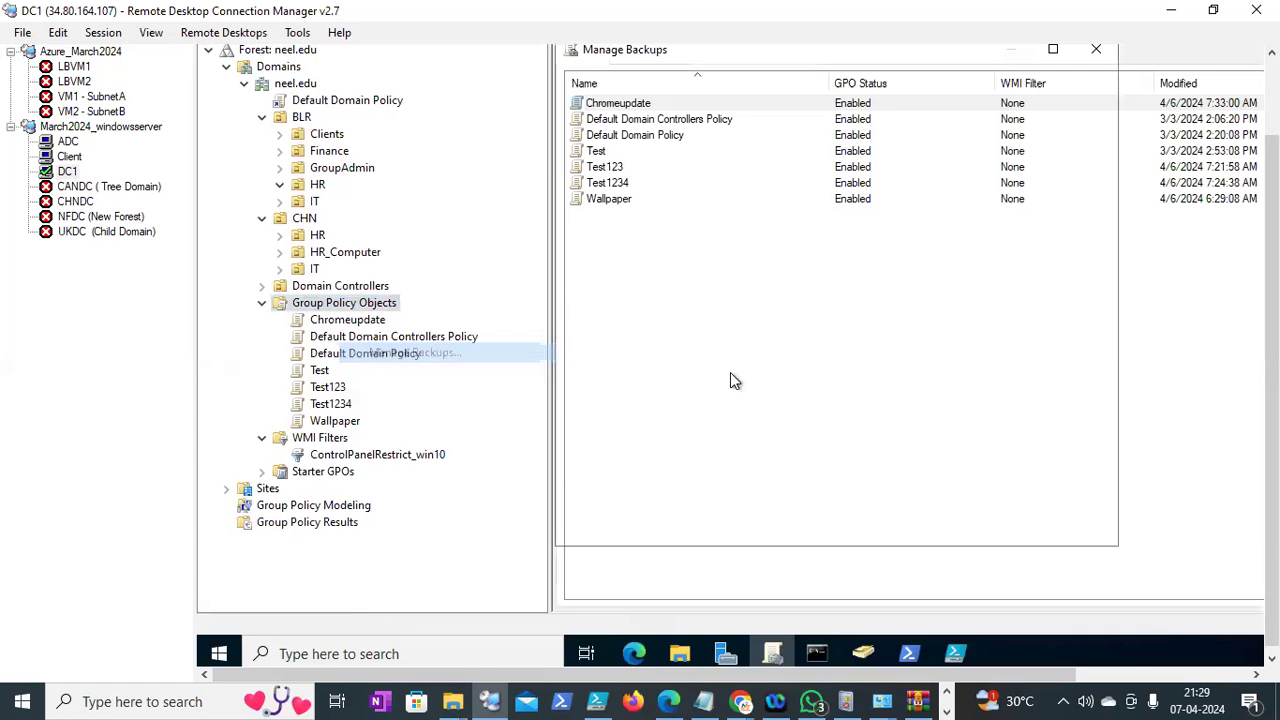
# Show only the latest version of each GPO and select the Restrict_controlpolicy- BLR backup
pyautogui.moveTo(1271, 345); pyautogui.dragTo(1271, 288)
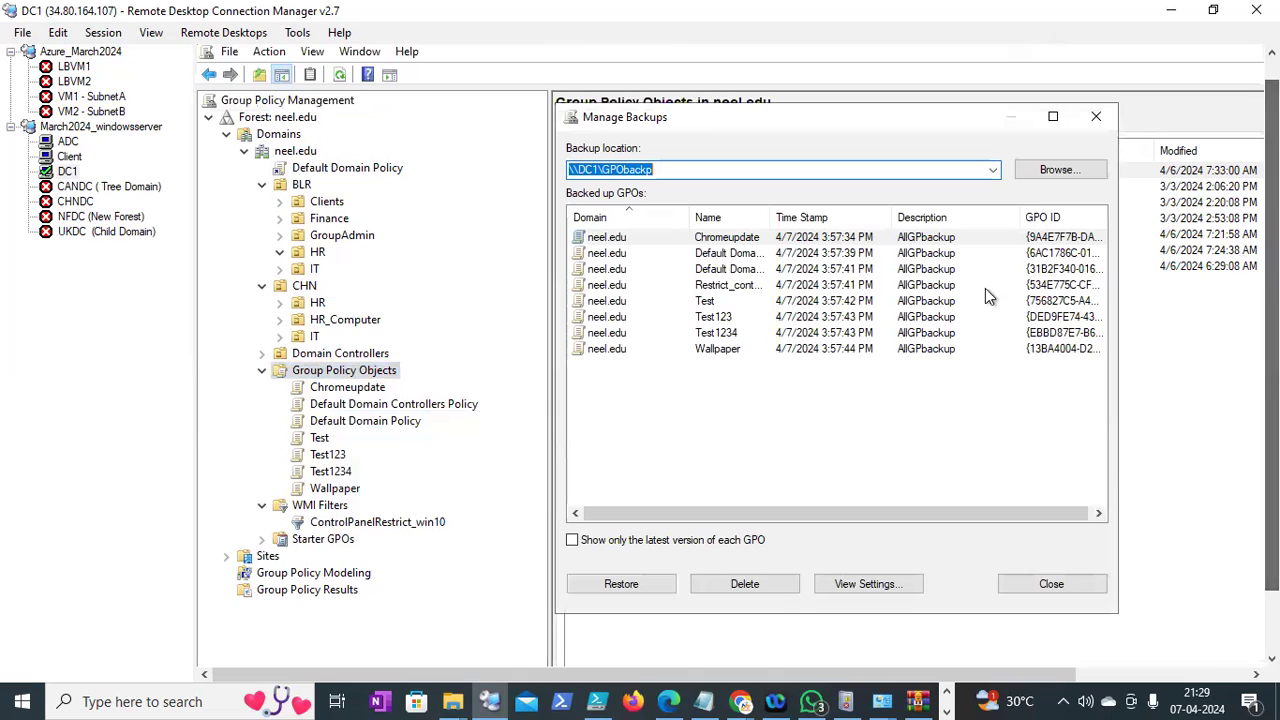
pyautogui.click(788, 237)
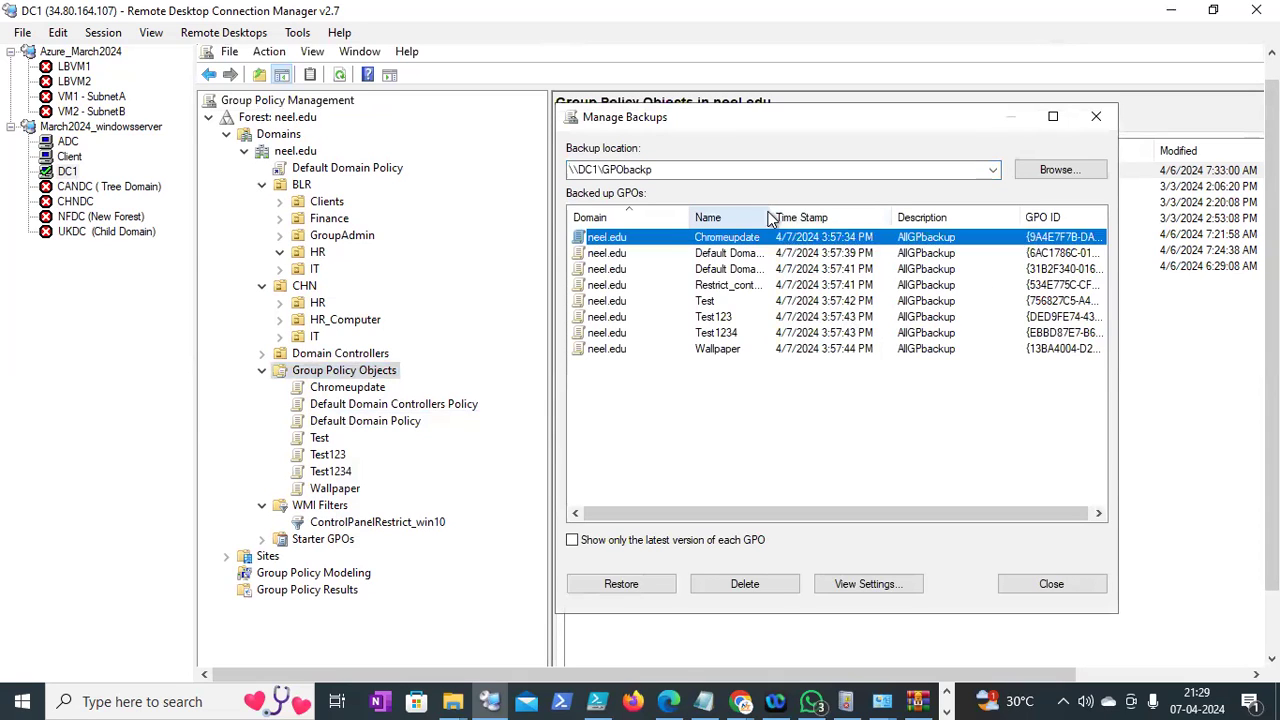
pyautogui.doubleClick(773, 217)
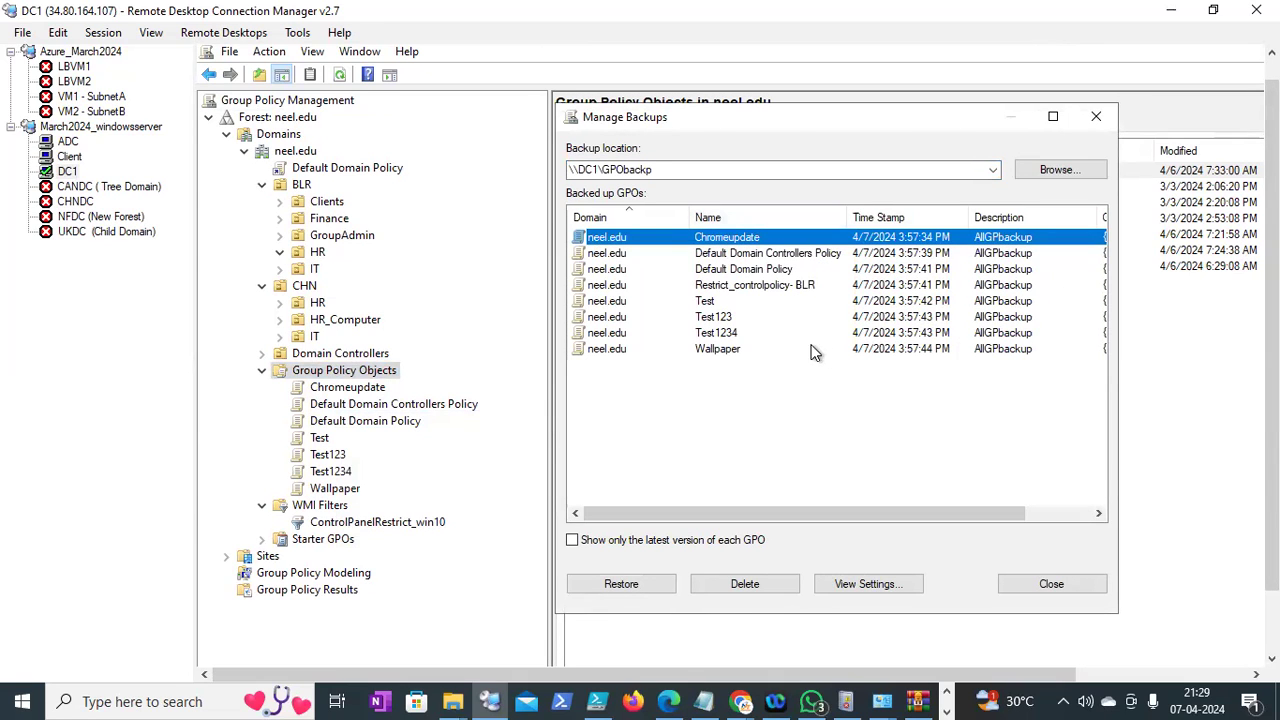
pyautogui.click(762, 288)
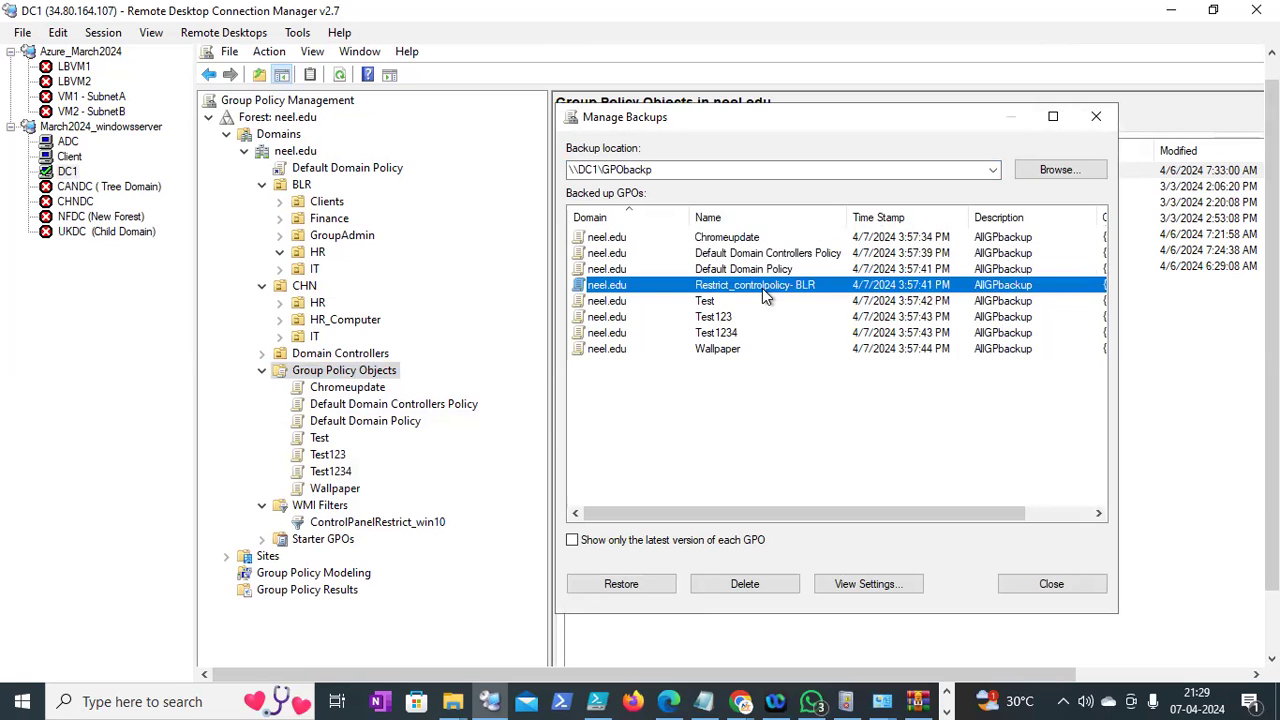
pyautogui.click(578, 541)
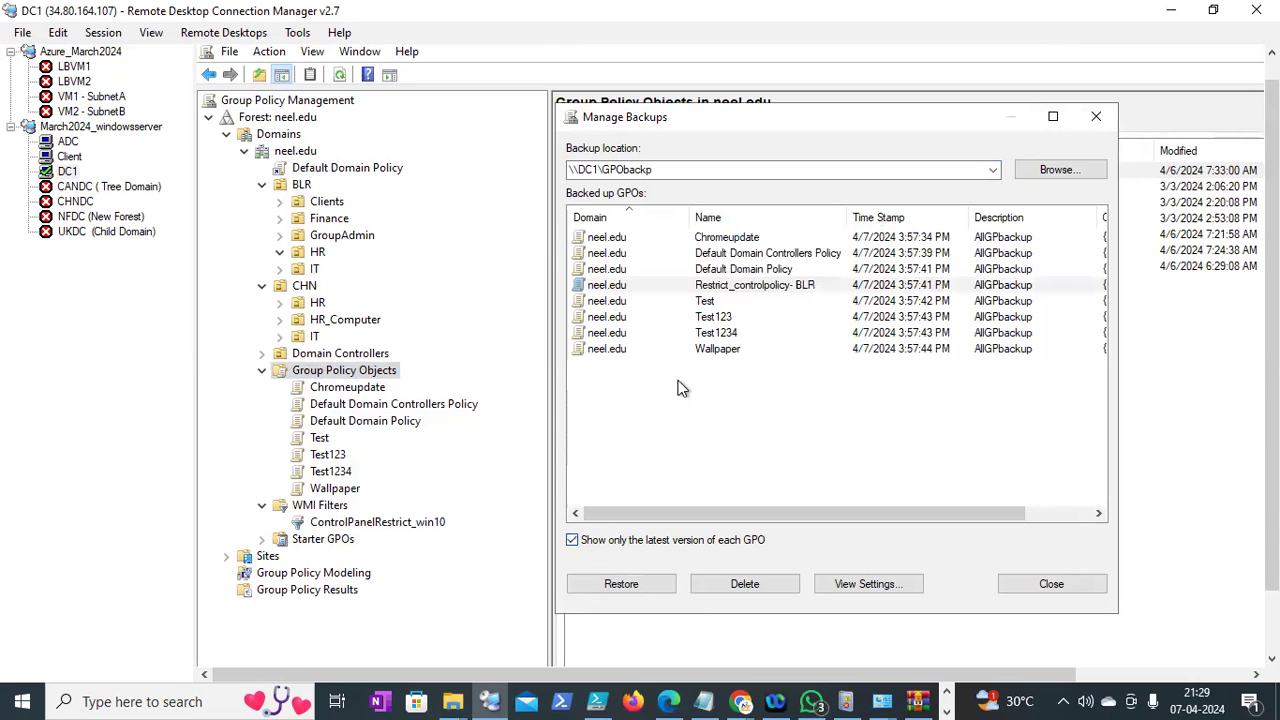
pyautogui.click(646, 171)
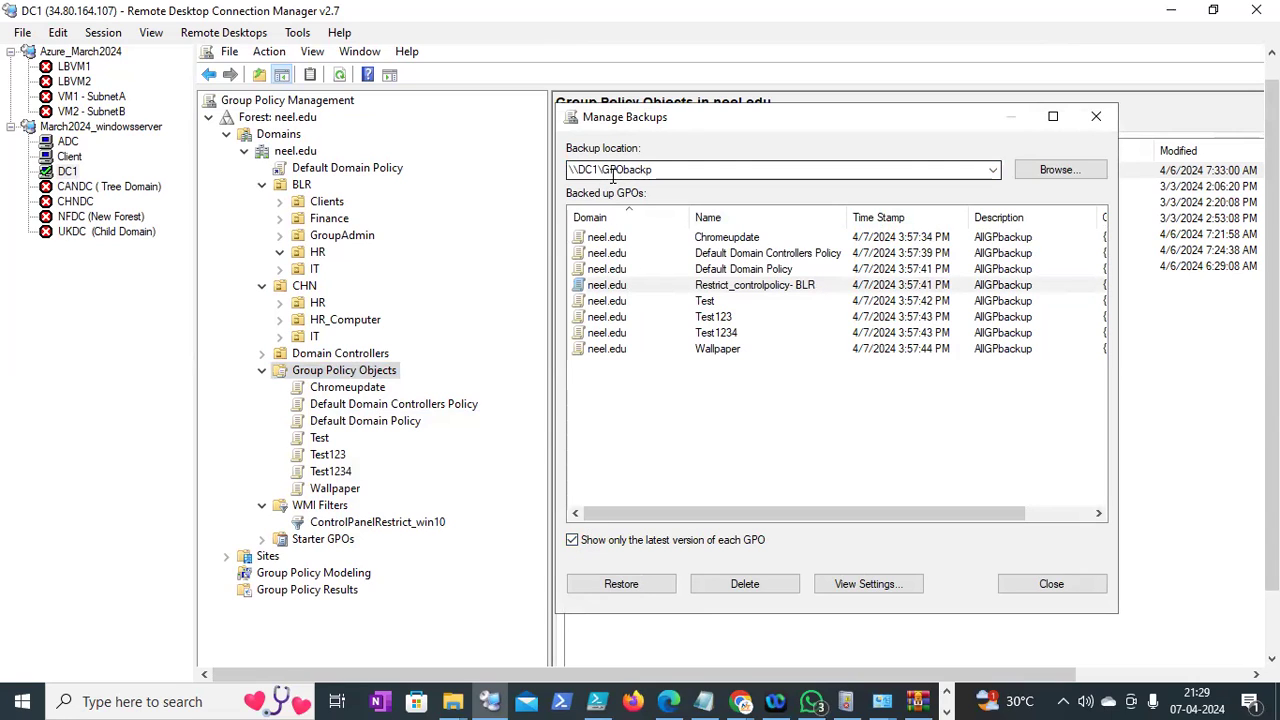
pyautogui.click(629, 286)
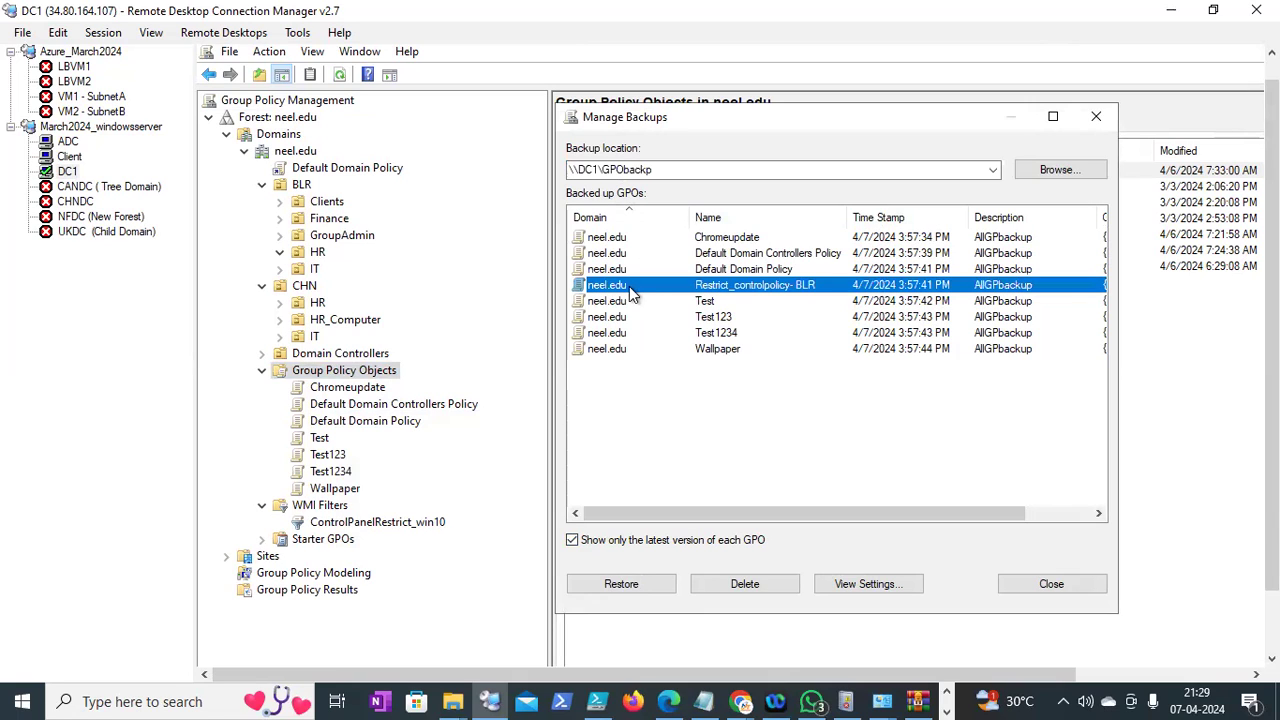
# Restore the Restrict_controlpolicy- BLR backup, confirm, and close the Succeeded report
pyautogui.click(630, 585)
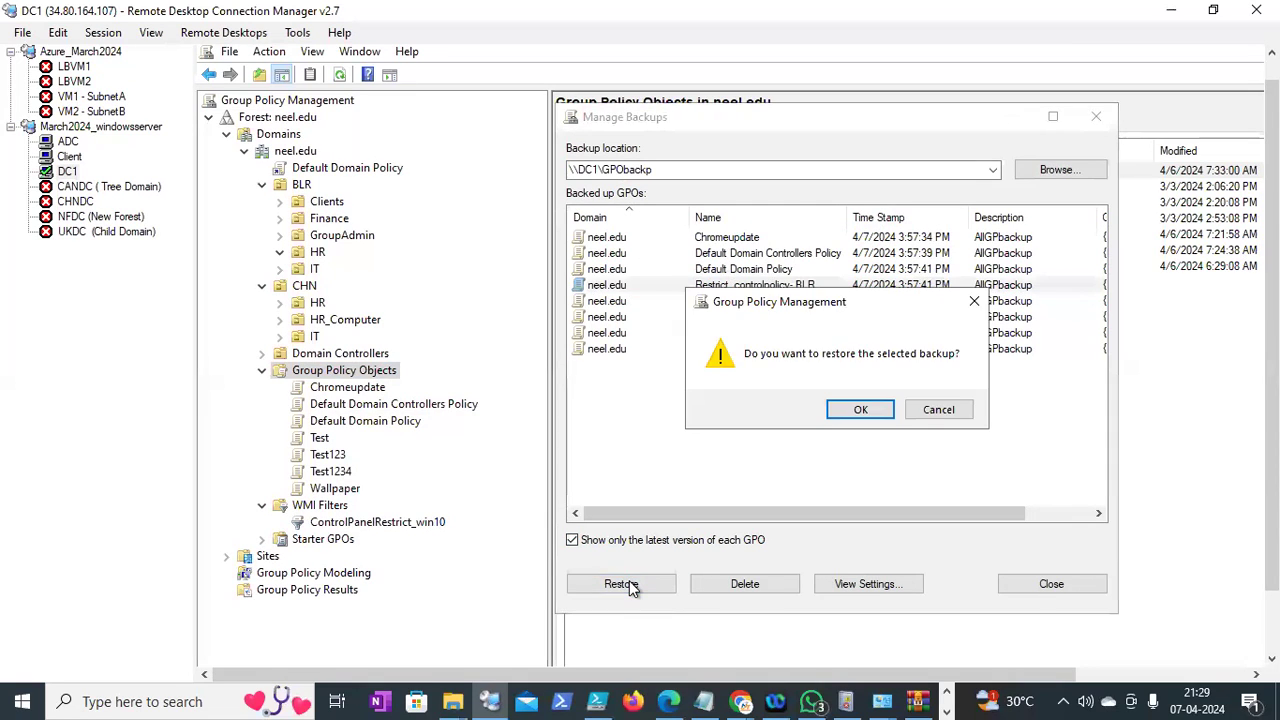
pyautogui.click(855, 410)
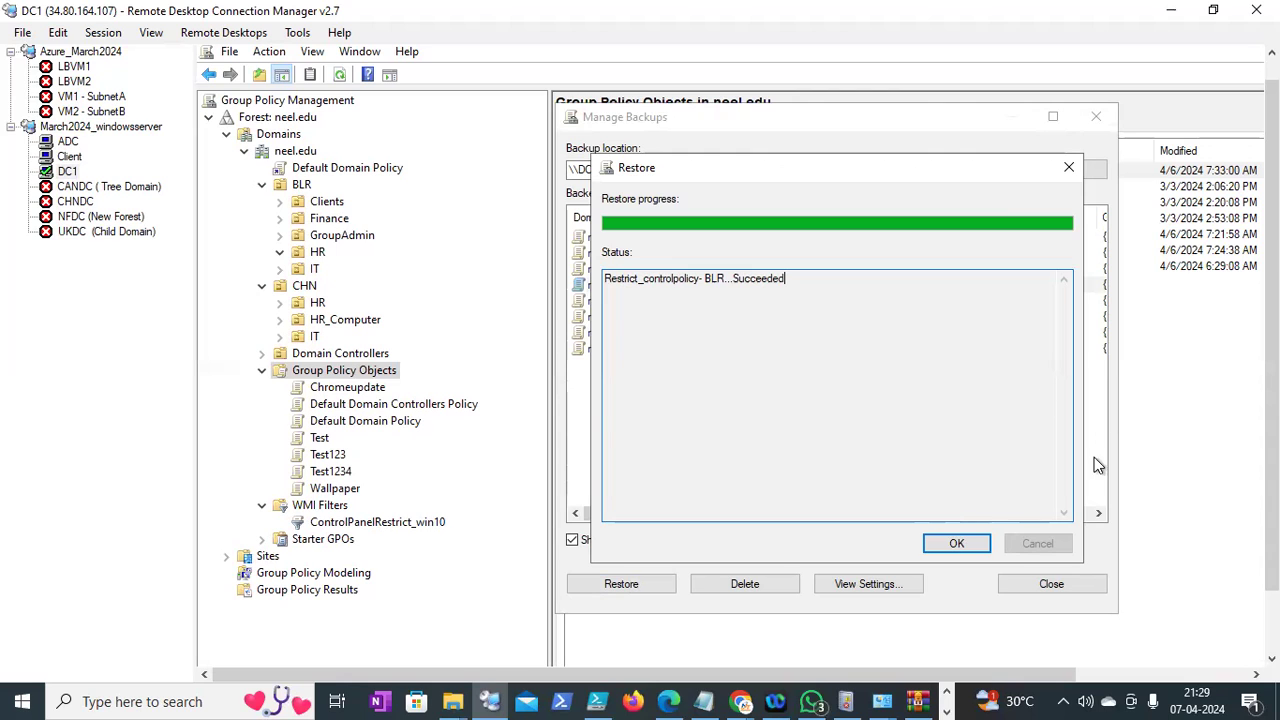
pyautogui.click(956, 545)
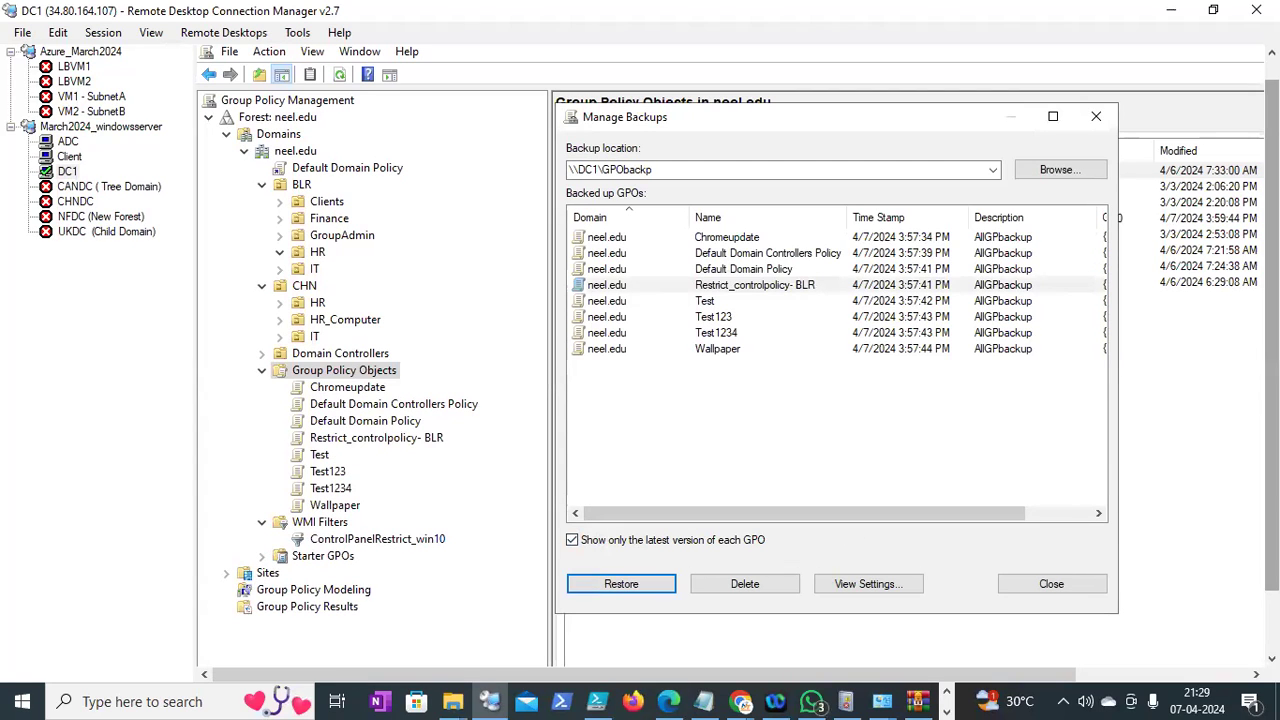
pyautogui.moveTo(1272, 312); pyautogui.dragTo(1272, 354)
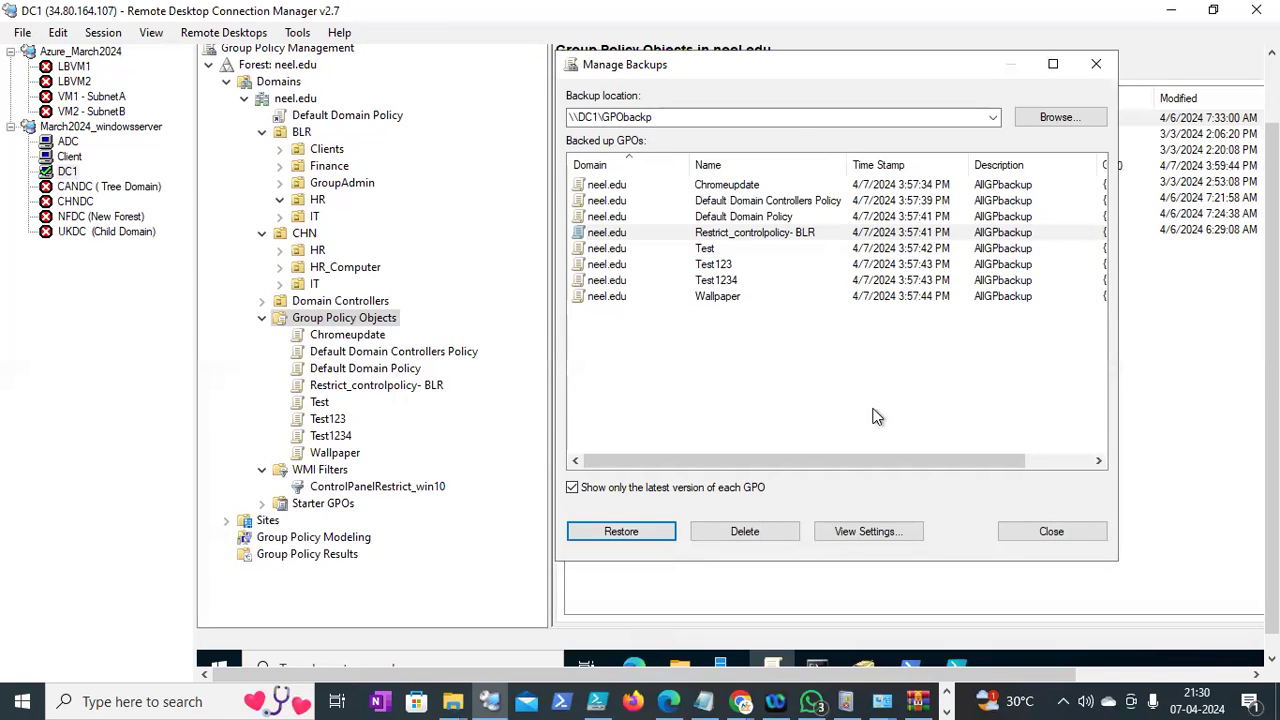
# Close the Manage Backups dialog to get back to the neel.edu Group Policy Objects list
pyautogui.click(1047, 527)
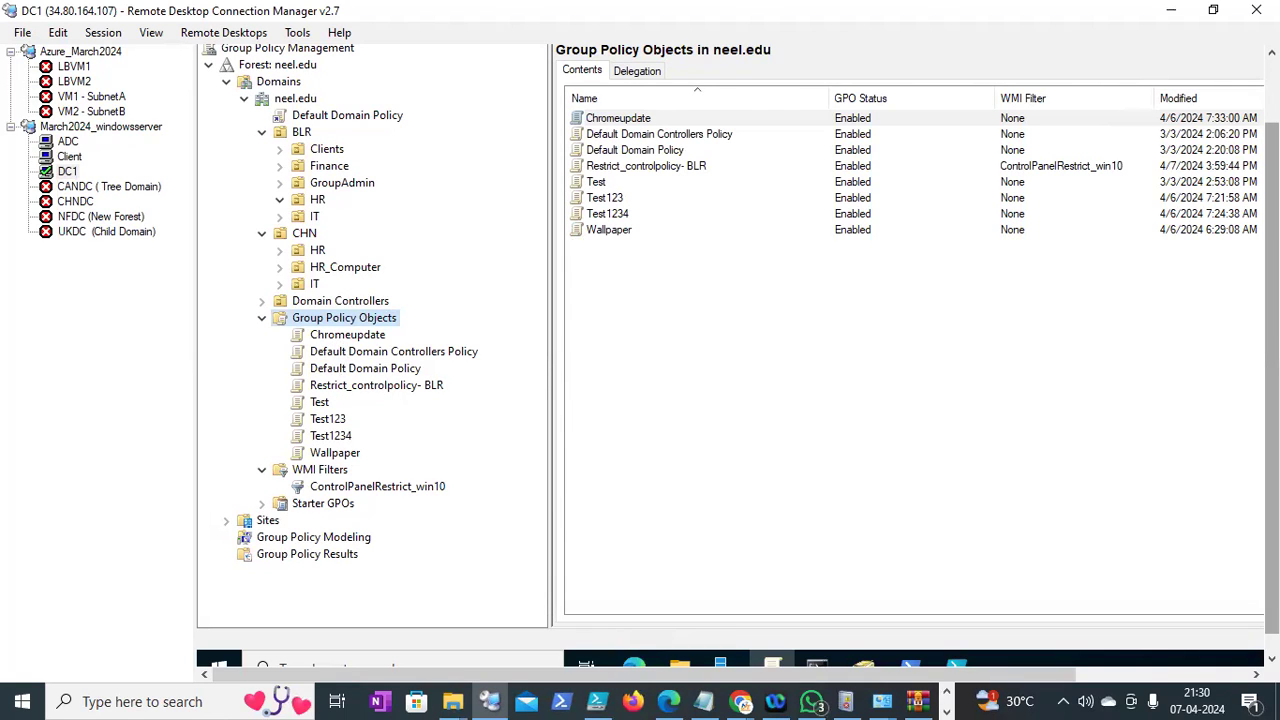
# Link the existing Restrict_controlpolicy- BLR GPO to the BLR OU with Link an Existing GPO
pyautogui.moveTo(1272, 400); pyautogui.dragTo(1272, 377)
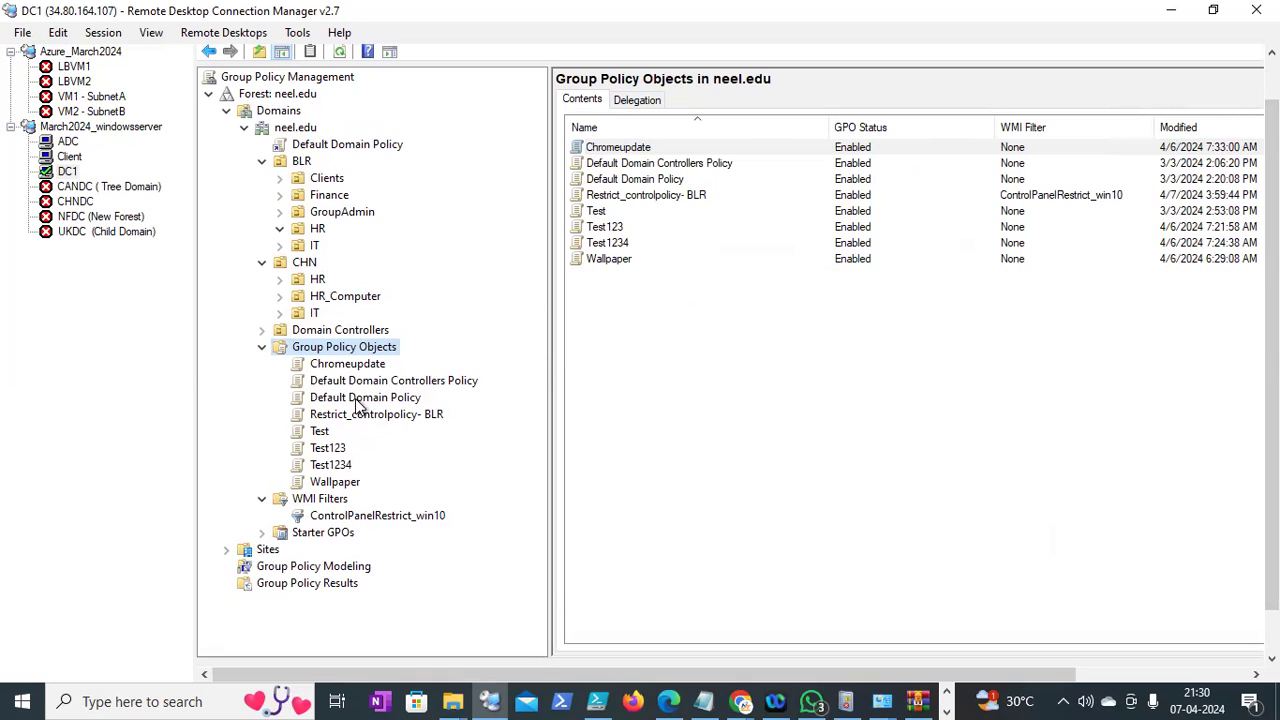
pyautogui.rightClick(301, 163)
pyautogui.click(360, 197)
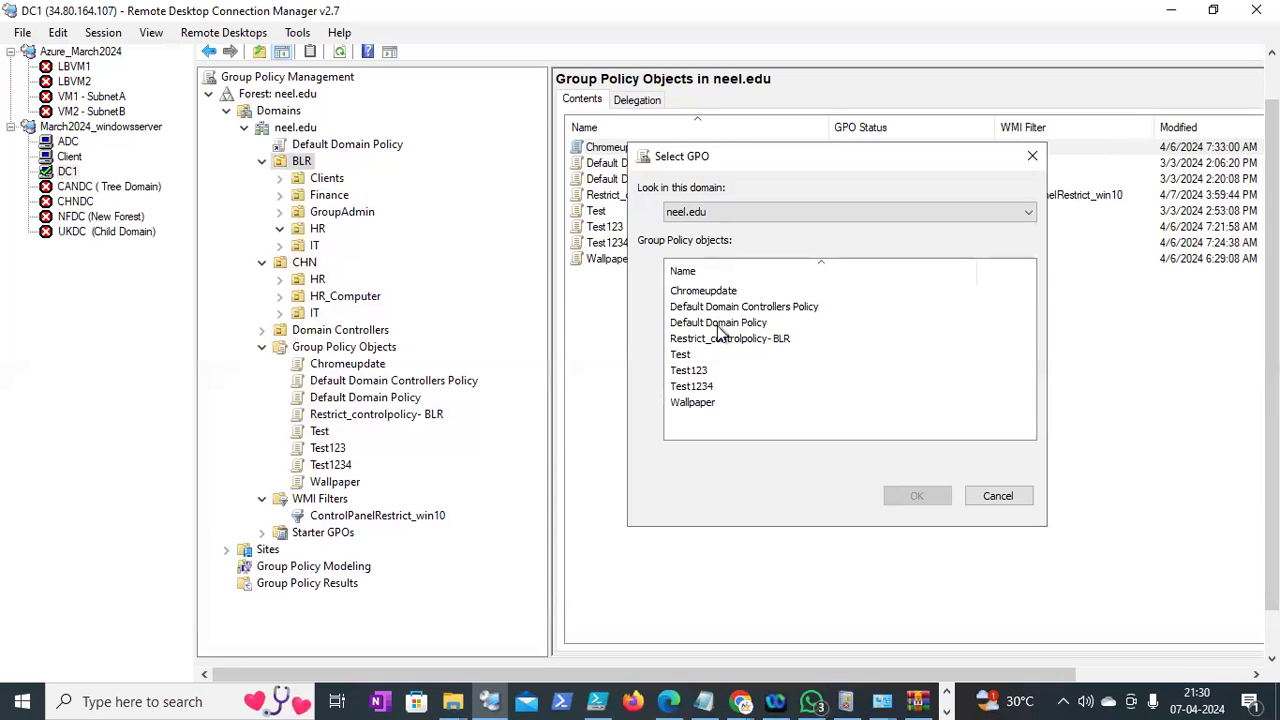
pyautogui.click(729, 339)
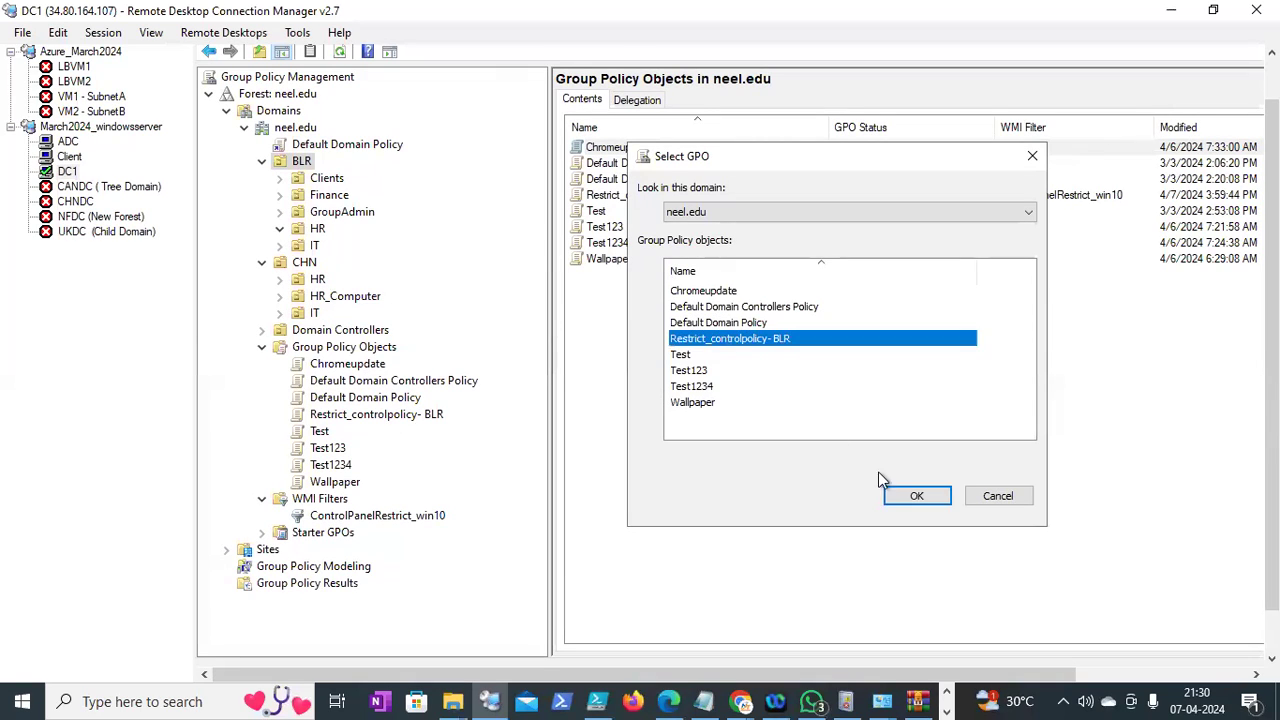
pyautogui.click(912, 496)
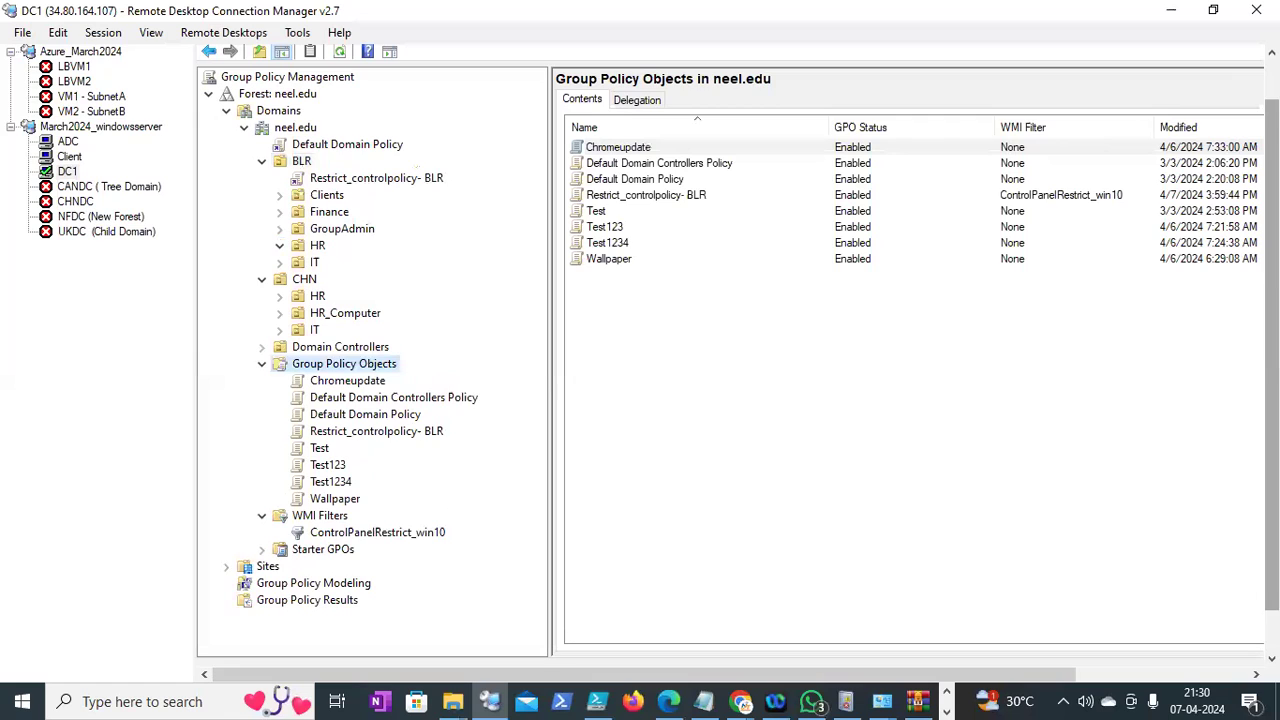
pyautogui.moveTo(1272, 470); pyautogui.dragTo(1272, 520)
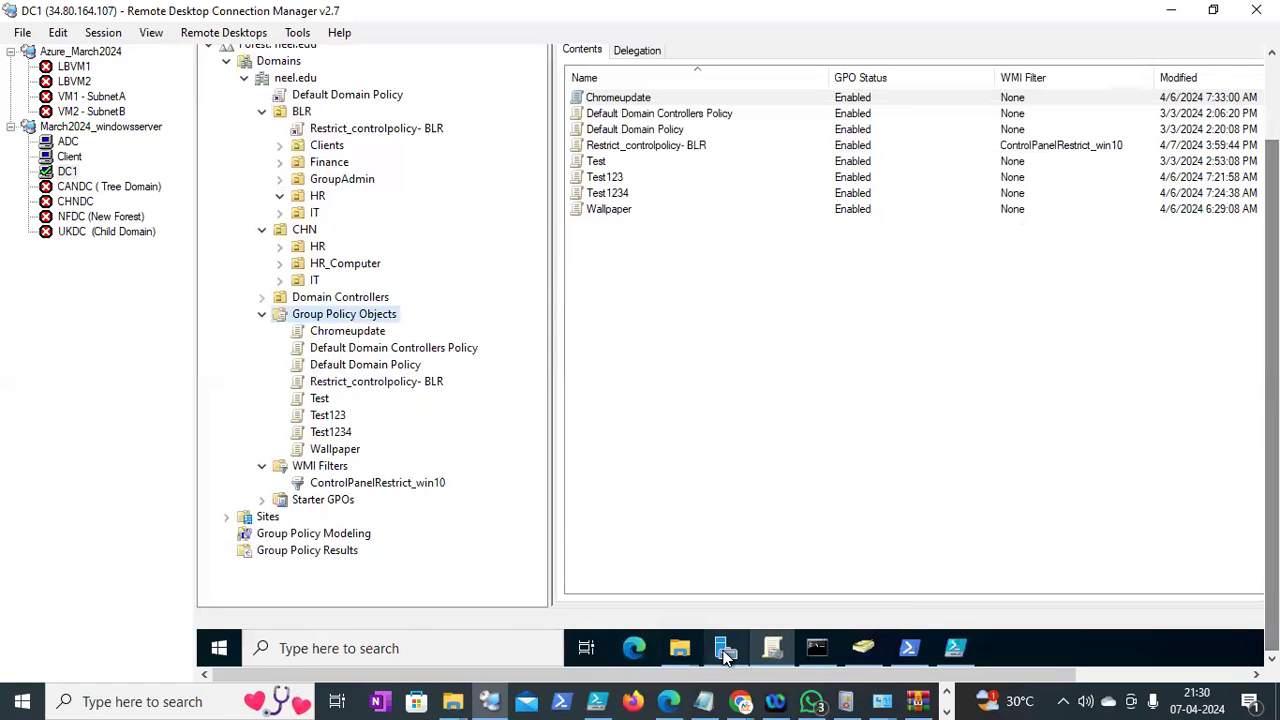
# Switch to Chrome and bring up the Google search results tab
pyautogui.click(748, 700)
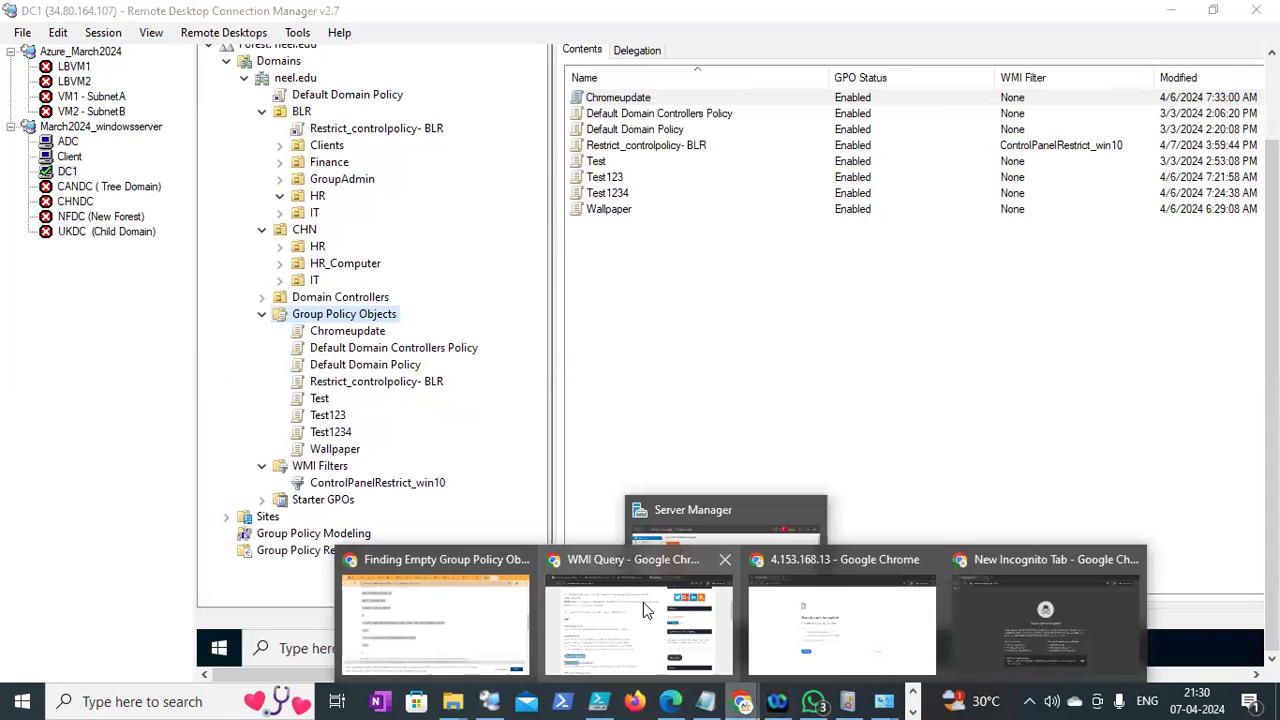
pyautogui.click(521, 587)
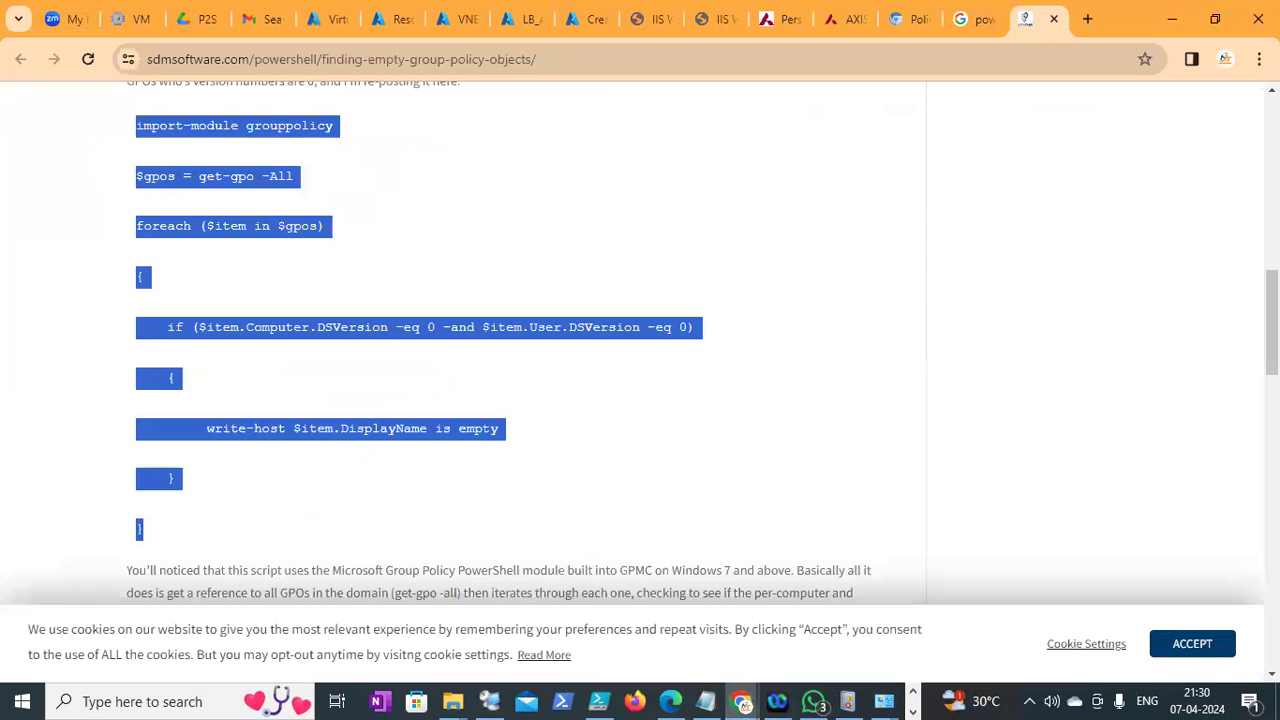
pyautogui.scroll(10, 1222, 180)
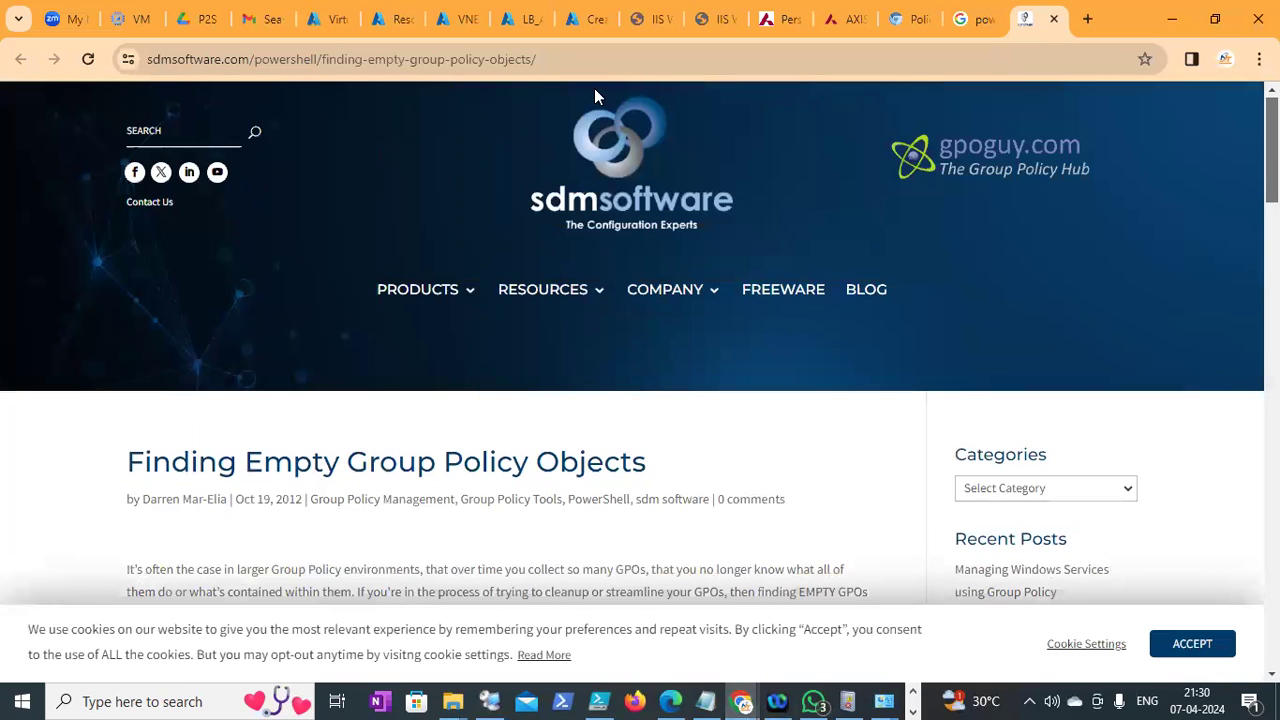
pyautogui.click(956, 28)
# Search Google for 'powershell script for recent deleted policy'
pyautogui.moveTo(508, 111); pyautogui.dragTo(21, 171)
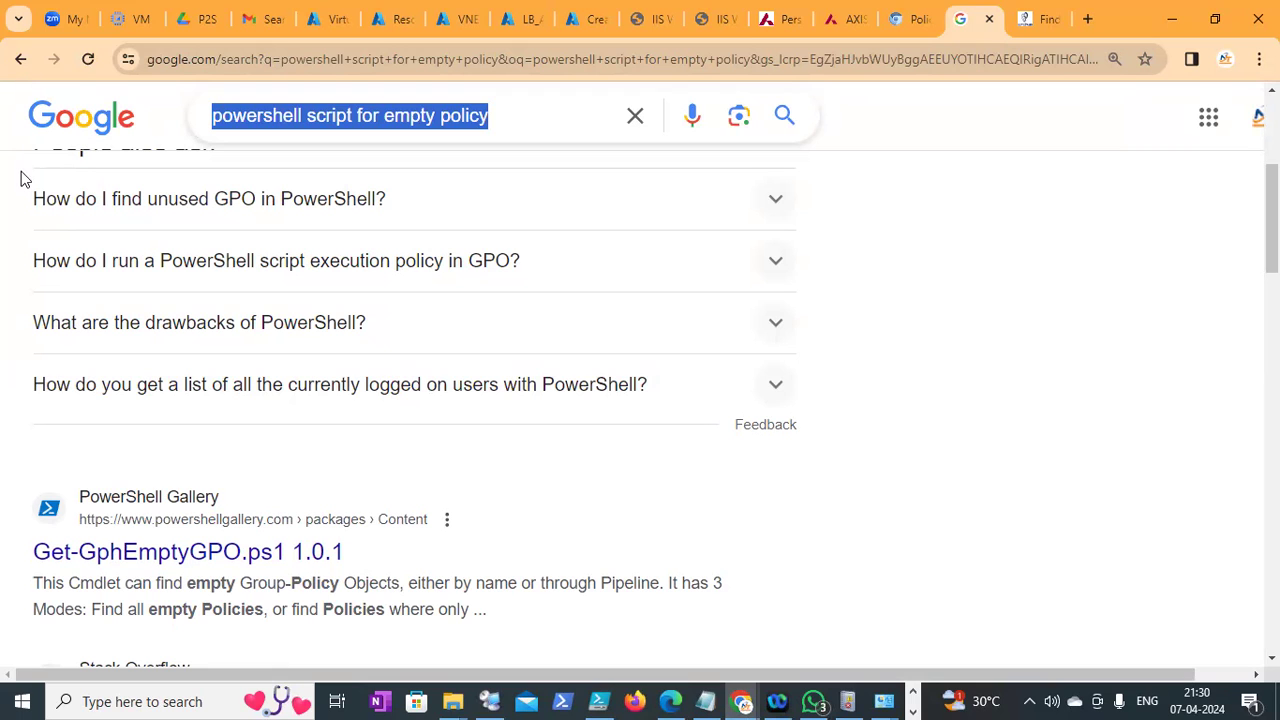
pyautogui.write('ge')
pyautogui.press('BackSpace')
pyautogui.press('BackSpace')
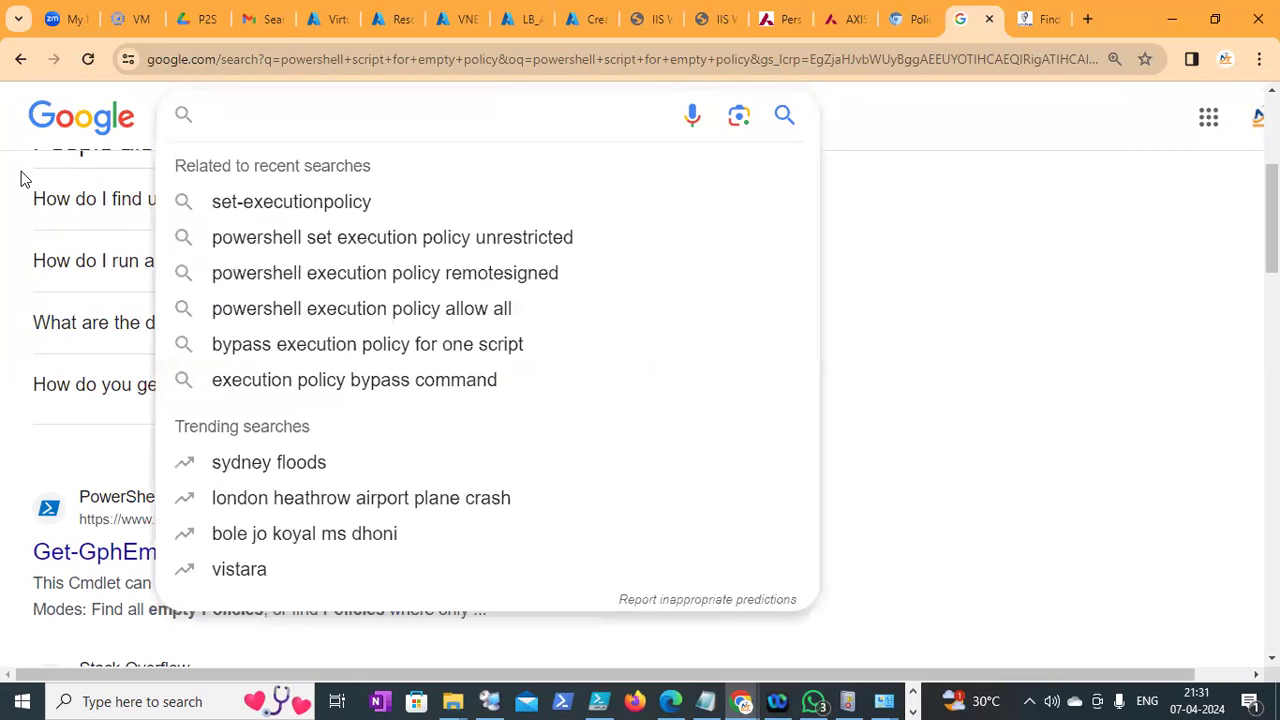
pyautogui.write('powershell ')
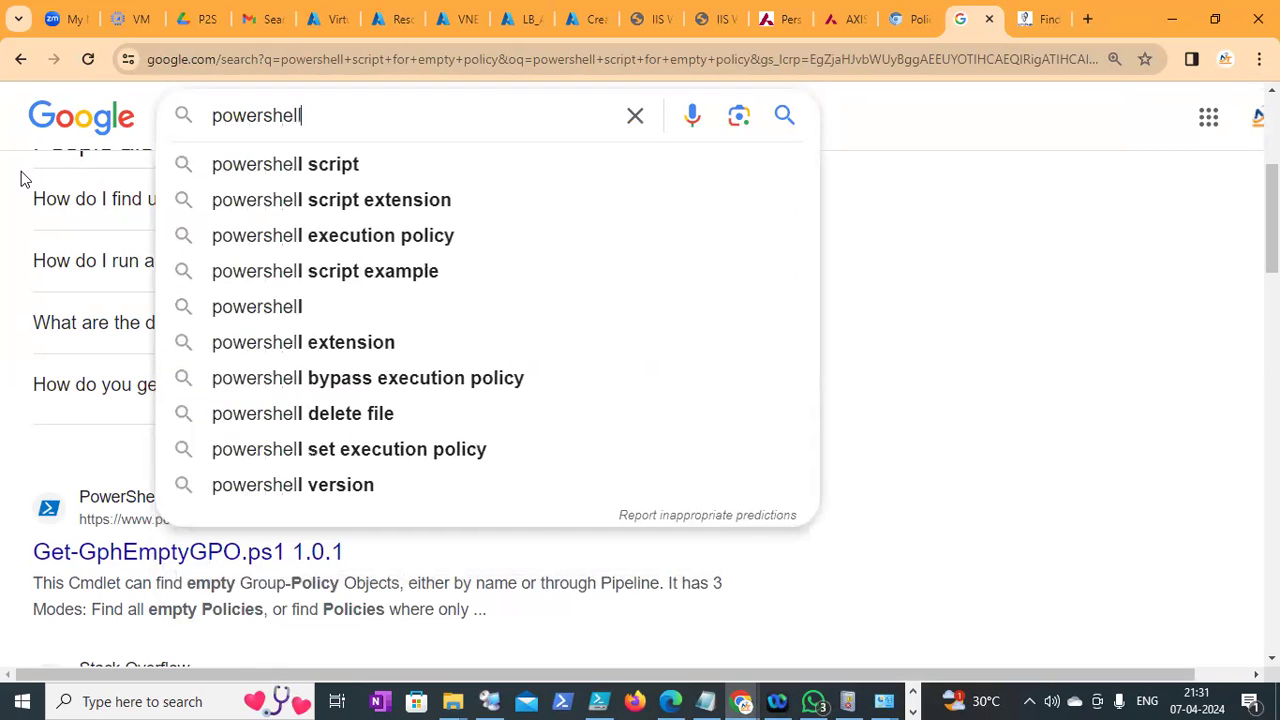
pyautogui.write('script ')
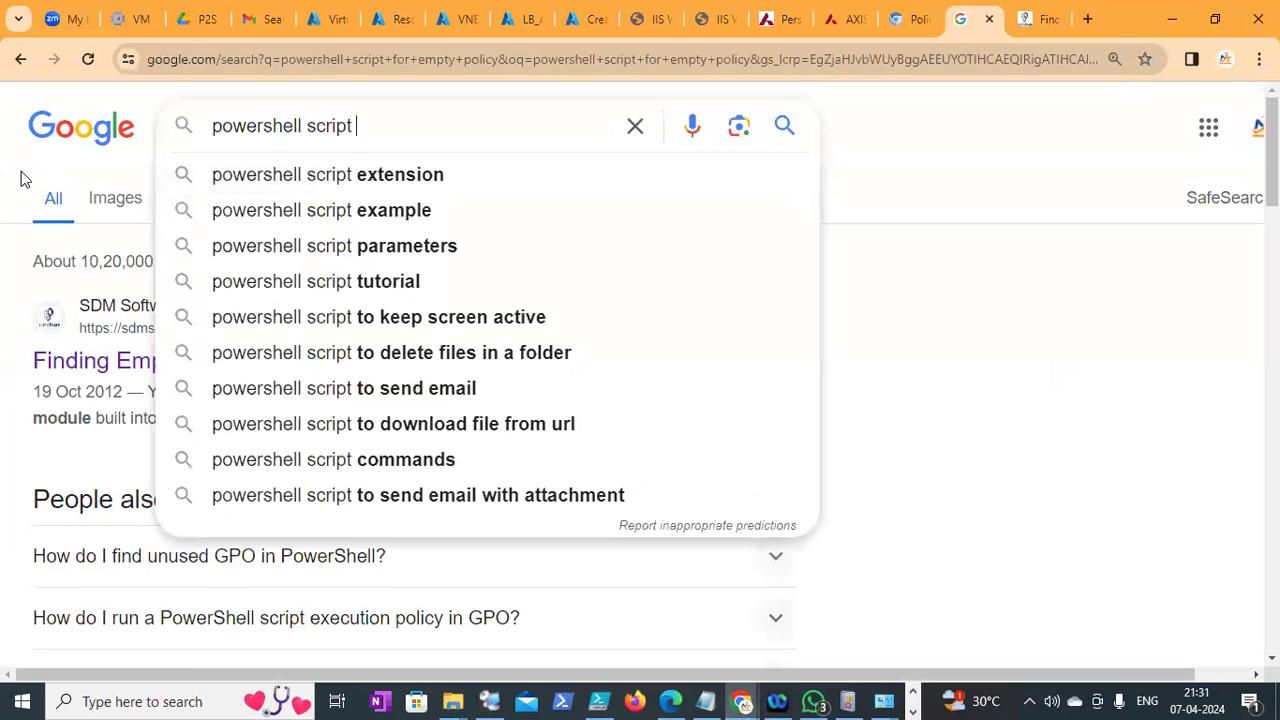
pyautogui.write('for re')
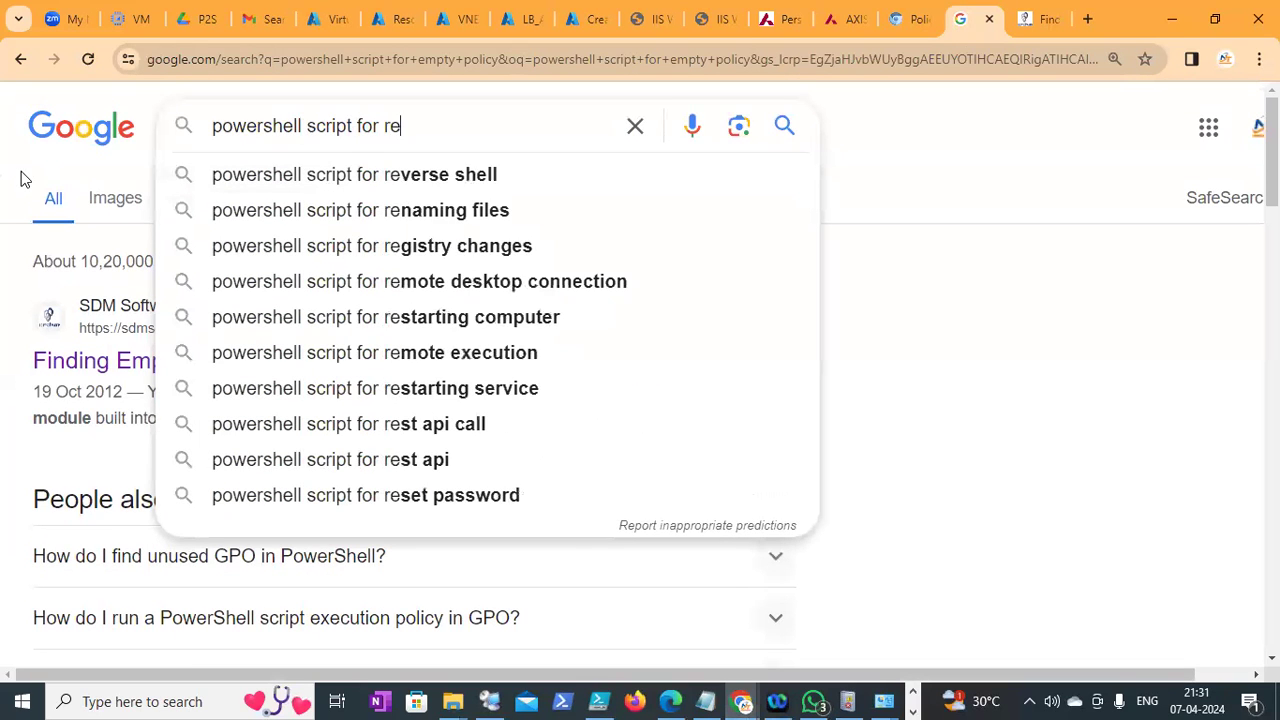
pyautogui.write('cent deleted')
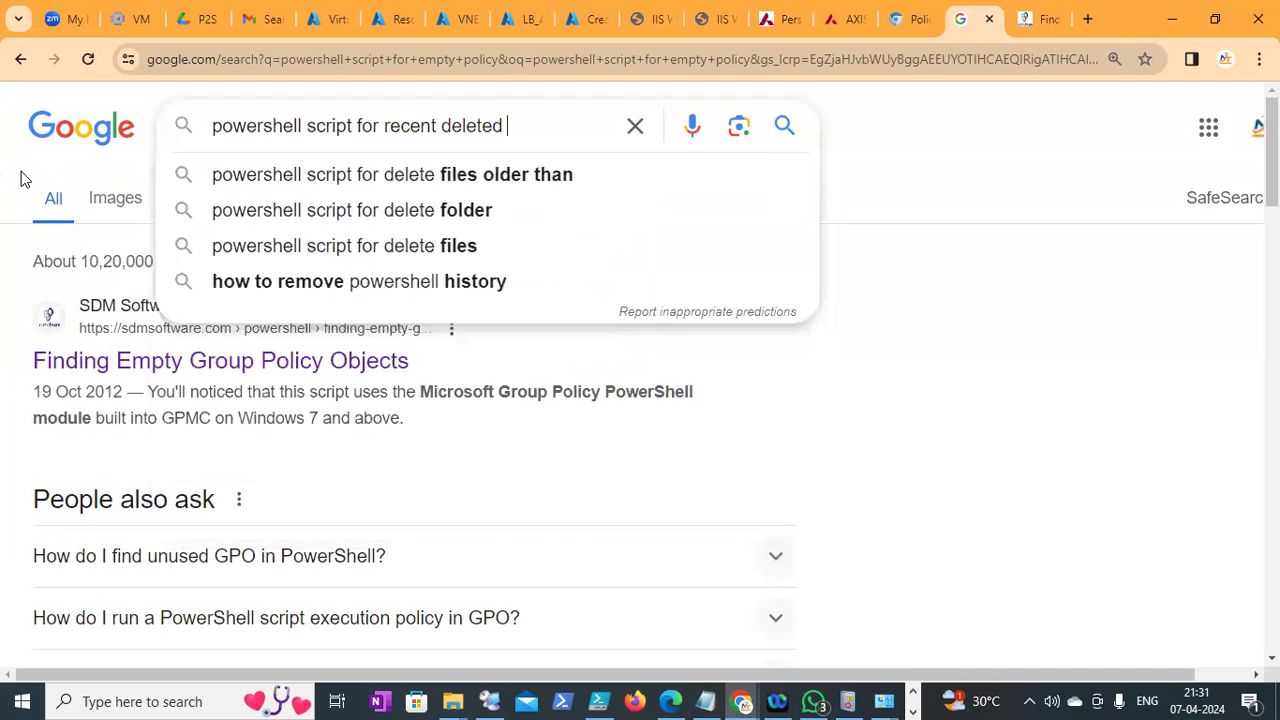
pyautogui.press('Down')
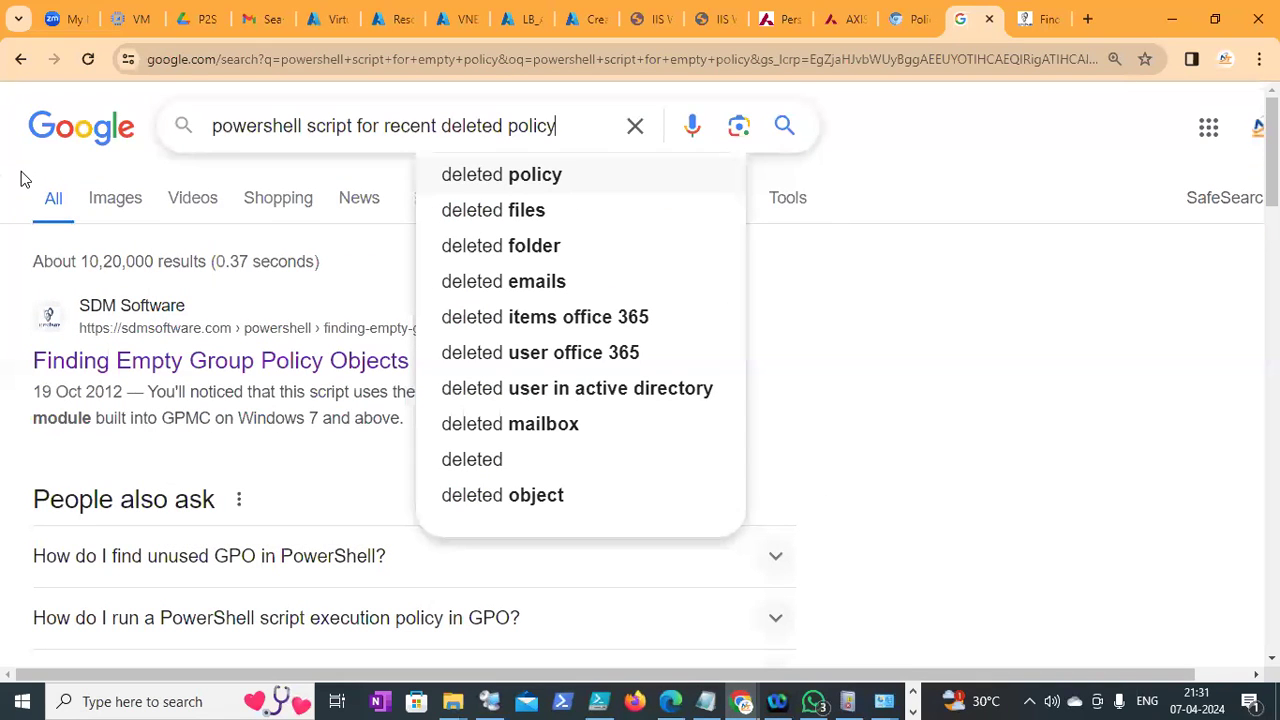
pyautogui.press('Return')
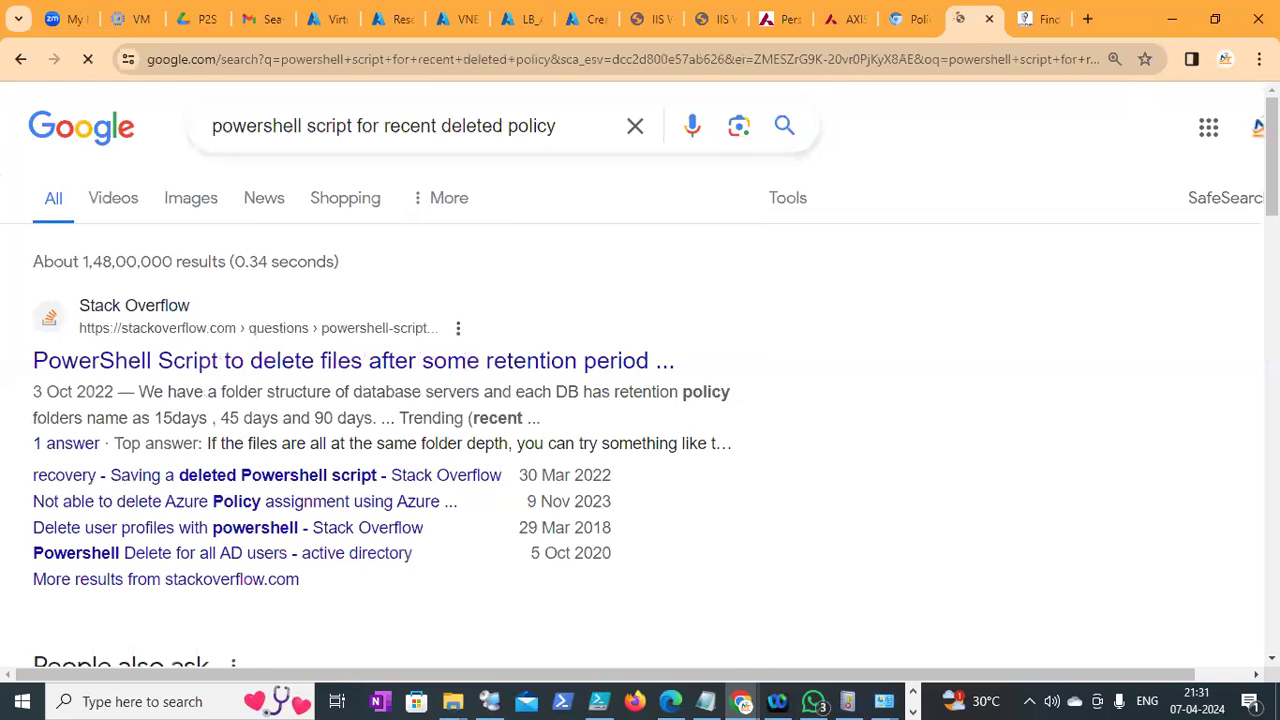
# Open the Stack Overflow and Spiceworks results in new tabs, dismissing the Google account panel
pyautogui.scroll(-1, 597, 242)
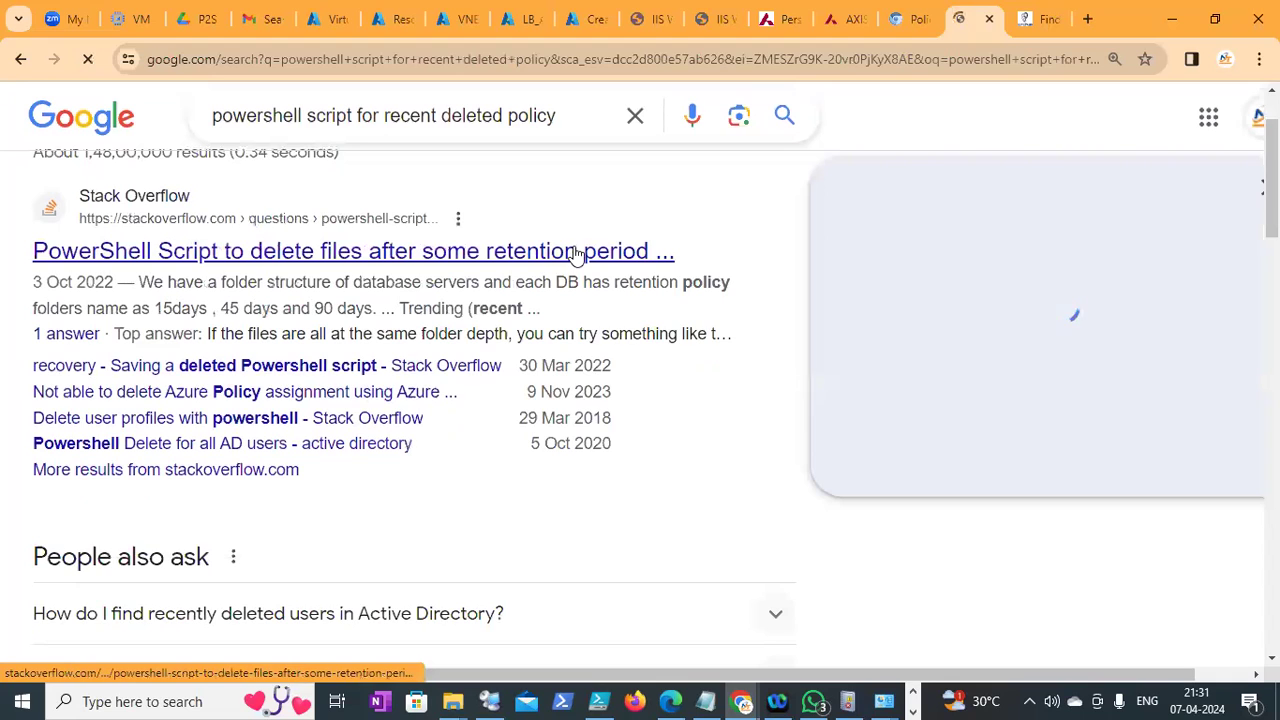
pyautogui.rightClick(587, 266)
pyautogui.click(640, 268)
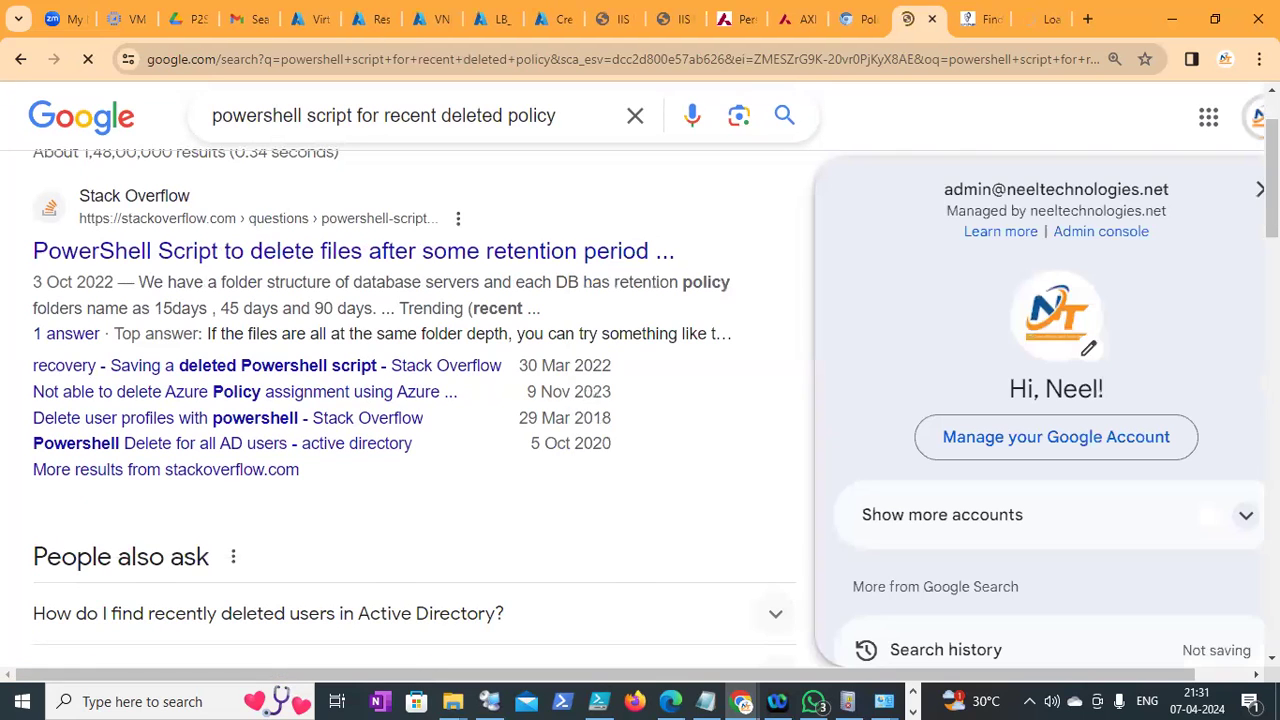
pyautogui.scroll(-3, 415, 400)
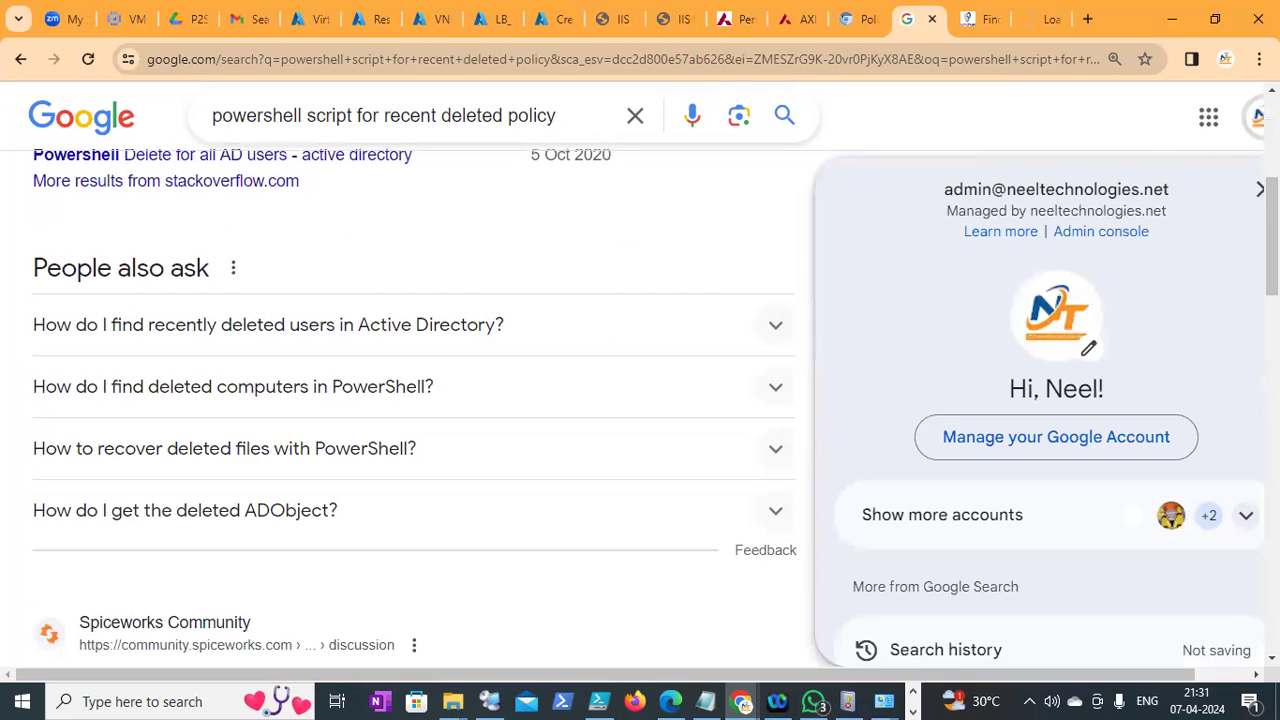
pyautogui.click(1259, 189)
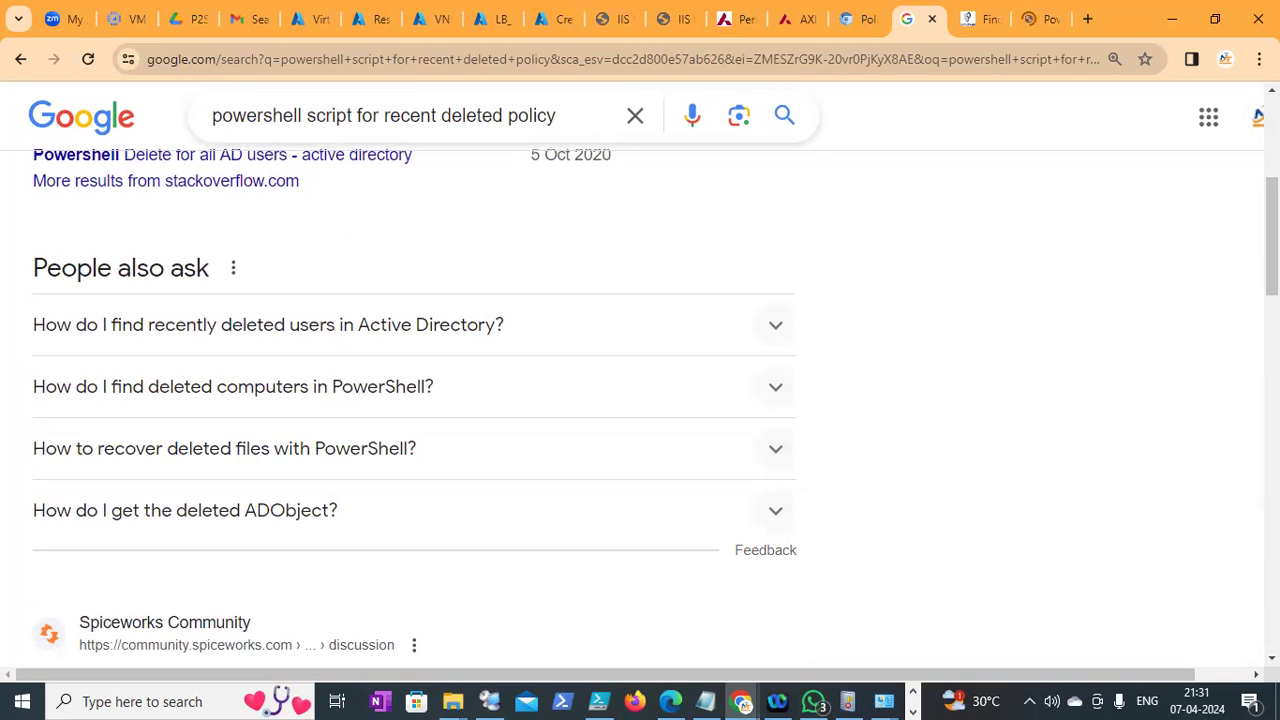
pyautogui.scroll(-2, 995, 333)
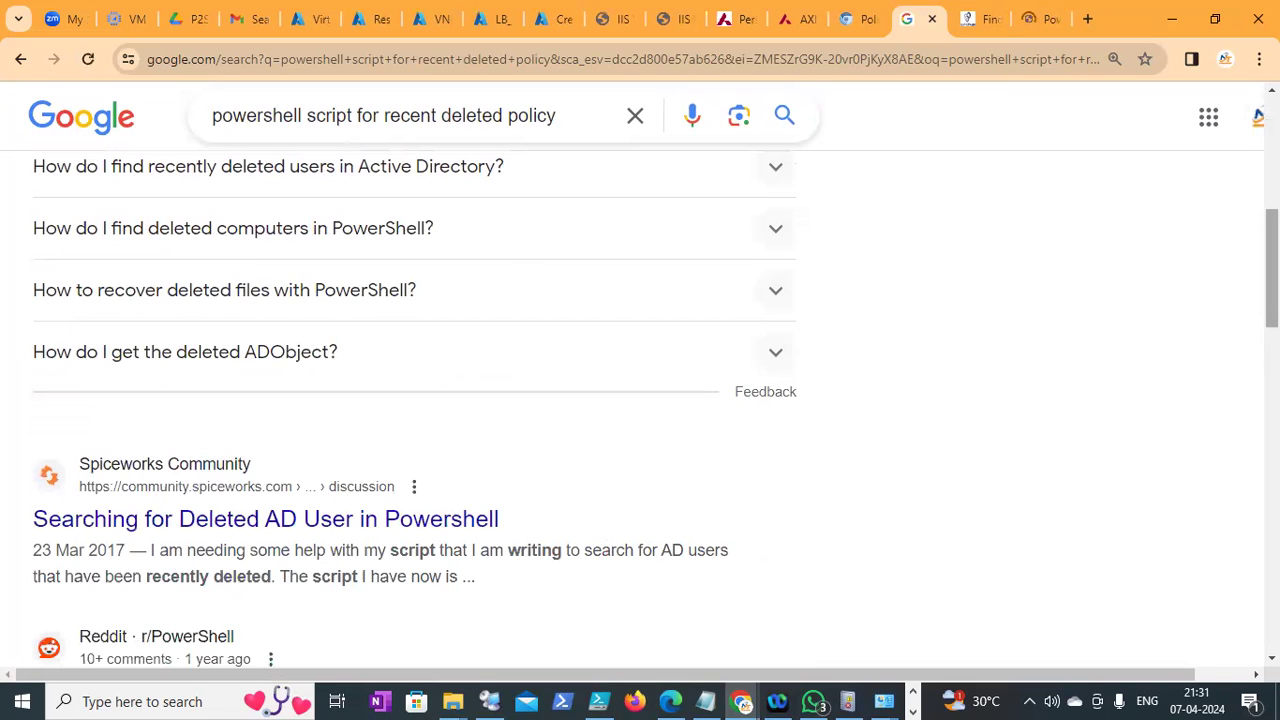
pyautogui.scroll(-1, 700, 418)
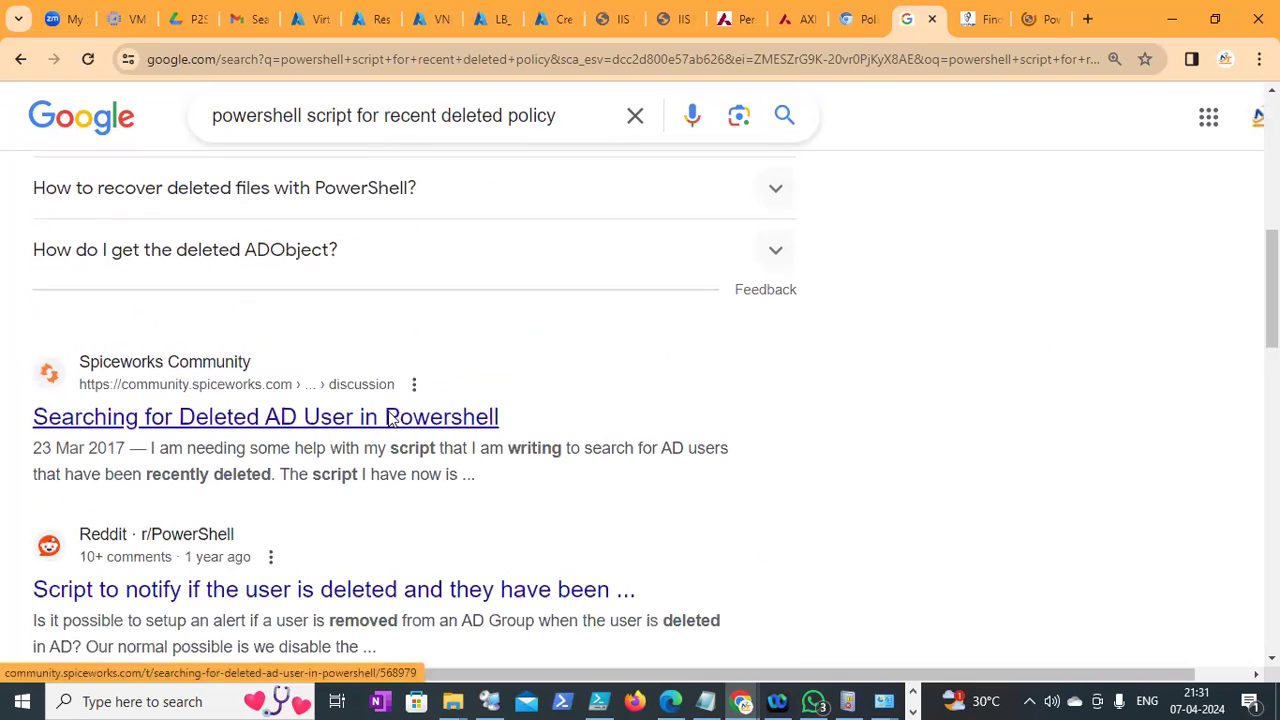
pyautogui.rightClick(391, 418)
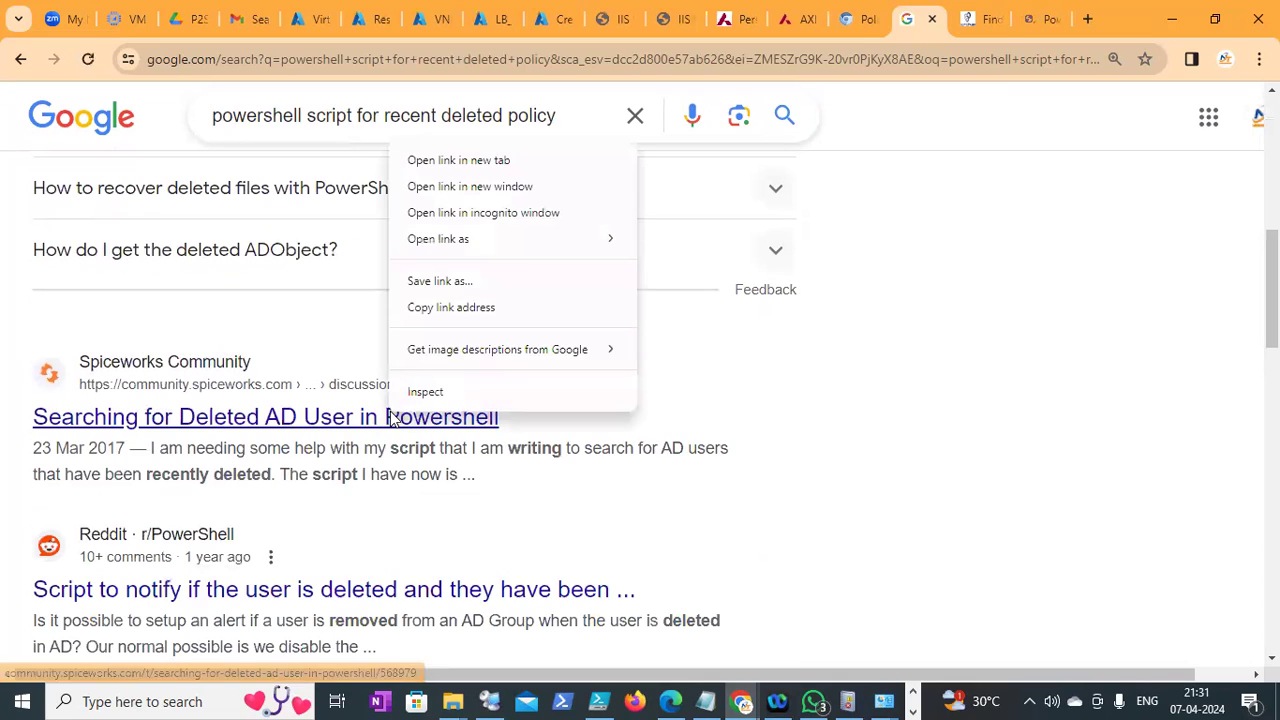
pyautogui.click(446, 163)
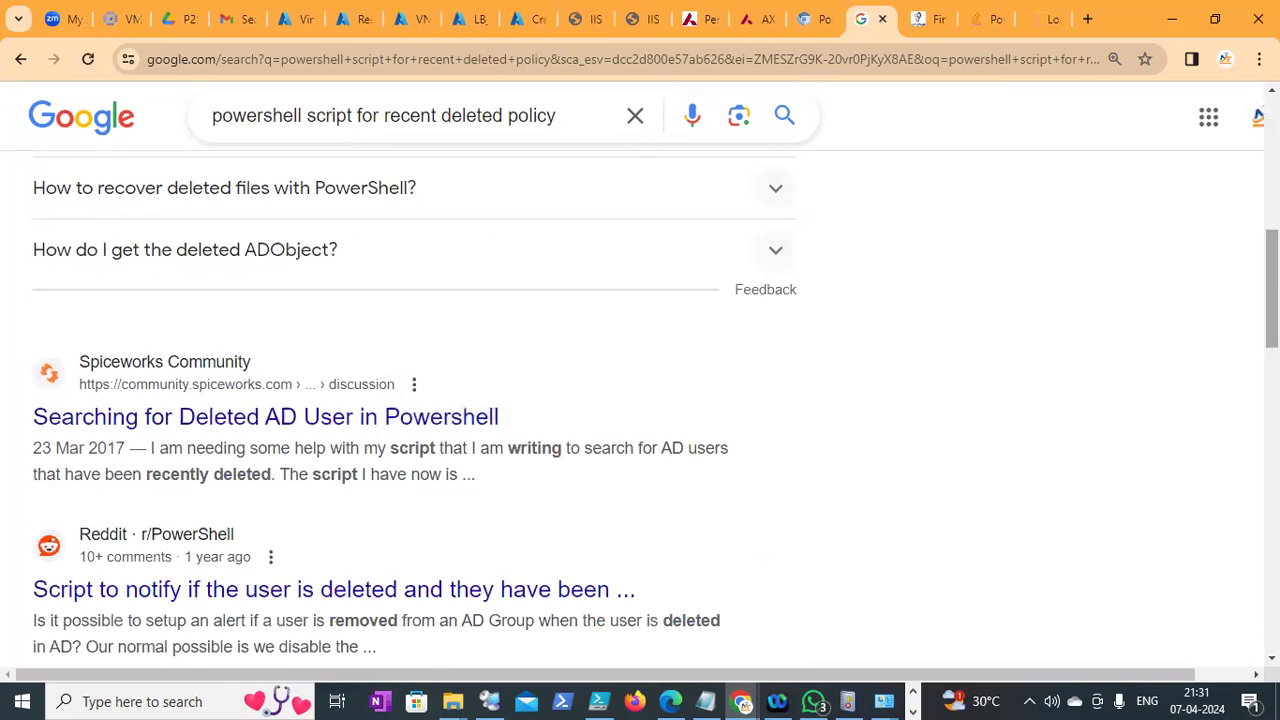
# Open another result in a new tab, view the Stack Overflow question, then return to Notepad
pyautogui.scroll(-2, 640, 400)
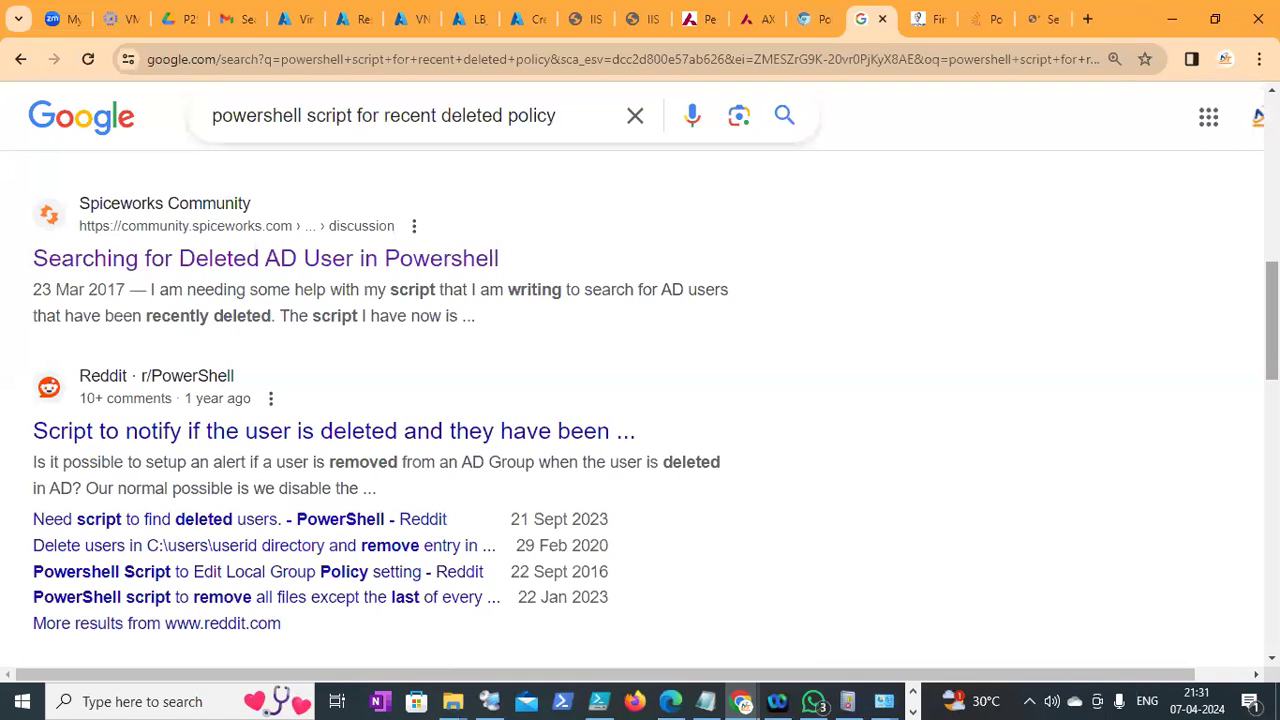
pyautogui.scroll(-2, 640, 400)
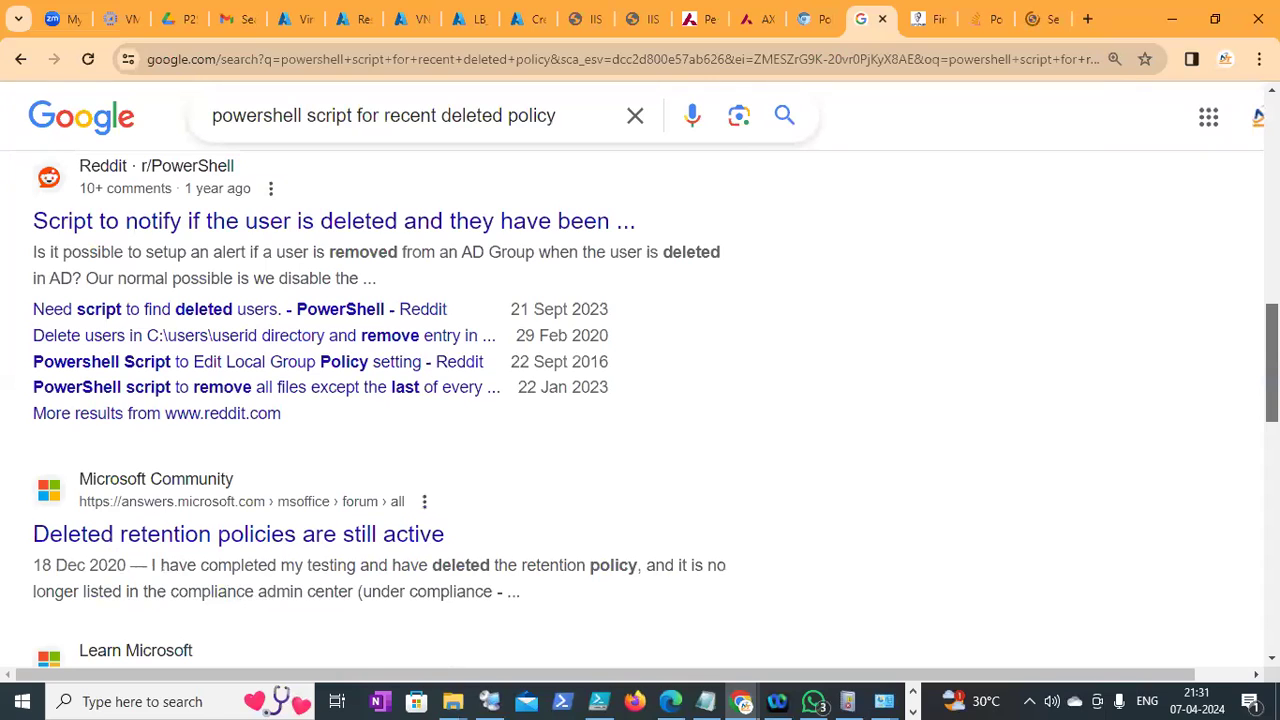
pyautogui.moveTo(1272, 362); pyautogui.dragTo(1272, 363)
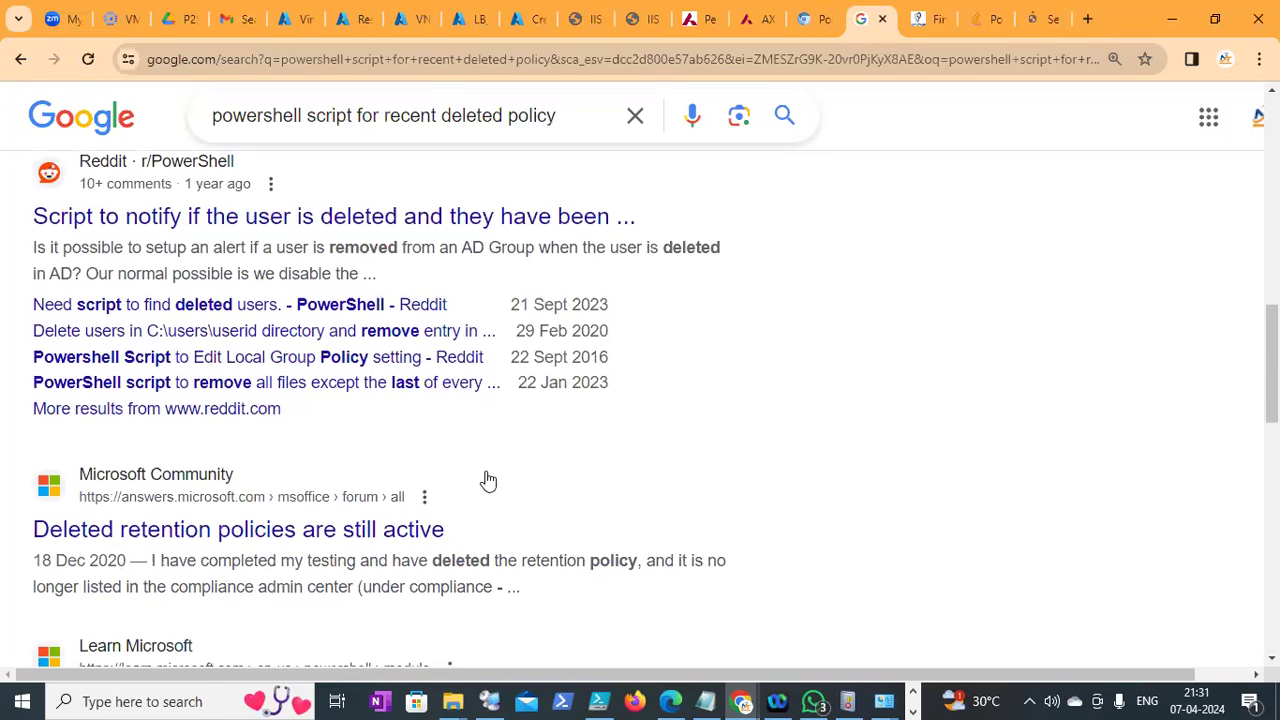
pyautogui.rightClick(382, 538)
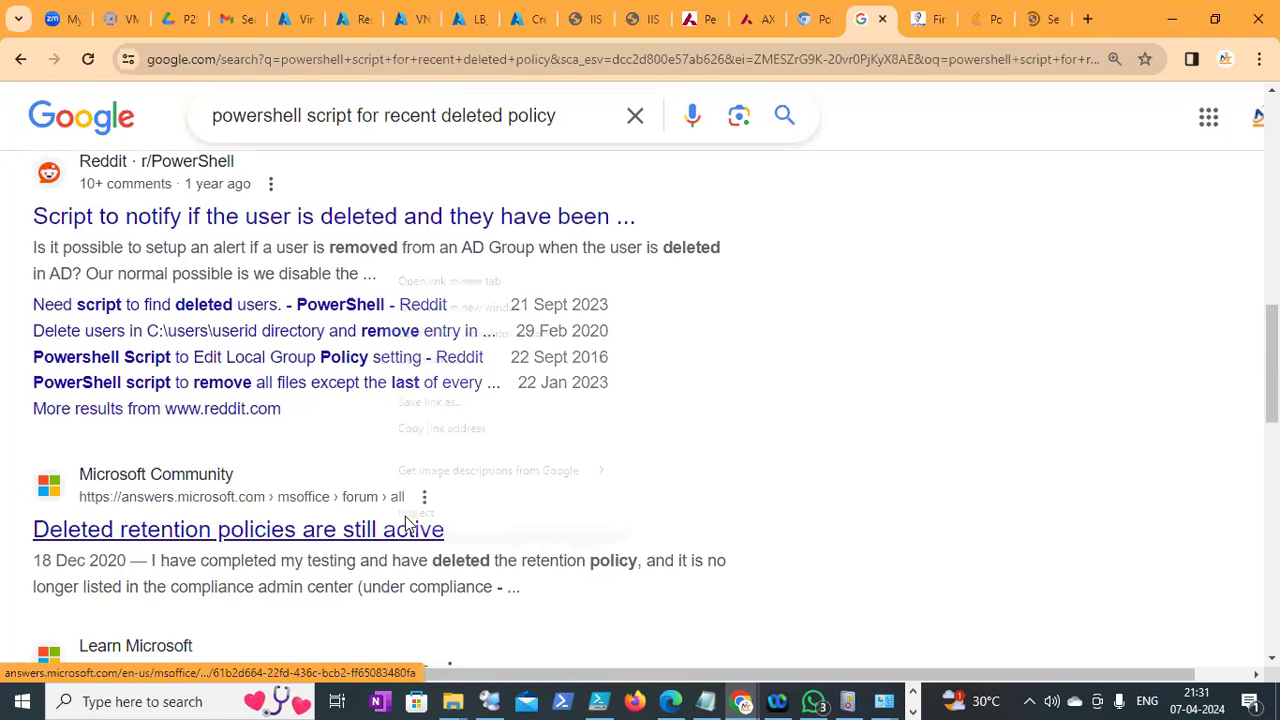
pyautogui.click(432, 285)
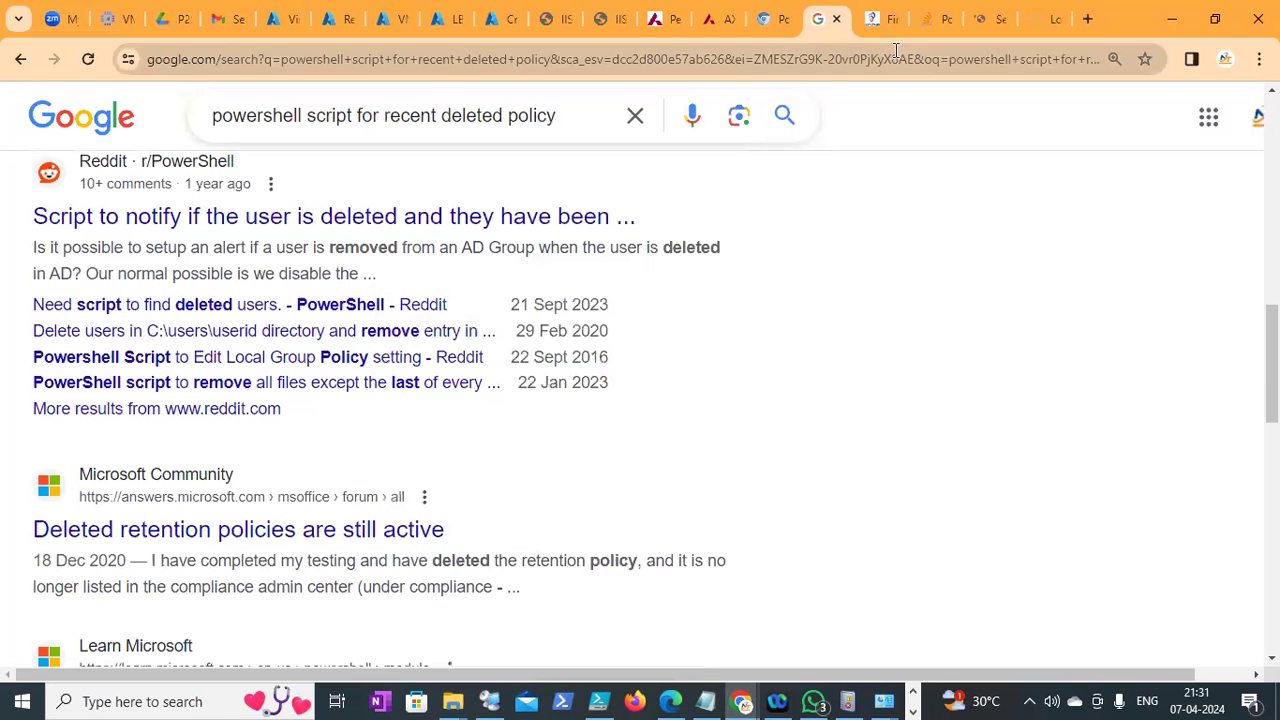
pyautogui.click(934, 20)
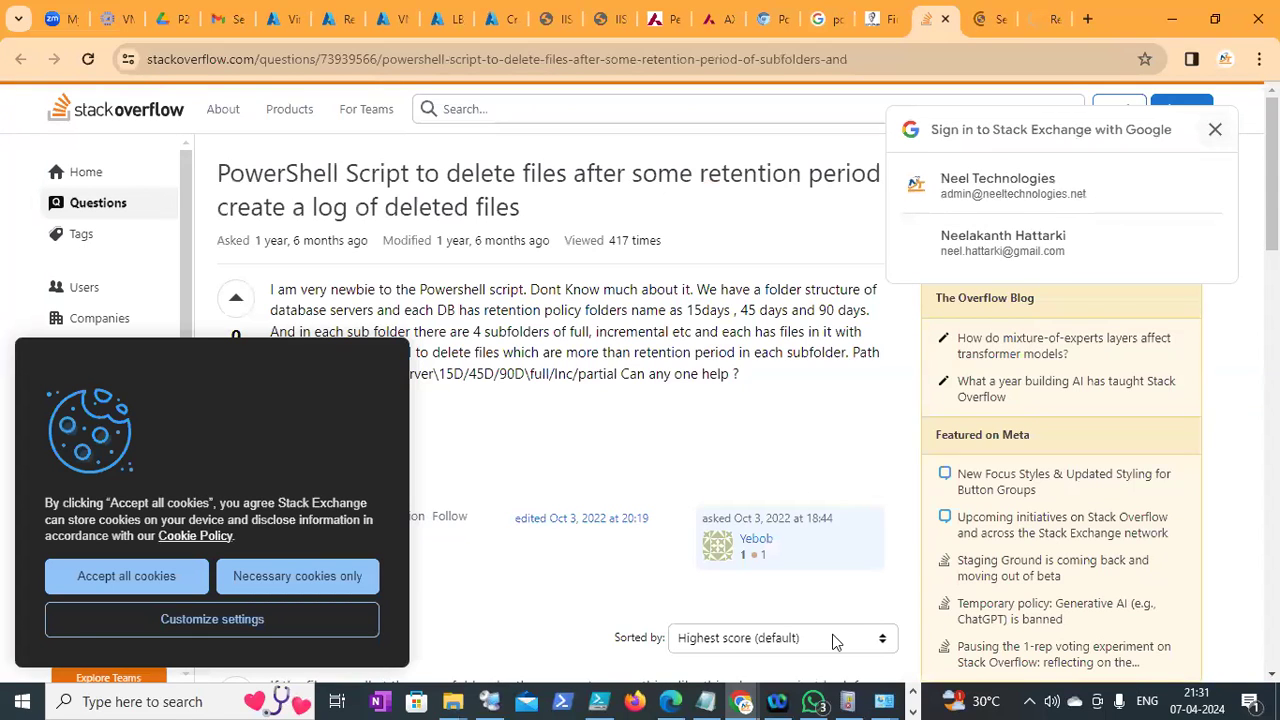
pyautogui.click(710, 700)
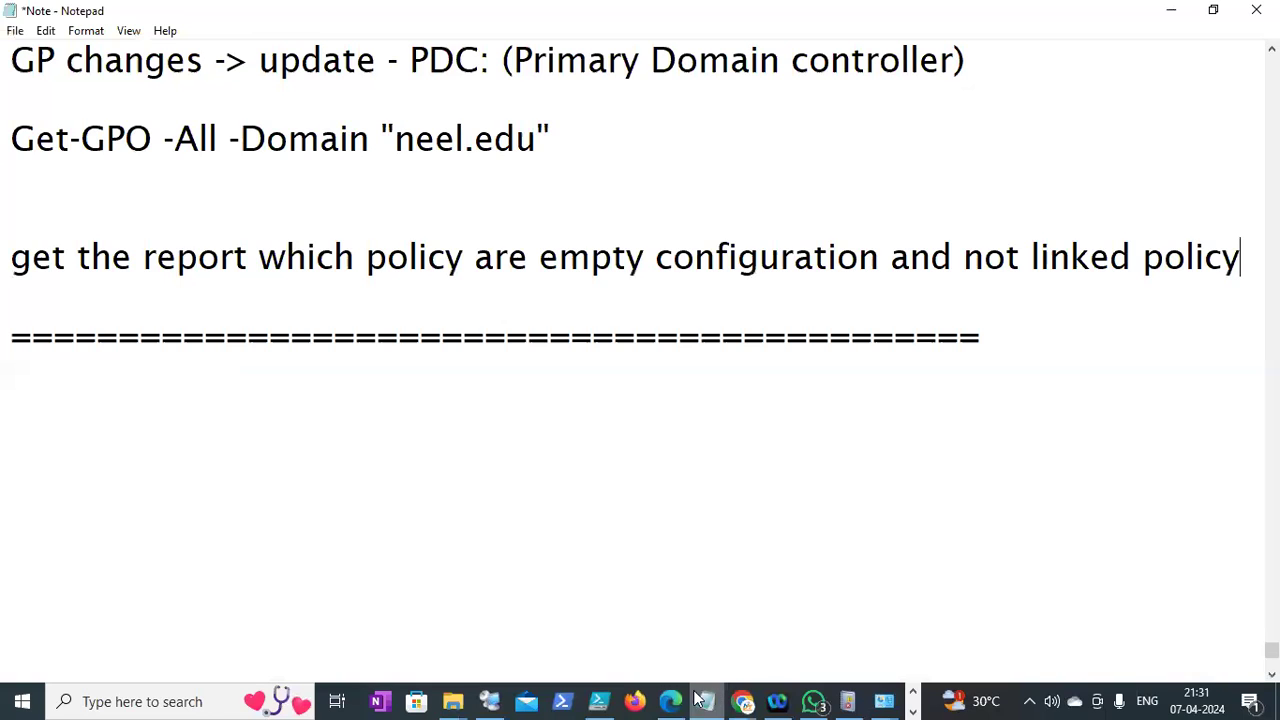
# In File Explorer, navigate from Local Disk (E:) to Powershell\2024\April\Class01
pyautogui.click(452, 700)
pyautogui.click(350, 615)
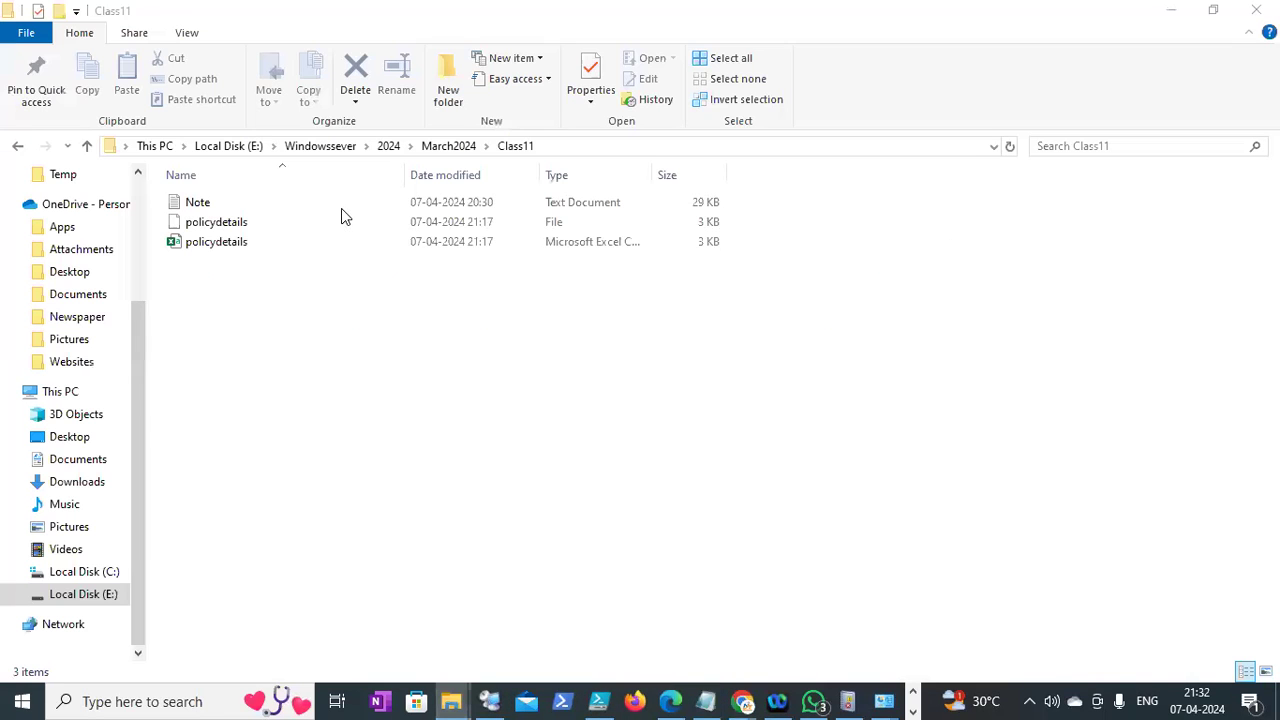
pyautogui.click(253, 150)
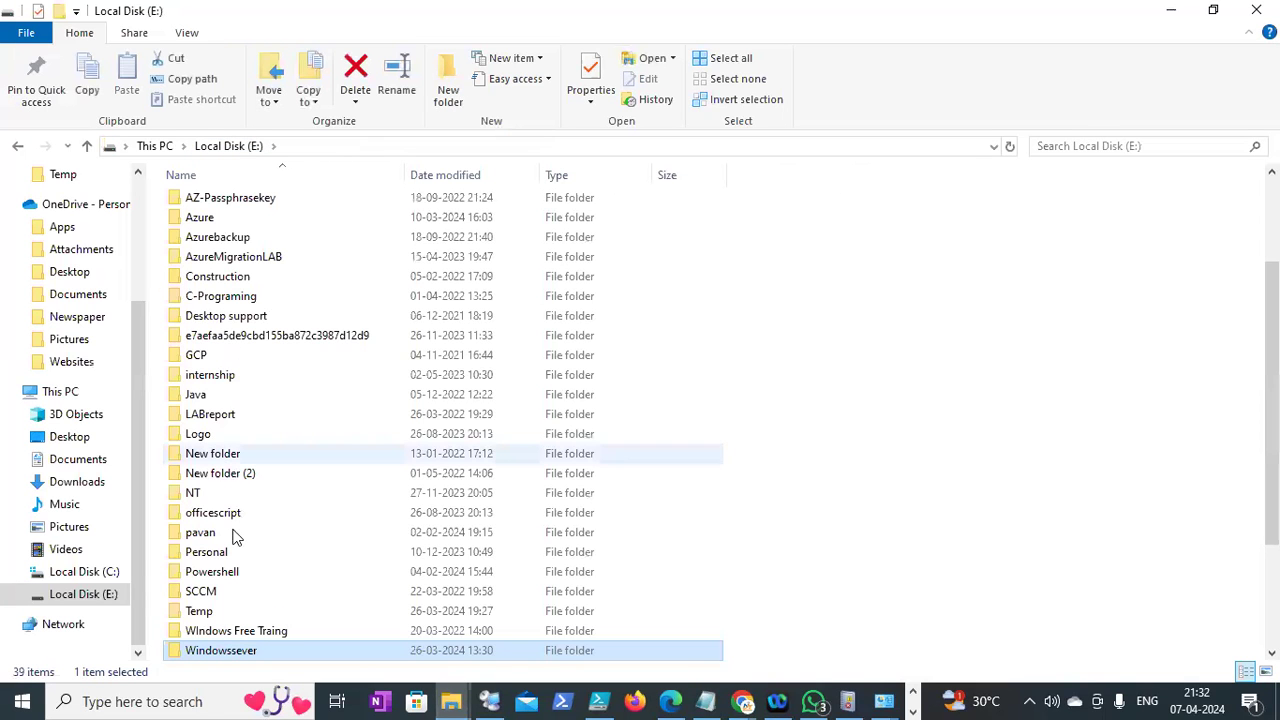
pyautogui.doubleClick(225, 578)
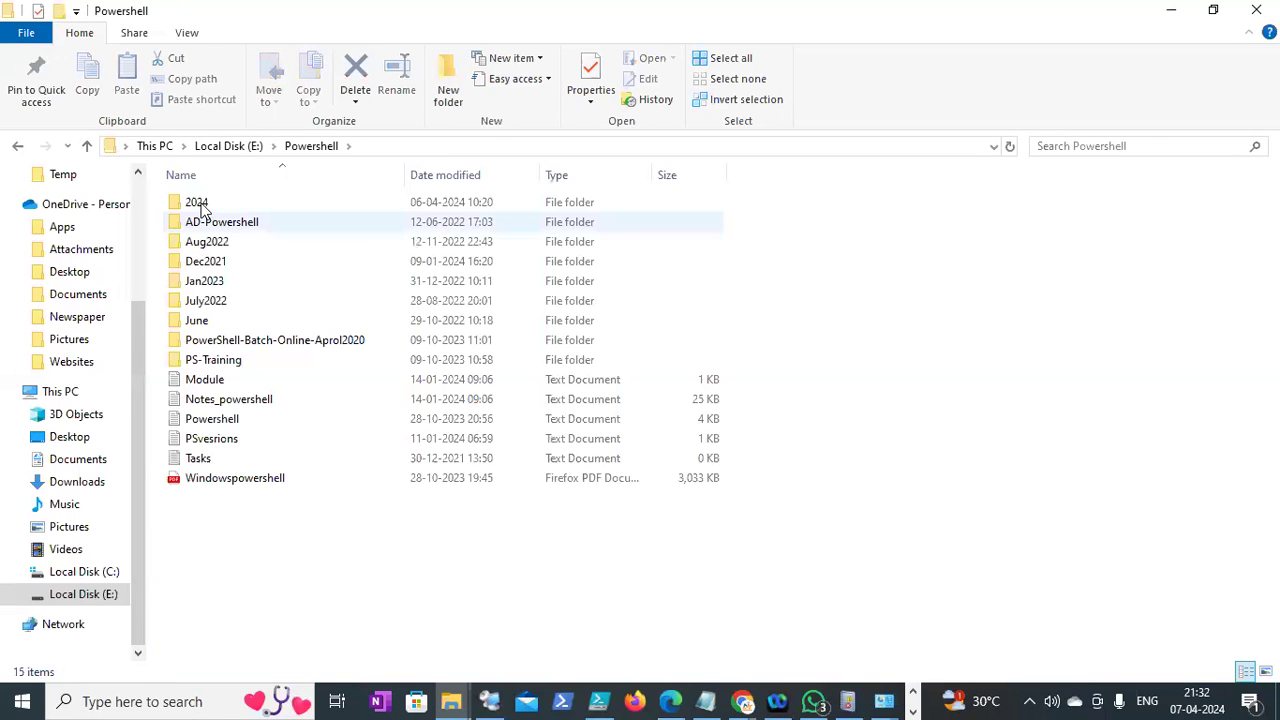
pyautogui.doubleClick(197, 203)
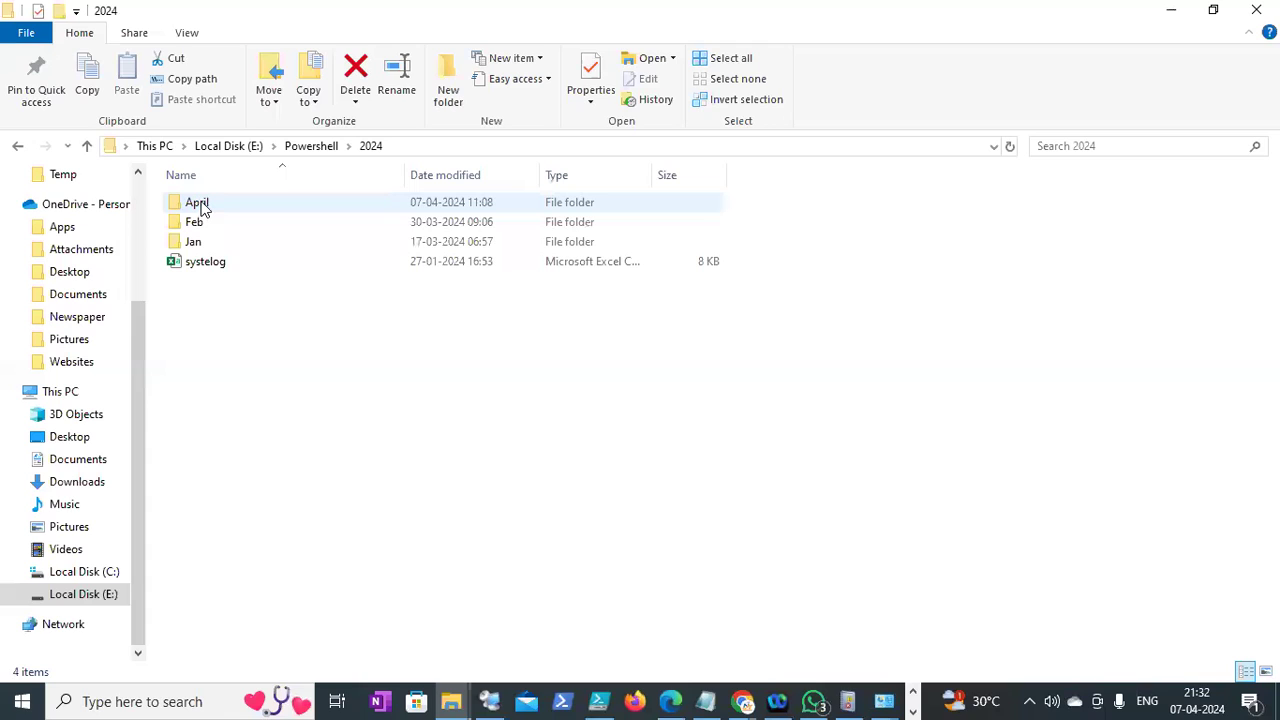
pyautogui.click(201, 208)
pyautogui.doubleClick(201, 208)
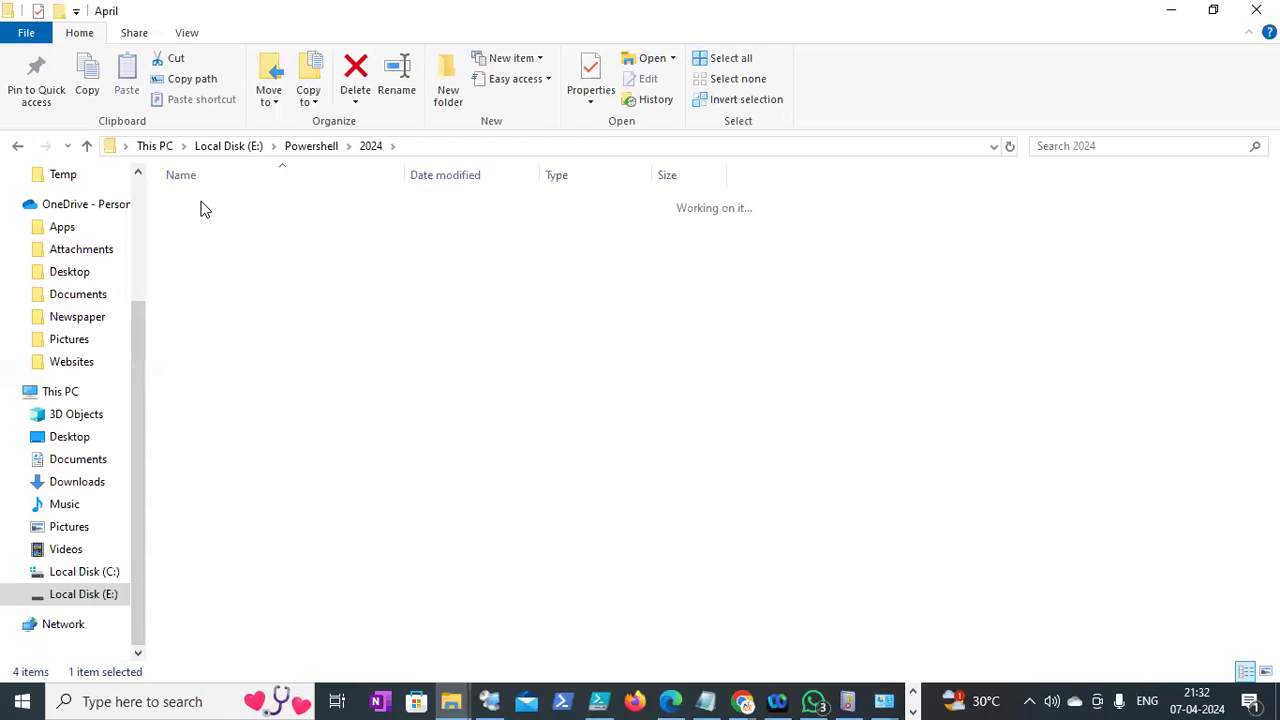
pyautogui.click(202, 204)
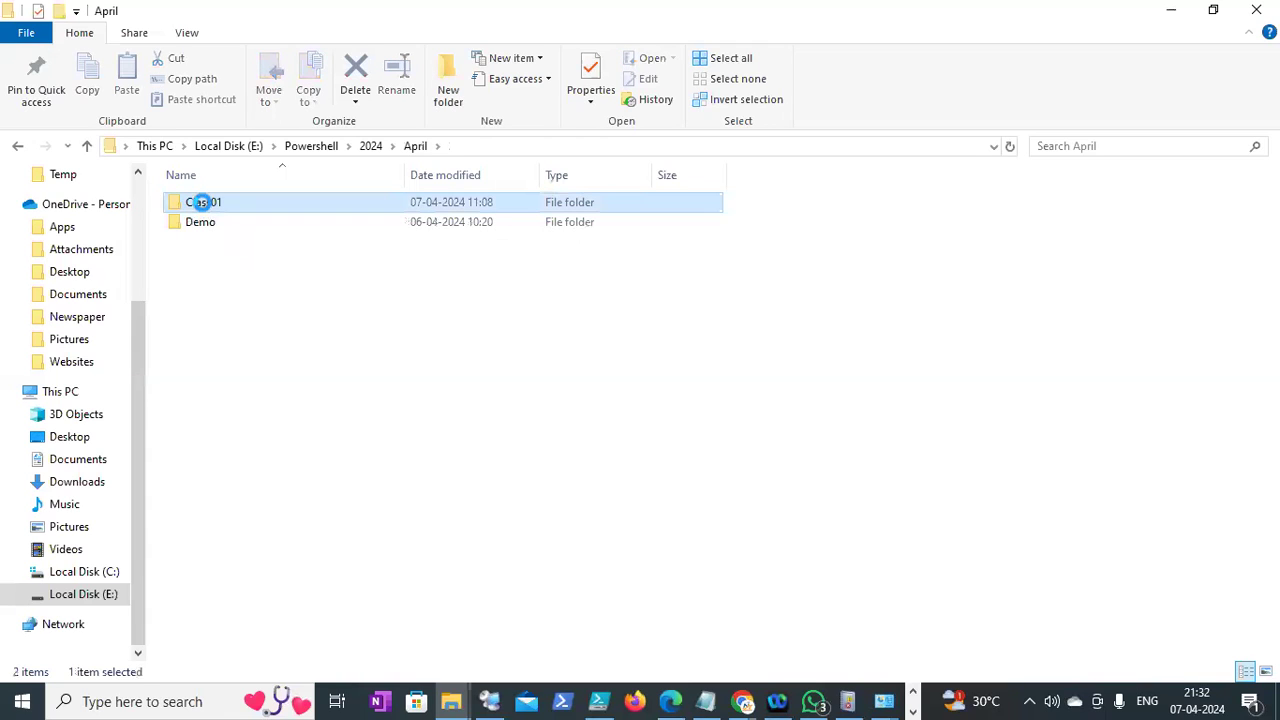
pyautogui.doubleClick(202, 202)
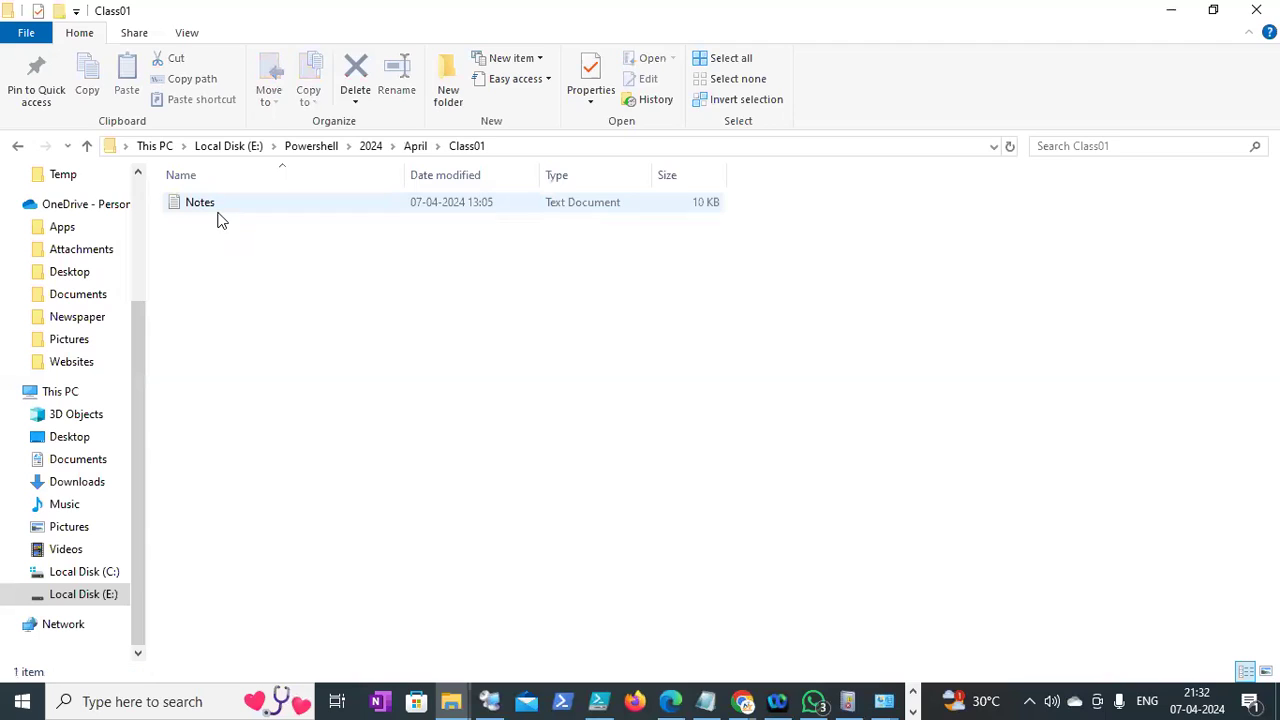
# Open the Class01 Notes text file and maximize the Notepad window
pyautogui.doubleClick(220, 212)
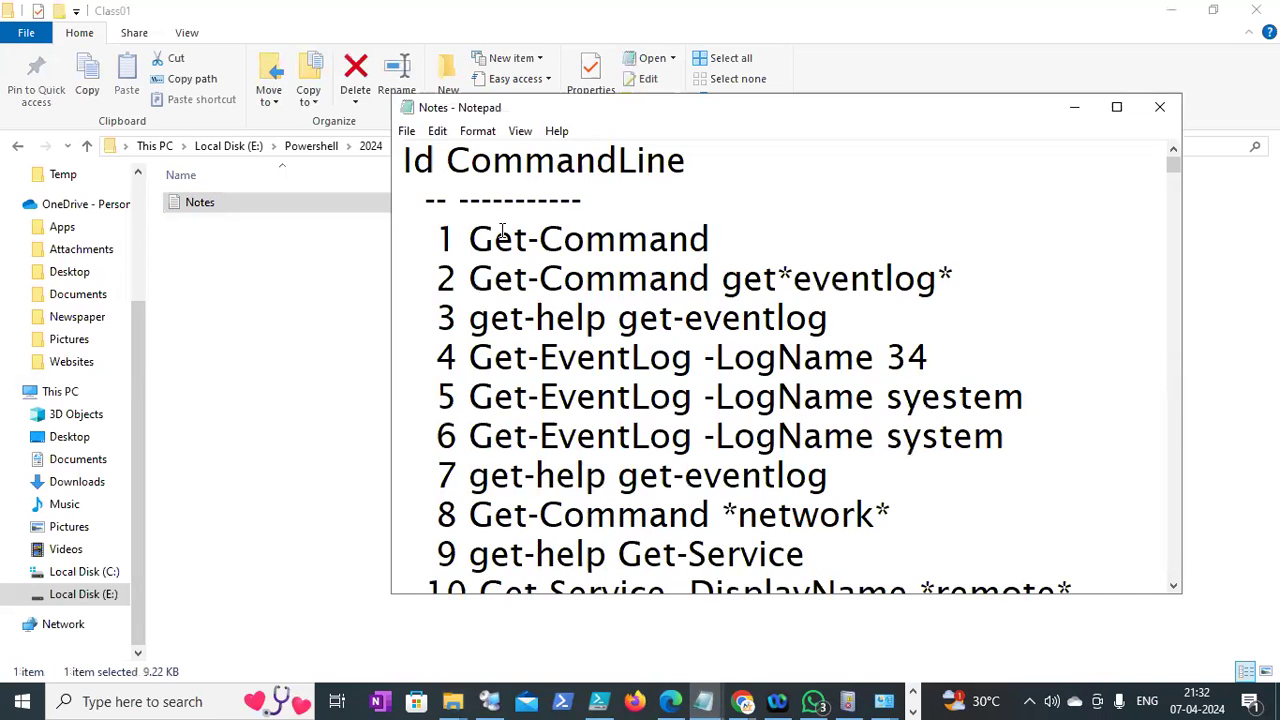
pyautogui.moveTo(488, 238); pyautogui.dragTo(617, 238)
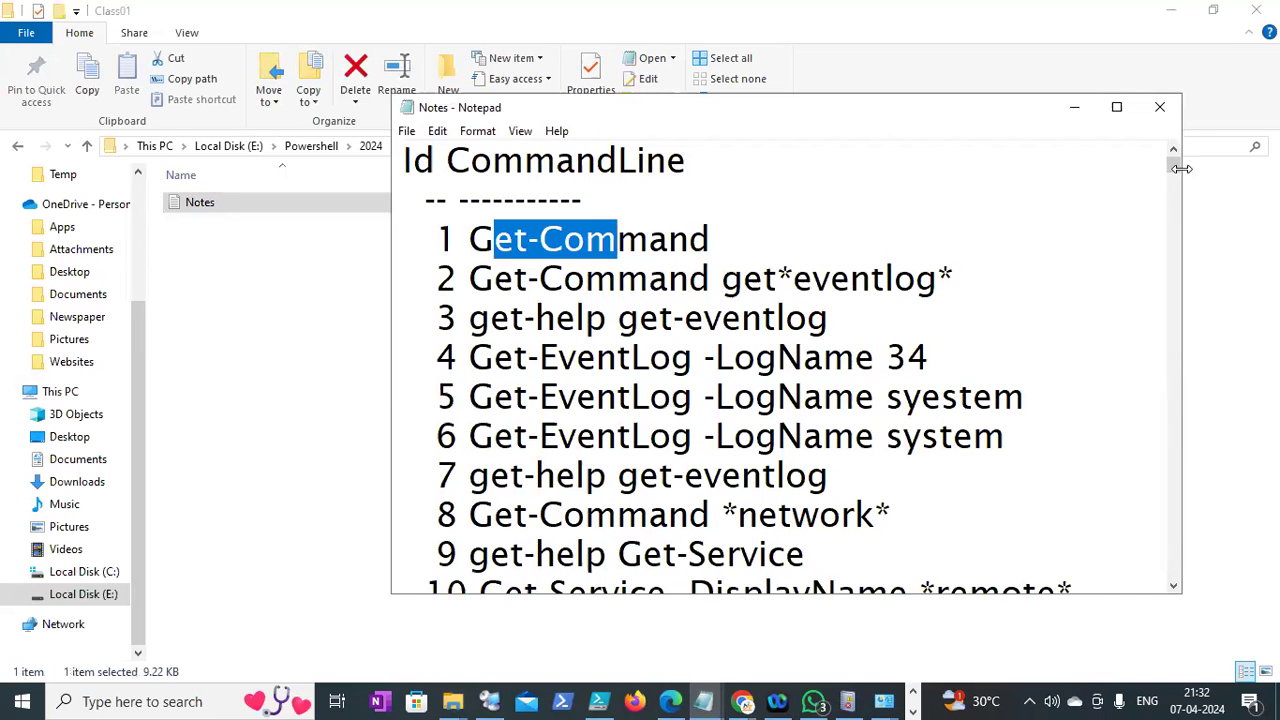
pyautogui.moveTo(1177, 177); pyautogui.dragTo(1177, 184)
pyautogui.moveTo(1166, 135); pyautogui.dragTo(1170, 269)
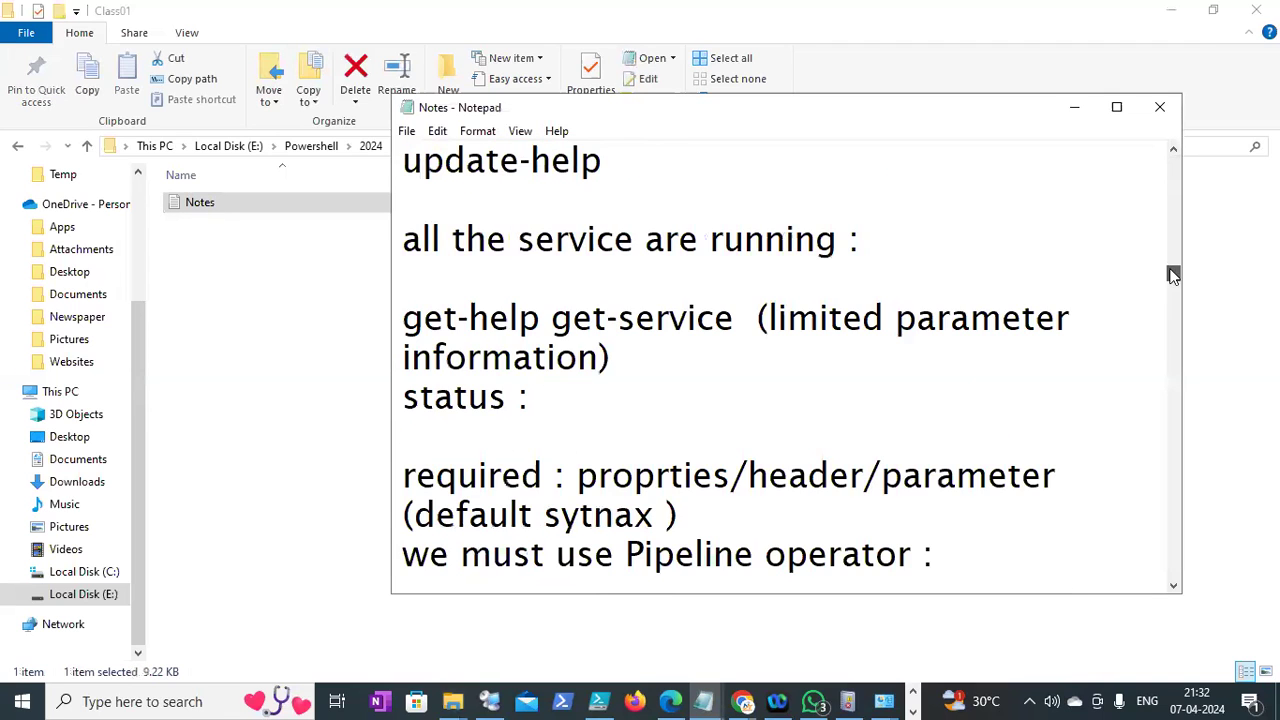
pyautogui.click(1117, 107)
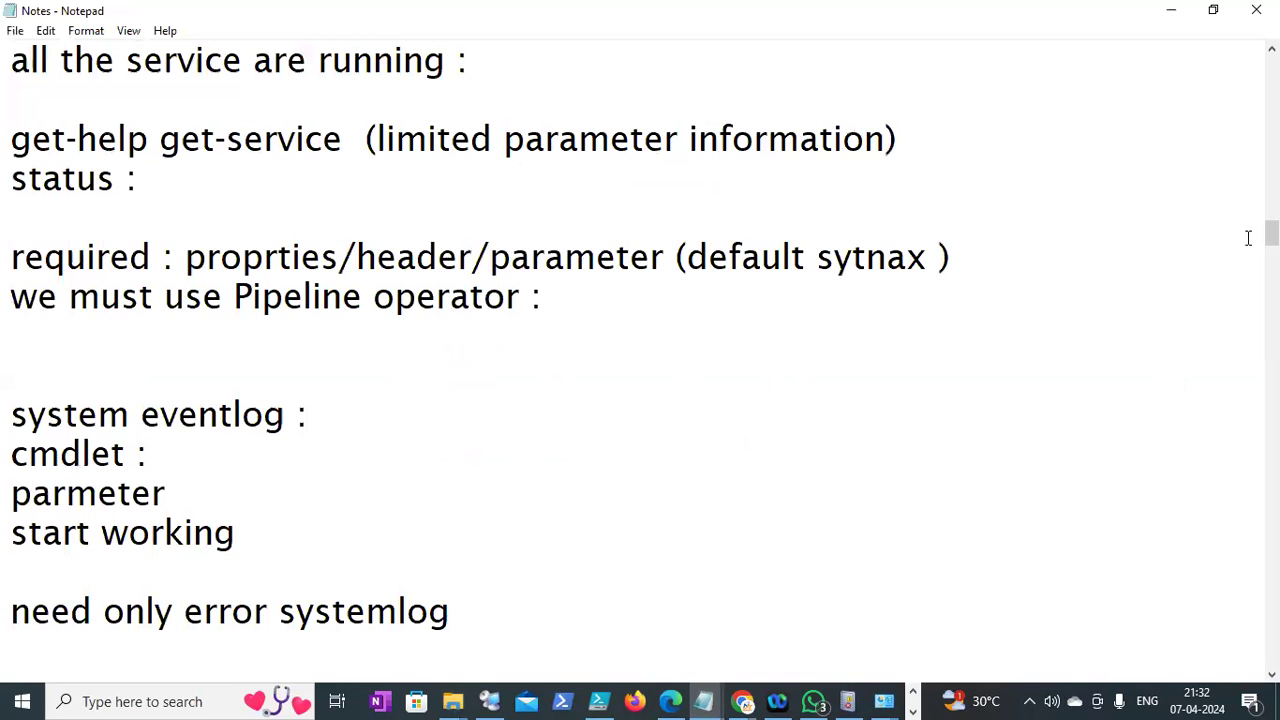
pyautogui.moveTo(1271, 233); pyautogui.dragTo(1231, 66)
pyautogui.moveTo(1241, 129); pyautogui.dragTo(1271, 325)
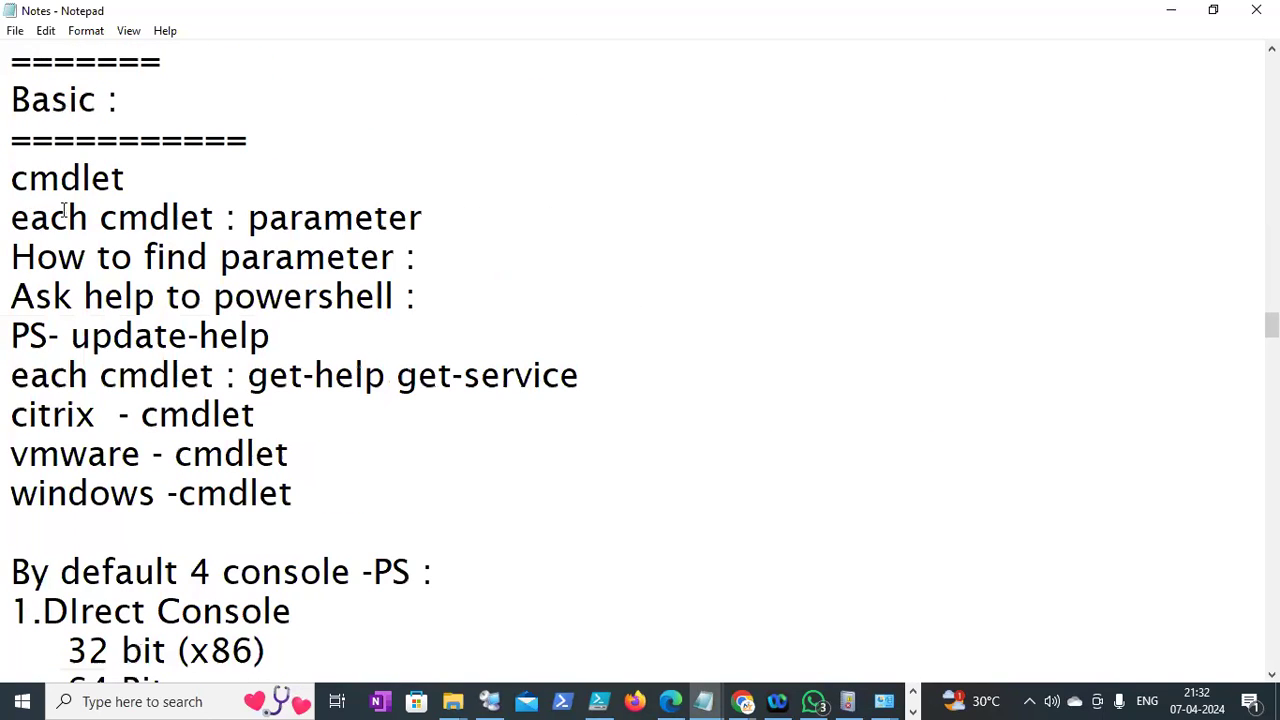
# Review the help, update-help, wildcard and parameter notes by highlighting their lines
pyautogui.moveTo(12, 217); pyautogui.dragTo(408, 218)
pyautogui.moveTo(12, 257); pyautogui.dragTo(345, 257)
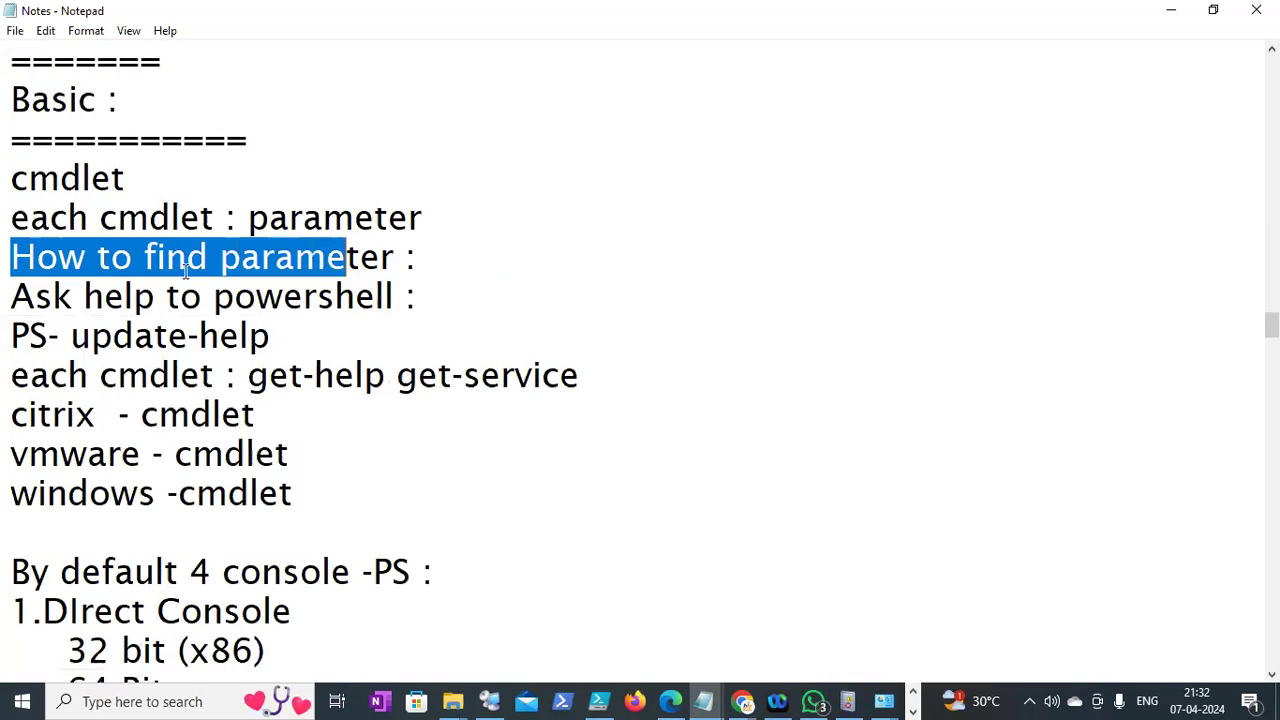
pyautogui.moveTo(12, 296); pyautogui.dragTo(260, 298)
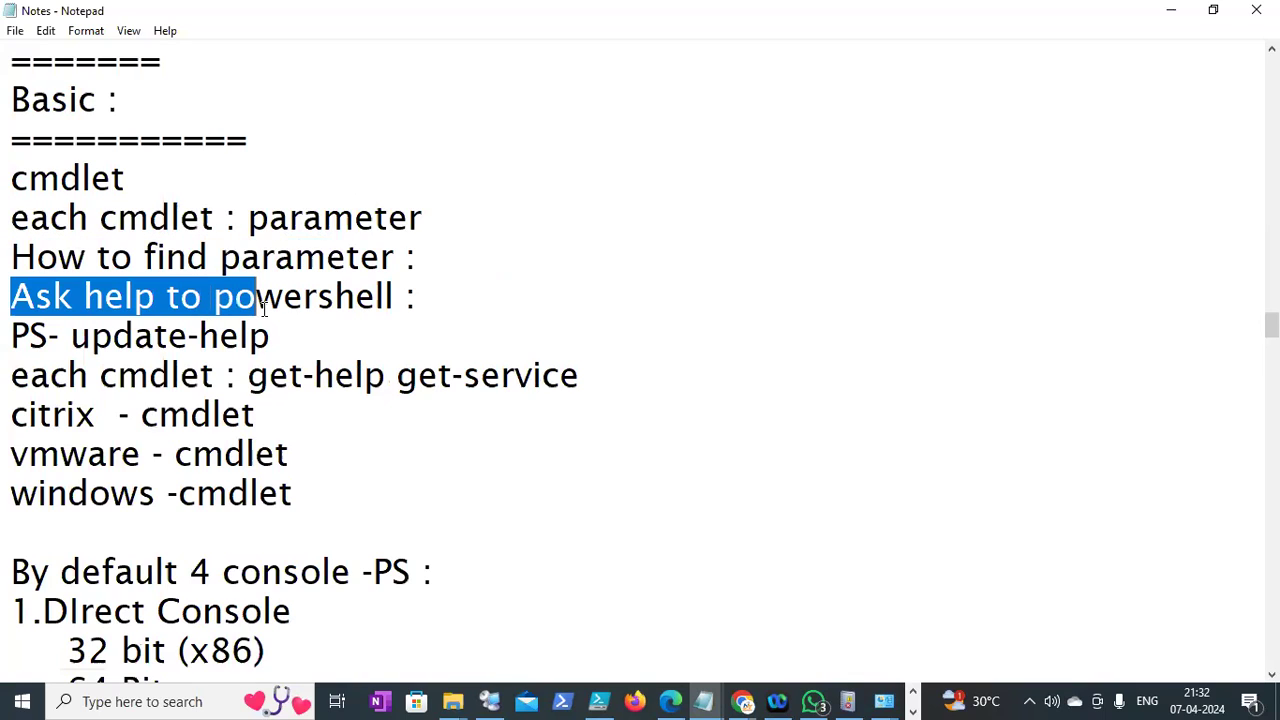
pyautogui.click(14, 336)
pyautogui.moveTo(14, 336); pyautogui.dragTo(250, 337)
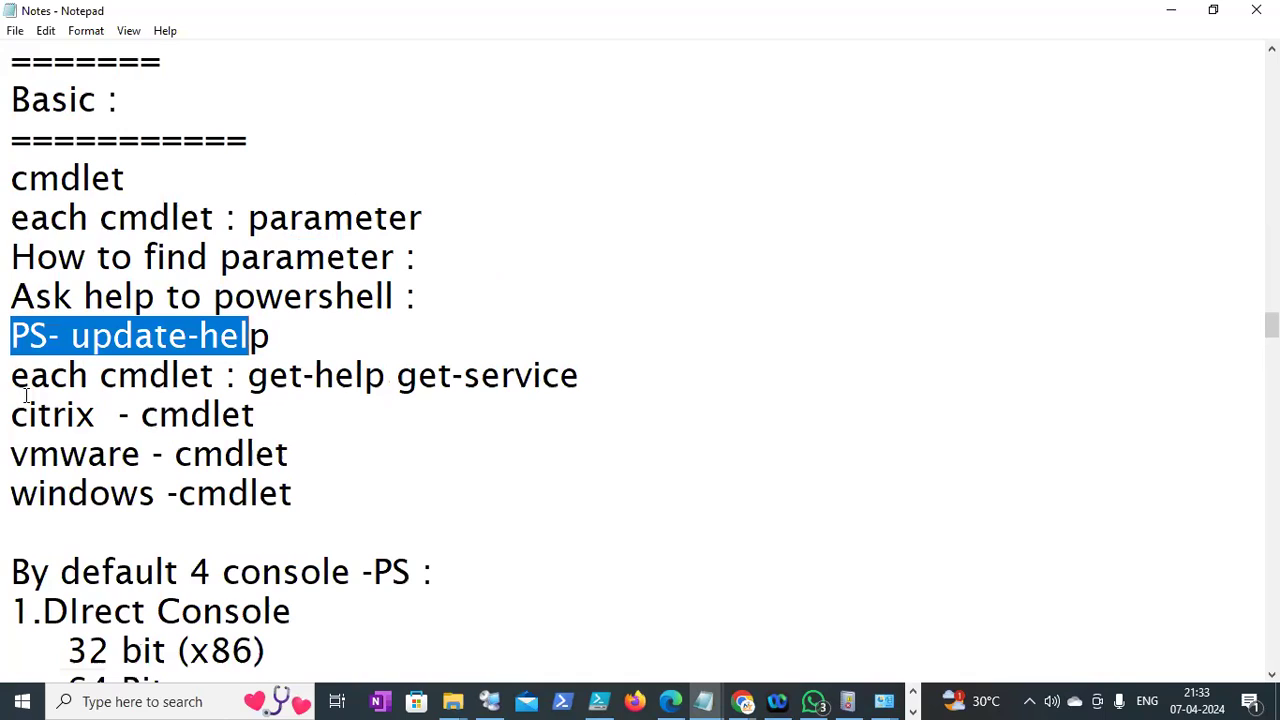
pyautogui.moveTo(27, 414); pyautogui.dragTo(66, 415)
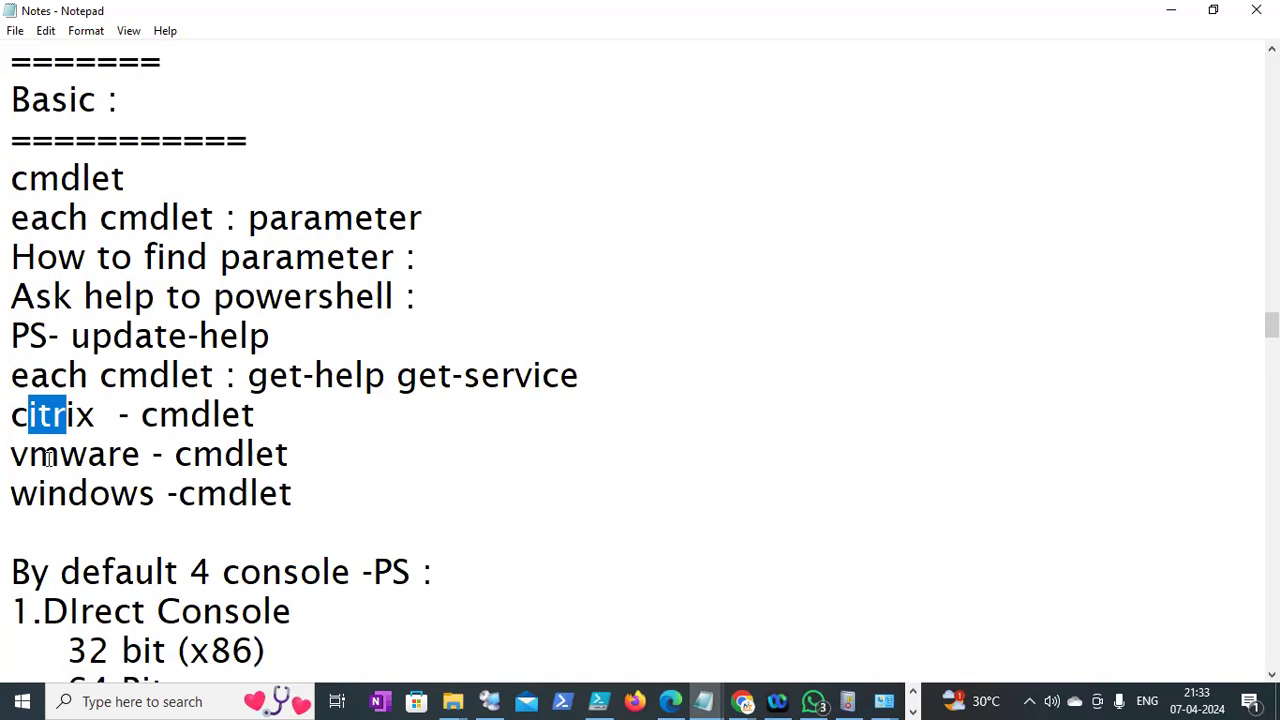
pyautogui.moveTo(48, 458); pyautogui.dragTo(11, 456)
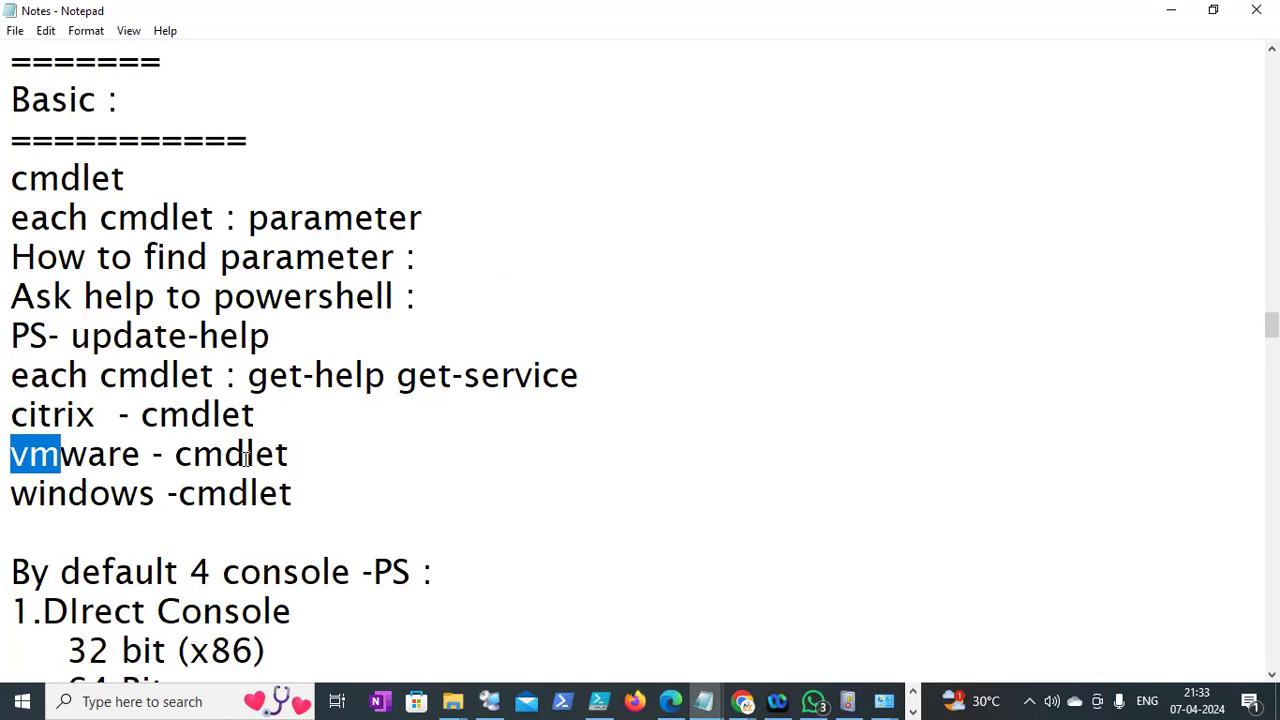
pyautogui.press('Down')
pyautogui.press('Down')
pyautogui.press('Down')
pyautogui.press('Down')
pyautogui.press('Down')
pyautogui.press('Down')
pyautogui.press('Down')
pyautogui.press('Down')
pyautogui.press('Down')
pyautogui.press('Down')
pyautogui.press('Down')
pyautogui.press('Down')
pyautogui.press('Down')
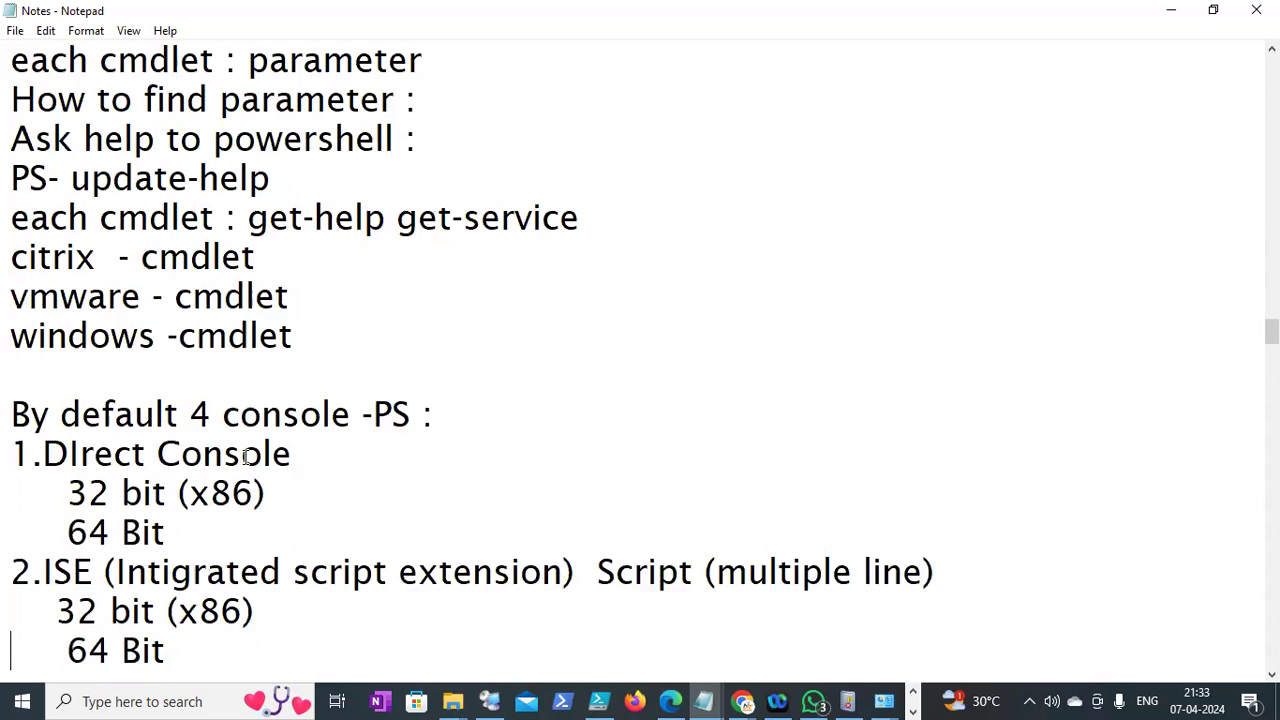
pyautogui.press('Down')
pyautogui.press('Down')
pyautogui.press('Down')
pyautogui.press('Down')
pyautogui.press('Down')
pyautogui.press('Down')
pyautogui.press('Down')
pyautogui.press('Down')
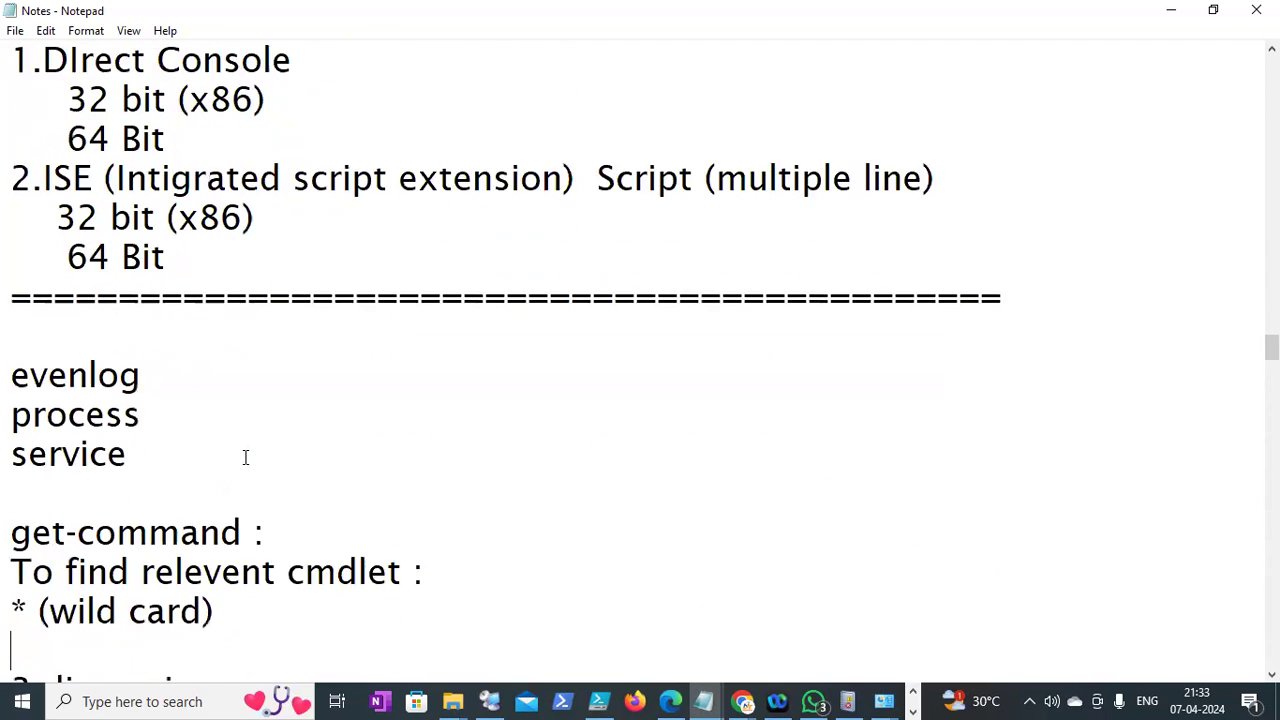
pyautogui.moveTo(138, 375); pyautogui.dragTo(90, 375)
pyautogui.click(88, 375)
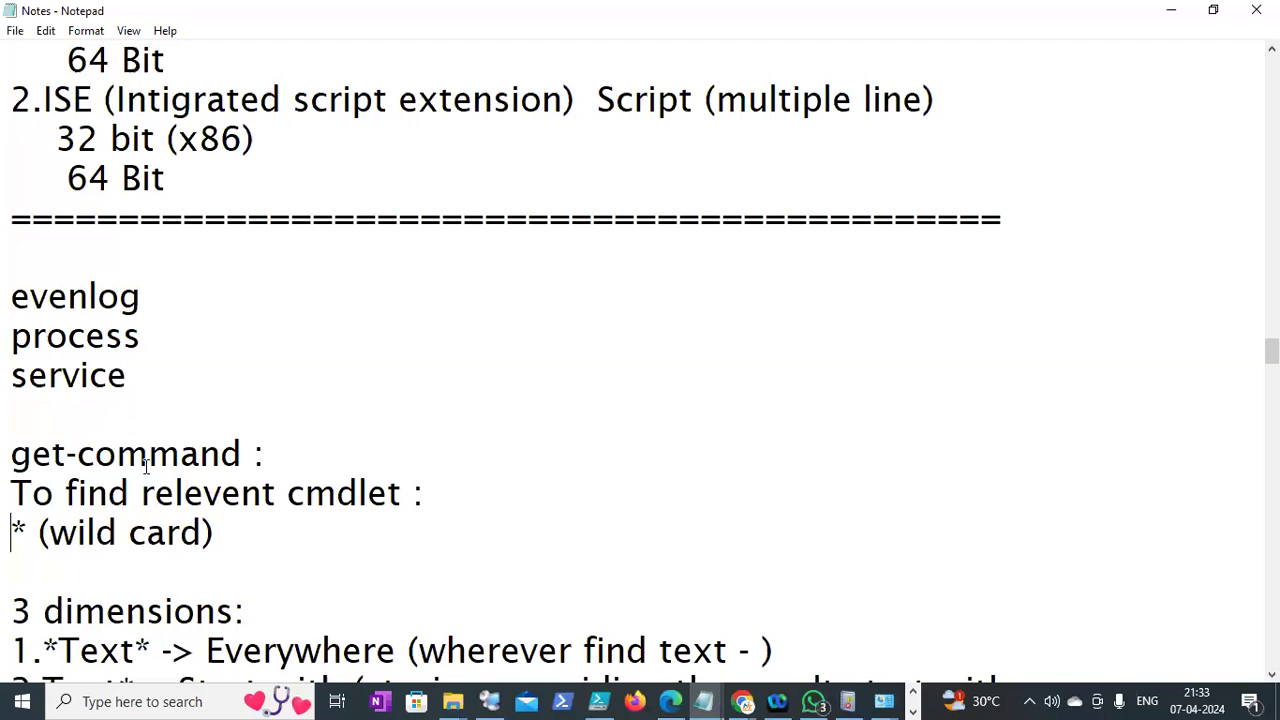
pyautogui.press('Down')
pyautogui.press('Down')
pyautogui.press('Down')
pyautogui.press('Down')
pyautogui.press('Down')
pyautogui.press('Down')
pyautogui.press('Down')
pyautogui.press('Down')
pyautogui.press('Down')
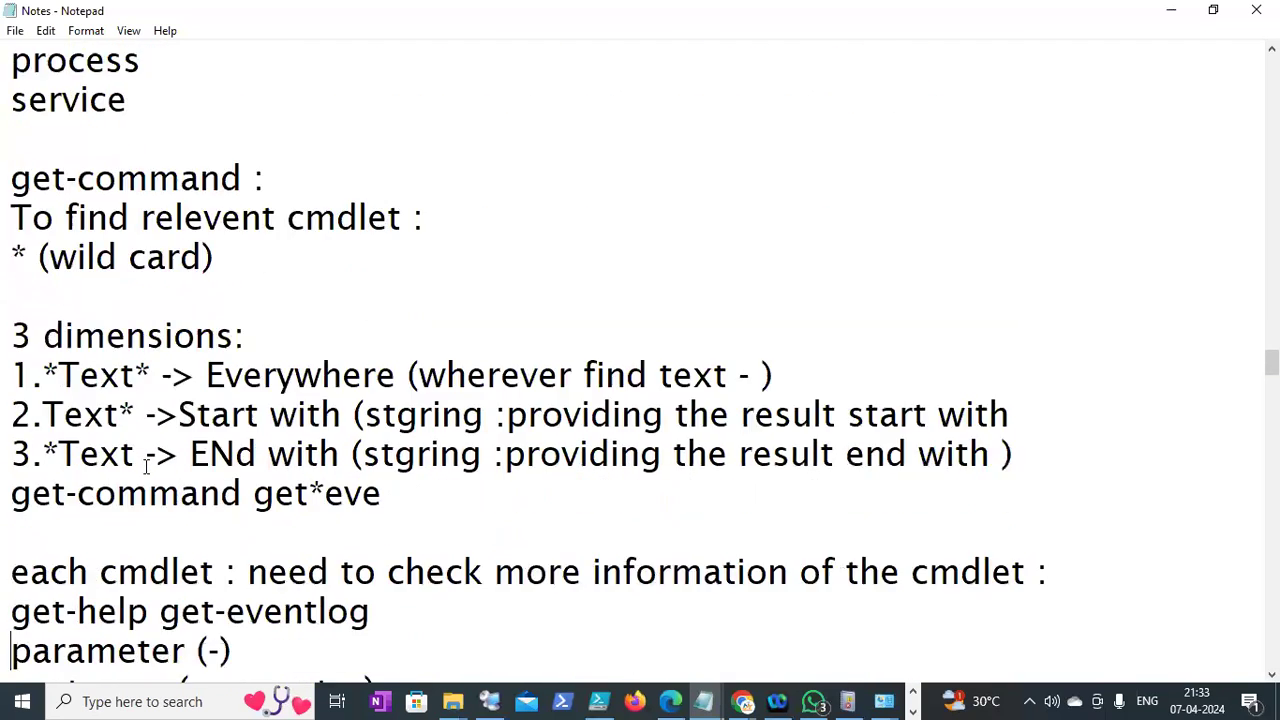
pyautogui.press('Down')
pyautogui.press('Down')
pyautogui.press('Down')
pyautogui.press('Down')
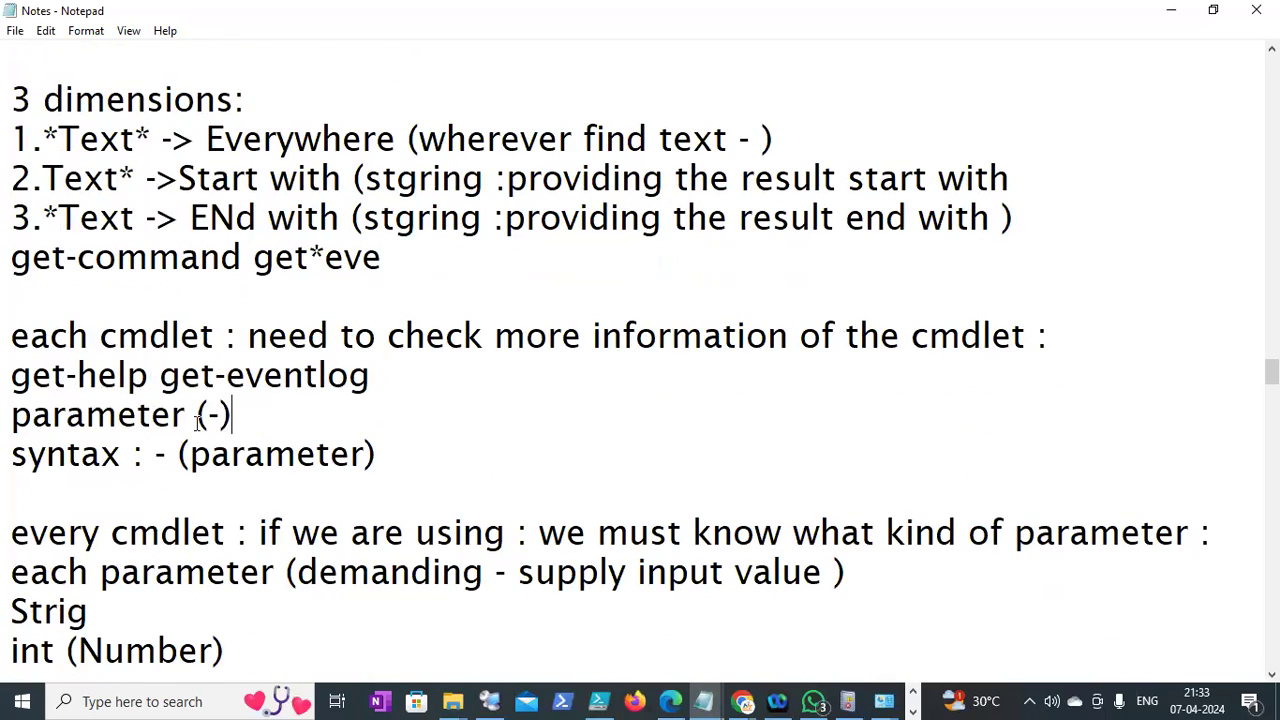
pyautogui.moveTo(232, 414); pyautogui.dragTo(118, 416)
# Look through the network cmdlet tasks, then switch back to the Class01 folder
pyautogui.moveTo(1271, 371); pyautogui.dragTo(1271, 398)
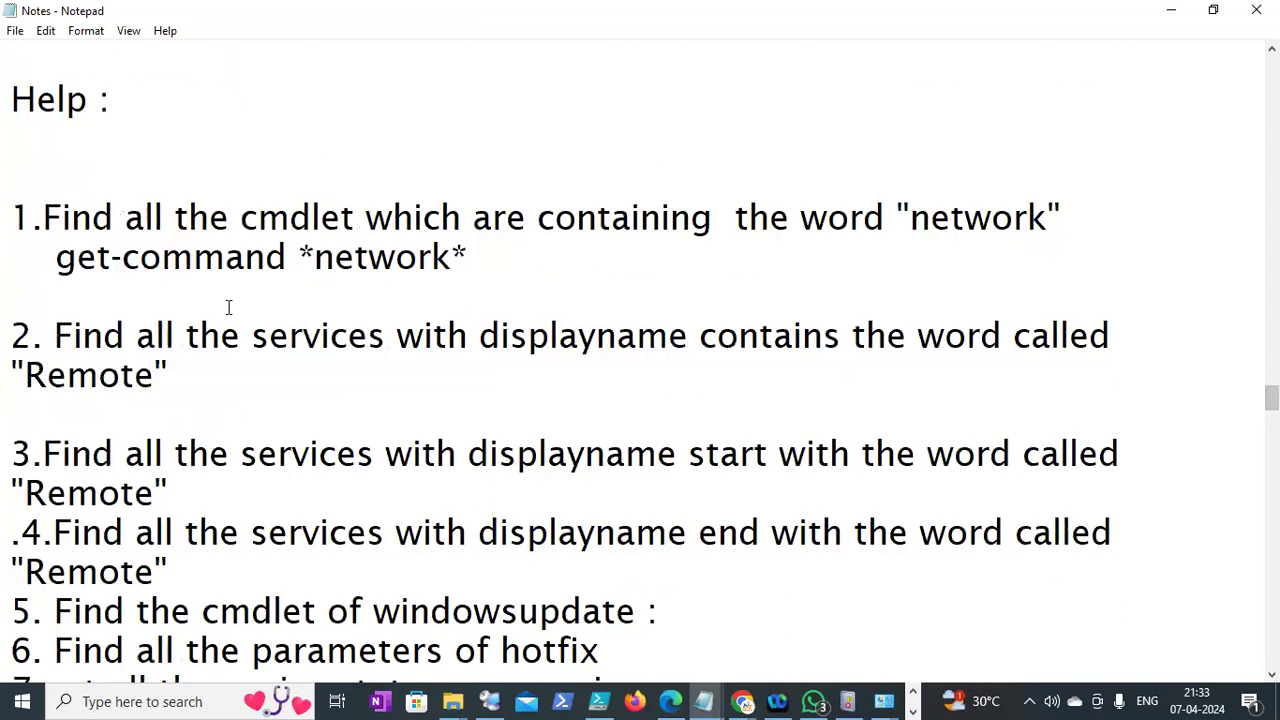
pyautogui.moveTo(588, 220); pyautogui.dragTo(752, 220)
pyautogui.click(507, 222)
pyautogui.scroll(-3, 282, 684)
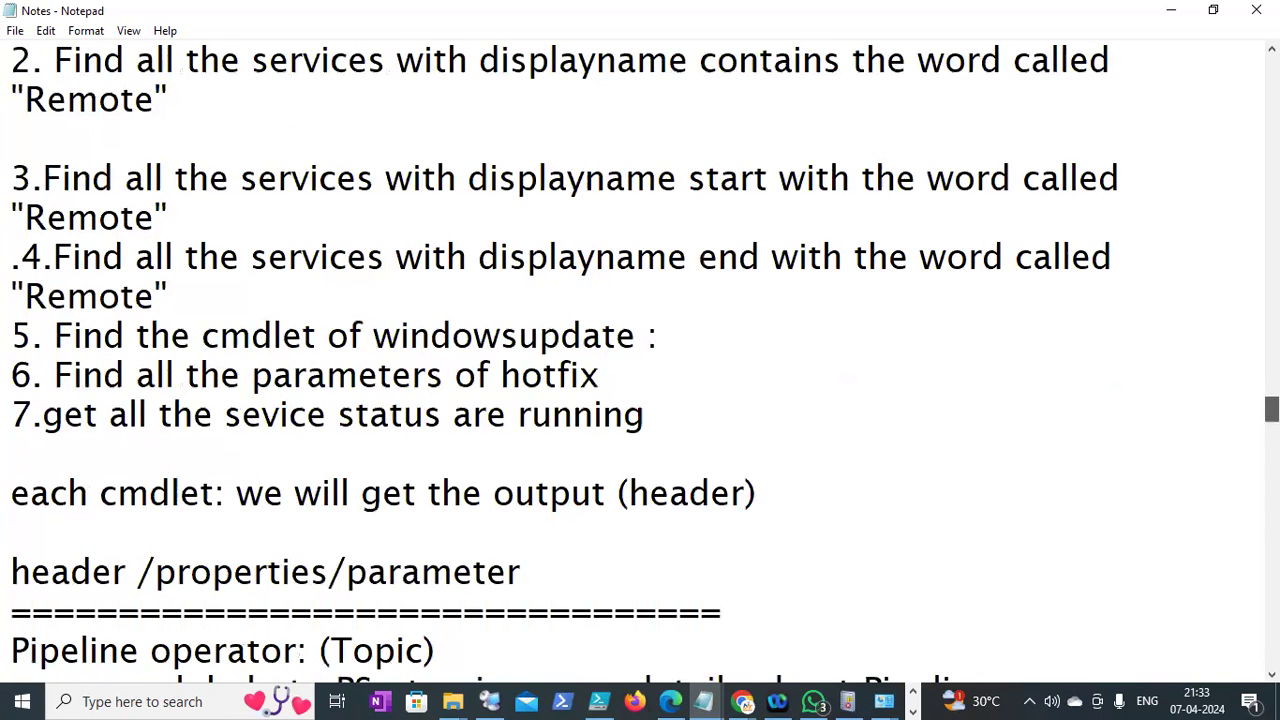
pyautogui.scroll(-3, 282, 684)
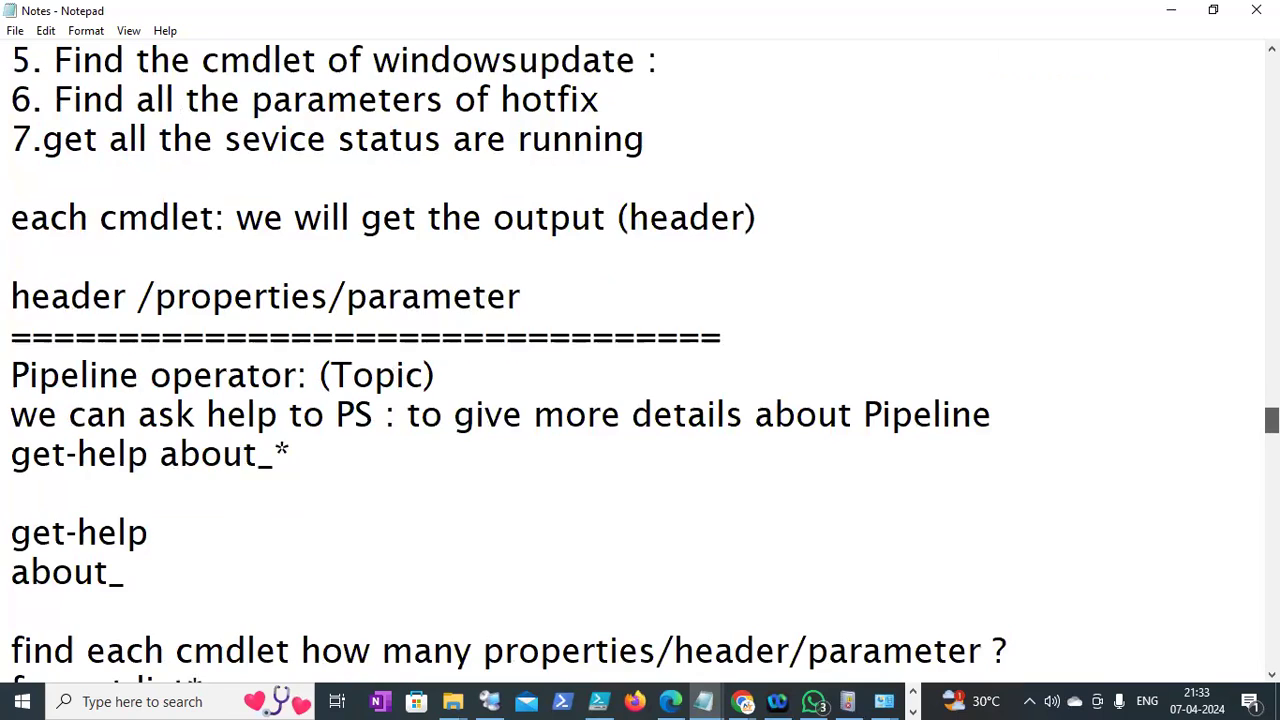
pyautogui.scroll(-2, 560, 364)
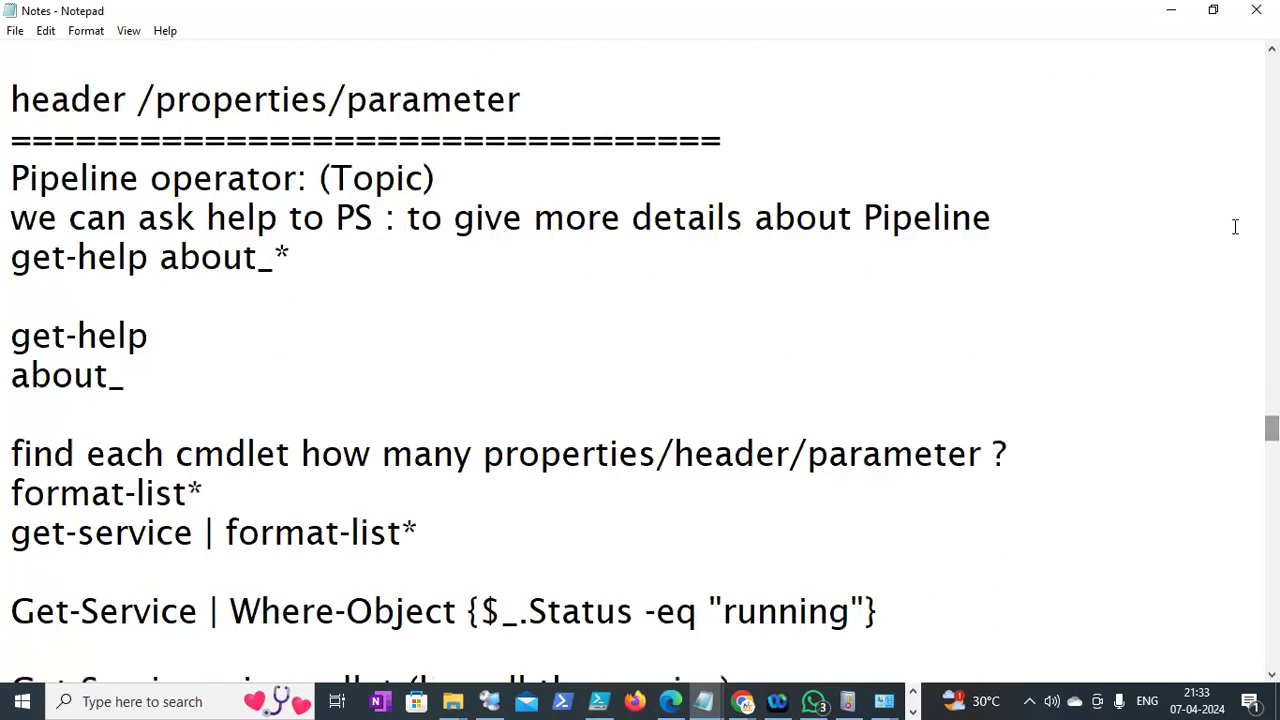
pyautogui.hotkey('alt', 'Tab')
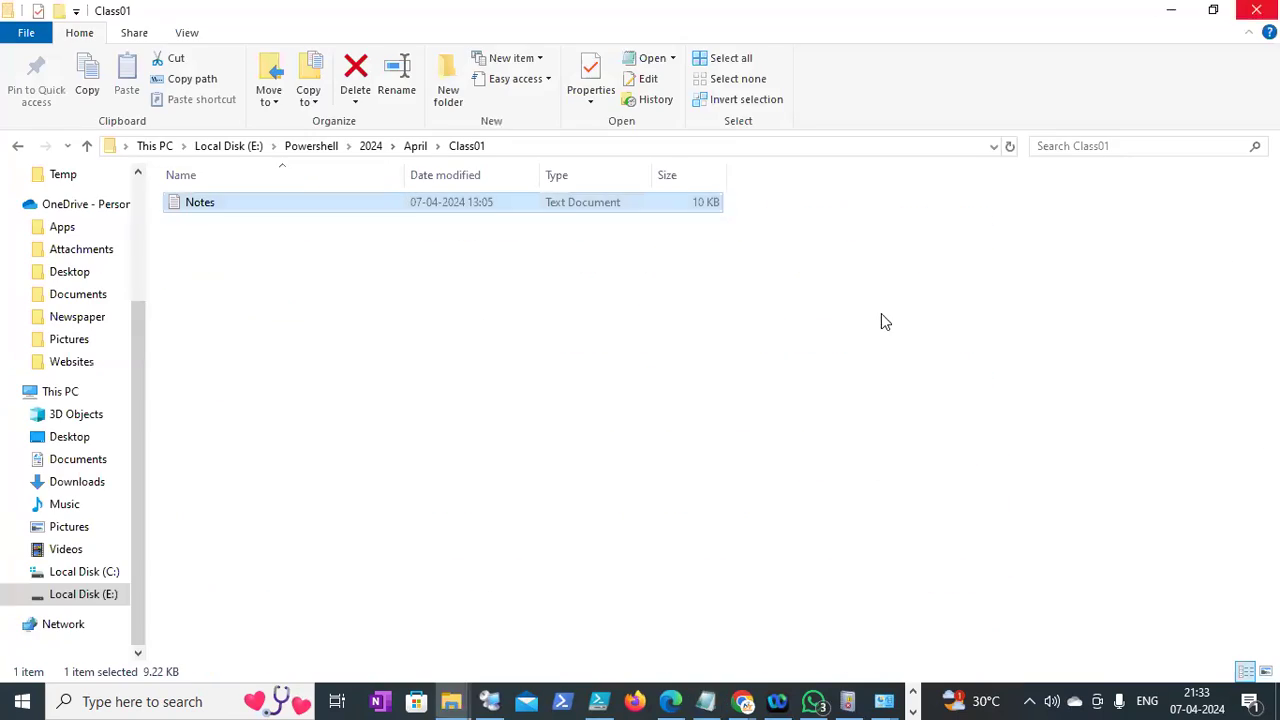
# Bring up the Stack Overflow retention-period script question in Chrome
pyautogui.click(742, 701)
pyautogui.click(455, 645)
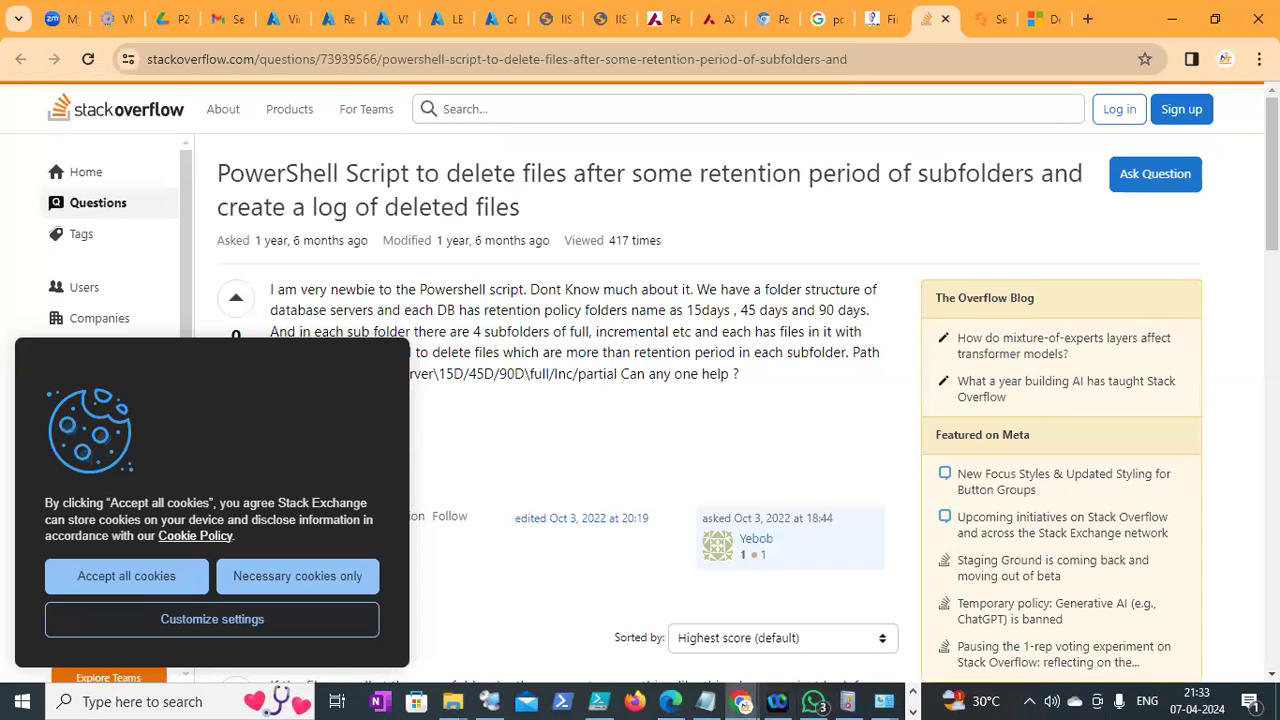
pyautogui.scroll(-5, 640, 400)
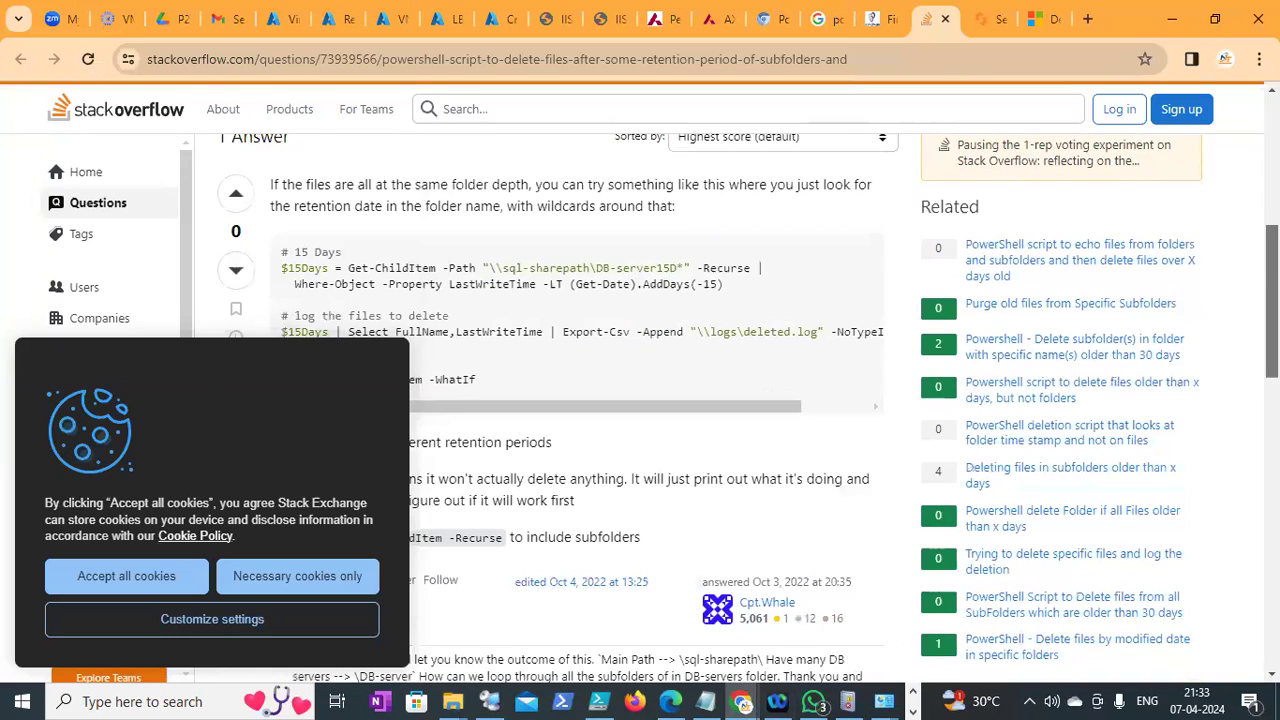
pyautogui.scroll(-1, 329, 223)
# Highlight the Get-ChildItem folder path and LastWriteTime filter, then scroll through the answer script
pyautogui.moveTo(283, 240); pyautogui.dragTo(679, 242)
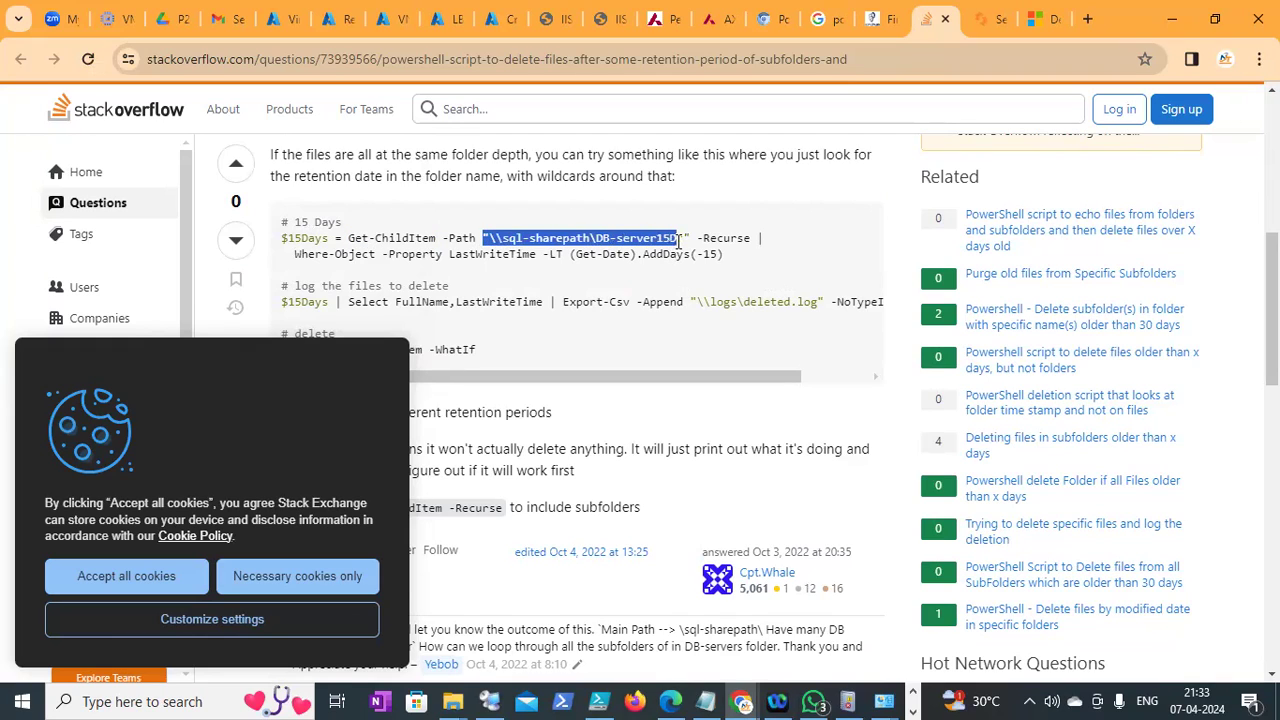
pyautogui.moveTo(290, 254); pyautogui.dragTo(542, 250)
pyautogui.click(412, 254)
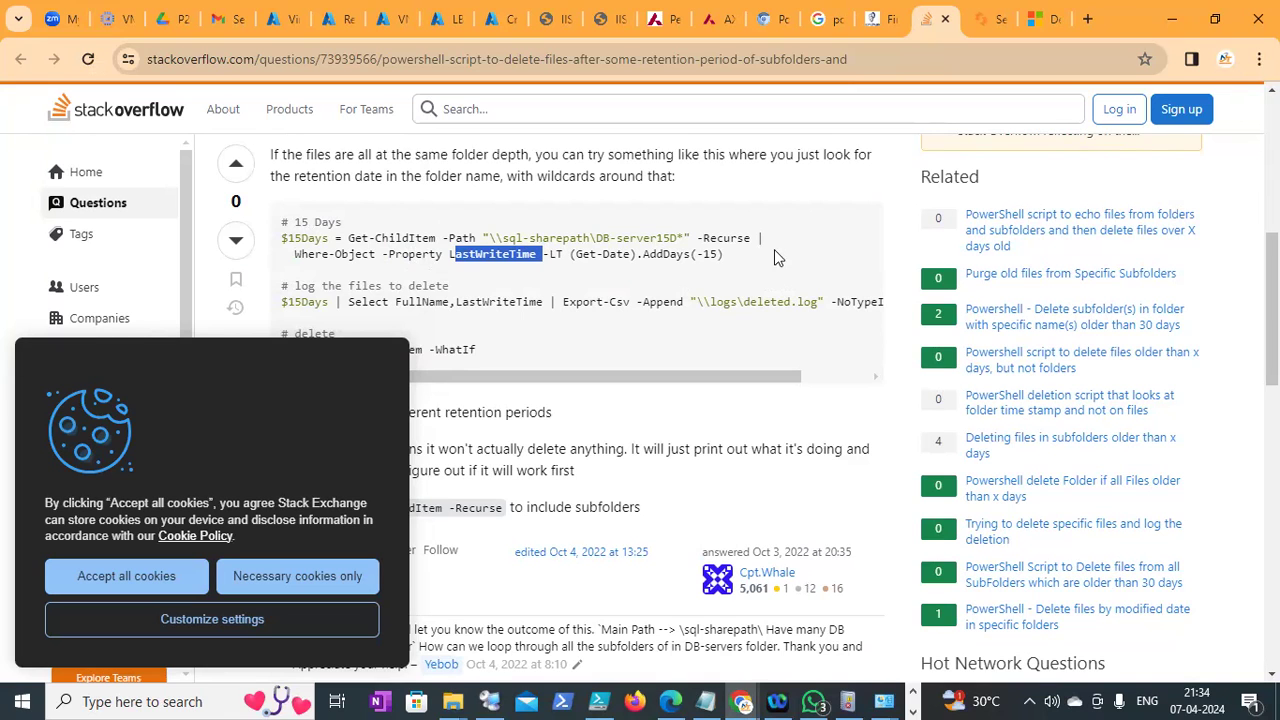
pyautogui.scroll(-1, 542, 254)
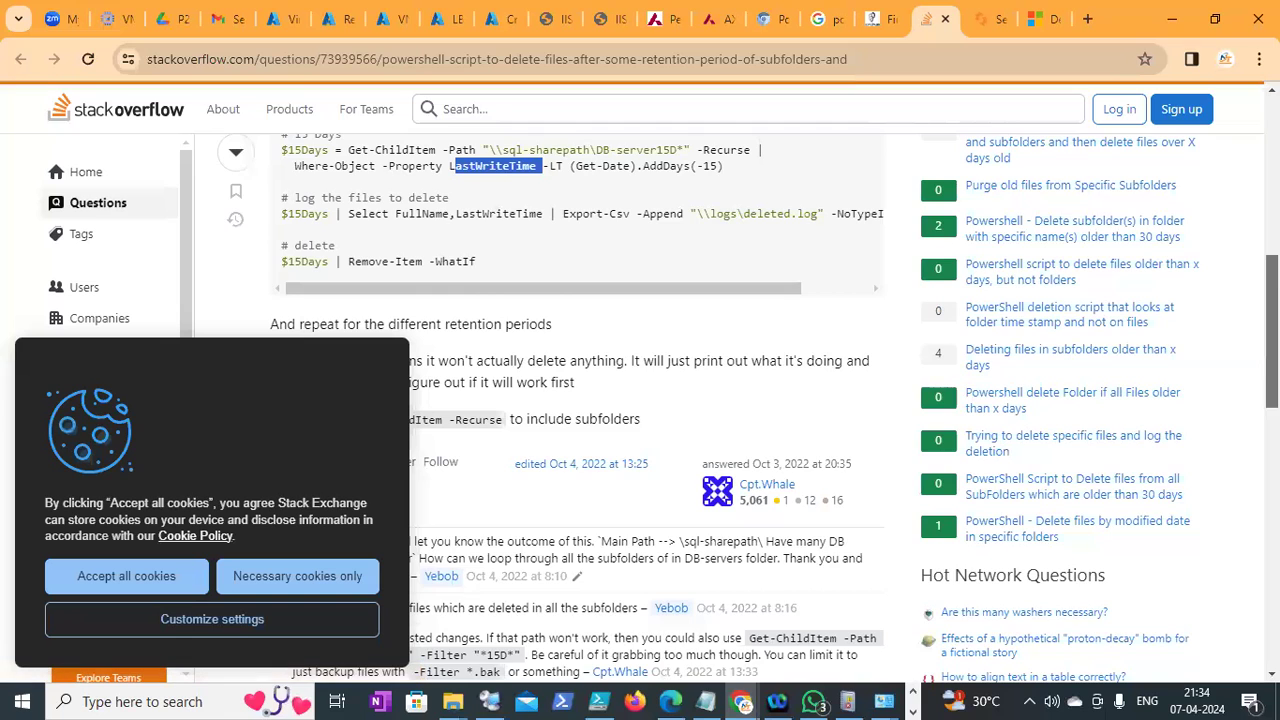
pyautogui.scroll(-2, 1134, 289)
pyautogui.scroll(-5, 747, 410)
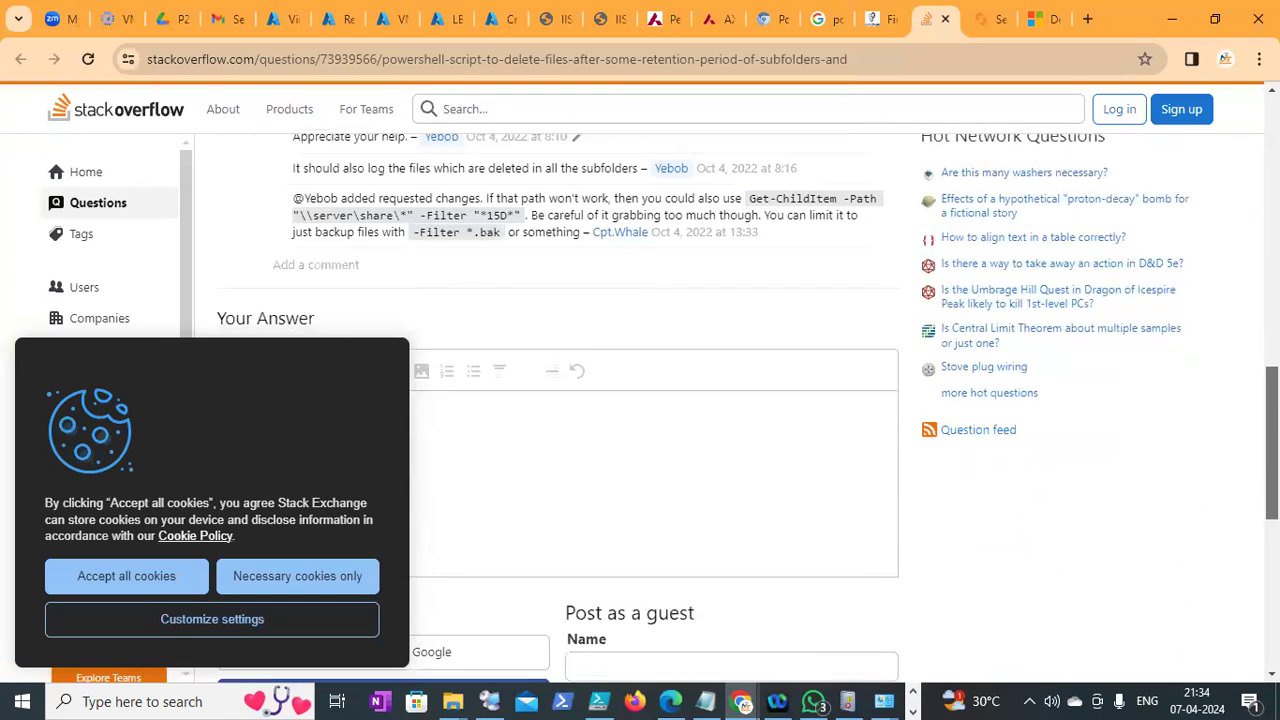
pyautogui.scroll(-1, 1066, 188)
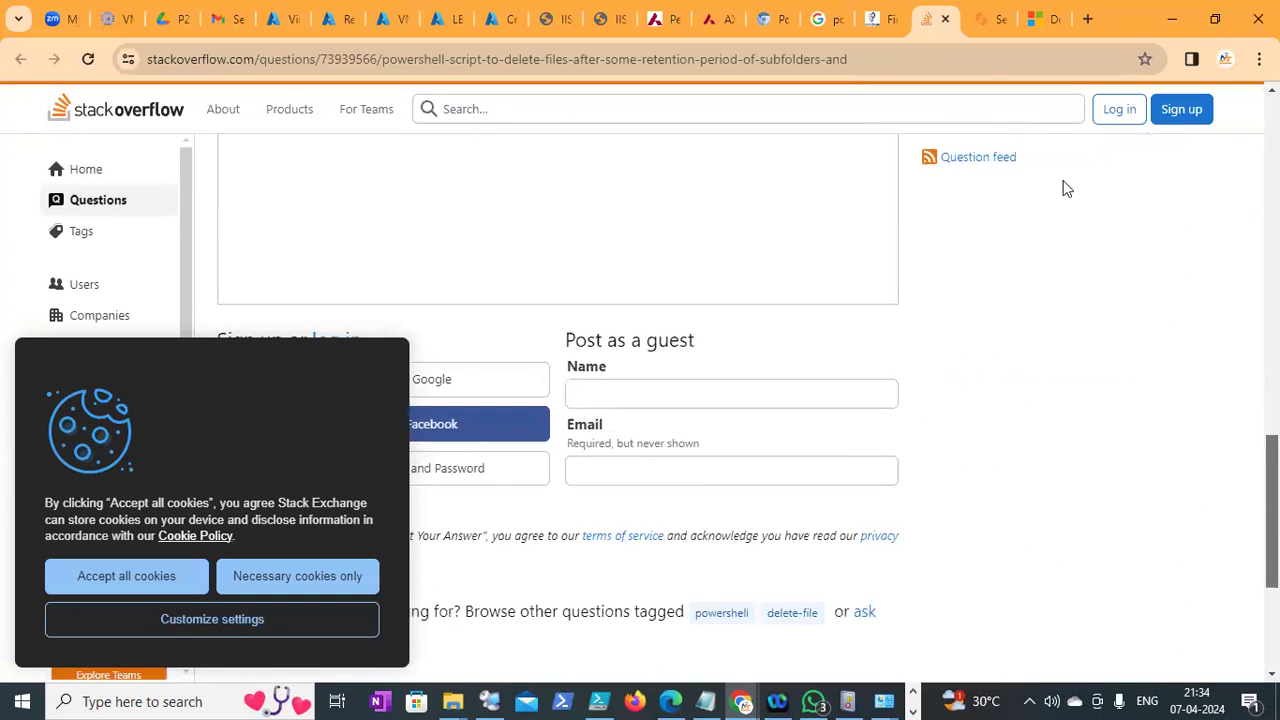
# Switch to the Spiceworks 'Searching for Deleted AD User in Powershell' tab and scroll the opening post
pyautogui.click(980, 26)
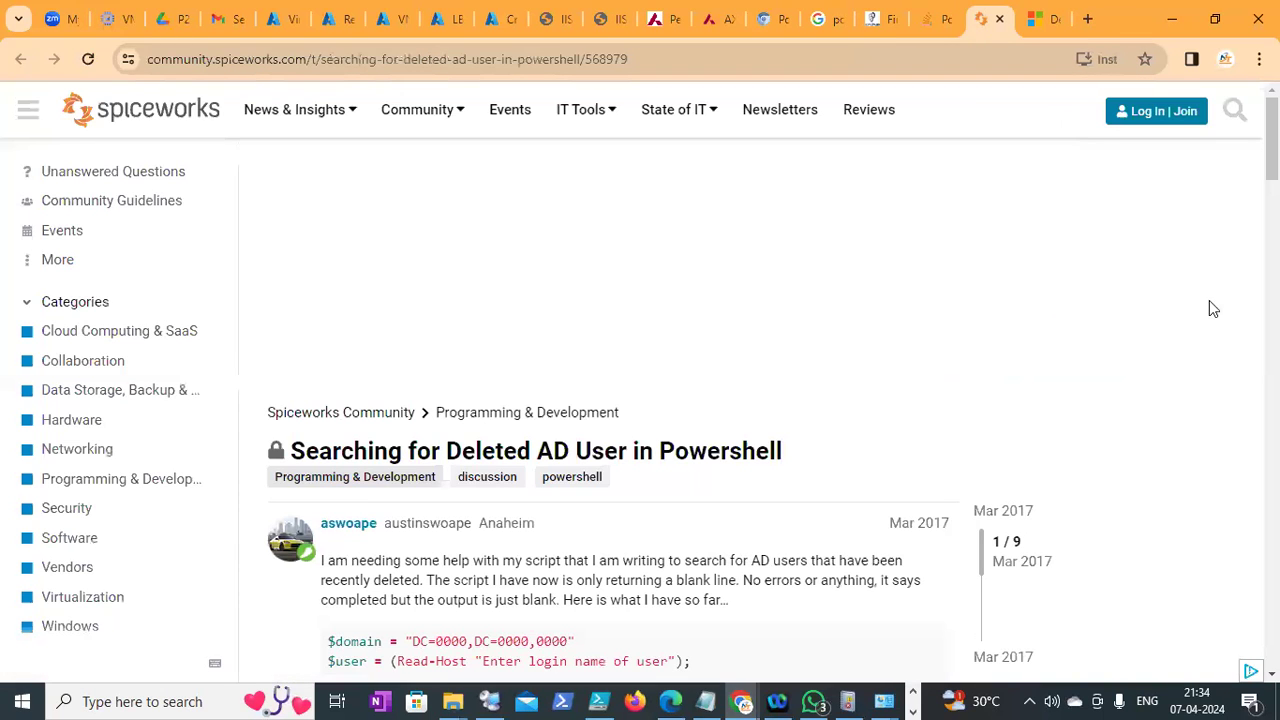
pyautogui.scroll(-3, 640, 400)
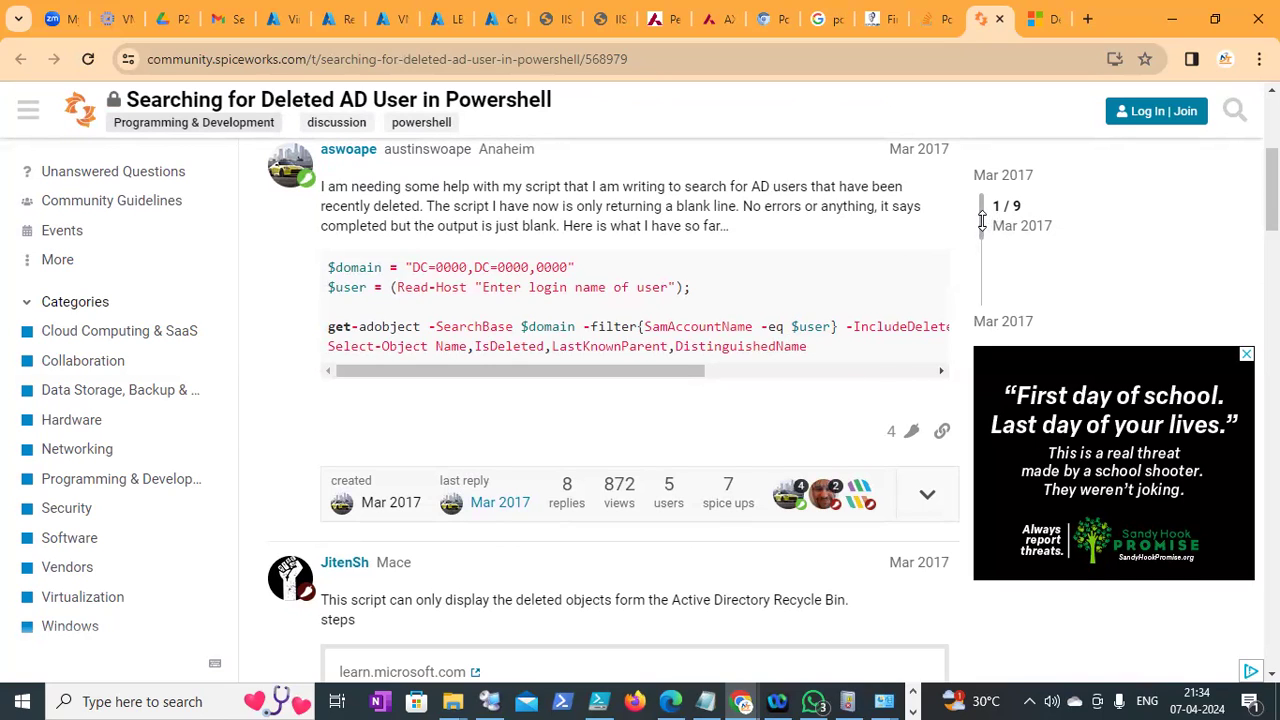
pyautogui.moveTo(982, 218)
pyautogui.mouseDown()
pyautogui.moveTo(980, 247)
pyautogui.moveTo(977, 204)
pyautogui.mouseUp()
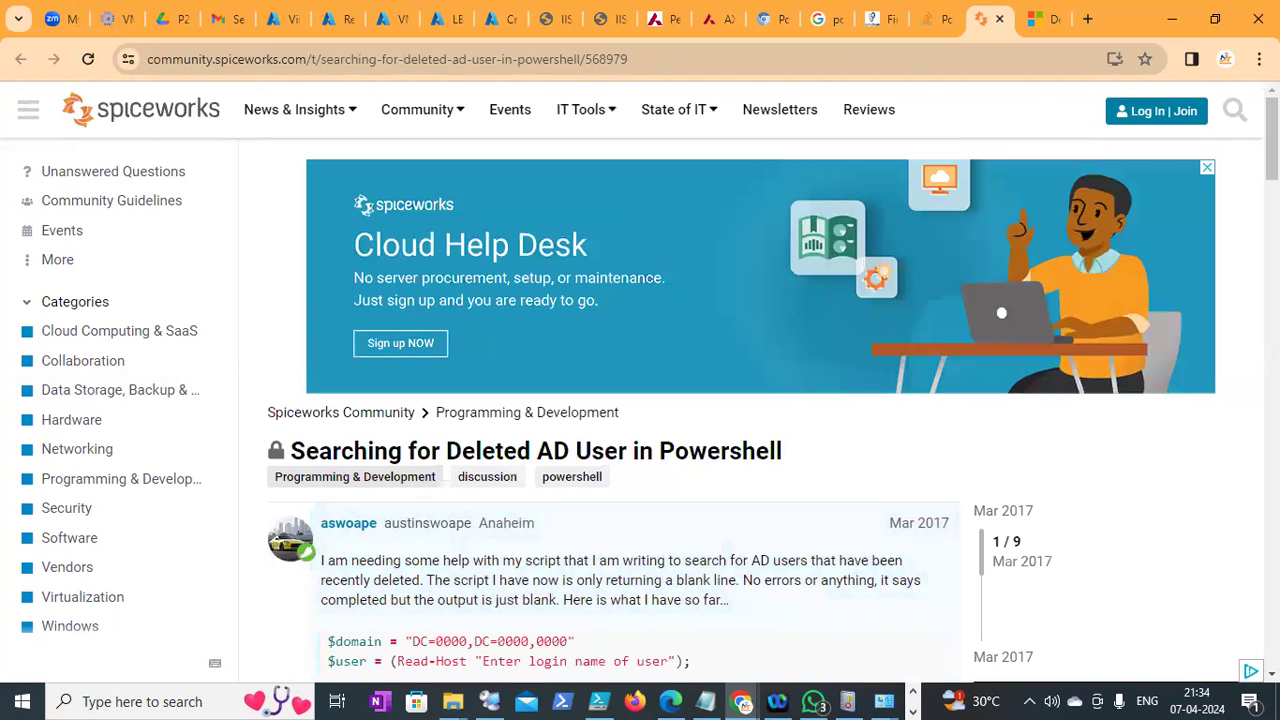
pyautogui.scroll(-3, 620, 420)
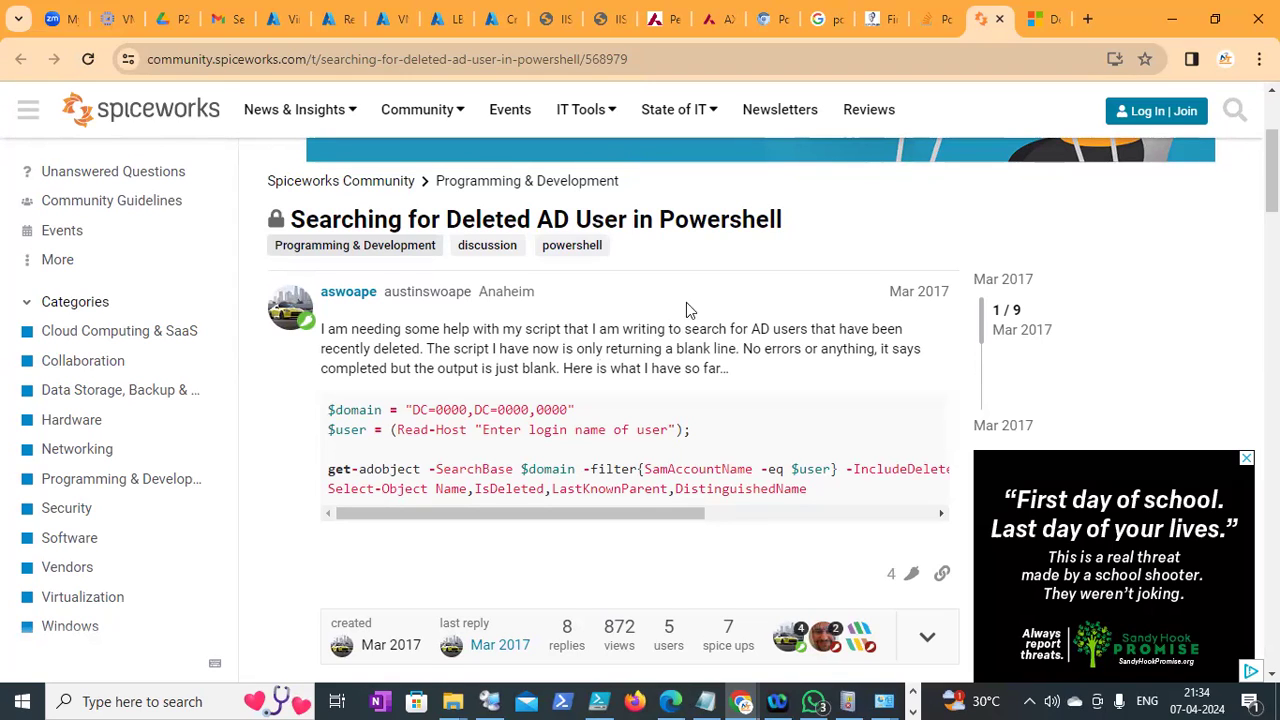
# Jump to the thread's fourth post and scroll through the surrounding replies
pyautogui.click(972, 353)
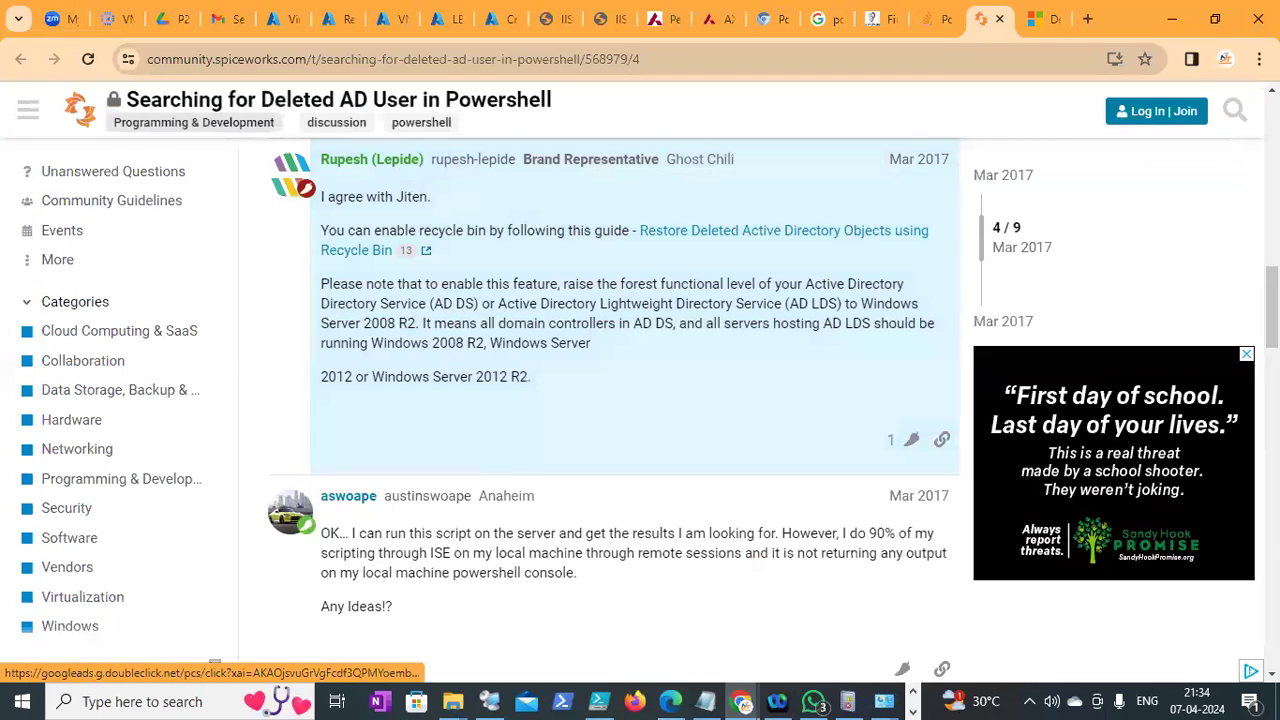
pyautogui.scroll(6, 980, 360)
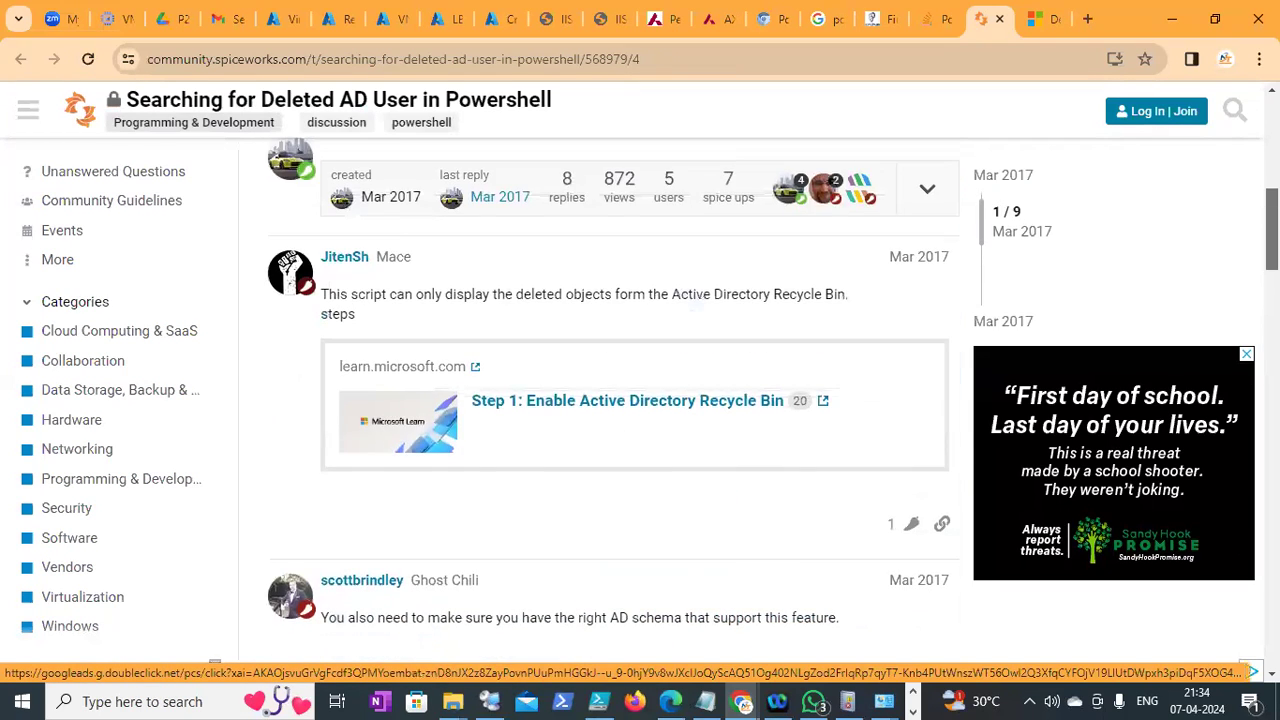
pyautogui.scroll(-5, 980, 360)
pyautogui.scroll(-8, 610, 400)
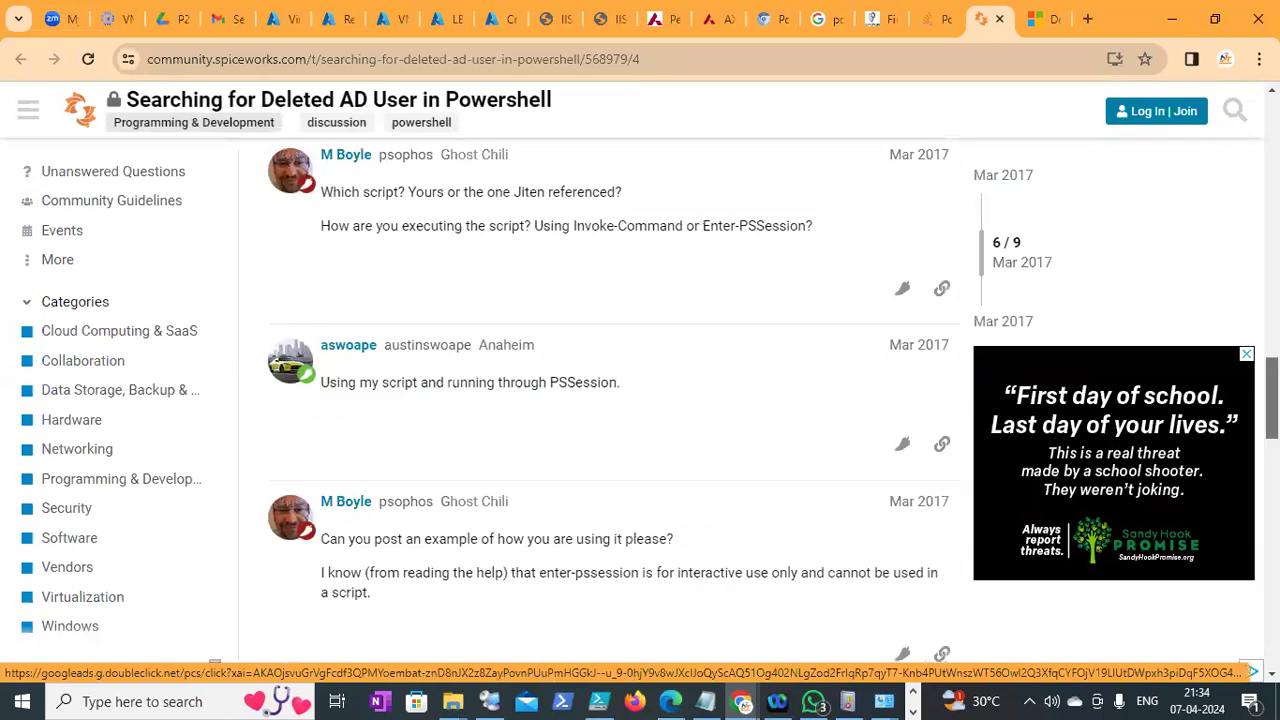
pyautogui.scroll(-3, 1113, 420)
pyautogui.scroll(-3, 1237, 418)
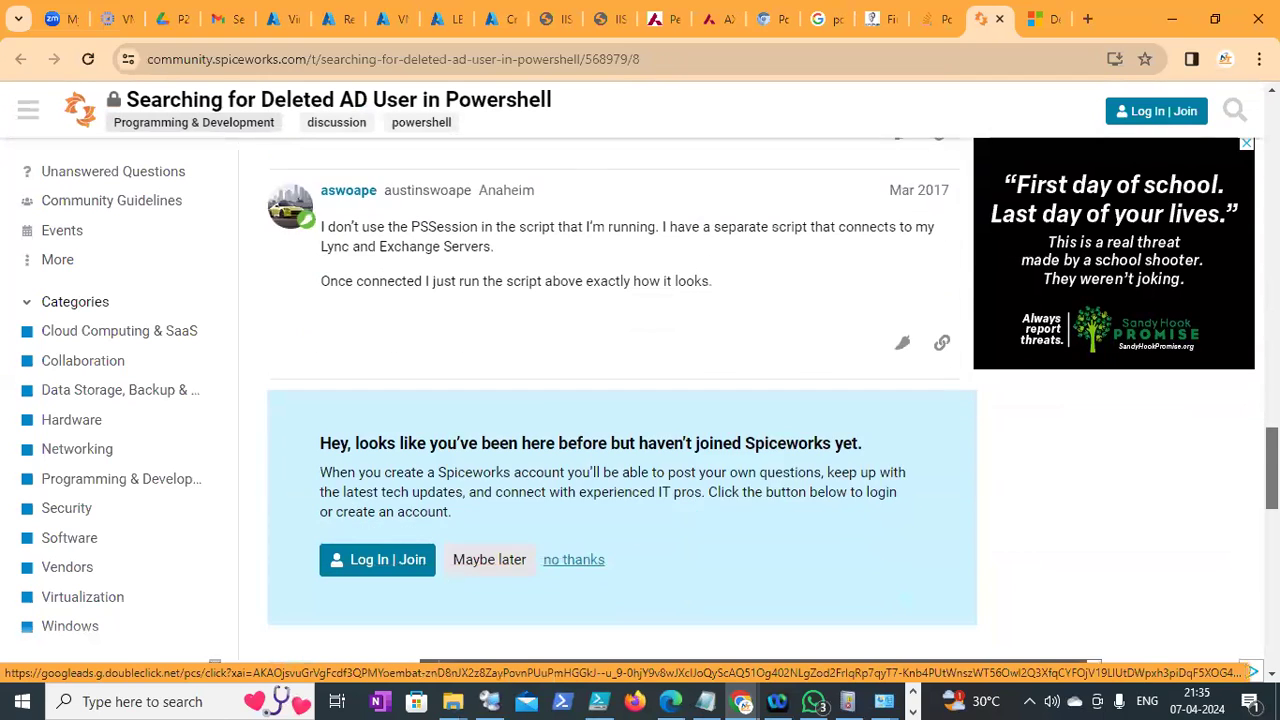
pyautogui.scroll(6, 1237, 418)
pyautogui.scroll(10, 1226, 375)
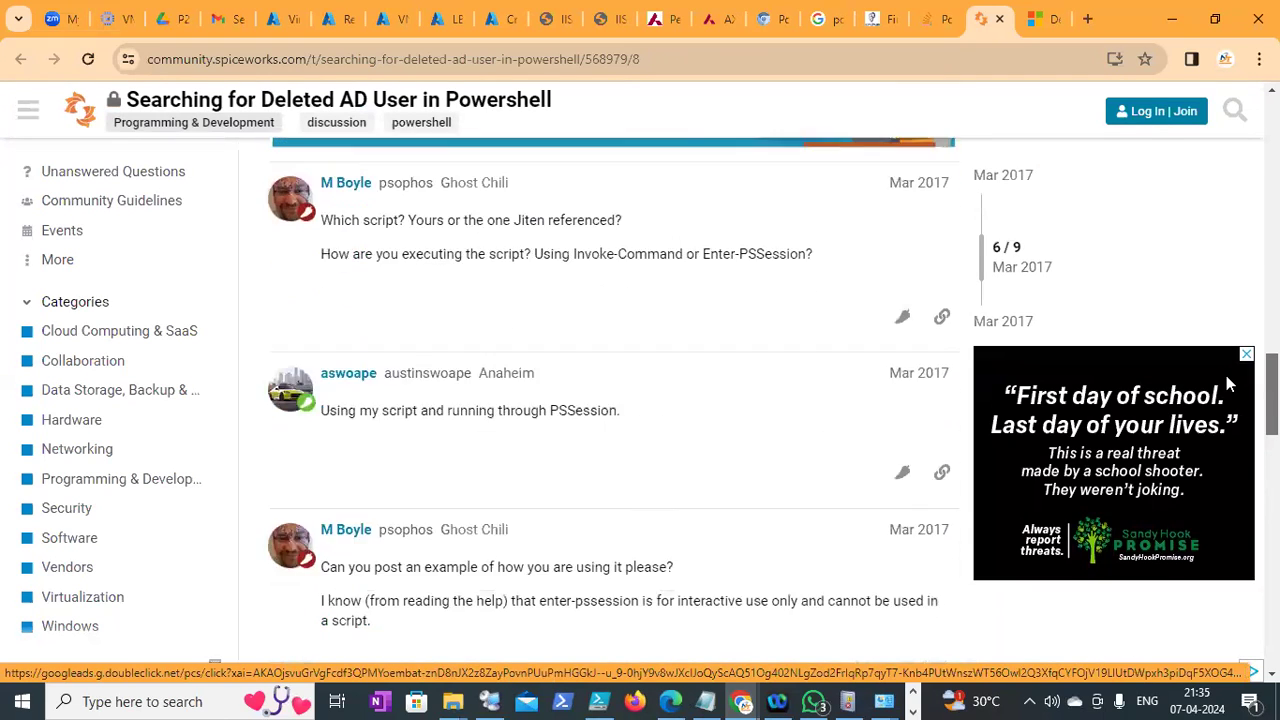
pyautogui.scroll(3, 1201, 224)
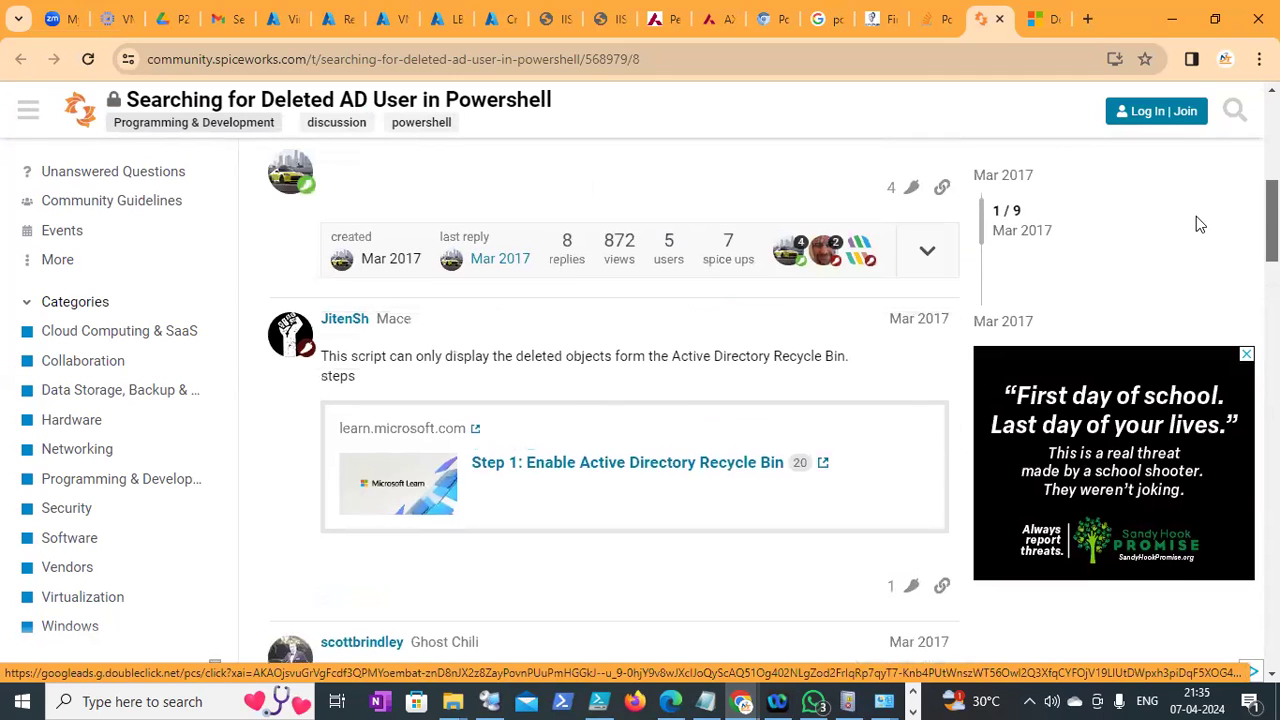
pyautogui.scroll(1, 1200, 222)
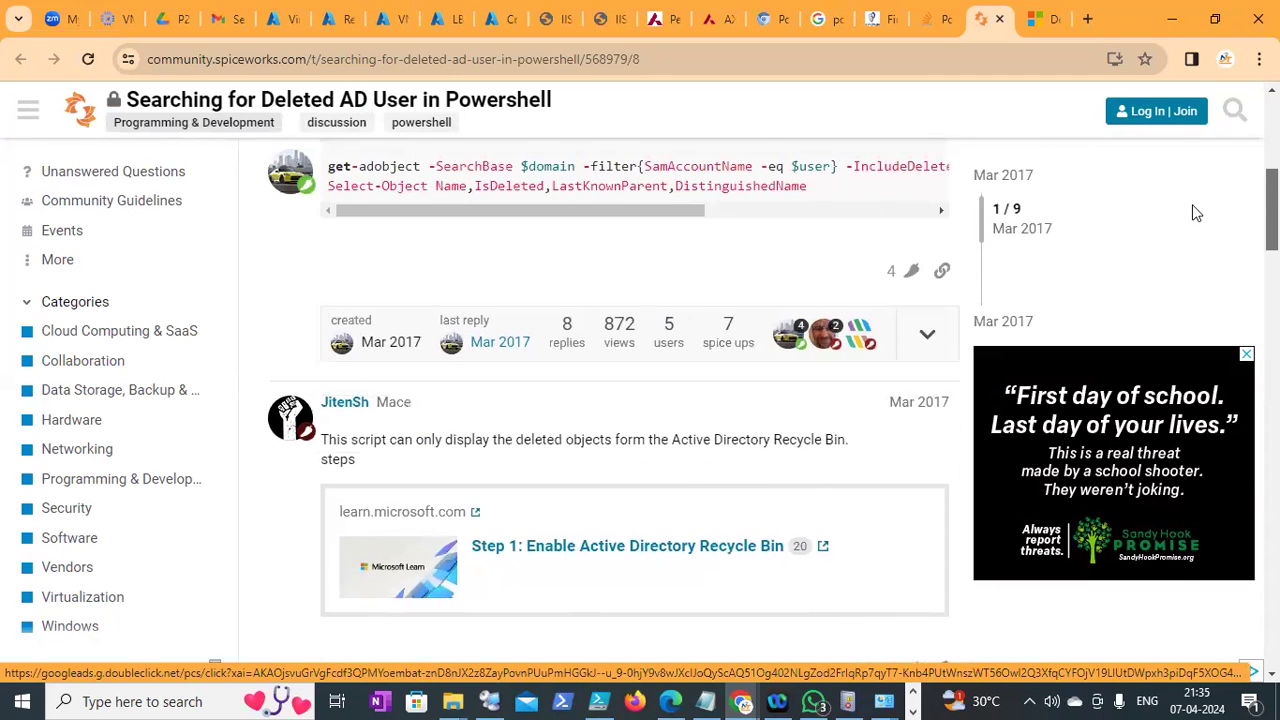
pyautogui.scroll(1, 1196, 212)
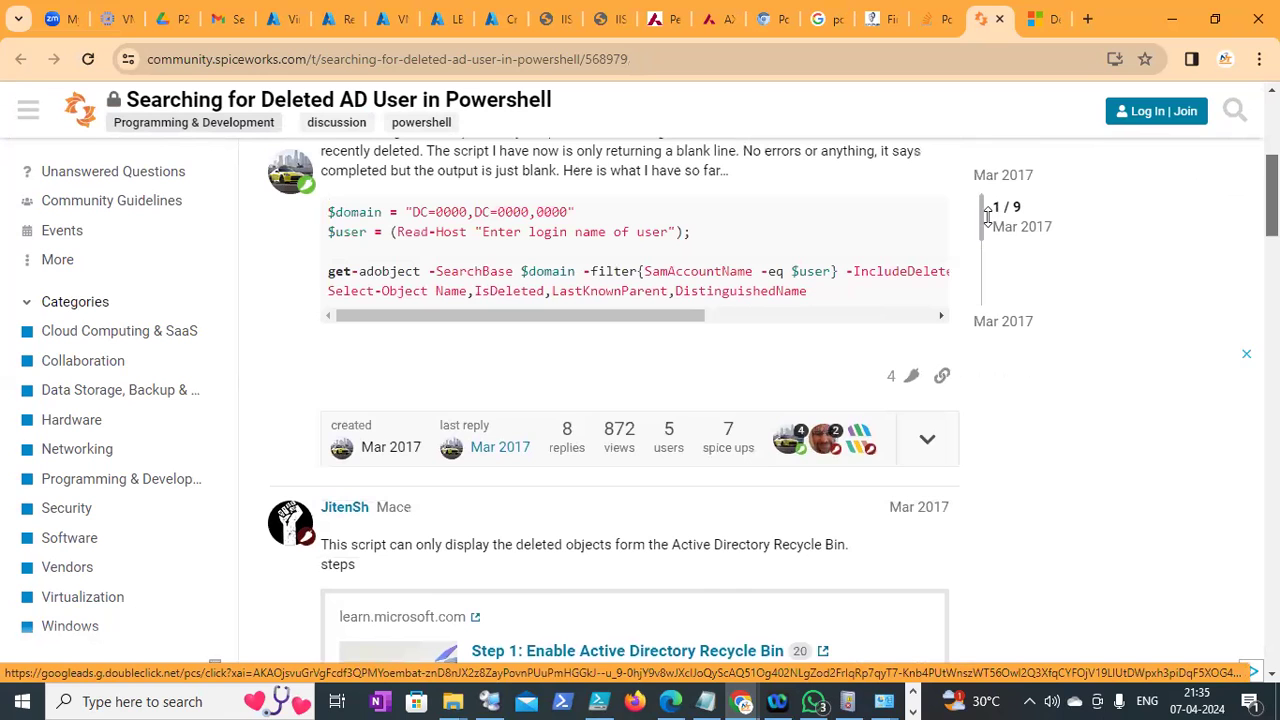
# Scroll the Spiceworks thread to the post with the get-adobject script
pyautogui.moveTo(980, 212); pyautogui.dragTo(980, 237)
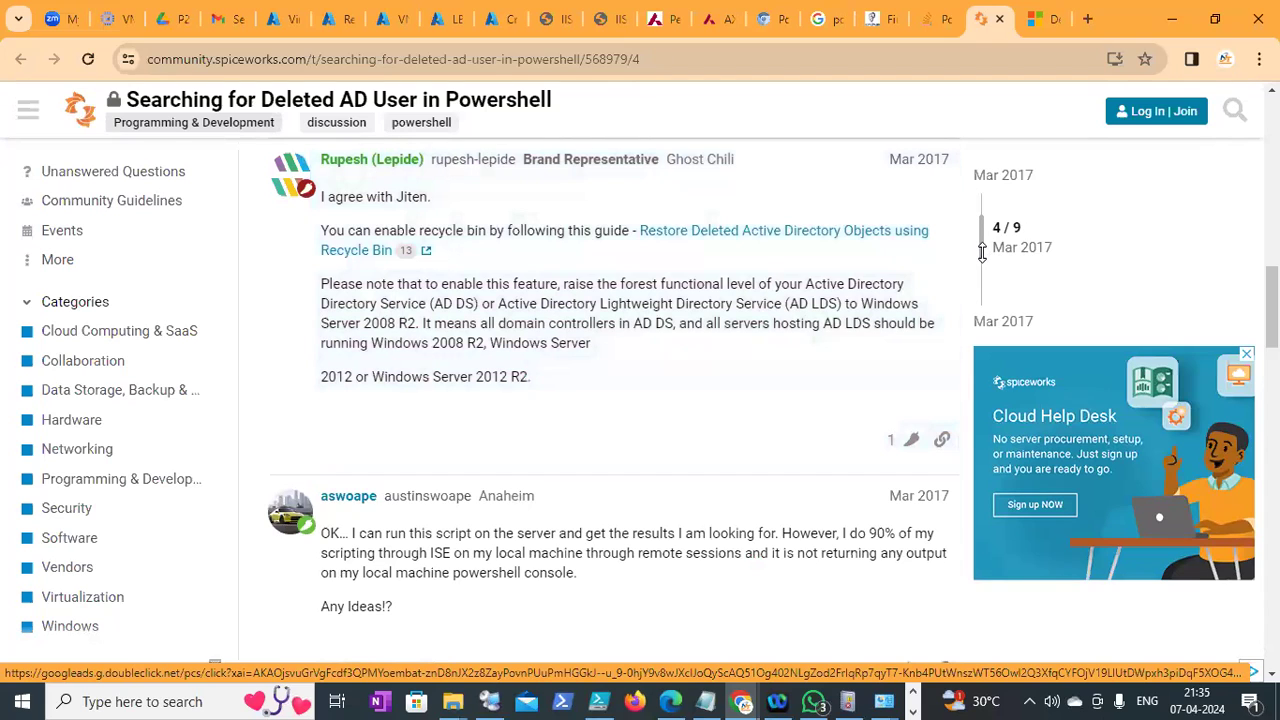
pyautogui.moveTo(981, 248); pyautogui.dragTo(977, 228)
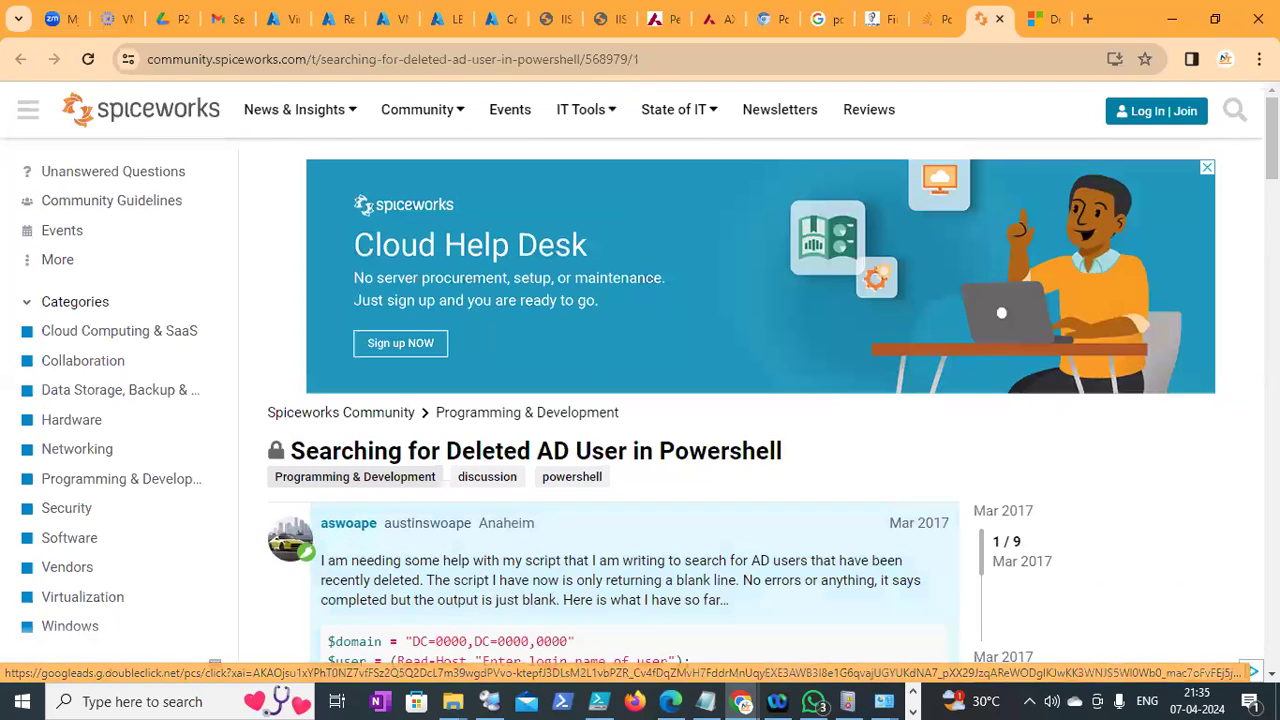
pyautogui.scroll(-3, 966, 292)
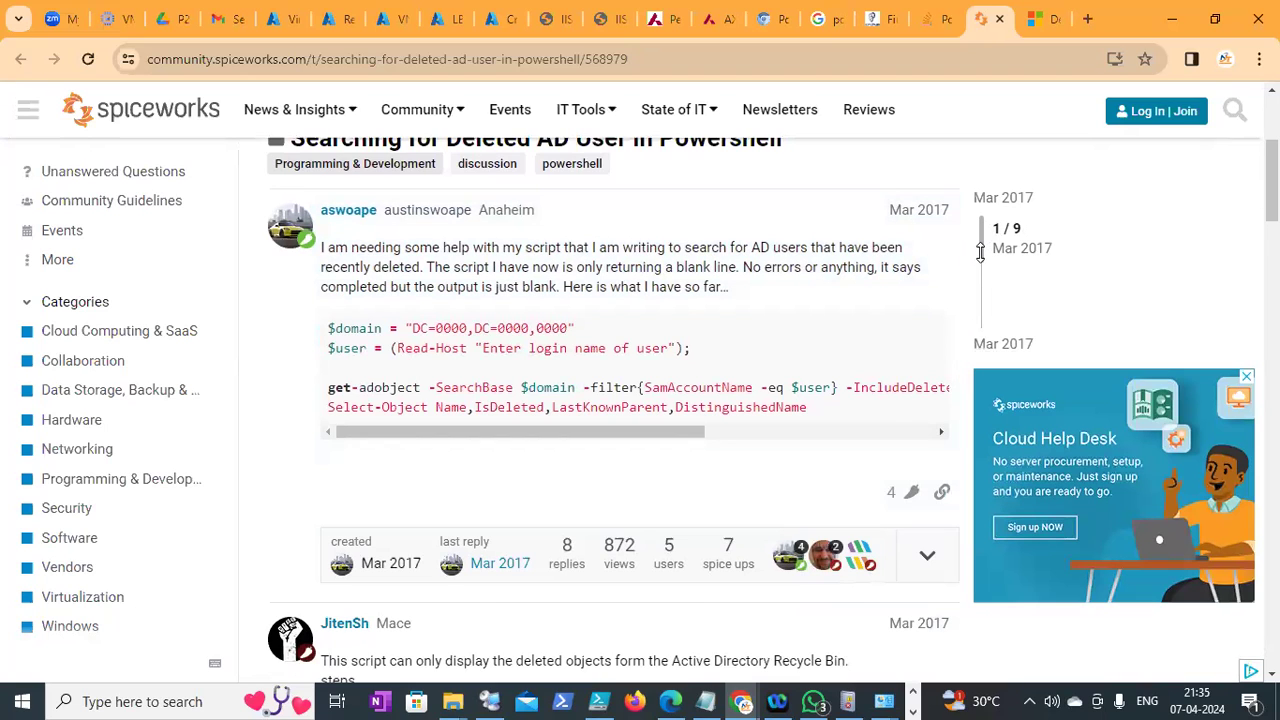
pyautogui.scroll(3, 920, 340)
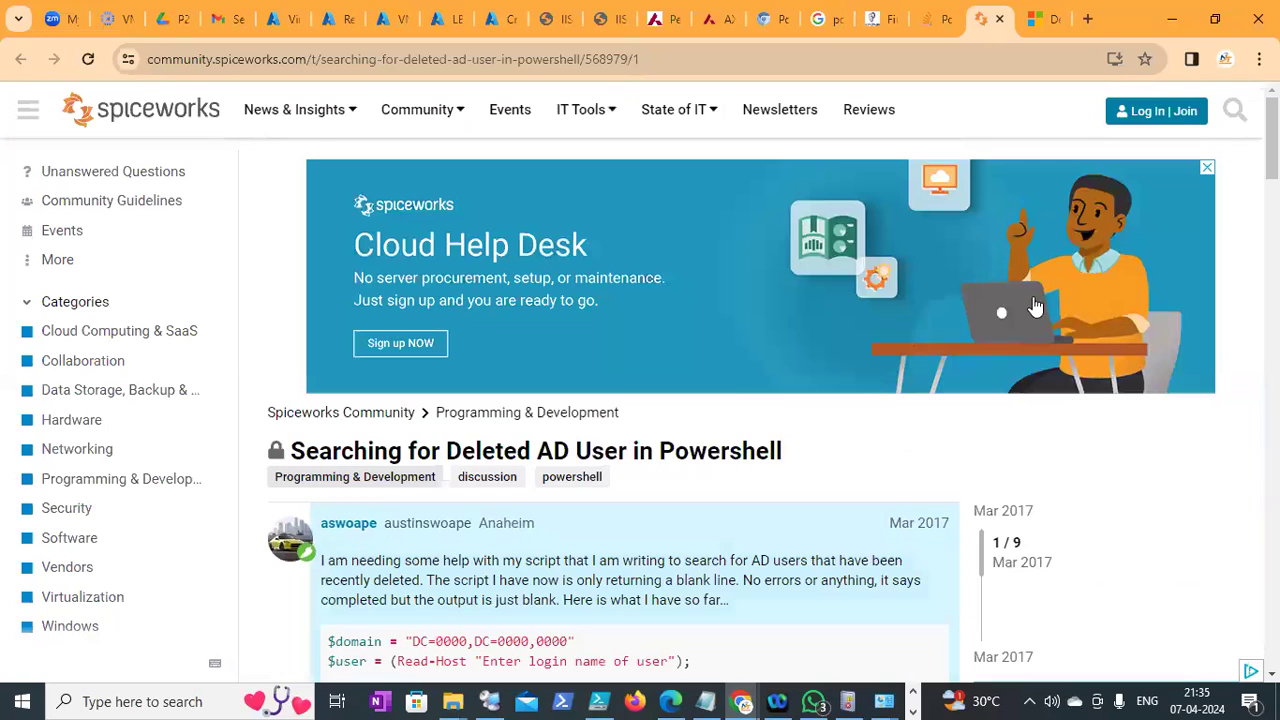
pyautogui.scroll(-2, 920, 340)
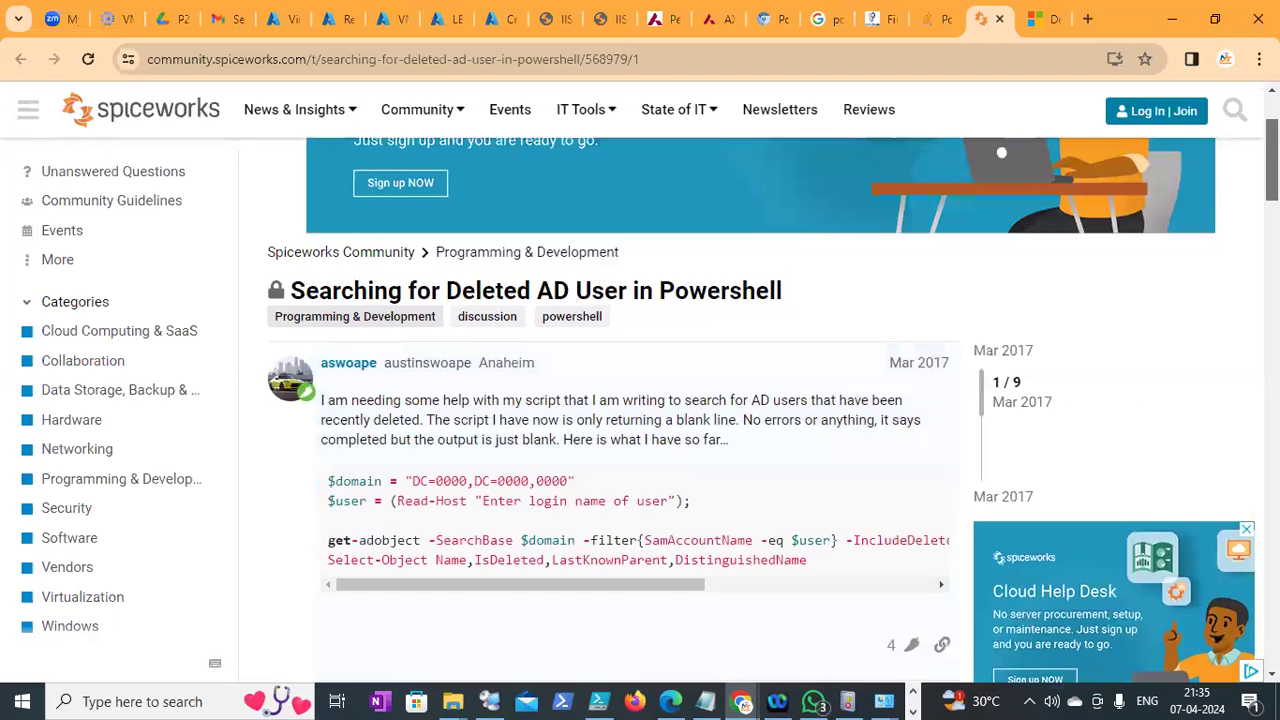
pyautogui.scroll(-2, 666, 264)
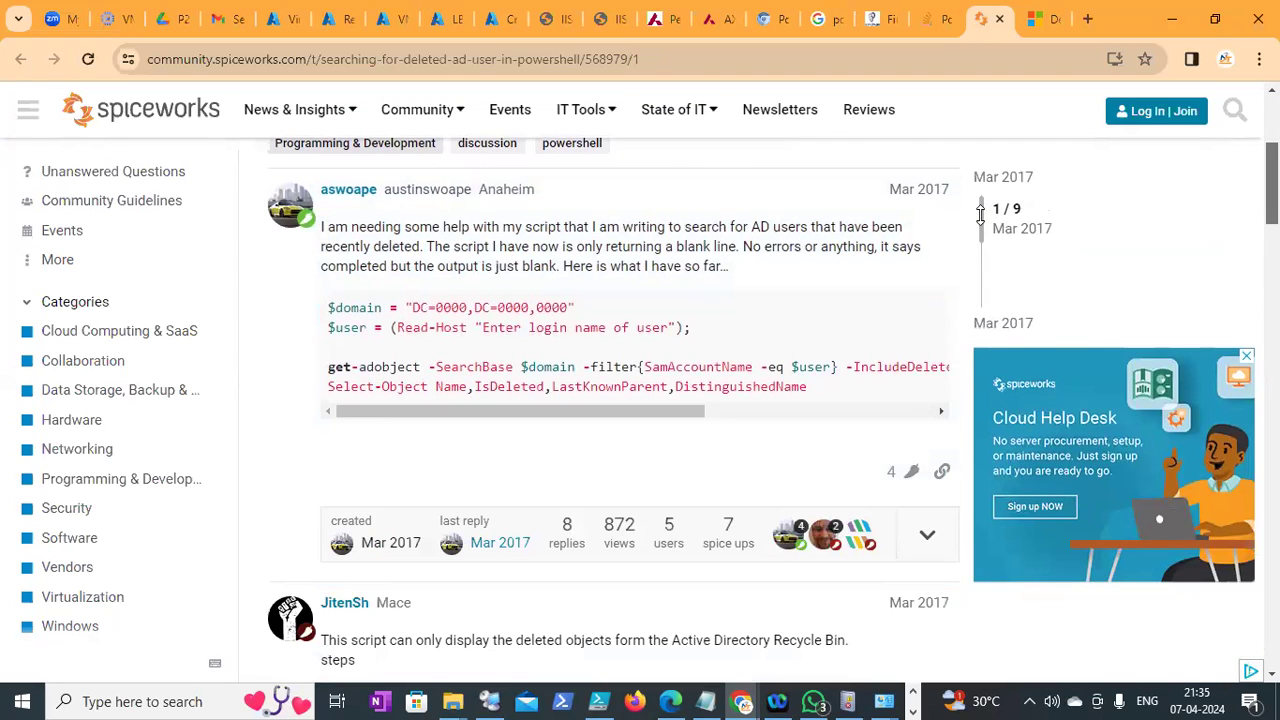
# Inspect the script, highlighting IncludeDeletedObjects and the placeholder DC=0000 domain value
pyautogui.moveTo(335, 308); pyautogui.dragTo(528, 330)
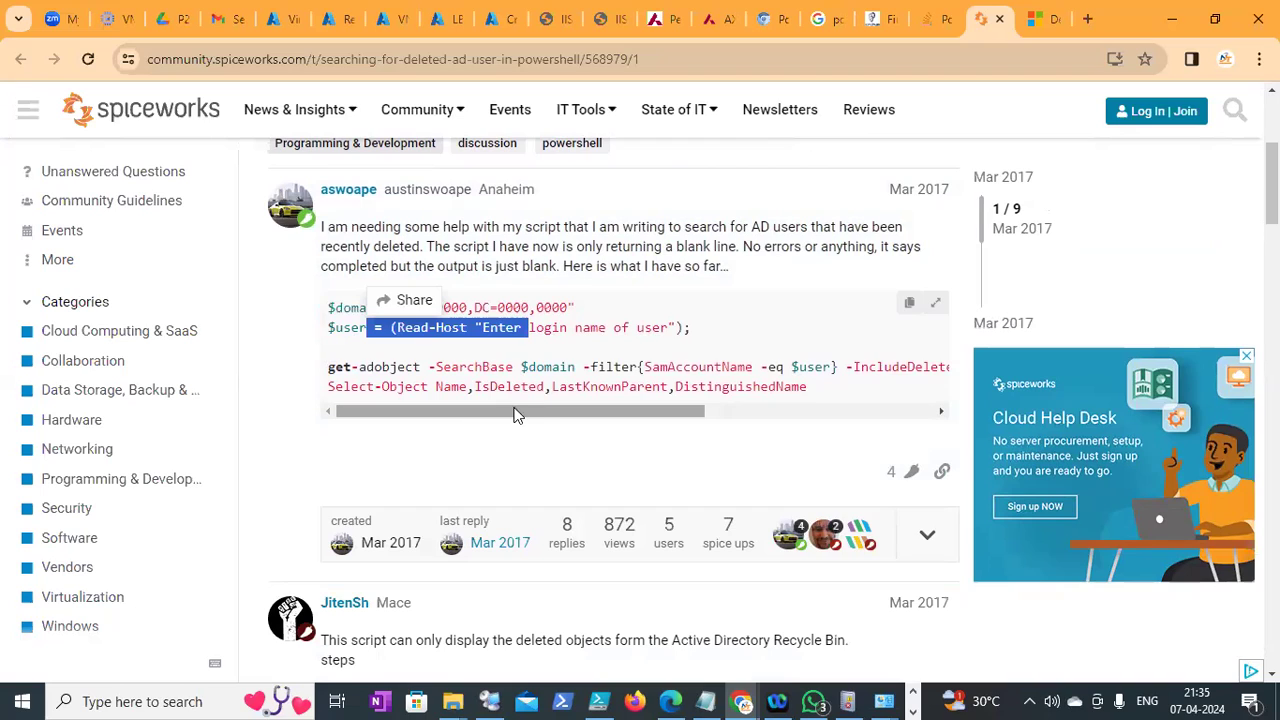
pyautogui.moveTo(517, 414); pyautogui.dragTo(548, 414)
pyautogui.hscroll(5, 662, 400)
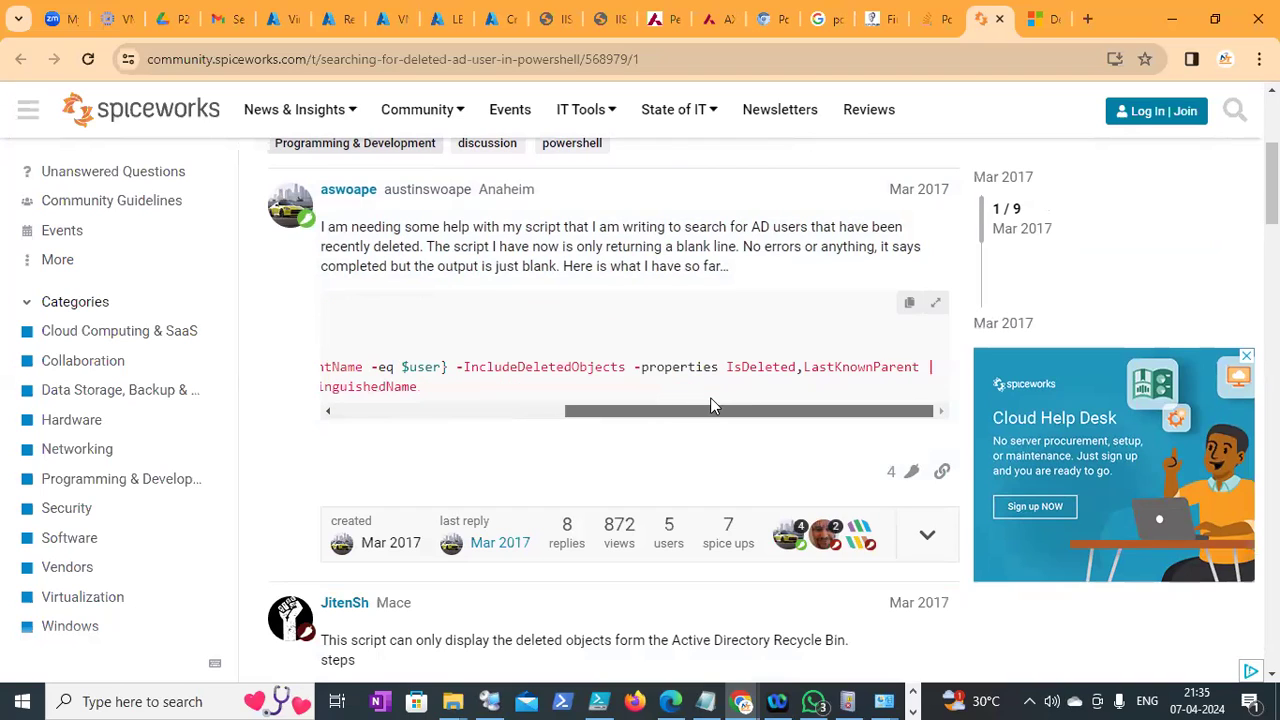
pyautogui.moveTo(464, 368); pyautogui.dragTo(610, 370)
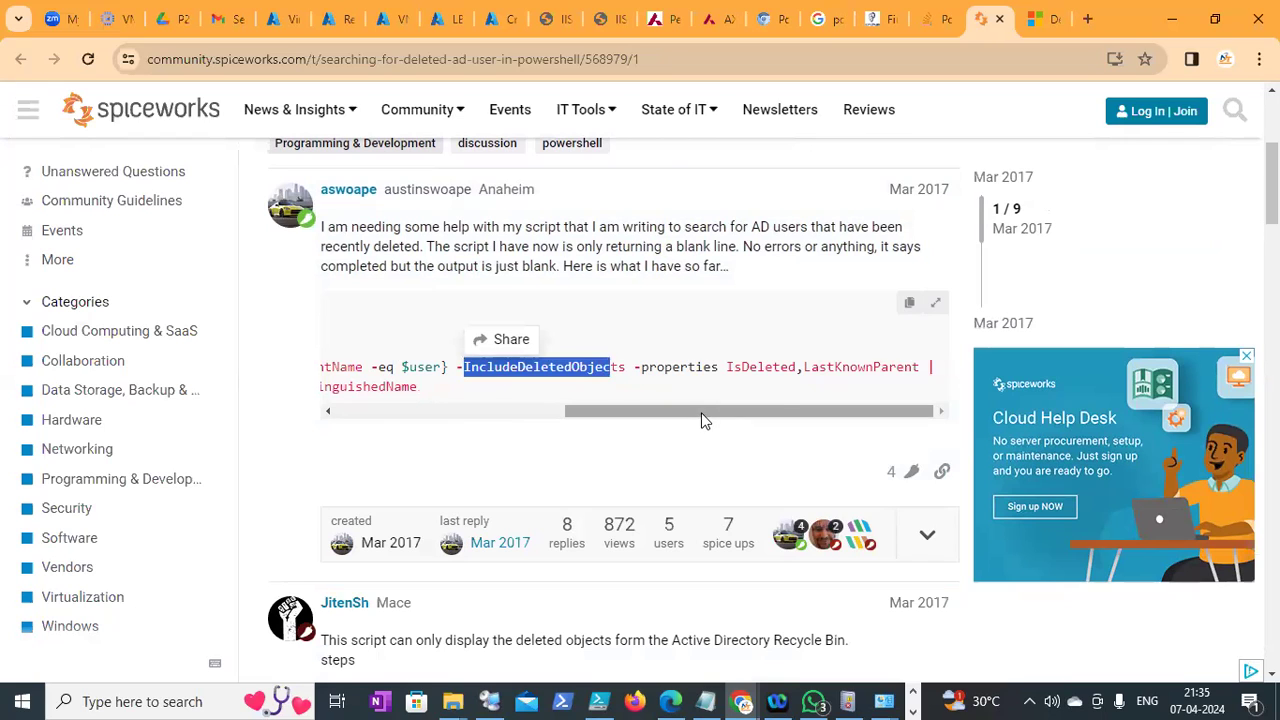
pyautogui.hscroll(-5, 598, 424)
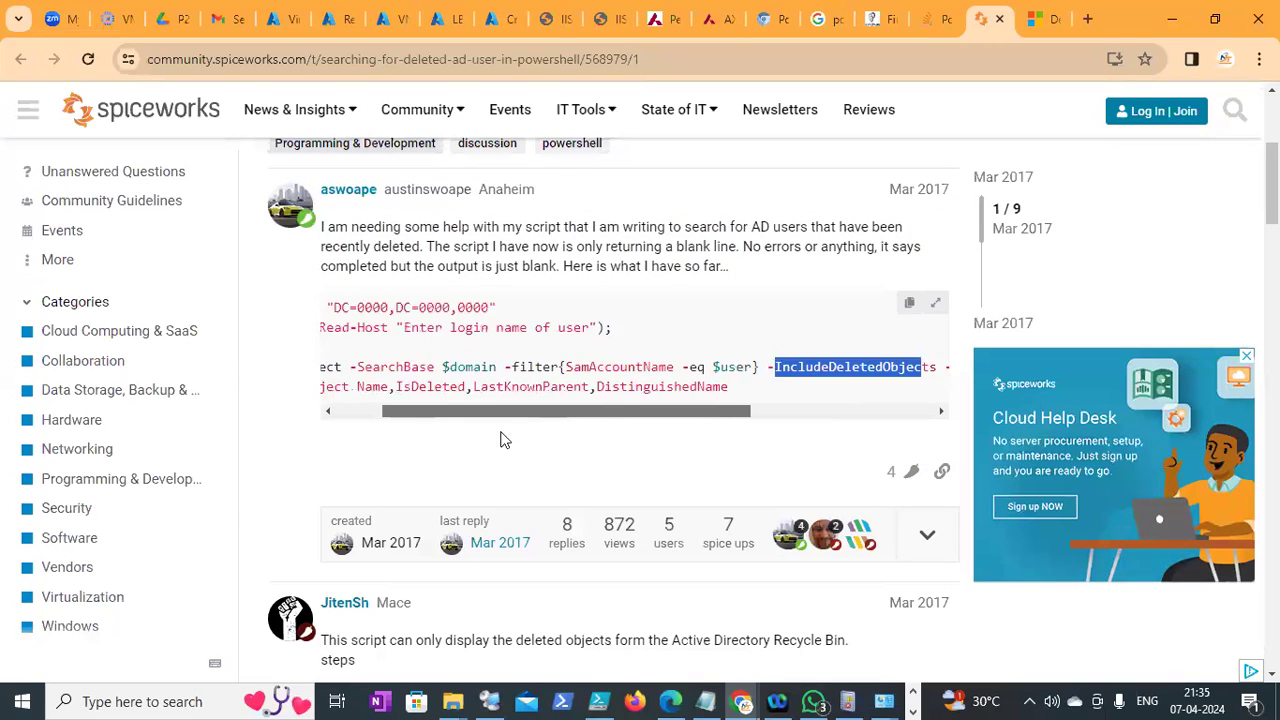
pyautogui.hscroll(-2, 503, 440)
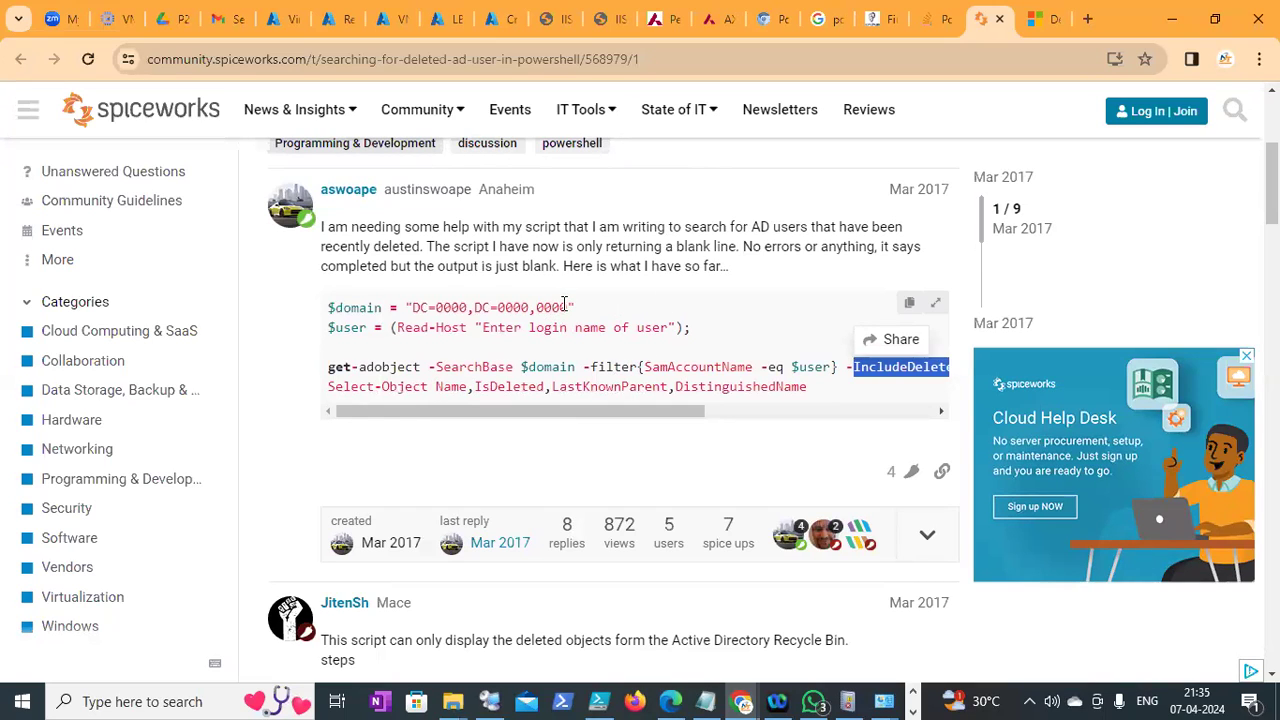
pyautogui.moveTo(567, 307); pyautogui.dragTo(412, 307)
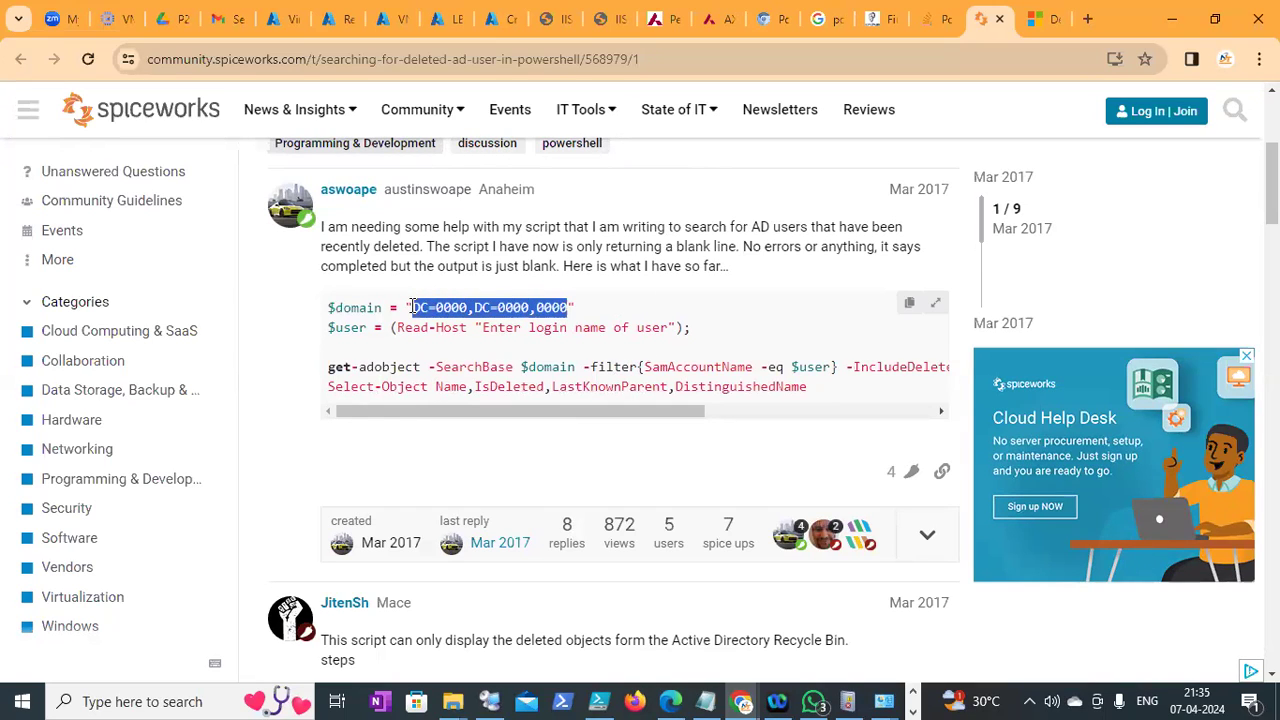
pyautogui.click(436, 308)
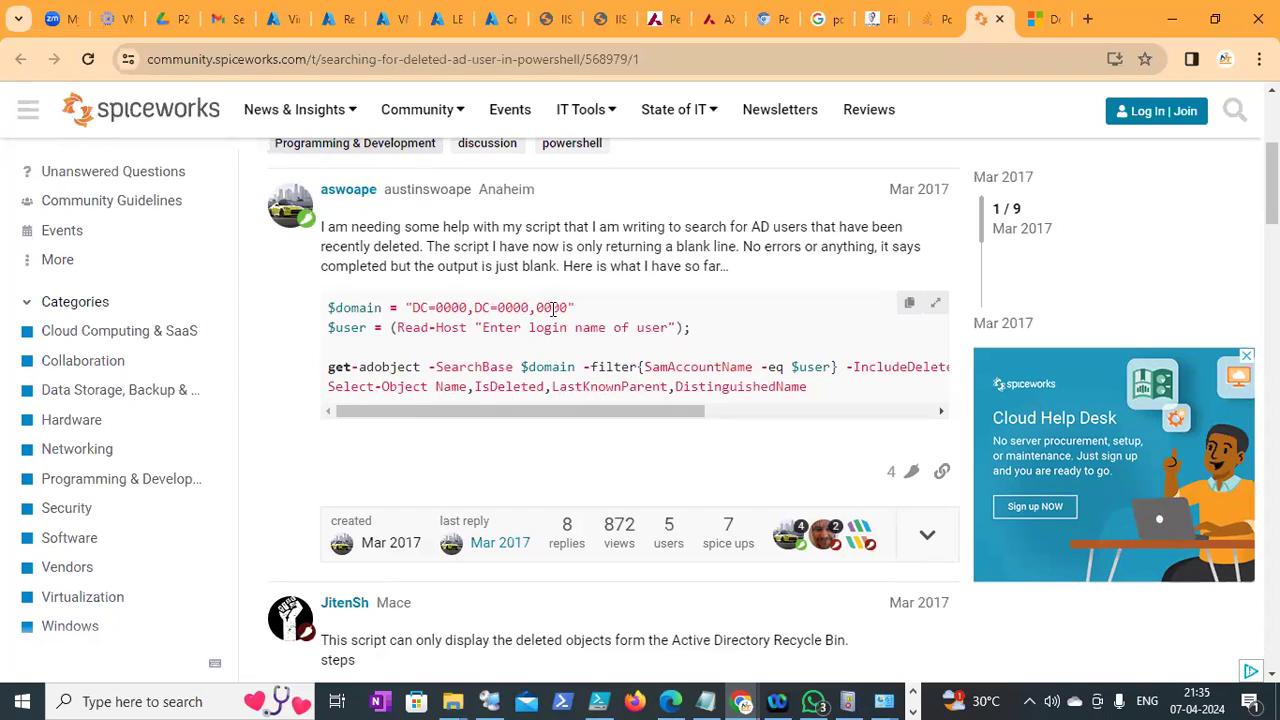
# Copy the whole get-adobject script and switch to Remote Desktop Connection Manager
pyautogui.click(909, 306)
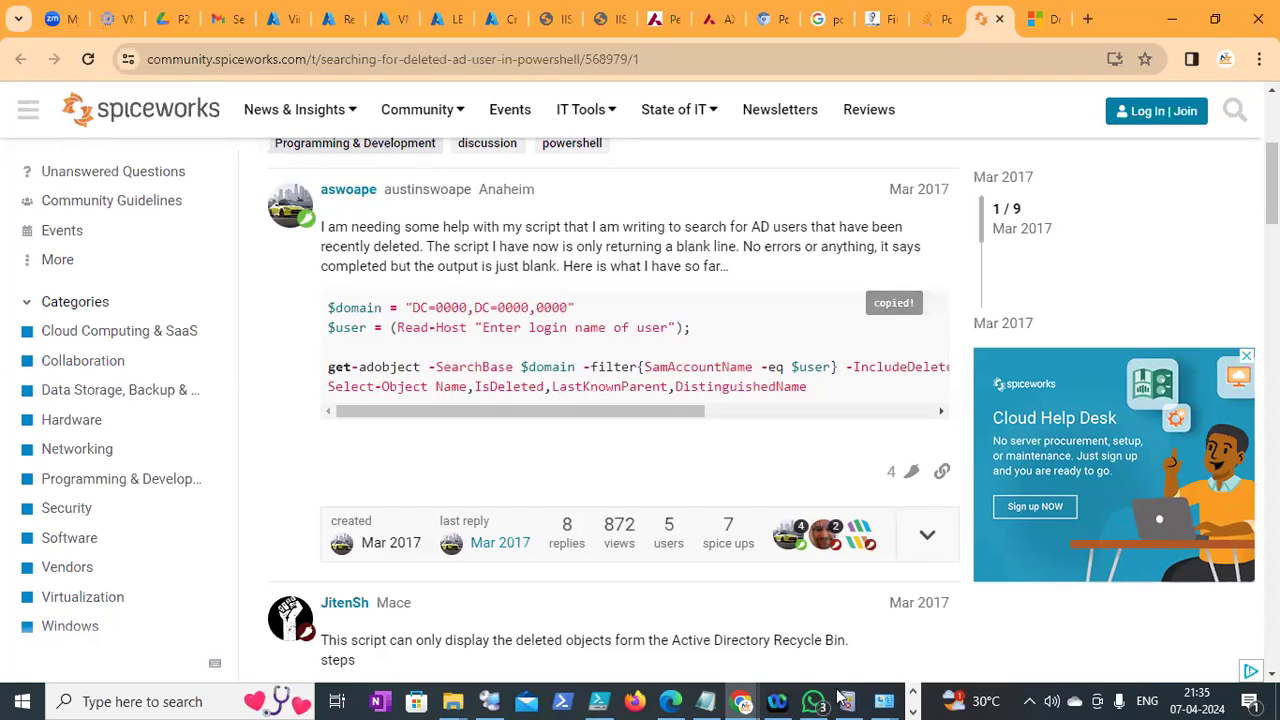
pyautogui.click(912, 708)
pyautogui.click(911, 693)
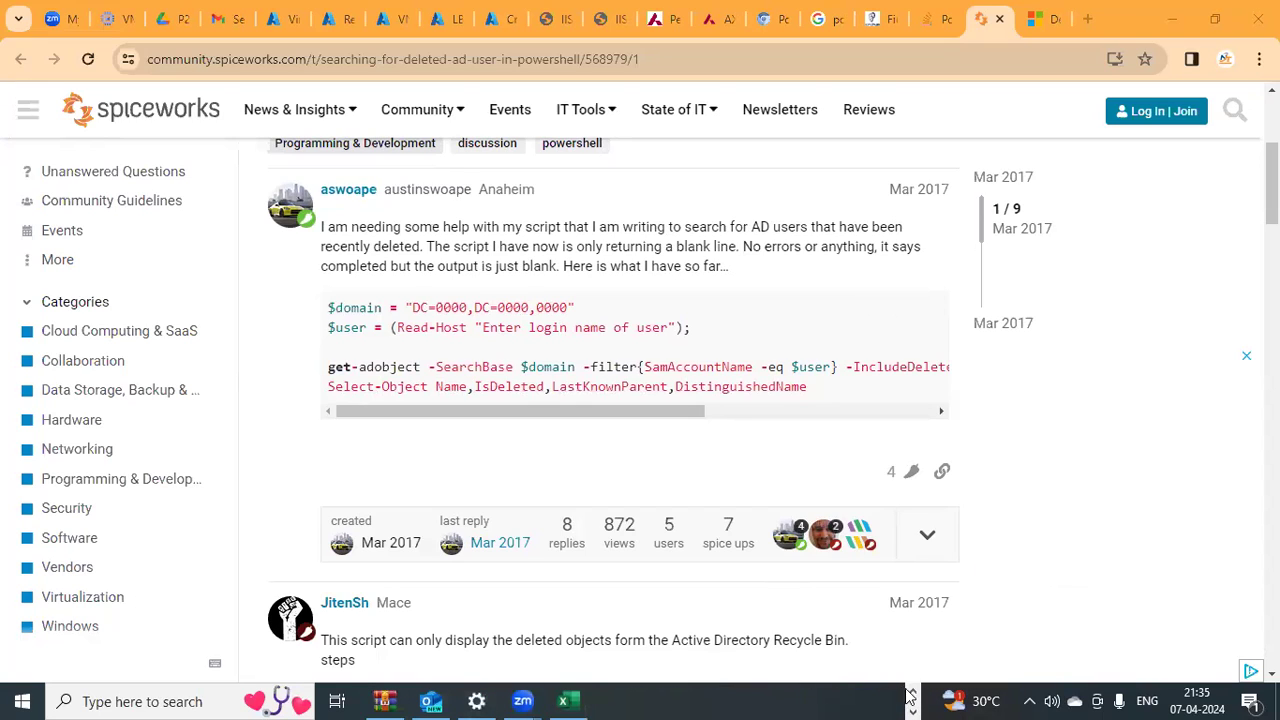
pyautogui.click(492, 700)
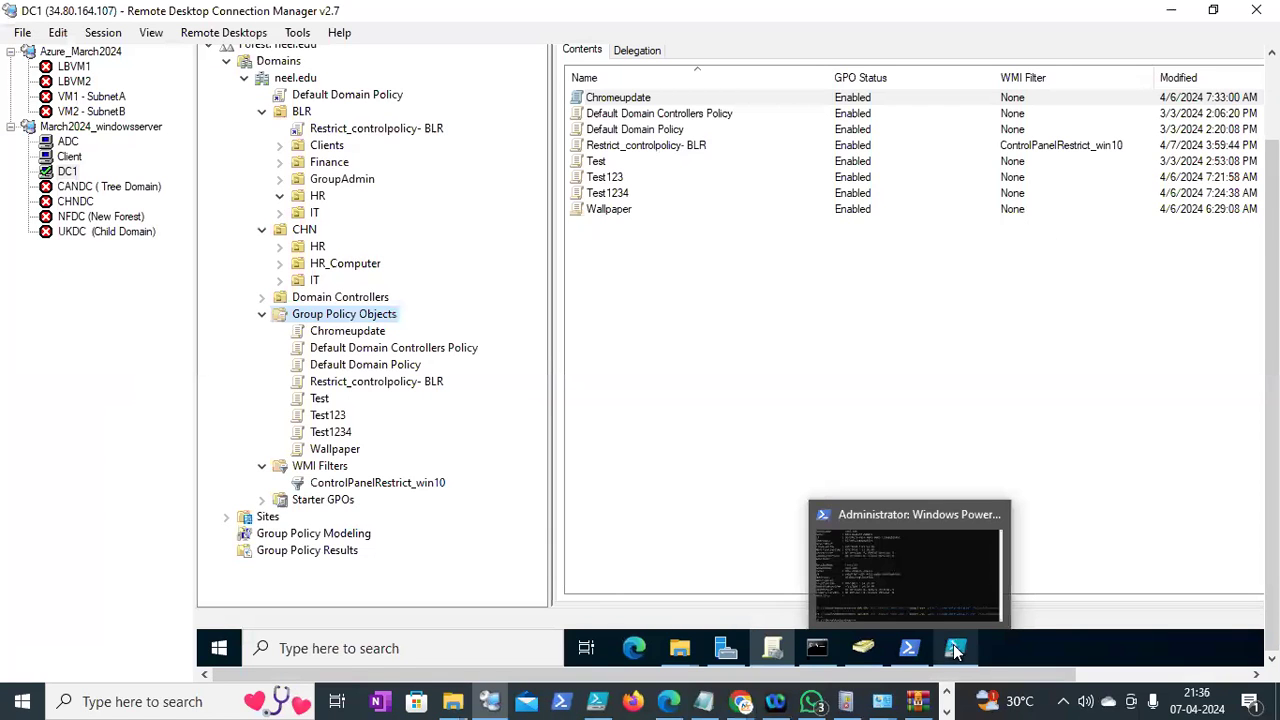
# Paste the script into a new PowerShell ISE tab and change its domain to DC=neel,DC=edu
pyautogui.click(955, 650)
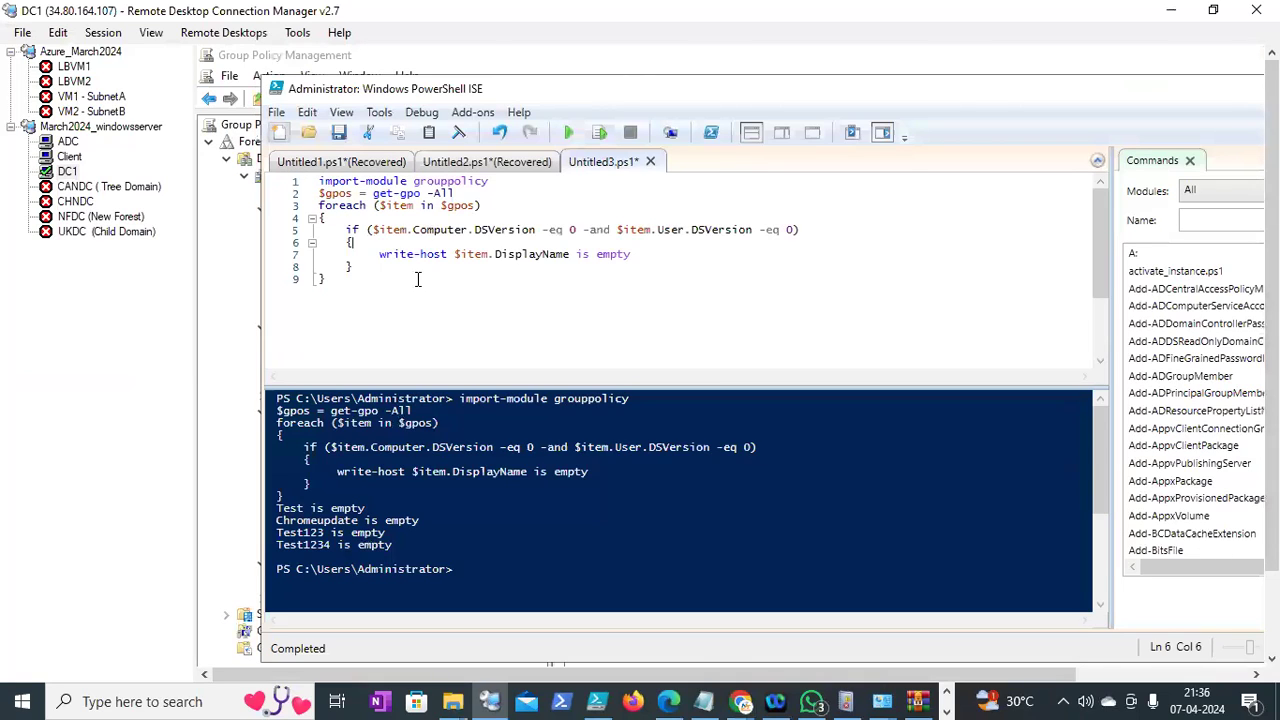
pyautogui.hotkey('ctrl', 'n')
pyautogui.hotkey('ctrl', 'v')
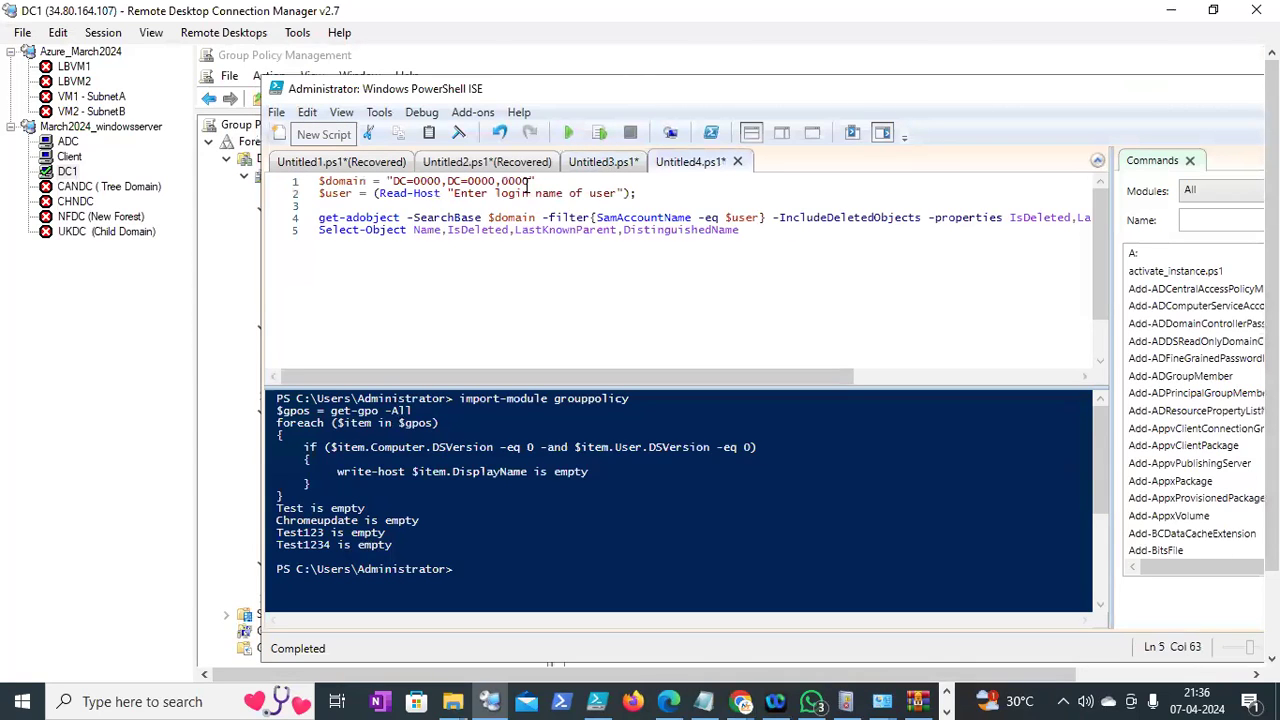
pyautogui.press('BackSpace')
pyautogui.press('BackSpace')
pyautogui.press('BackSpace')
pyautogui.press('BackSpace')
pyautogui.press('BackSpace')
pyautogui.press('BackSpace')
pyautogui.press('BackSpace')
pyautogui.press('BackSpace')
pyautogui.press('BackSpace')
pyautogui.write('edu')
pyautogui.click(443, 184)
pyautogui.press('BackSpace')
pyautogui.press('BackSpace')
pyautogui.press('BackSpace')
pyautogui.press('BackSpace')
pyautogui.write('neel')
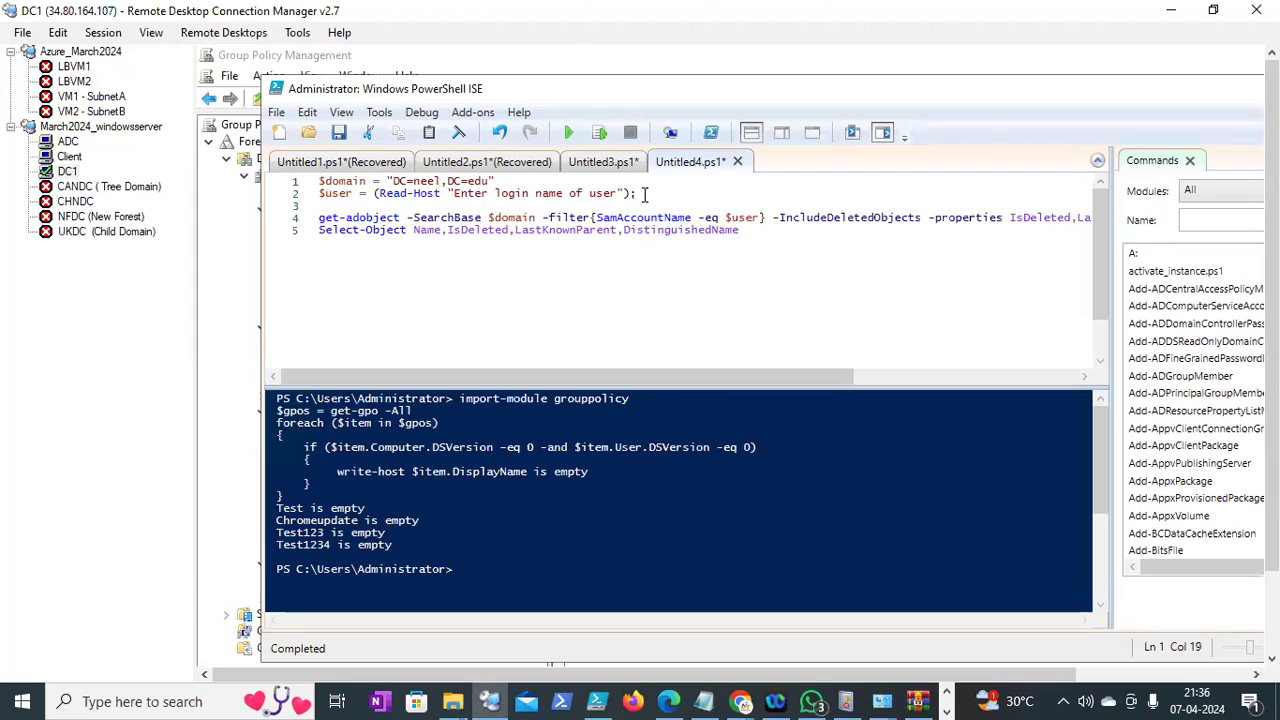
# Run the $domain and $user lines as a selection, entering administrator at the prompt
pyautogui.click(360, 203)
pyautogui.moveTo(360, 203); pyautogui.dragTo(319, 181)
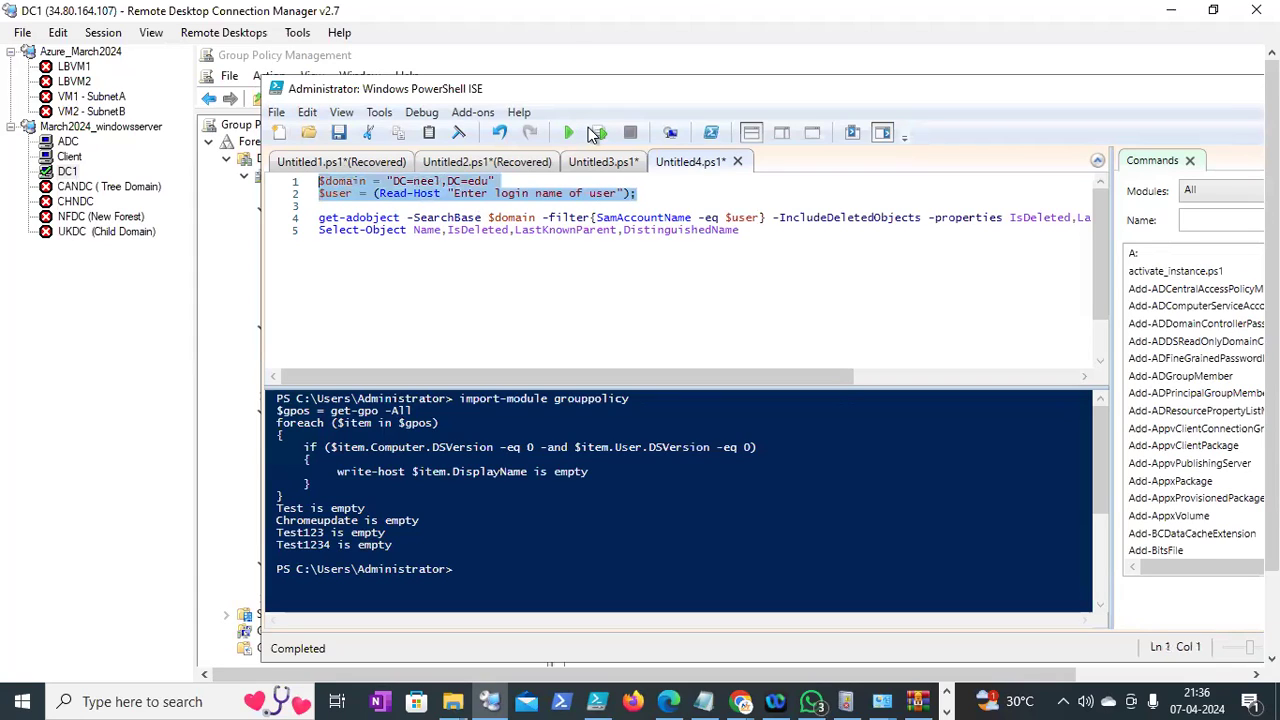
pyautogui.click(597, 134)
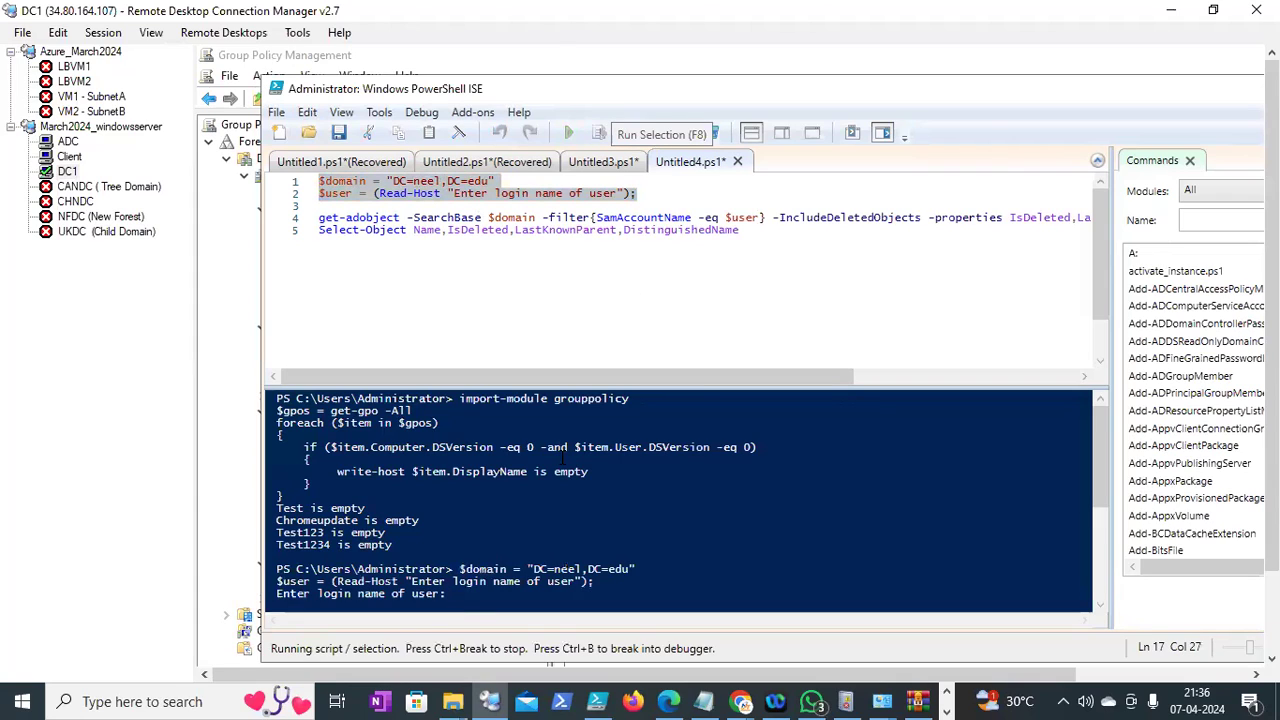
pyautogui.write('administrator')
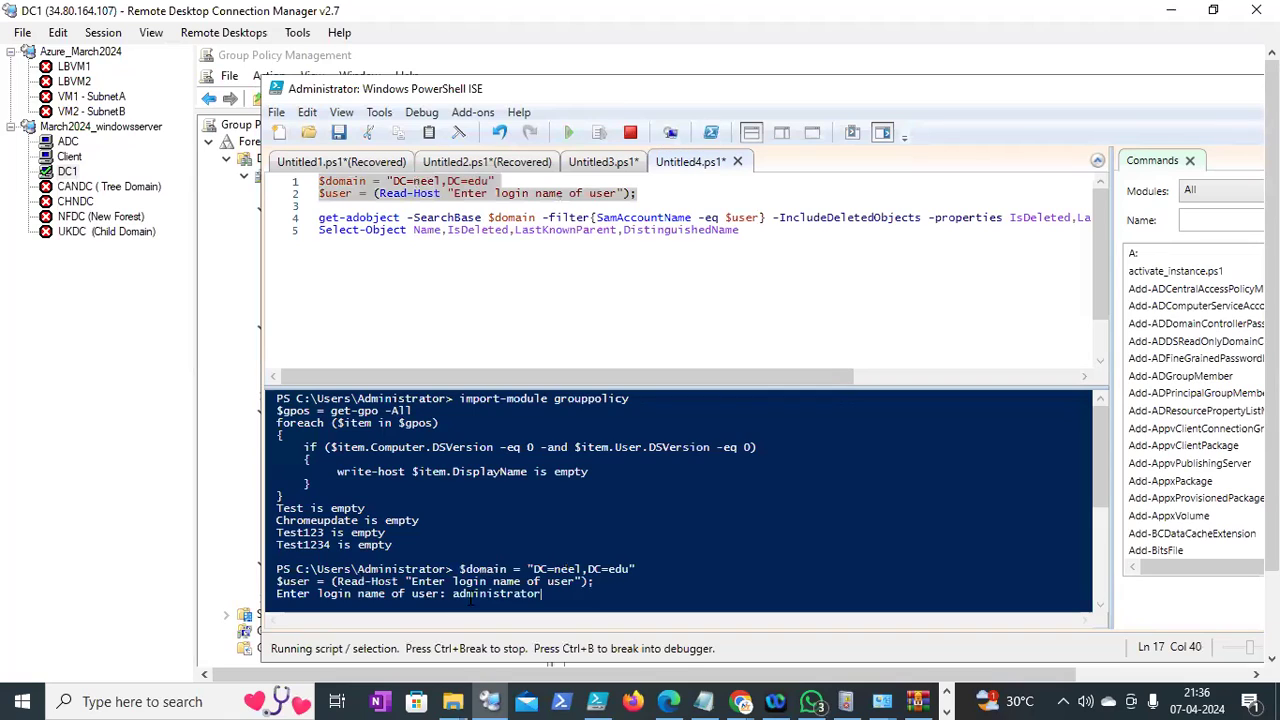
pyautogui.press('Return')
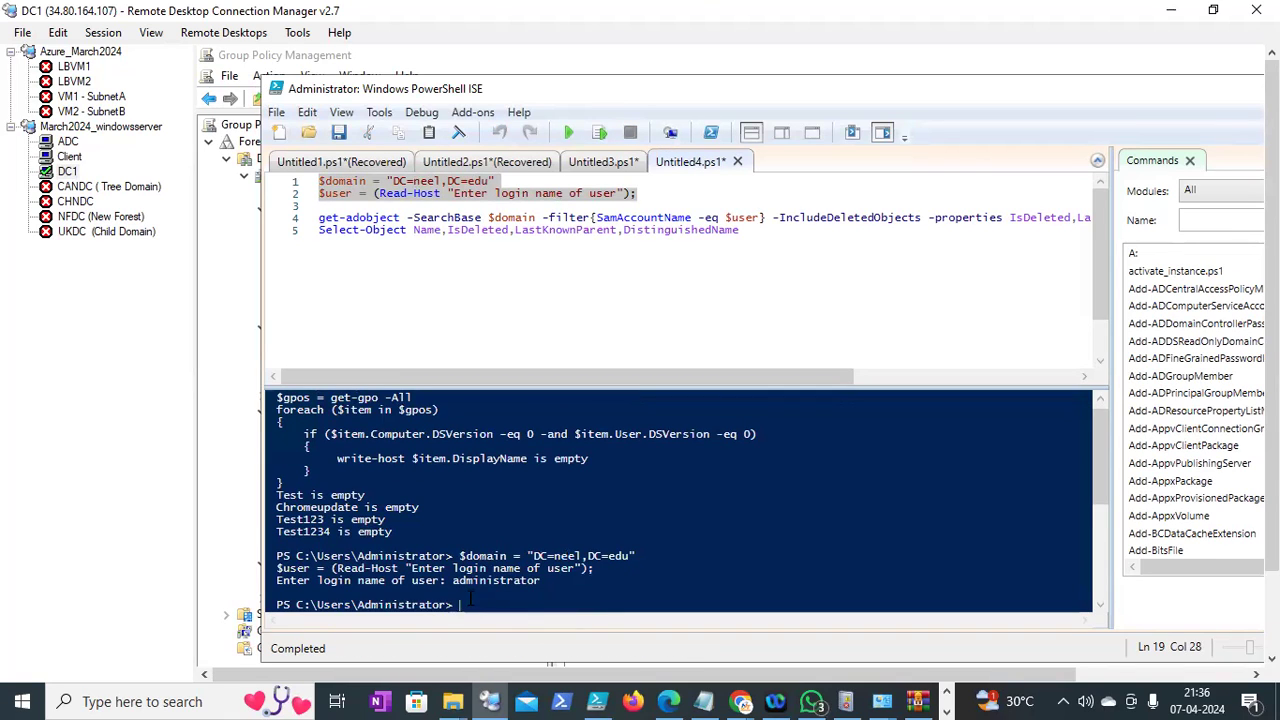
pyautogui.click(434, 318)
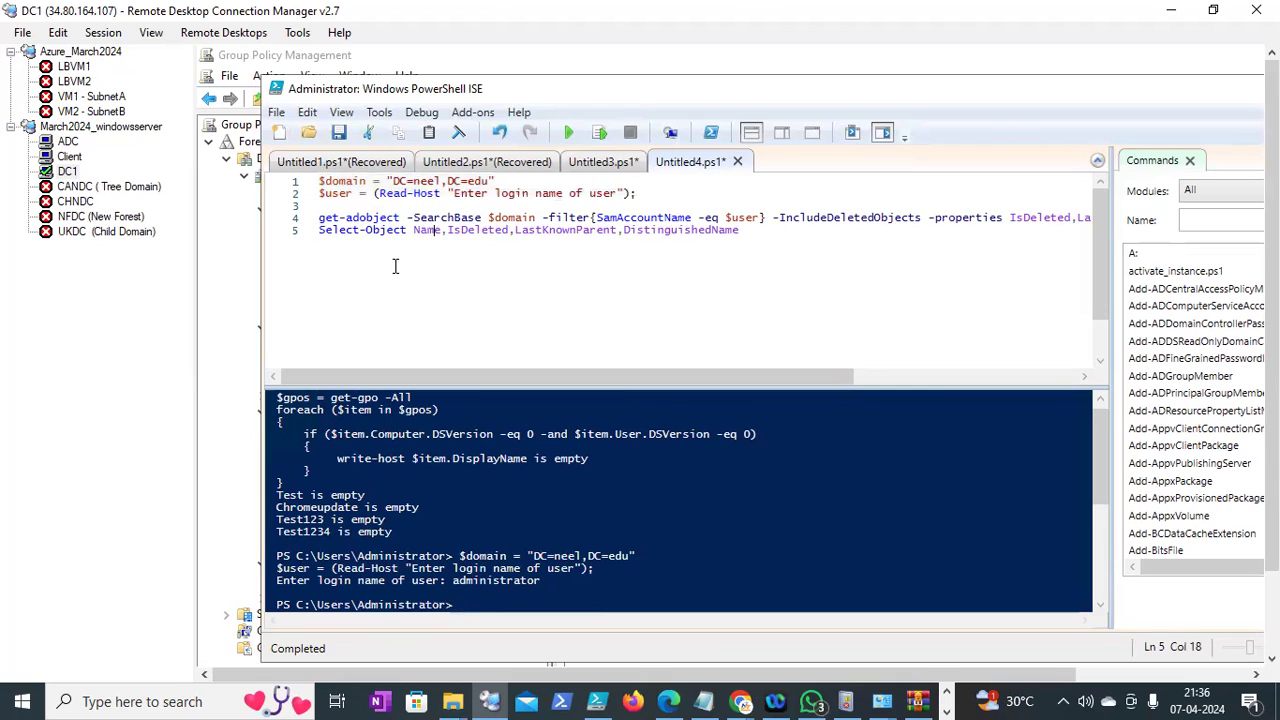
# Remove blank line 3 so the script is four lines, and run it
pyautogui.click(322, 207)
pyautogui.press('BackSpace')
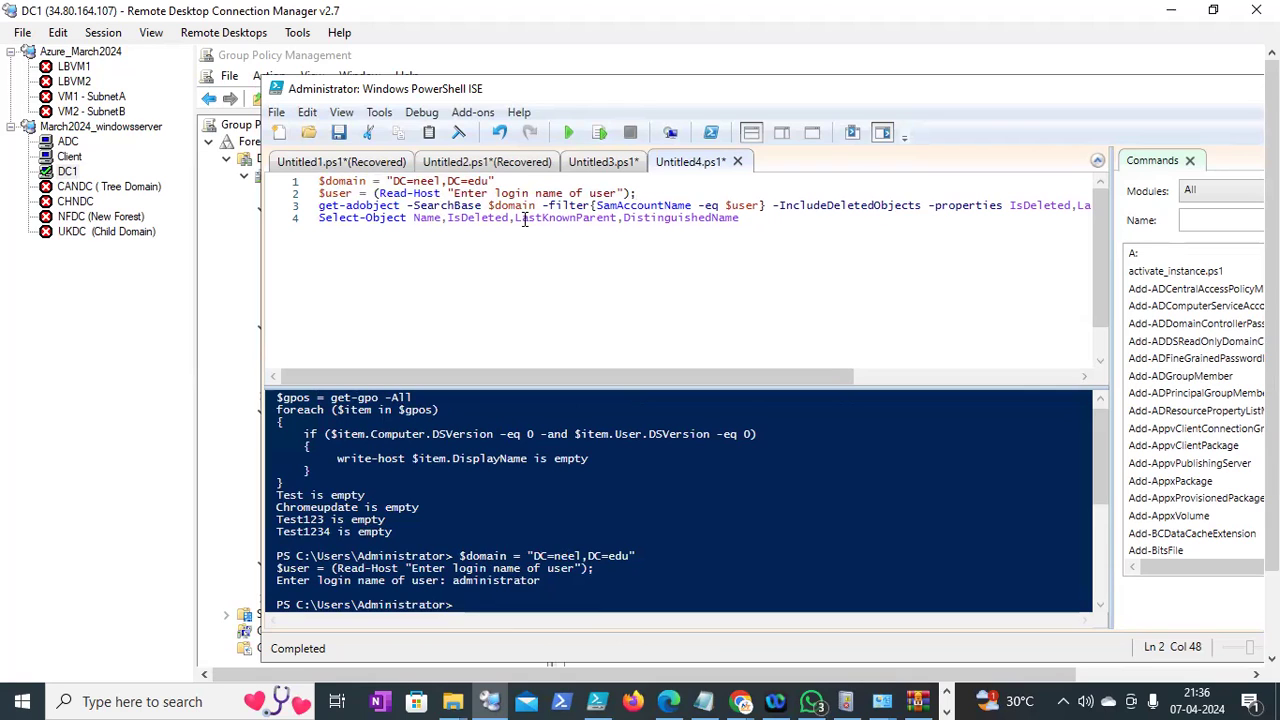
pyautogui.click(567, 134)
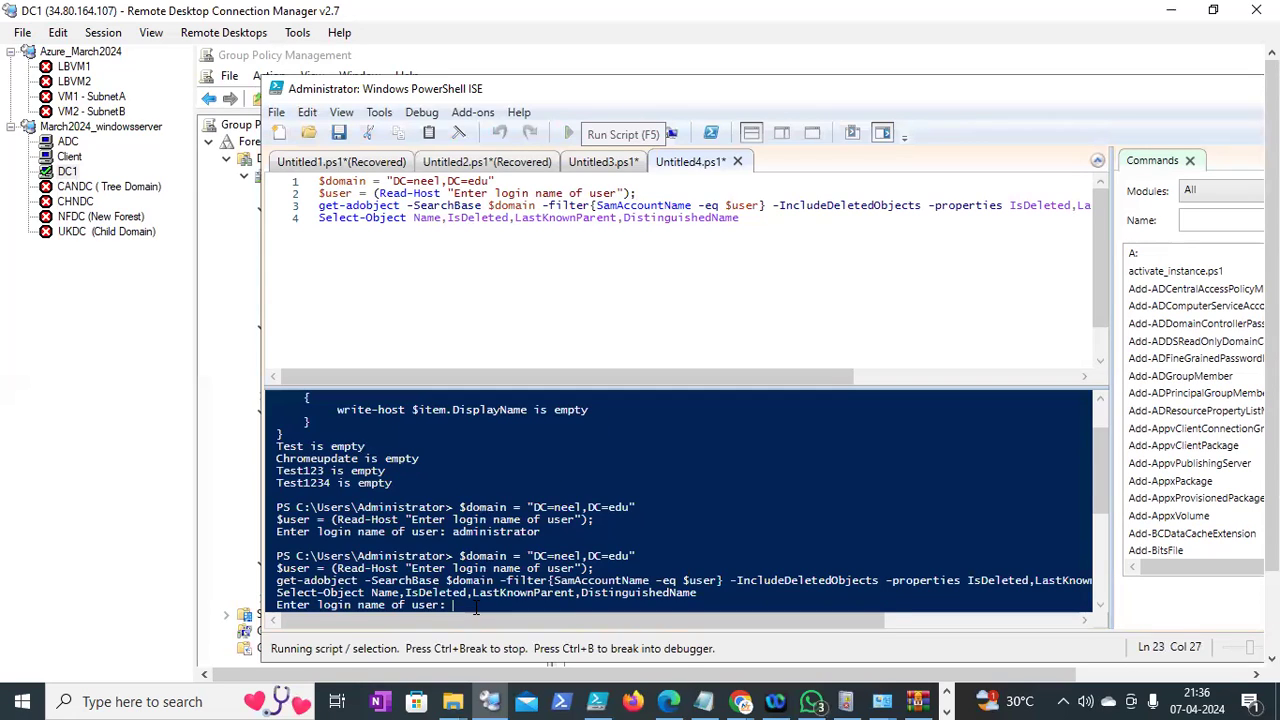
# Enter 'administrator' as the login name at the script prompt
pyautogui.write('administraty')
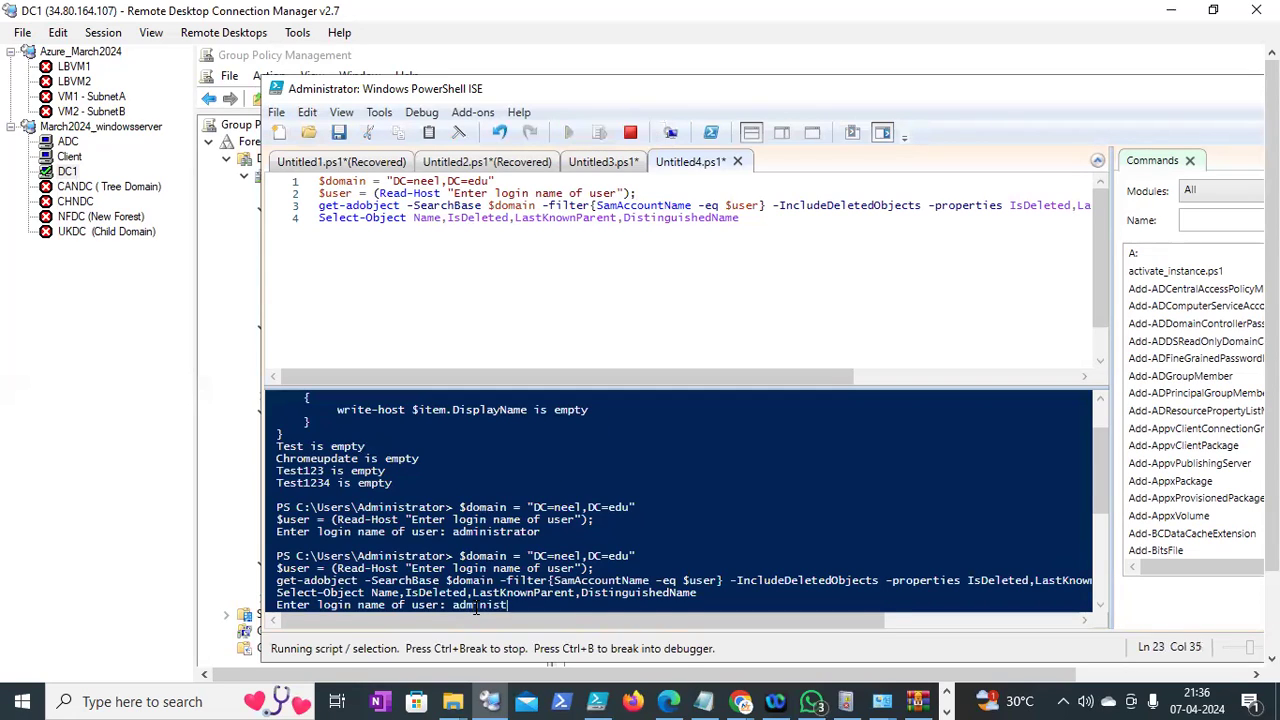
pyautogui.press('BackSpace')
pyautogui.press('BackSpace')
pyautogui.press('BackSpace')
pyautogui.press('BackSpace')
pyautogui.press('BackSpace')
pyautogui.press('BackSpace')
pyautogui.press('BackSpace')
pyautogui.press('BackSpace')
pyautogui.press('BackSpace')
pyautogui.press('BackSpace')
pyautogui.press('BackSpace')
pyautogui.write('administraty')
pyautogui.press('BackSpace')
pyautogui.press('BackSpace')
pyautogui.press('BackSpace')
pyautogui.press('BackSpace')
pyautogui.press('BackSpace')
pyautogui.press('BackSpace')
pyautogui.press('BackSpace')
pyautogui.press('BackSpace')
pyautogui.press('BackSpace')
pyautogui.press('BackSpace')
pyautogui.press('BackSpace')
pyautogui.press('BackSpace')
pyautogui.write('administrator')
pyautogui.press('Return')
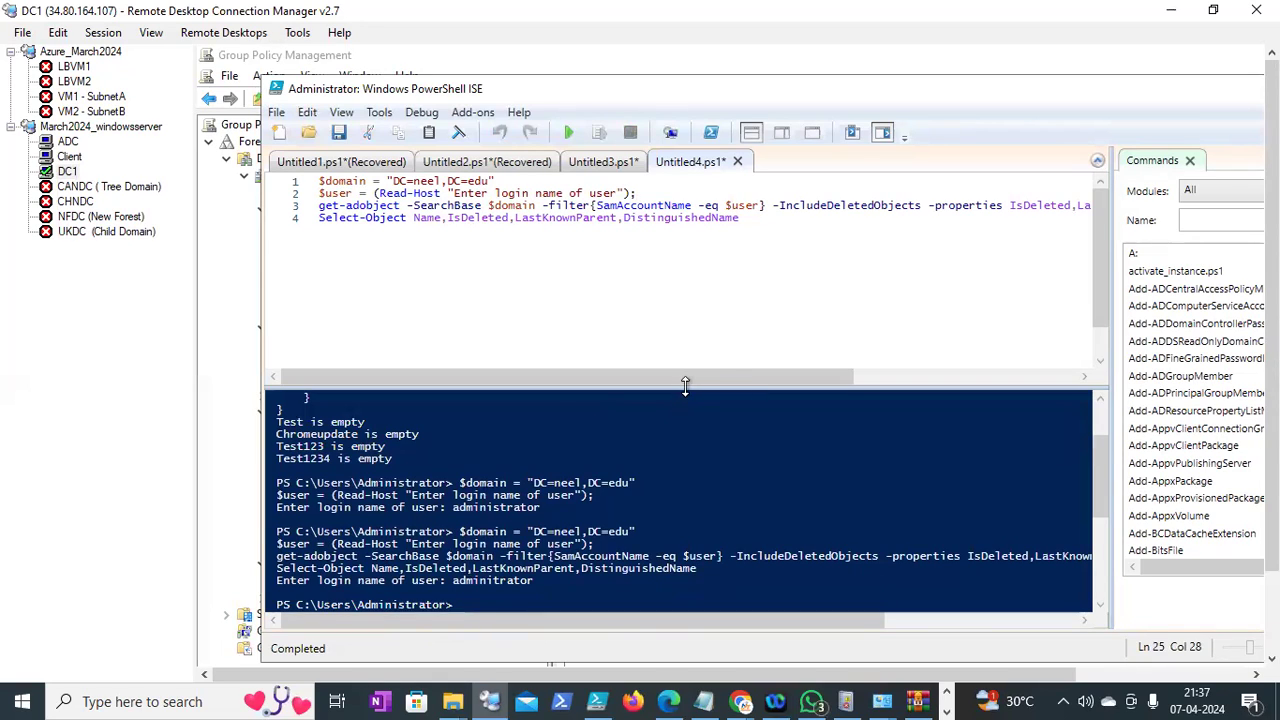
# Enlarge the console output pane by moving the splitter
pyautogui.moveTo(678, 333); pyautogui.dragTo(680, 322)
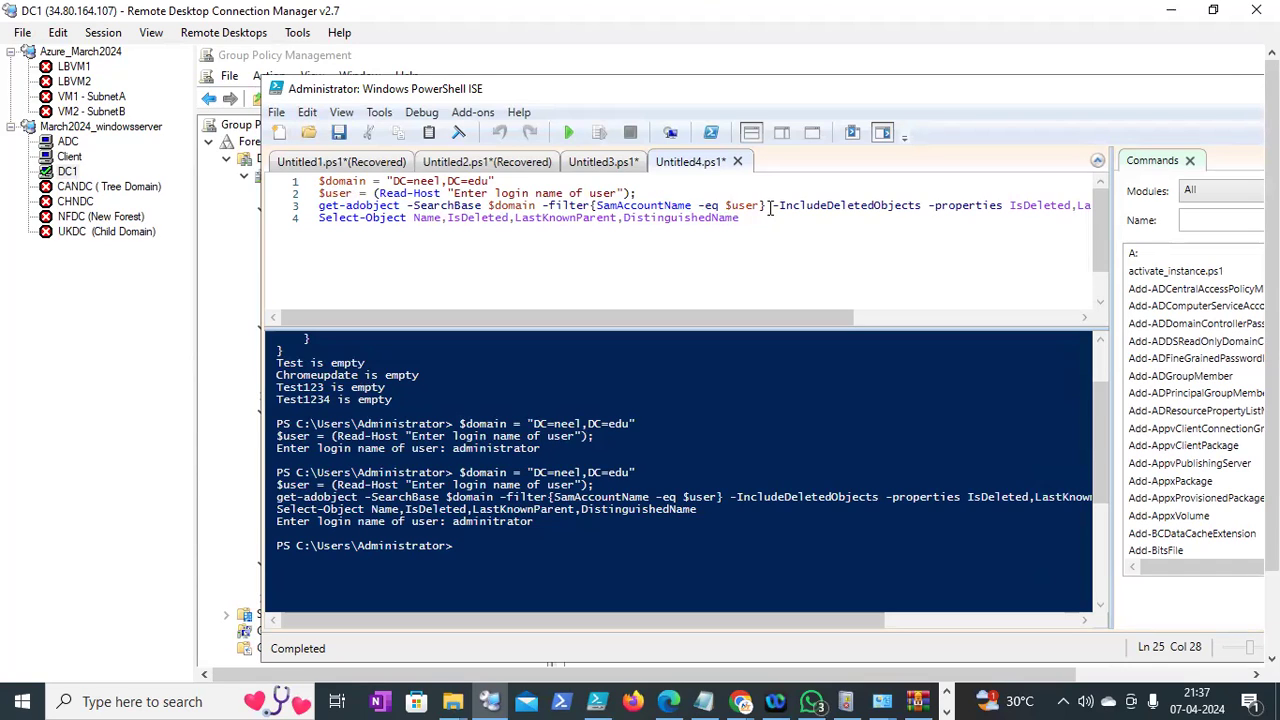
pyautogui.moveTo(805, 318); pyautogui.dragTo(775, 332)
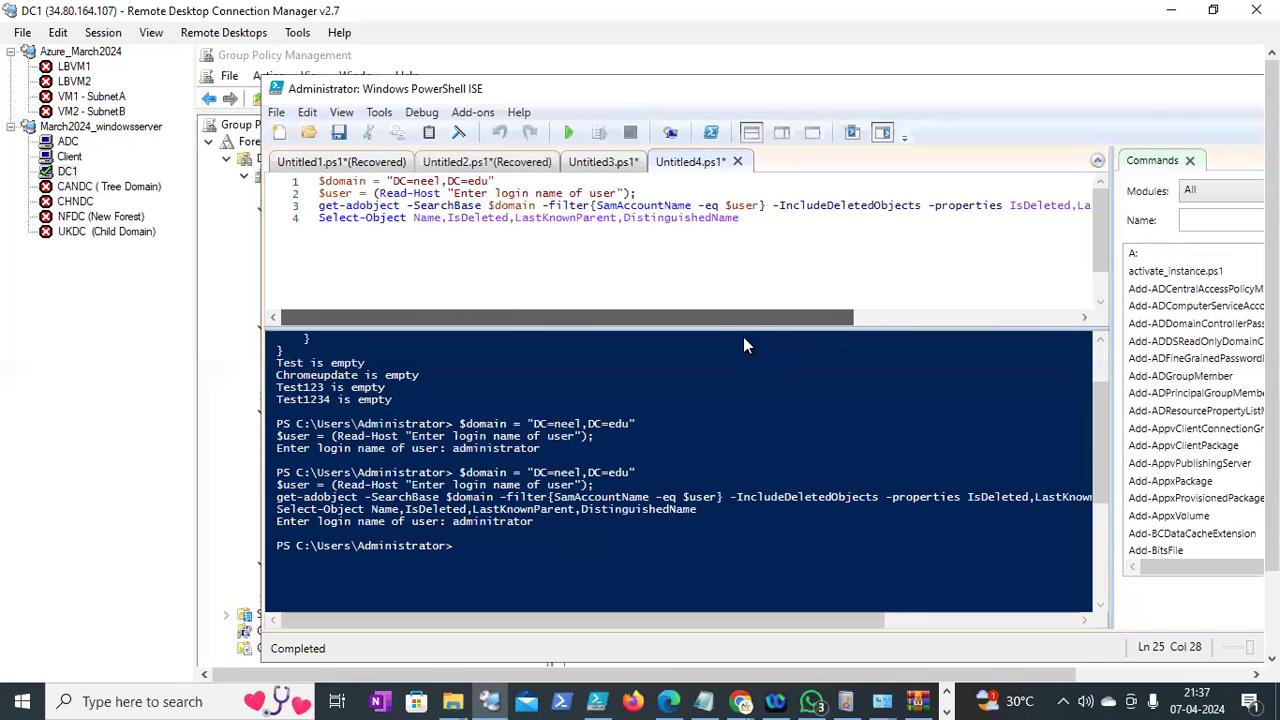
pyautogui.moveTo(1271, 331); pyautogui.dragTo(1271, 430)
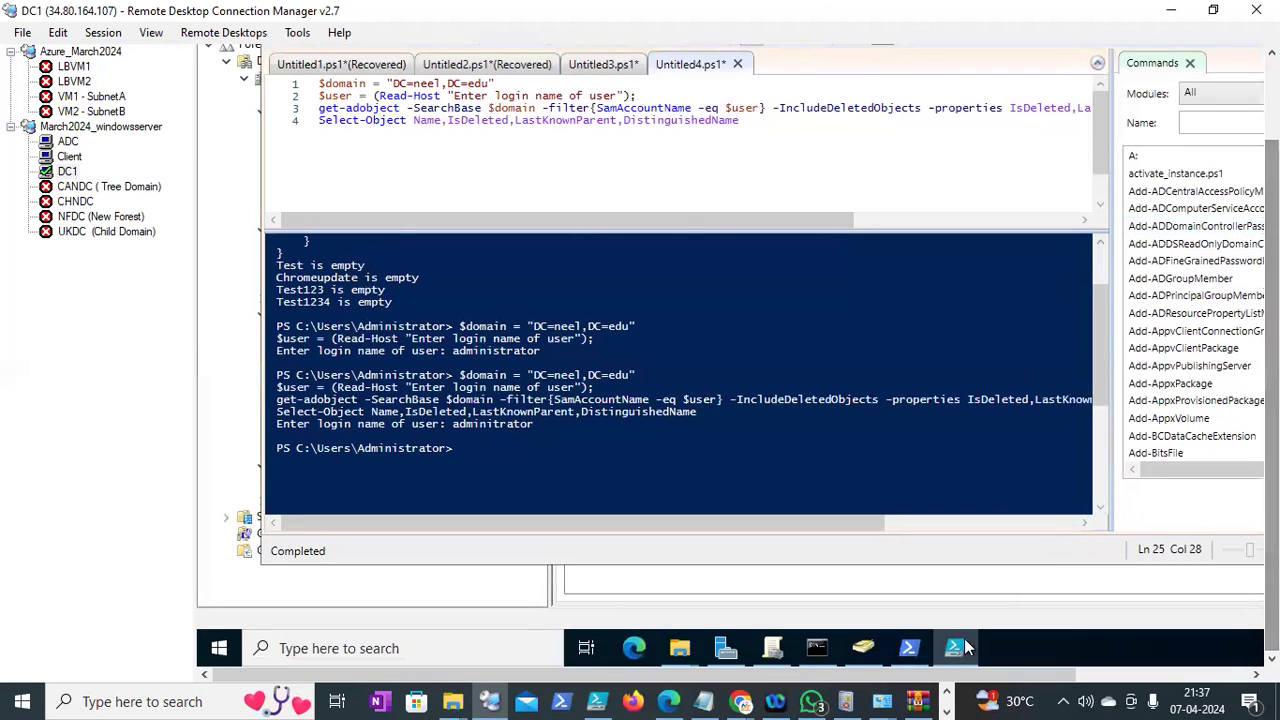
# Briefly restore and re-minimize Active Directory Users and Computers, then bring up the local Notepad notes
pyautogui.moveTo(909, 648)
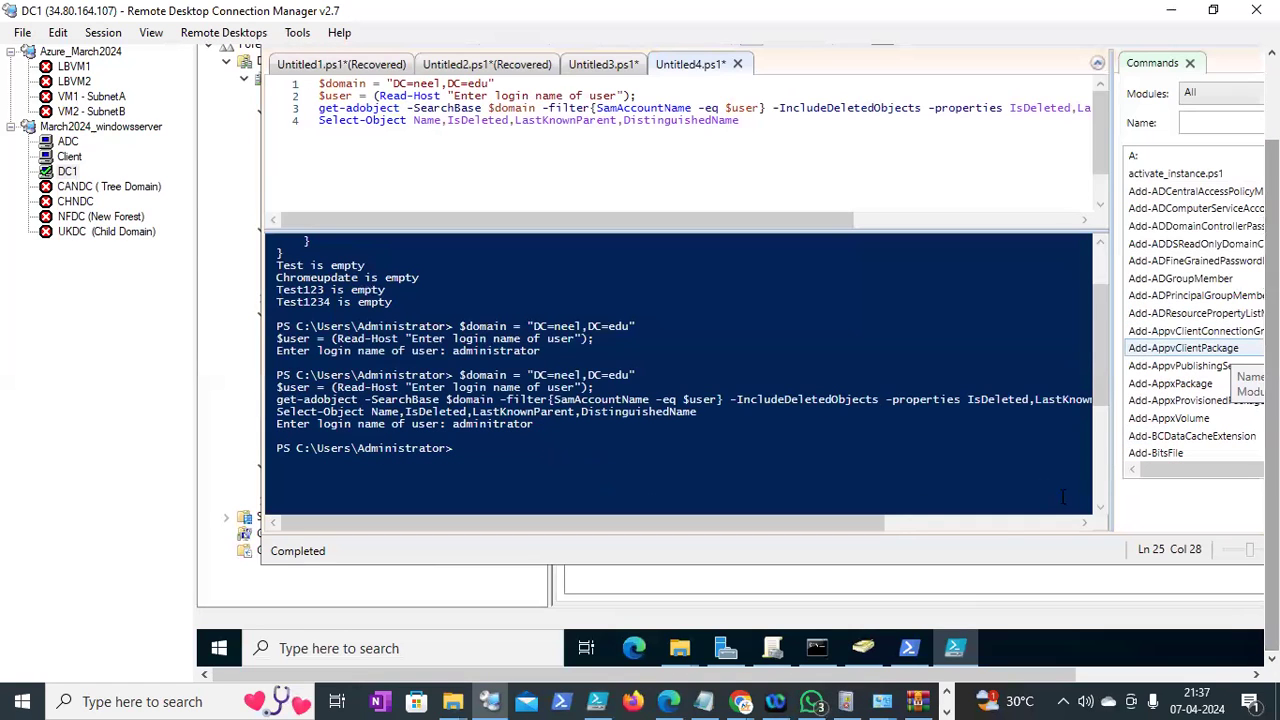
pyautogui.click(865, 653)
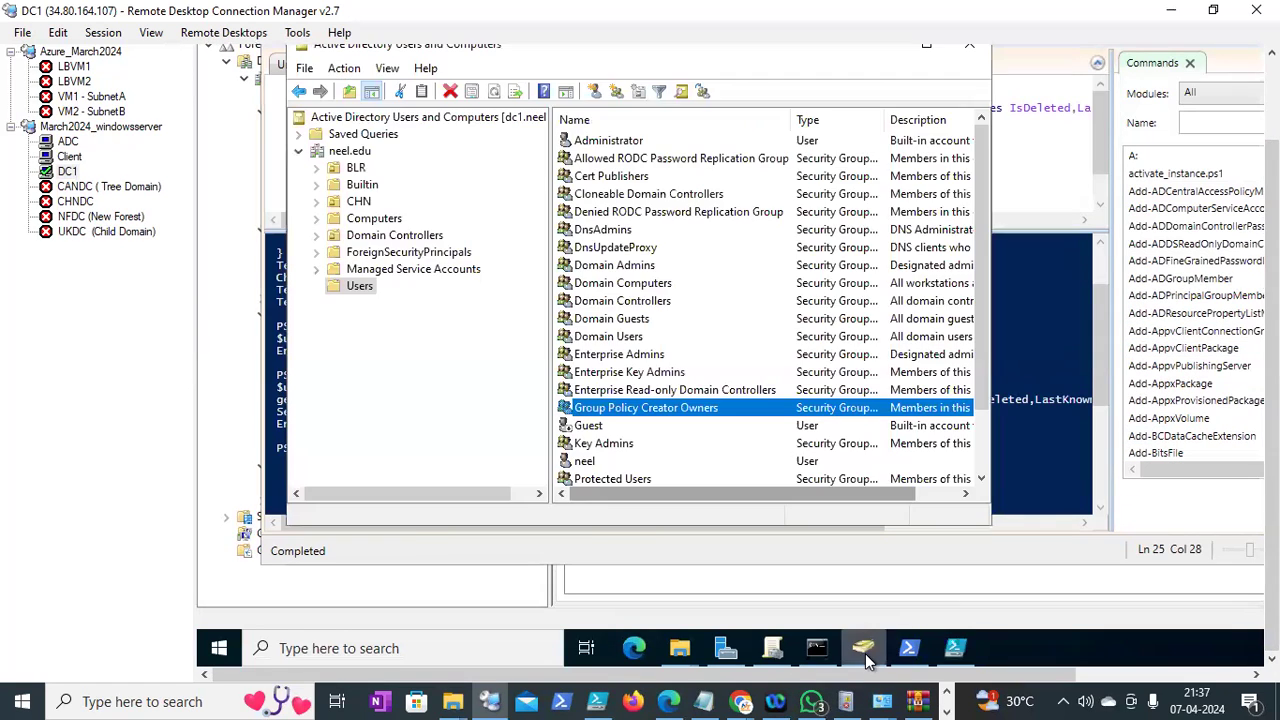
pyautogui.click(865, 653)
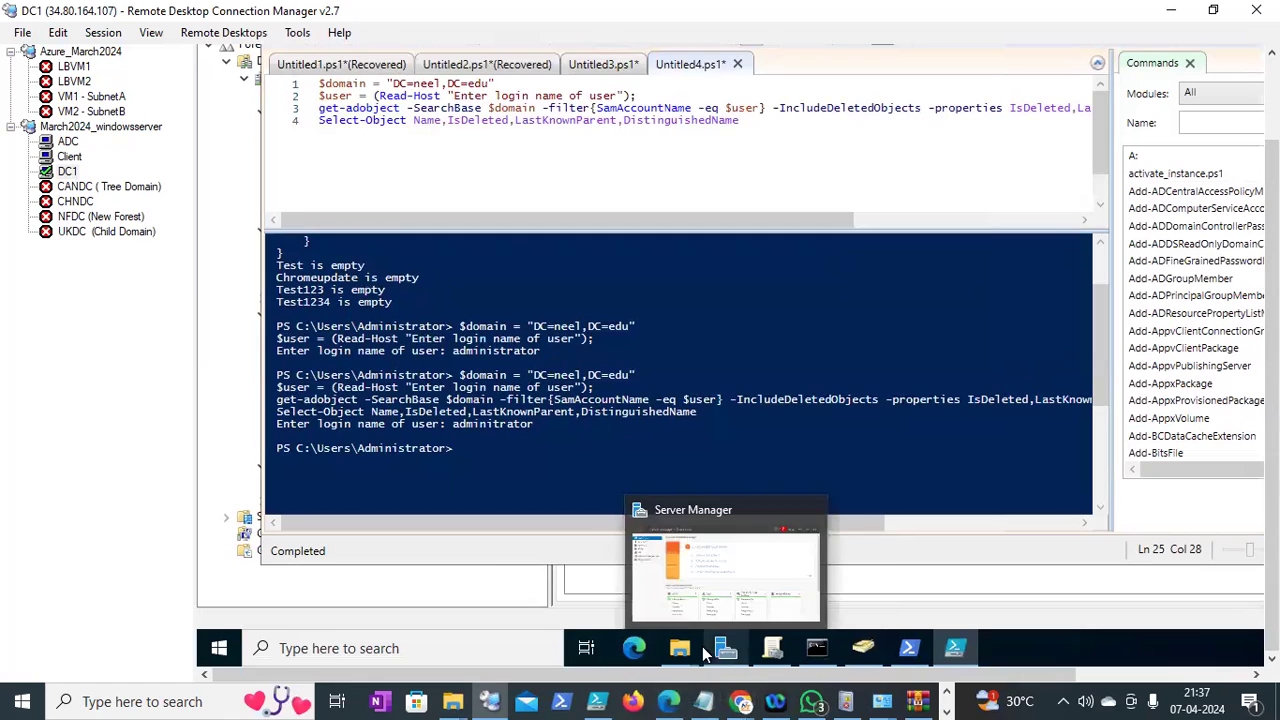
pyautogui.click(705, 699)
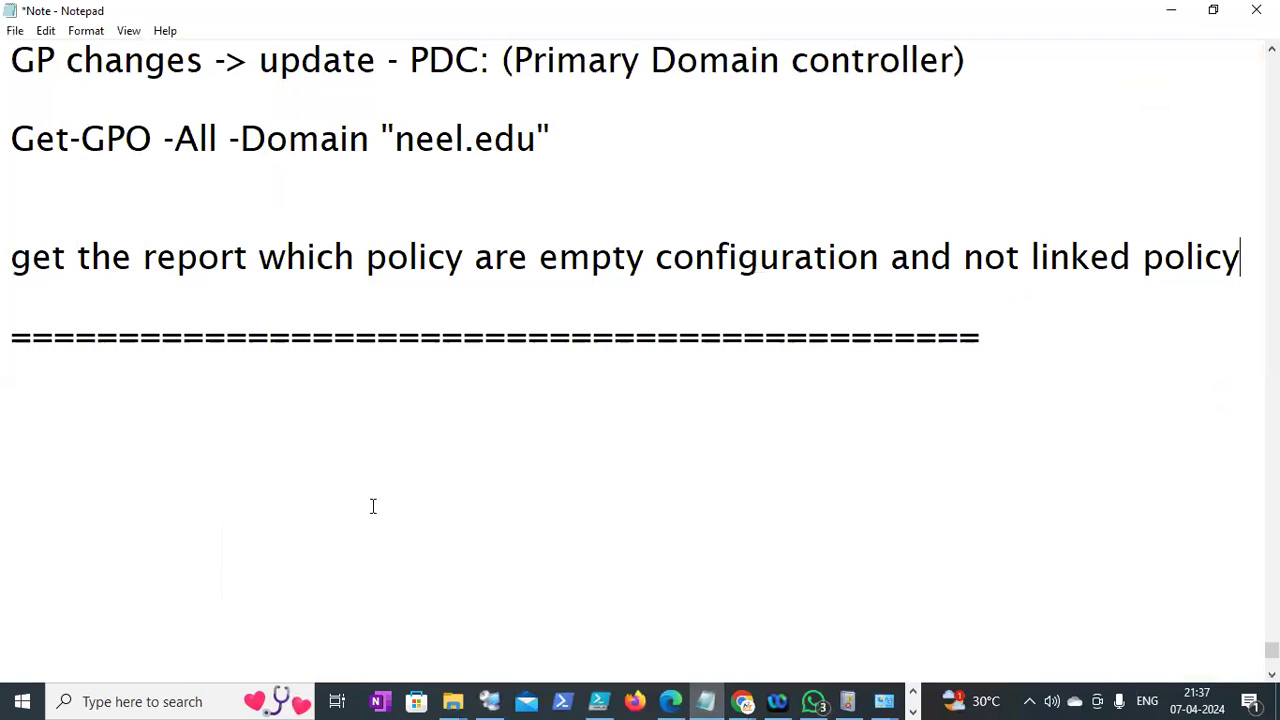
# Write 'software installation using groplicy :' and 'only msi package :' on separate lines below the divider
pyautogui.click(286, 405)
pyautogui.write('software install')
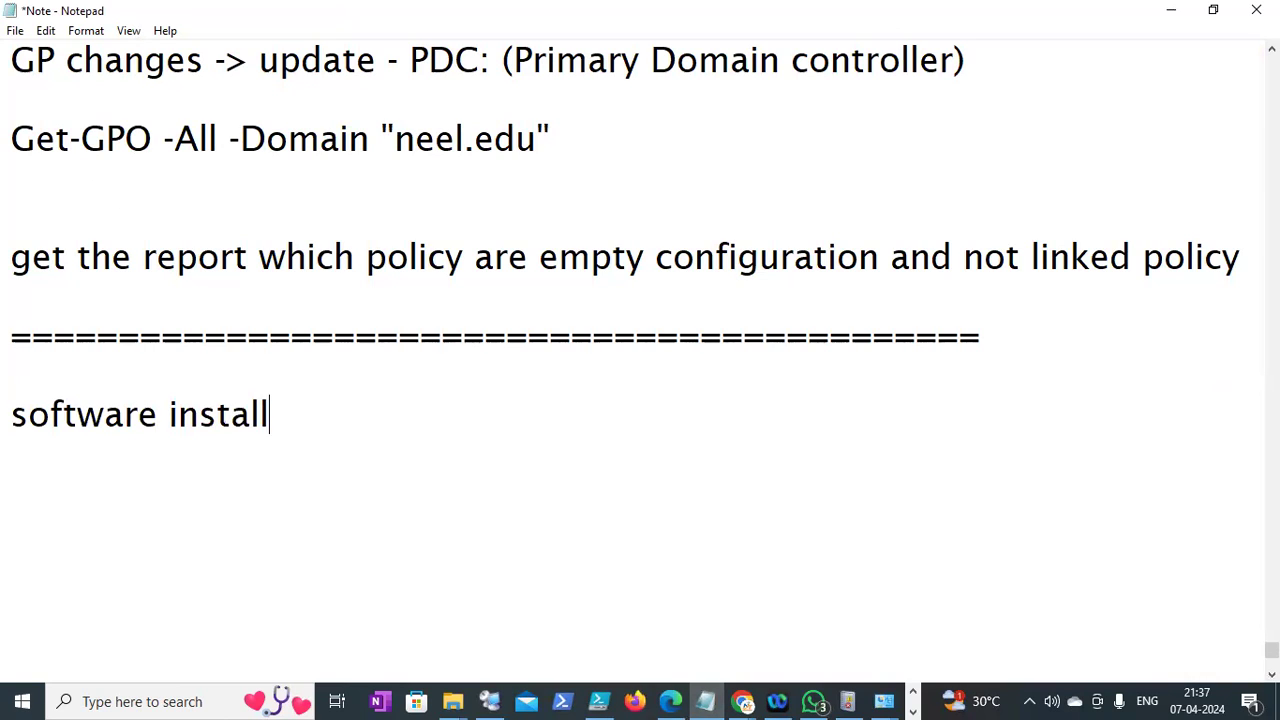
pyautogui.write('ation using gp')
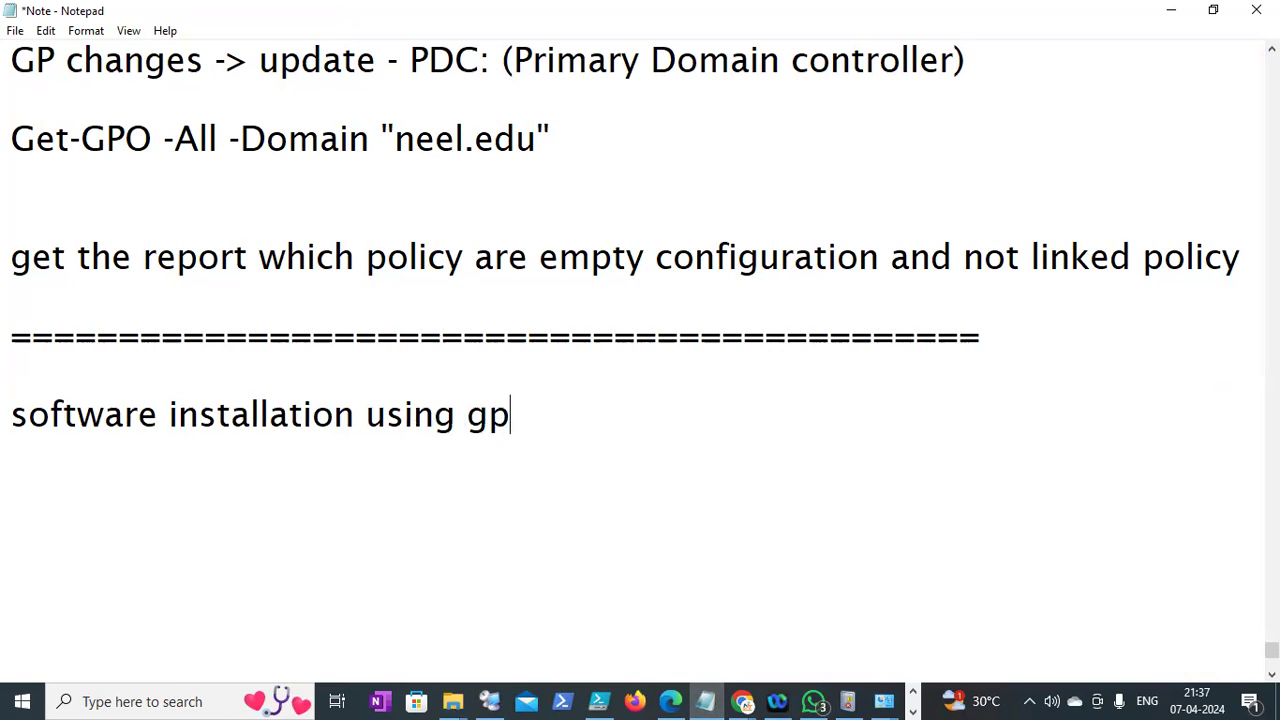
pyautogui.press('BackSpace')
pyautogui.write('roplicy :')
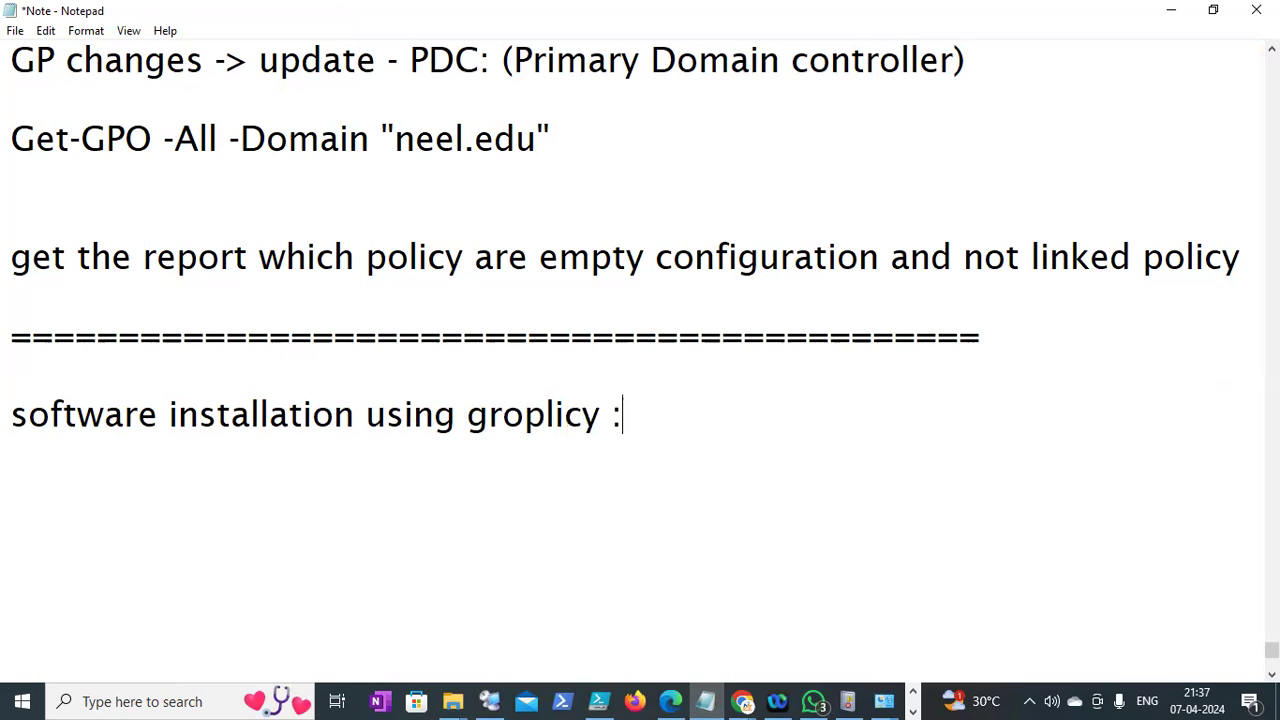
pyautogui.press('Return')
pyautogui.write('only msi ')
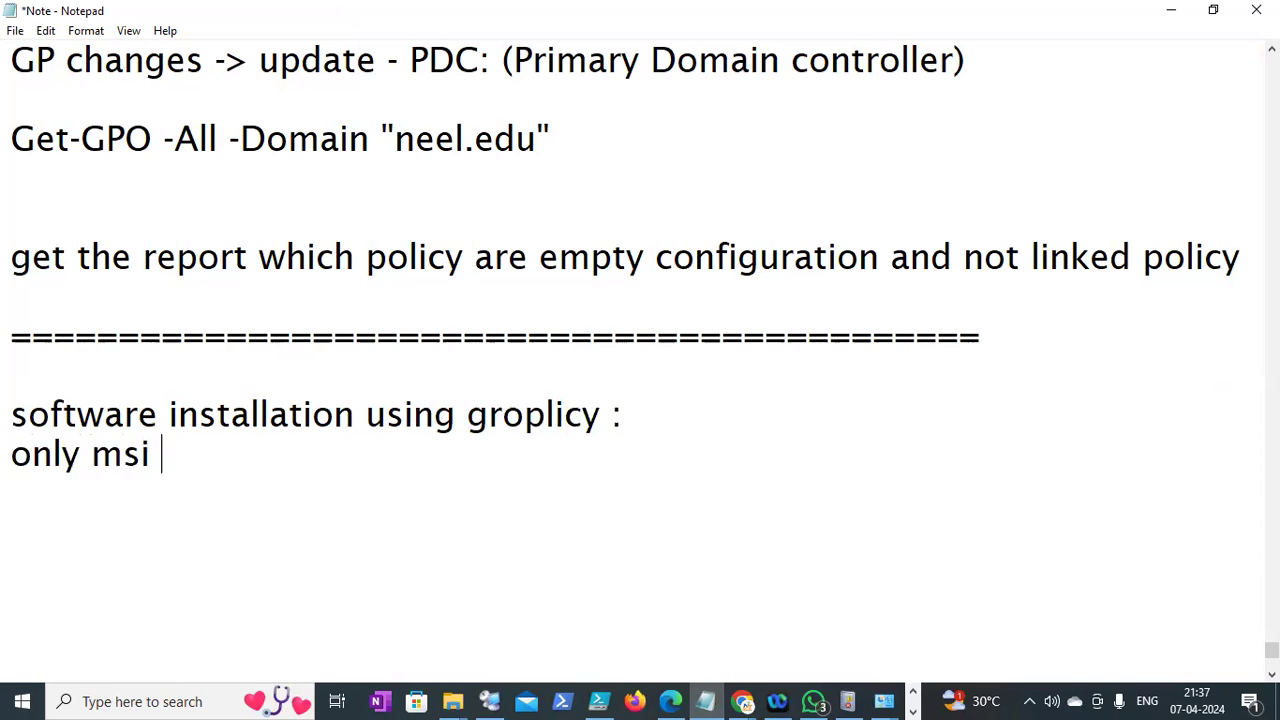
pyautogui.write('package :')
pyautogui.press('Return')
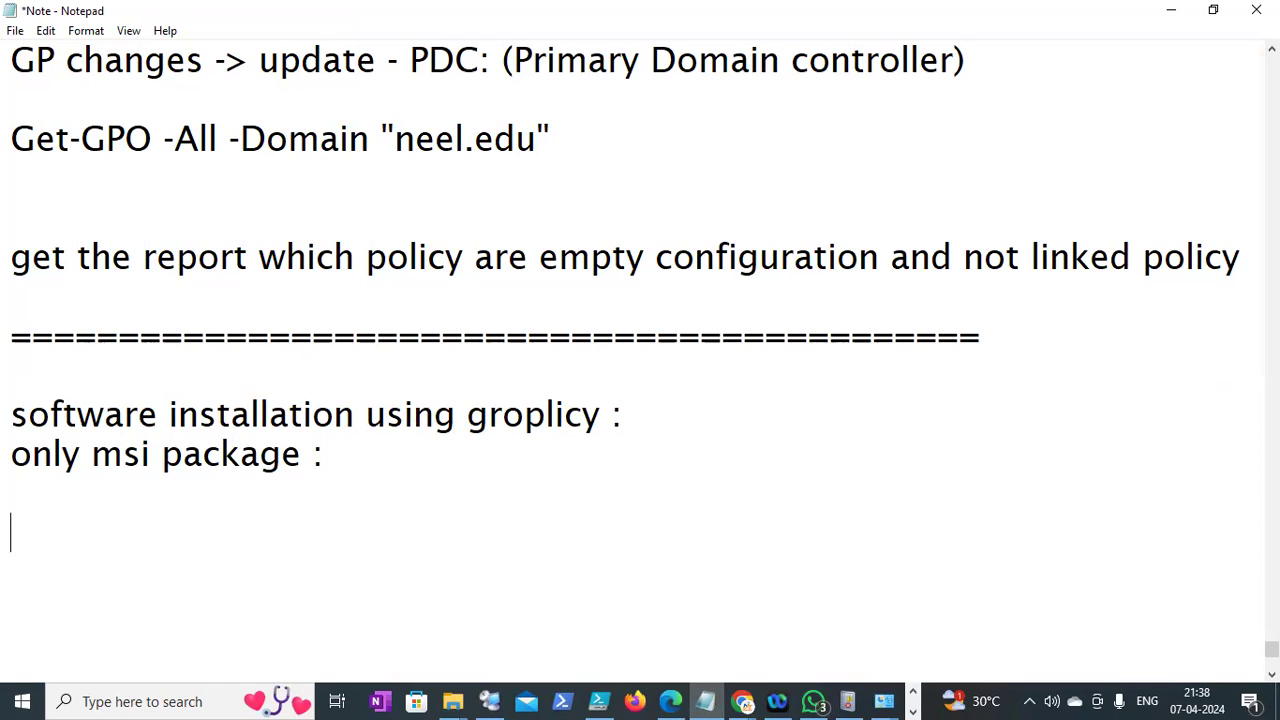
# In the browser, search Google for 'google chrome msi download'
pyautogui.click(745, 700)
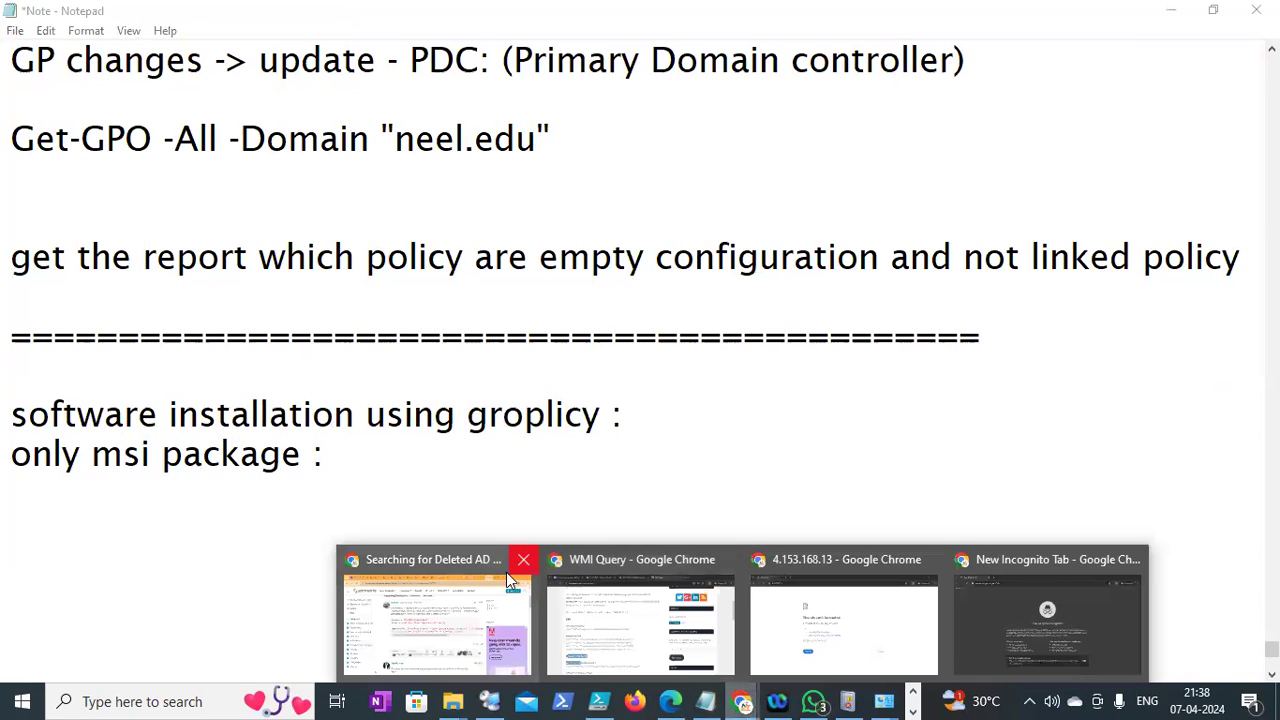
pyautogui.click(510, 580)
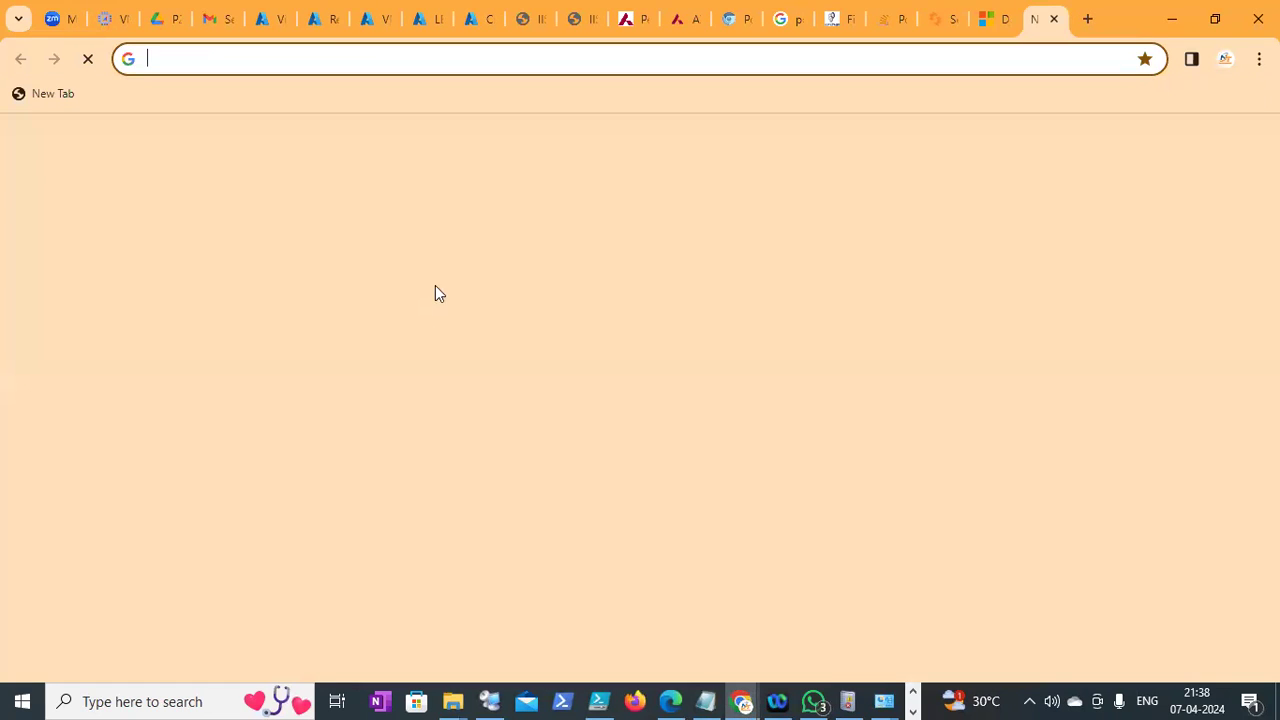
pyautogui.write('f')
pyautogui.press('BackSpace')
pyautogui.press('BackSpace')
pyautogui.write('google')
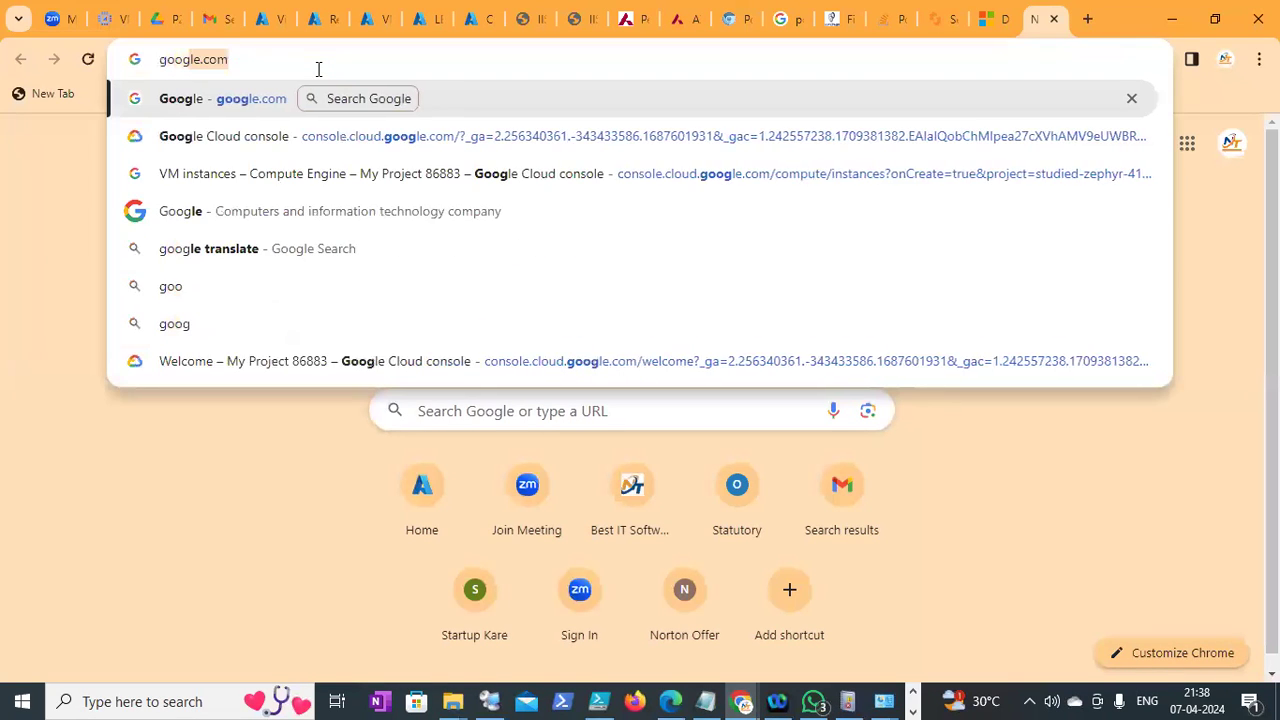
pyautogui.write(' ch')
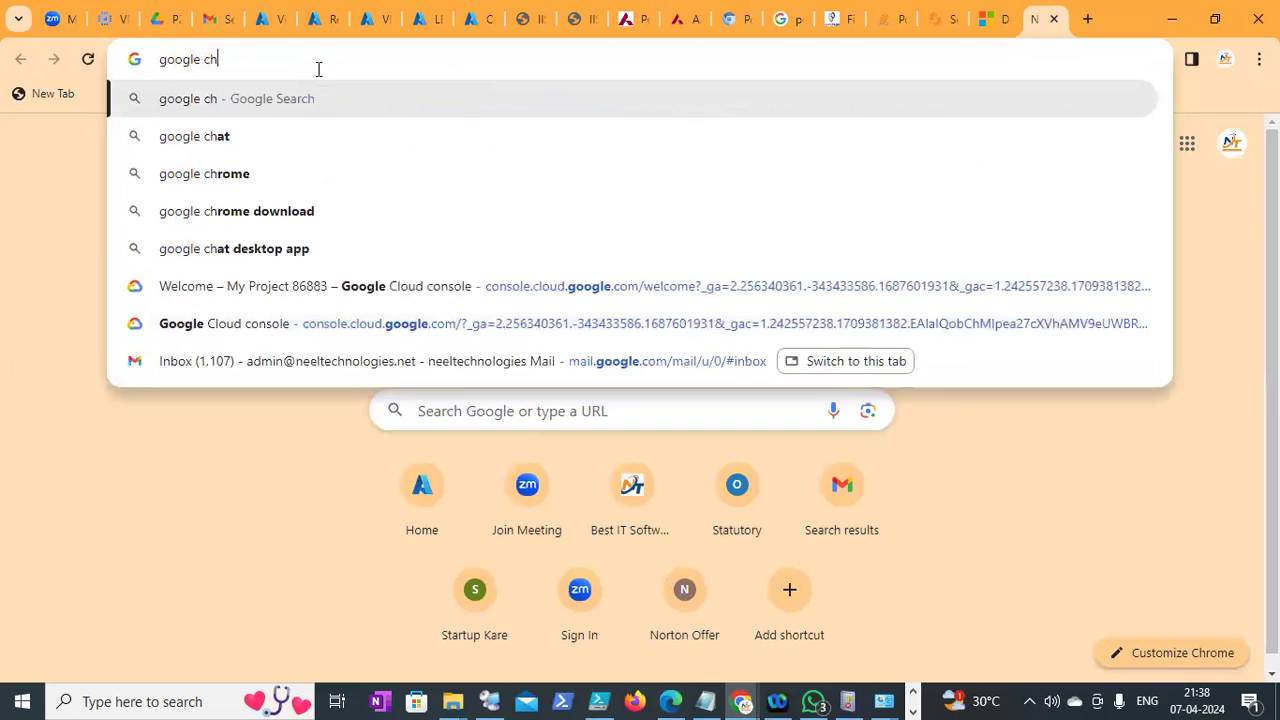
pyautogui.write('rome msi')
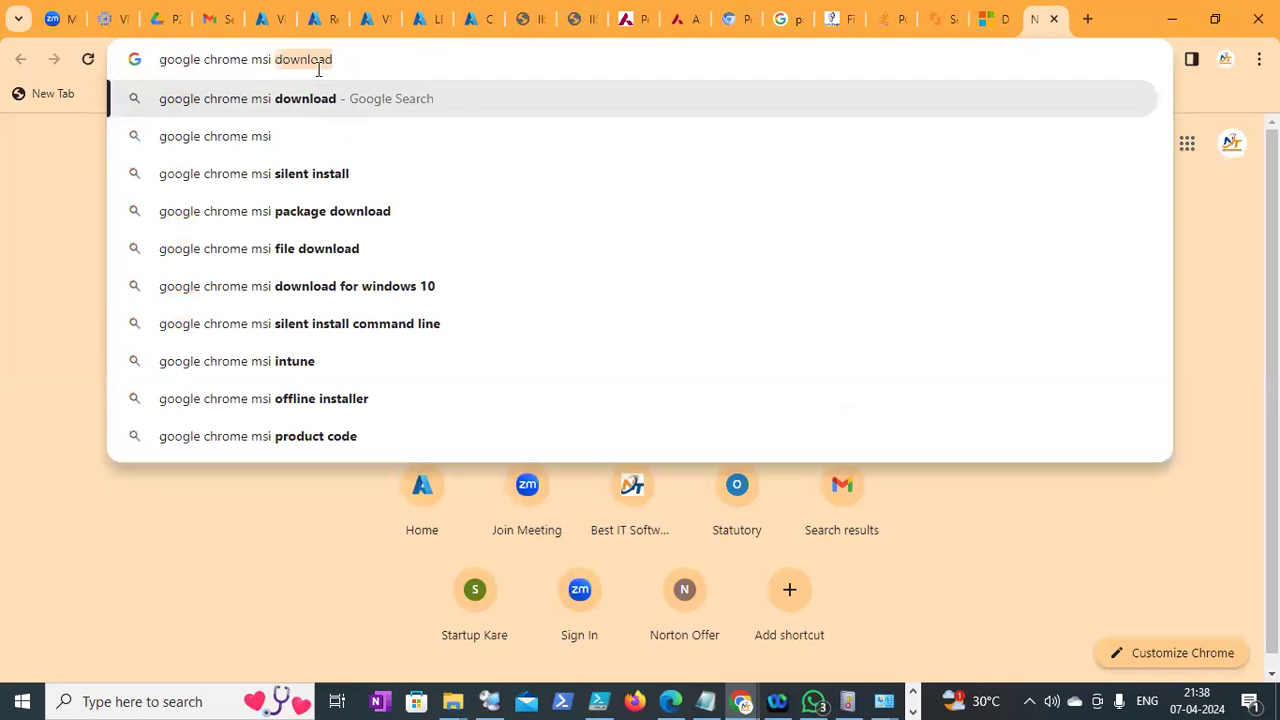
pyautogui.press('Return')
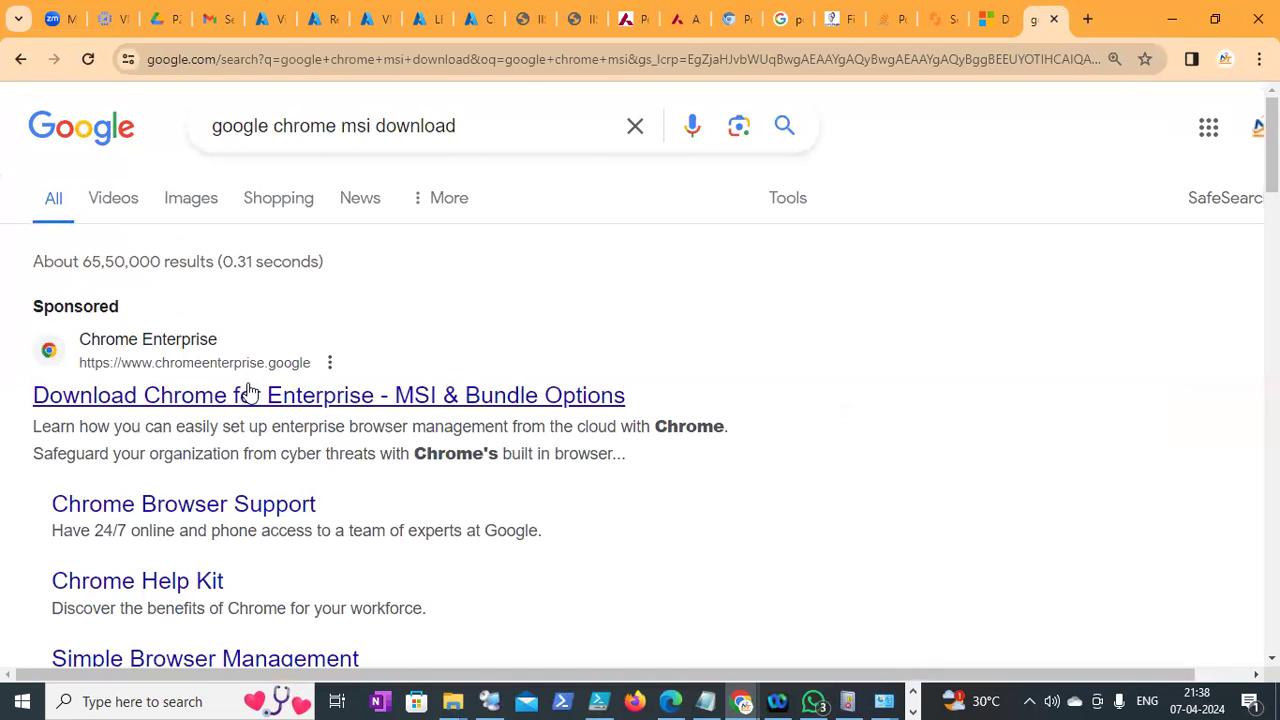
# Open the sponsored Chrome Enterprise result in a new tab and switch to it
pyautogui.rightClick(252, 397)
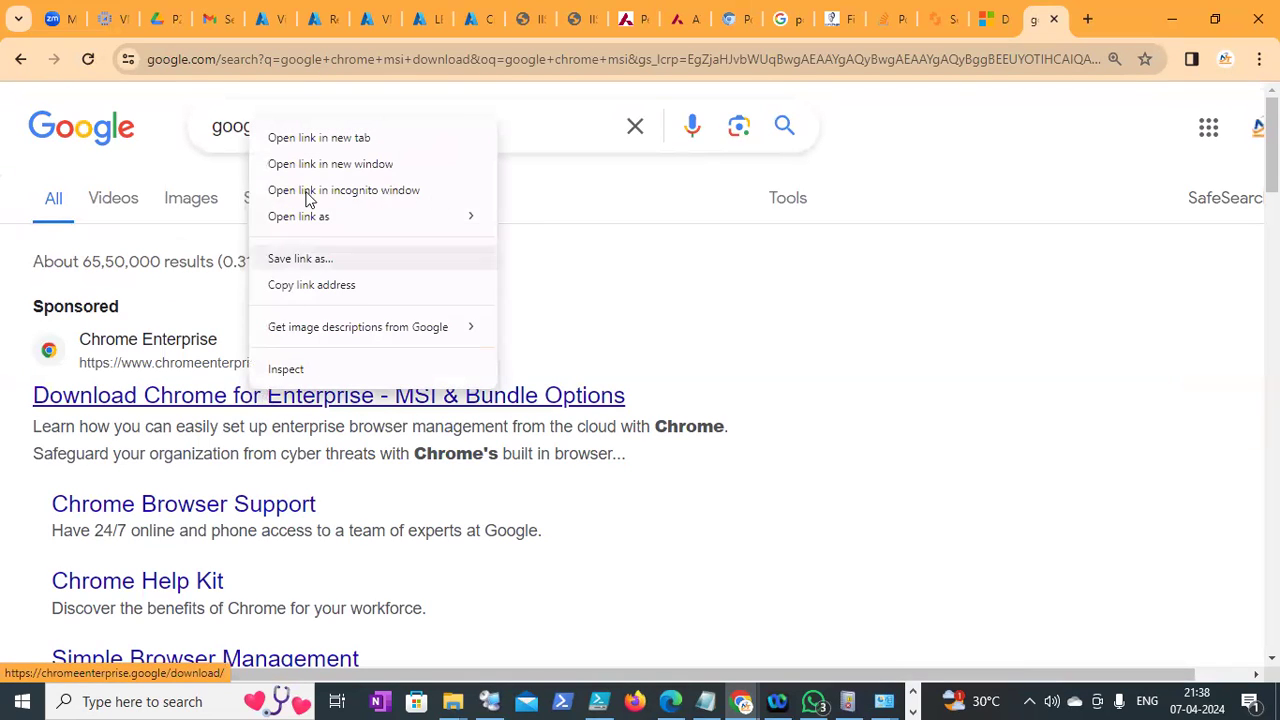
pyautogui.click(303, 139)
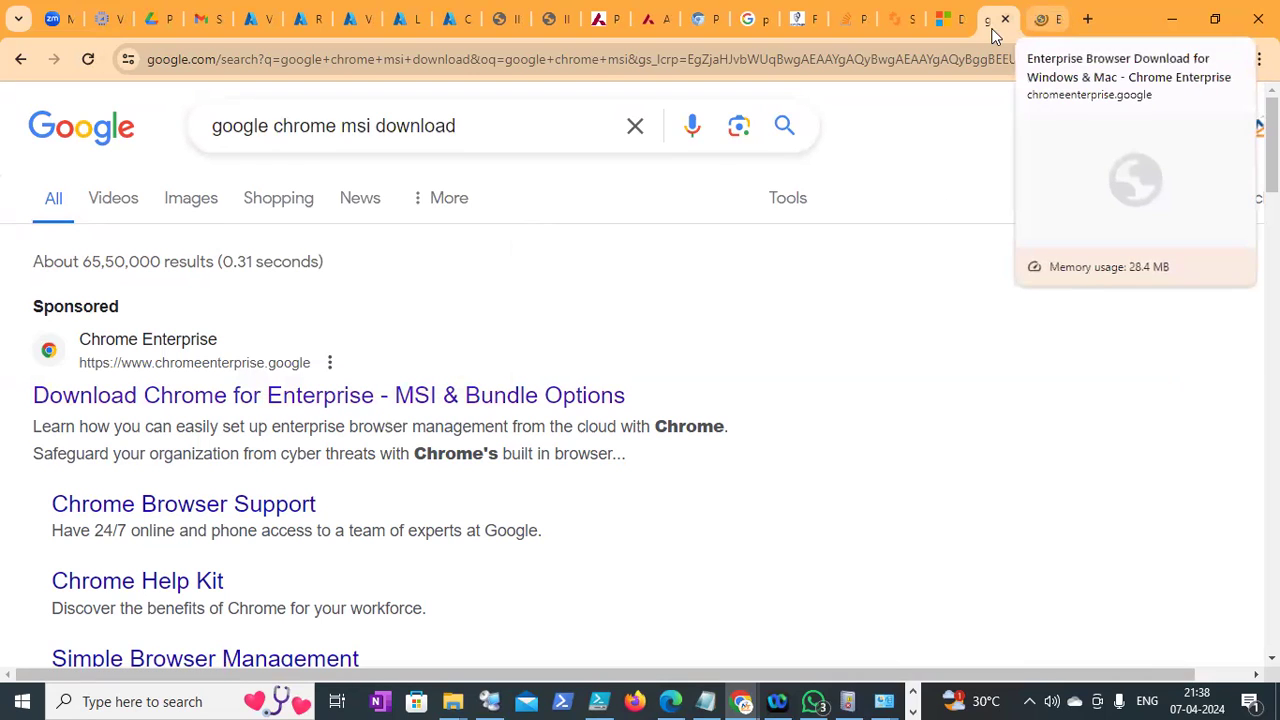
pyautogui.hotkey('ctrl', 'Tab')
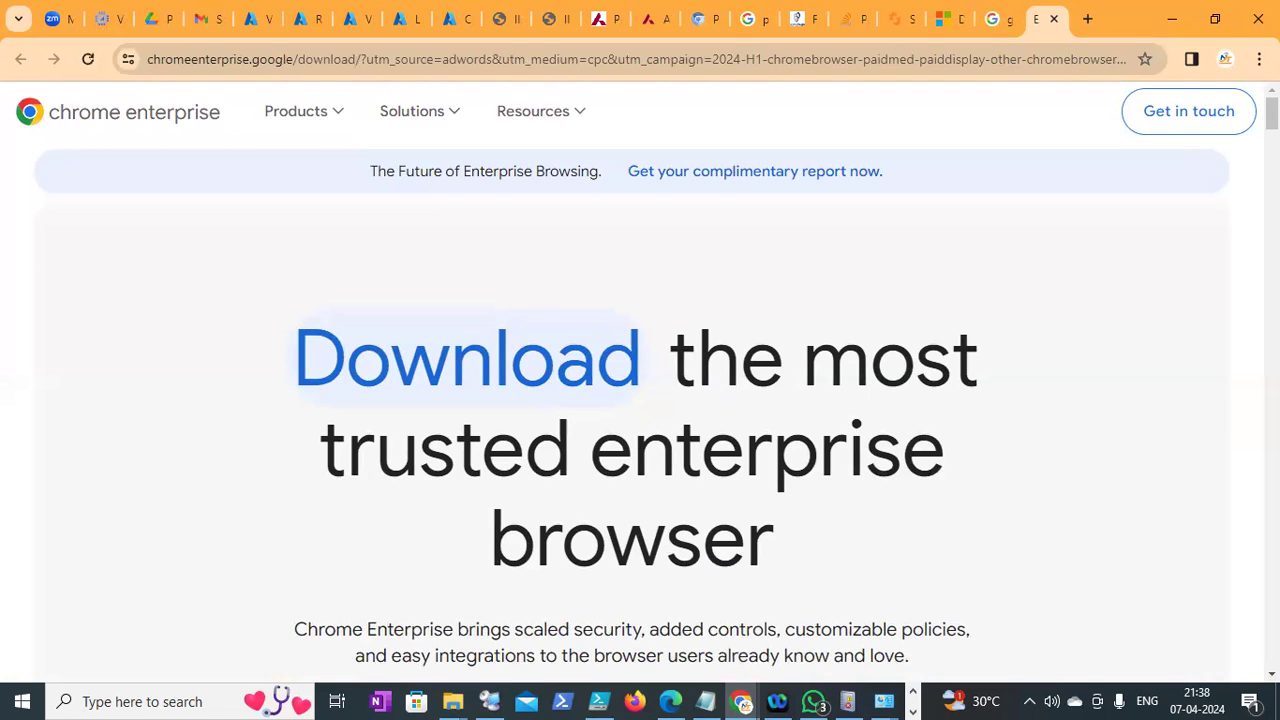
# Scroll through the Chrome Enterprise download page and return to its top
pyautogui.scroll(-15, 640, 380)
pyautogui.scroll(-8, 640, 380)
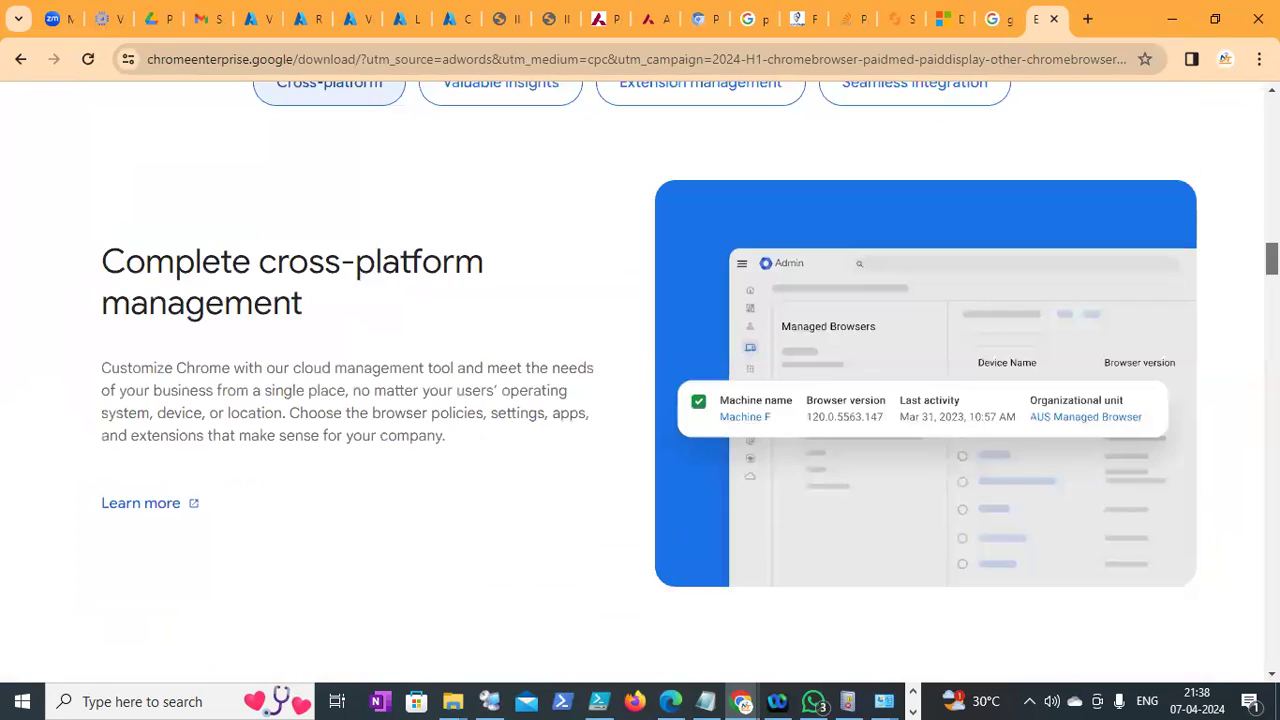
pyautogui.scroll(-15, 640, 380)
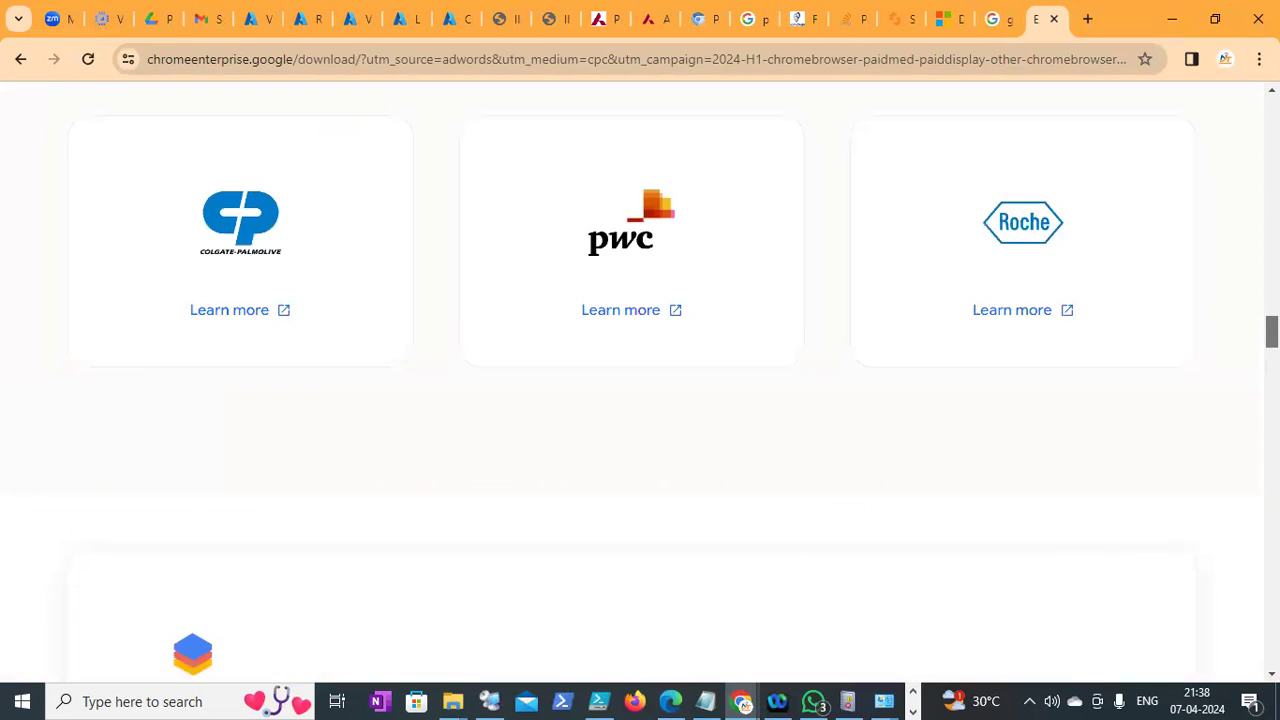
pyautogui.scroll(5, 640, 380)
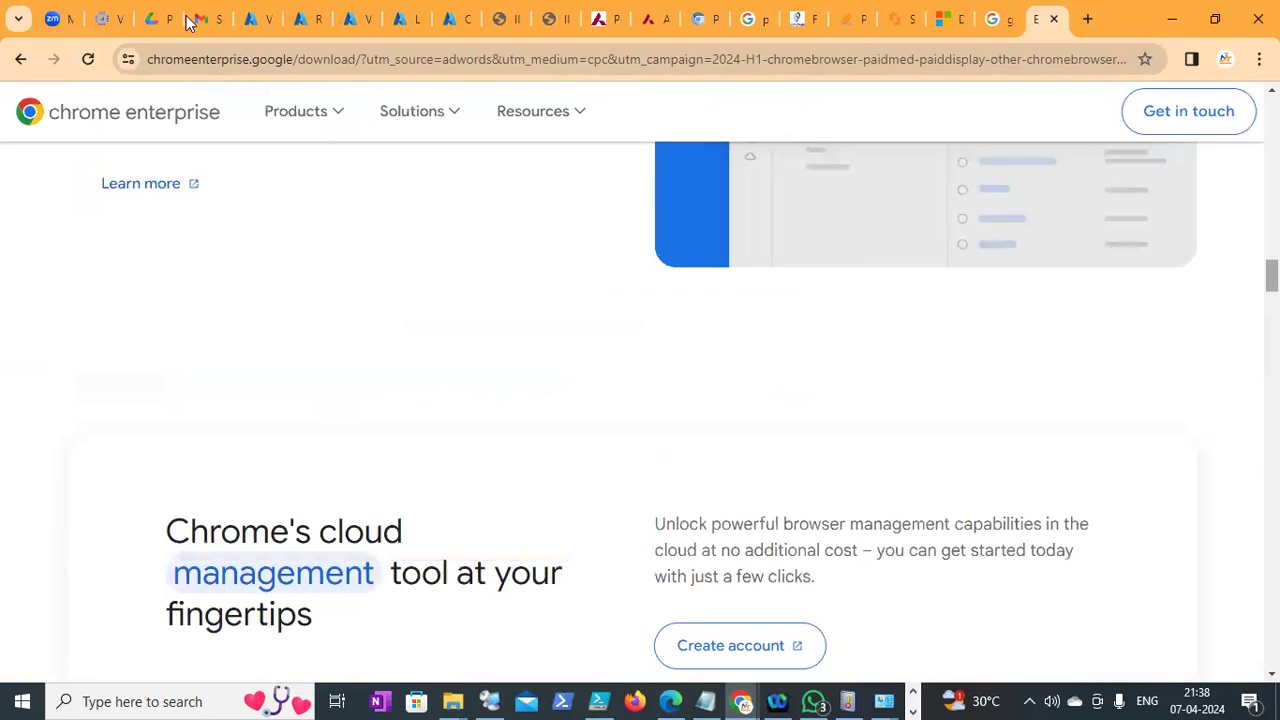
pyautogui.click(24, 57)
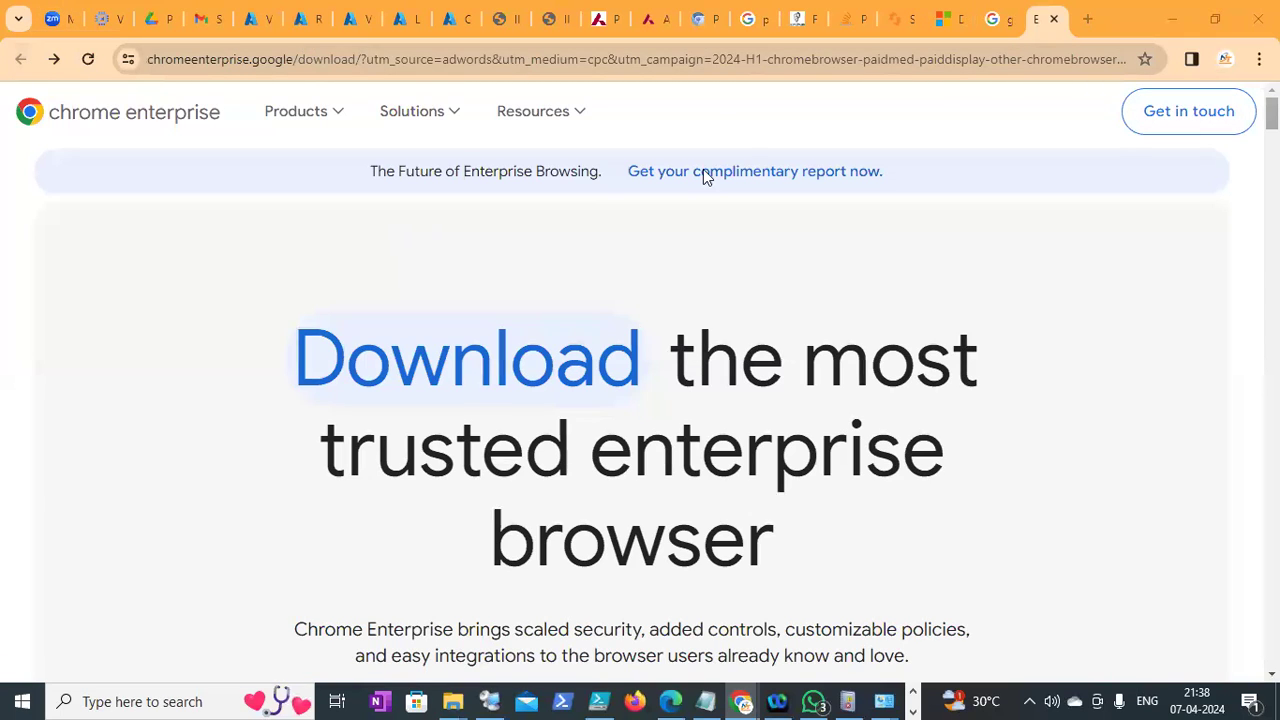
# From the search results, open the Google Help '1. Download components' article
pyautogui.click(997, 19)
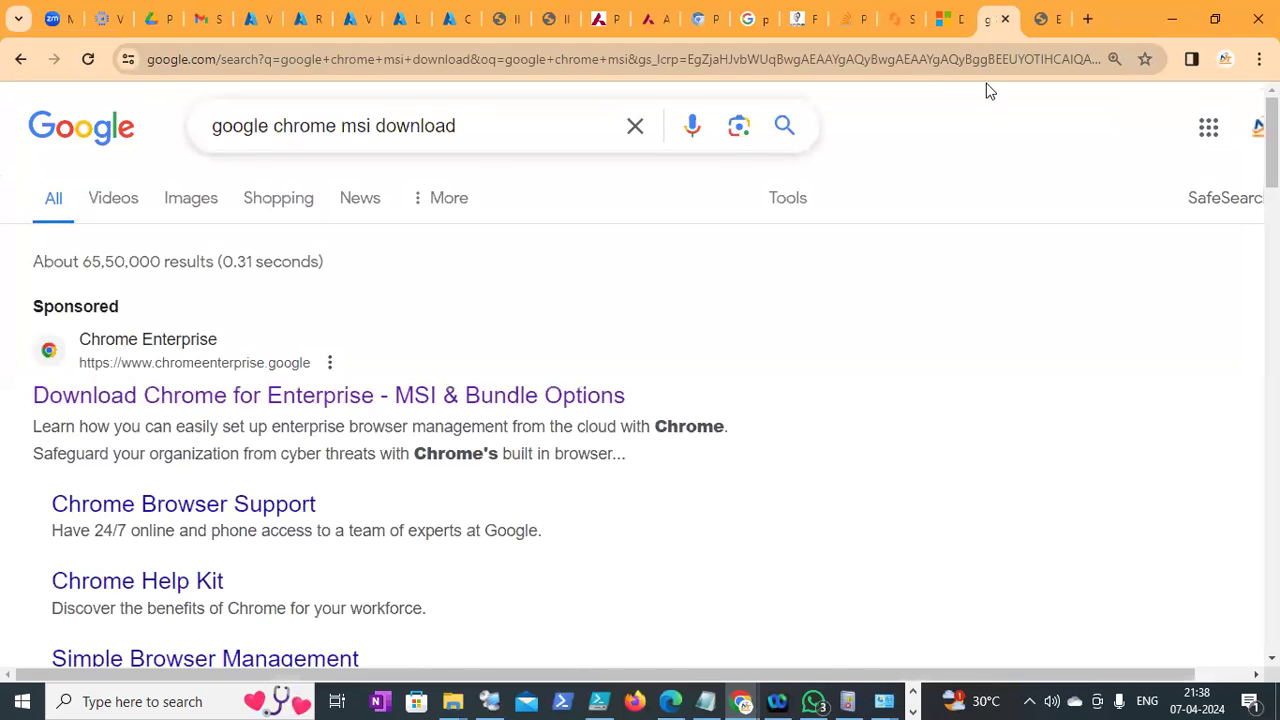
pyautogui.scroll(-3, 1040, 405)
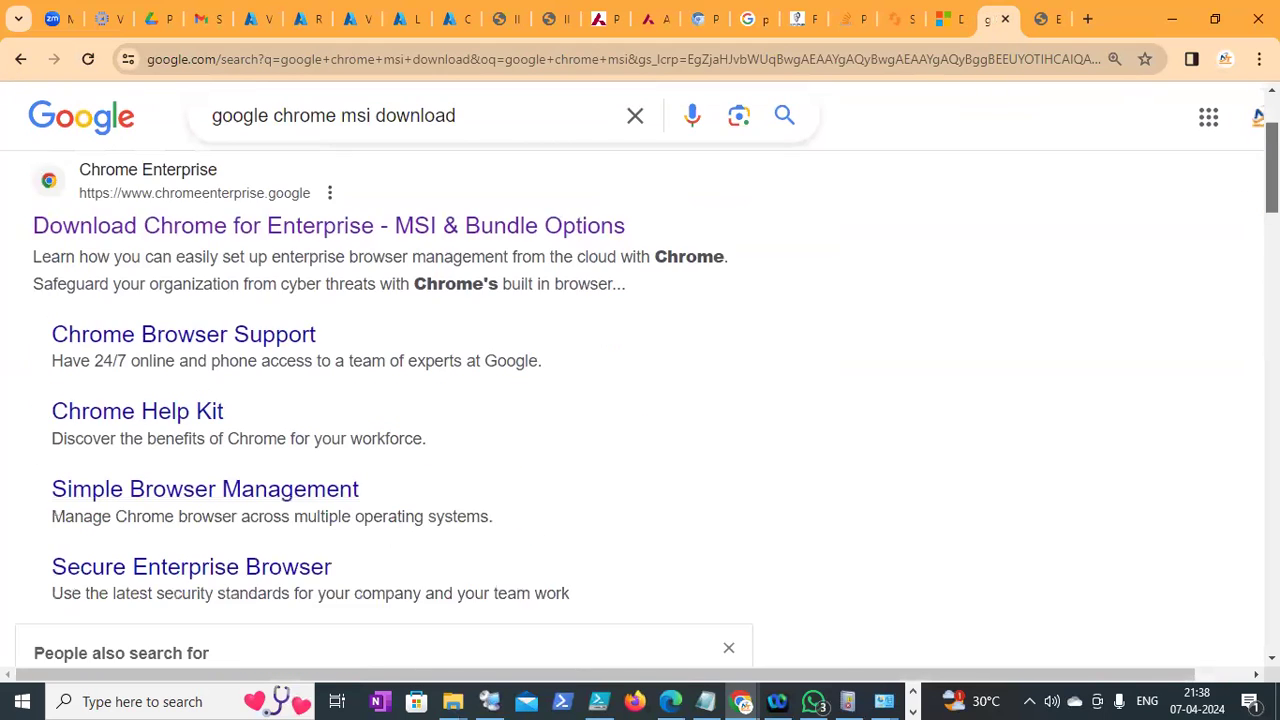
pyautogui.scroll(-2, 1040, 405)
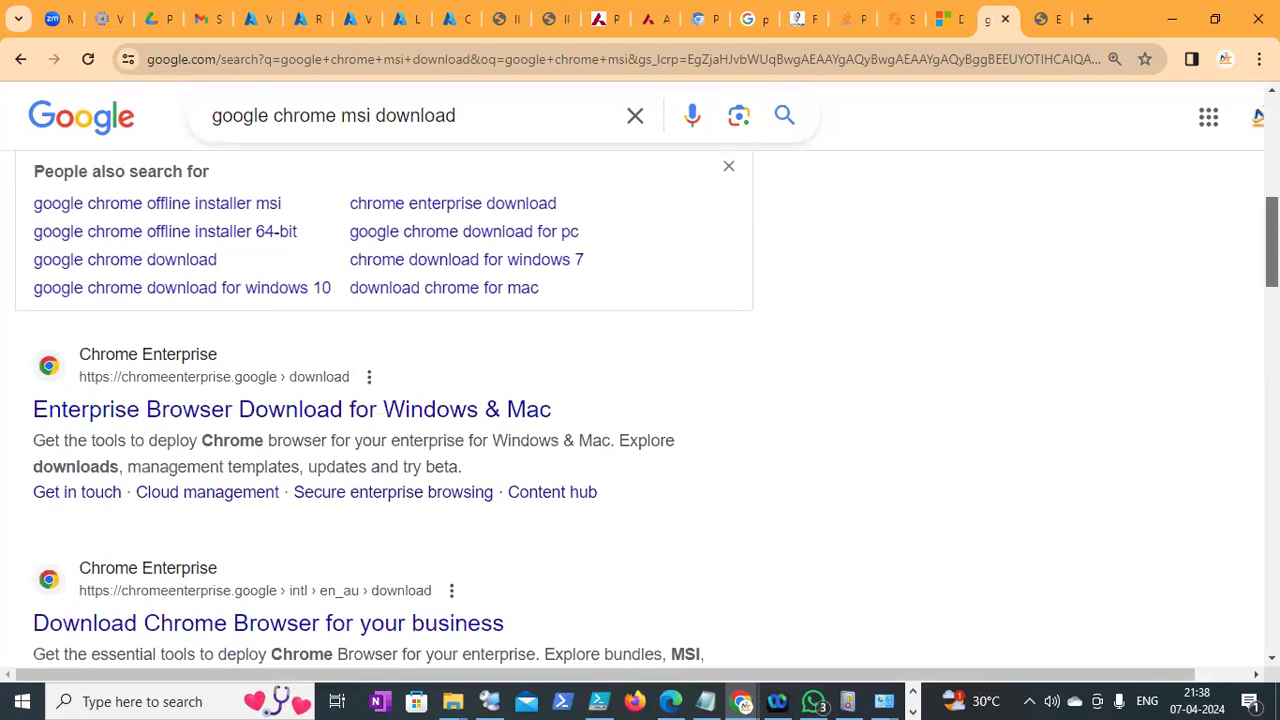
pyautogui.scroll(-2, 640, 405)
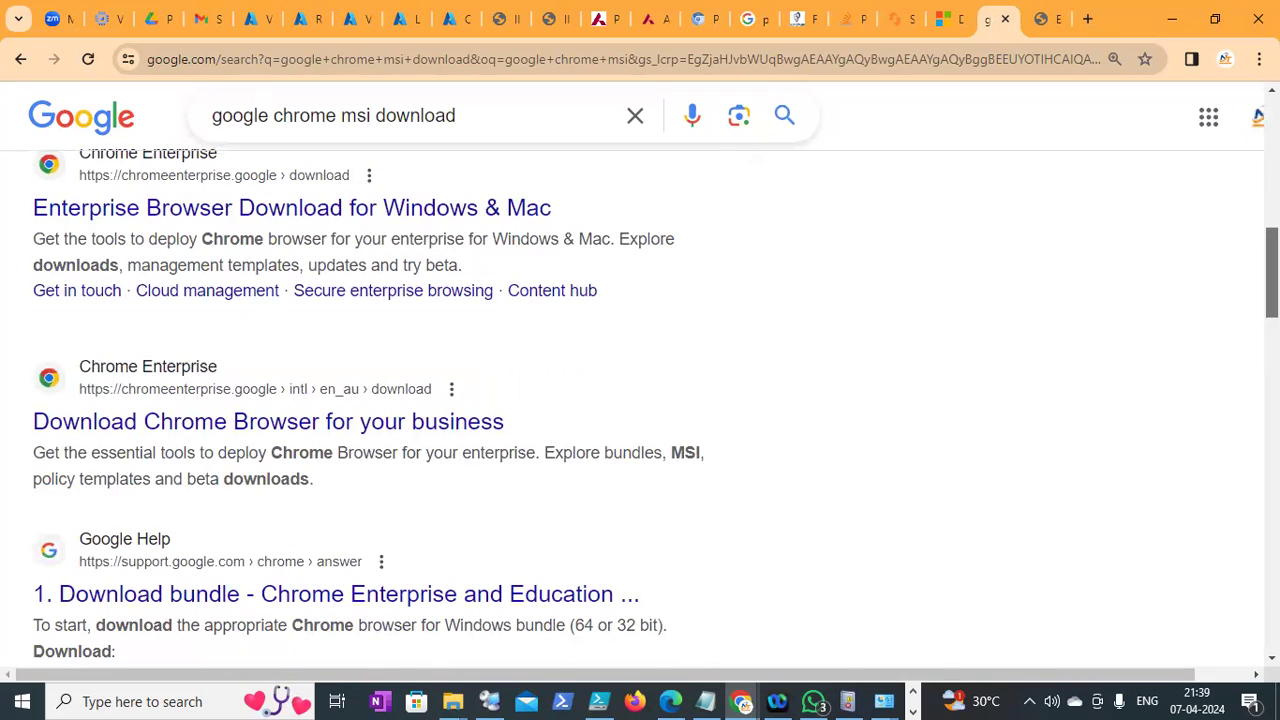
pyautogui.scroll(-2, 640, 405)
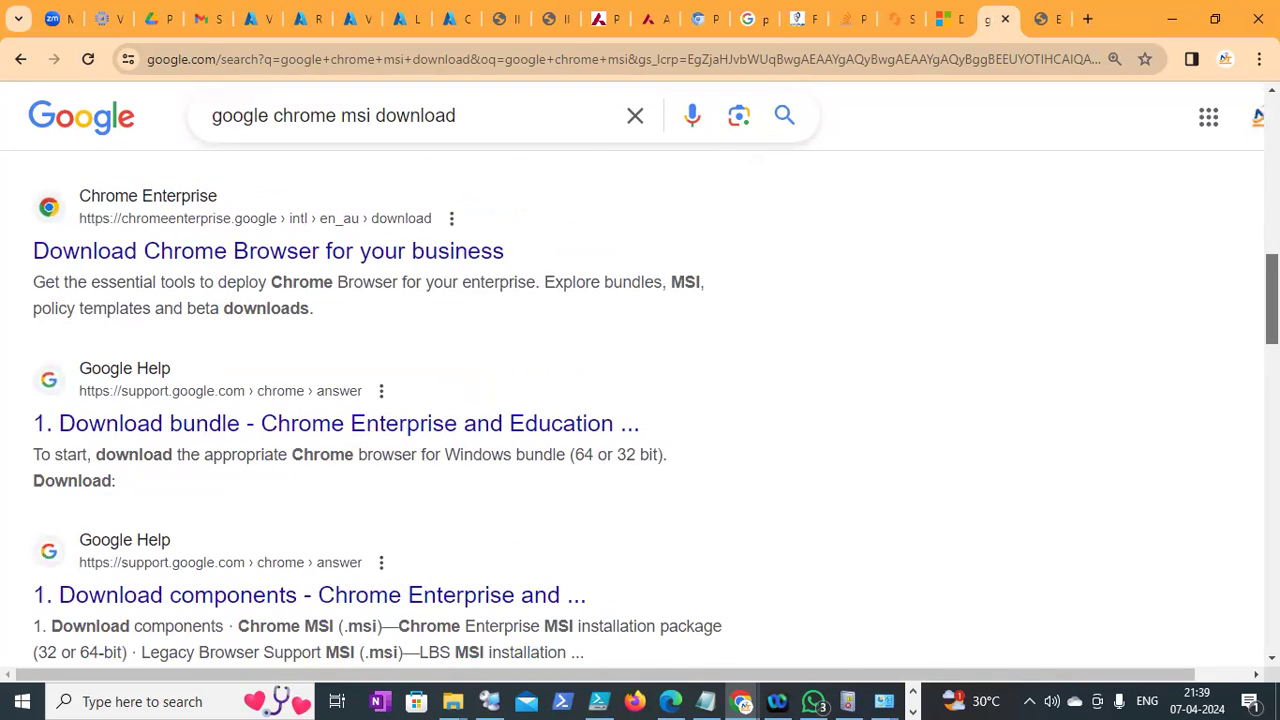
pyautogui.scroll(-1, 640, 405)
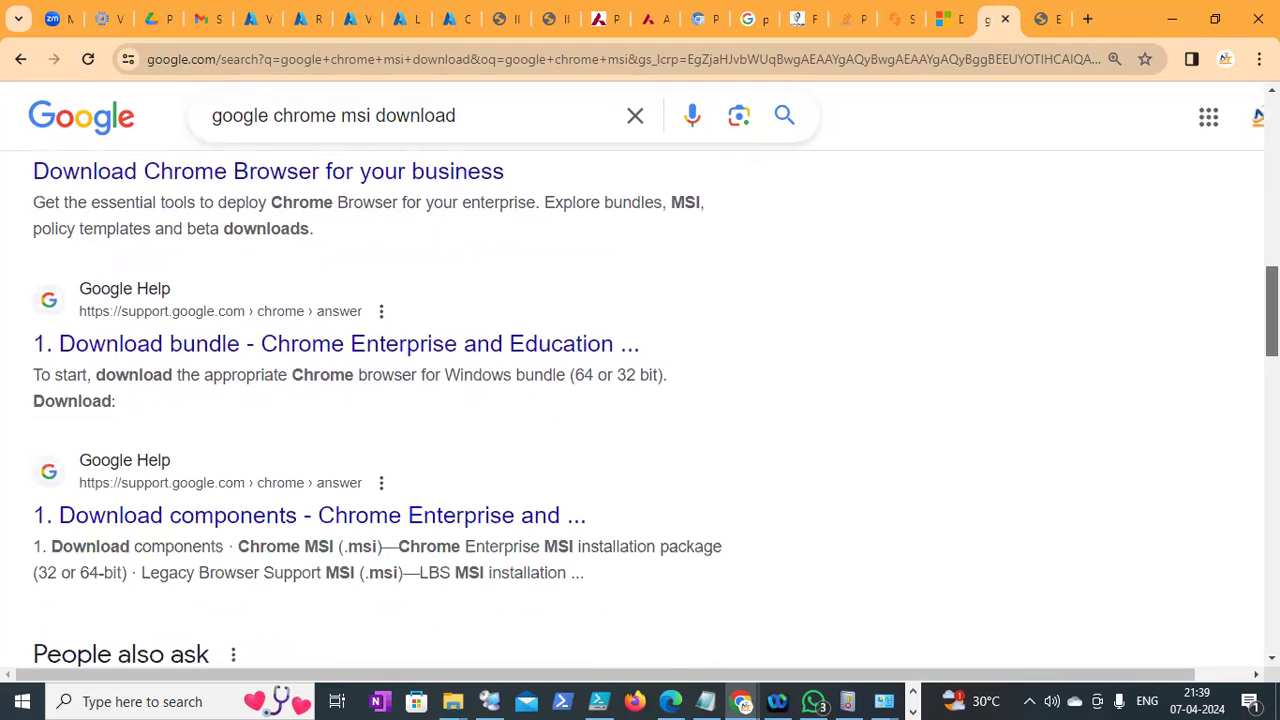
pyautogui.click(530, 518)
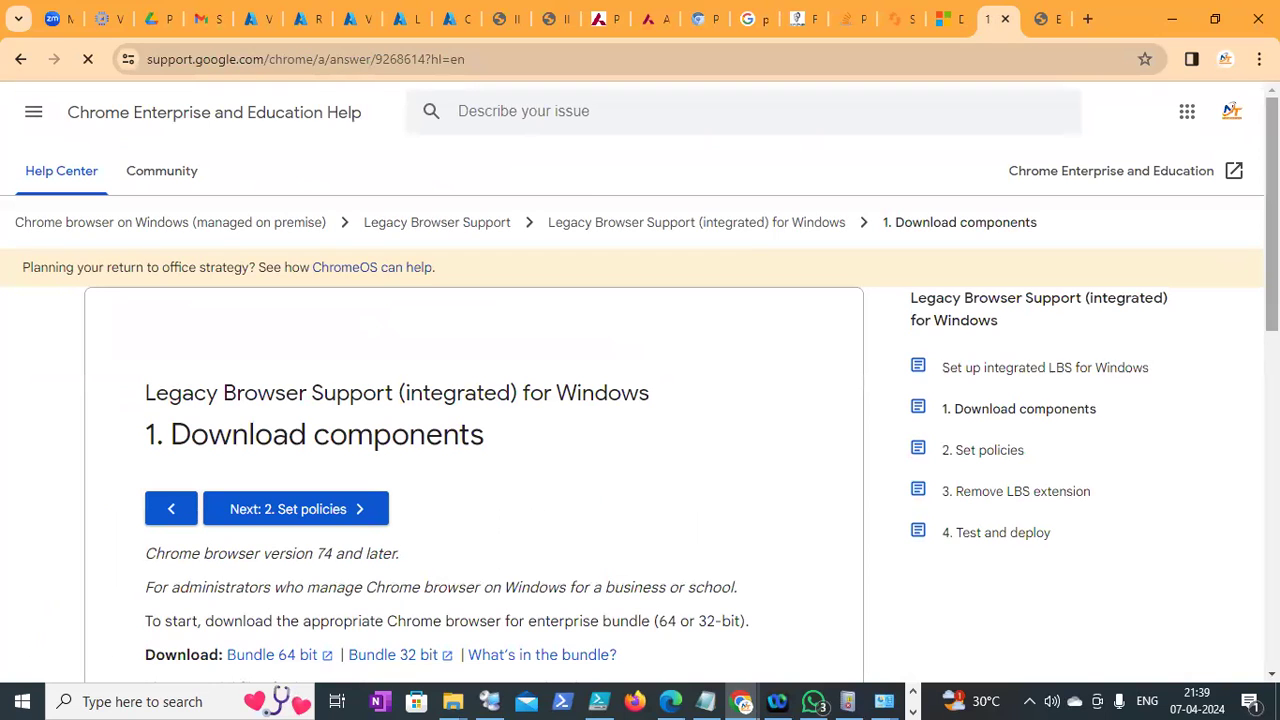
# Download the Bundle 64 bit Chrome Enterprise package, then go back to the search results
pyautogui.scroll(-3, 640, 400)
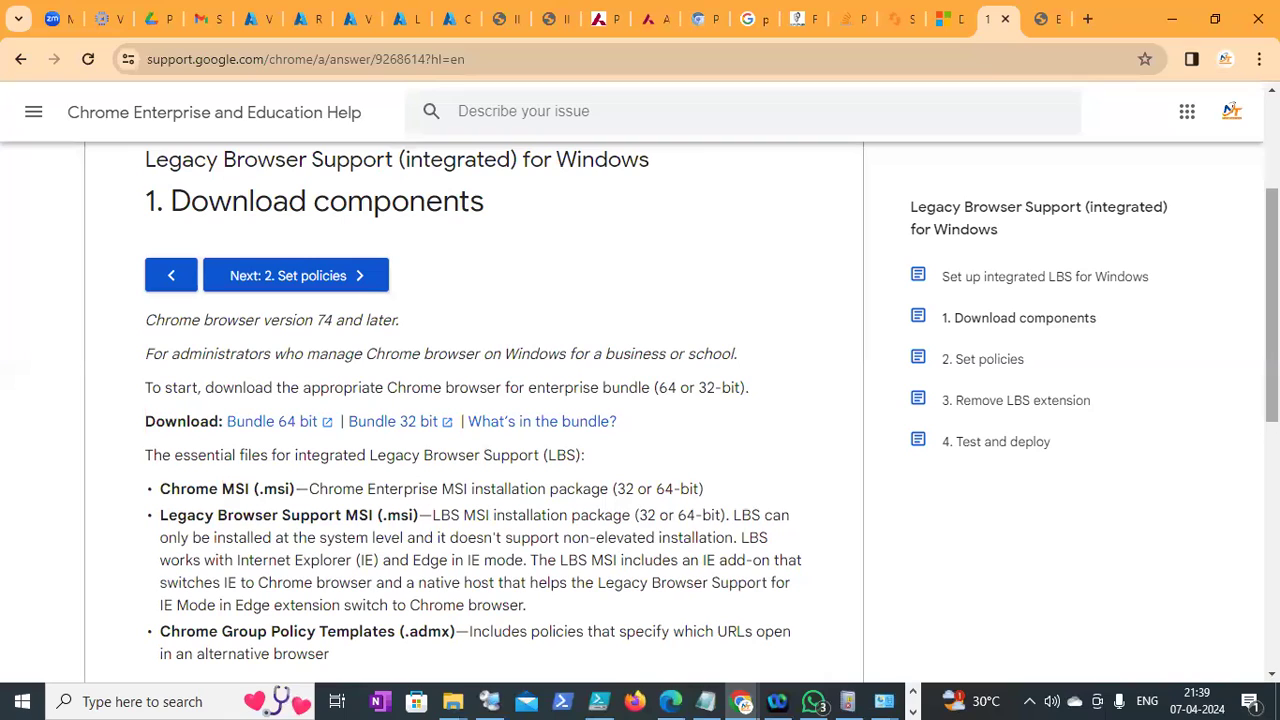
pyautogui.click(257, 422)
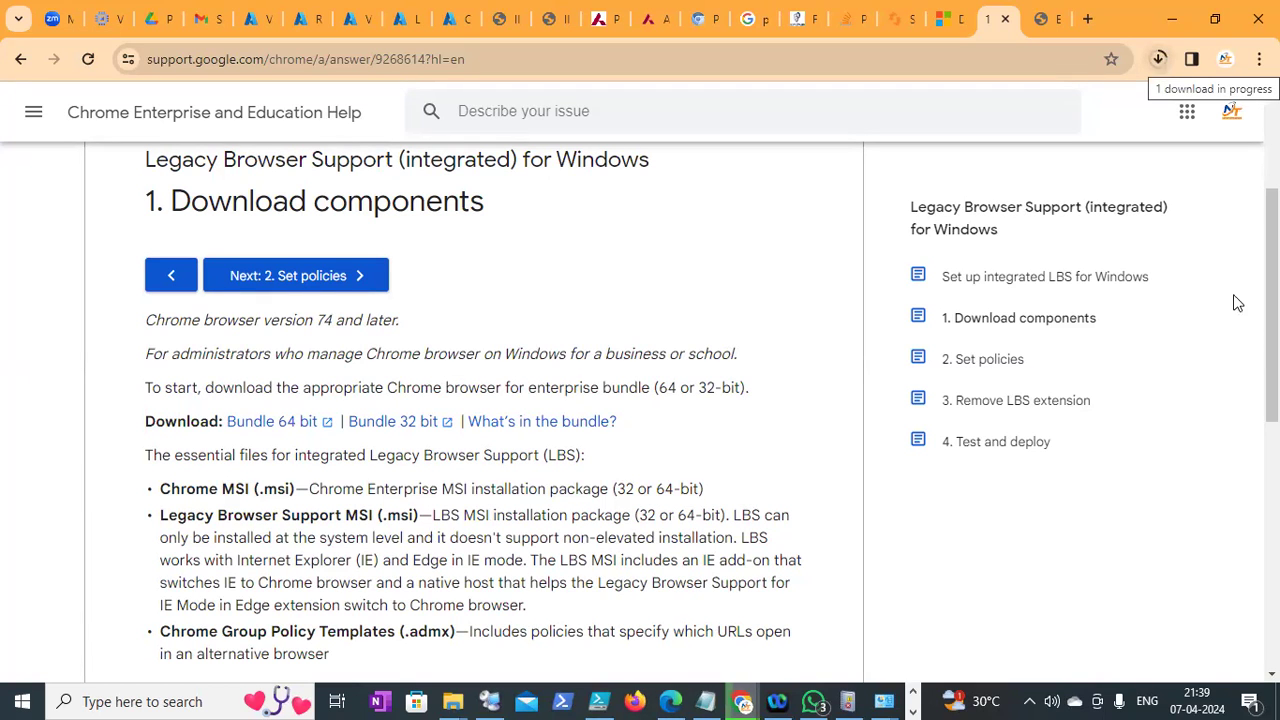
pyautogui.moveTo(1271, 290); pyautogui.dragTo(1271, 396)
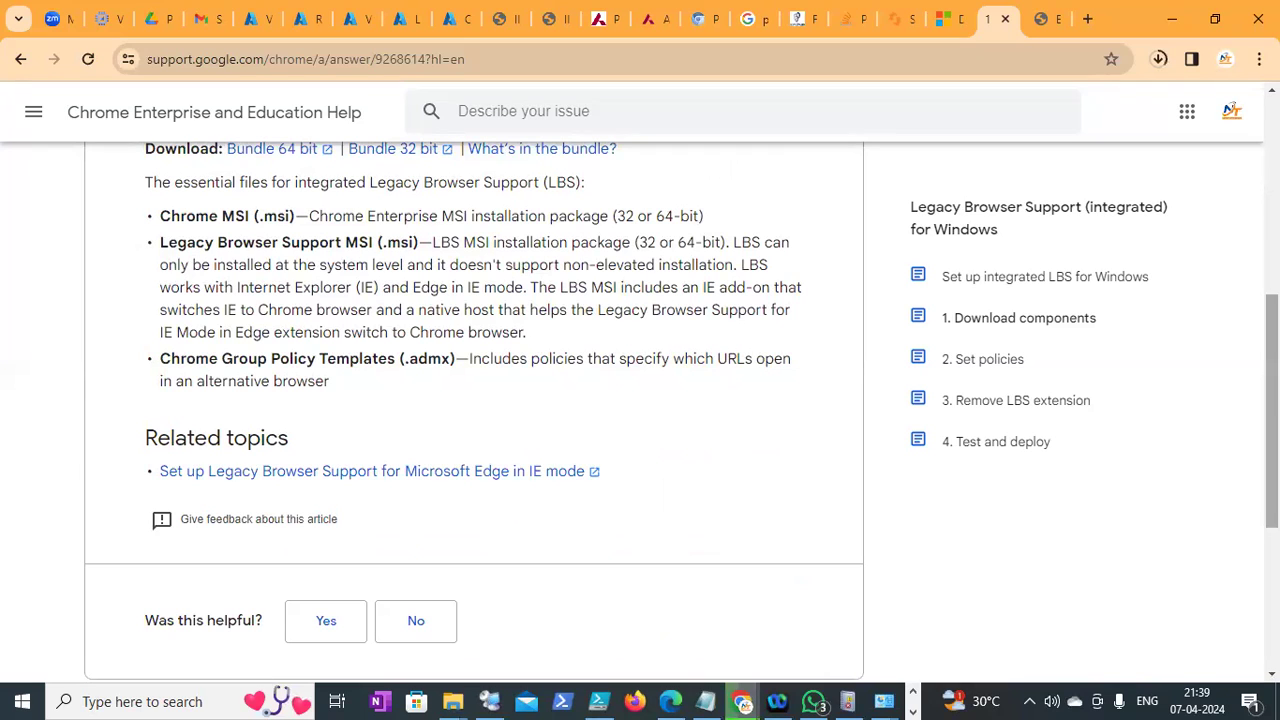
pyautogui.moveTo(1271, 398); pyautogui.dragTo(1271, 212)
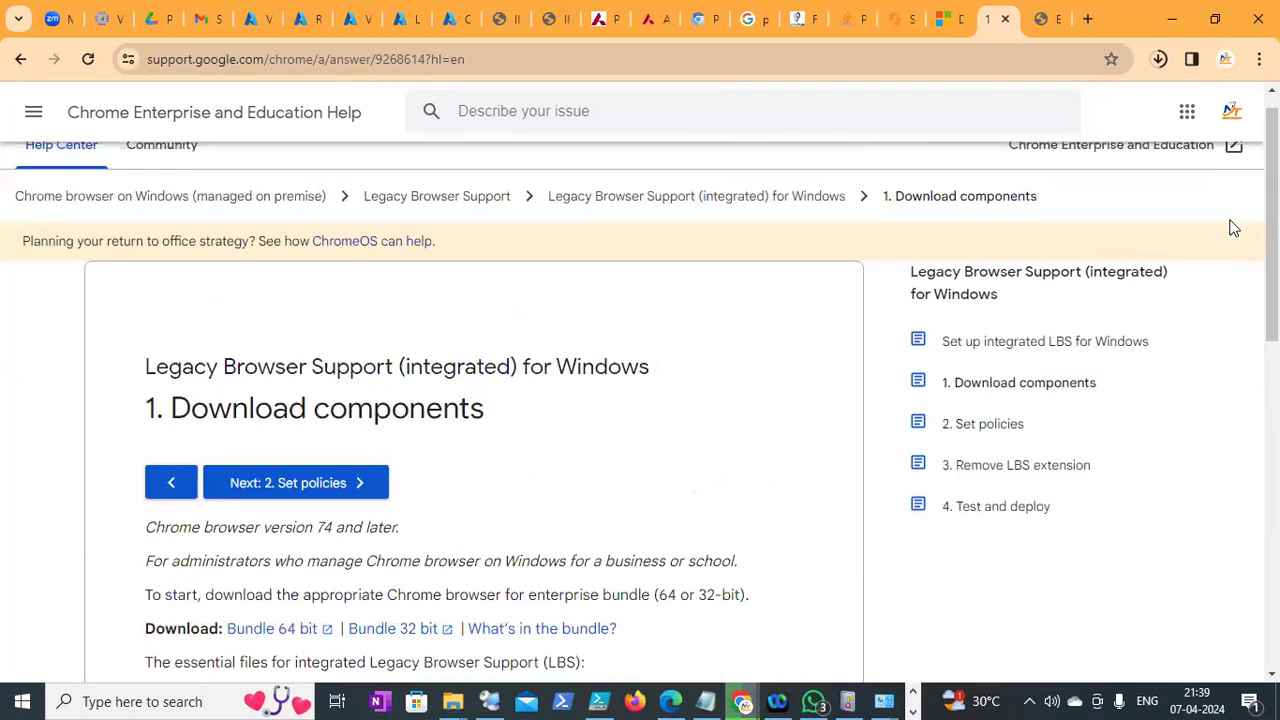
pyautogui.click(19, 61)
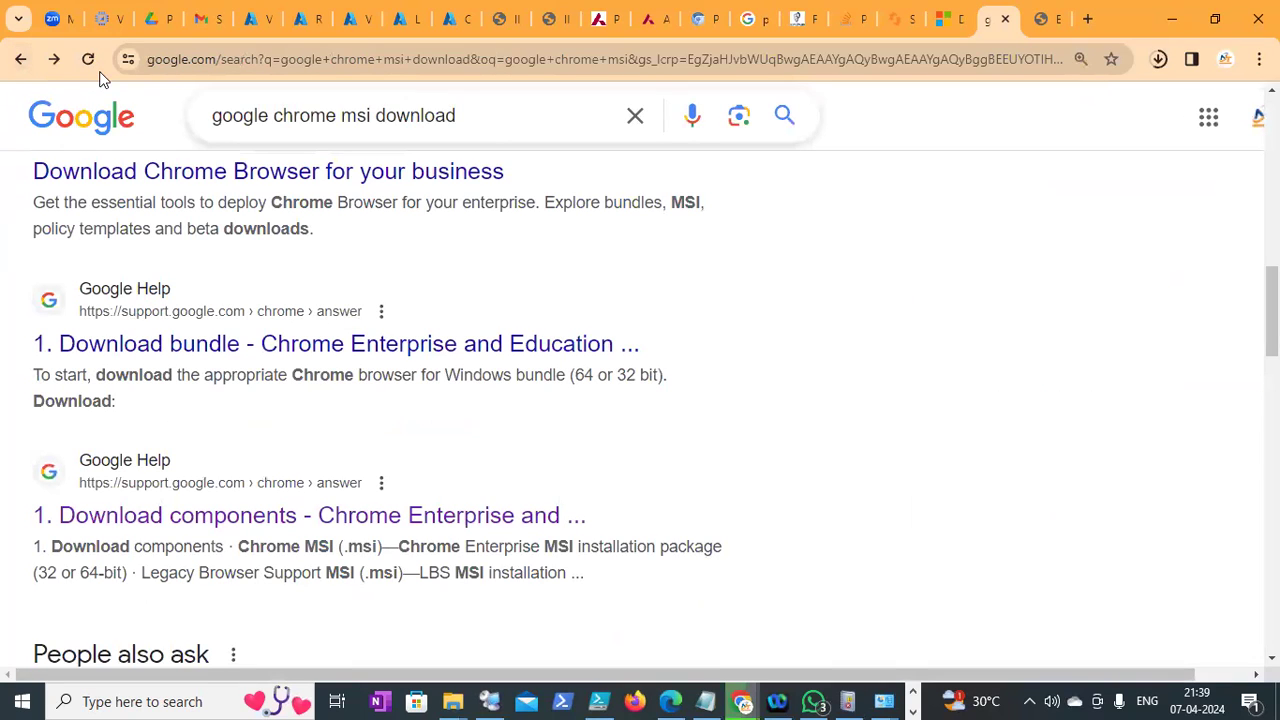
# Search for 'winzip download msi' and open WinZip's Alternative Download Links page
pyautogui.hotkey('ctrl', 'a')
pyautogui.write('winzi')
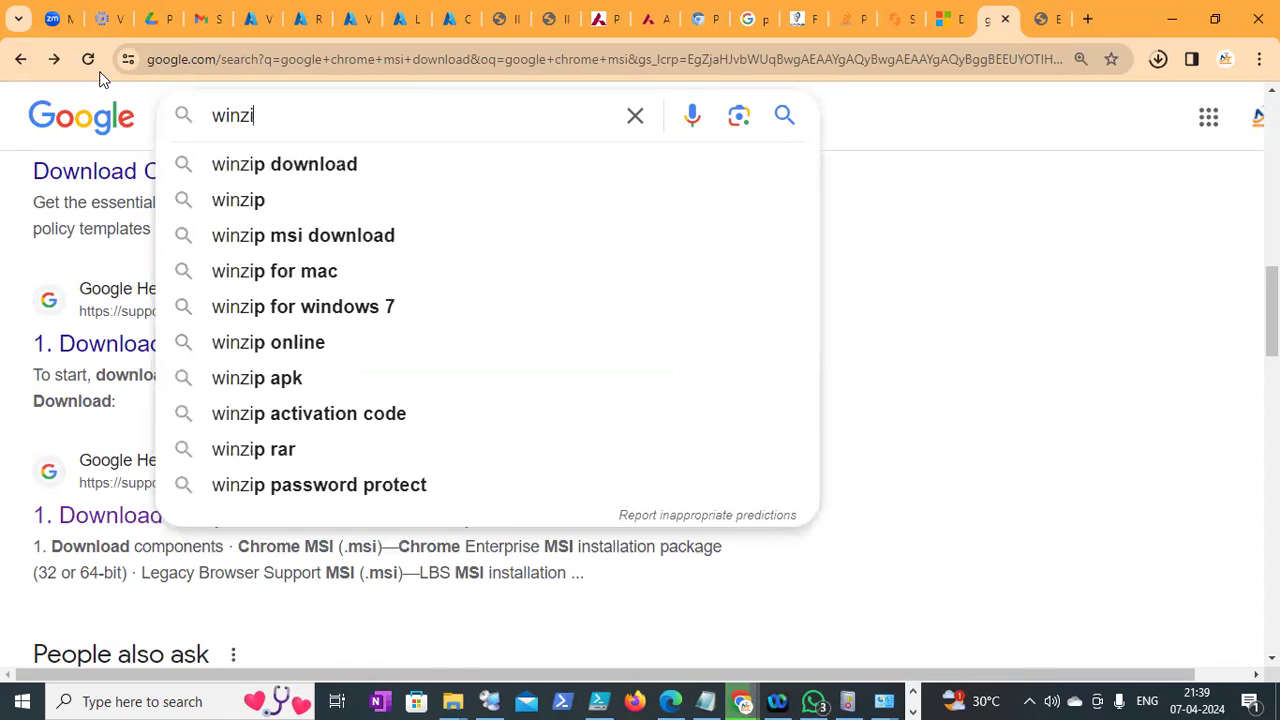
pyautogui.write('p download ')
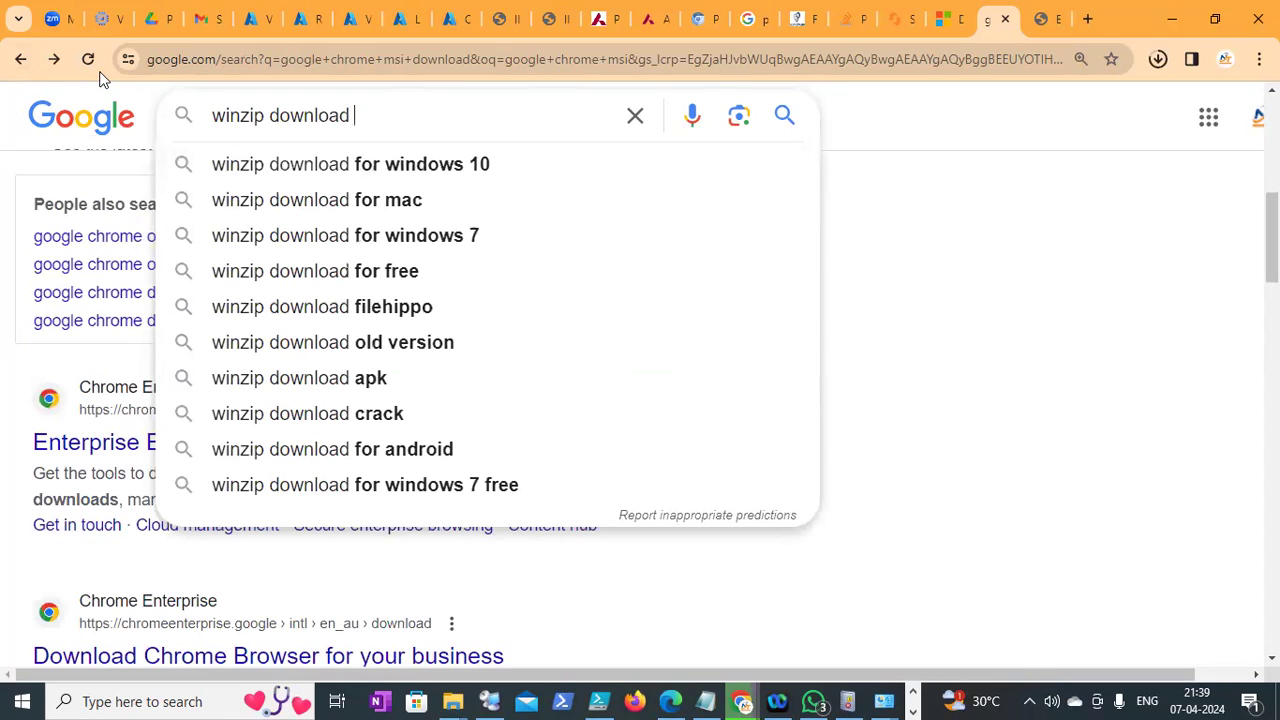
pyautogui.write('msi')
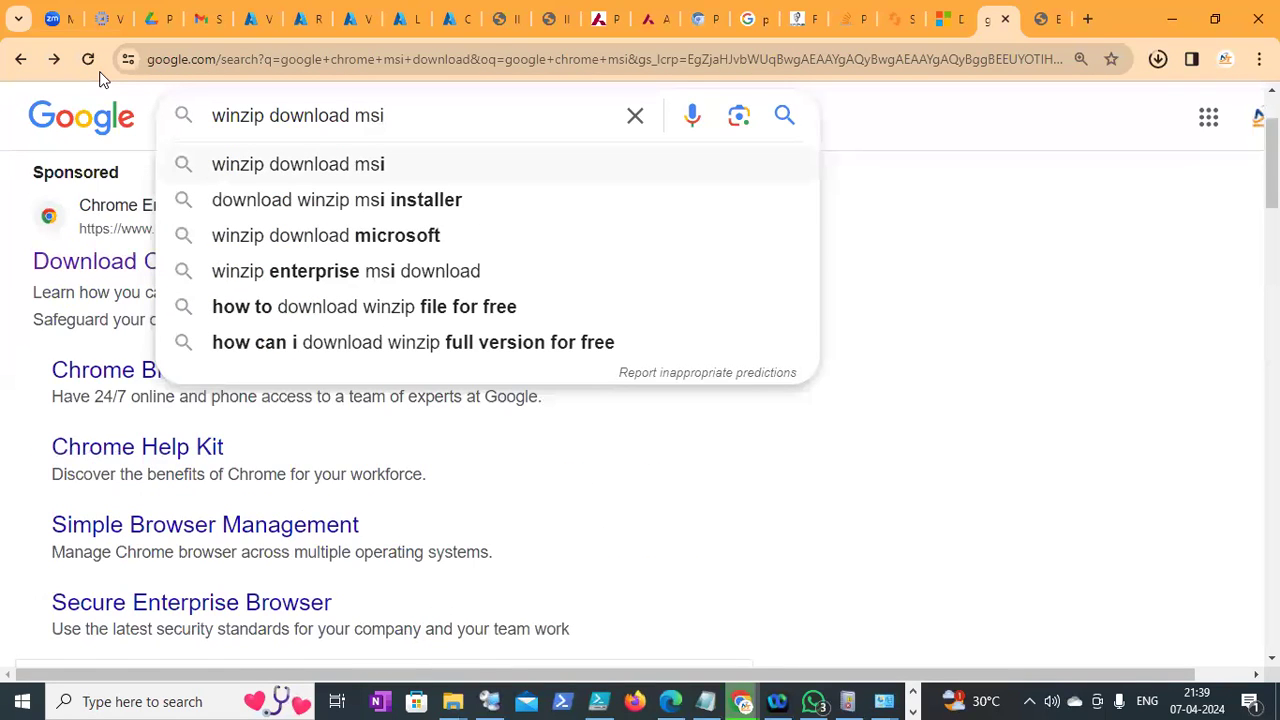
pyautogui.press('Return')
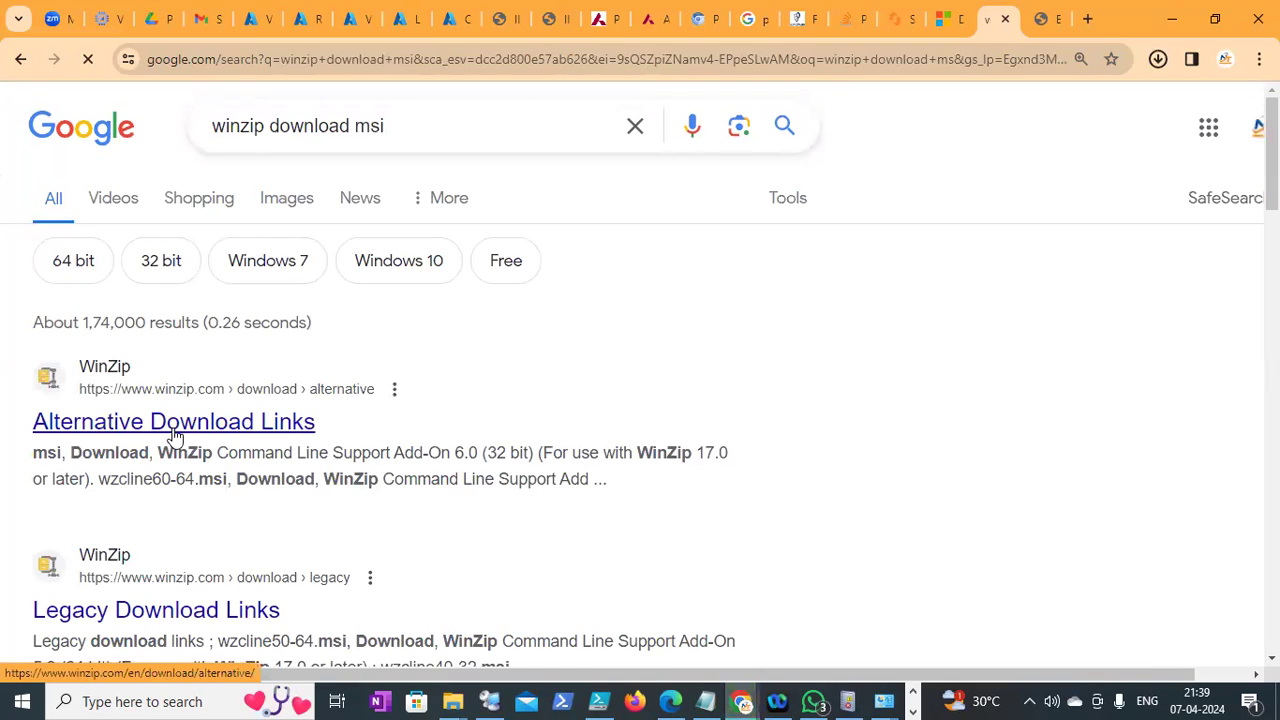
pyautogui.click(175, 435)
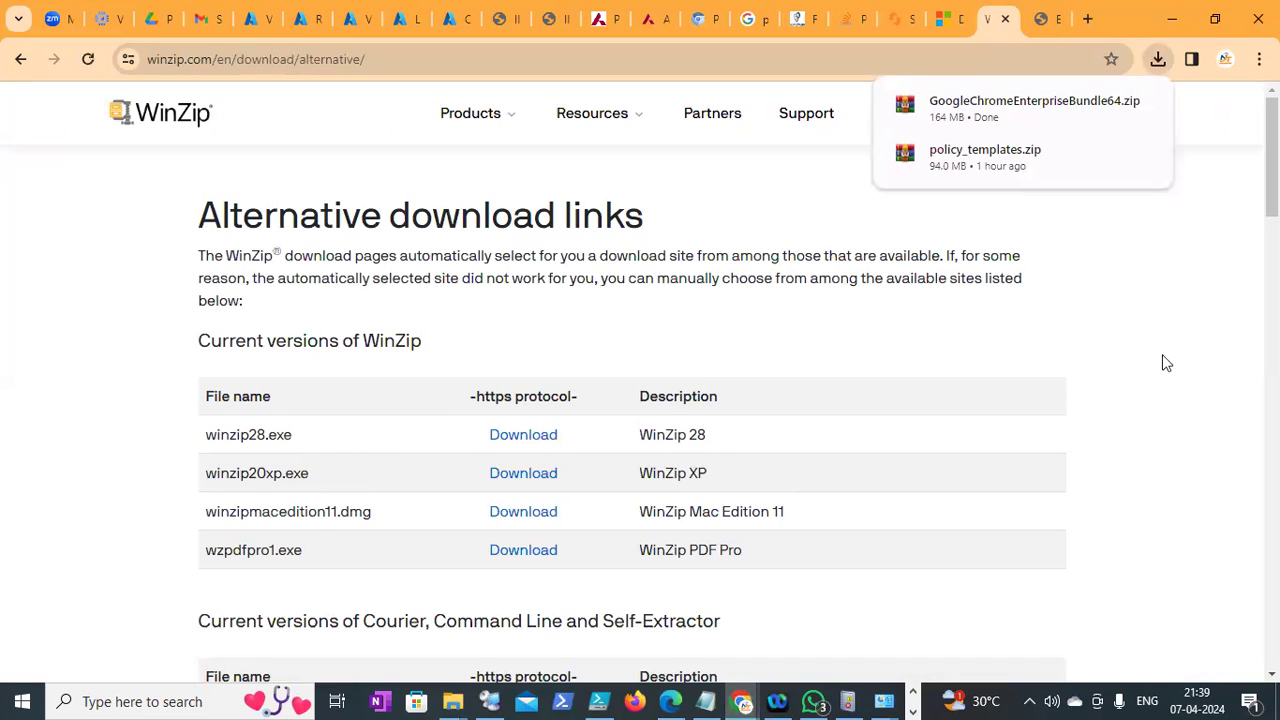
# Download wzcourier110mul.msi and show it in the Downloads folder
pyautogui.scroll(-3, 640, 380)
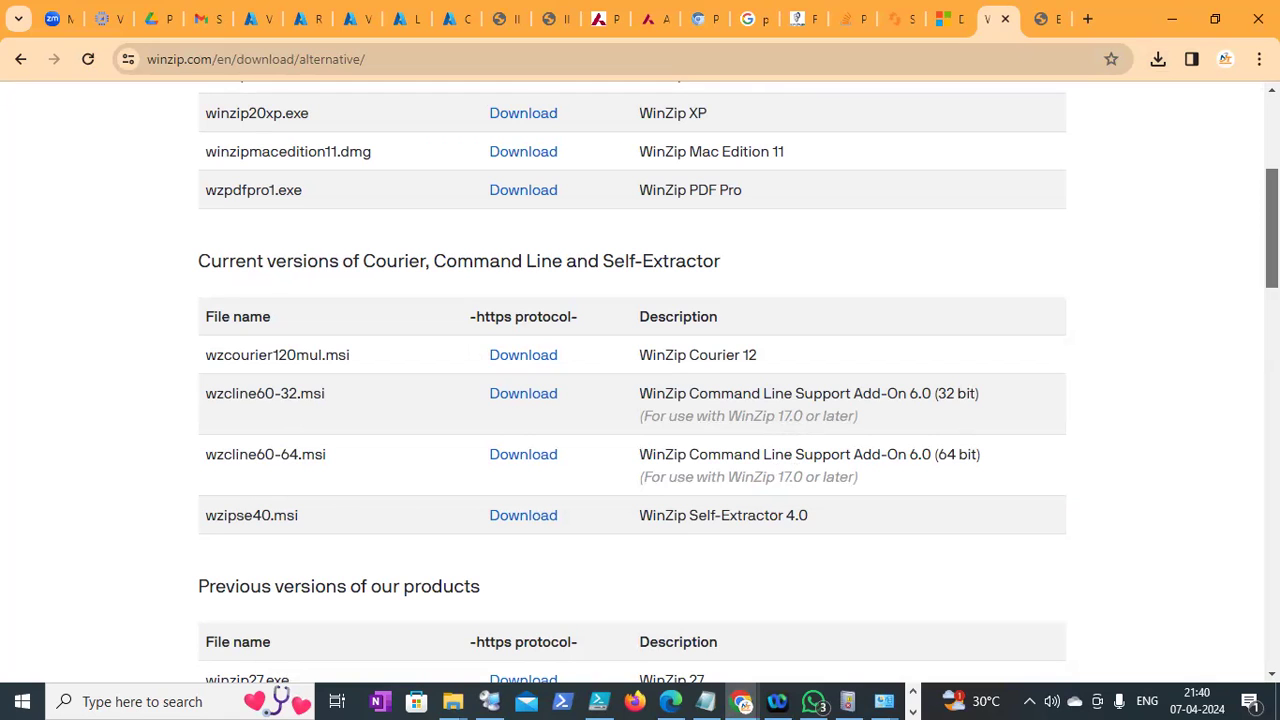
pyautogui.scroll(-4, 640, 380)
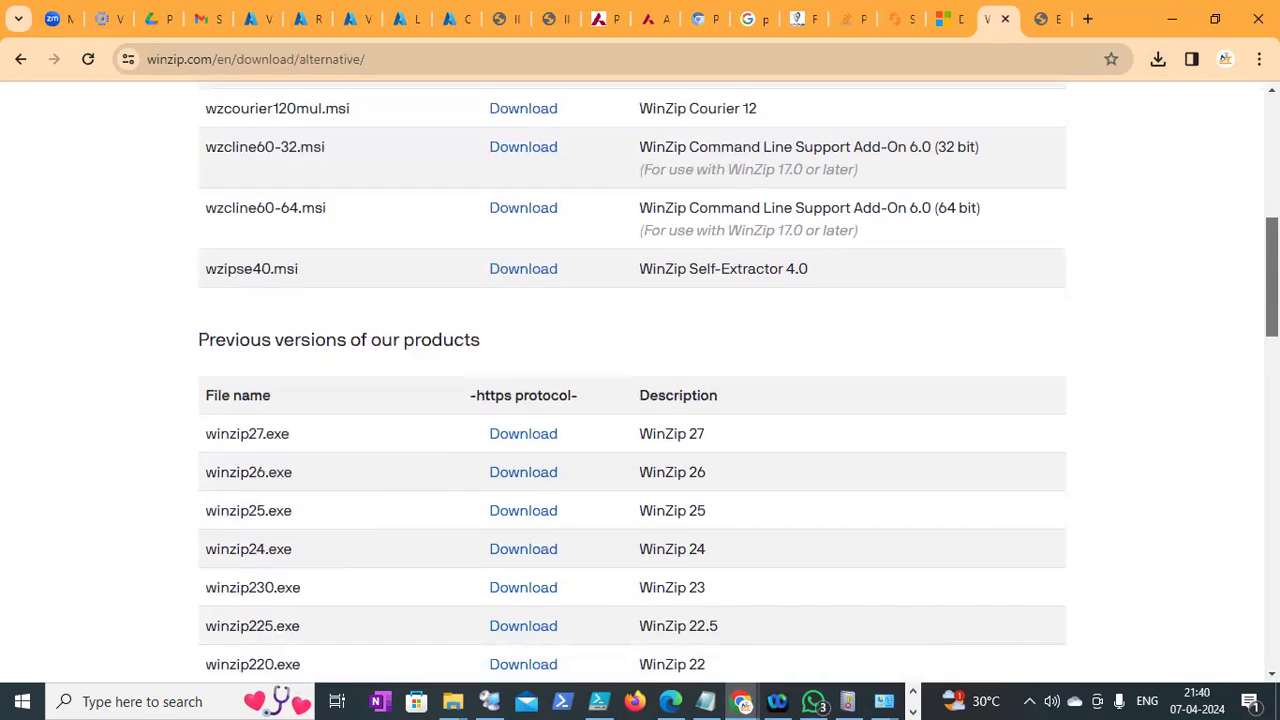
pyautogui.scroll(-7, 640, 380)
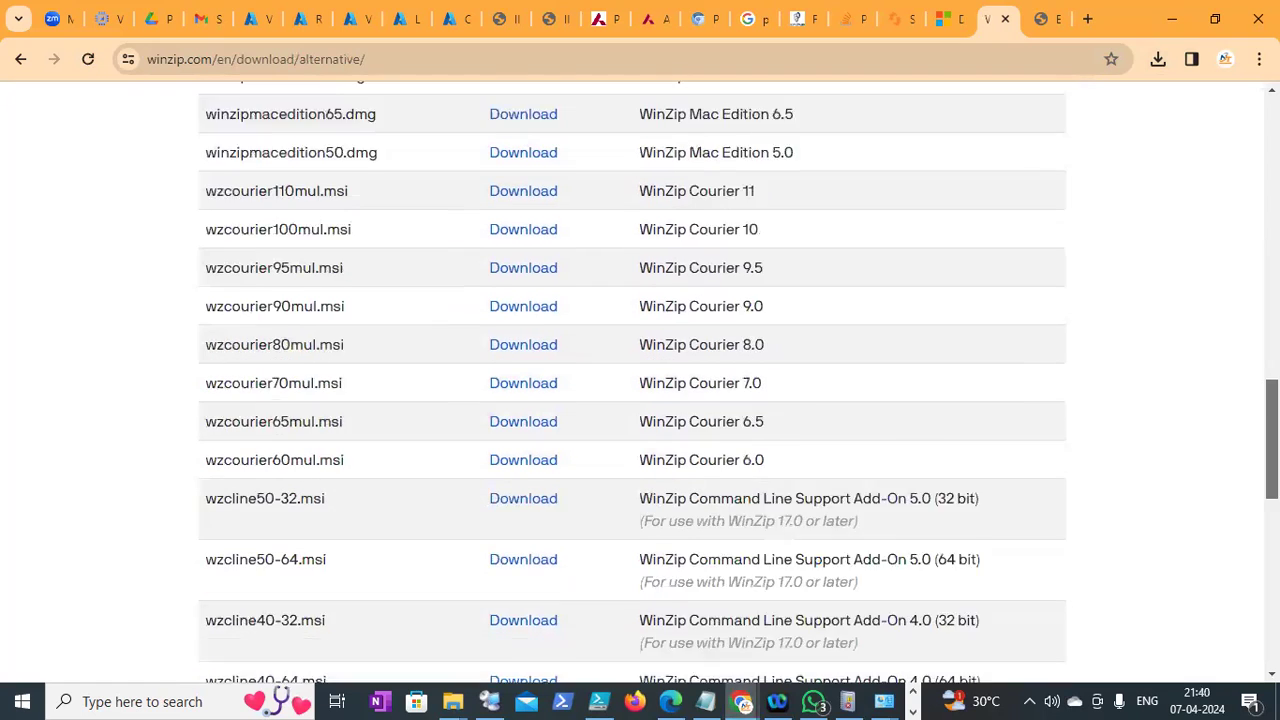
pyautogui.scroll(-2, 640, 380)
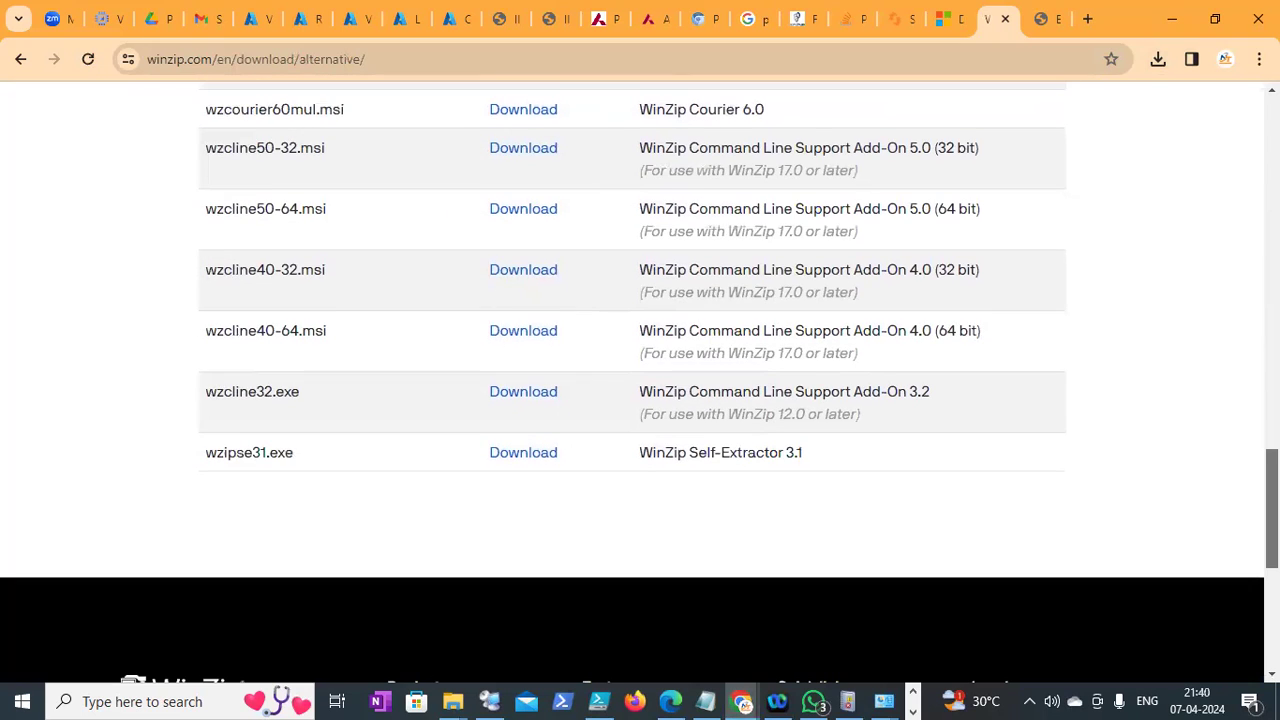
pyautogui.scroll(6, 640, 380)
pyautogui.scroll(1, 686, 388)
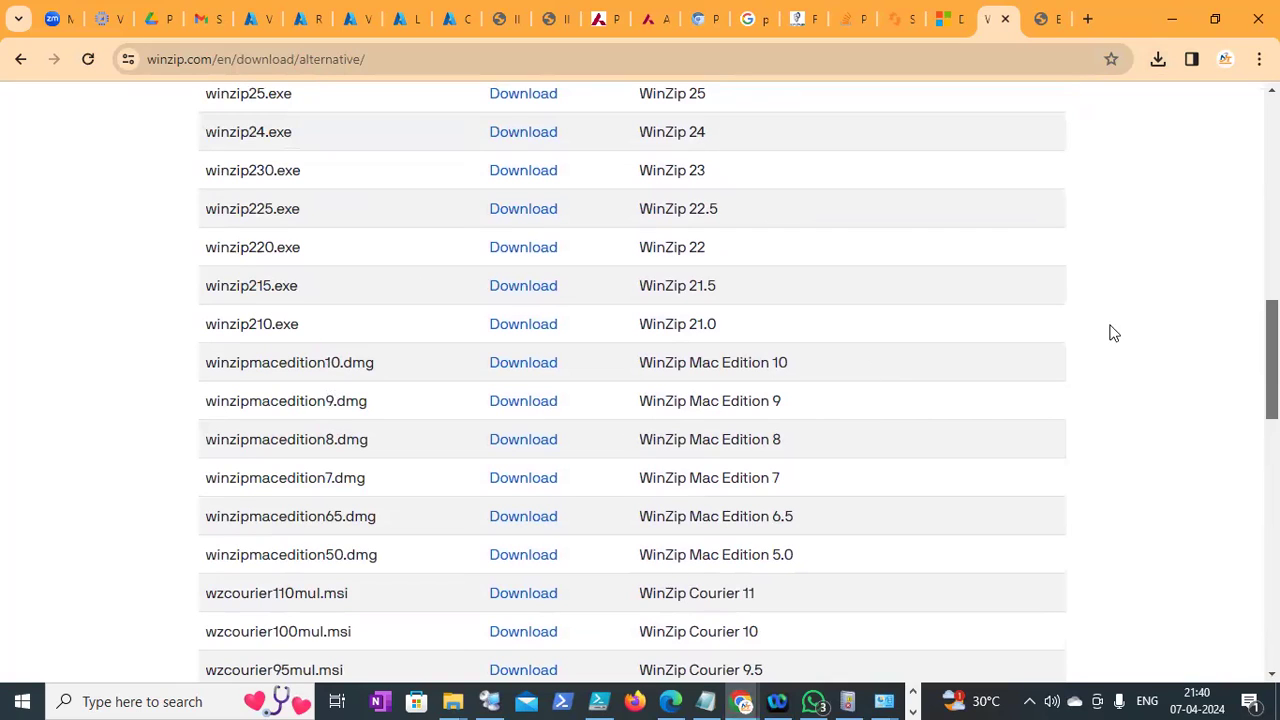
pyautogui.scroll(-1, 640, 380)
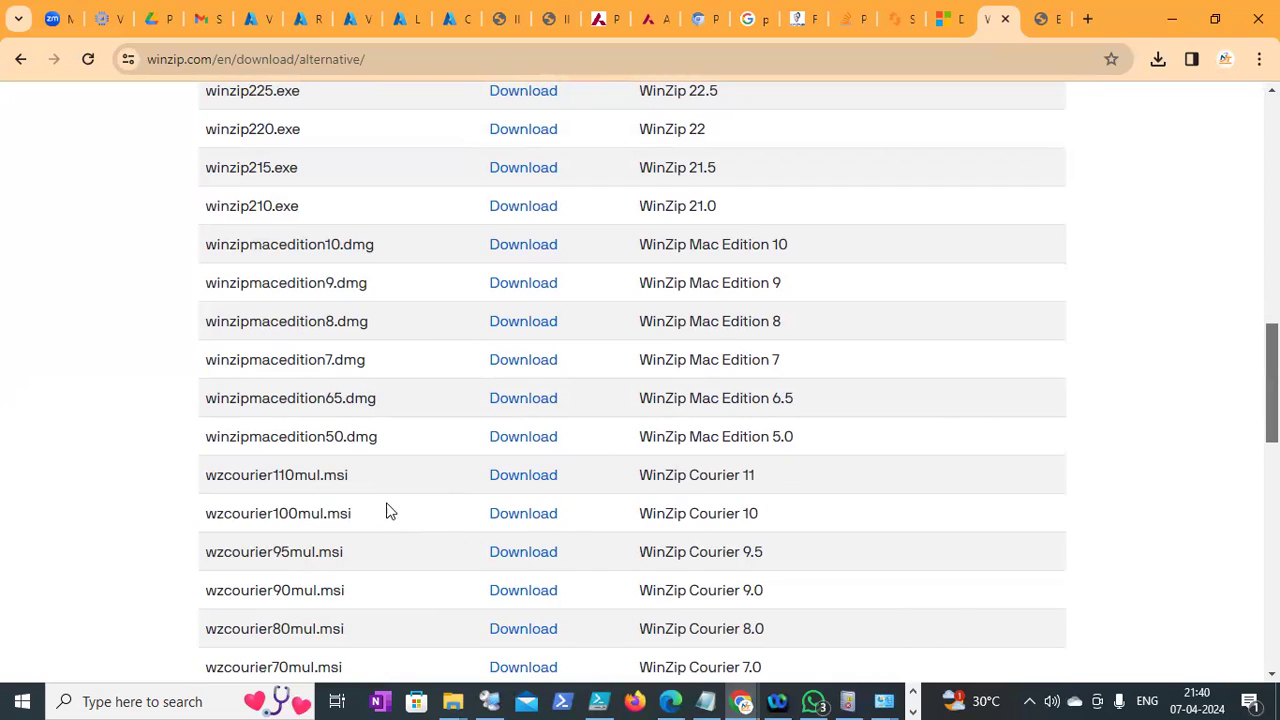
pyautogui.click(524, 478)
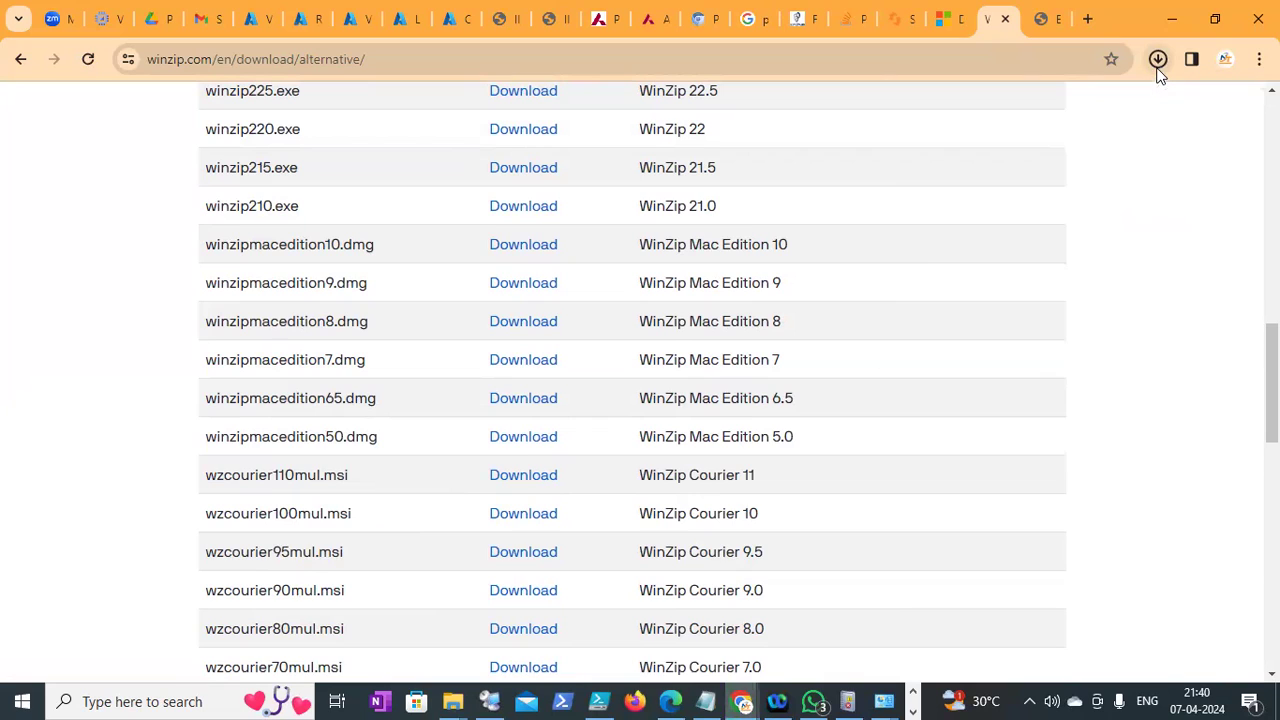
pyautogui.click(1157, 66)
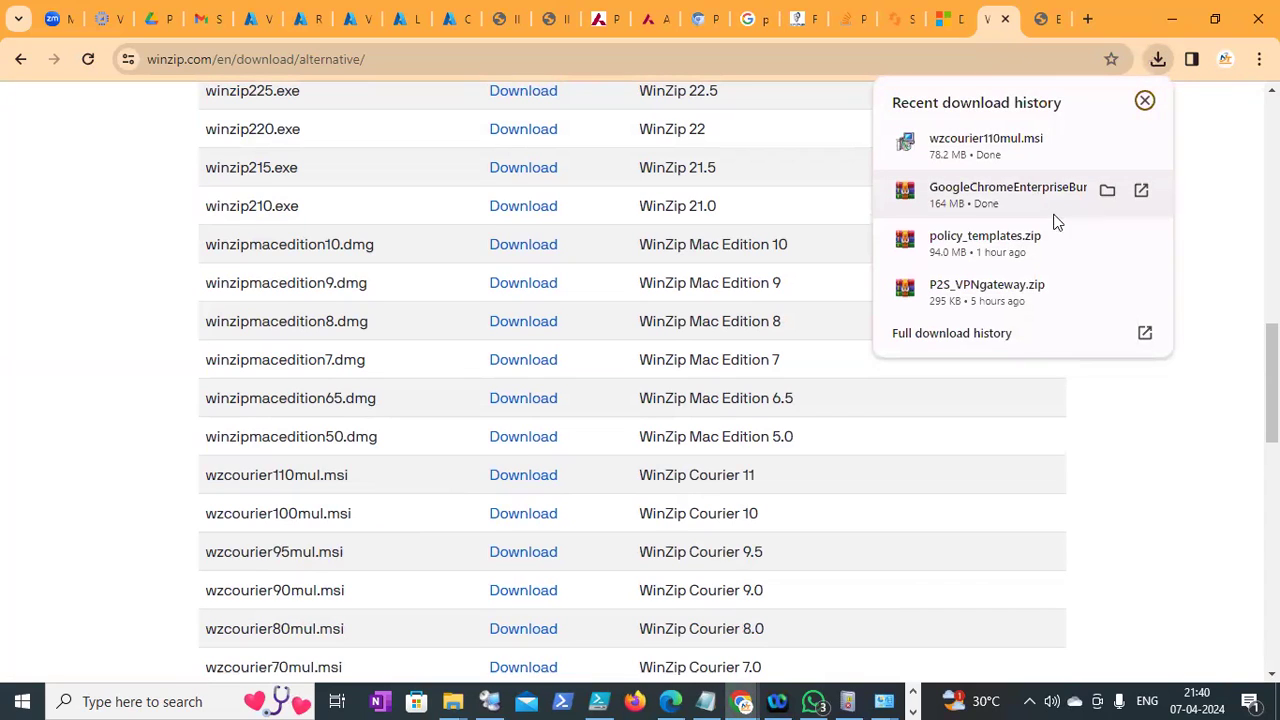
pyautogui.click(1107, 192)
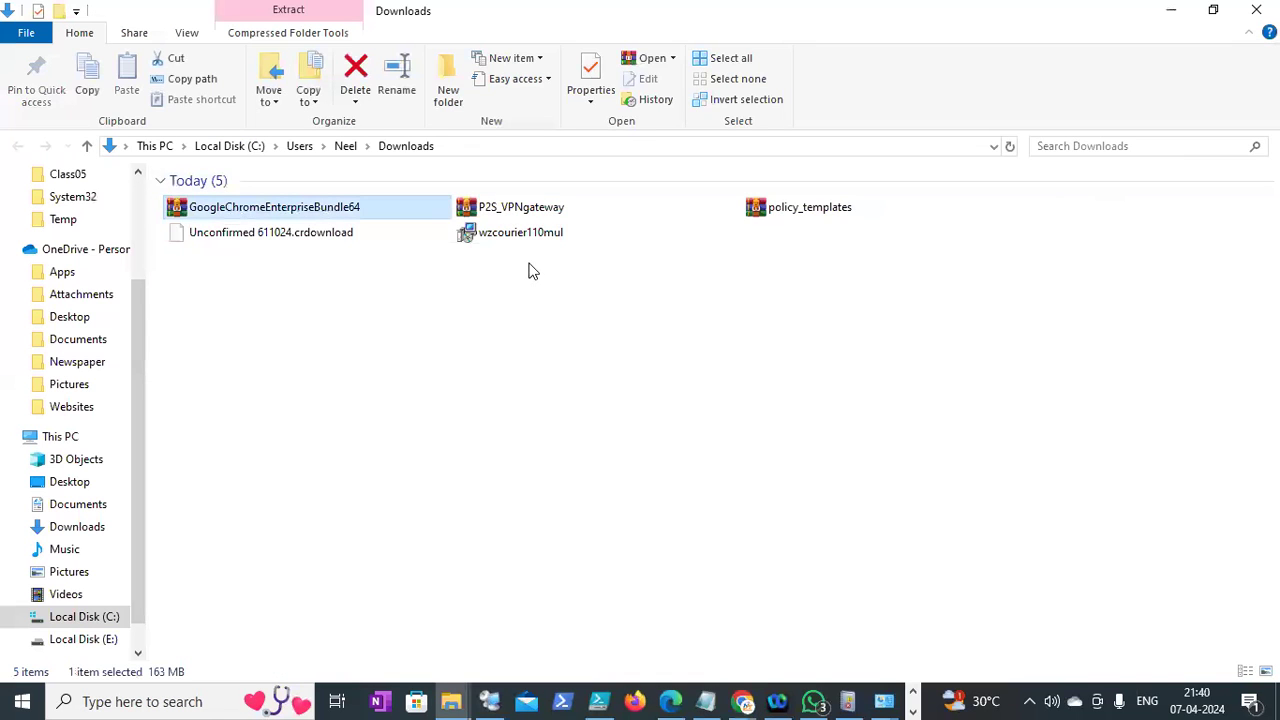
# Extract the GoogleChromeEnterpriseBundle64 archive into Downloads
pyautogui.rightClick(337, 207)
pyautogui.rightClick(347, 212)
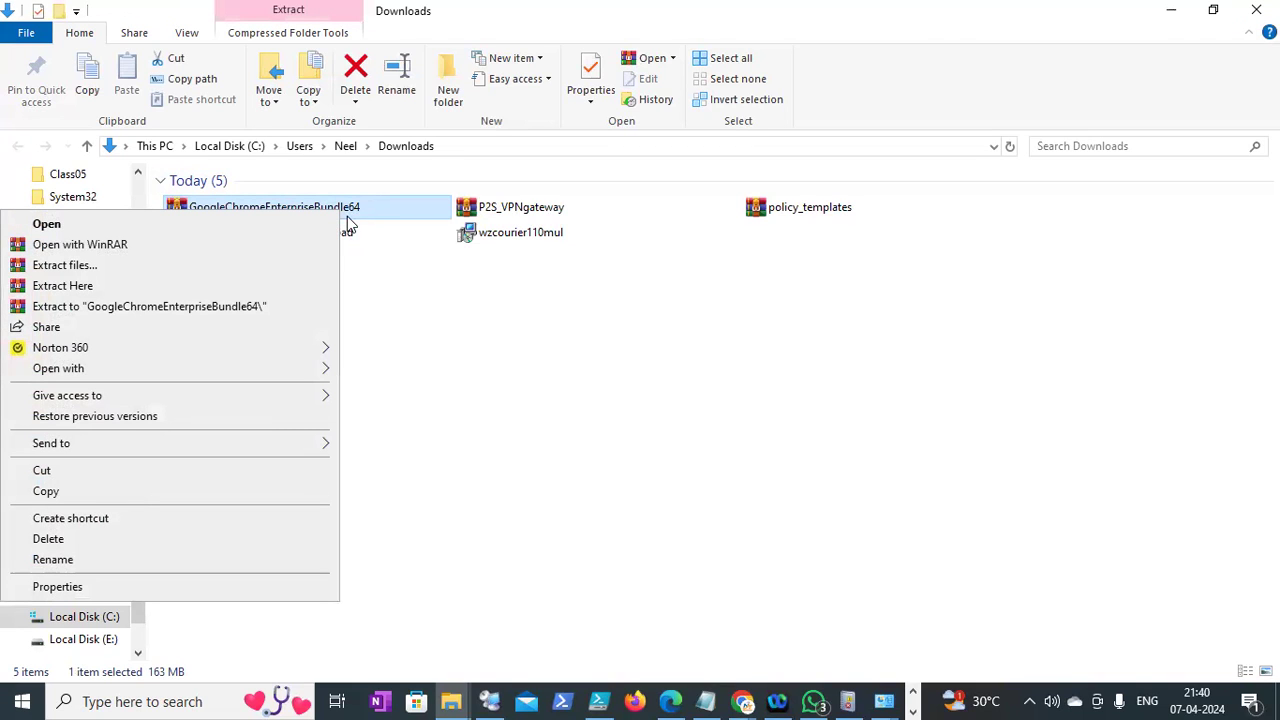
pyautogui.click(177, 287)
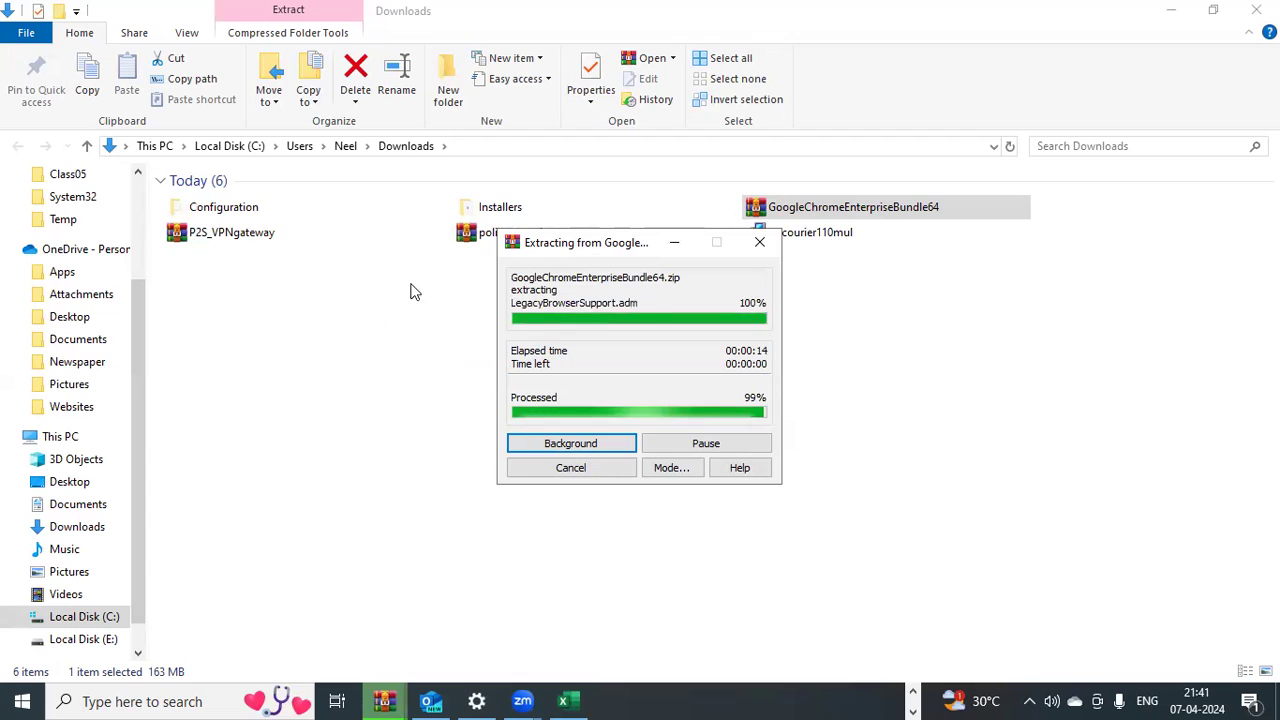
pyautogui.moveTo(575, 246); pyautogui.dragTo(400, 307)
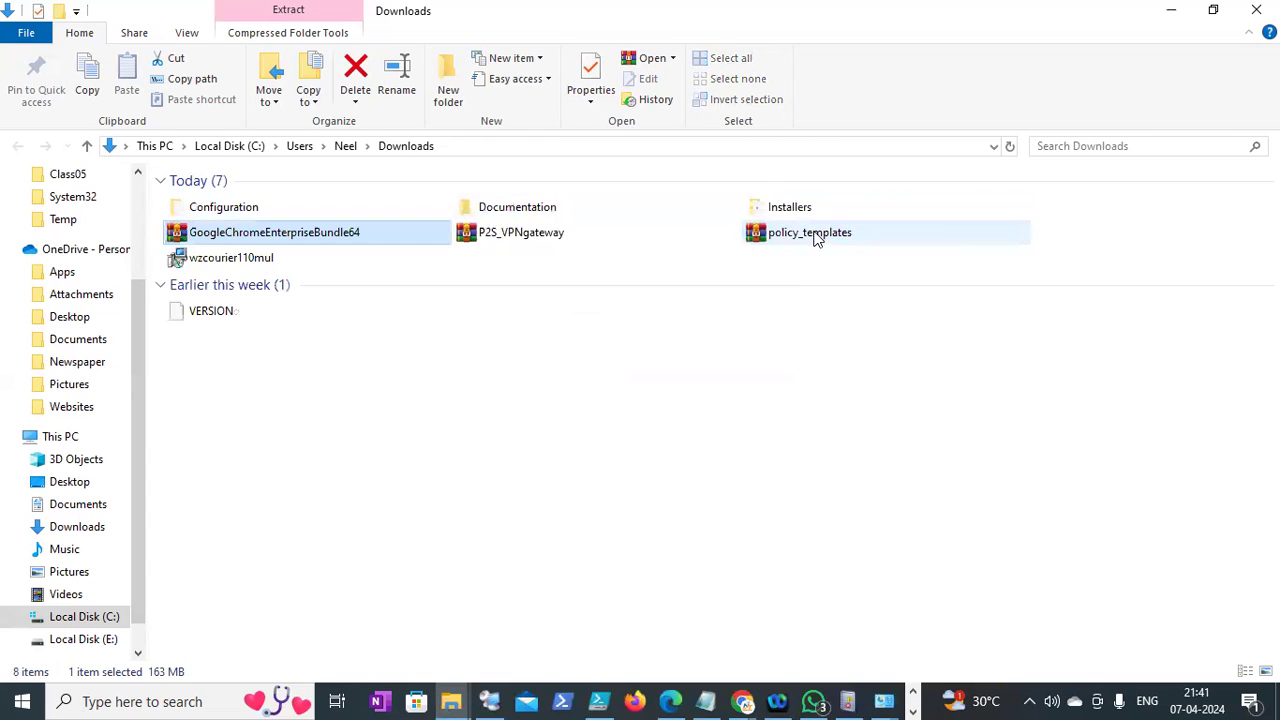
# Check wzcourier110mul.msi properties (78.2 MB Windows Installer Package), then return to the DC1 session
pyautogui.doubleClick(240, 258)
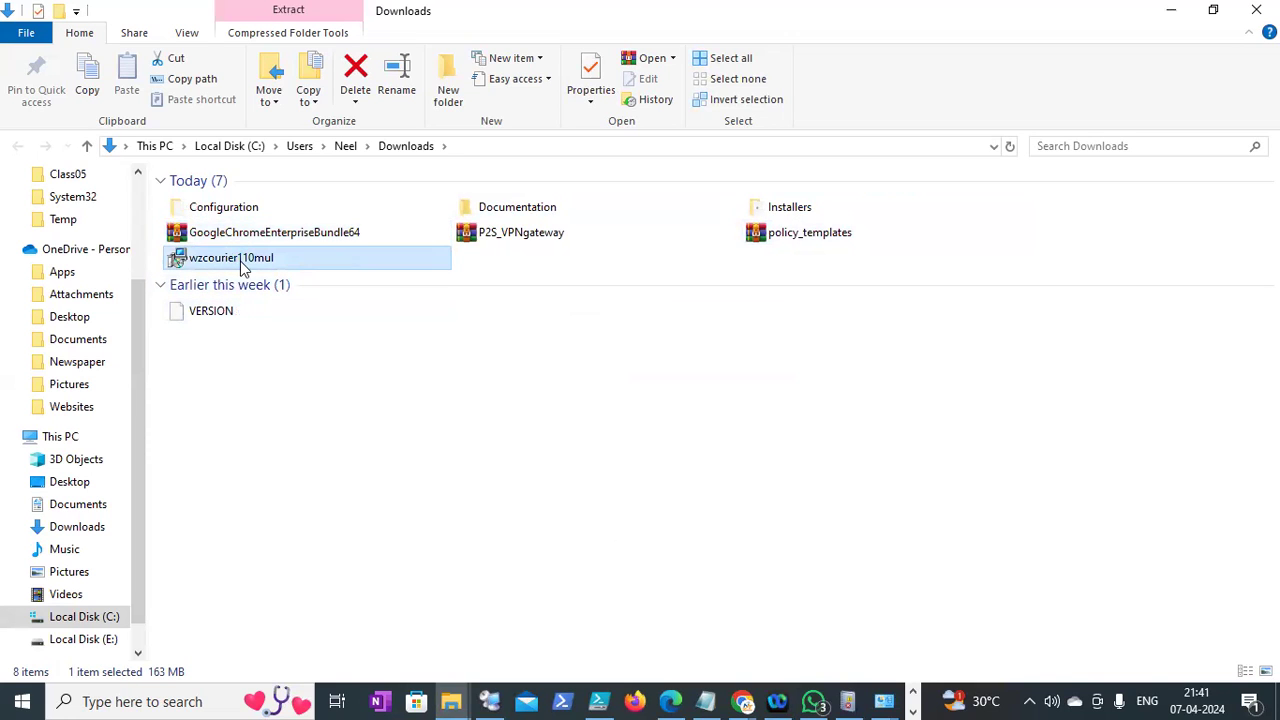
pyautogui.rightClick(240, 258)
pyautogui.press('Escape')
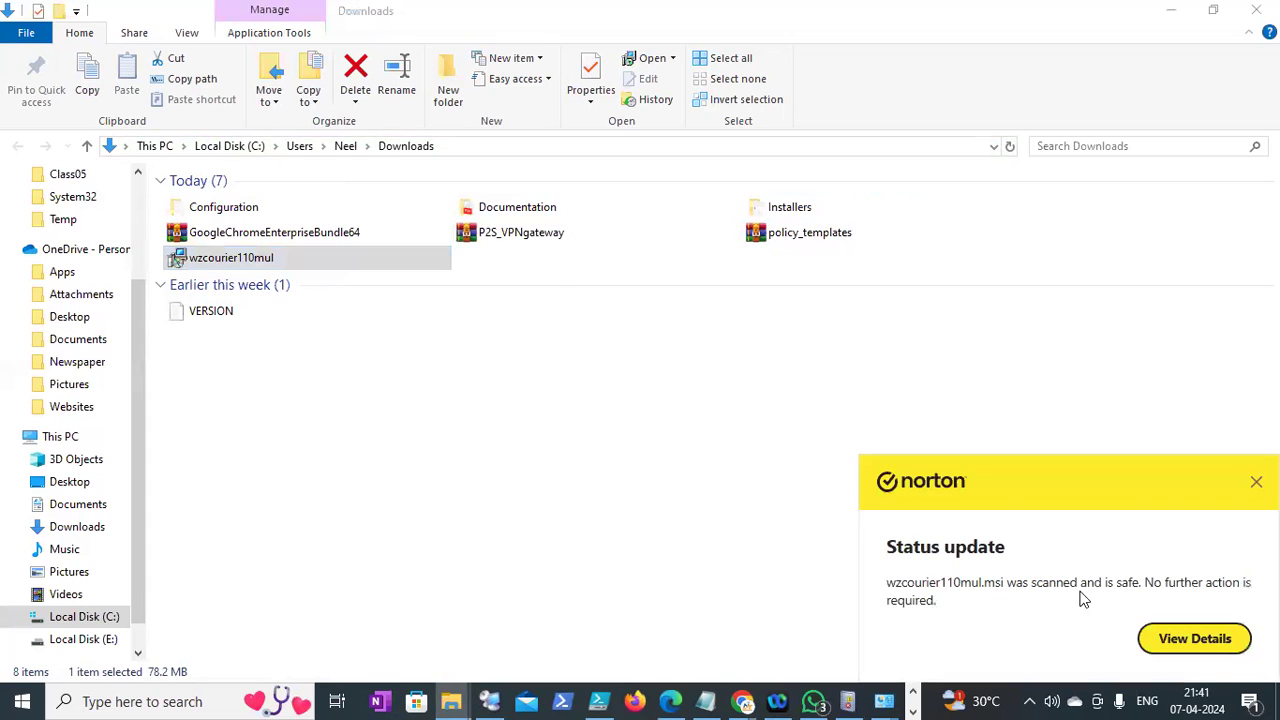
pyautogui.hotkey('alt', 'Return')
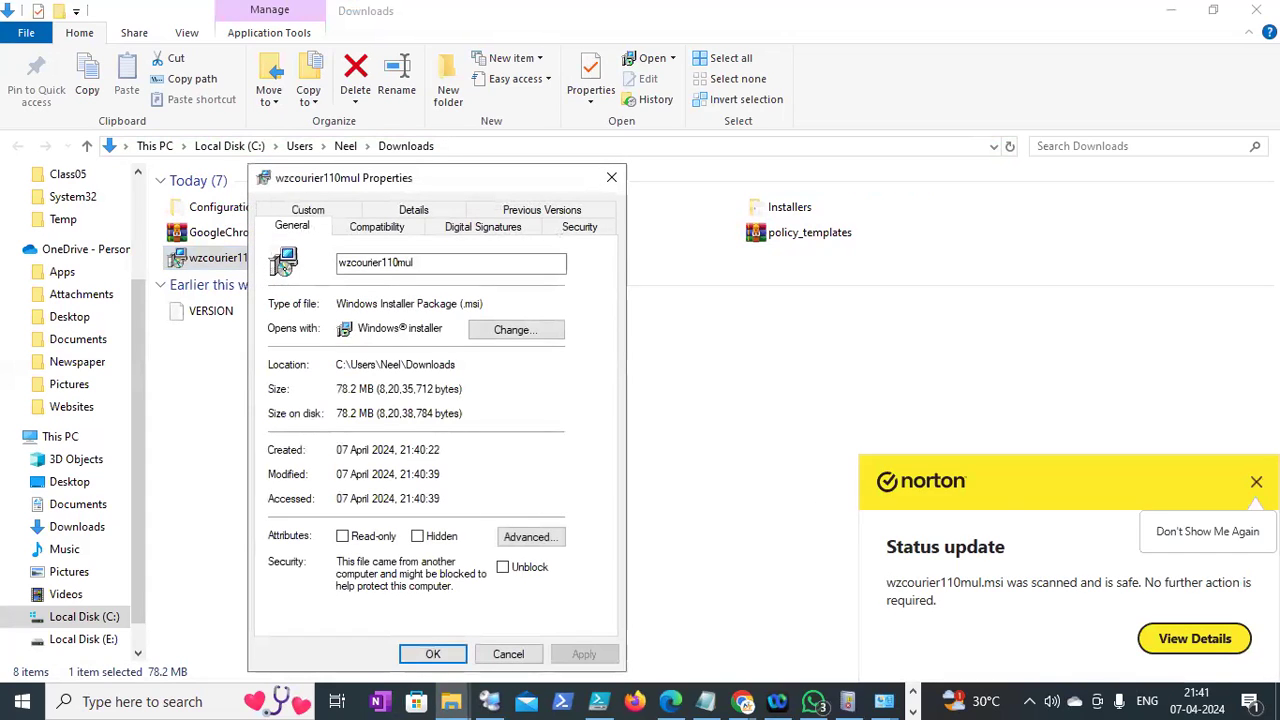
pyautogui.click(1256, 481)
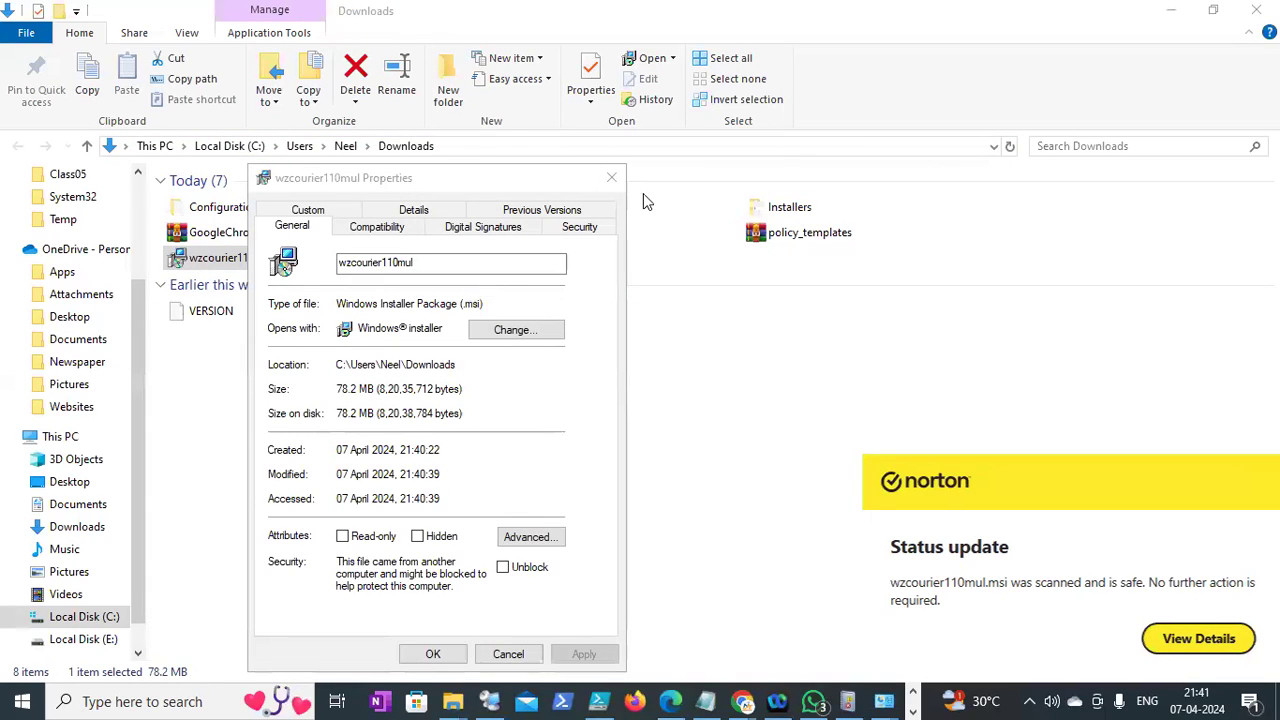
pyautogui.press('Escape')
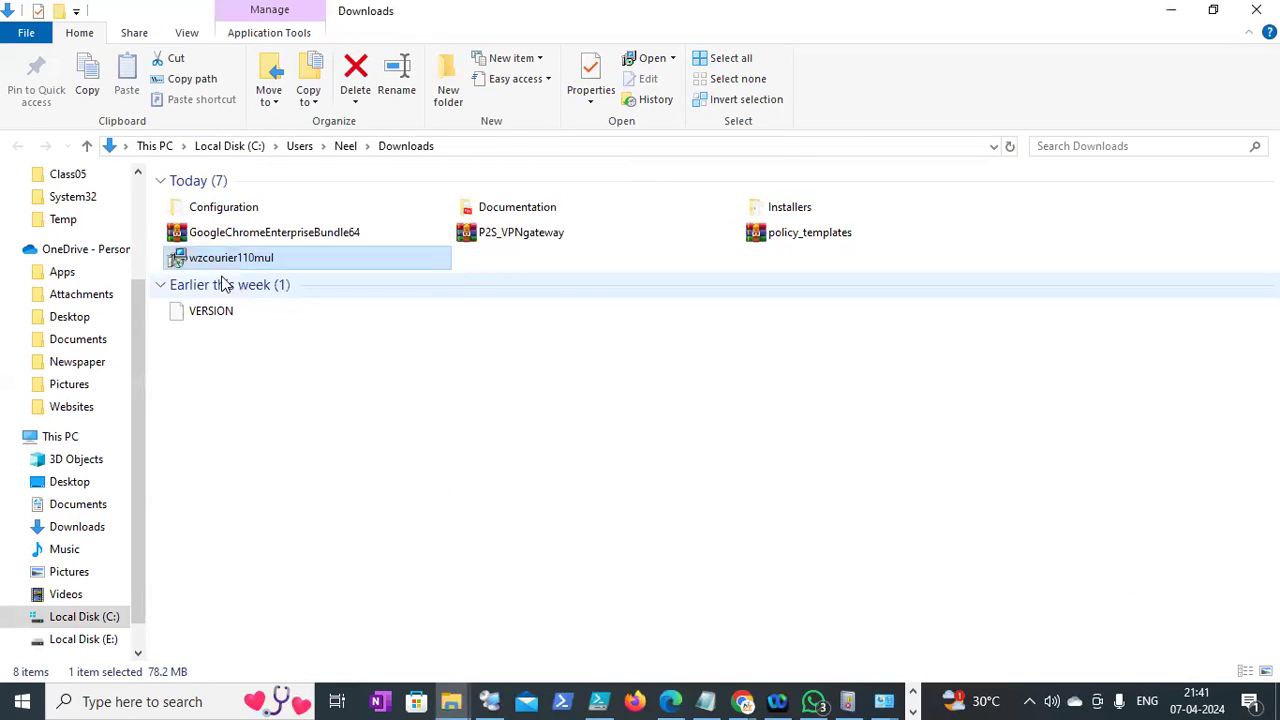
pyautogui.click(500, 701)
# On DC1, create a WInzip folder in C:\Temp and paste wzcourier110mul.msi into it
pyautogui.moveTo(672, 650)
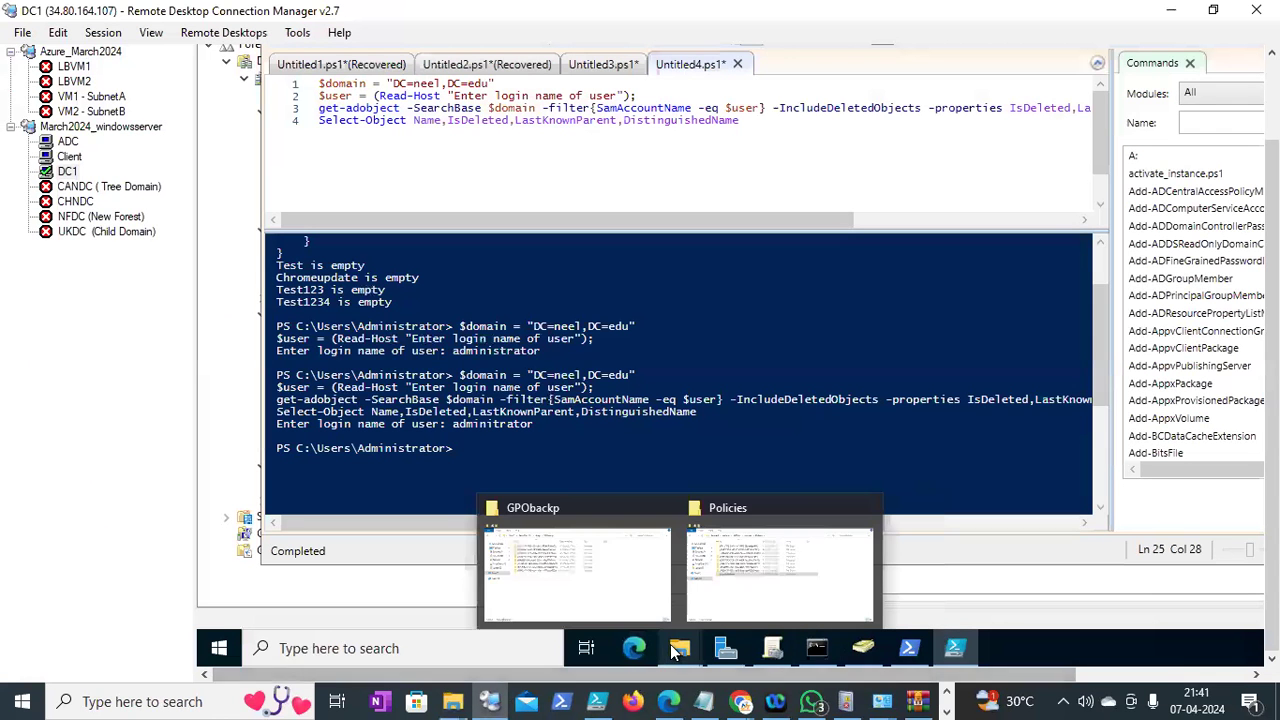
pyautogui.click(590, 565)
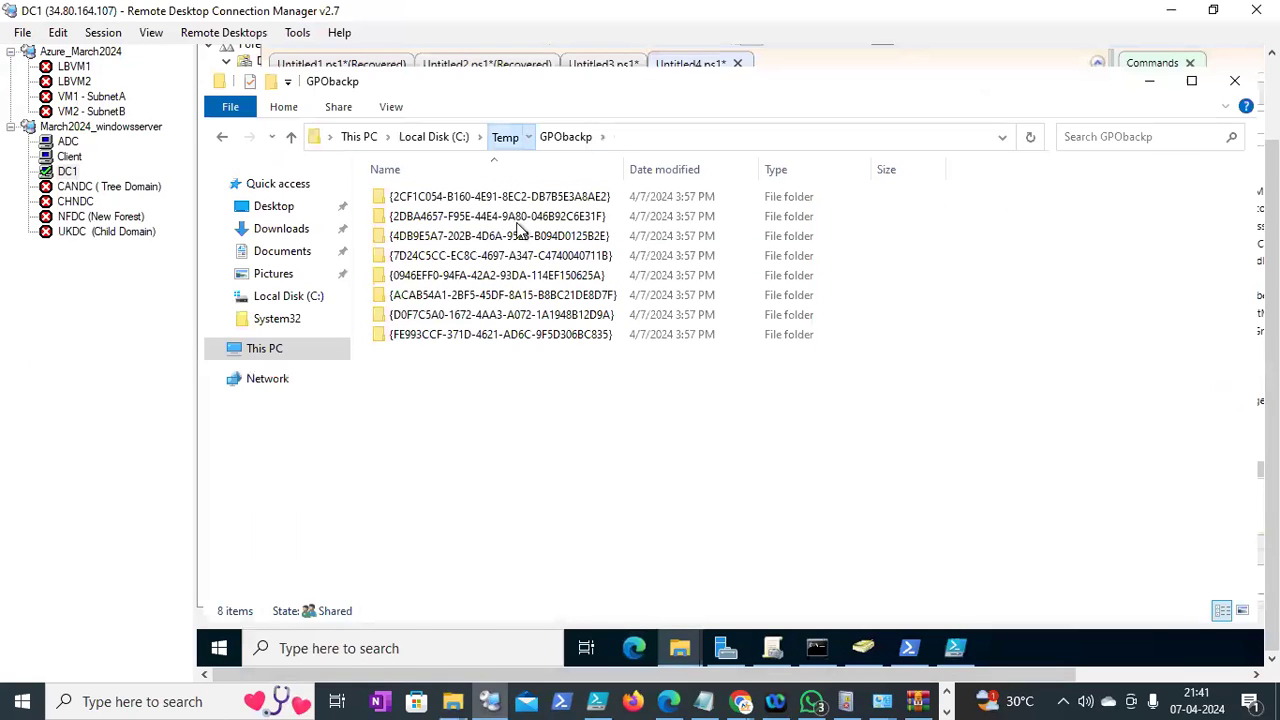
pyautogui.press('BackSpace')
pyautogui.rightClick(507, 413)
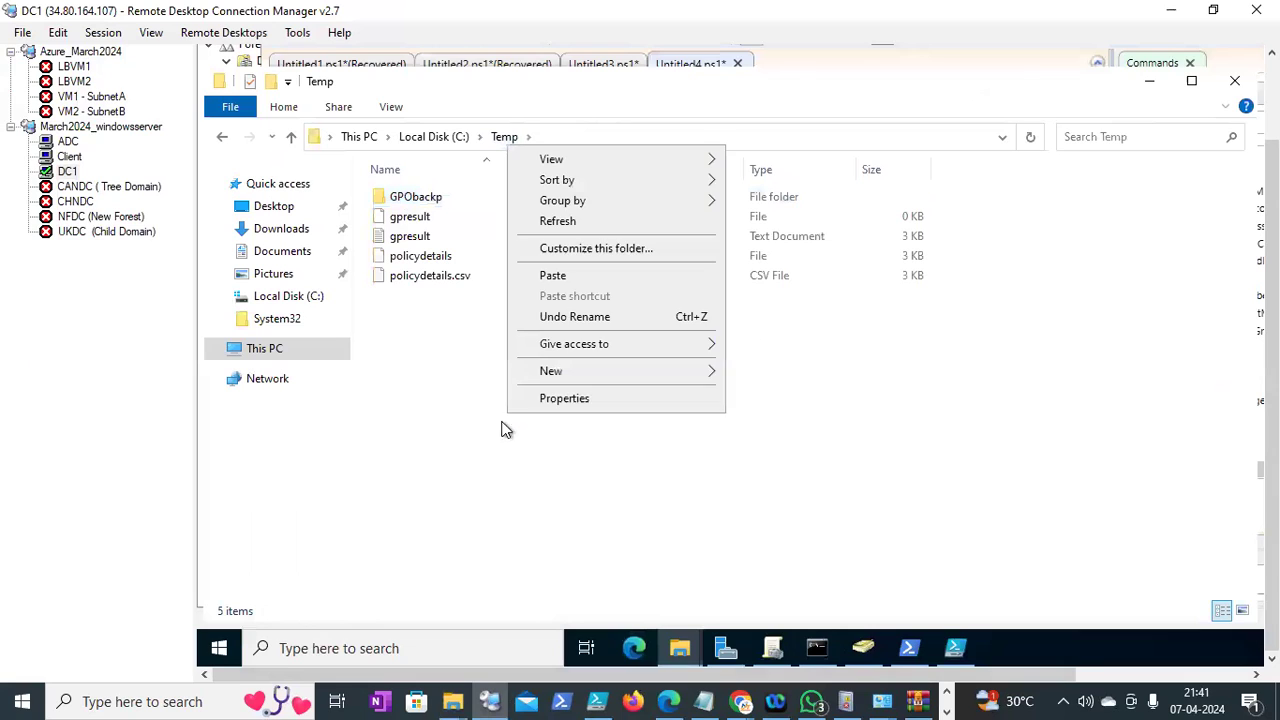
pyautogui.moveTo(571, 371)
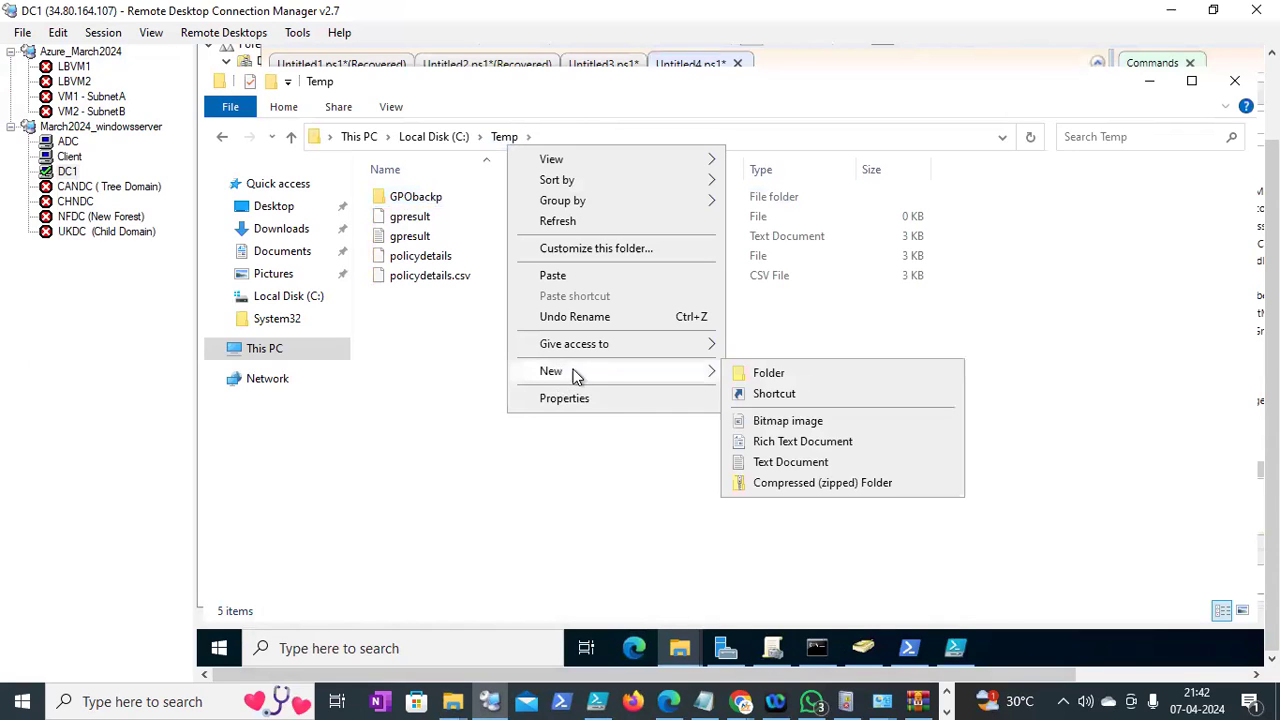
pyautogui.click(768, 372)
pyautogui.write('WInzip')
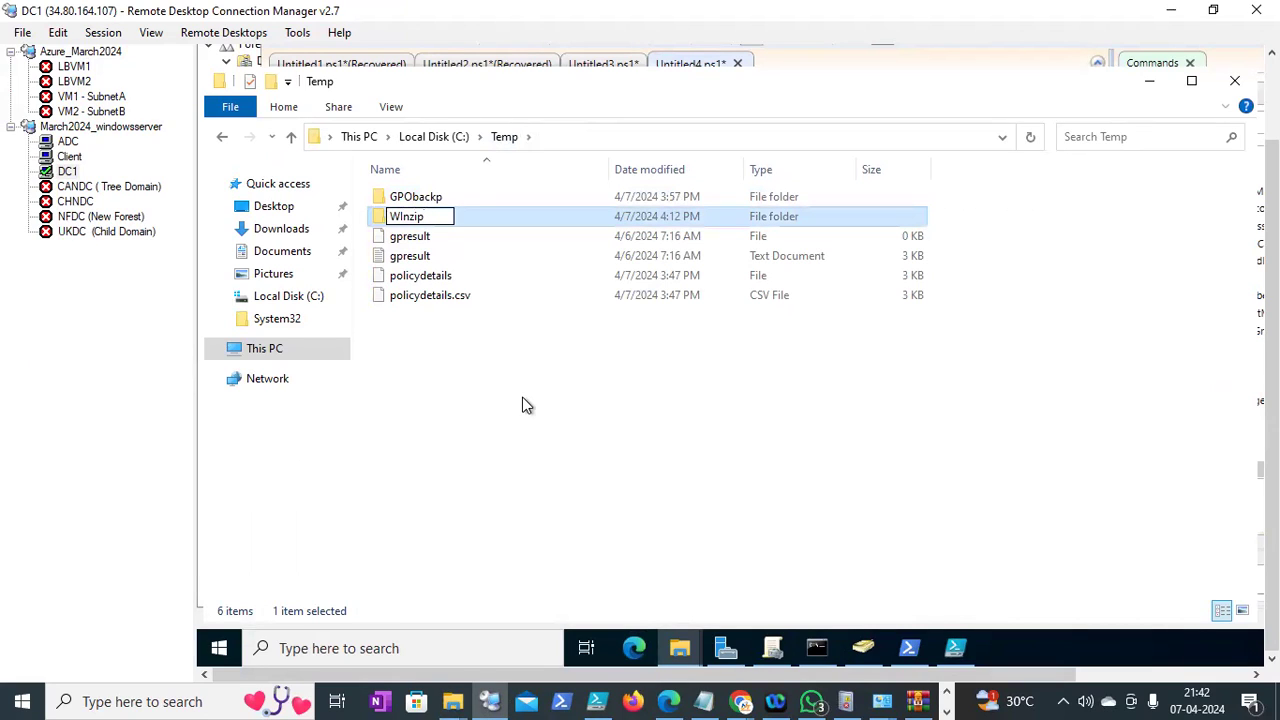
pyautogui.press('Return')
pyautogui.doubleClick(410, 218)
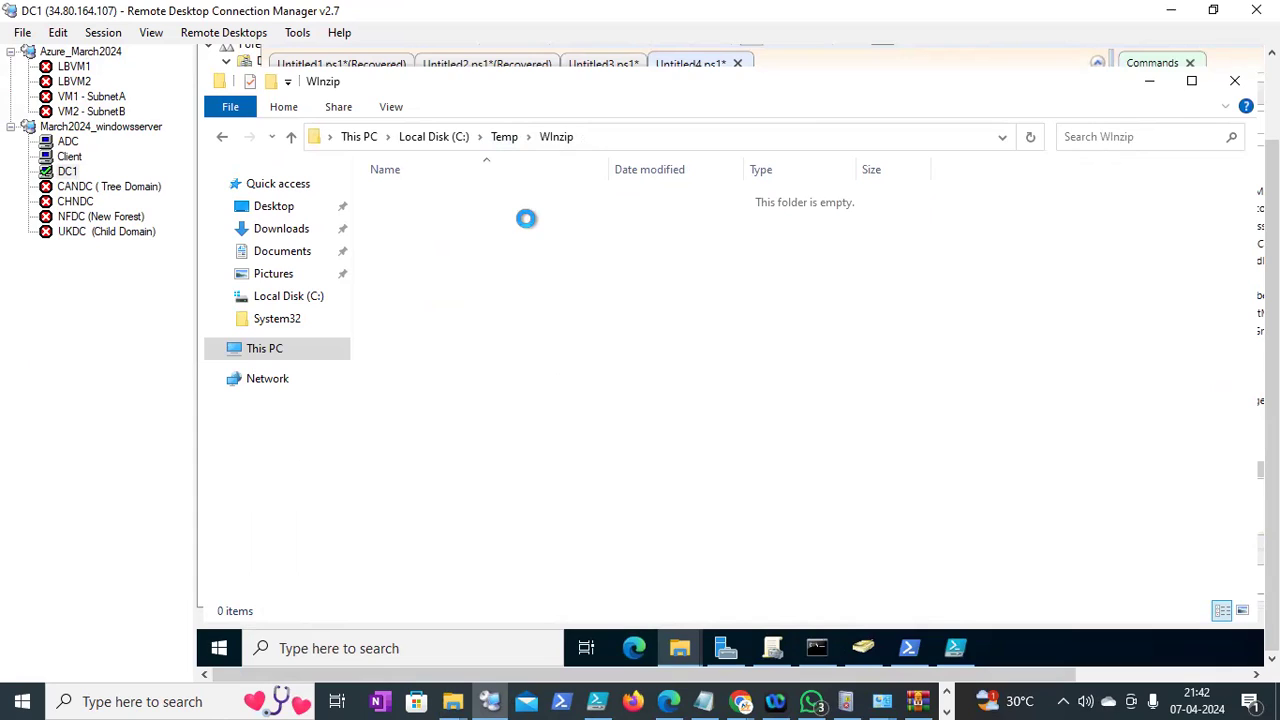
pyautogui.hotkey('ctrl', 'v')
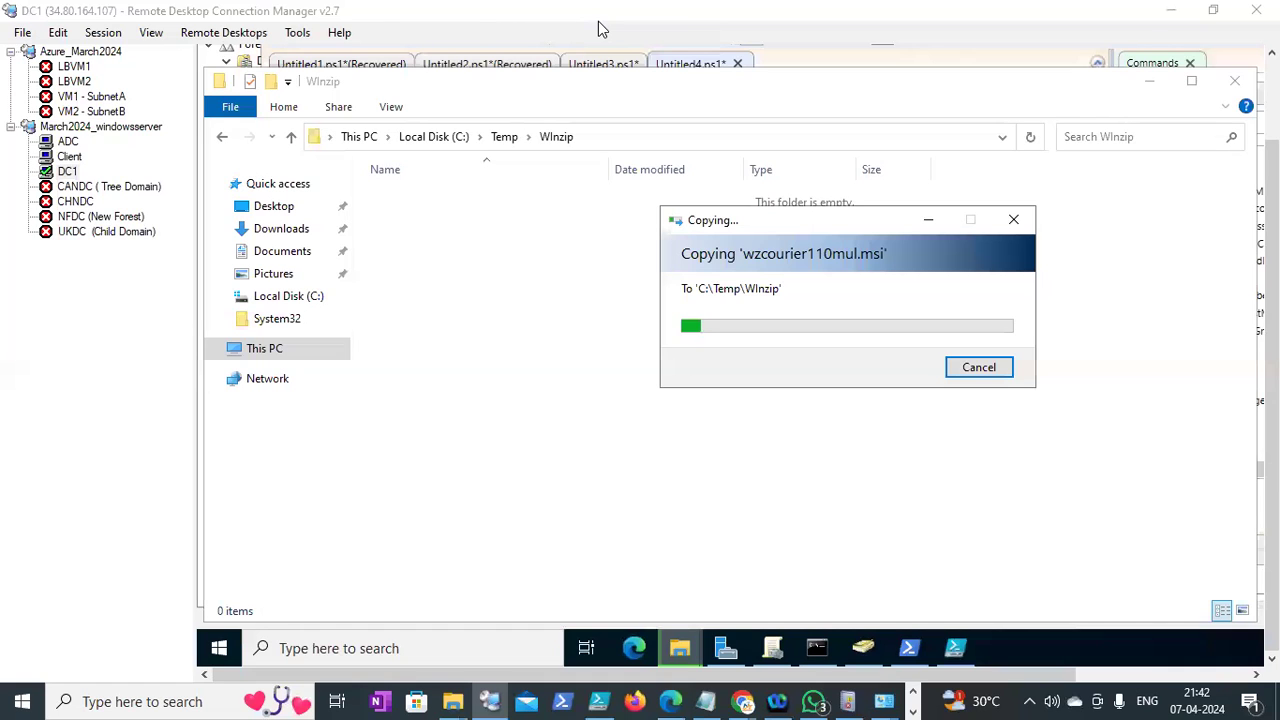
# Back in Notepad, start a new line below 'only msi package :'
pyautogui.click(712, 700)
pyautogui.click(629, 437)
pyautogui.press('Return')
# Add 'user configuration' and 'computer configuration -> no user intervention (automitially installed)' lines
pyautogui.write('user configuration')
pyautogui.press('Return')
pyautogui.write('computer conf')
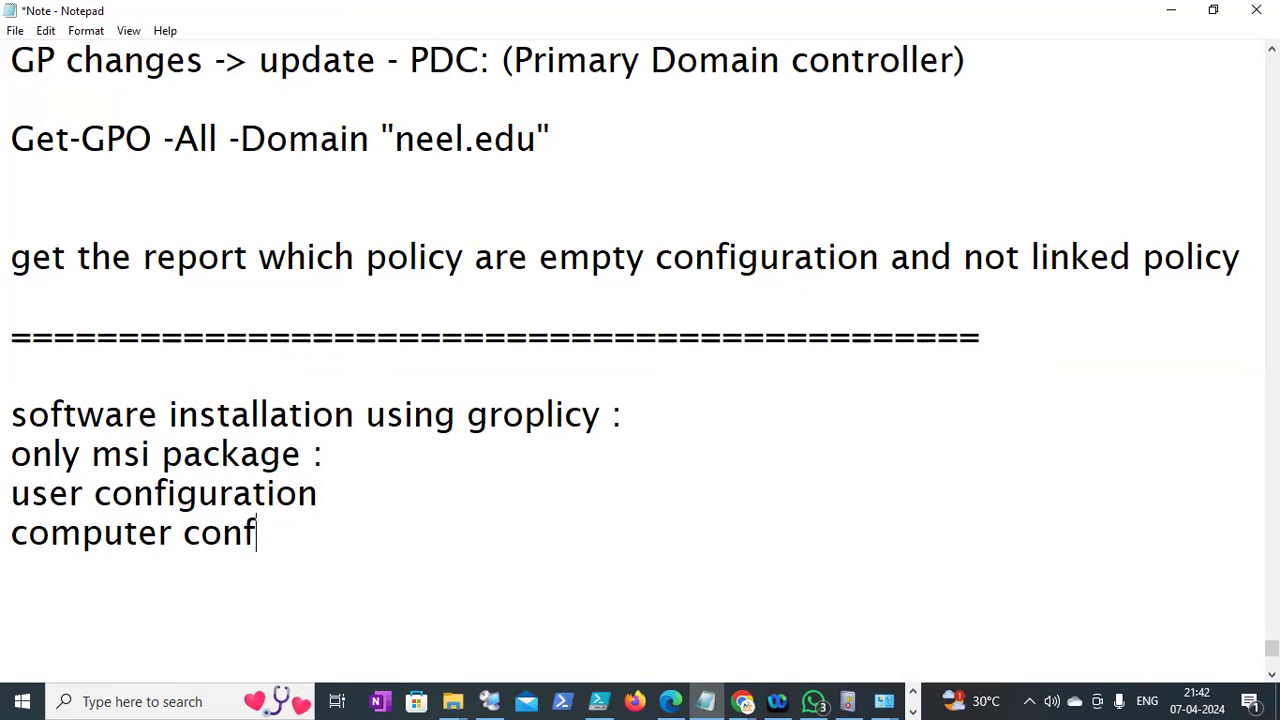
pyautogui.write('iguration ')
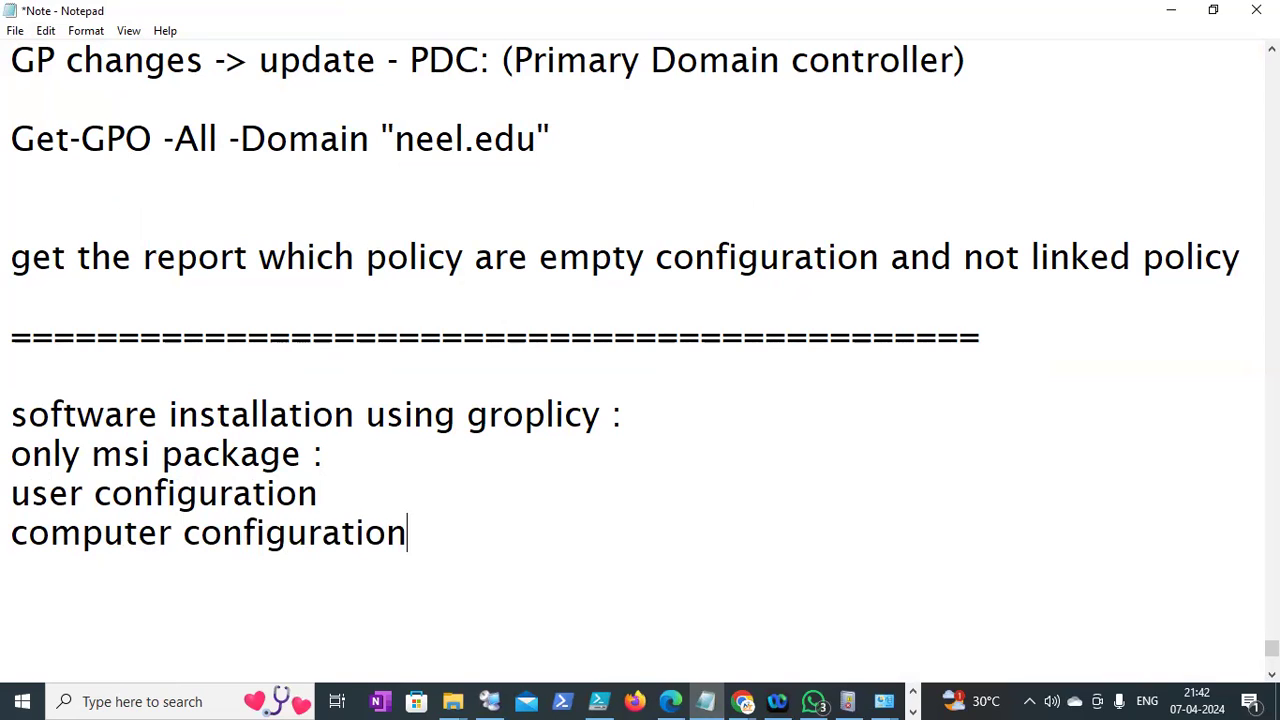
pyautogui.write(' -> no user interb')
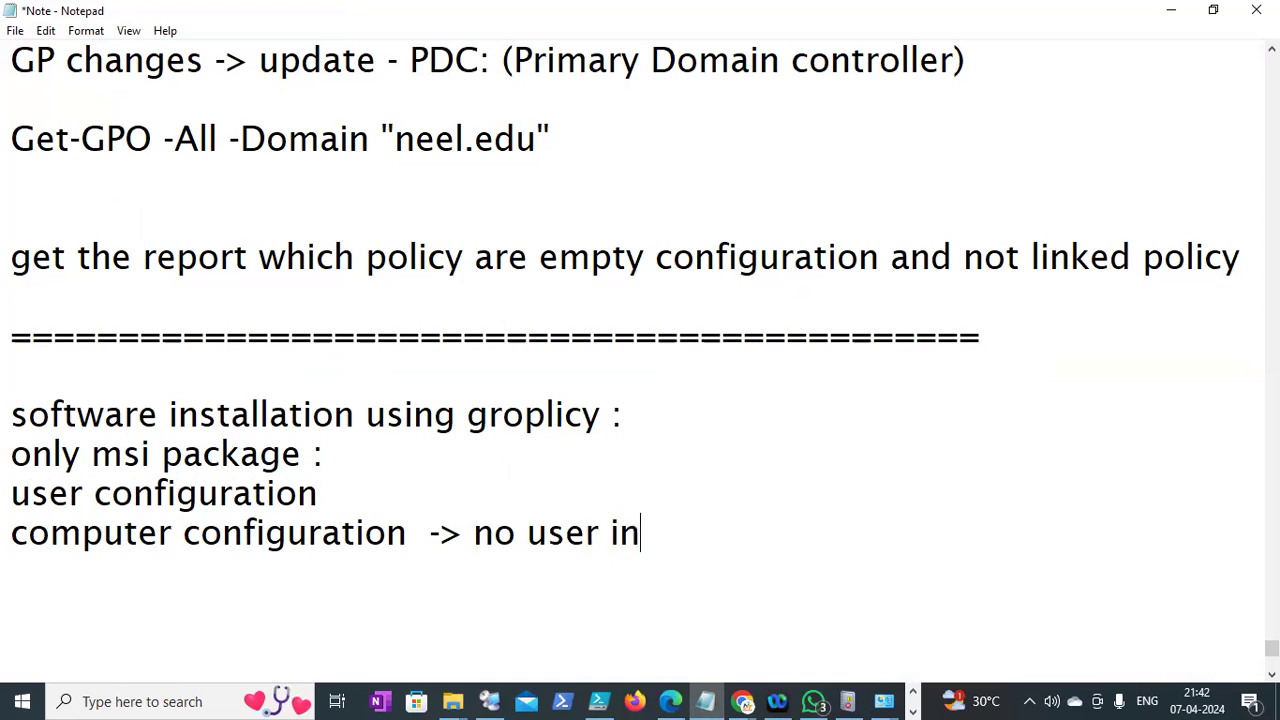
pyautogui.press('BackSpace')
pyautogui.write('vent')
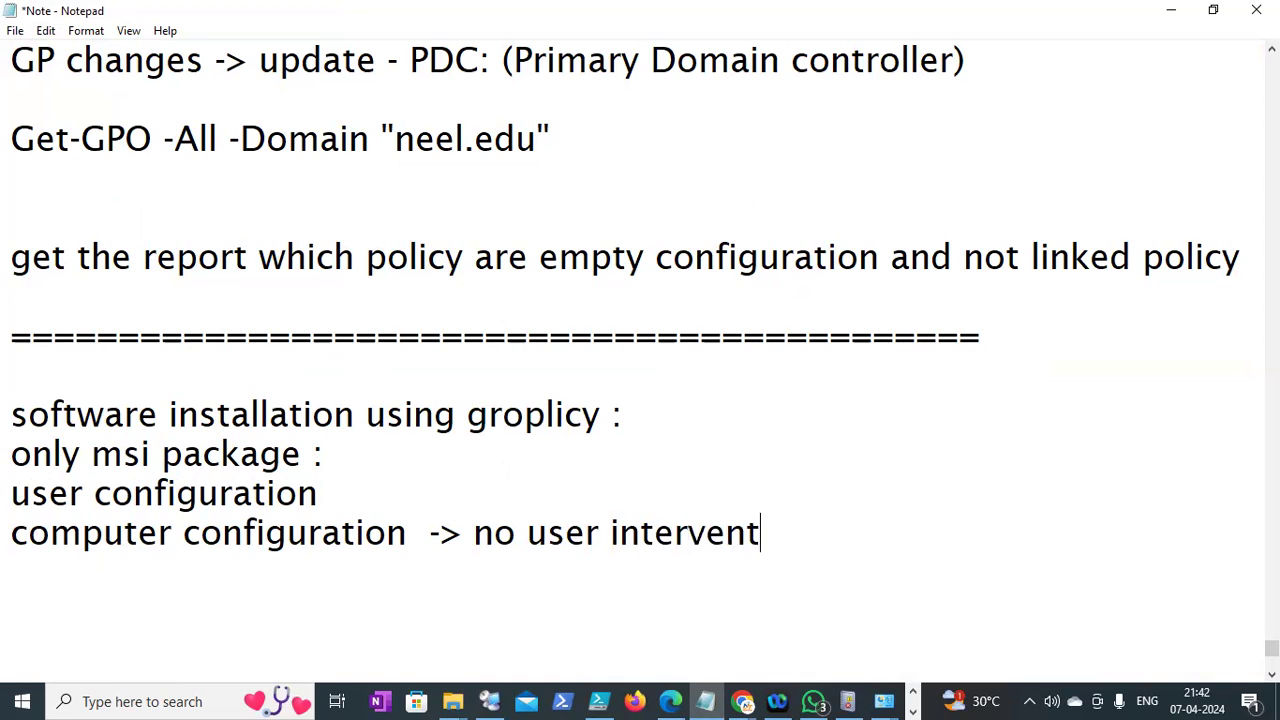
pyautogui.write('ion (au')
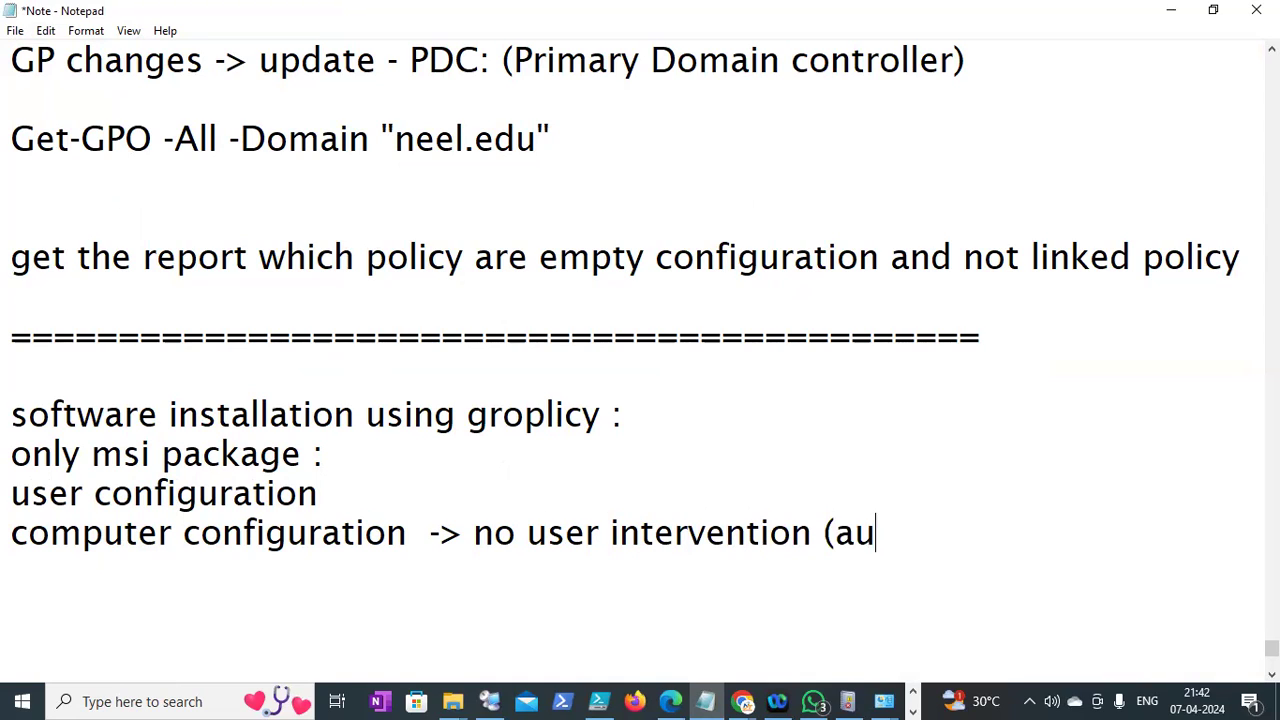
pyautogui.write('tomiti')
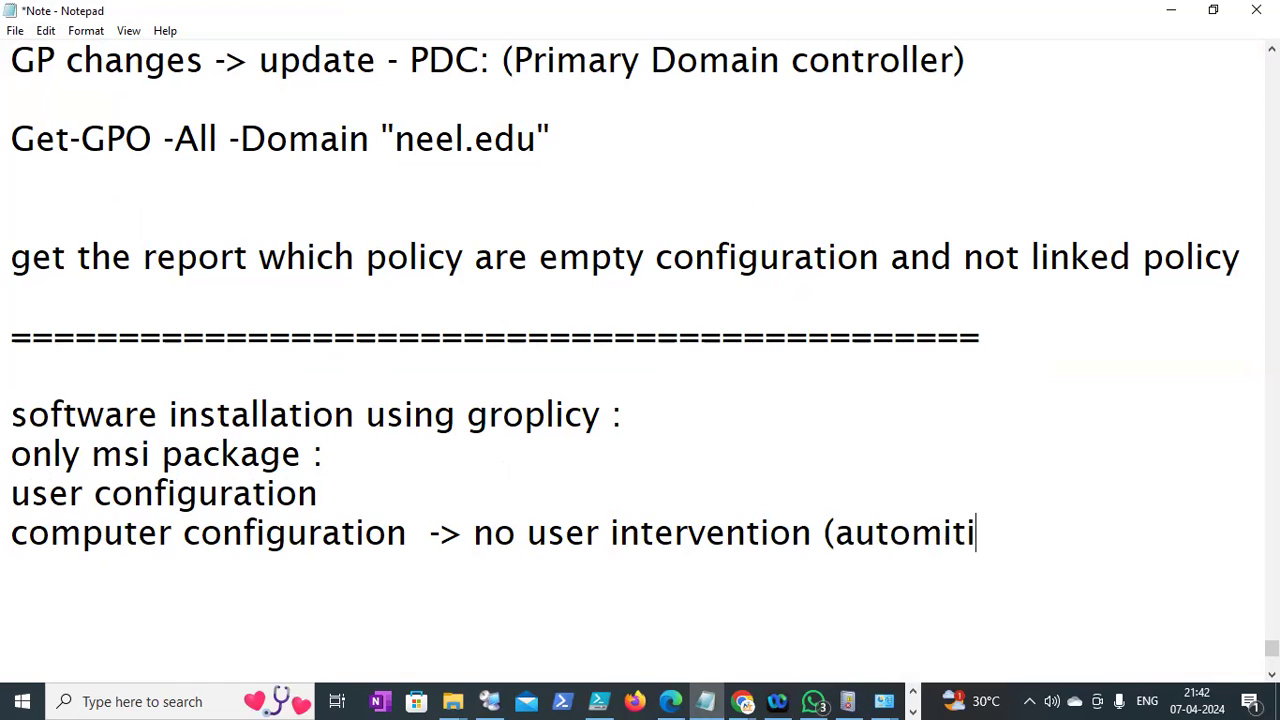
pyautogui.write('ally i')
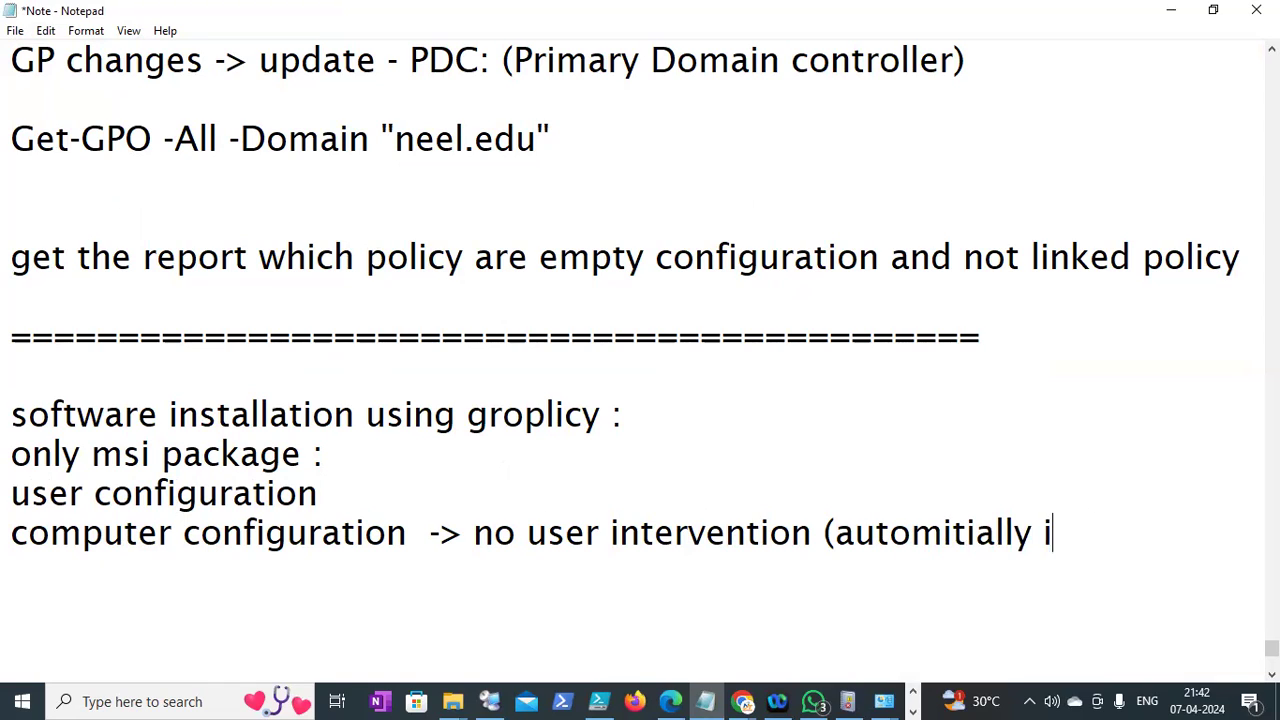
pyautogui.write('nstalled)')
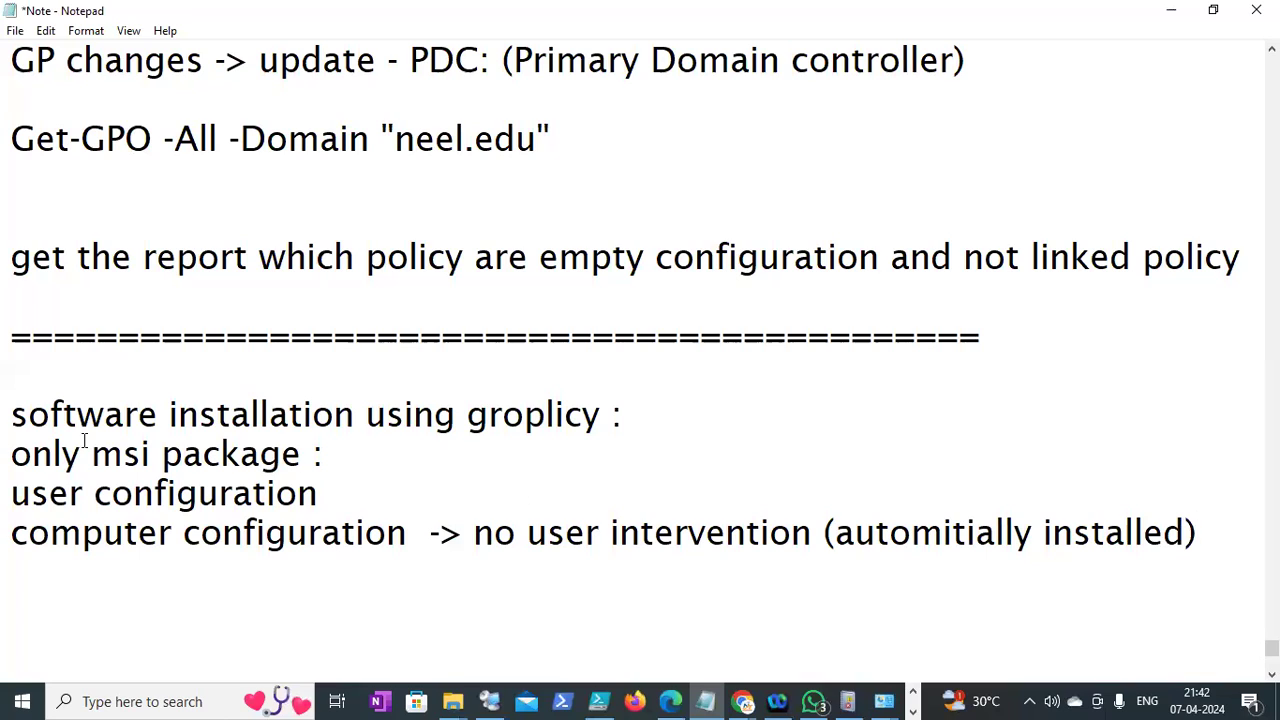
# Append '-> user intervention' to the user configuration line, then minimize Notepad
pyautogui.click(345, 494)
pyautogui.write('->')
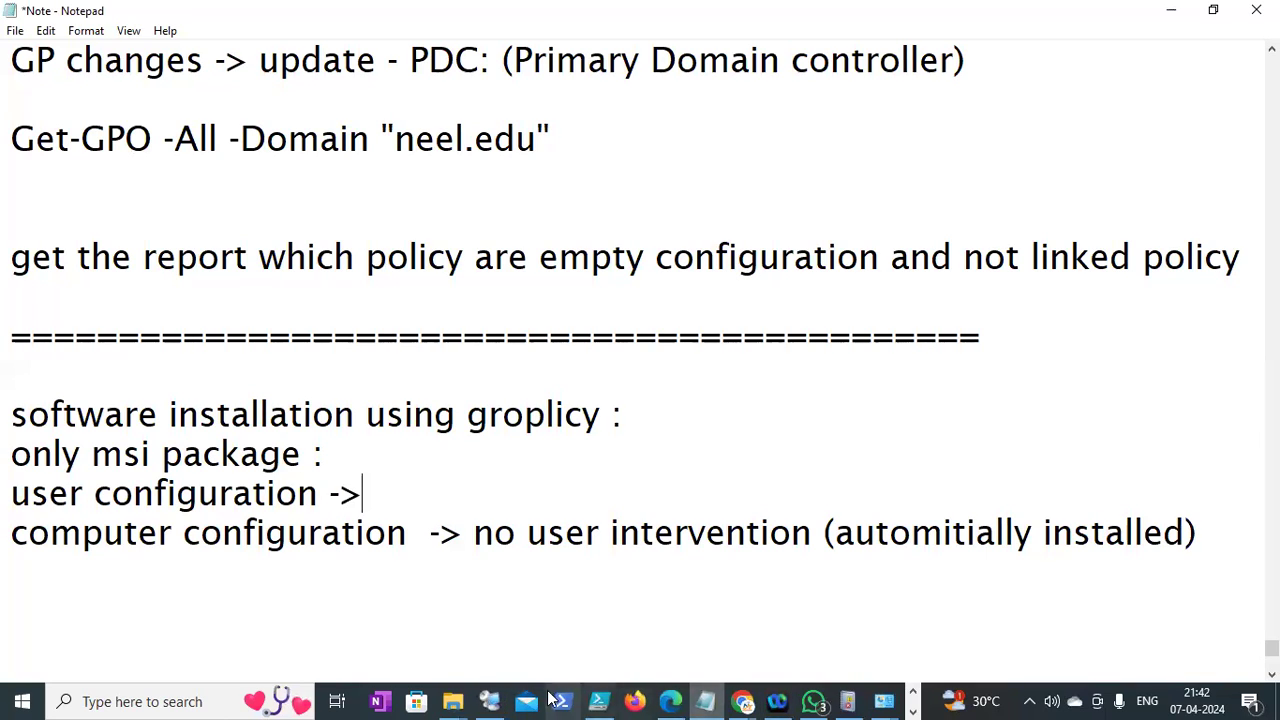
pyautogui.click(489, 700)
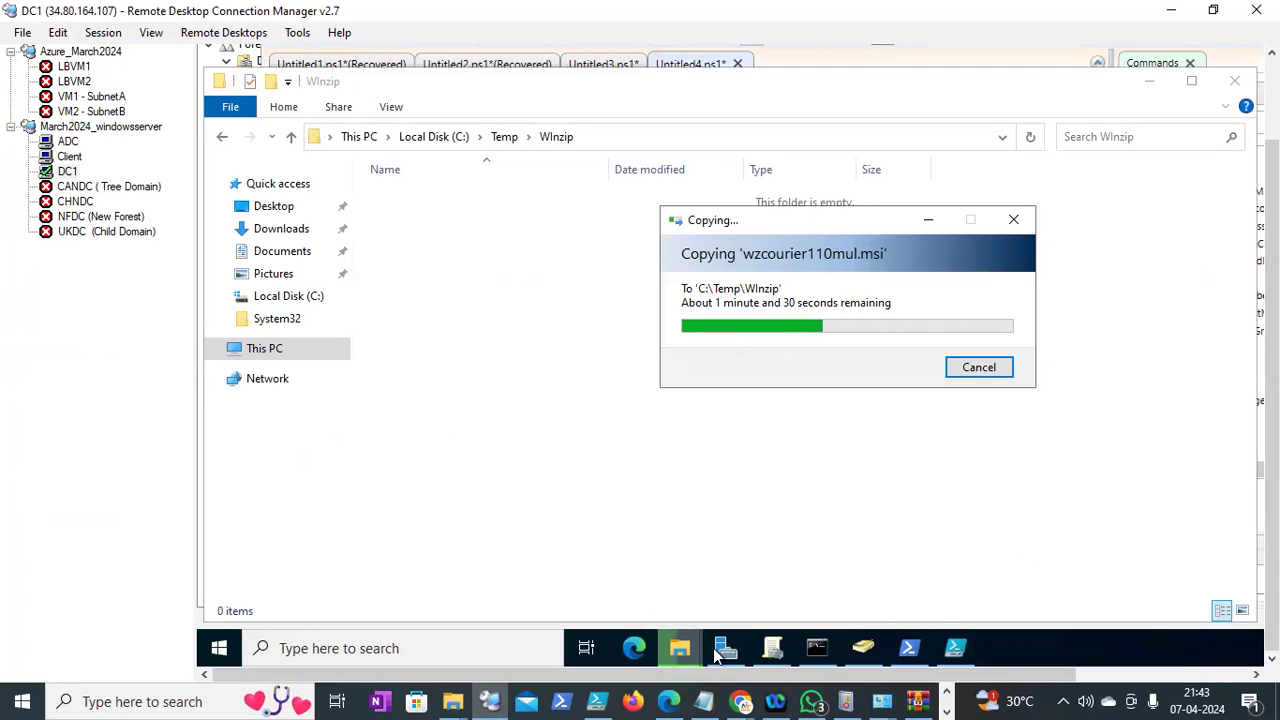
pyautogui.click(705, 701)
pyautogui.write('user configuration -> userinter')
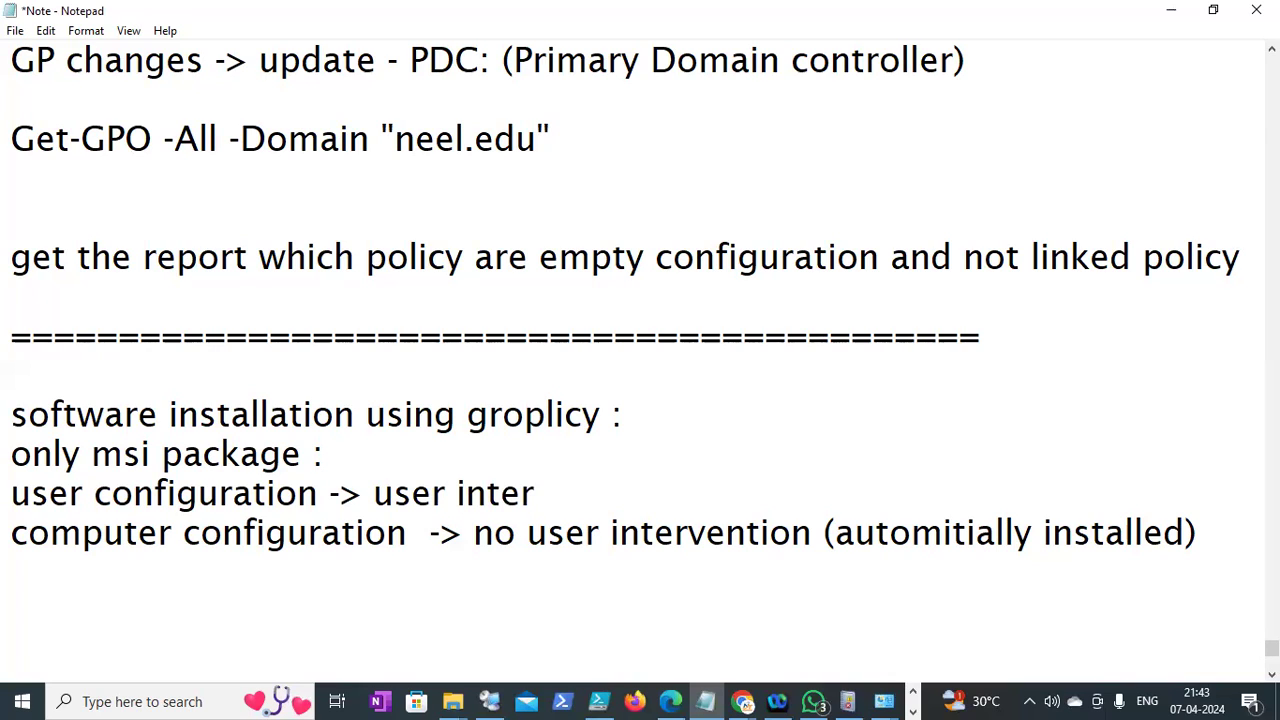
pyautogui.write('vention')
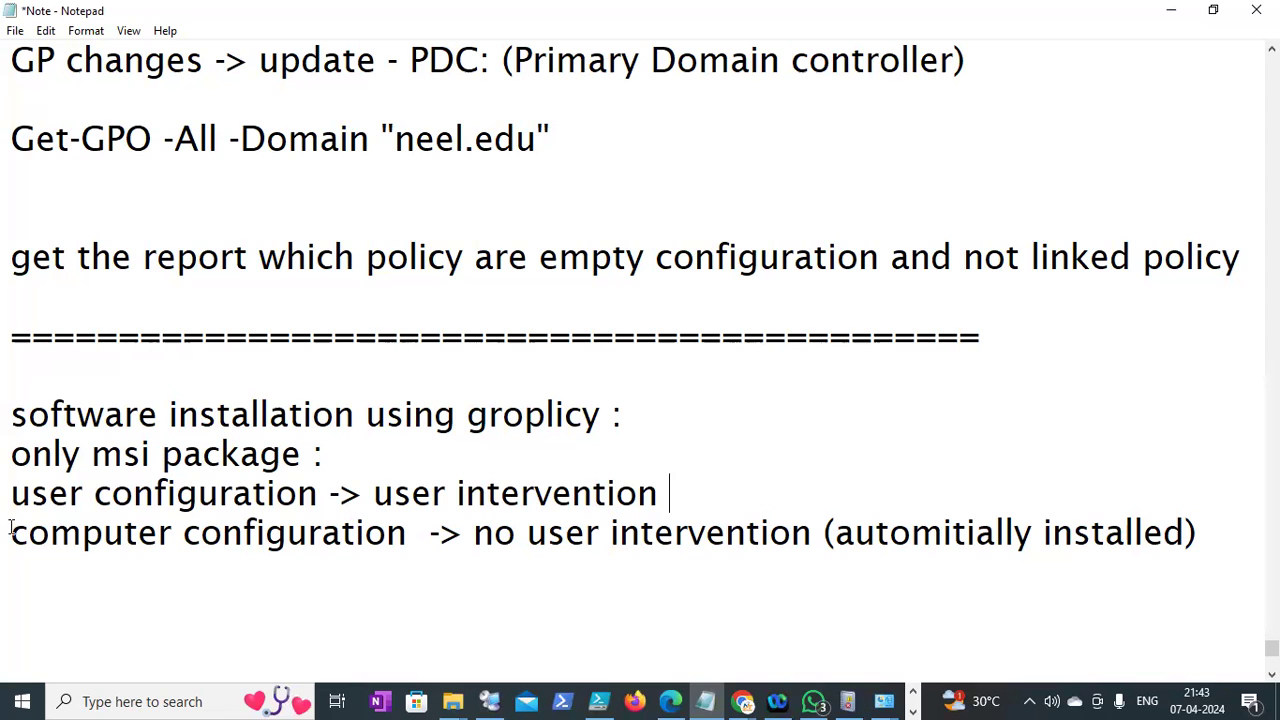
pyautogui.keyDown('shift'); pyautogui.click(168, 495); pyautogui.keyUp('shift')
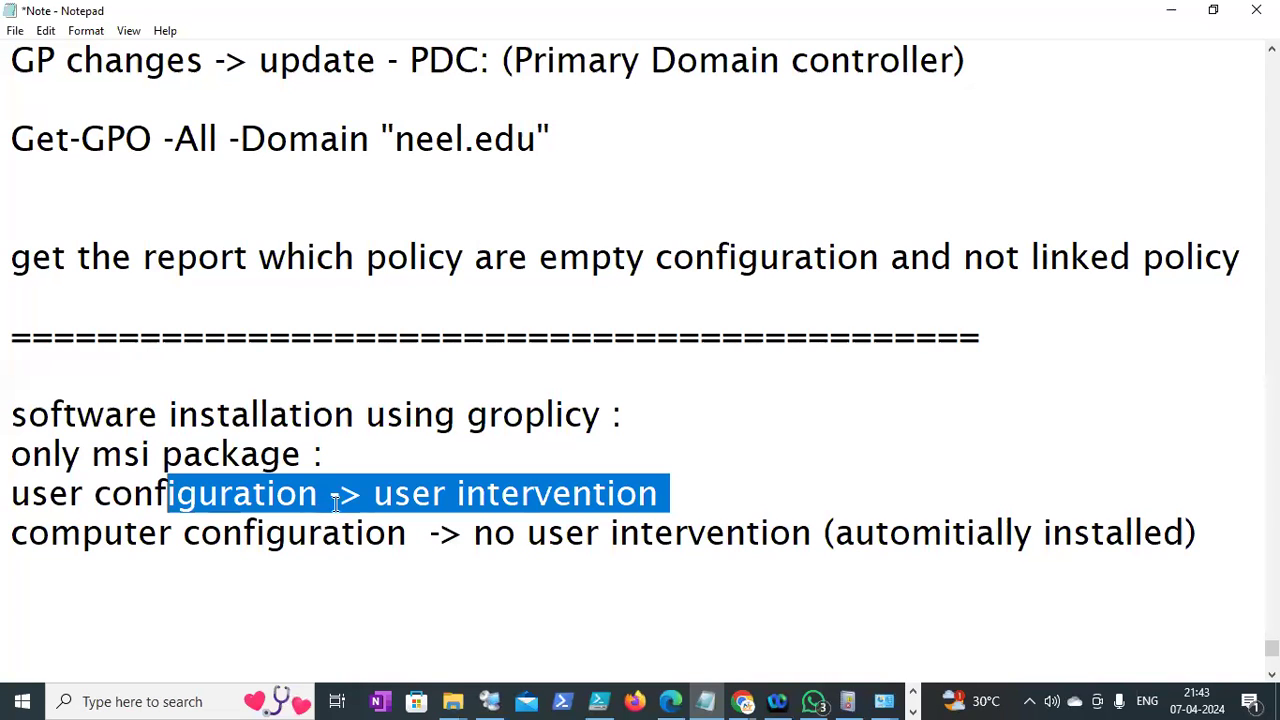
pyautogui.click(1171, 10)
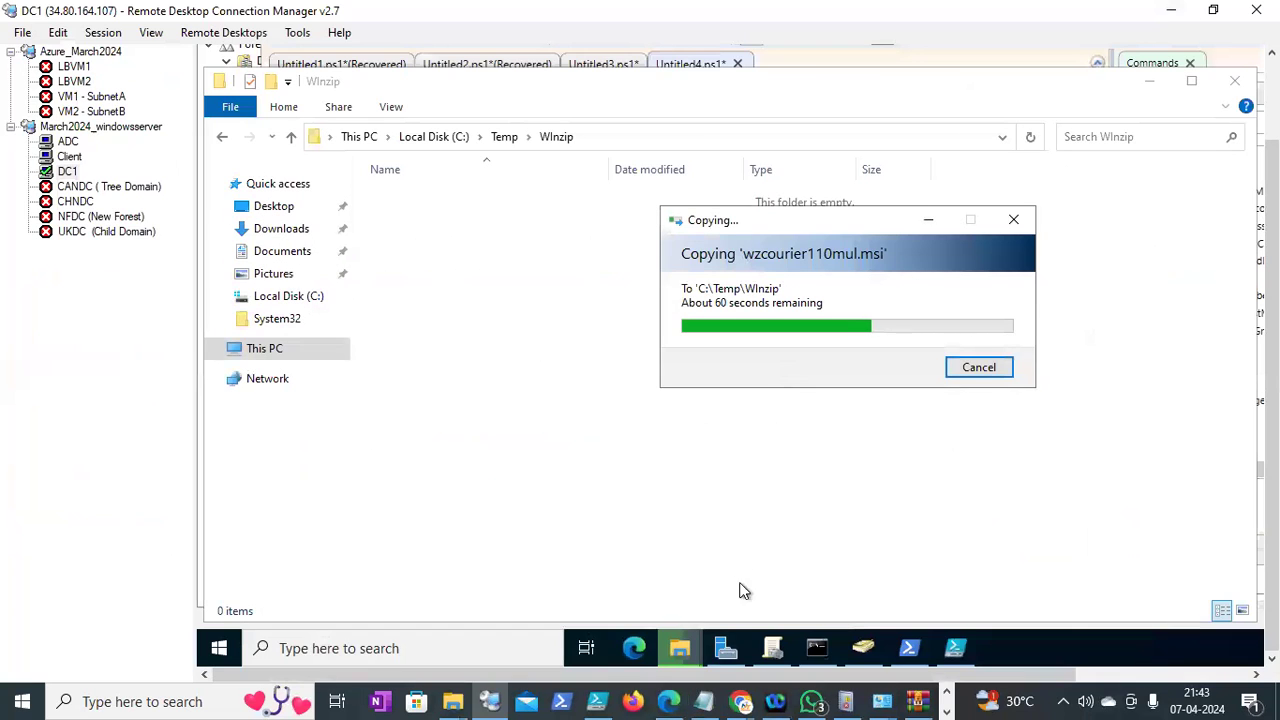
# Add a GPO named 'WInzipsoftware installation' under Group Policy Objects, then return to the copy progress
pyautogui.click(772, 648)
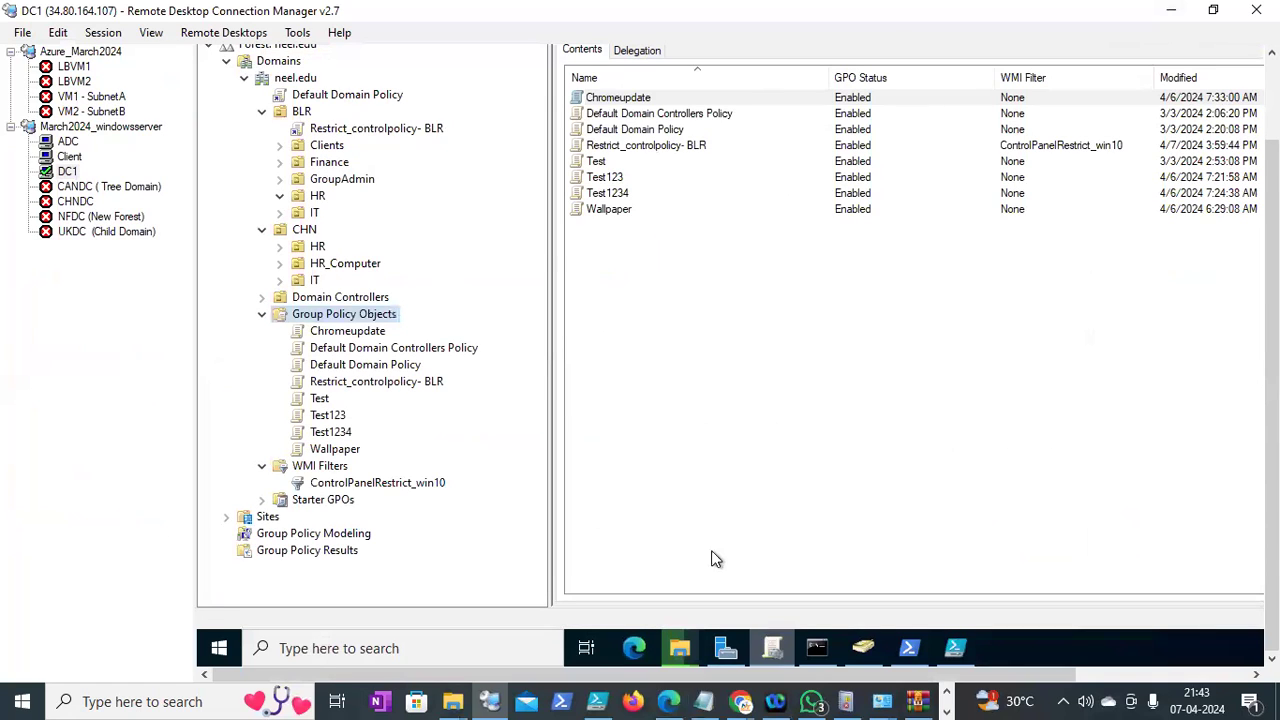
pyautogui.rightClick(378, 314)
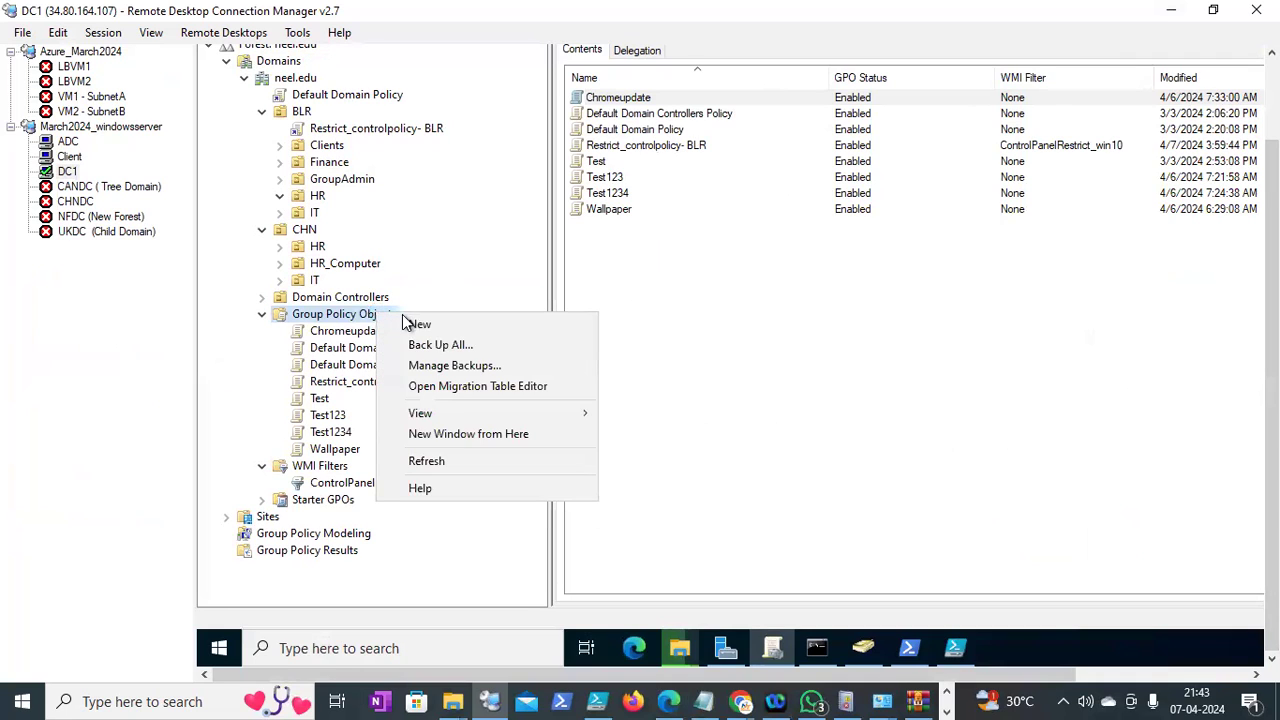
pyautogui.click(408, 323)
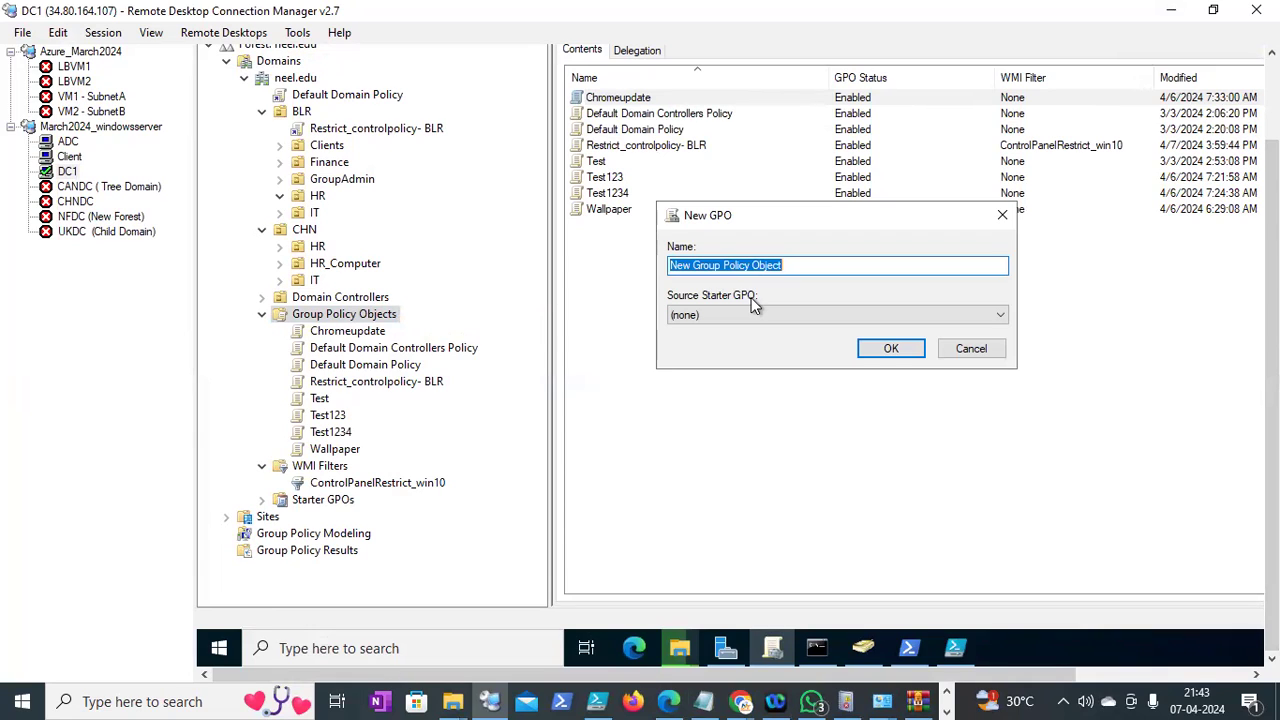
pyautogui.write('WInzipsoftware ins')
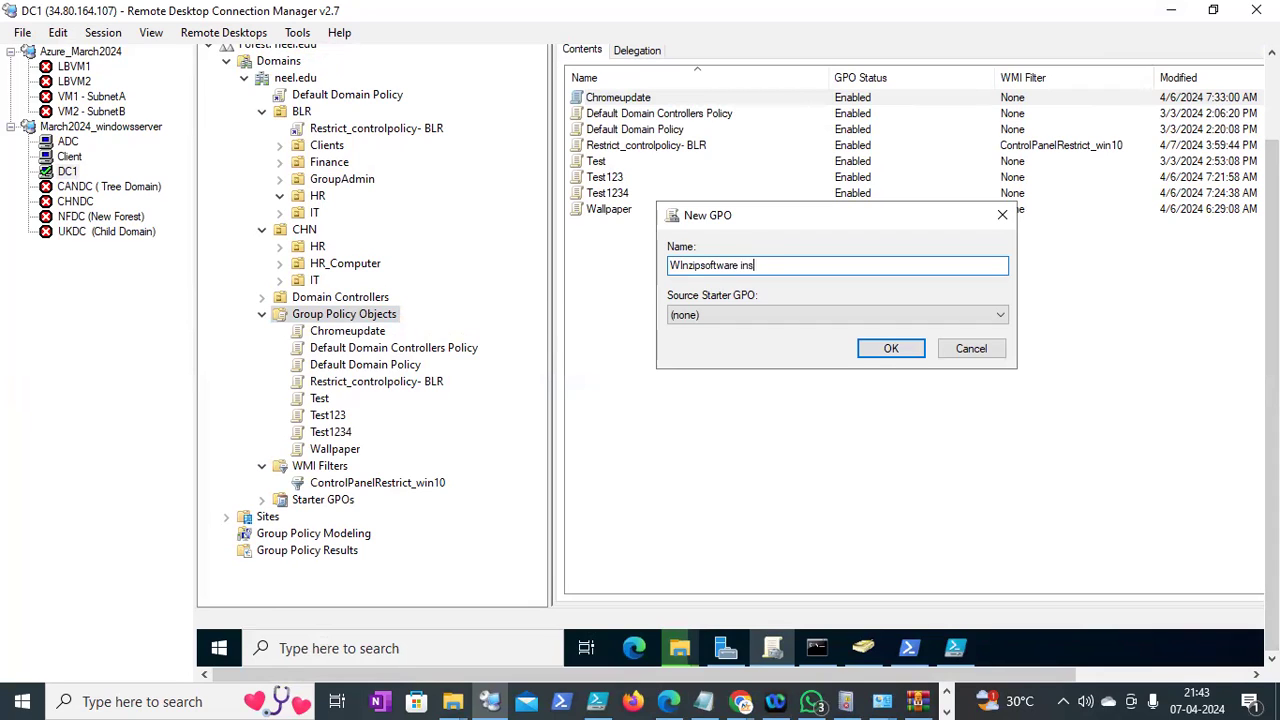
pyautogui.write('tallation')
pyautogui.click(884, 350)
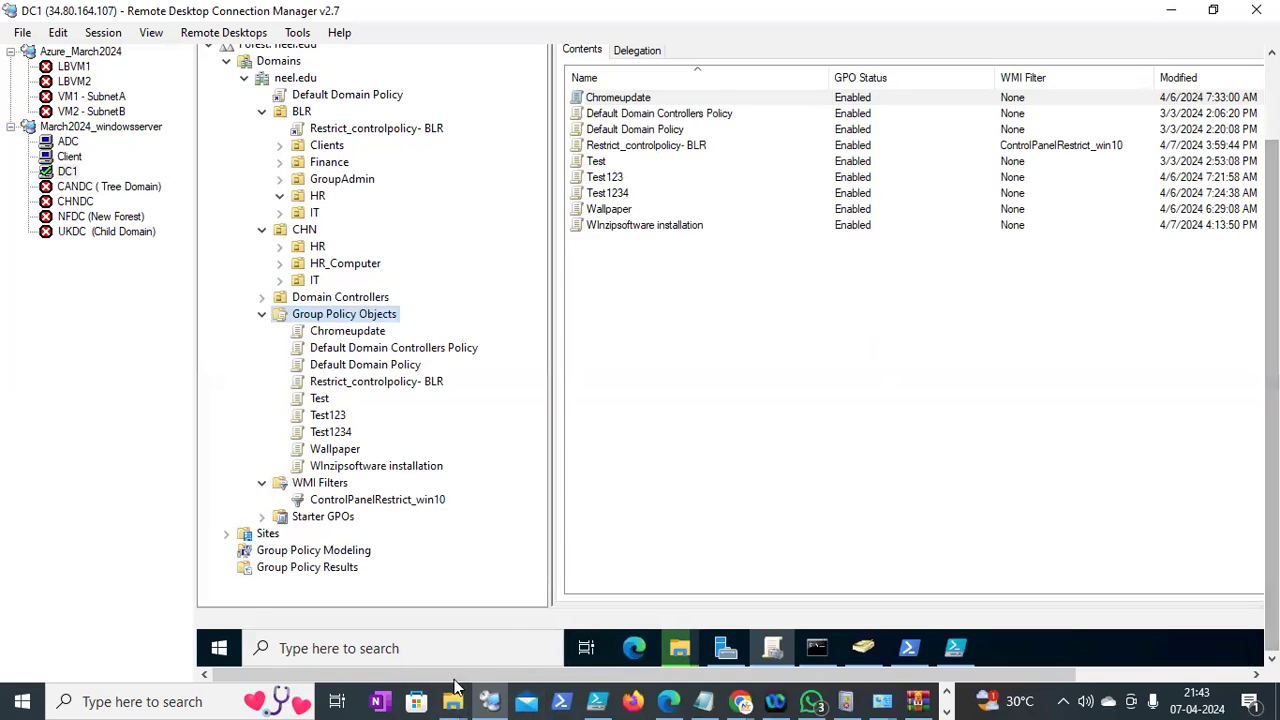
pyautogui.moveTo(679, 645)
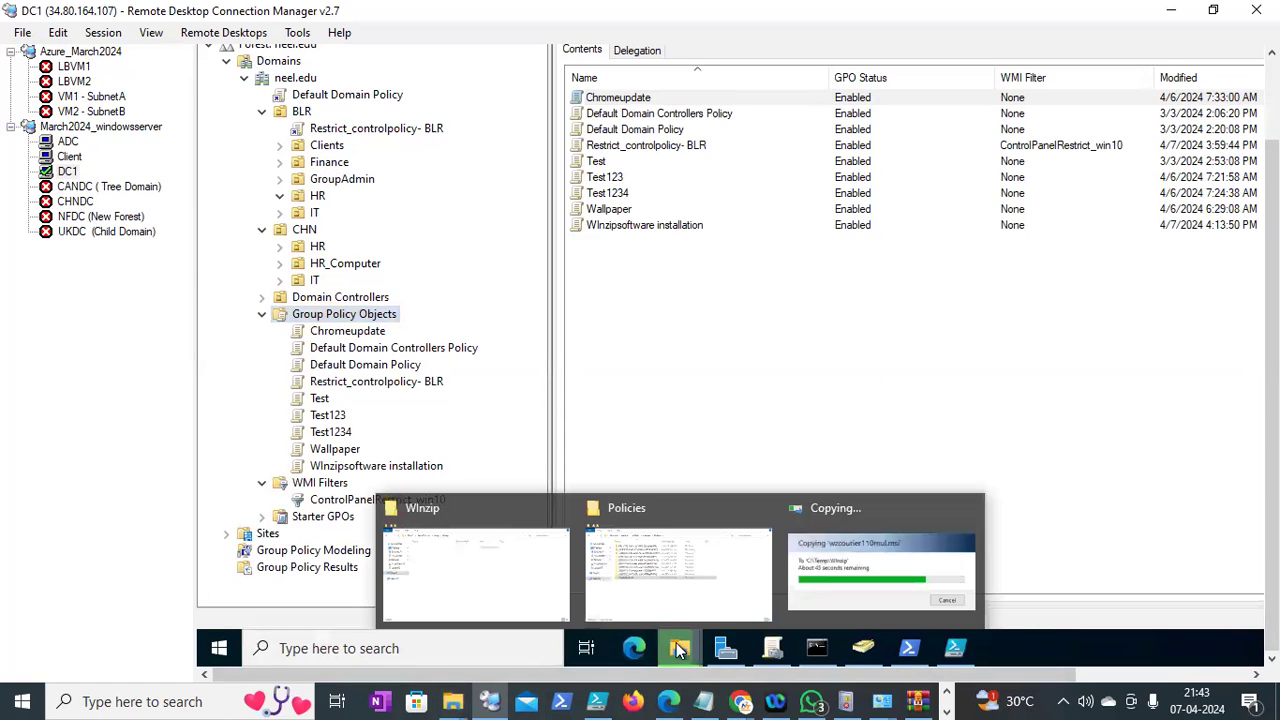
pyautogui.click(846, 548)
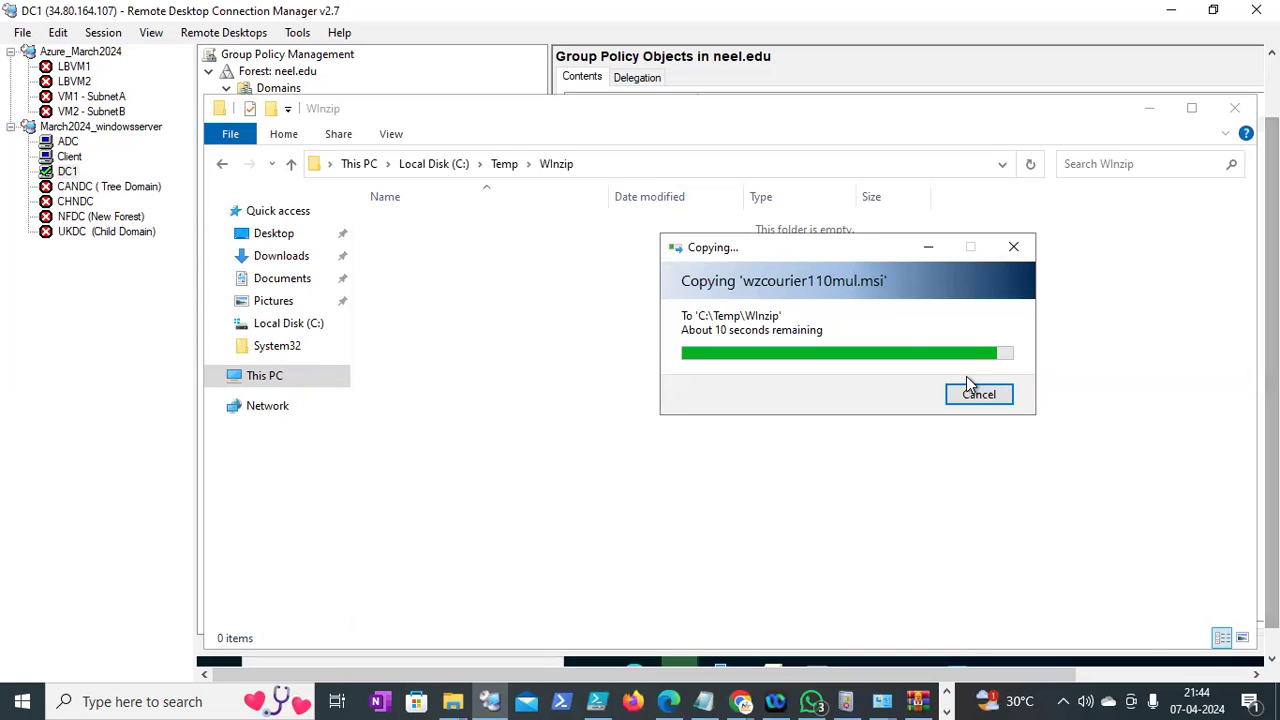
# Wait for the 80,113 KB wzcourier110mul installer to finish copying into C:\Temp\WInzip
pyautogui.moveTo(871, 245); pyautogui.dragTo(839, 245)
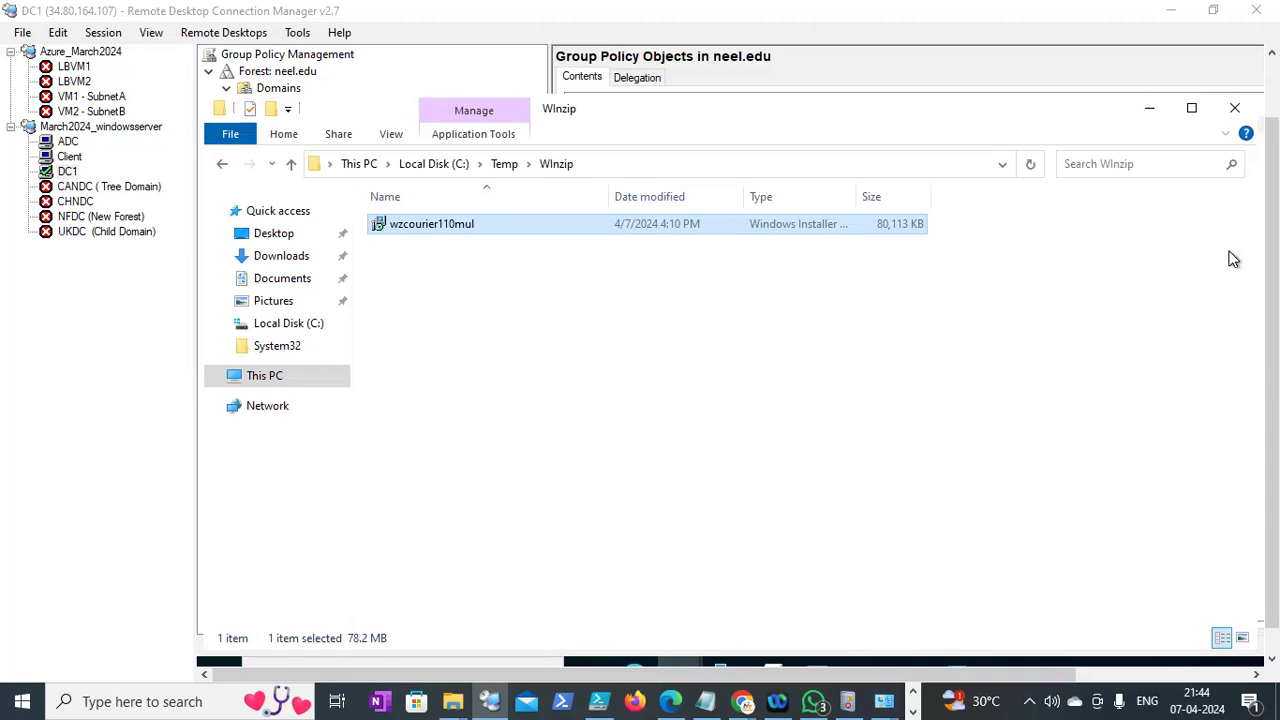
pyautogui.scroll(-2, 1272, 400)
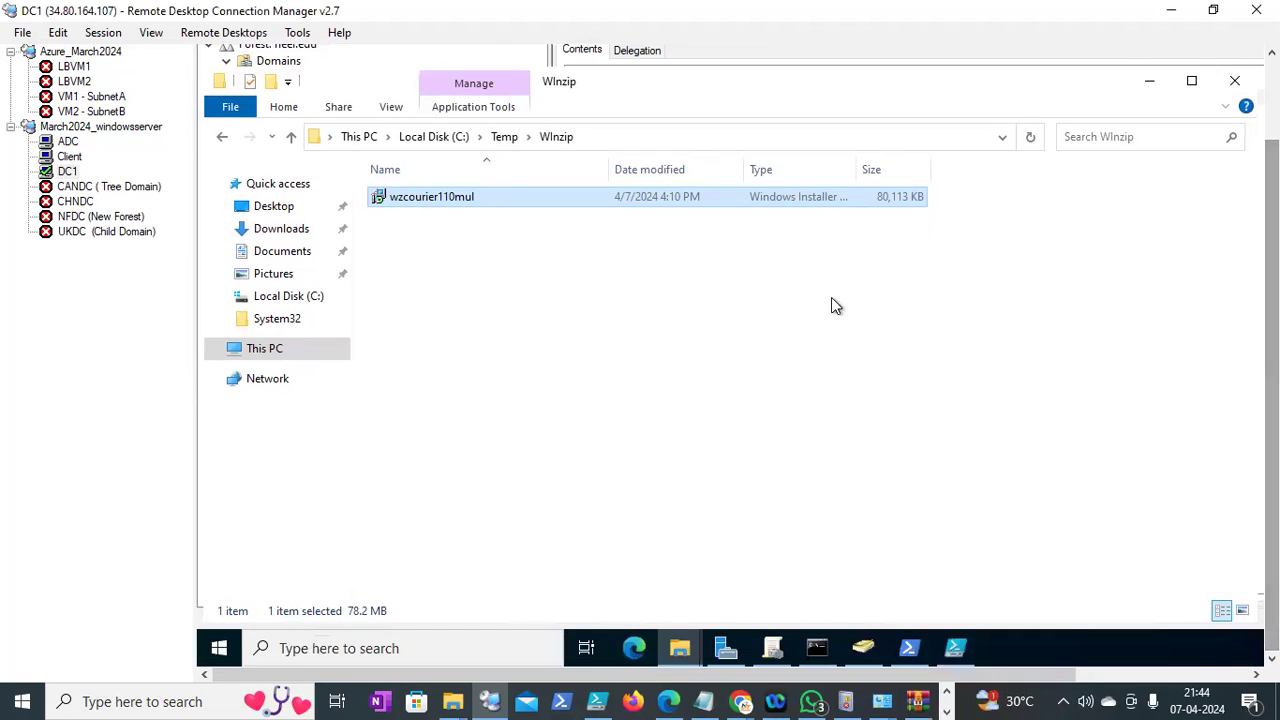
pyautogui.scroll(2, 738, 356)
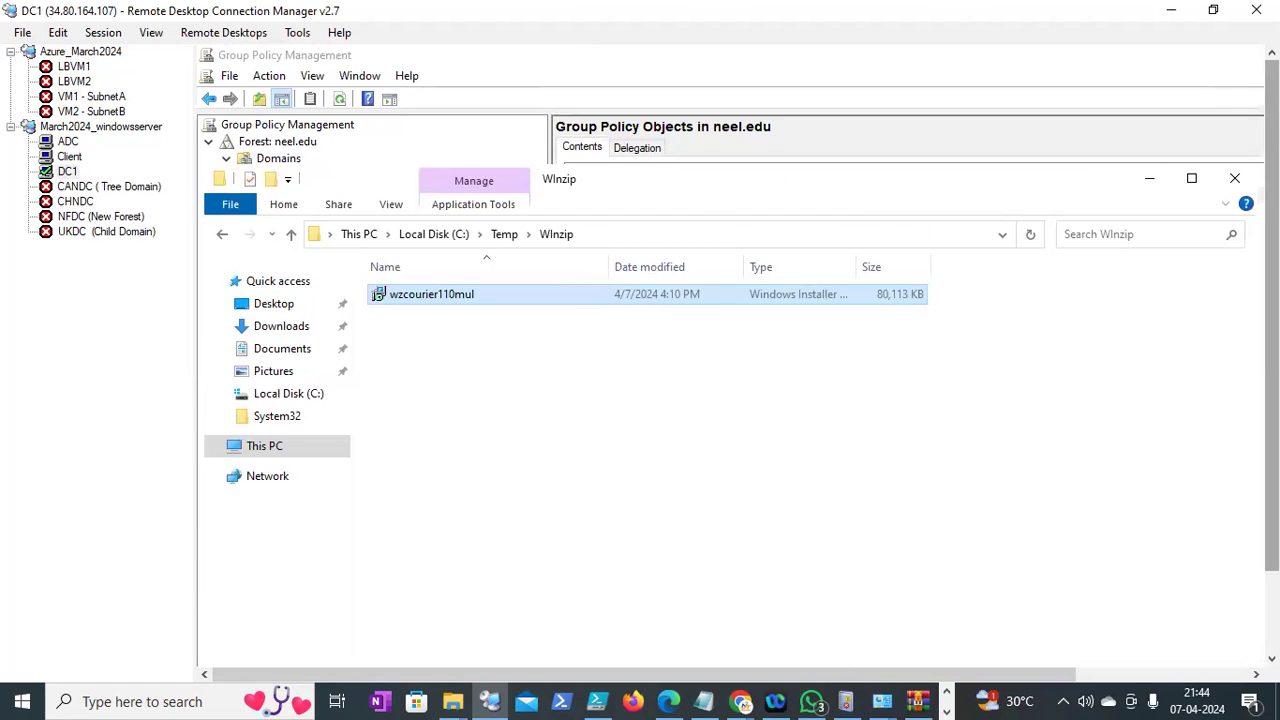
pyautogui.scroll(-2, 738, 356)
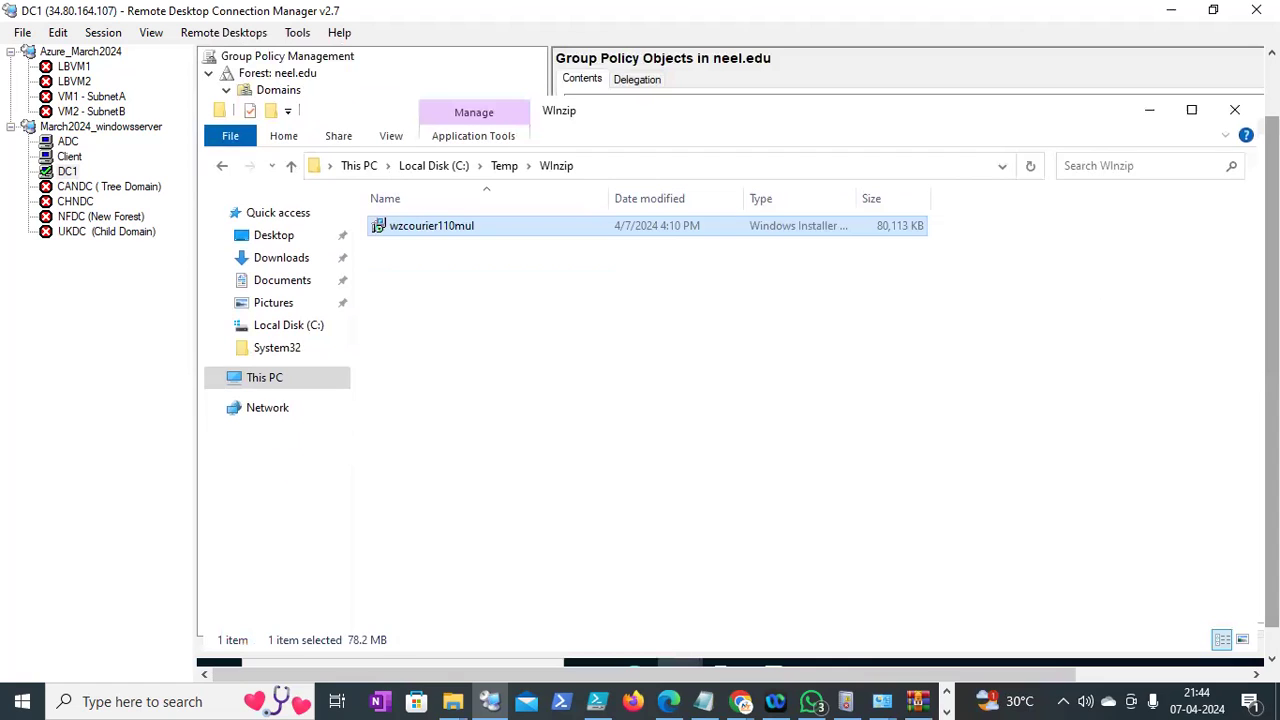
pyautogui.scroll(1, 738, 356)
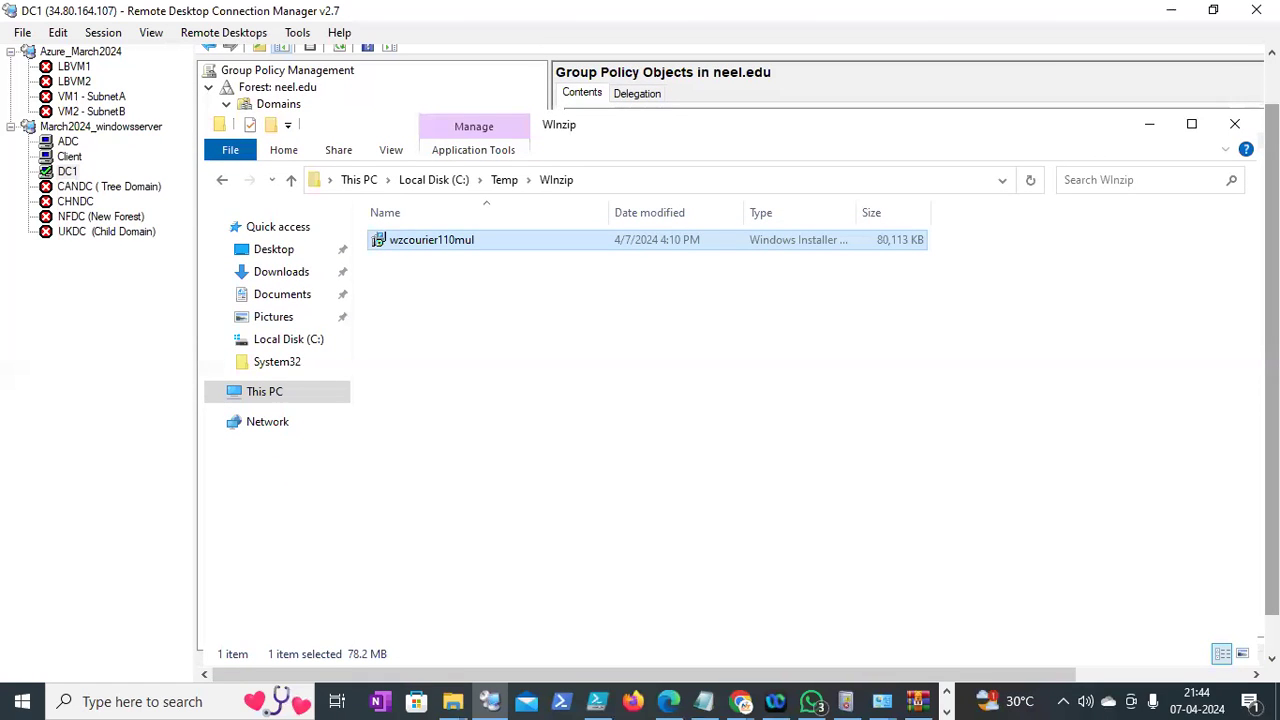
pyautogui.scroll(-1, 738, 356)
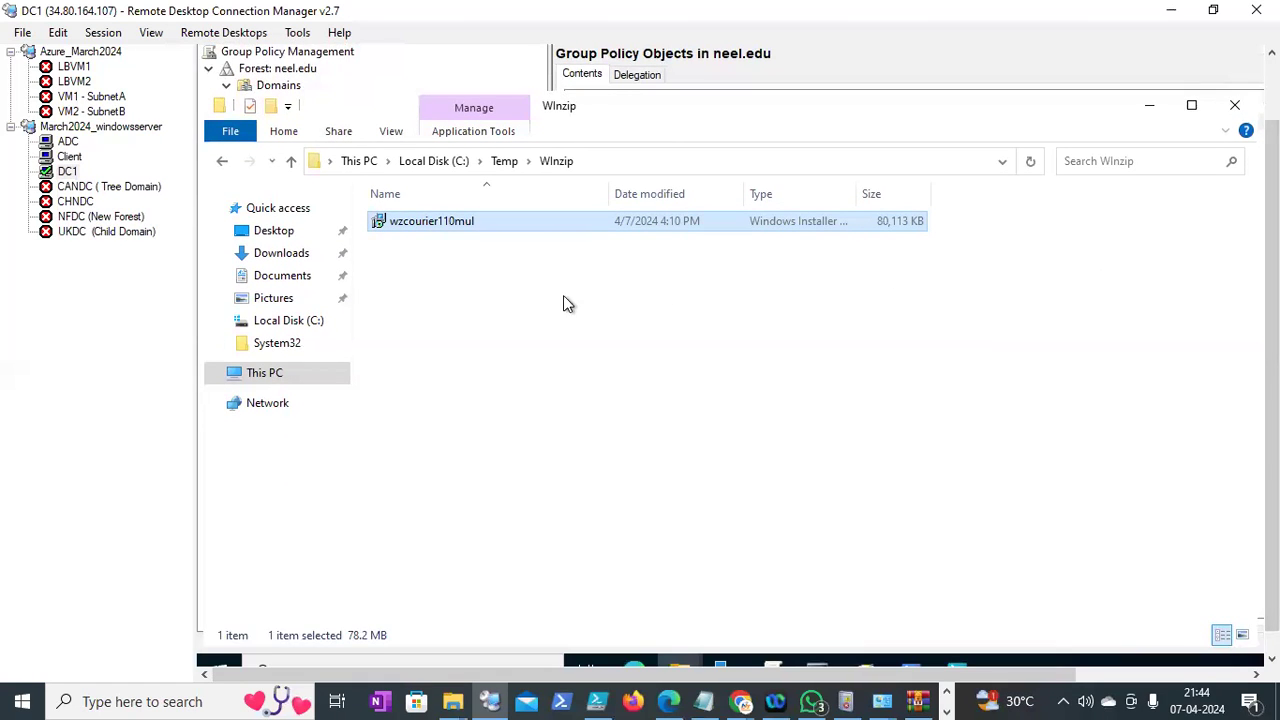
# Share C:\Temp\WInzip through Advanced Sharing with Full Control for Everyone
pyautogui.click(503, 162)
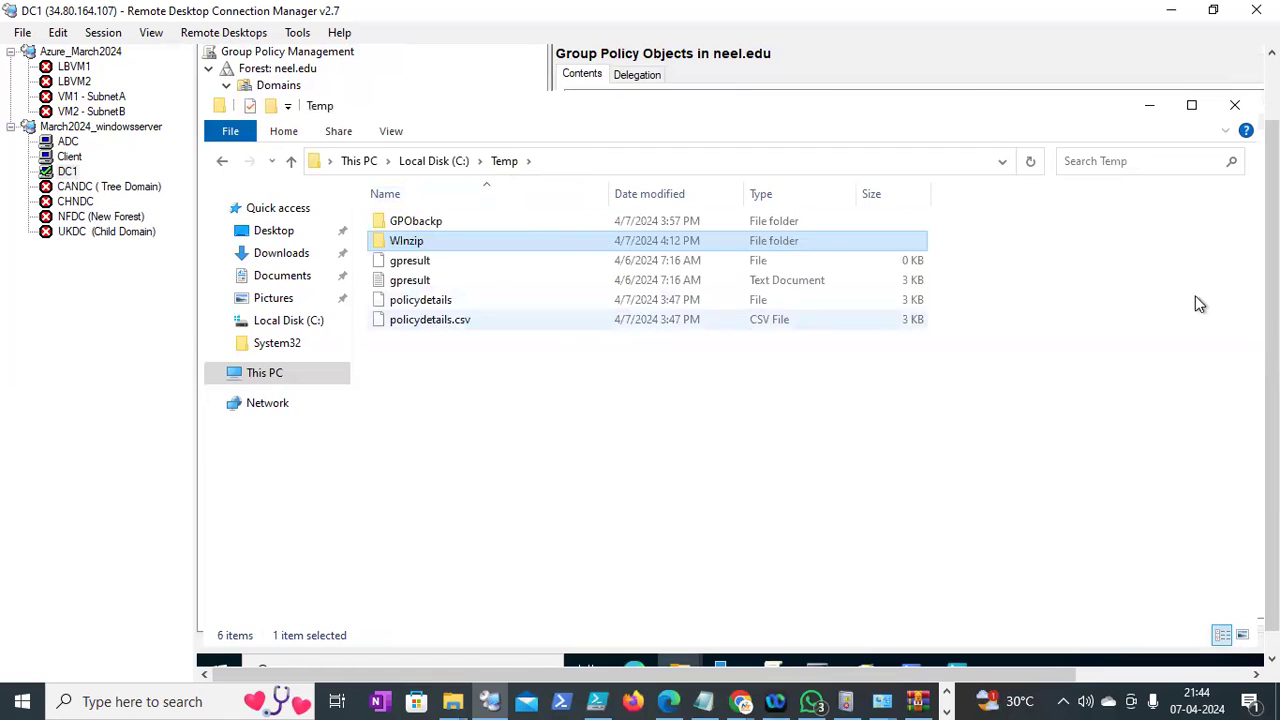
pyautogui.rightClick(453, 246)
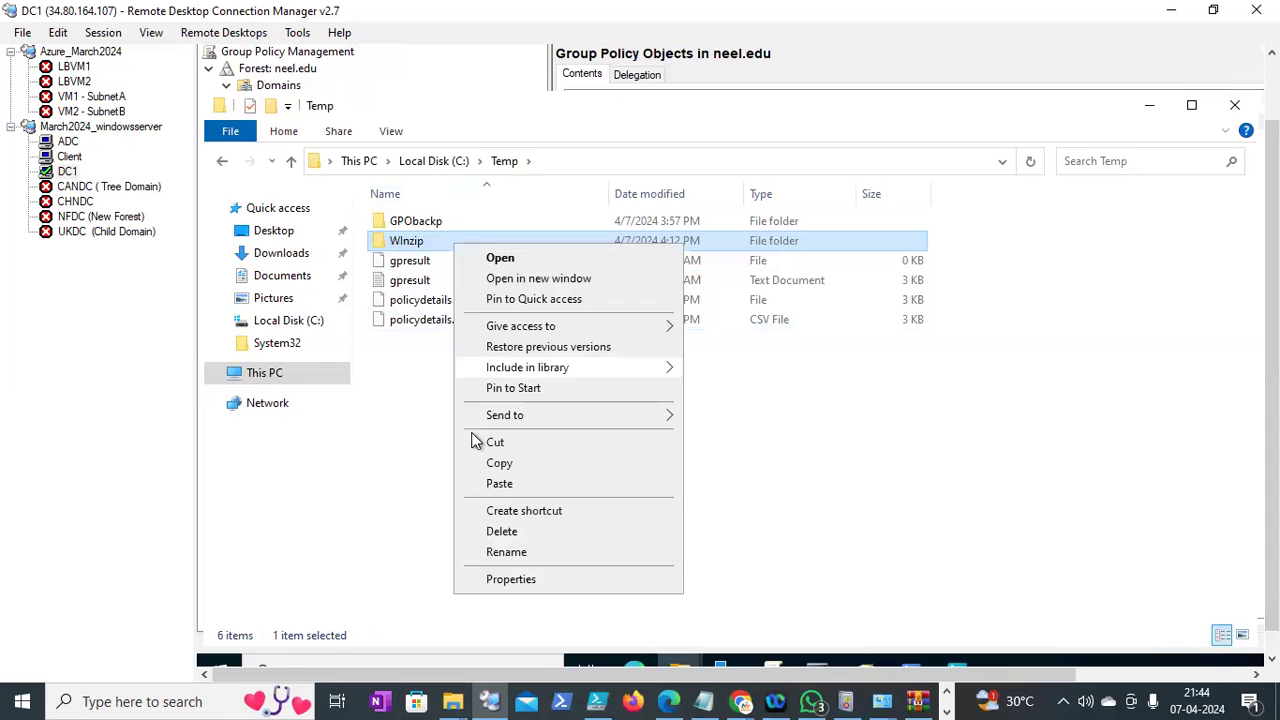
pyautogui.click(508, 579)
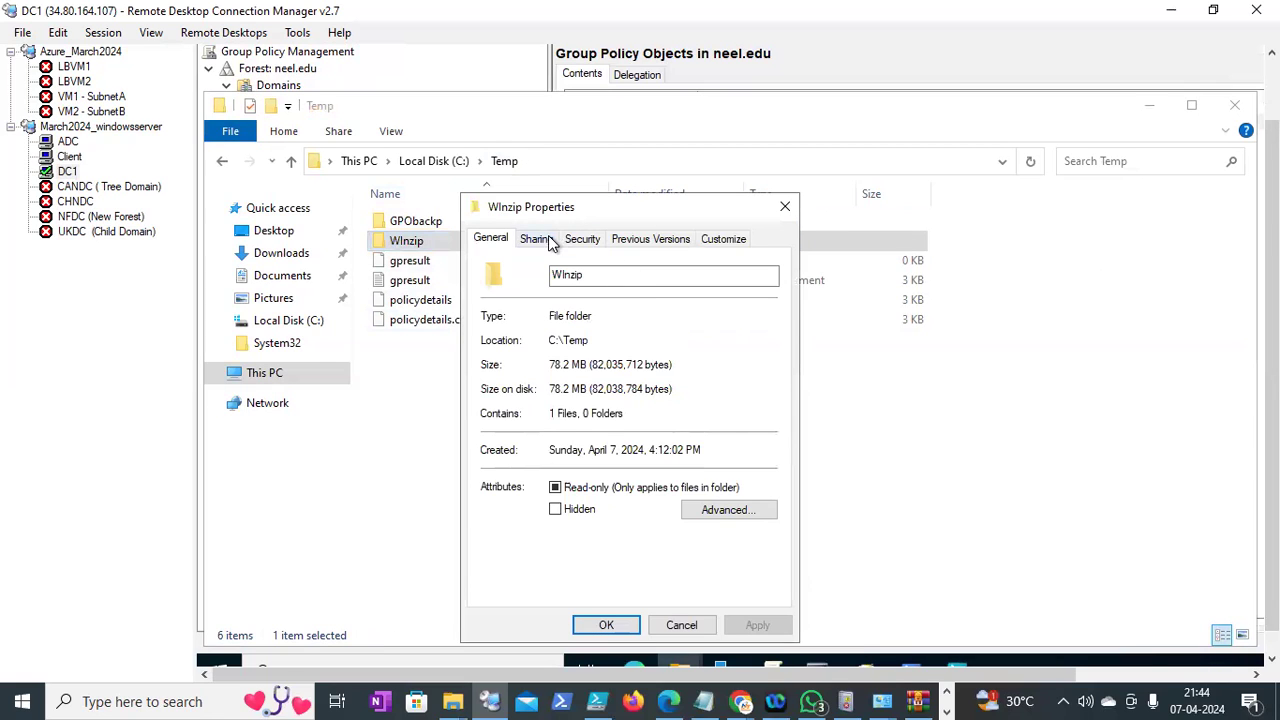
pyautogui.click(549, 240)
pyautogui.click(509, 460)
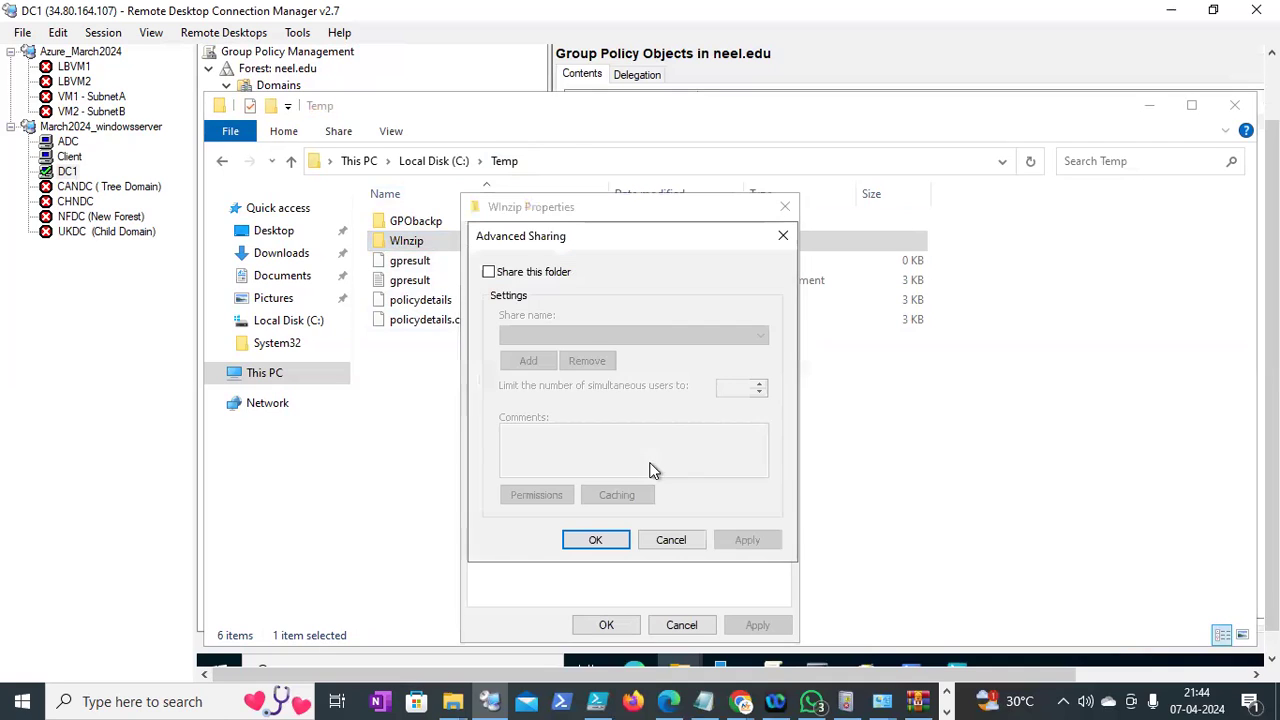
pyautogui.click(518, 279)
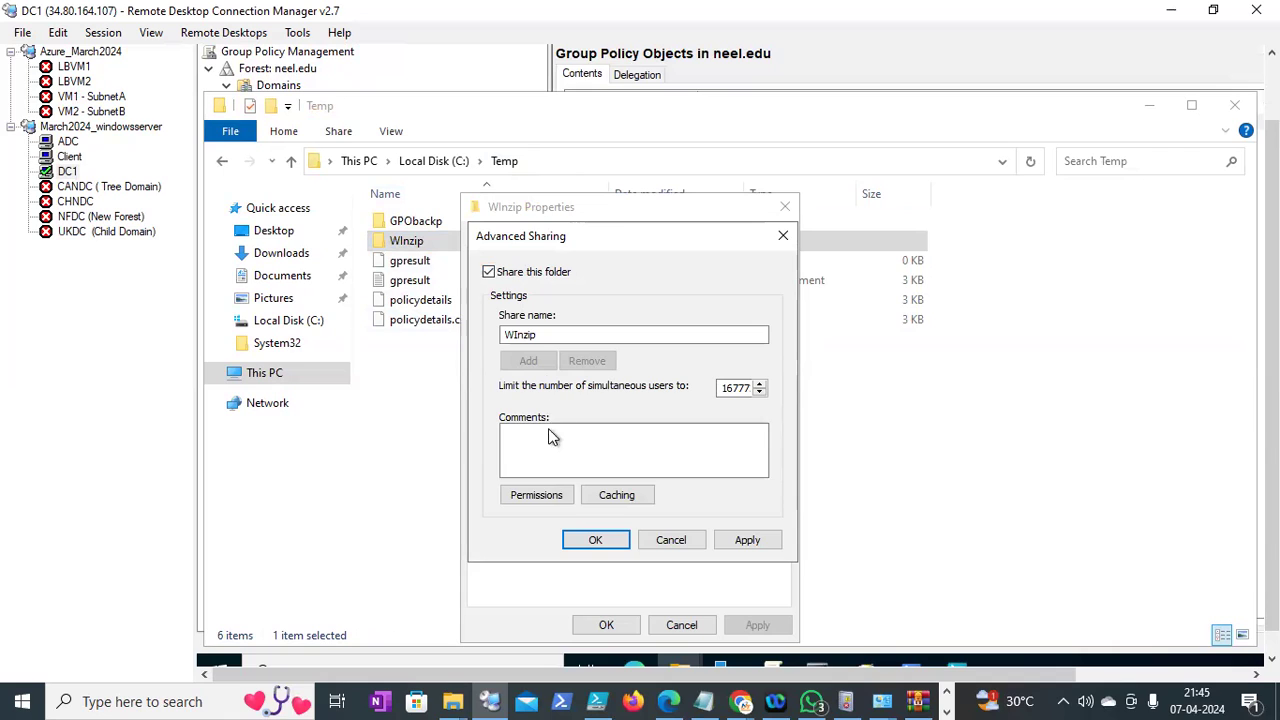
pyautogui.click(536, 494)
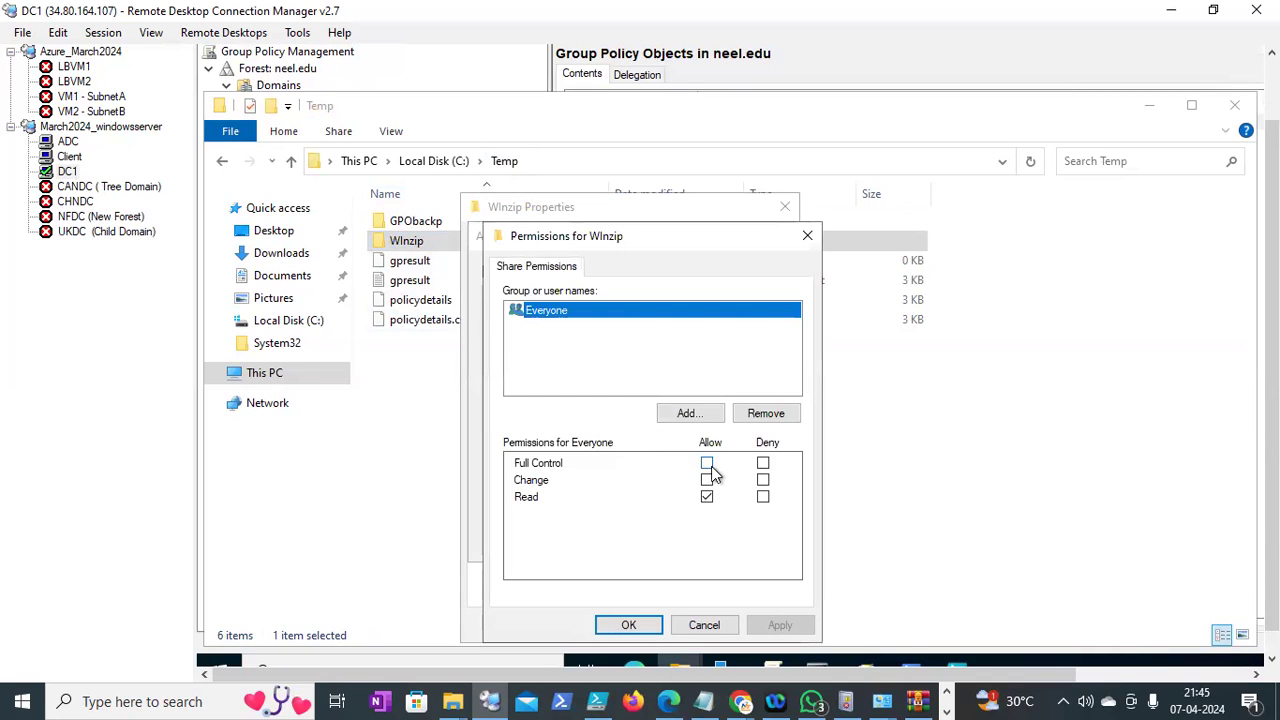
pyautogui.click(709, 466)
pyautogui.click(645, 622)
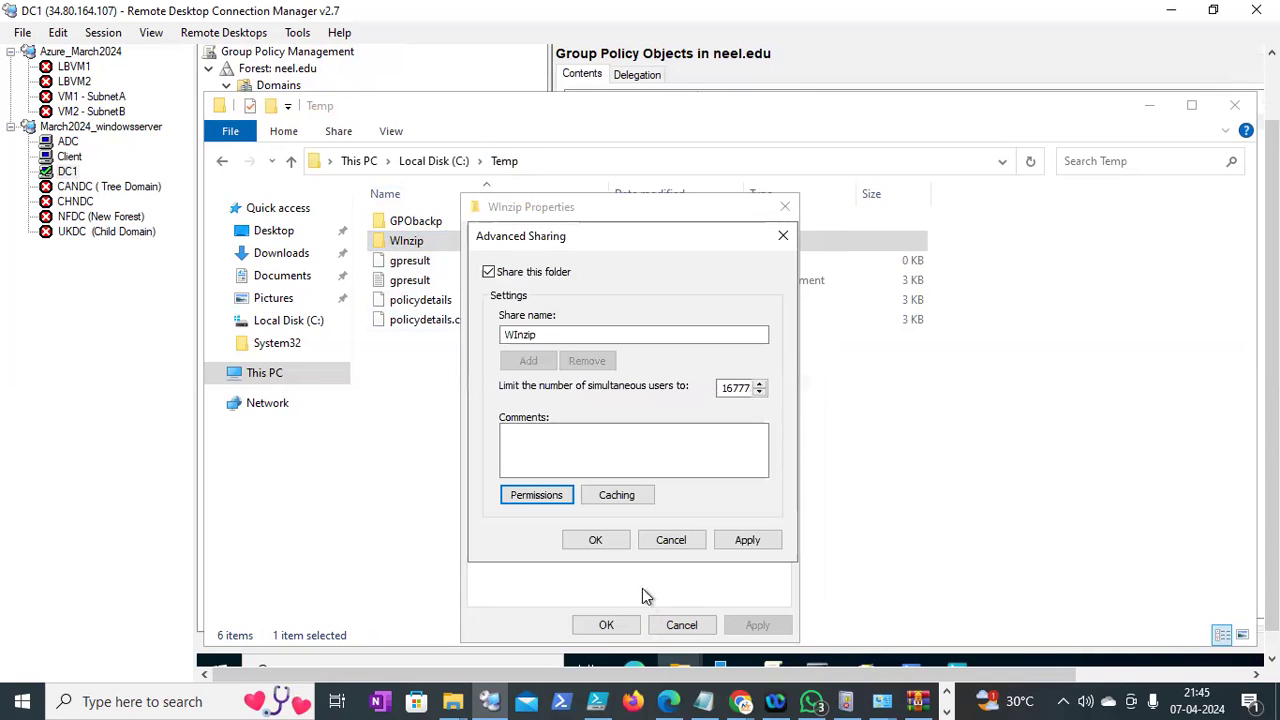
pyautogui.click(618, 545)
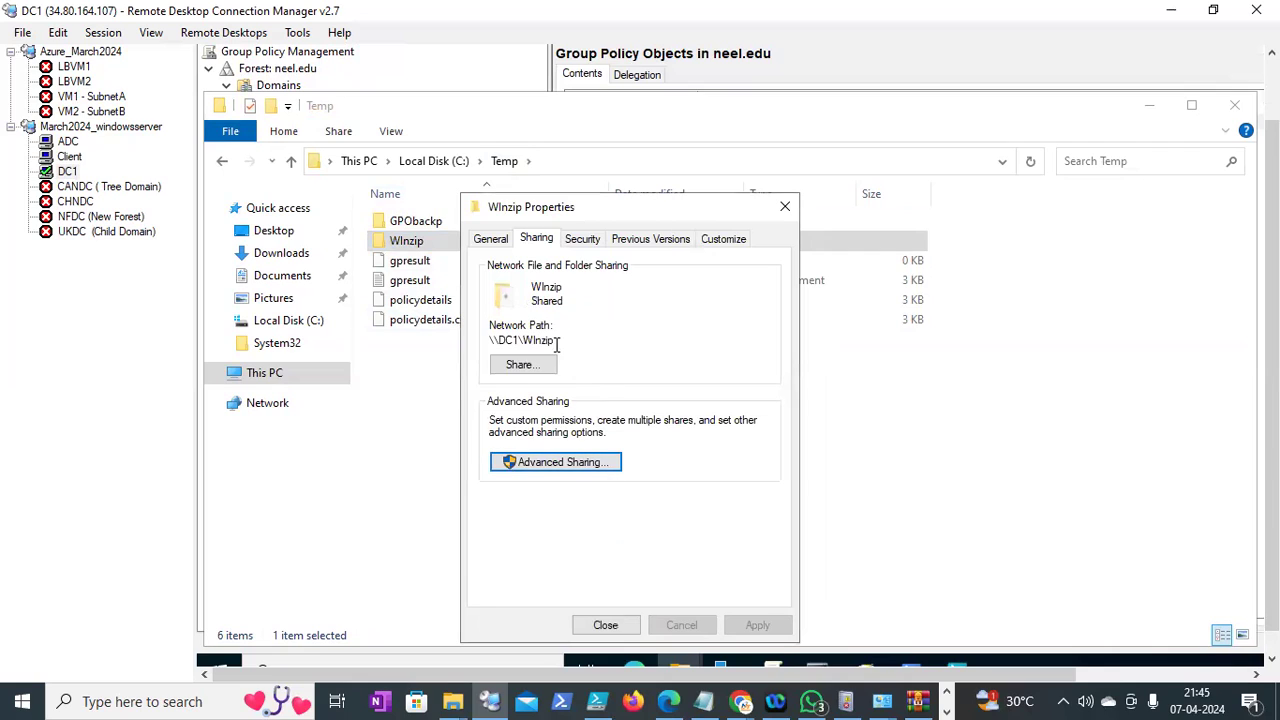
pyautogui.moveTo(556, 340); pyautogui.dragTo(490, 338)
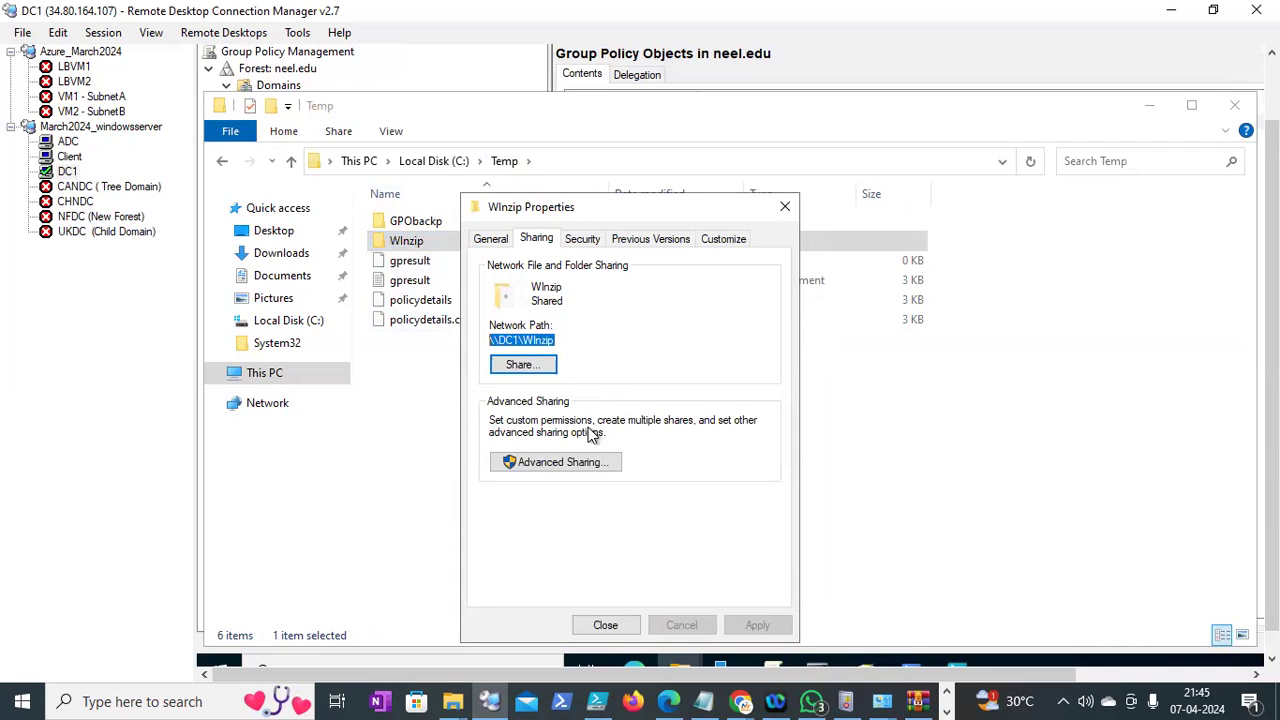
pyautogui.click(630, 627)
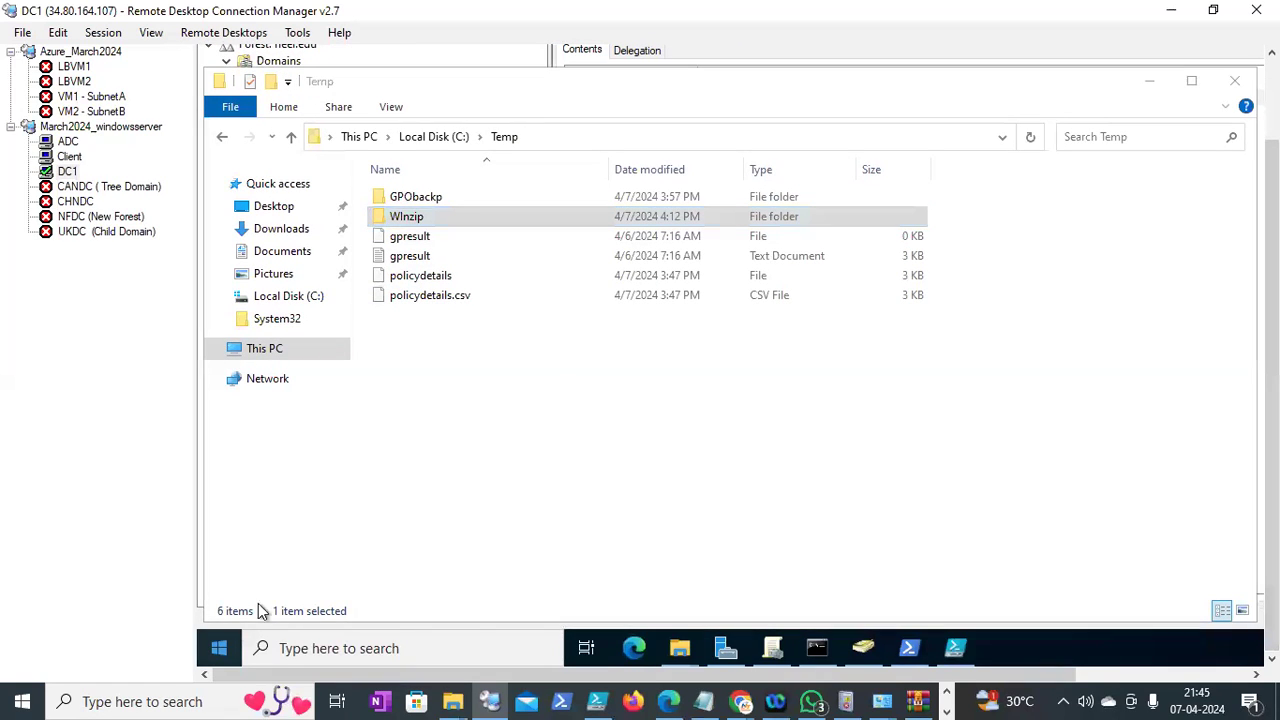
# Test the \\DC1\WInzip\wzcourier110mul.msi path in the Run prompt, then return to Group Policy Management
pyautogui.rightClick(221, 646)
pyautogui.click(269, 543)
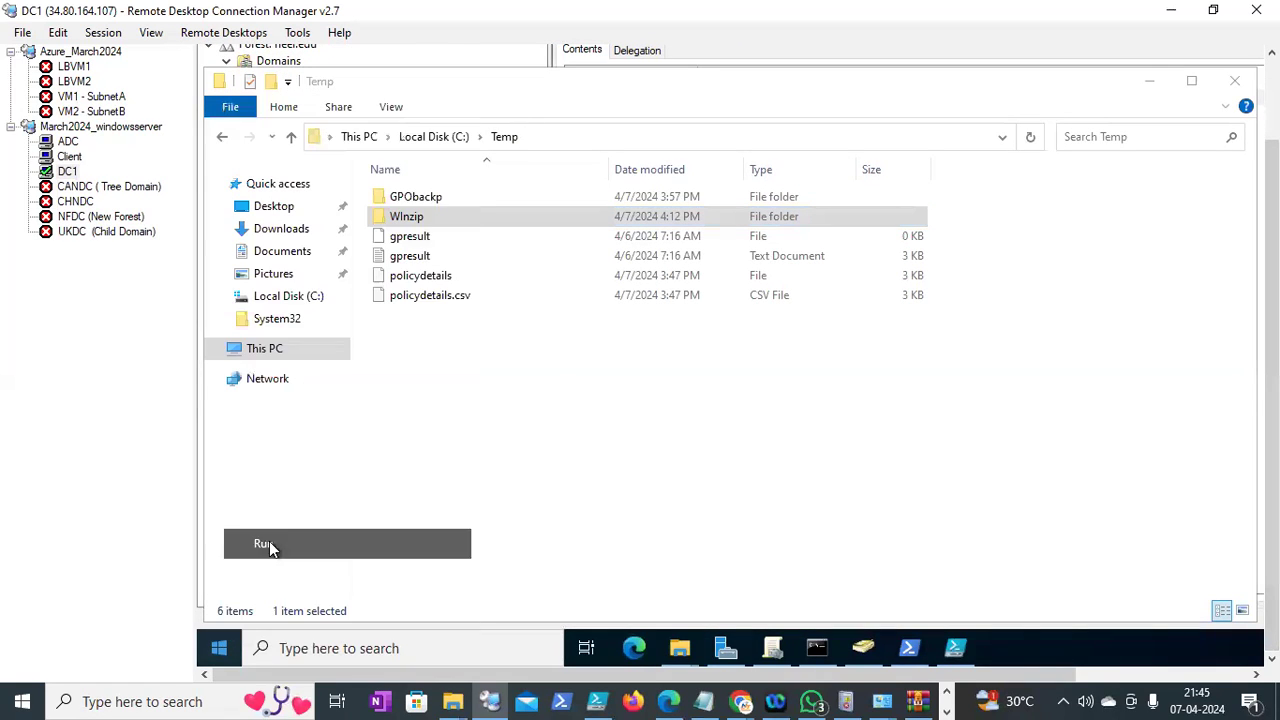
pyautogui.write('\\\\DC1\\WInzip\\')
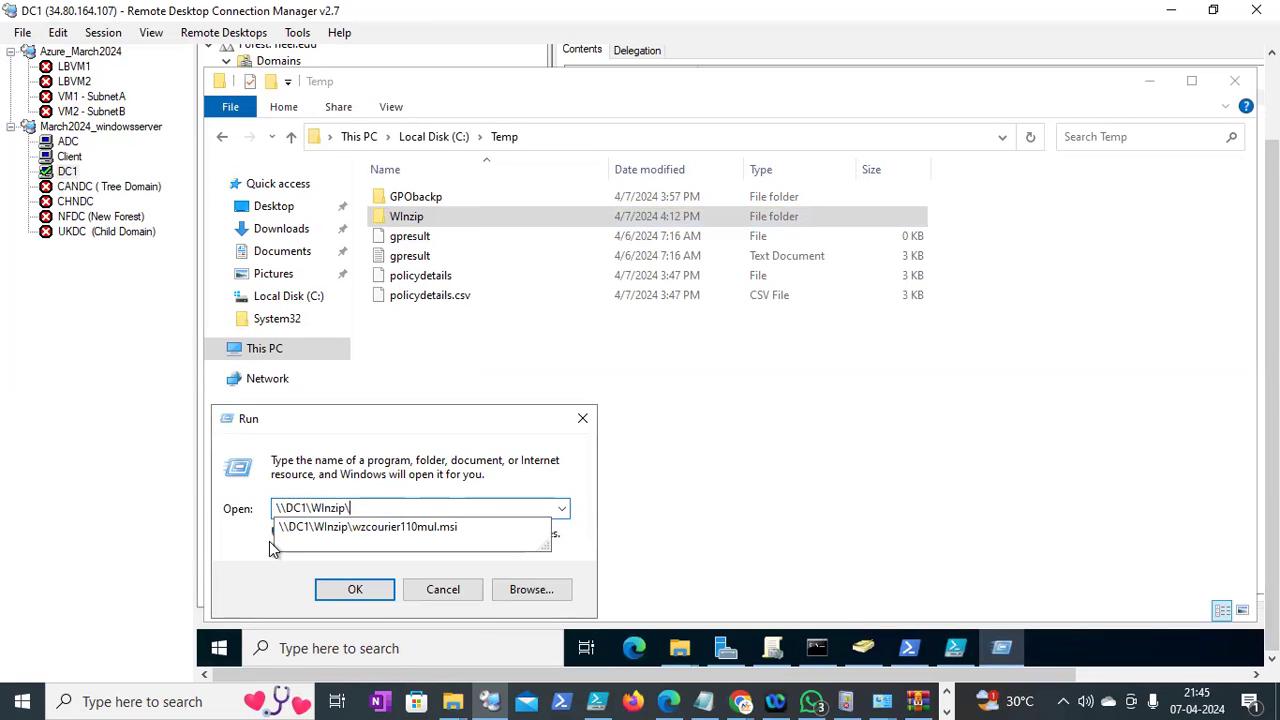
pyautogui.press('Down')
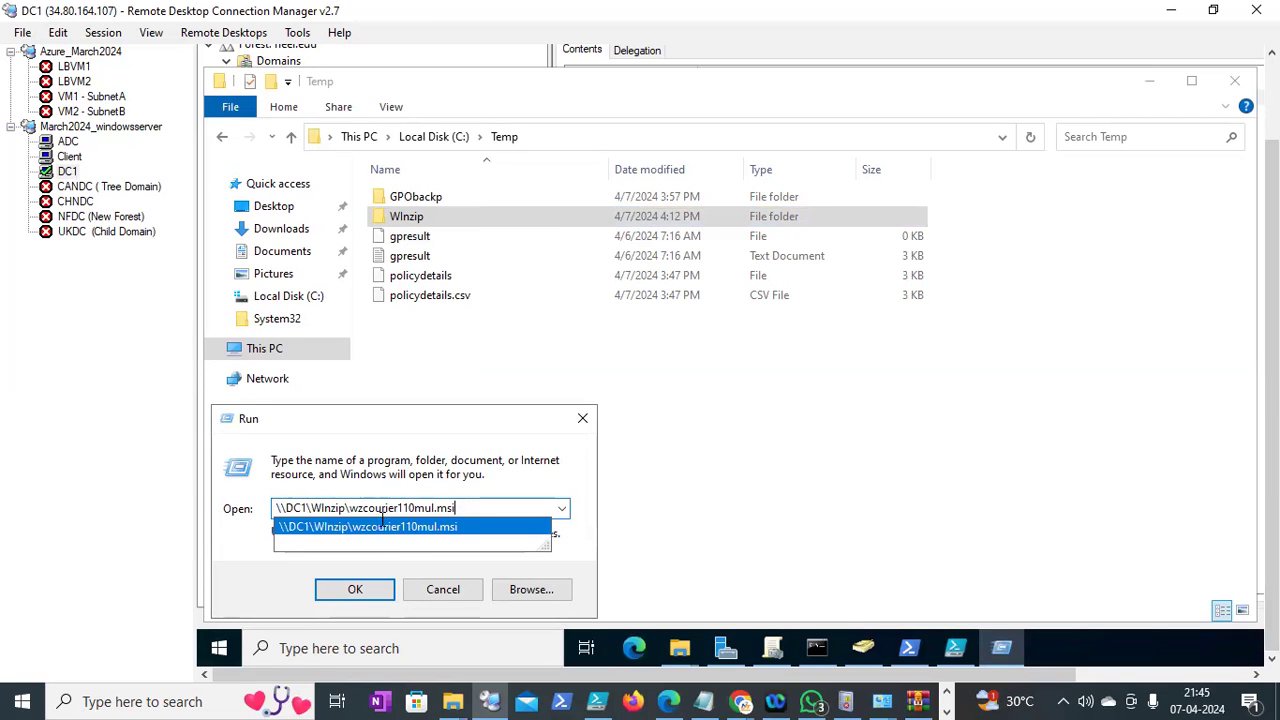
pyautogui.moveTo(458, 509); pyautogui.dragTo(213, 525)
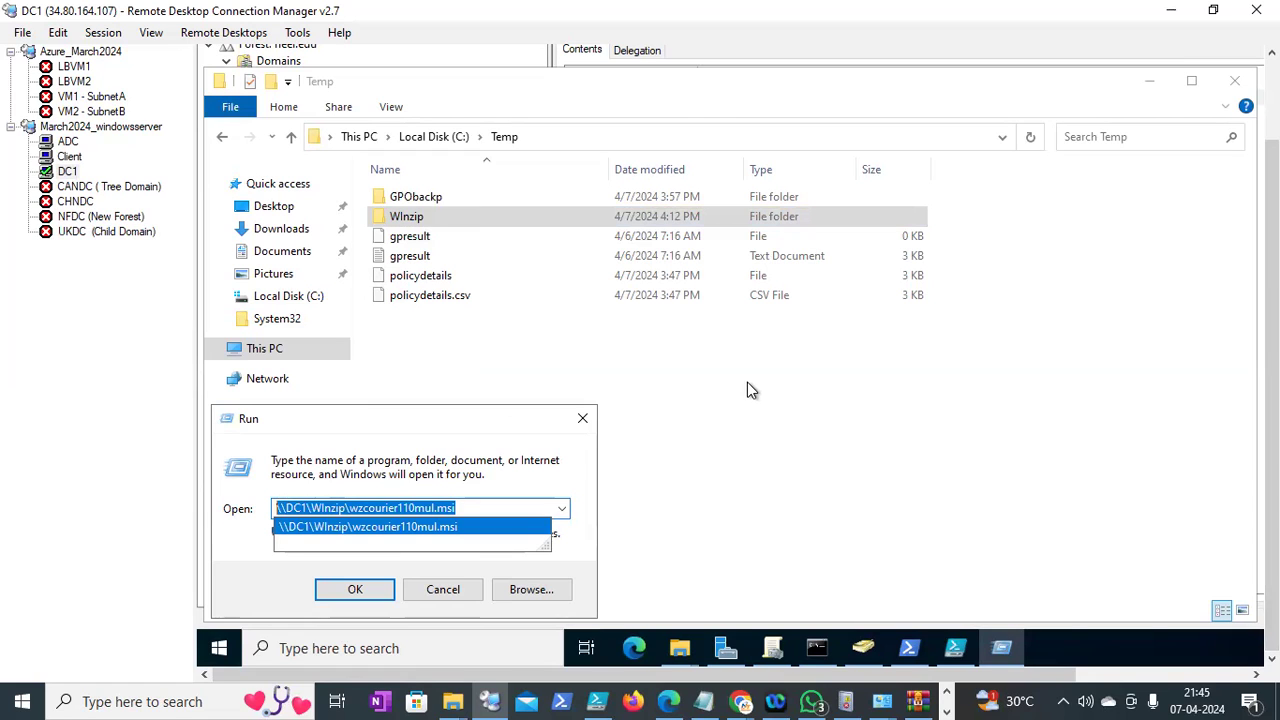
pyautogui.press('Return')
pyautogui.click(790, 657)
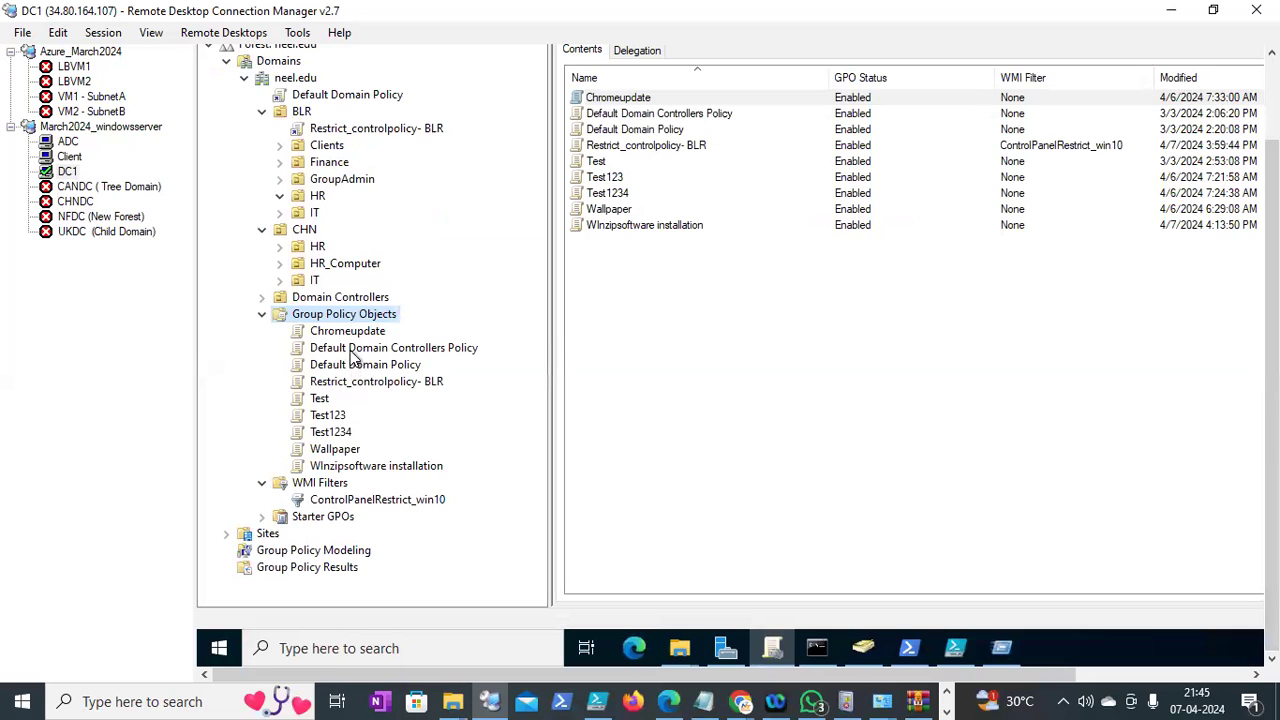
# Edit the WInzipsoftware installation GPO at Computer Configuration > Policies > Software Settings > Software installation, maximized
pyautogui.click(361, 466)
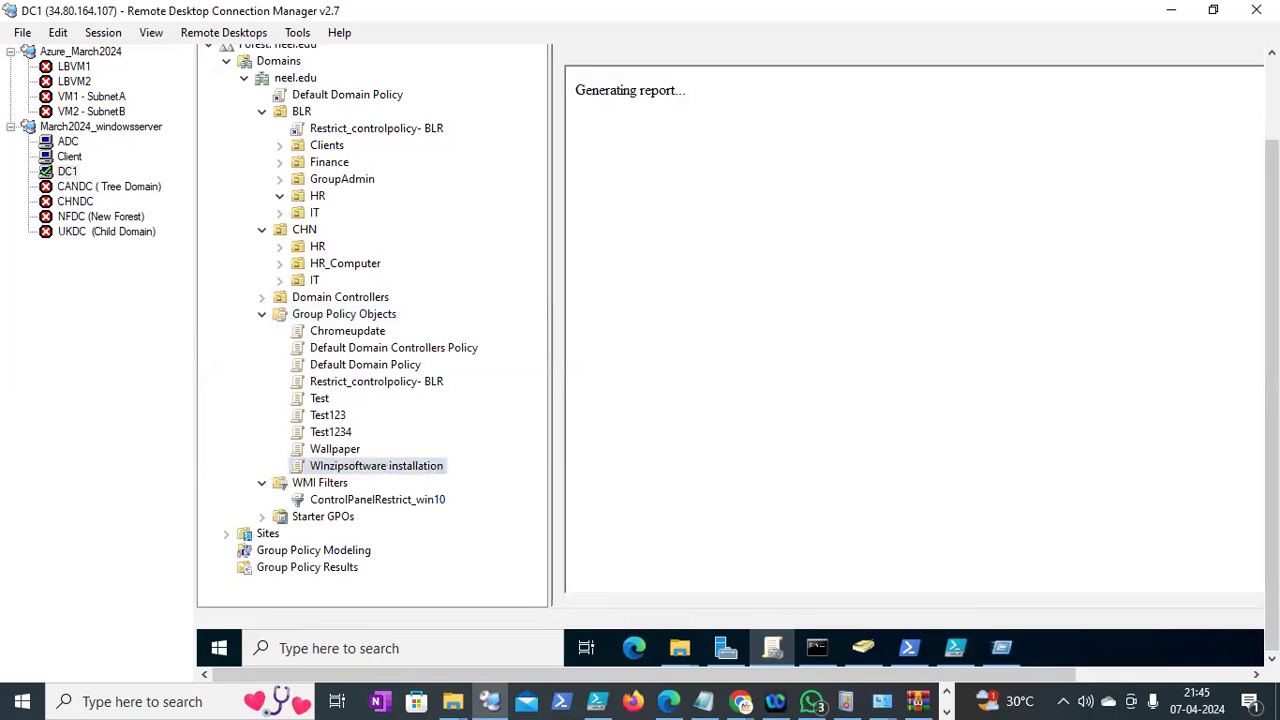
pyautogui.rightClick(361, 466)
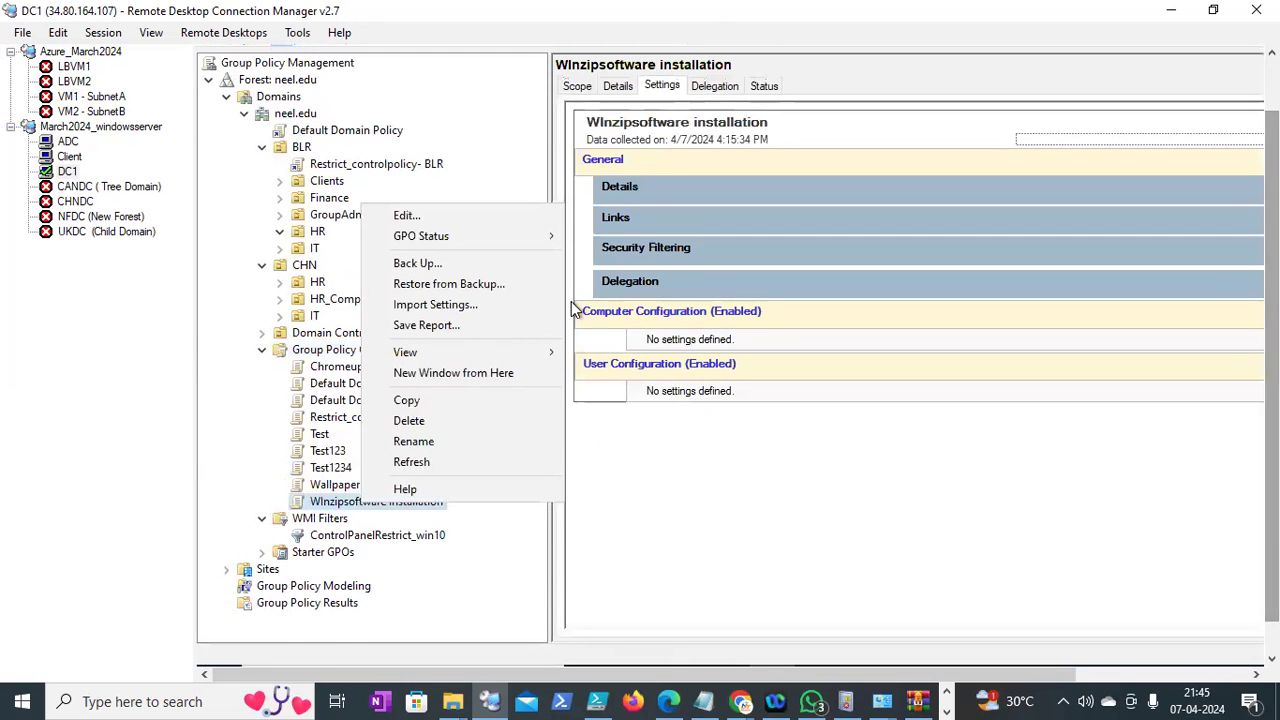
pyautogui.click(432, 215)
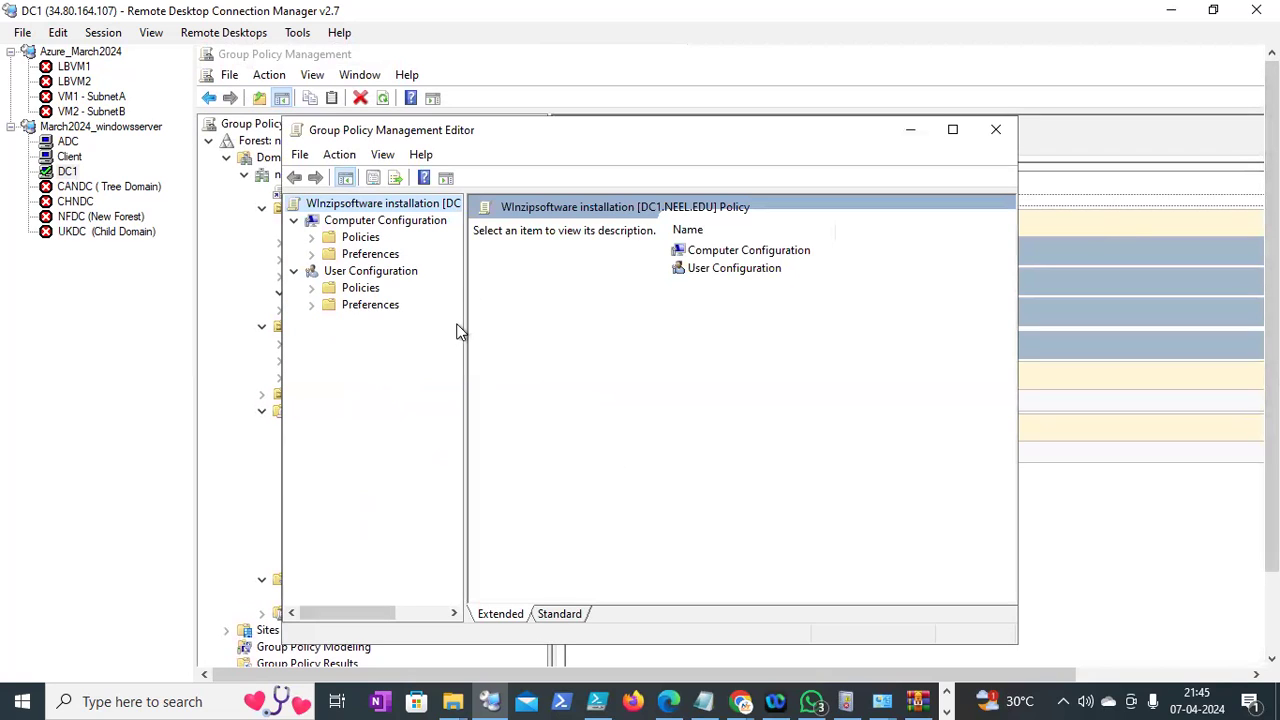
pyautogui.moveTo(630, 327); pyautogui.dragTo(676, 327)
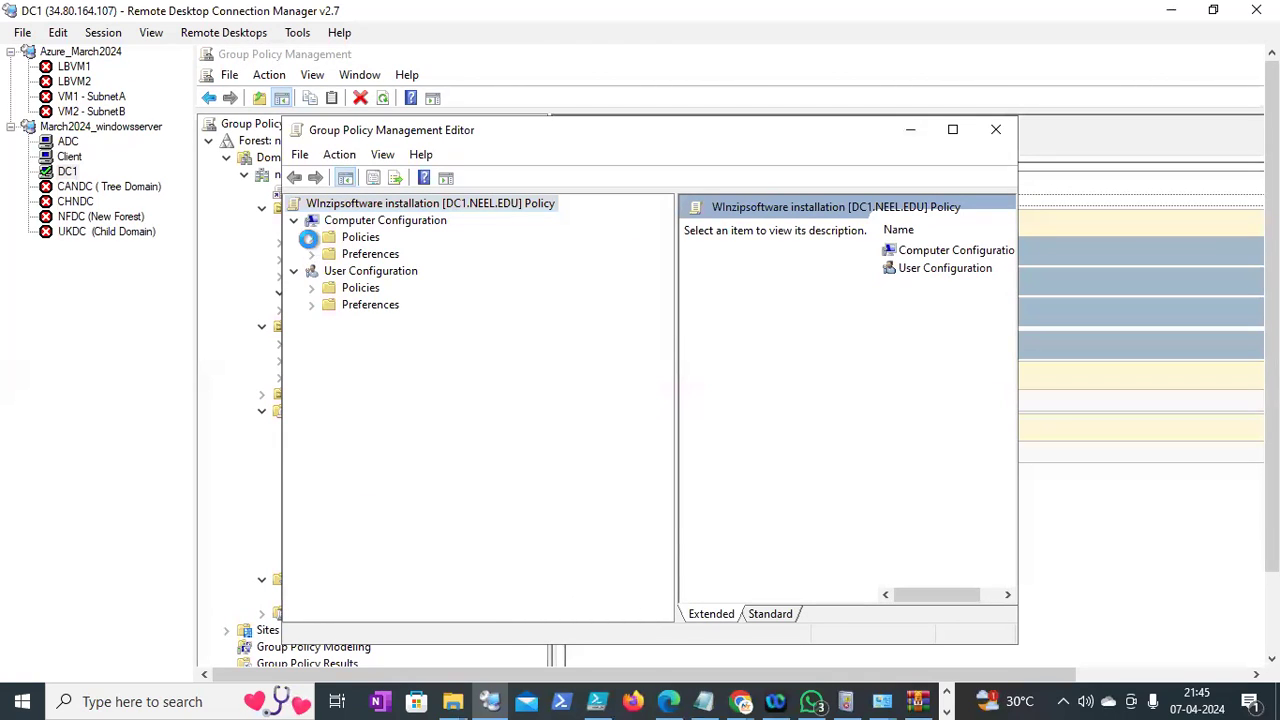
pyautogui.click(311, 237)
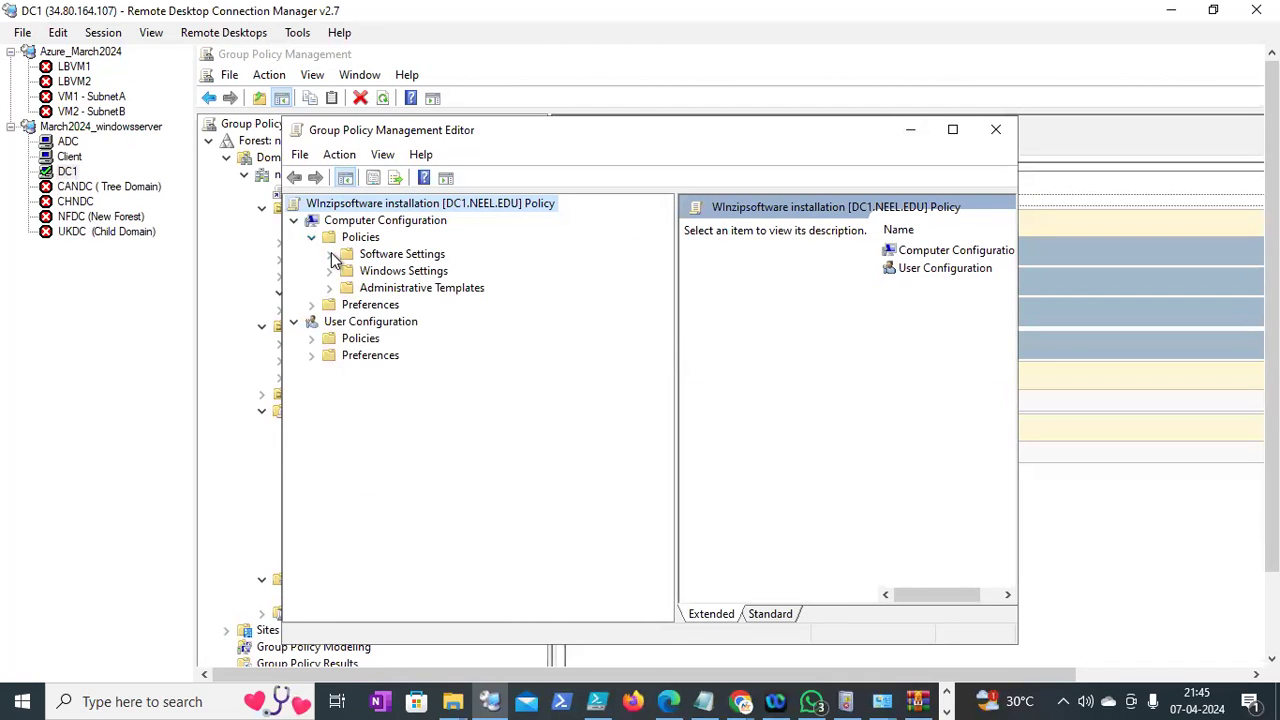
pyautogui.click(330, 254)
pyautogui.click(410, 271)
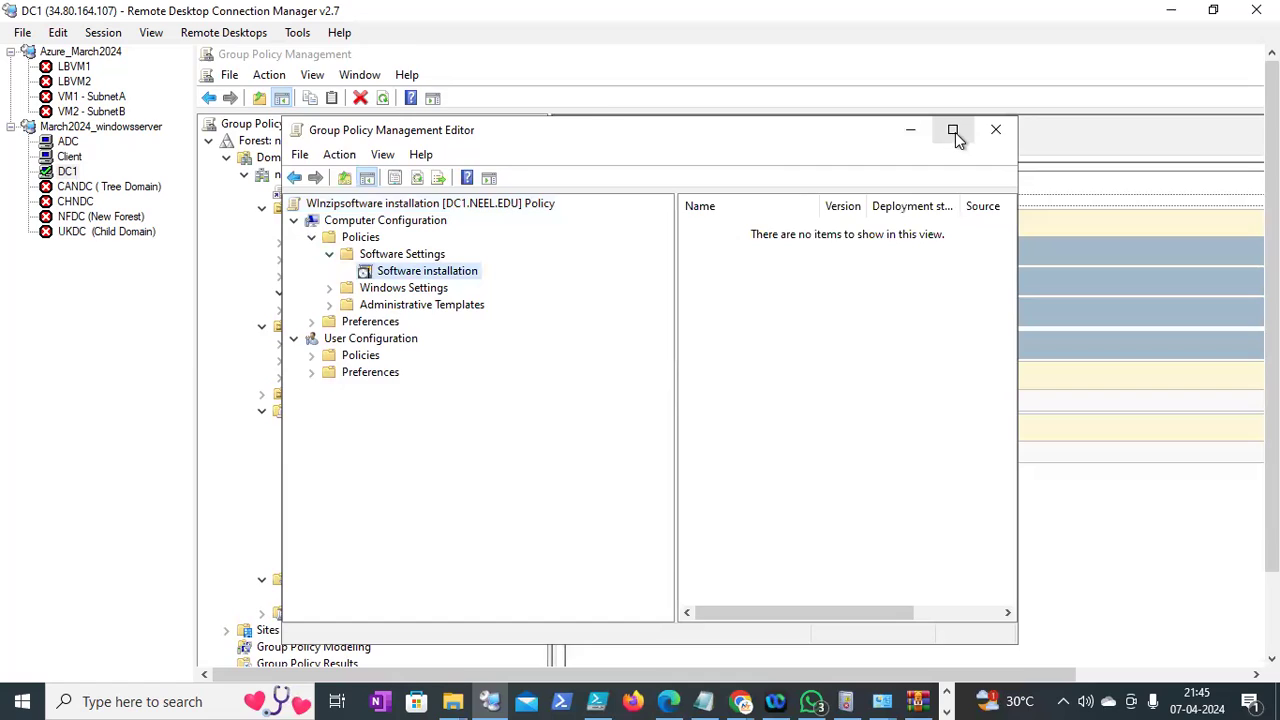
pyautogui.click(954, 131)
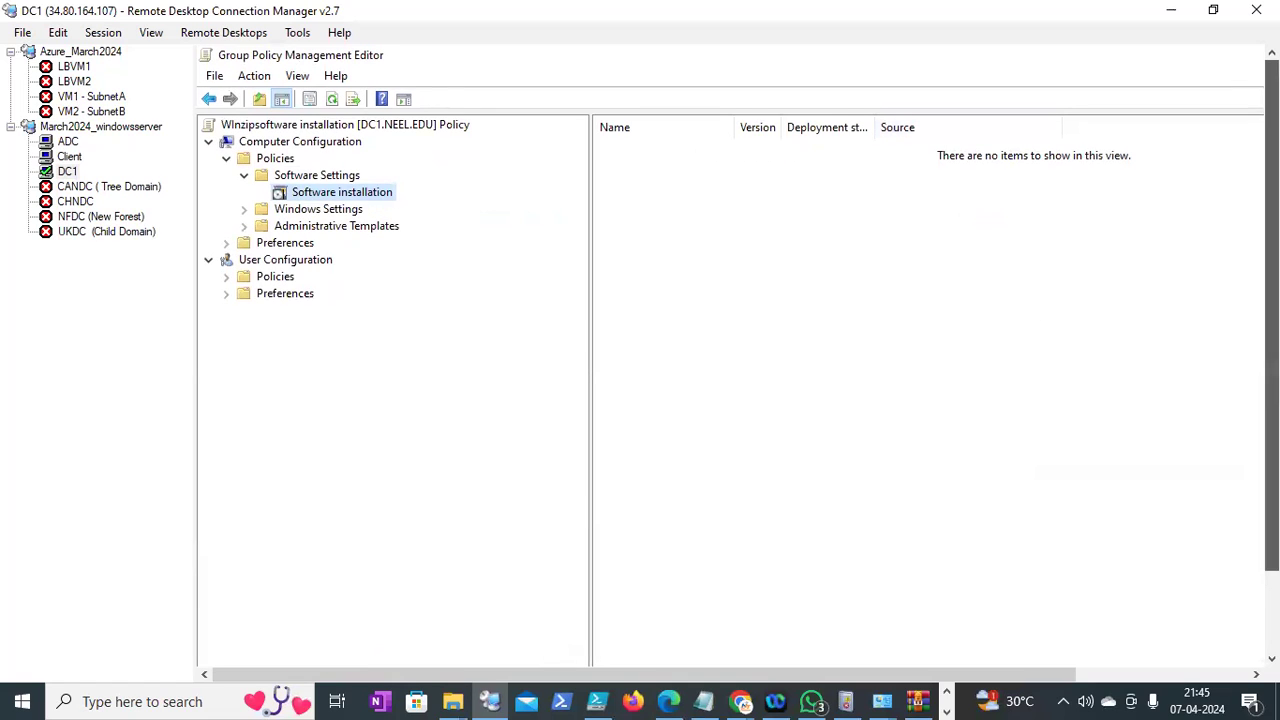
# Add a new package by opening wzcourier110mul.msi from the \\DC1\WInzip share
pyautogui.rightClick(656, 200)
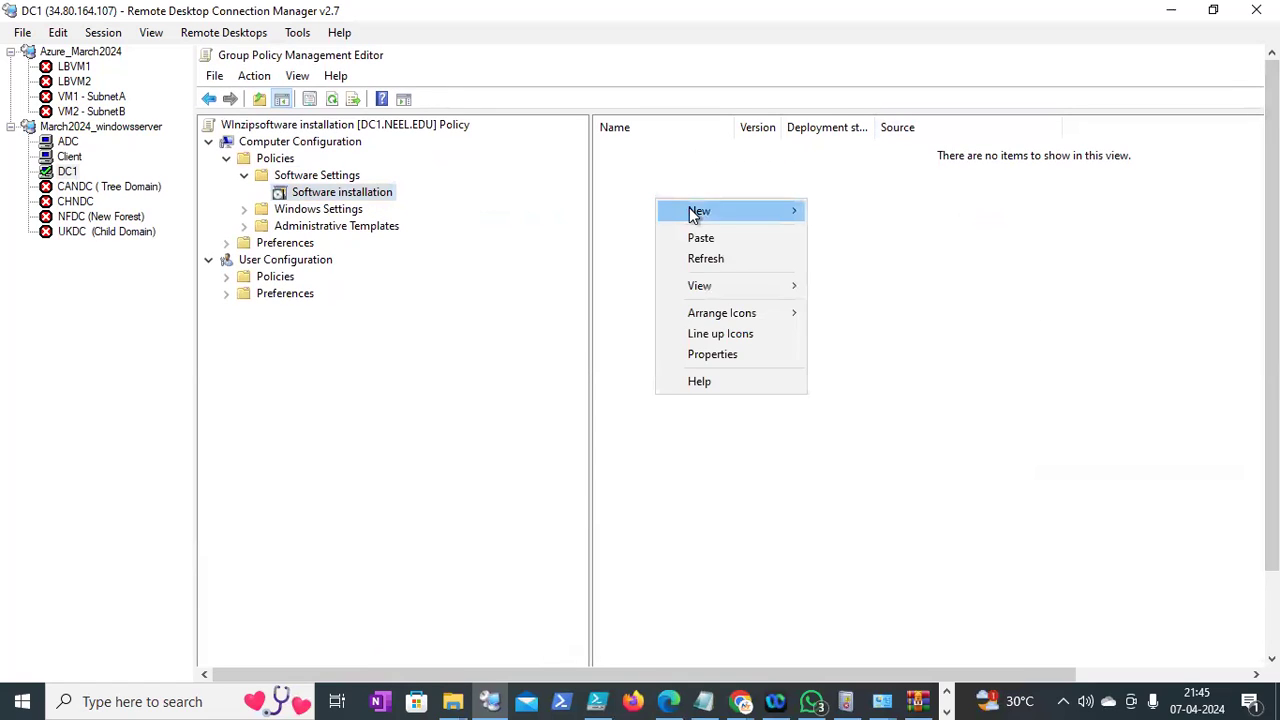
pyautogui.moveTo(694, 211)
pyautogui.click(848, 211)
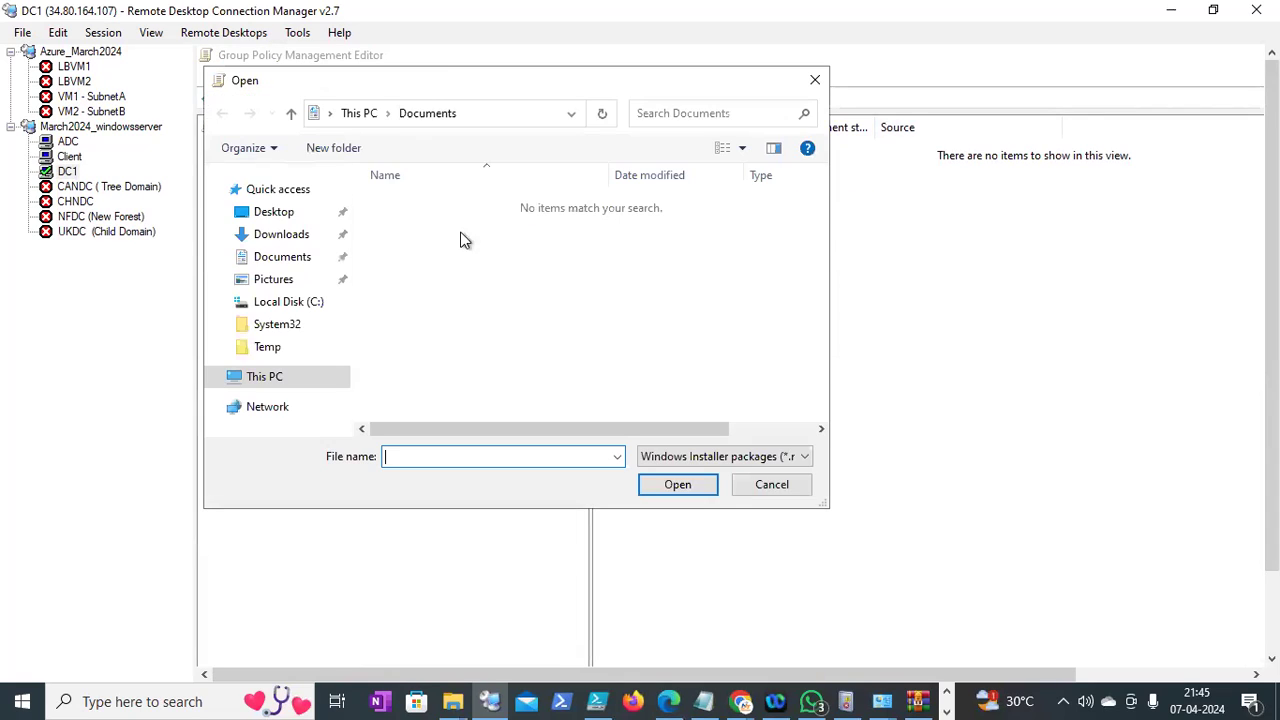
pyautogui.click(476, 114)
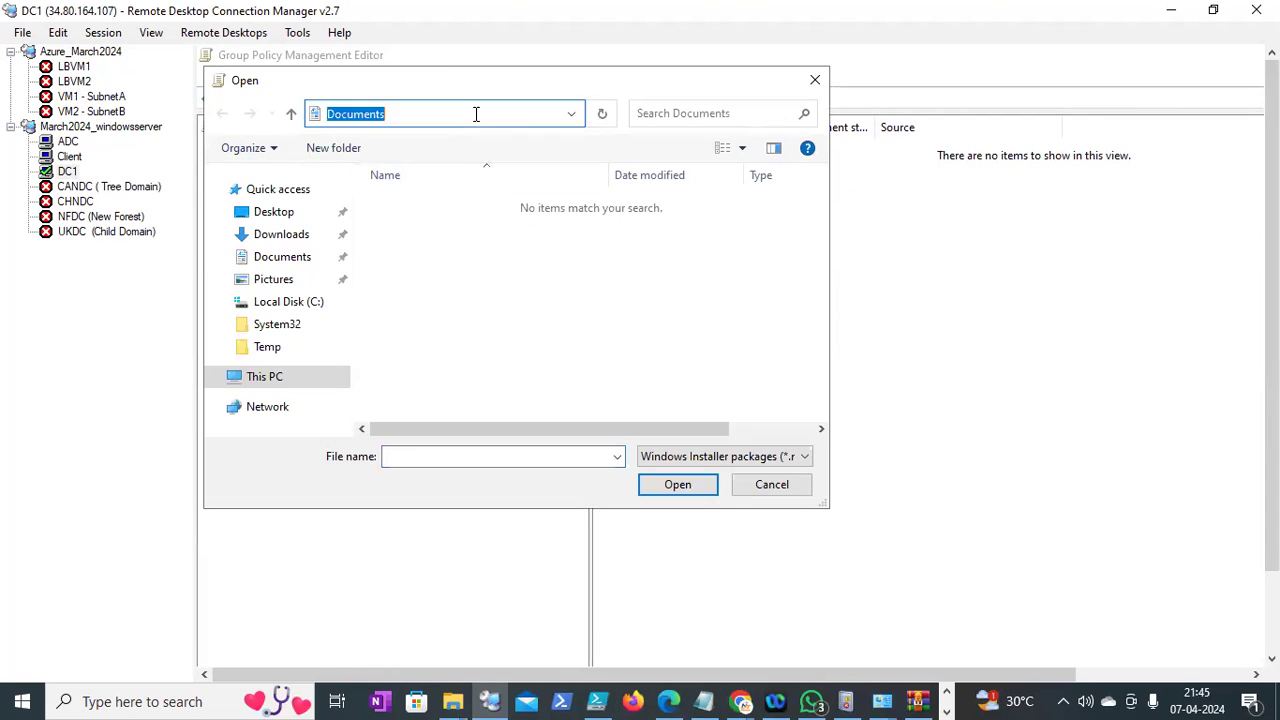
pyautogui.write('\\\\DC1\\Winzip\\wzcourier110mul.msi')
pyautogui.press('BackSpace')
pyautogui.press('BackSpace')
pyautogui.press('BackSpace')
pyautogui.press('BackSpace')
pyautogui.press('BackSpace')
pyautogui.press('BackSpace')
pyautogui.press('BackSpace')
pyautogui.press('BackSpace')
pyautogui.press('BackSpace')
pyautogui.press('BackSpace')
pyautogui.press('BackSpace')
pyautogui.press('BackSpace')
pyautogui.press('BackSpace')
pyautogui.press('BackSpace')
pyautogui.press('BackSpace')
pyautogui.press('BackSpace')
pyautogui.press('BackSpace')
pyautogui.press('BackSpace')
pyautogui.press('BackSpace')
pyautogui.press('Return')
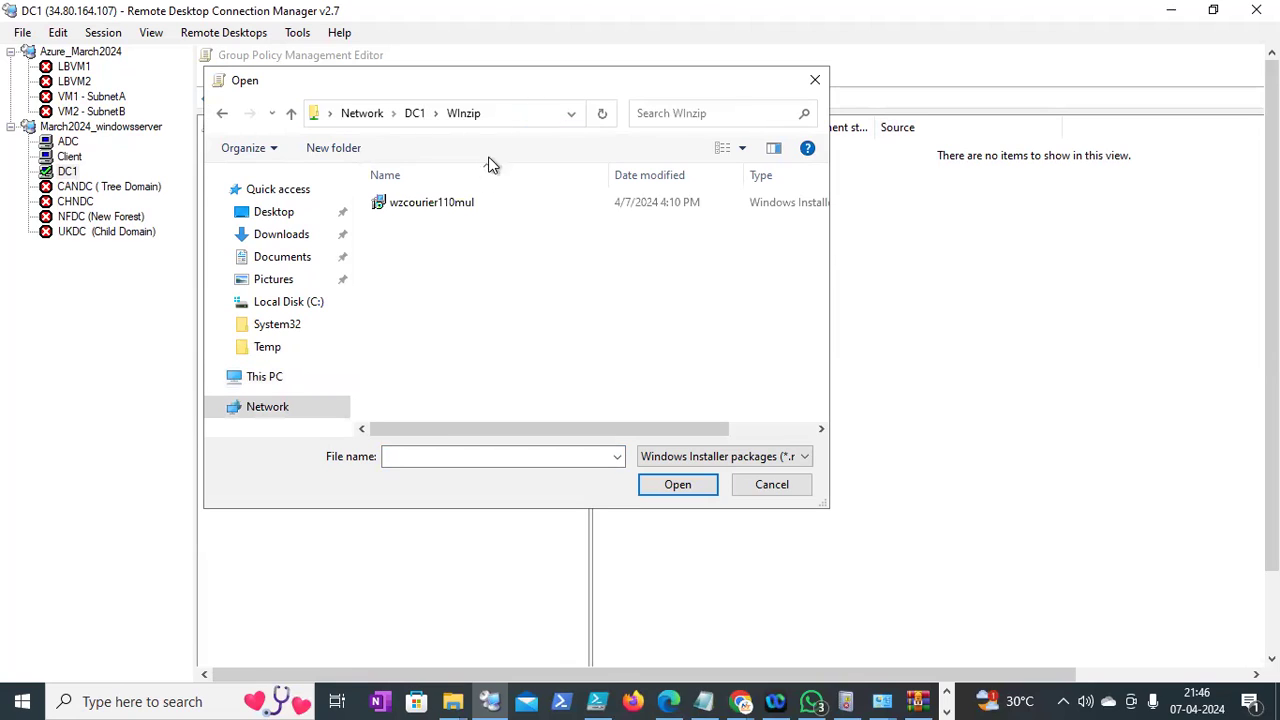
pyautogui.click(466, 205)
pyautogui.click(703, 487)
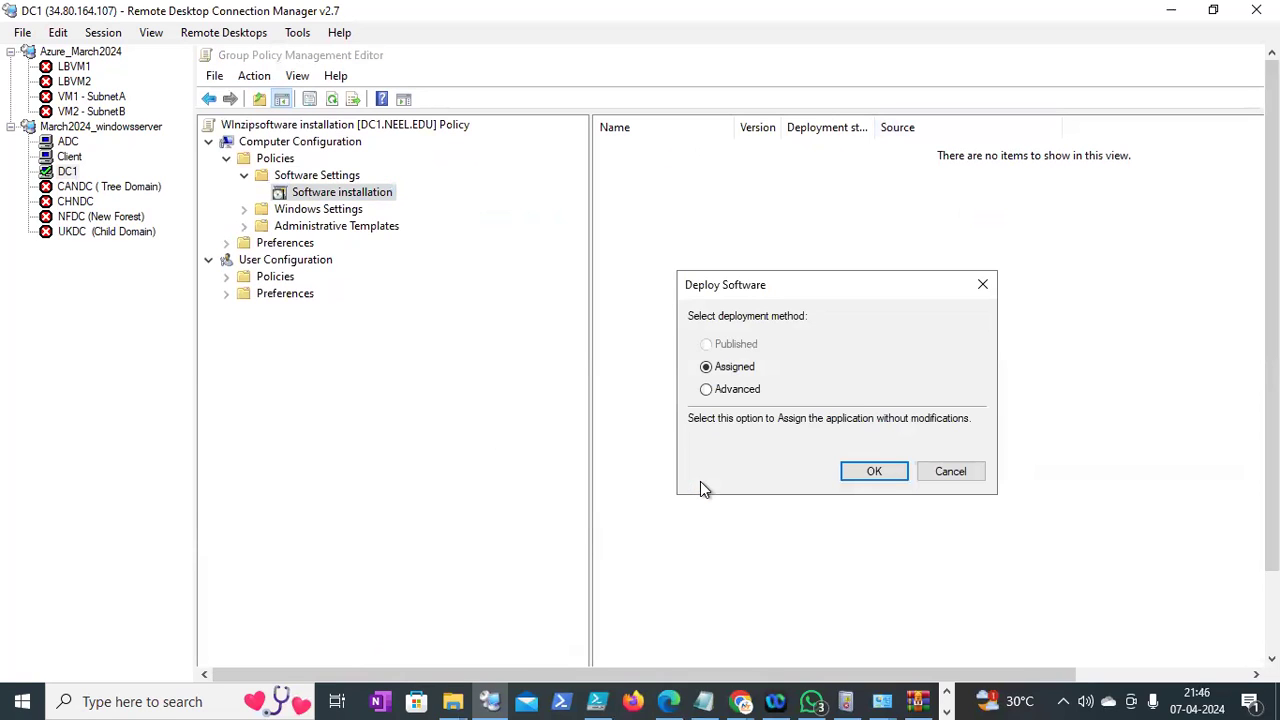
# Deploy the package with the Assigned method
pyautogui.click(728, 395)
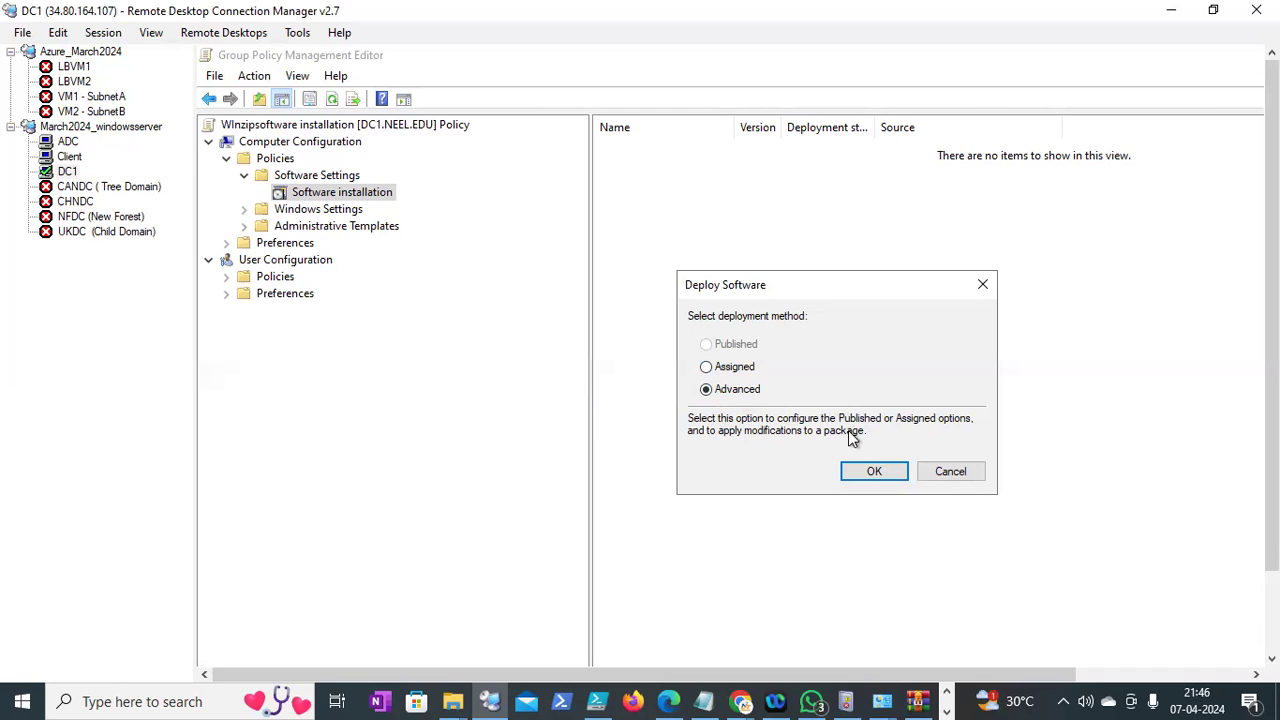
pyautogui.click(728, 372)
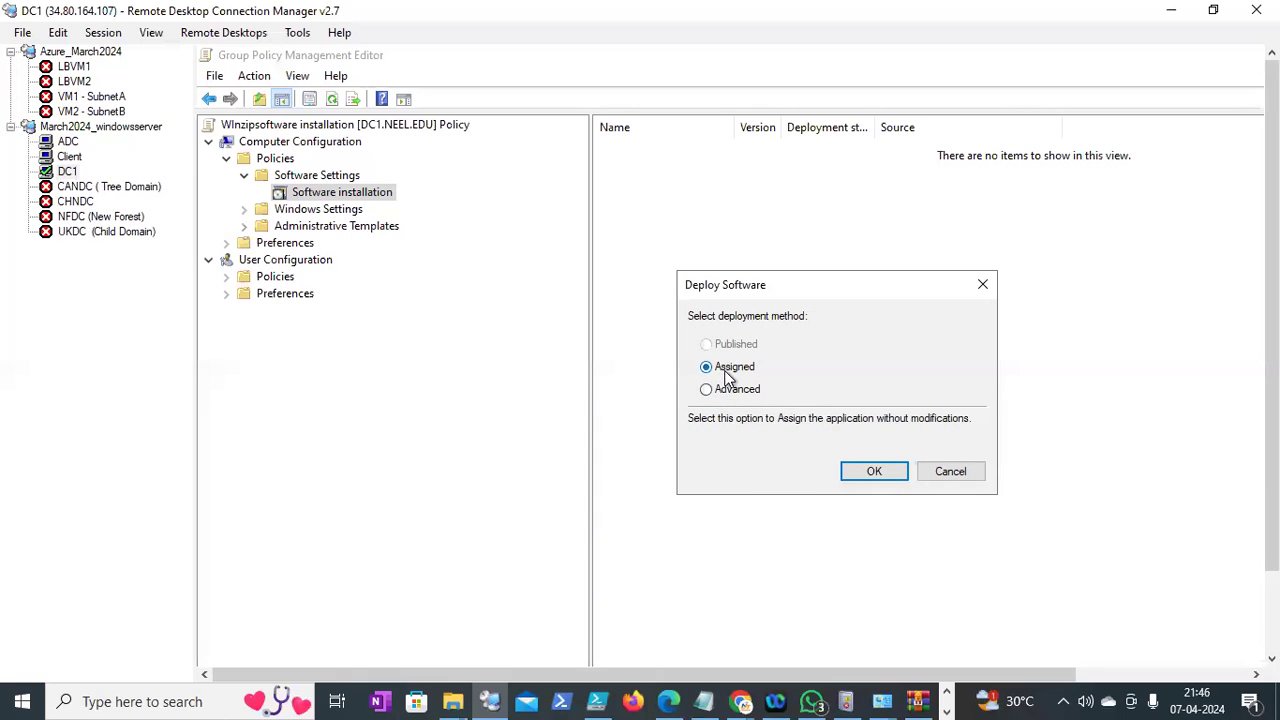
pyautogui.click(874, 471)
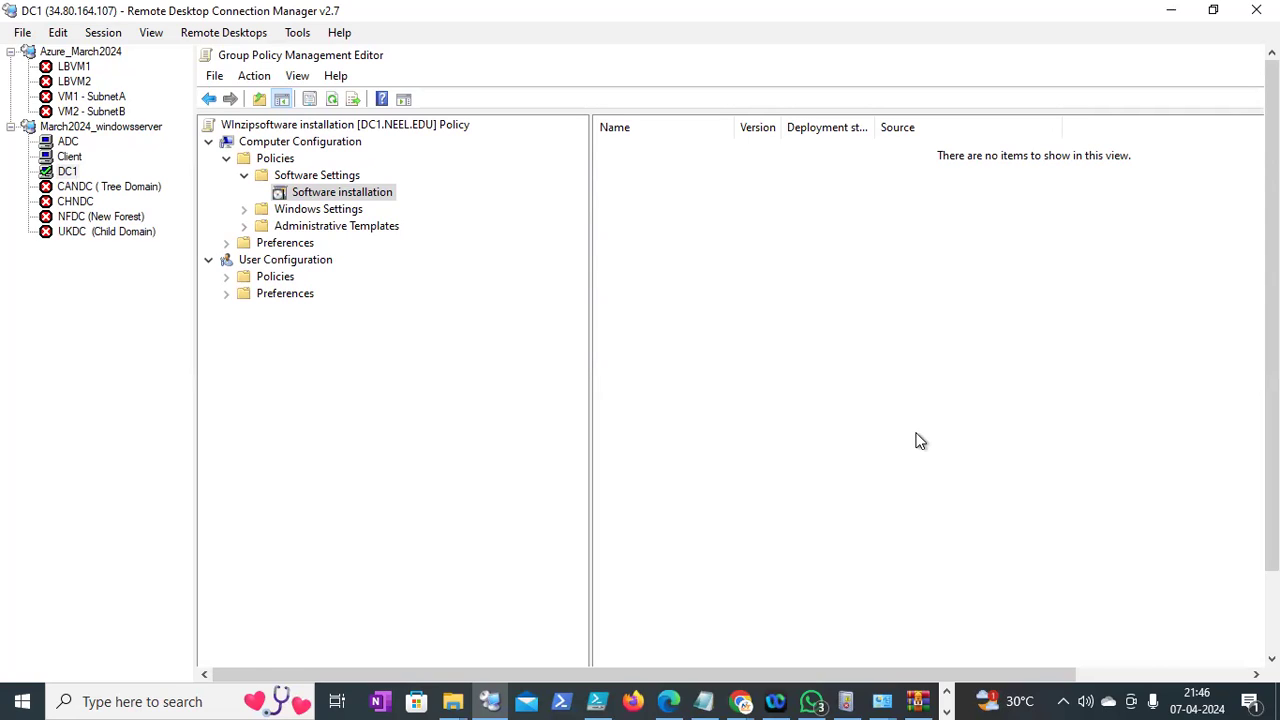
# Refresh the Software installation list and widen Source to show WinZip Courier 11.0's \\DC1\WInzip path
pyautogui.rightClick(884, 378)
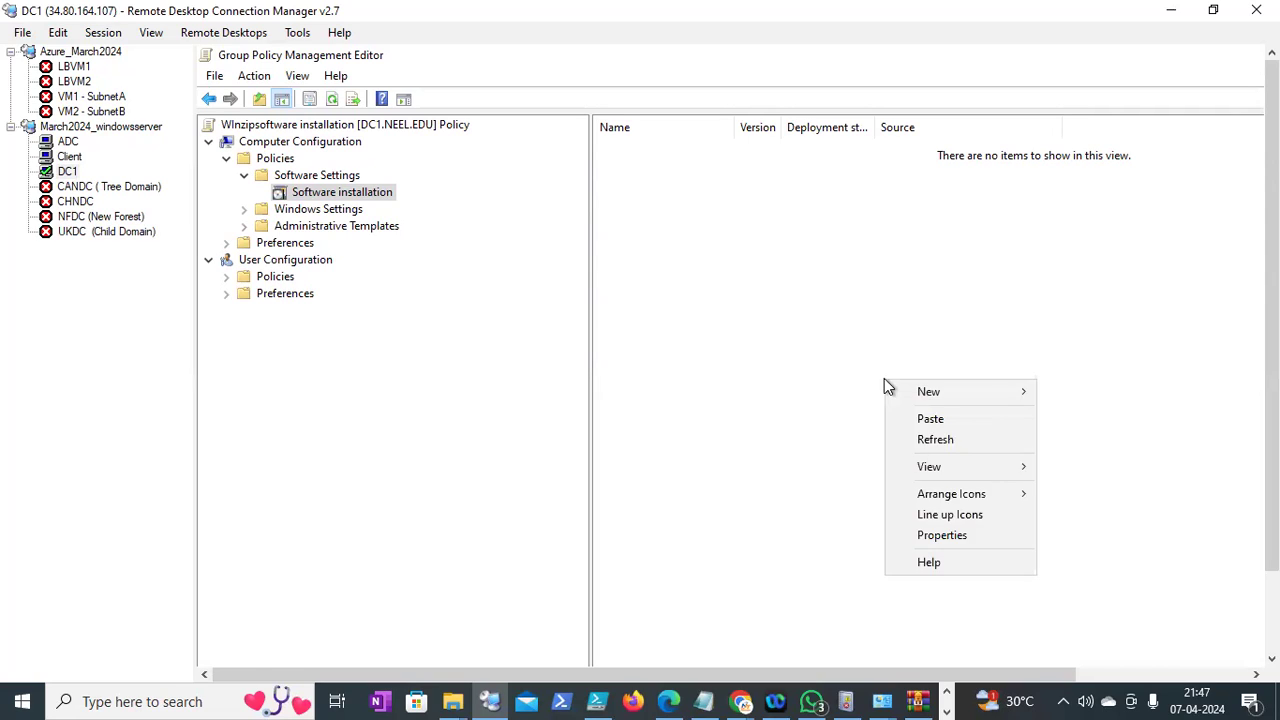
pyautogui.click(930, 439)
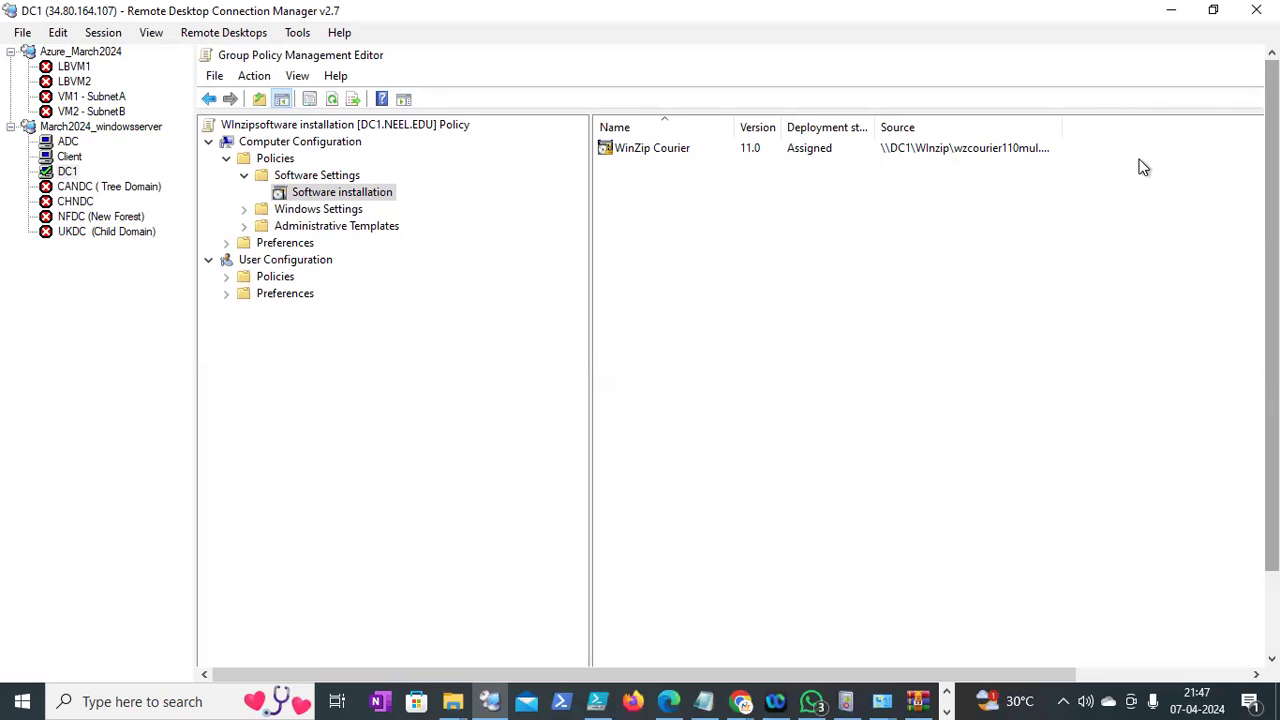
pyautogui.doubleClick(1061, 128)
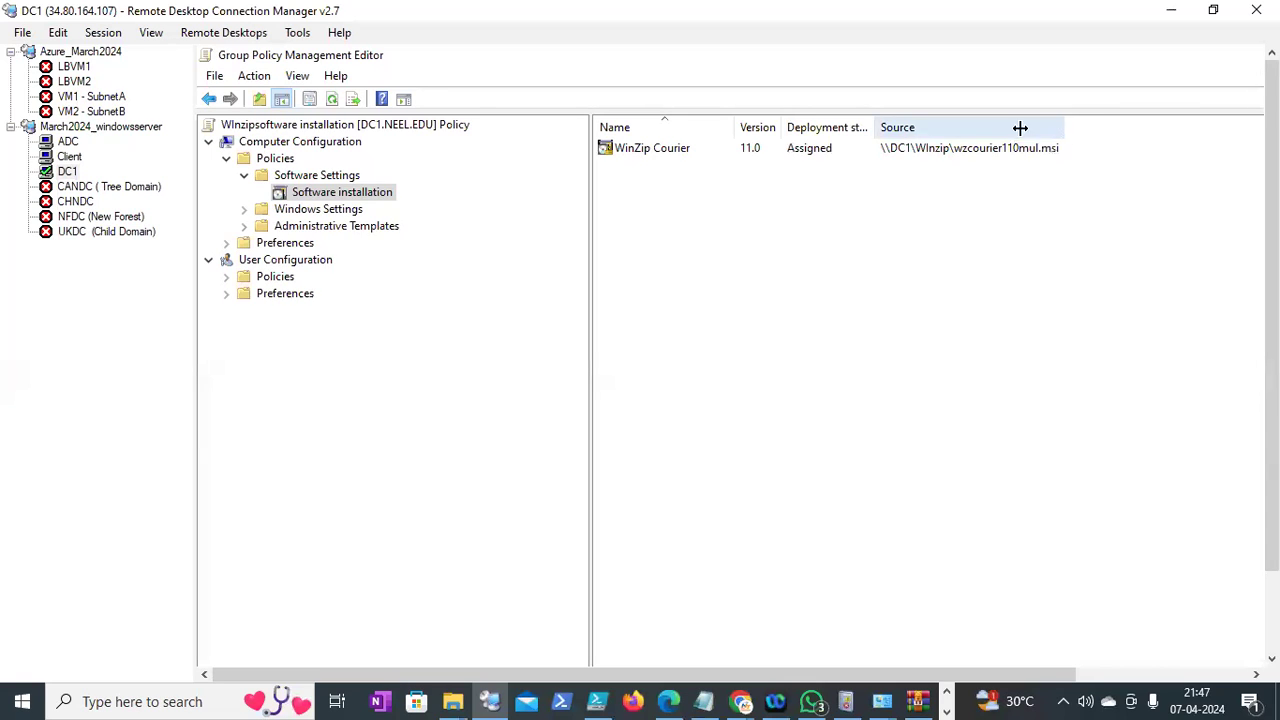
pyautogui.rightClick(642, 148)
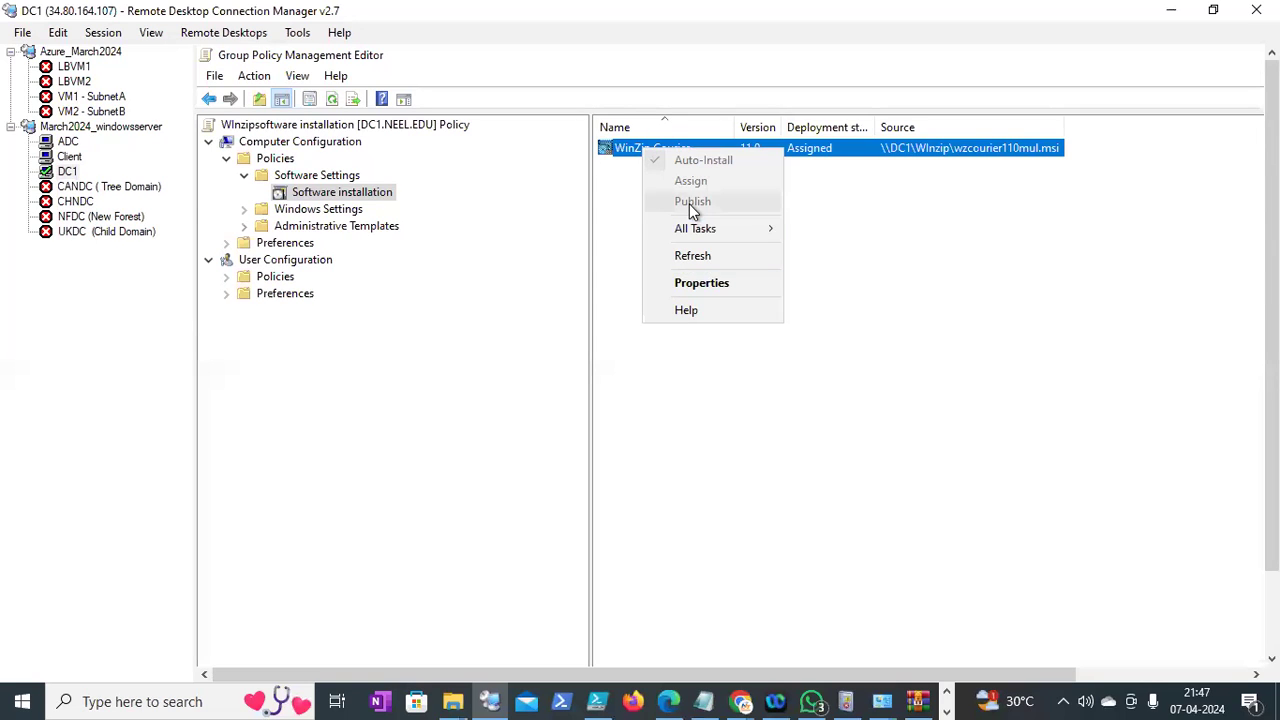
pyautogui.doubleClick(822, 150)
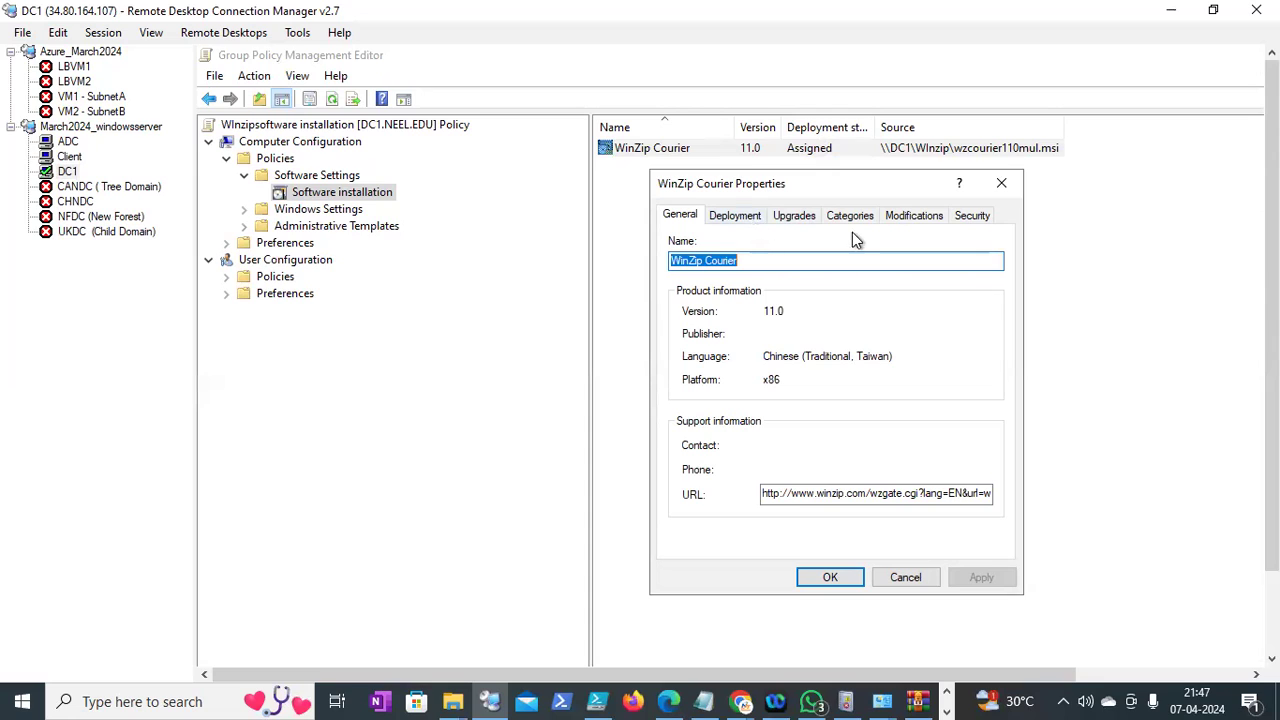
pyautogui.click(737, 216)
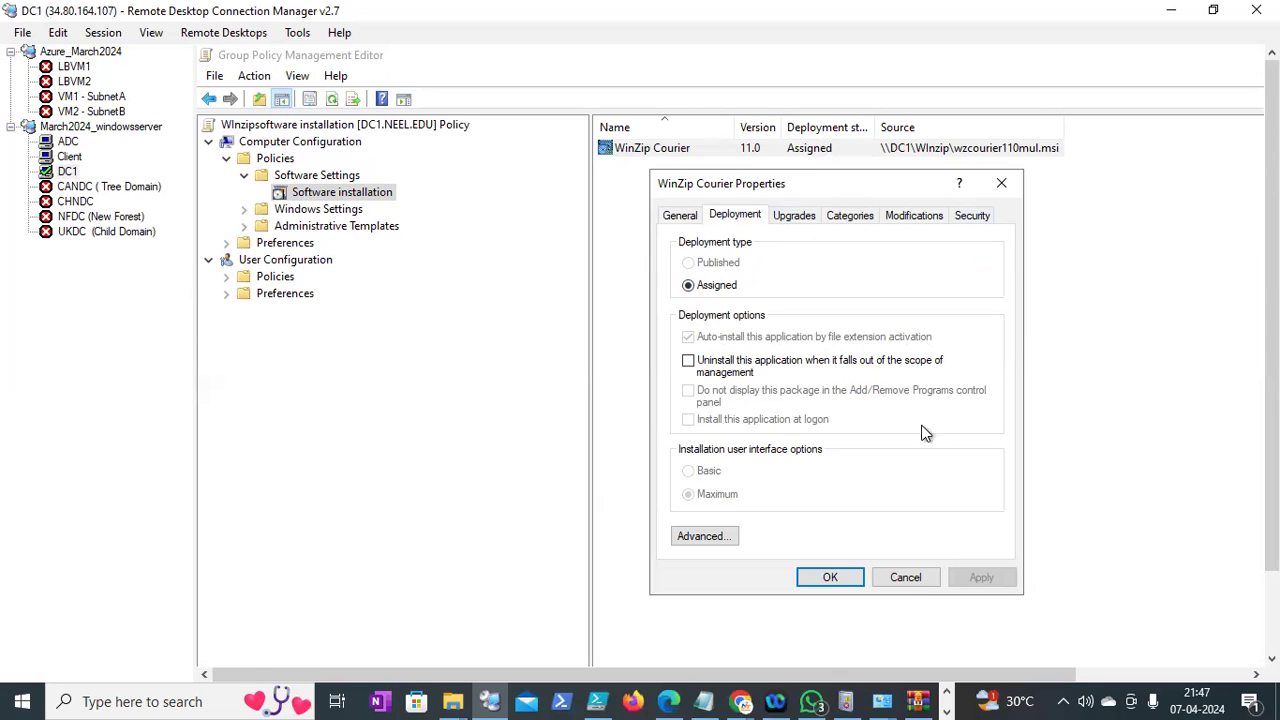
pyautogui.click(906, 580)
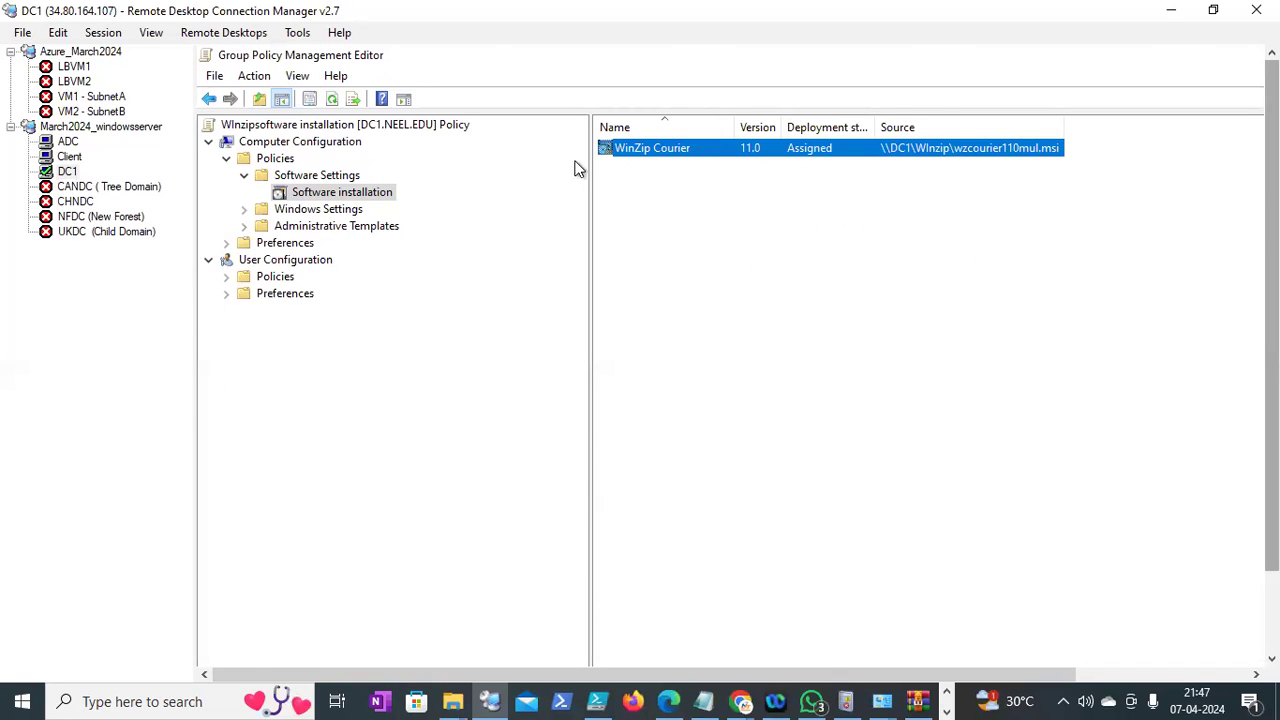
# Exit the Group Policy Management Editor
pyautogui.click(215, 77)
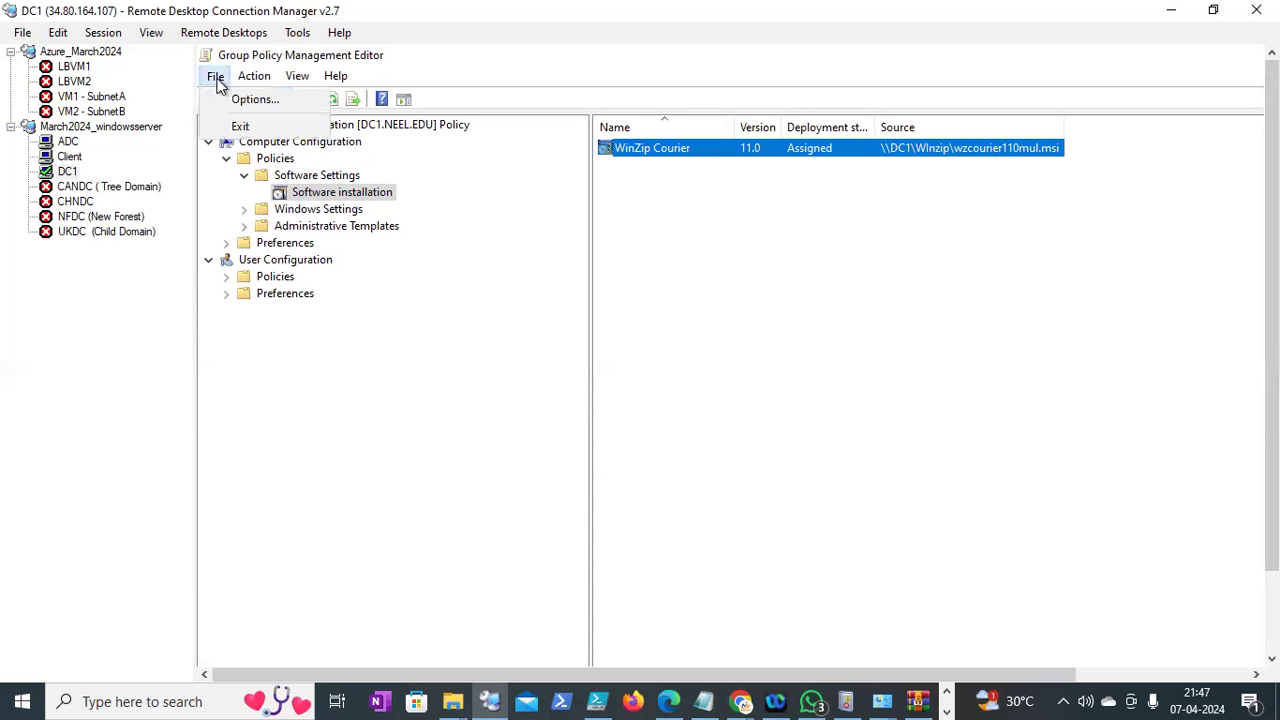
pyautogui.click(248, 127)
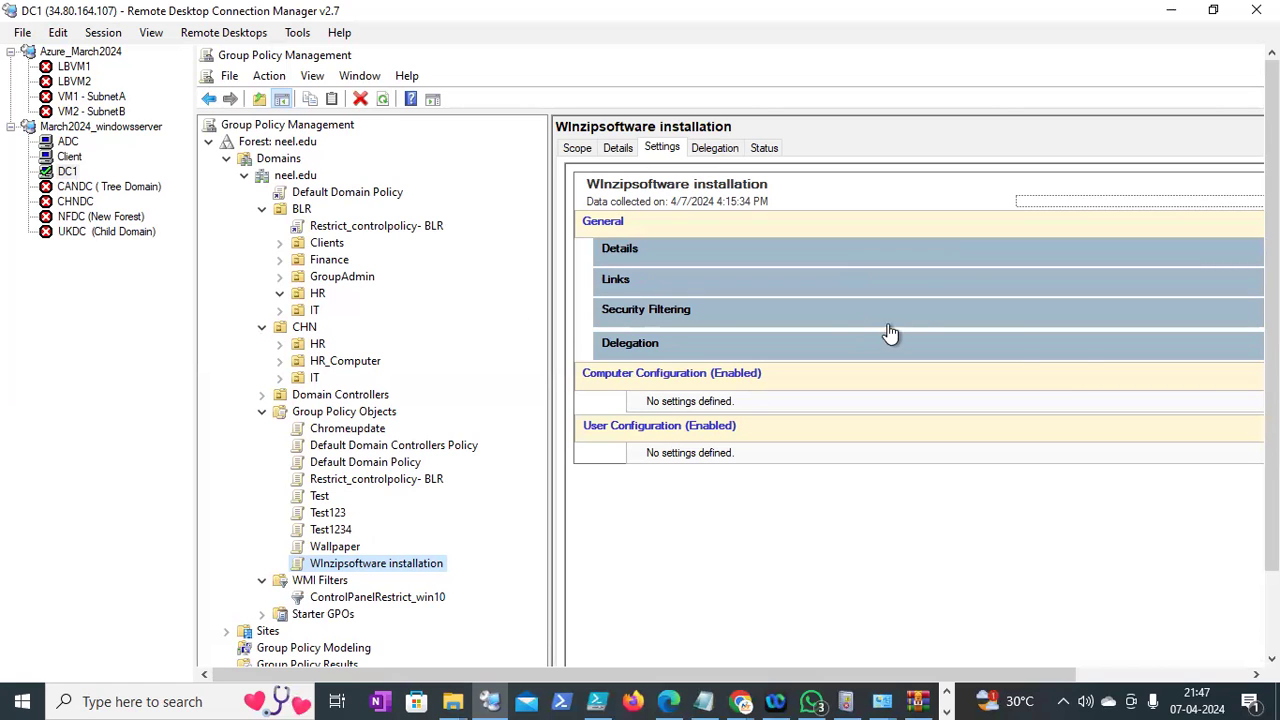
pyautogui.moveTo(1272, 370)
pyautogui.mouseDown()
pyautogui.moveTo(1272, 455)
pyautogui.moveTo(1272, 370)
pyautogui.mouseUp()
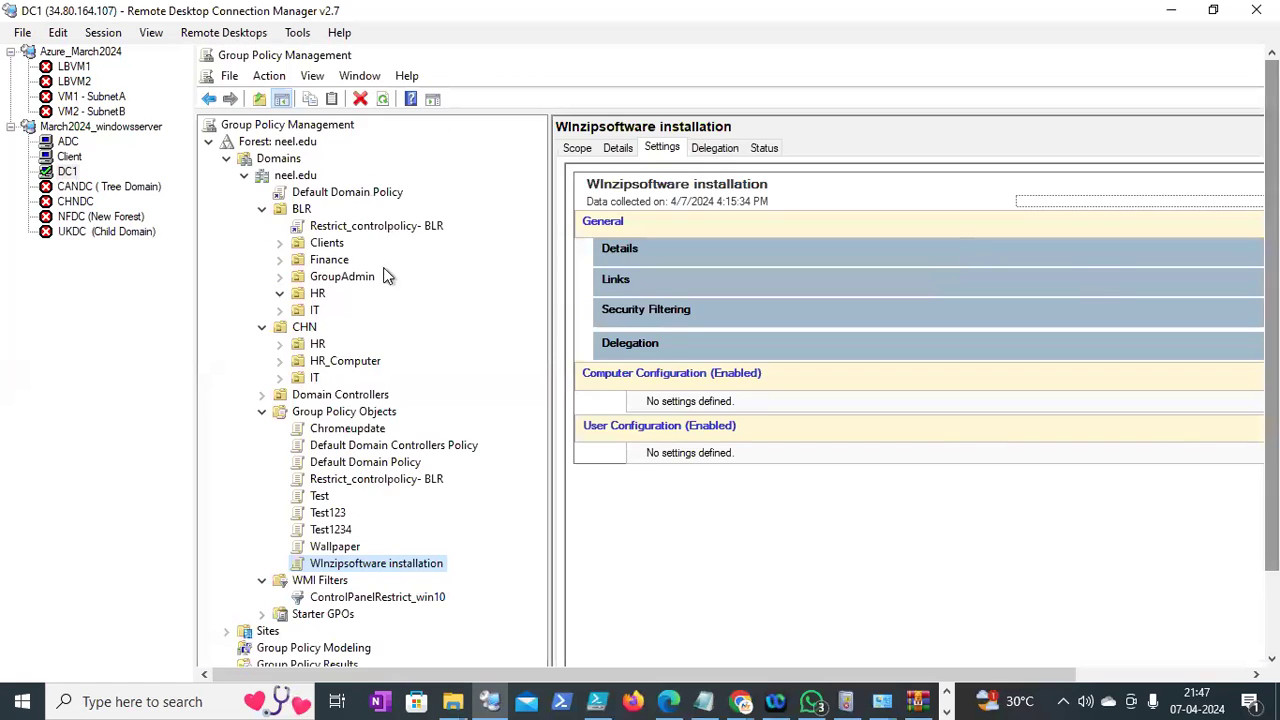
# Link the existing WInzipsoftware installation GPO to the neel.edu domain
pyautogui.rightClick(300, 178)
pyautogui.click(337, 206)
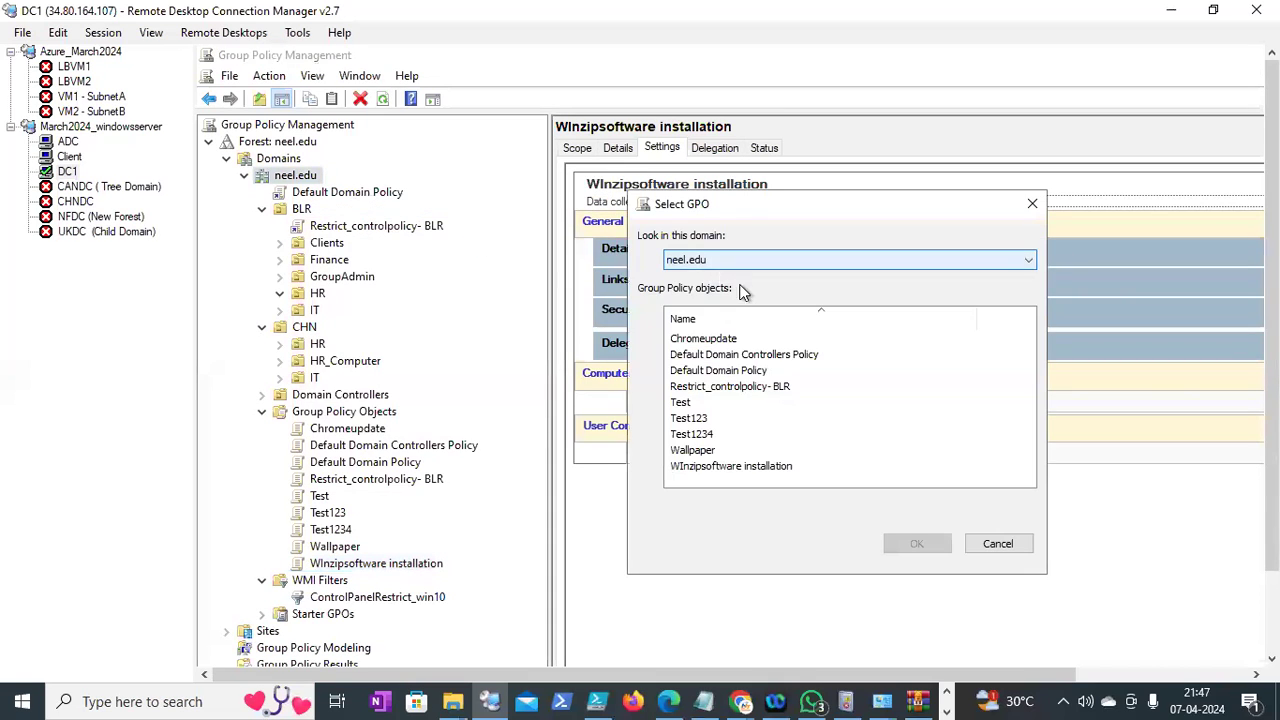
pyautogui.click(716, 466)
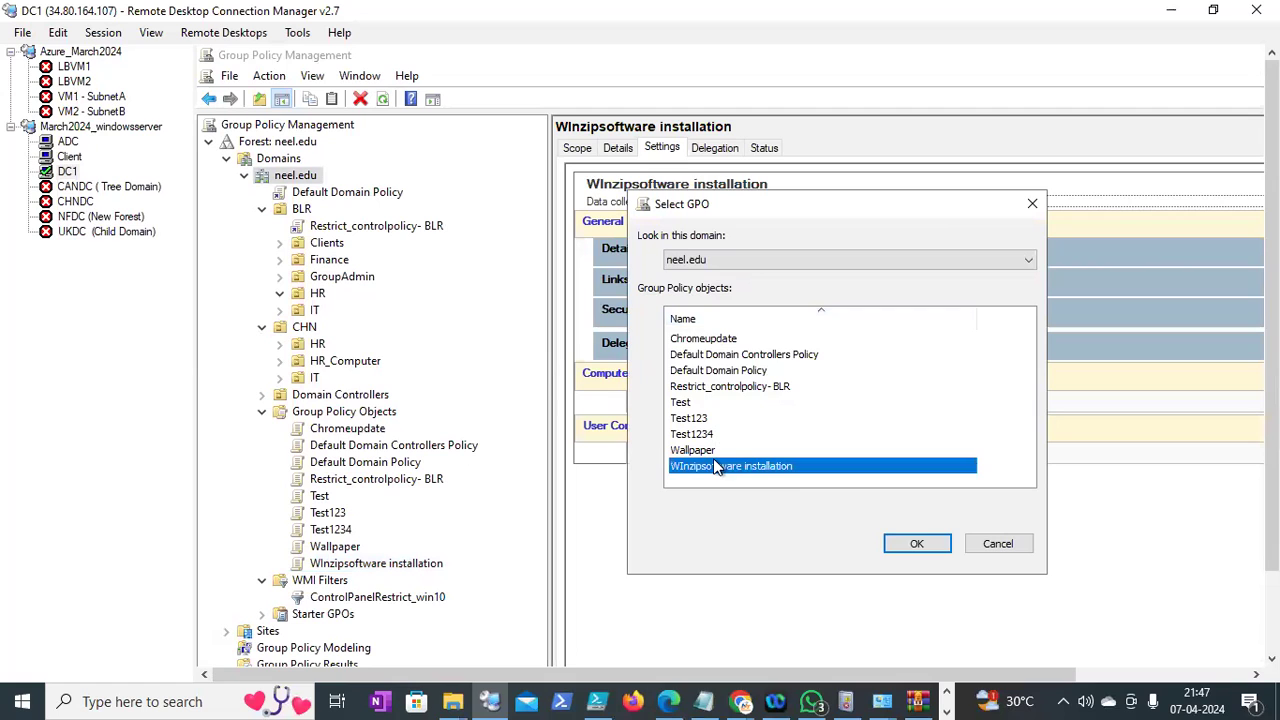
pyautogui.click(914, 541)
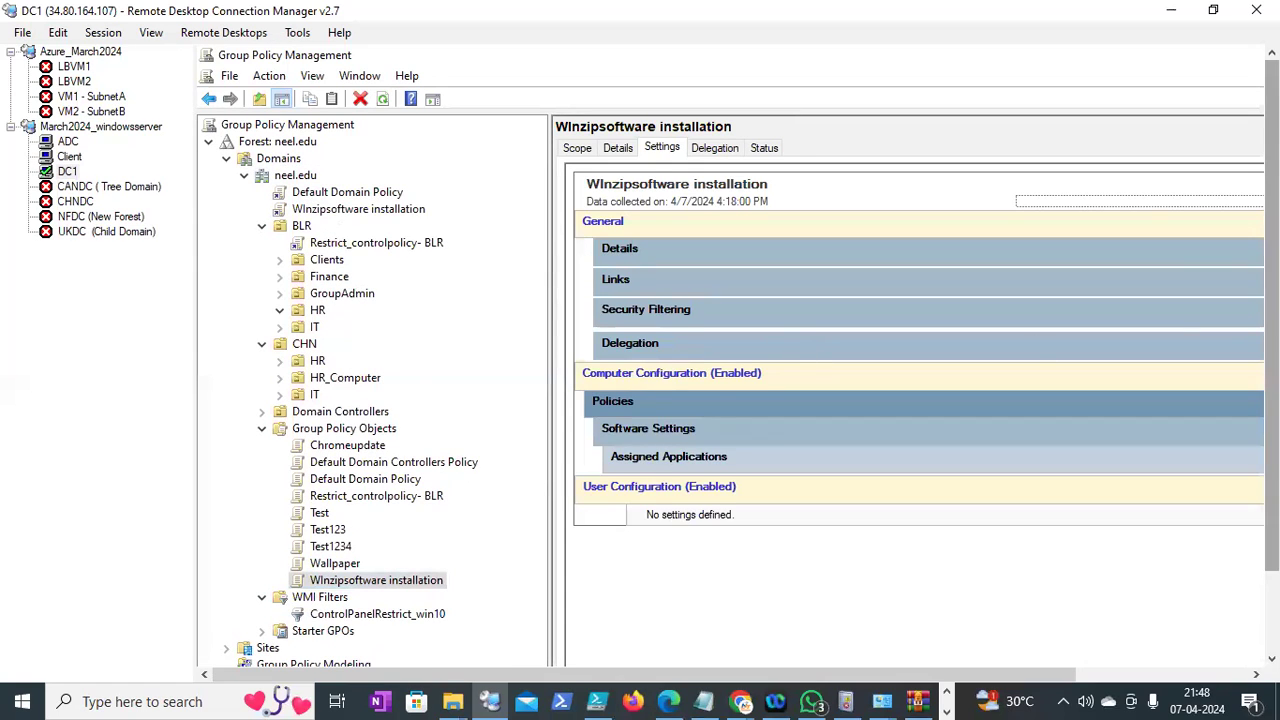
pyautogui.scroll(-2, 1272, 350)
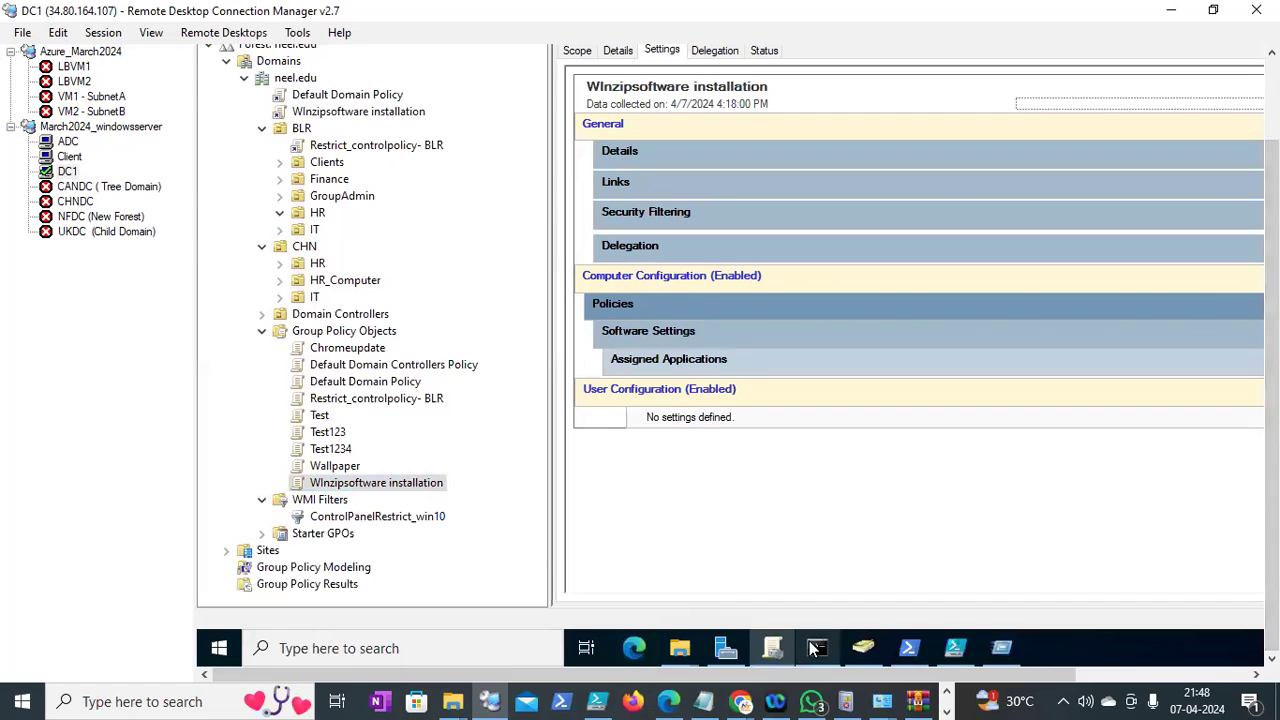
# Run gpupdate /force in the DC1 command prompt
pyautogui.click(816, 648)
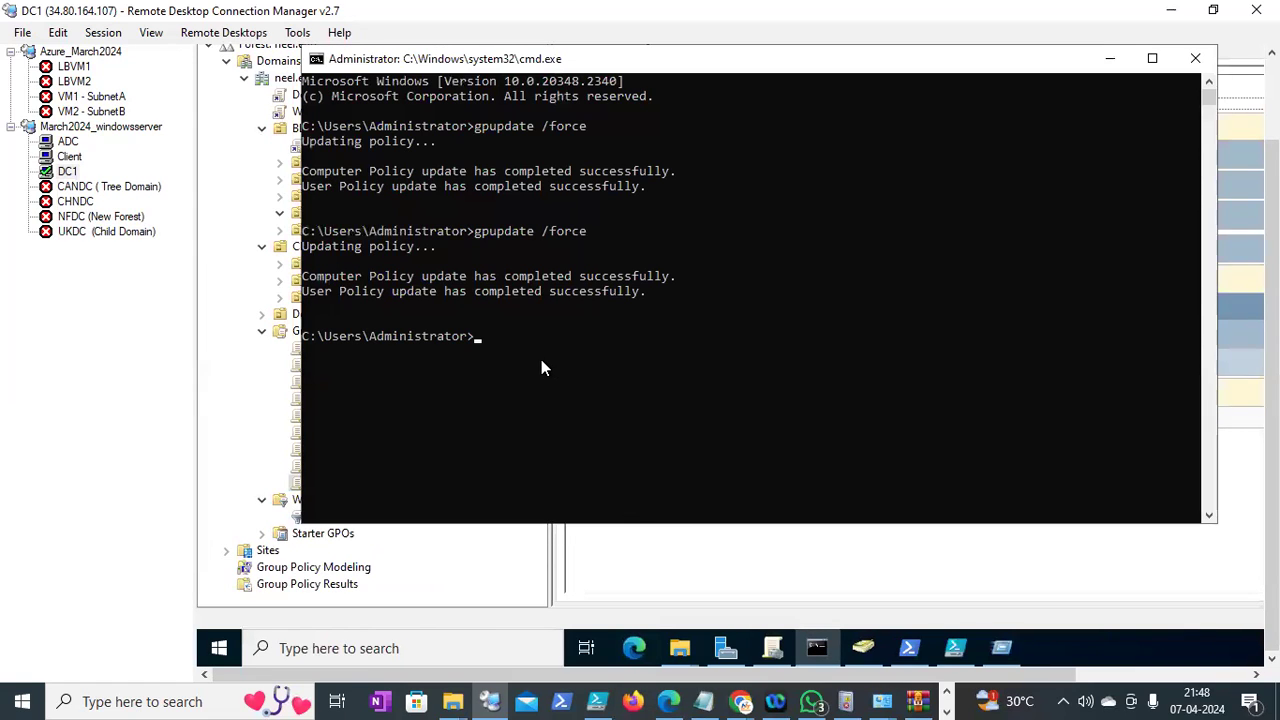
pyautogui.write('gpupdate /force')
pyautogui.press('Return')
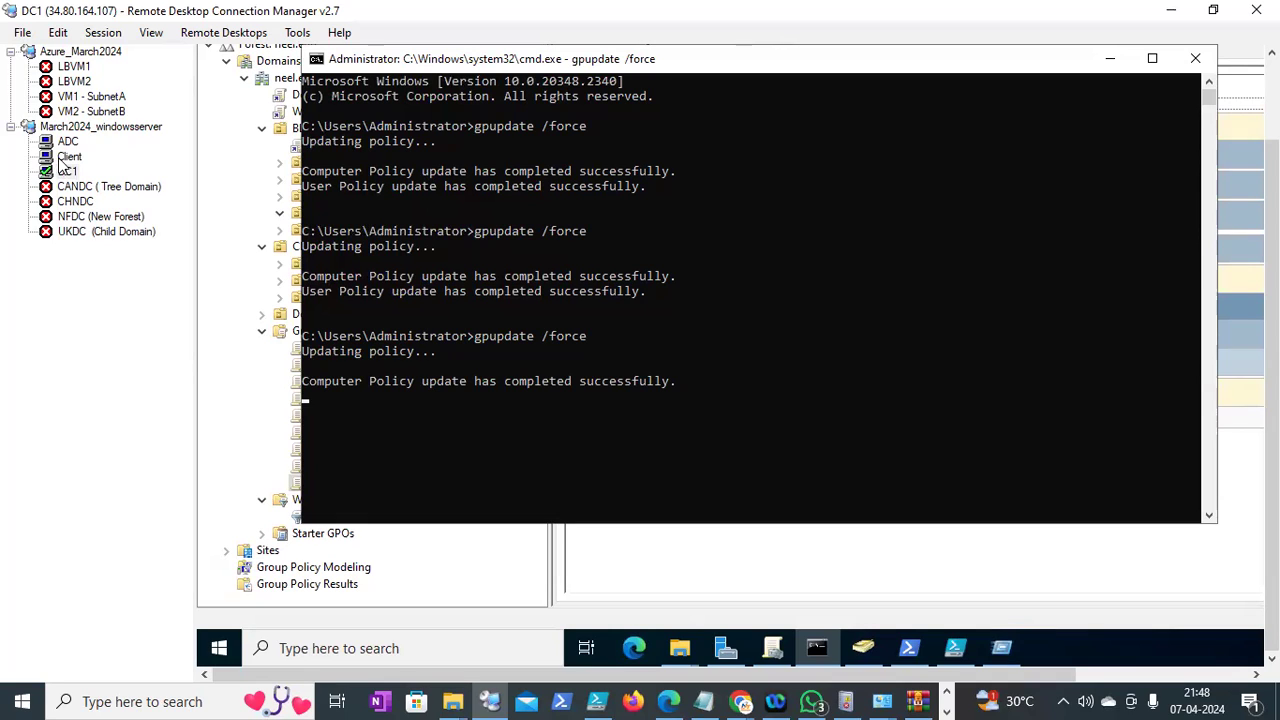
# Log off the Client session with the logoff command from Run
pyautogui.click(68, 157)
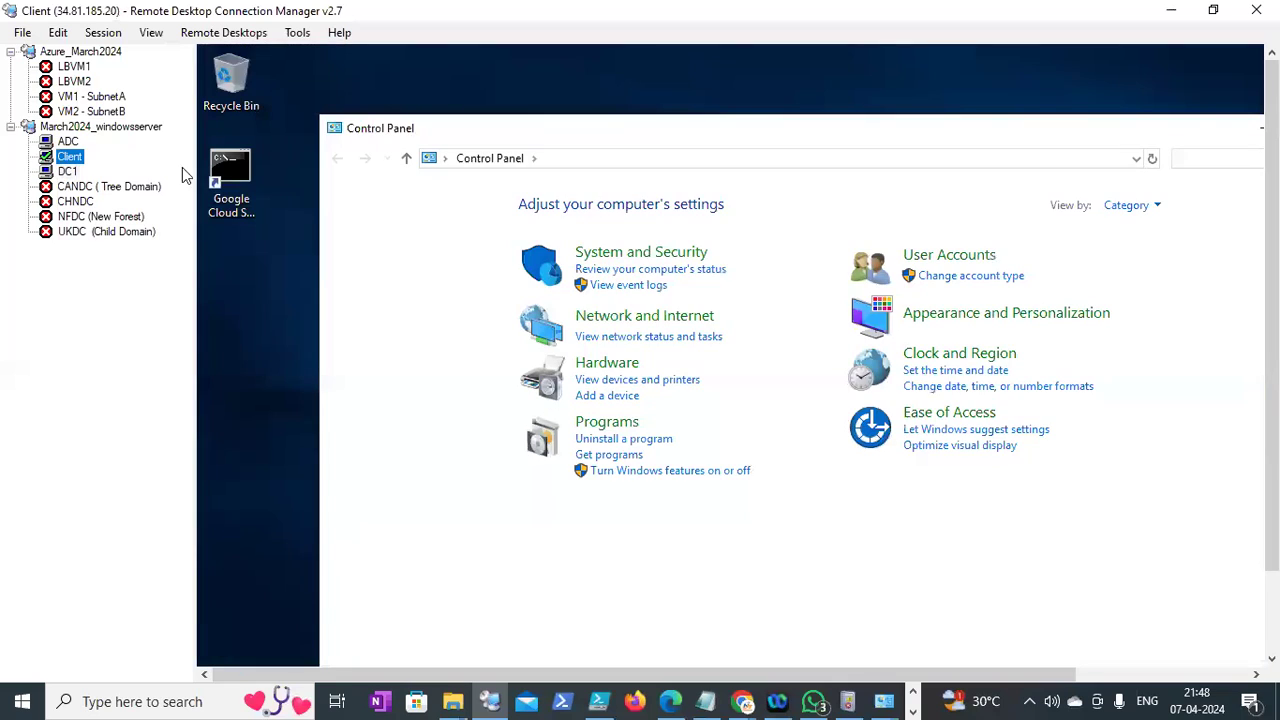
pyautogui.moveTo(1272, 340); pyautogui.dragTo(1272, 440)
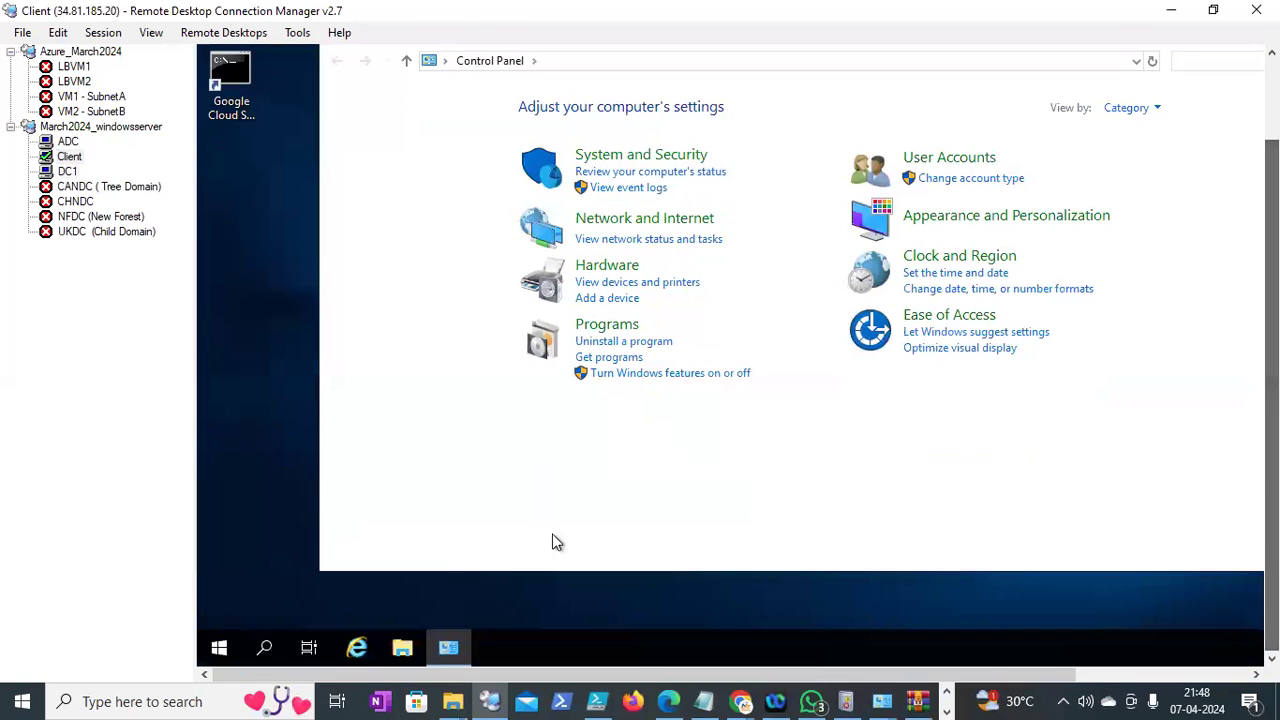
pyautogui.click(232, 646)
pyautogui.rightClick(235, 645)
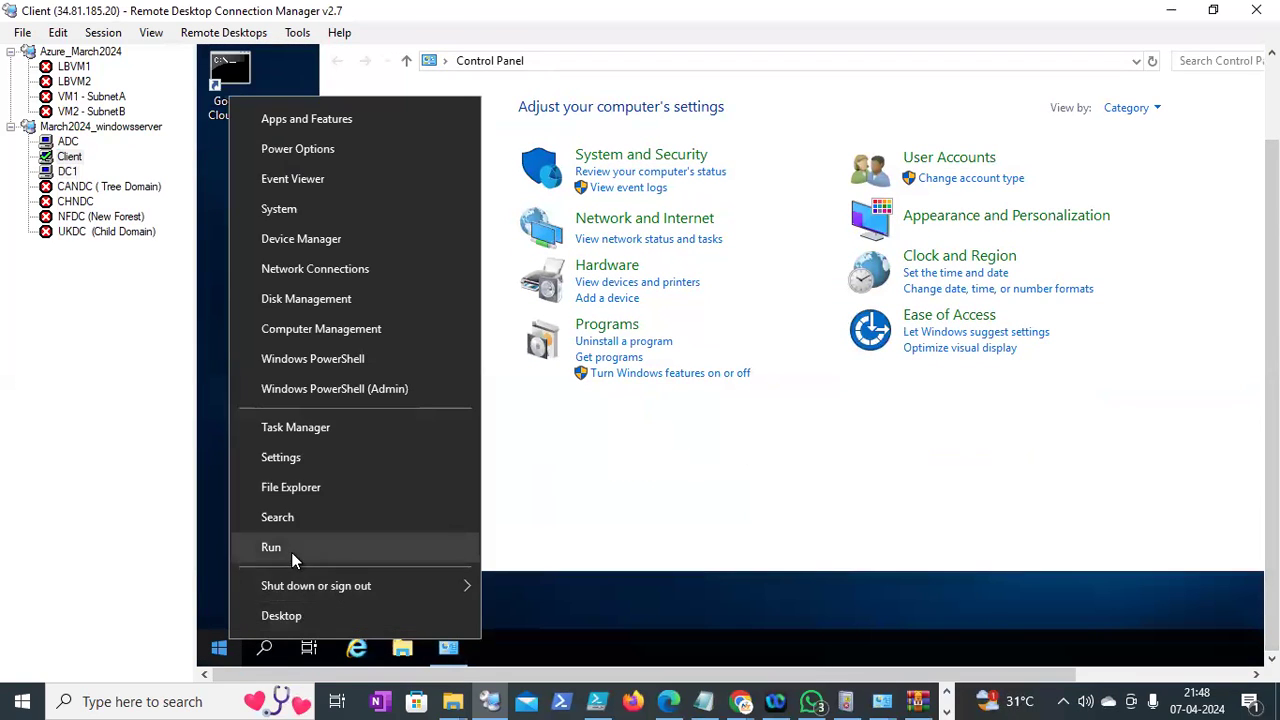
pyautogui.click(291, 552)
pyautogui.write('logoff')
pyautogui.press('Return')
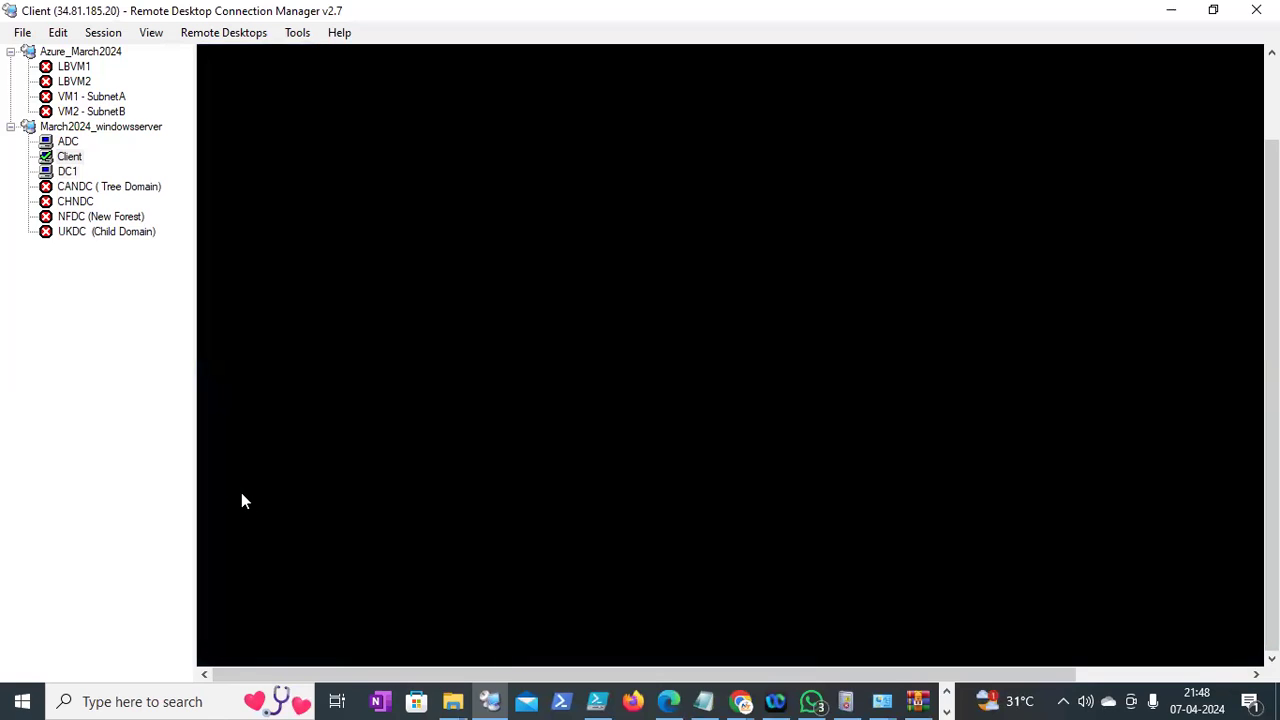
# Reconnect to the disconnected Client machine
pyautogui.click(68, 159)
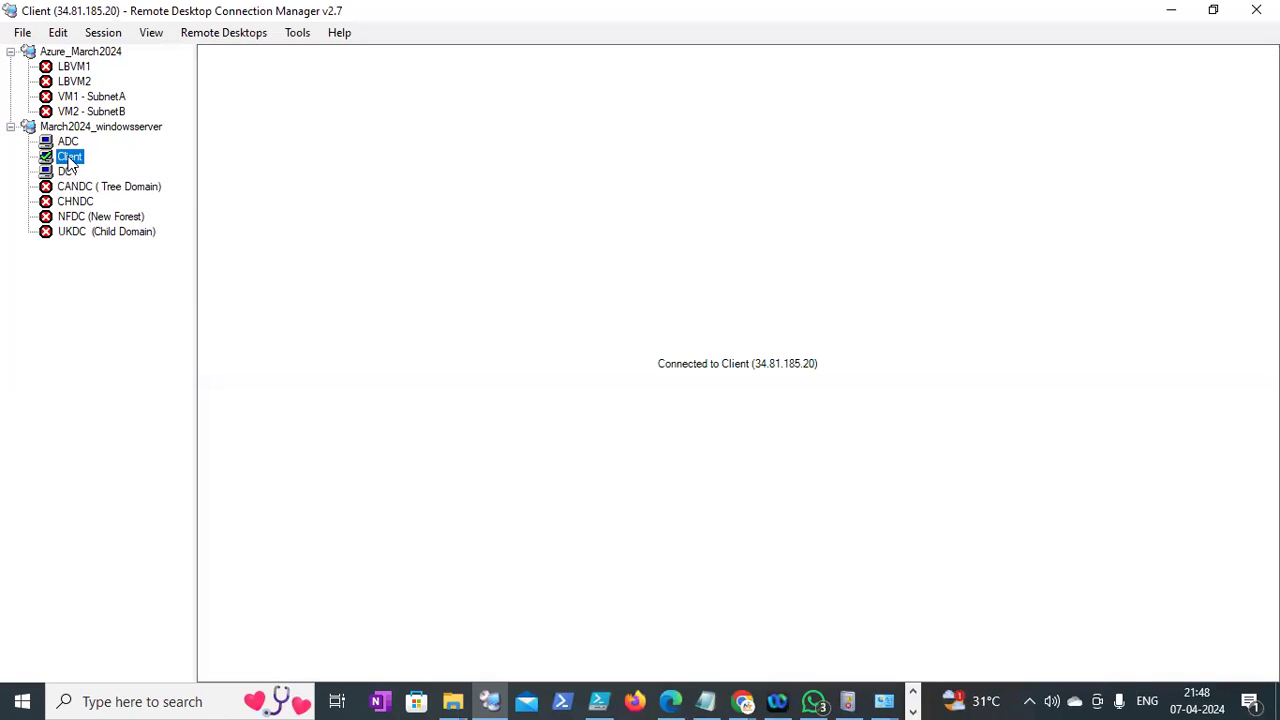
pyautogui.rightClick(69, 161)
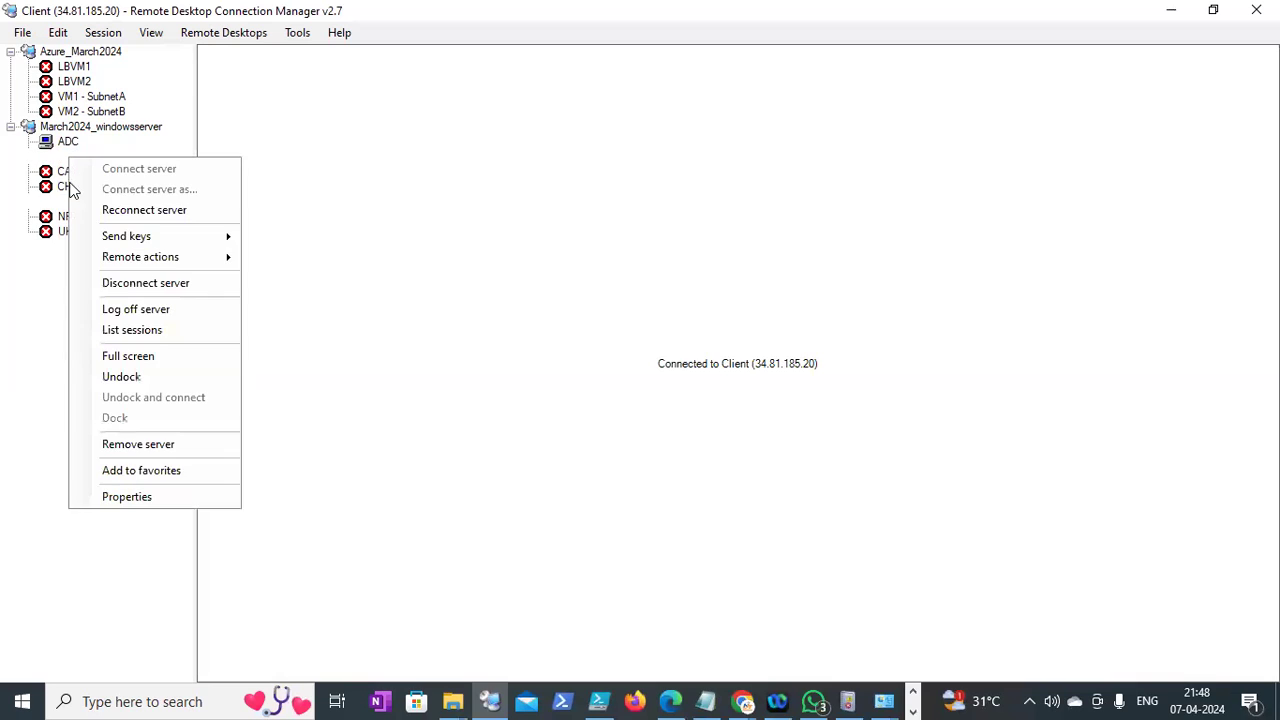
pyautogui.click(14, 329)
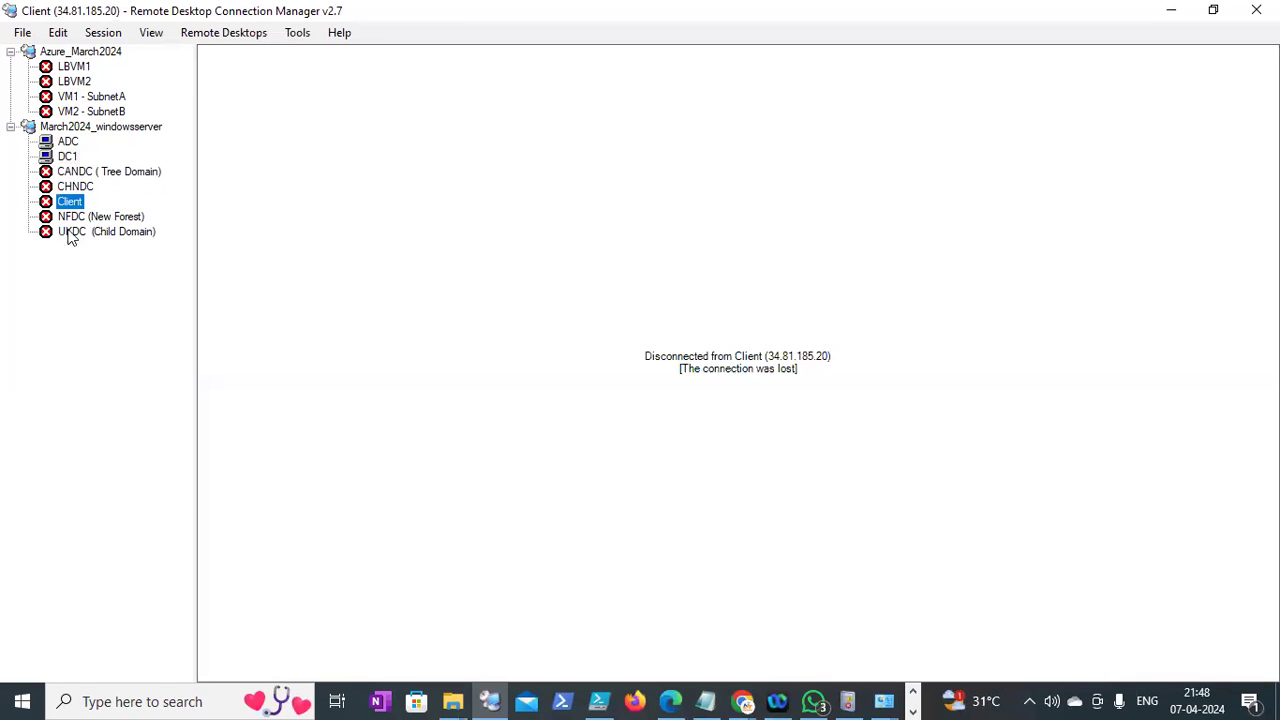
pyautogui.rightClick(72, 207)
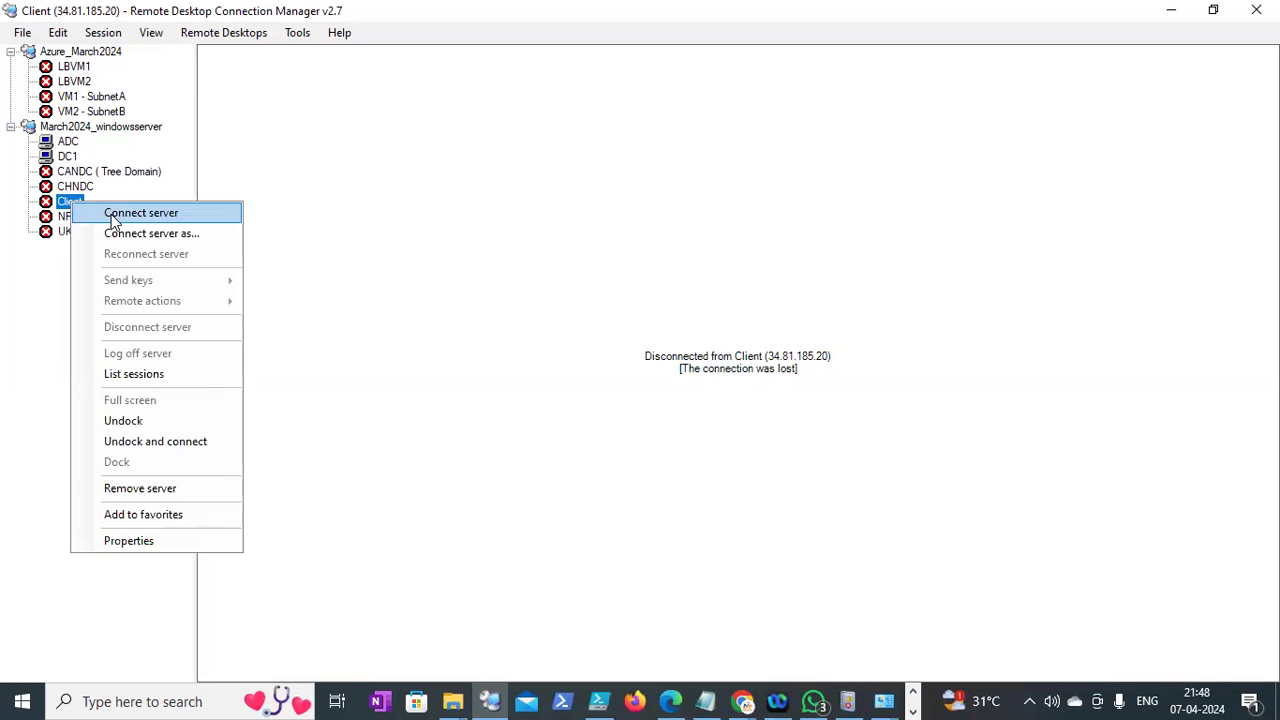
pyautogui.press('Return')
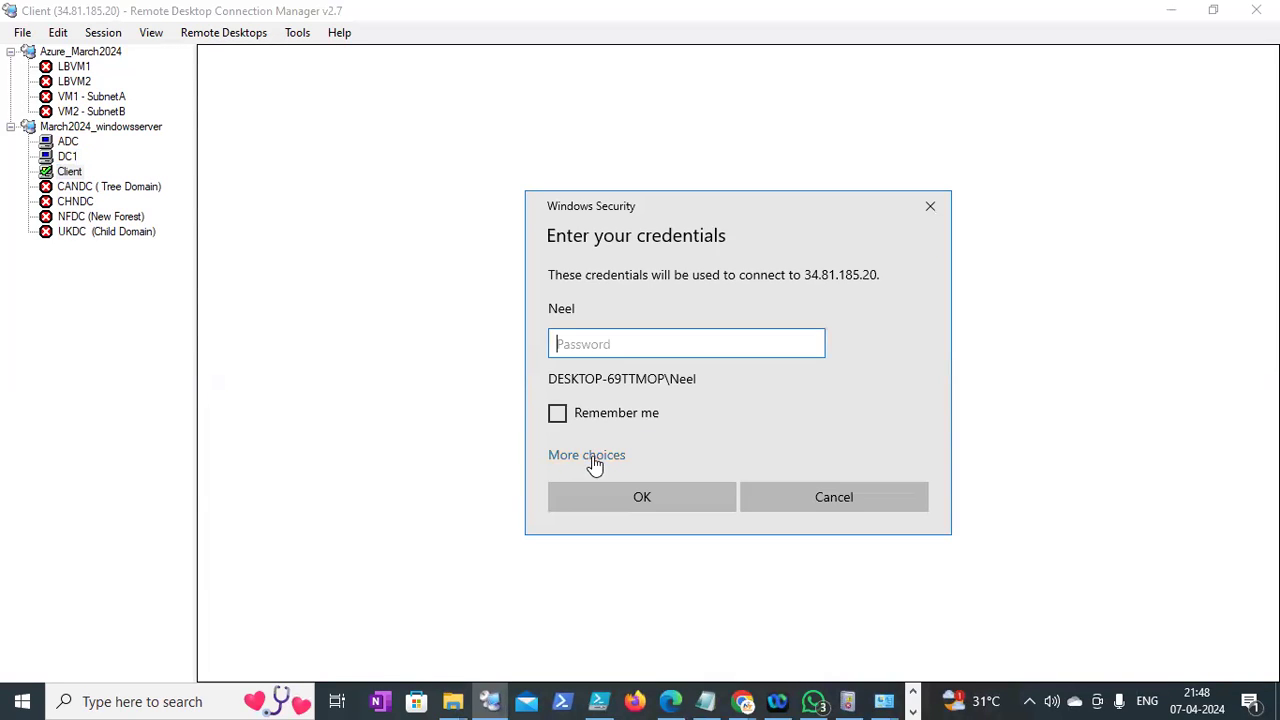
# Sign in to Client with a different account, entering the domain username and password
pyautogui.click(627, 509)
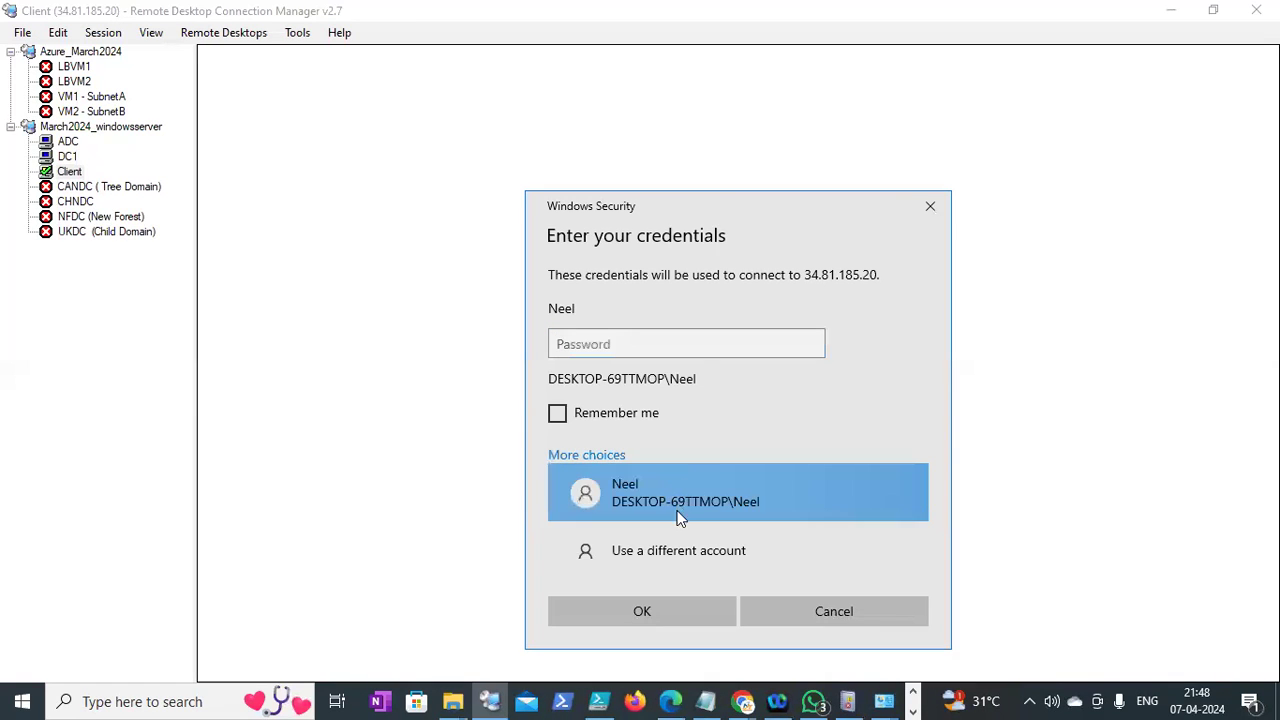
pyautogui.click(669, 545)
pyautogui.write('neel\\blr_hr_001')
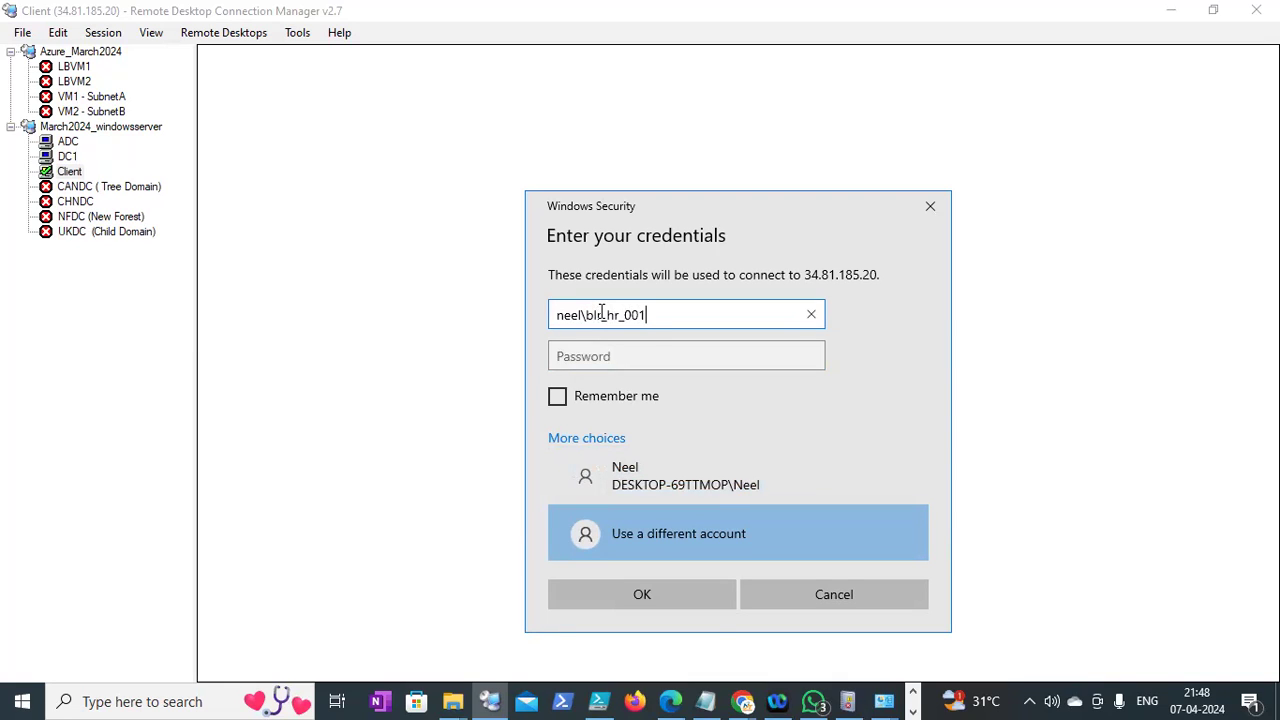
pyautogui.press('Tab')
pyautogui.write('••')
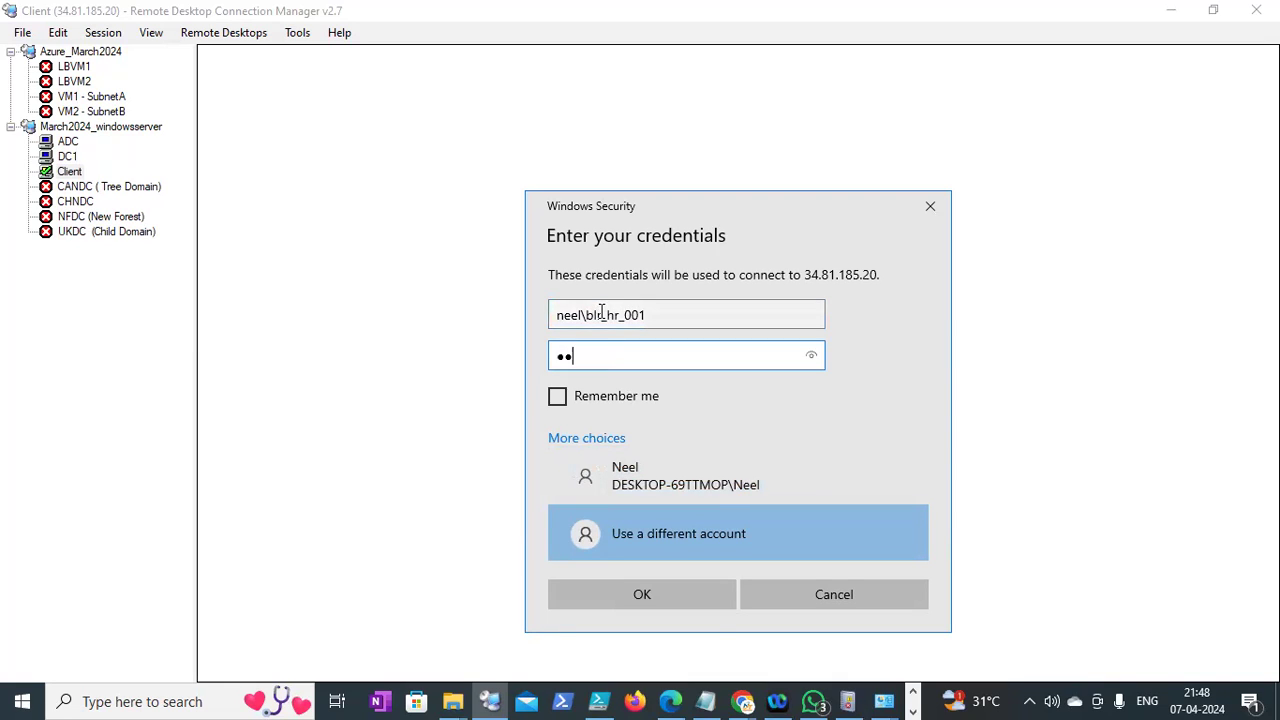
pyautogui.write('•••••••••')
pyautogui.press('Return')
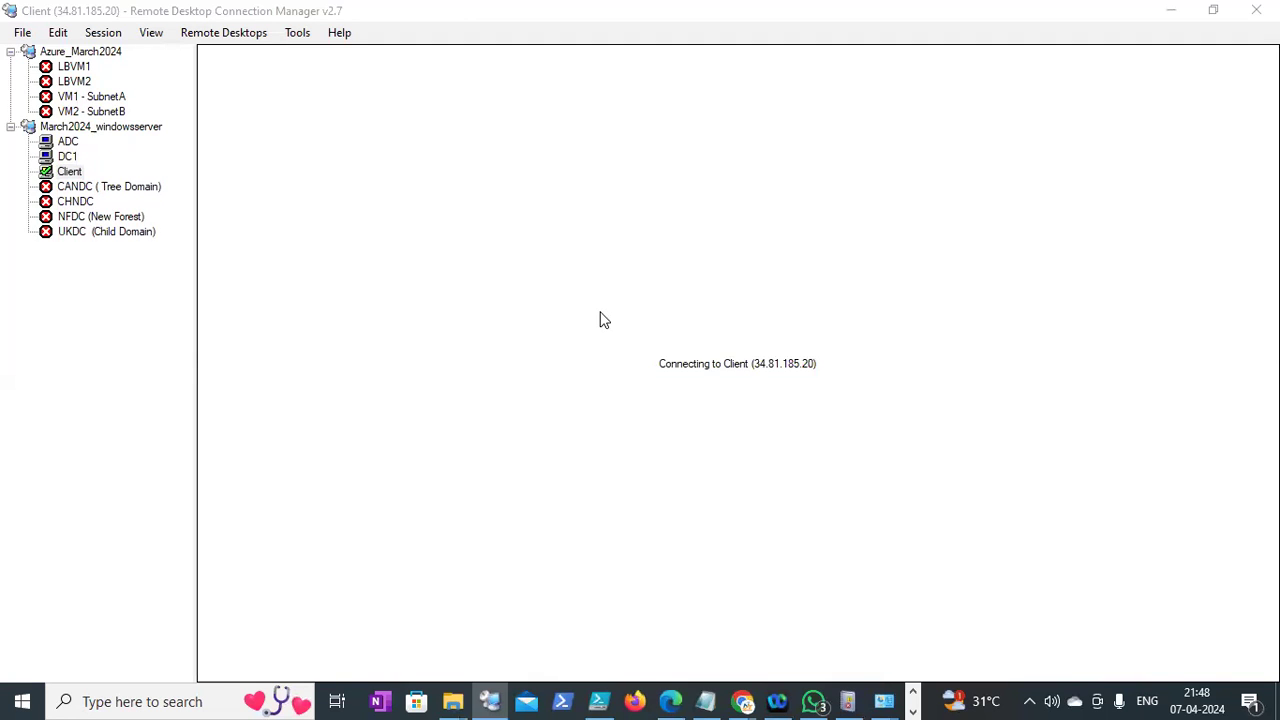
# Accept the certificate and try running 'app' from Run, then dismiss the Restrictions error
pyautogui.click(788, 524)
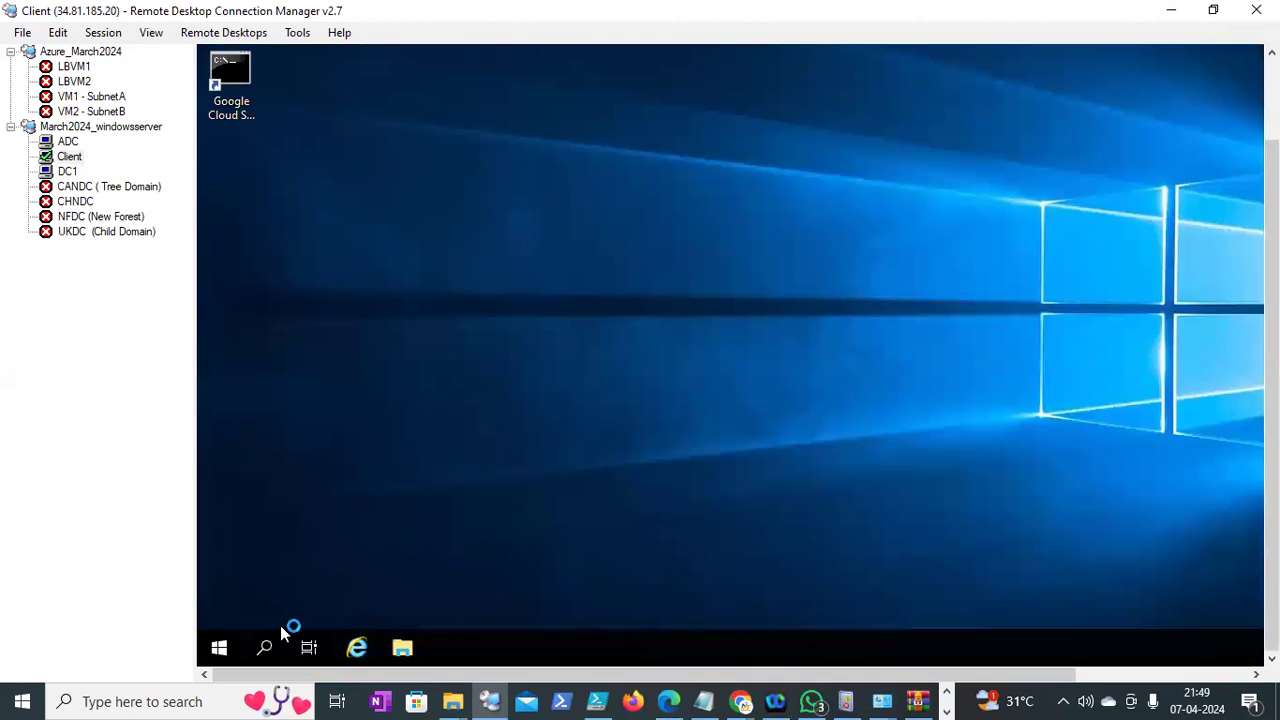
pyautogui.rightClick(224, 650)
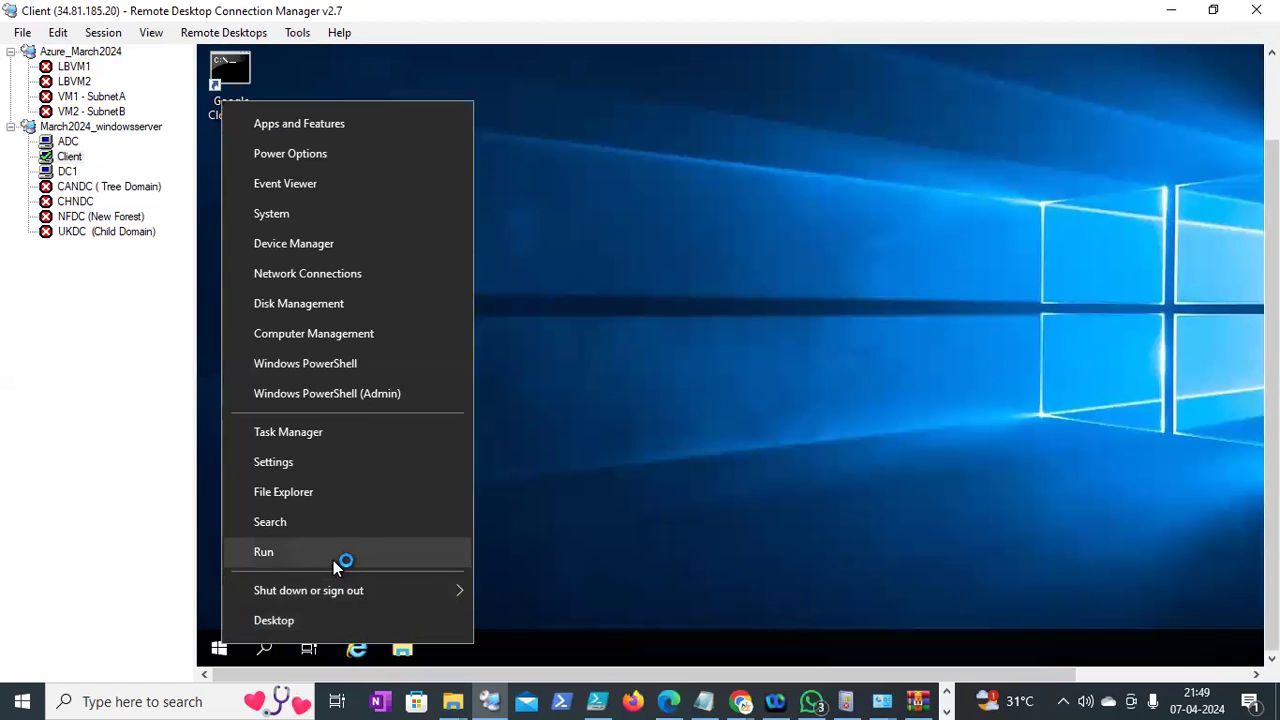
pyautogui.click(335, 558)
pyautogui.write('appwiz.cpl')
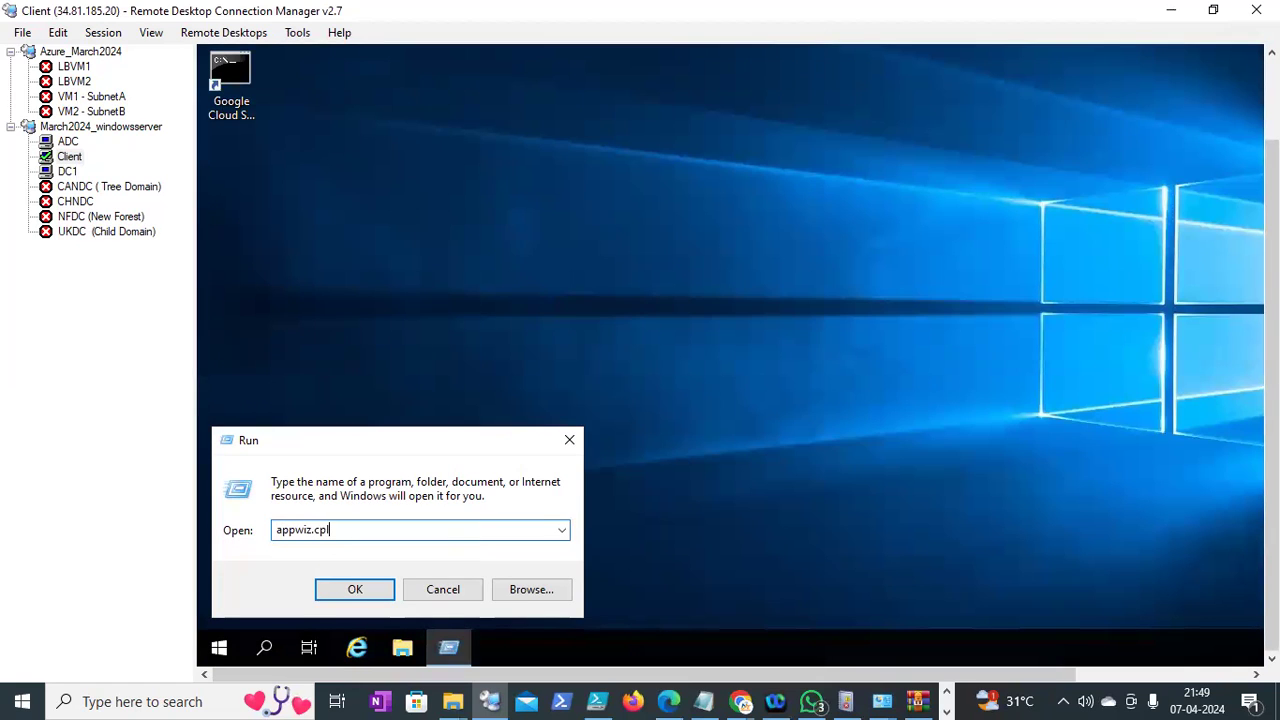
pyautogui.press('Return')
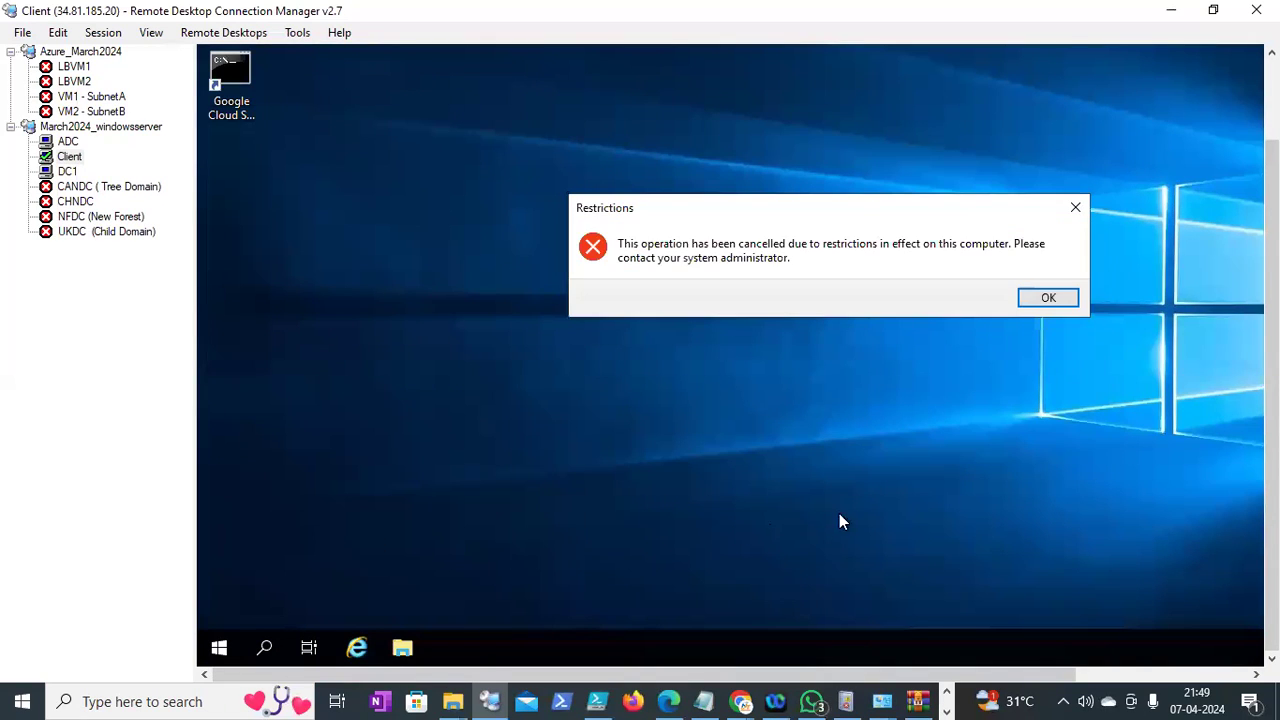
pyautogui.click(1045, 300)
# Run appwiz.cpl from the Run box again; Programs and Features is blocked by restrictions
pyautogui.rightClick(215, 637)
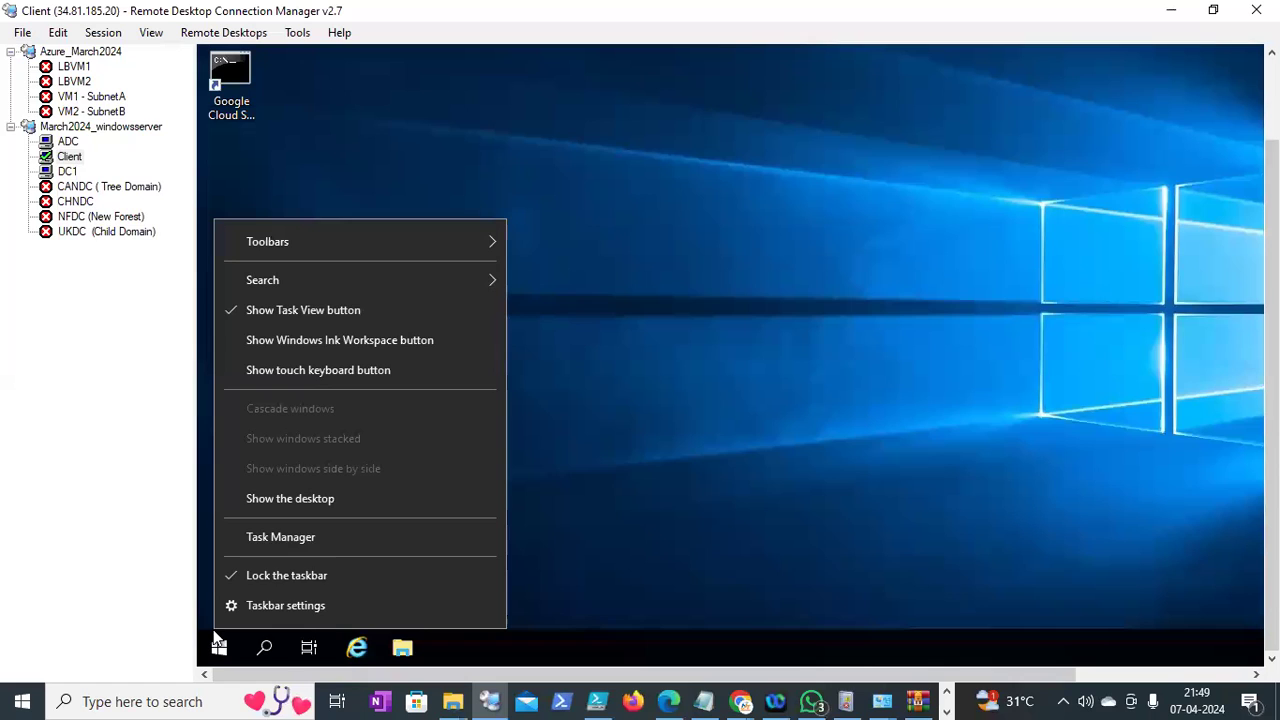
pyautogui.rightClick(220, 644)
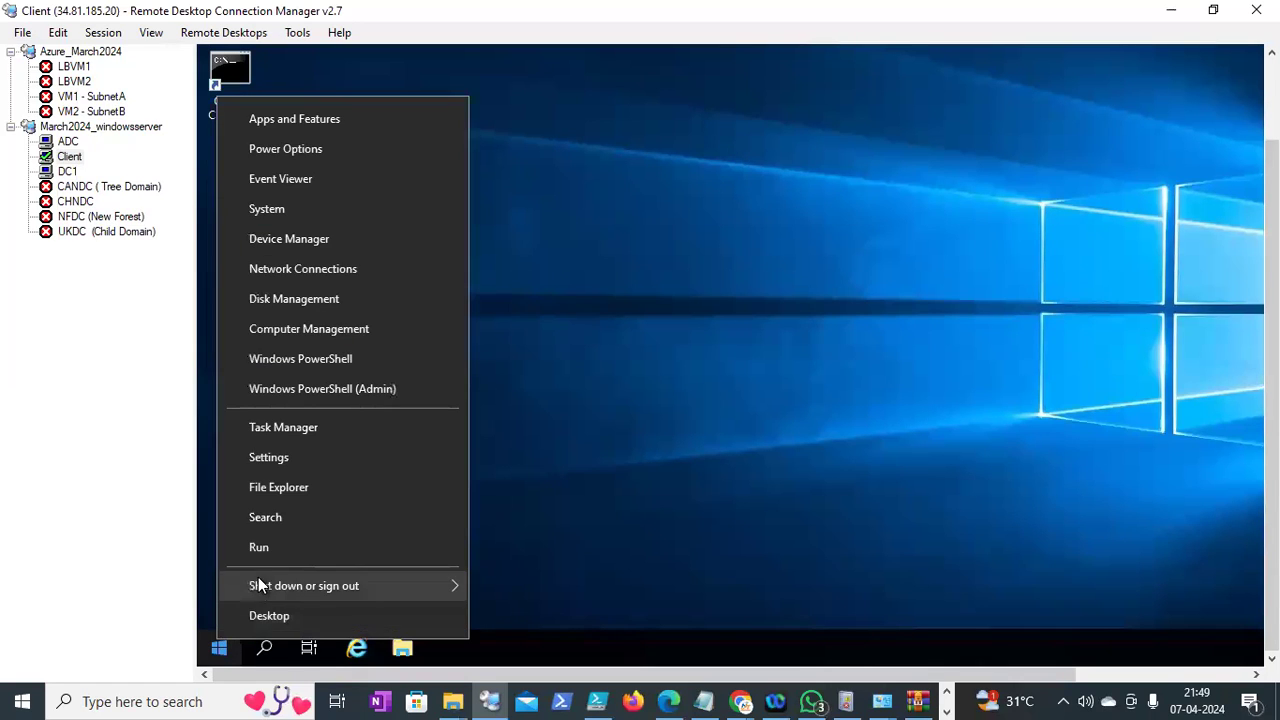
pyautogui.click(260, 546)
pyautogui.write('appwiz.cpl')
pyautogui.press('Return')
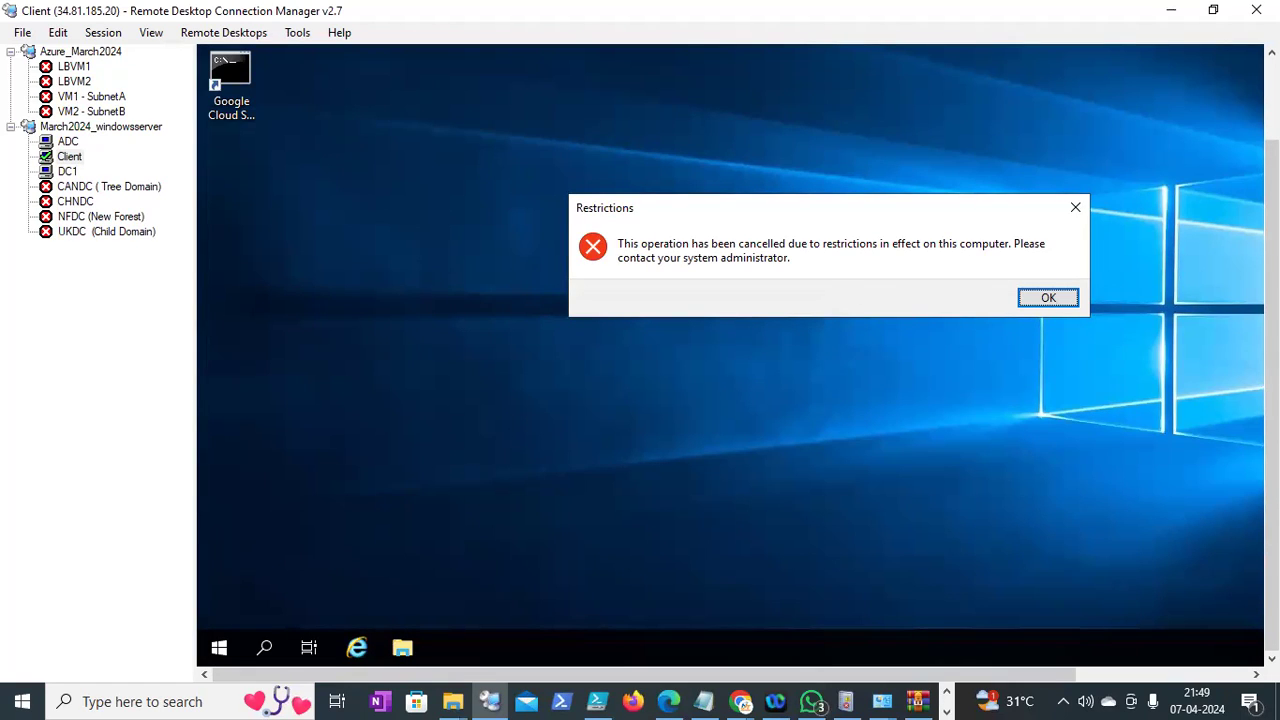
pyautogui.click(1140, 345)
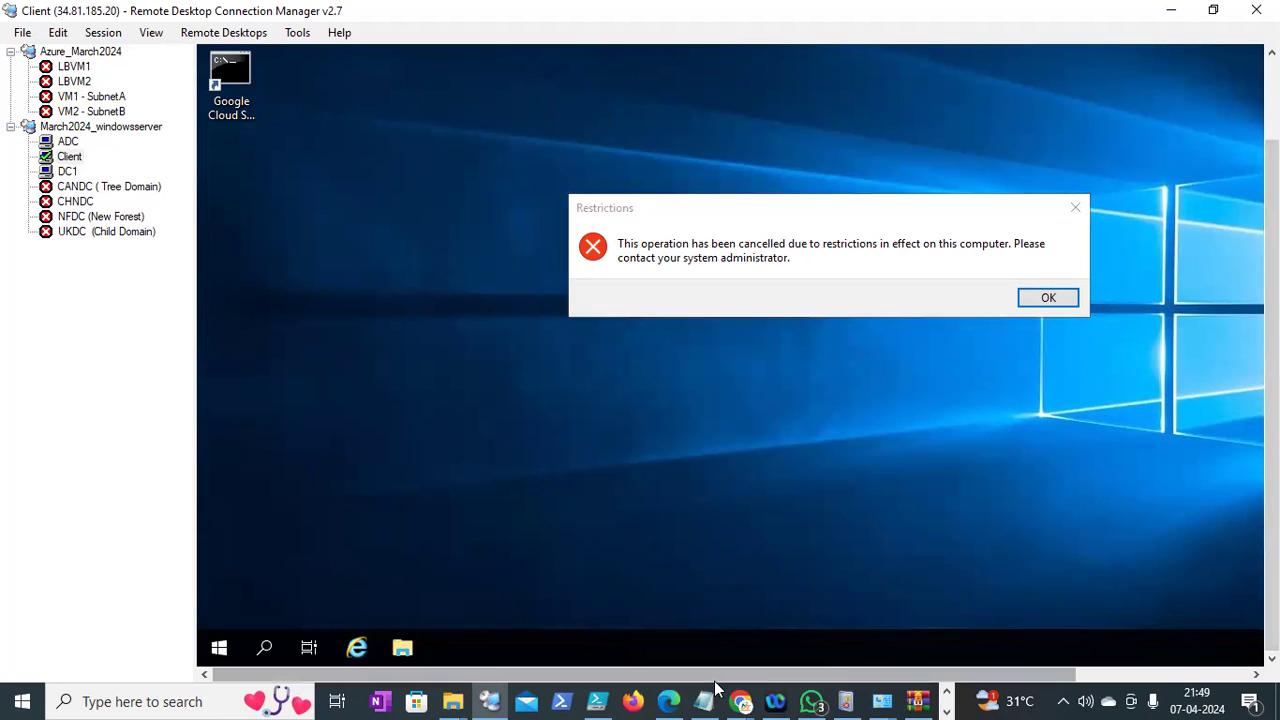
# Browse the Chrome windows on the taskbar, then switch to the DC1 session
pyautogui.click(741, 701)
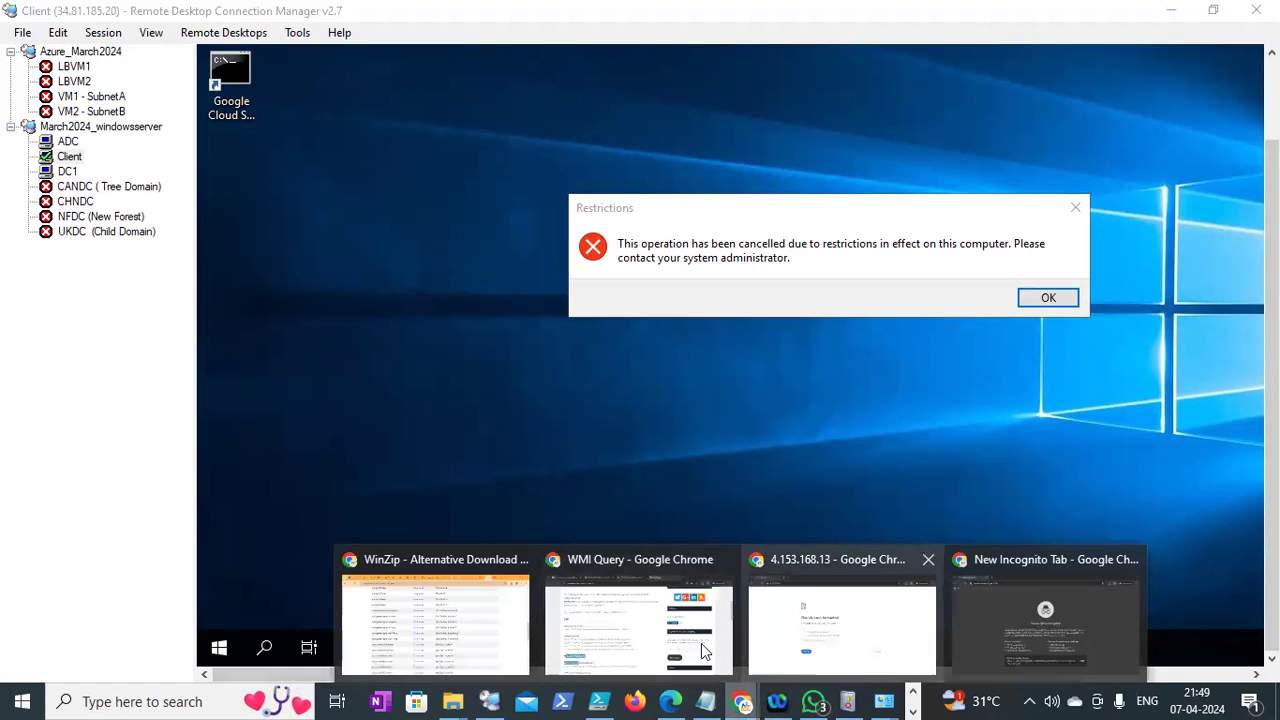
pyautogui.click(912, 710)
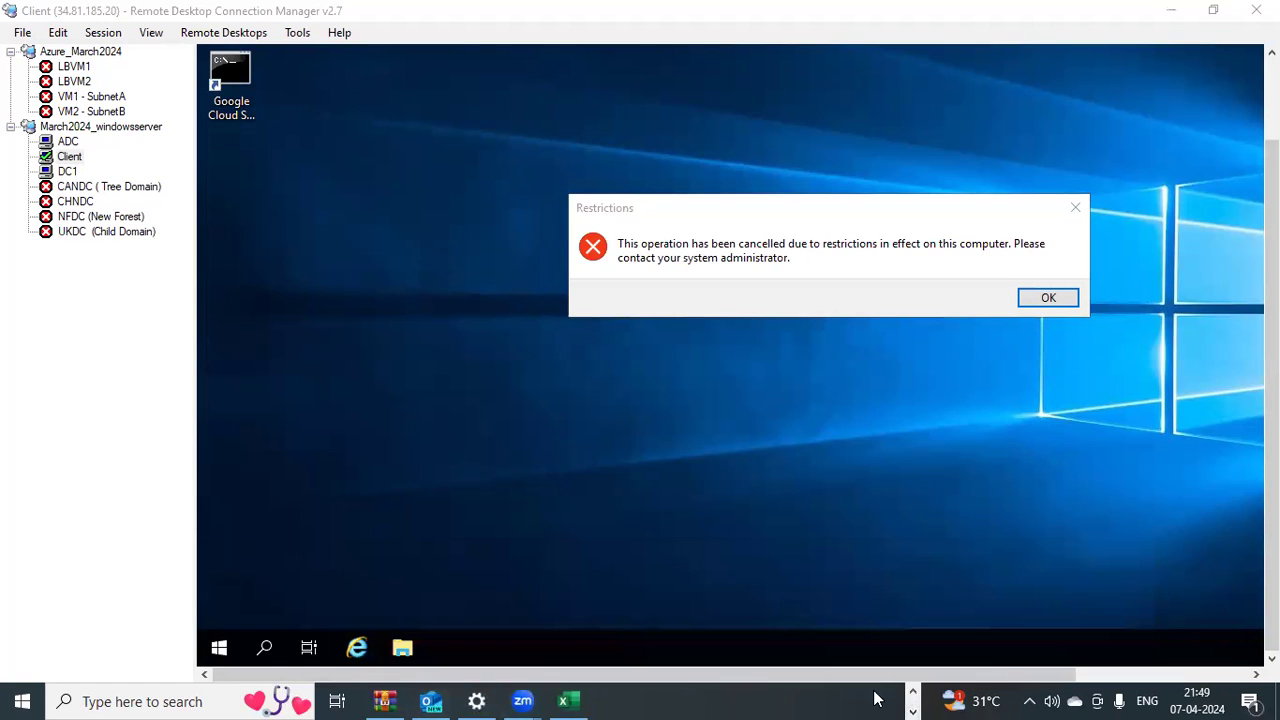
pyautogui.click(912, 691)
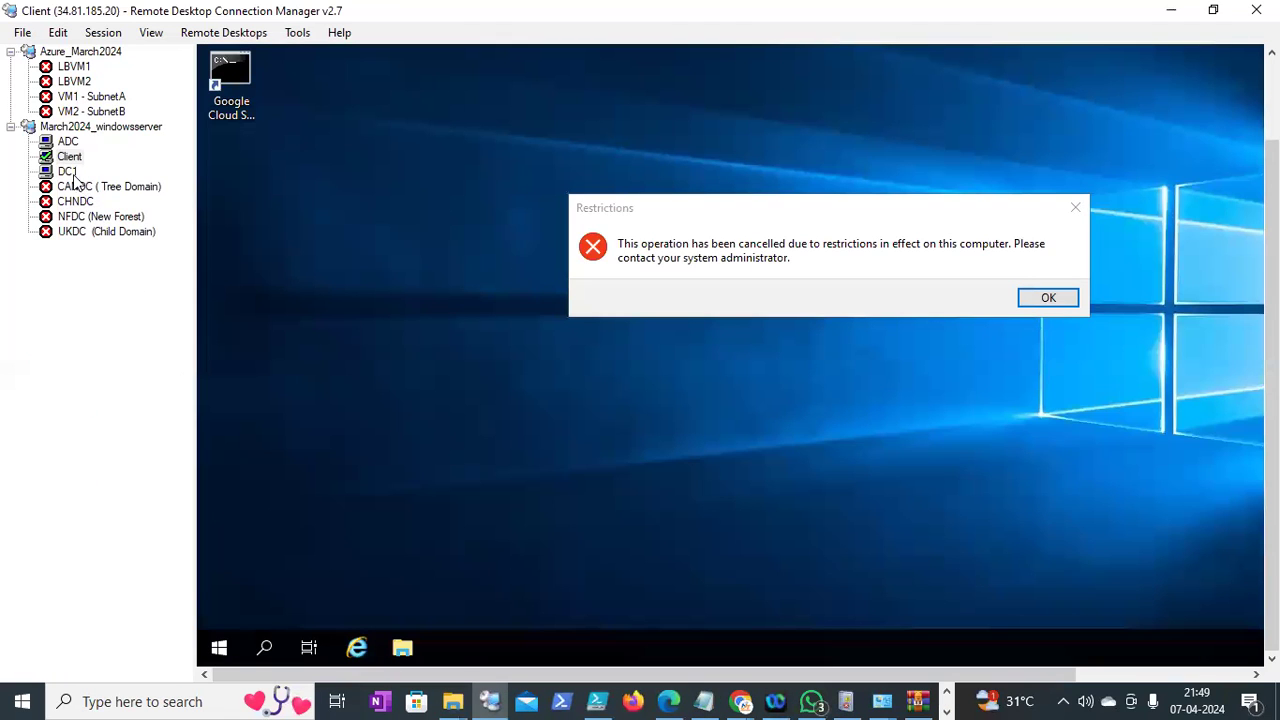
pyautogui.click(70, 172)
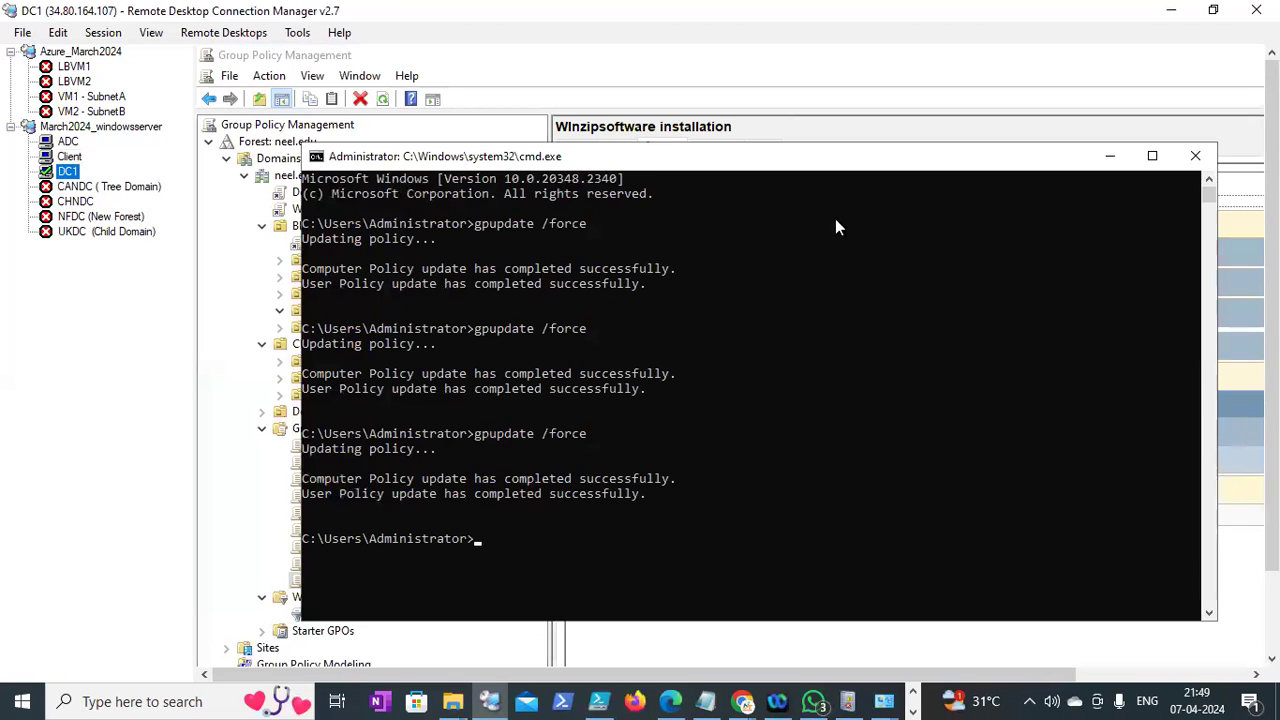
# Show Restrict_controlpolicy- BLR's Scope: linked to BLR, WMI filter ControlPanelRestrict_win10
pyautogui.click(1107, 157)
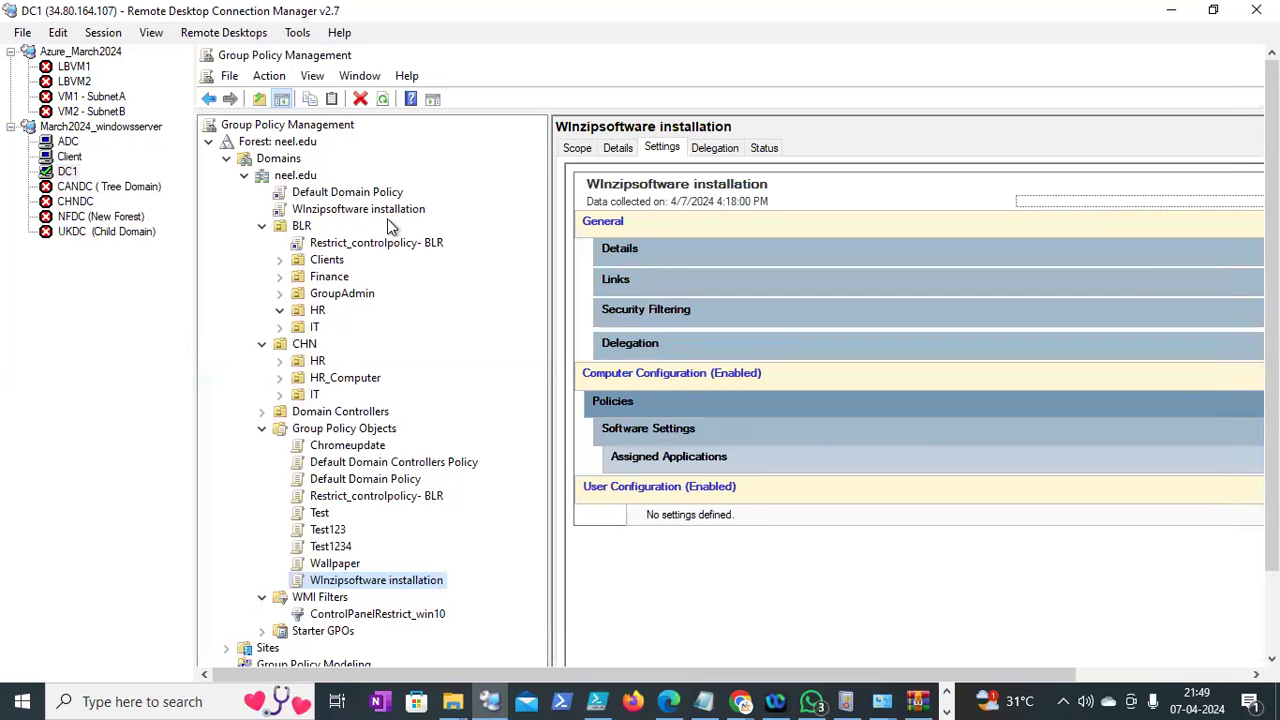
pyautogui.click(338, 248)
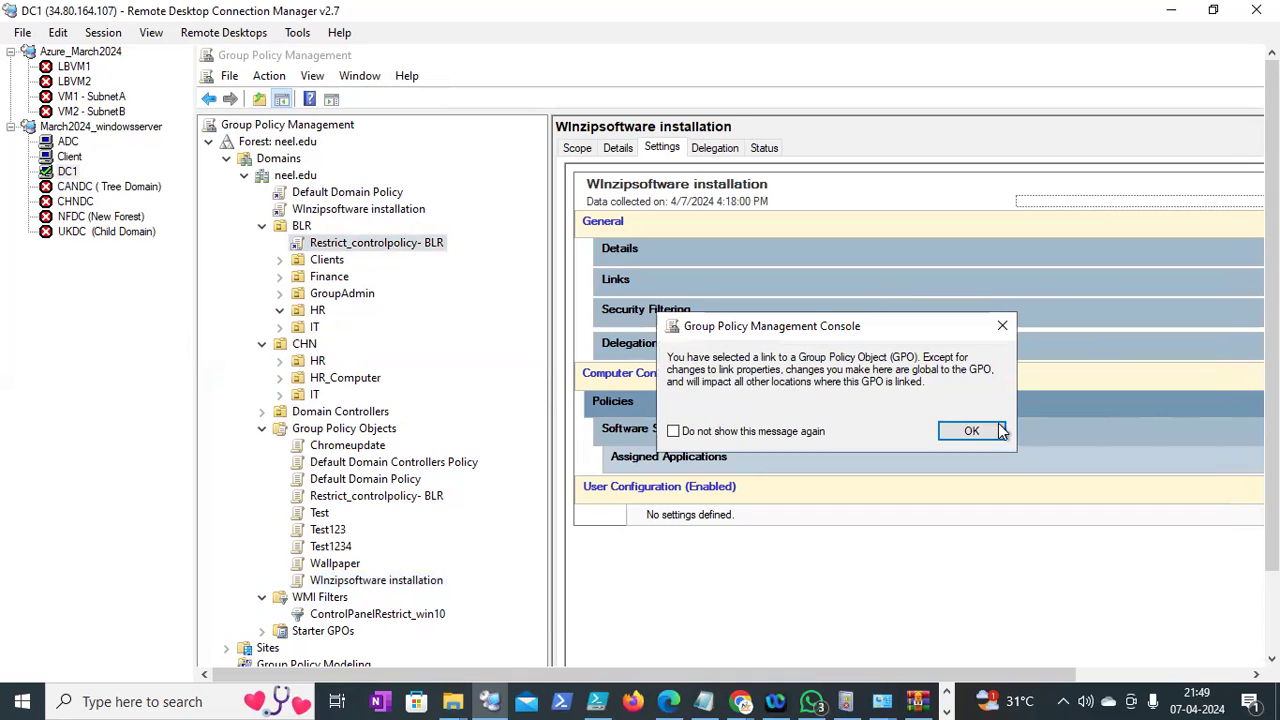
pyautogui.click(995, 430)
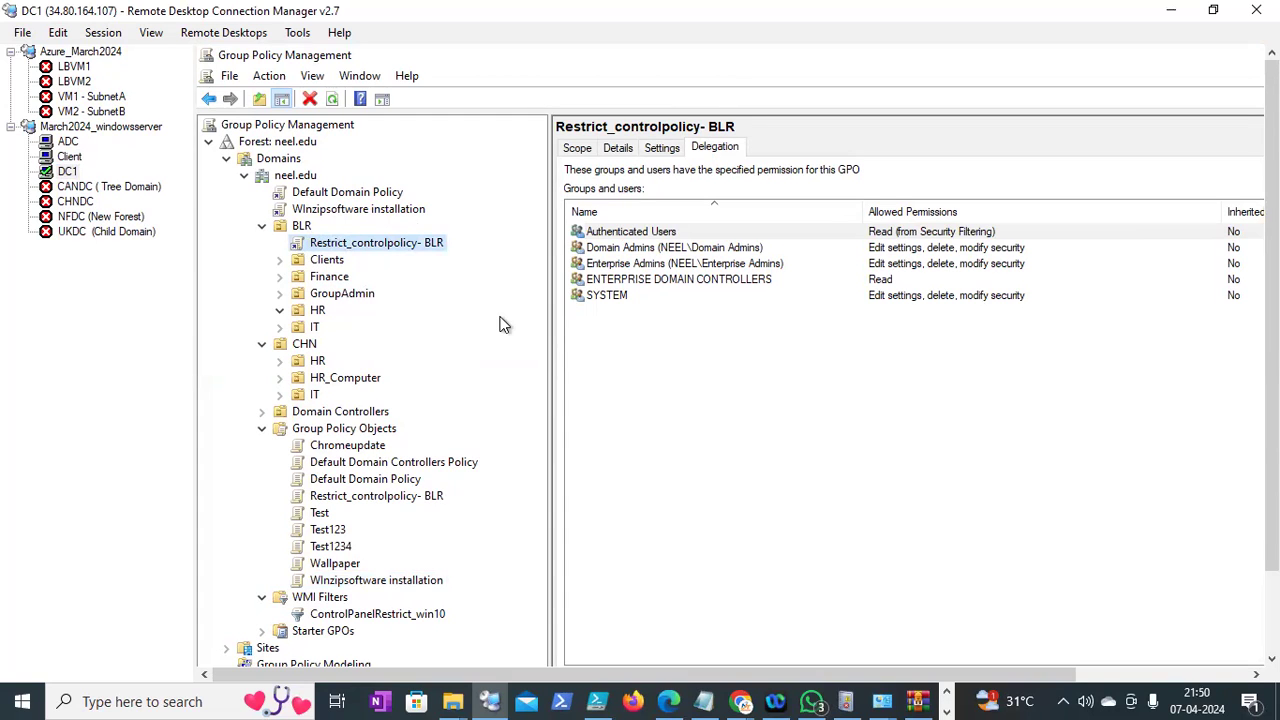
pyautogui.moveTo(1272, 390); pyautogui.dragTo(1272, 456)
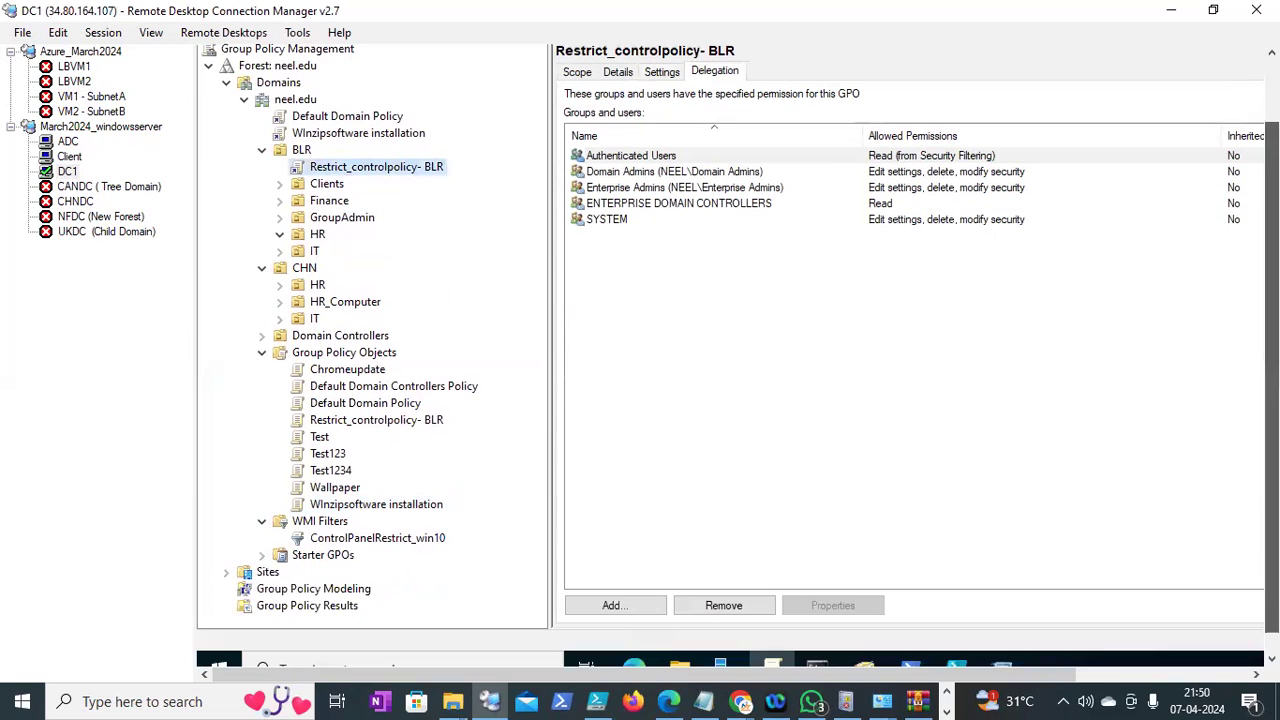
pyautogui.click(368, 421)
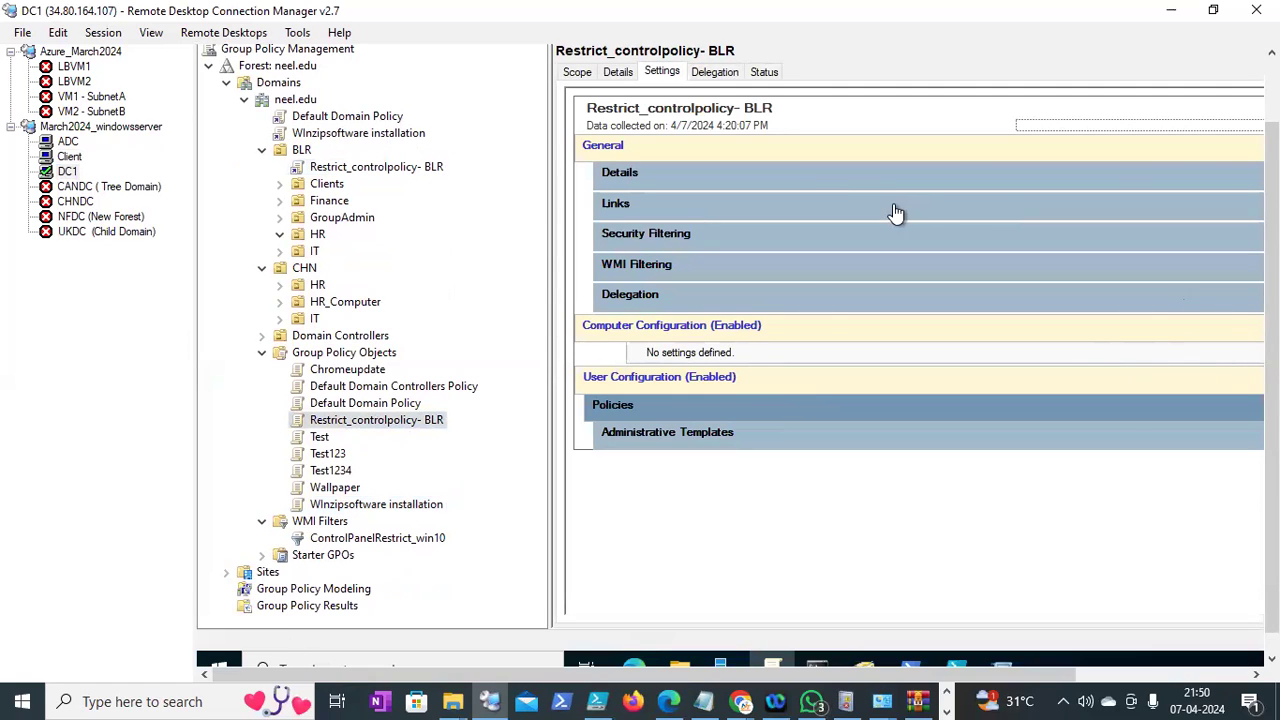
pyautogui.click(580, 74)
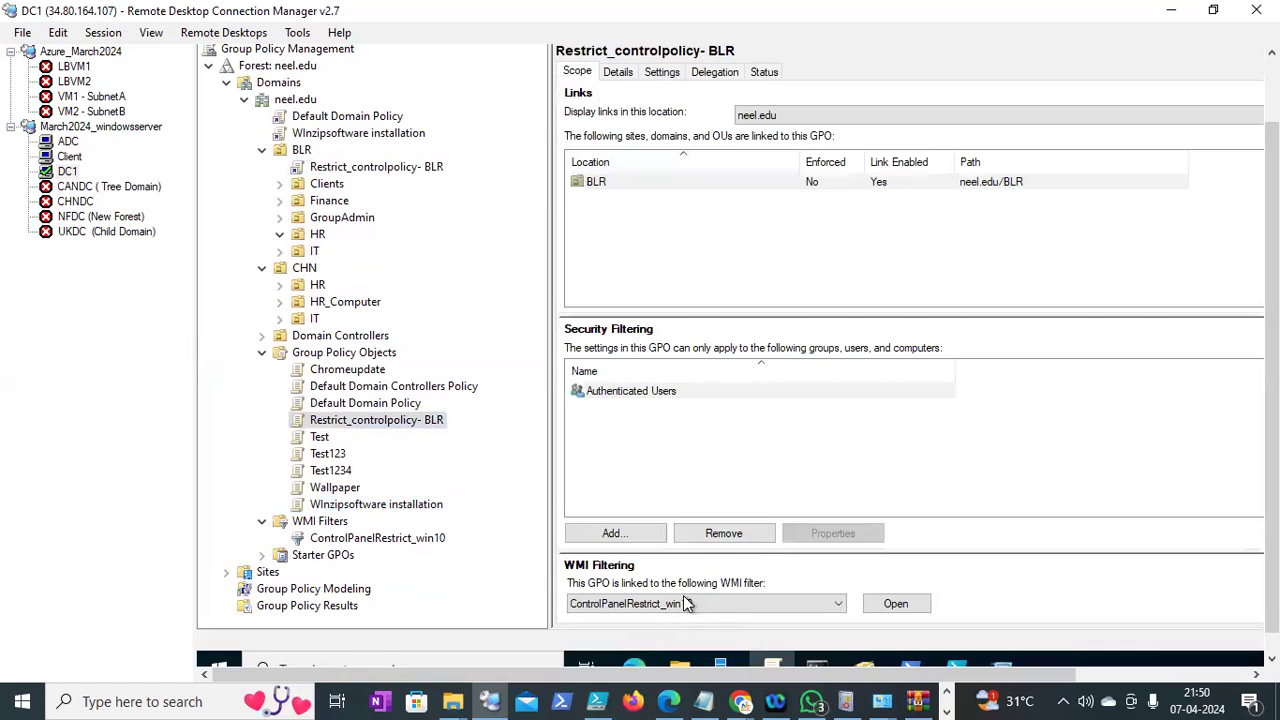
pyautogui.moveTo(1272, 400); pyautogui.dragTo(1272, 330)
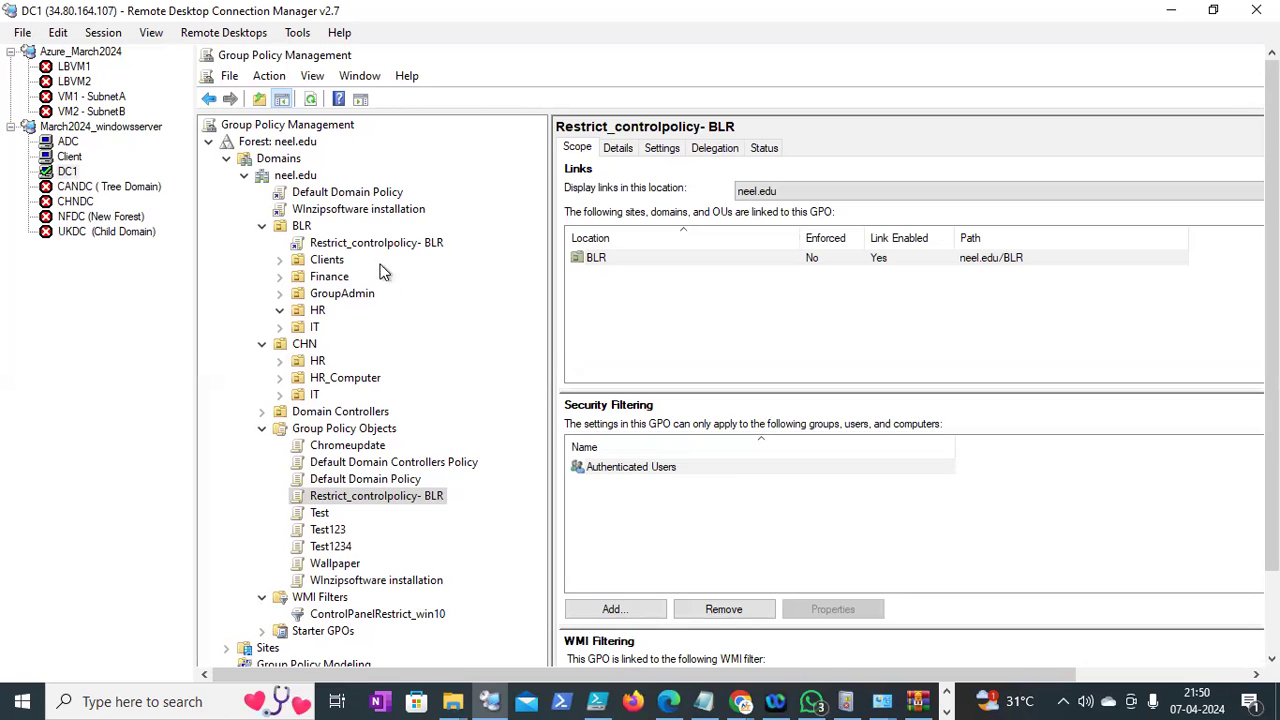
# Uncheck Link Enabled on the Restrict_controlpolicy- BLR link under BLR
pyautogui.rightClick(352, 252)
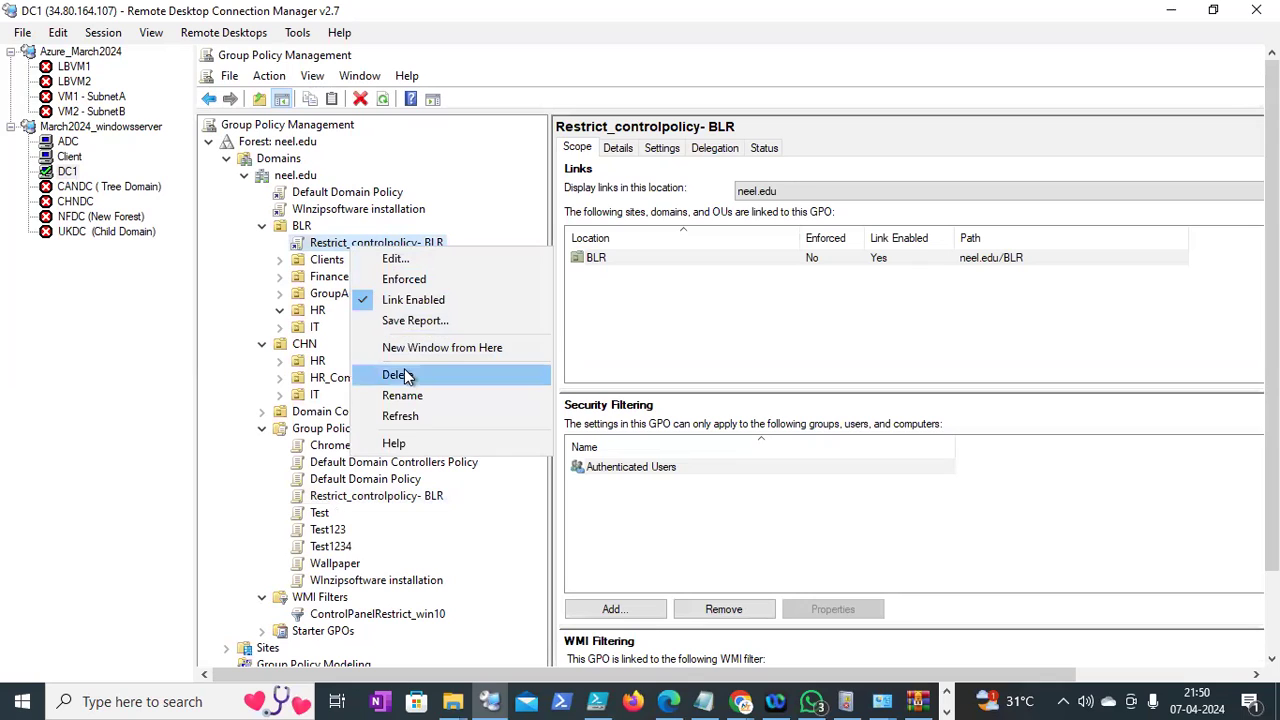
pyautogui.click(380, 299)
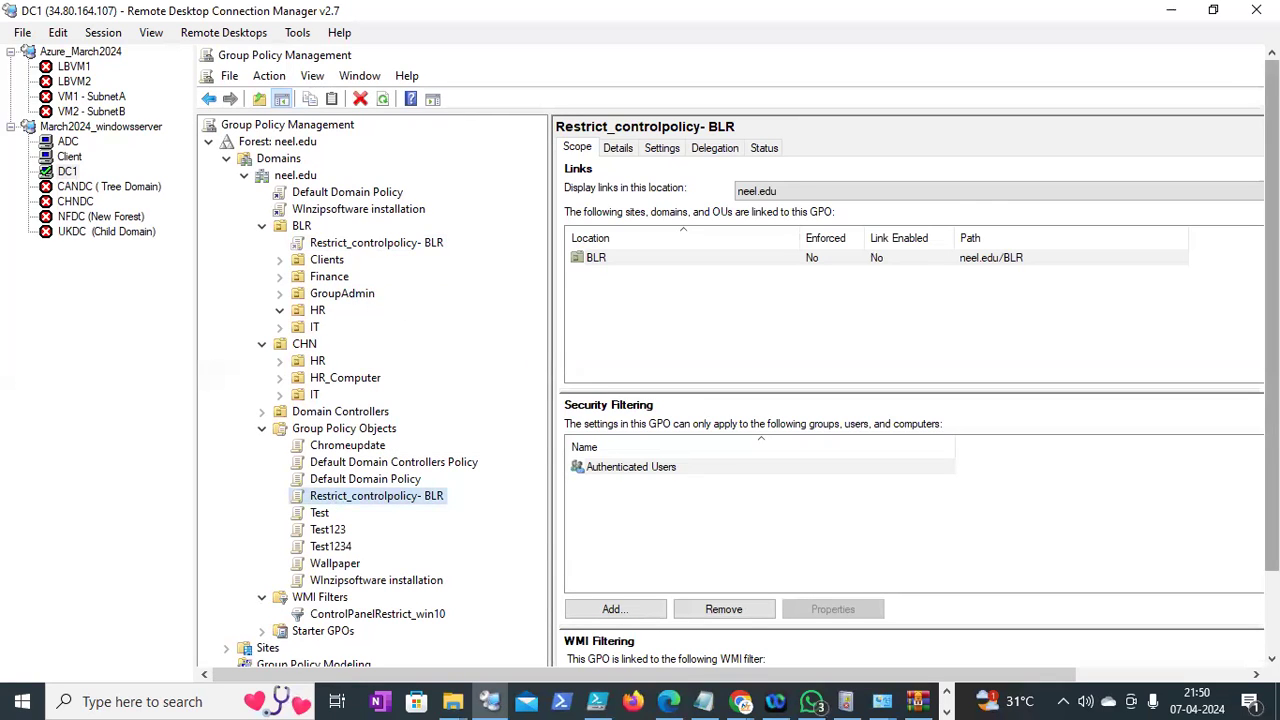
pyautogui.scroll(-2, 1216, 345)
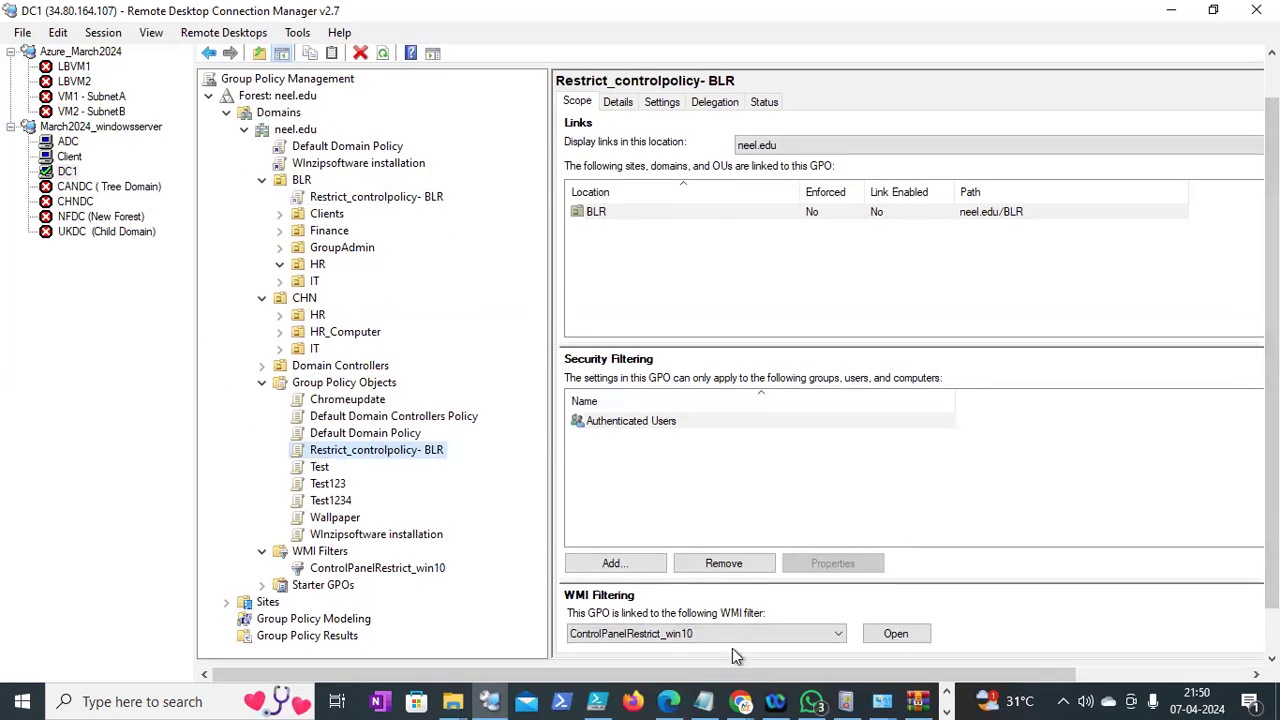
pyautogui.scroll(-2, 1223, 567)
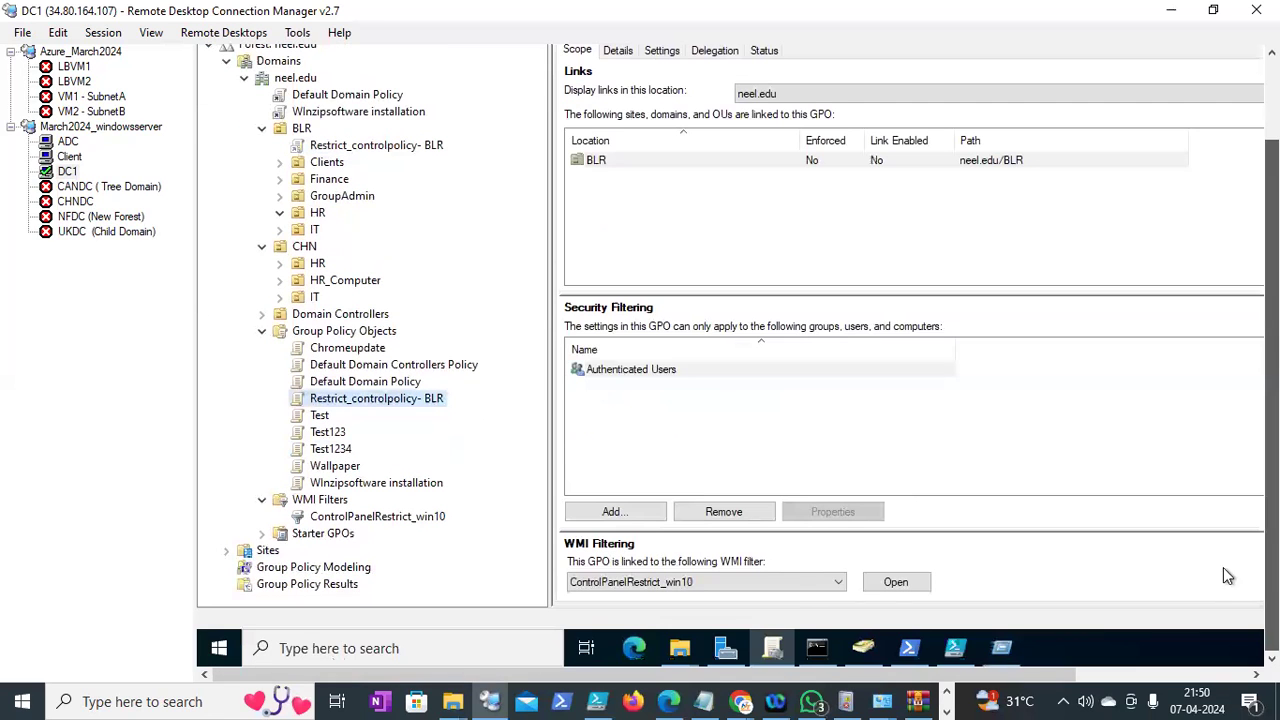
# Return to the Client session and dismiss its Restrictions error
pyautogui.click(67, 141)
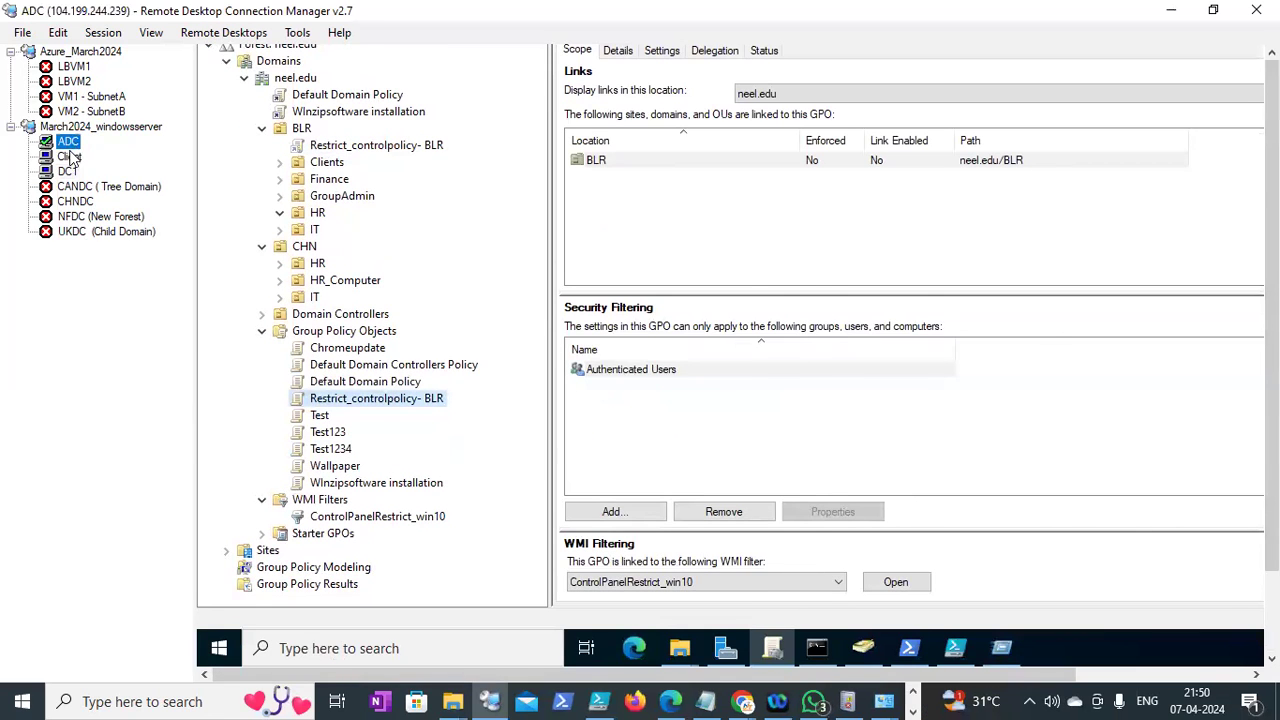
pyautogui.click(69, 156)
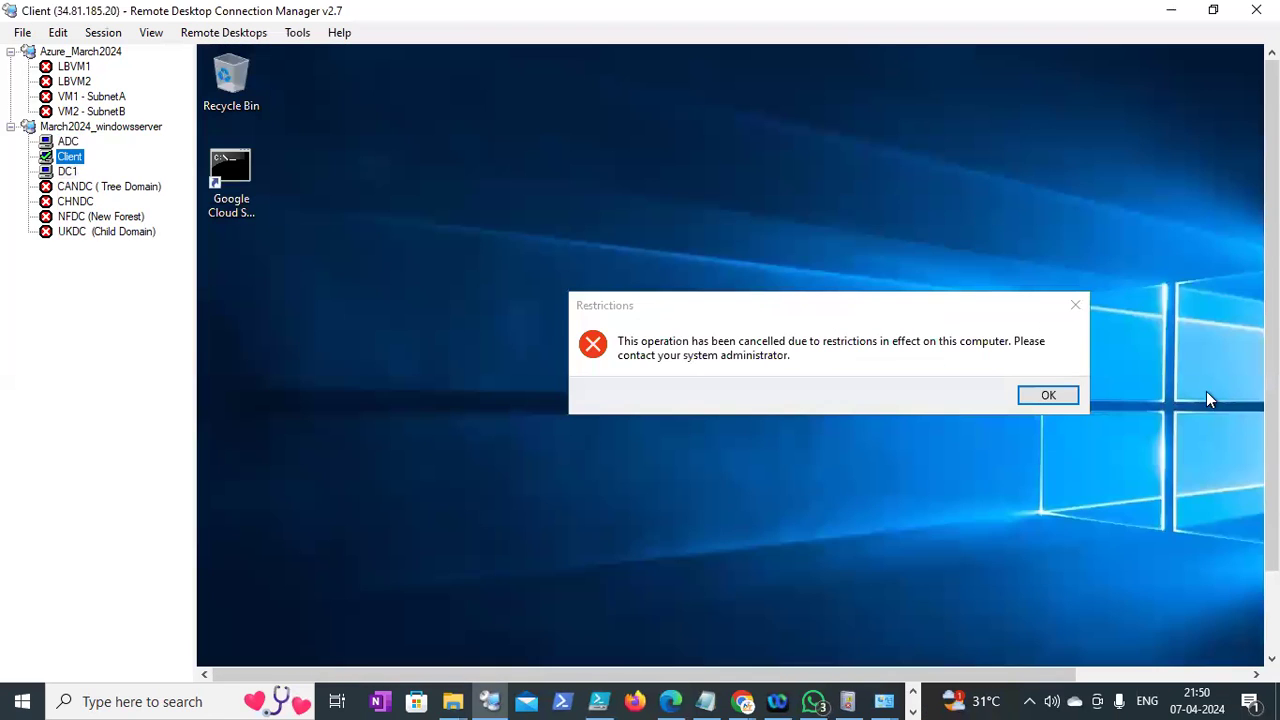
pyautogui.click(1048, 396)
pyautogui.scroll(-3, 653, 539)
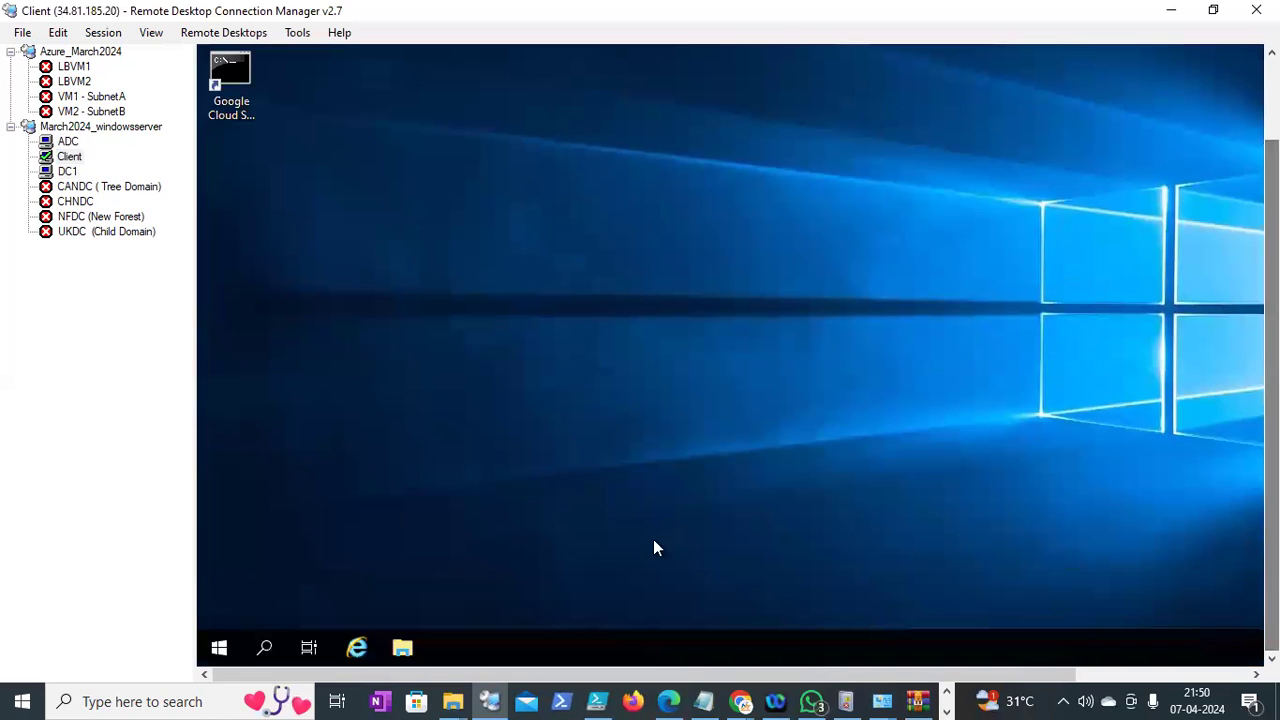
# Bring forward the Chrome window showing WinZip's alternative downloads page
pyautogui.rightClick(219, 648)
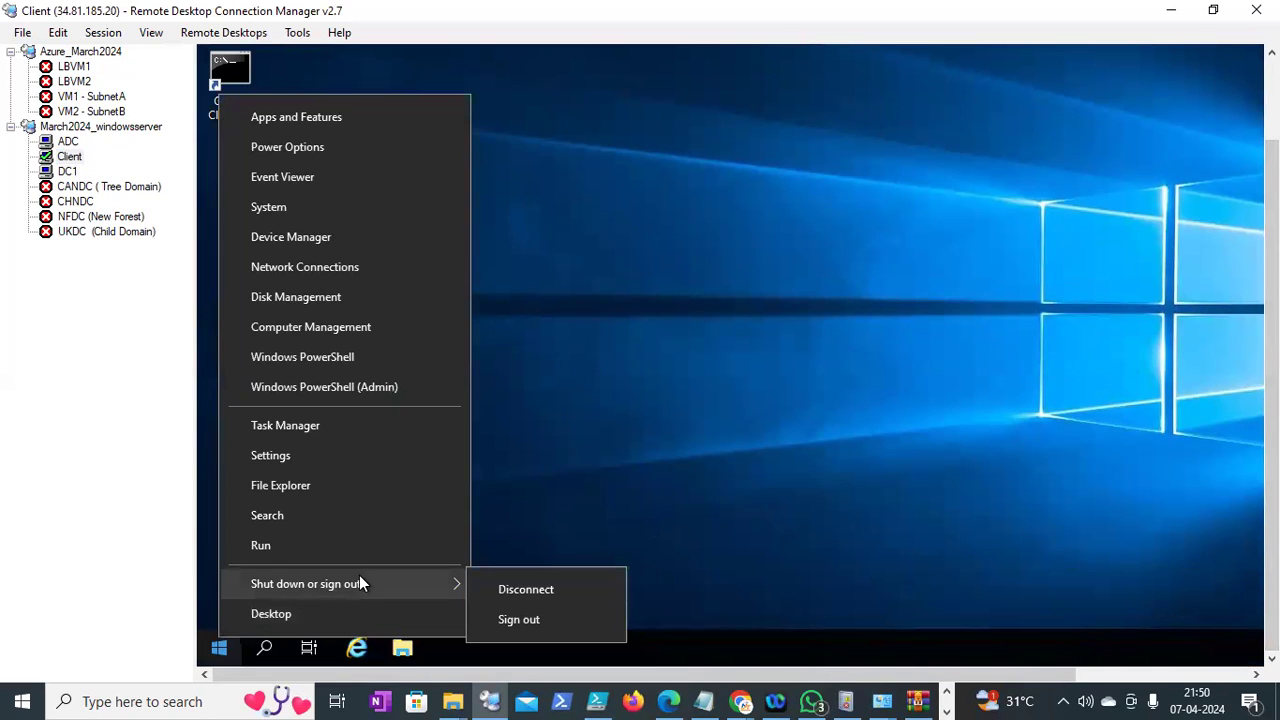
pyautogui.click(737, 425)
pyautogui.click(741, 700)
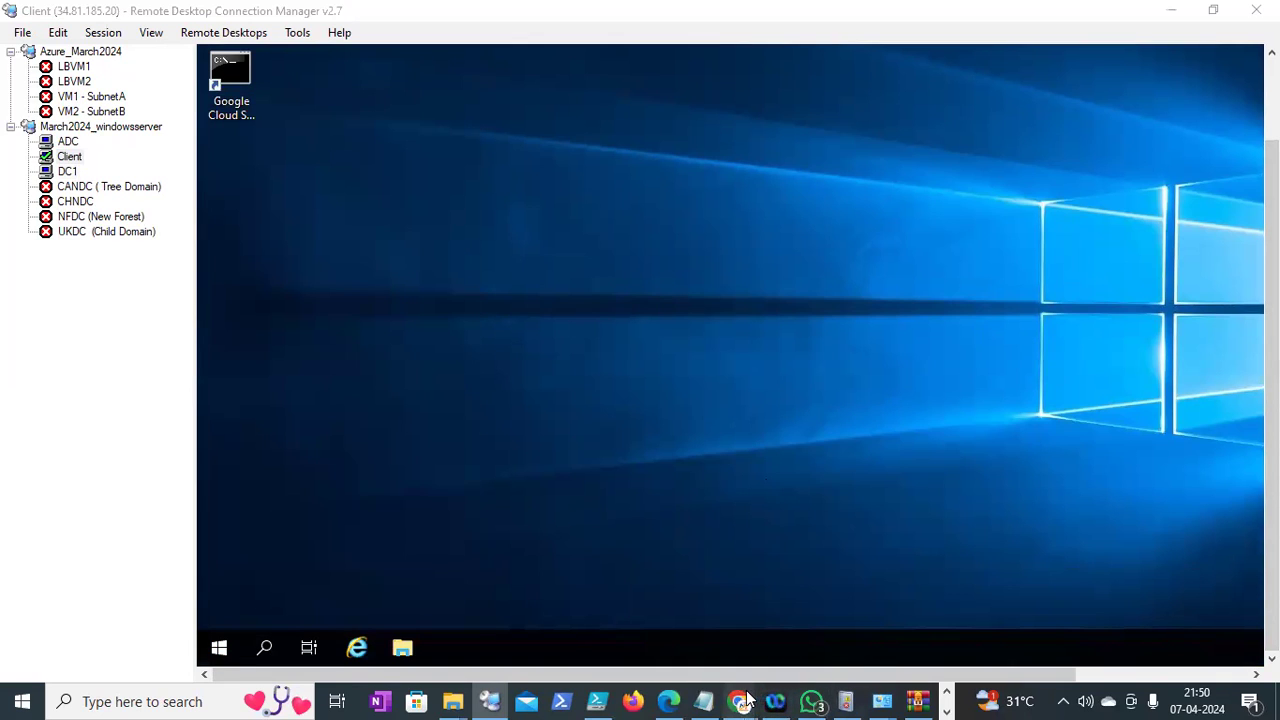
pyautogui.click(486, 640)
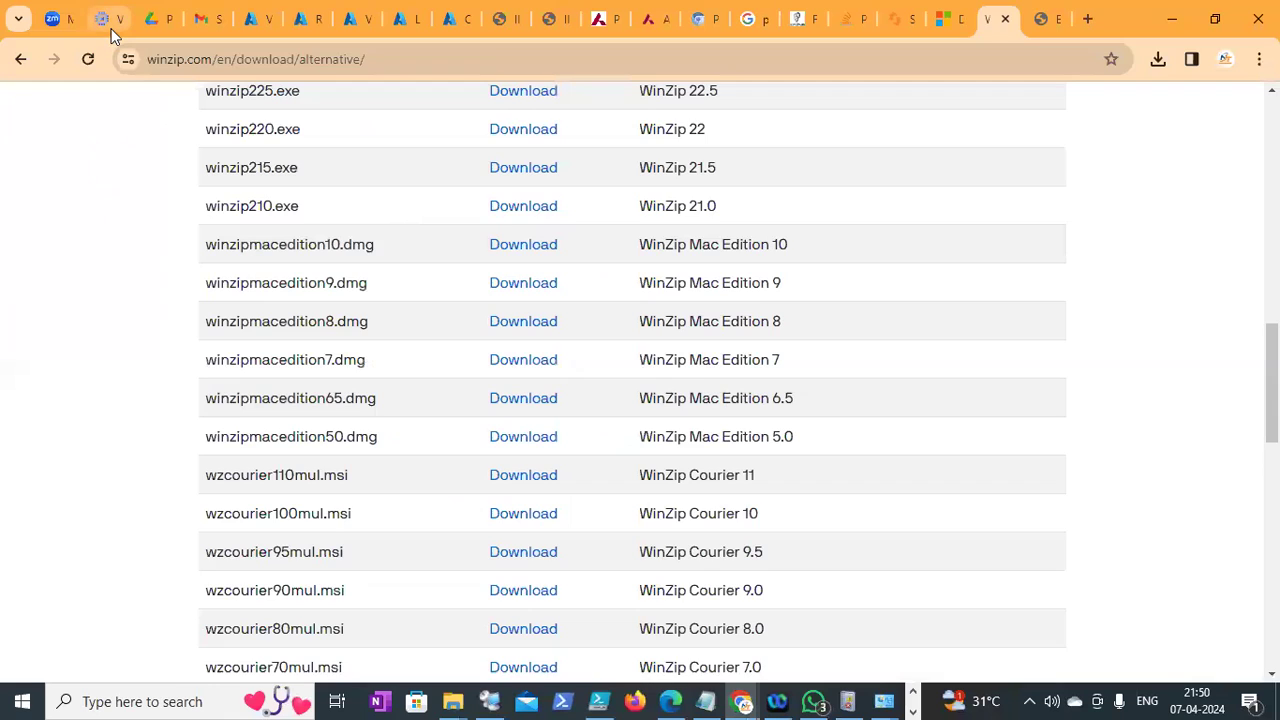
# Select only the client VM on the Google Cloud VM instances page
pyautogui.click(108, 18)
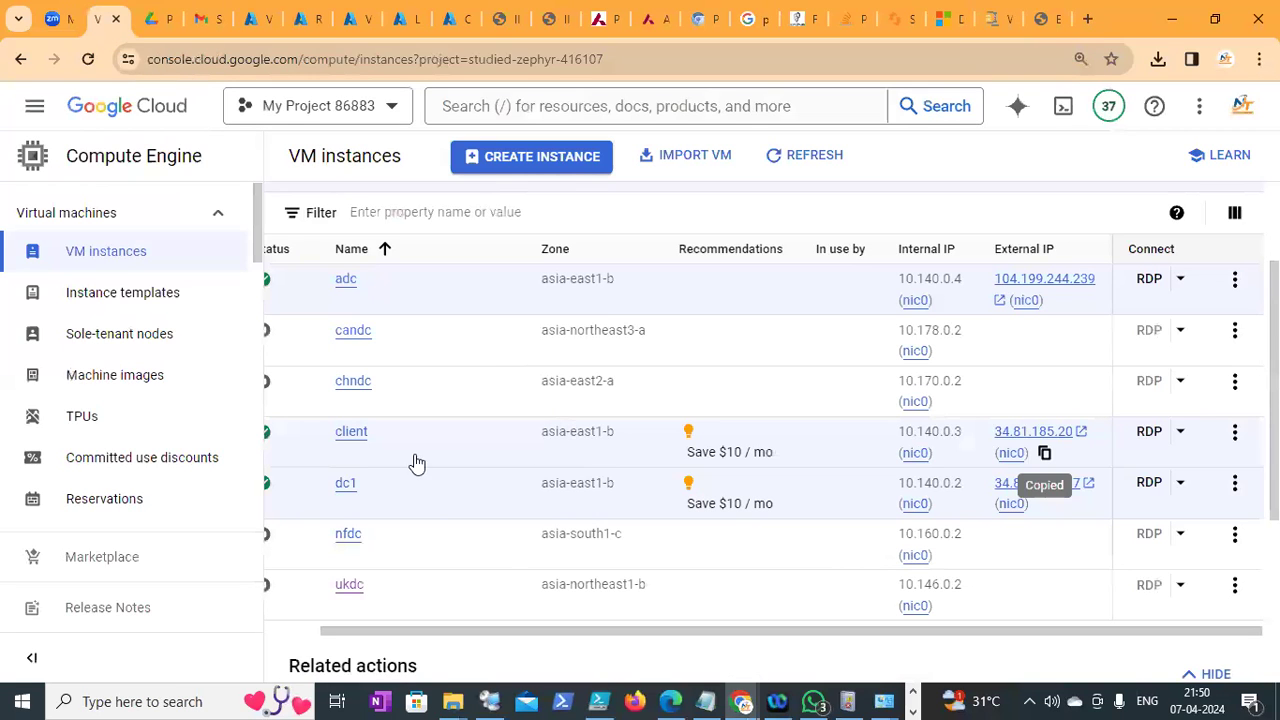
pyautogui.moveTo(594, 634); pyautogui.dragTo(437, 623)
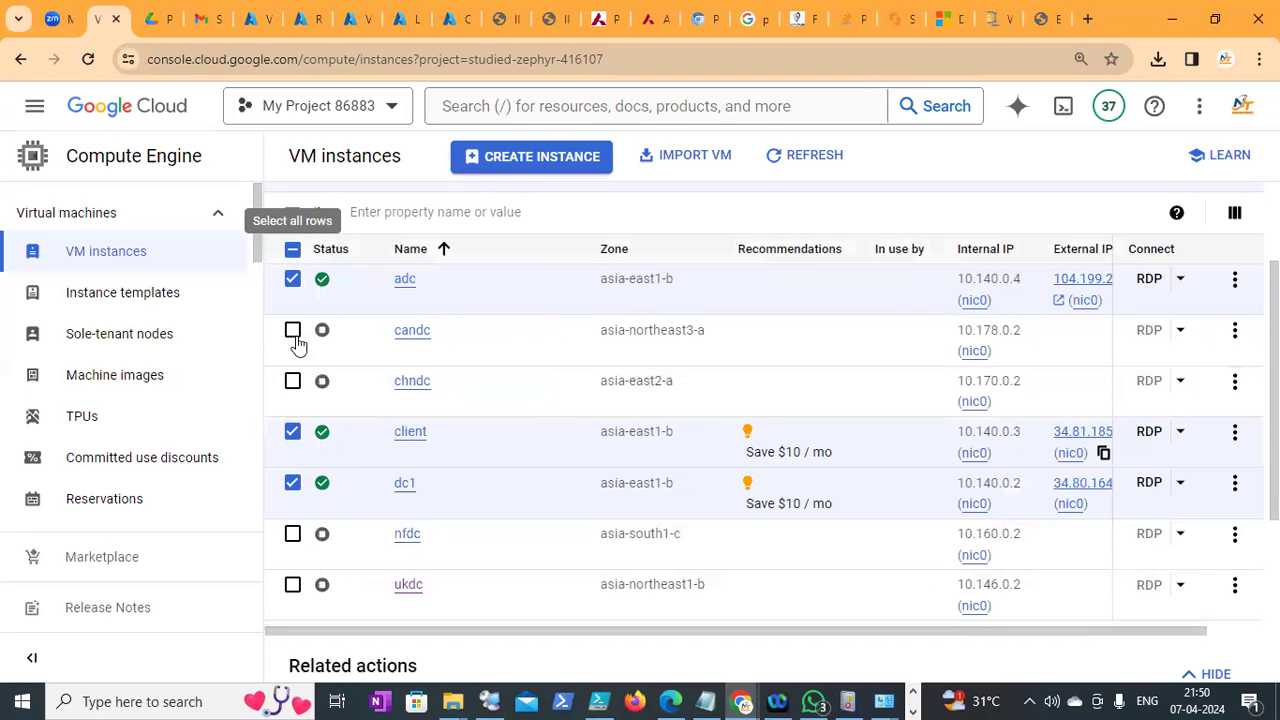
pyautogui.click(294, 251)
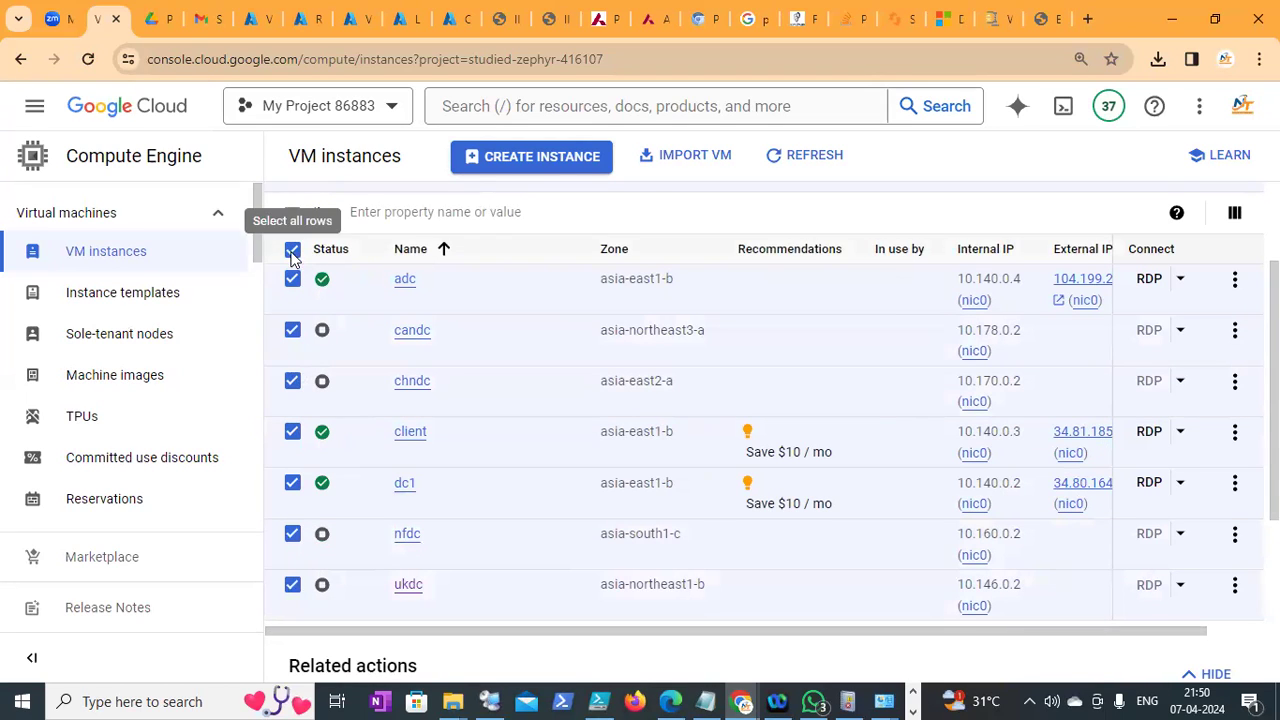
pyautogui.click(292, 250)
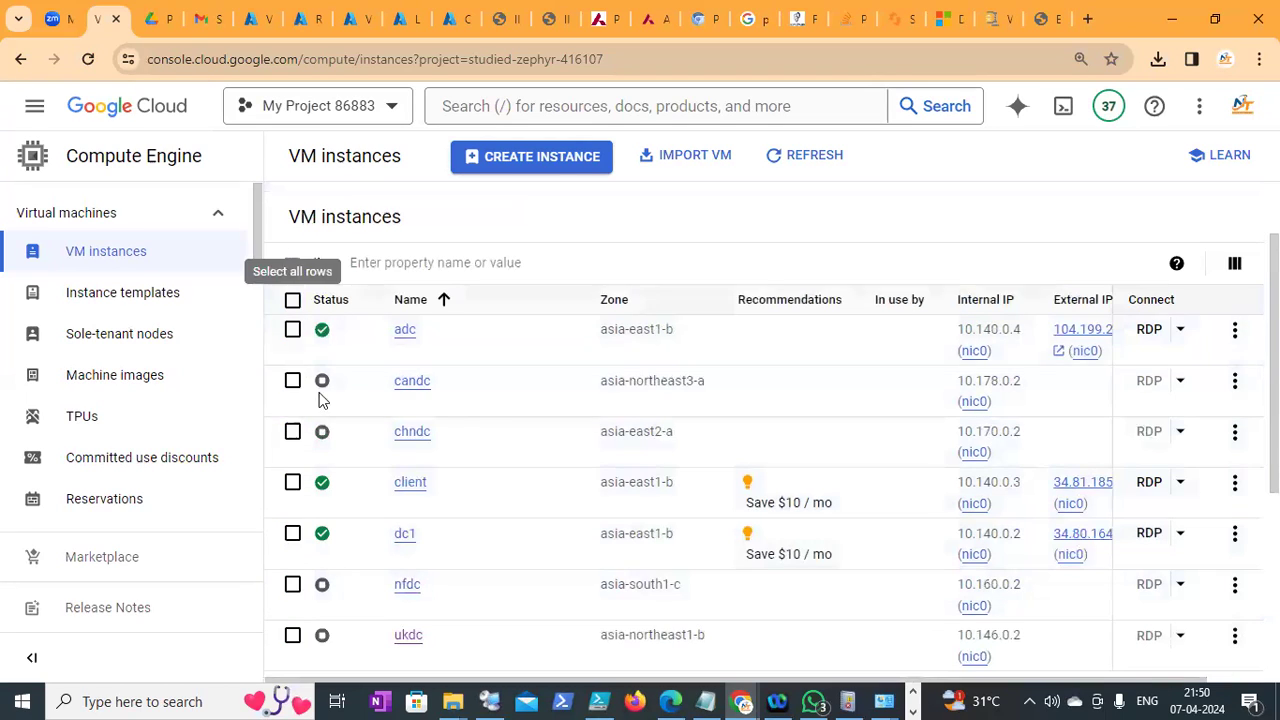
pyautogui.click(293, 482)
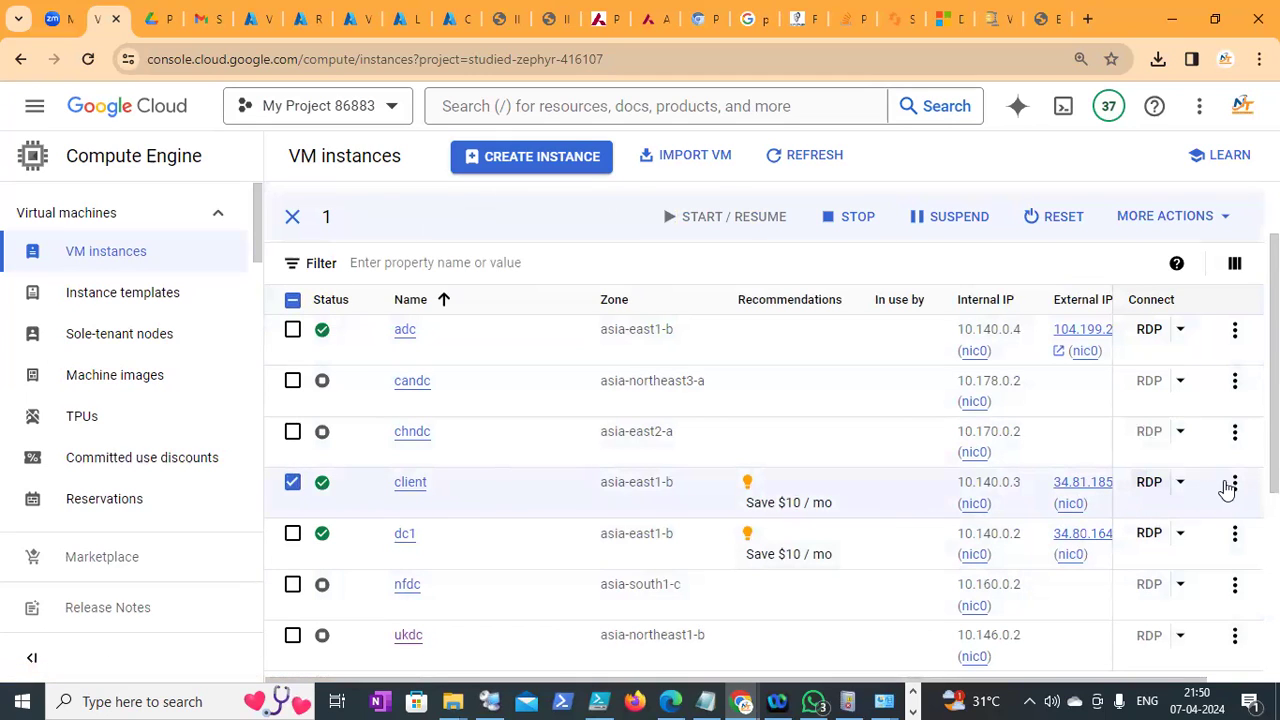
# Hard-reset the client instance via More actions > Reset and confirm it
pyautogui.click(1230, 485)
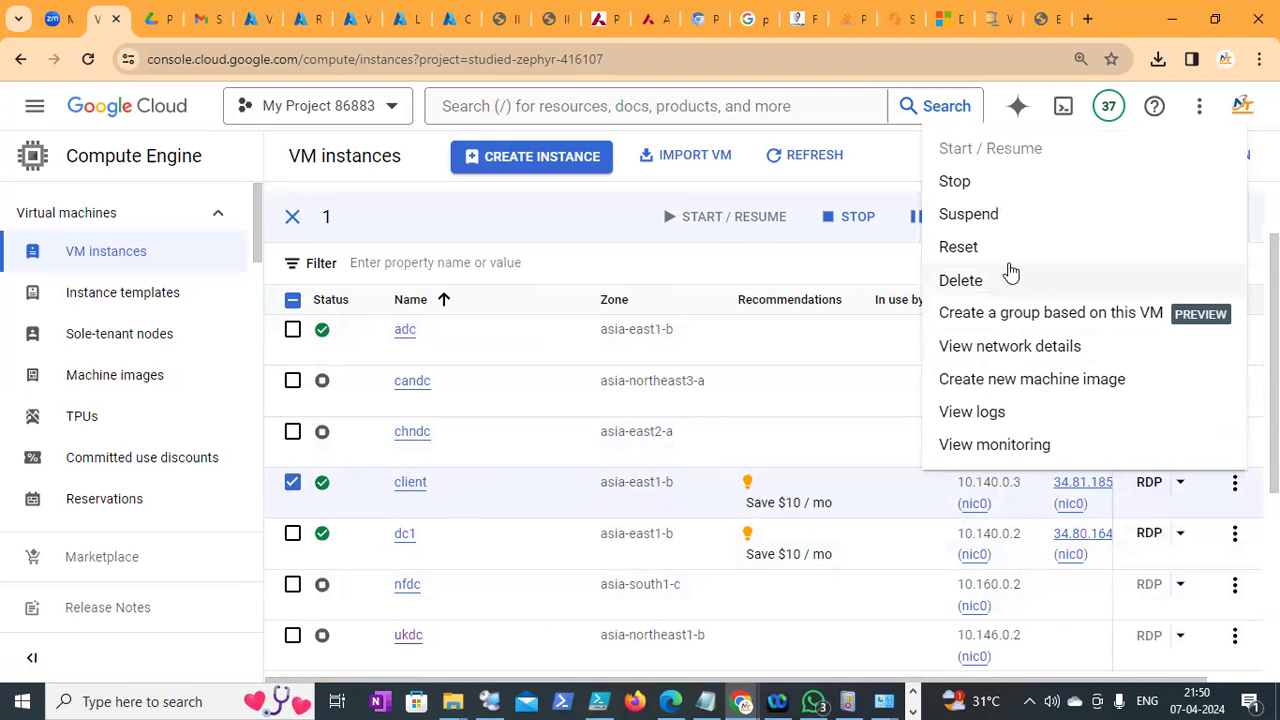
pyautogui.click(999, 256)
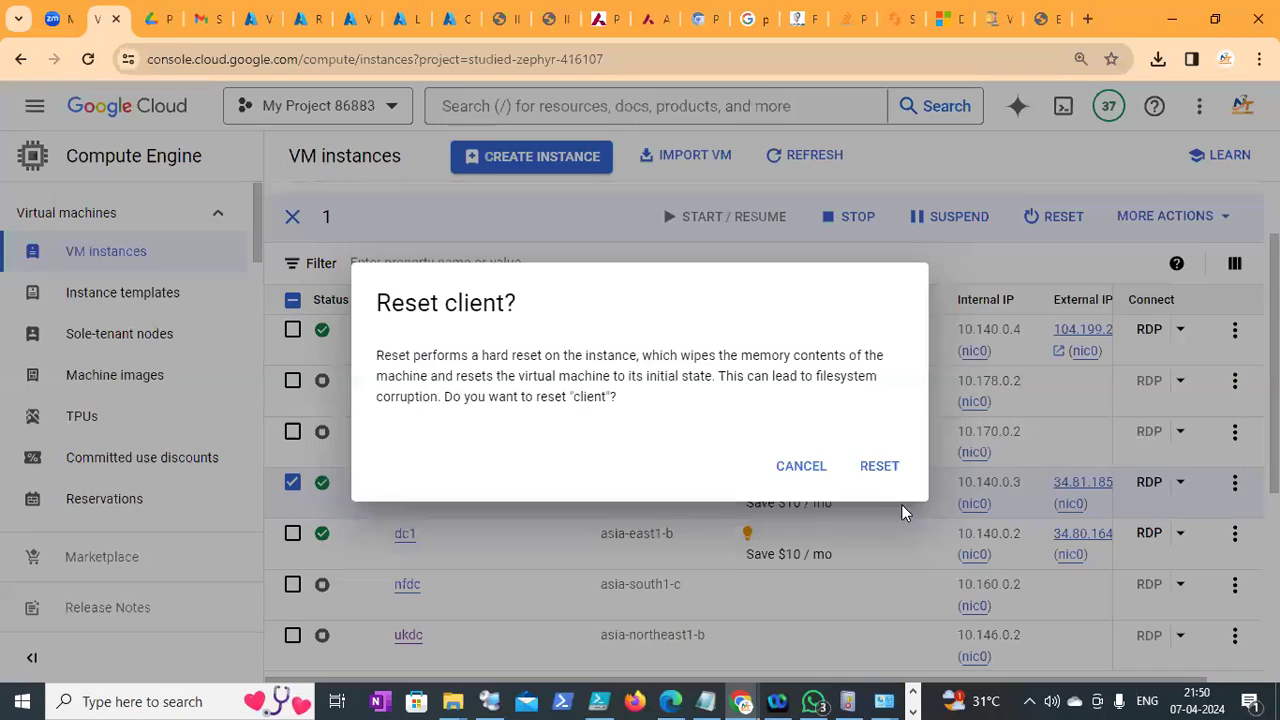
pyautogui.click(886, 480)
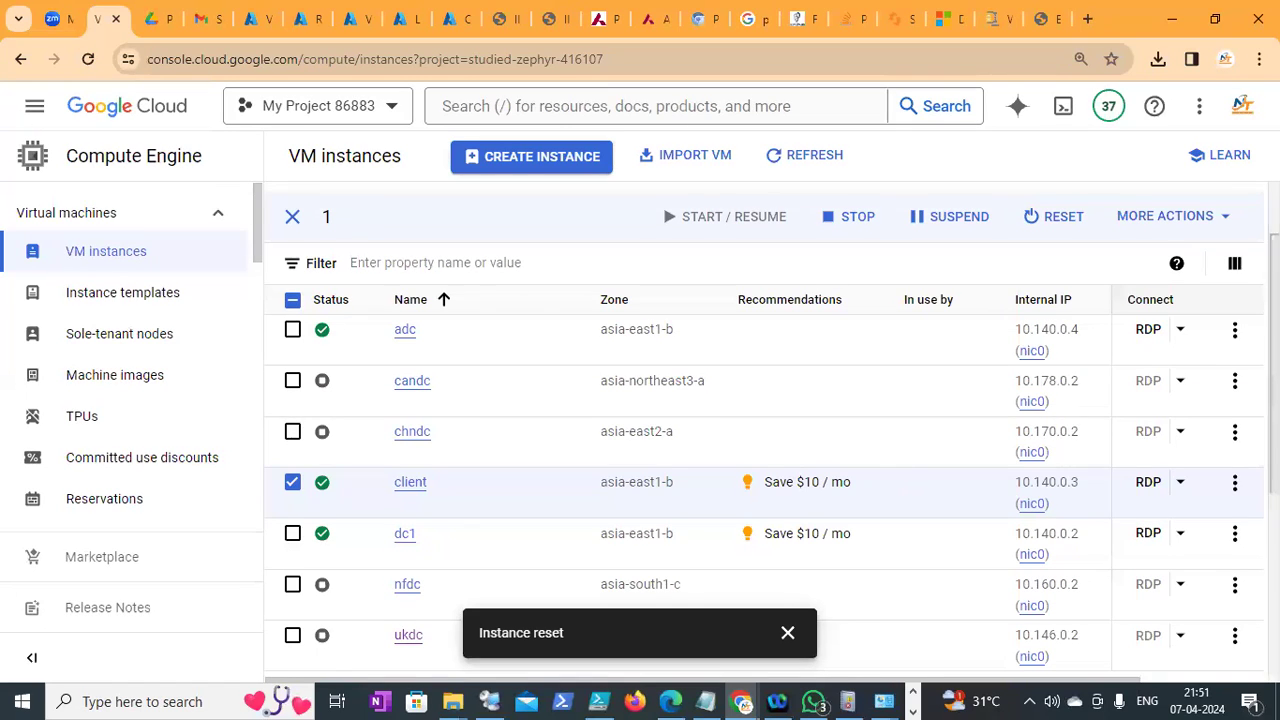
pyautogui.scroll(-2, 764, 420)
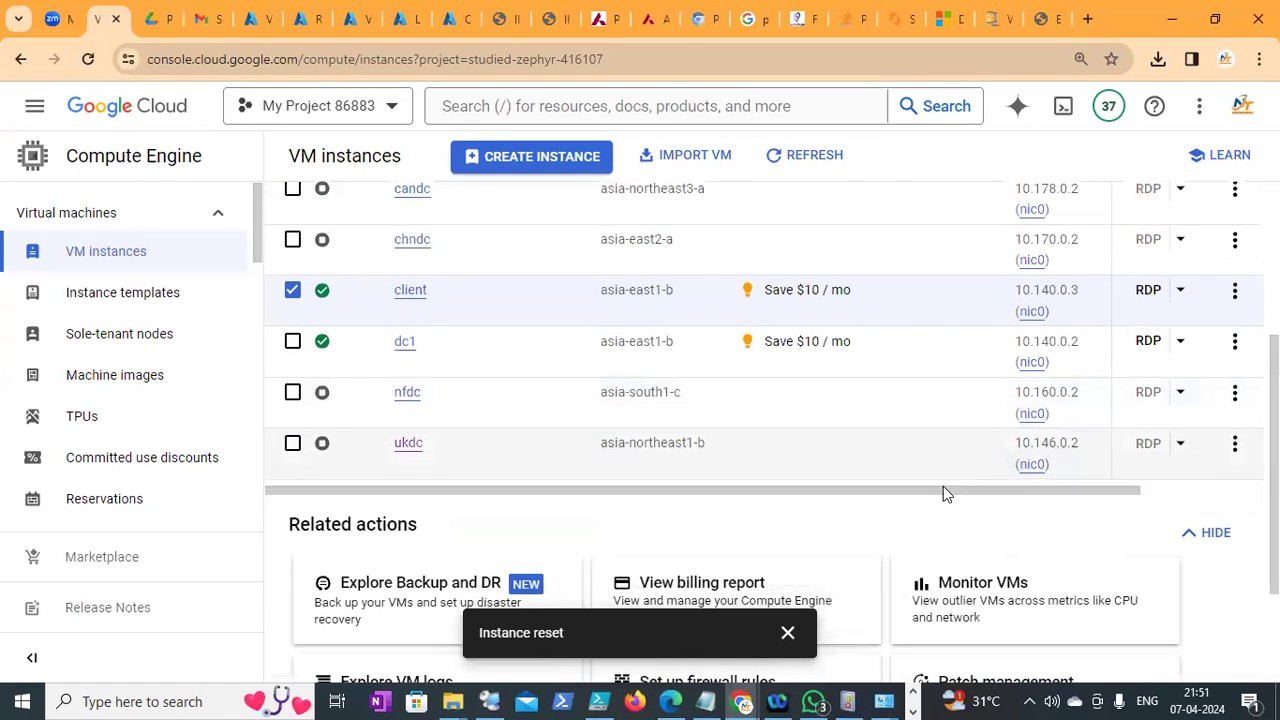
pyautogui.moveTo(939, 489)
pyautogui.mouseDown()
pyautogui.moveTo(1046, 499)
pyautogui.moveTo(927, 510)
pyautogui.mouseUp()
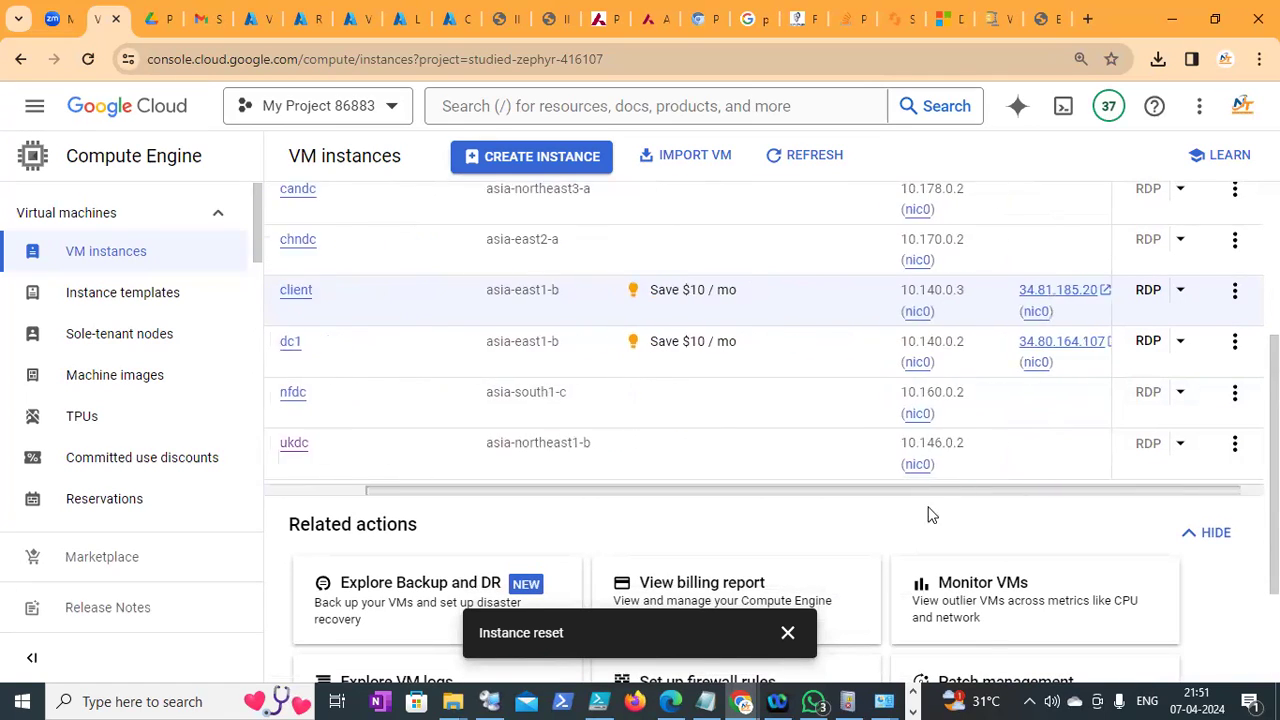
pyautogui.moveTo(1274, 470); pyautogui.dragTo(1274, 502)
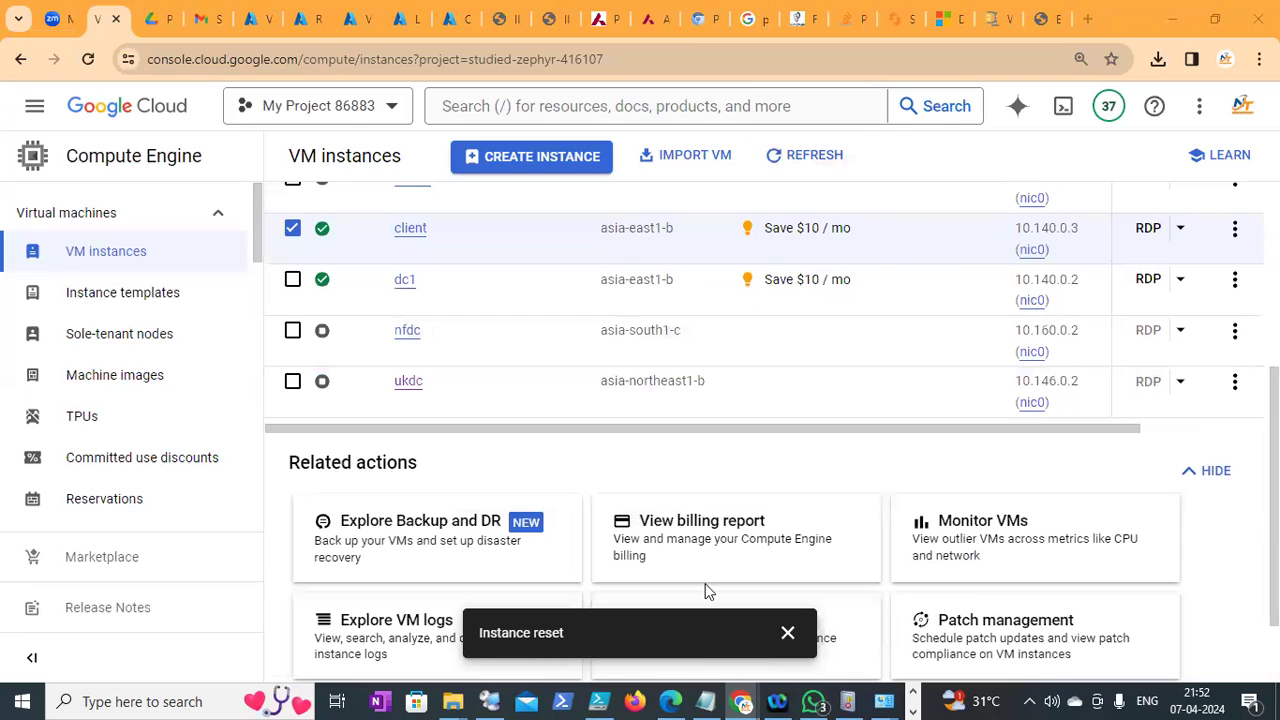
pyautogui.click(788, 633)
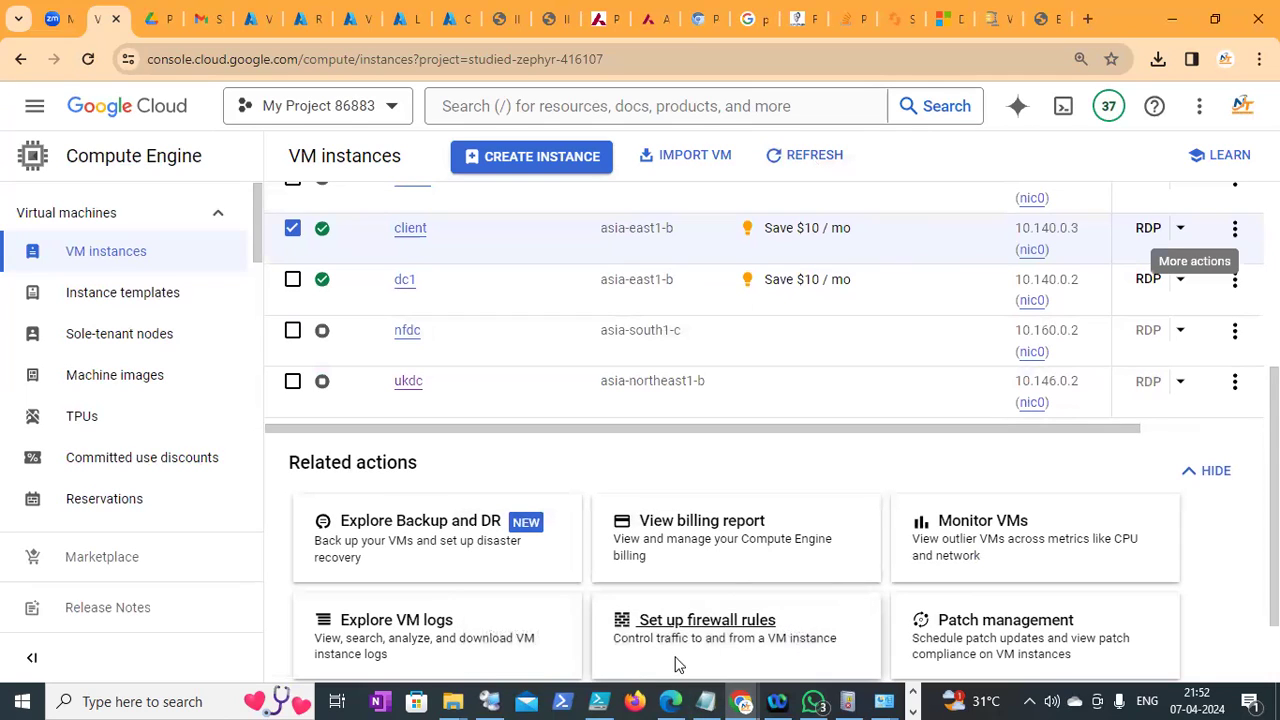
pyautogui.click(495, 700)
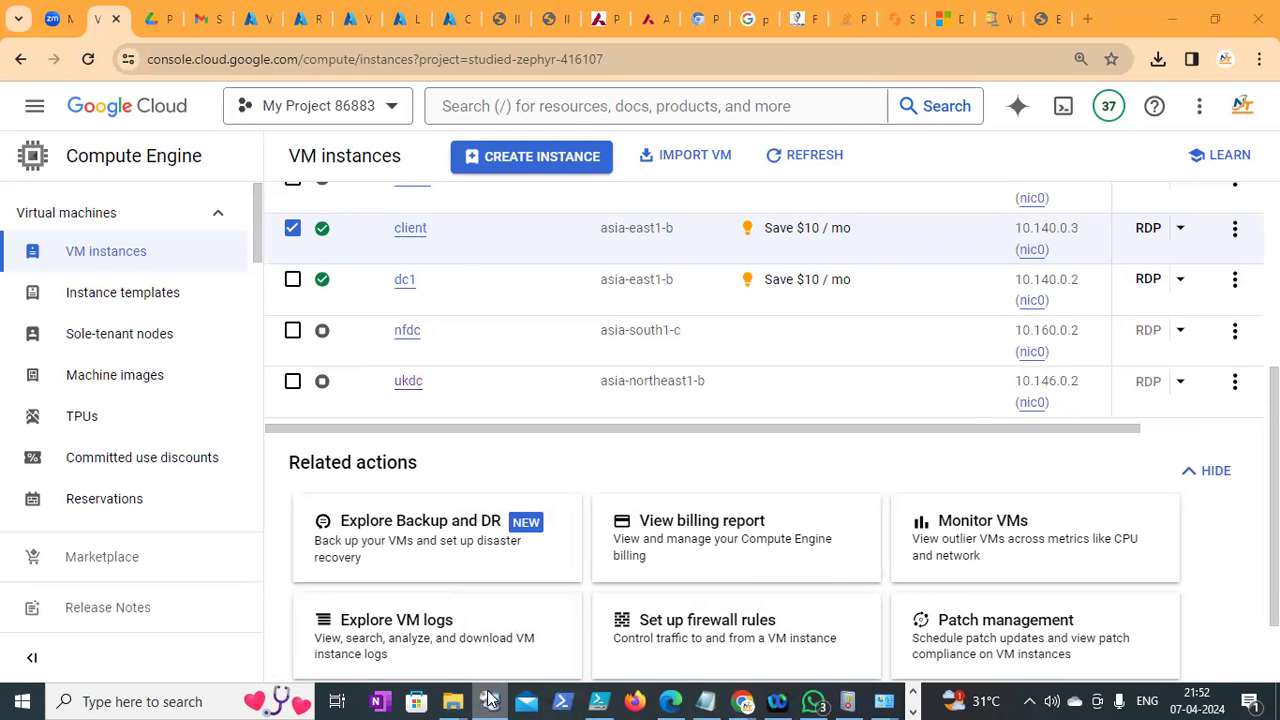
# Bring the connection manager forward and cancel the stalled Client reconnection
pyautogui.click(490, 700)
pyautogui.click(490, 700)
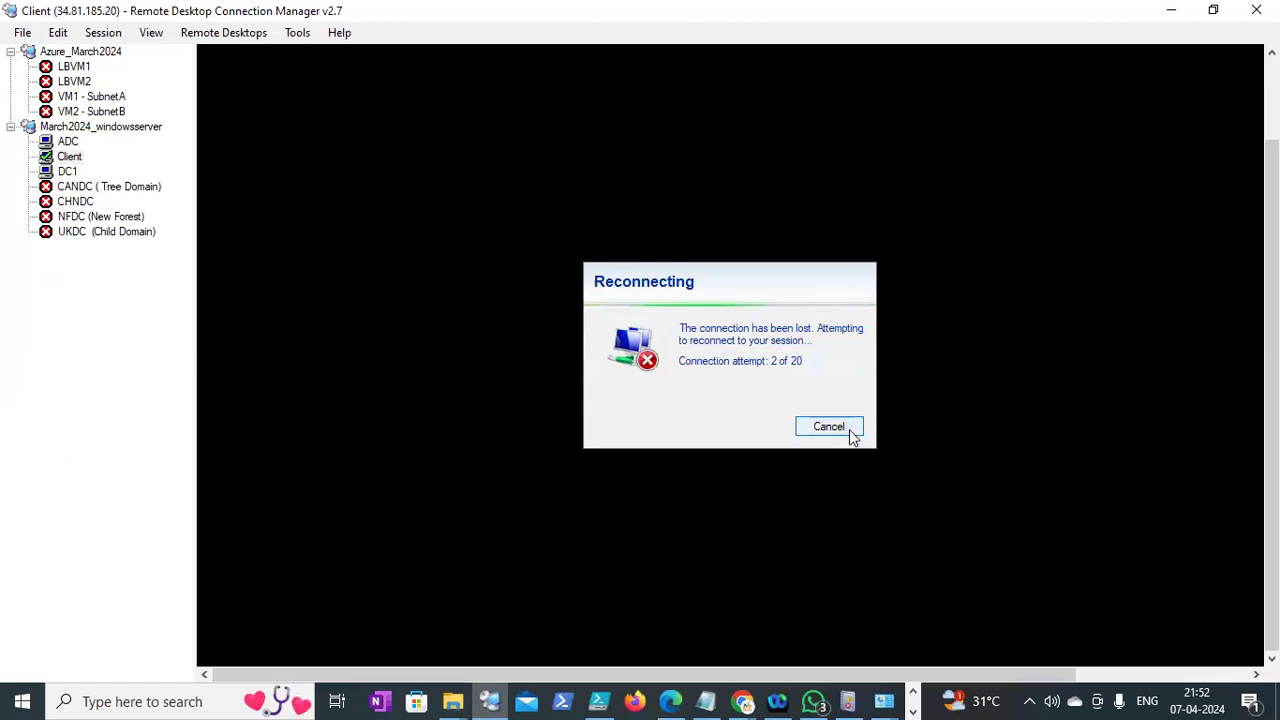
pyautogui.click(829, 427)
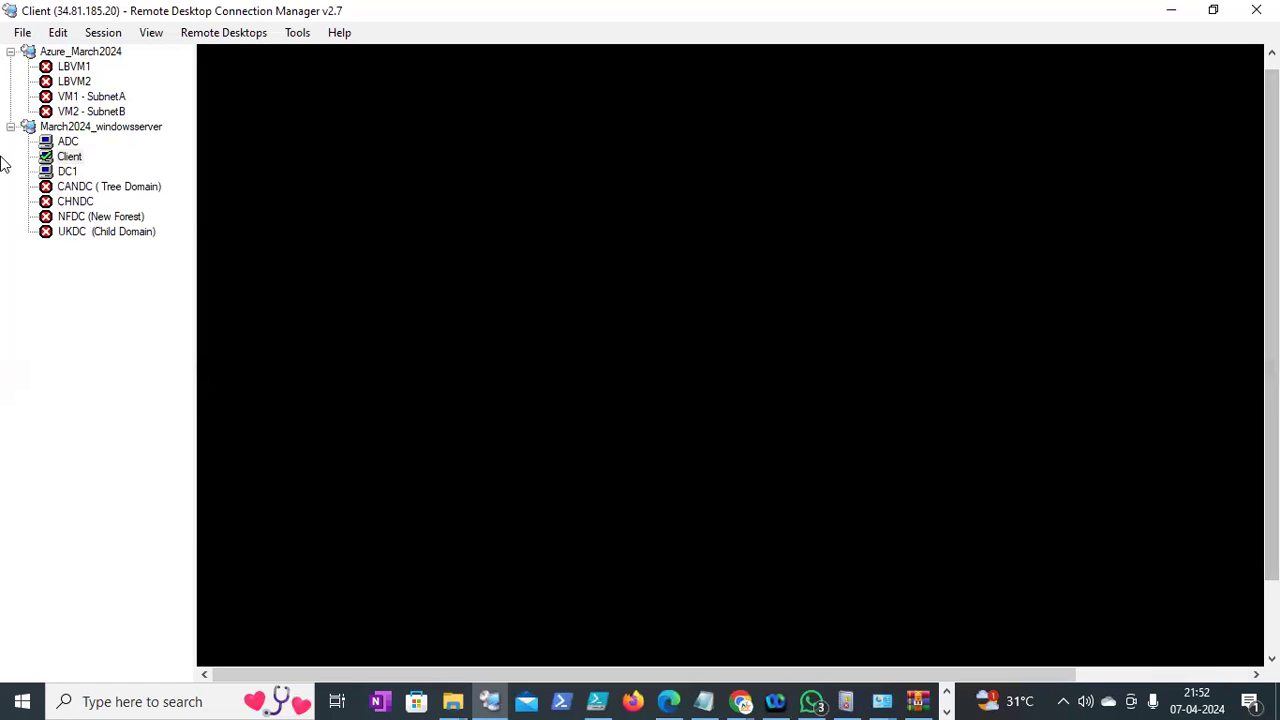
# Bring the Notepad notes on Group Policy software installation to the front
pyautogui.rightClick(60, 162)
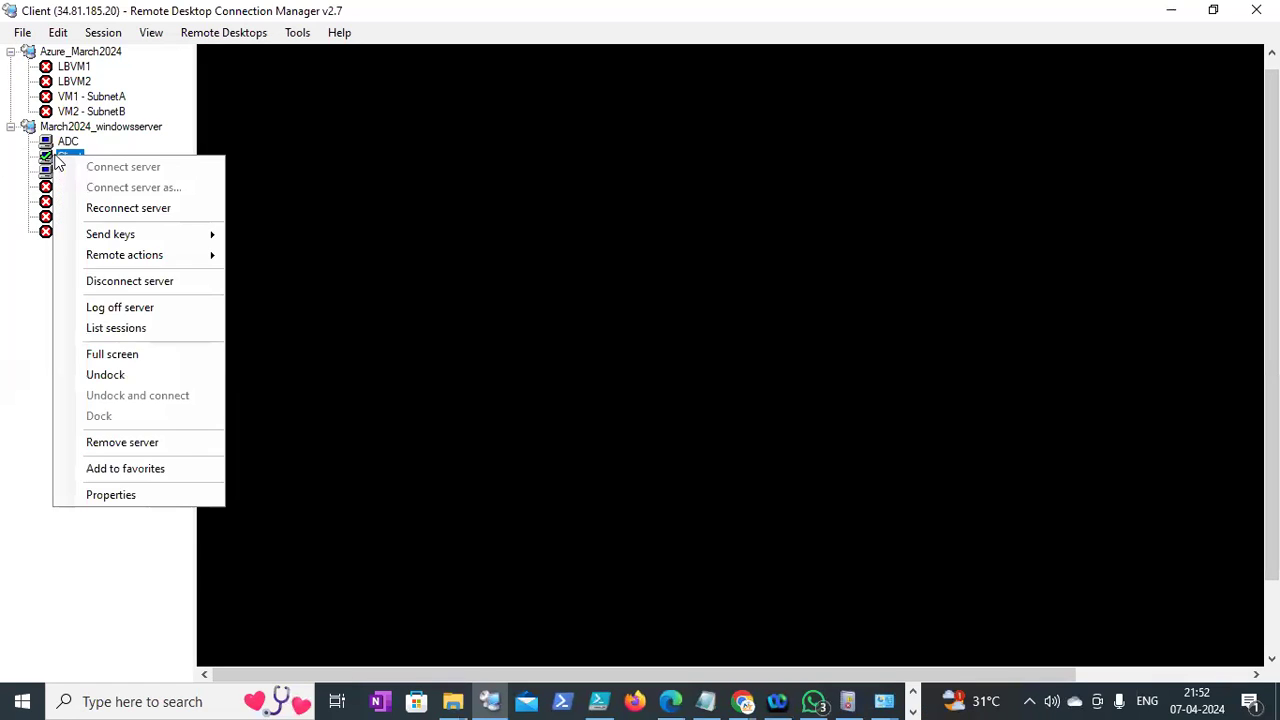
pyautogui.click(15, 302)
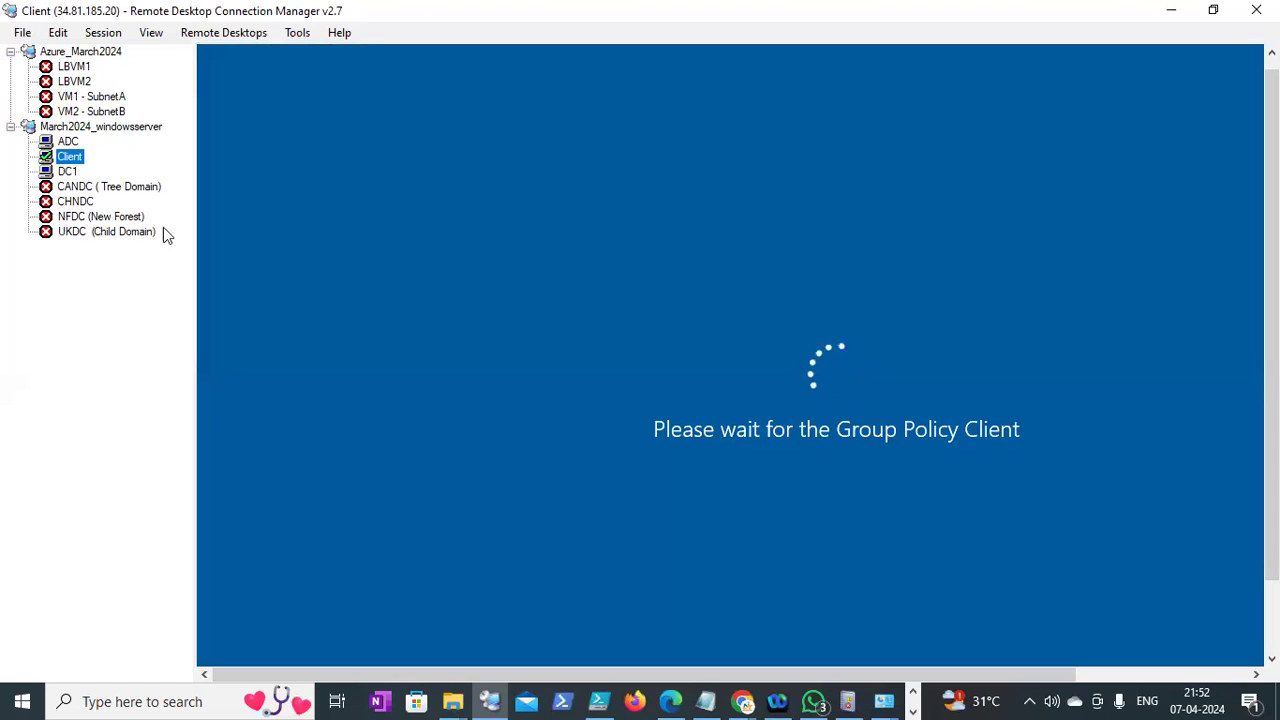
pyautogui.click(700, 700)
# Add the lines 'windows AD & Vmware', 'Azure' and 'Powershell' to the notes
pyautogui.press('Return')
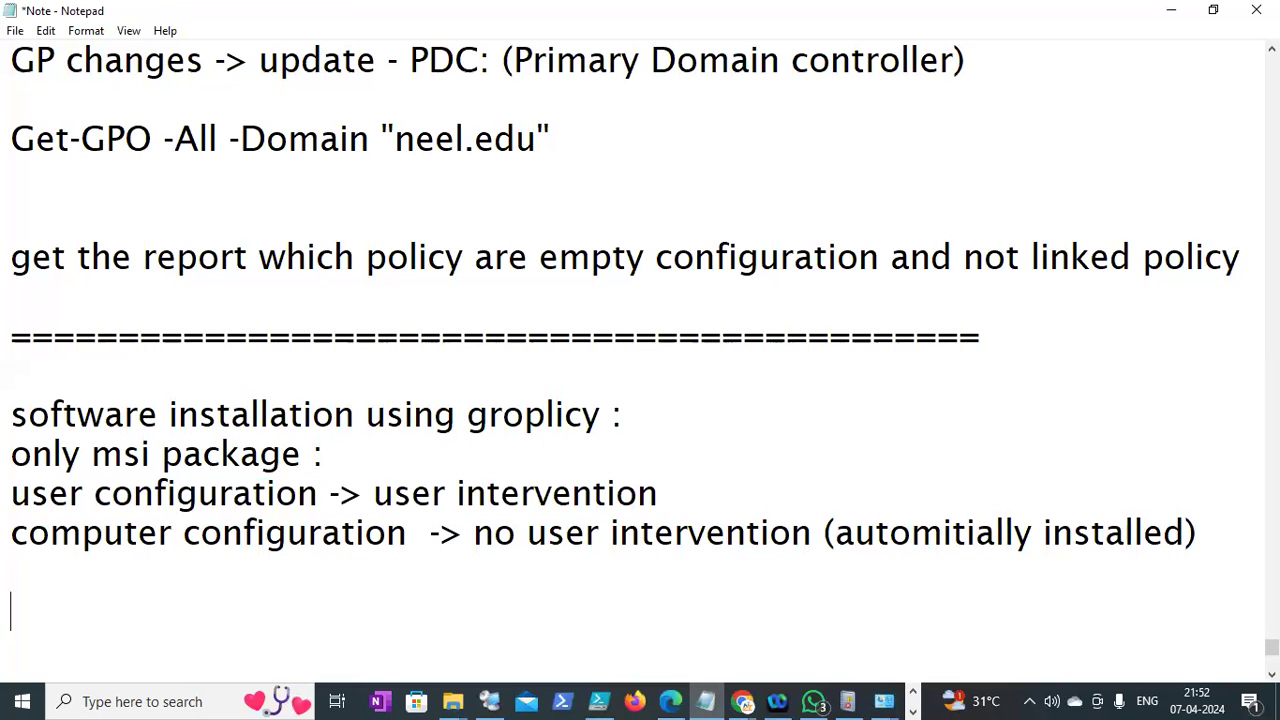
pyautogui.write('windows AD')
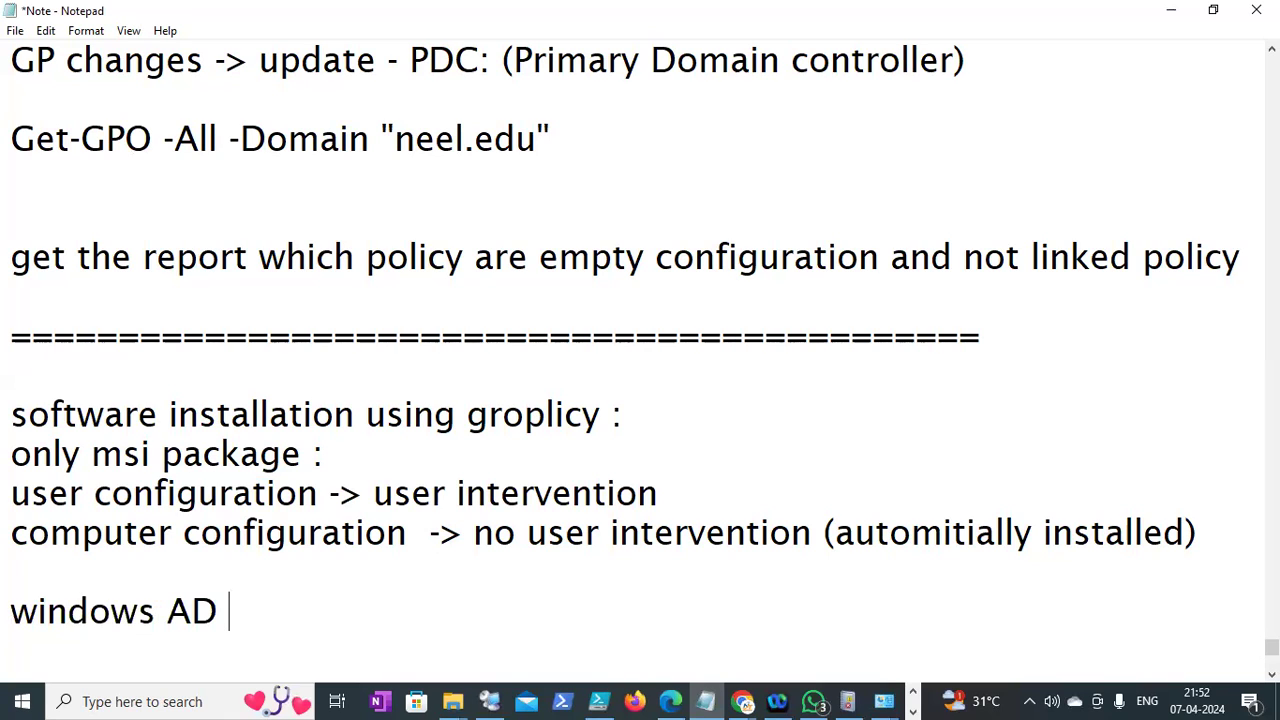
pyautogui.press('Return')
pyautogui.write('AZure')
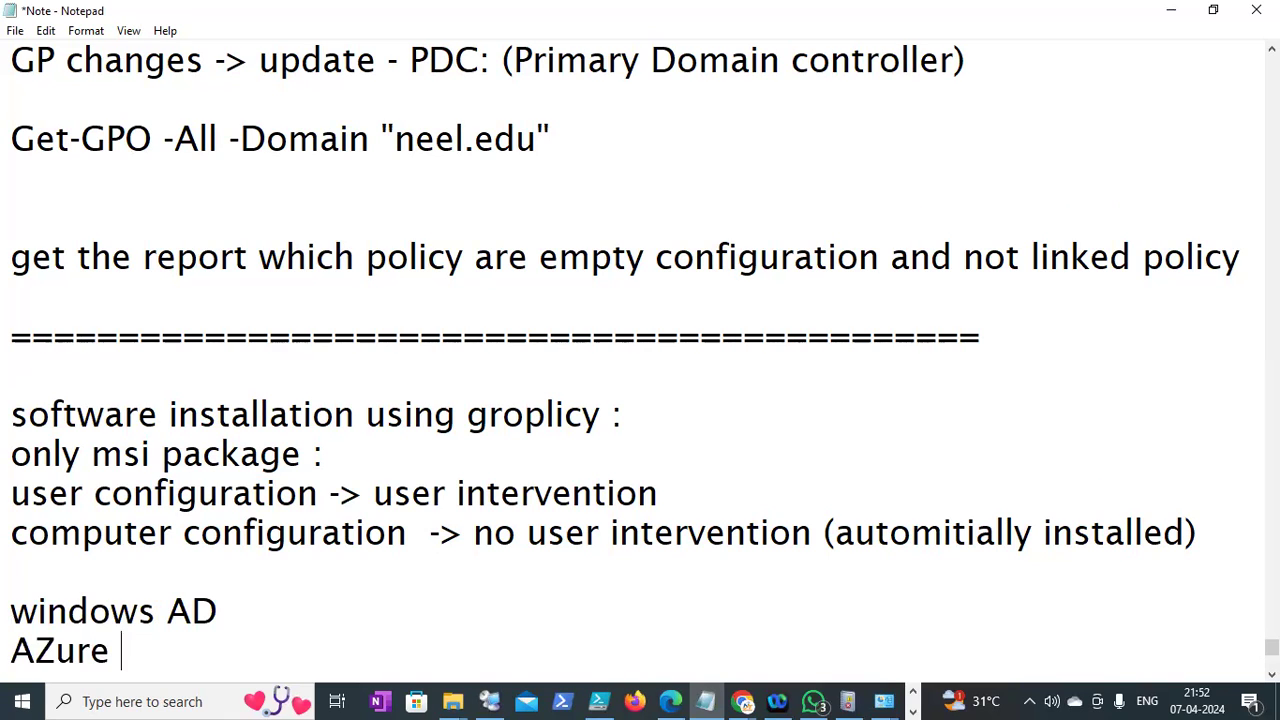
pyautogui.press('Return')
pyautogui.write('Powershell')
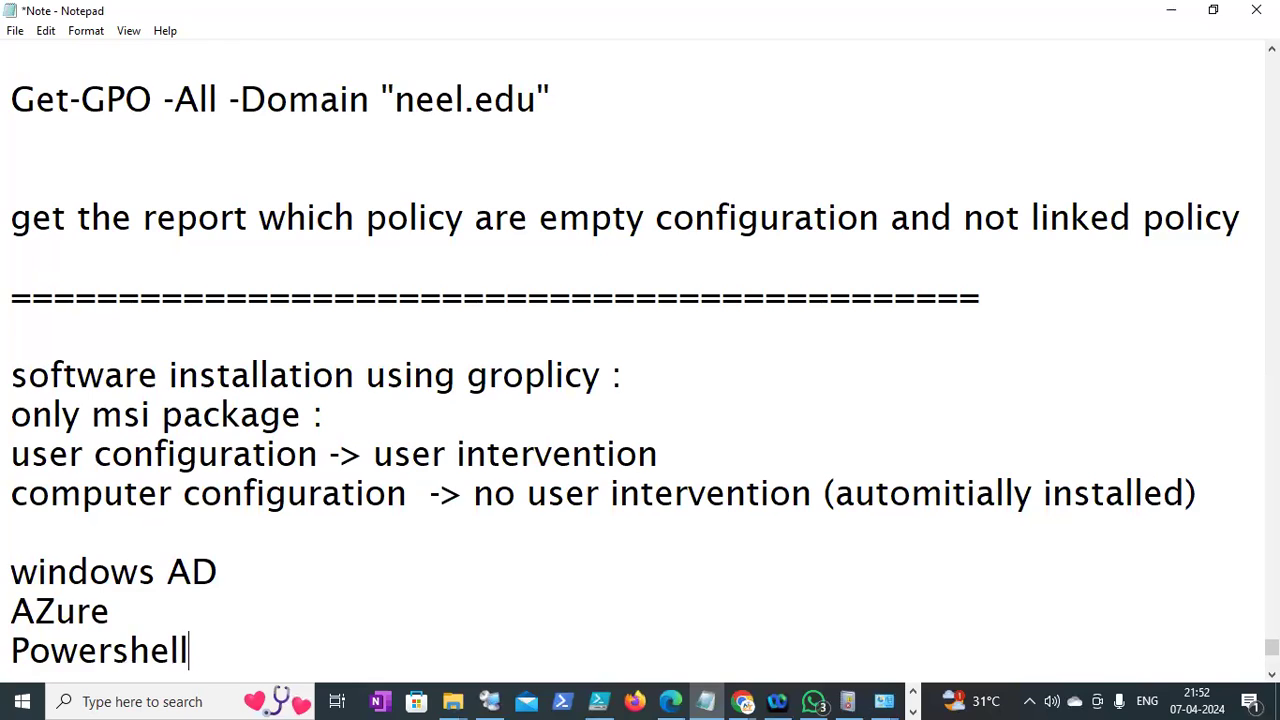
pyautogui.press('Return')
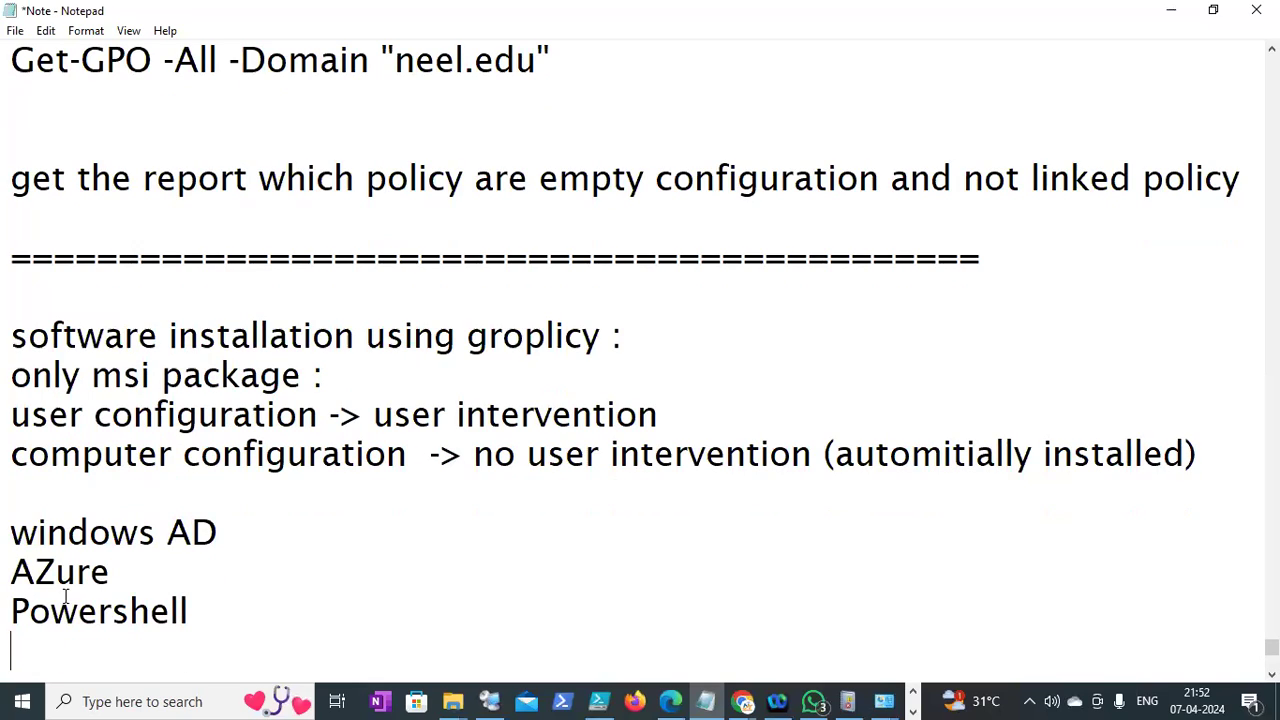
pyautogui.click(228, 536)
pyautogui.write('& Vmware')
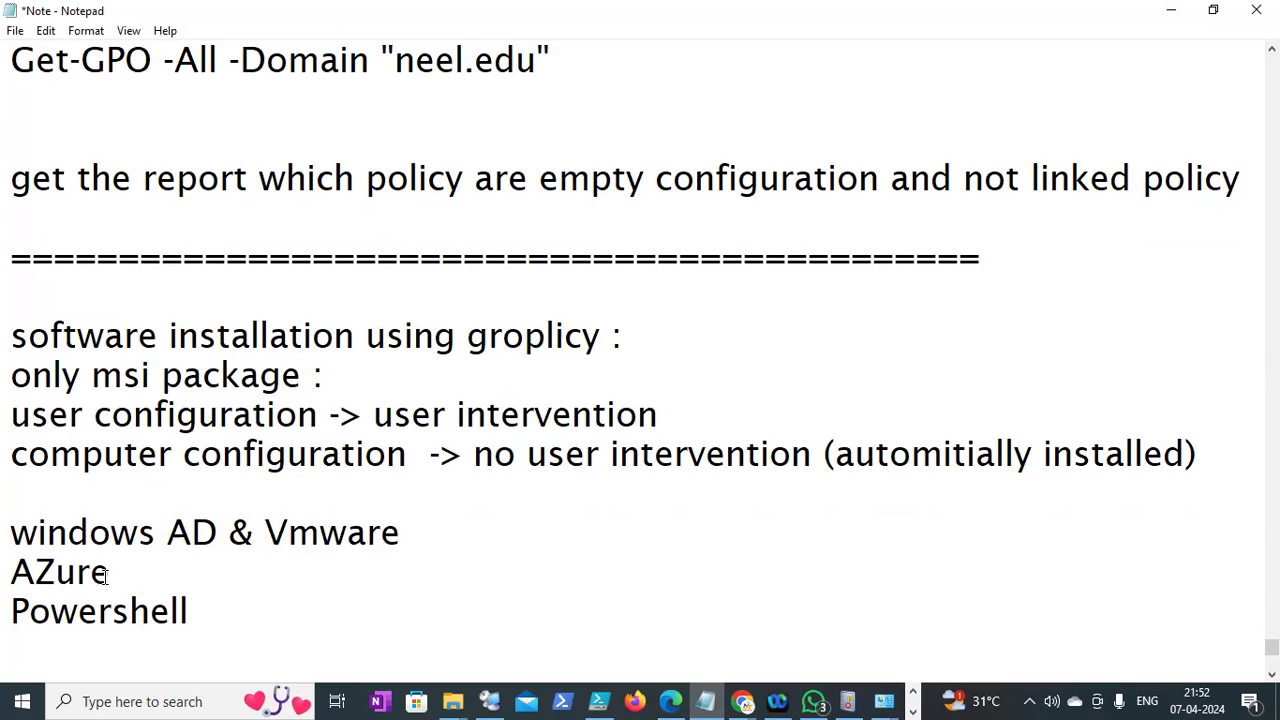
pyautogui.click(70, 586)
pyautogui.press('BackSpace')
pyautogui.write('z')
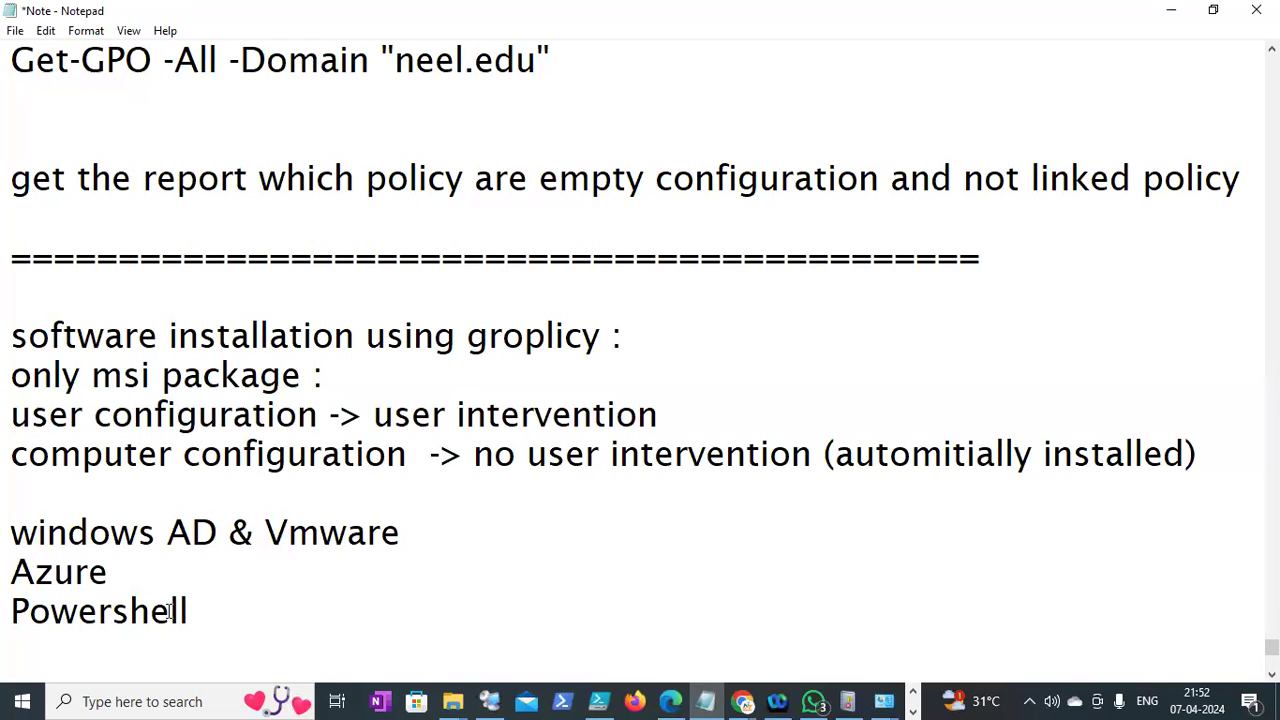
pyautogui.moveTo(200, 614); pyautogui.dragTo(10, 540)
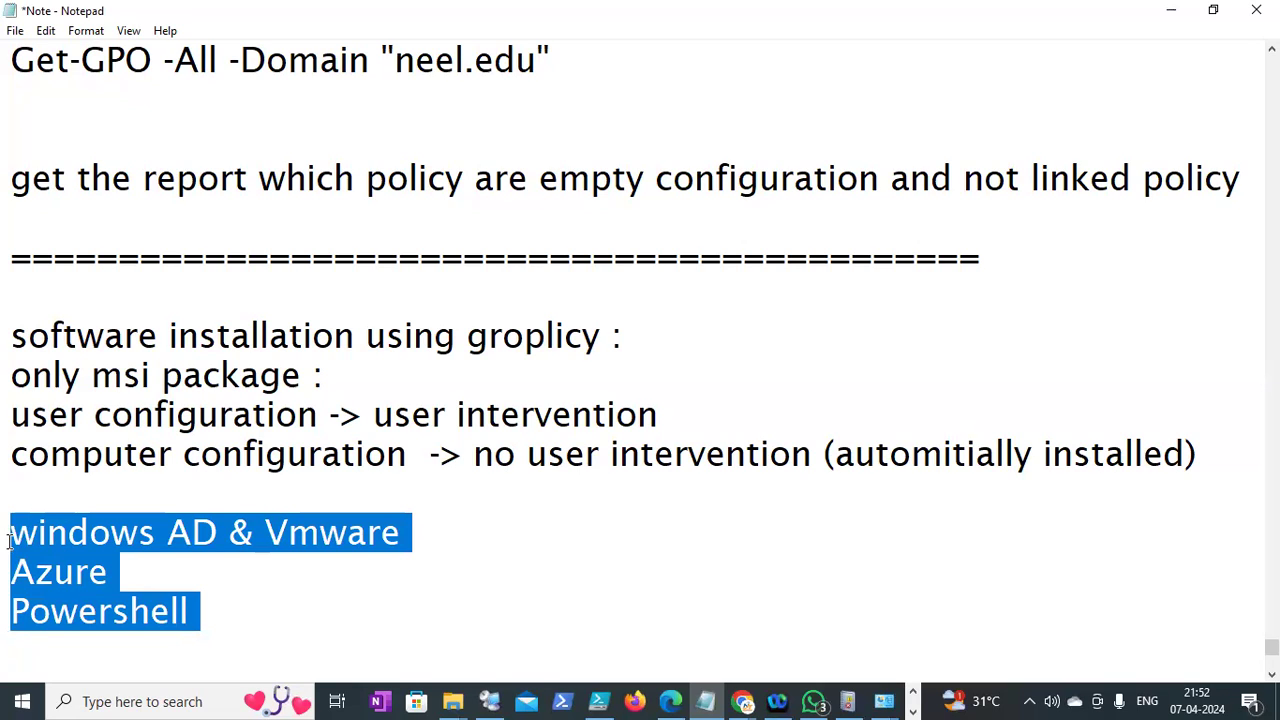
pyautogui.click(254, 612)
# Below Powershell, add an '=' separator row, a 'DevOps :' heading and 'Ansible'
pyautogui.press('Return')
pyautogui.write('================')
pyautogui.press('Return')
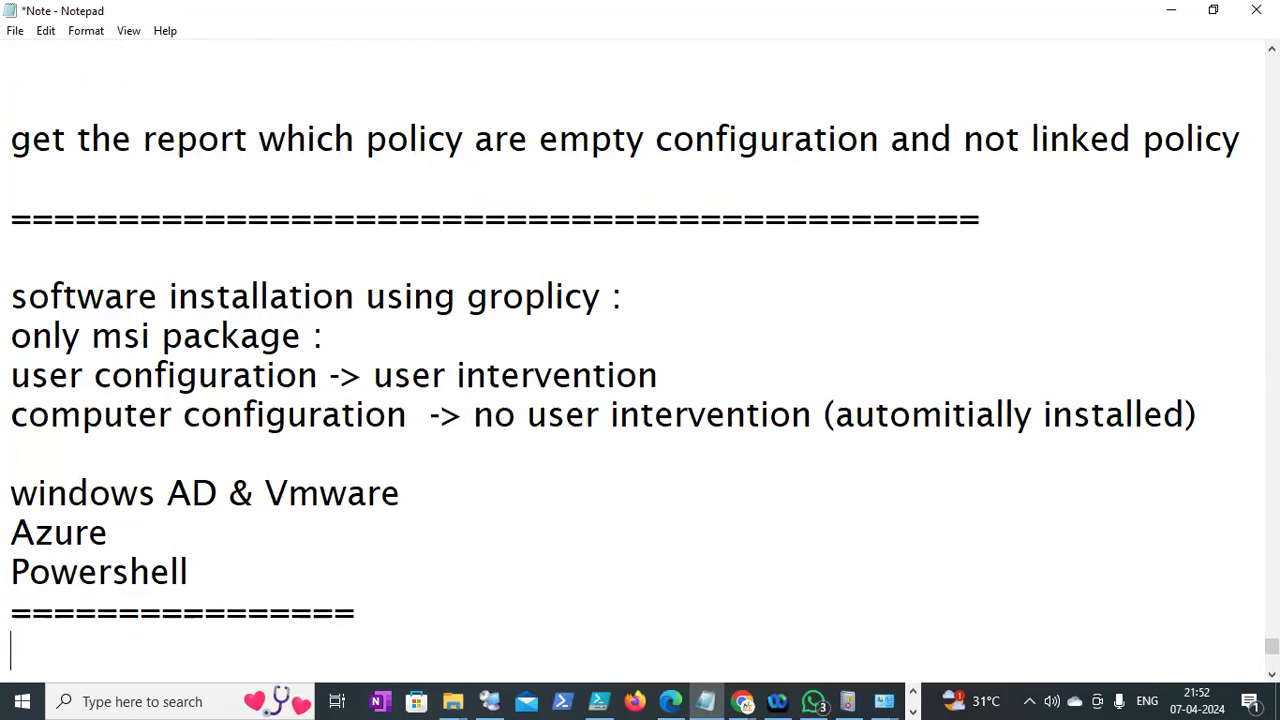
pyautogui.write('Dev')
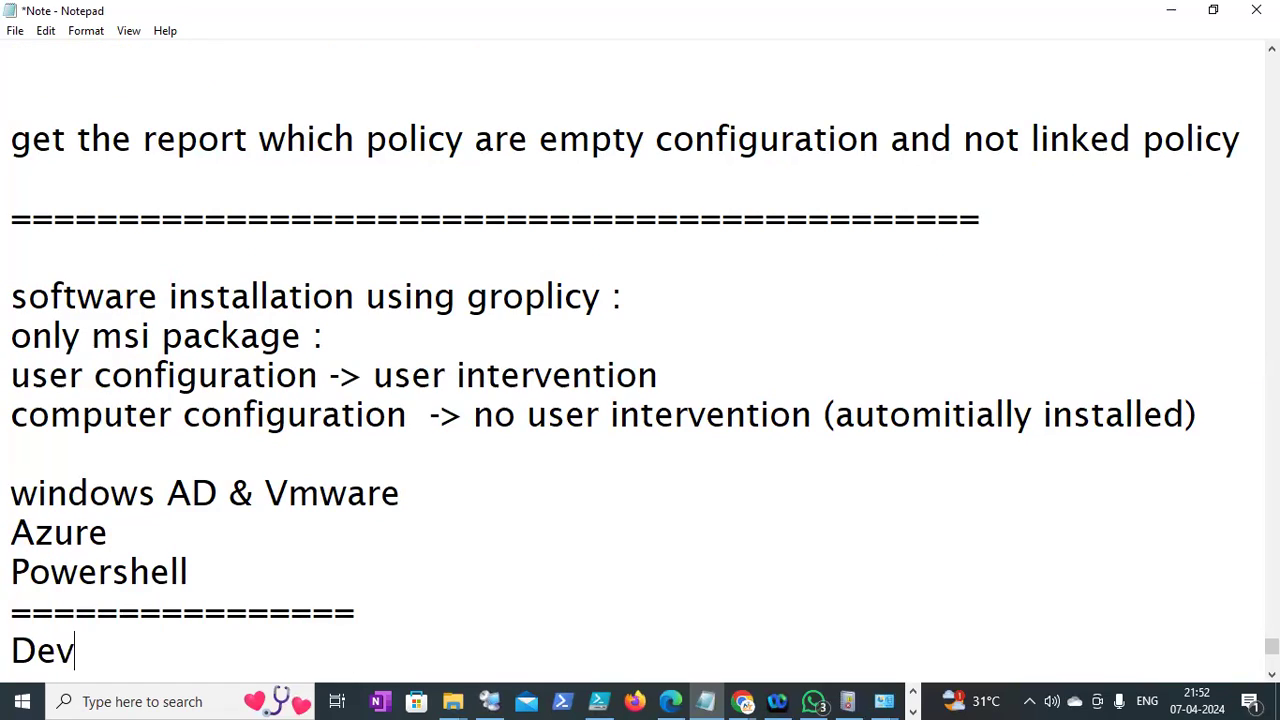
pyautogui.write('Ops :')
pyautogui.press('Return')
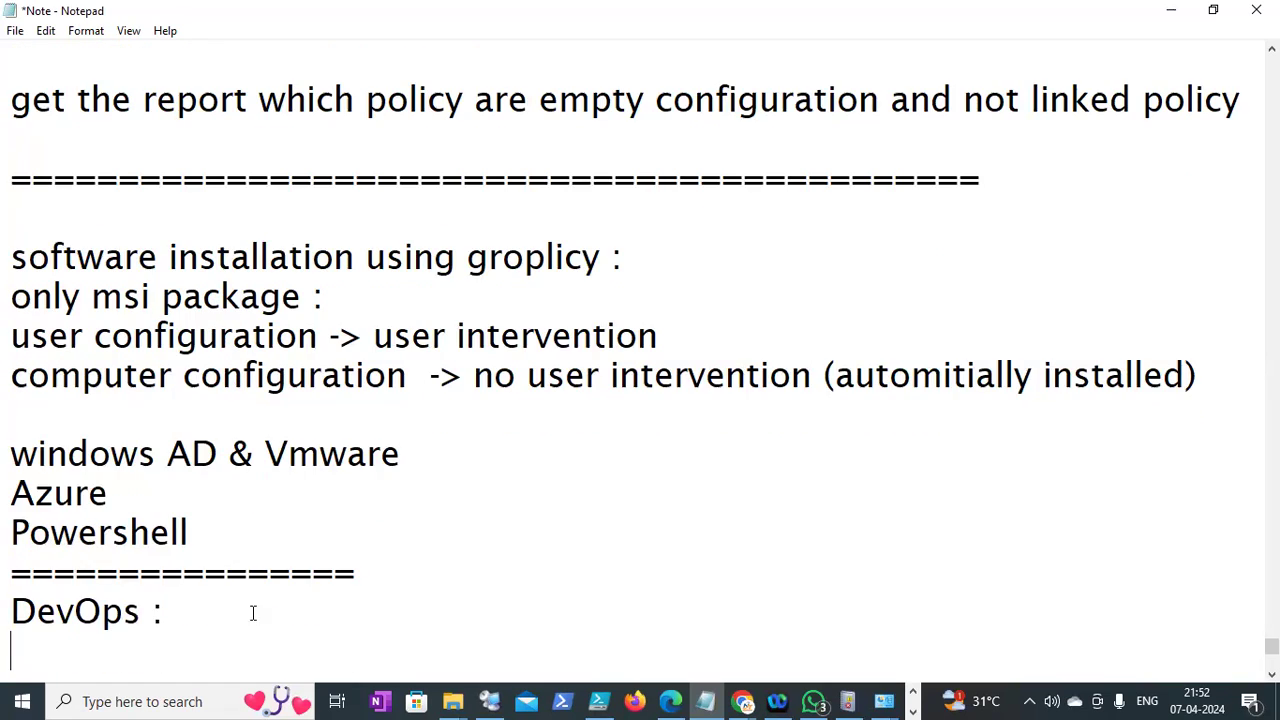
pyautogui.write('ANsible')
pyautogui.press('BackSpace')
pyautogui.press('BackSpace')
pyautogui.press('BackSpace')
pyautogui.press('BackSpace')
pyautogui.press('BackSpace')
pyautogui.press('BackSpace')
pyautogui.press('BackSpace')
pyautogui.write('nsible')
pyautogui.press('Return')
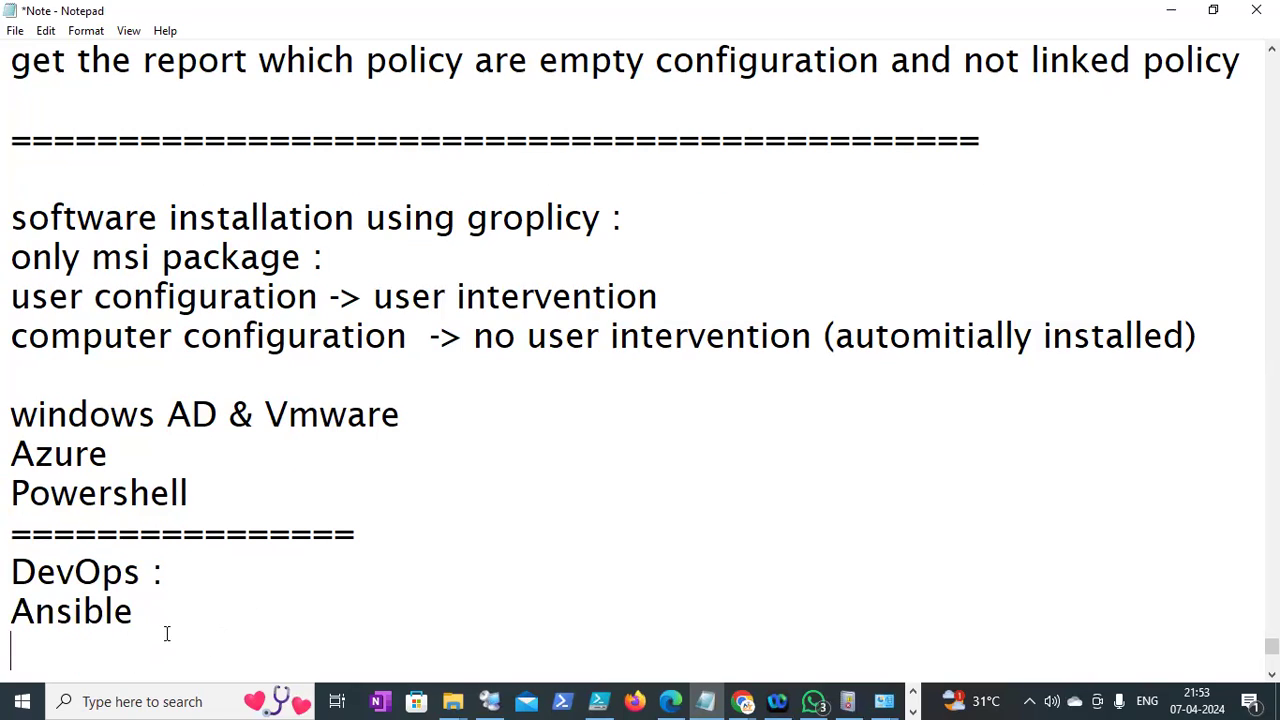
pyautogui.press('Return')
# Add '40Lack :' and '50 Lack:' and a closing '=' row, and delete the blank line below Ansible
pyautogui.write('4')
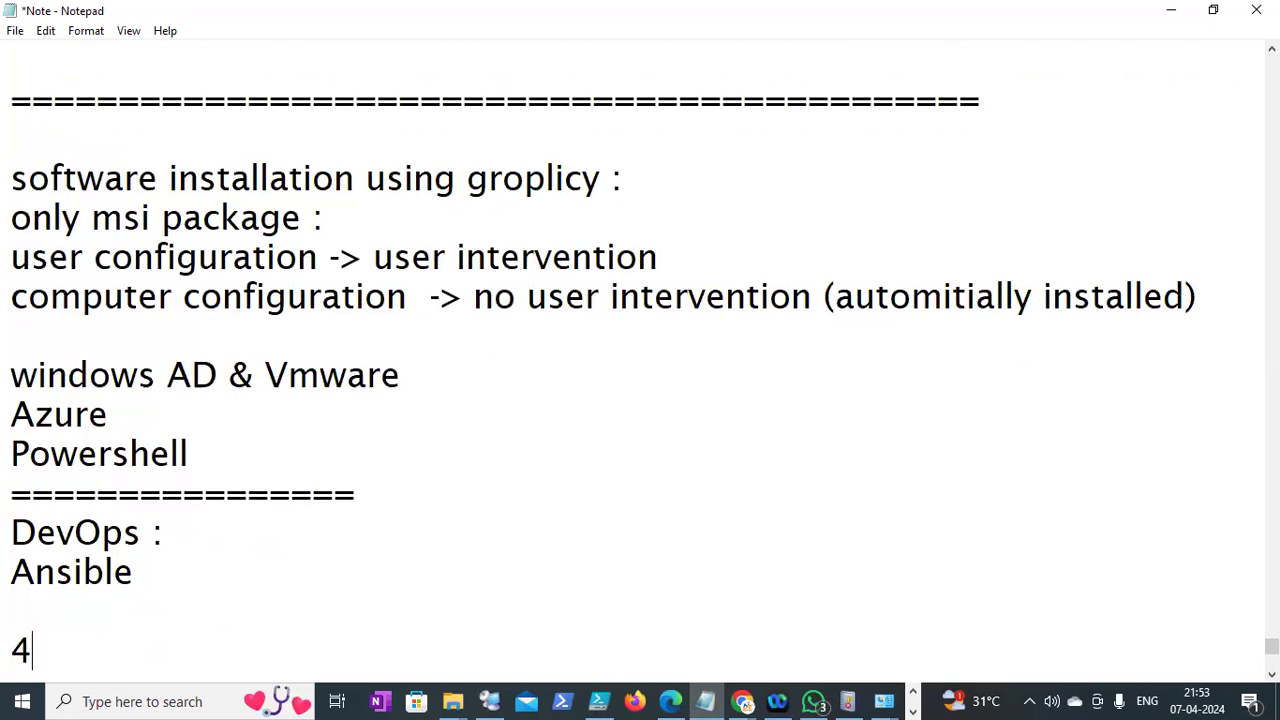
pyautogui.write('0Lack :')
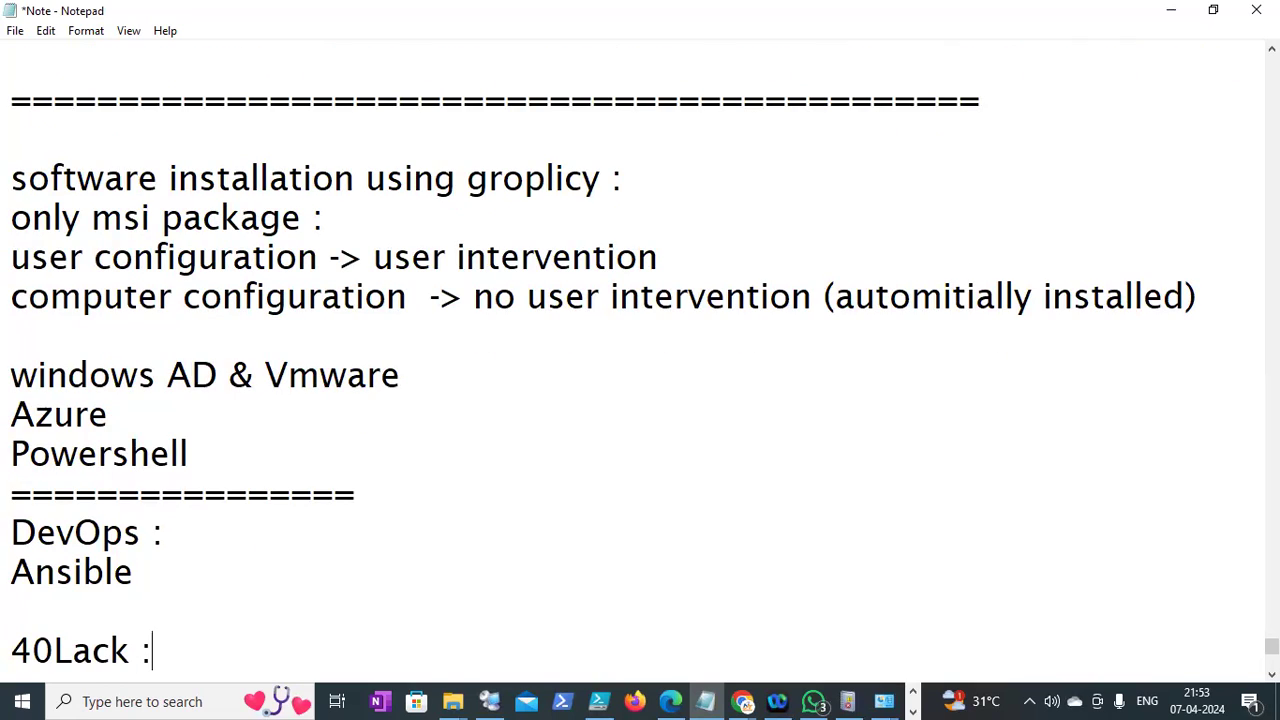
pyautogui.press('Return')
pyautogui.write('590')
pyautogui.press('BackSpace')
pyautogui.press('BackSpace')
pyautogui.write('0 Lack:')
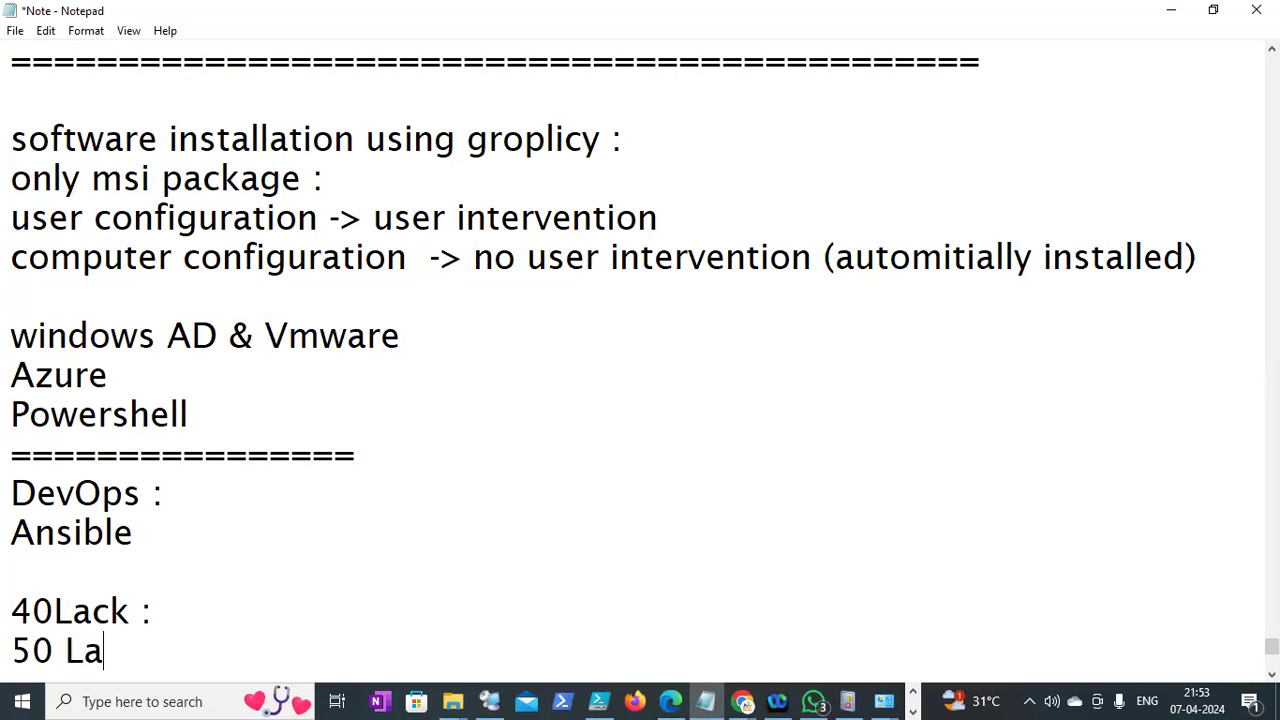
pyautogui.press('Return')
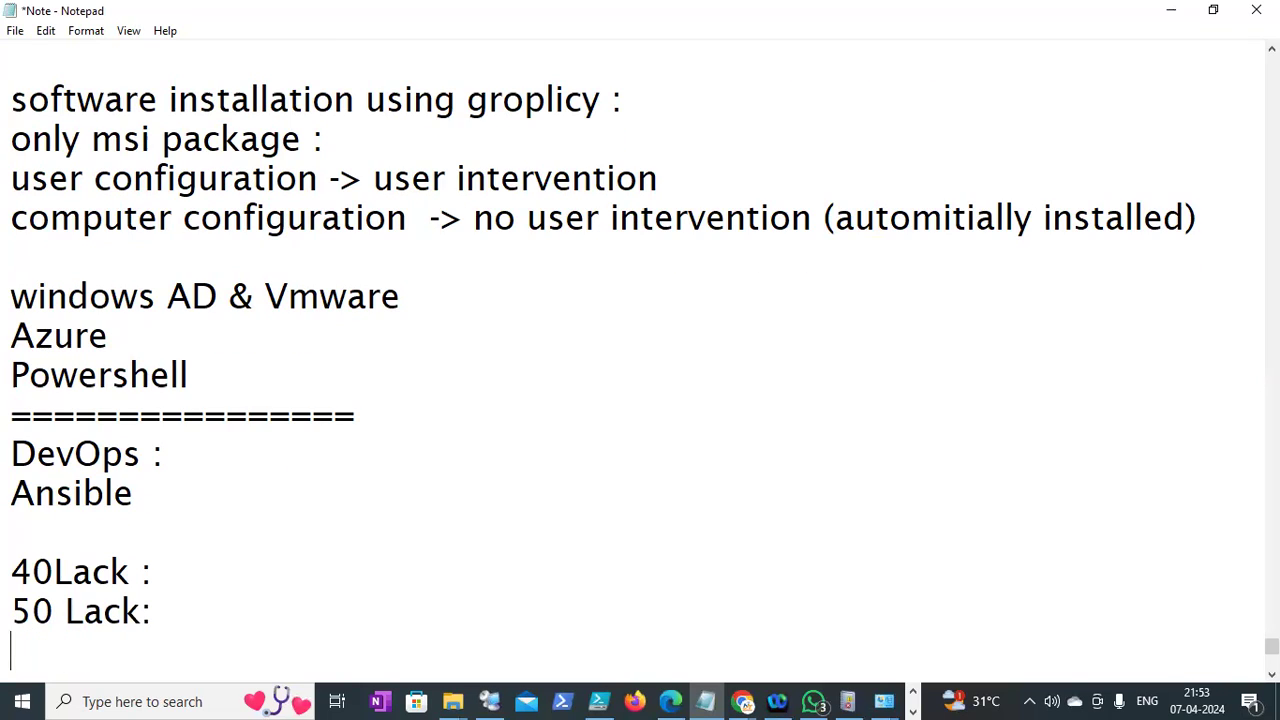
pyautogui.write('==================')
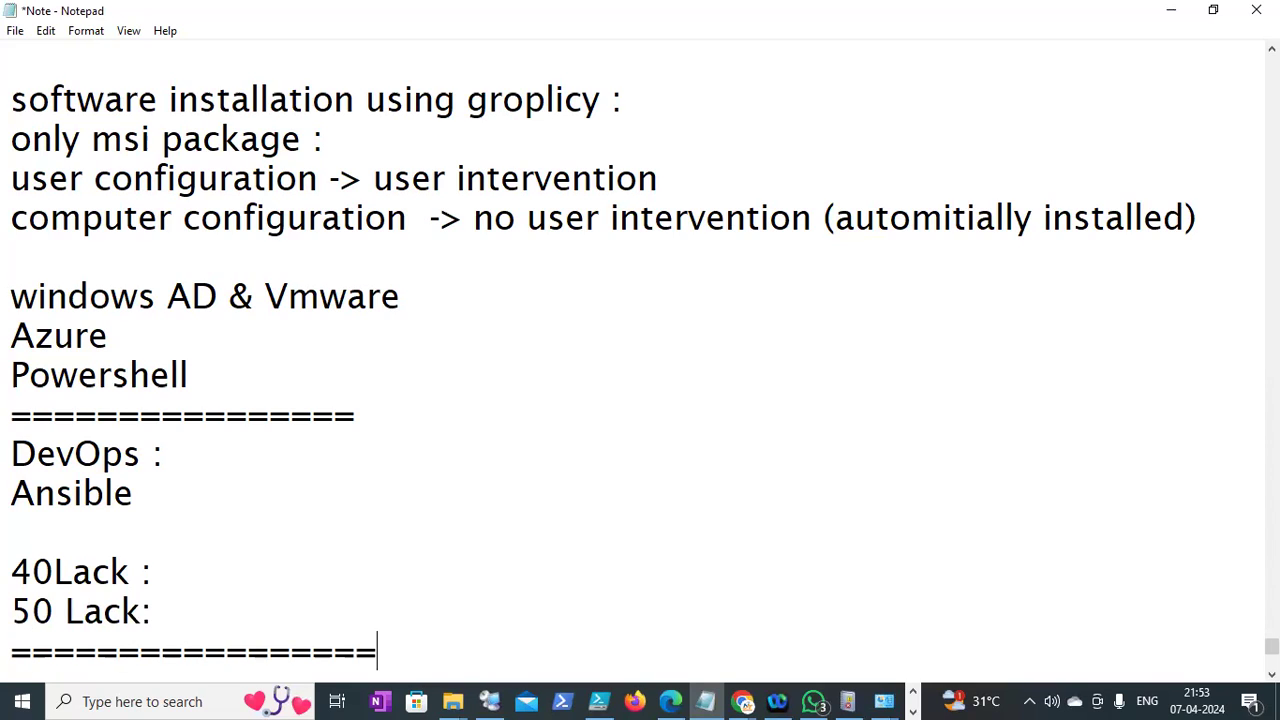
pyautogui.moveTo(169, 608); pyautogui.dragTo(9, 505)
pyautogui.click(71, 532)
pyautogui.press('BackSpace')
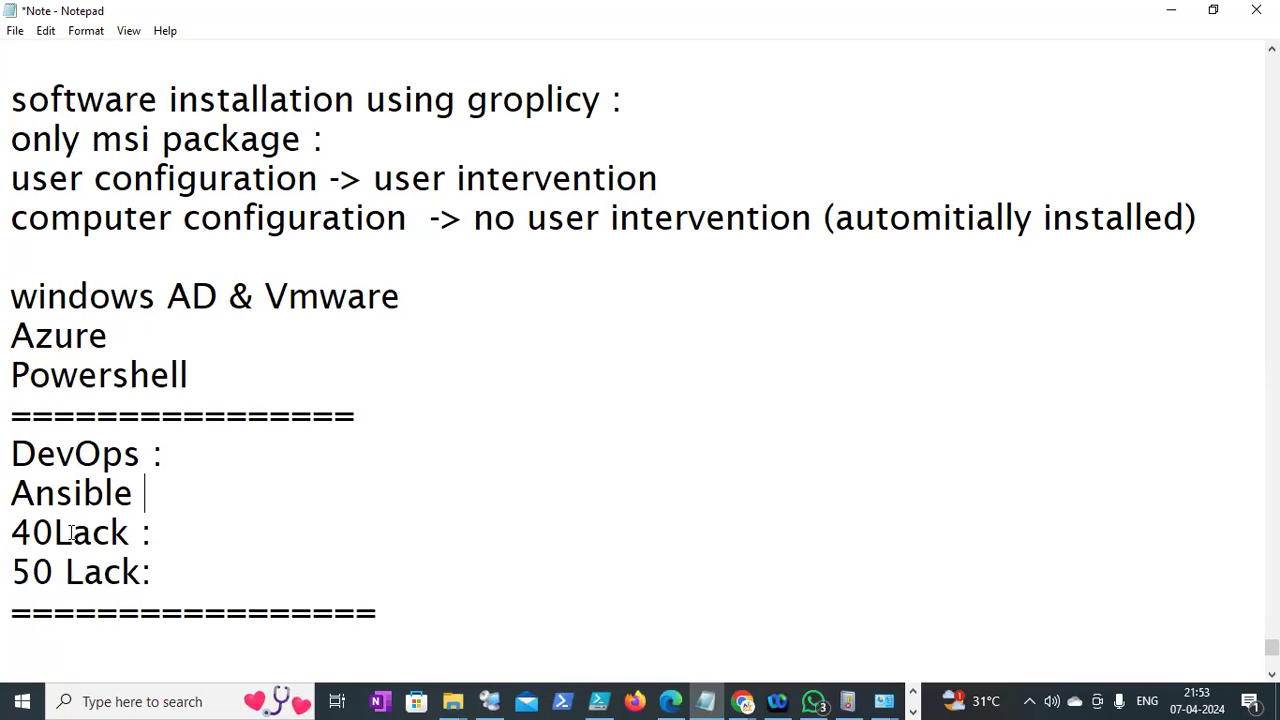
pyautogui.click(16, 33)
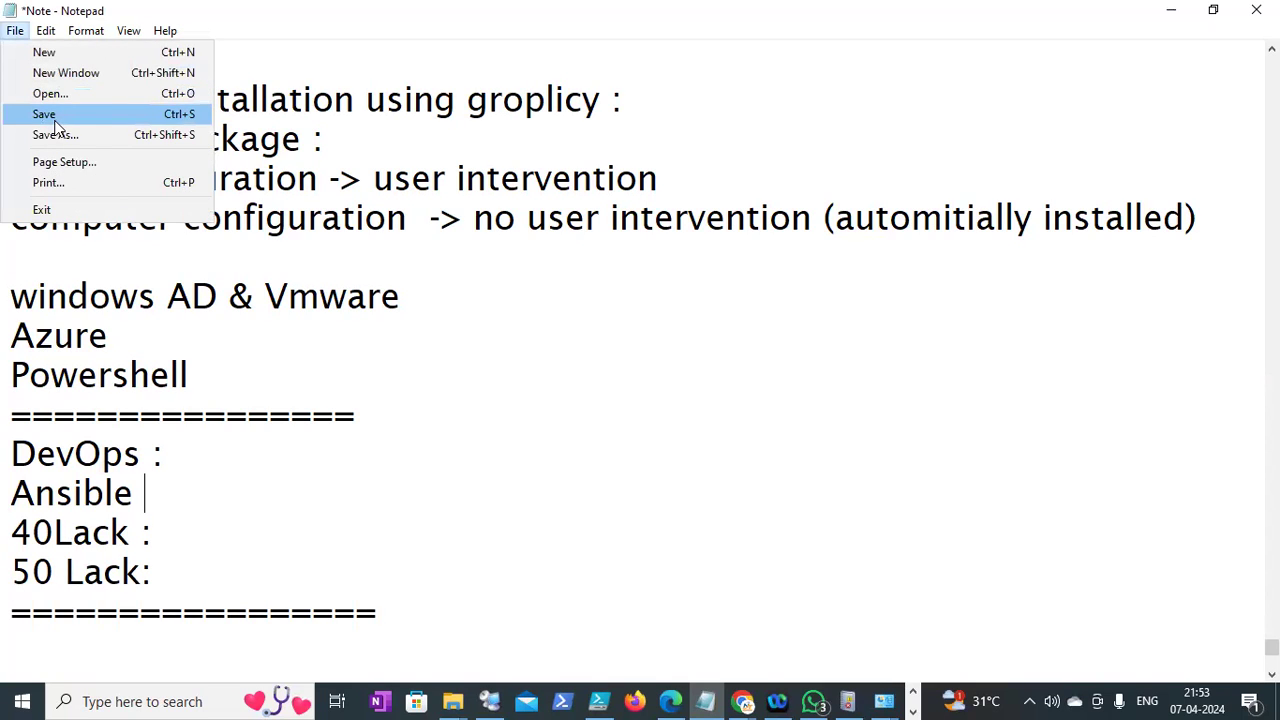
# Save the note, then highlight the DevOps, Ansible, Azure and Powershell lines while explaining
pyautogui.click(44, 114)
pyautogui.moveTo(177, 500); pyautogui.dragTo(12, 474)
pyautogui.moveTo(188, 376); pyautogui.dragTo(106, 306)
pyautogui.doubleClick(106, 306)
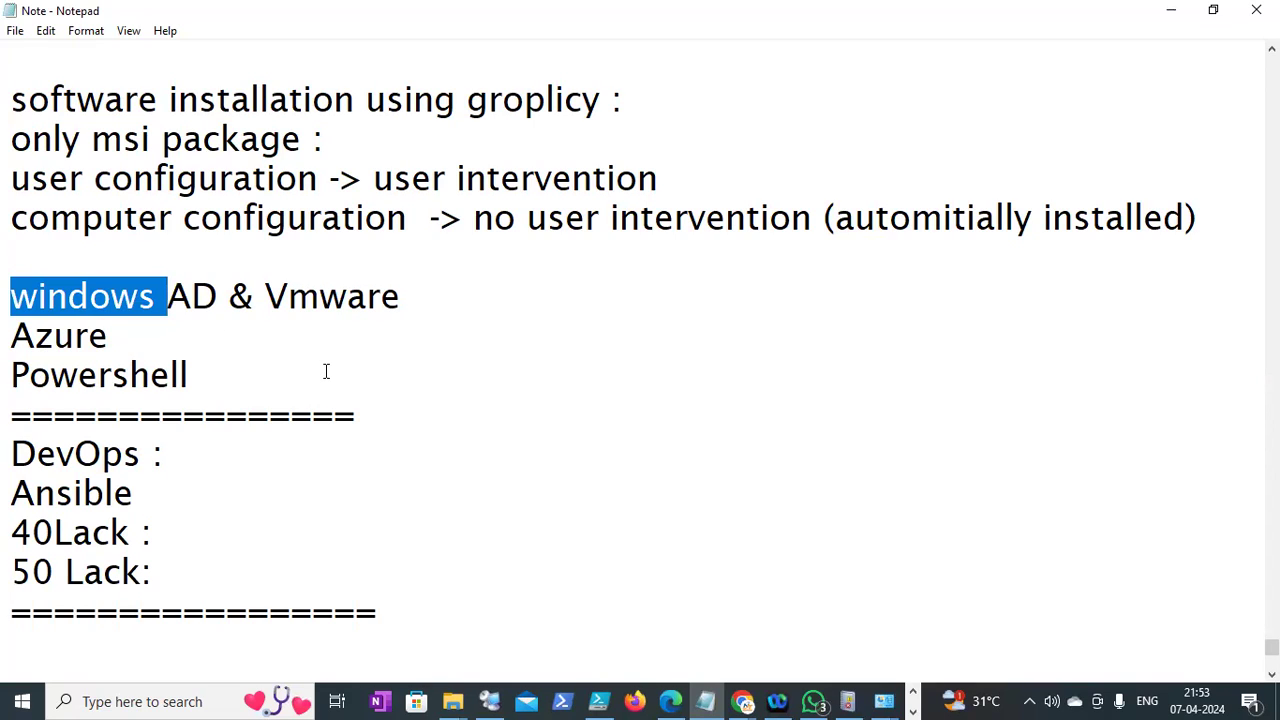
pyautogui.moveTo(300, 389); pyautogui.dragTo(10, 335)
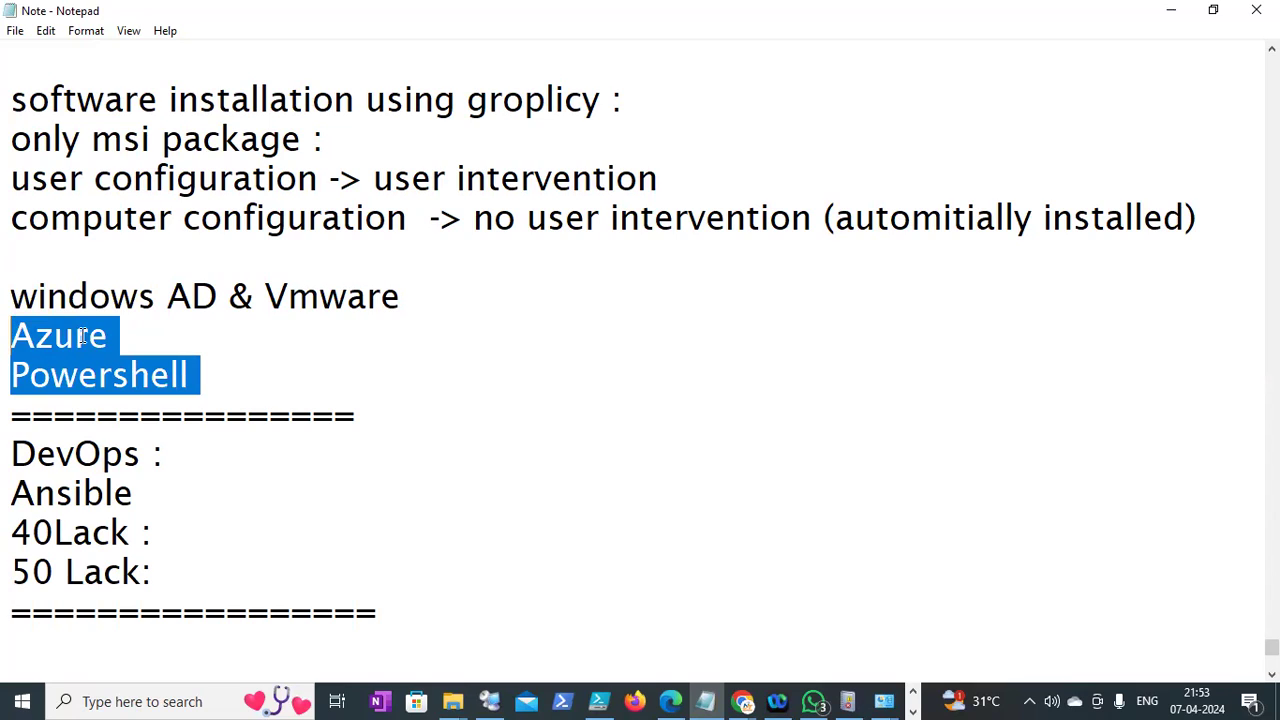
pyautogui.click(118, 336)
# Highlight the windows AD, Azure and Powershell lines, then place the caret after '50 Lack:'
pyautogui.moveTo(198, 378); pyautogui.dragTo(416, 298)
pyautogui.click(24, 337)
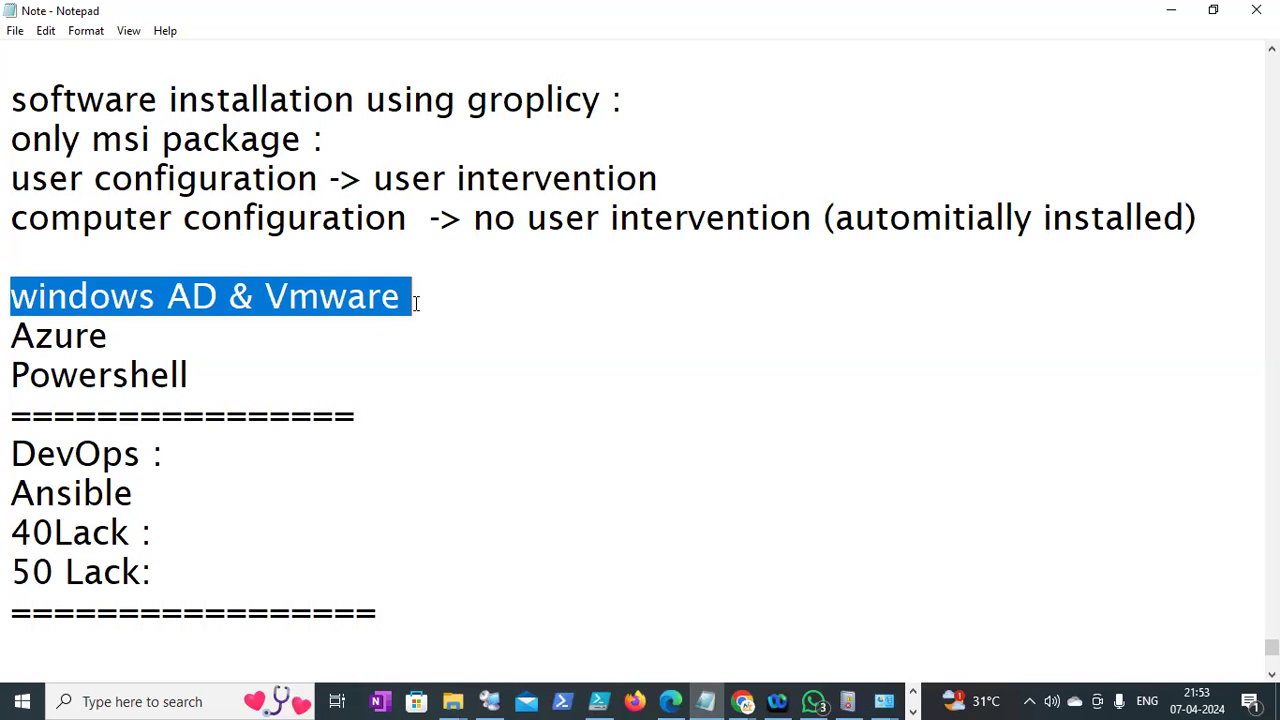
pyautogui.click(170, 325)
pyautogui.moveTo(12, 296); pyautogui.dragTo(226, 362)
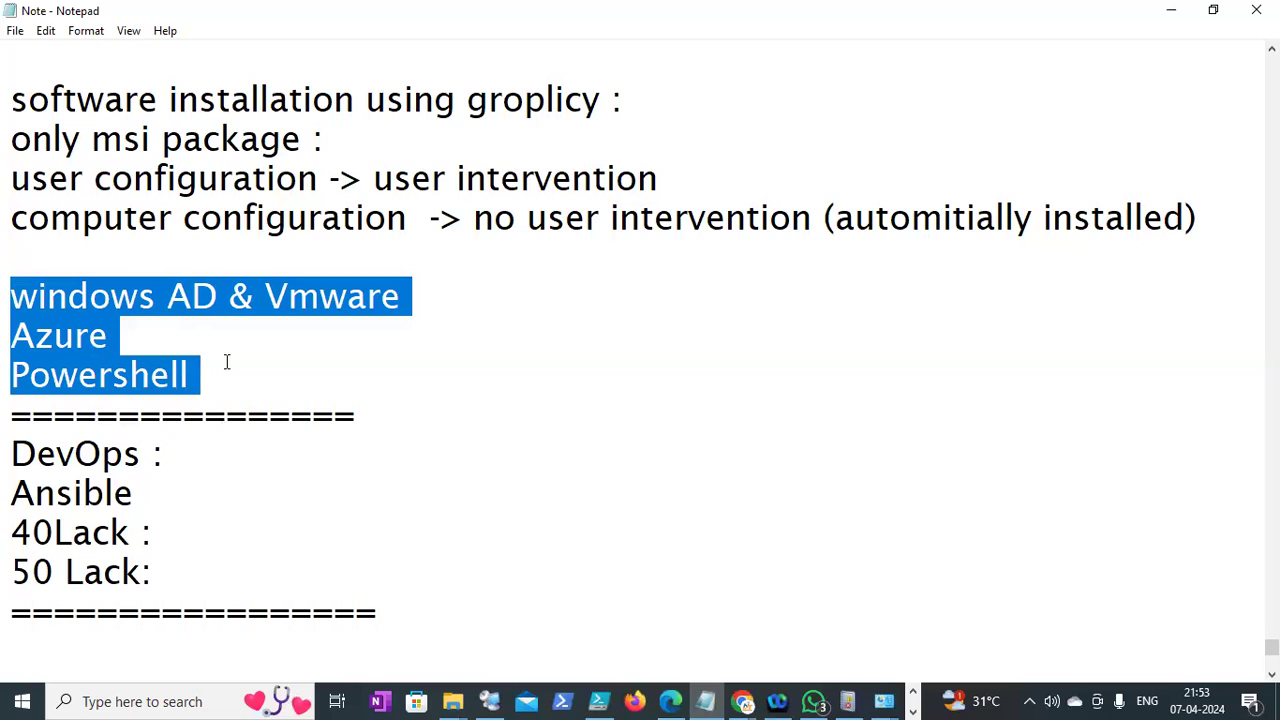
pyautogui.click(16, 31)
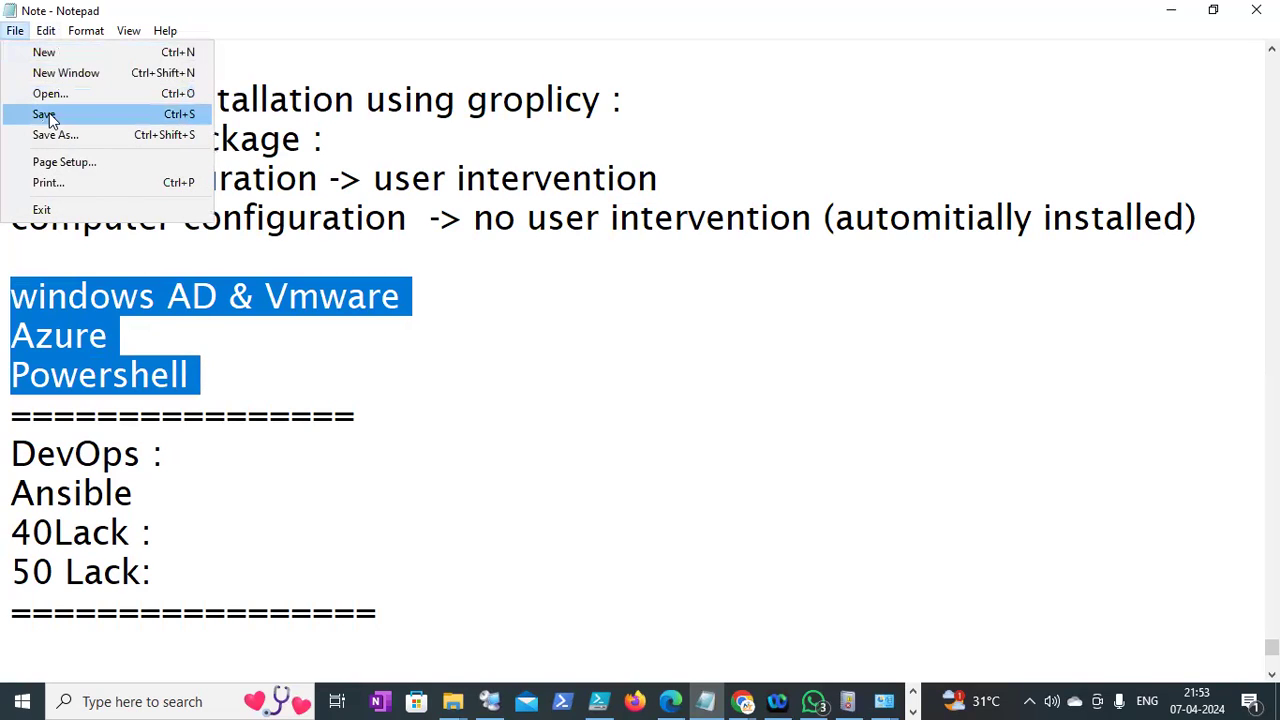
pyautogui.click(230, 222)
pyautogui.click(299, 313)
pyautogui.click(237, 573)
# Add the lines '10 Years : 6 lack :' and '10 Years : 15lack :' below 50 Lack:
pyautogui.press('Return')
pyautogui.press('Return')
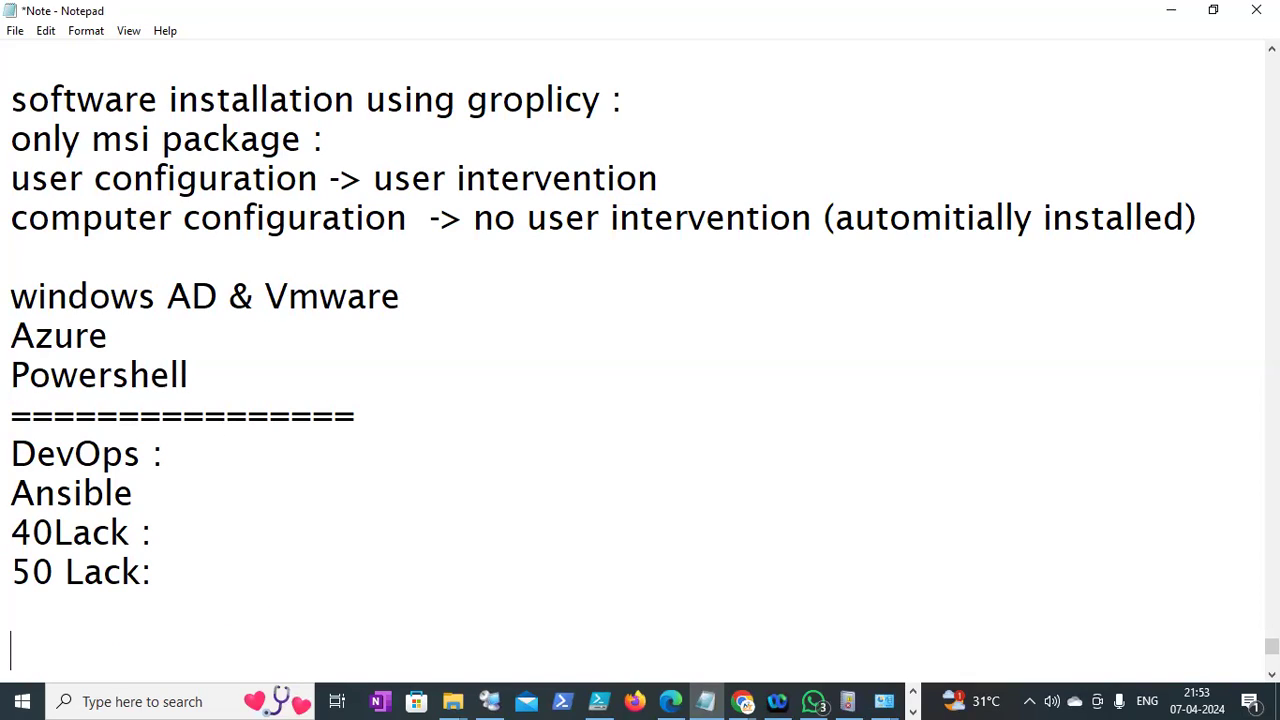
pyautogui.write('Yeats')
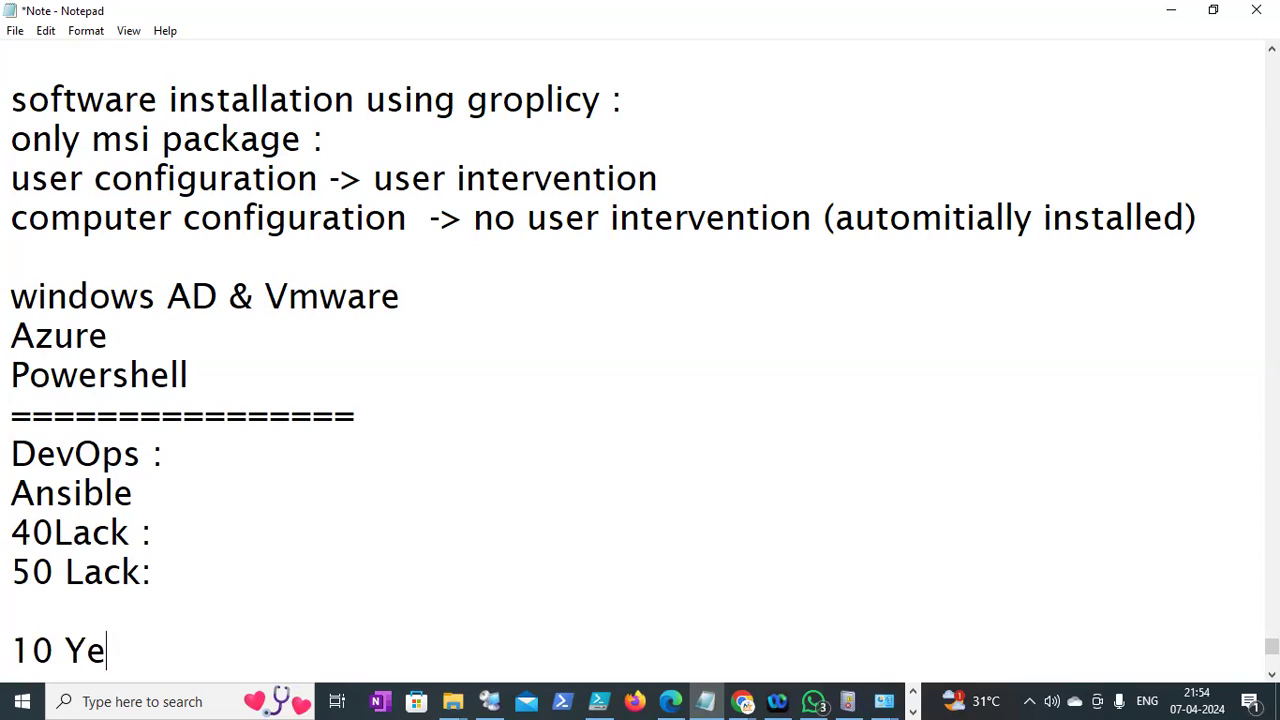
pyautogui.press('BackSpace')
pyautogui.press('BackSpace')
pyautogui.press('BackSpace')
pyautogui.write('s')
pyautogui.press('BackSpace')
pyautogui.press('BackSpace')
pyautogui.write('ars : 6 lack :')
pyautogui.press('Return')
pyautogui.write('10 Years : 15lack :')
# Append 'NO' to the 6 lack line and make the 15lack line end with ':'
pyautogui.press('Return')
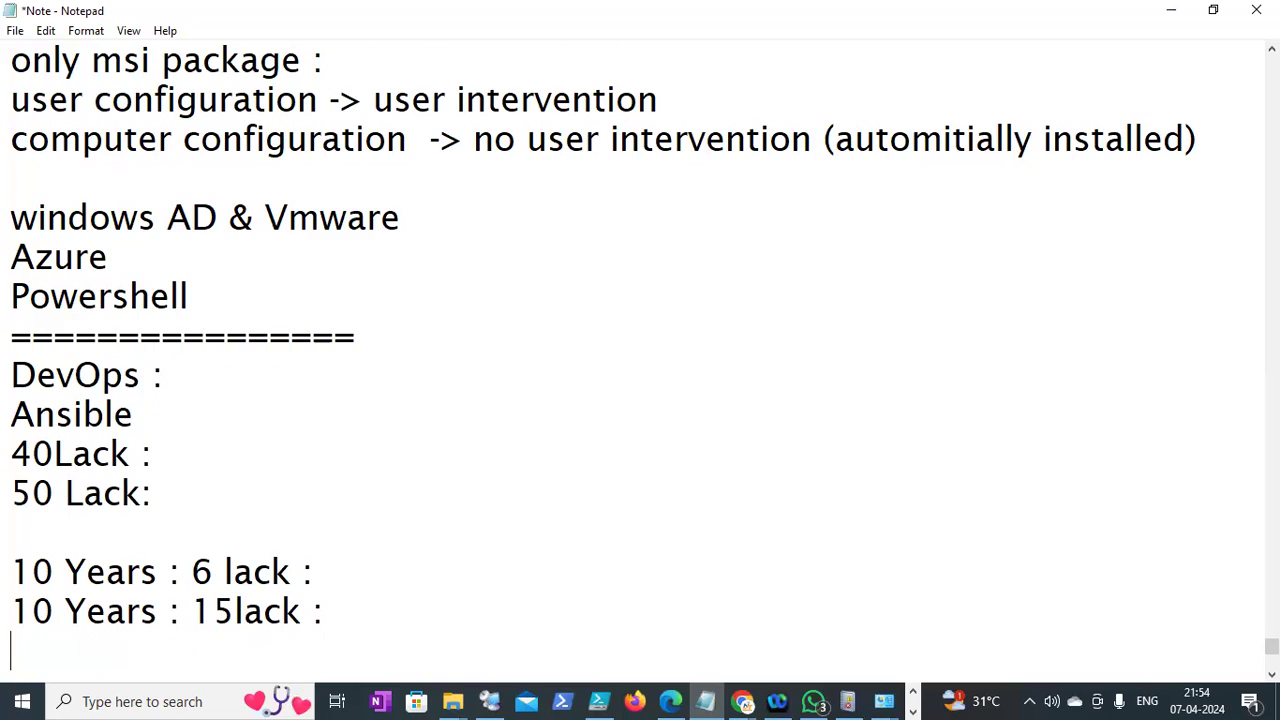
pyautogui.press('BackSpace')
pyautogui.press('BackSpace')
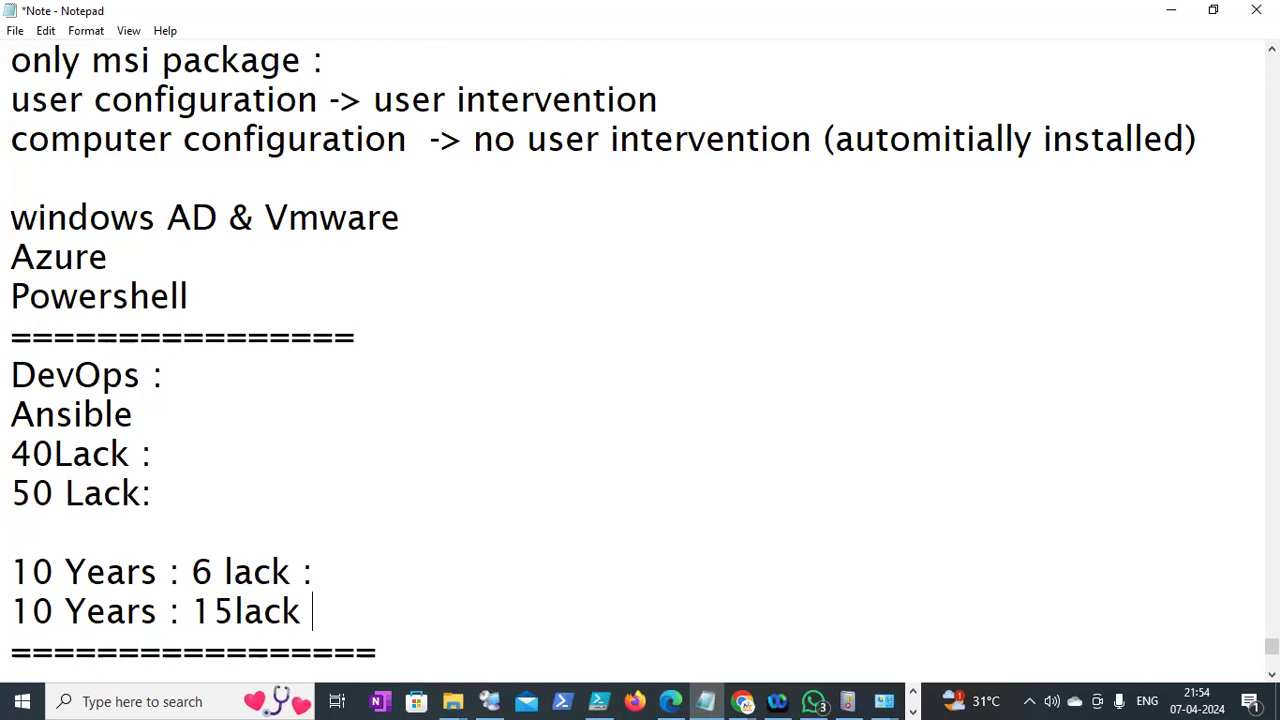
pyautogui.write('+')
pyautogui.press('Return')
pyautogui.press('BackSpace')
pyautogui.press('Return')
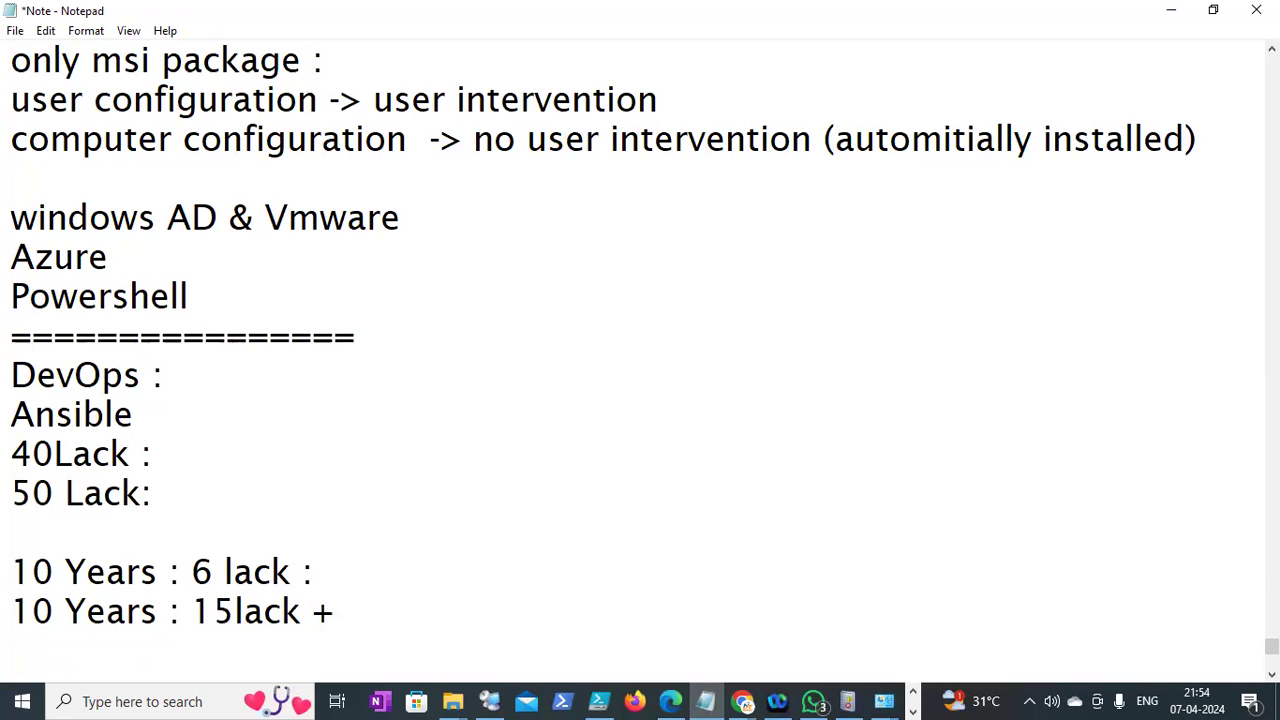
pyautogui.click(344, 610)
pyautogui.hotkey('shift', 'Left')
pyautogui.hotkey('shift', 'Left')
pyautogui.hotkey('shift', 'Left')
pyautogui.hotkey('shift', 'Left')
pyautogui.hotkey('shift', 'Left')
pyautogui.hotkey('shift', 'Left')
pyautogui.hotkey('shift', 'Left')
pyautogui.hotkey('shift', 'Left')
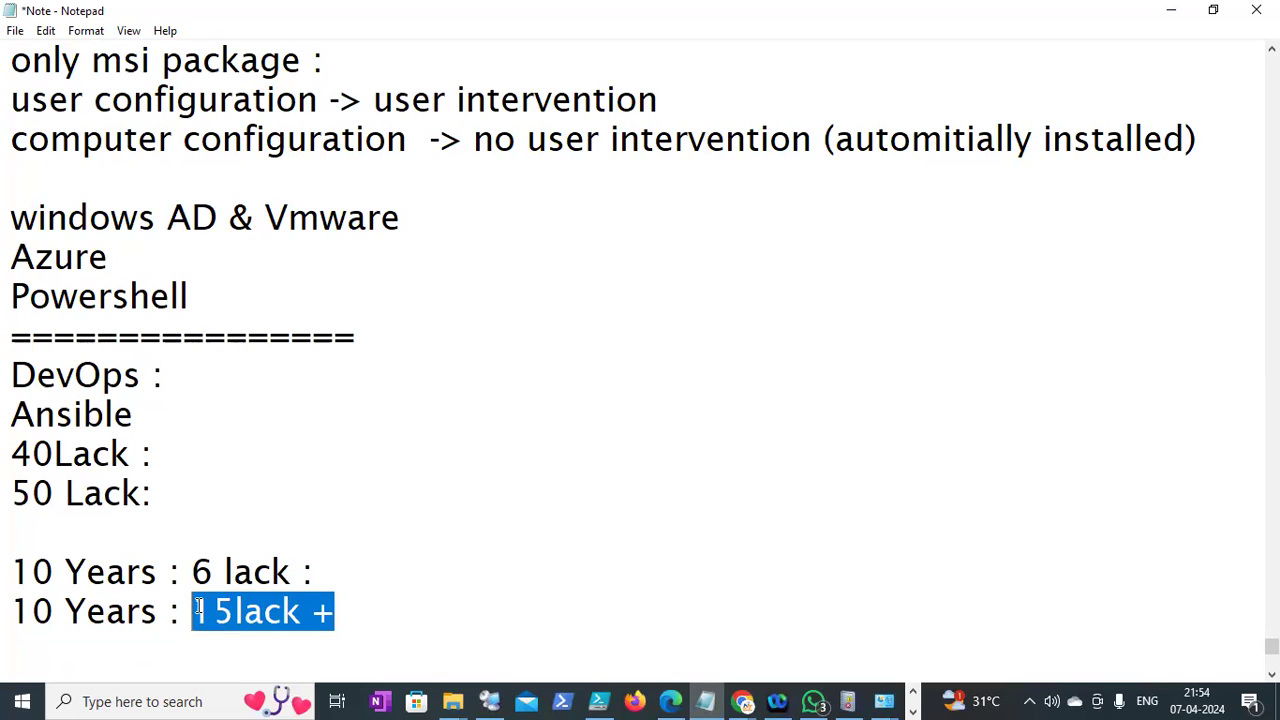
pyautogui.click(350, 604)
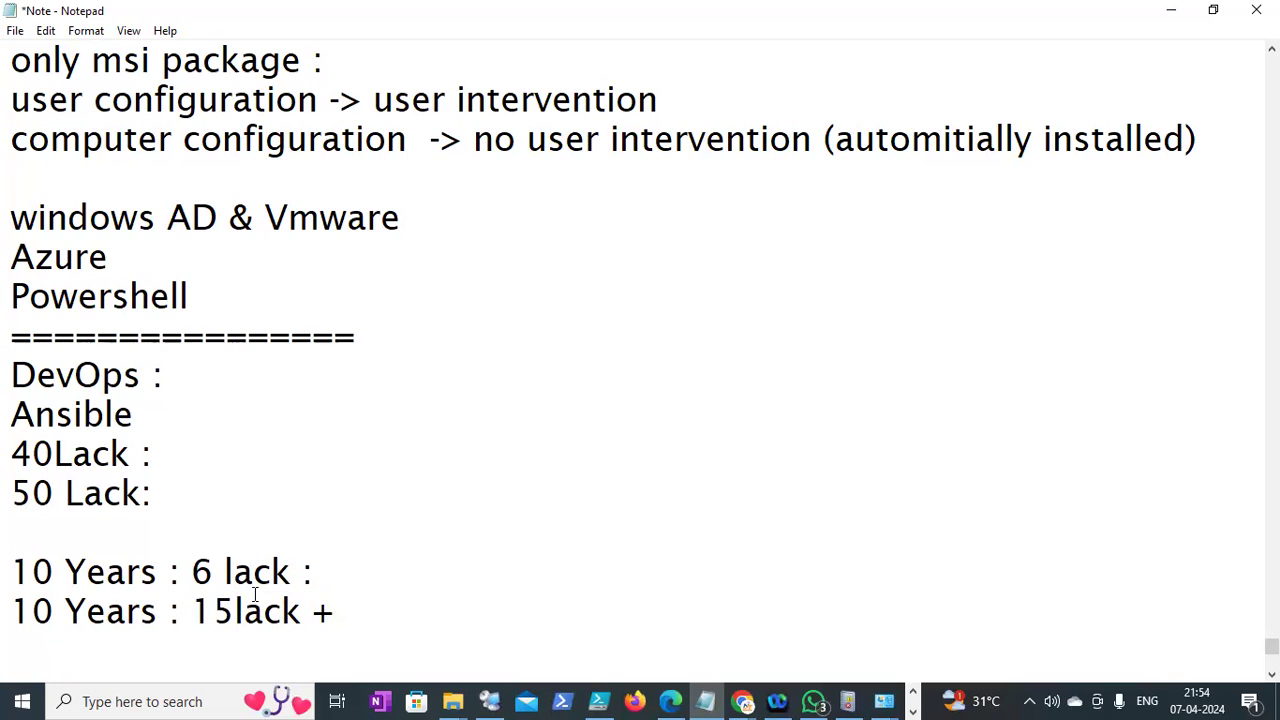
pyautogui.click(346, 583)
pyautogui.write('NO')
pyautogui.click(357, 610)
pyautogui.press('BackSpace')
pyautogui.press('BackSpace')
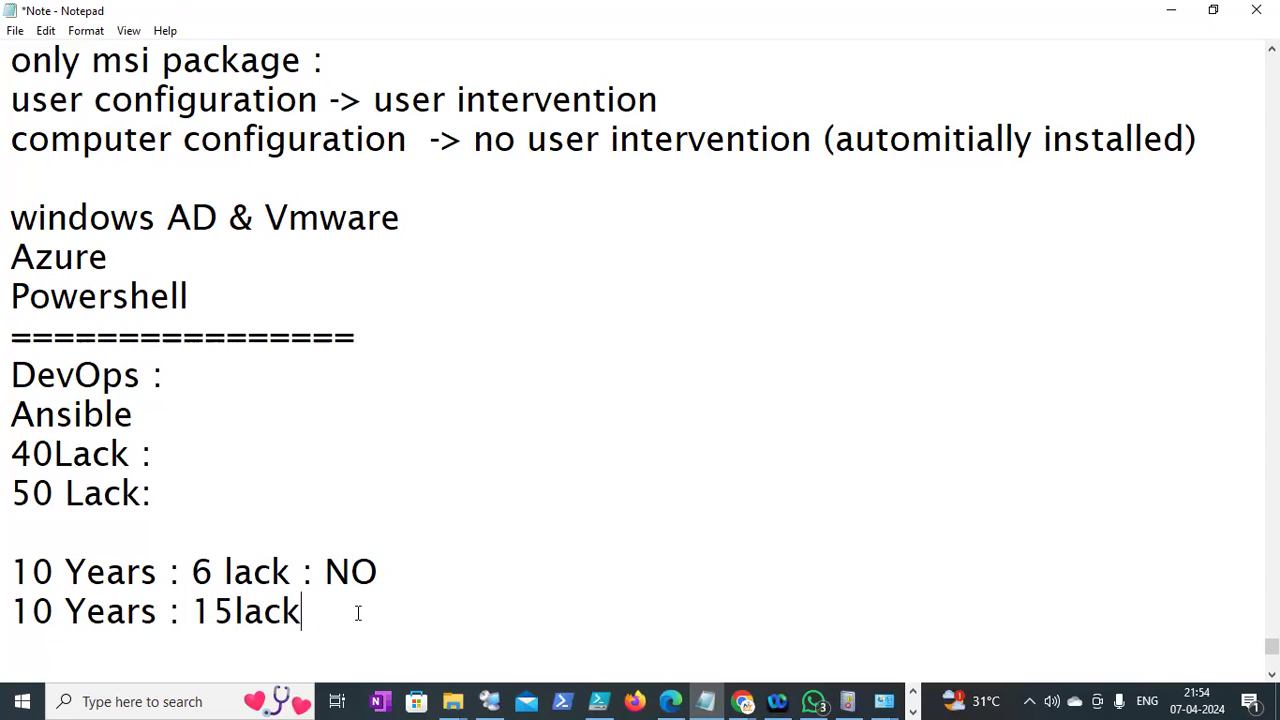
pyautogui.write(':')
pyautogui.click(15, 31)
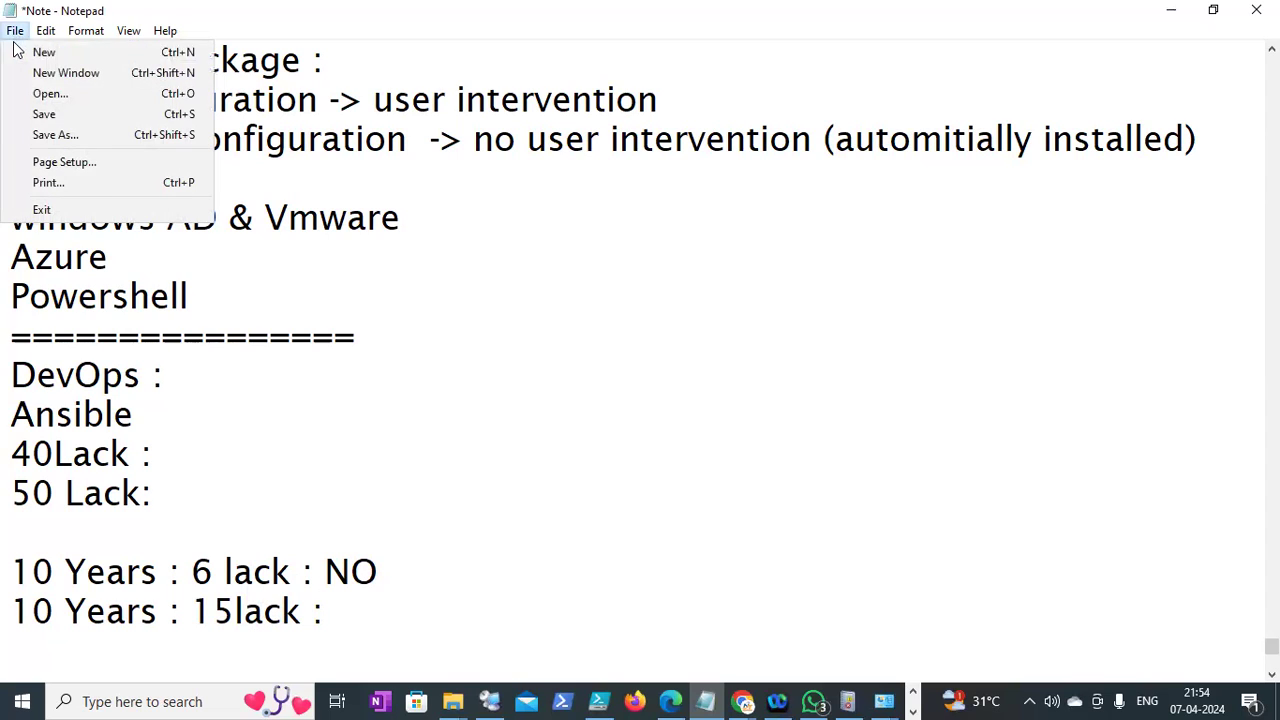
# Save the note, then add 'what is day to day activity :' below the lower separator row
pyautogui.click(44, 114)
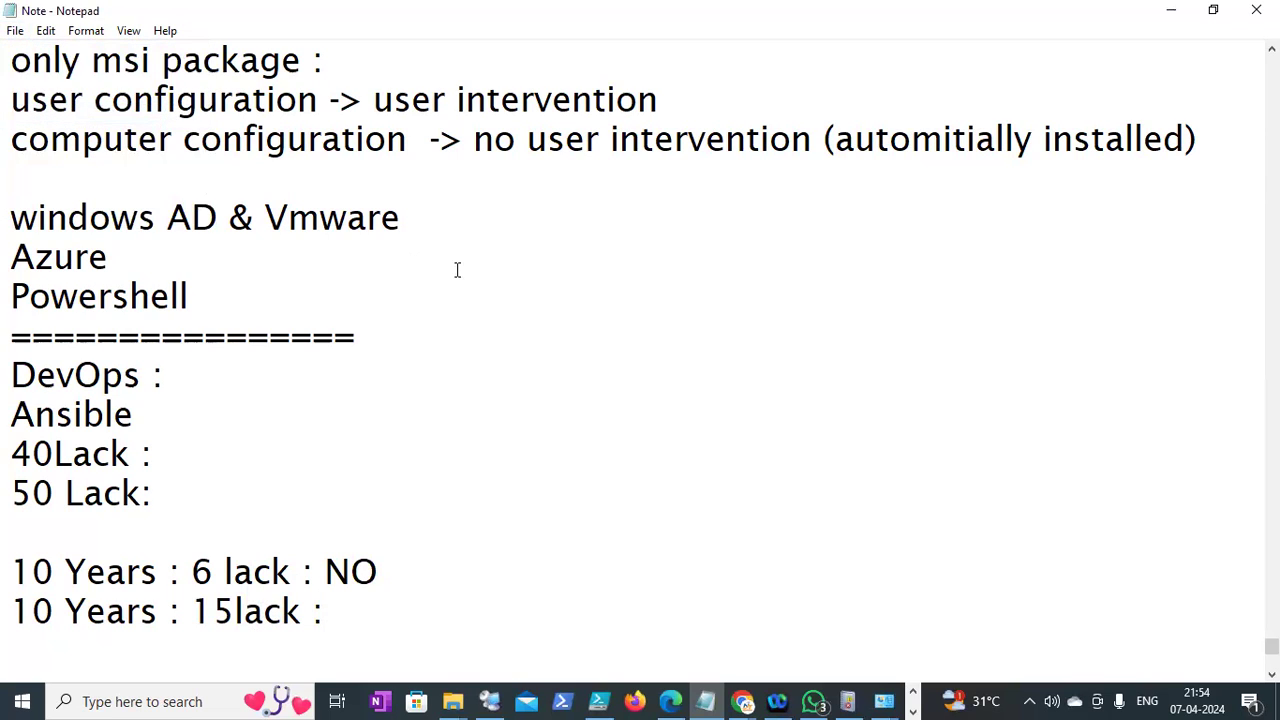
pyautogui.moveTo(1271, 646); pyautogui.dragTo(1211, 651)
pyautogui.click(391, 452)
pyautogui.press('Return')
pyautogui.press('Return')
pyautogui.write('\\')
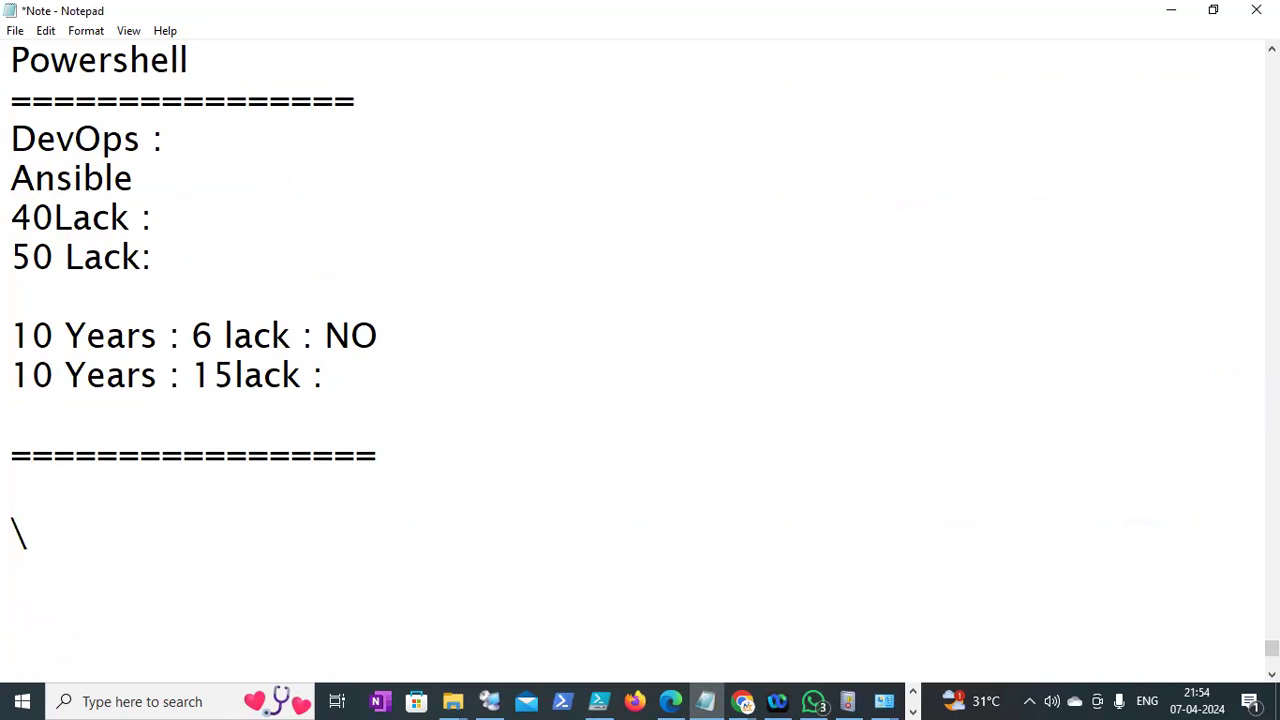
pyautogui.write('10 to')
pyautogui.press('BackSpace')
pyautogui.press('BackSpace')
pyautogui.press('BackSpace')
pyautogui.press('BackSpace')
pyautogui.press('BackSpace')
pyautogui.press('BackSpace')
pyautogui.press('BackSpace')
pyautogui.write(':')
pyautogui.press('BackSpace')
pyautogui.press('Return')
pyautogui.write('what is ')
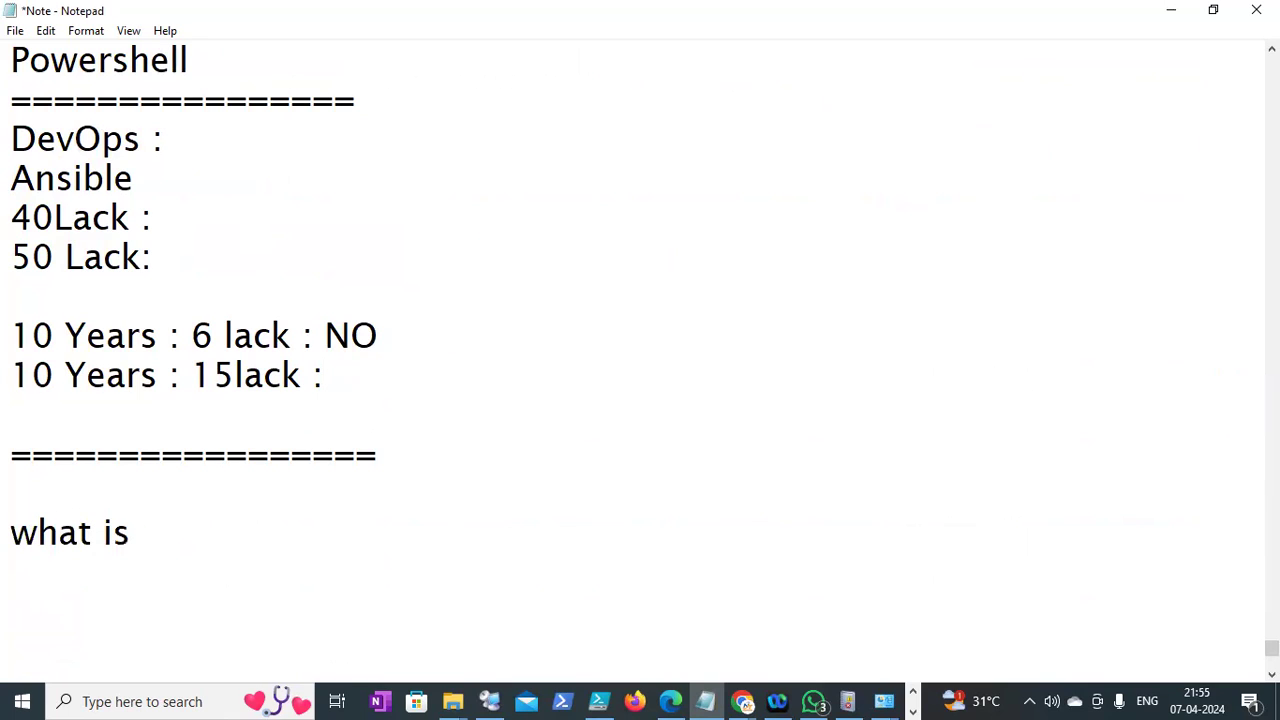
pyautogui.write('day to ')
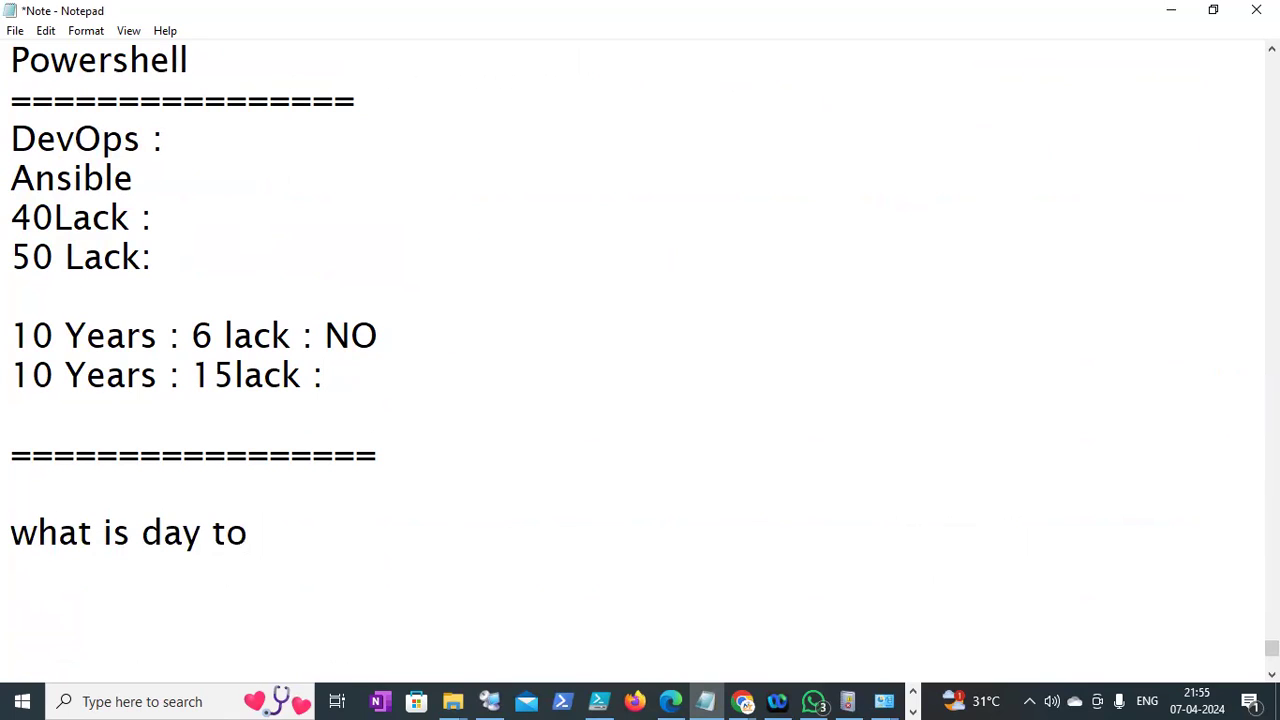
pyautogui.write('day ')
pyautogui.write('a')
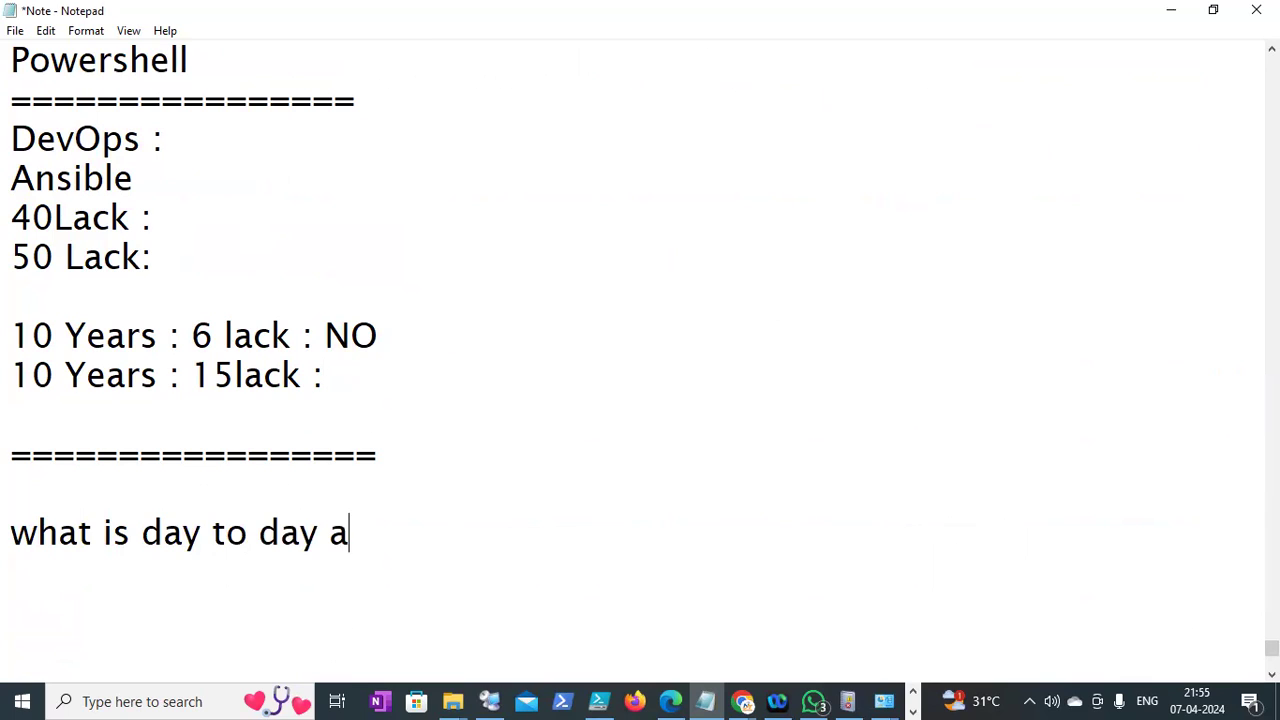
pyautogui.write('ctivity :')
pyautogui.press('Return')
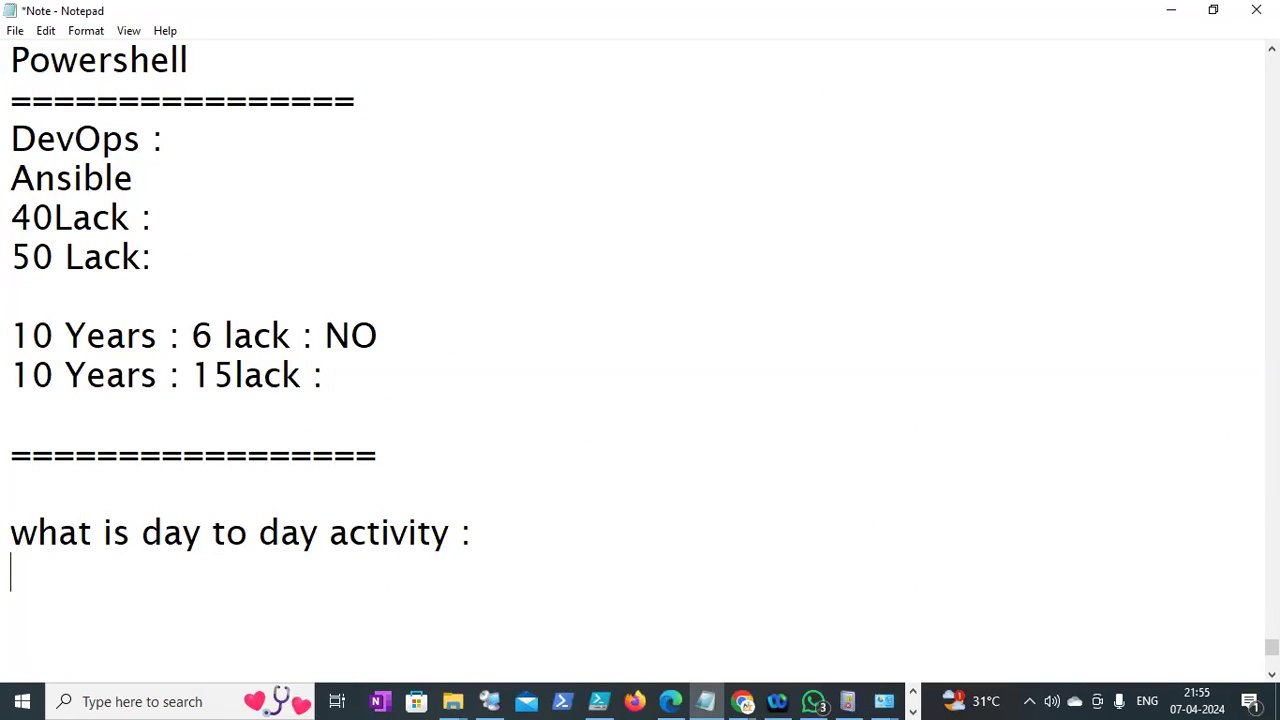
# Remove the blank line above the heading and save the note again
pyautogui.click(211, 504)
pyautogui.press('BackSpace')
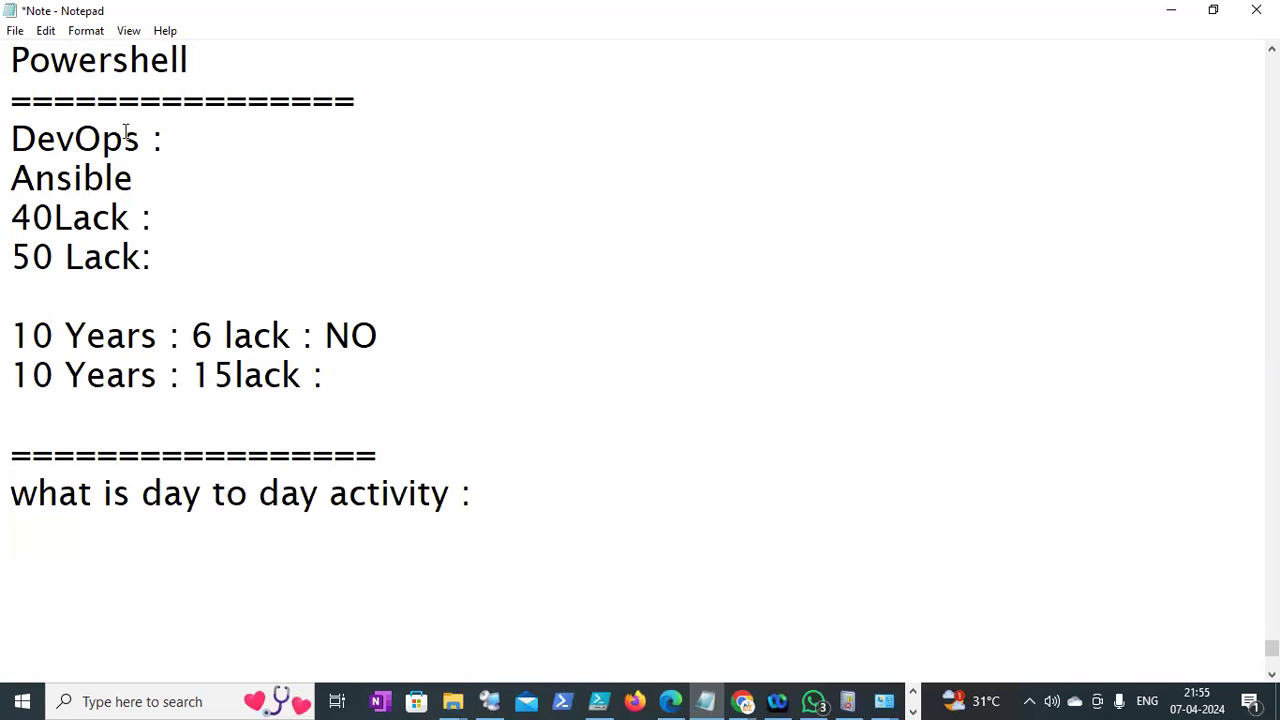
pyautogui.click(15, 30)
pyautogui.click(47, 116)
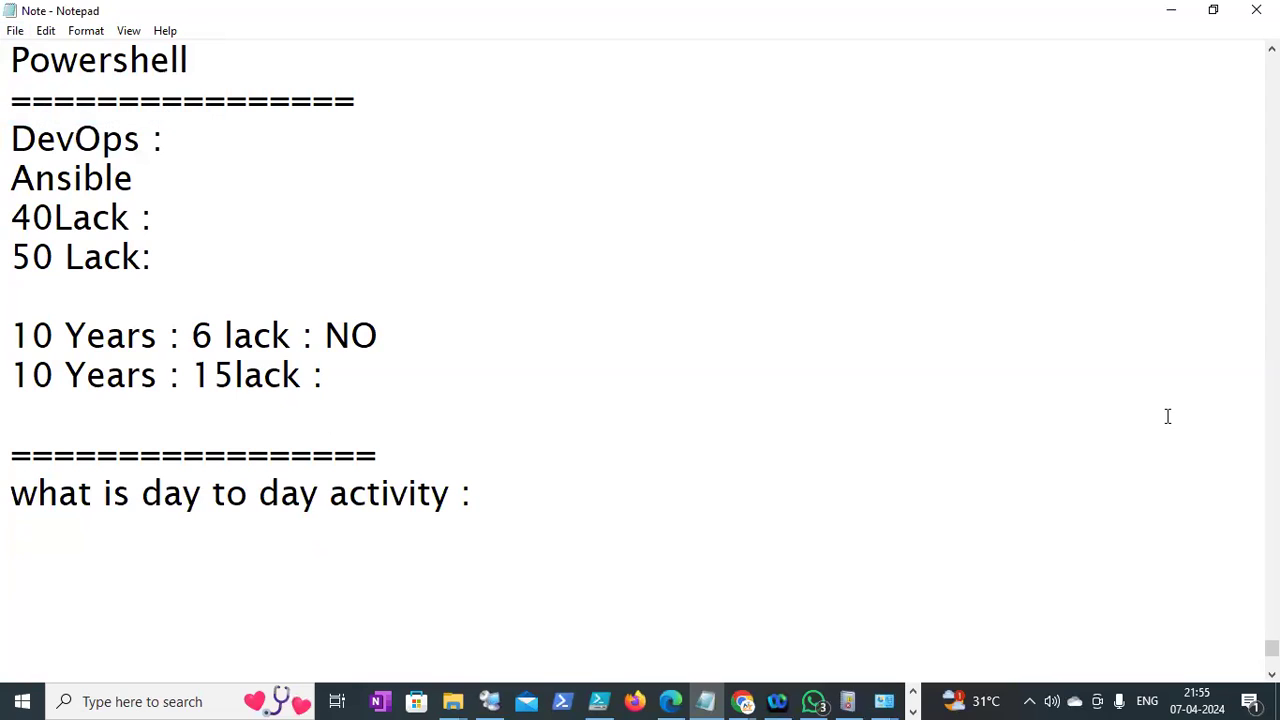
pyautogui.click(490, 701)
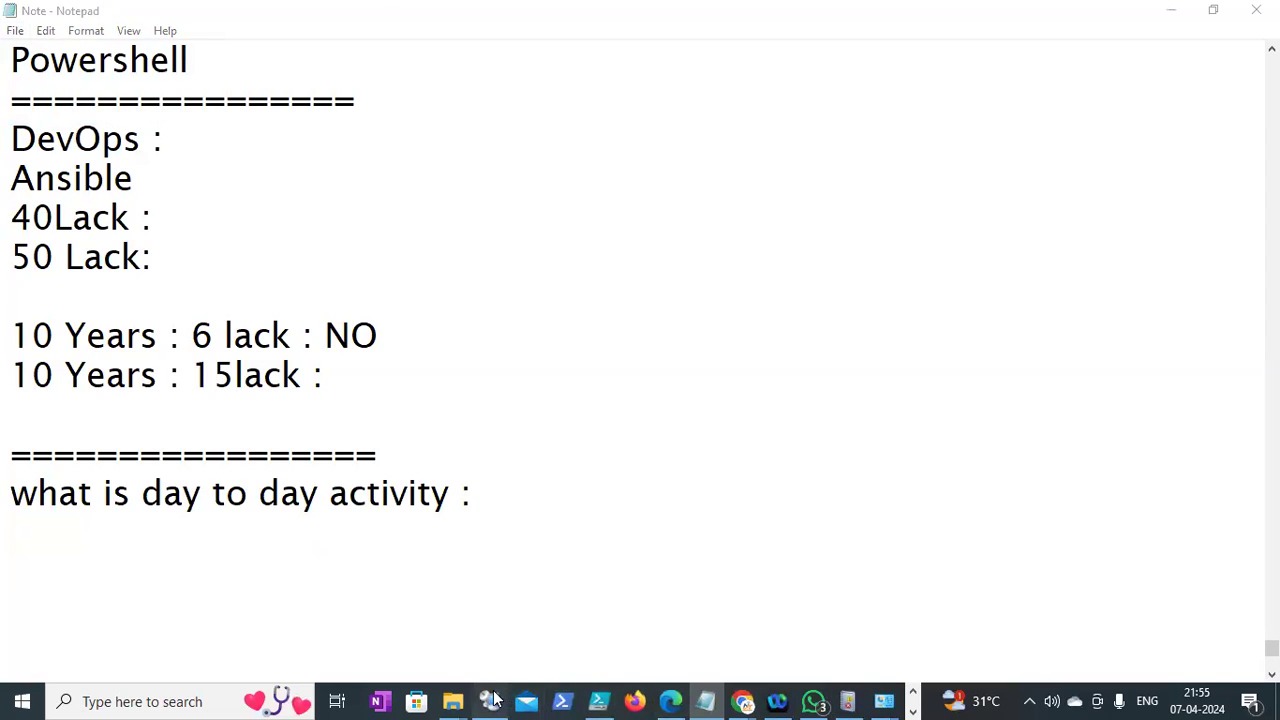
# Connect to the Client server with a different account and begin entering the domain user name
pyautogui.rightClick(72, 205)
pyautogui.click(115, 210)
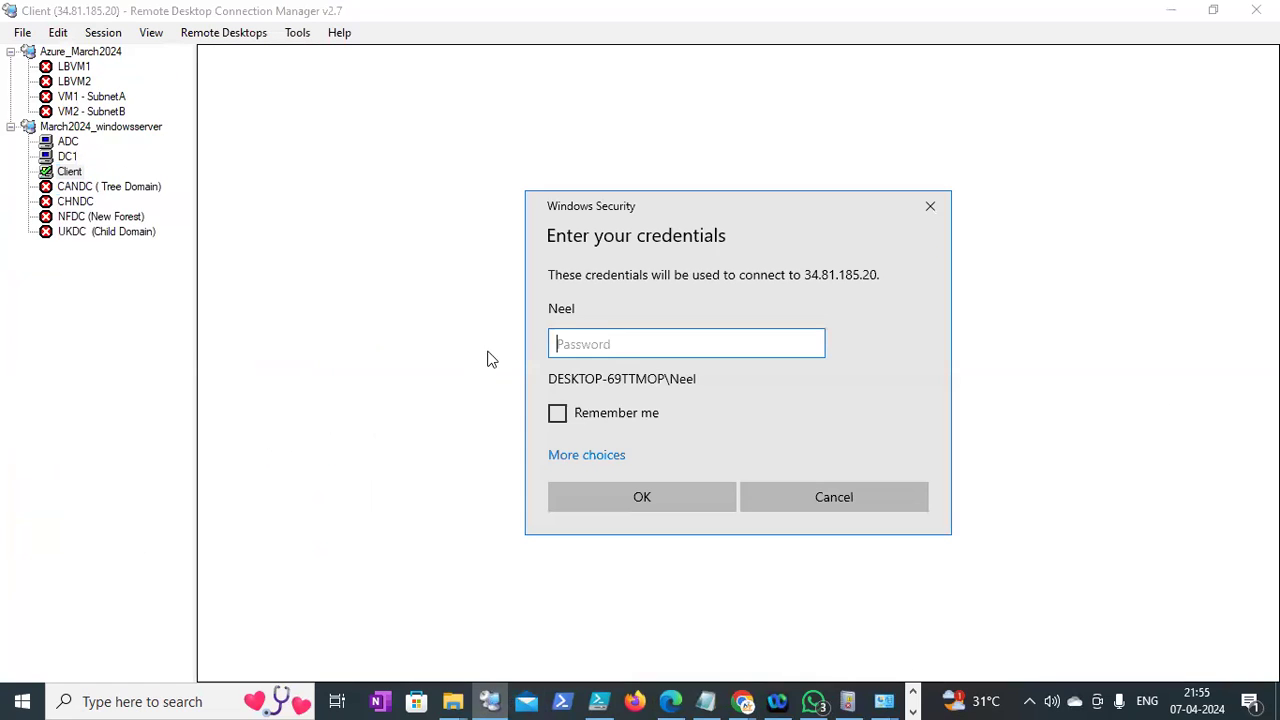
pyautogui.click(578, 460)
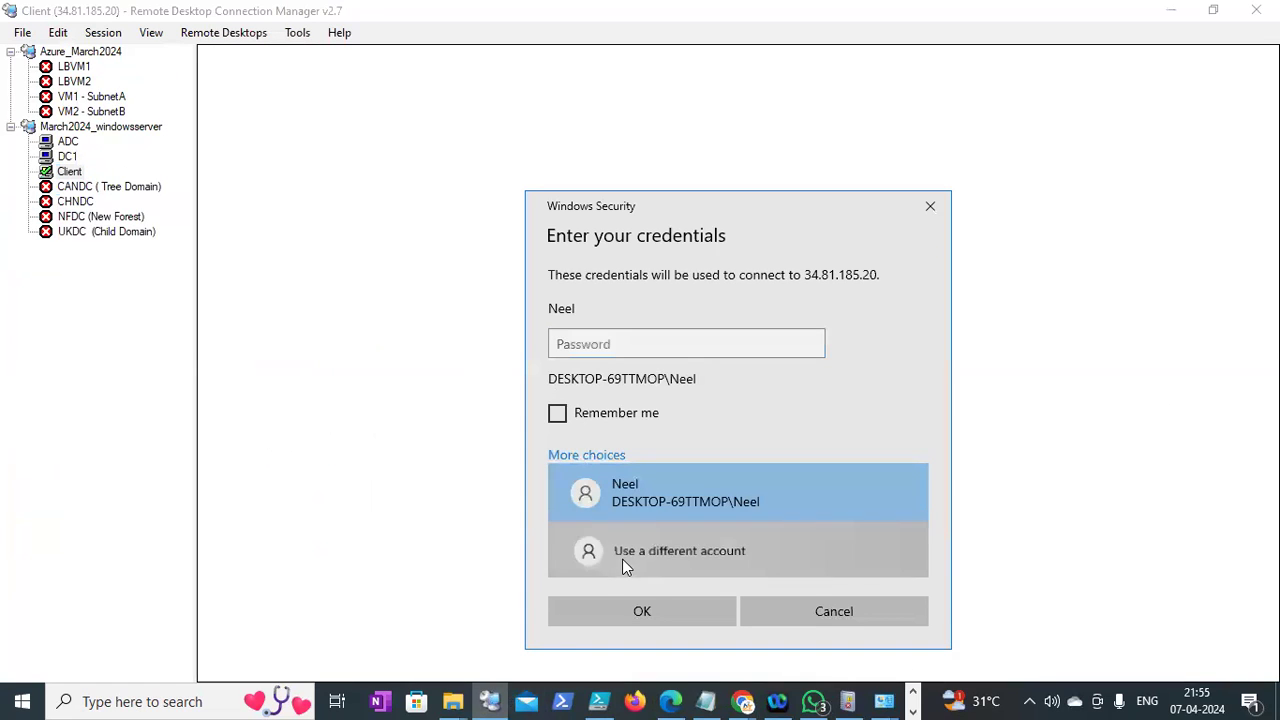
pyautogui.click(622, 552)
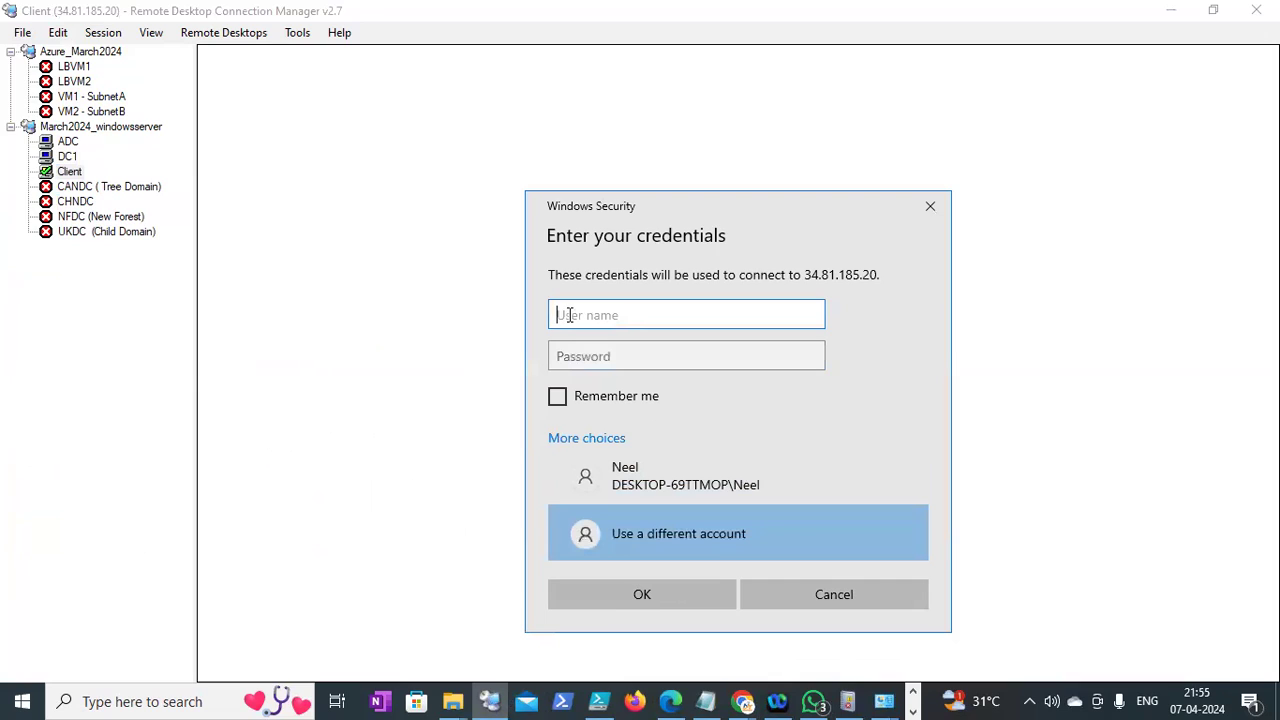
pyautogui.write('neel\\')
pyautogui.click(706, 701)
# Add a blank line and 'Replication :' under the 'what is day to day activity :' heading
pyautogui.moveTo(479, 504); pyautogui.dragTo(10, 495)
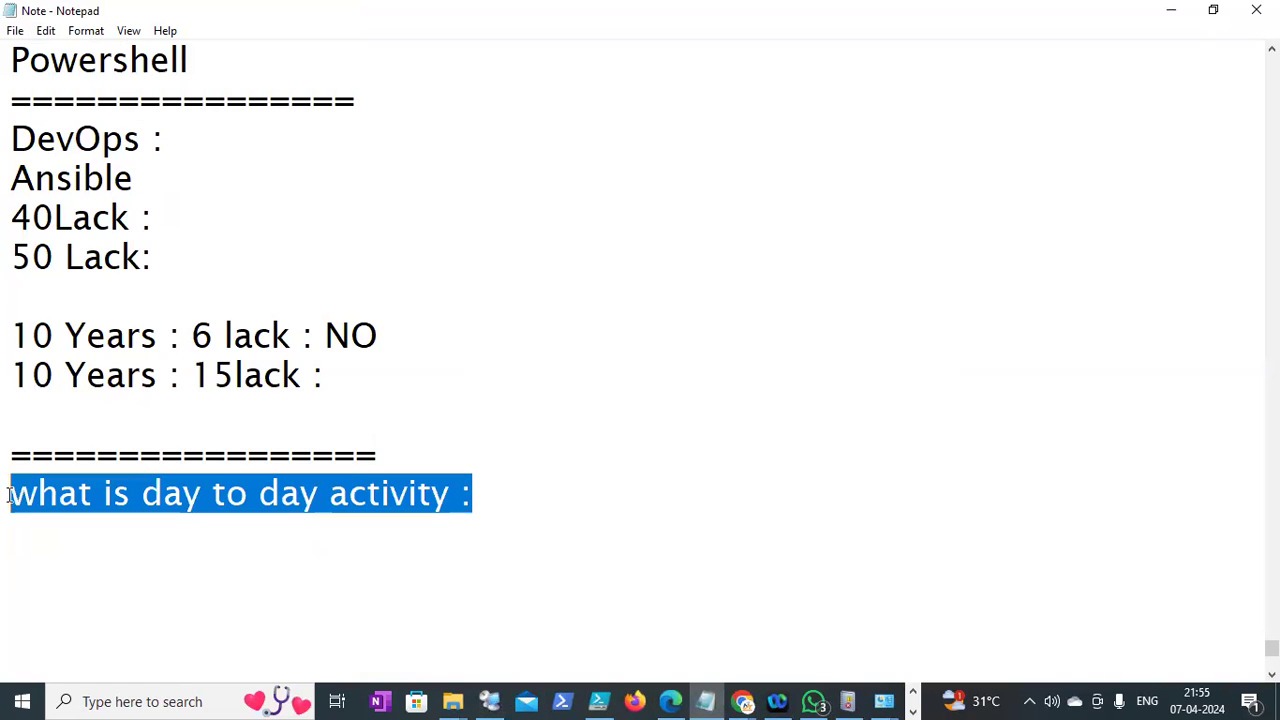
pyautogui.click(500, 484)
pyautogui.press('Return')
pyautogui.write('ho')
pyautogui.press('BackSpace')
pyautogui.press('BackSpace')
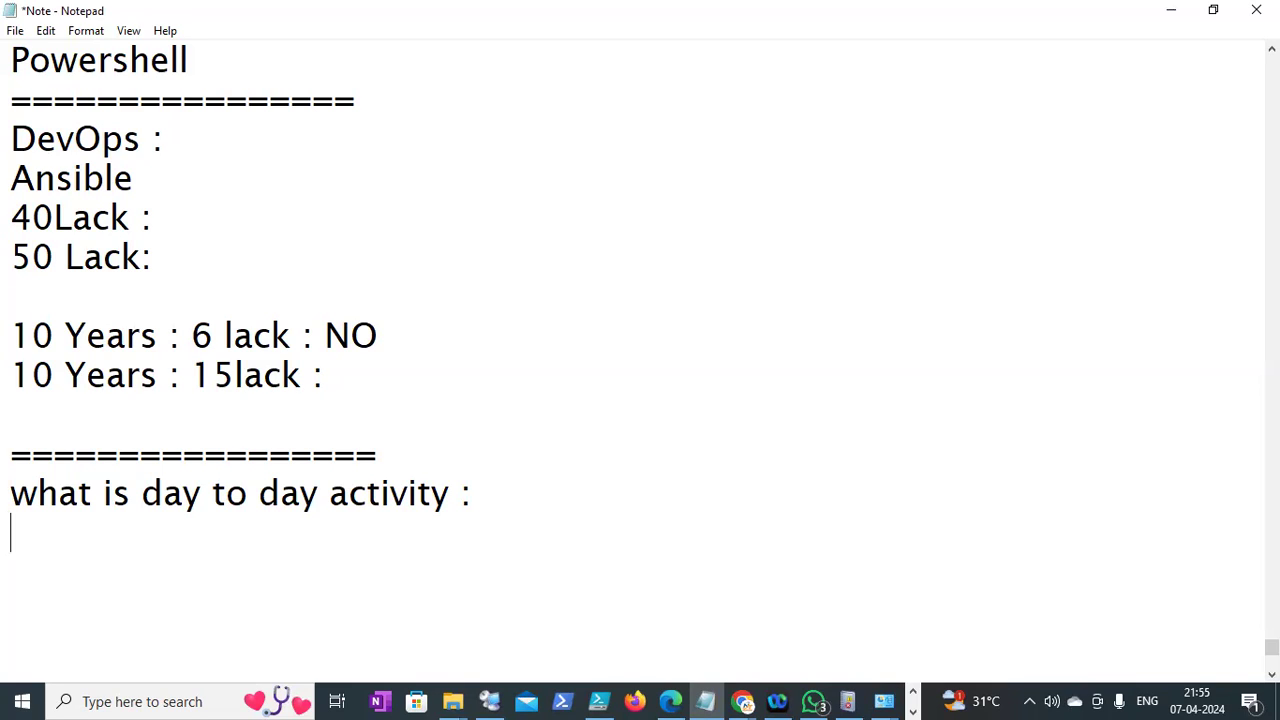
pyautogui.press('Return')
pyautogui.write('Replicay')
pyautogui.press('BackSpace')
pyautogui.write('tion :')
pyautogui.press('Return')
# Add 'GPO' to the note, then submit the administrator user name and password for Client
pyautogui.write('GPO')
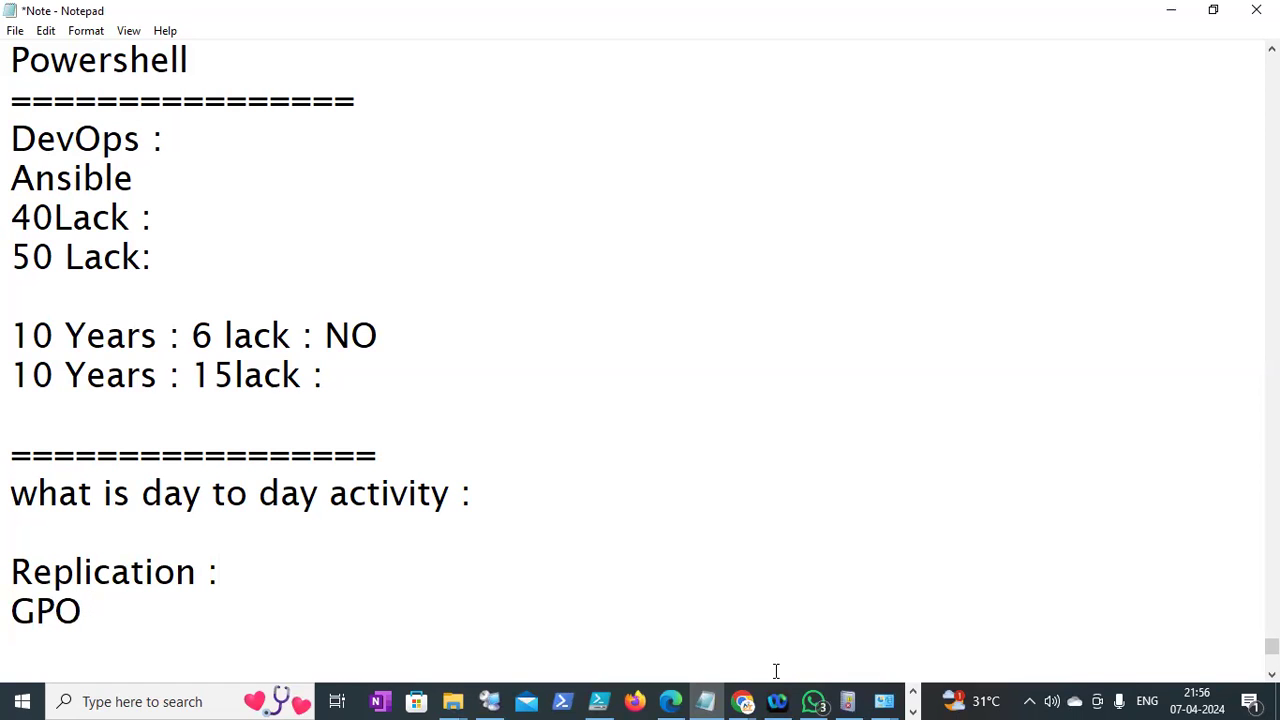
pyautogui.click(490, 700)
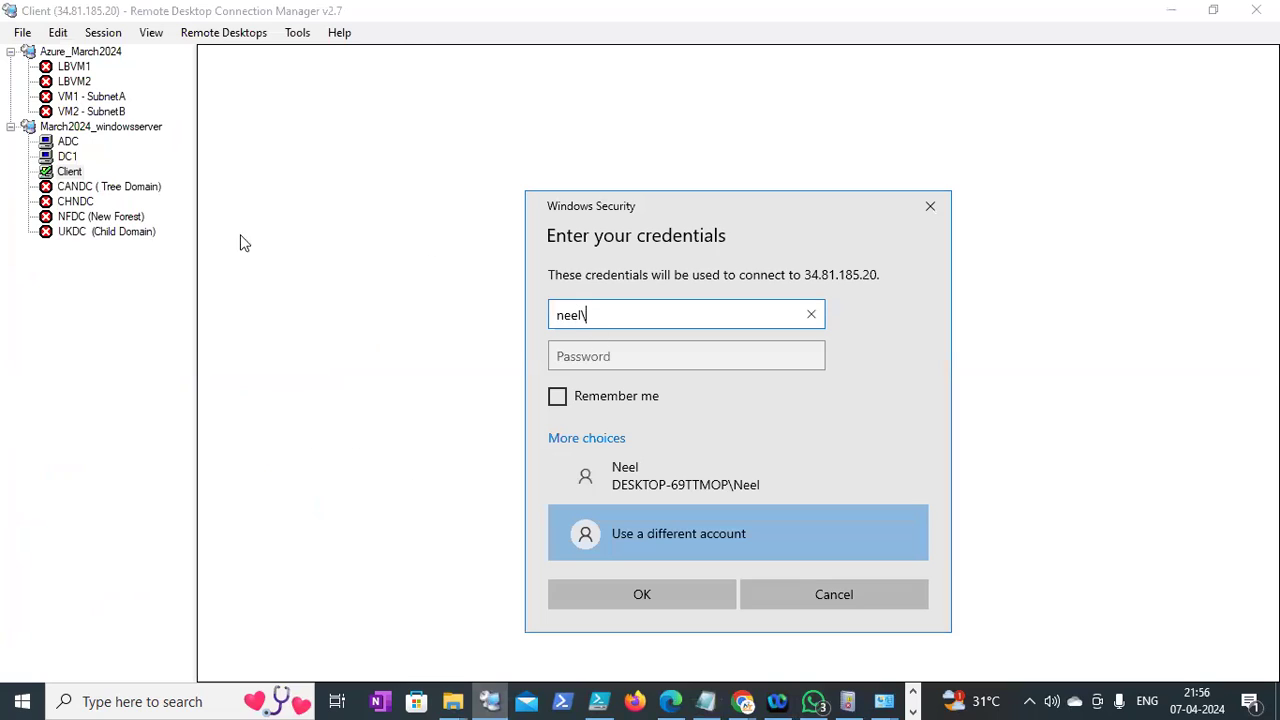
pyautogui.write('administrayt')
pyautogui.press('BackSpace')
pyautogui.press('BackSpace')
pyautogui.press('BackSpace')
pyautogui.press('BackSpace')
pyautogui.press('BackSpace')
pyautogui.press('BackSpace')
pyautogui.press('BackSpace')
pyautogui.press('BackSpace')
pyautogui.press('BackSpace')
pyautogui.press('BackSpace')
pyautogui.press('BackSpace')
pyautogui.write('administrato')
pyautogui.press('Tab')
pyautogui.write('•••••••')
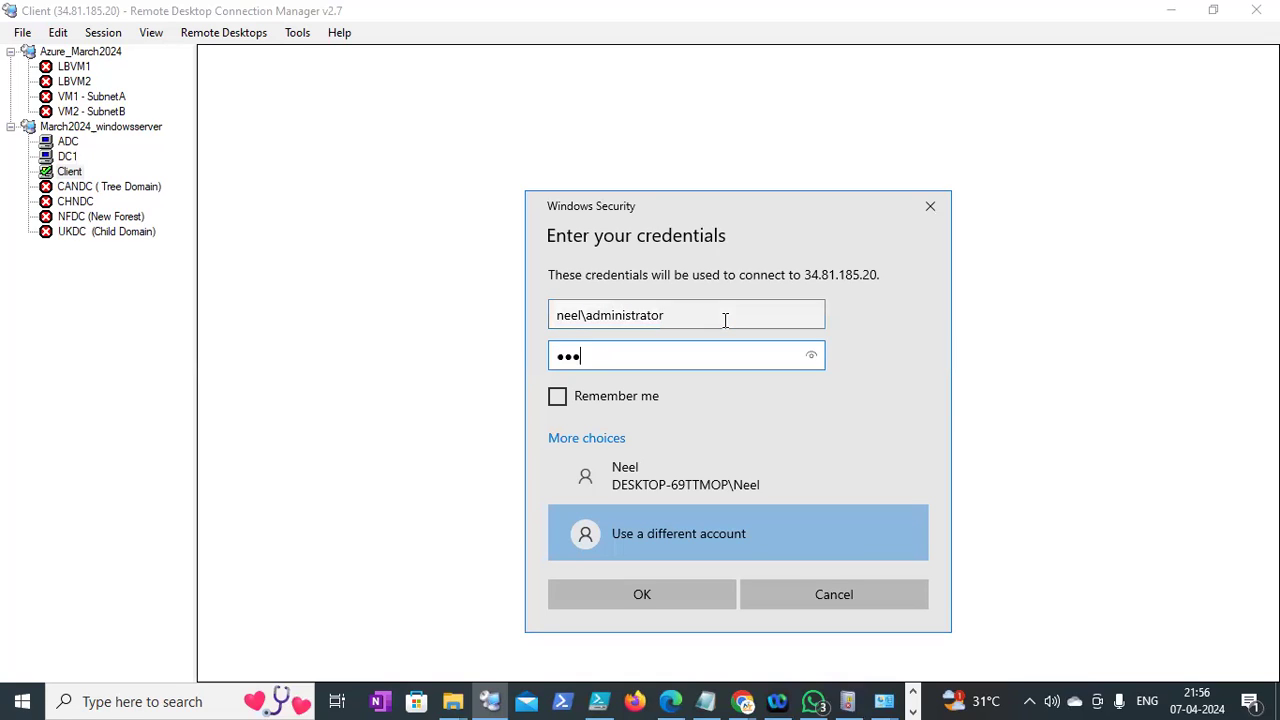
pyautogui.write('••••')
pyautogui.click(644, 592)
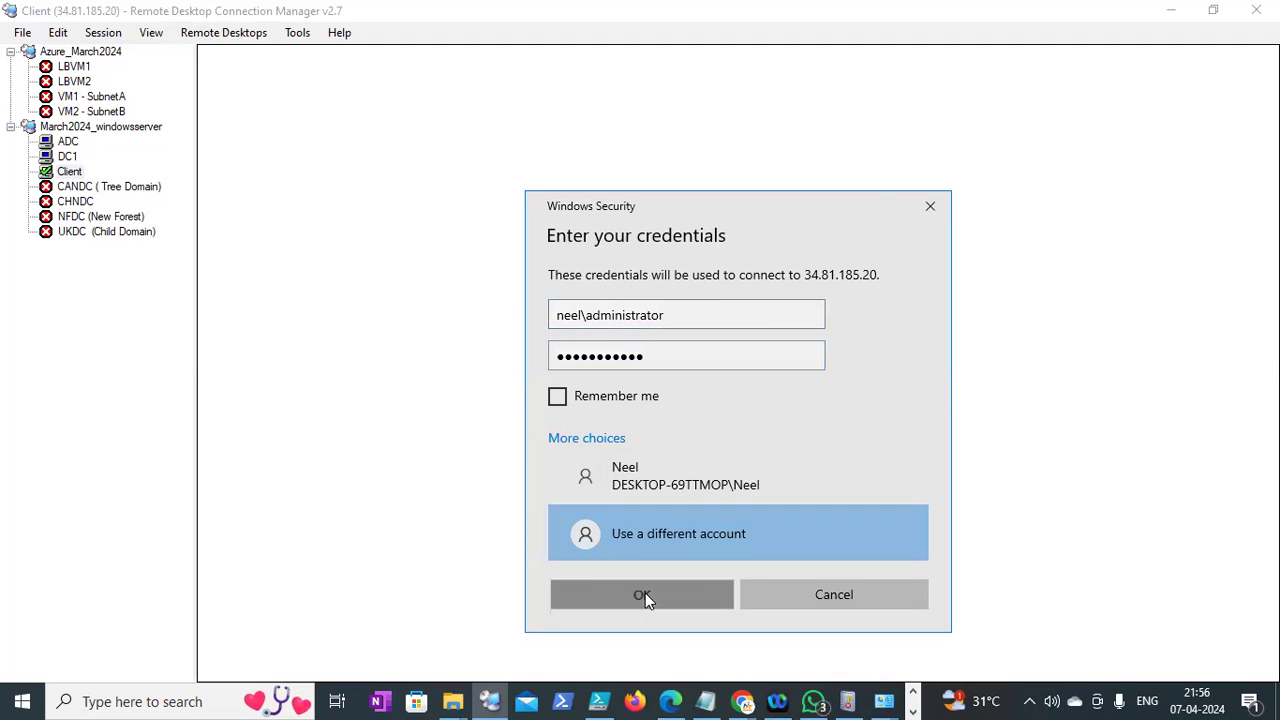
# Replace the account name after the domain prefix with the correct user and resubmit the credentials
pyautogui.click(682, 326)
pyautogui.moveTo(676, 314); pyautogui.dragTo(588, 316)
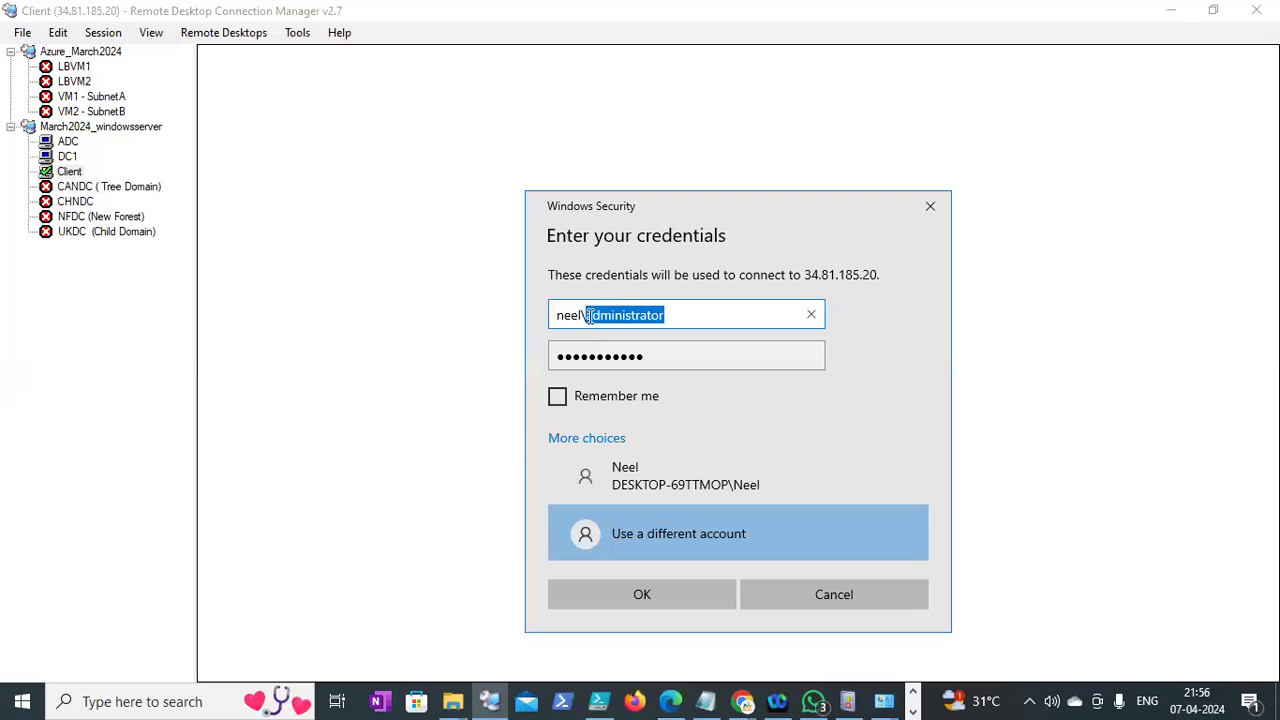
pyautogui.write('nee')
pyautogui.press('BackSpace')
pyautogui.press('BackSpace')
pyautogui.press('BackSpace')
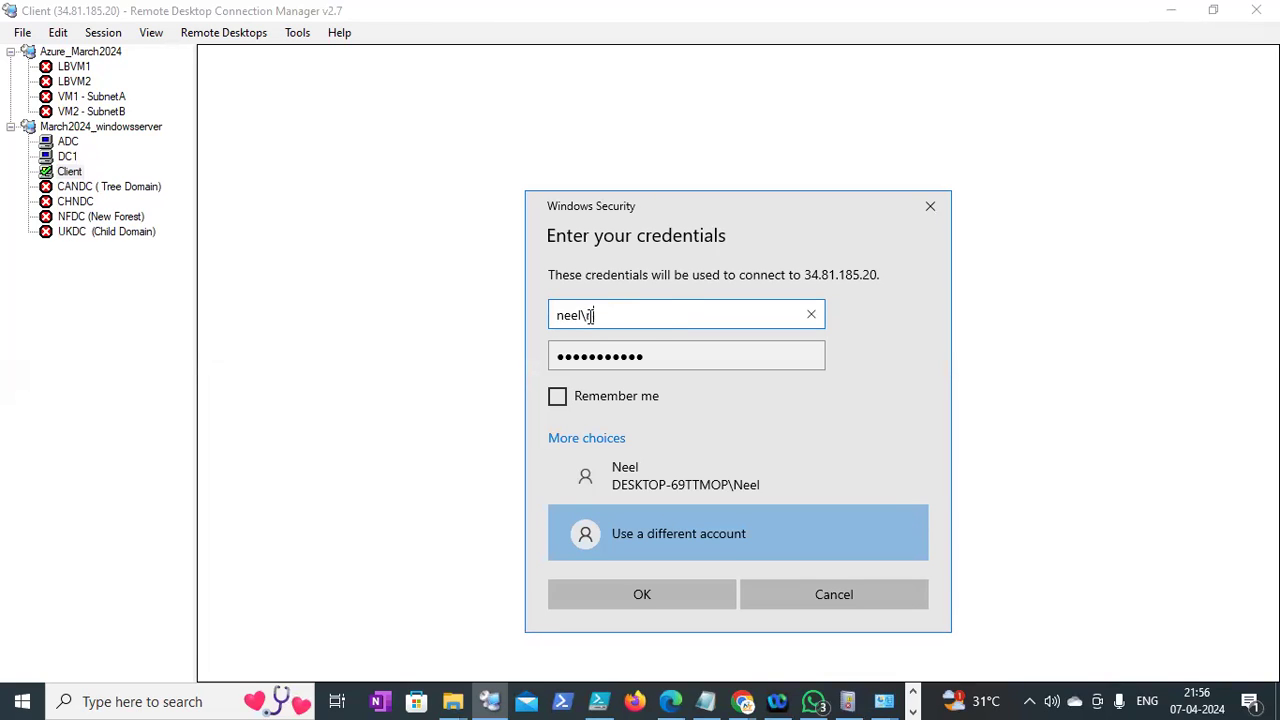
pyautogui.write('blr_it_001')
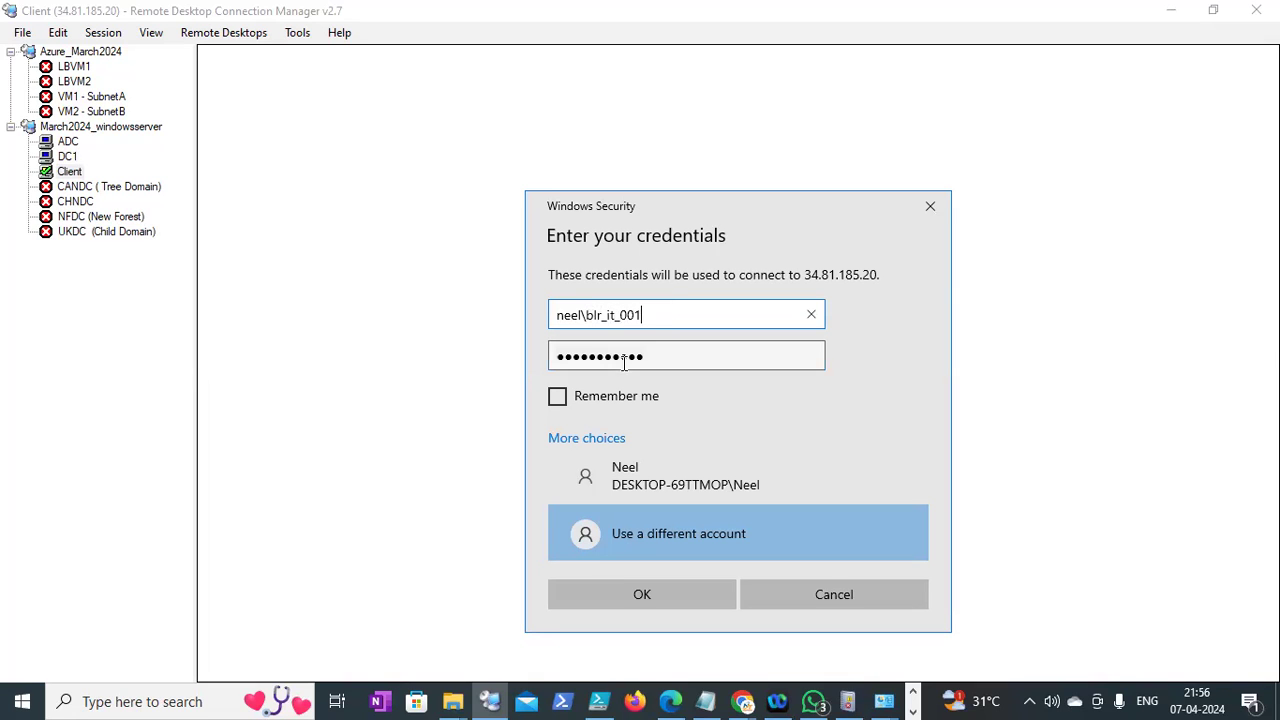
pyautogui.click(648, 594)
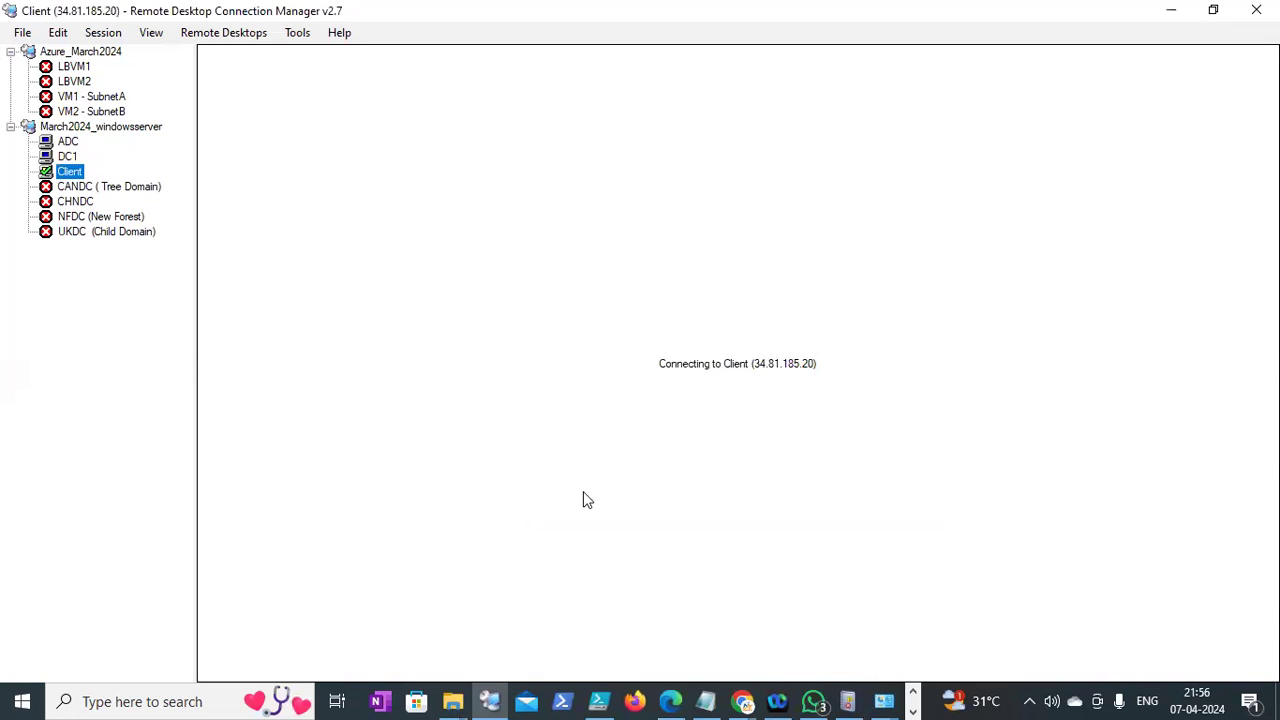
# Accept the certificate, cancel the Shutdown Event Tracker, and run appwiz.cpl on the Client
pyautogui.click(797, 524)
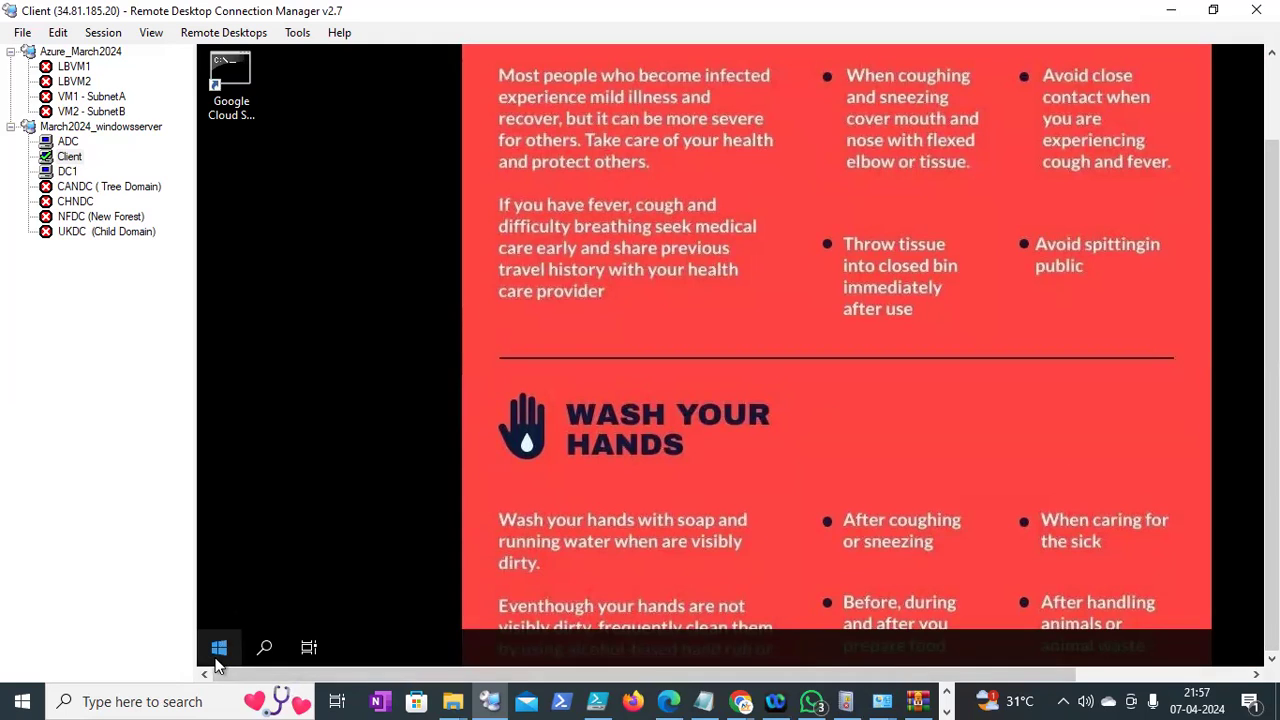
pyautogui.rightClick(217, 650)
pyautogui.click(285, 555)
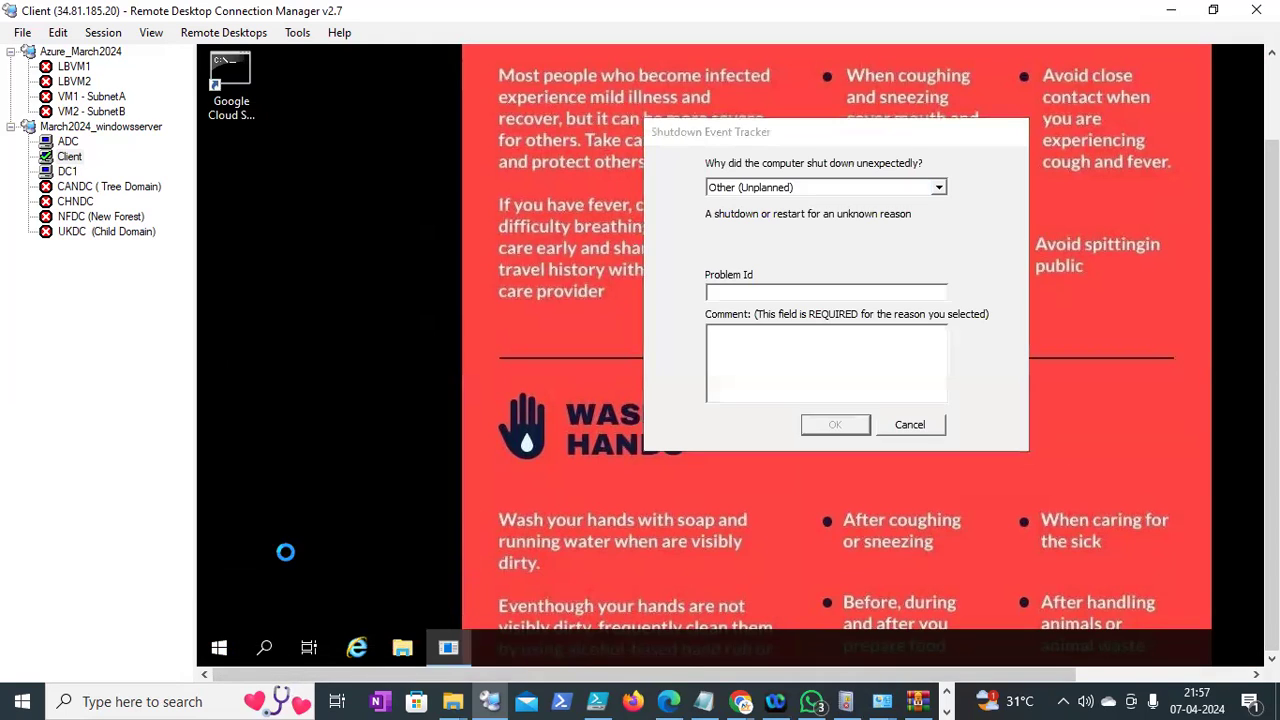
pyautogui.write('pp')
pyautogui.press('BackSpace')
pyautogui.press('BackSpace')
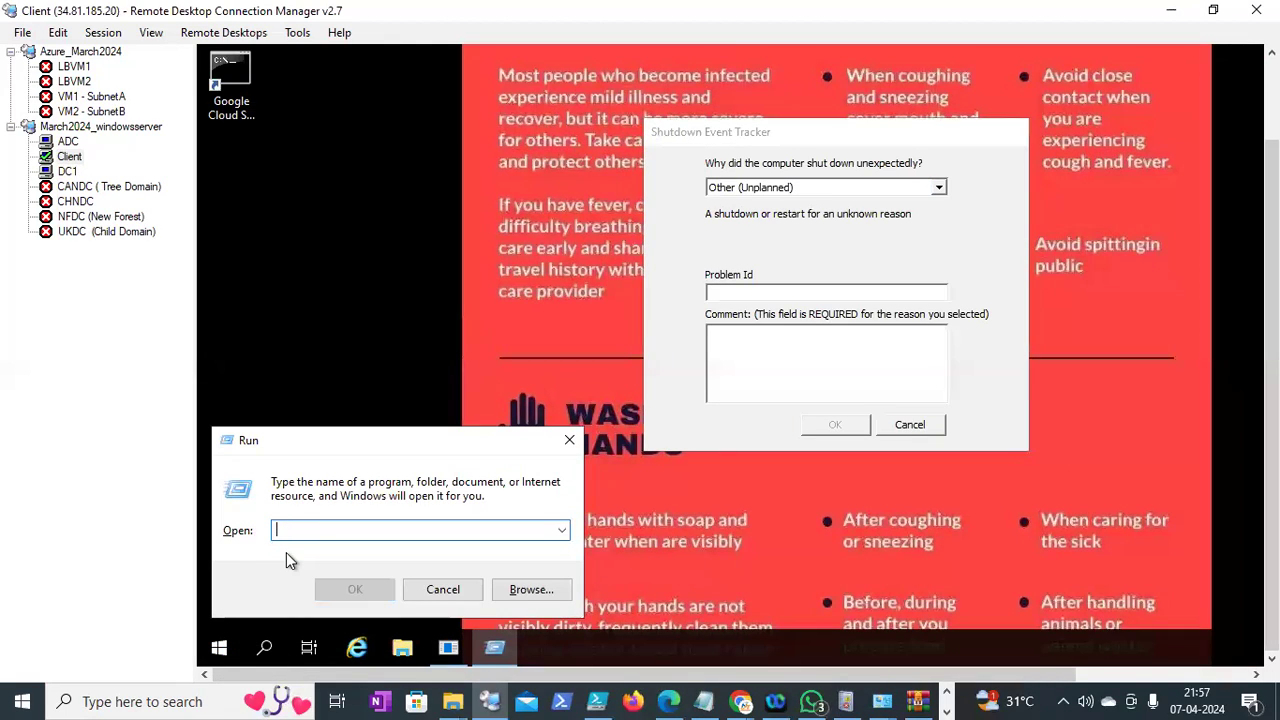
pyautogui.click(905, 424)
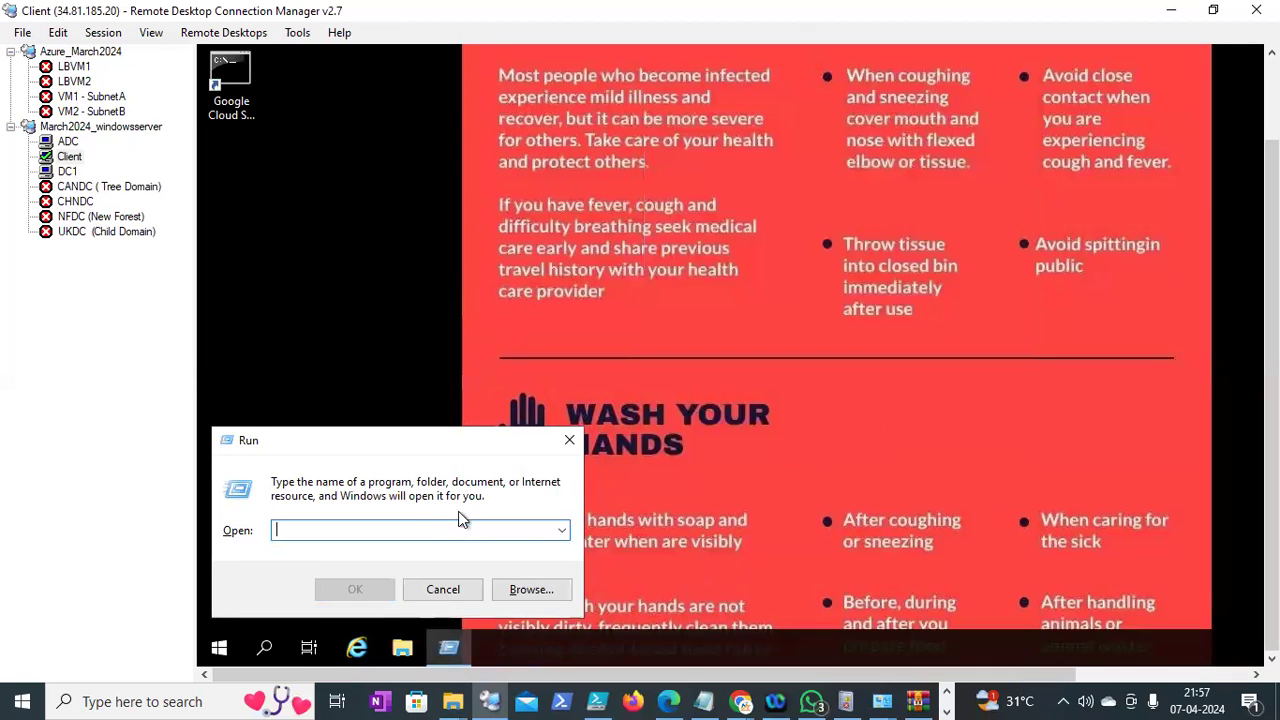
pyautogui.write('appwi')
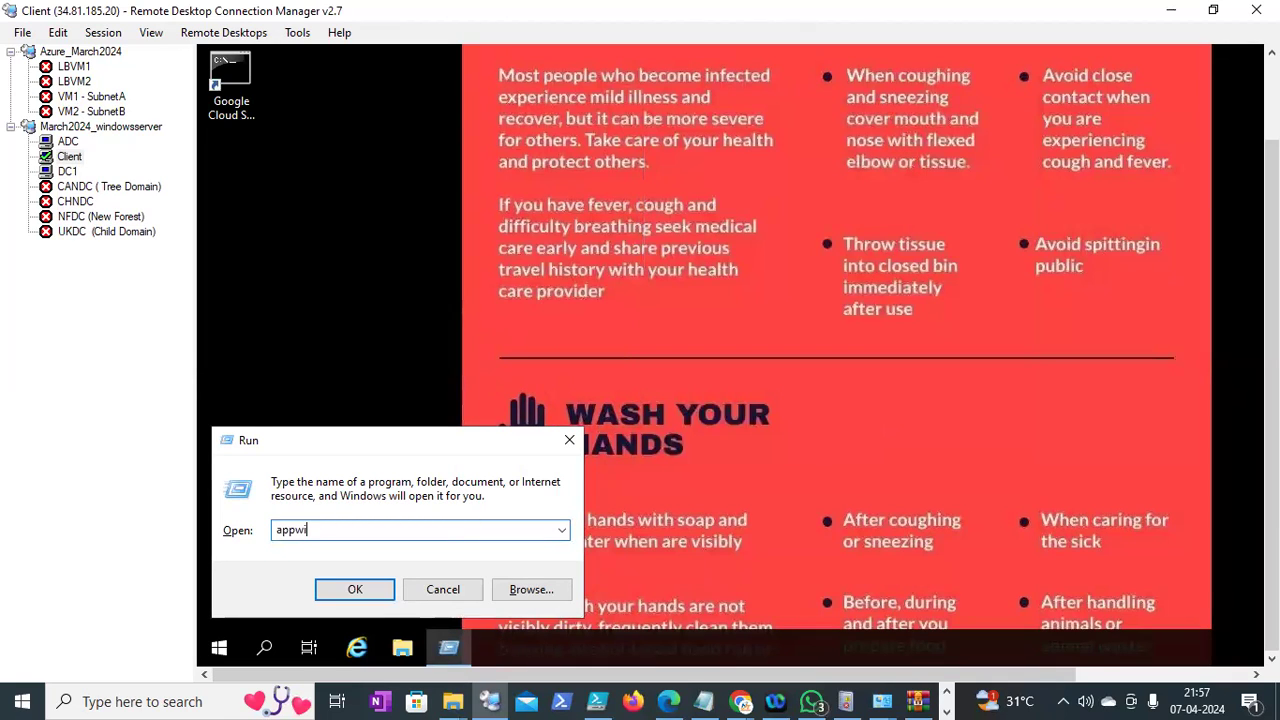
pyautogui.write('z.cpl')
pyautogui.press('Return')
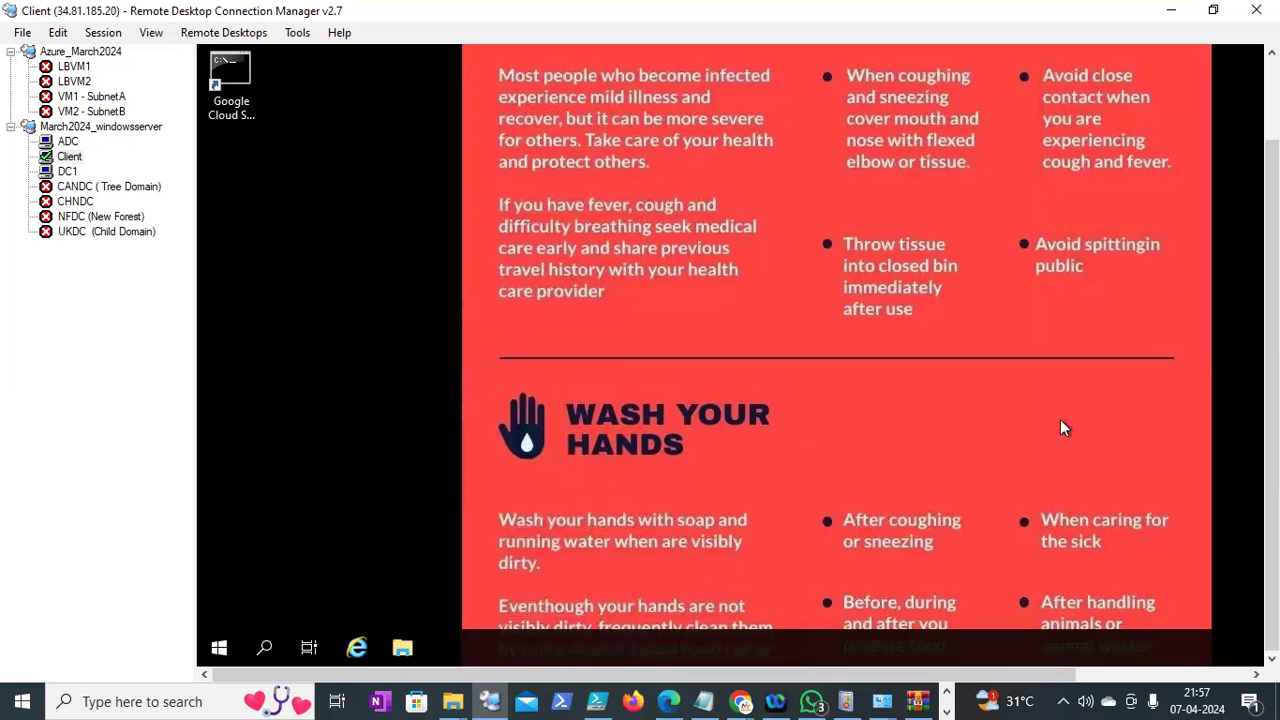
pyautogui.scroll(1, 1272, 380)
# Choose 'Install a program from the network' in Programs and Features, which shows no programs available
pyautogui.moveTo(1272, 380); pyautogui.dragTo(1272, 368)
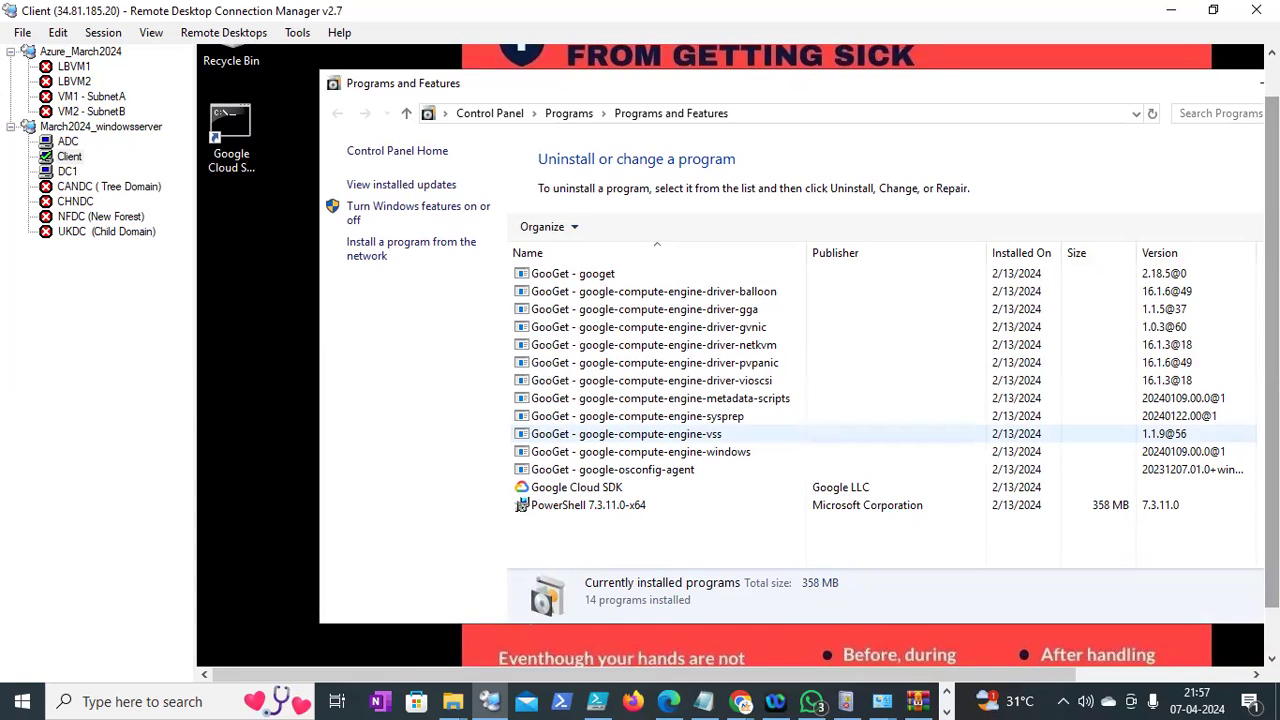
pyautogui.scroll(-1, 1049, 569)
pyautogui.moveTo(974, 673); pyautogui.dragTo(1057, 649)
pyautogui.moveTo(1271, 420)
pyautogui.mouseDown()
pyautogui.moveTo(1271, 368)
pyautogui.moveTo(1271, 430)
pyautogui.mouseUp()
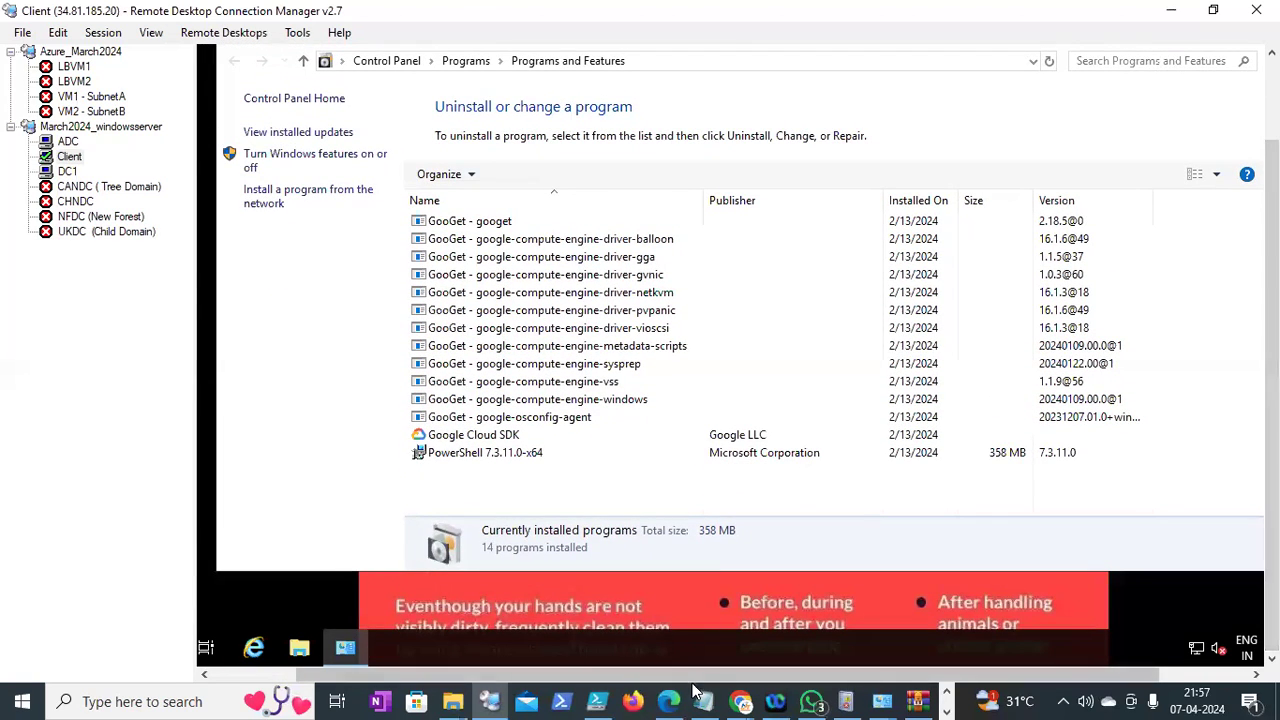
pyautogui.moveTo(697, 672); pyautogui.dragTo(613, 672)
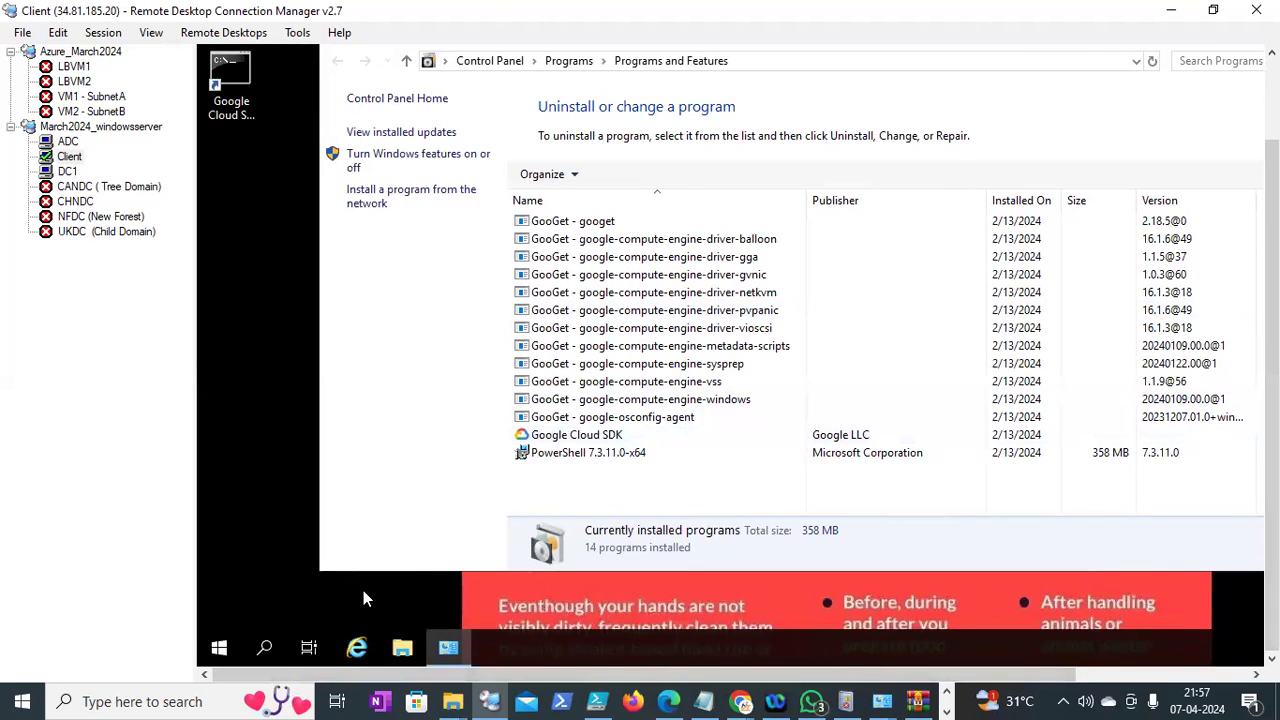
pyautogui.rightClick(222, 650)
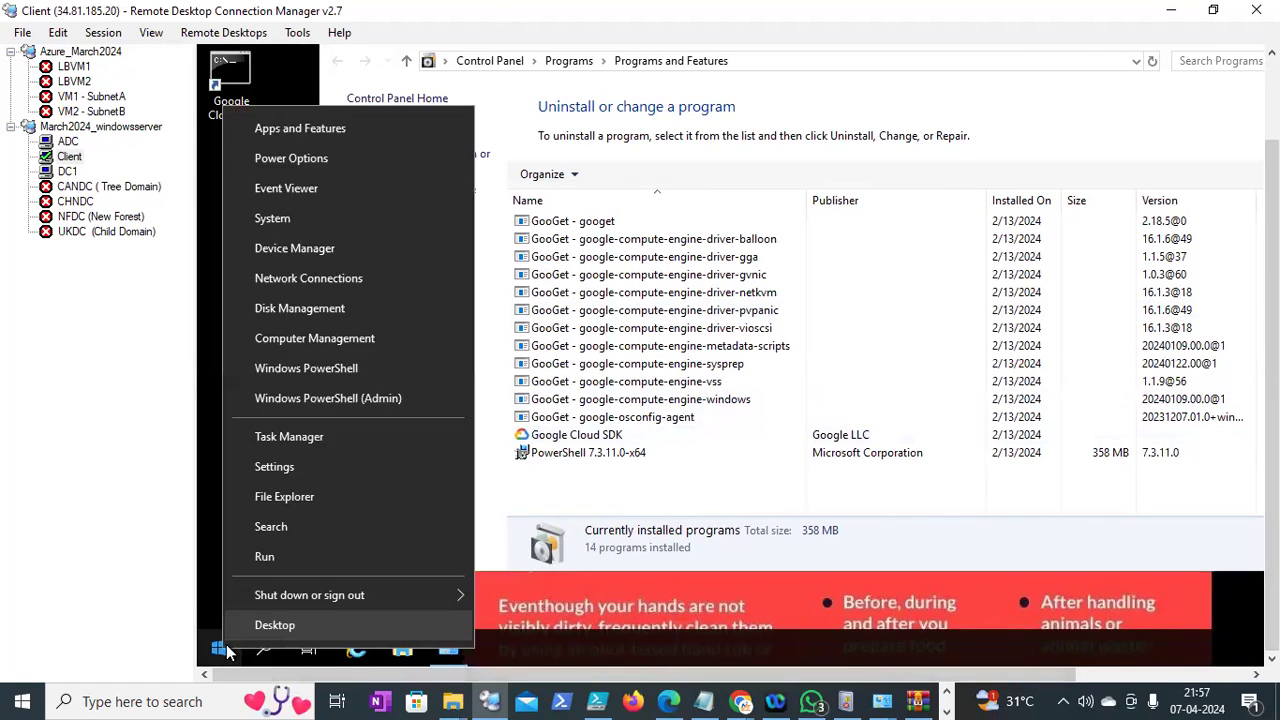
pyautogui.click(264, 557)
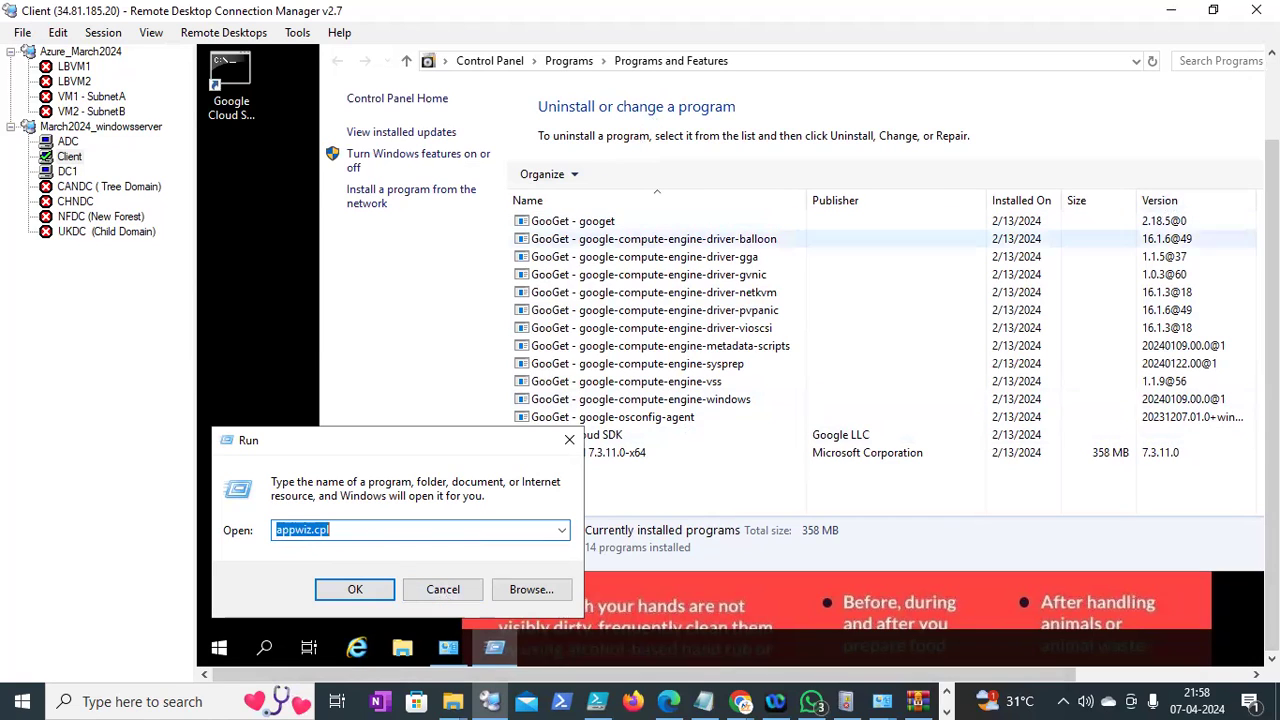
pyautogui.moveTo(1272, 290); pyautogui.dragTo(1272, 238)
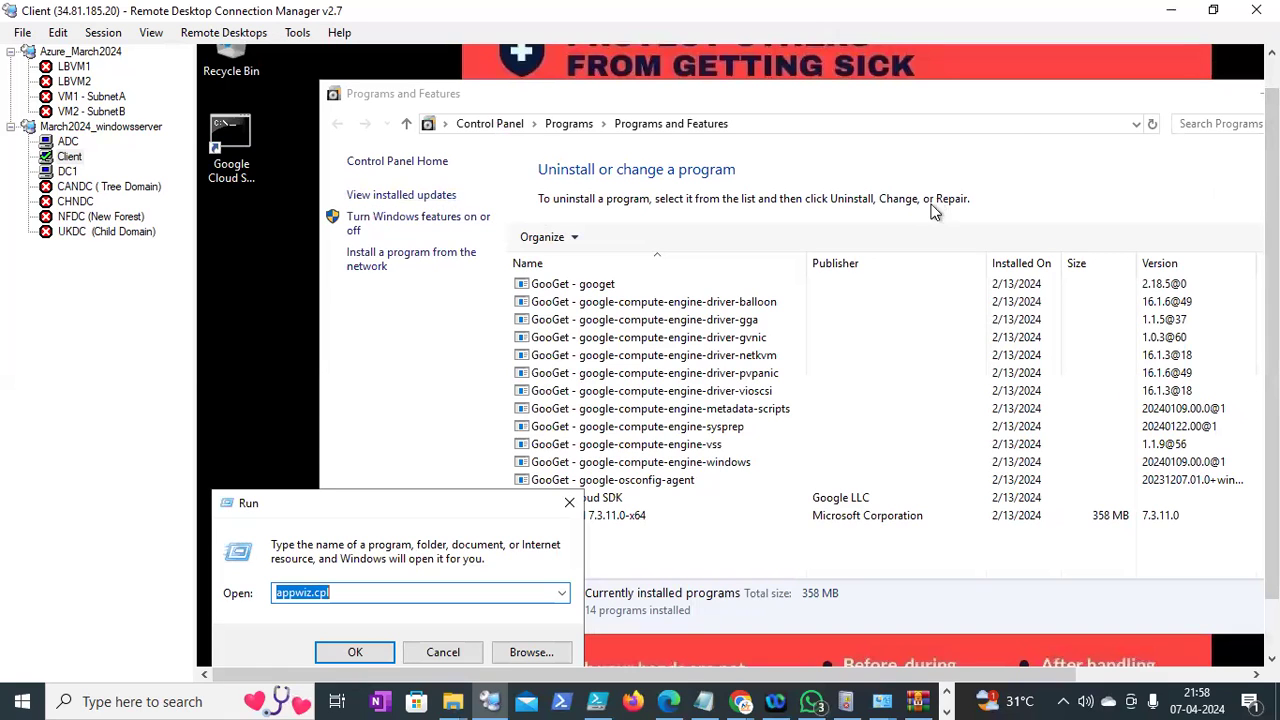
pyautogui.moveTo(937, 677)
pyautogui.mouseDown()
pyautogui.moveTo(1072, 641)
pyautogui.moveTo(943, 656)
pyautogui.mouseUp()
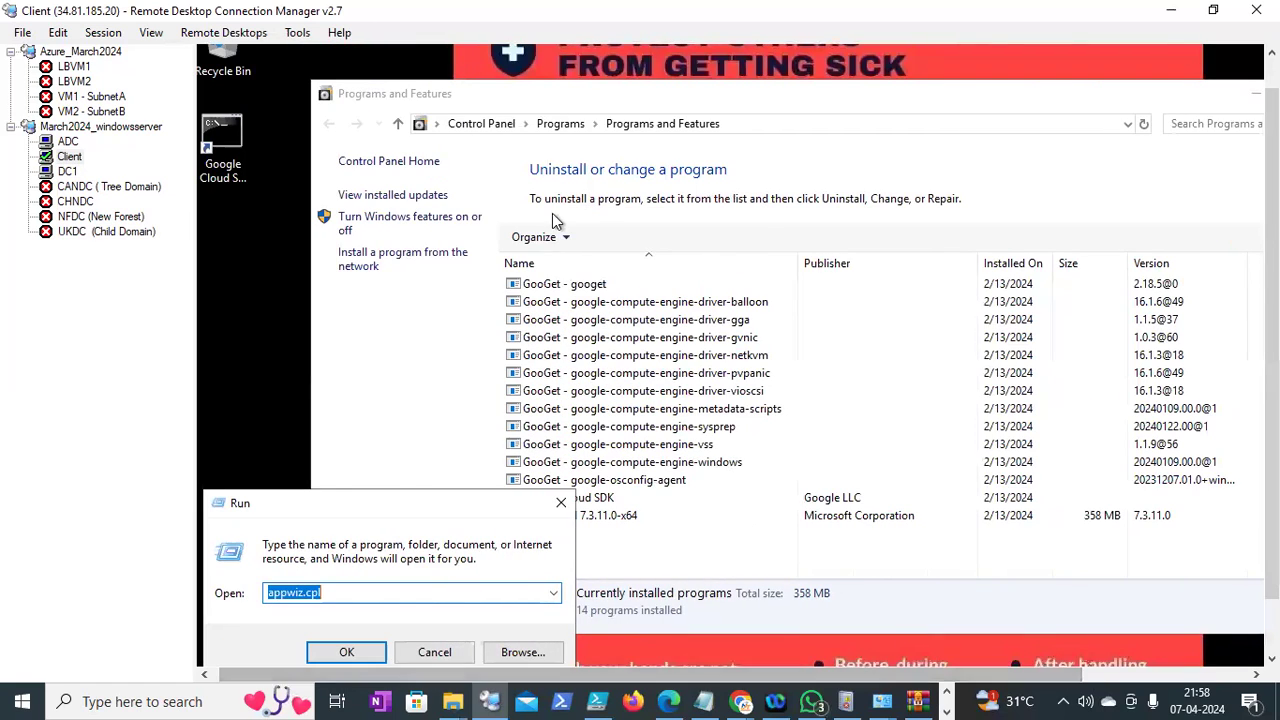
pyautogui.click(434, 258)
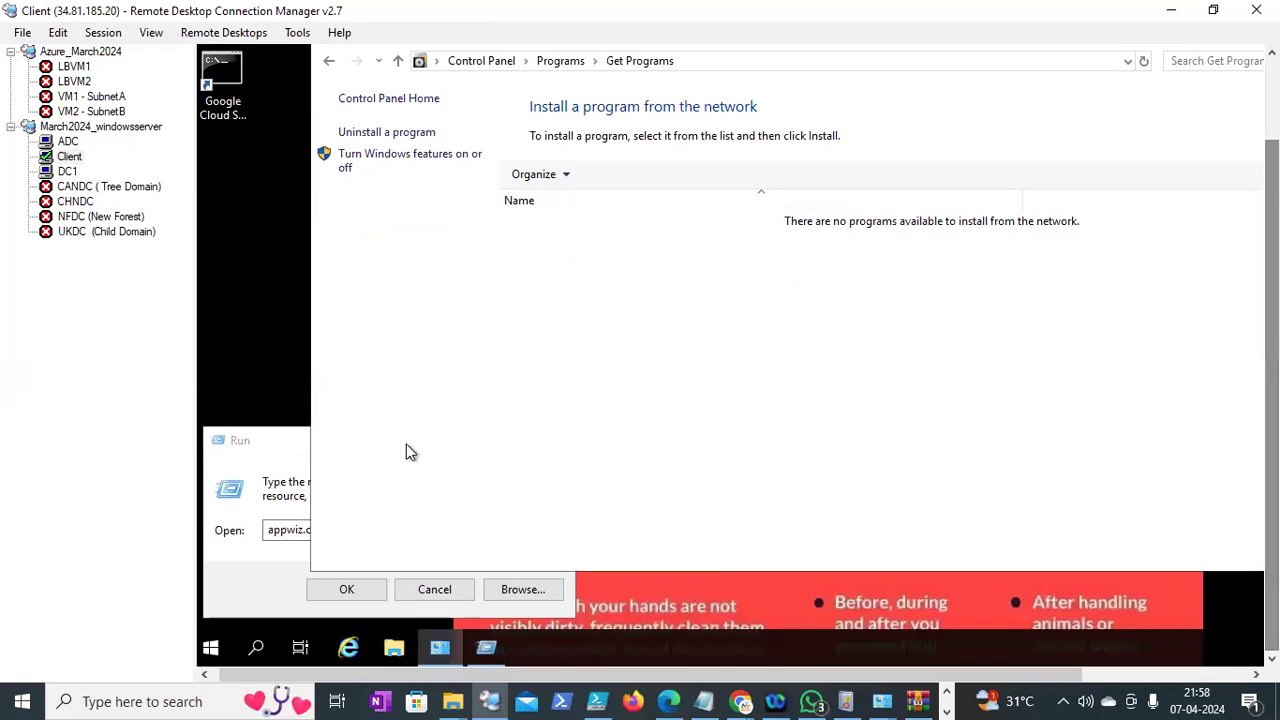
pyautogui.click(263, 445)
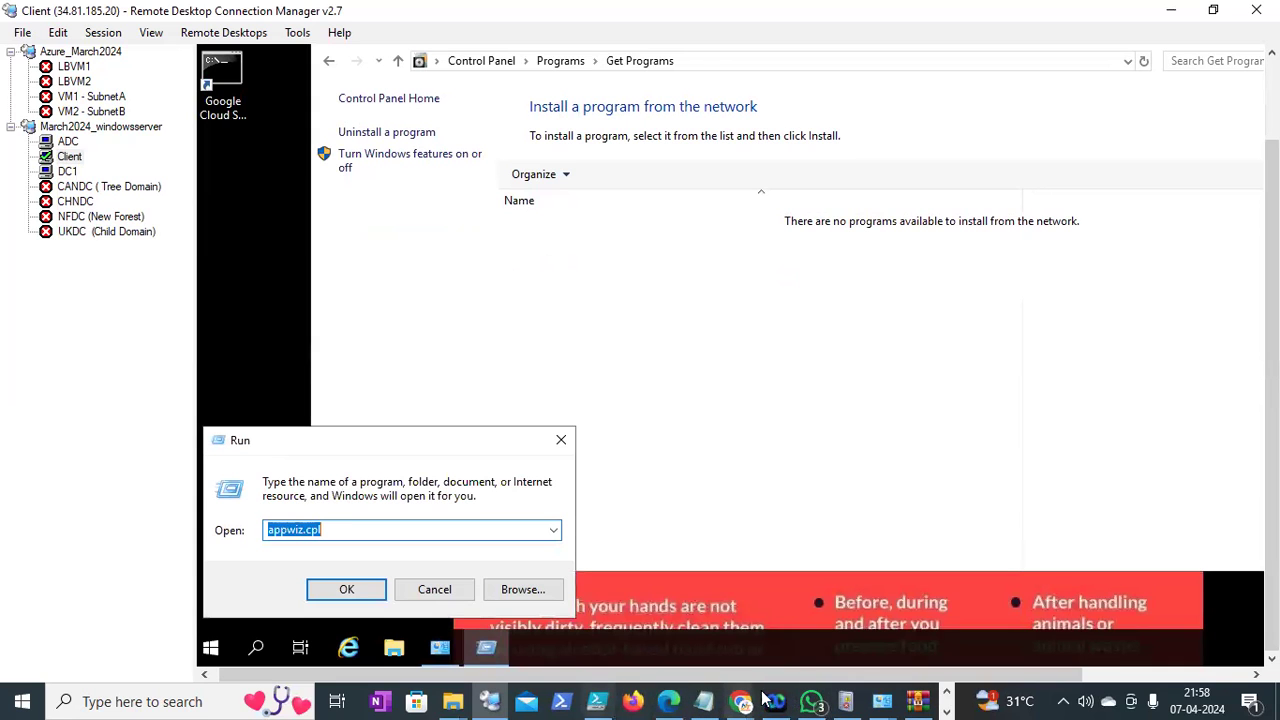
pyautogui.click(502, 699)
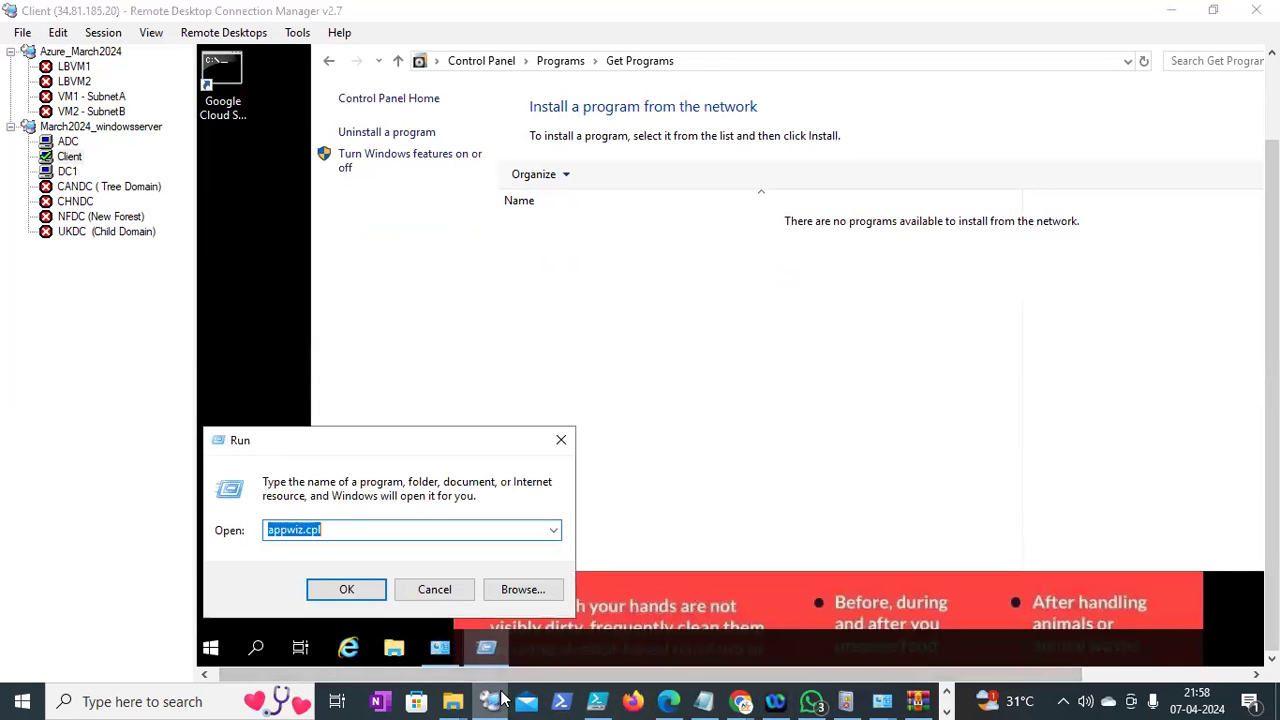
pyautogui.click(502, 698)
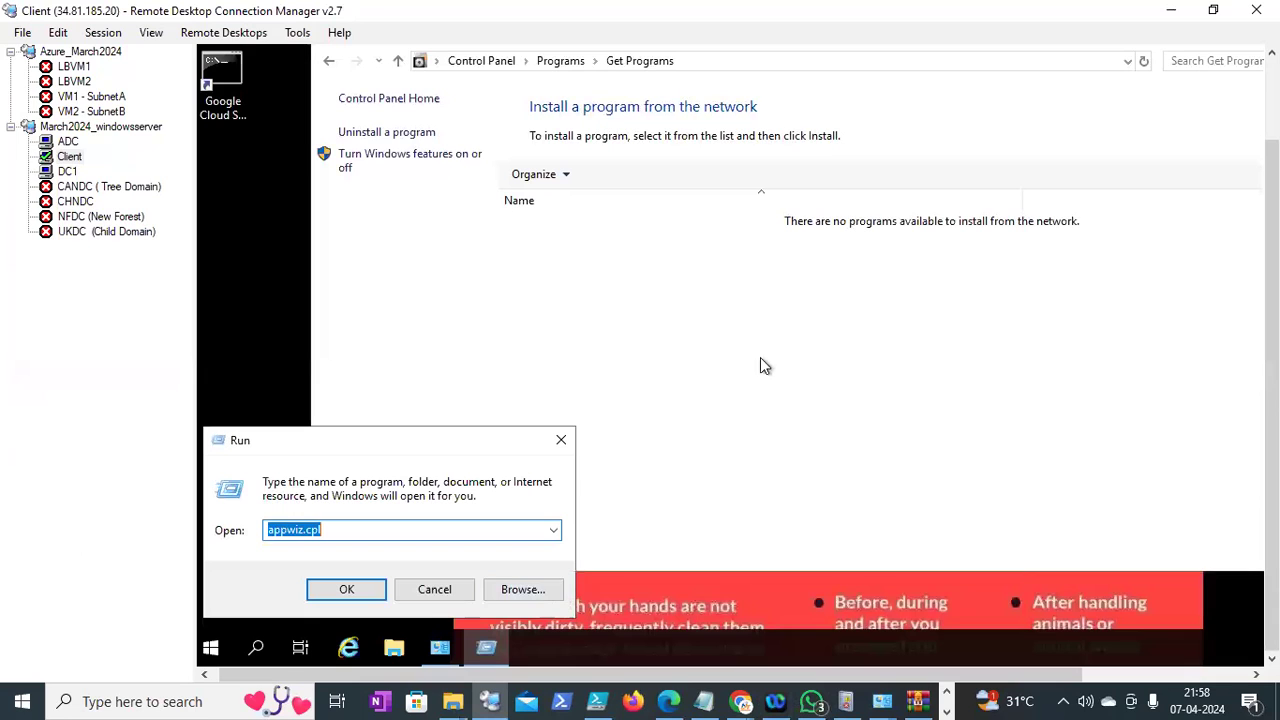
# On the DC1 session, open the Wlnzipsoftware installation GPO in Group Policy Management Editor
pyautogui.click(68, 172)
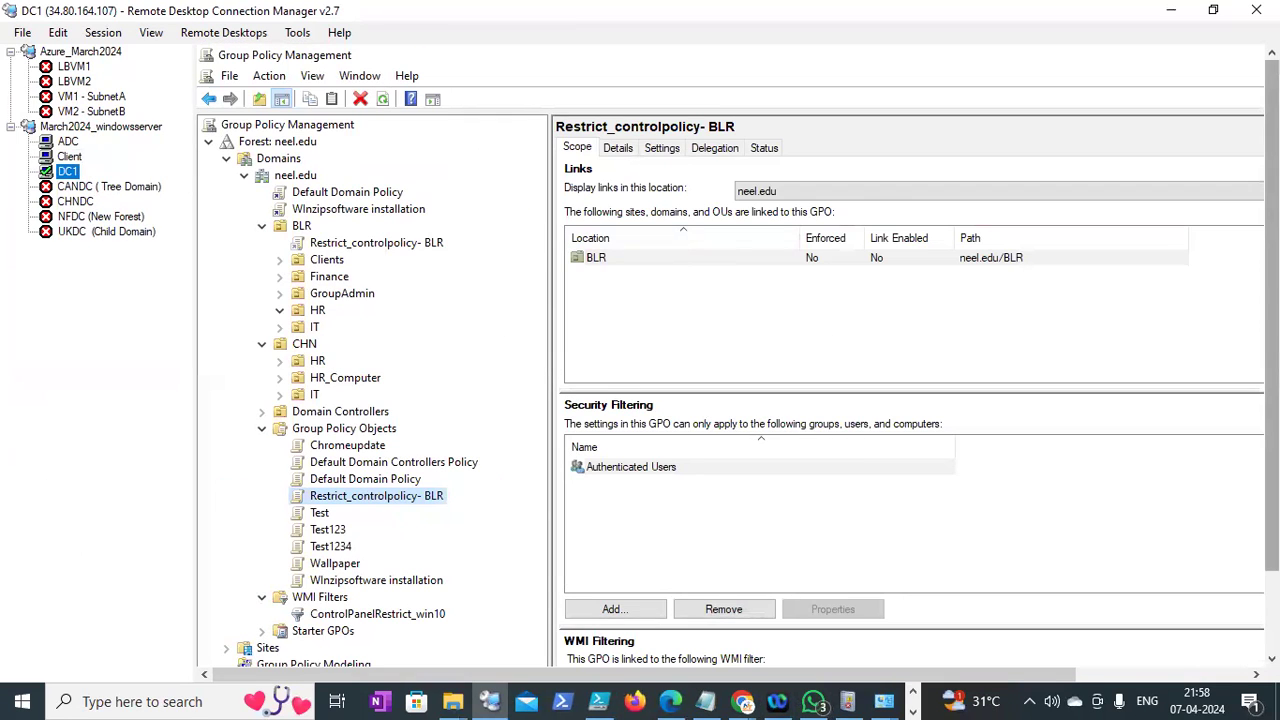
pyautogui.moveTo(1272, 335); pyautogui.dragTo(1272, 396)
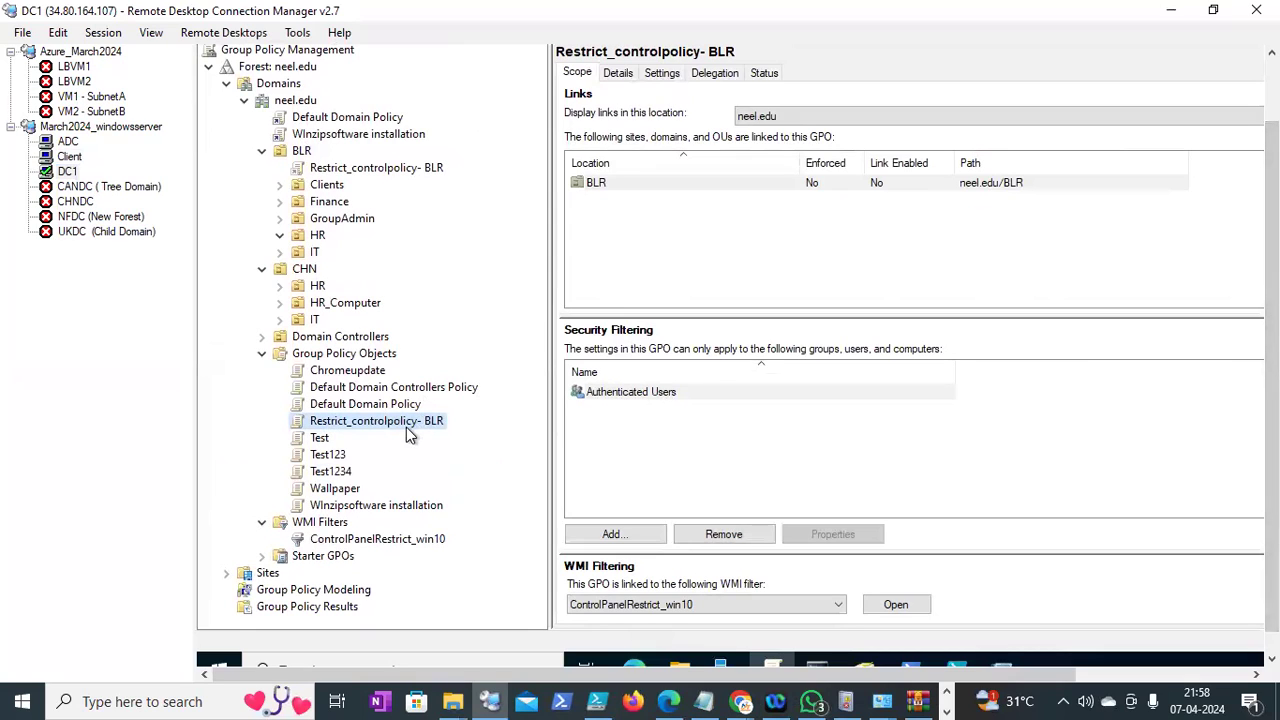
pyautogui.click(368, 500)
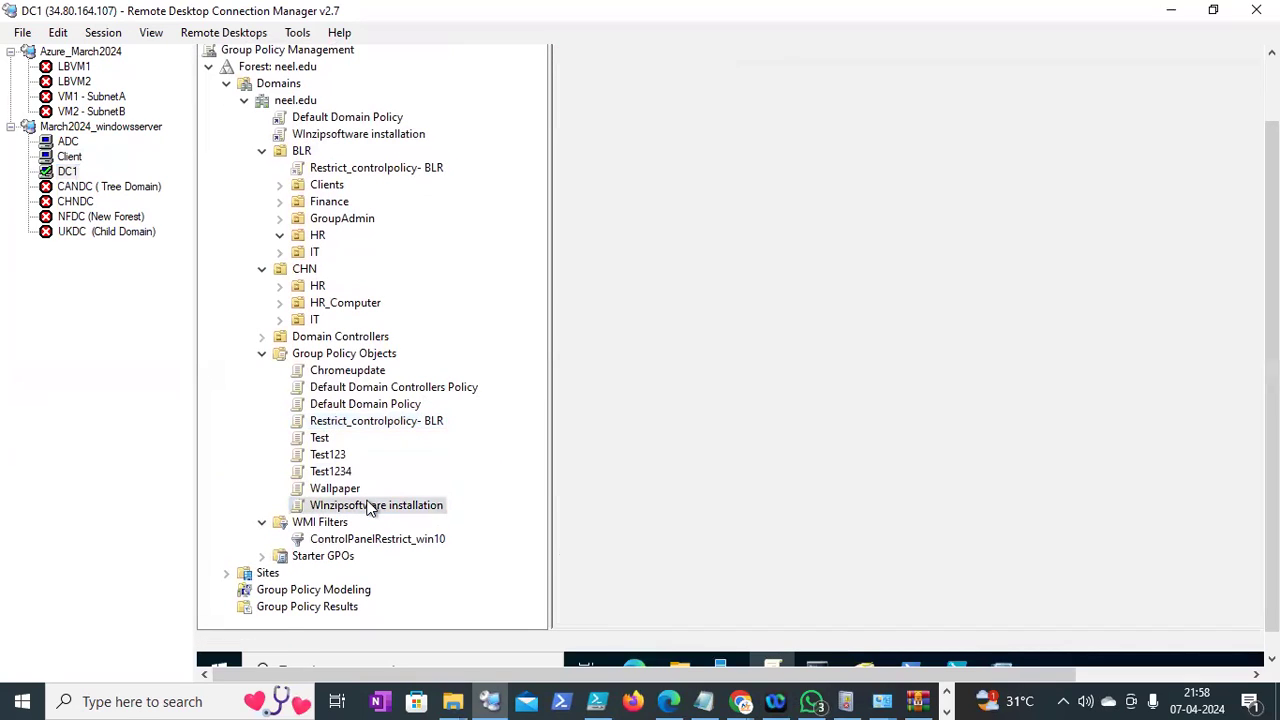
pyautogui.rightClick(370, 502)
pyautogui.click(441, 216)
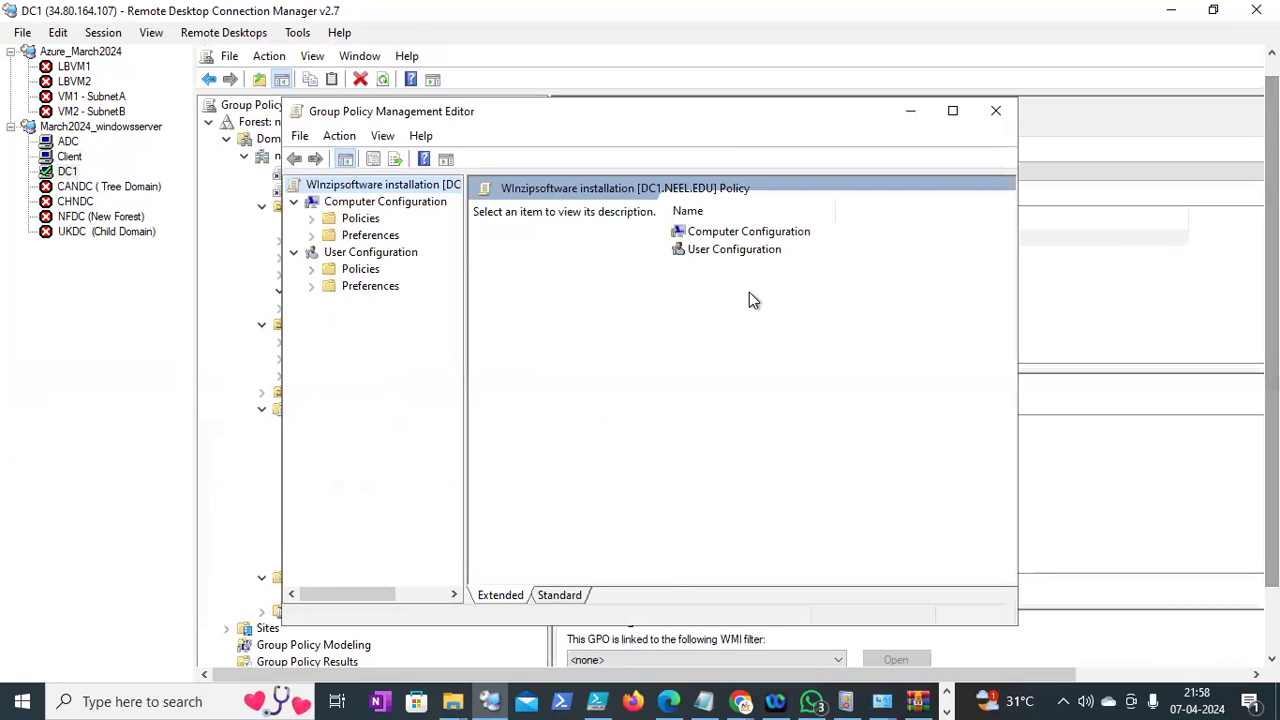
# Expand Computer Configuration to Software Settings and show the Software installation packages
pyautogui.click(313, 219)
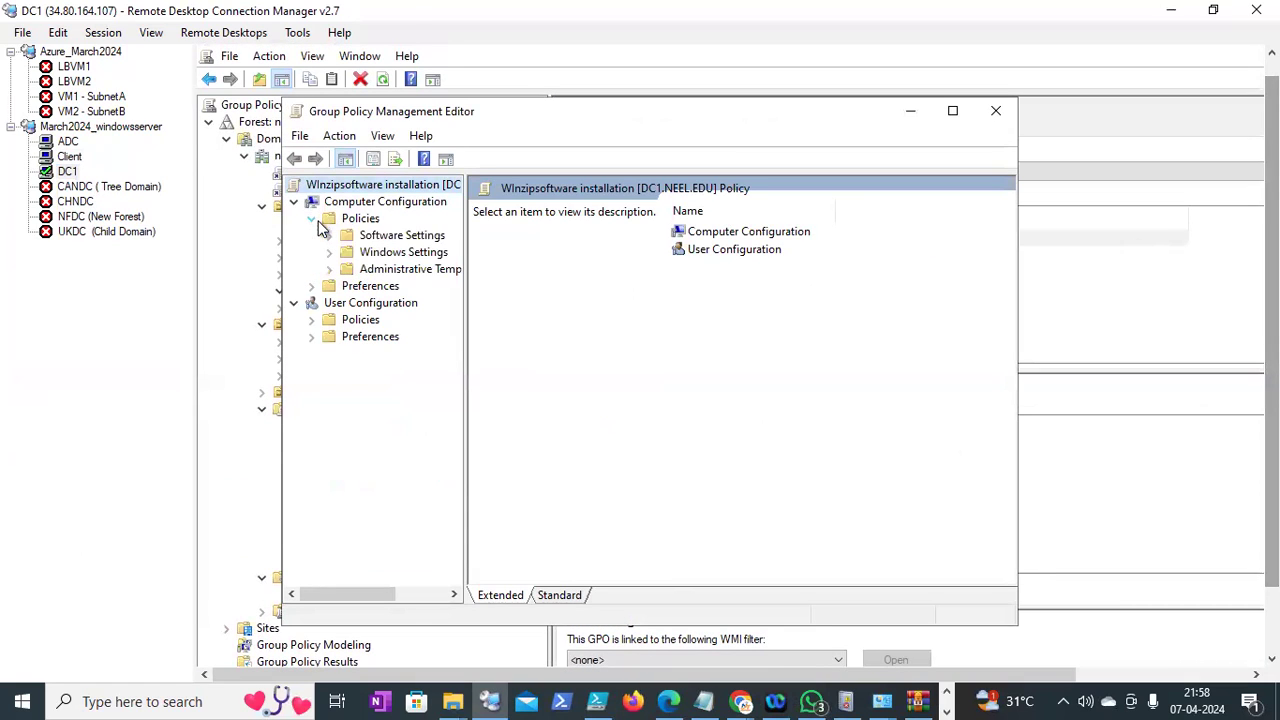
pyautogui.click(362, 236)
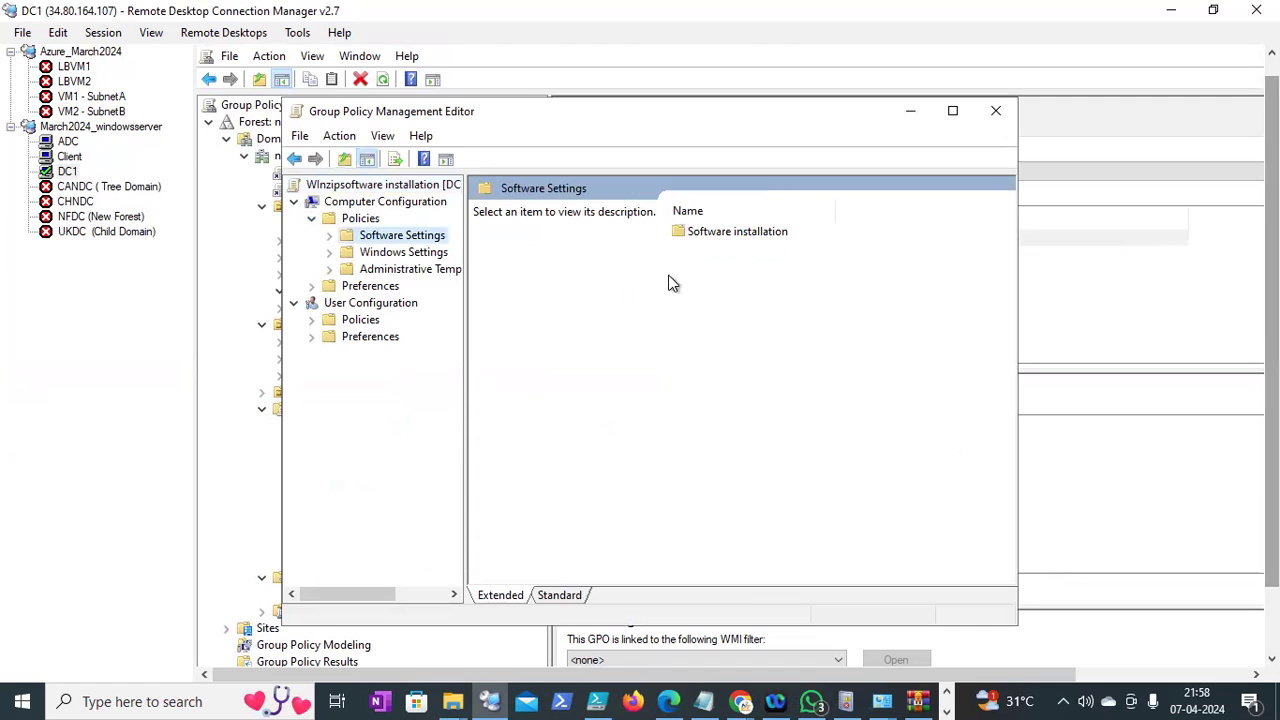
pyautogui.doubleClick(724, 233)
# Refresh the package list, then redeploy the WinZip Courier application and confirm
pyautogui.rightClick(519, 213)
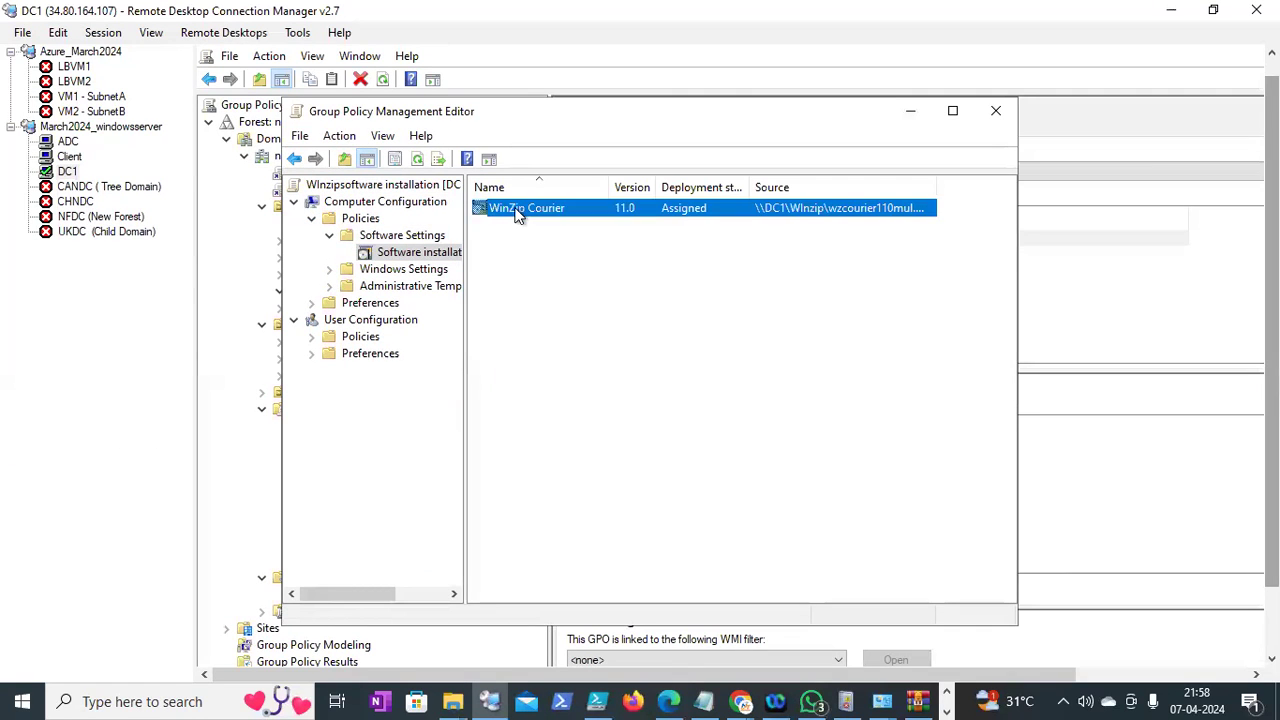
pyautogui.click(552, 317)
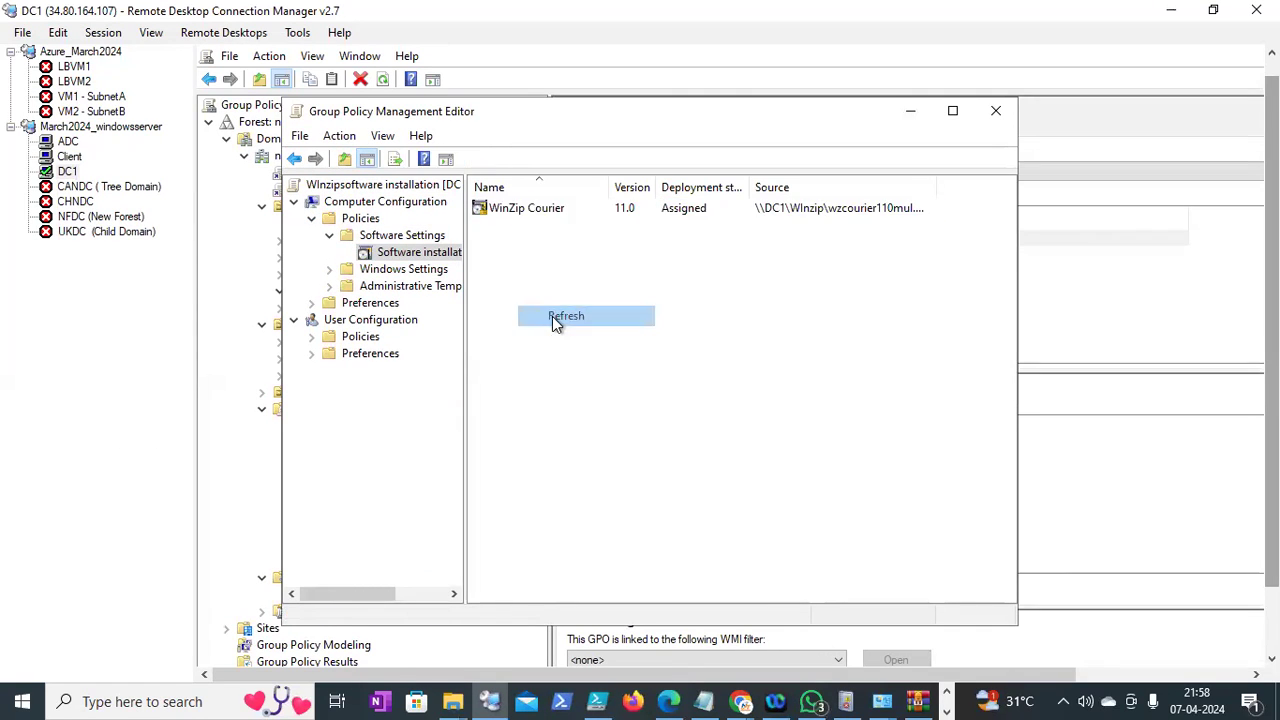
pyautogui.rightClick(539, 207)
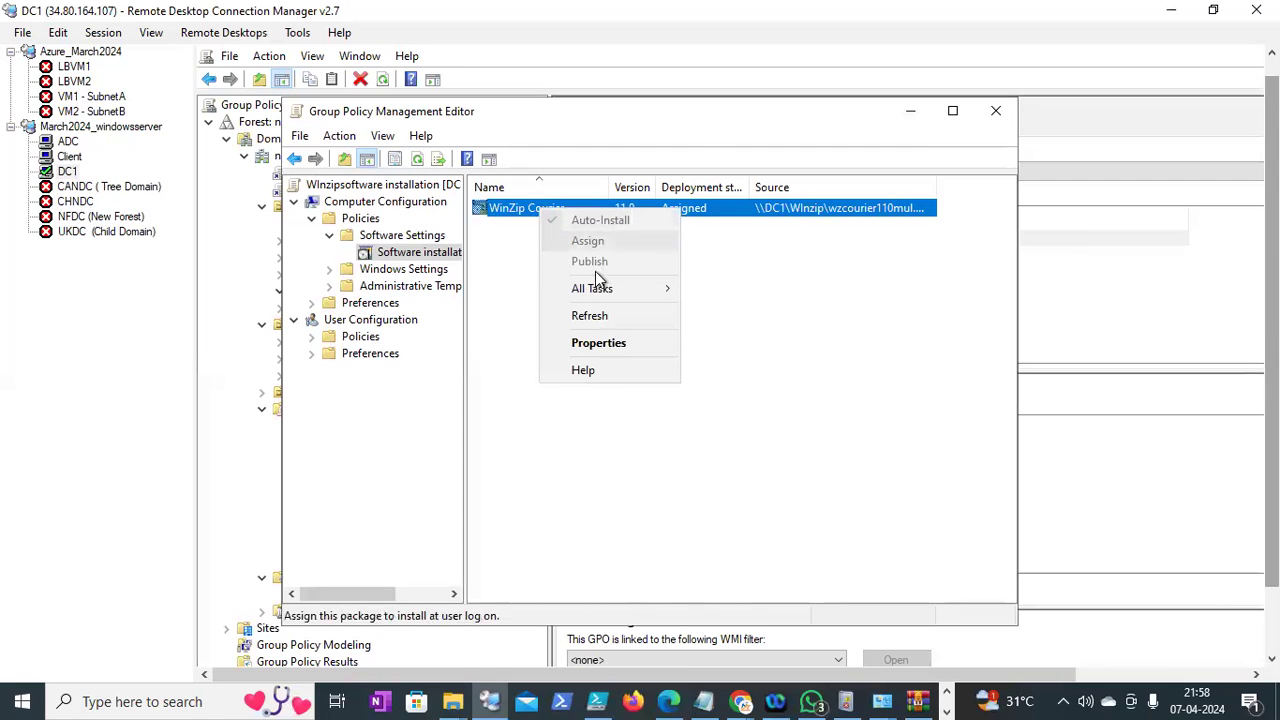
pyautogui.moveTo(596, 288)
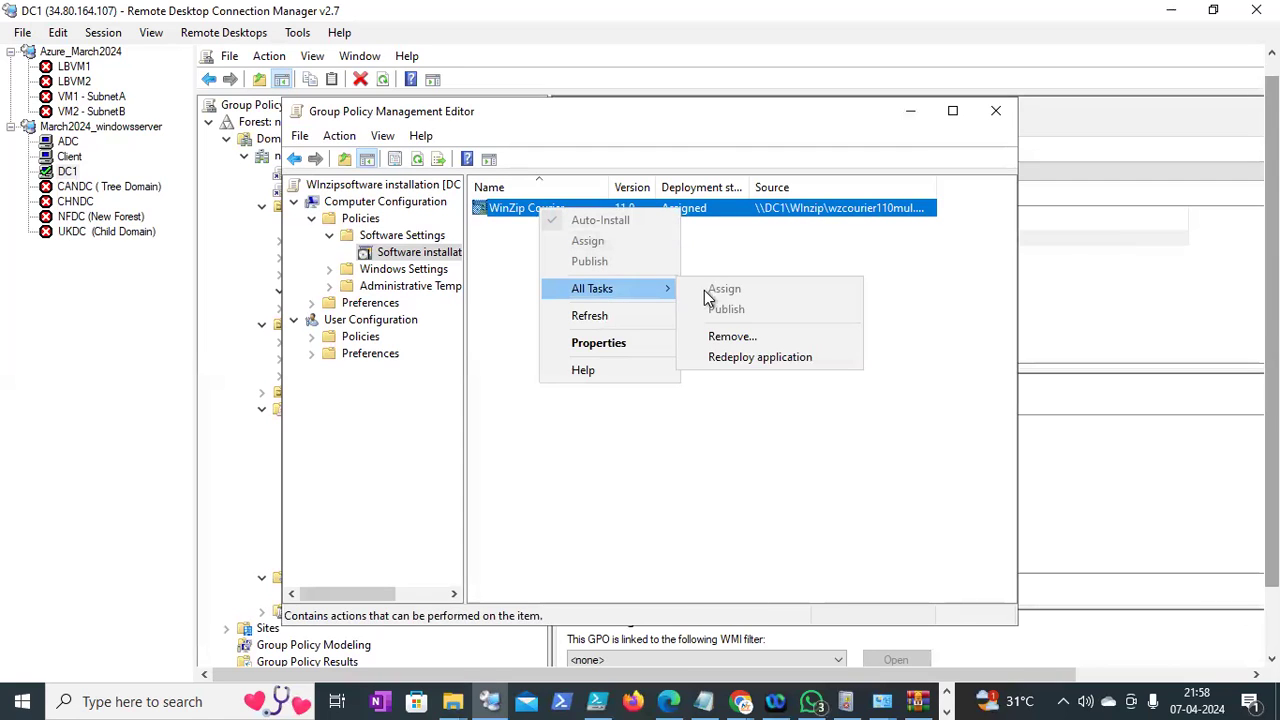
pyautogui.click(730, 357)
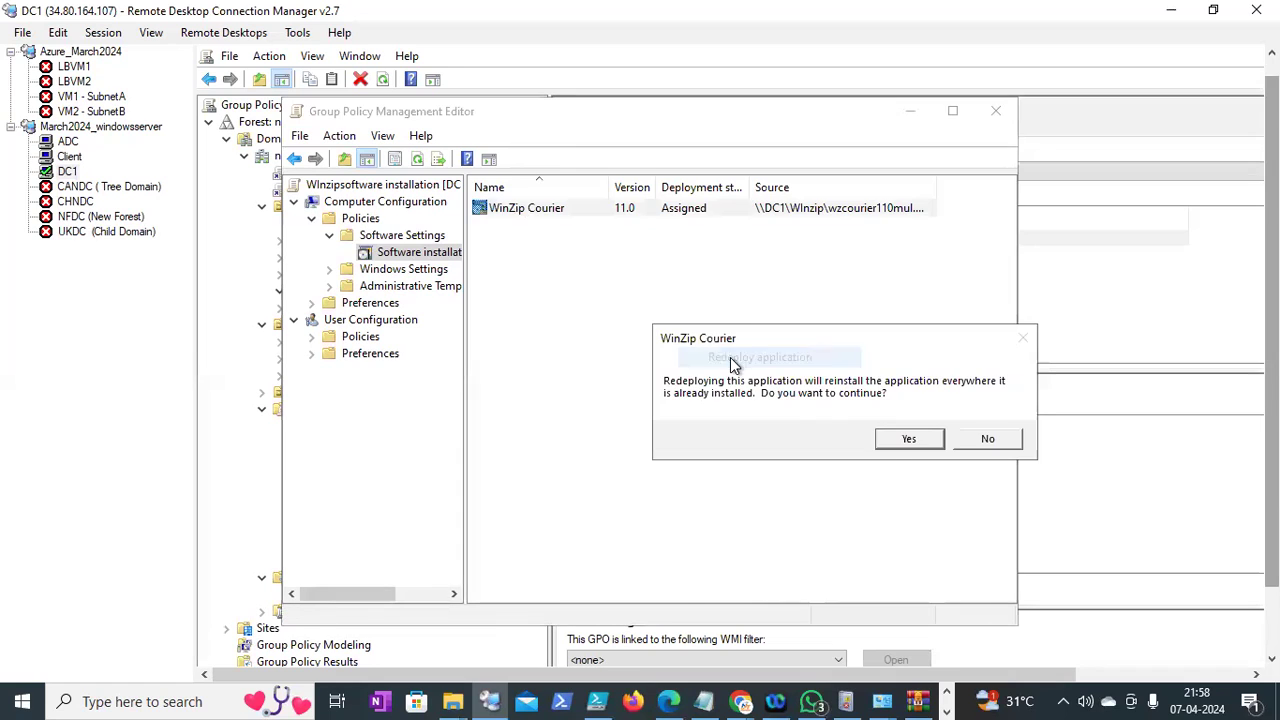
pyautogui.click(899, 442)
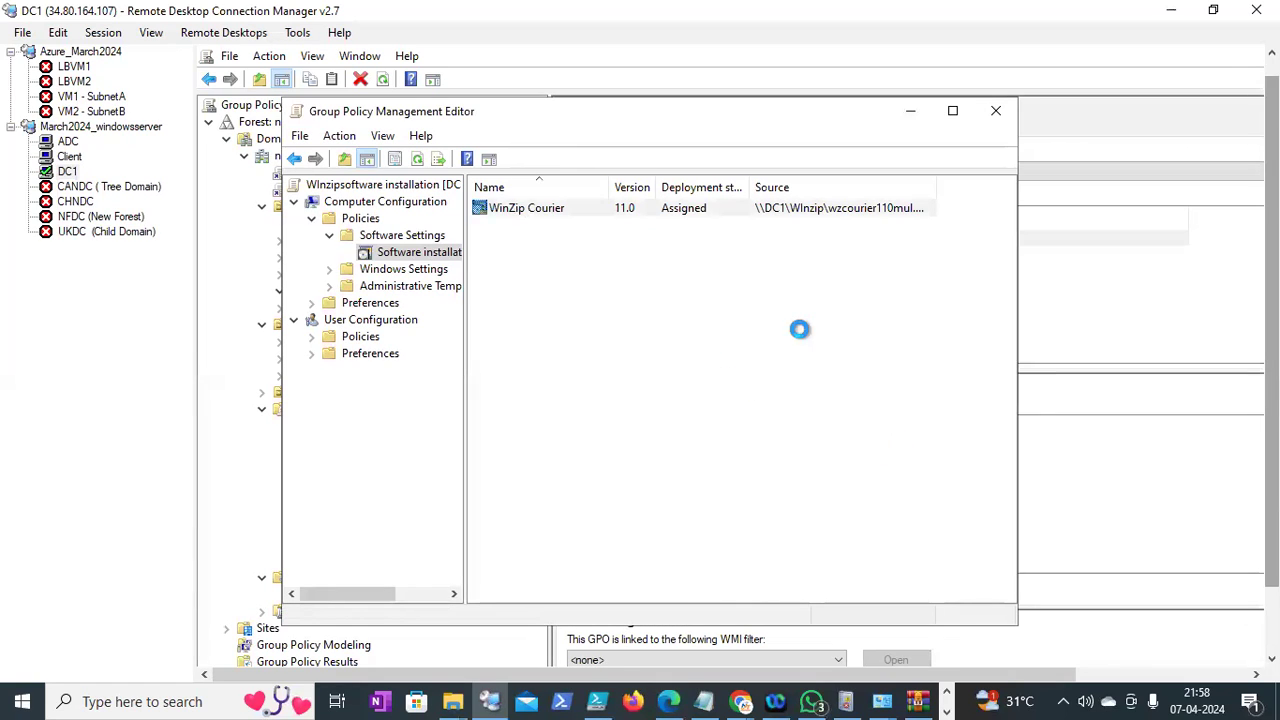
pyautogui.moveTo(1272, 262); pyautogui.dragTo(1272, 340)
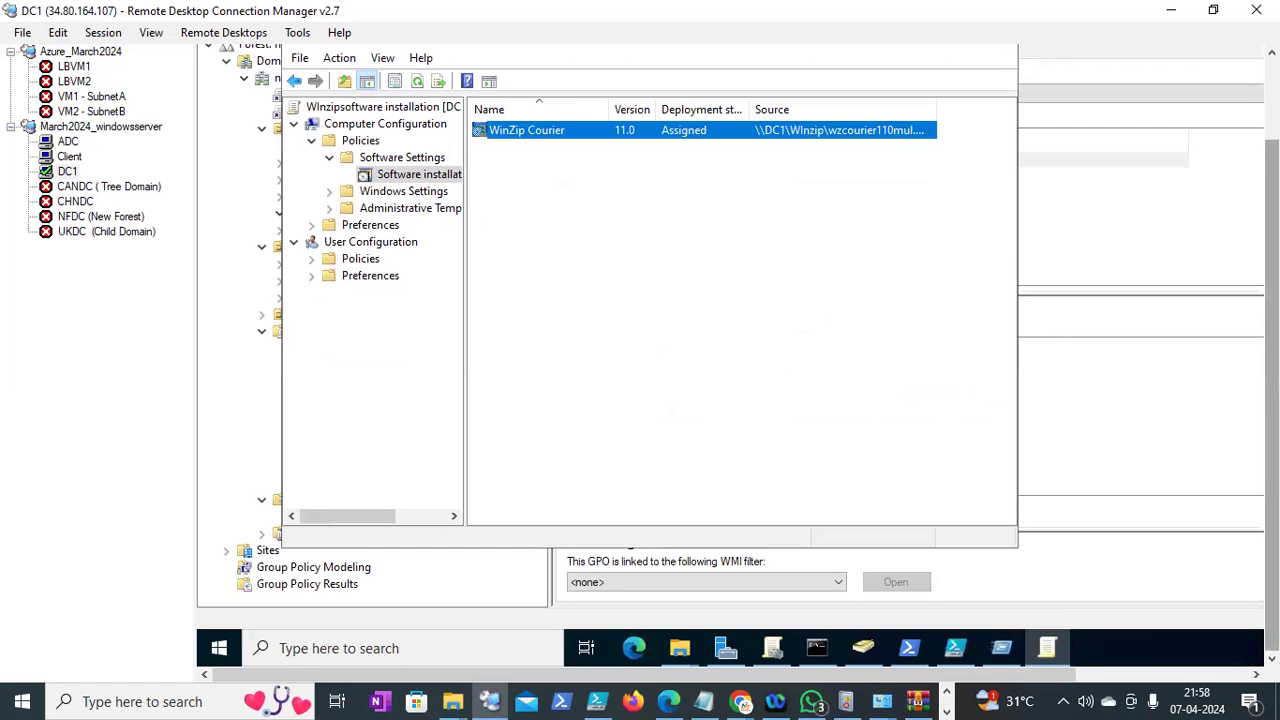
pyautogui.moveTo(1272, 335); pyautogui.dragTo(1272, 250)
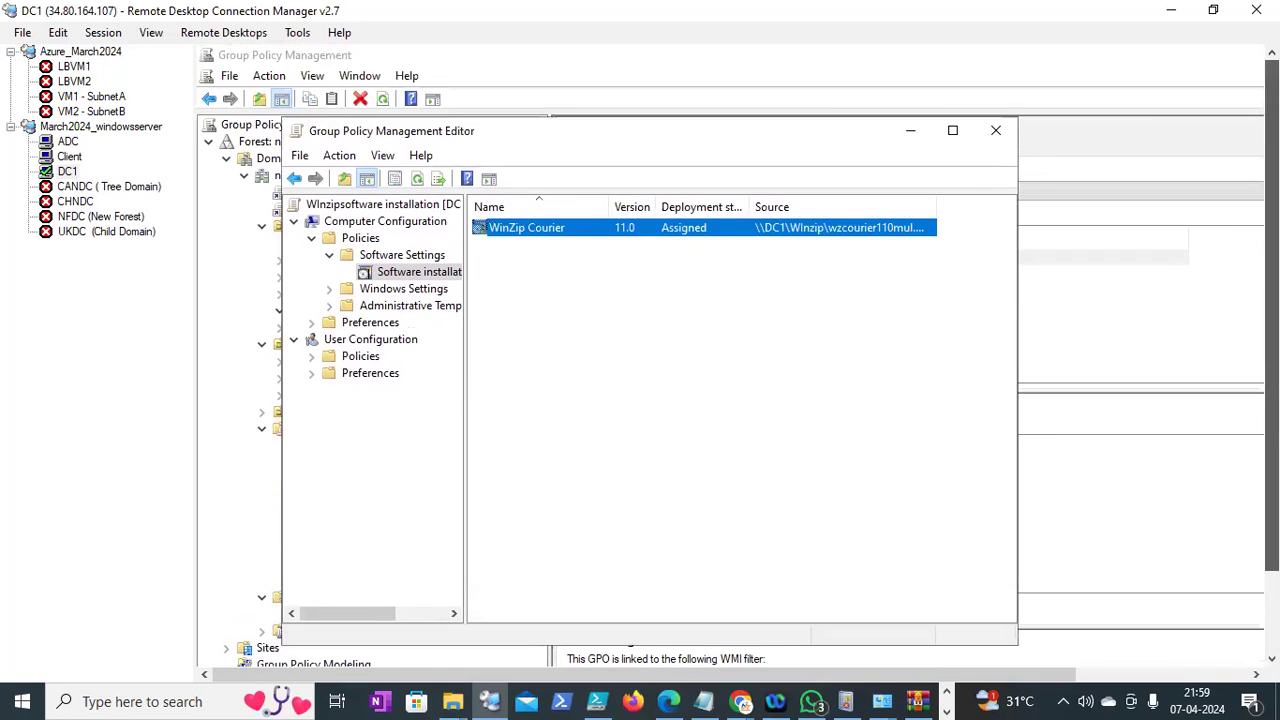